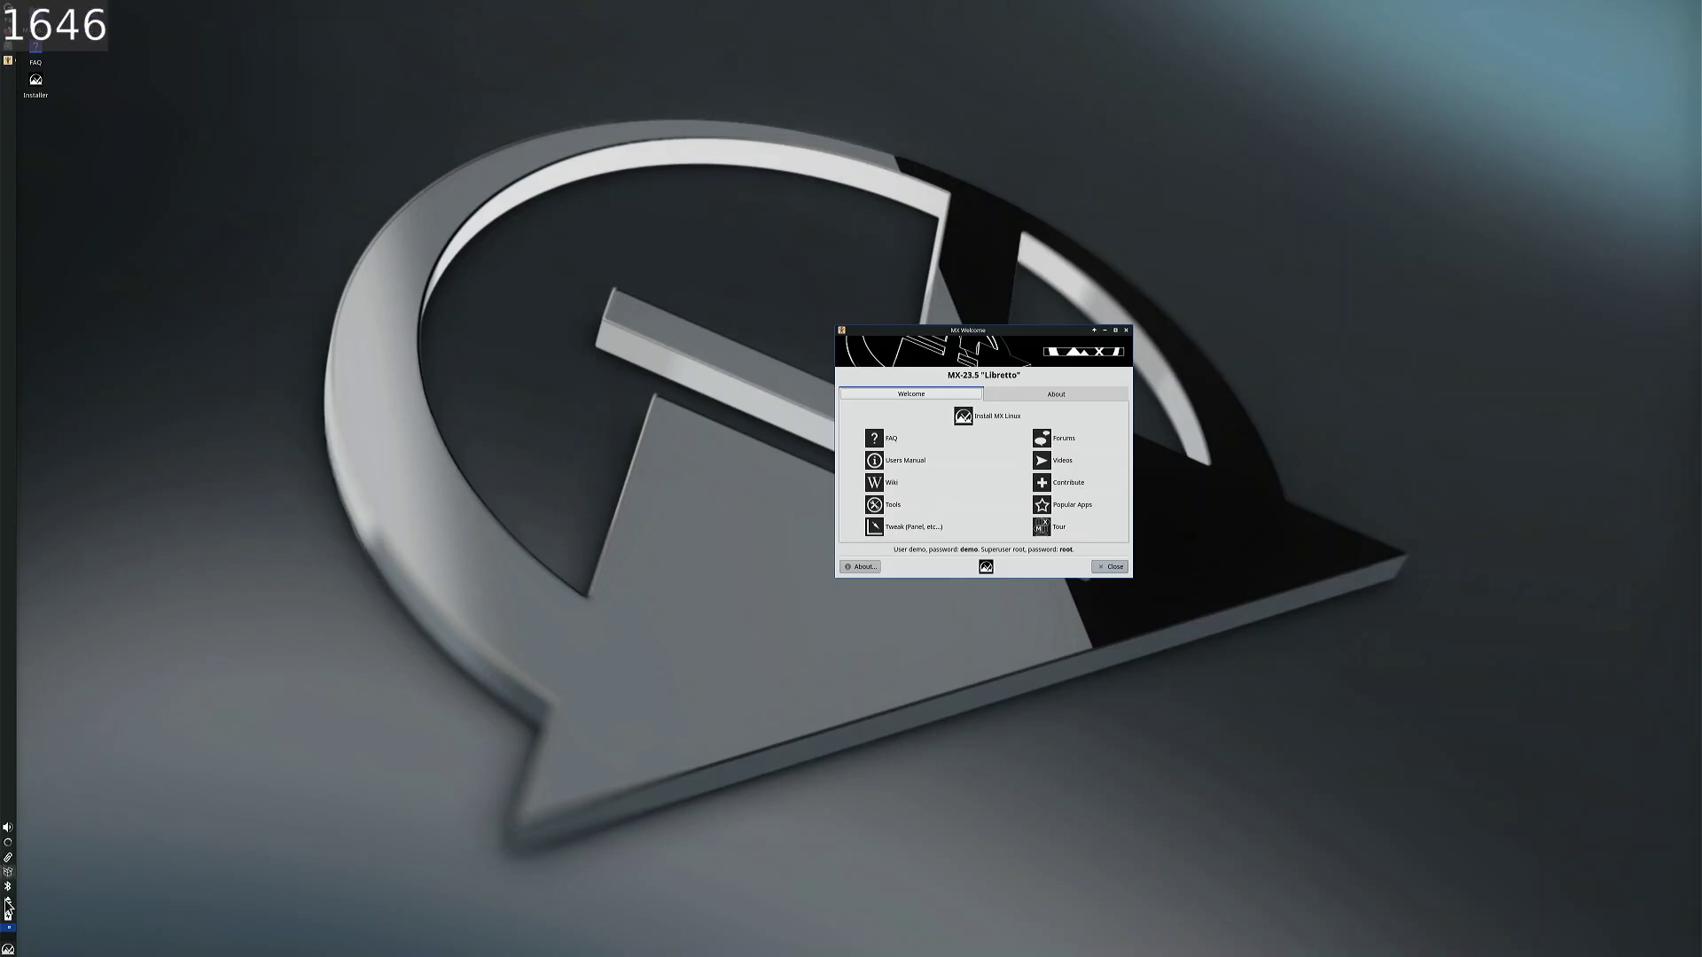
- Search the installed applications for "displa" and open the Display settings
left_click(8, 948)
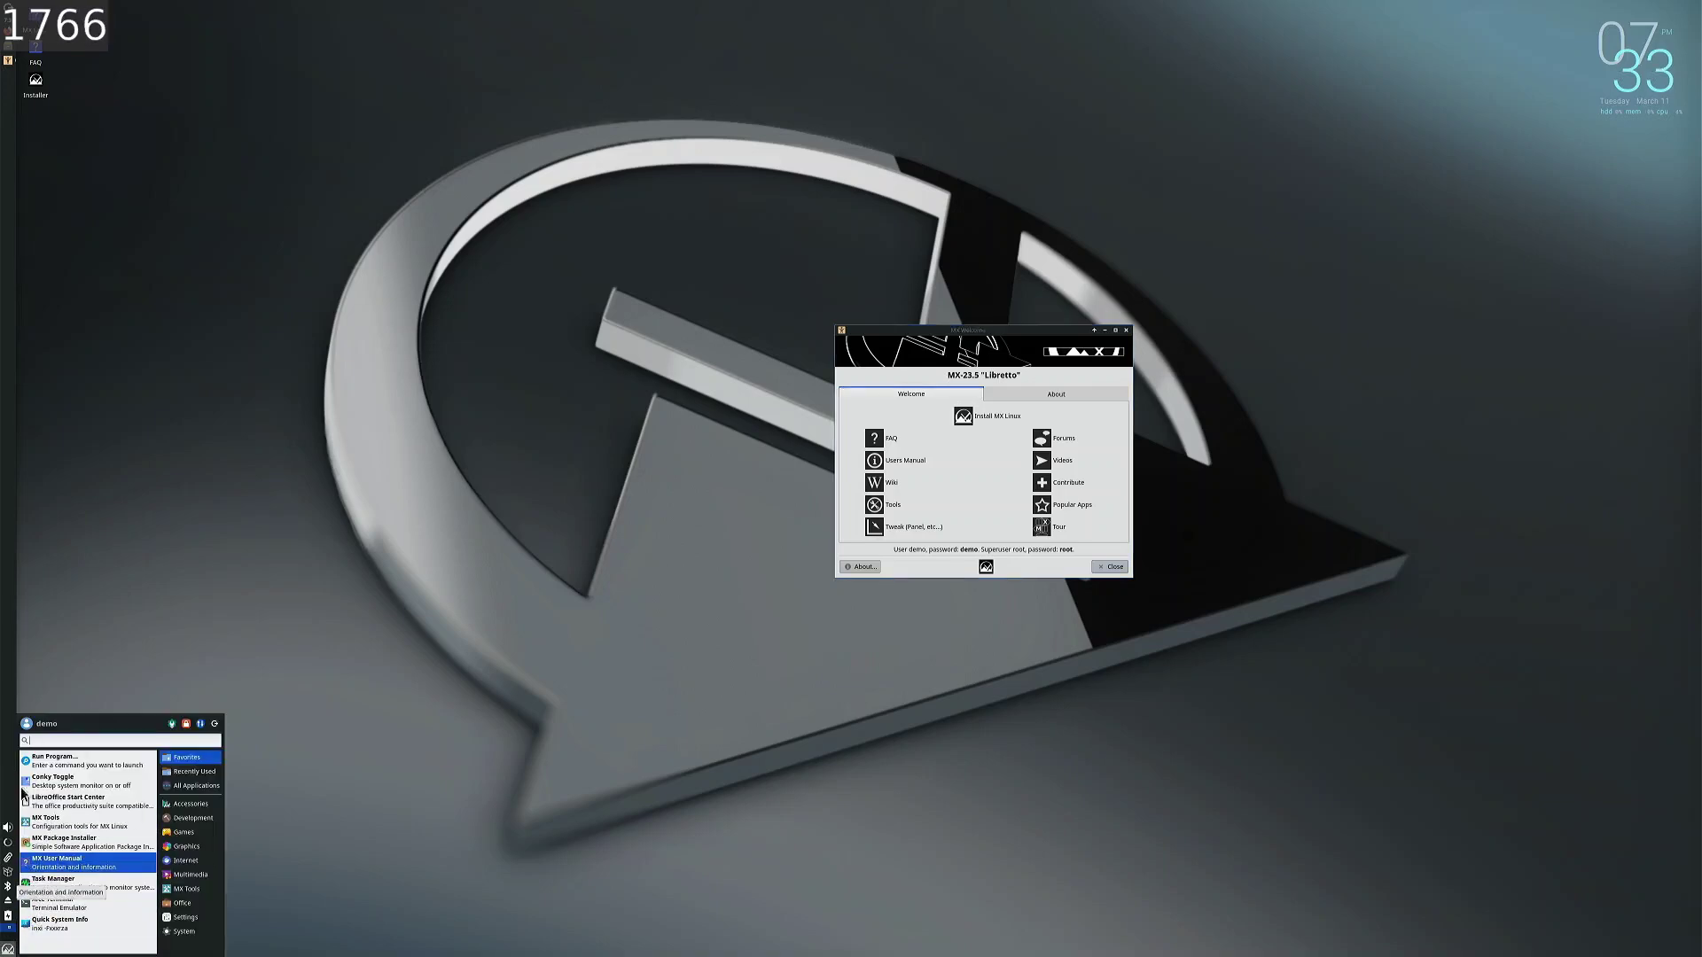
type("dis")
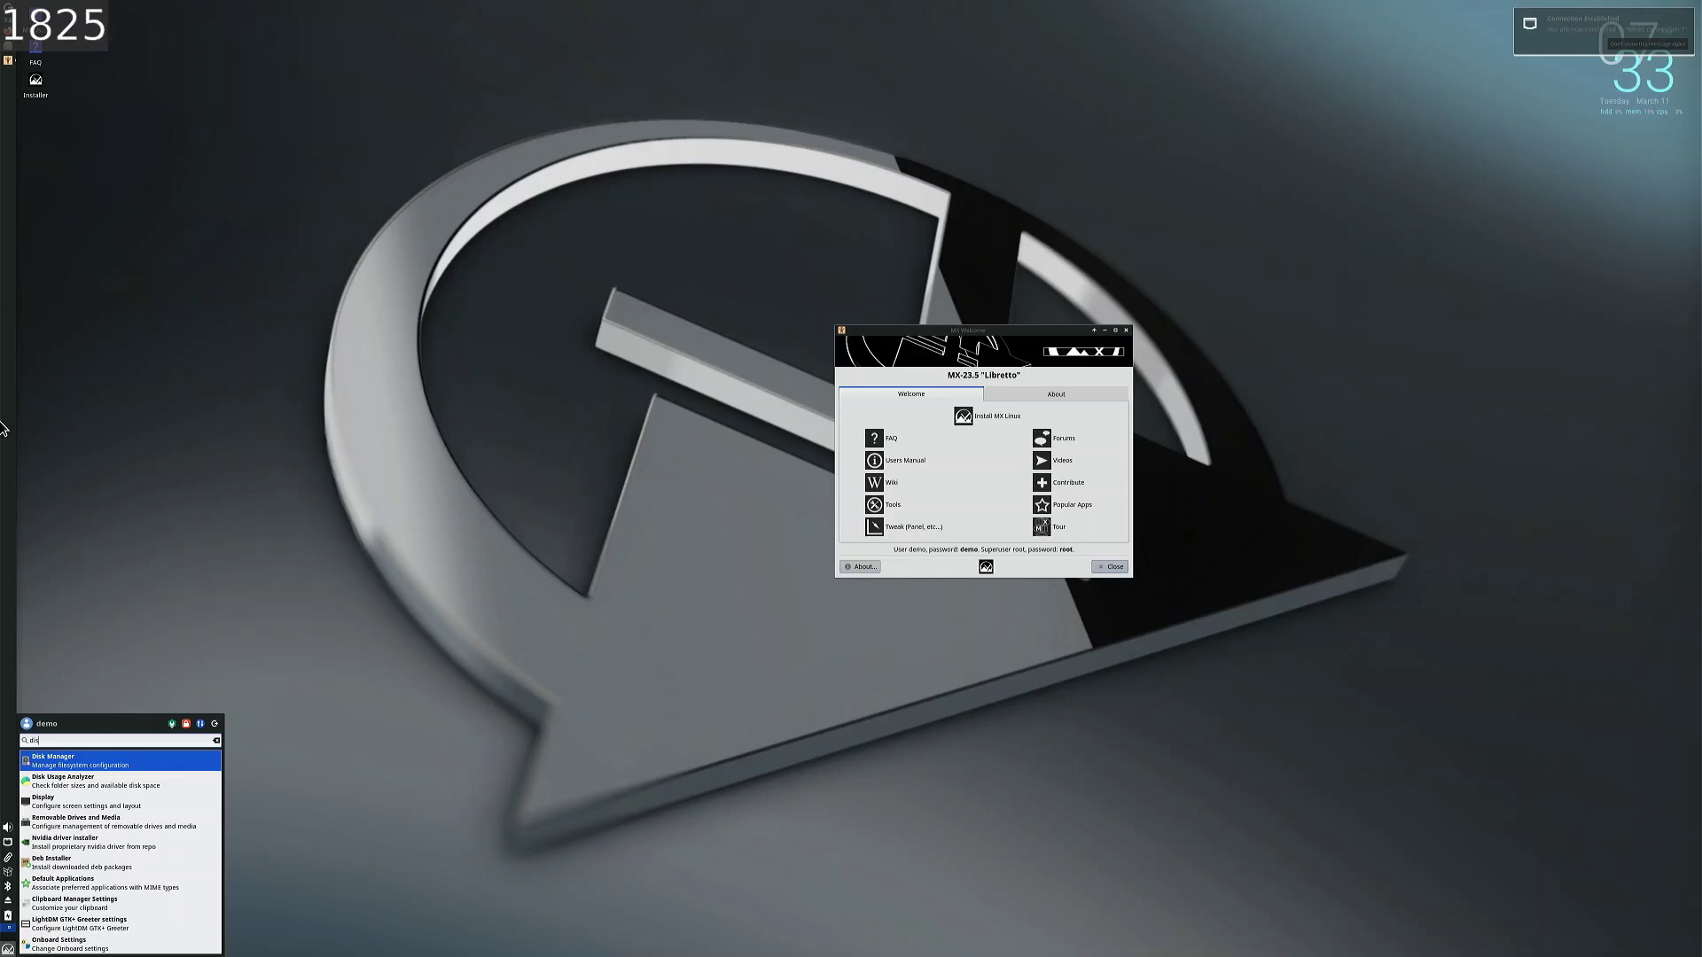
type("pla")
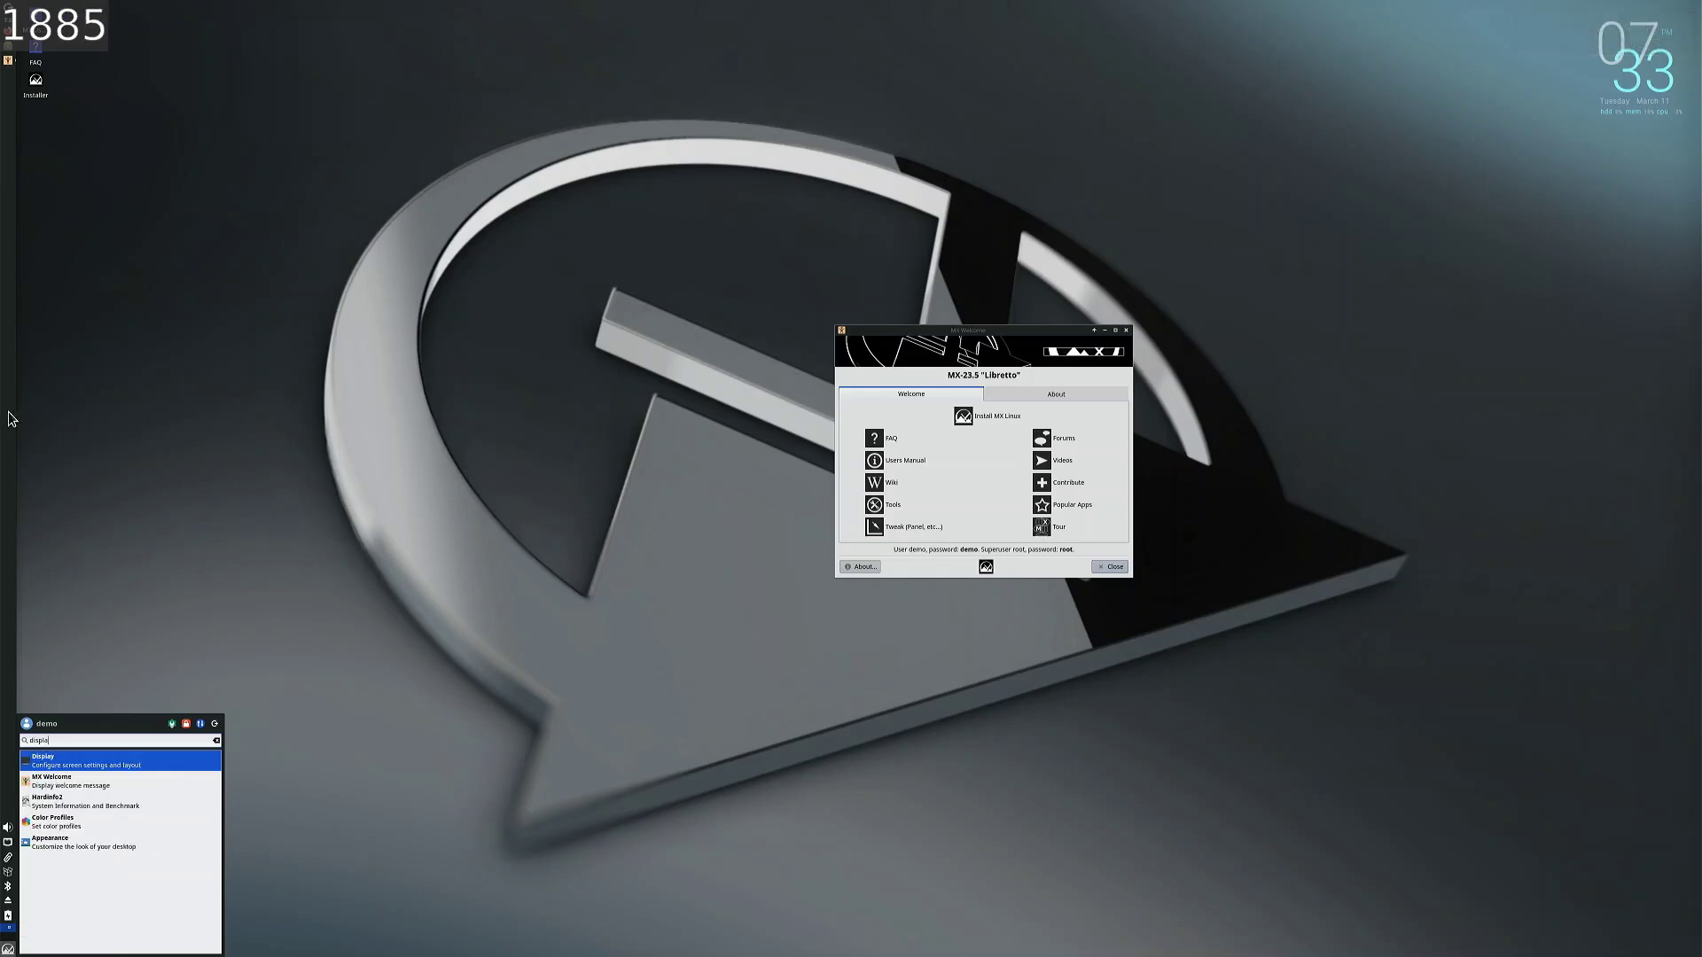
left_click(64, 762)
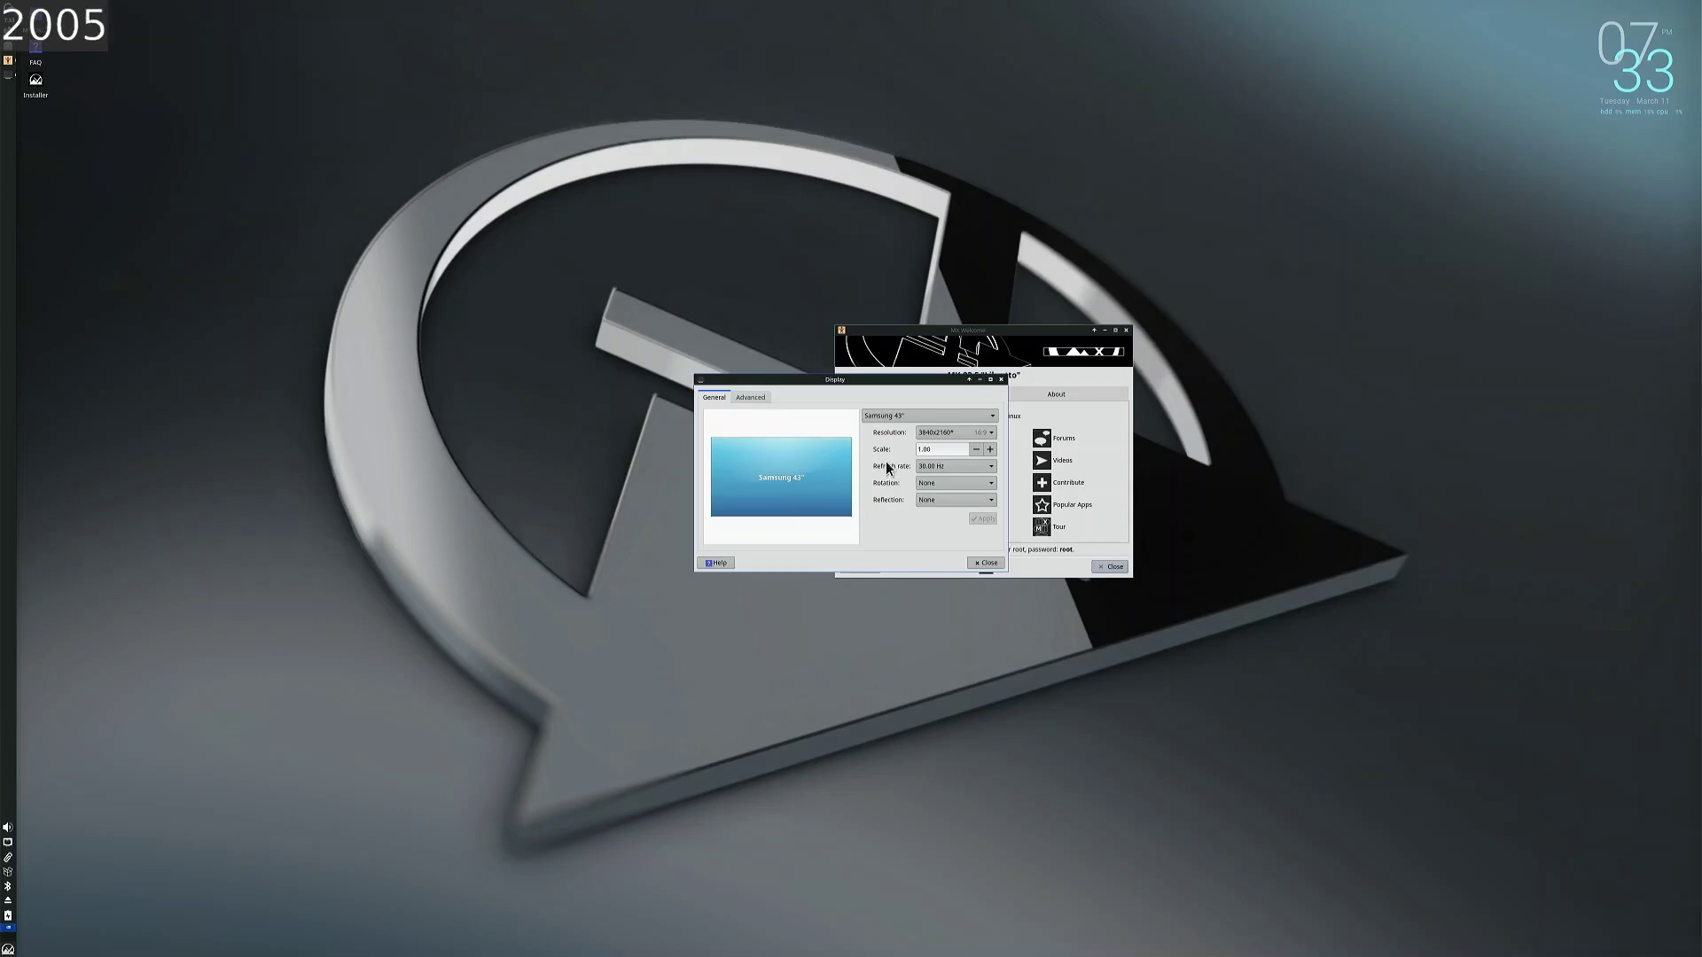
- Set the Samsung 43" display's scale to 2.00, apply the change and keep the new configuration
left_click(989, 451)
left_click(989, 451)
left_click(989, 451)
left_click(989, 451)
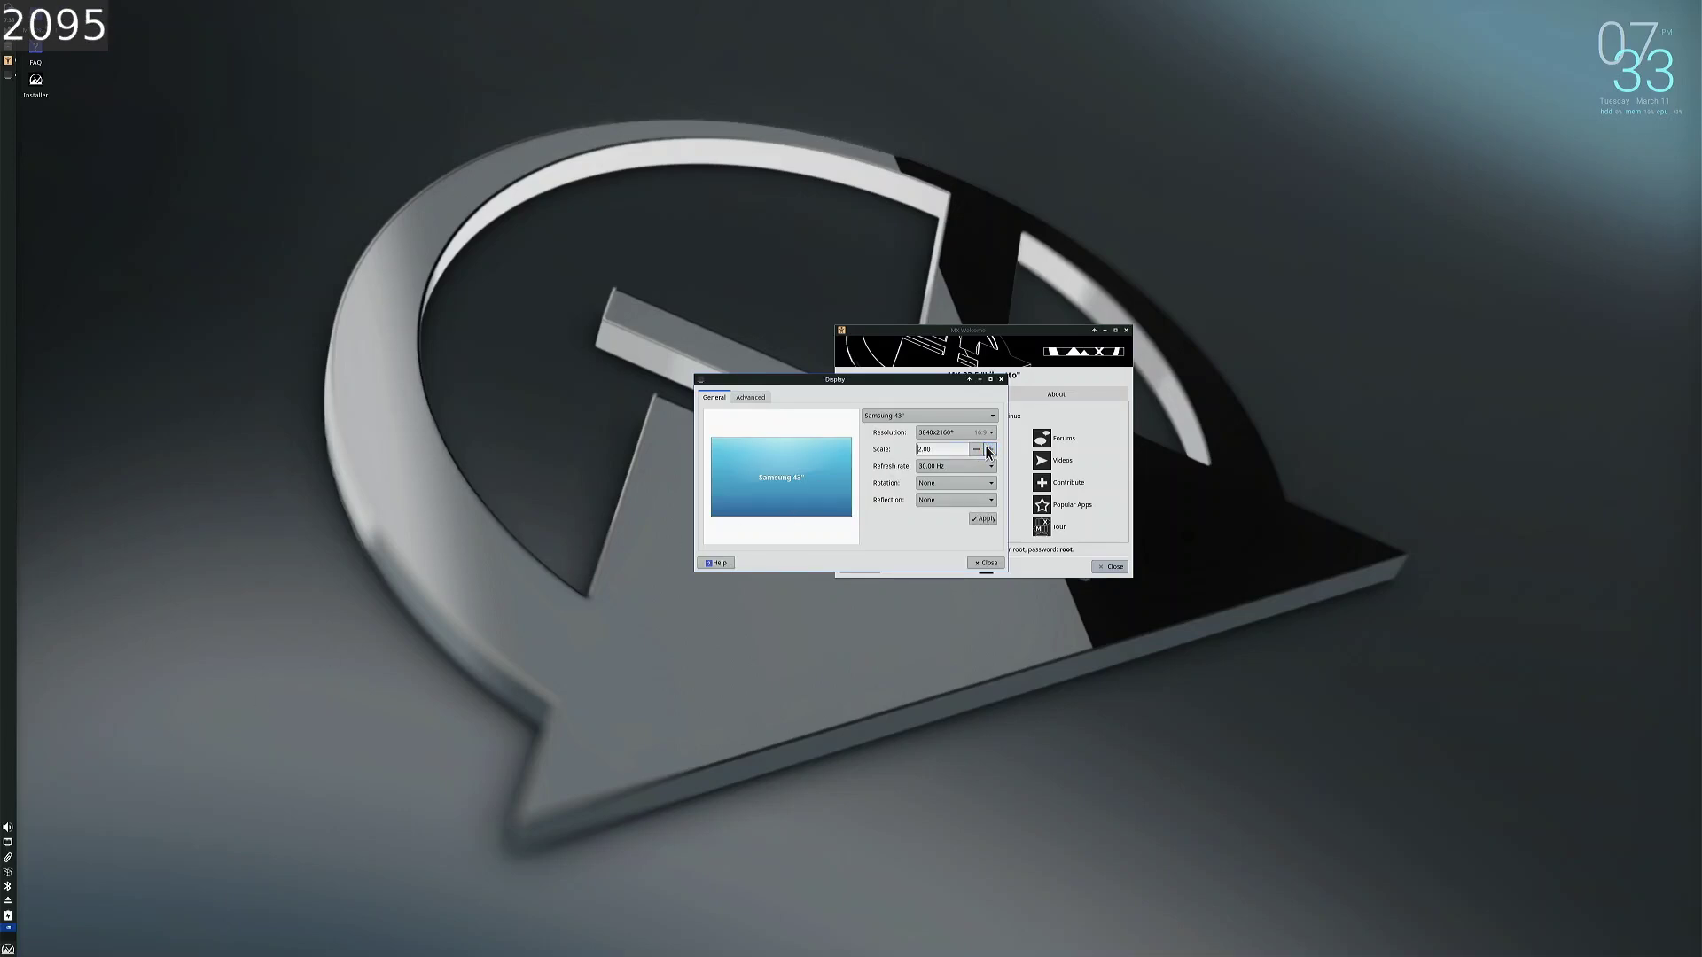
left_click(982, 518)
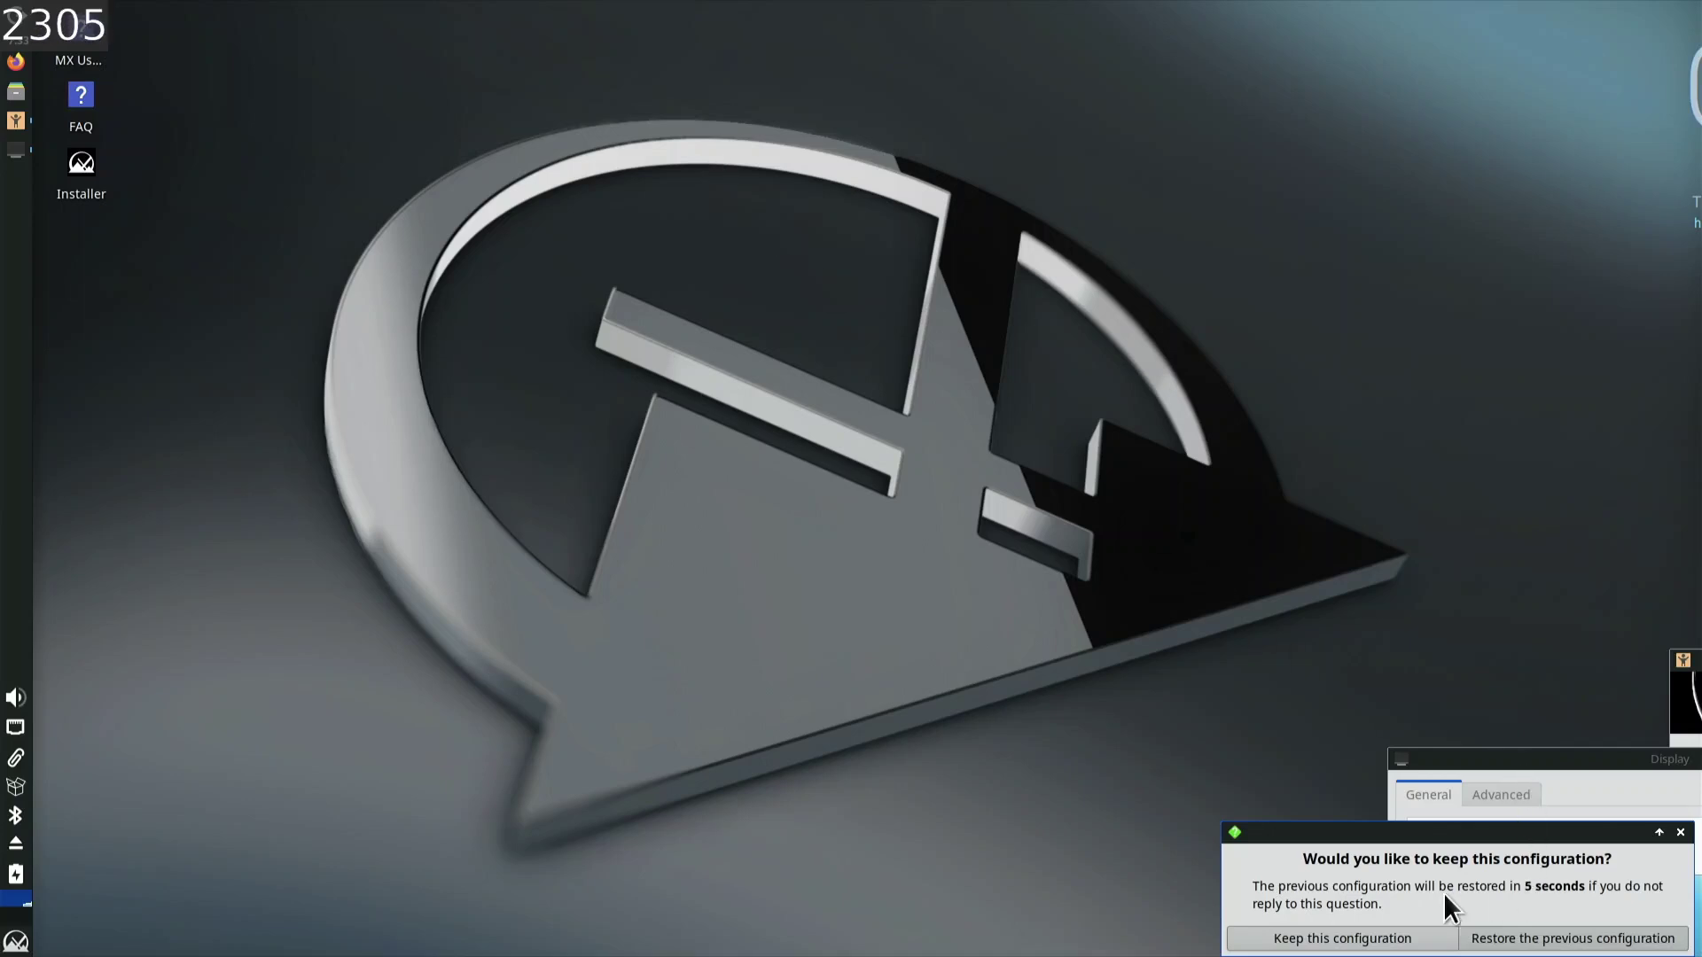
left_click(1362, 938)
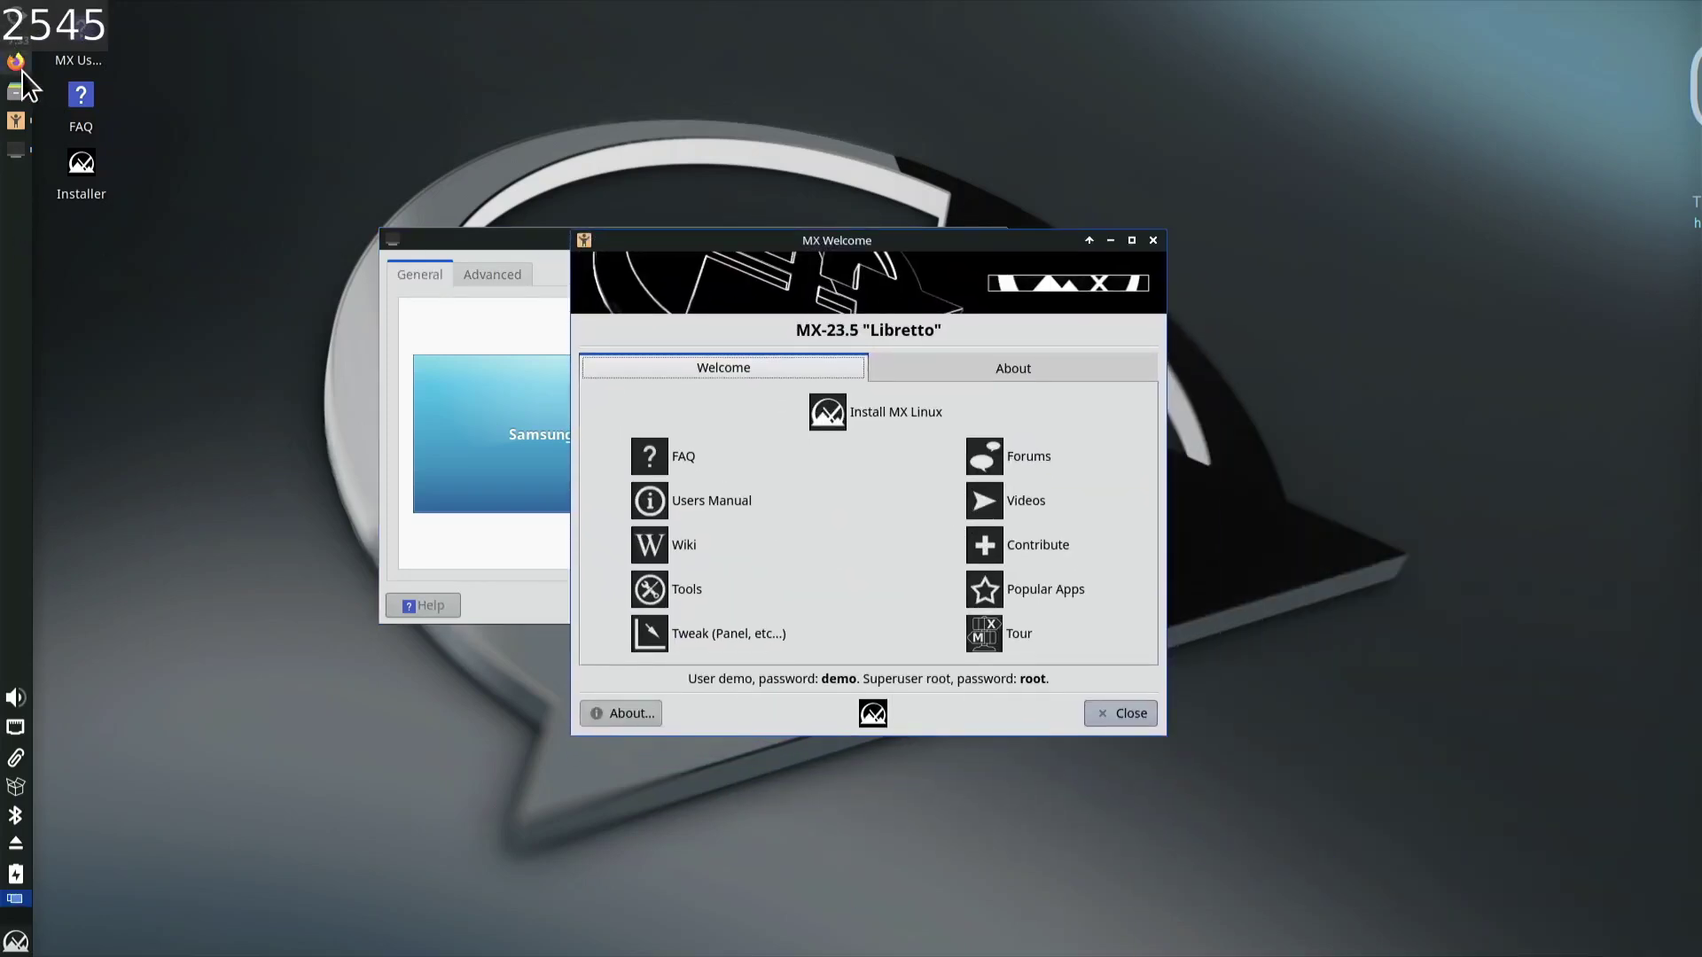
- Close the MX Welcome and Display windows and launch the MX Linux installer
left_click(1152, 241)
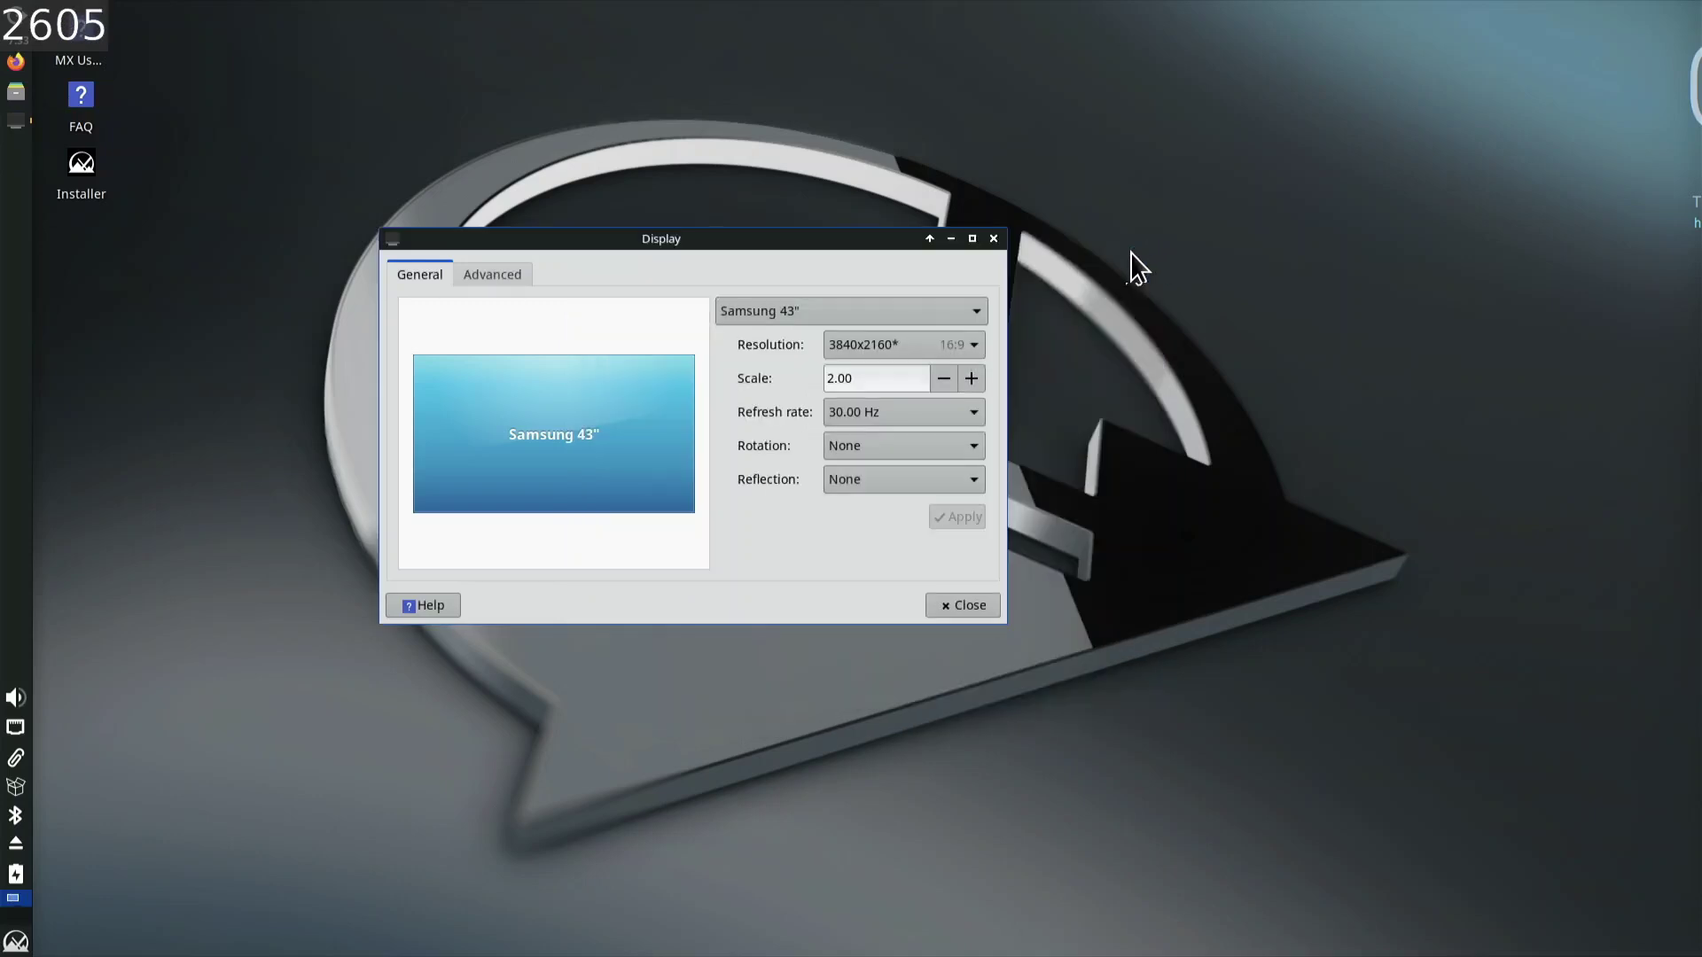
left_click(993, 242)
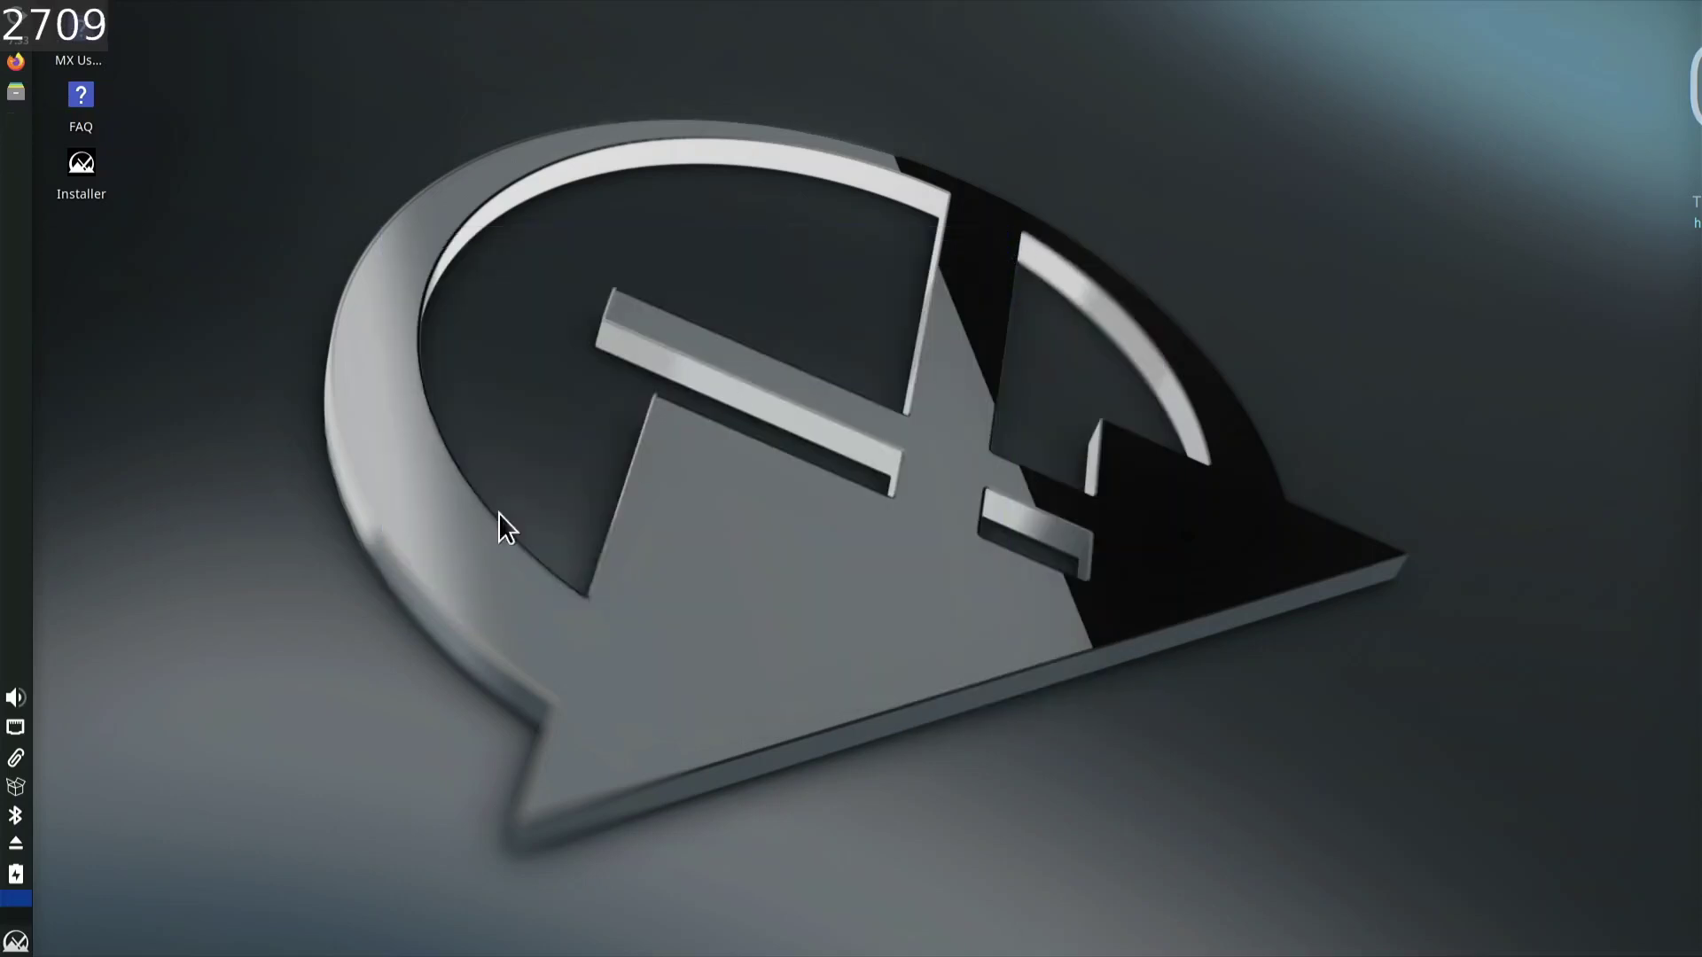
left_click(16, 942)
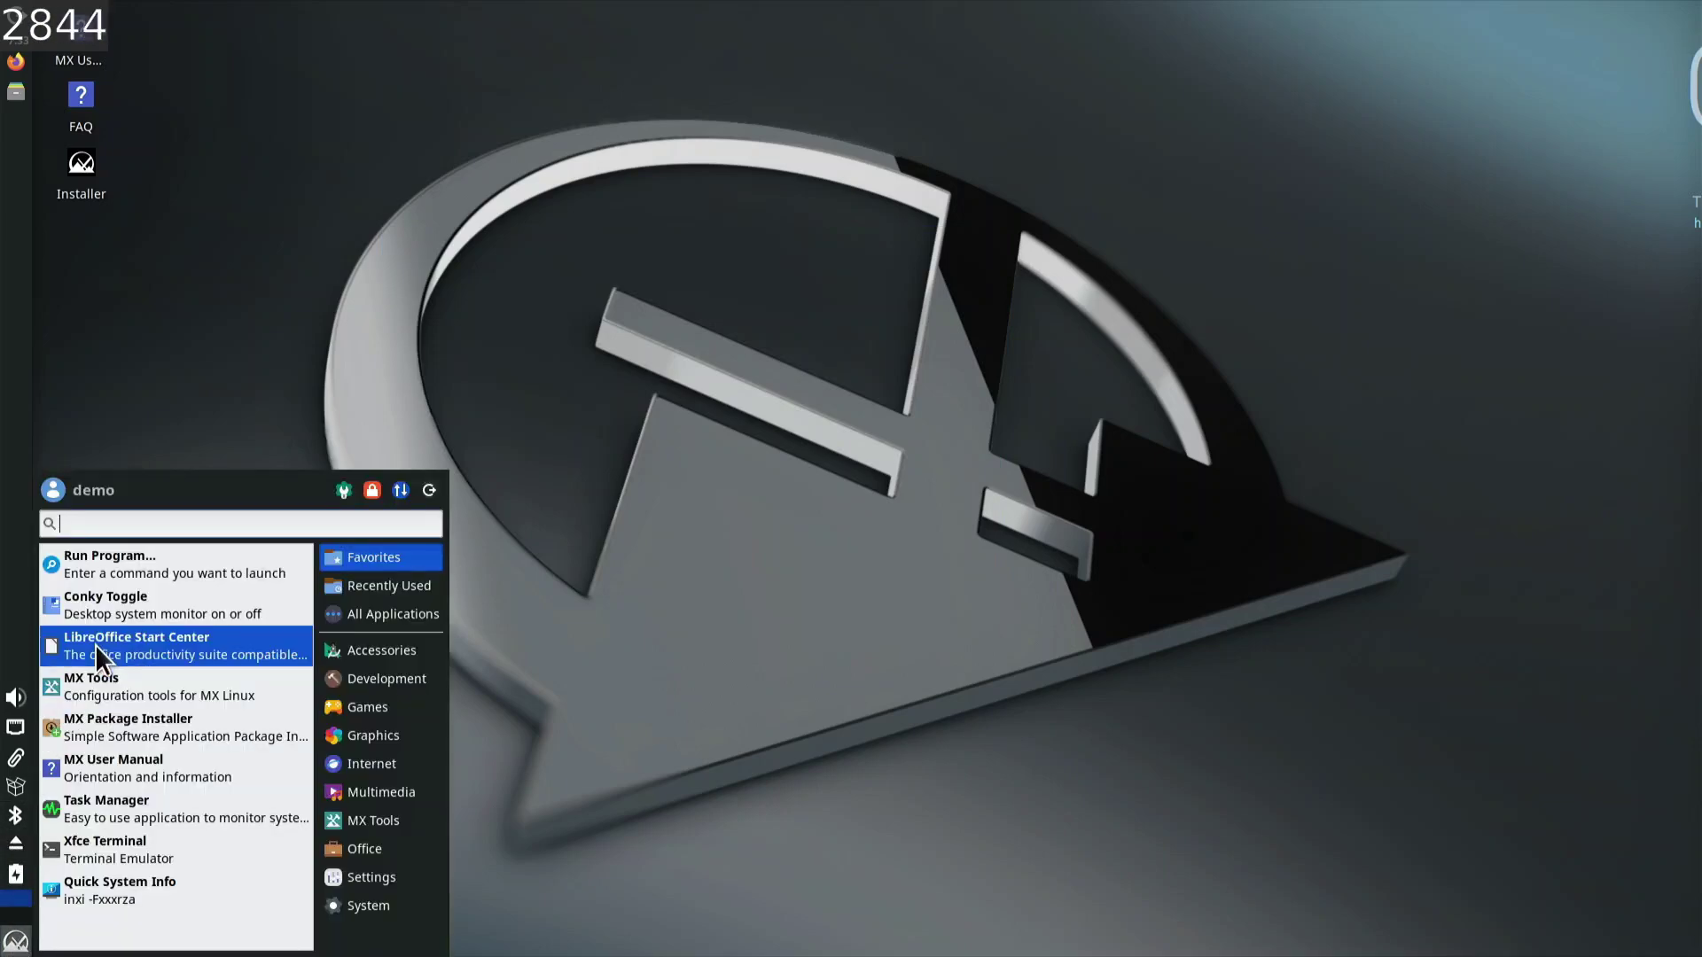
left_click(711, 328)
double_click(96, 186)
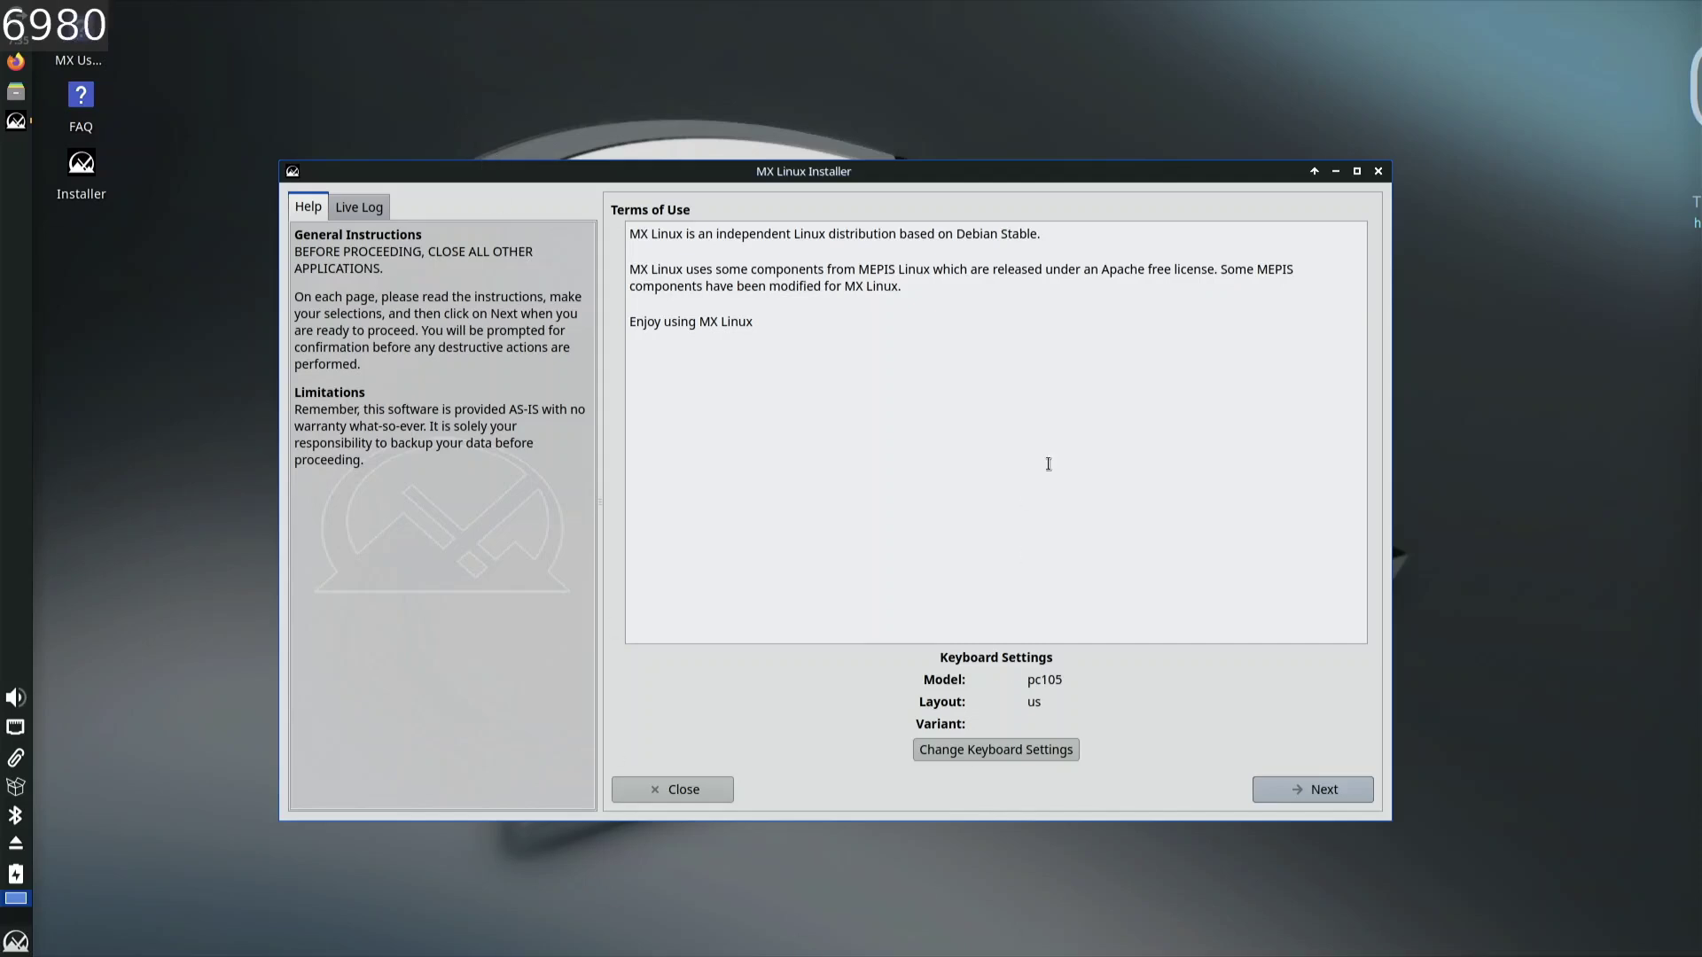
- Accept the terms and keyboard settings, choose a regular install using the entire nvme0n1 disk, and start the installation
left_click(1347, 785)
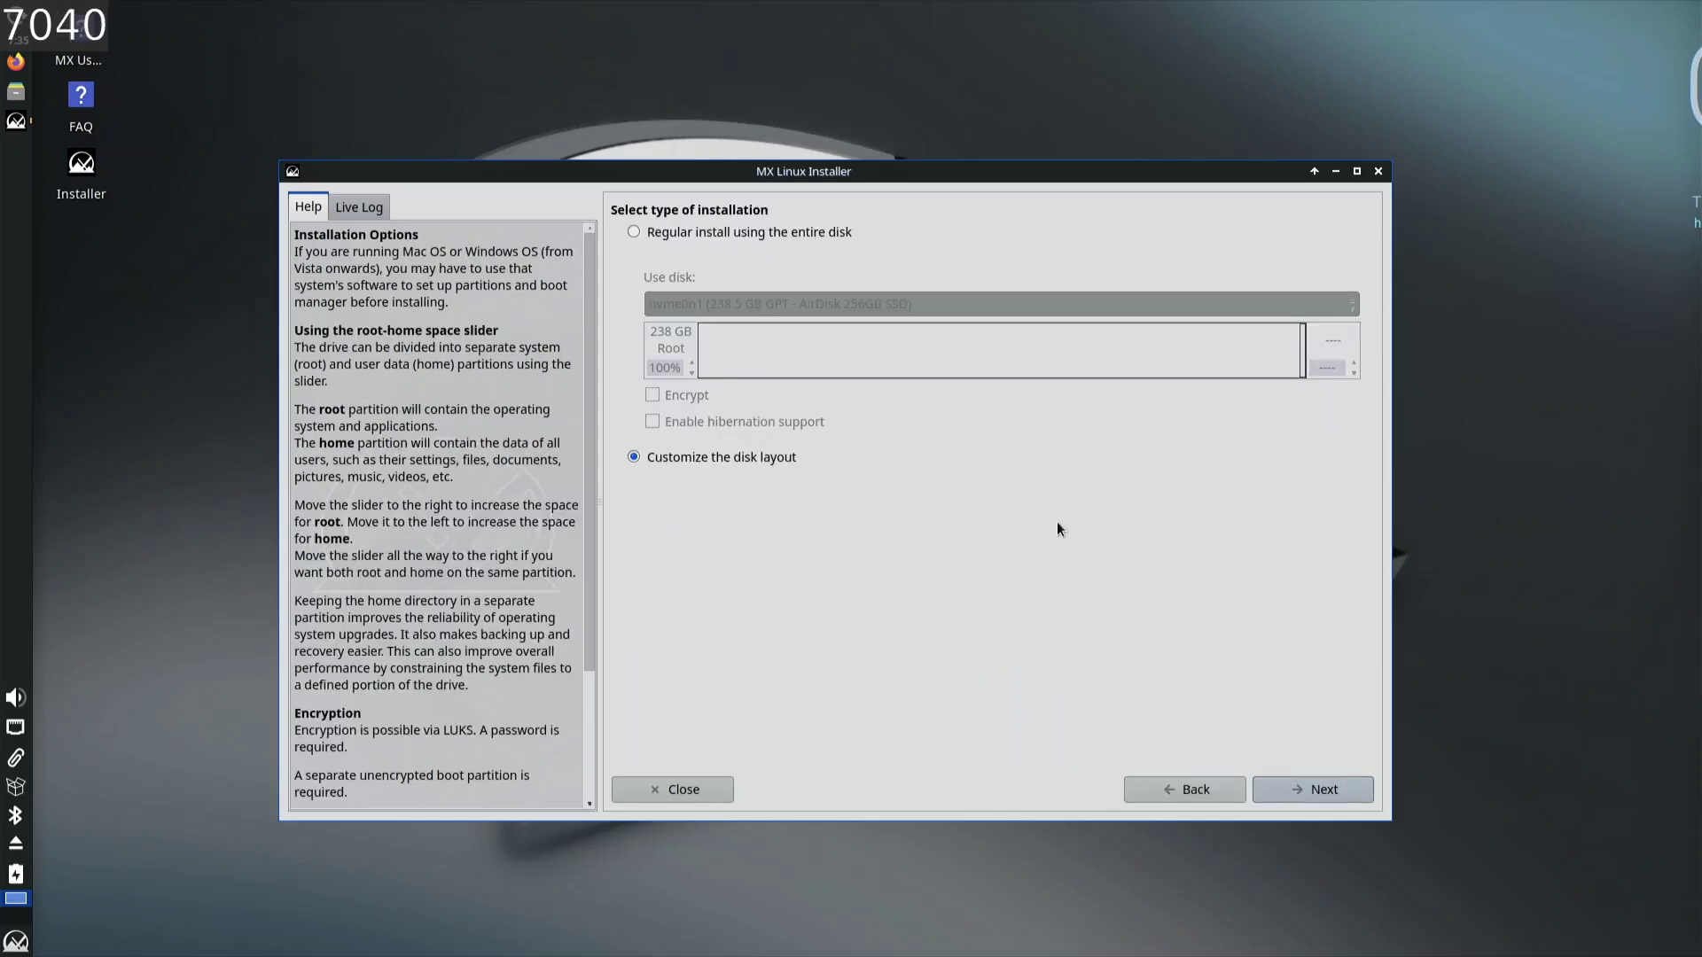
left_click(846, 234)
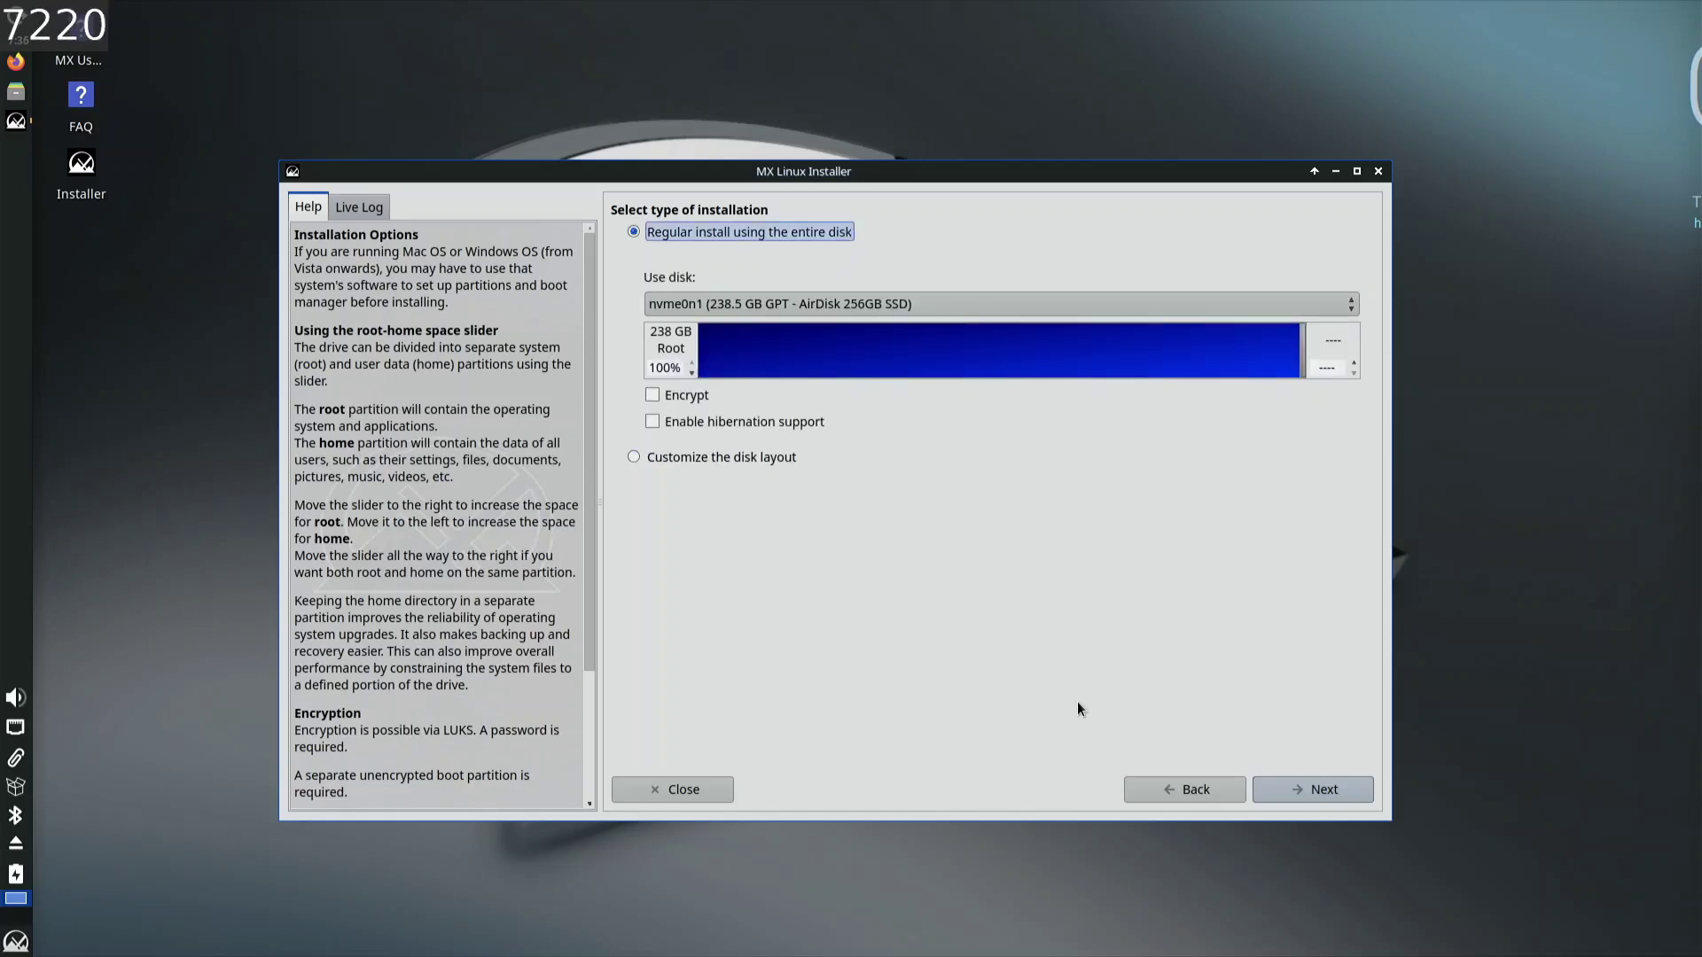
scroll(403, 532, "down", 3)
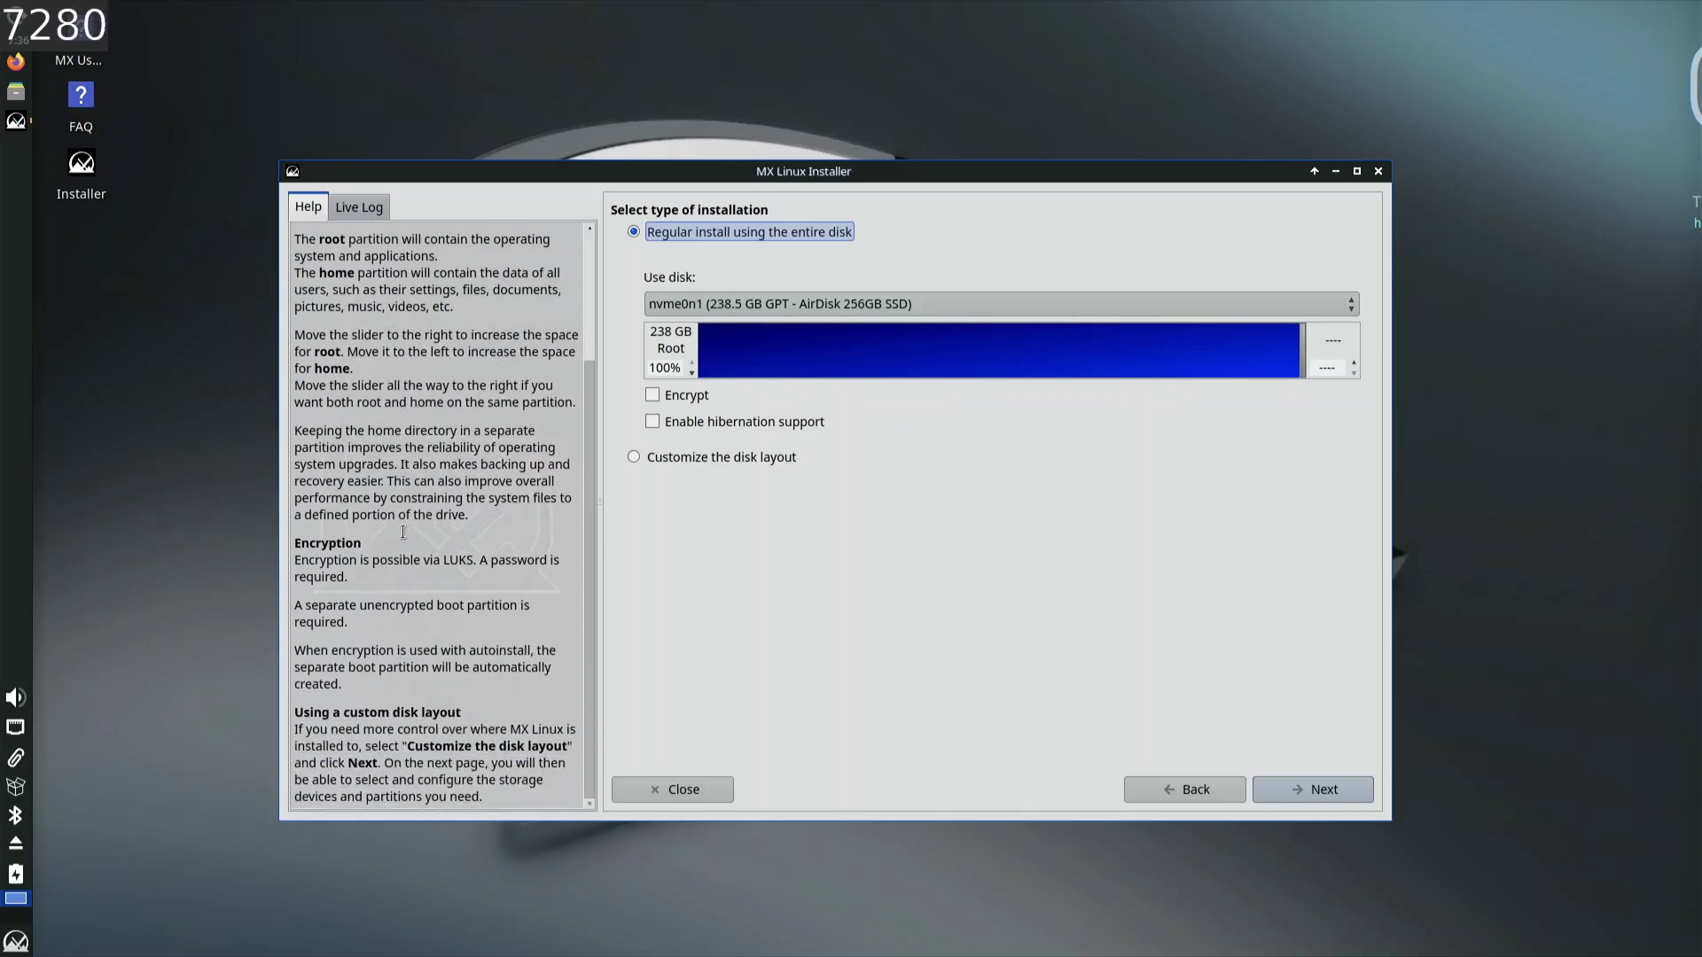
left_click(1326, 787)
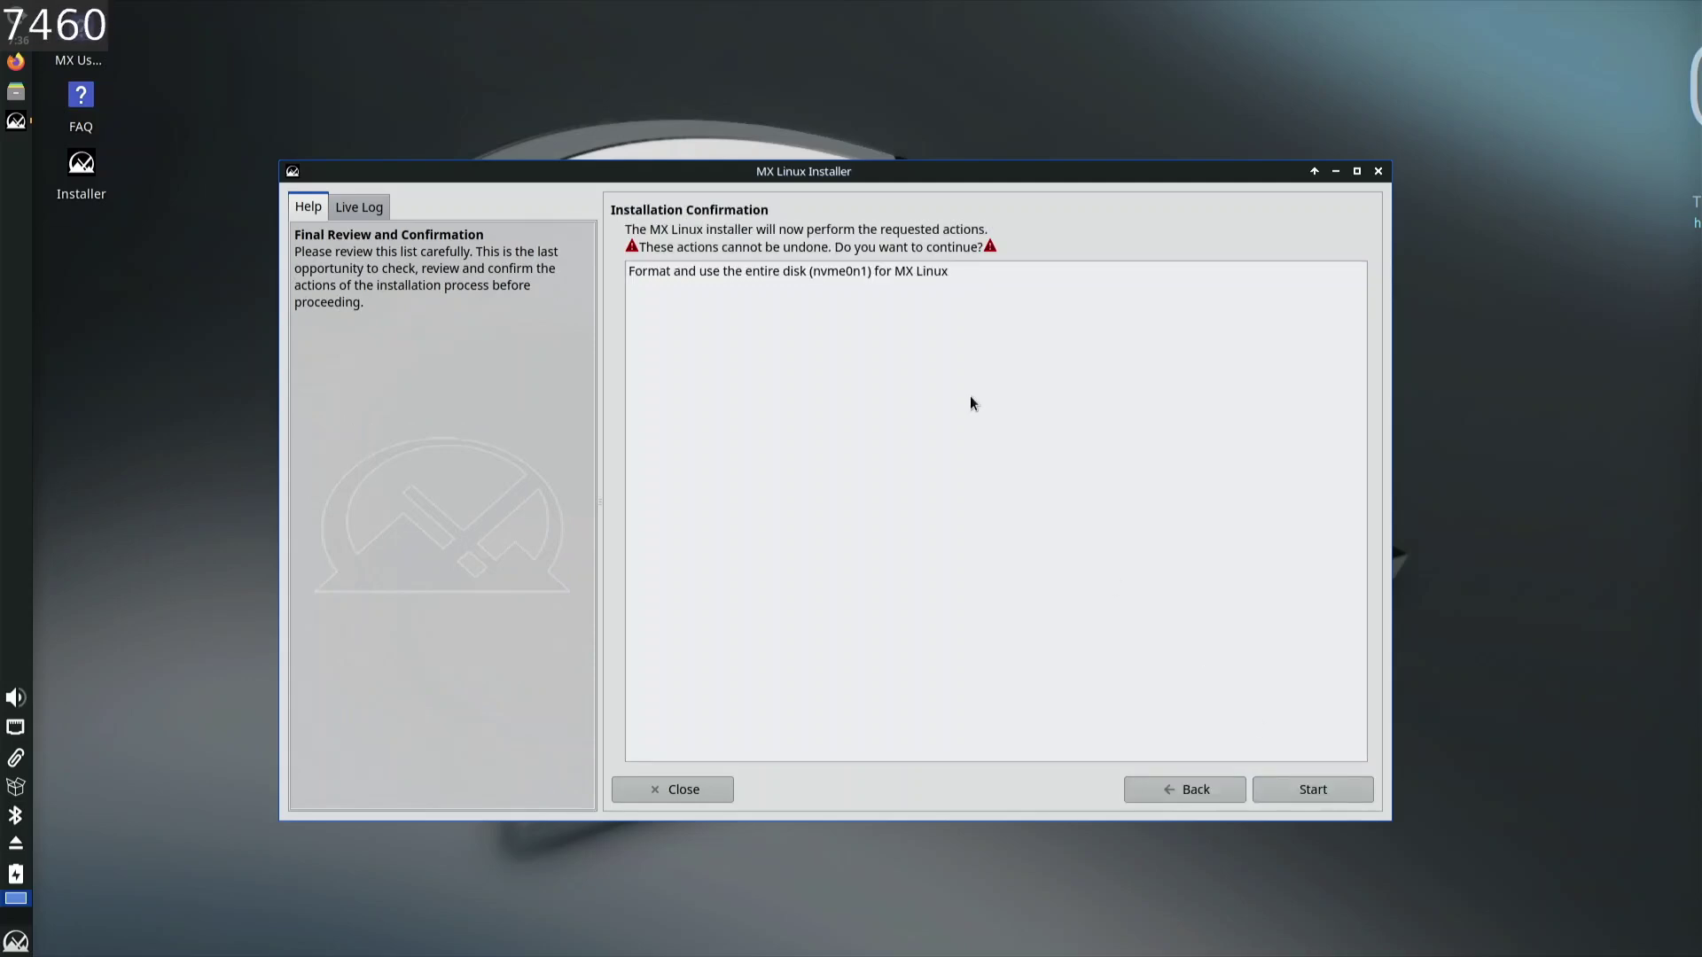
left_click(1284, 786)
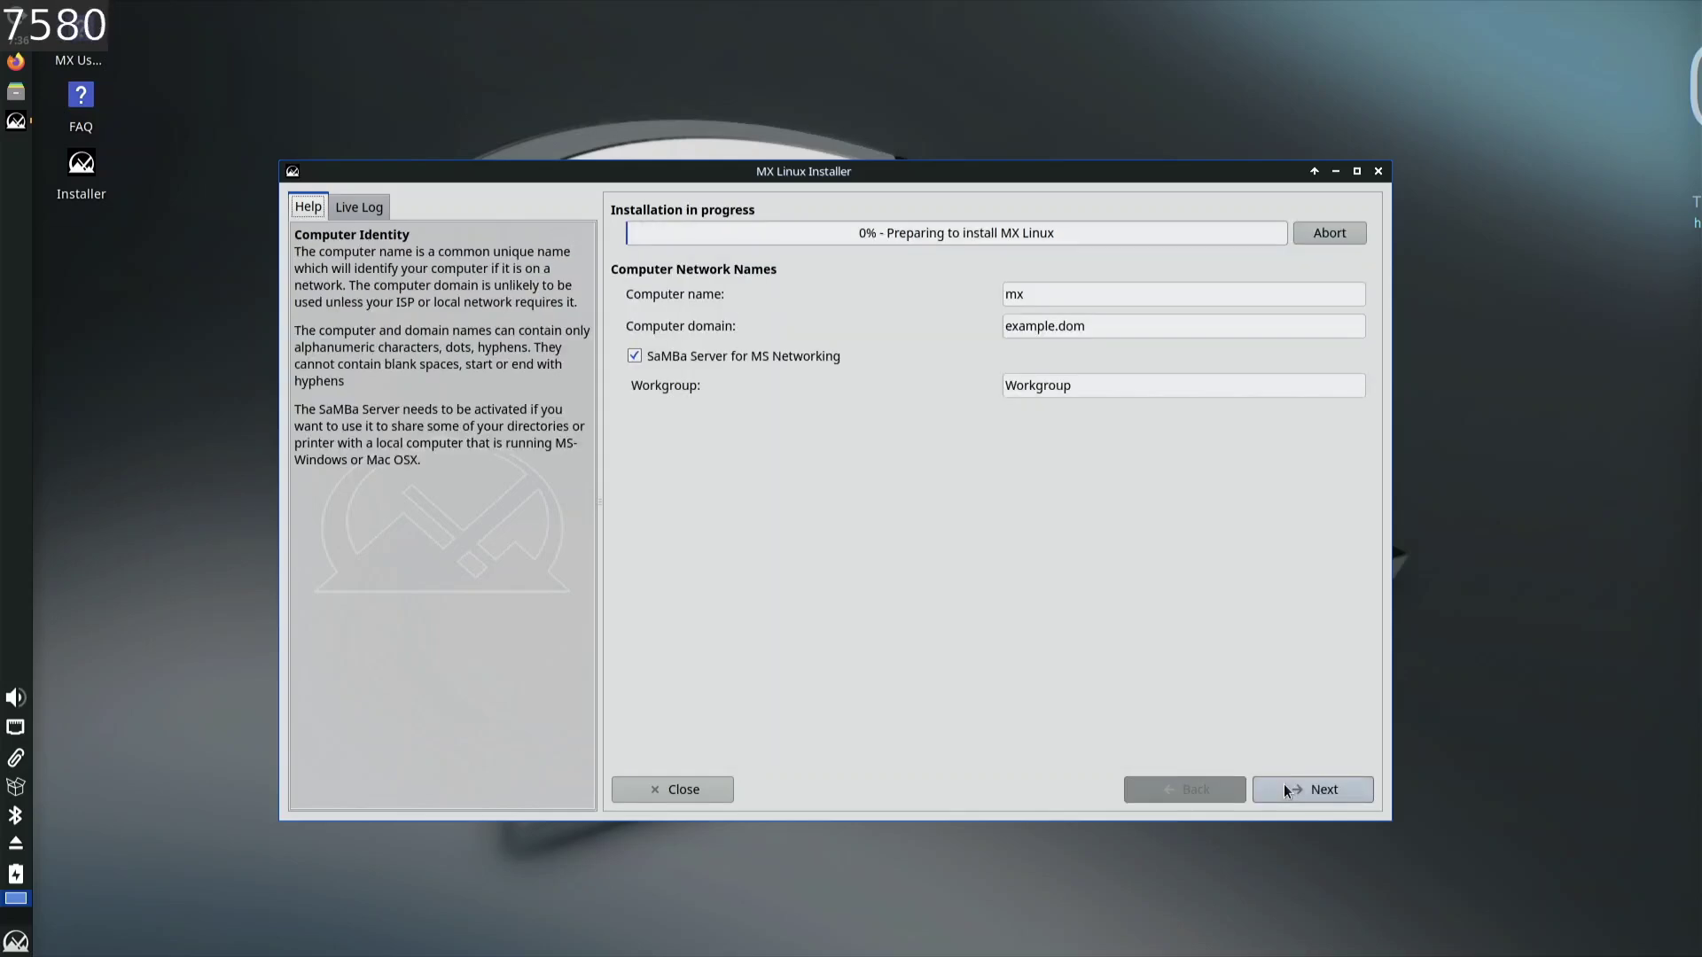
- Set the computer name to stockfoot and accept the remaining network, locale, clock and timezone defaults
left_click(1142, 298)
double_click(1141, 299)
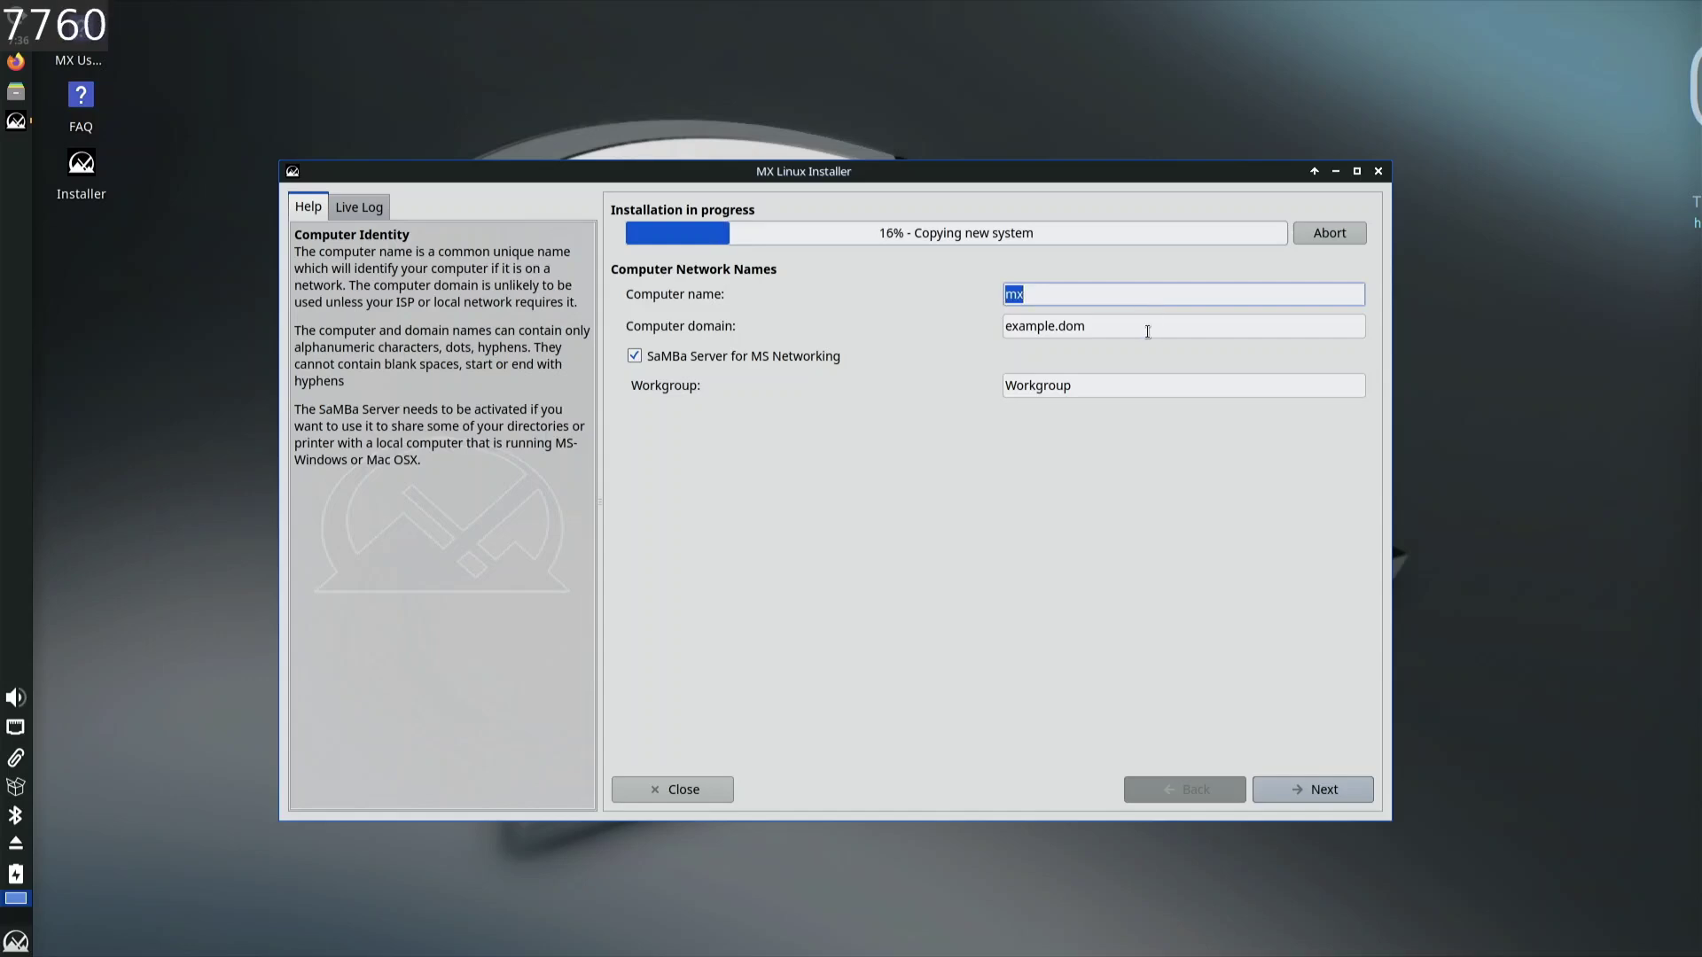
type("st")
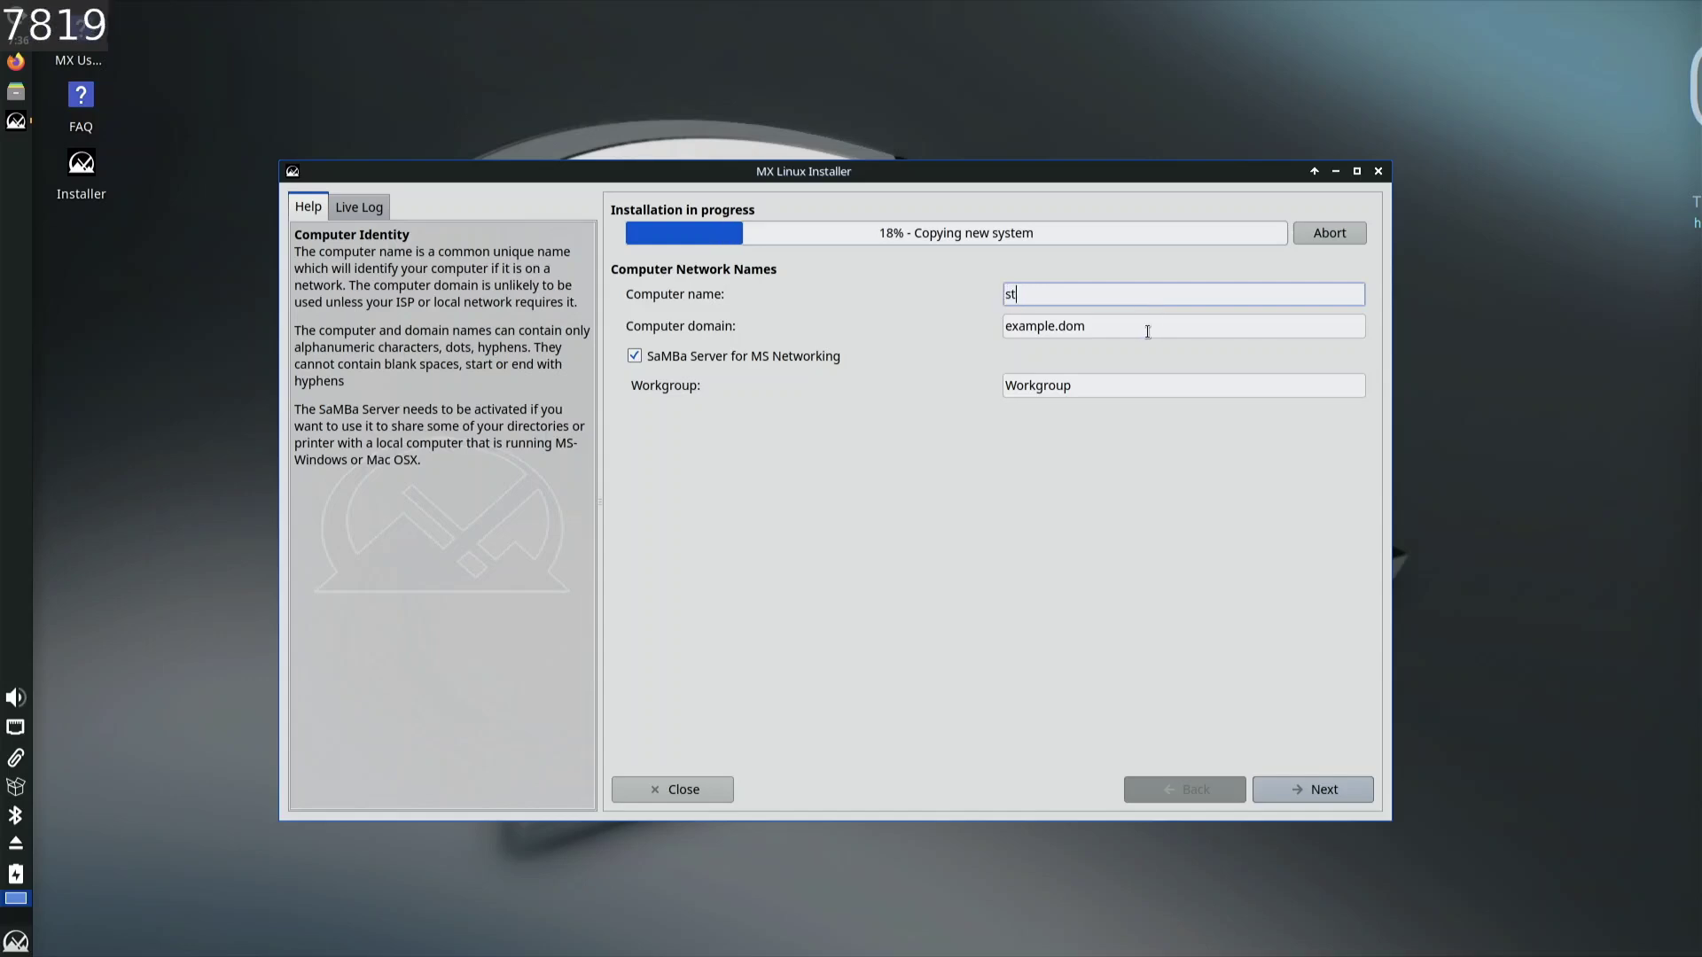
type("ockfoot")
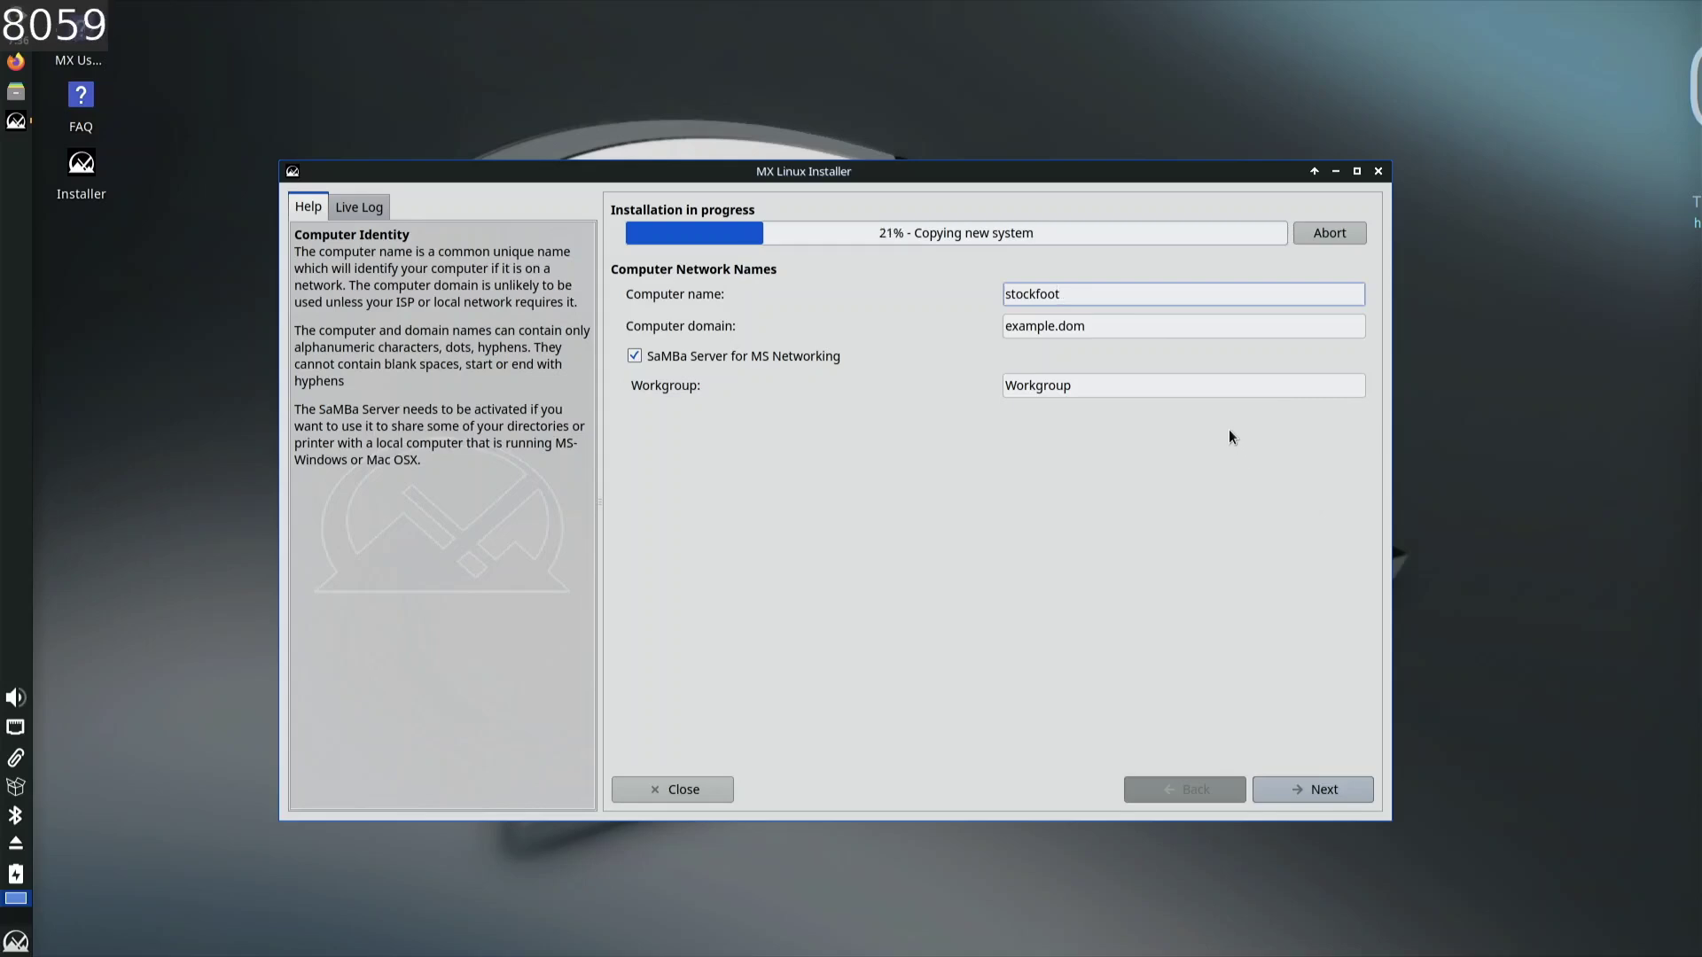
left_click(1312, 791)
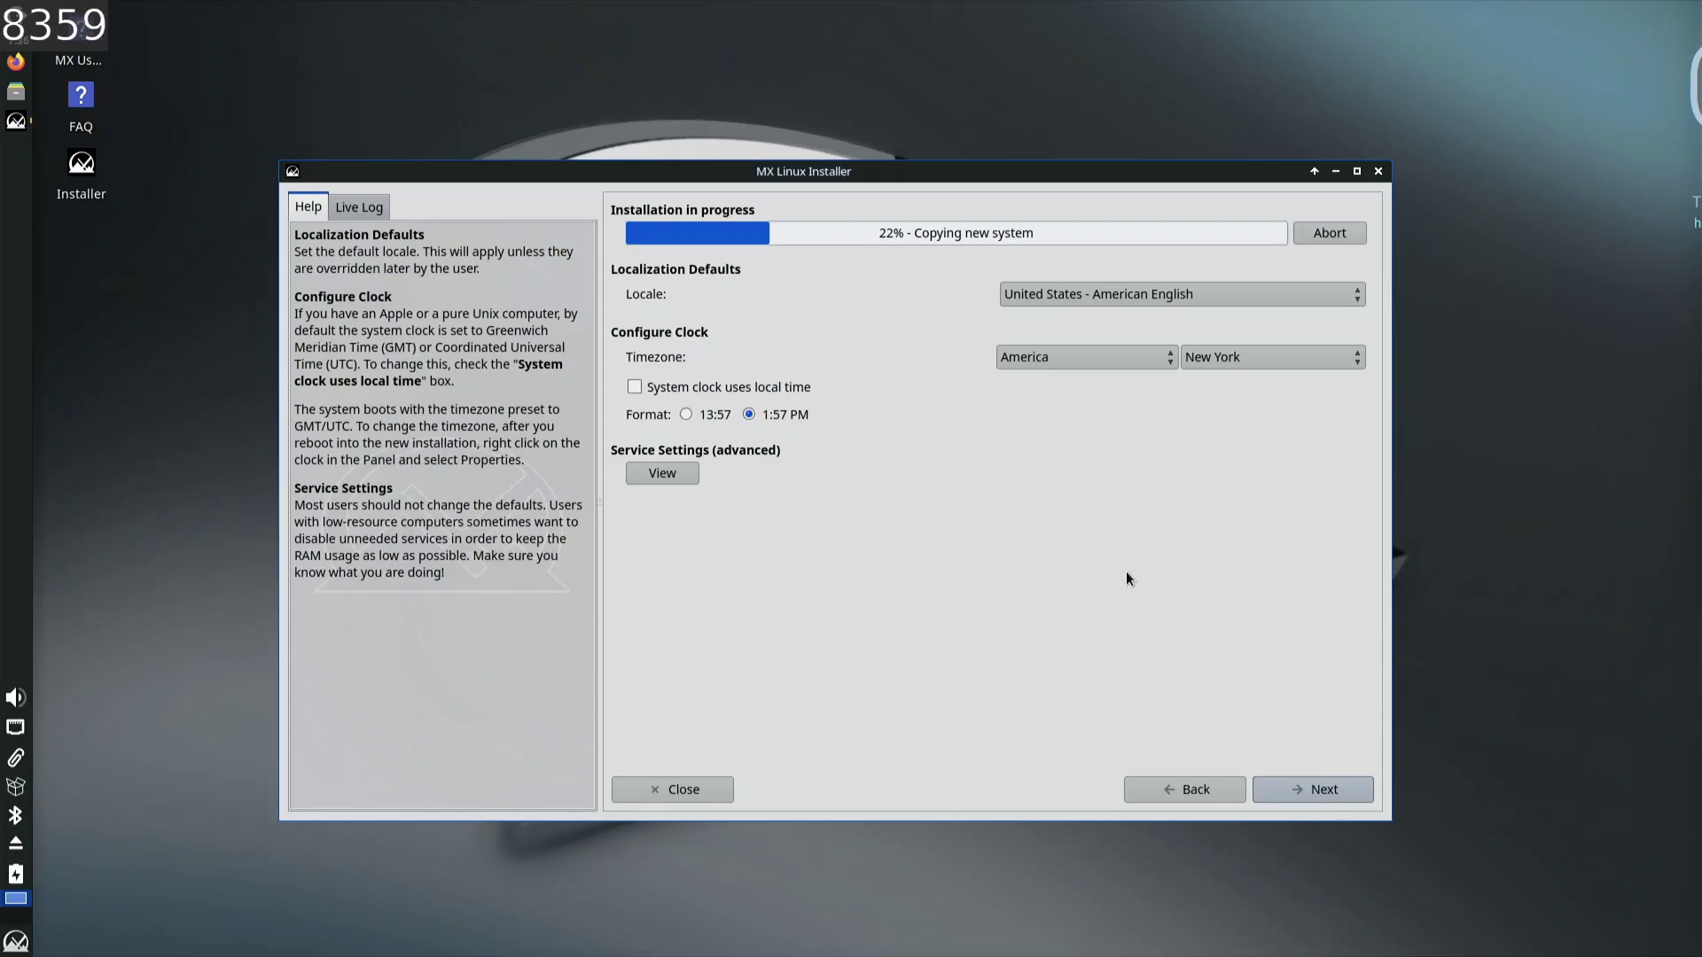
left_click(1288, 783)
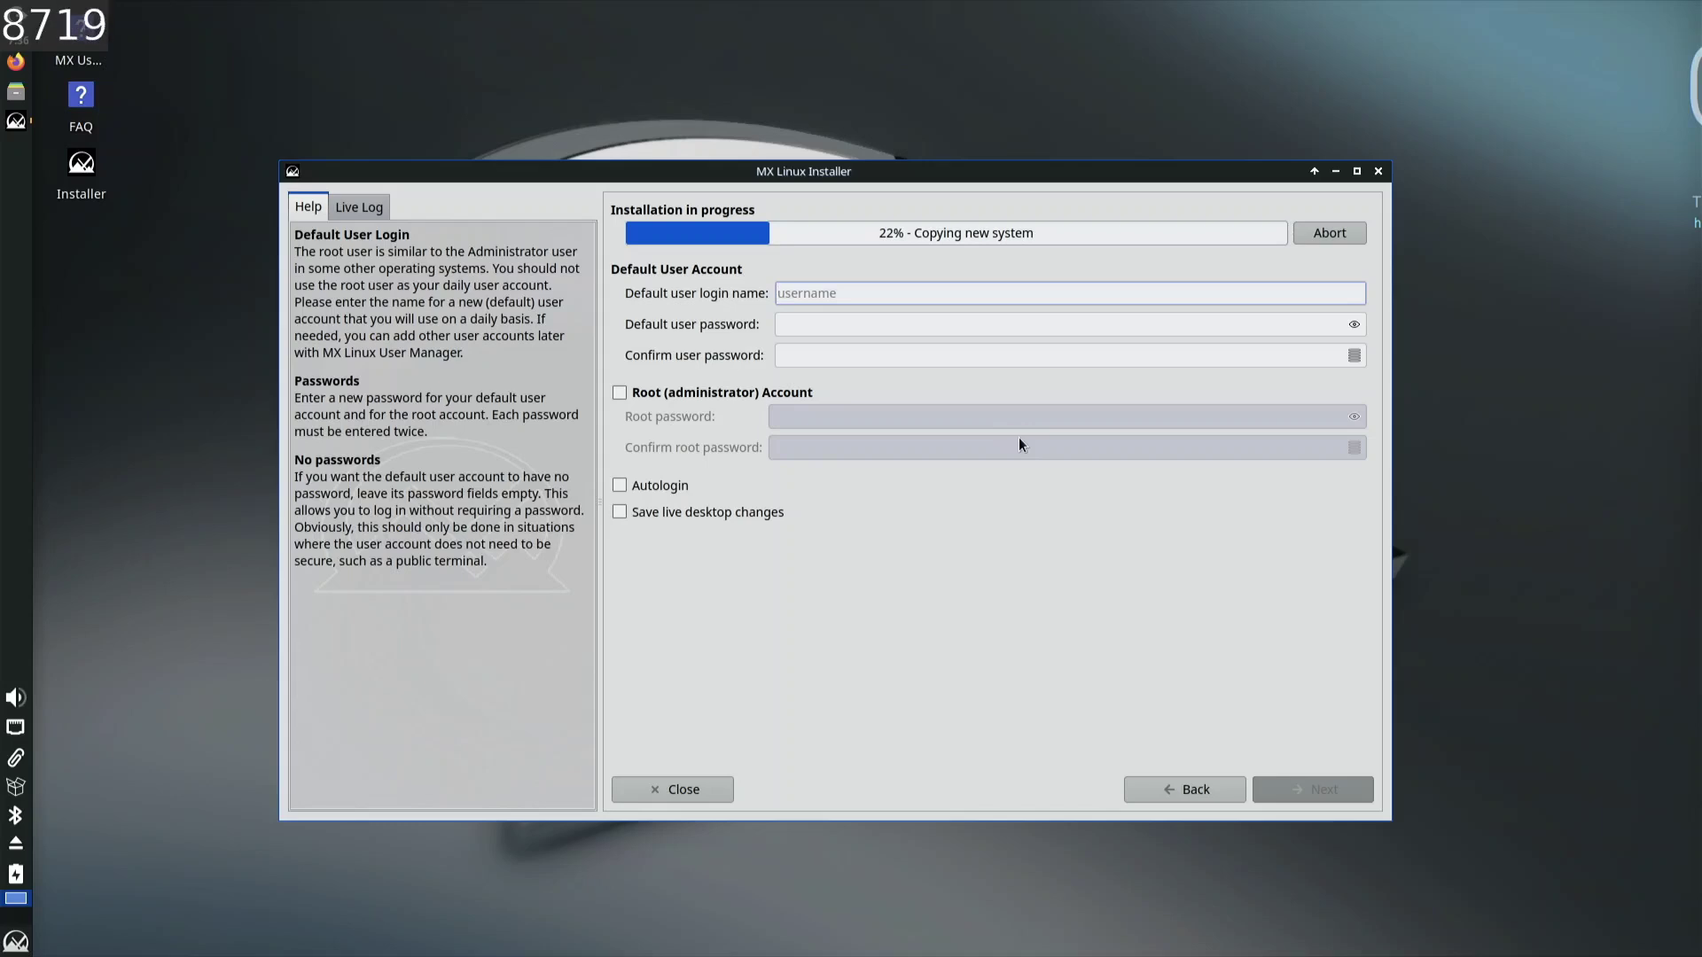
- Enter the login name for the default user account
type("d")
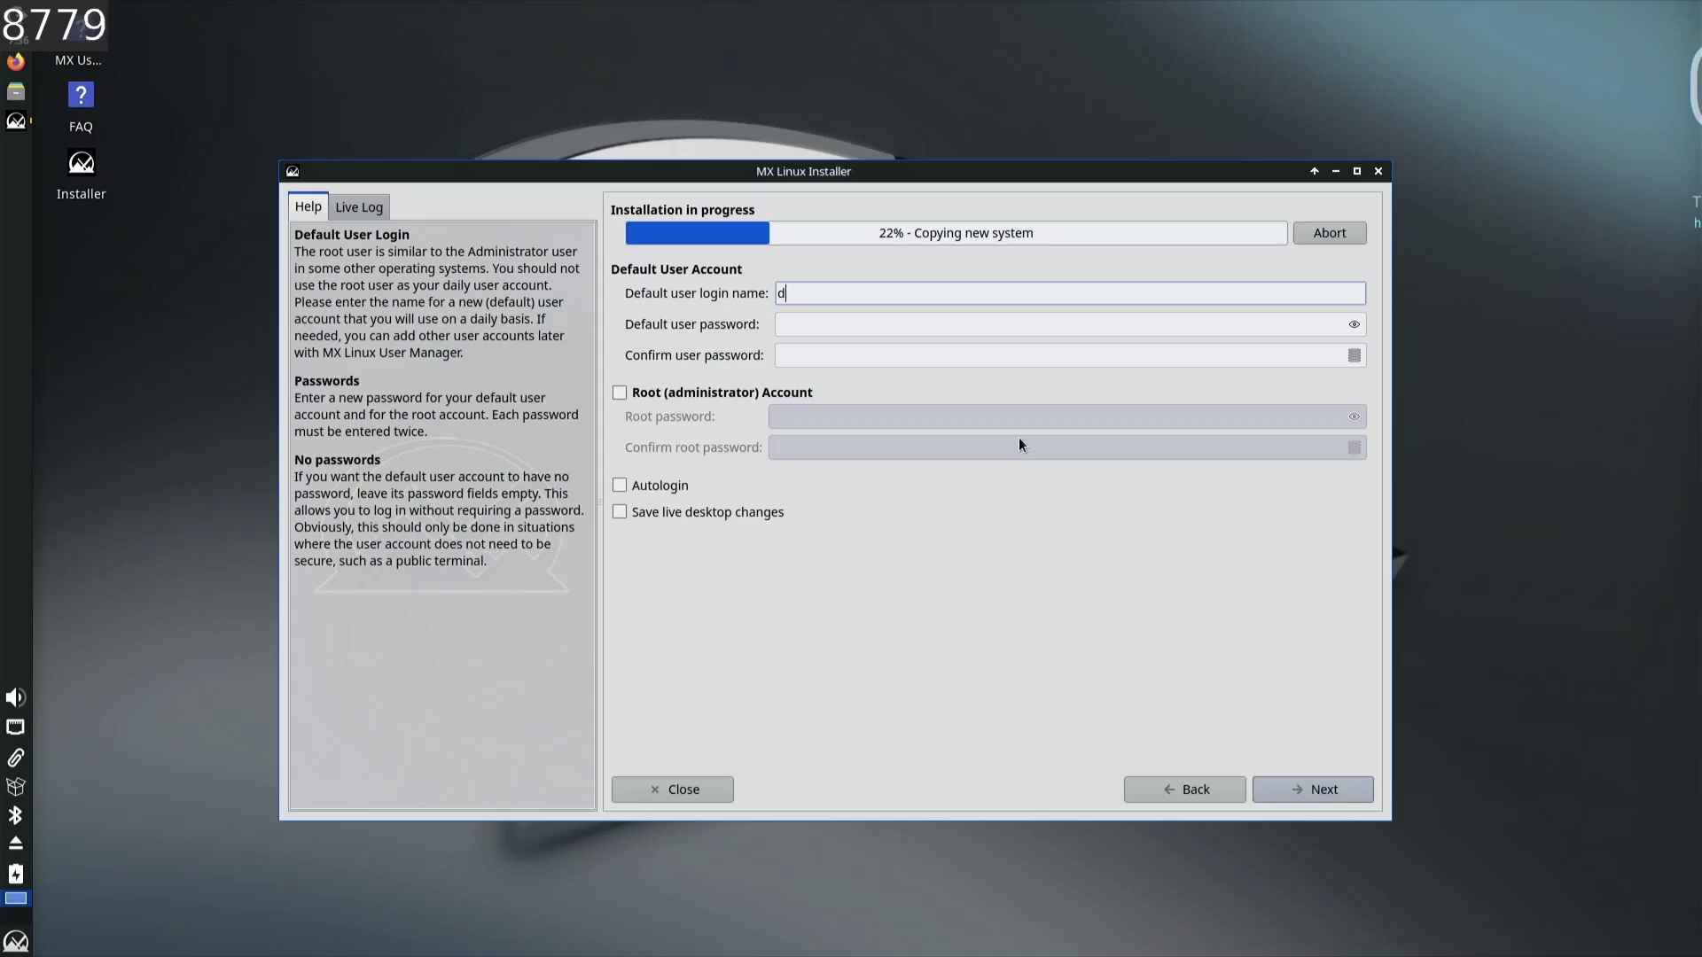
key("BackSpace")
type("dtsn")
key("BackSpace")
key("BackSpace")
key("BackSpace")
key("BackSpace")
type("s")
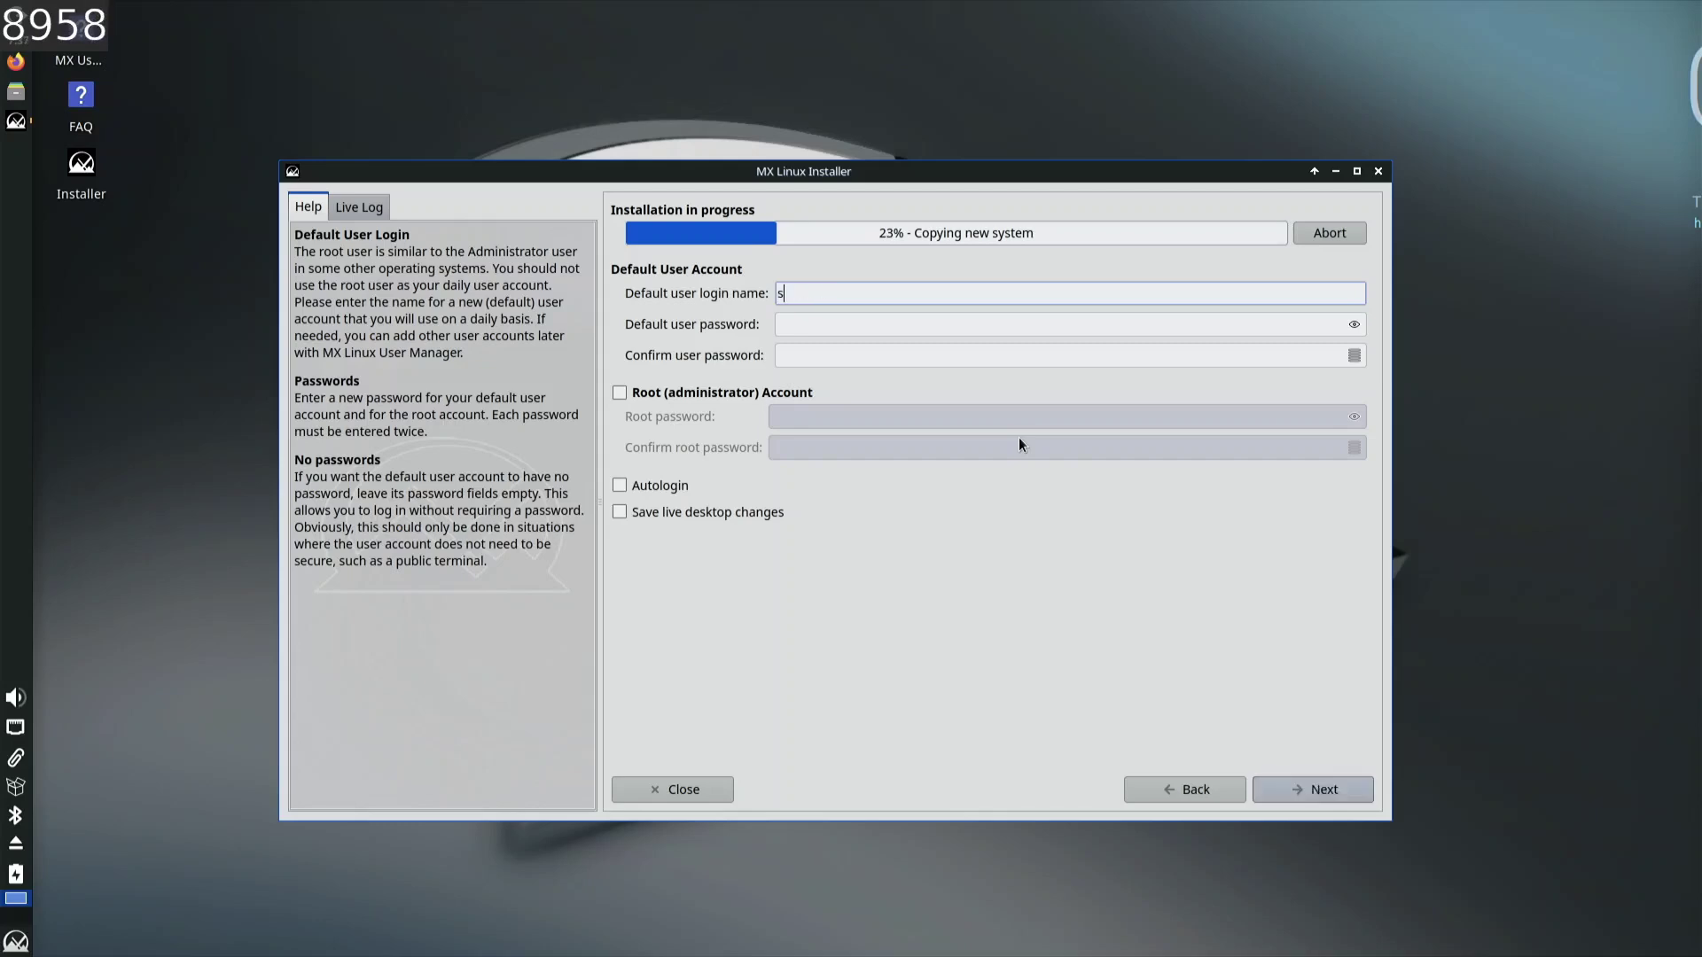
type("tan")
- Enter and confirm the default user's password, leaving the root account disabled, and submit the account settings
key("Tab")
type("•••••••")
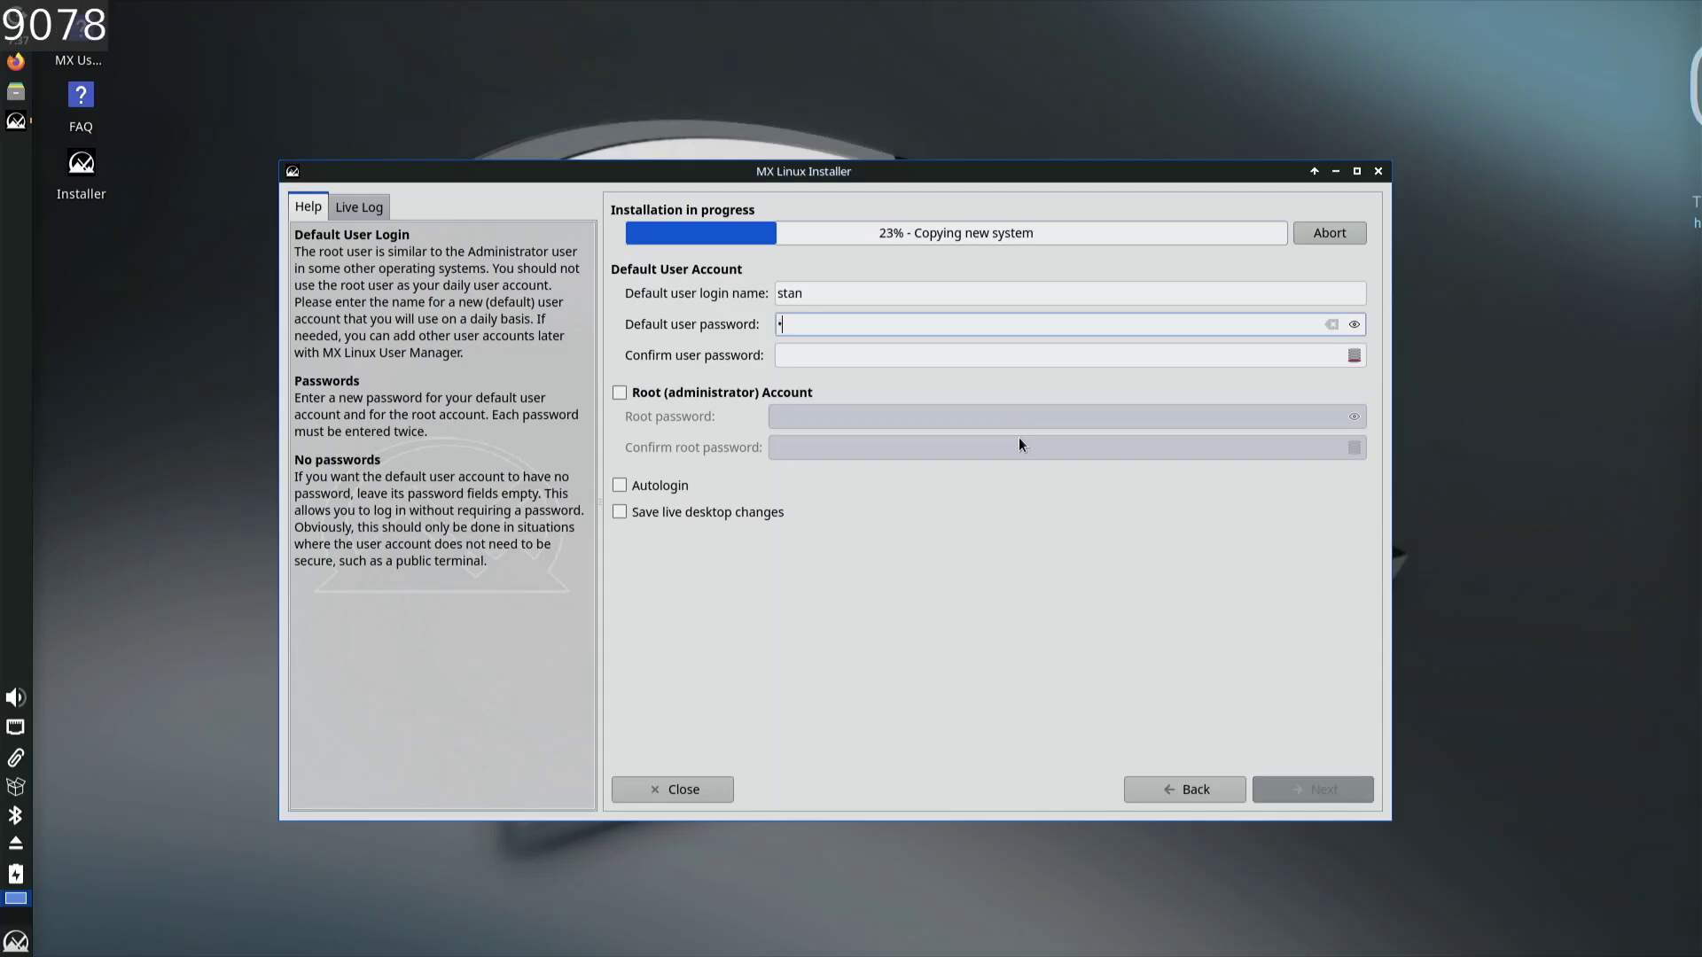
key("Tab")
type("•••••••")
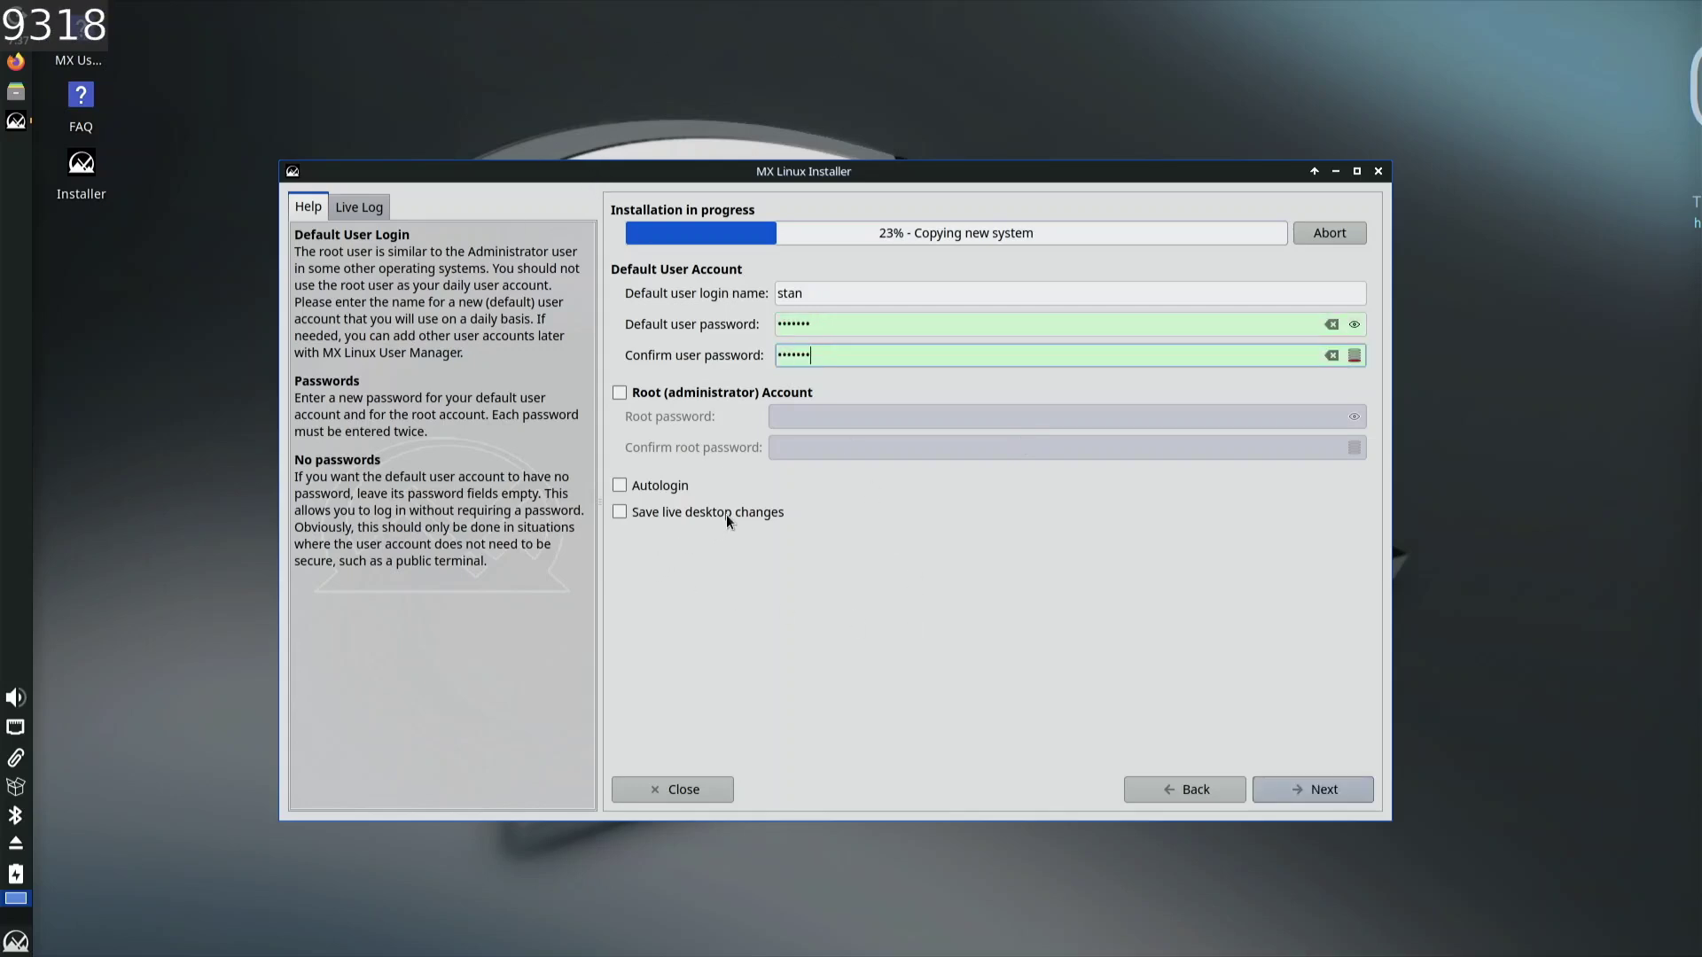
left_click(1319, 798)
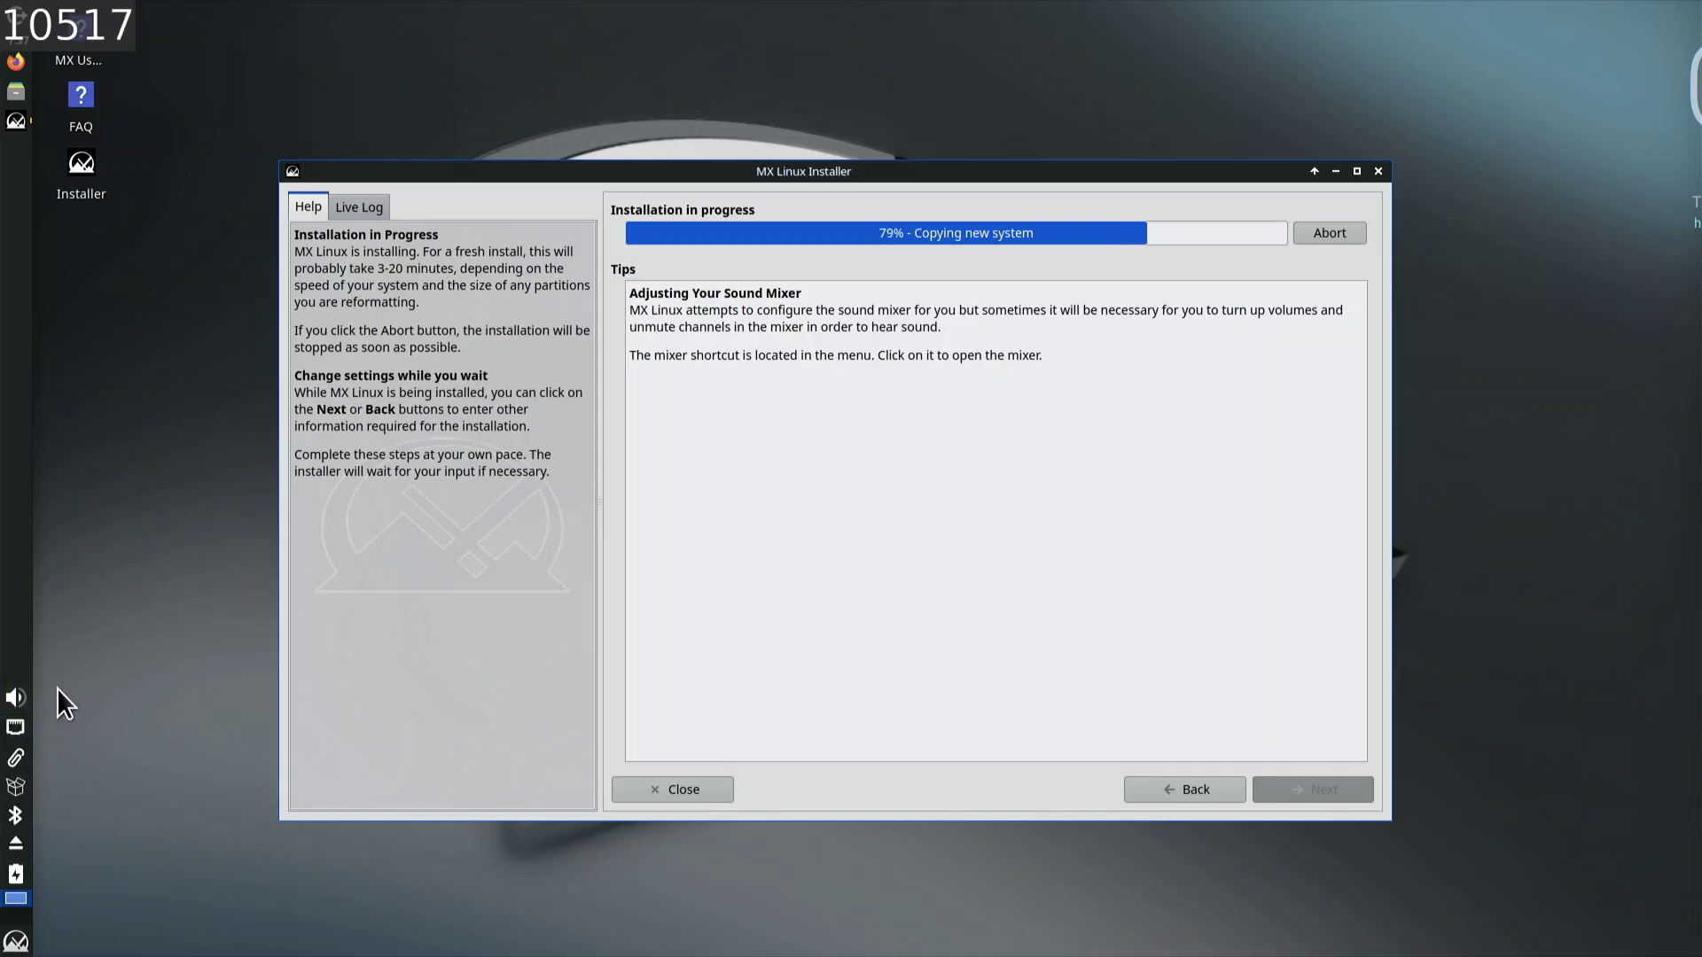
- Raise the speaker output volume to slightly above half and close the volume controls
left_click(21, 700)
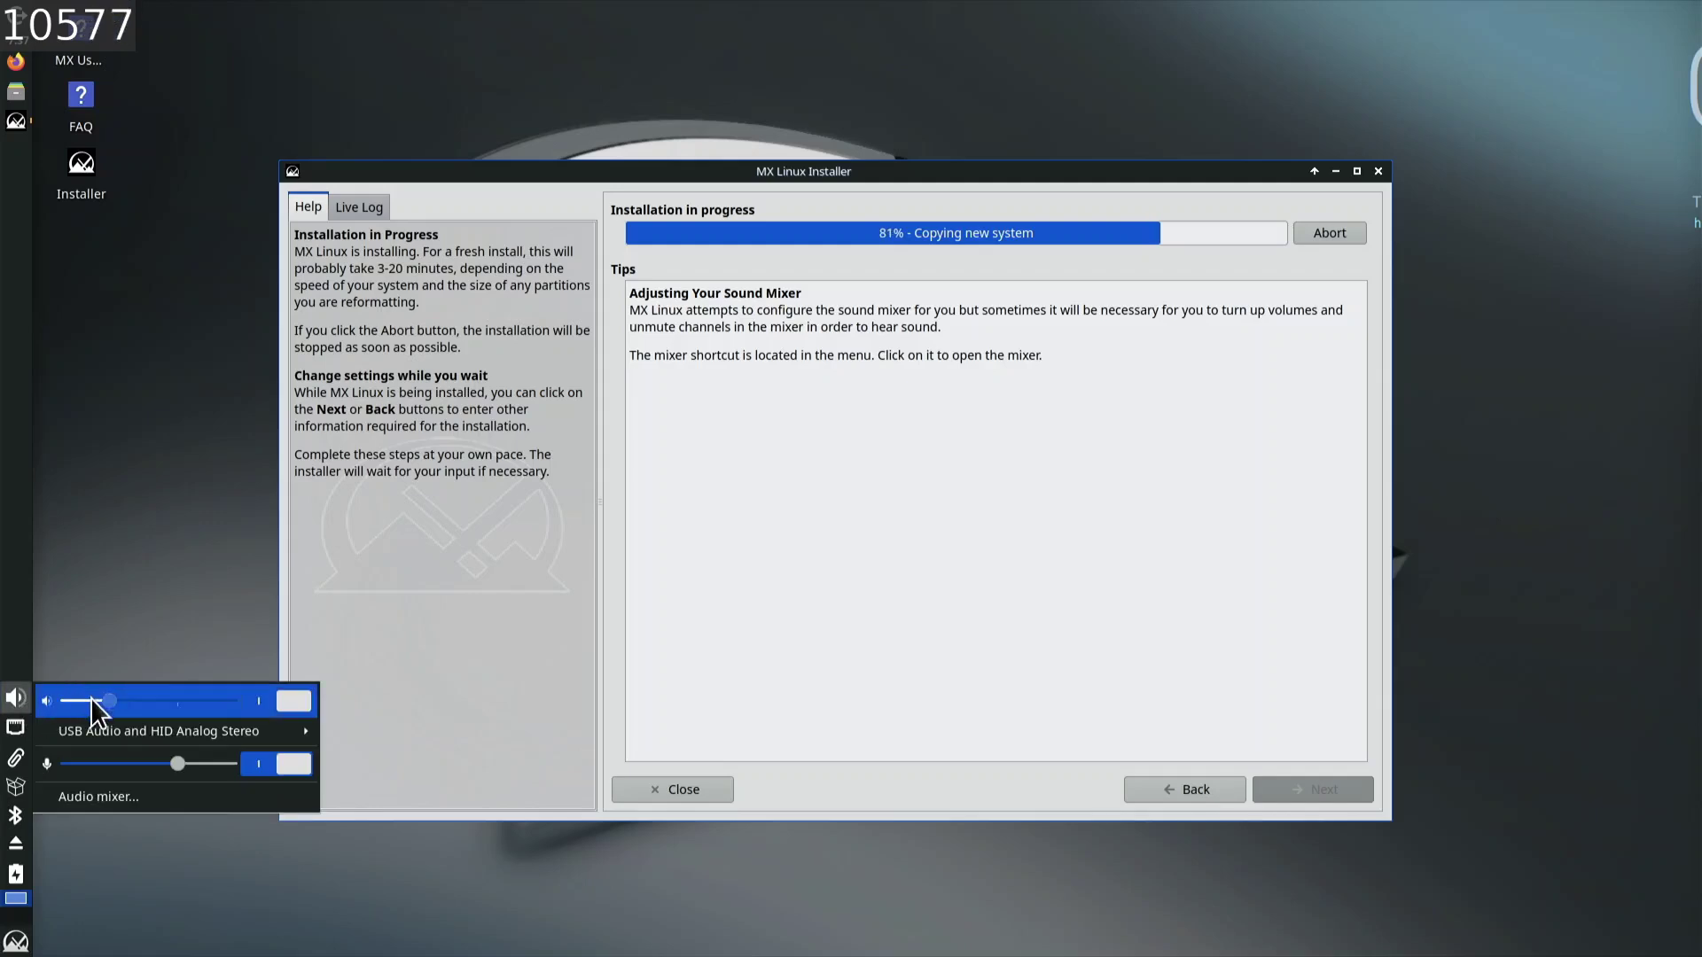
scroll(92, 705, "up", 5)
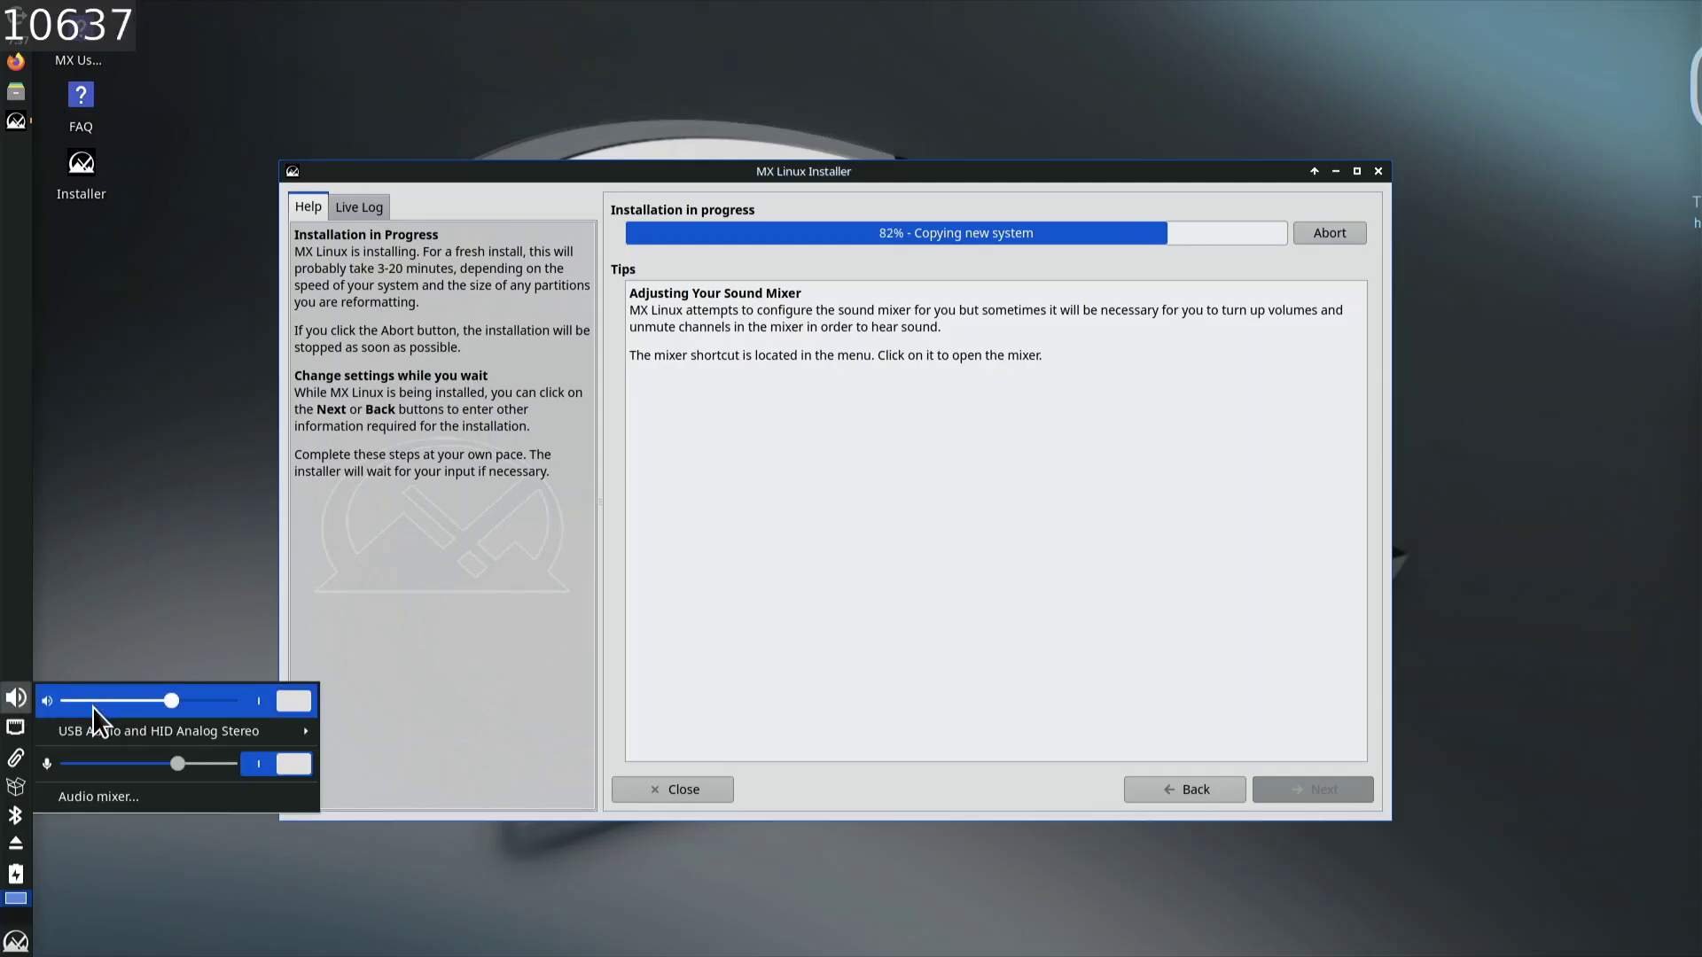
scroll(92, 705, "down", 2)
scroll(172, 691, "down", 1)
scroll(172, 689, "up", 2)
scroll(156, 709, "down", 1)
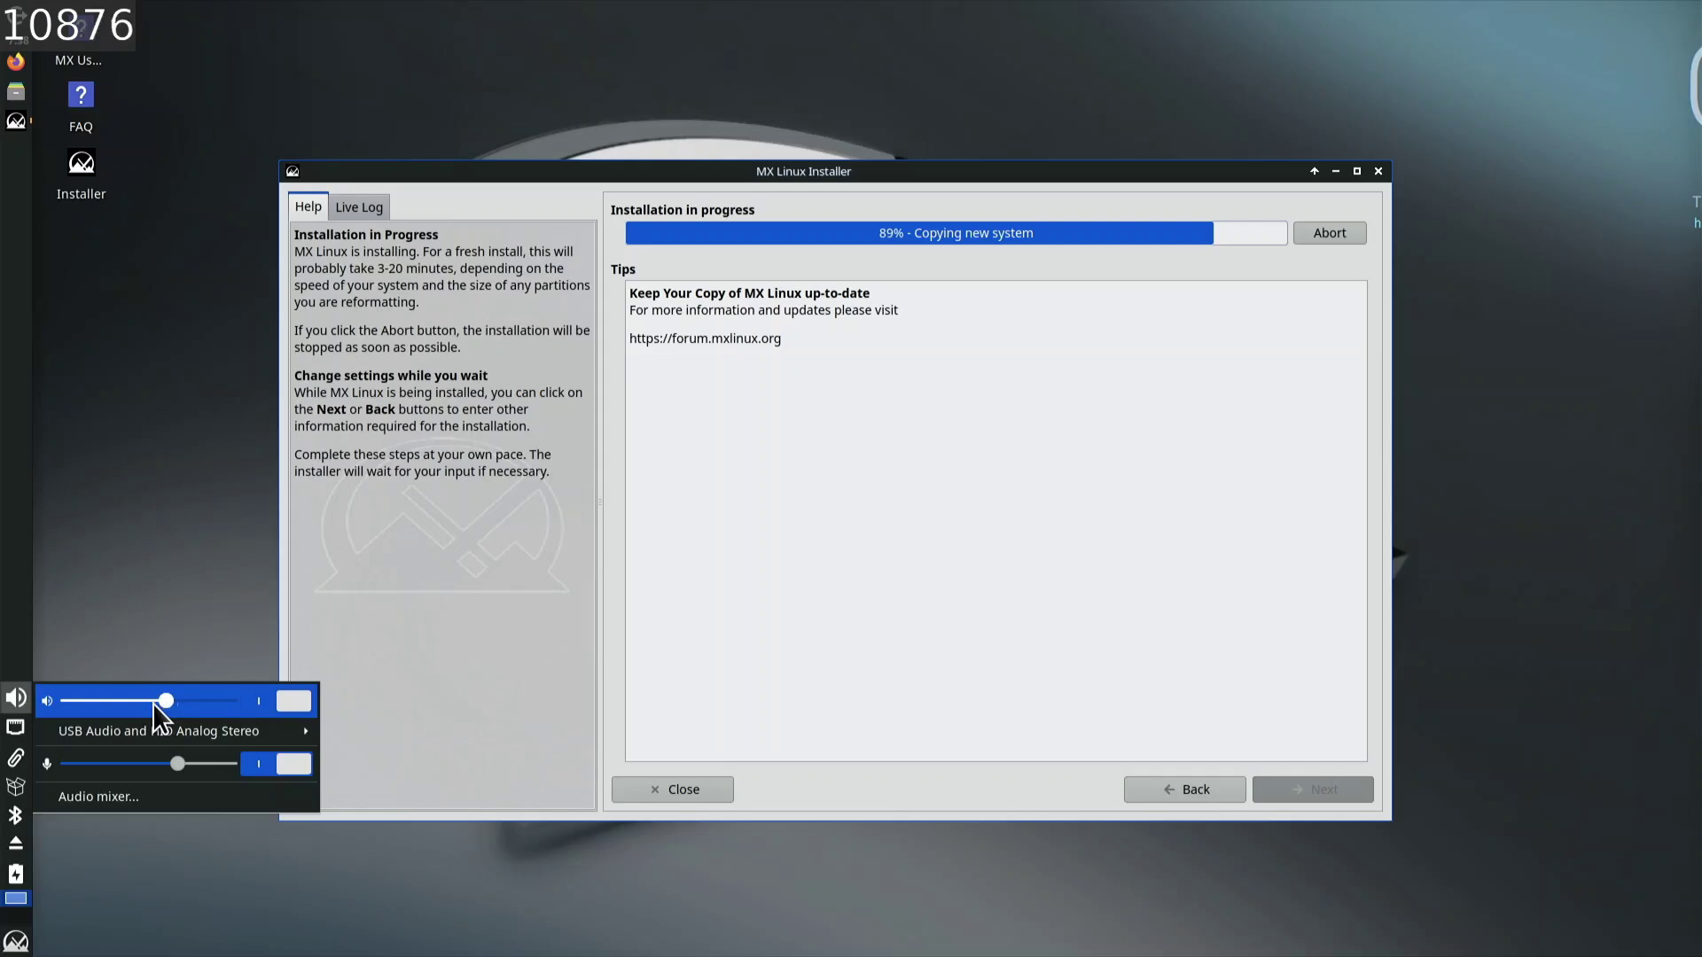
scroll(188, 700, "up", 5)
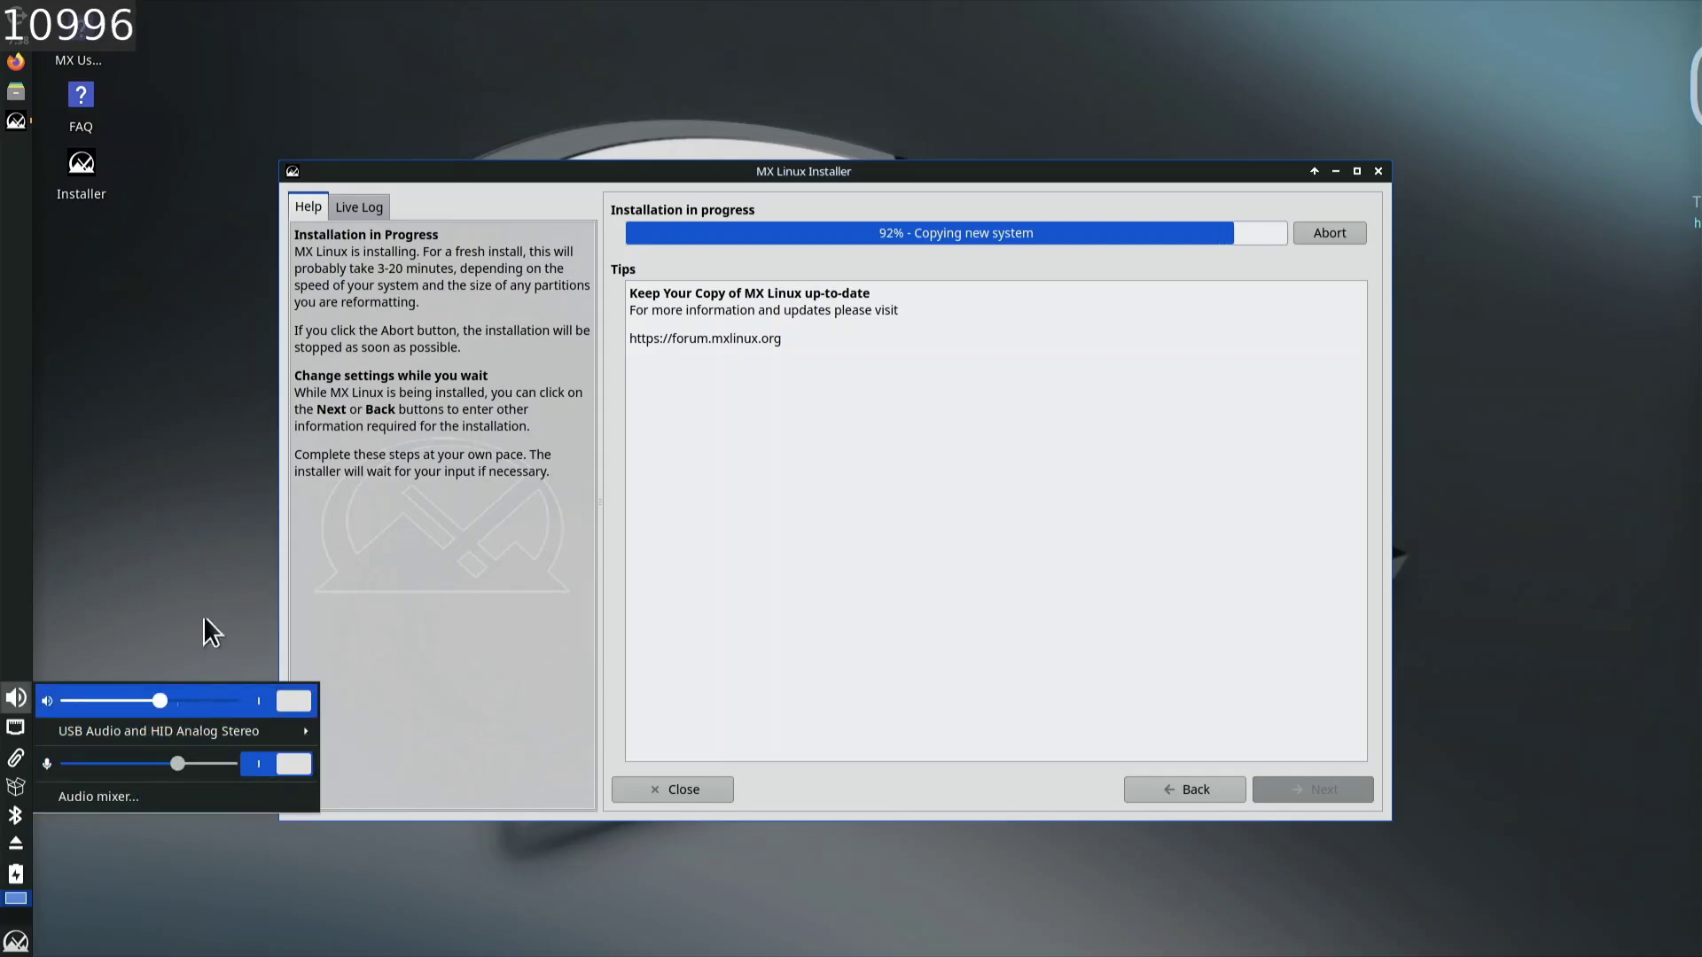
left_click(832, 285)
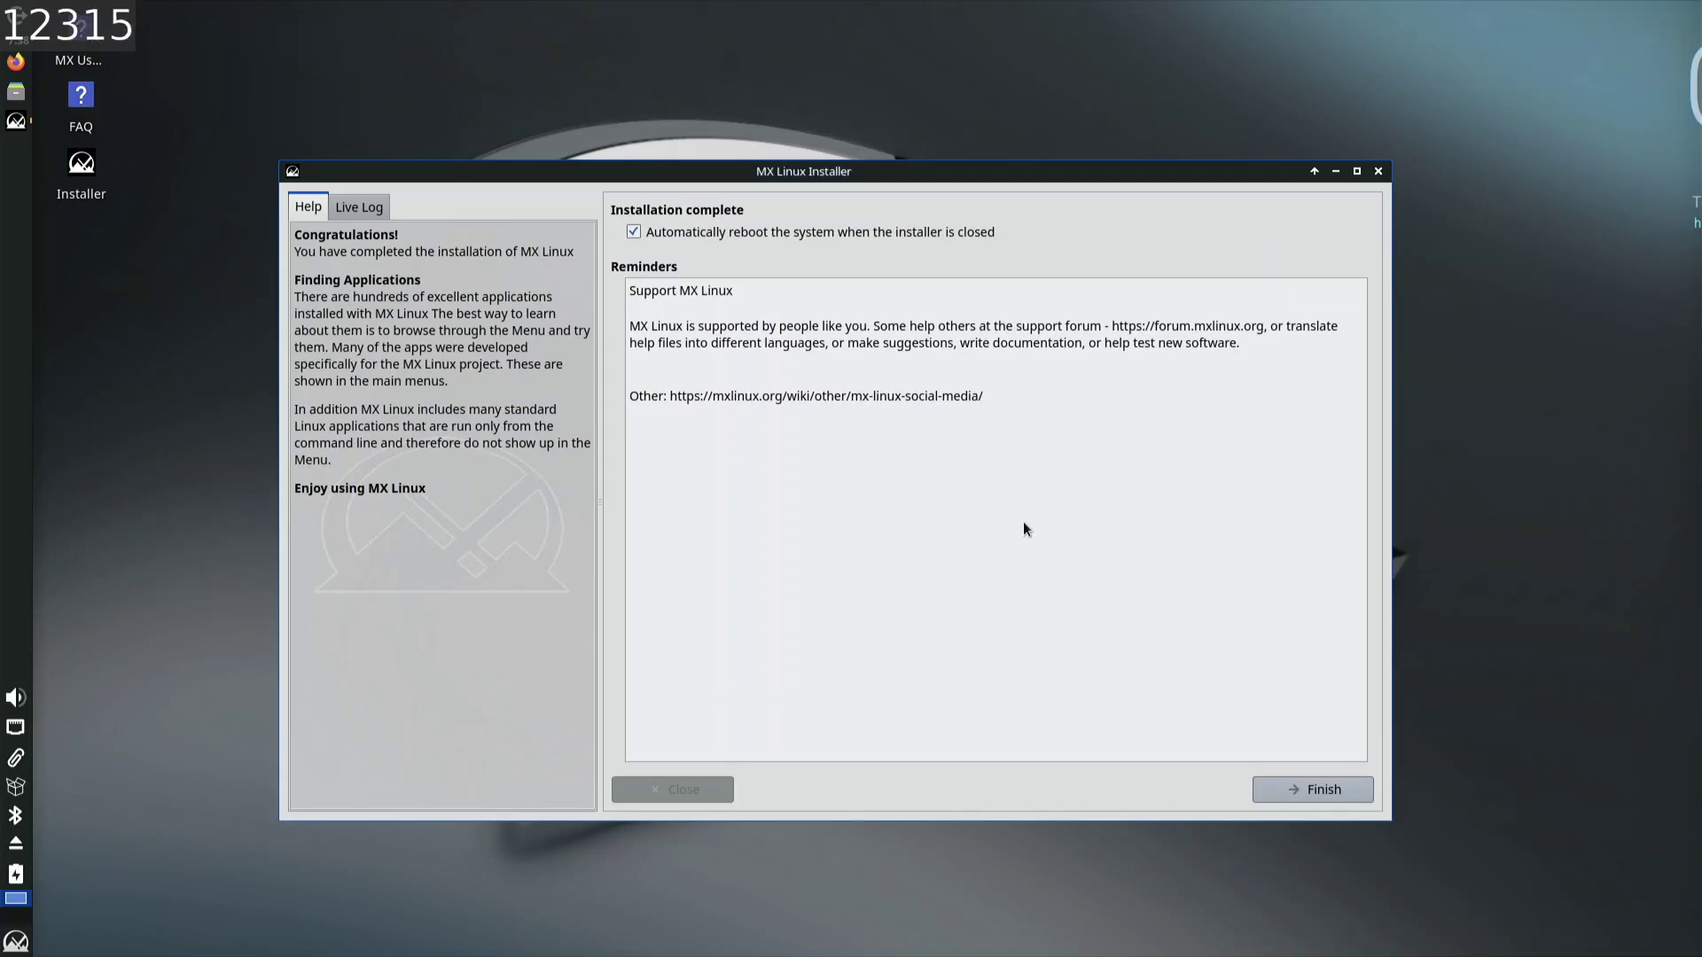
- Finish the MX Linux installer with automatic reboot enabled
left_click(1299, 793)
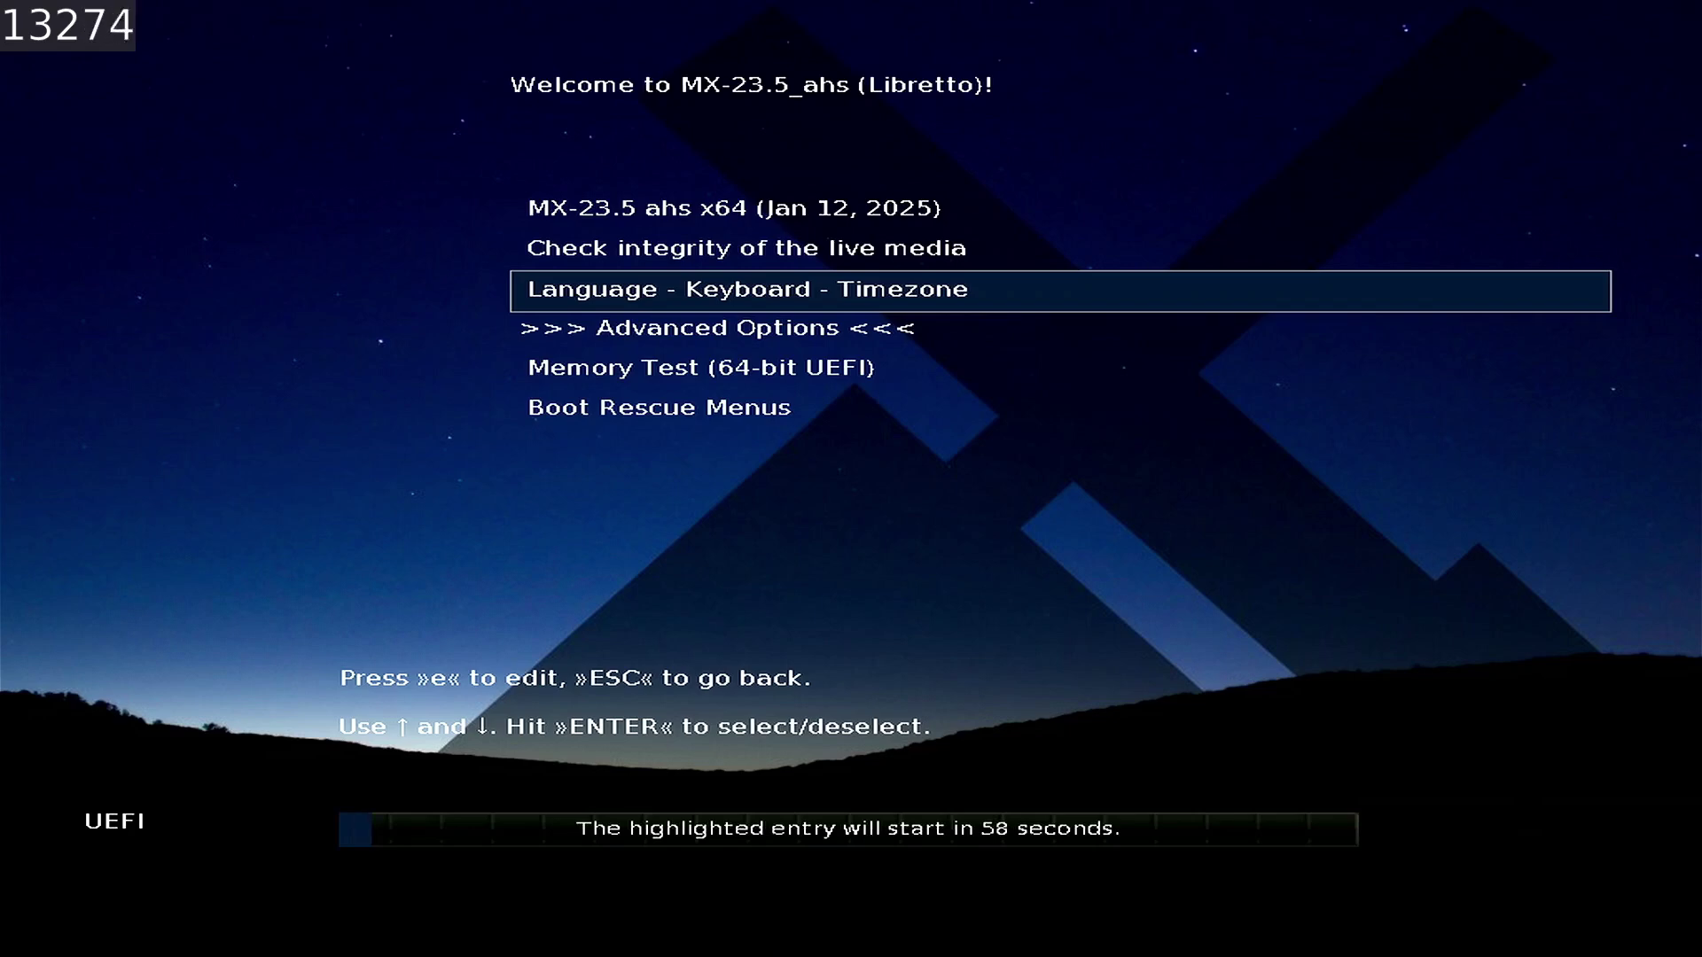
- Look through the entries of the live media's boot menu
key("Up")
key("Up")
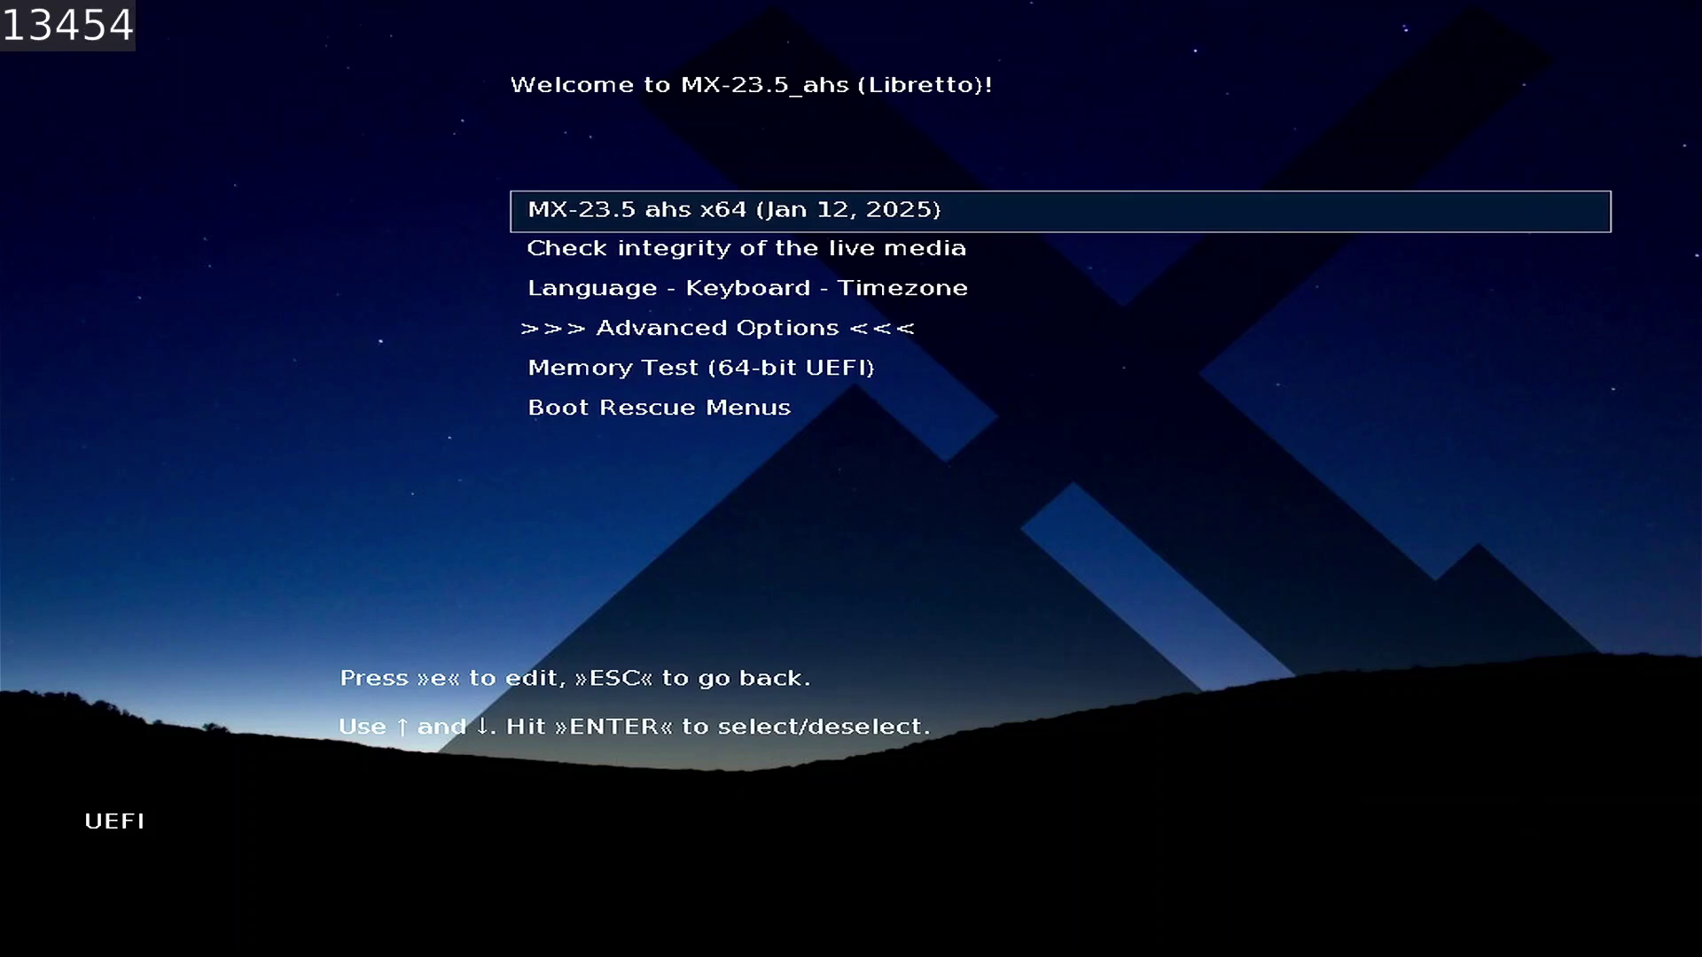
key("Down")
key("Down")
key("Down")
key("Down")
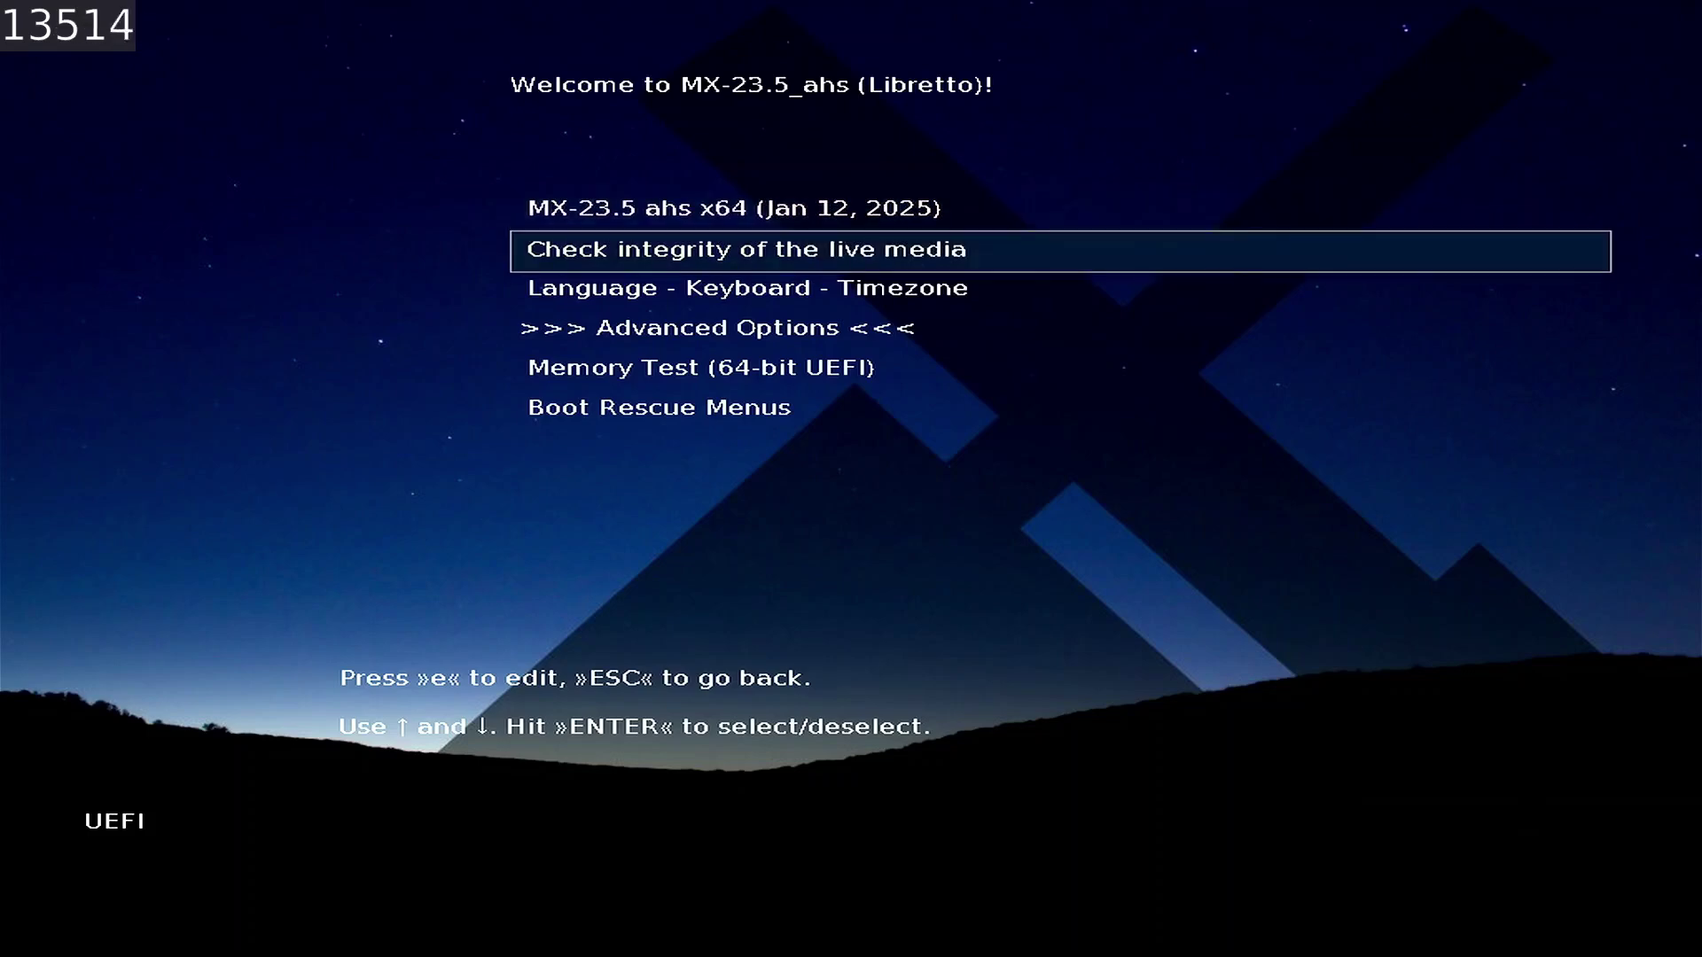
key("Up")
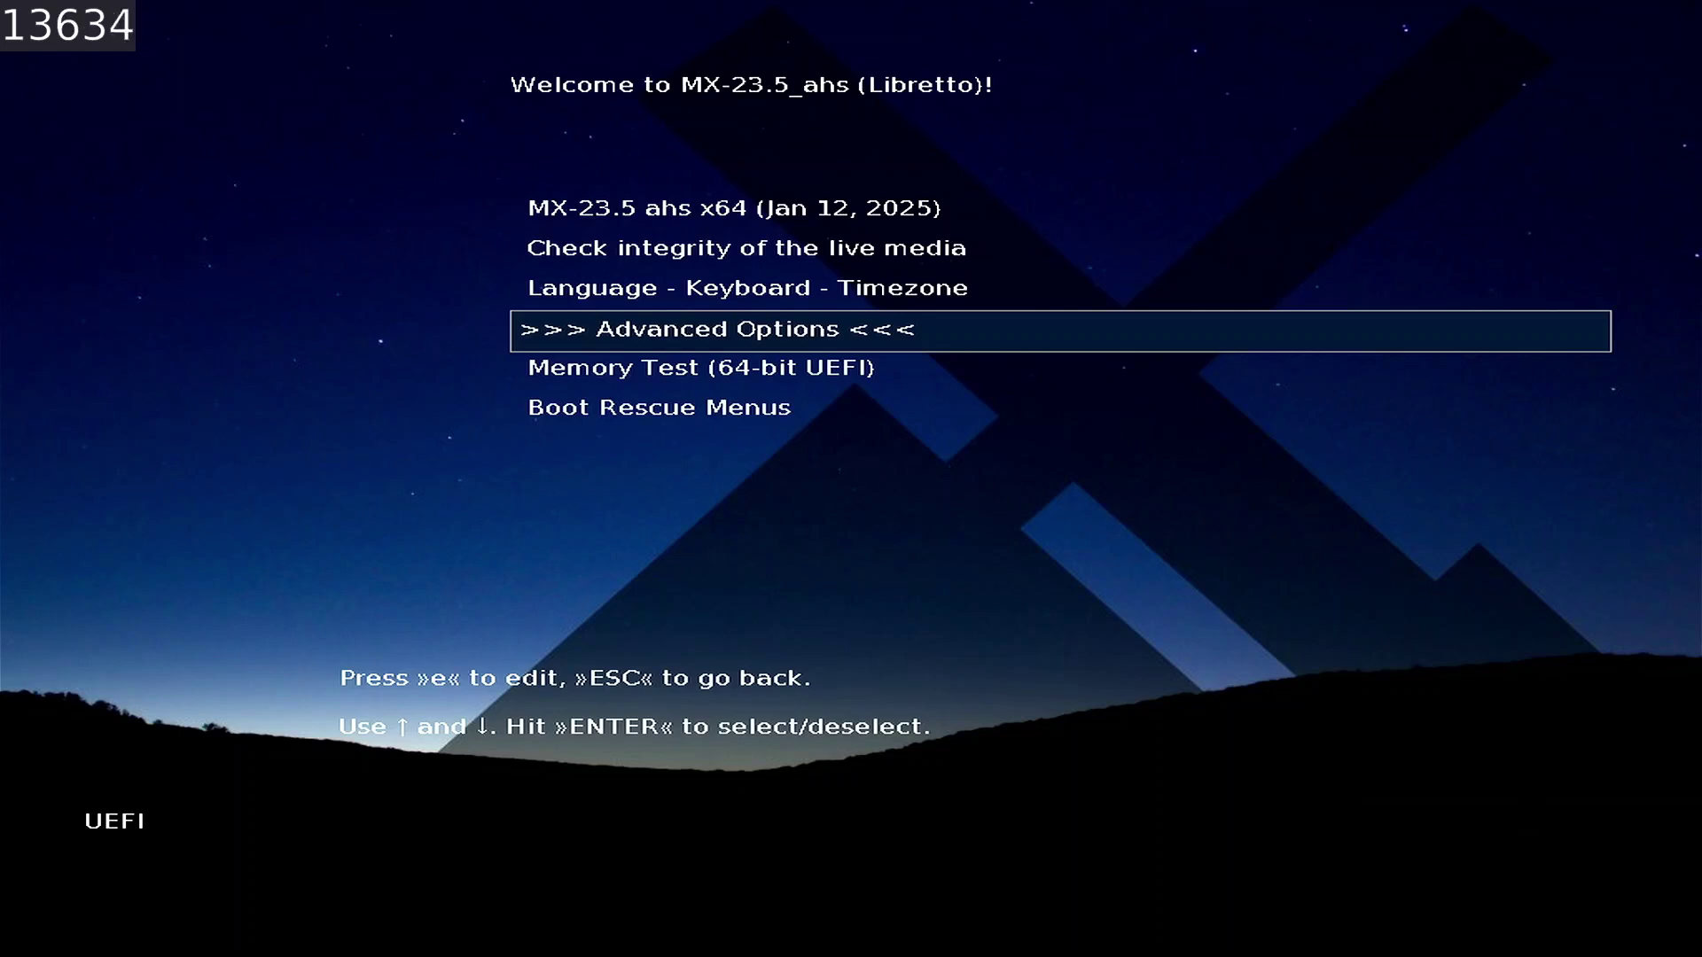
key("Up")
key("Up")
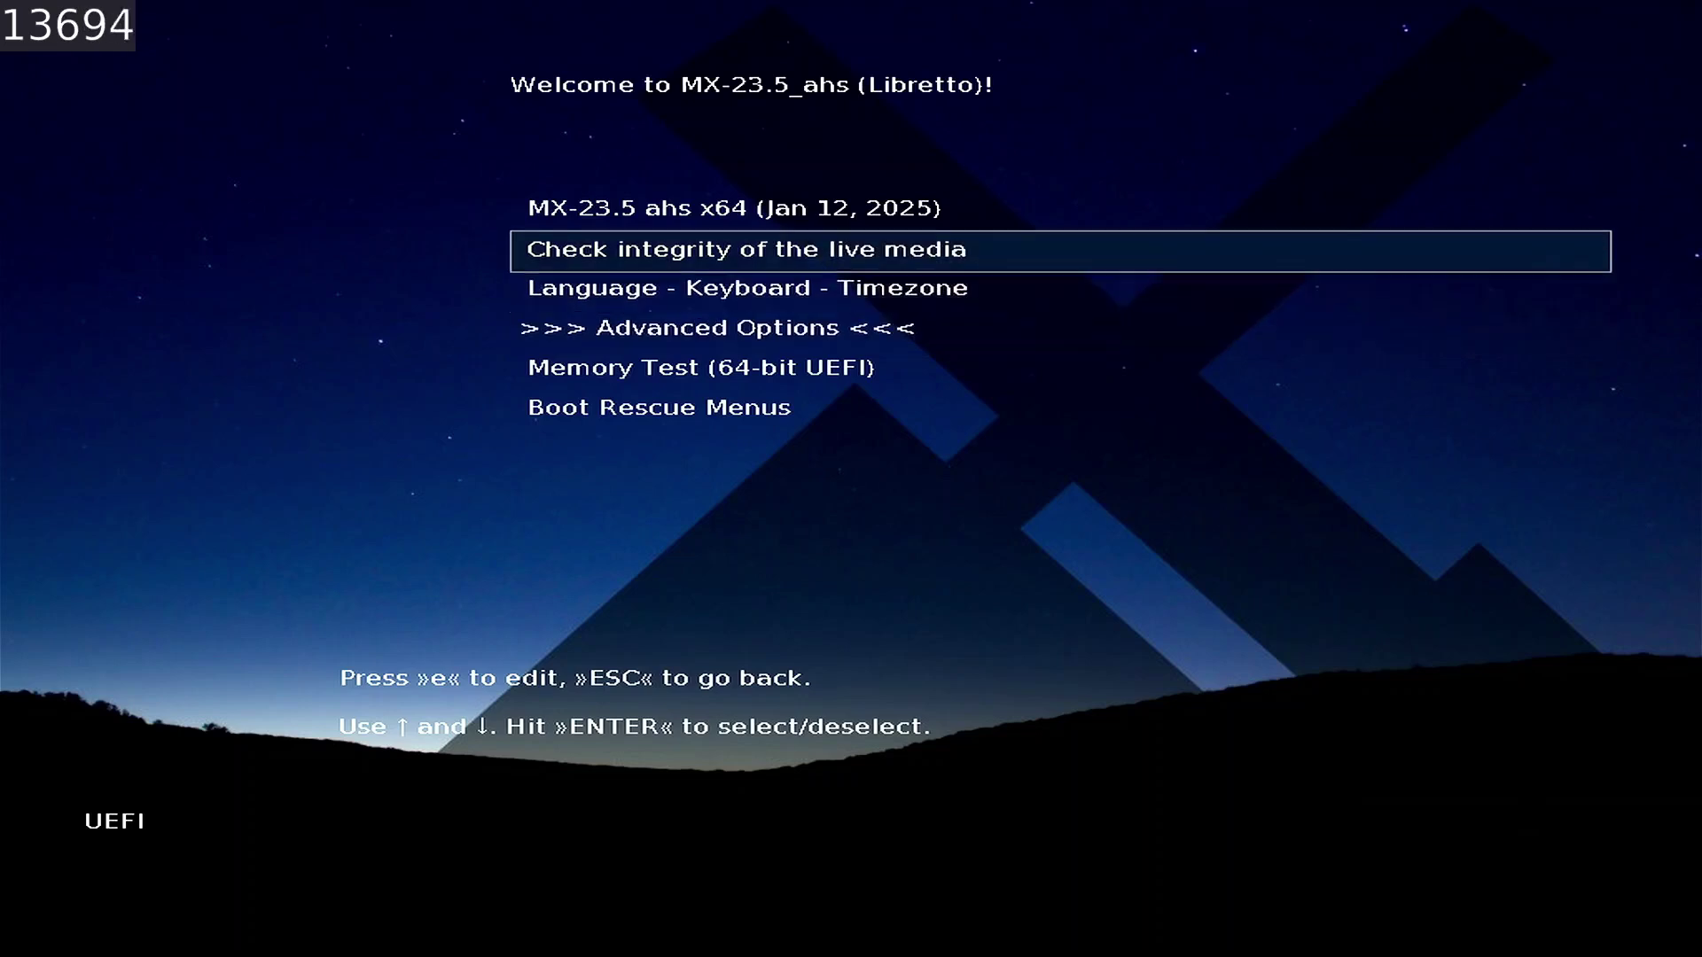
key("Down")
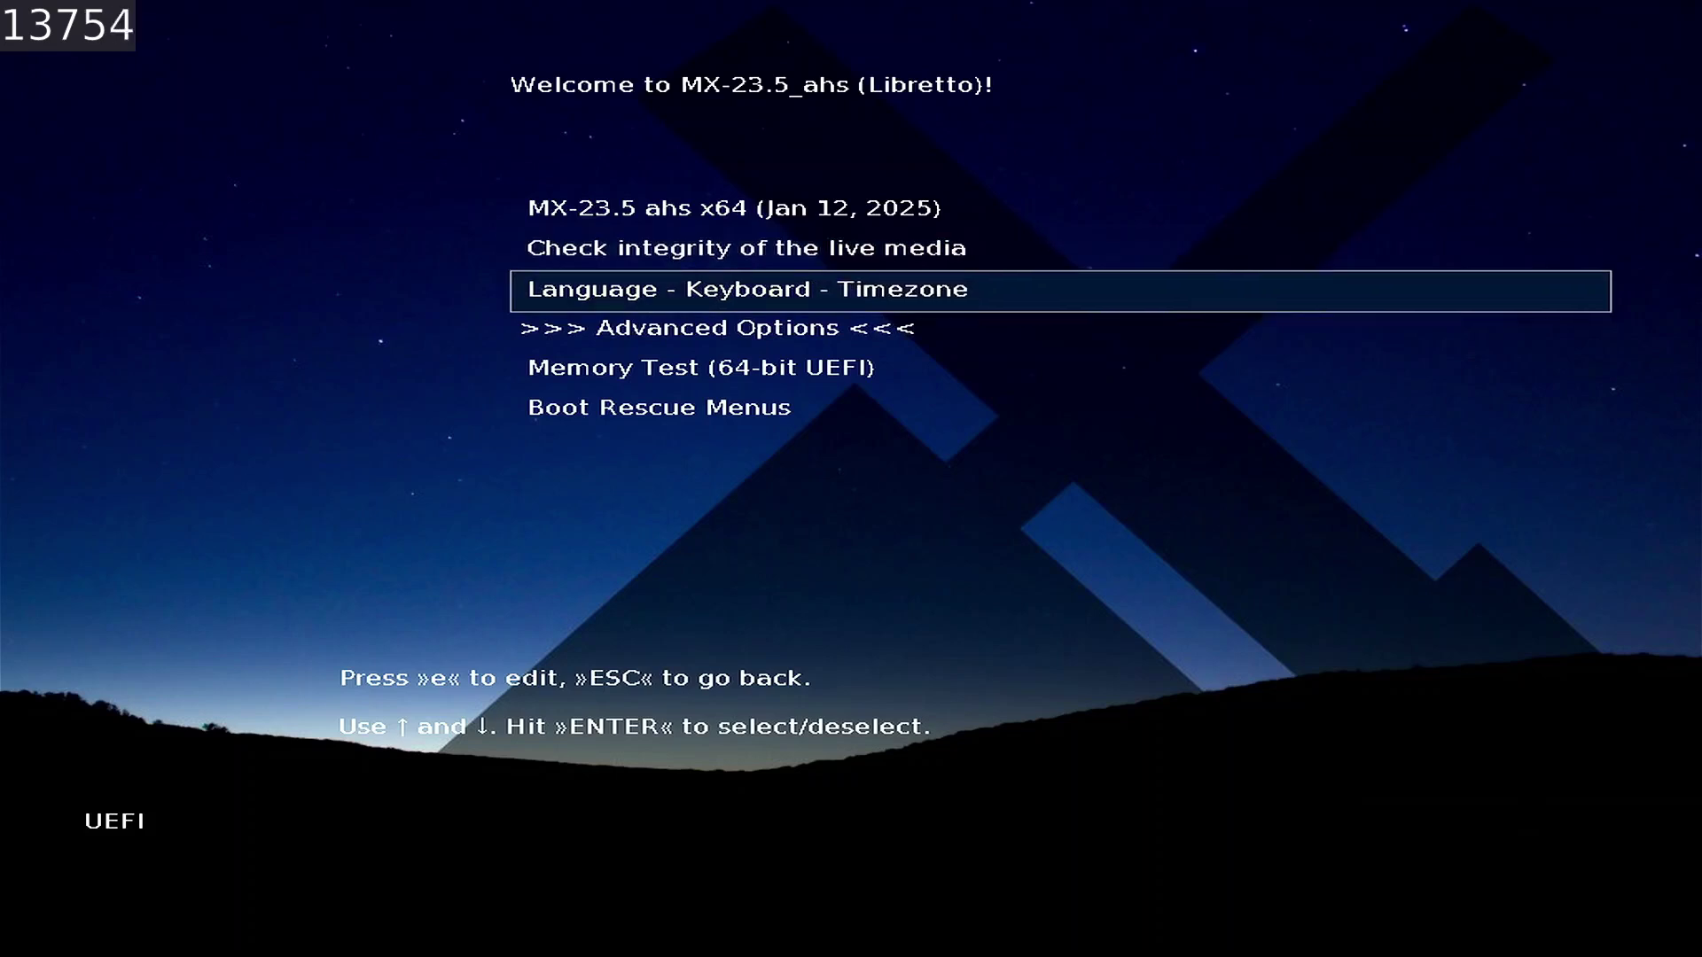
- Open the Boot Rescue Menus from the live boot menu
key("Down")
key("Down")
key("Down")
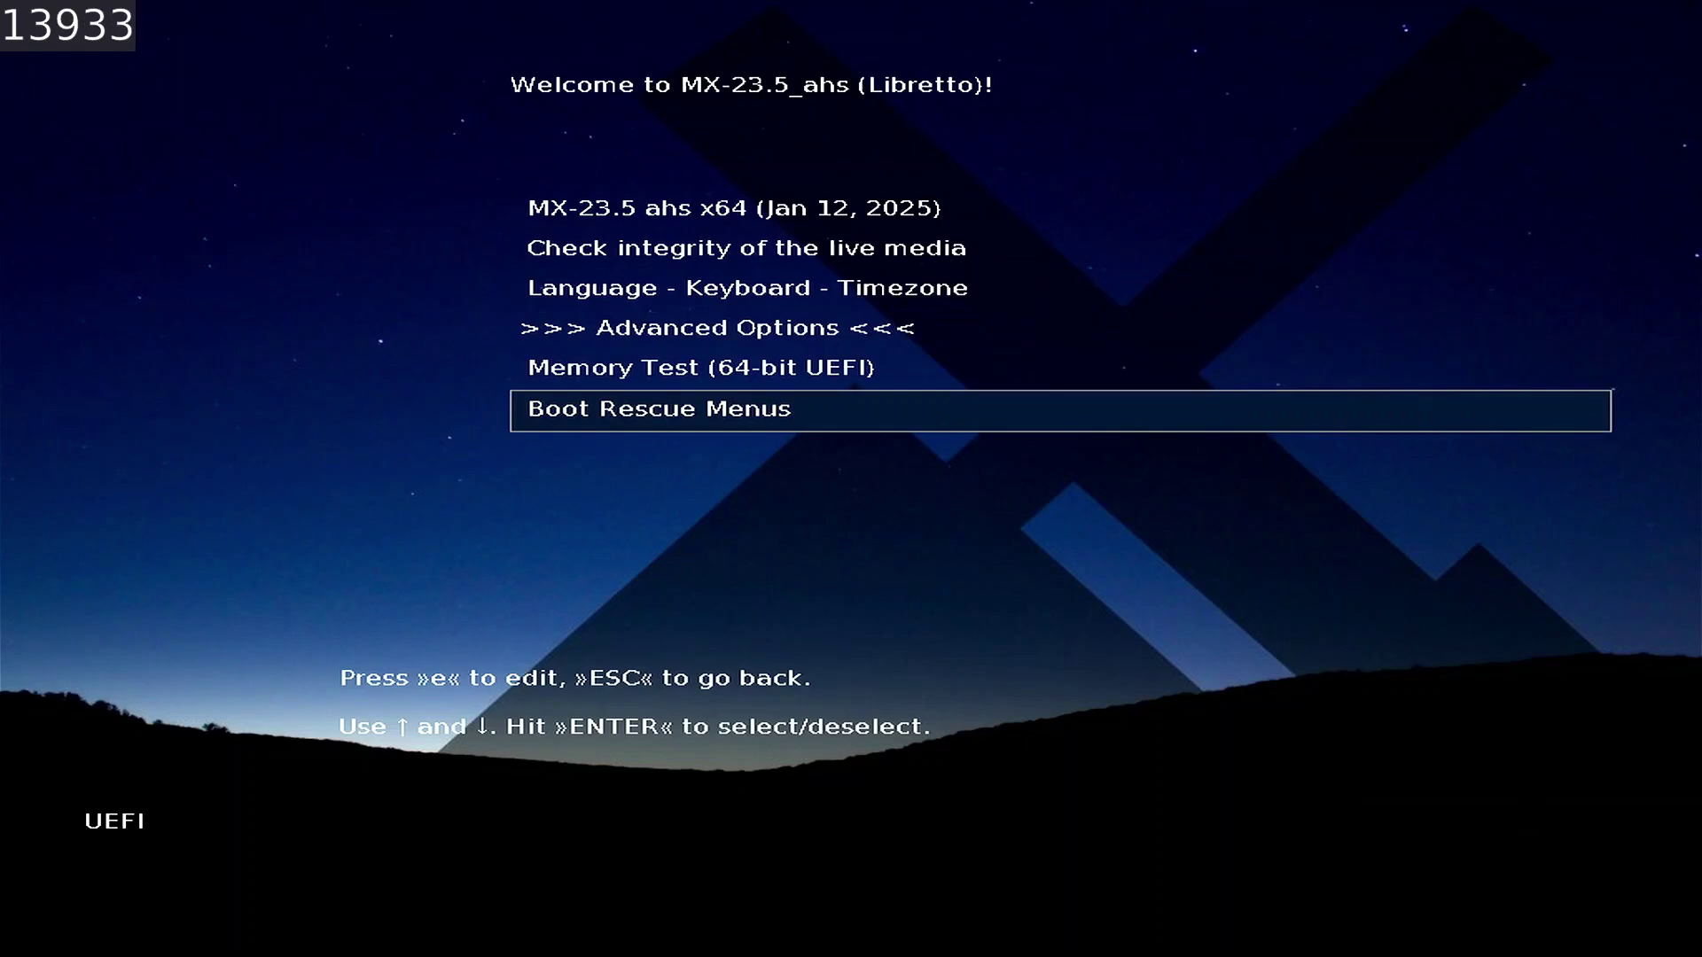
key("Up")
key("Down")
key("Return")
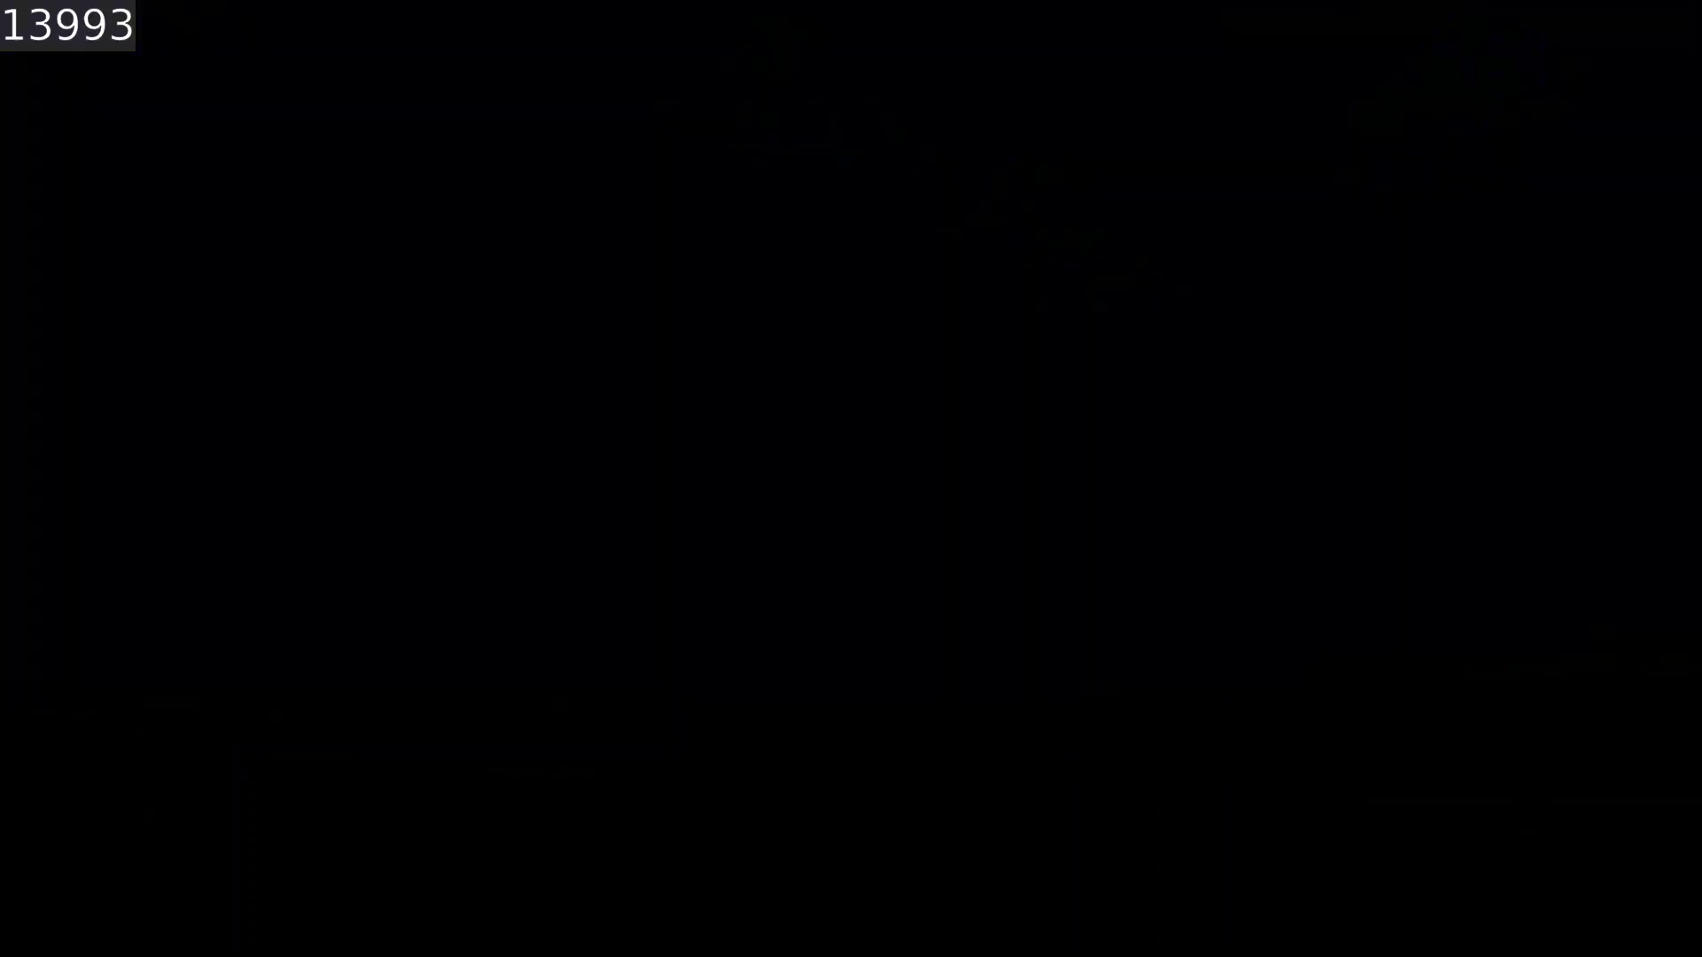
- Choose Reboot from the boot rescue options to restart the machine
key("Down")
key("Down")
key("Down")
key("Down")
key("Down")
key("Down")
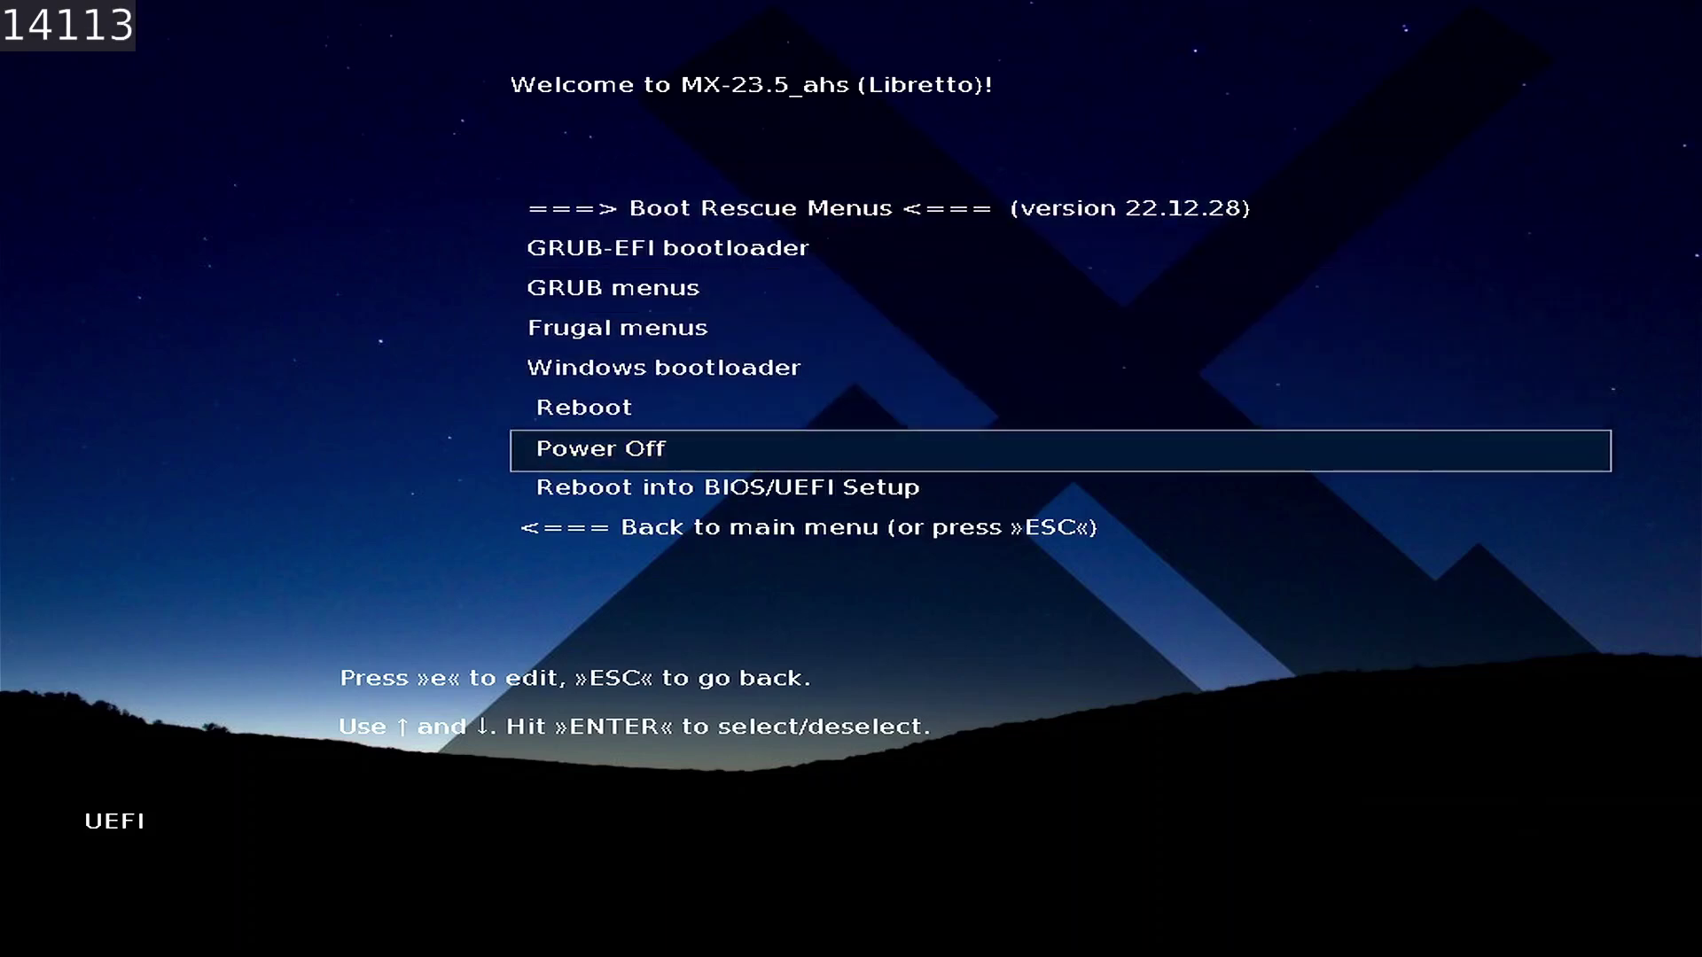
key("Down")
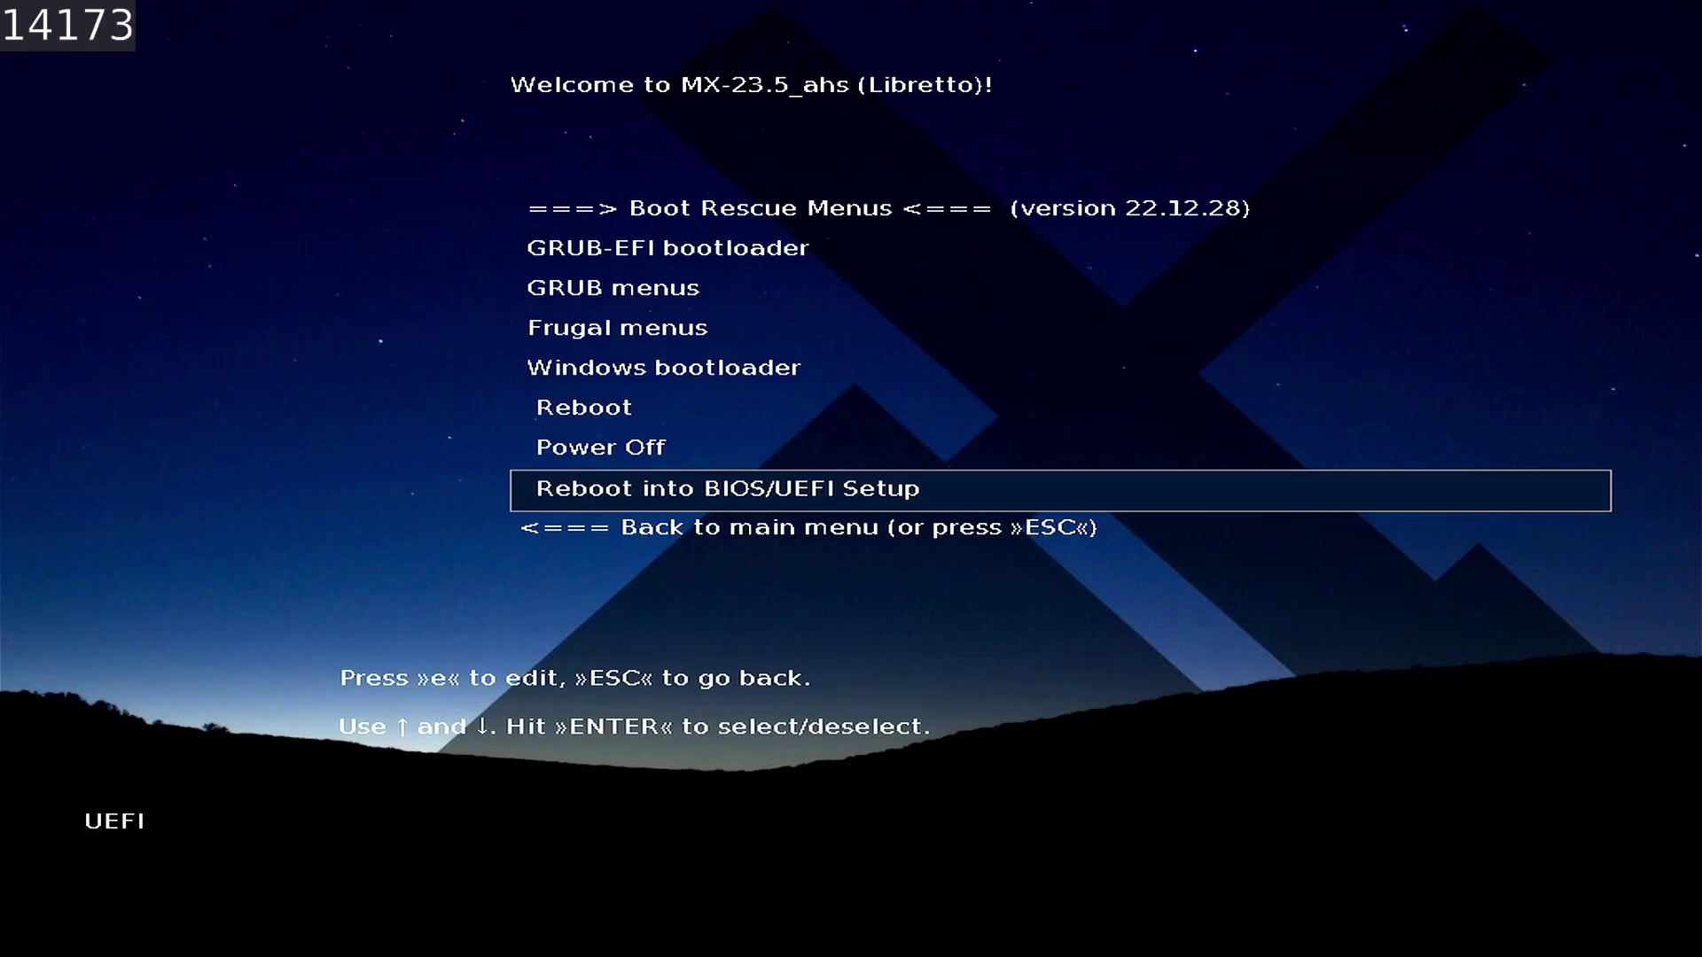
key("Up")
key("Up")
key("Return")
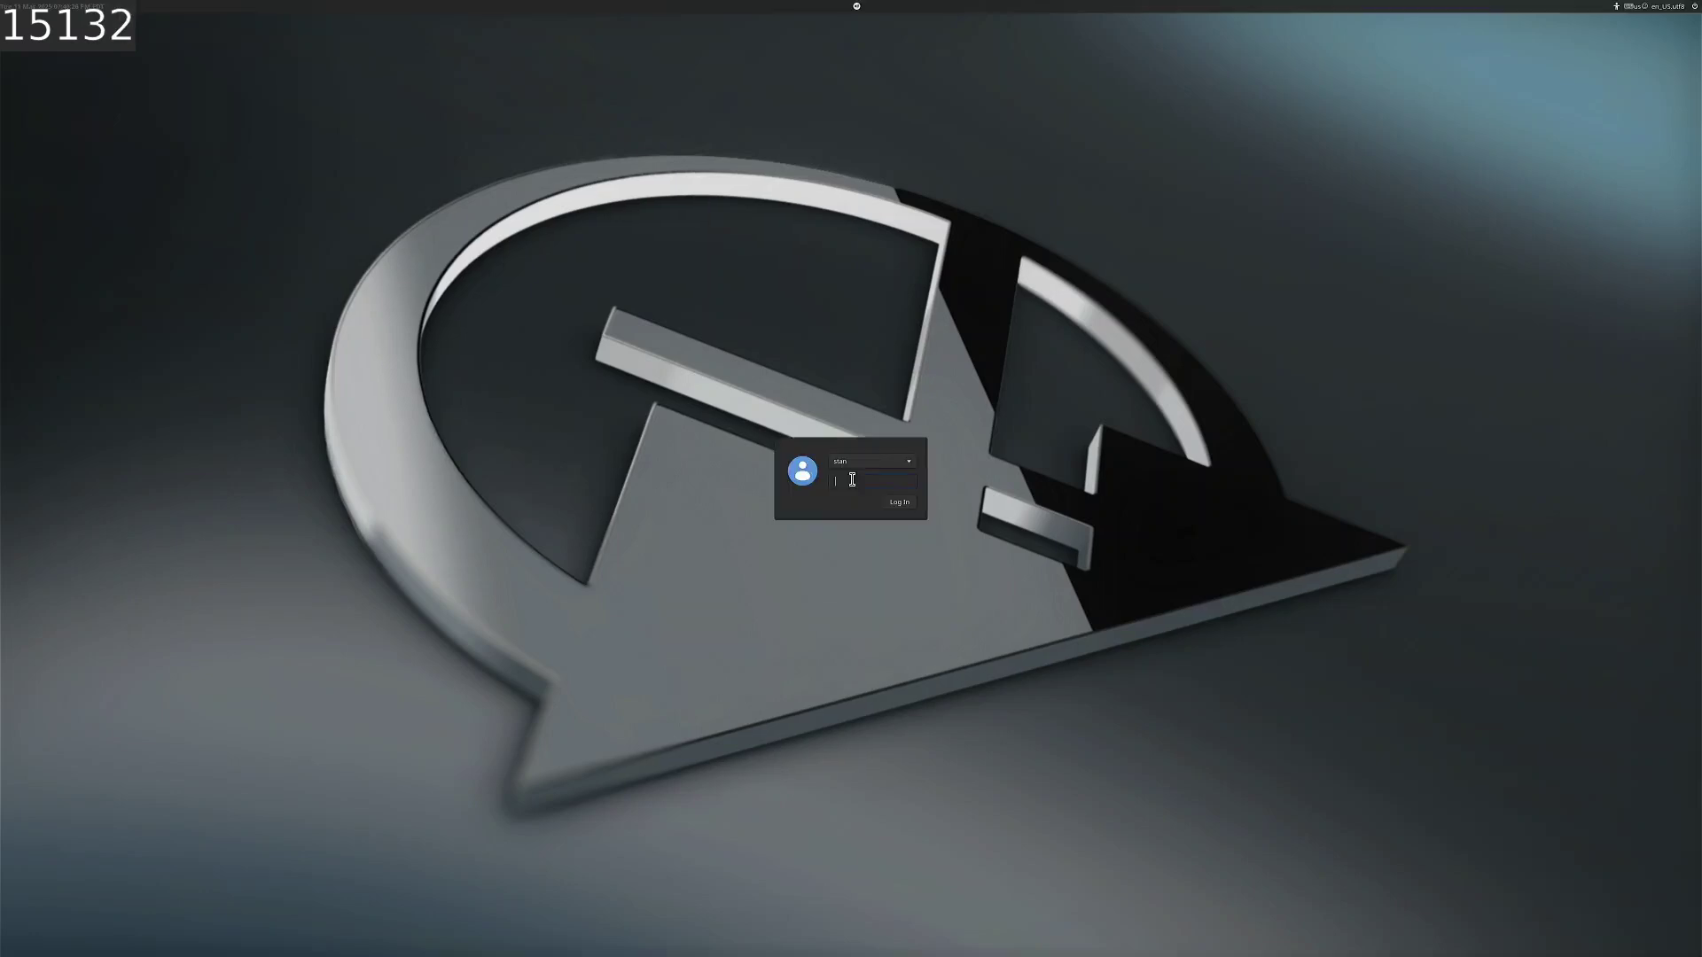
- Enter the user account's password and log in to the installed system
type("•")
key("Return")
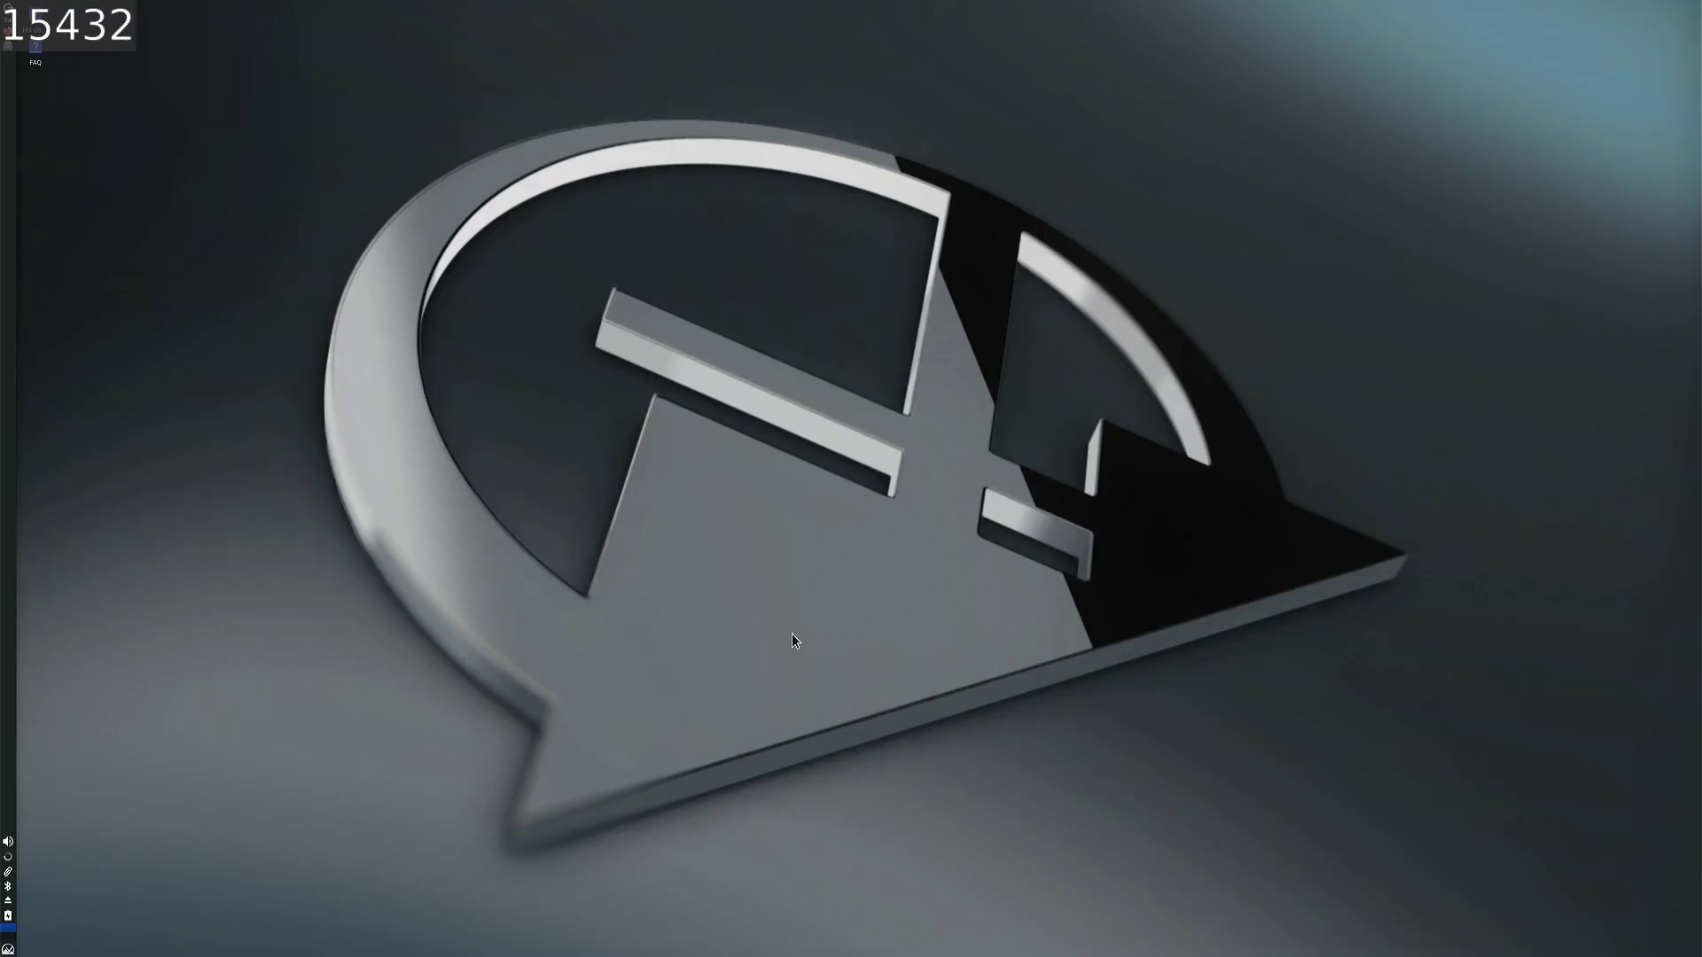
- Search the applications for "display" and open the Display settings
left_click(8, 949)
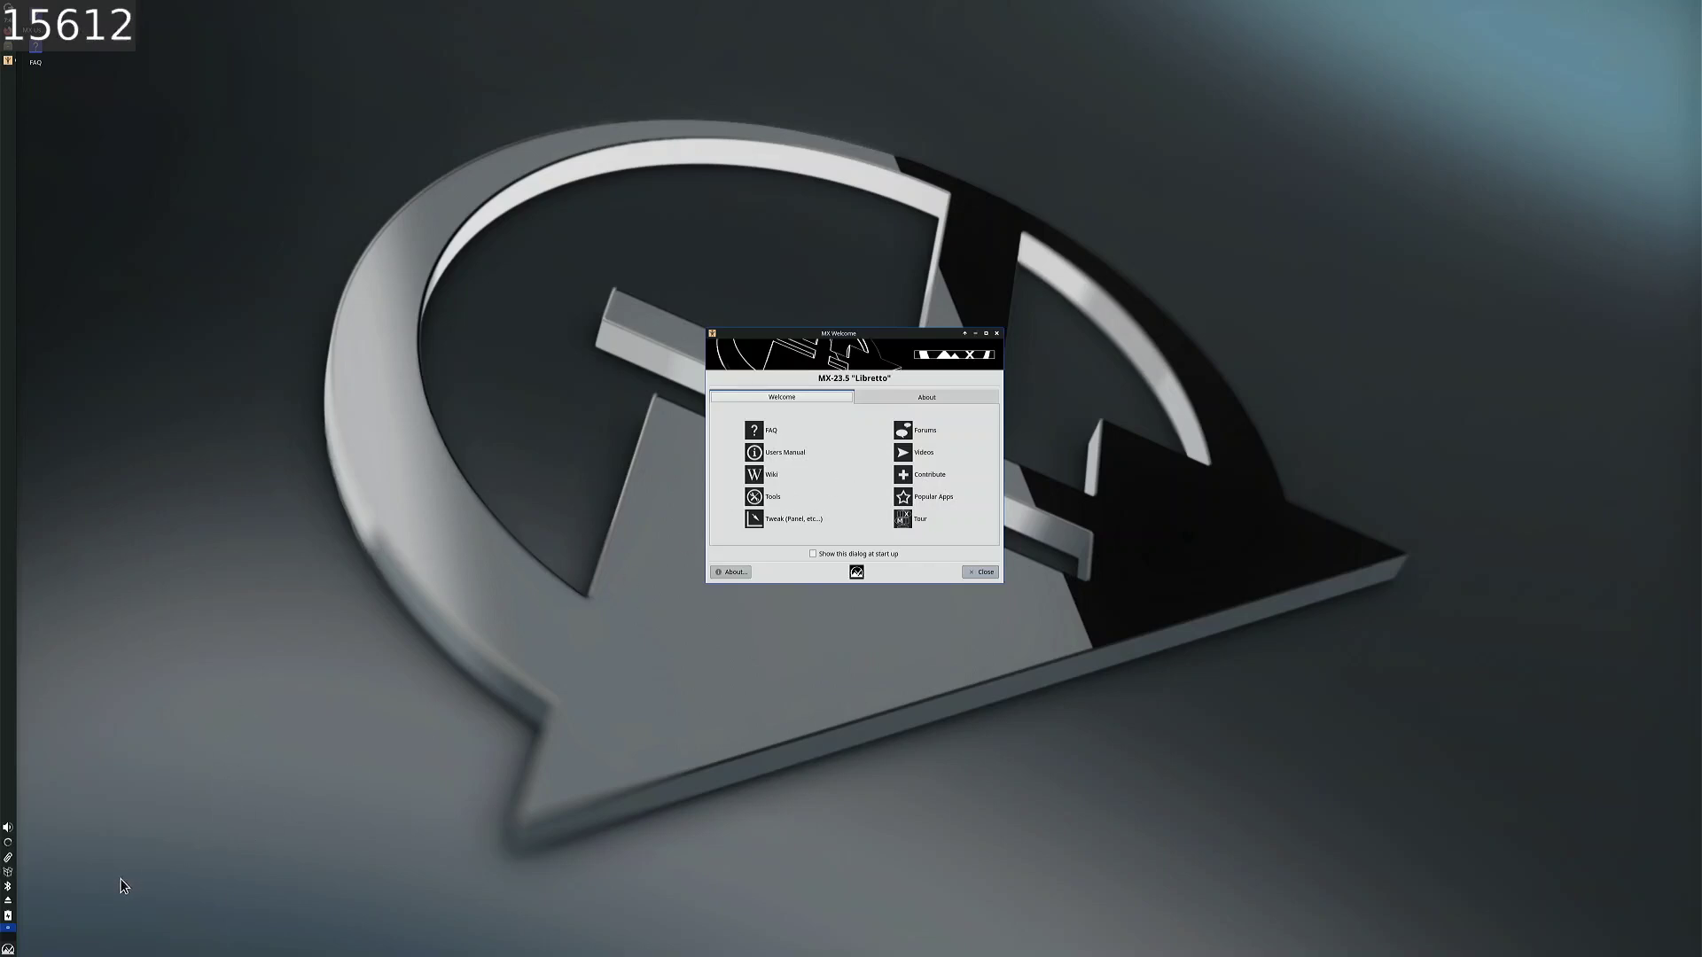
left_click(8, 949)
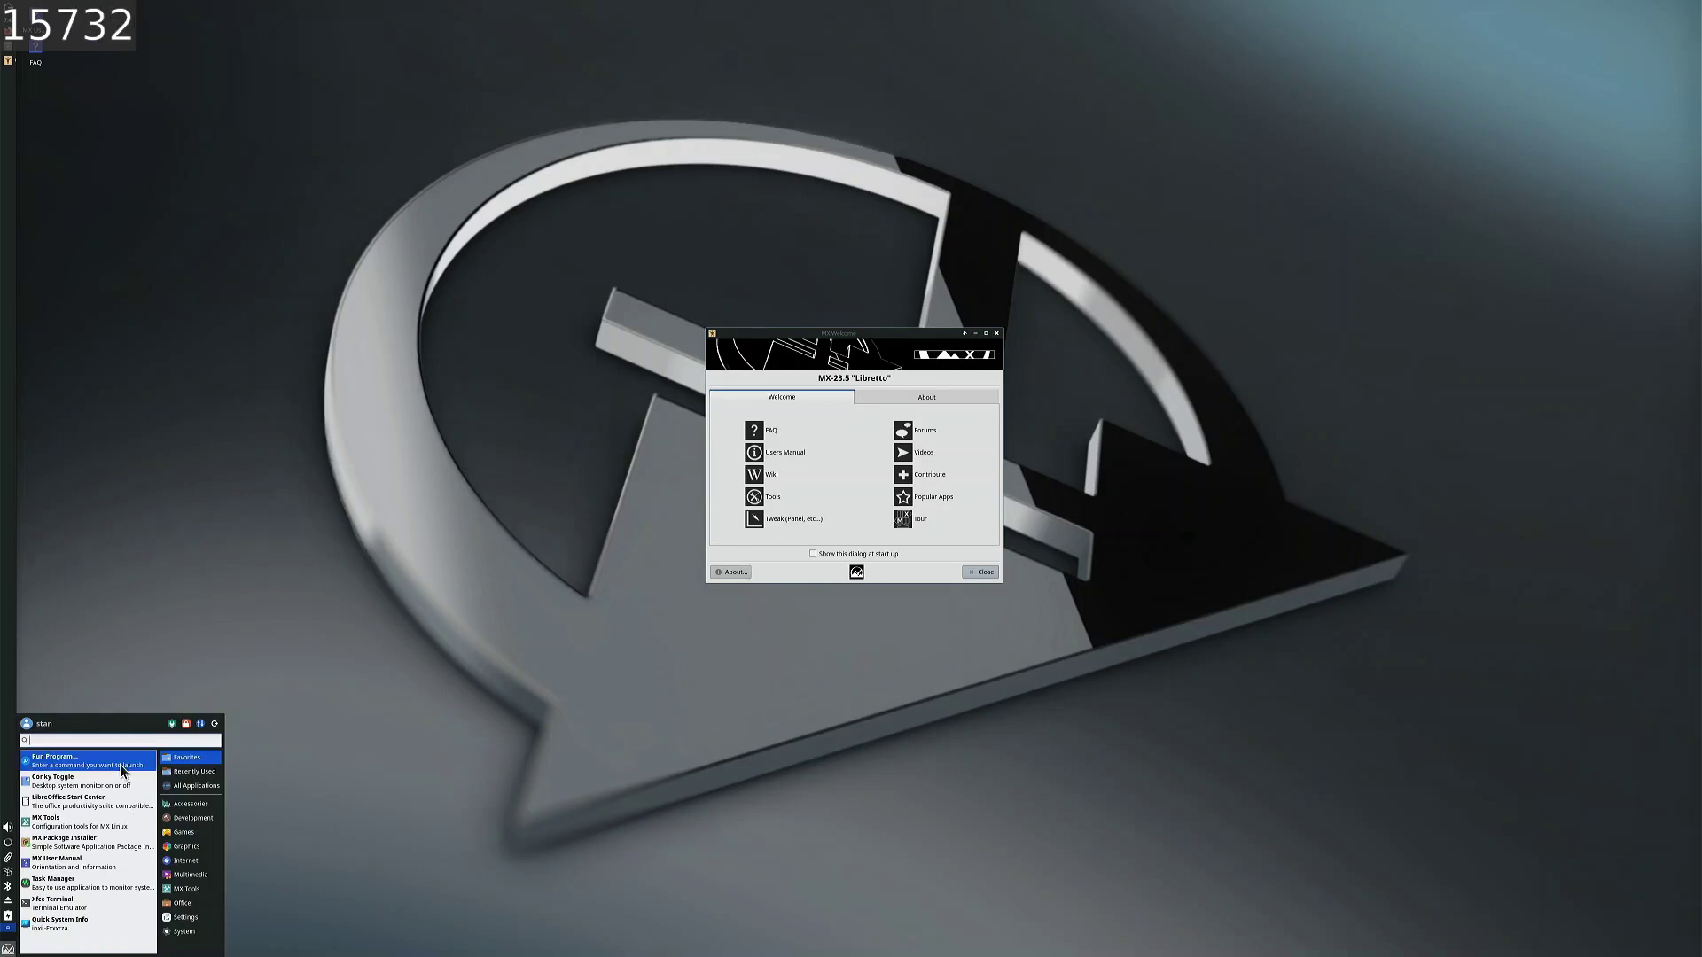
type("dis")
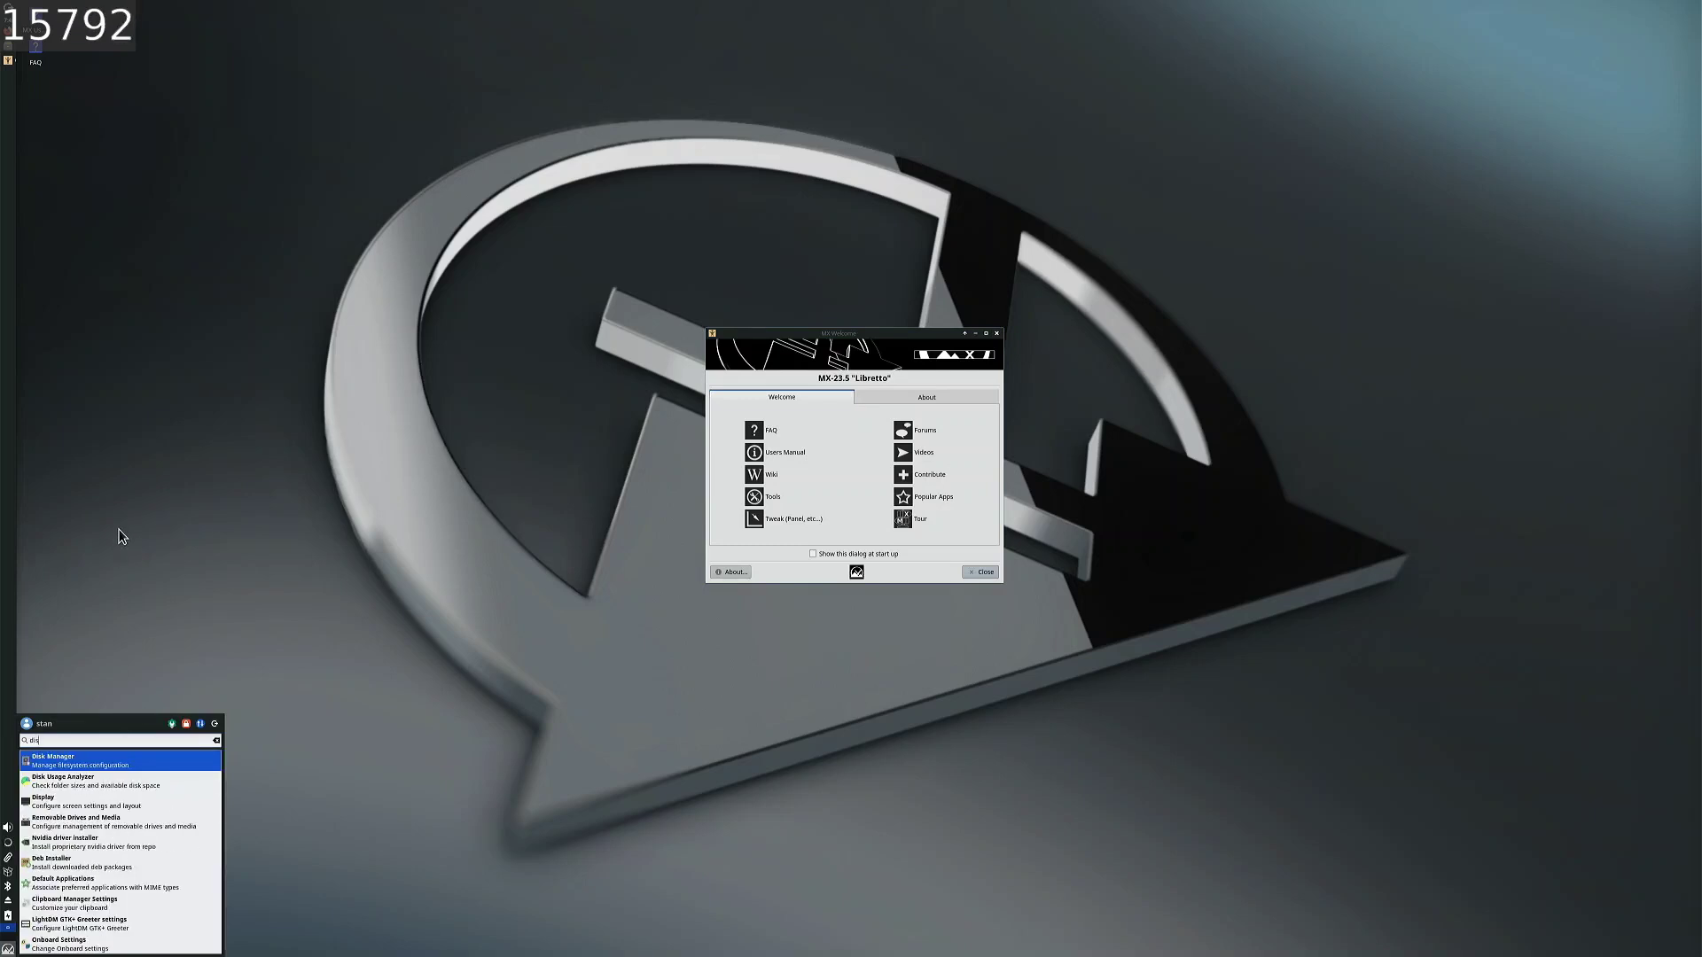
type("play")
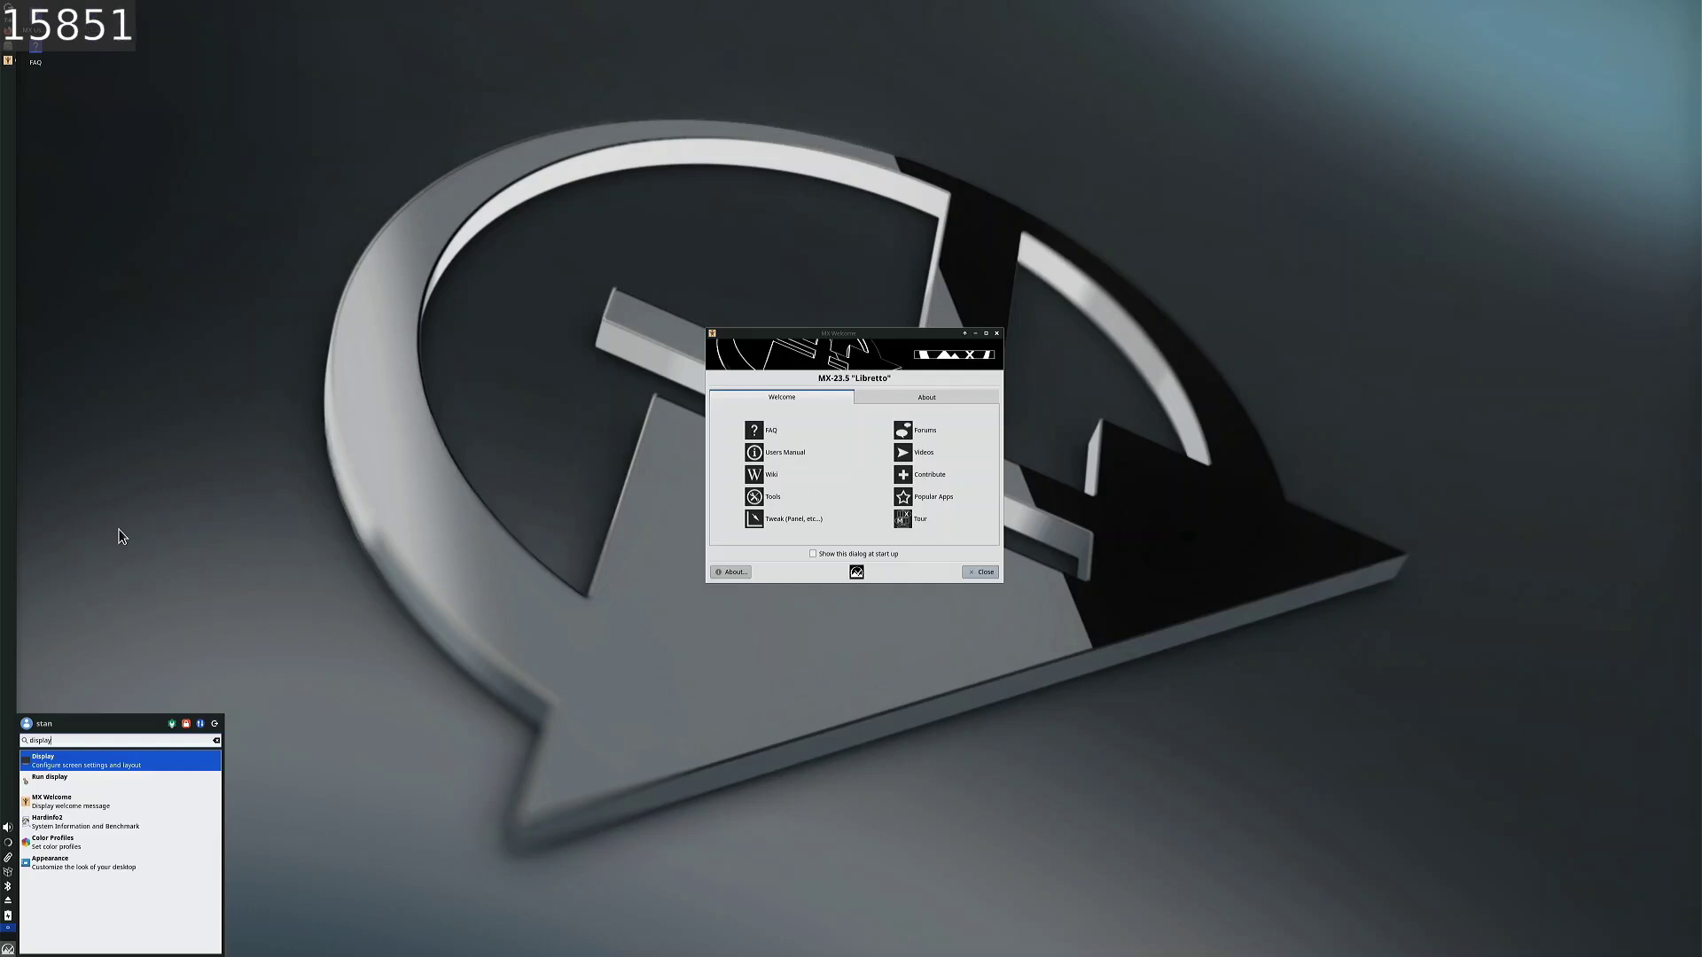
key("Return")
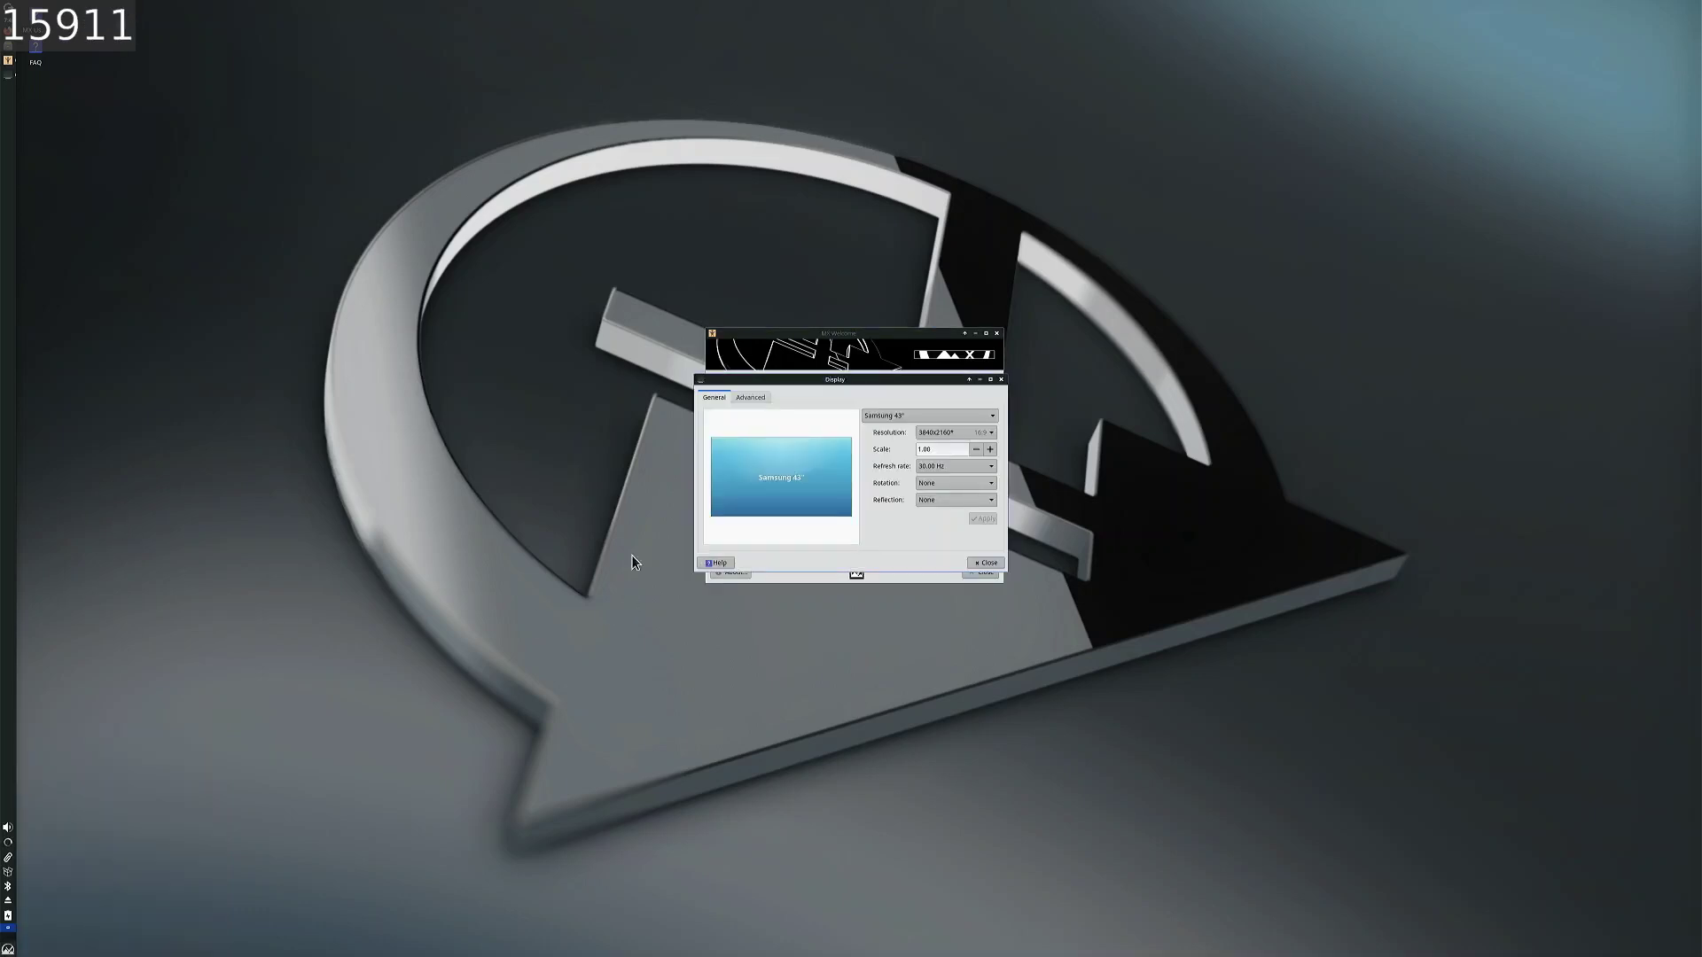
- Set the Samsung monitor's resolution to 1920x1080, keep the configuration, and close the Display settings
left_click(939, 433)
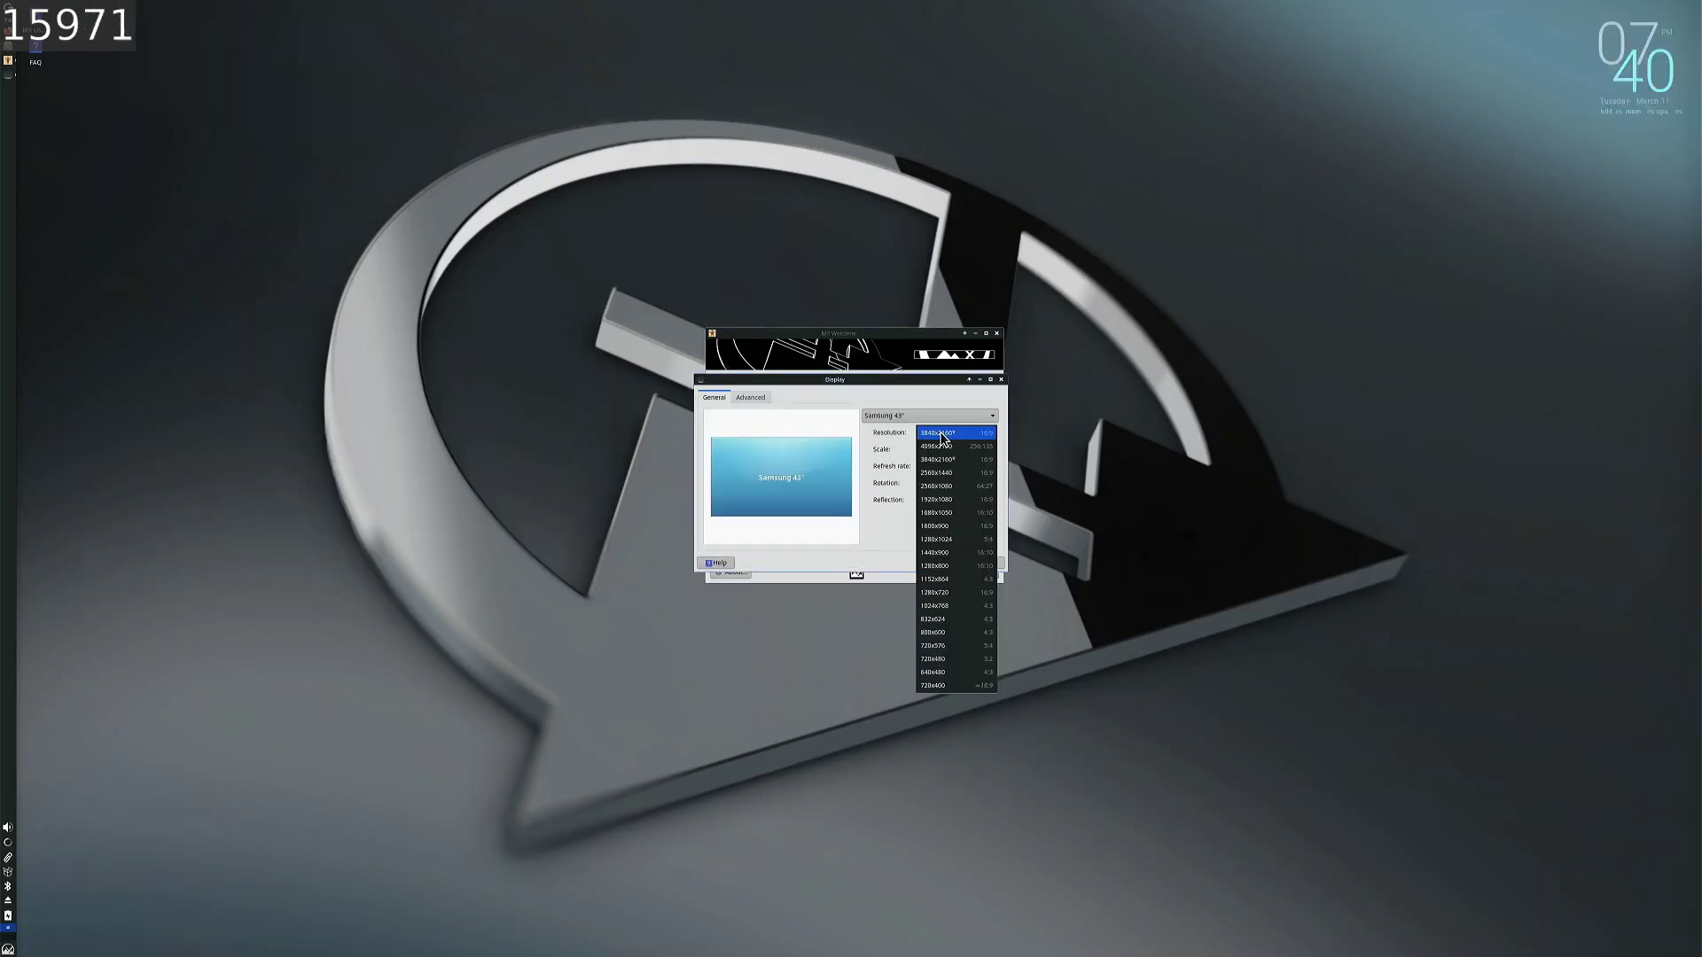
left_click(940, 499)
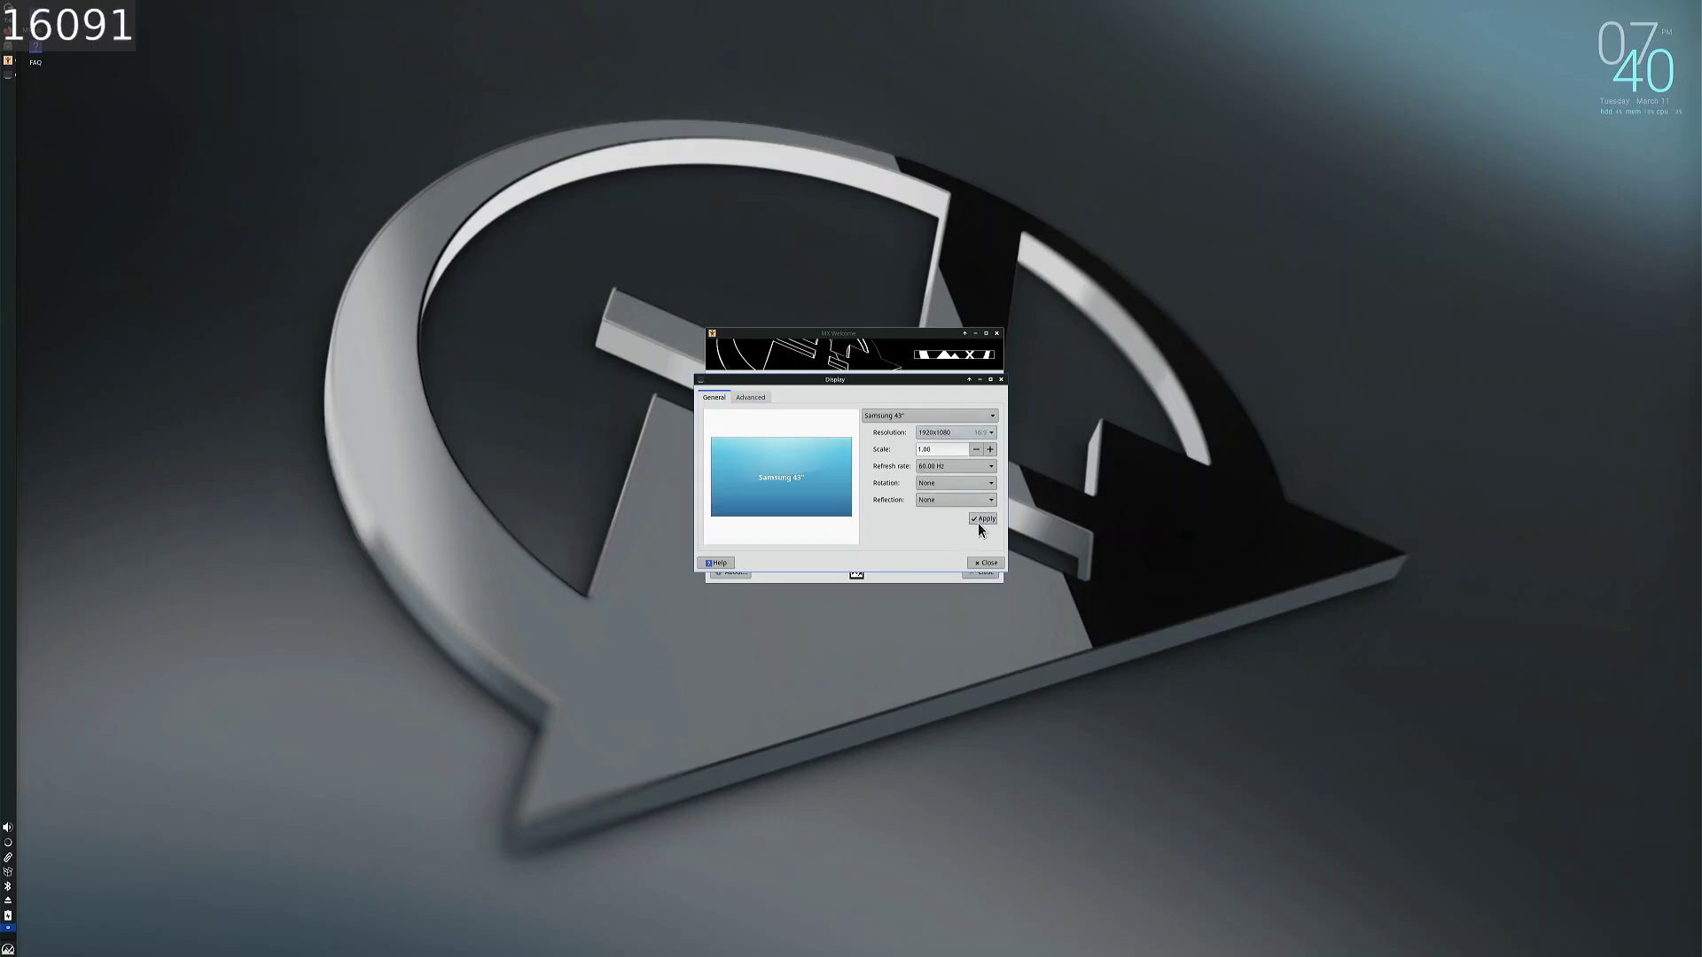
left_click(981, 520)
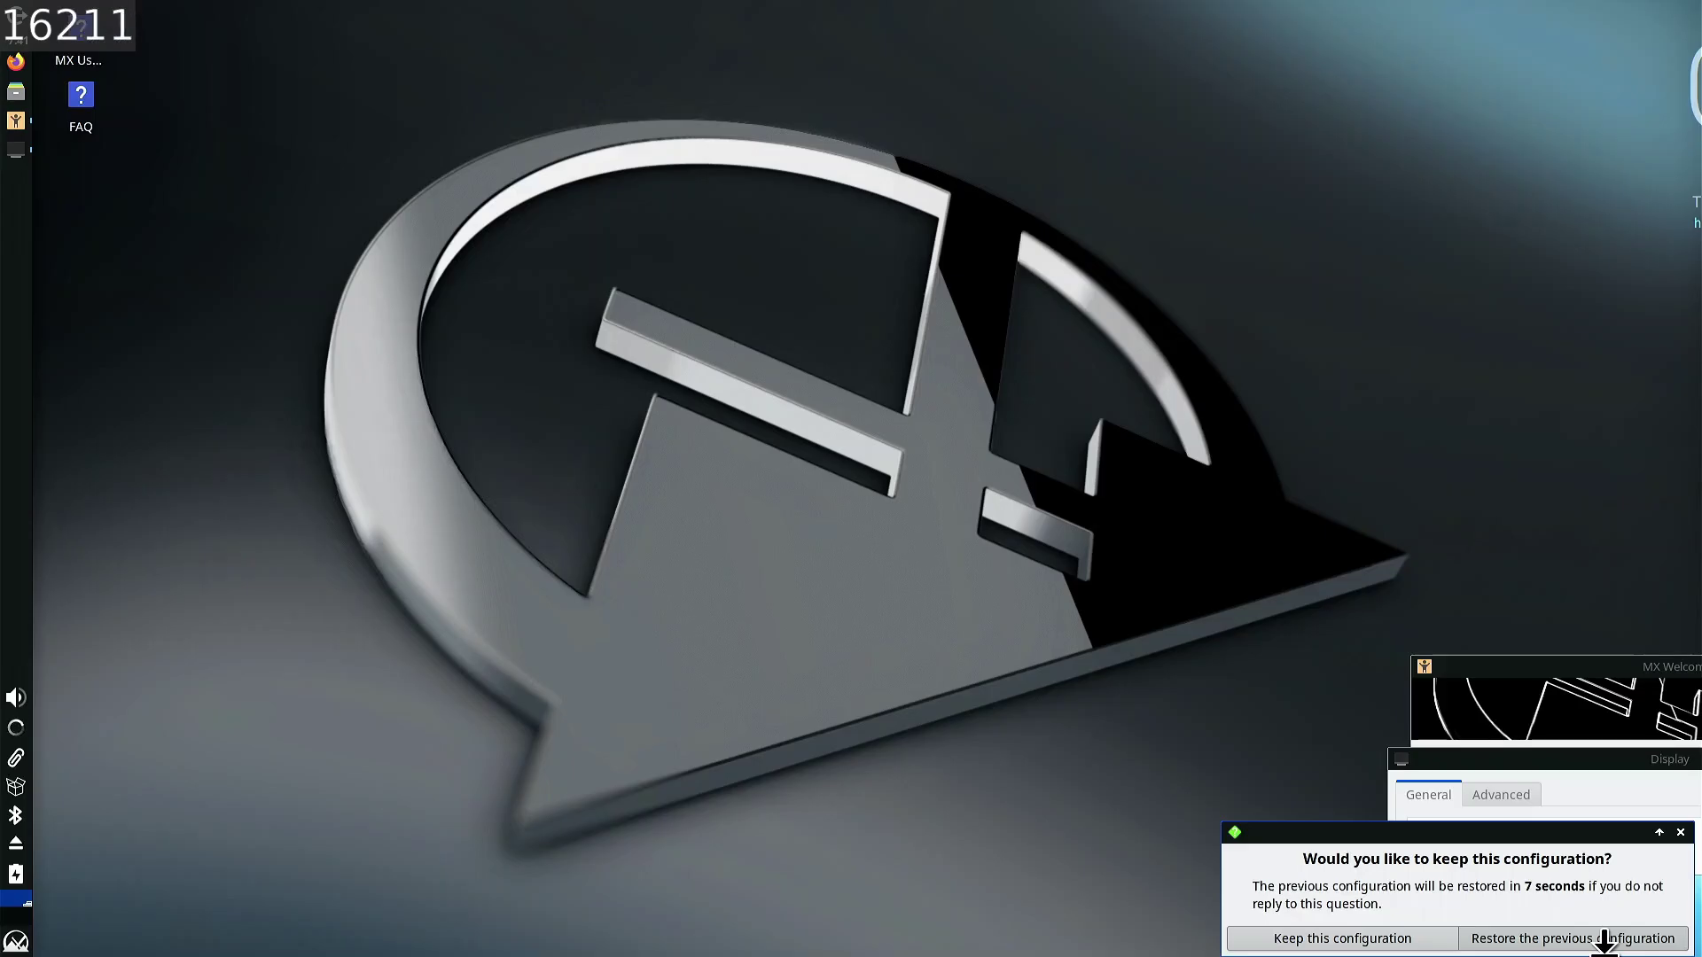
left_click(1289, 941)
left_click_drag(1643, 757, 650, 69)
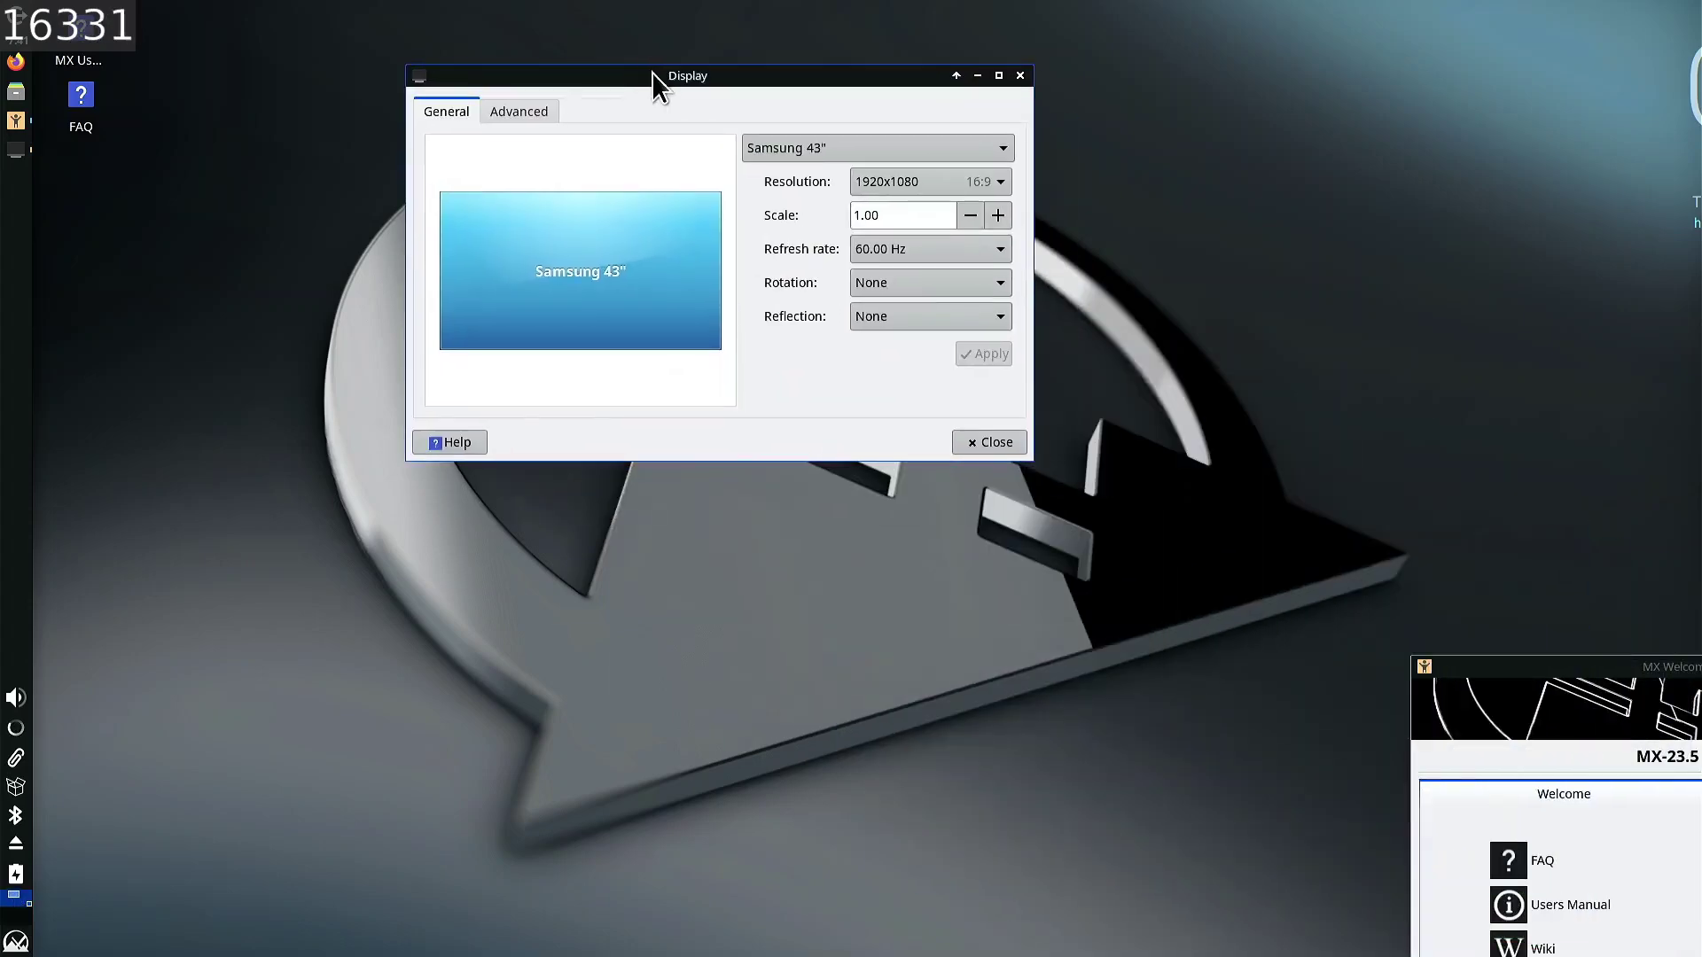
left_click(994, 439)
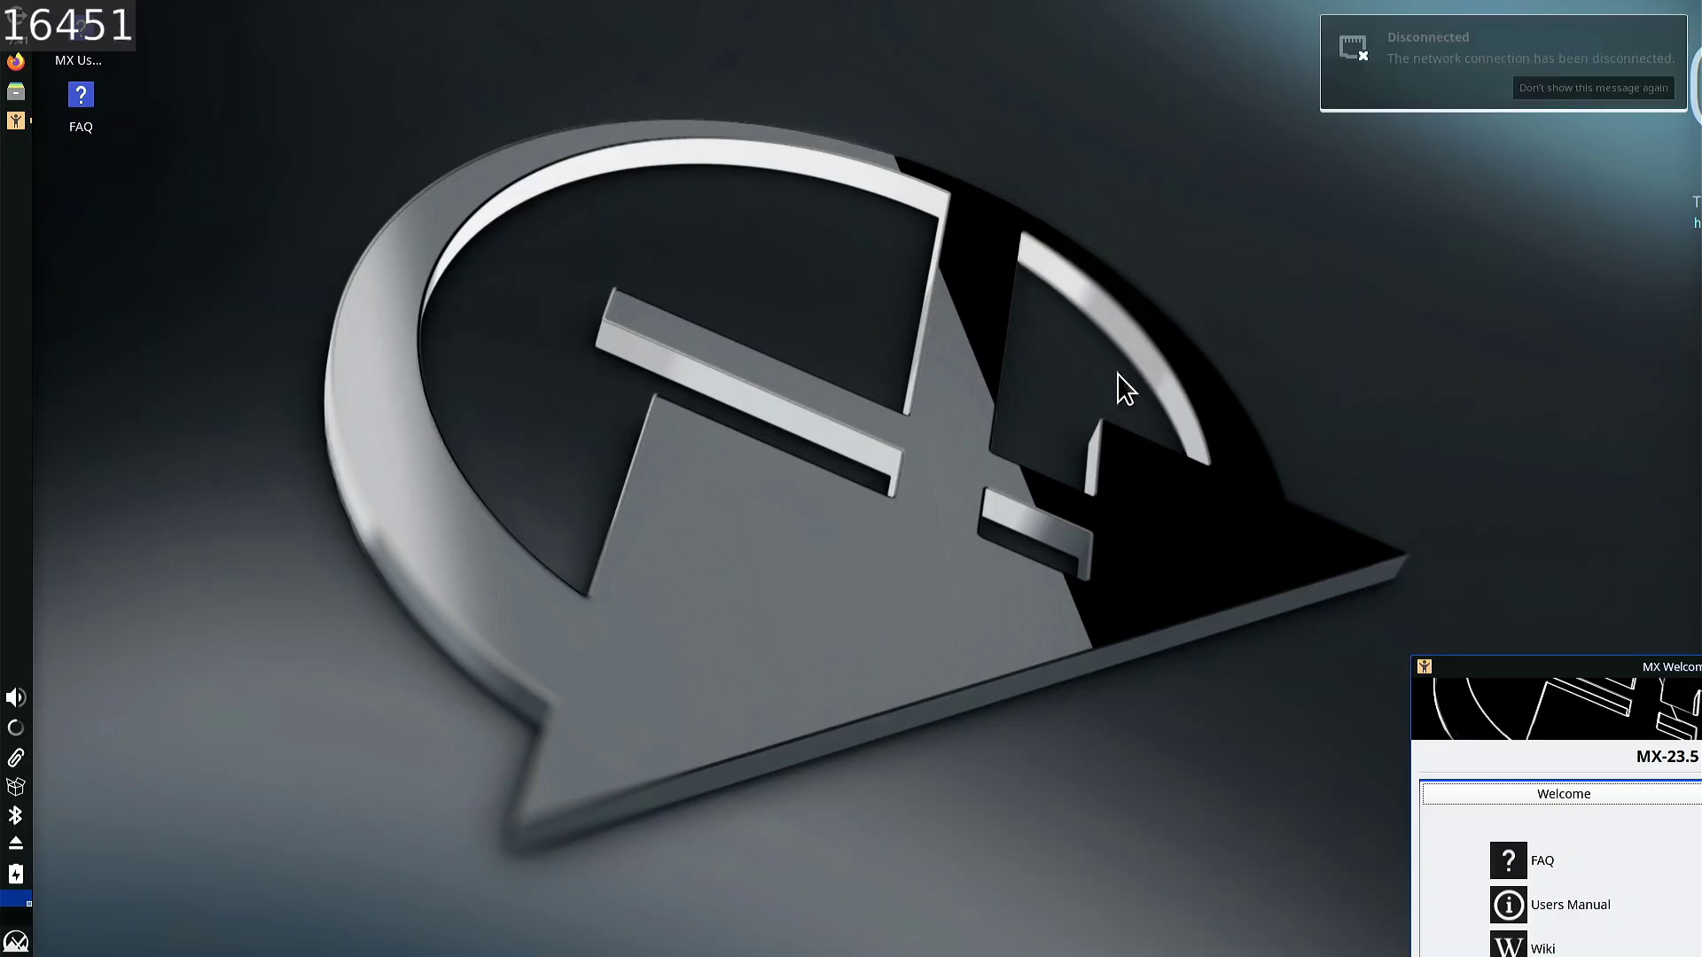
- Move the MX Welcome window fully into view and check the network connections
left_click_drag(1447, 665, 739, 143)
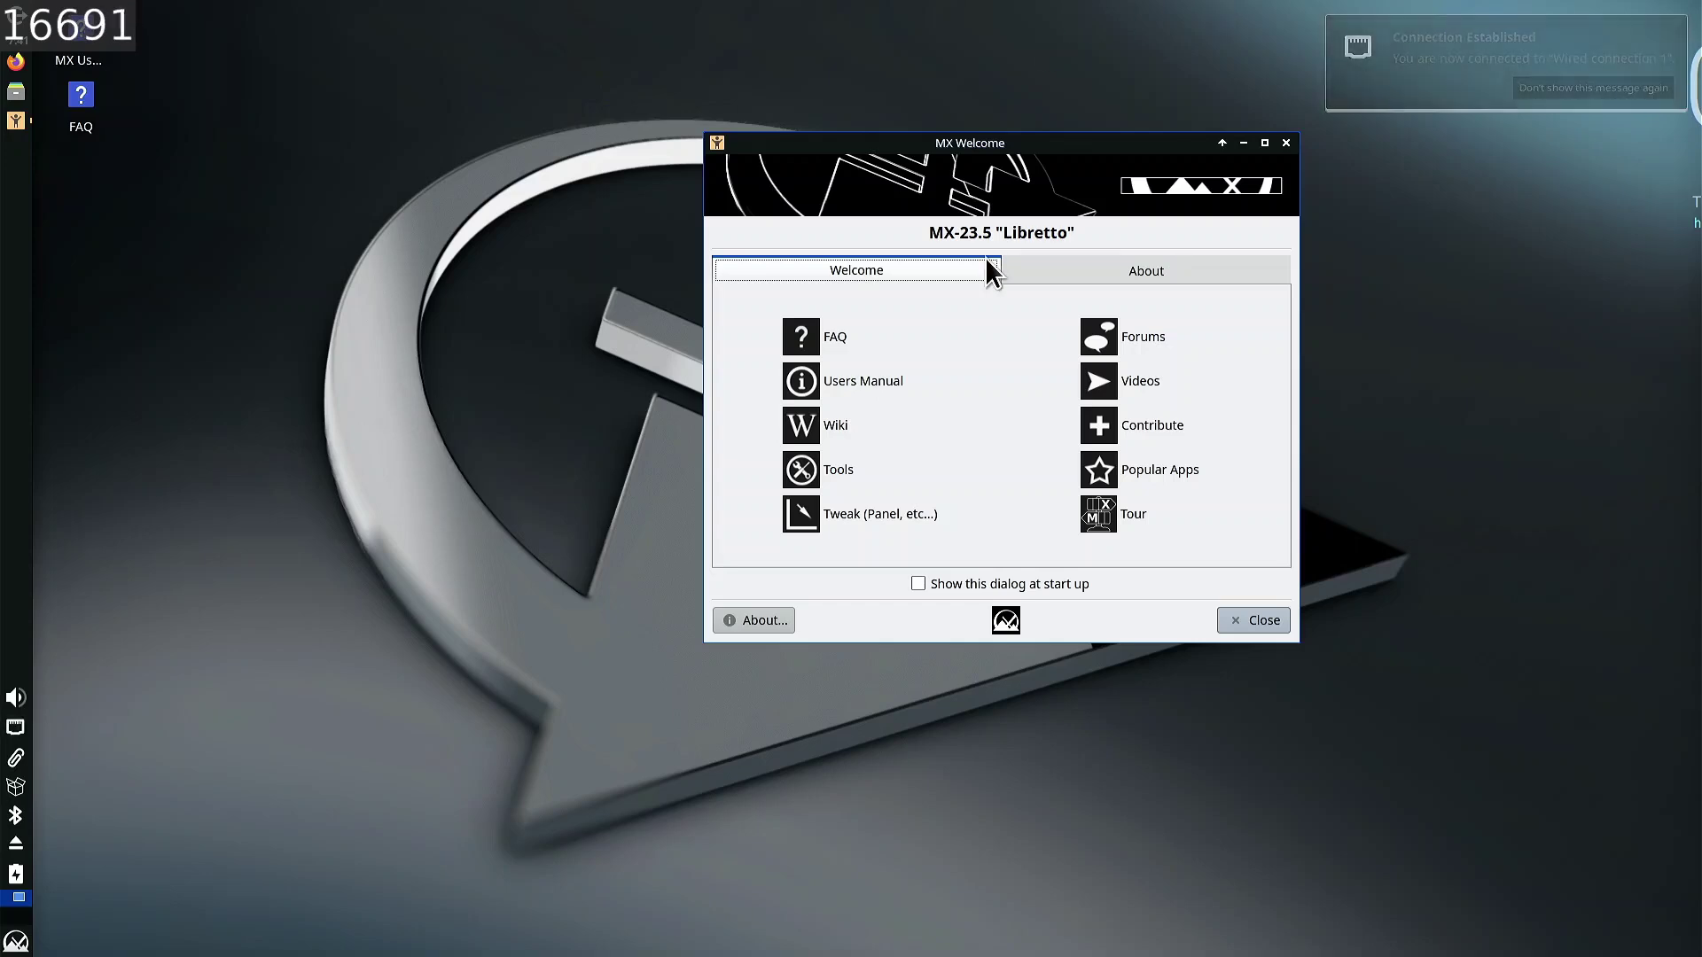
left_click(16, 729)
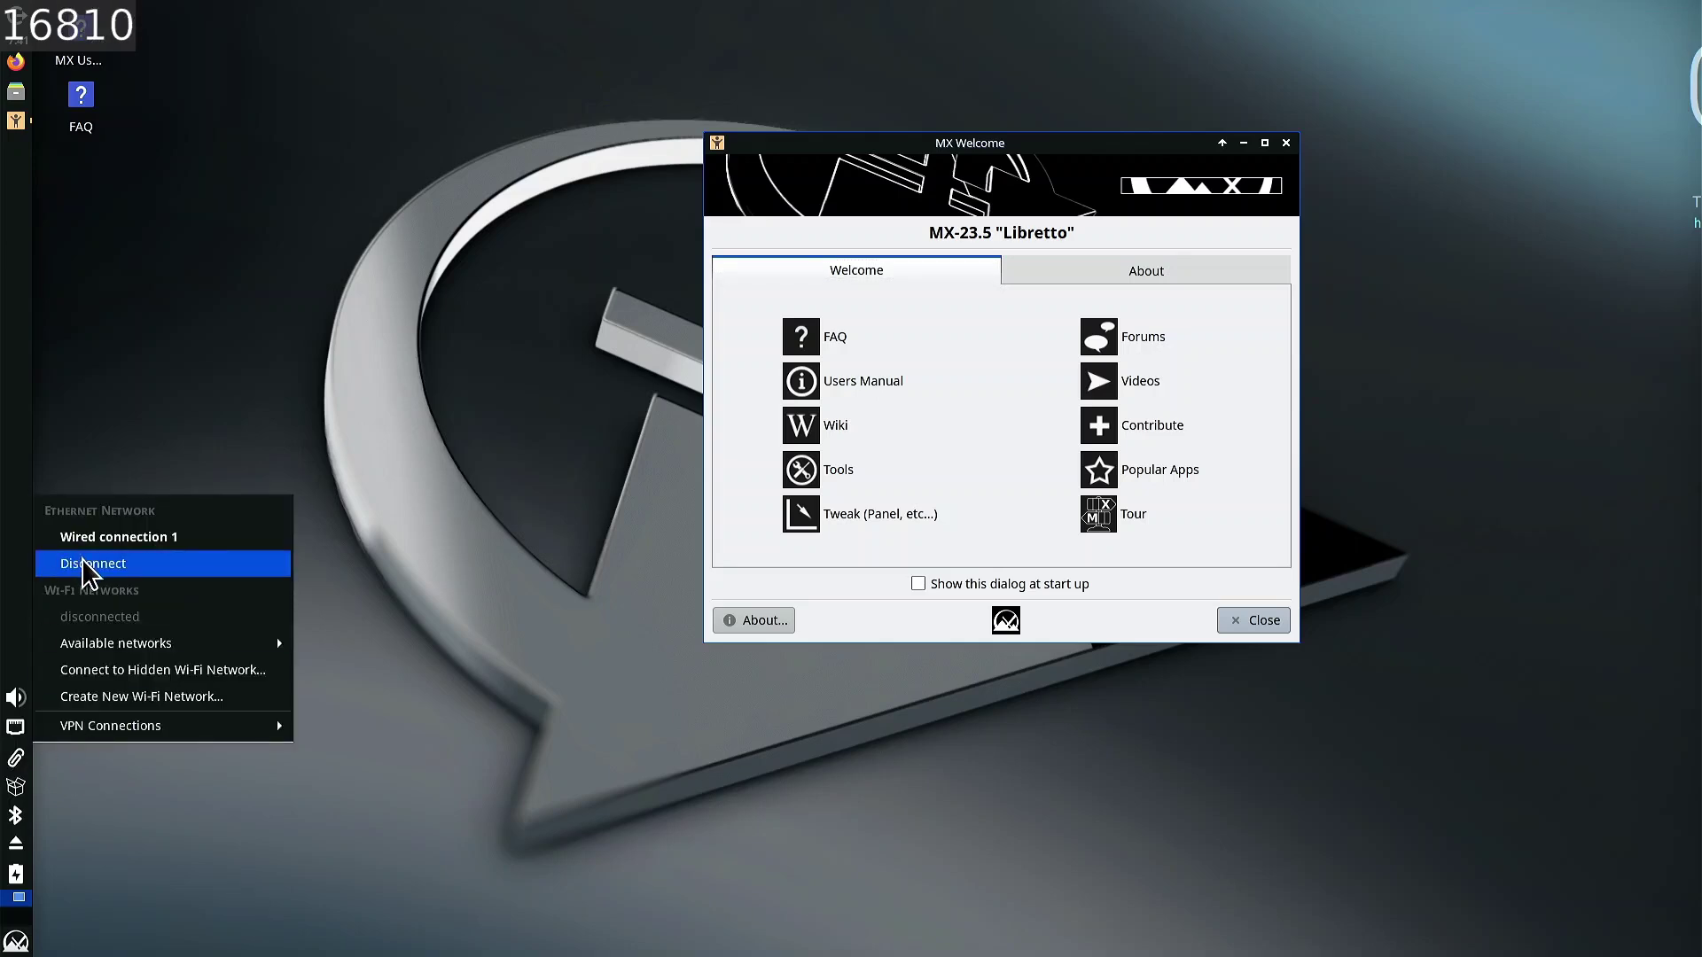
left_click(625, 508)
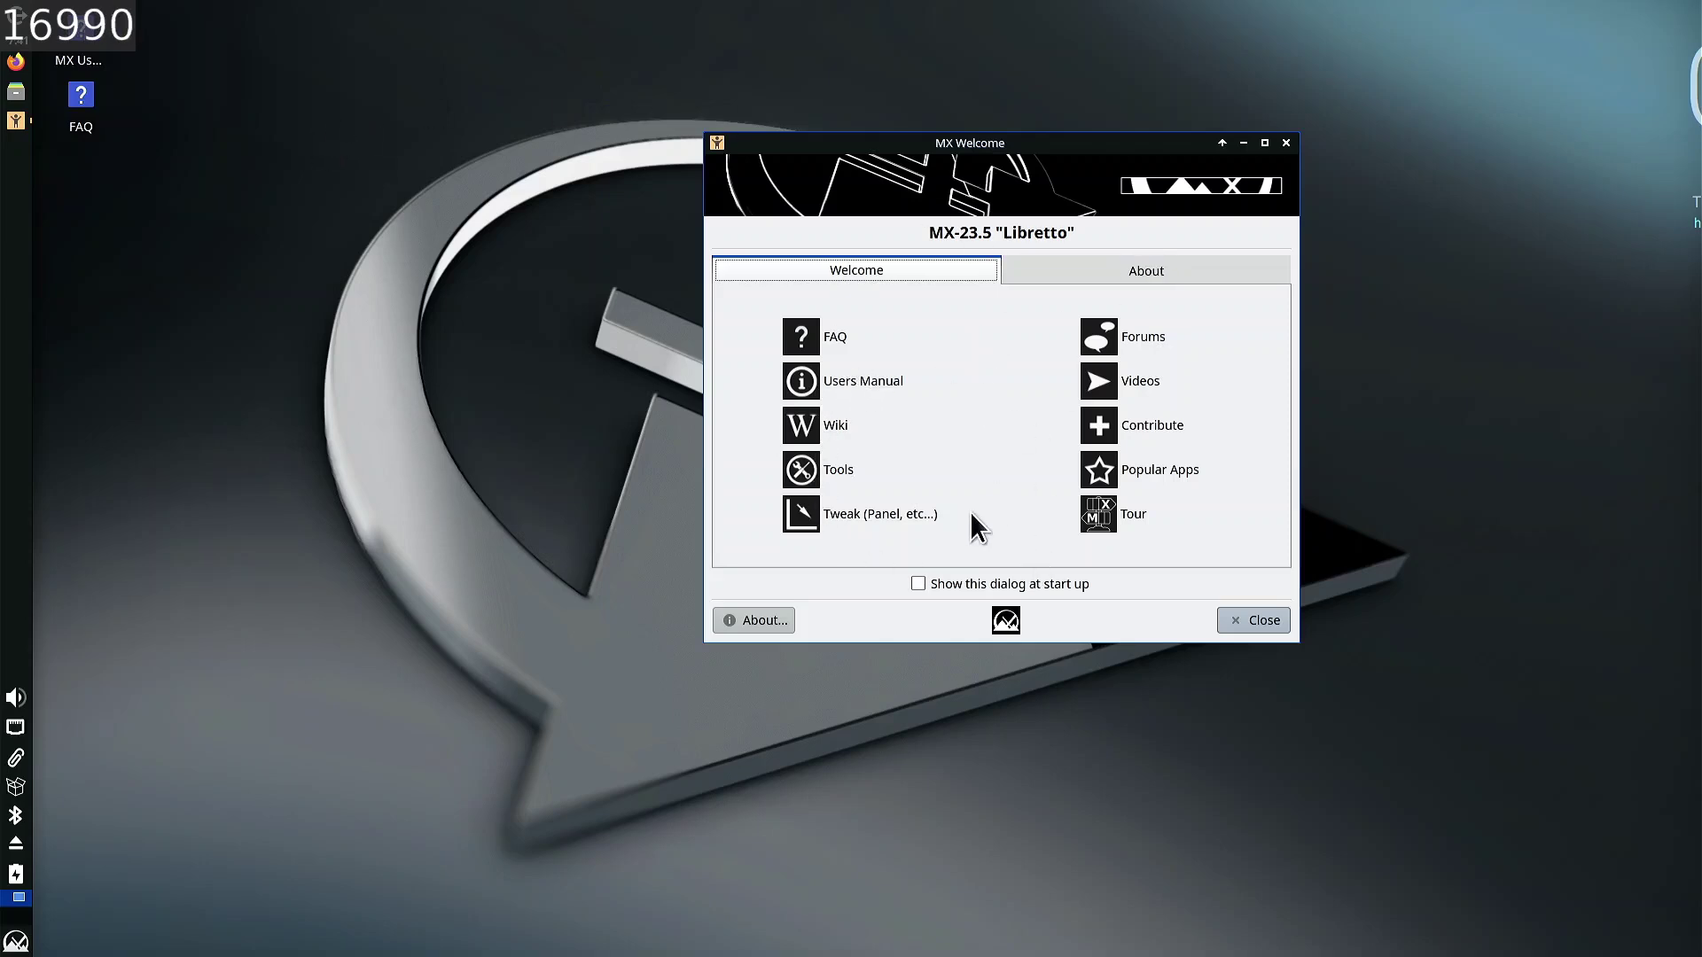
- Open MX Tweak from MX Welcome and apply a horizontal panel layout with the position Bottom
left_click(901, 514)
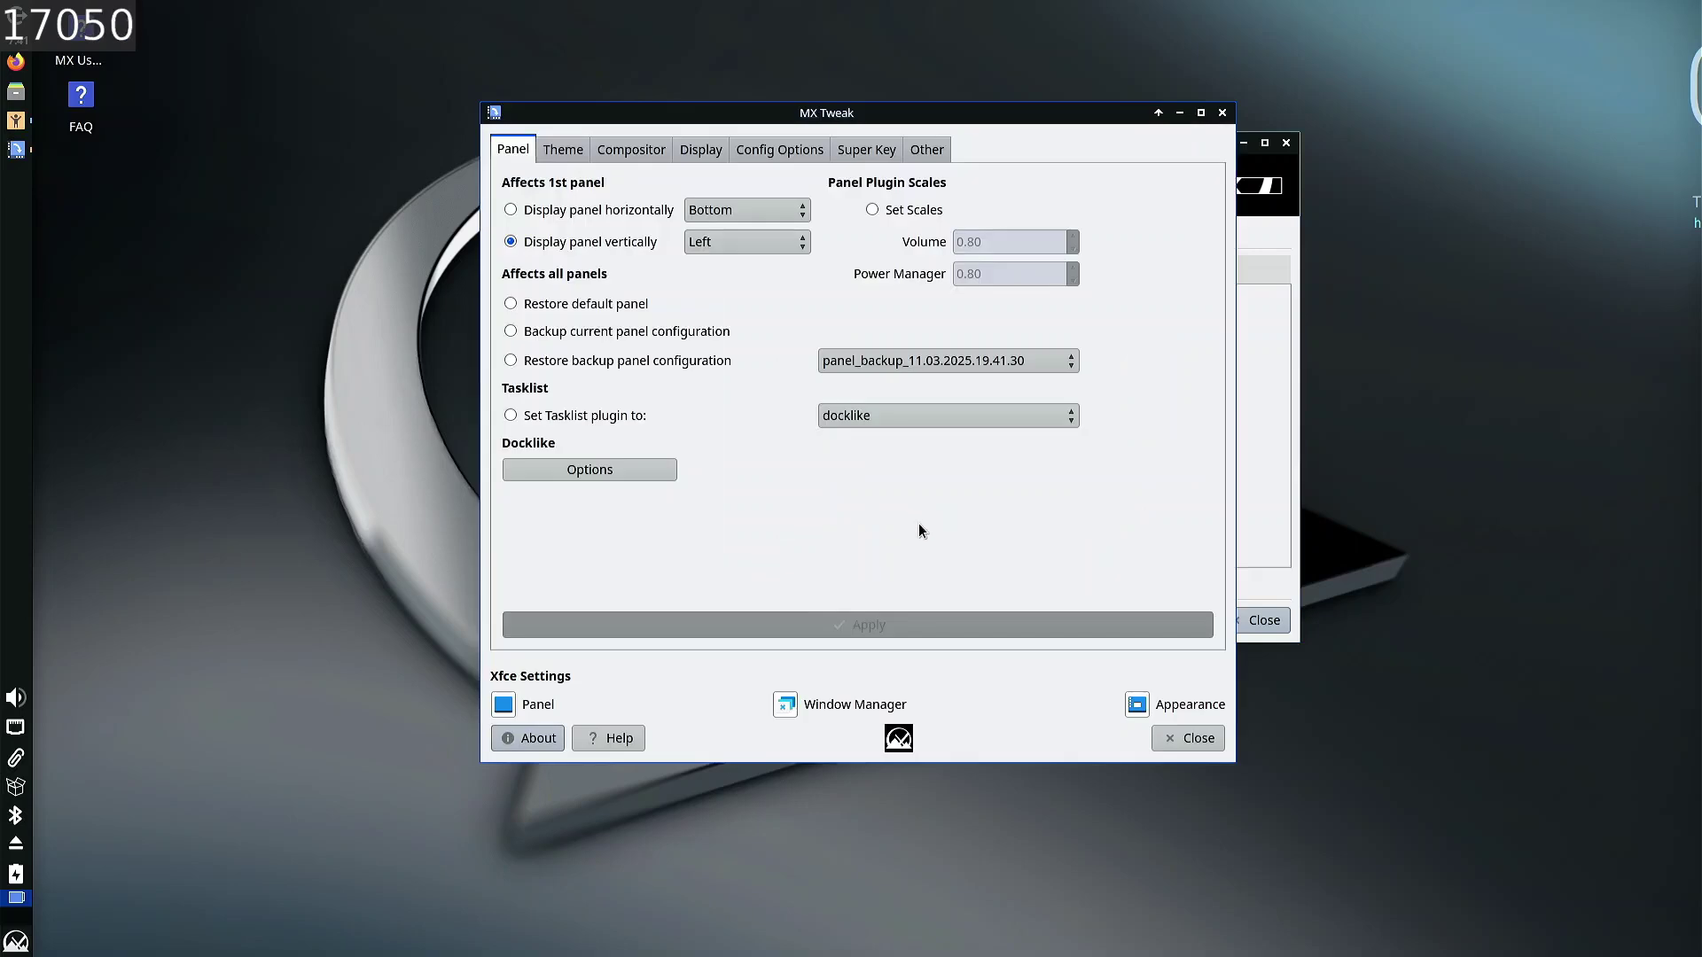
left_click(755, 202)
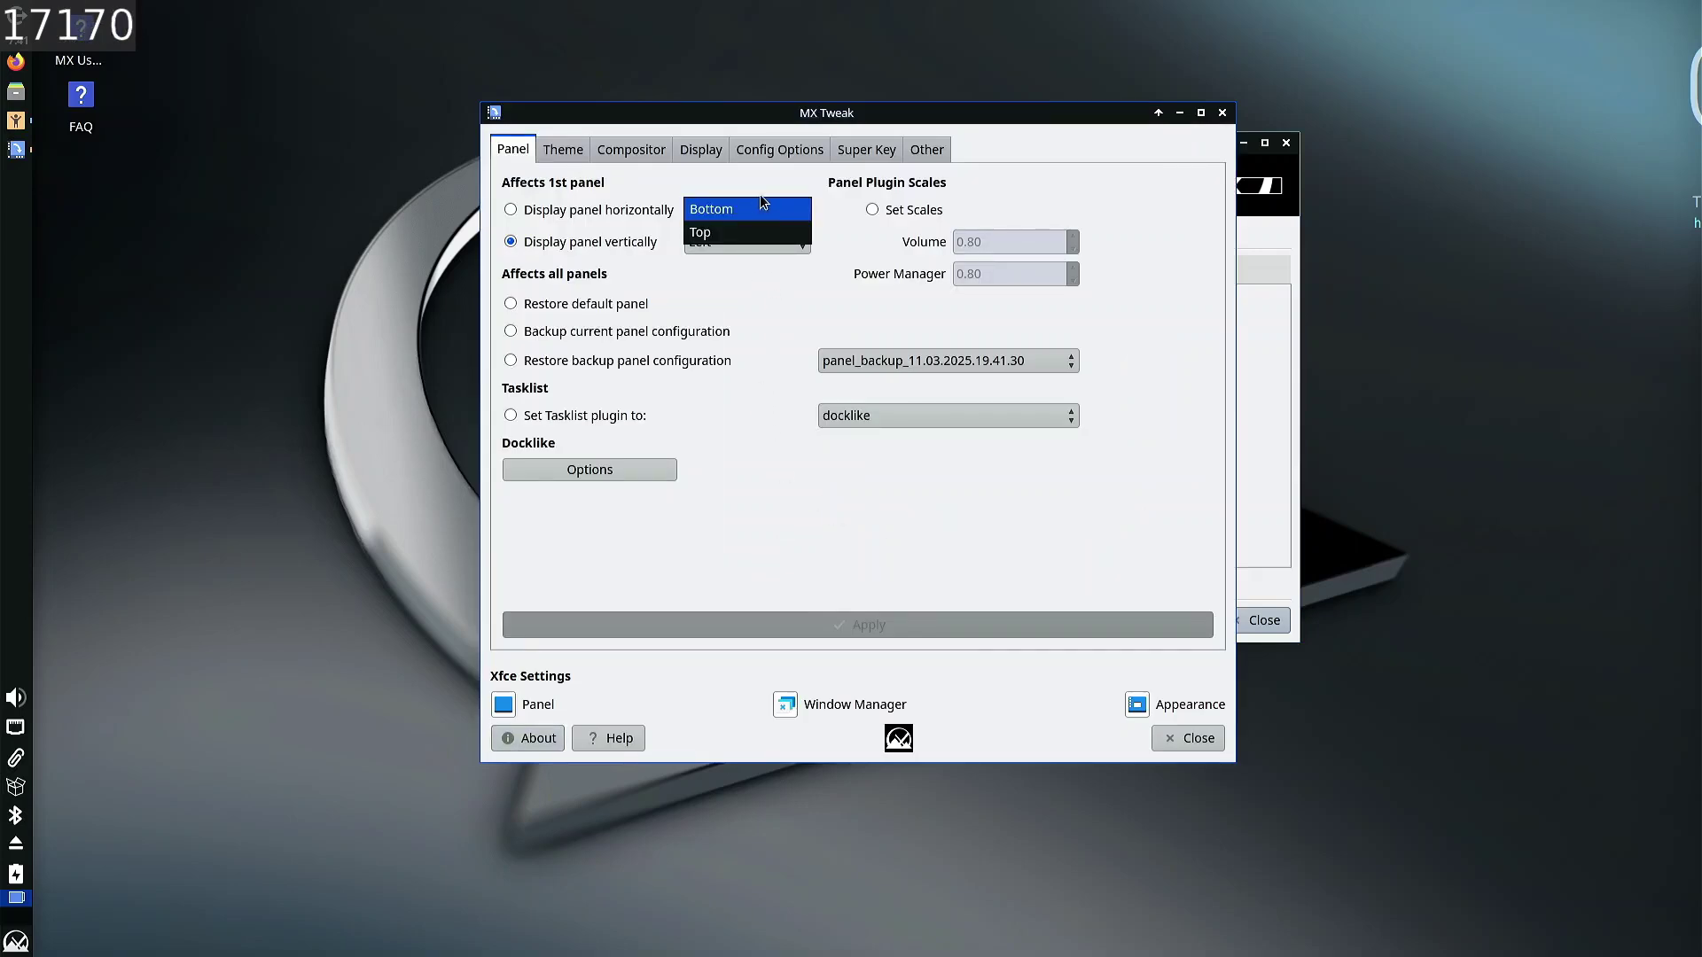
left_click(741, 233)
left_click(745, 205)
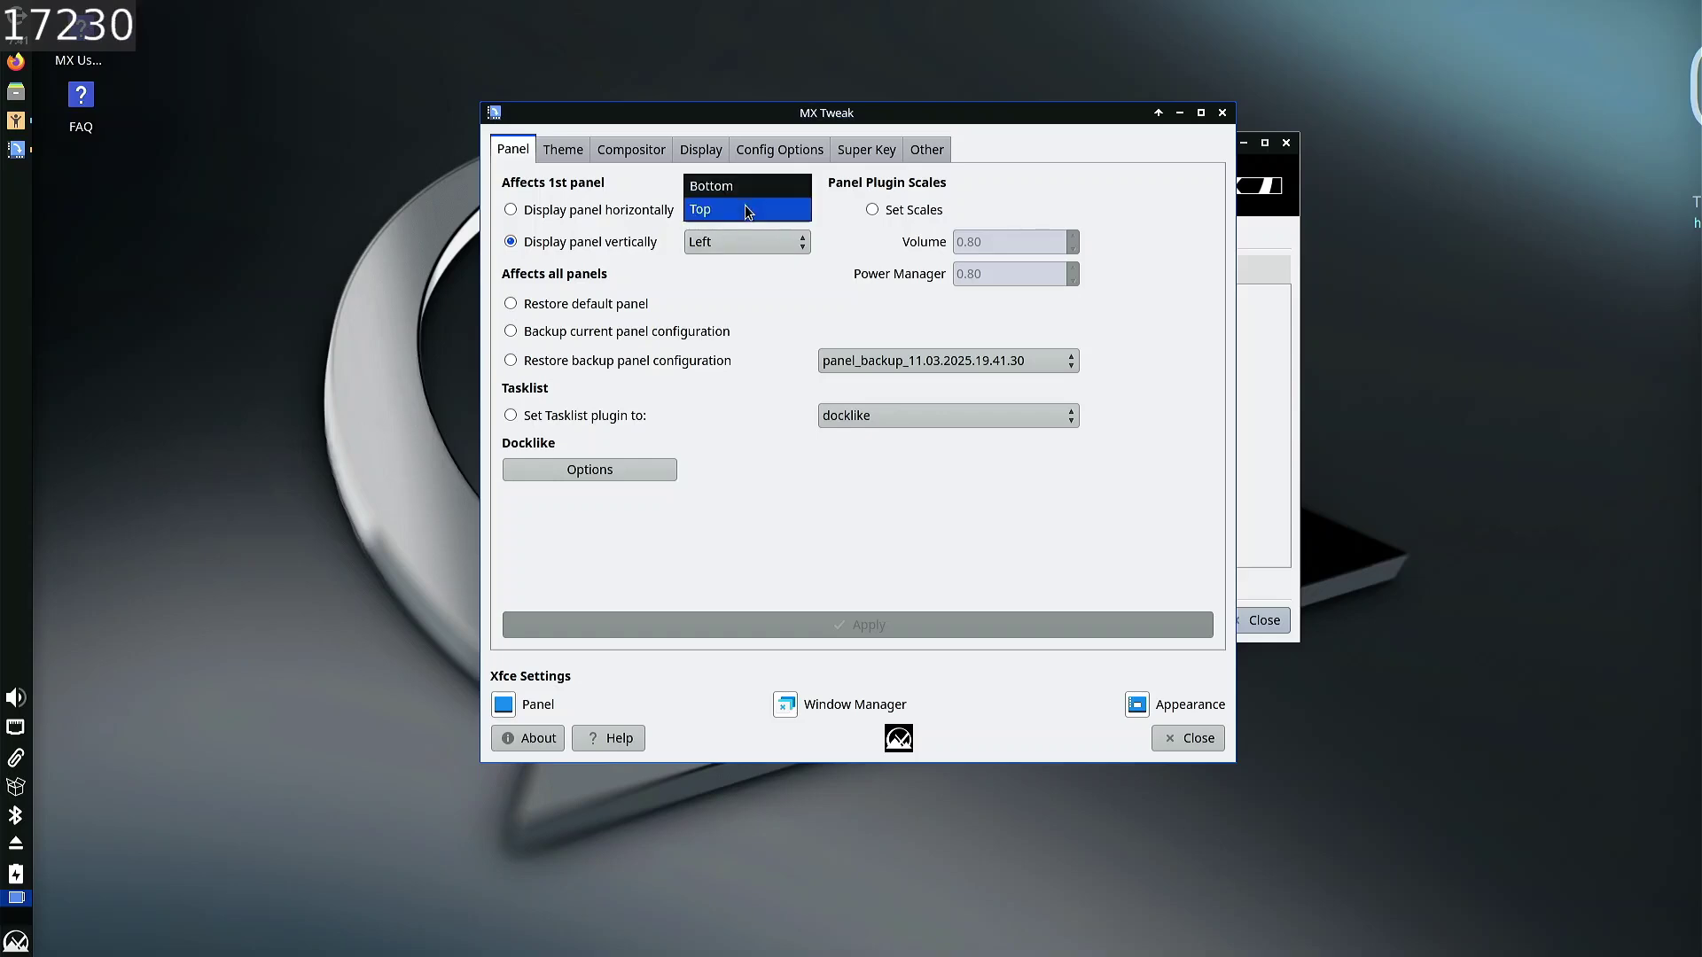
left_click(748, 184)
left_click(660, 211)
left_click(700, 211)
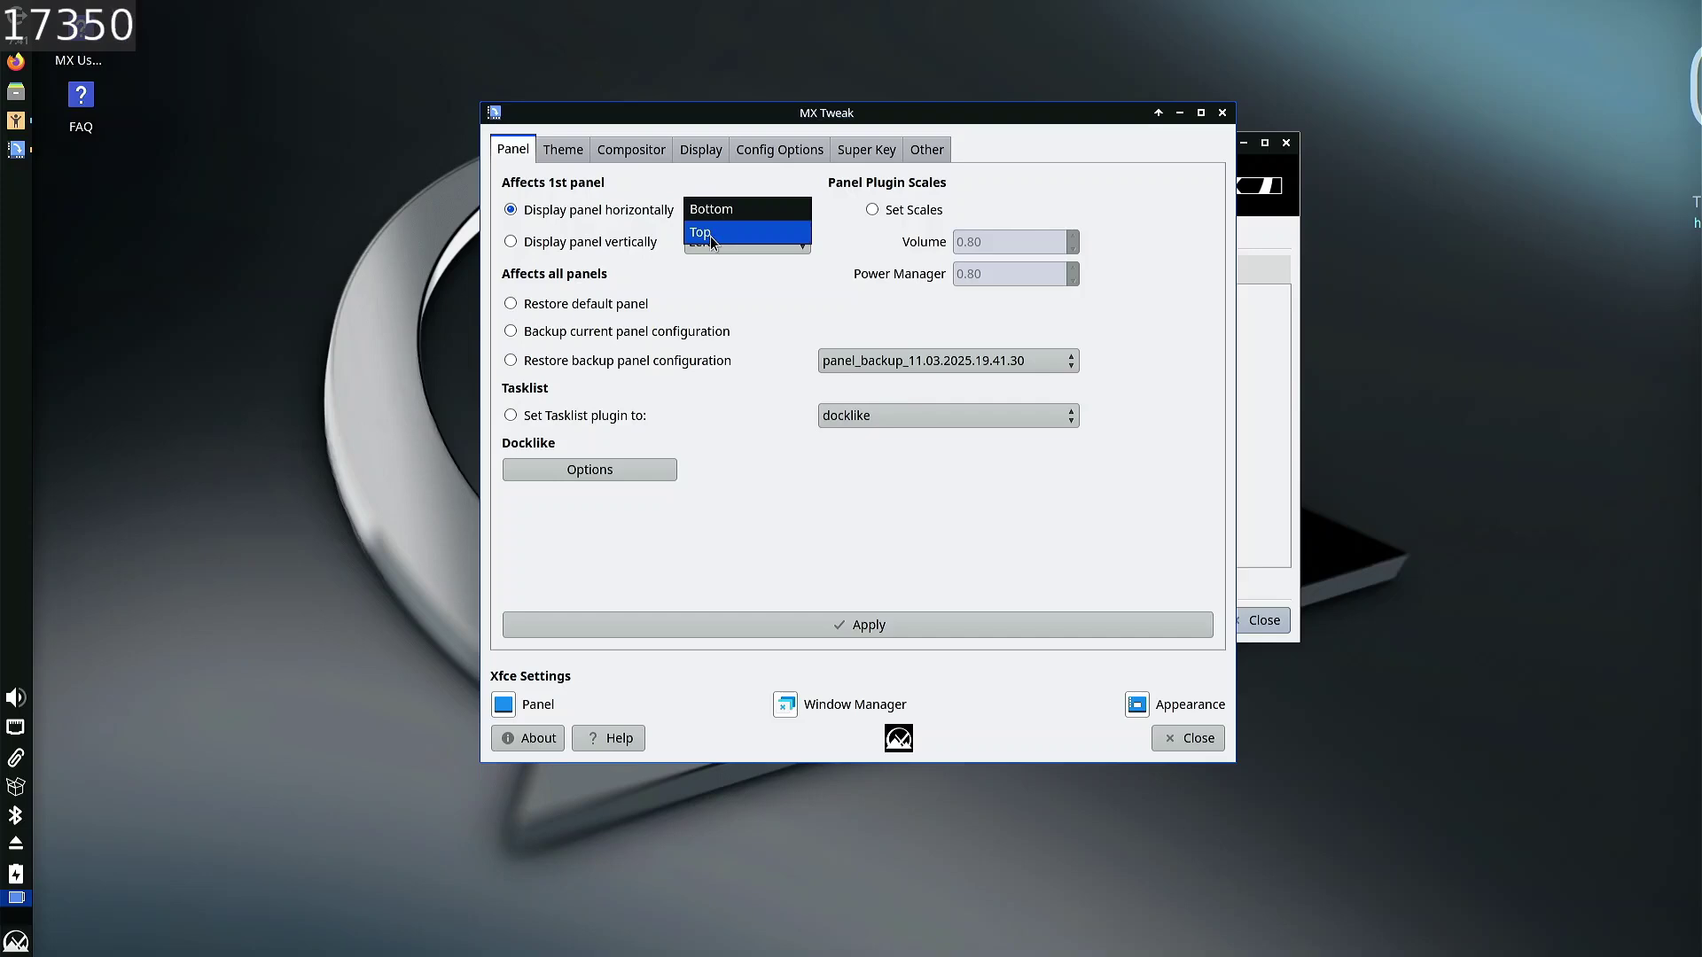
left_click(735, 386)
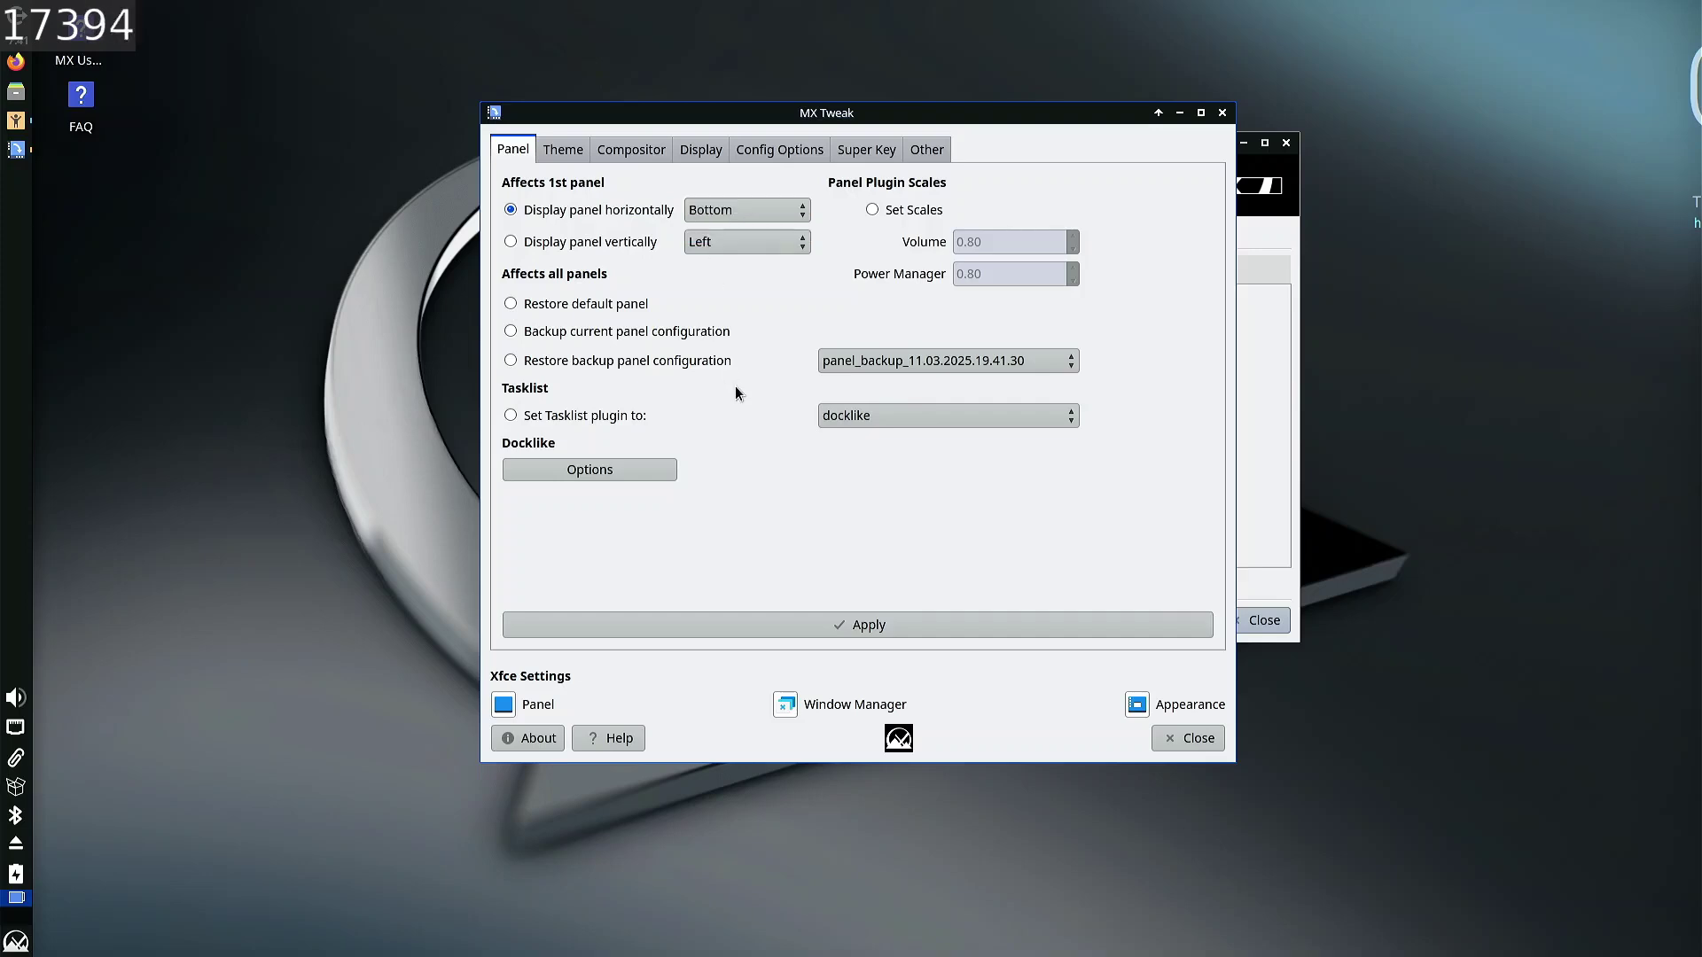
left_click(773, 632)
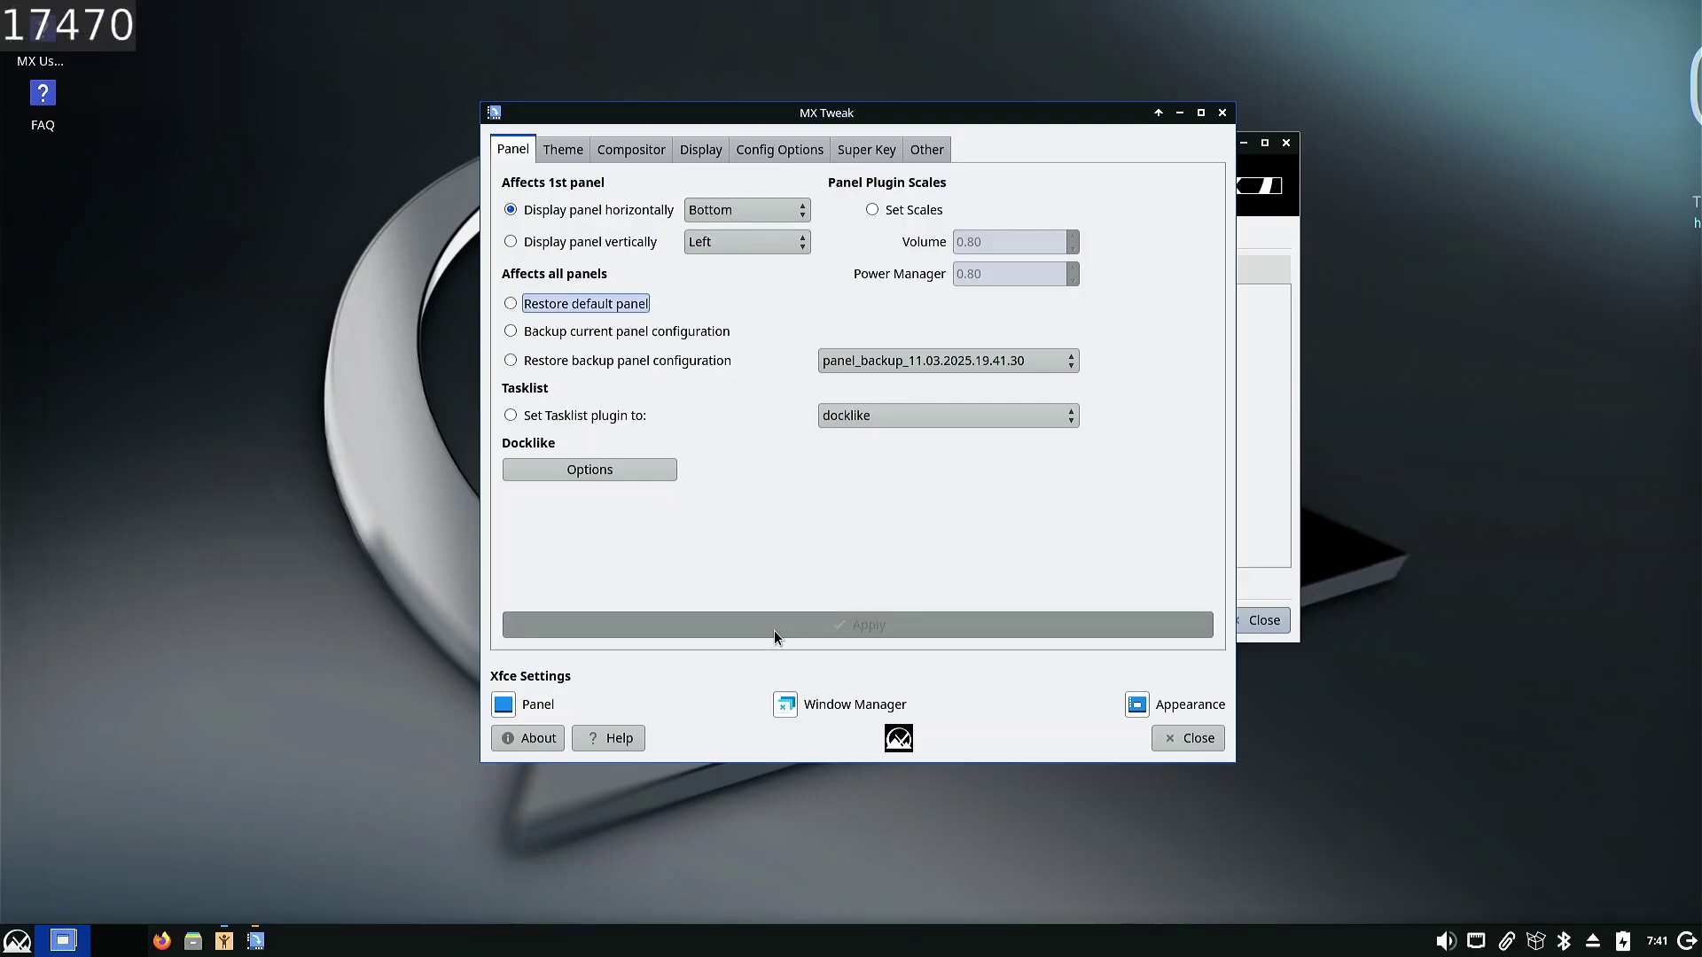
- Change the horizontal panel's position to Top and apply it
left_click(756, 210)
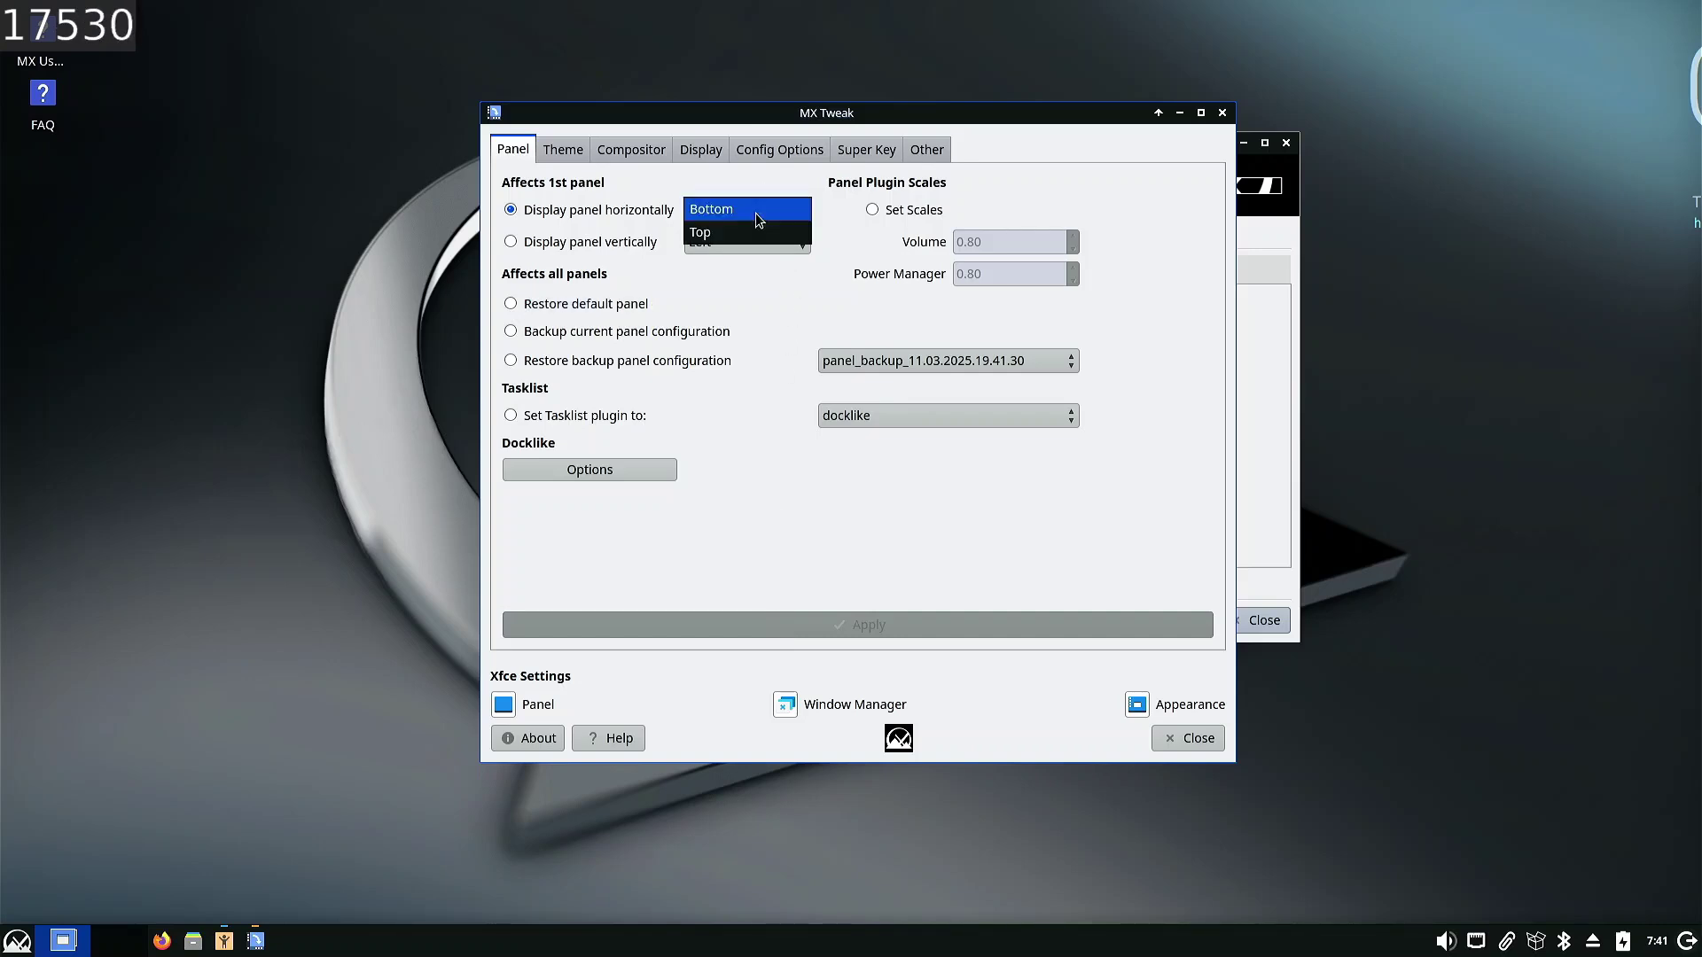
left_click(757, 231)
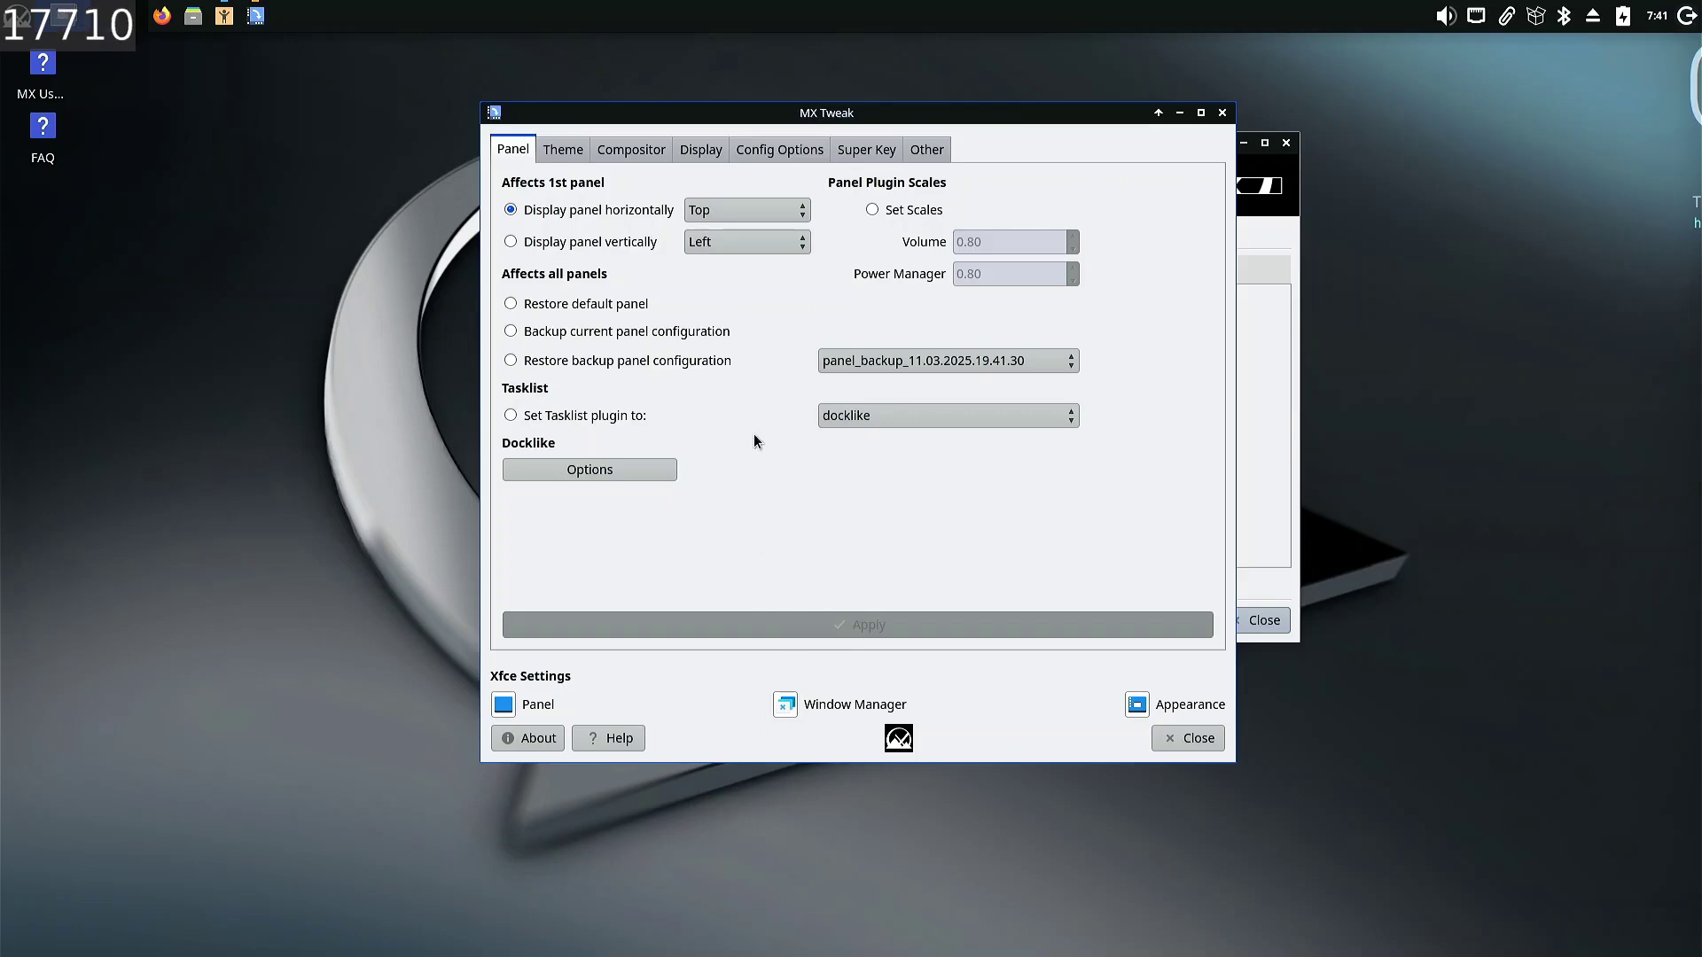
left_click(700, 211)
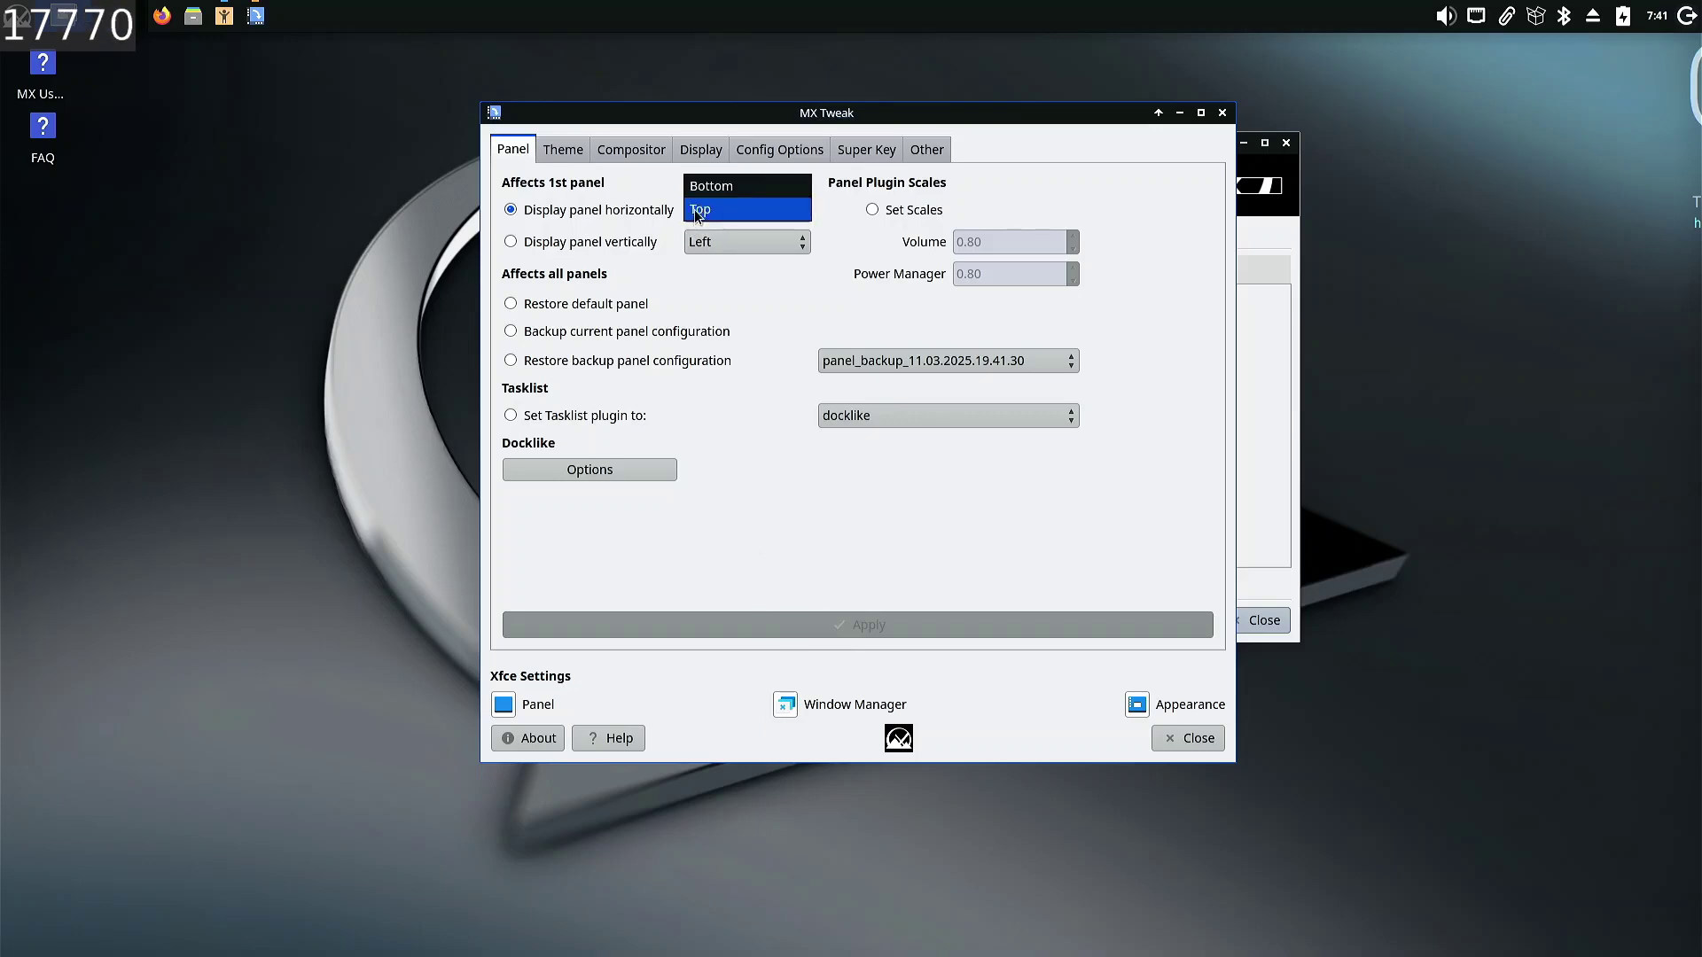
left_click(666, 239)
- Apply a vertical panel layout with the position Right, and change the position to Left
left_click(618, 247)
left_click(696, 237)
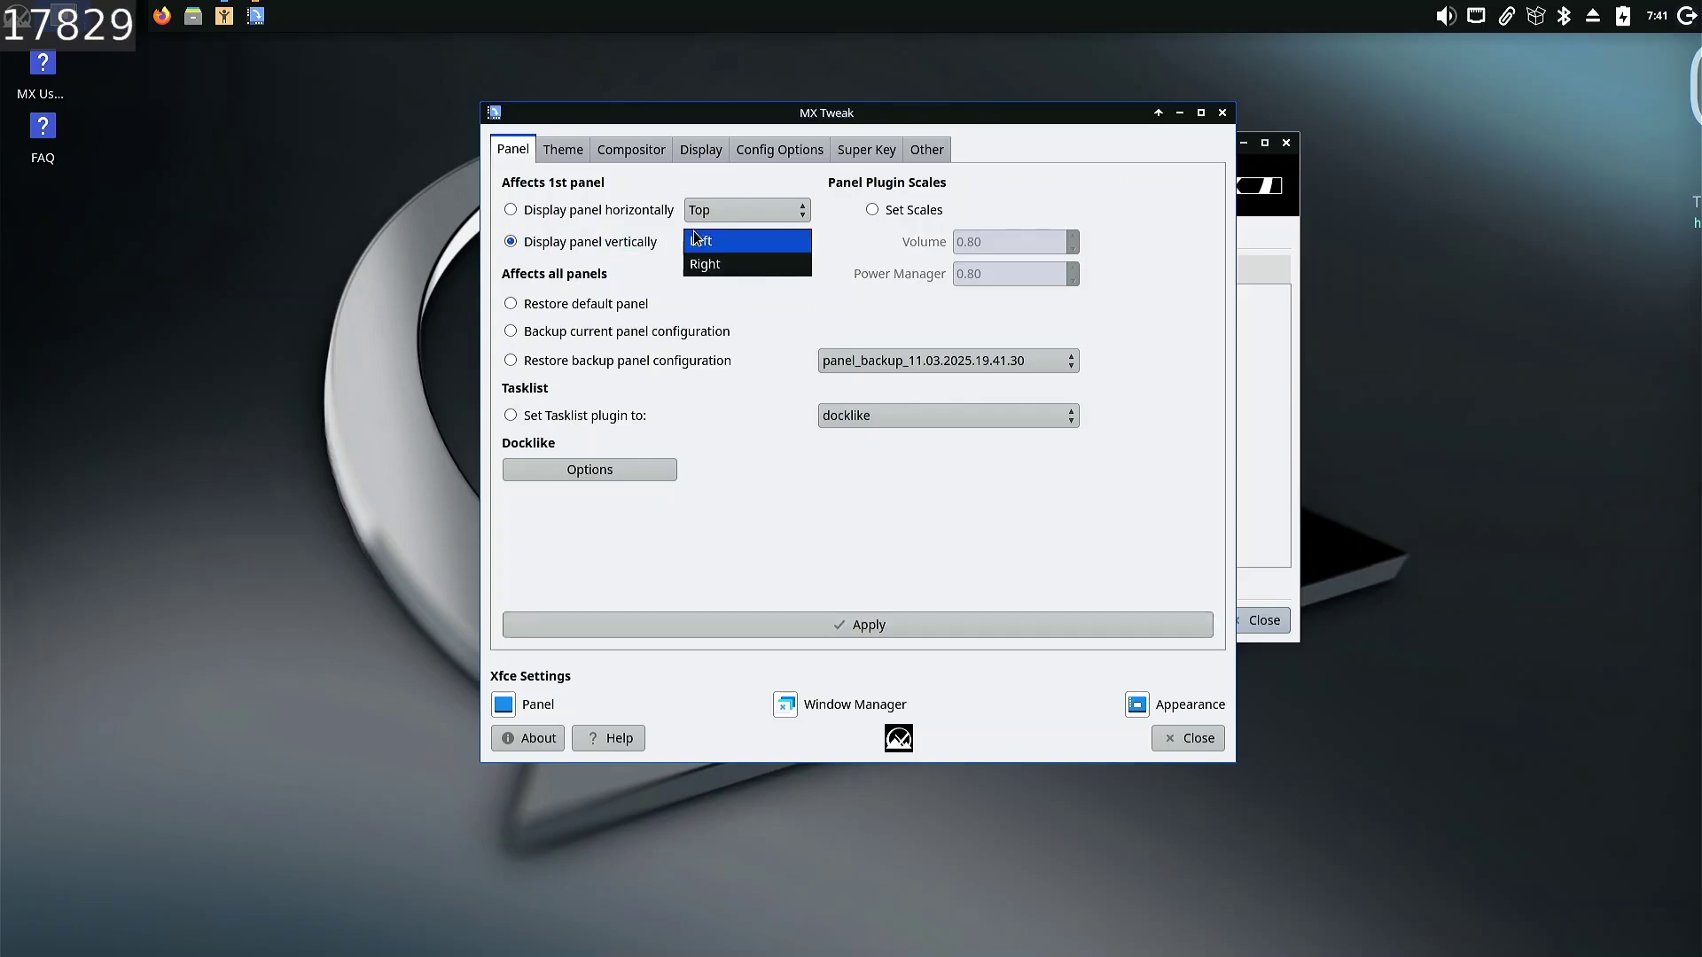
left_click(713, 268)
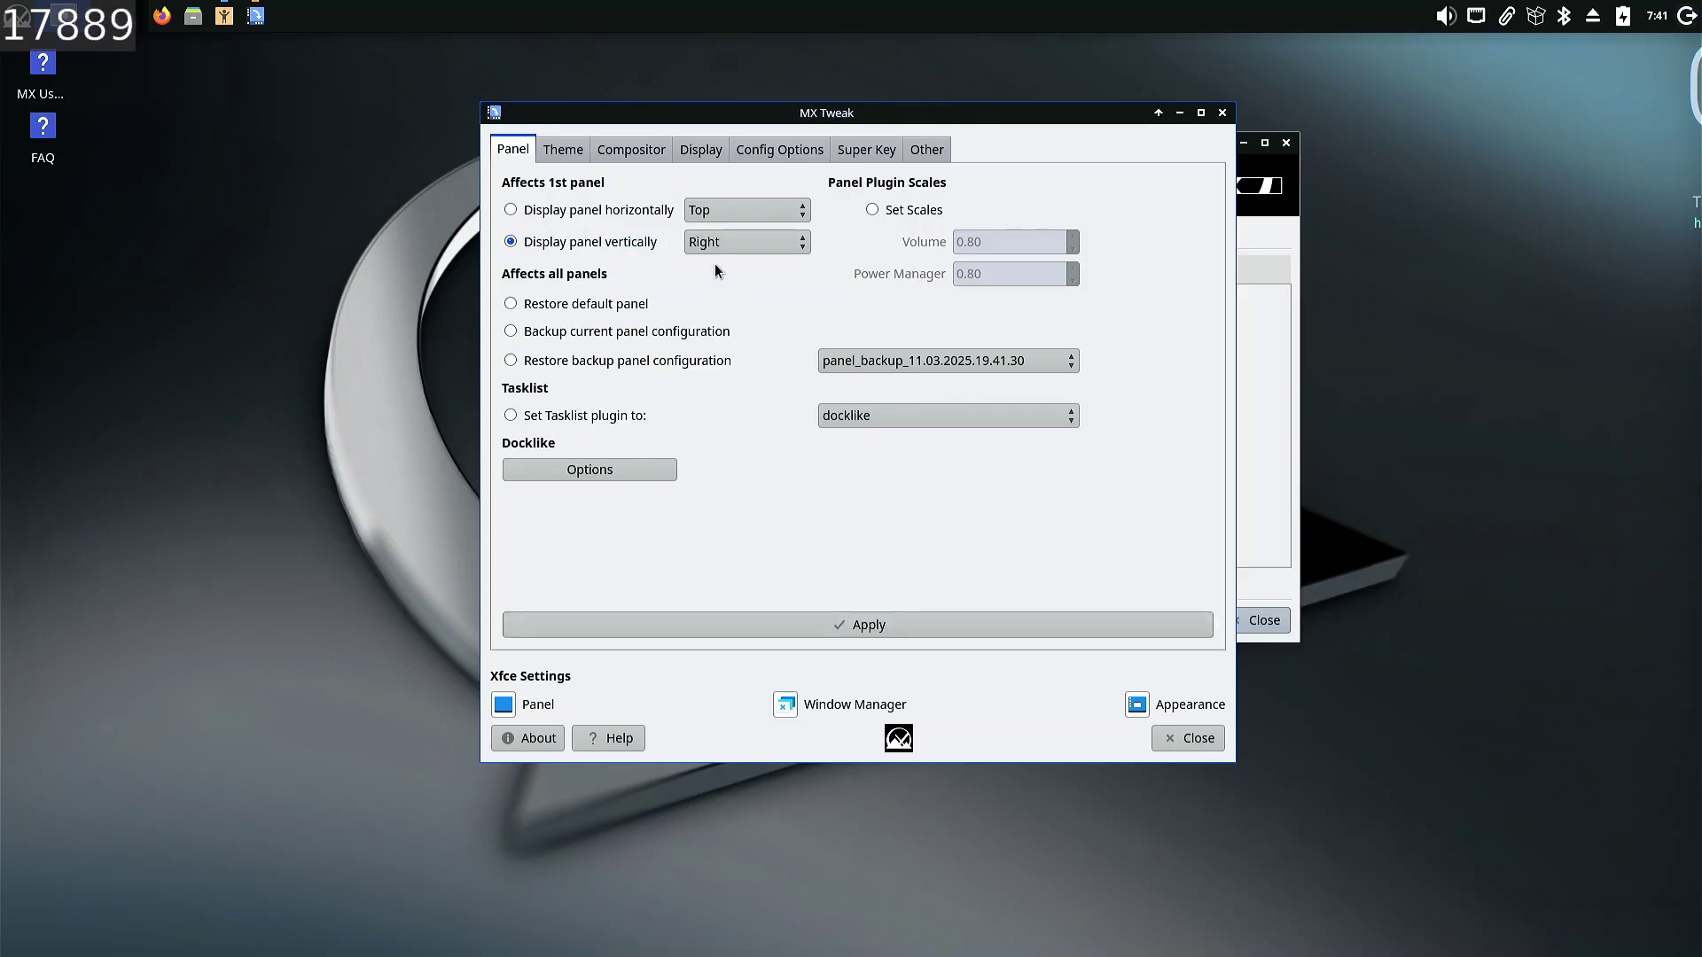
left_click(873, 635)
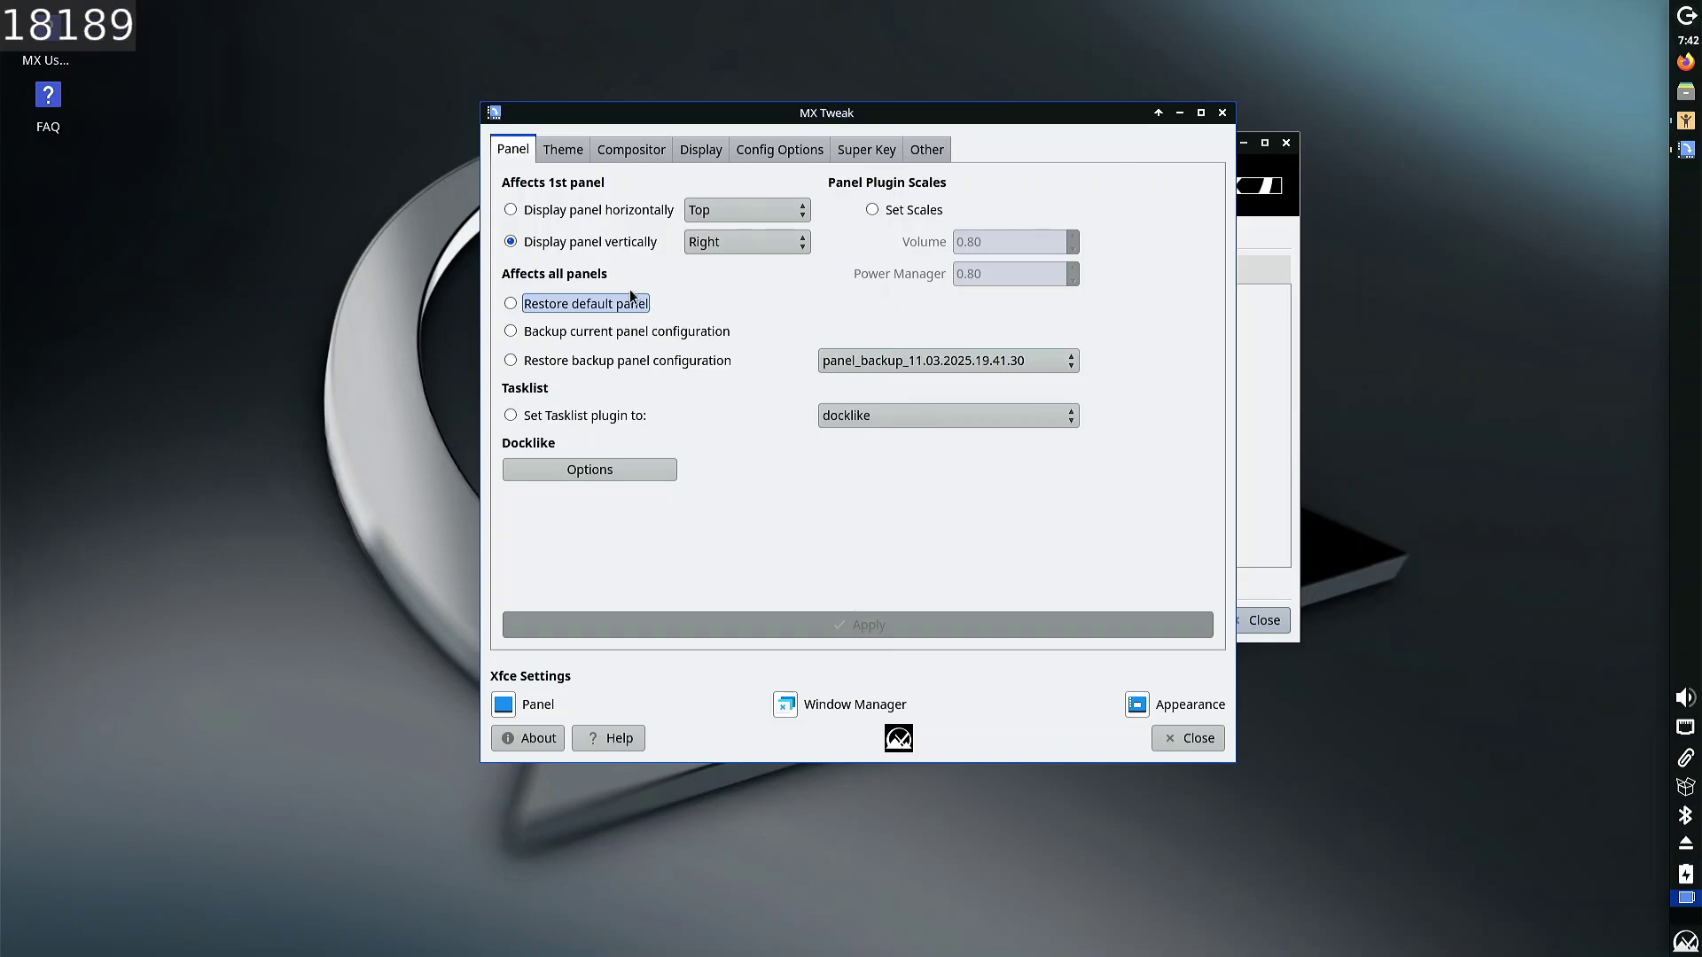
left_click(731, 241)
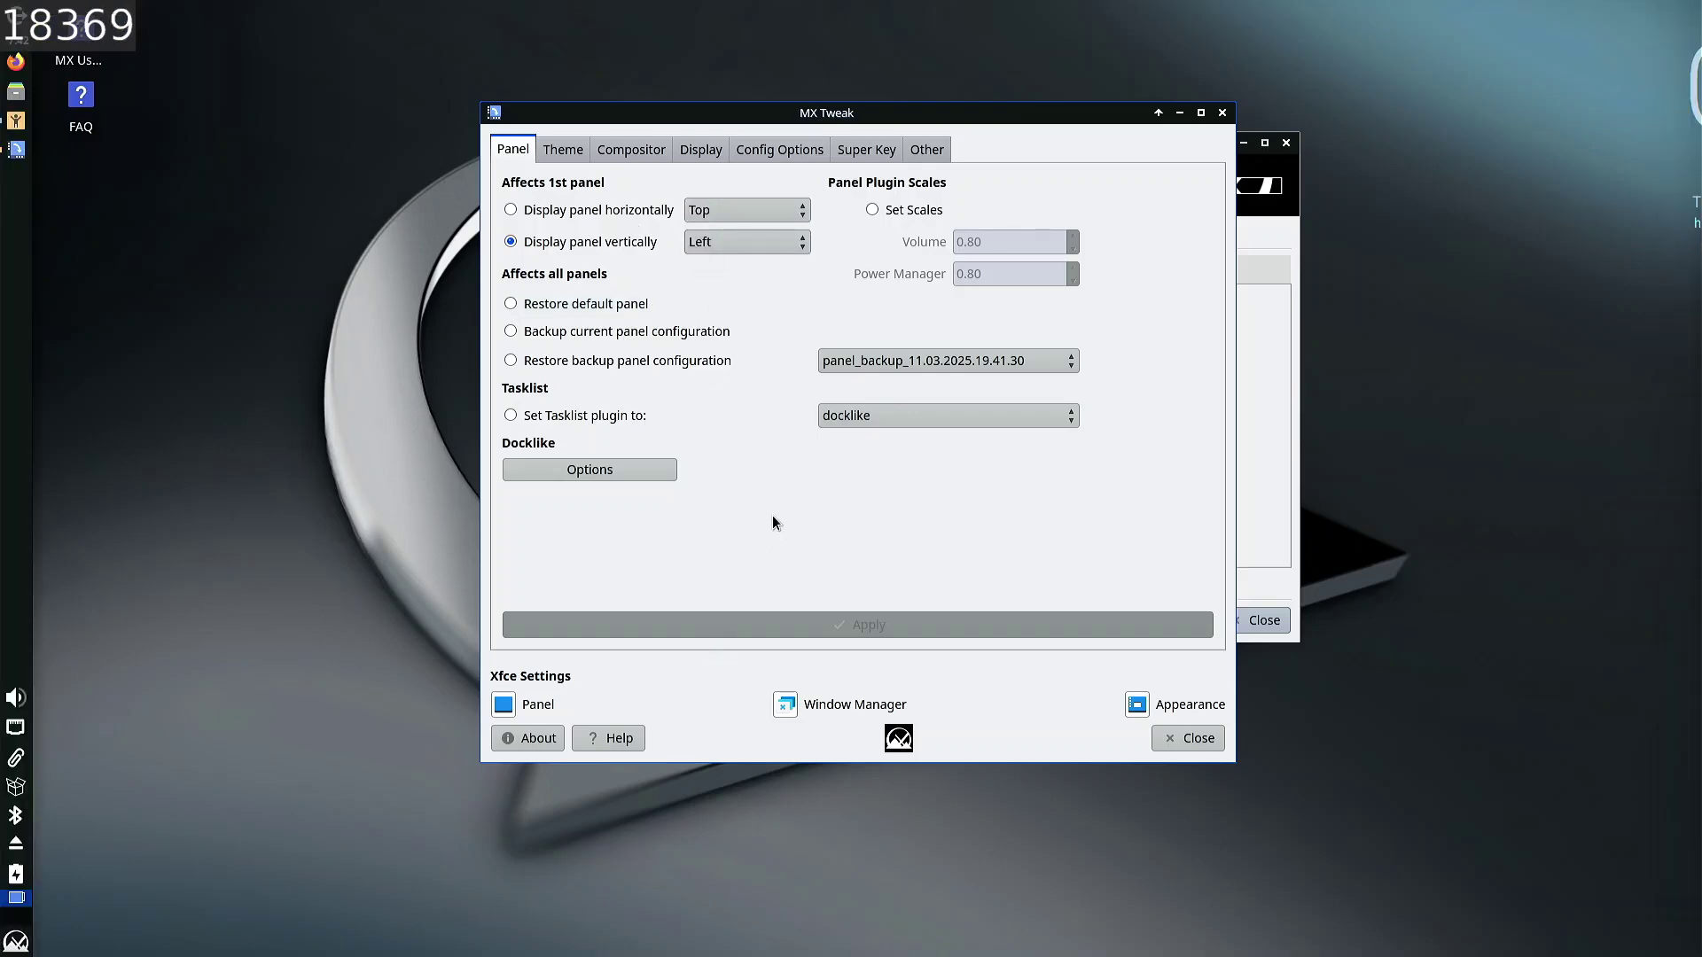
- Open the Docklike Taskbar options and examine the choices for indicator style and orientation
left_click(591, 470)
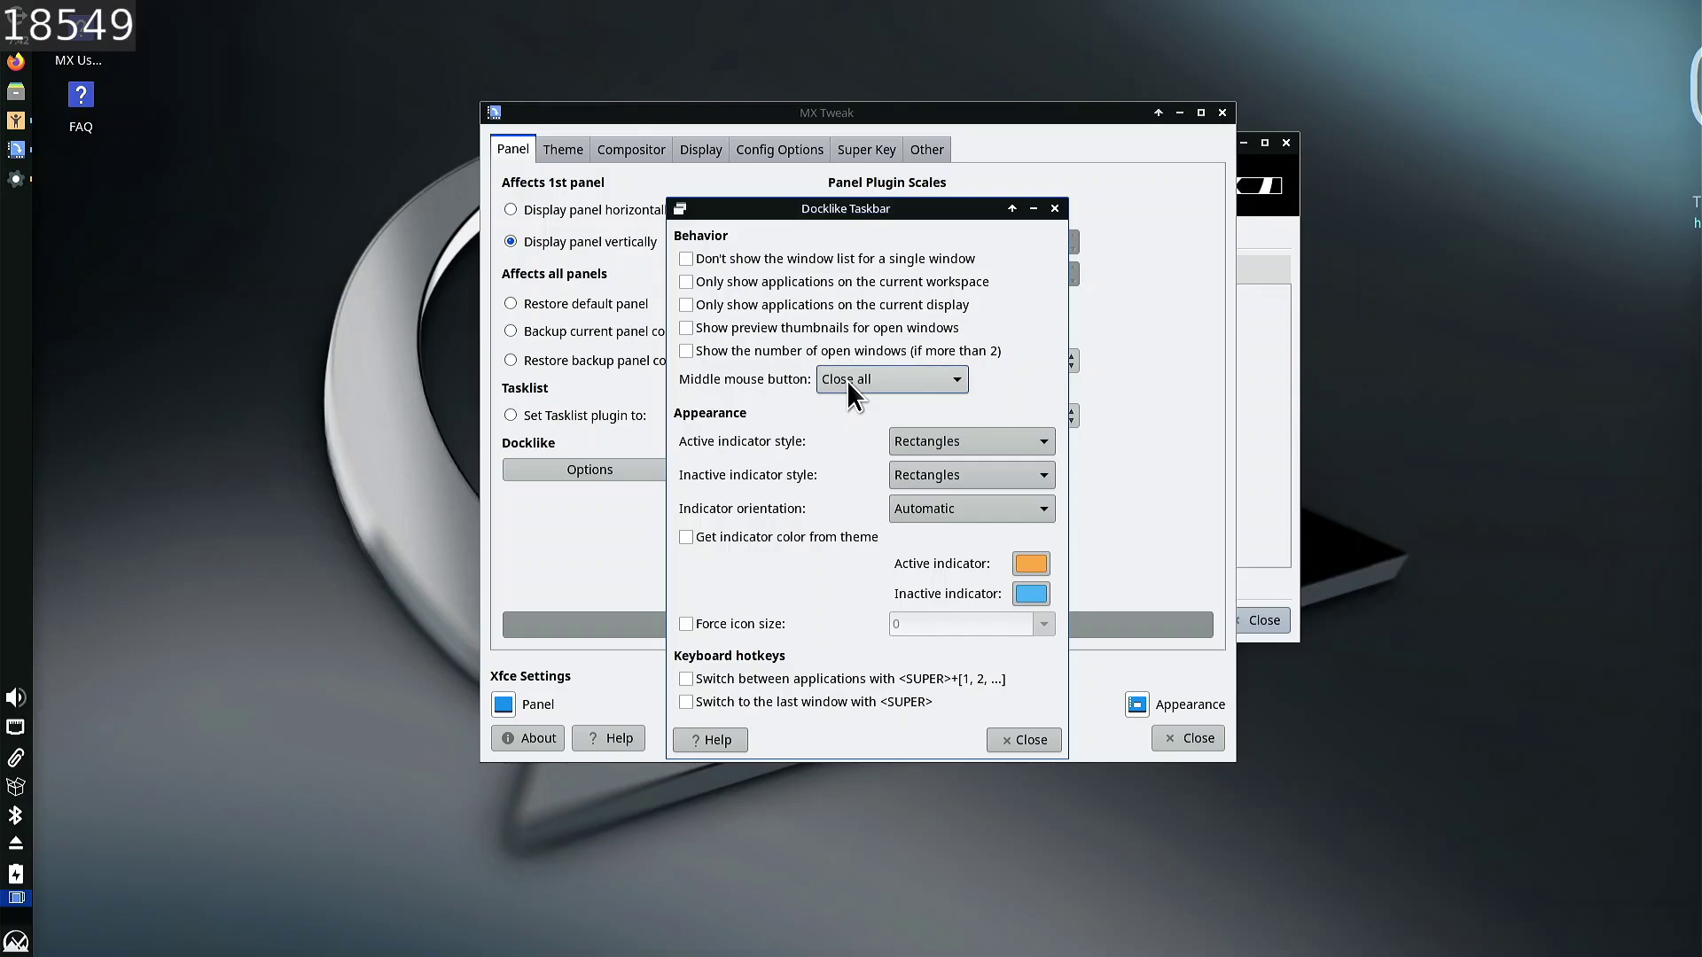
left_click(975, 514)
left_click(971, 510)
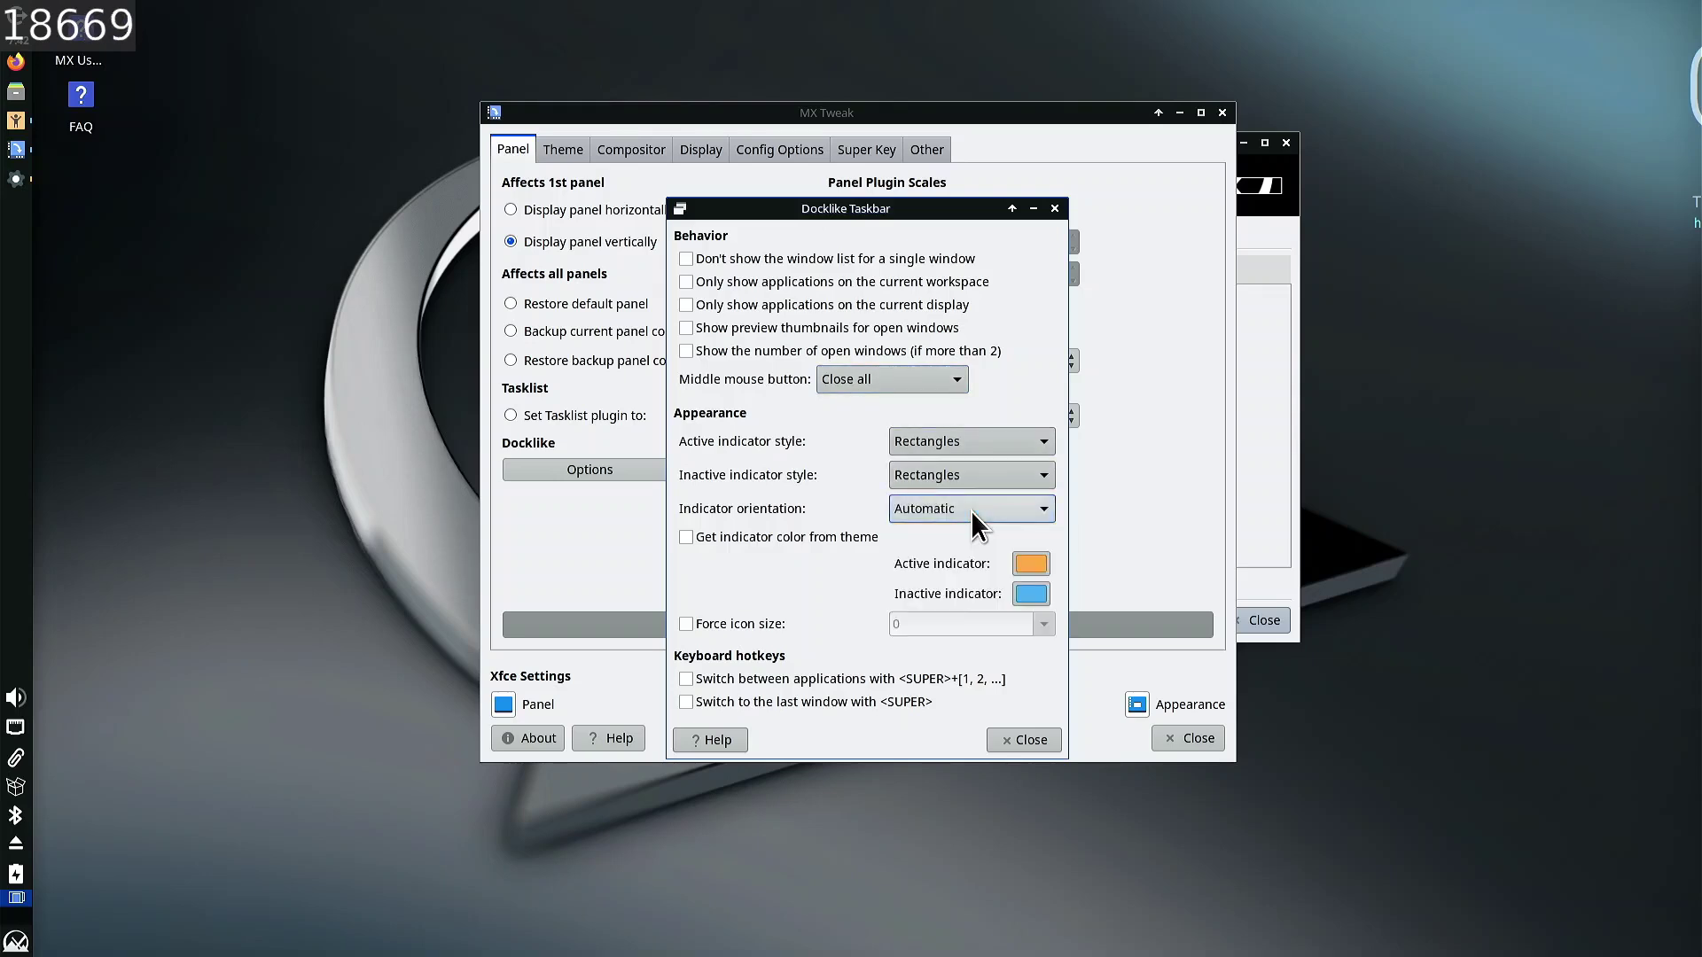
left_click(971, 466)
left_click(971, 470)
left_click(973, 467)
left_click(973, 467)
left_click(973, 467)
left_click(973, 468)
left_click(973, 468)
left_click(973, 471)
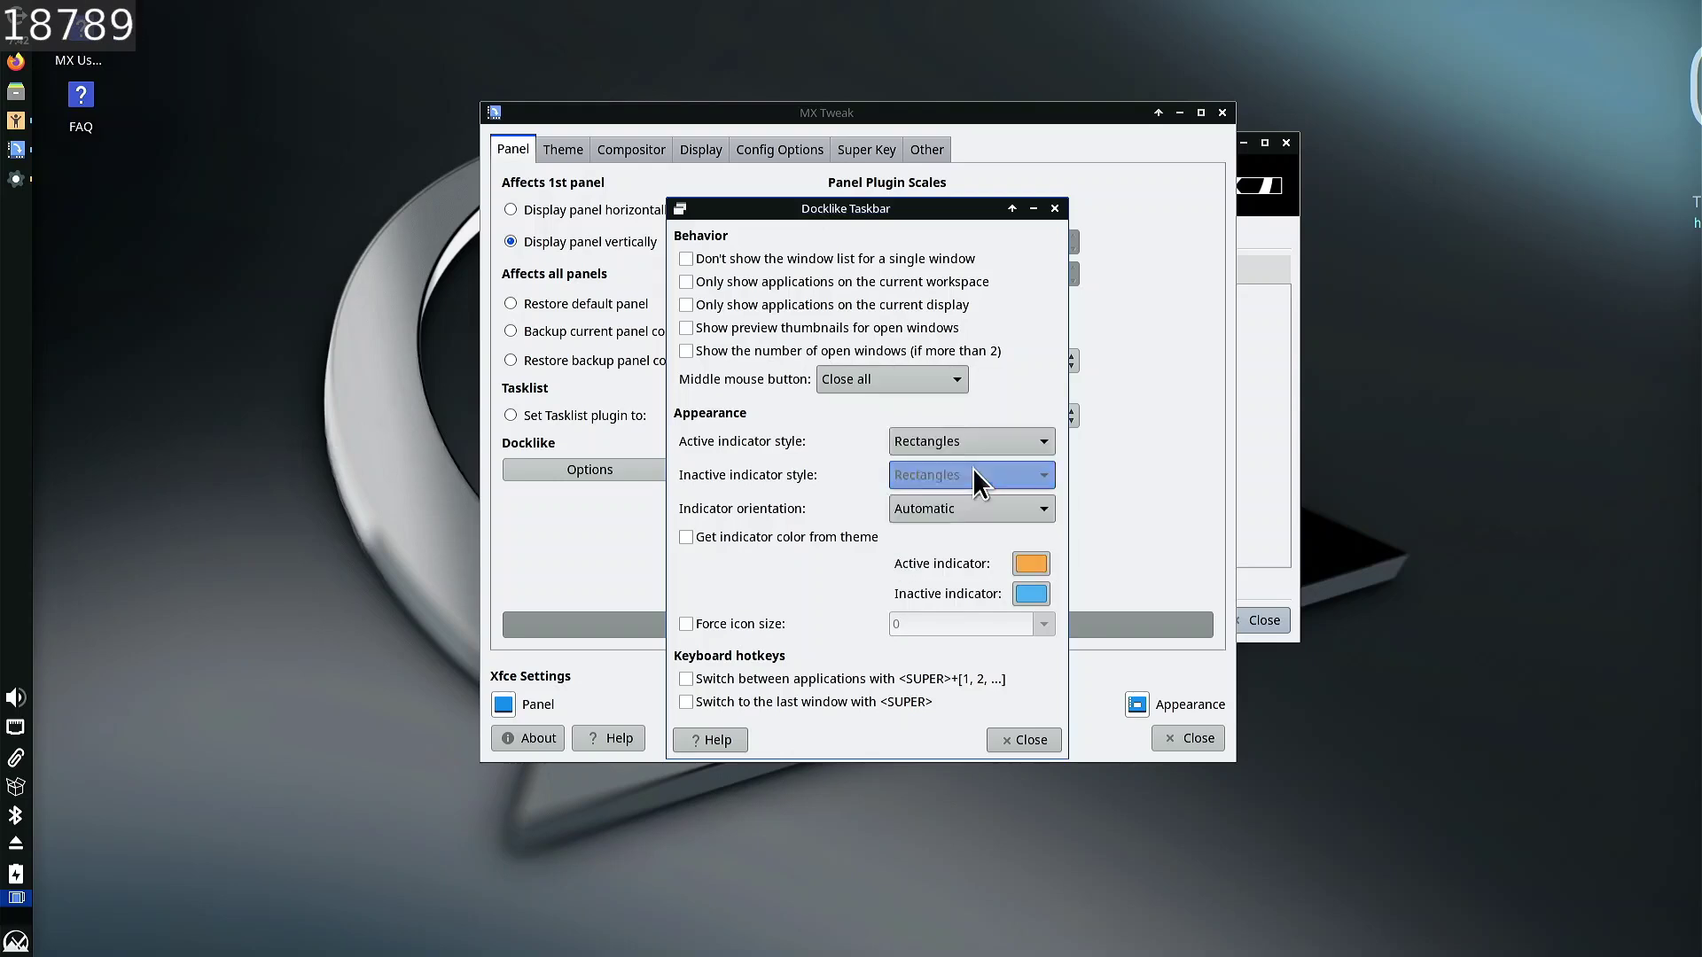
left_click(975, 443)
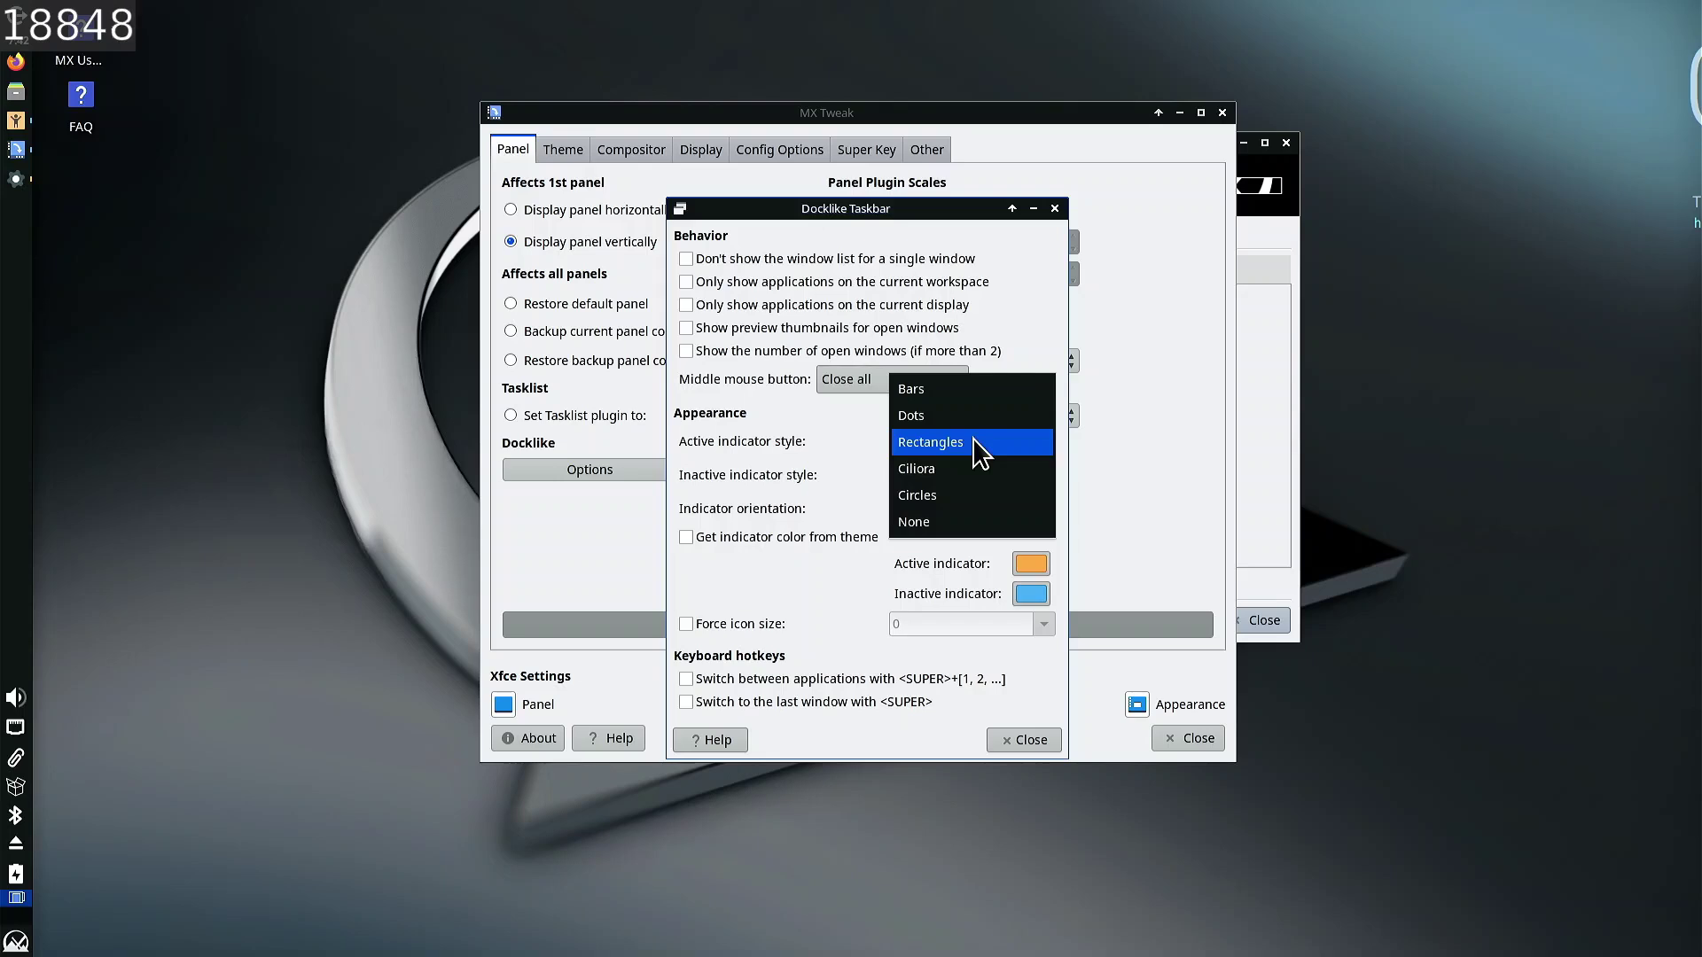
left_click(821, 464)
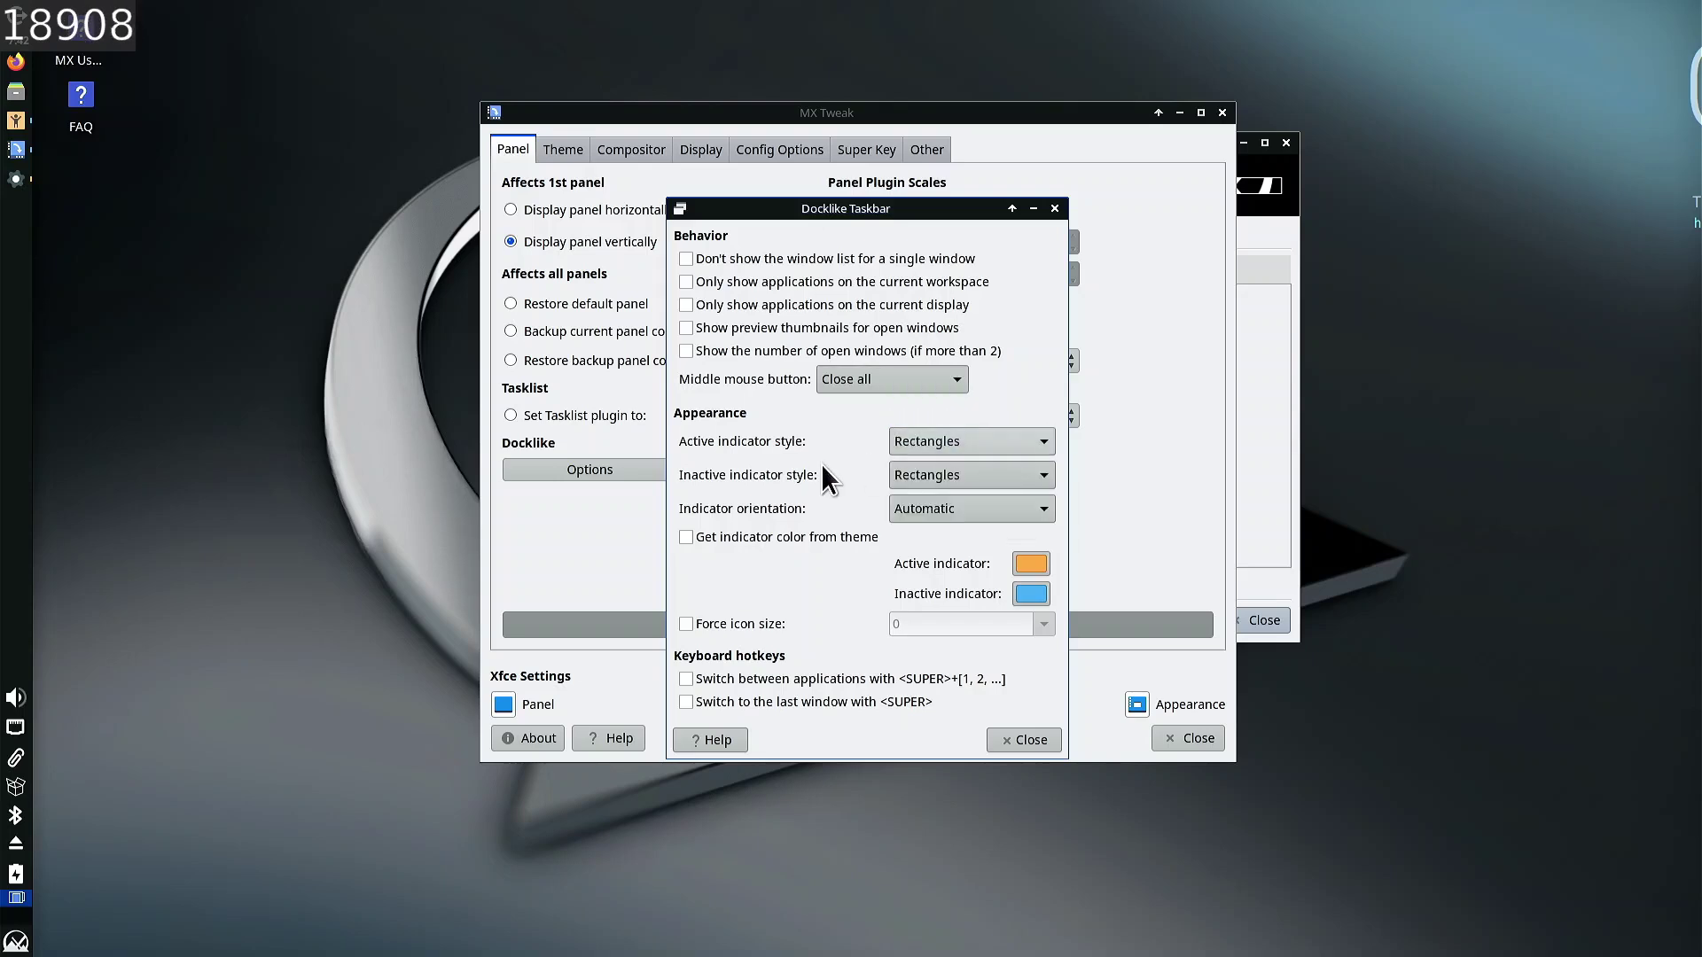
- Set the taskbar's active indicator style to Bars and the inactive indicator style to Dots
left_click(993, 445)
left_click(946, 397)
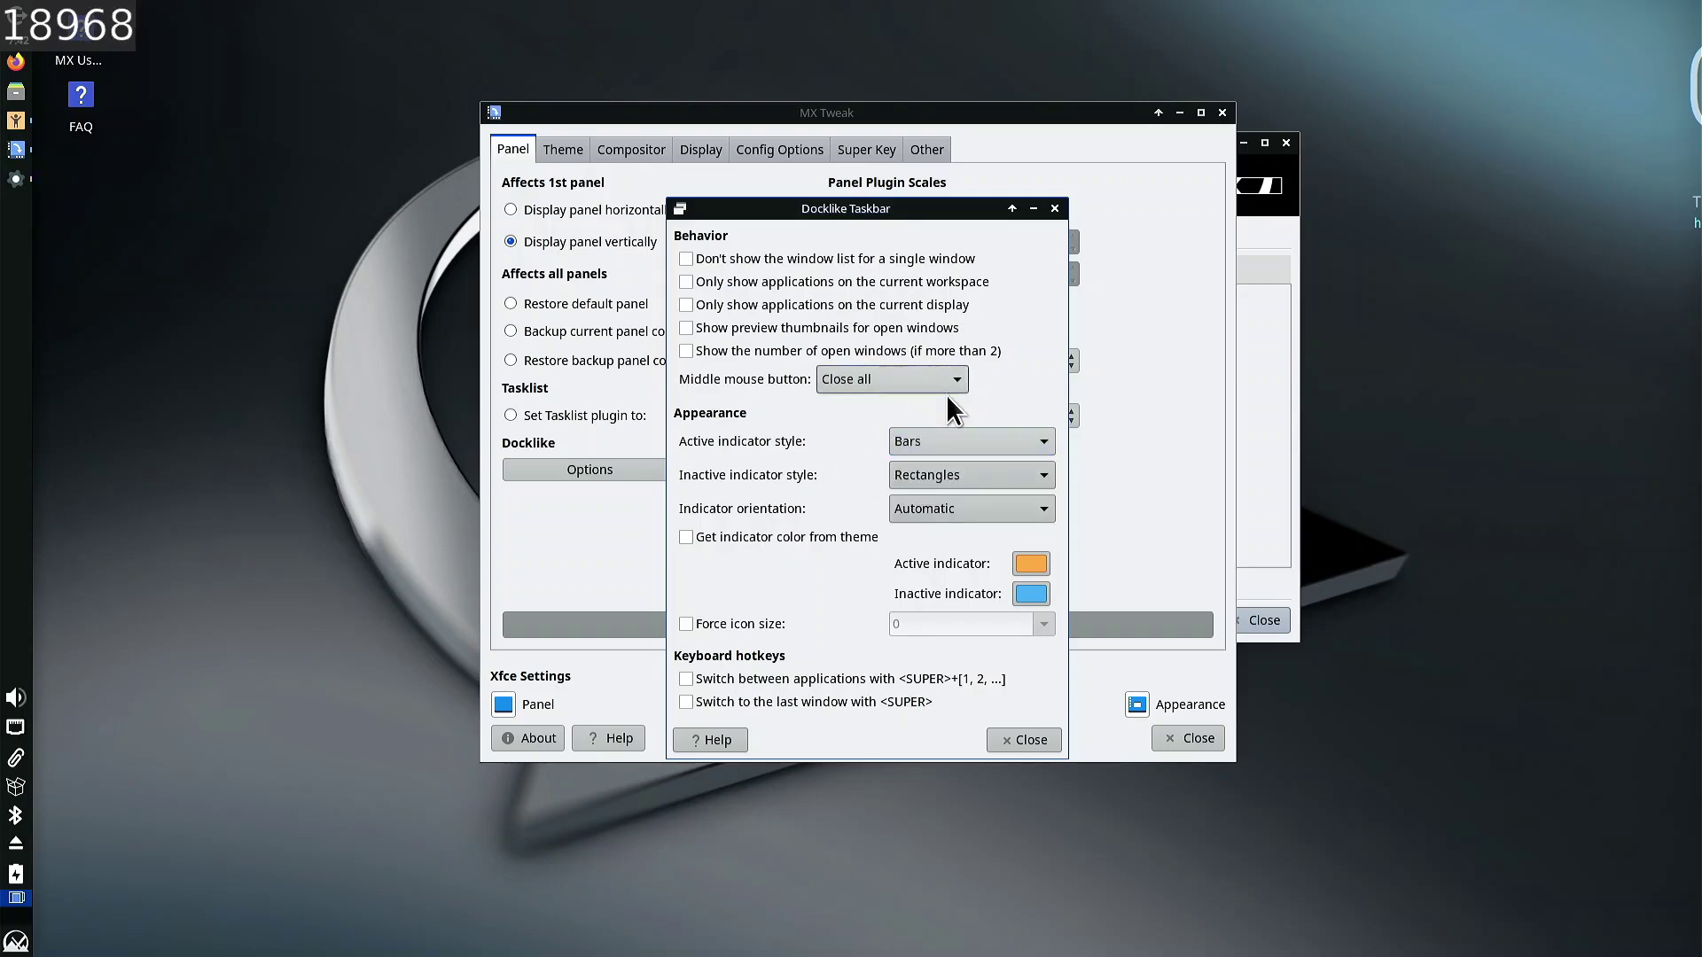
left_click(940, 434)
left_click(970, 401)
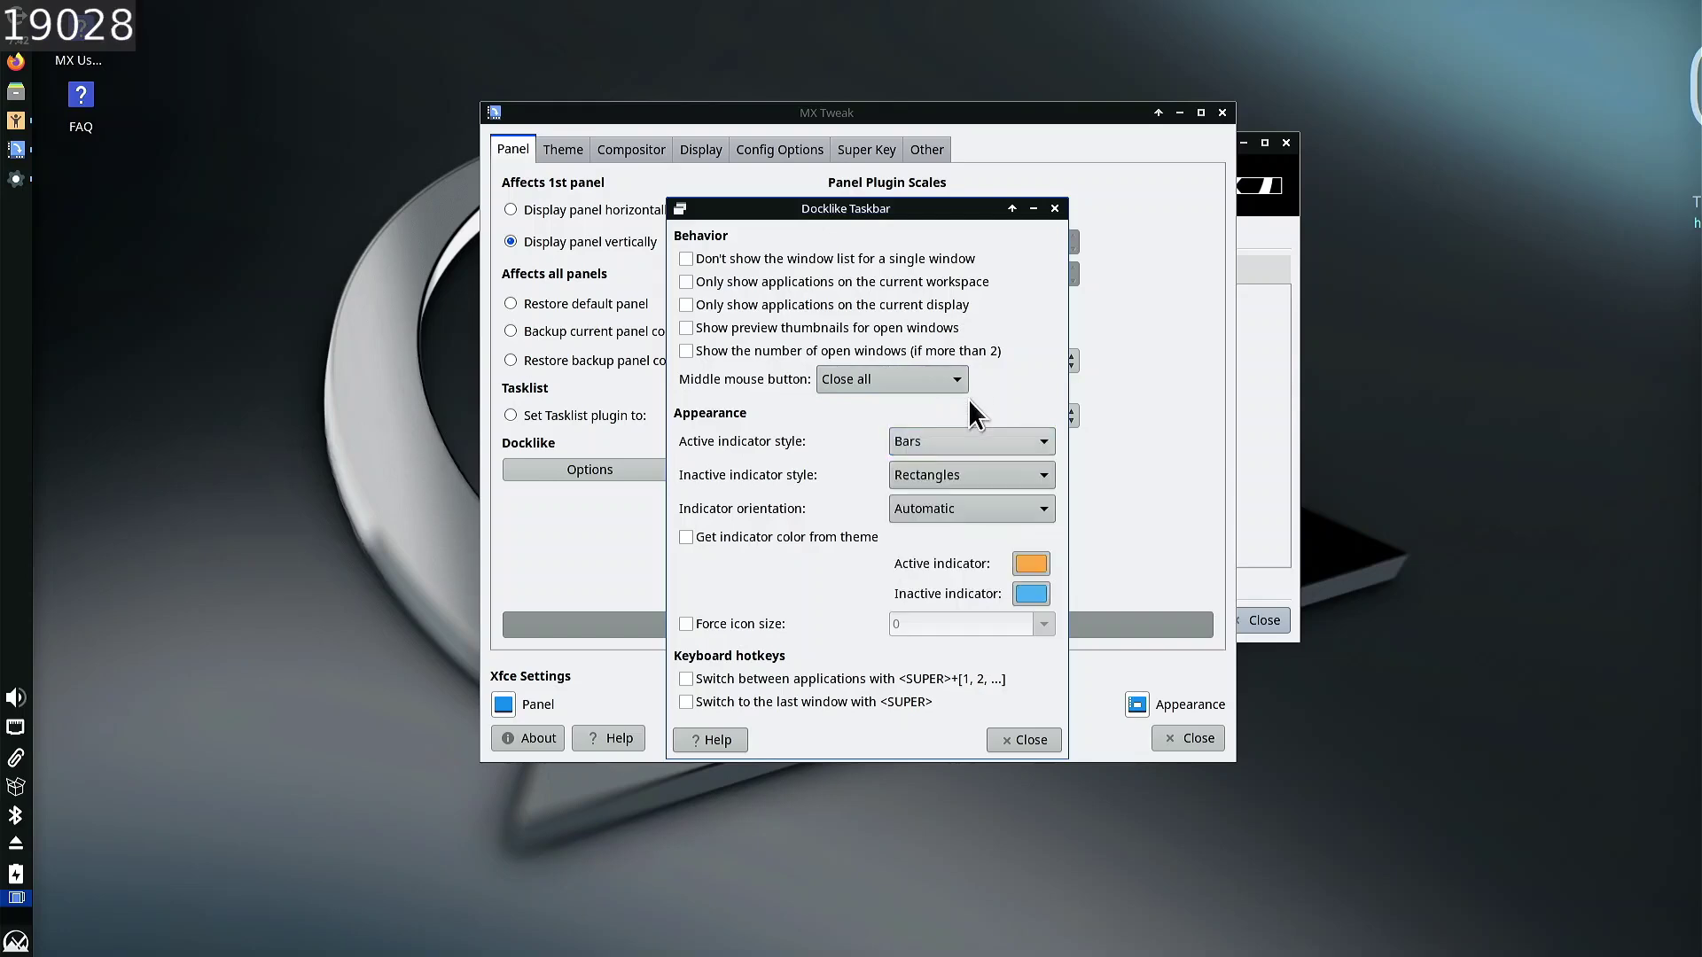
left_click(949, 486)
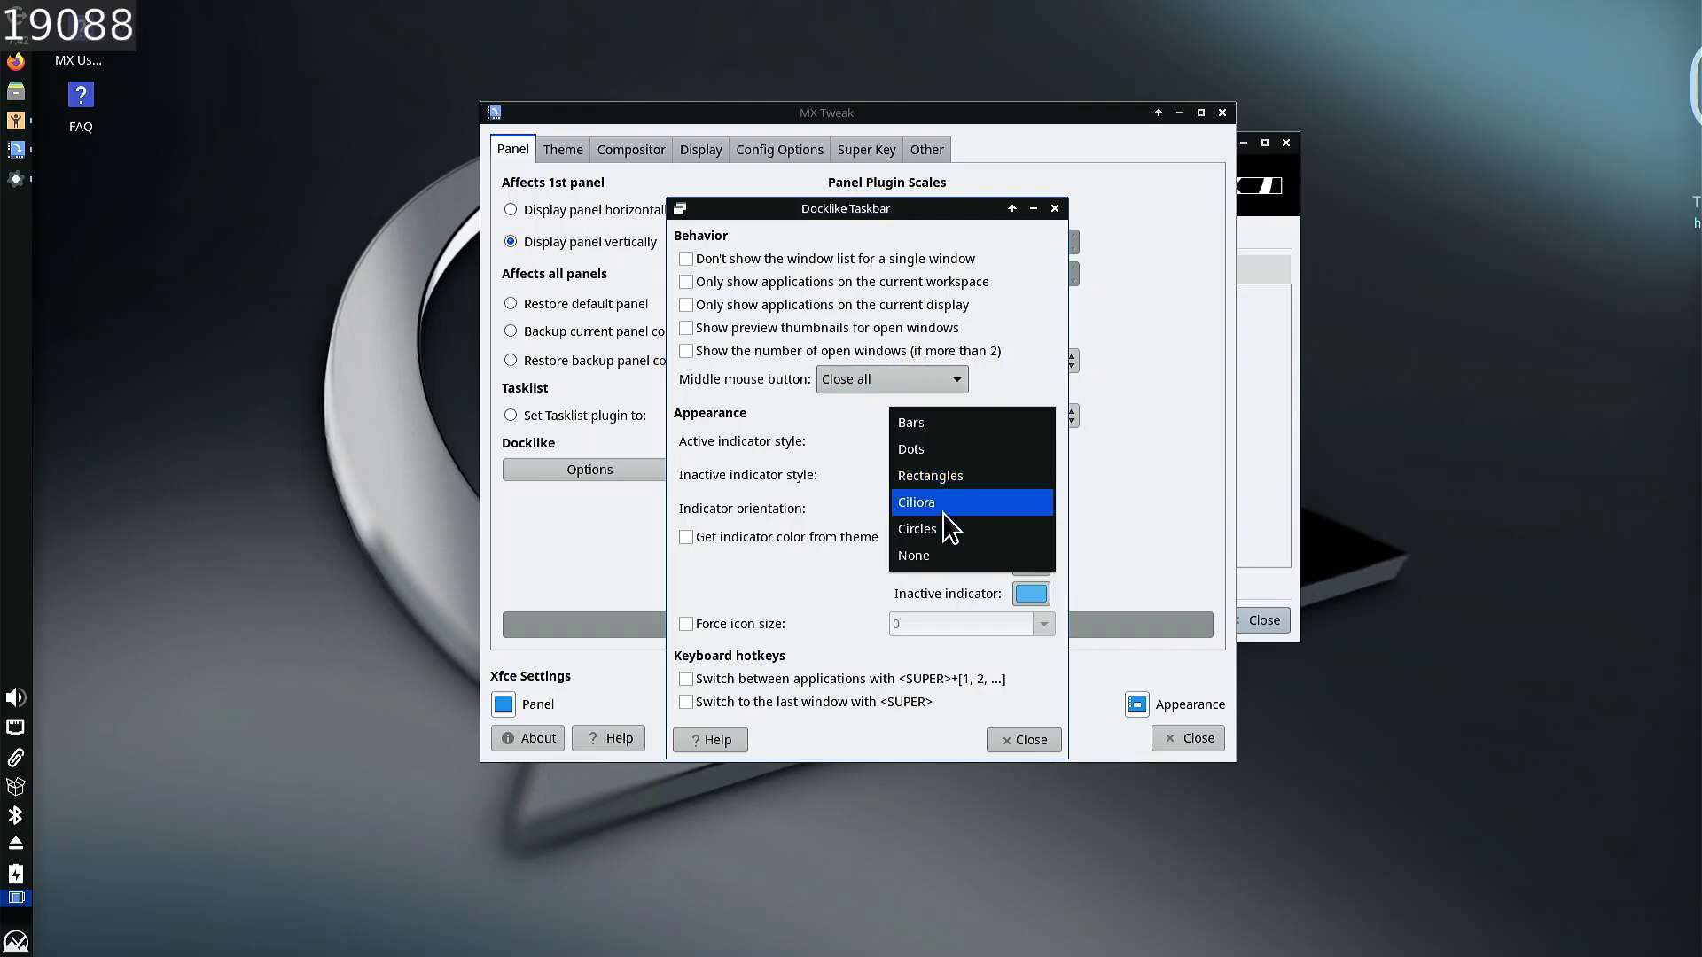
left_click(969, 448)
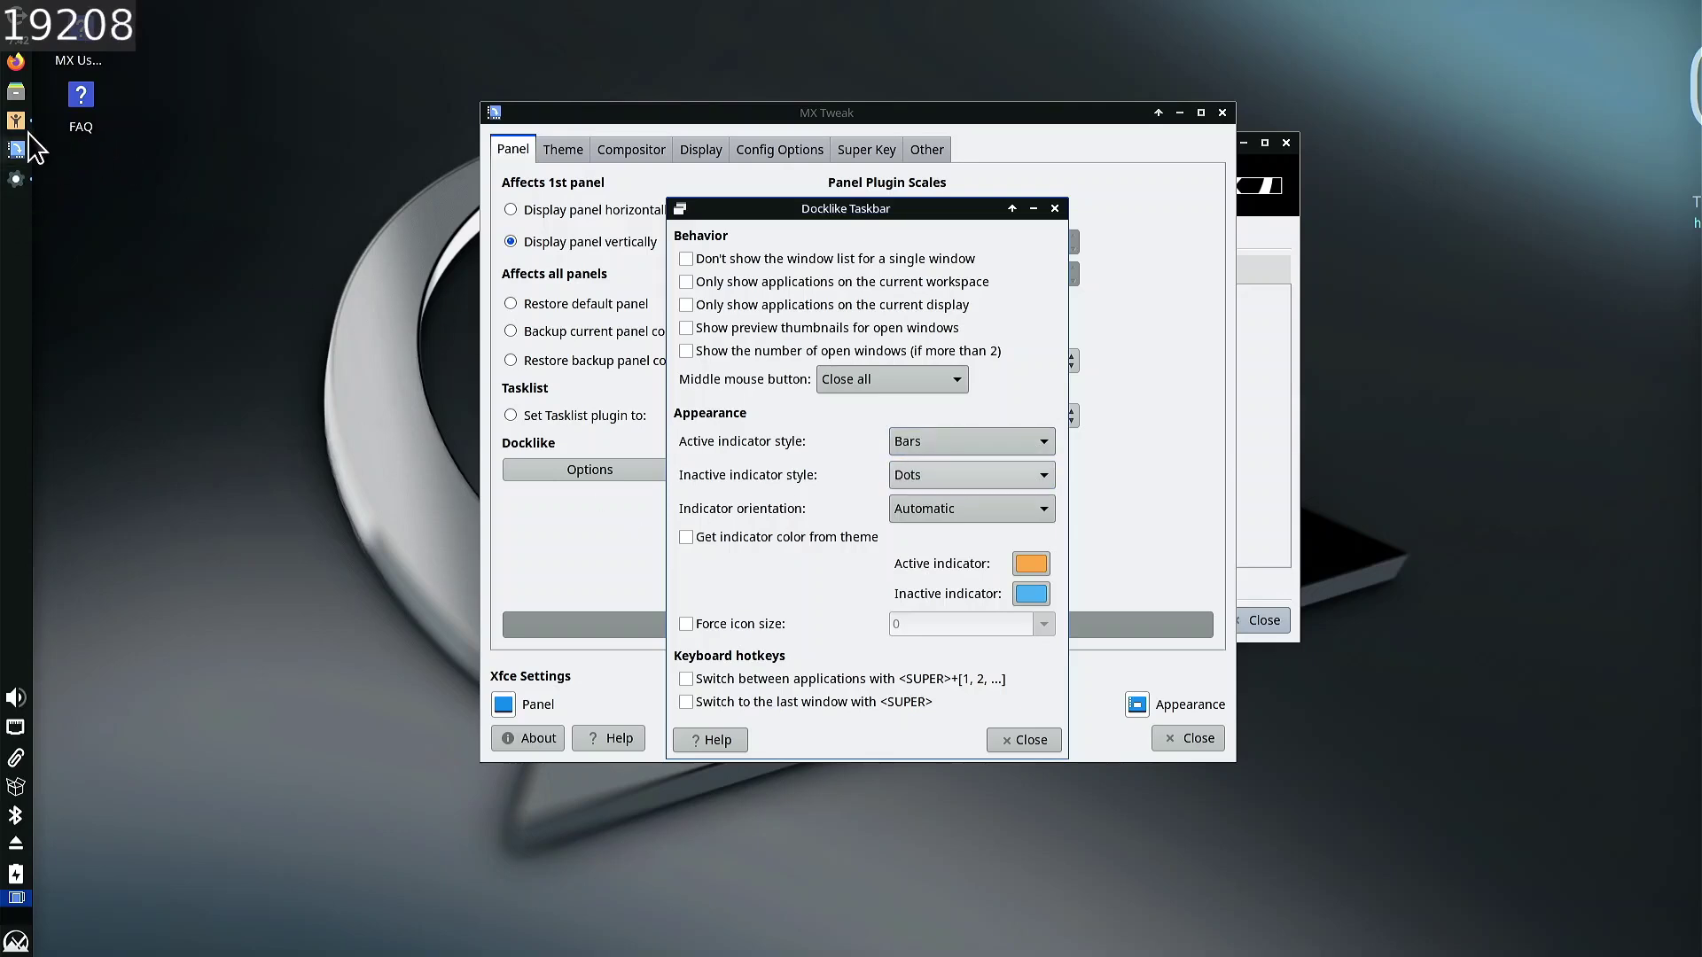
- Try the indicator orientations Right, Bottom, Left and Top, and set the orientation back to Automatic
left_click(917, 512)
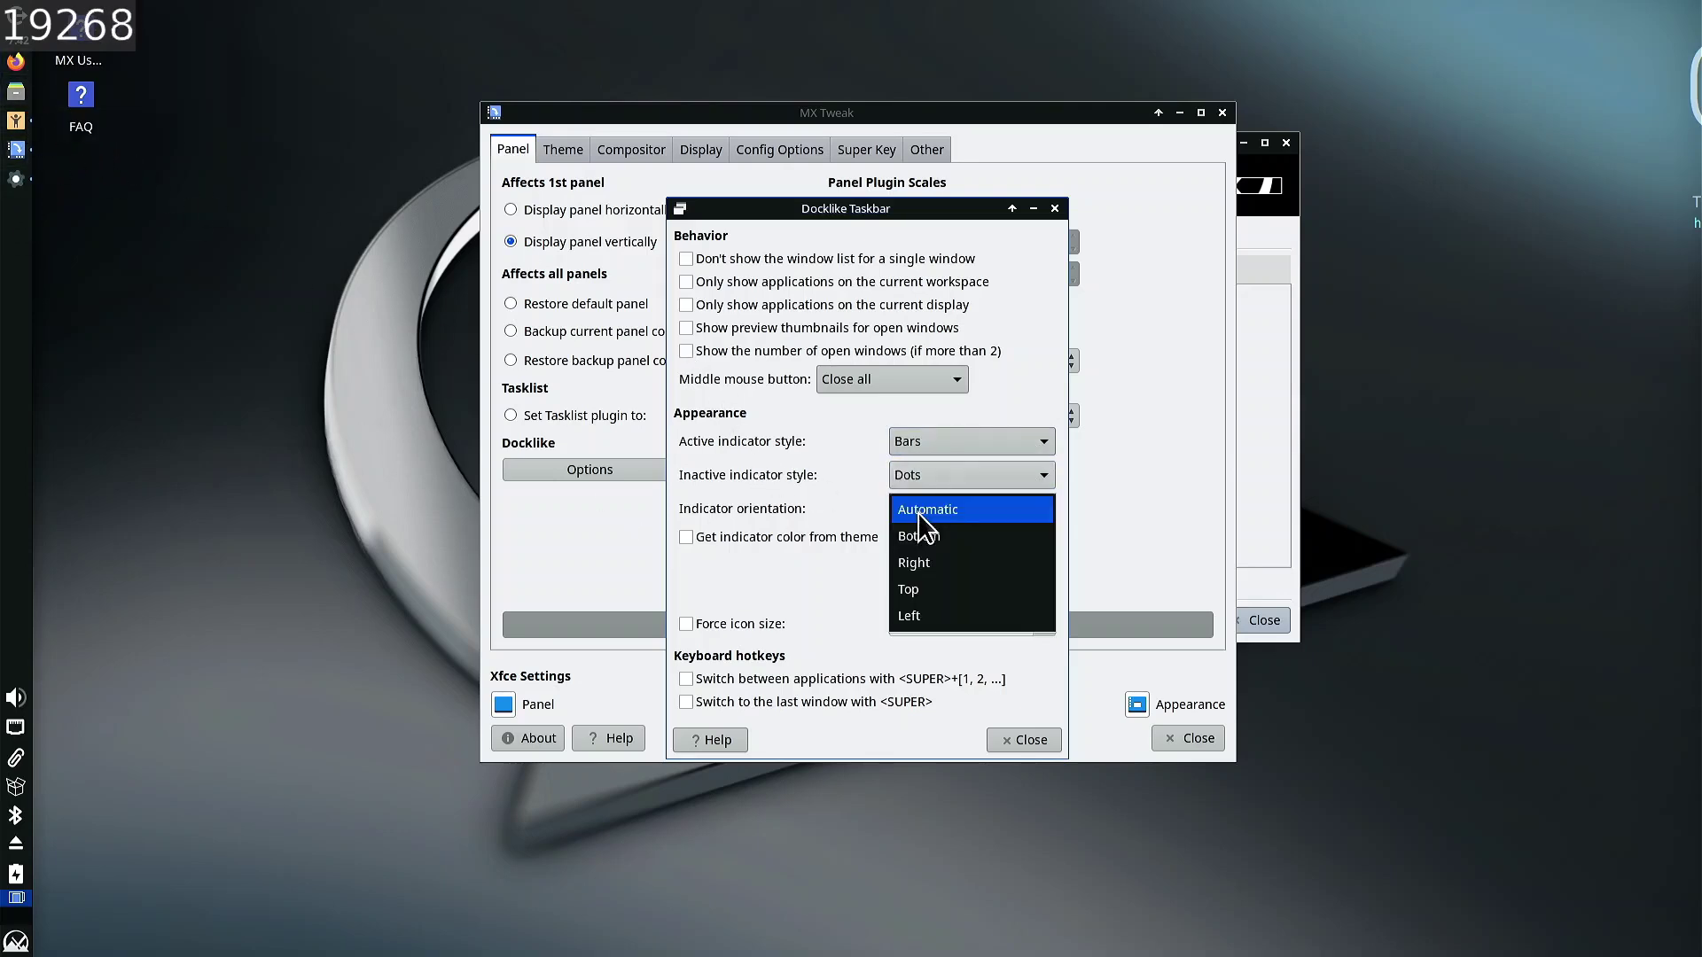
left_click(920, 564)
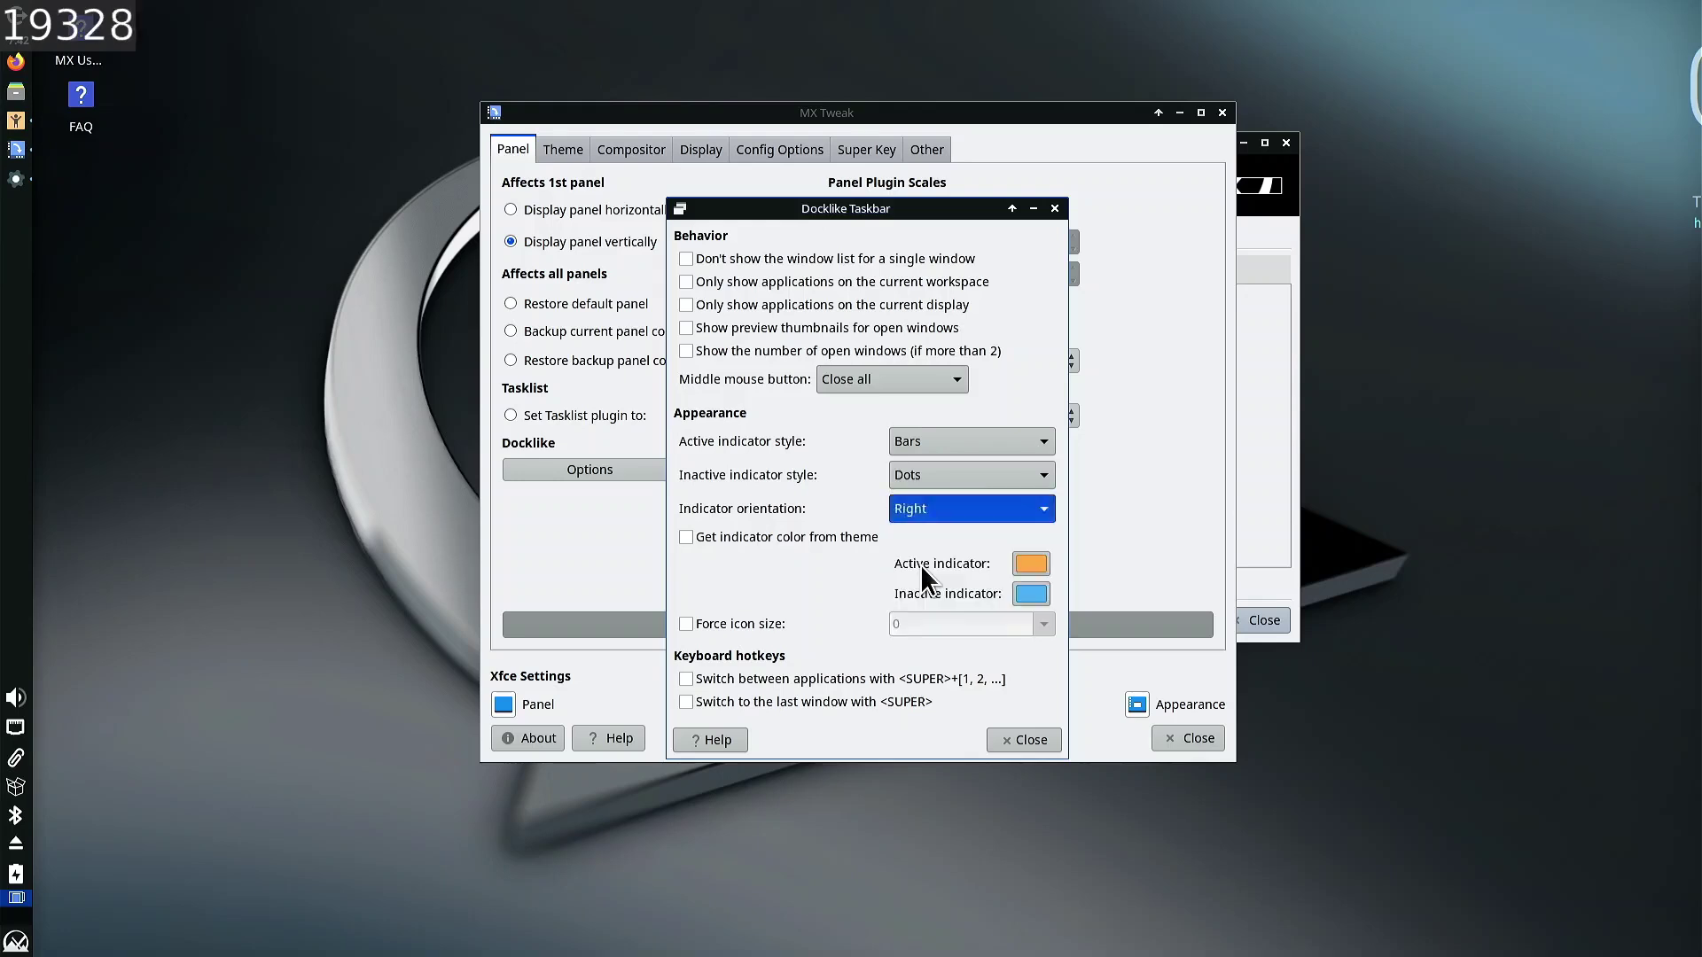
left_click(931, 510)
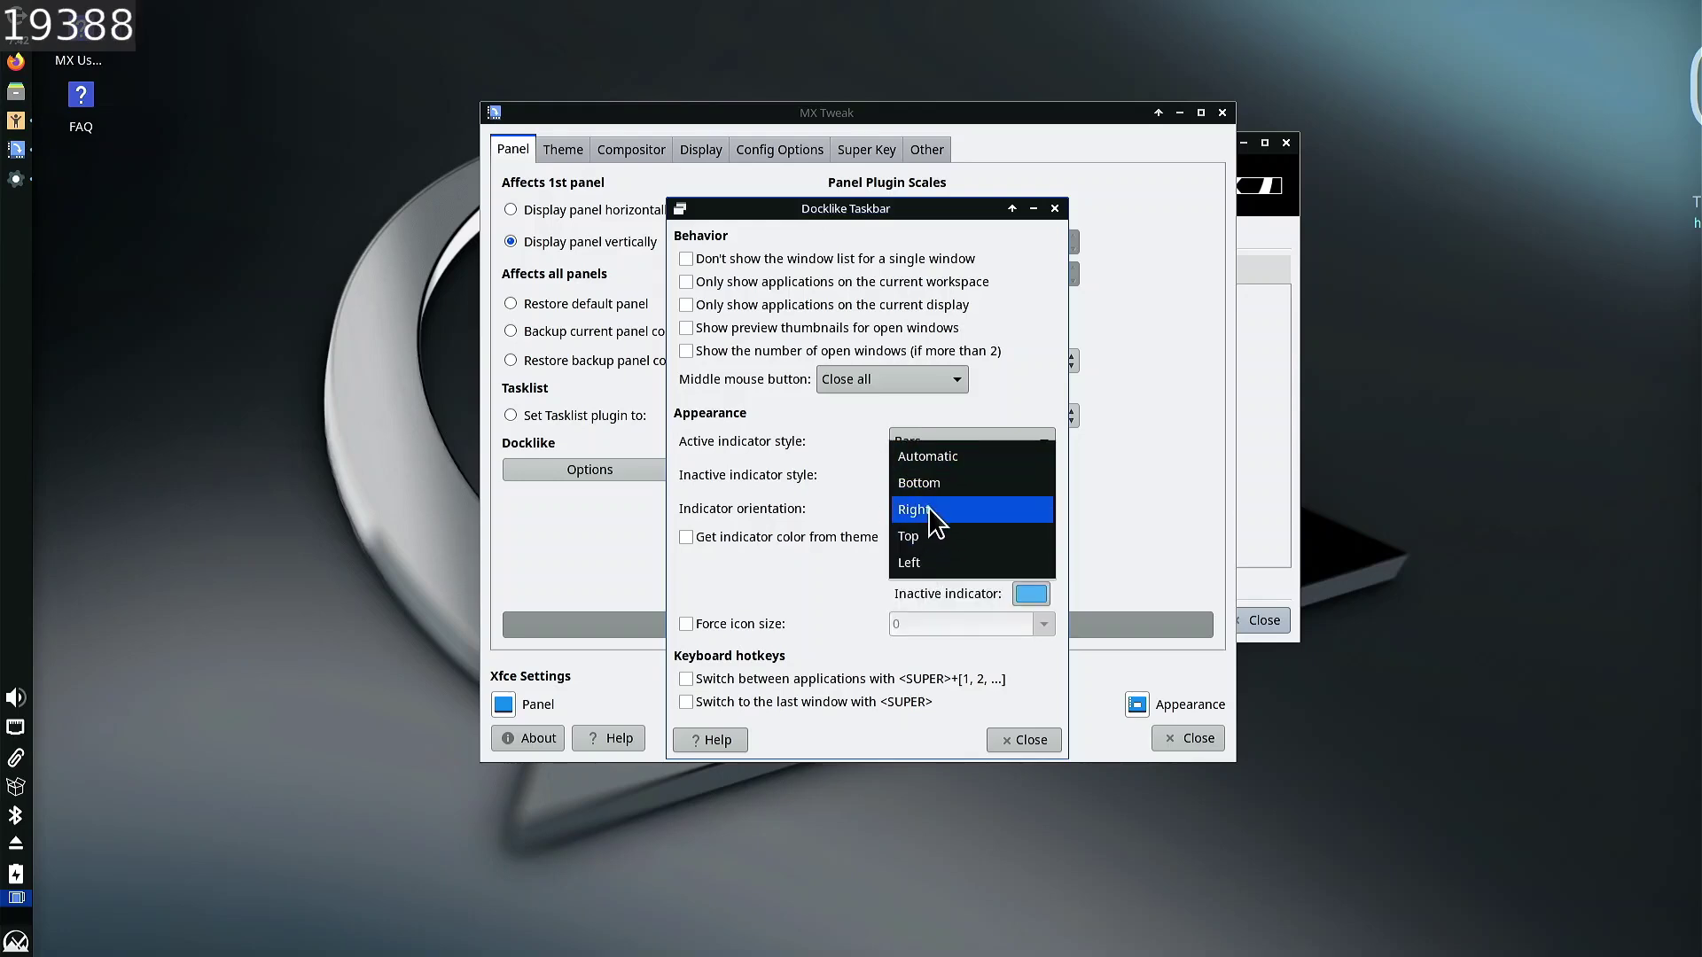
left_click(936, 482)
left_click(938, 520)
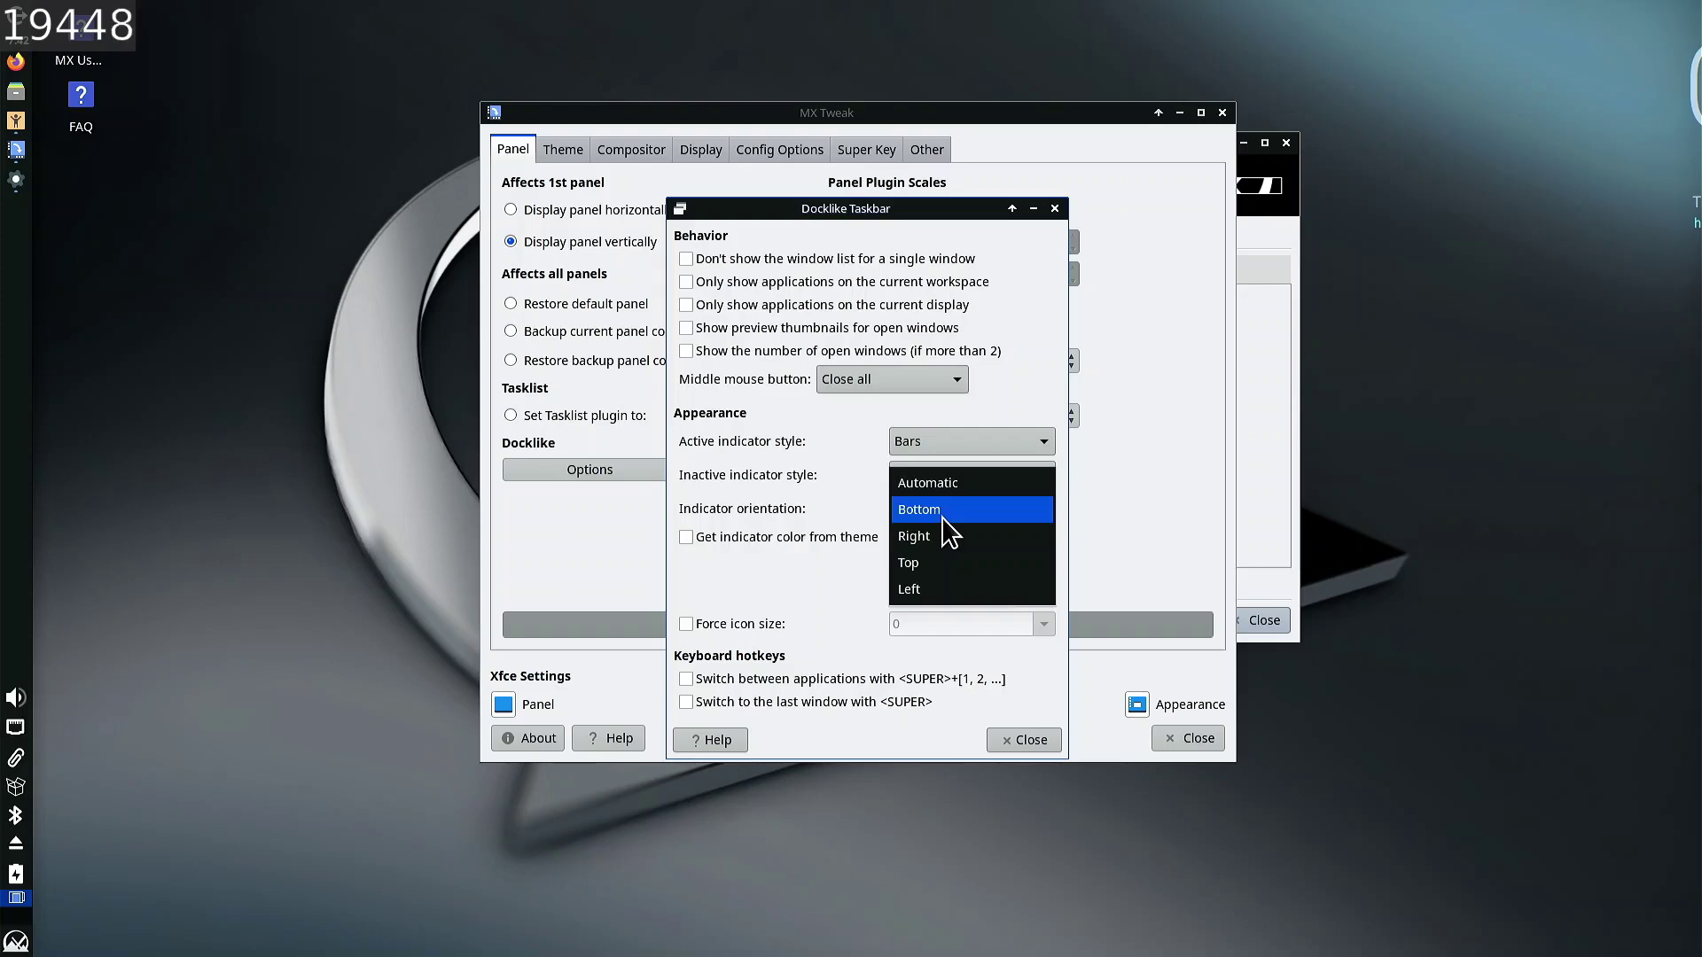
left_click(923, 592)
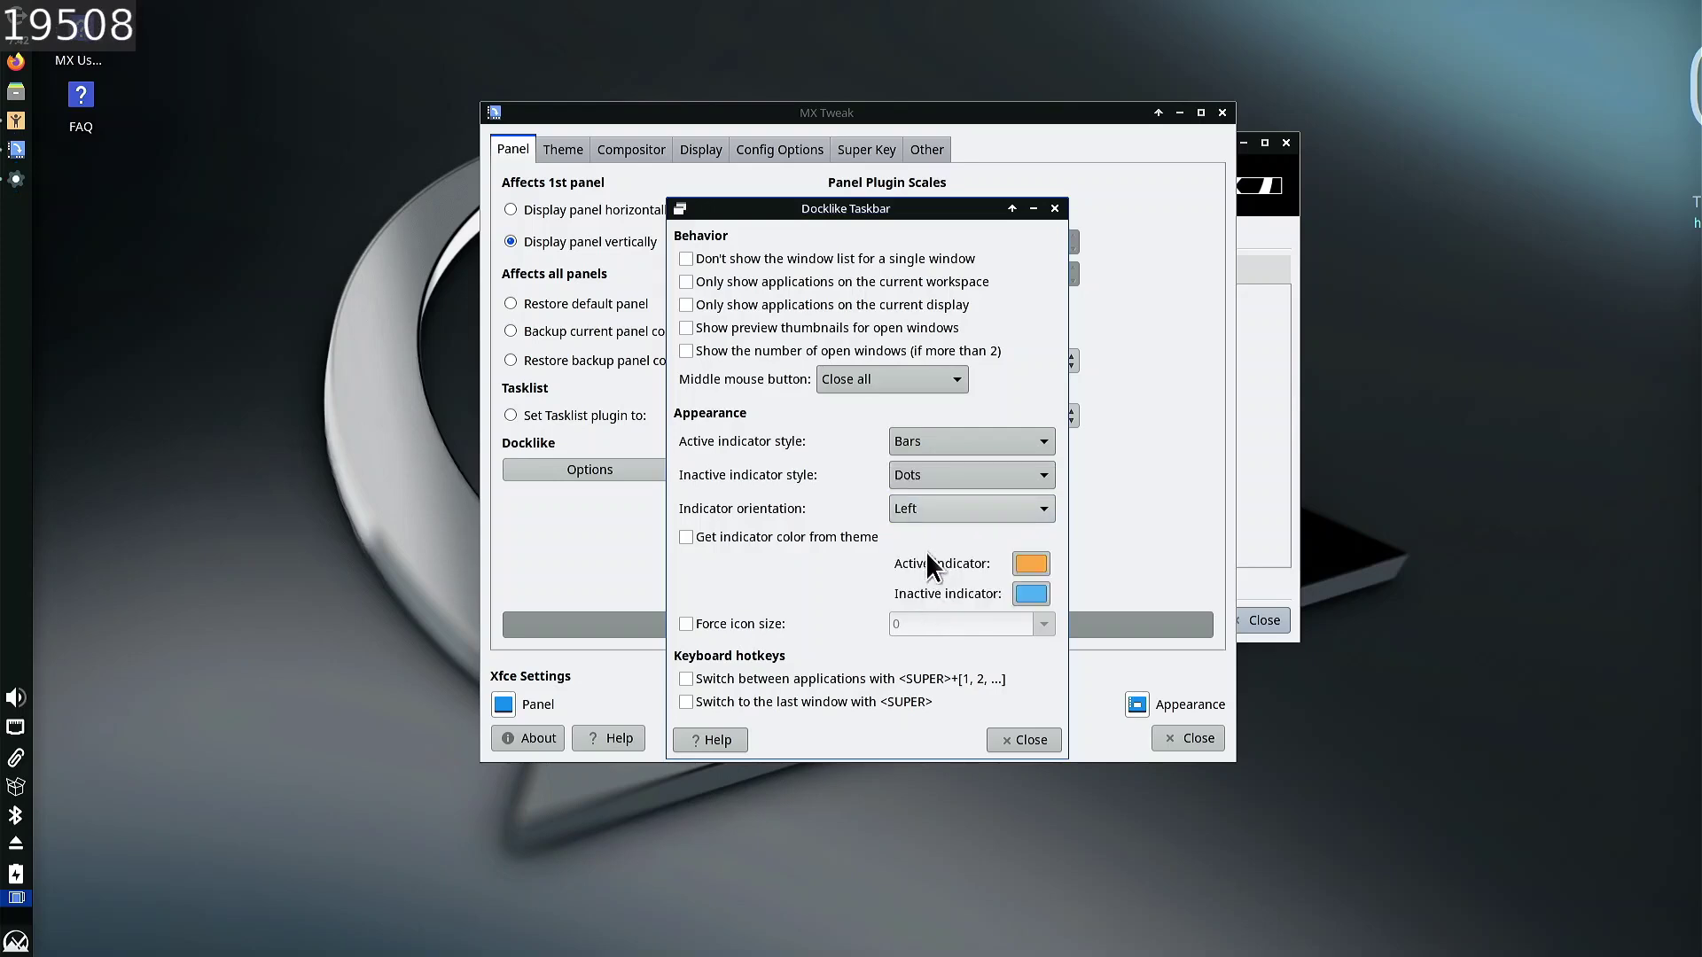
left_click(946, 503)
left_click(953, 486)
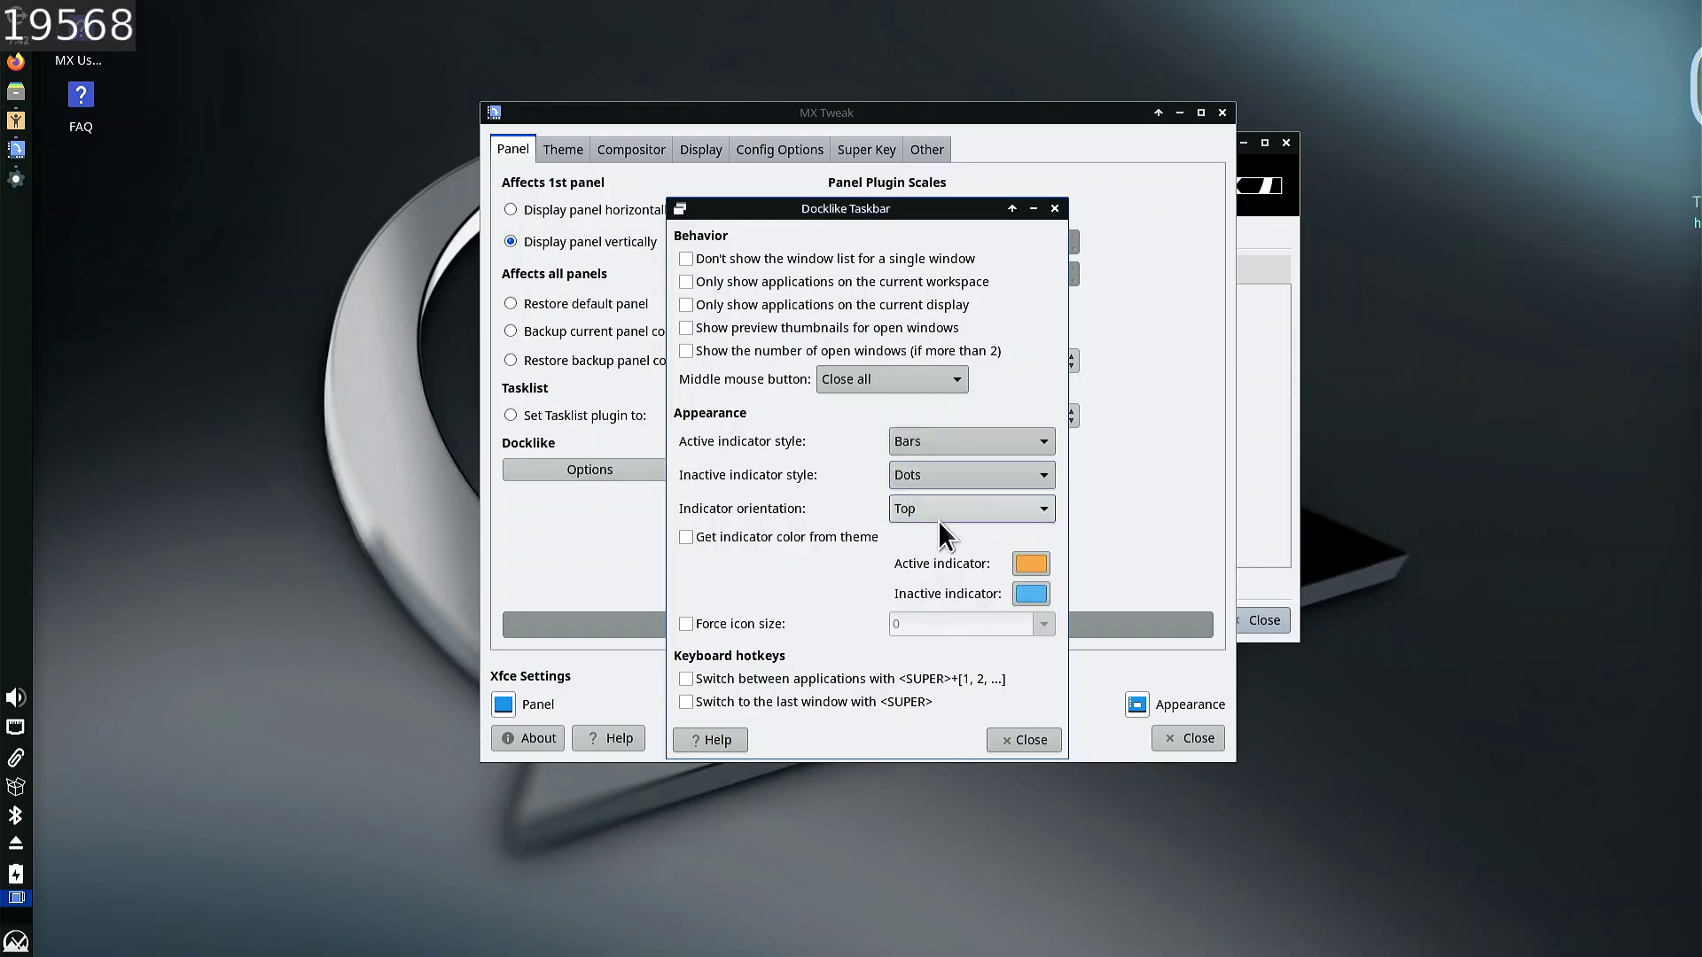
left_click(938, 517)
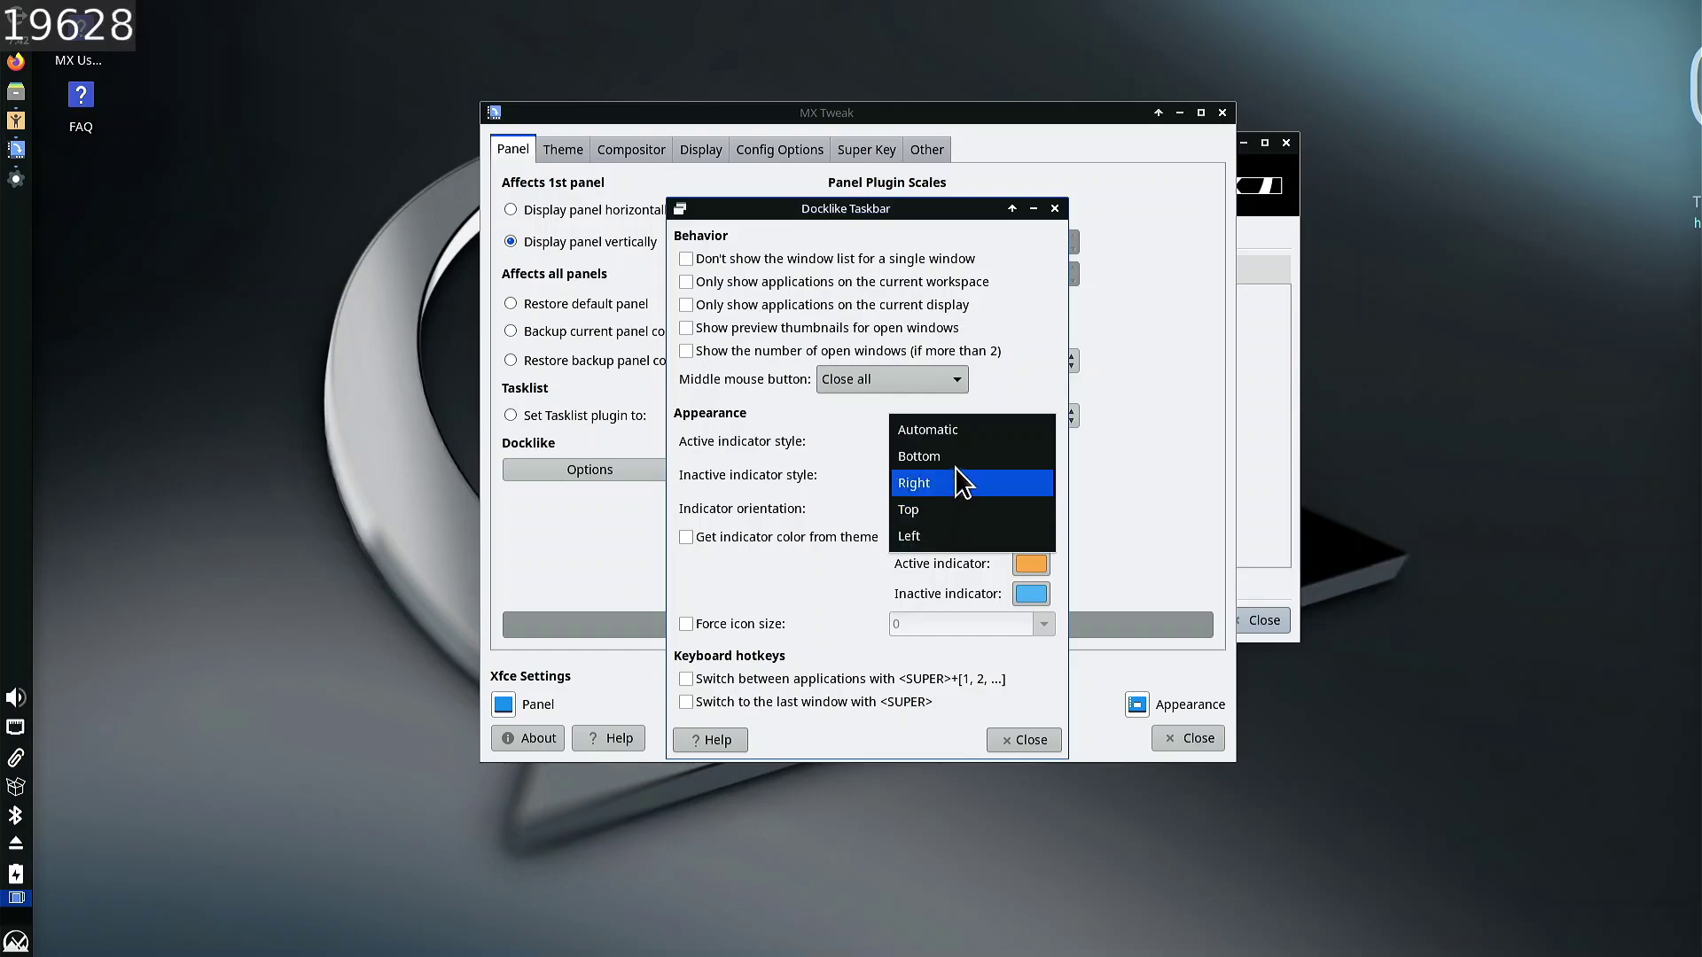
left_click(965, 434)
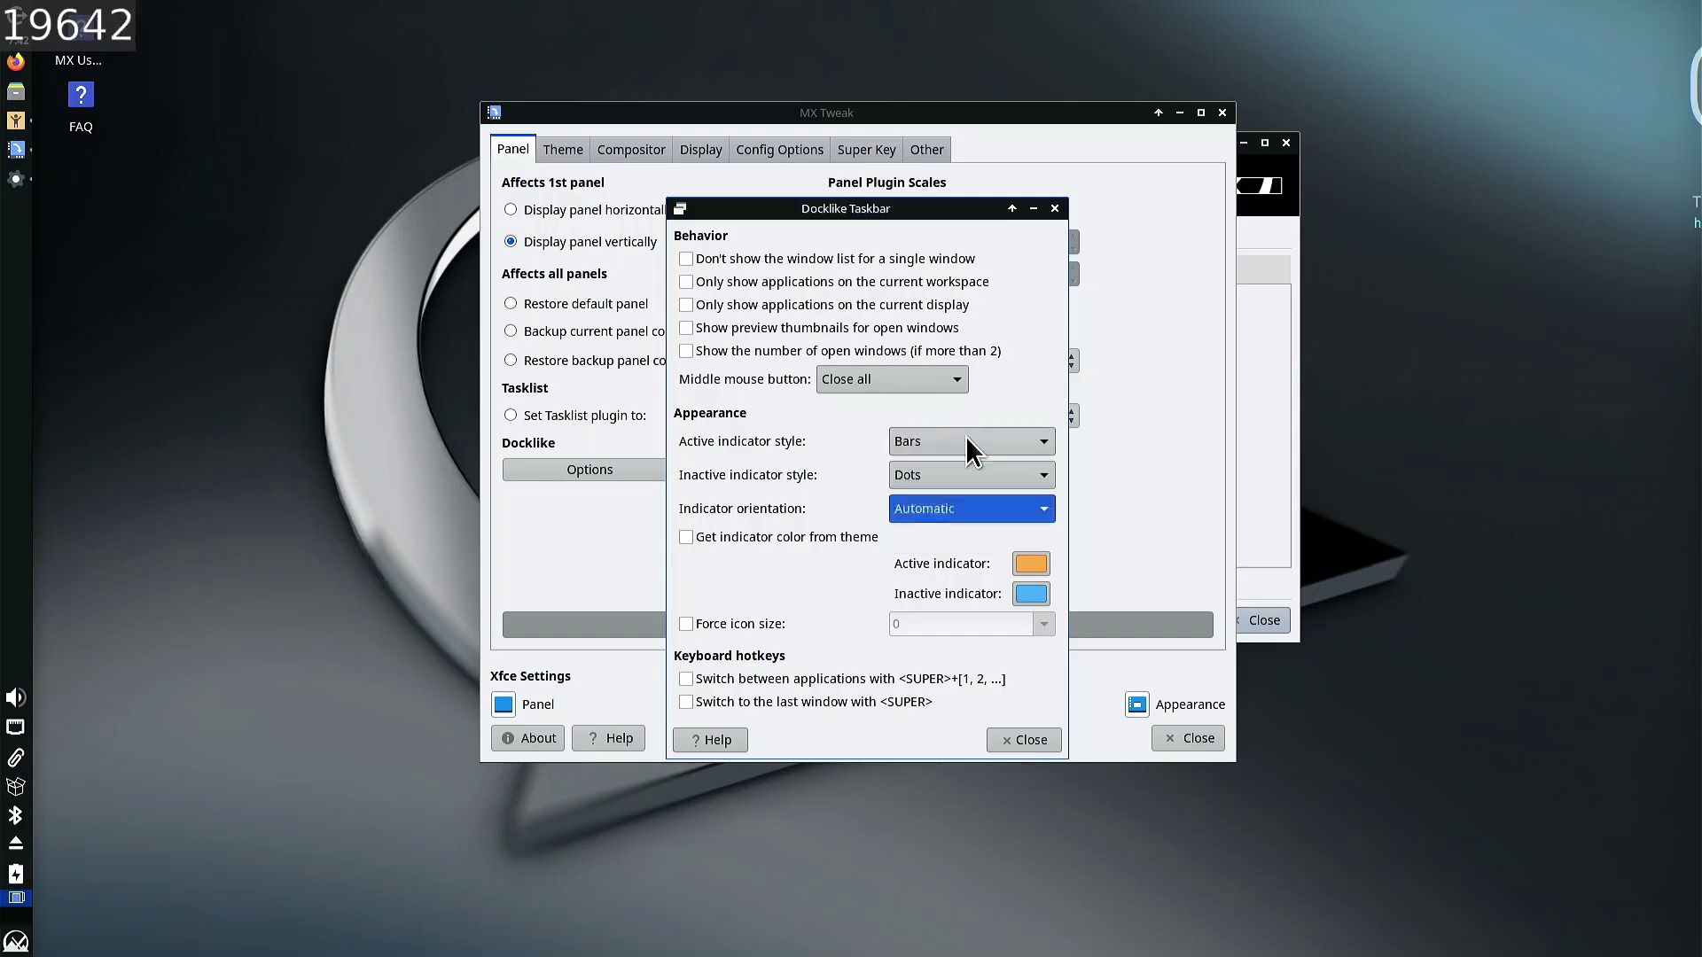
- Try taking the indicator color from the theme and forcing the icon size, and turn both options off again
left_click(765, 533)
left_click(768, 536)
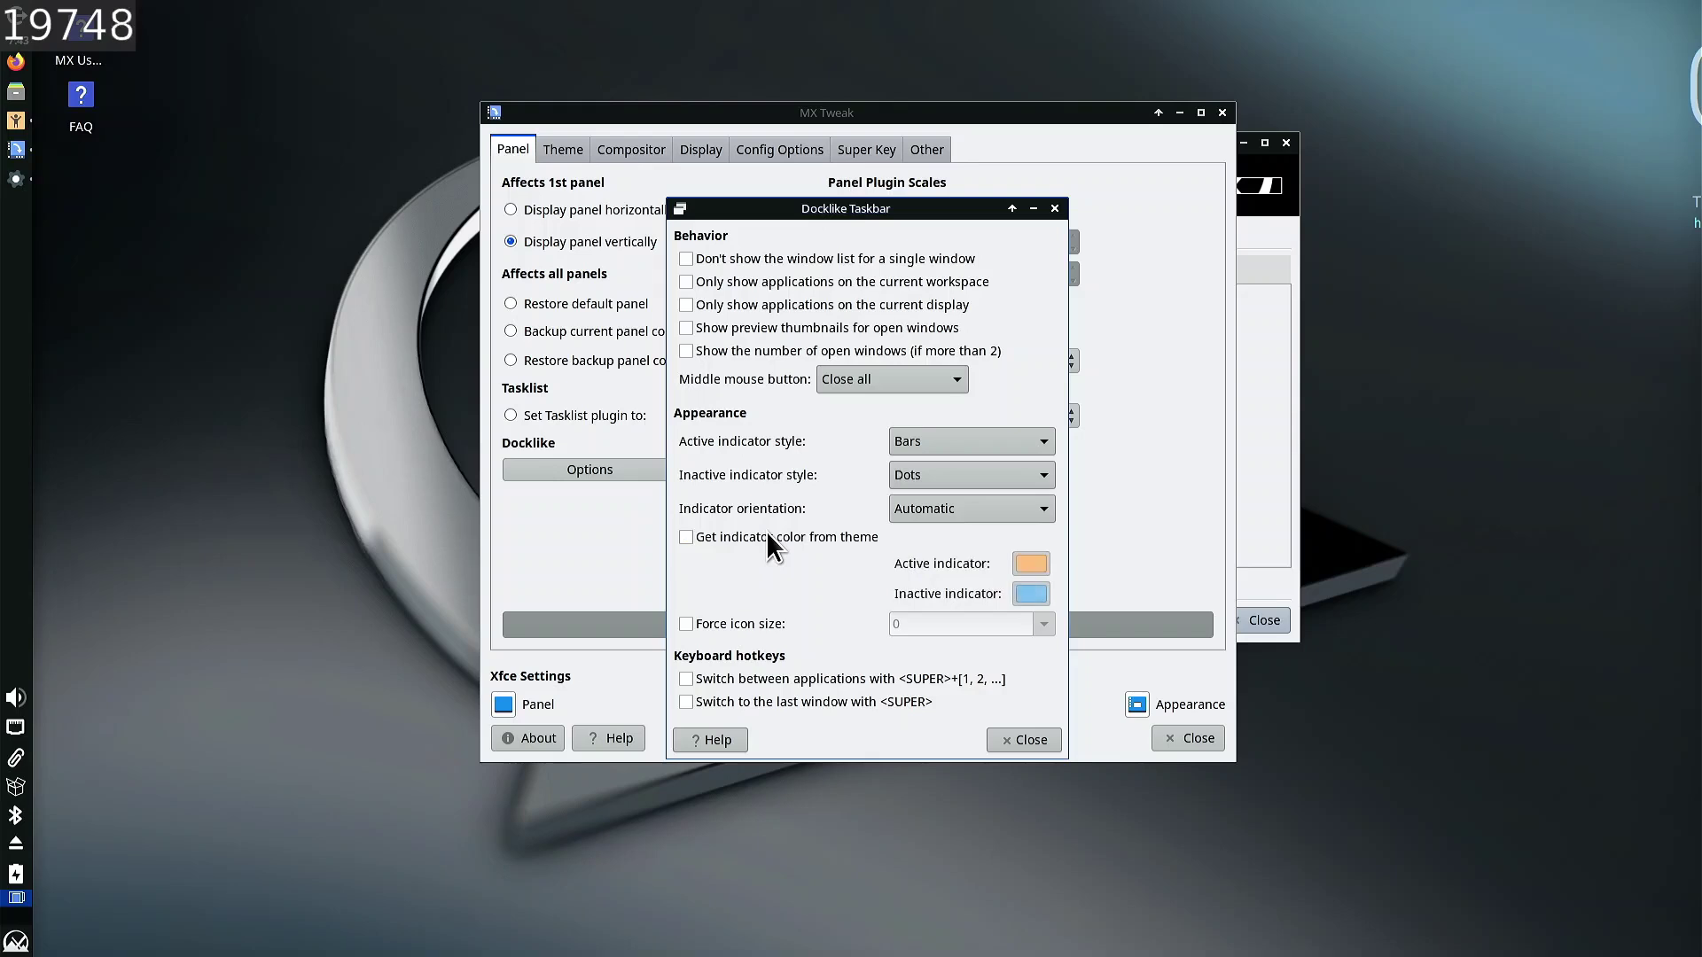
left_click(768, 535)
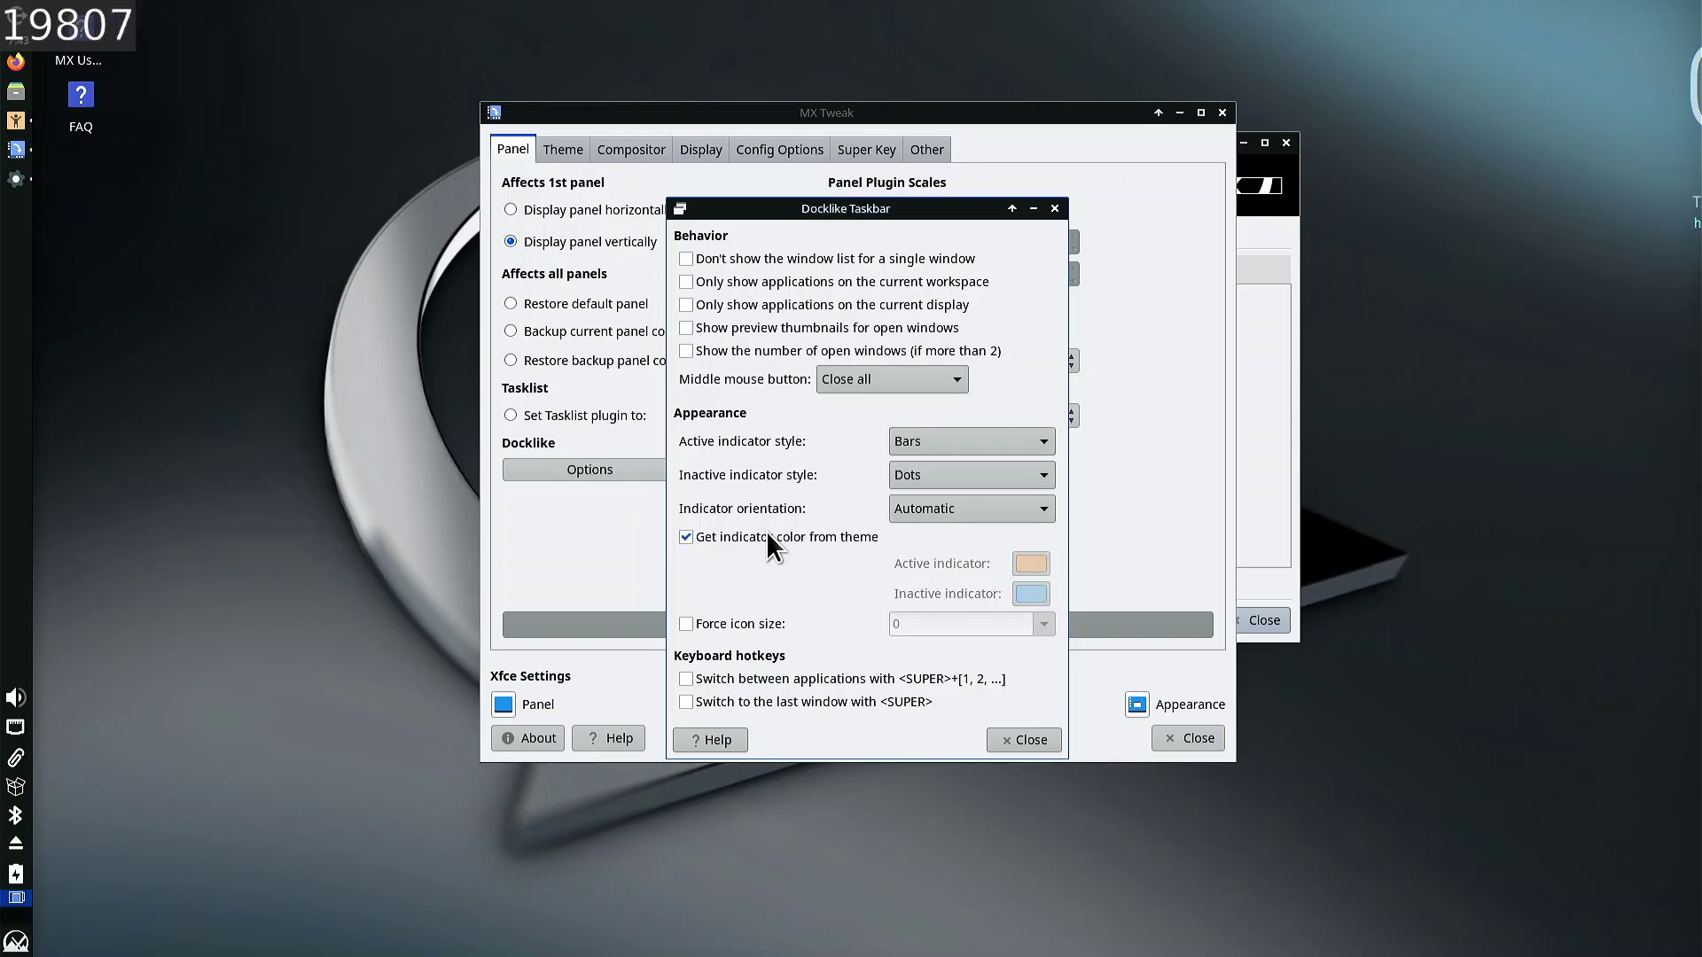
left_click(767, 535)
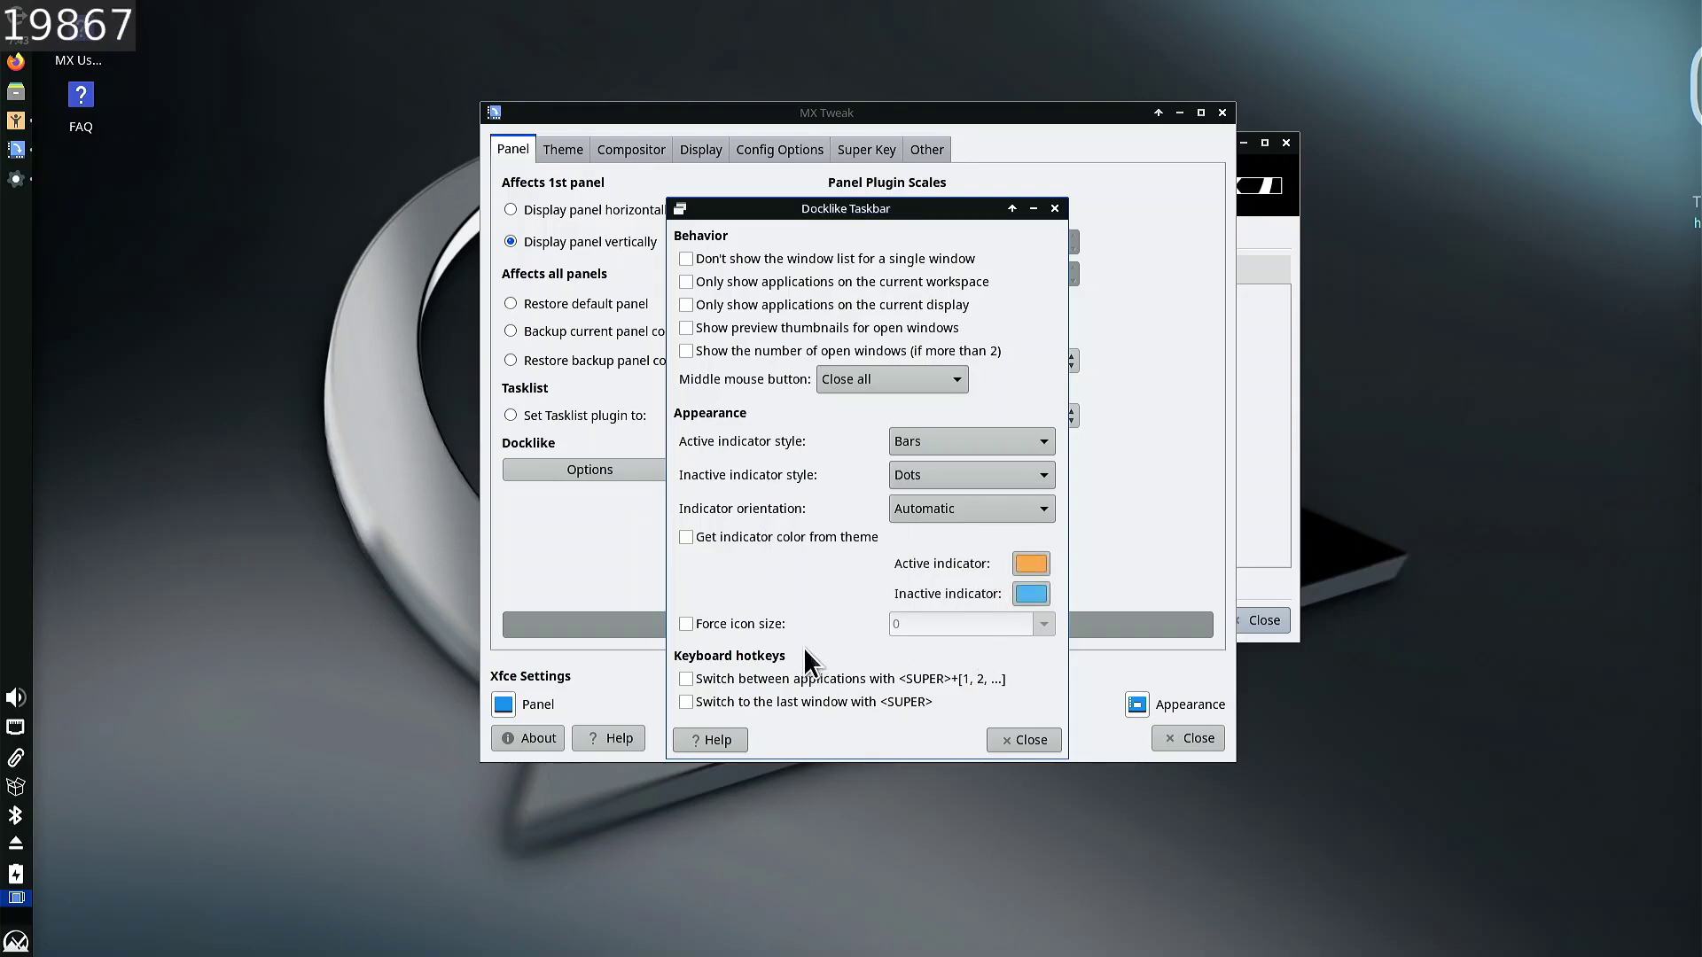
left_click(768, 616)
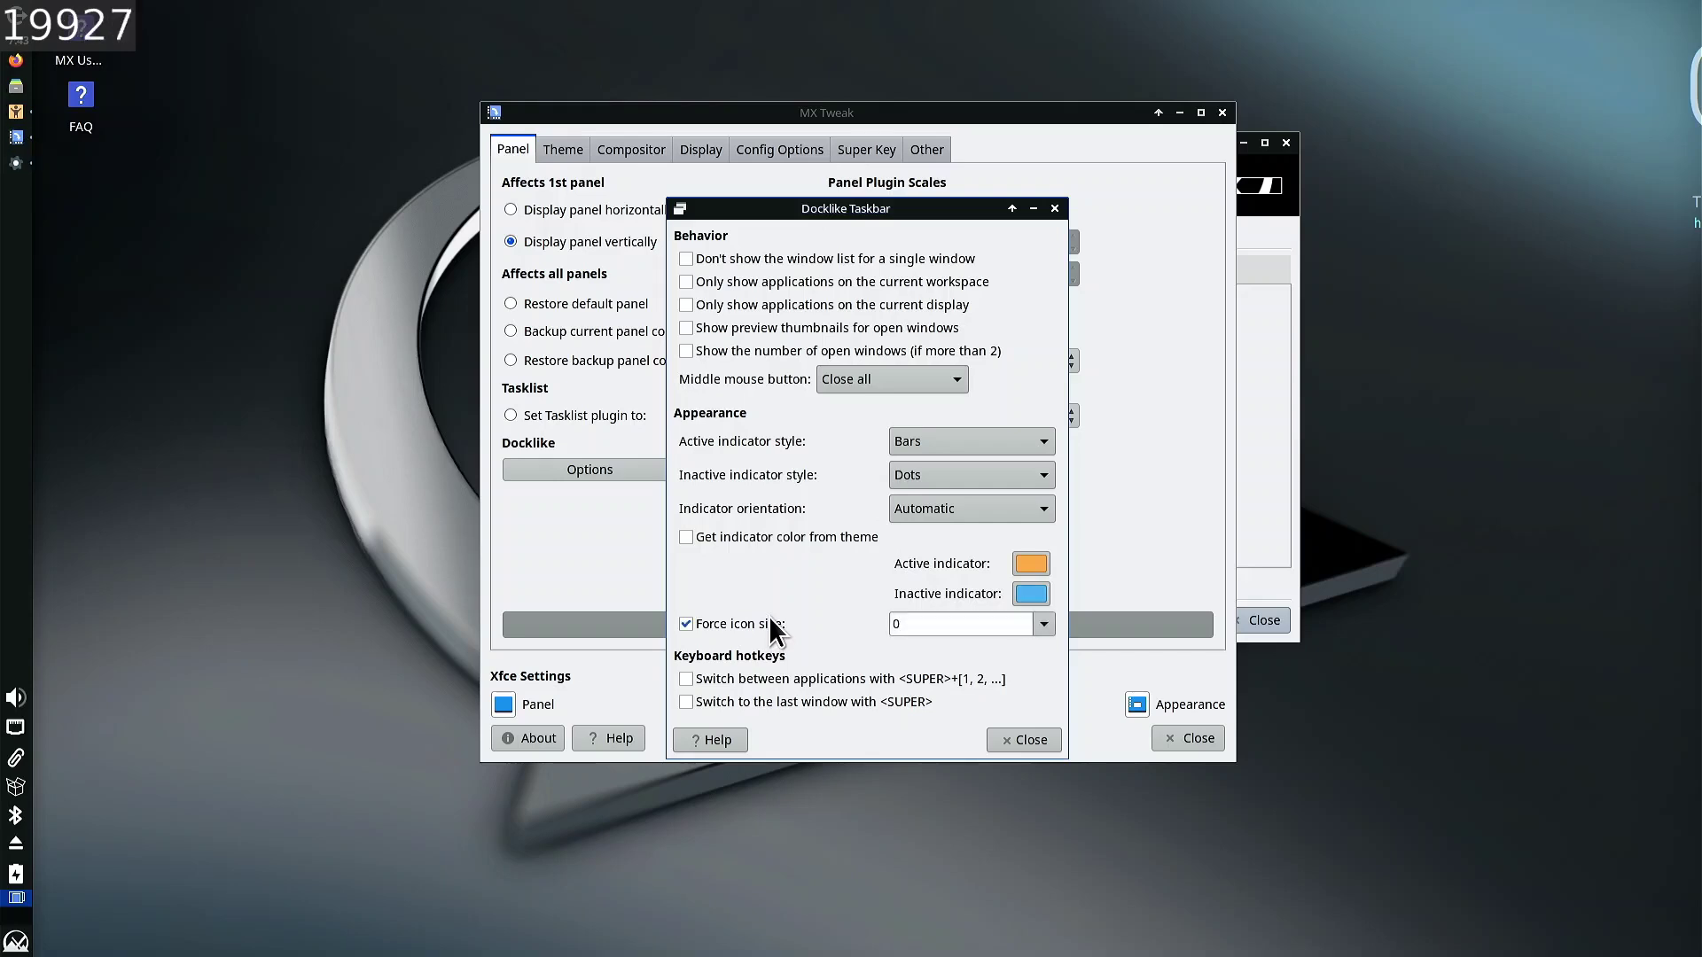
left_click(769, 615)
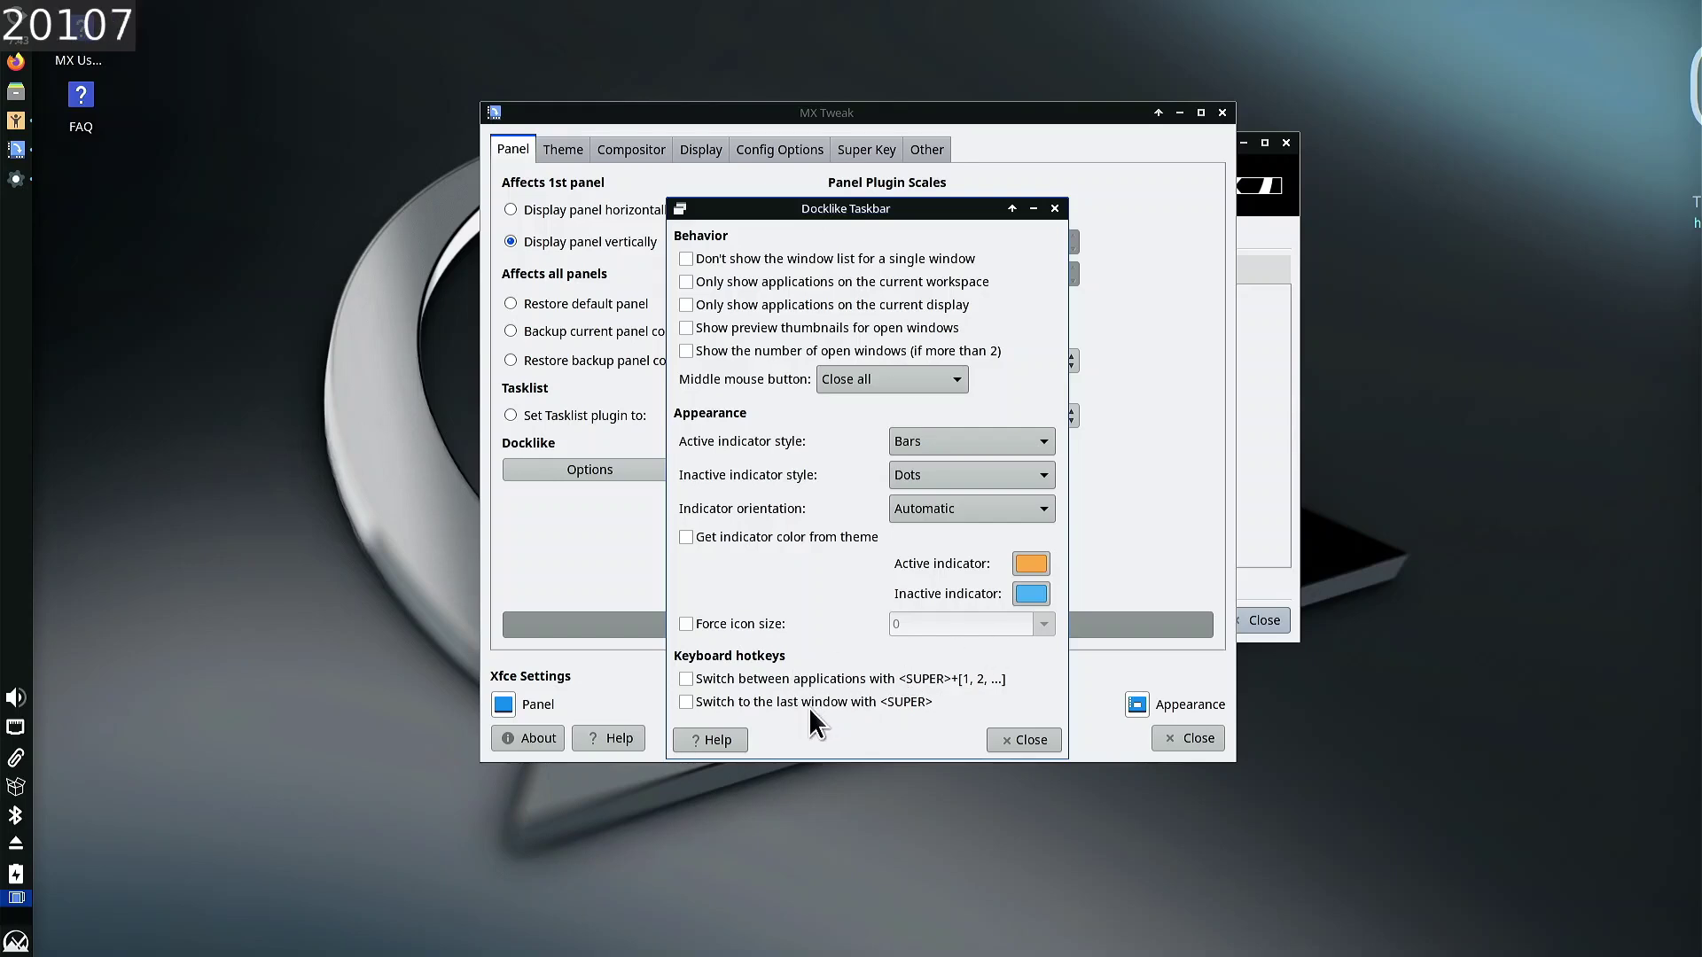
- Leave the Docklike Taskbar options and apply the mx-comfort-dark style in the Xfce Appearance settings
left_click(1009, 740)
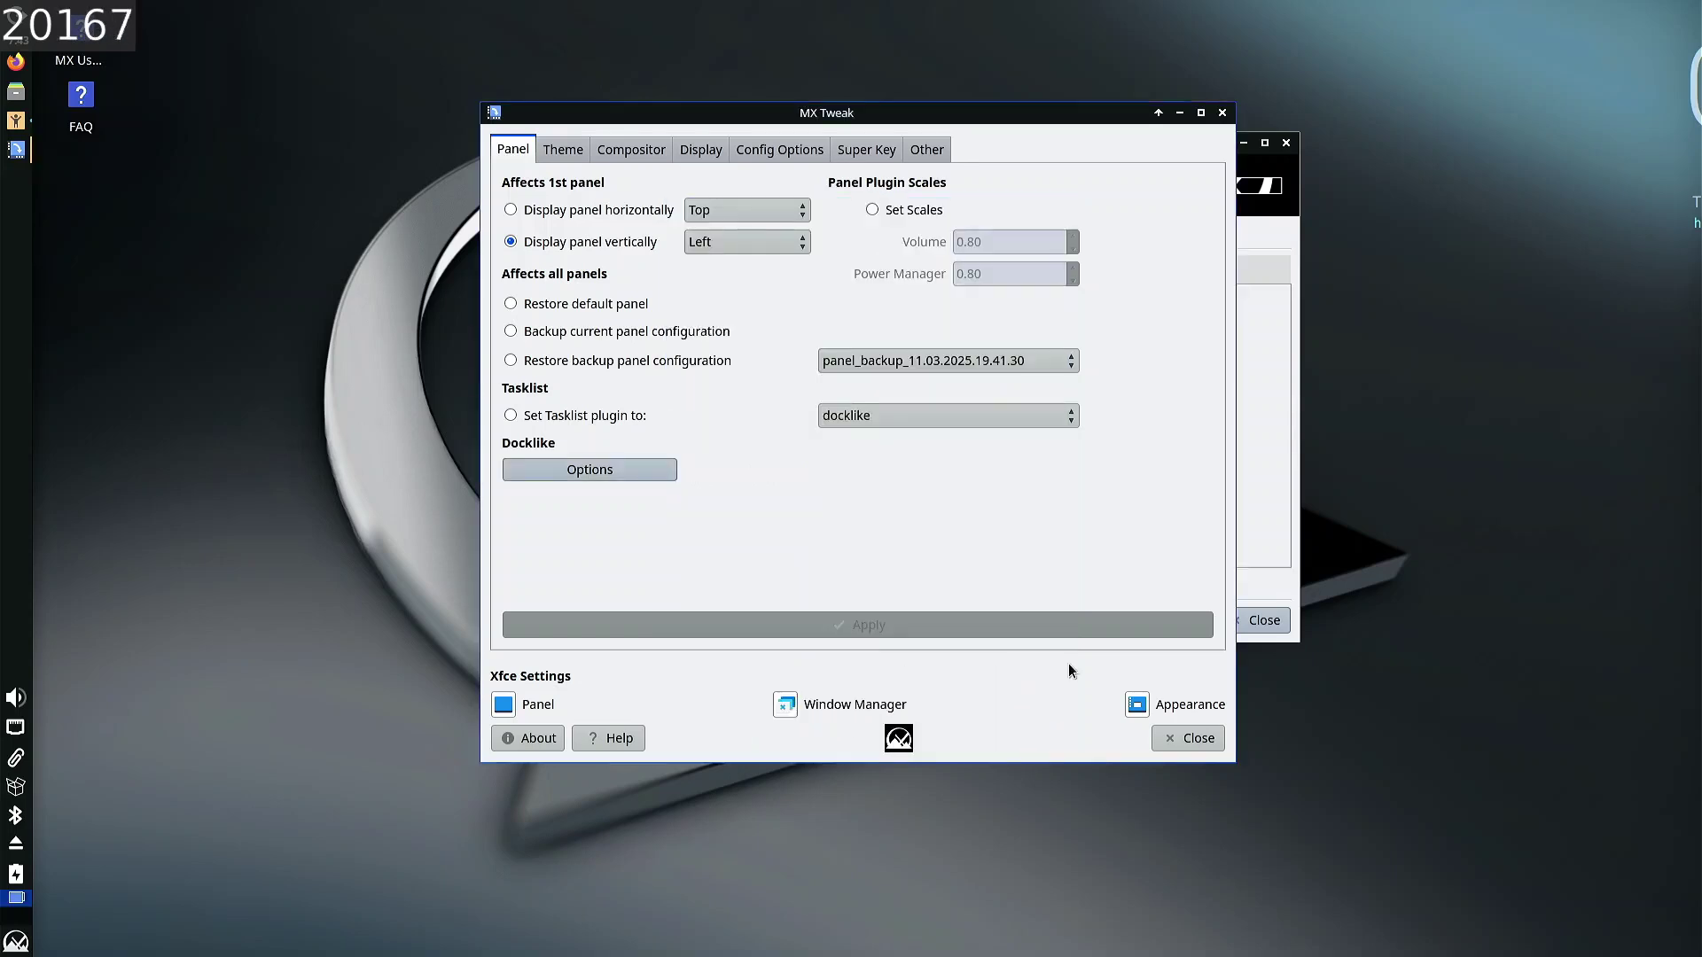
left_click(1137, 712)
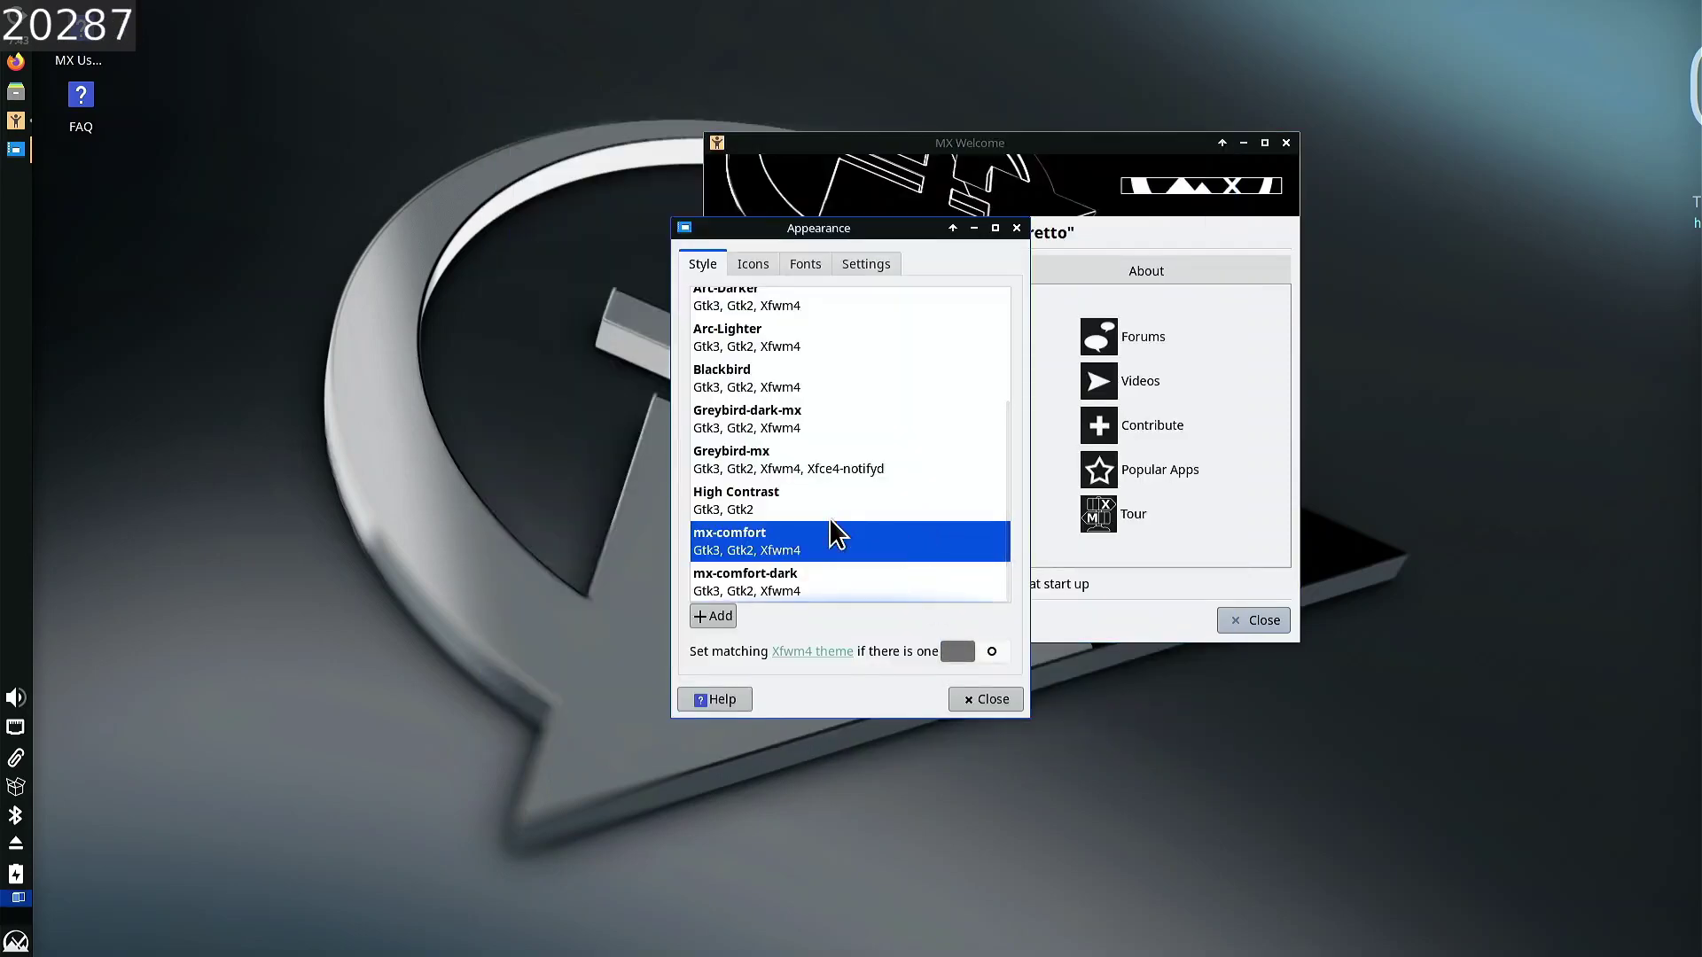
left_click(791, 585)
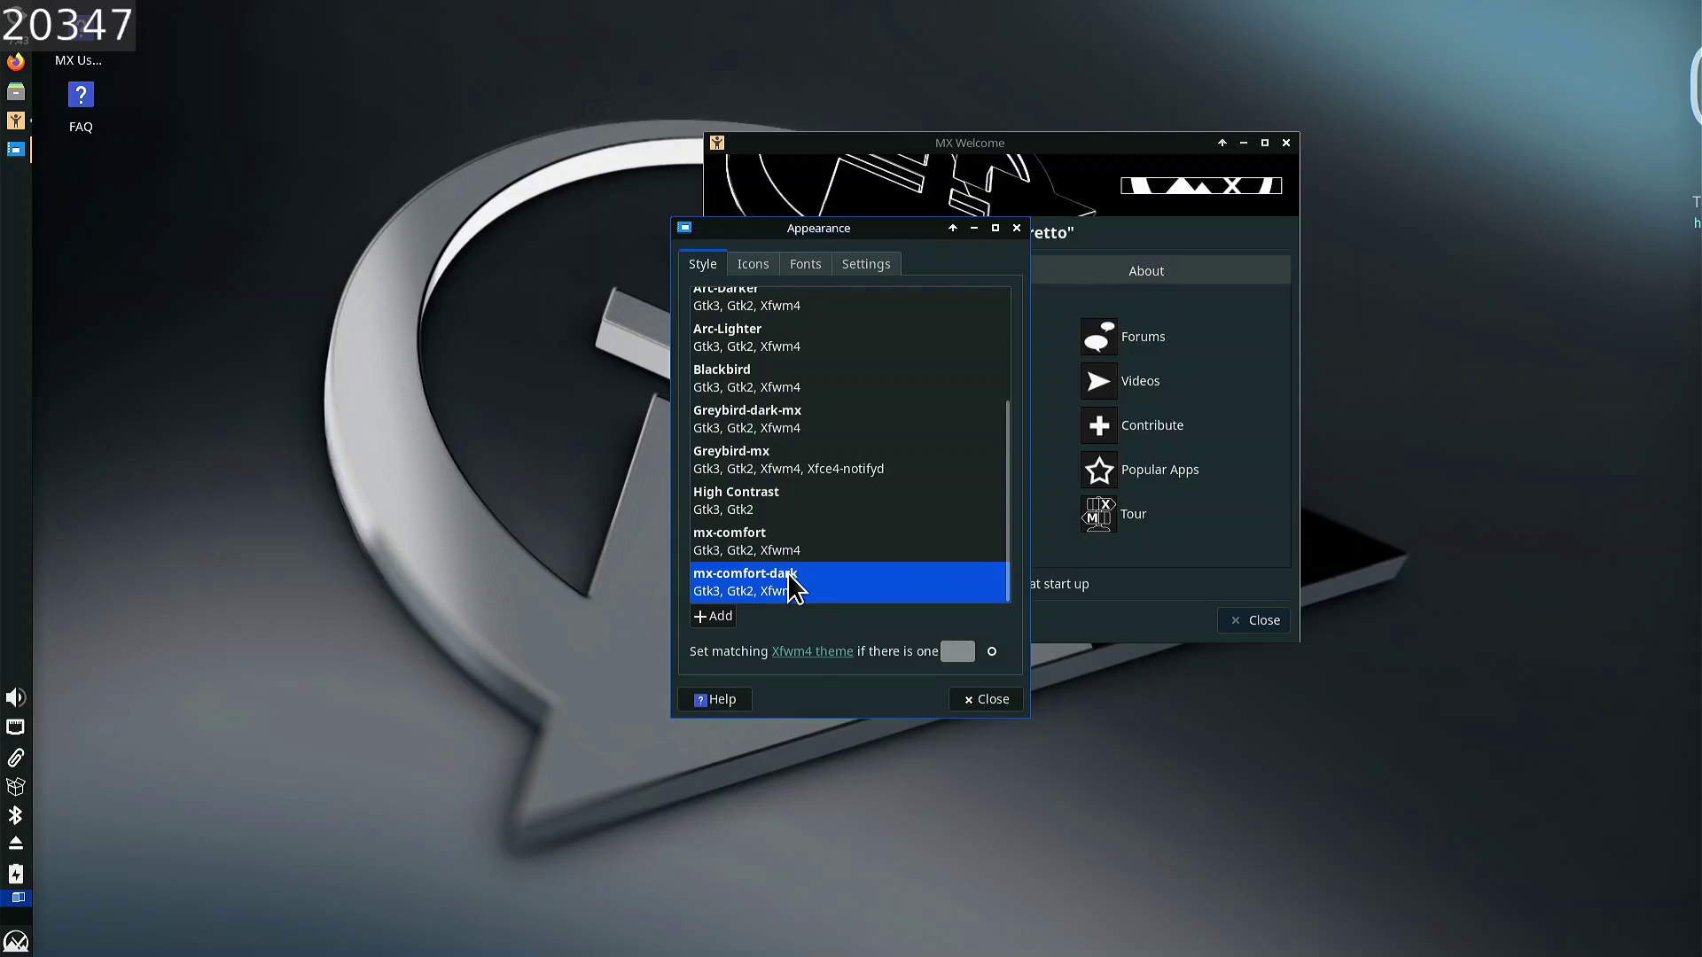
- Try the Greybird-mx and Greybird-dark-mx styles, and switch back to mx-comfort-dark
scroll(791, 536, "up", 3)
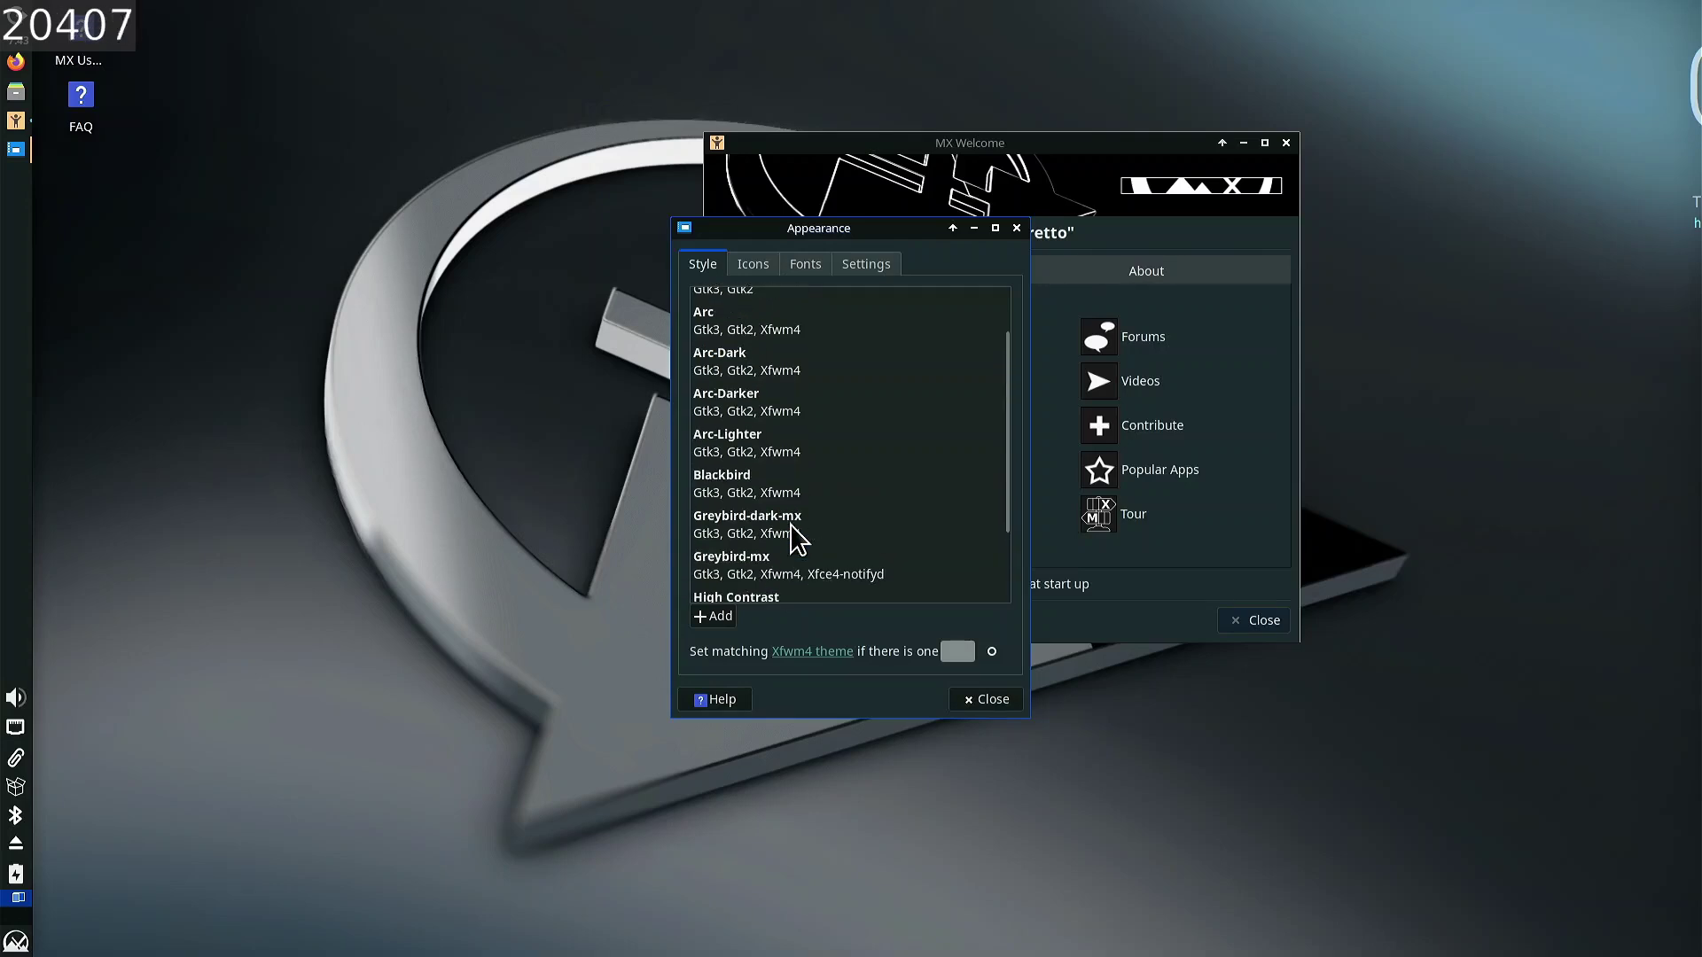
scroll(791, 536, "down", 3)
left_click(806, 478)
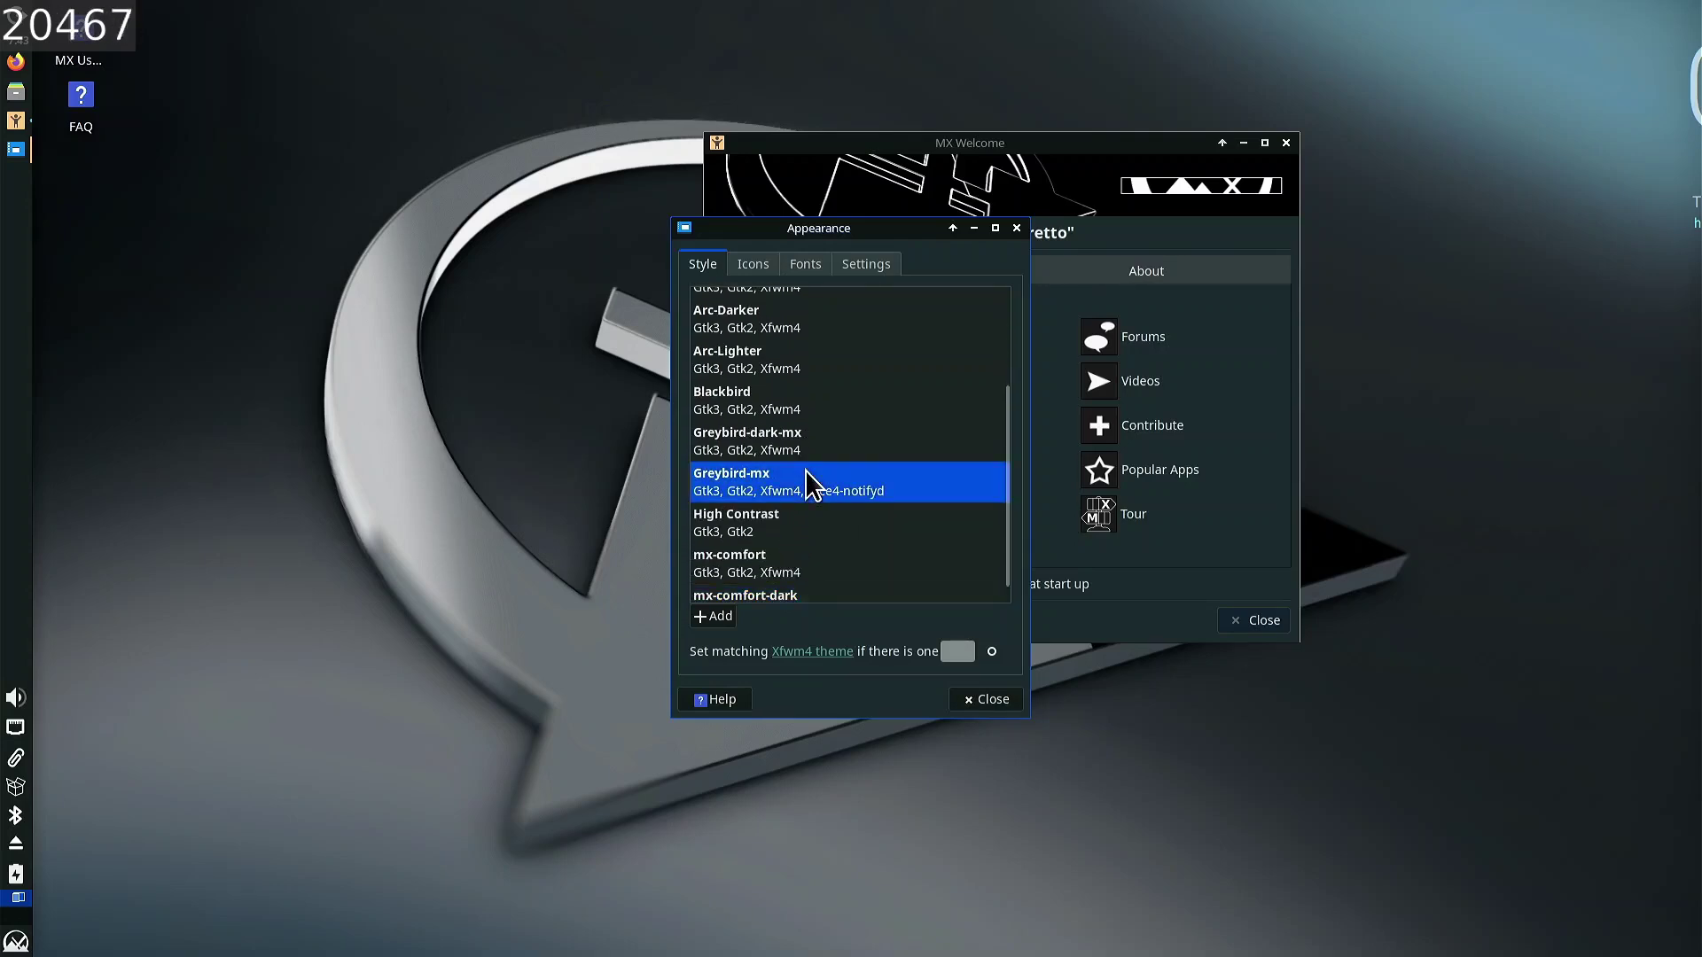
left_click(812, 423)
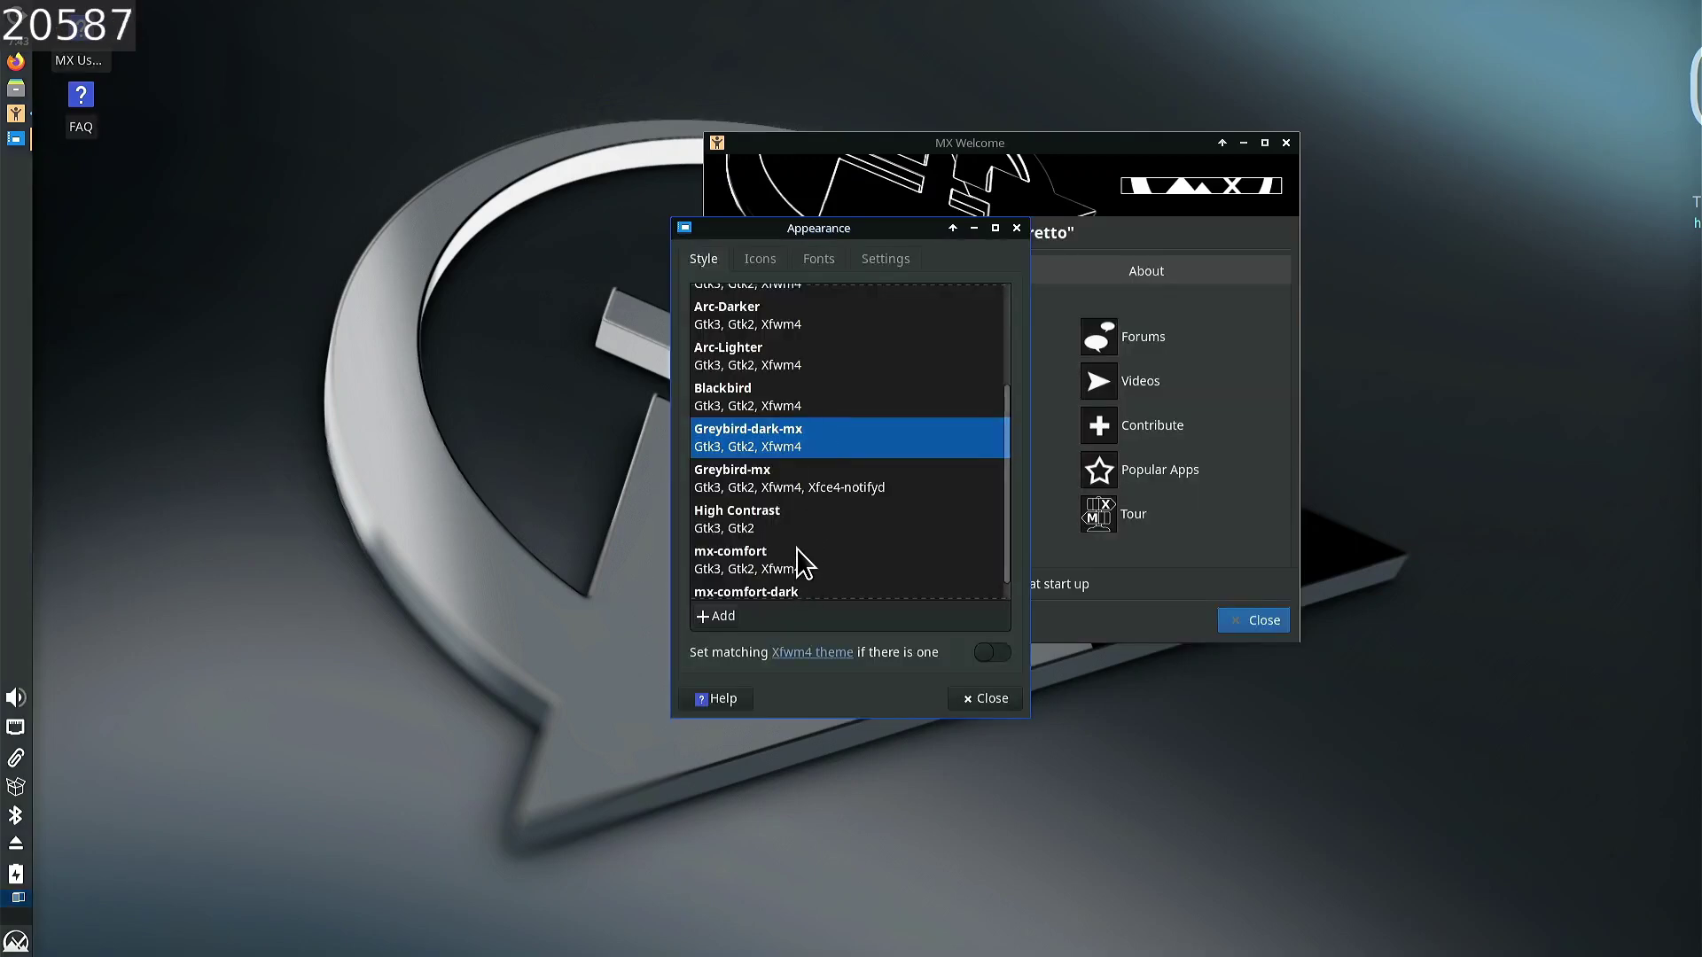
scroll(797, 562, "down", 1)
left_click(794, 576)
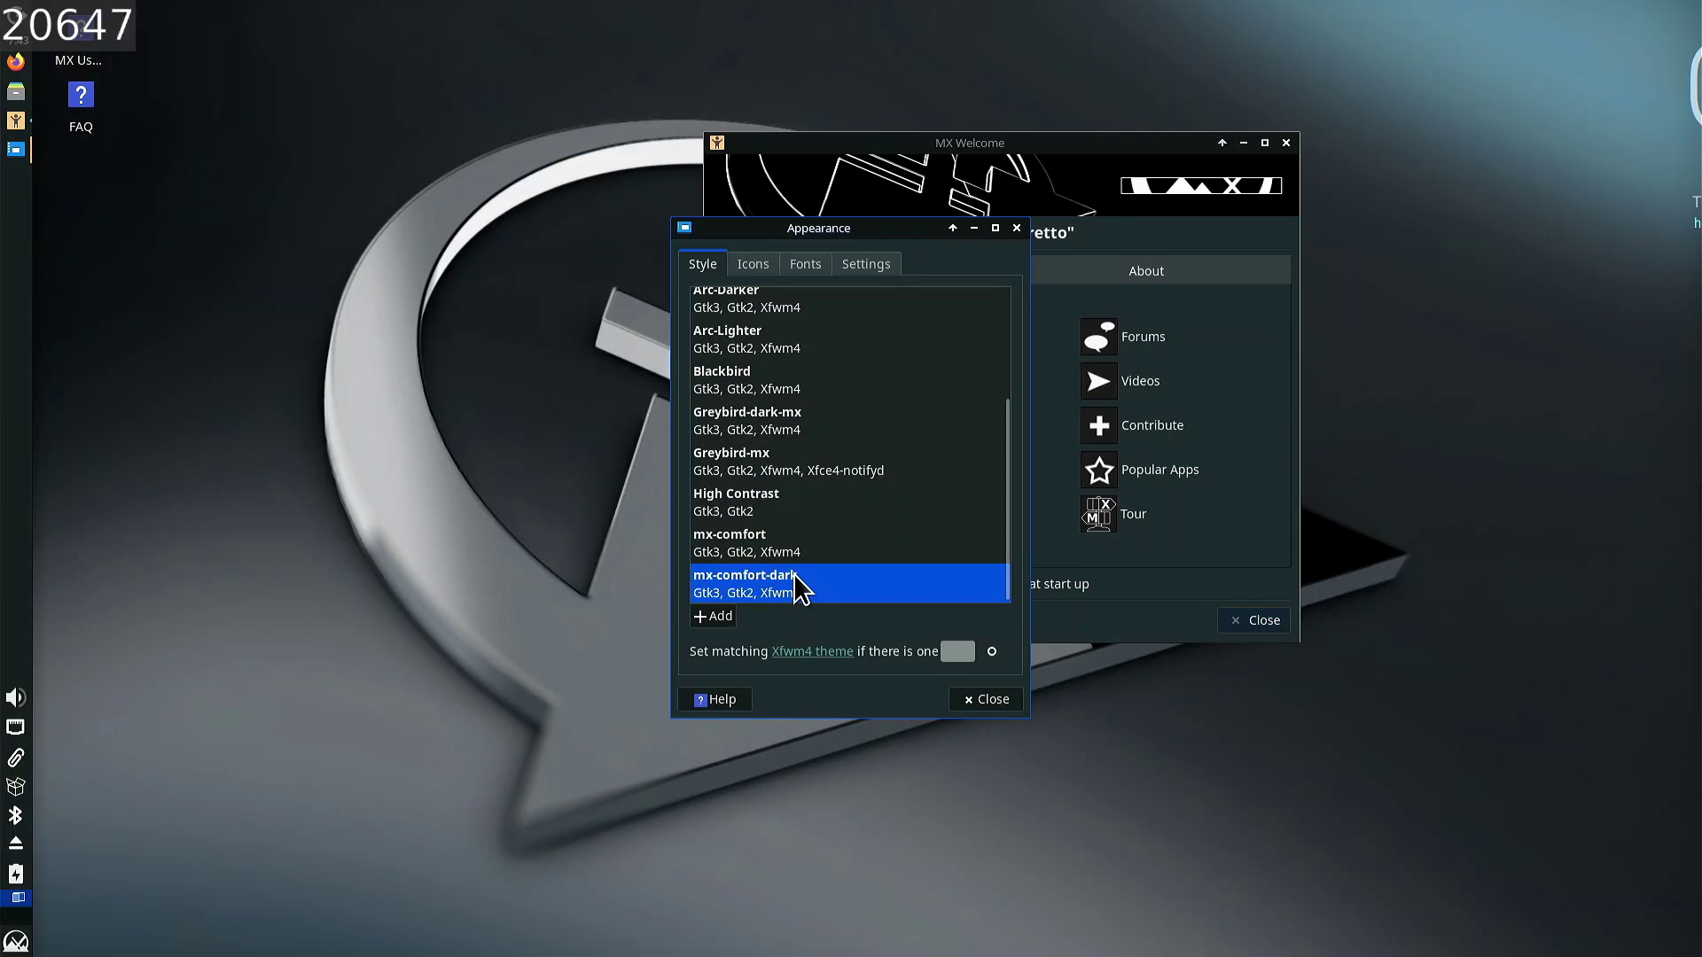
- Apply the Blackbird style to the desktop
scroll(815, 443, "up", 3)
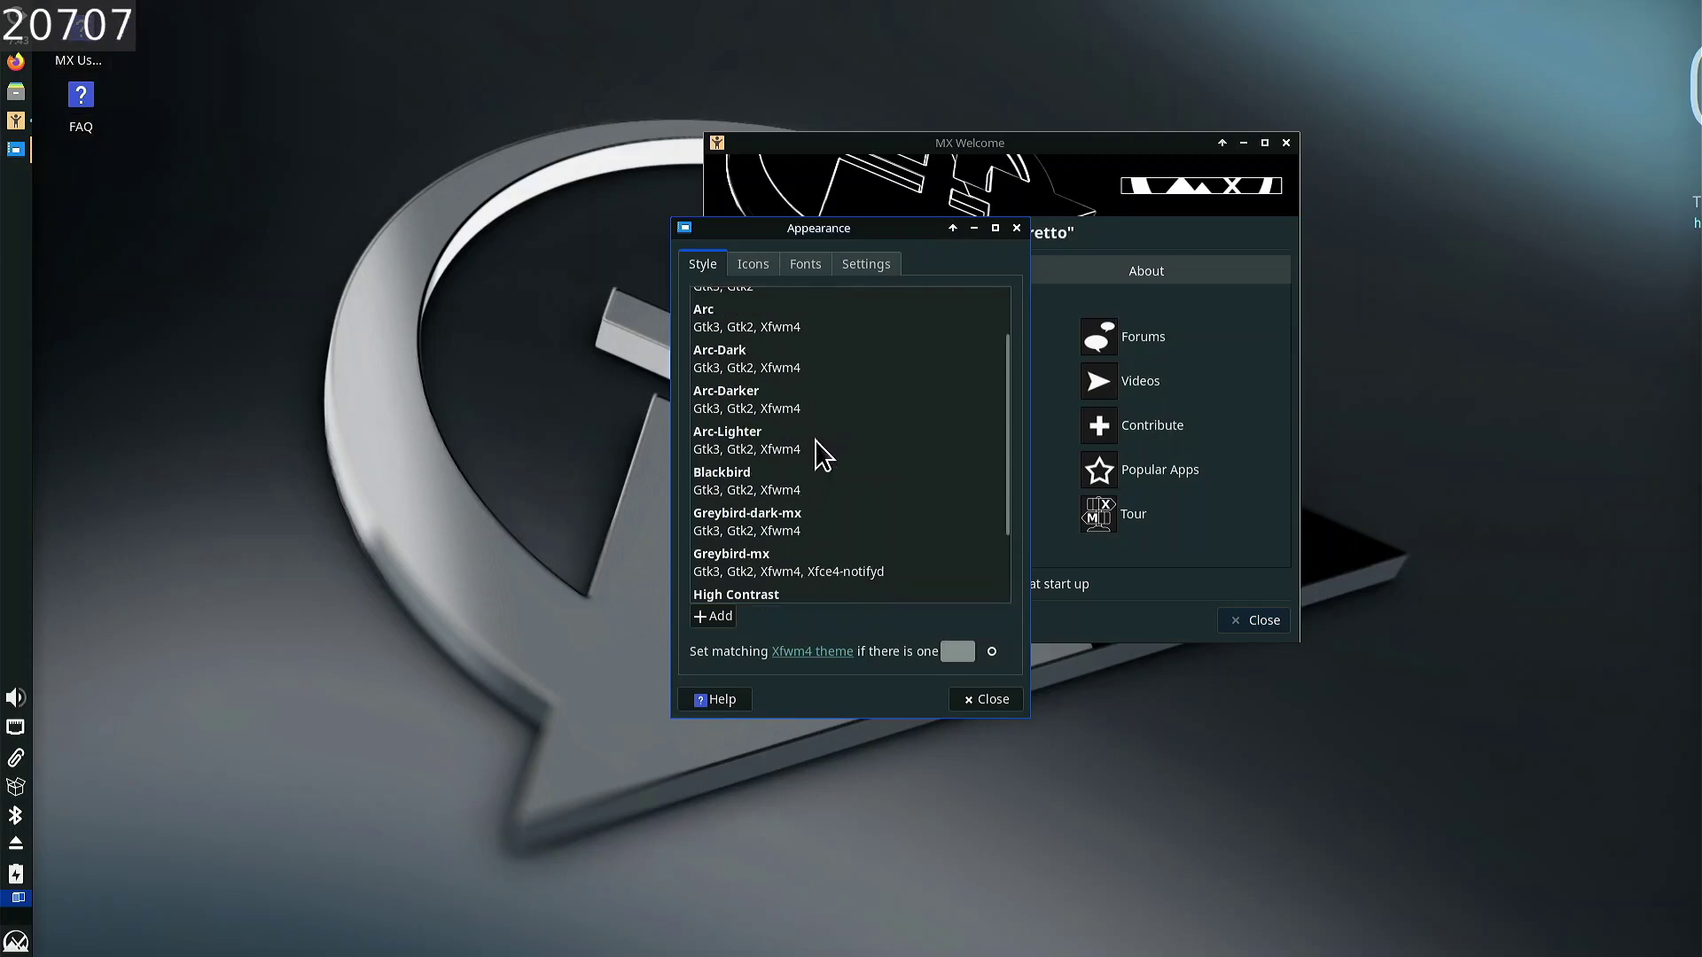
scroll(779, 492, "up", 1)
left_click(768, 522)
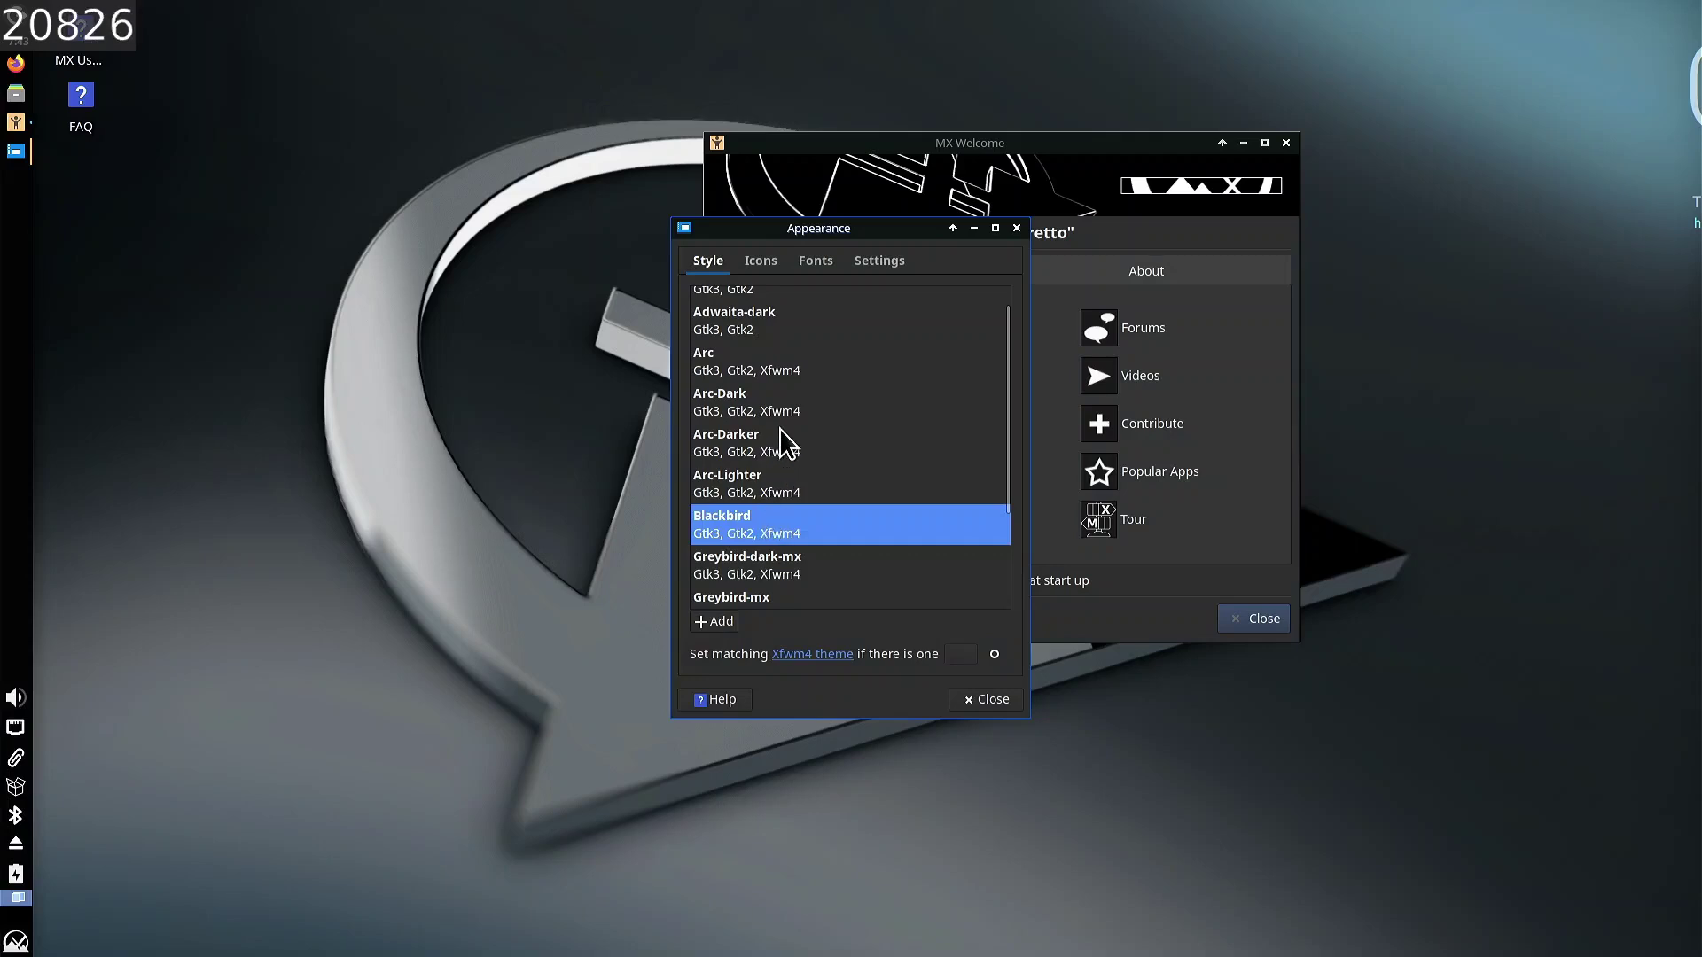
- Try the Arc-Darker, Arc-Lighter, Arc-Dark and Adwaita-dark styles on the desktop
left_click(780, 434)
left_click(772, 461)
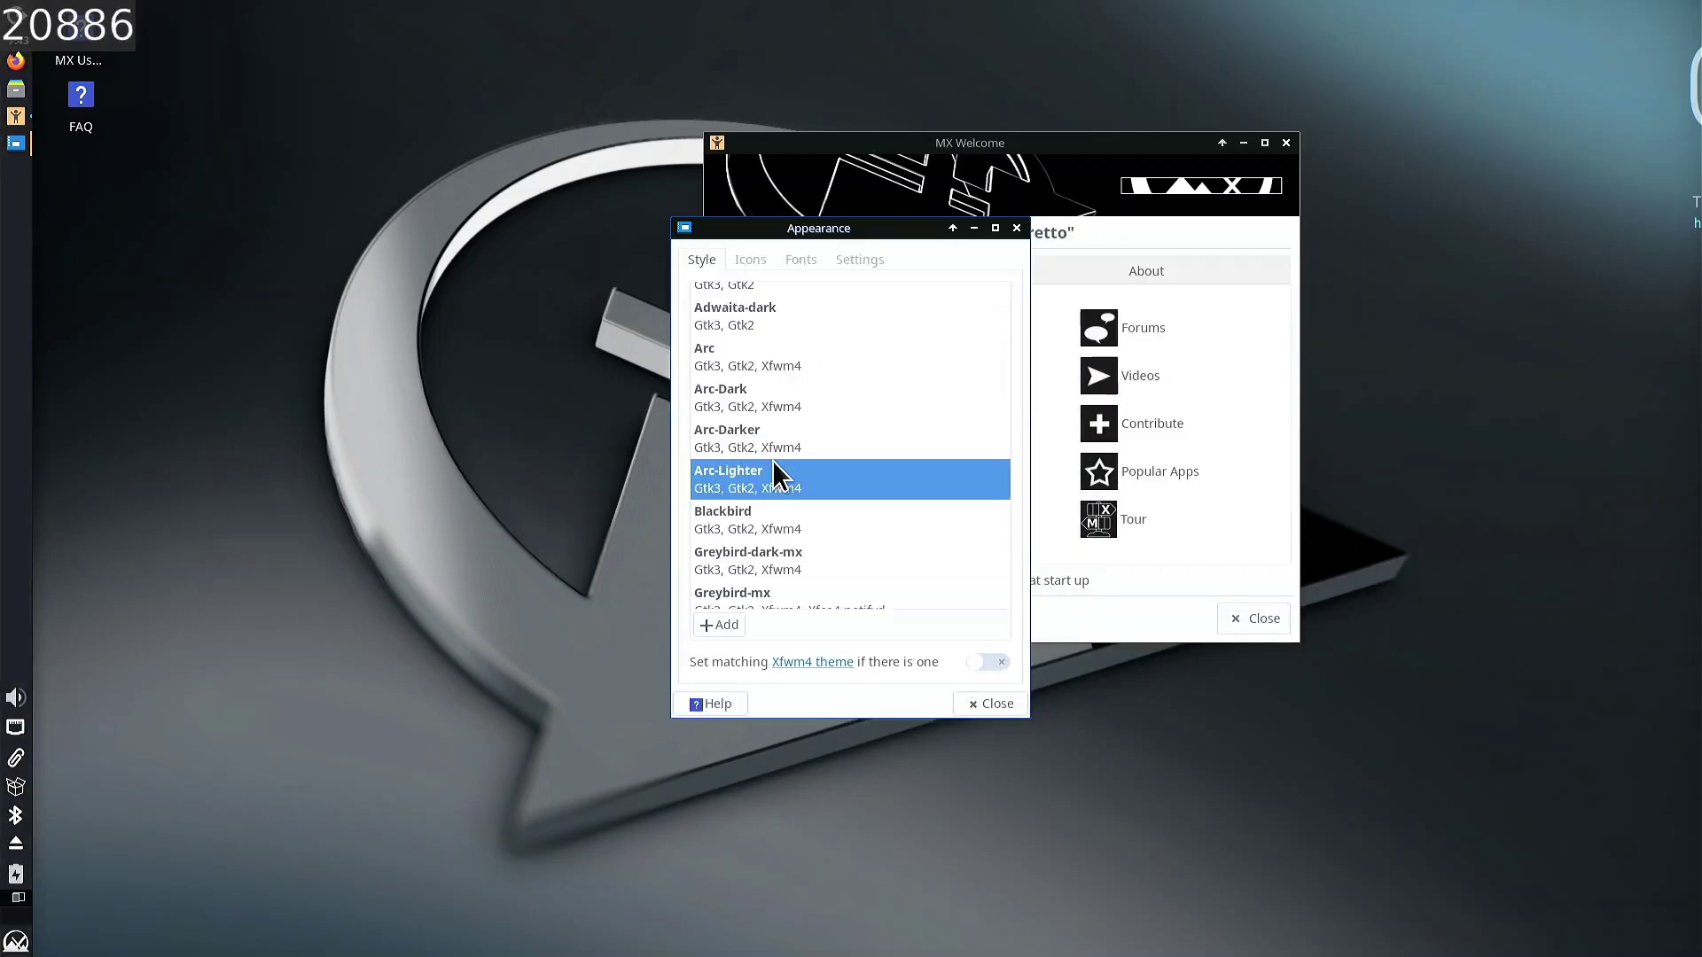
left_click(790, 393)
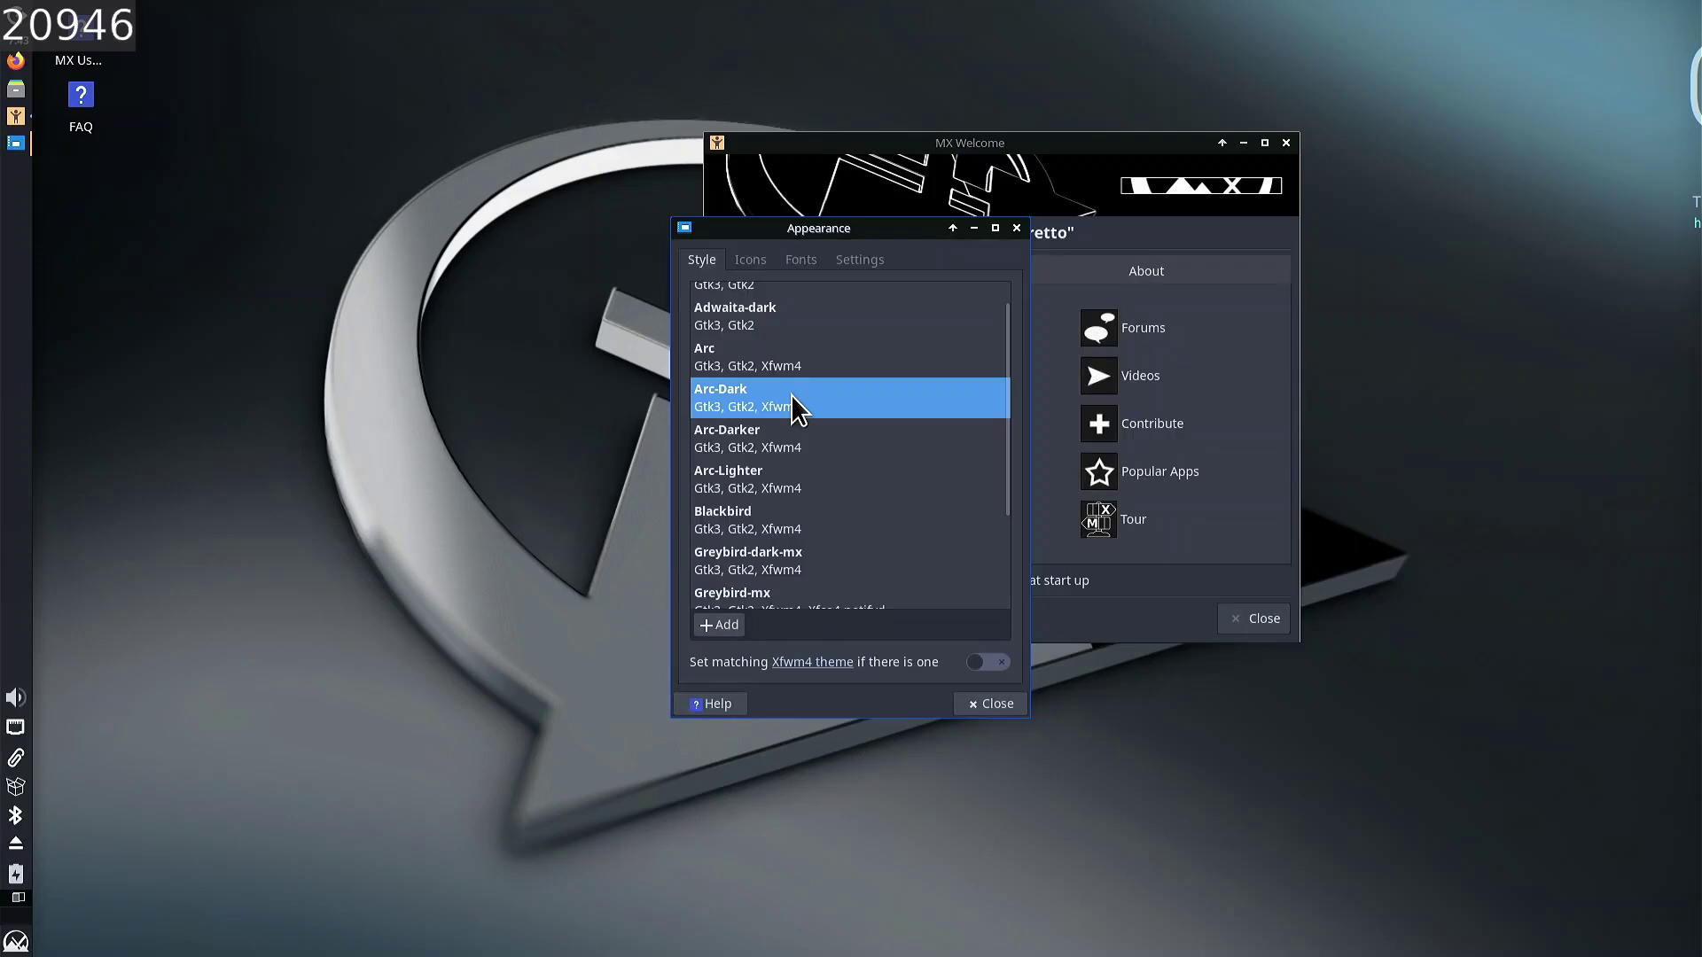
left_click(789, 349)
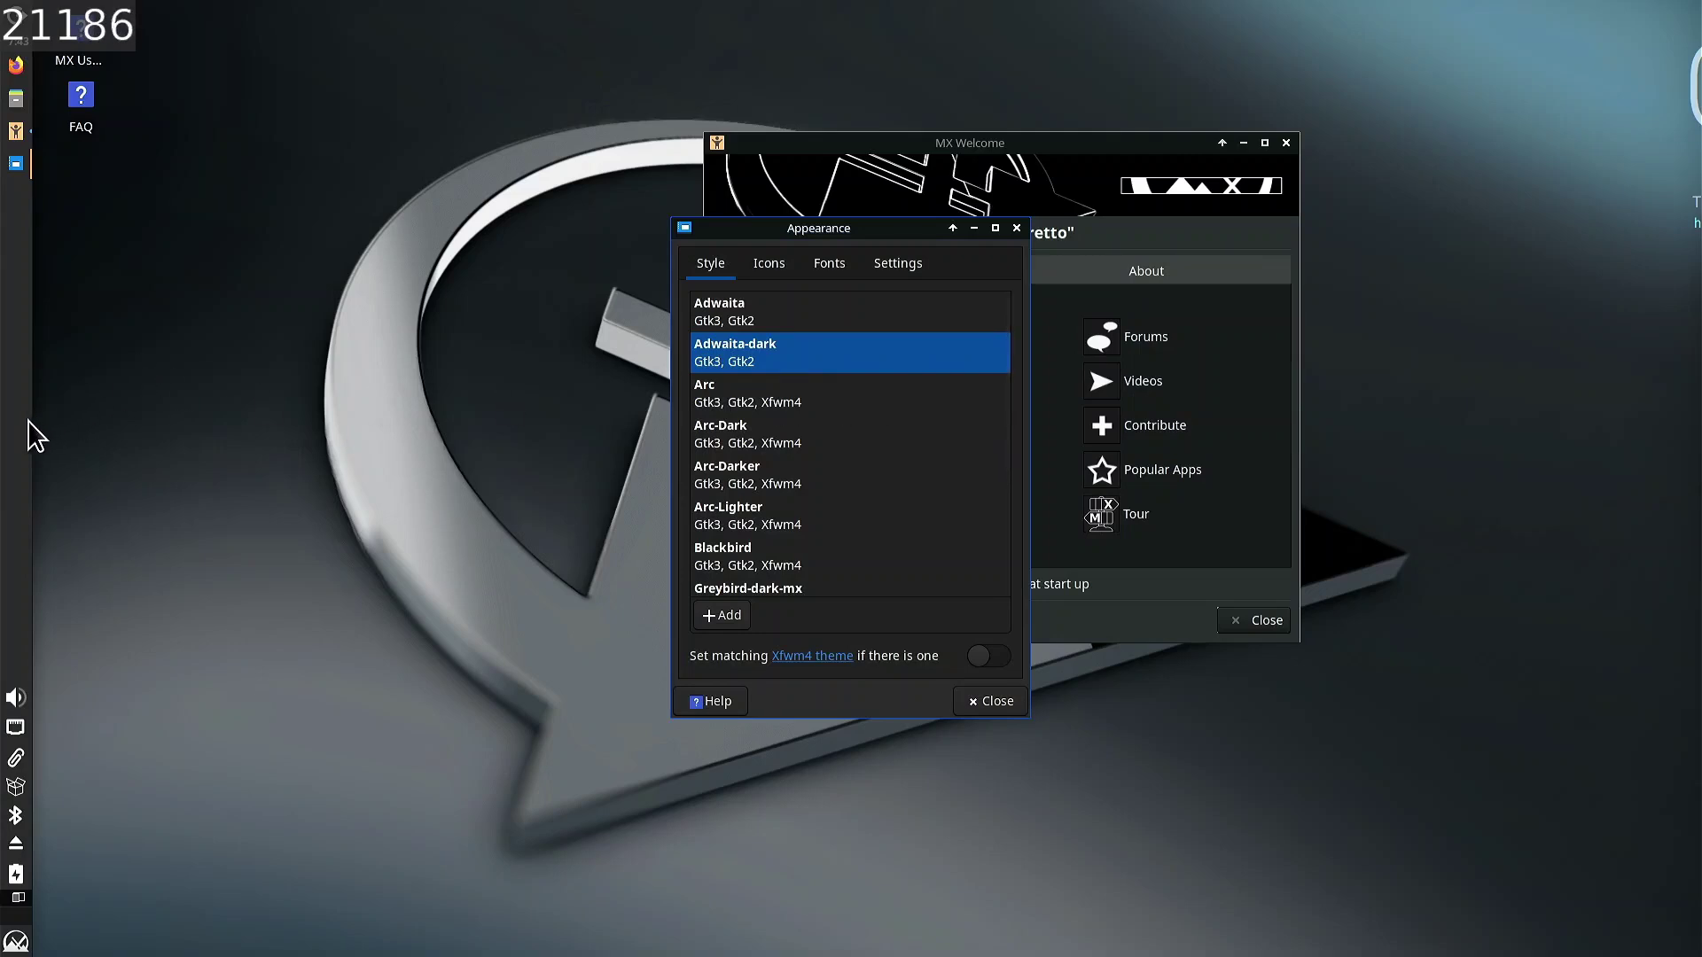
- Try the mx-comfort style and set the desktop style to mx-comfort-dark
scroll(730, 551, "down", 3)
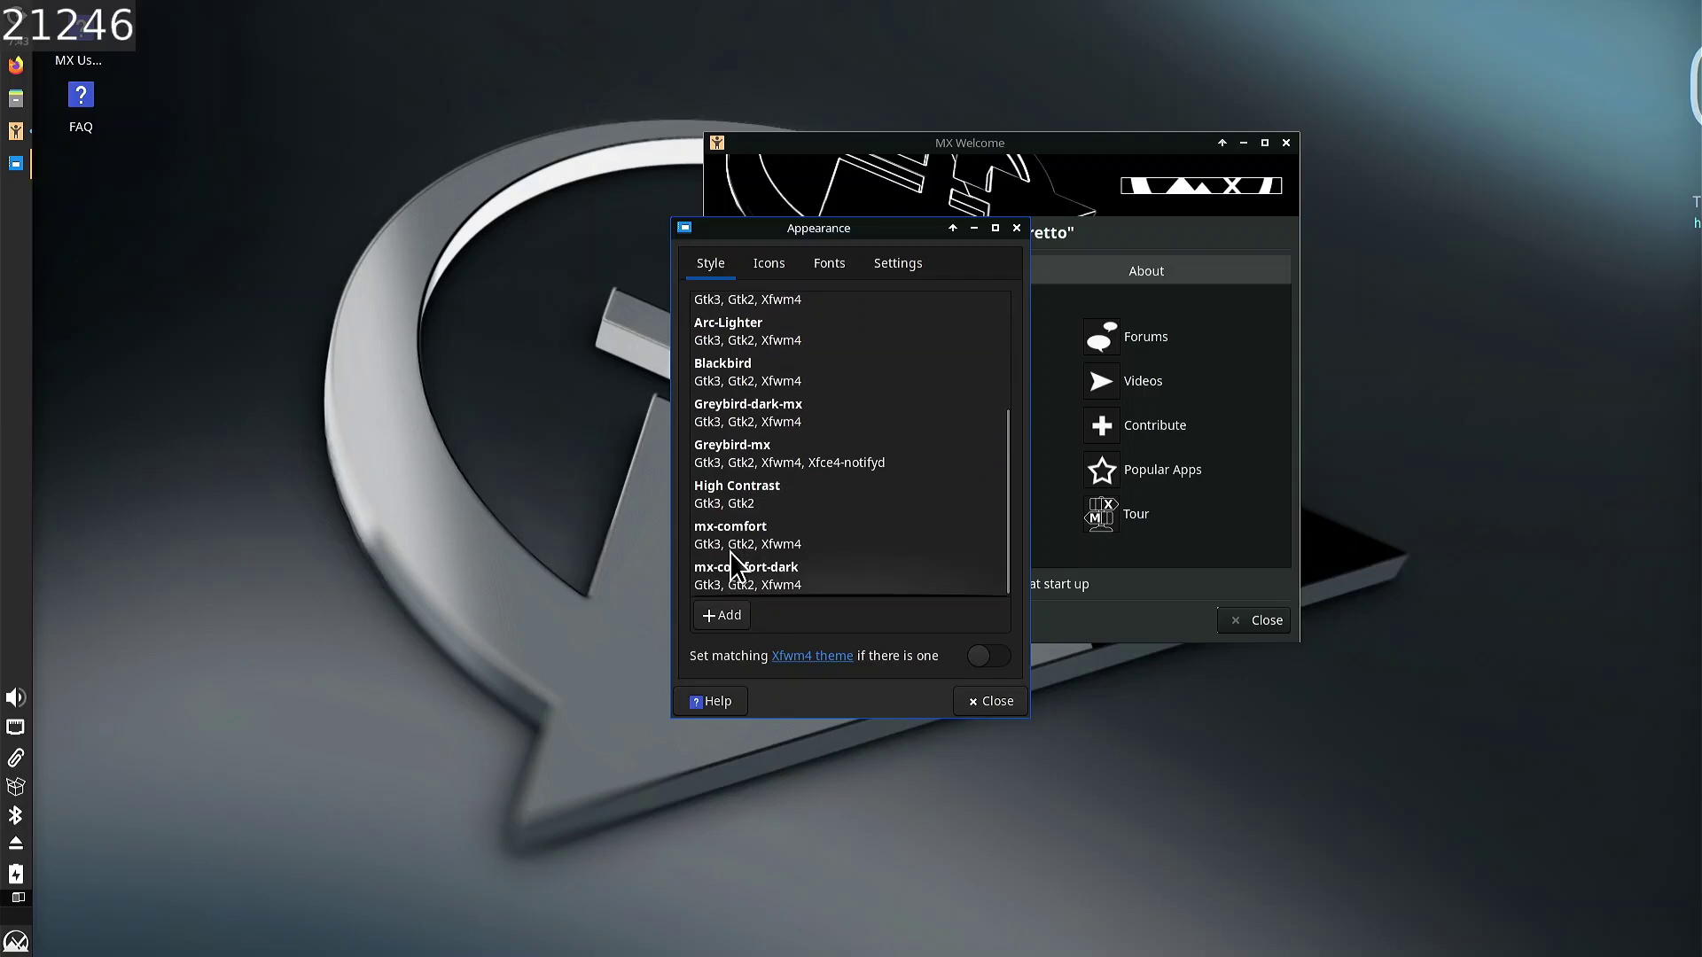
left_click(758, 544)
left_click(752, 576)
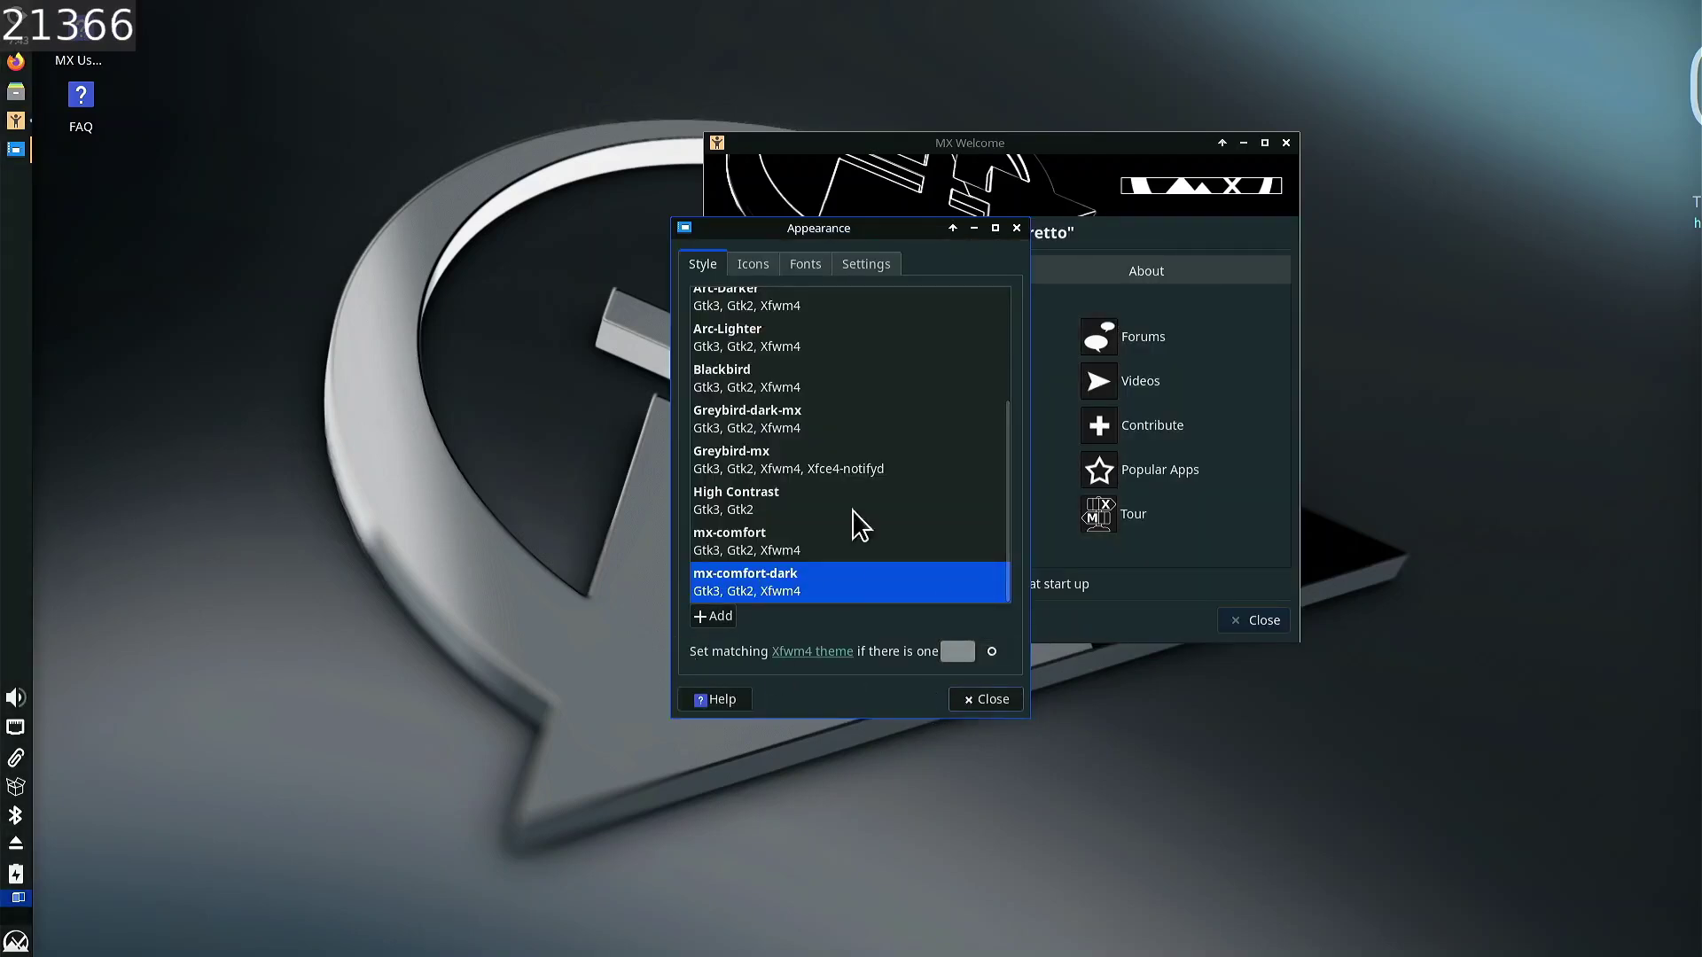
- Try the Papirus-Dark, Papirus and Papirus-Light icon themes, and switch back to Papirus-mxbluedarkpanes
left_click(766, 260)
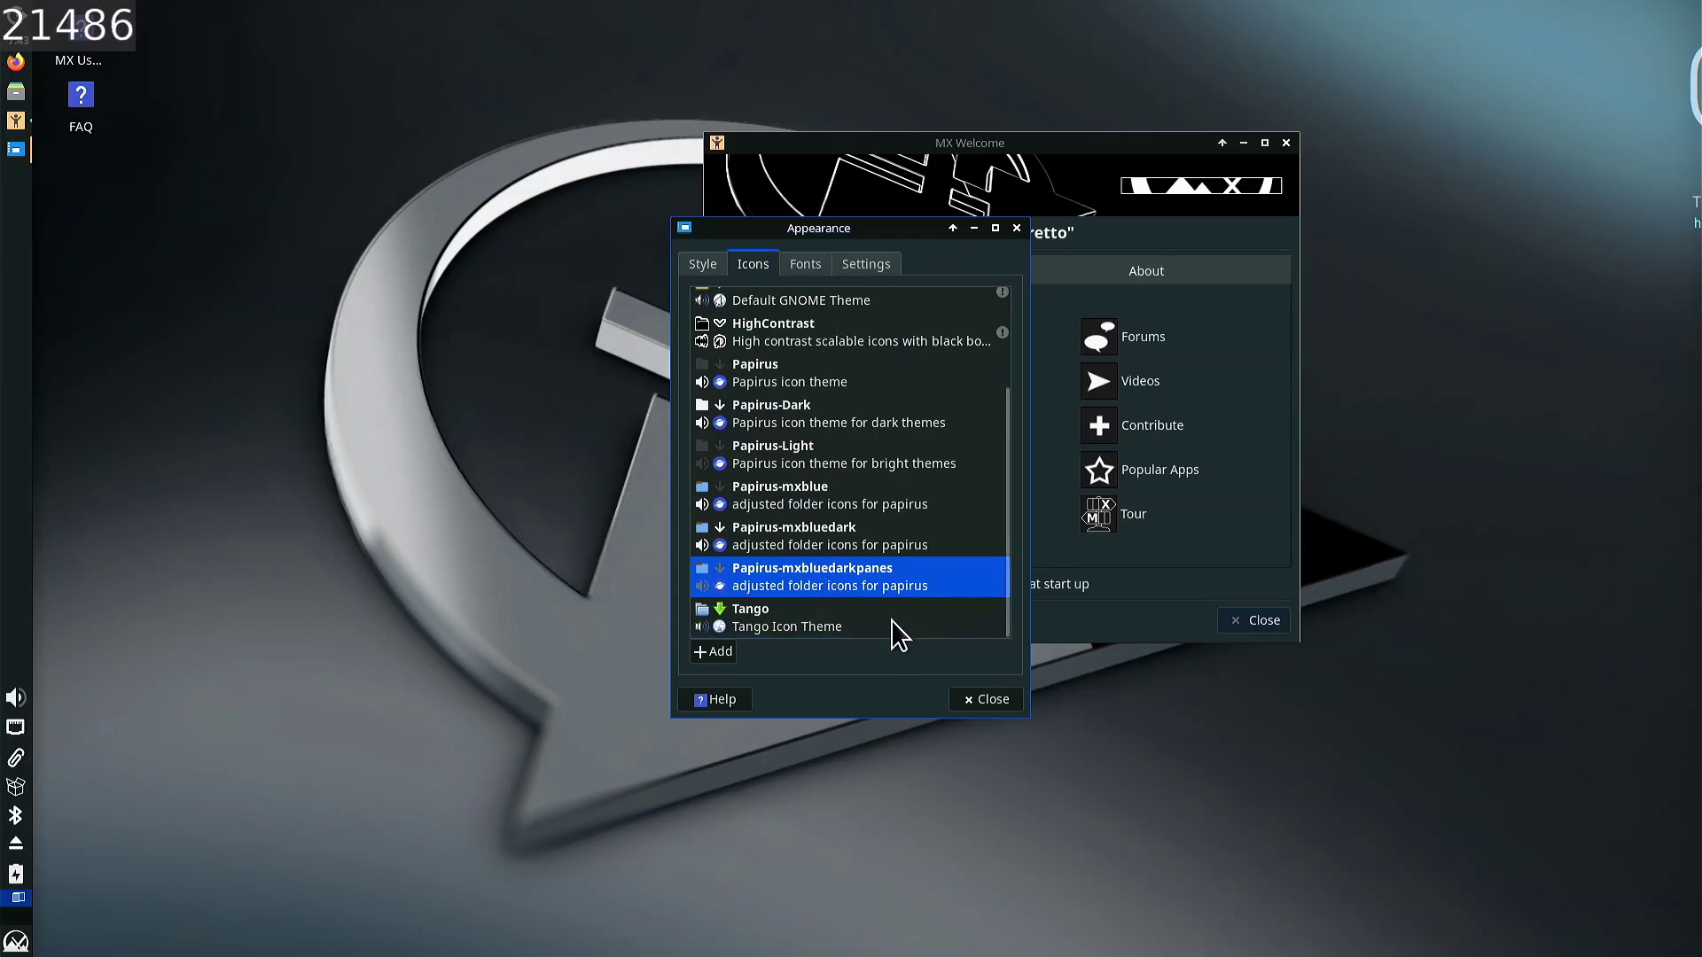
scroll(852, 492, "up", 2)
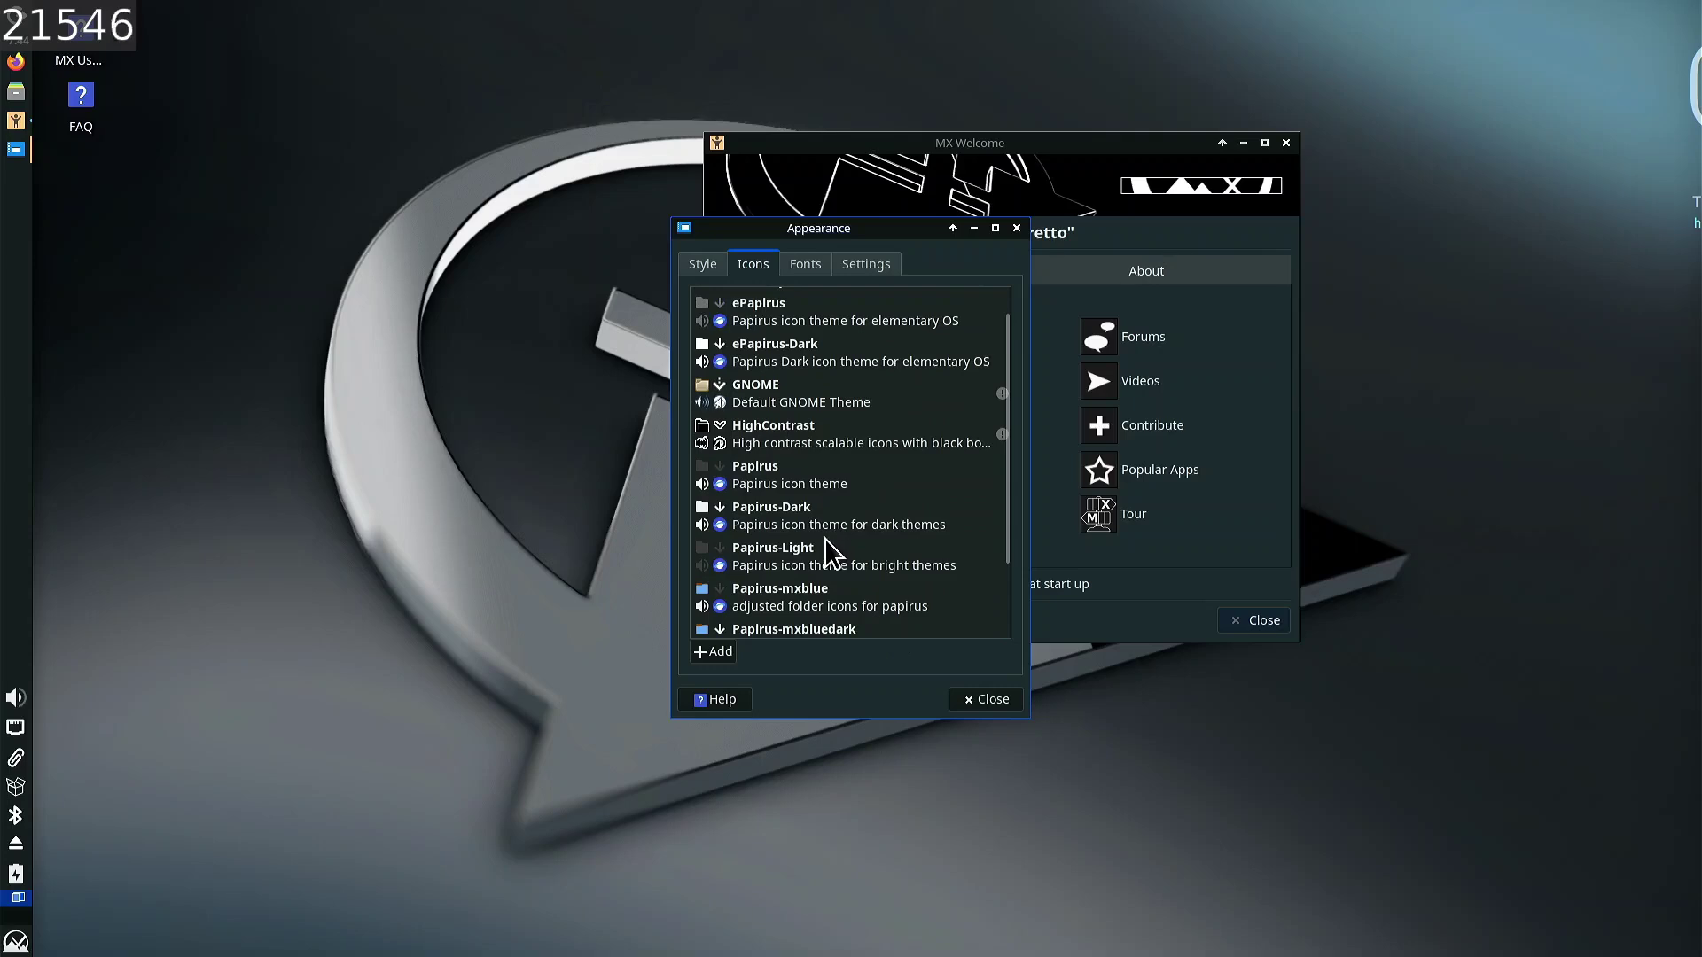
left_click(829, 516)
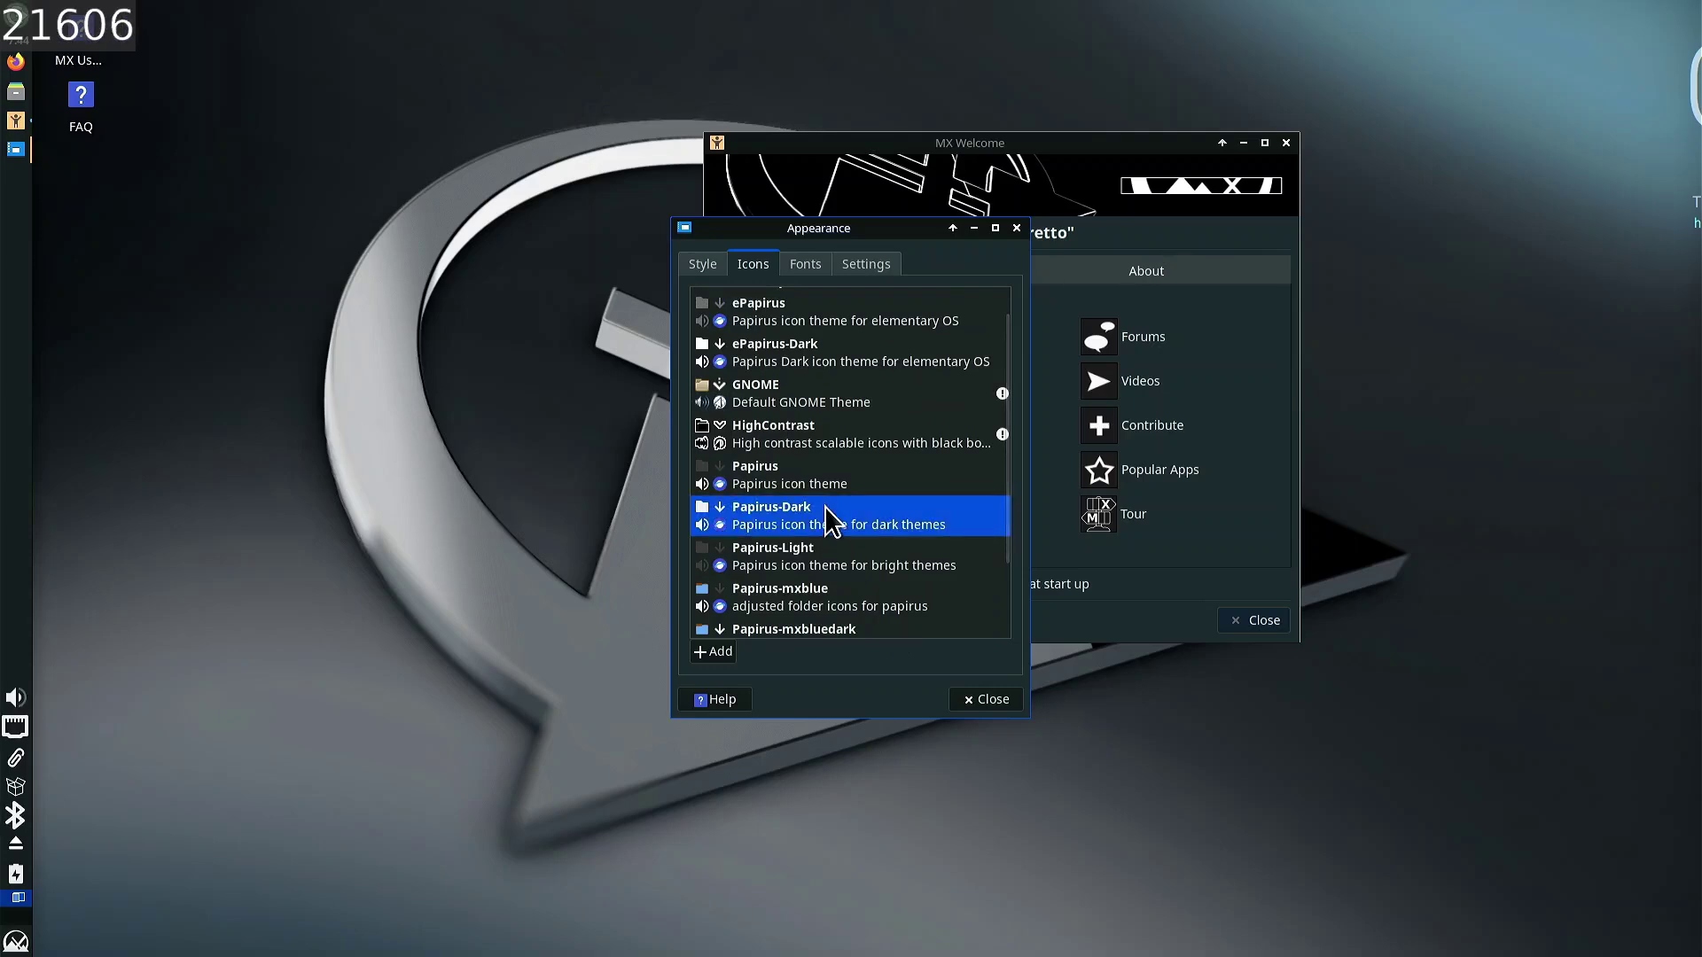
left_click(829, 475)
left_click(822, 516)
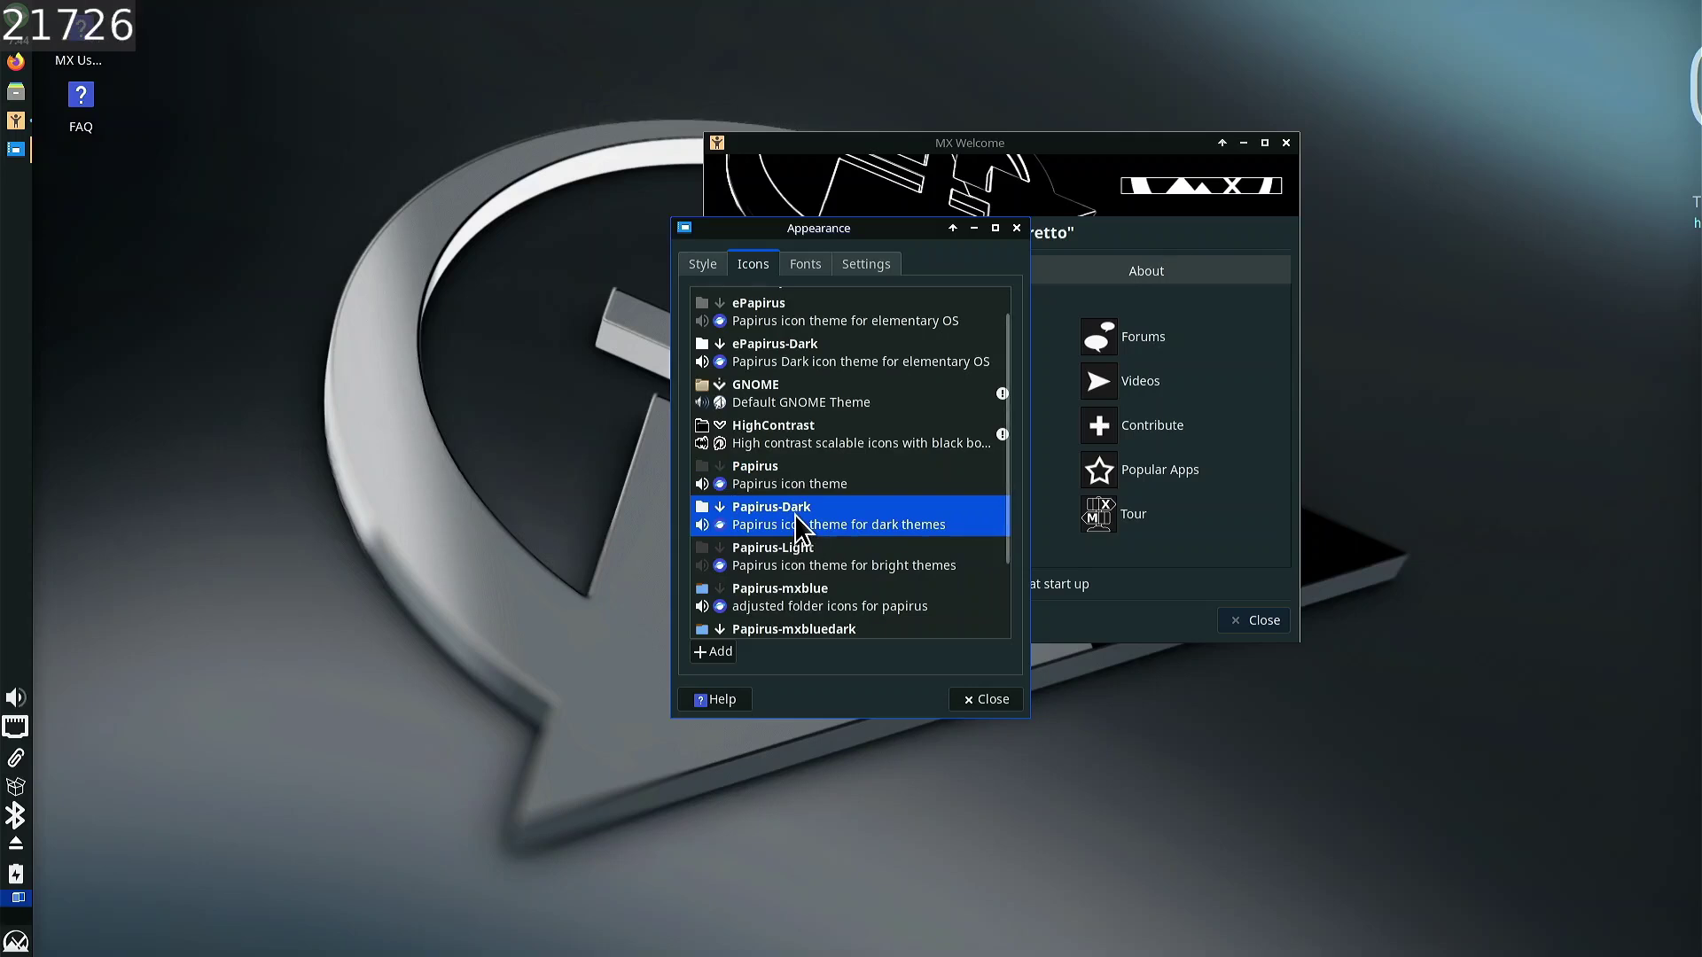
left_click(791, 557)
scroll(788, 545, "down", 2)
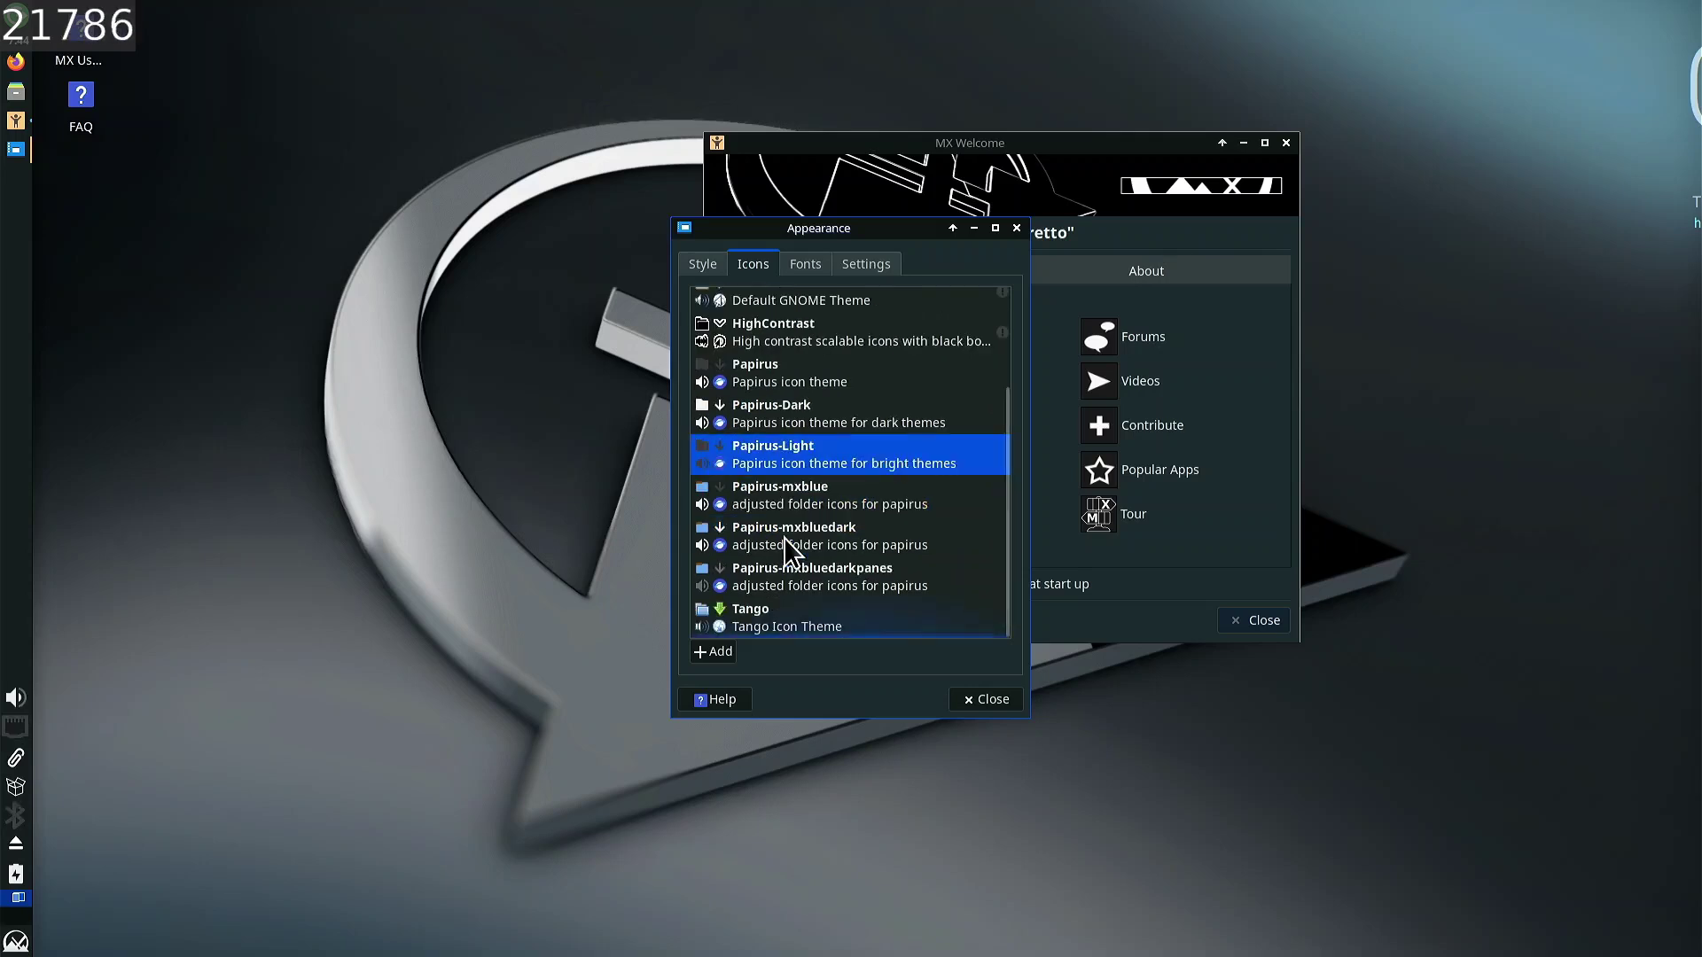
left_click(783, 576)
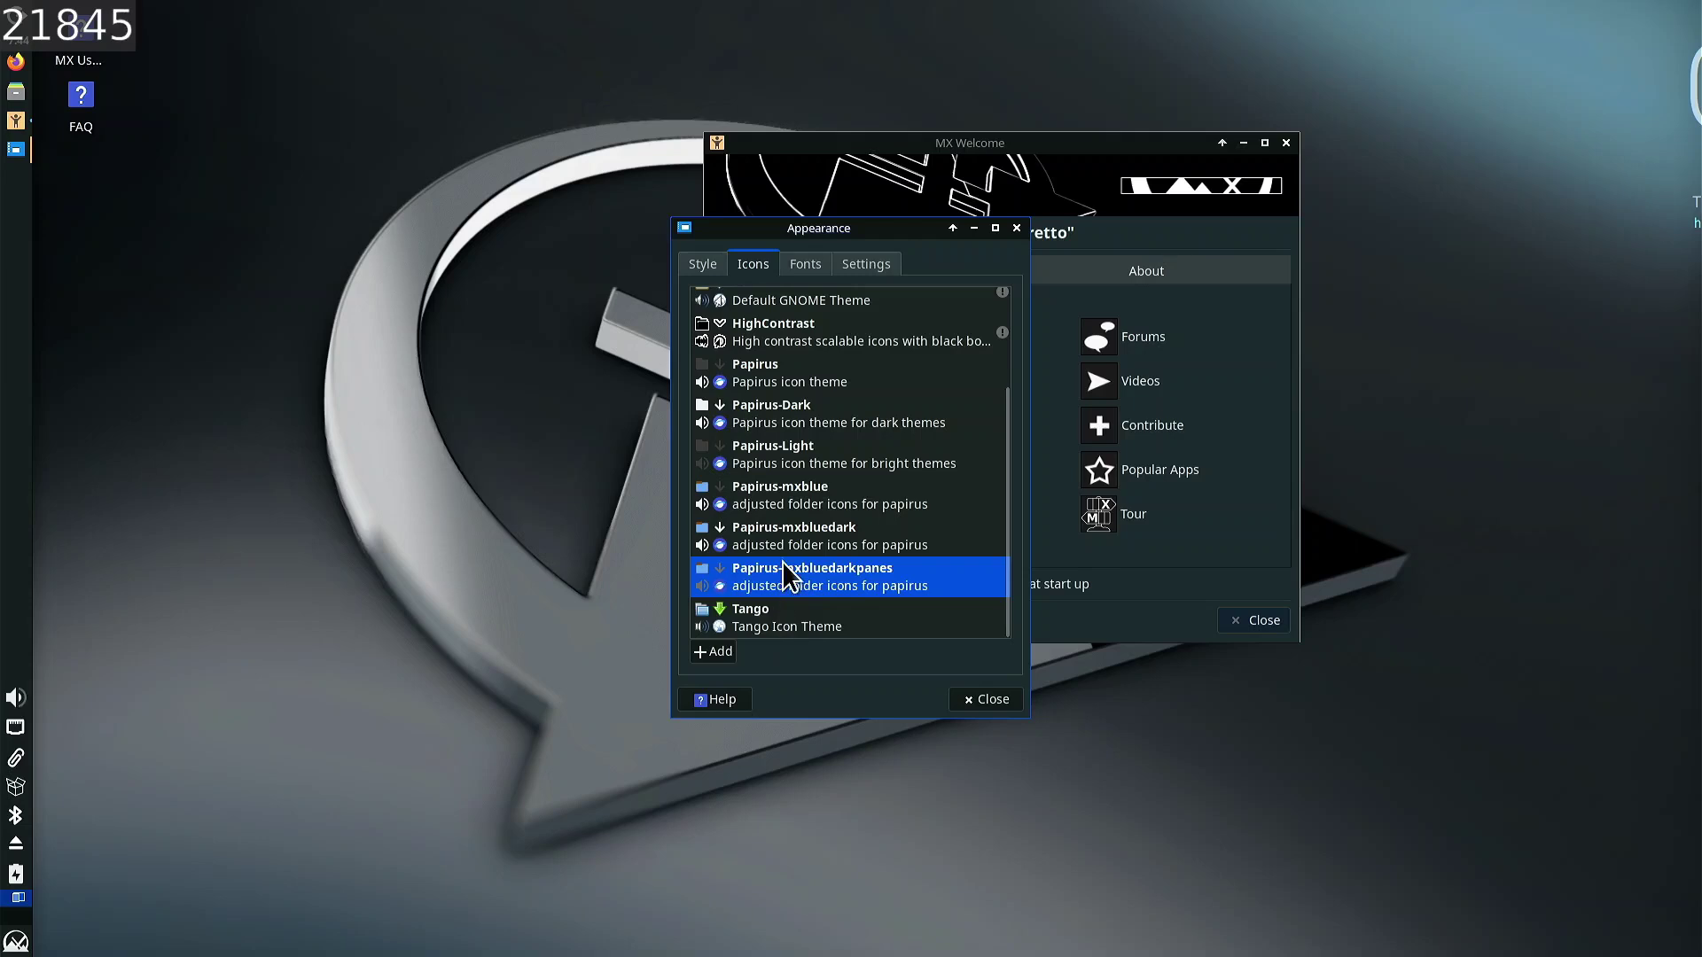
- Review the font, menu, event sound and window scaling settings, and close the Appearance dialog
left_click(802, 264)
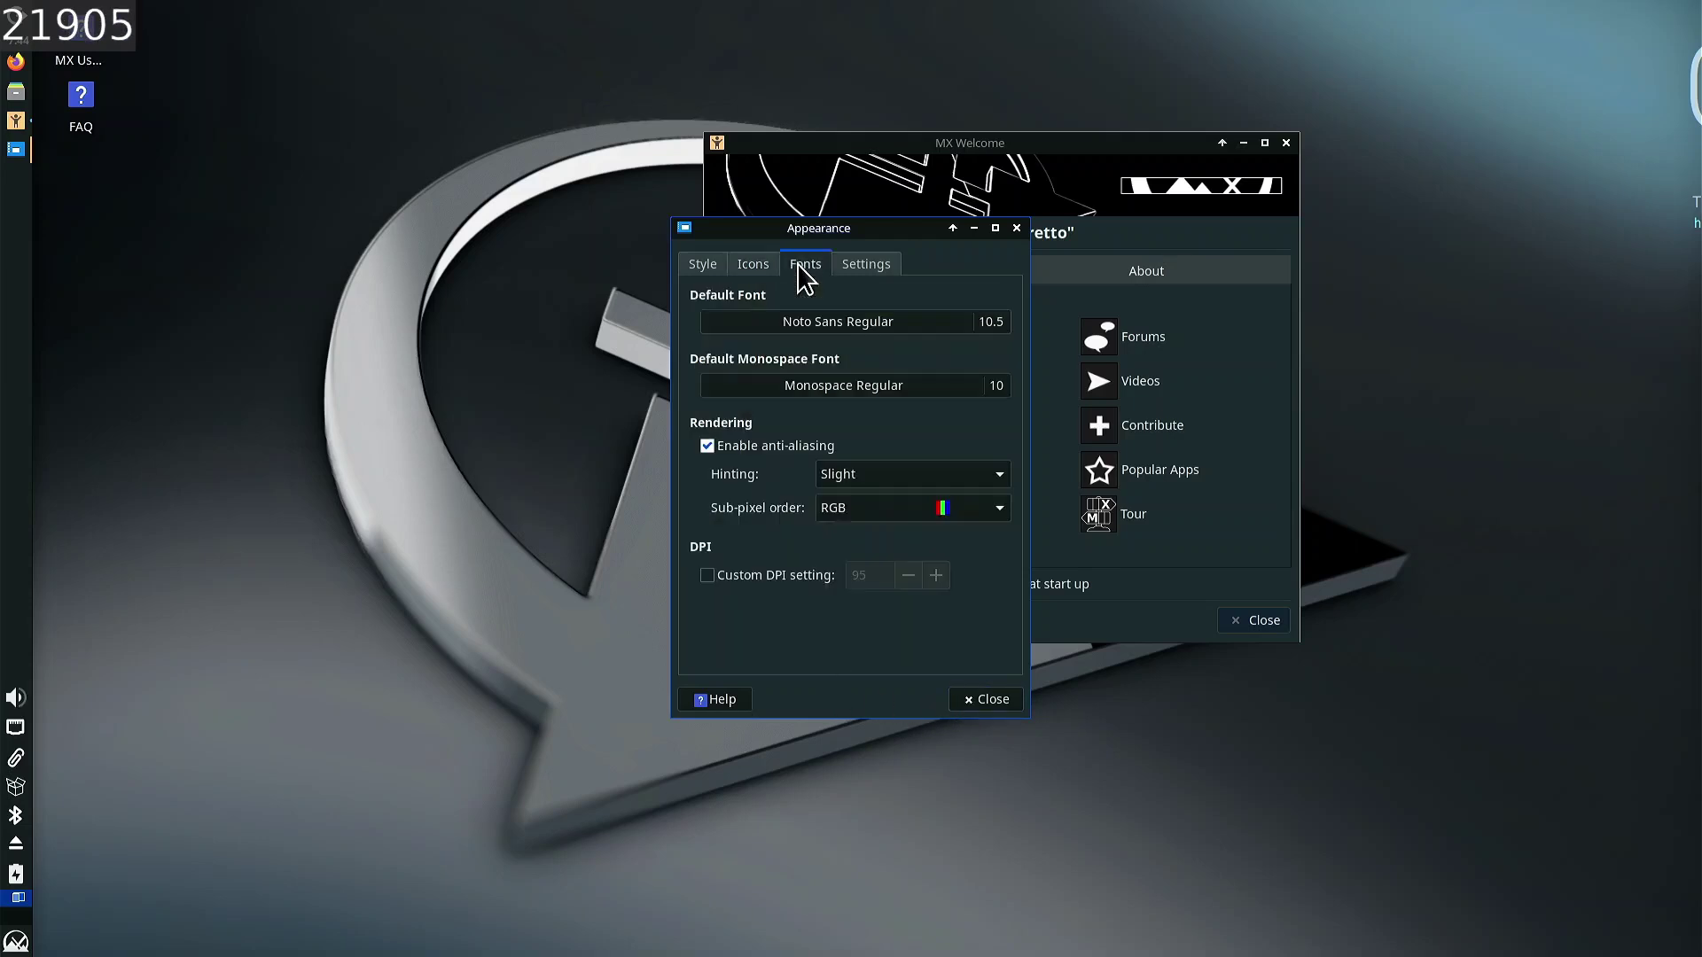
left_click(857, 268)
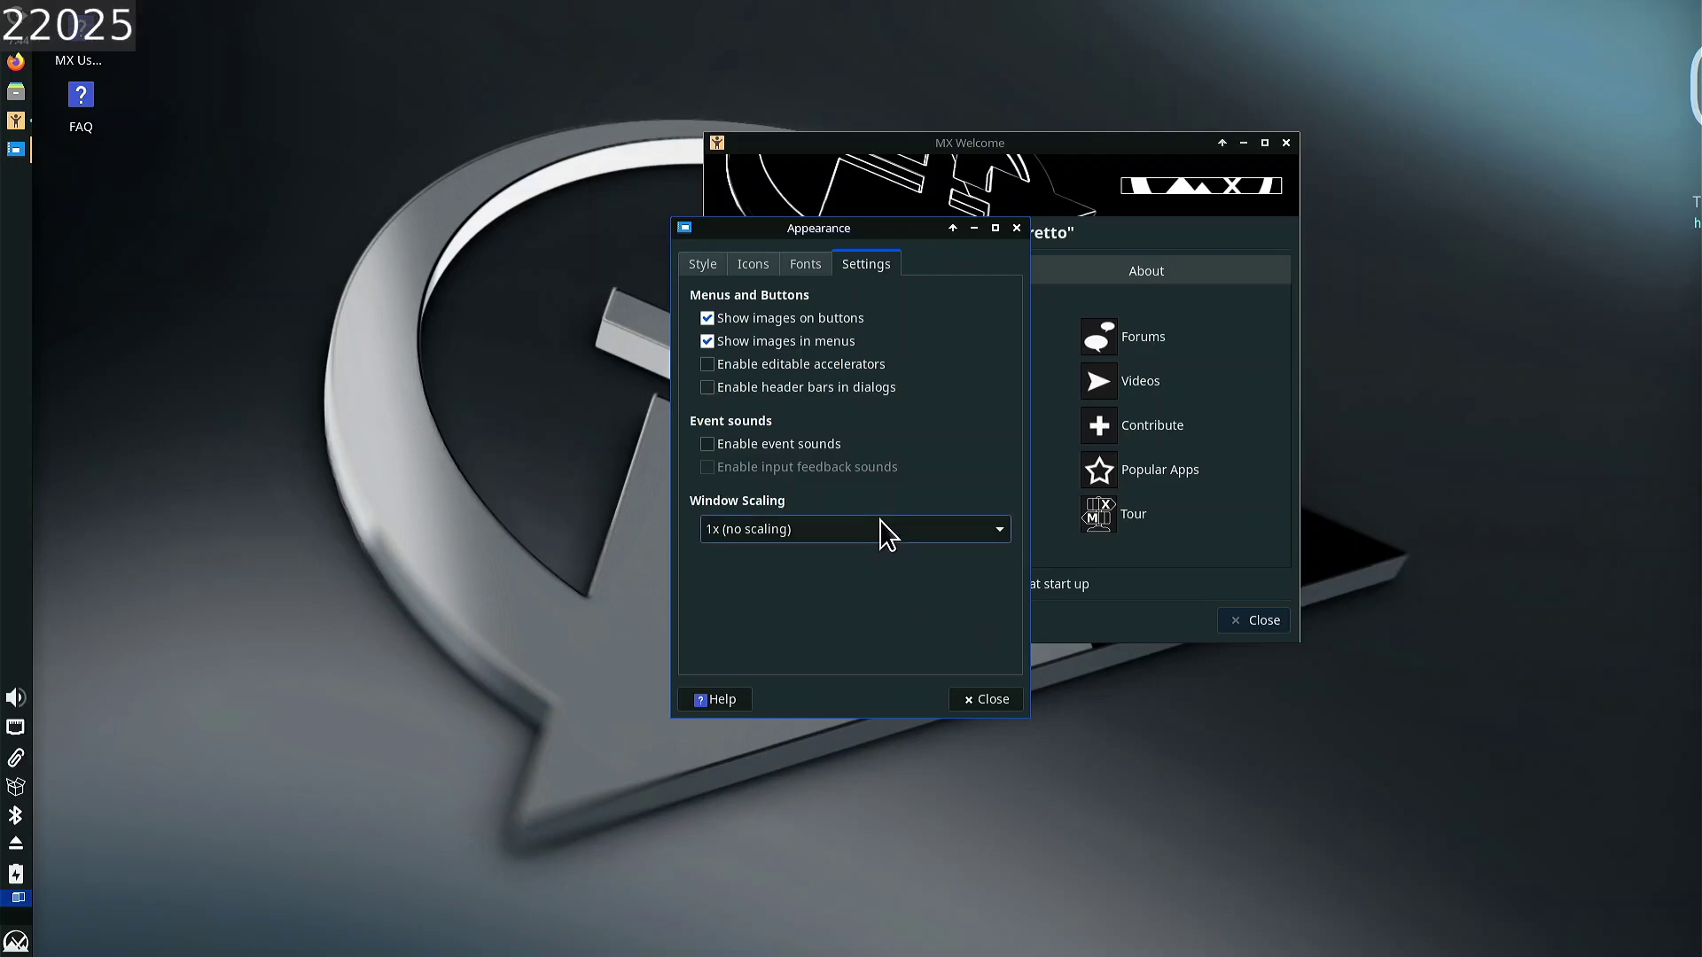
left_click(984, 700)
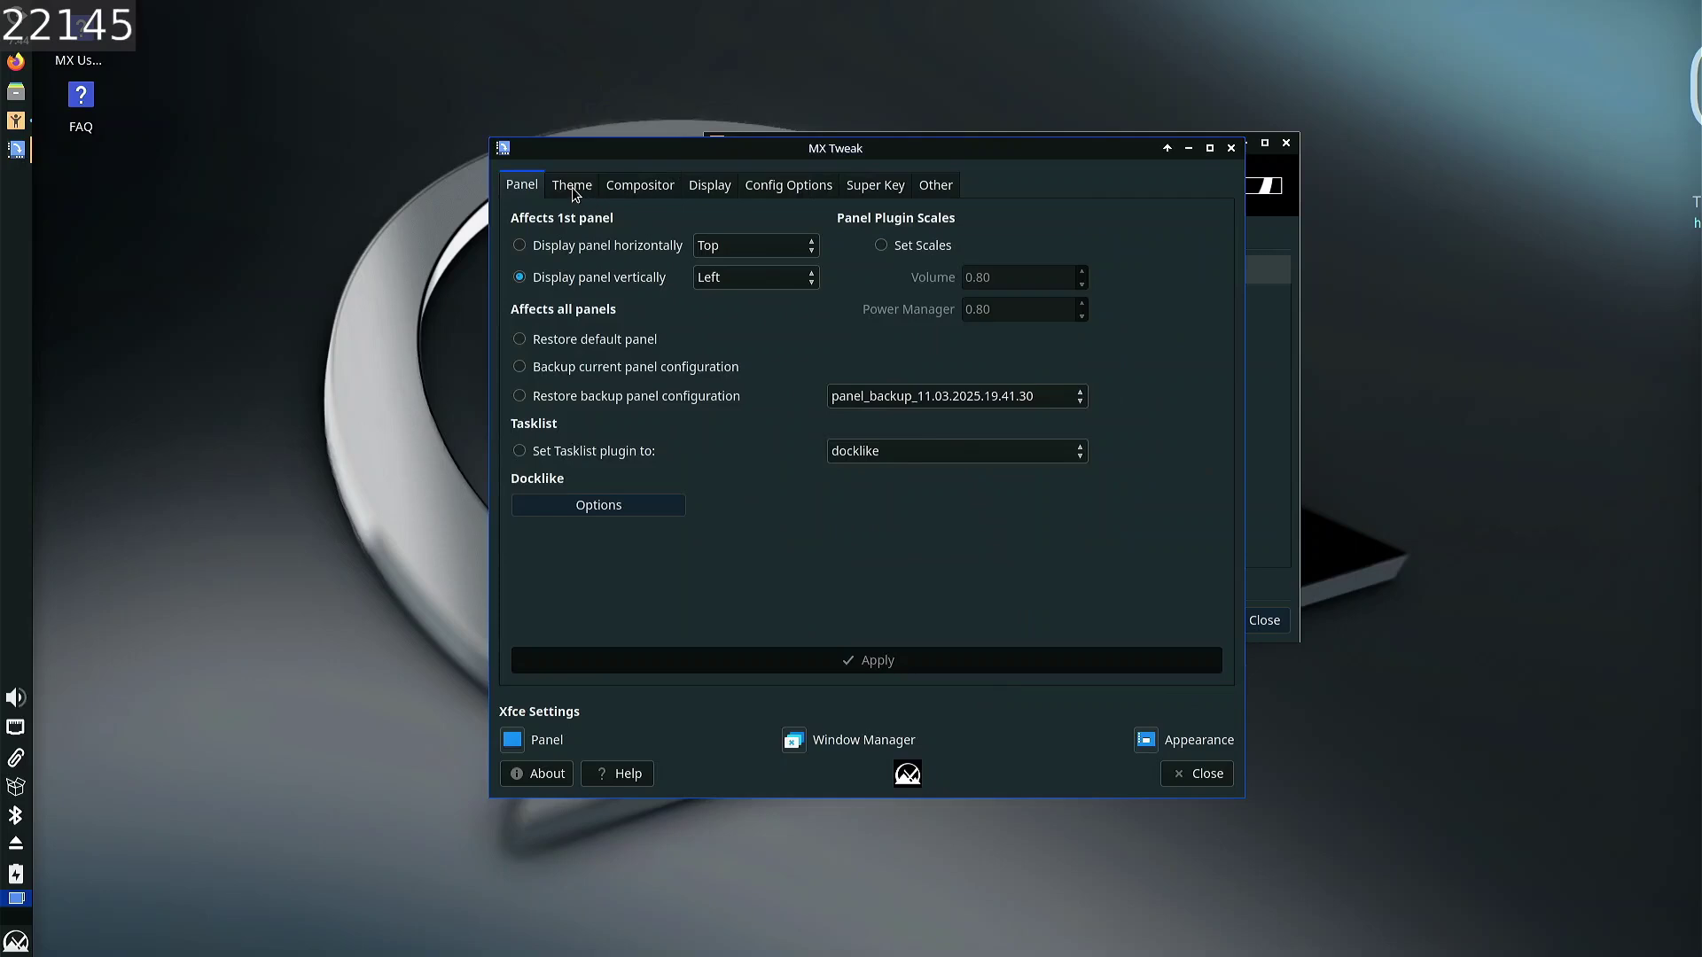
- Apply the MX Dark Thick Borders theme set in MX Tweak
left_click(572, 187)
left_click(657, 257)
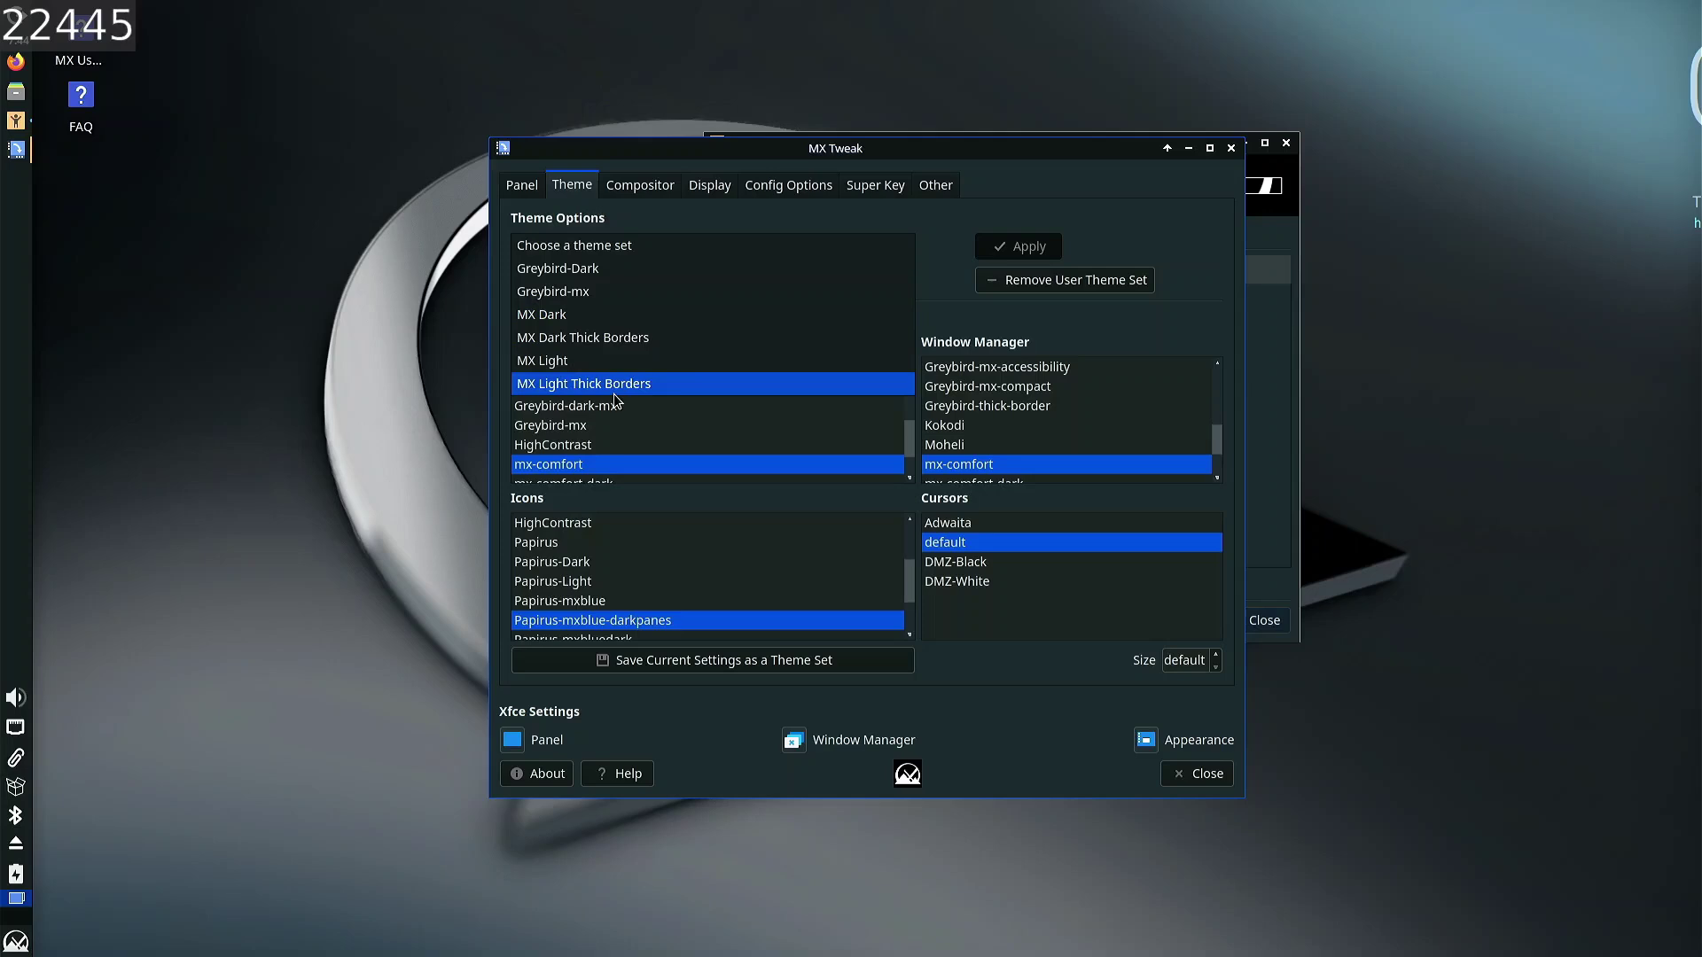
left_click(630, 340)
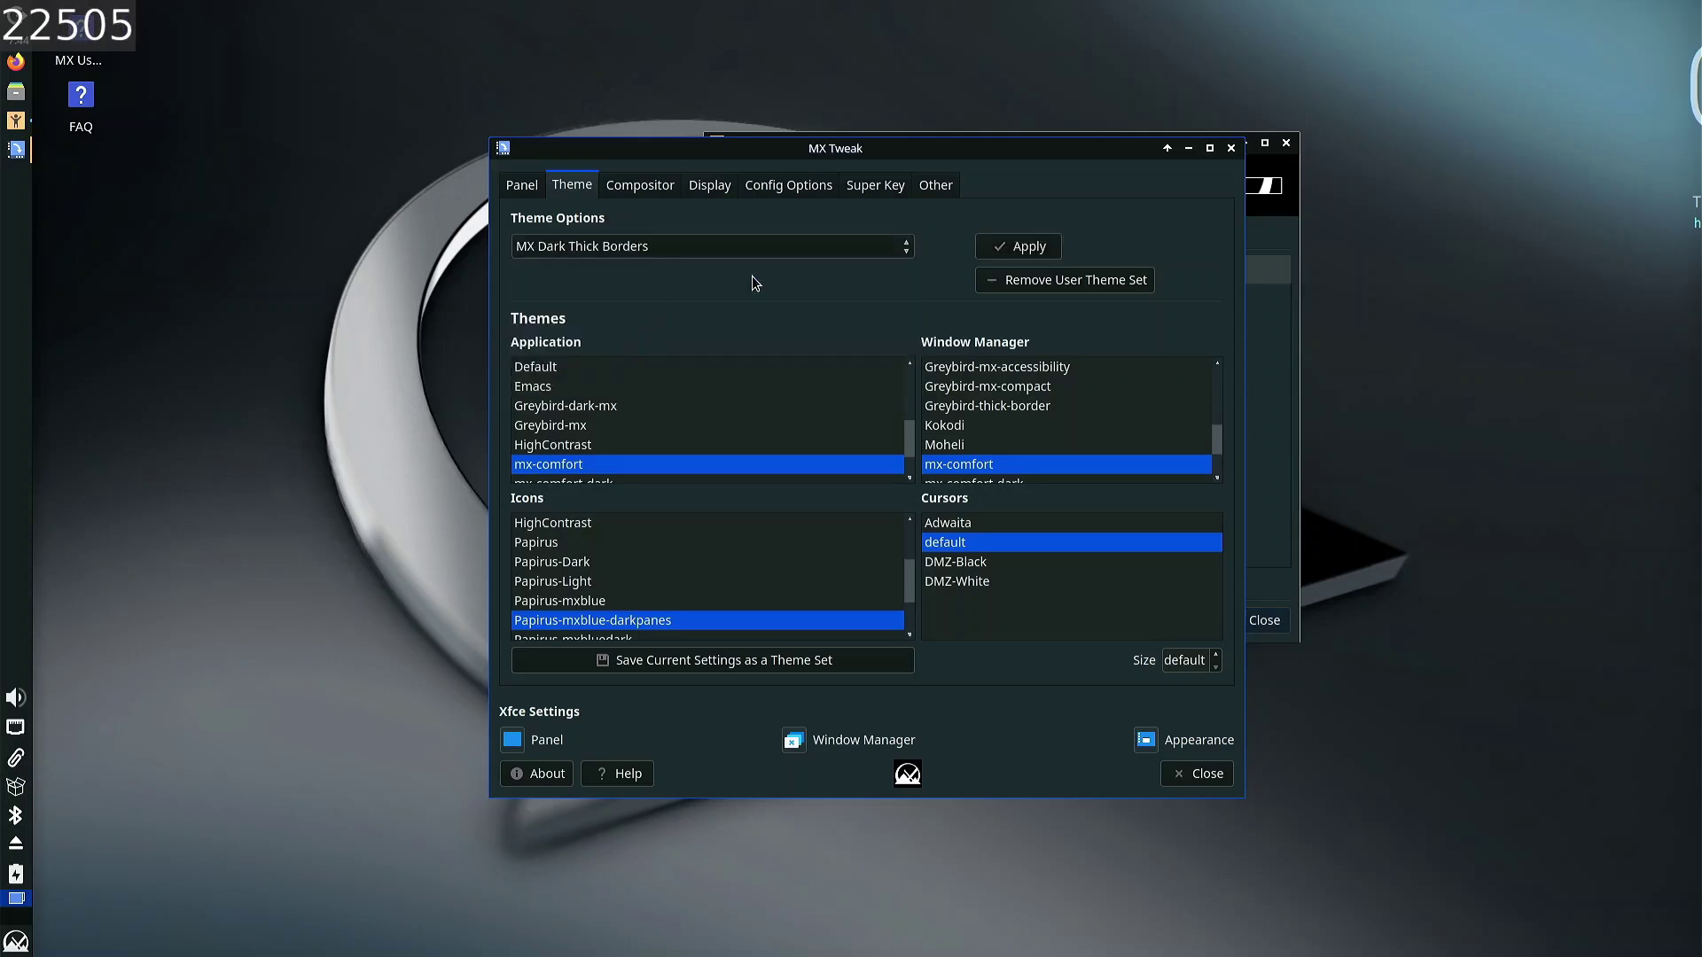
left_click(1010, 250)
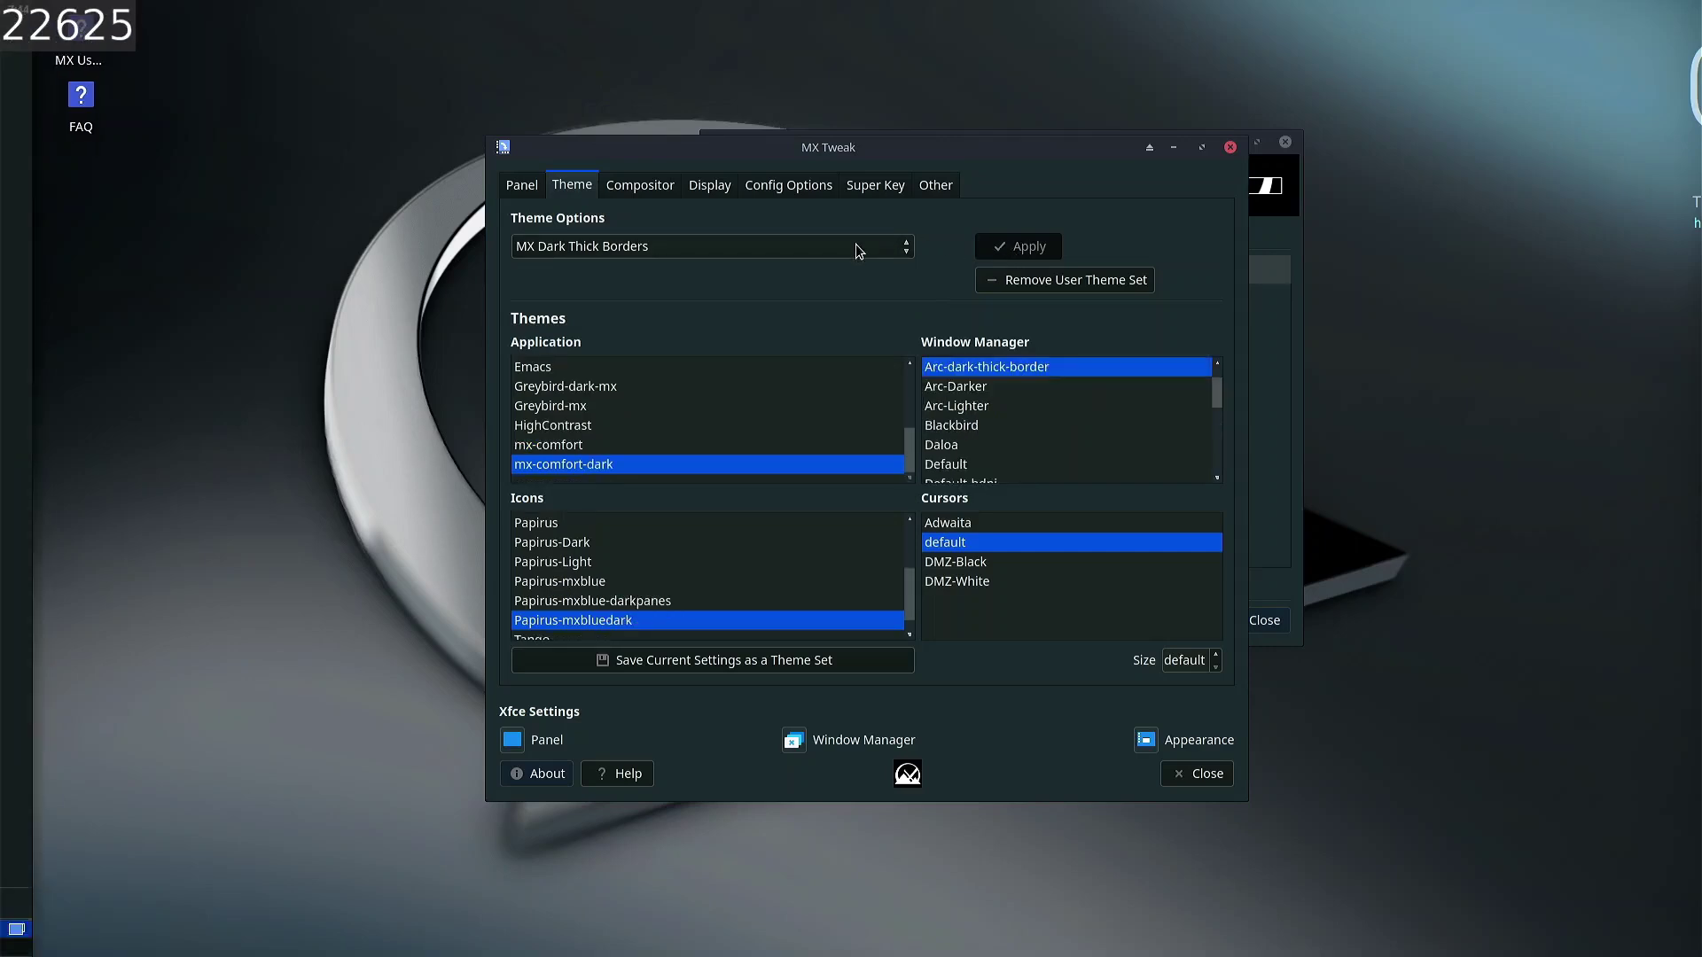
- Apply the MX Dark theme set
left_click(783, 248)
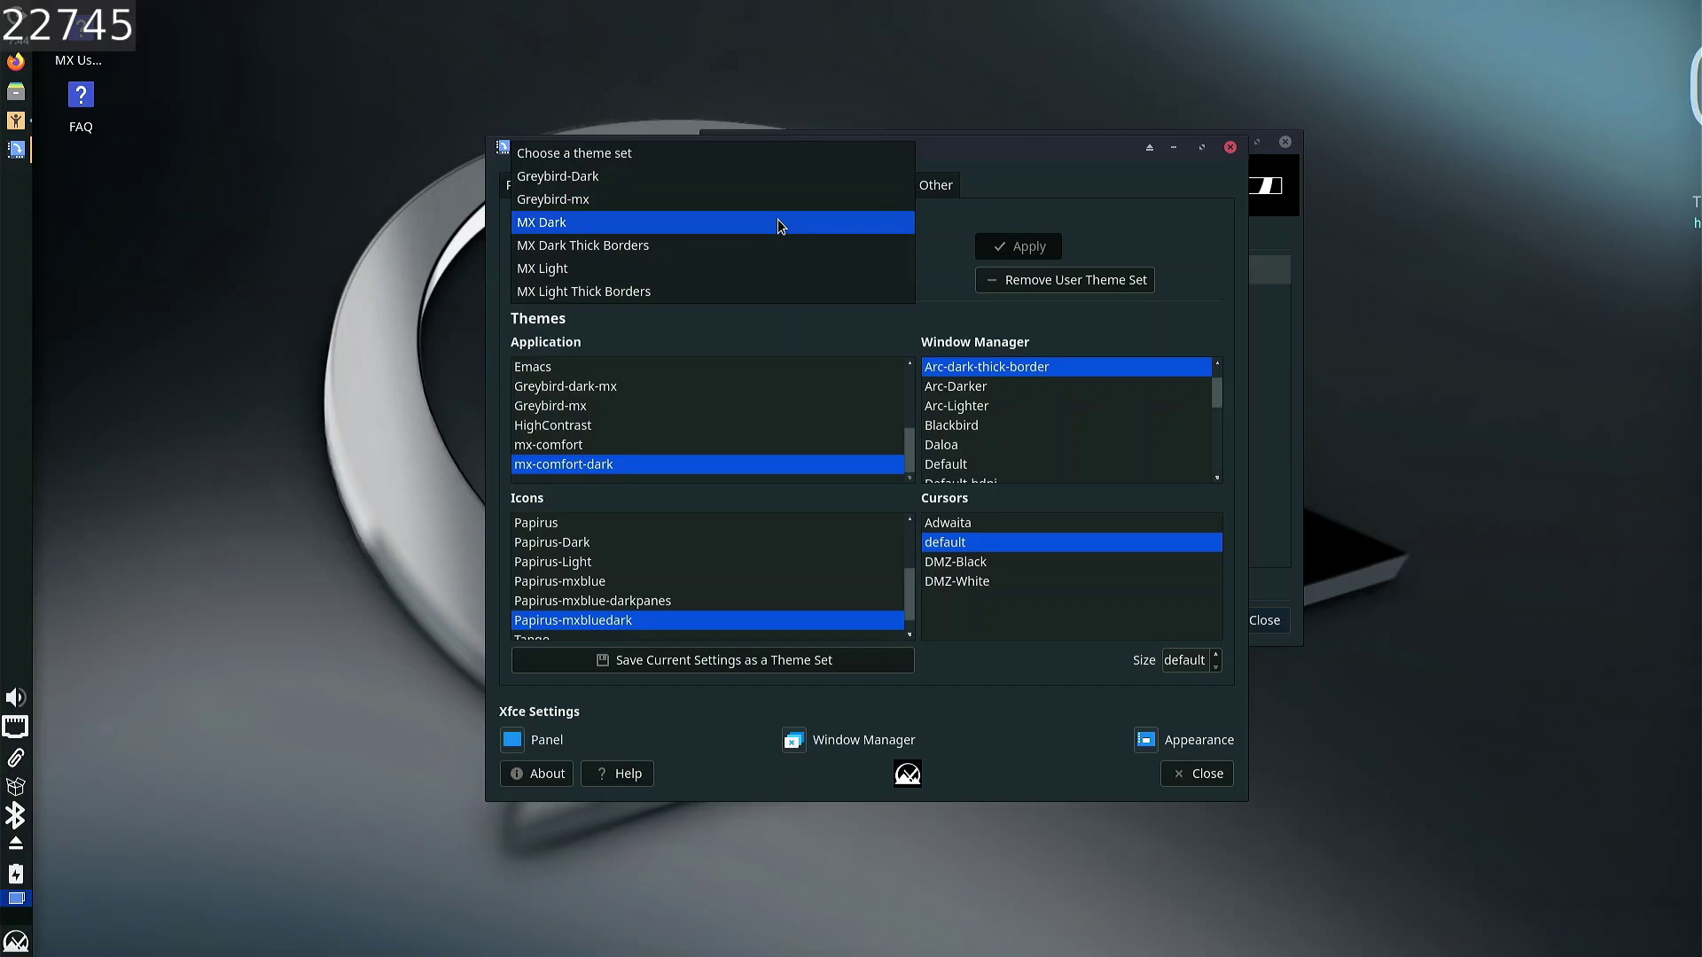
left_click(778, 220)
left_click(1028, 250)
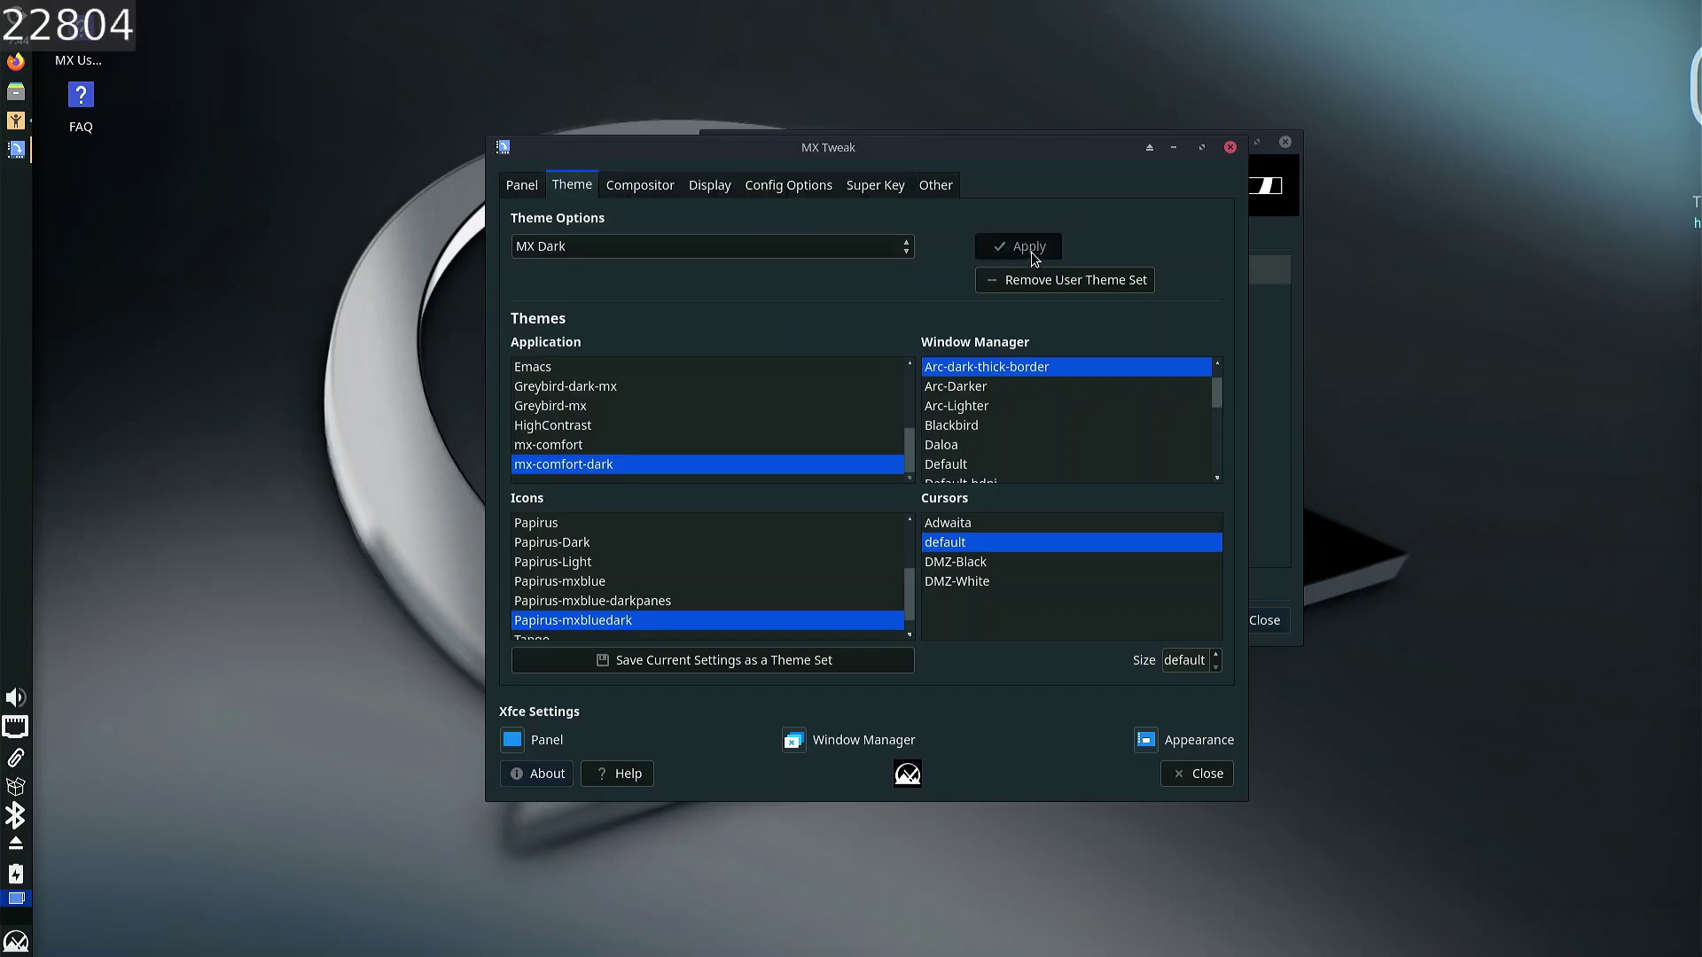
left_click(881, 252)
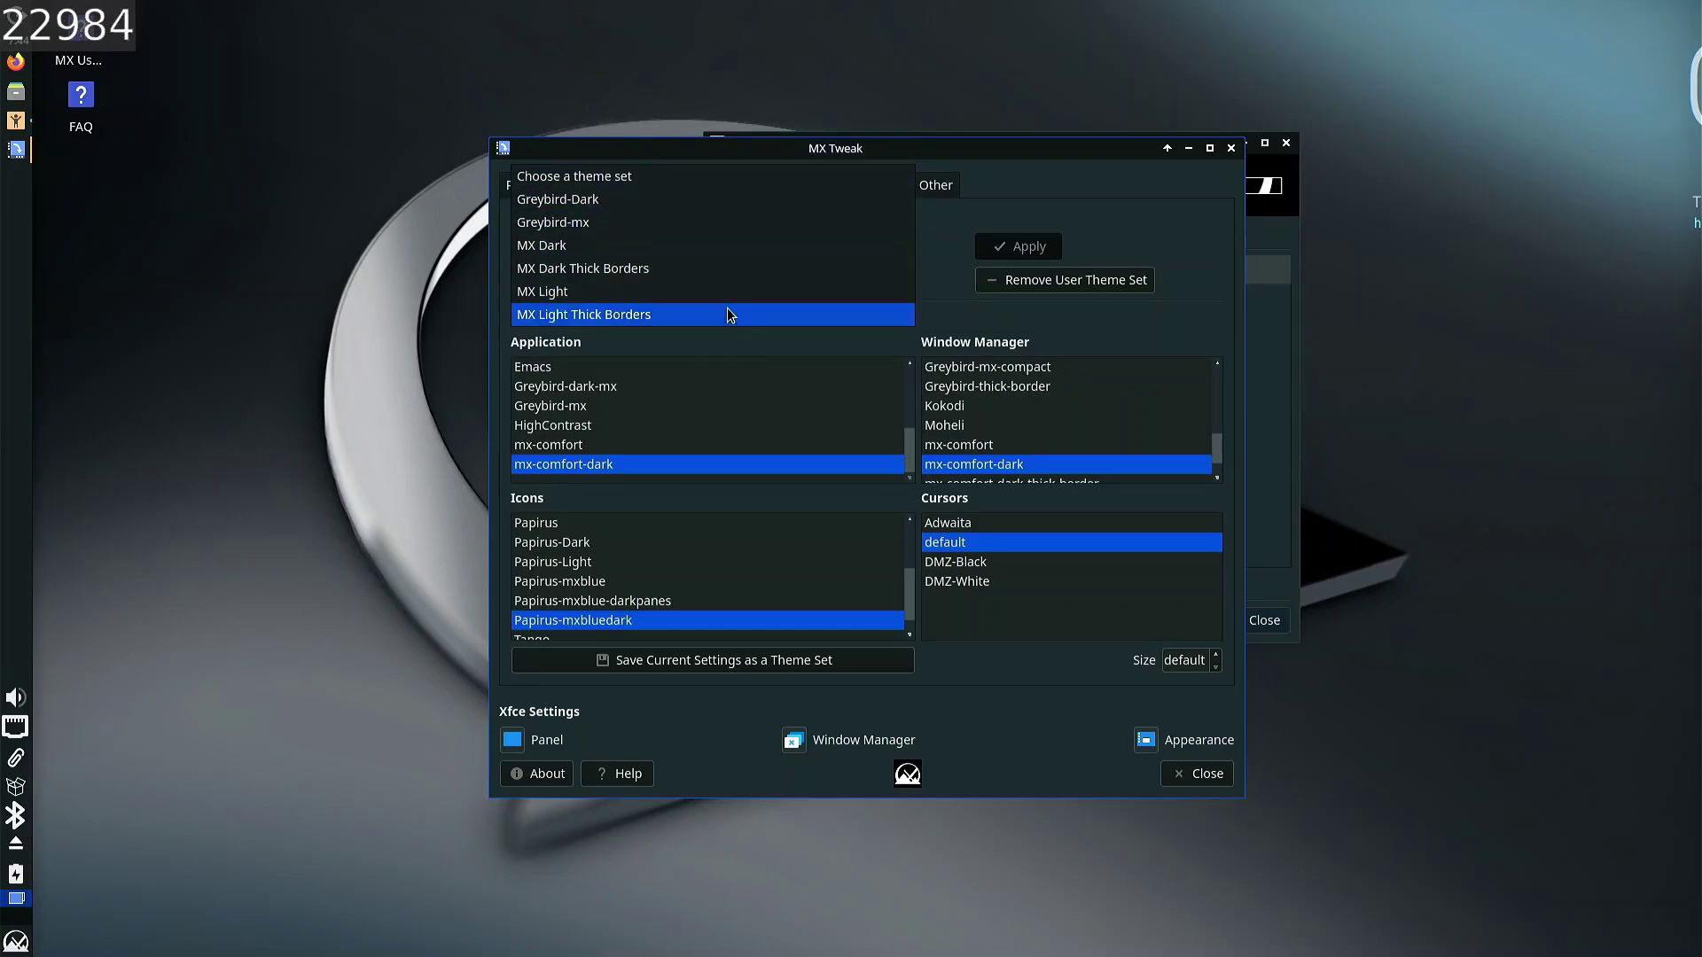
left_click(758, 239)
left_click(1018, 253)
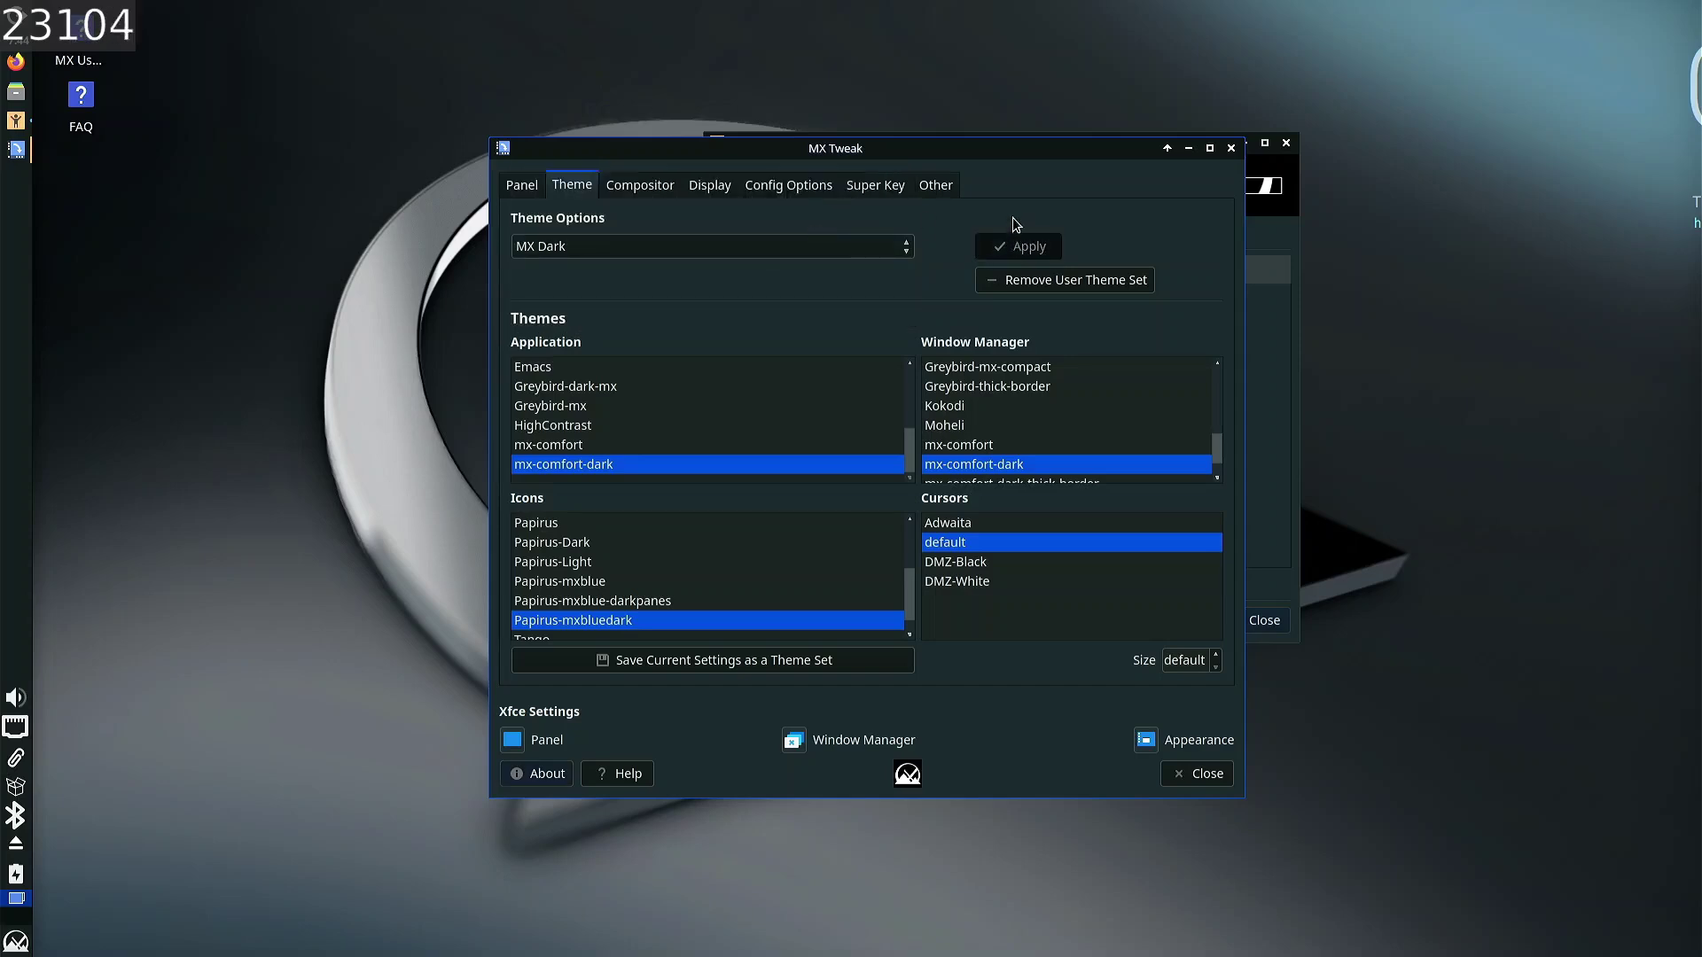
- Review the available compositors, the VBlank choices and the Xfwm compositor's feature and opacity settings
left_click(612, 188)
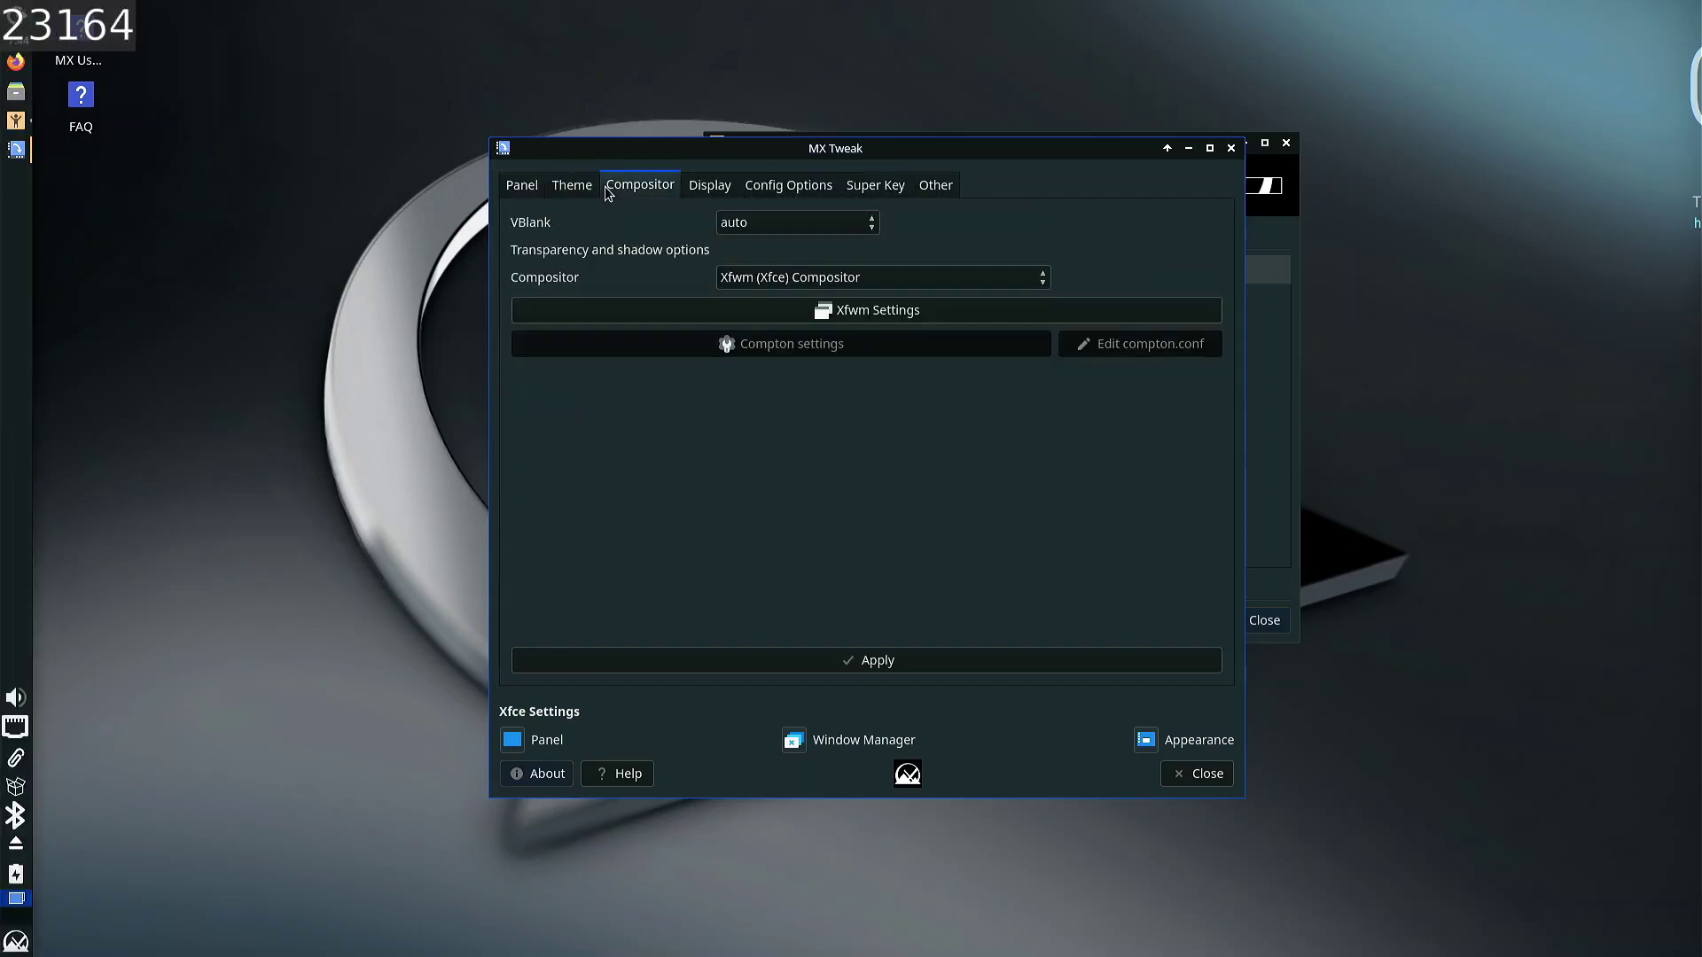
left_click(808, 282)
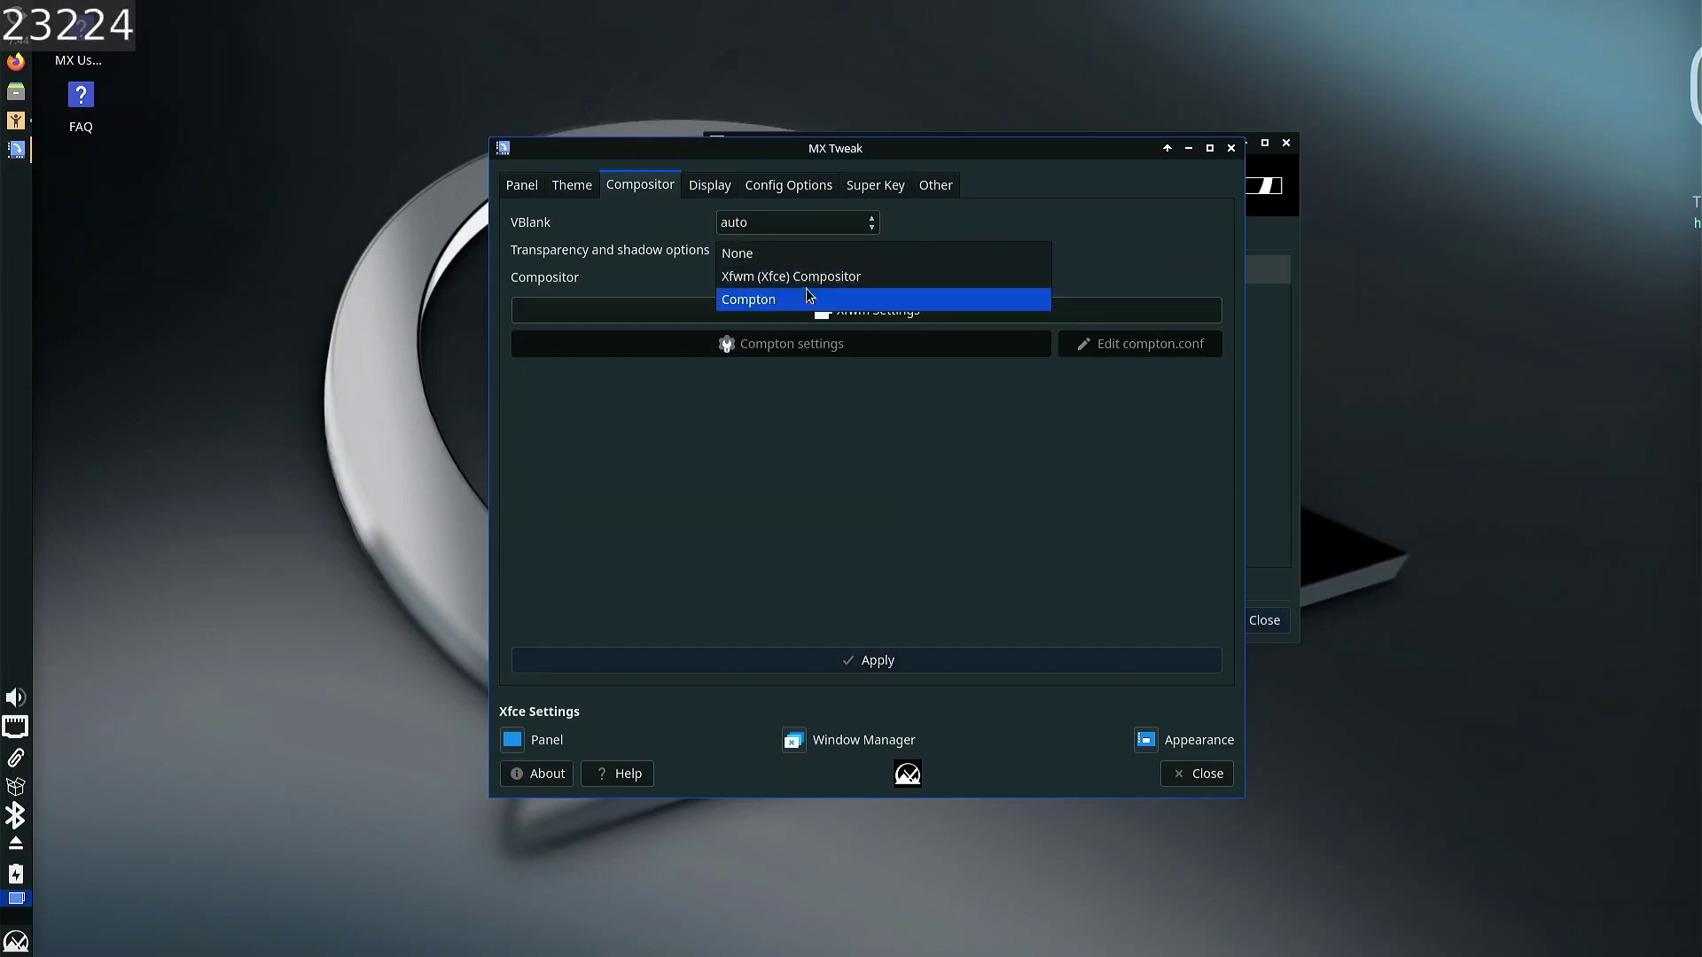
left_click(1034, 179)
left_click(854, 225)
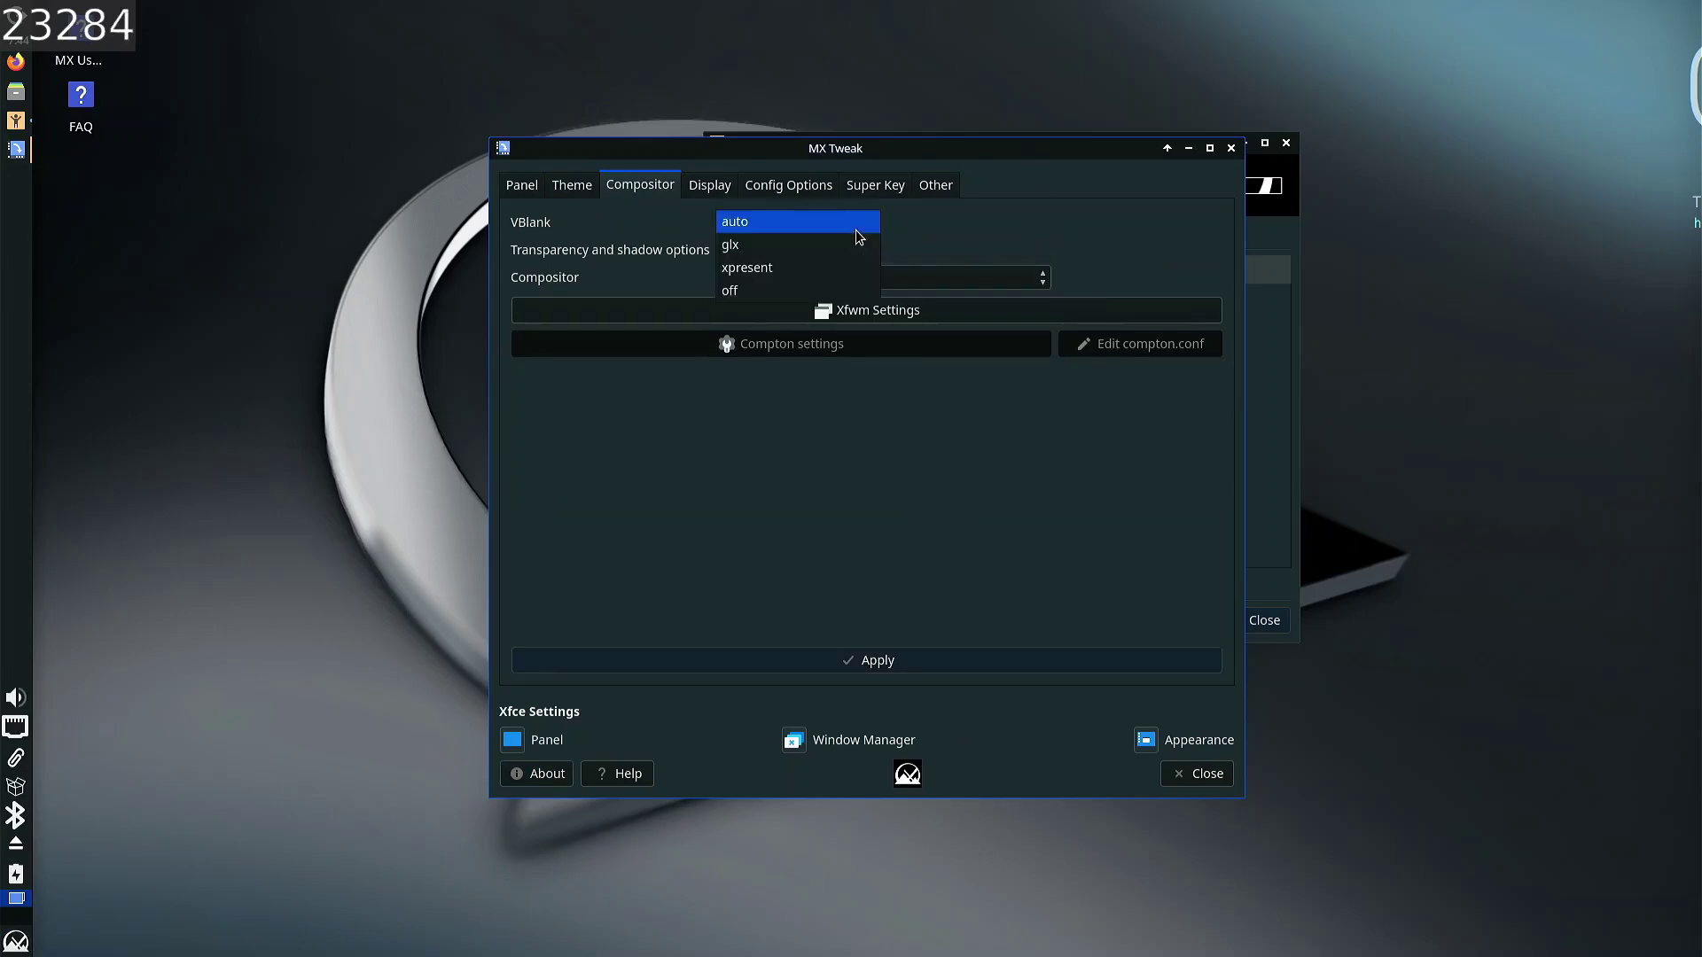
left_click(855, 227)
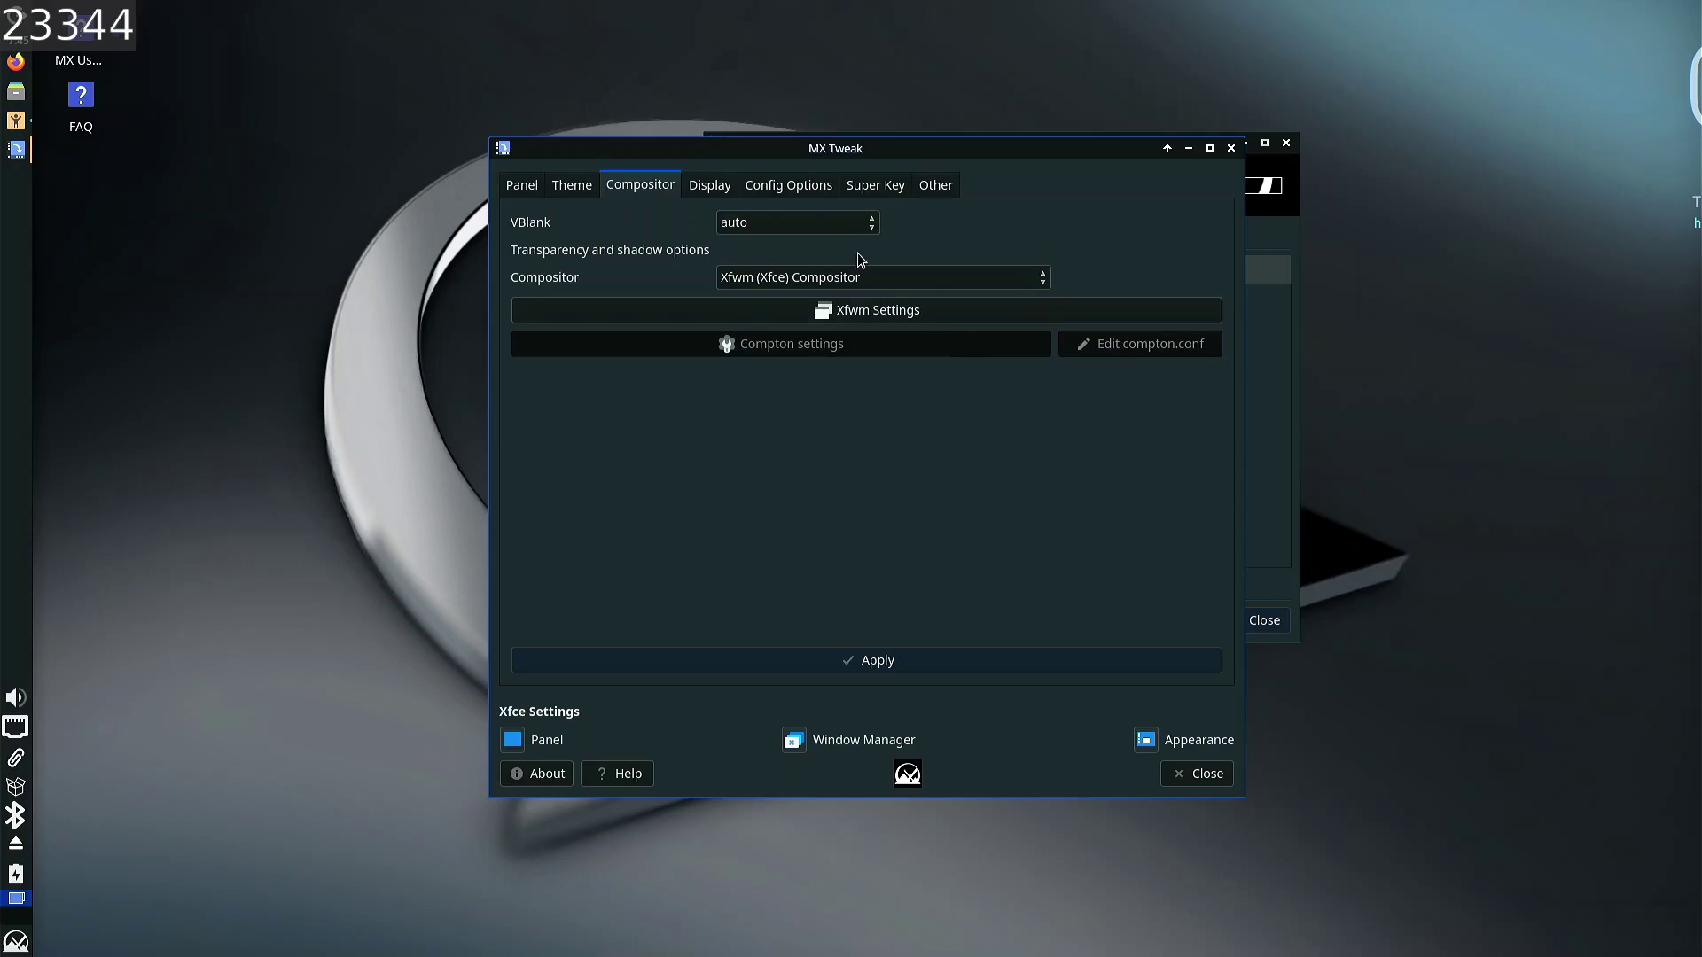
left_click(746, 310)
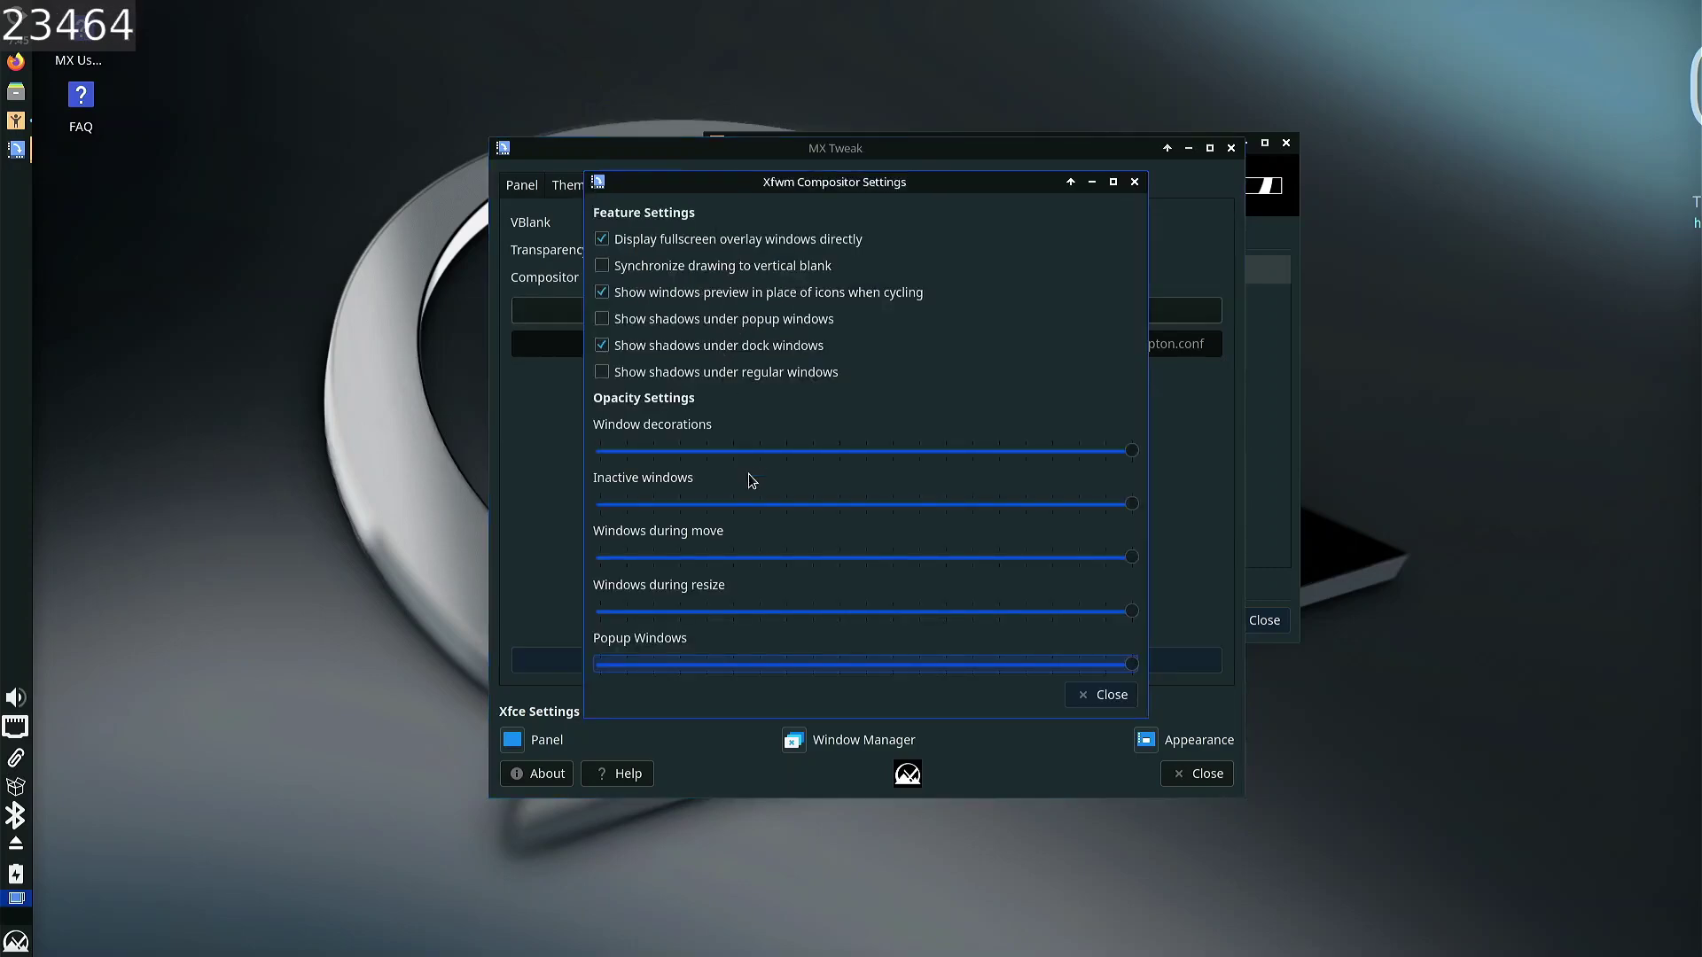
left_click(1077, 699)
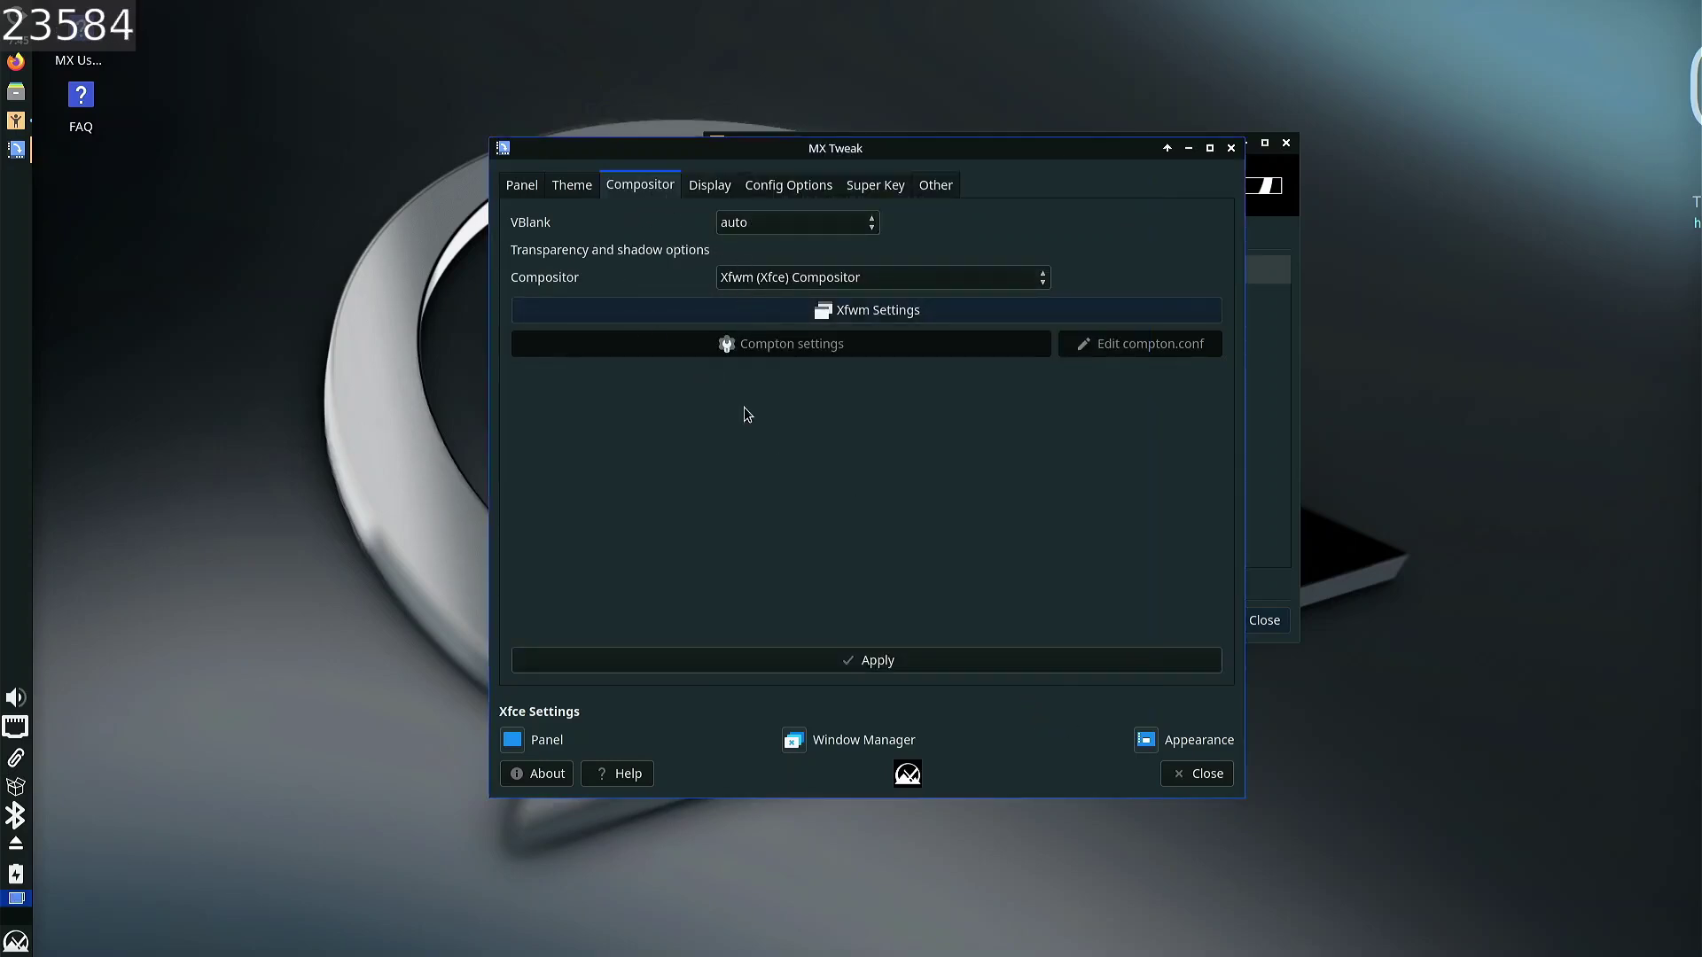
- Select the Compton compositor, inspect its shadow, opacity and fade settings without applying them, and switch back to the Xfwm (Xfce) Compositor
left_click(785, 281)
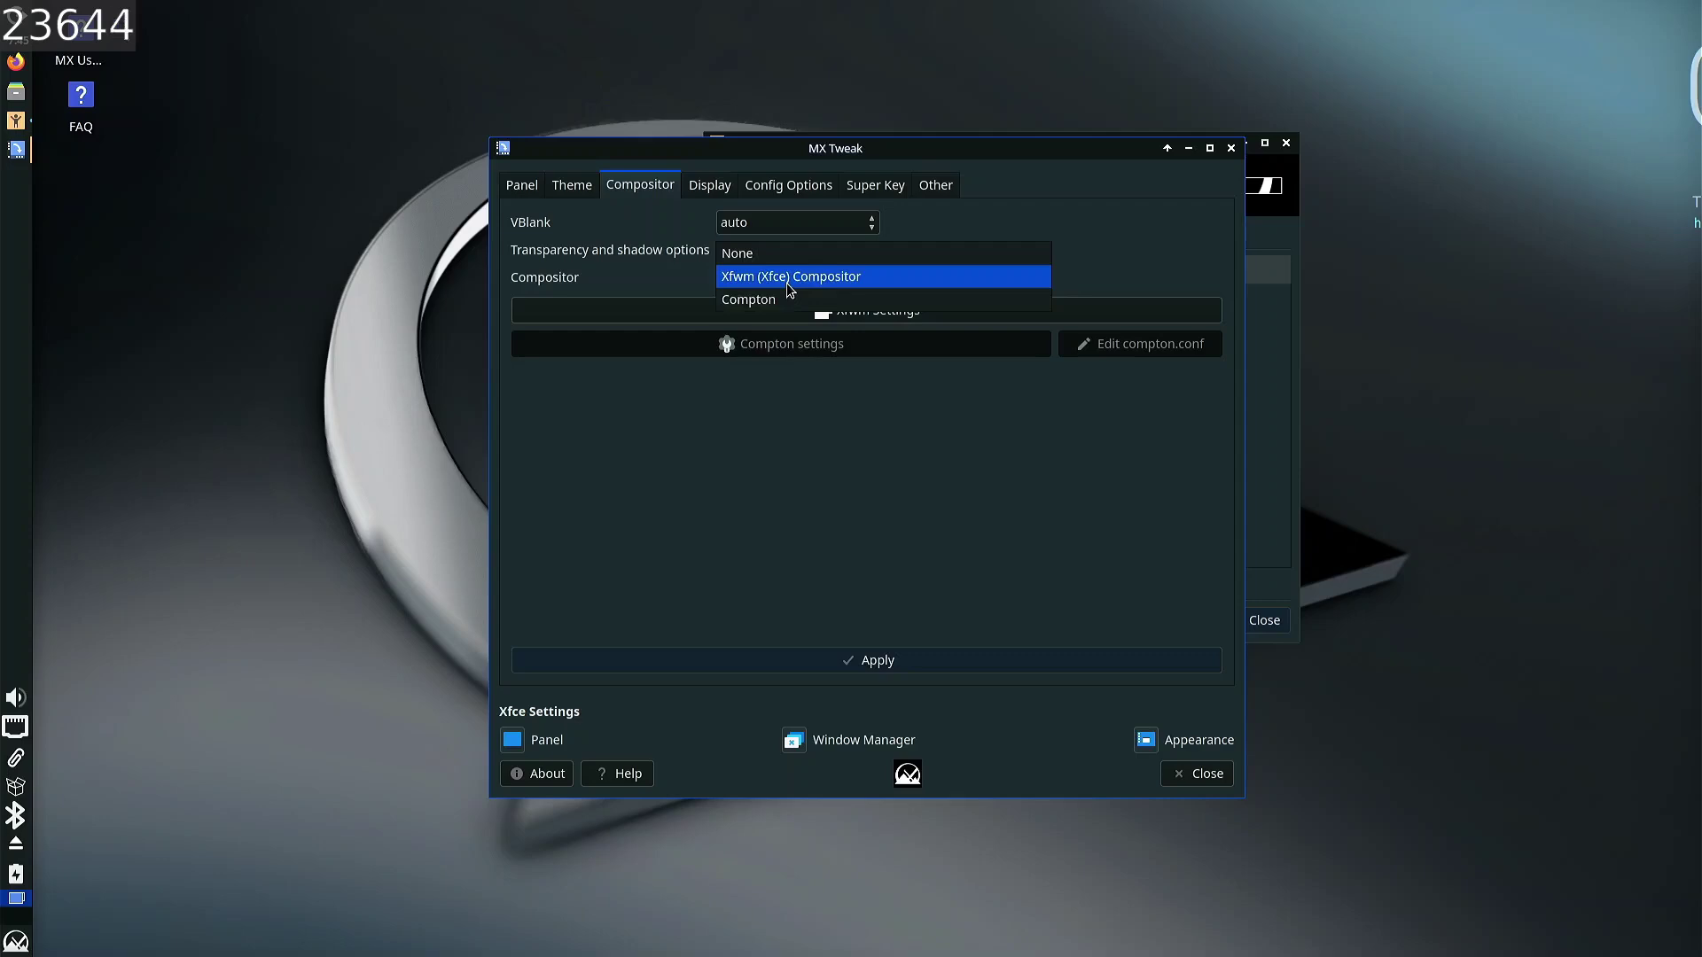
left_click(780, 302)
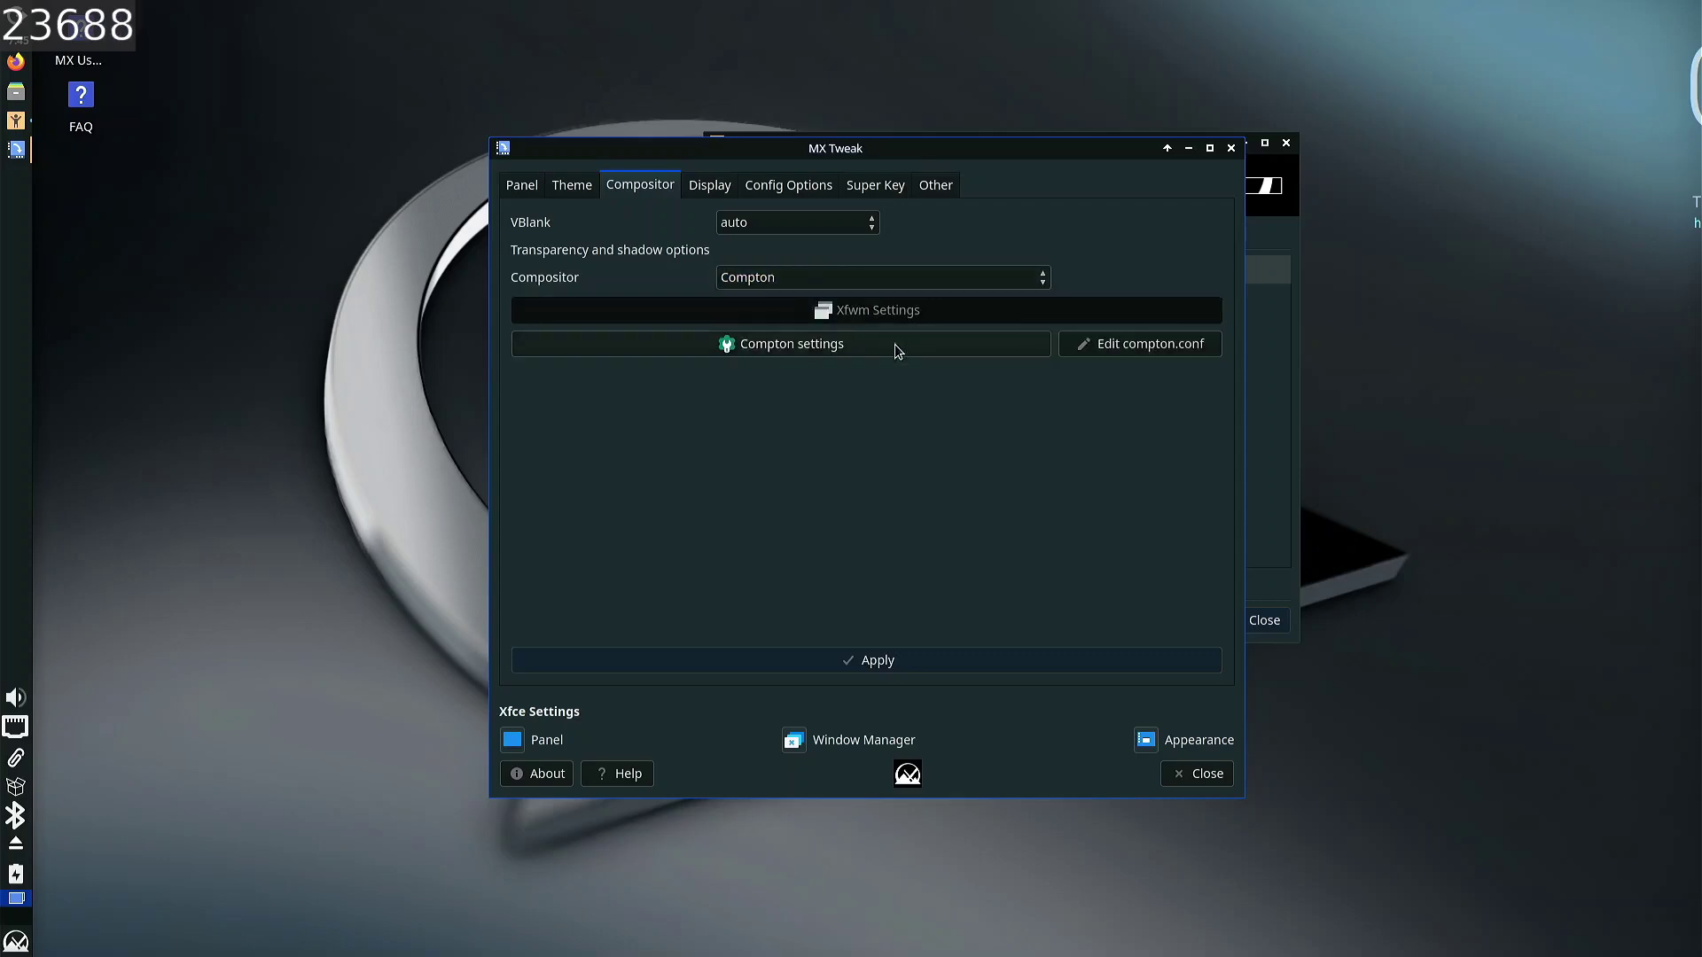
left_click(947, 353)
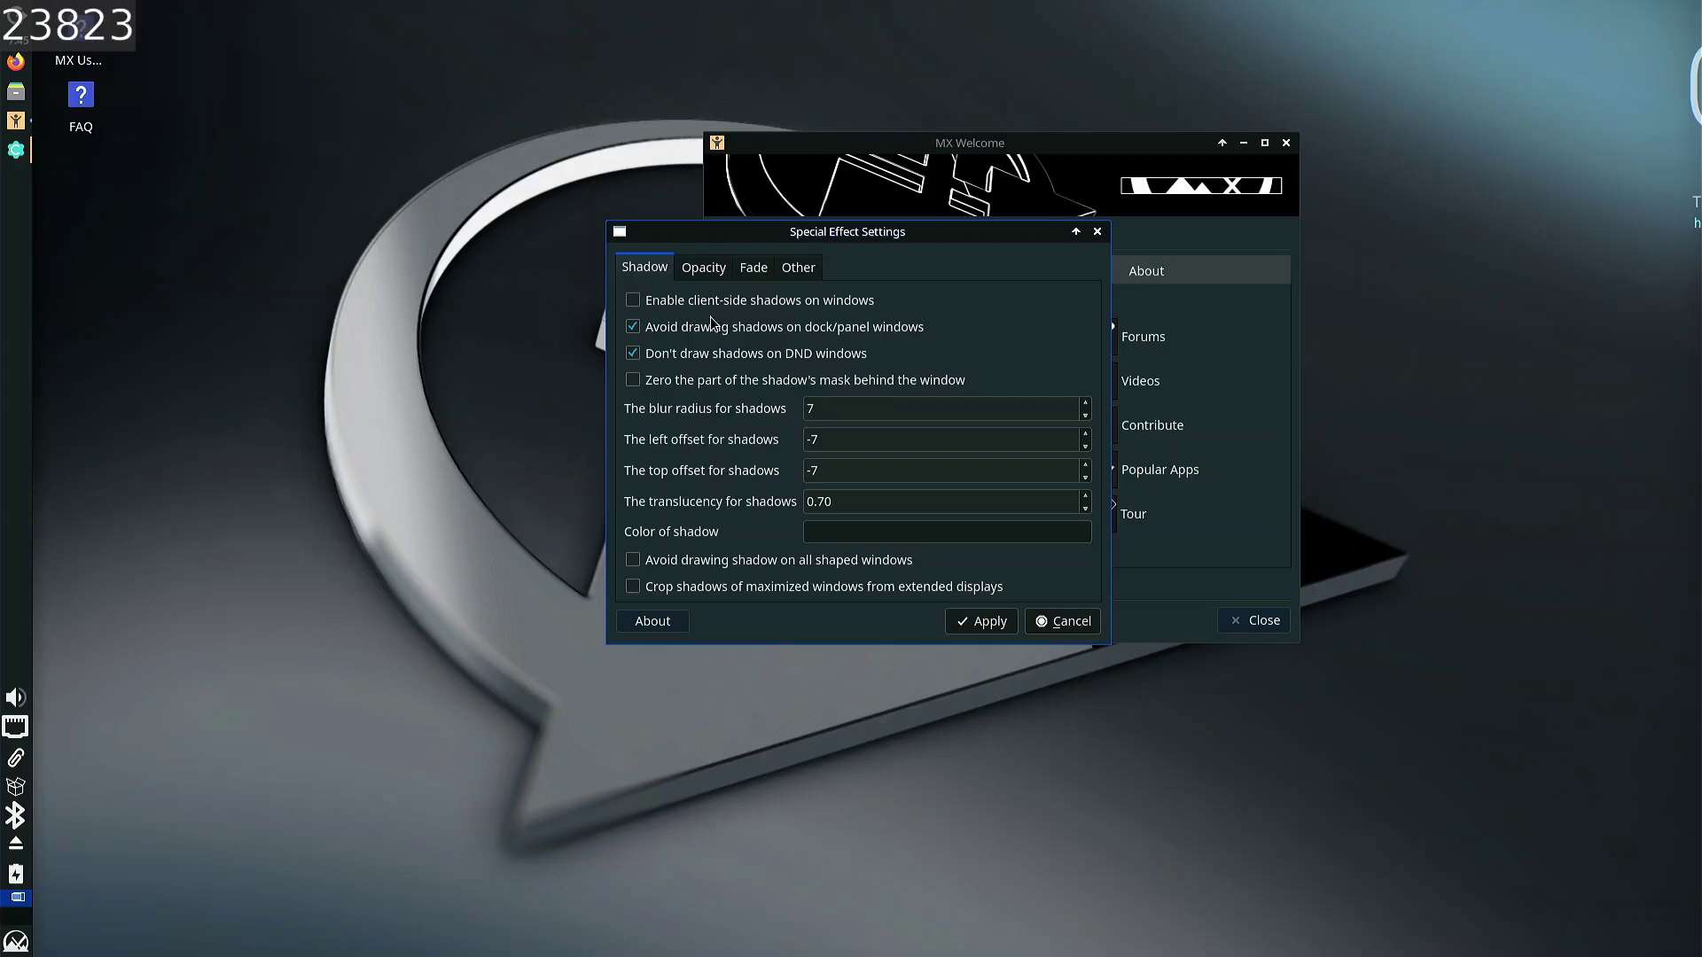
left_click(709, 266)
left_click(760, 269)
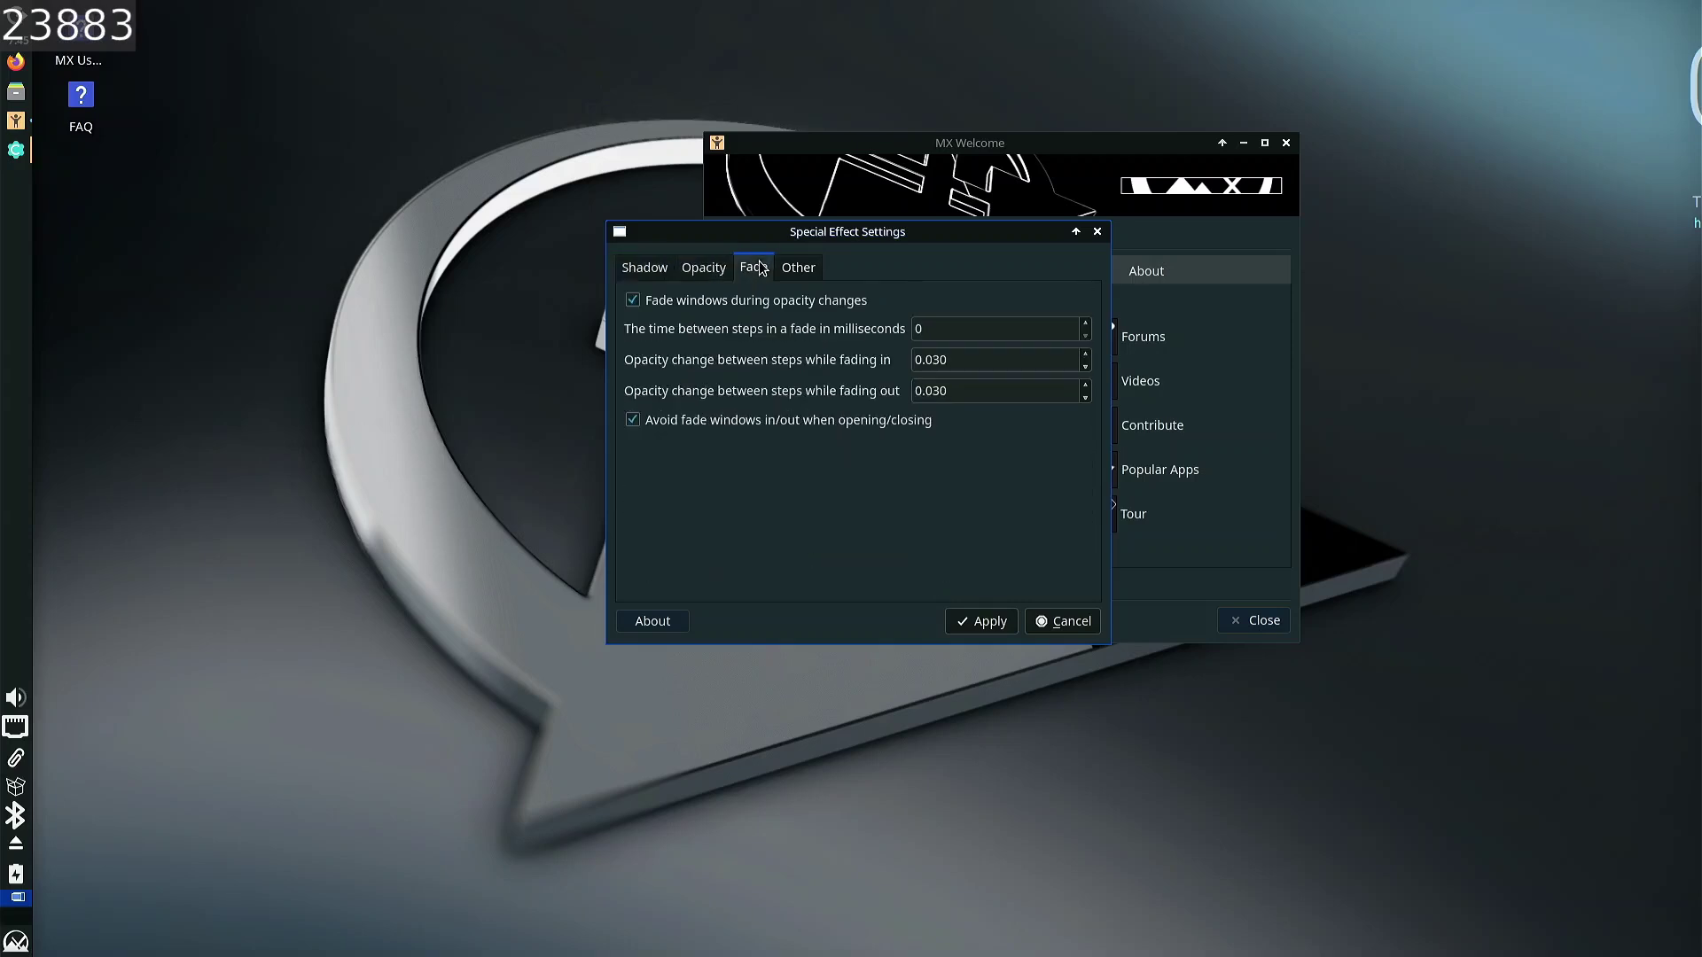
left_click(1042, 625)
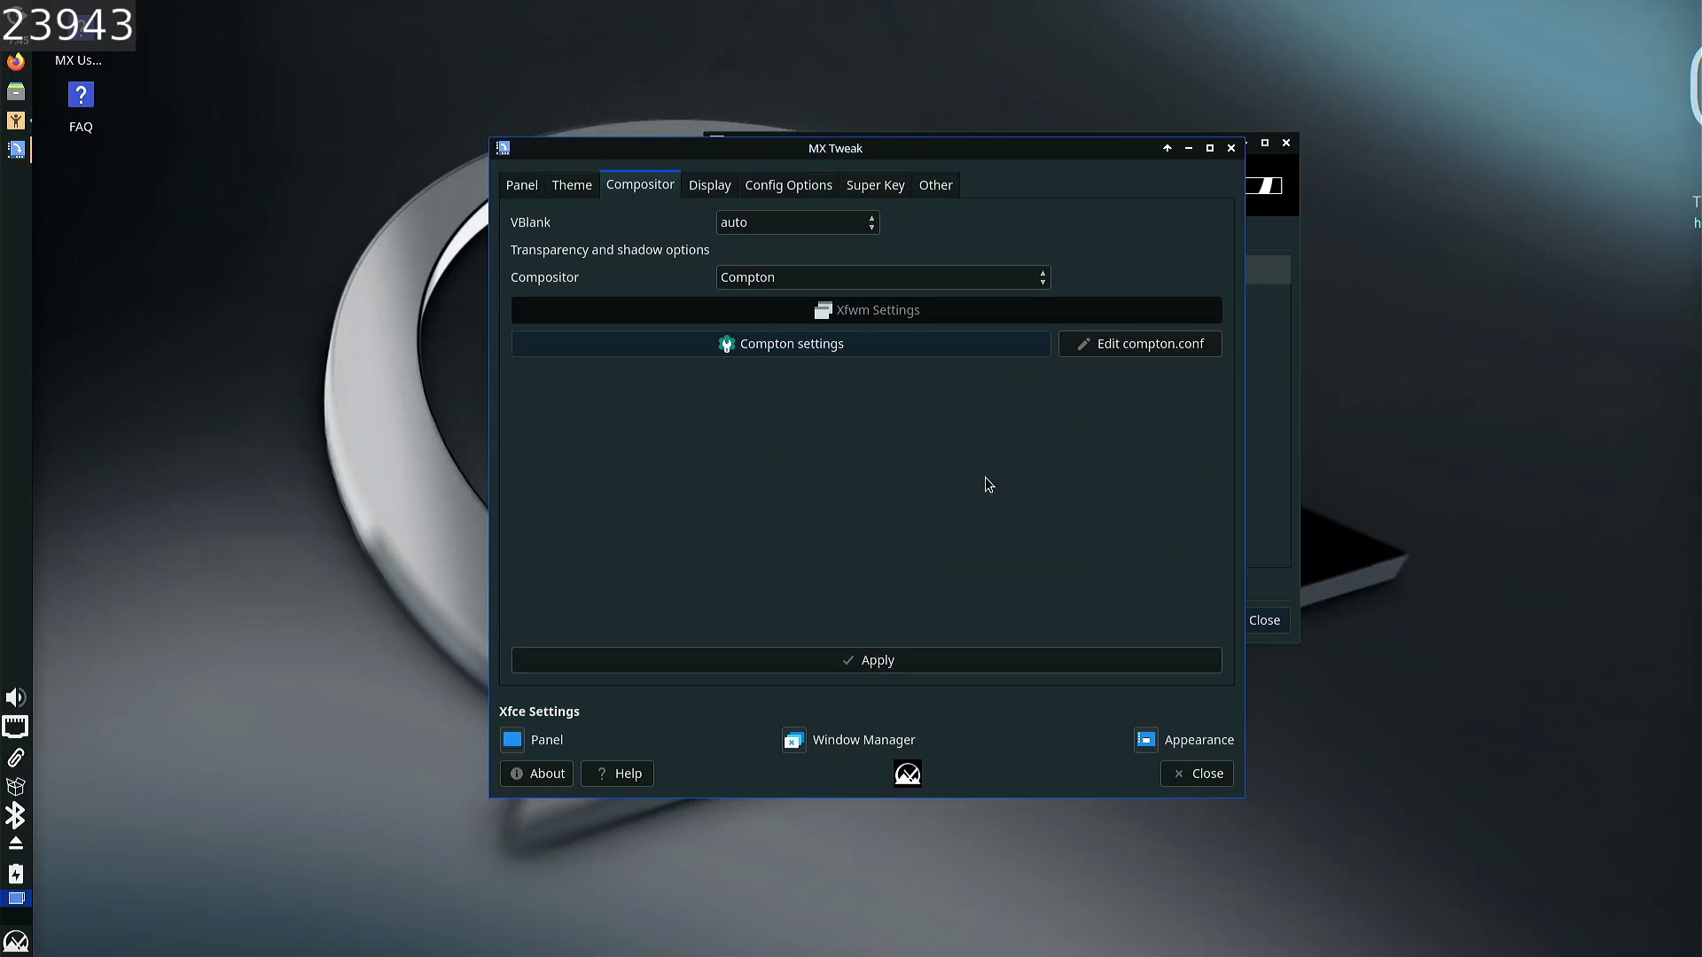
left_click(882, 280)
left_click(868, 257)
- Review the display tweaks, the configuration options and the Super key command setting
left_click(713, 188)
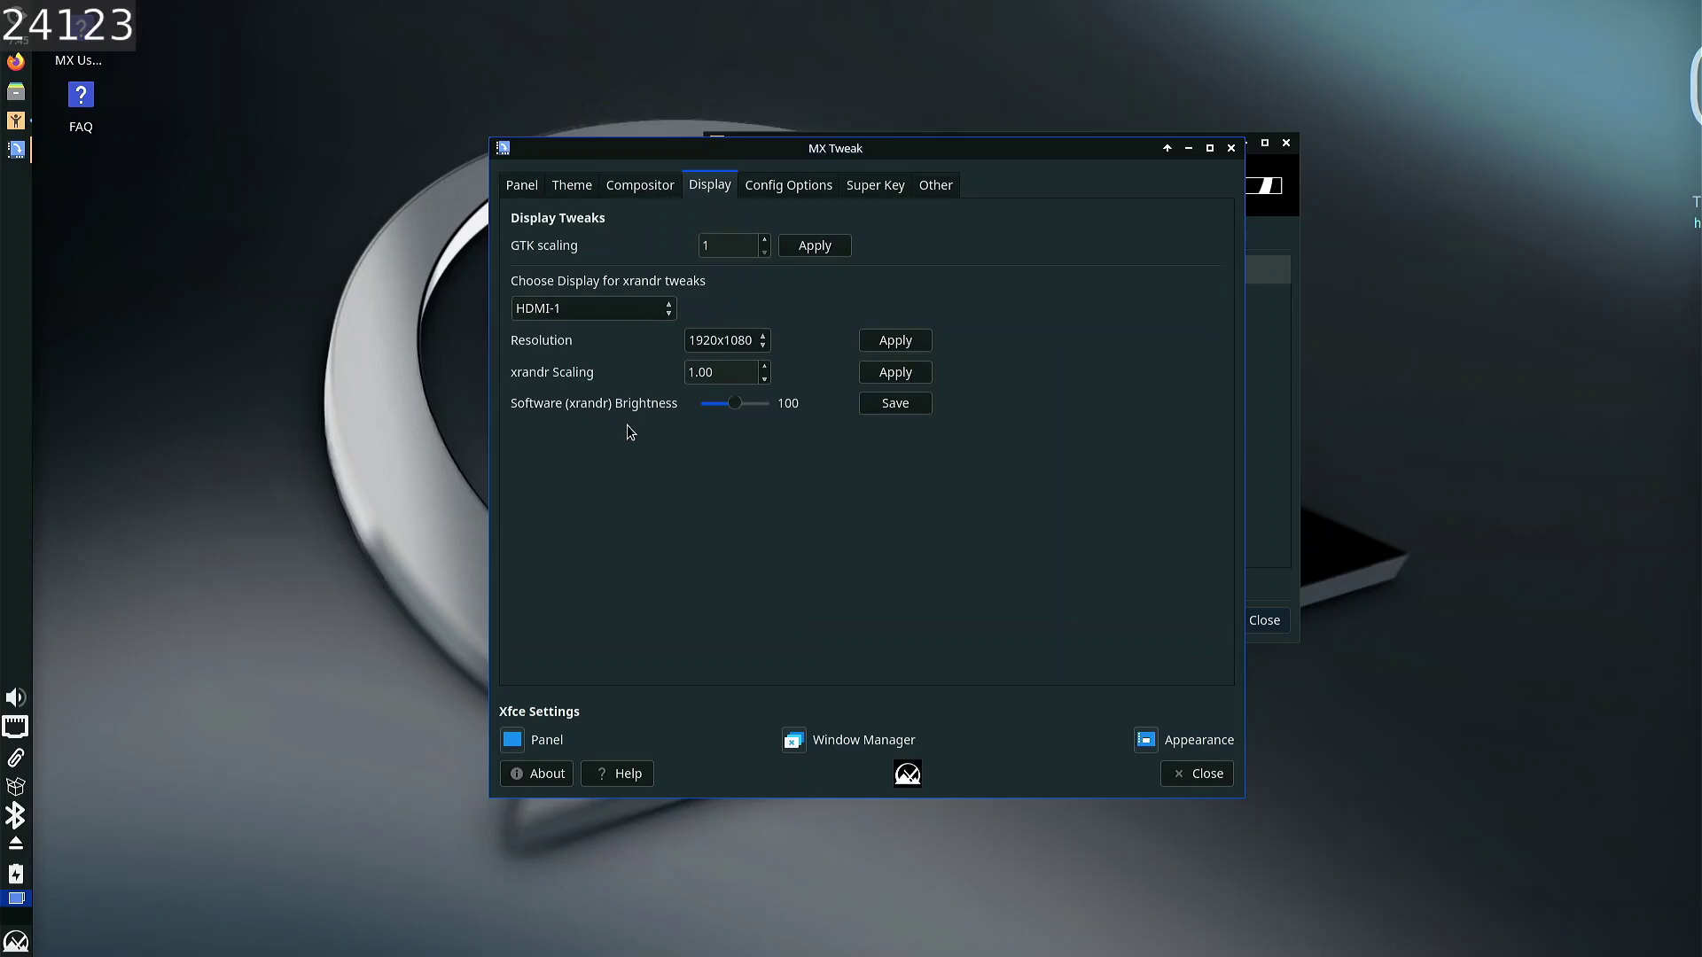
left_click(789, 186)
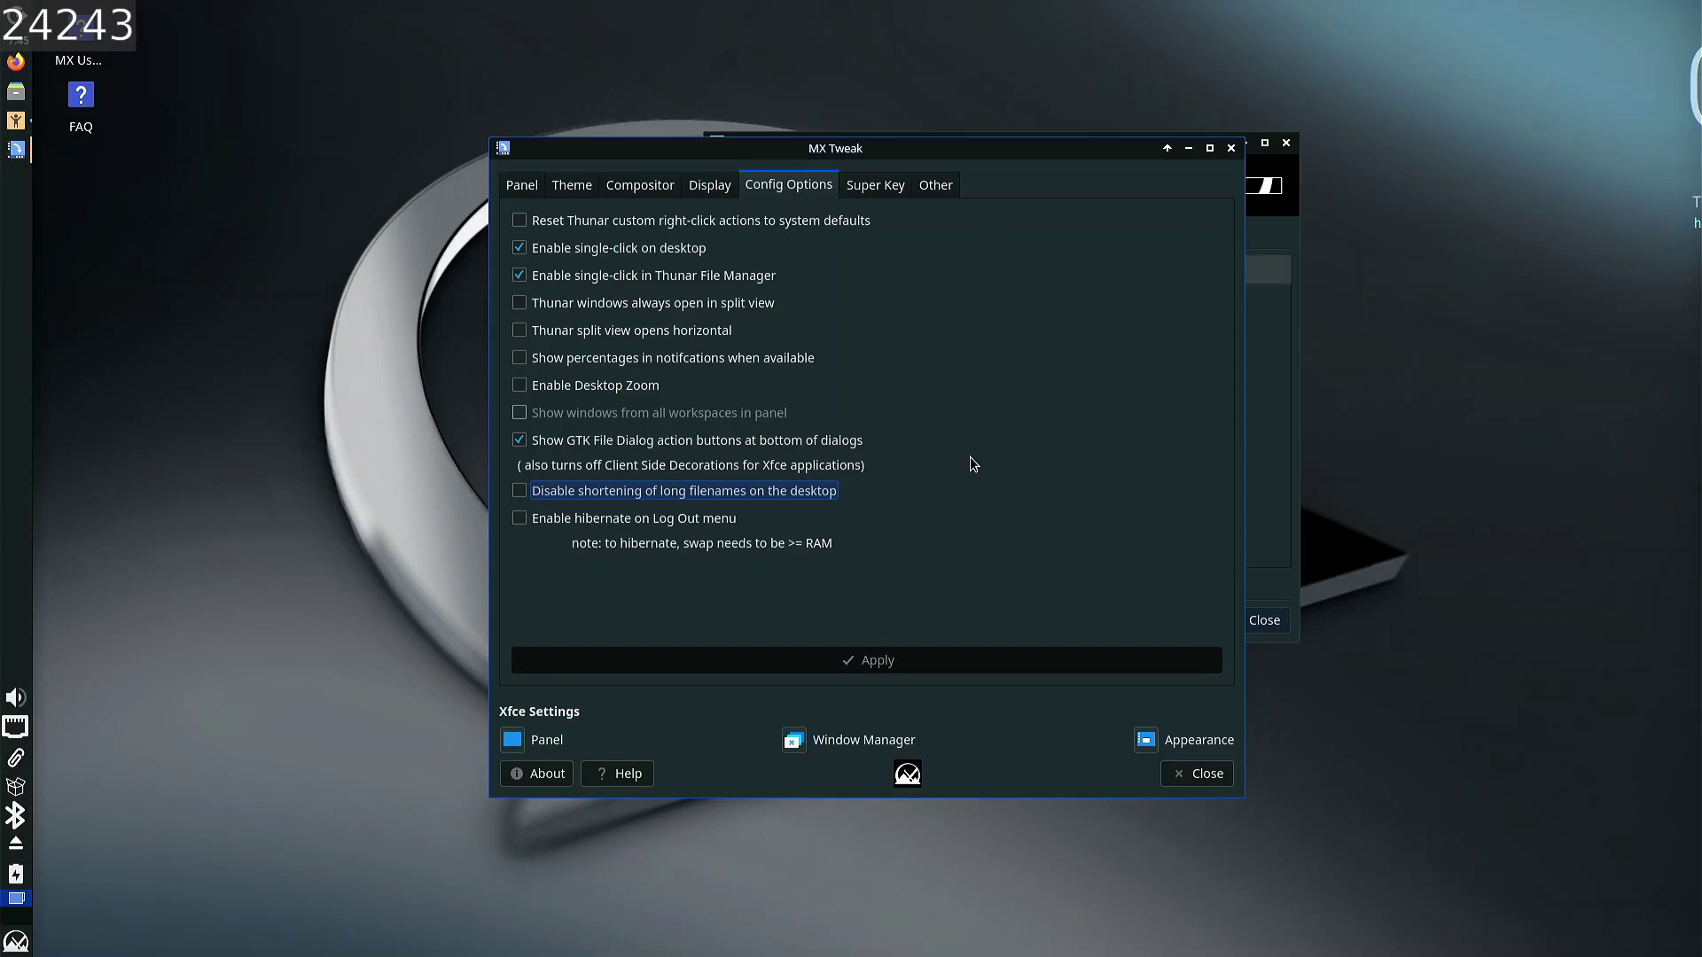
left_click(885, 195)
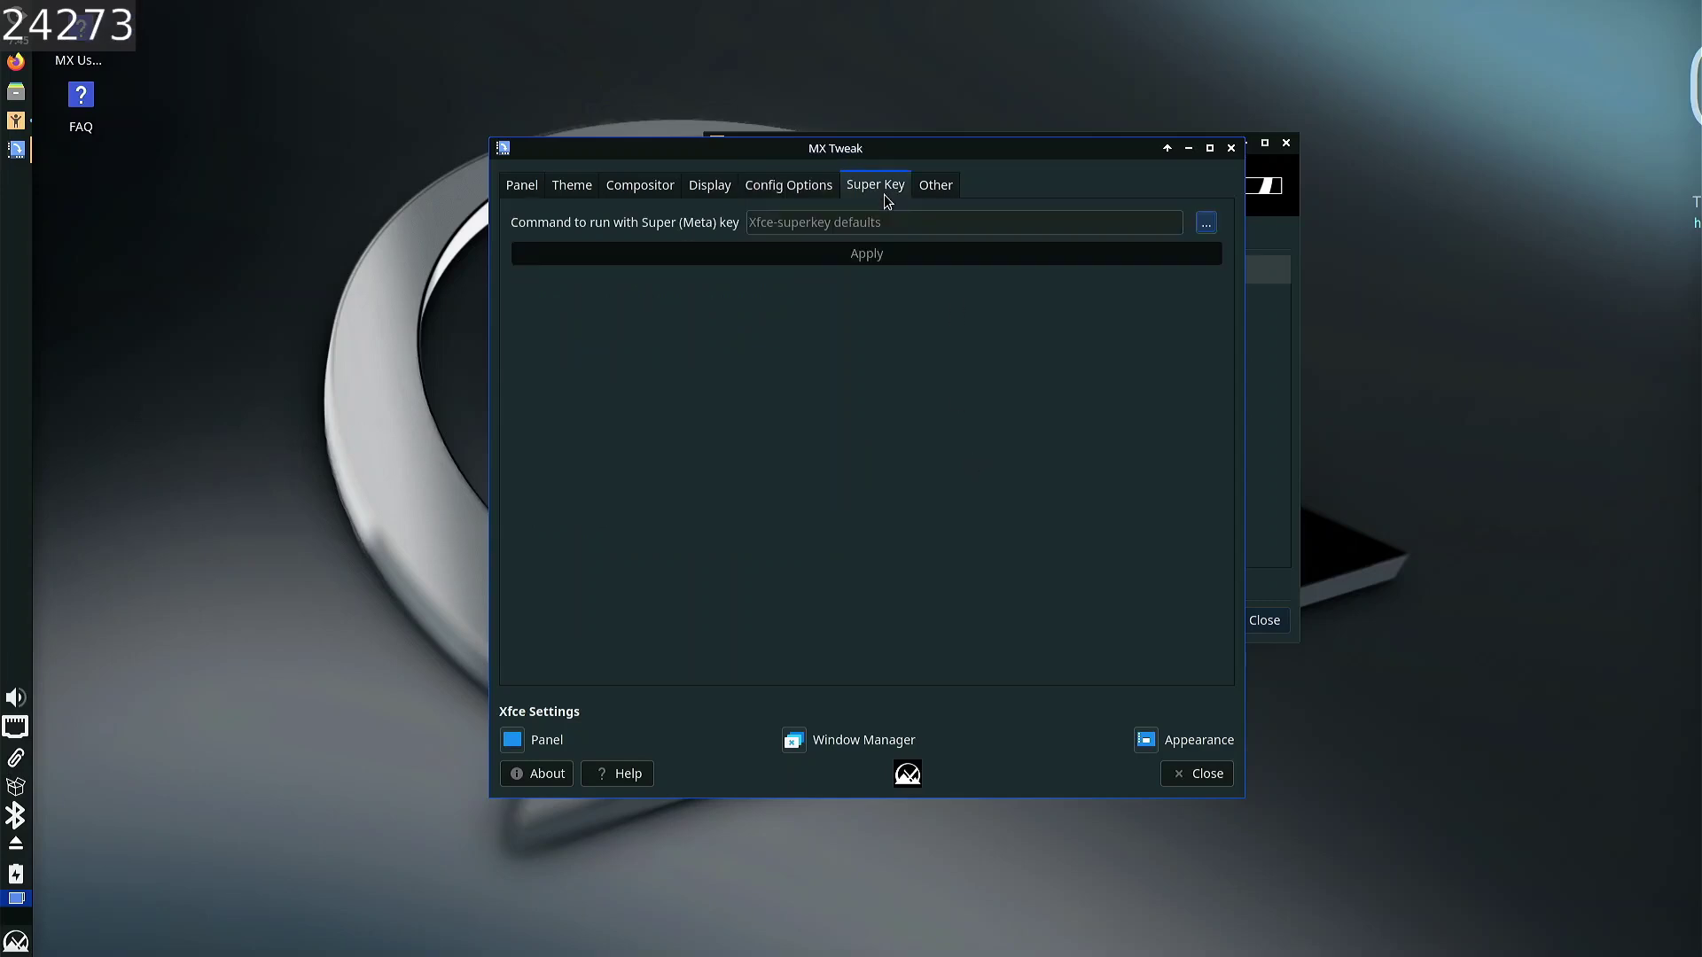
- Review the miscellaneous system tweaks such as kernel sandbox and Bluetooth options, and close MX Tweak
left_click(938, 186)
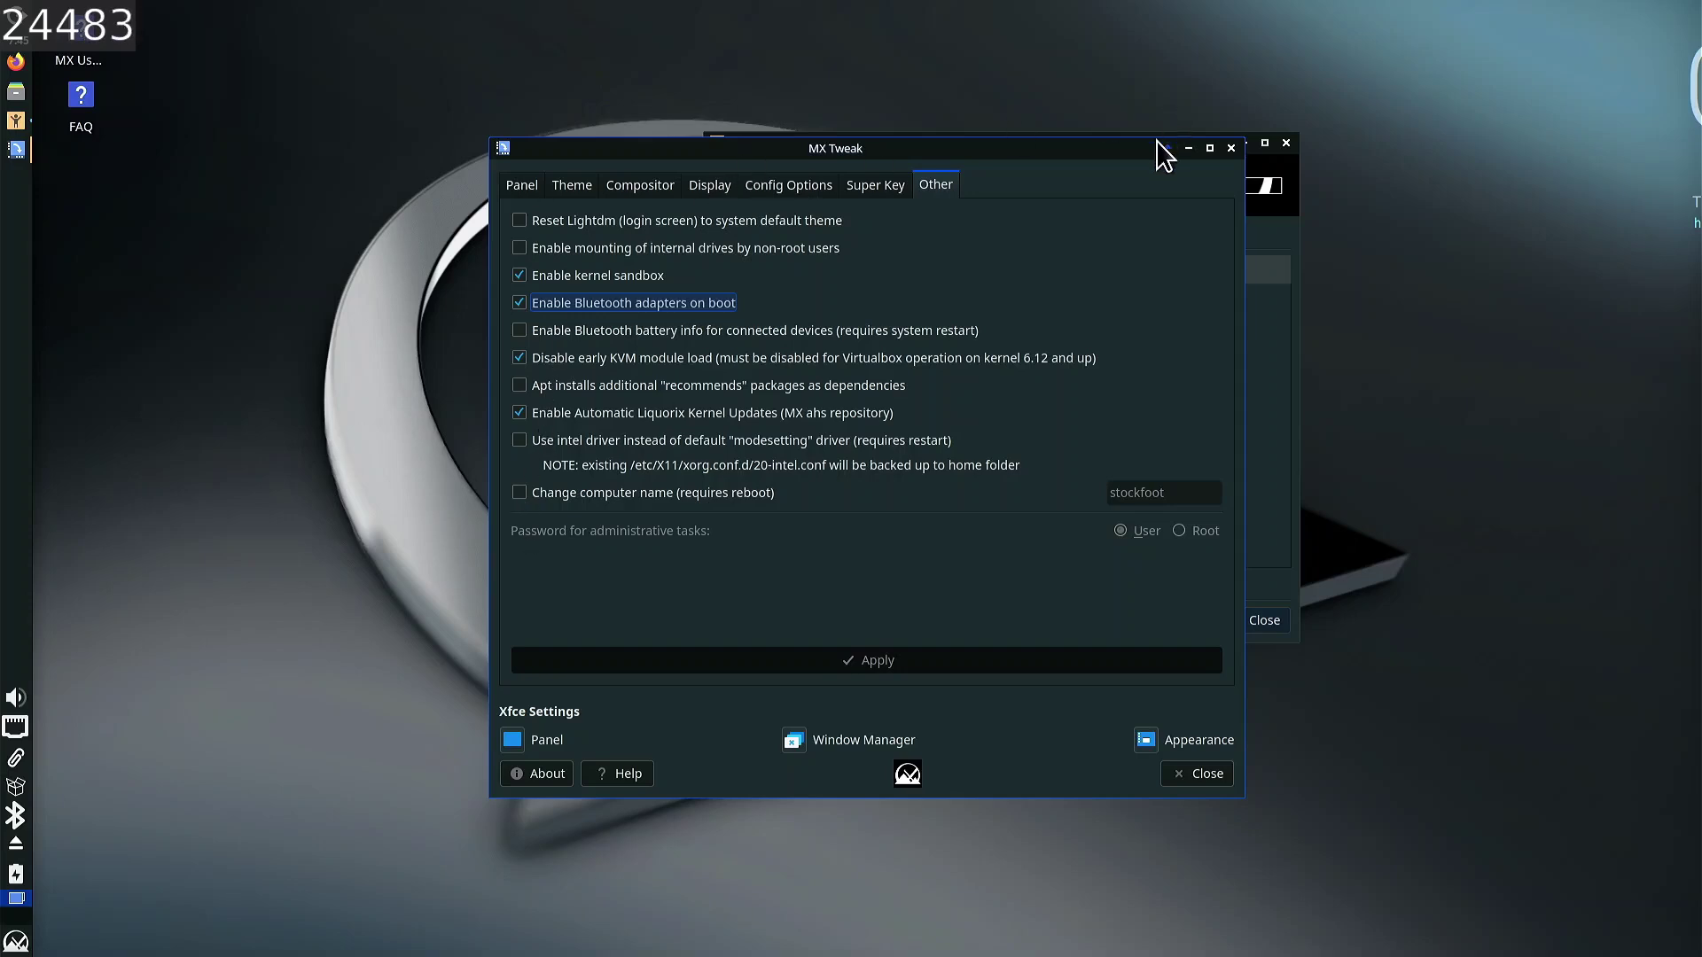
left_click(1231, 148)
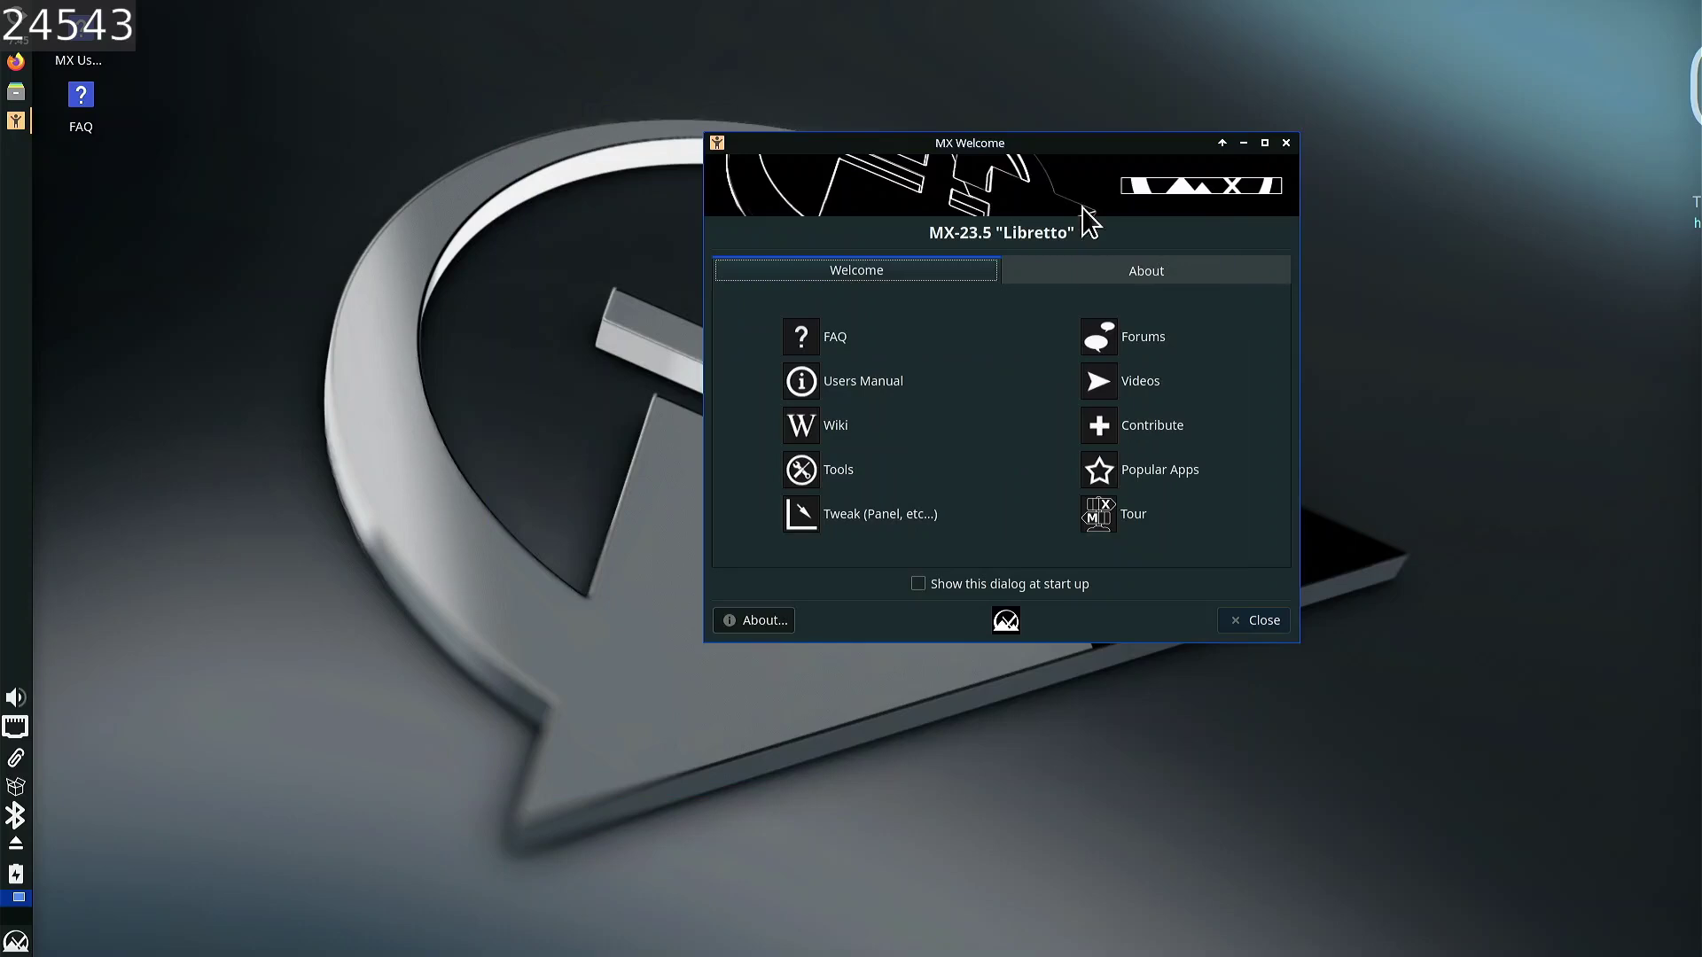
- Read the version details and short system report on MX Welcome's About page, and return to the welcome page
left_click(1092, 270)
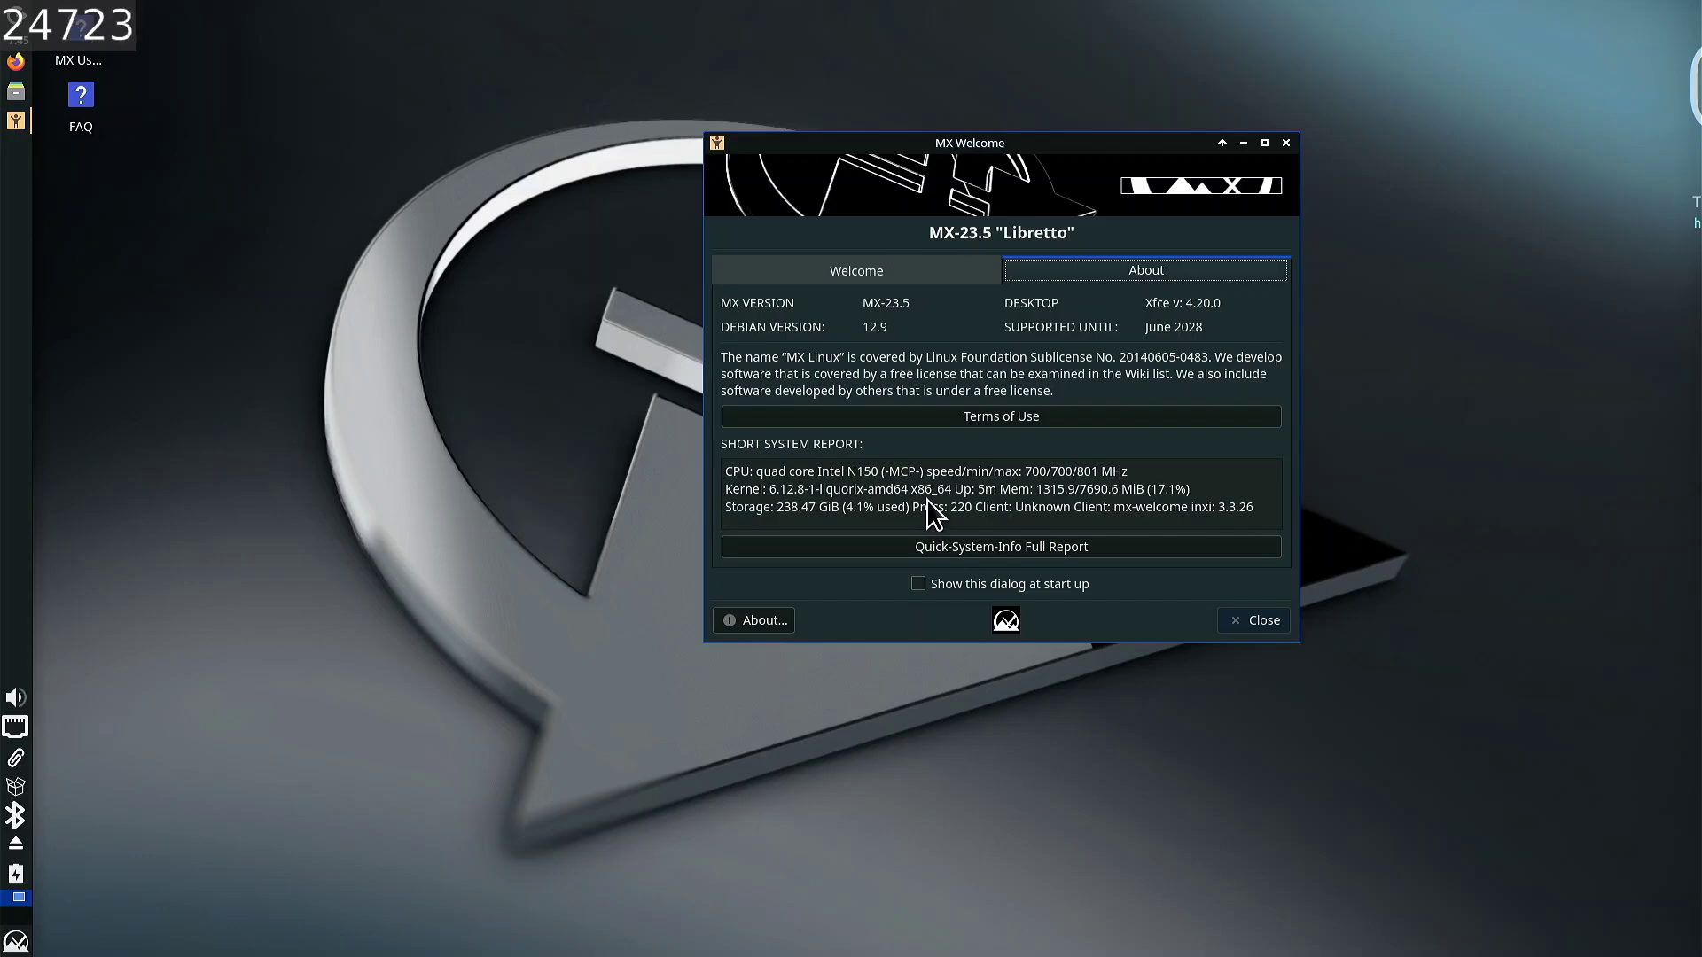
left_click_drag(927, 501, 1028, 489)
left_click(1028, 489)
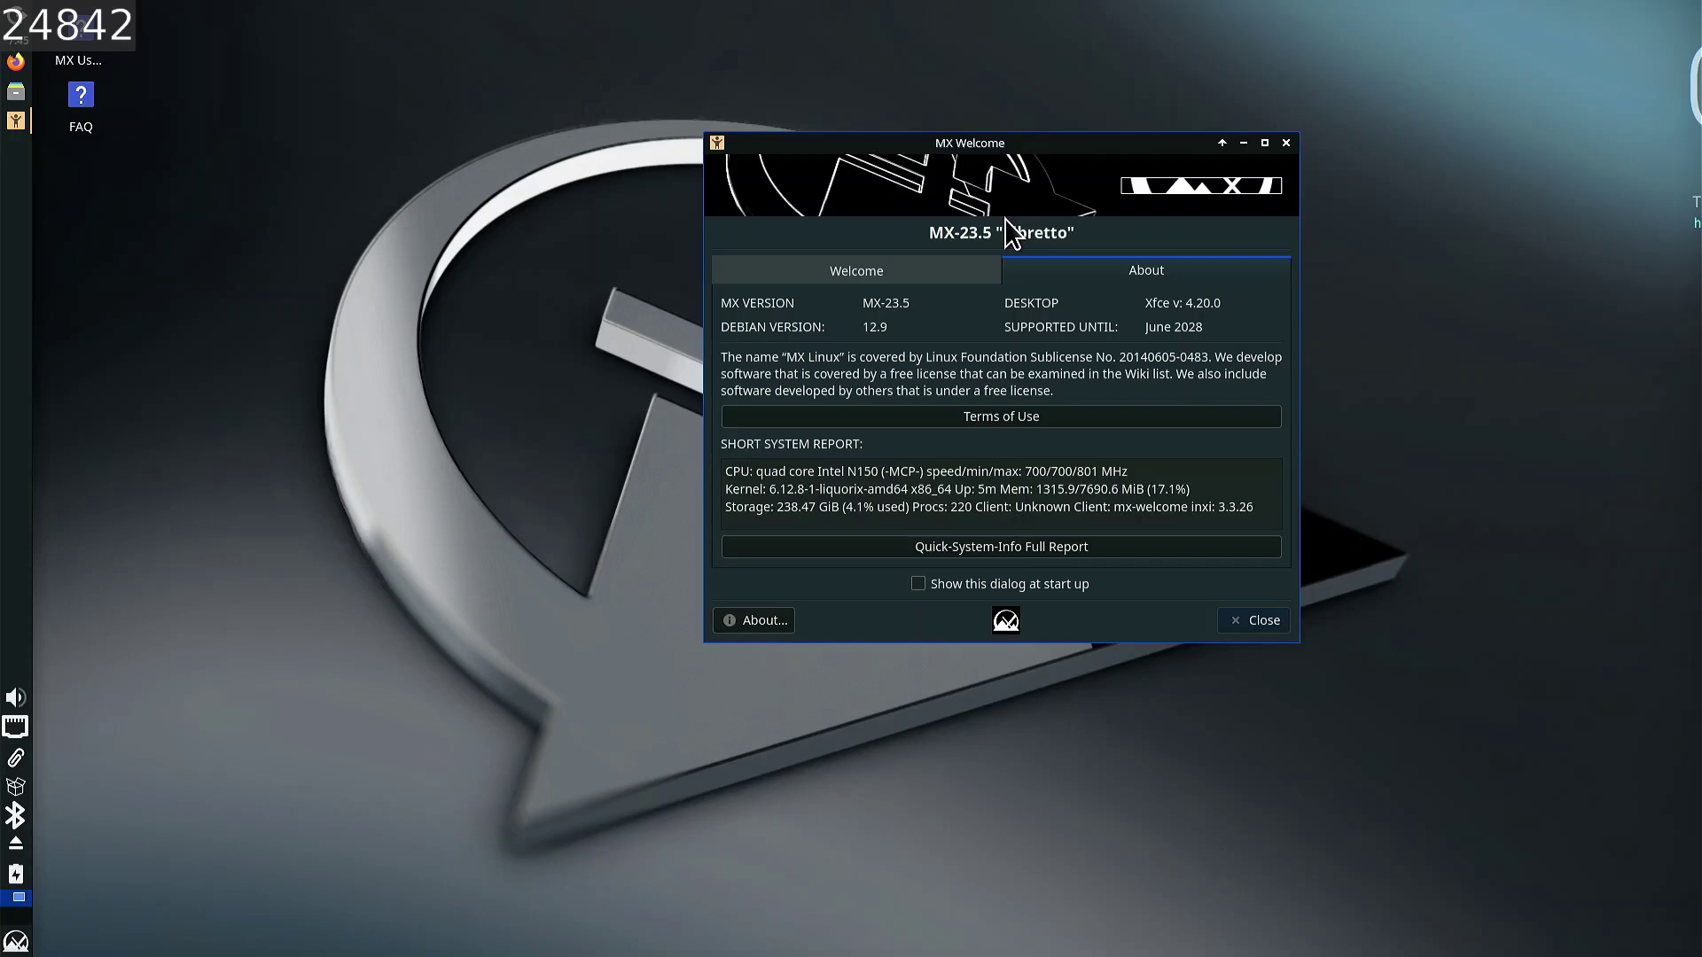
left_click(800, 275)
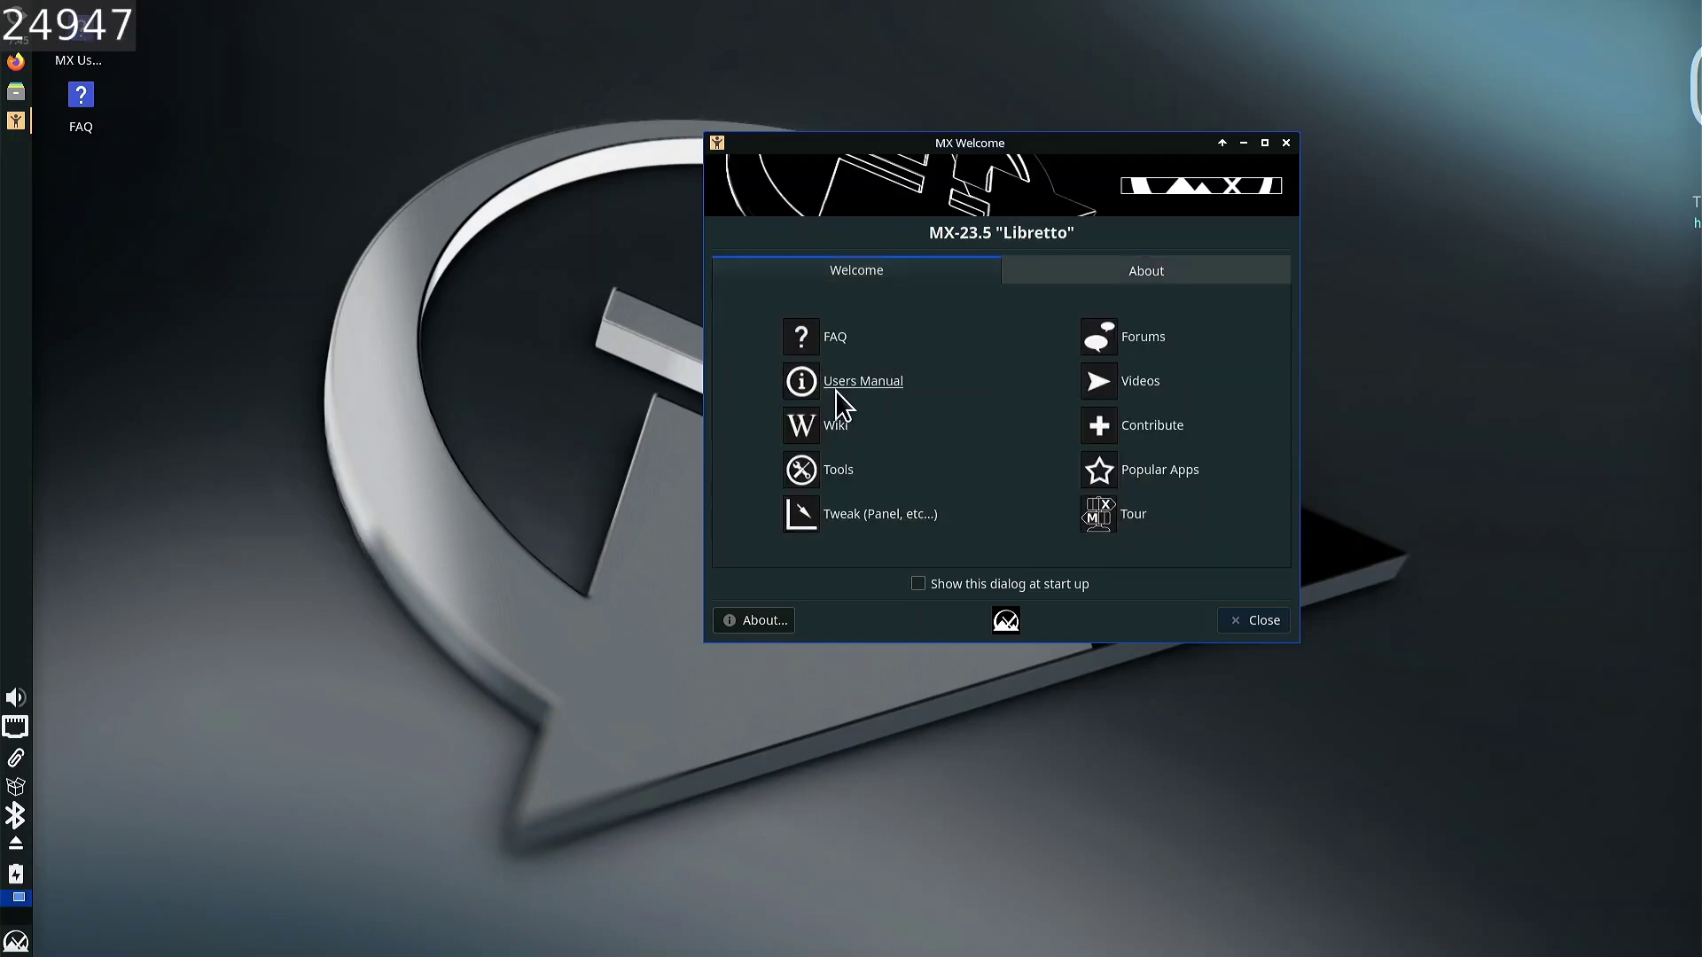
- Look through the available utilities in MX Tools, and close both MX Tools and MX Welcome
left_click(858, 465)
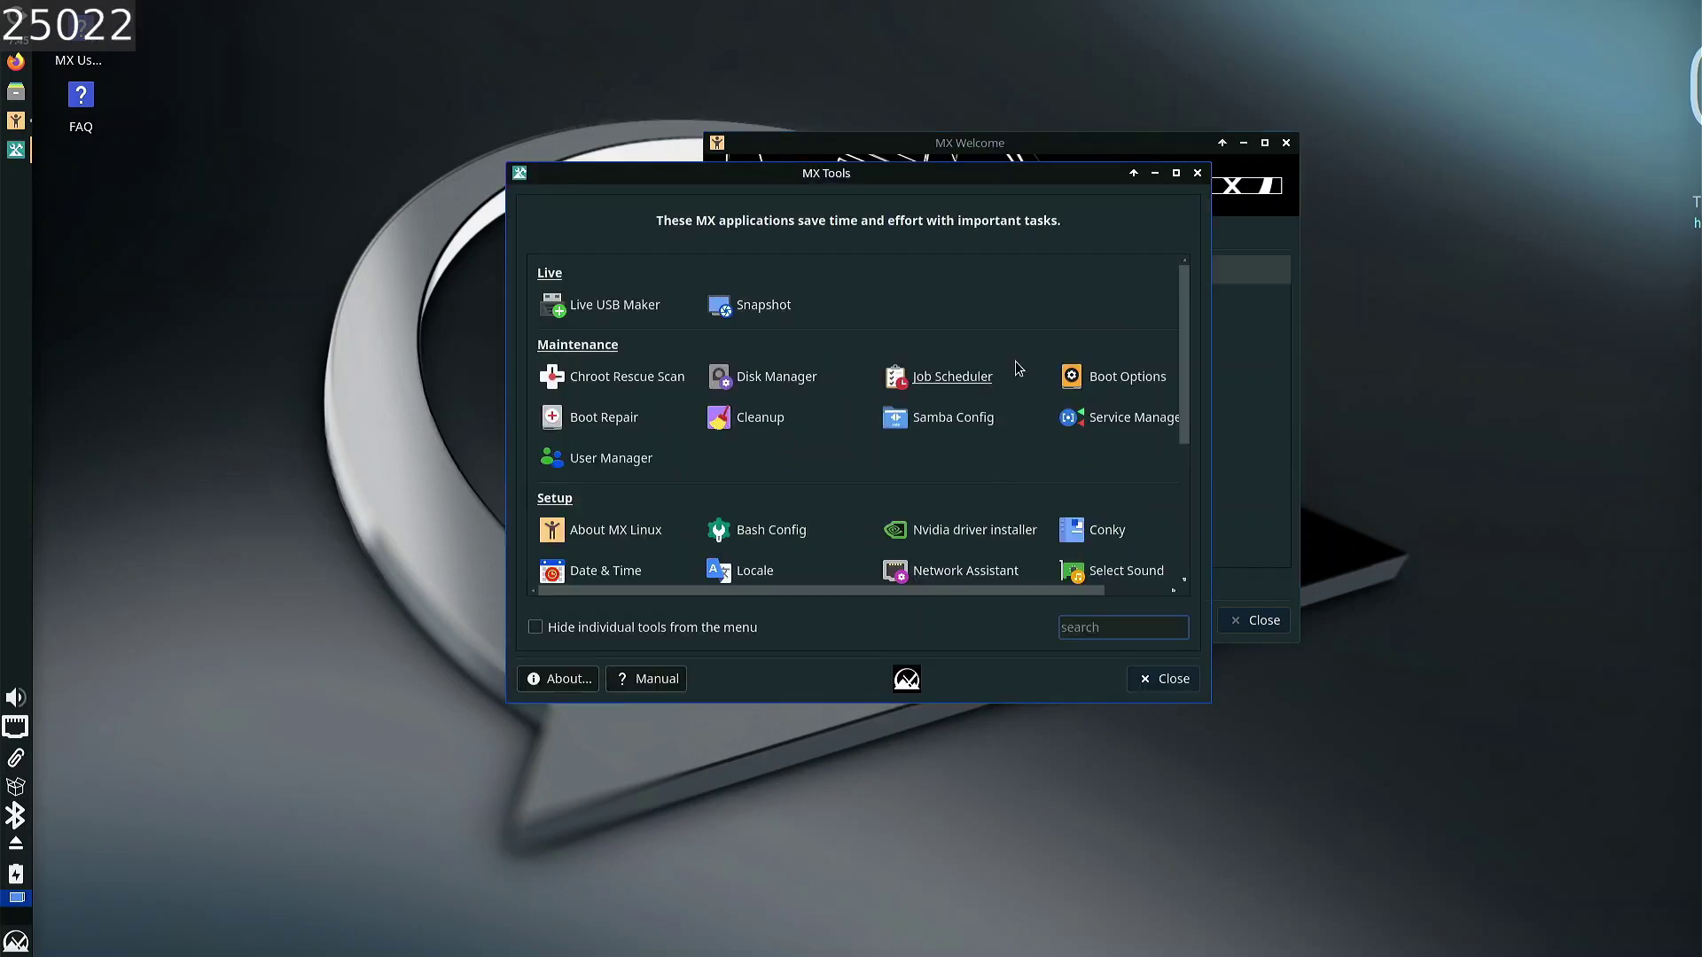
scroll(991, 390, "down", 5)
scroll(992, 393, "down", 2)
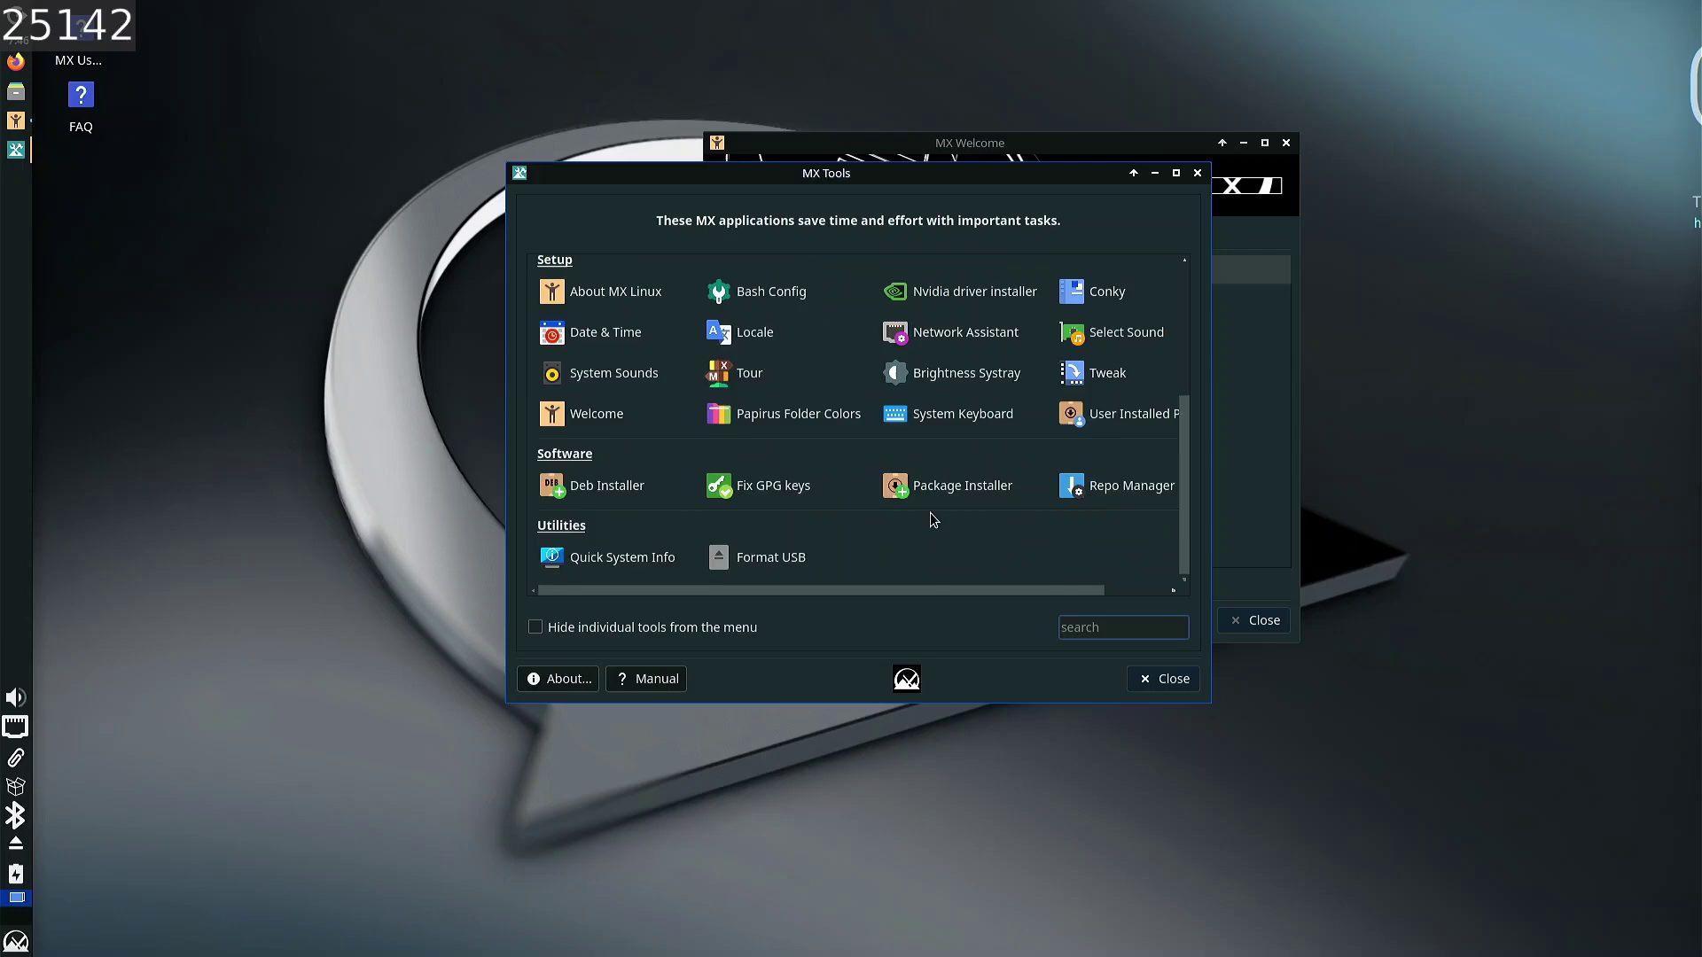
scroll(929, 512, "up", 3)
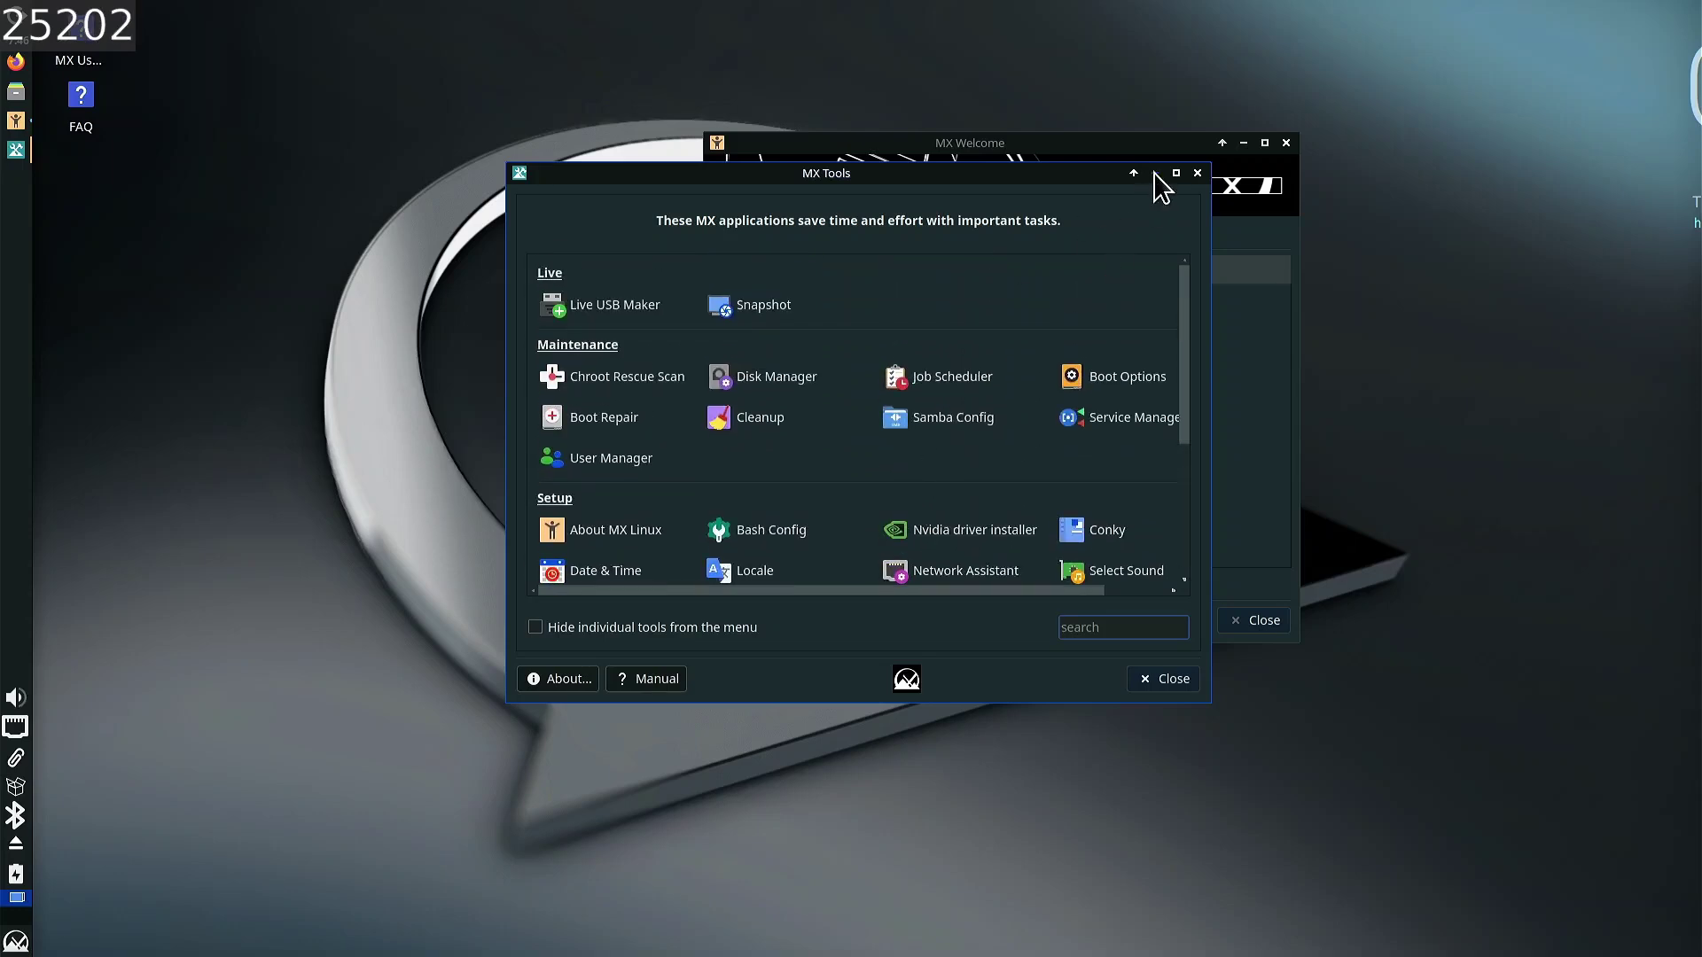
left_click(1198, 174)
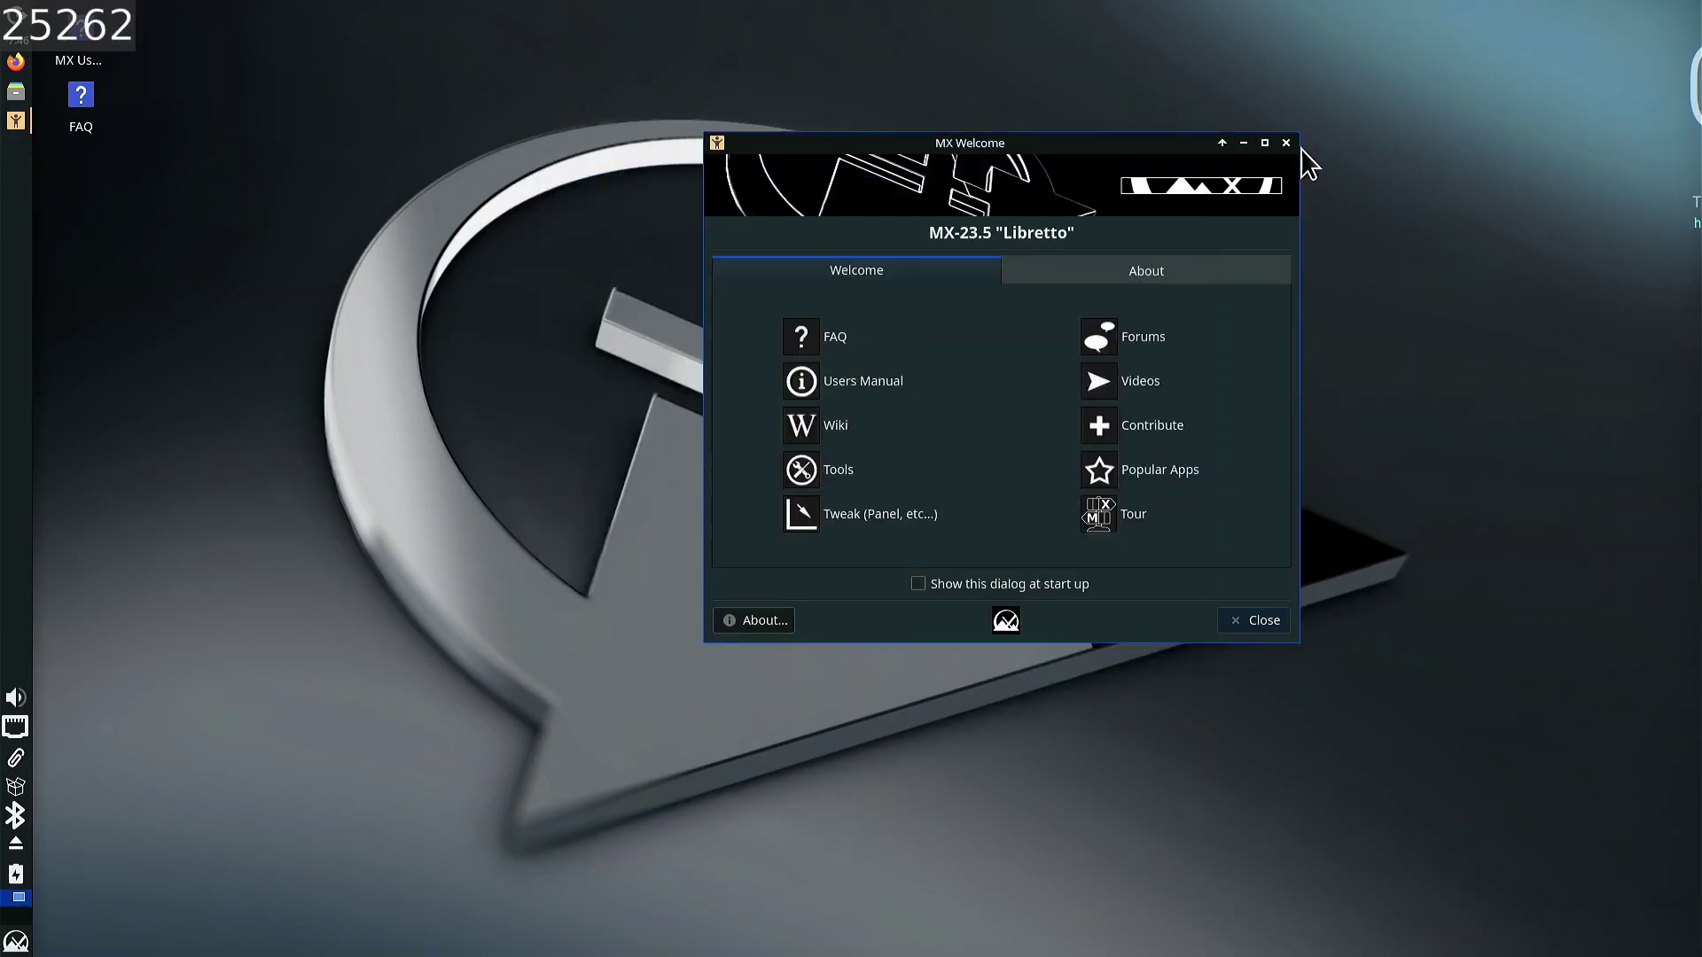
left_click(1286, 144)
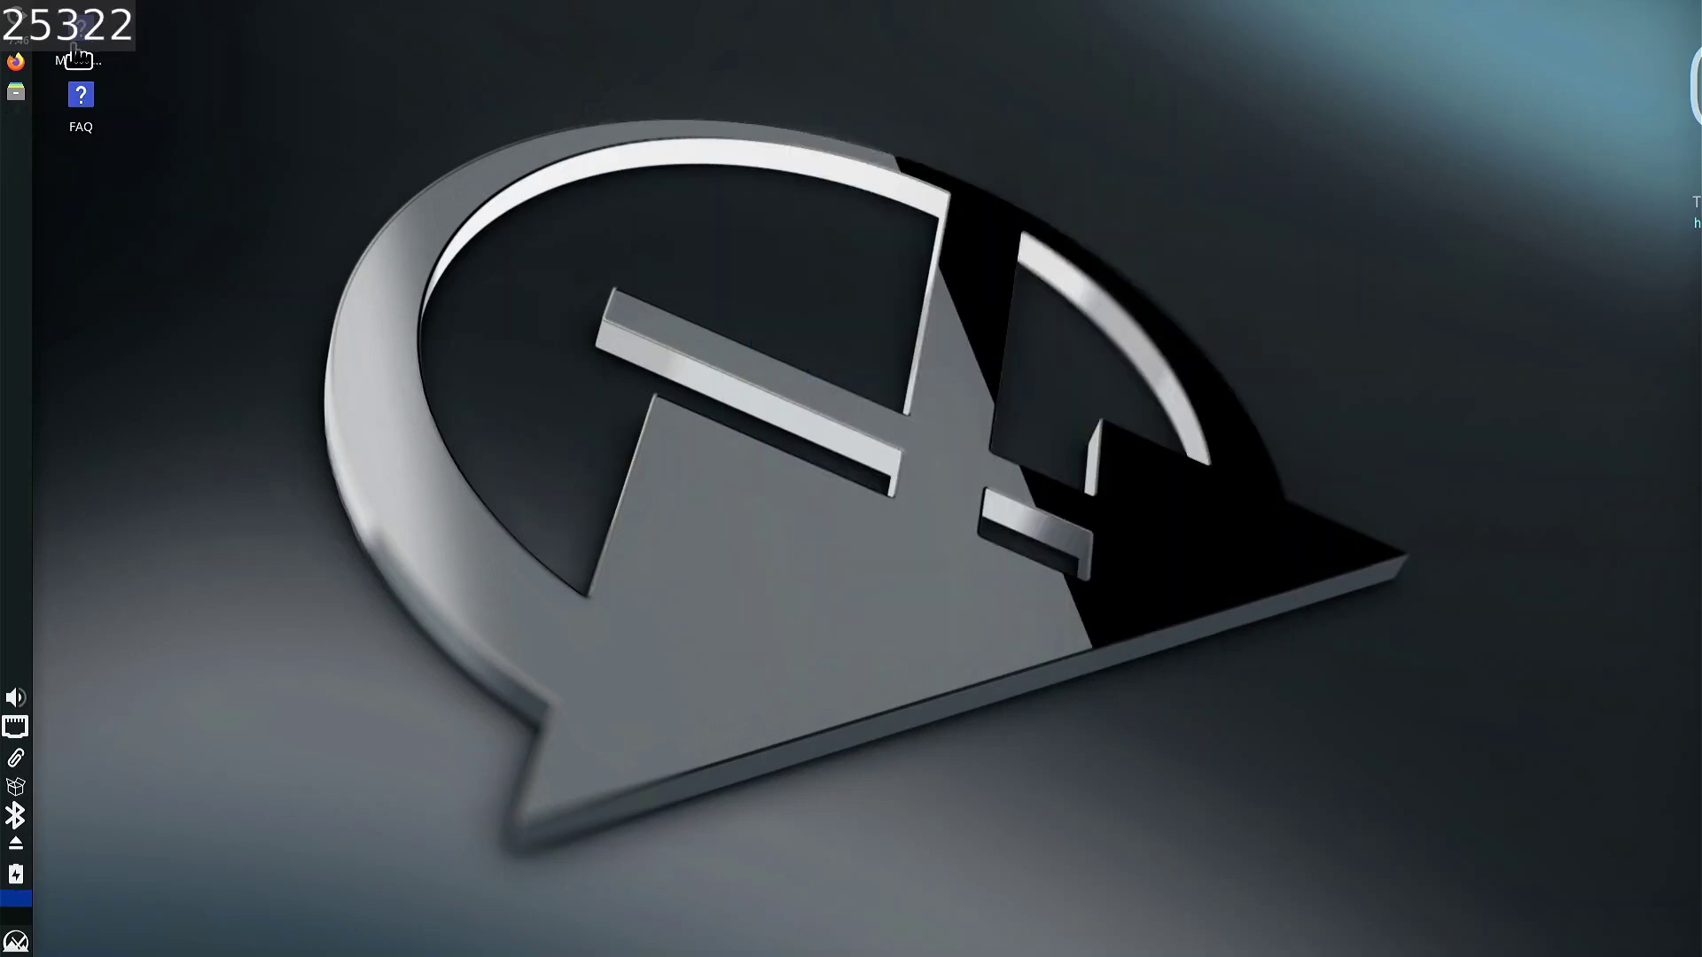
- Switch to Firefox, maximize its window and open its settings
left_click(29, 73)
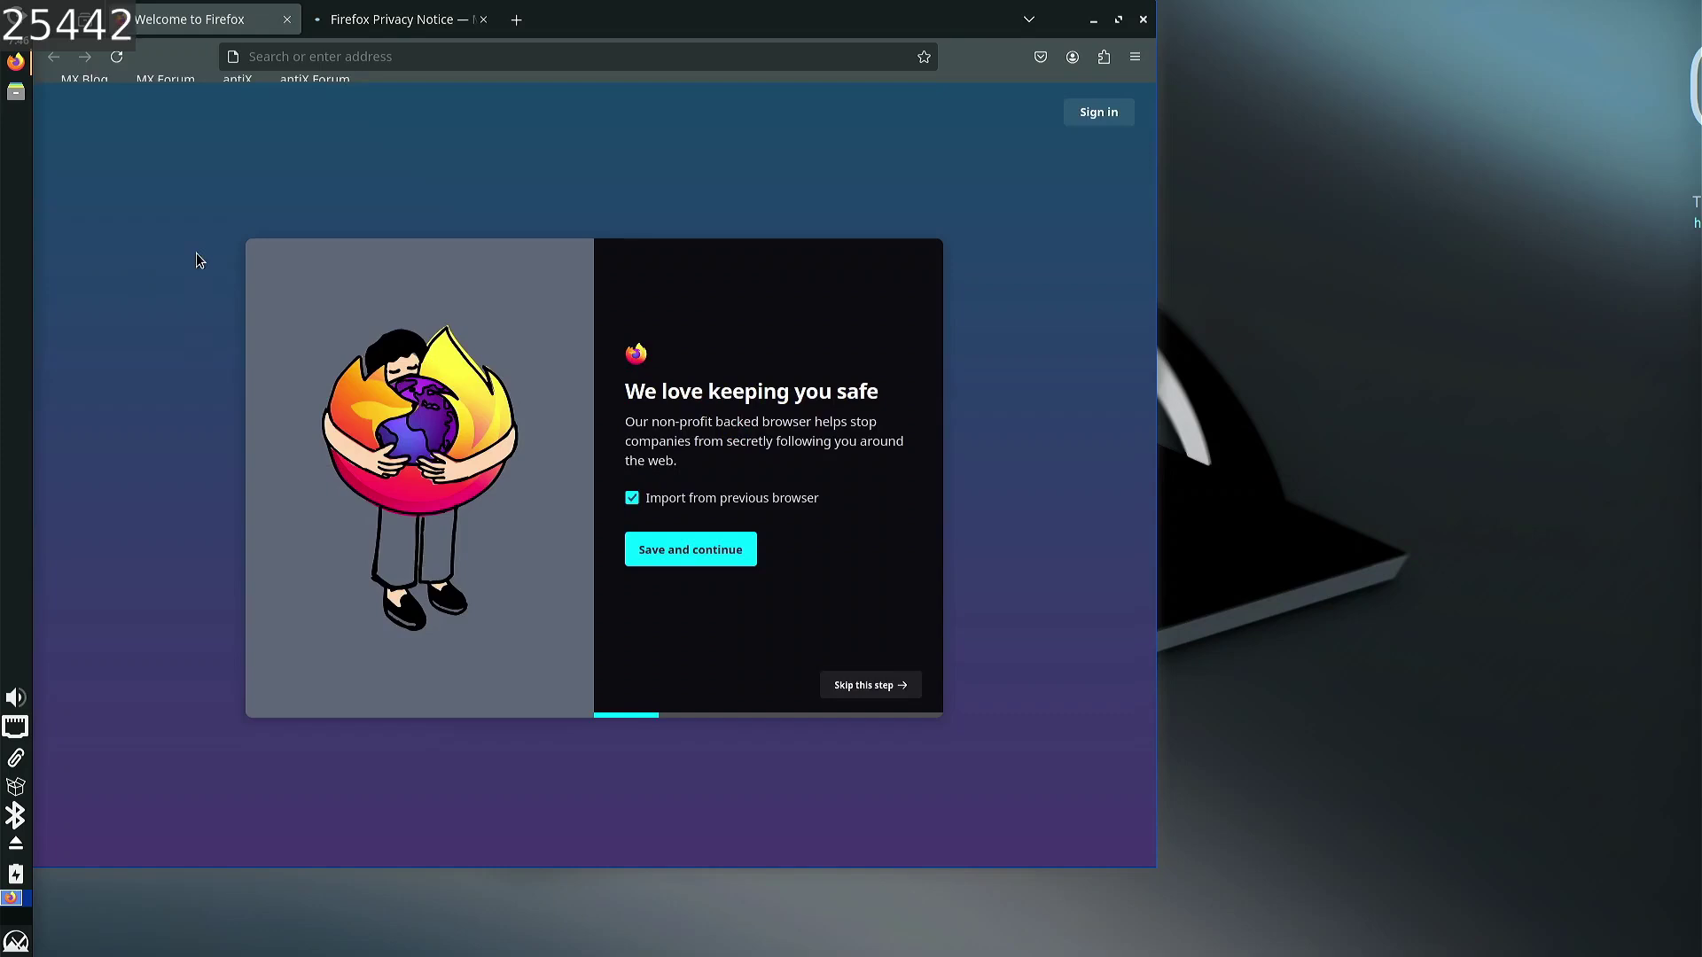
left_click(1118, 20)
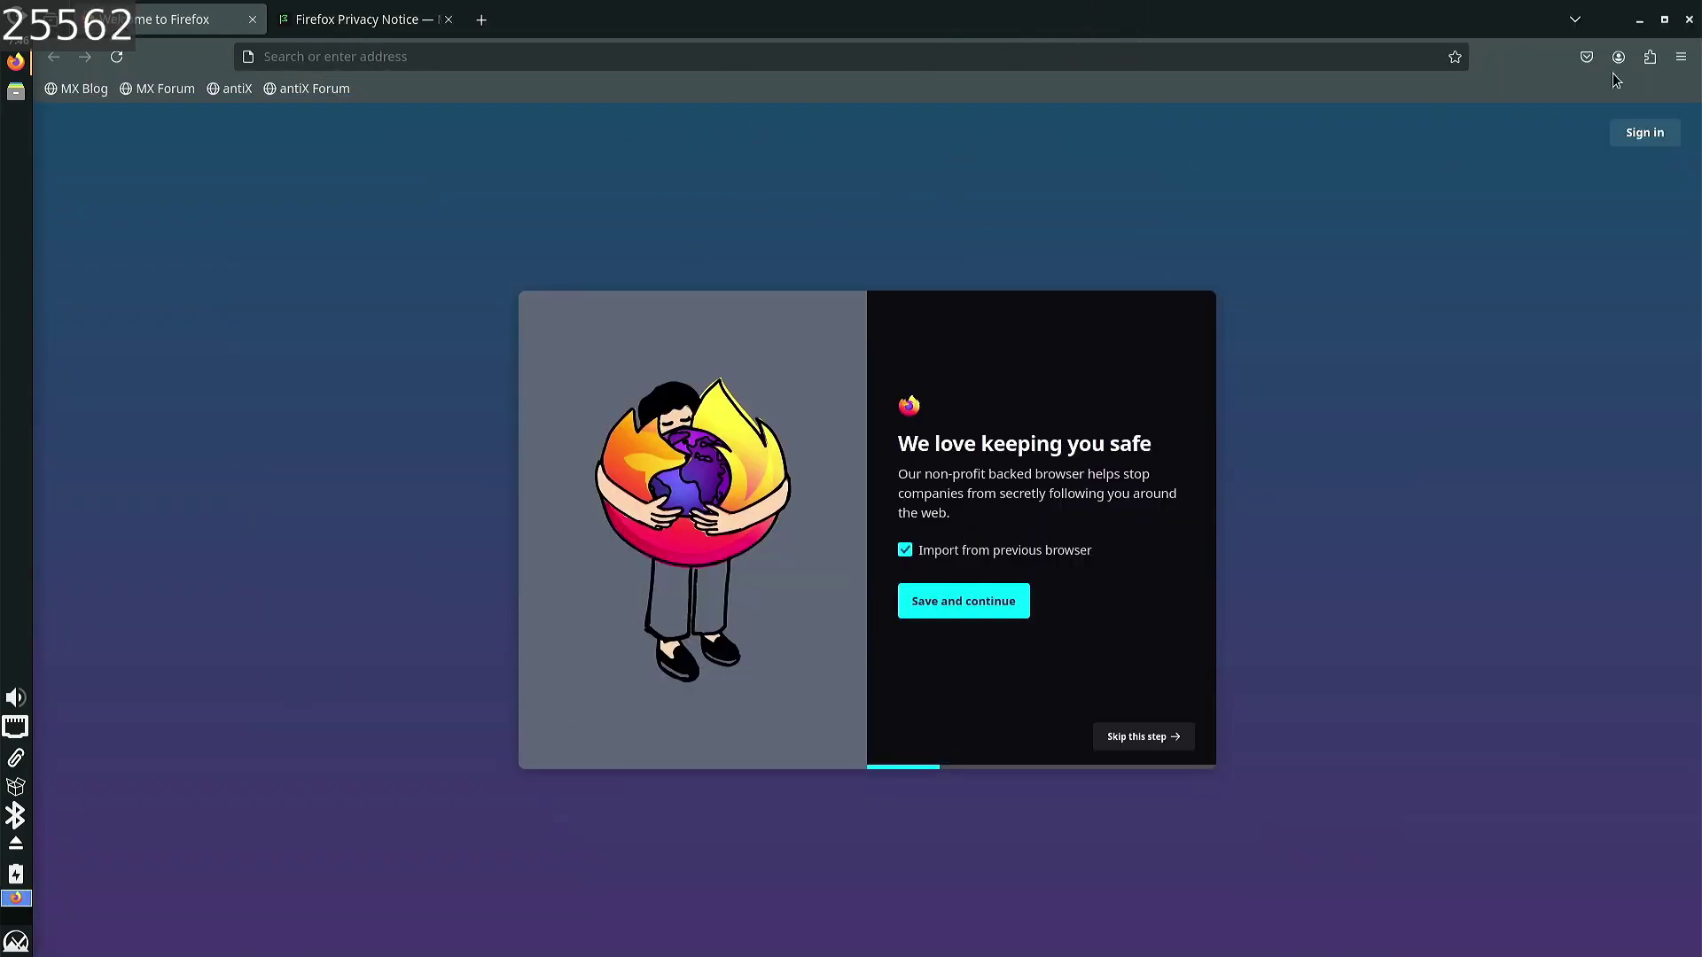
left_click(1680, 57)
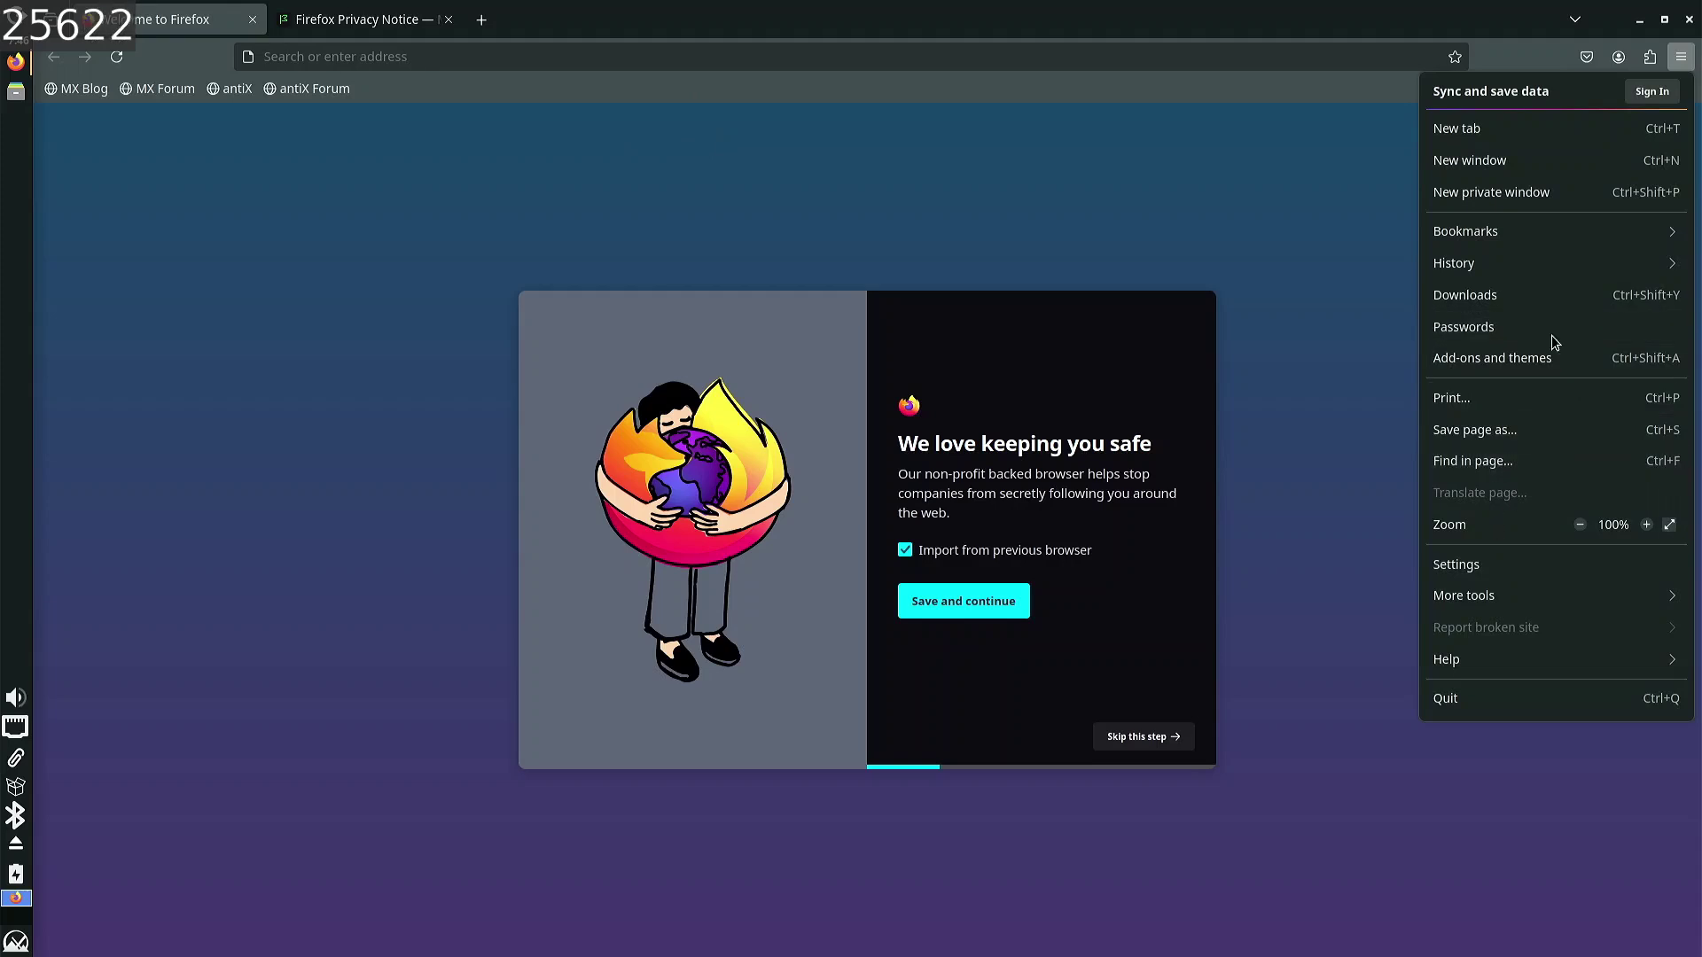
left_click(1491, 574)
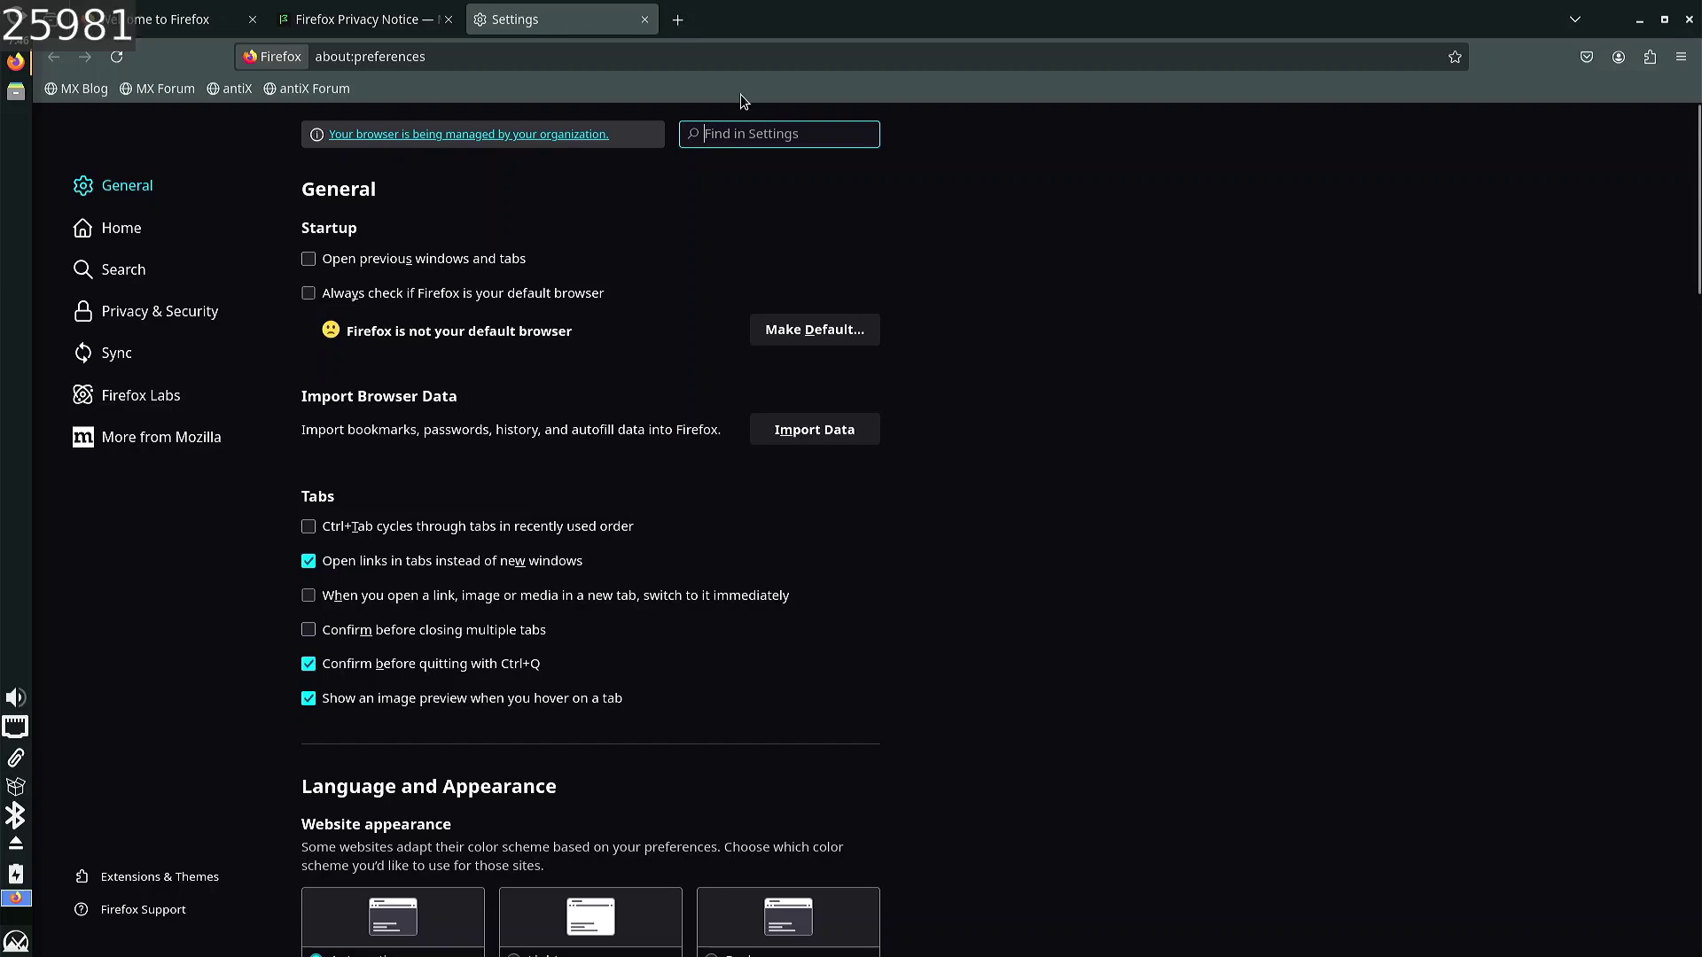
type("ublock")
key("BackSpace")
key("BackSpace")
key("BackSpace")
key("BackSpace")
key("BackSpace")
key("BackSpace")
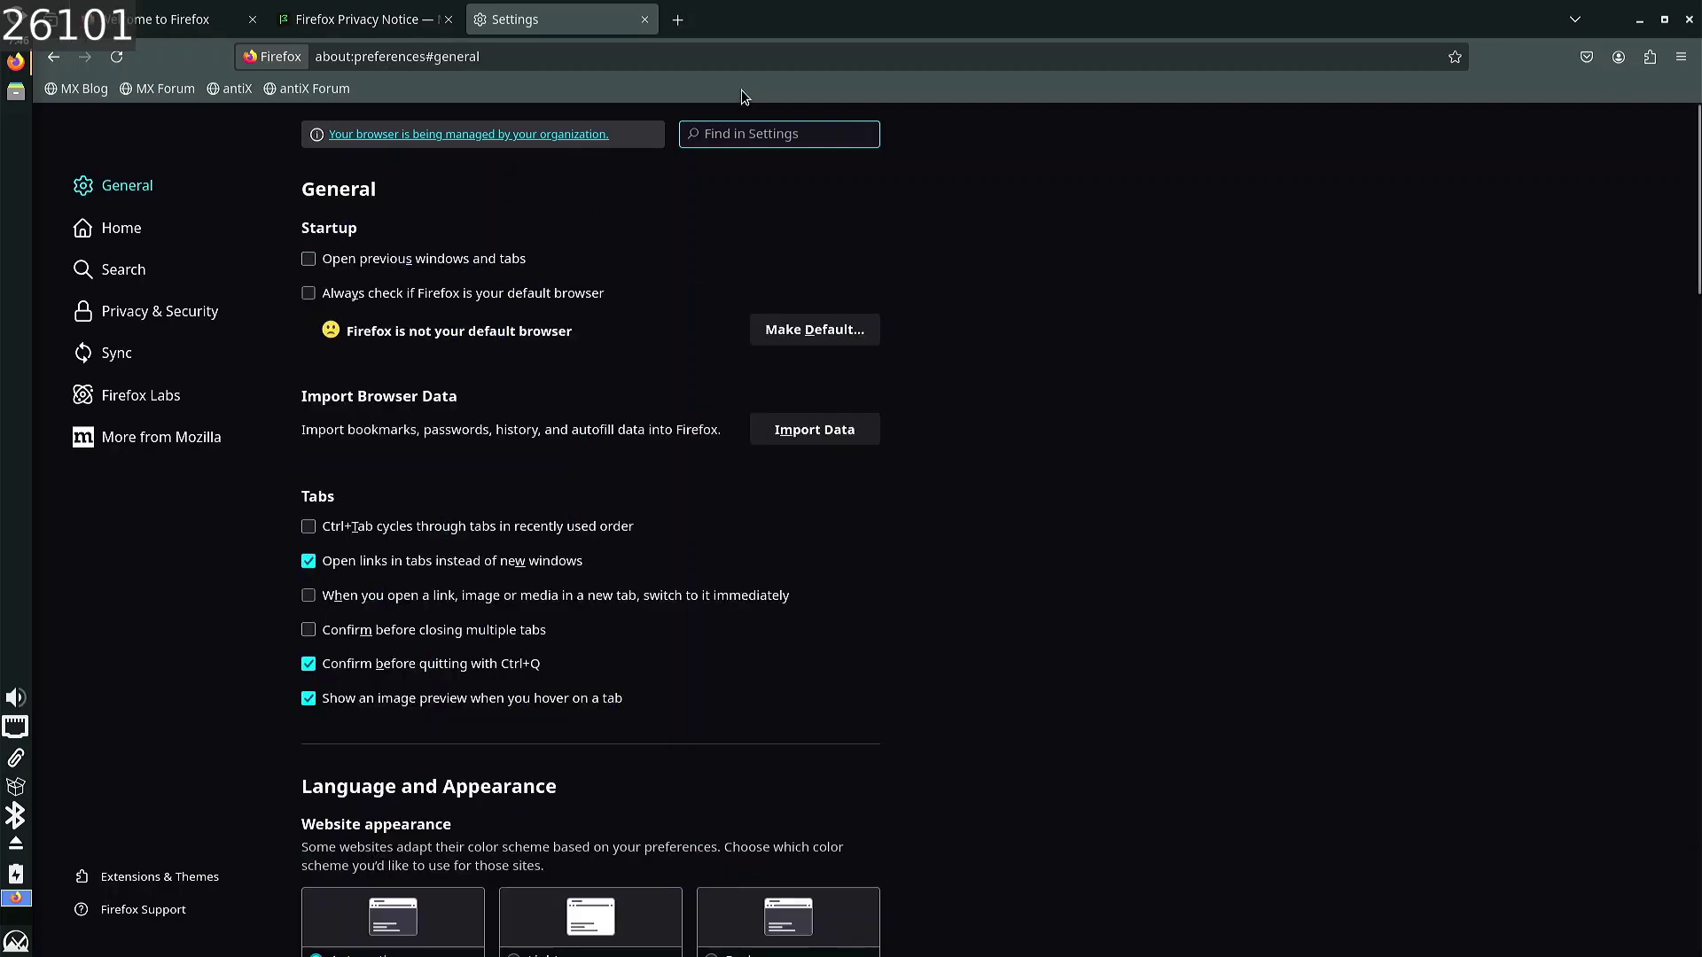
- Inspect the browser's active enterprise policies and policy documentation, and close the Enterprise Policies and Firefox Privacy Notice pages
left_click(502, 134)
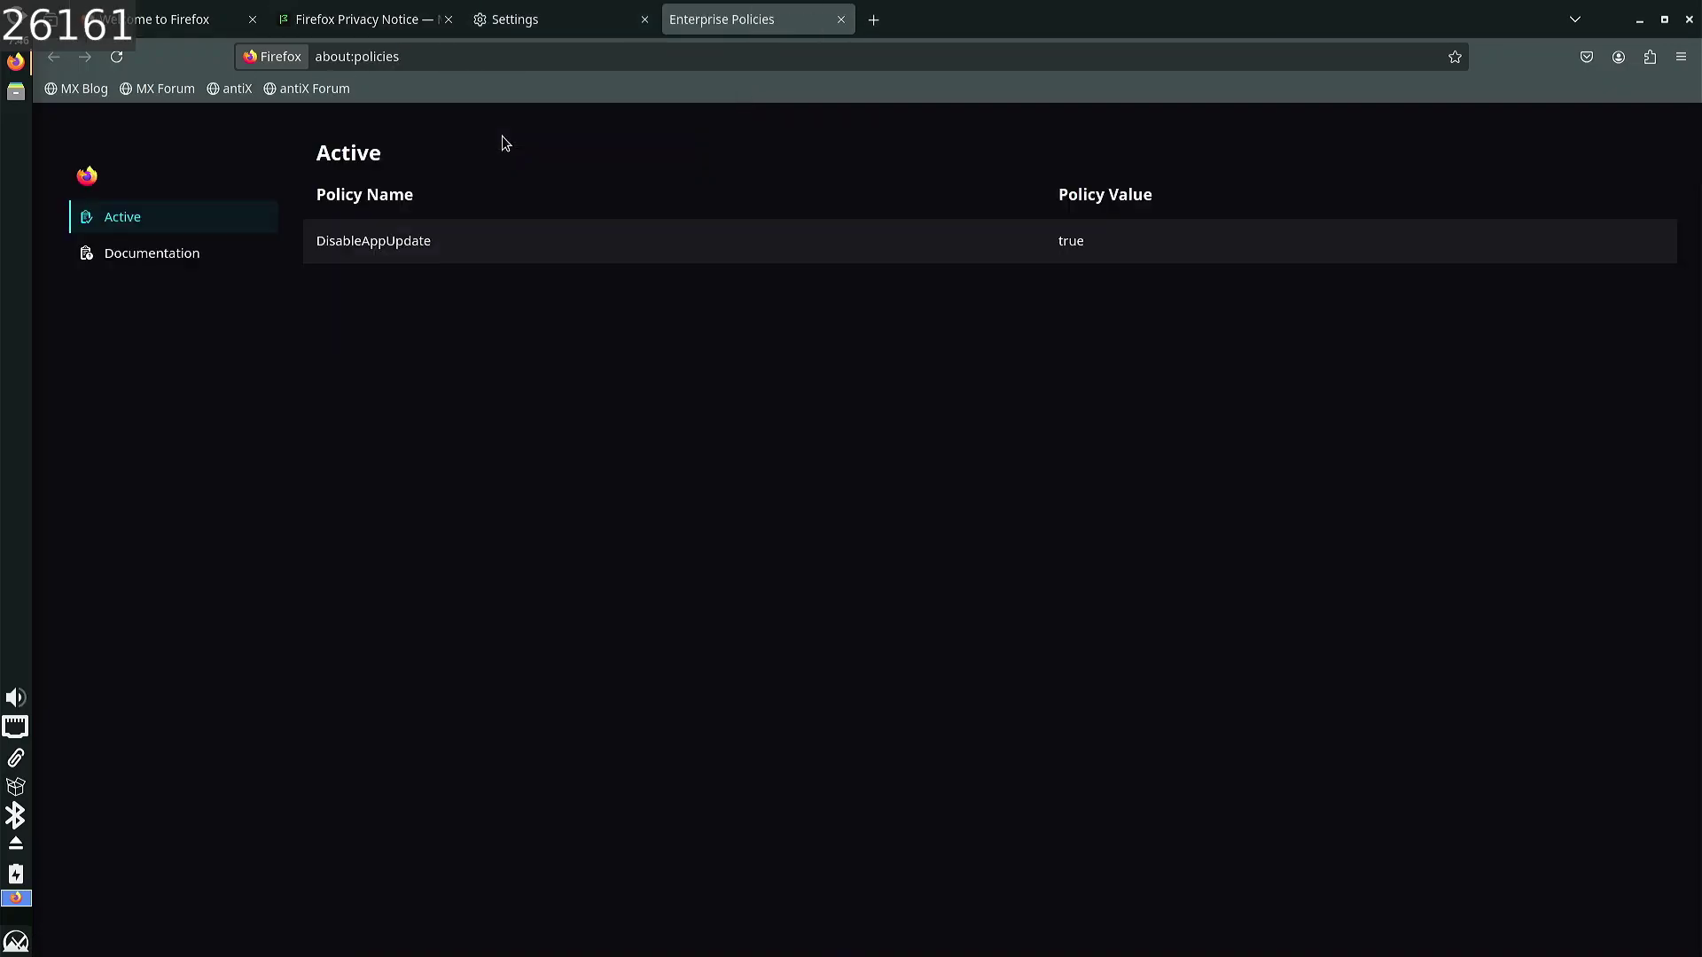
left_click(182, 255)
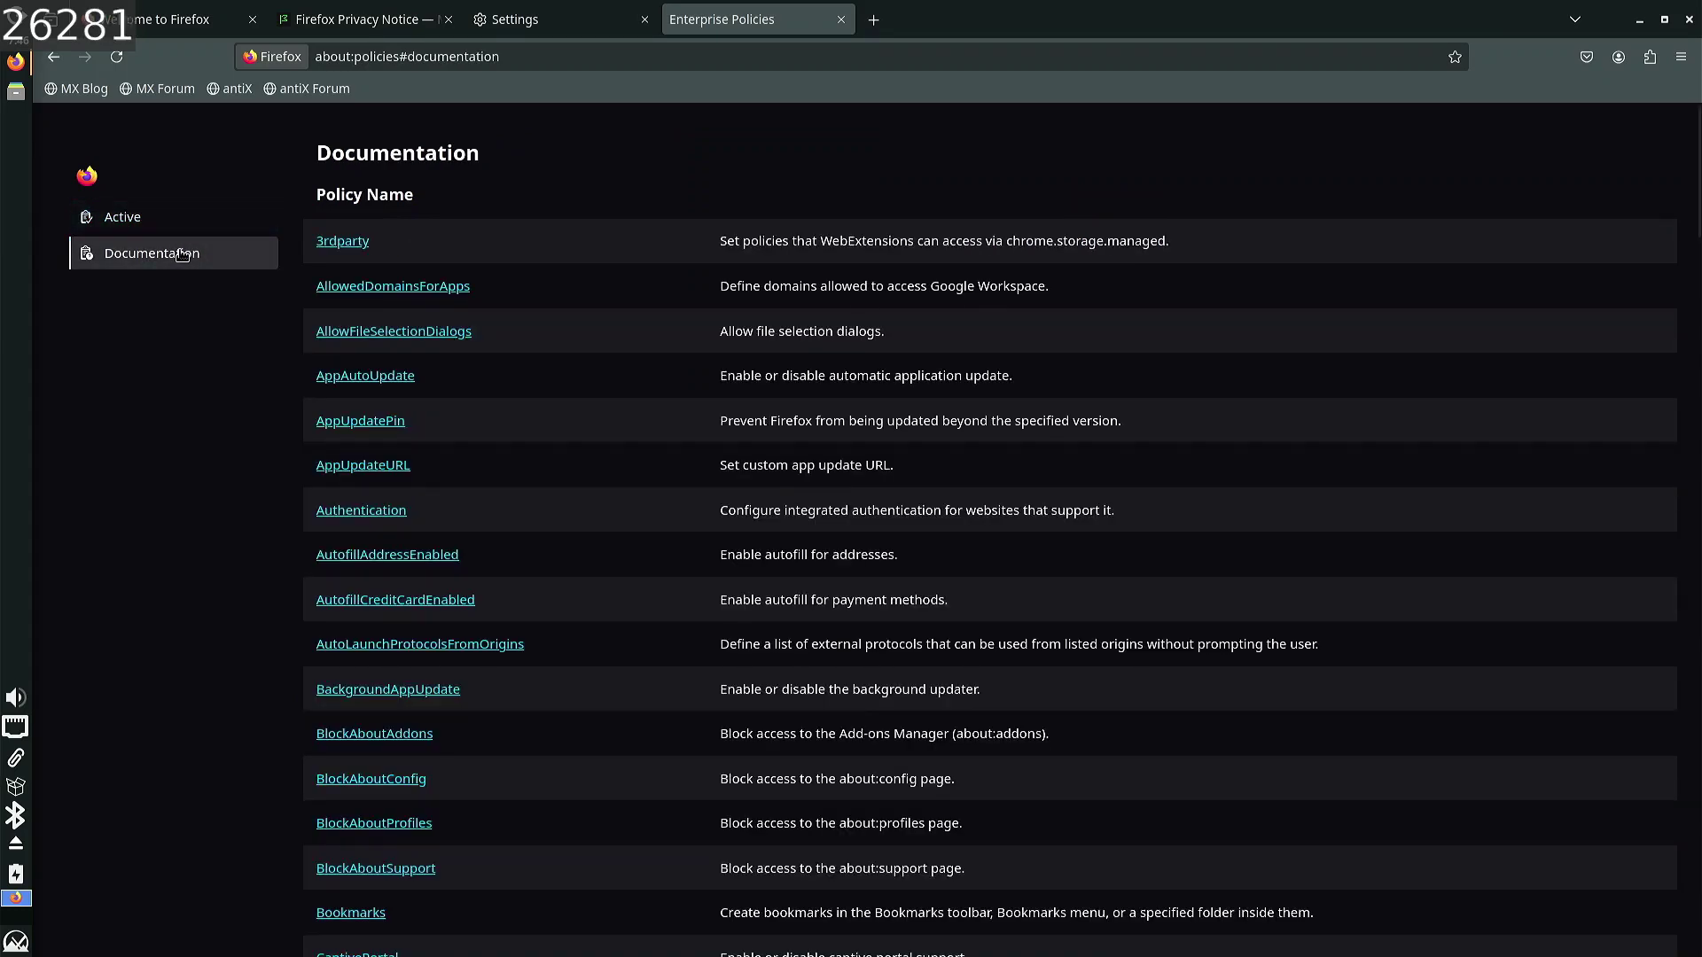
middle_click(743, 30)
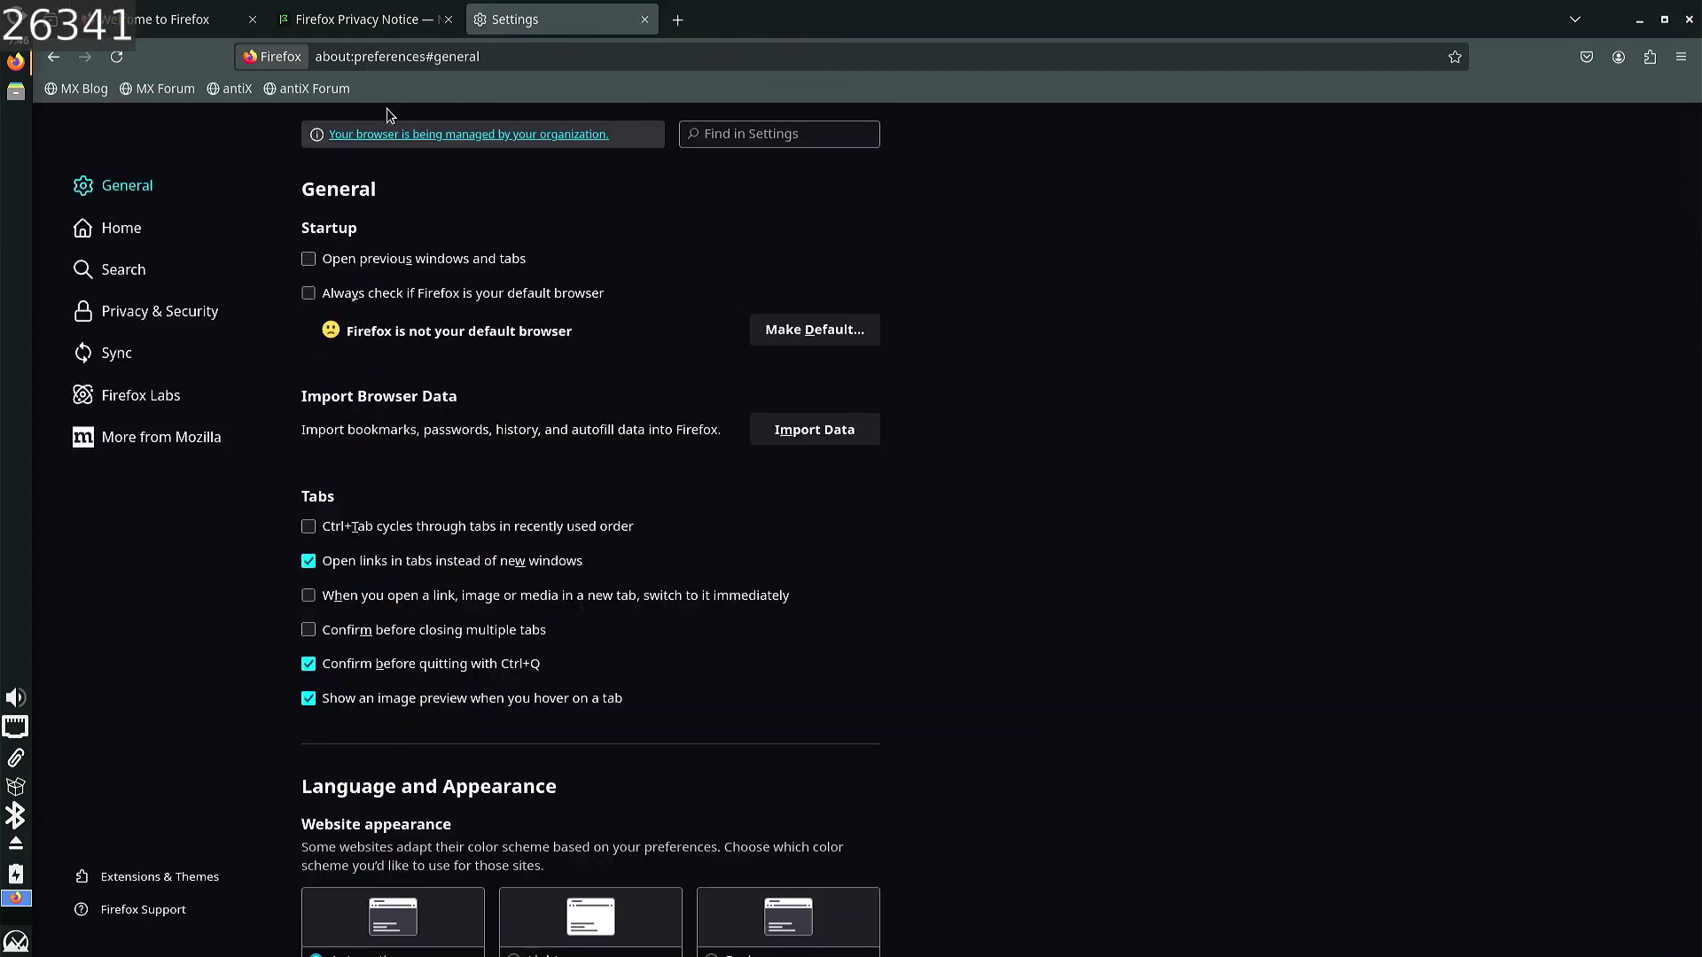
left_click(409, 9)
middle_click(377, 27)
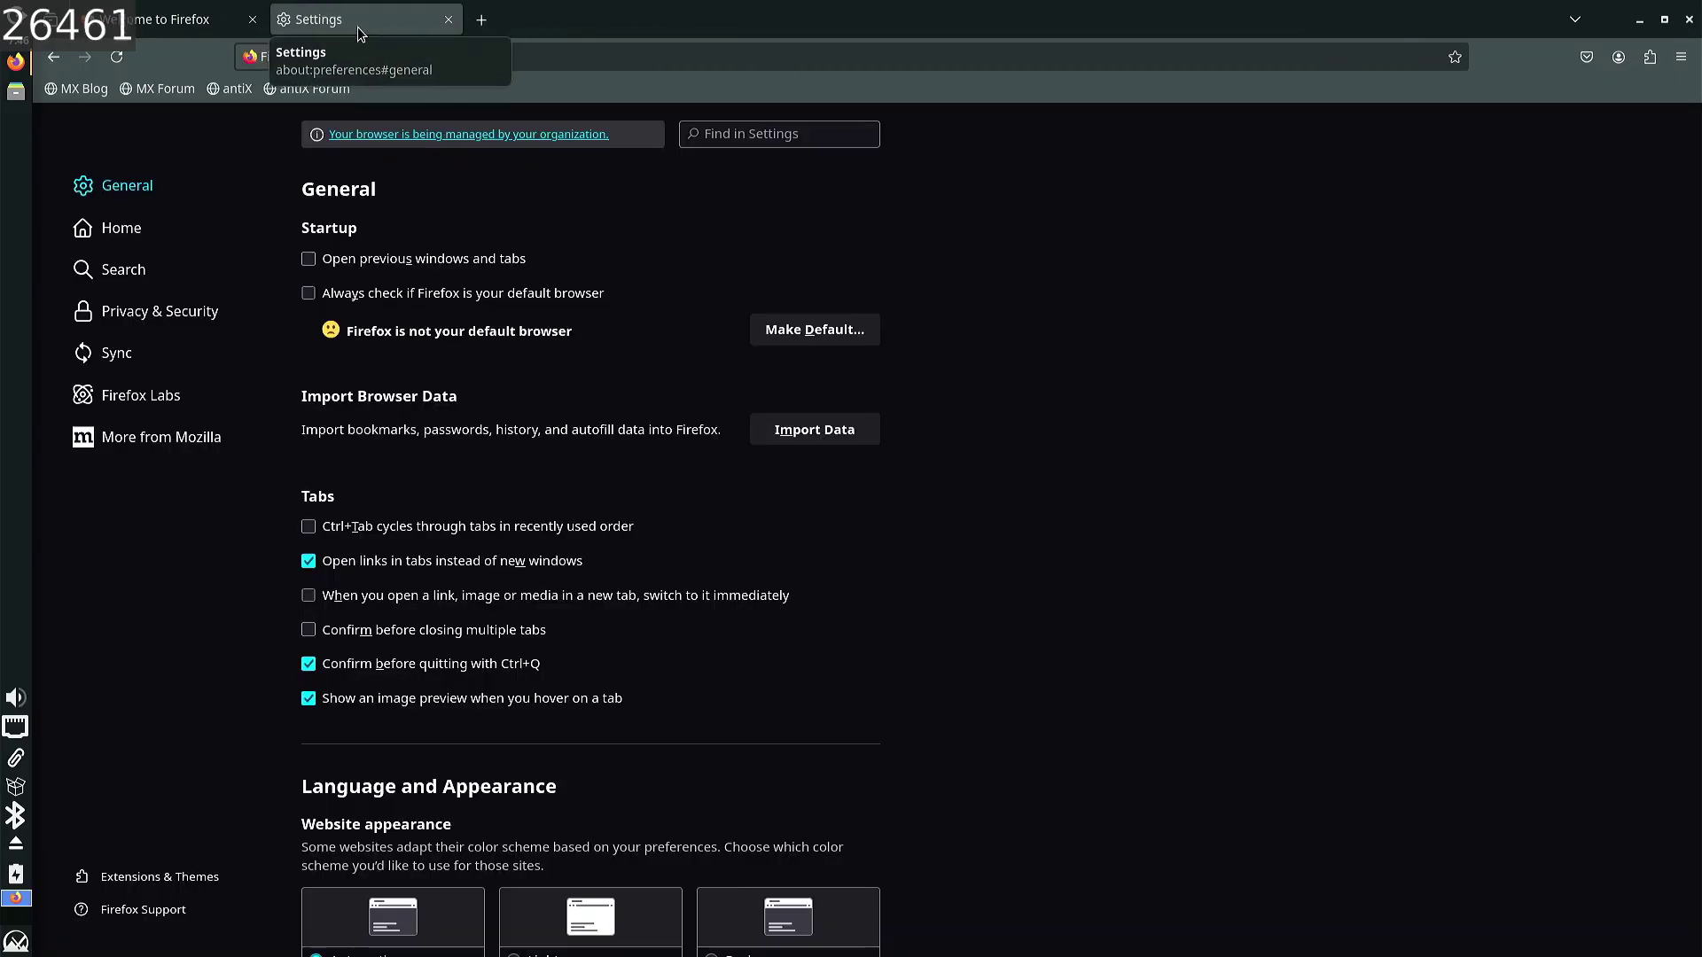
- Review the browser's General settings, including languages, downloads and updates, and its Home settings, and close the settings
scroll(450, 556, "down", 5)
scroll(451, 556, "down", 9)
scroll(428, 542, "down", 5)
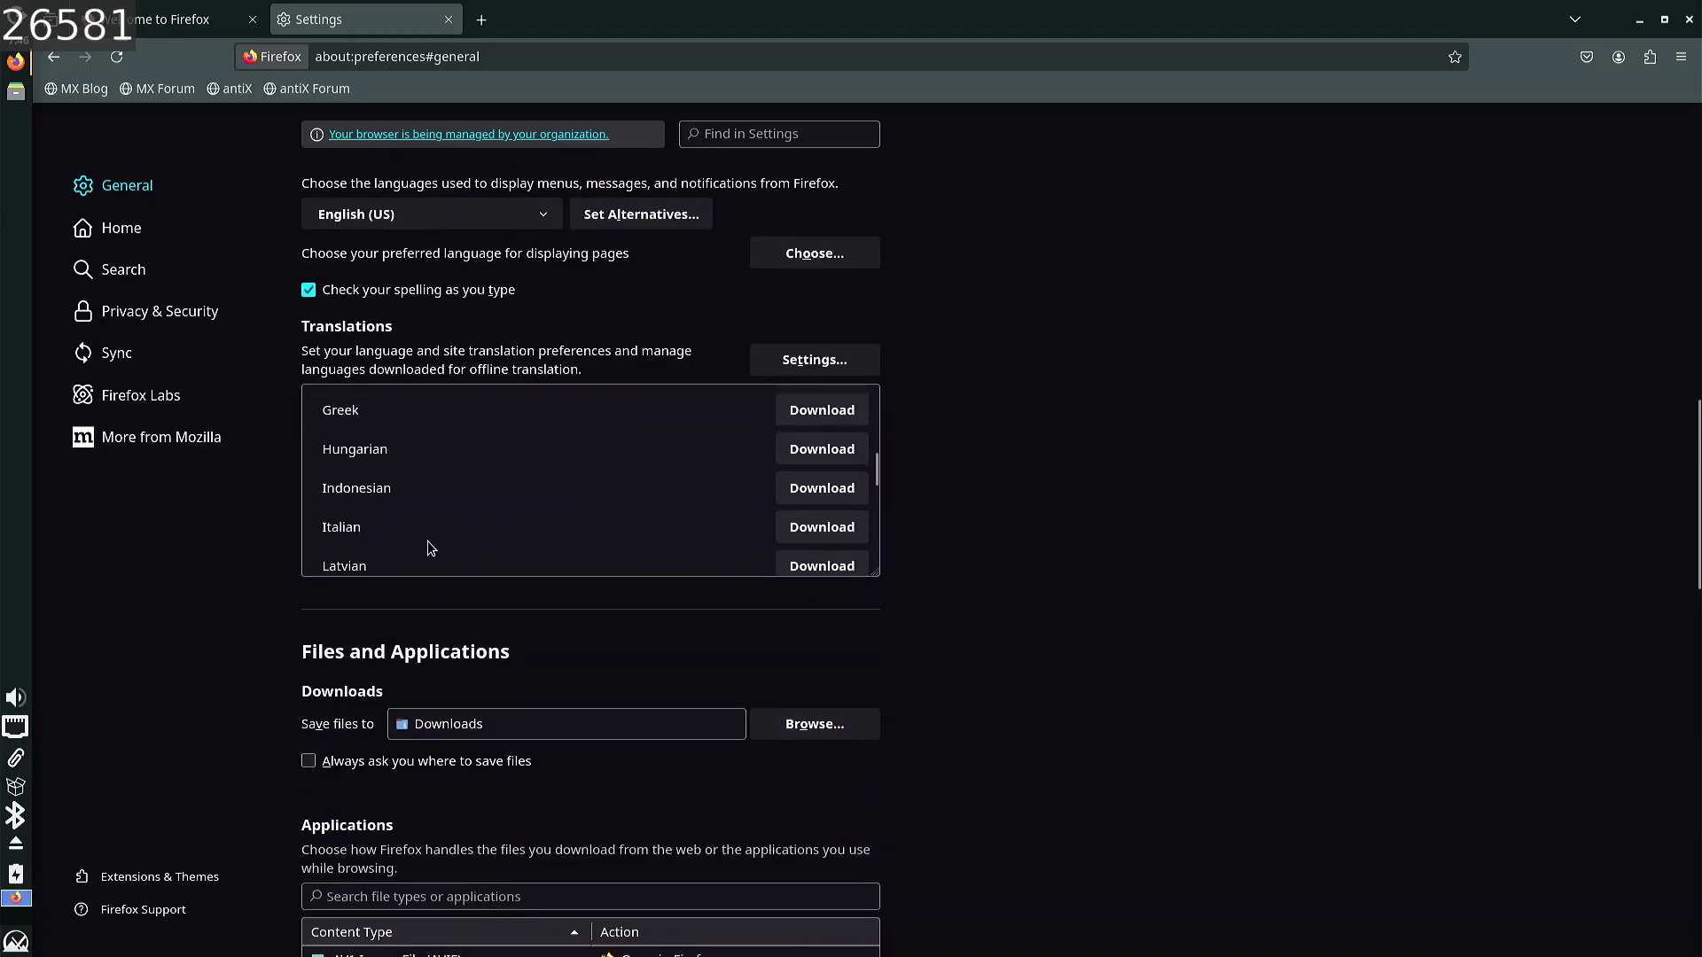
scroll(966, 567, "down", 6)
scroll(964, 571, "down", 5)
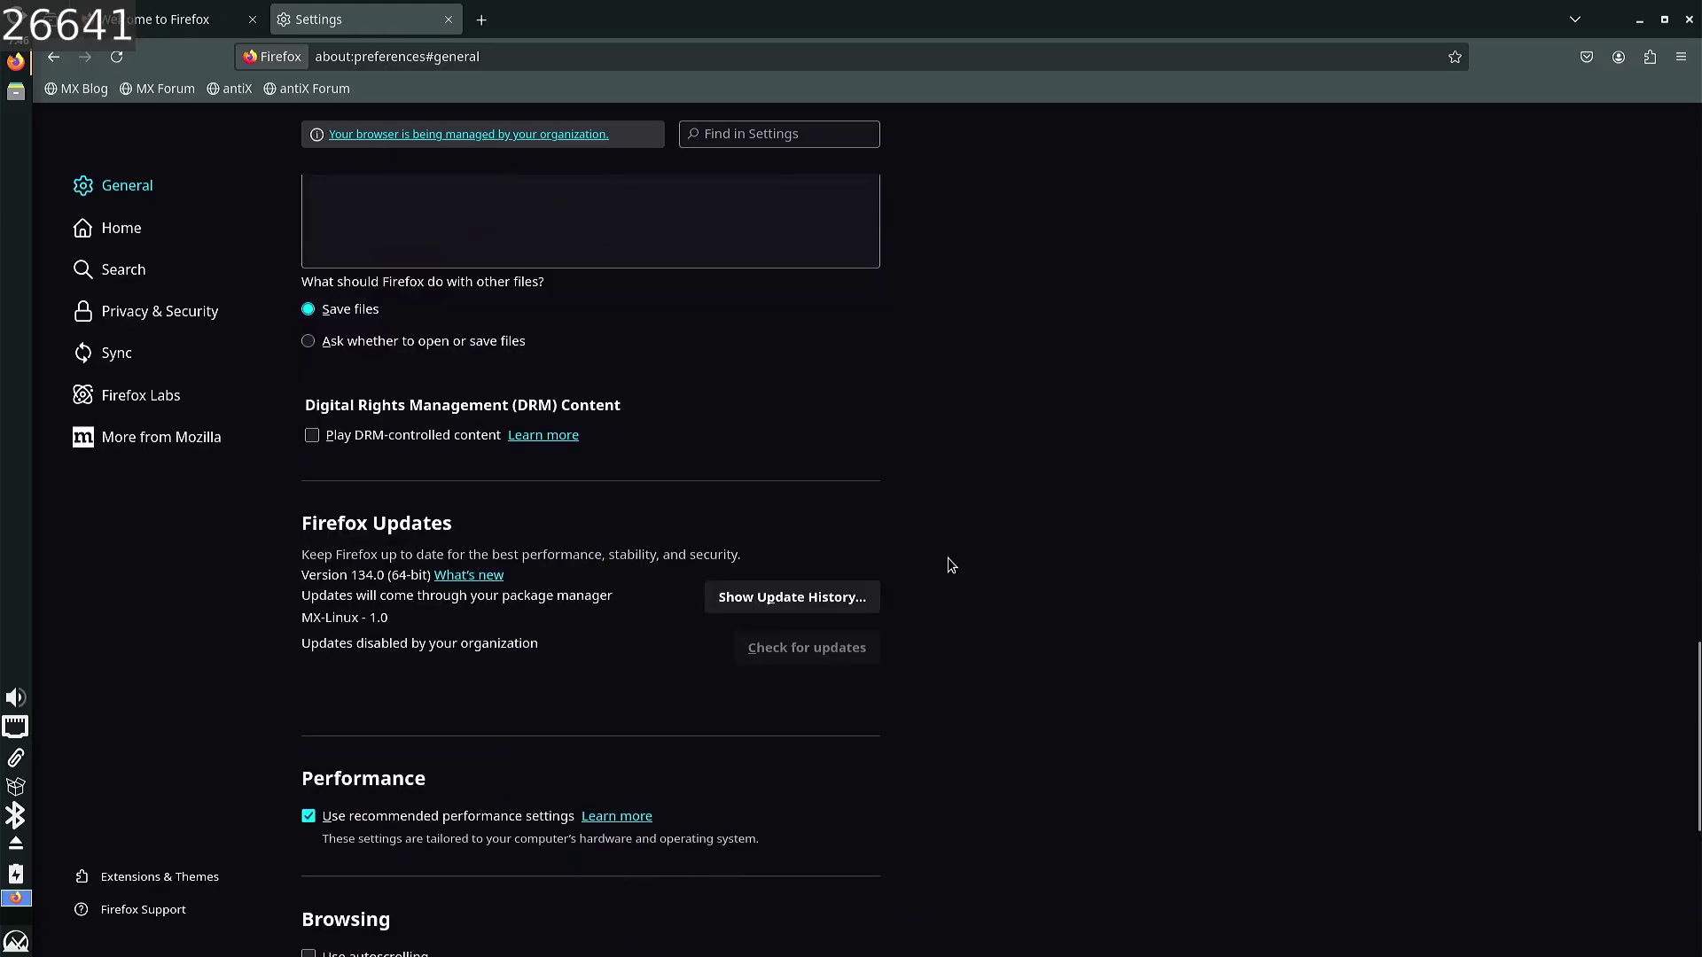
scroll(944, 556, "up", 20)
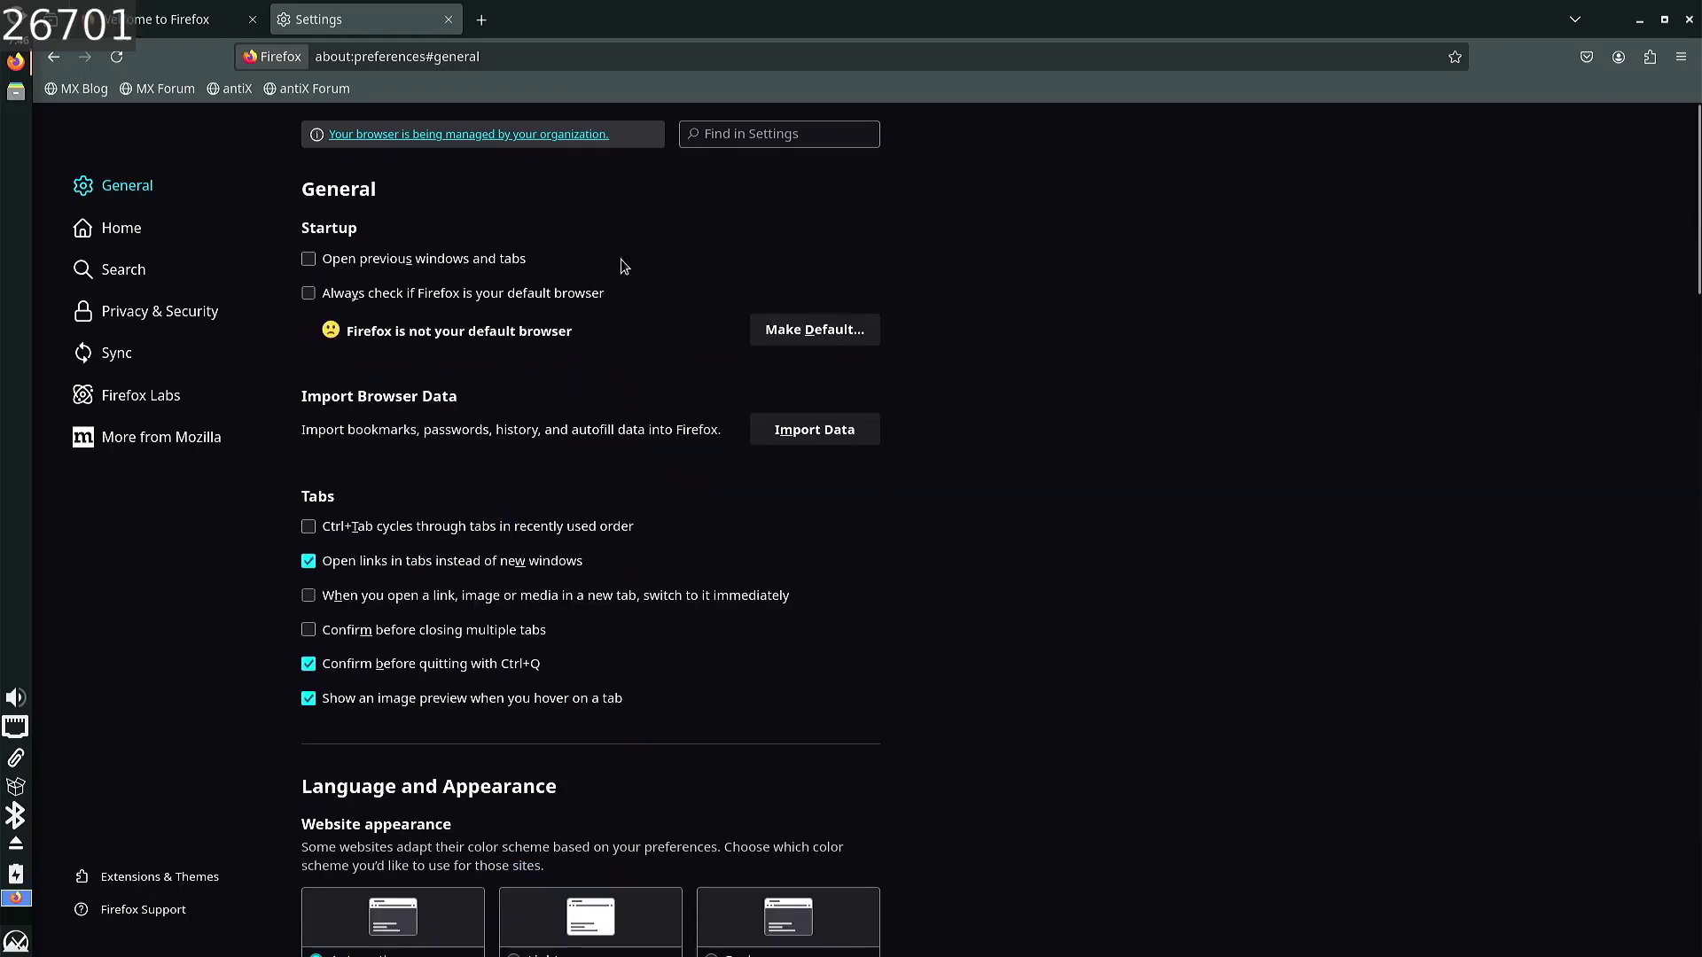
left_click(192, 227)
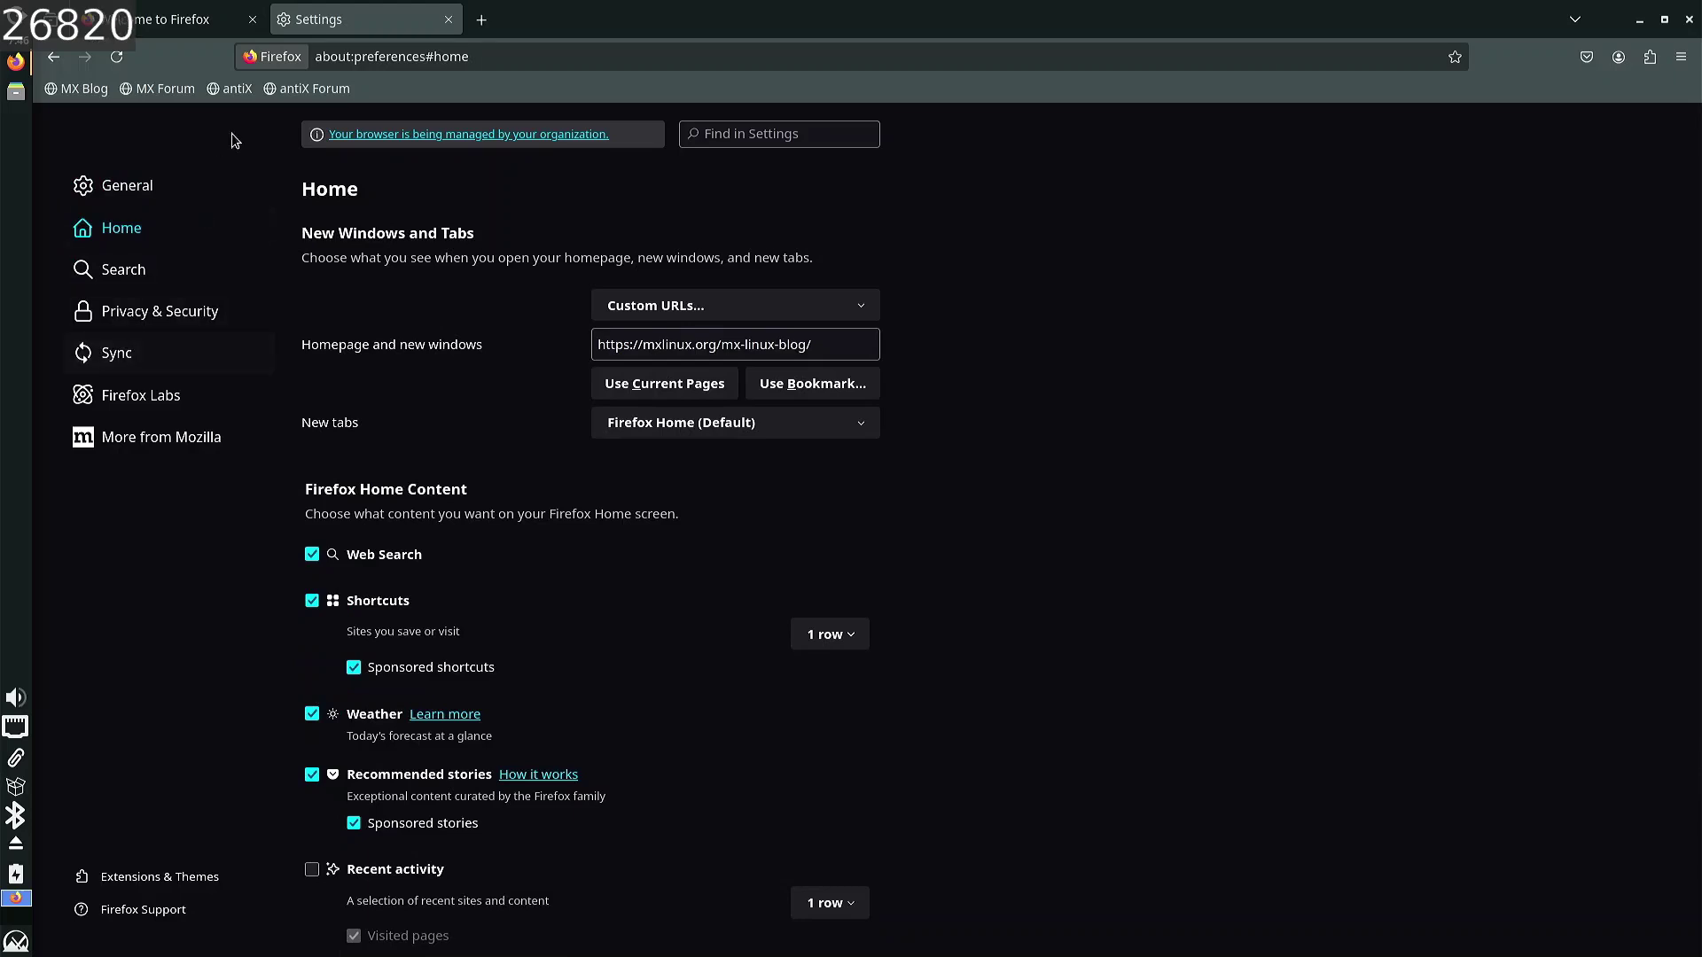
middle_click(330, 25)
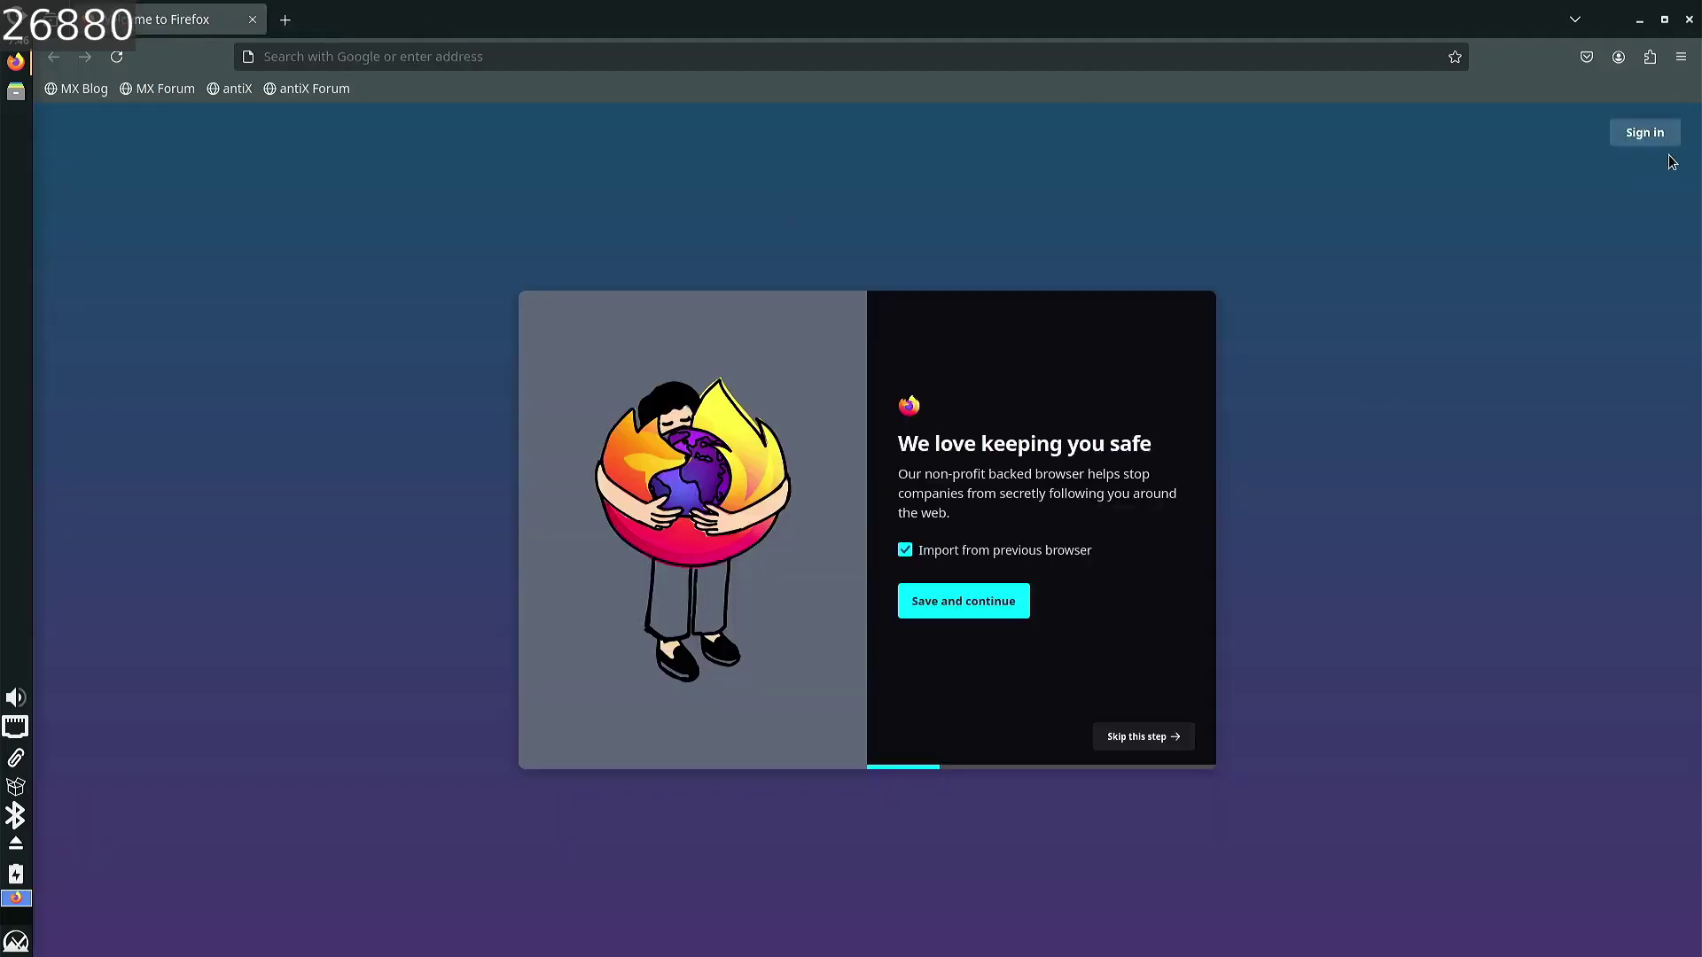
- Search the Firefox add-ons site for "ublock" from the add-ons manager, close the manager, and open the uBlock Origin page
key("ctrl+shift+a")
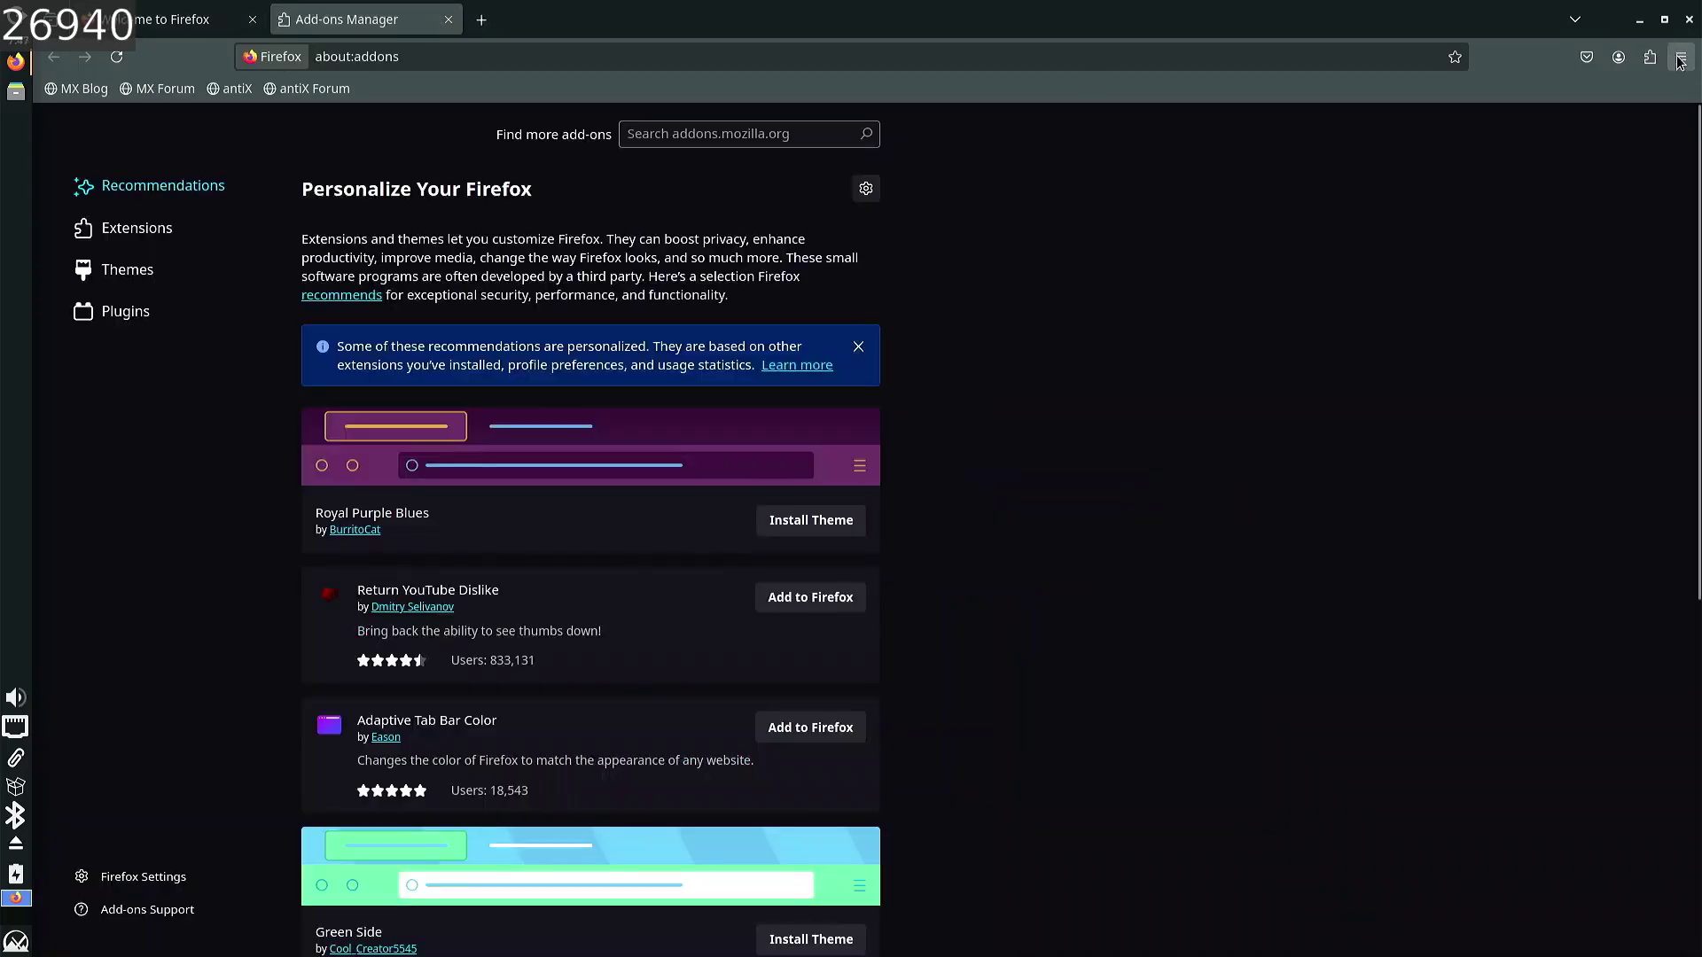
left_click(190, 227)
left_click(725, 128)
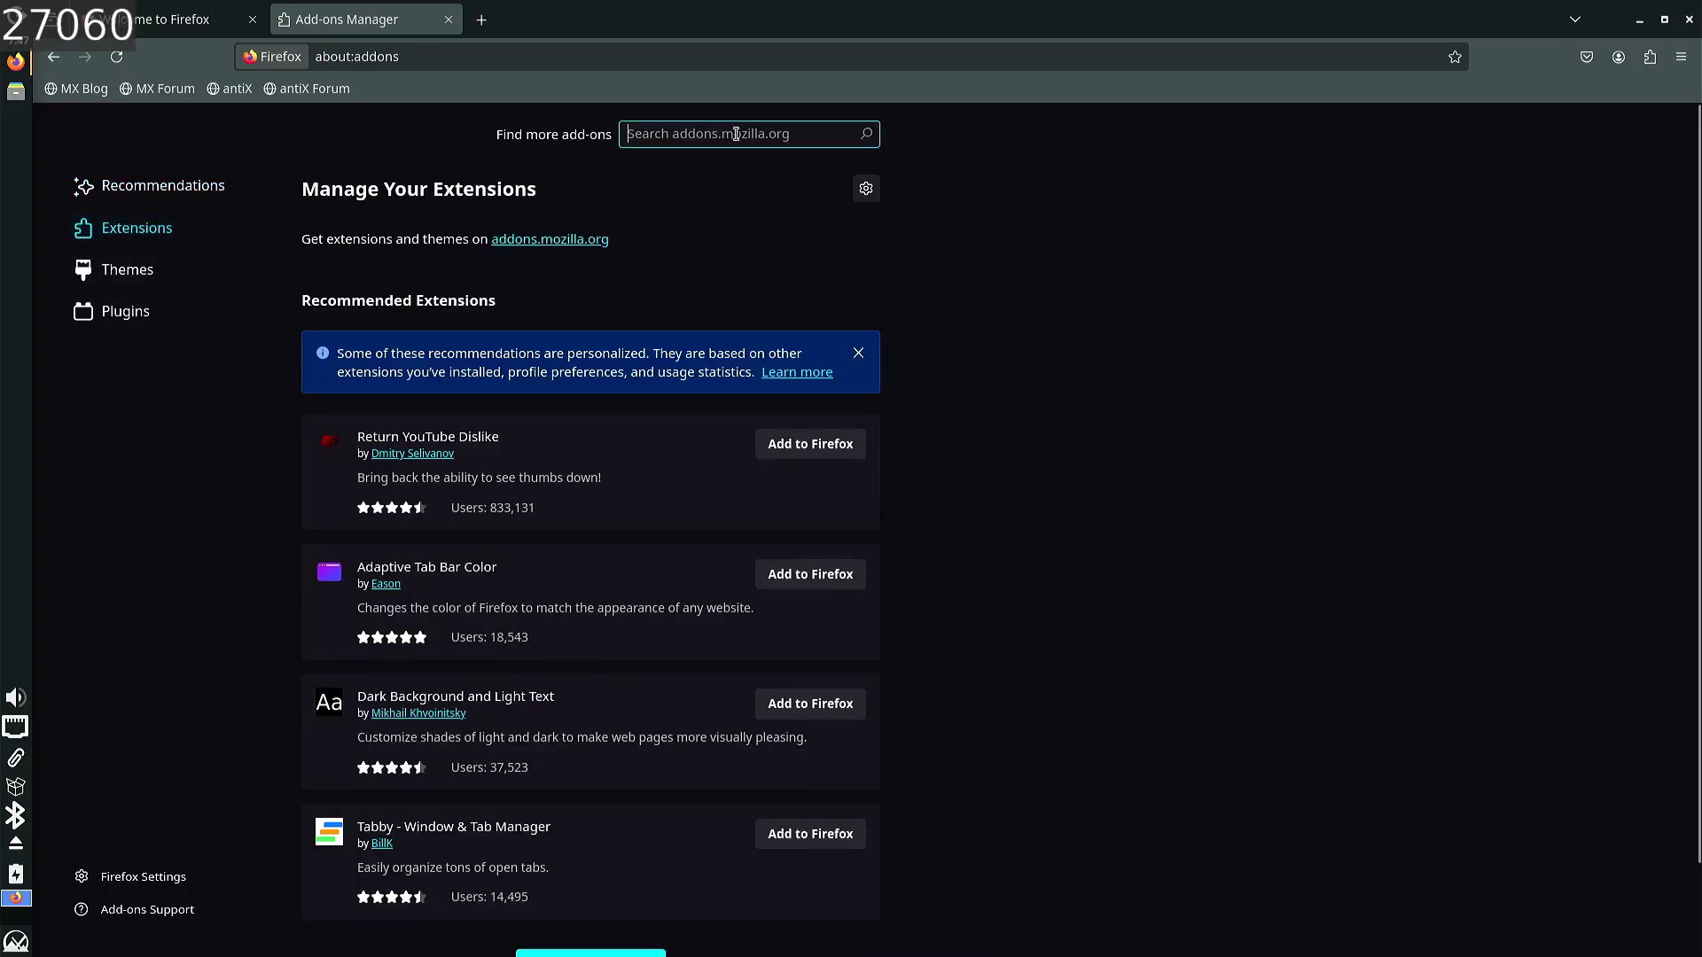
type("ublock")
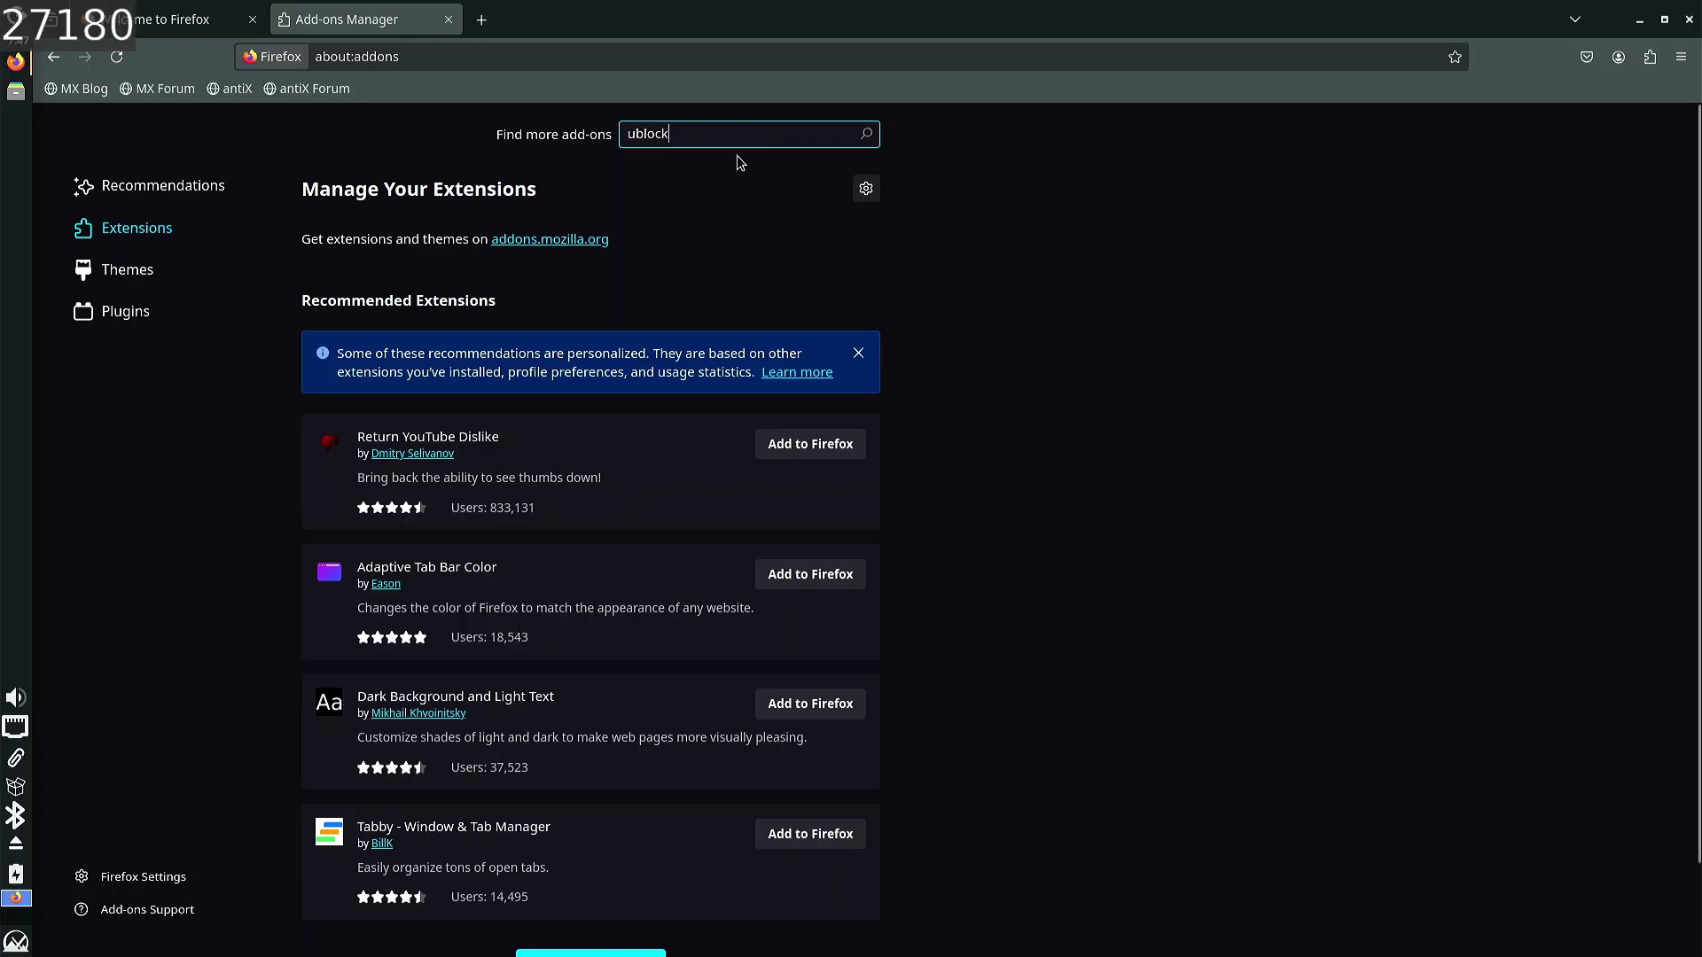
key("Return")
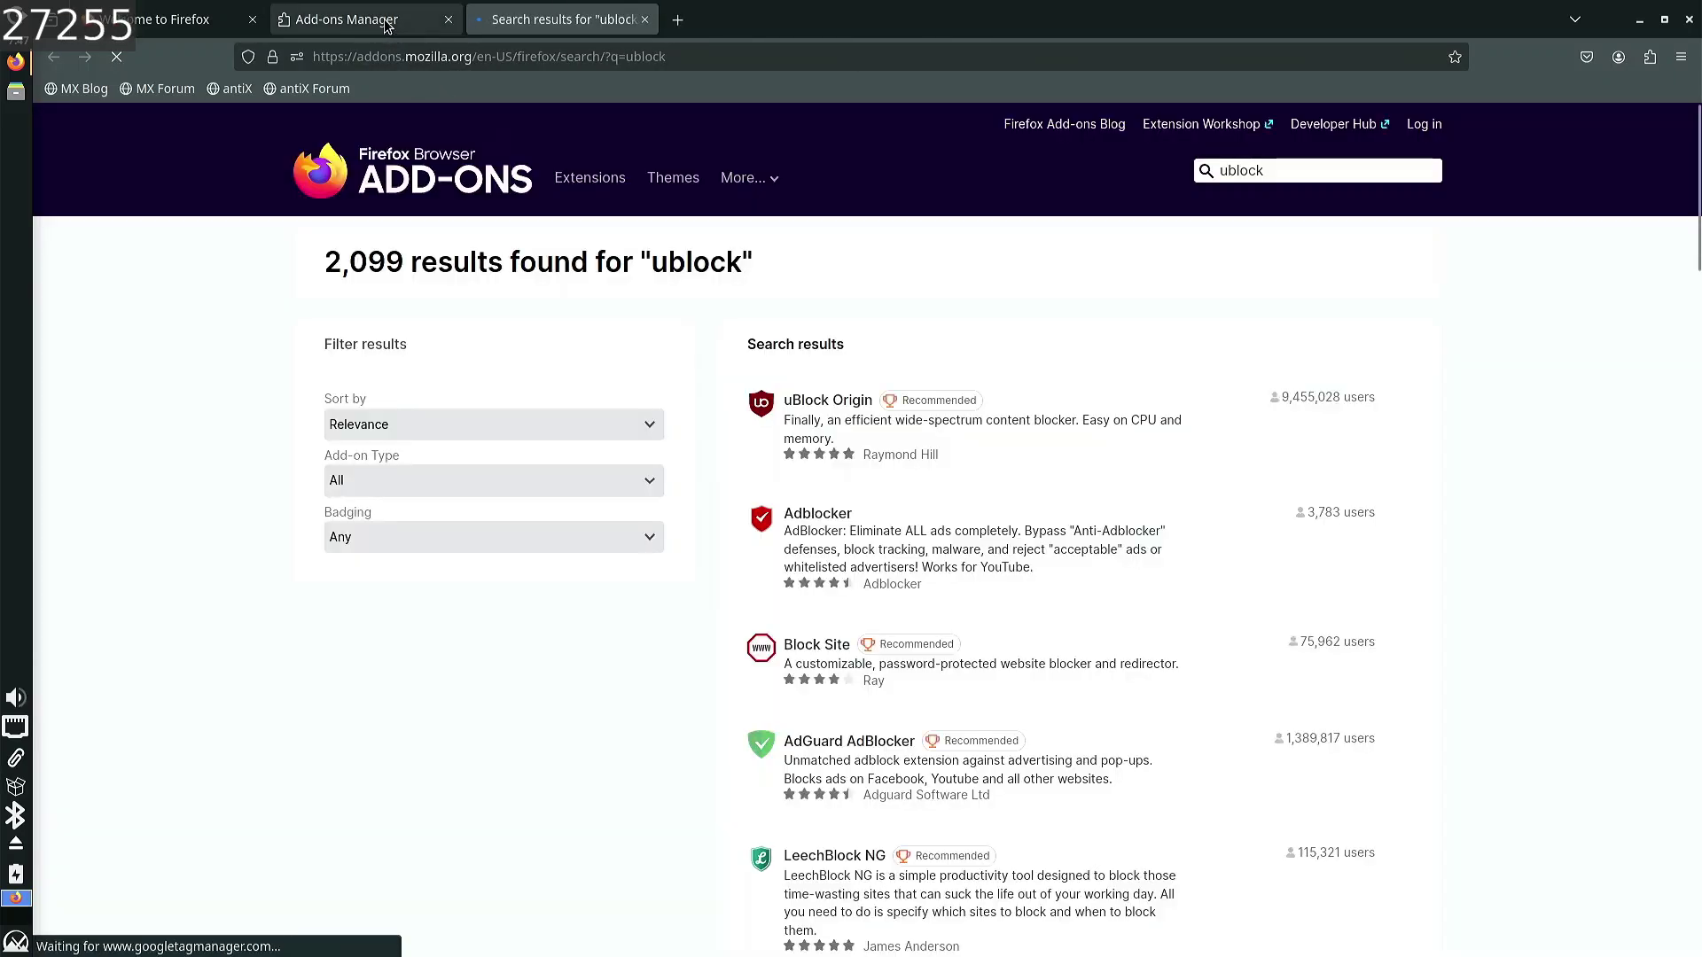
middle_click(396, 34)
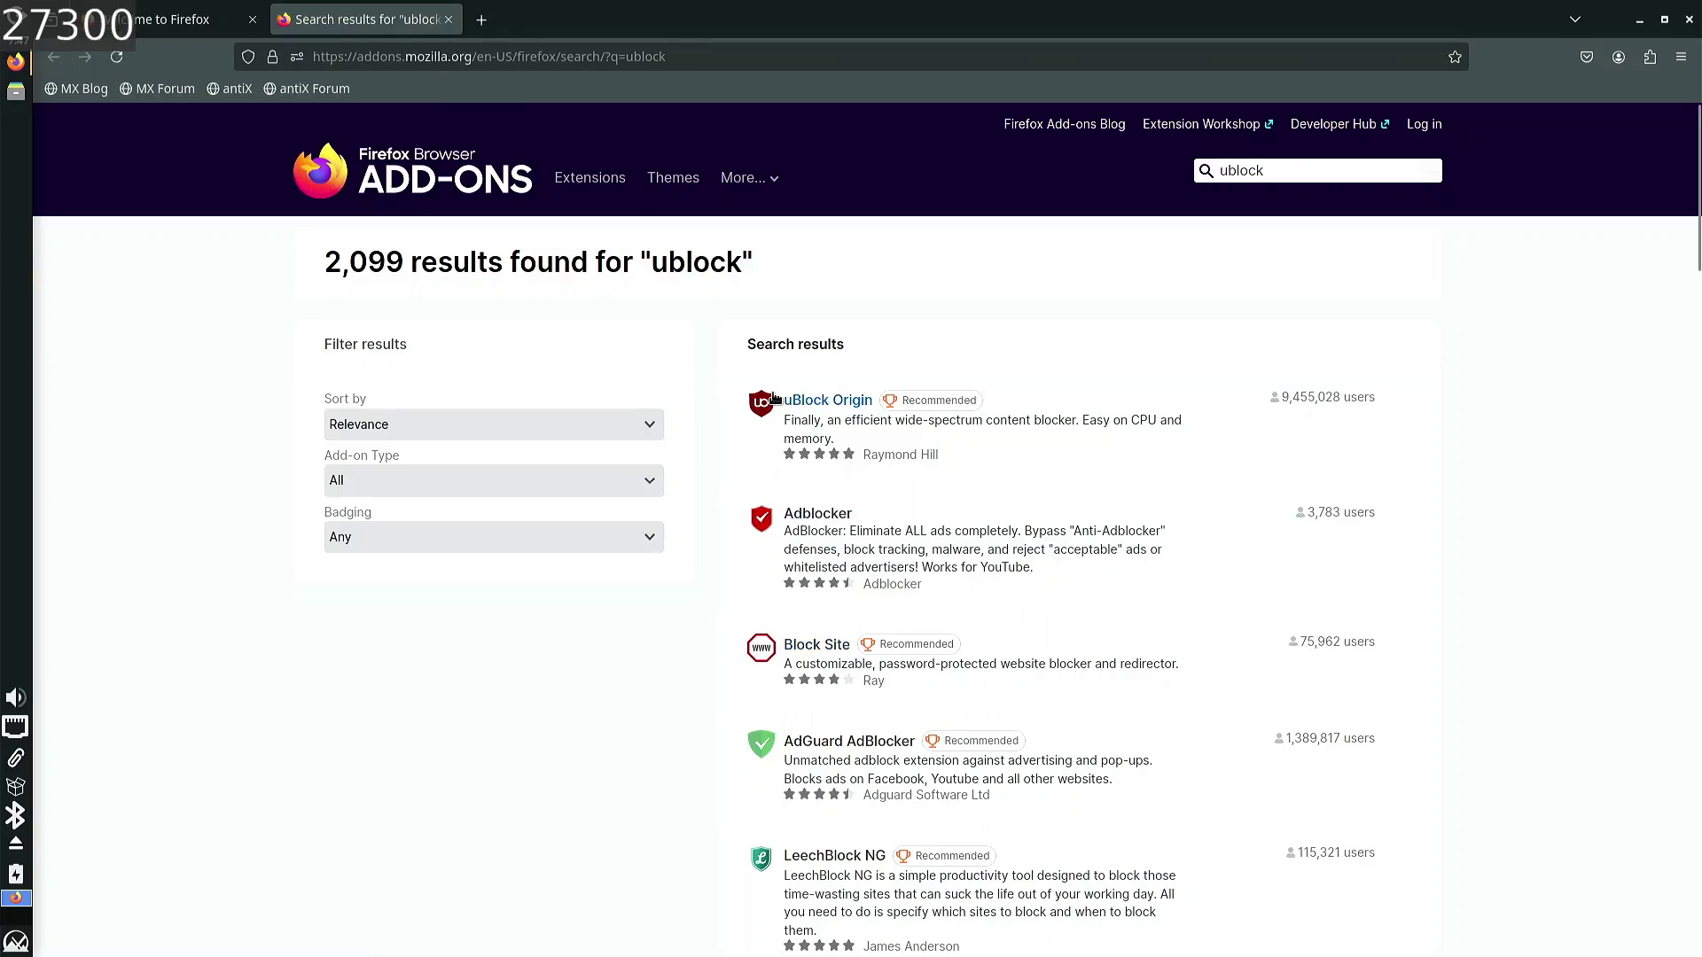
left_click(758, 397)
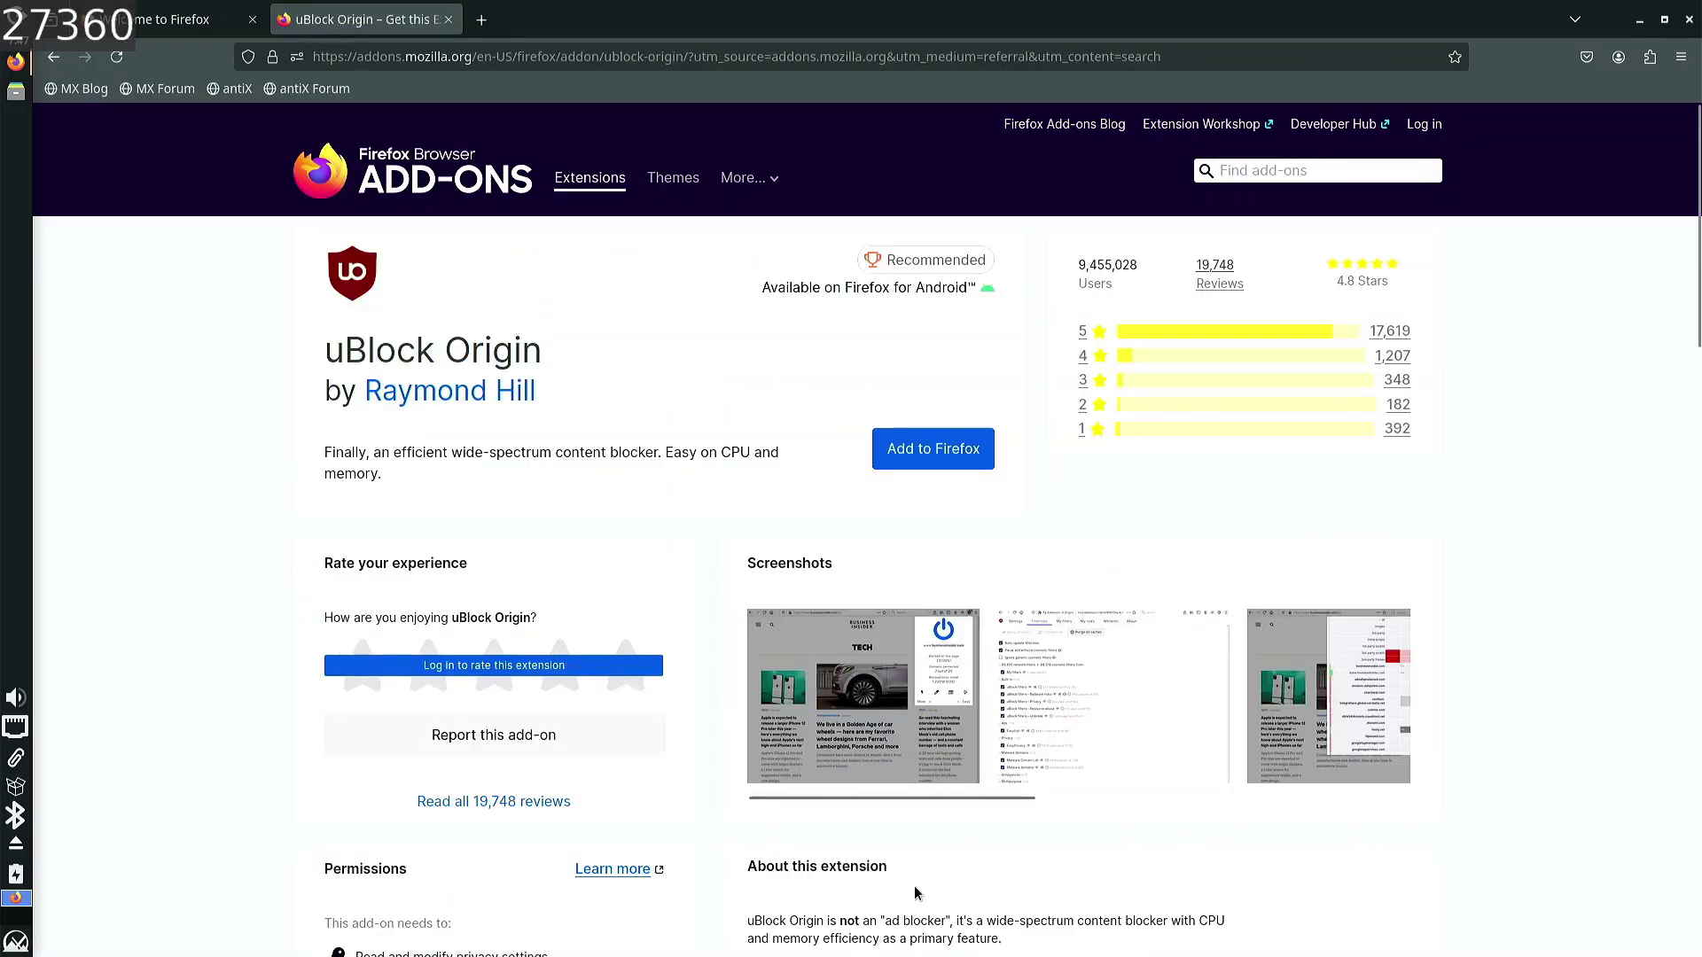
- Add the uBlock Origin extension to Firefox, granting its requested permissions and acknowledging the installation
left_click(961, 453)
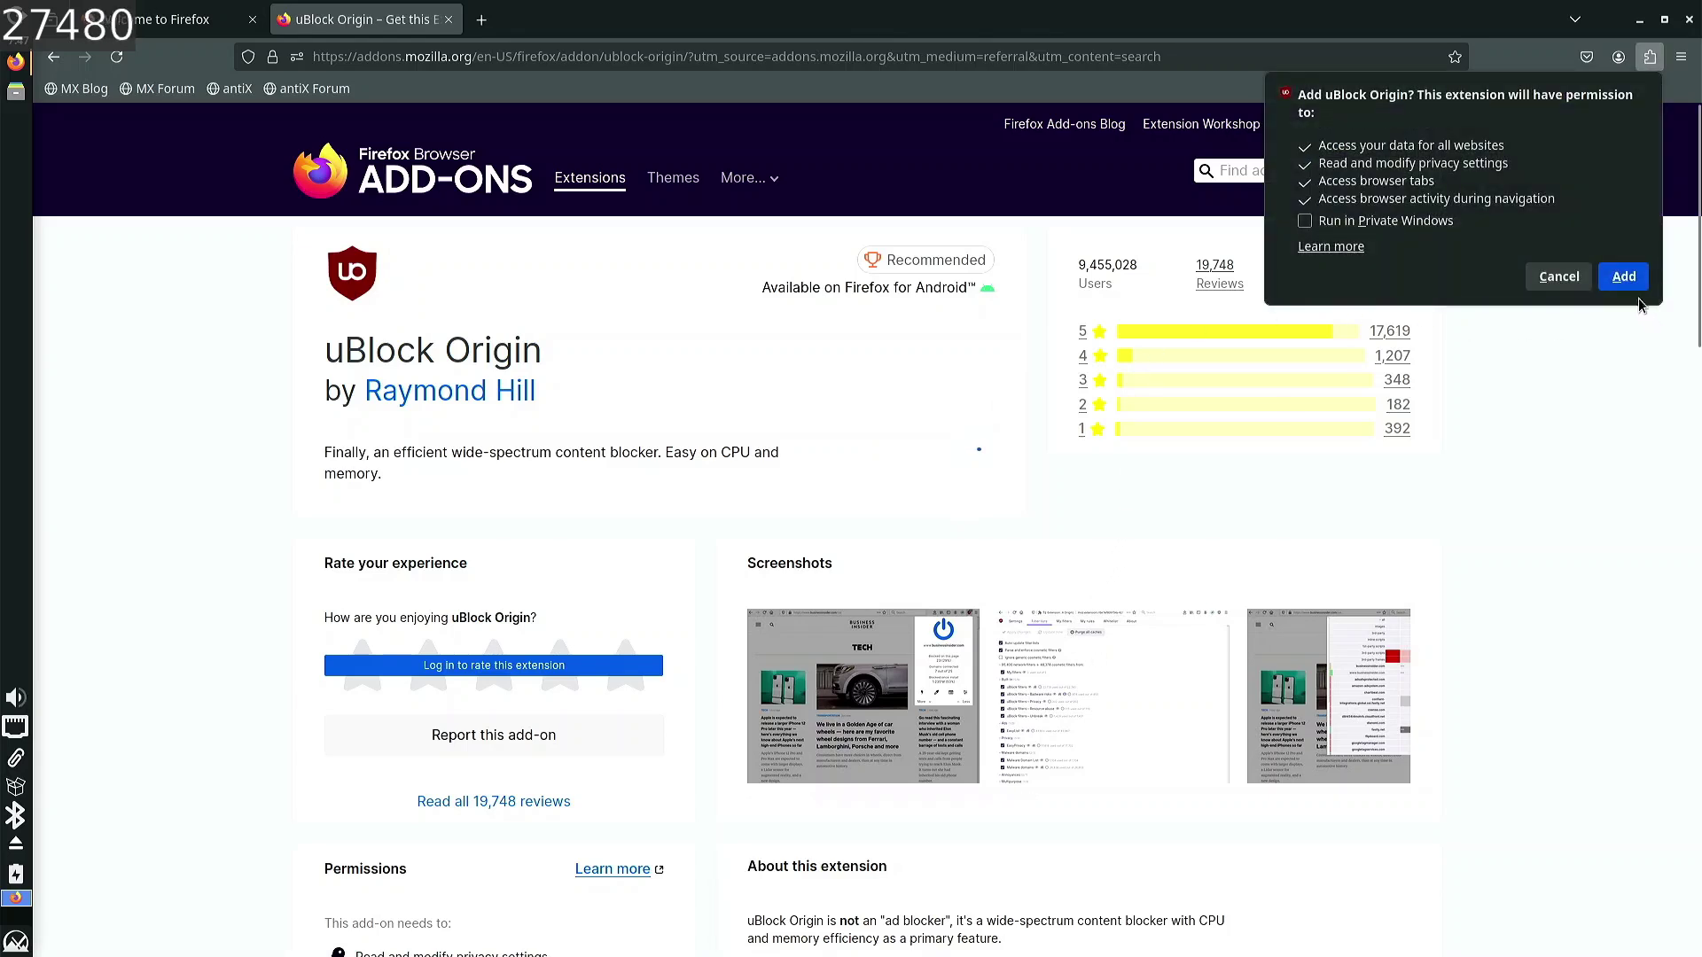
left_click(1626, 278)
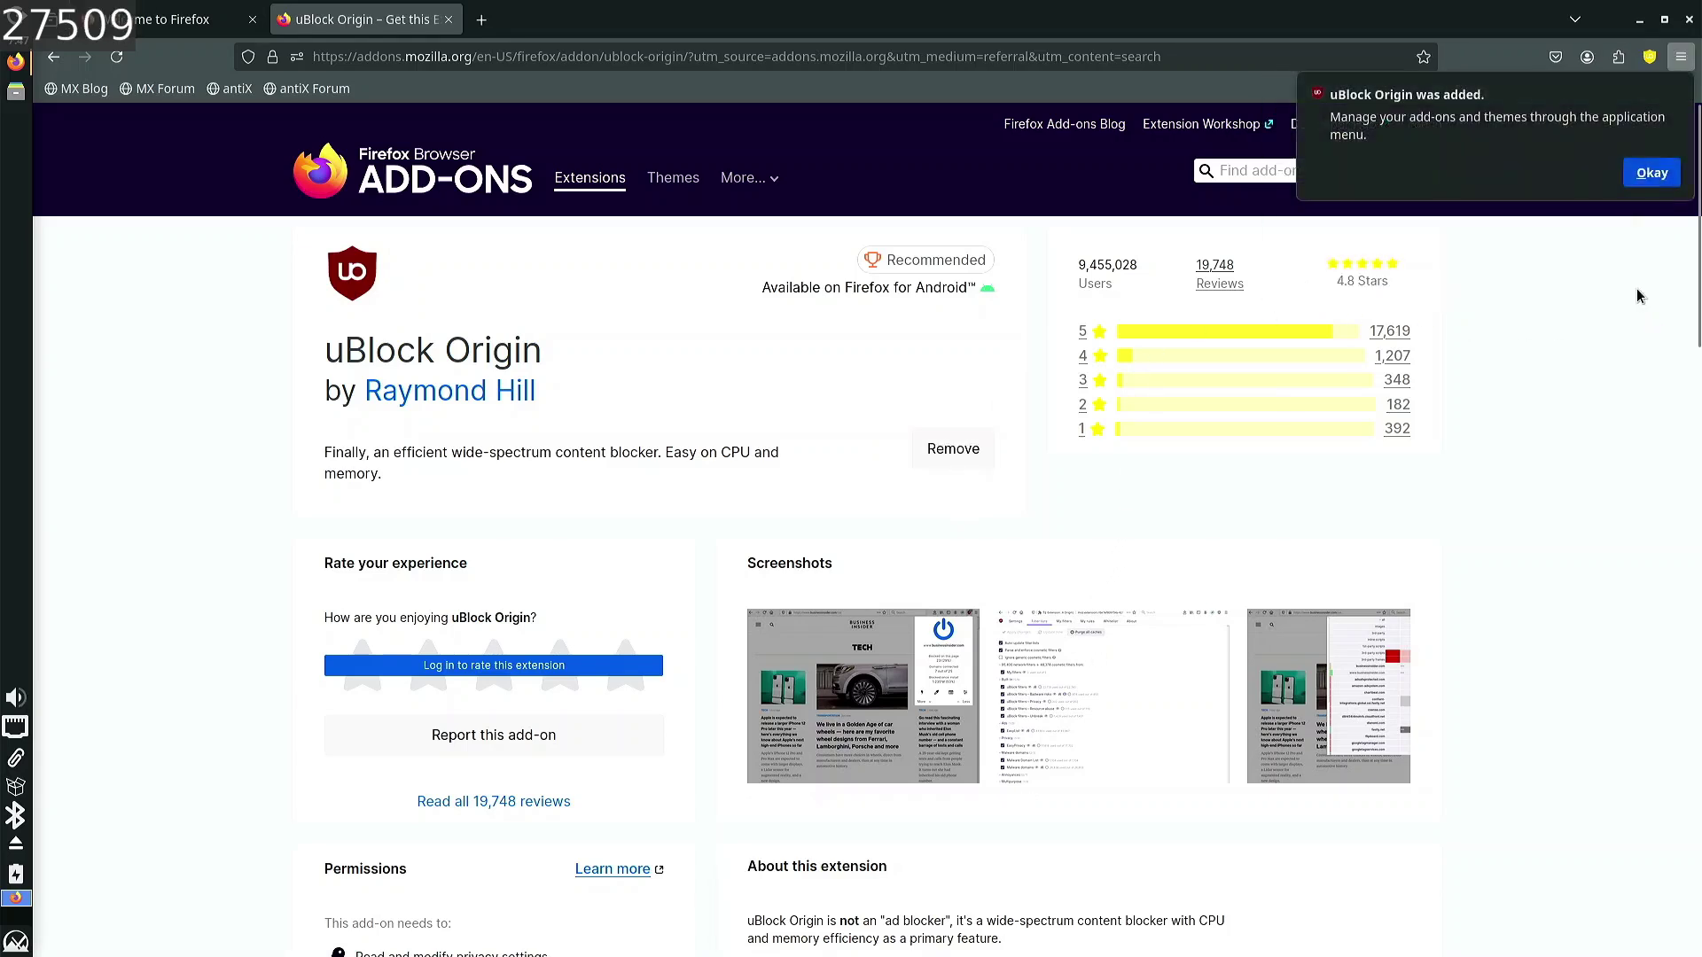
left_click(1666, 173)
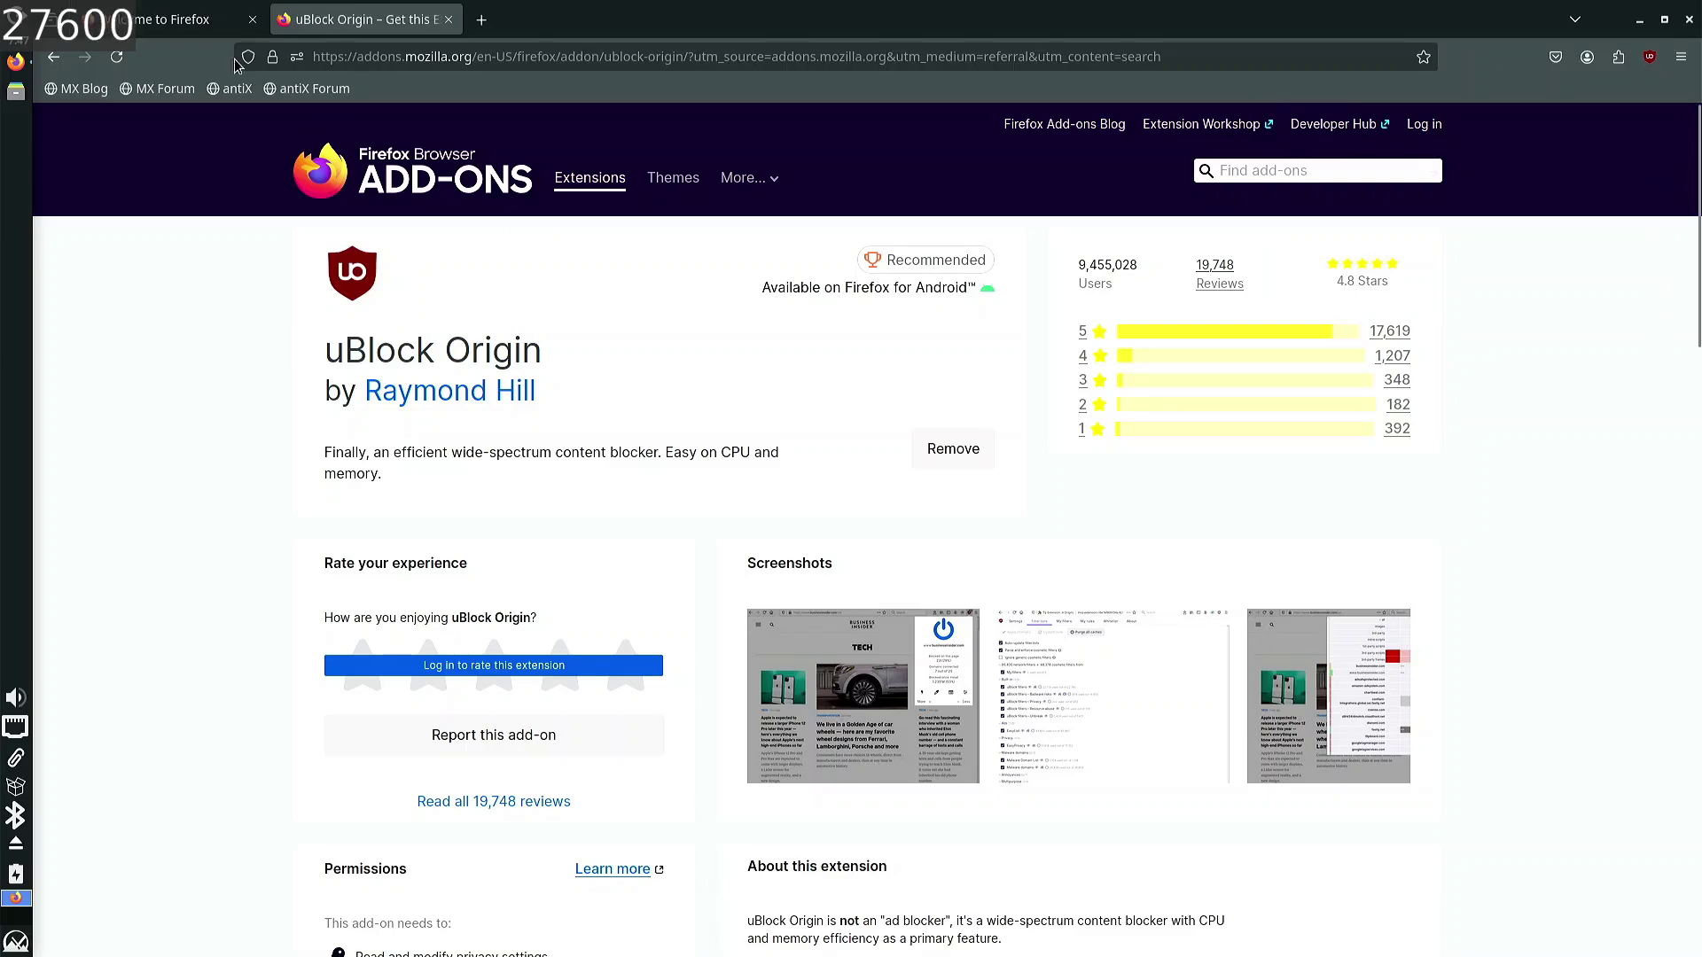
- Close the Welcome to Firefox page and open Firefox View
left_click(213, 20)
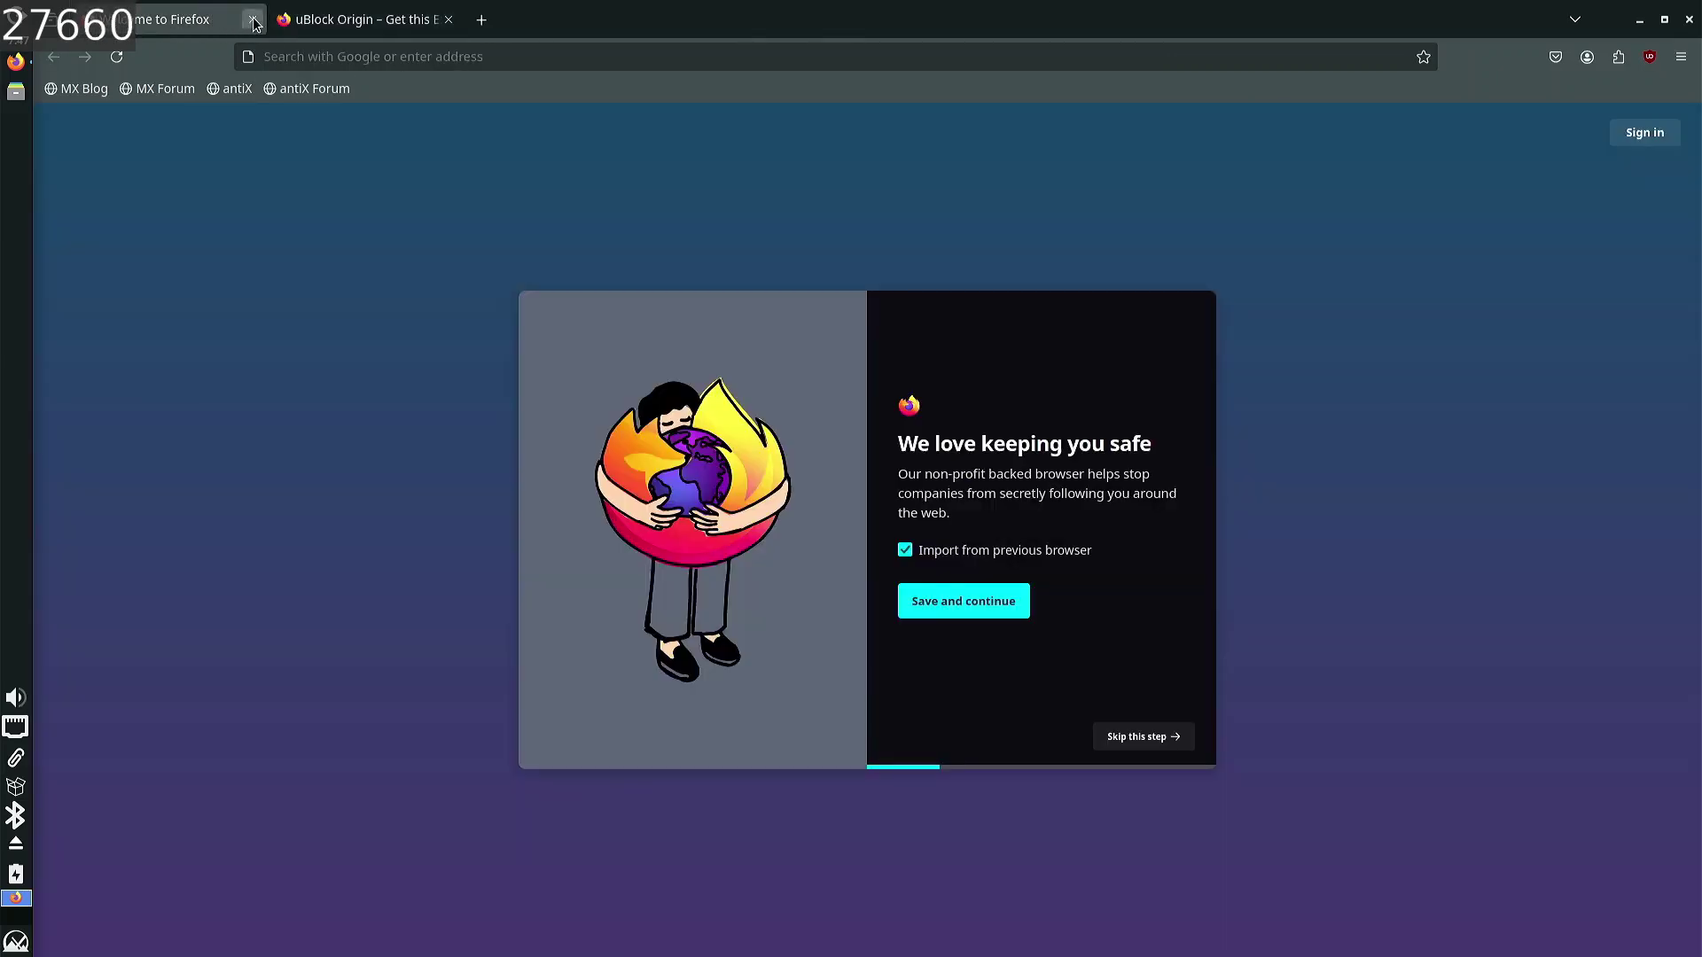
left_click(253, 20)
left_click(58, 23)
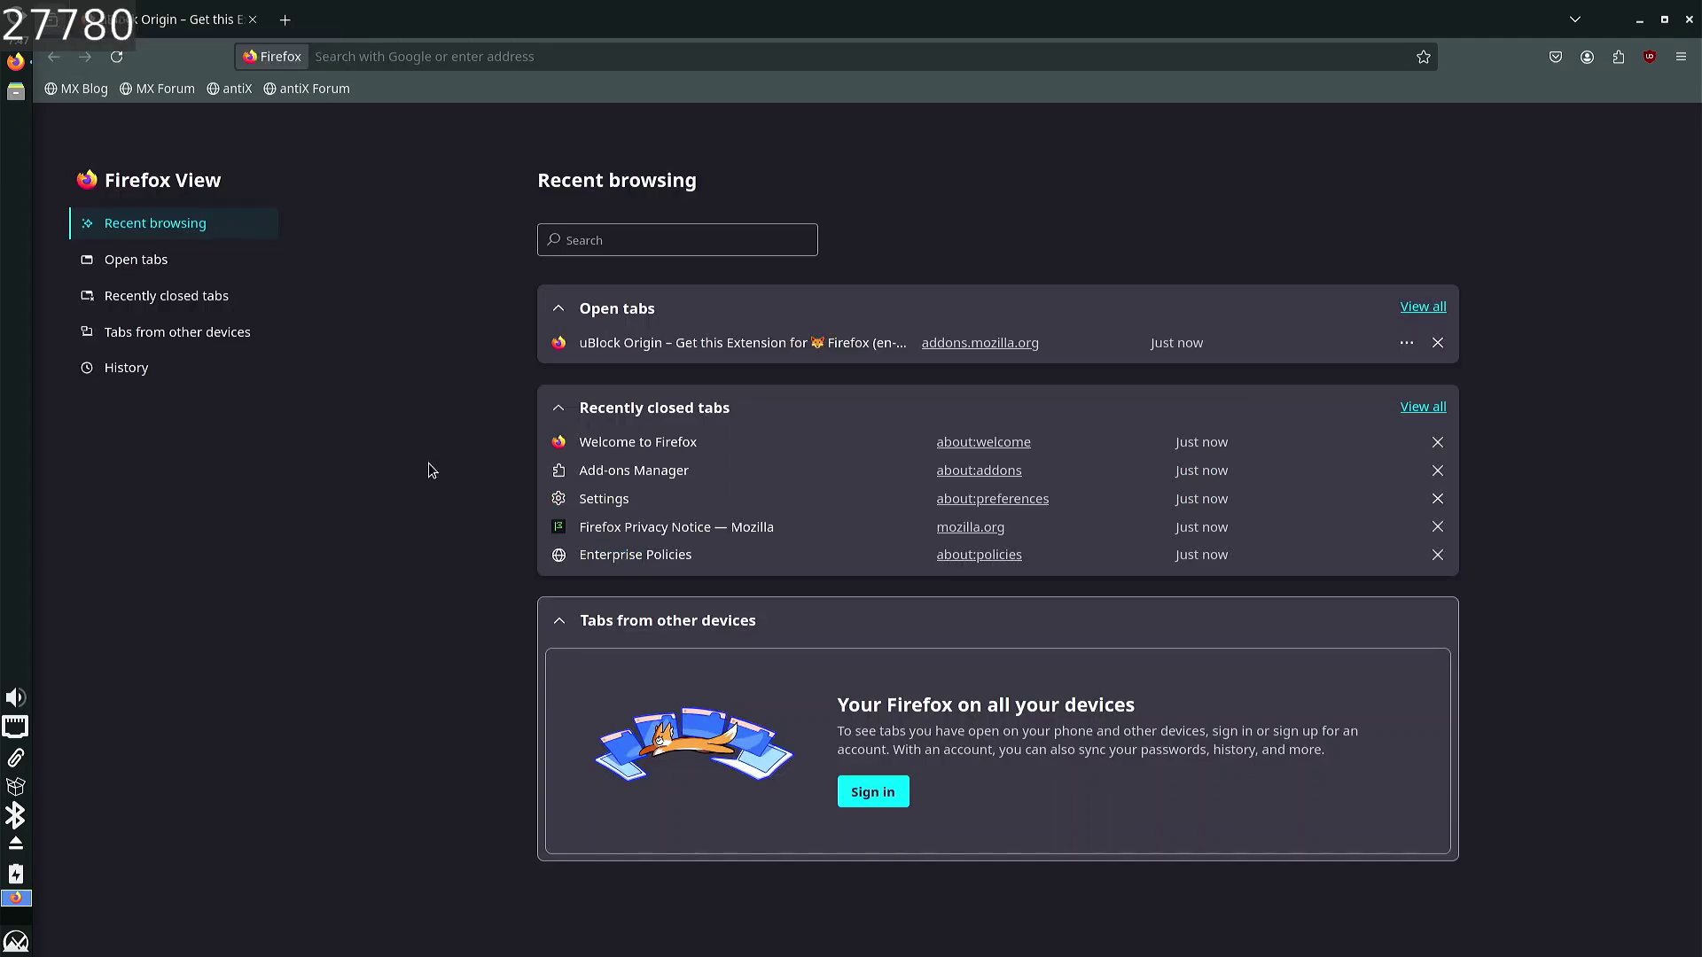
- Close the browser, browse the home, Downloads, Trash, Recent and Desktop folders in the Thunar file manager, and close it
left_click(260, 24)
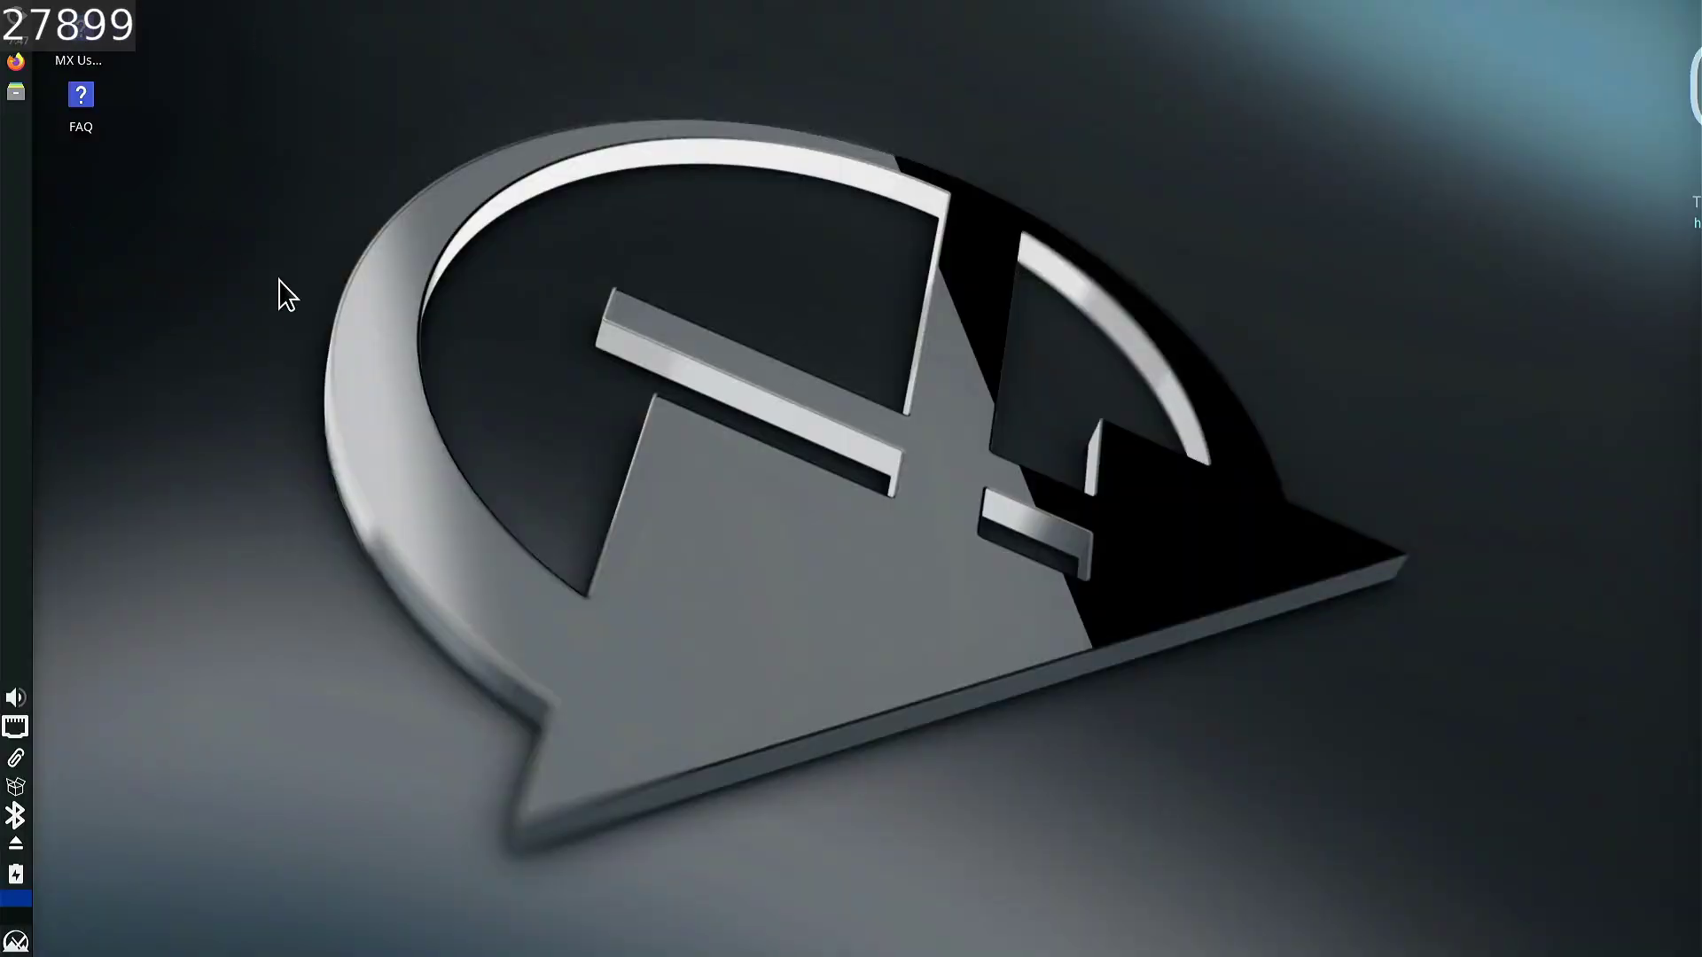
left_click(9, 89)
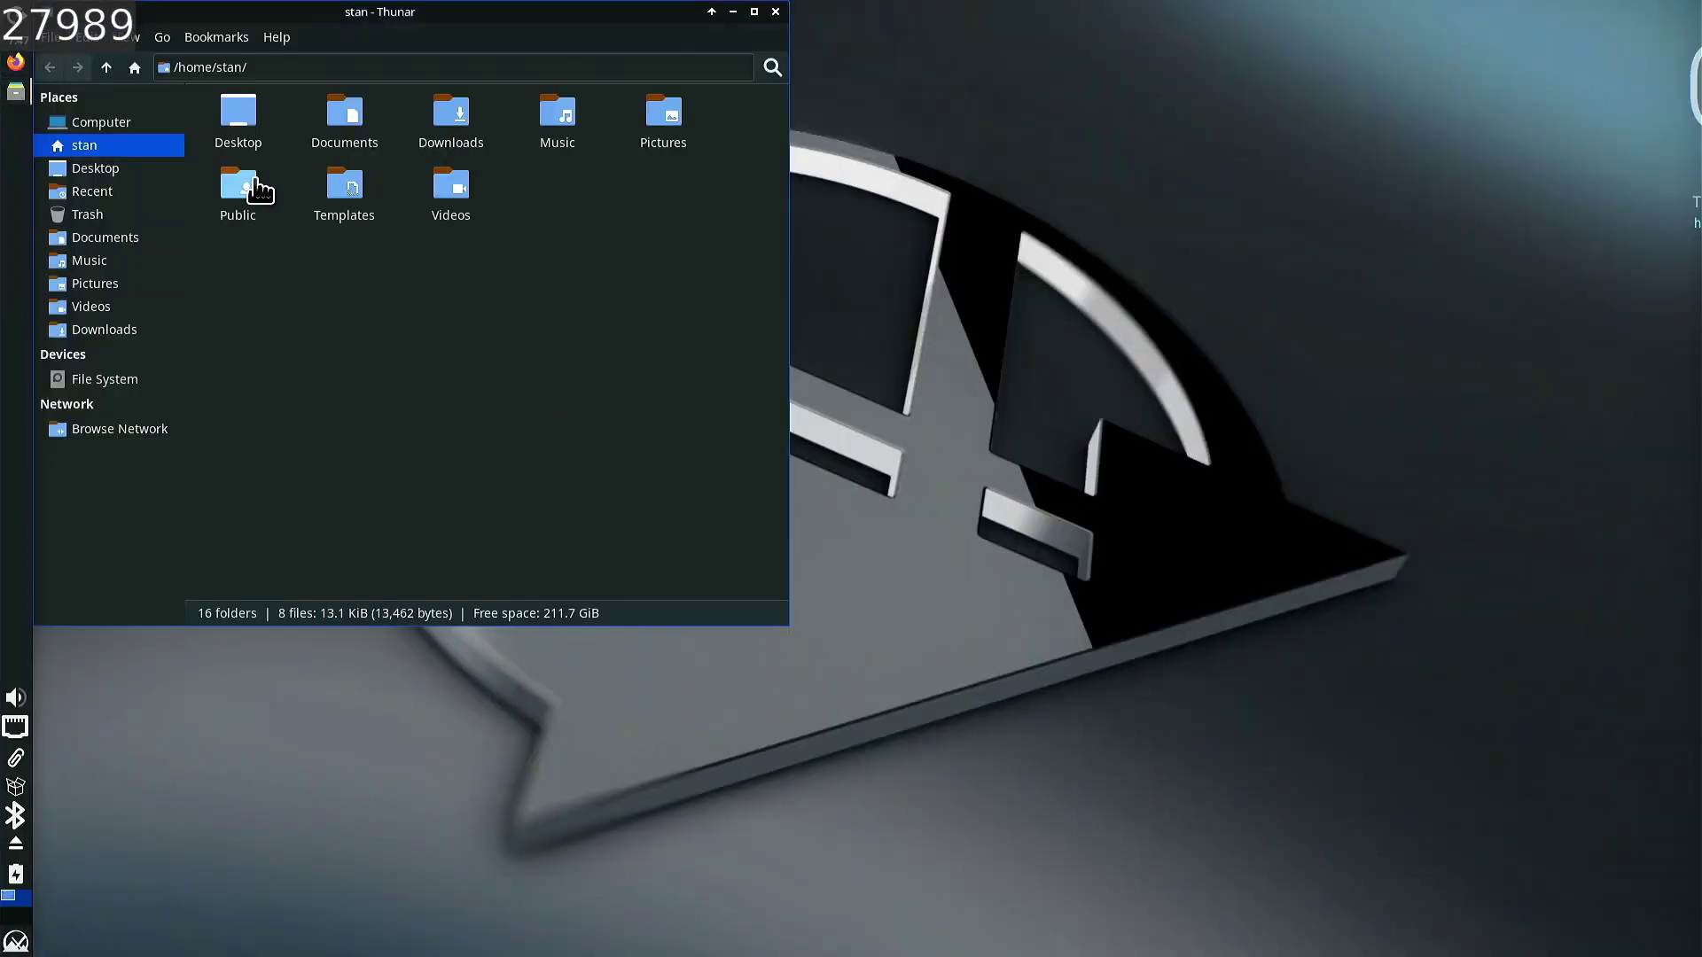
left_click(754, 11)
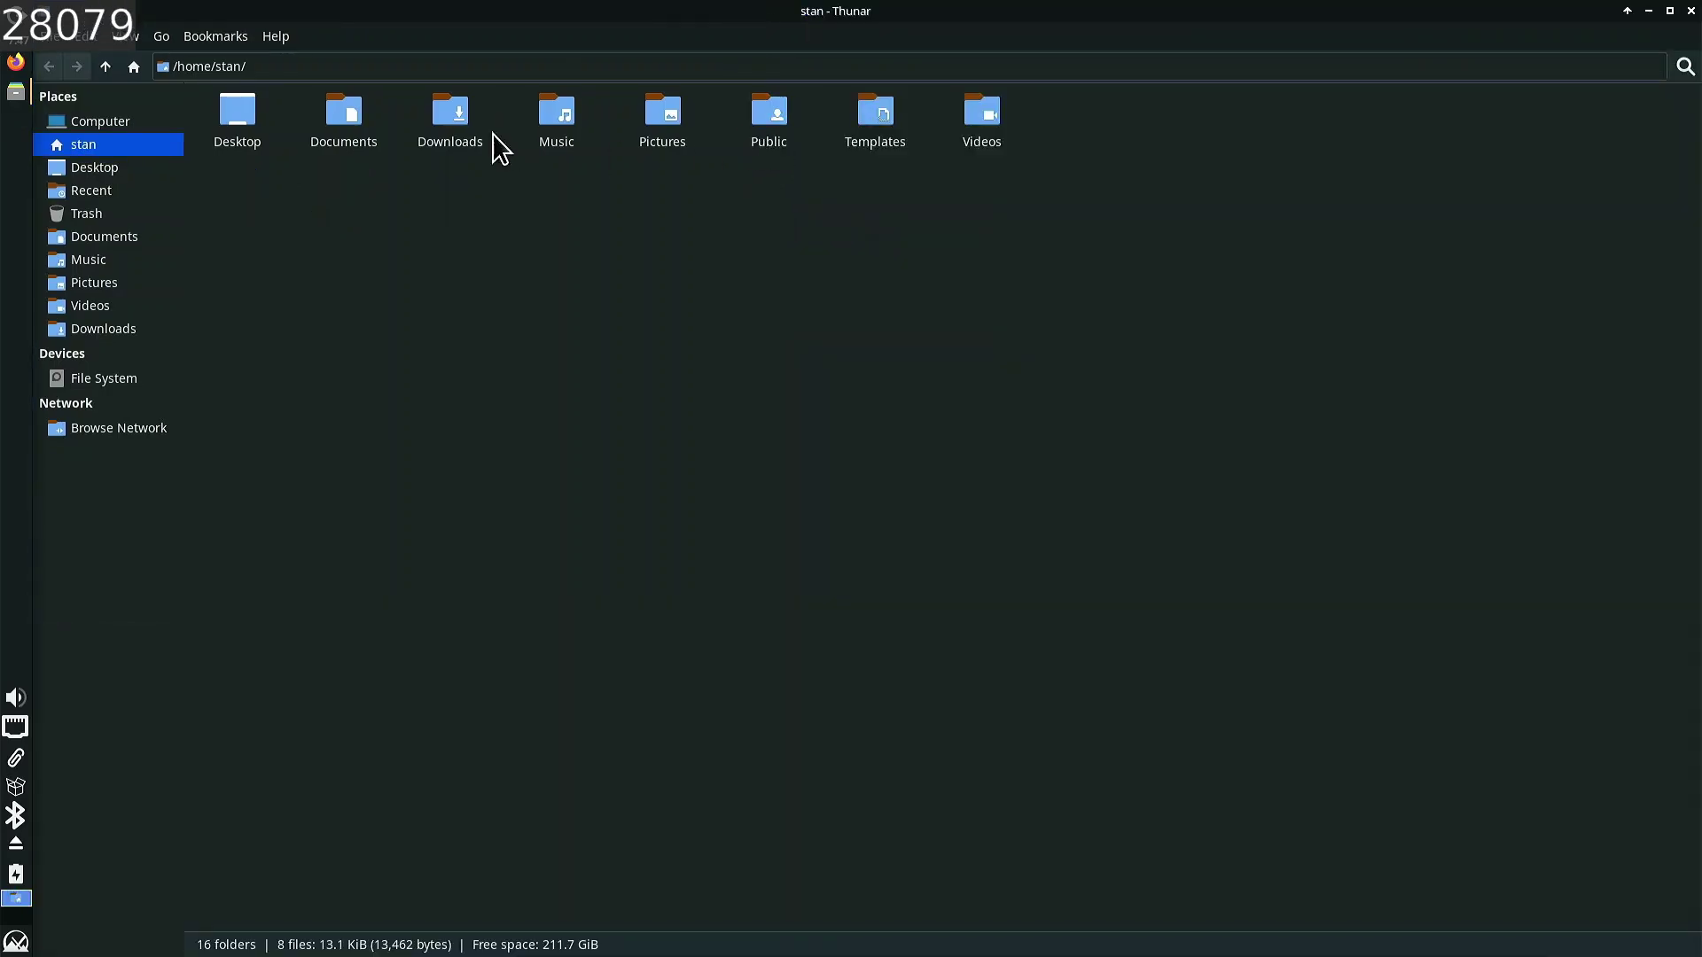
left_click(438, 111)
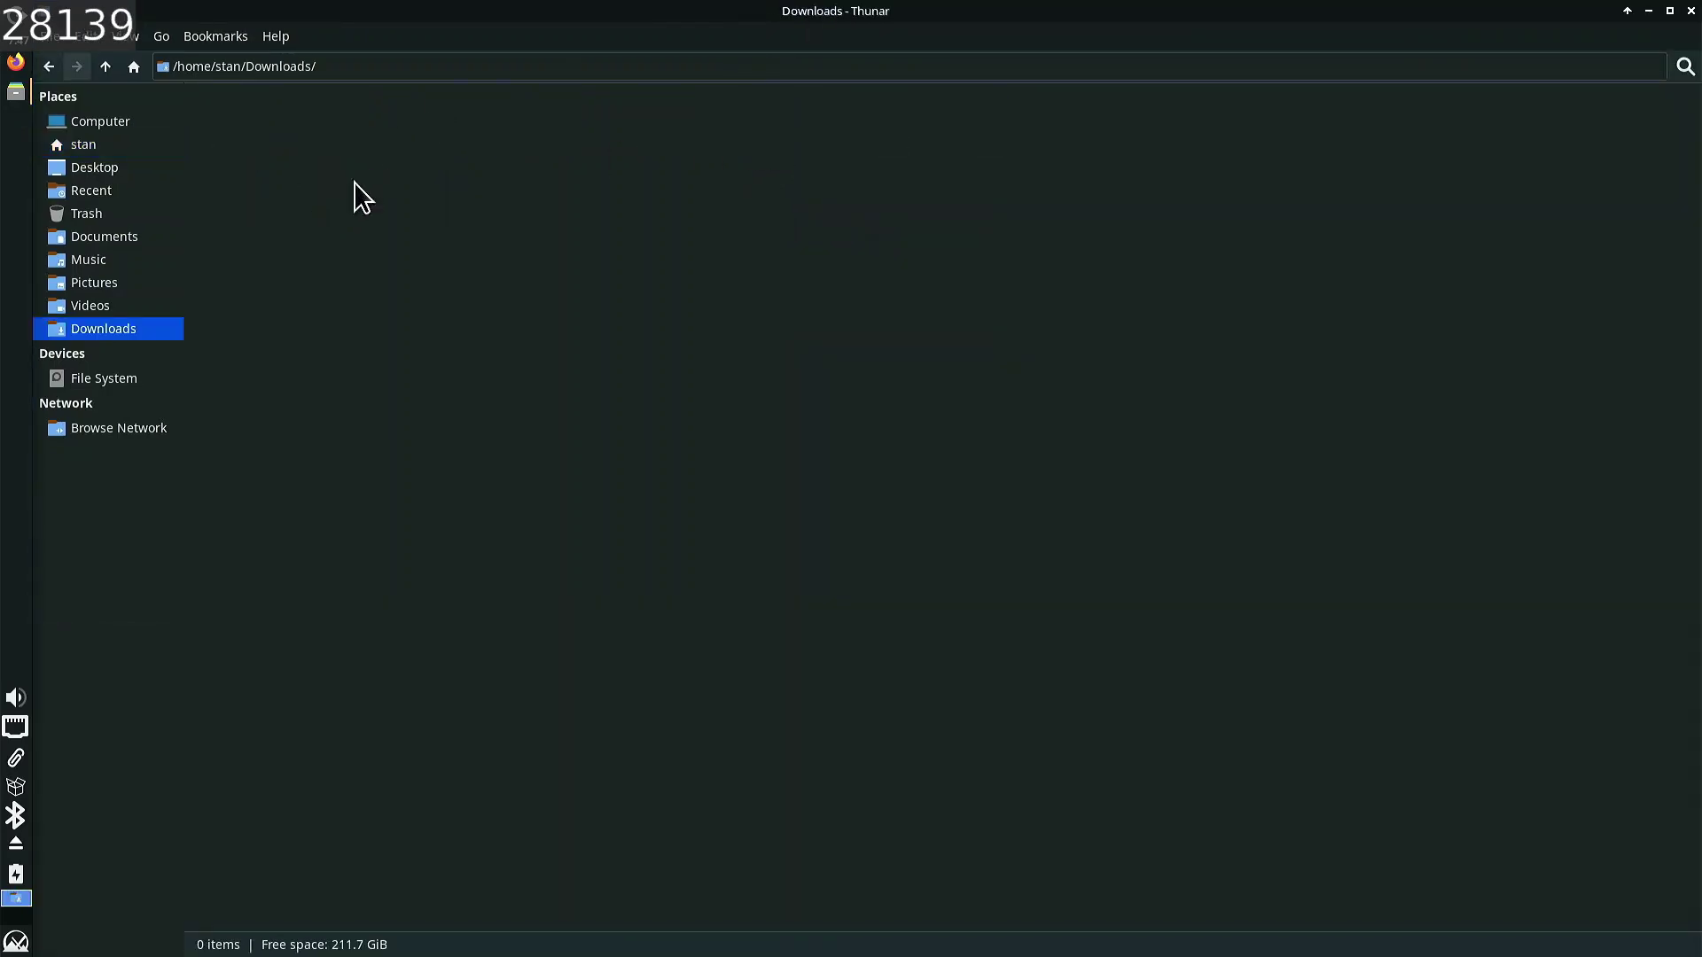
left_click(124, 214)
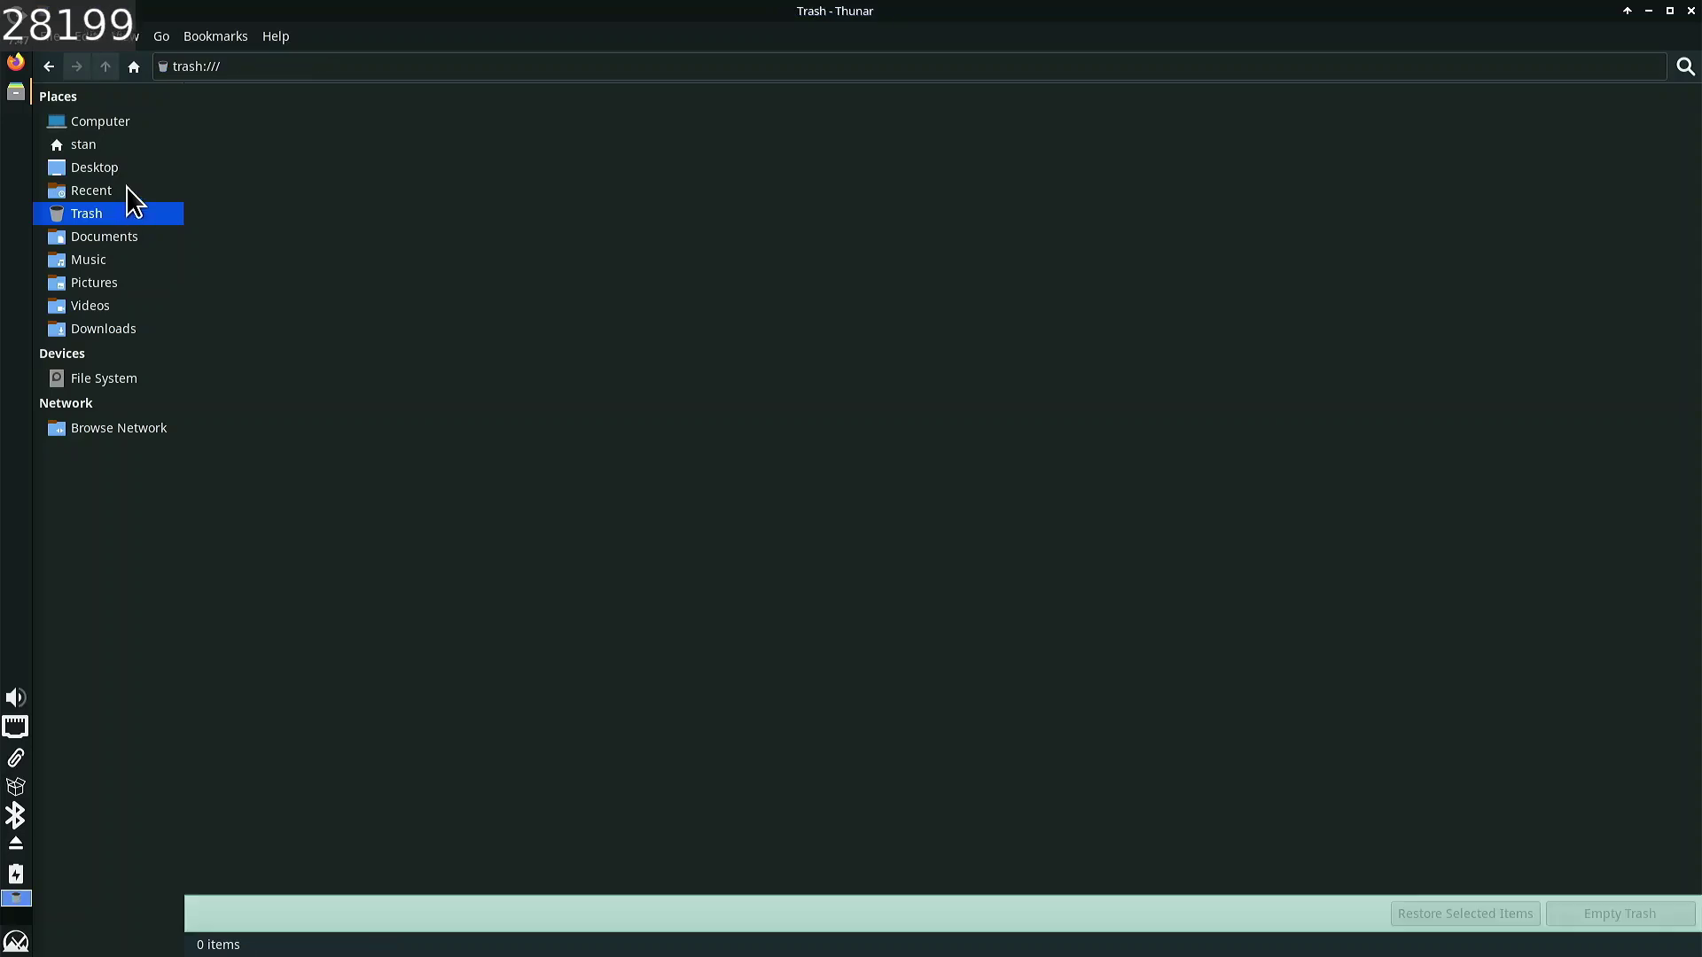
left_click(126, 190)
left_click(140, 170)
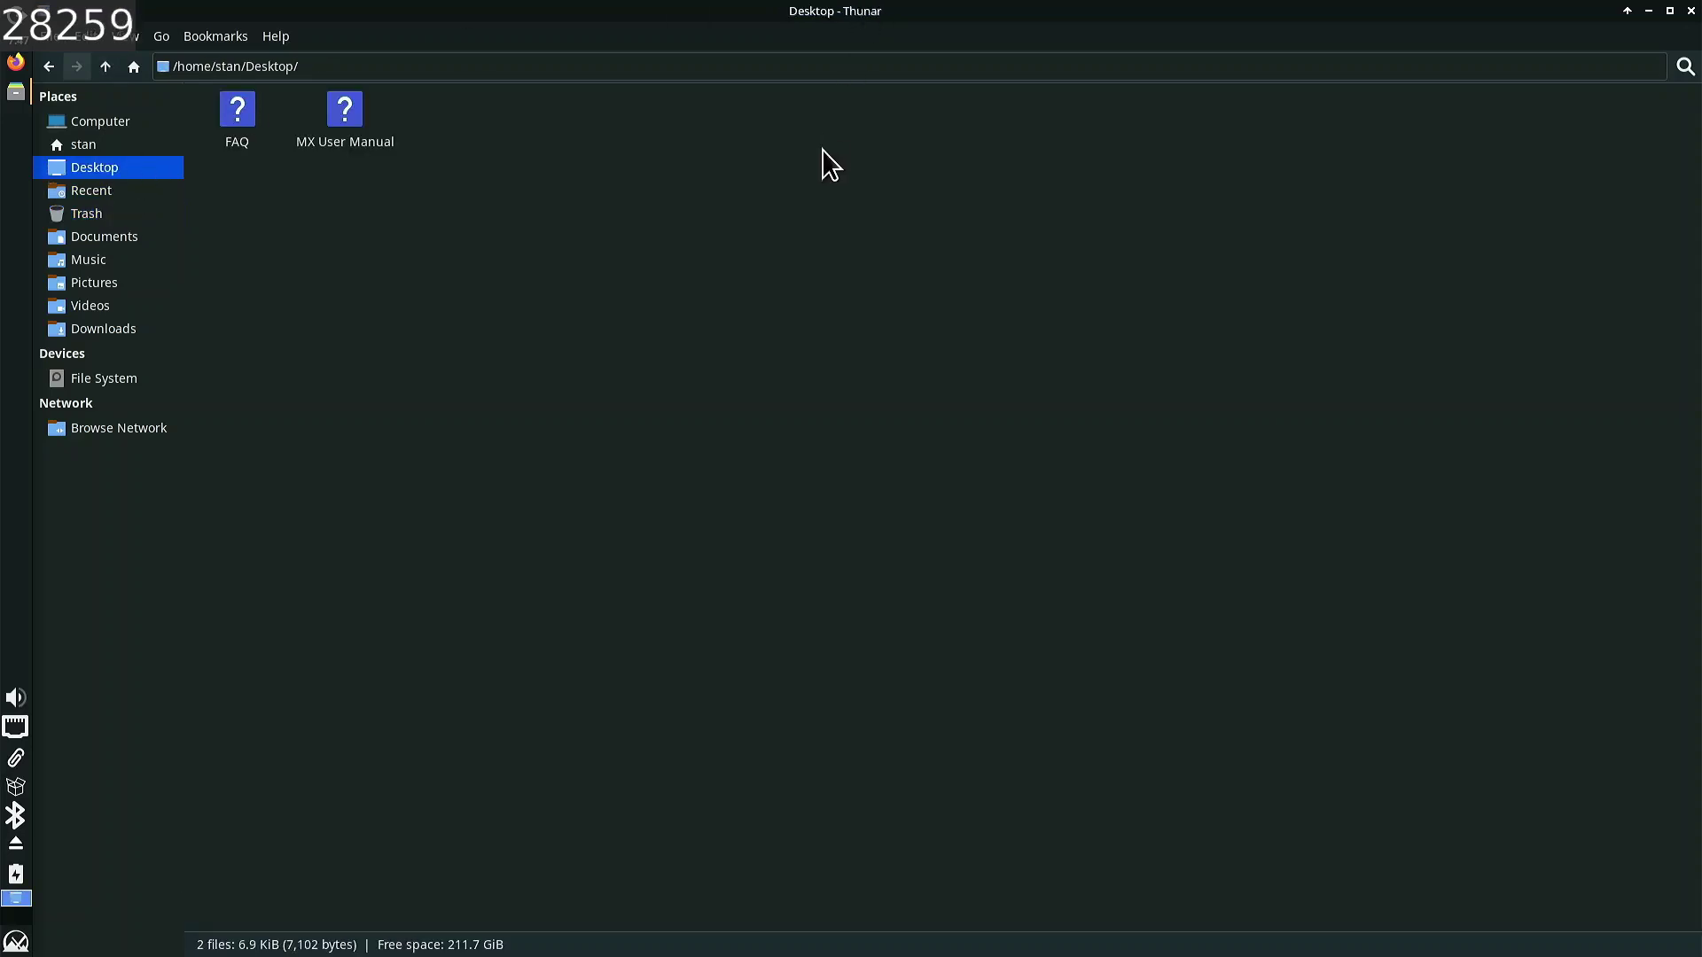
left_click(1690, 11)
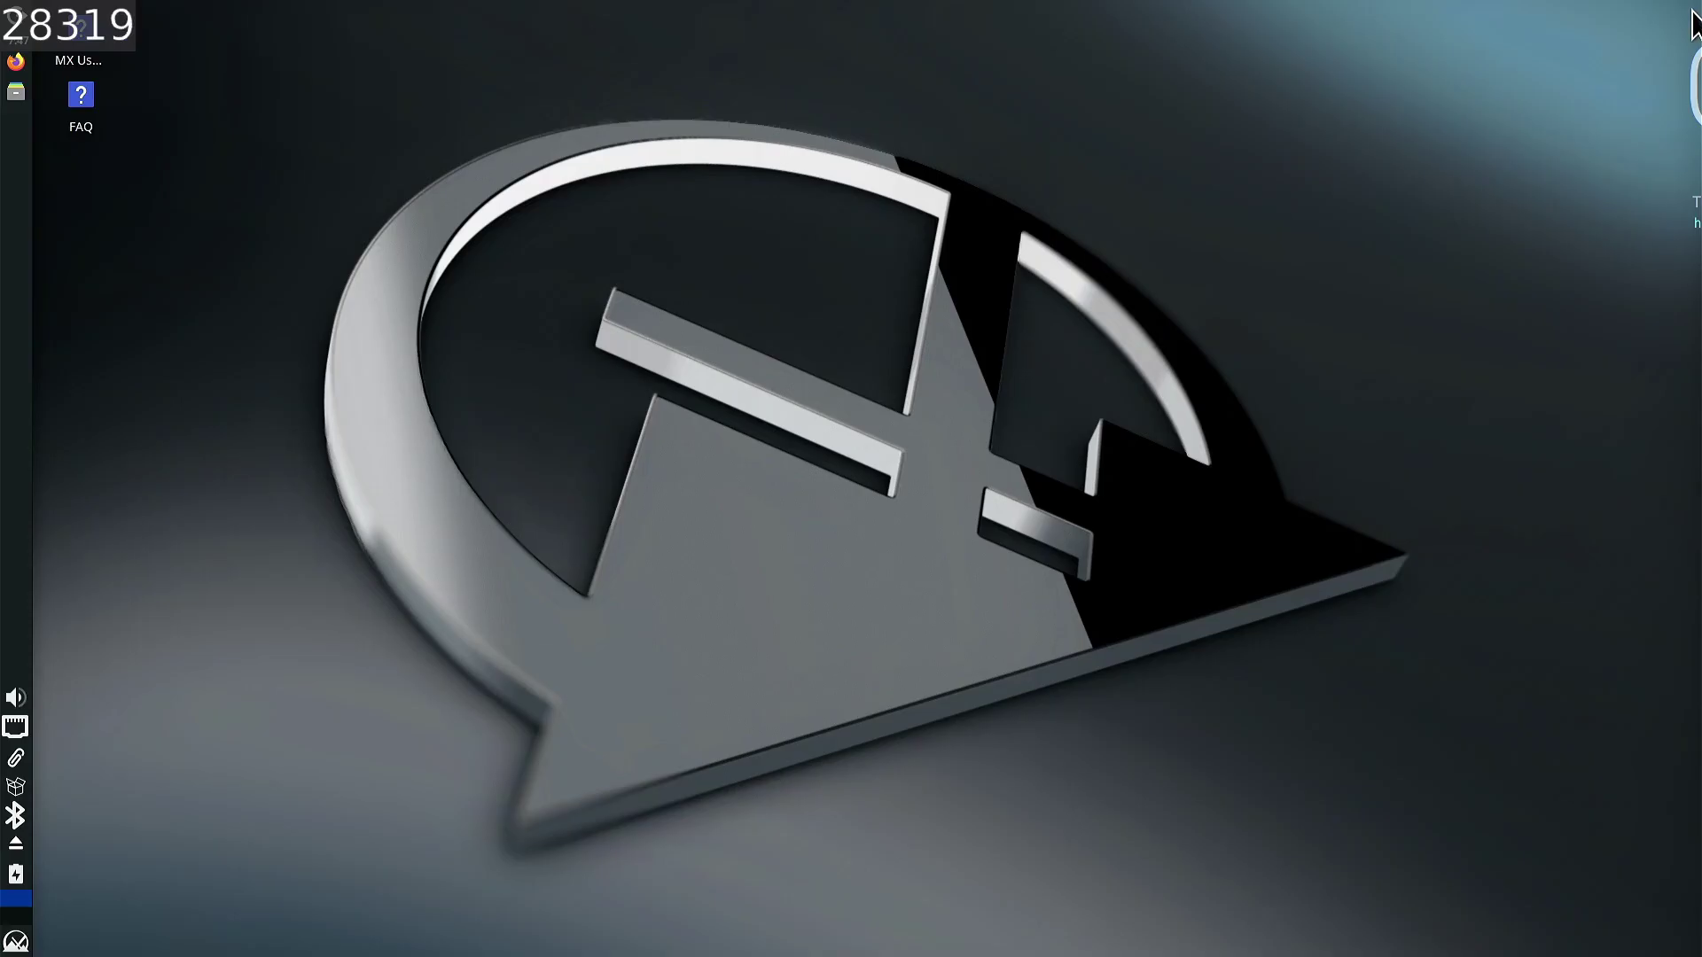
- Open the Bluetooth Devices manager, decline enabling Bluetooth automatically, and close the manager
left_click(16, 817)
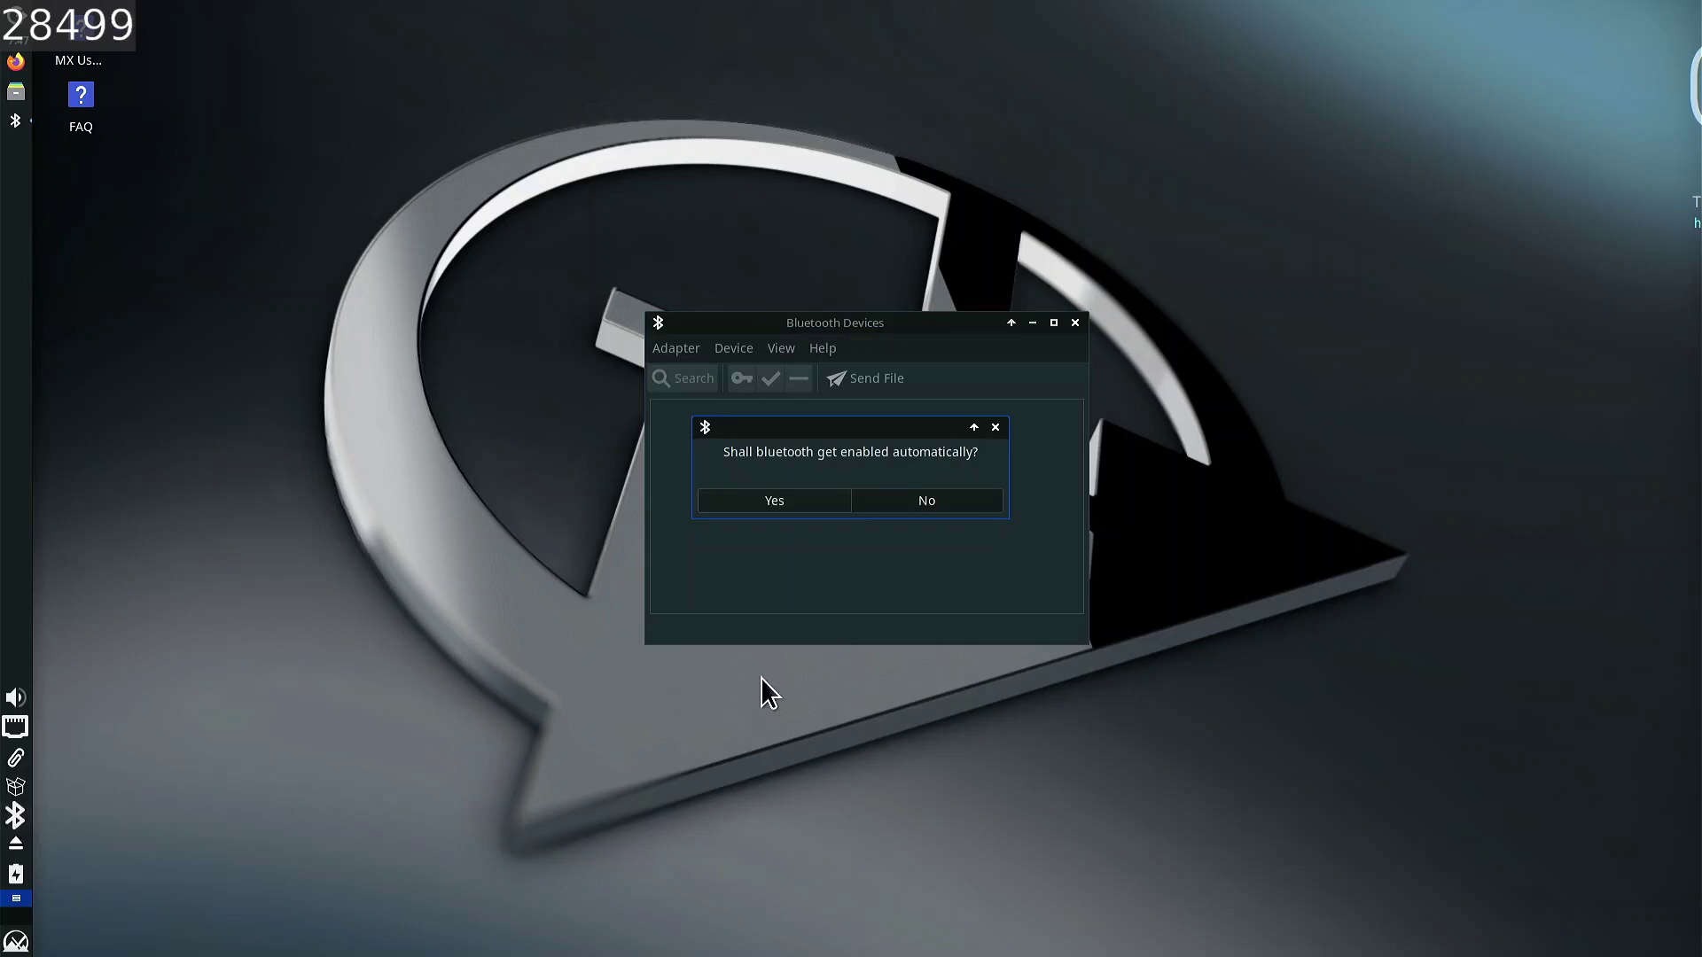
left_click(888, 507)
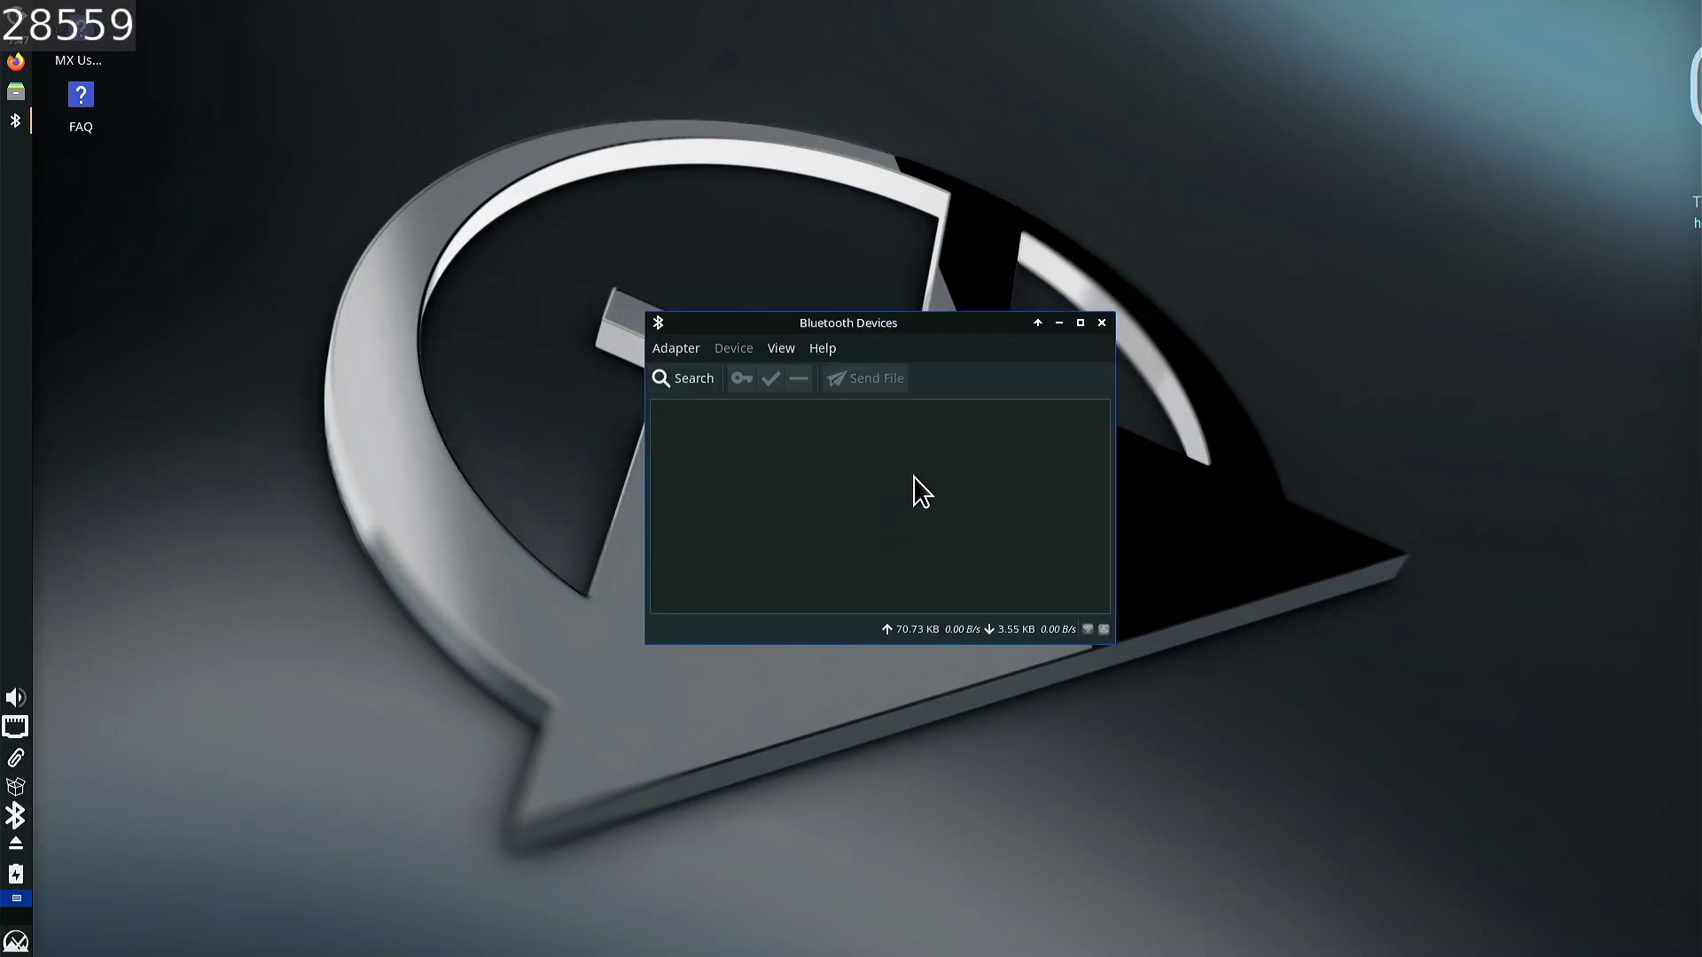
left_click(1095, 322)
- Launch the Synaptic Package Manager and authenticate with the account password
left_click(16, 786)
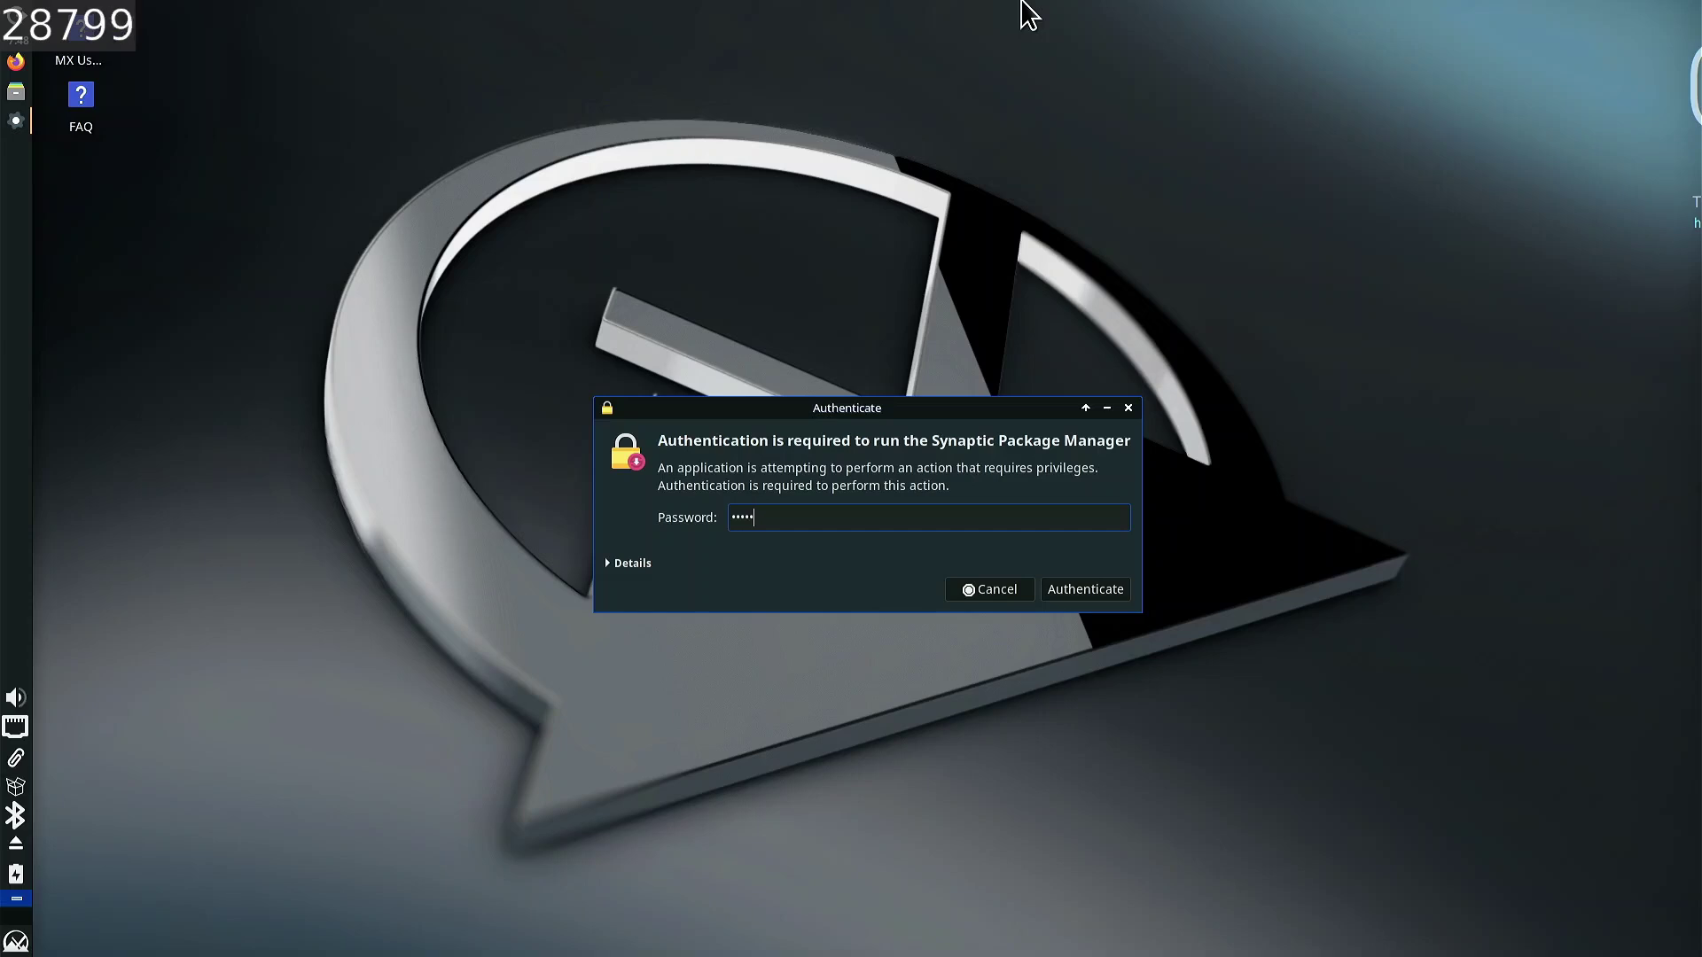
key("Return")
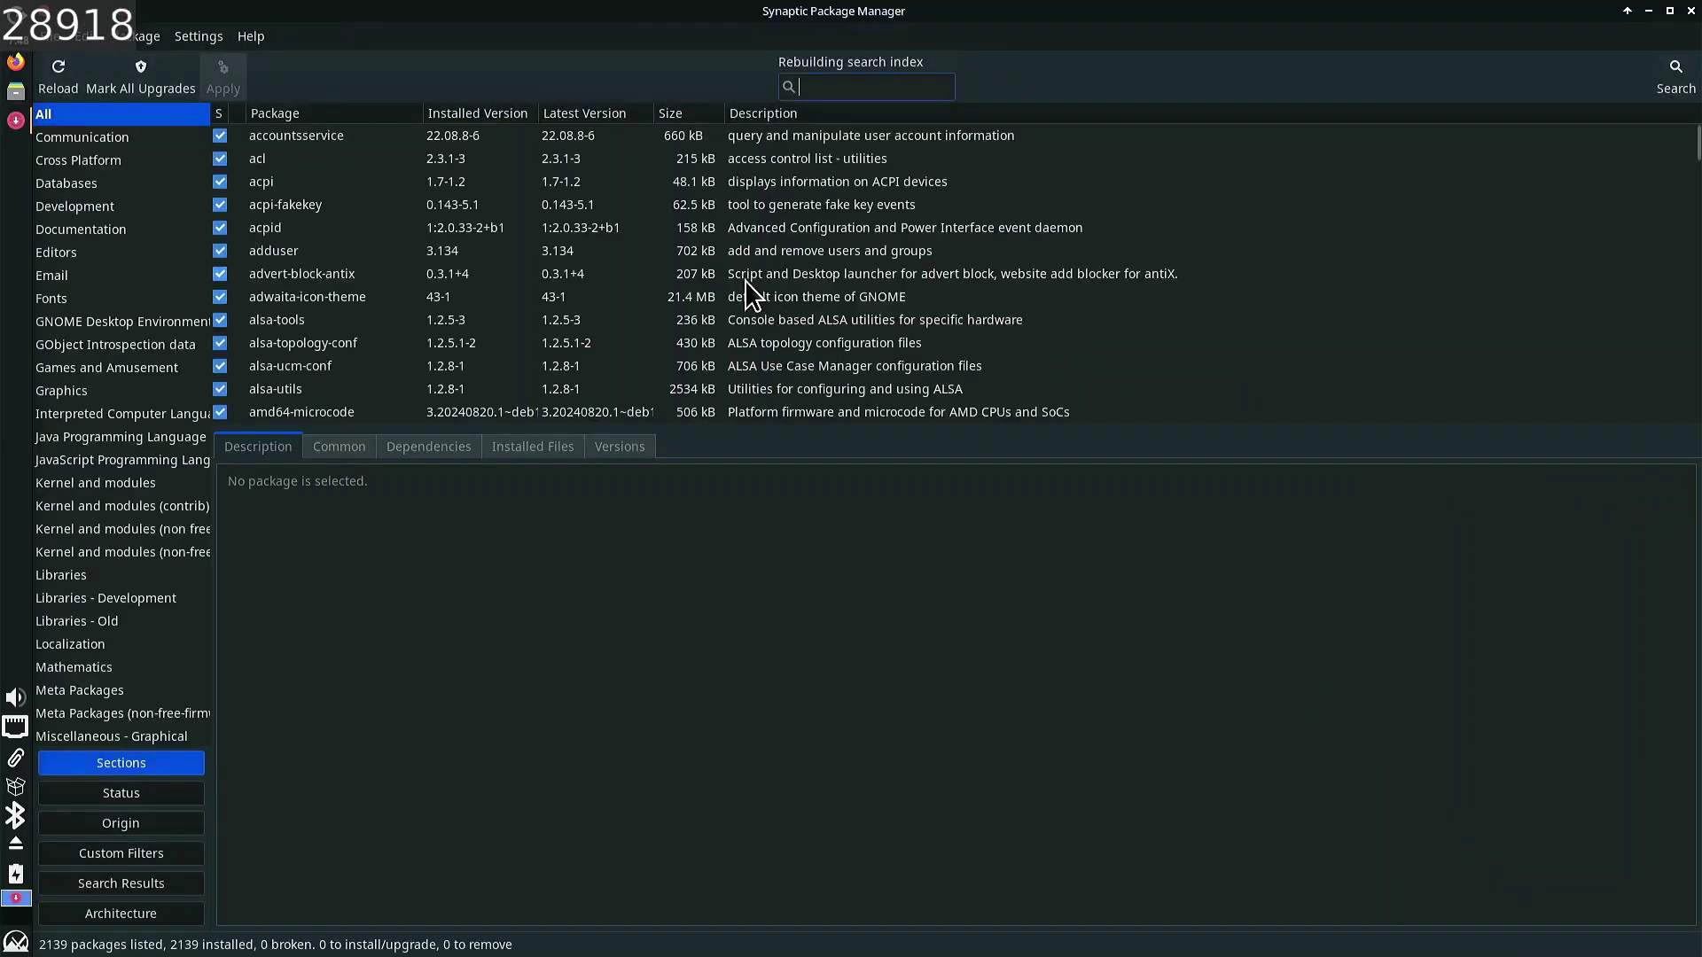
- Look through the package list, the sections and the Games and Amusement packages in Synaptic, and close the package manager
scroll(751, 295, "down", 8)
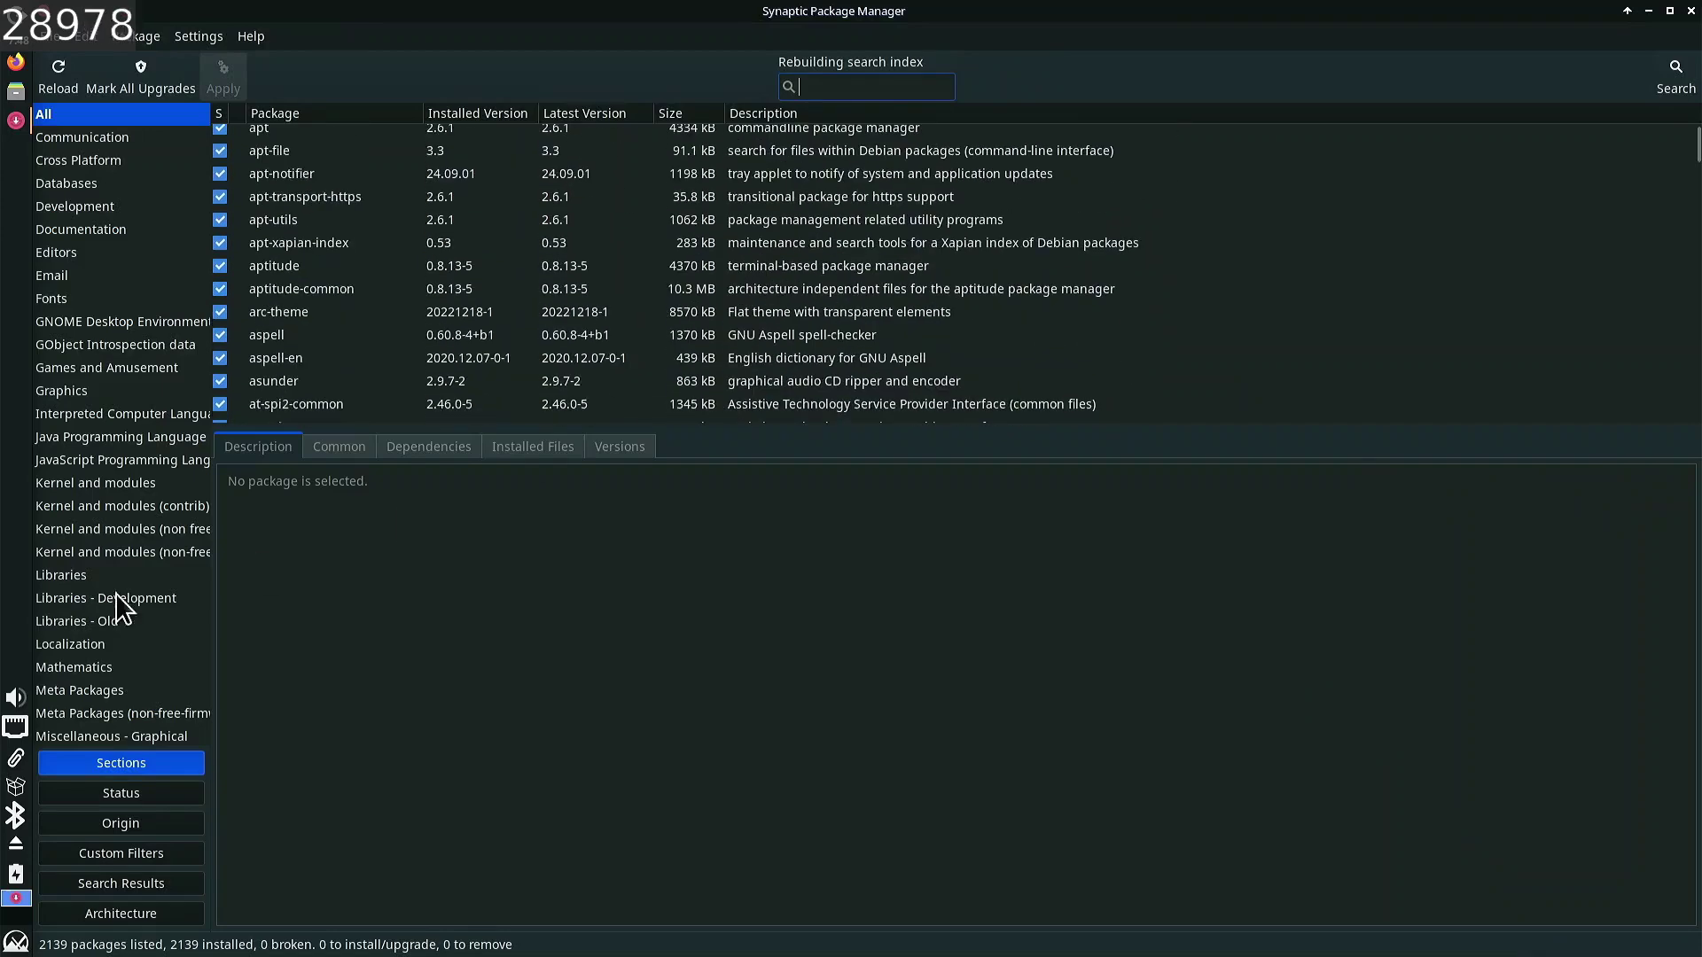
scroll(66, 544, "down", 6)
scroll(80, 522, "up", 4)
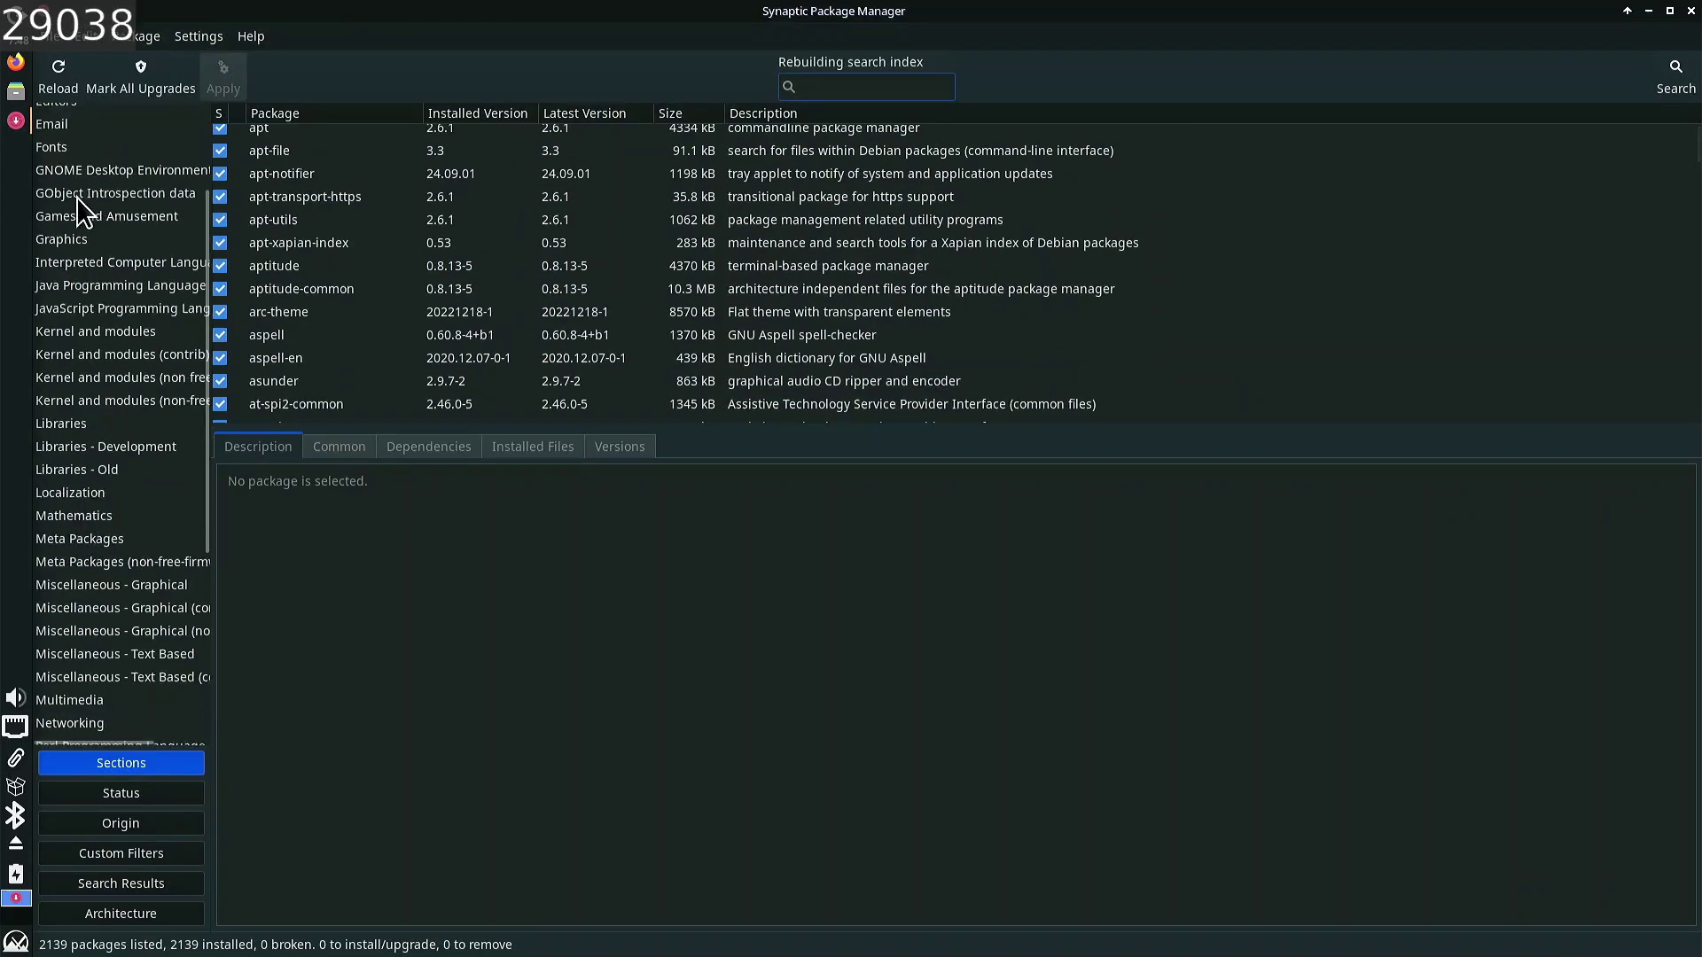
left_click(78, 195)
left_click(81, 221)
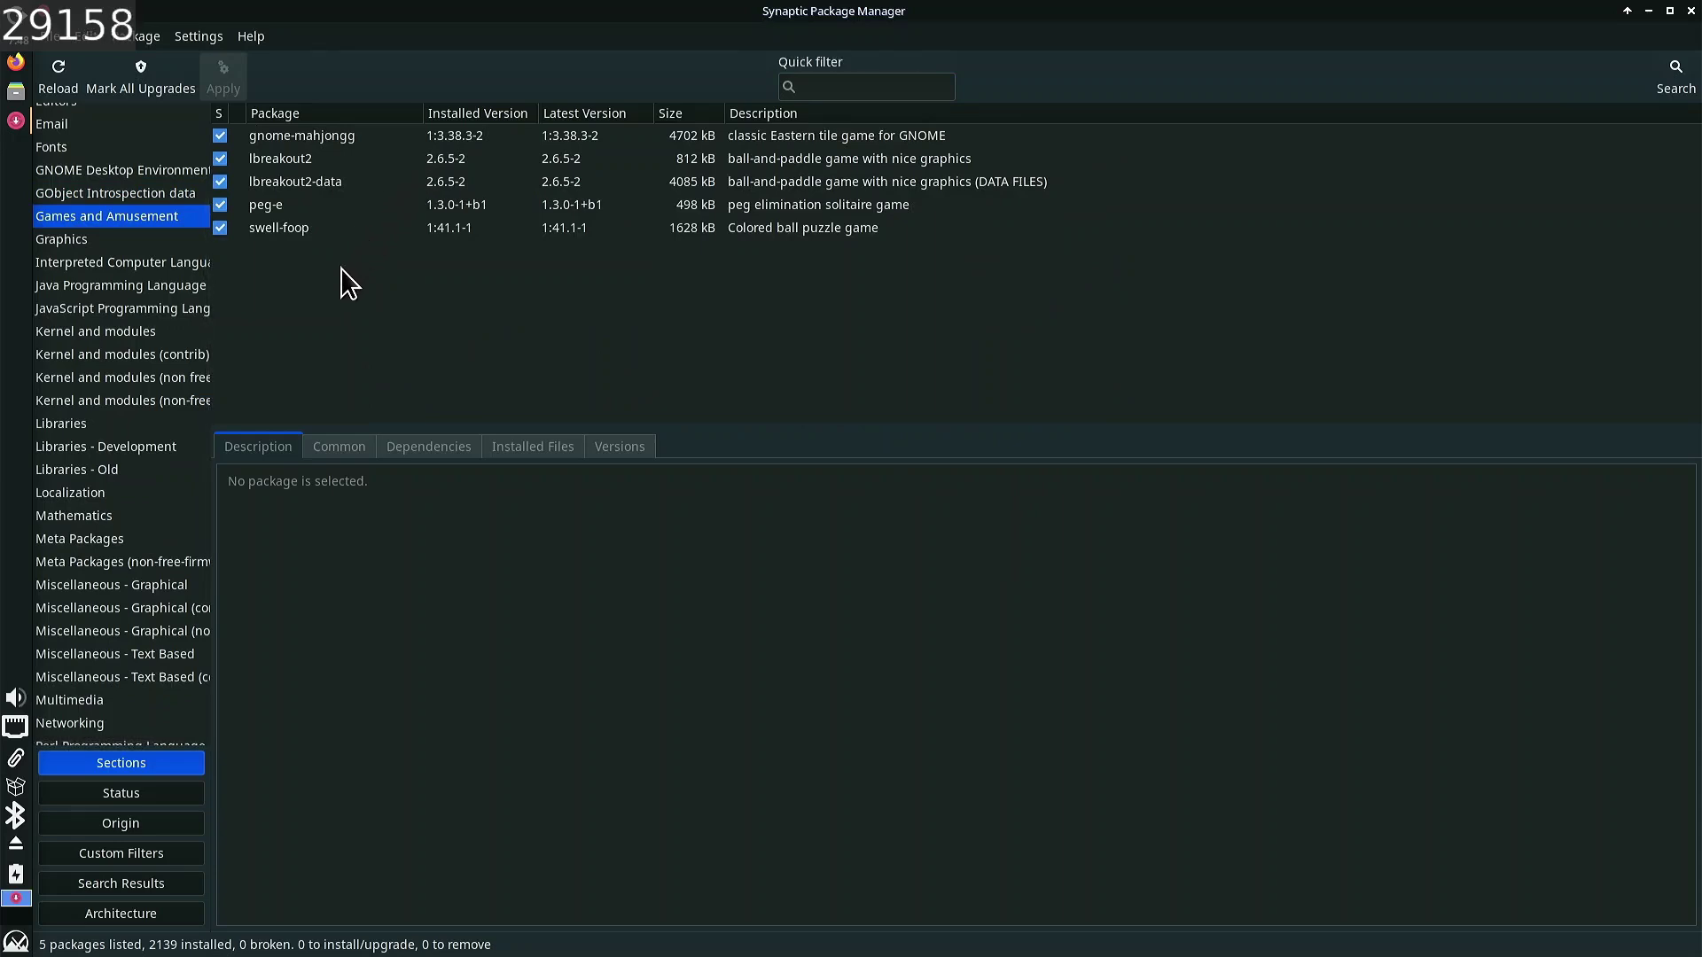
left_click(1690, 10)
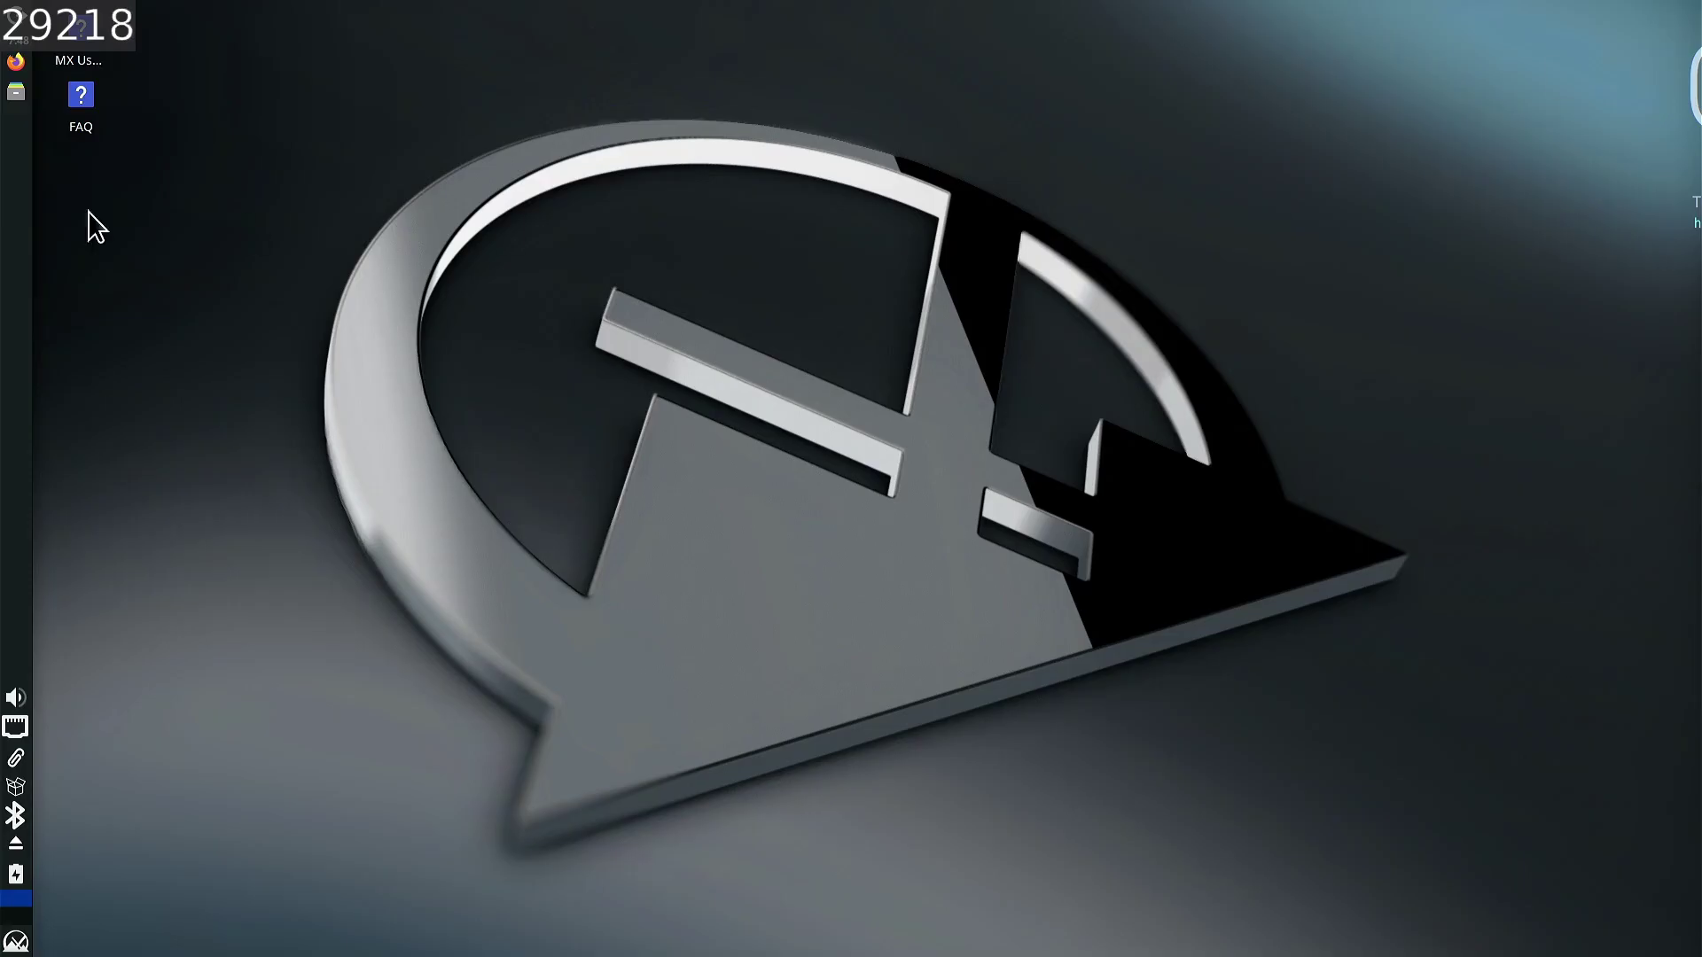
- Find Swell Foop by searching the applications for "swe", launch it and start a game
left_click(16, 939)
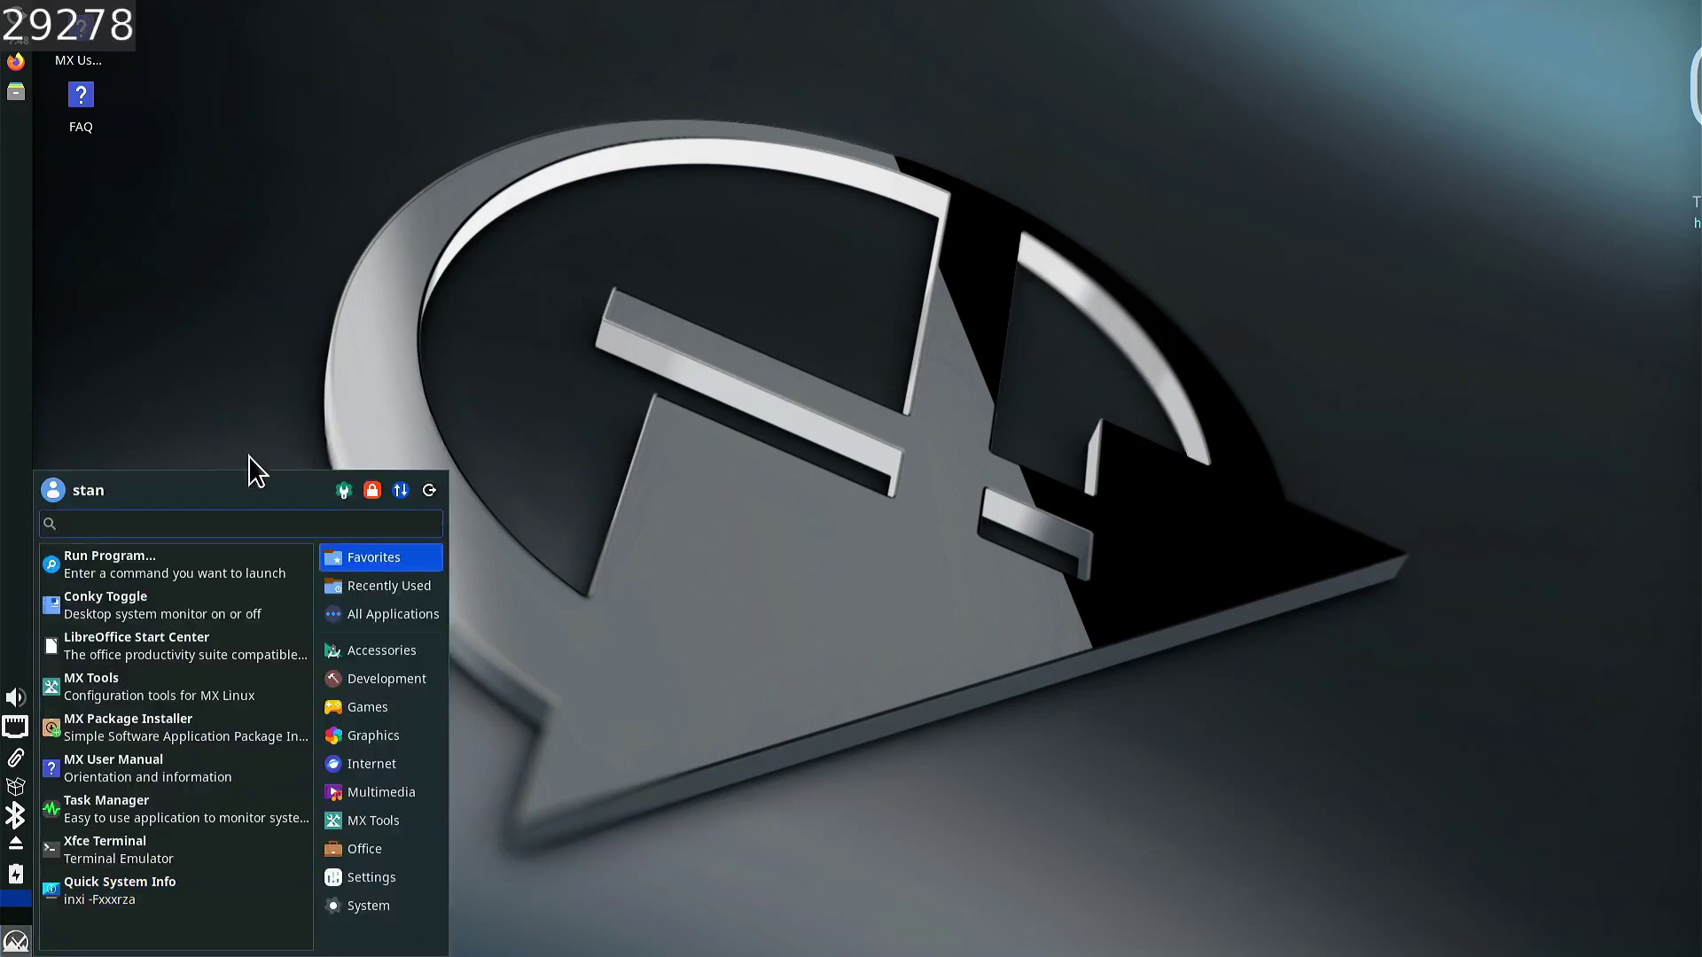
type("swe")
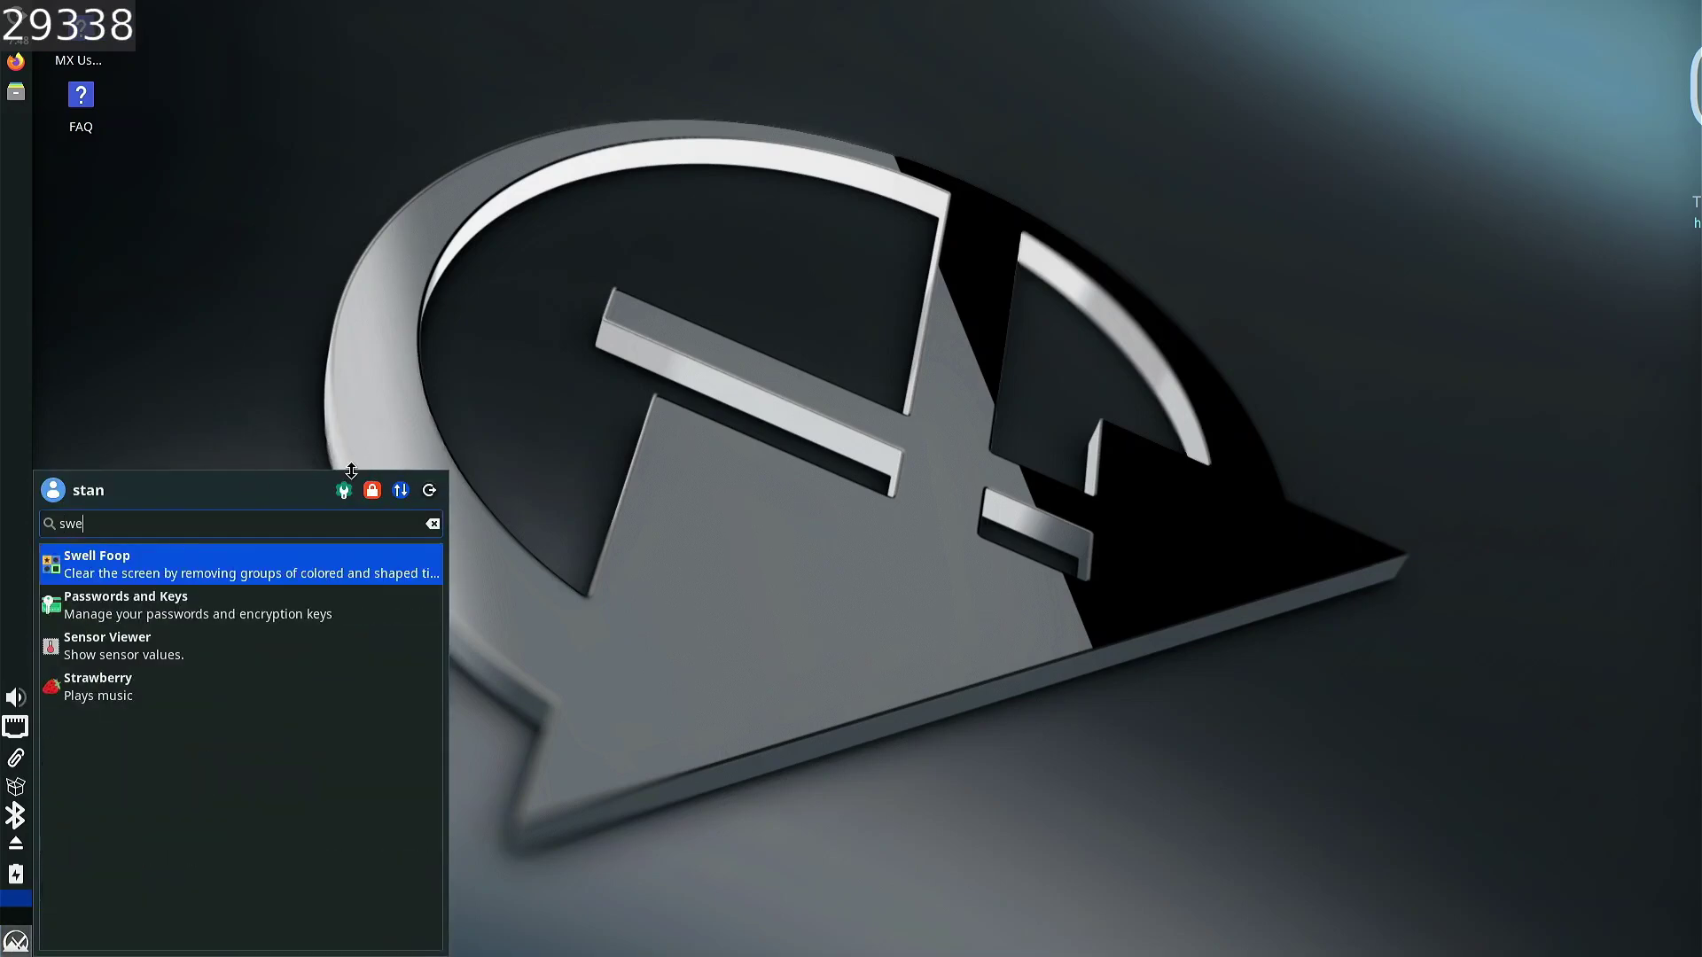
left_click(196, 580)
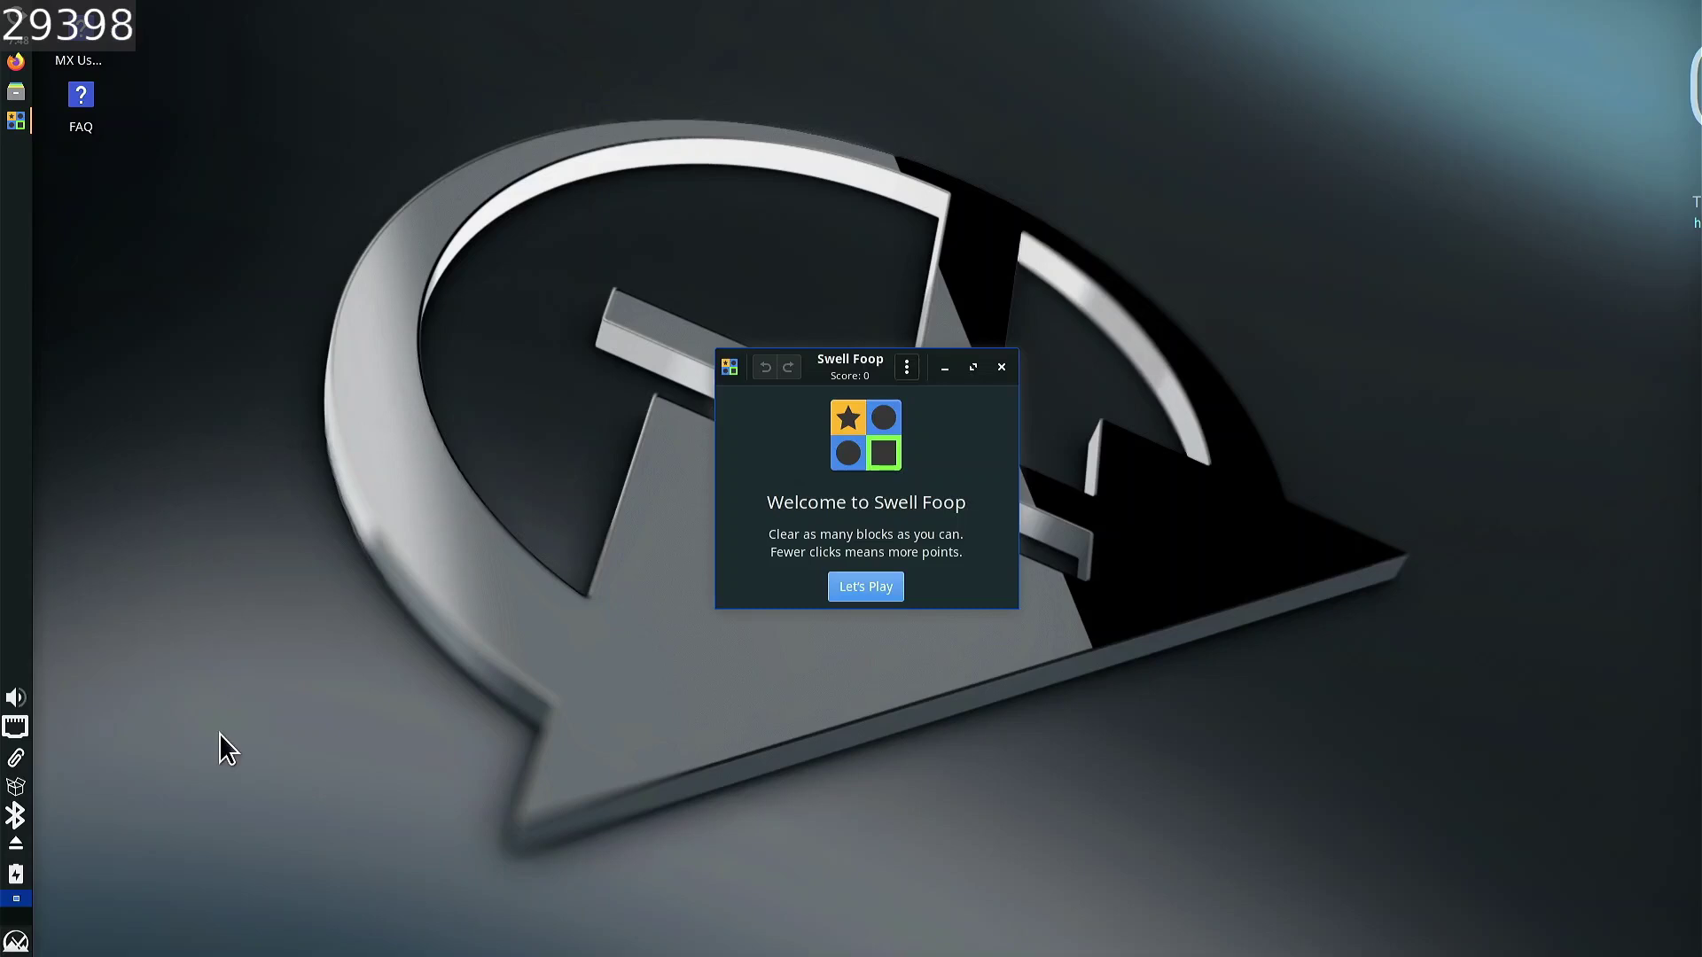
left_click(882, 591)
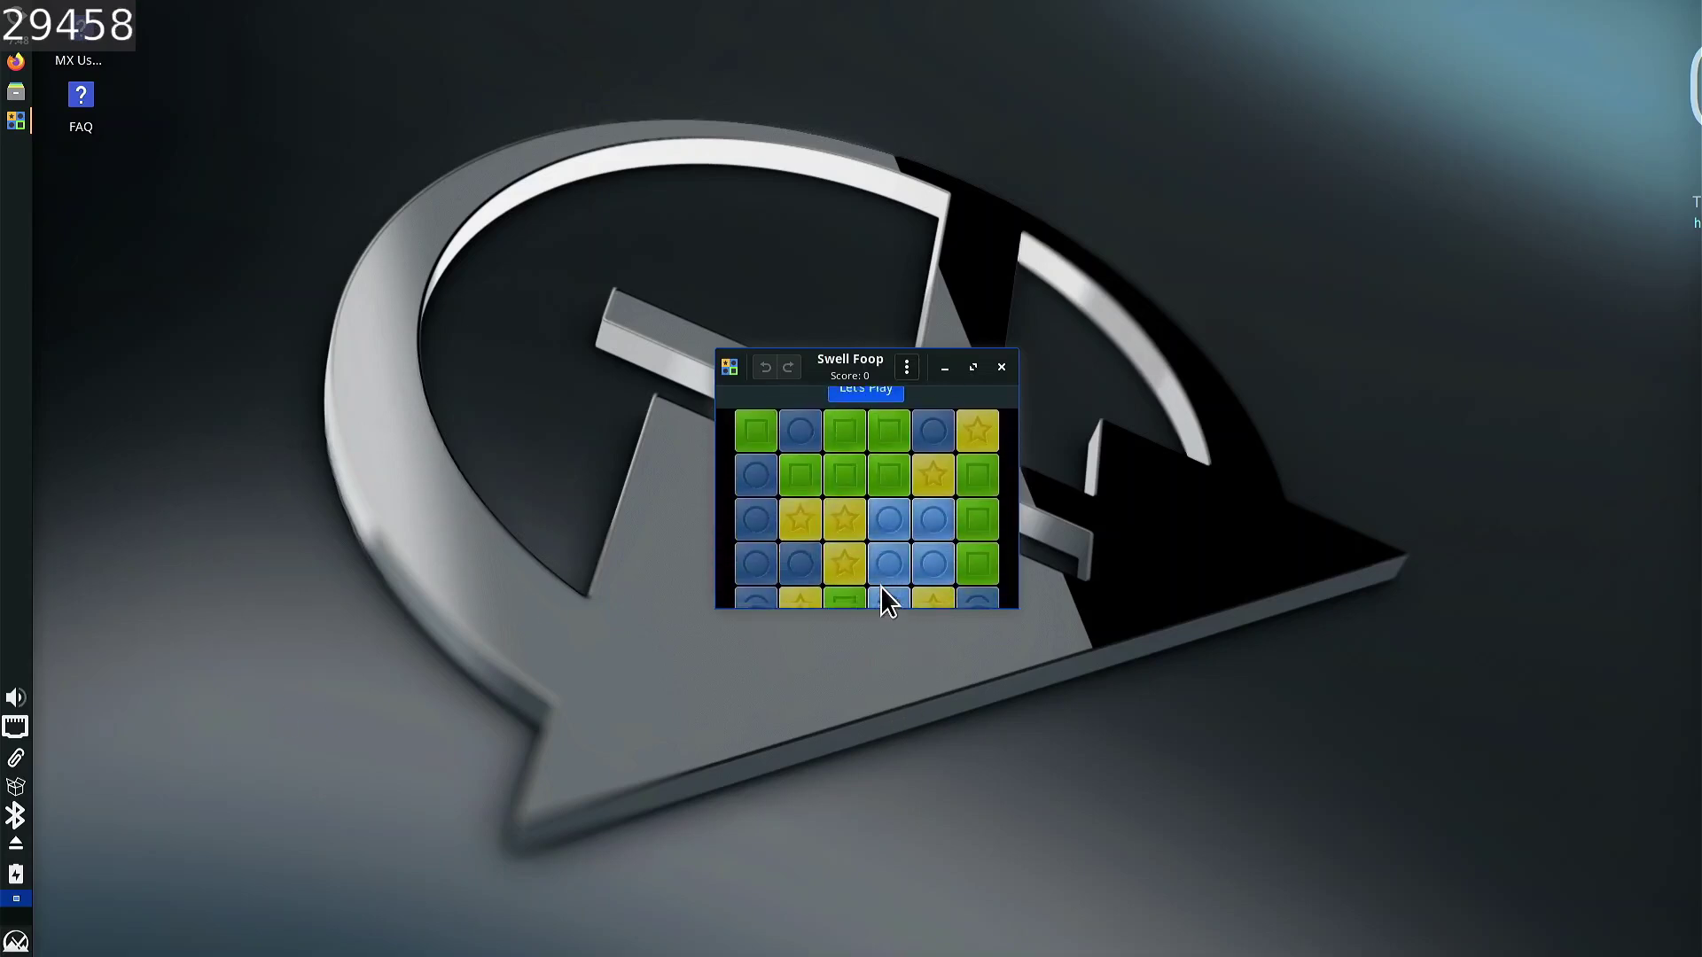
- Clear three groups of matching blocks on the Swell Foop board
left_click(760, 461)
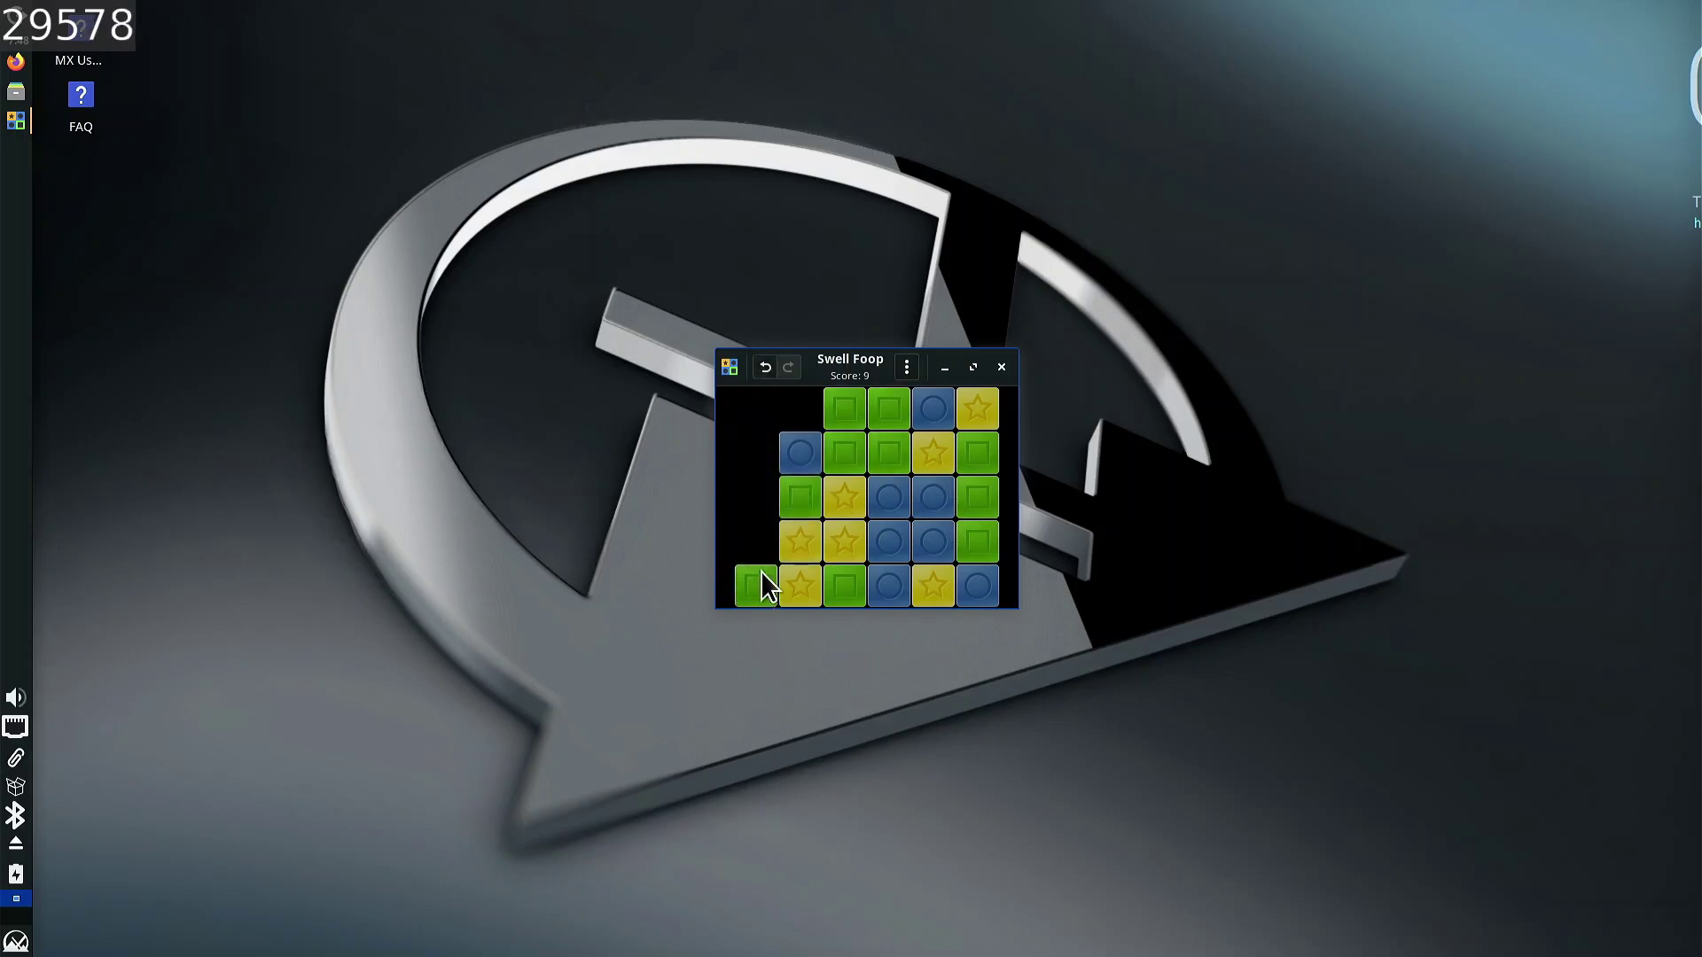
left_click(812, 537)
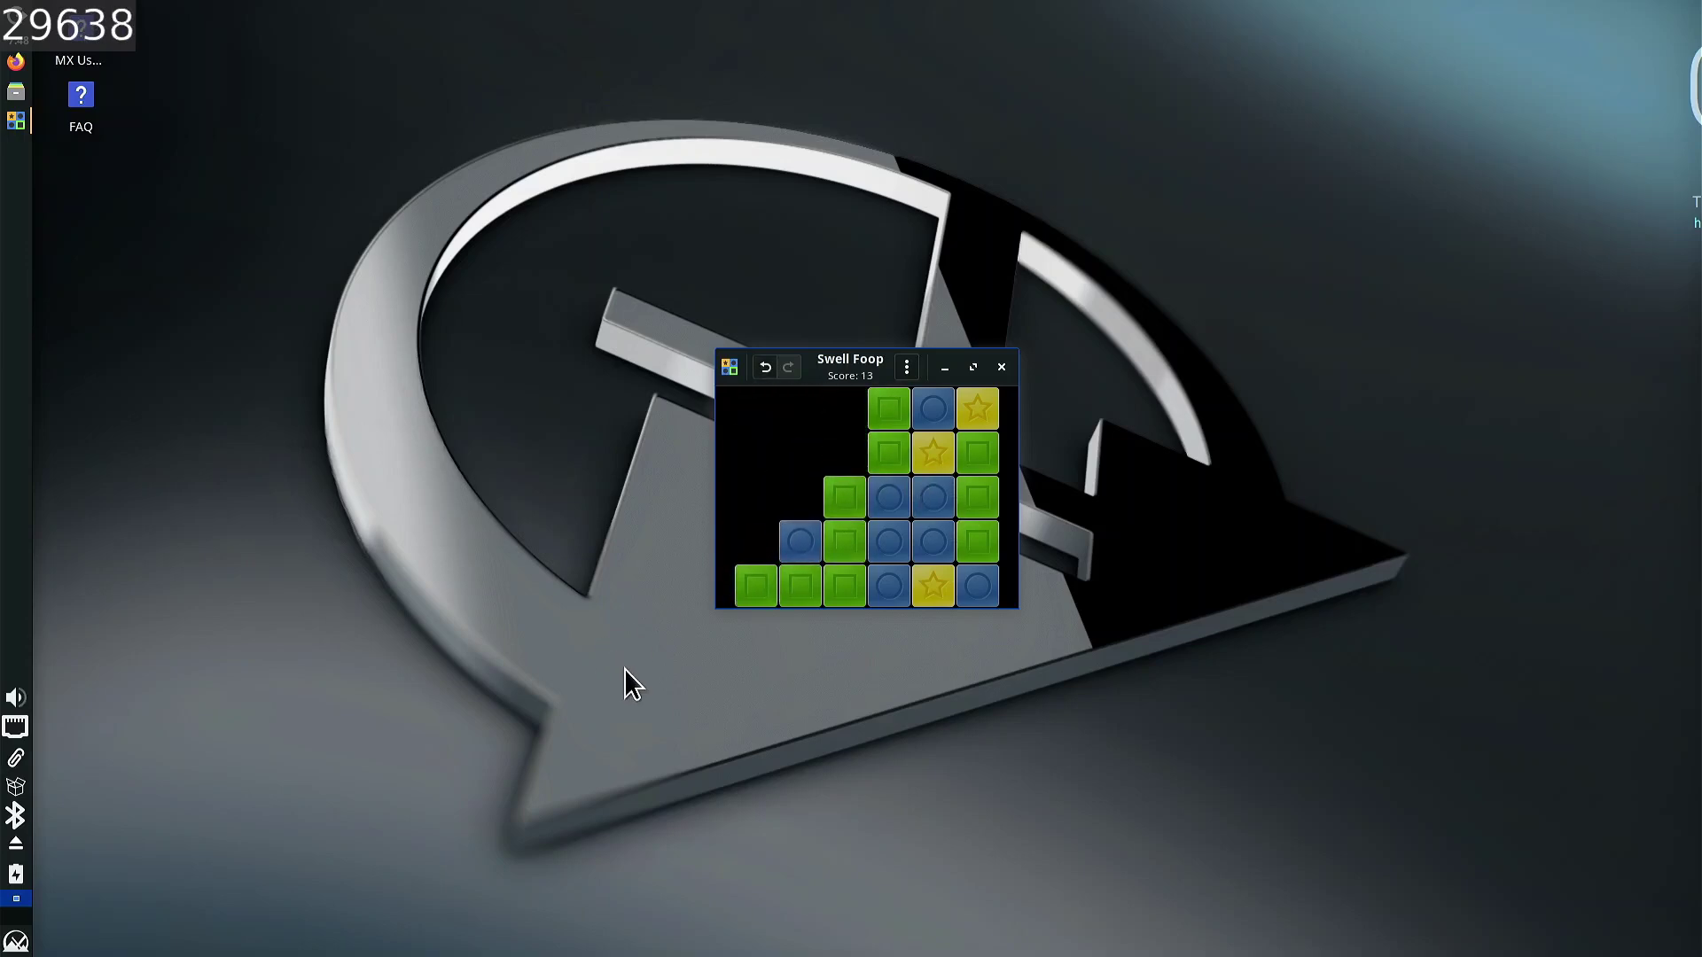
left_click(838, 581)
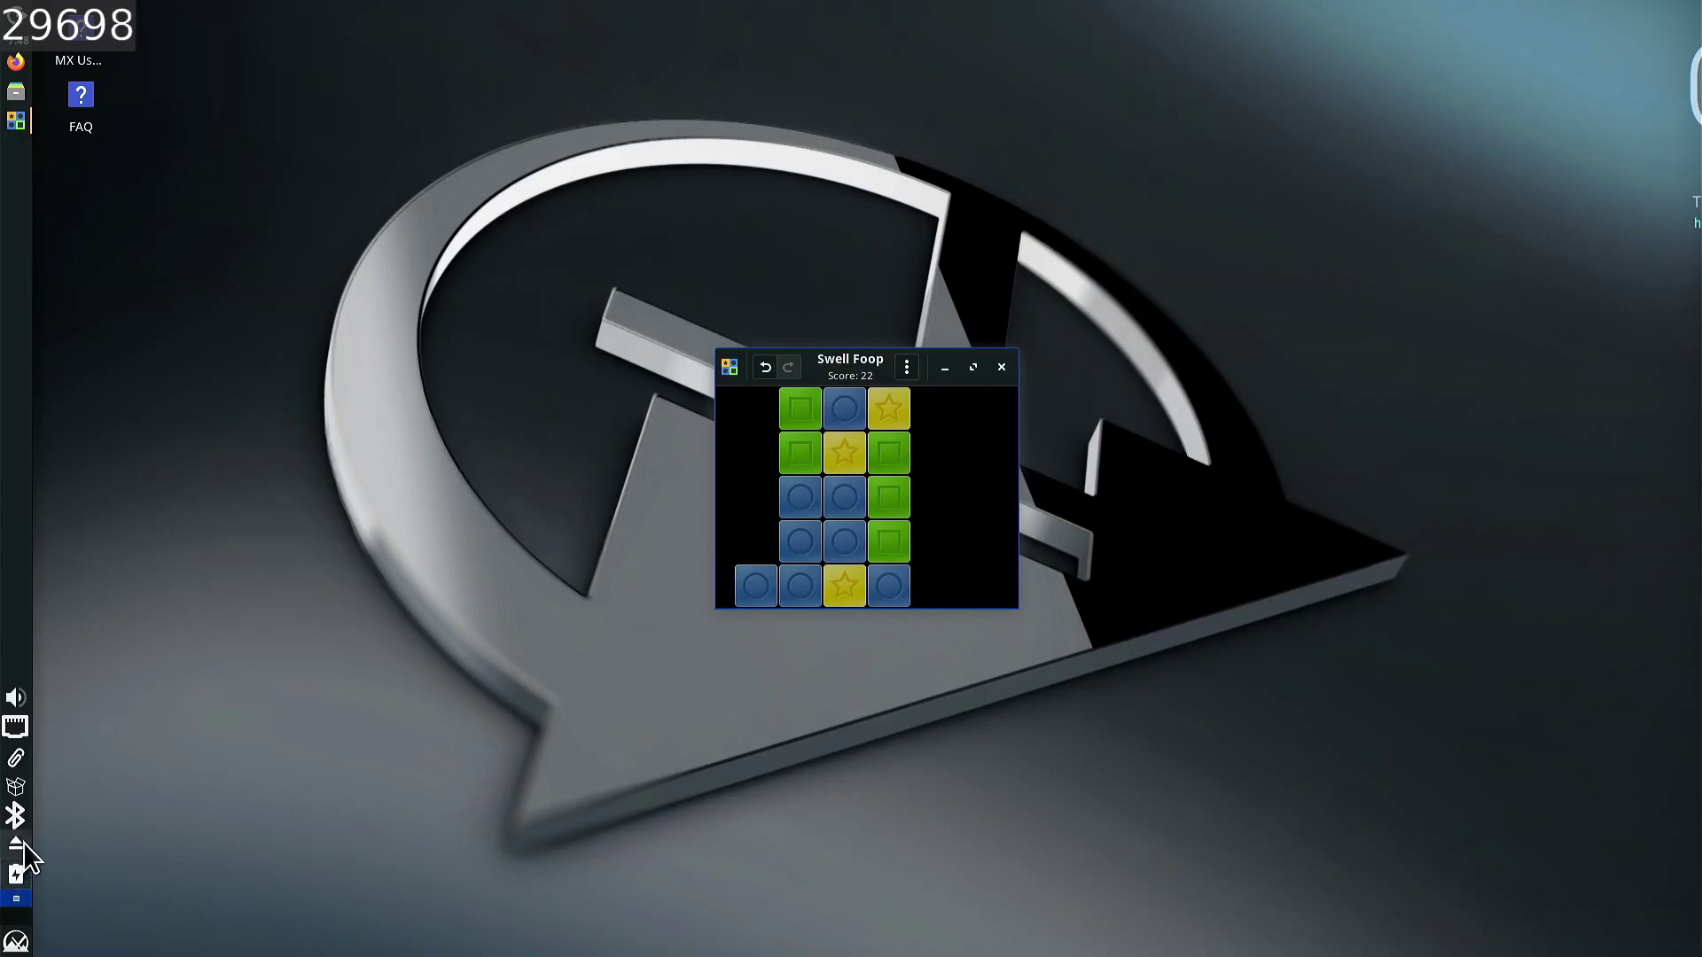
- Raise the audio output volume and dismiss the volume controls
left_click(25, 702)
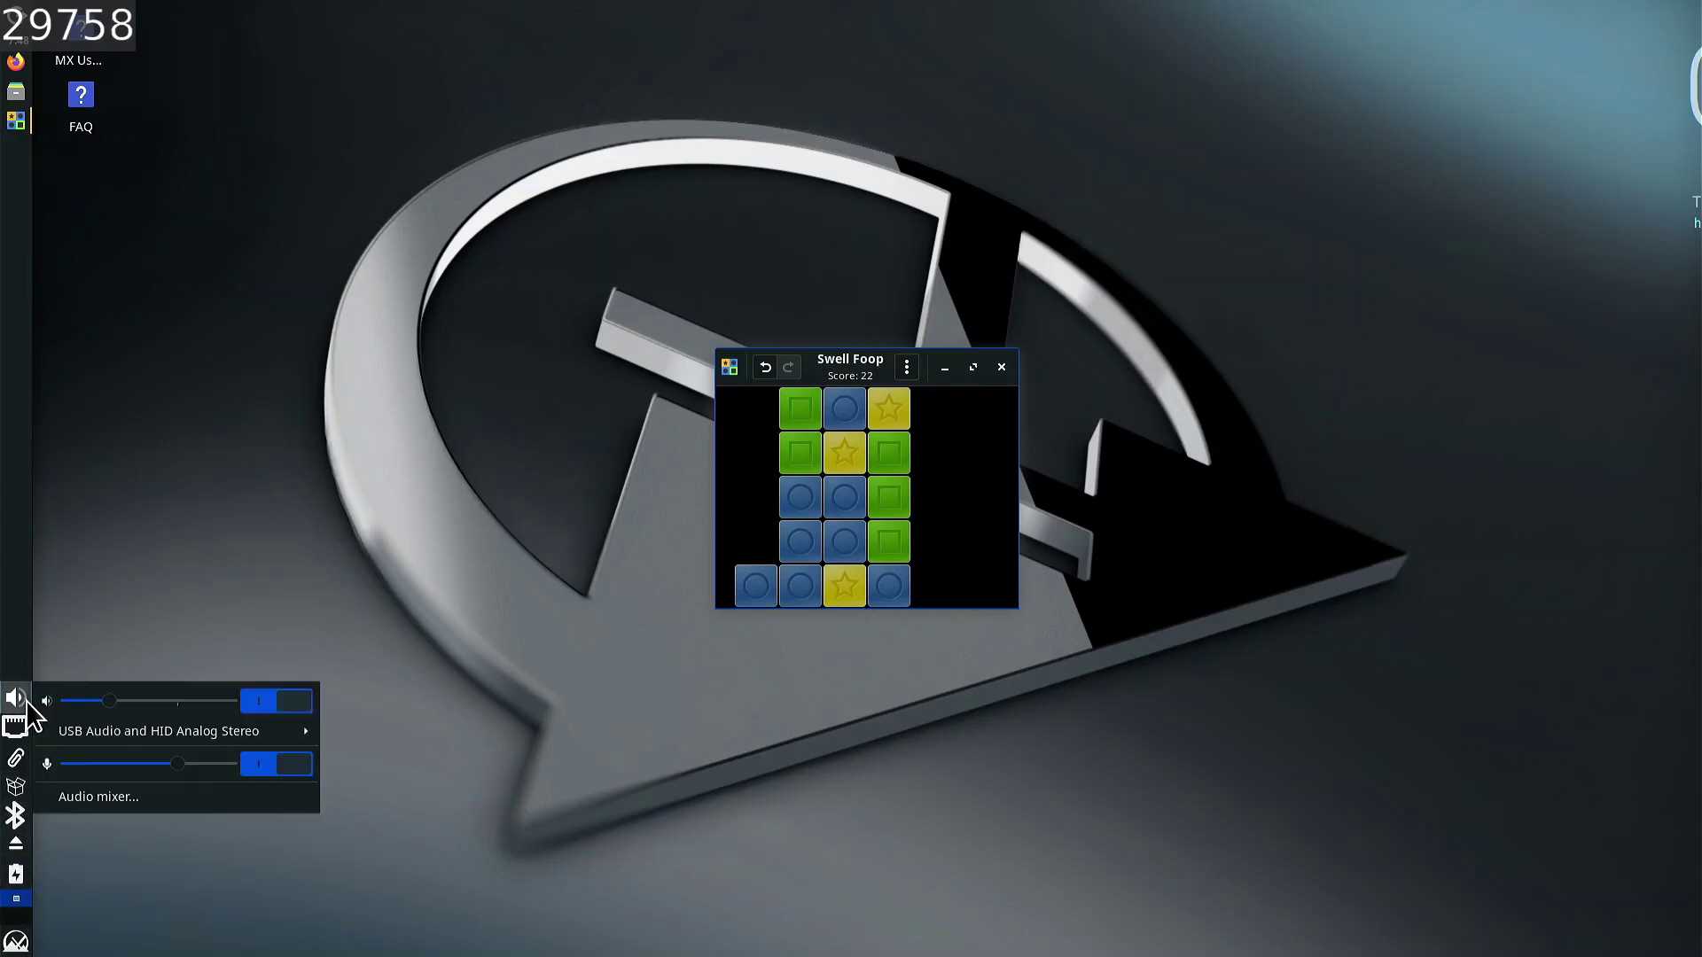
left_click_drag(108, 700, 154, 700)
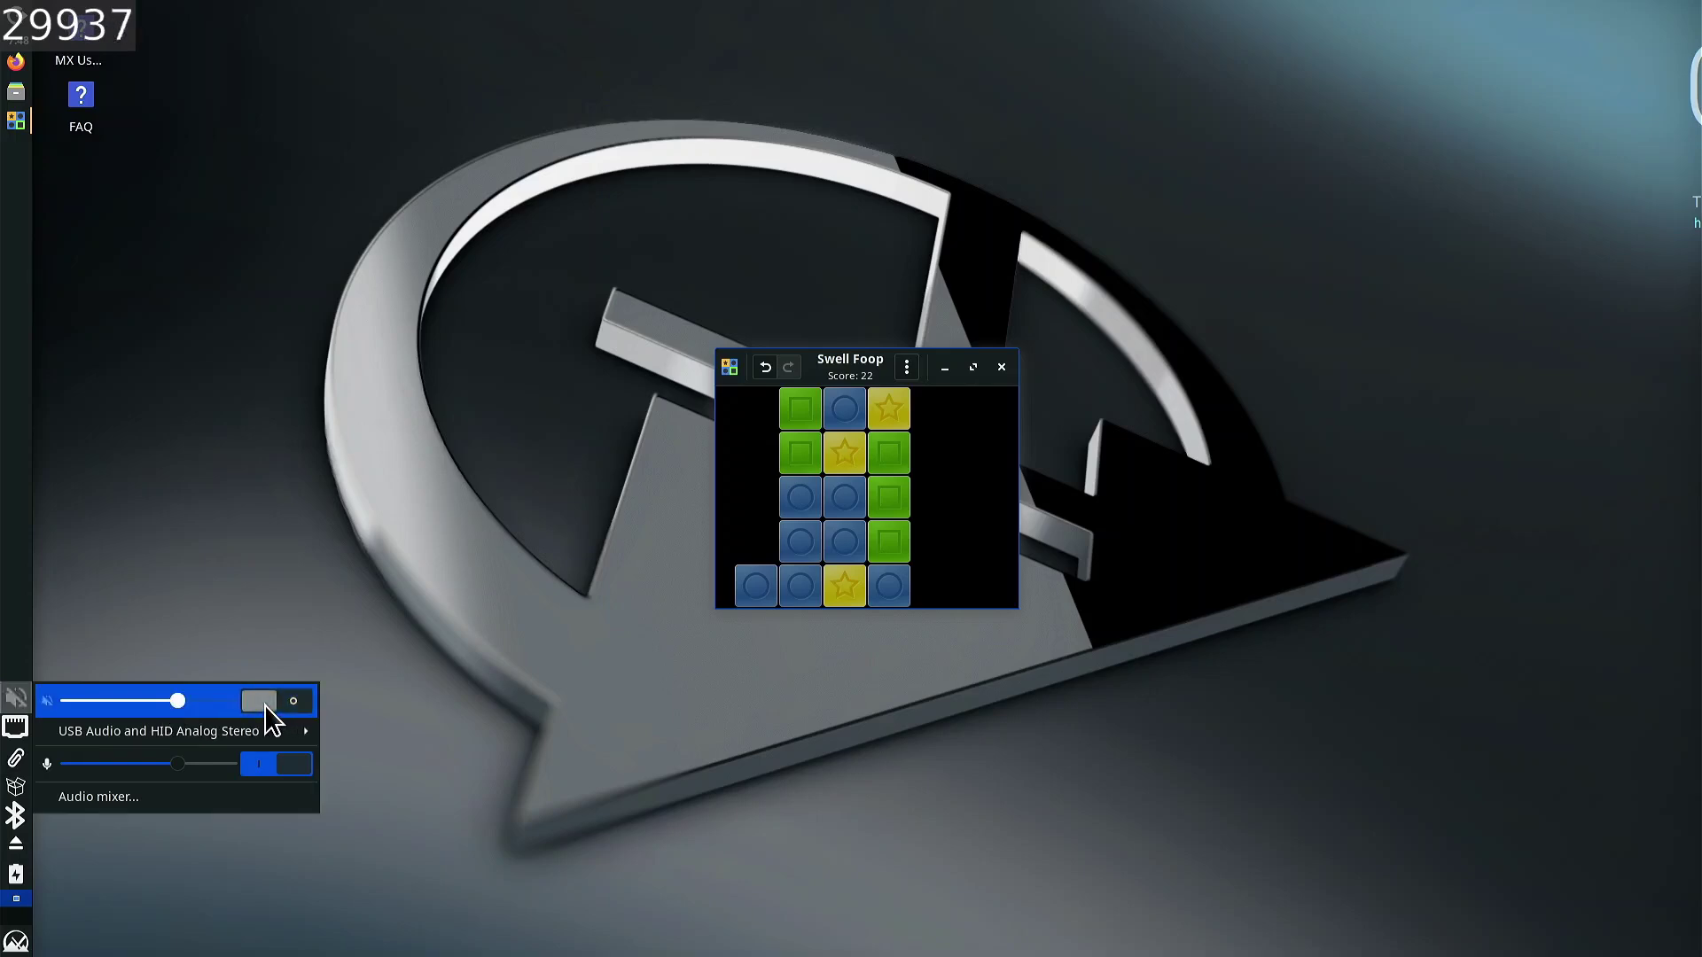
left_click(406, 722)
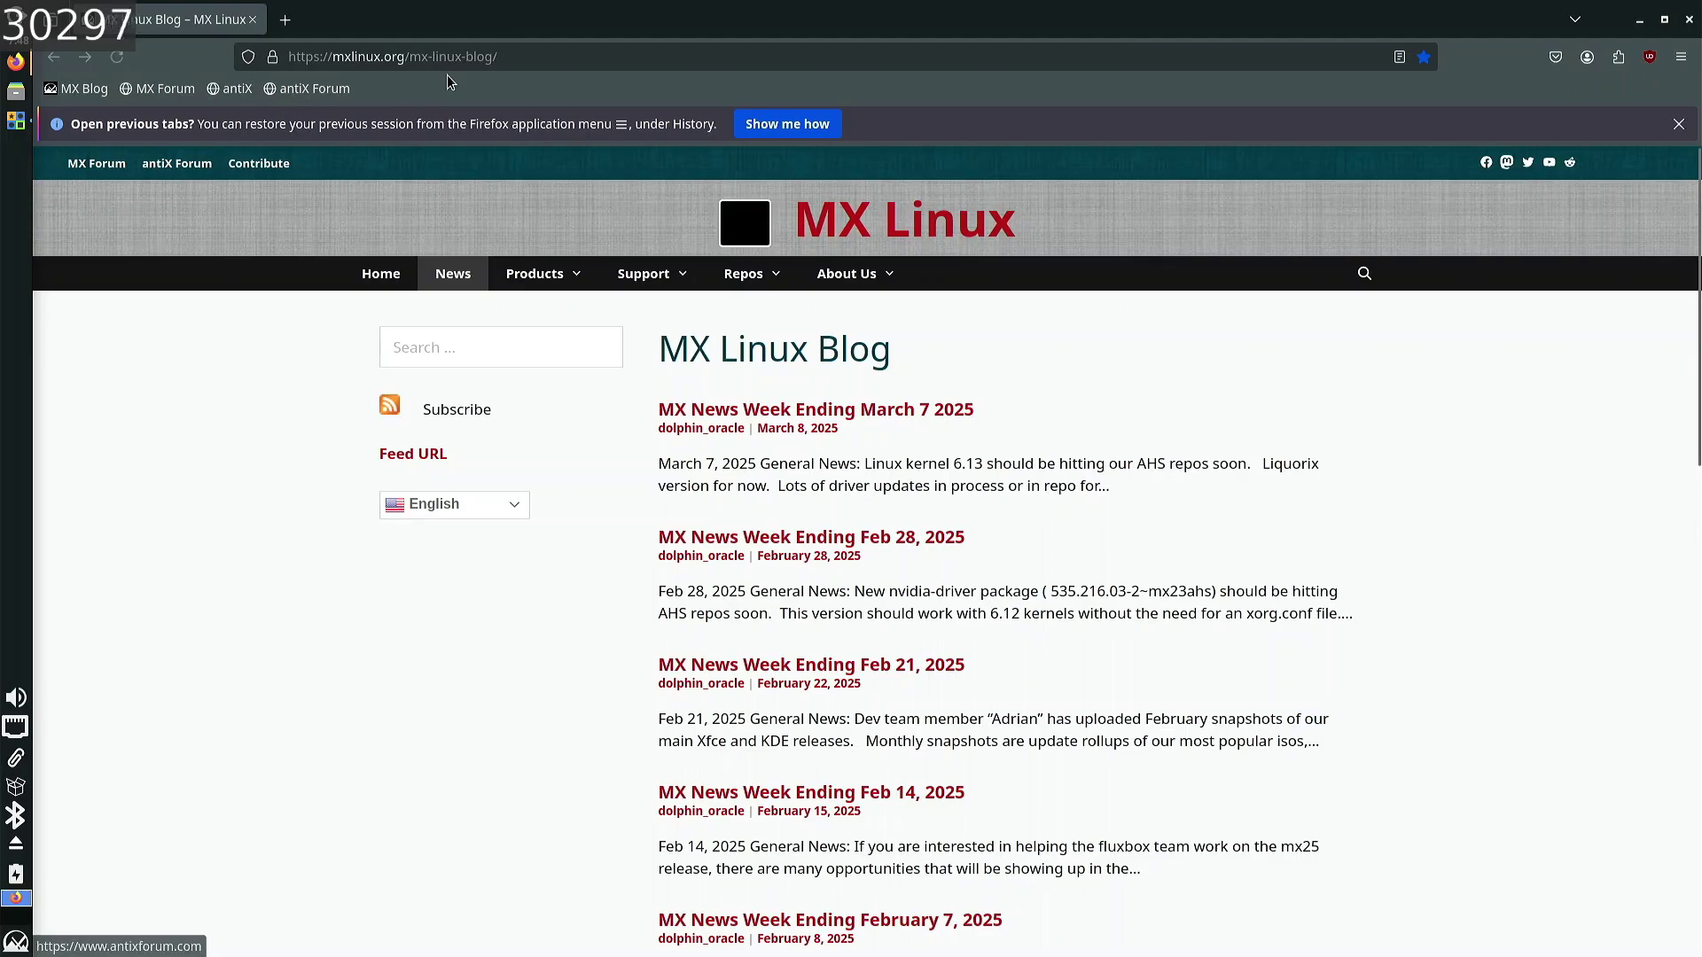
- Skim the news posts on the MX Linux Blog page in Firefox and close the page
scroll(763, 489, "down", 5)
scroll(763, 488, "down", 7)
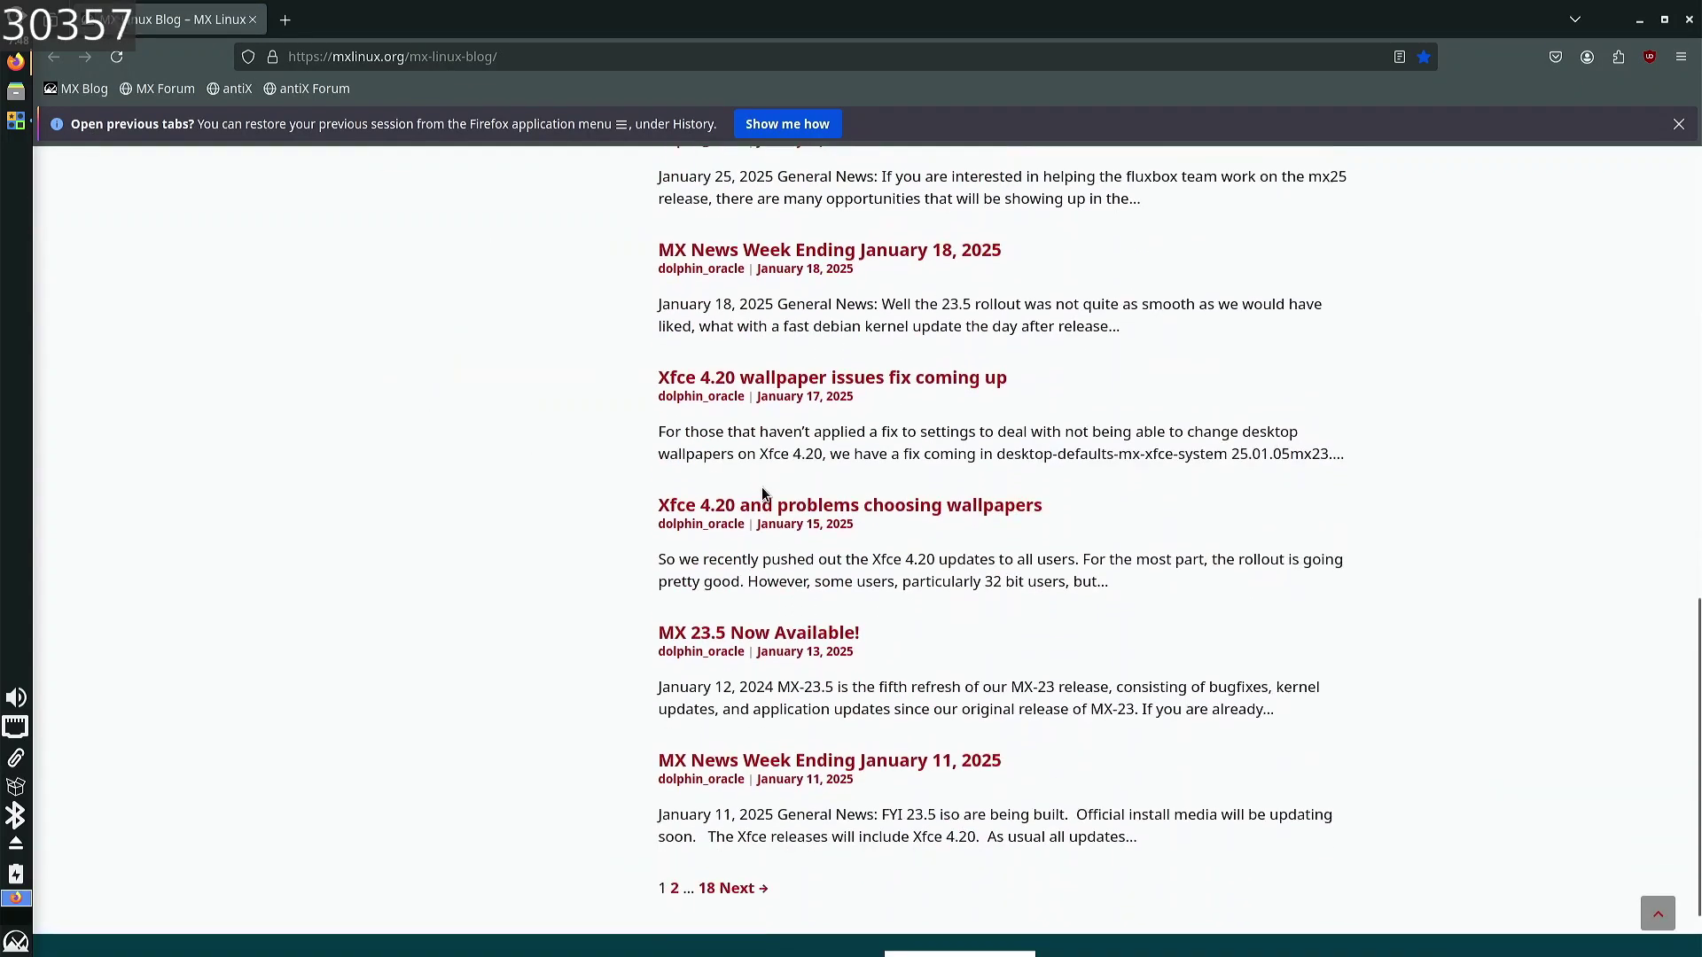
scroll(768, 483, "up", 5)
scroll(767, 479, "up", 7)
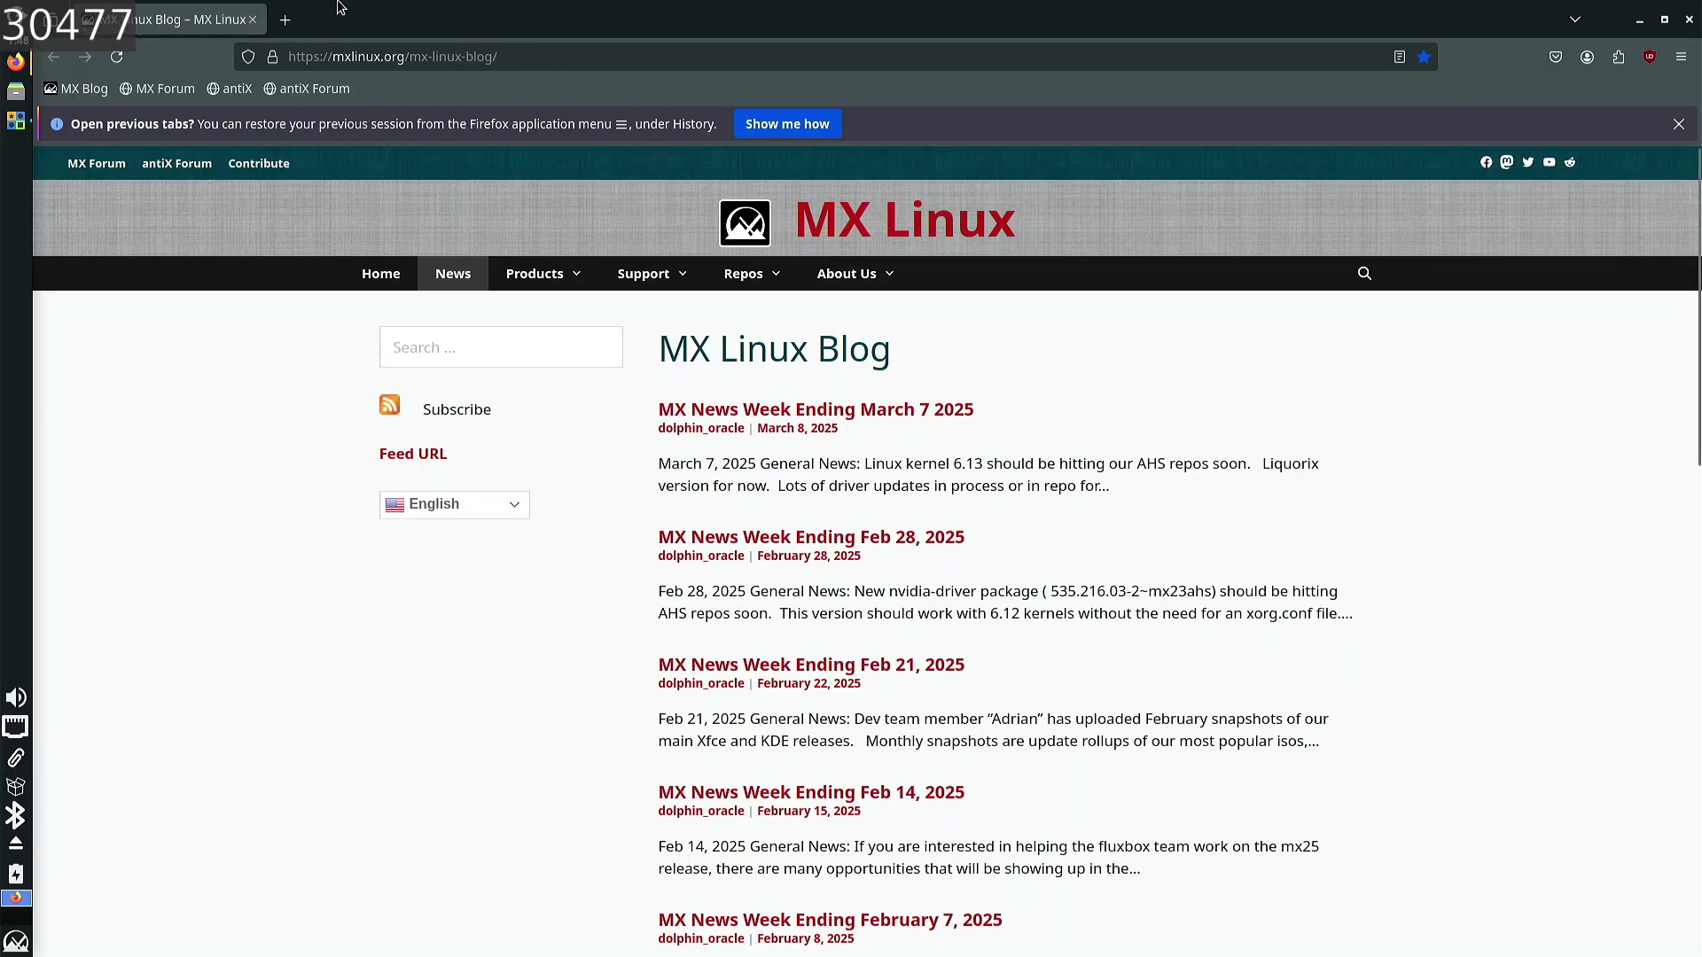
left_click(255, 19)
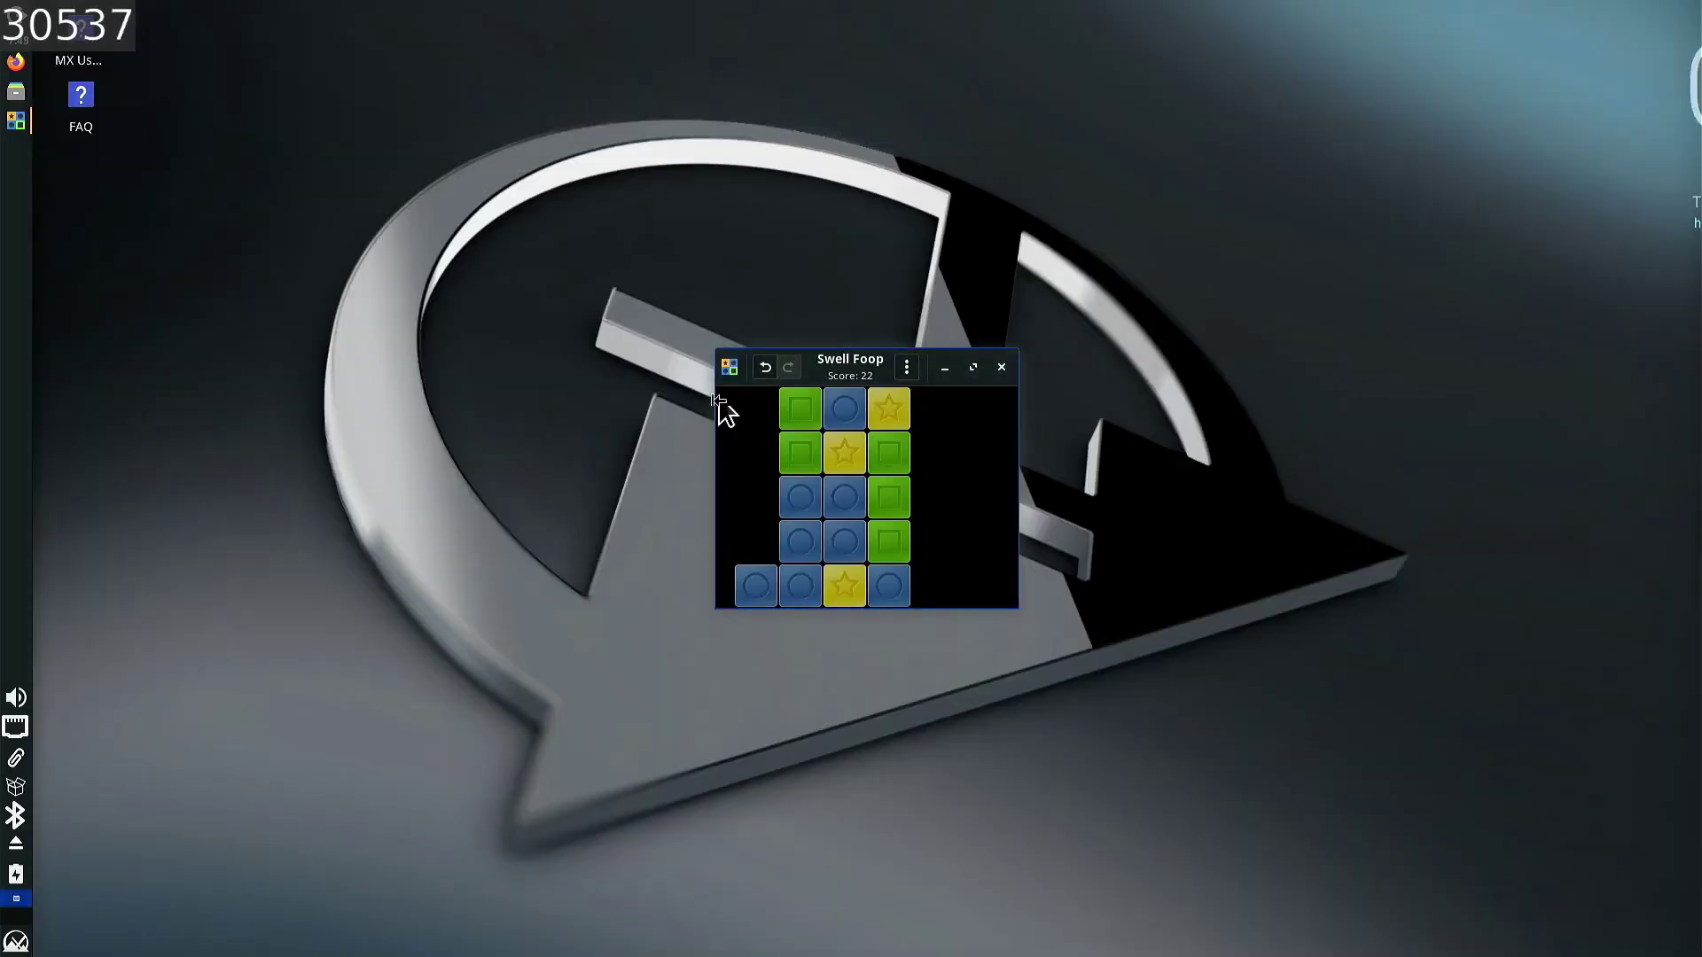
- Clear the remaining Swell Foop blocks, save the high score under the player name Unknown, and close the high scores
left_click(809, 552)
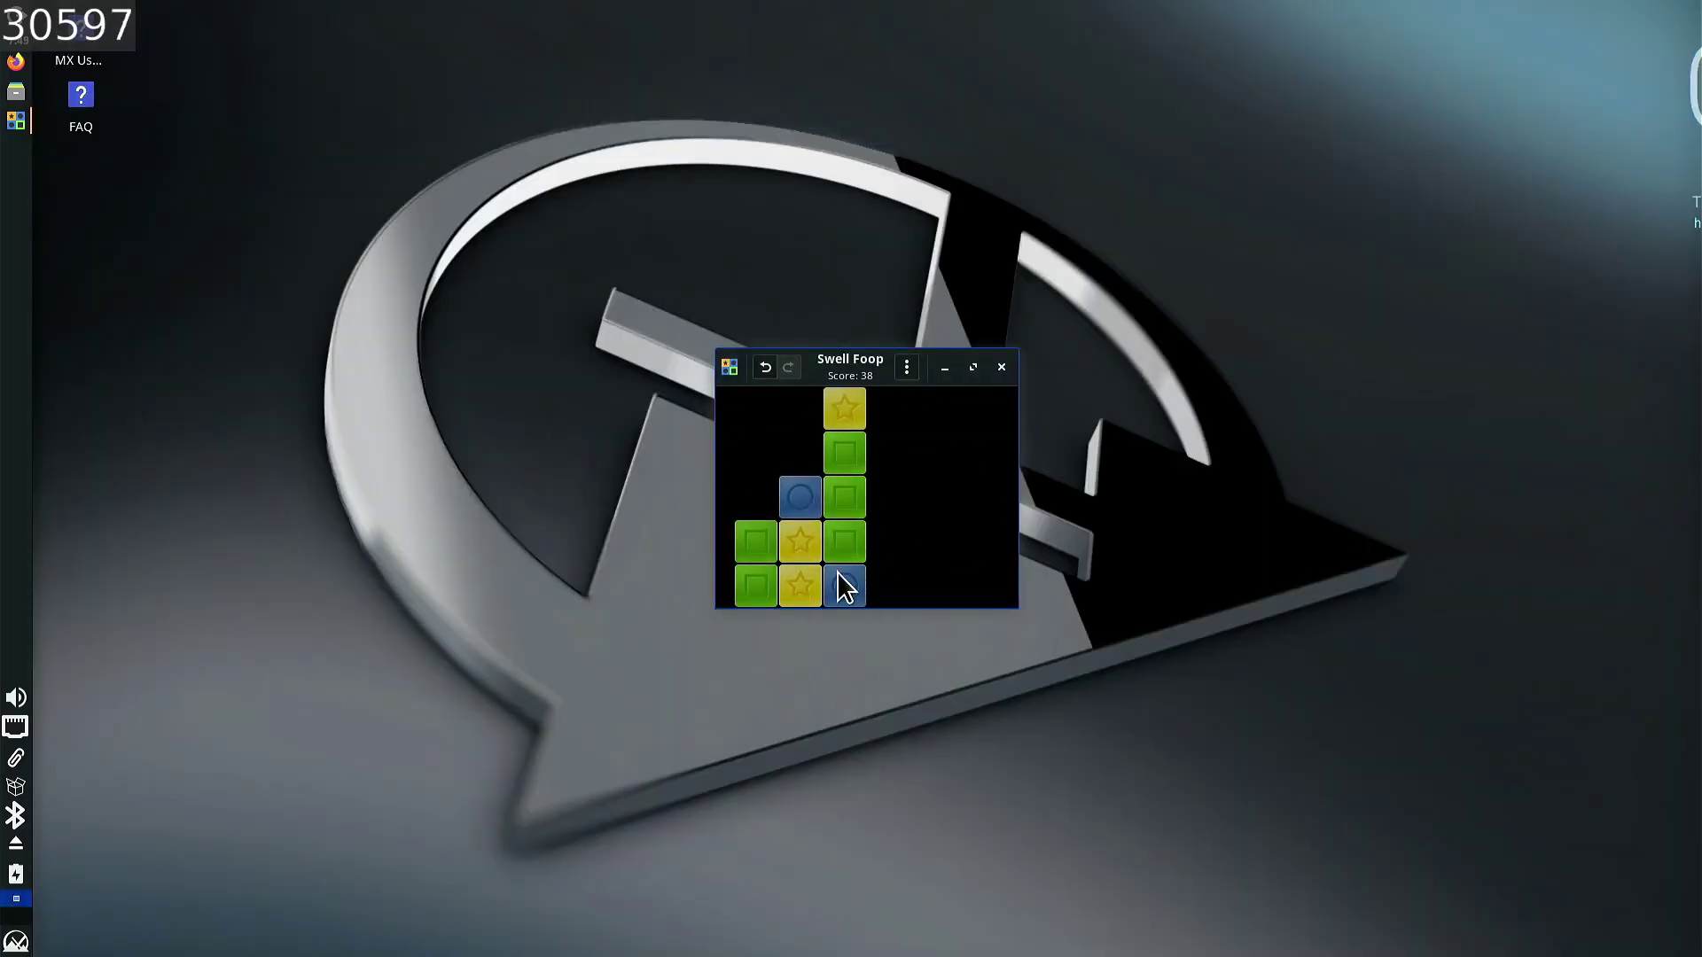
left_click(847, 482)
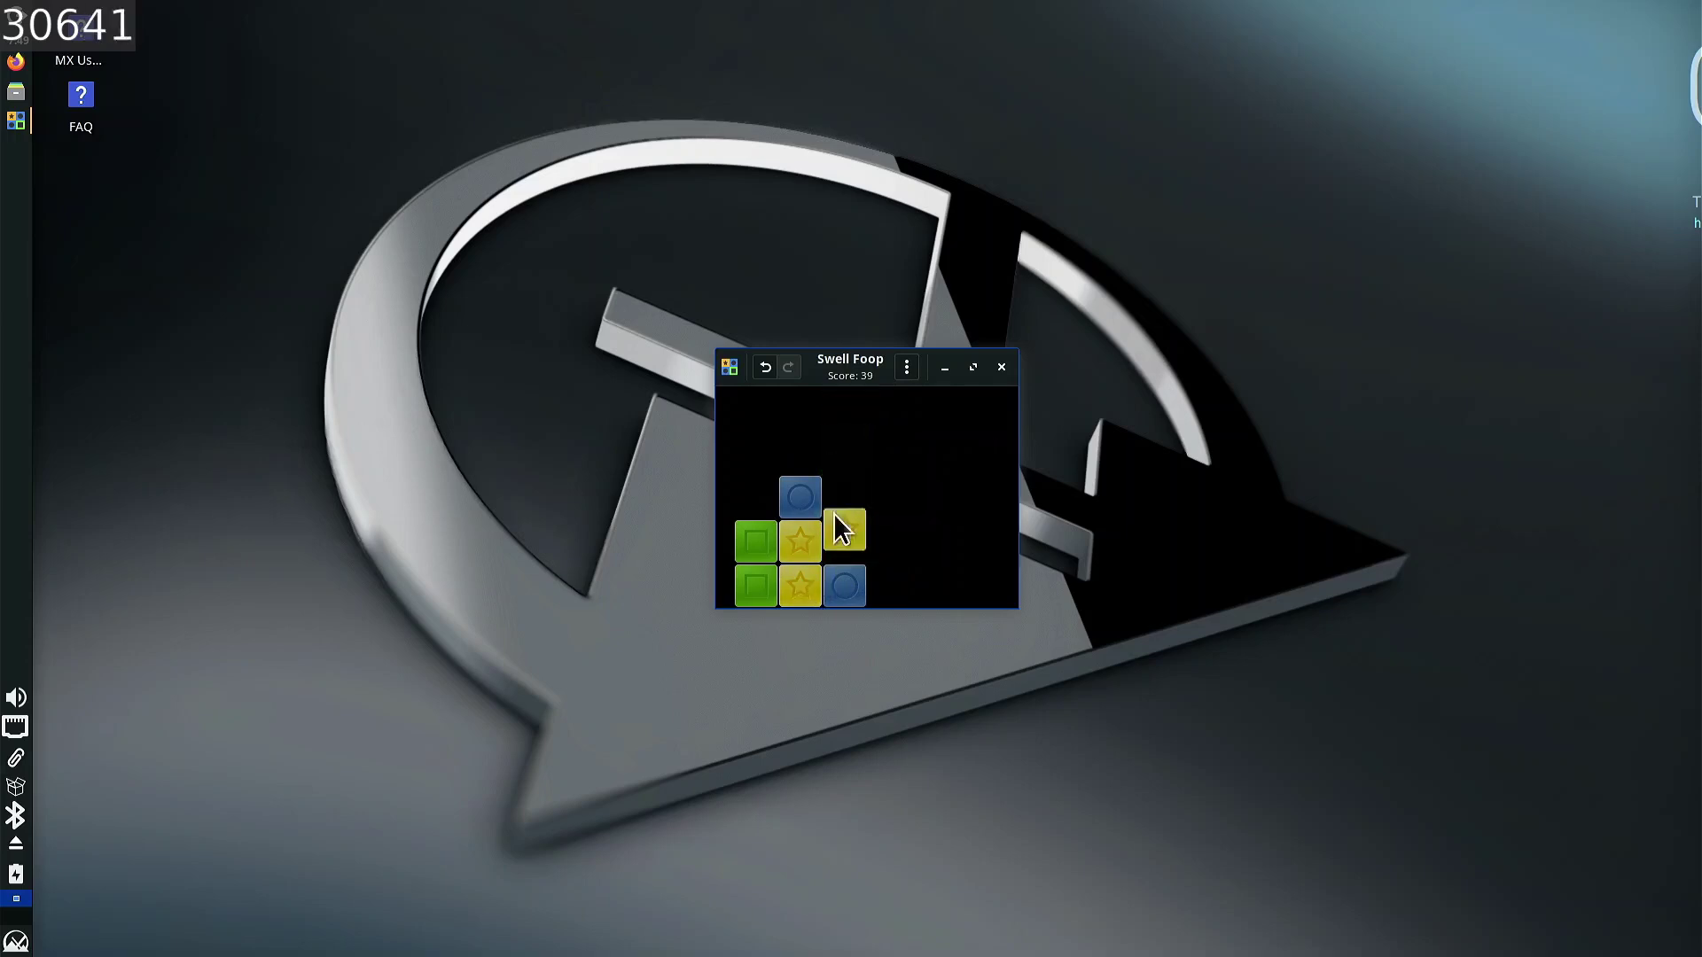
left_click(789, 572)
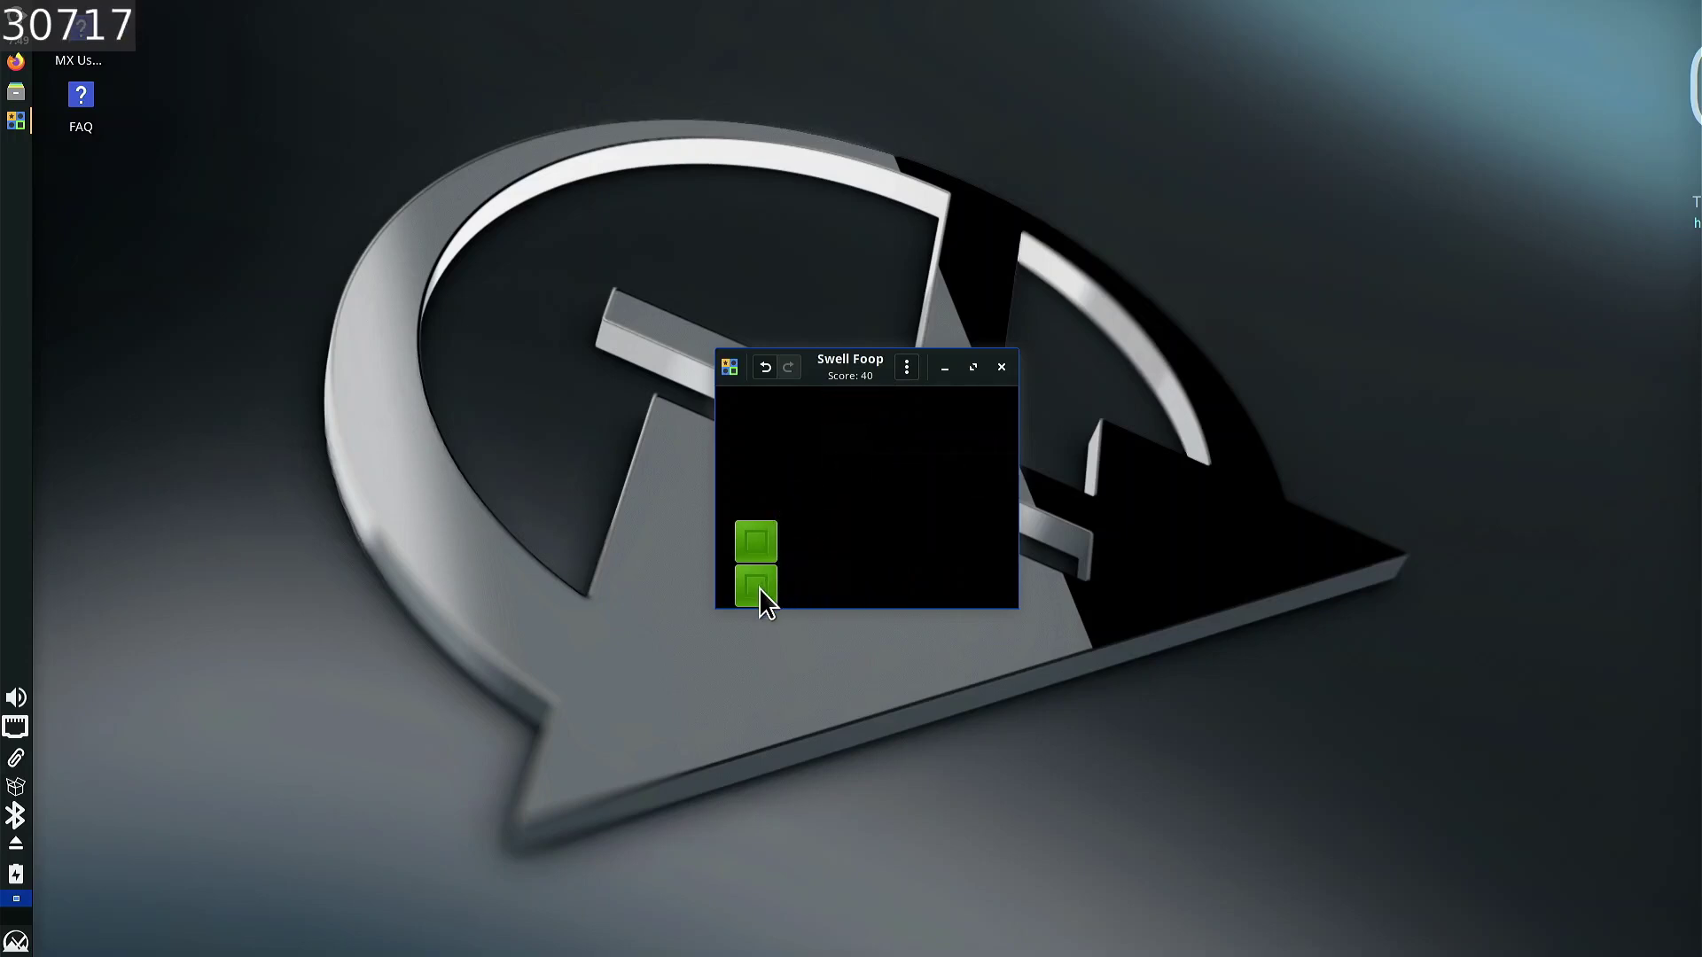
left_click(762, 587)
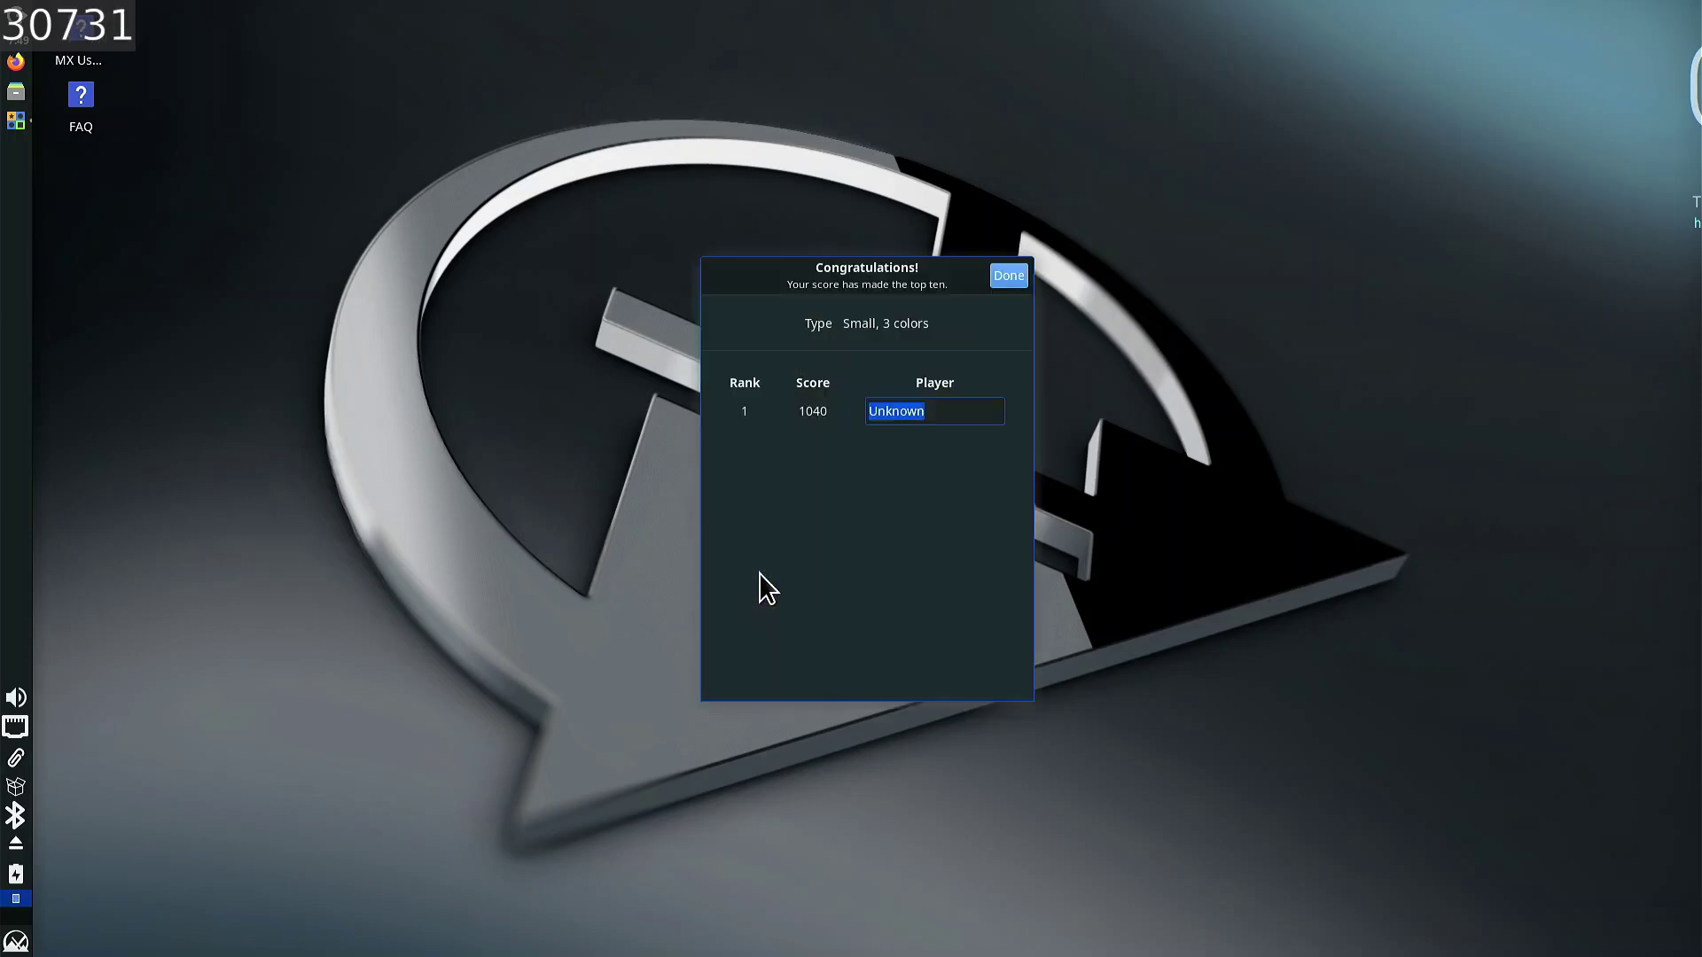
left_click(1007, 275)
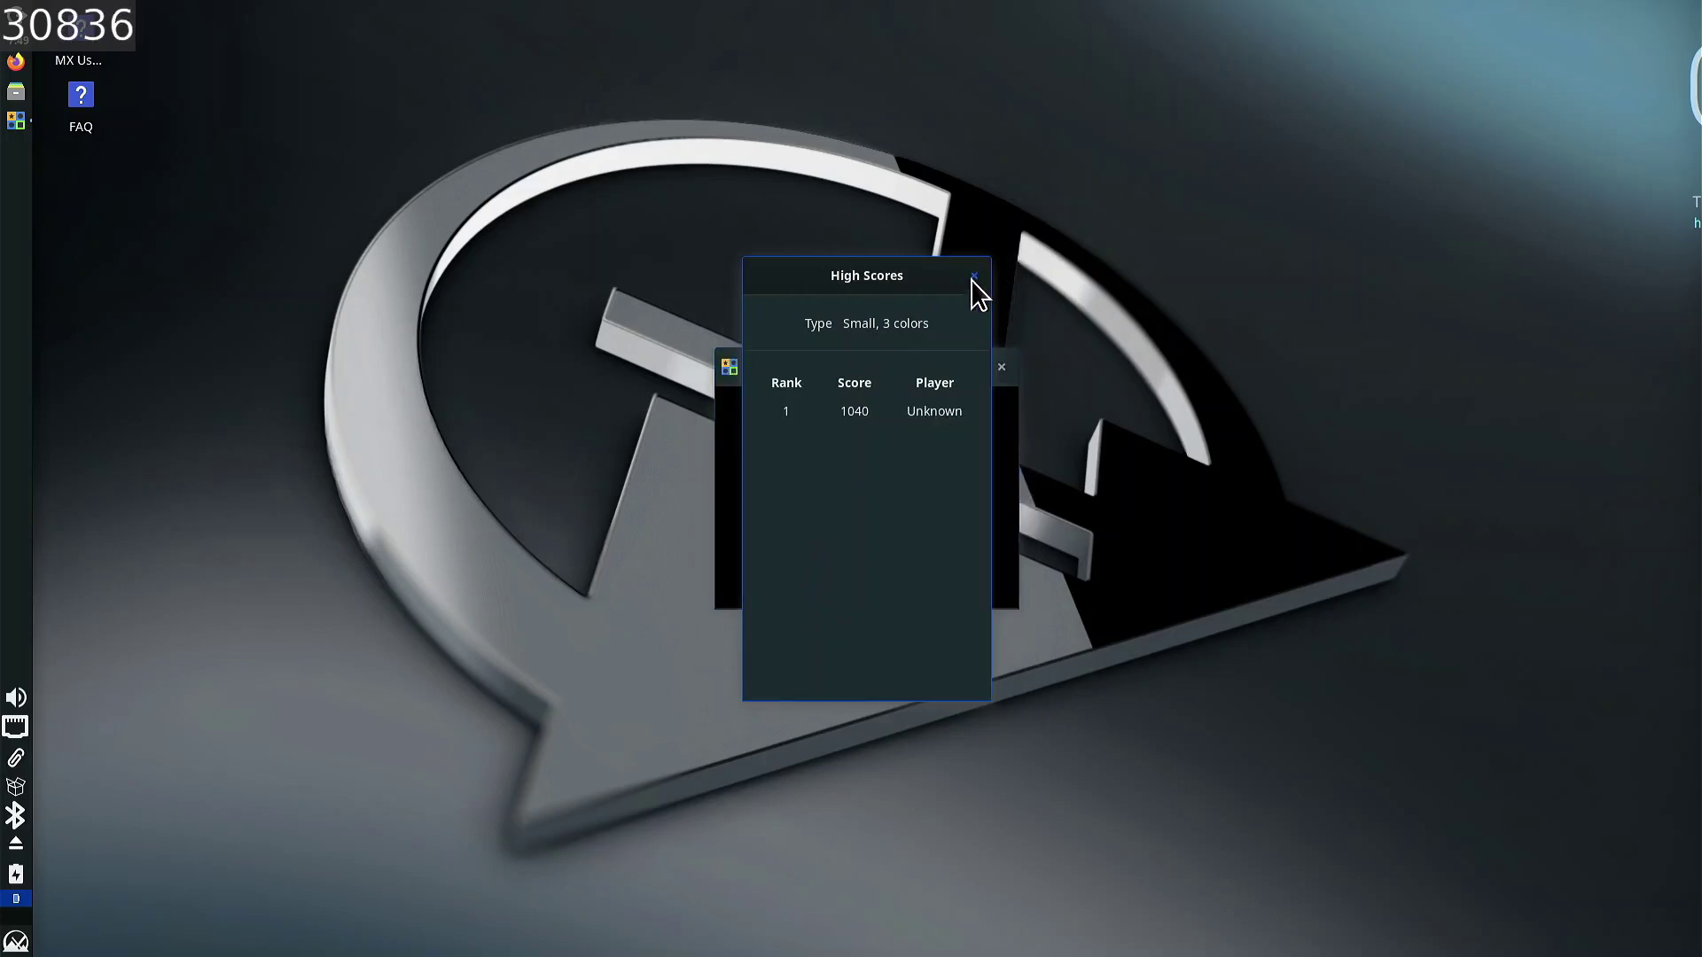
left_click(974, 279)
- Review the board size, color count and appearance options available for Swell Foop without changing them
left_click(907, 367)
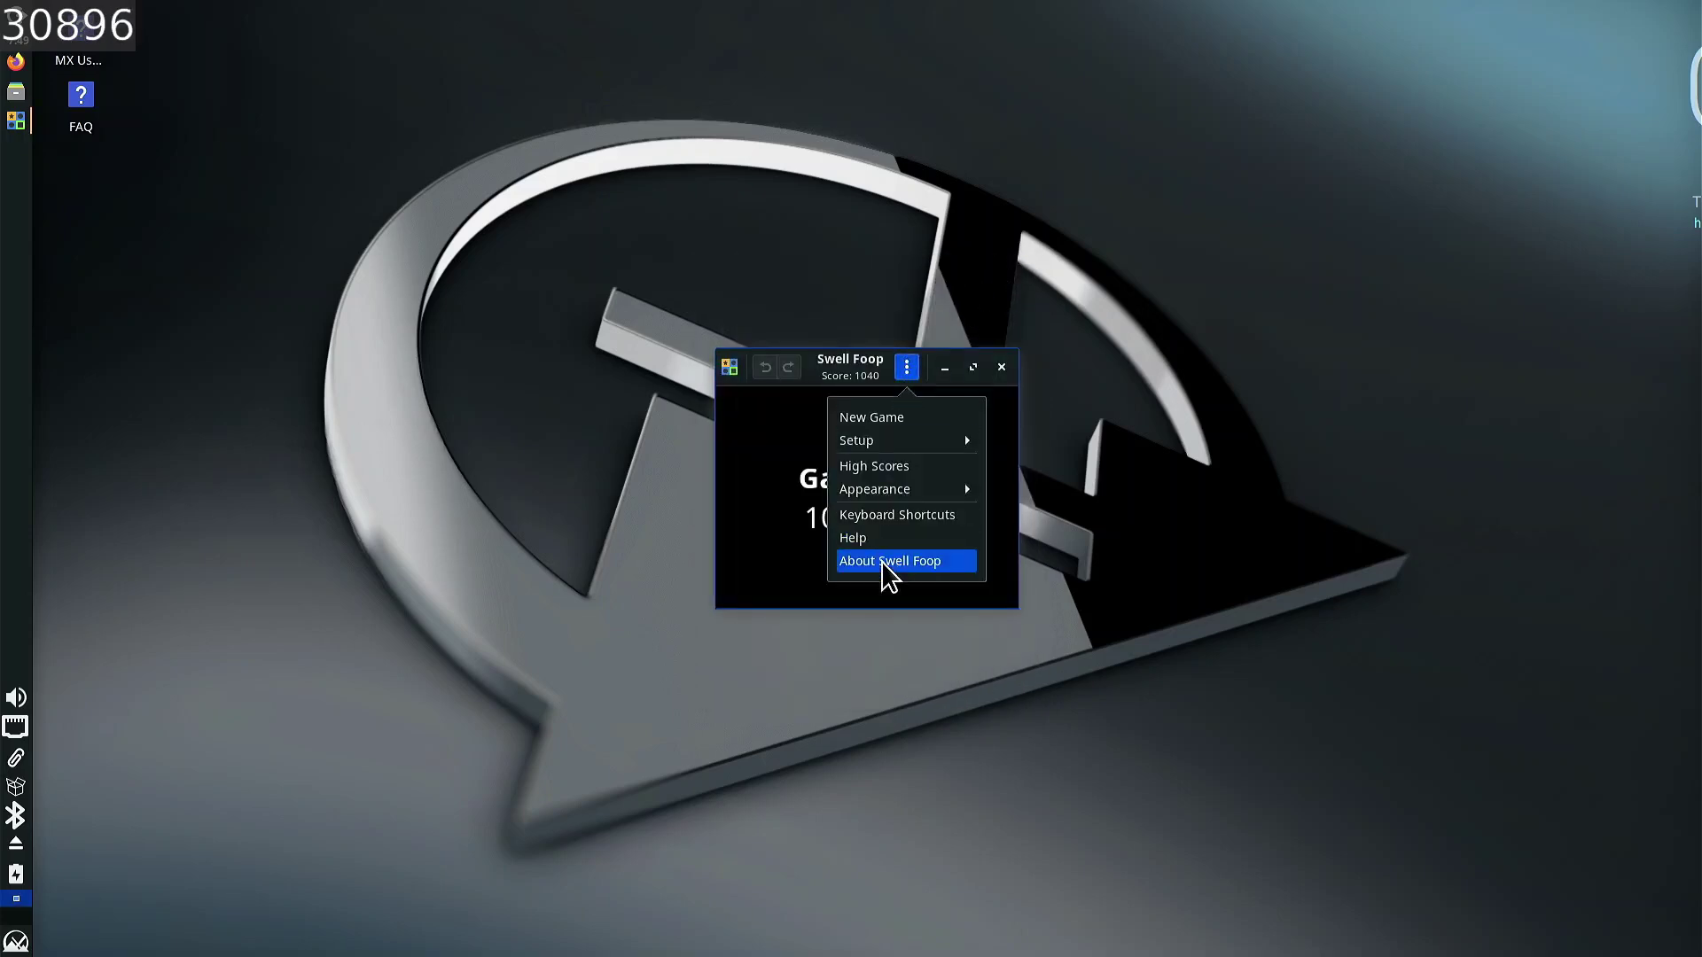
left_click(926, 449)
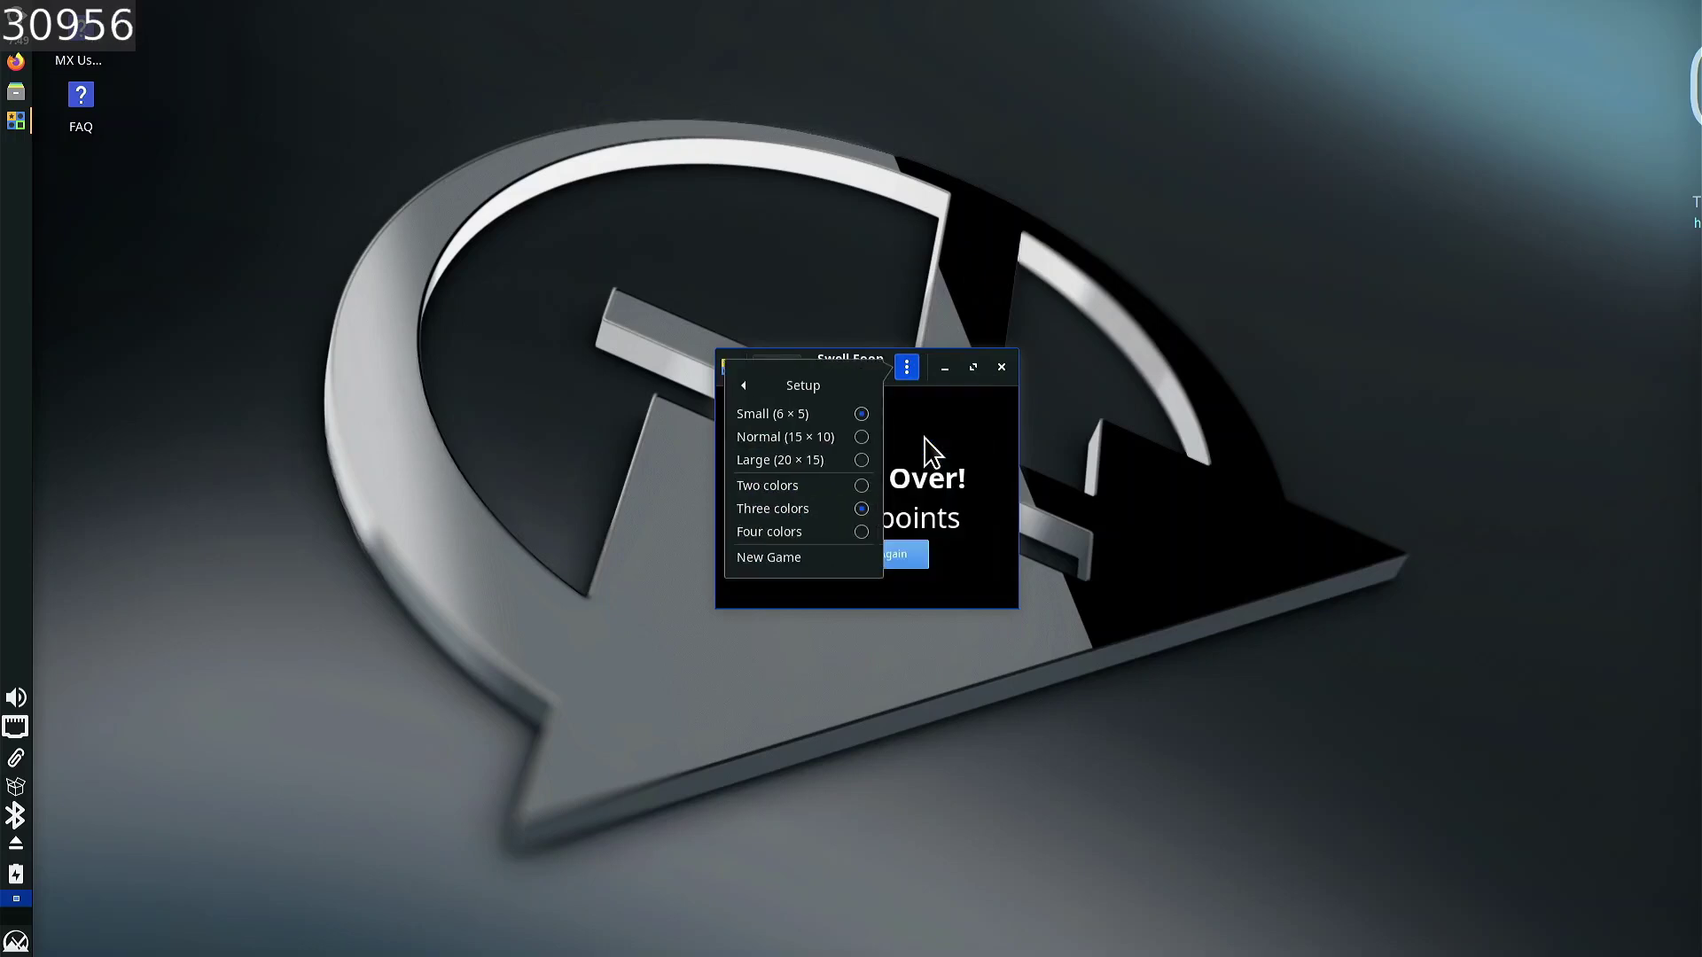
left_click(744, 387)
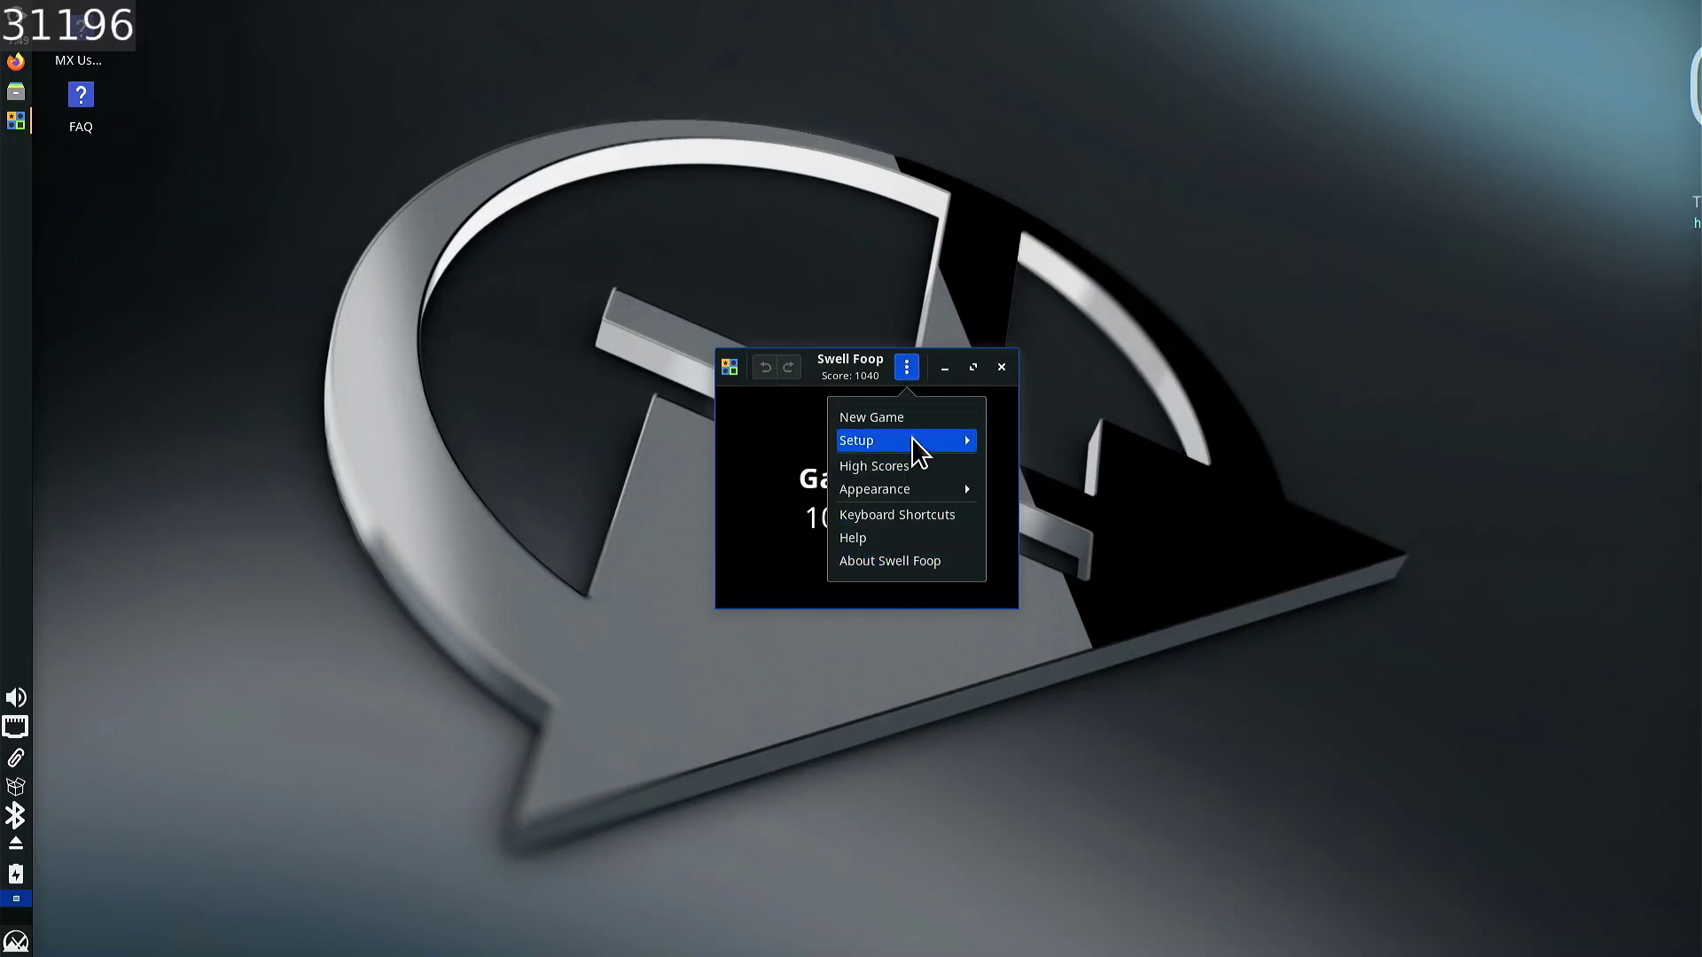
left_click(929, 491)
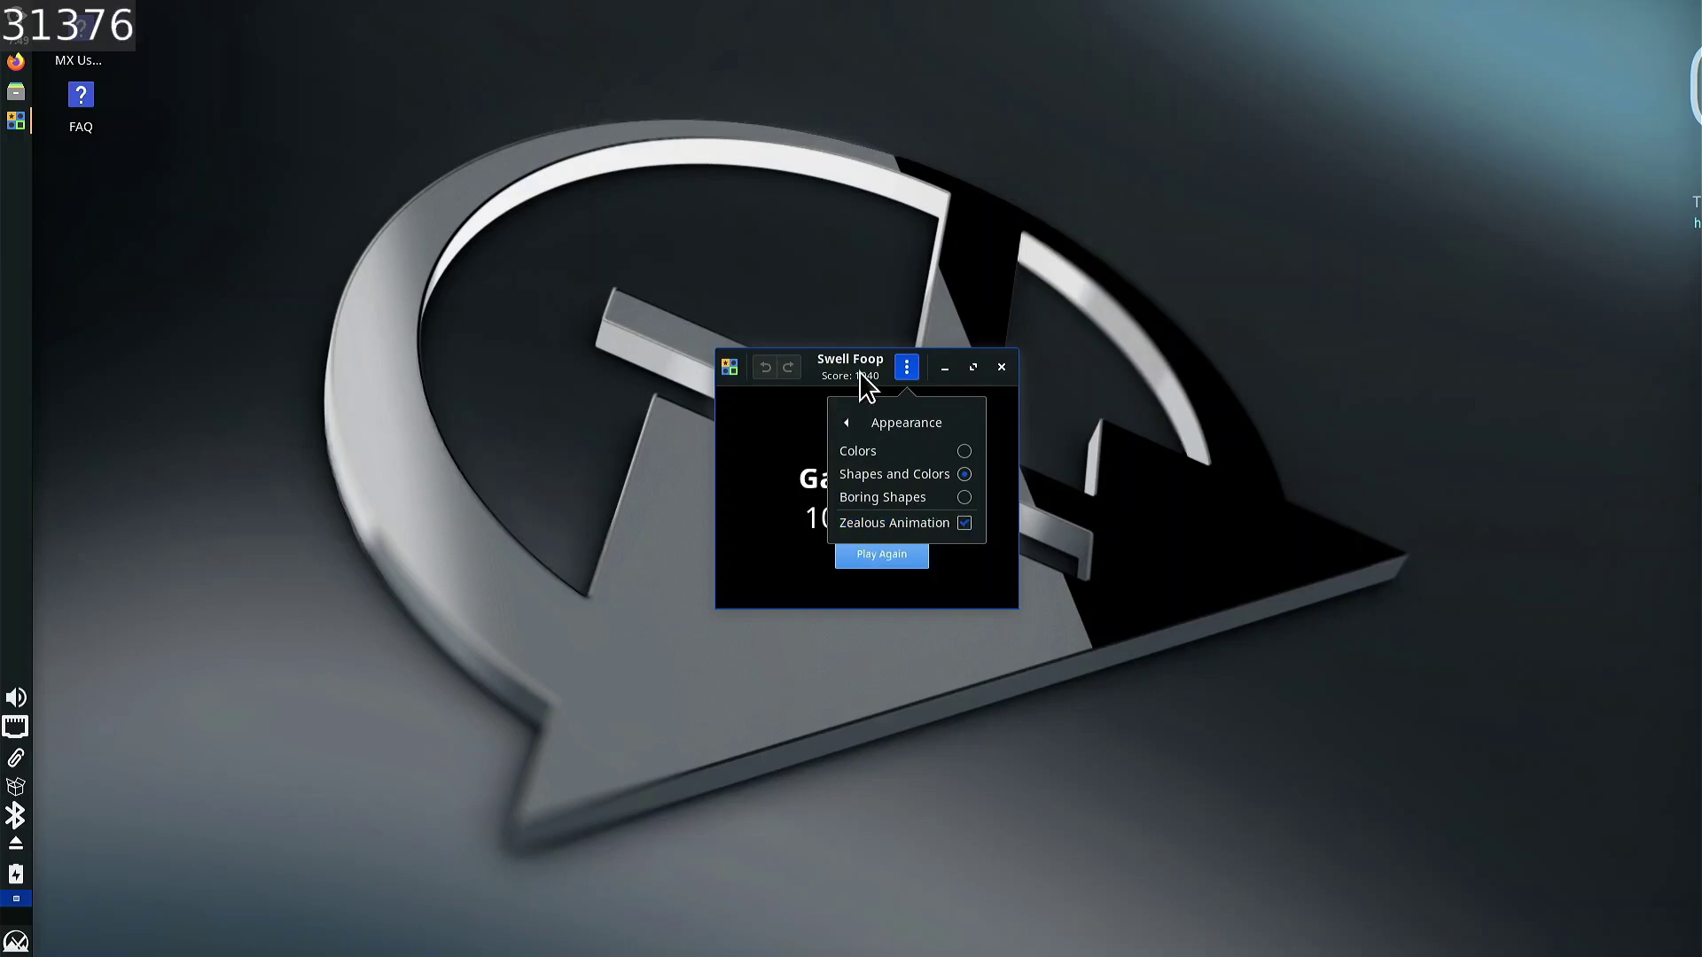
left_click(844, 424)
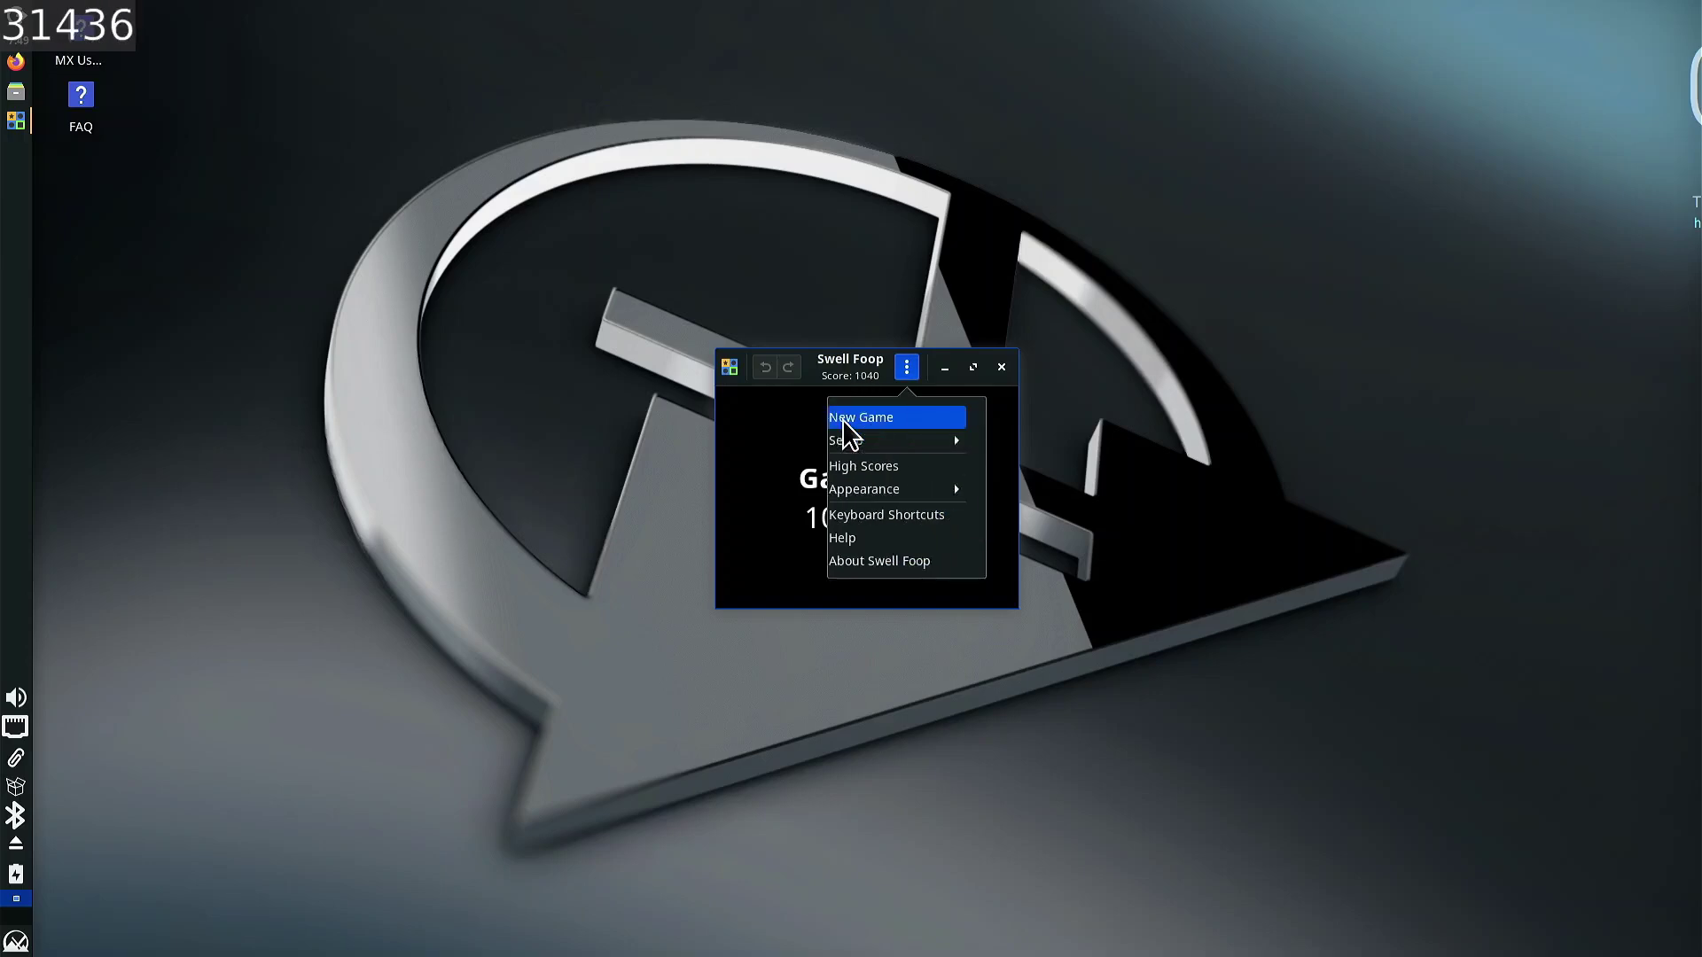
- Read the Game settings page in the Swell Foop help, then close the help and the game
left_click(921, 541)
left_click_drag(984, 427, 700, 137)
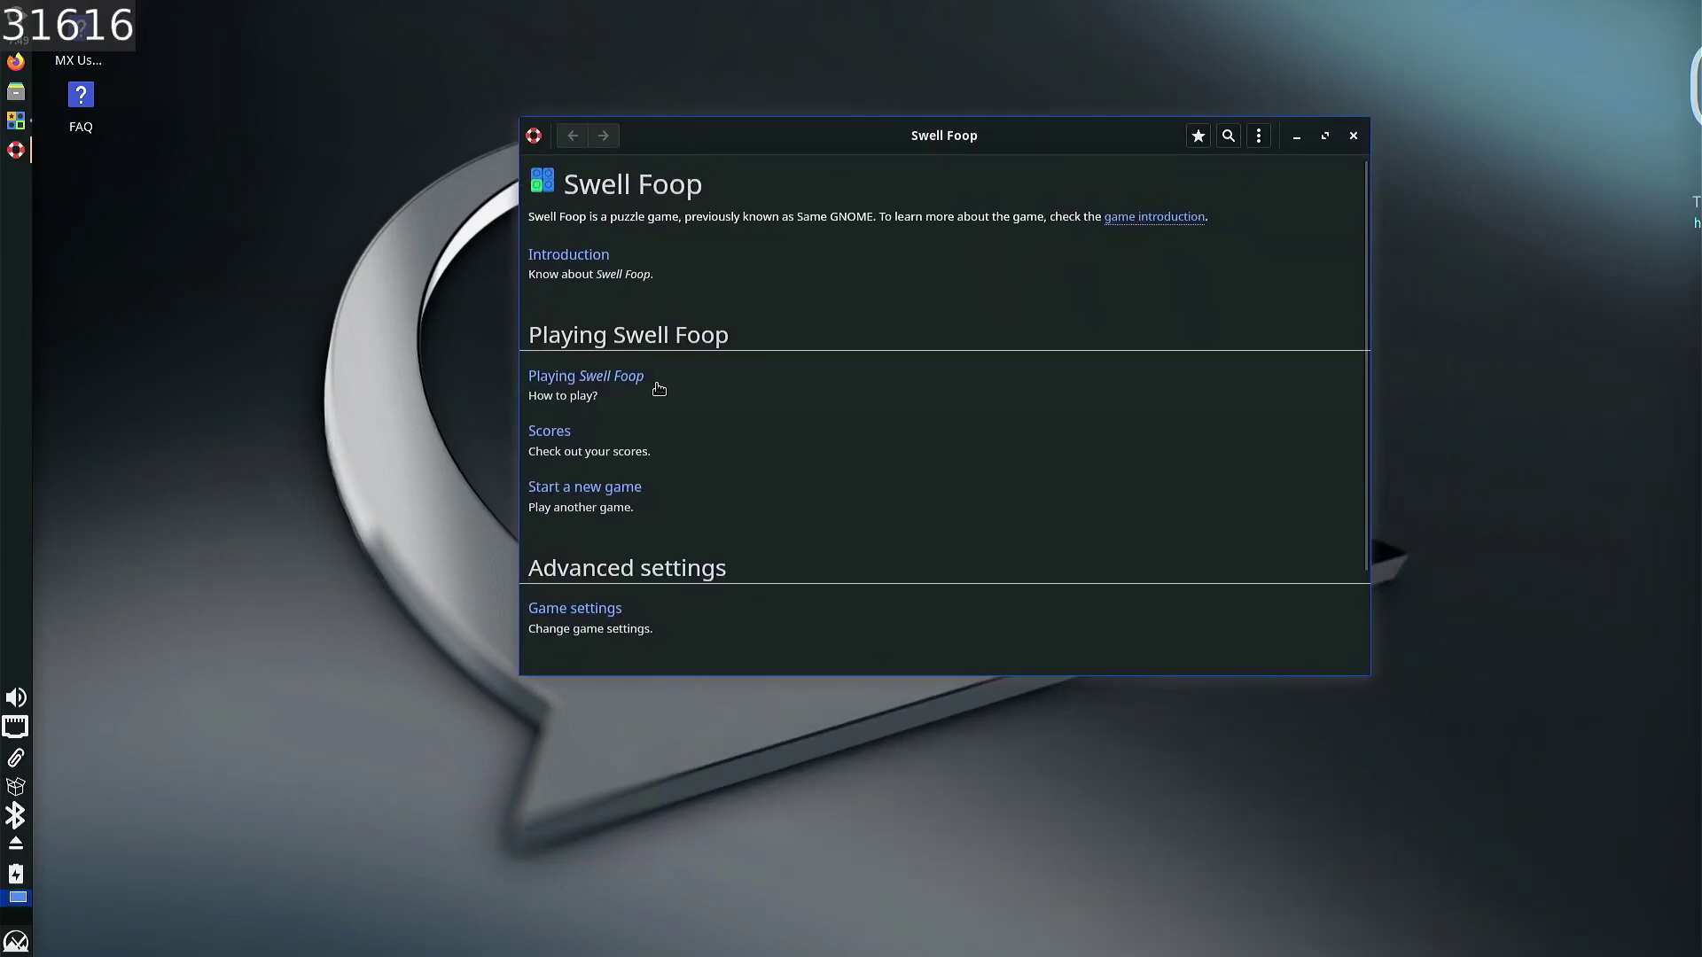
scroll(658, 389, "down", 3)
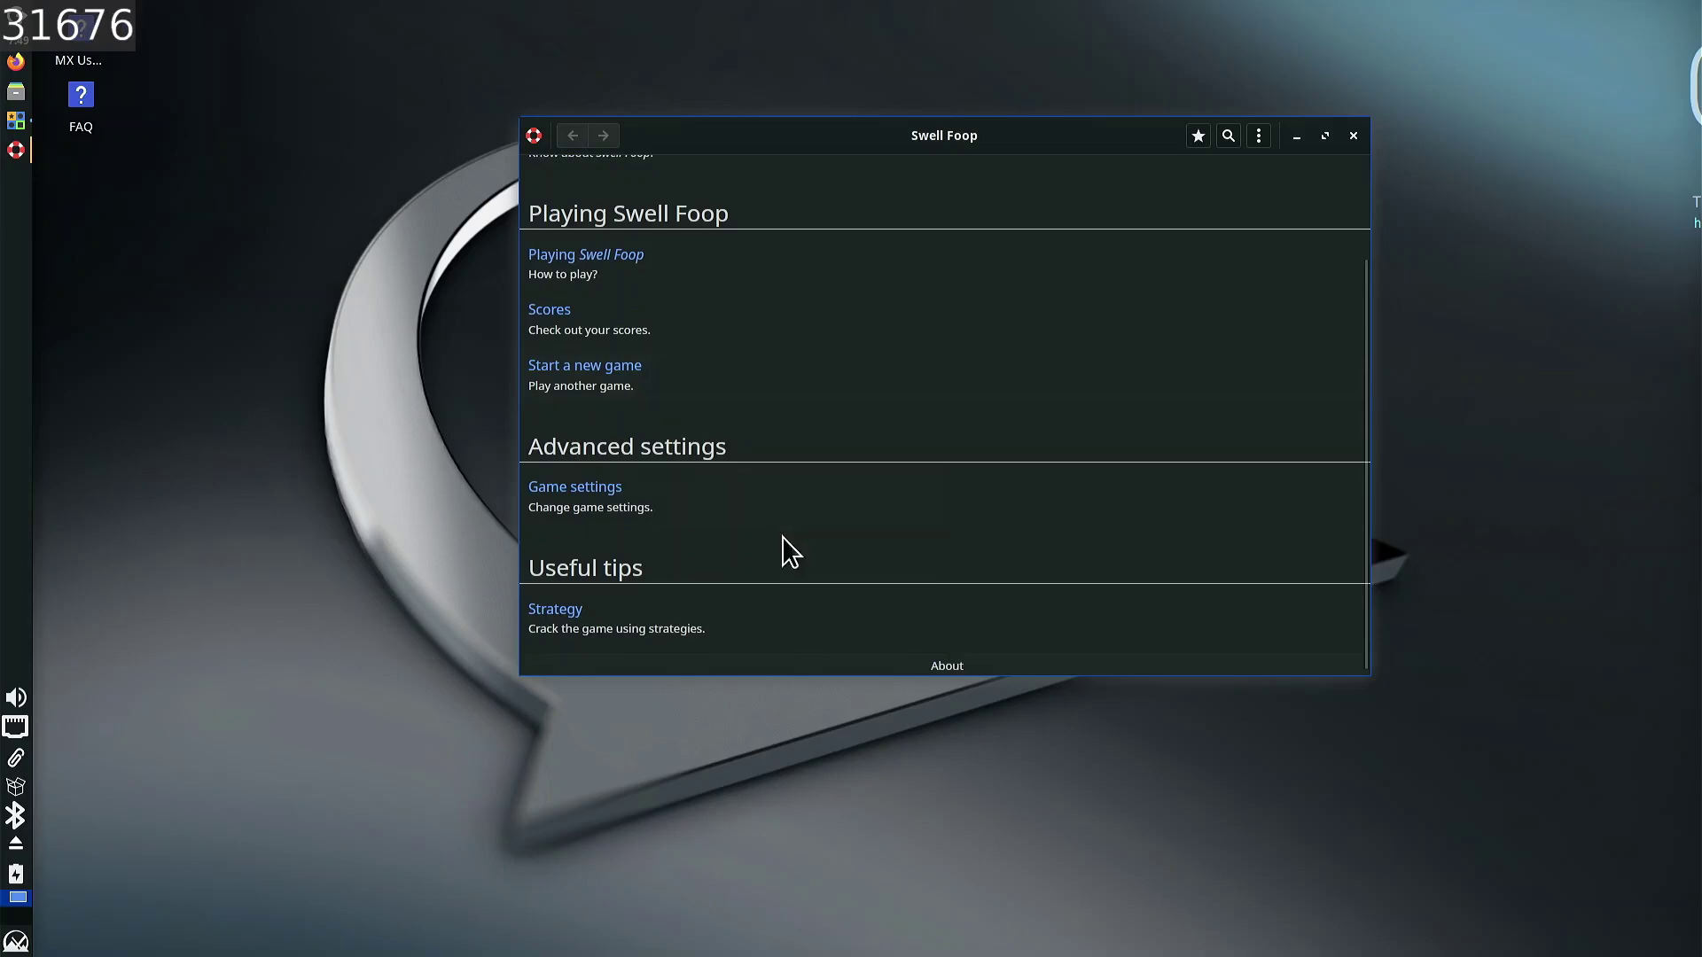
left_click(684, 526)
scroll(693, 470, "down", 7)
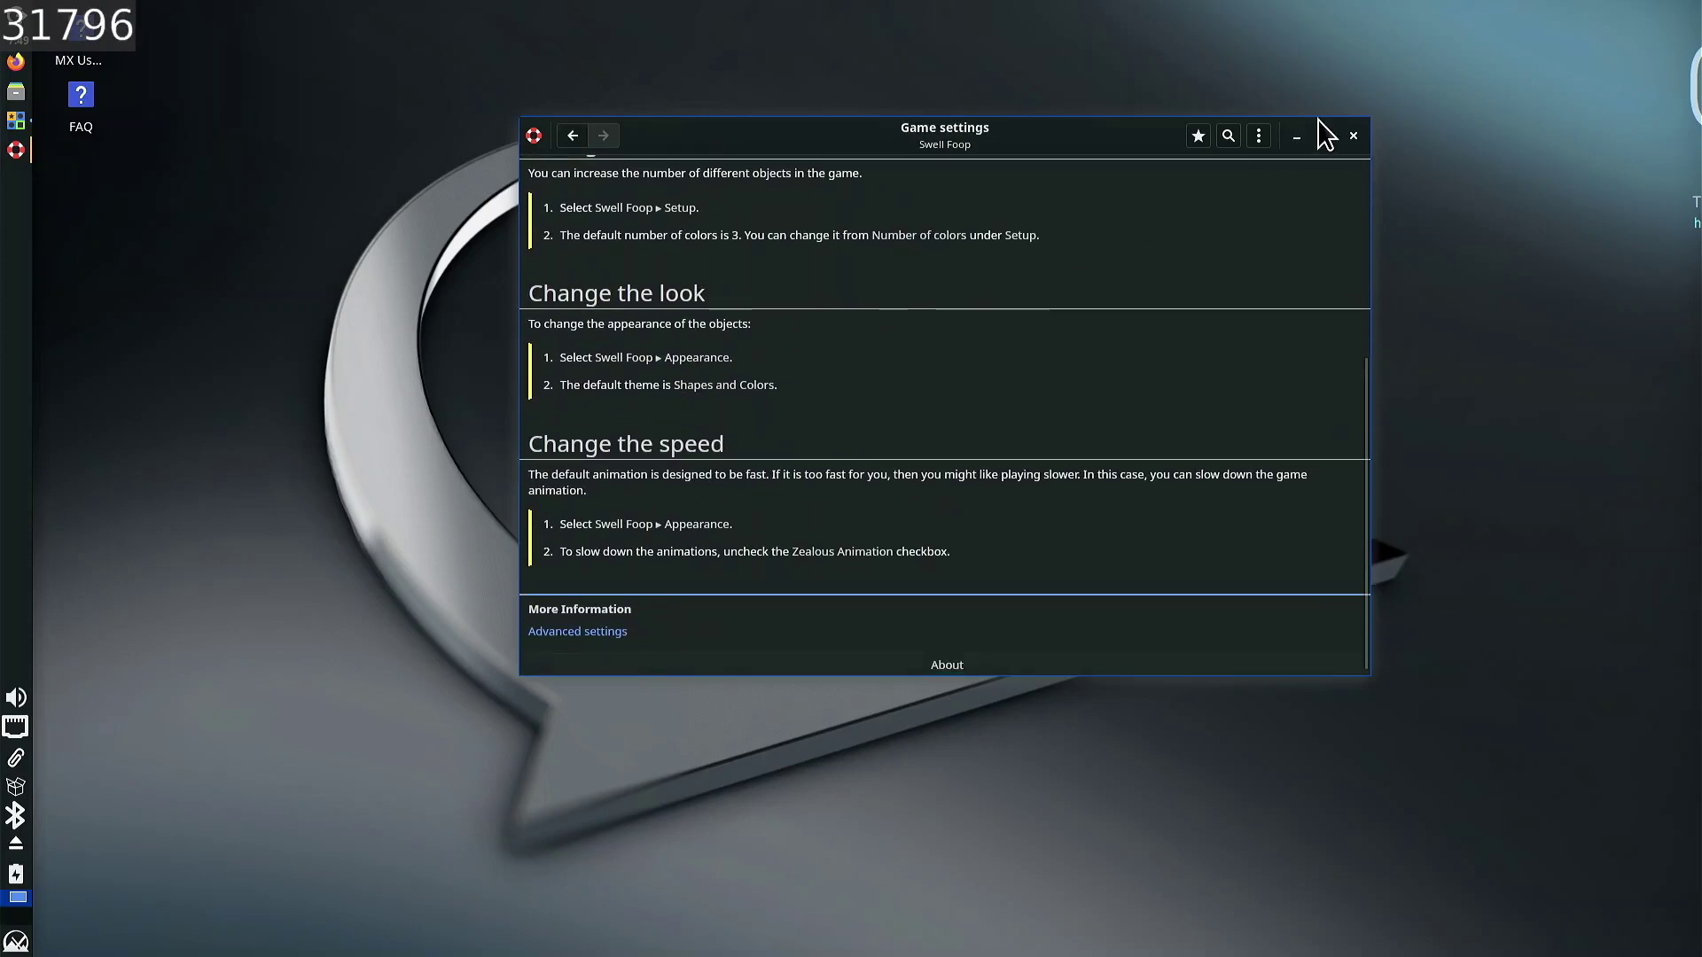
left_click(1352, 138)
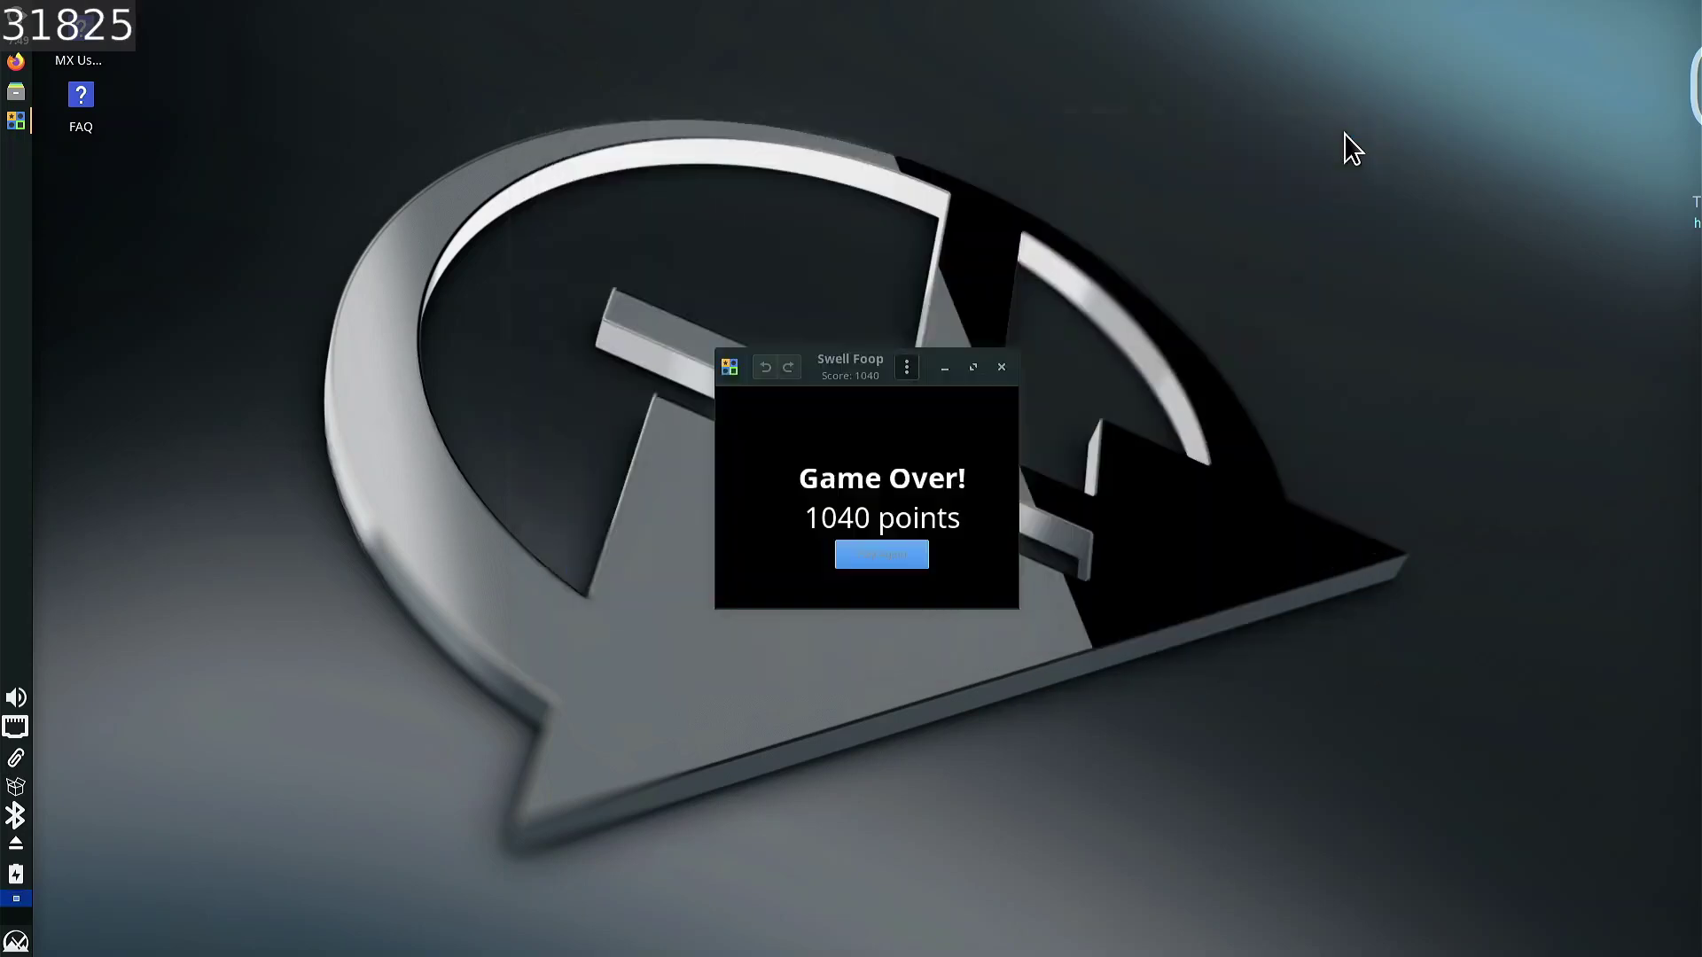
left_click(1002, 367)
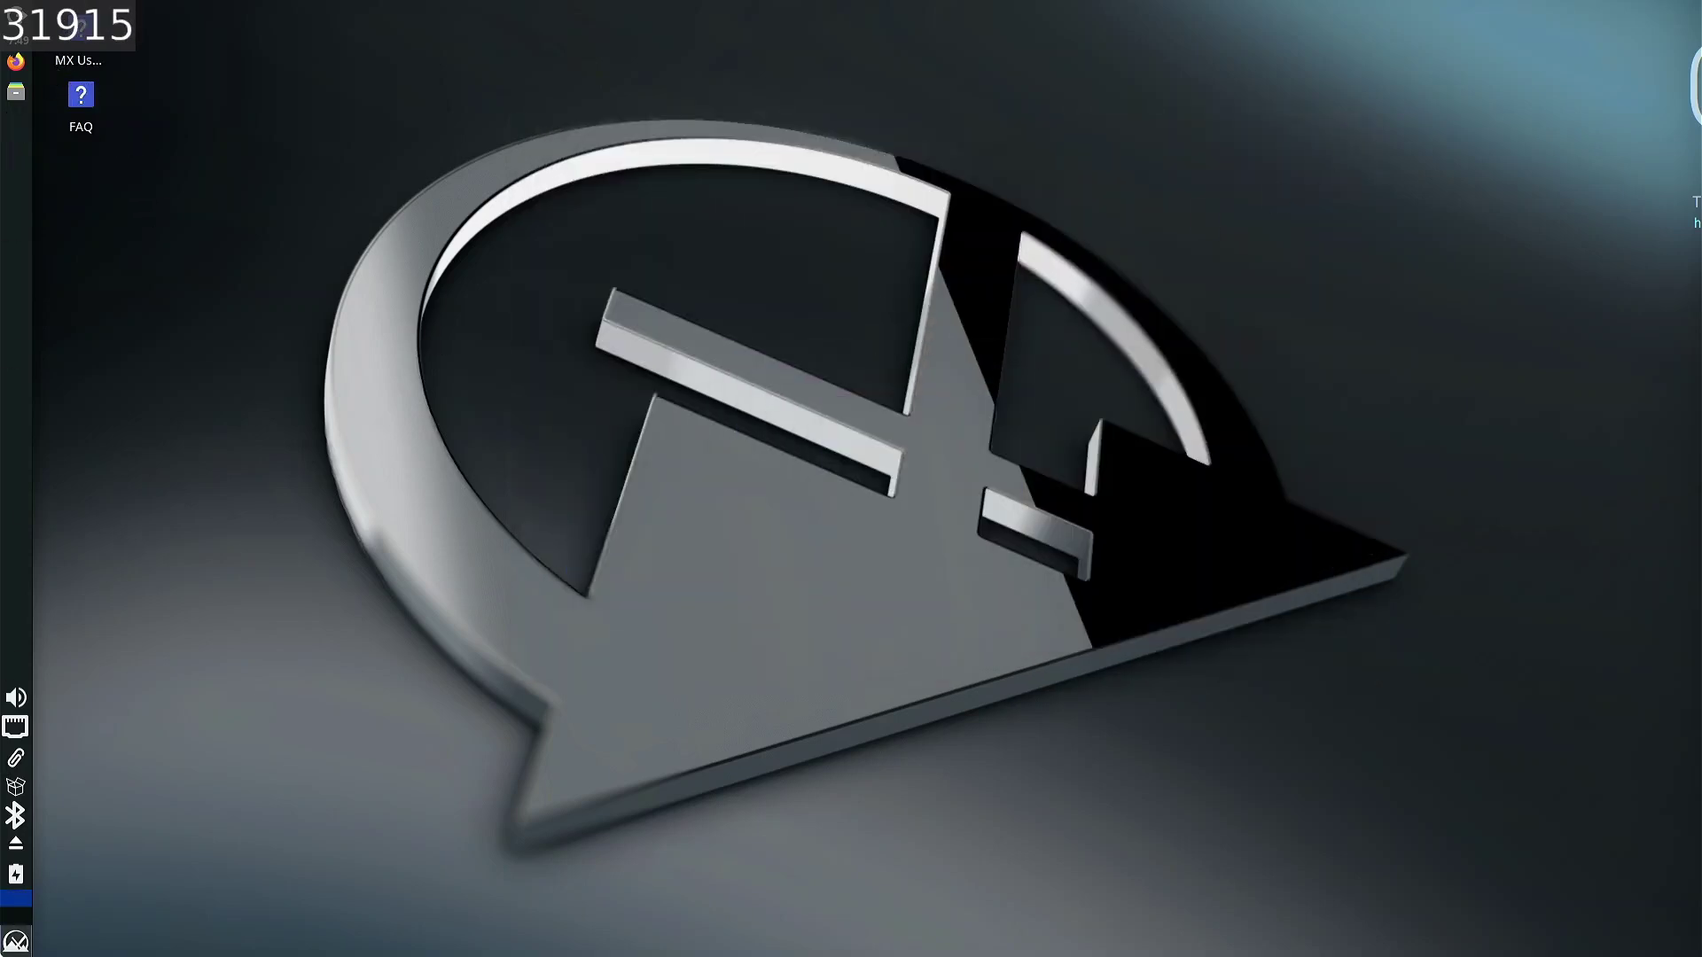
- Launch LBreakout2 and start a local game with the original level set, then request to quit the game
left_click(16, 942)
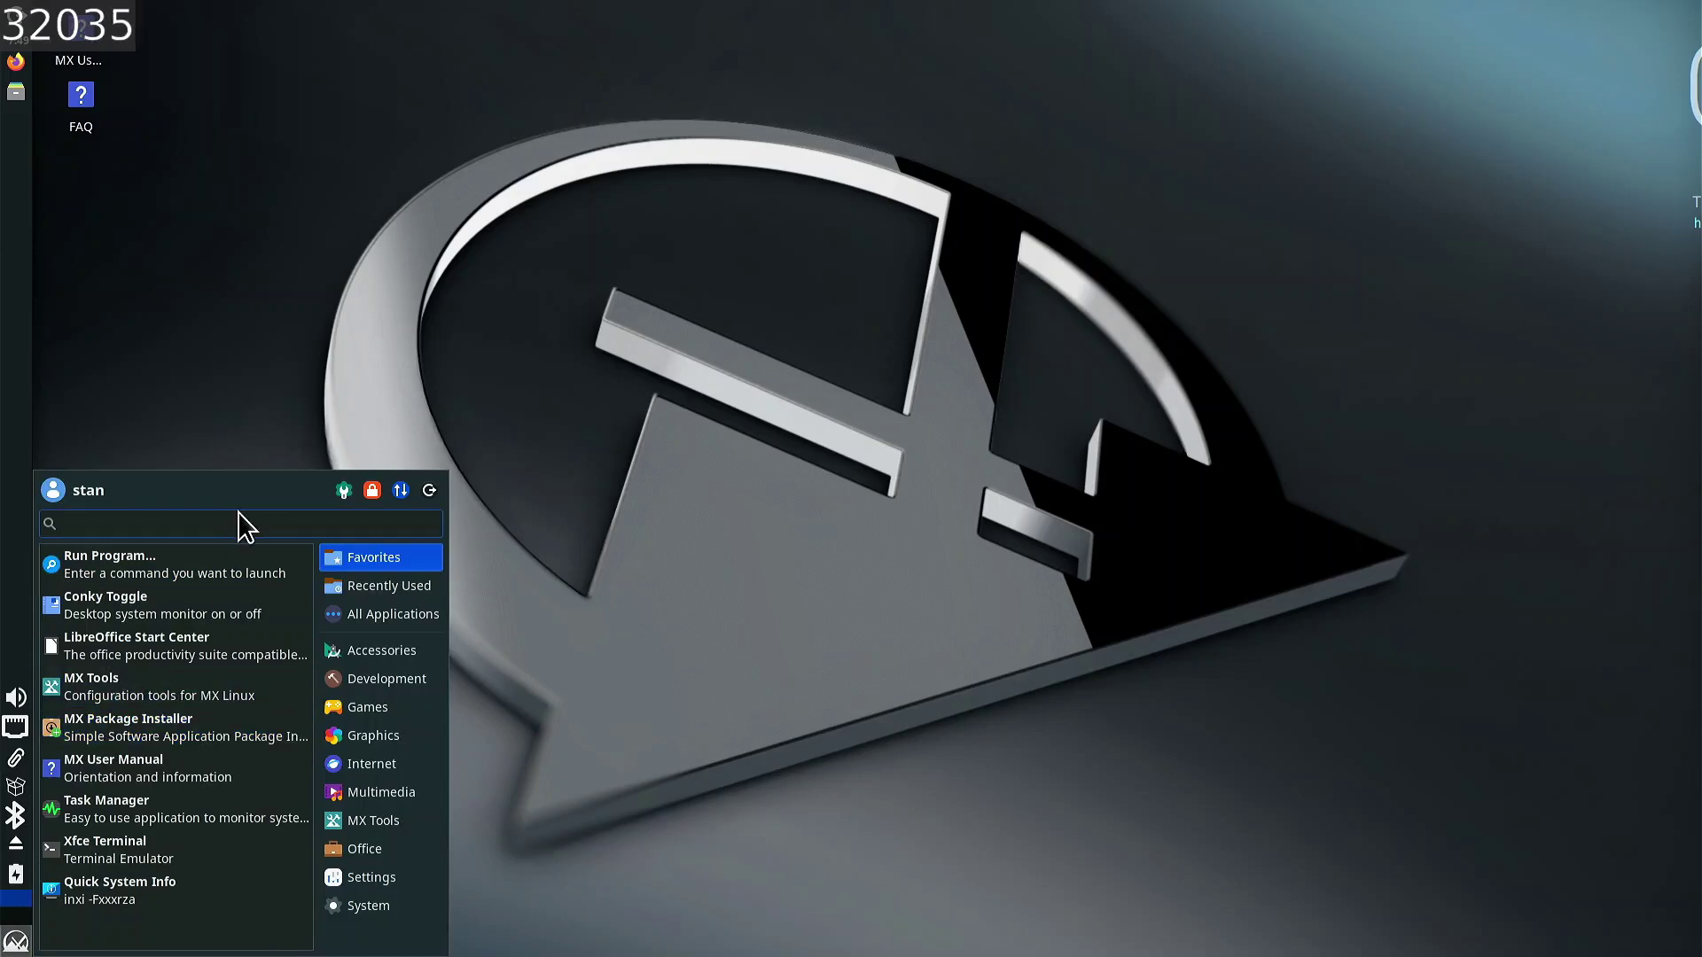
type("gj")
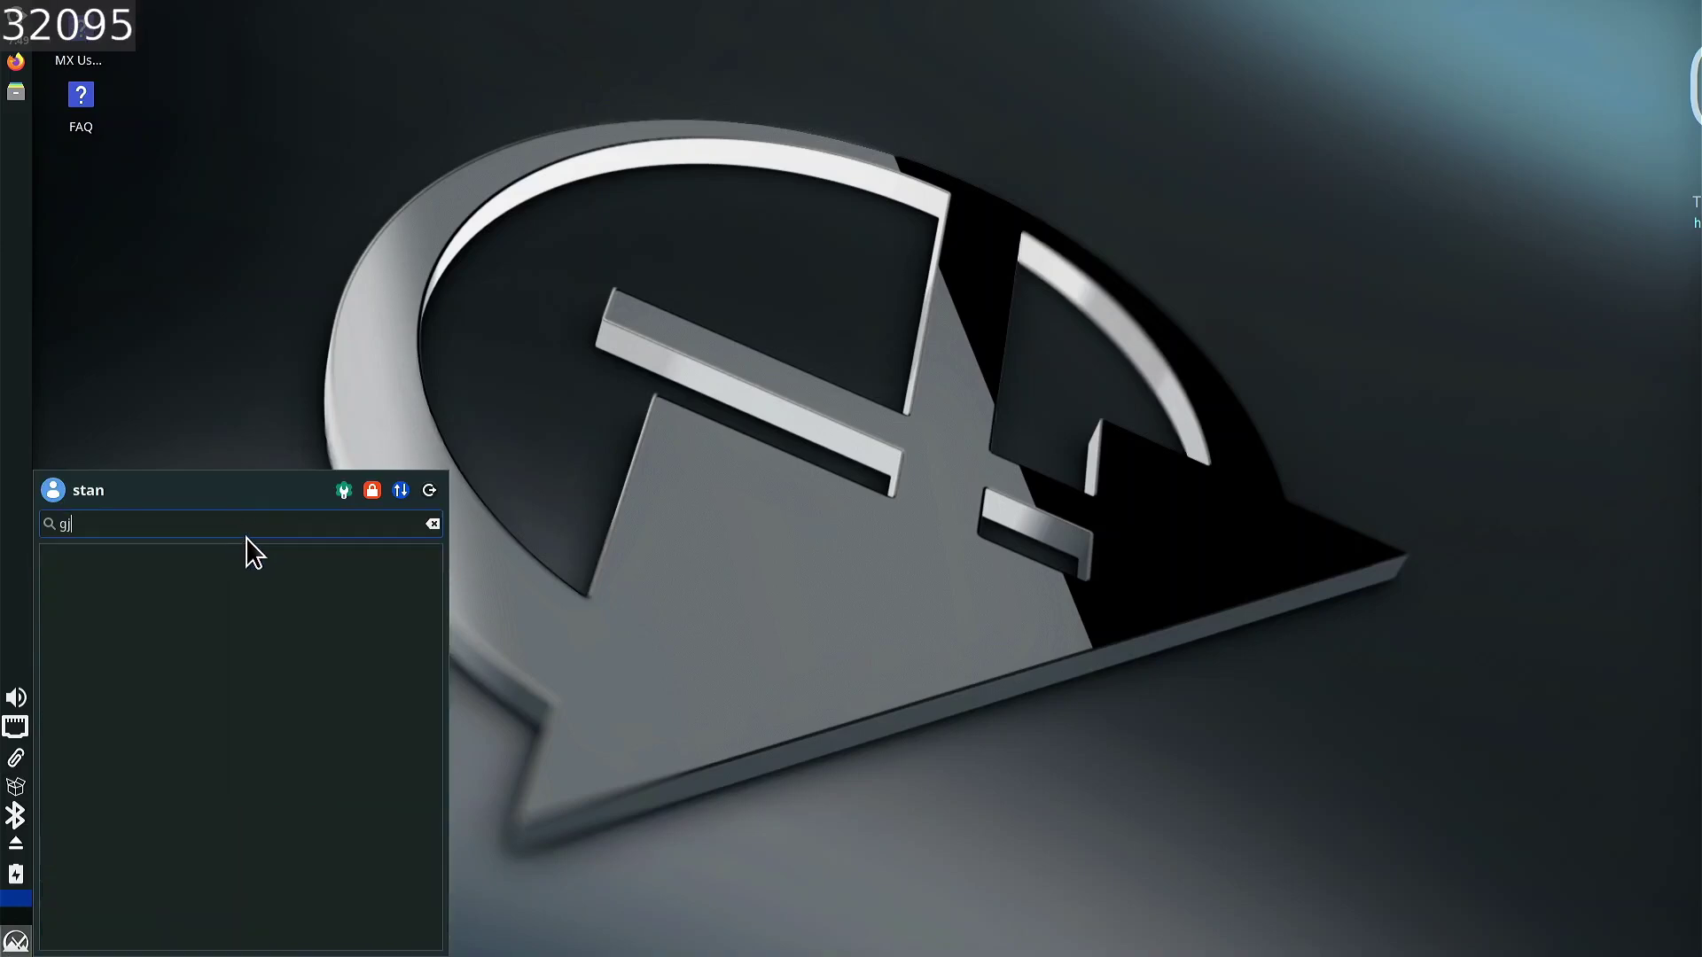
key("BackSpace")
key("BackSpace")
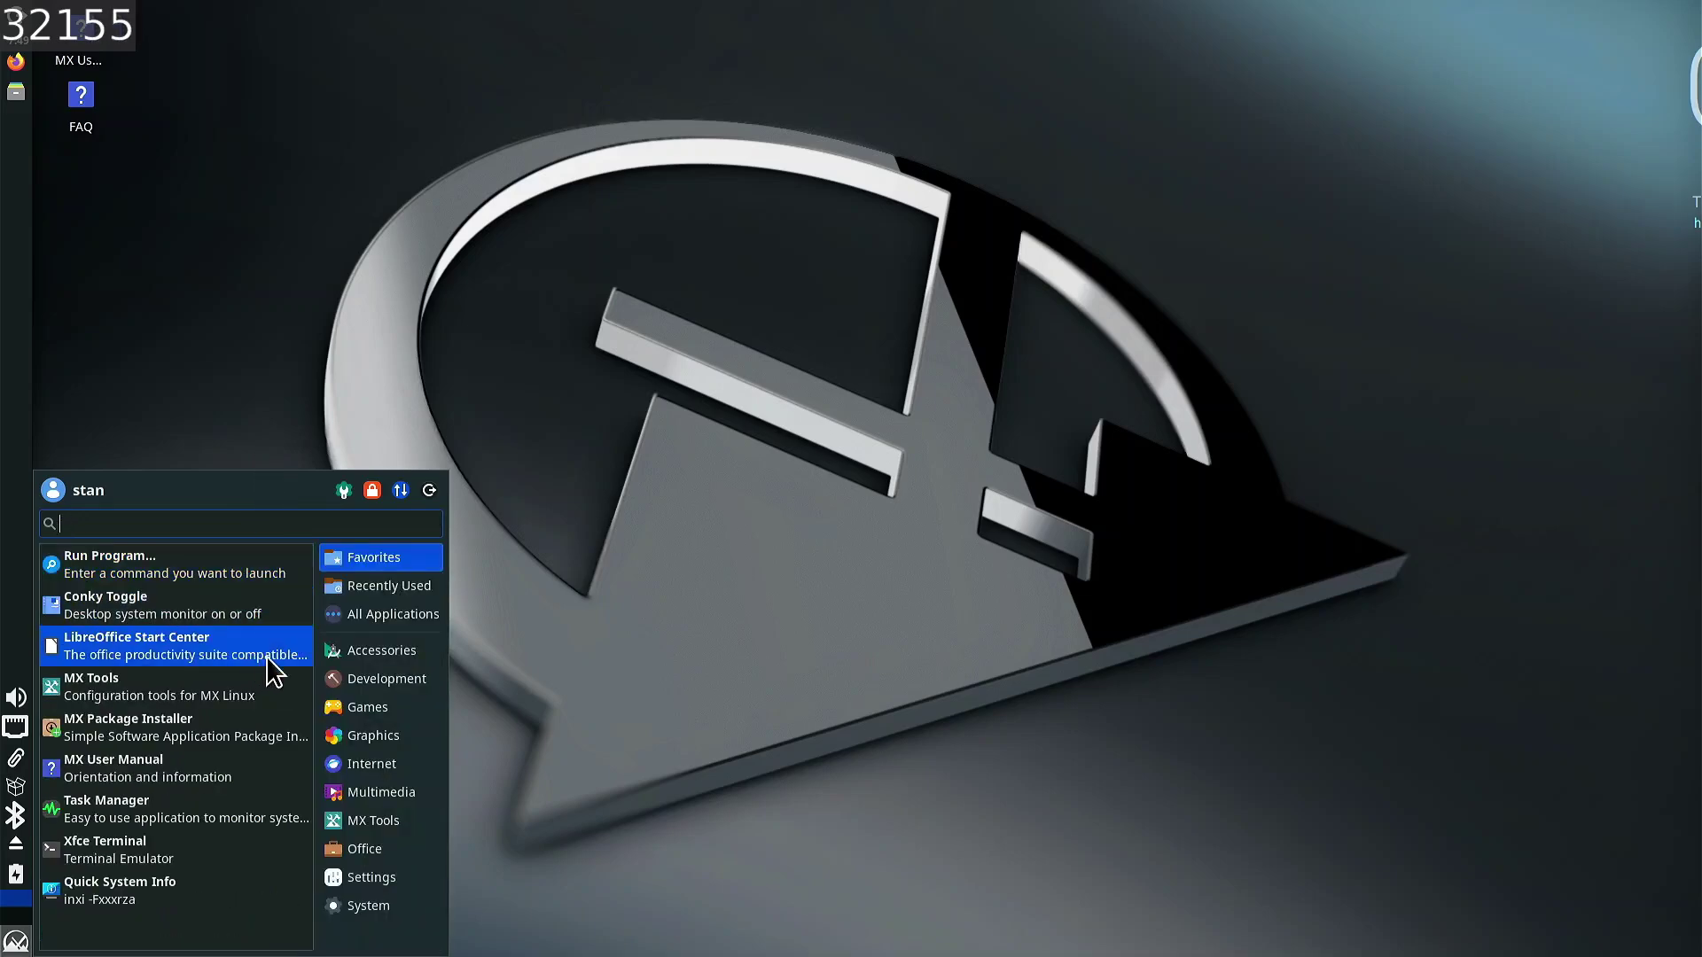
mouse_move(381, 707)
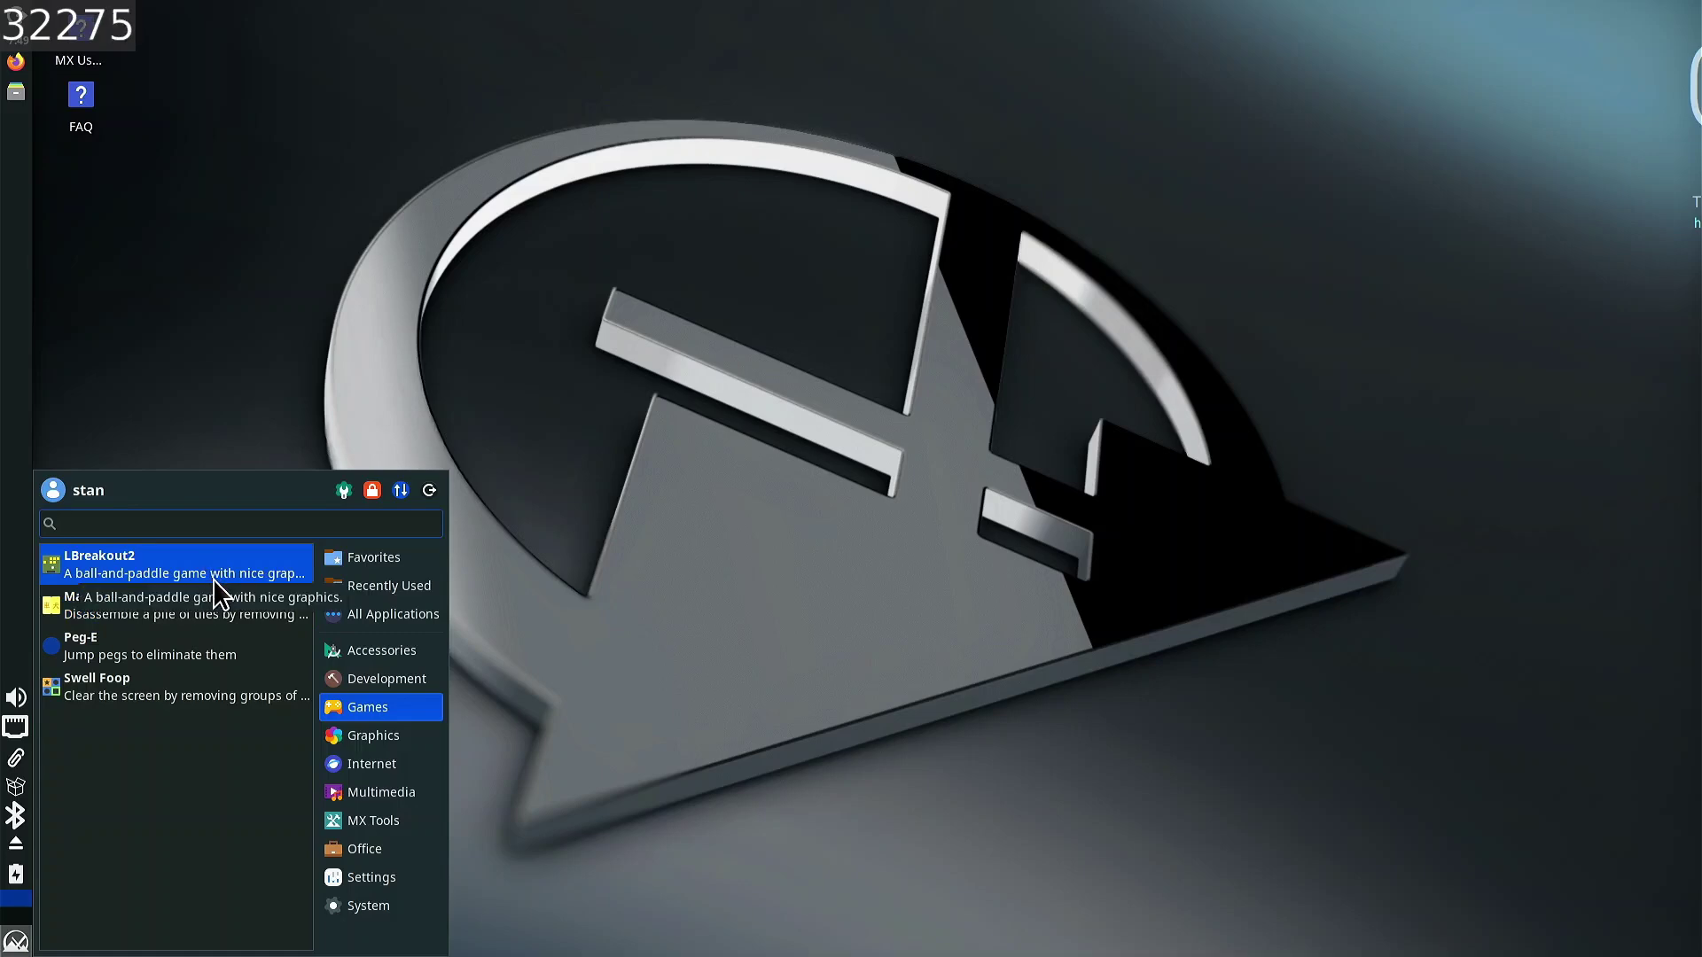
left_click(178, 563)
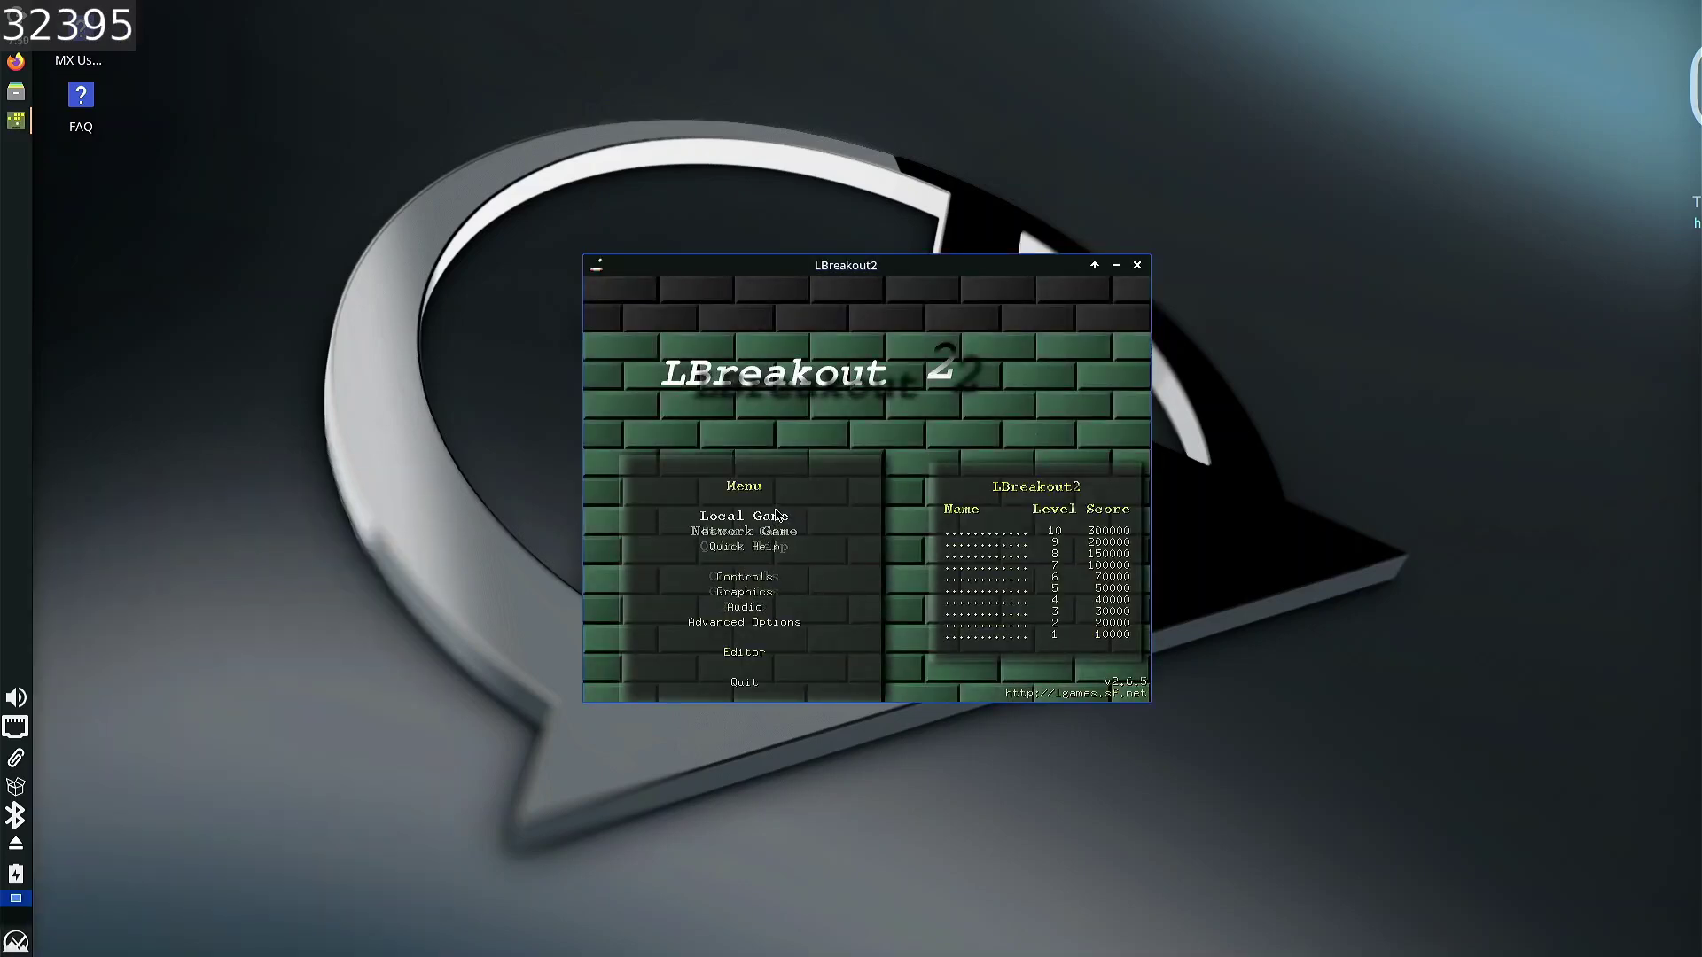
left_click(770, 523)
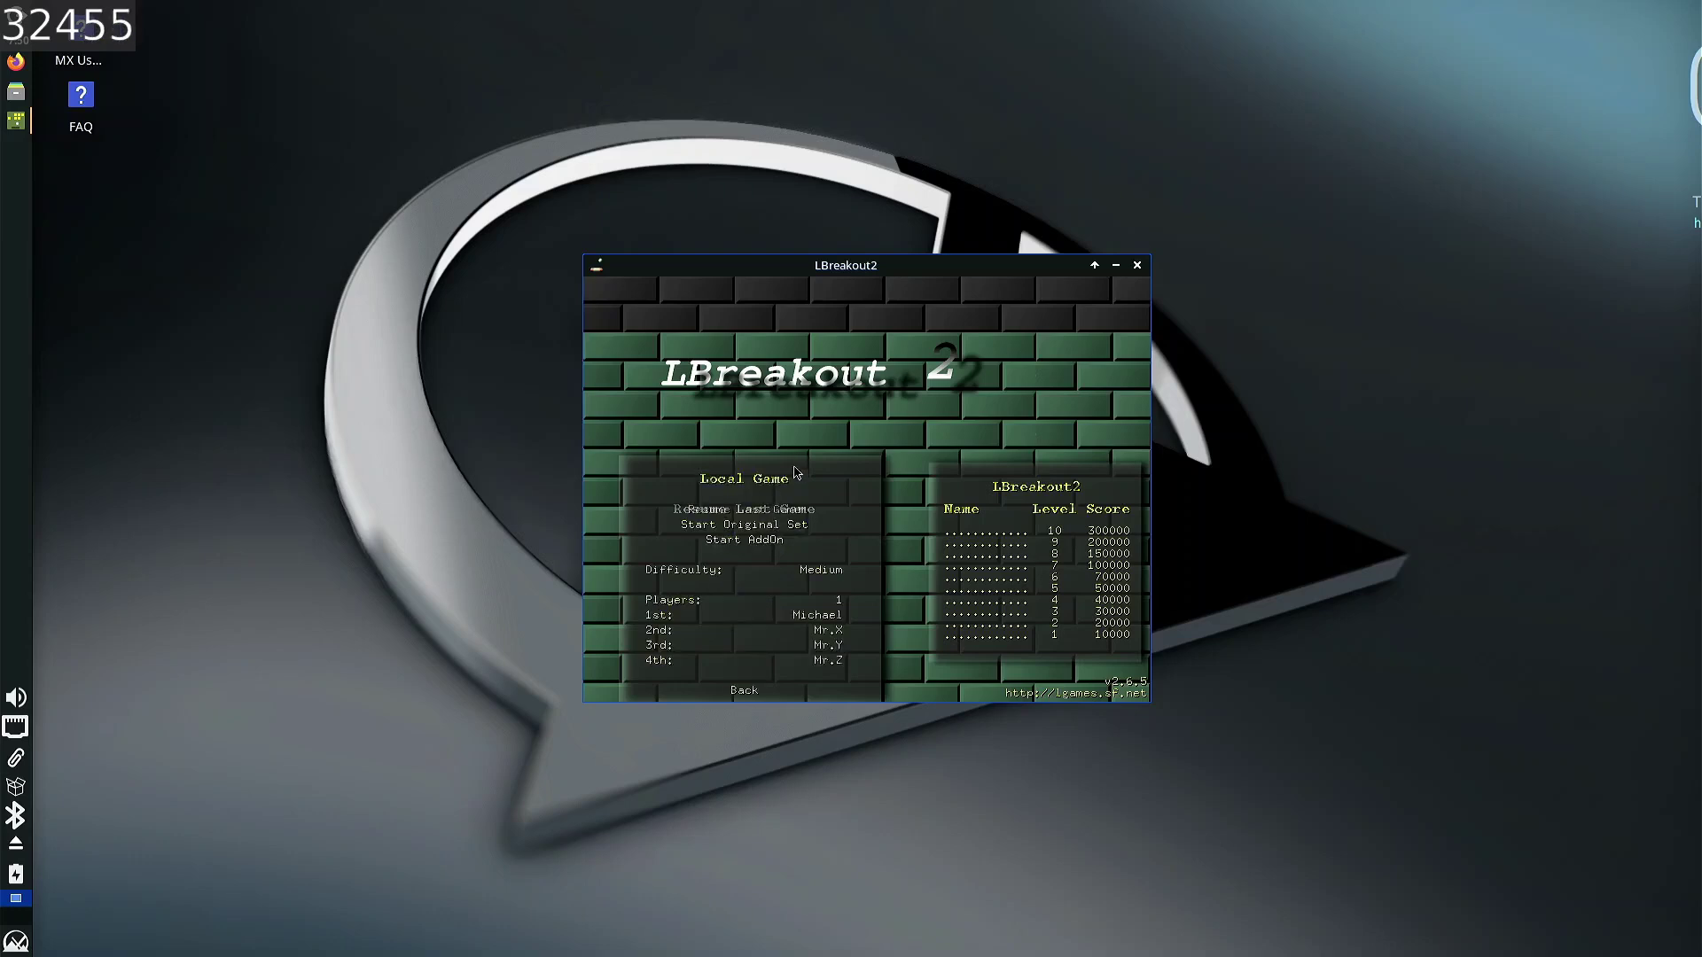
left_click(770, 532)
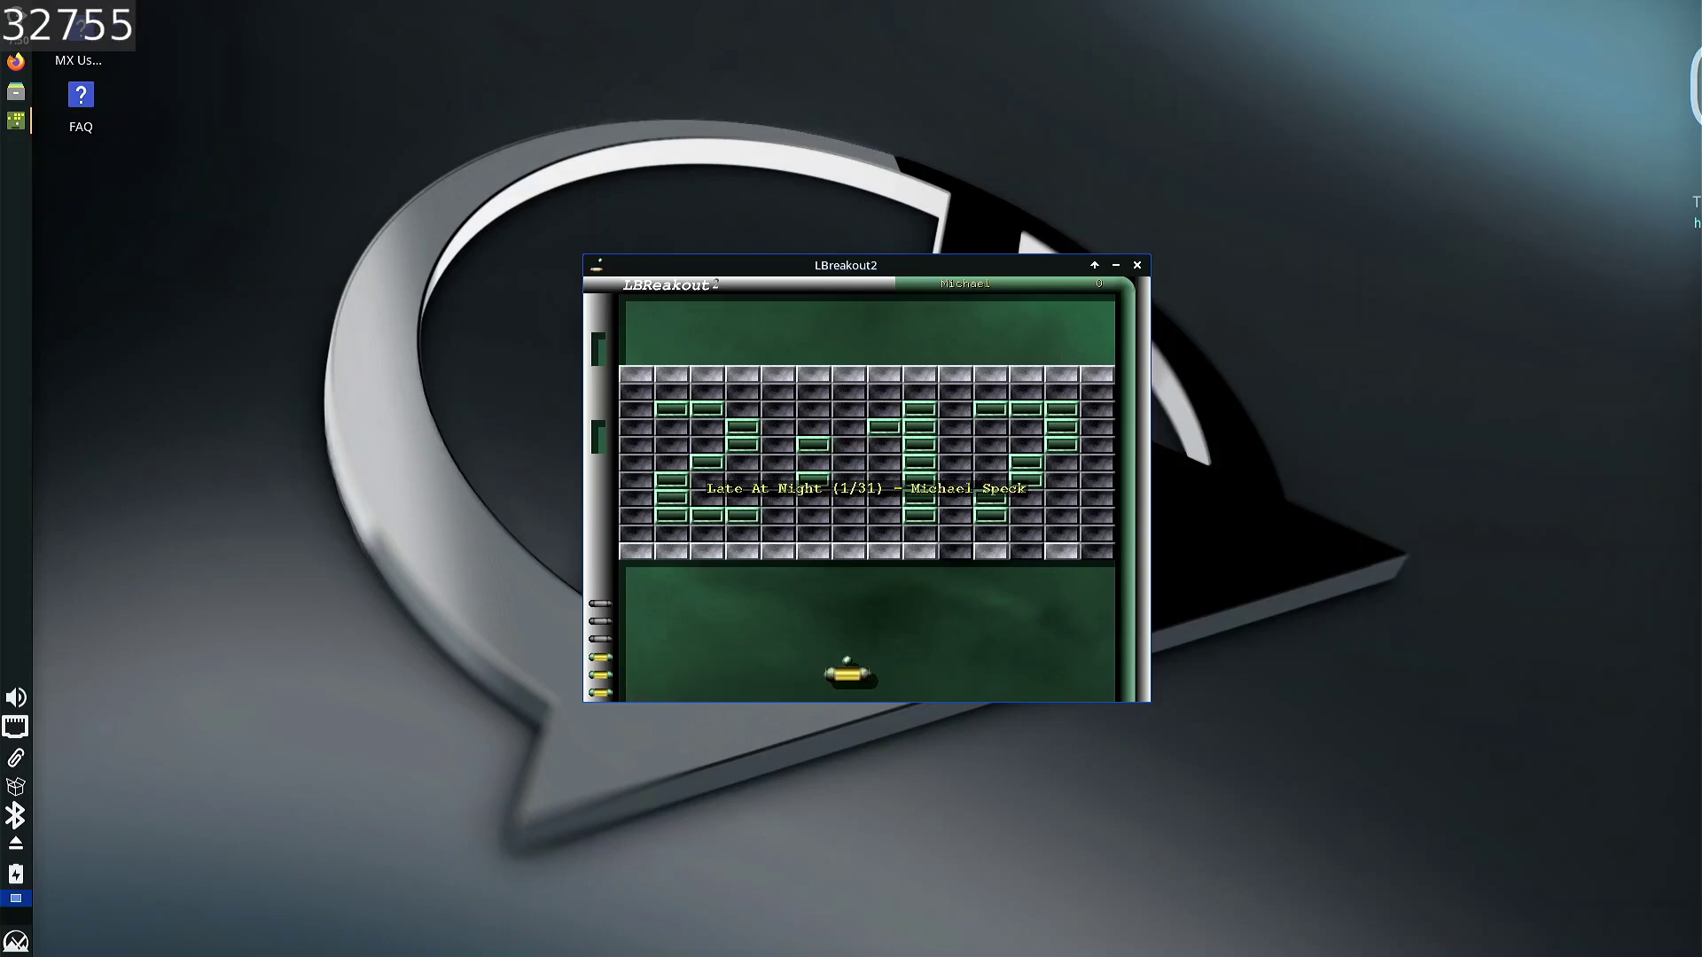
key("Escape")
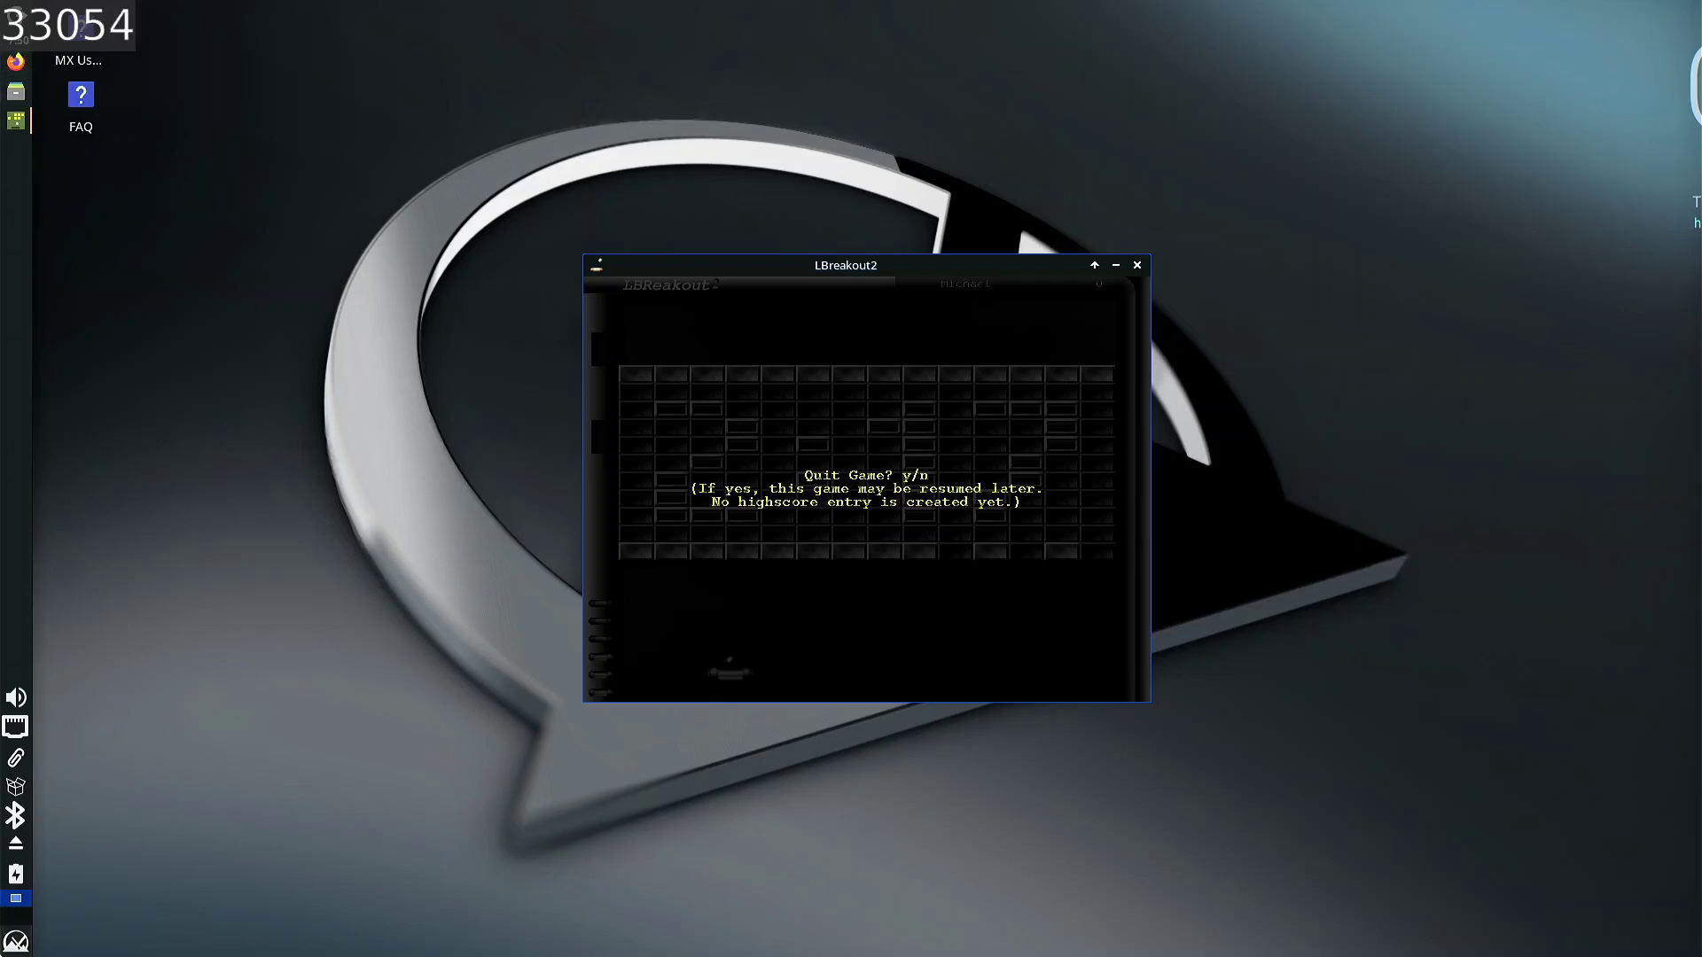
- Look through the Settings category of installed applications for a sound configuration tool
left_click(16, 941)
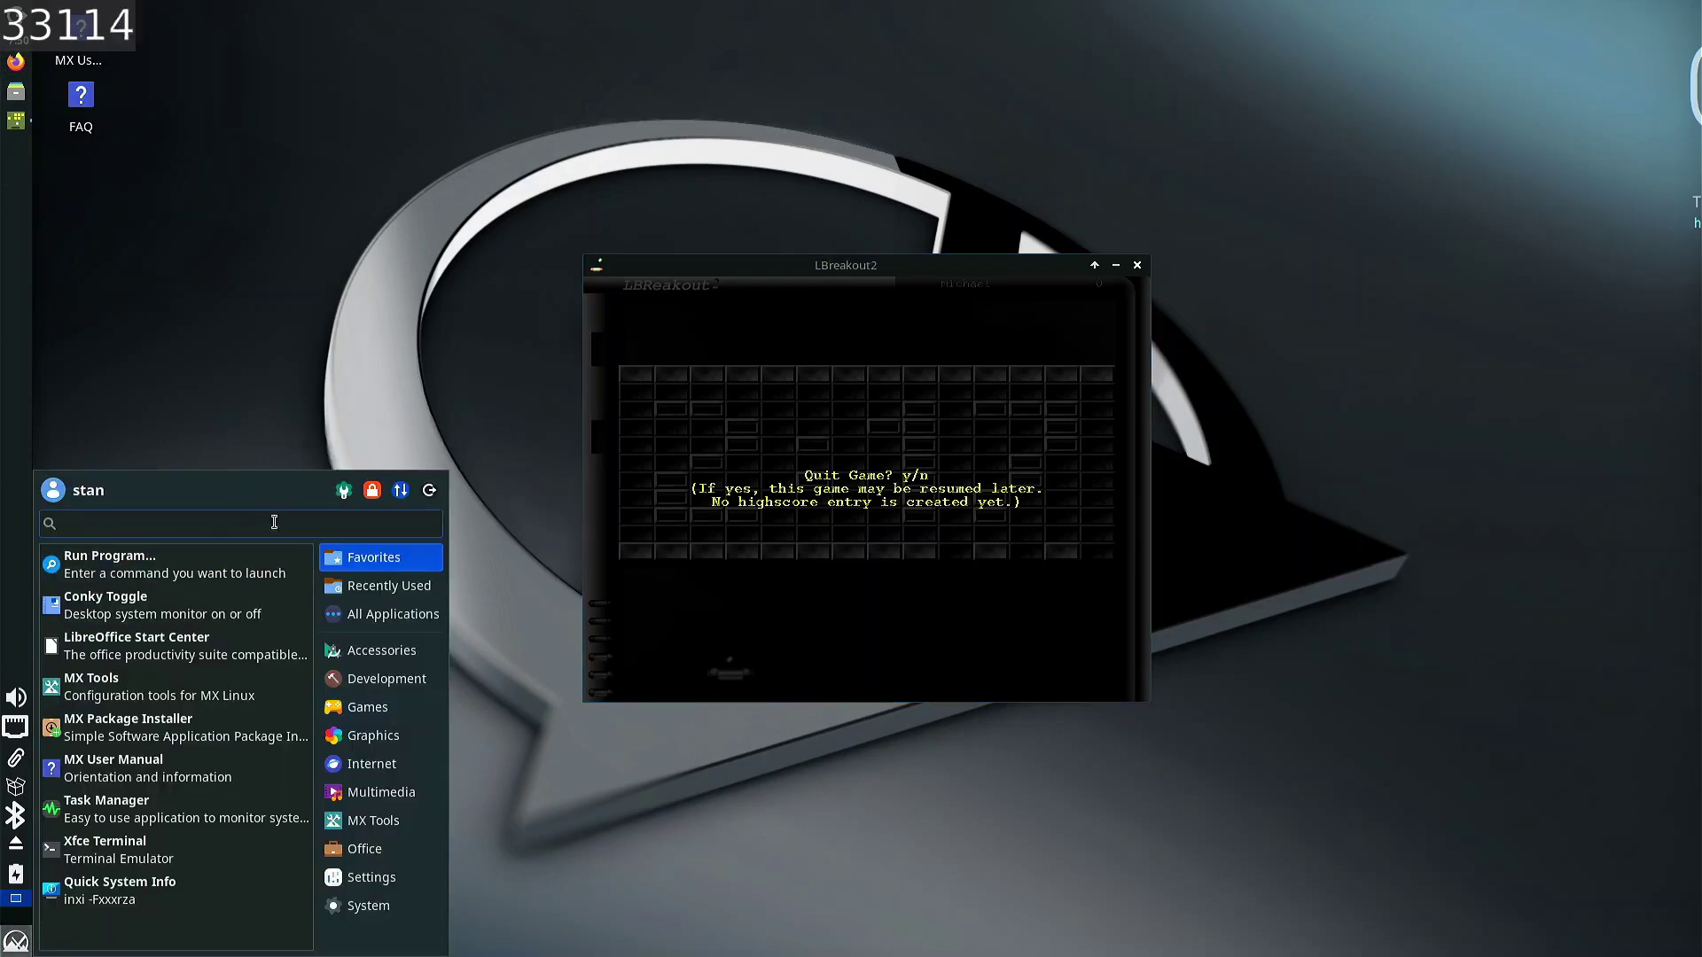
mouse_move(383, 884)
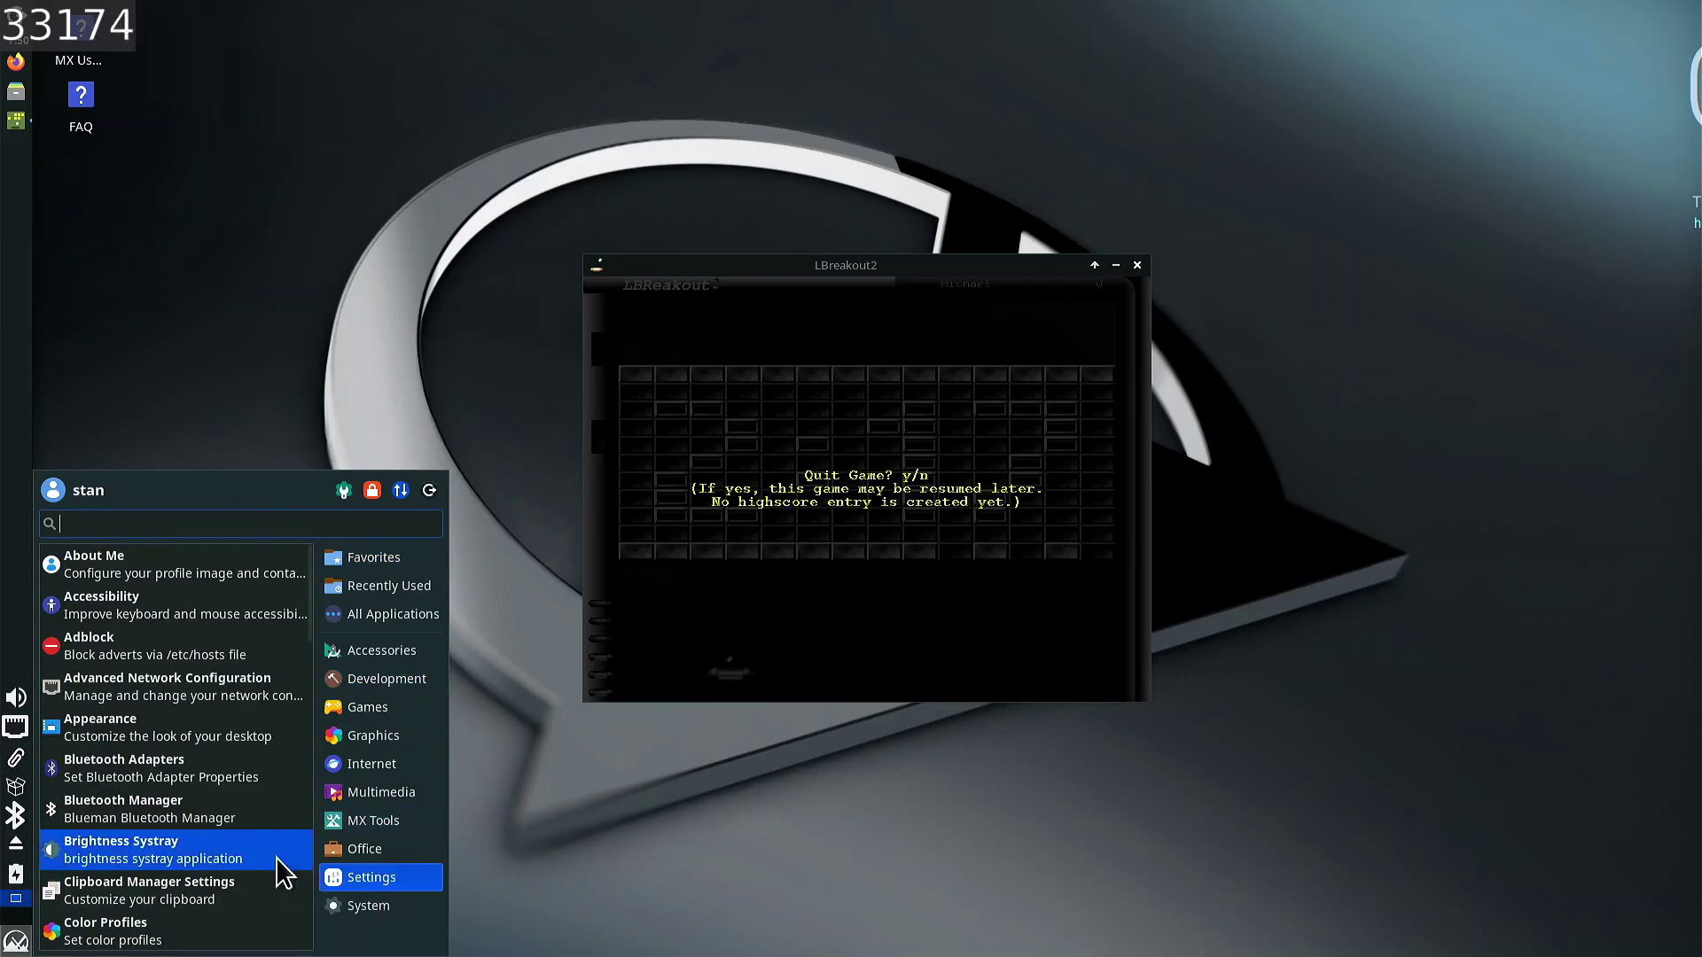
scroll(200, 785, "down", 1)
scroll(197, 784, "down", 5)
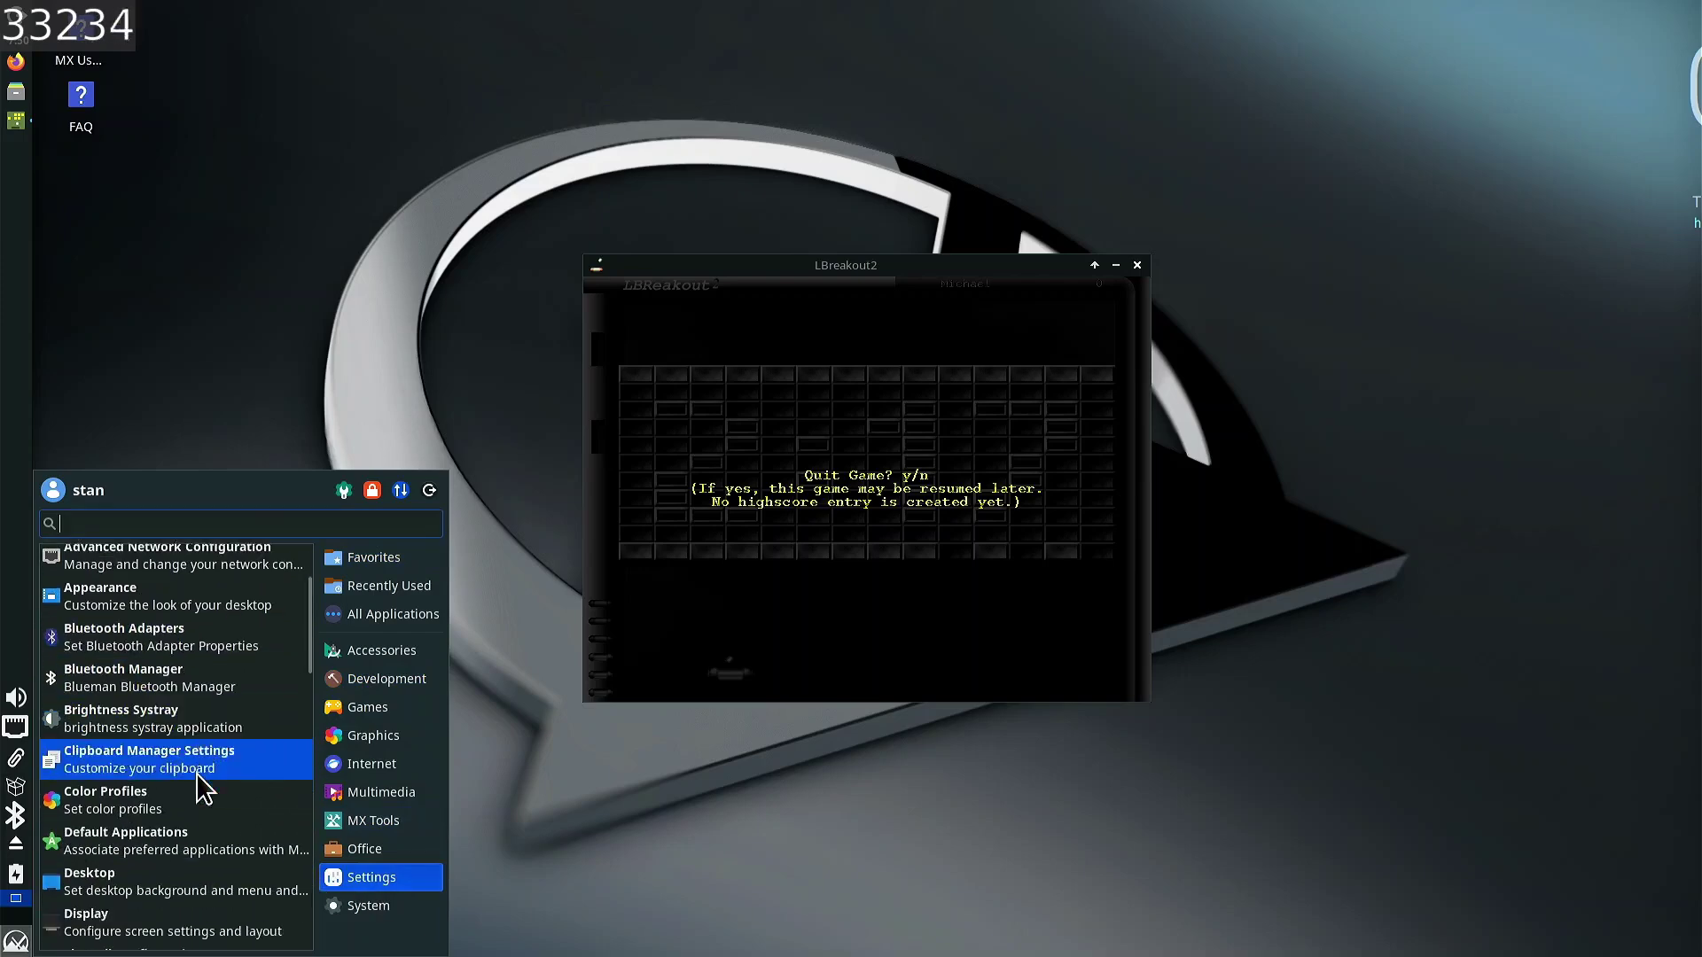
scroll(203, 786, "down", 5)
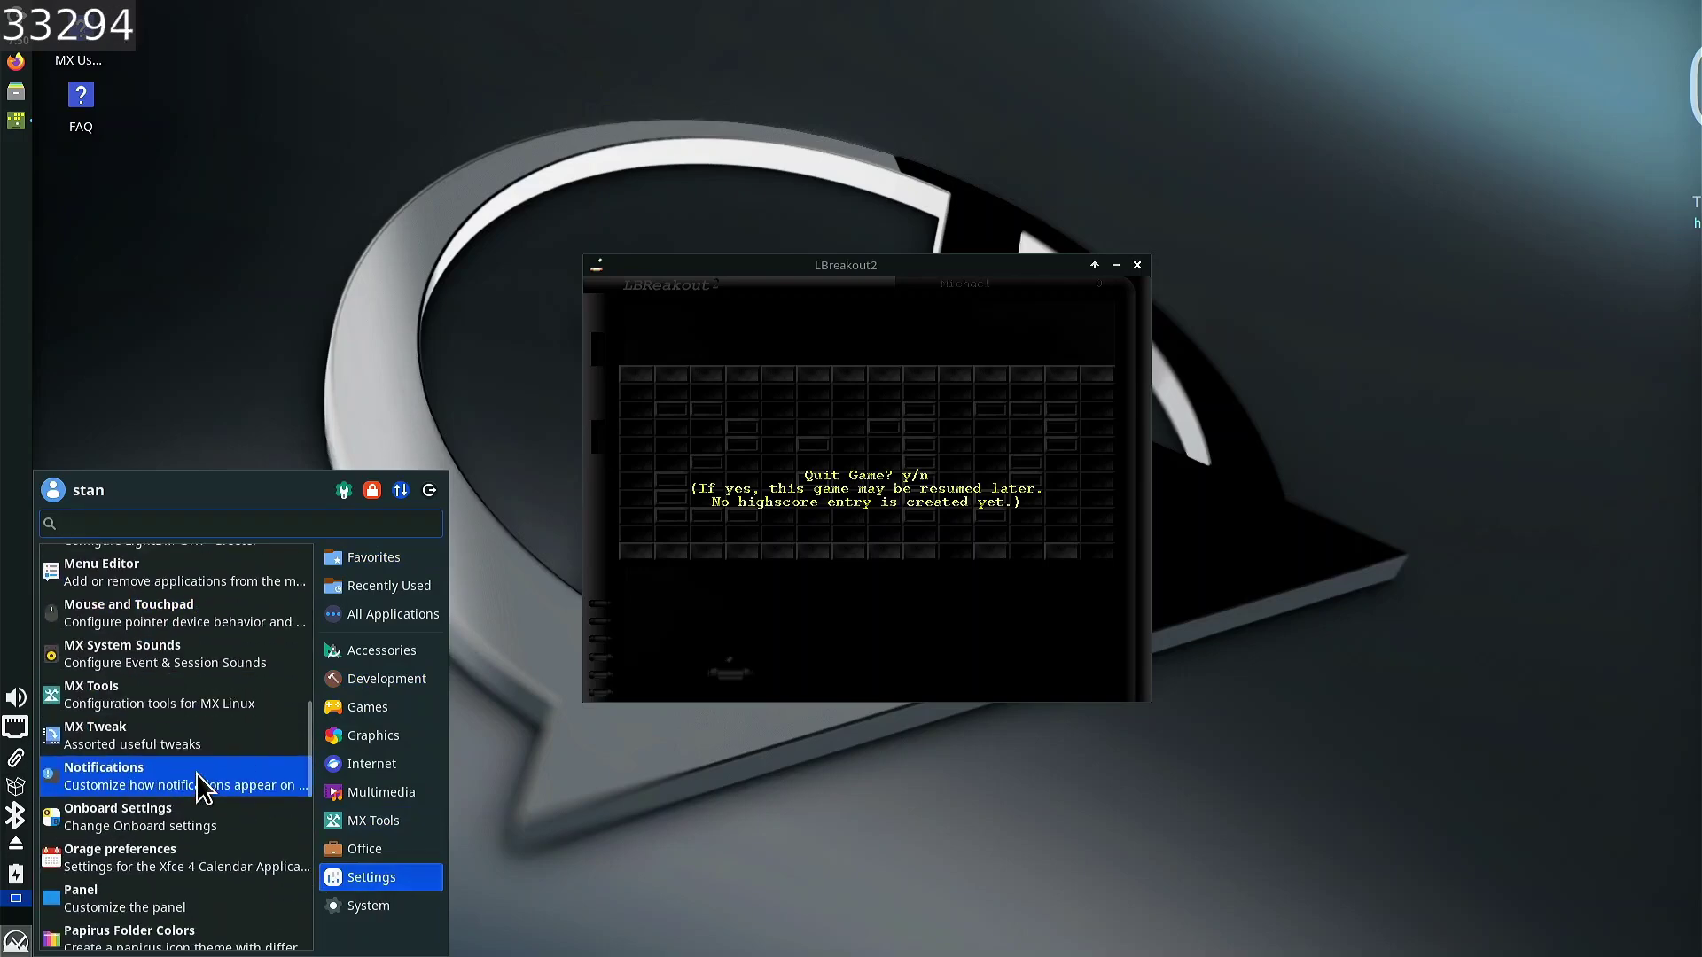
scroll(182, 829, "down", 5)
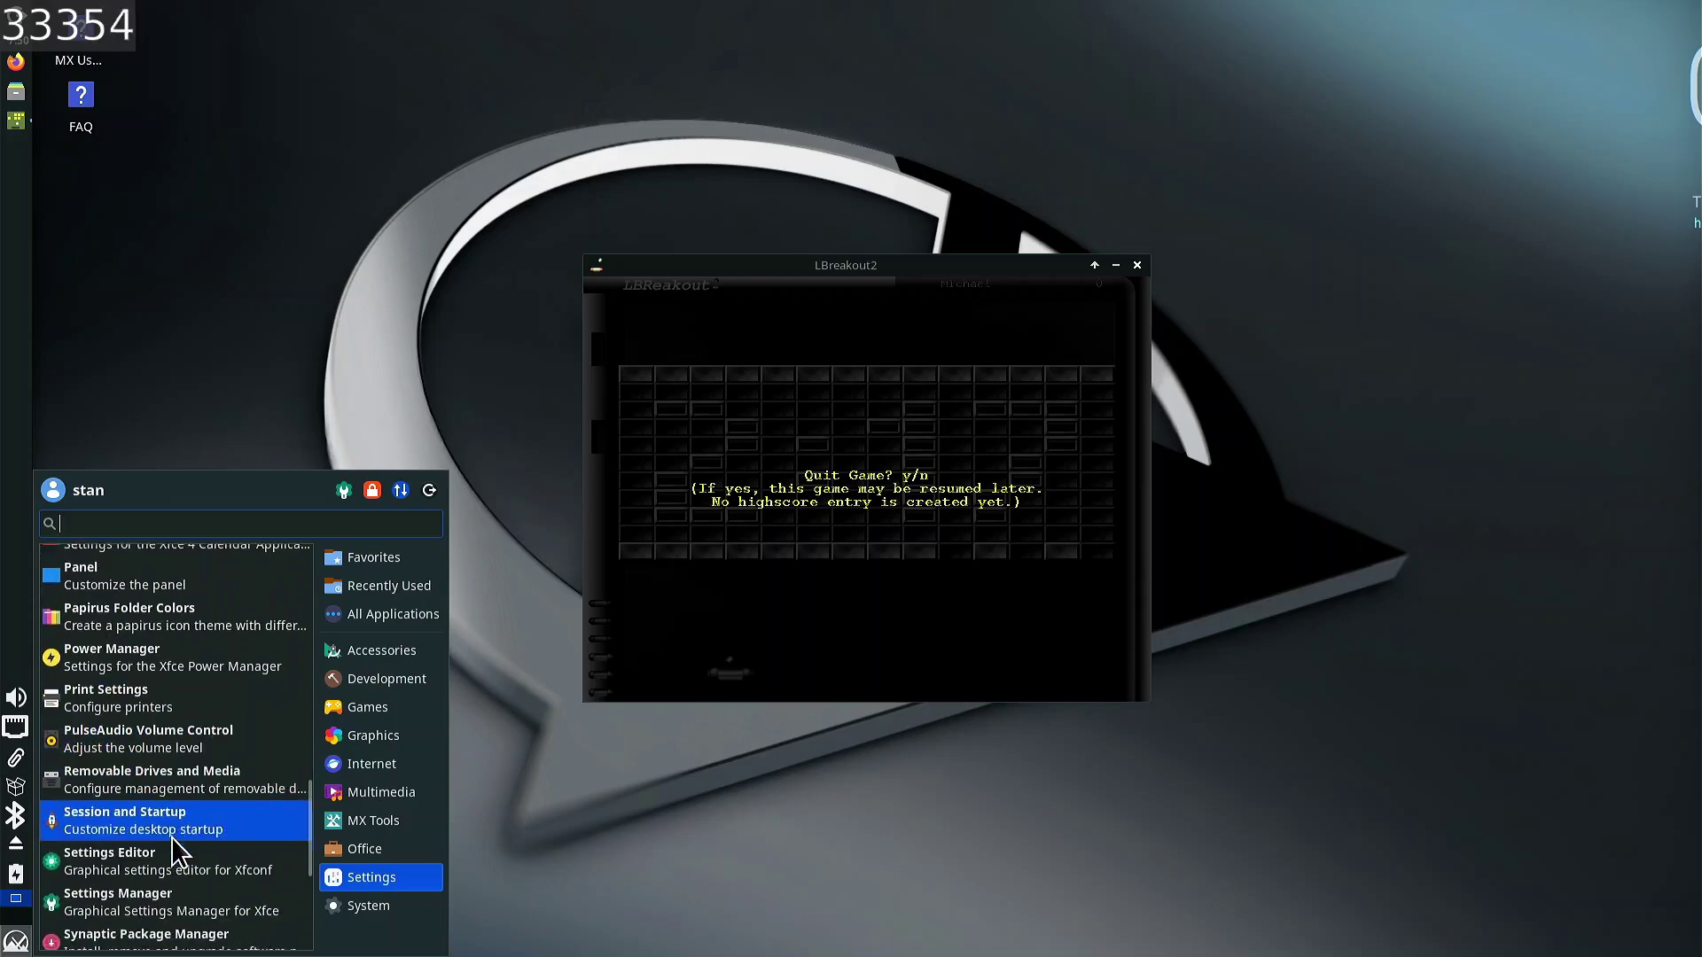
scroll(186, 798, "down", 3)
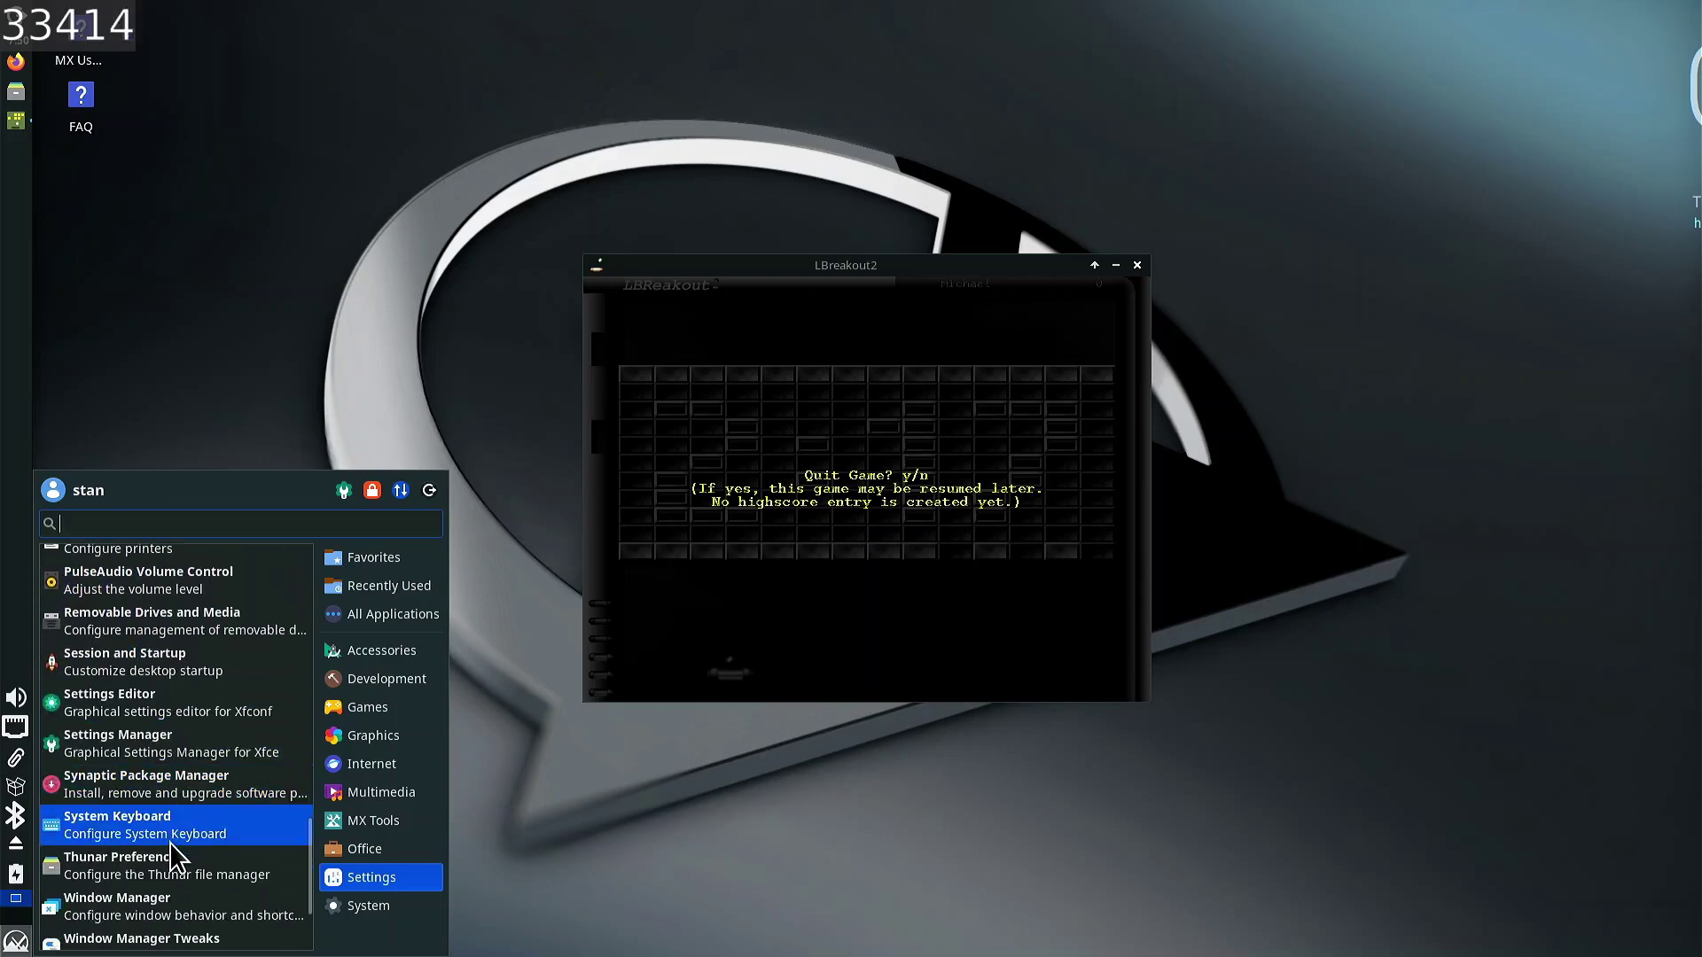
scroll(203, 767, "down", 1)
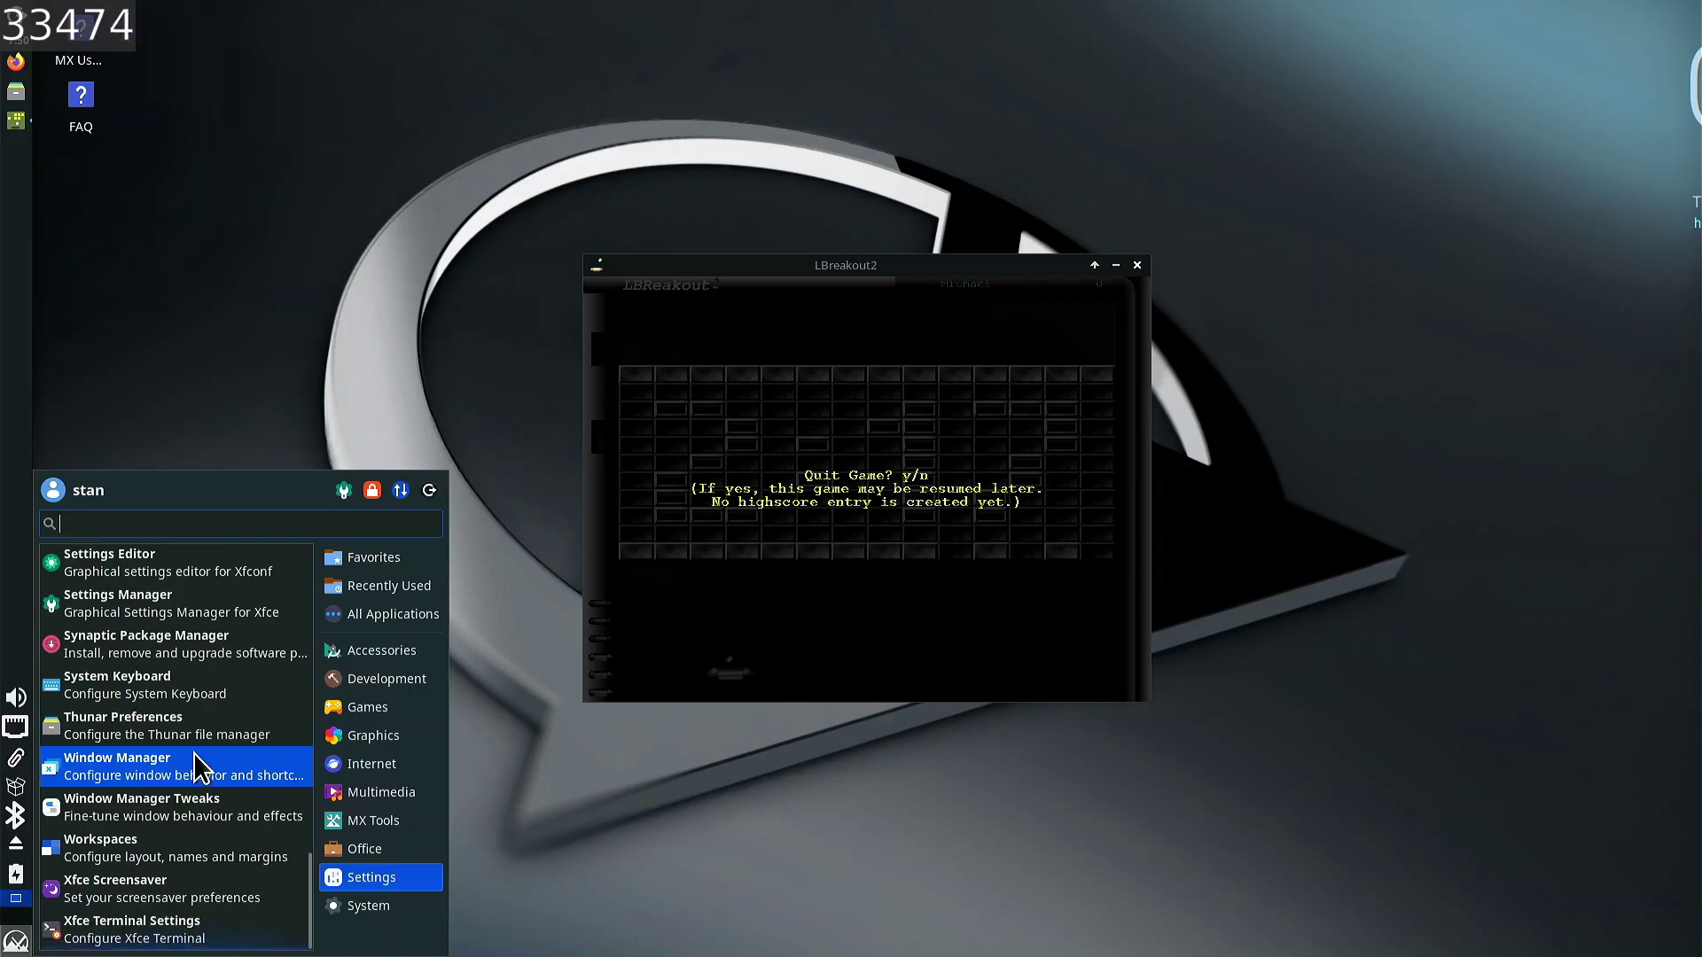
scroll(197, 767, "up", 7)
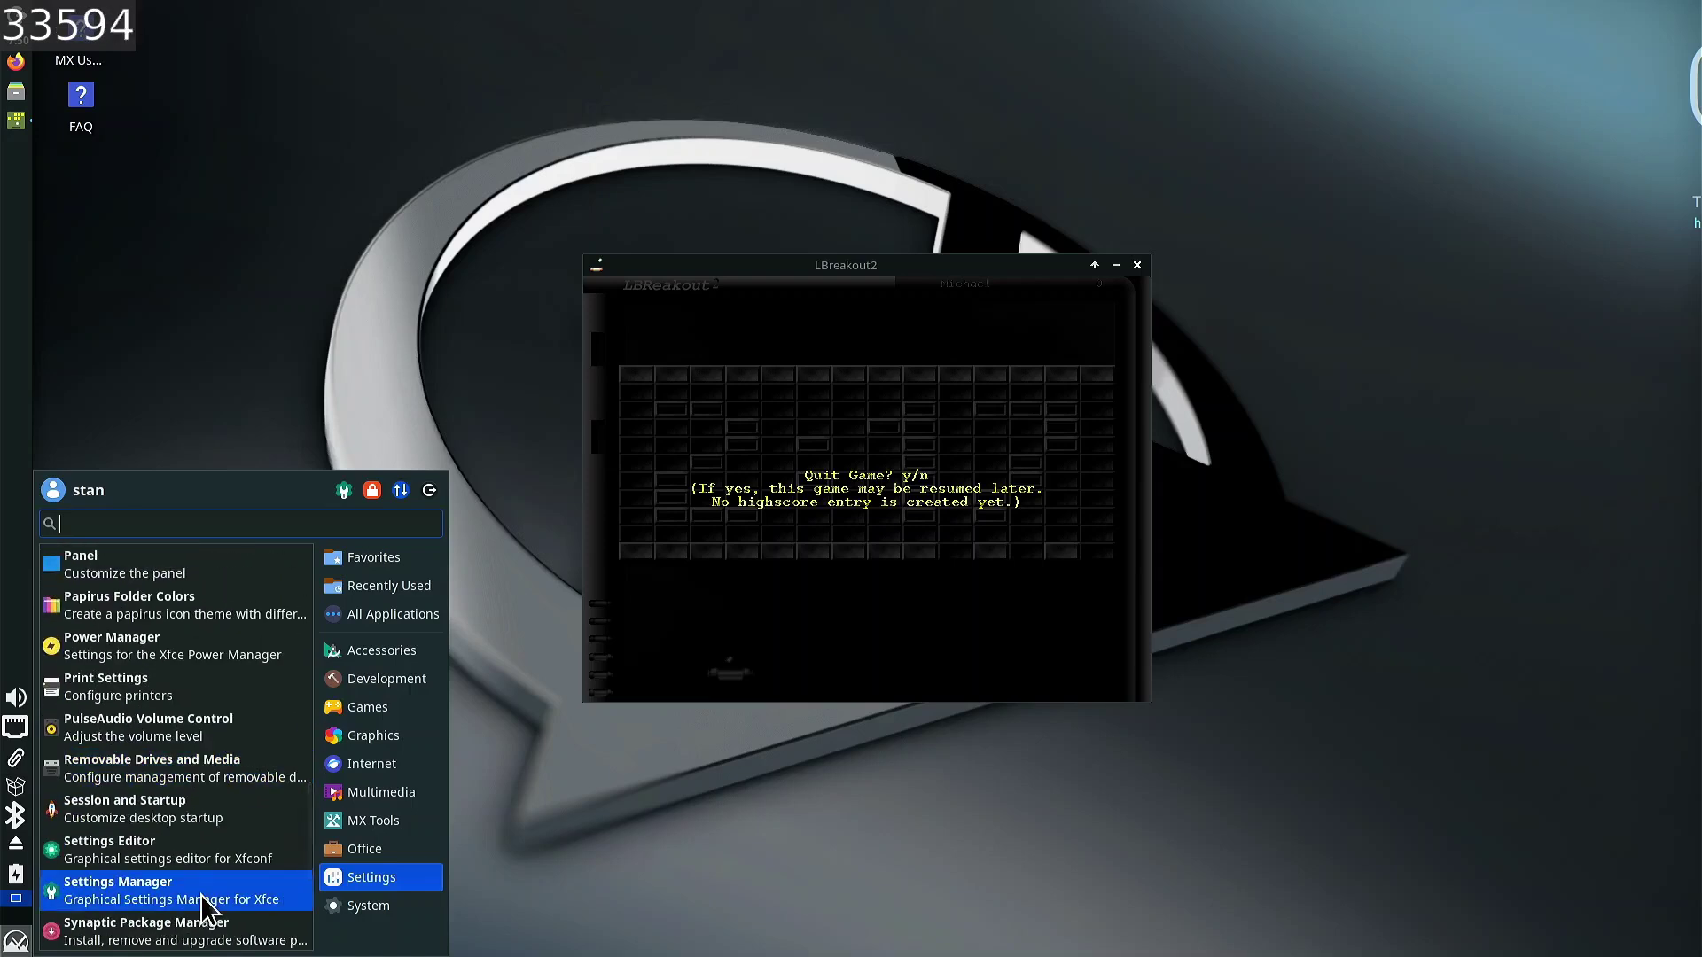
scroll(173, 764, "up", 3)
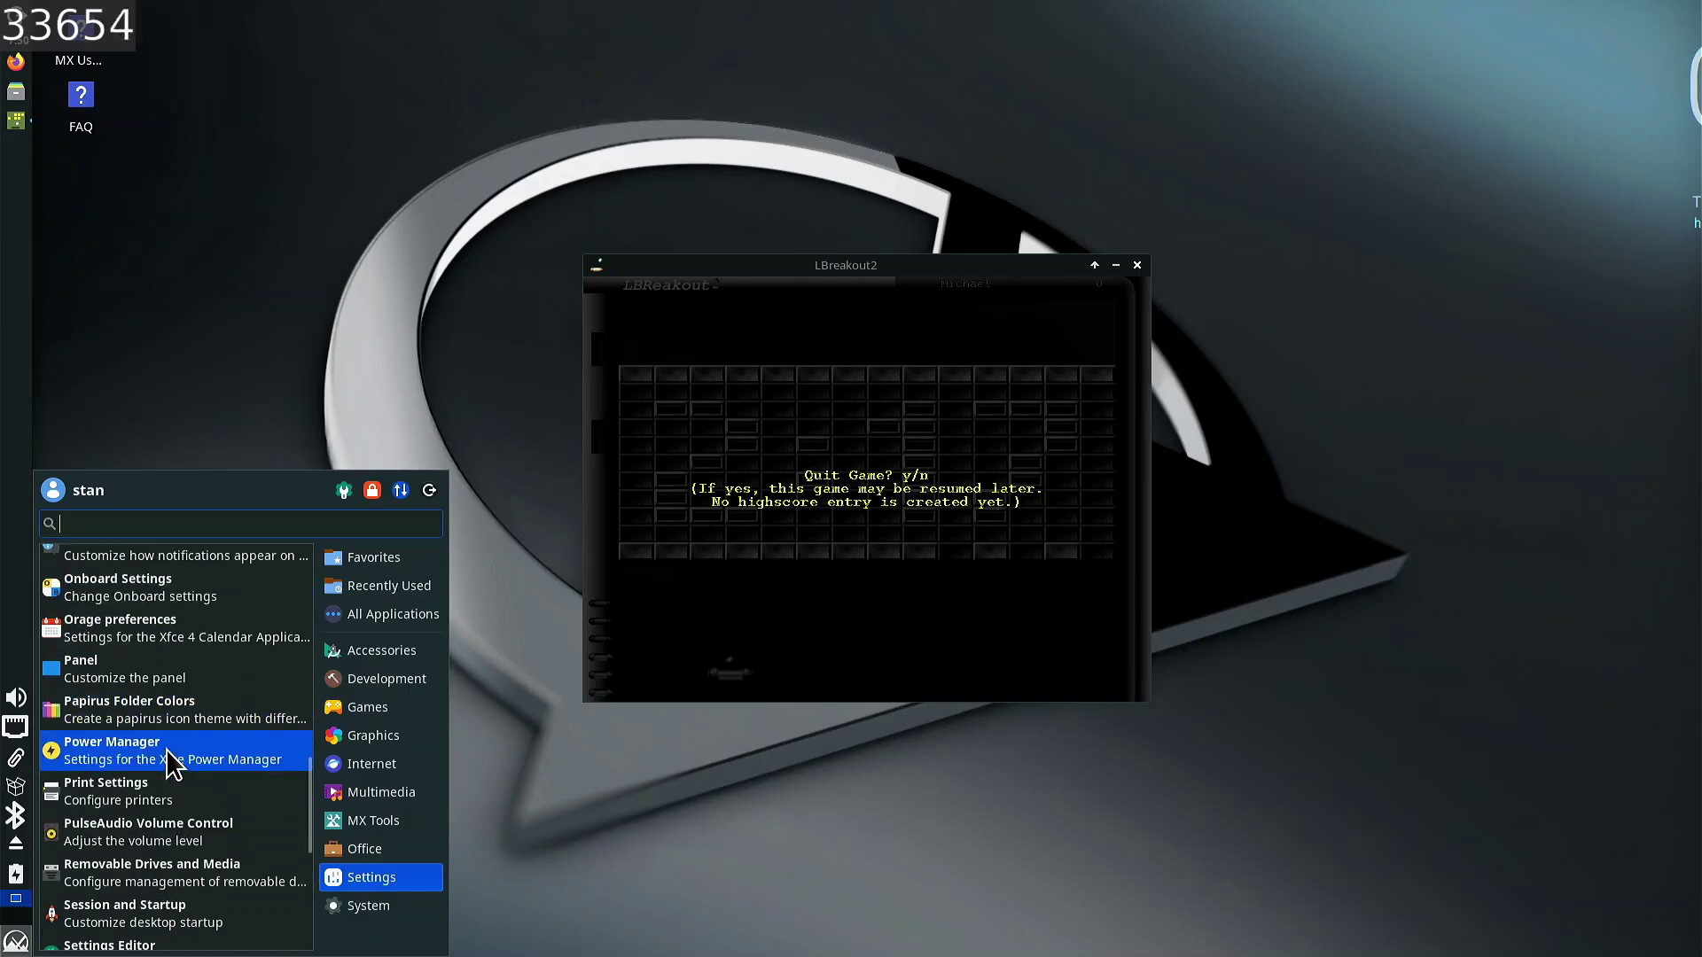
scroll(172, 762, "up", 8)
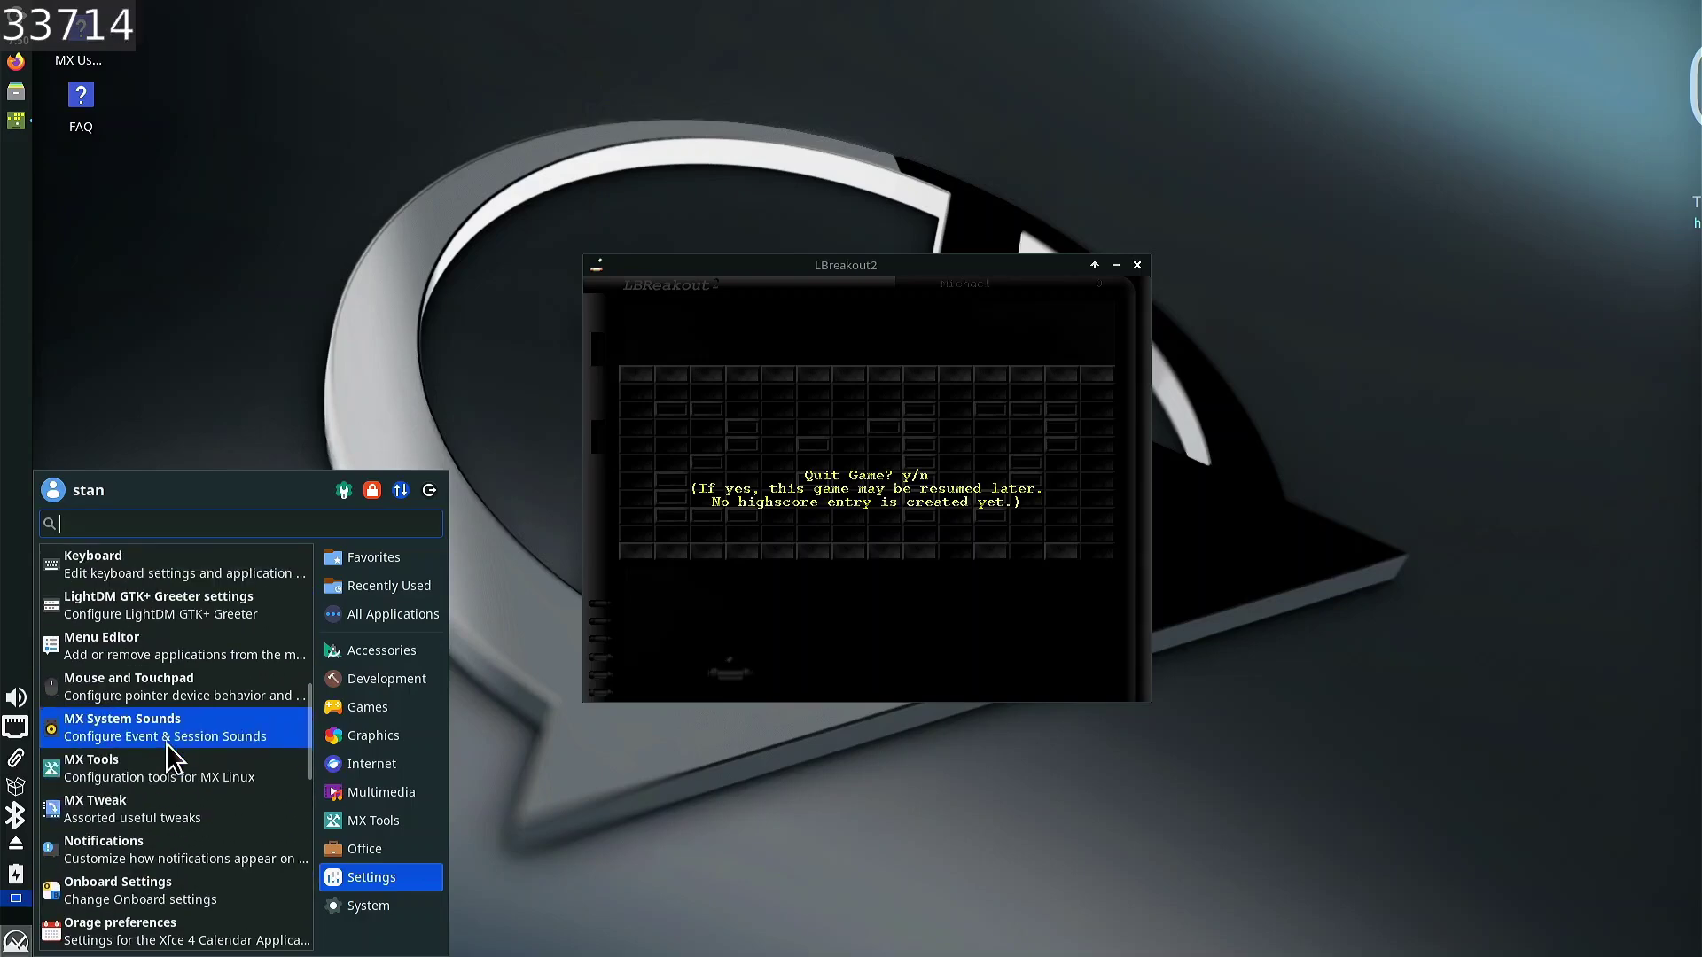
- Open MX System Sounds, review its event, session and custom sound options, and close it
left_click(174, 752)
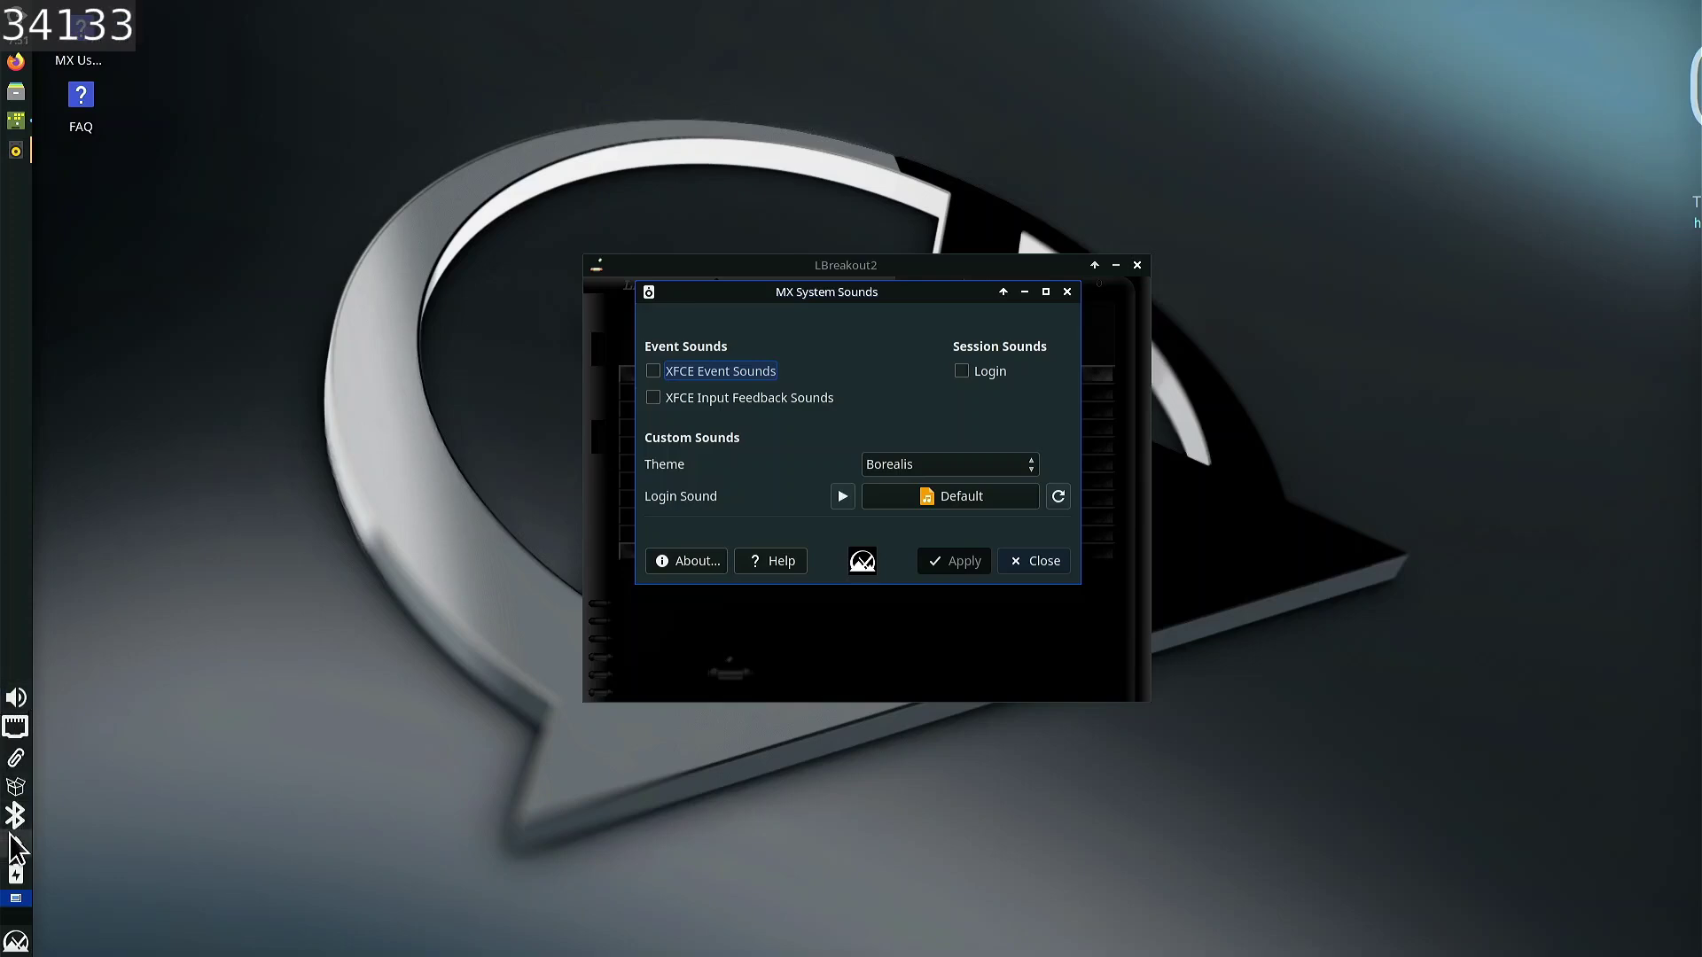
left_click(21, 915)
left_click(24, 895)
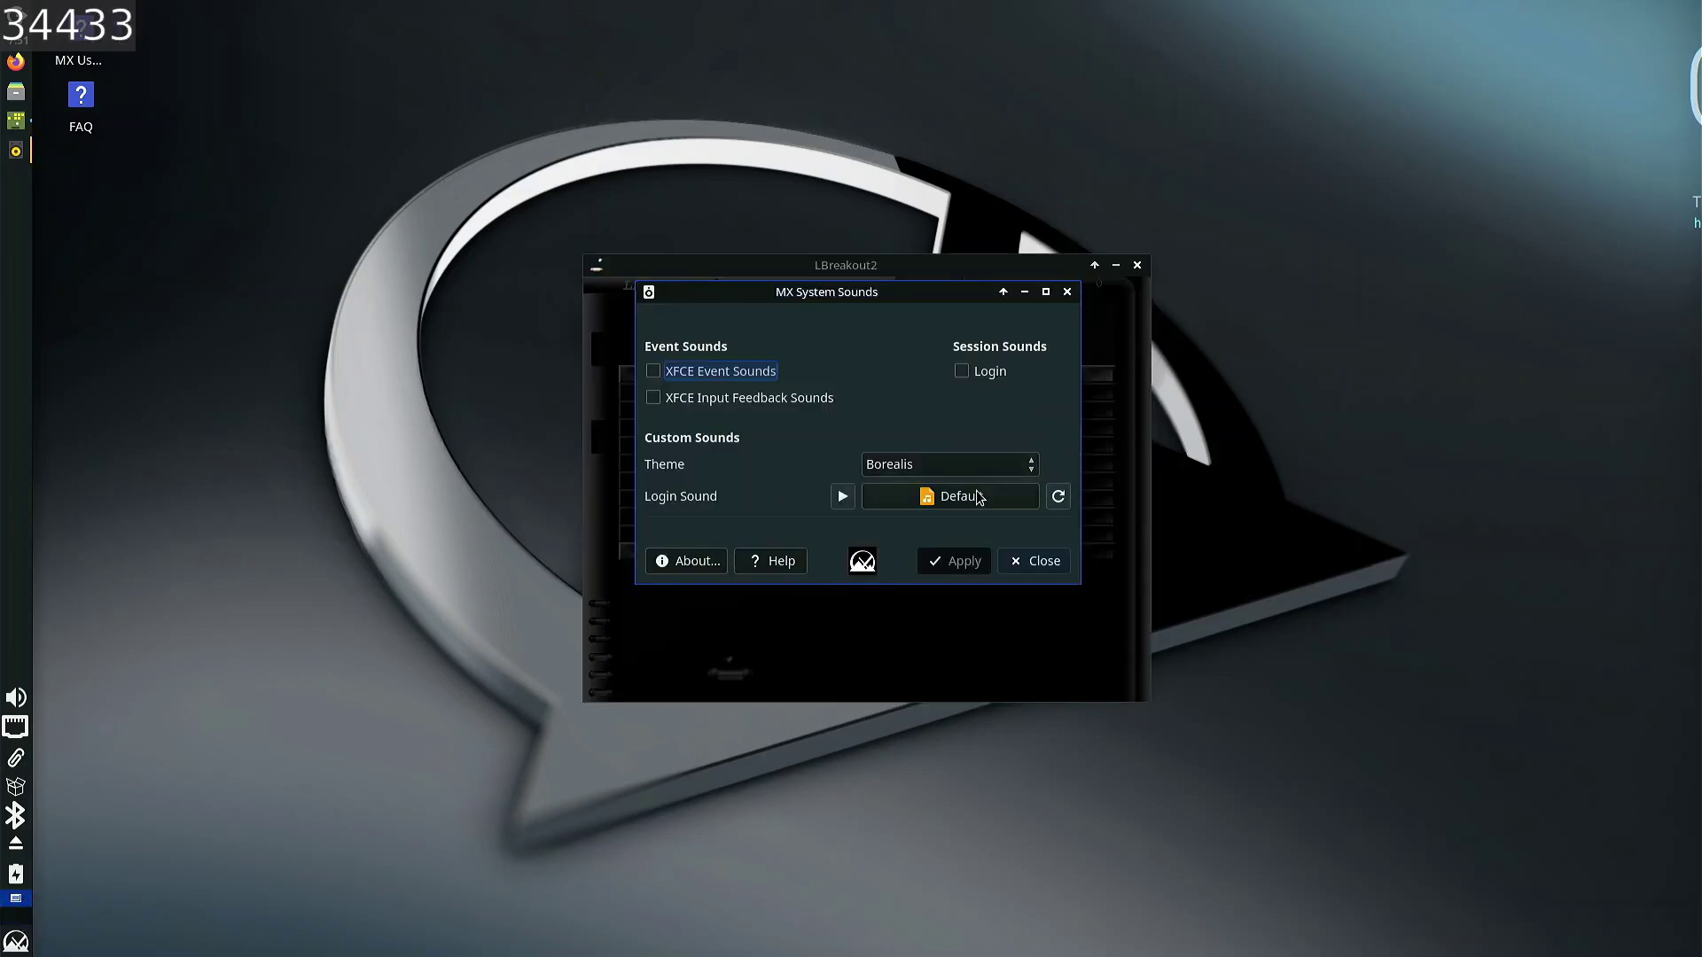
left_click(1065, 292)
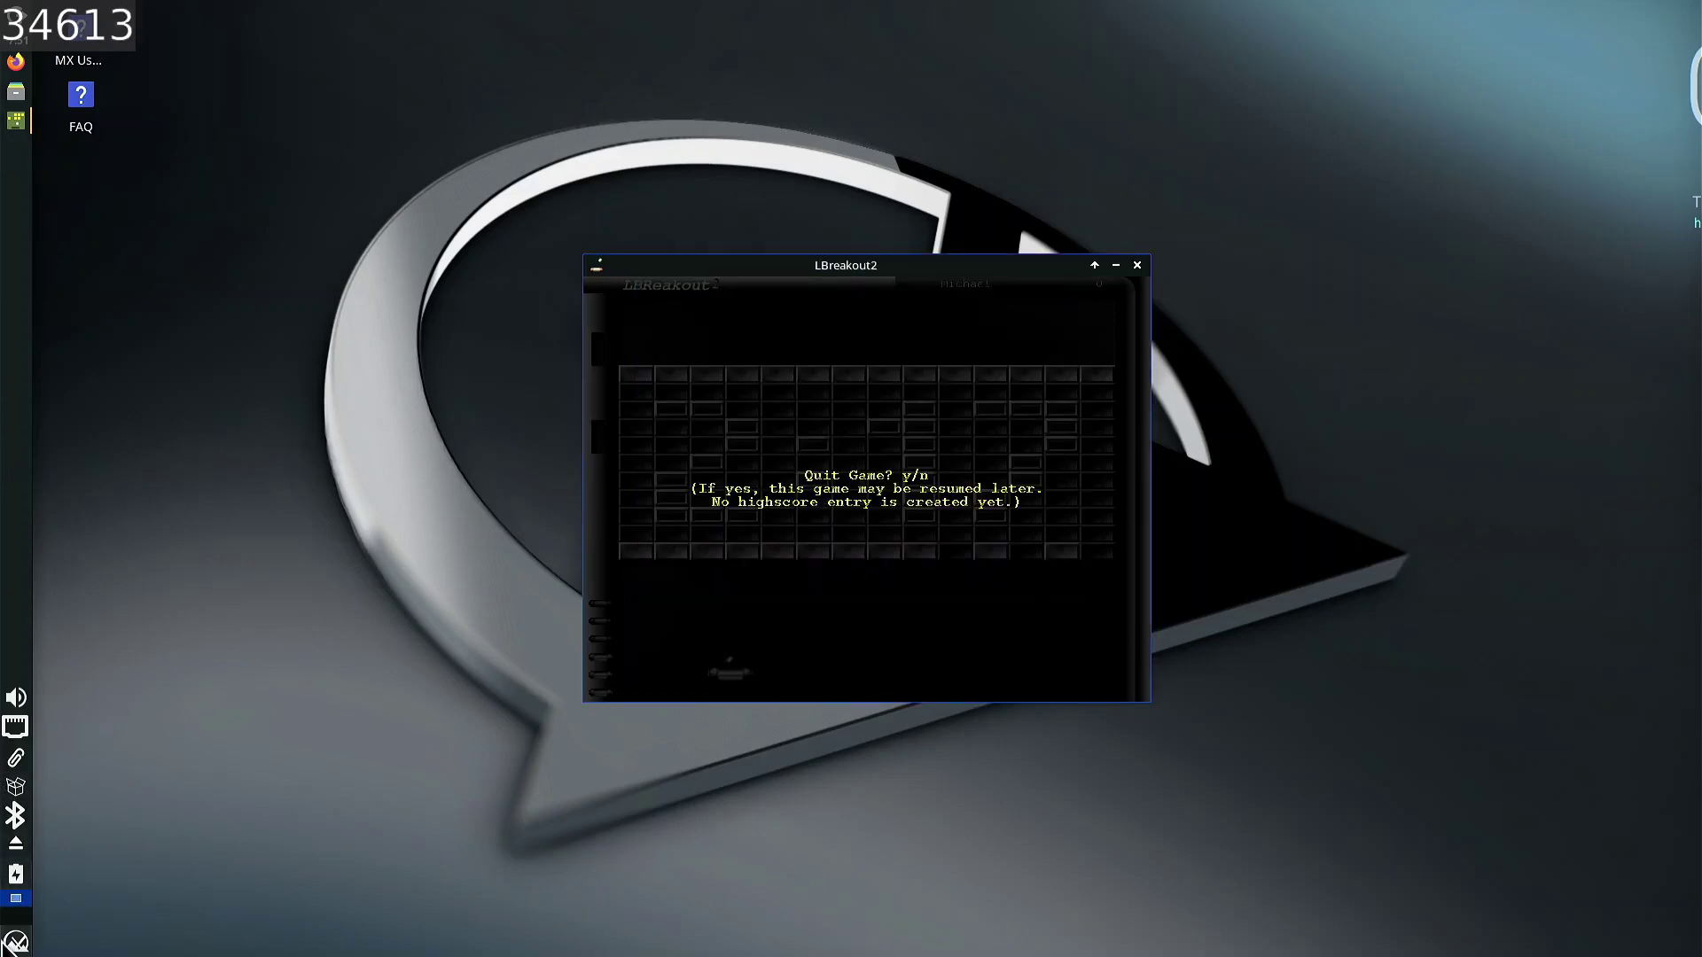
- Open PulseAudio Volume Control, set the Built-in Audio Digital Stereo (HDMI) output volume to 96%, and close it
left_click(15, 942)
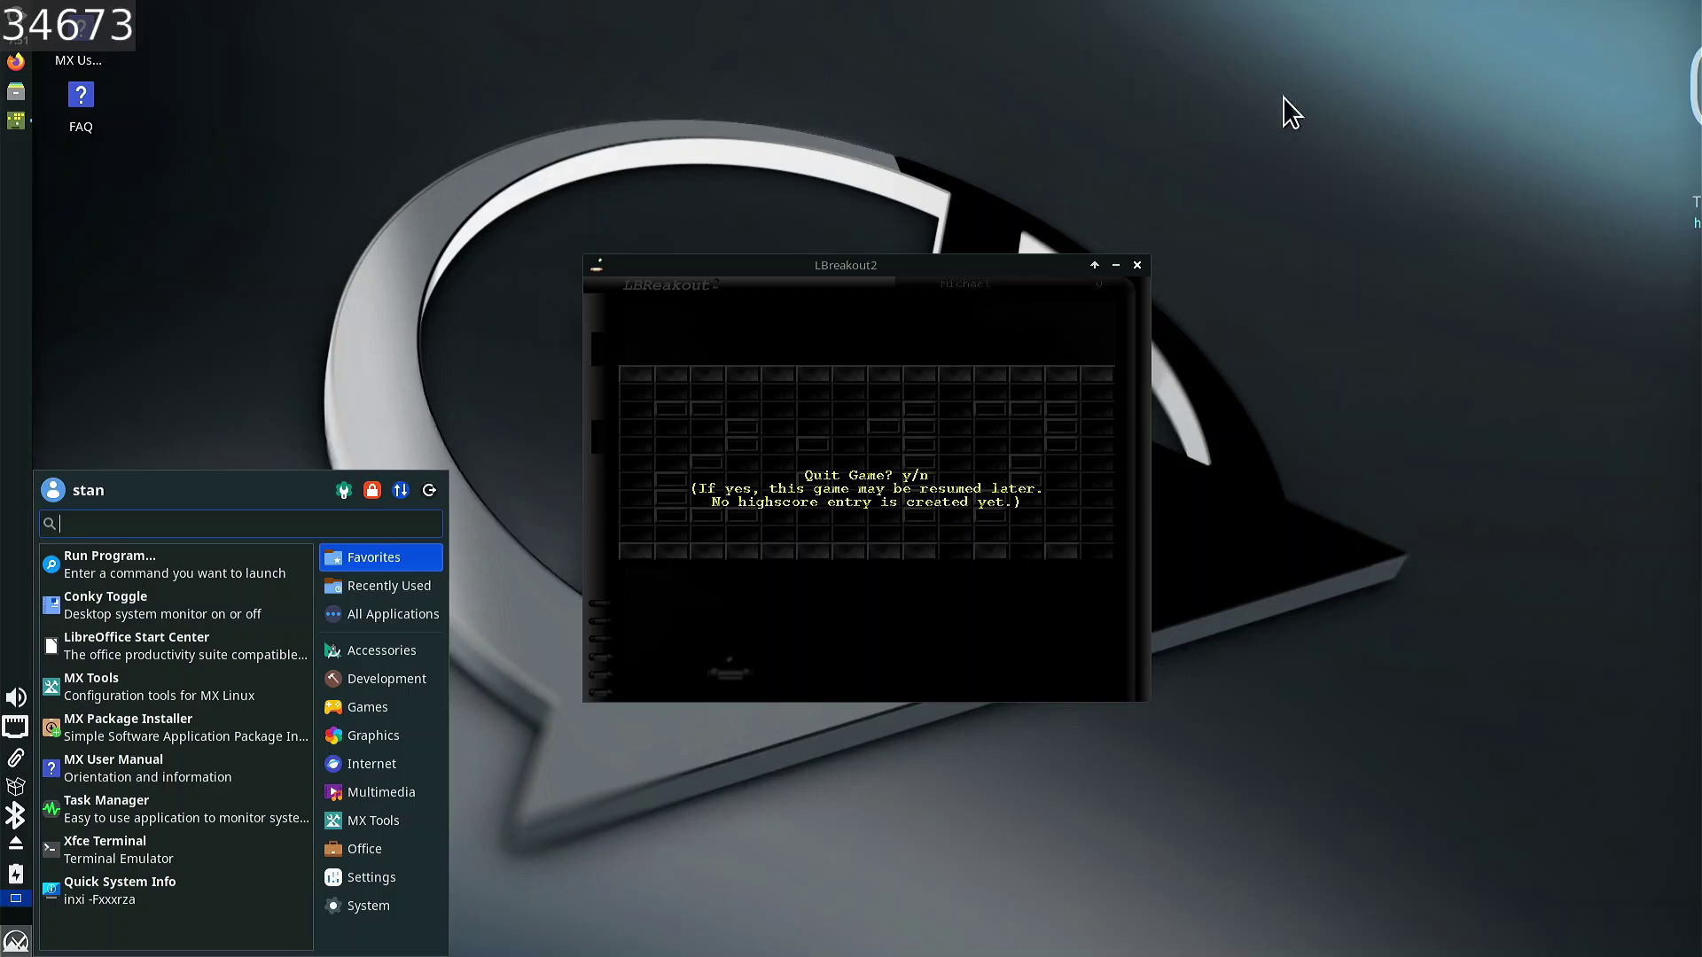
type("sound")
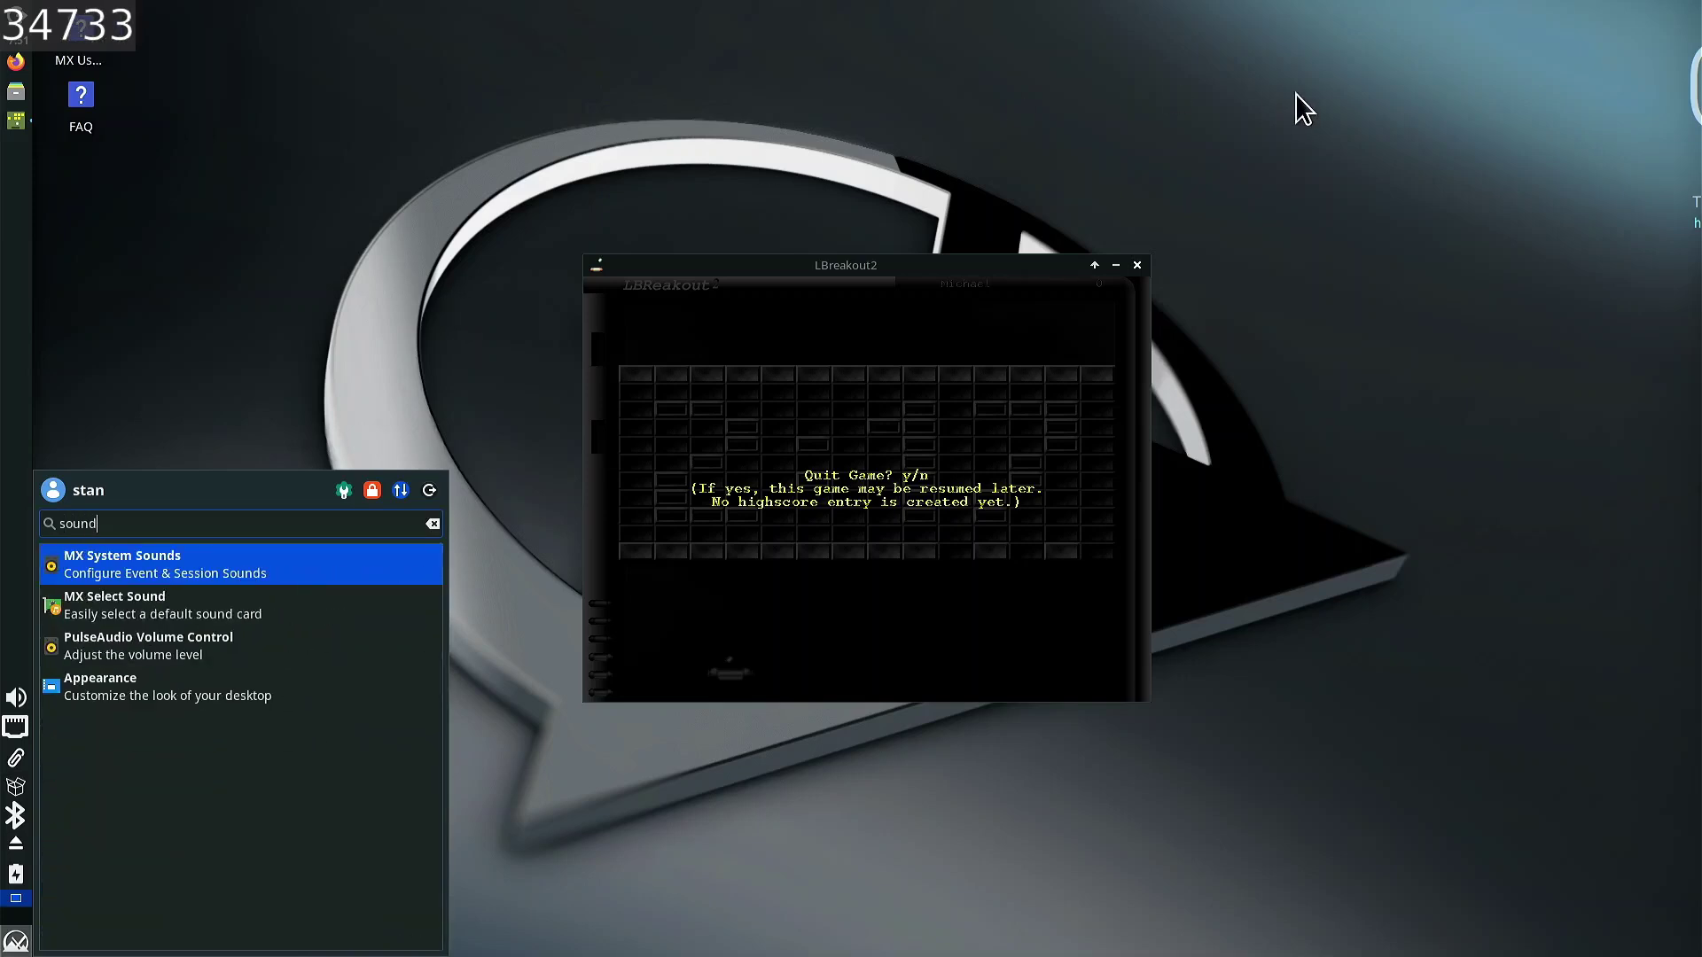
left_click(369, 662)
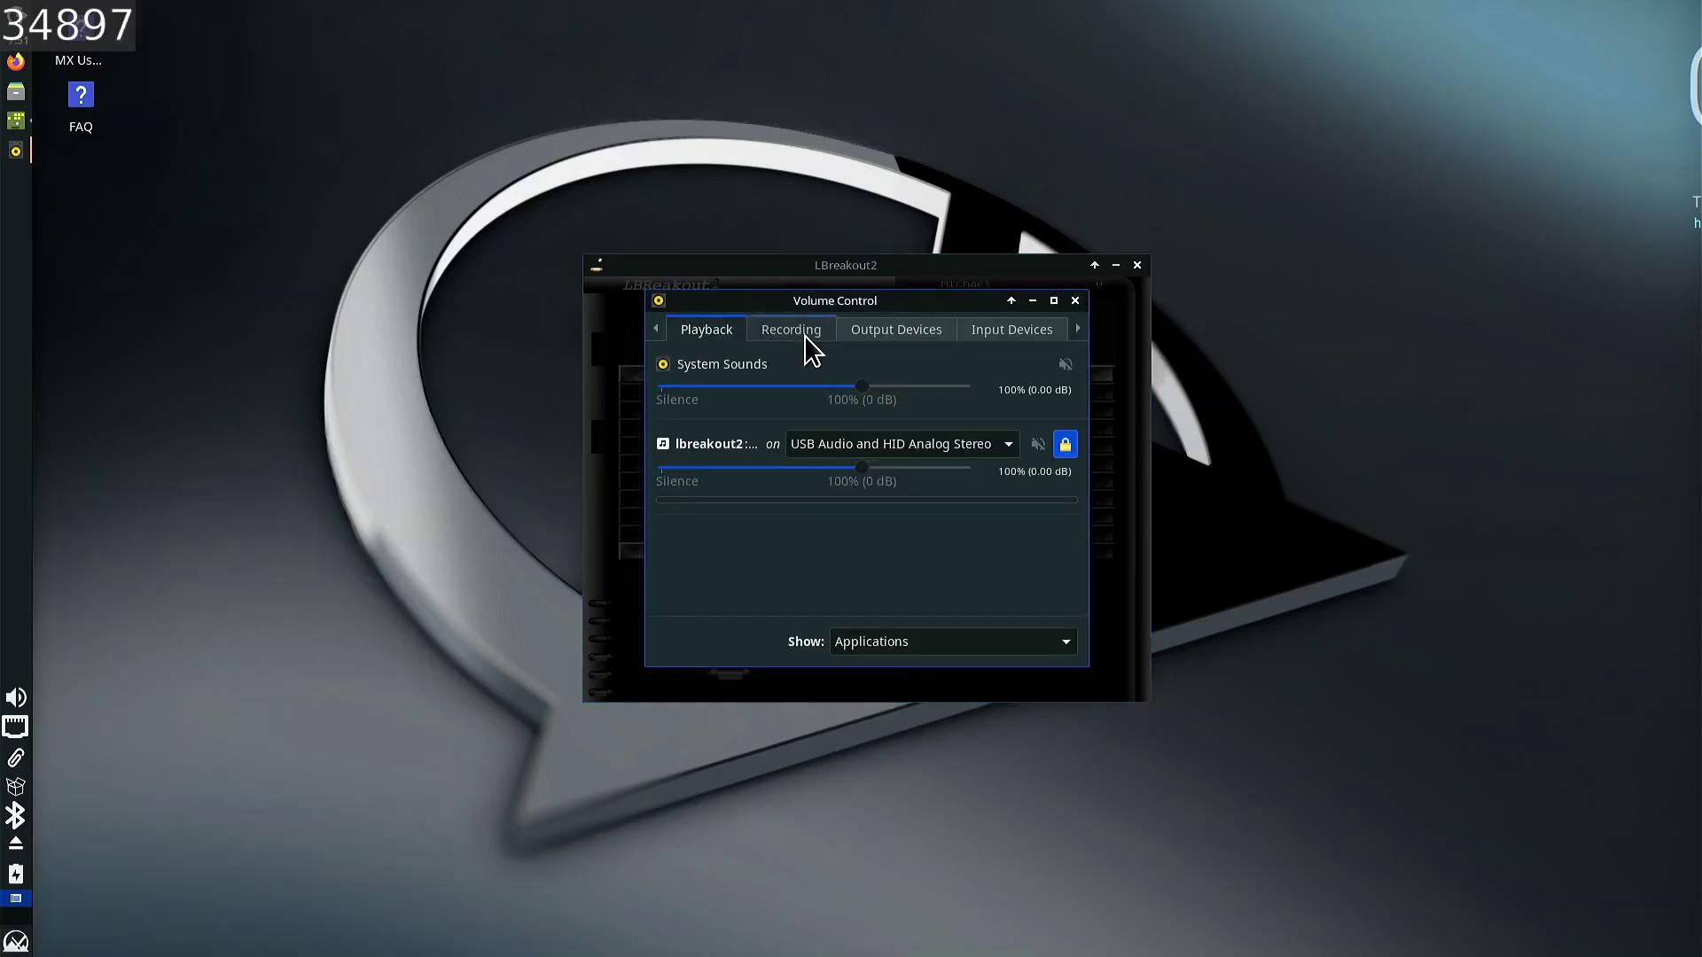
left_click(866, 339)
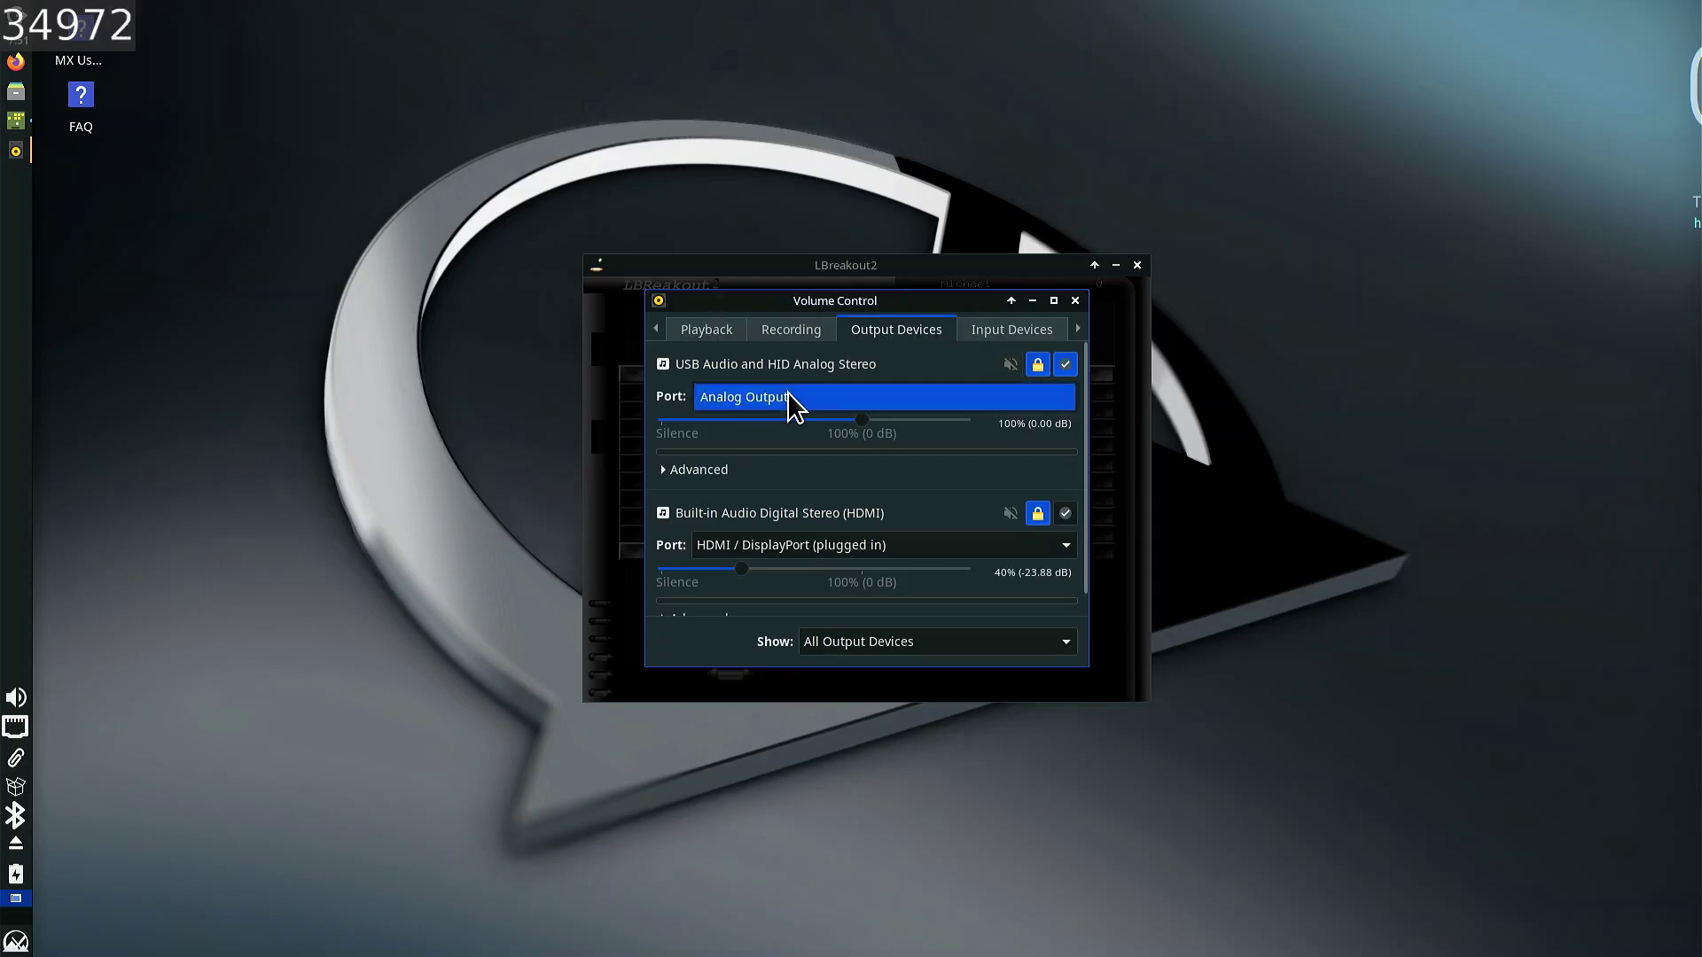
left_click(714, 569)
scroll(777, 588, "up", 5)
scroll(777, 588, "down", 2)
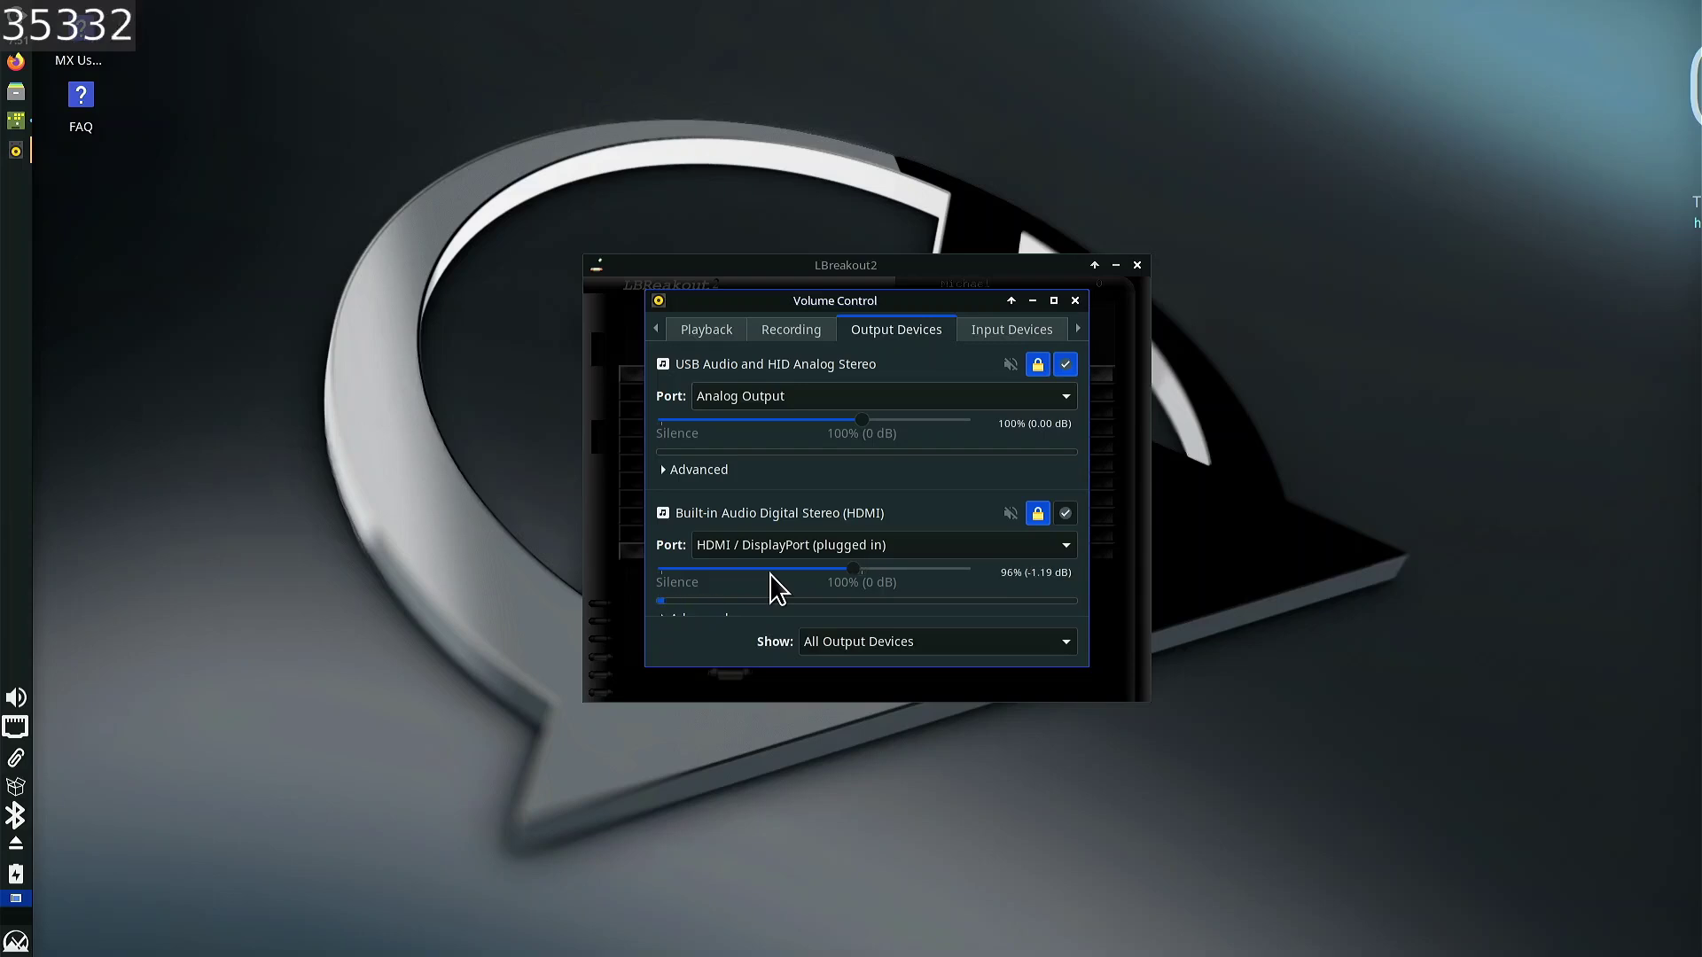
left_click(1073, 301)
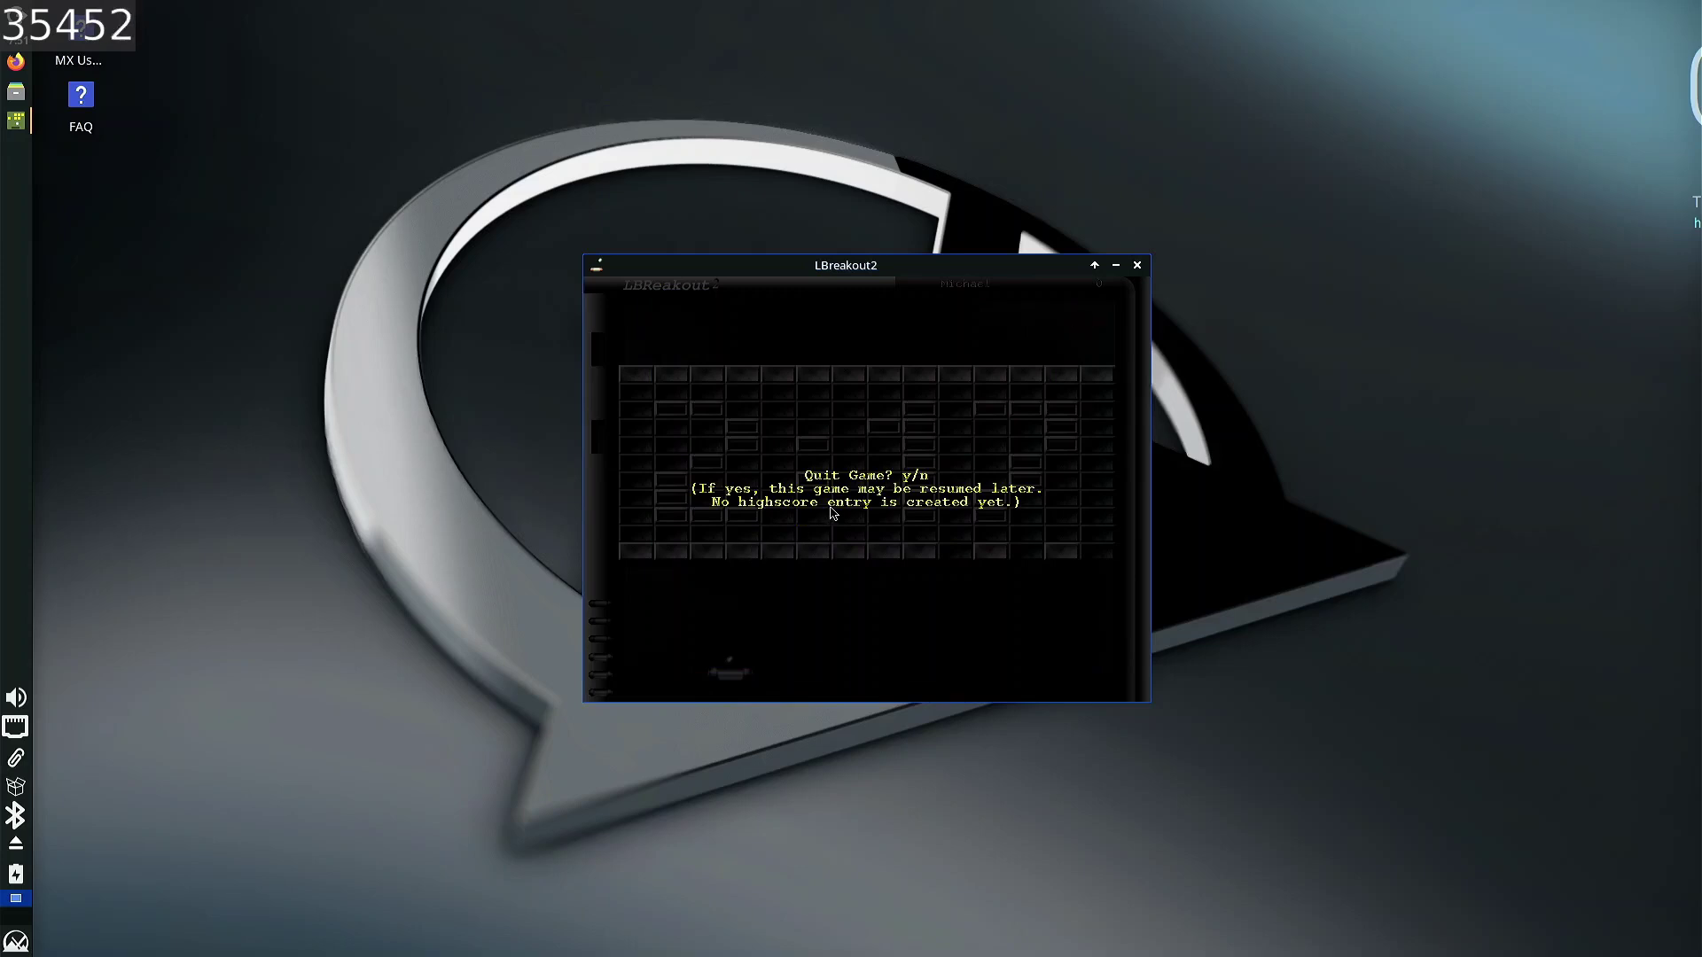
- Continue the paused LBreakout2 game, play until all lives are lost, and decline to buy a continue
key("n")
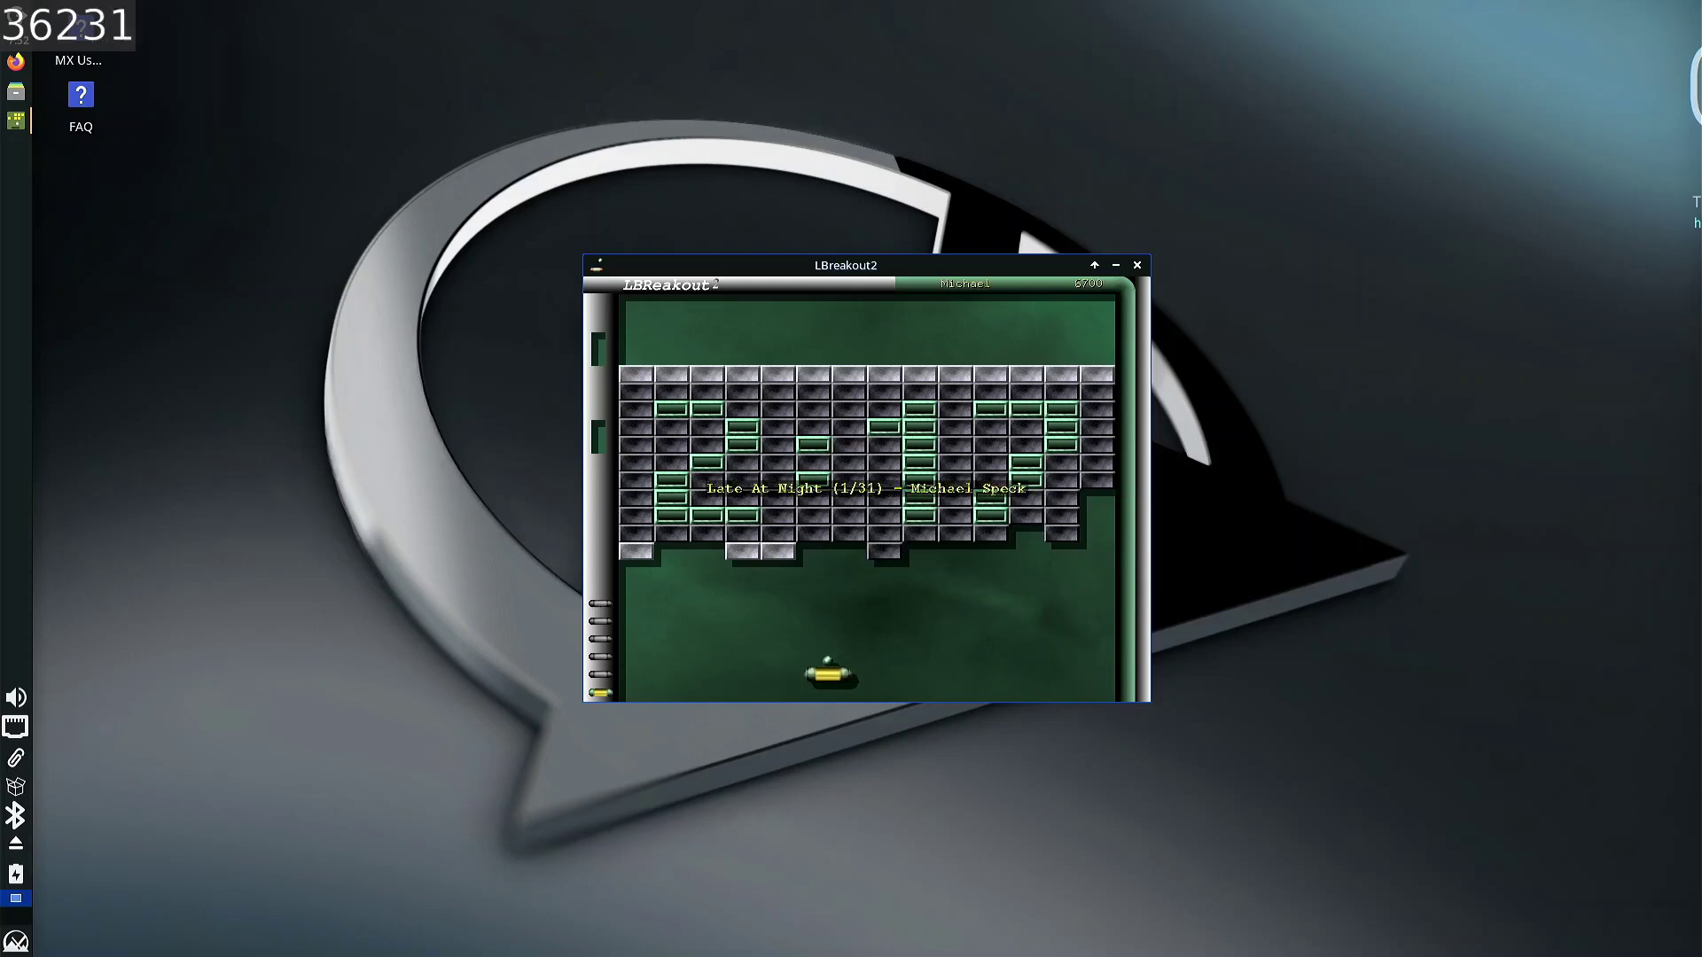
key("Right")
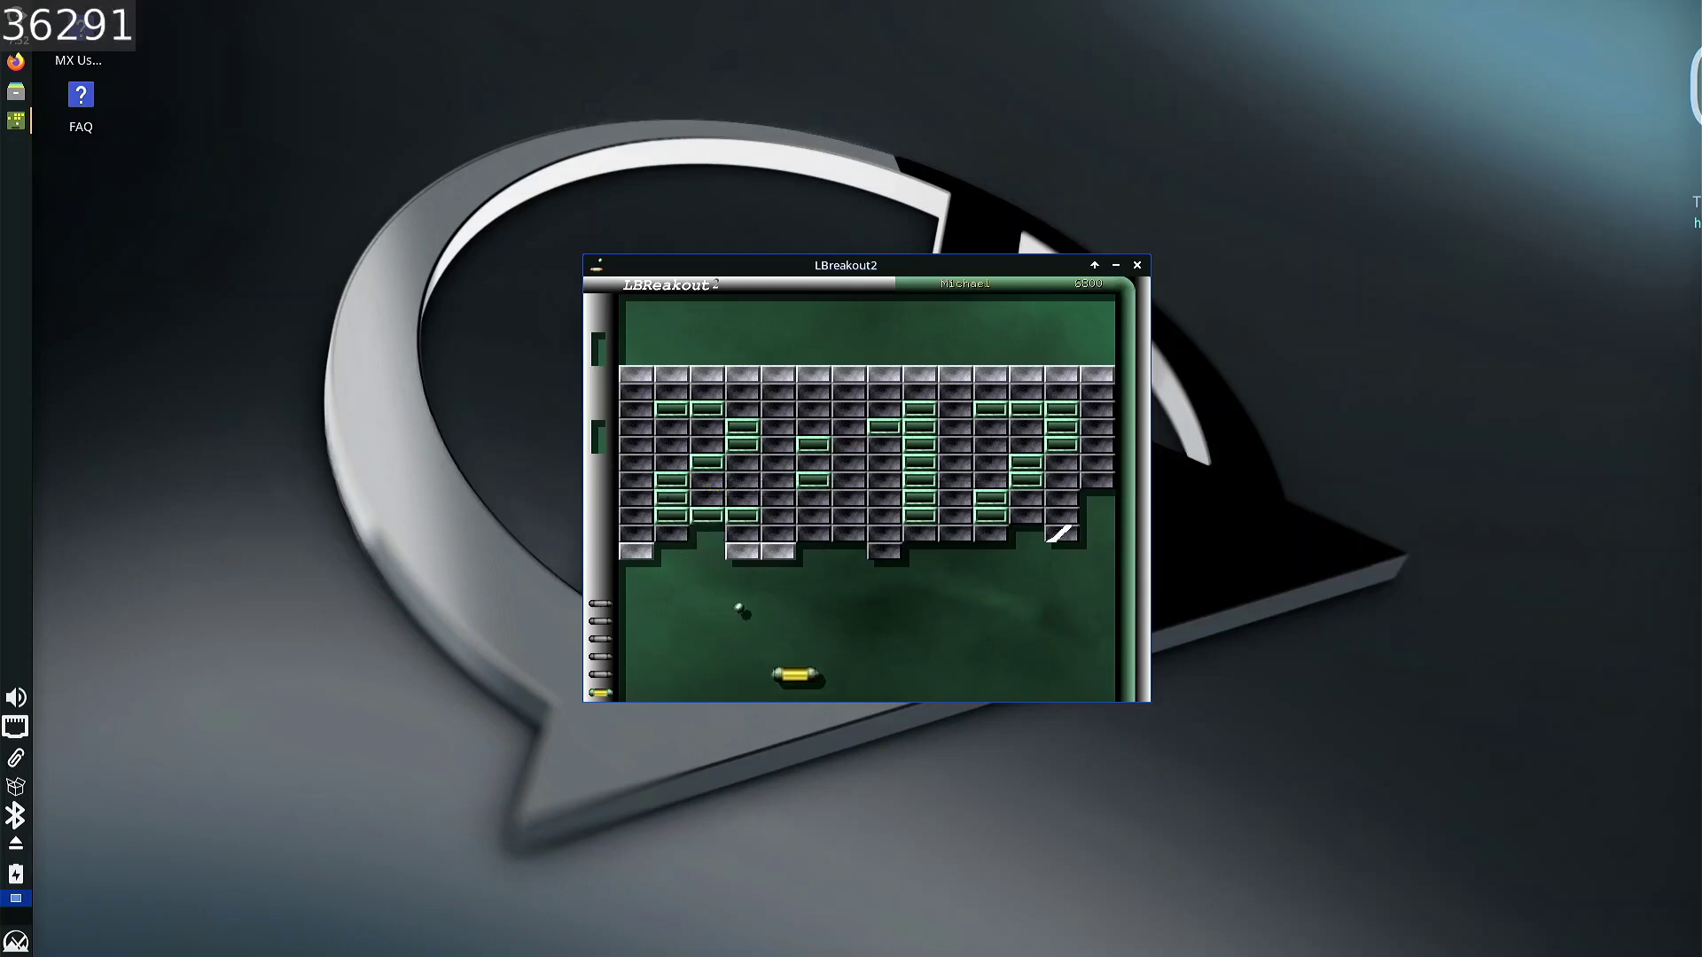
key("Right")
key("Left")
key("Right")
key("Right")
key("Left")
key("Right")
key("Right")
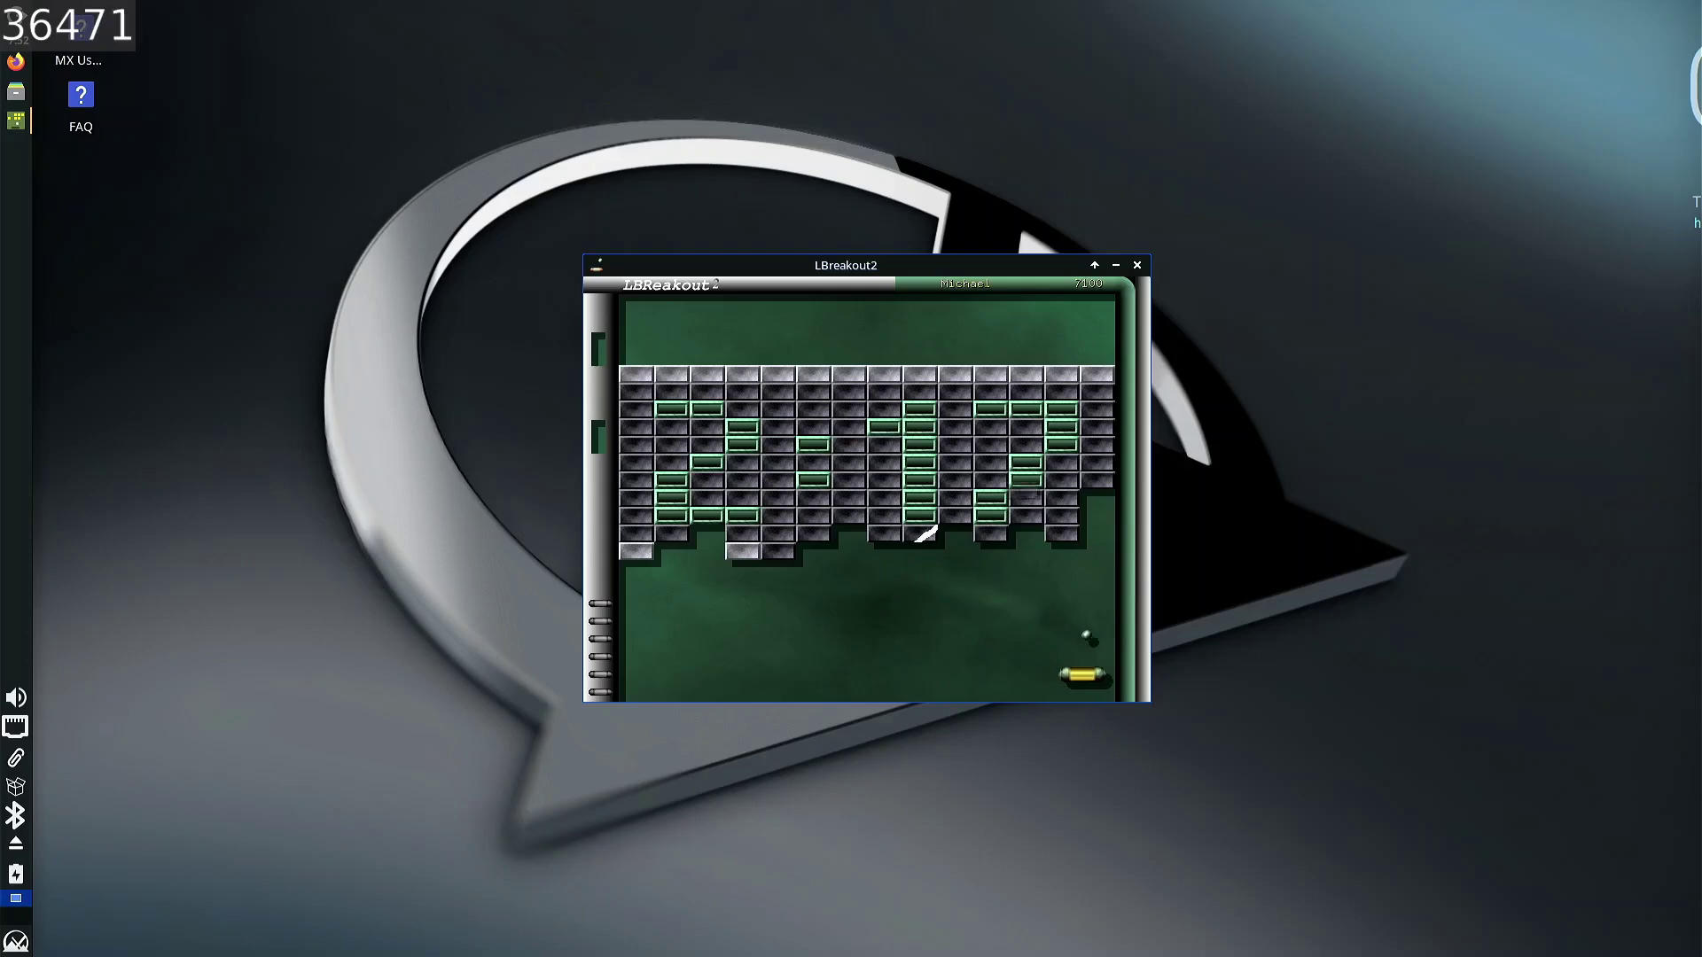
key("Left")
key("Right")
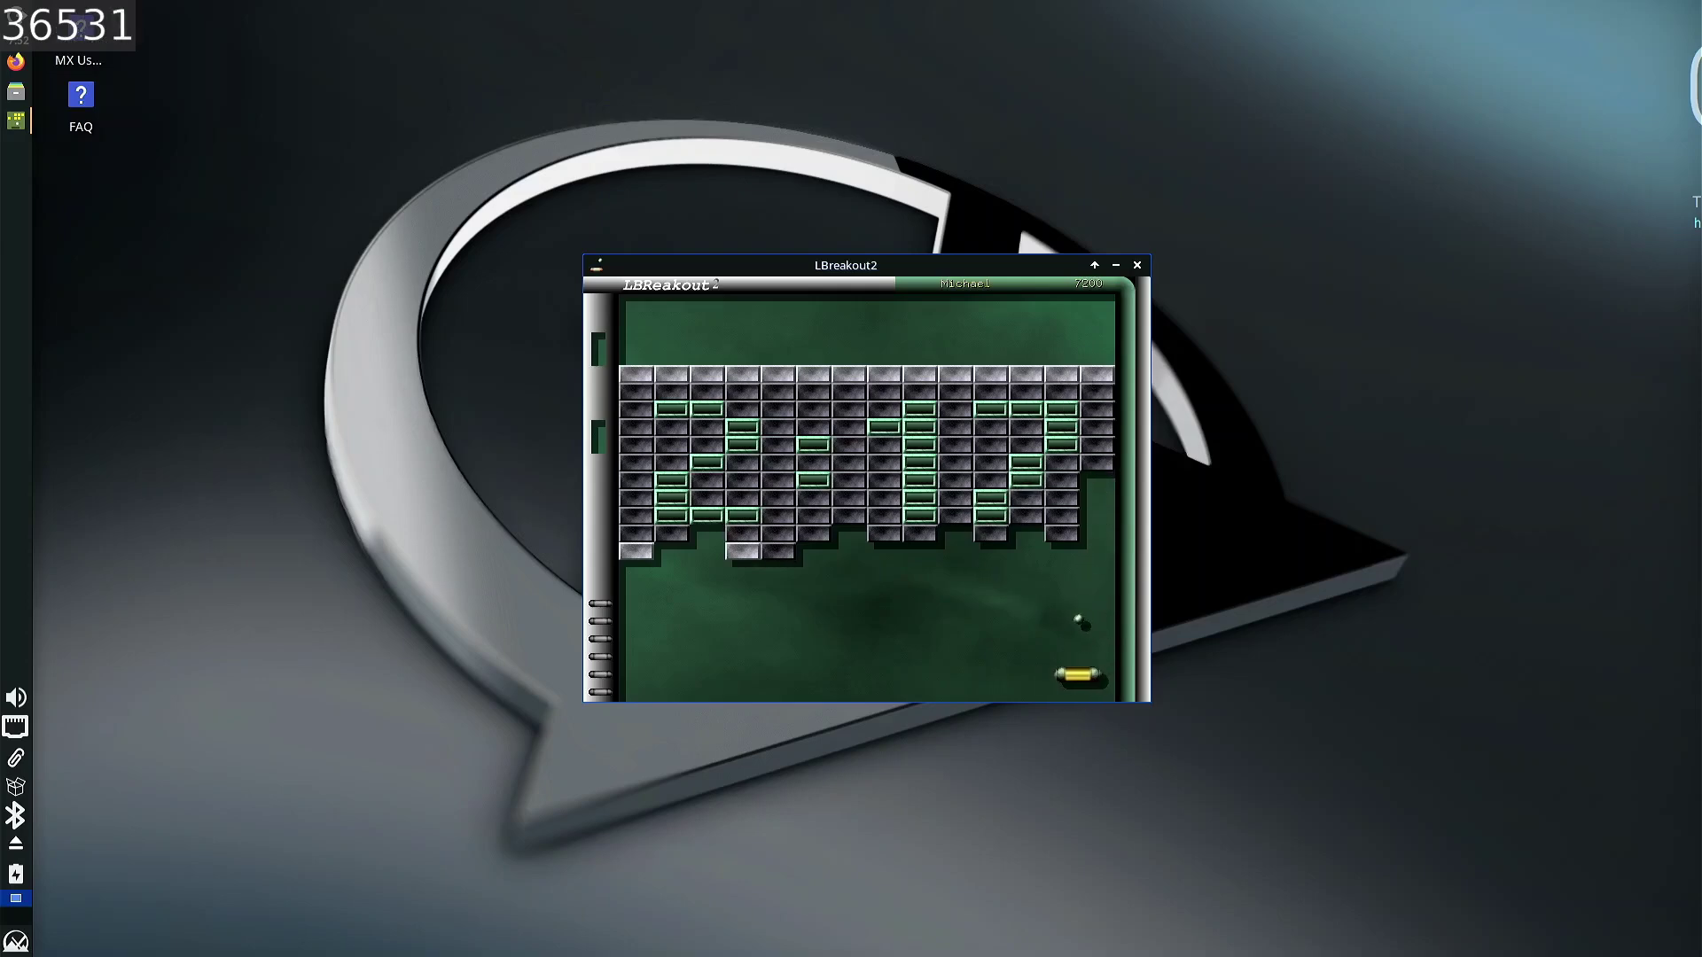
key("Left")
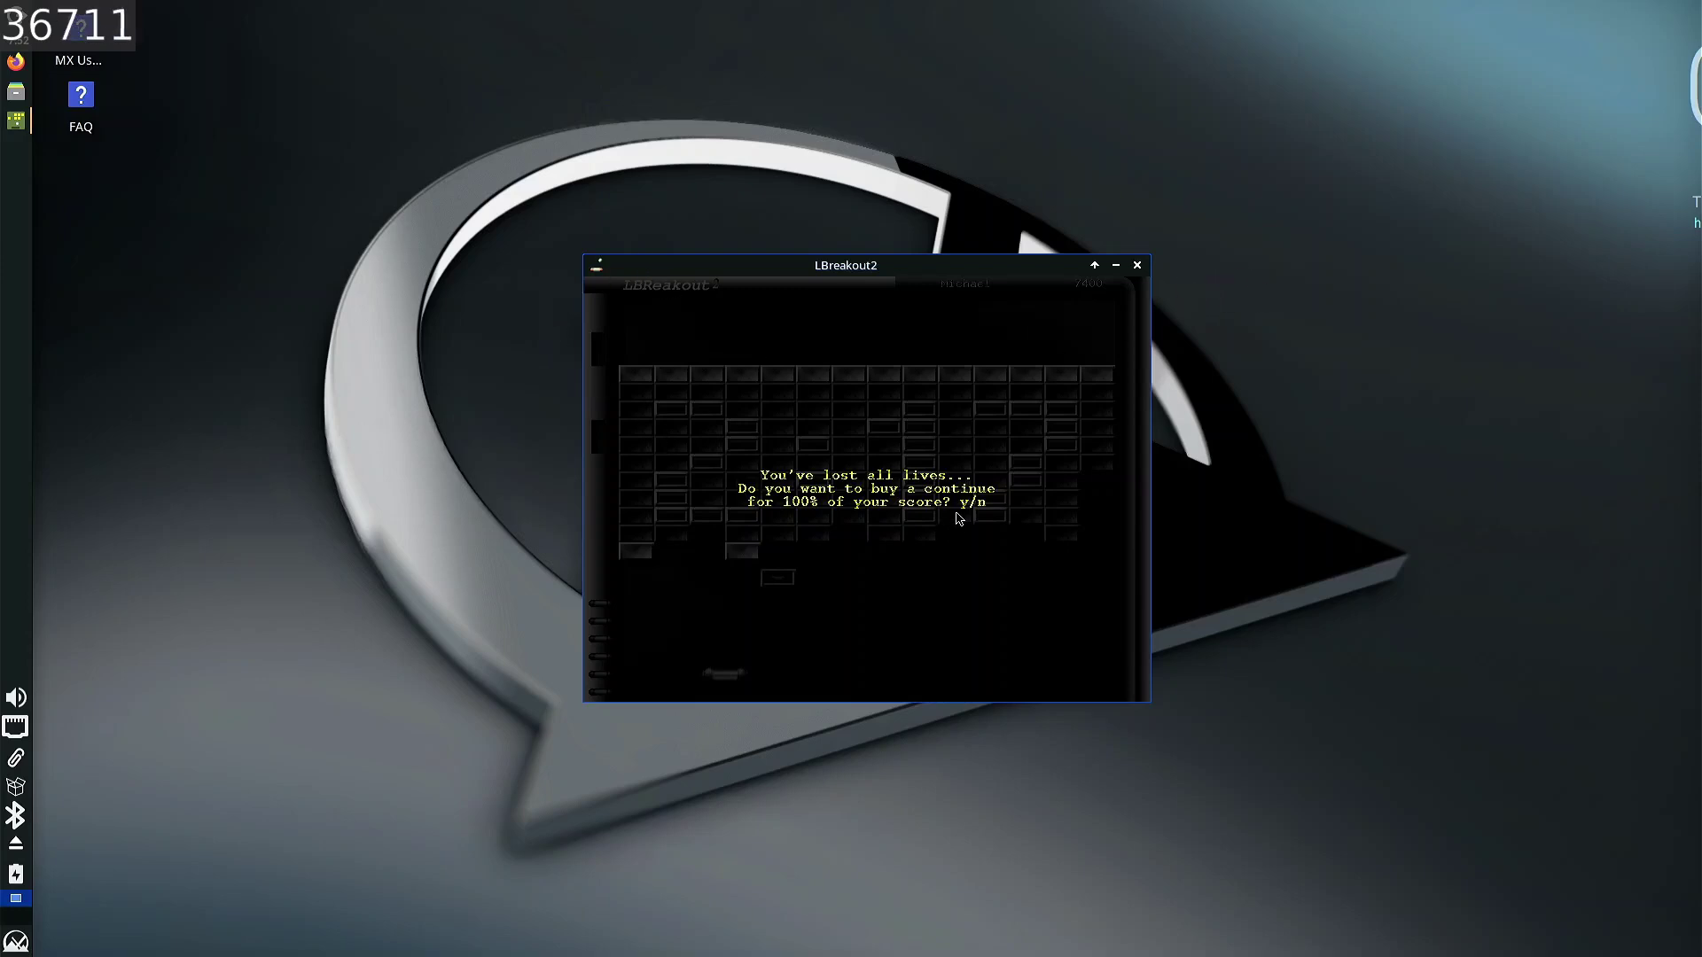
key("n")
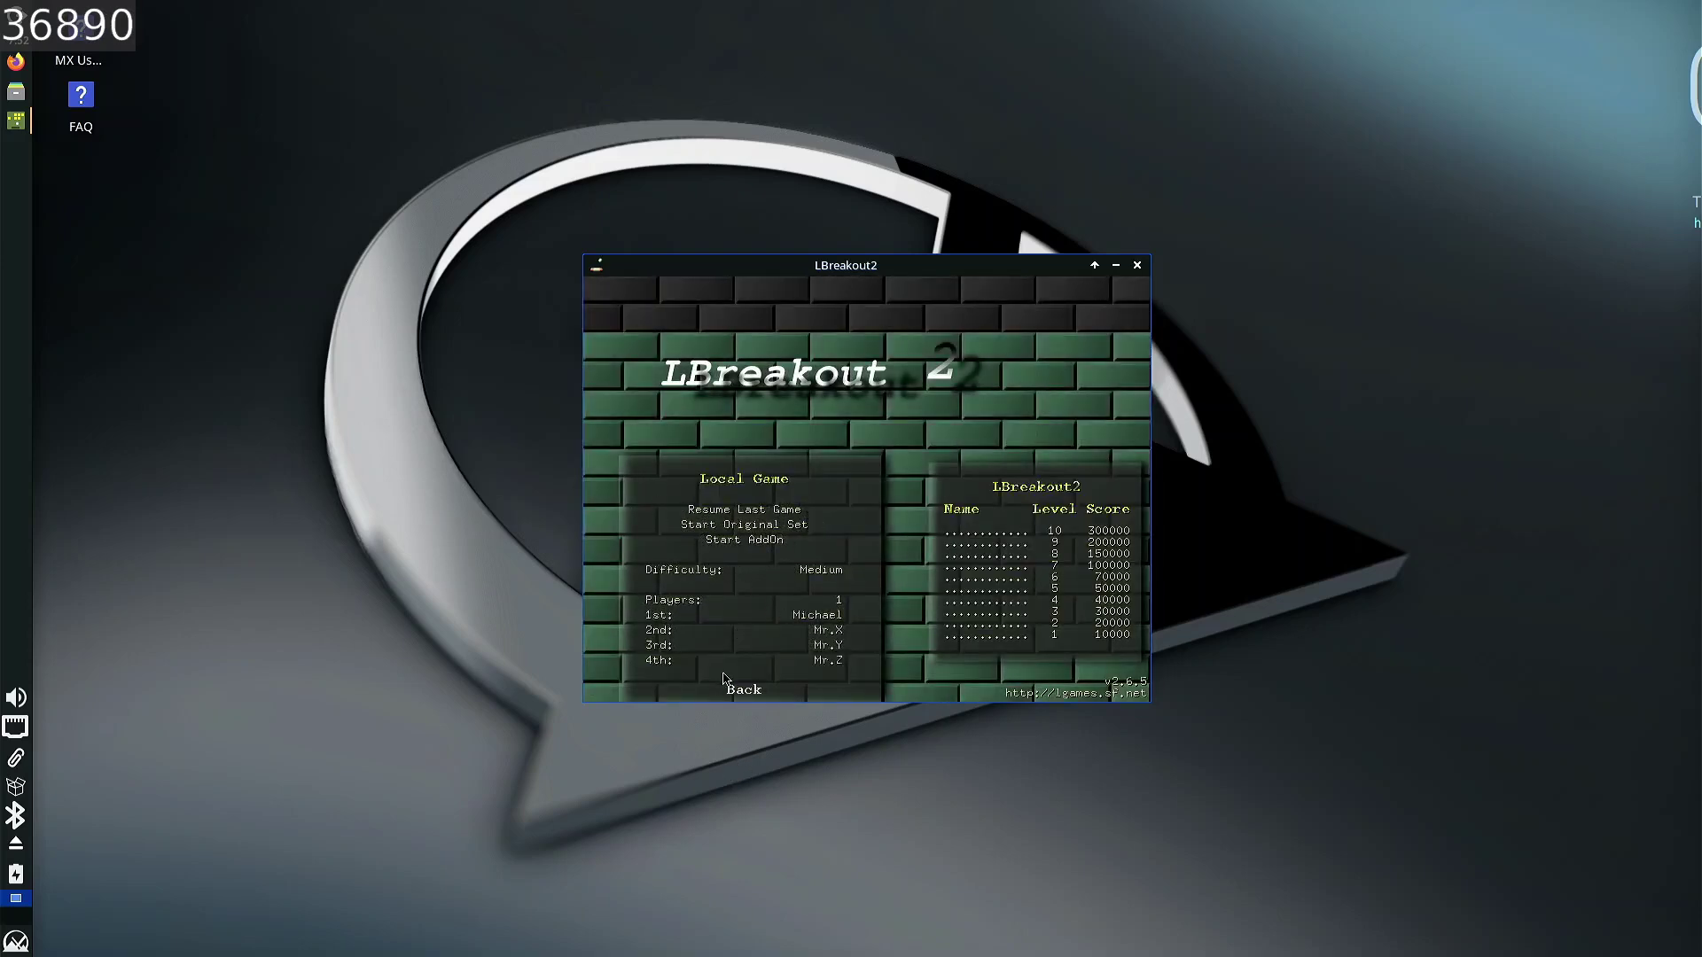
- Return to the LBreakout2 main menu and check the game's audio settings
left_click(761, 700)
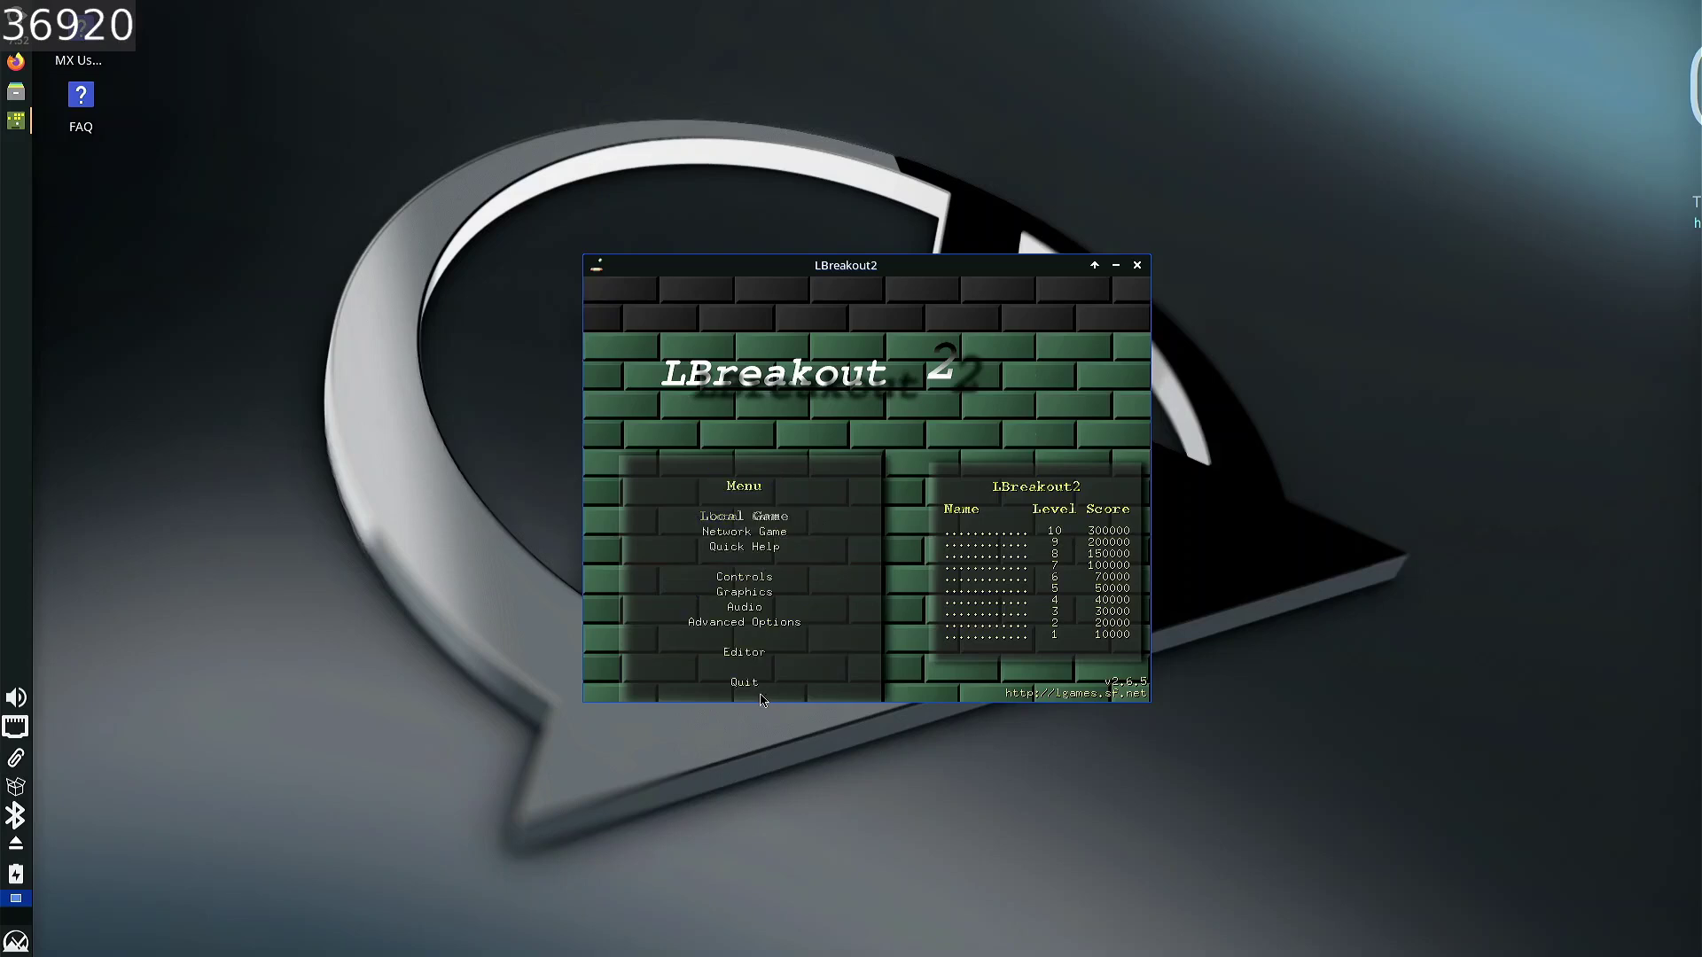
left_click(753, 608)
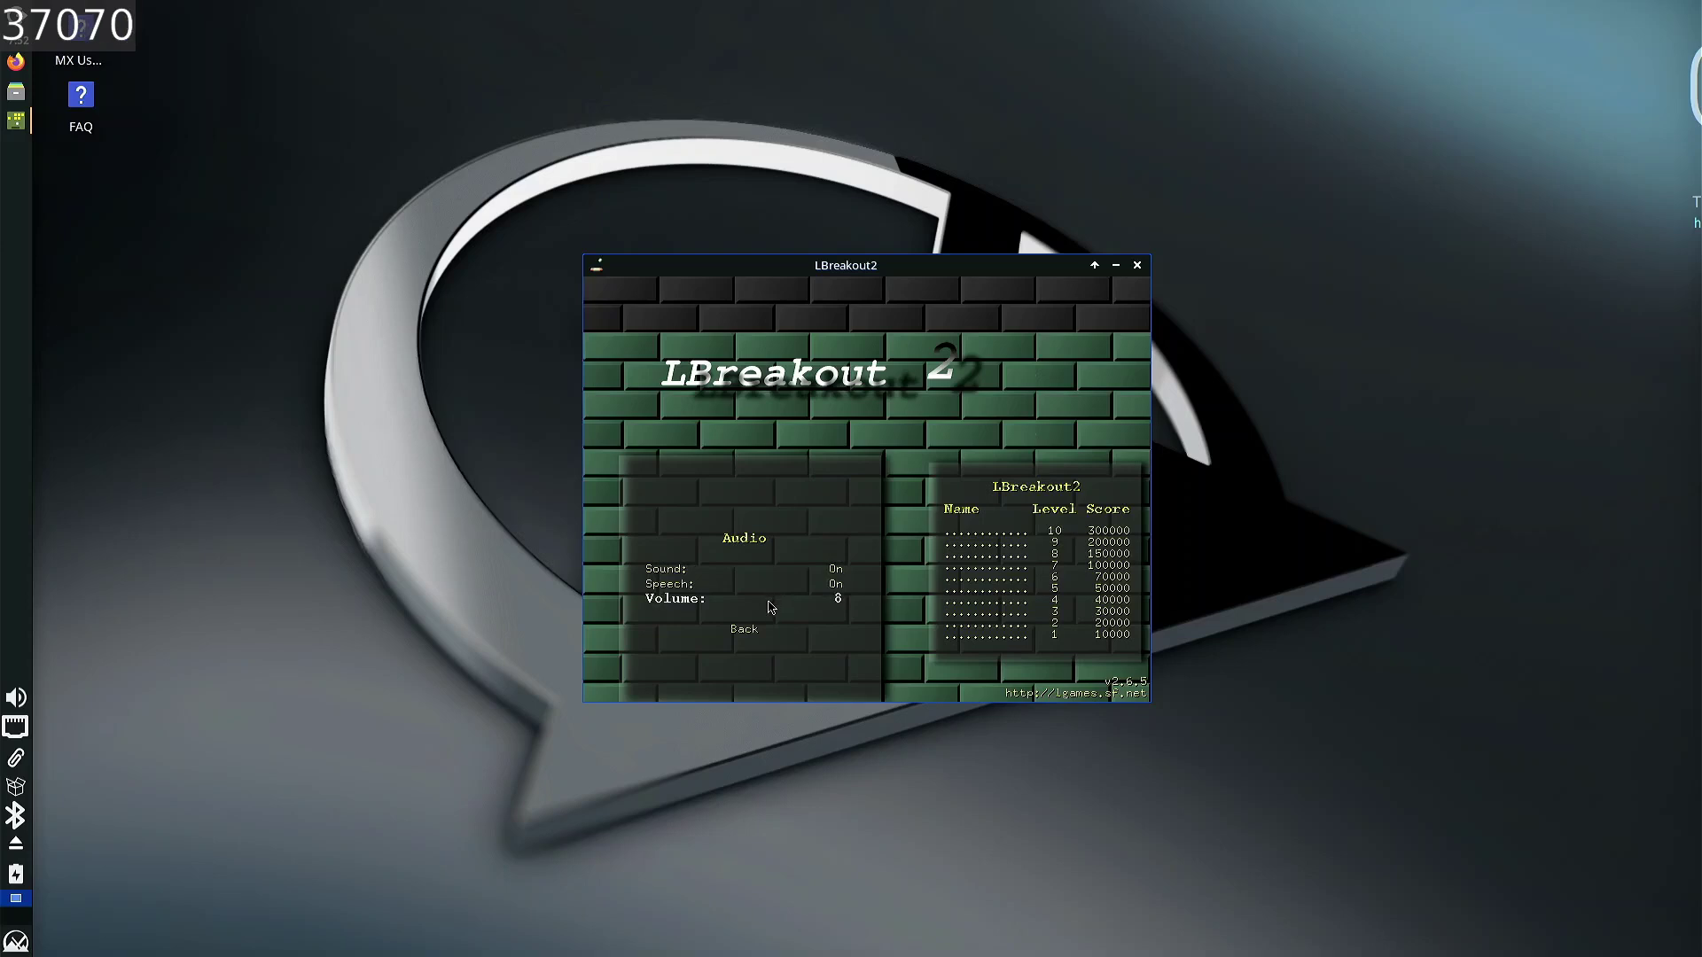
left_click(1093, 268)
left_click(1092, 268)
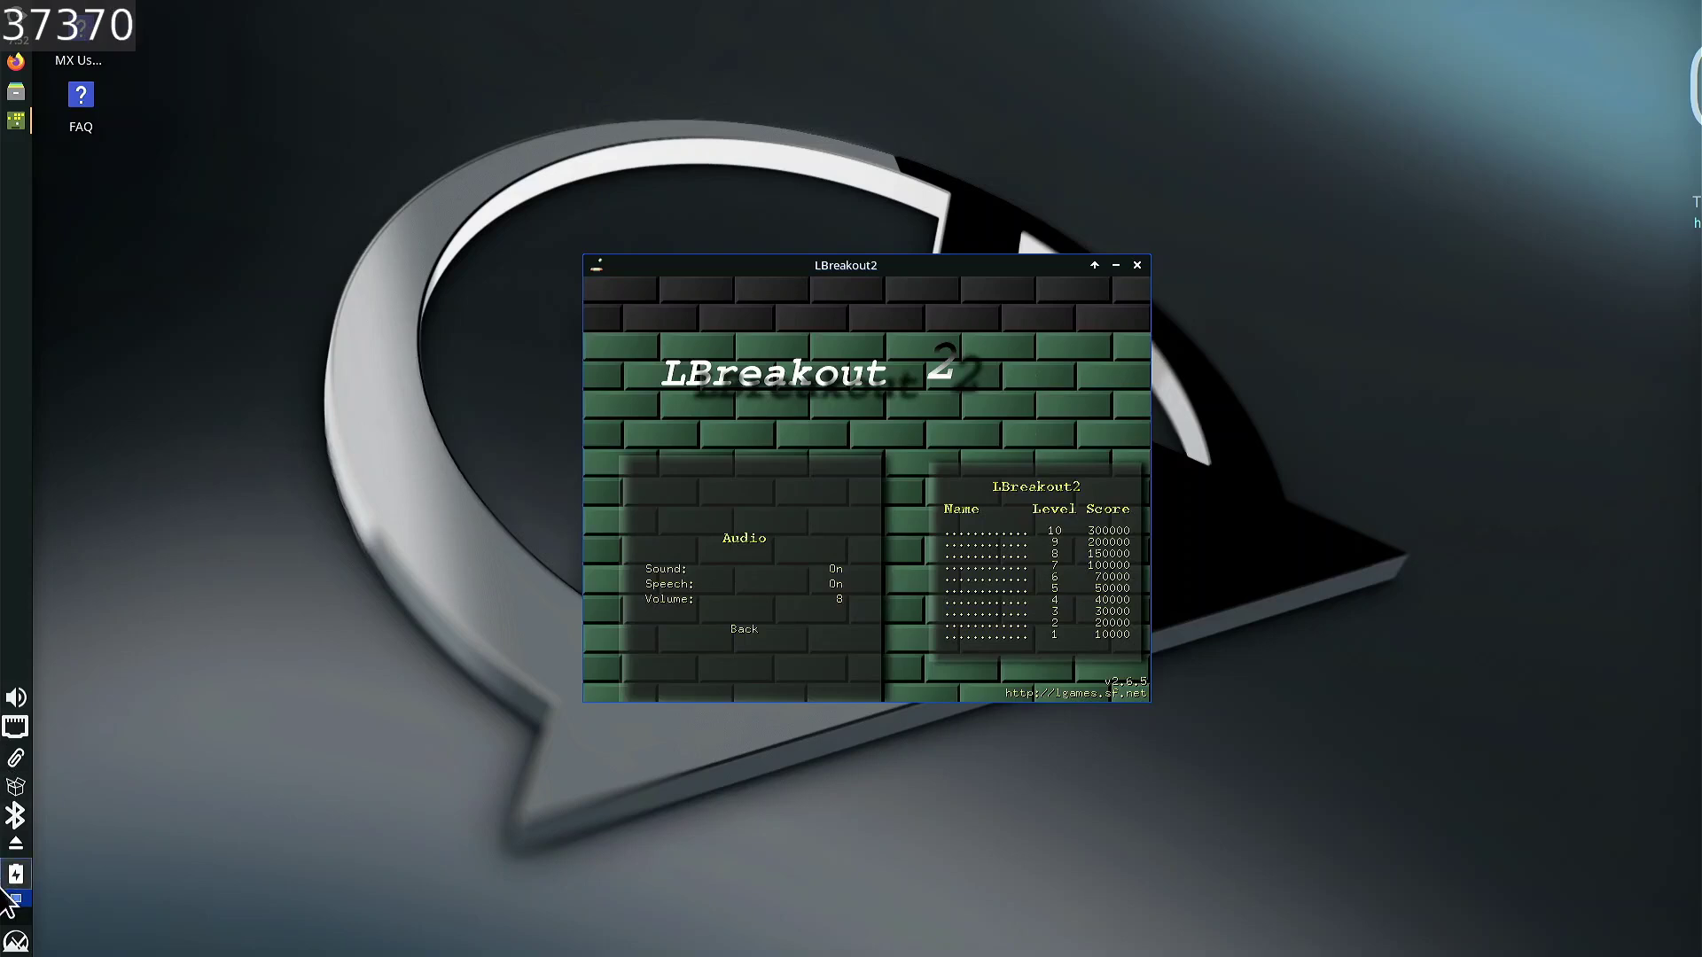
- Switch the system's audio output device to Built-in Audio Digital Stereo (HDMI)
left_click(18, 697)
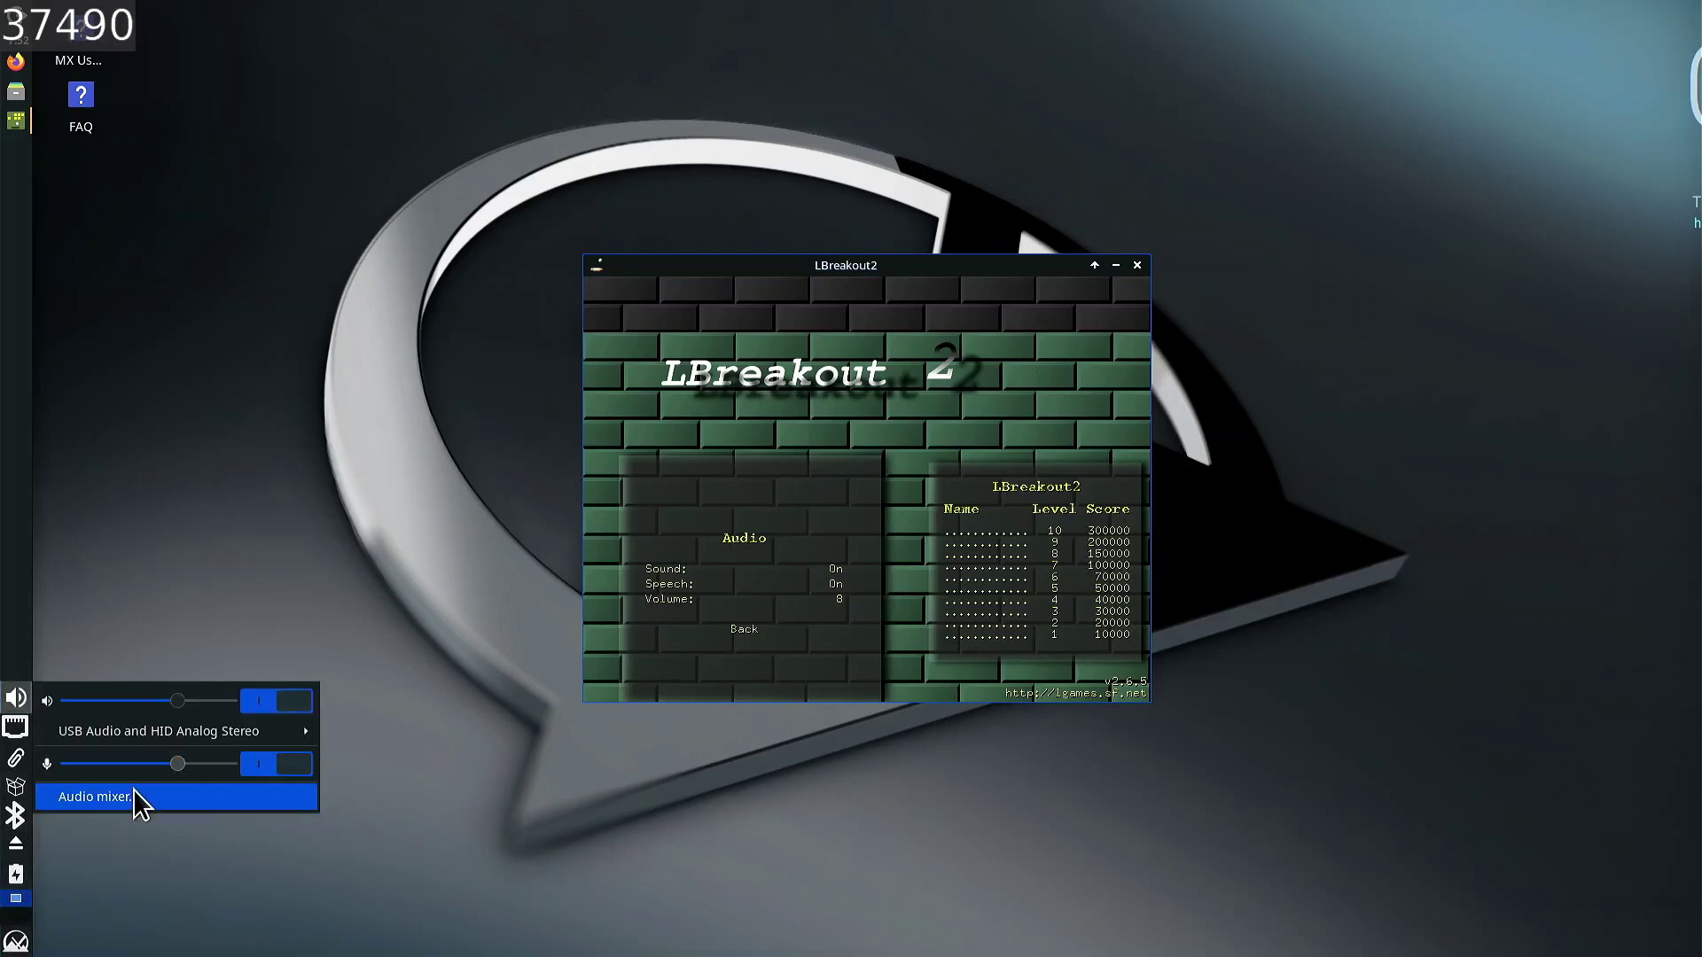
mouse_move(266, 730)
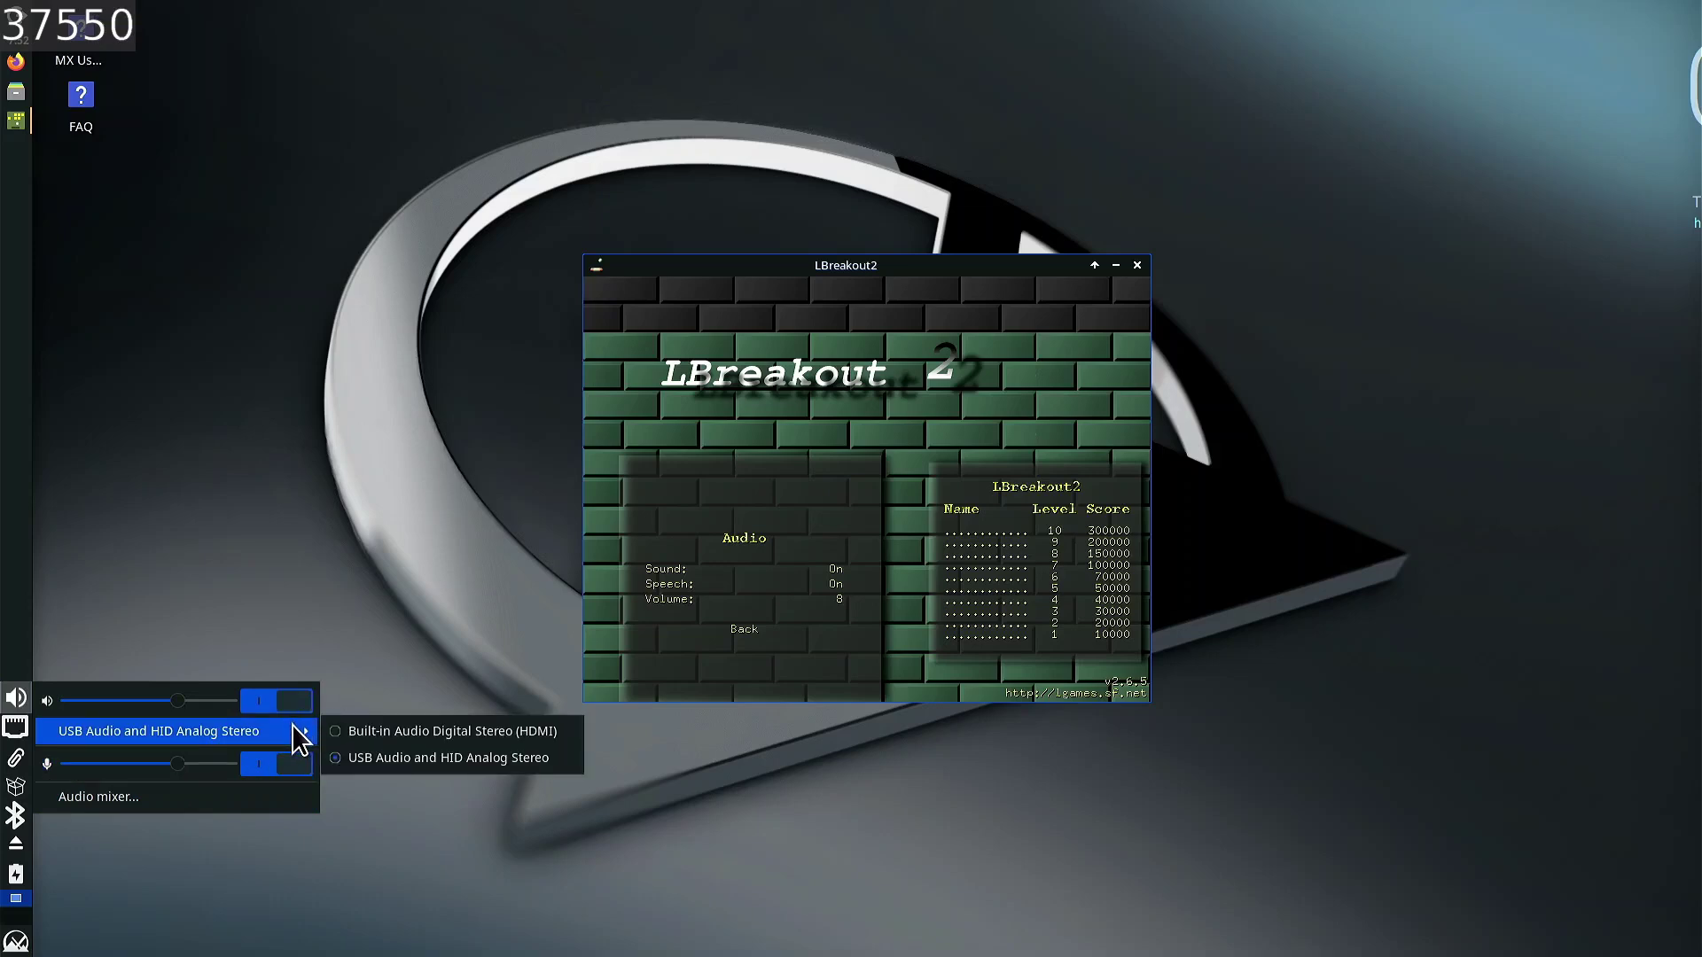
left_click(393, 729)
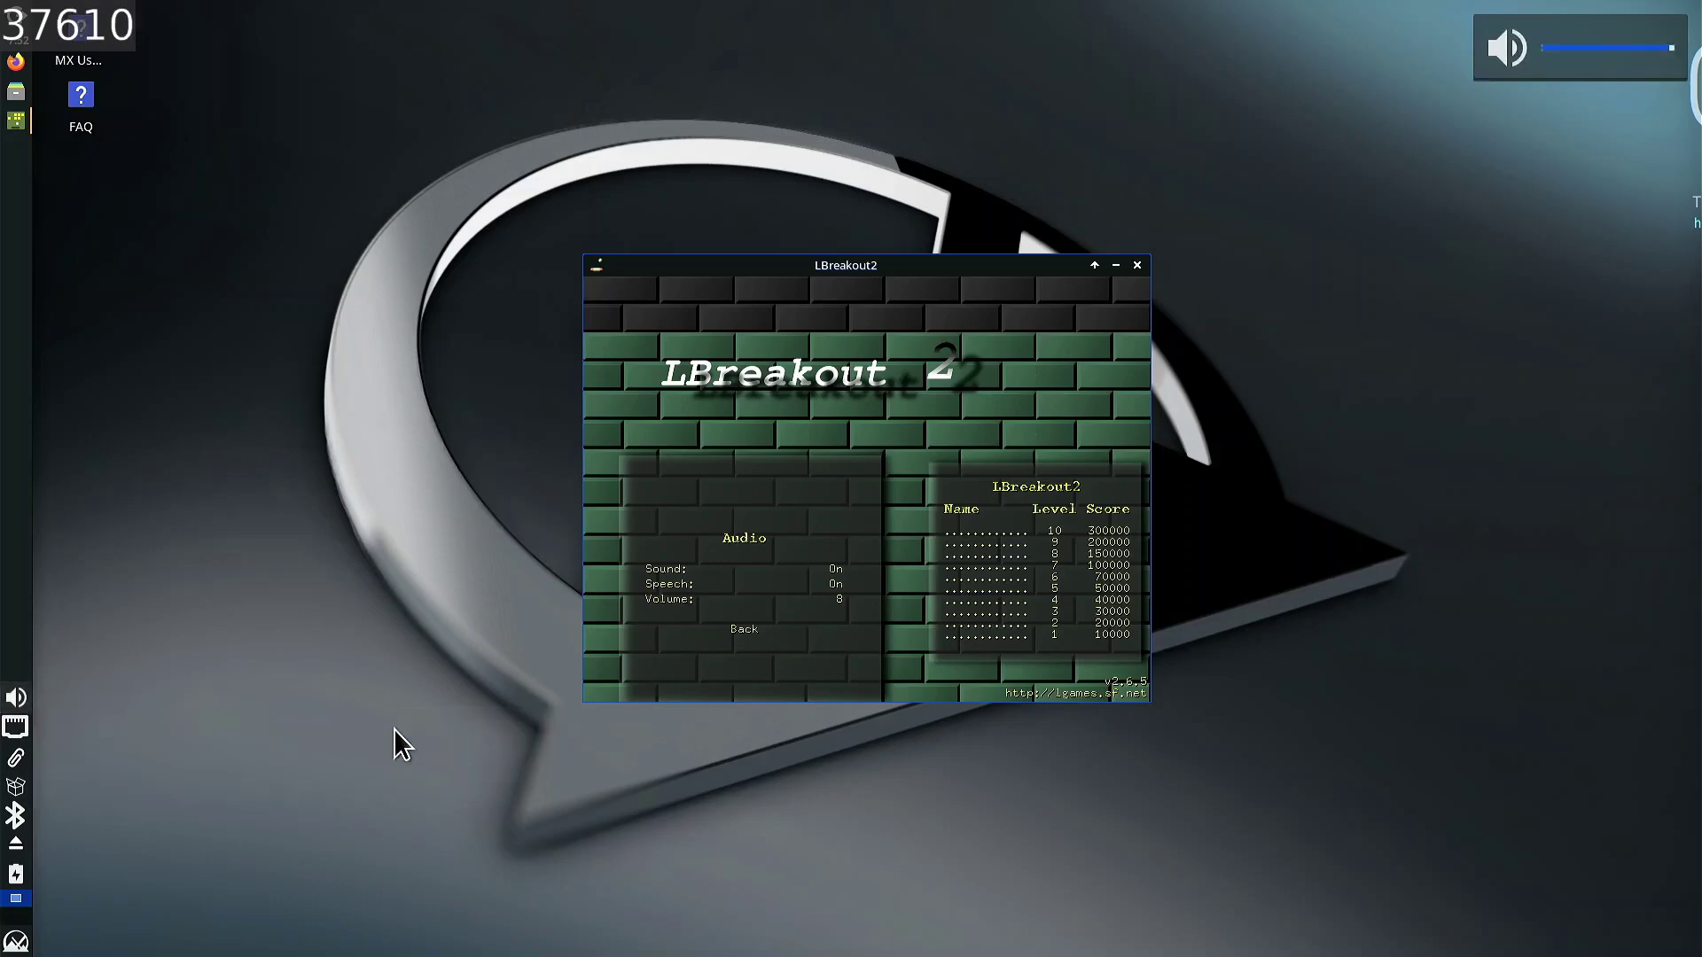
- Leave the game's audio settings and start a new local game with the original level set
left_click(746, 630)
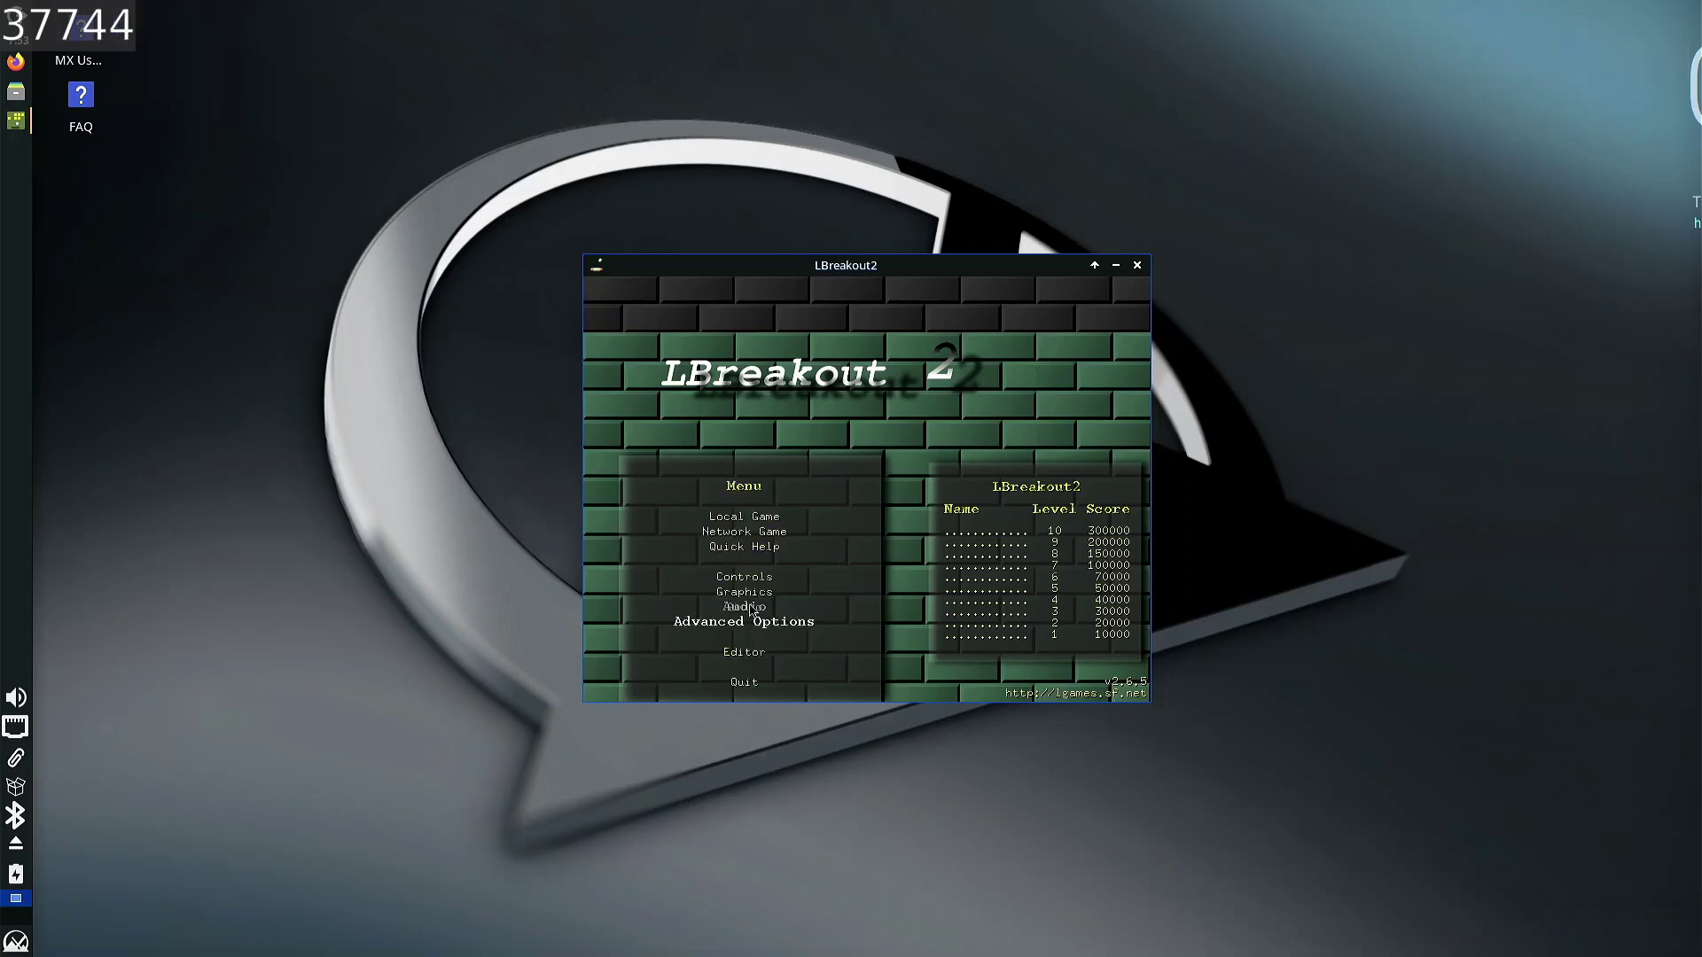
left_click(762, 524)
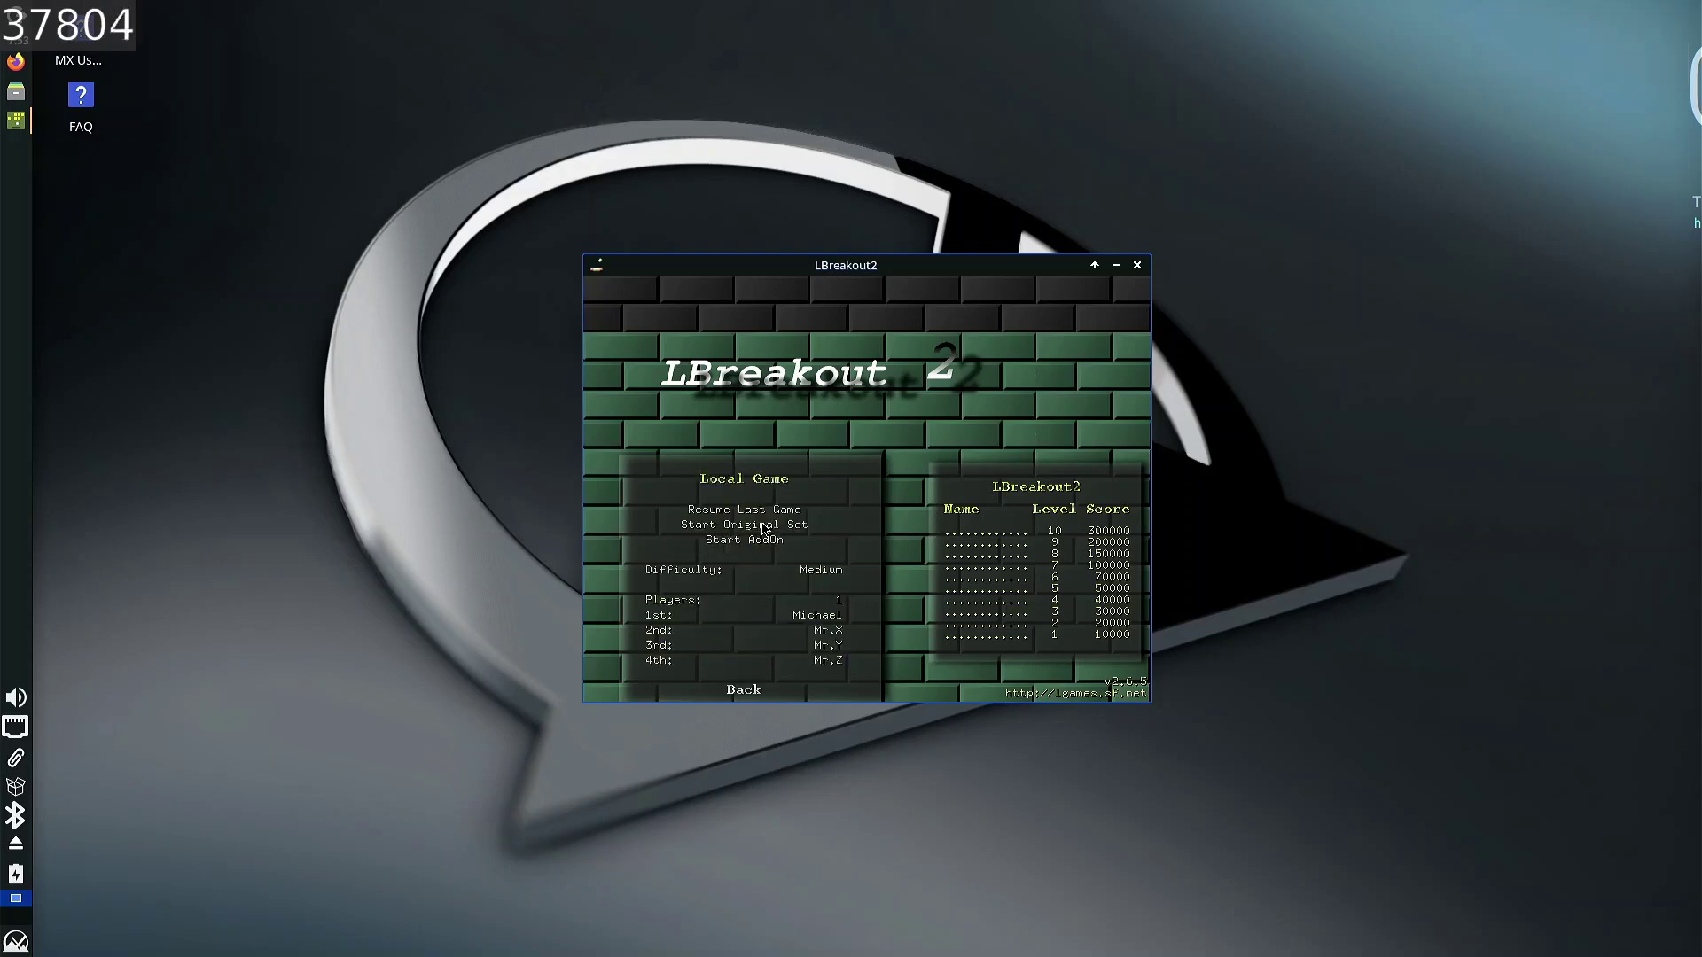
left_click(743, 691)
left_click(744, 511)
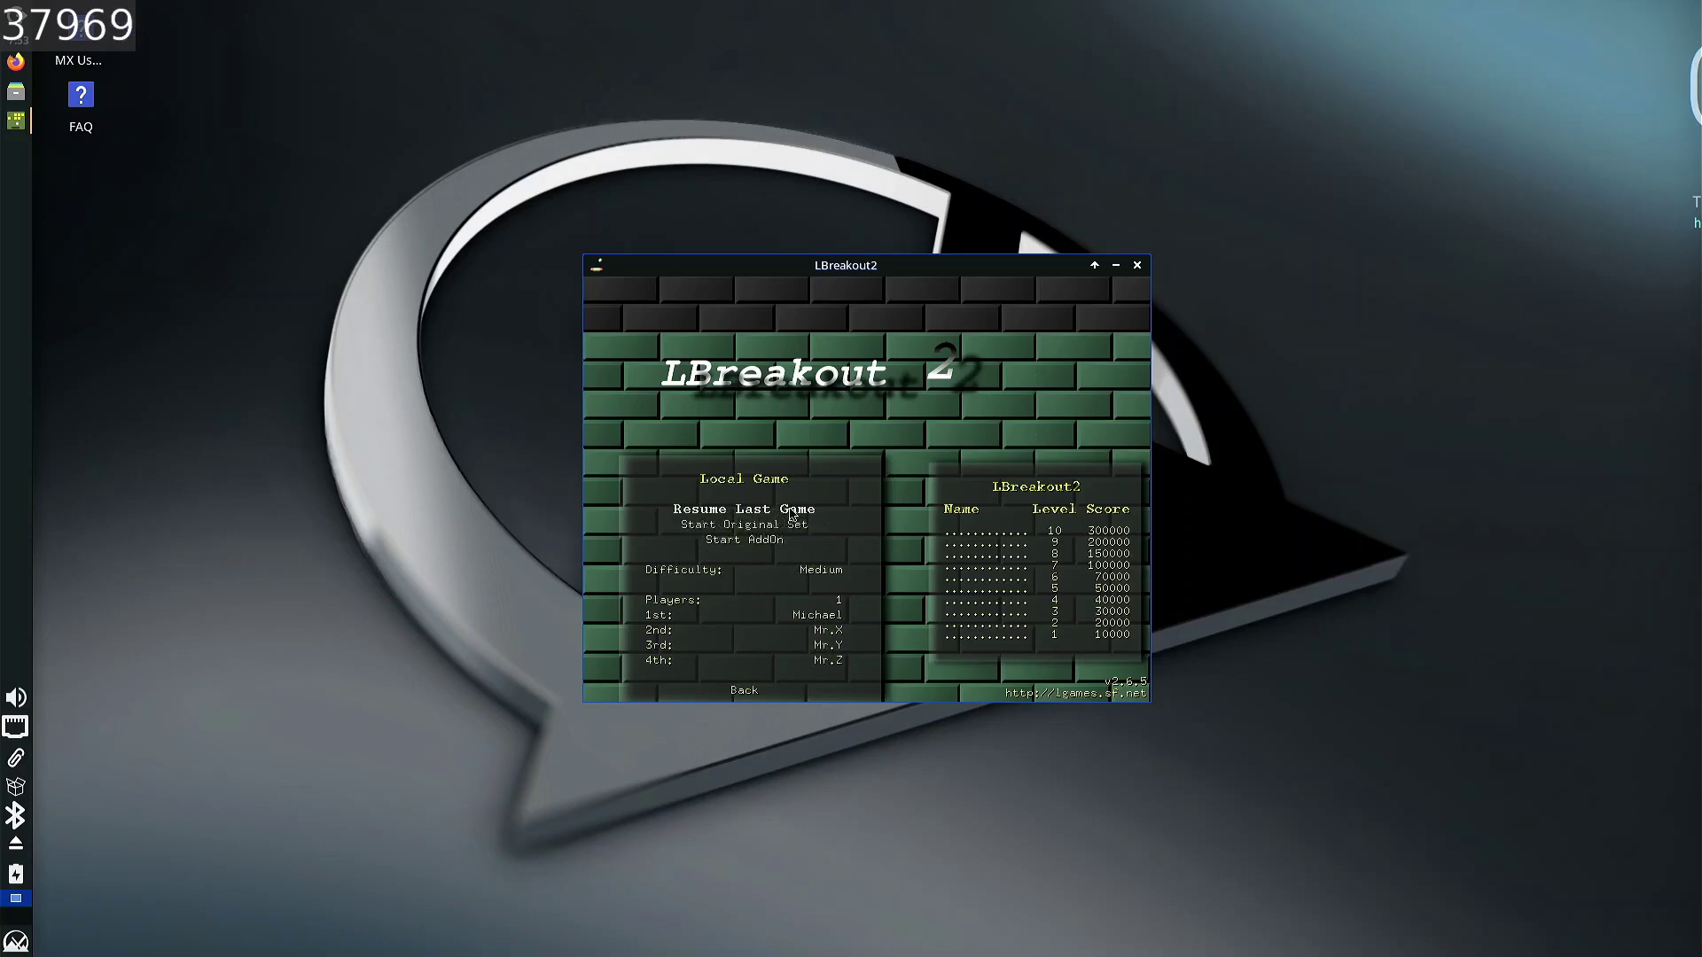
left_click(762, 524)
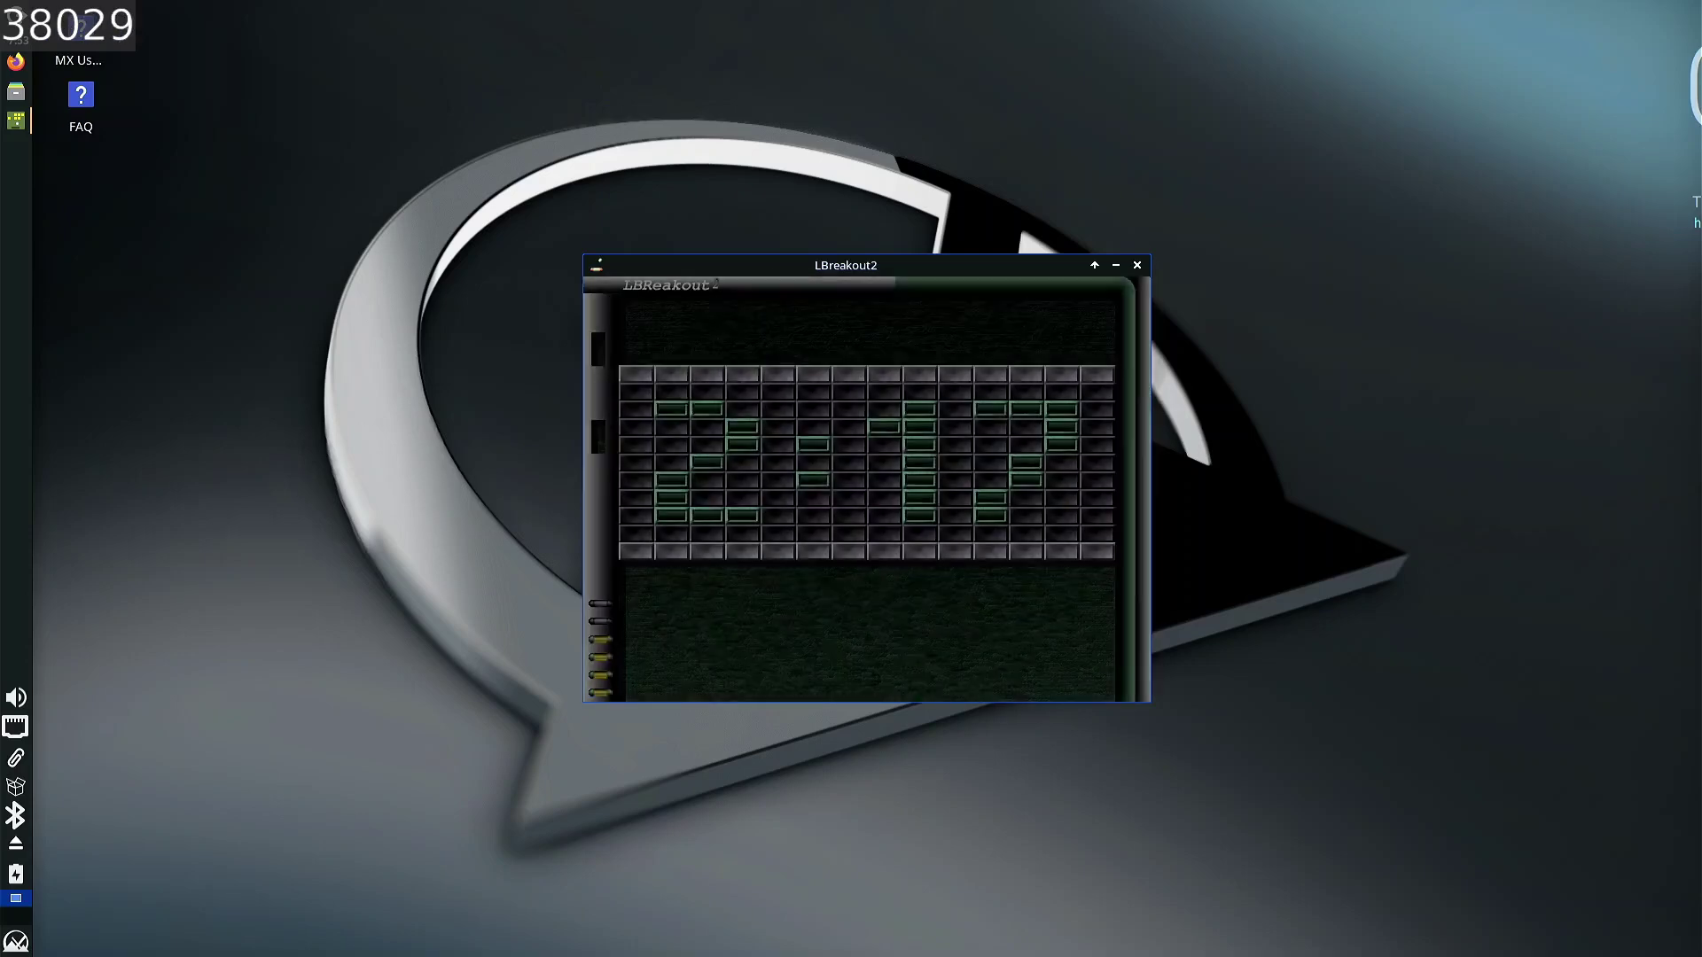
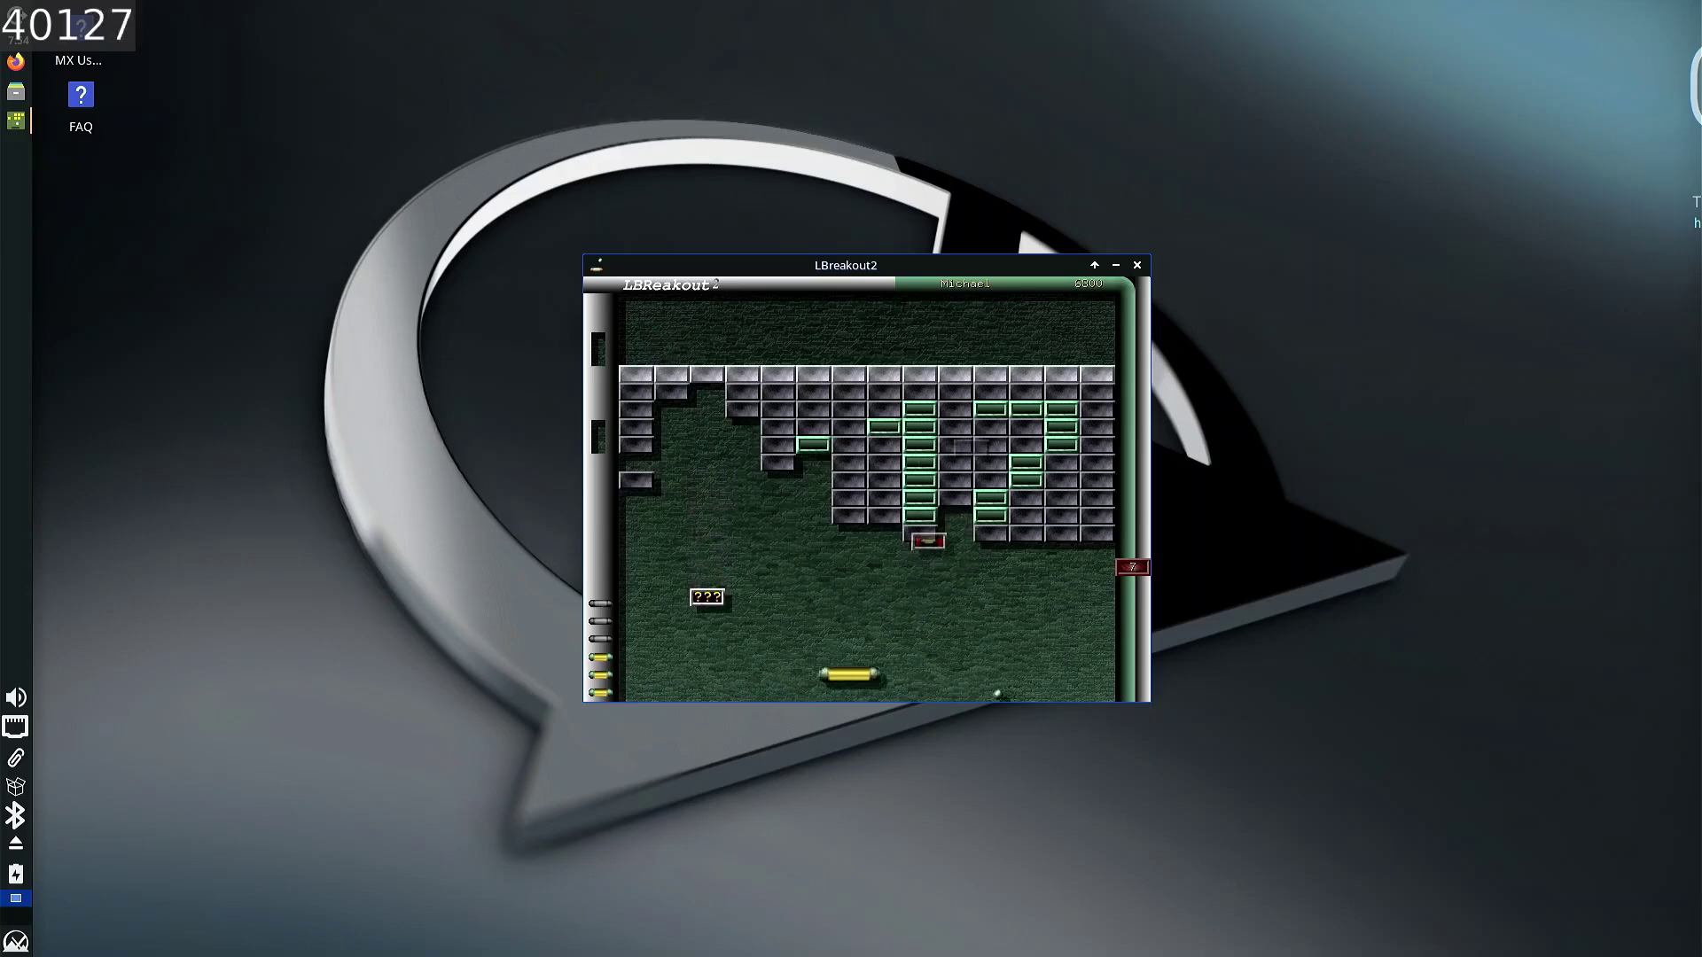
- Play the new LBreakout2 game through its remaining lives and close the game
left_click(834, 476)
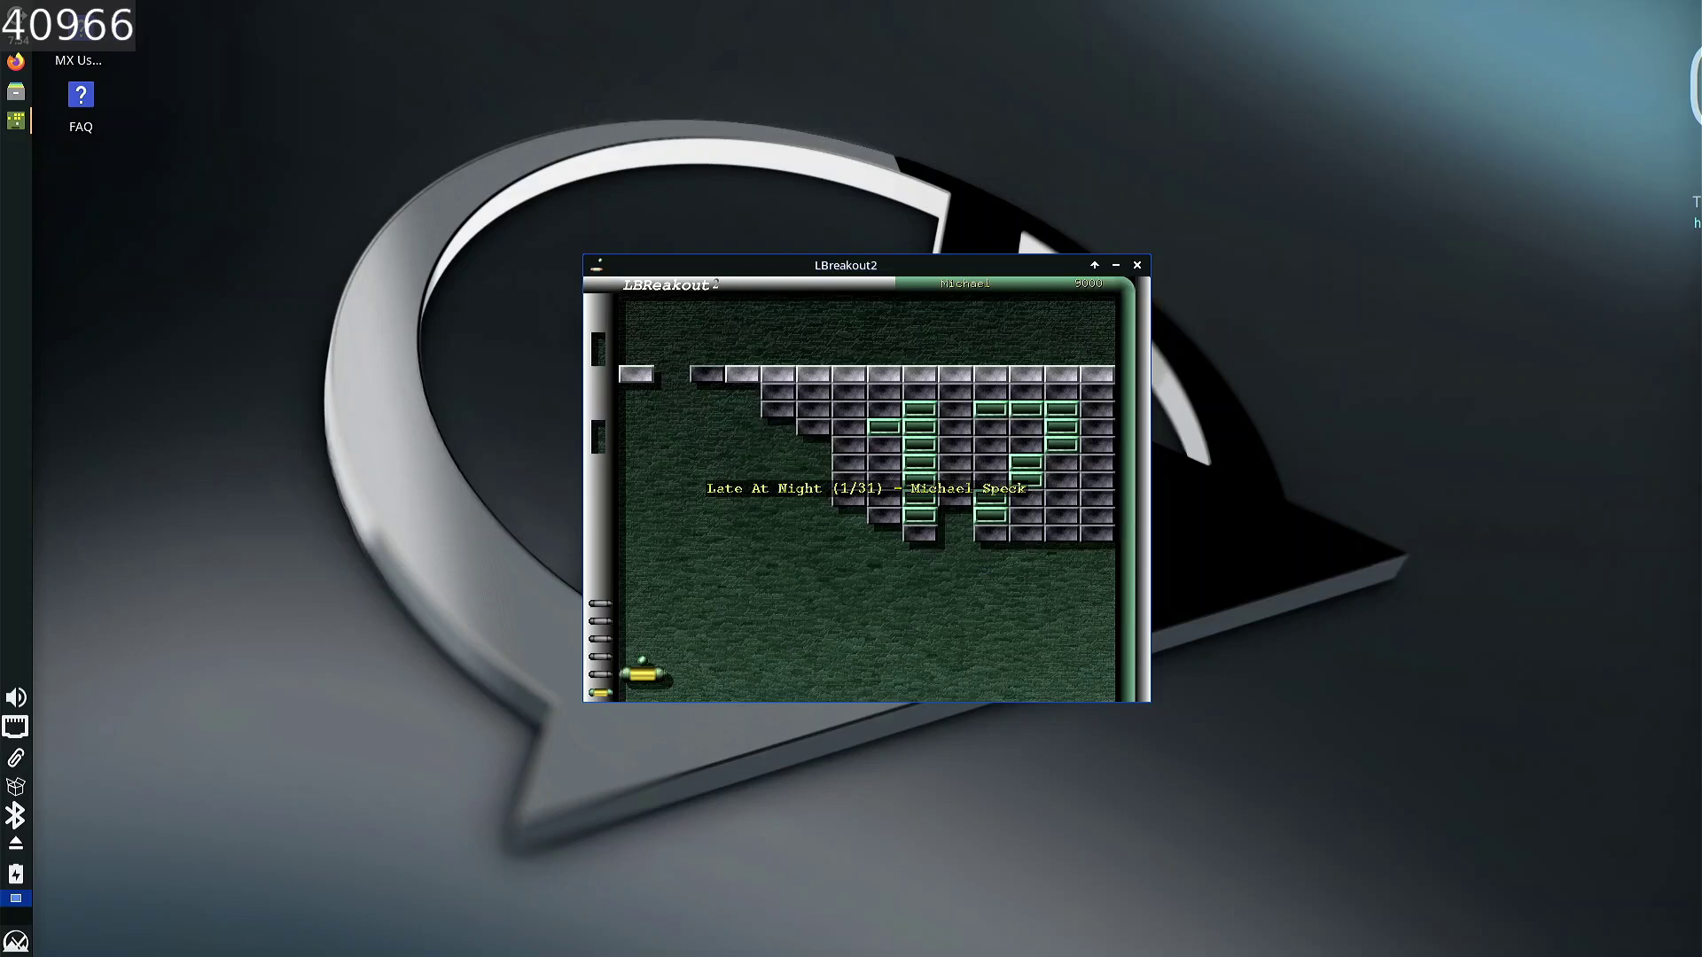
left_click(897, 430)
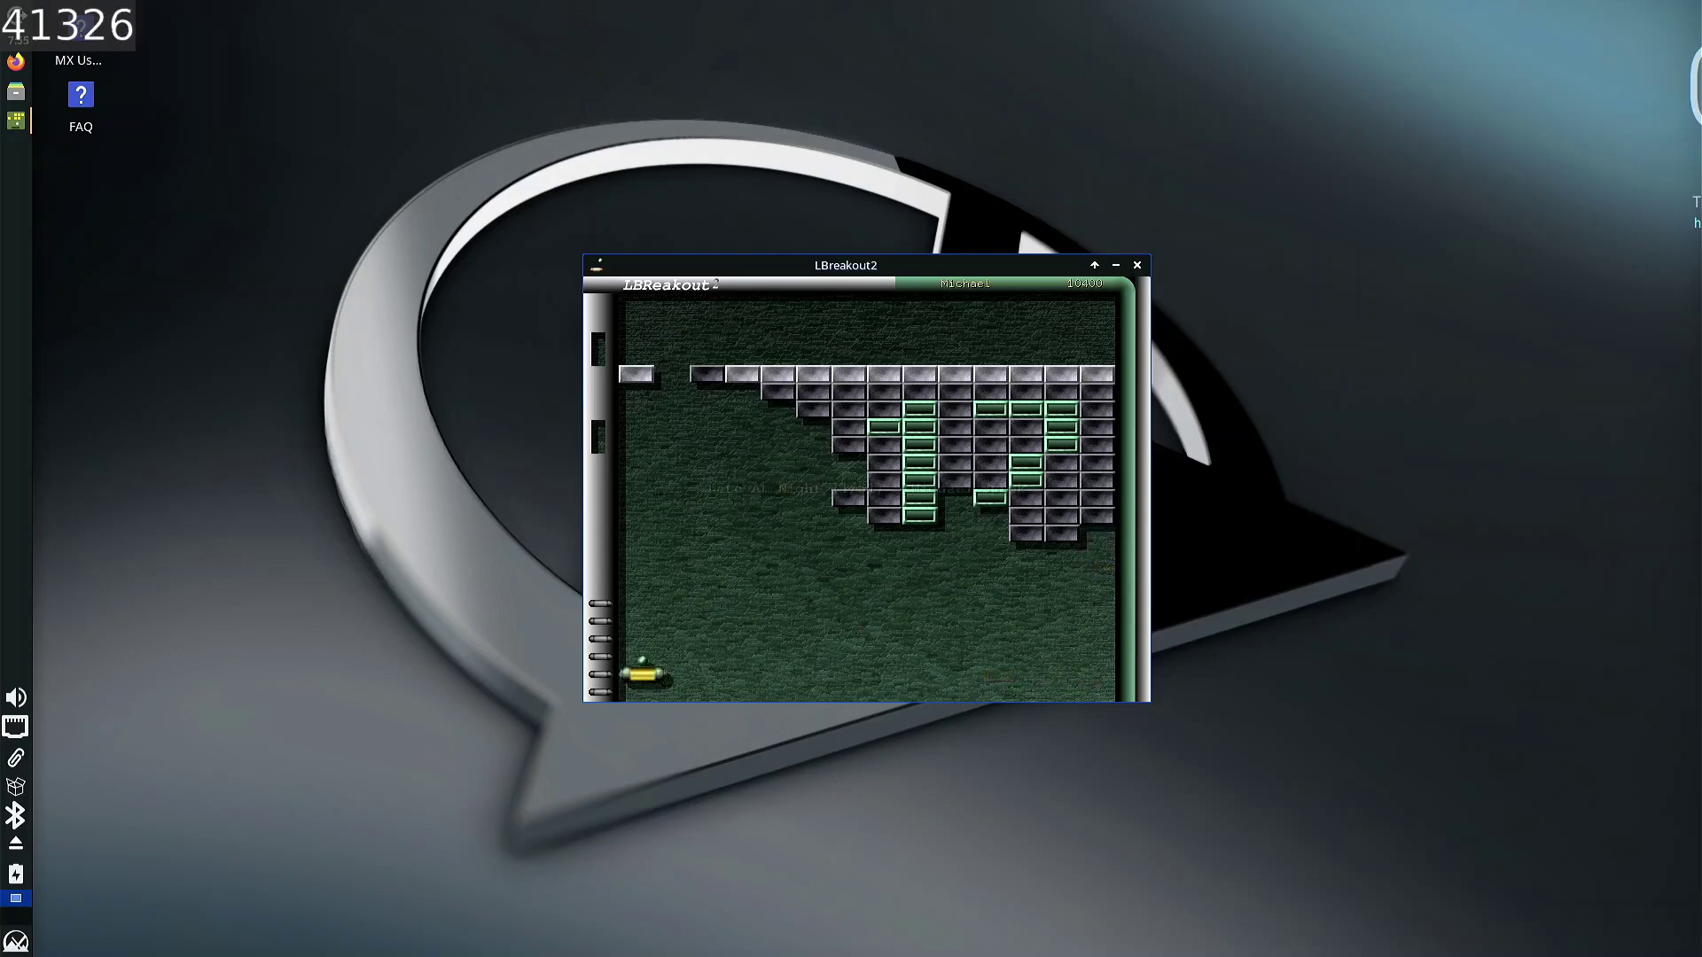
left_click(863, 501)
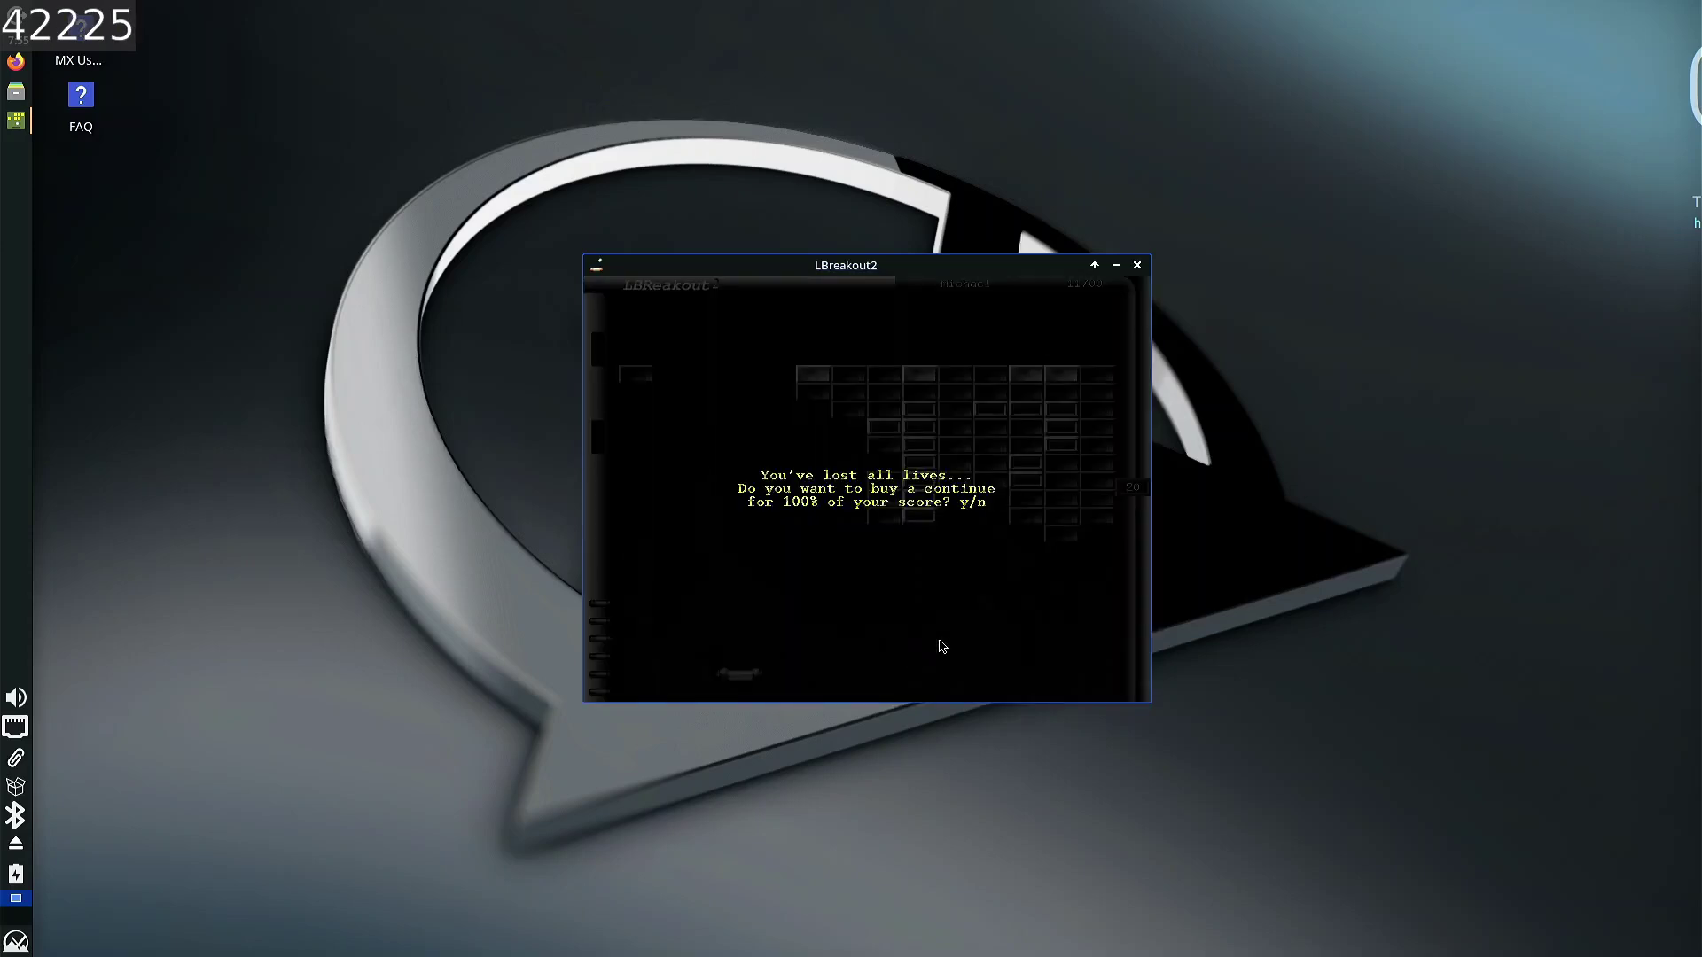
left_click(1137, 264)
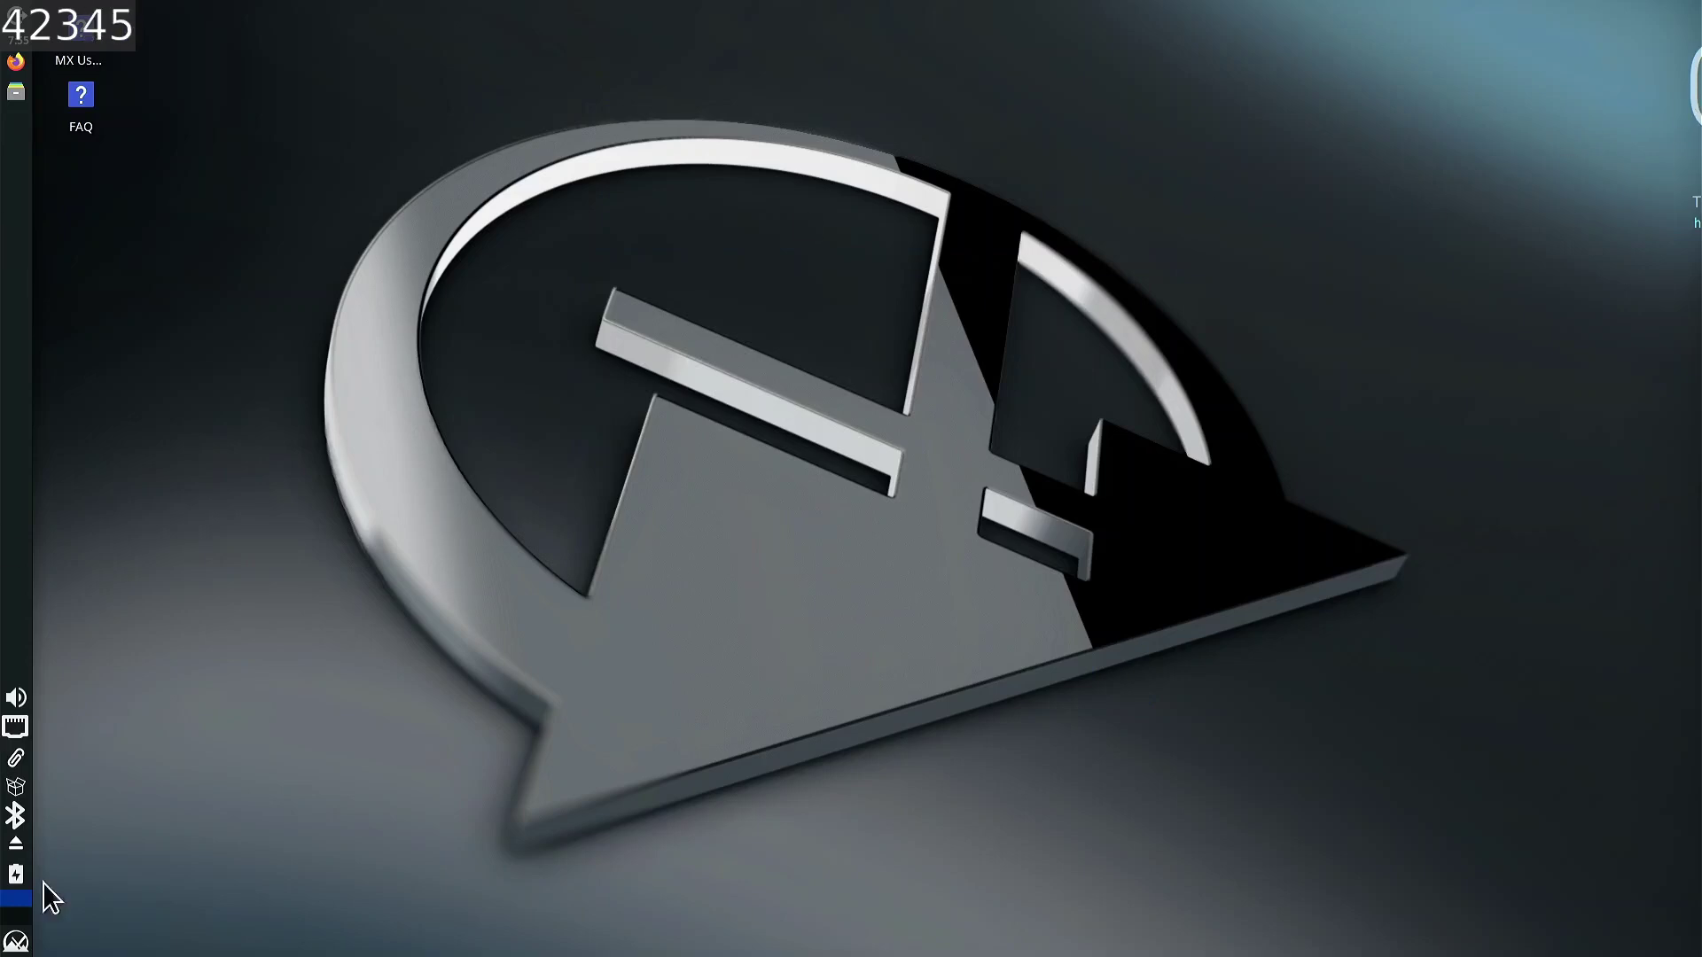
- Open Conky Manager and find the enabled MX-Cowon_MildBlue widget in its widget list
left_click(16, 942)
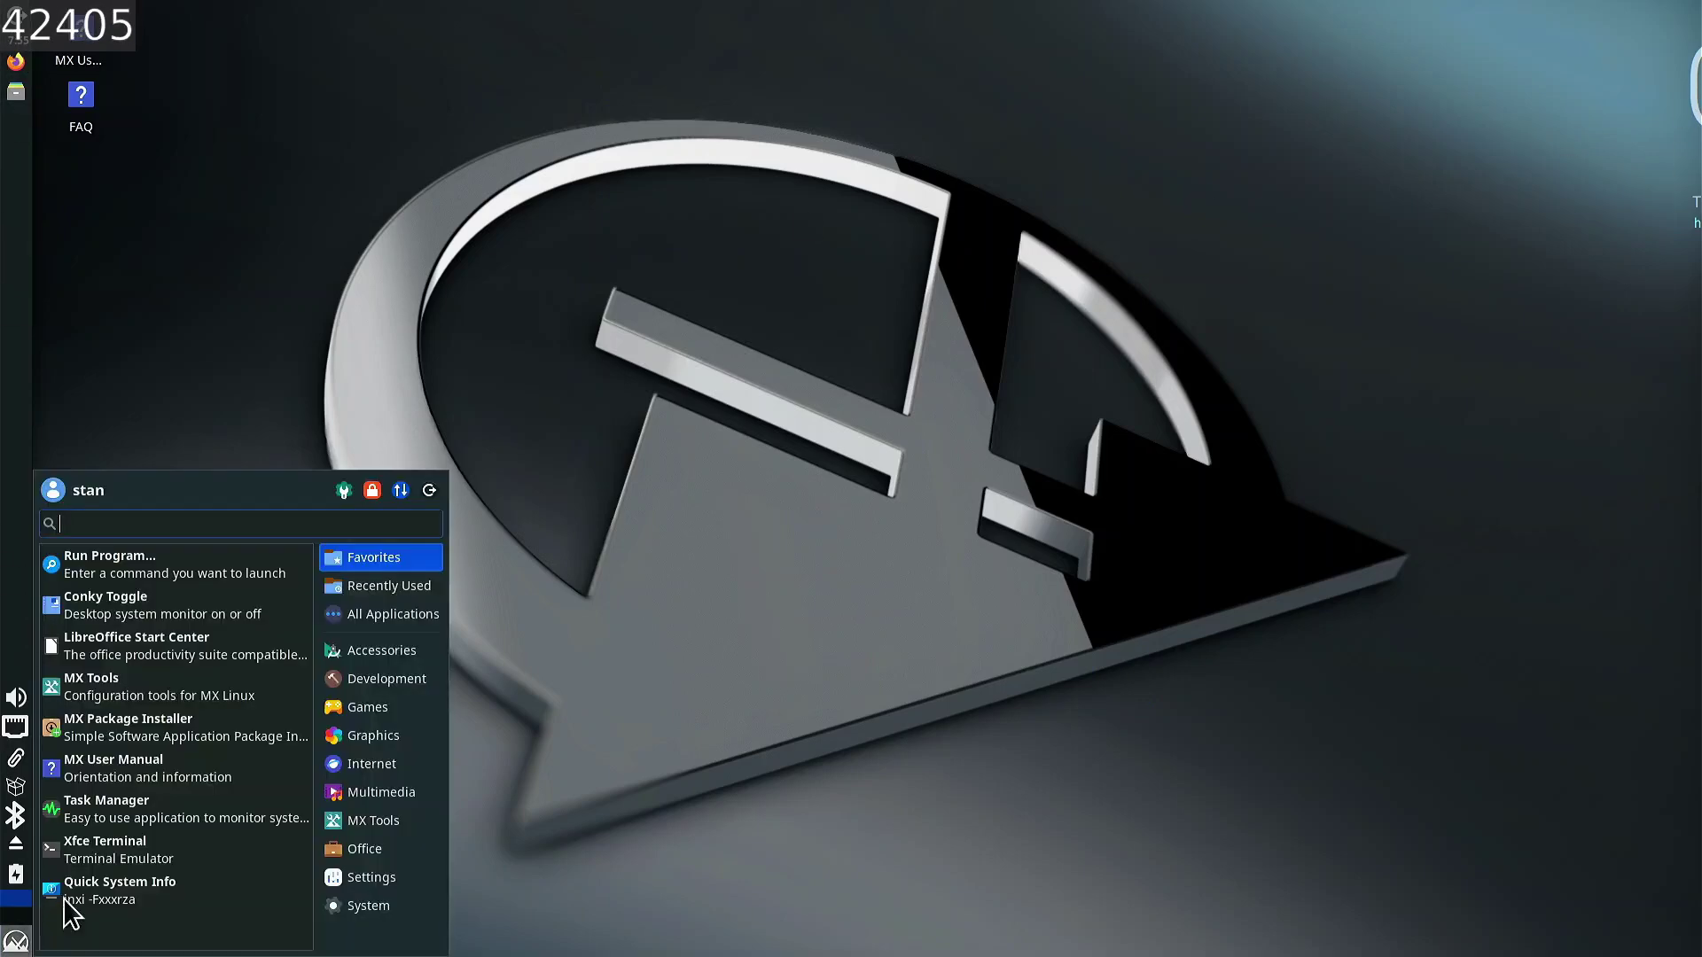
type("conky")
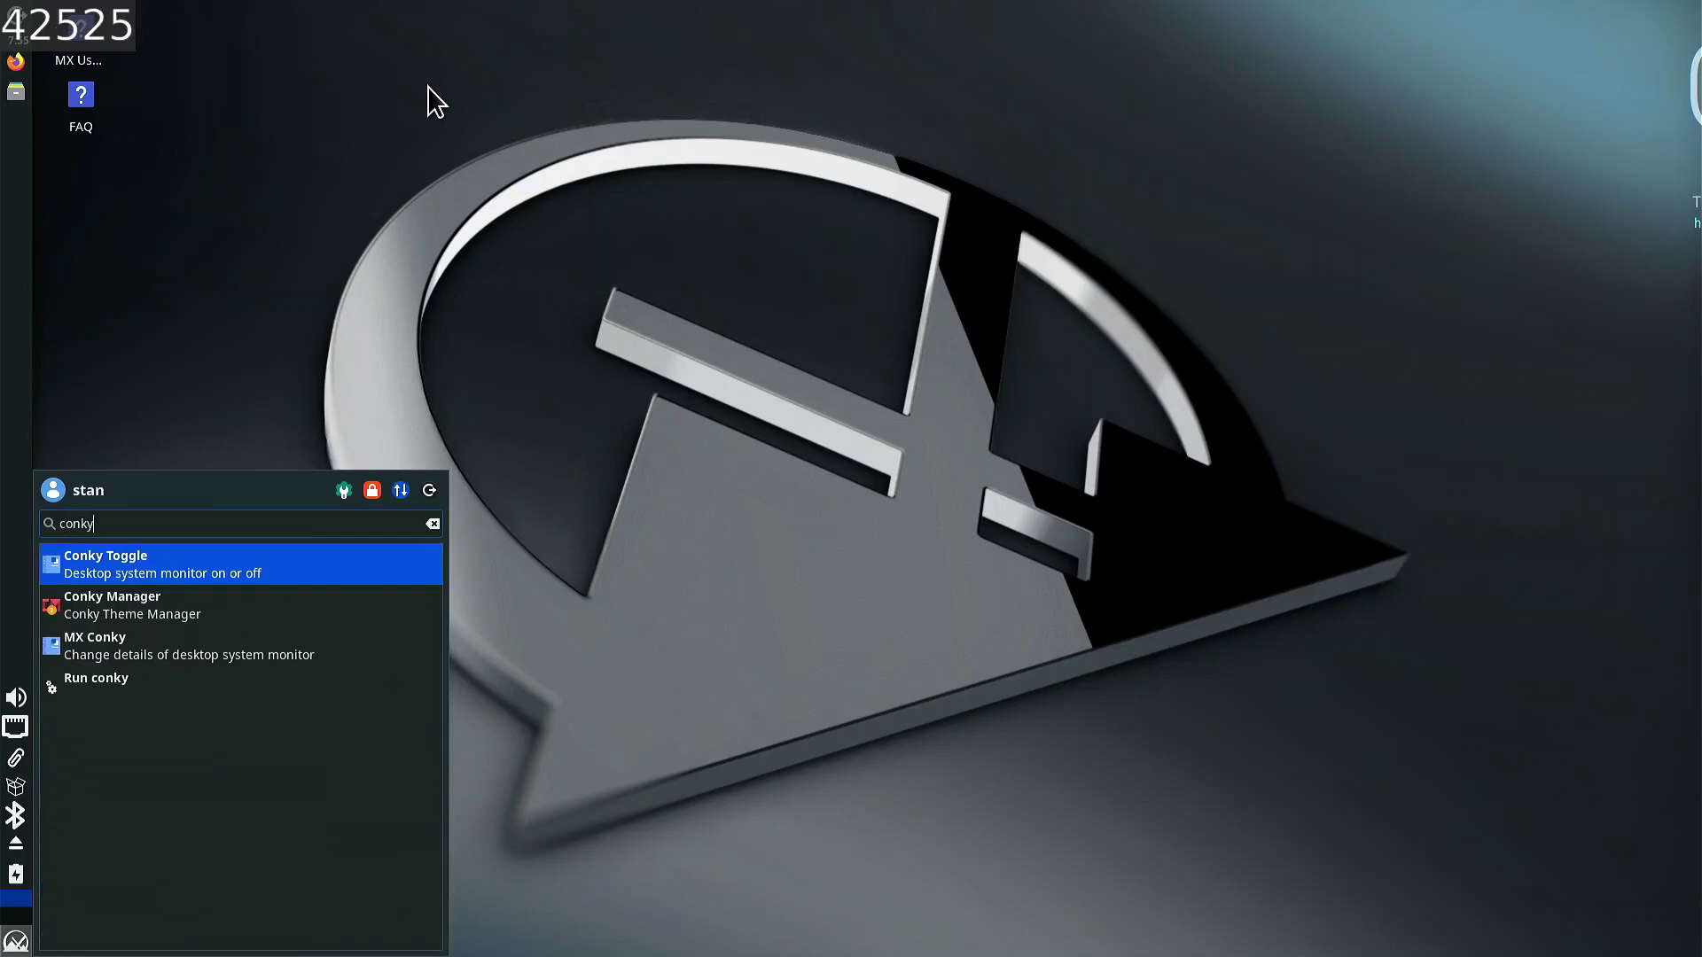
left_click(226, 611)
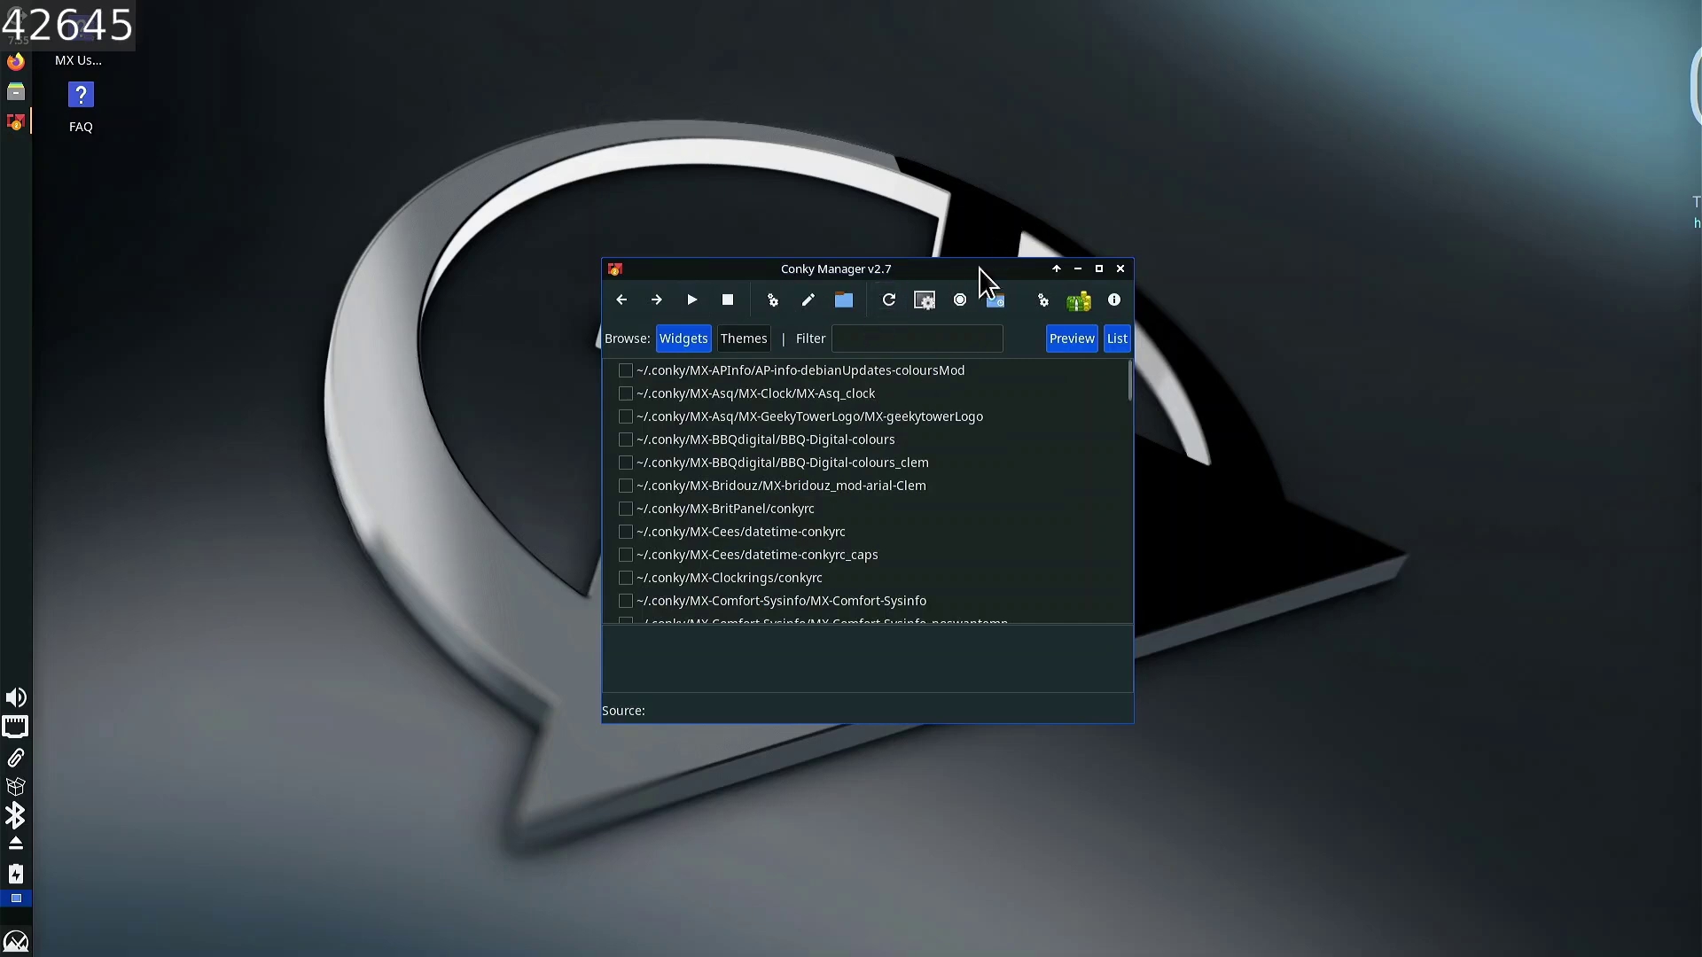
scroll(751, 408, "down", 3)
scroll(752, 408, "down", 10)
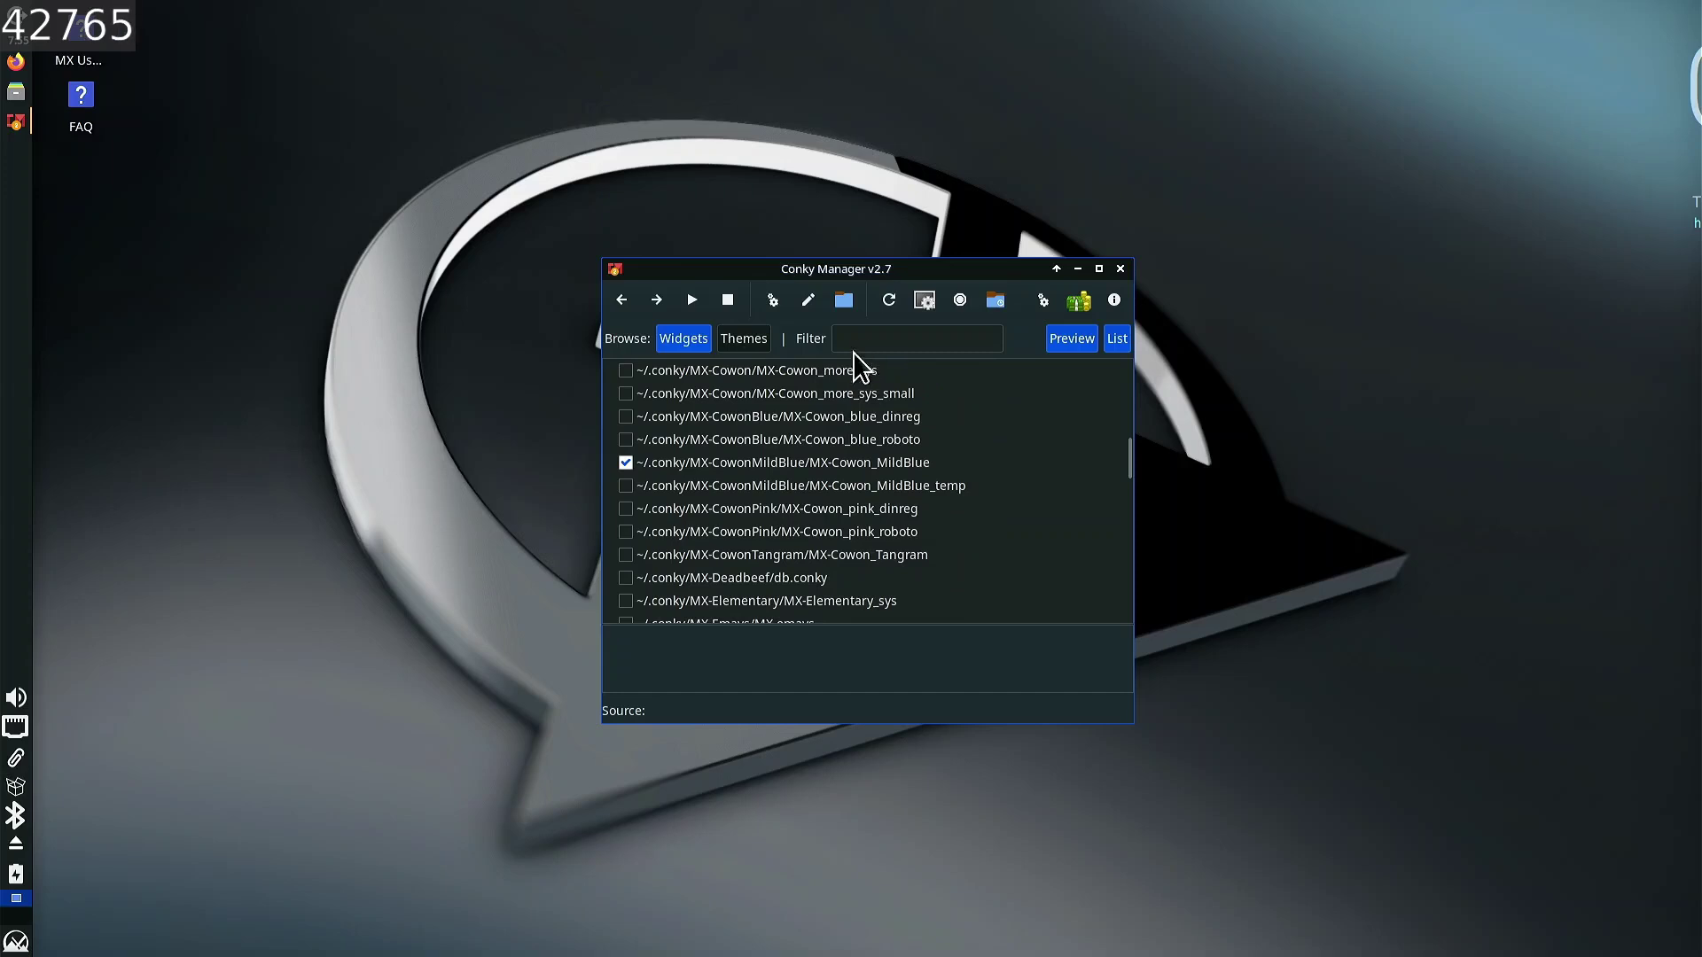
- Move the Conky Manager window aside and try its start and stop controls on the desktop widget
left_click(730, 306)
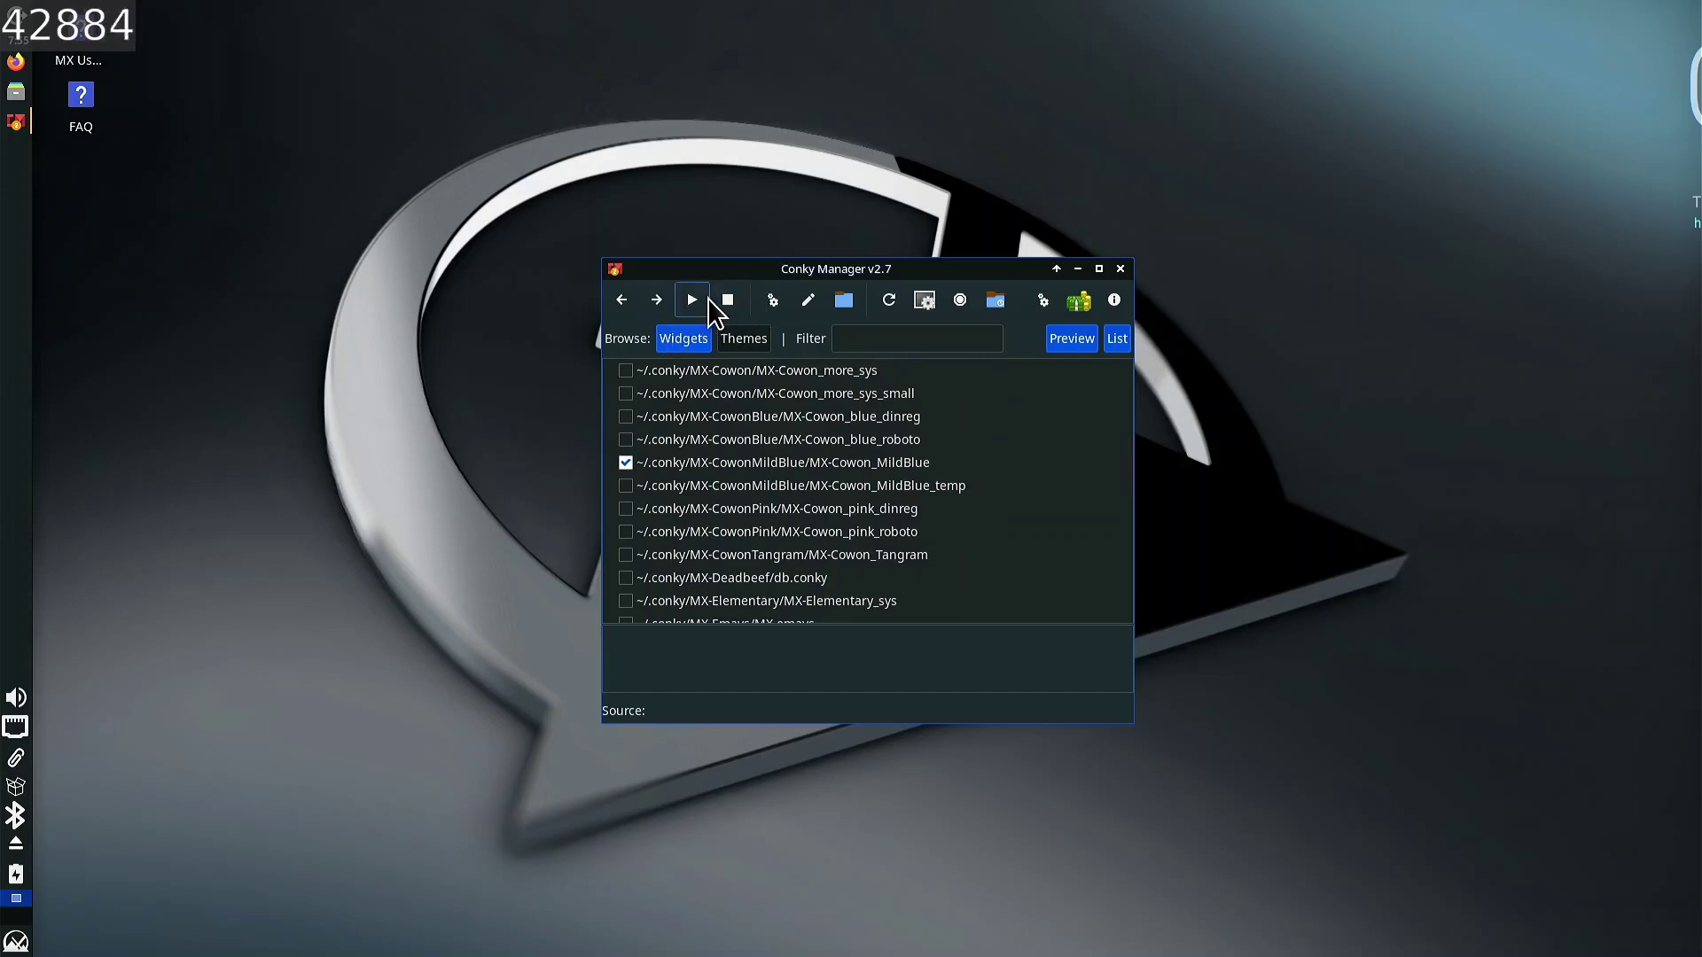
left_click_drag(946, 265, 1271, 192)
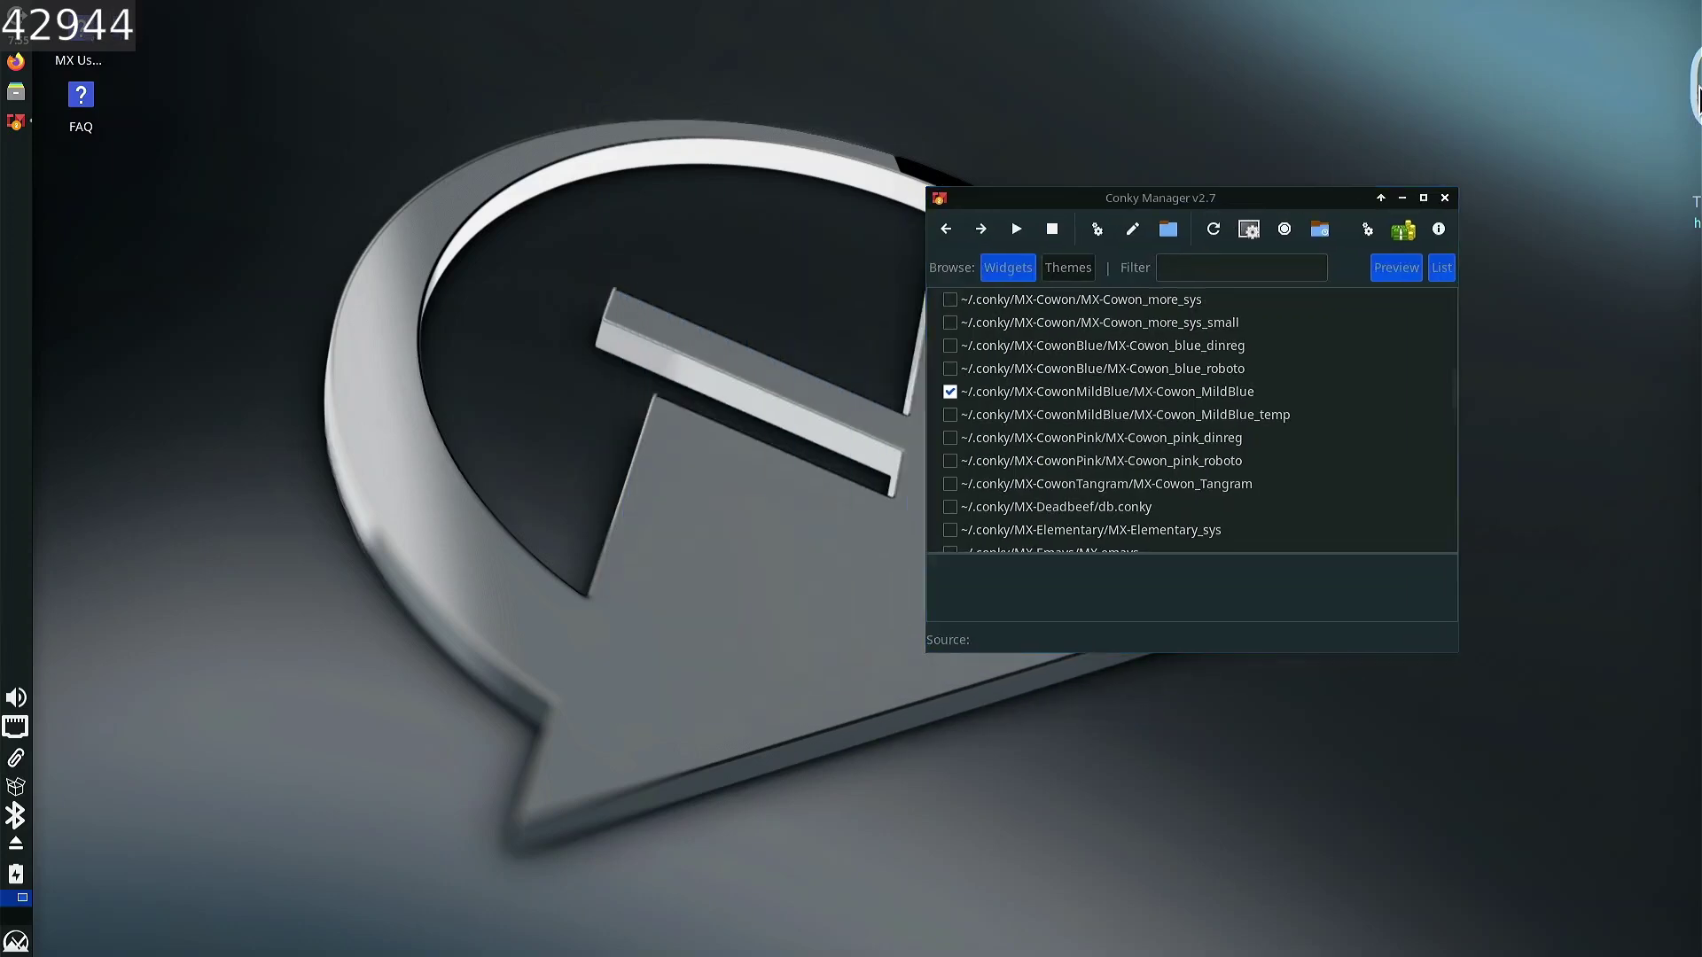
left_click(1017, 233)
left_click(1054, 230)
left_click(1100, 225)
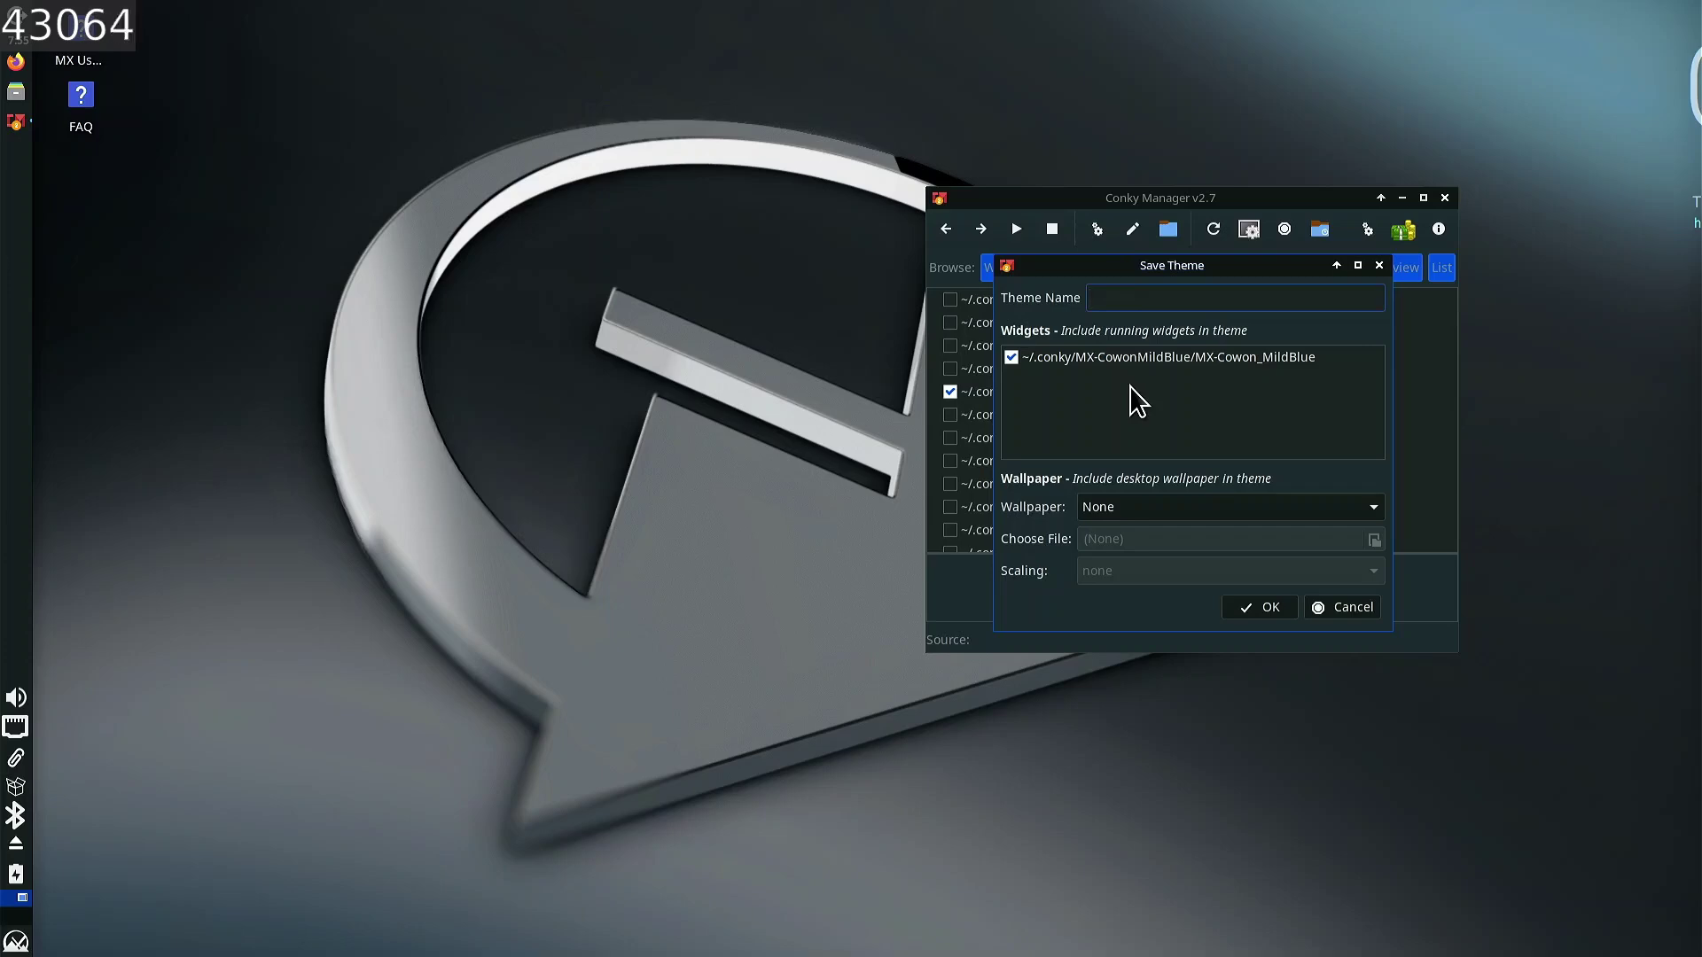
left_click(1254, 358)
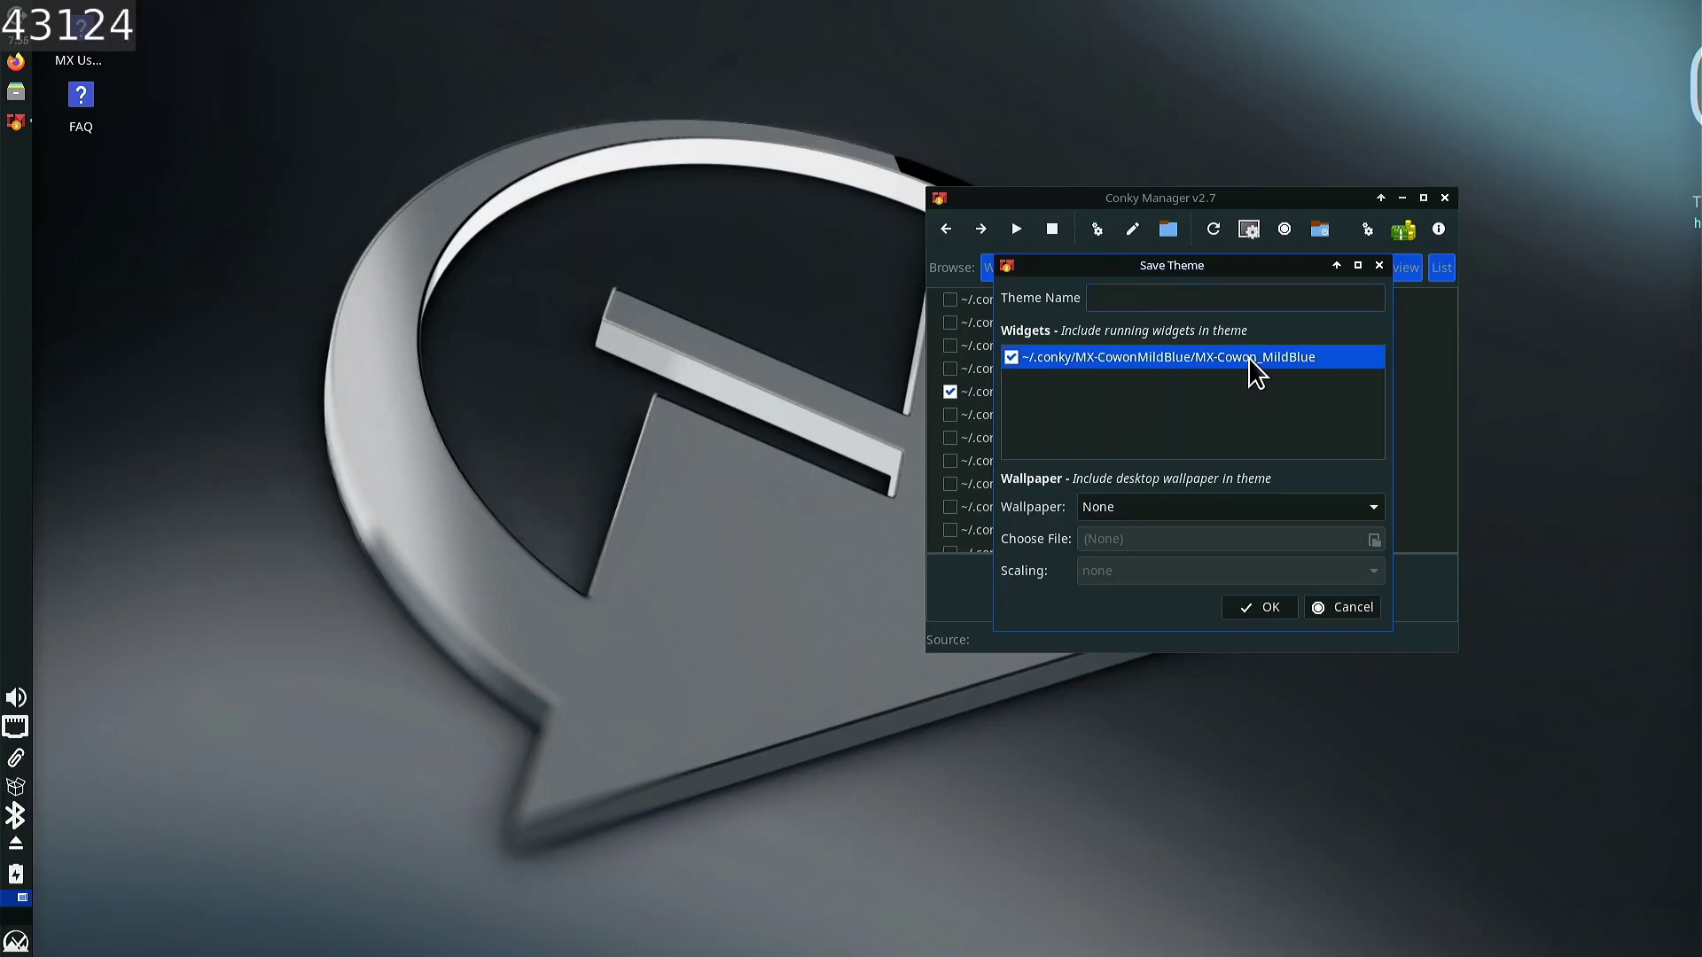
left_click(1011, 357)
left_click(1265, 608)
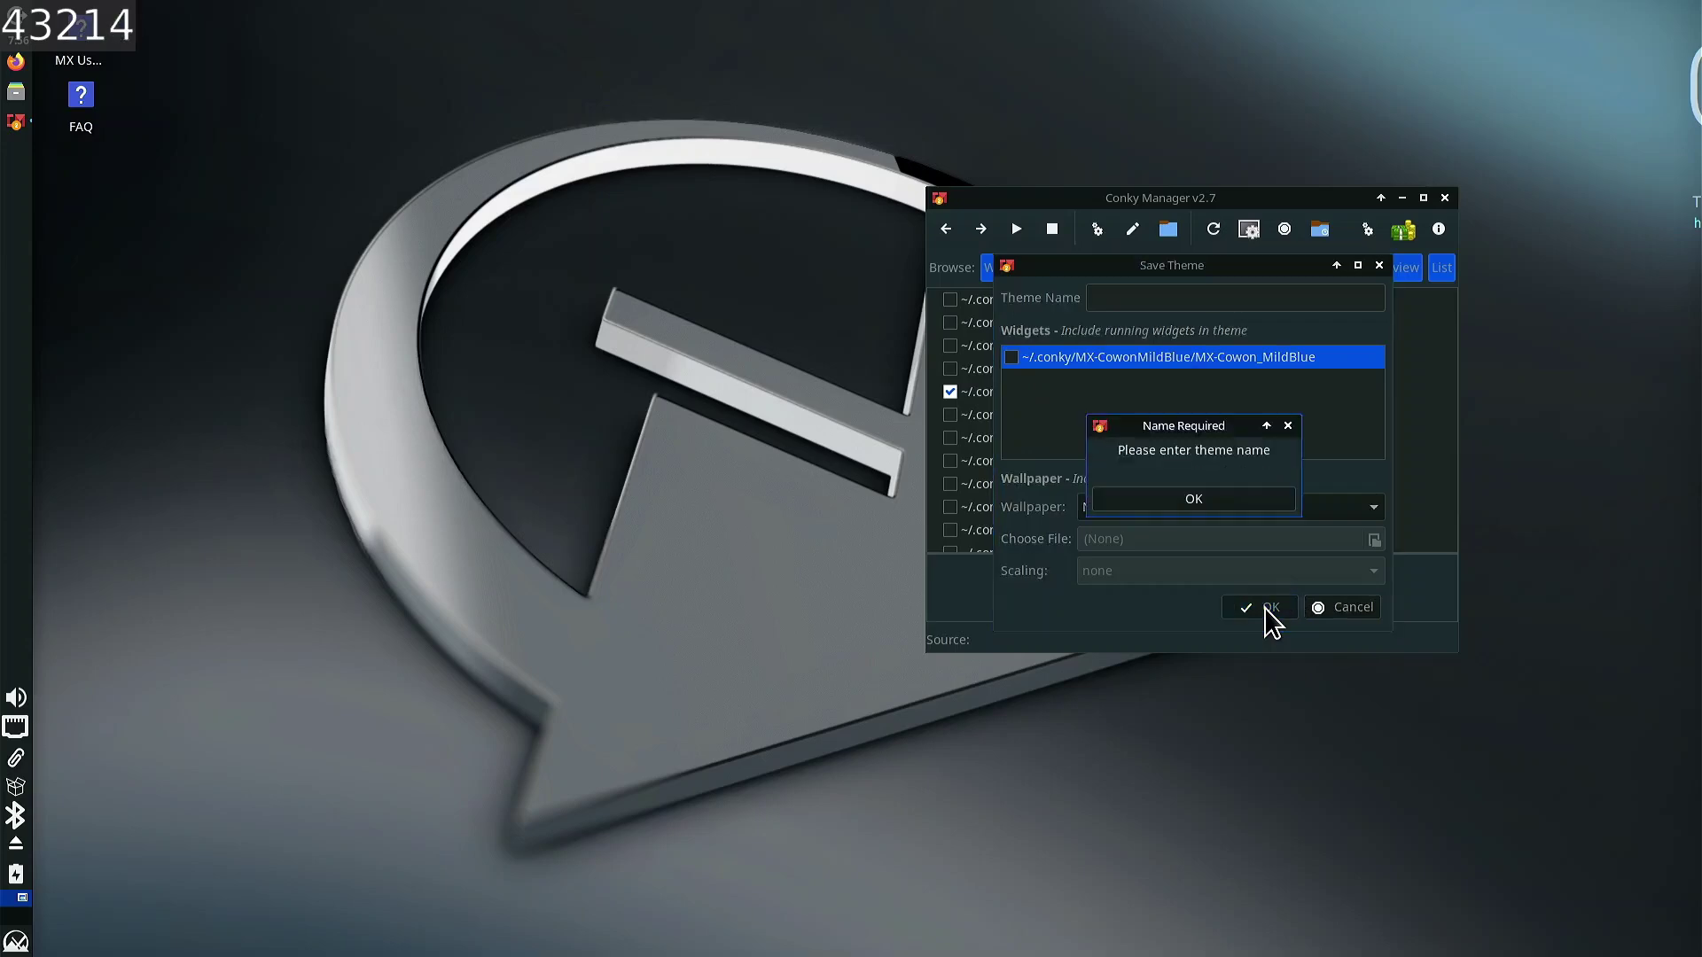
left_click(1242, 505)
left_click(1356, 610)
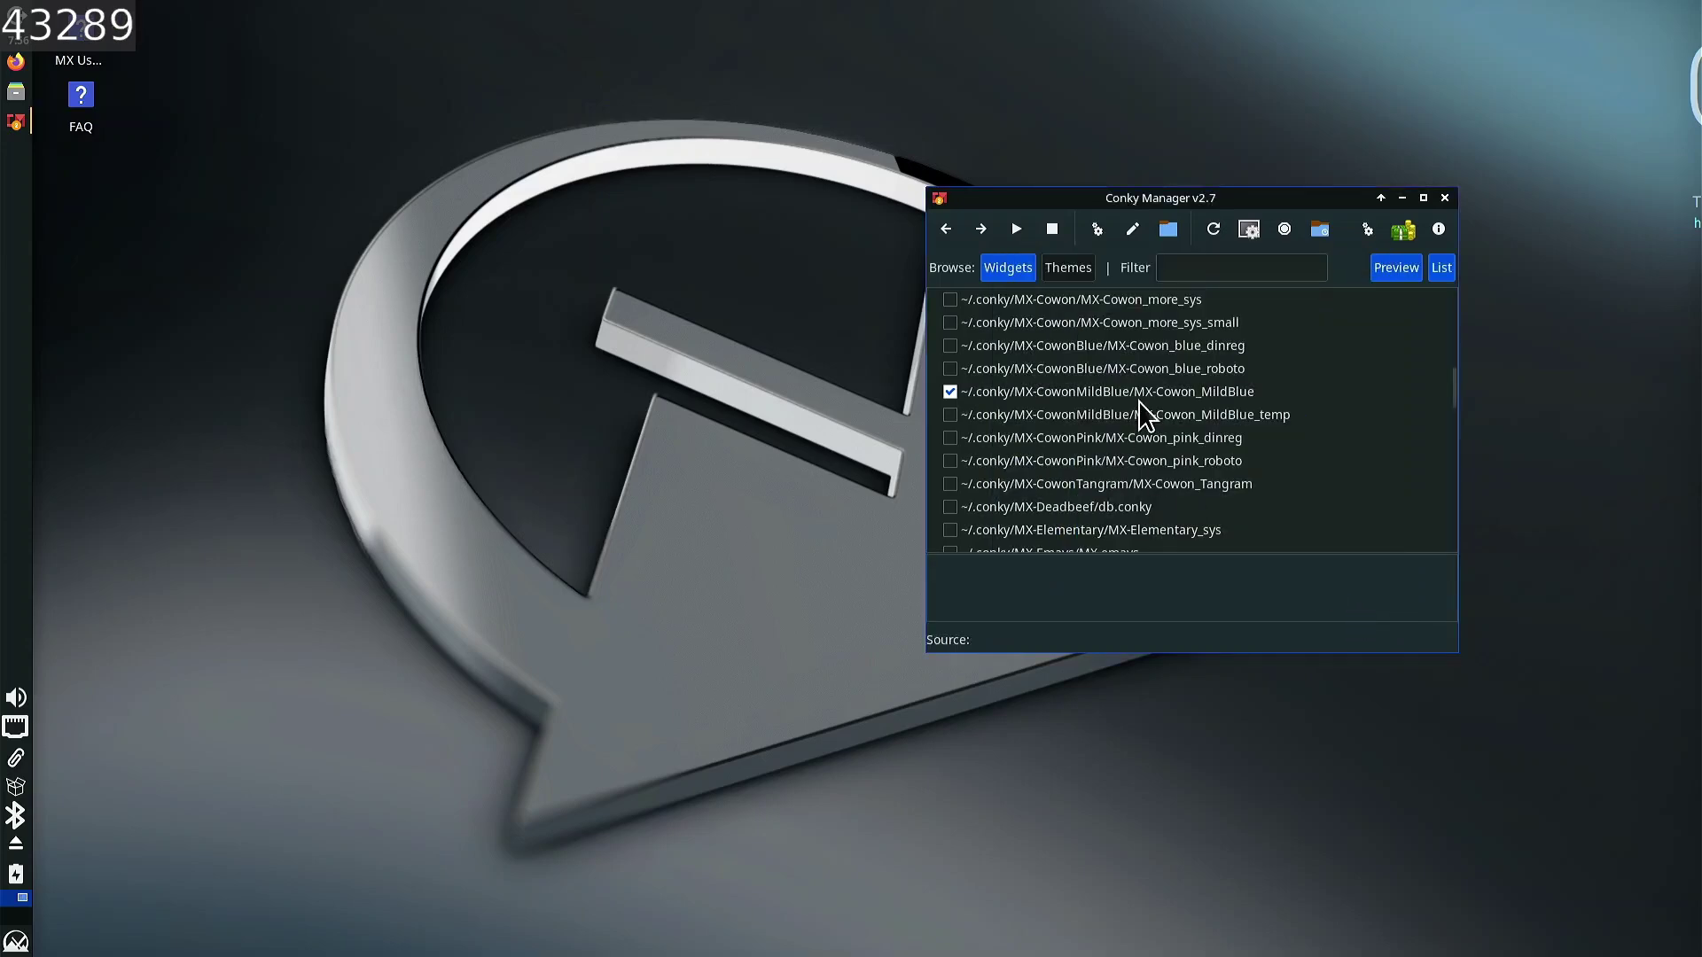
- Check the available Conky themes, return to the widgets, and stop and restart the MX-Cowon_MildBlue widget
left_click(1096, 281)
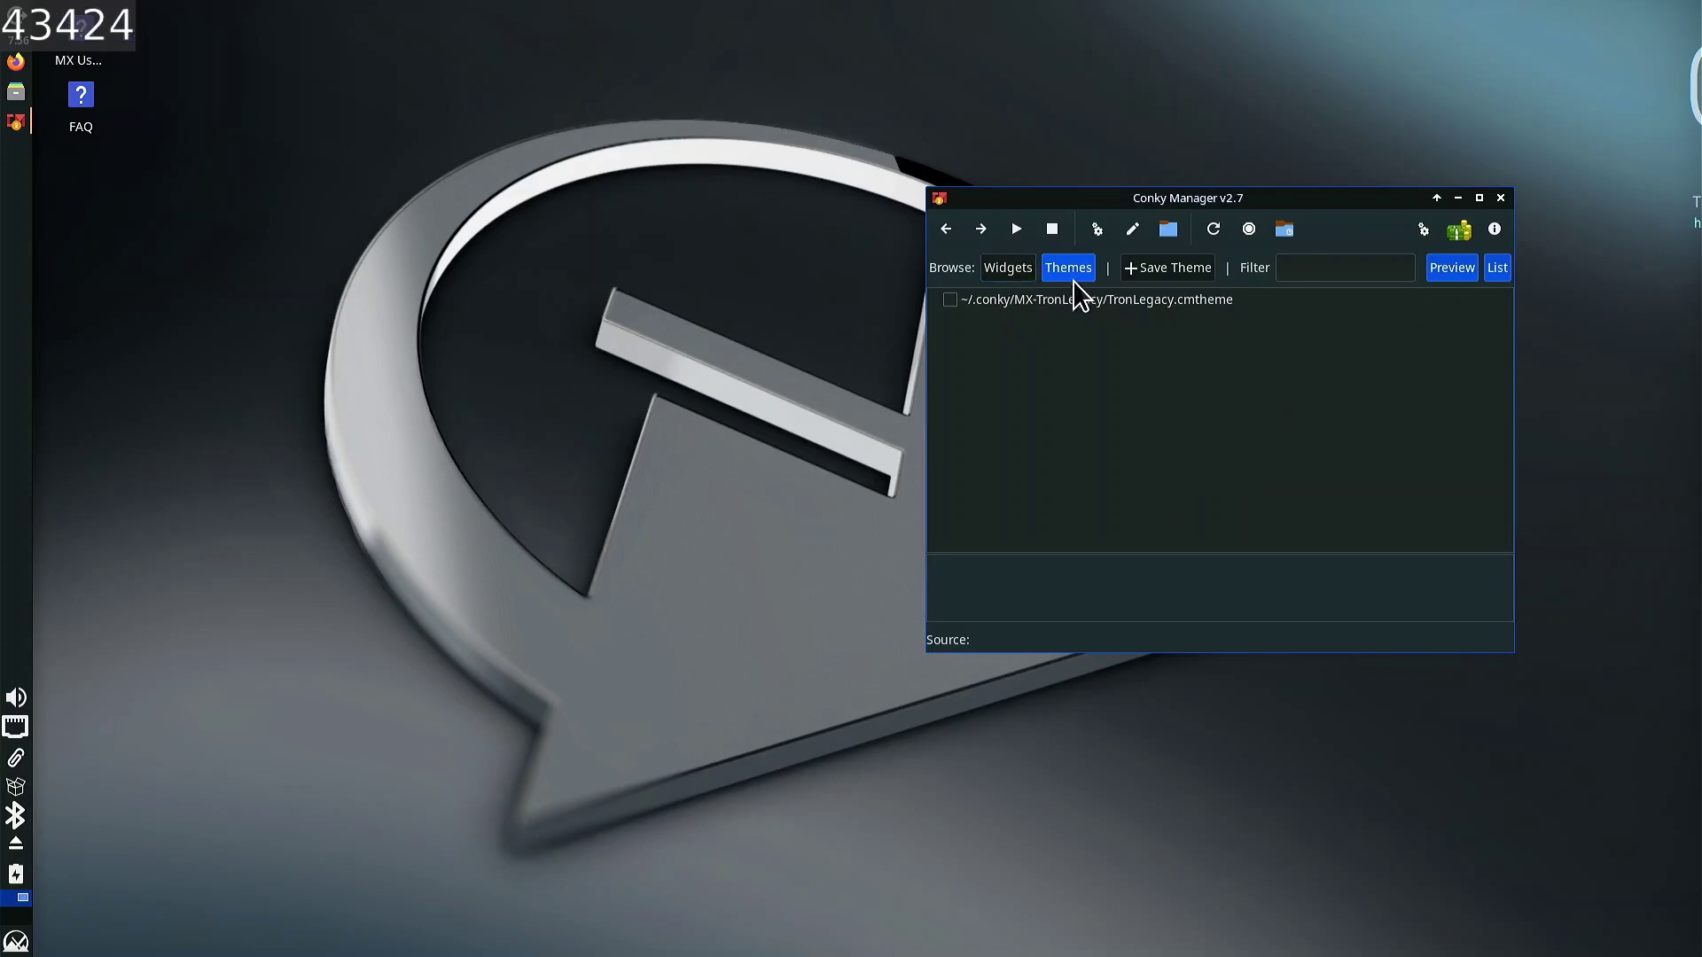
left_click(1015, 269)
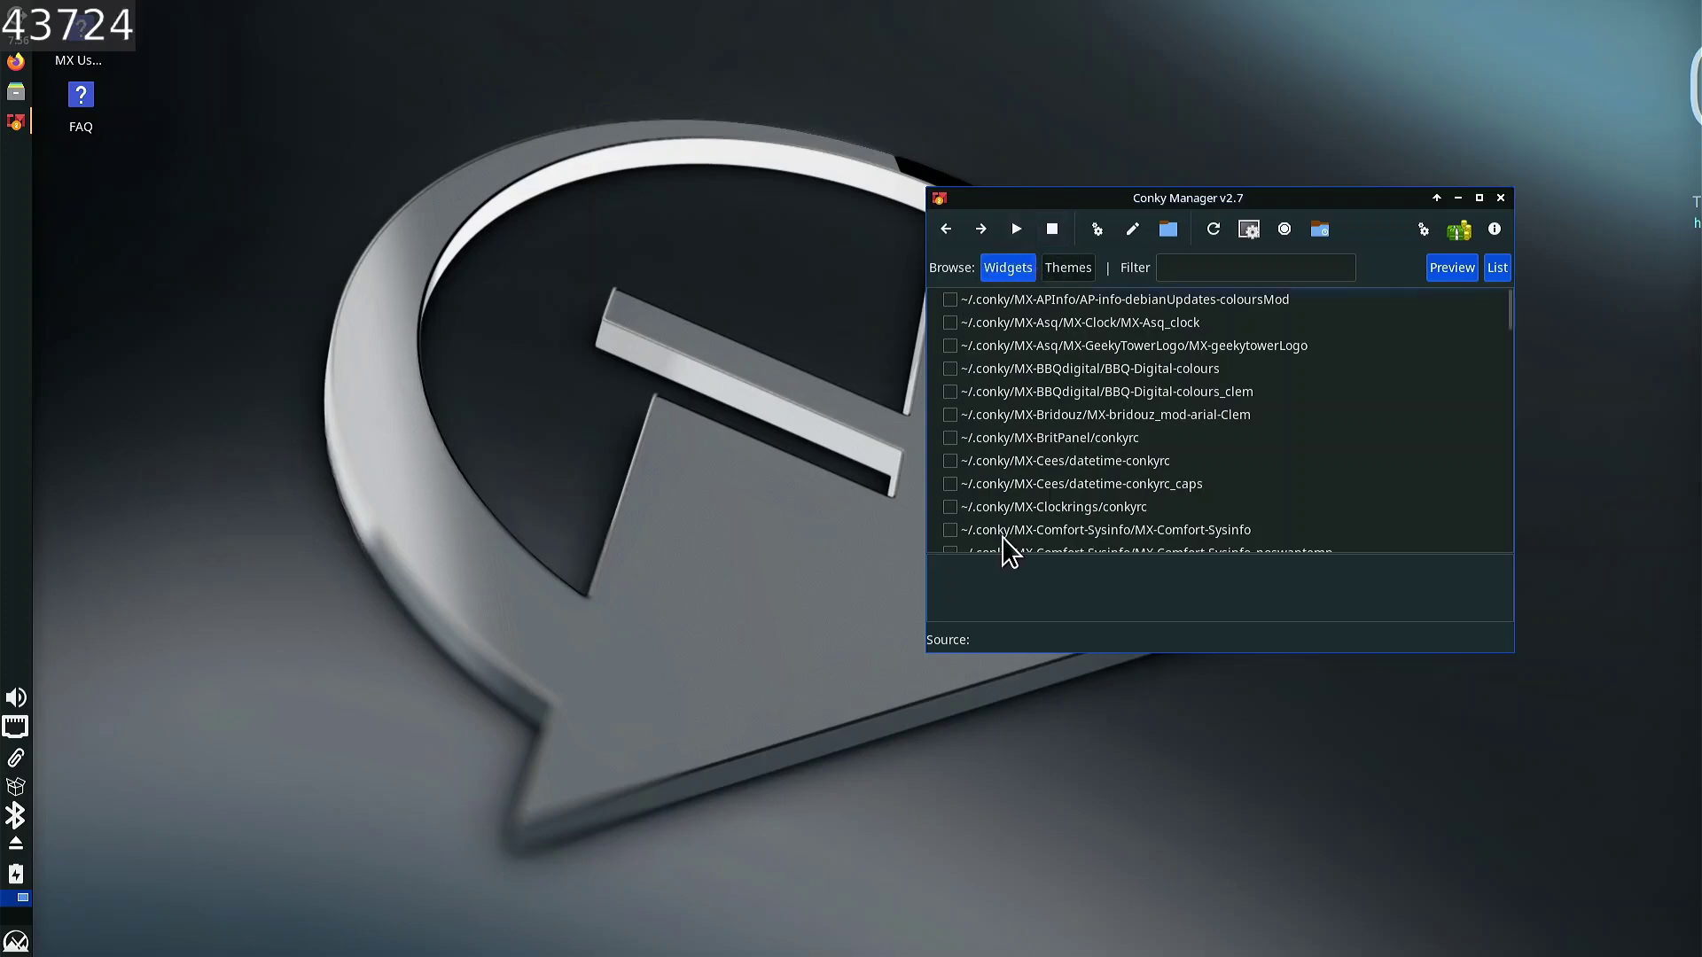
scroll(1082, 433, "down", 5)
scroll(1082, 434, "up", 3)
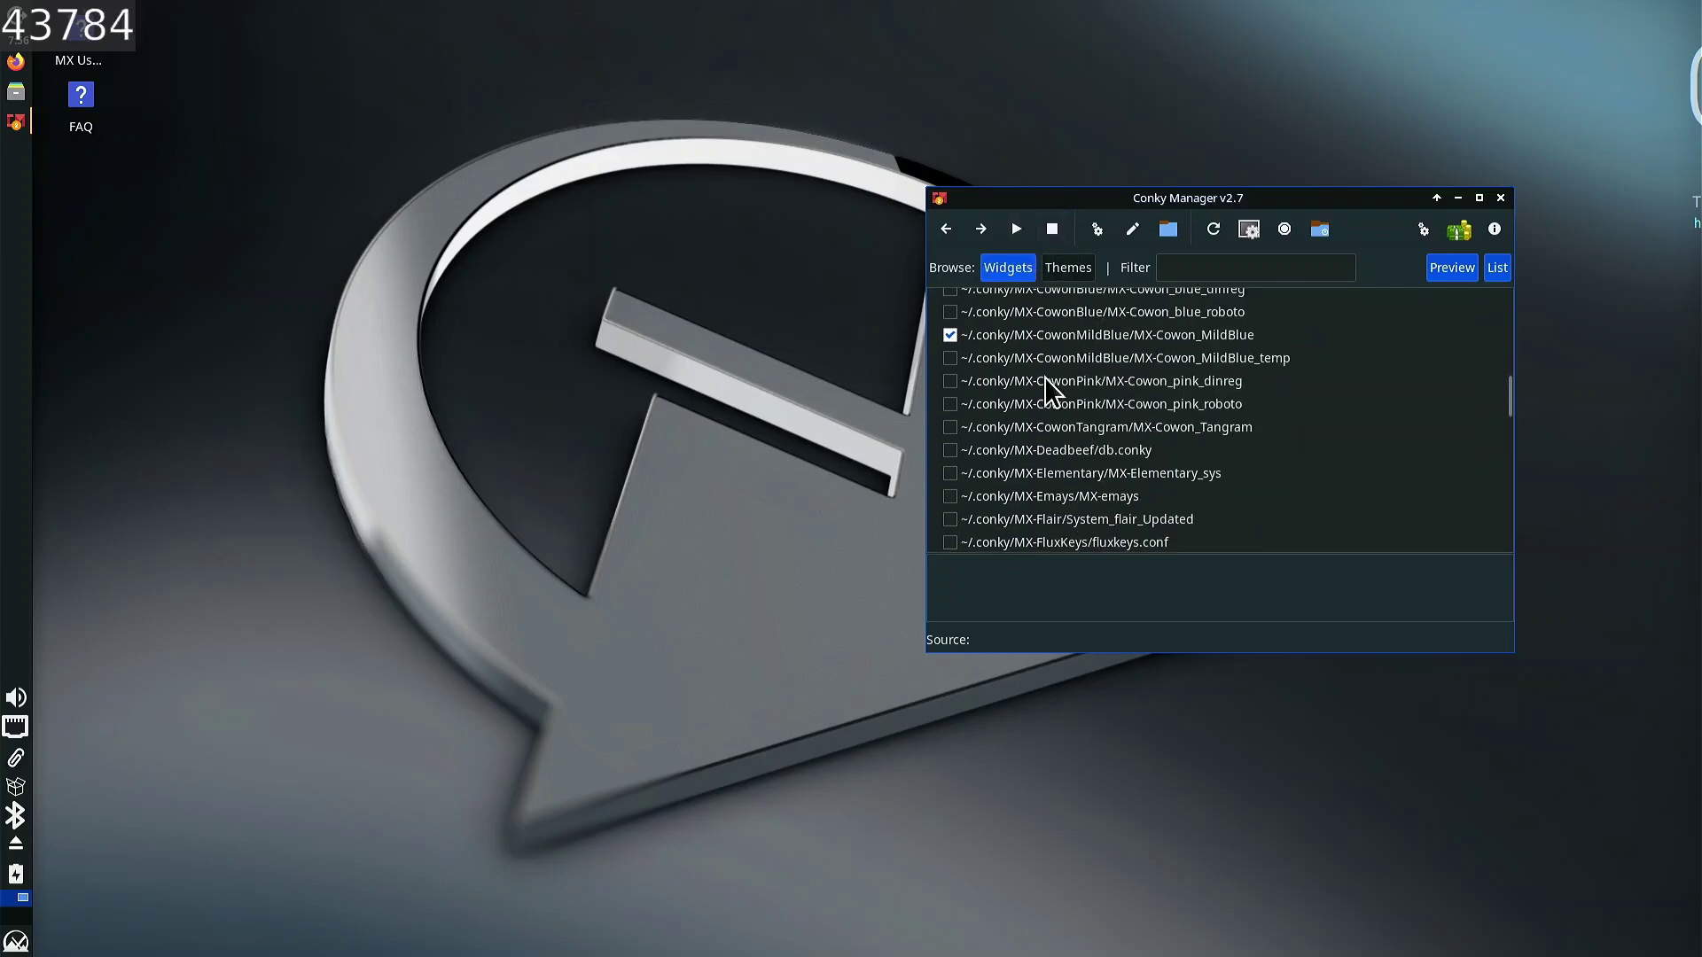
left_click(1032, 335)
left_click(1052, 229)
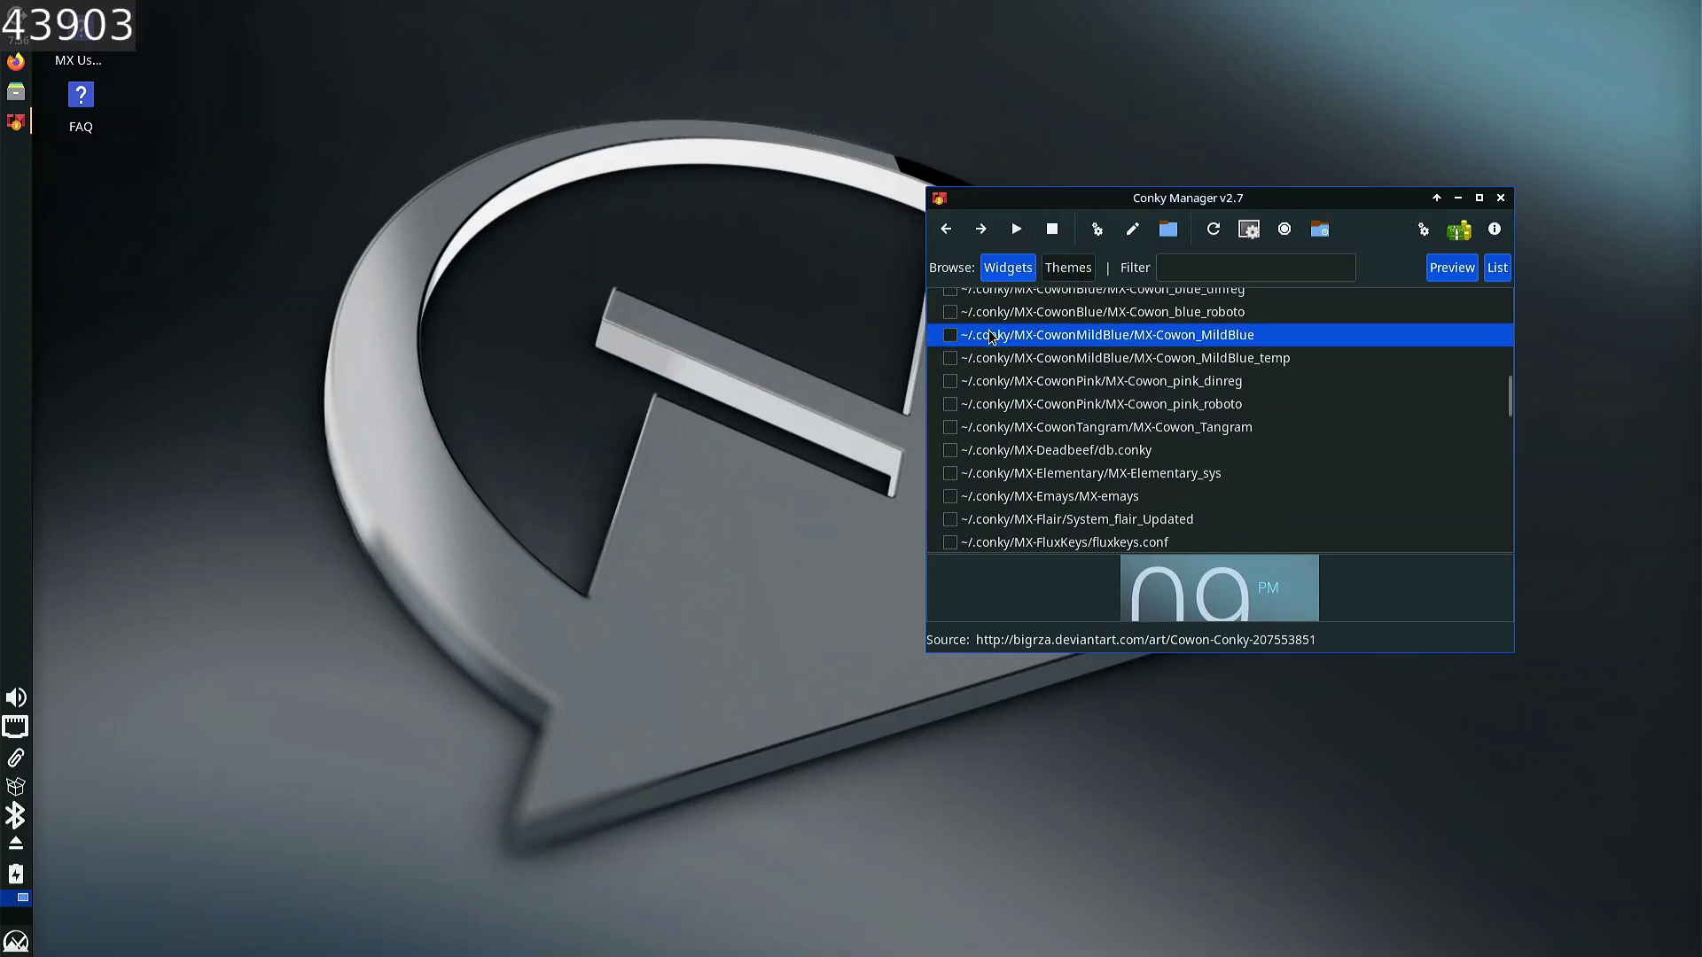
left_click(1017, 229)
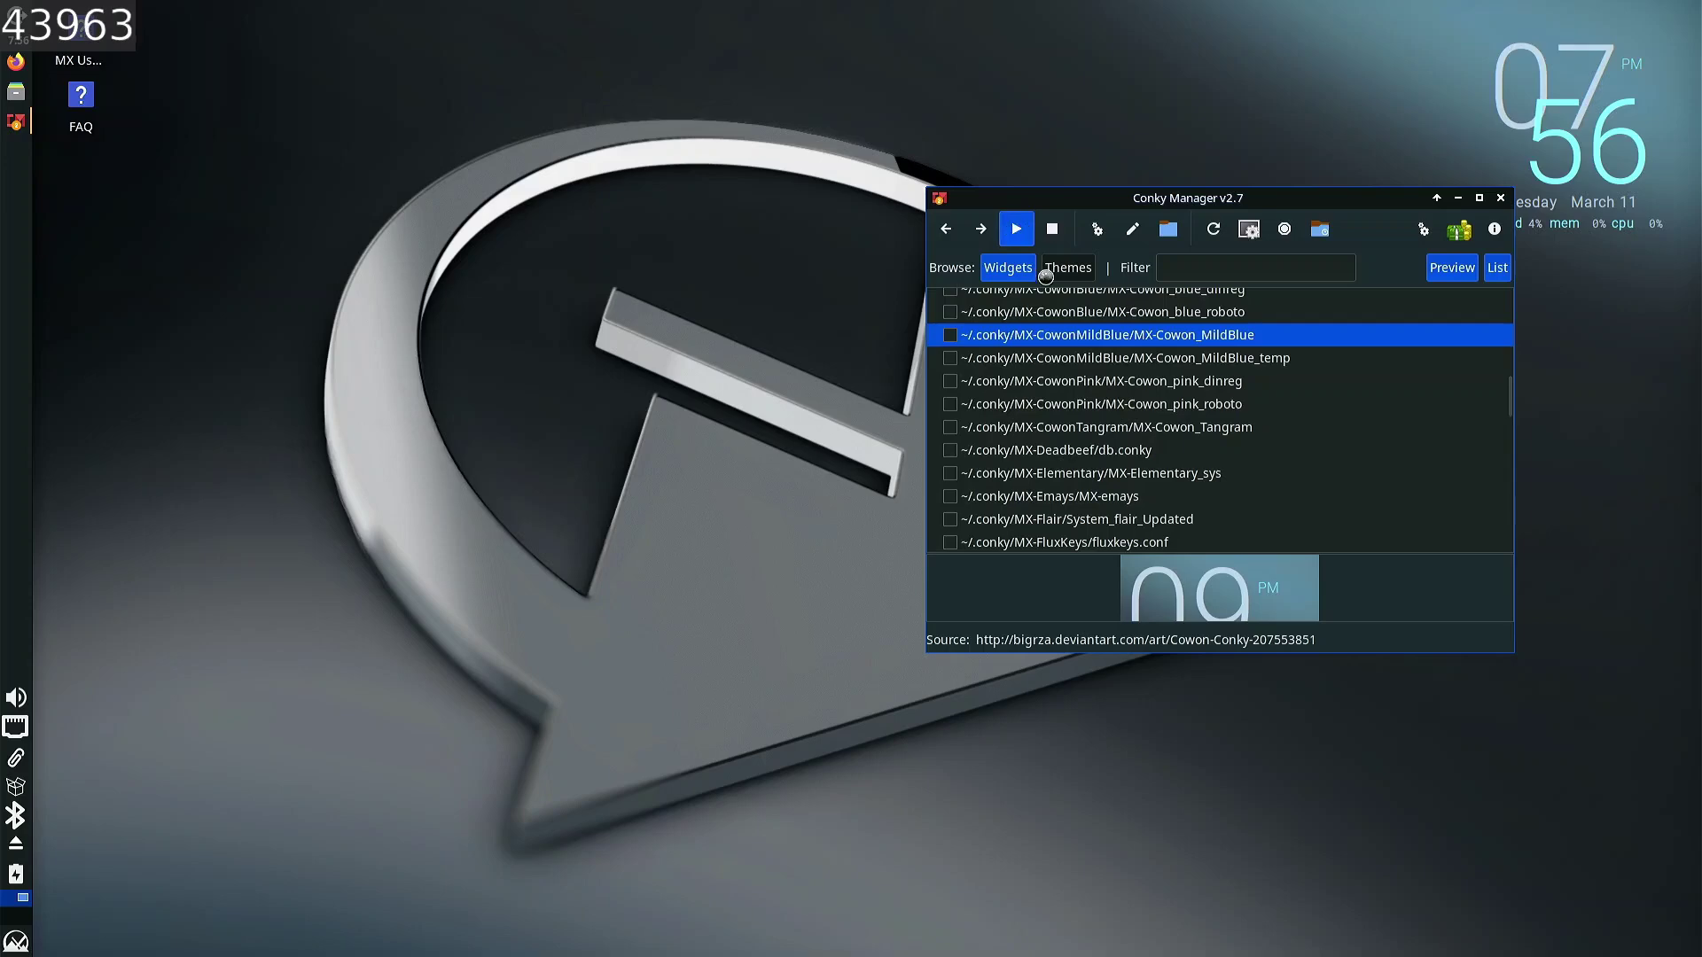
- Find the MX-Cees/datetime-conkyrc widget in the widget list and try to start it
scroll(1073, 316, "up", 8)
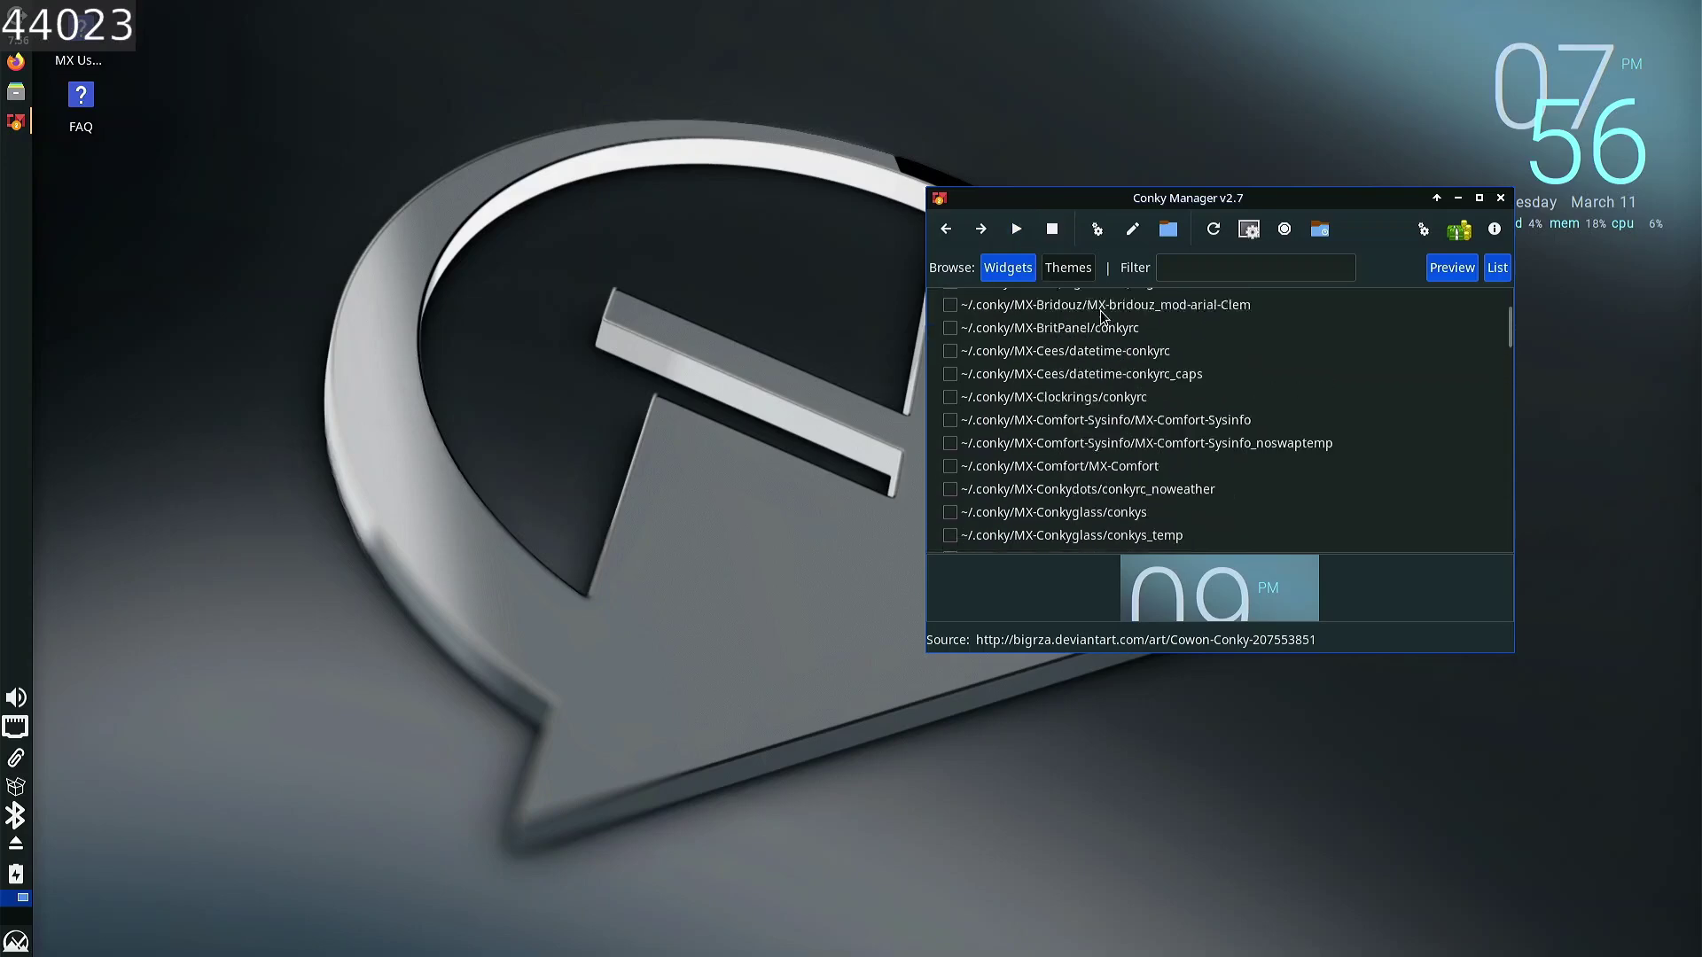
left_click(1070, 417)
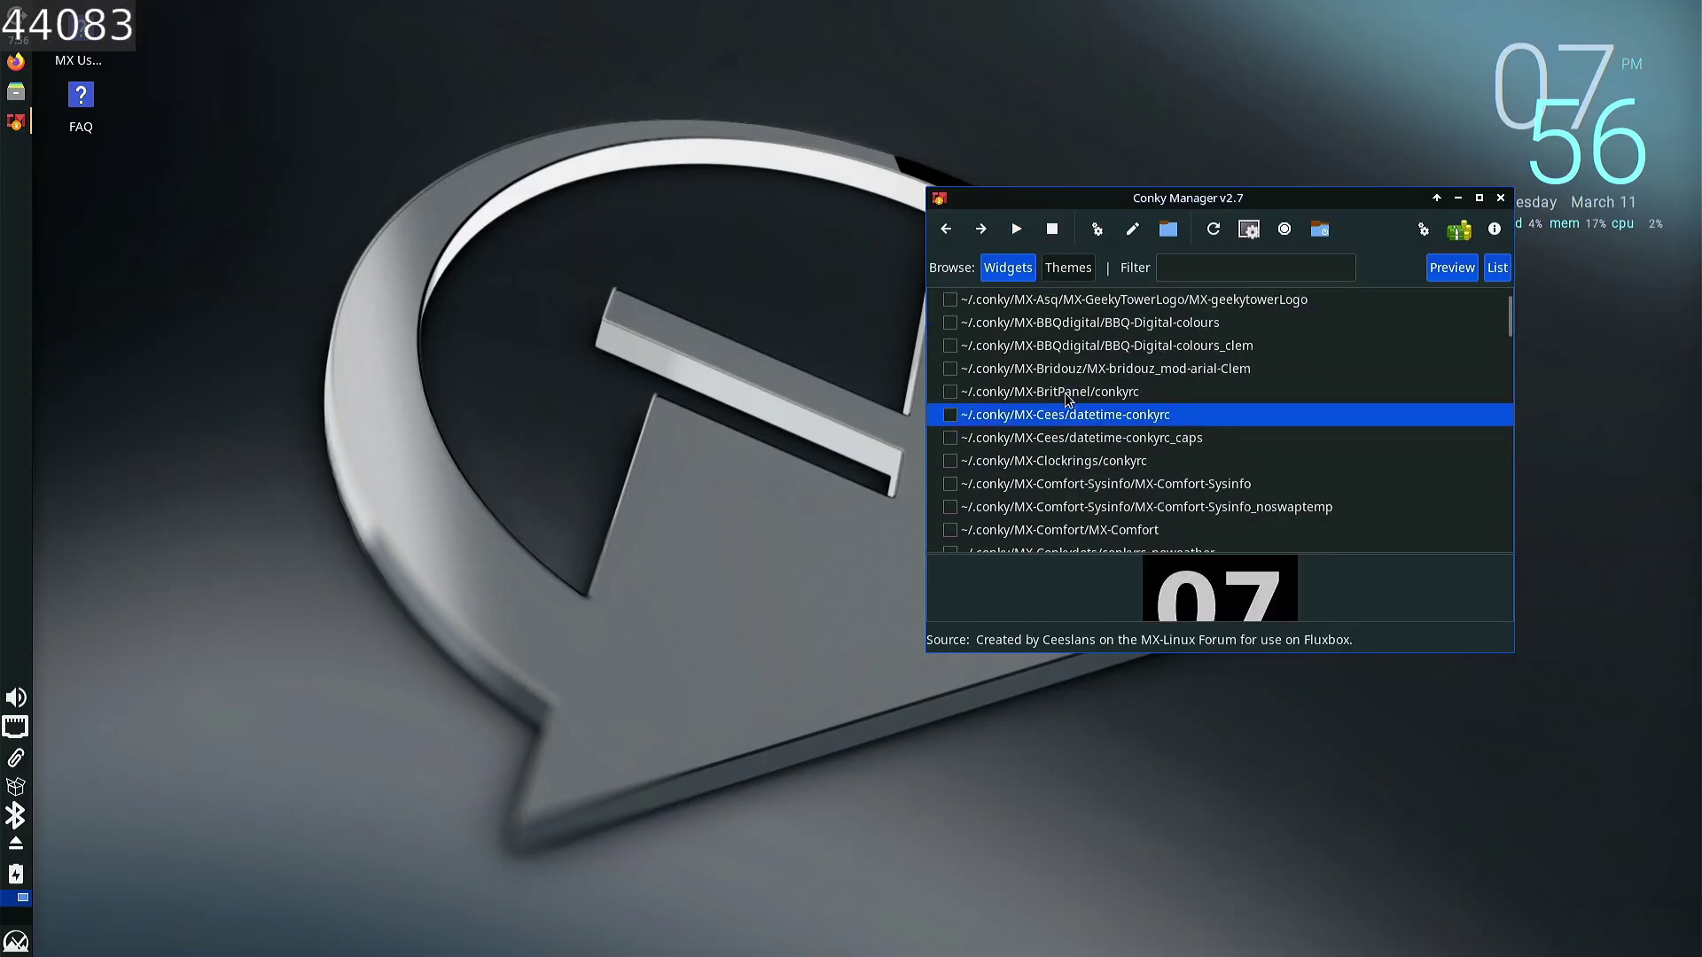
left_click(1019, 228)
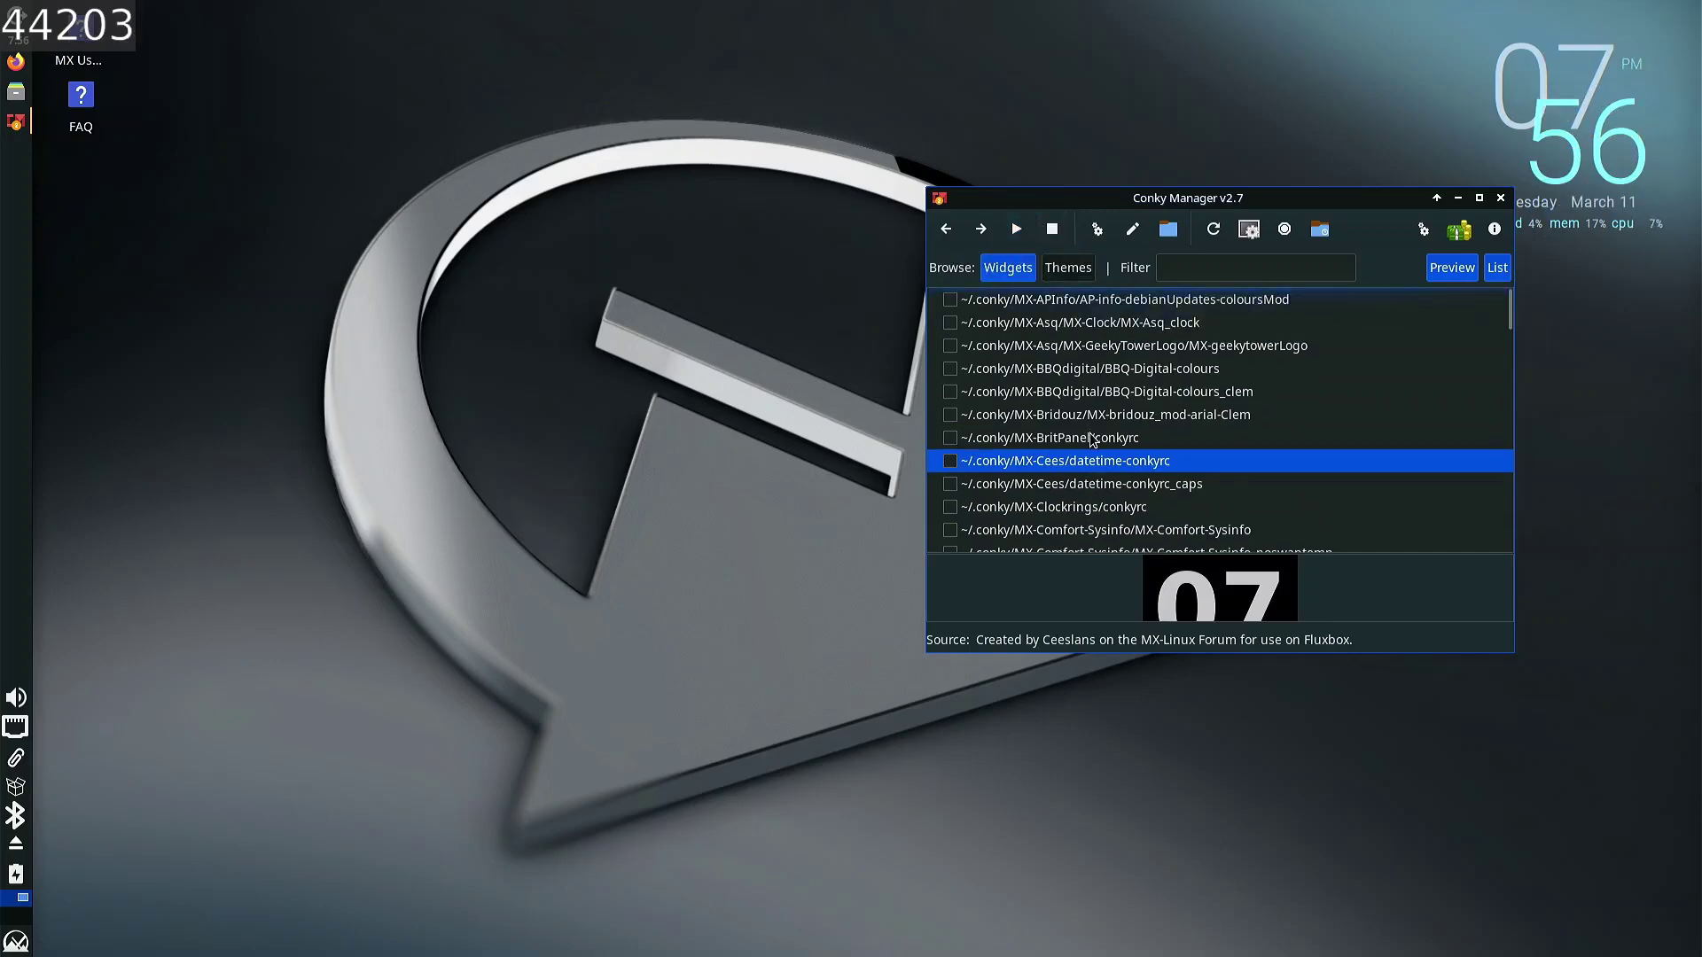
- Stop the running MX-Cowon_MildBlue widget
scroll(1086, 452, "down", 6)
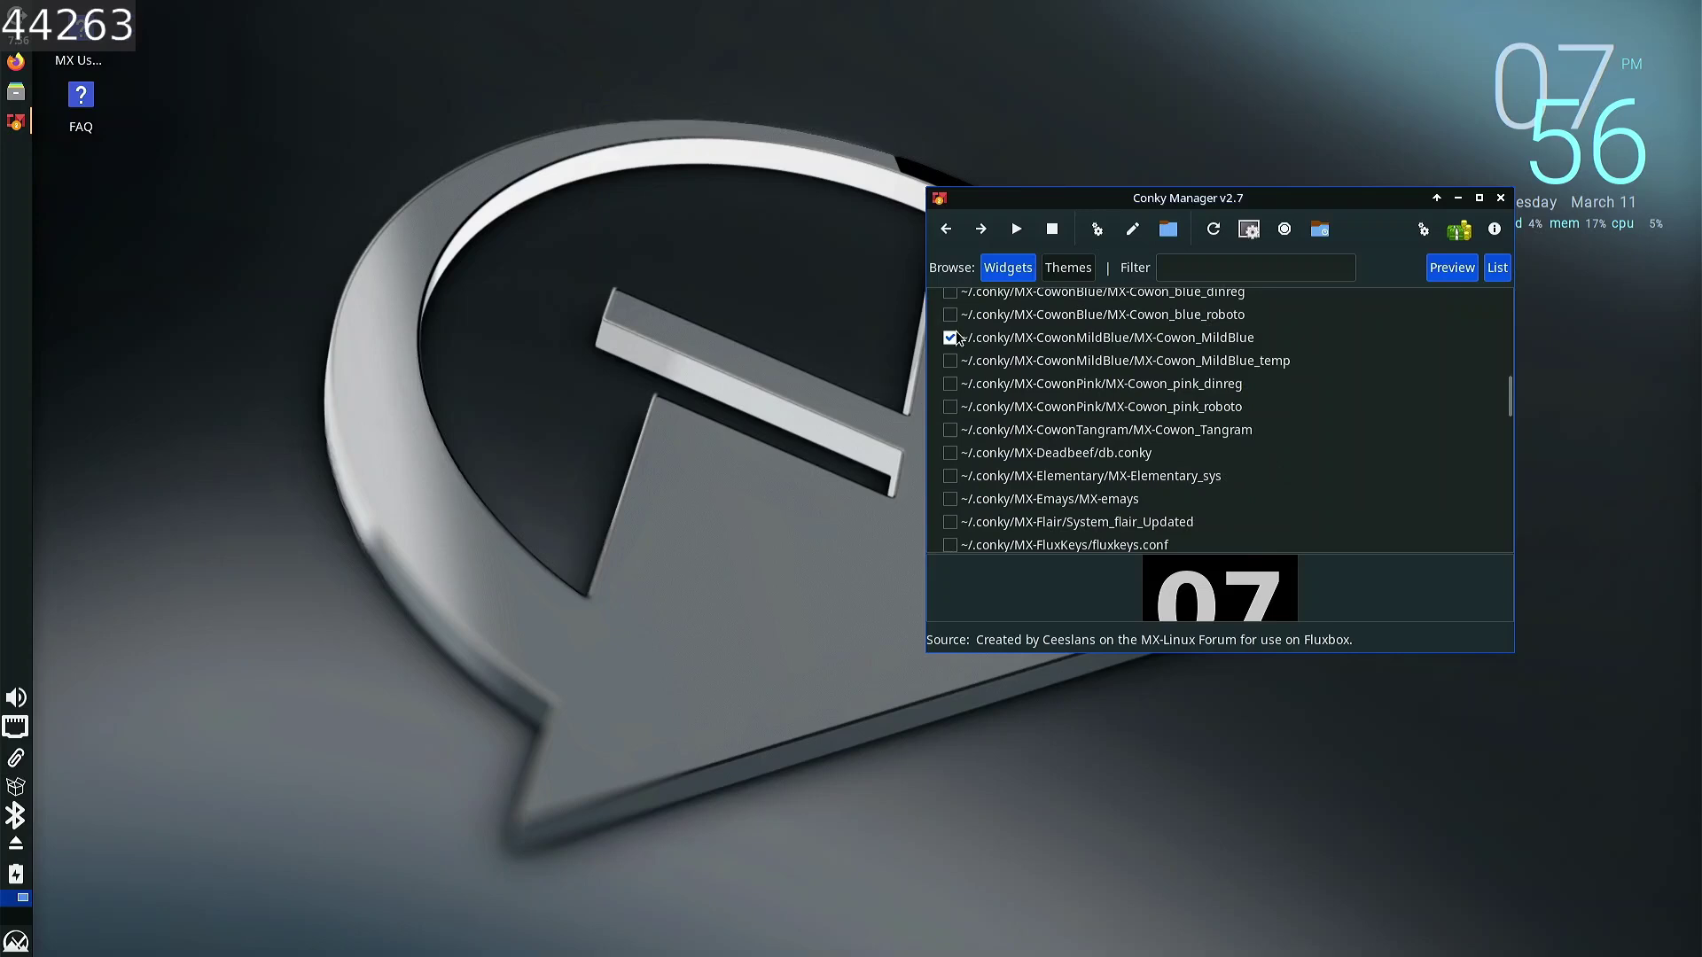
left_click(986, 343)
left_click(1052, 233)
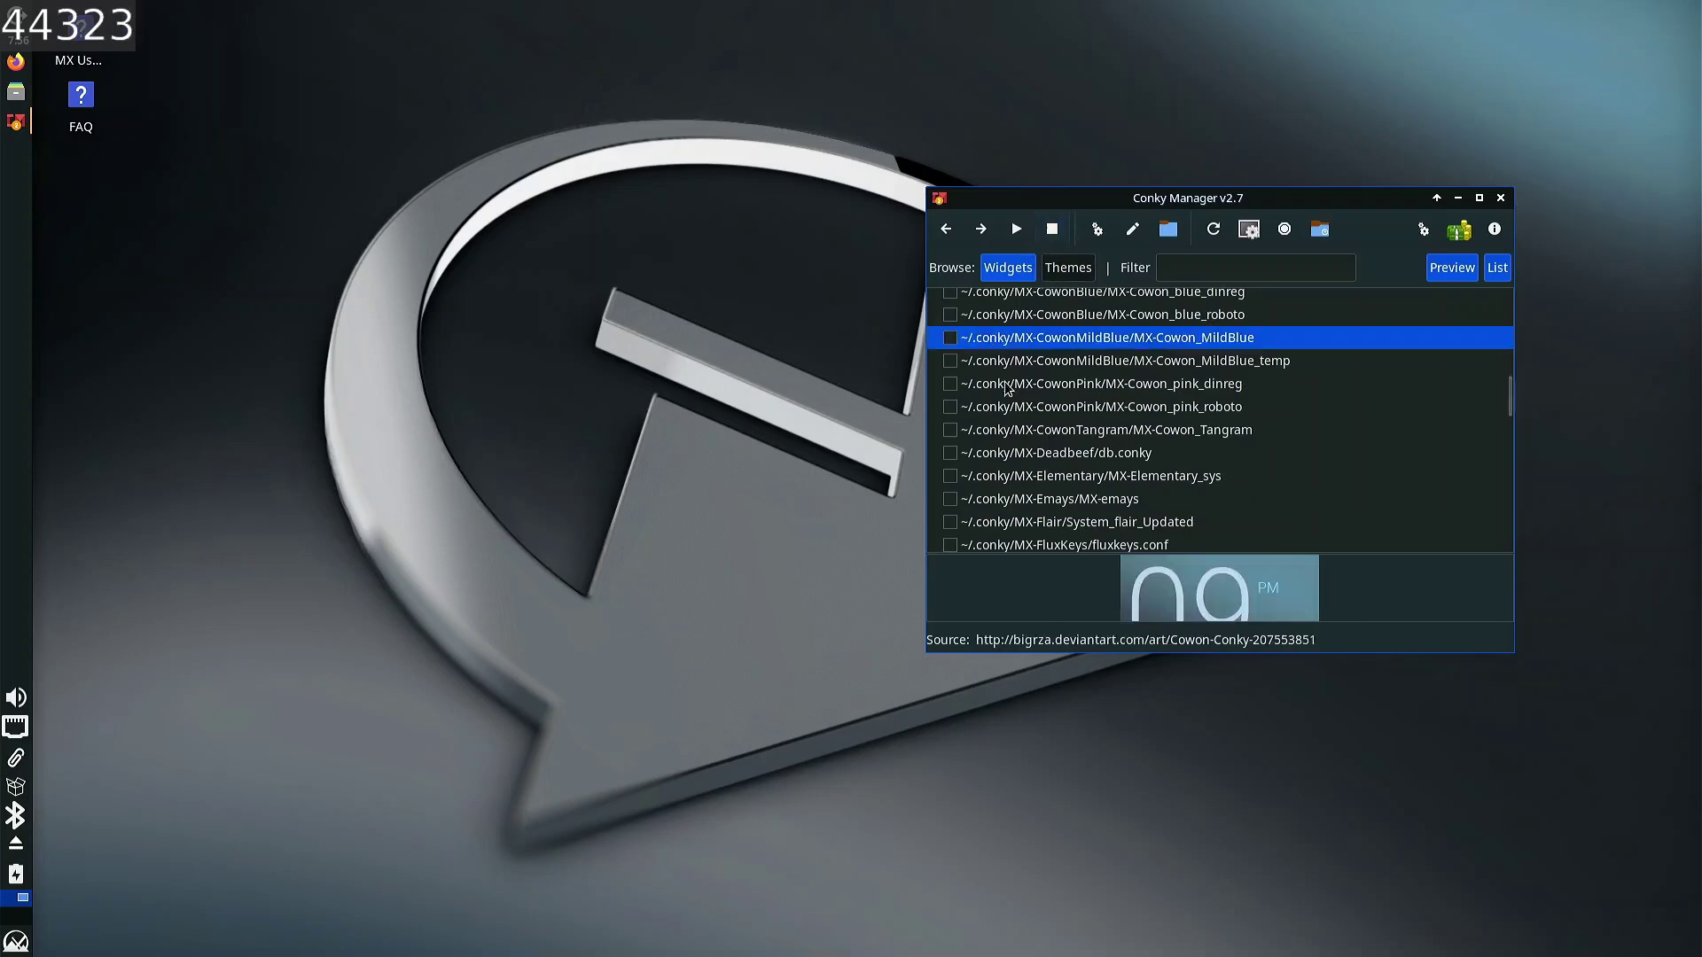
- Try out the MX-Cowon_MildBlue_temp widget by starting it and stopping it again
left_click(1026, 363)
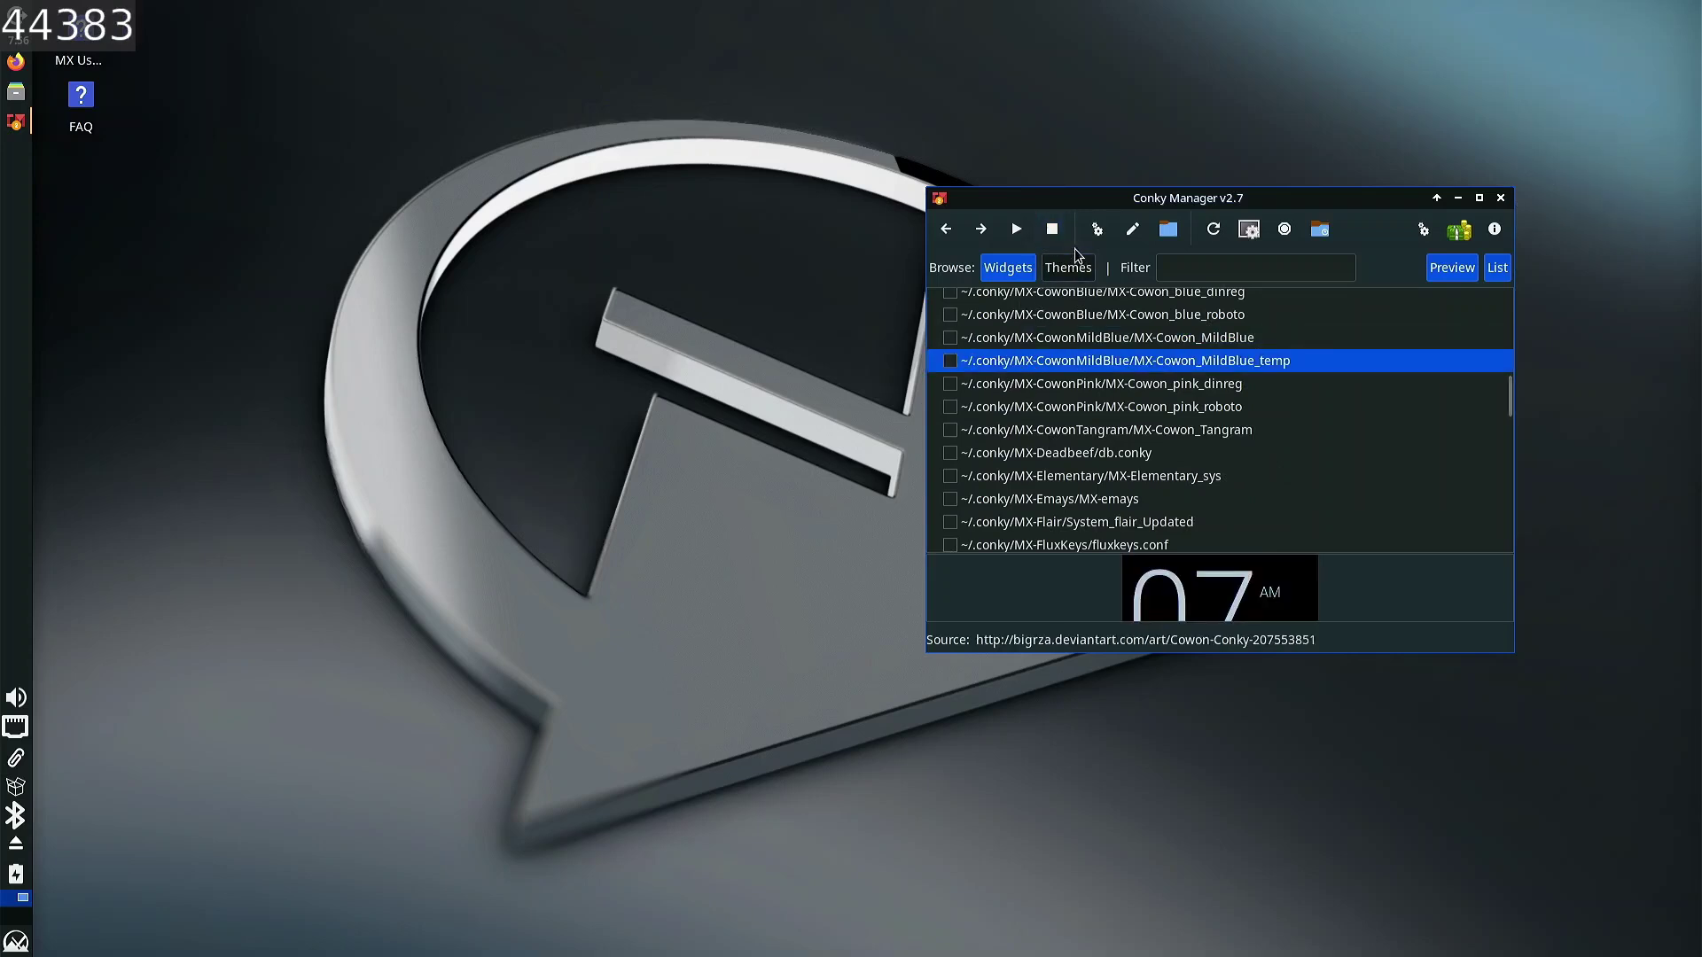
left_click(1019, 235)
left_click(1052, 232)
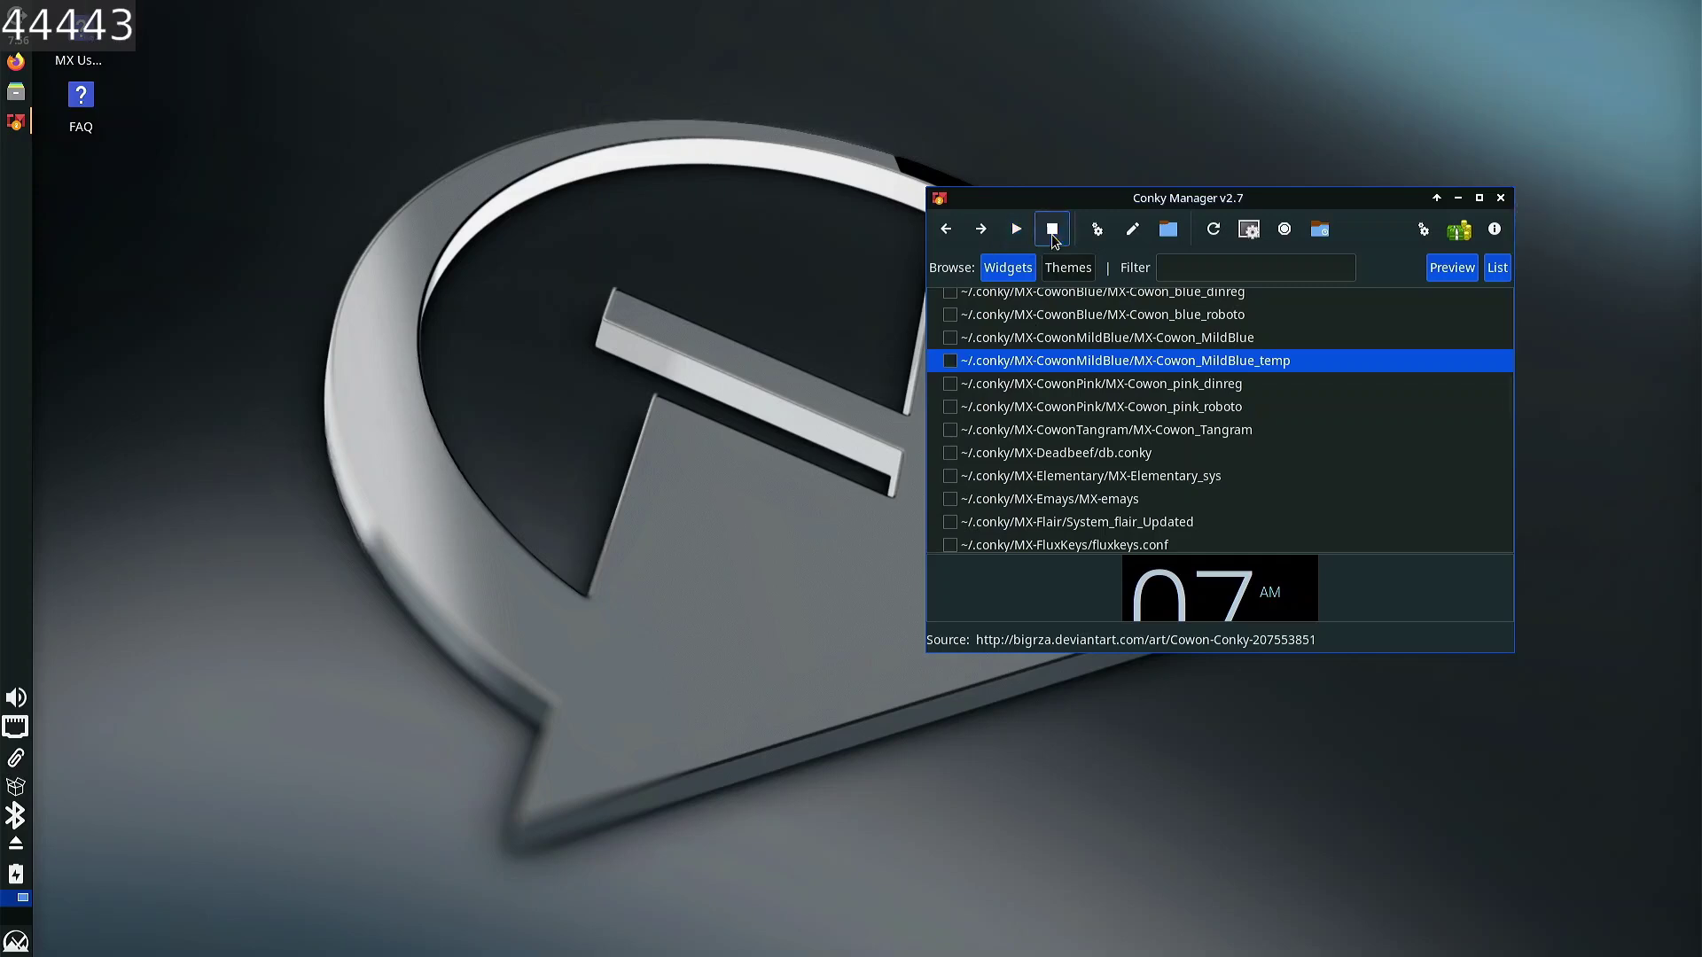
- Start the MX-Elementary_sys widget to preview it on the desktop, and stop it again
scroll(1063, 507, "down", 3)
left_click(1156, 362)
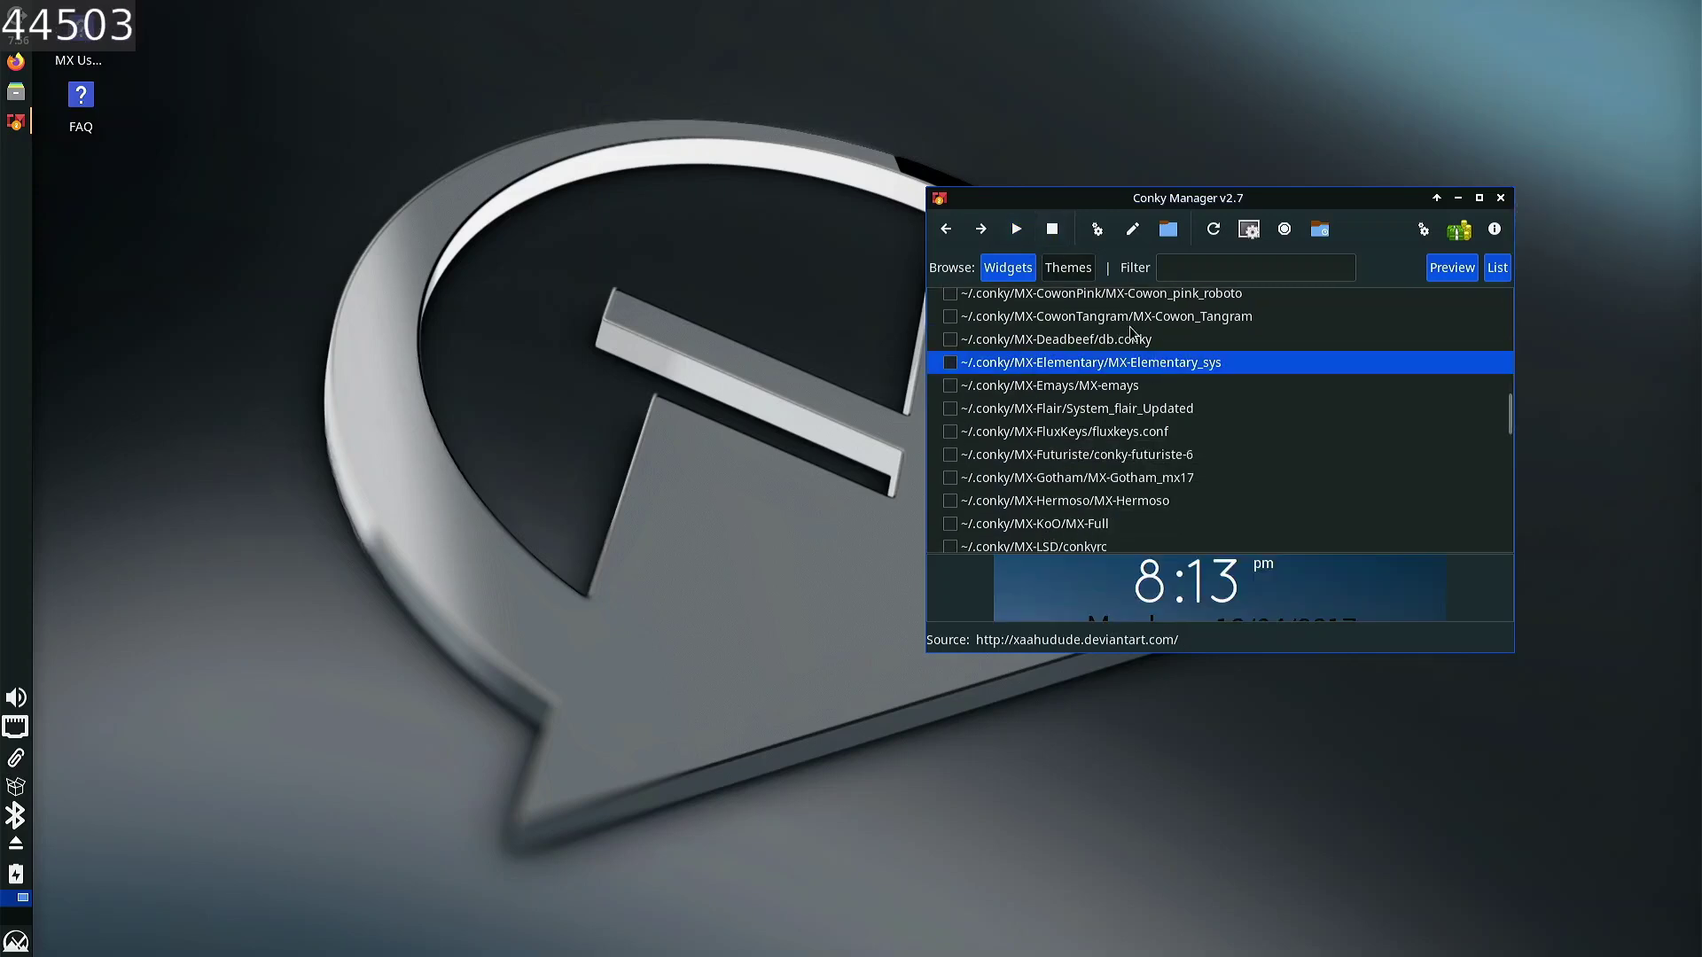
left_click(1011, 232)
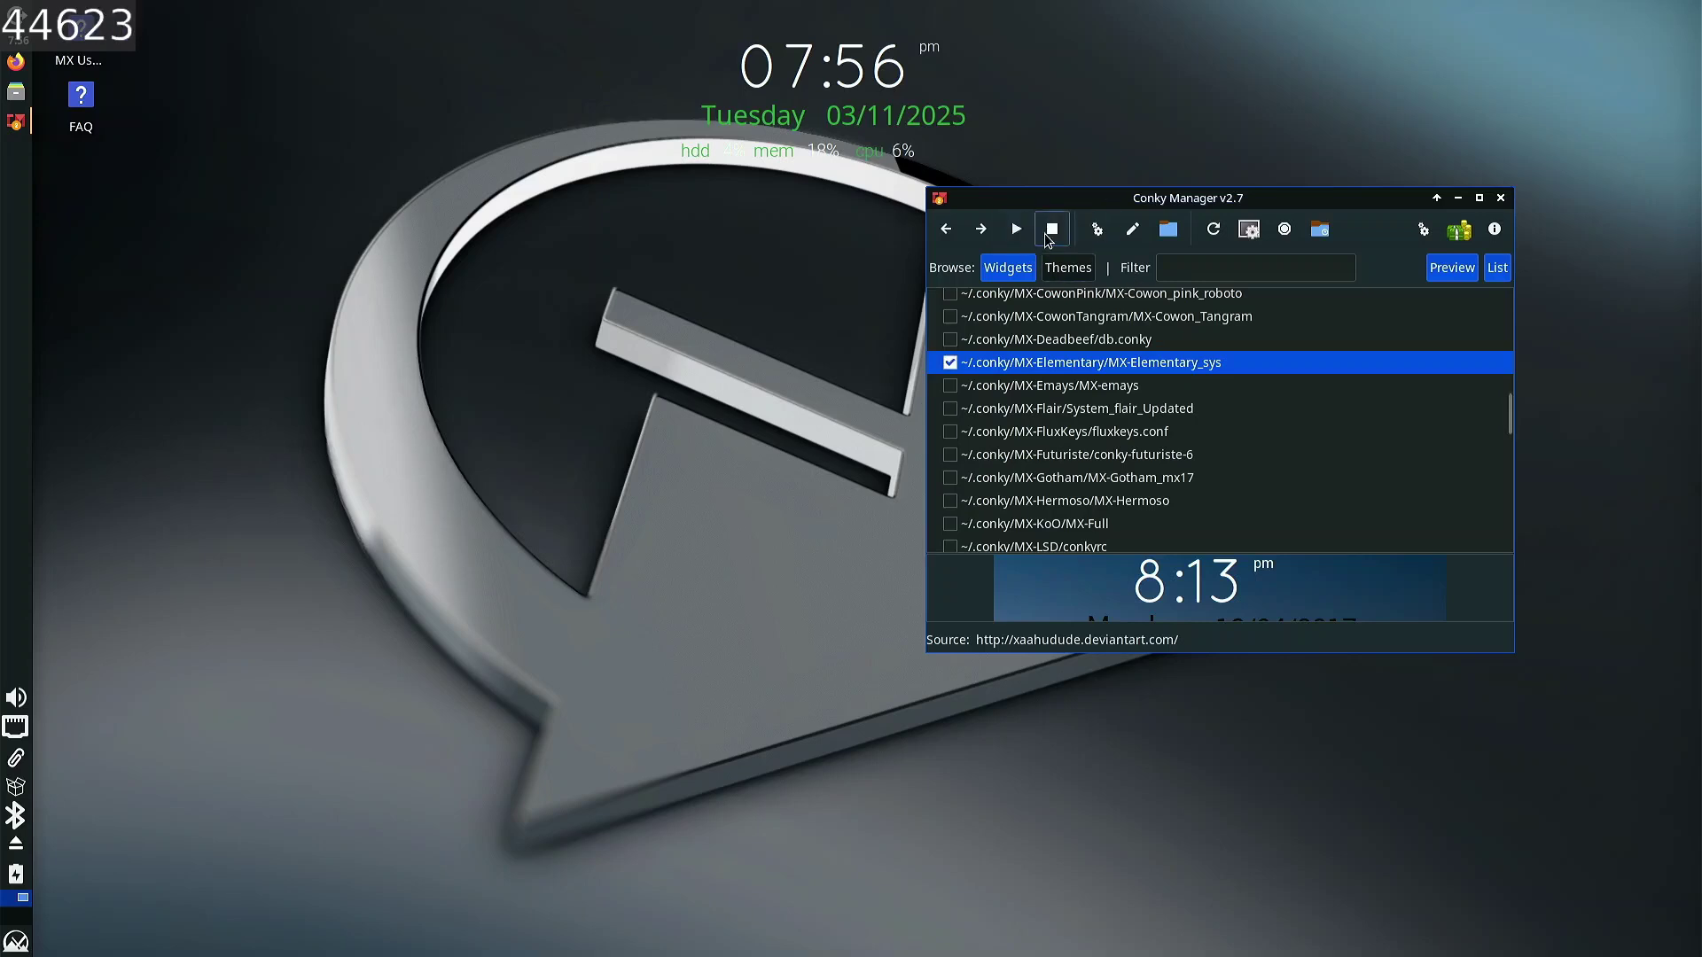
left_click(1051, 230)
- Start the MX-PaintSplash/Multicolor widget and move the Conky Manager window away from it
scroll(1060, 523, "down", 5)
scroll(1060, 523, "down", 1)
left_click(1124, 432)
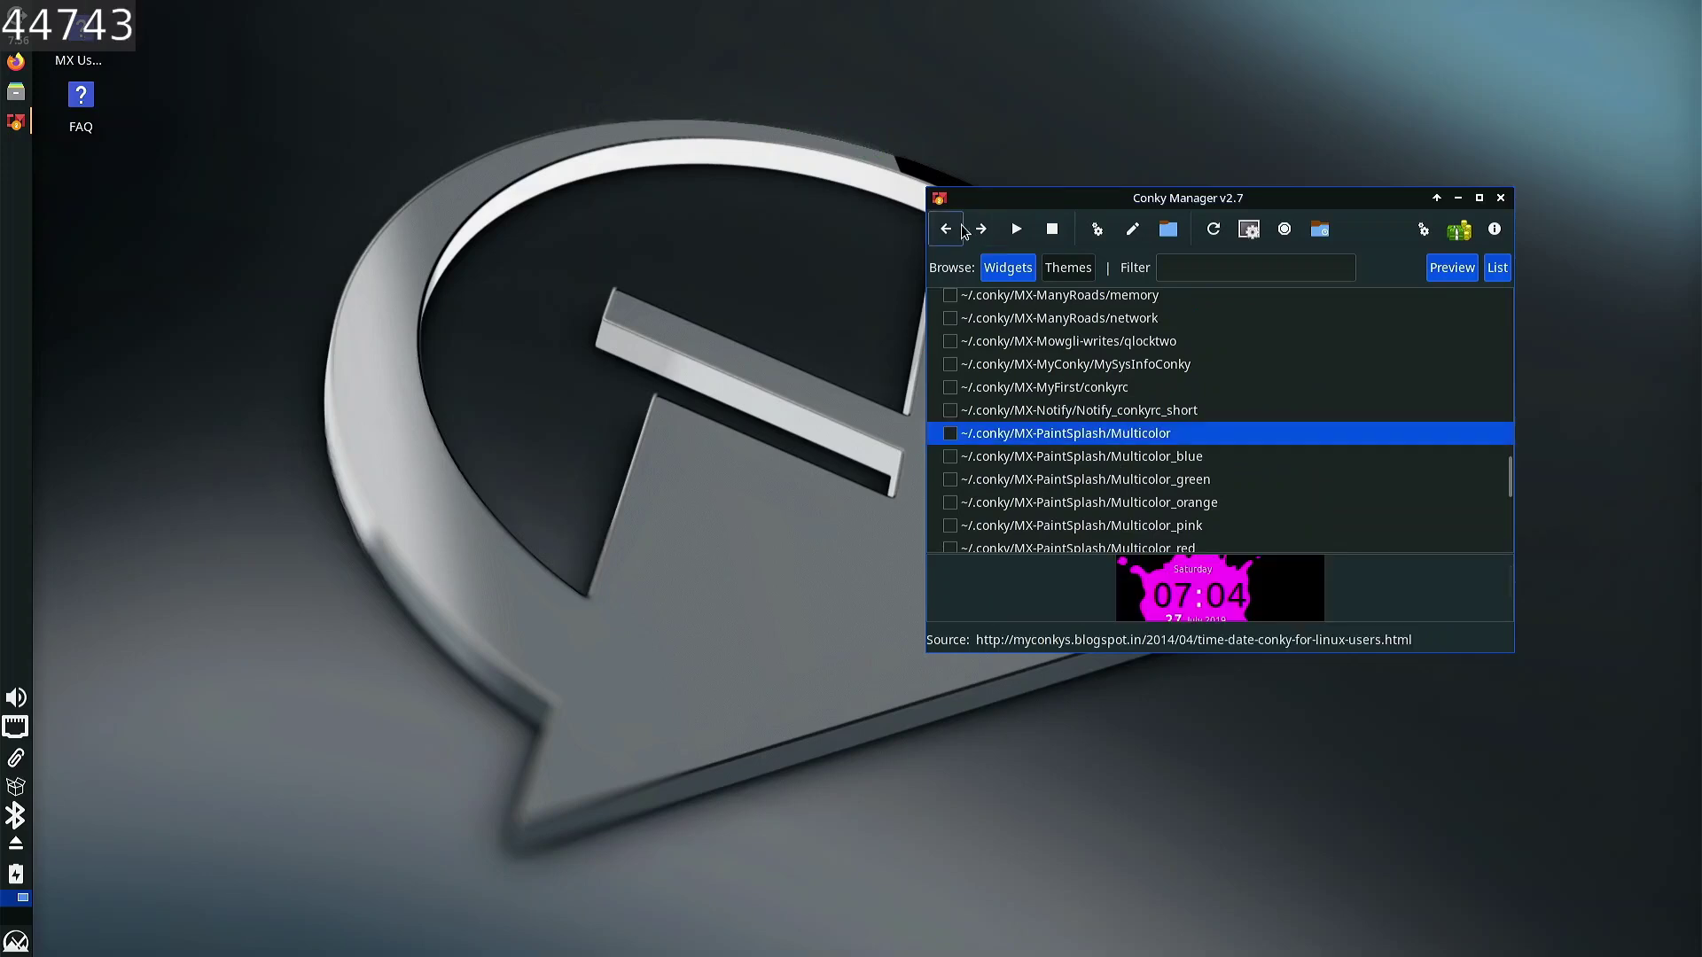
left_click(1015, 228)
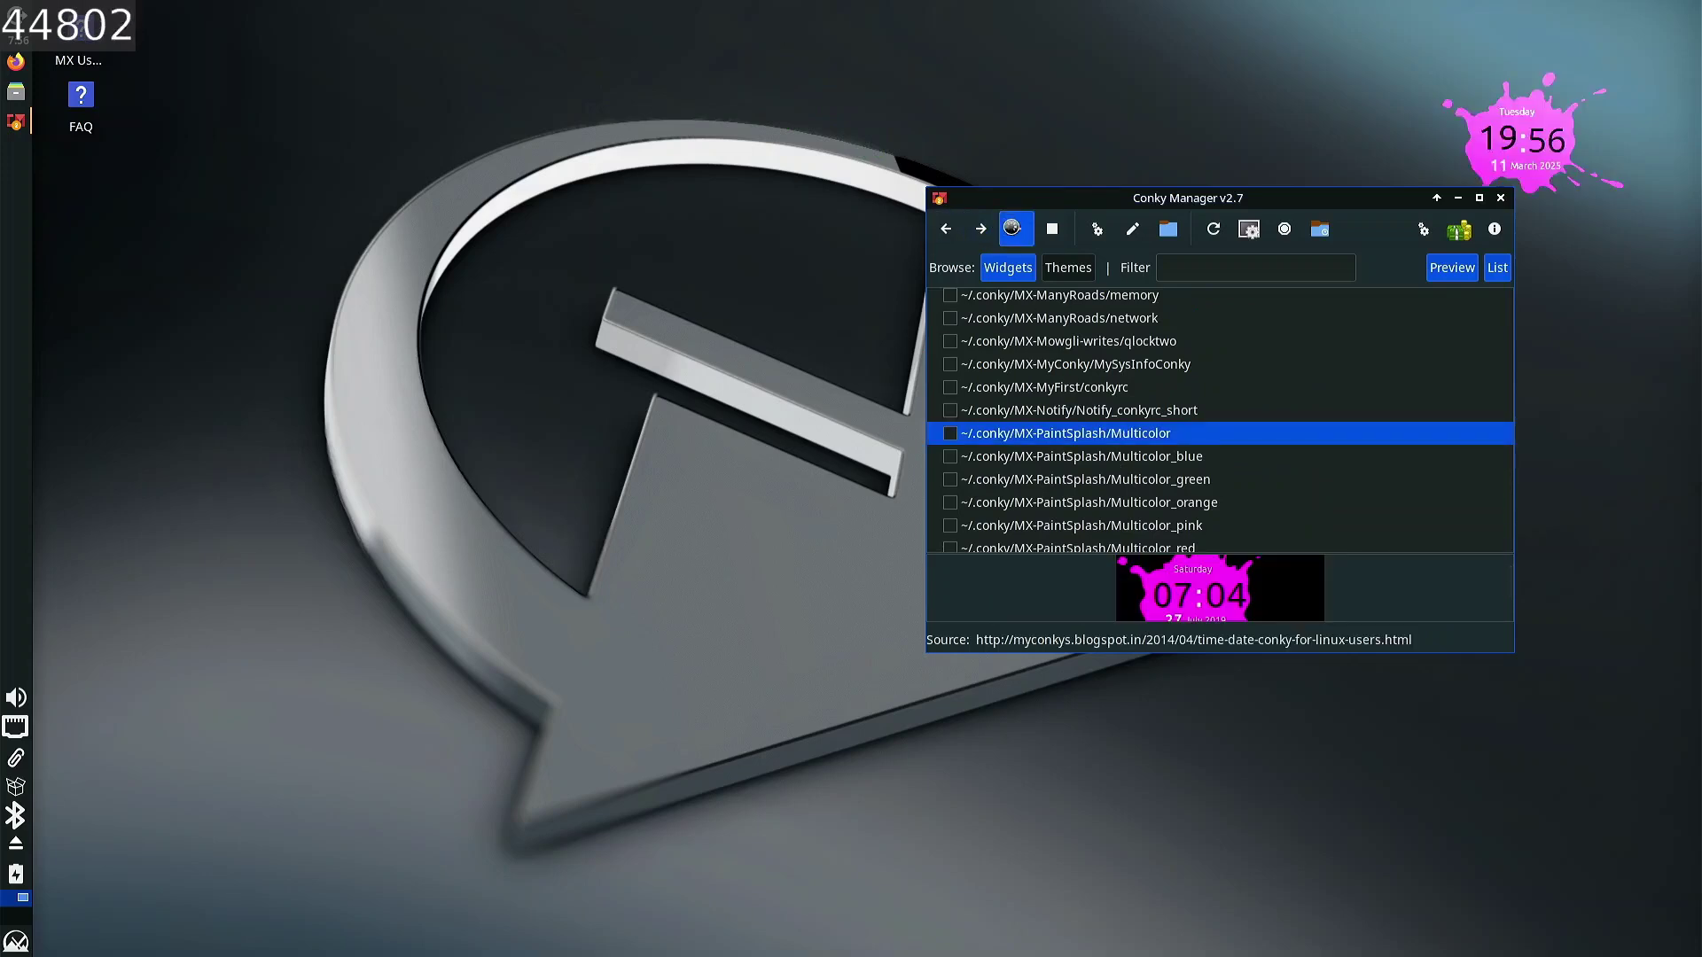
left_click_drag(1311, 201, 1241, 163)
- Open the settings of the Multicolor widget and apply Middle Left as its alignment
scroll(1225, 384, "up", 10)
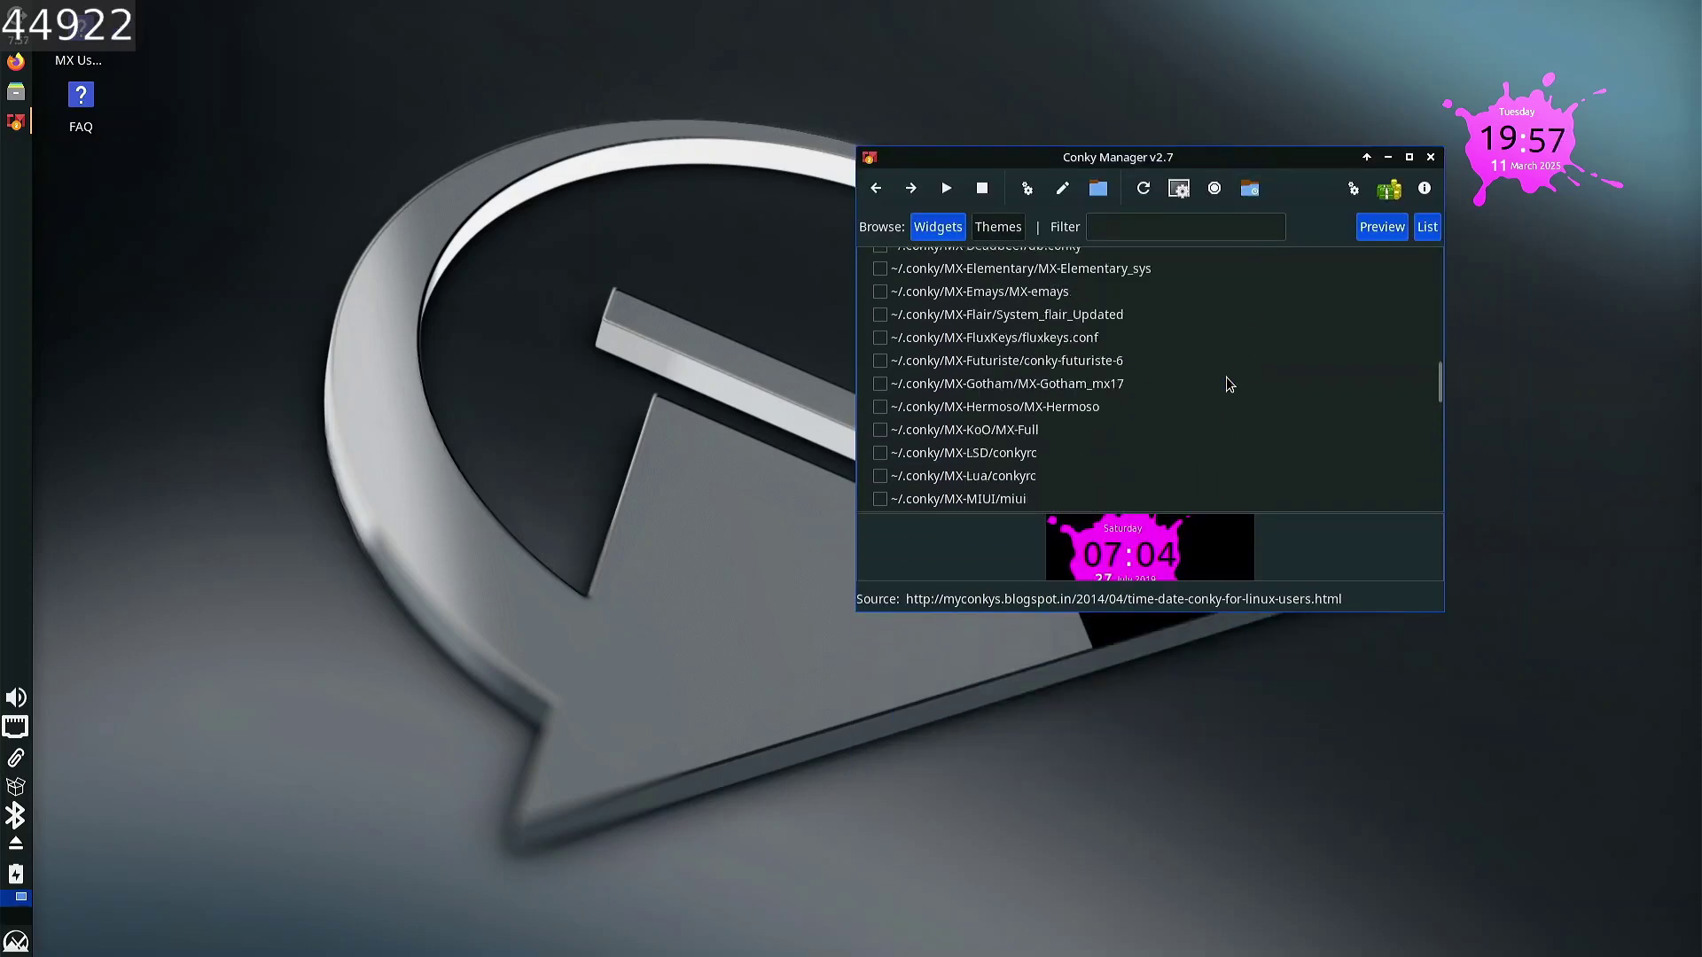
scroll(1226, 381, "up", 3)
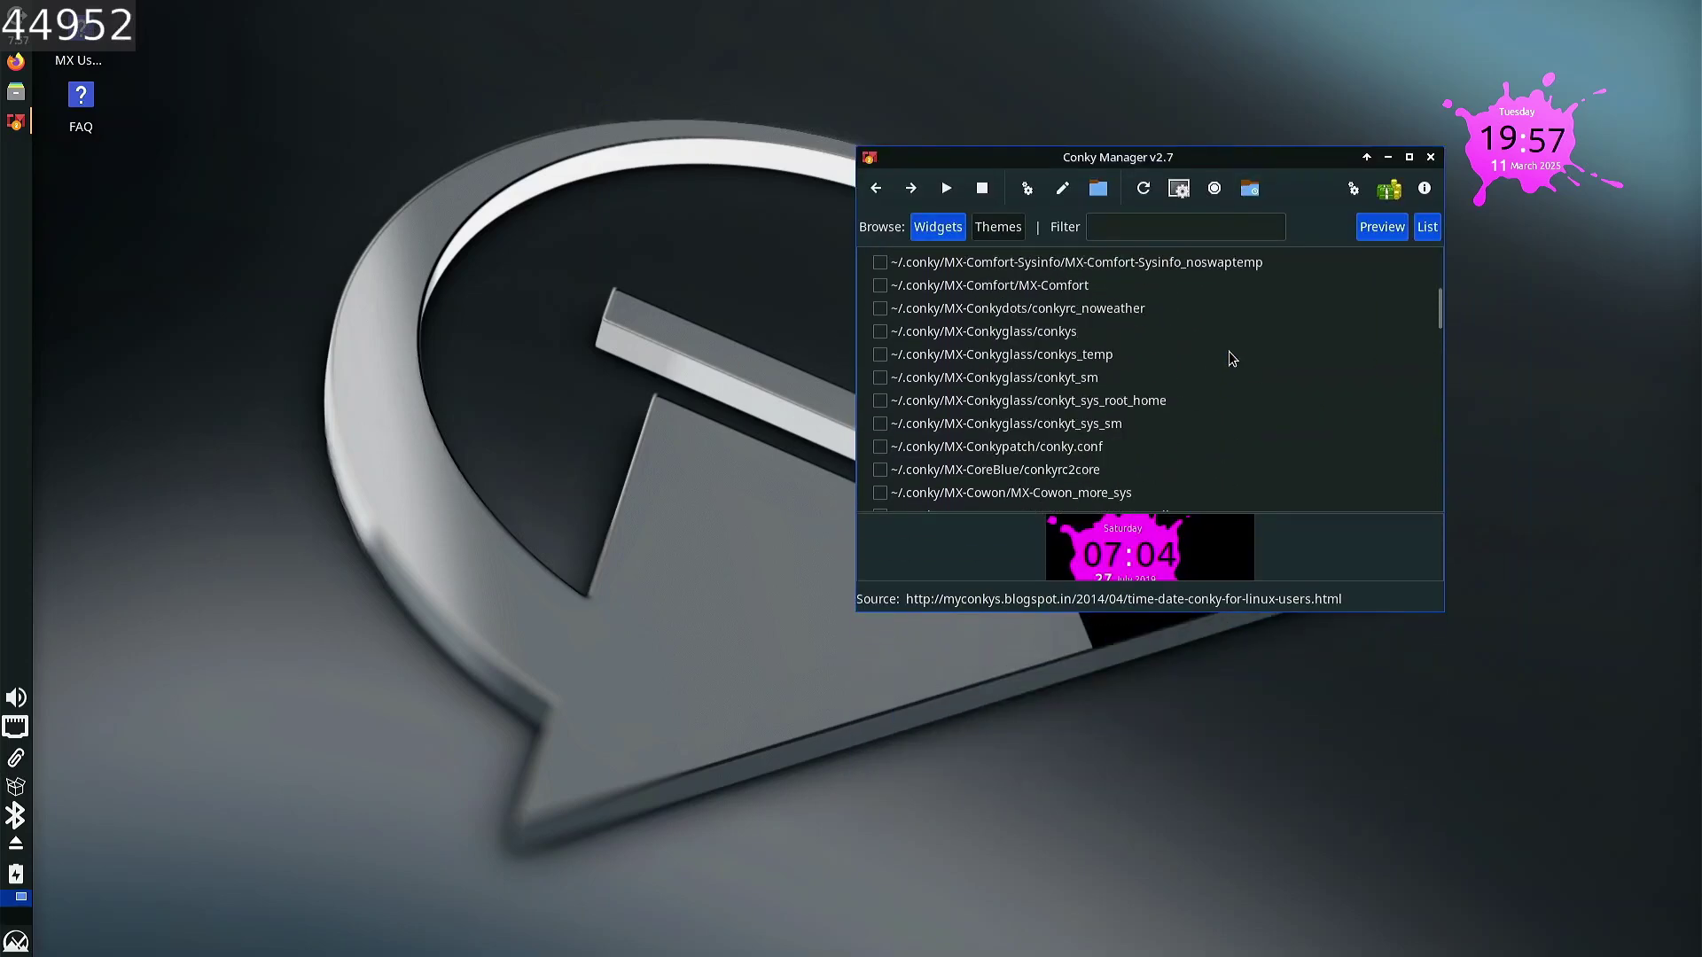
left_click(1027, 189)
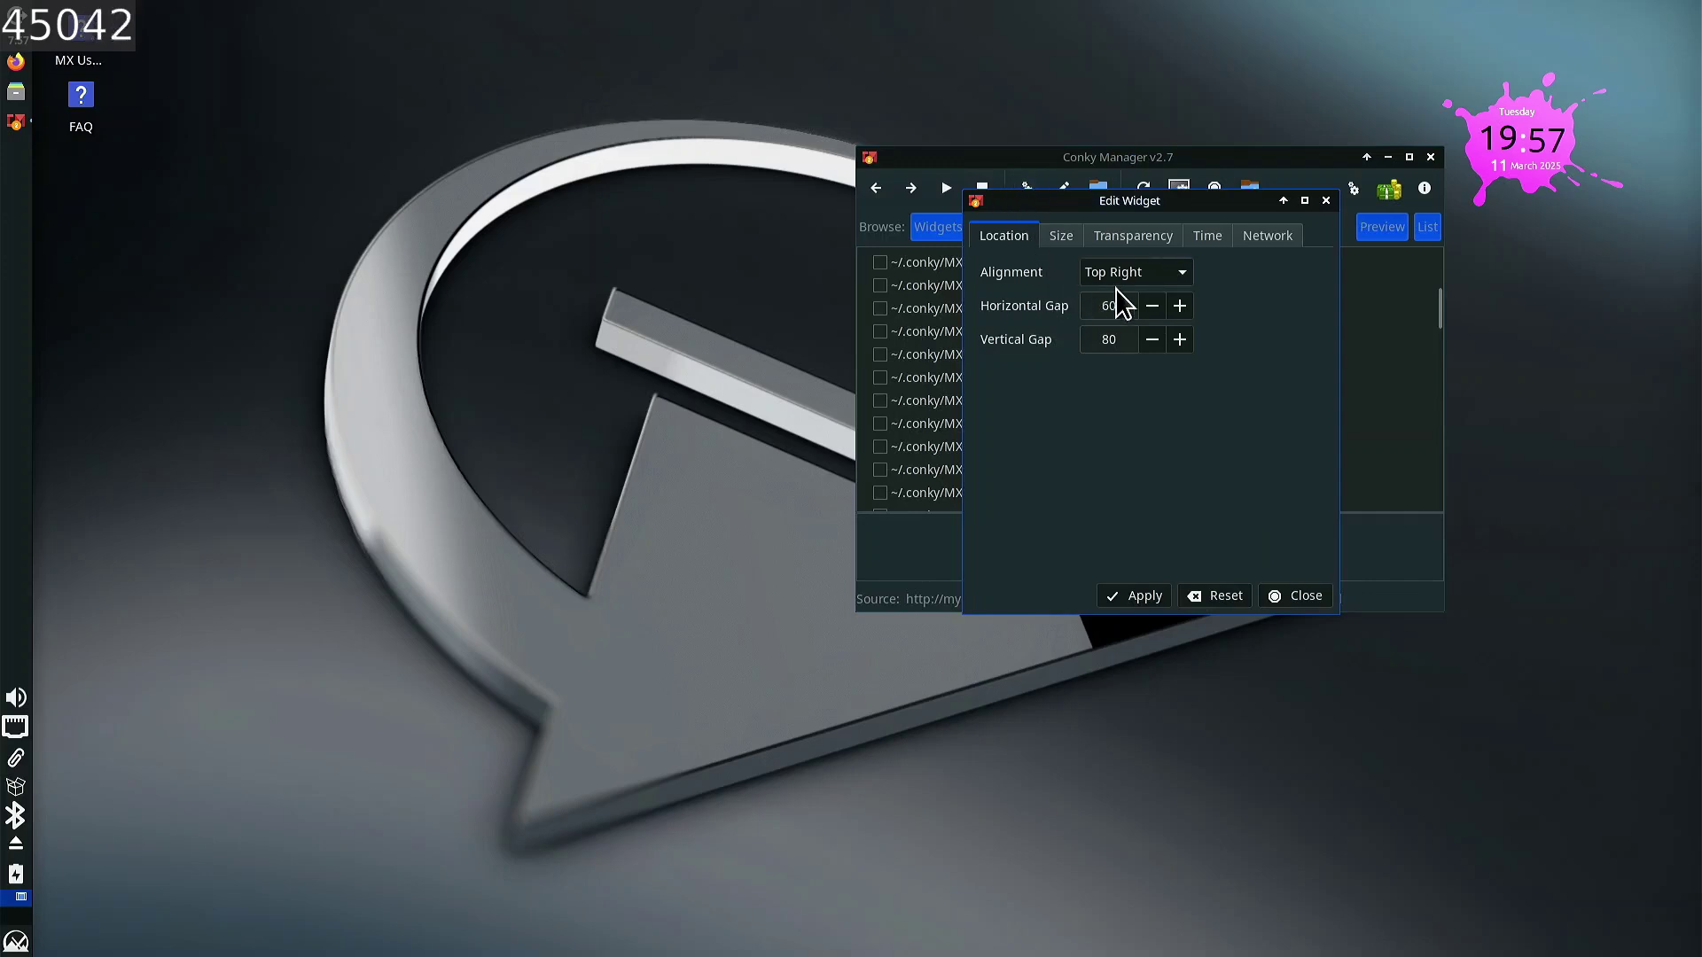
left_click(1179, 274)
left_click(1178, 274)
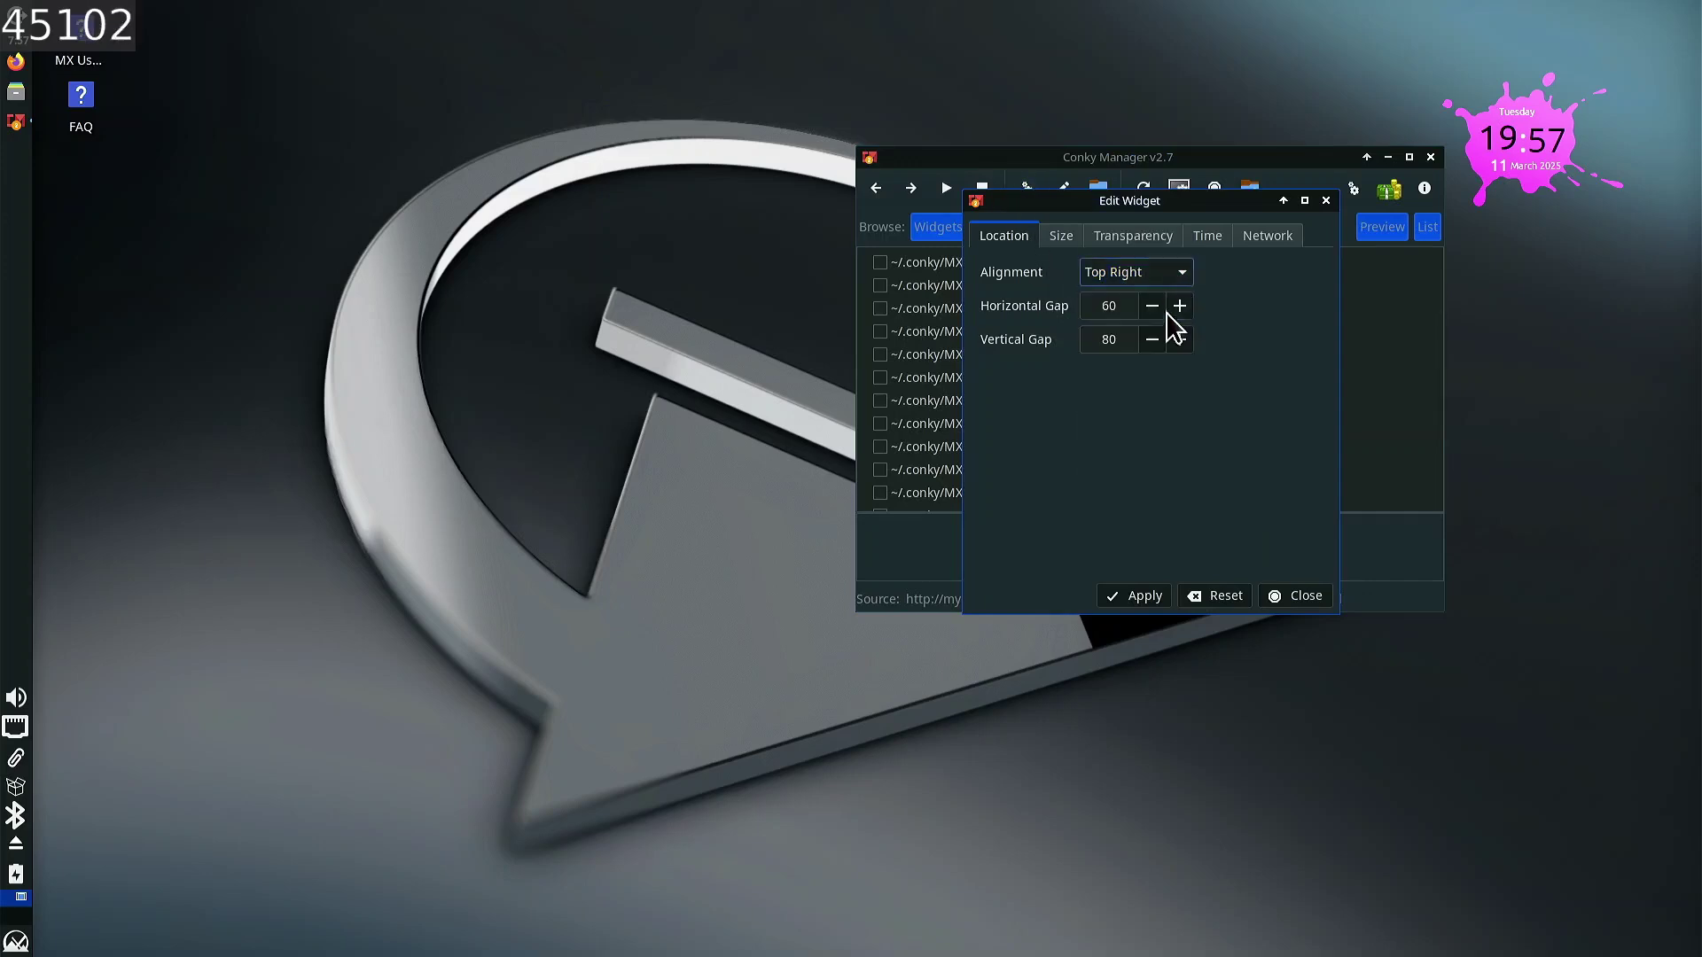
left_click(1178, 275)
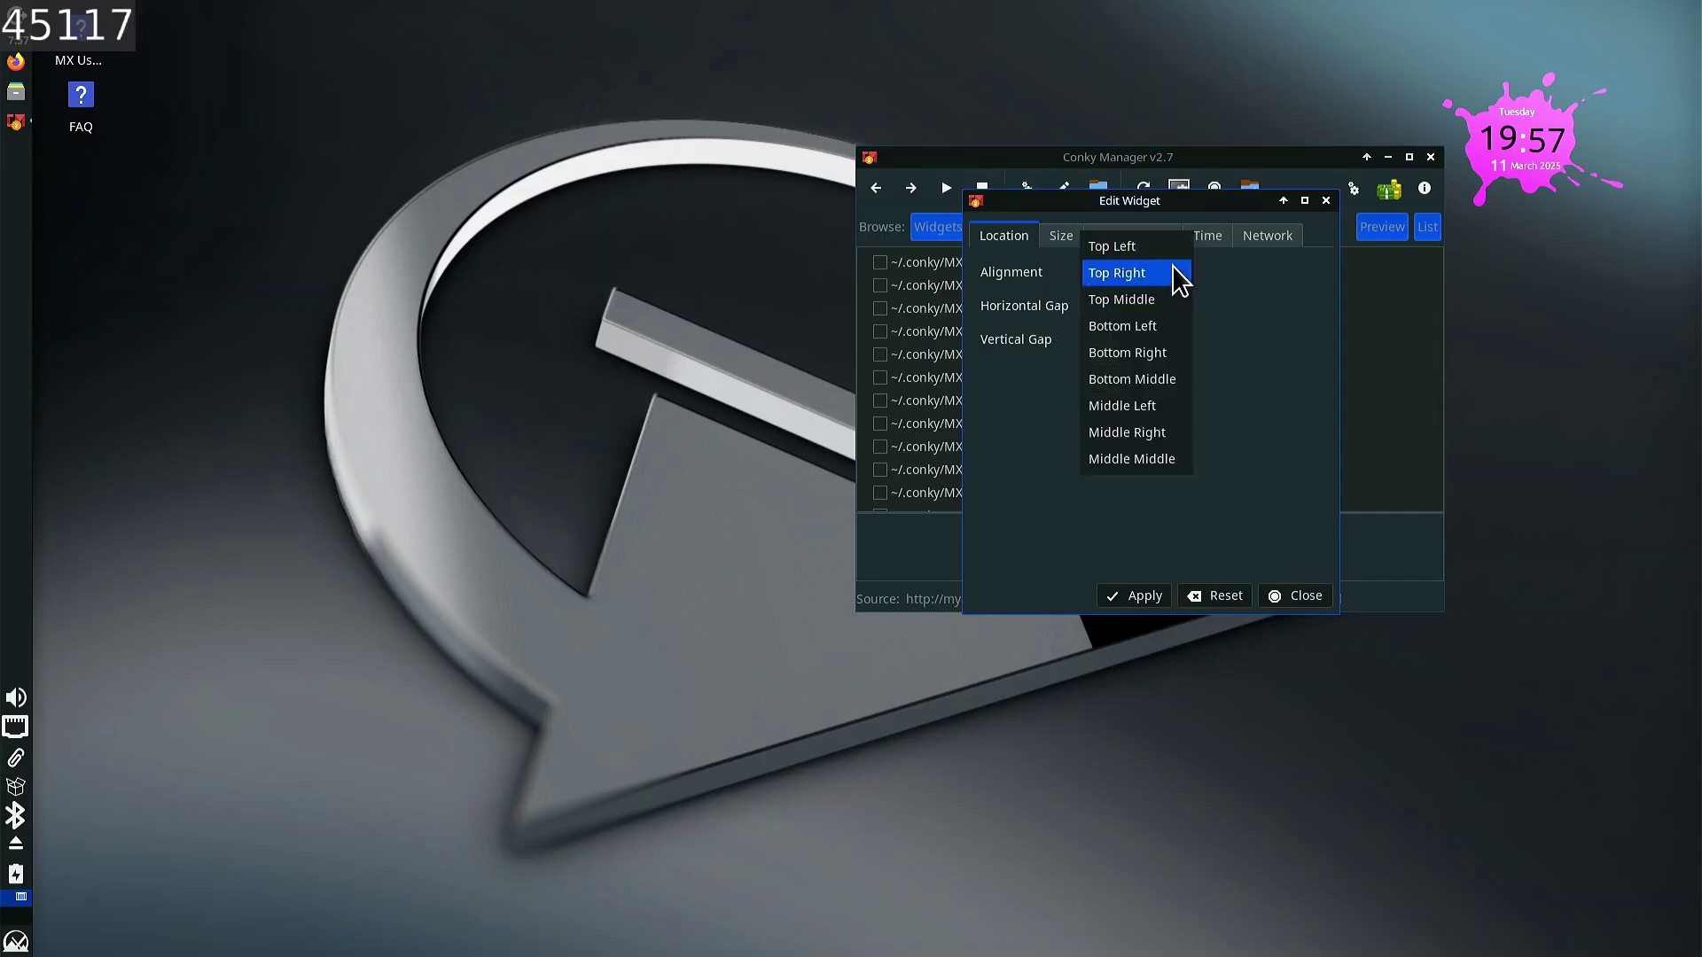
left_click(1143, 406)
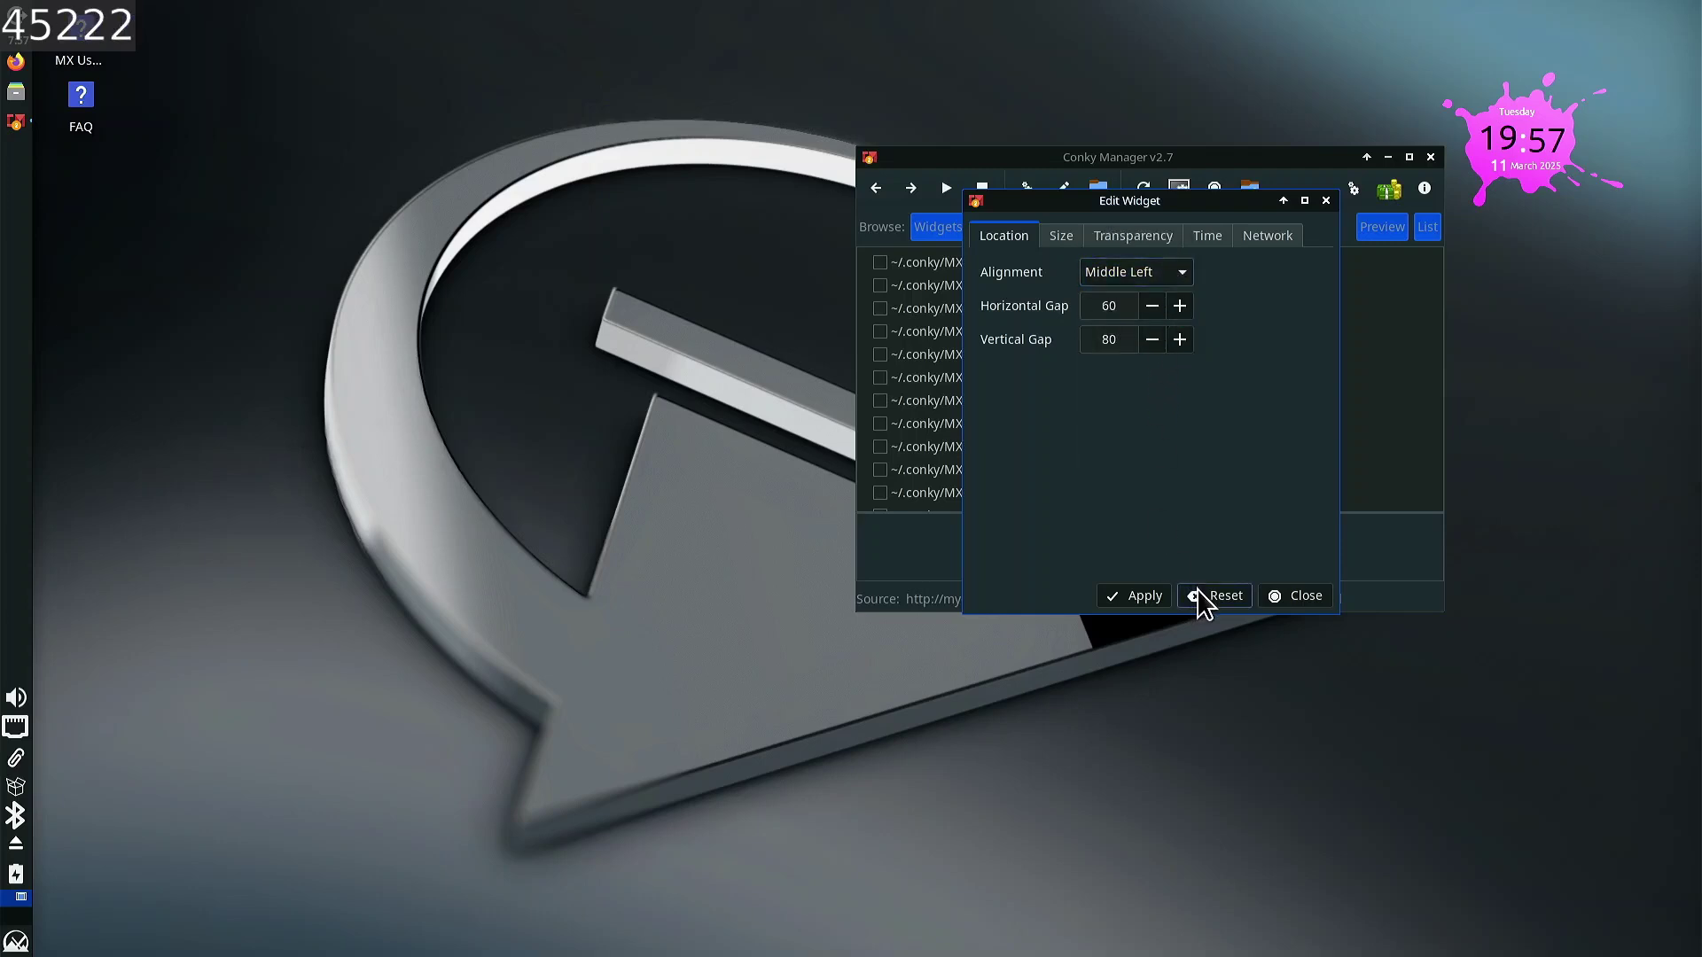
left_click(1127, 600)
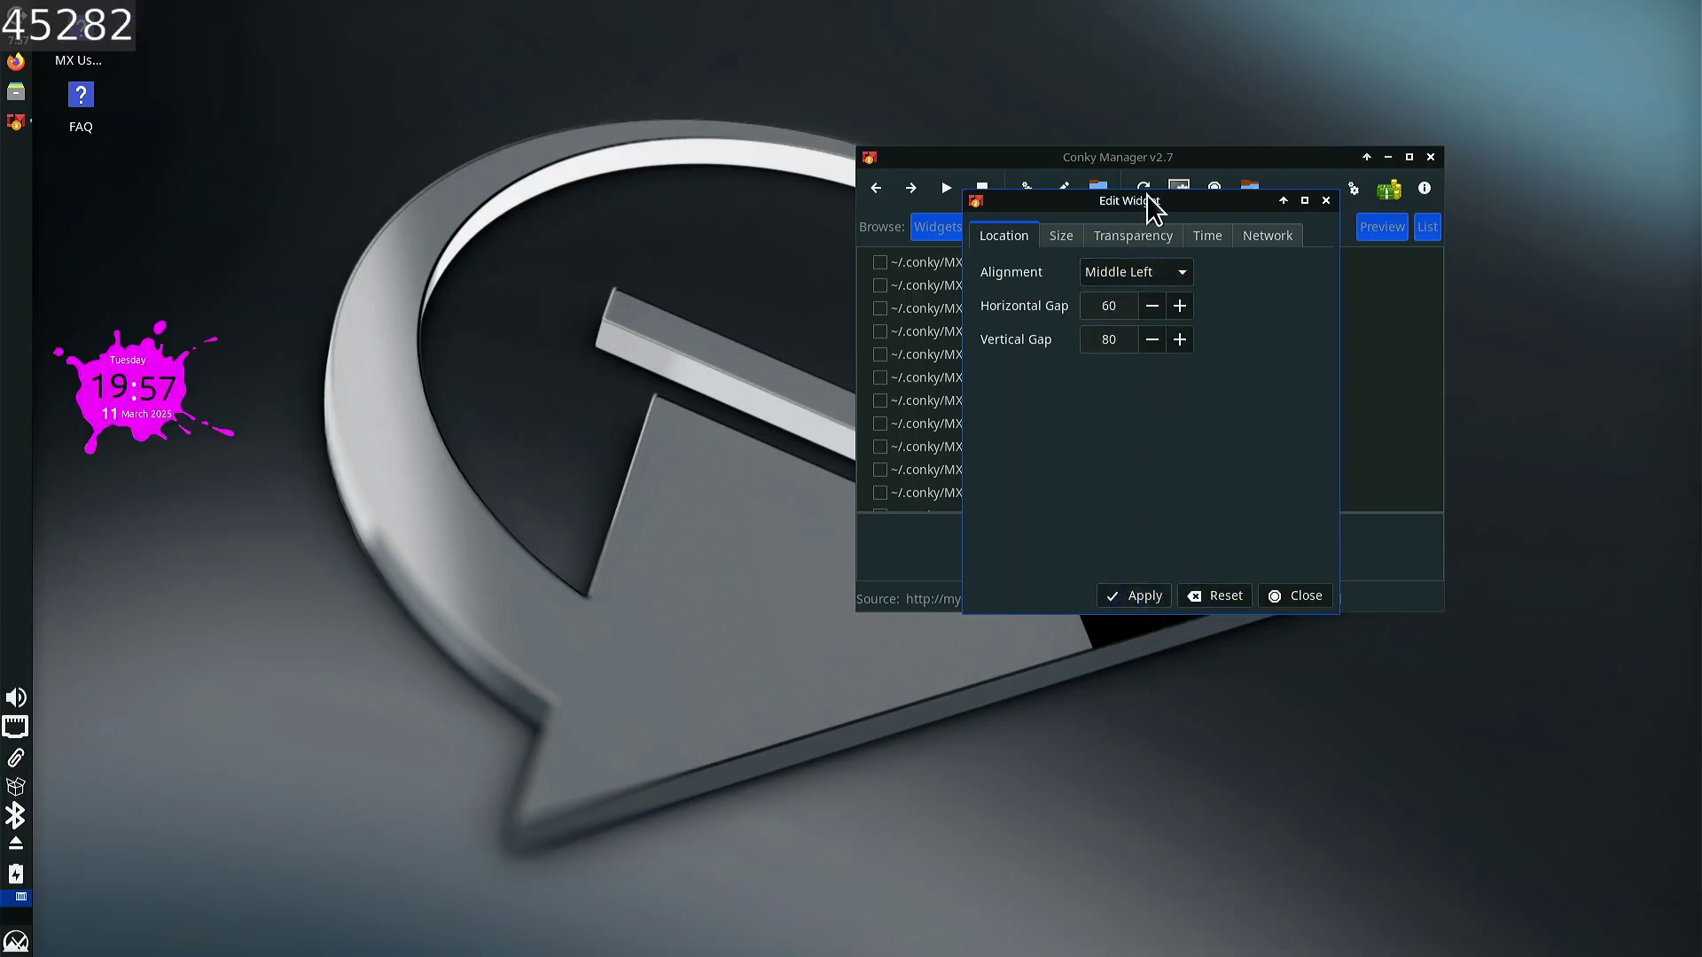
- Set the Multicolor widget's alignment back to Top Right and apply it
left_click(1126, 274)
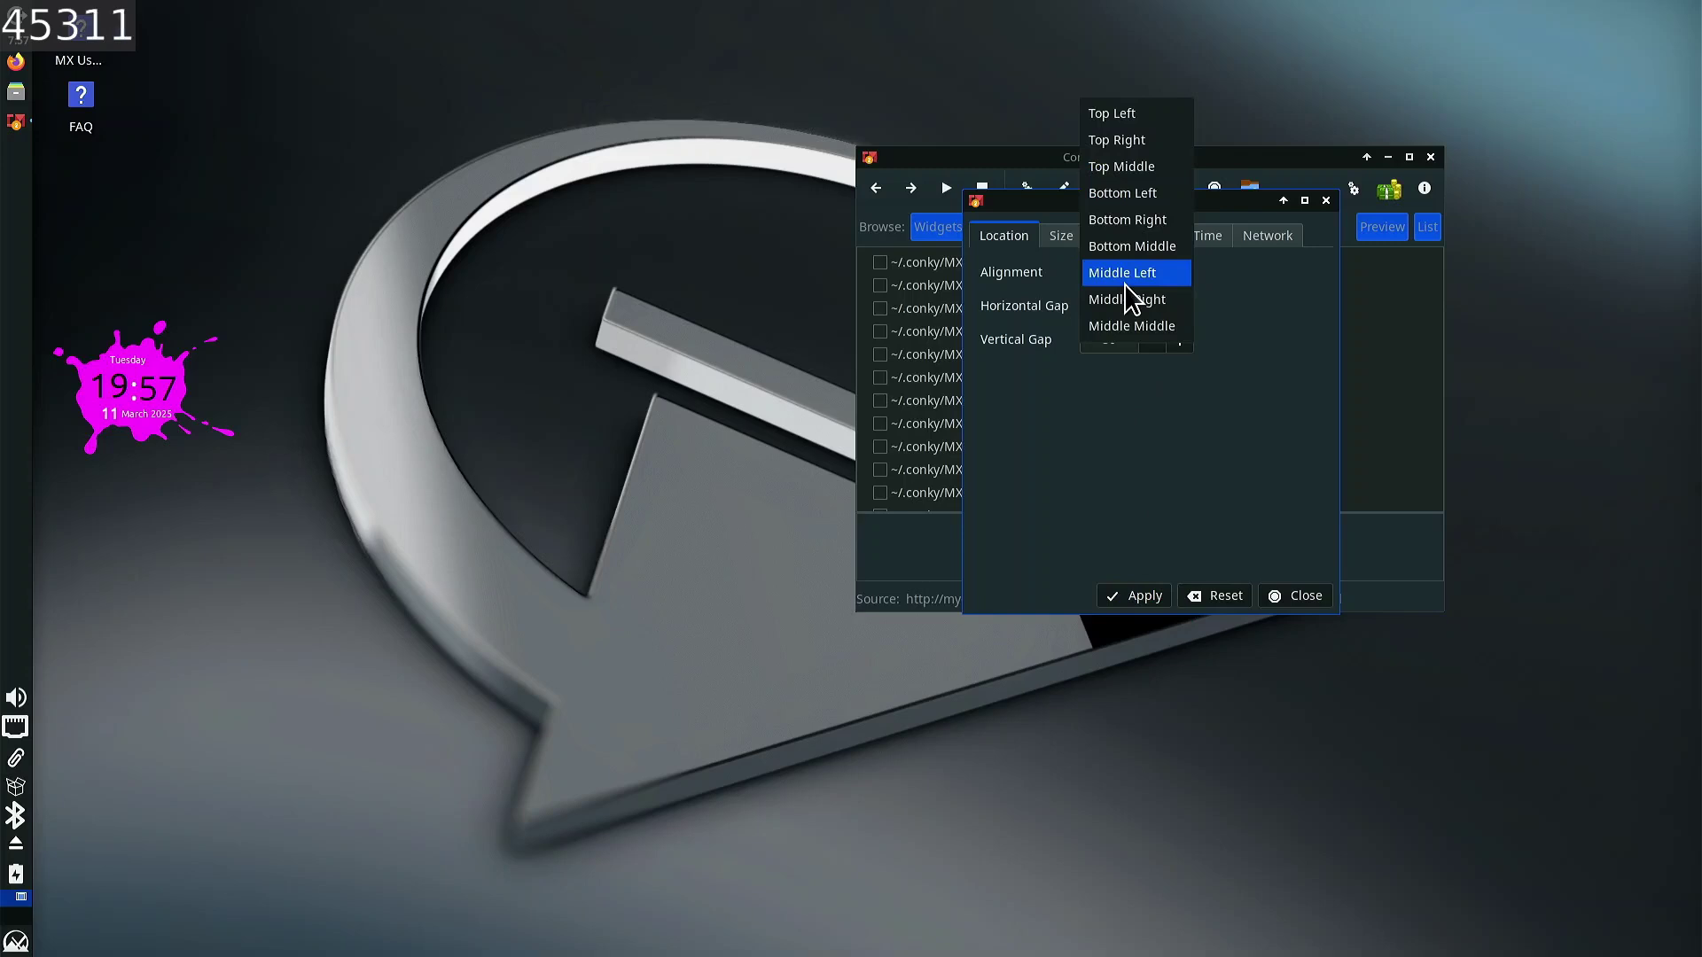
left_click(1148, 141)
left_click(1131, 593)
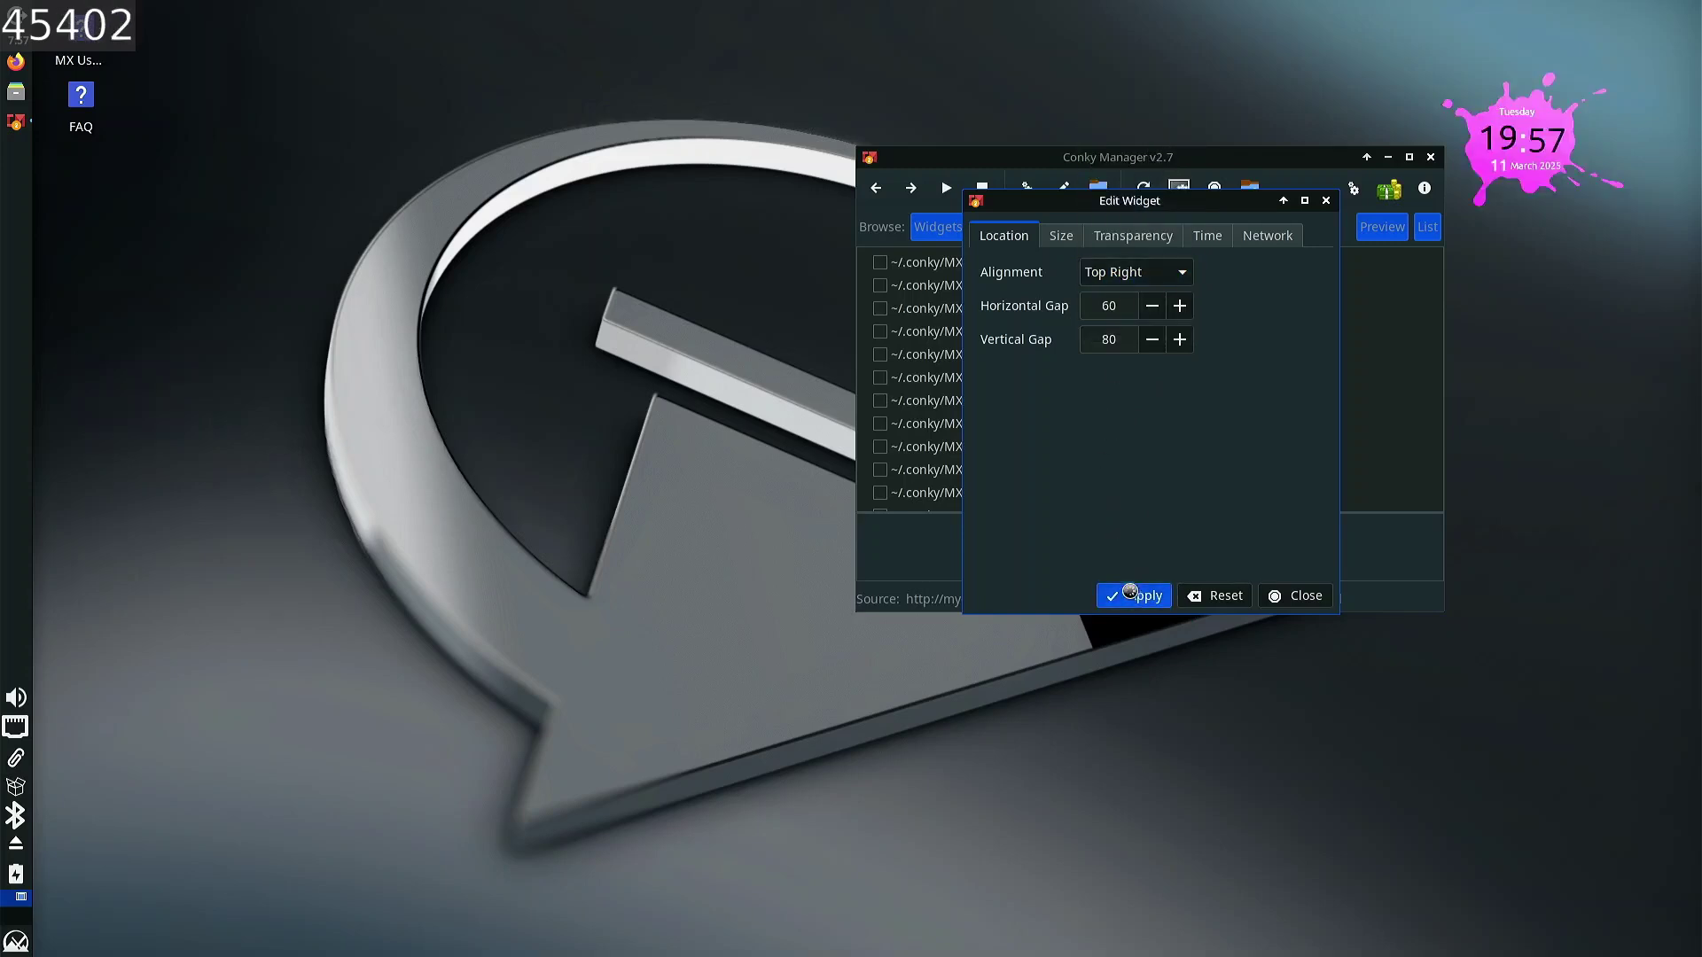
- Apply a minimum width of 412 to the Multicolor widget, and try to reset the size settings
left_click(1074, 243)
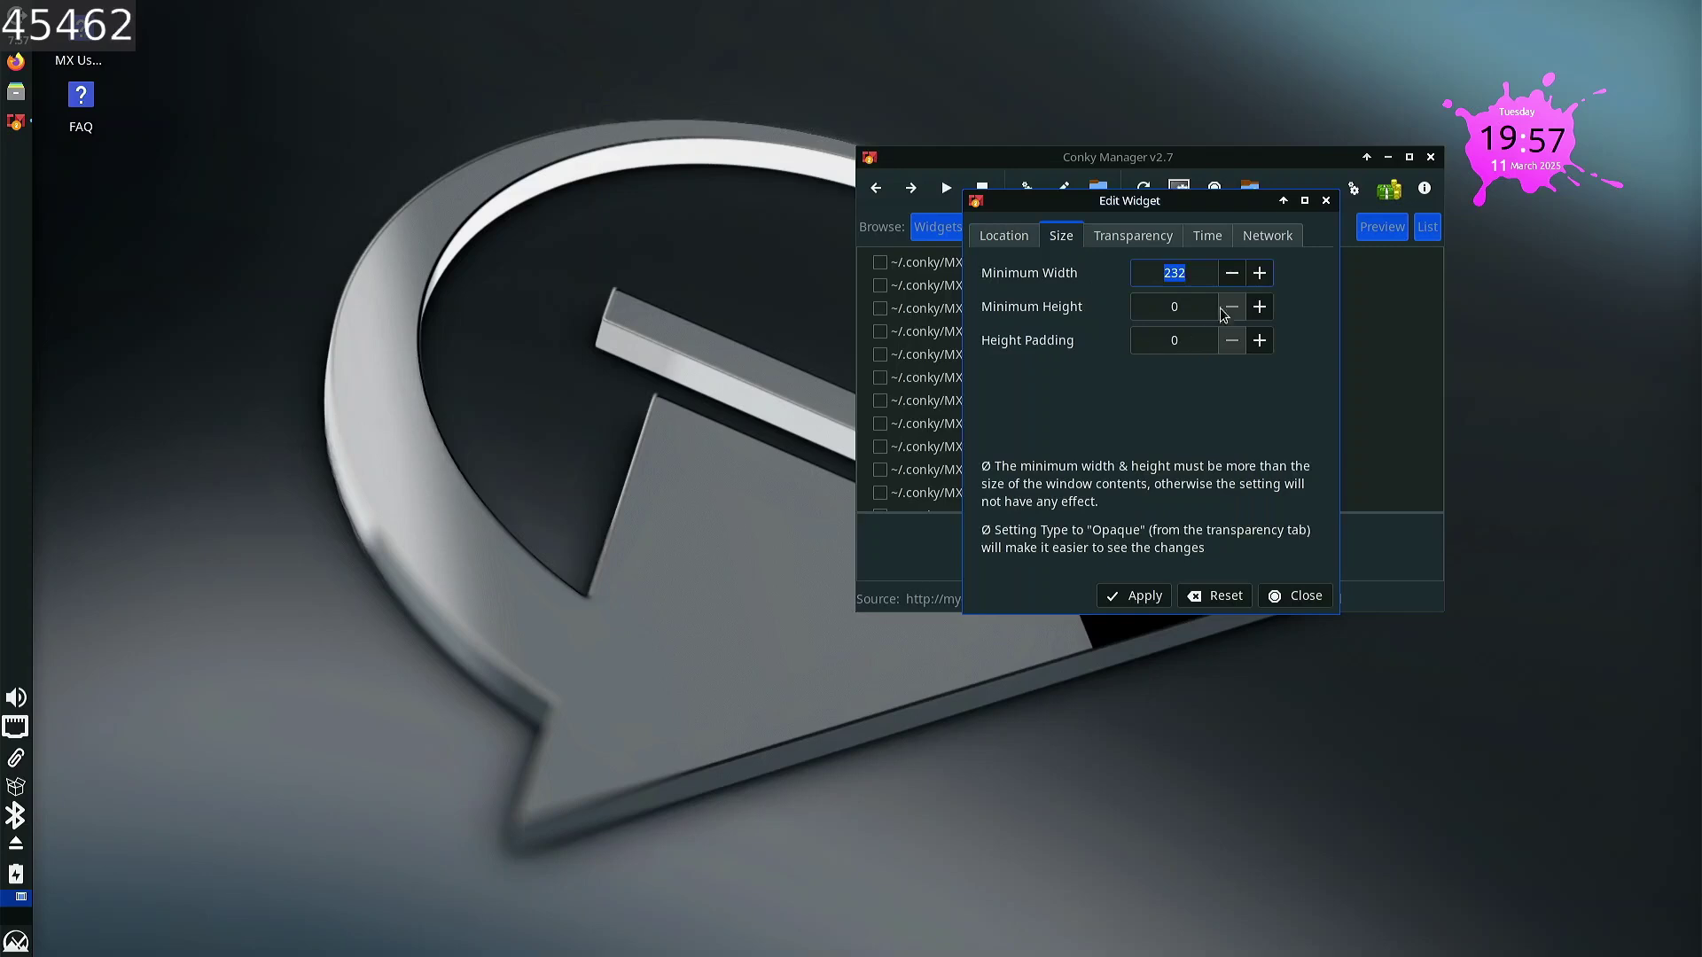
left_click(1265, 279)
left_click(1267, 280)
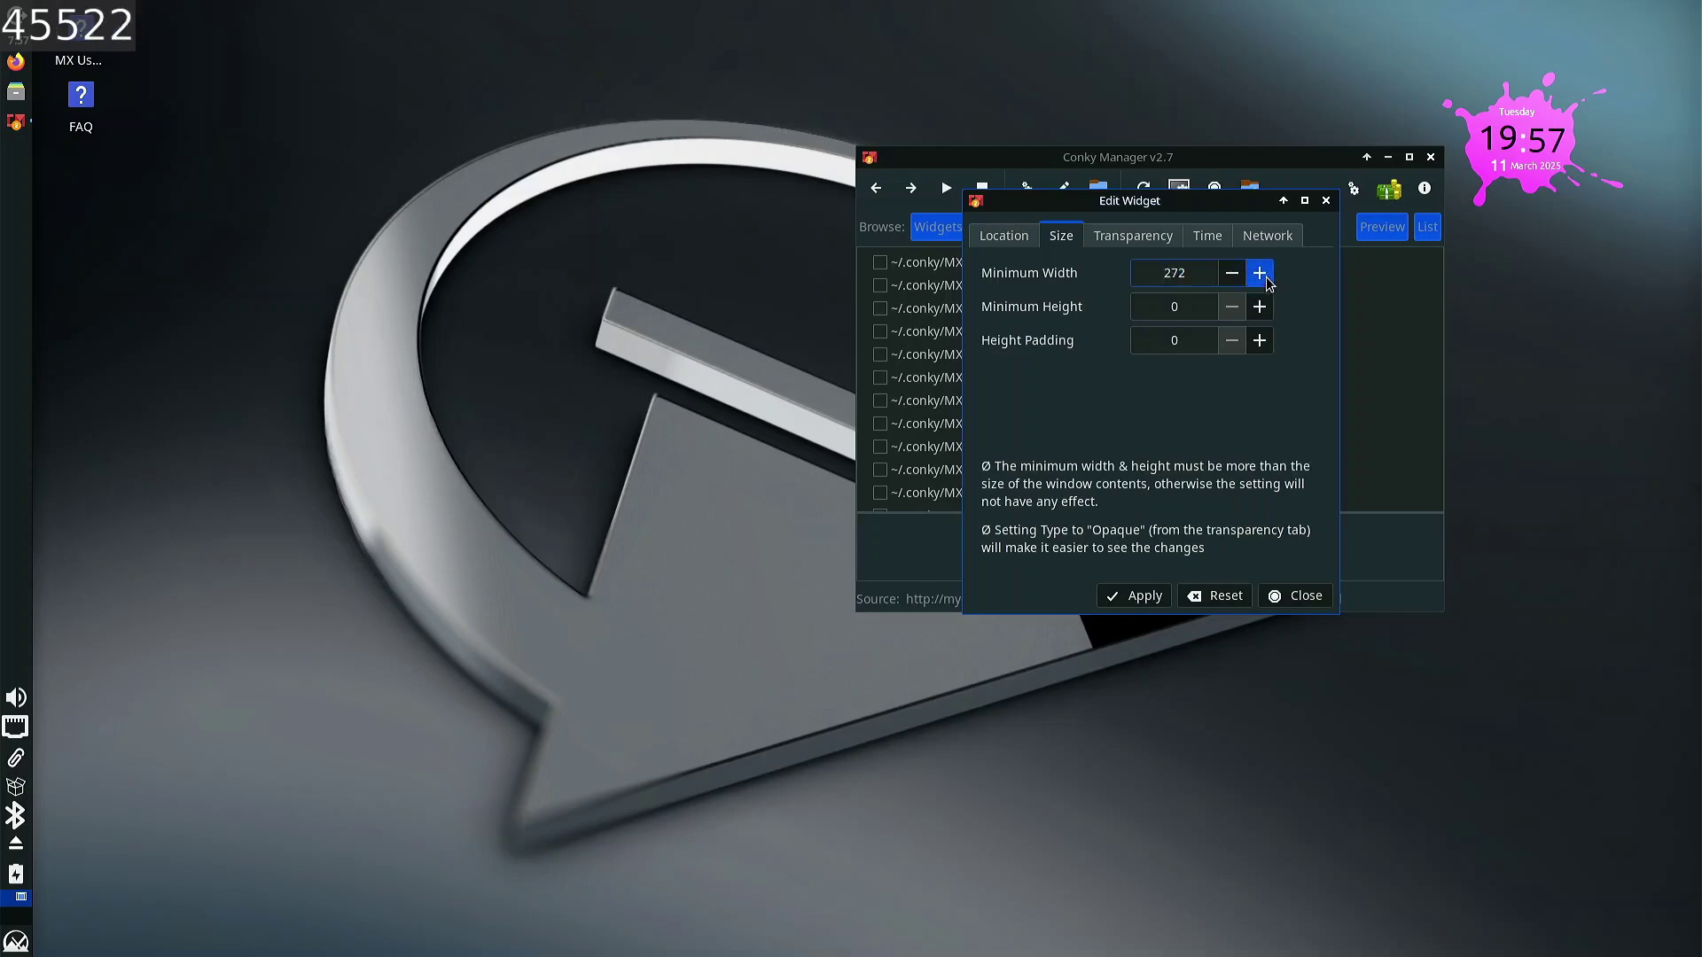
left_click_drag(1268, 280, 1267, 280)
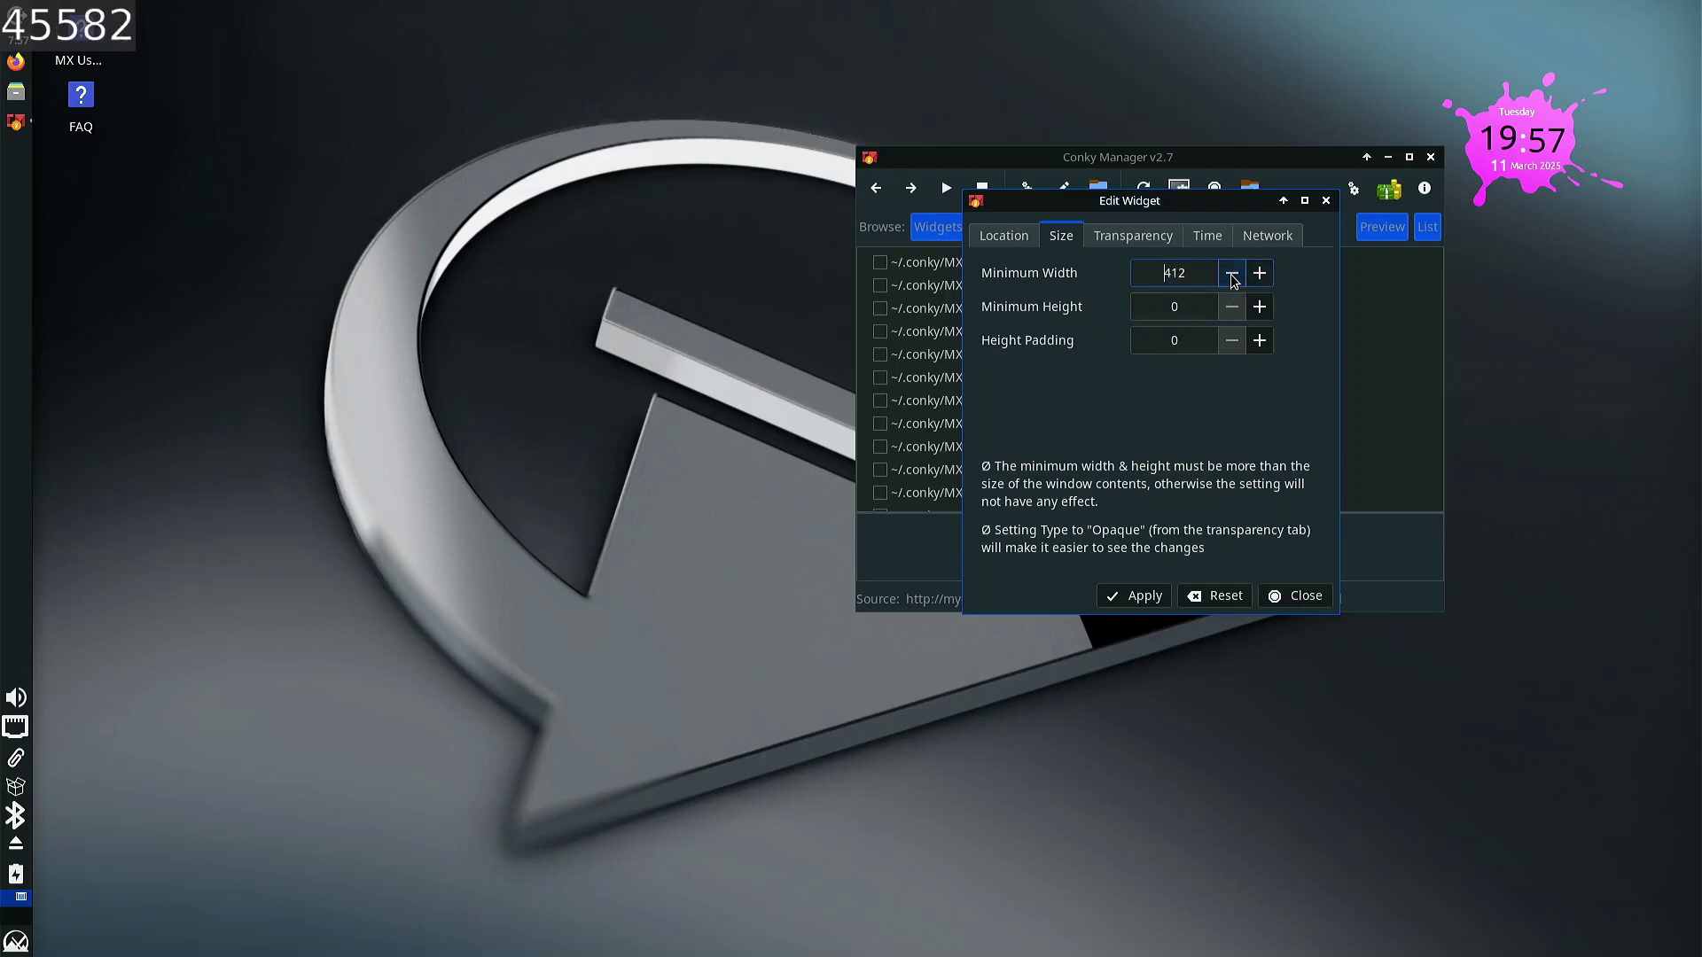
left_click(1116, 598)
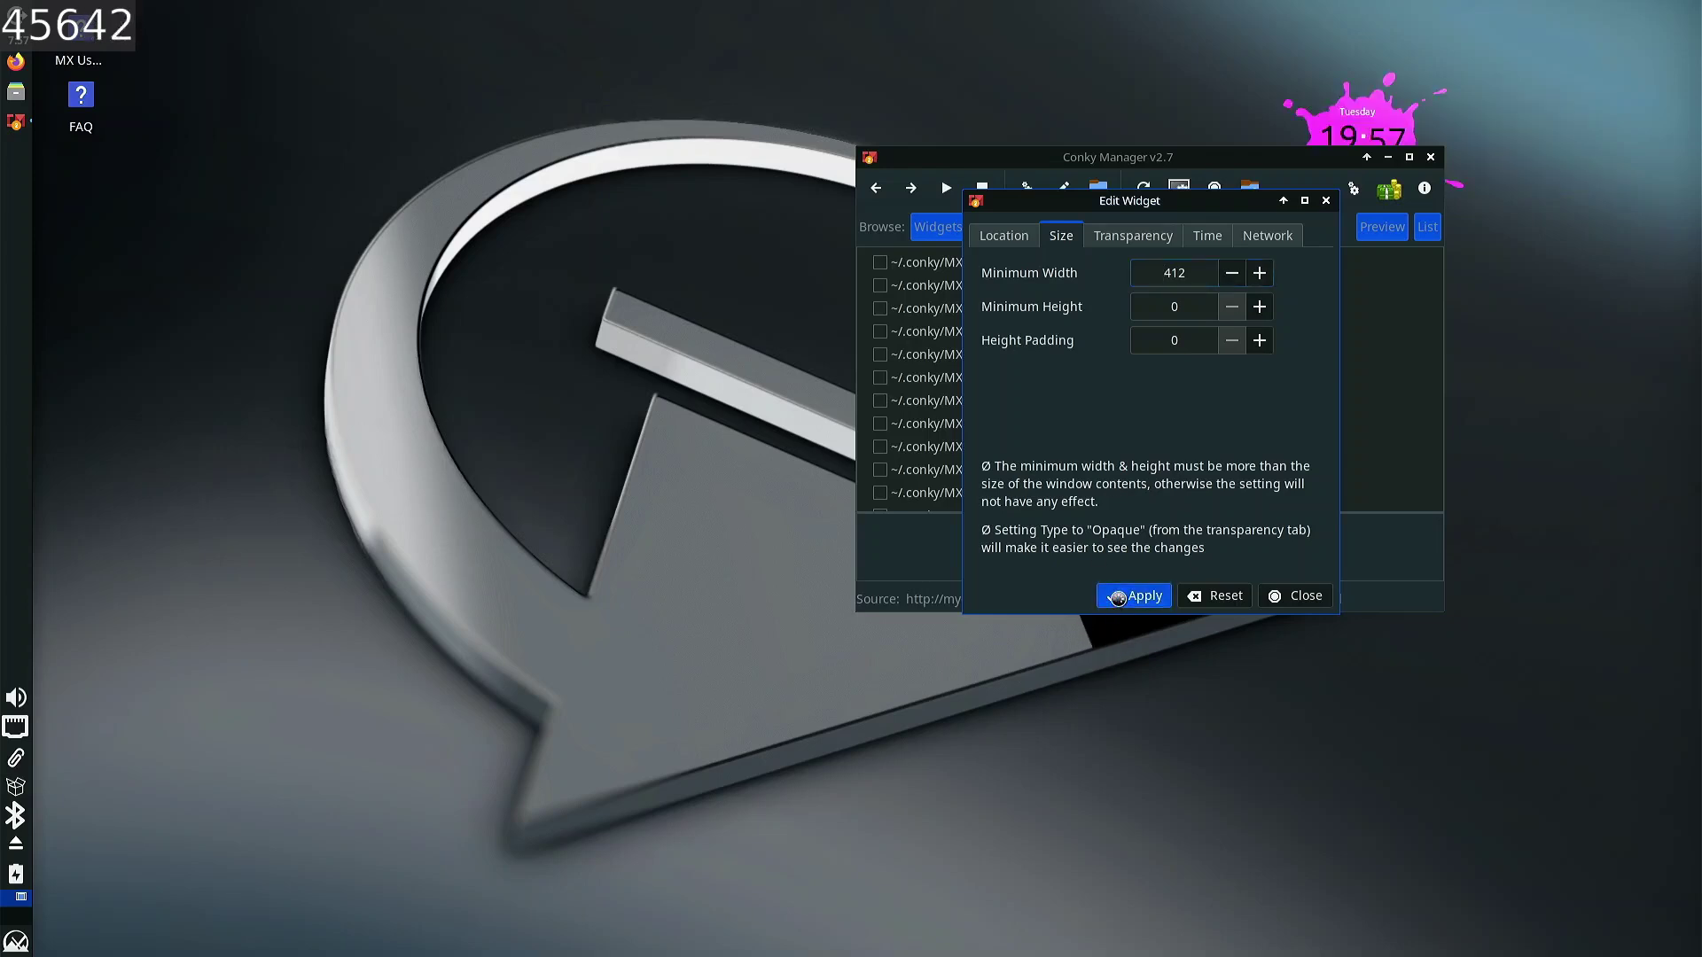
left_click(1214, 597)
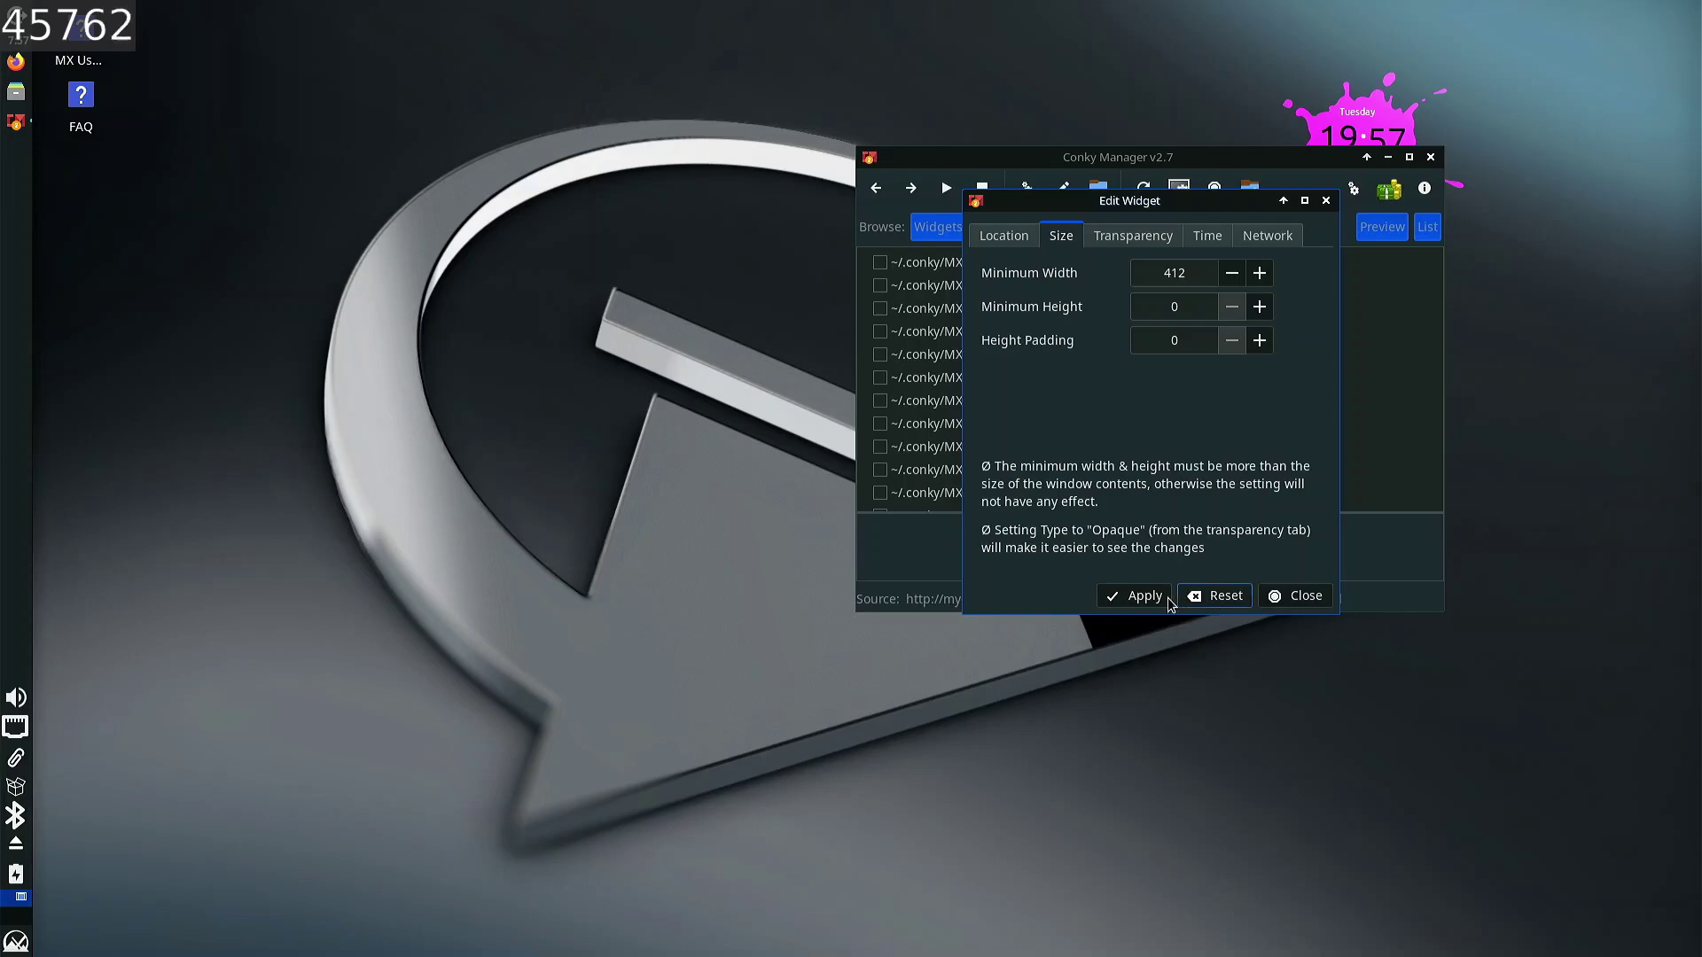
left_click(1137, 601)
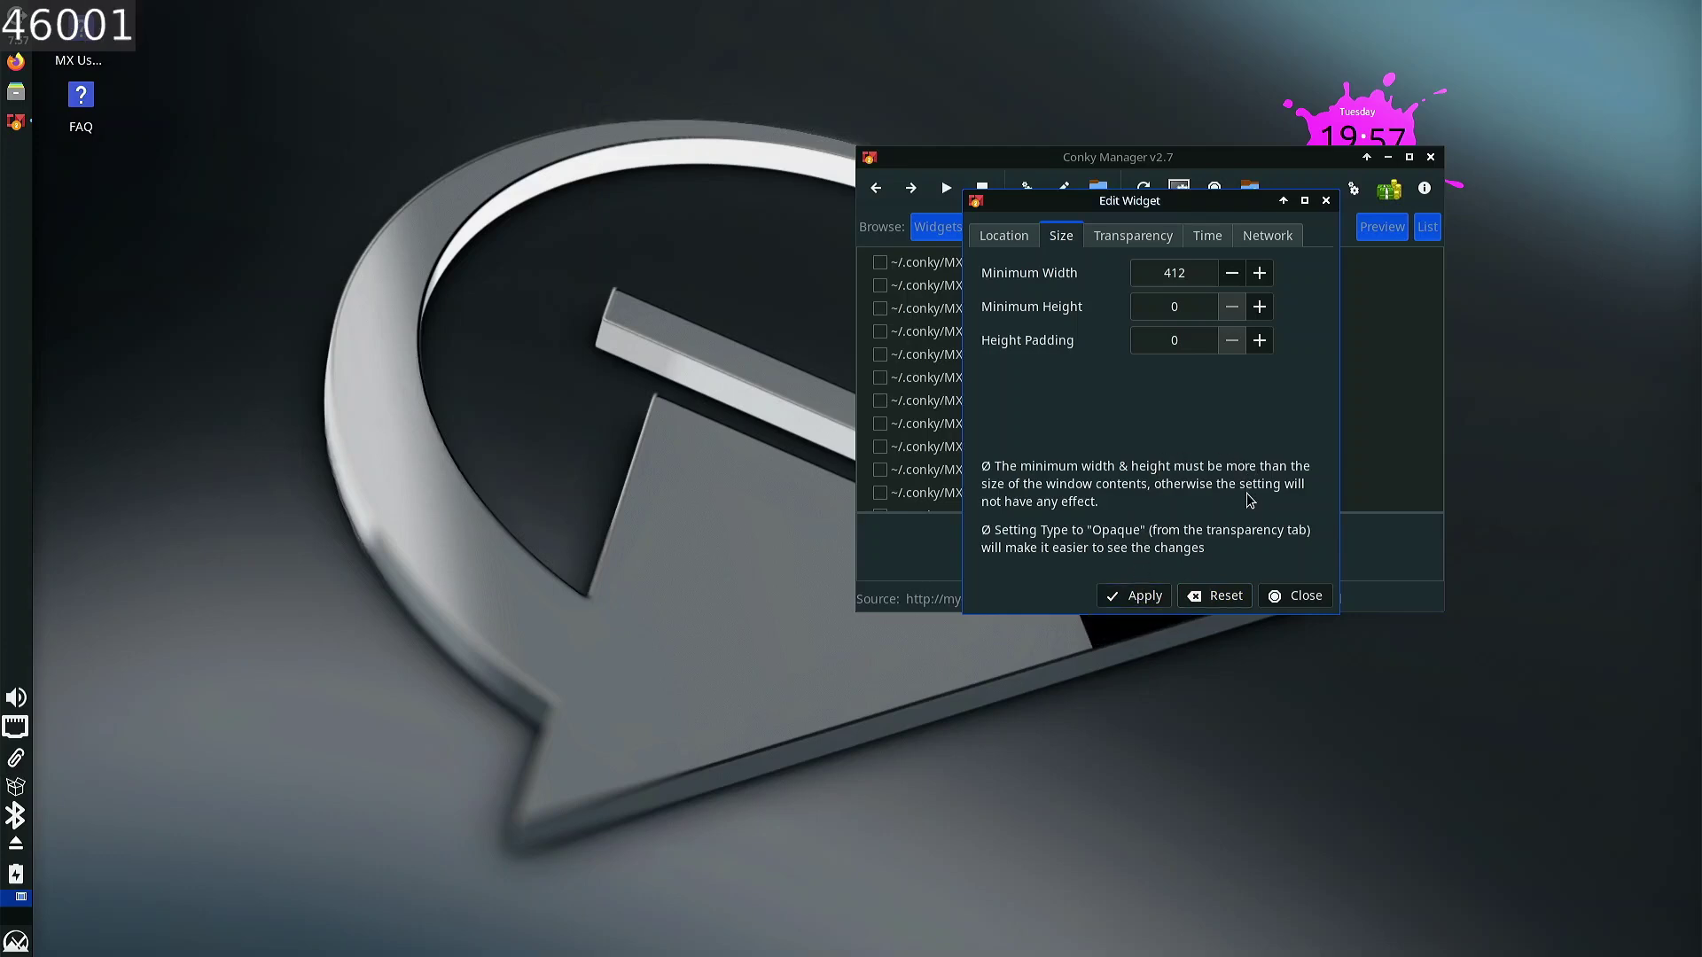
- Set the Multicolor widget's time format to 12 Hour, apply it, and close the widget settings
left_click(1134, 237)
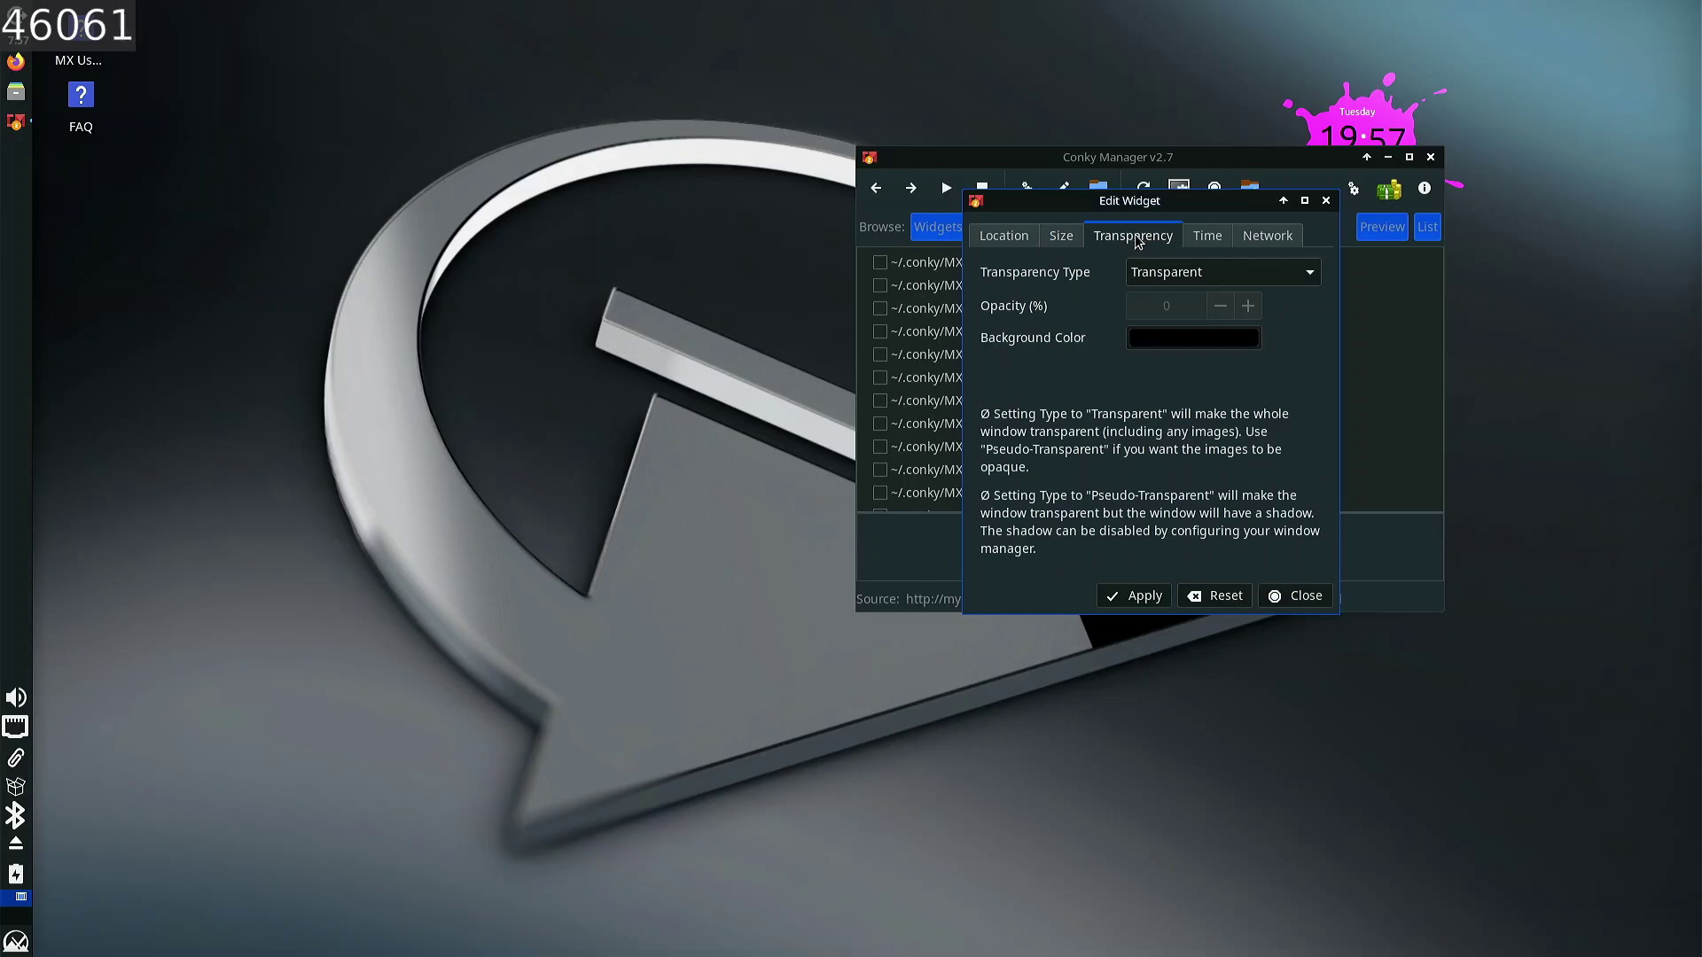
left_click(1199, 241)
left_click(1298, 237)
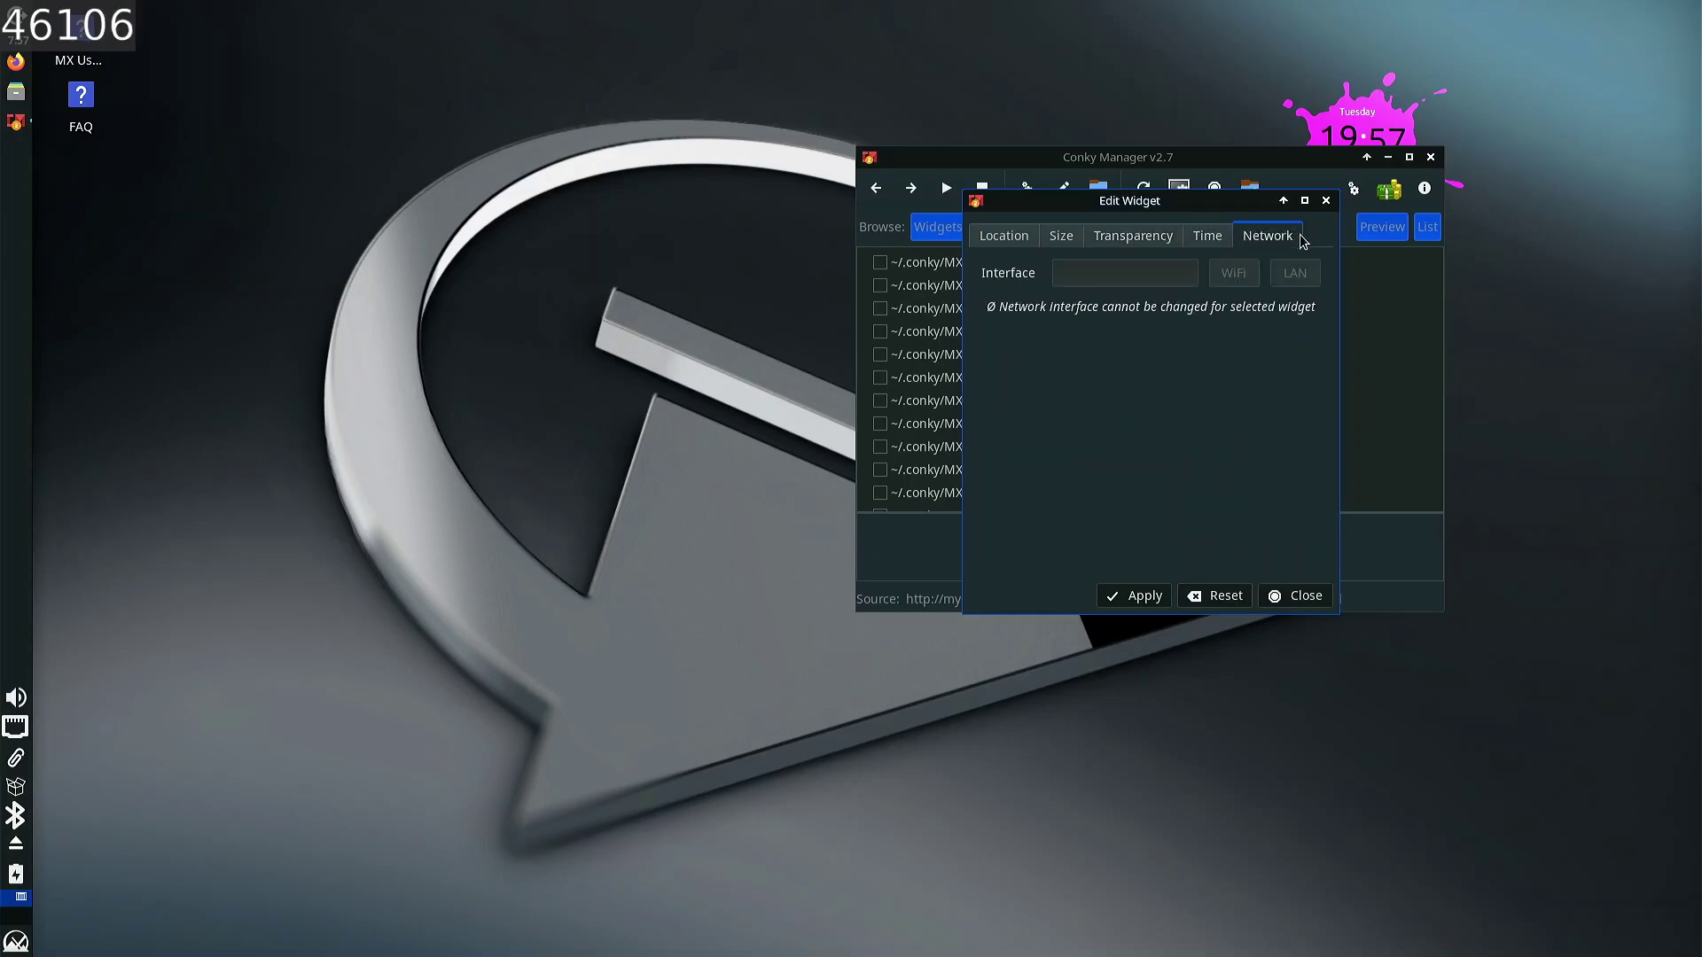
left_click(1224, 241)
left_click(1128, 279)
left_click(1124, 250)
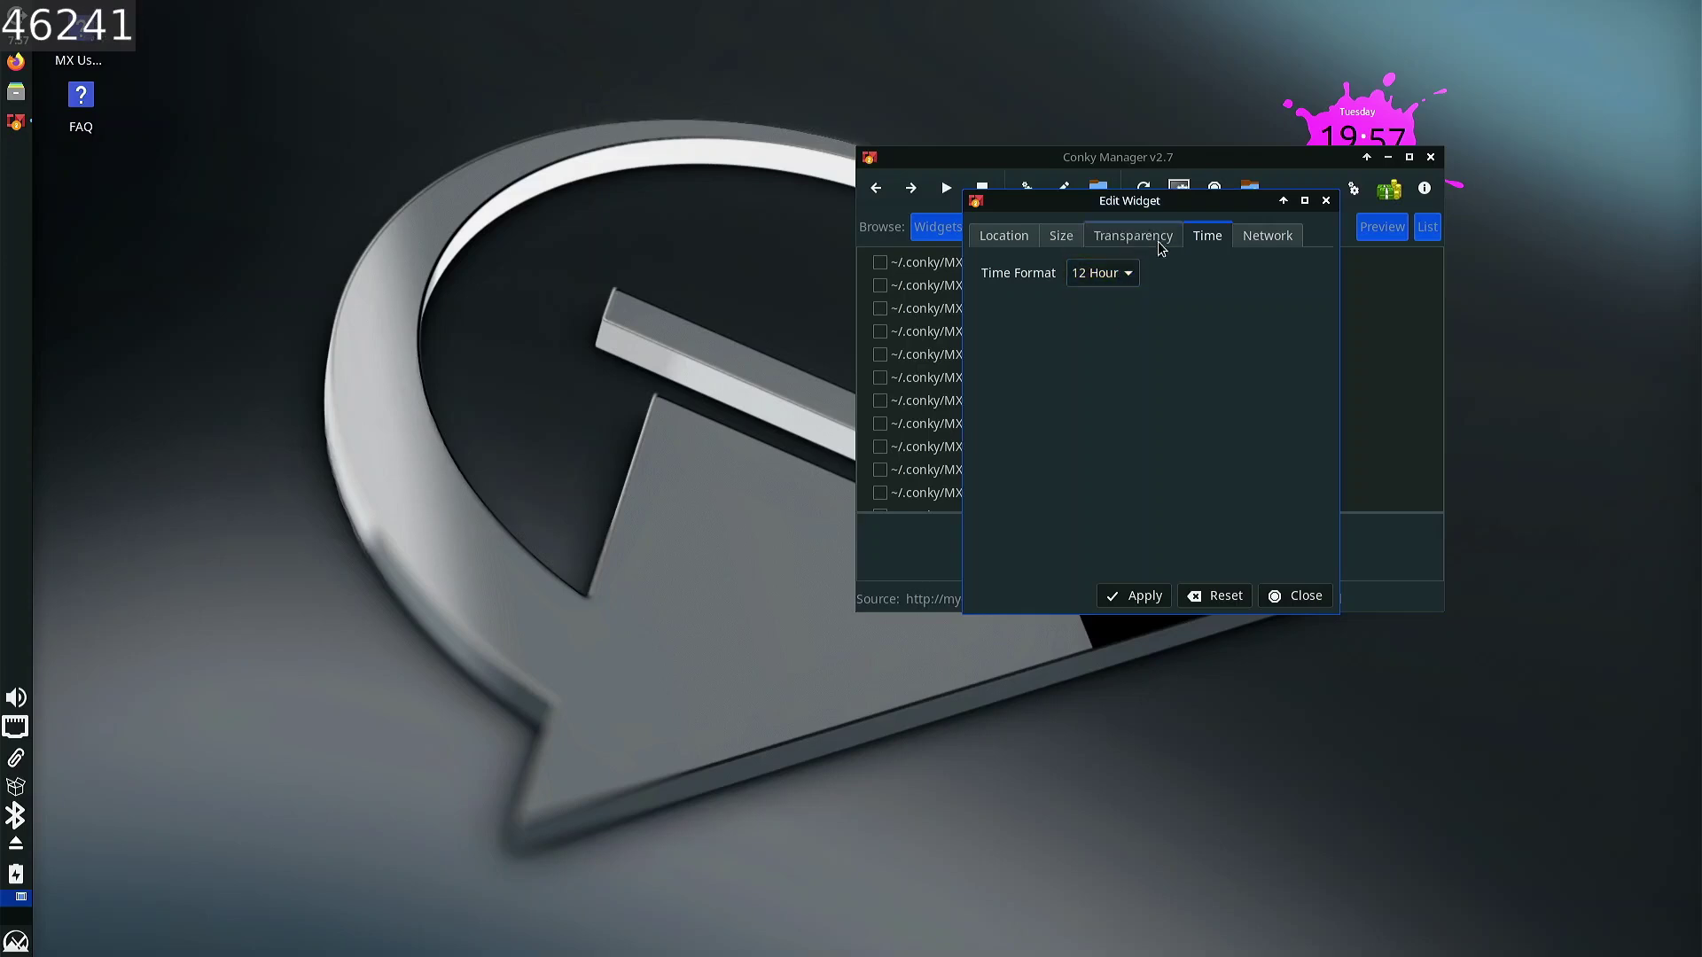
left_click(1133, 596)
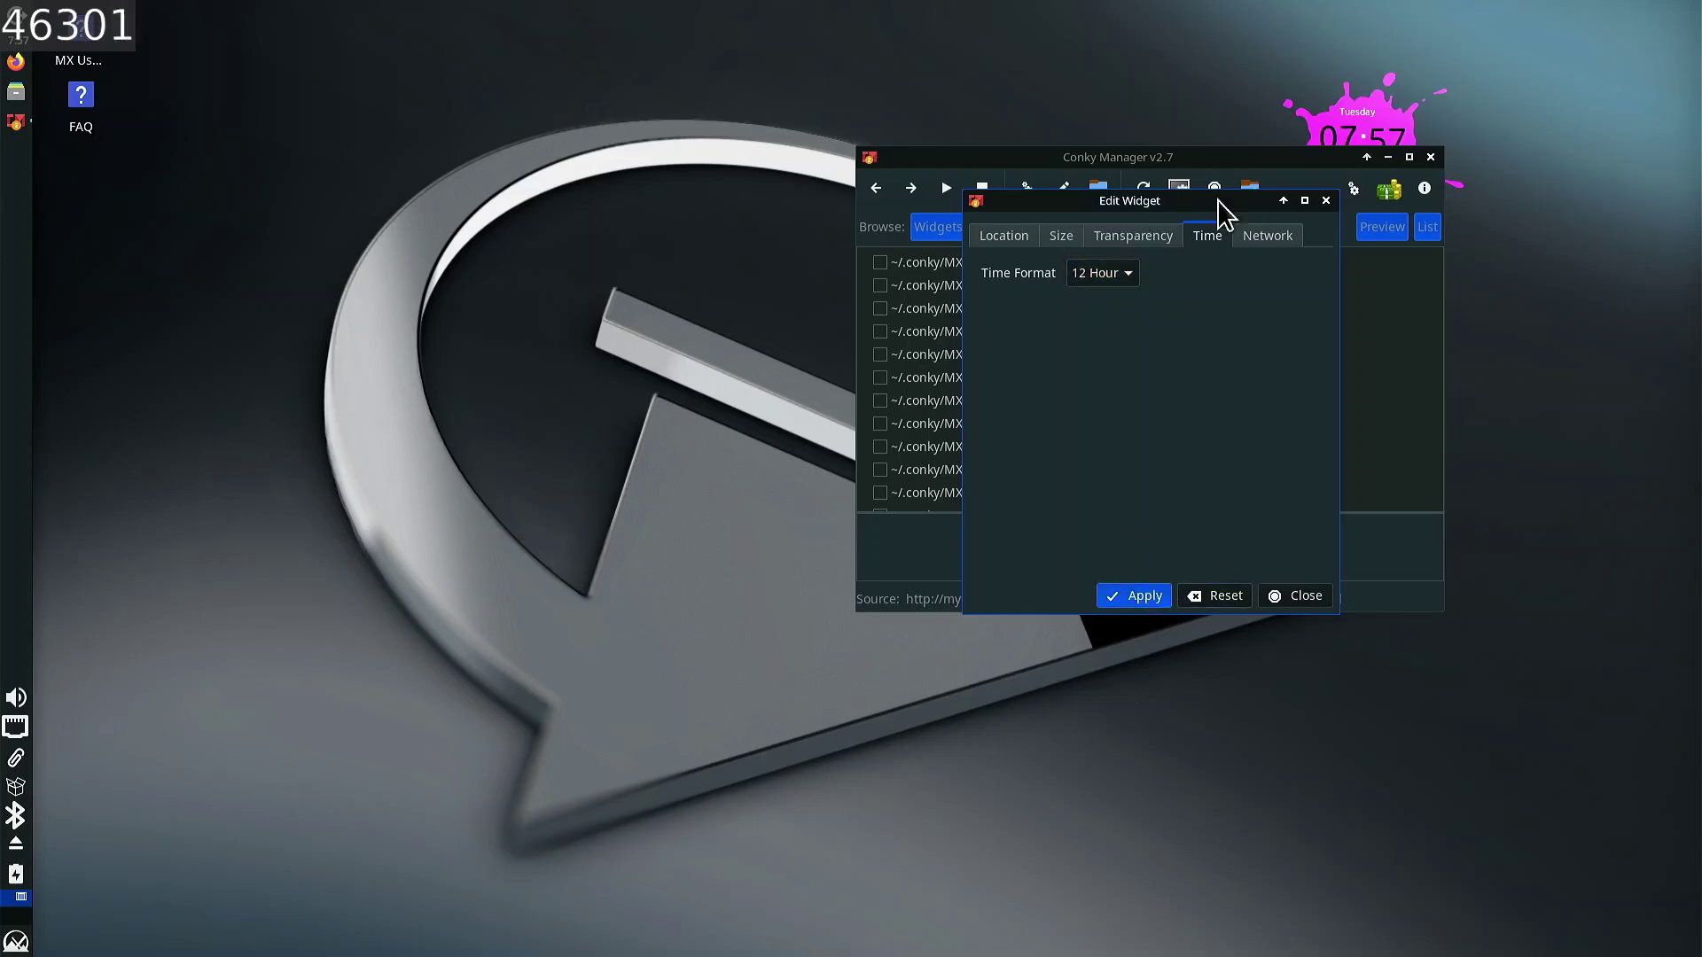
left_click(1253, 241)
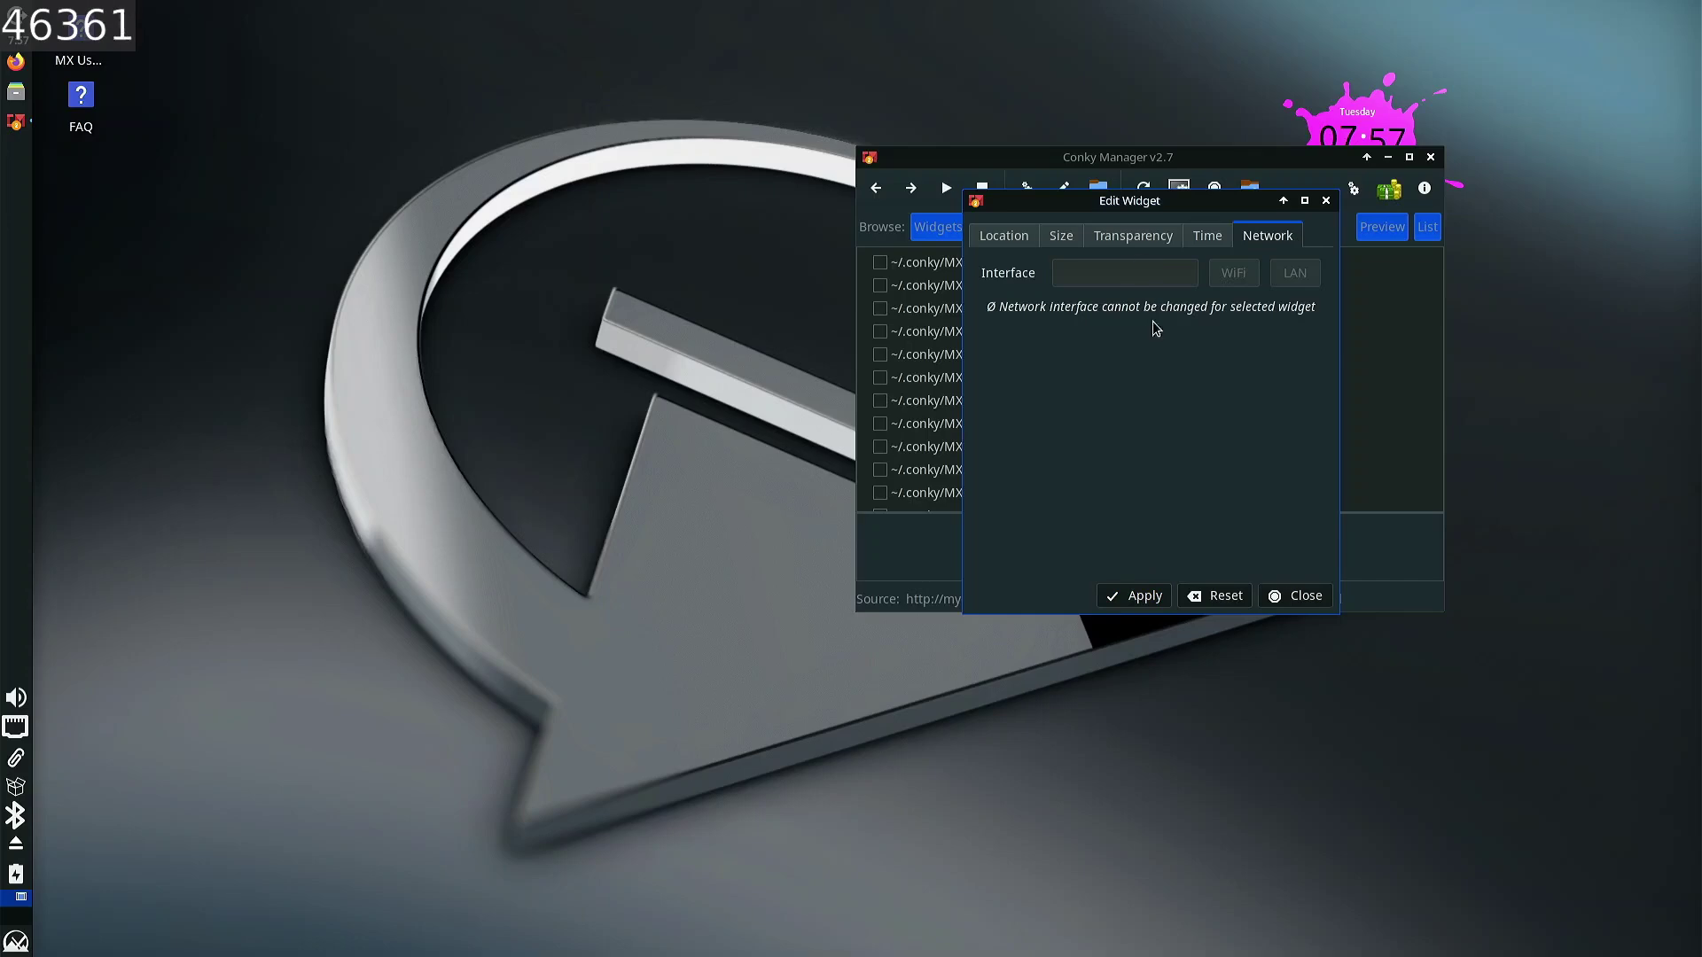
left_click(1295, 595)
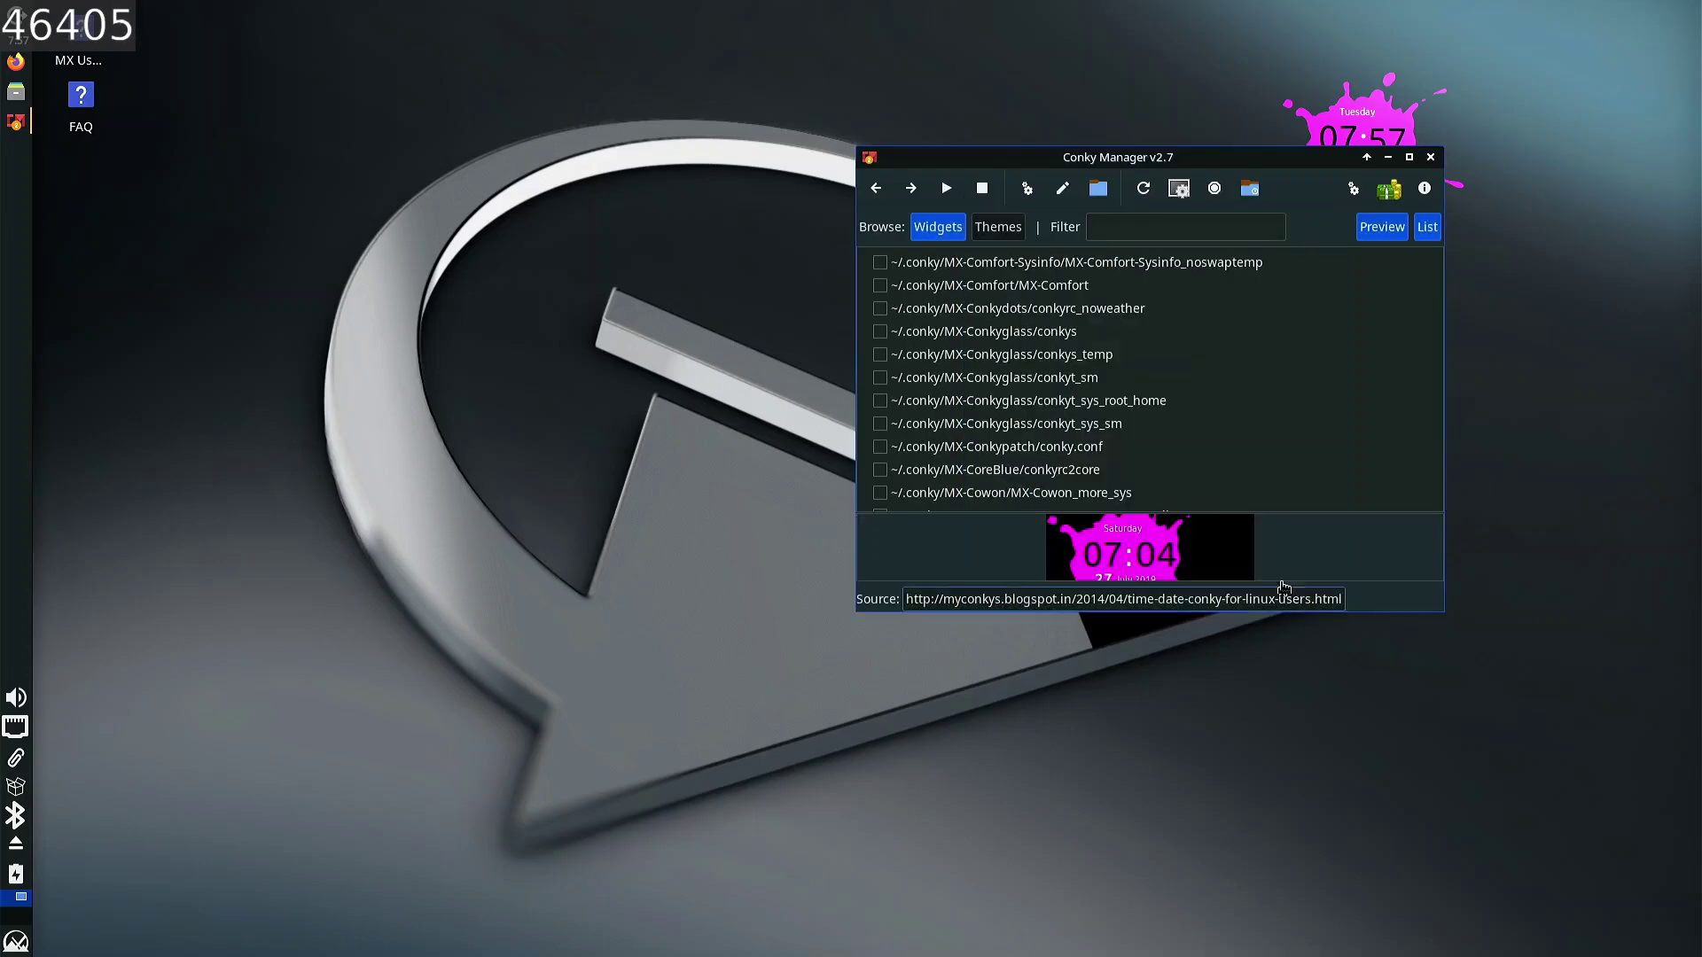
- Stop all running widgets and close Conky Manager
left_click(1224, 186)
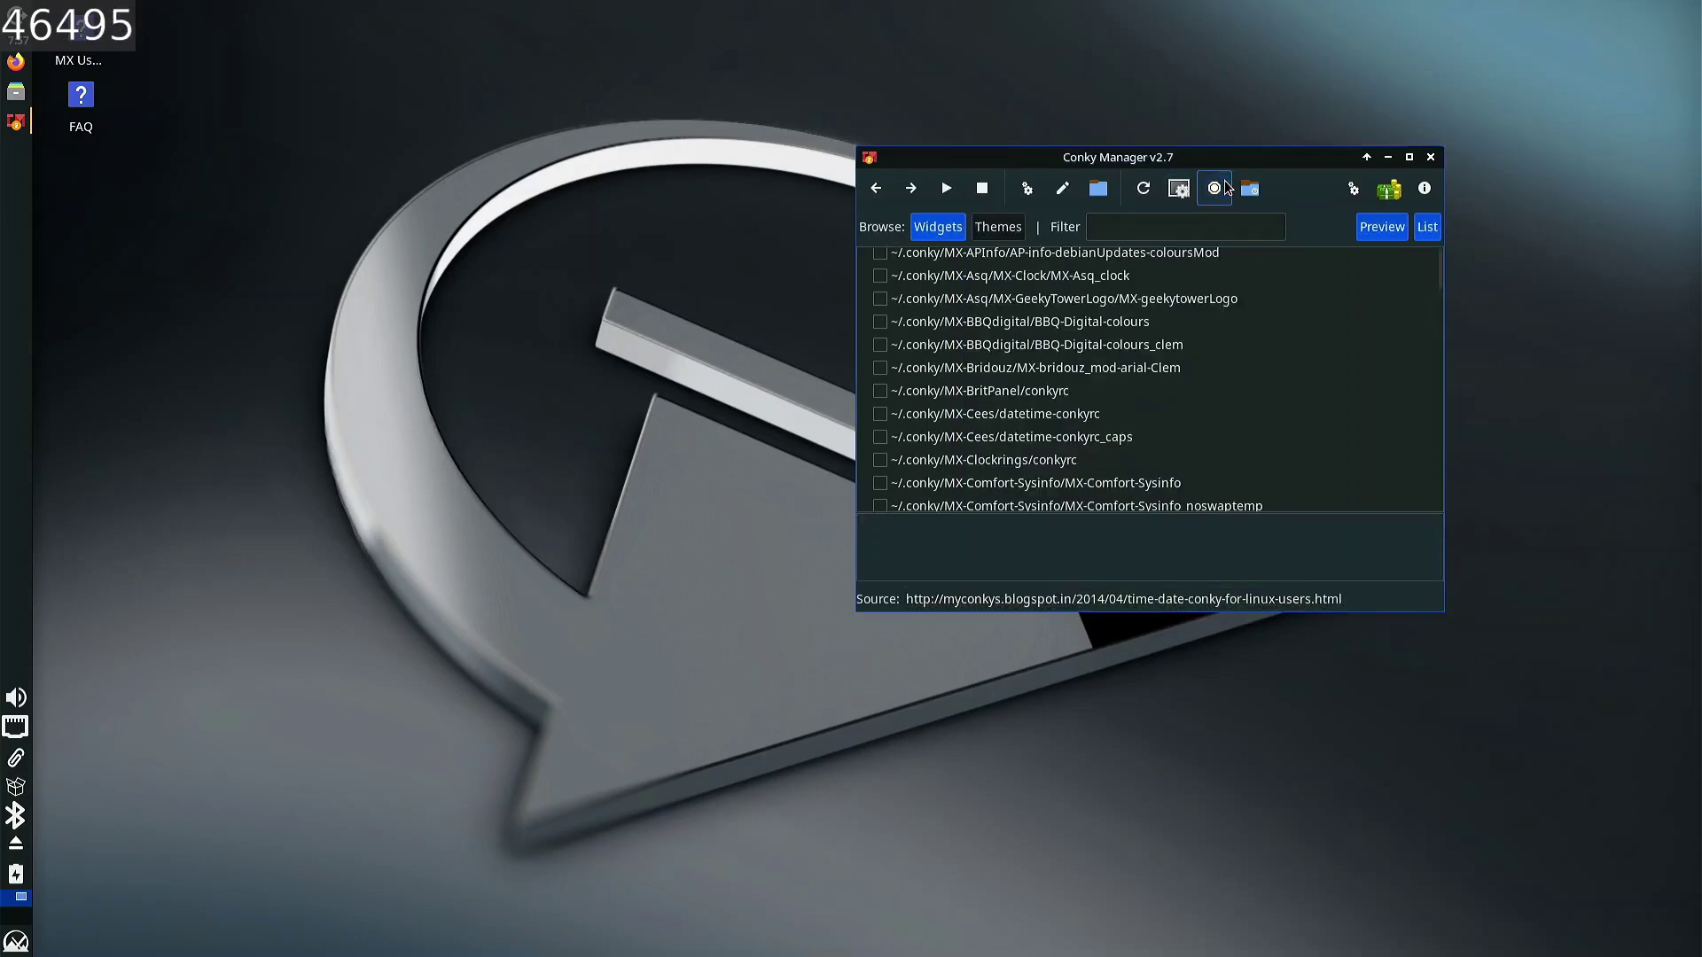
left_click(1428, 158)
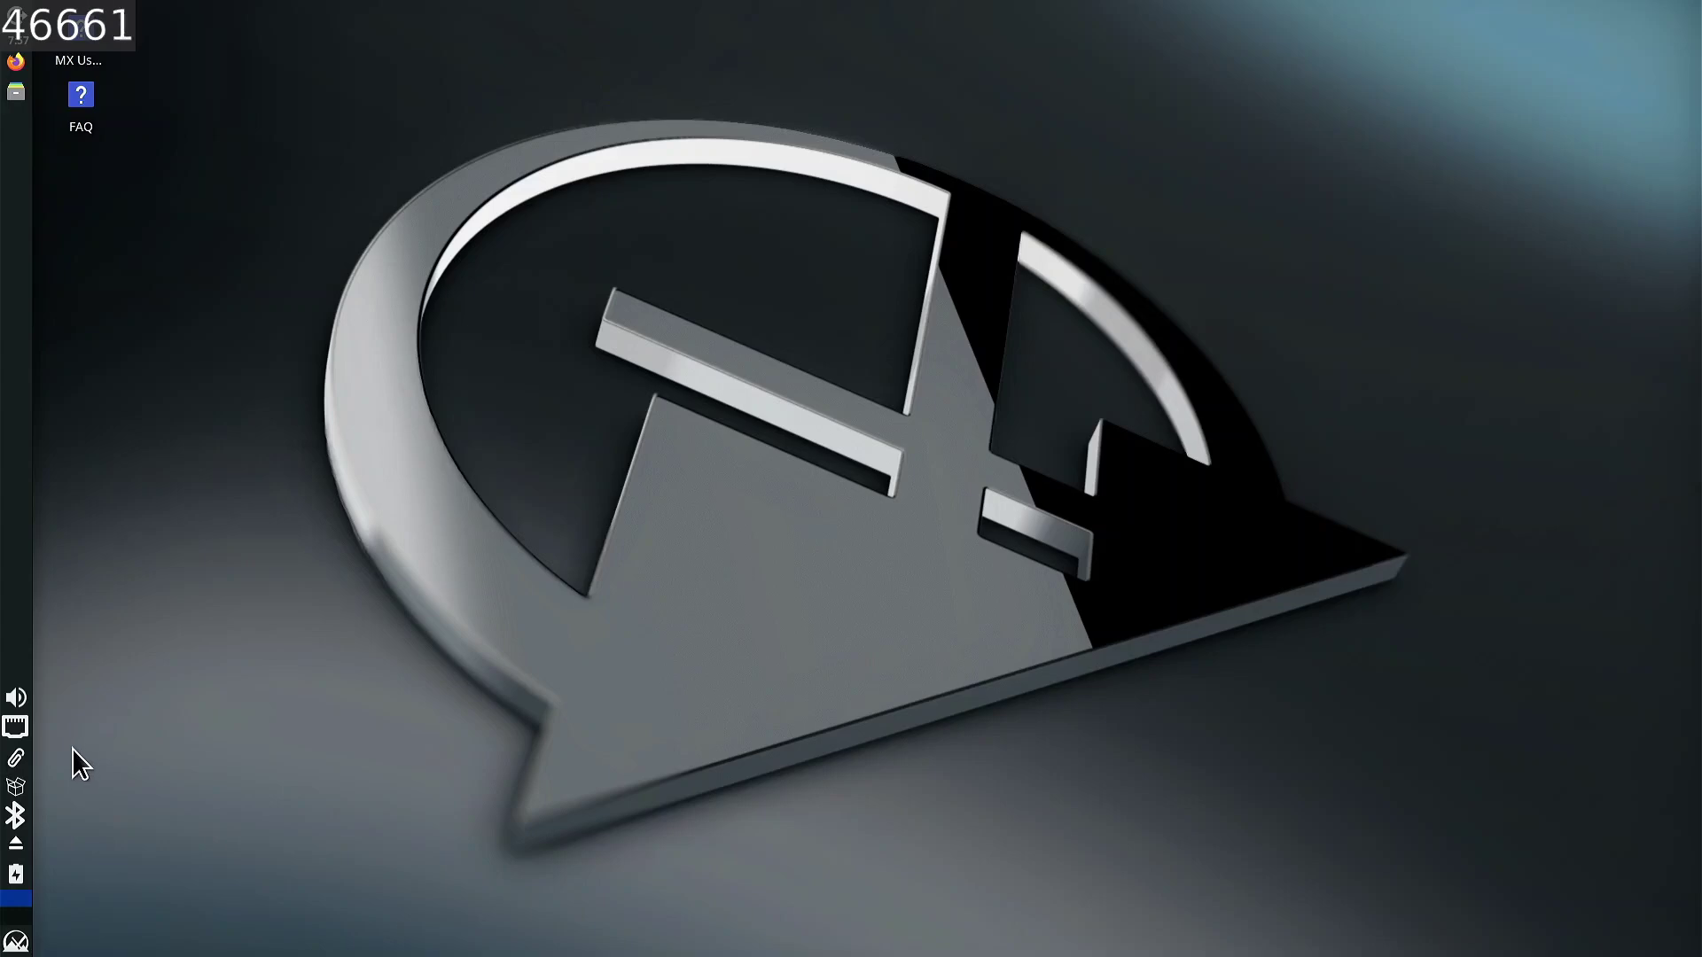
- Find and launch the Swell Foop game, and clear a few groups of matching tiles
left_click(16, 941)
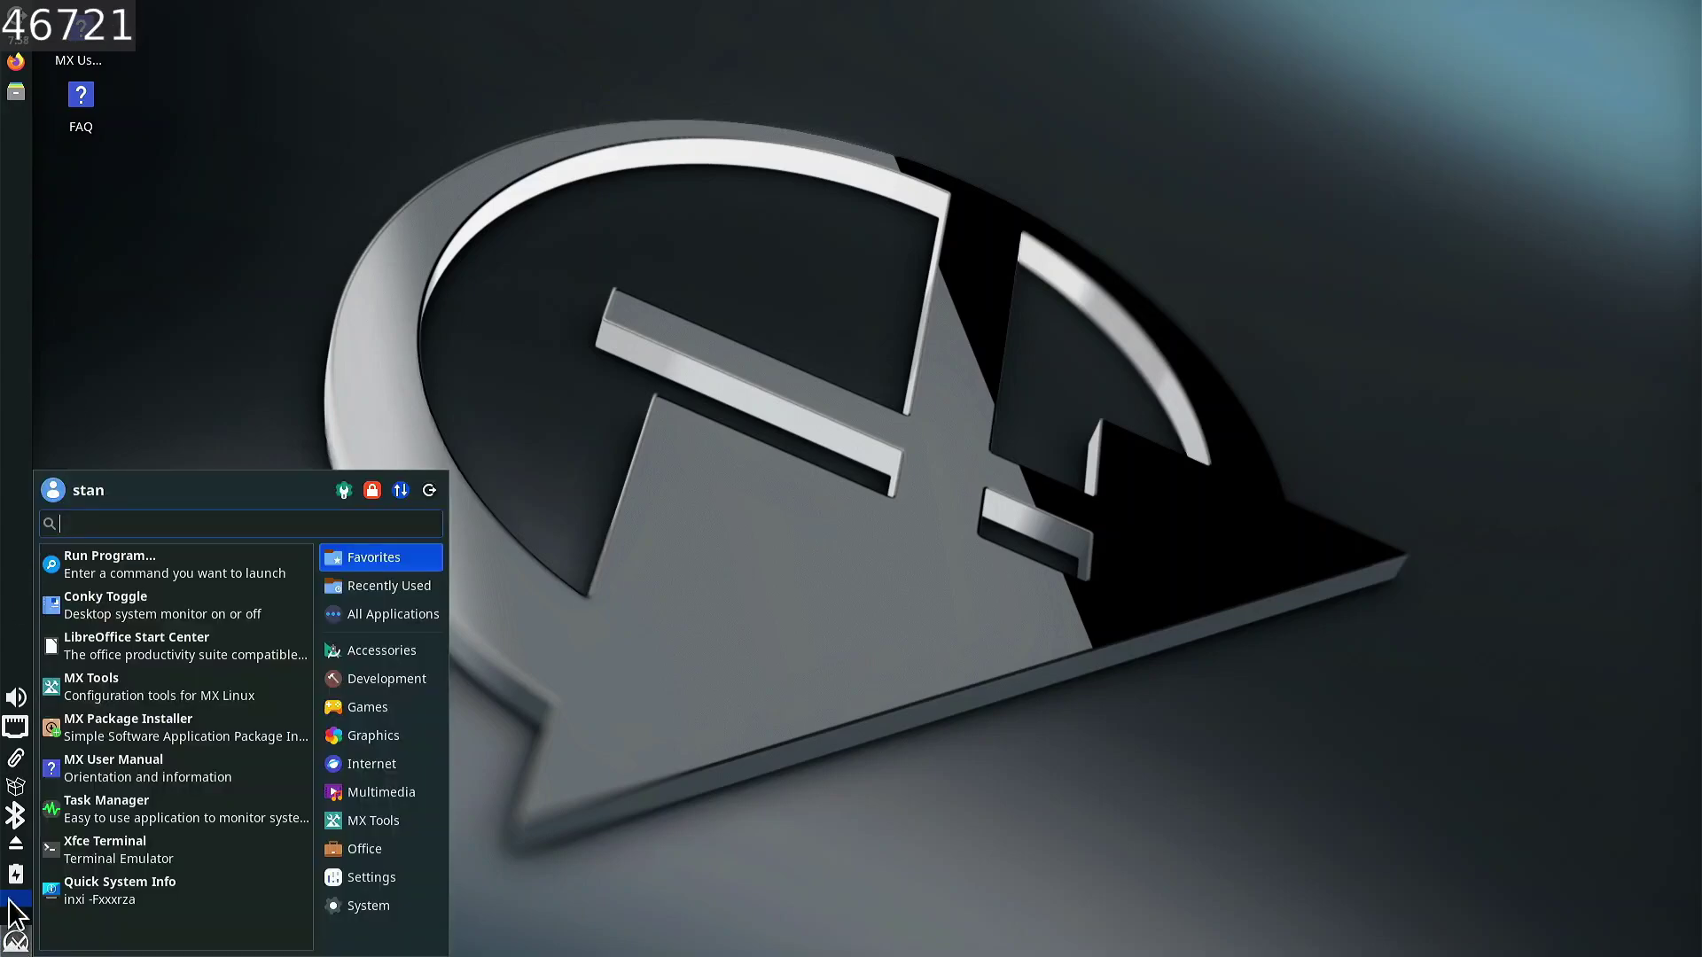
type("swe")
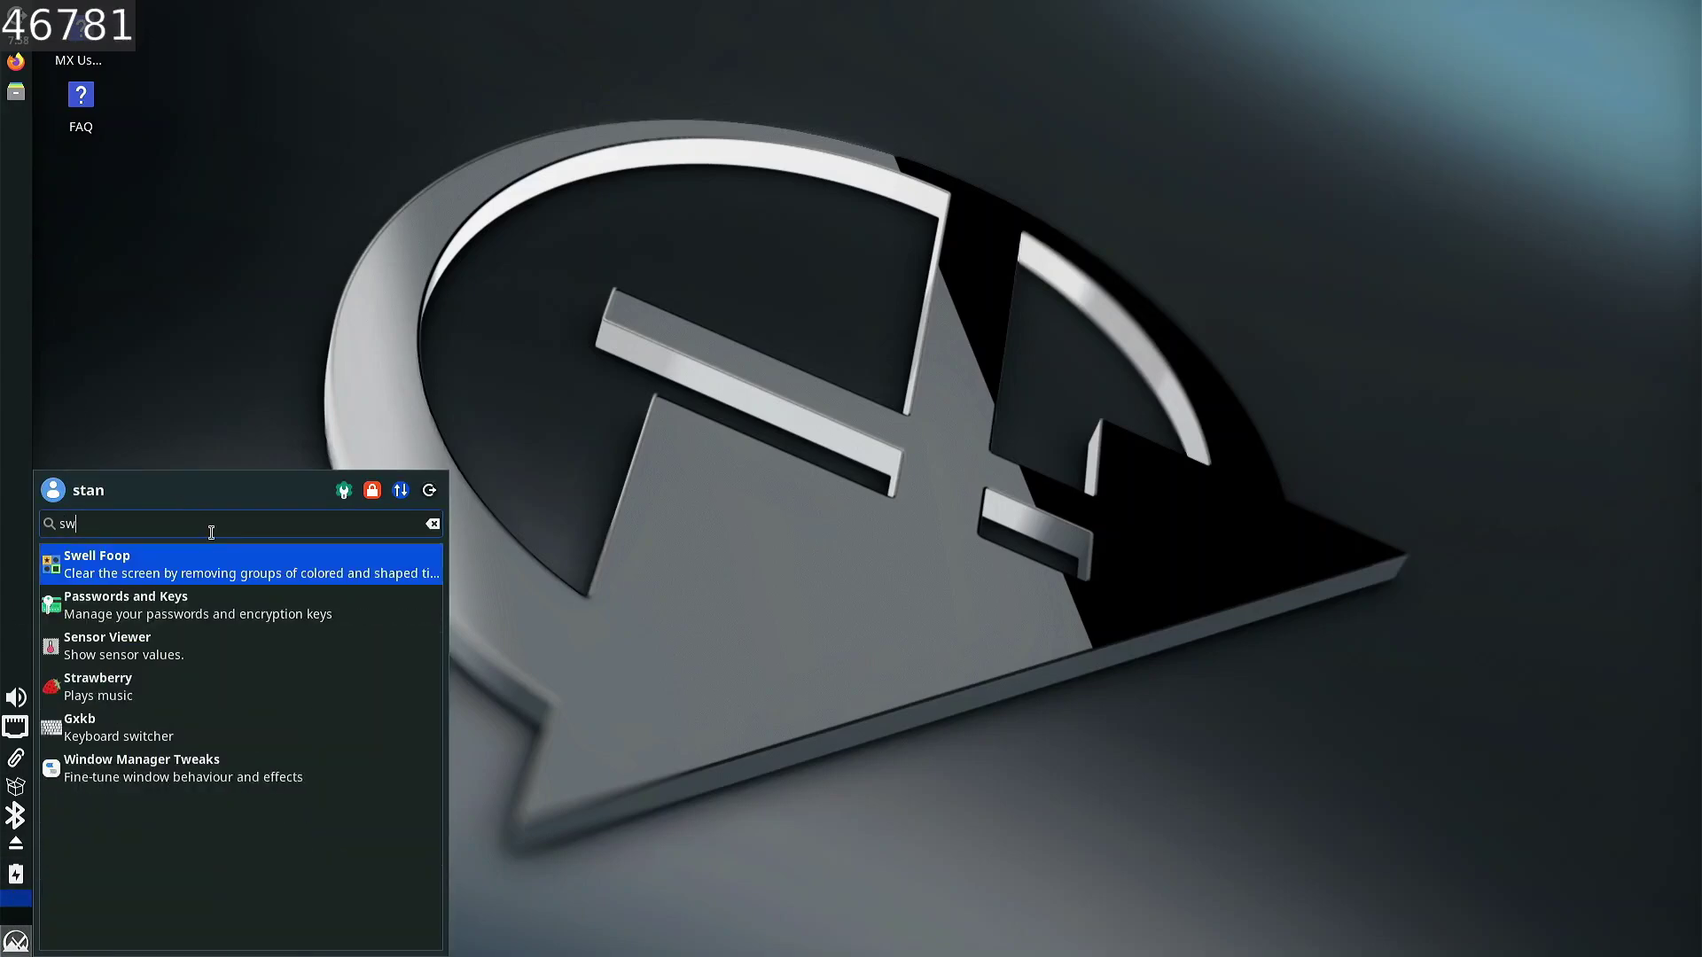
left_click(222, 572)
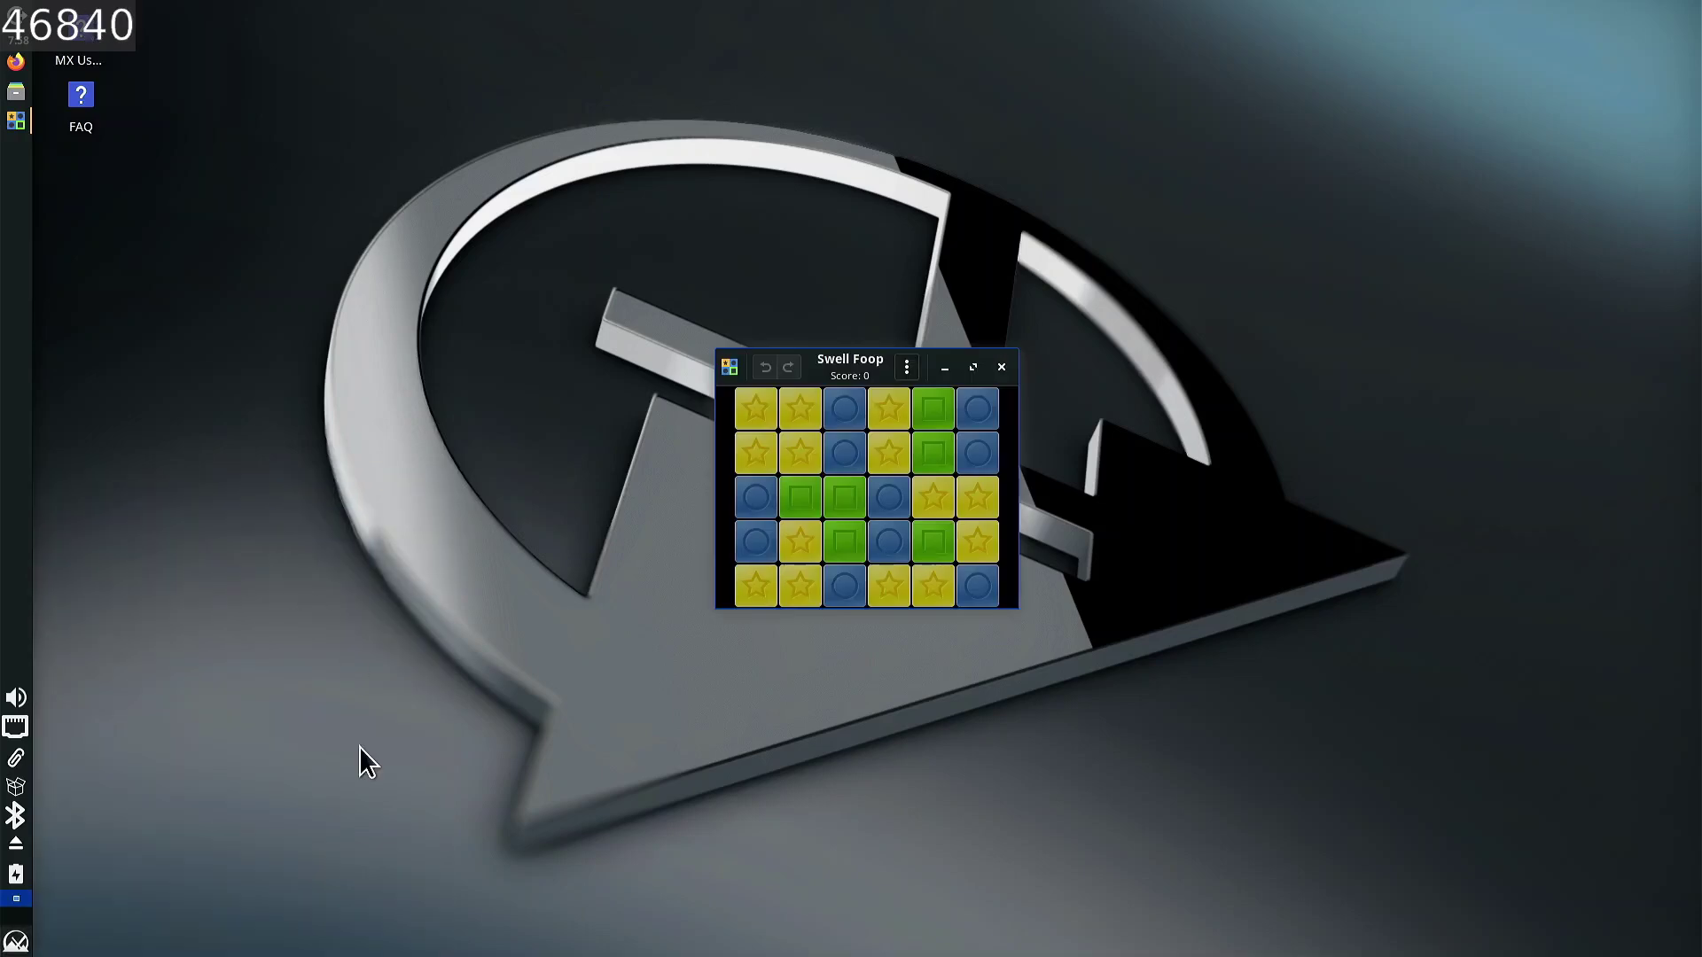
left_click(904, 525)
left_click(879, 513)
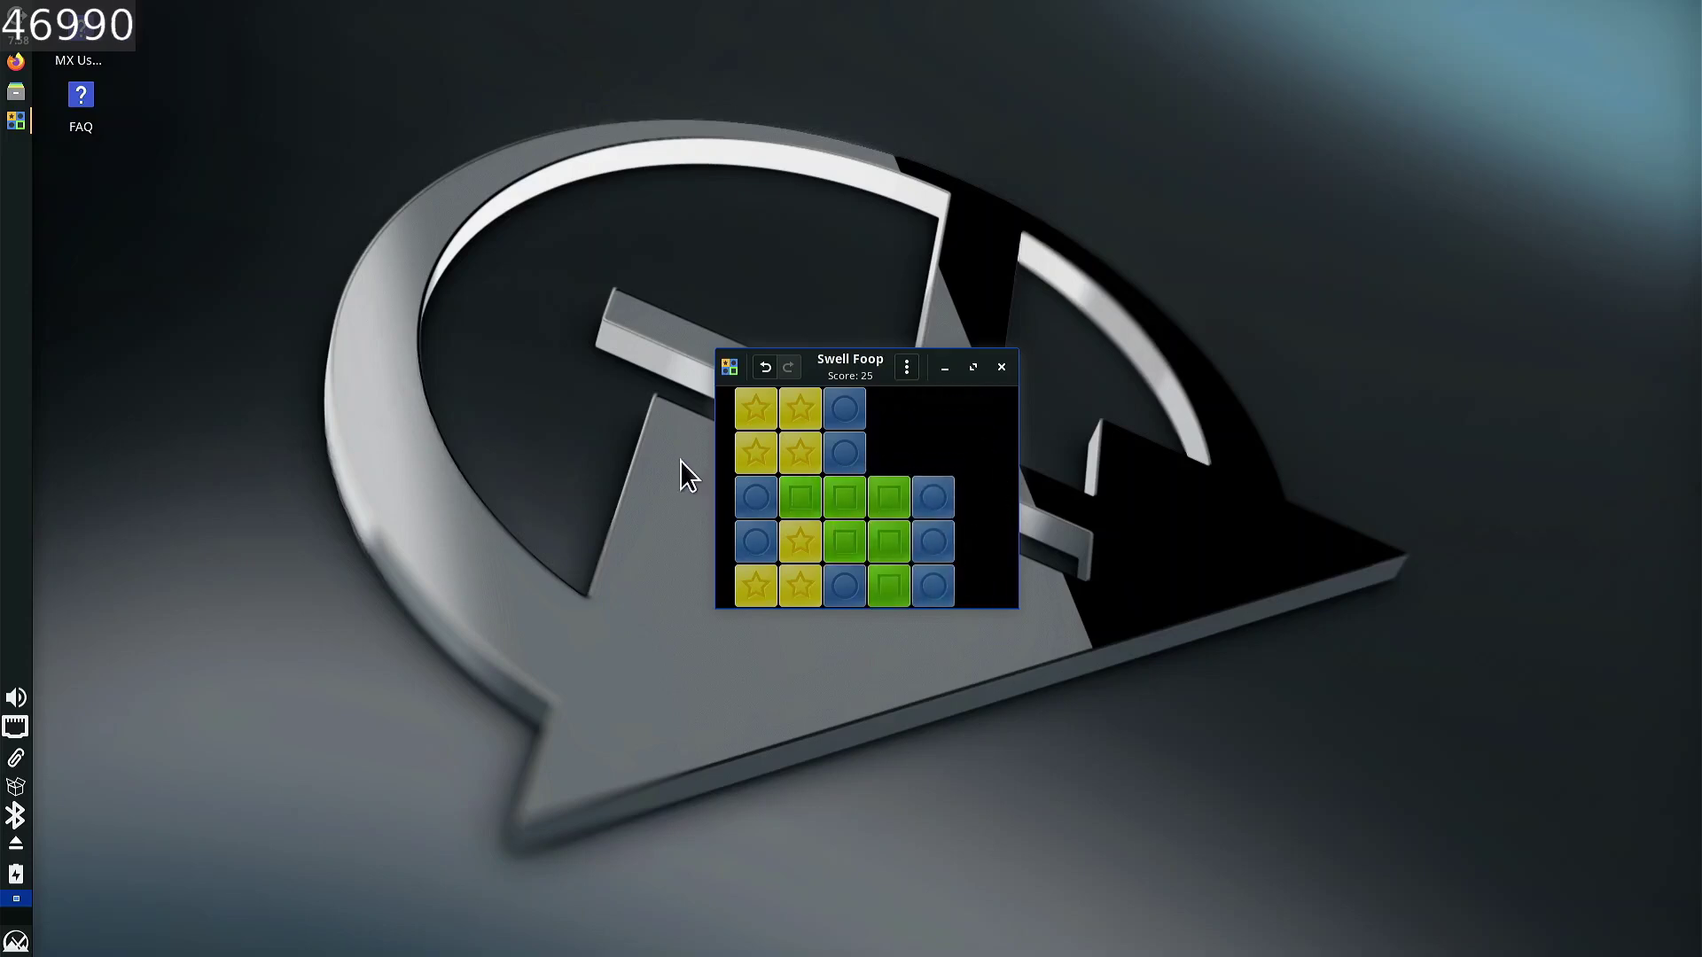
- Clear the remaining tile groups to finish the Swell Foop game, and close the game window
left_click(864, 502)
left_click(787, 535)
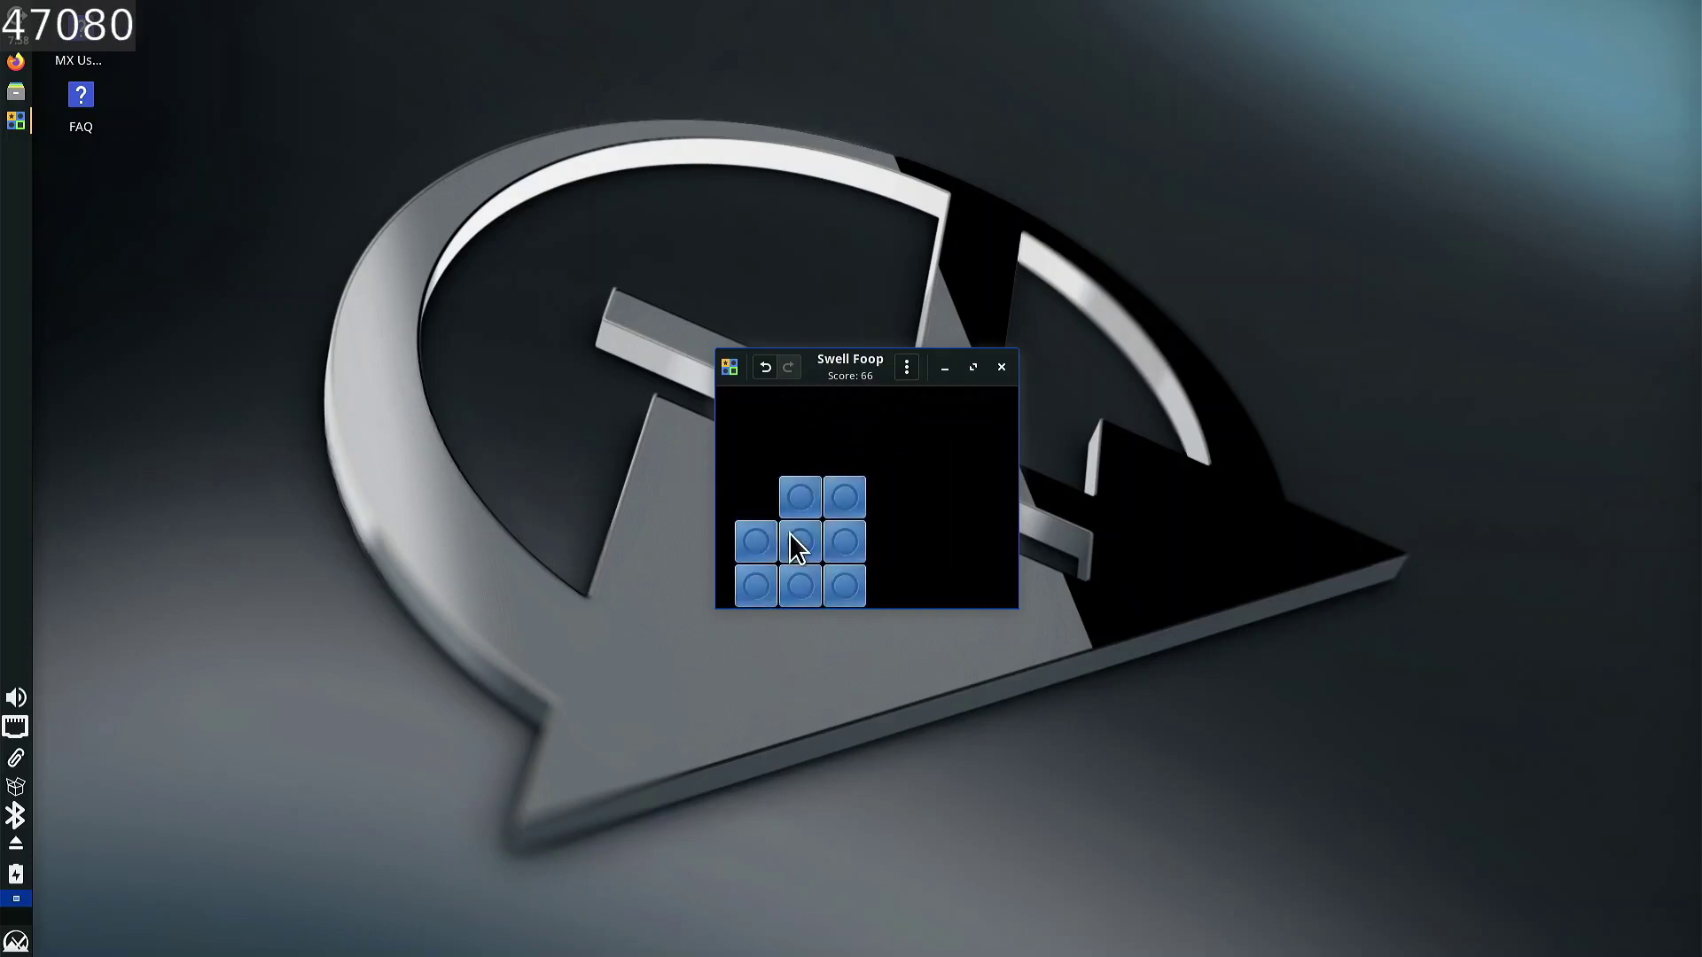
left_click(1008, 275)
left_click(974, 276)
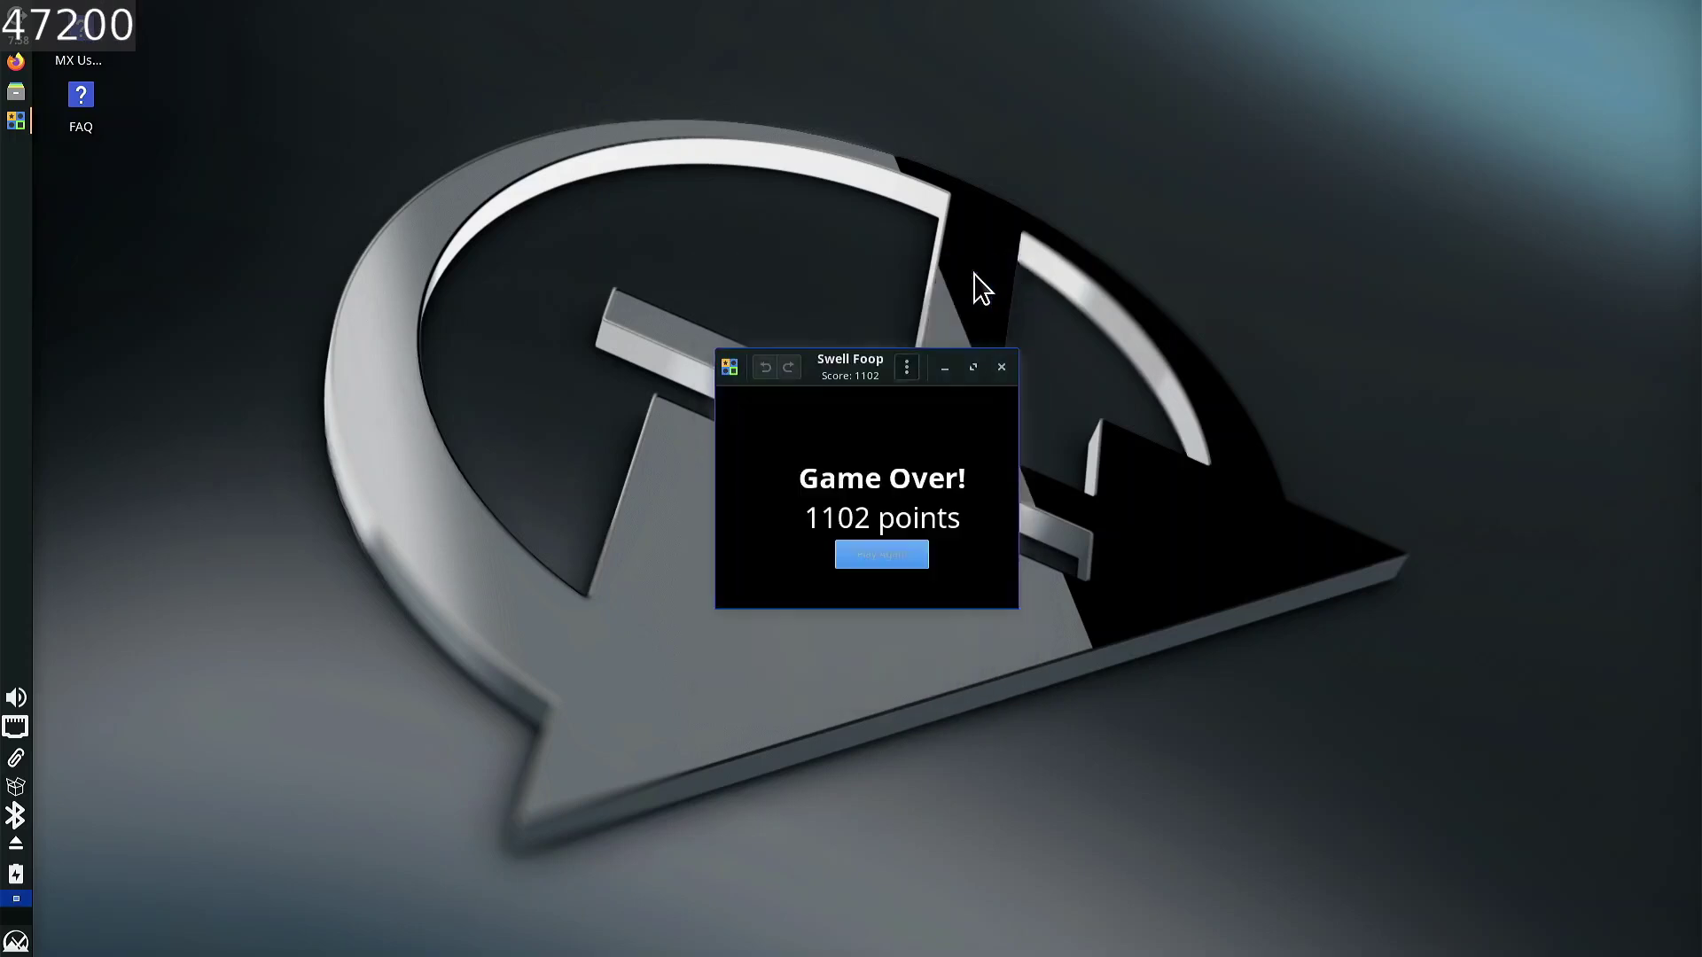
left_click(1005, 357)
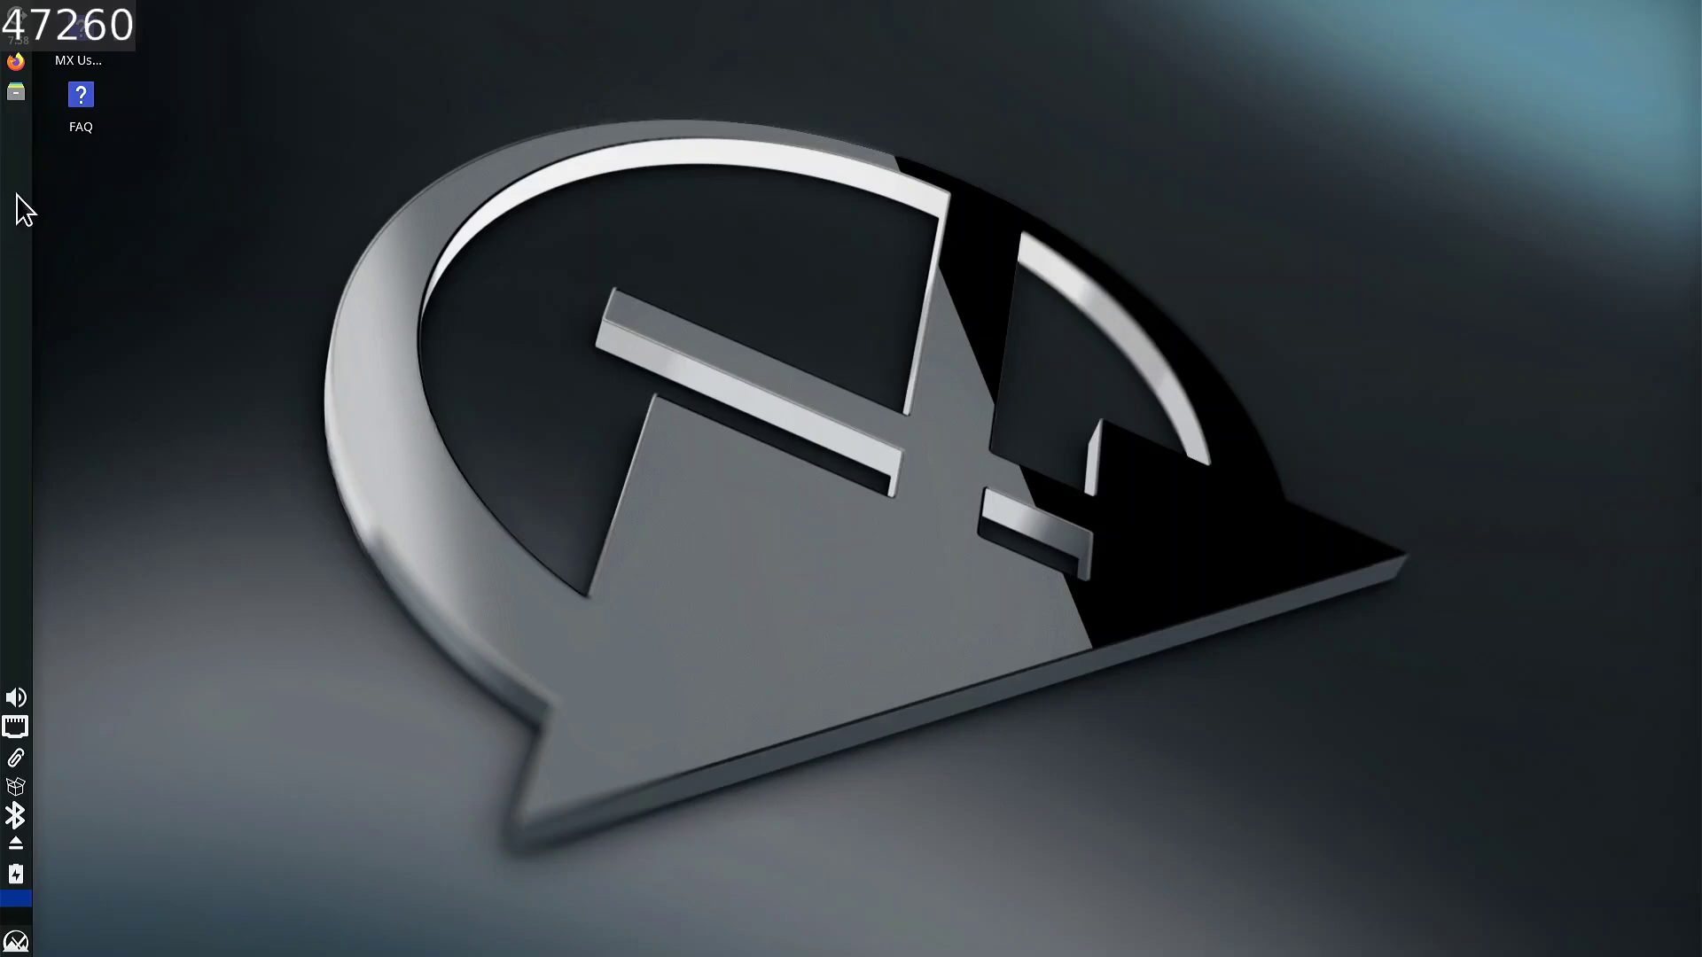
- Look at the network connection options and the clipboard history options in the system tray
left_click(19, 732)
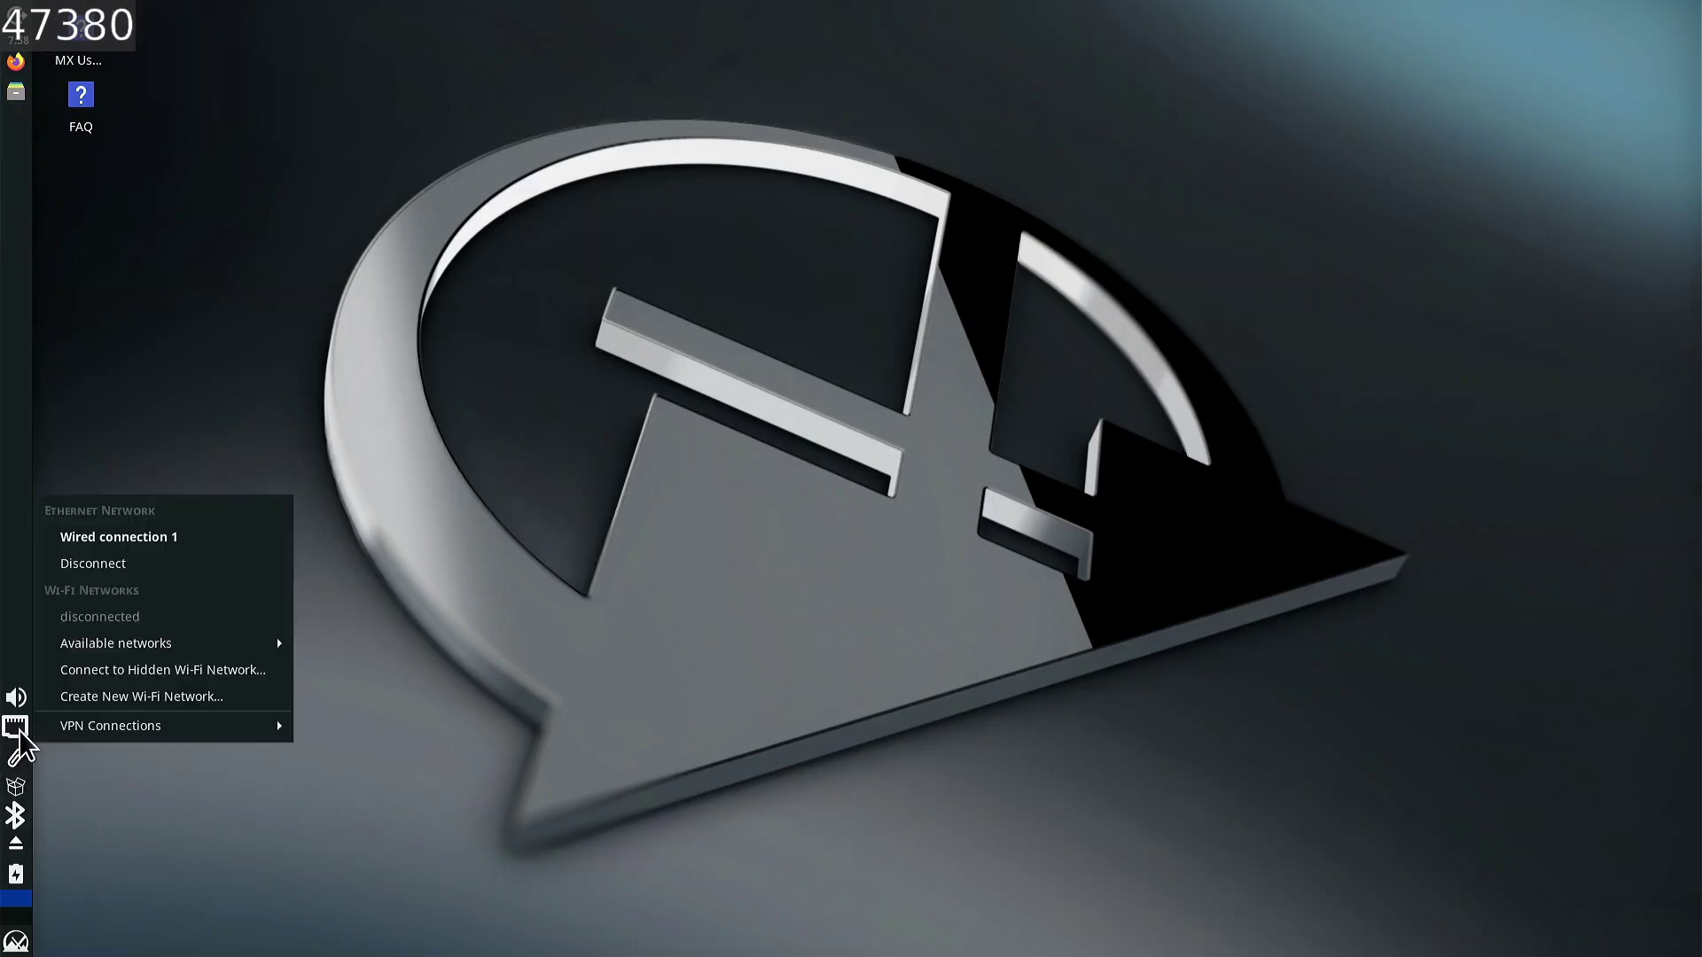
left_click(18, 747)
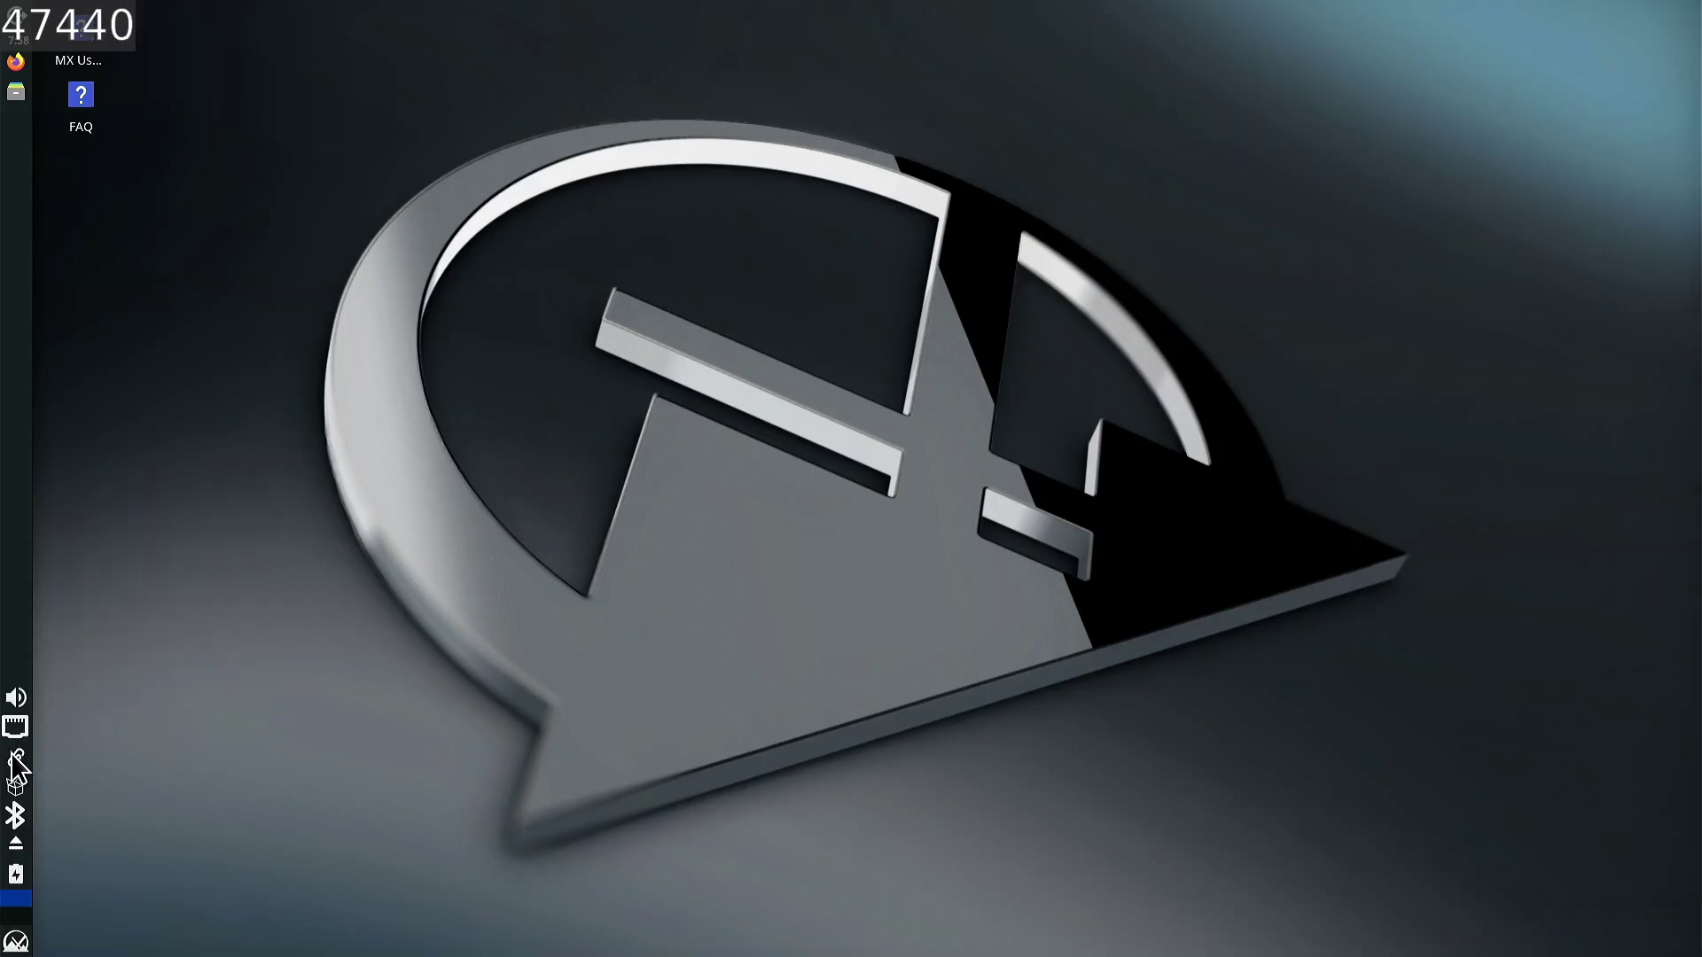
left_click(16, 761)
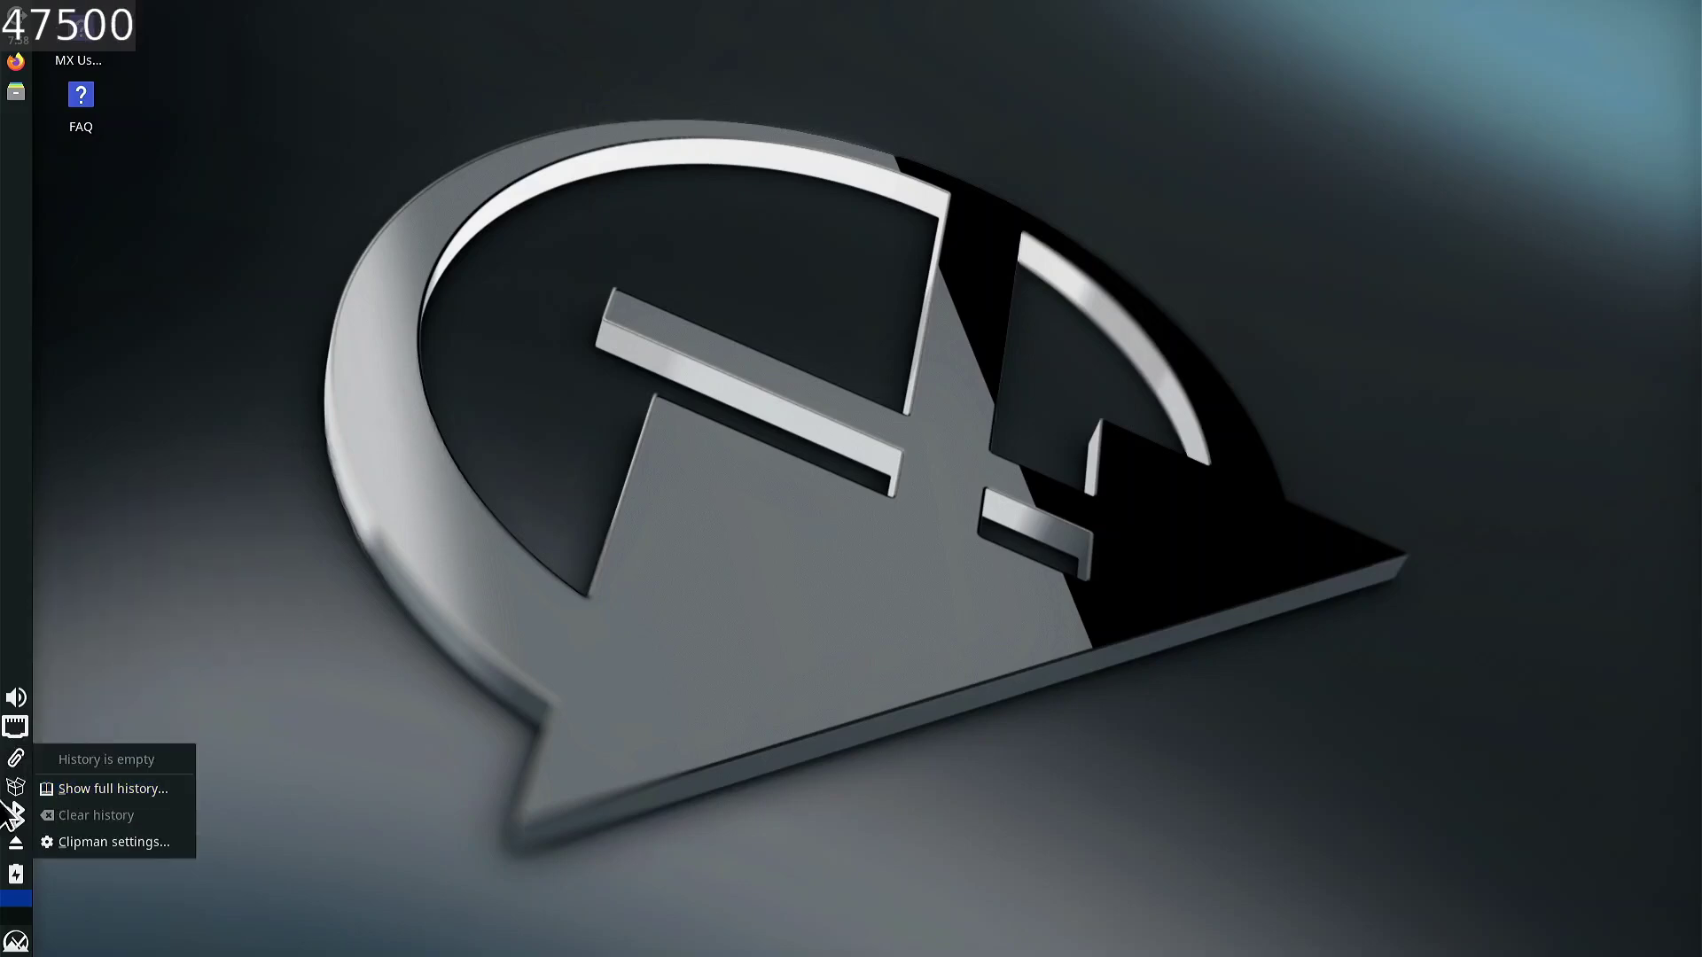
left_click(362, 690)
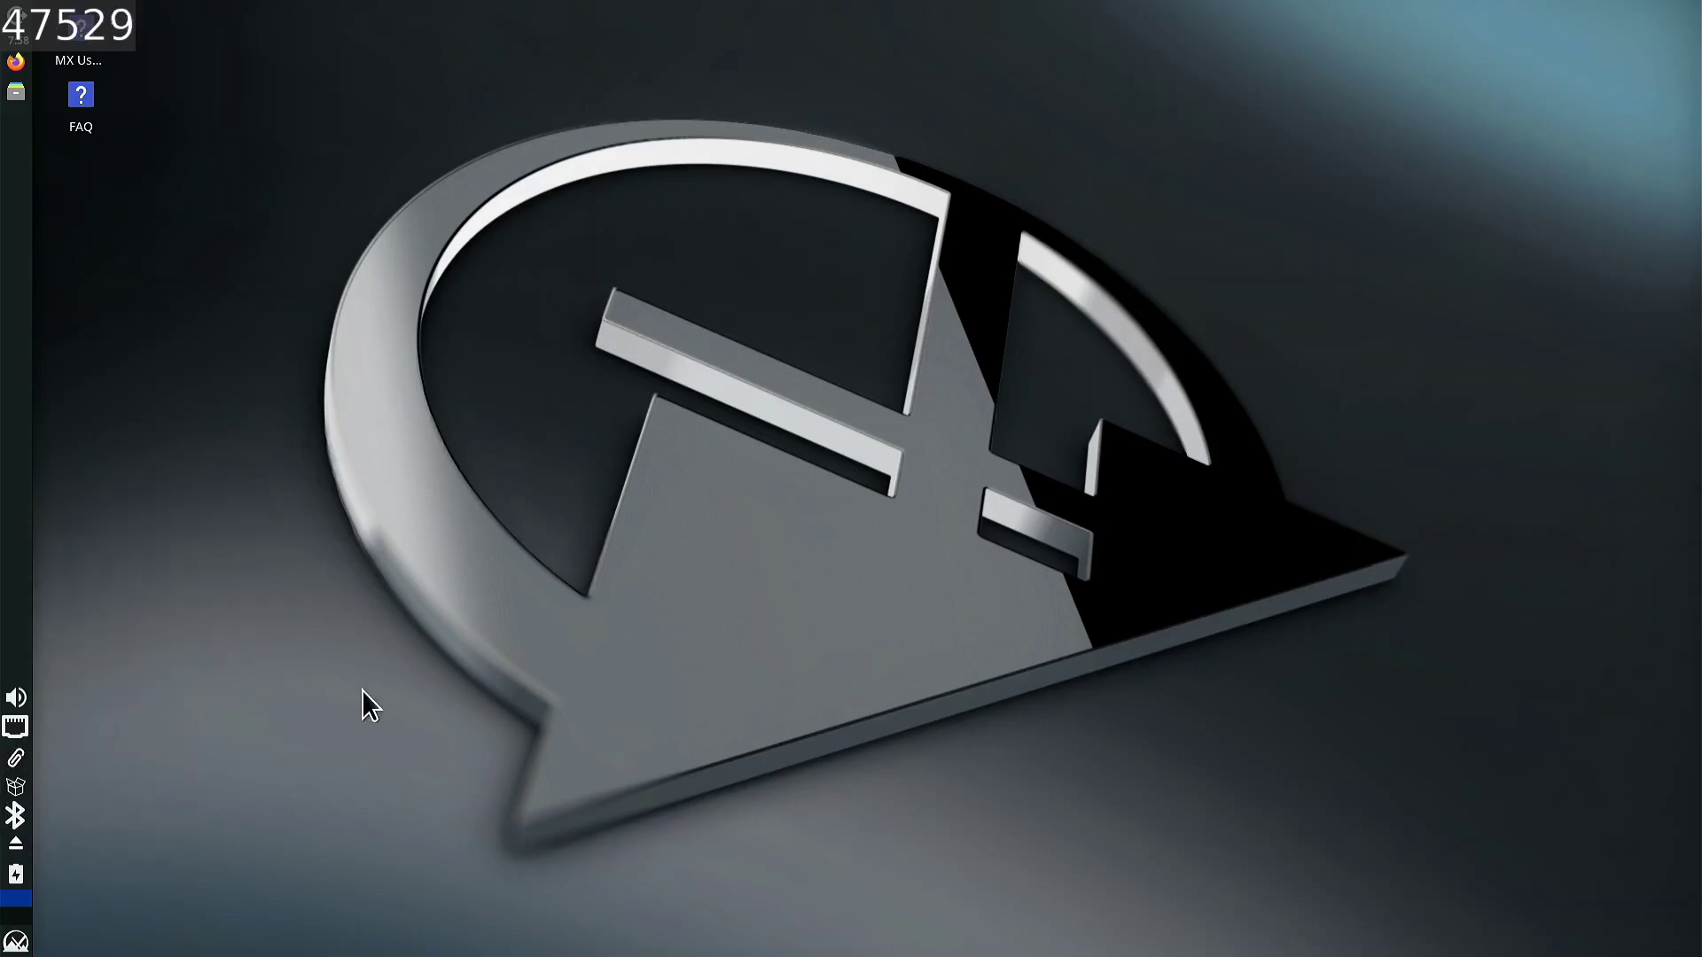
- Launch MX Package Installer and authenticate with the account password
left_click(16, 942)
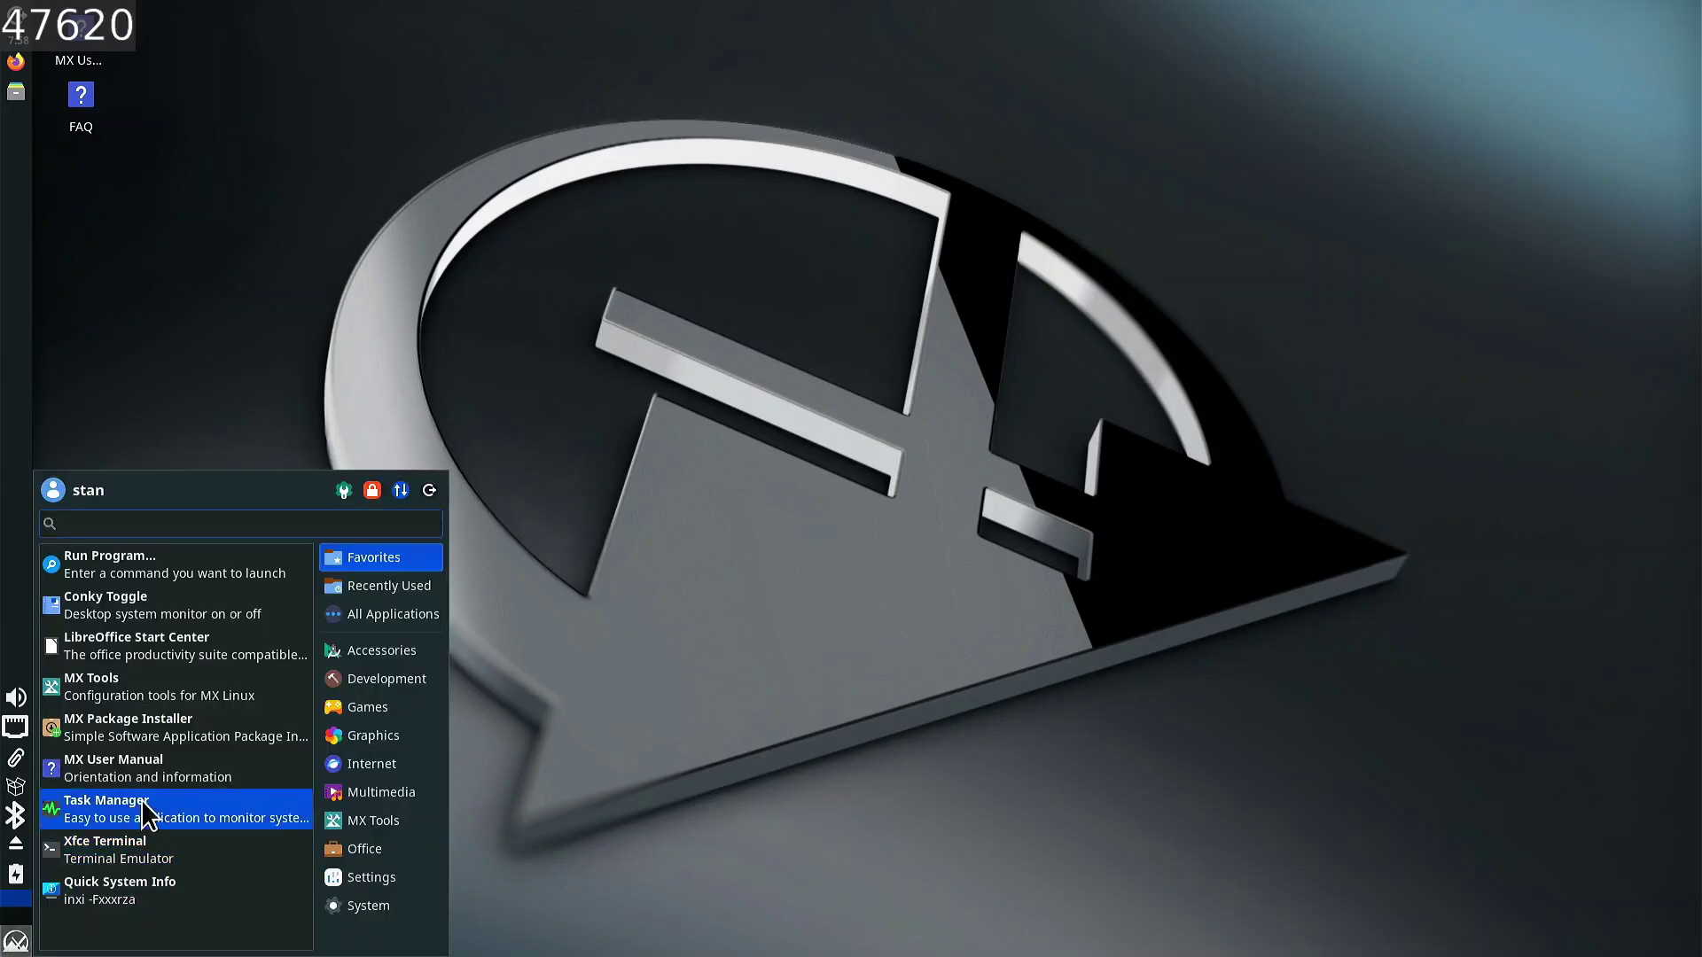
left_click(201, 743)
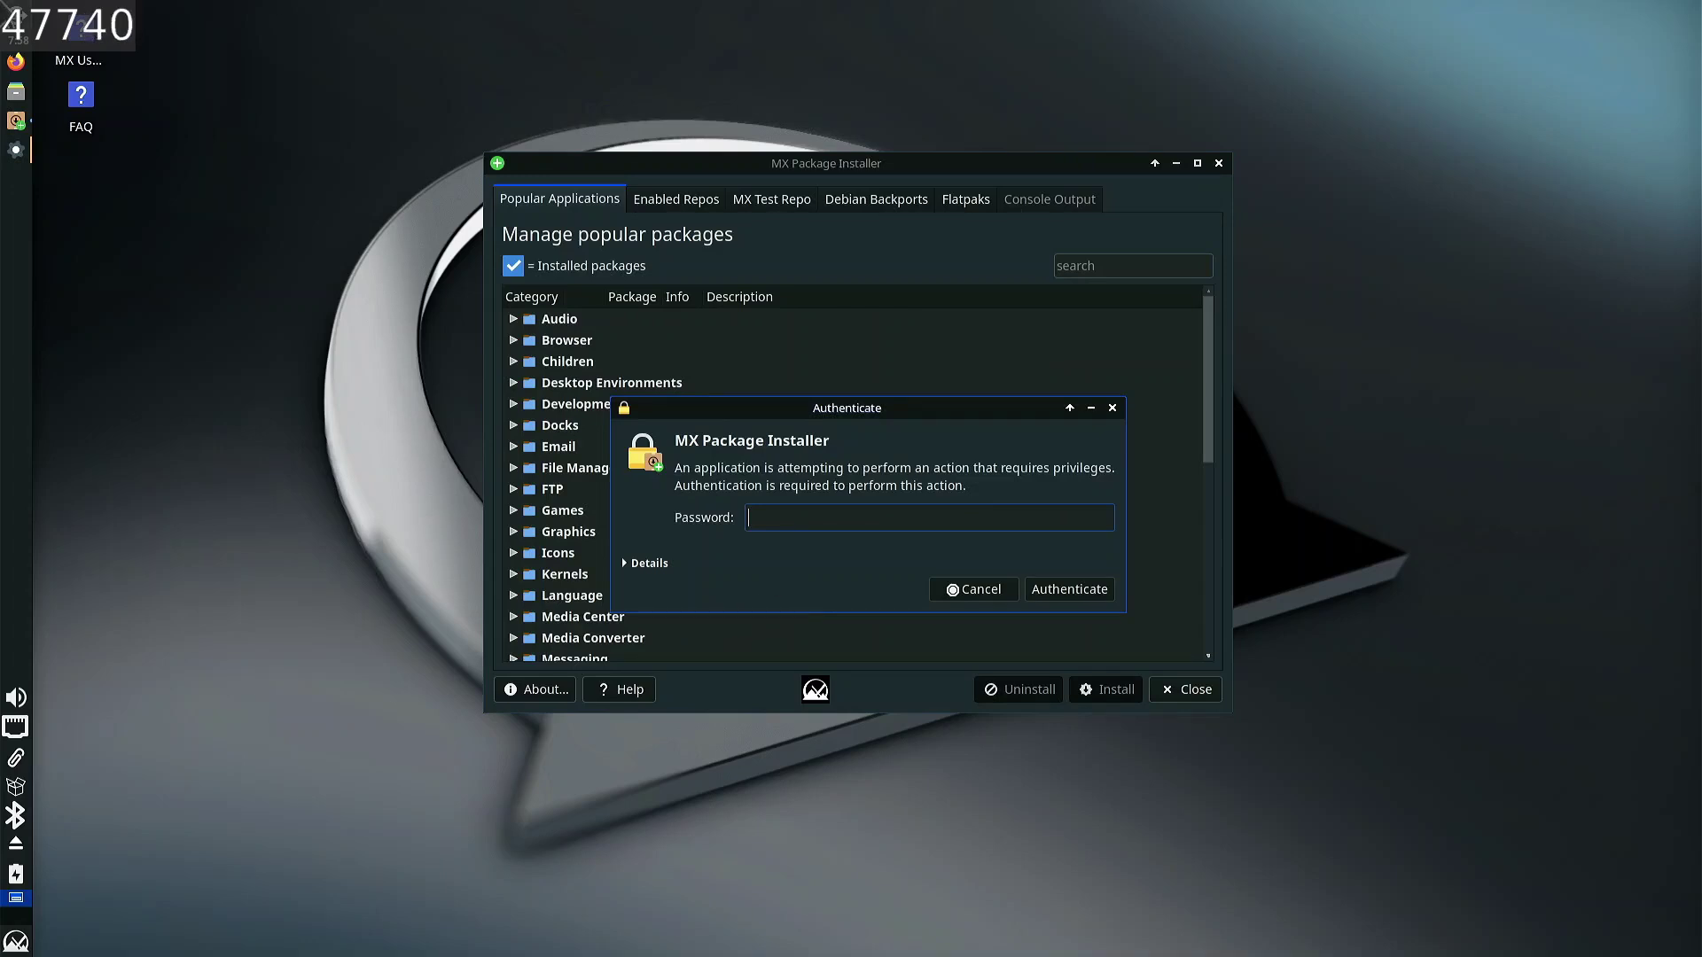
type("***")
key("Return")
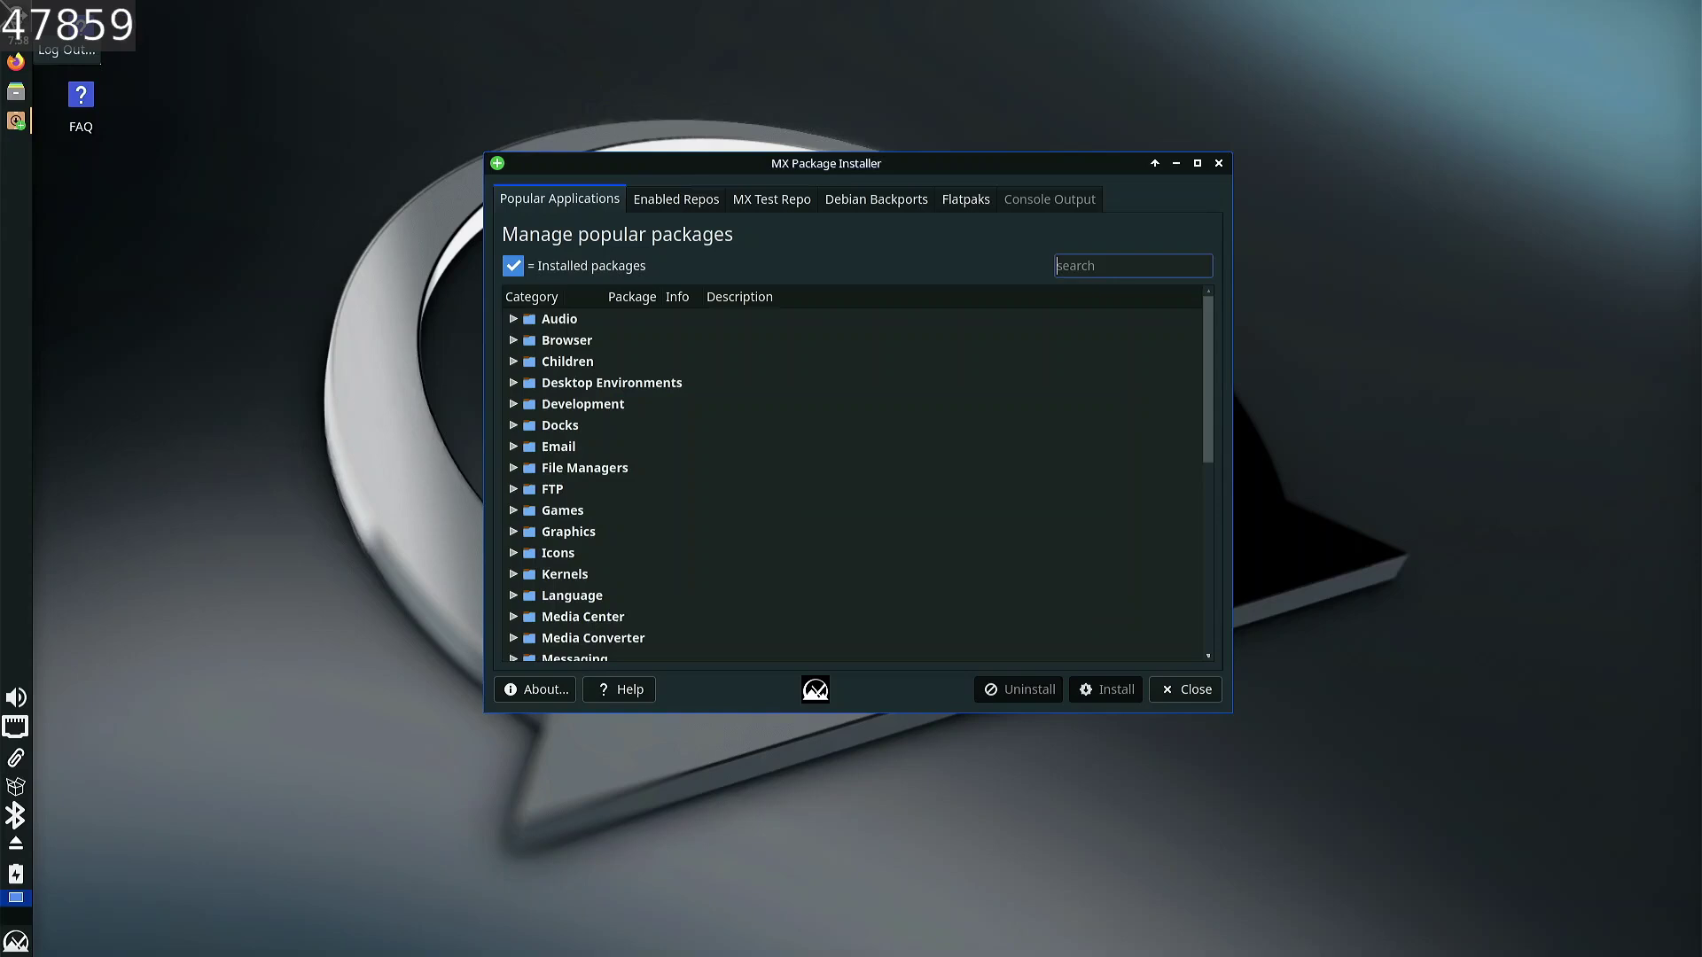
- Install the Simple Card Games package from the Games category of popular applications, accepting the package changes
scroll(677, 508, "down", 3)
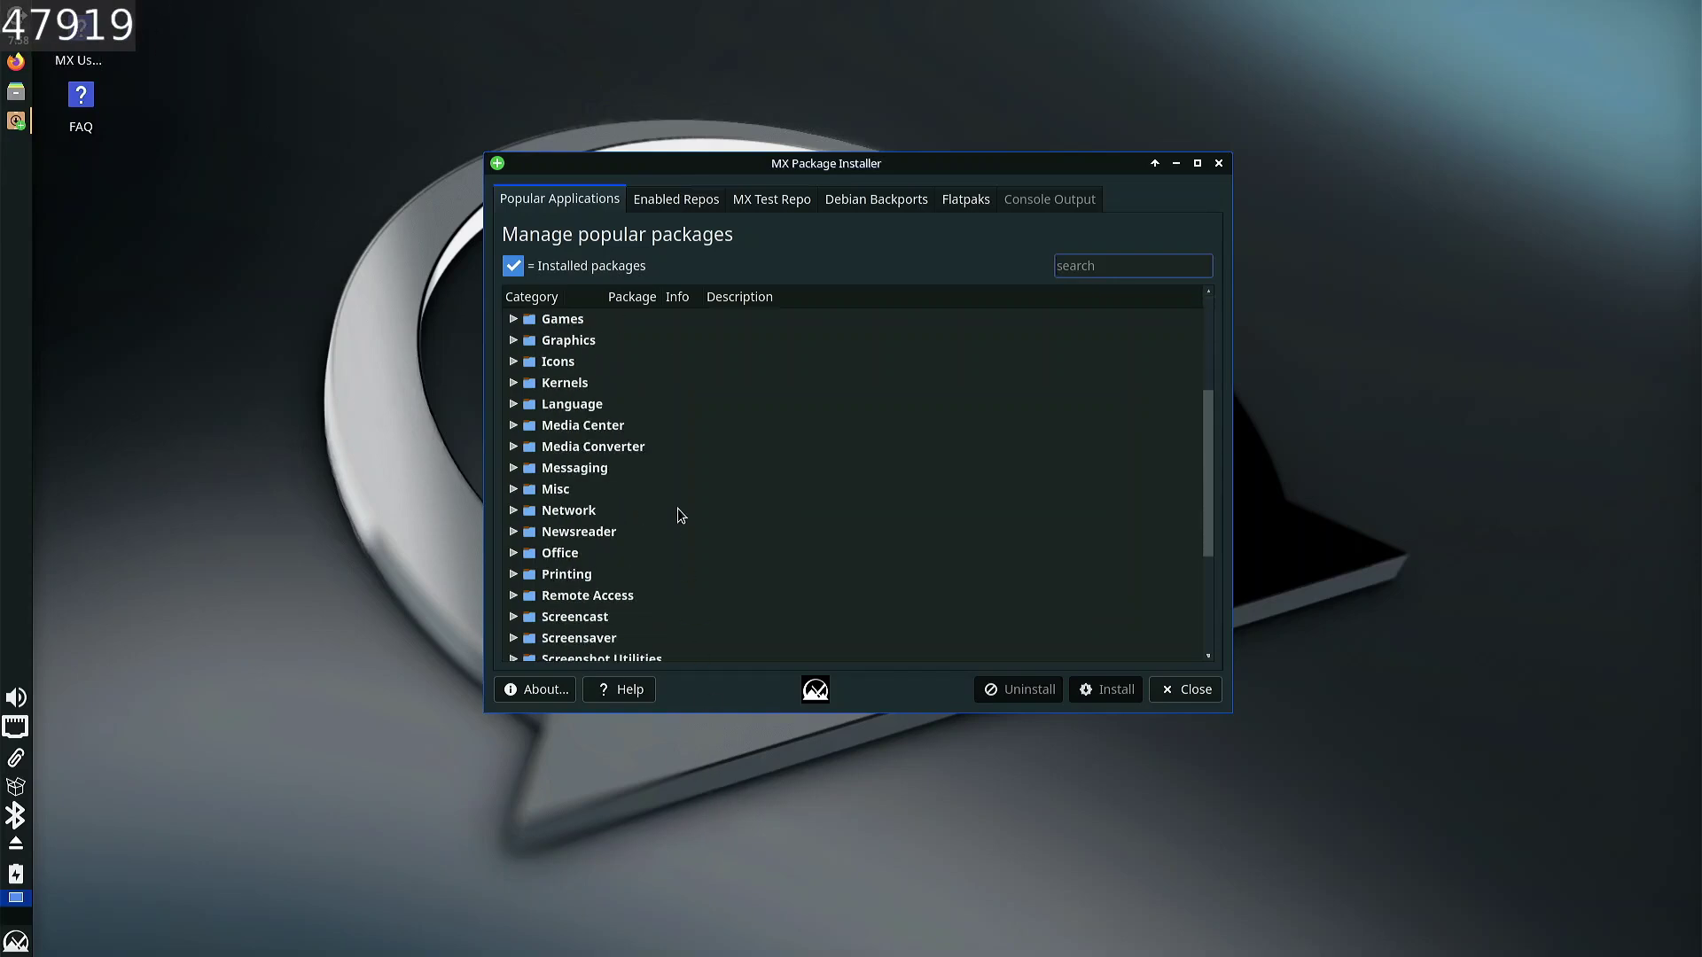
left_click(514, 320)
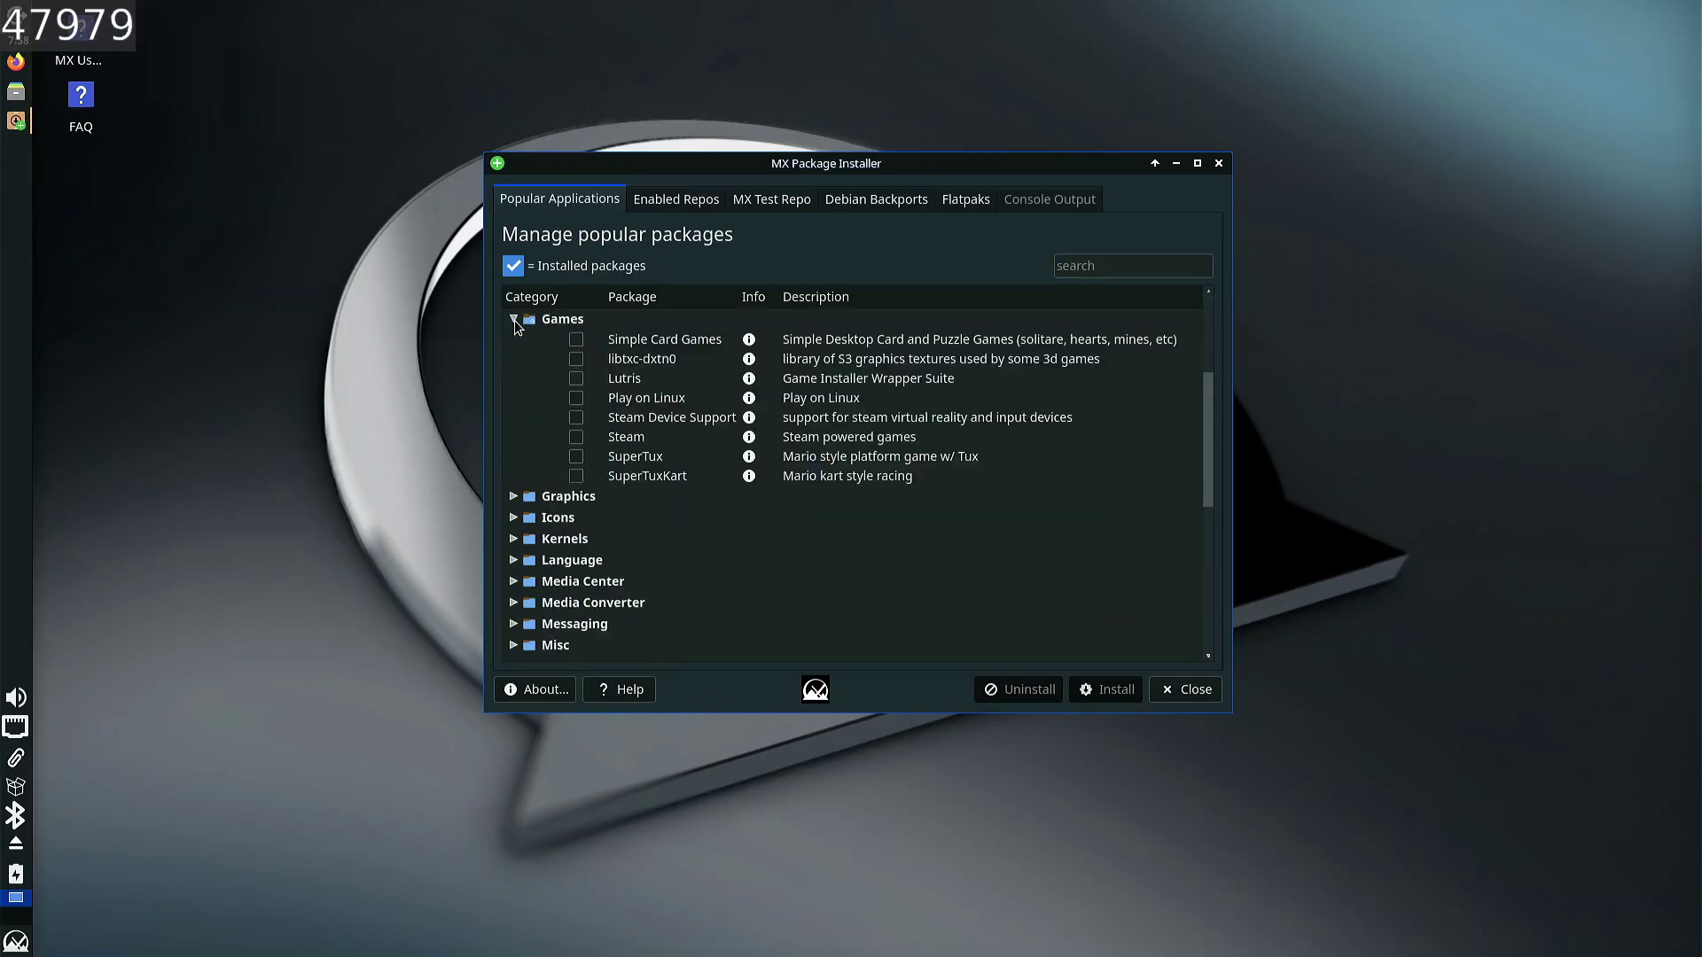
left_click(577, 341)
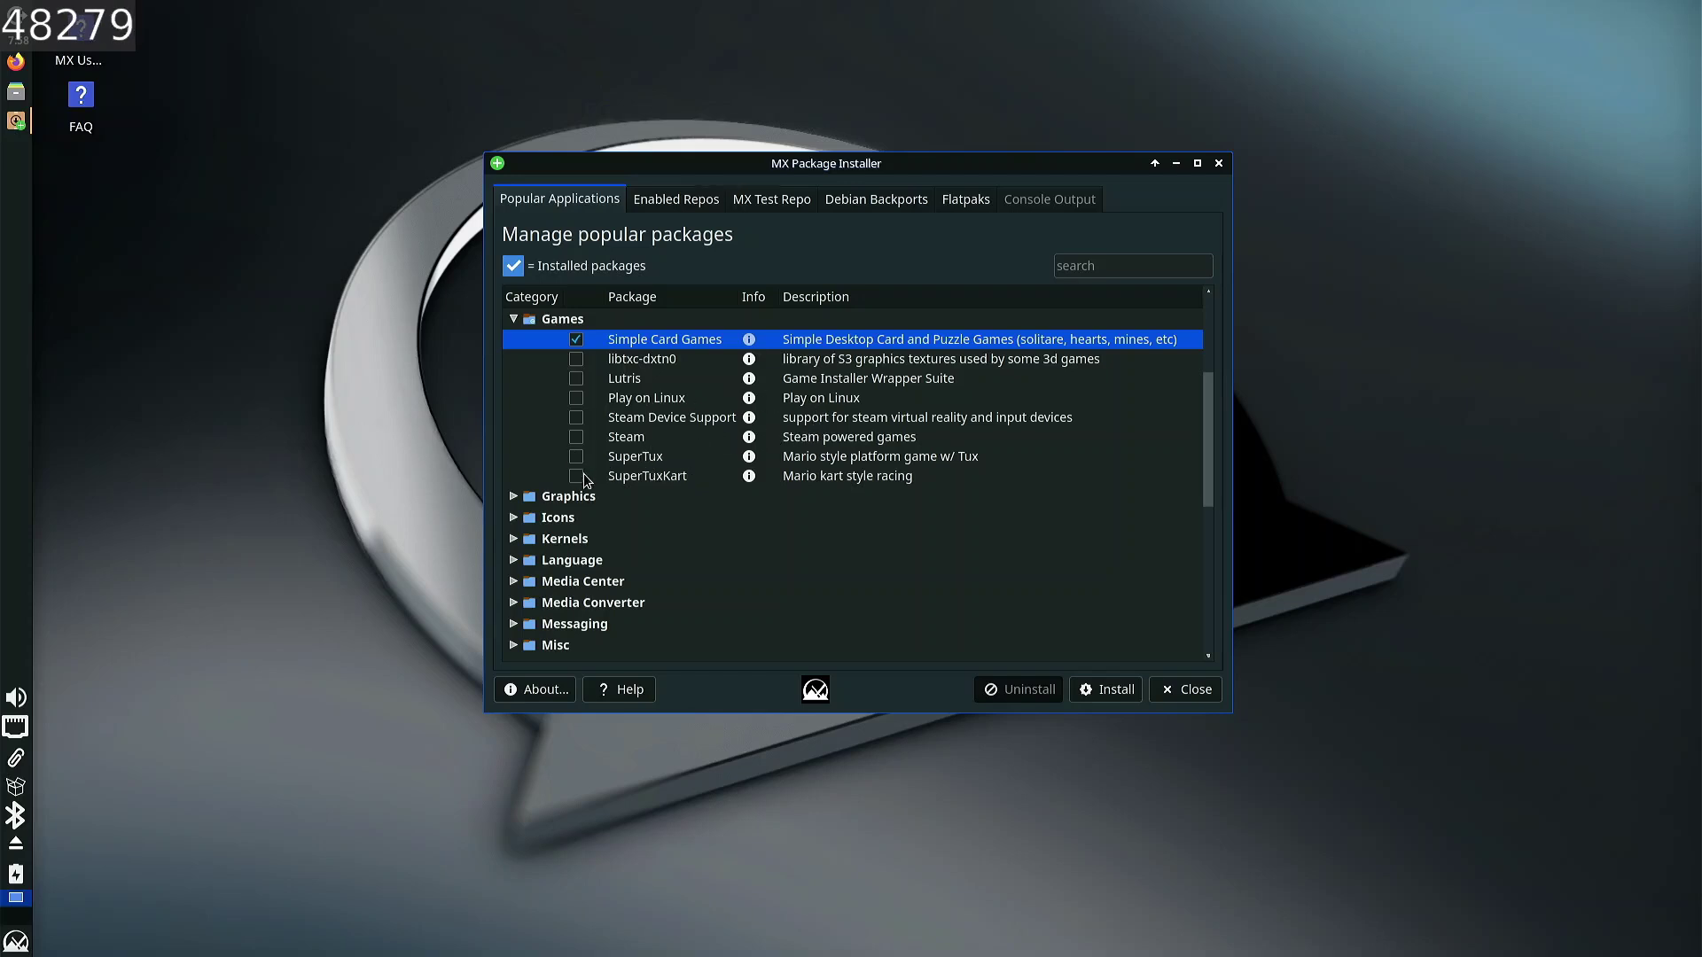
left_click(1114, 693)
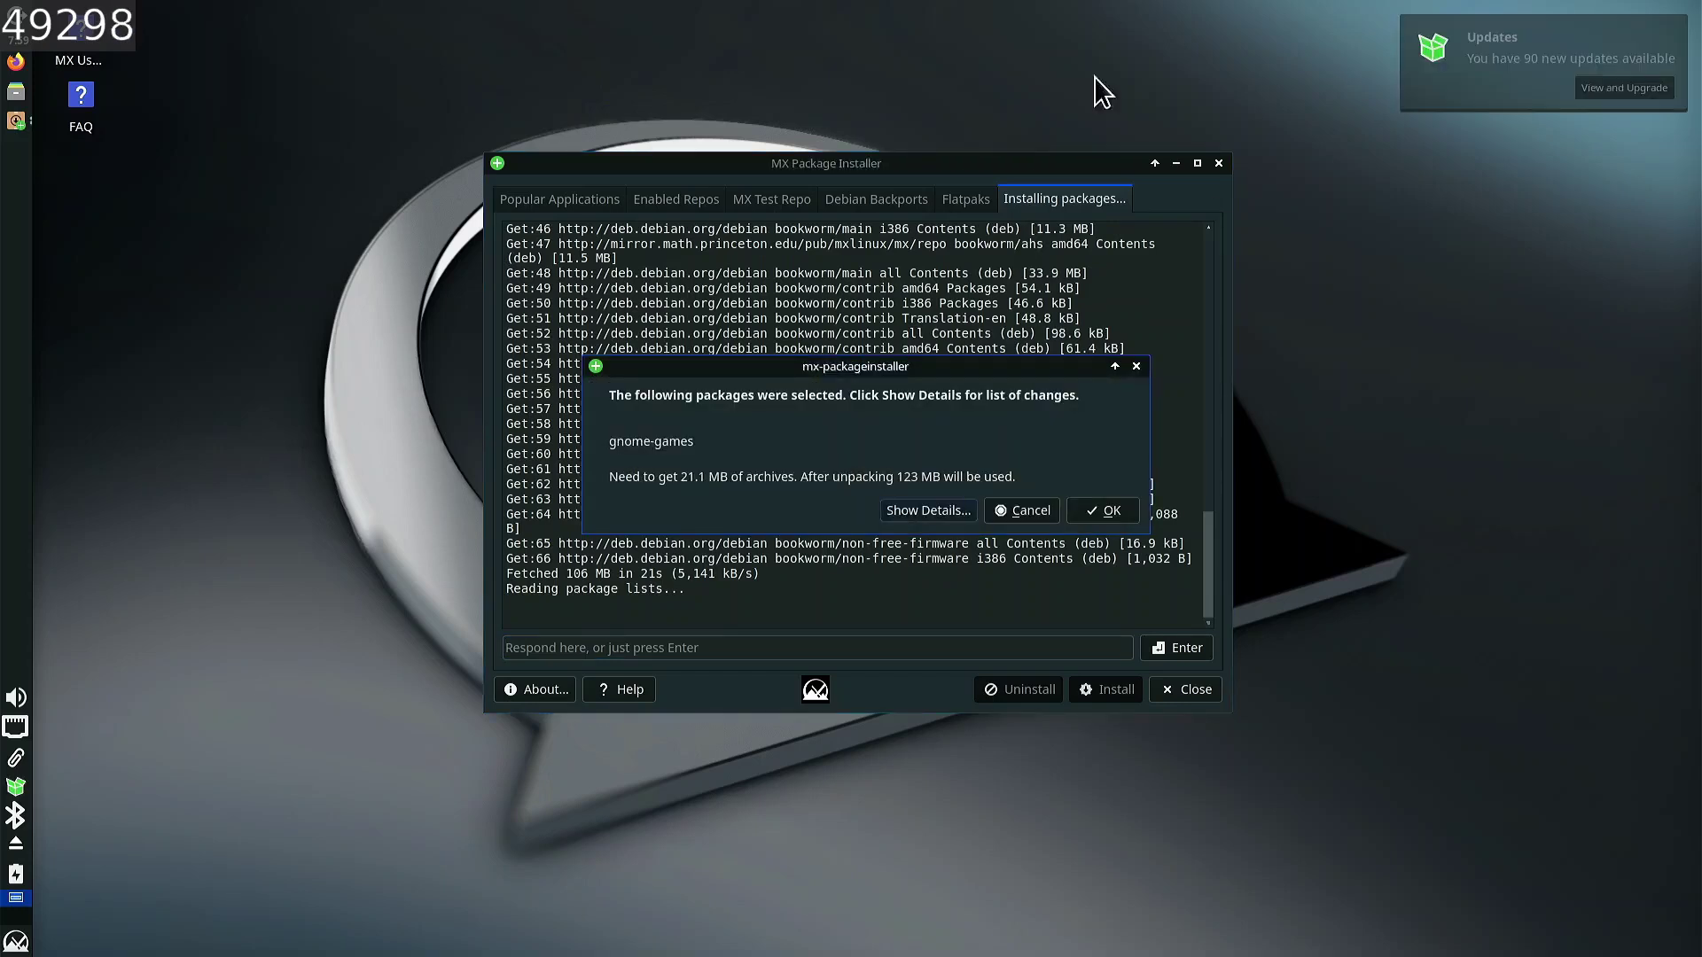
left_click(1118, 517)
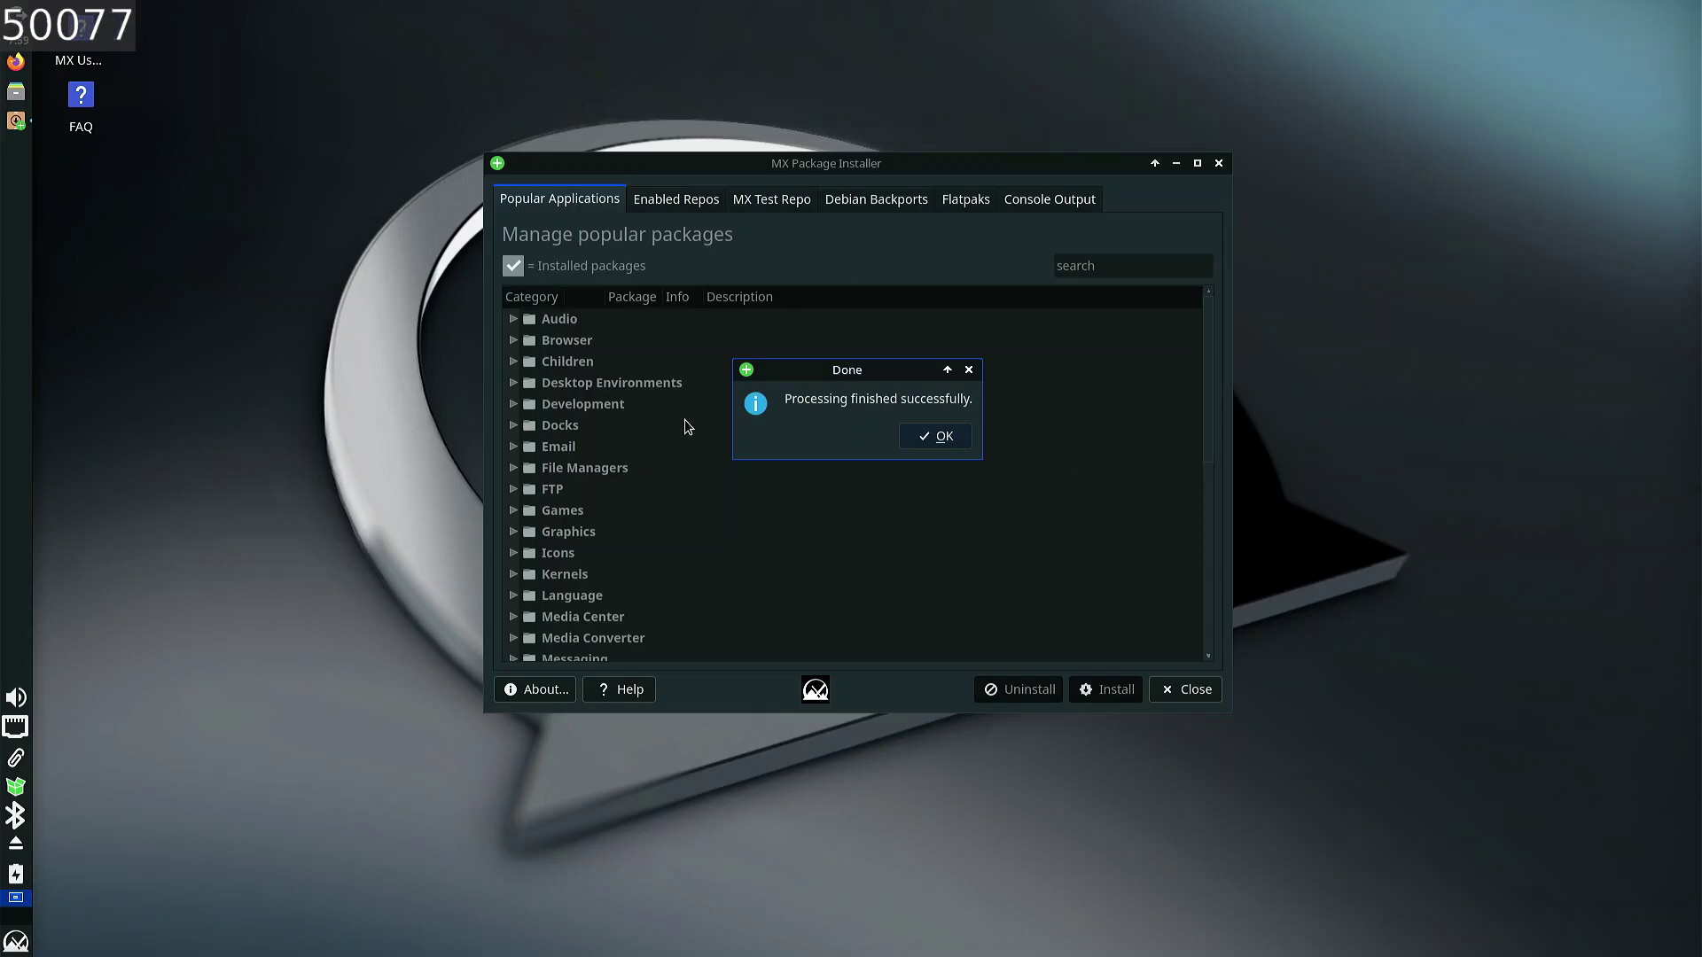
left_click(935, 436)
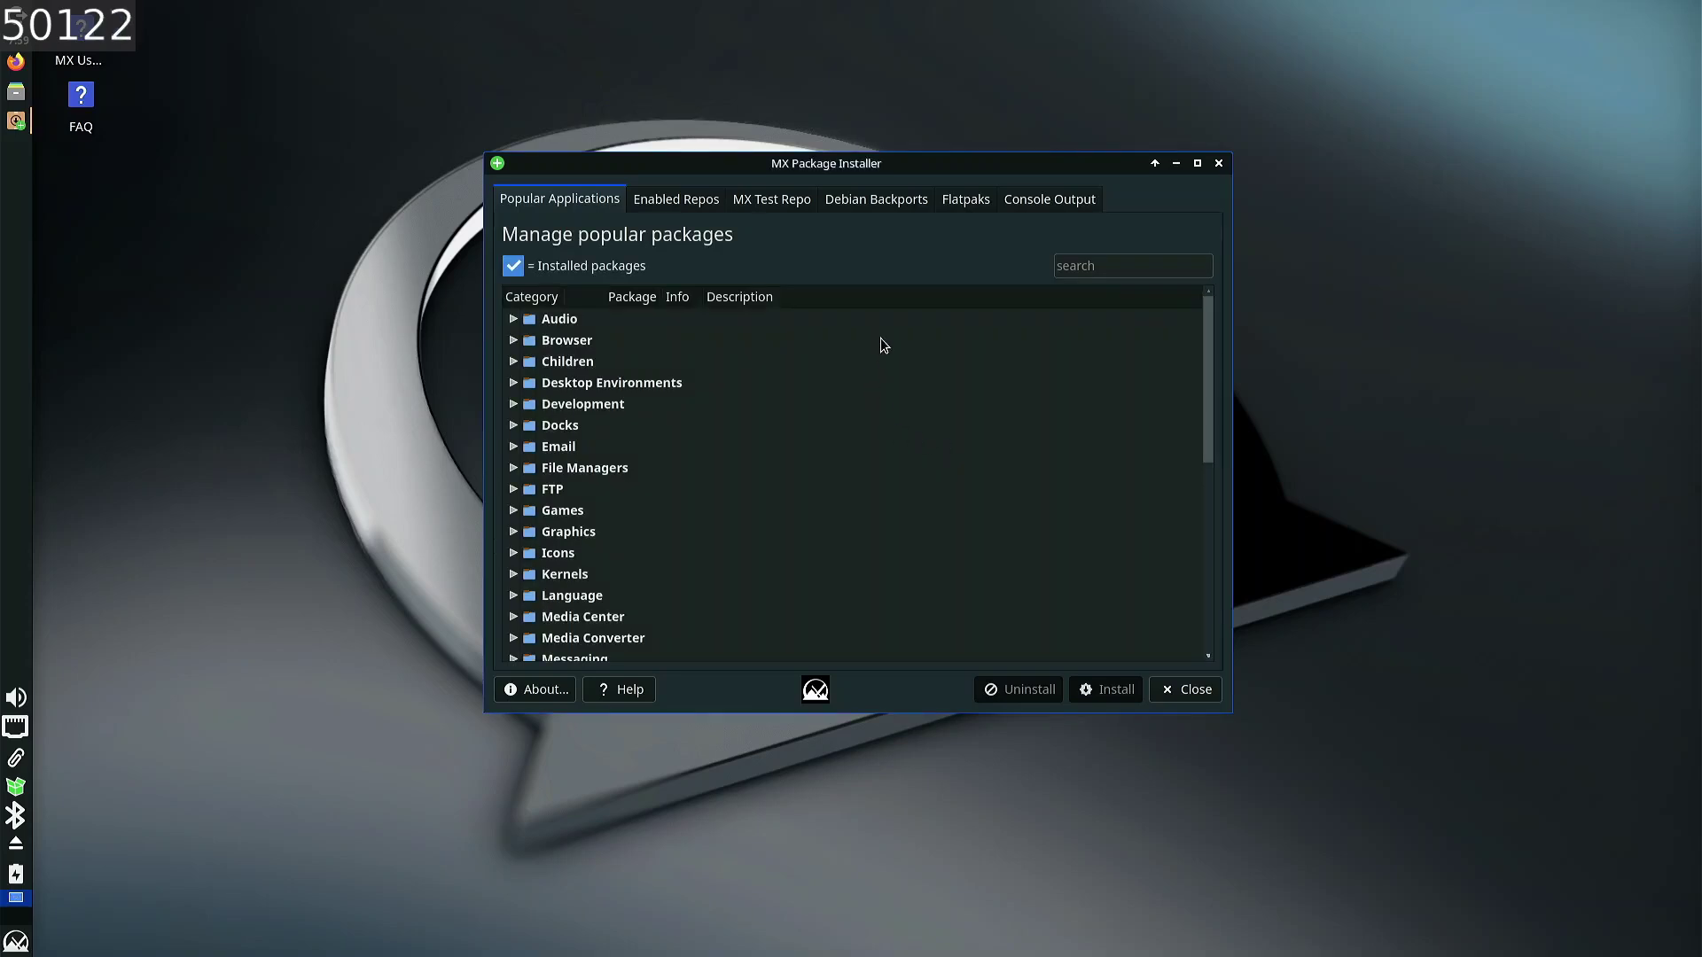
- Show the Flatpaks packages, dismiss the repository warning, and browse the apps from the flathub remote
left_click(955, 198)
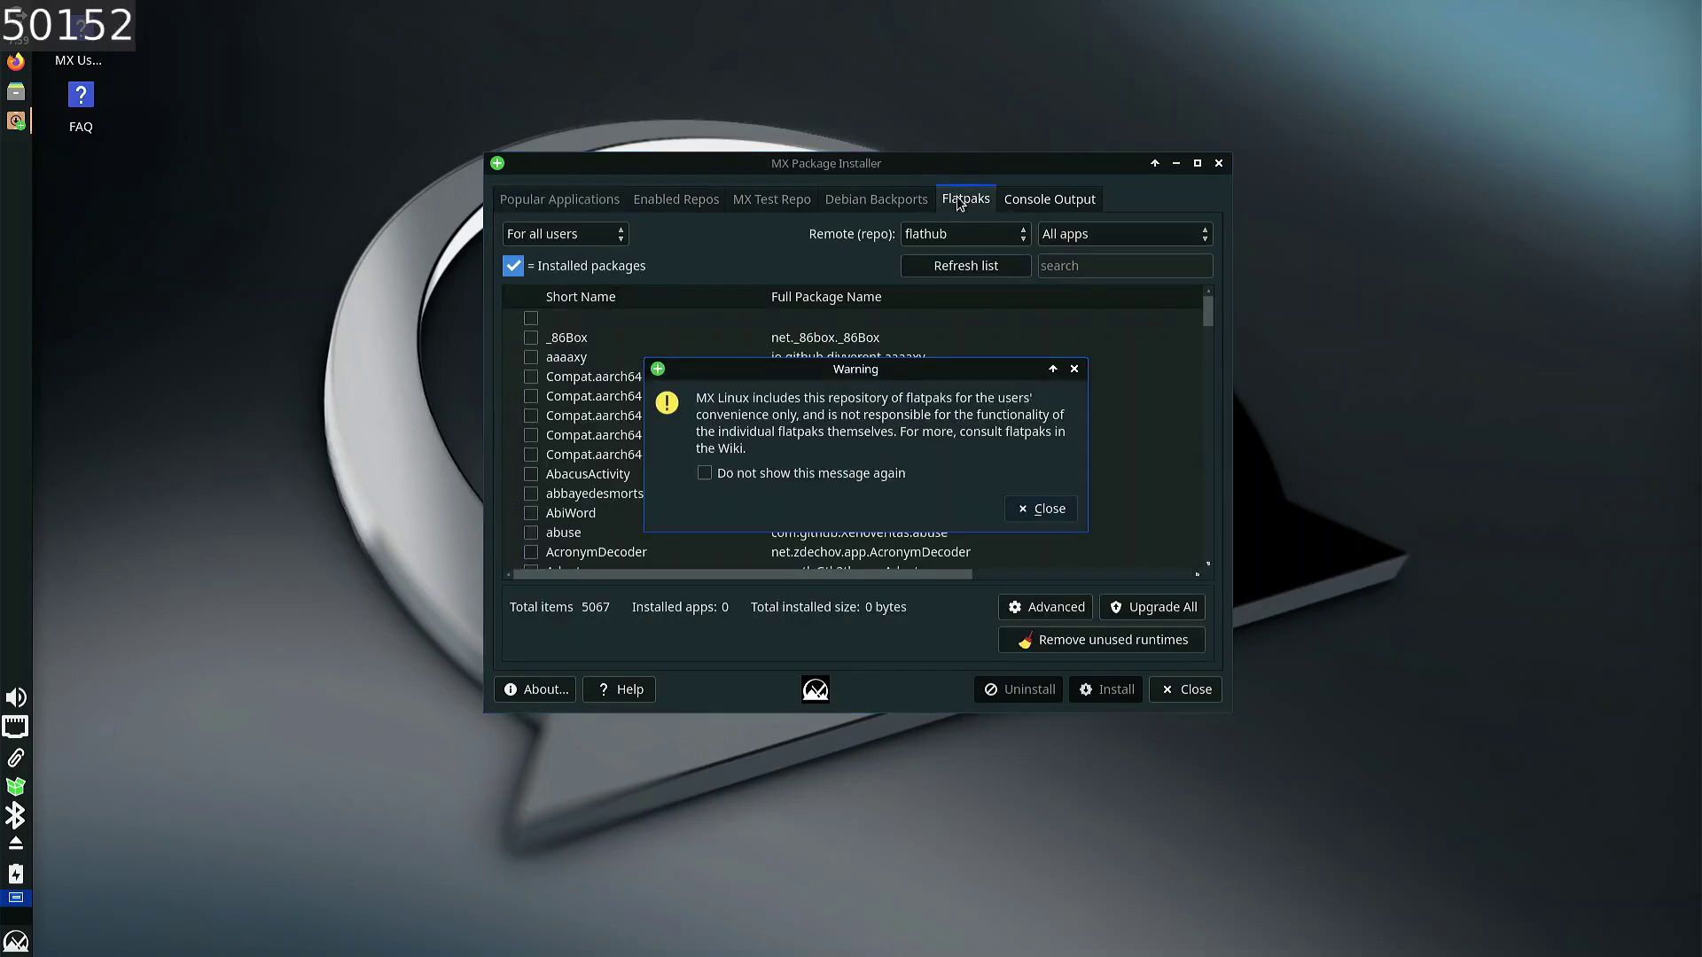
left_click(1038, 512)
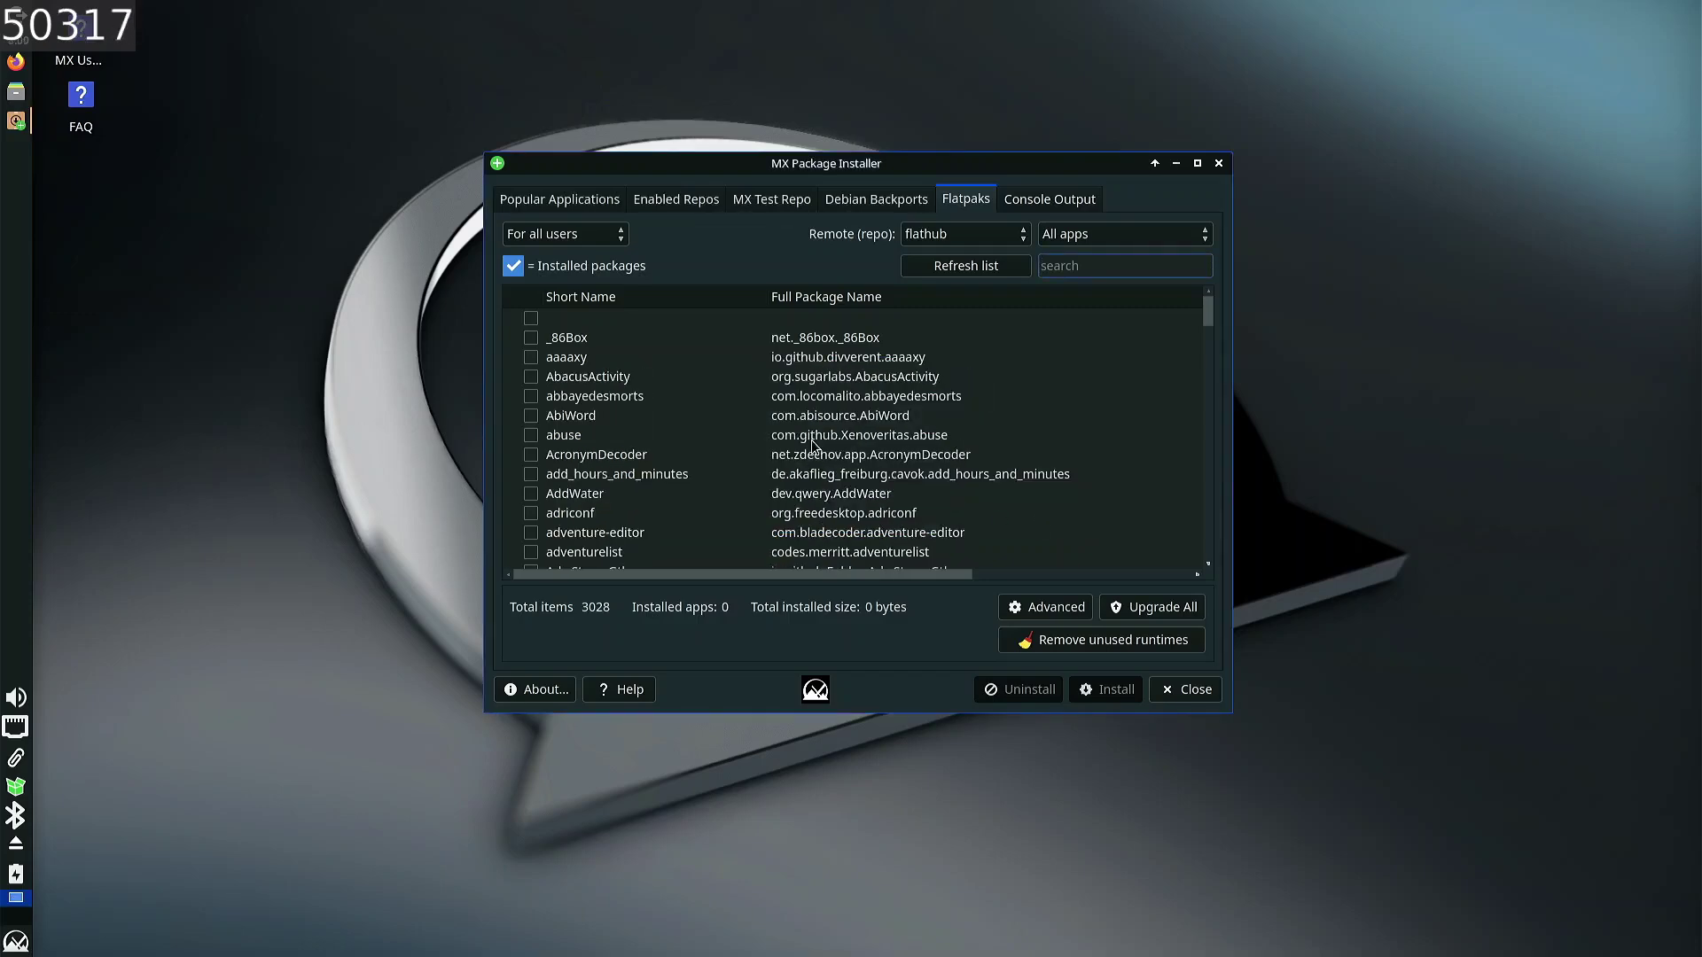
scroll(813, 456, "down", 10)
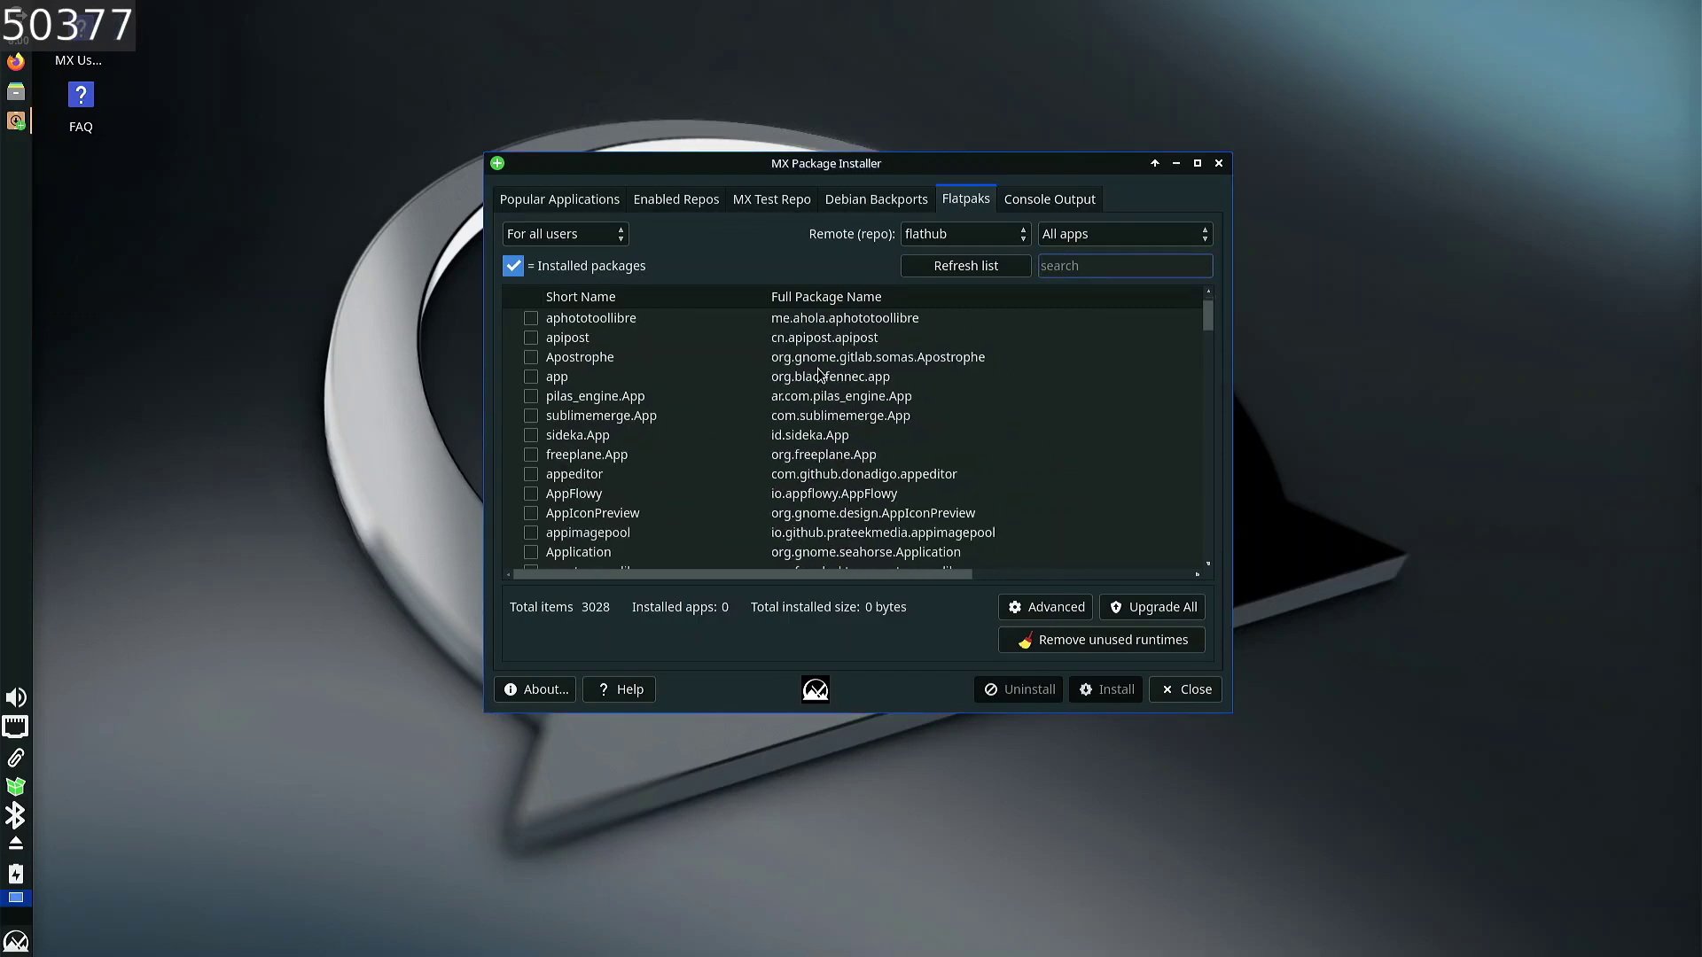
scroll(808, 398, "down", 10)
scroll(808, 398, "down", 20)
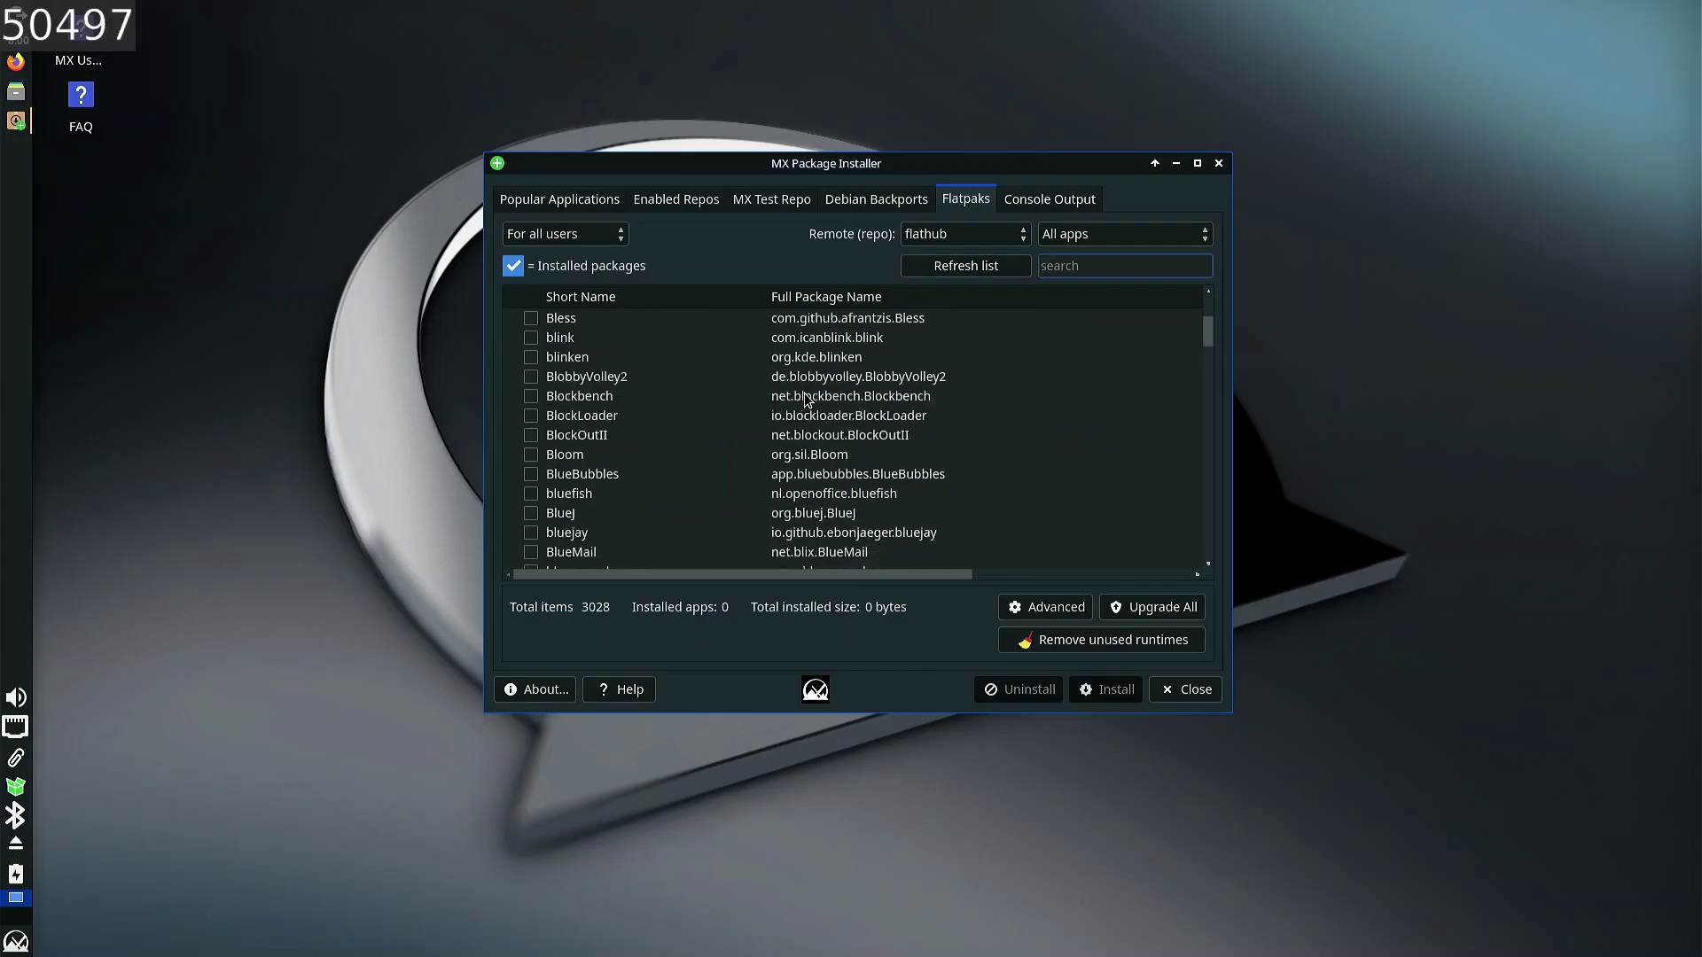
scroll(817, 398, "down", 5)
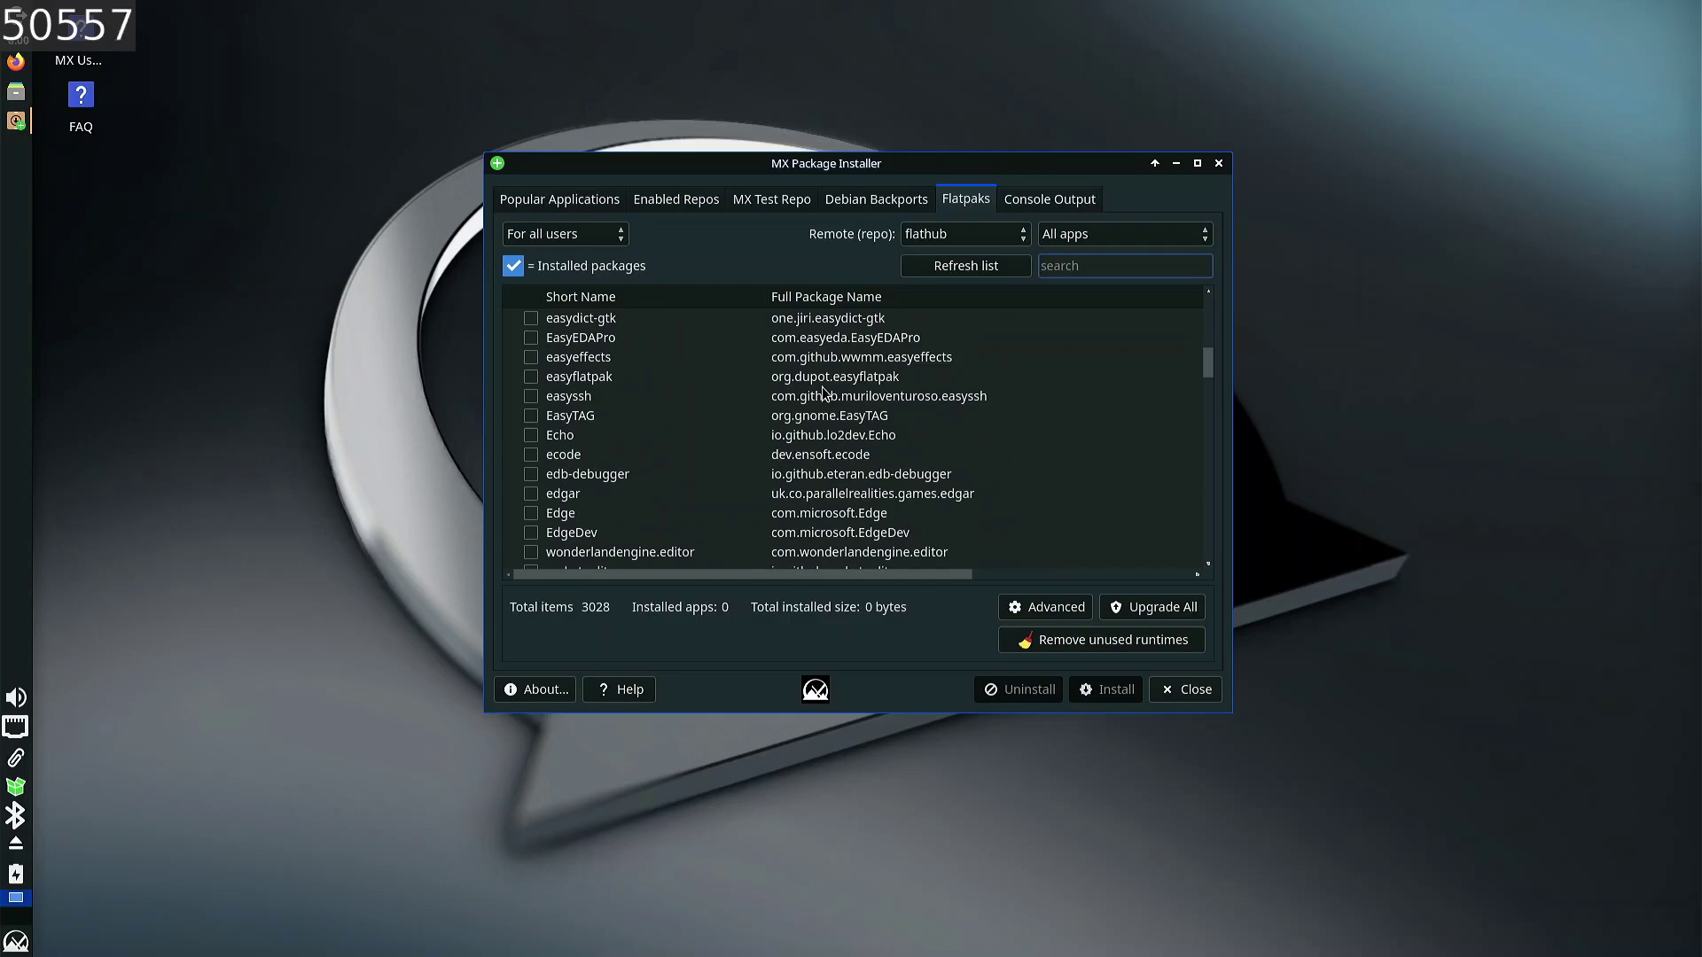
- Switch the Flatpak remote to flathub-verified and look through the first verified apps
left_click(1016, 236)
left_click(1016, 248)
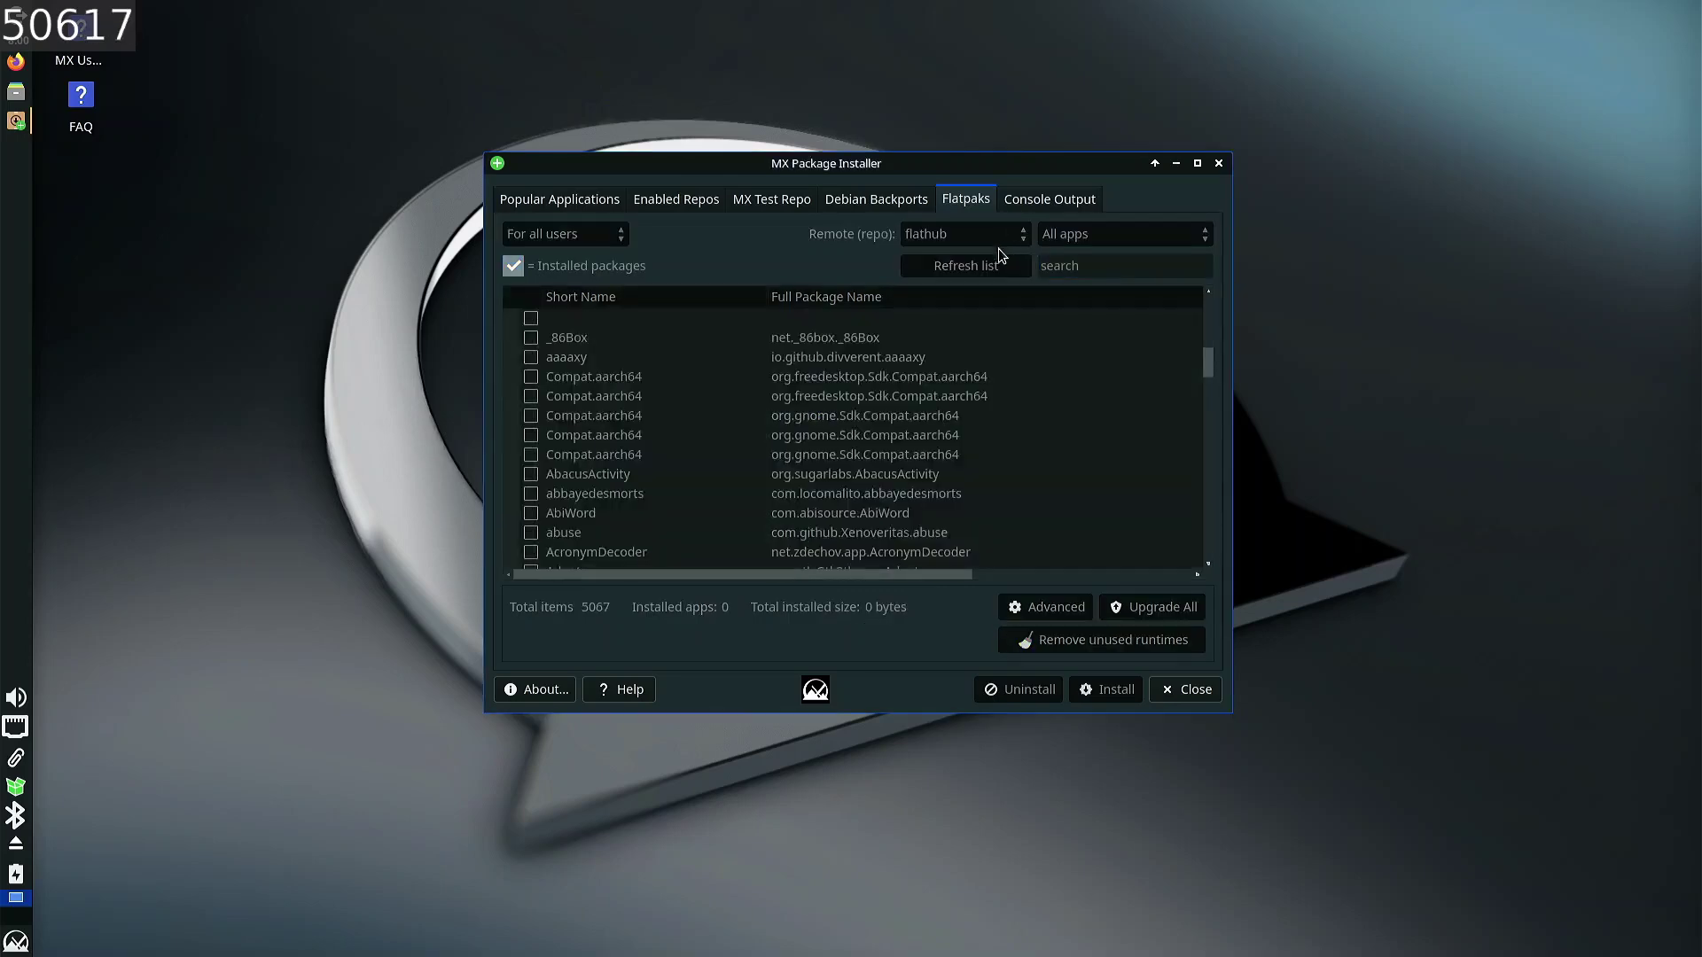
left_click(1001, 238)
left_click(975, 257)
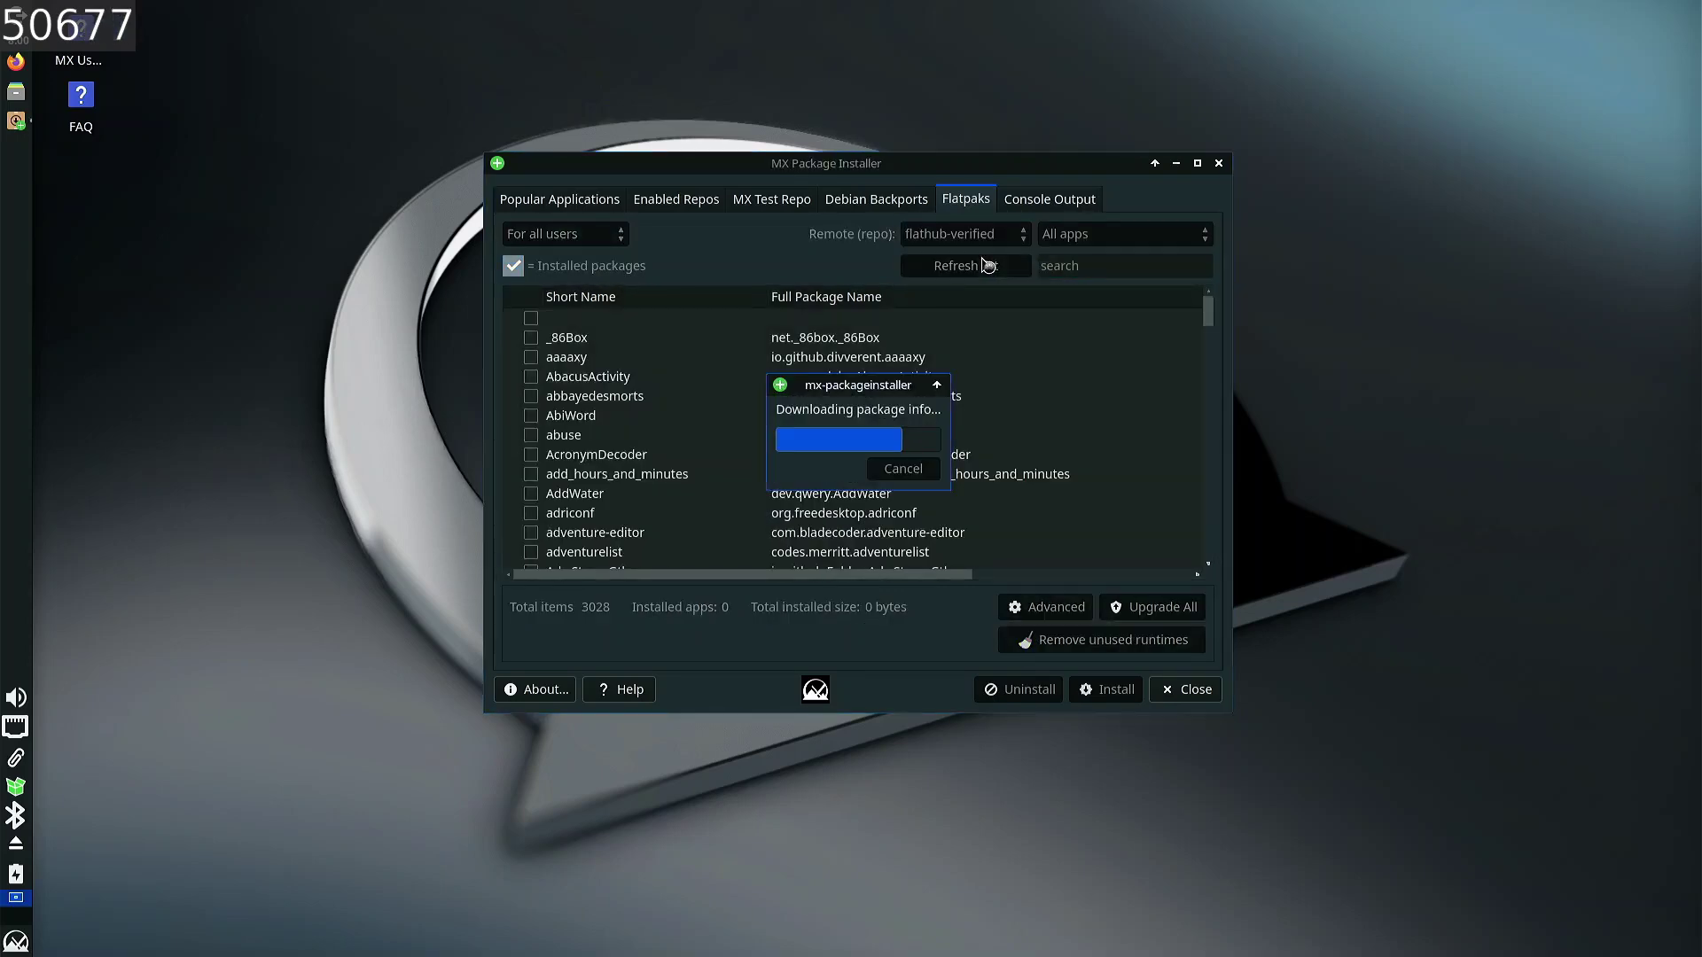
scroll(864, 448, "down", 18)
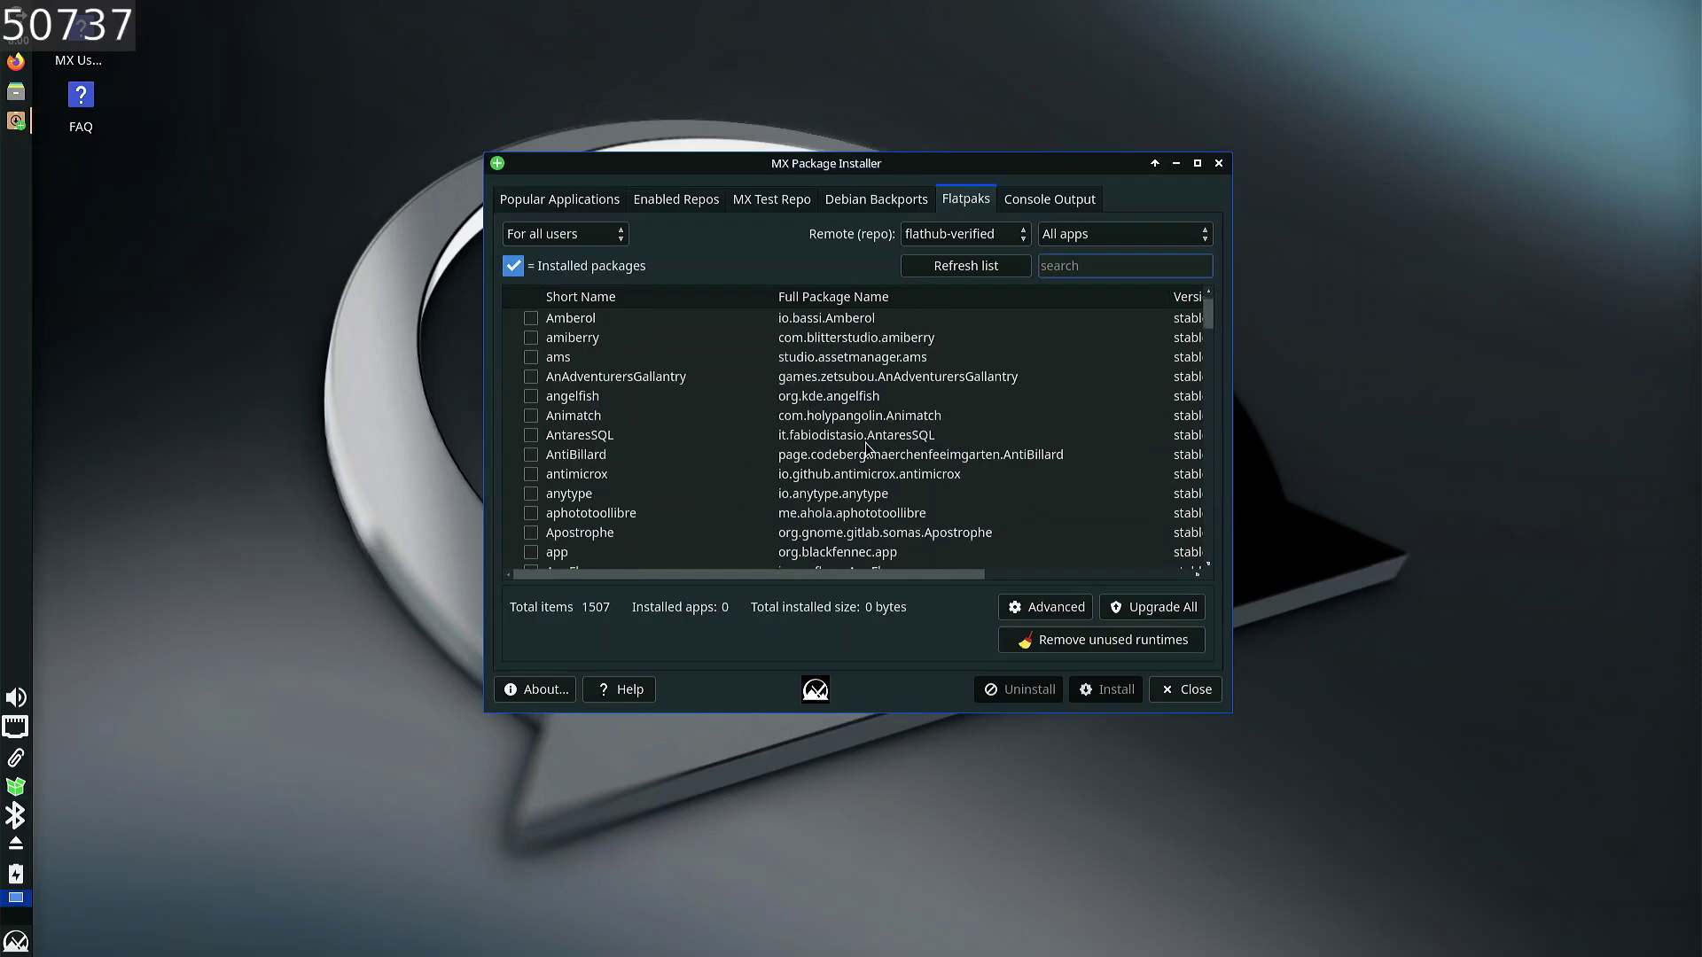
scroll(867, 446, "down", 18)
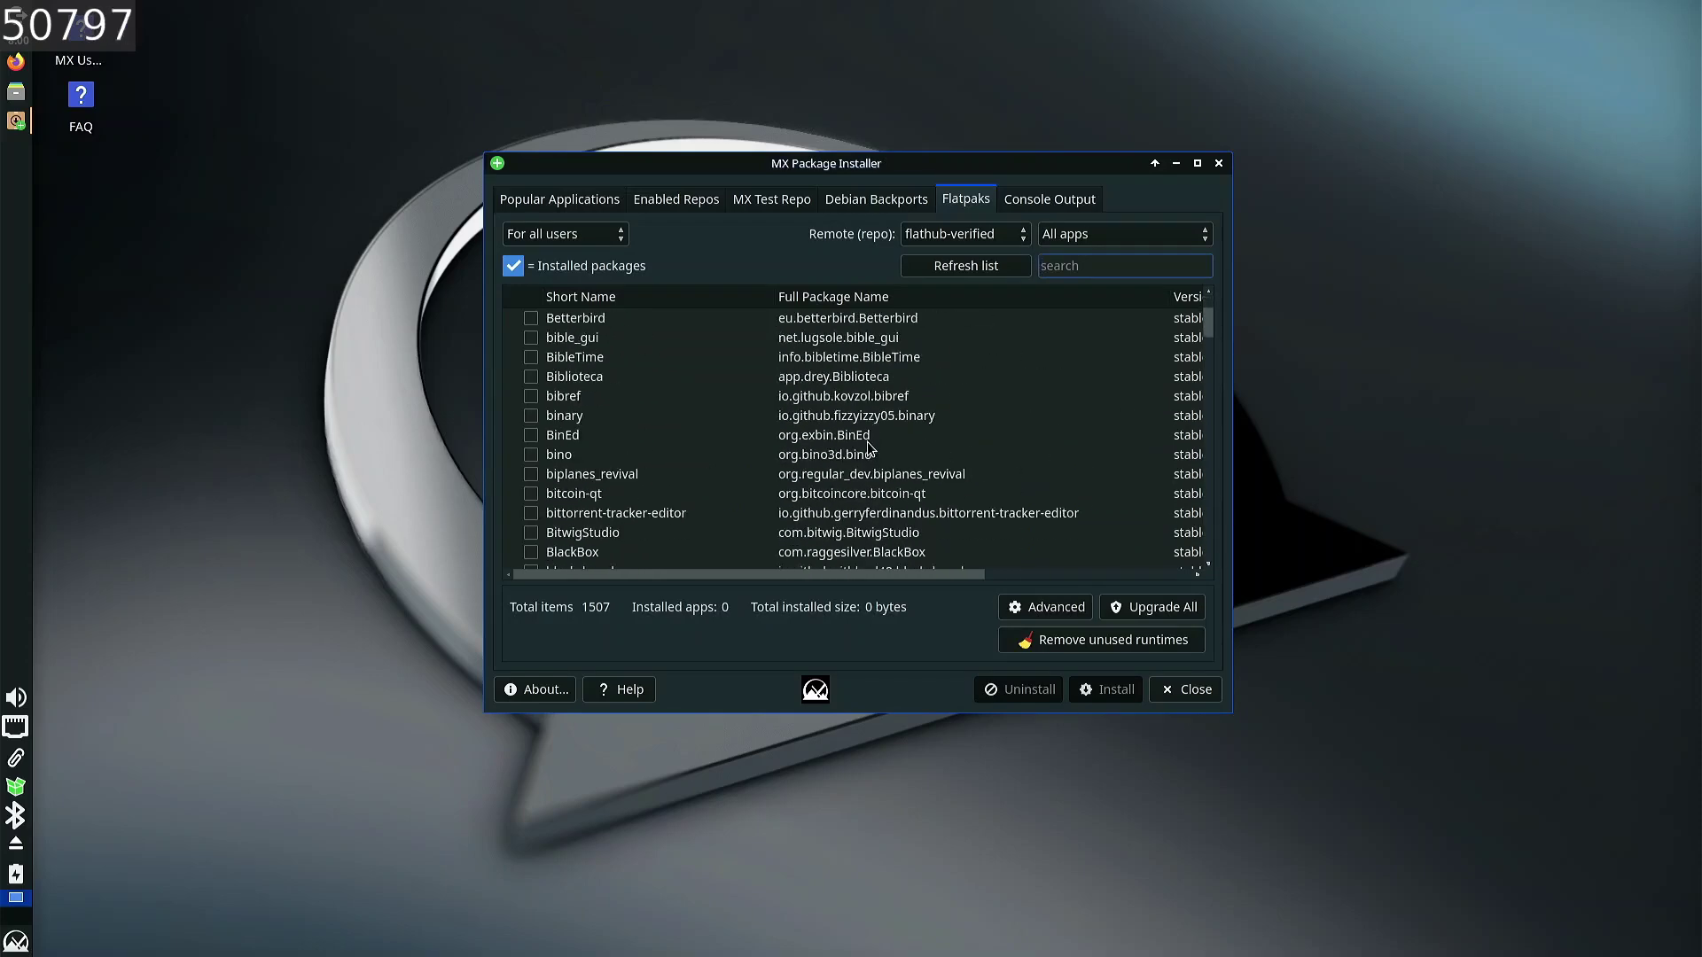
scroll(868, 446, "up", 20)
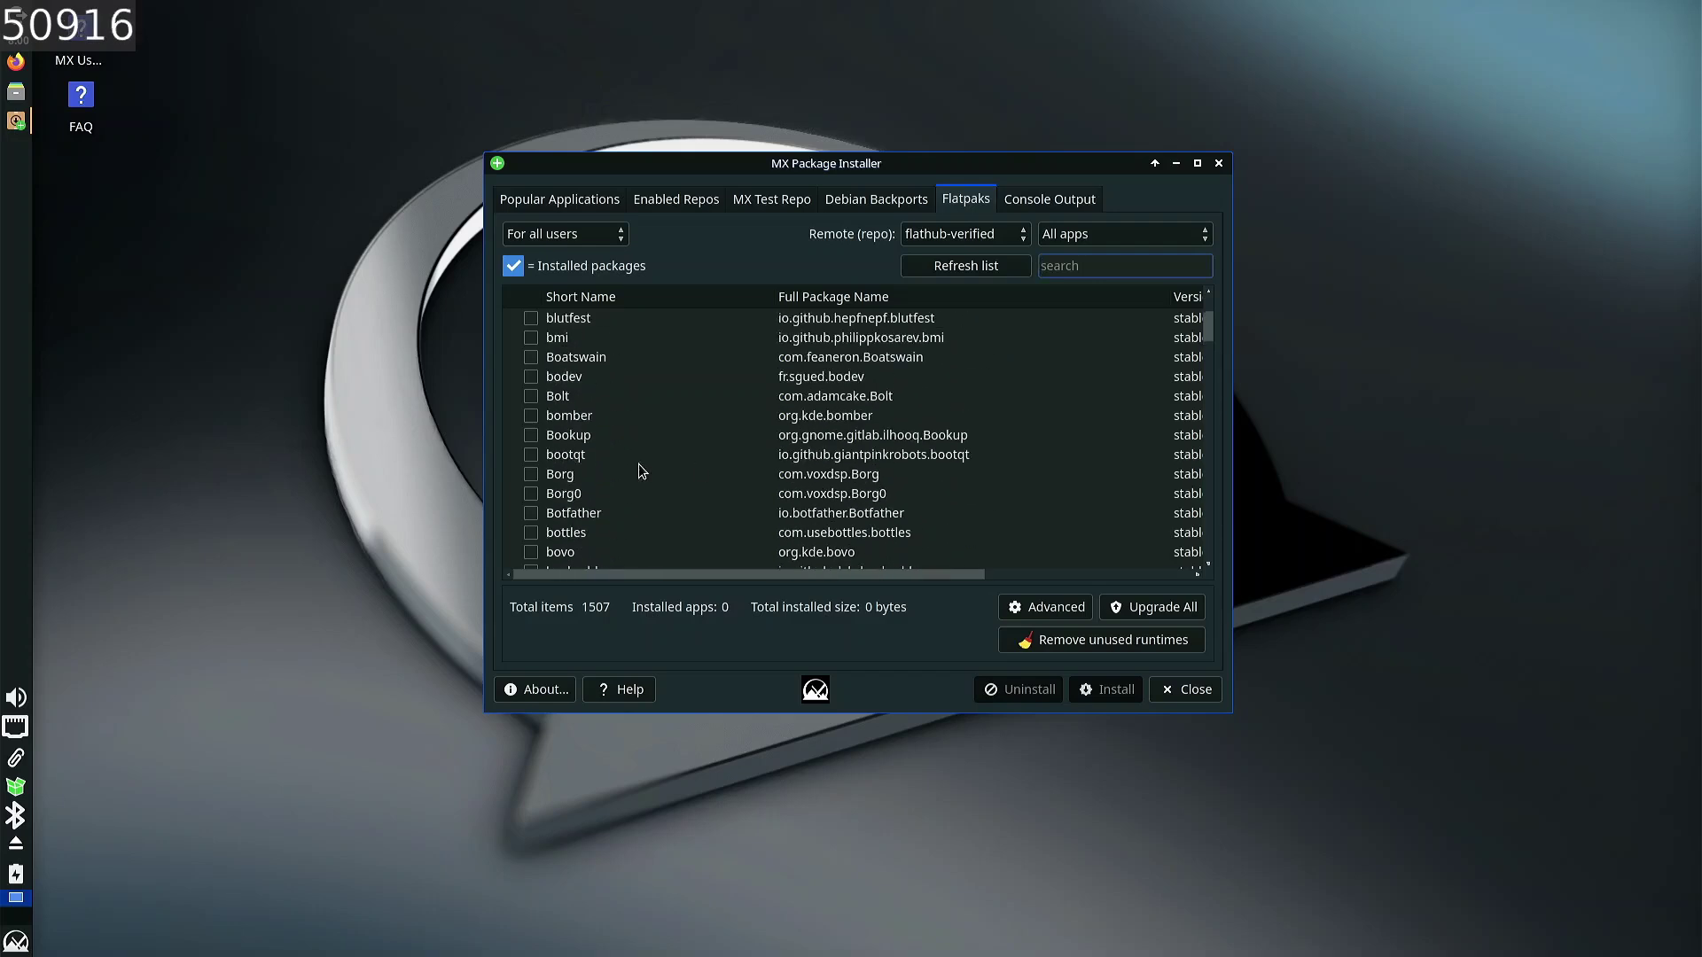
- Select the Boatswain entry and browse the not-installed flathub-verified apps through the names starting with D
left_click(737, 355)
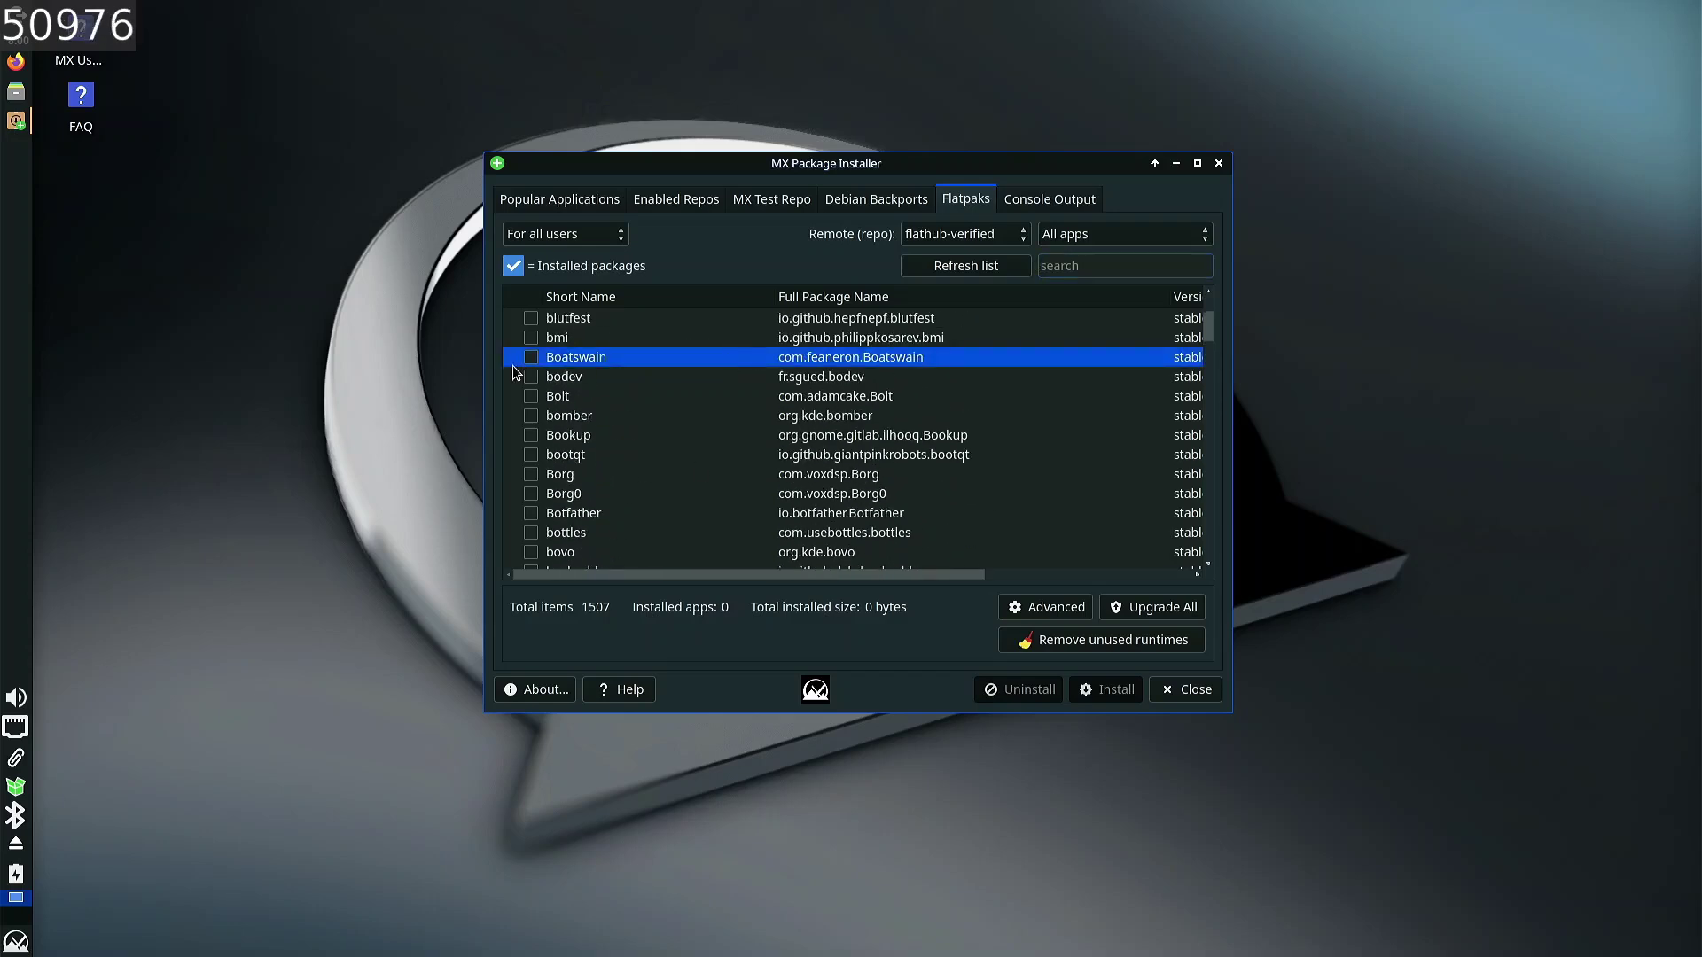
scroll(550, 413, "down", 8)
scroll(556, 449, "down", 3)
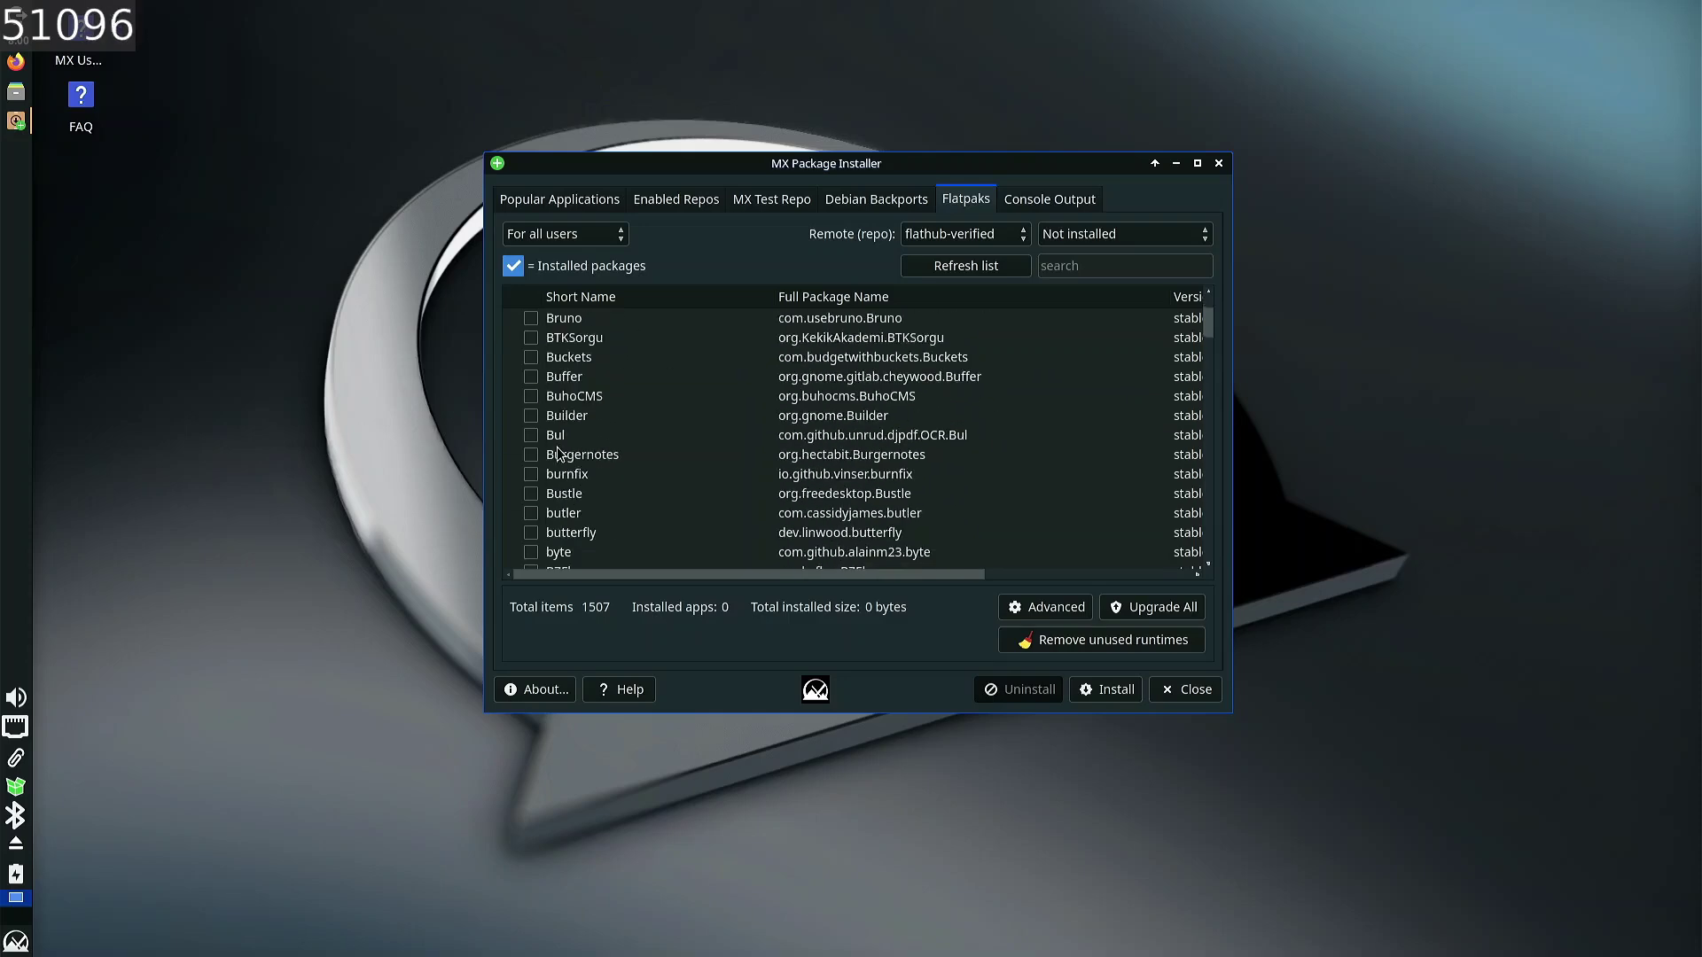
scroll(572, 478, "down", 4)
scroll(571, 479, "down", 10)
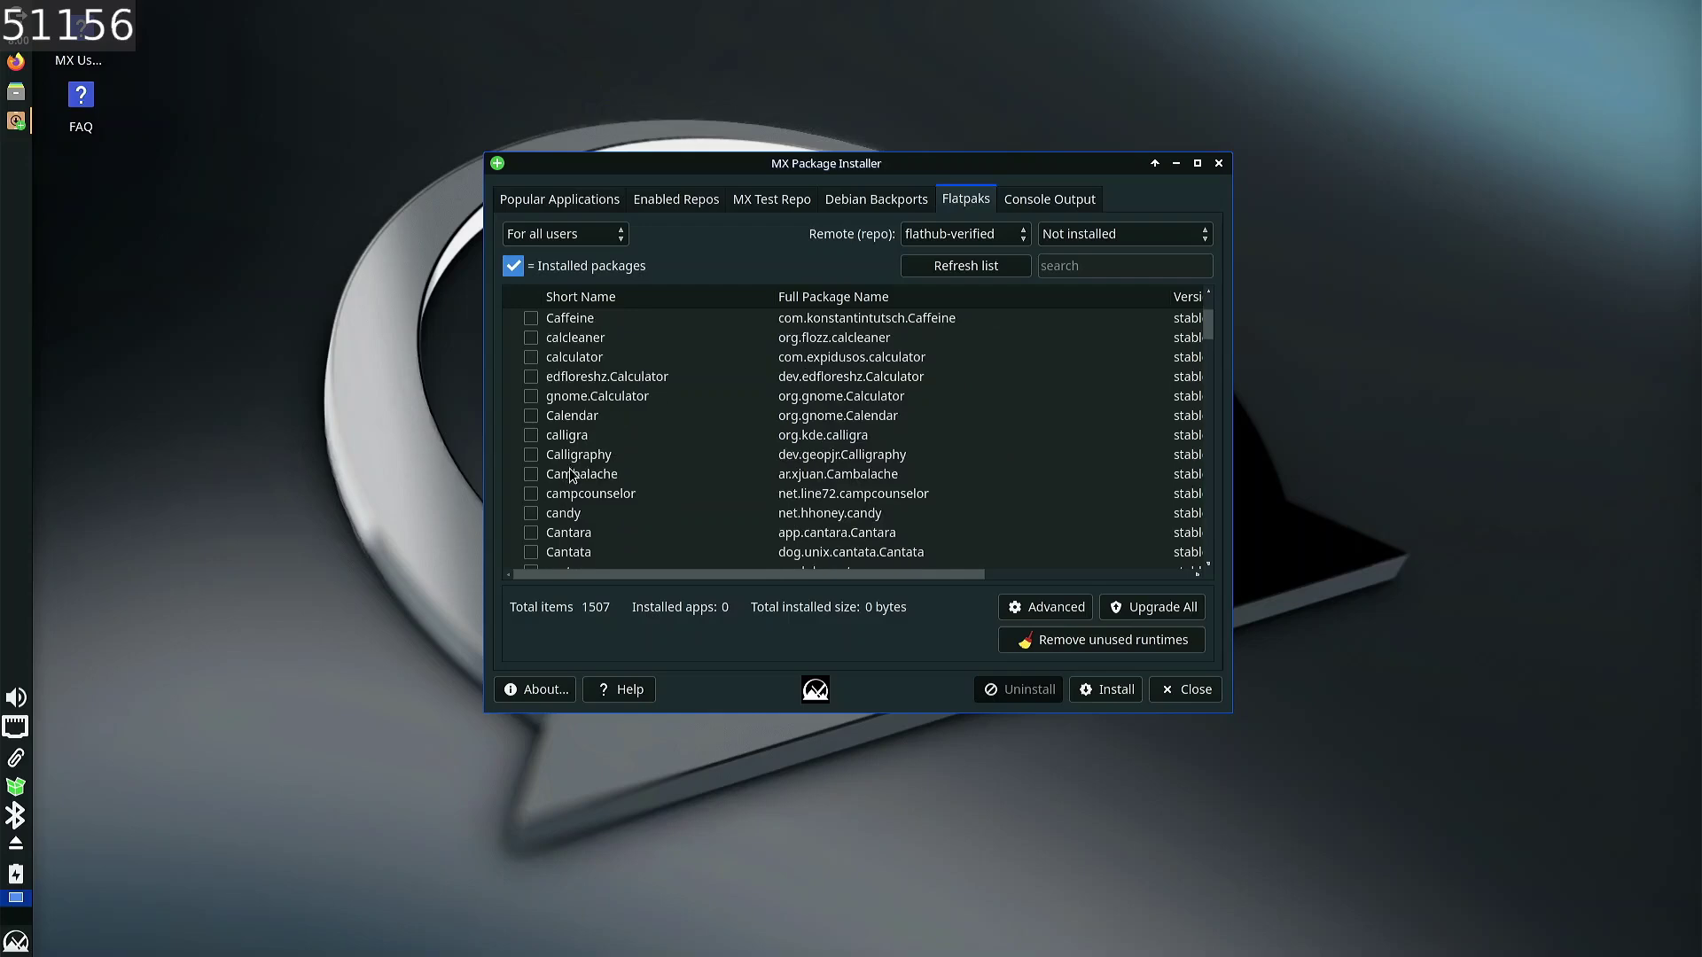
scroll(569, 467, "down", 12)
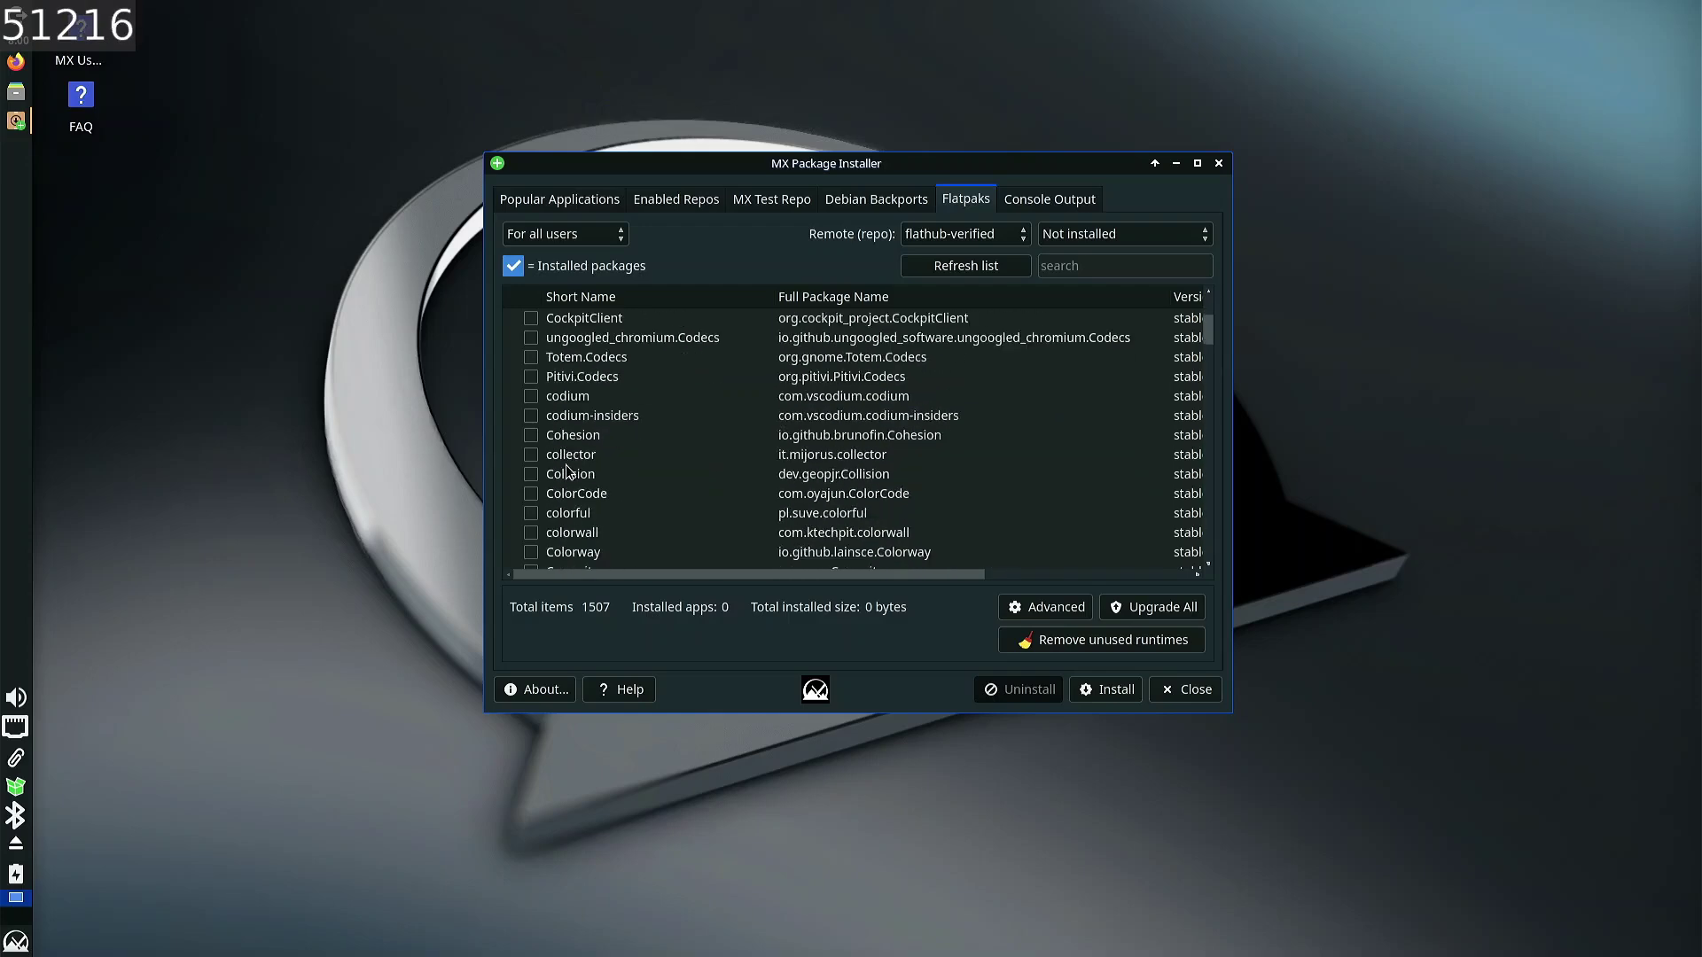
scroll(570, 459, "down", 12)
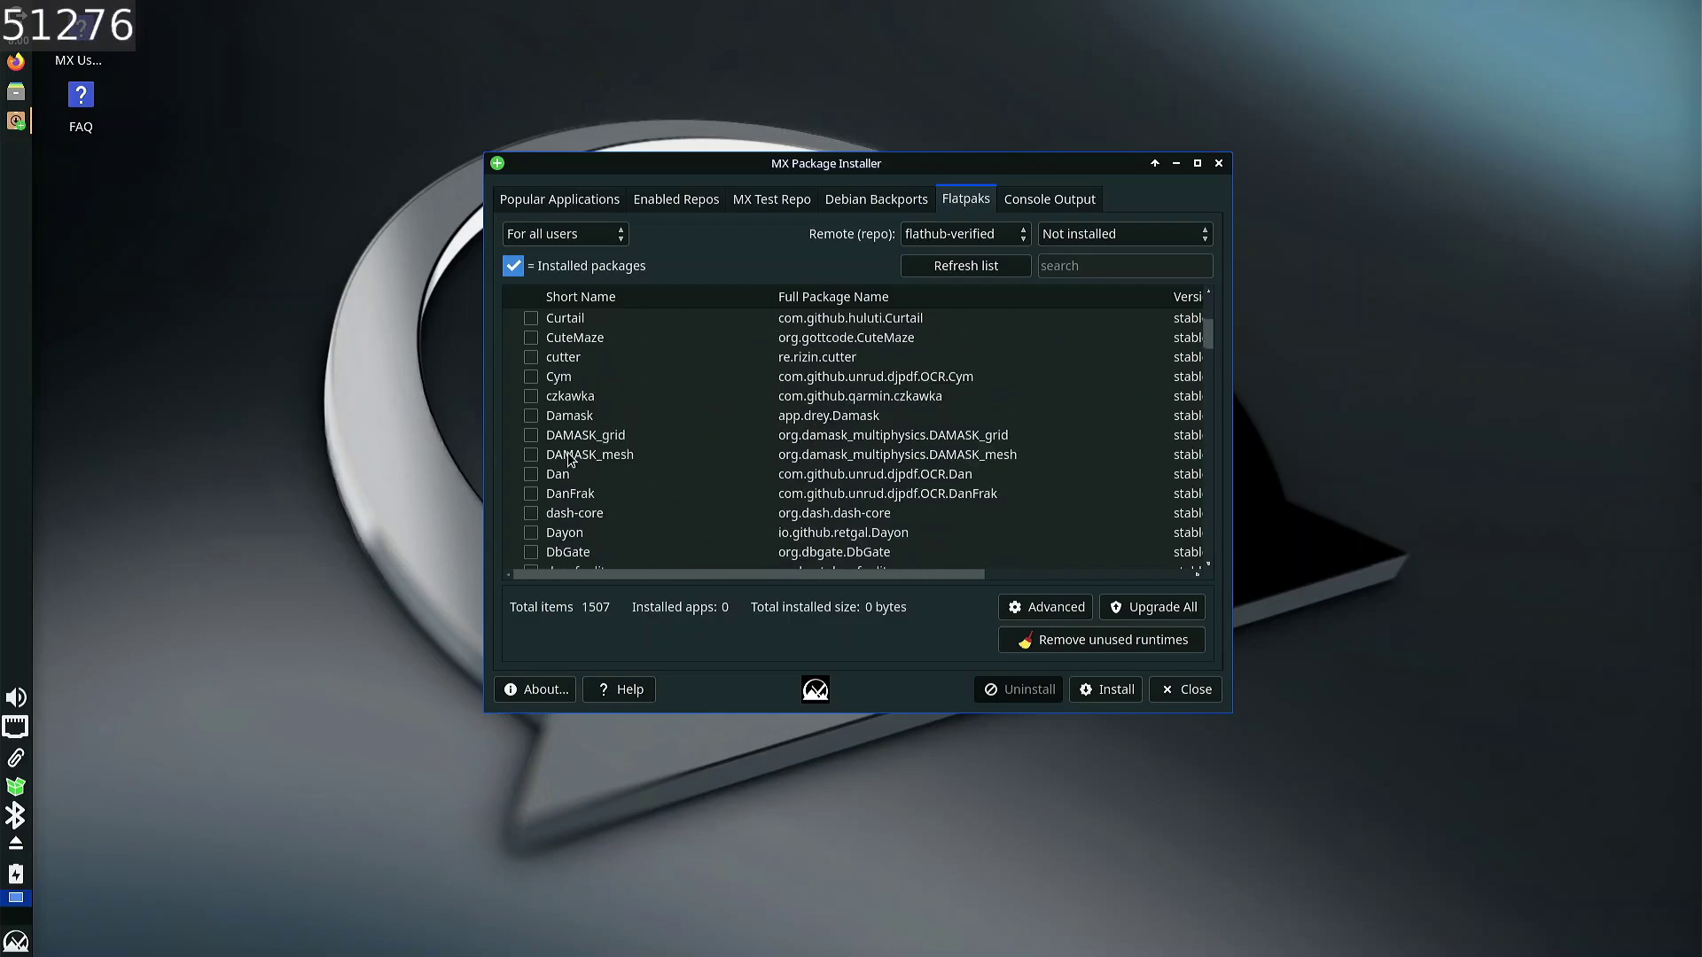
scroll(571, 458, "down", 15)
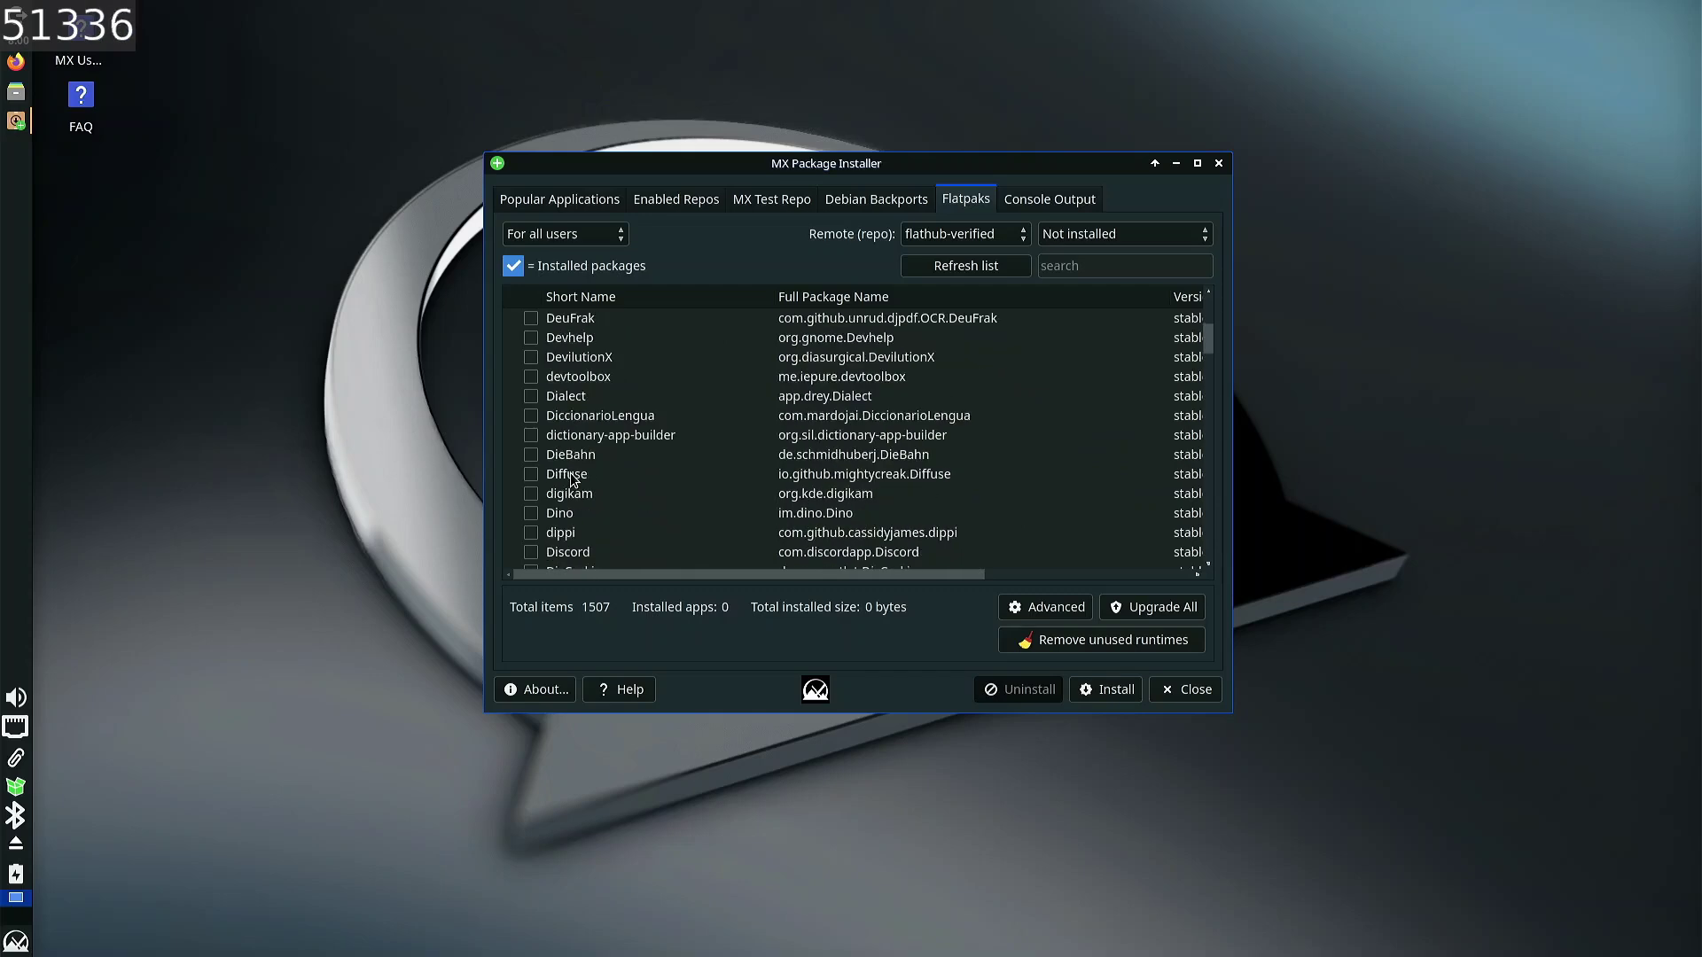
- Continue browsing the flathub-verified apps from the names starting with E to those starting with J
scroll(661, 438, "down", 15)
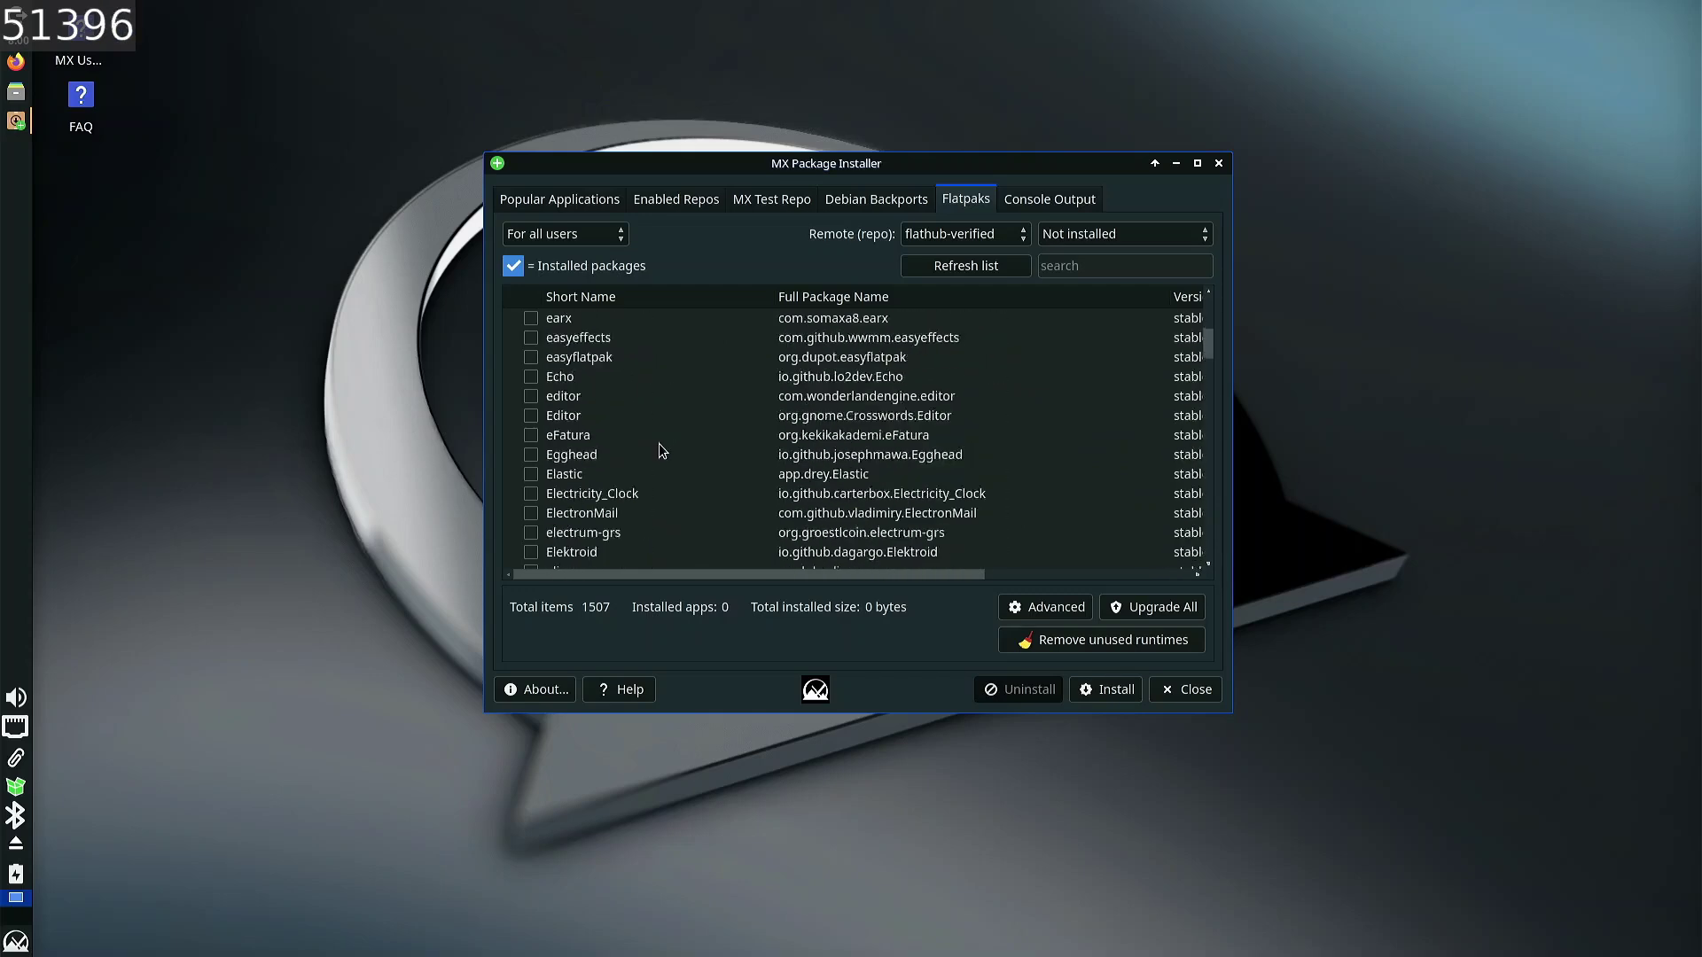
scroll(571, 493, "down", 15)
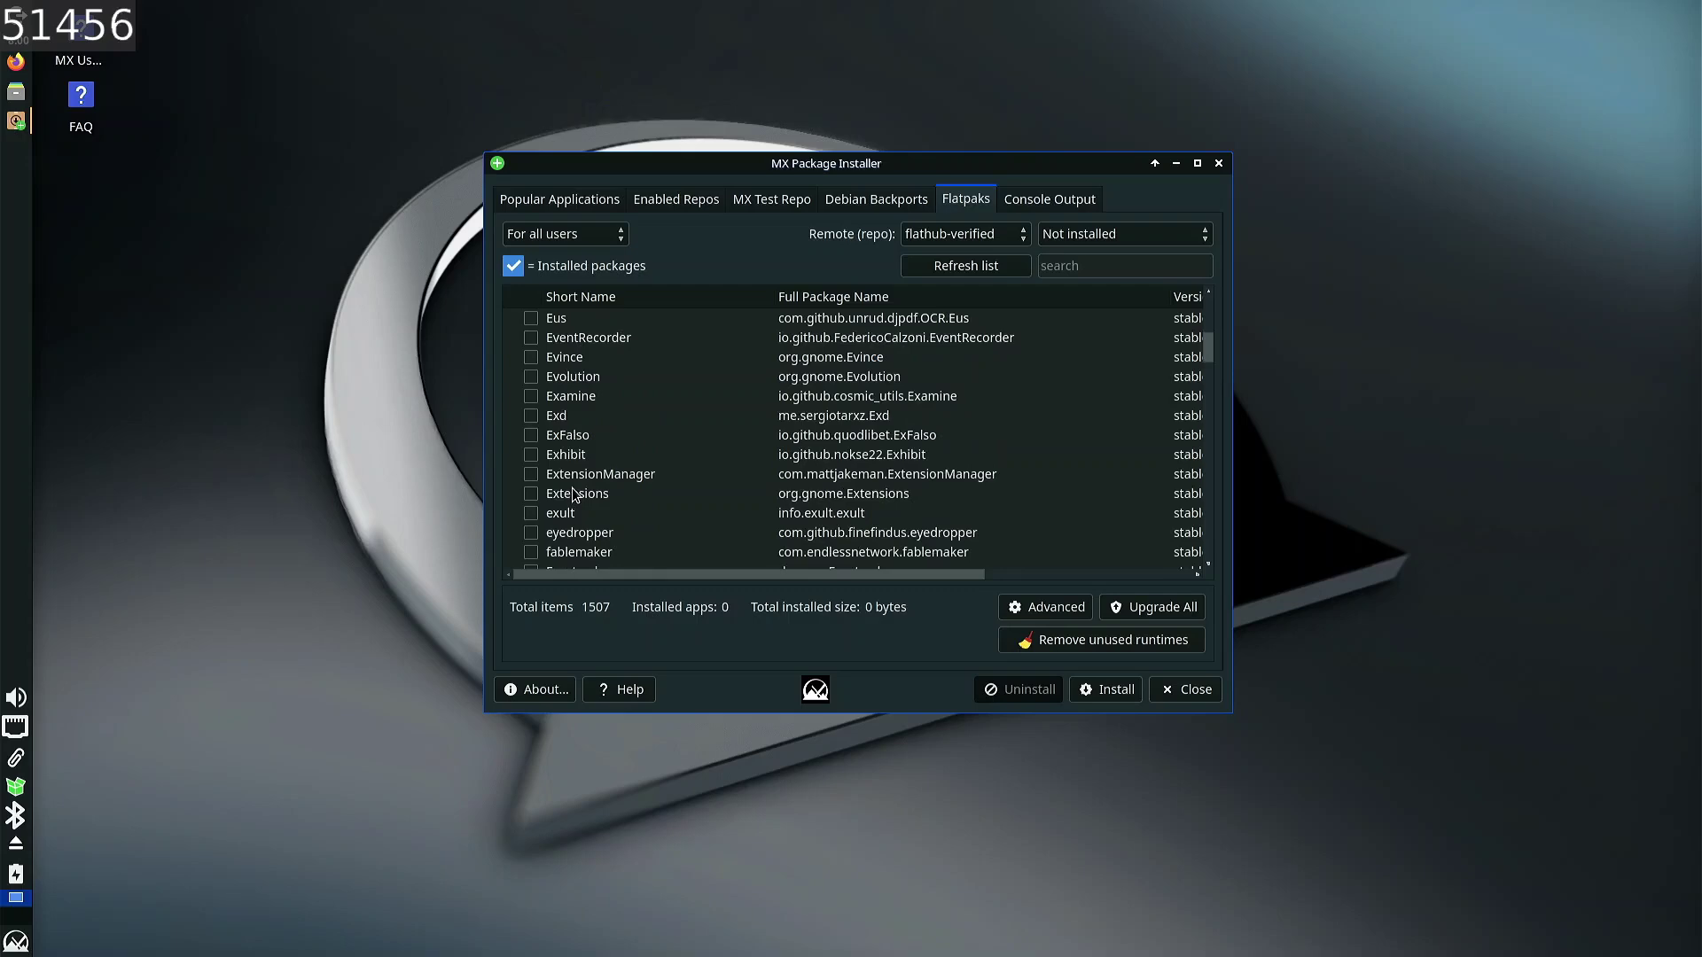
scroll(743, 419, "down", 15)
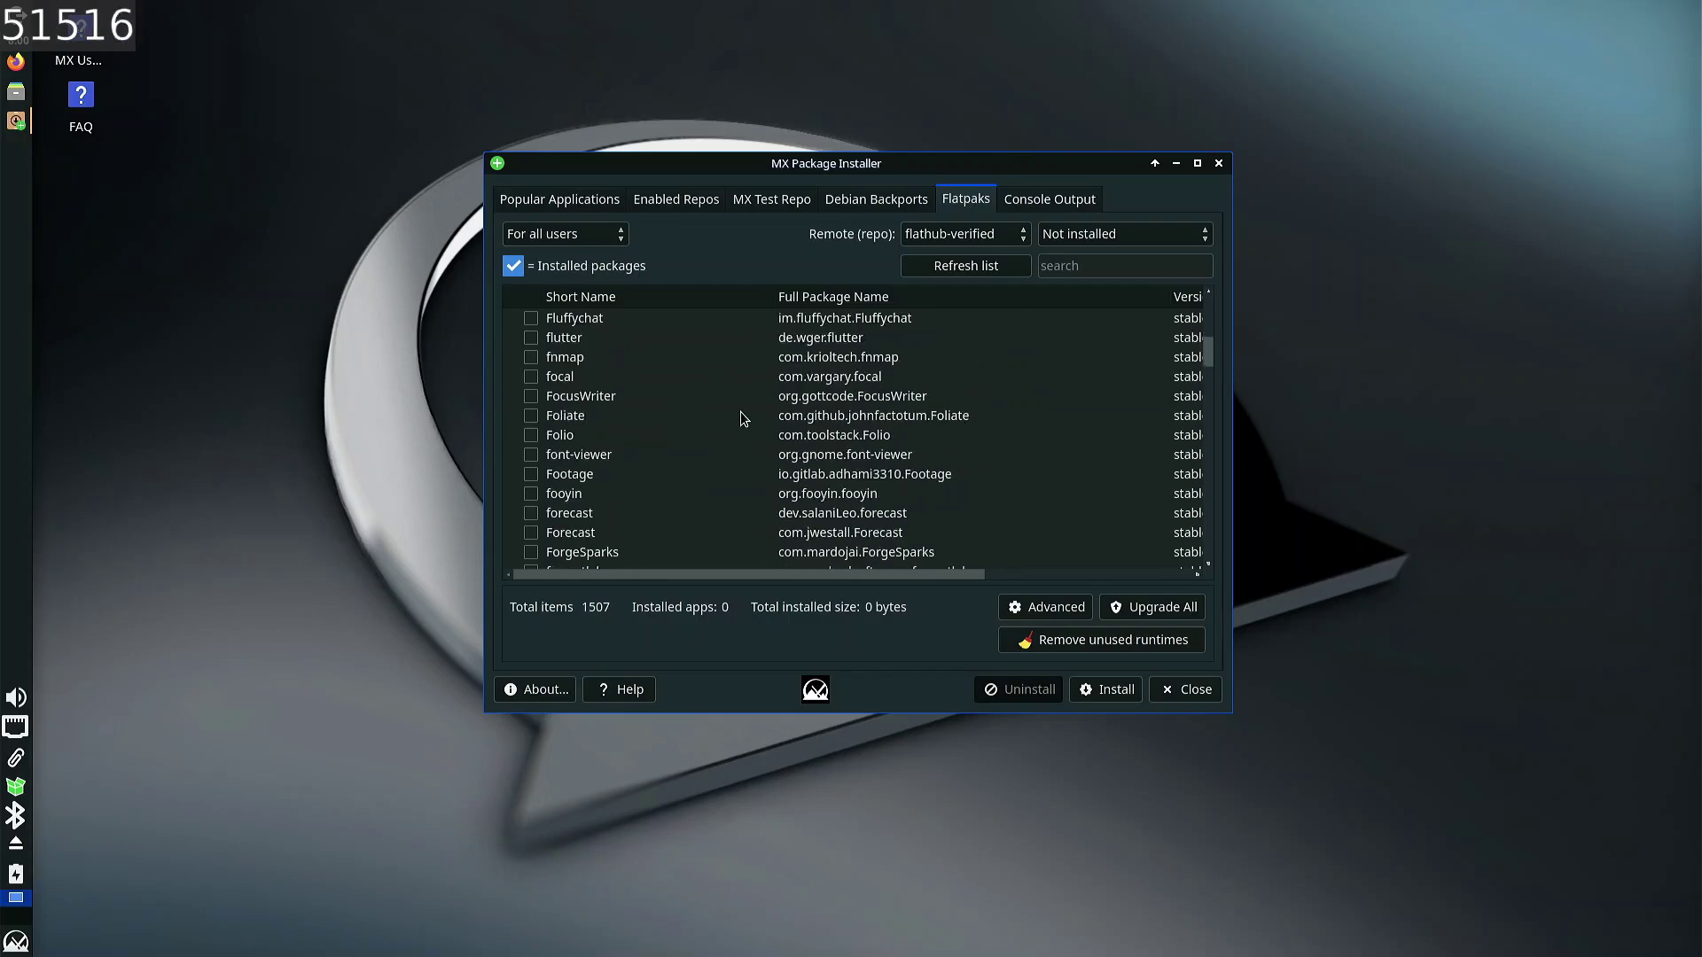
scroll(743, 419, "down", 15)
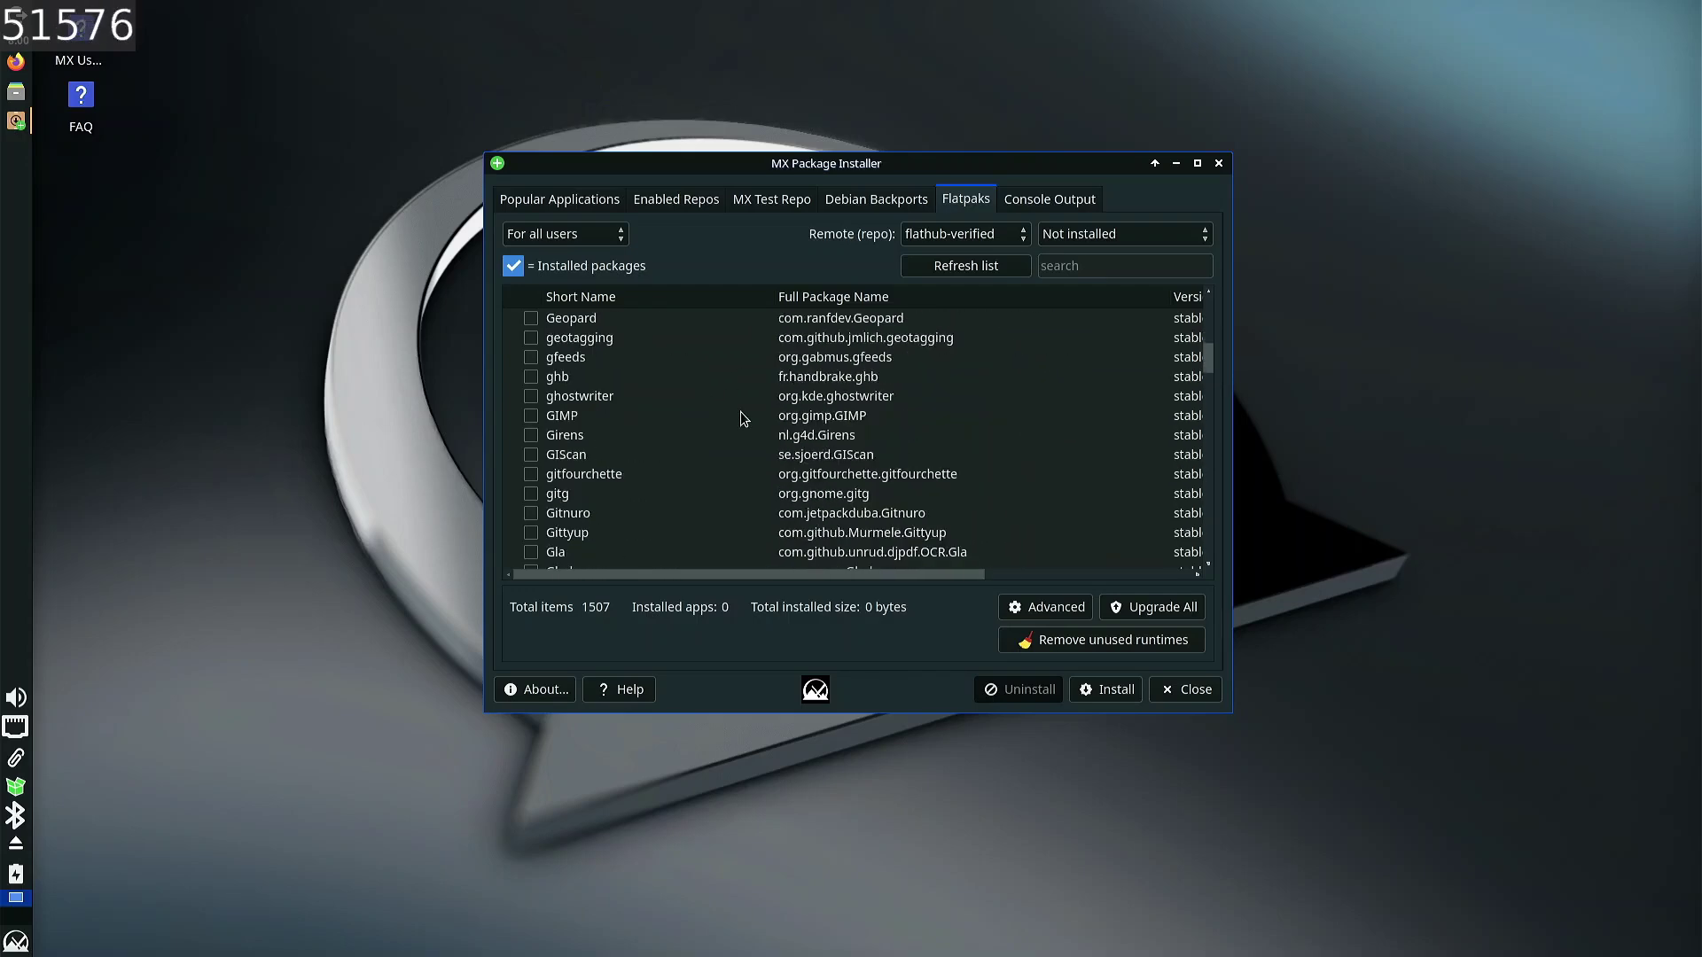
scroll(734, 423, "down", 15)
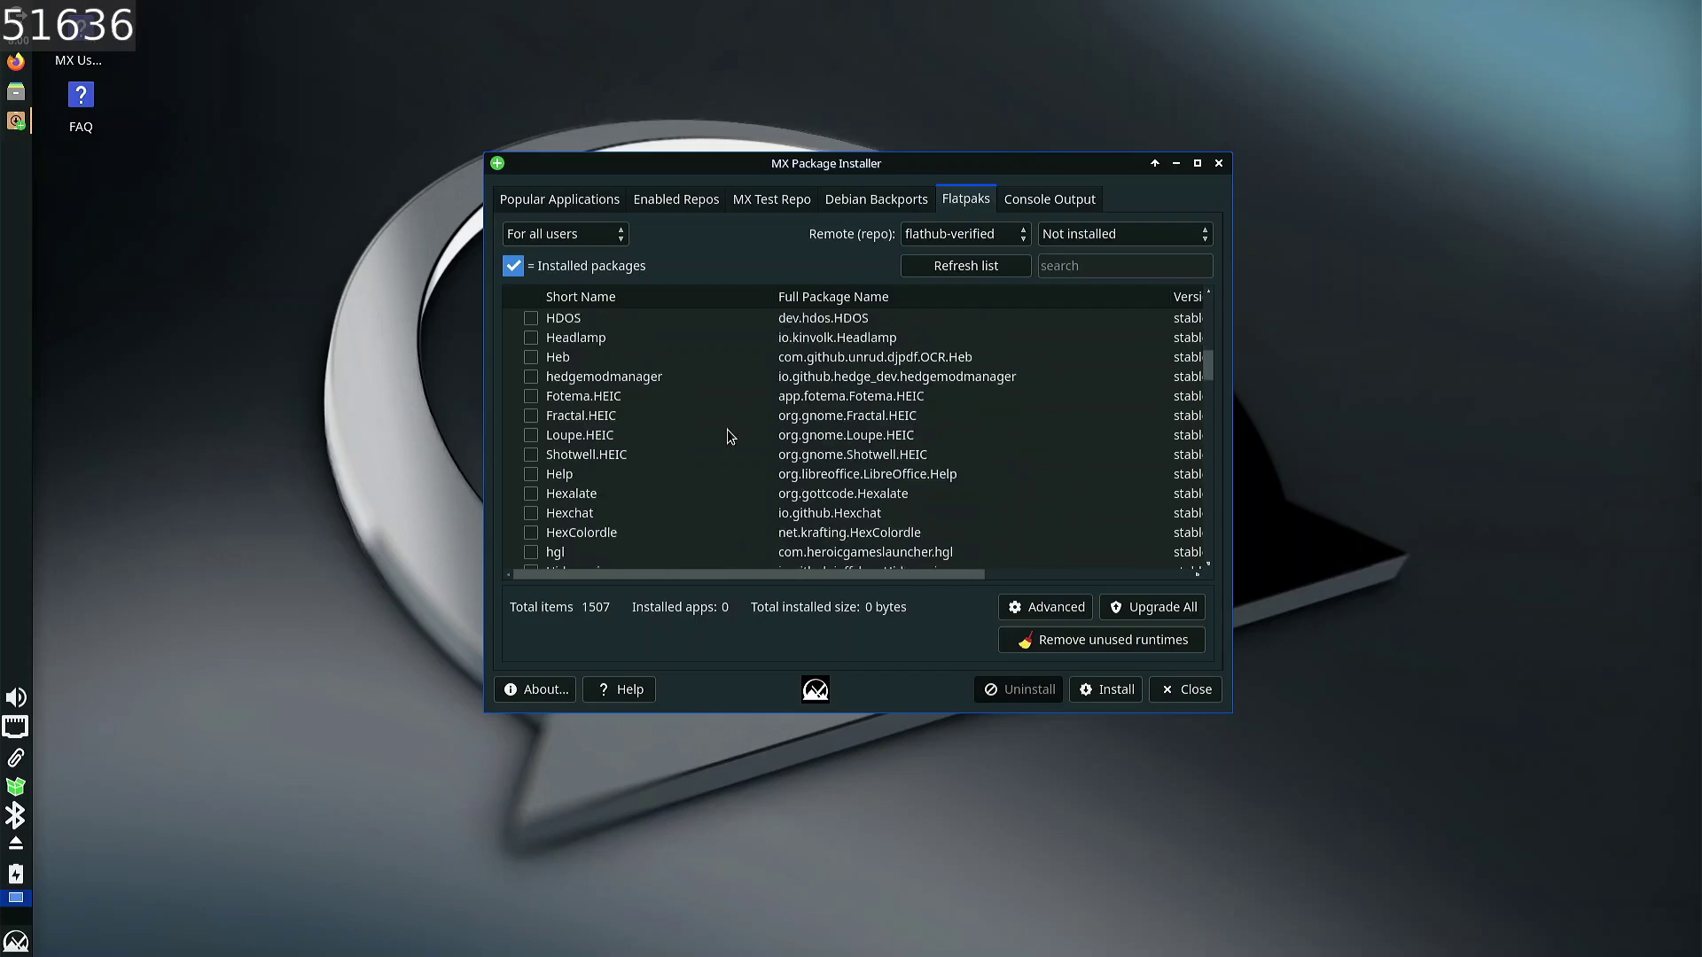
scroll(730, 421, "down", 15)
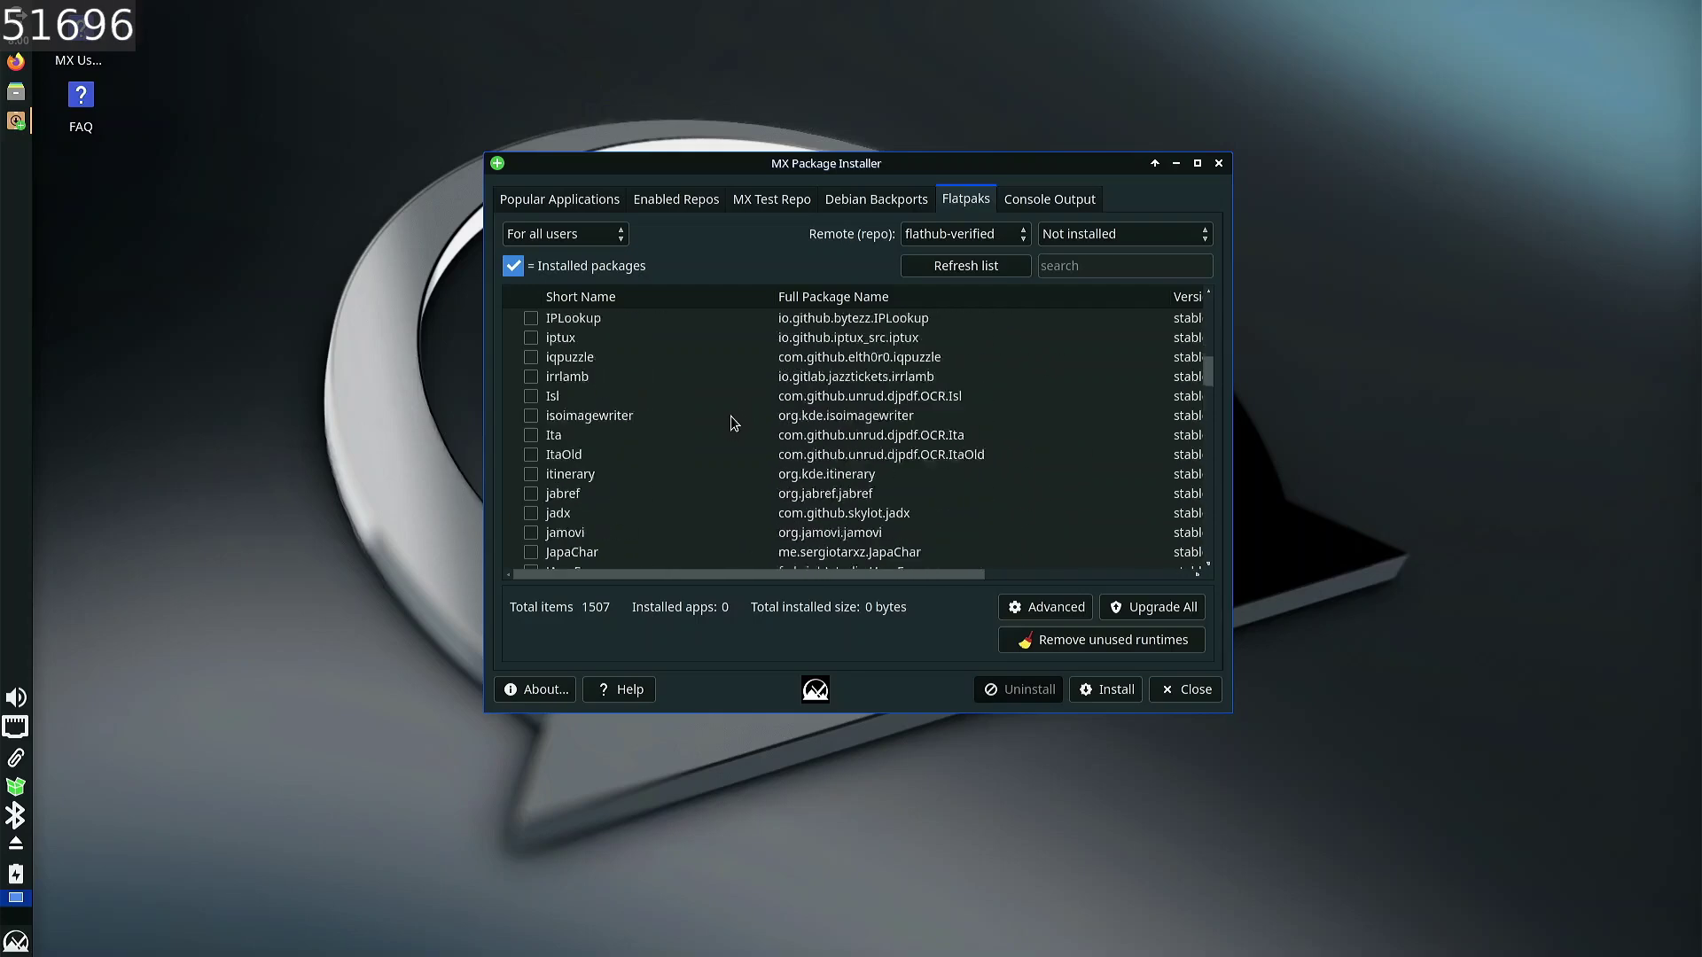
- Look through the flathub-verified packages with names starting with K and L, including the KDE apps and llvm extensions
scroll(707, 459, "down", 5)
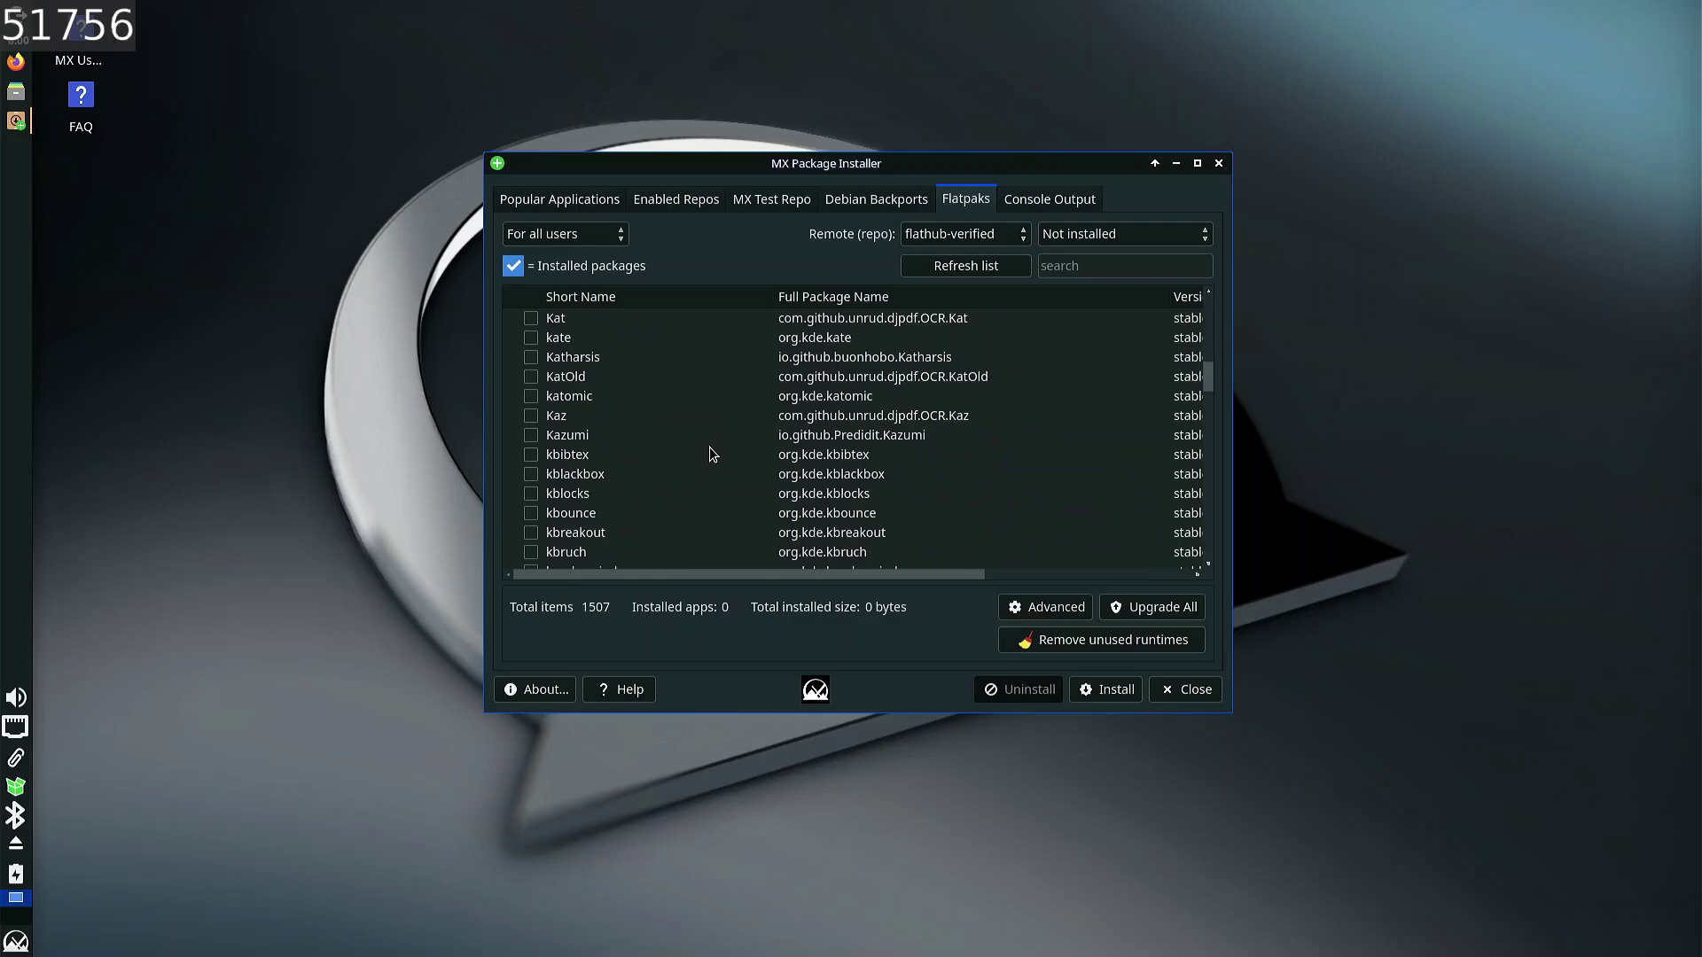
scroll(701, 493, "down", 10)
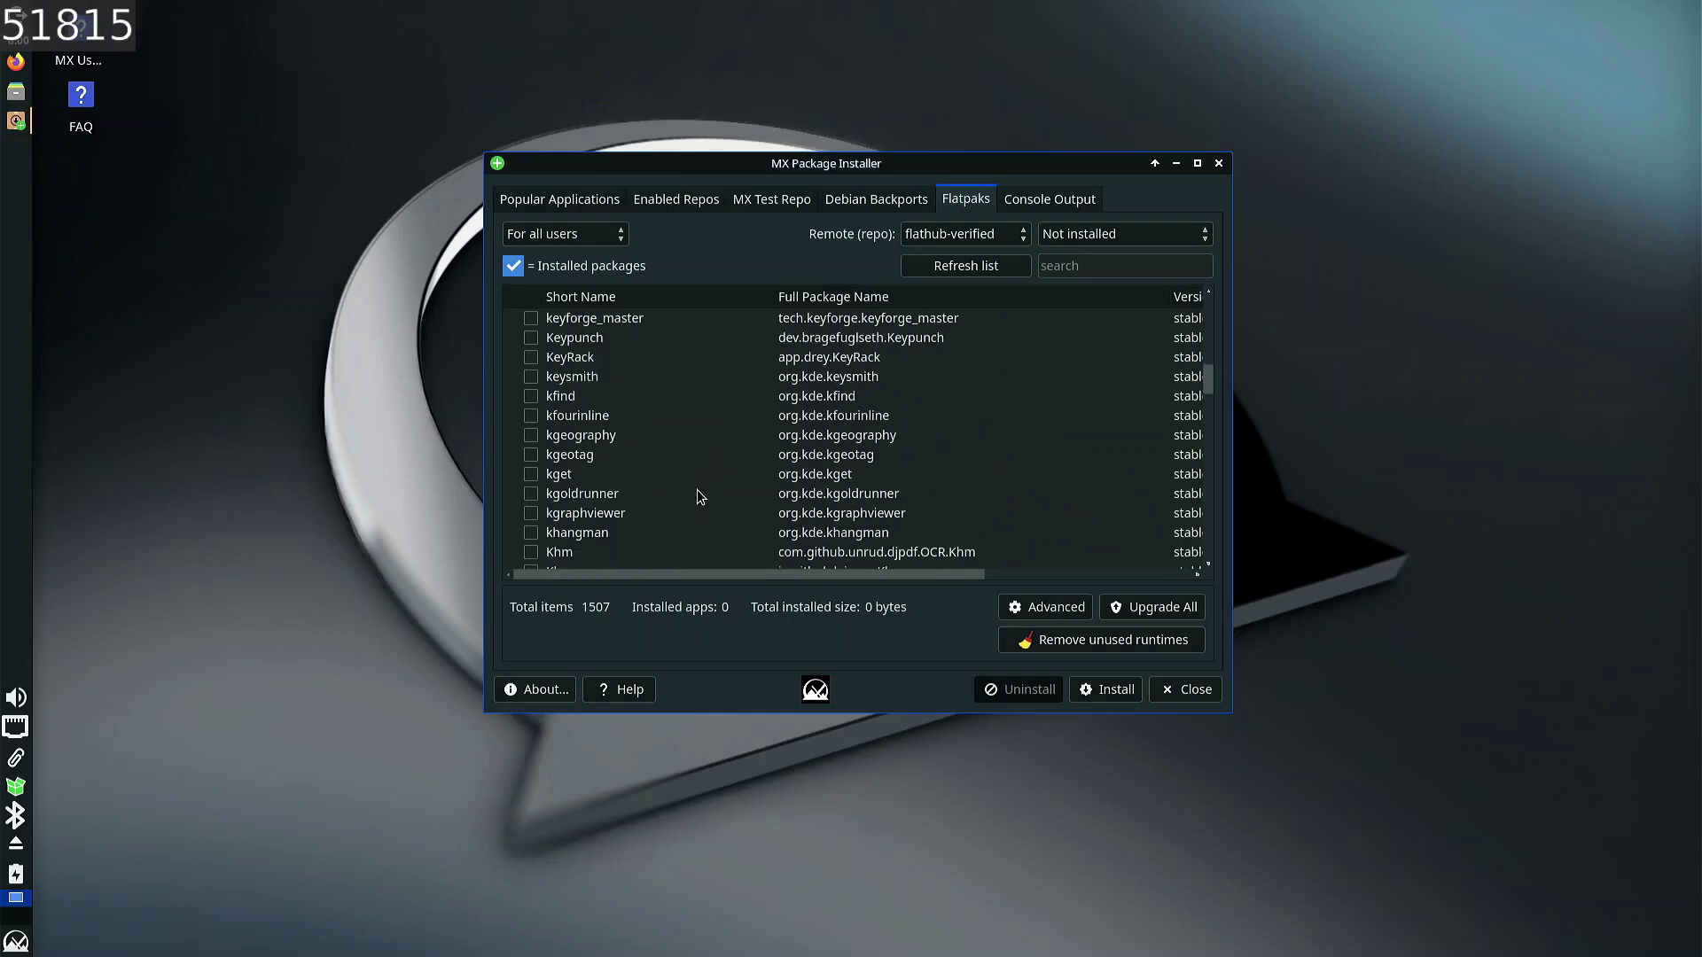
scroll(700, 496, "down", 10)
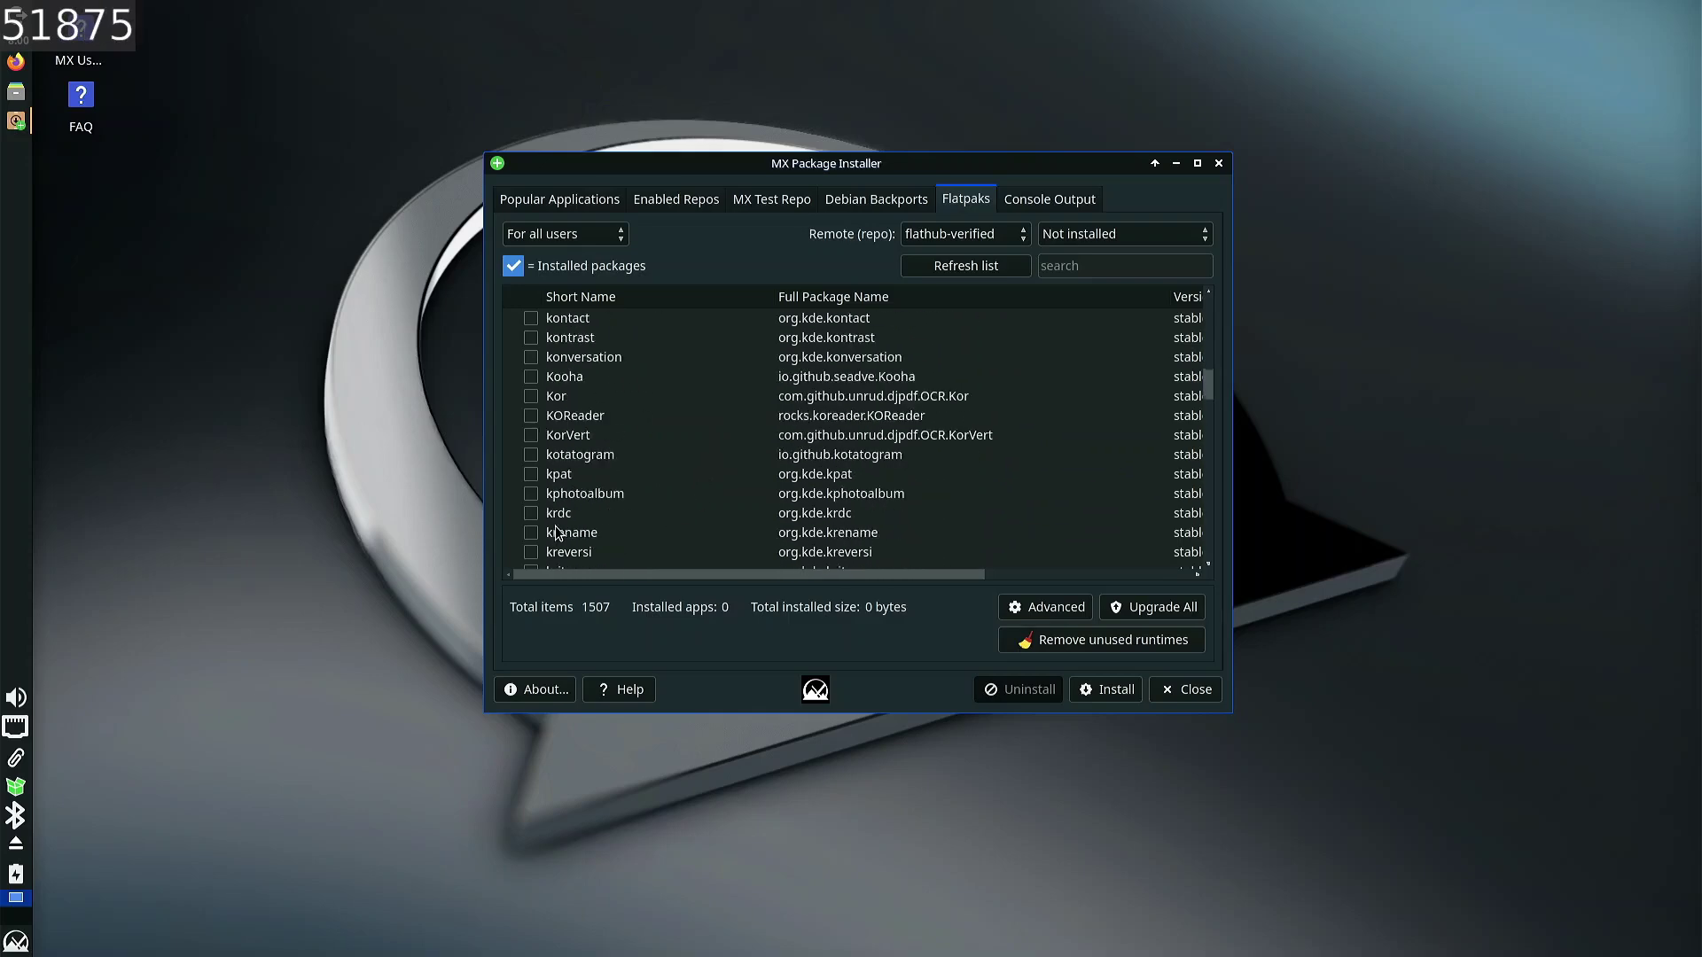
scroll(558, 519, "down", 5)
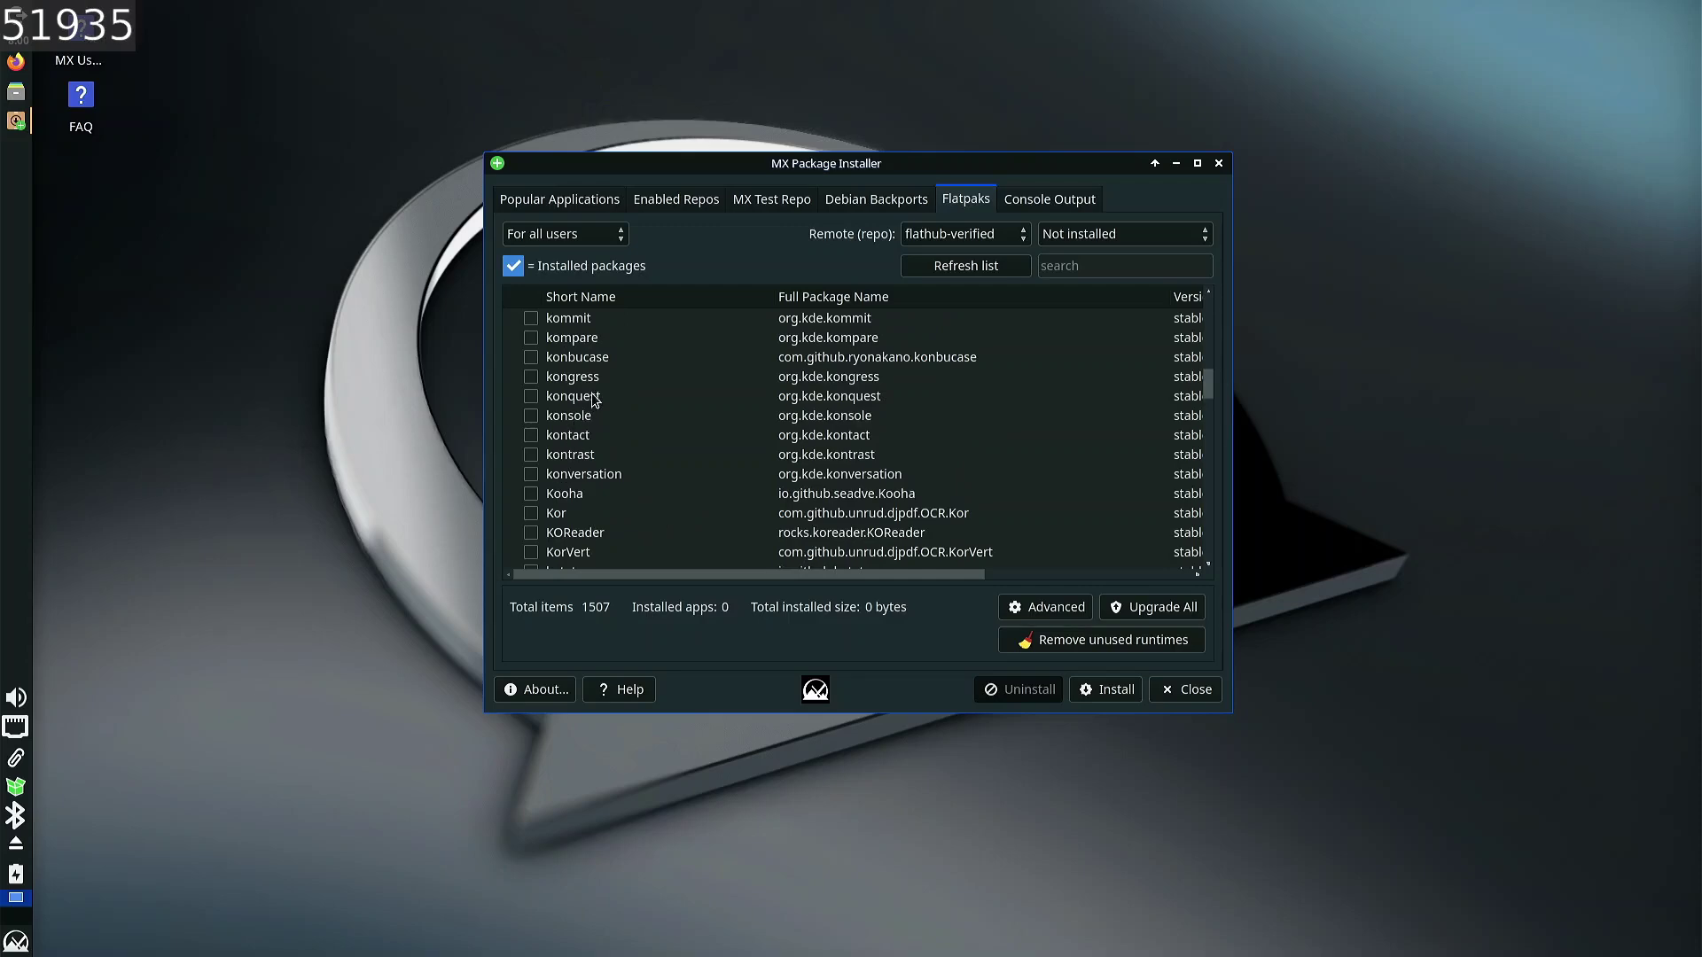
scroll(598, 418, "down", 8)
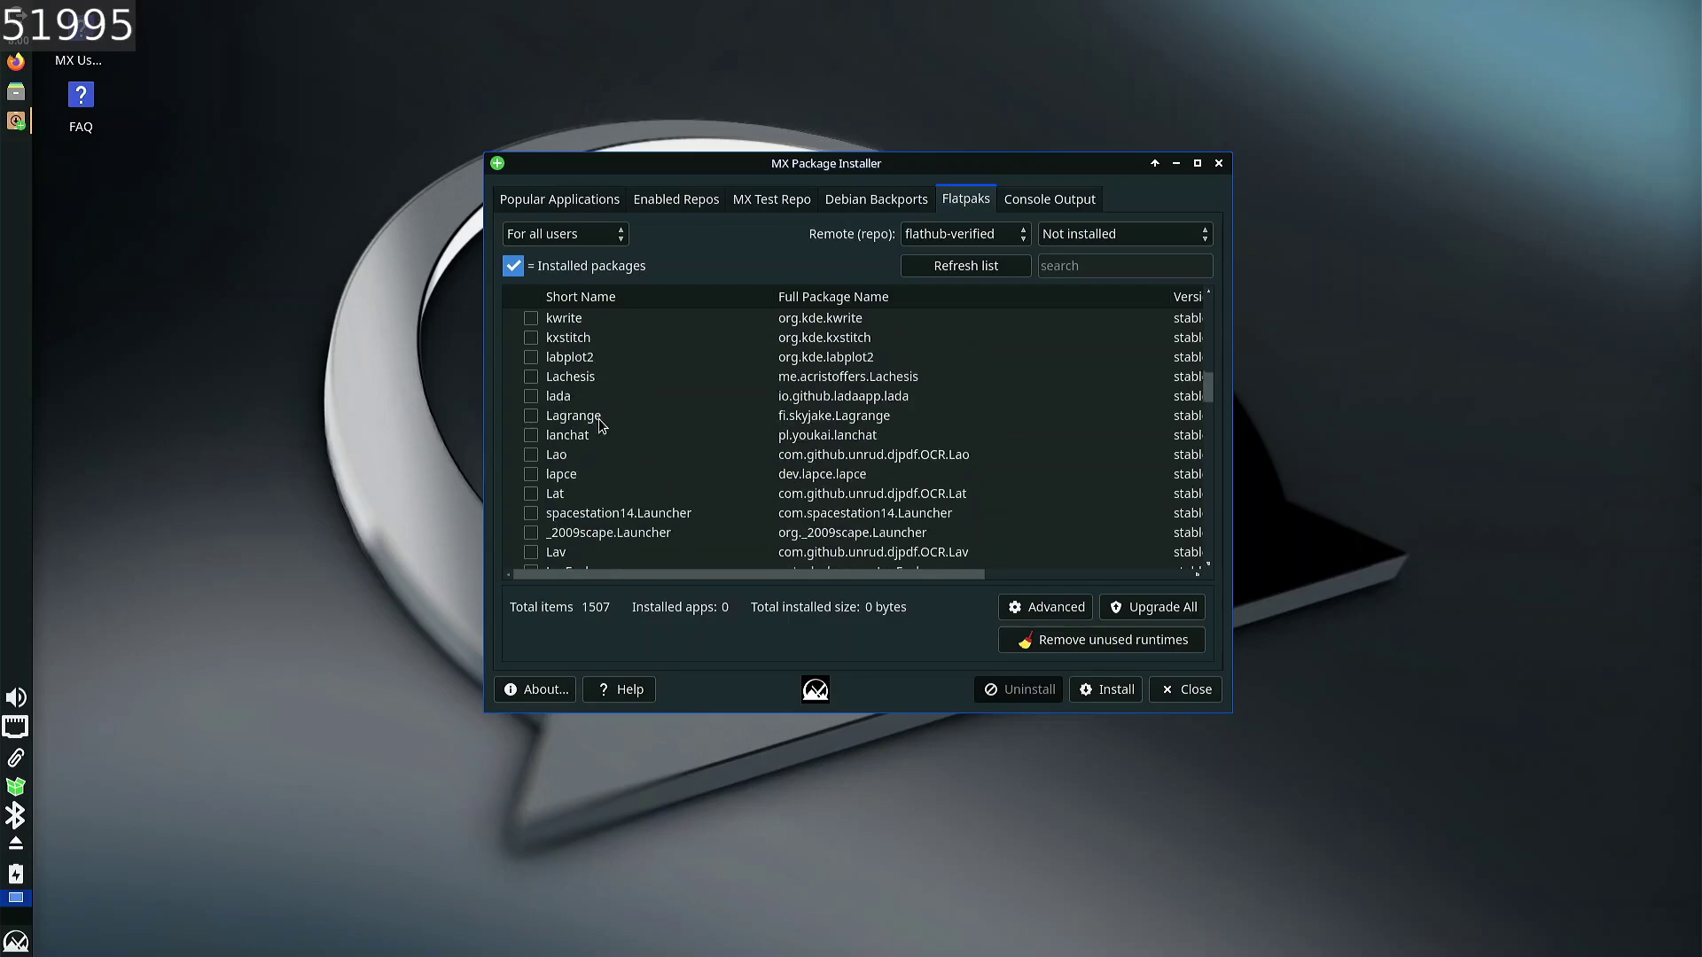
scroll(598, 419, "down", 12)
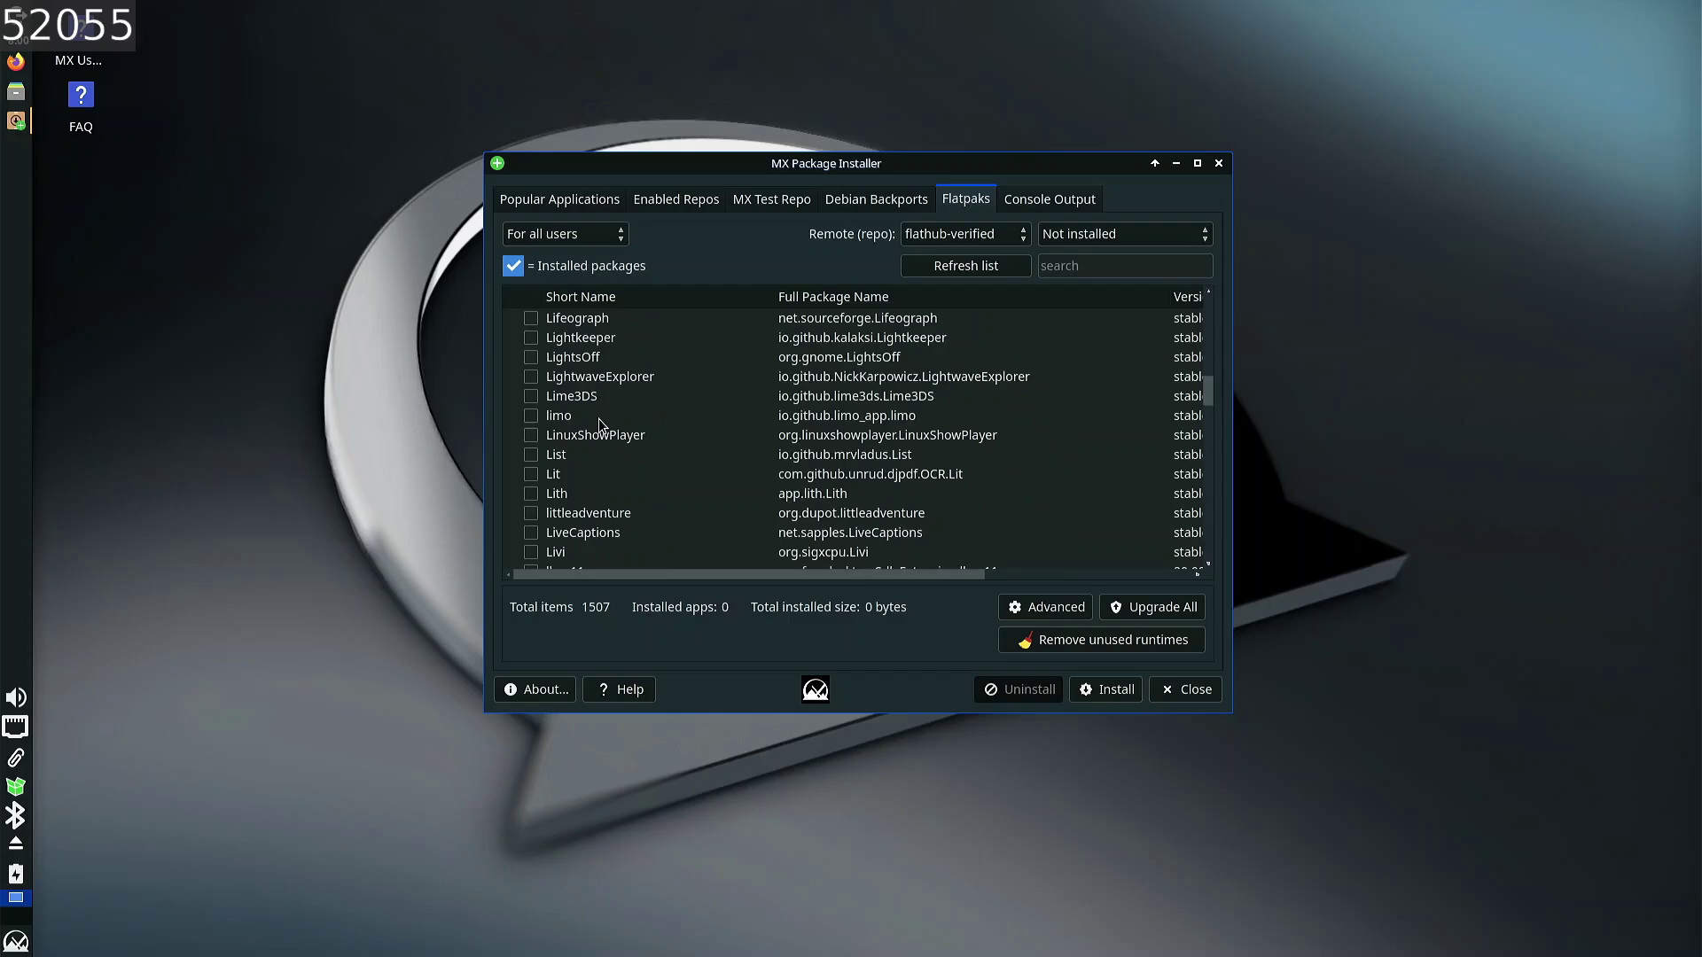
scroll(599, 419, "down", 10)
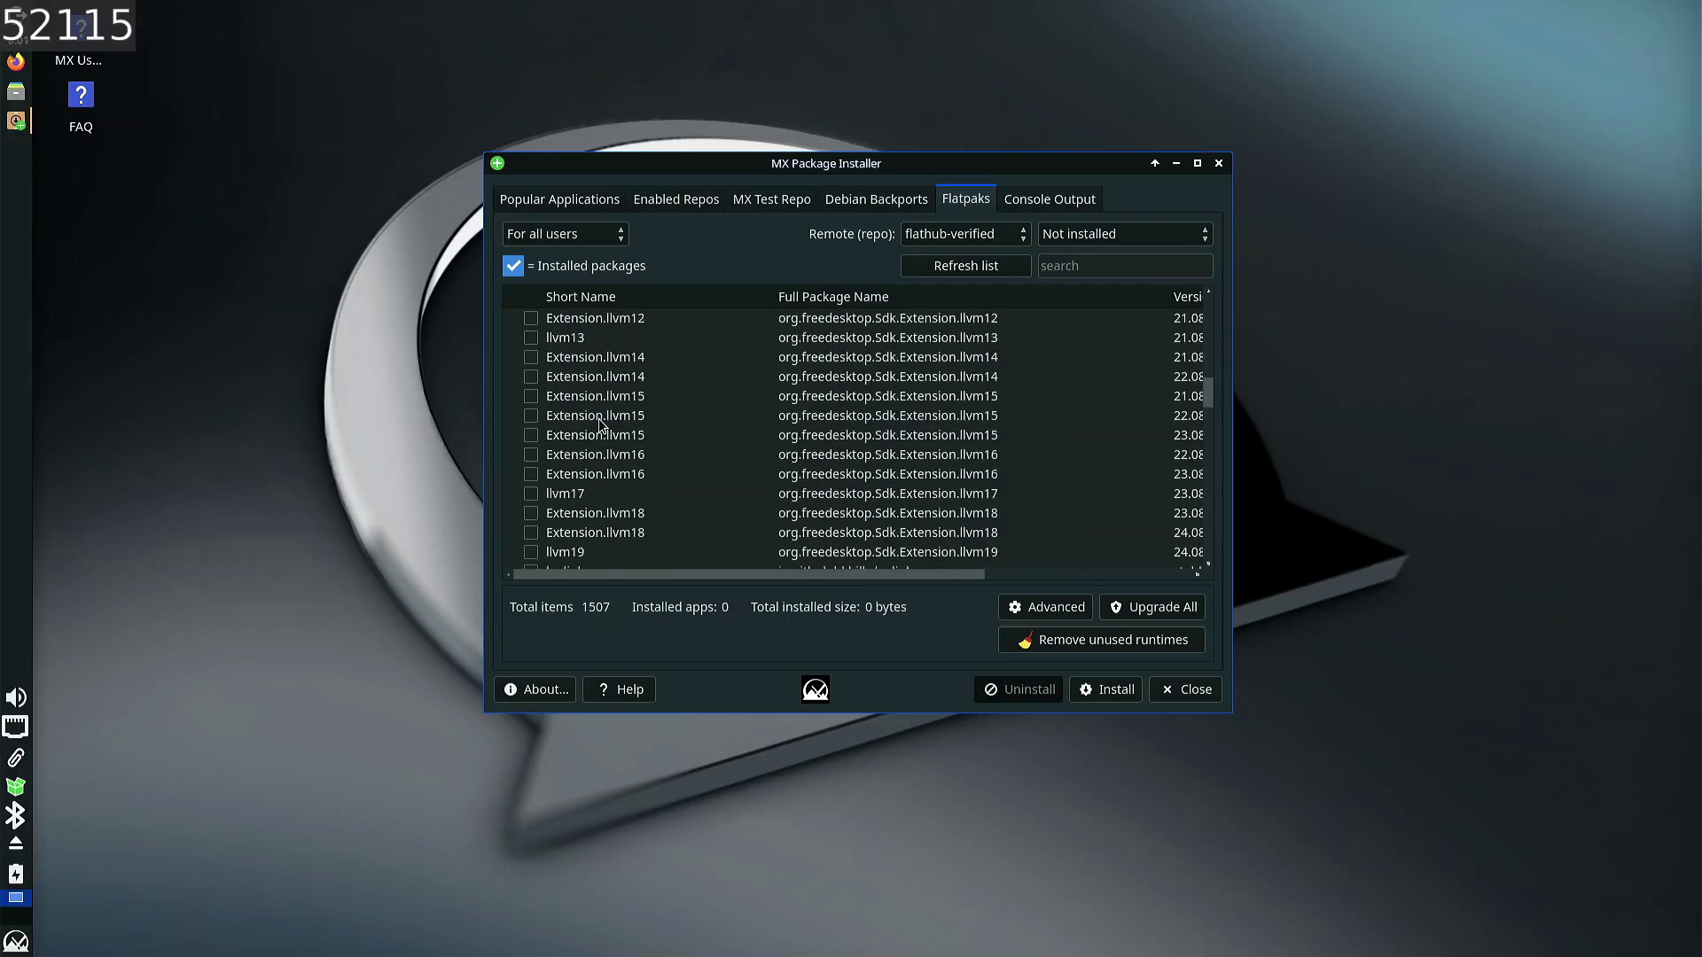
- Browse the flathub-verified packages with names starting with M and N, including the NVIDIA driver runtimes
scroll(598, 418, "down", 10)
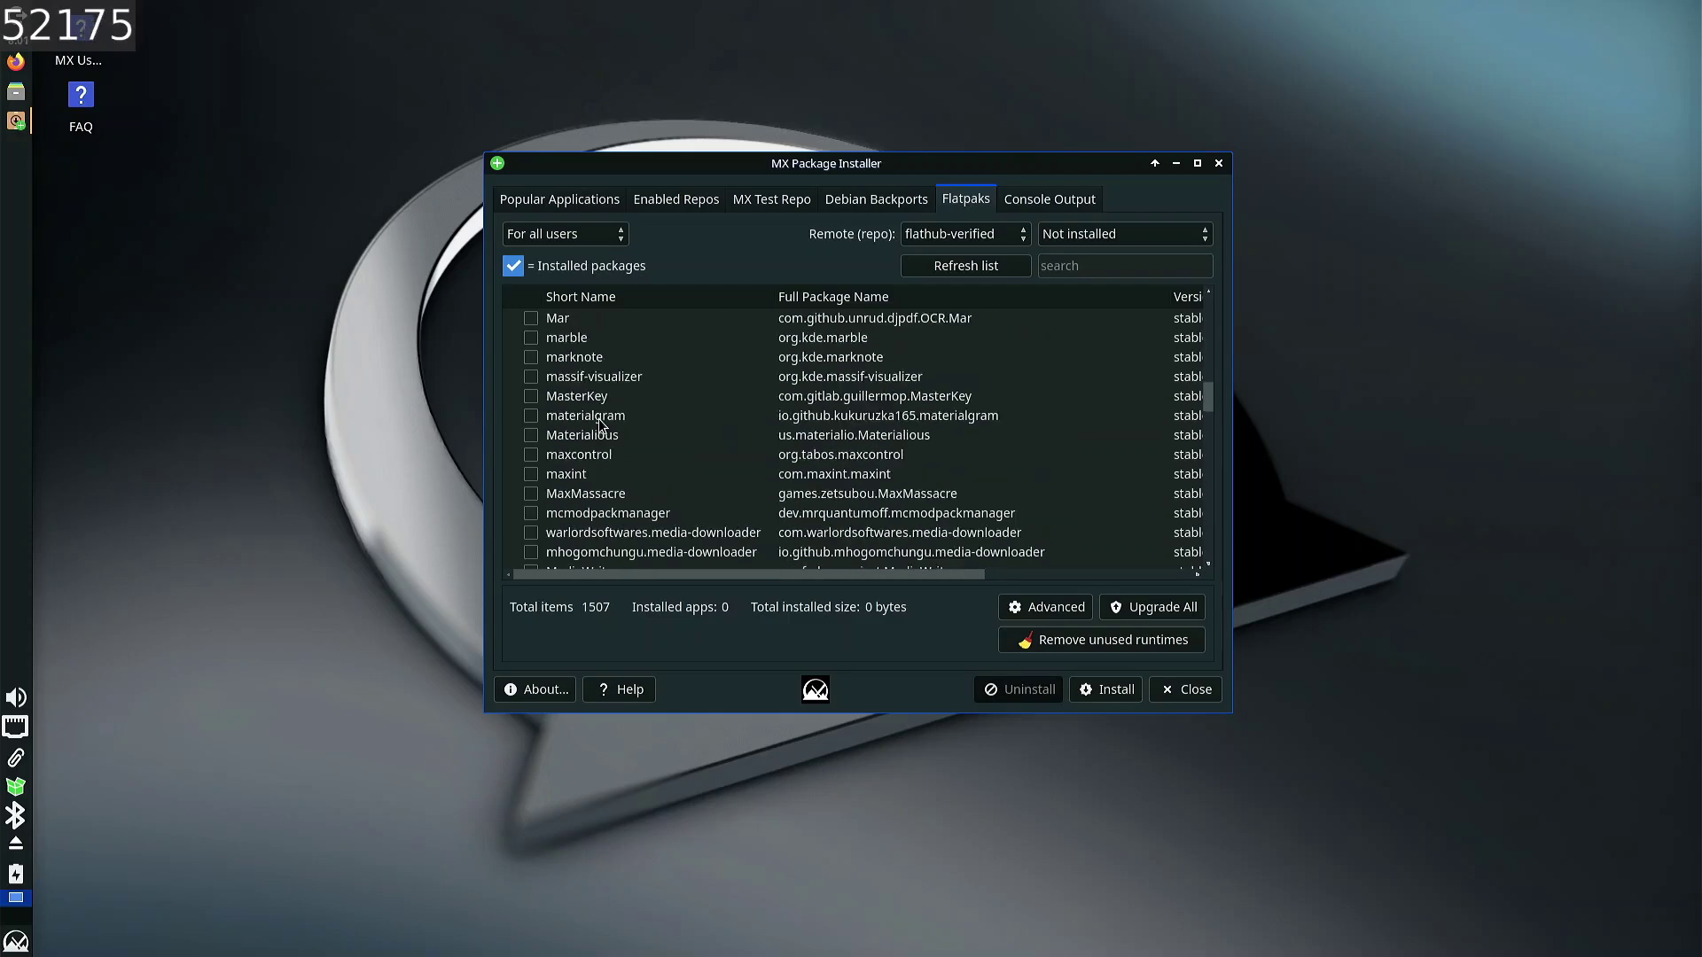
scroll(624, 537, "down", 10)
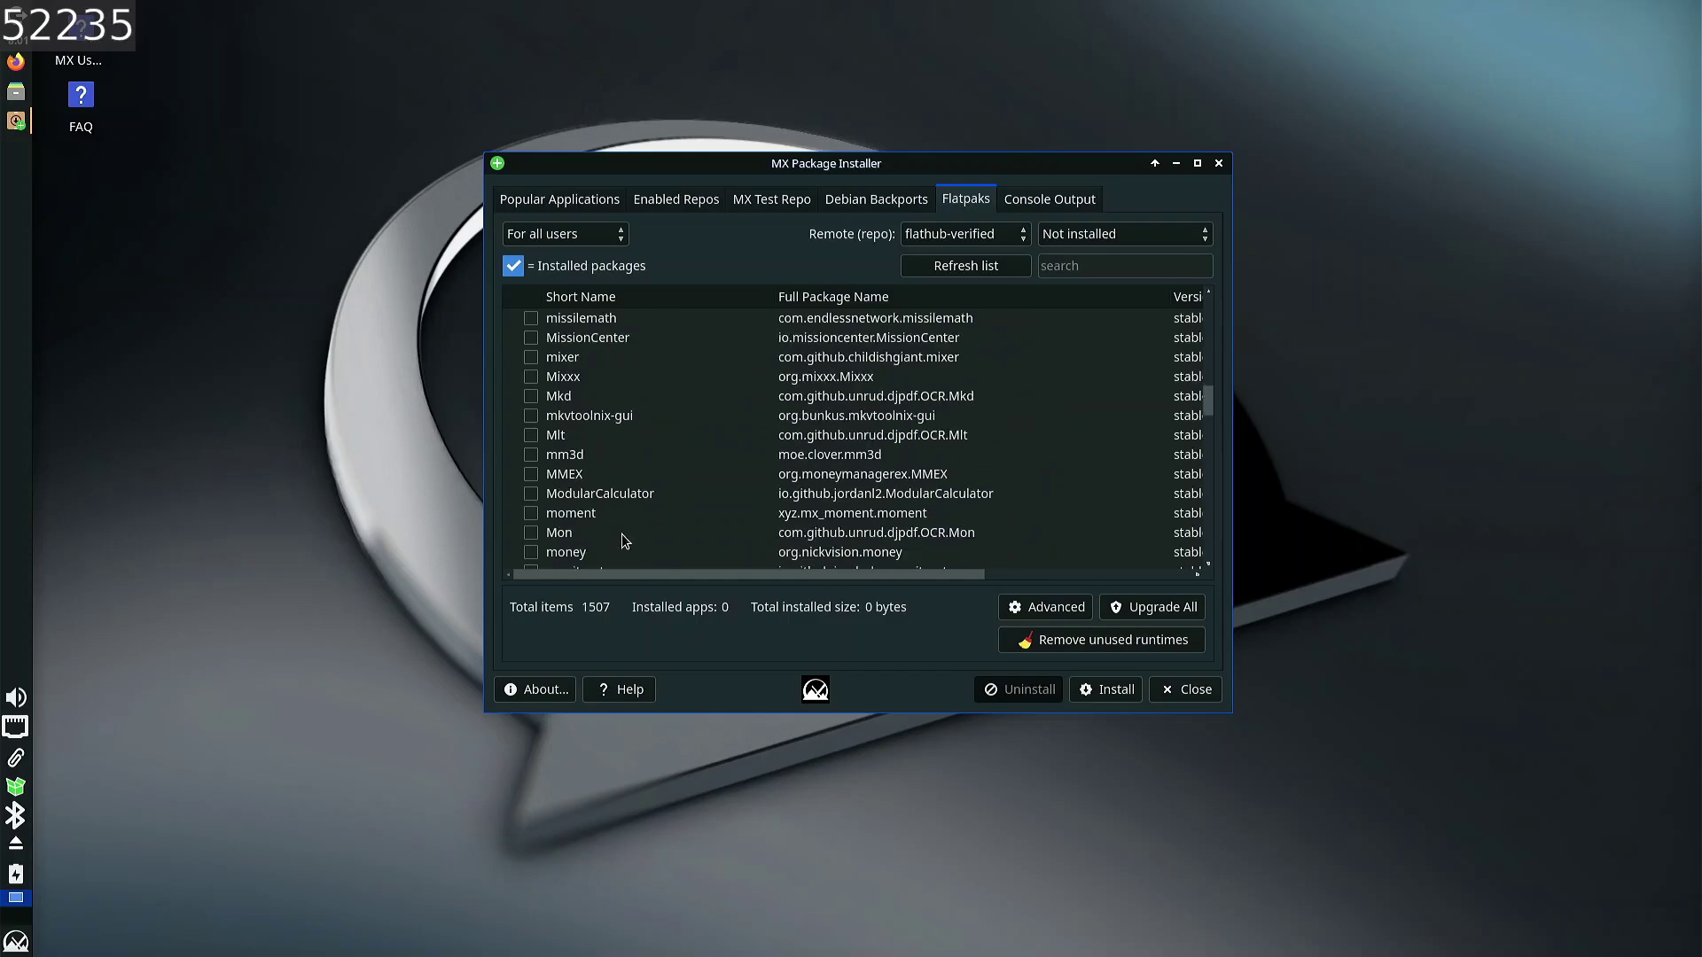
scroll(624, 537, "up", 3)
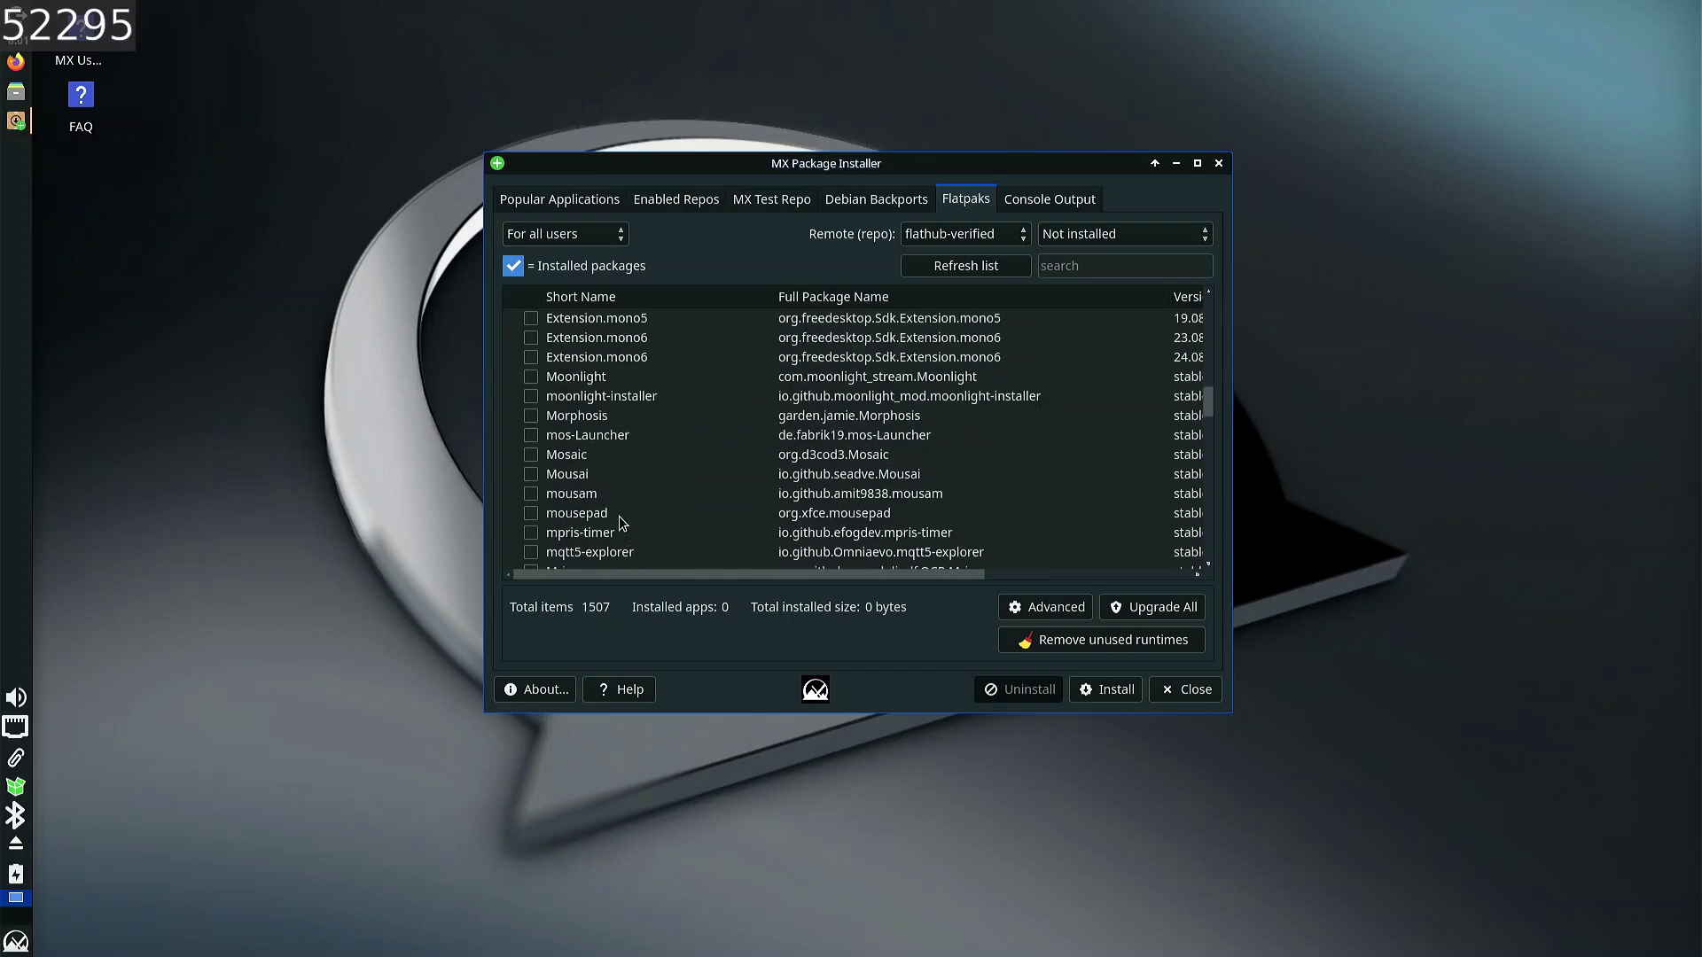
scroll(536, 496, "down", 6)
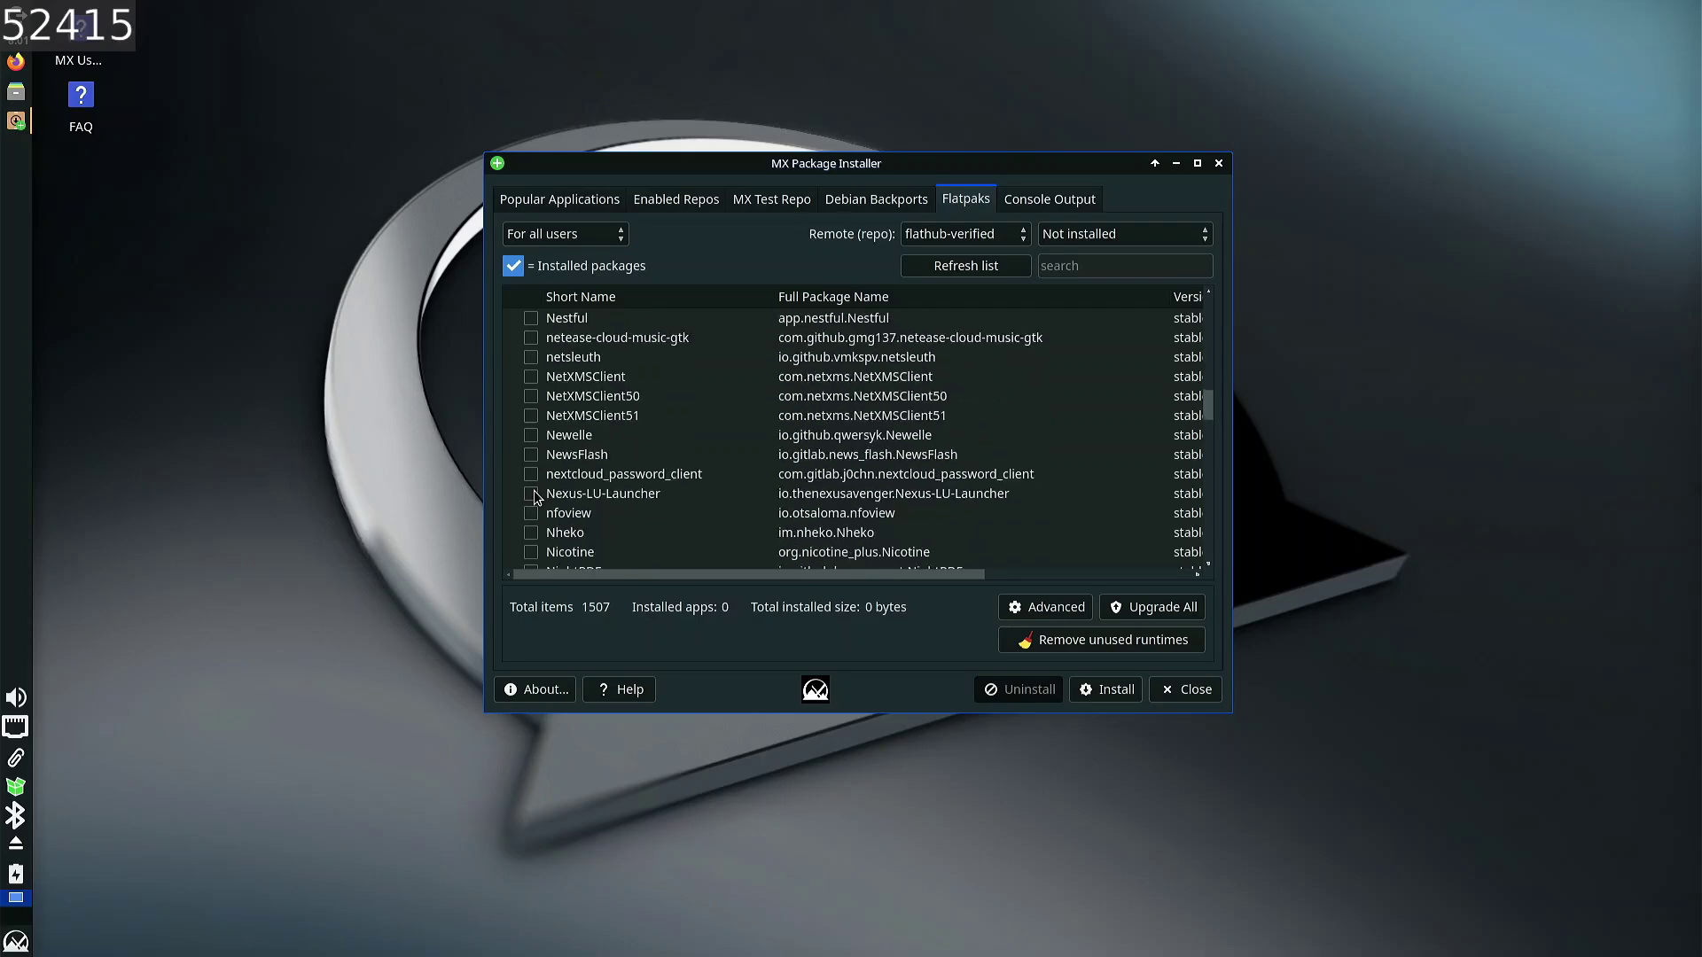
scroll(535, 496, "down", 5)
scroll(535, 496, "down", 20)
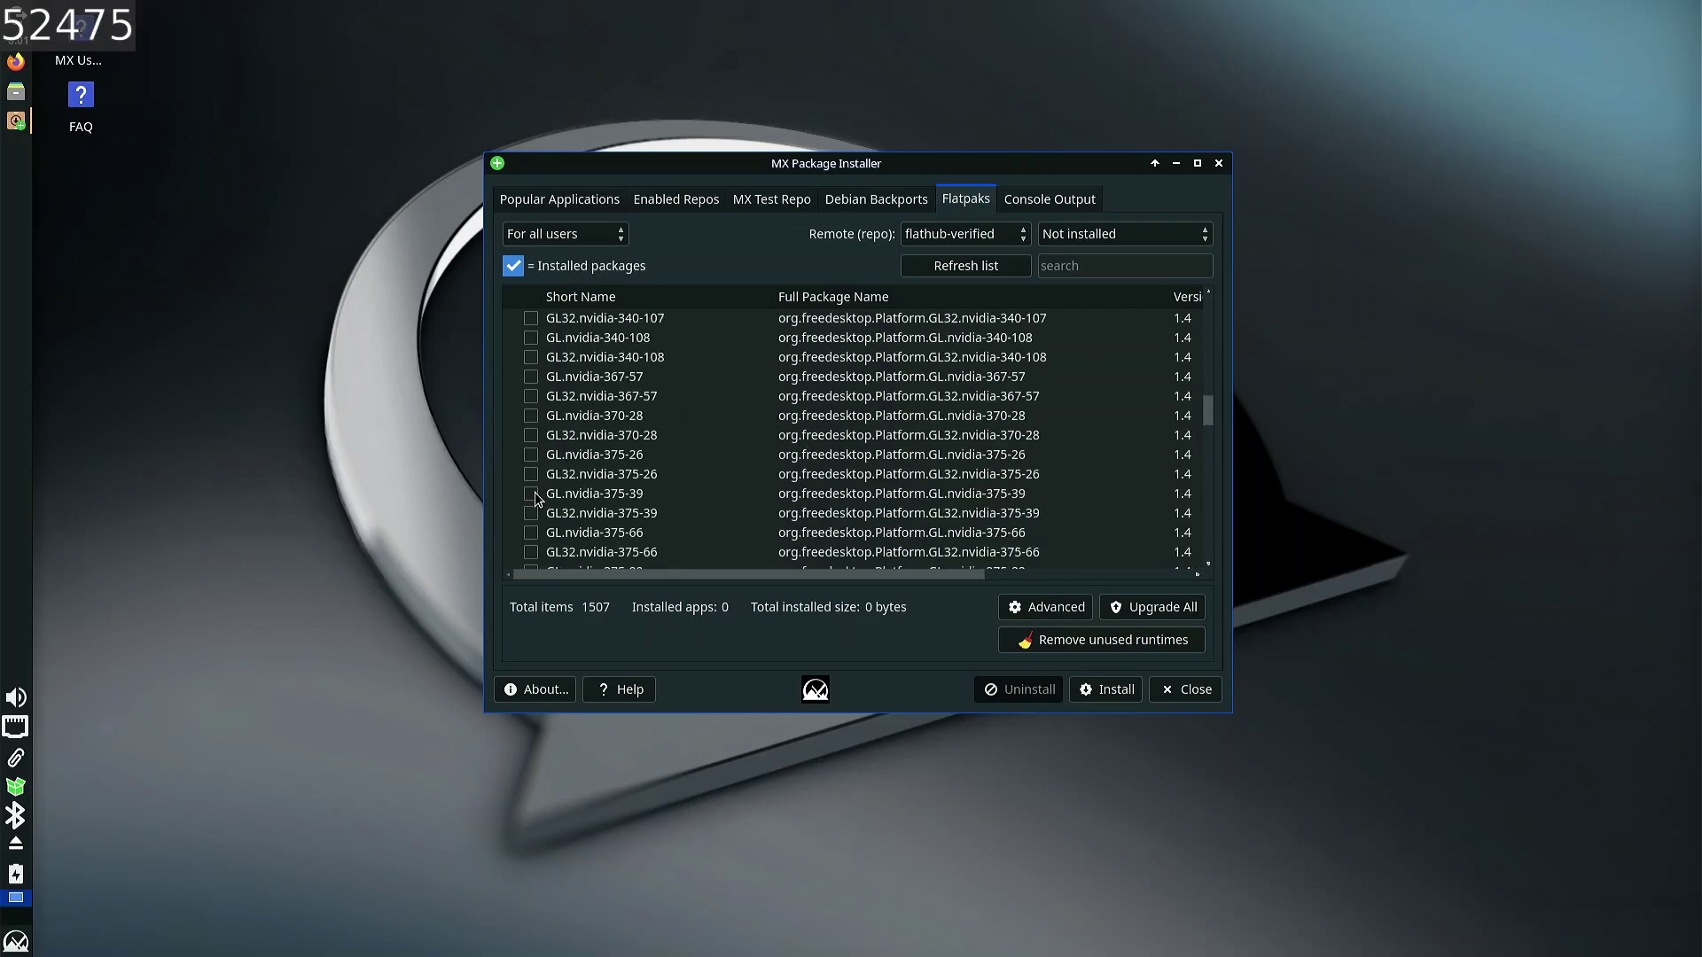
scroll(644, 419, "down", 20)
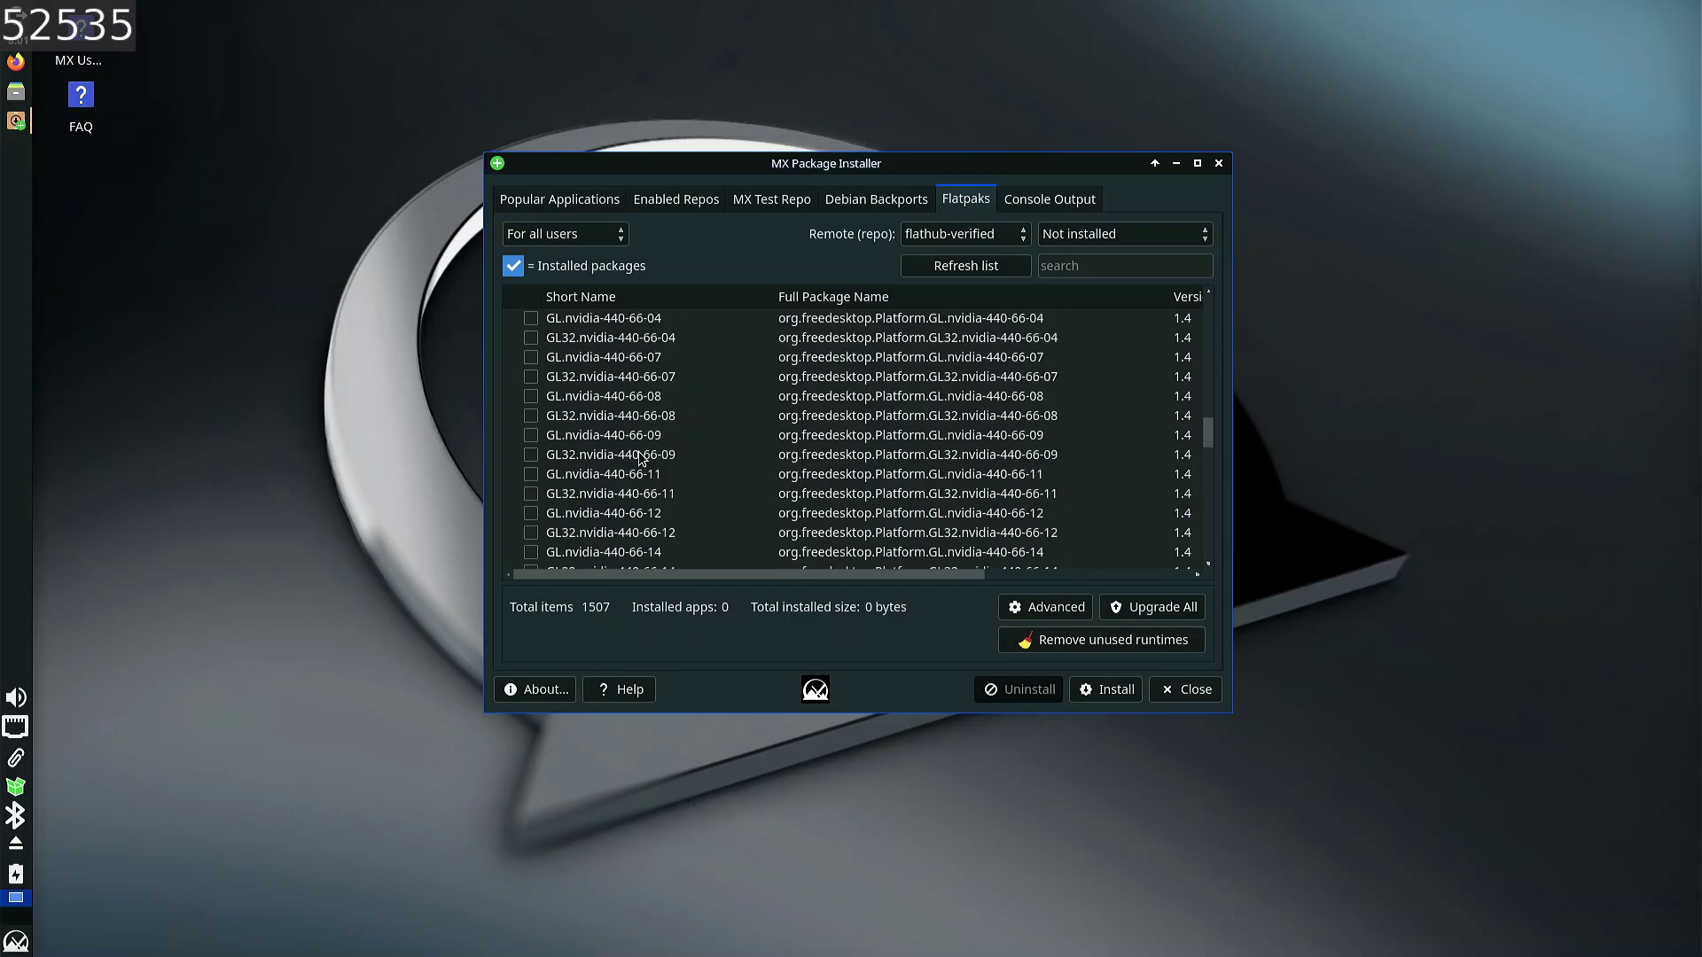
scroll(645, 461, "down", 20)
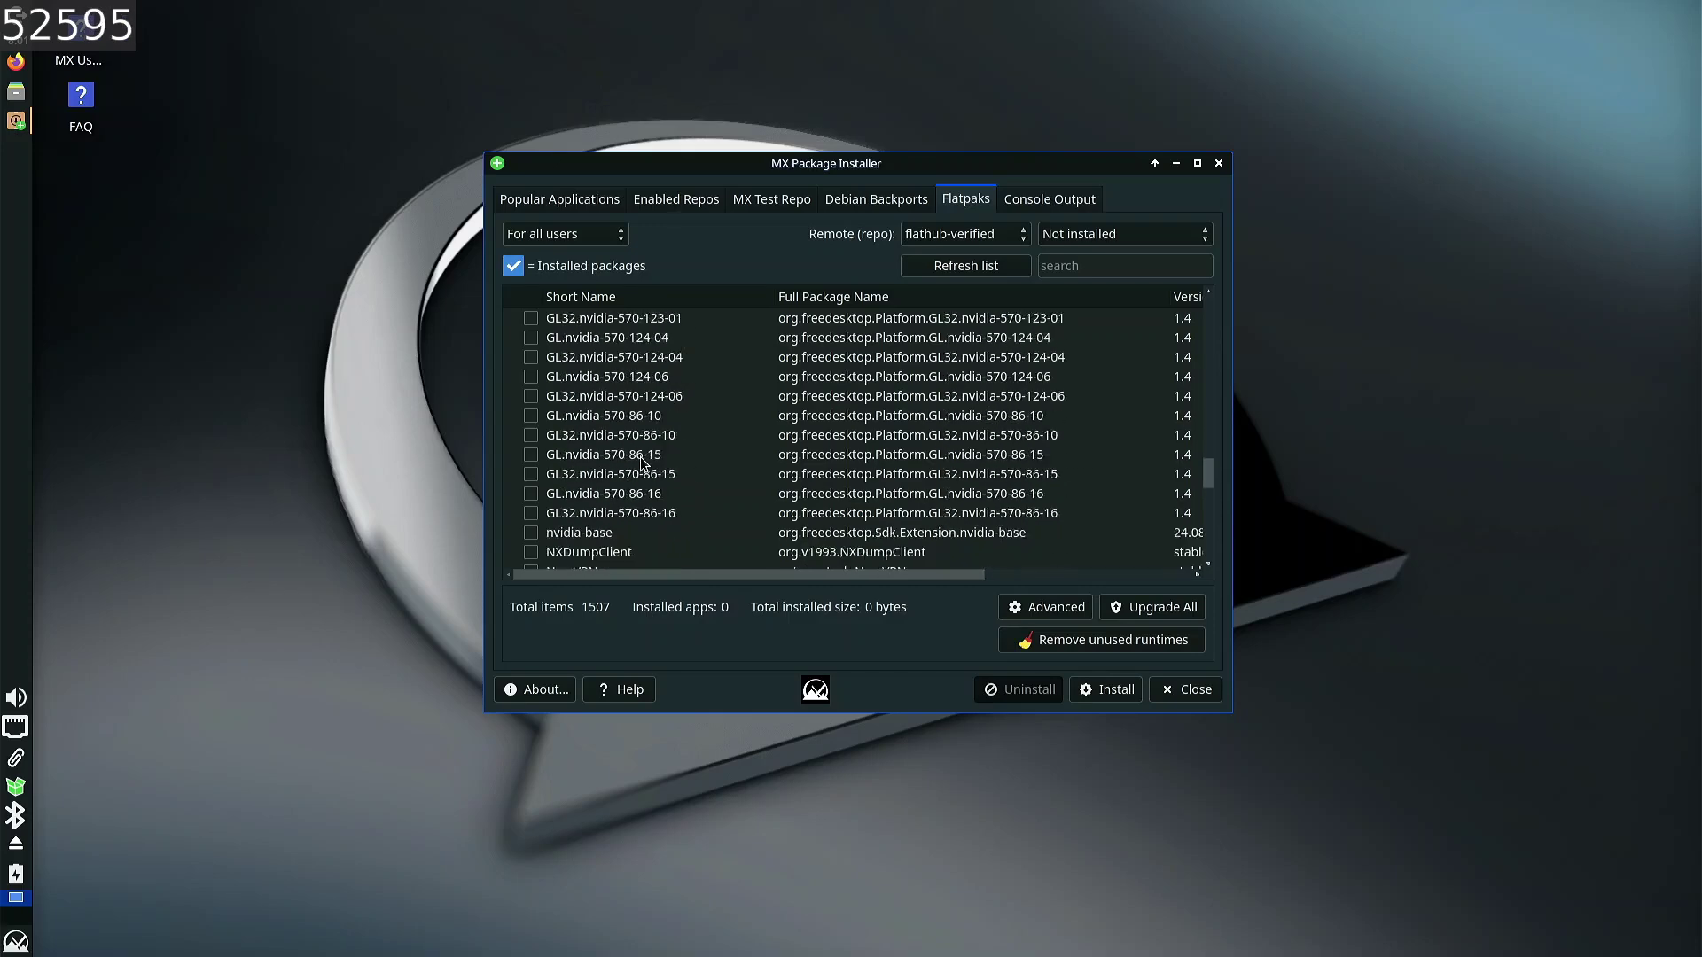
- Look through the flathub-verified apps with names starting with P, continuing to the first ones starting with Q
scroll(639, 455, "down", 5)
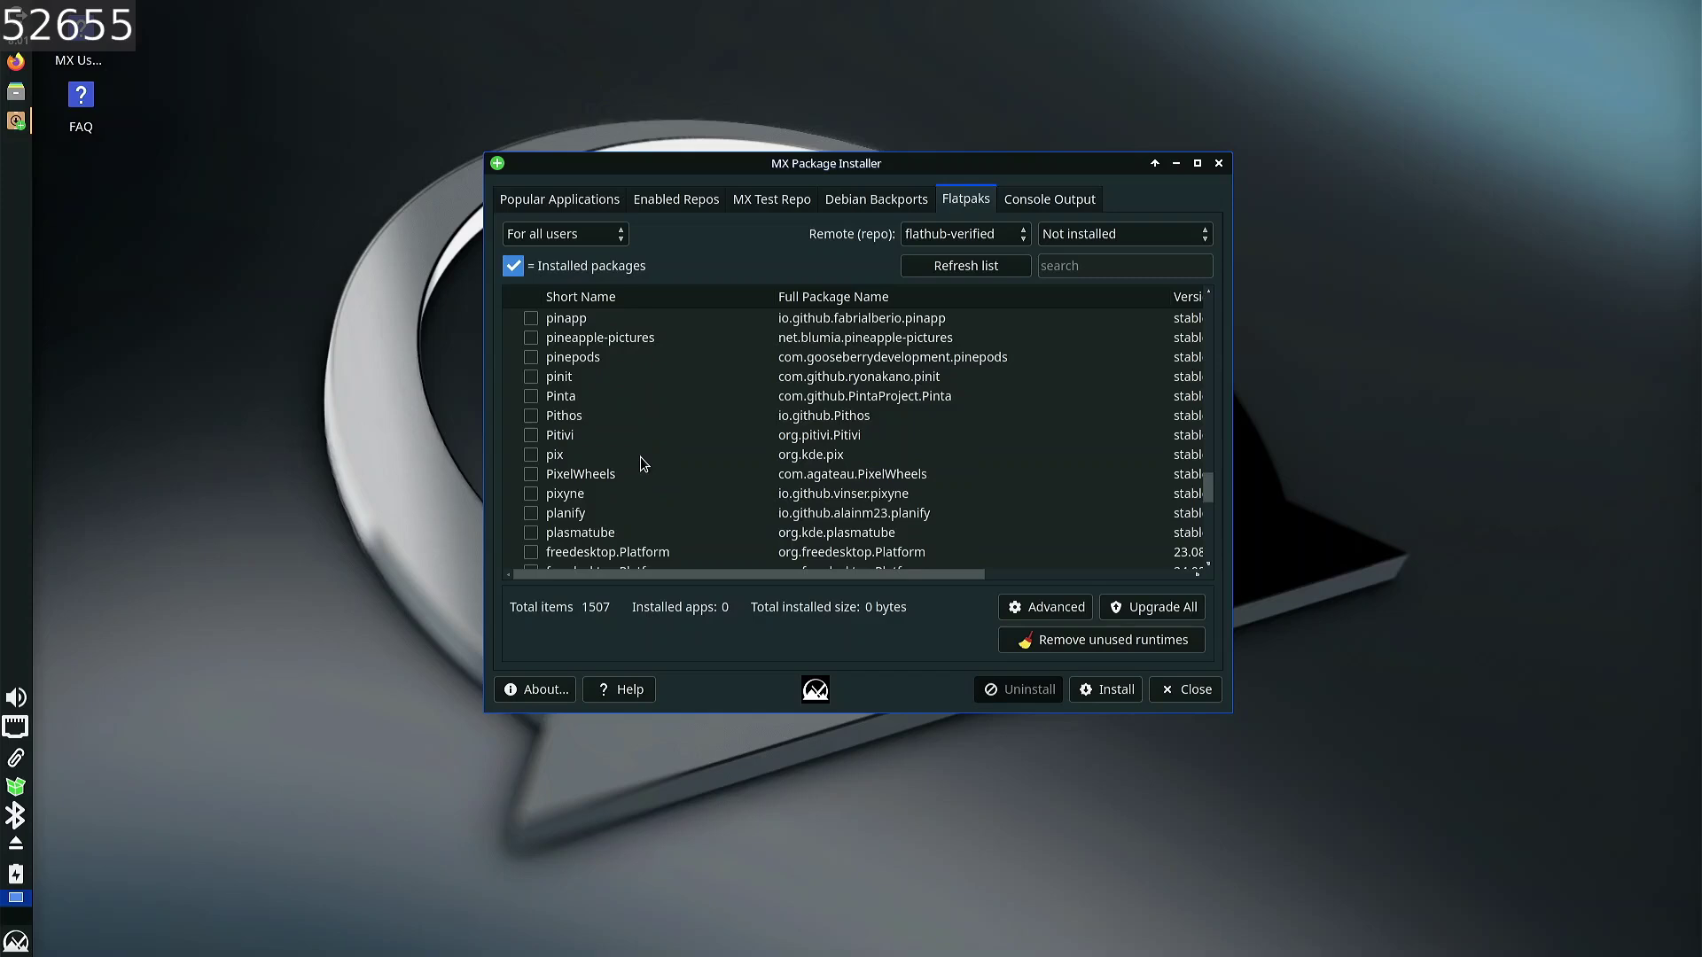
scroll(640, 455, "up", 5)
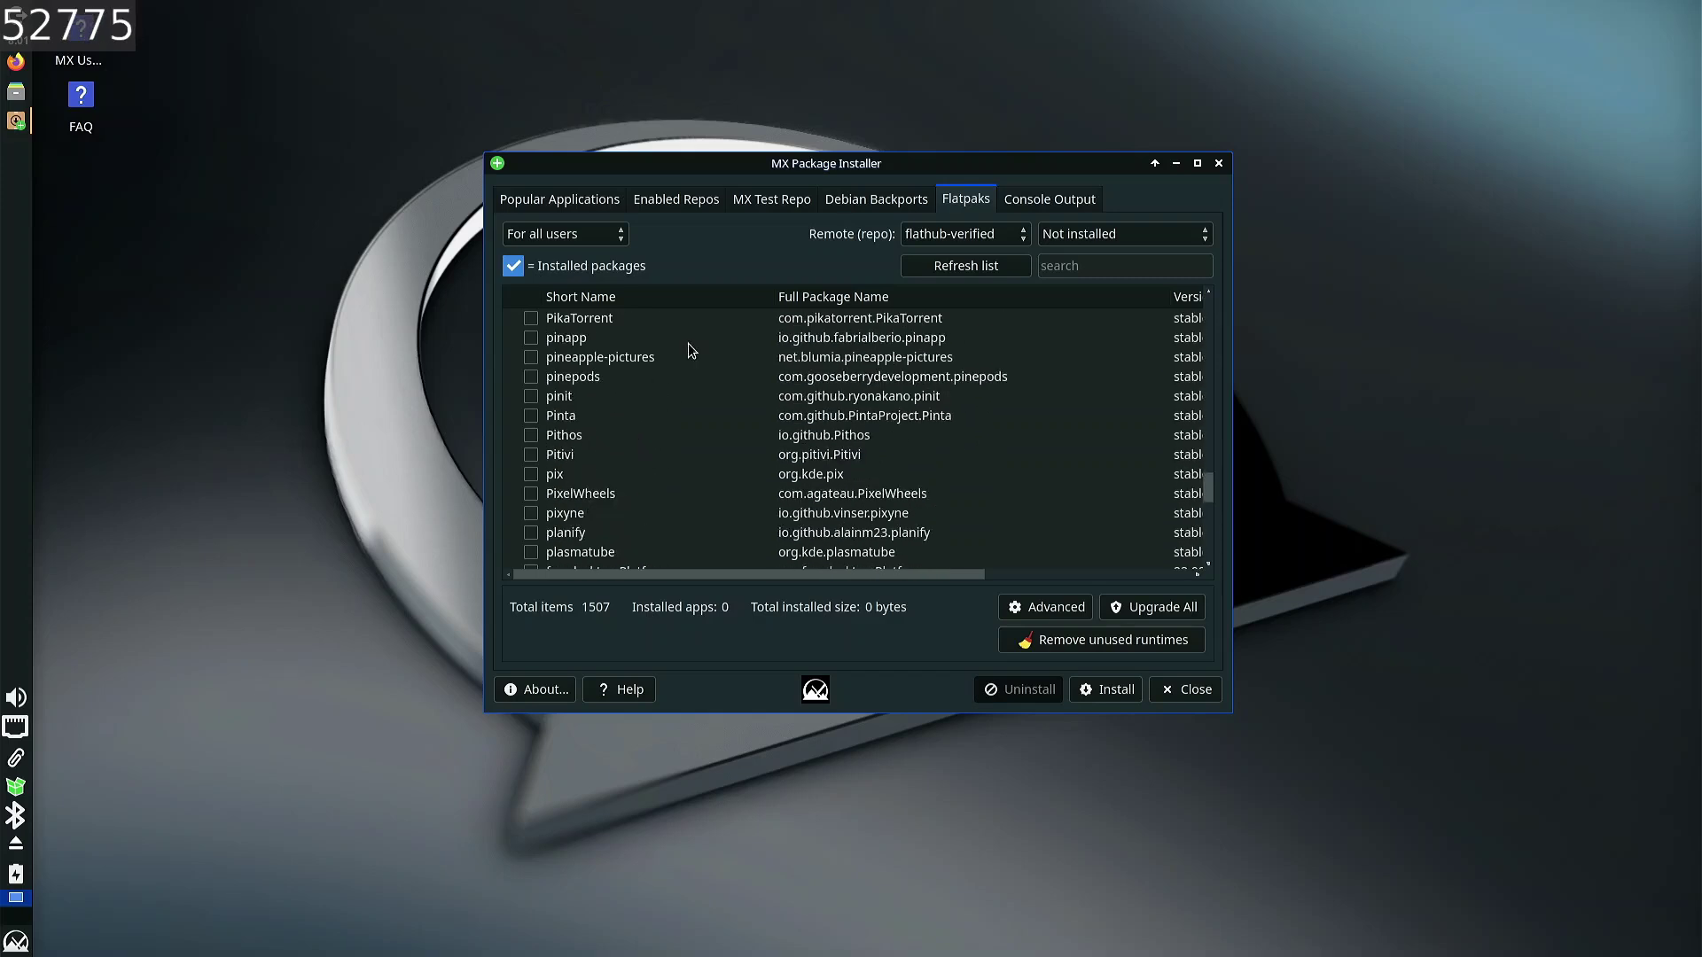
scroll(659, 523, "up", 3)
scroll(658, 518, "down", 5)
scroll(578, 553, "up", 3)
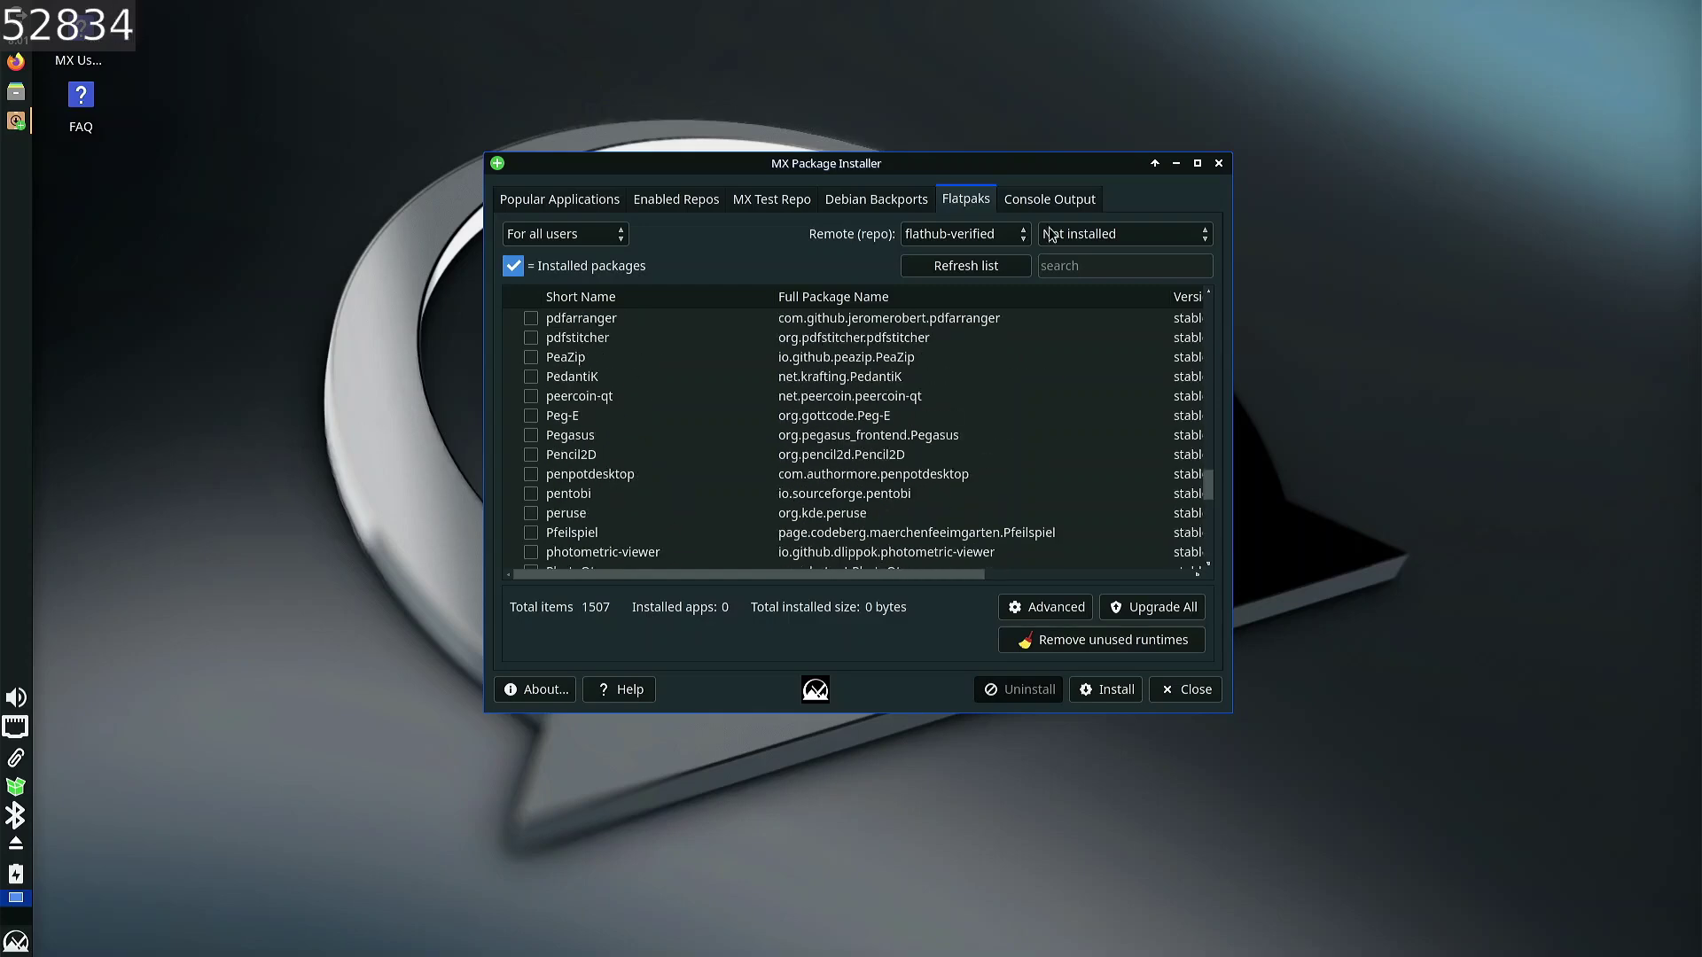
scroll(578, 554, "down", 5)
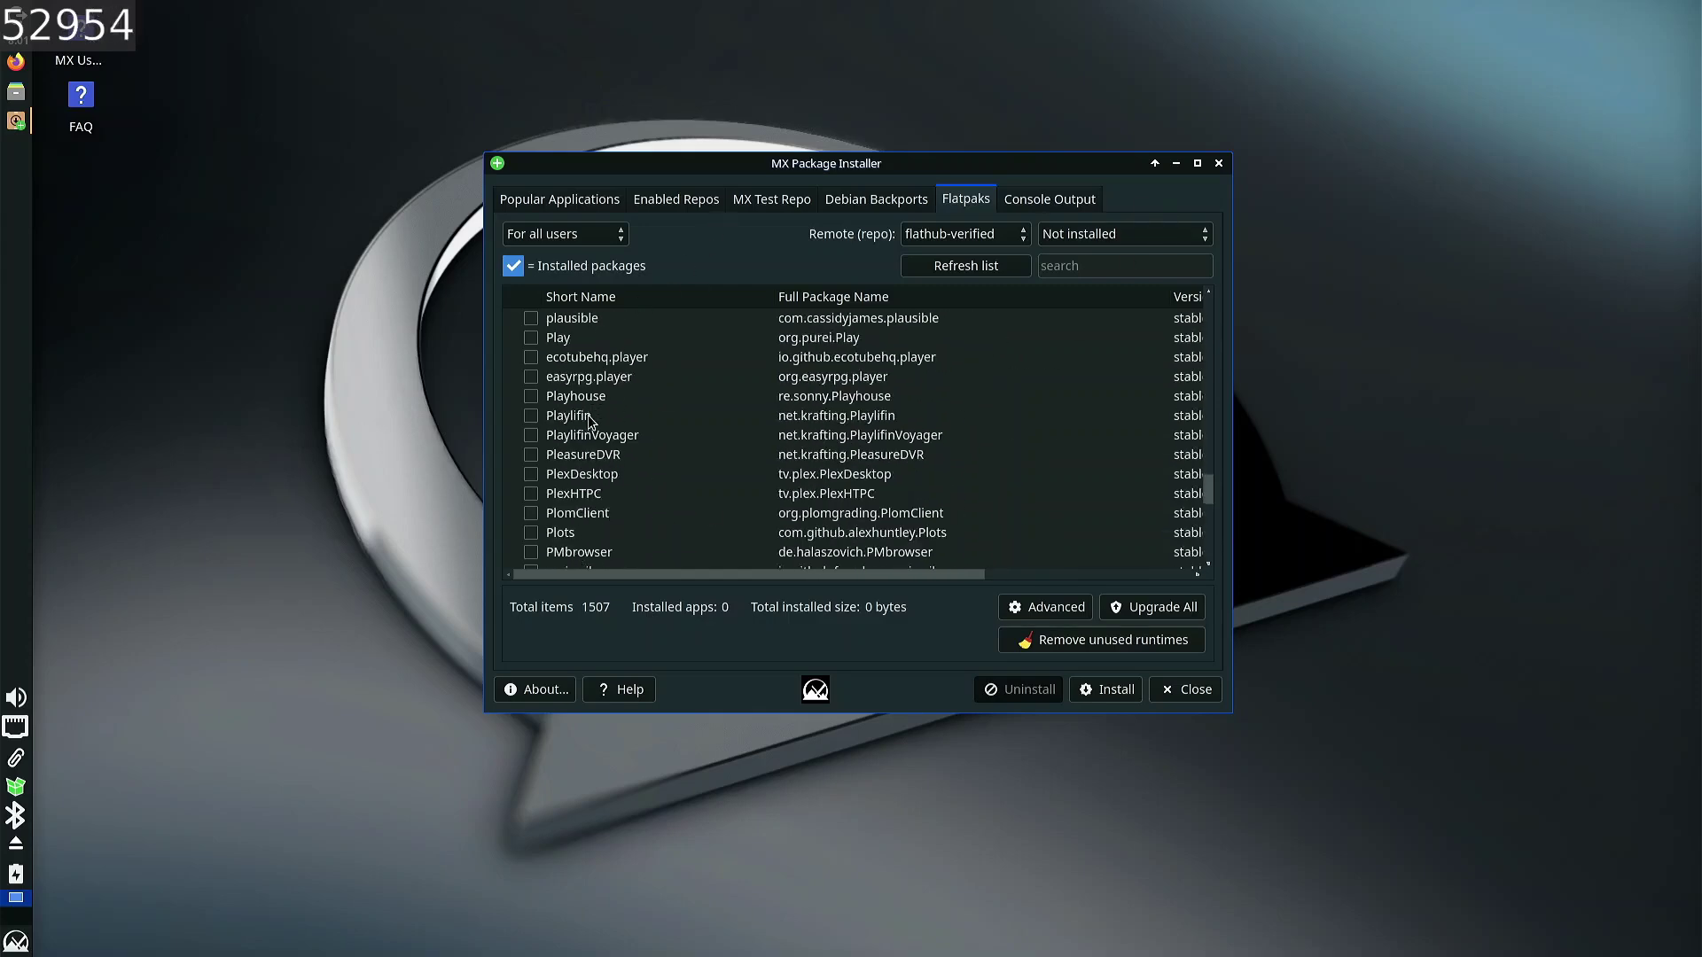
scroll(594, 424, "down", 2)
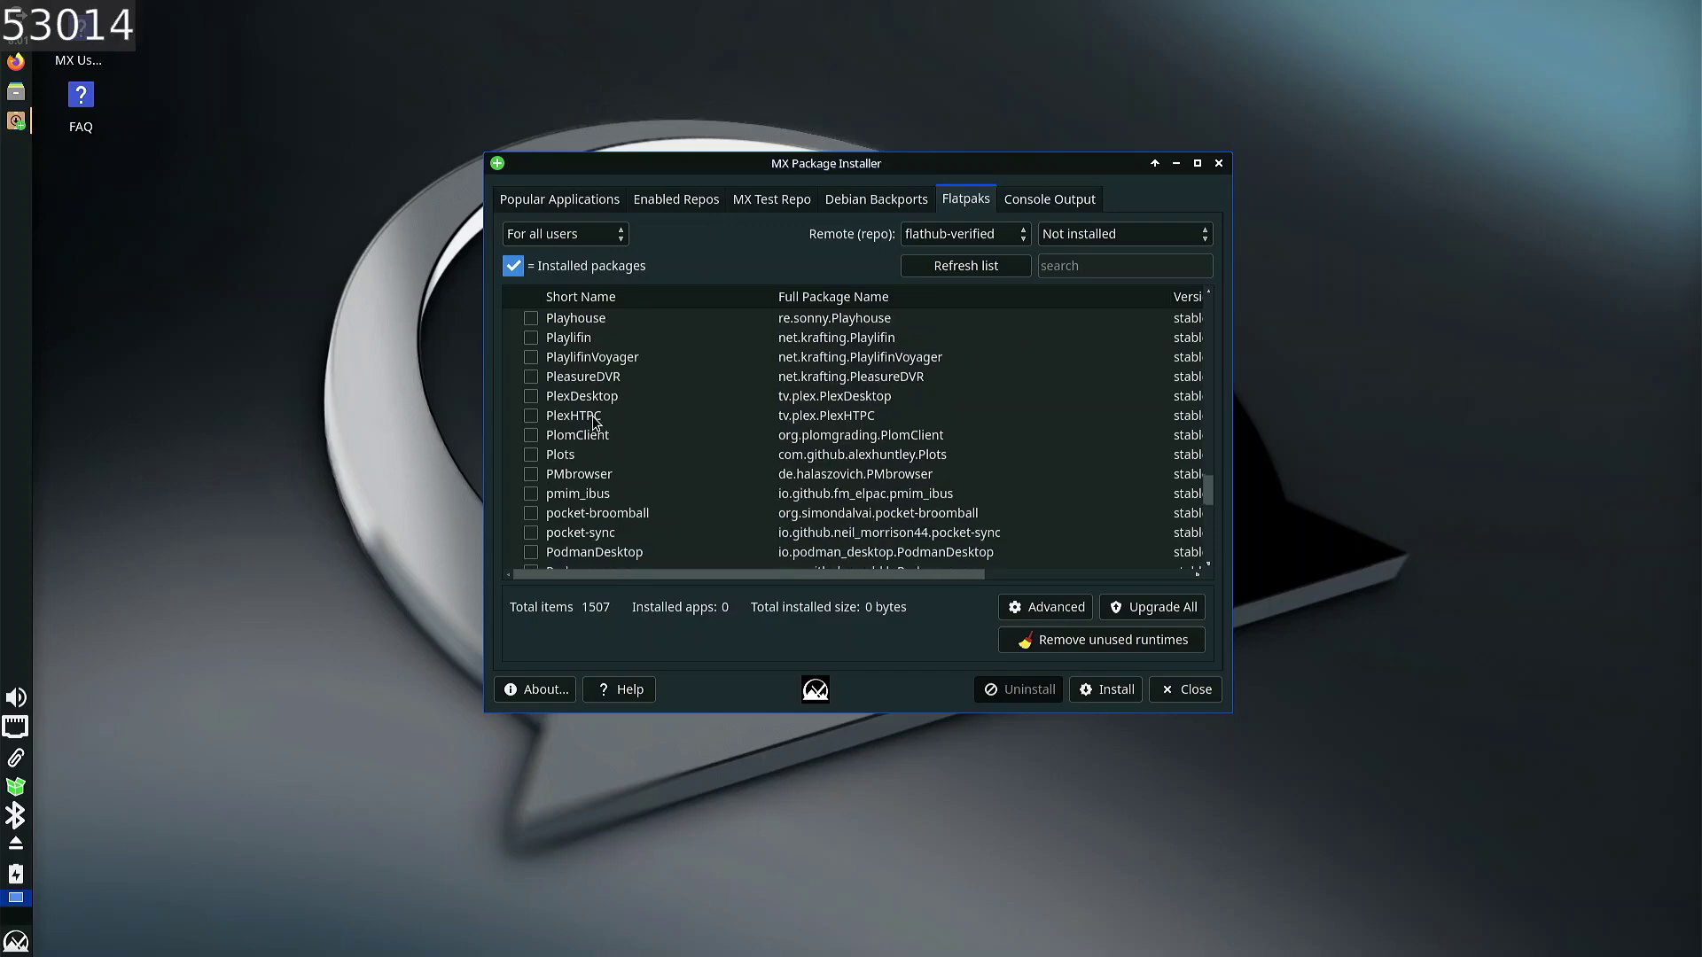
scroll(684, 443, "down", 2)
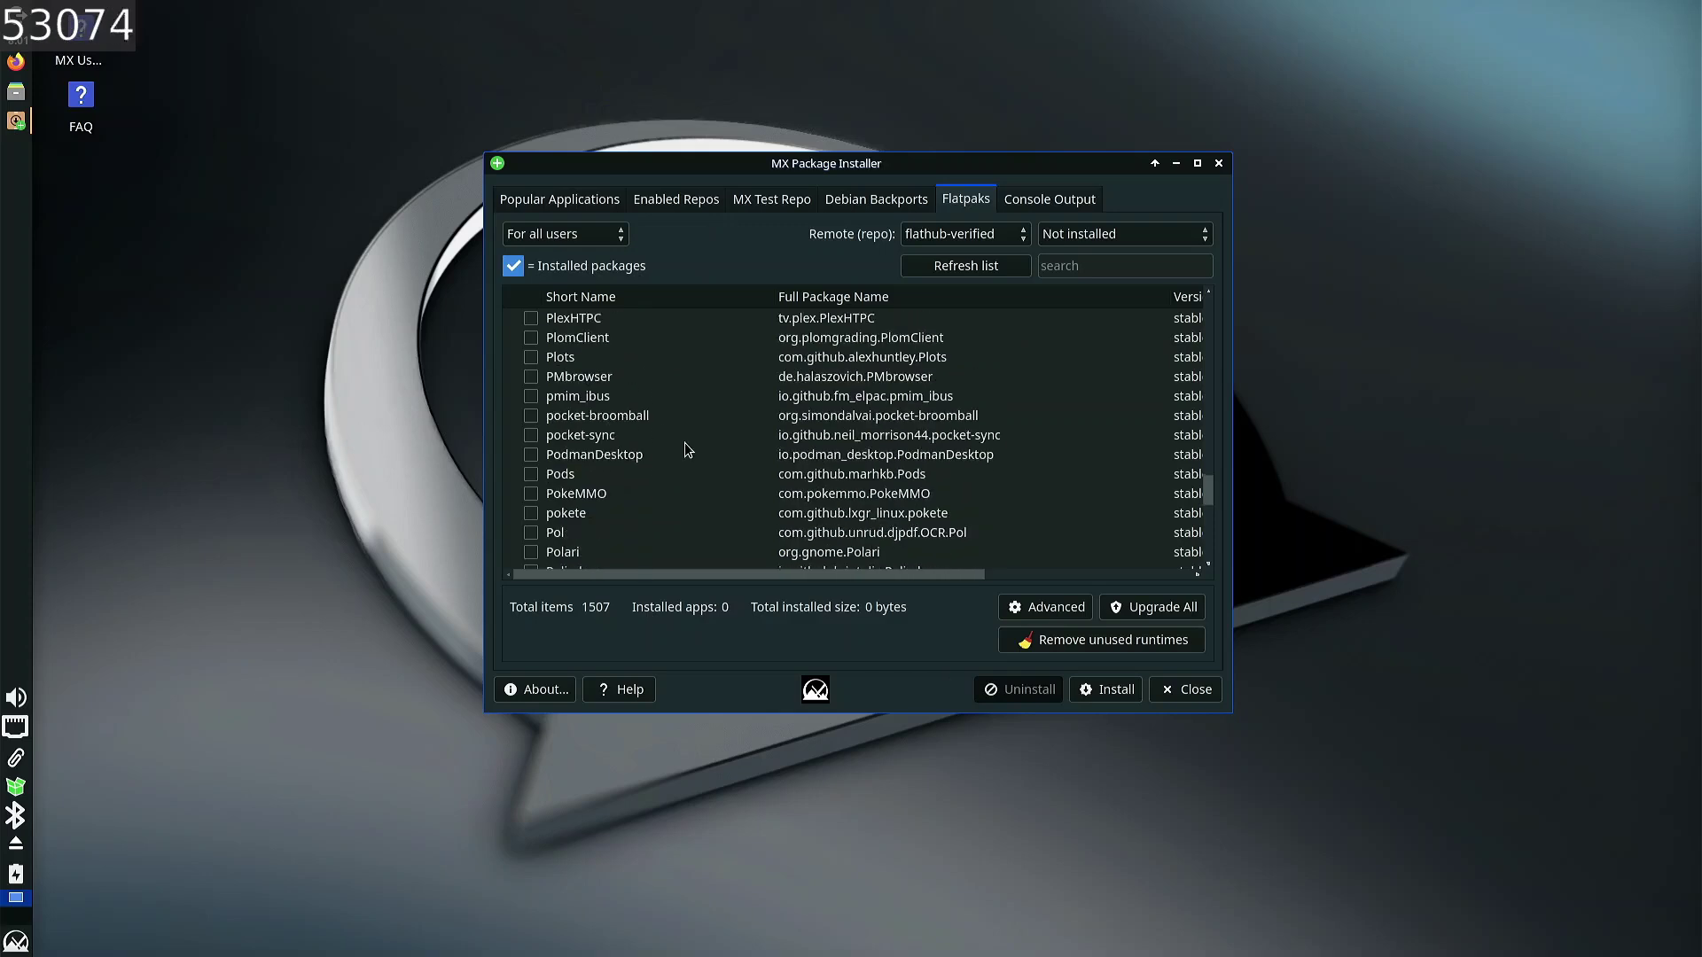
scroll(684, 444, "down", 2)
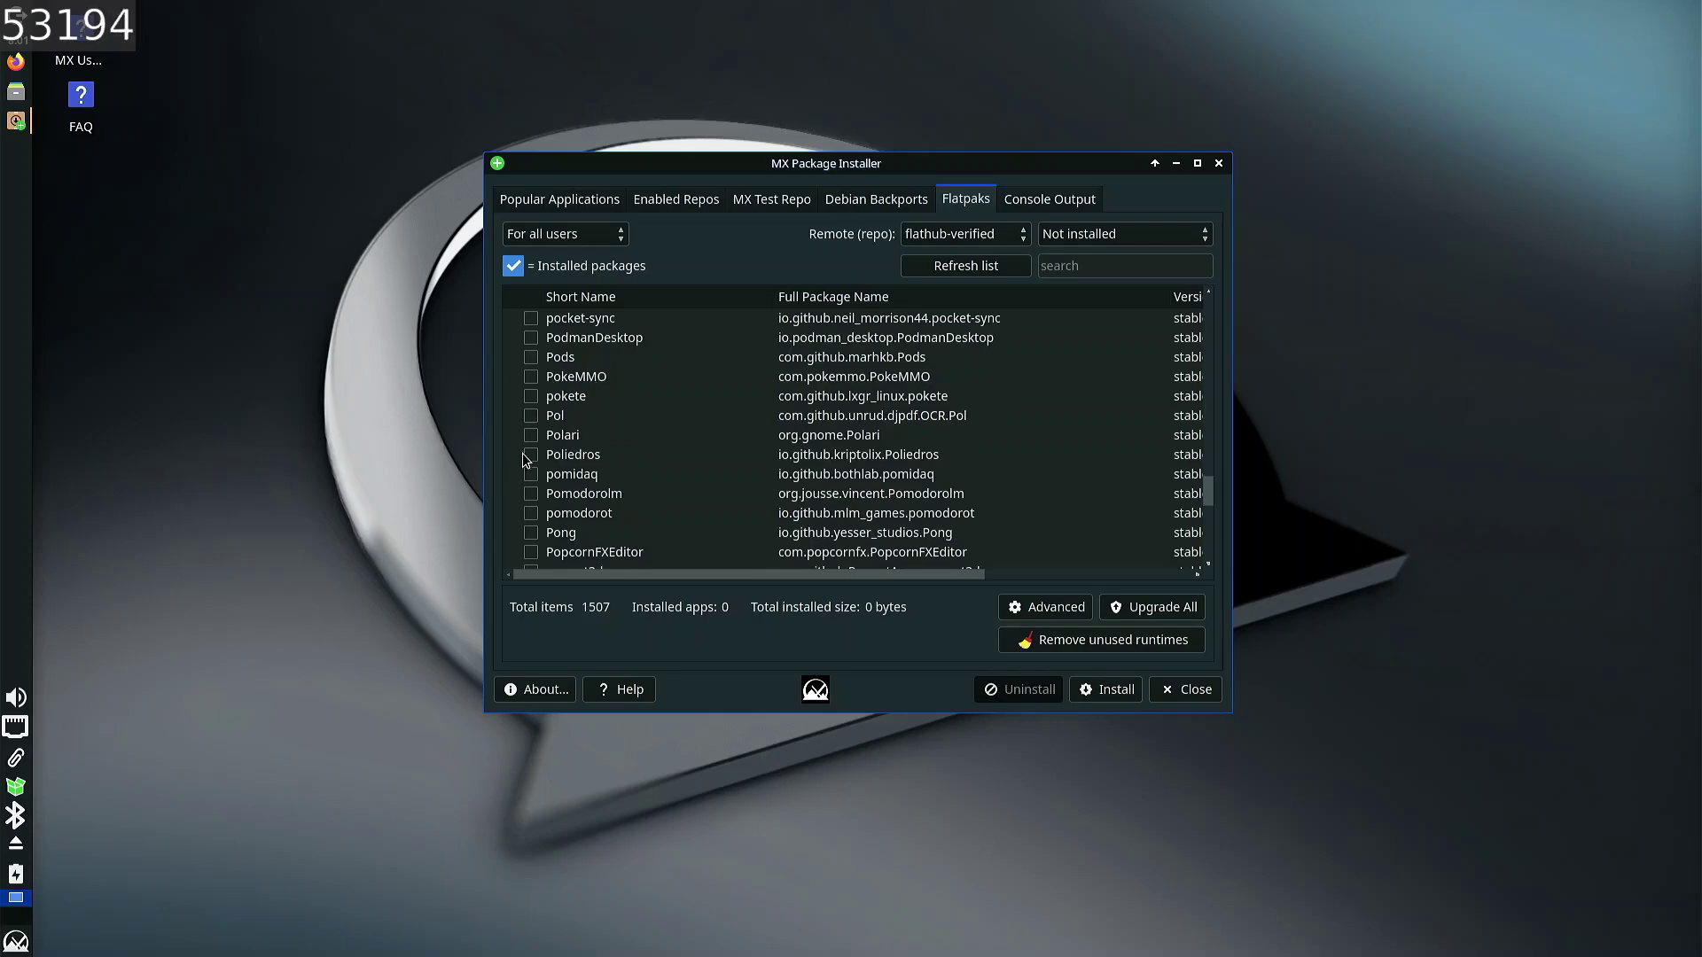
scroll(533, 468, "down", 6)
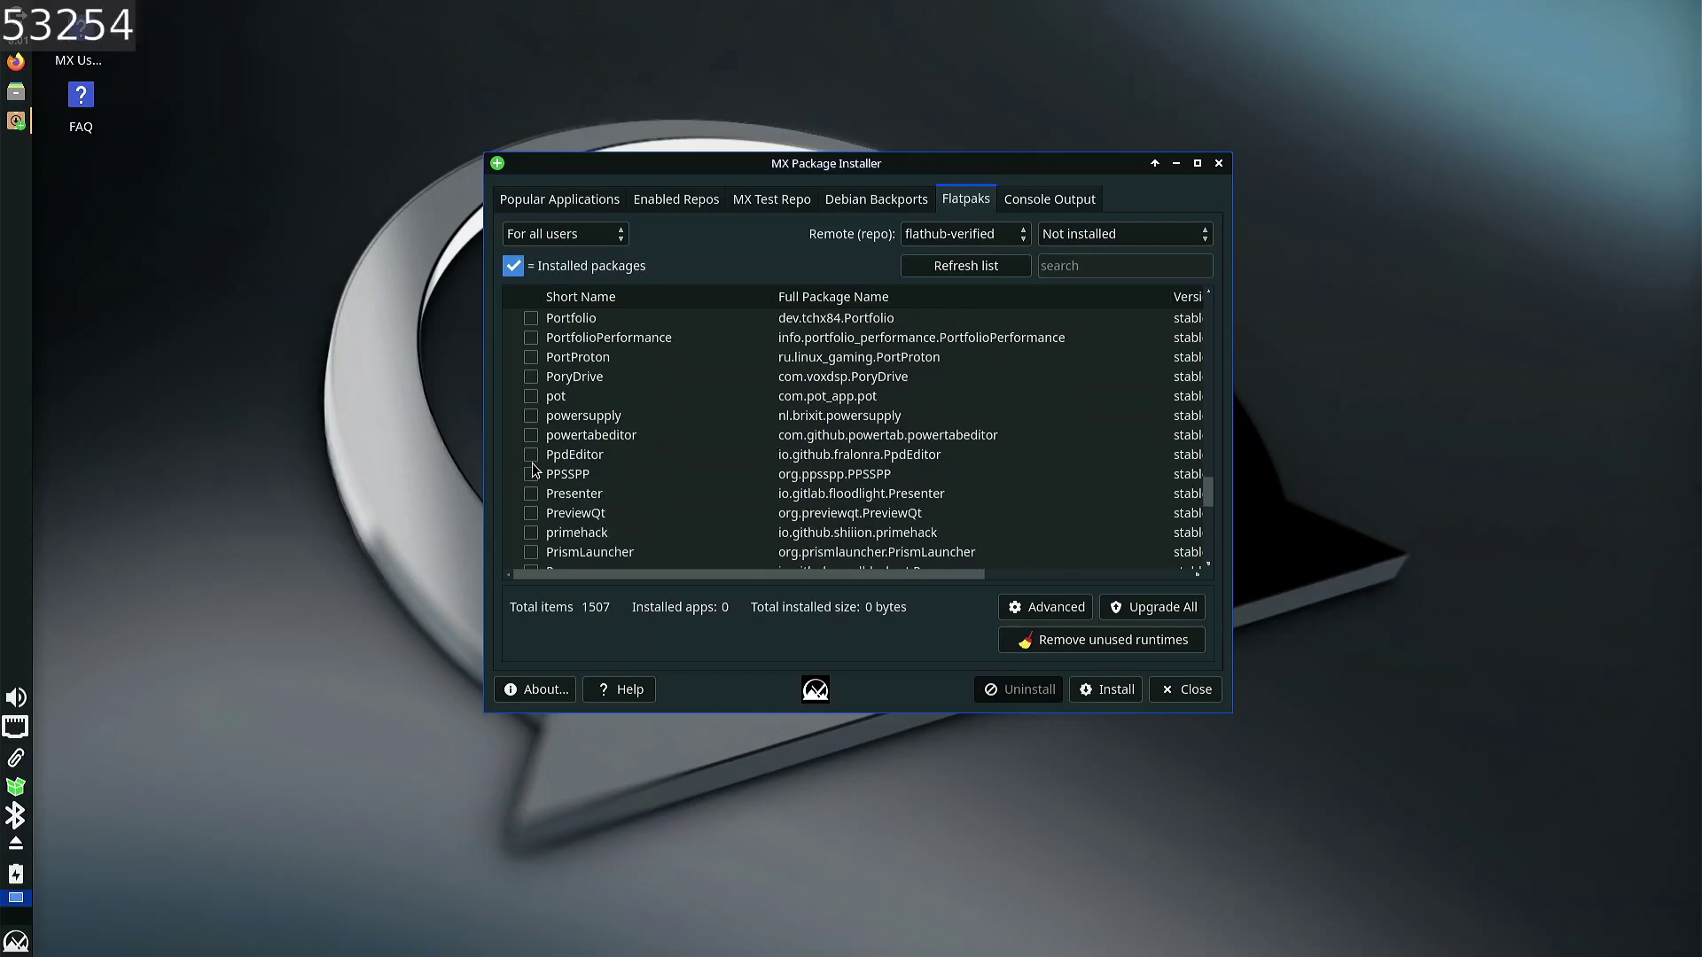
scroll(521, 508, "down", 8)
scroll(650, 455, "down", 3)
scroll(650, 456, "up", 4)
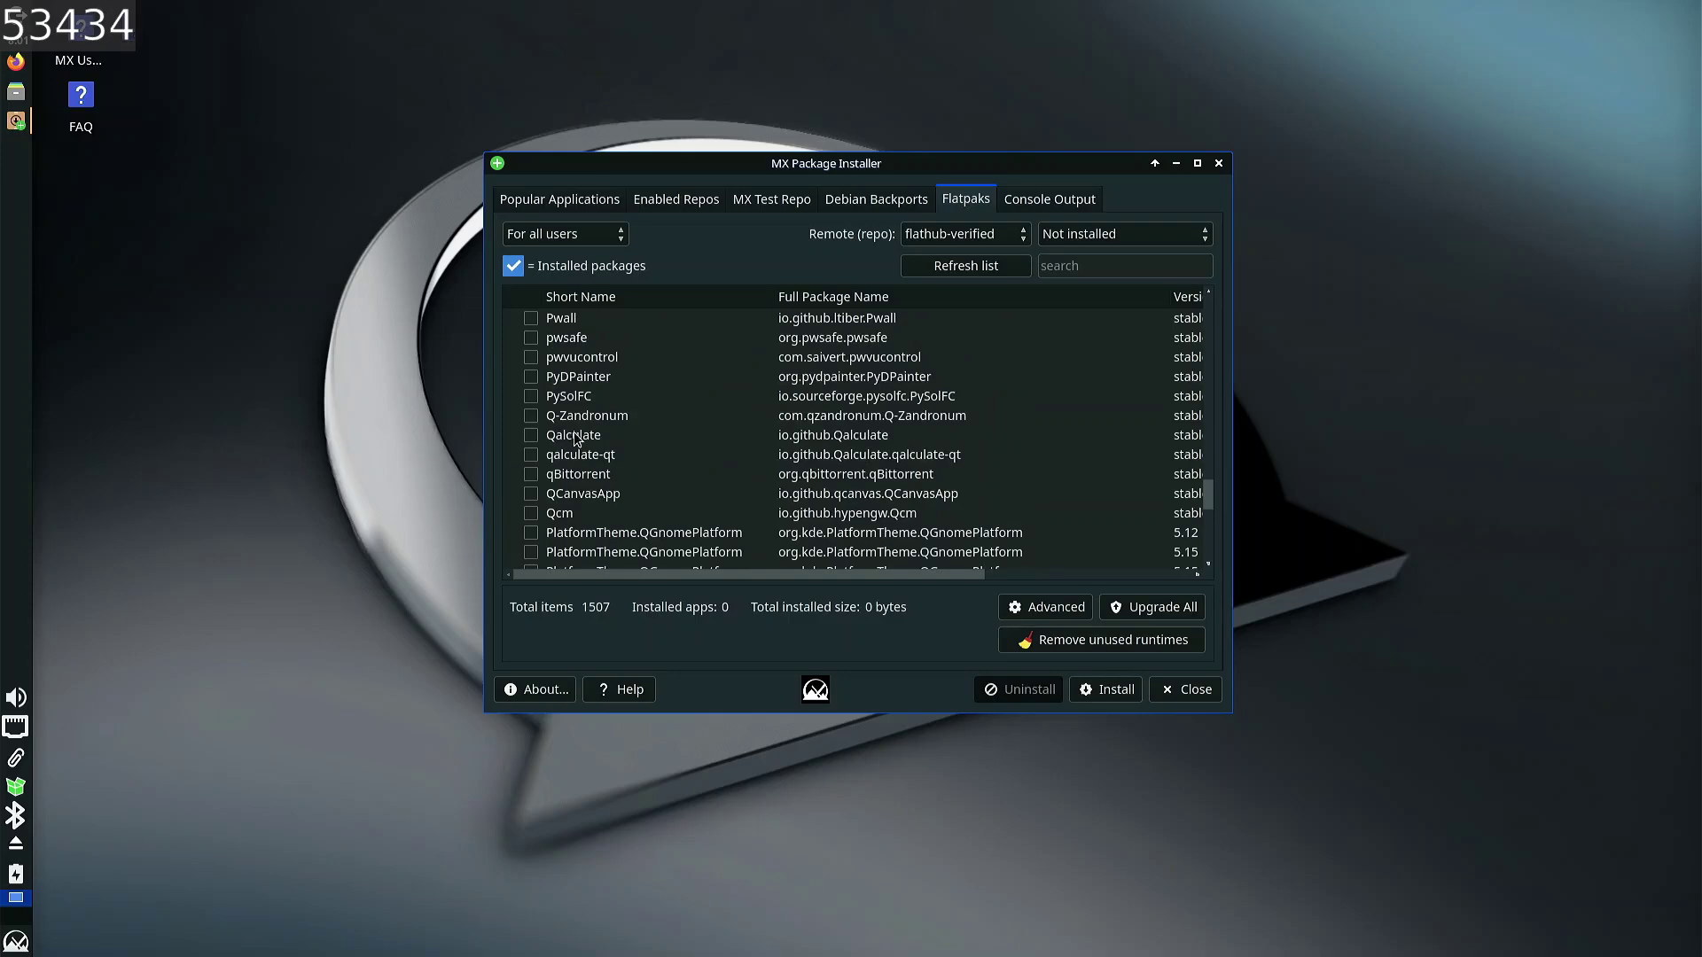
- Look through the flathub-verified packages with names starting with Q and R, continuing to the S entries around Secrets and Session
scroll(533, 478, "down", 8)
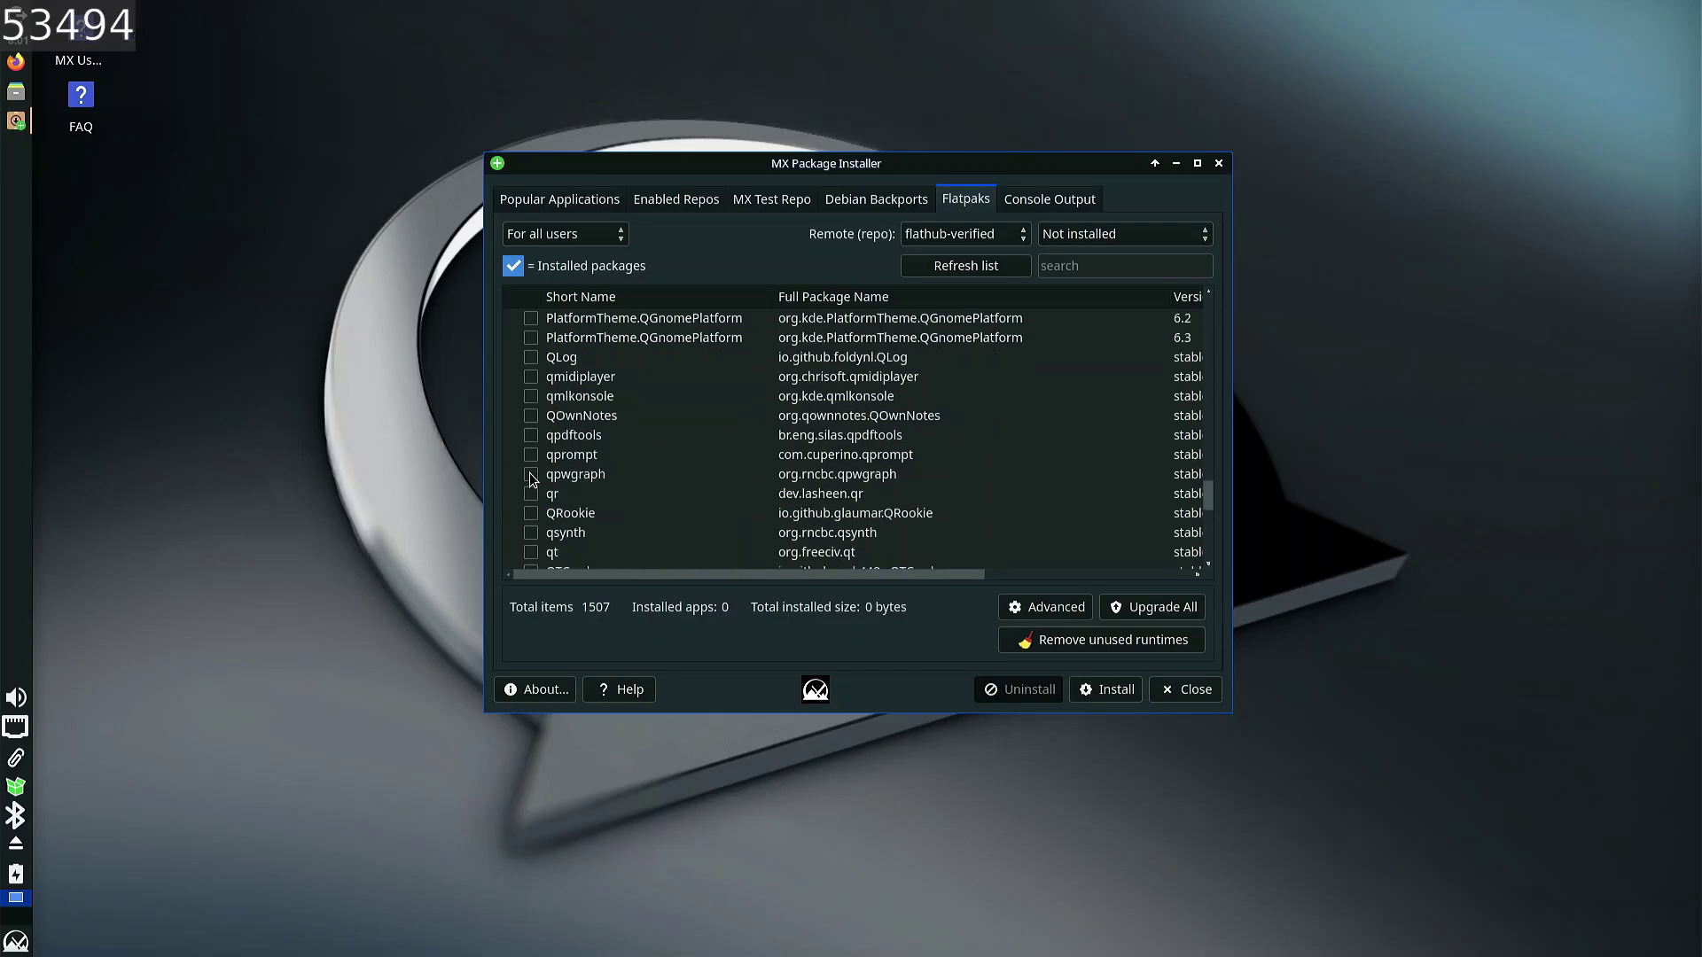
scroll(532, 479, "down", 8)
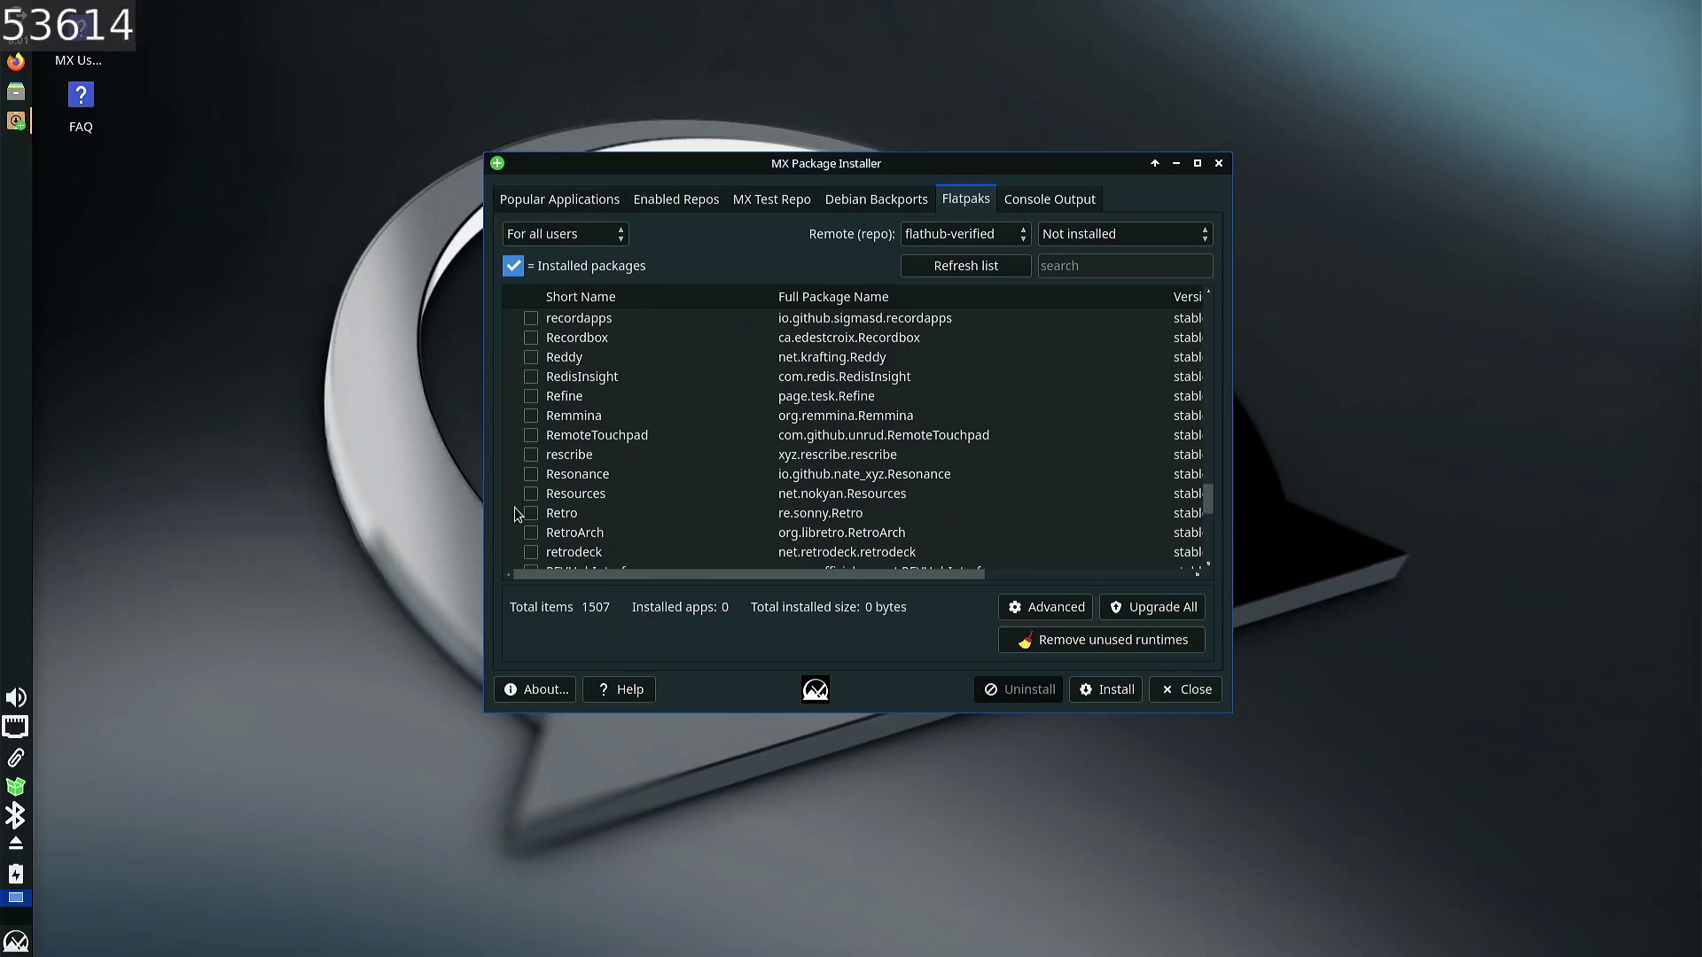
scroll(512, 511, "down", 1)
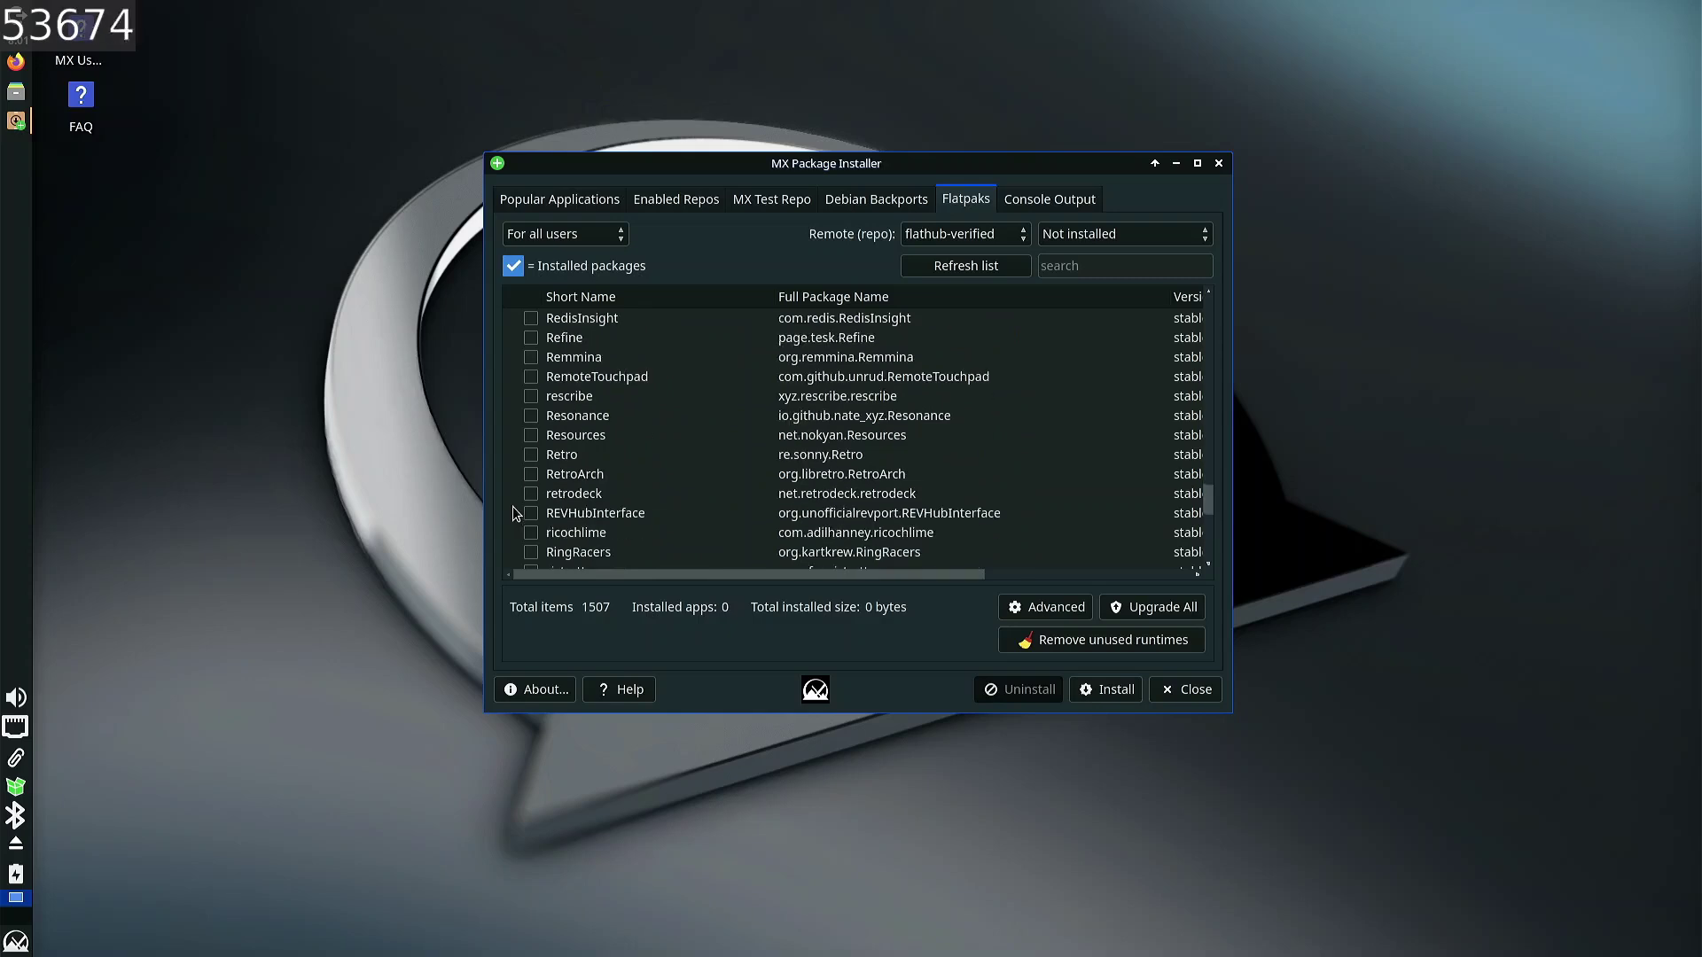
scroll(512, 505, "down", 10)
scroll(512, 506, "down", 15)
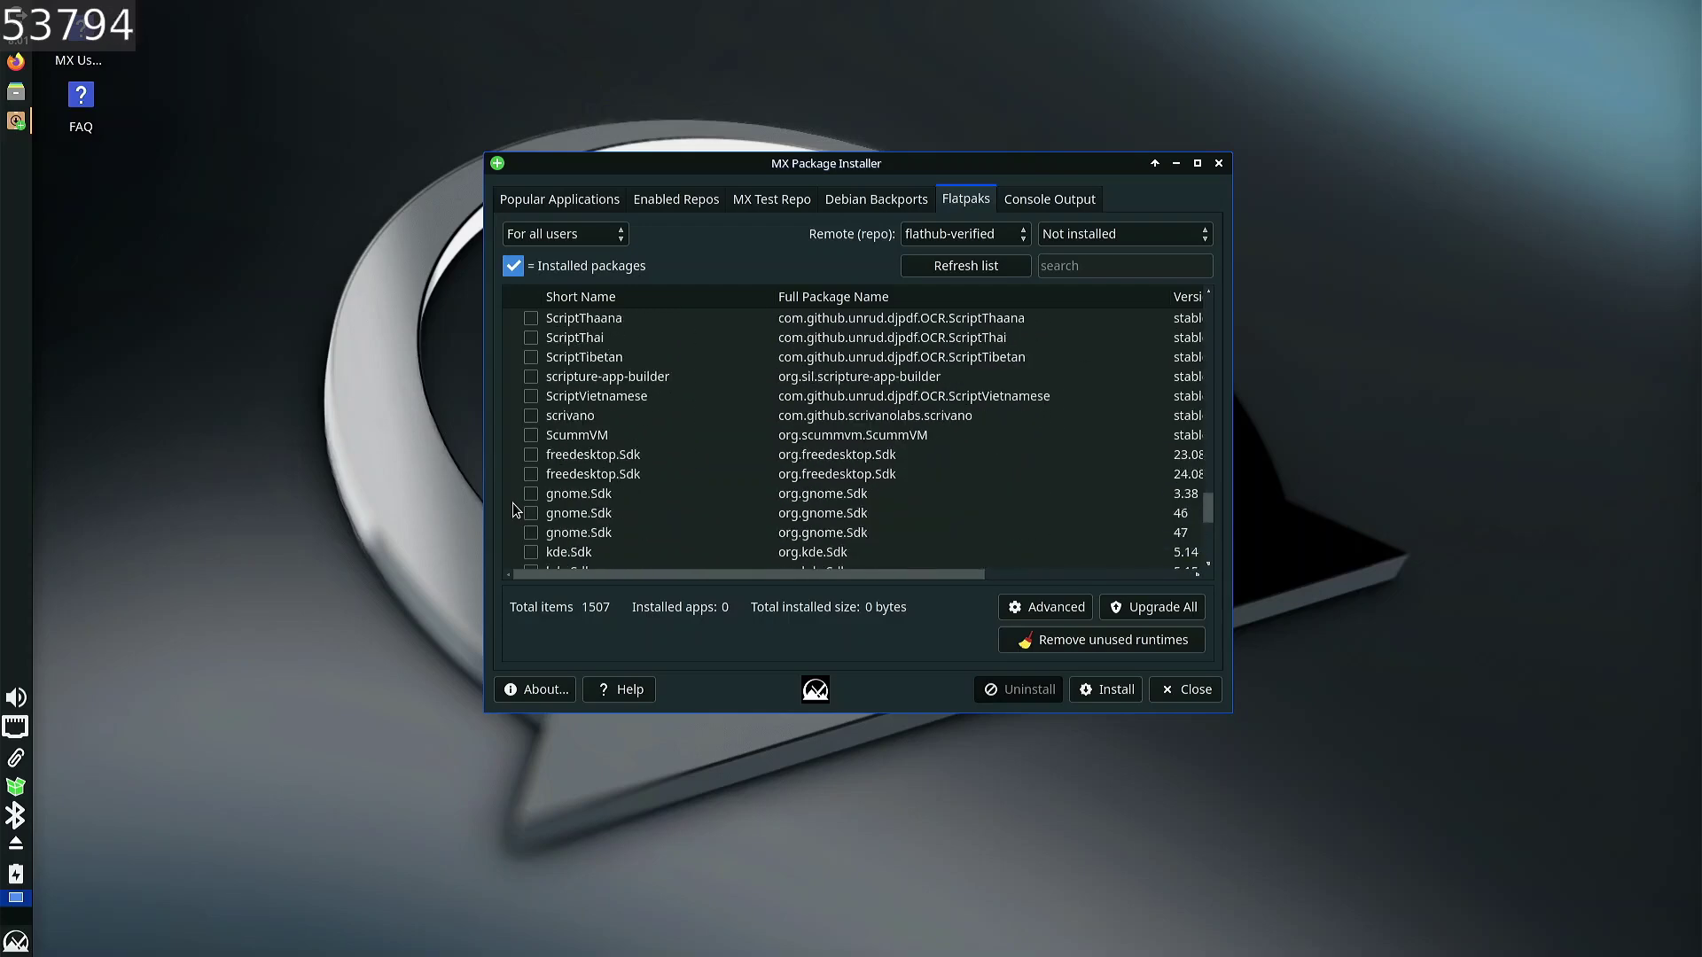
scroll(512, 502, "down", 5)
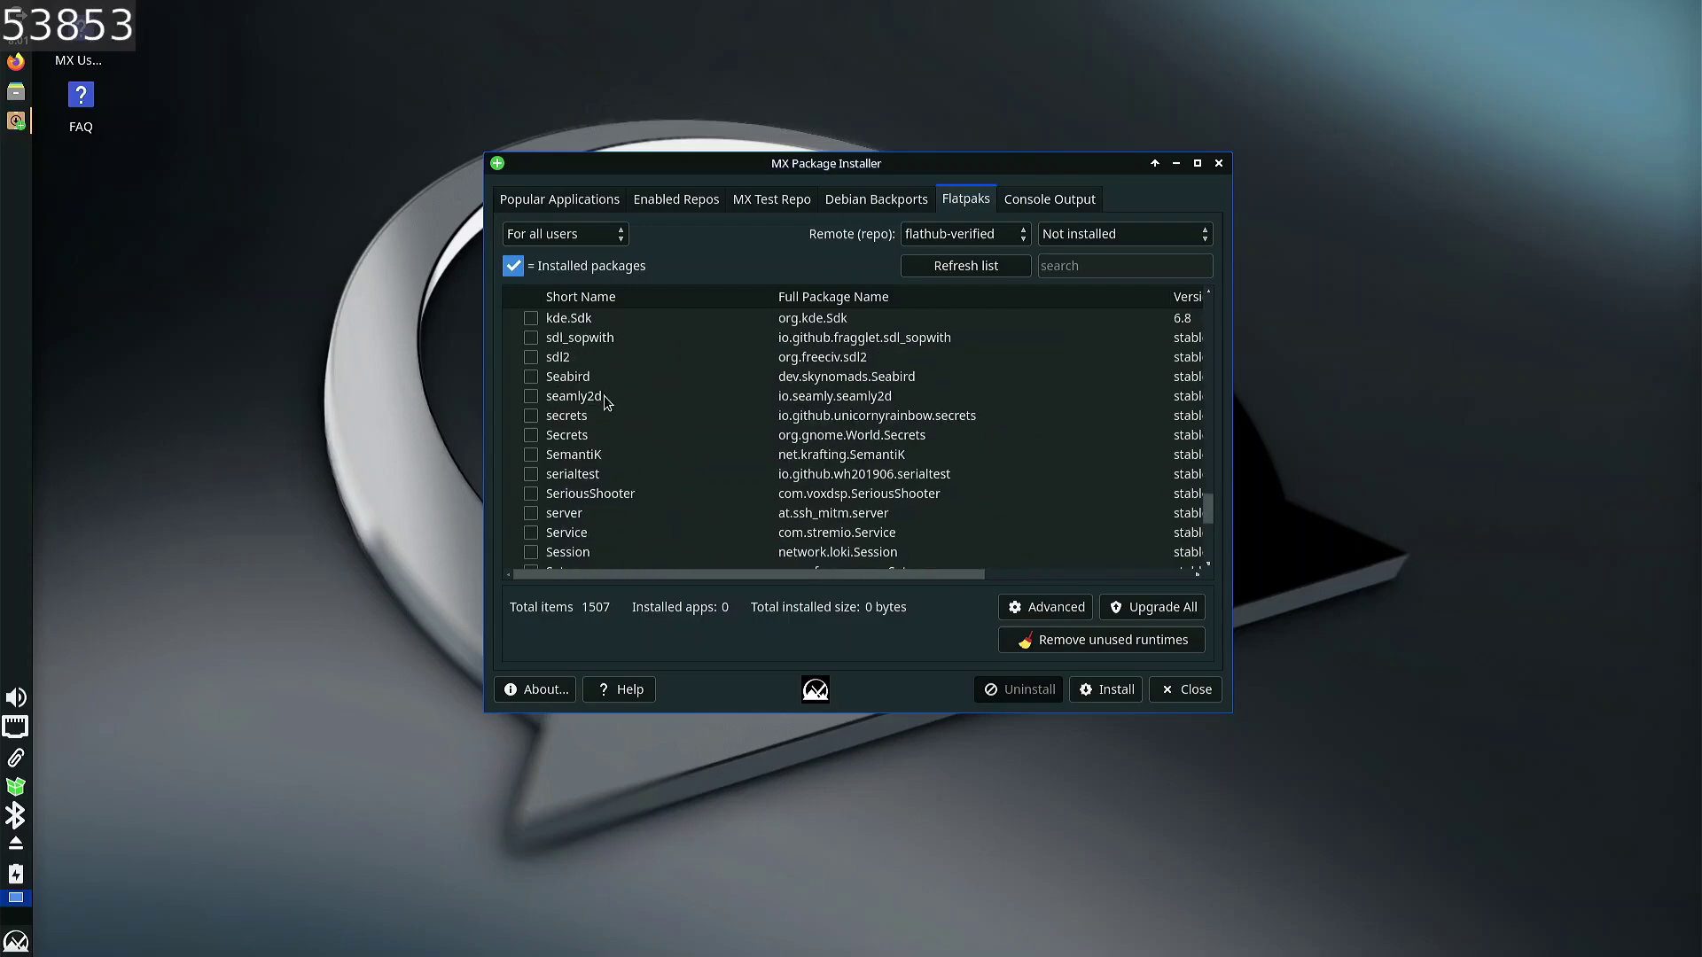
- Select the org.gnome.World.Secrets Flatpak and start its installation together with com.feaneron.Boatswain, accepting the list of changes
left_click(543, 442)
left_click(532, 435)
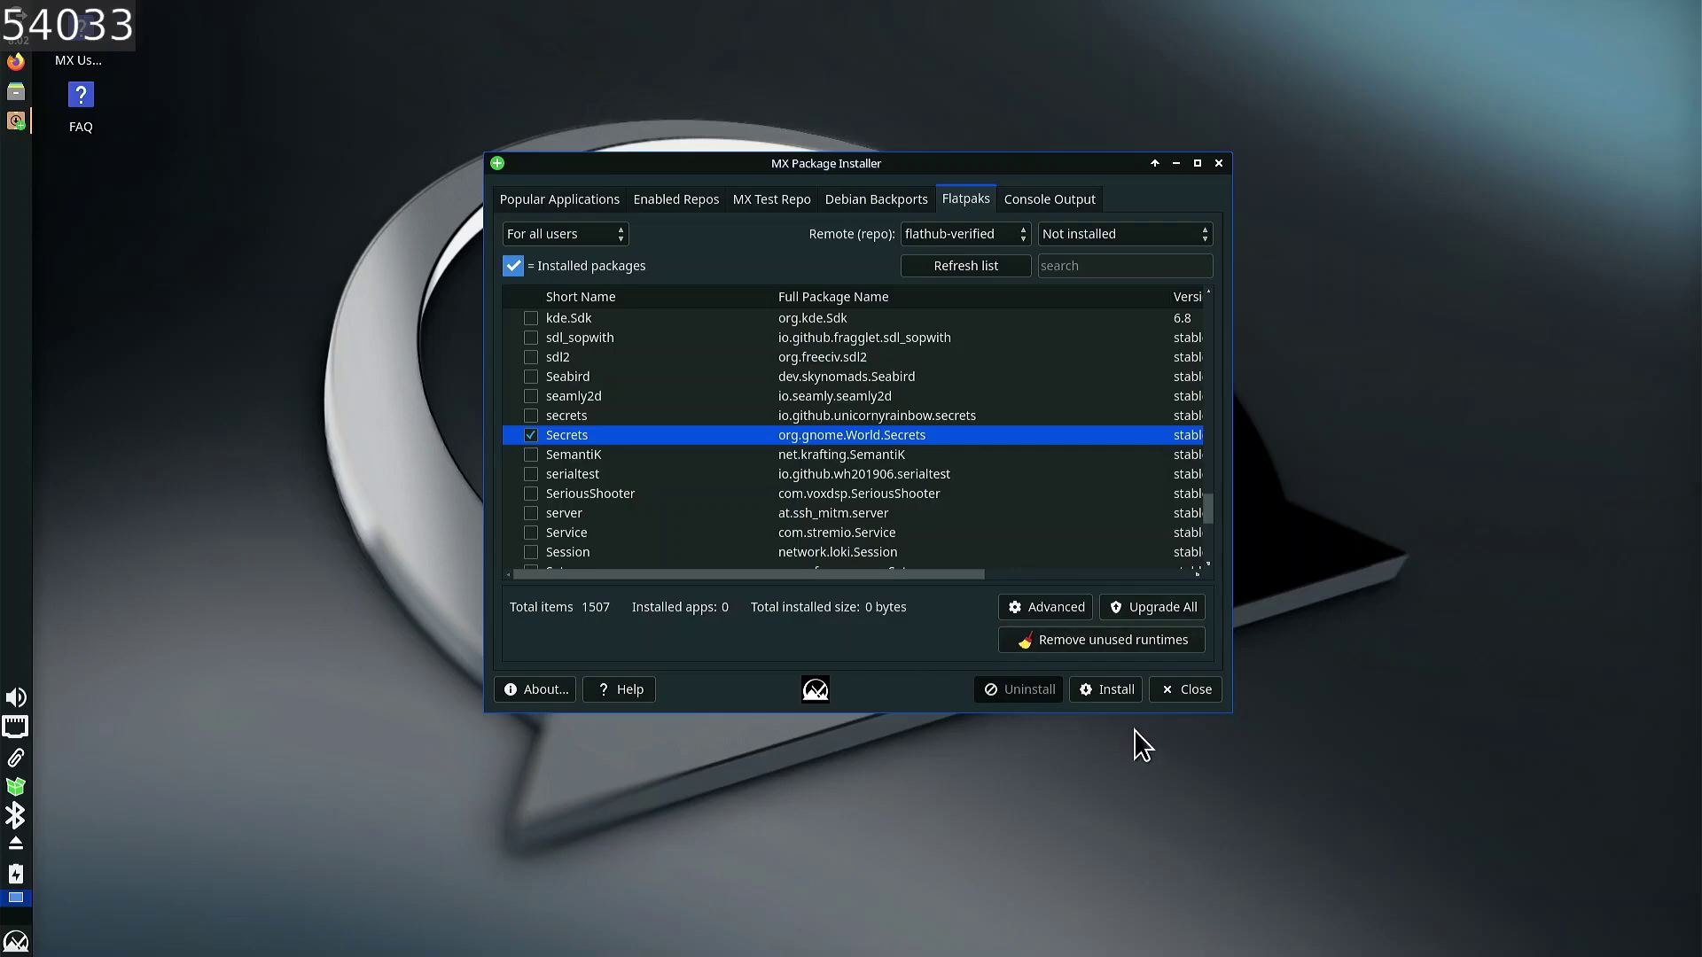
left_click(1110, 691)
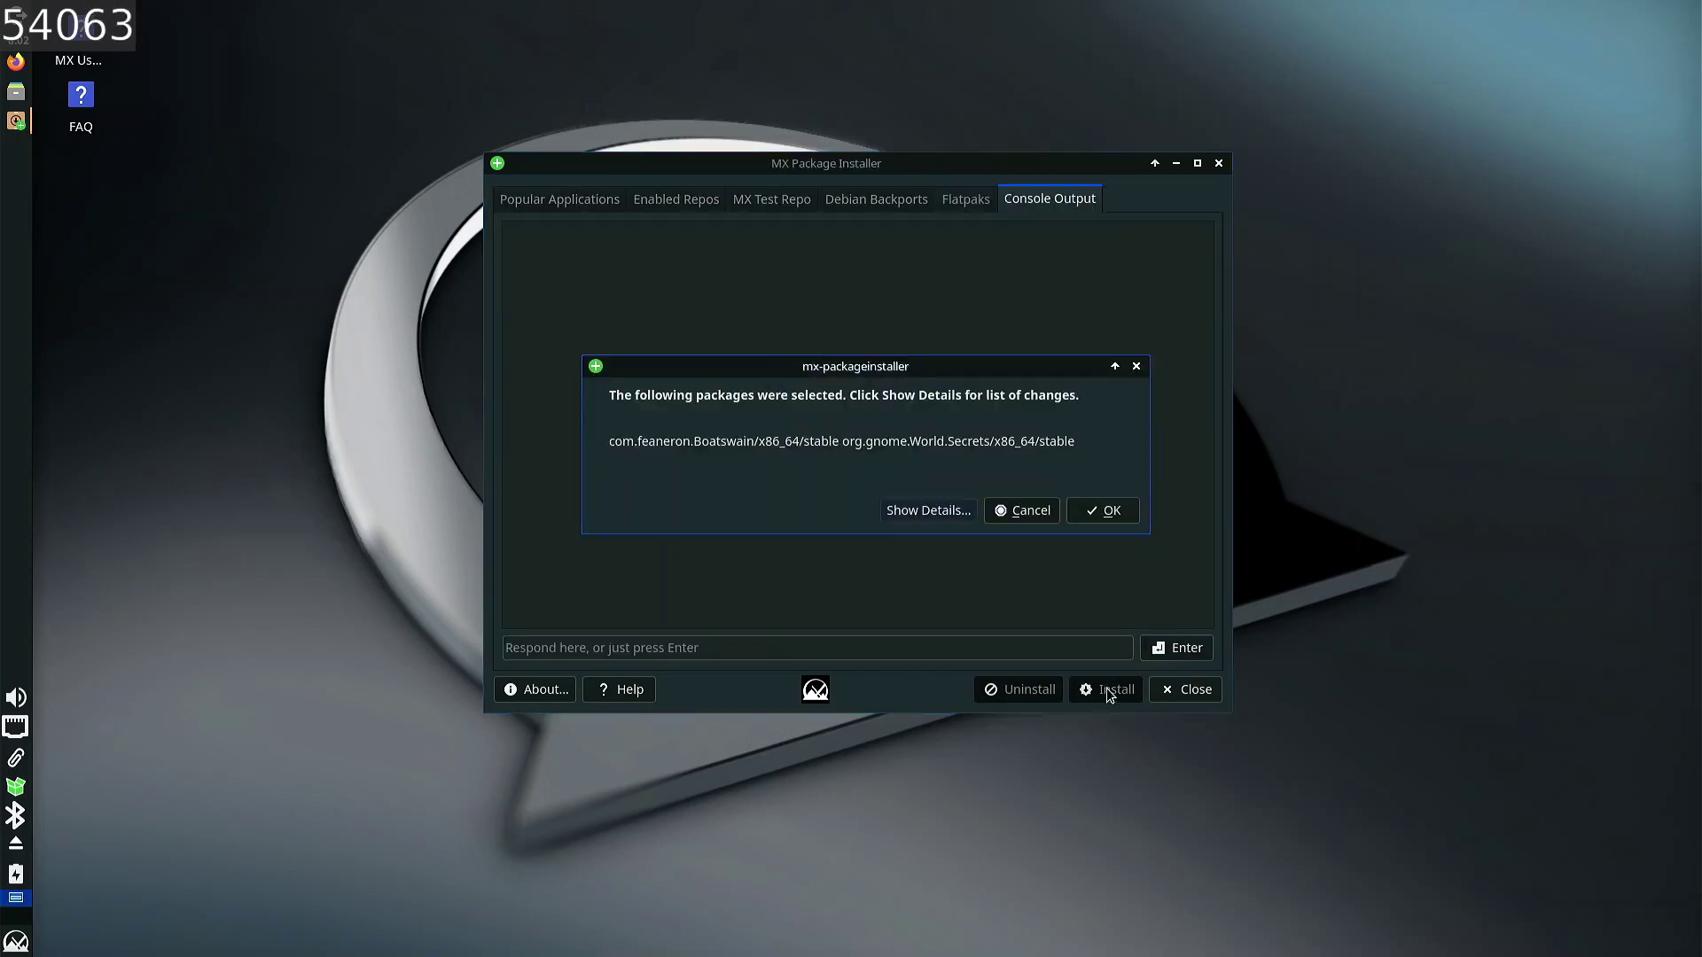
left_click(1106, 513)
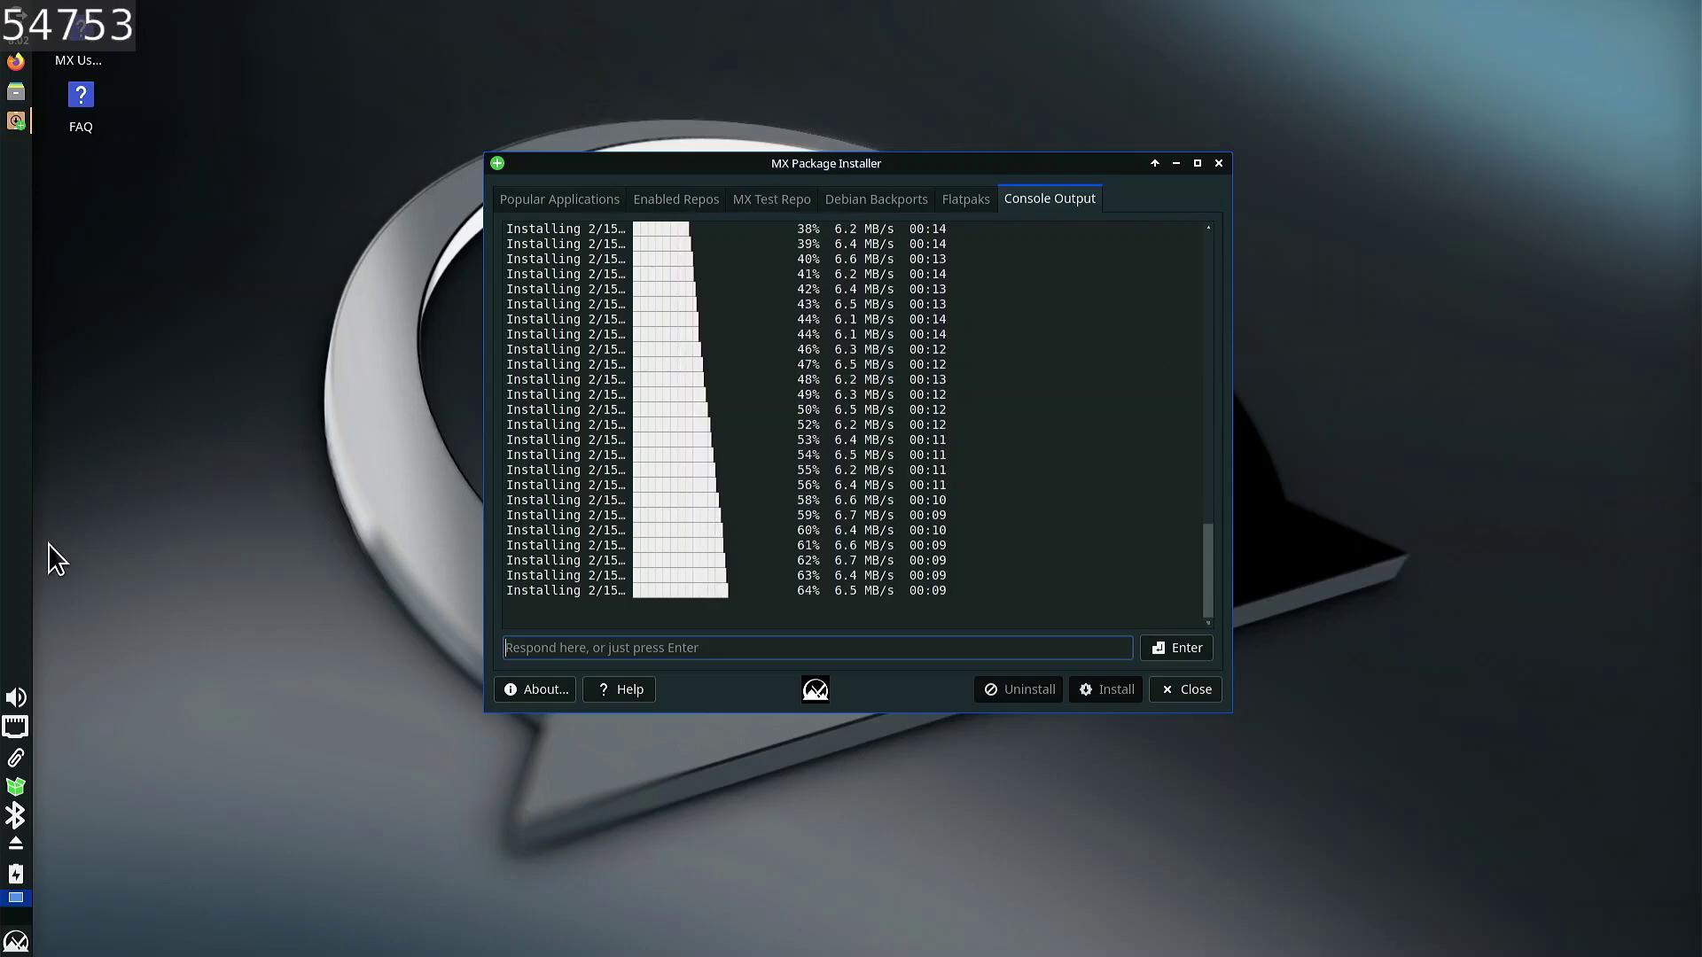
- Launch the 2048 game from the full list of applications while the Flatpak installation runs
left_click(18, 941)
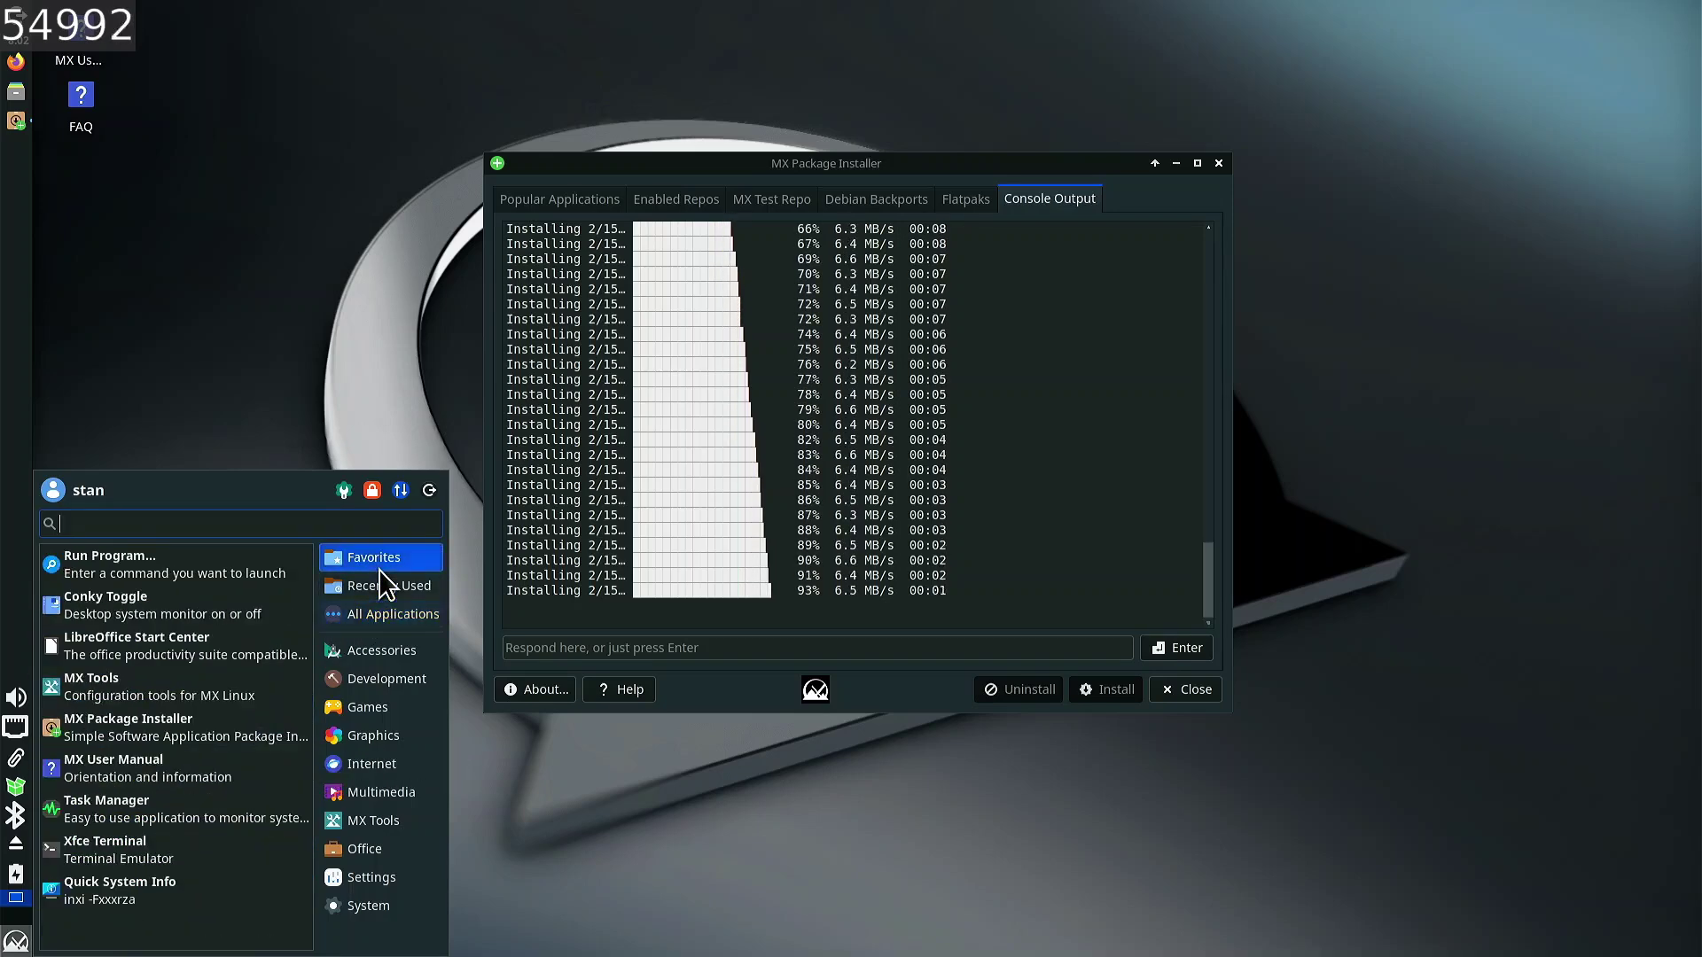
mouse_move(383, 589)
mouse_move(381, 620)
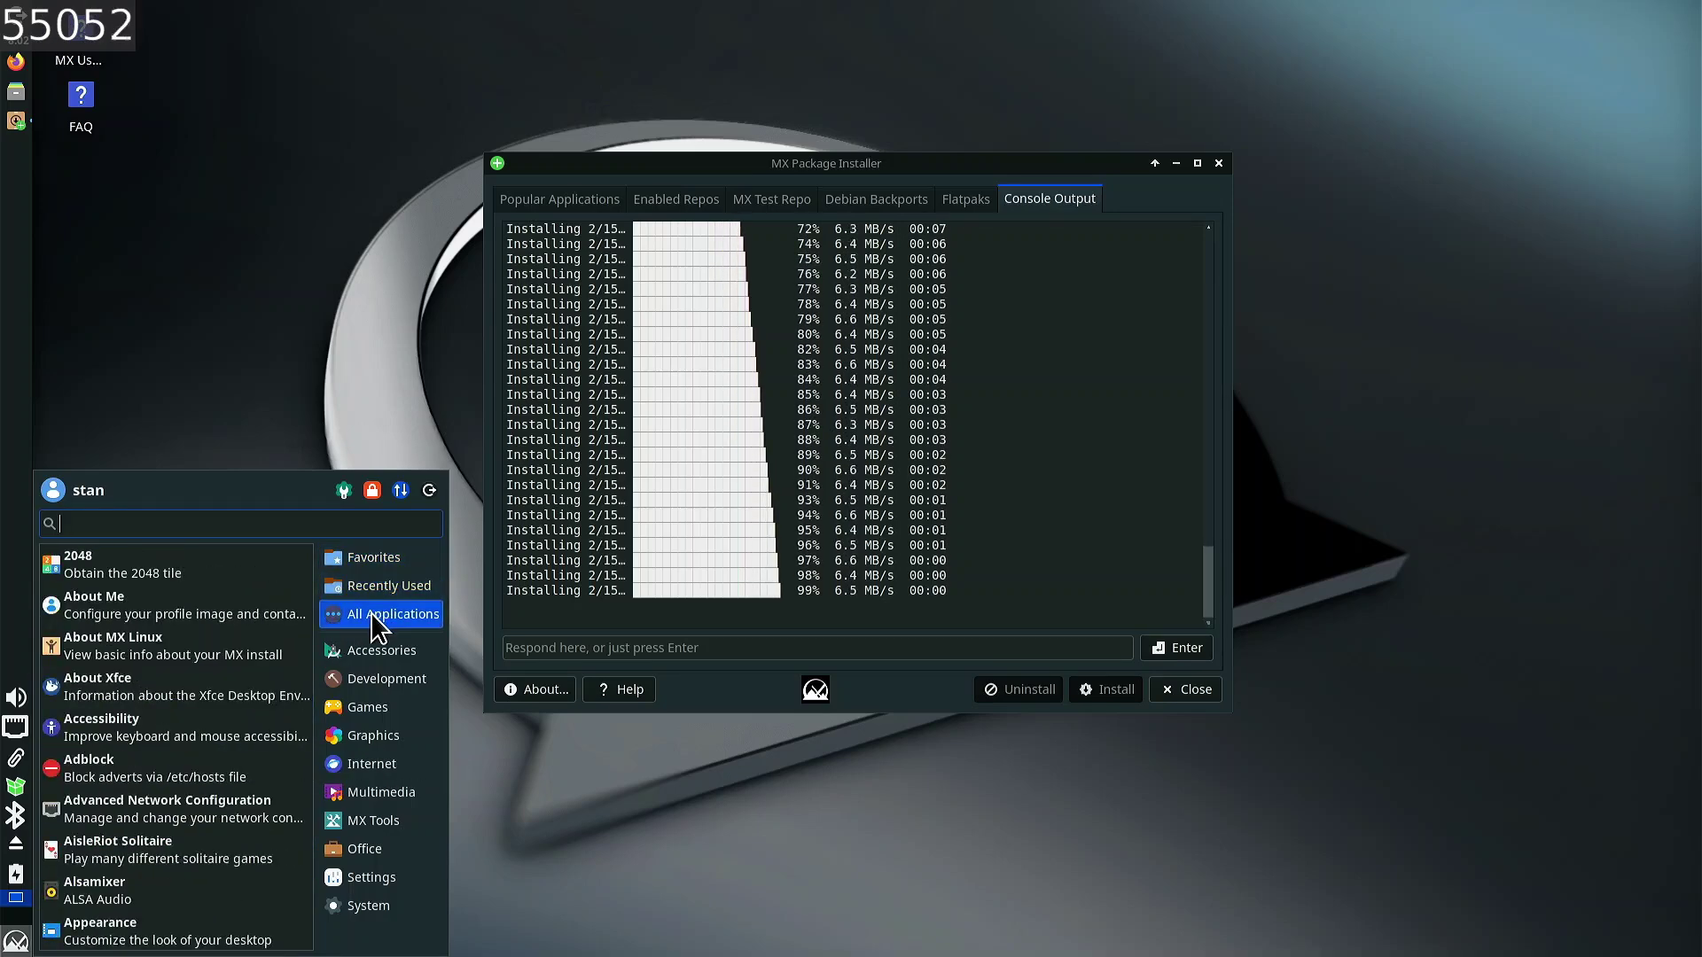
left_click(242, 563)
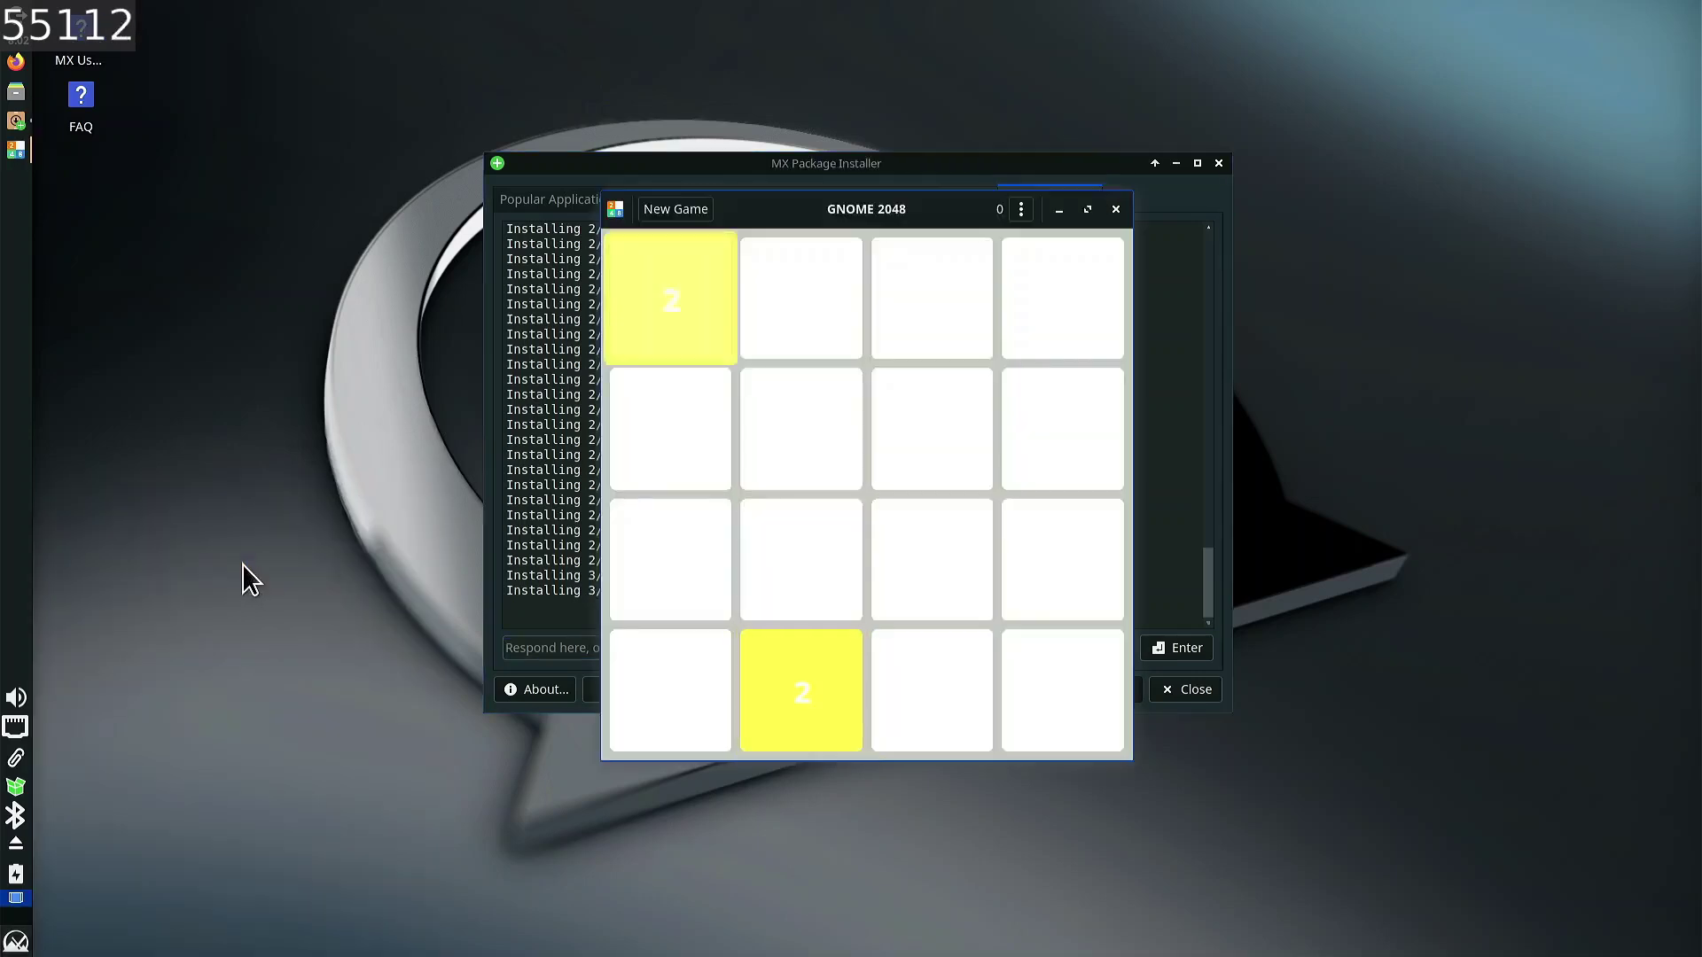
- Play 2048 by merging equal tiles downward and leftward, building a 16 tile in the board's lower-left corner
key("Down")
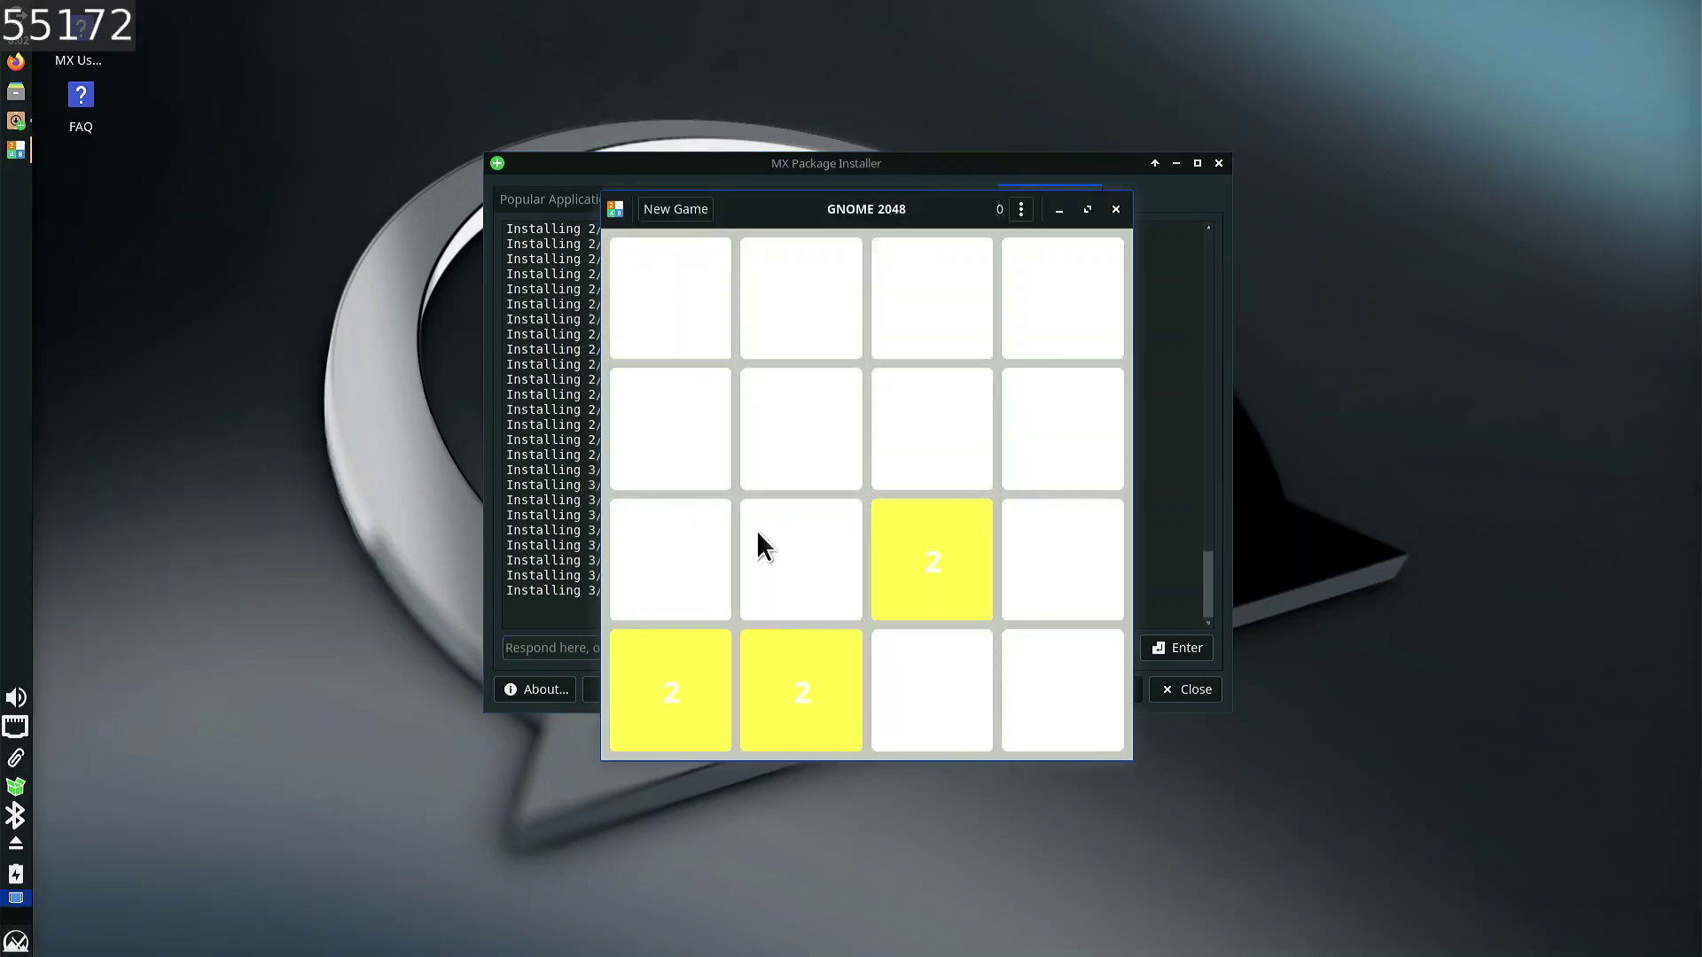
key("Left")
key("Down")
key("Left")
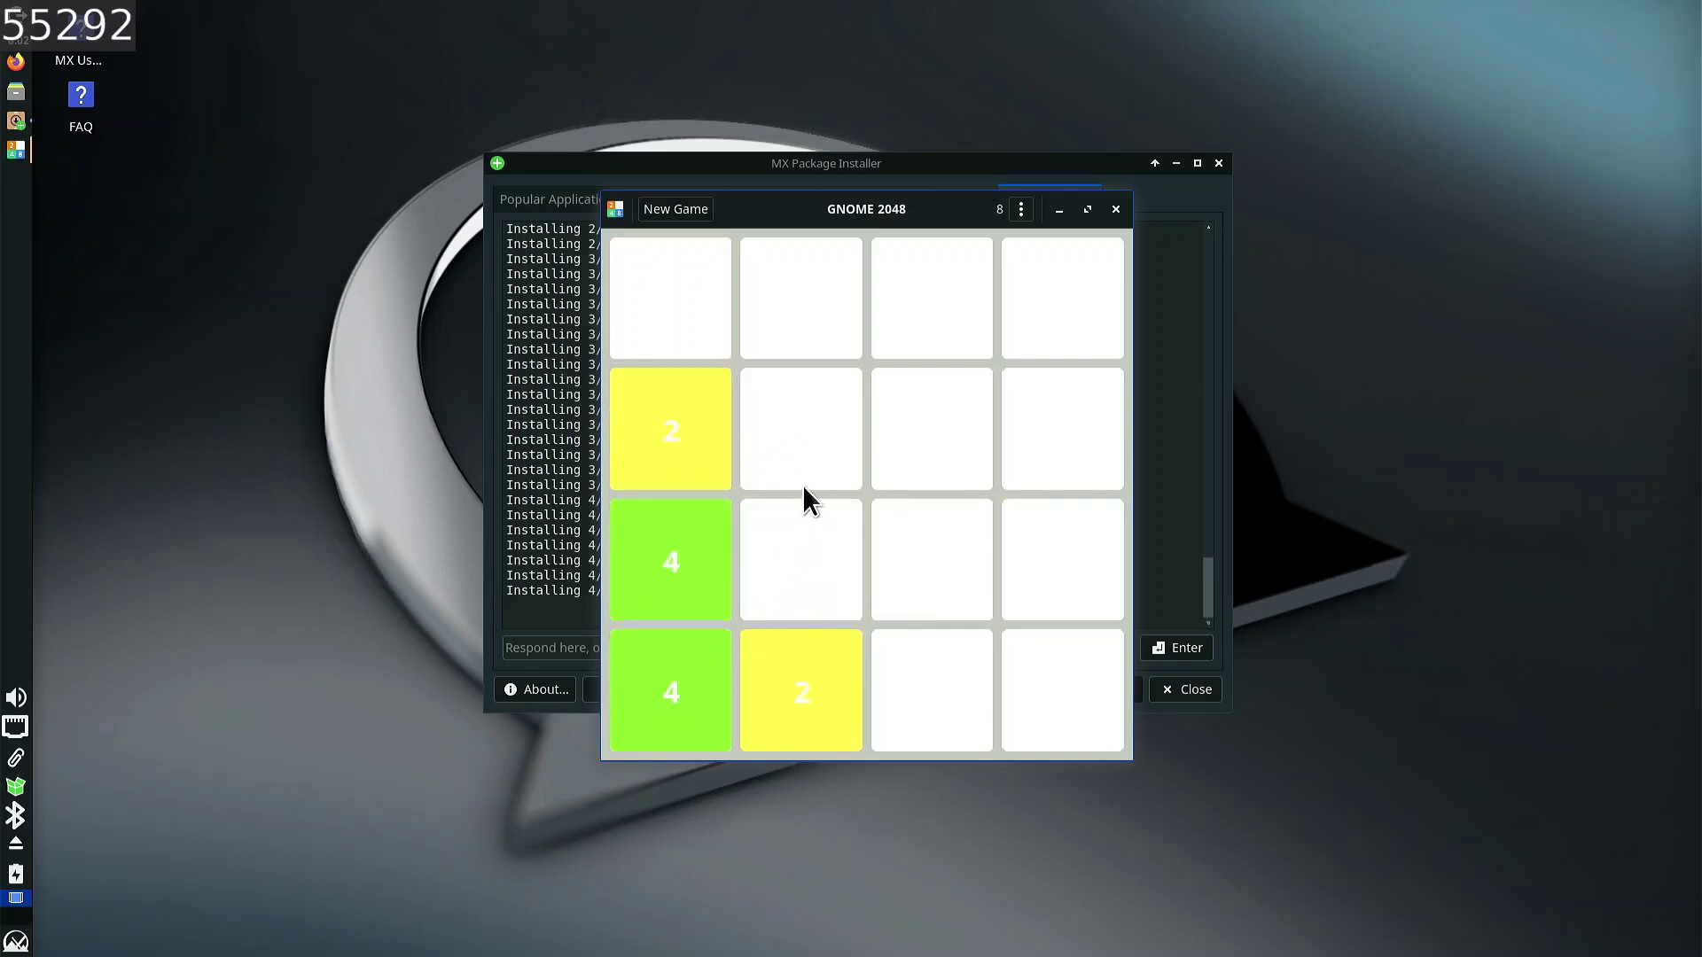
key("Down")
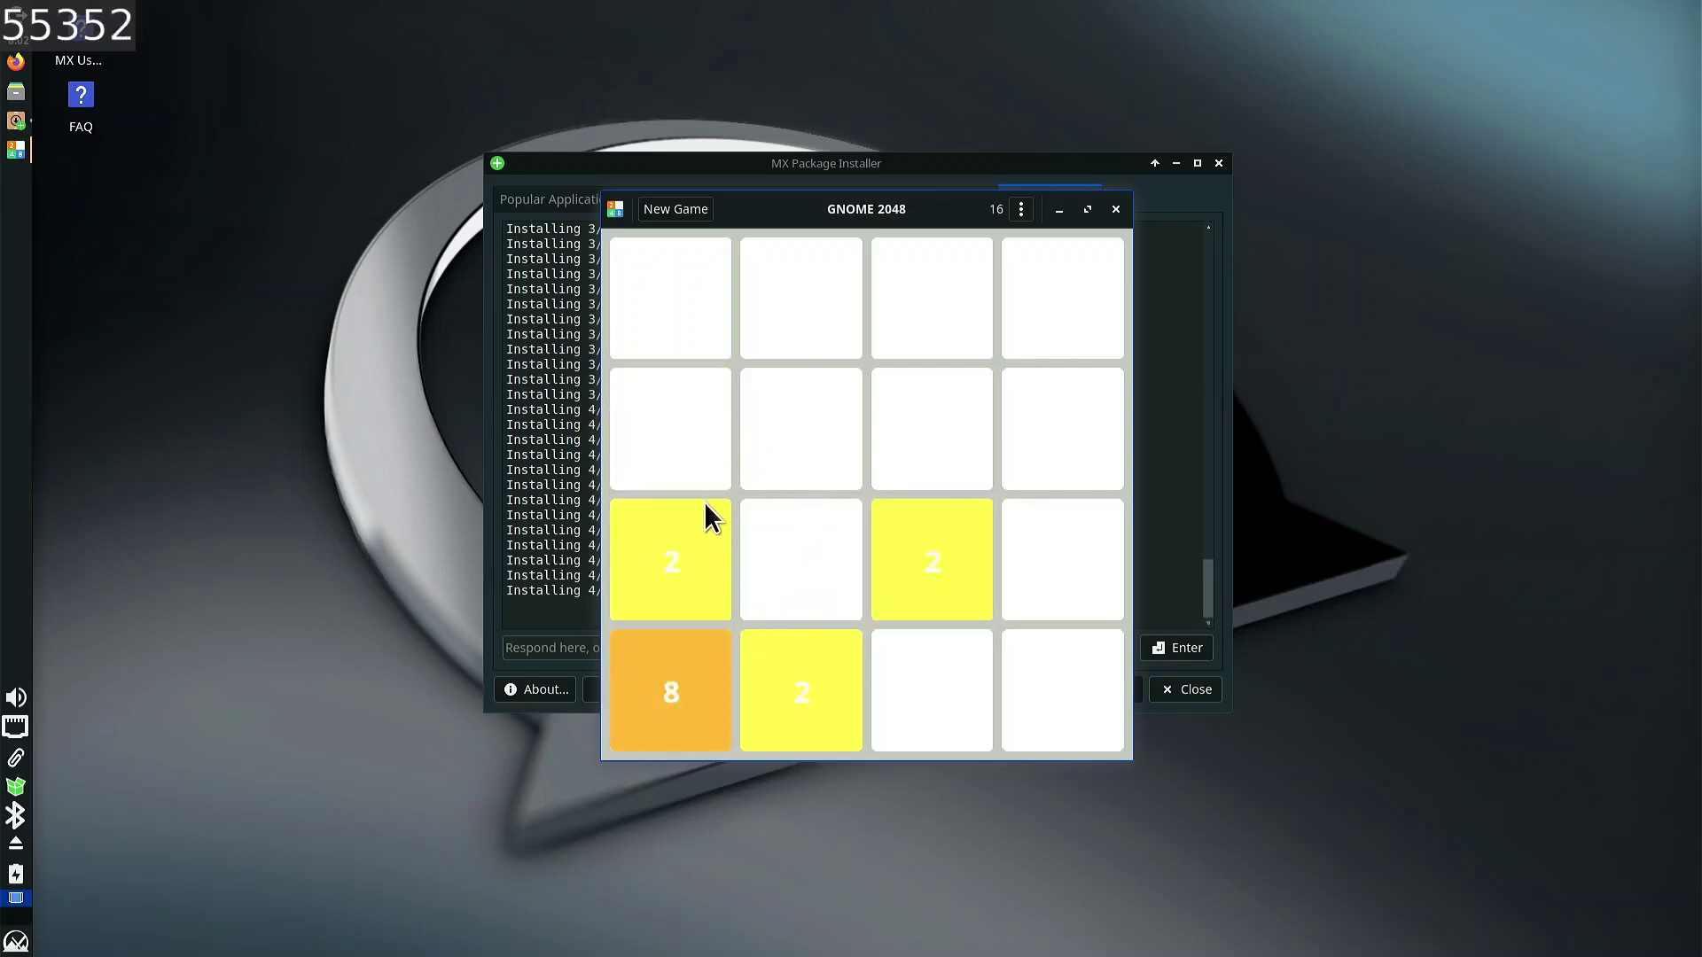
key("Down")
key("Left")
key("Down")
key("Left")
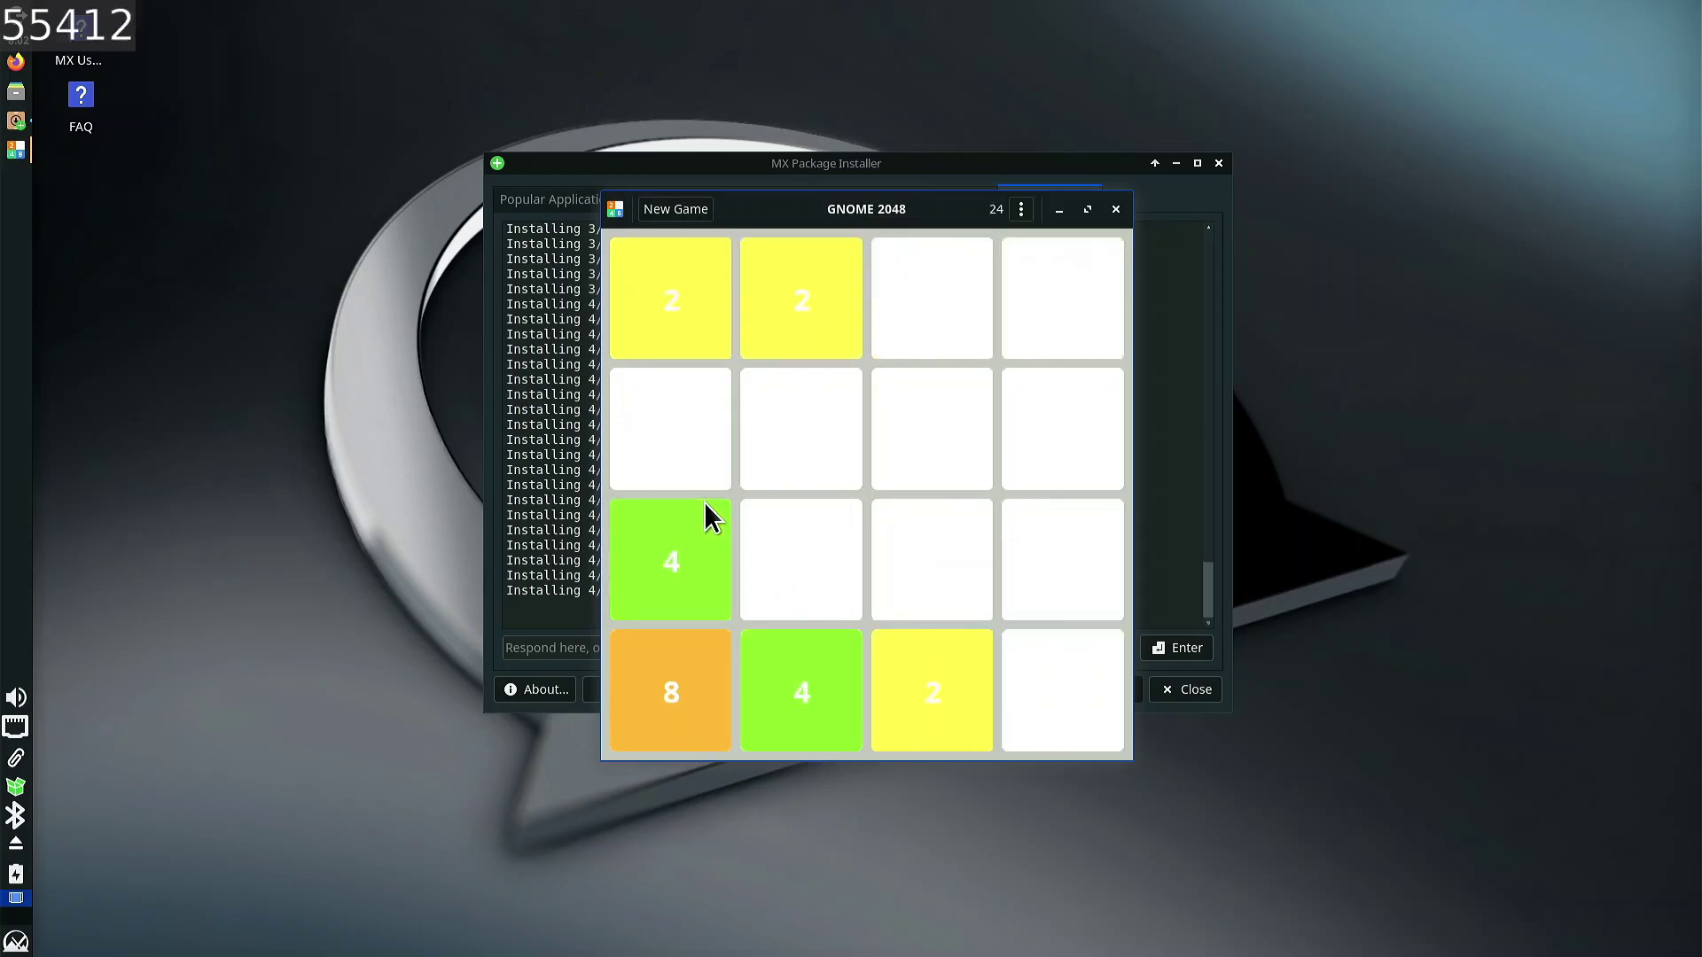
key("Down")
key("Down")
key("Down")
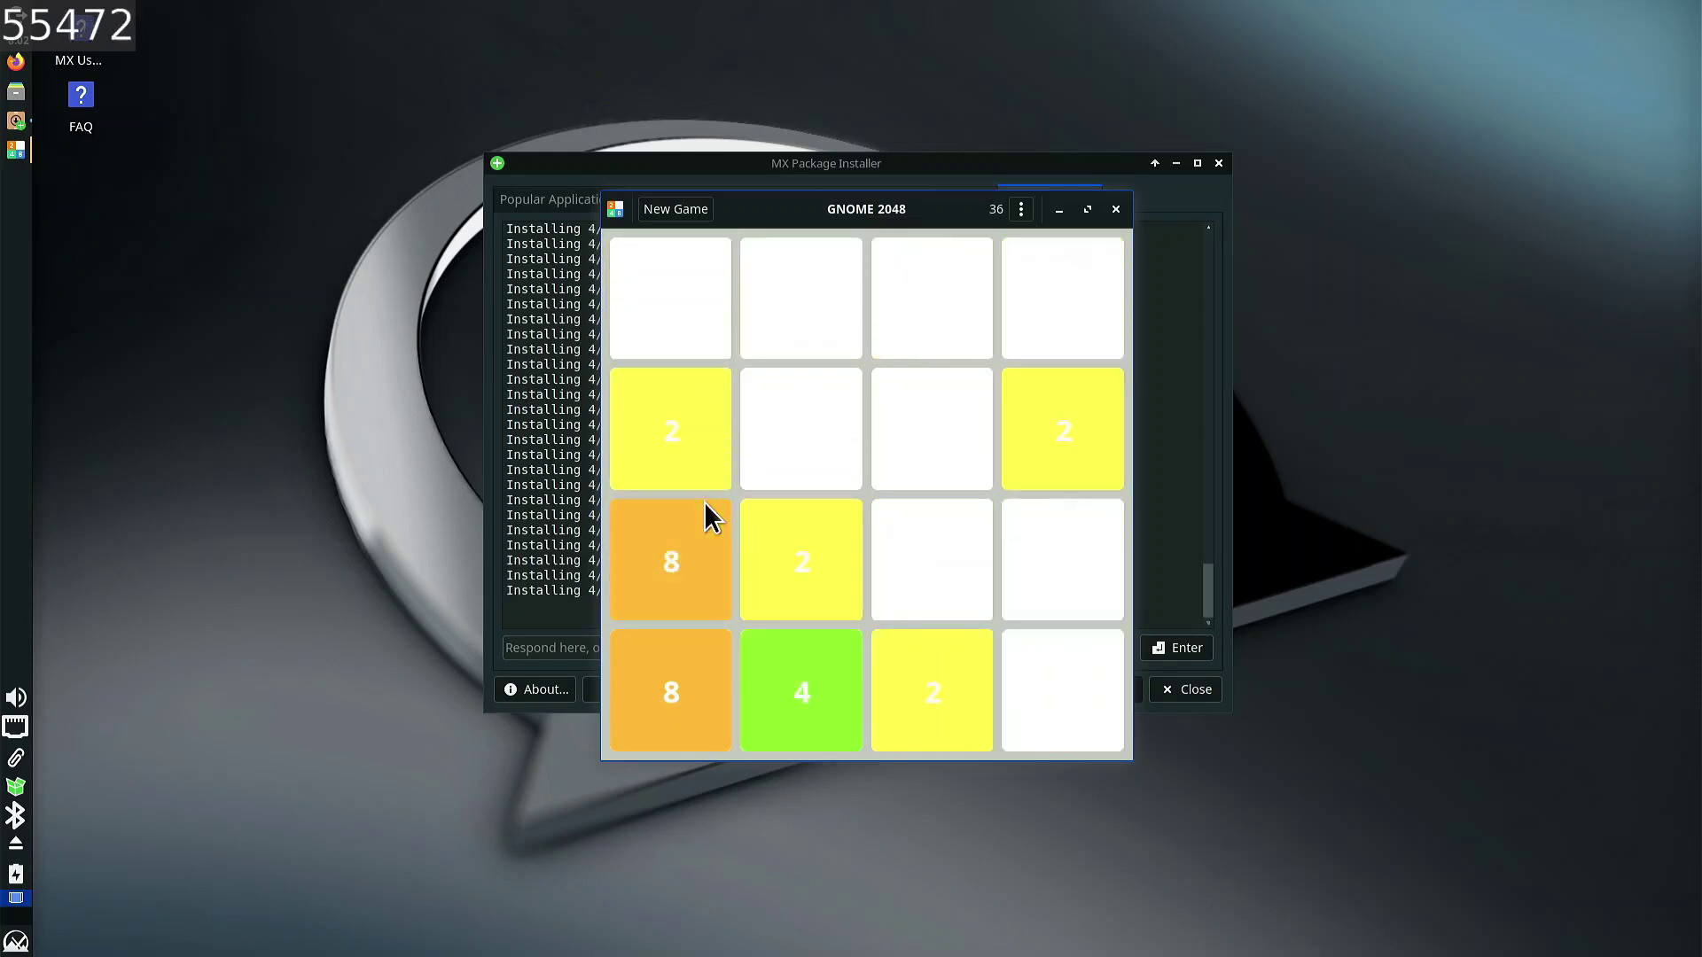
key("Down")
key("Left")
key("Down")
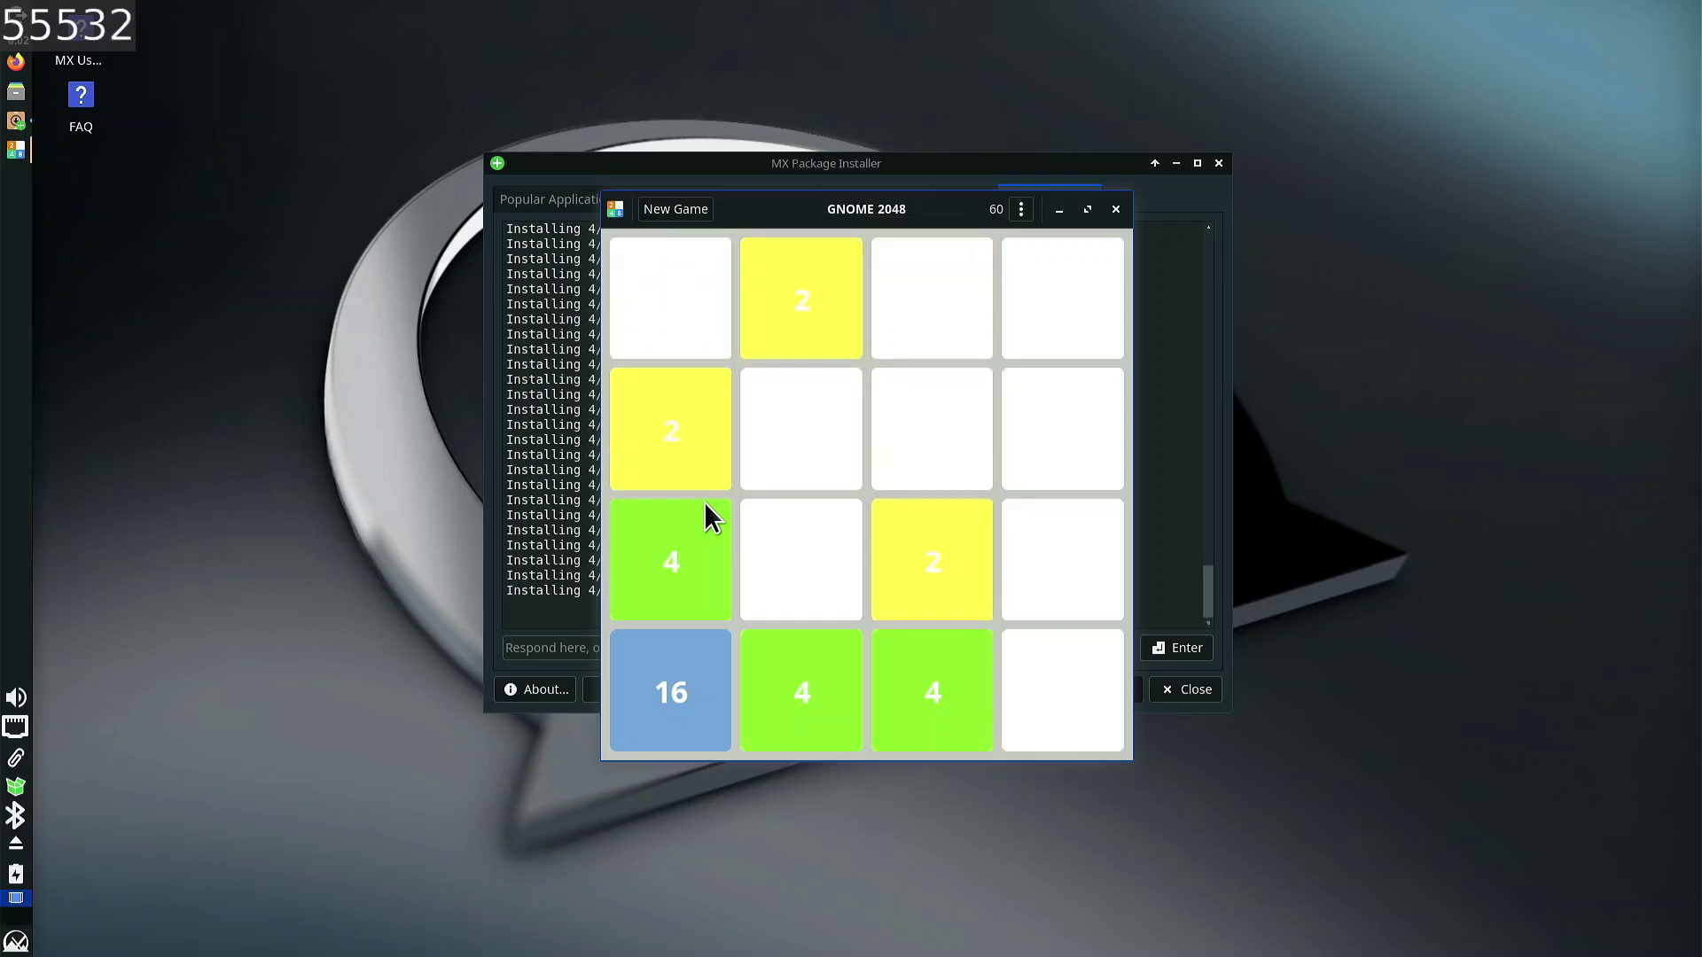
key("Left")
key("Down")
key("Left")
key("Down")
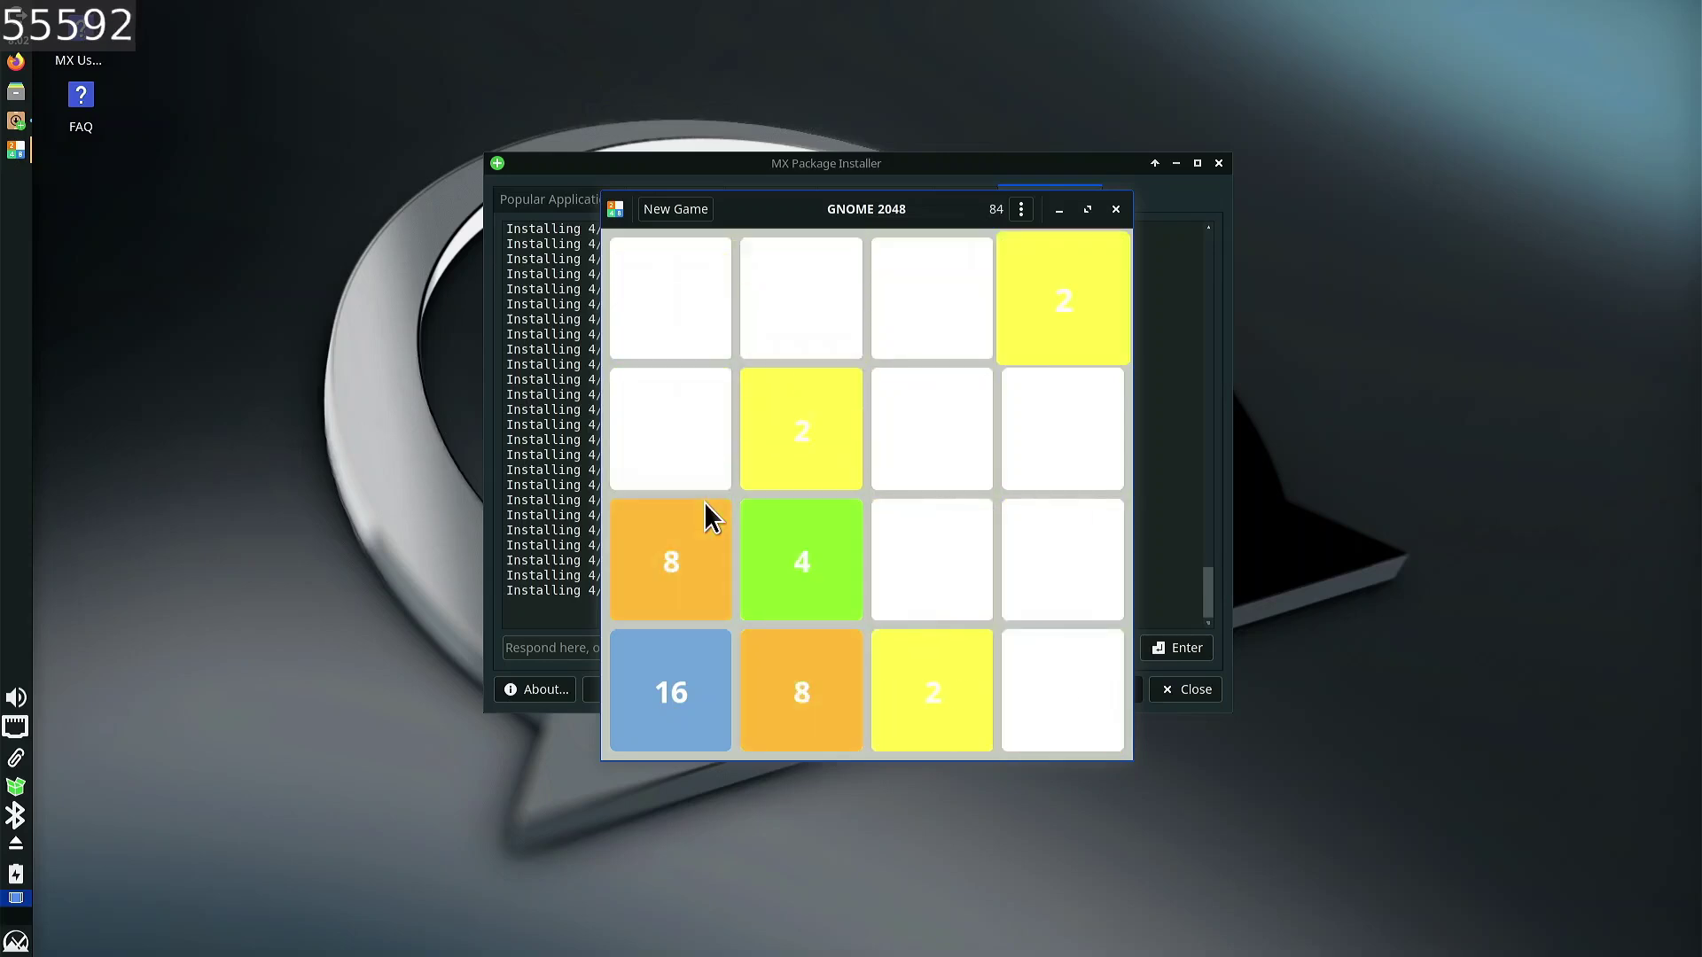
key("Down")
key("Left")
key("Down")
key("Left")
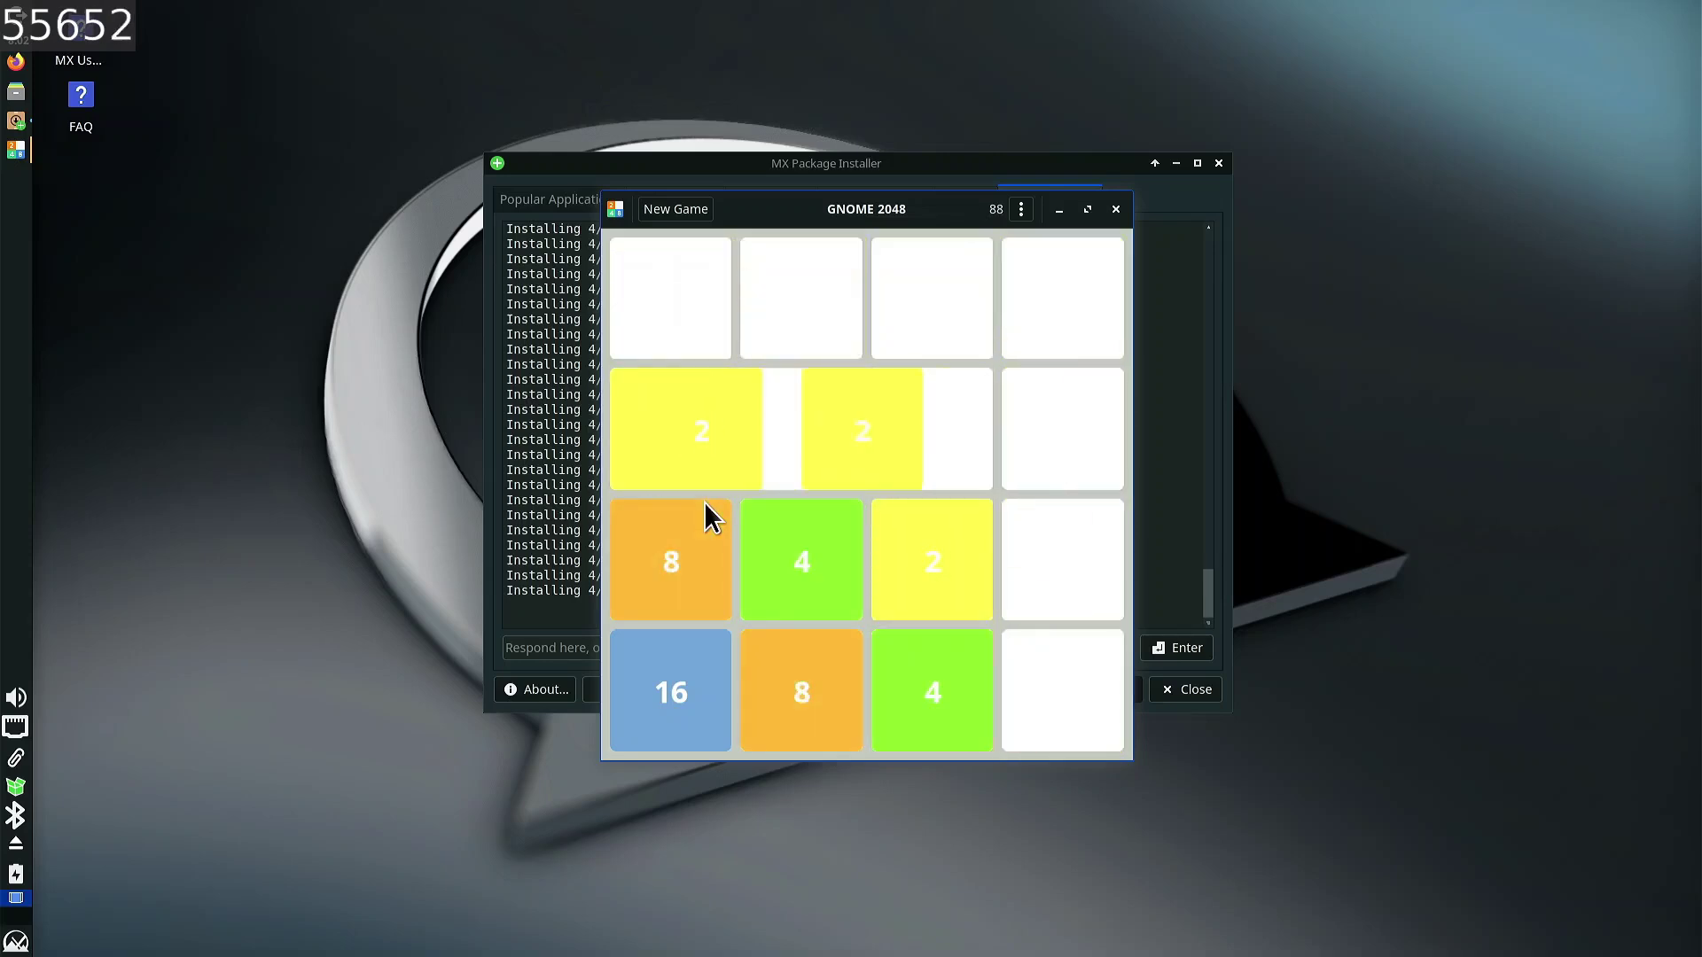
key("Down")
key("Left")
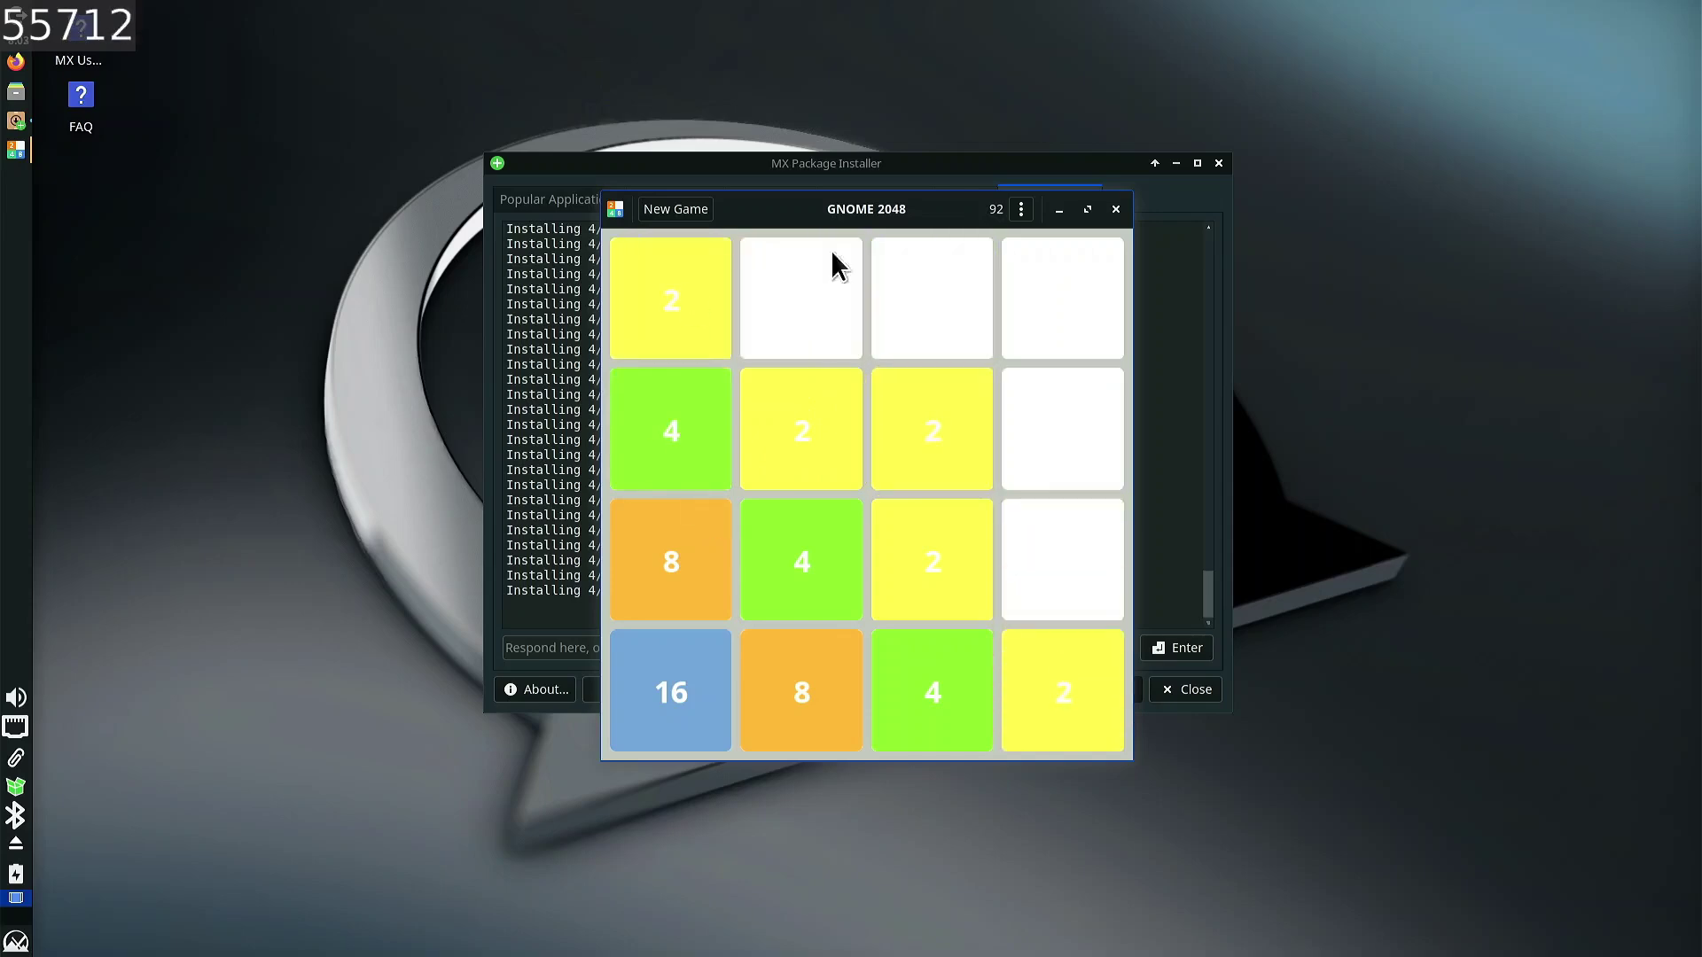
- Arrange the MX Package Installer and GNOME 2048 windows side by side so that they do not overlap
left_click_drag(848, 226, 1438, 268)
left_click_drag(863, 168, 530, 110)
left_click_drag(1417, 265, 1191, 160)
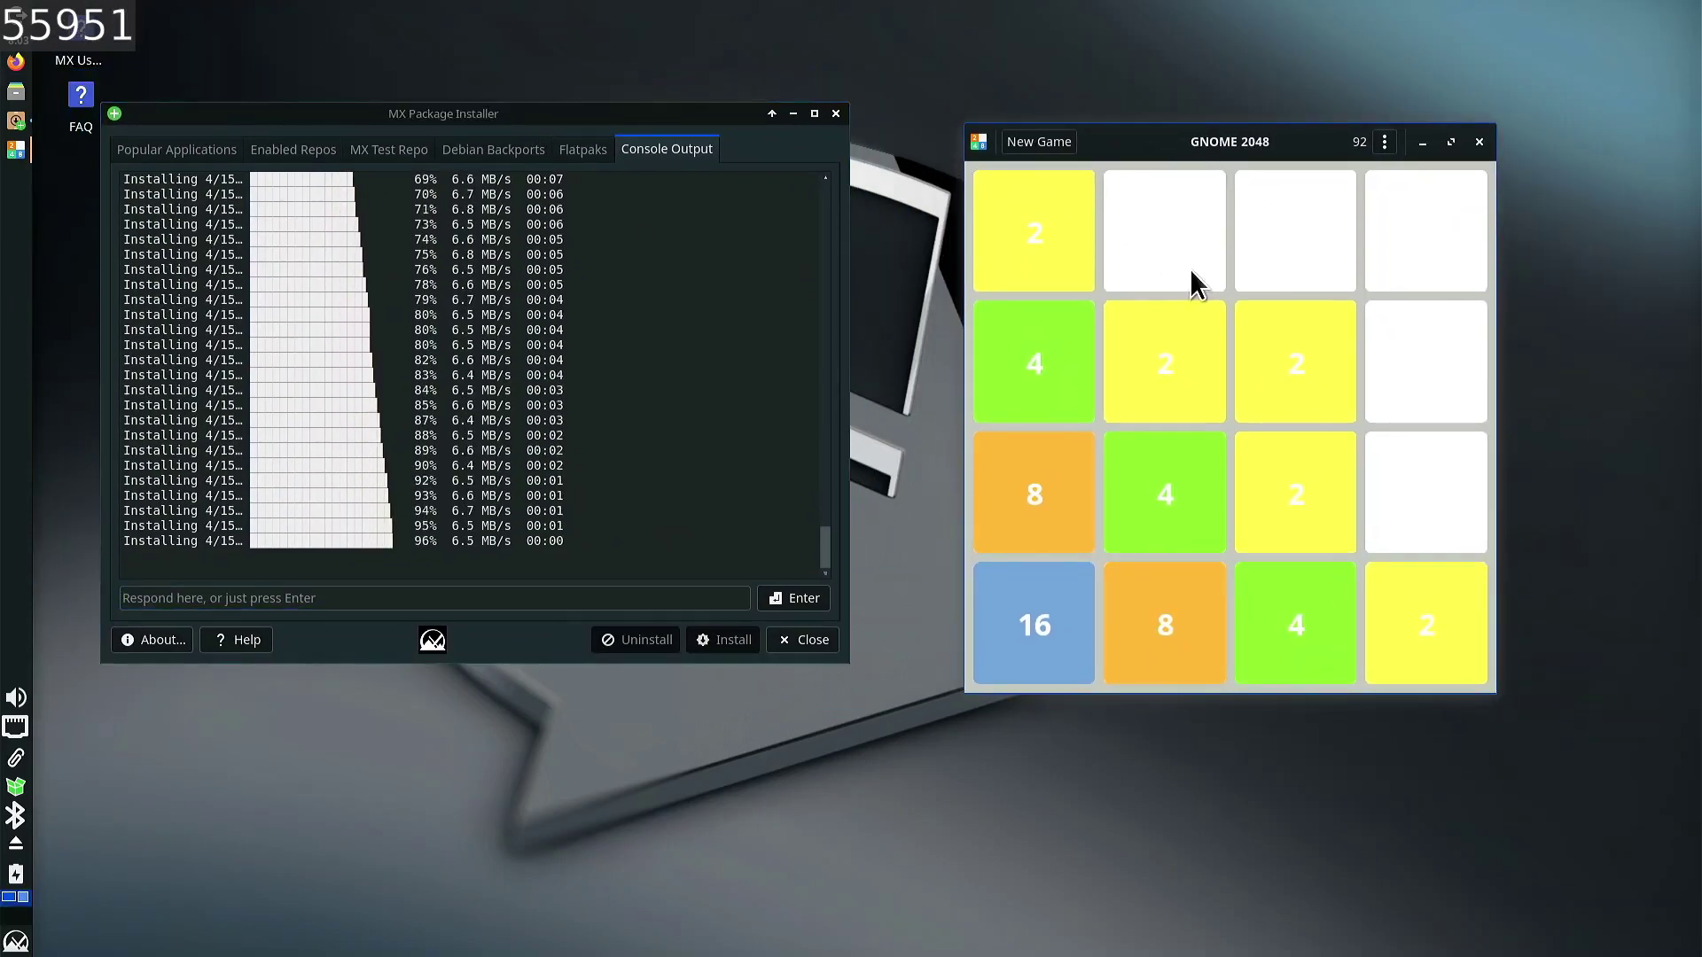
- Continue the 2048 game, combining tiles along the board's bottom row until the lower-left corner tile is 64
key("Left")
key("Down")
key("Left")
key("Down")
key("Left")
key("Left")
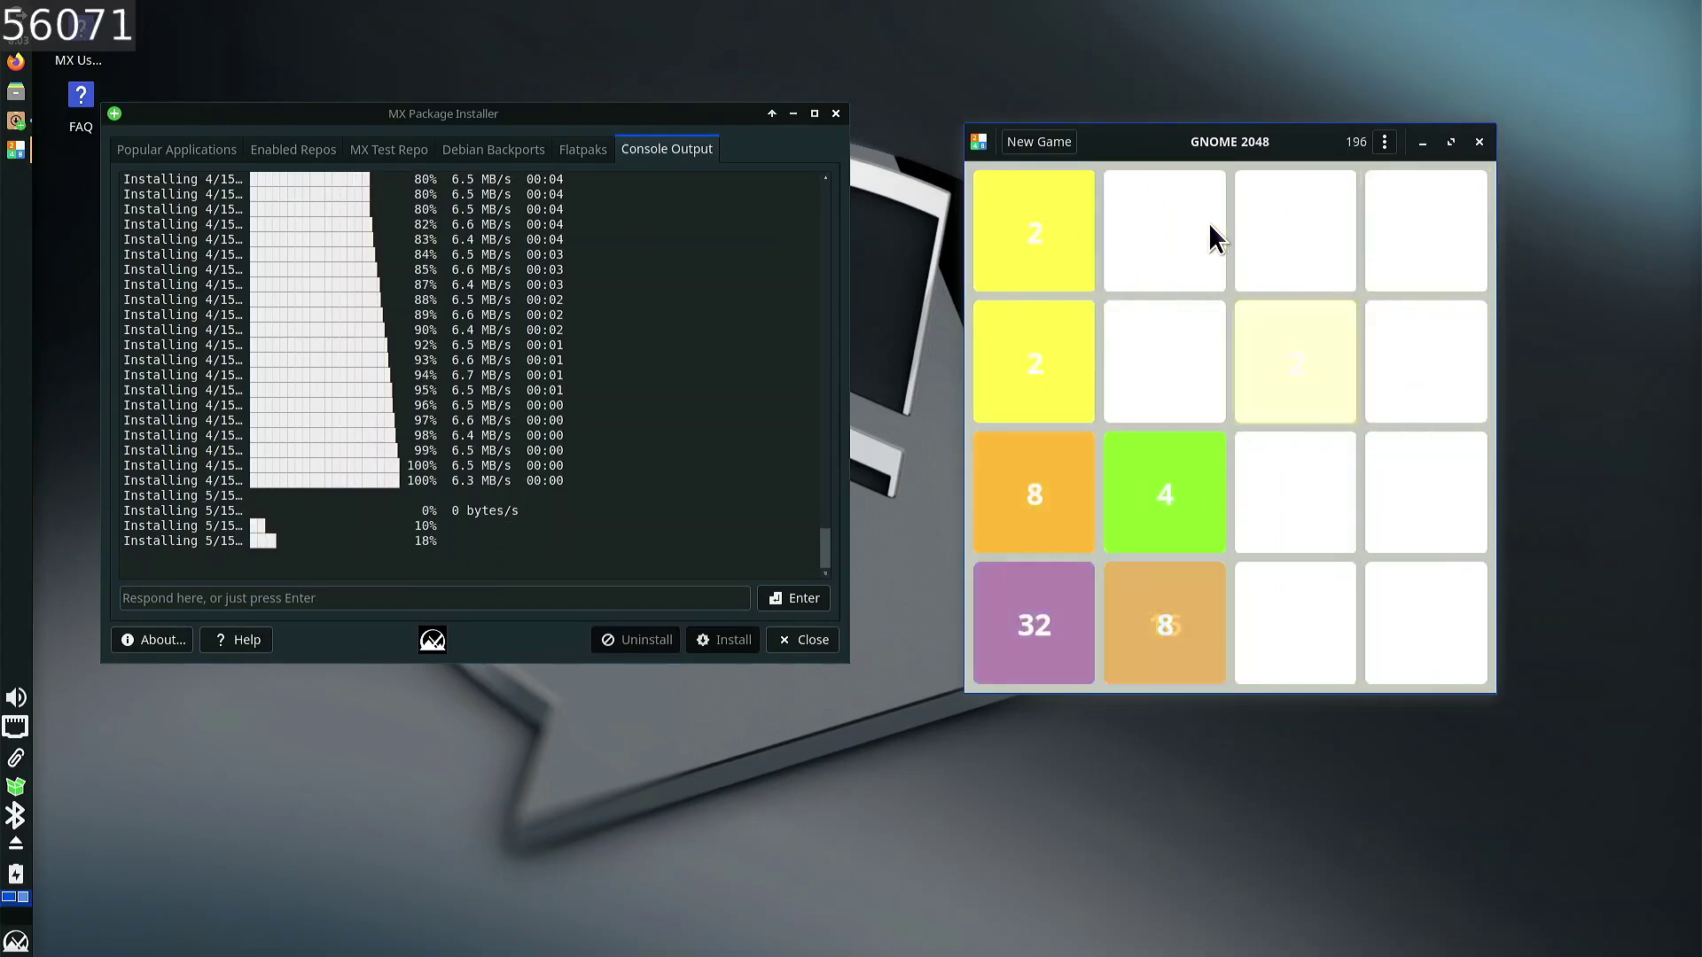
key("Down")
key("Down")
key("Left")
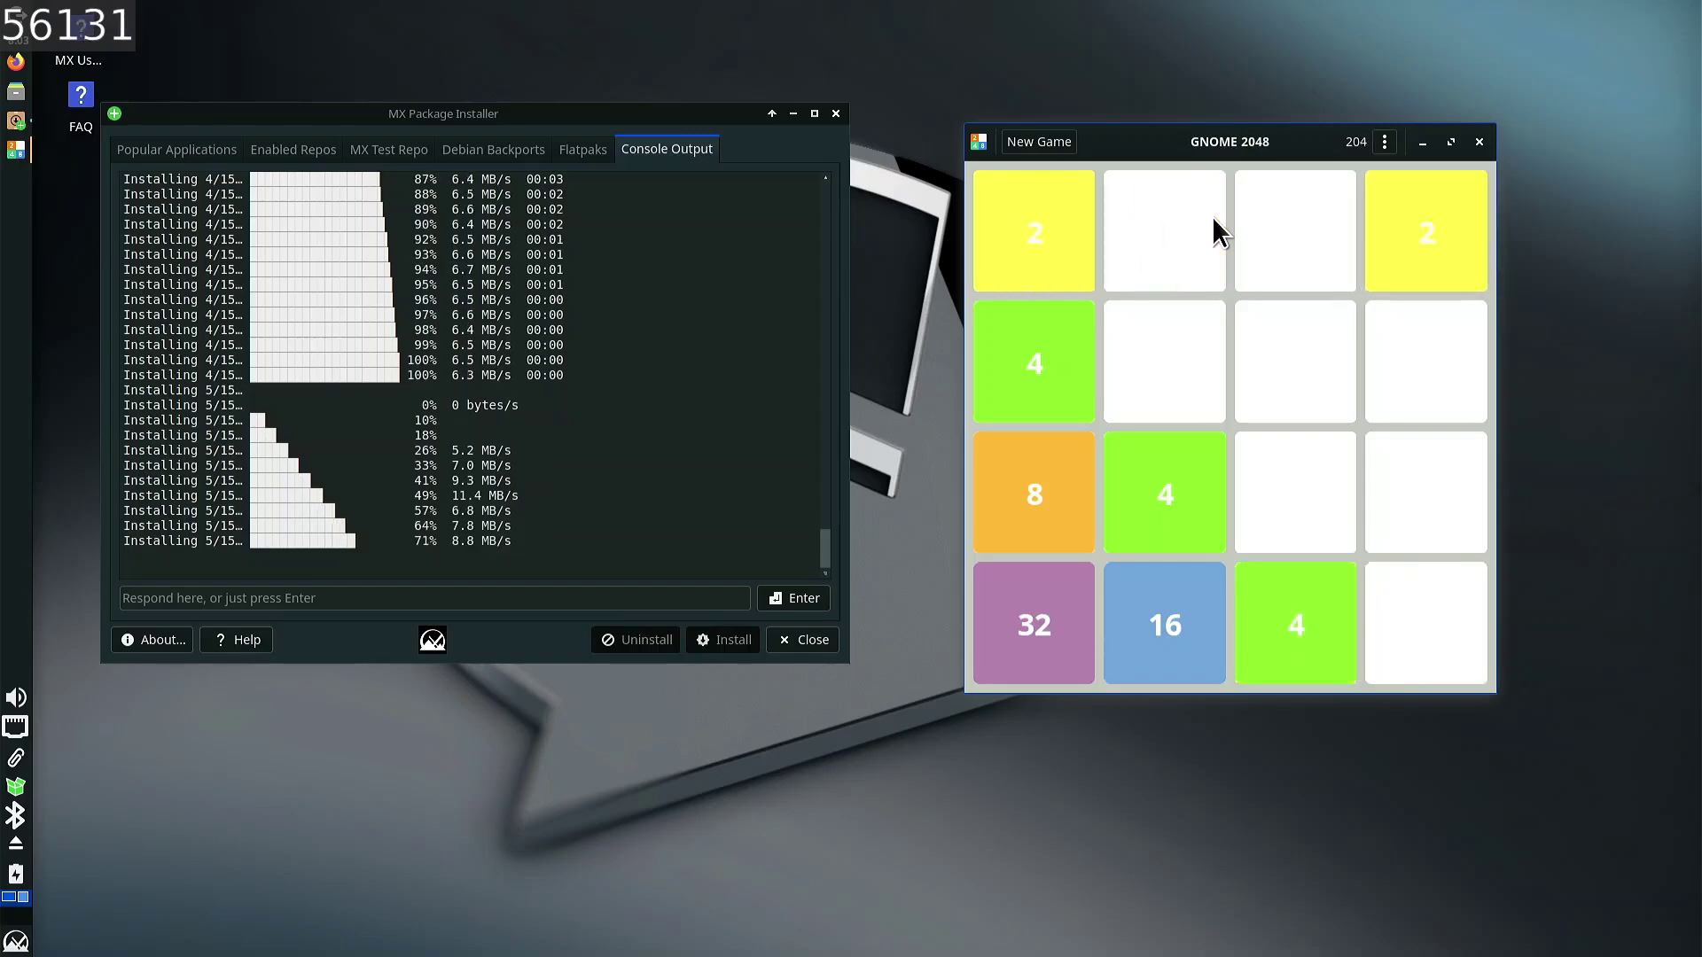
key("Down")
key("Down")
key("Left")
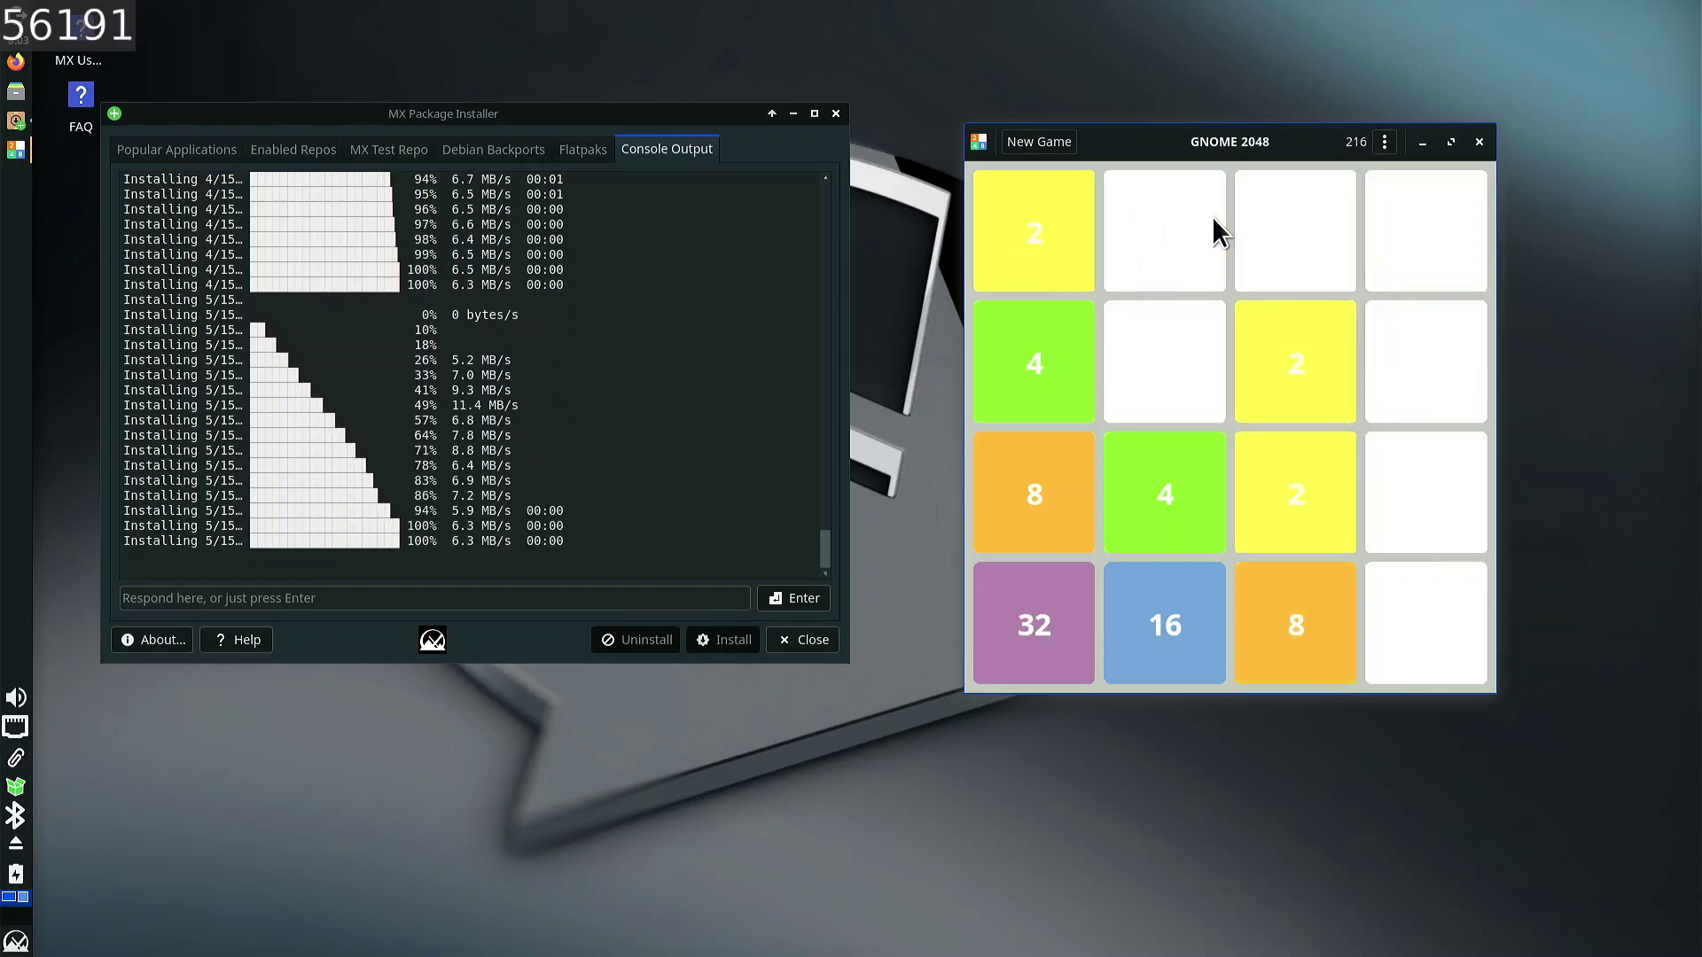
key("Left")
key("Left")
key("Left")
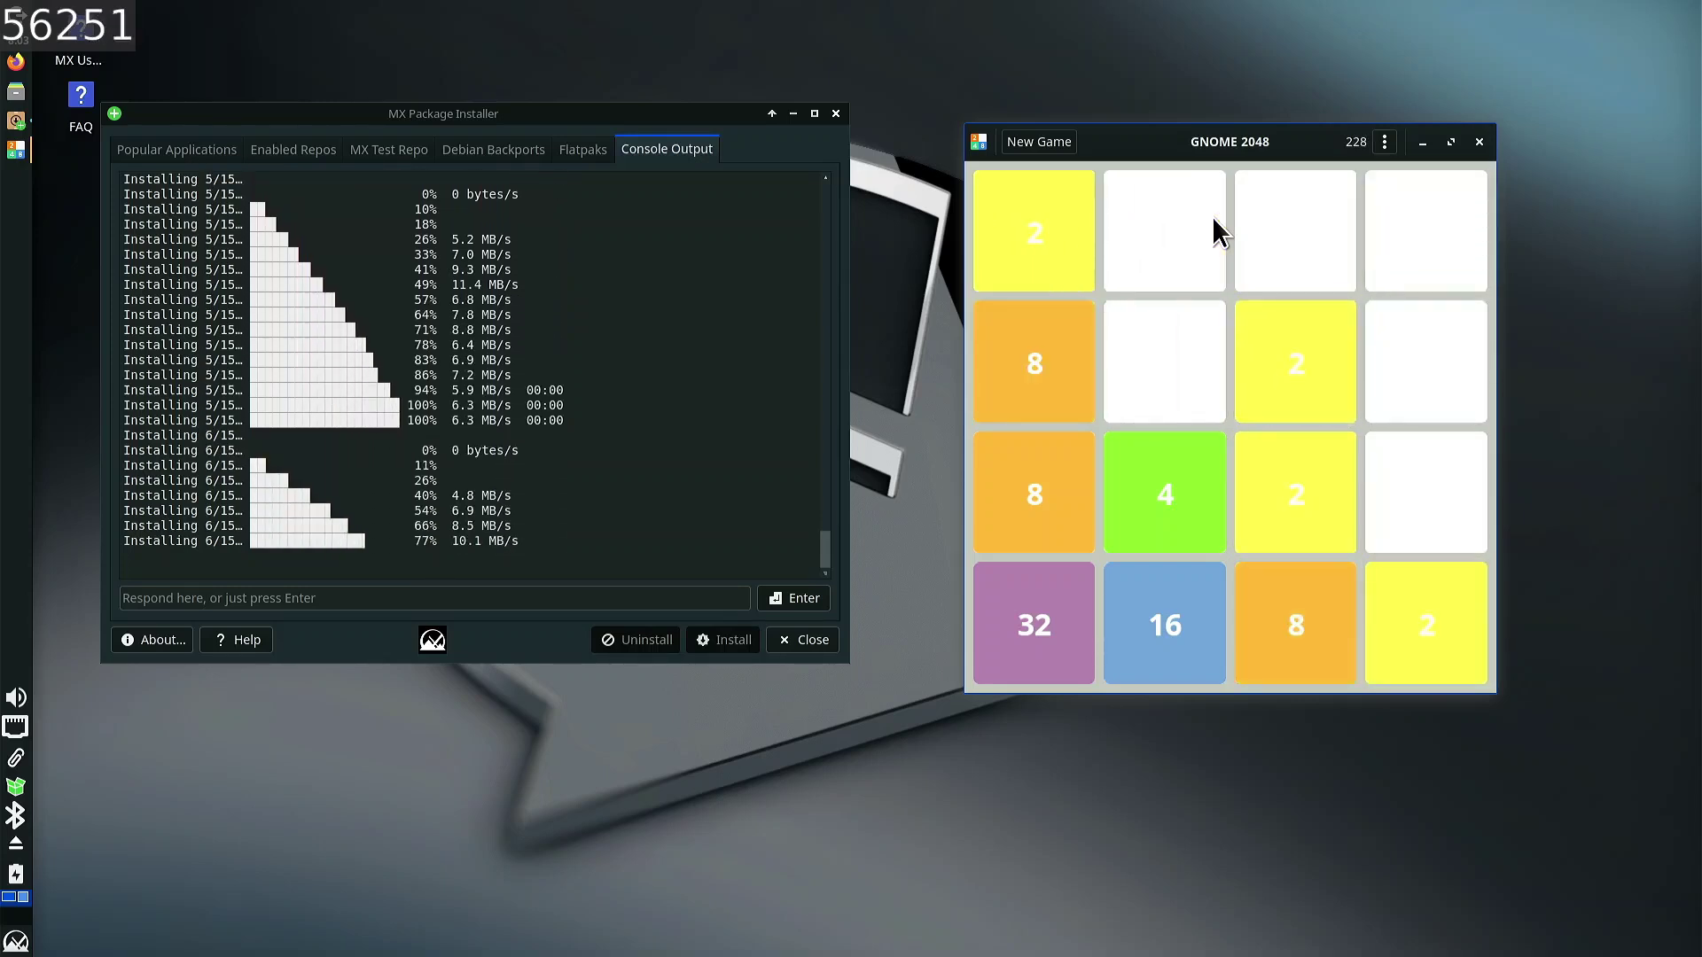
key("Down")
key("Down")
key("Left")
key("Down")
key("Right")
key("Down")
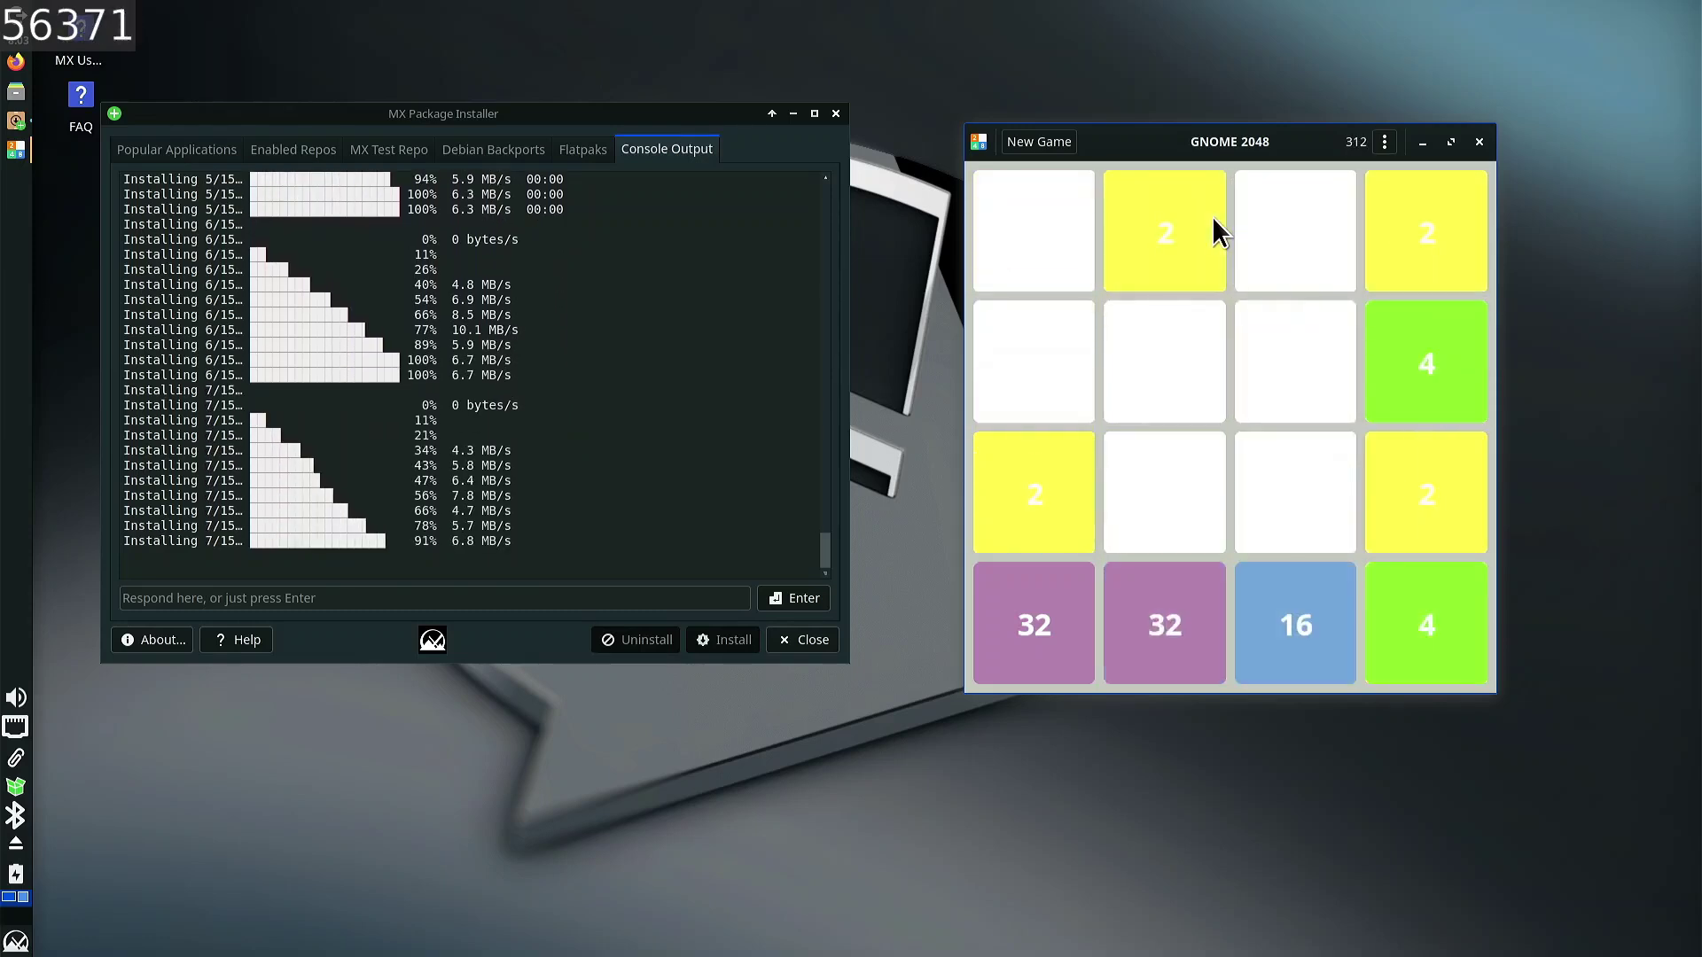
key("Left")
key("Down")
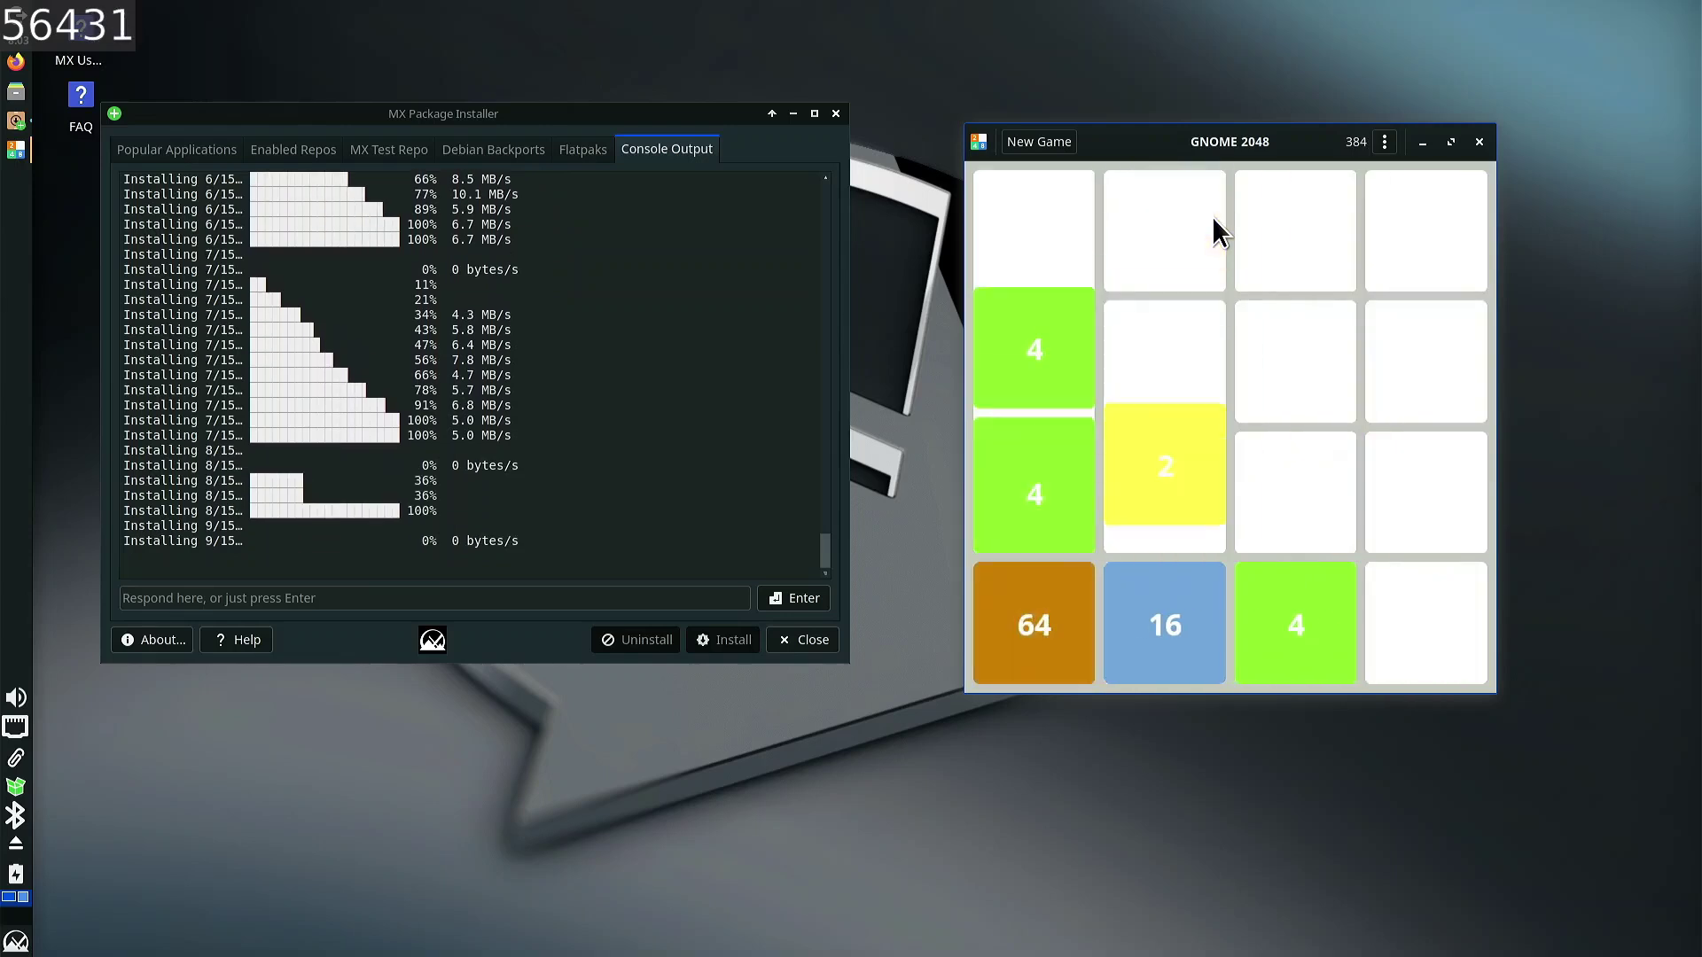
- Keep merging tiles in the 2048 game until the board's lower-left corner tile reaches 128
key("Down")
key("Right")
key("Down")
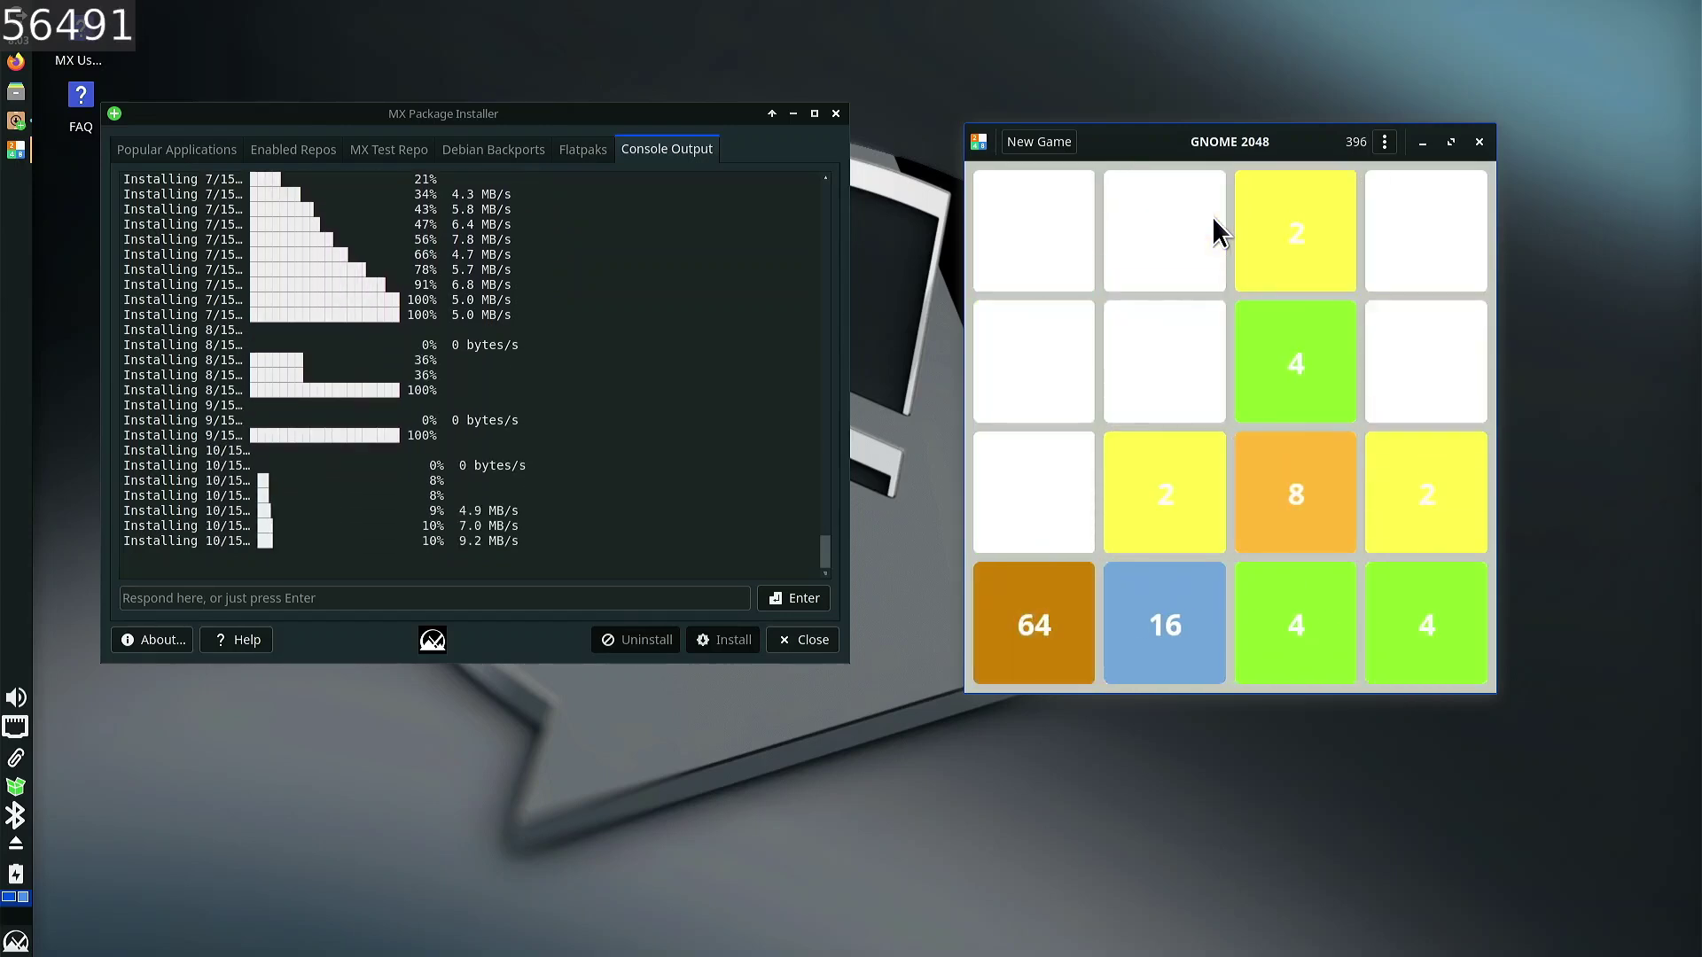
key("Left")
key("Down")
key("Right")
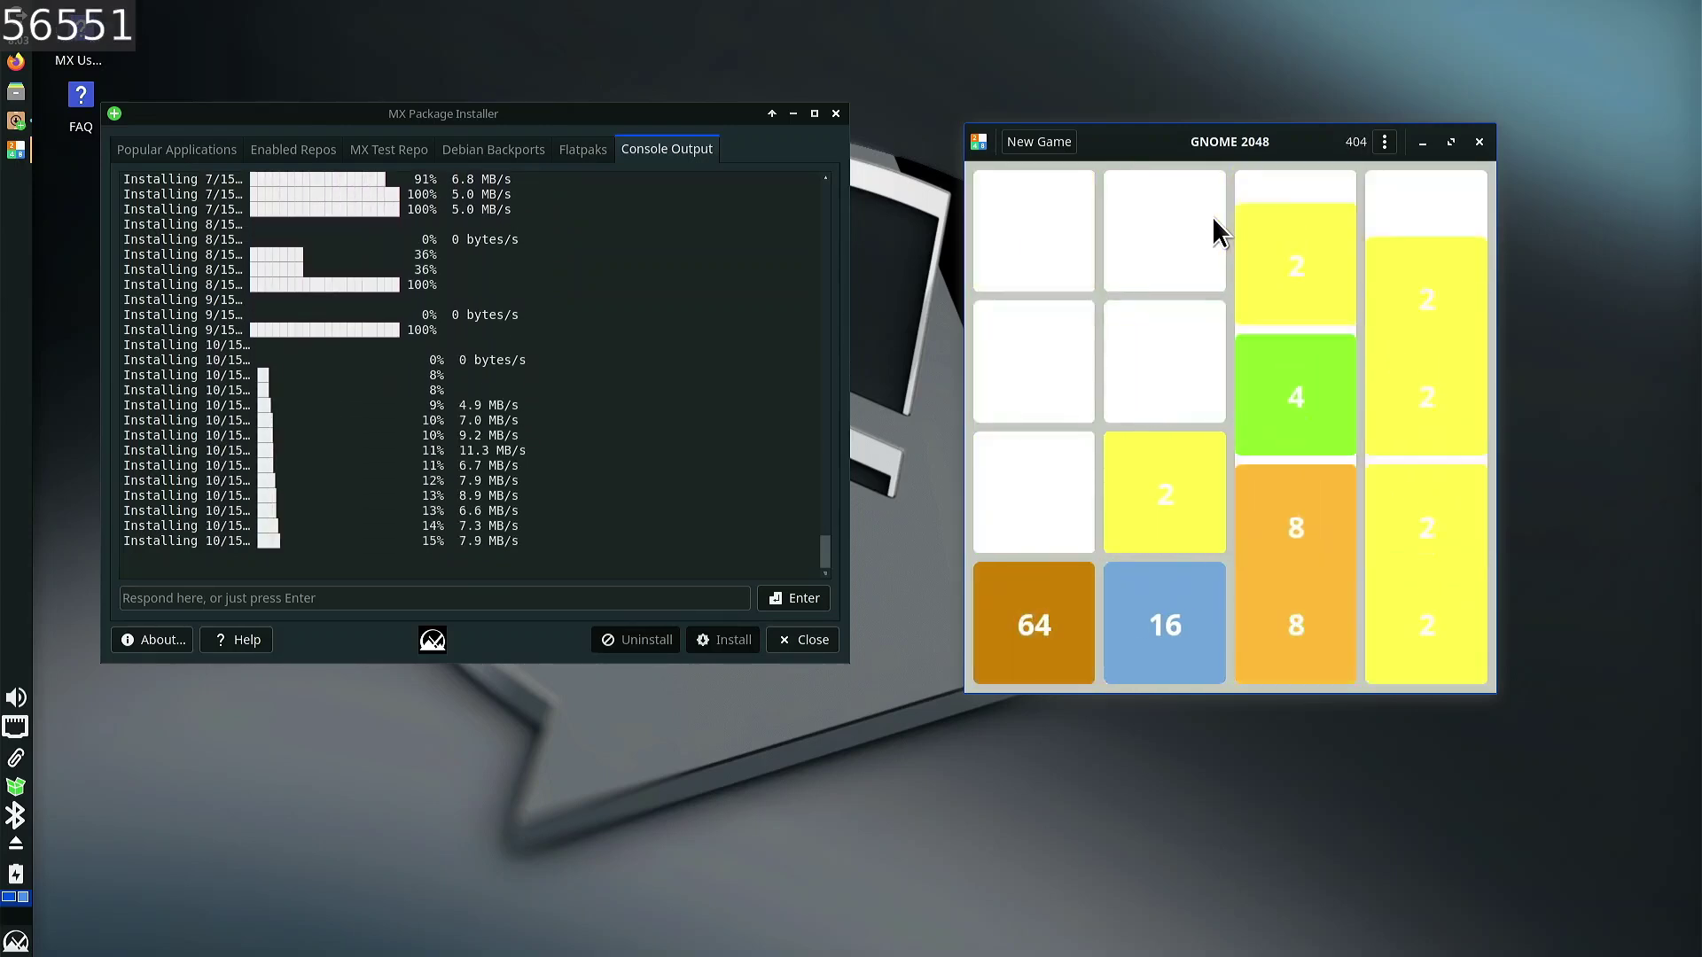
key("Down")
key("Down")
key("Left")
key("Down")
key("Down")
key("Down")
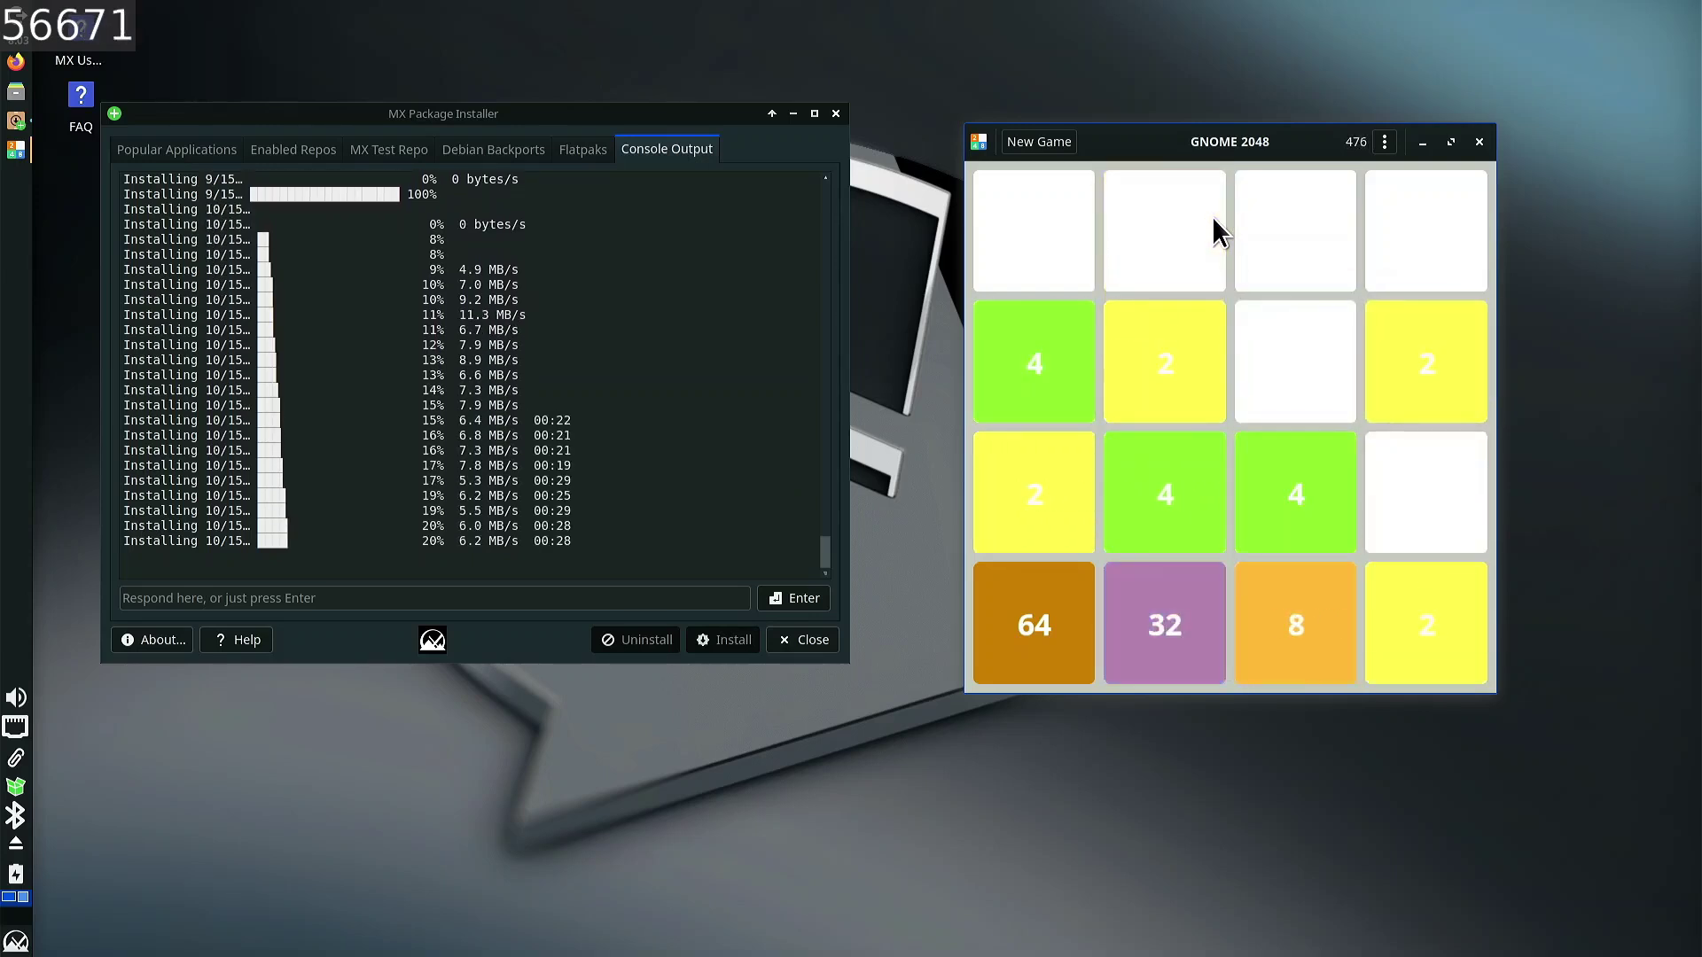
key("Down")
key("Right")
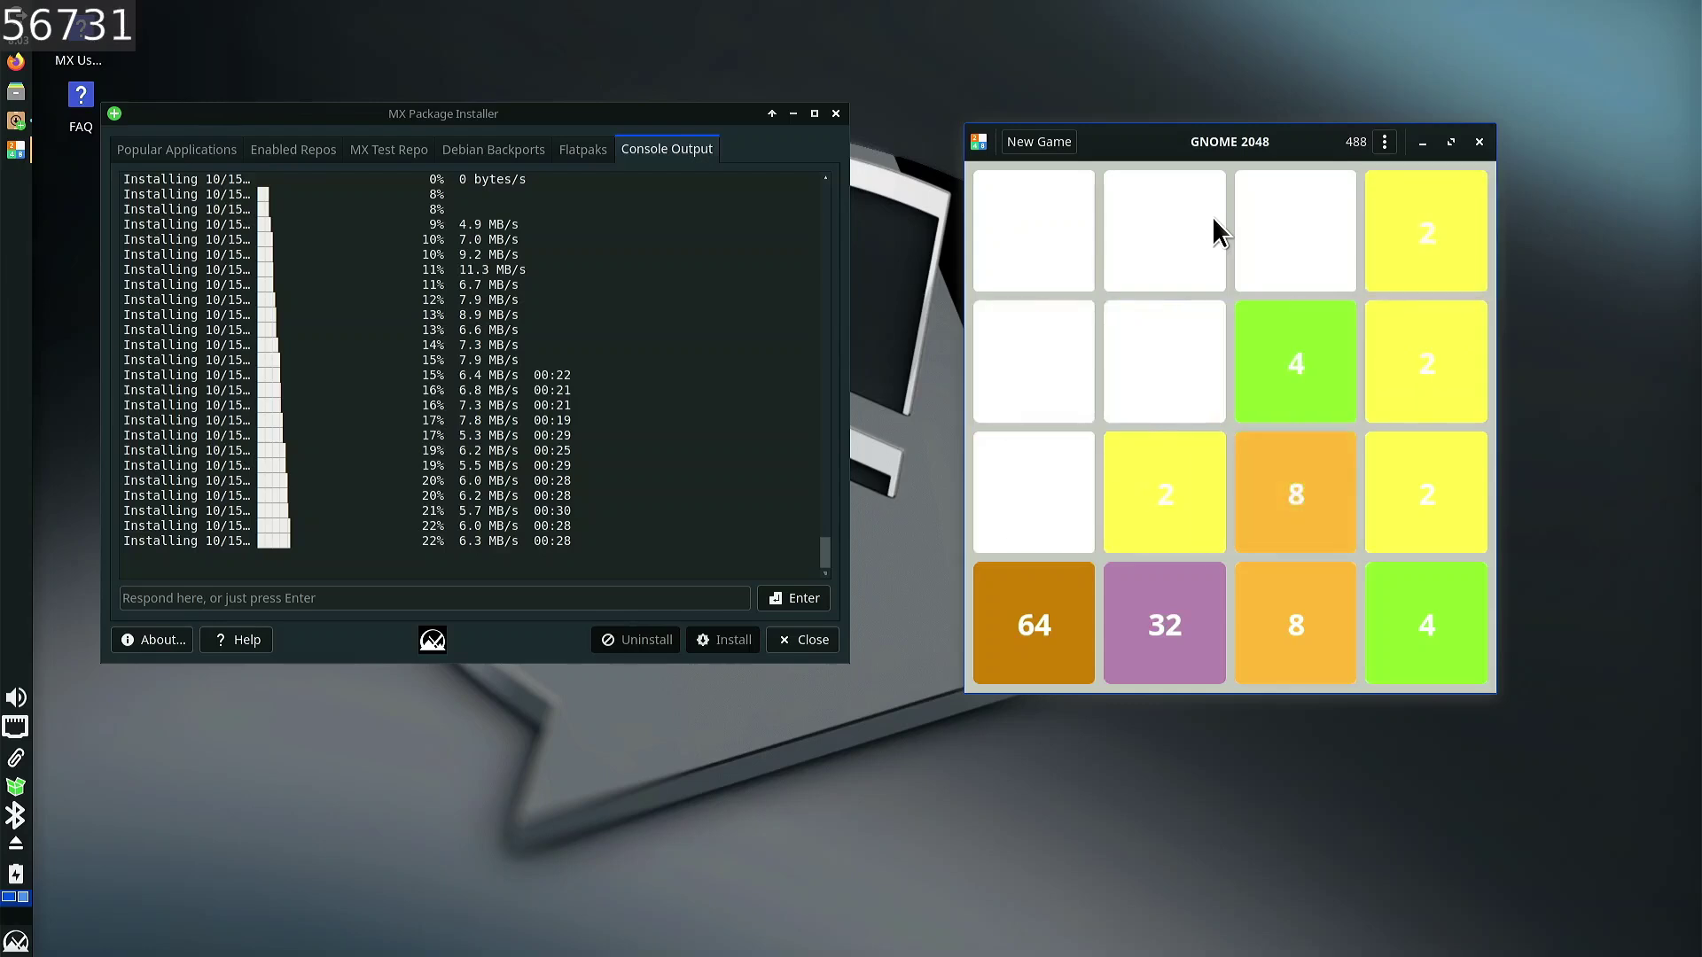
key("Down")
key("Down")
key("Left")
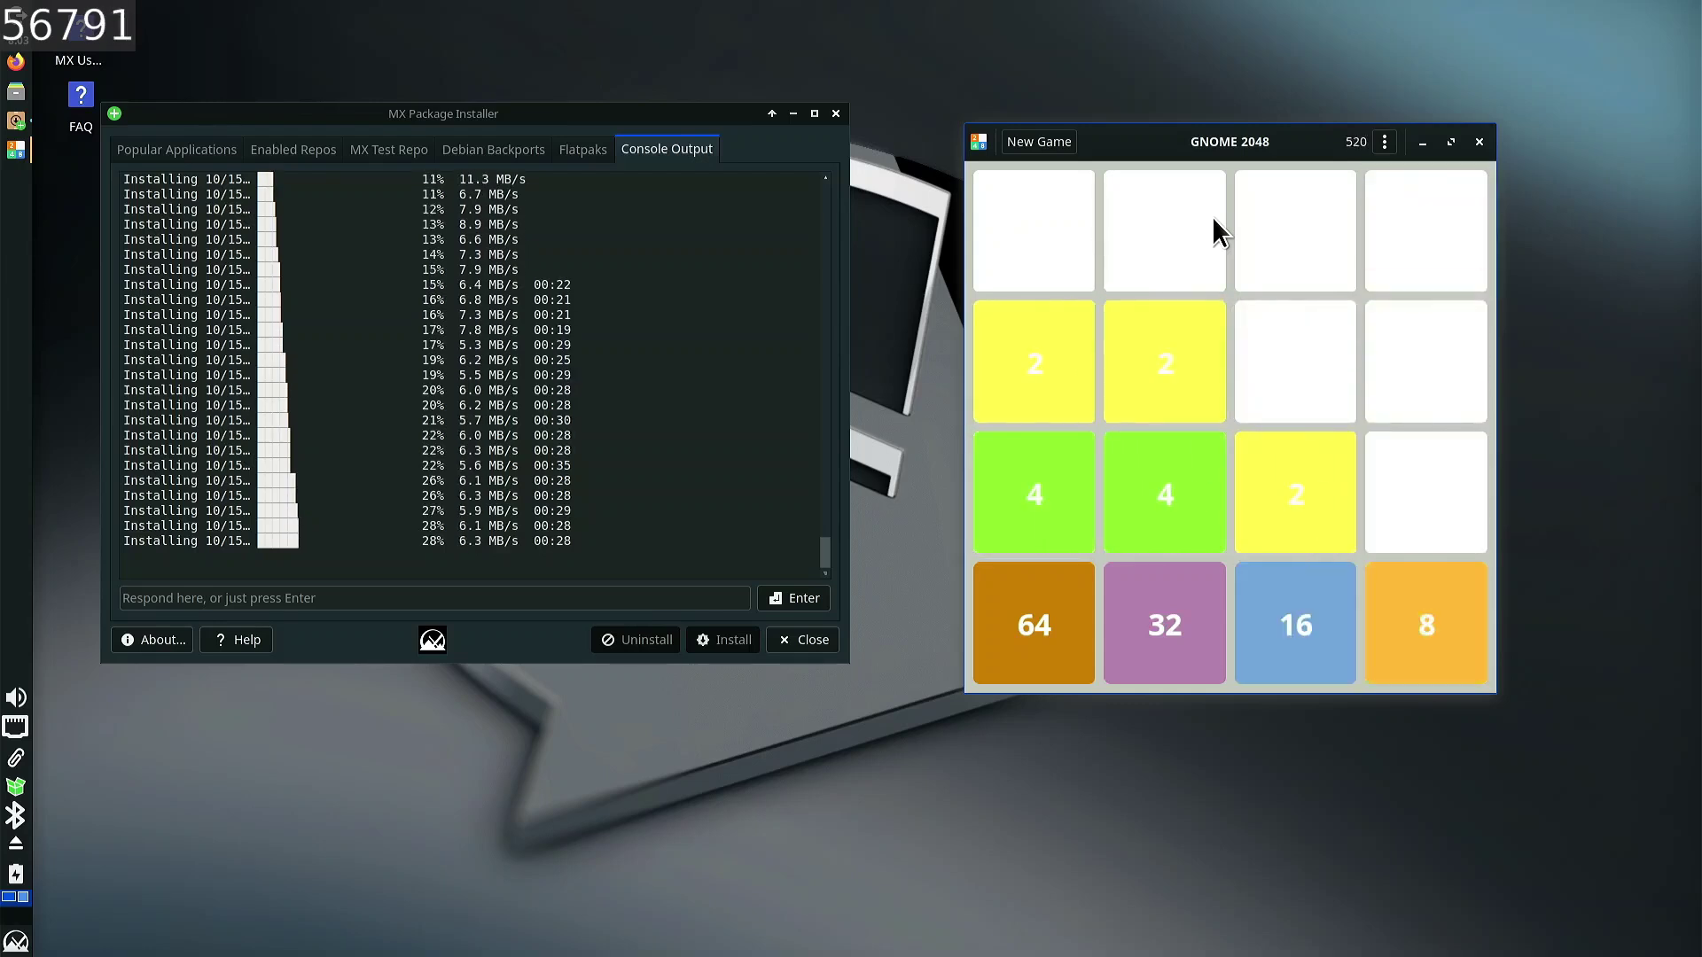
key("Right")
key("Left")
key("Down")
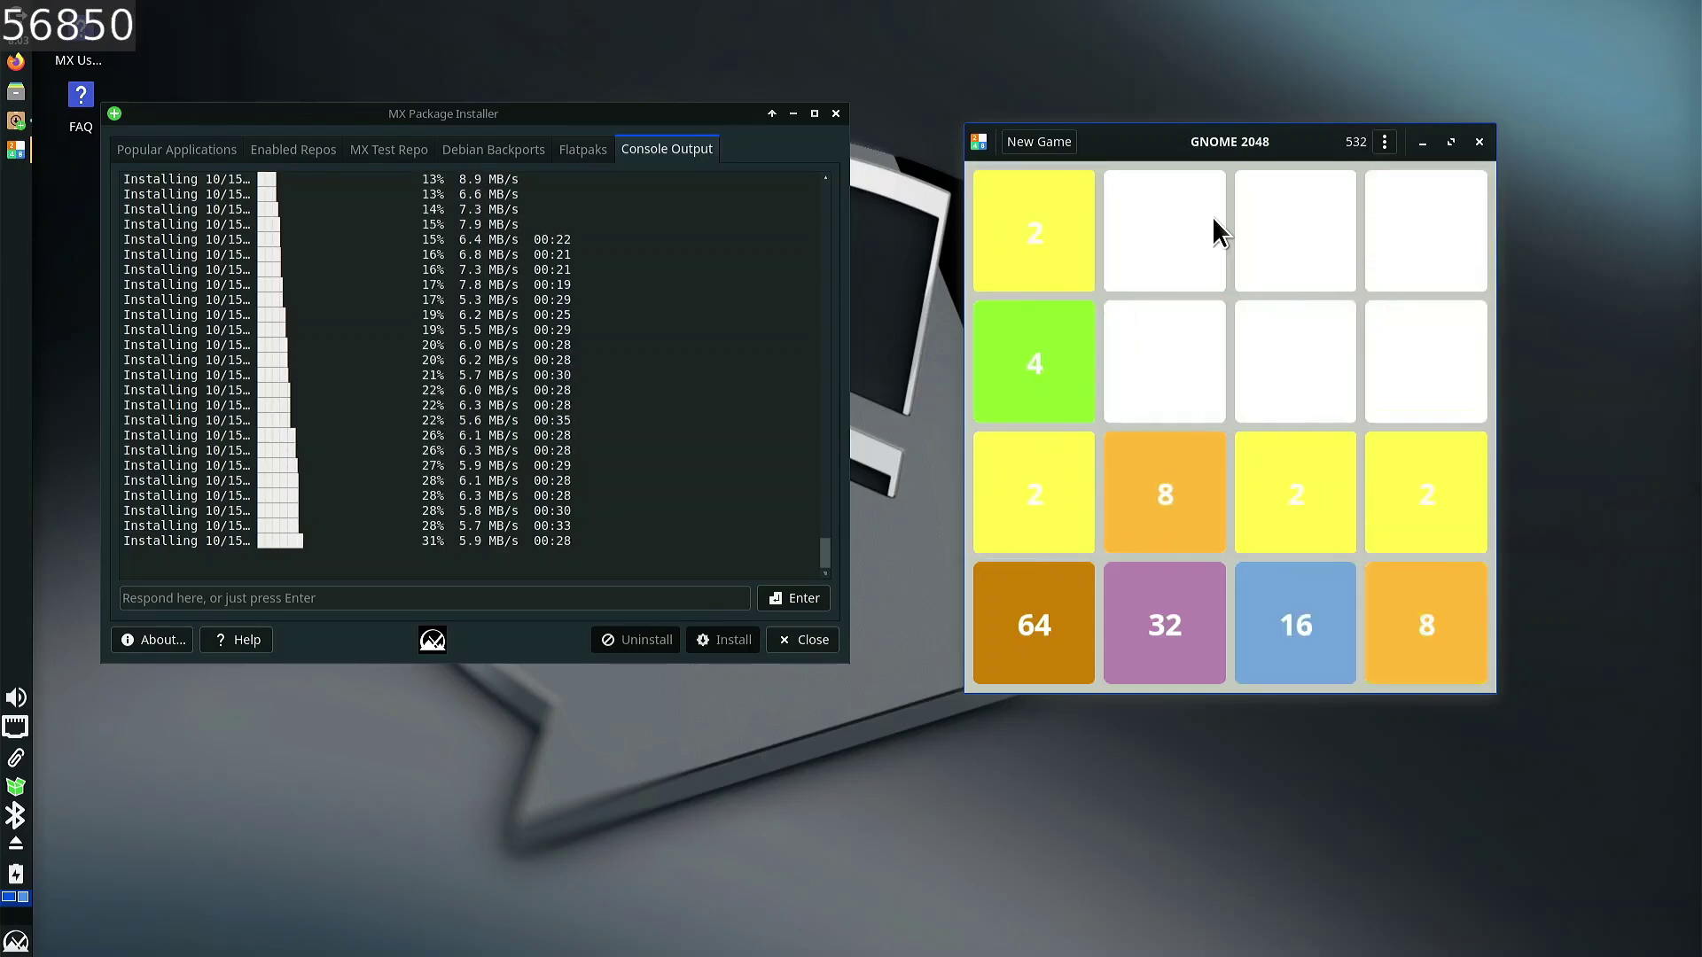
key("Right")
key("Down")
key("Down")
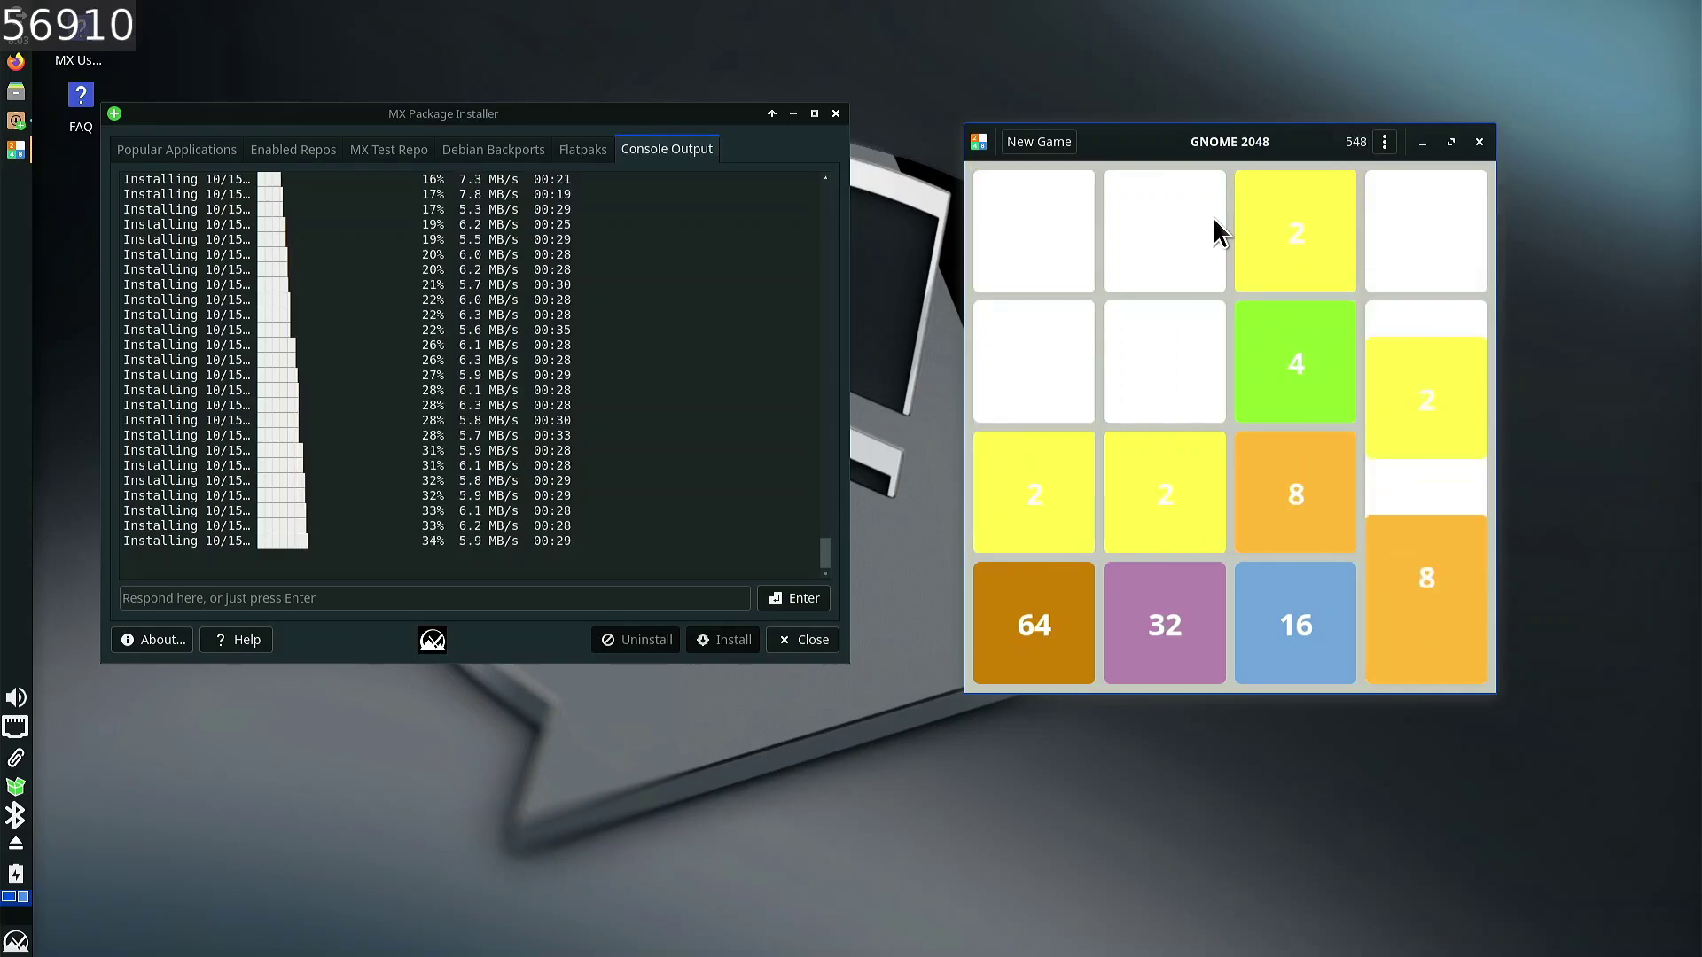
key("Left")
key("Left")
key("Left")
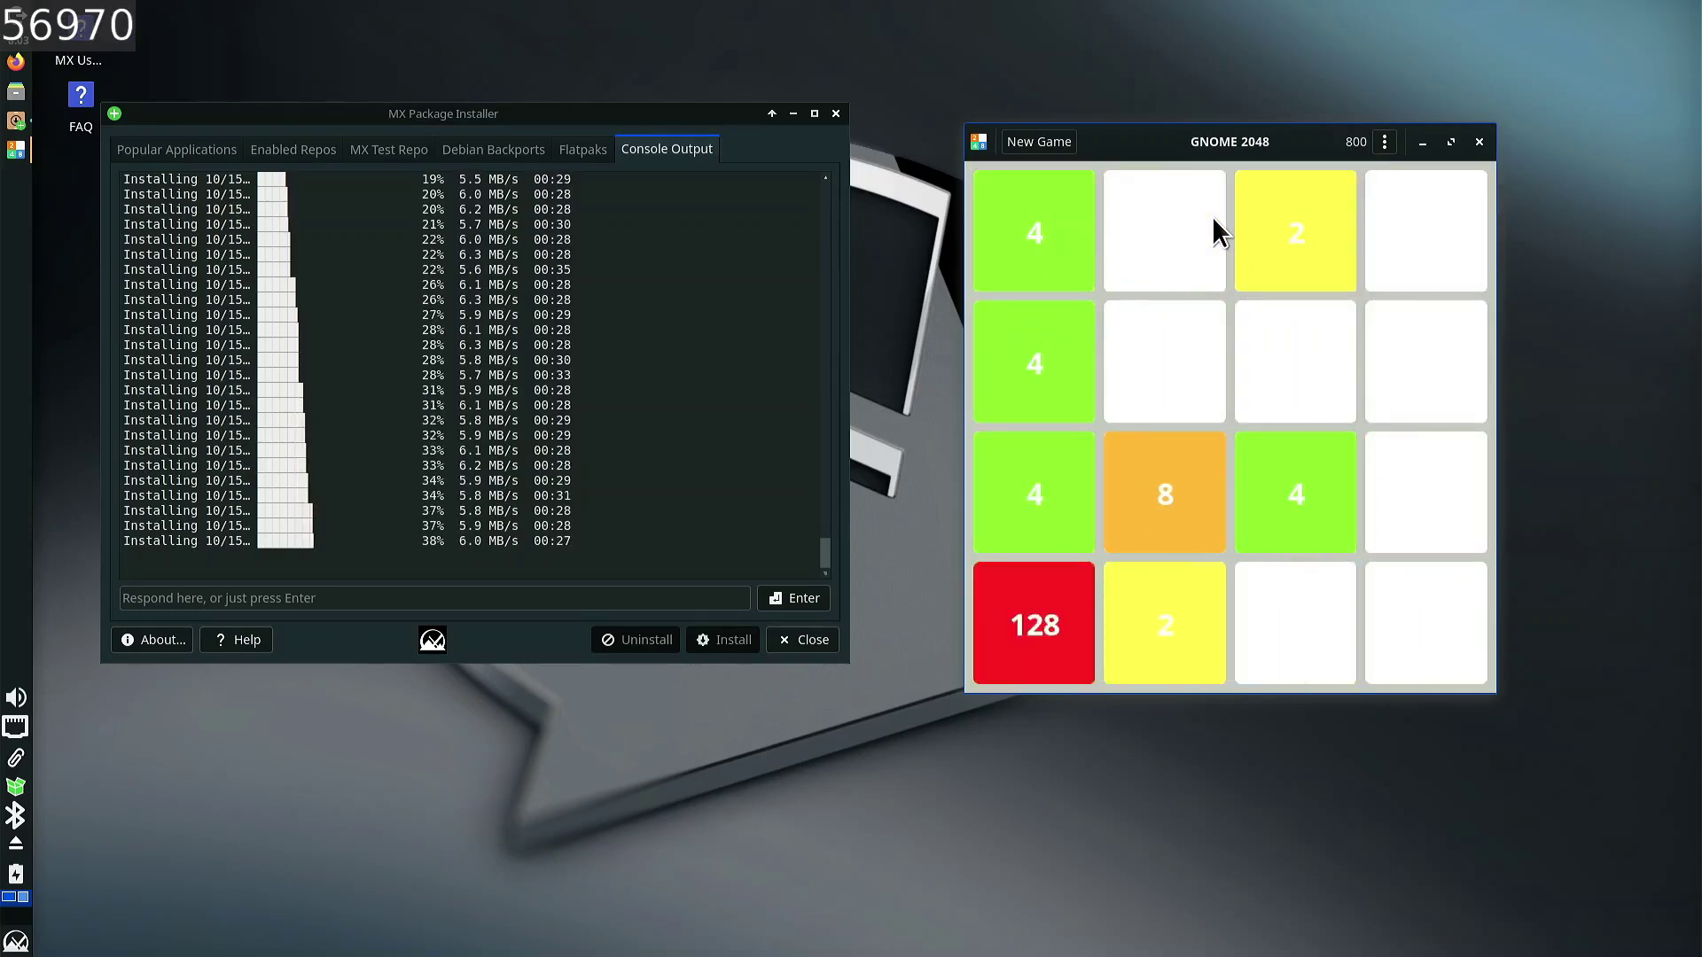
- Merge tiles in the 2048 game to build a 32 tile beside the 128 tile in the board's bottom row
key("Down")
key("Right")
key("Down")
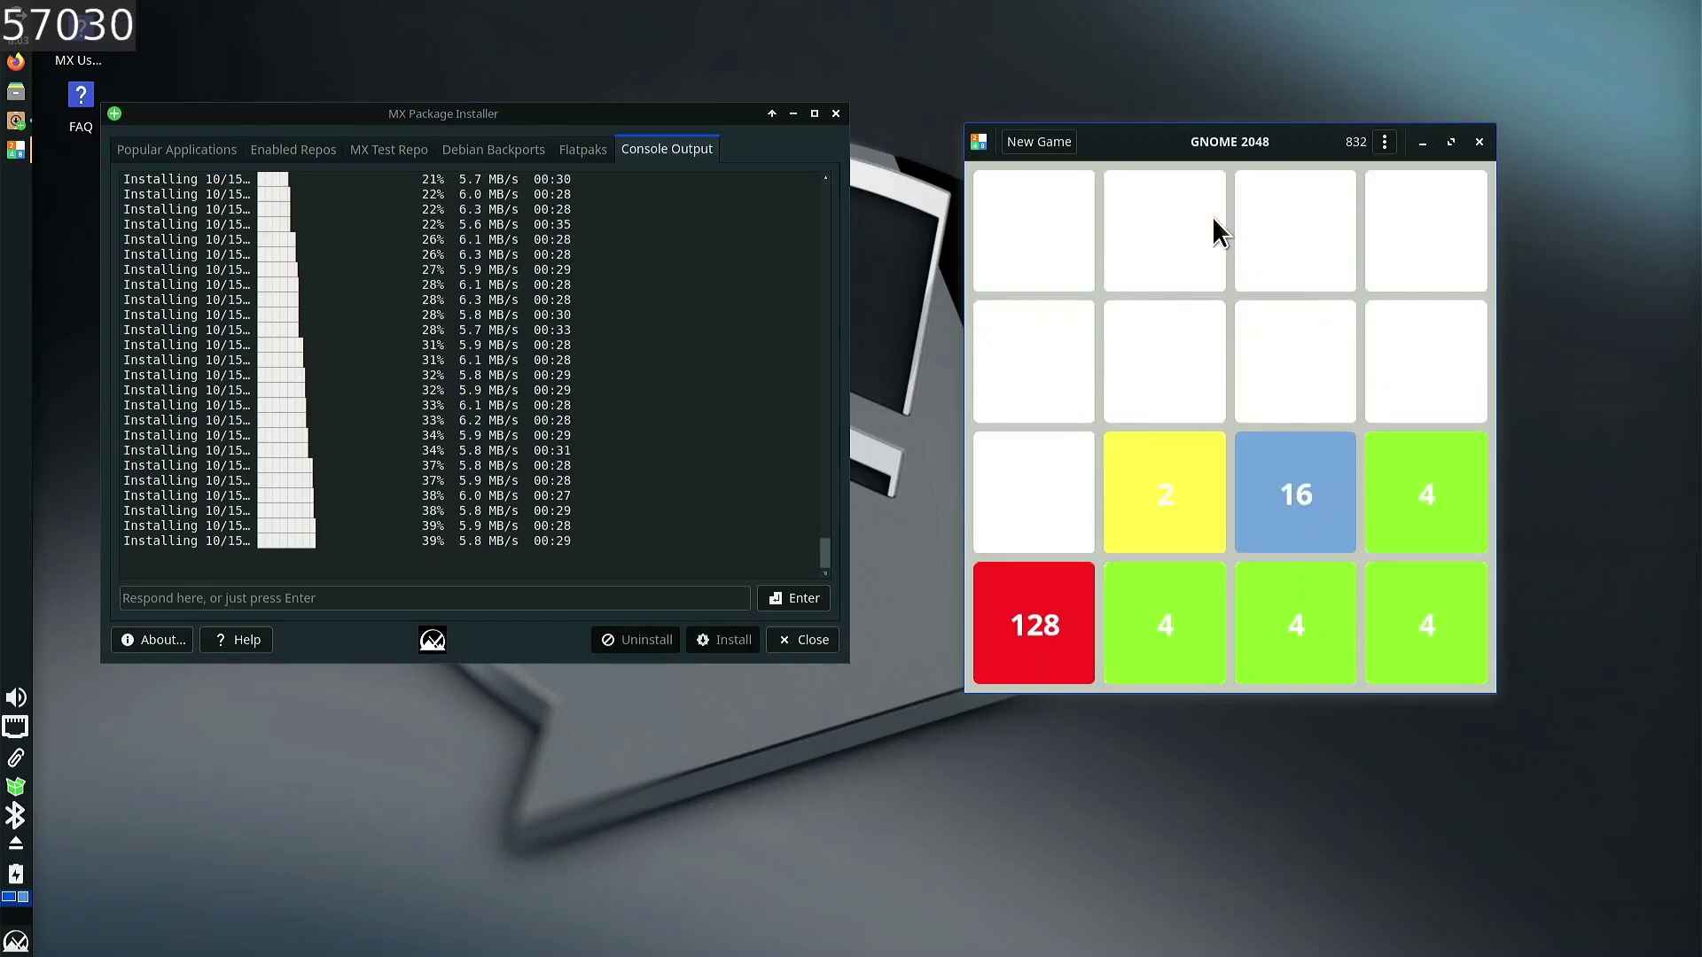
key("Left")
key("Down")
key("Left")
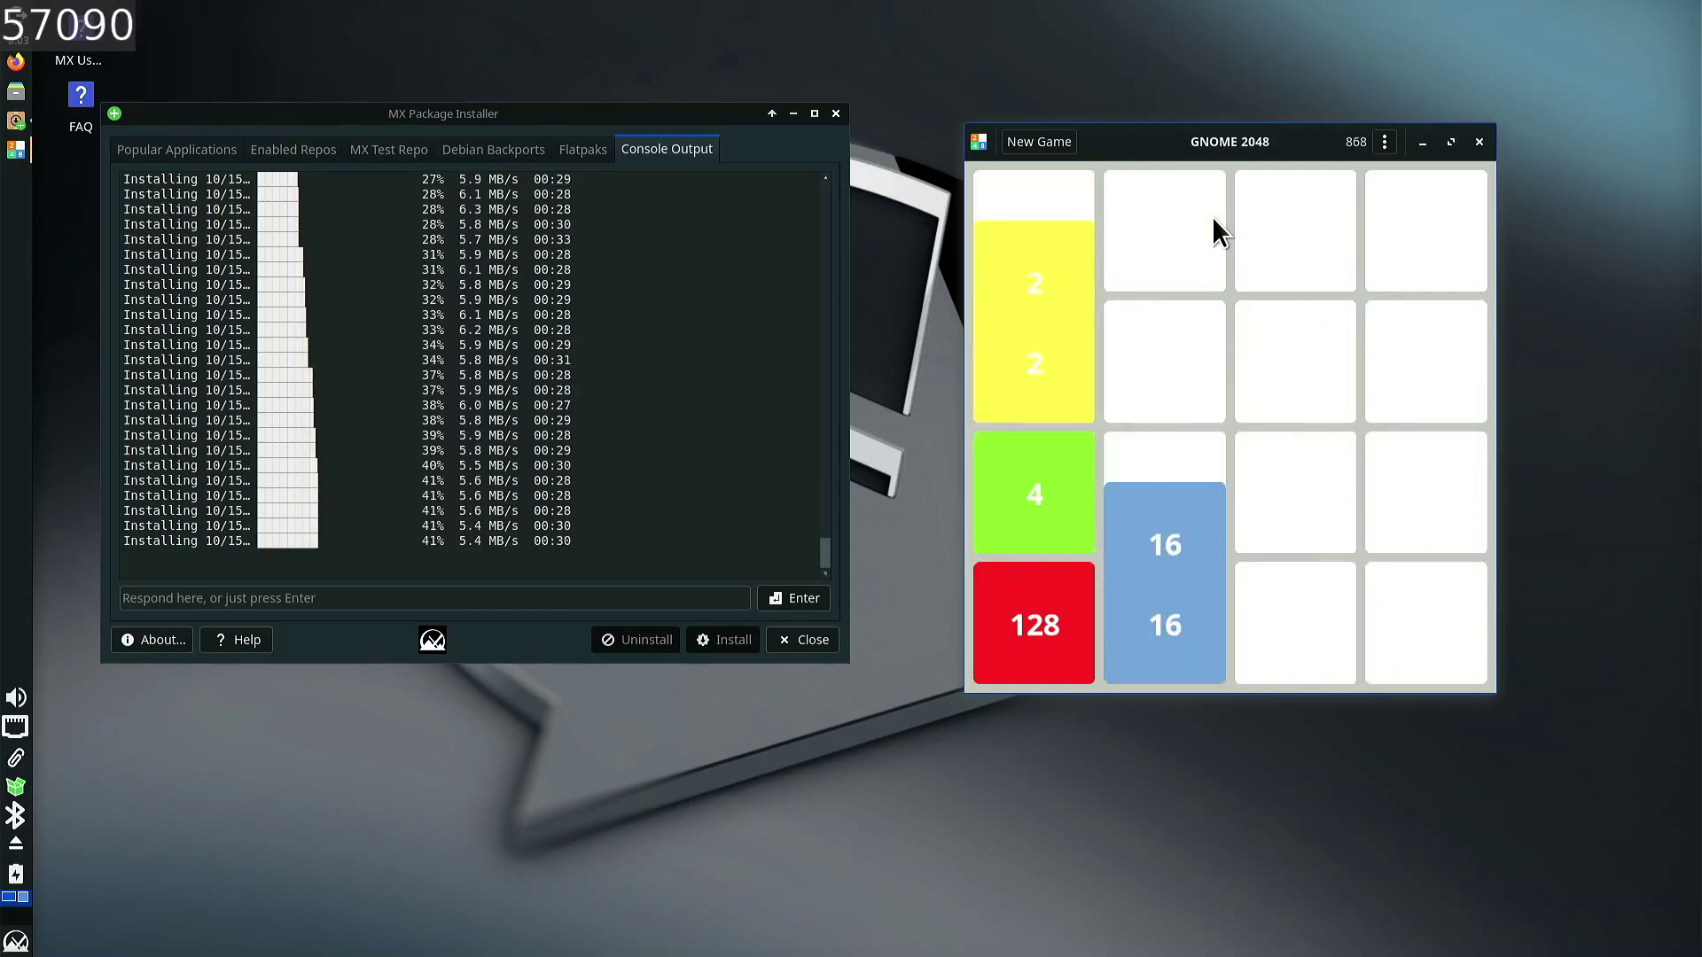
key("Down")
key("Down")
key("Down")
key("Down")
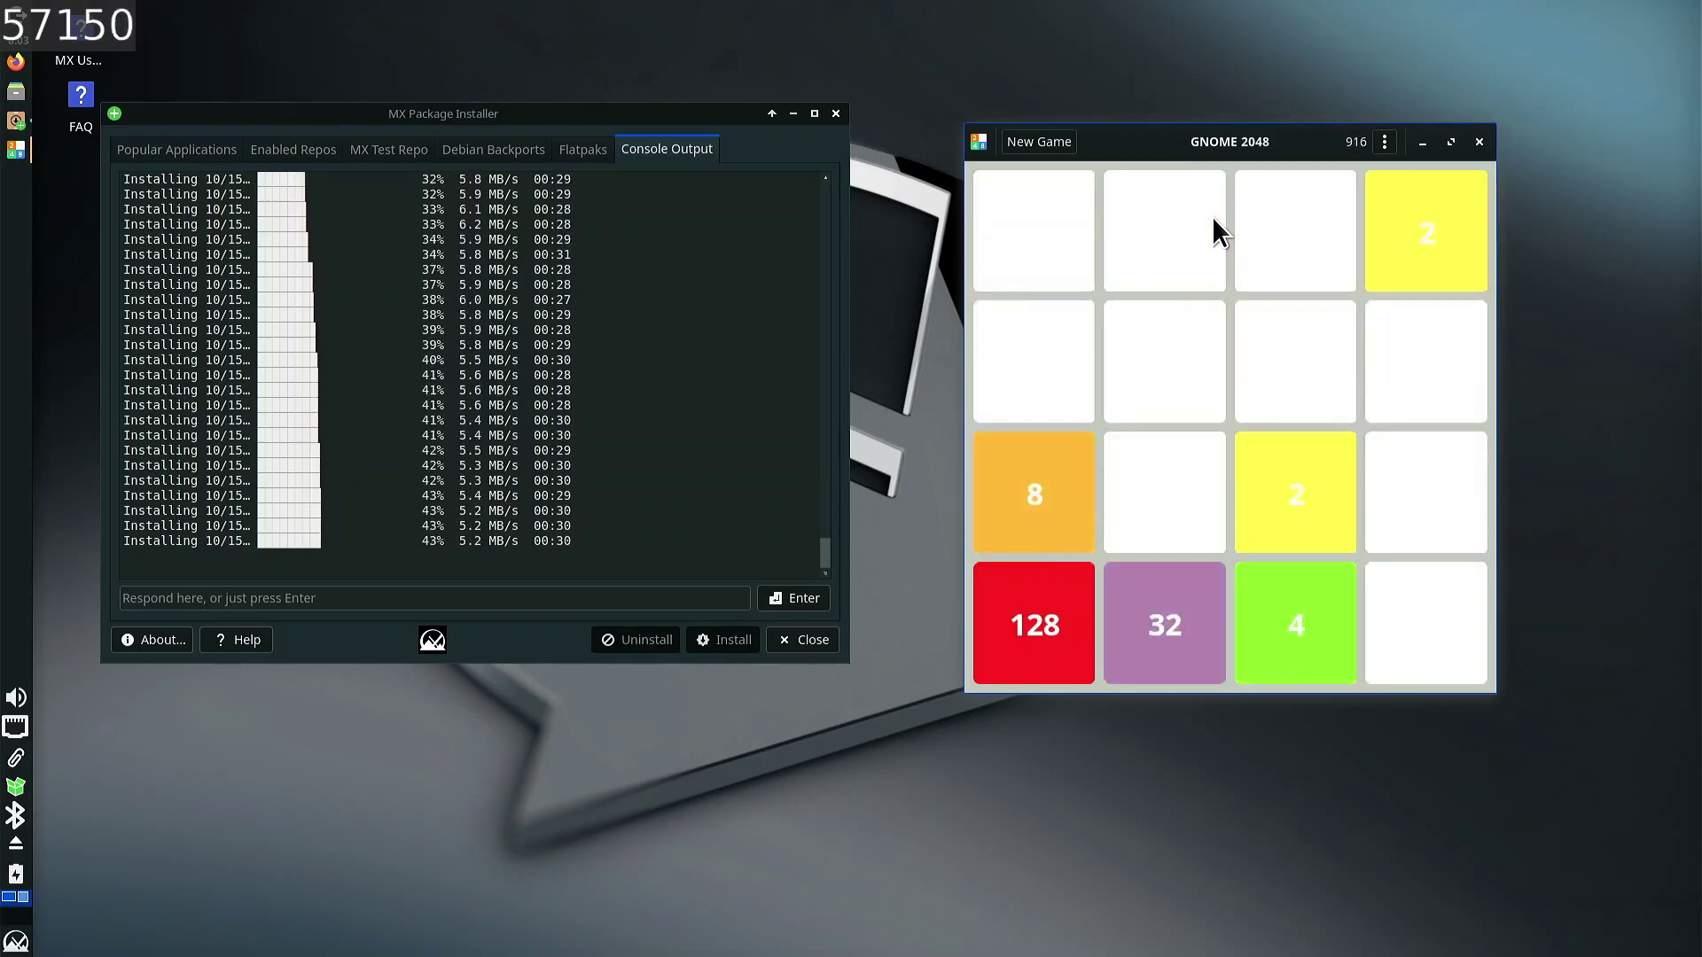
- Combine the smaller tiles in the third column until a 16 tile sits beside the 32 in the bottom row
key("Down")
key("Left")
key("Down")
key("Left")
key("Down")
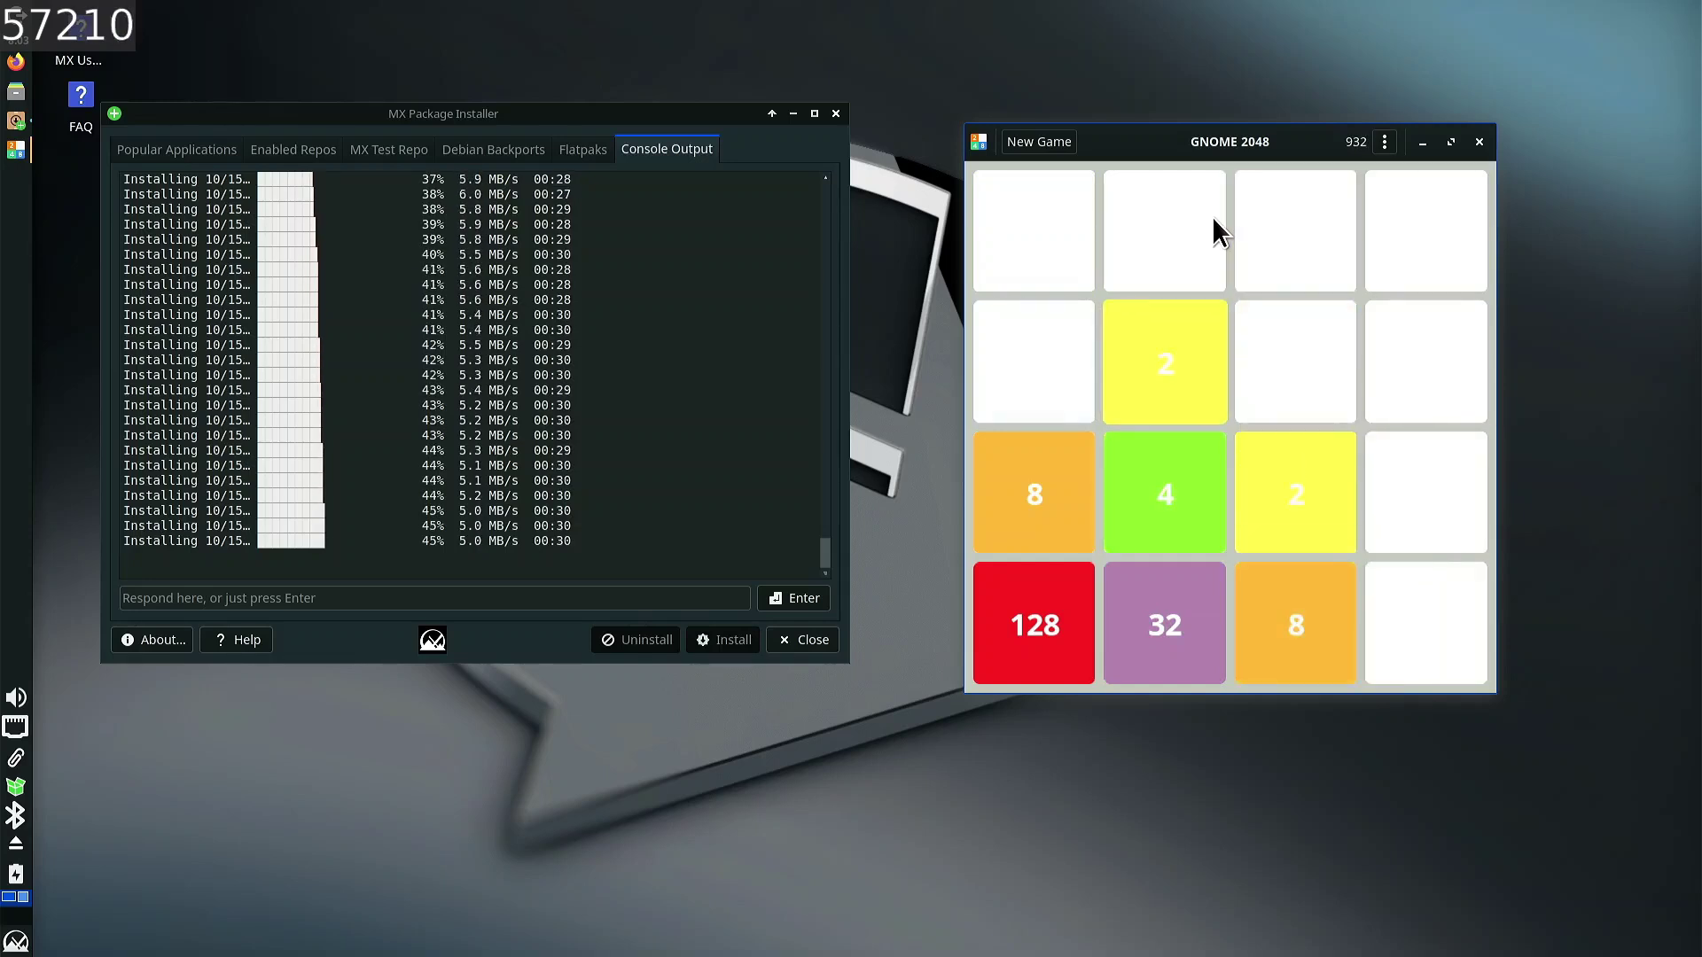
key("Left")
key("Down")
key("Right")
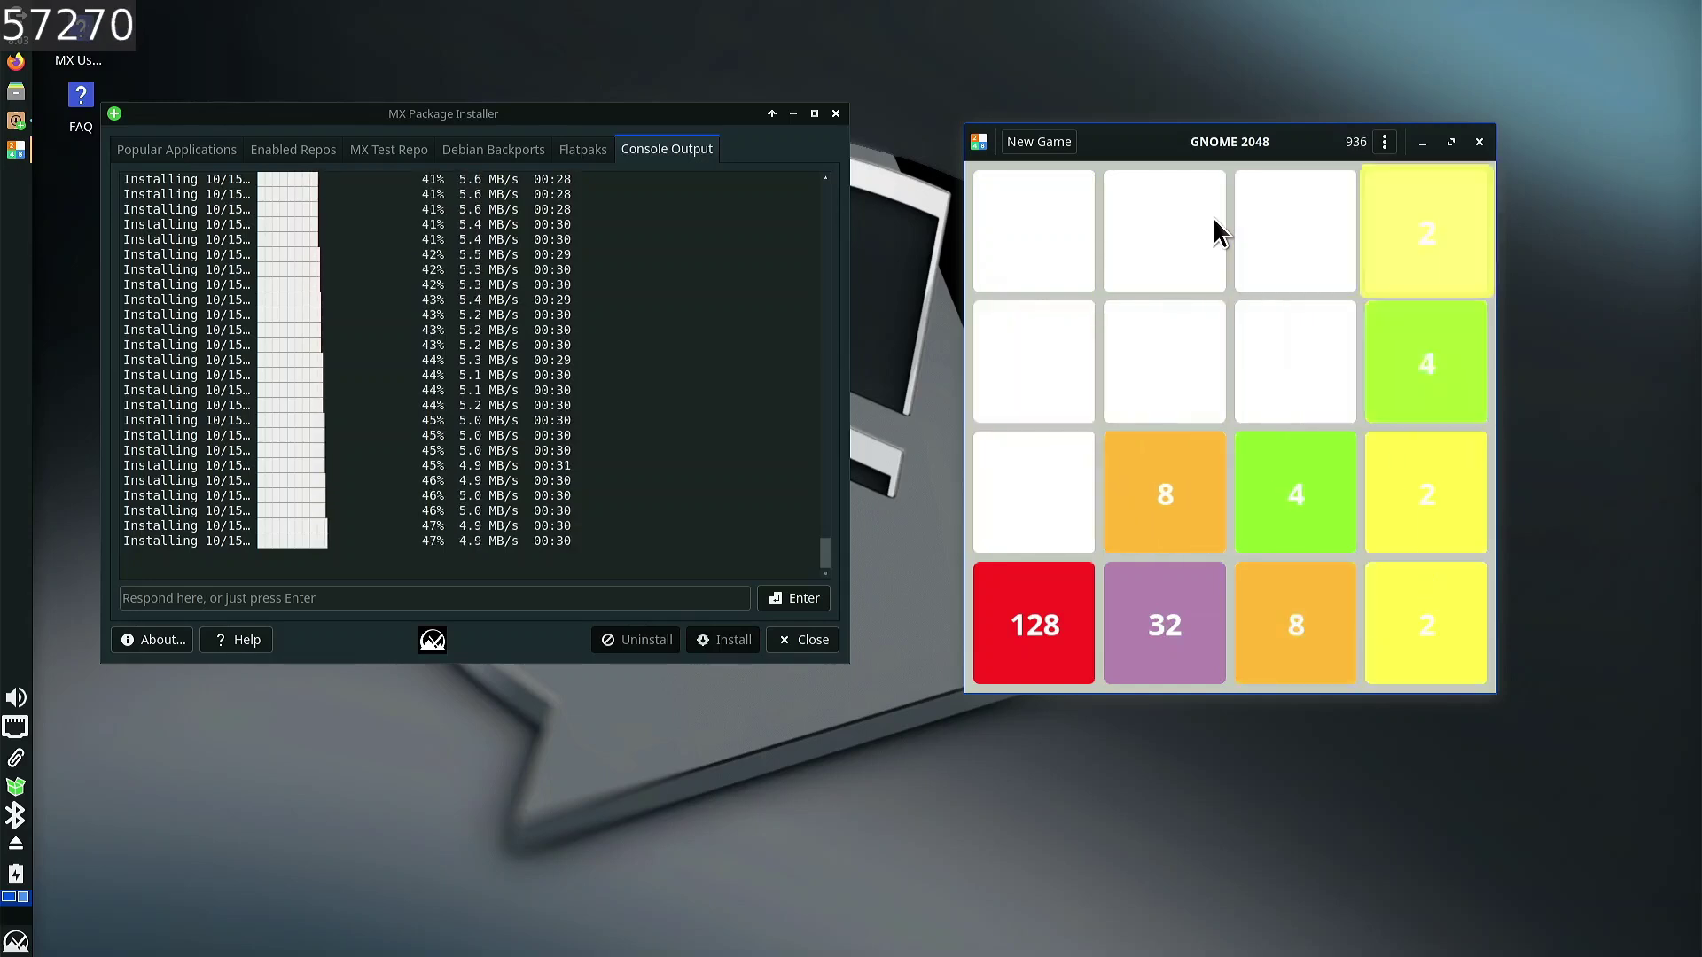
key("Down")
key("Down")
key("Left")
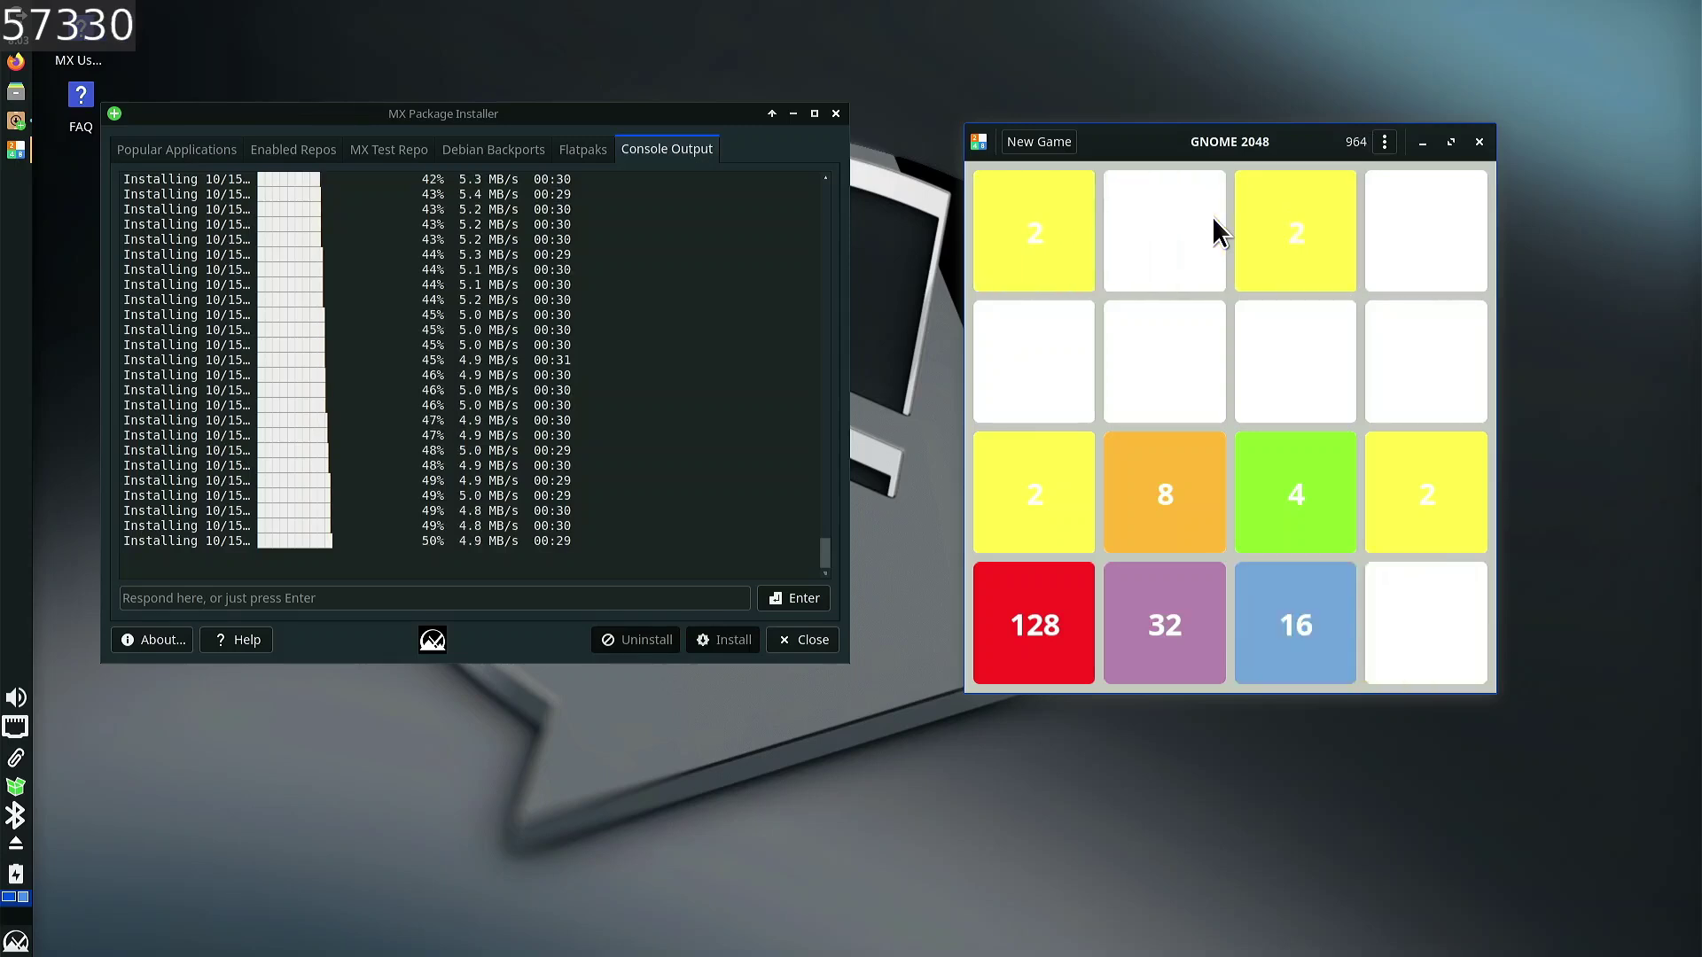
- Fill the end of the bottom row with a second 16 tile next to the existing 16
key("Down")
key("Down")
key("Right")
key("Down")
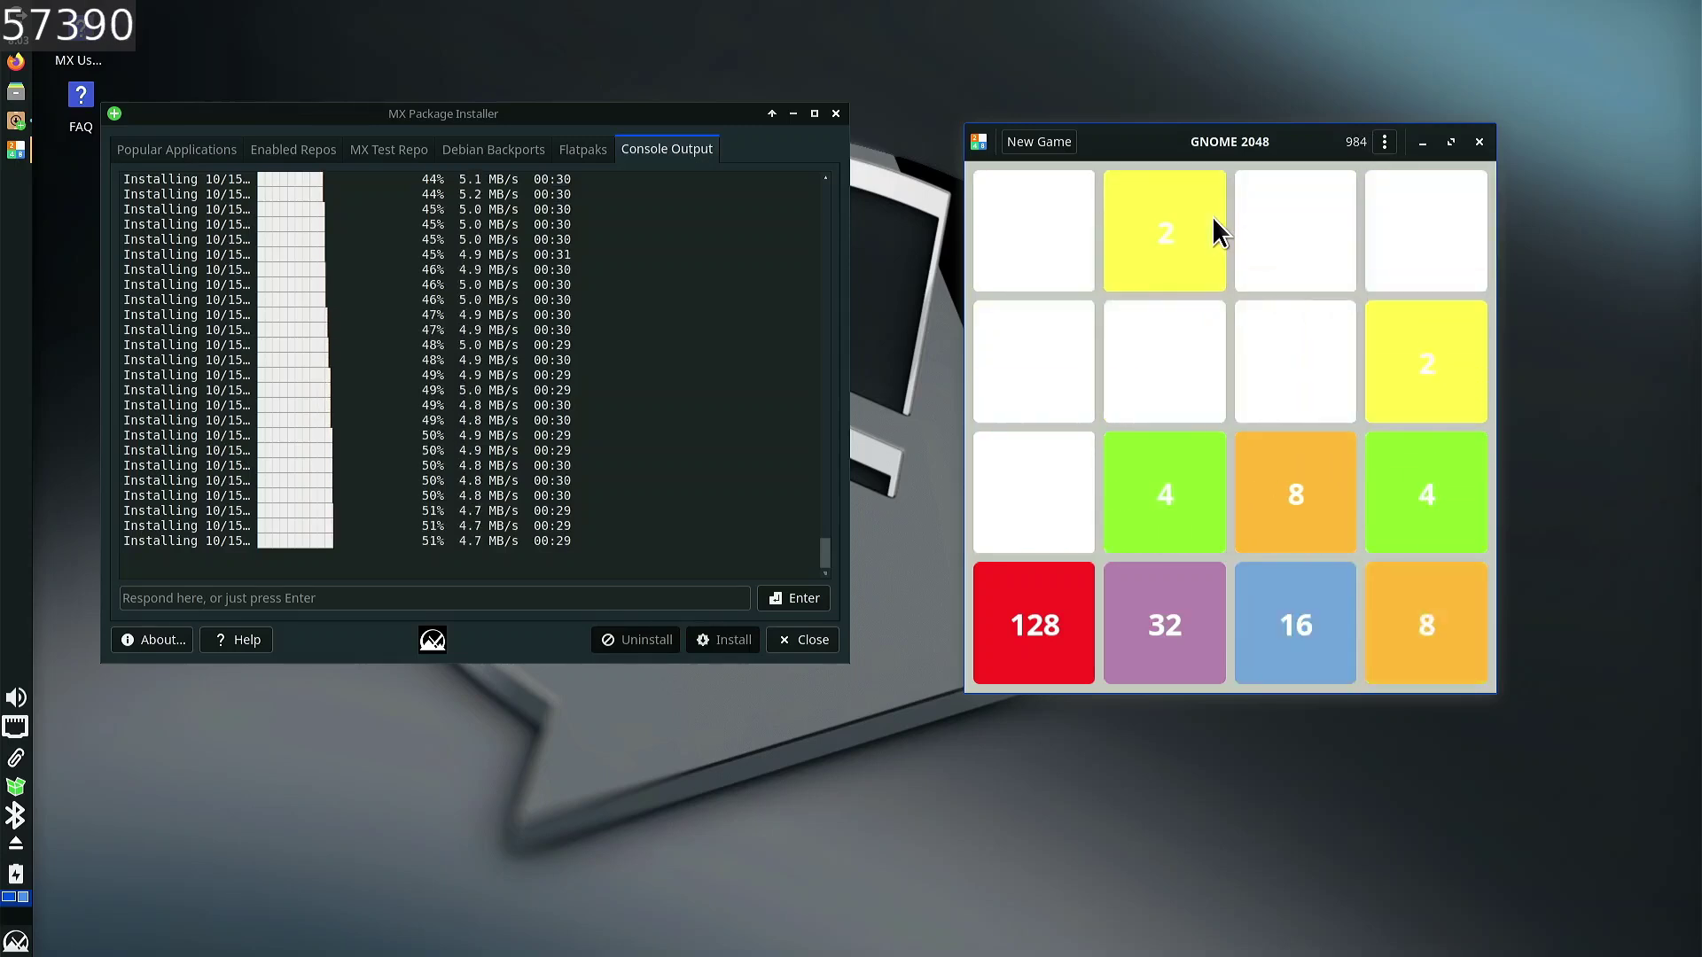
key("Right")
key("Down")
key("Down")
key("Down")
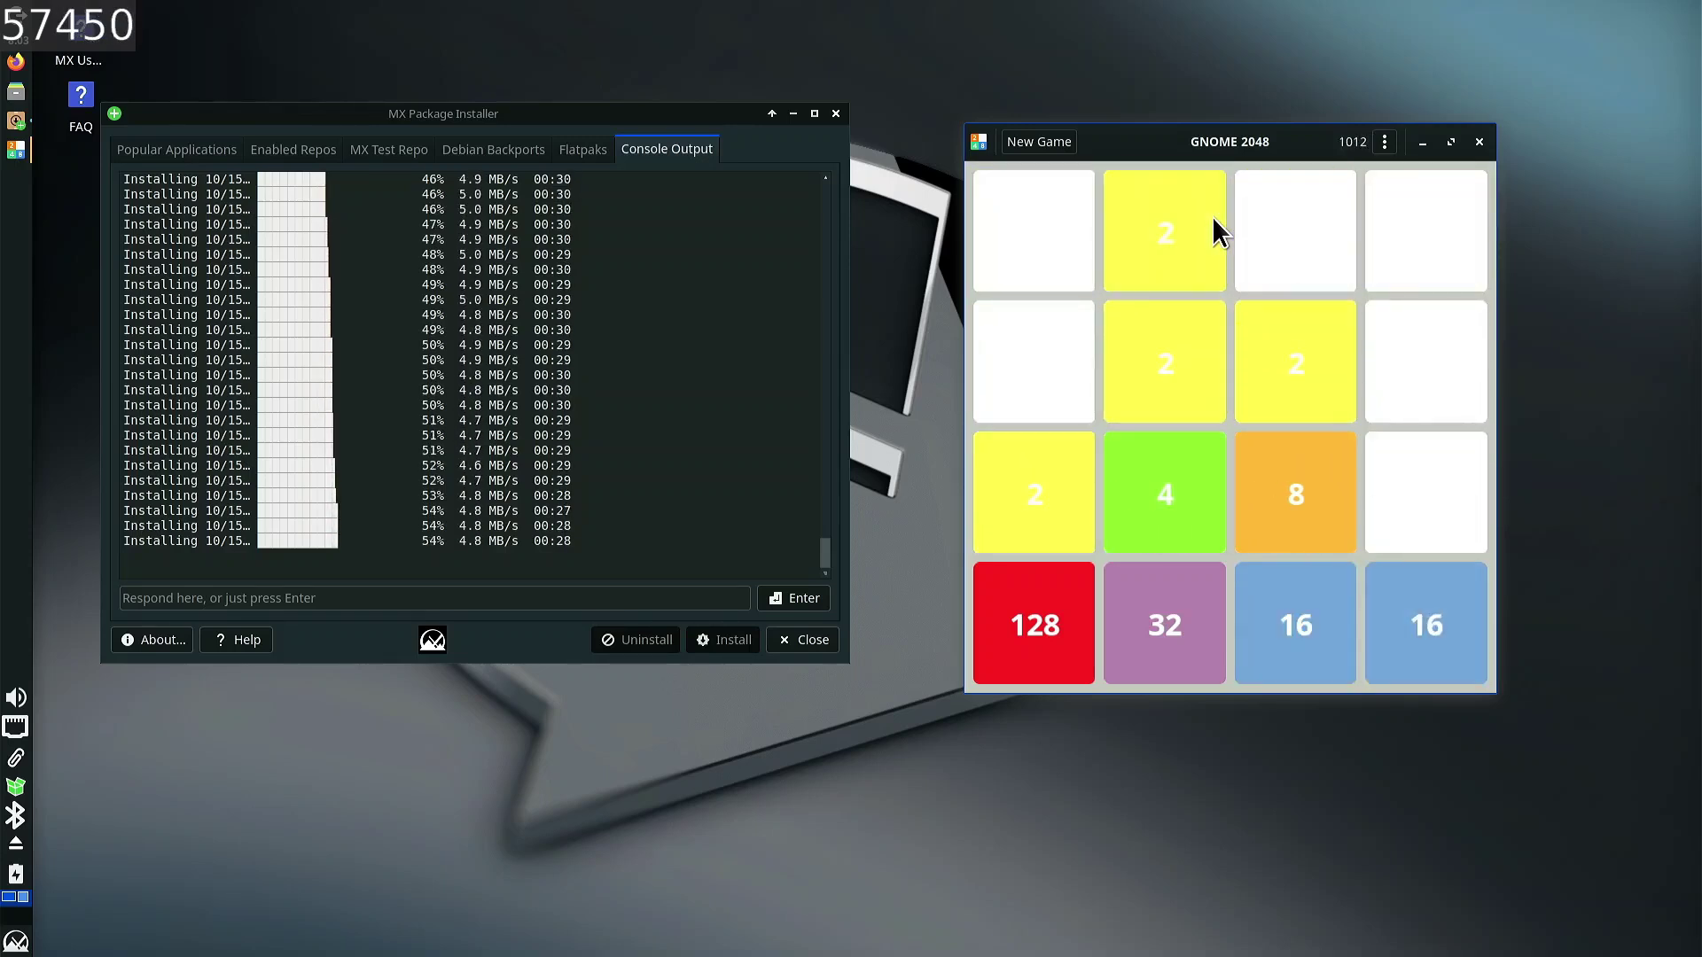
- Merge the two 16 tiles and the 32 in the bottom row into a 64 beside the 128
key("Left")
key("Left")
key("Down")
key("Left")
key("Right")
key("Down")
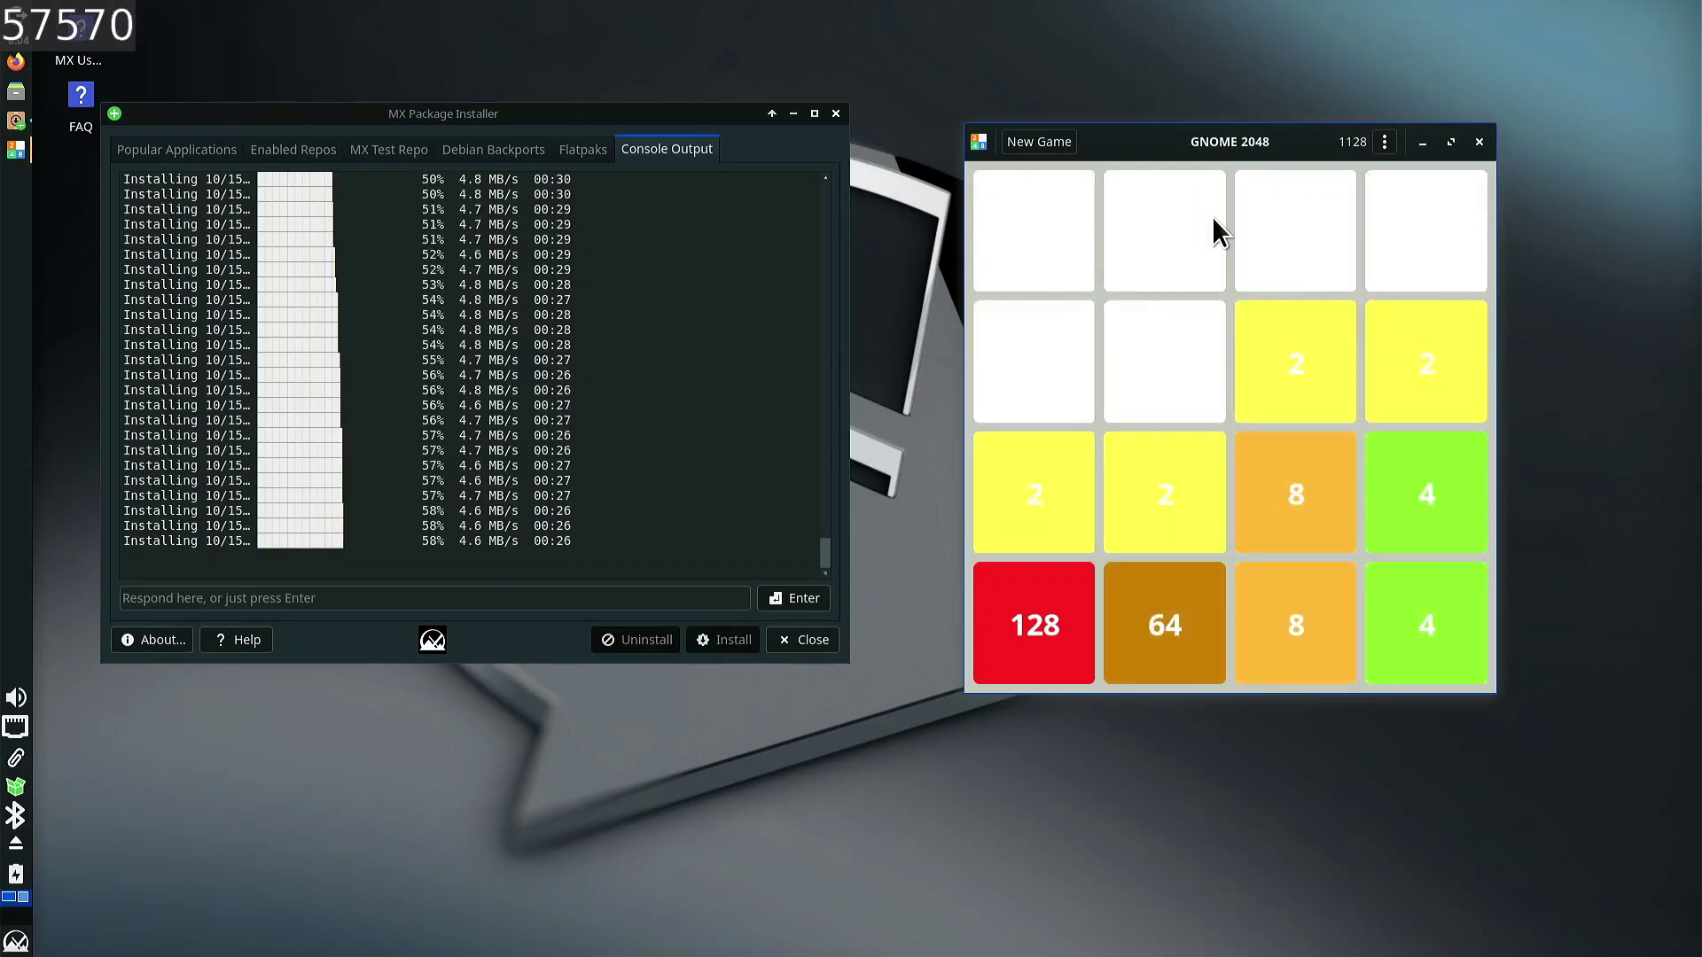
- Combine the 8 and 4 tiles into a 32 beside the 64 in the bottom row
key("Down")
key("Right")
key("Right")
key("Down")
key("Left")
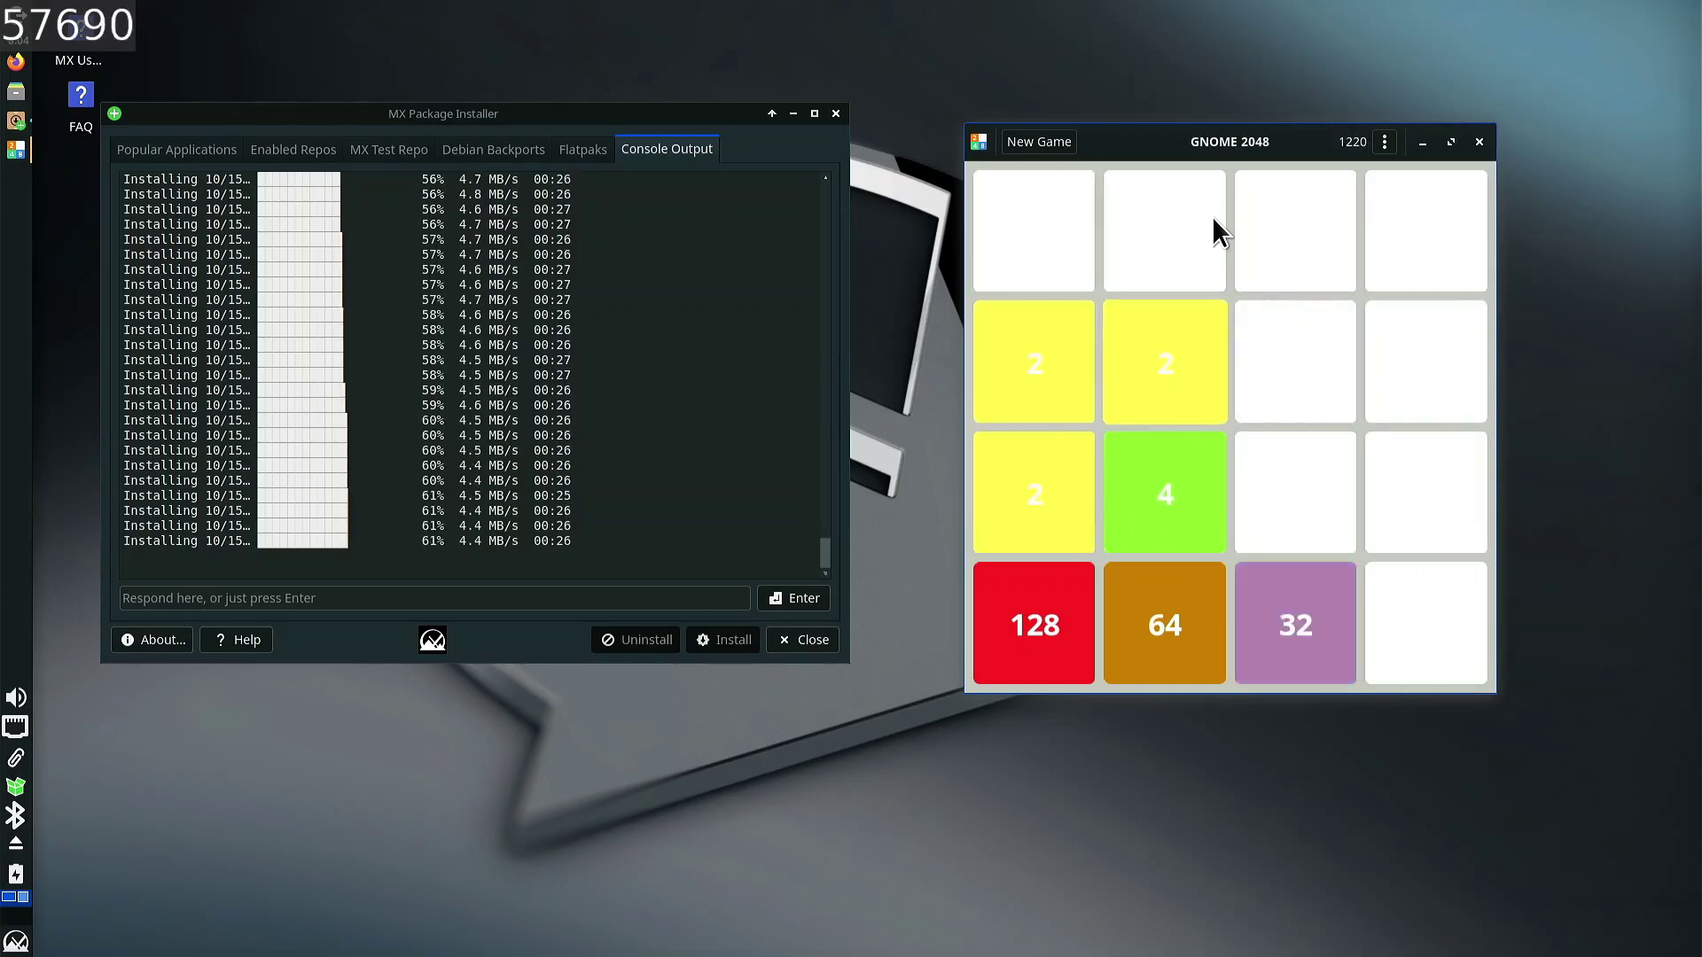
- Merge the small tiles above the bottom row and place a 4 tile in the board's lower-right corner
key("Left")
key("Down")
key("Right")
key("Left")
key("Right")
key("Down")
key("Left")
key("Left")
key("Down")
key("Right")
key("Left")
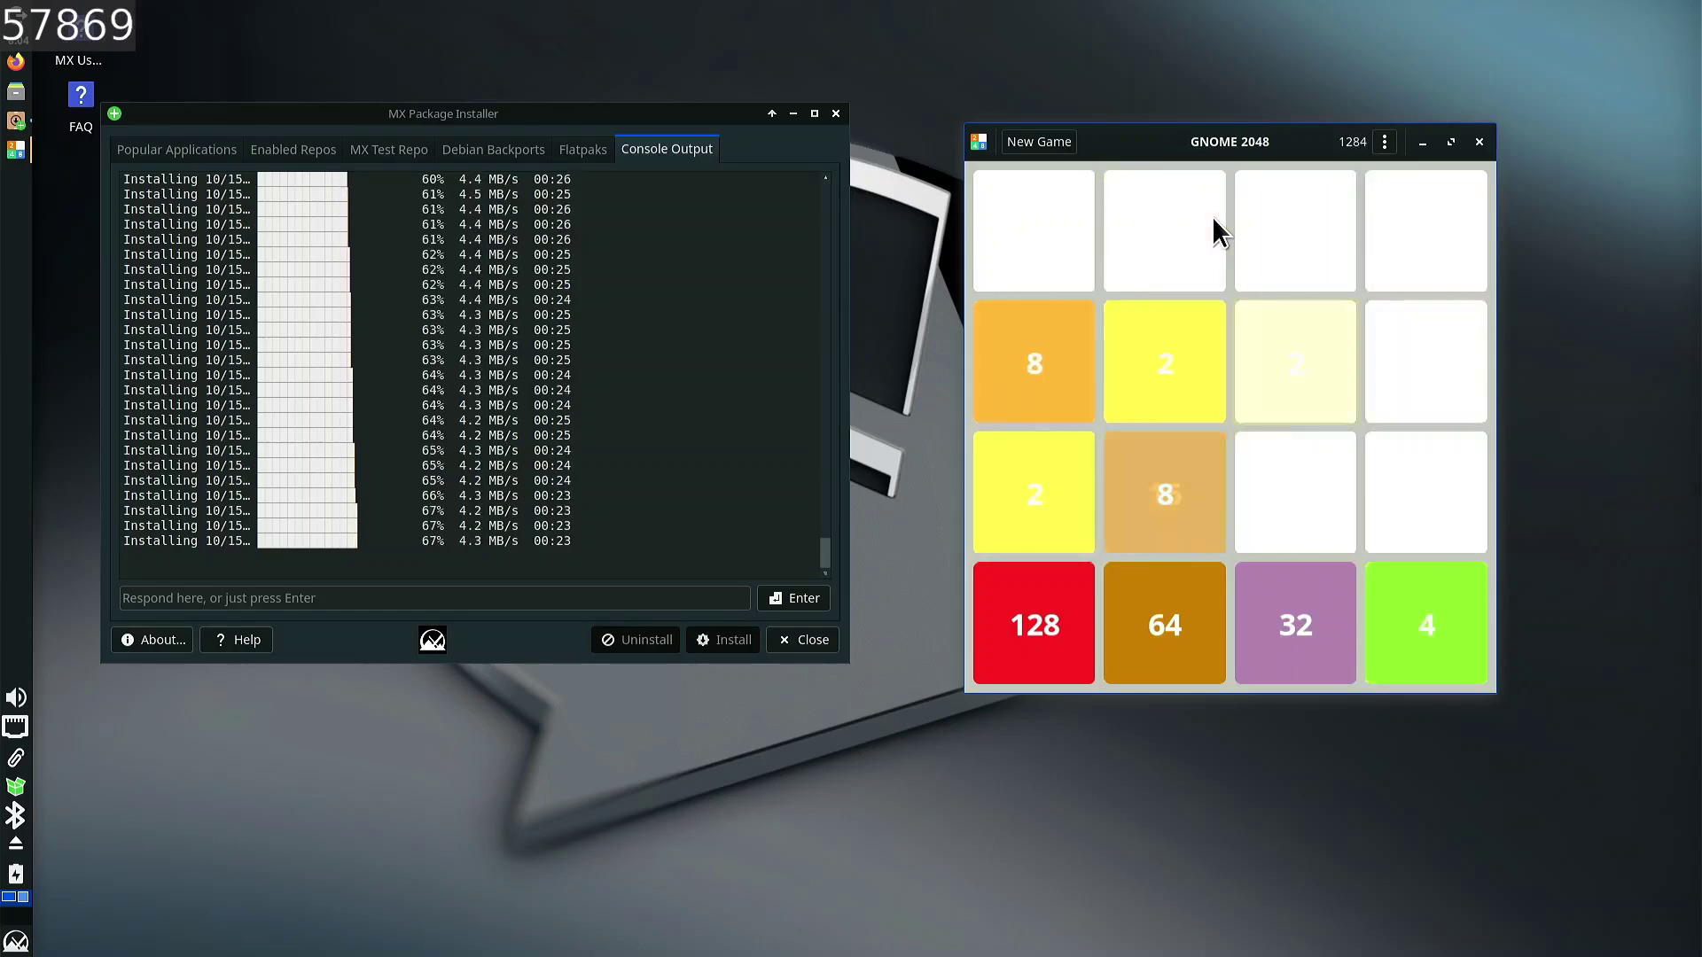
- Build the lower-right corner tile up to 16, completing the bottom row as 128, 64, 32, 16
key("Down")
key("Down")
key("Right")
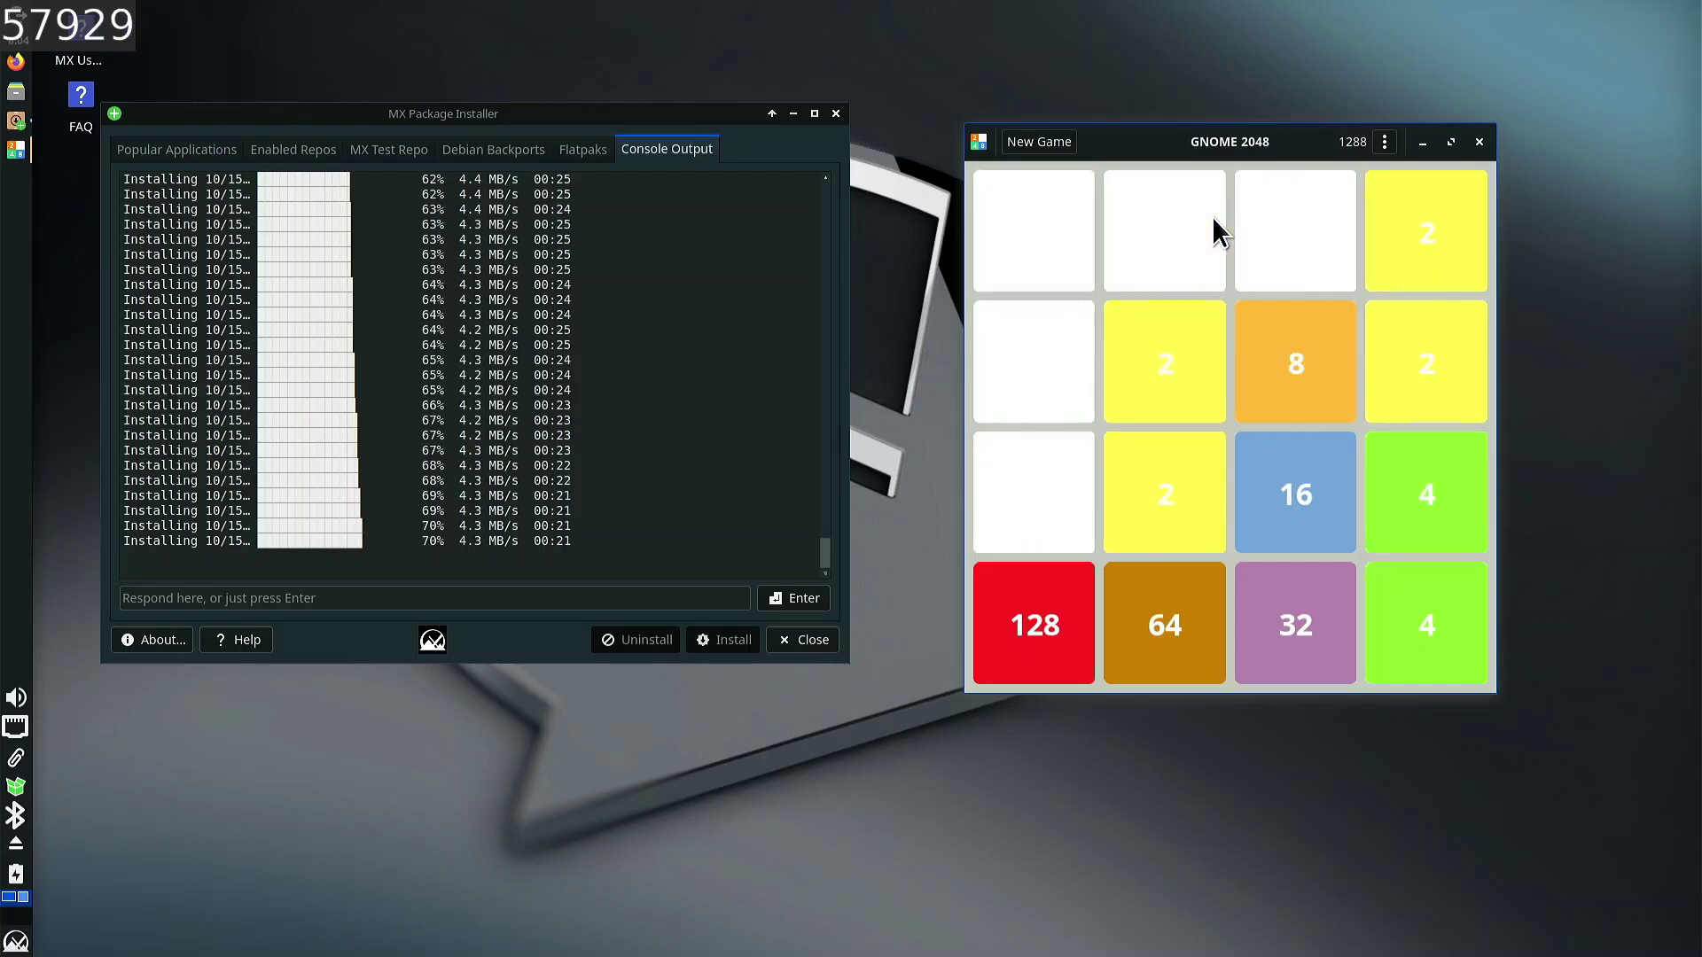
key("Down")
key("Right")
key("Left")
key("Down")
key("Right")
key("Down")
key("Right")
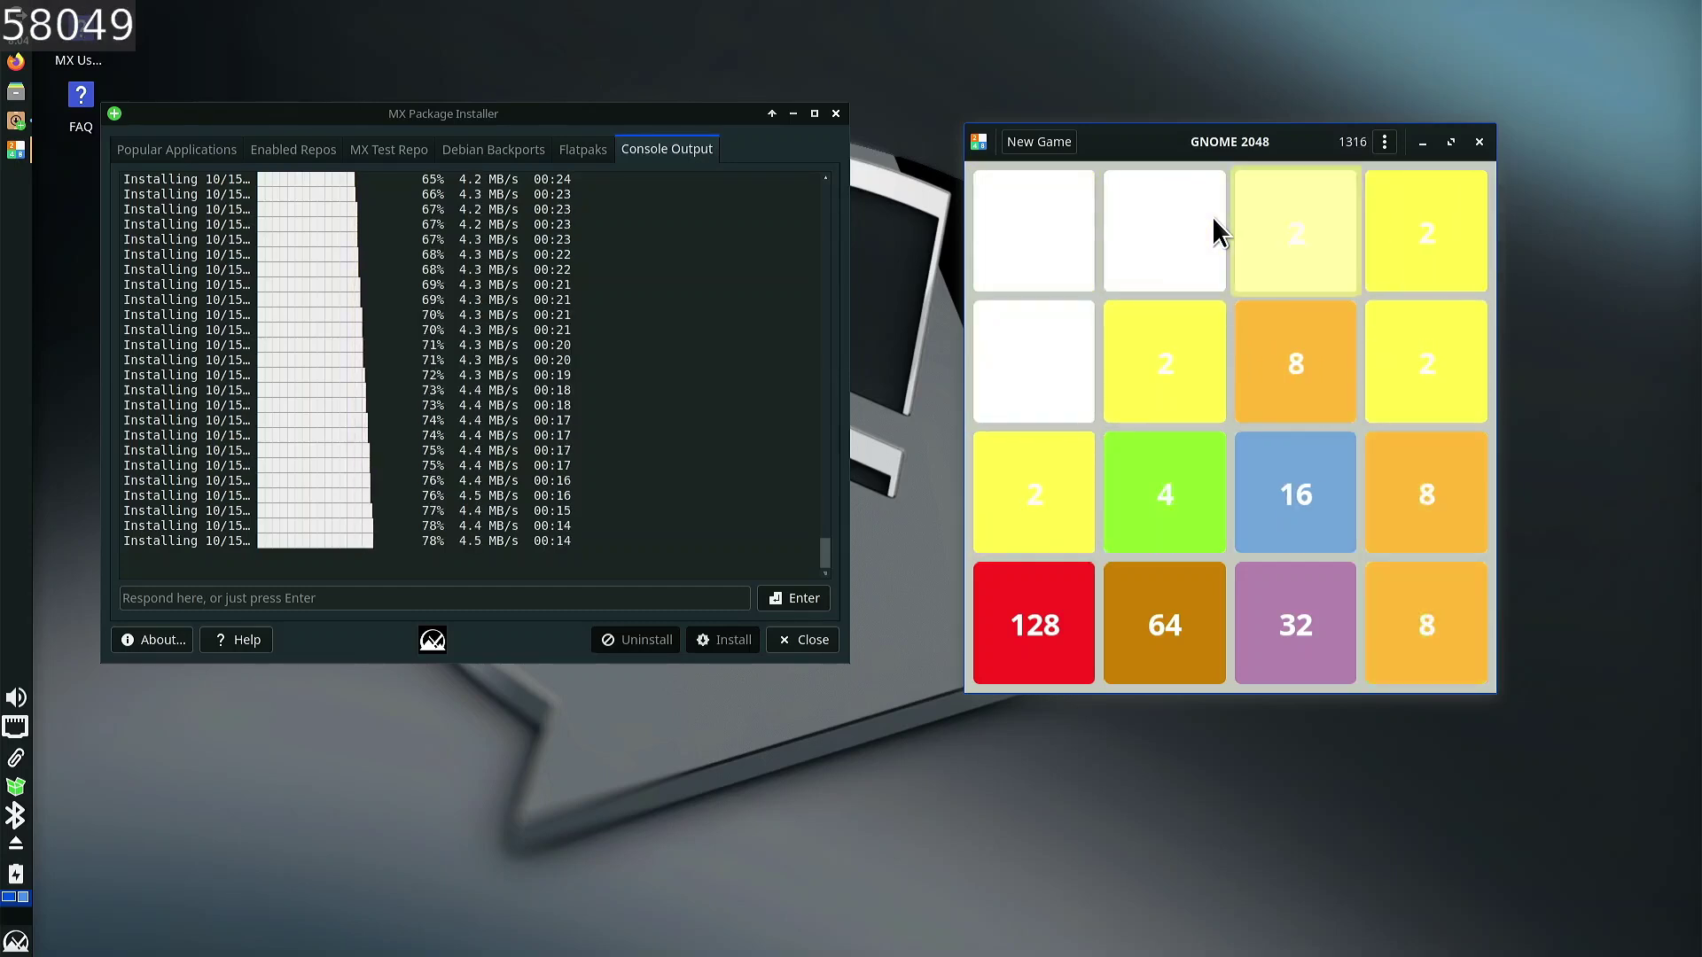
key("Down")
key("Right")
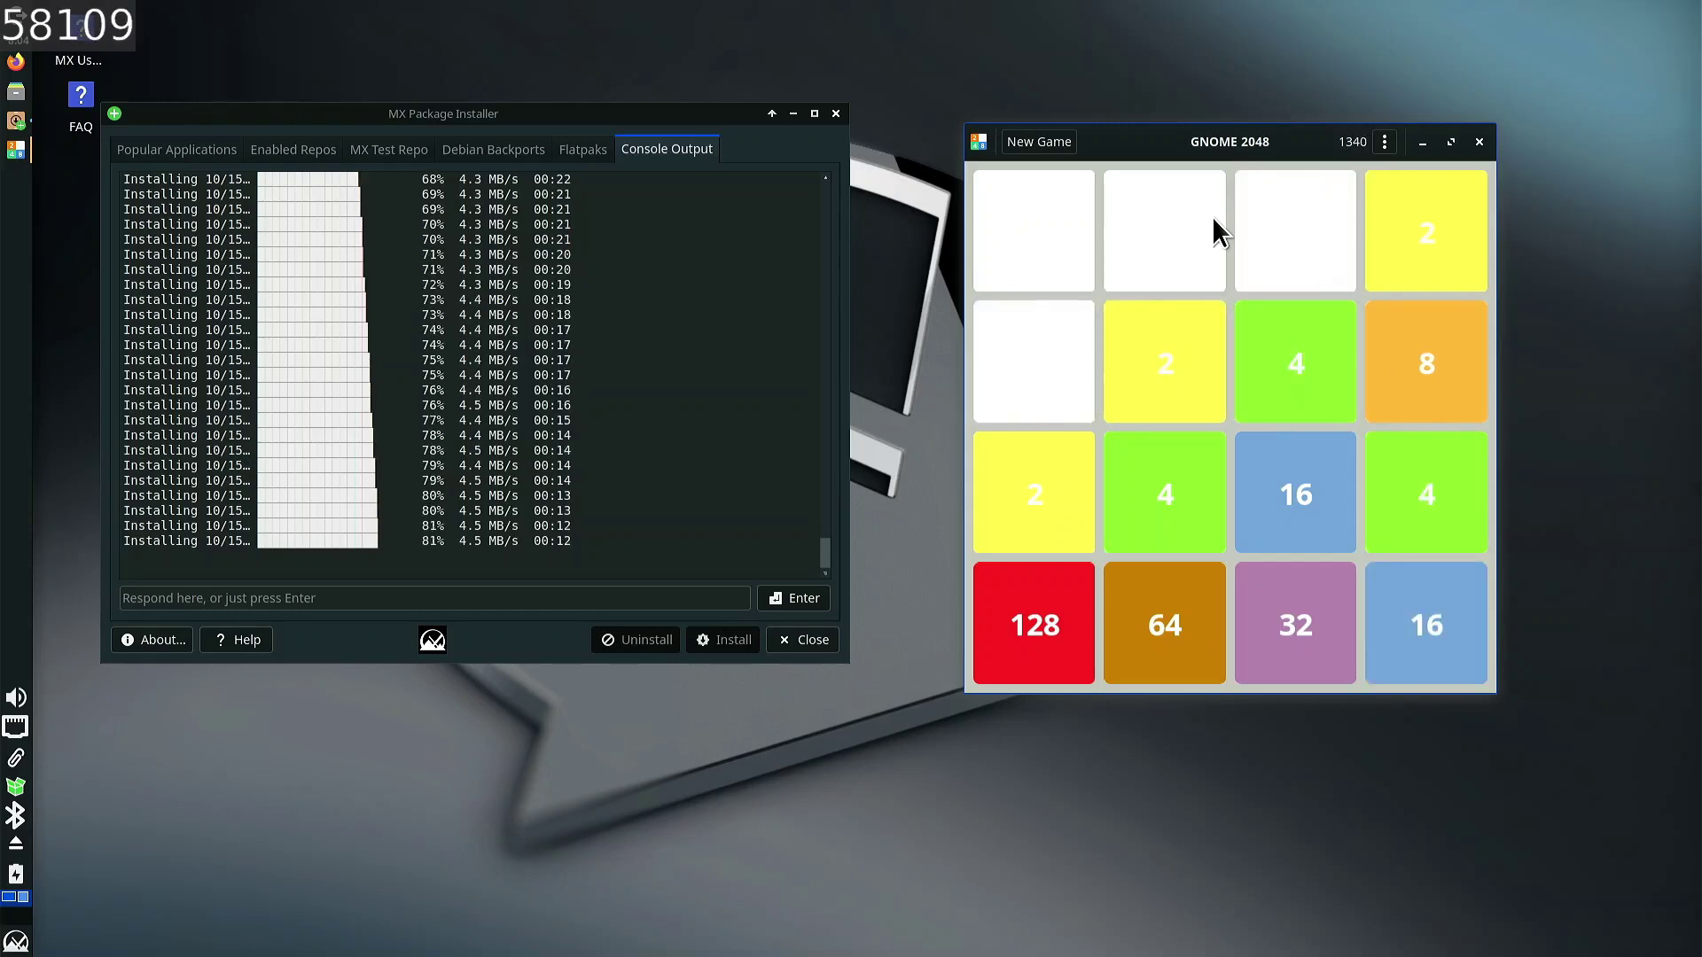
- Stack a second 16 tile above the 16 in the third column and line up equal tiles in the first two columns
key("Right")
key("Down")
key("Right")
key("Right")
key("Right")
key("Left")
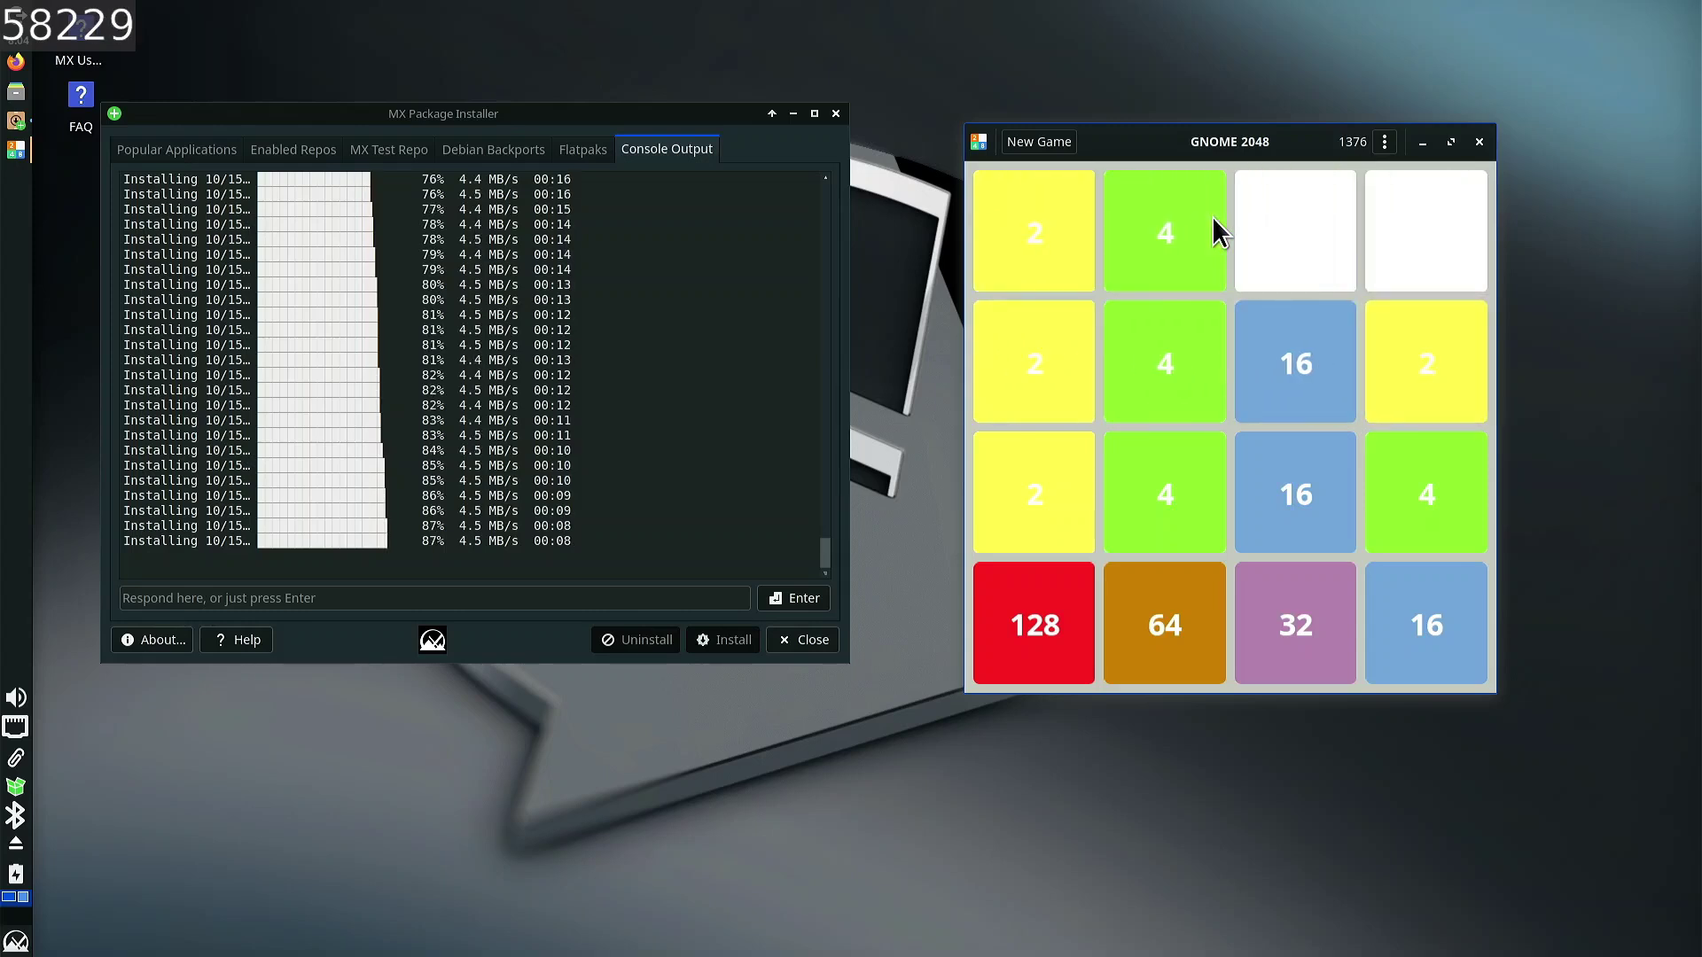
- Collapse the bottom row's chain of tiles into a 256 tile in the board's lower-left corner
key("Down")
key("Down")
key("Down")
key("Left")
key("Left")
key("Down")
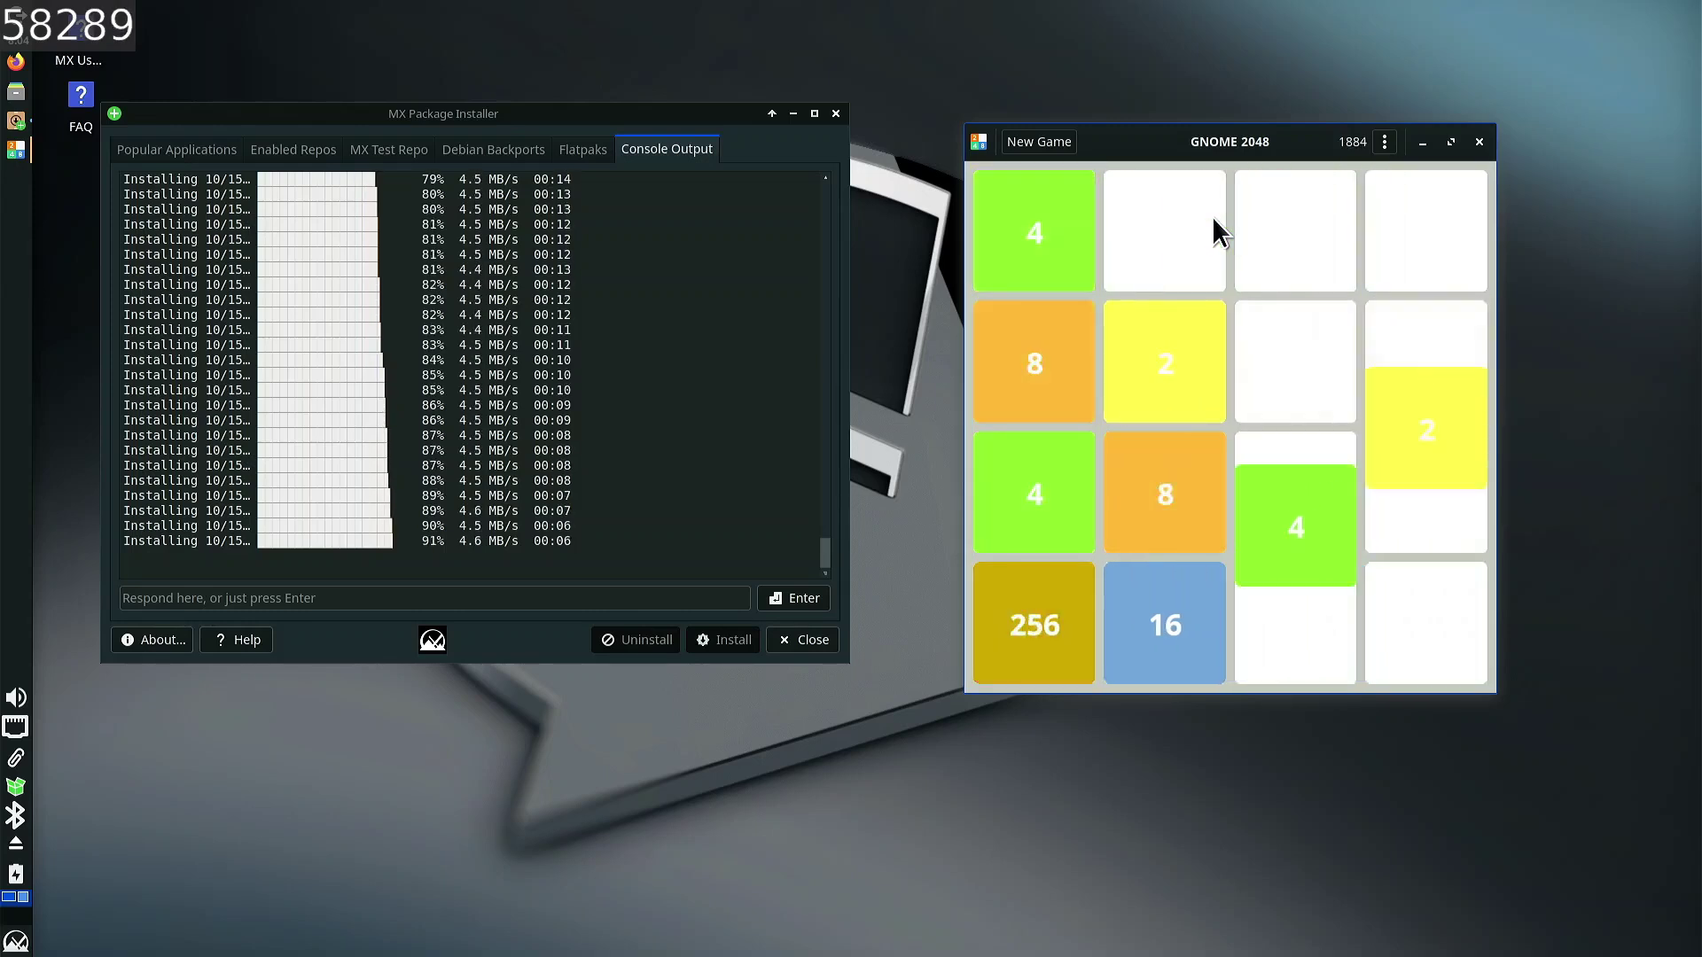
- Merge tiles in the second column to build a 32 beside the 256 in the bottom row
key("Down")
key("Left")
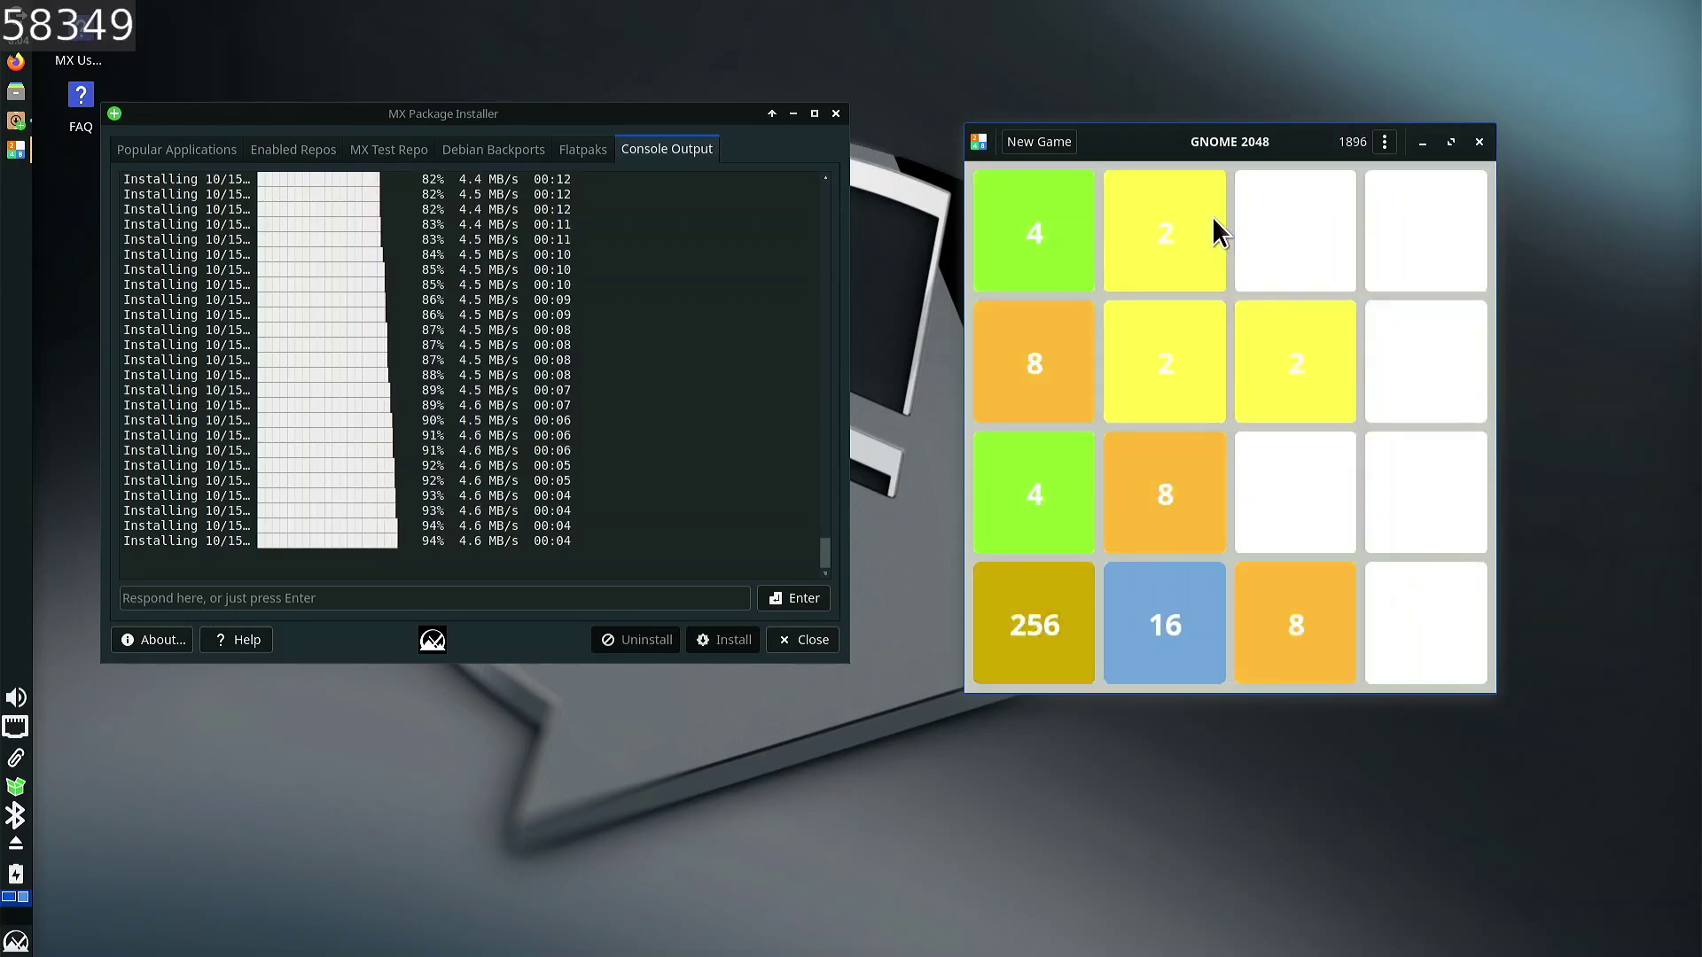
key("Down")
key("Down")
key("Right")
key("Down")
key("Left")
key("Down")
key("Left")
key("Left")
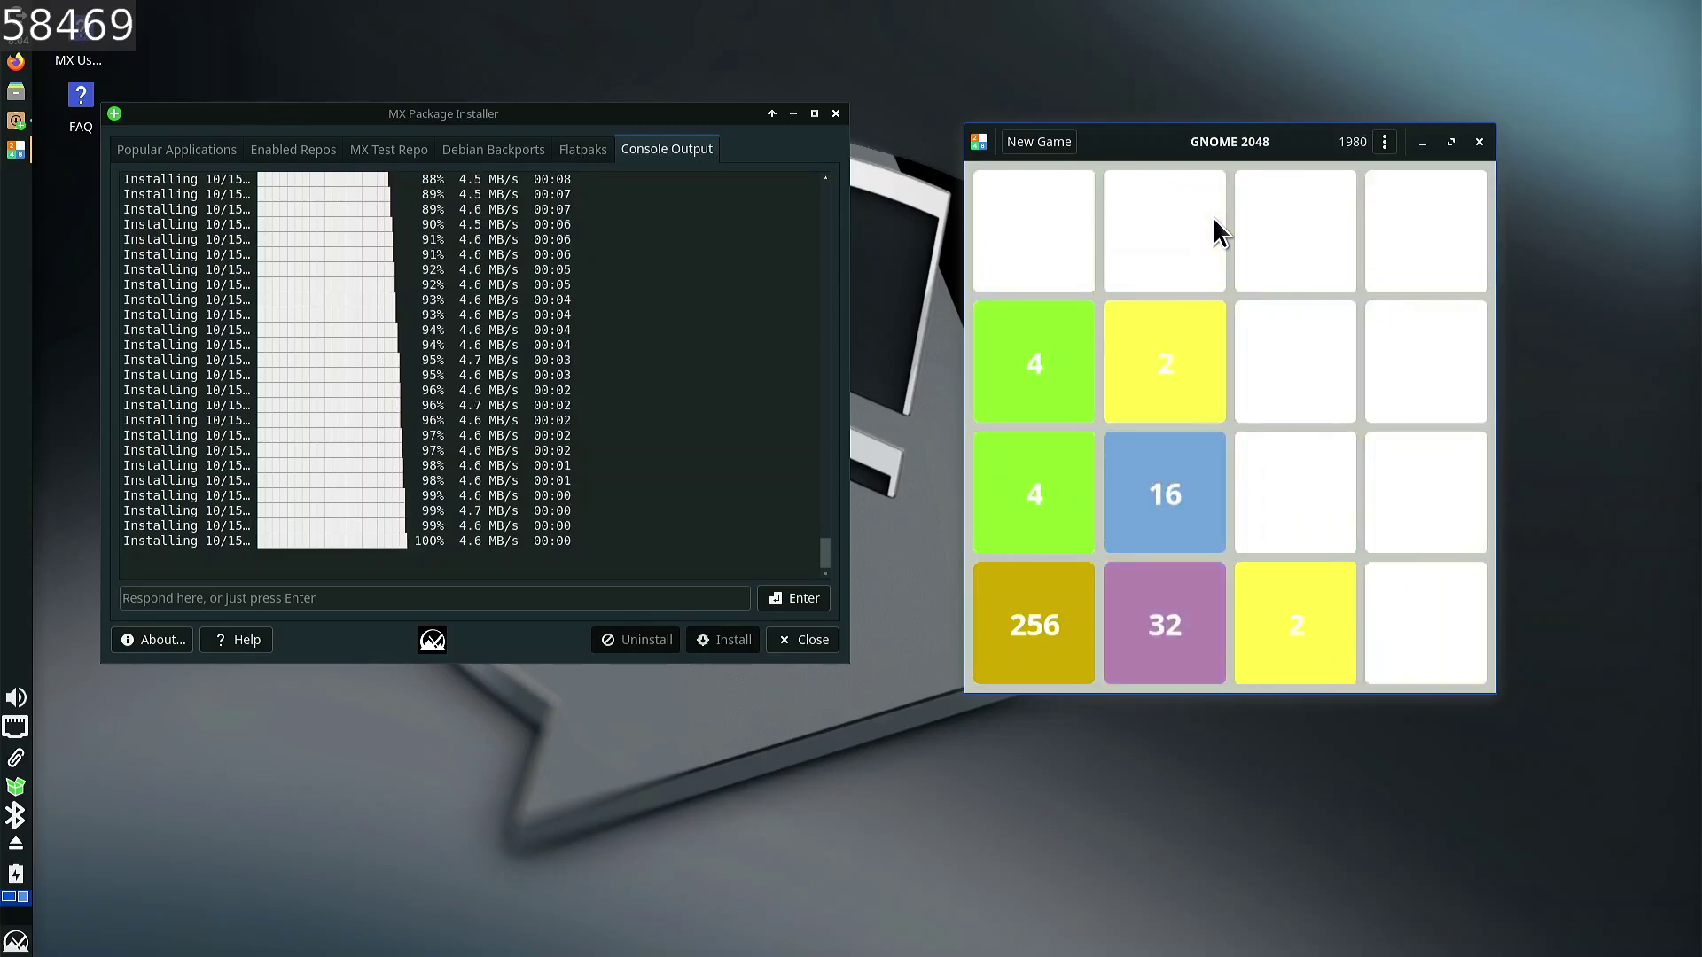
- Build two 8 tiles in the bottom row and combine them into a 16 beside the 32
key("Down")
key("Down")
key("Left")
key("Right")
key("Down")
key("Down")
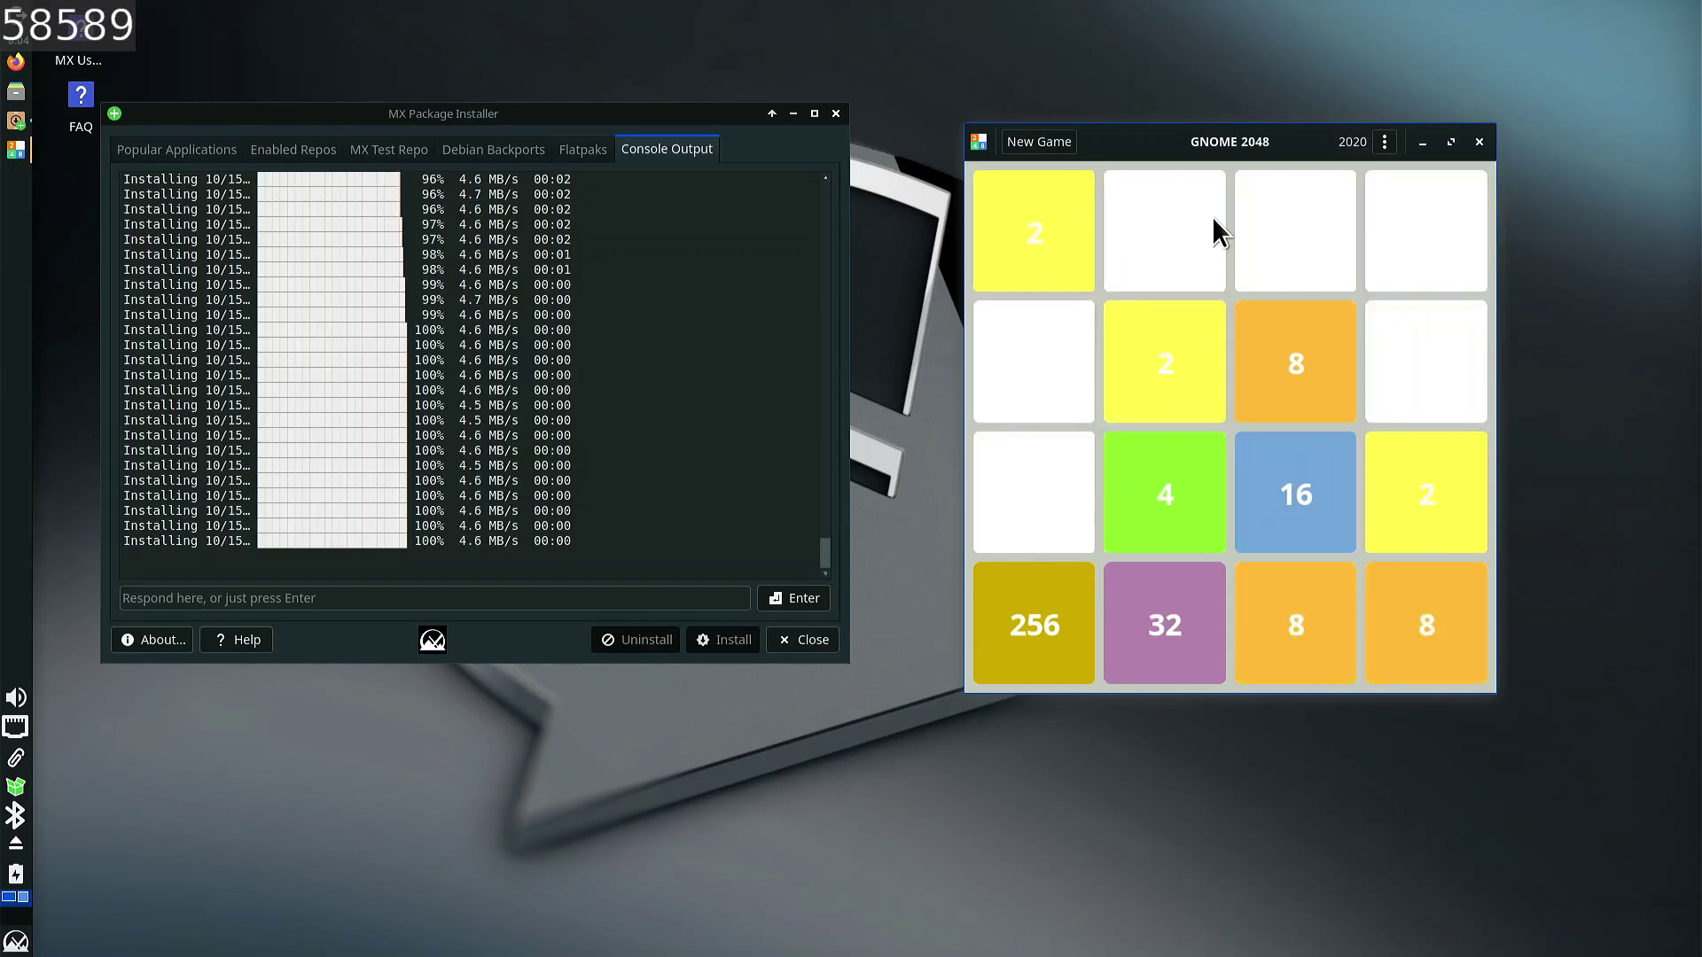
key("Left")
key("Down")
key("Down")
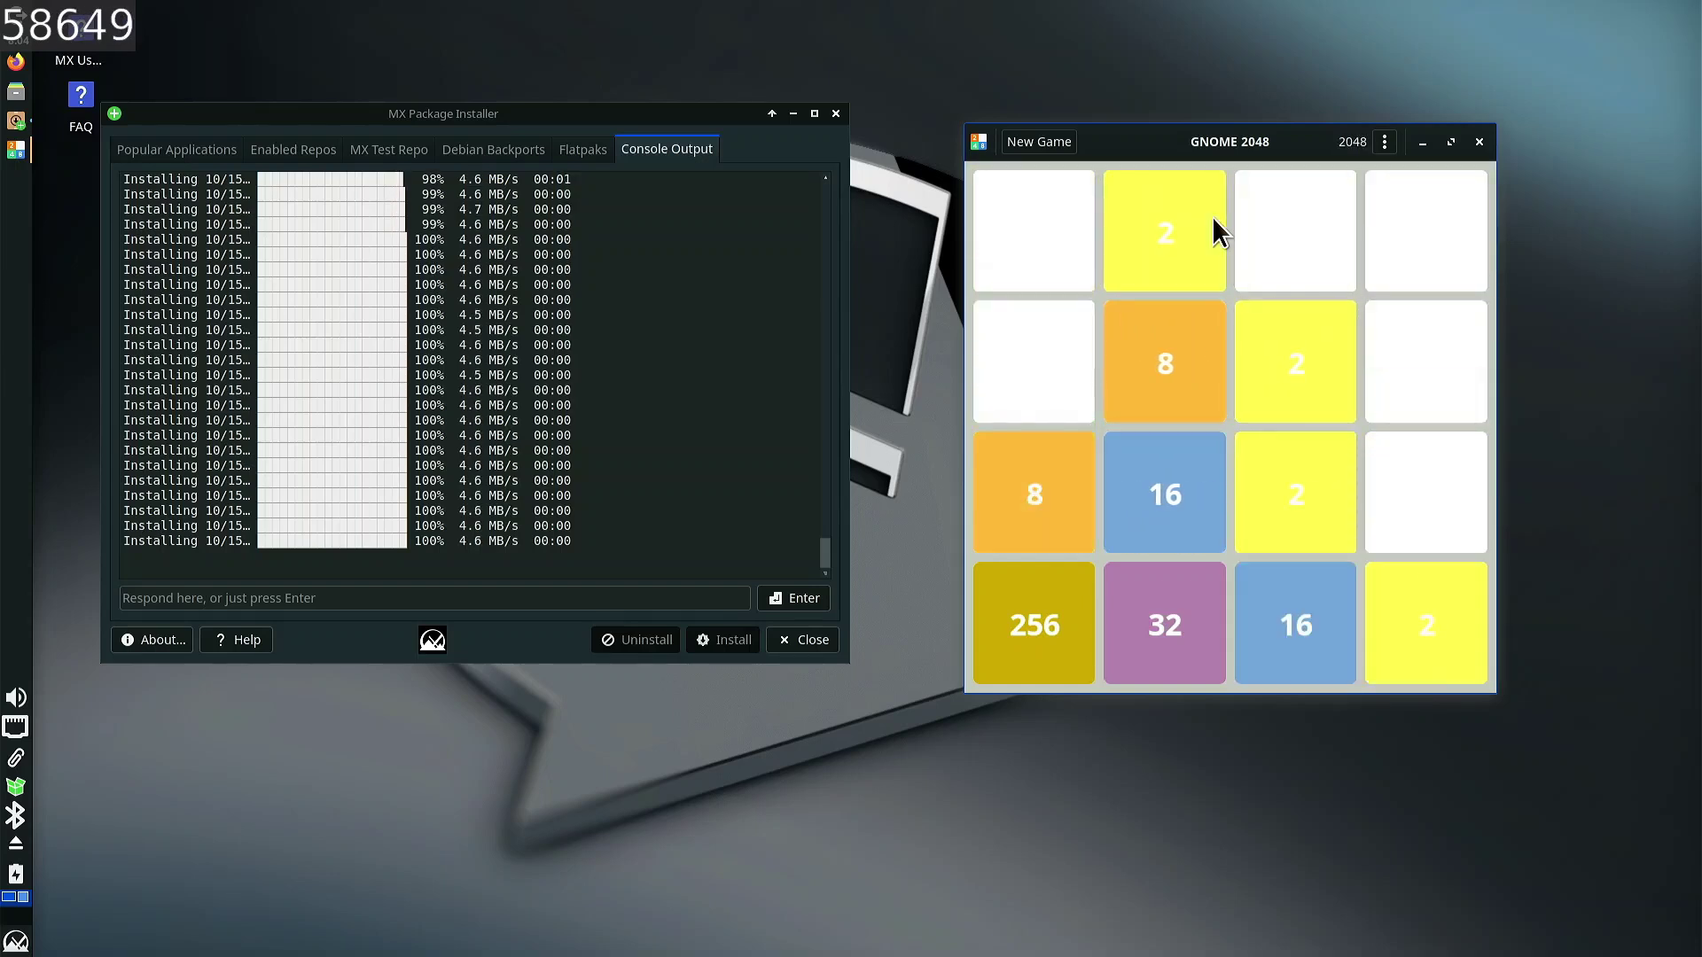
- Combine the 16 and 32 tiles into a 64 beside the 256 in the bottom row
key("Right")
key("Down")
key("Down")
key("Left")
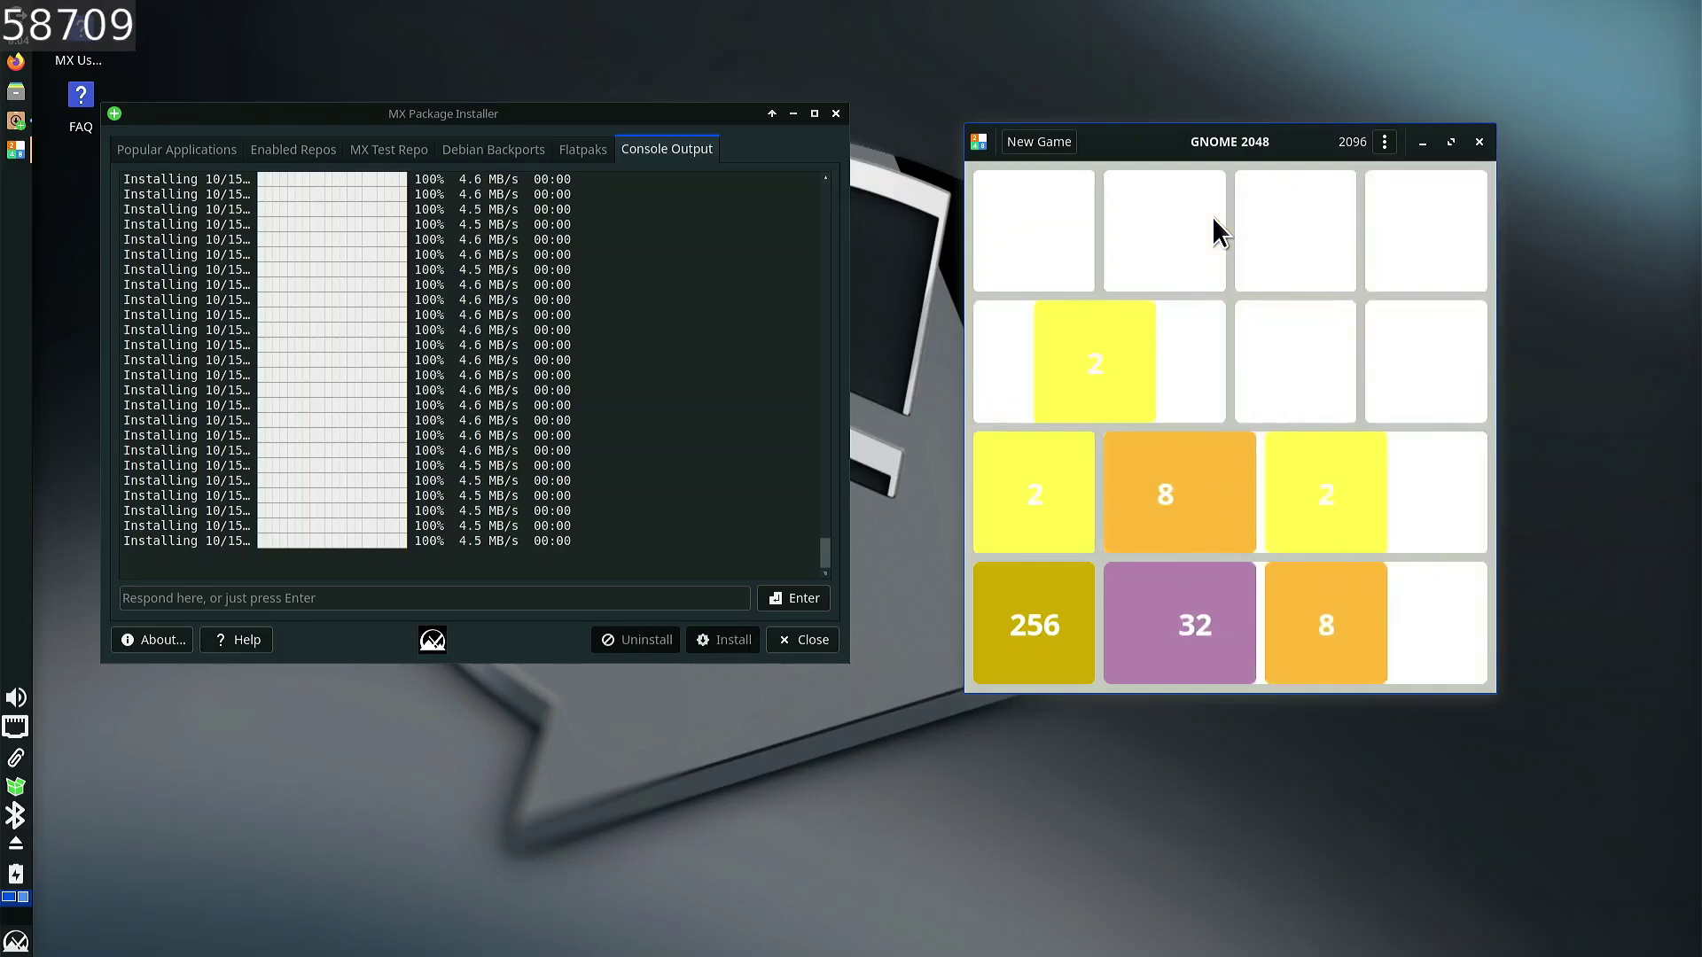
key("Down")
key("Down")
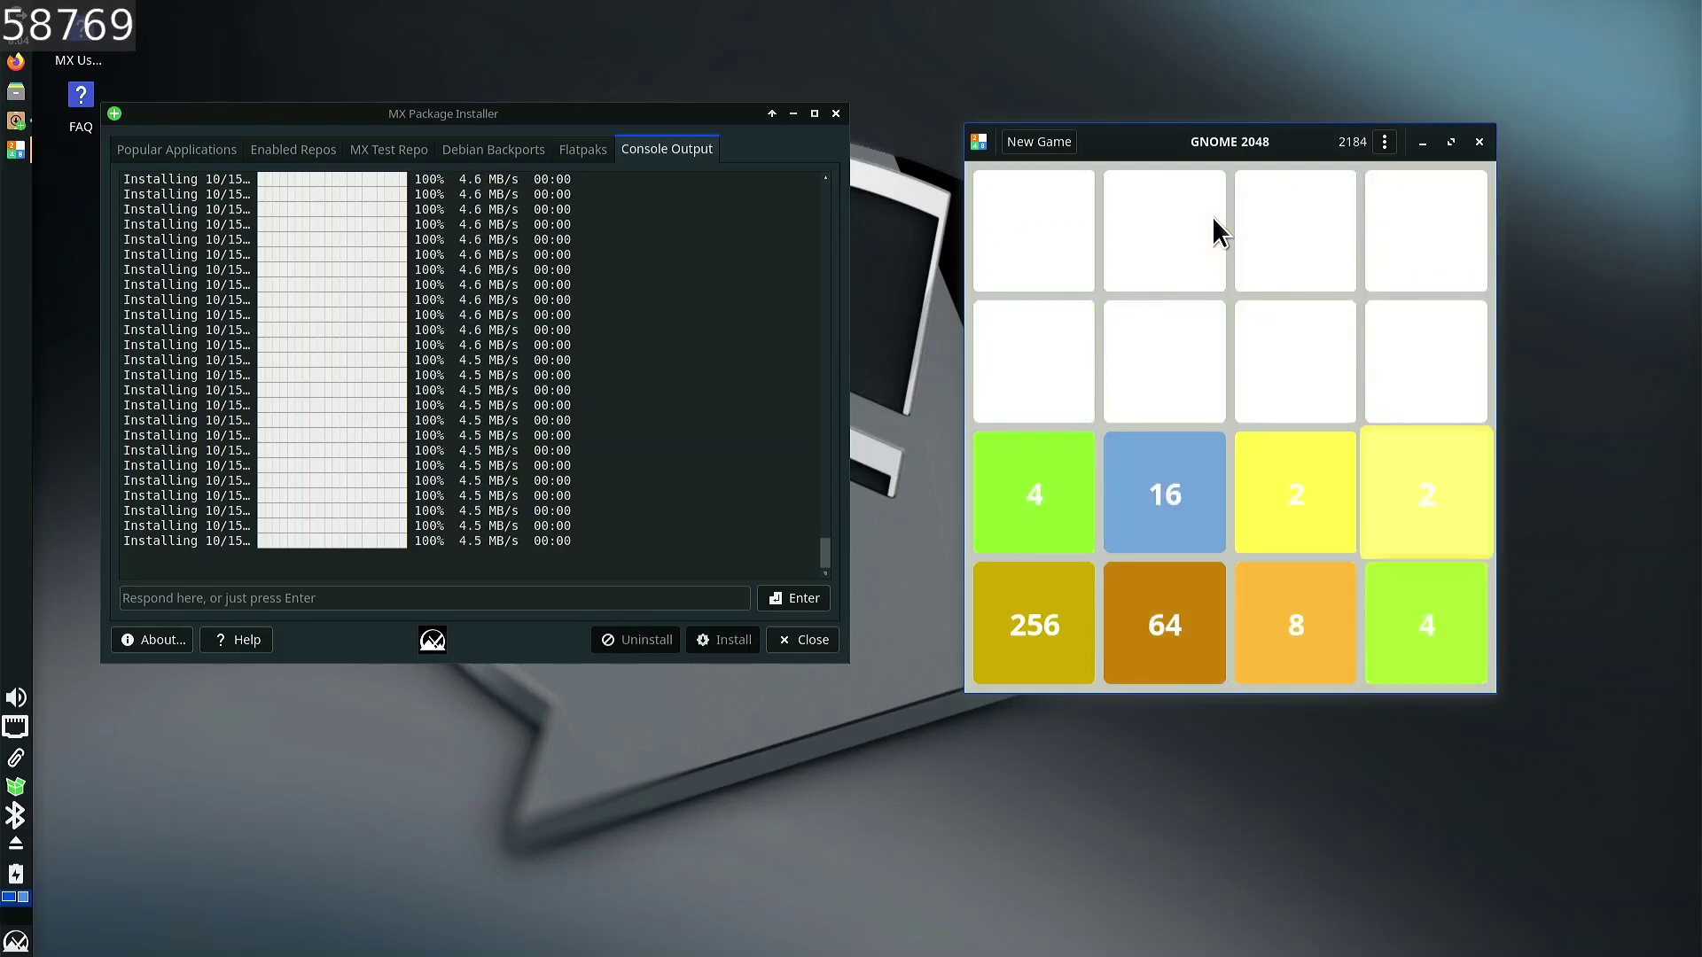
- Merge two 16 tiles in the third column into a 32 beside the 64 in the bottom row
key("Right")
key("Down")
key("Left")
key("Down")
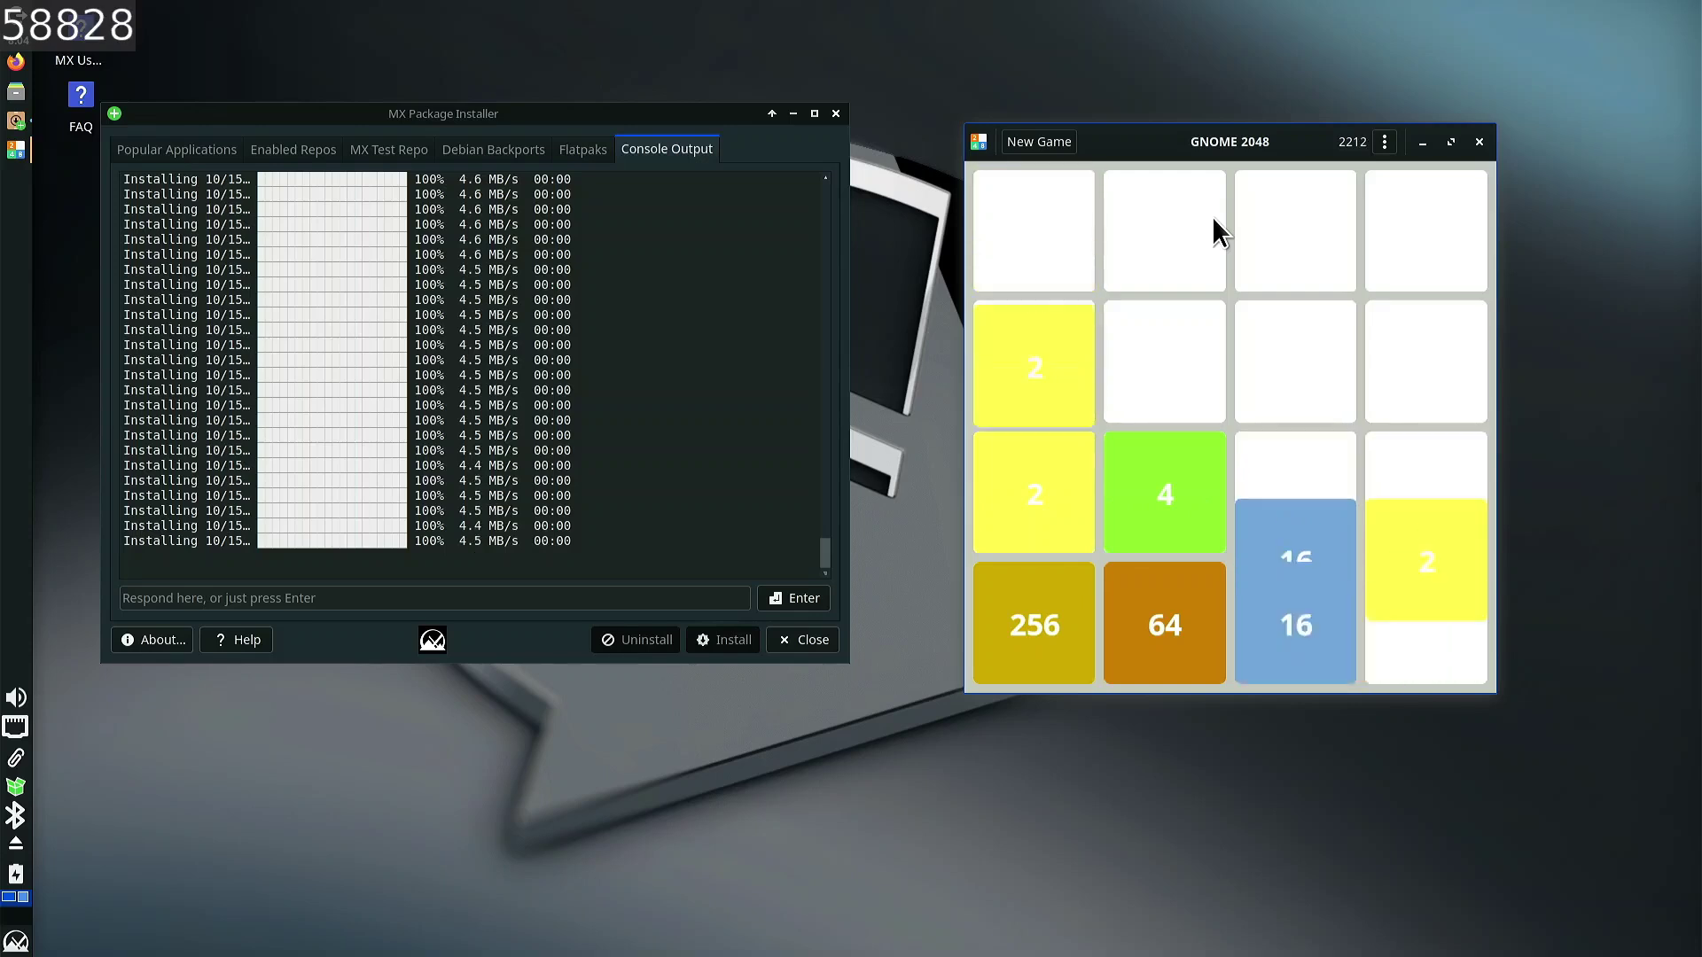
key("Left")
key("Down")
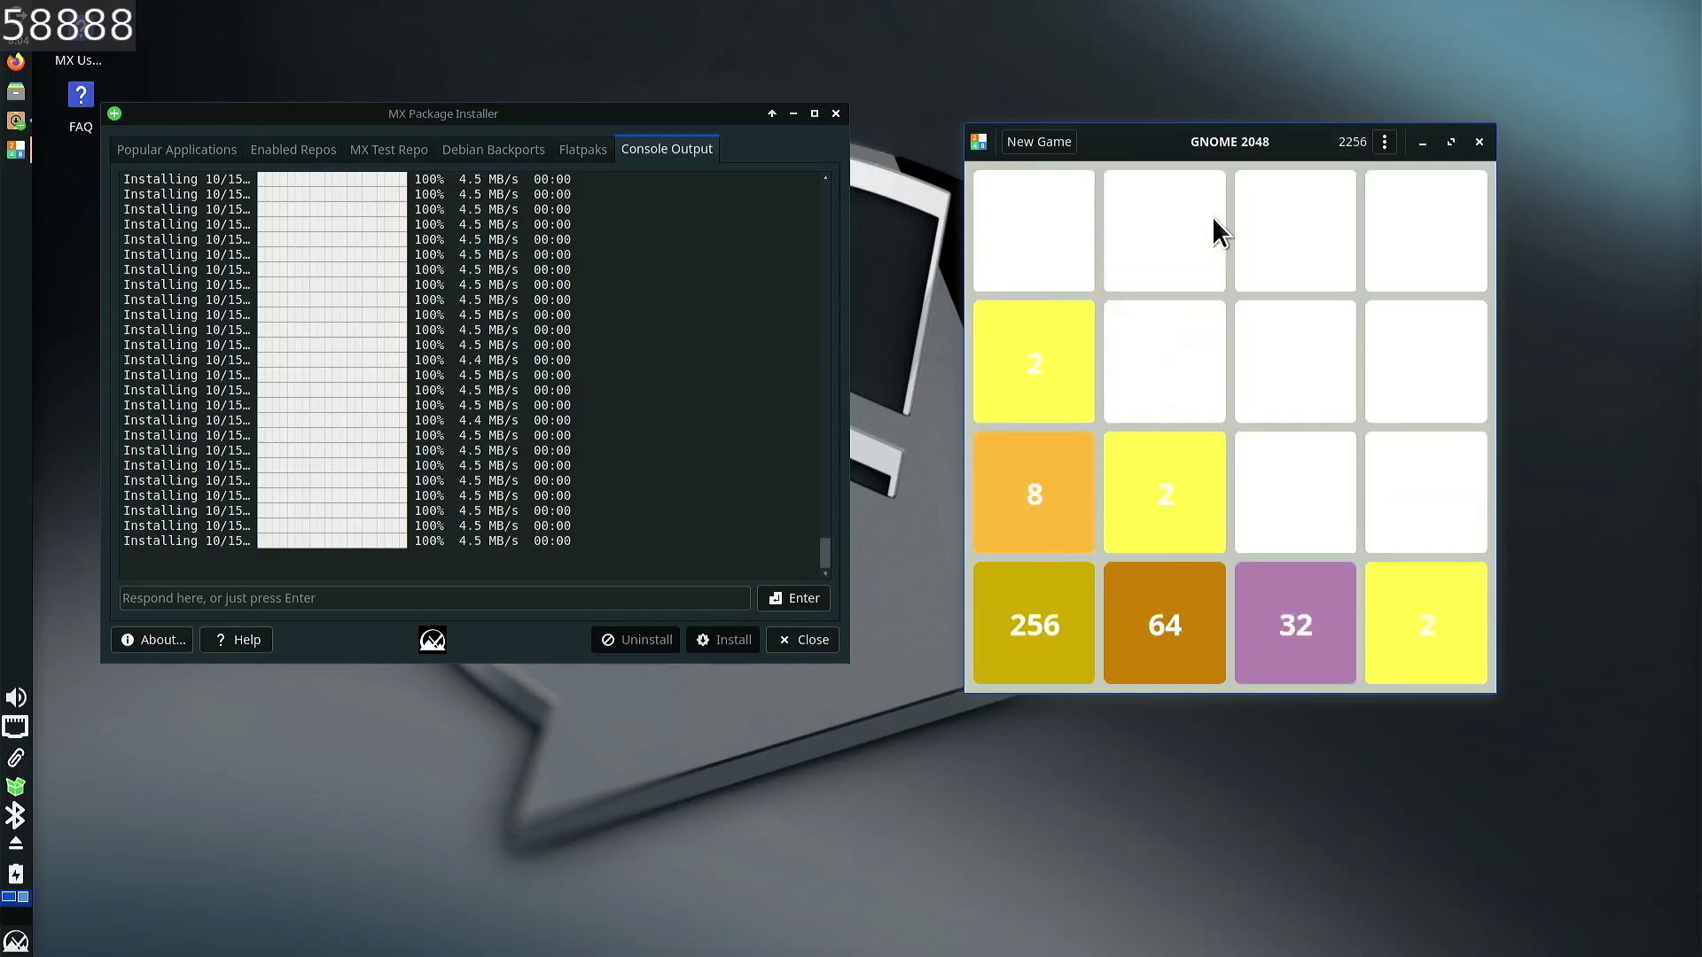
- Merge tiles in the last column to make a 16 in the lower-right corner, completing the row after 256, 64 and 32
key("Right")
key("Down")
key("Down")
key("Right")
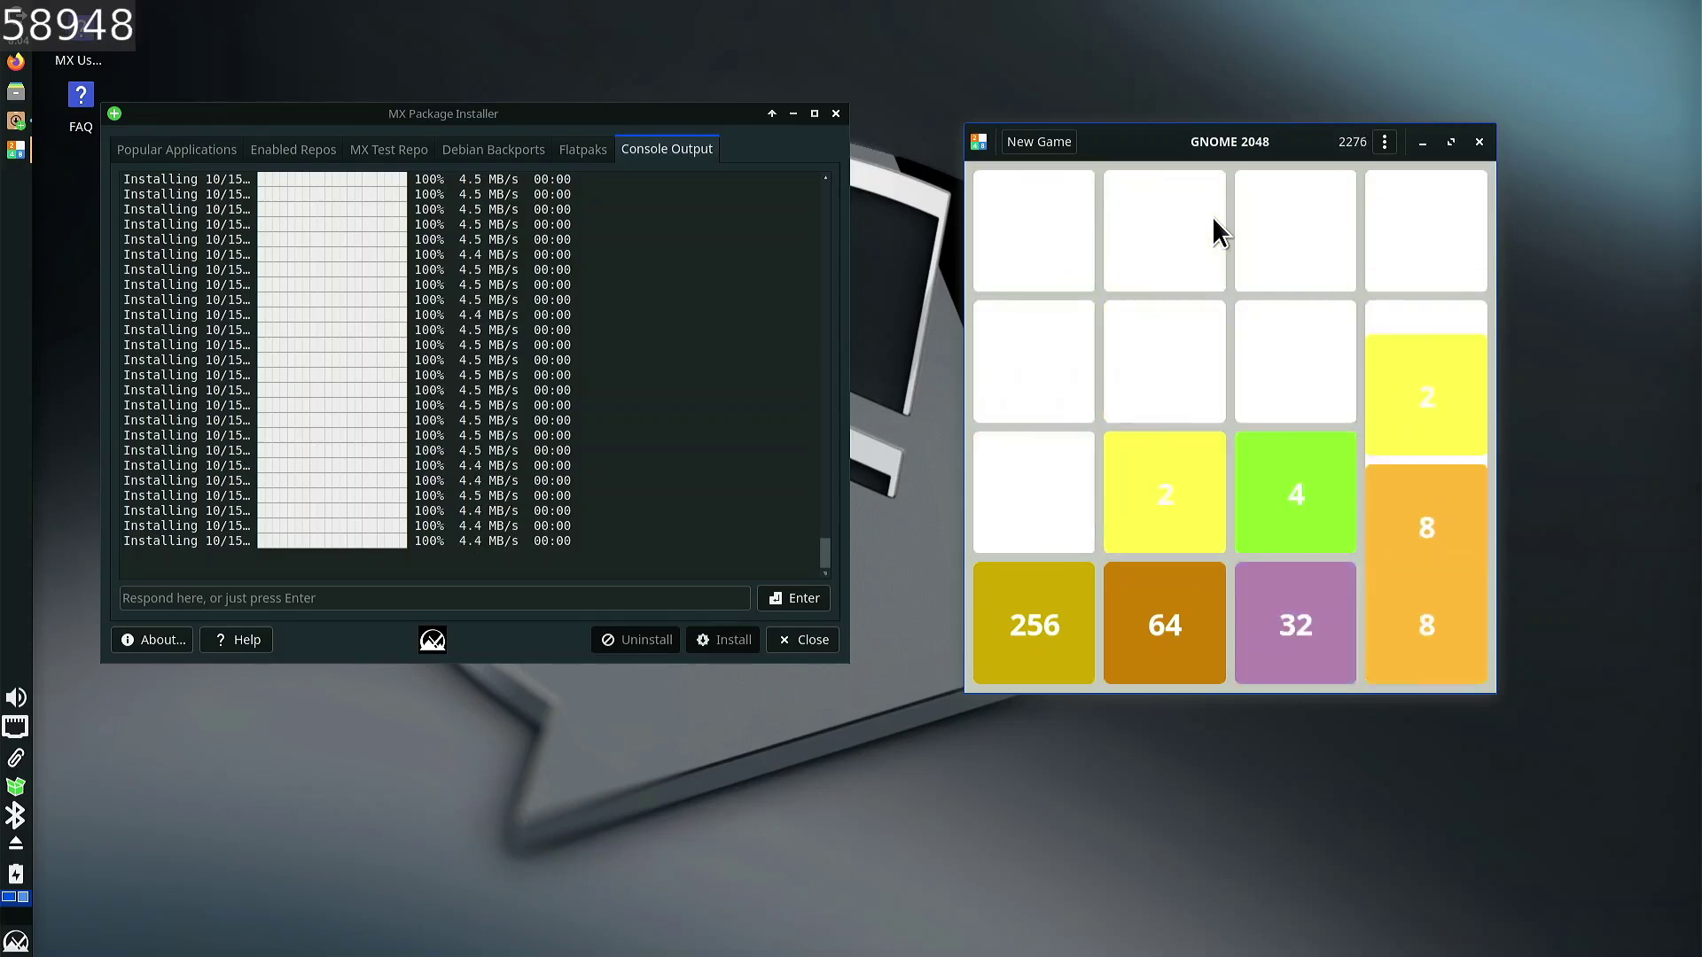
key("Down")
key("Right")
key("Down")
key("Right")
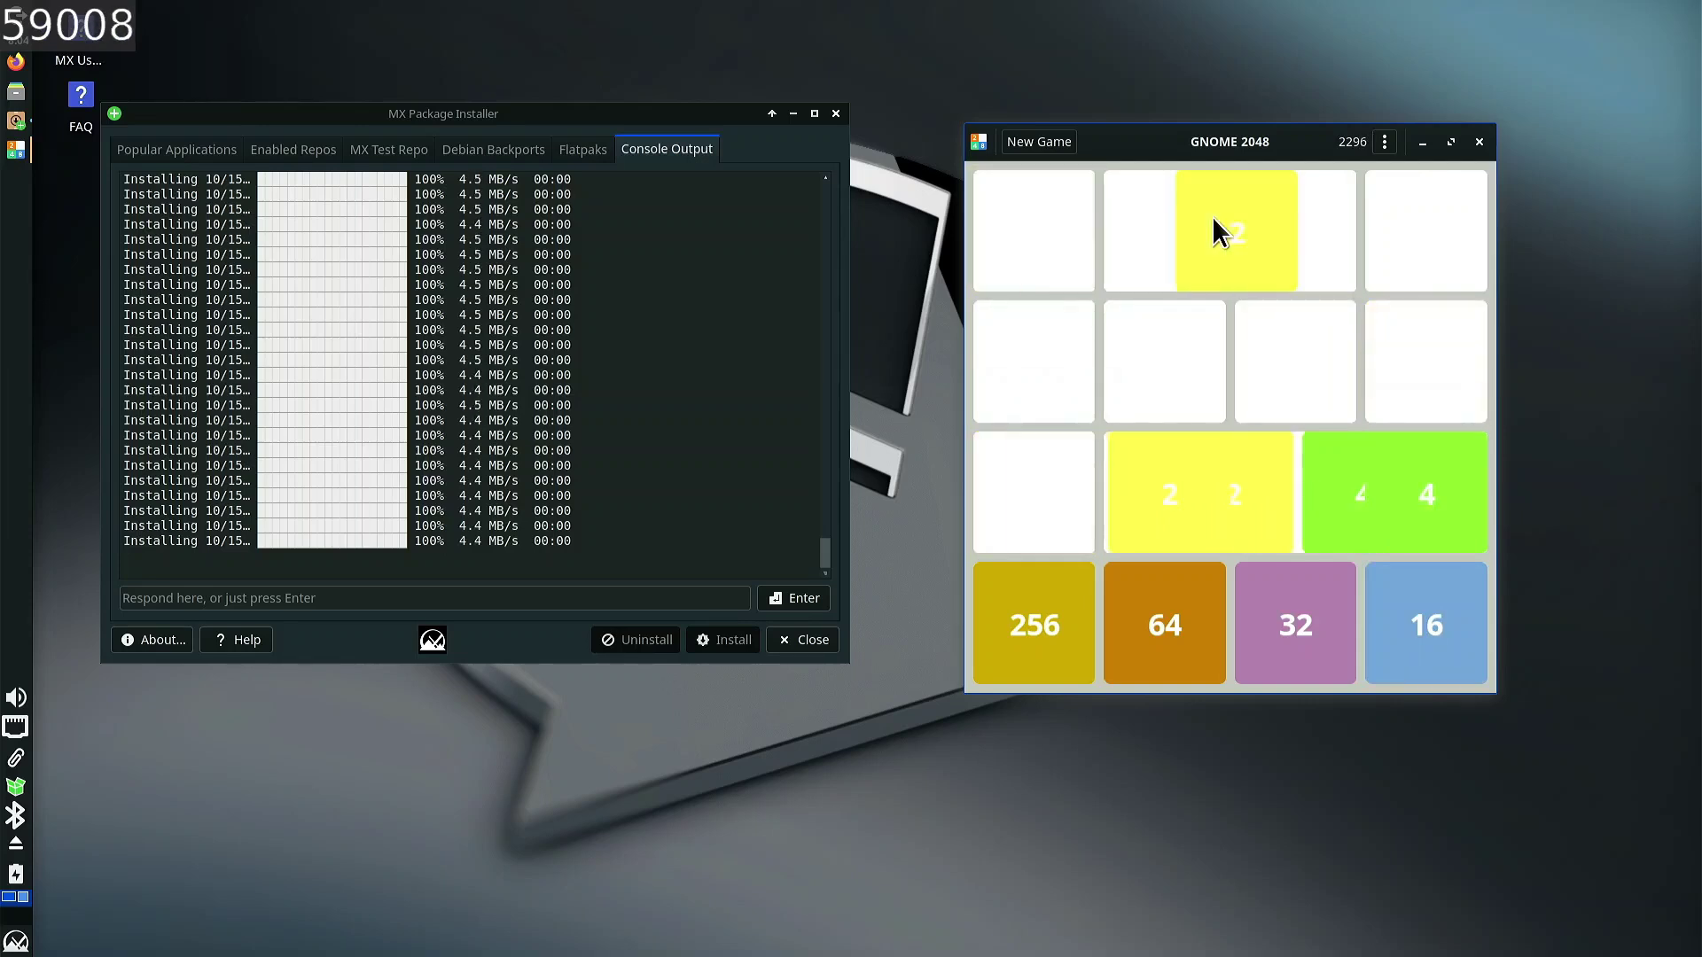
- Shuffle and merge the tiles above the full bottom row, lining up equal 4s and 8s in the first two columns
key("Down")
key("Right")
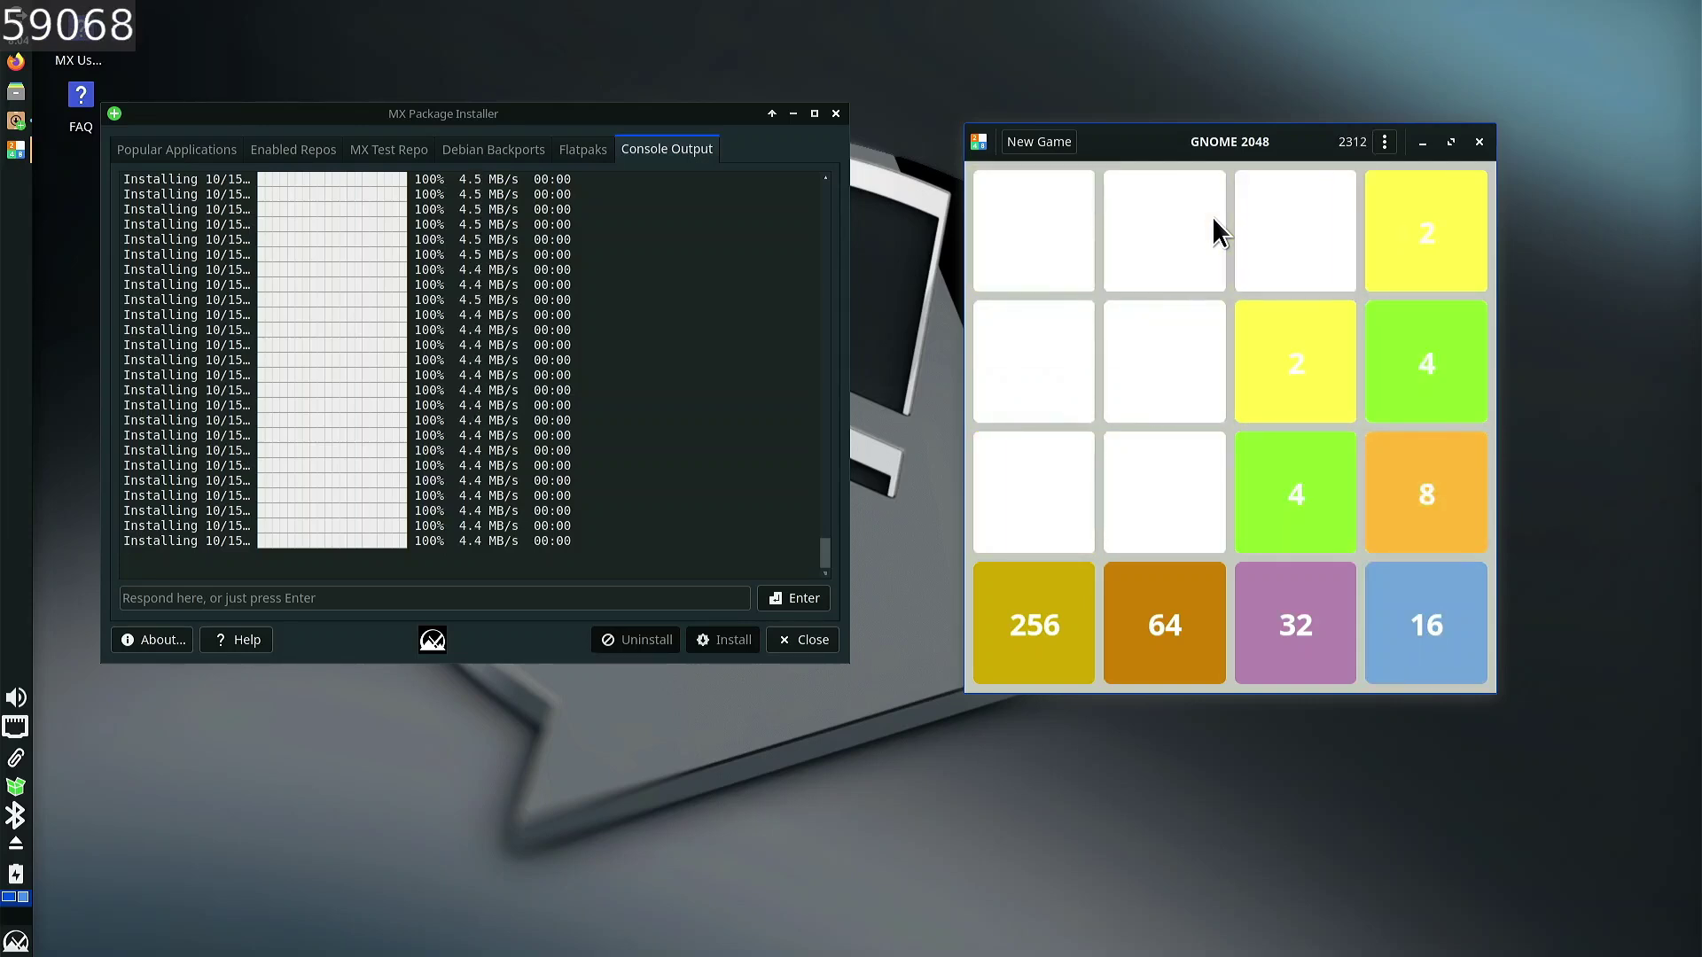
key("Left")
key("Right")
key("Left")
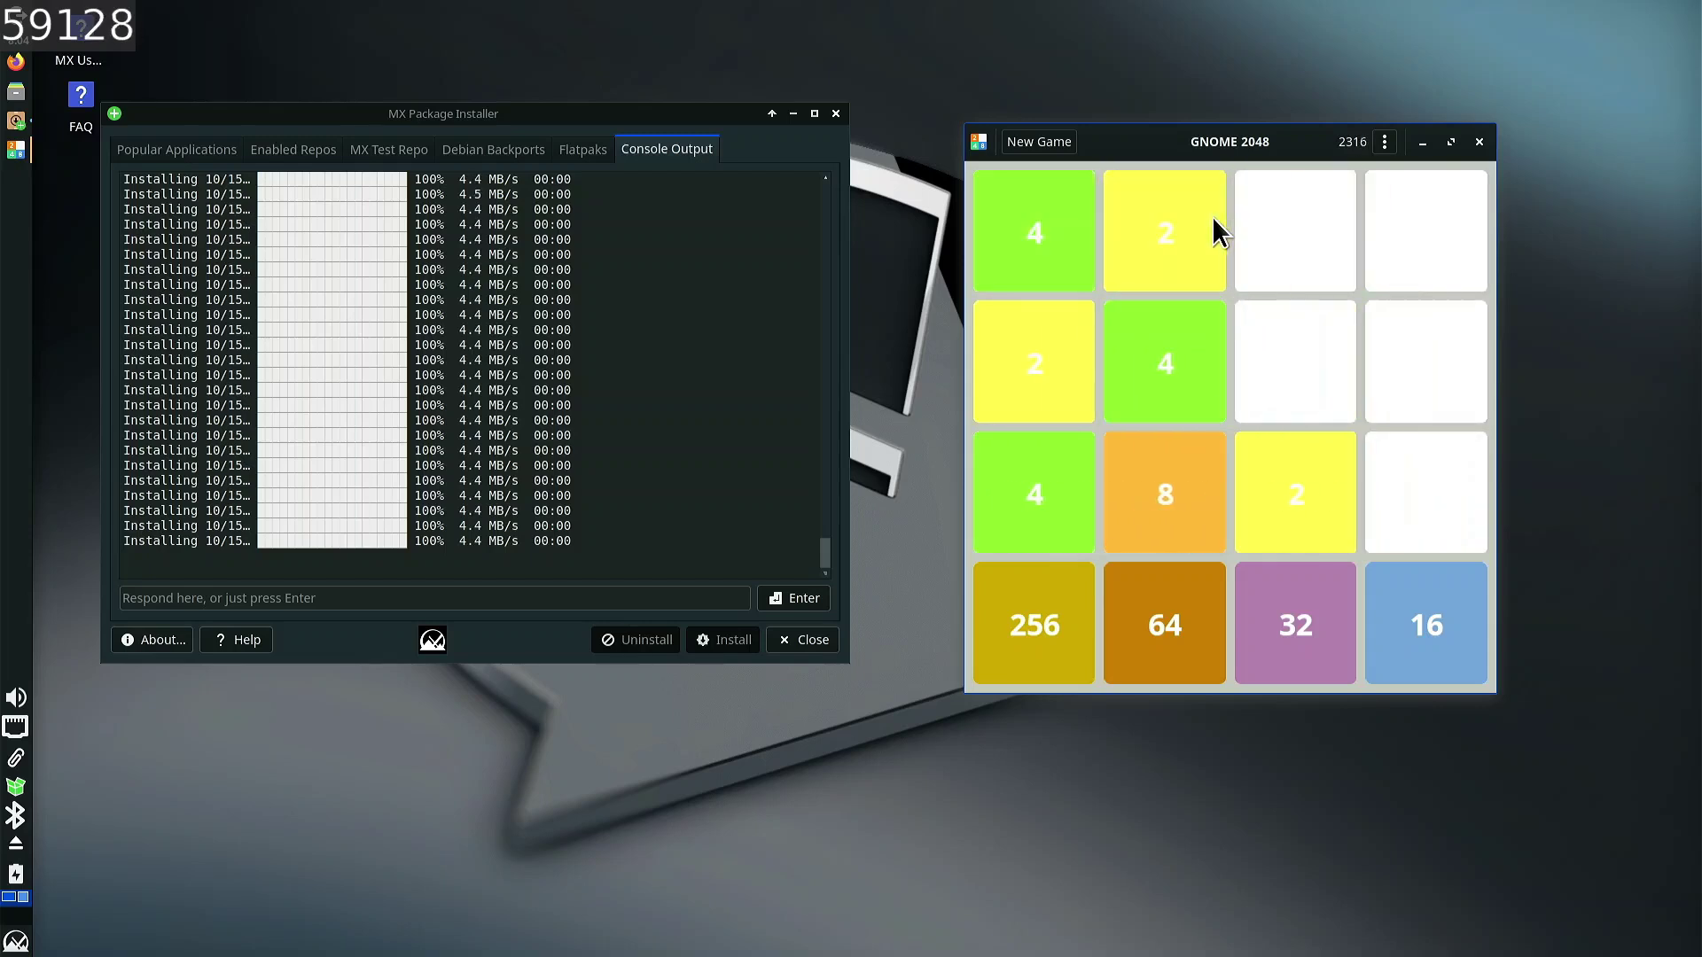
key("Right")
key("Left")
key("Down")
key("Right")
key("Left")
key("Down")
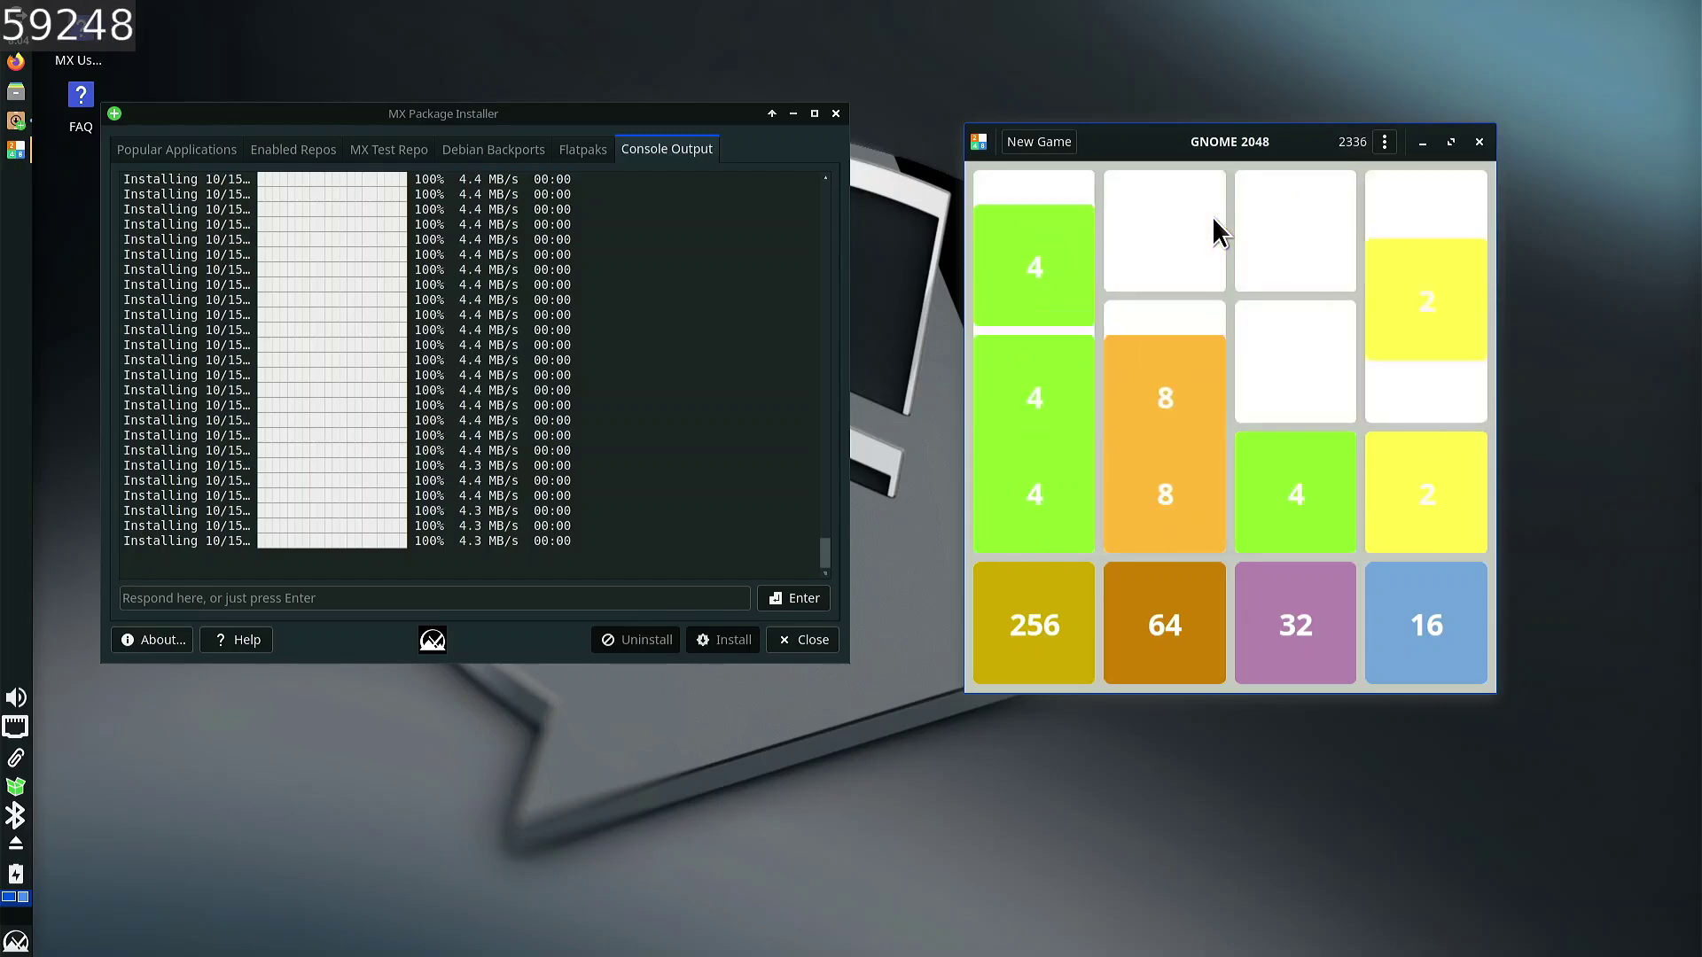
- Combine the upper tiles until two 16 tiles sit side by side above the 32 and 16 of the bottom row
key("Down")
key("Right")
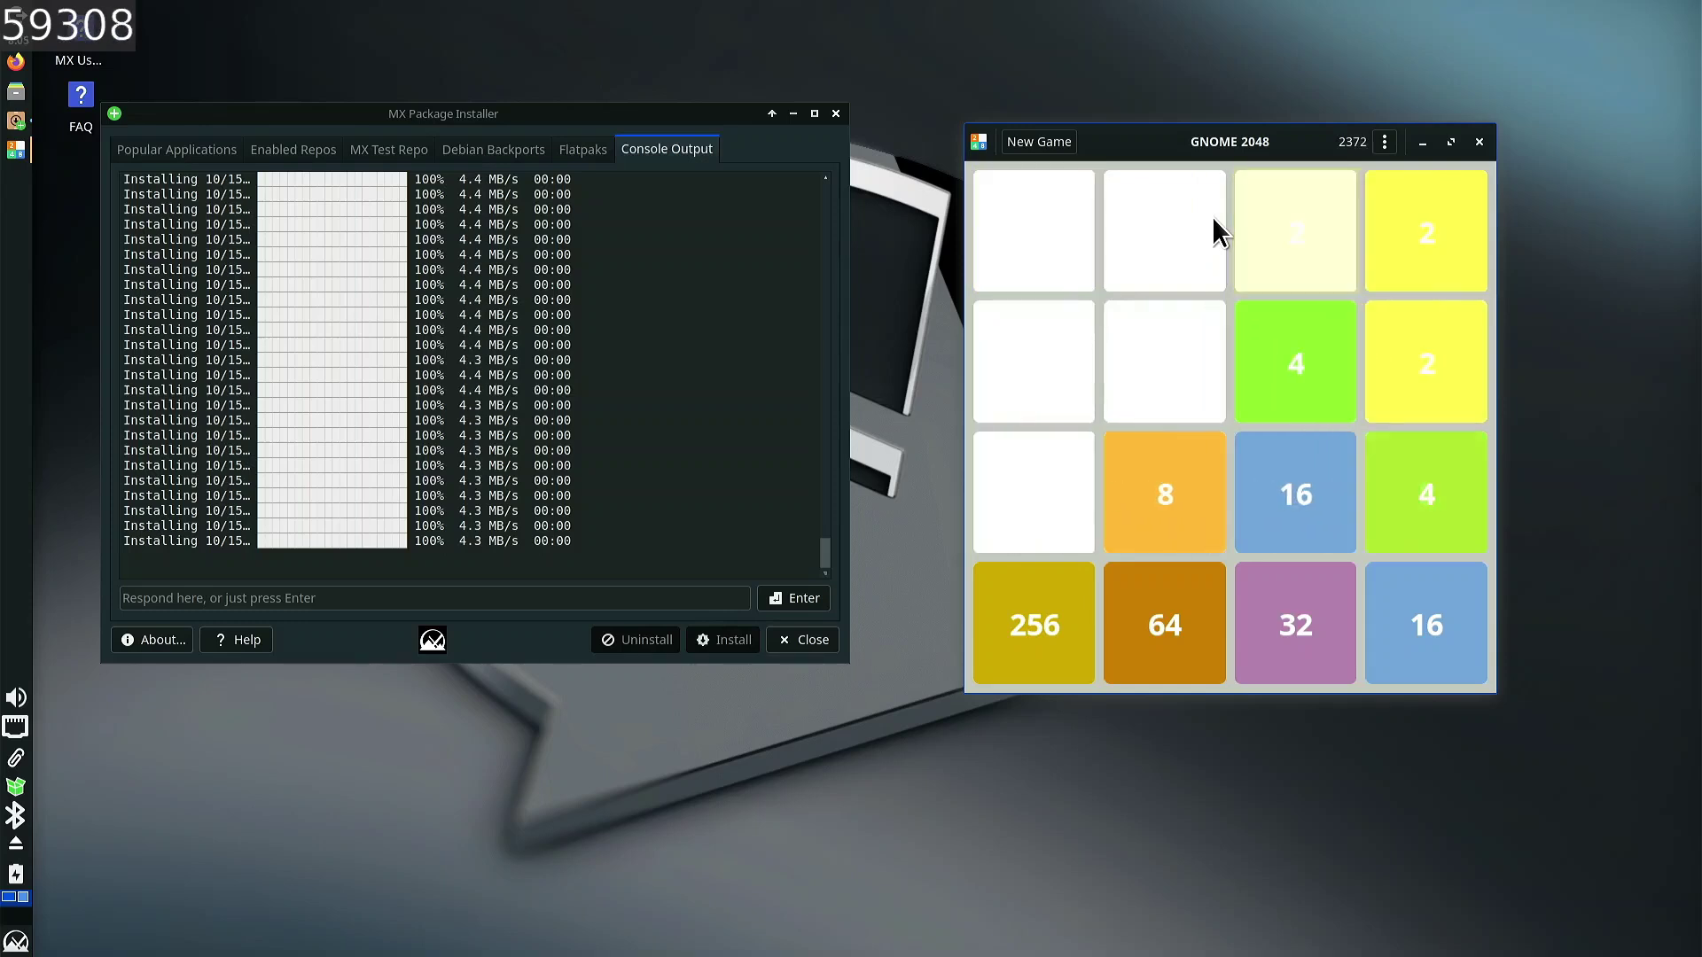
key("Down")
key("Right")
key("Down")
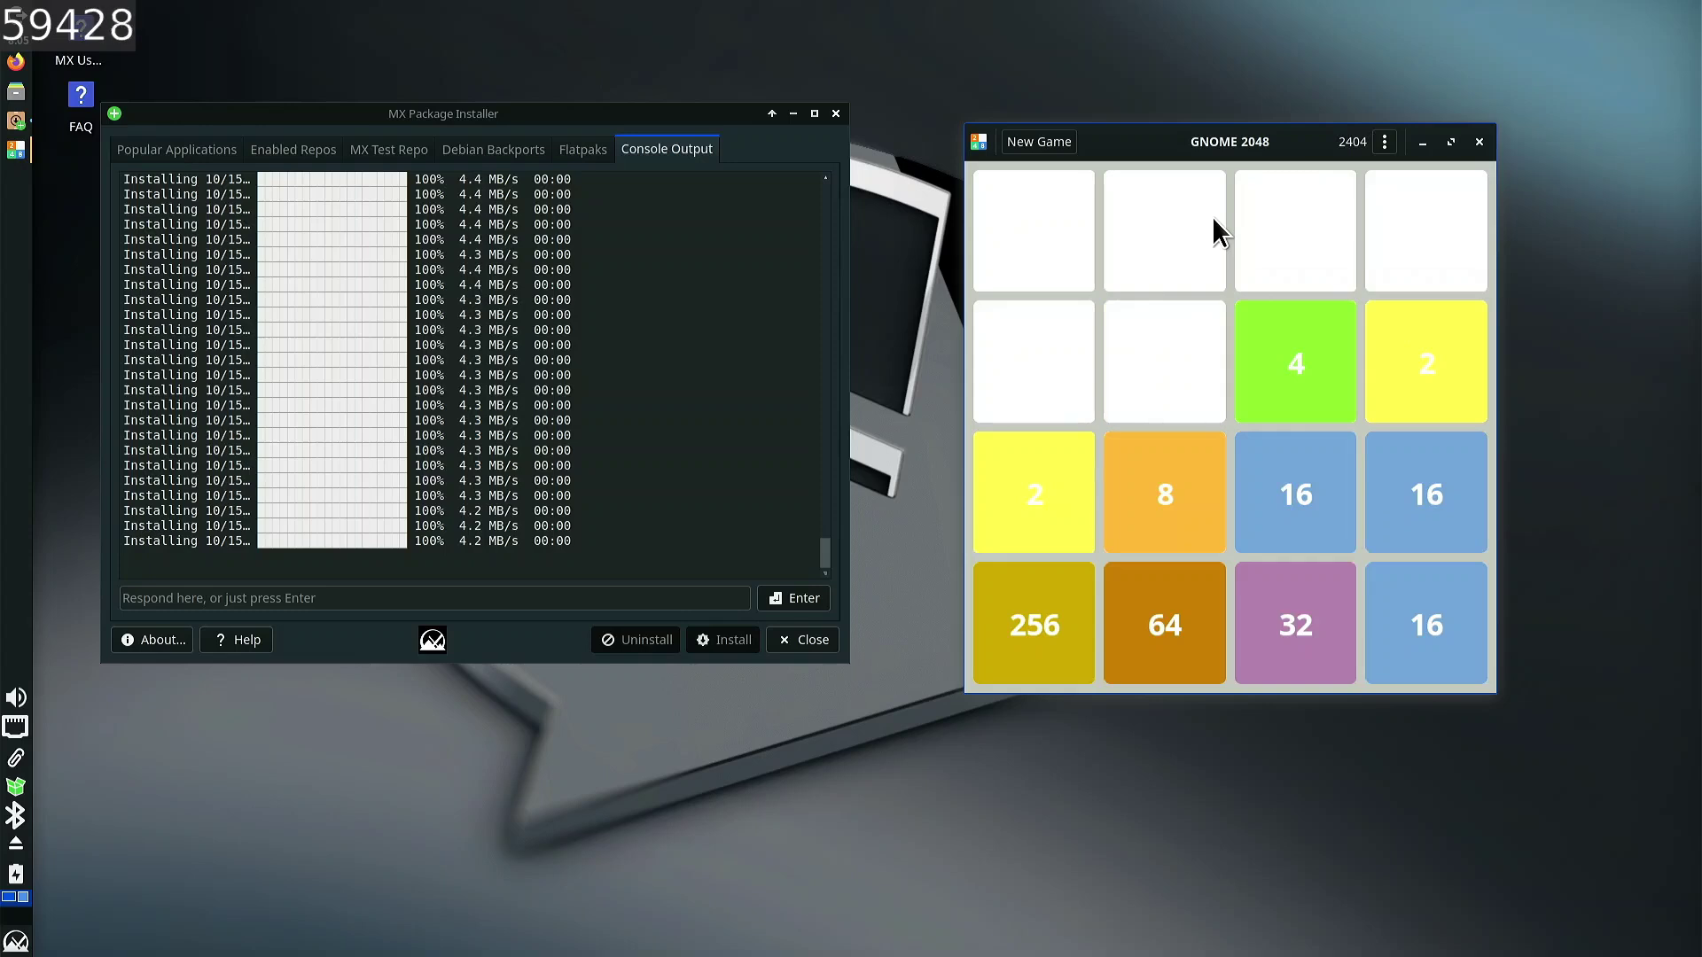
- Merge the 16s and 32s into a second 64, and combine both 64 tiles into a 128 beside the 256
key("Left")
key("Down")
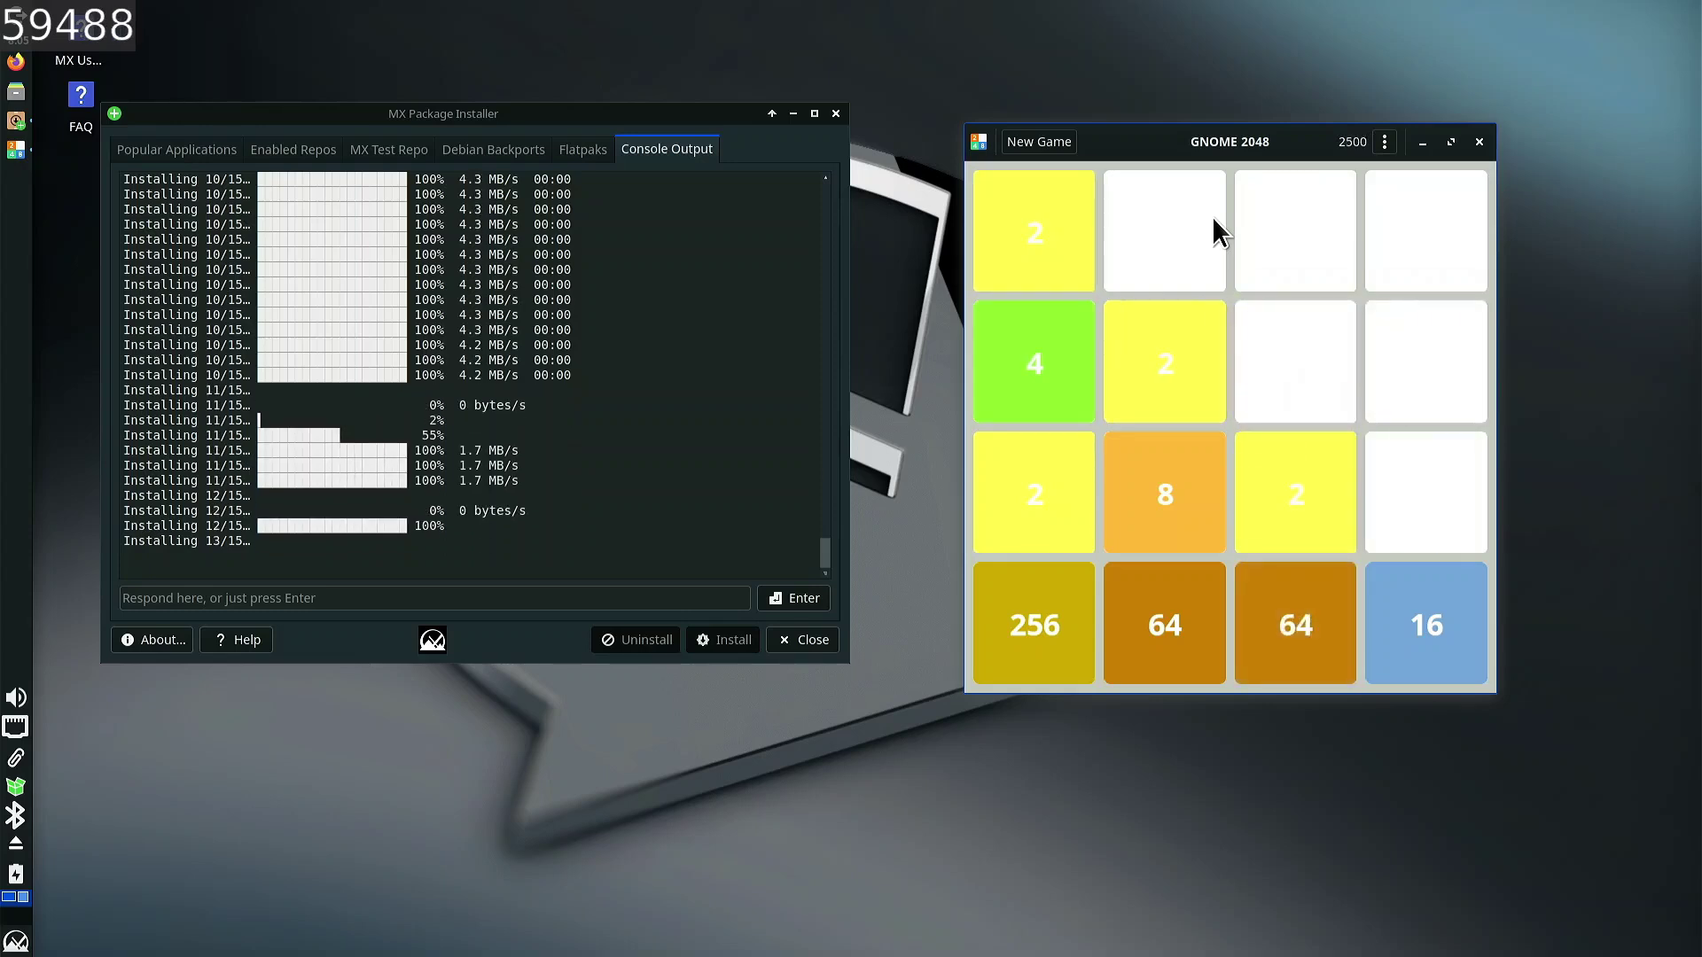
key("Left")
key("Left")
key("Down")
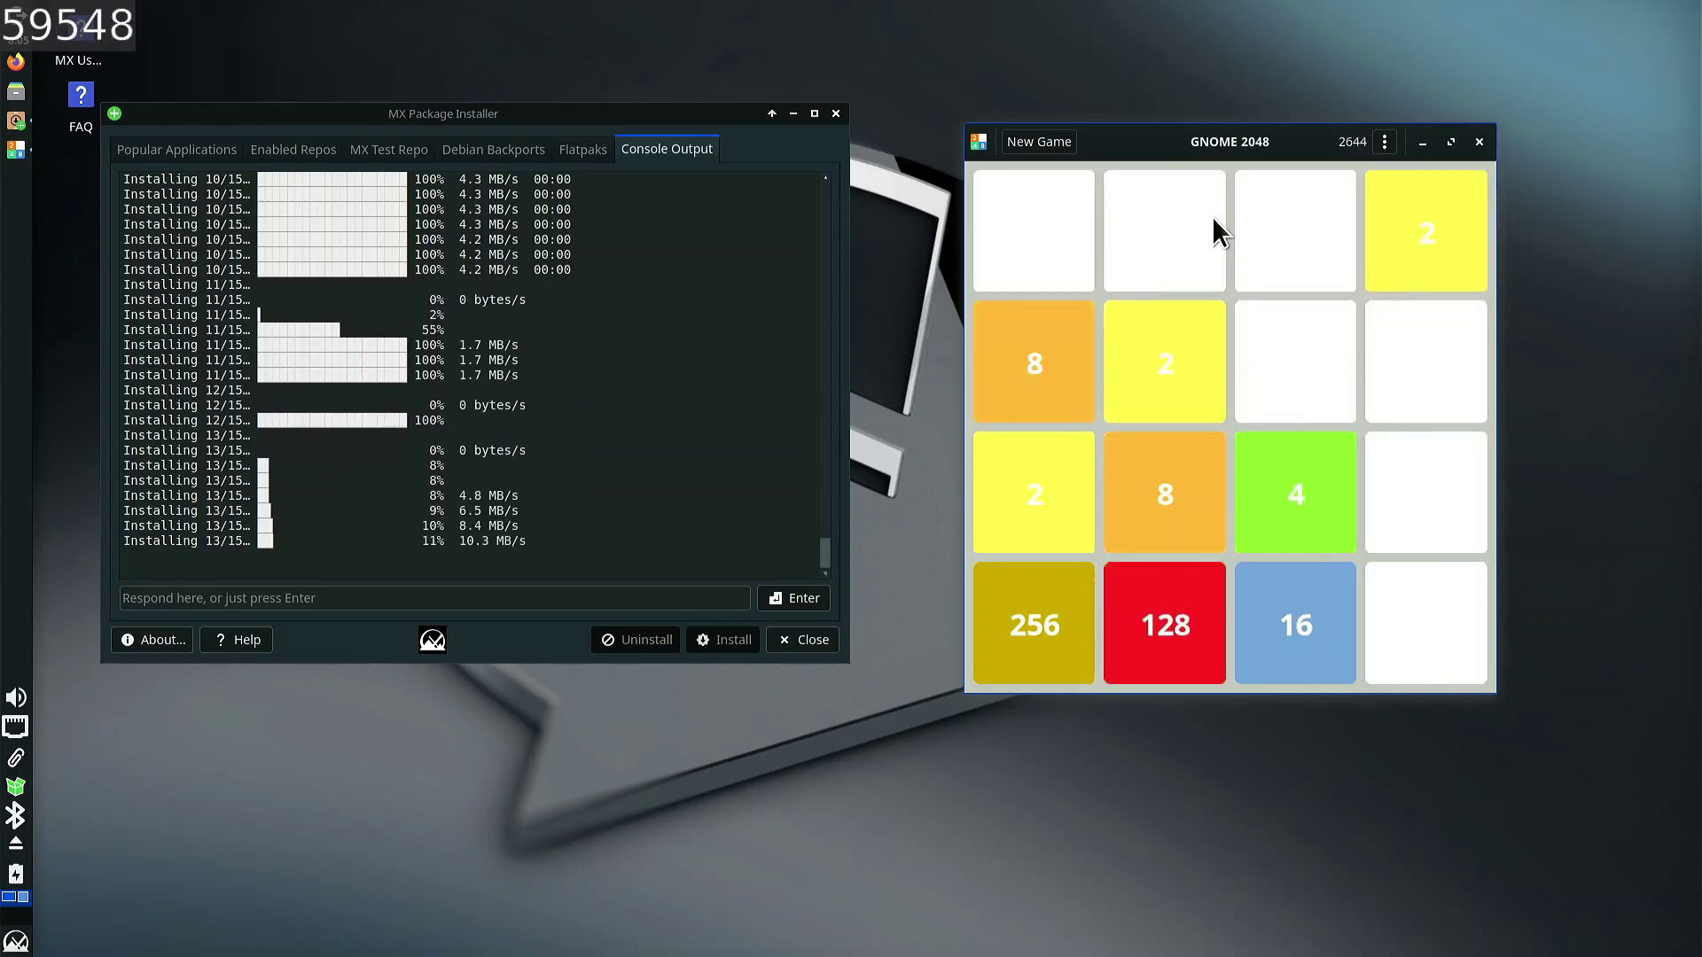
- Merge 16 tiles into a 32 beside the 128 in the bottom row and combine small tiles into 4s above
key("Down")
key("Right")
key("Down")
key("Down")
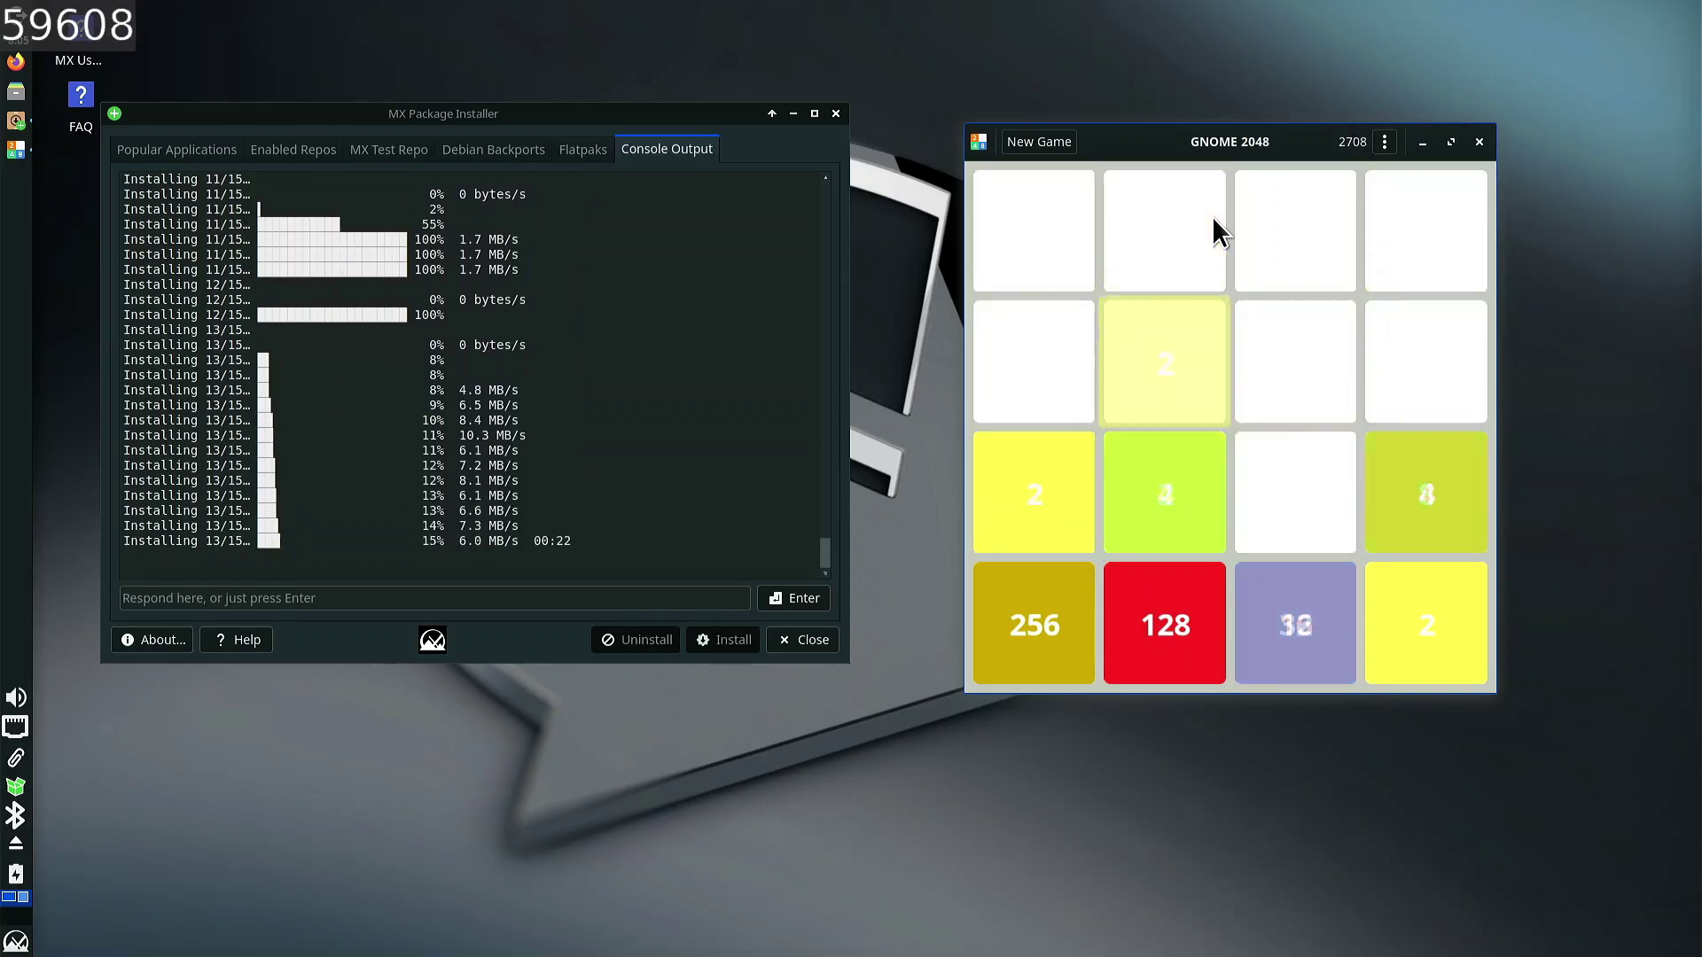
key("Left")
key("Down")
key("Down")
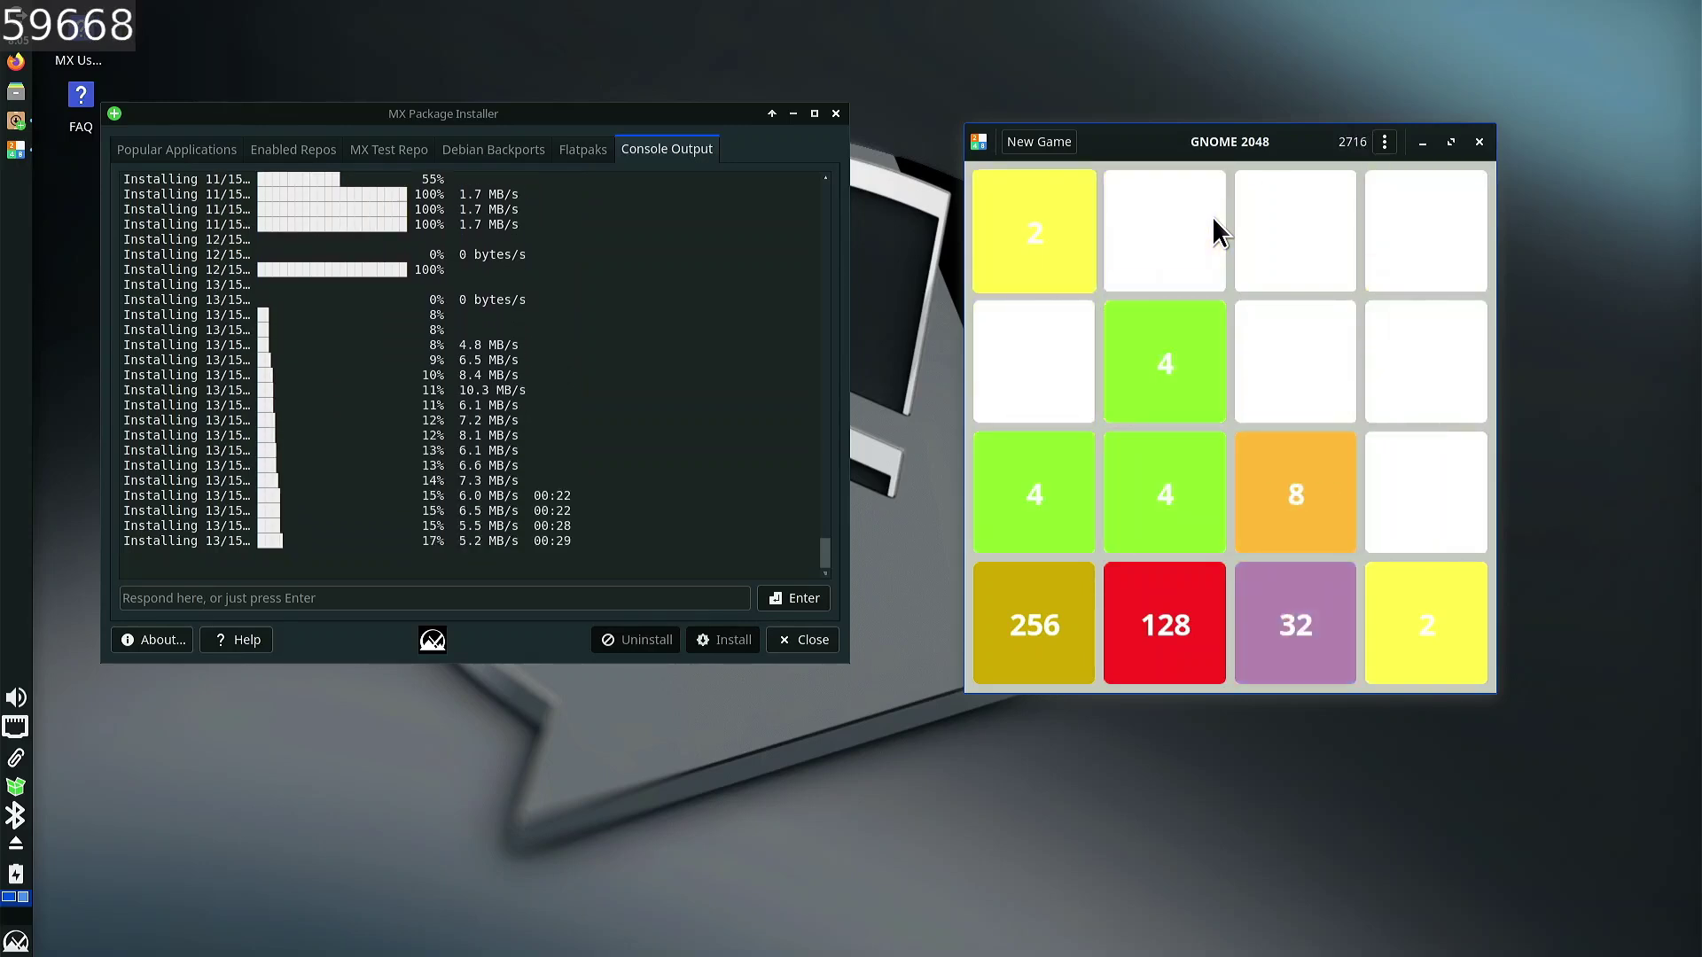
- Combine the 4s and 8 above the bottom row into a 16, and build an 8 beside the 32 in the bottom row
key("Left")
key("Left")
key("Down")
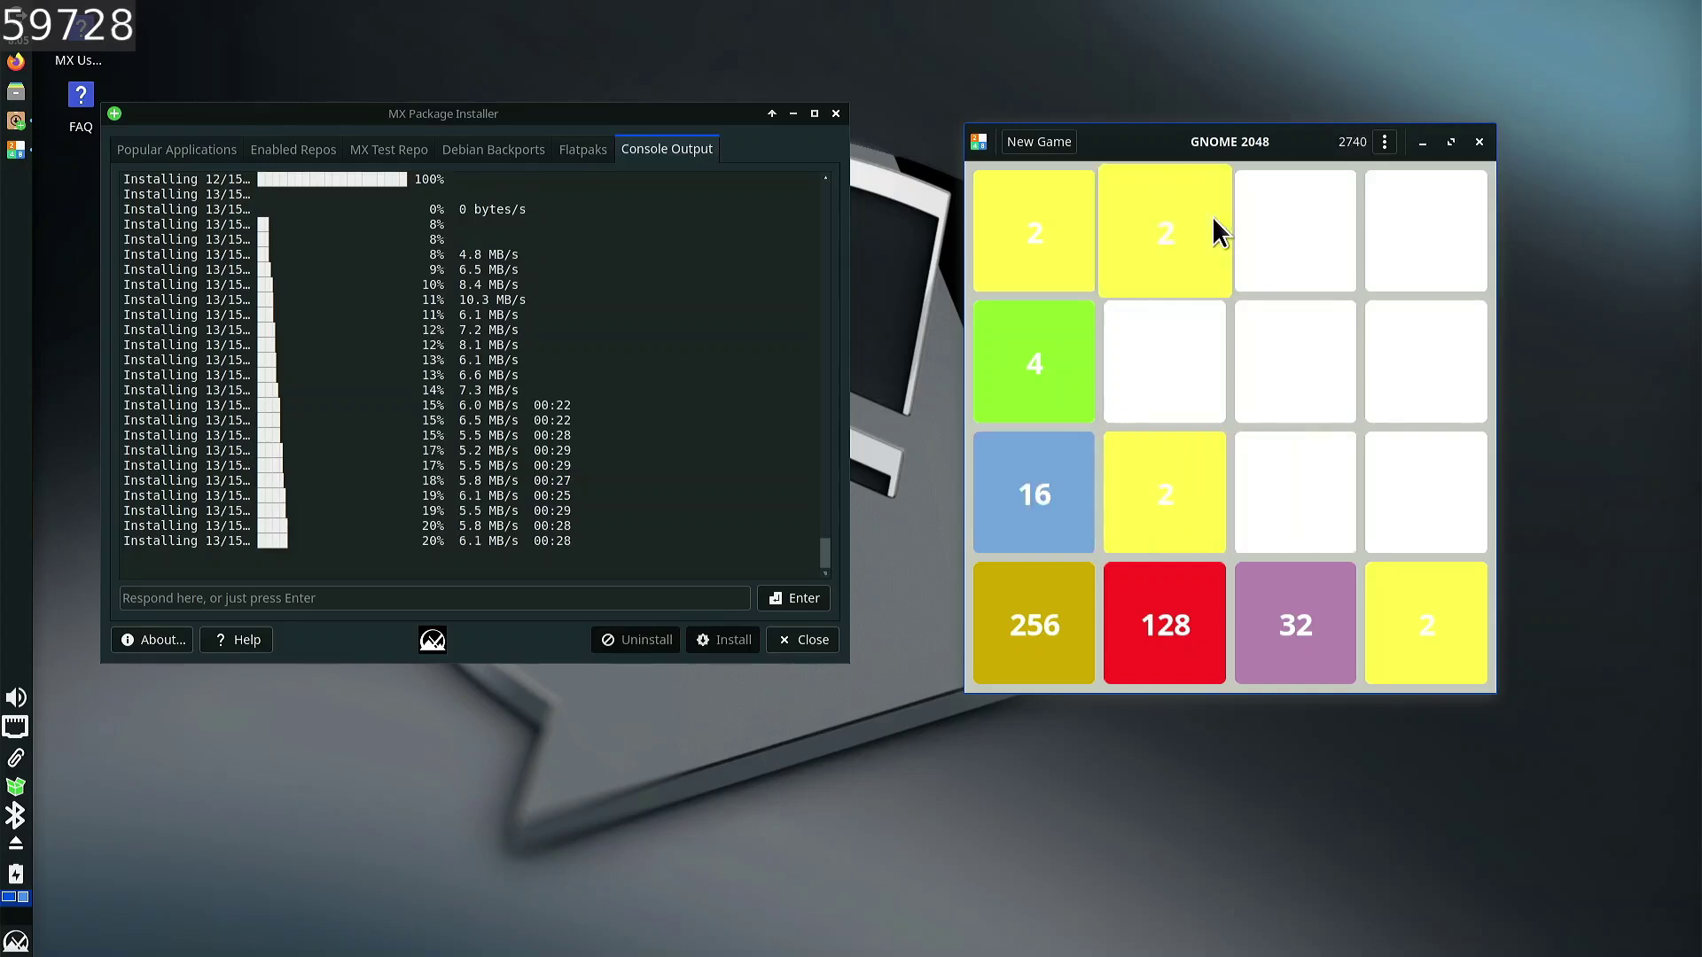
key("Down")
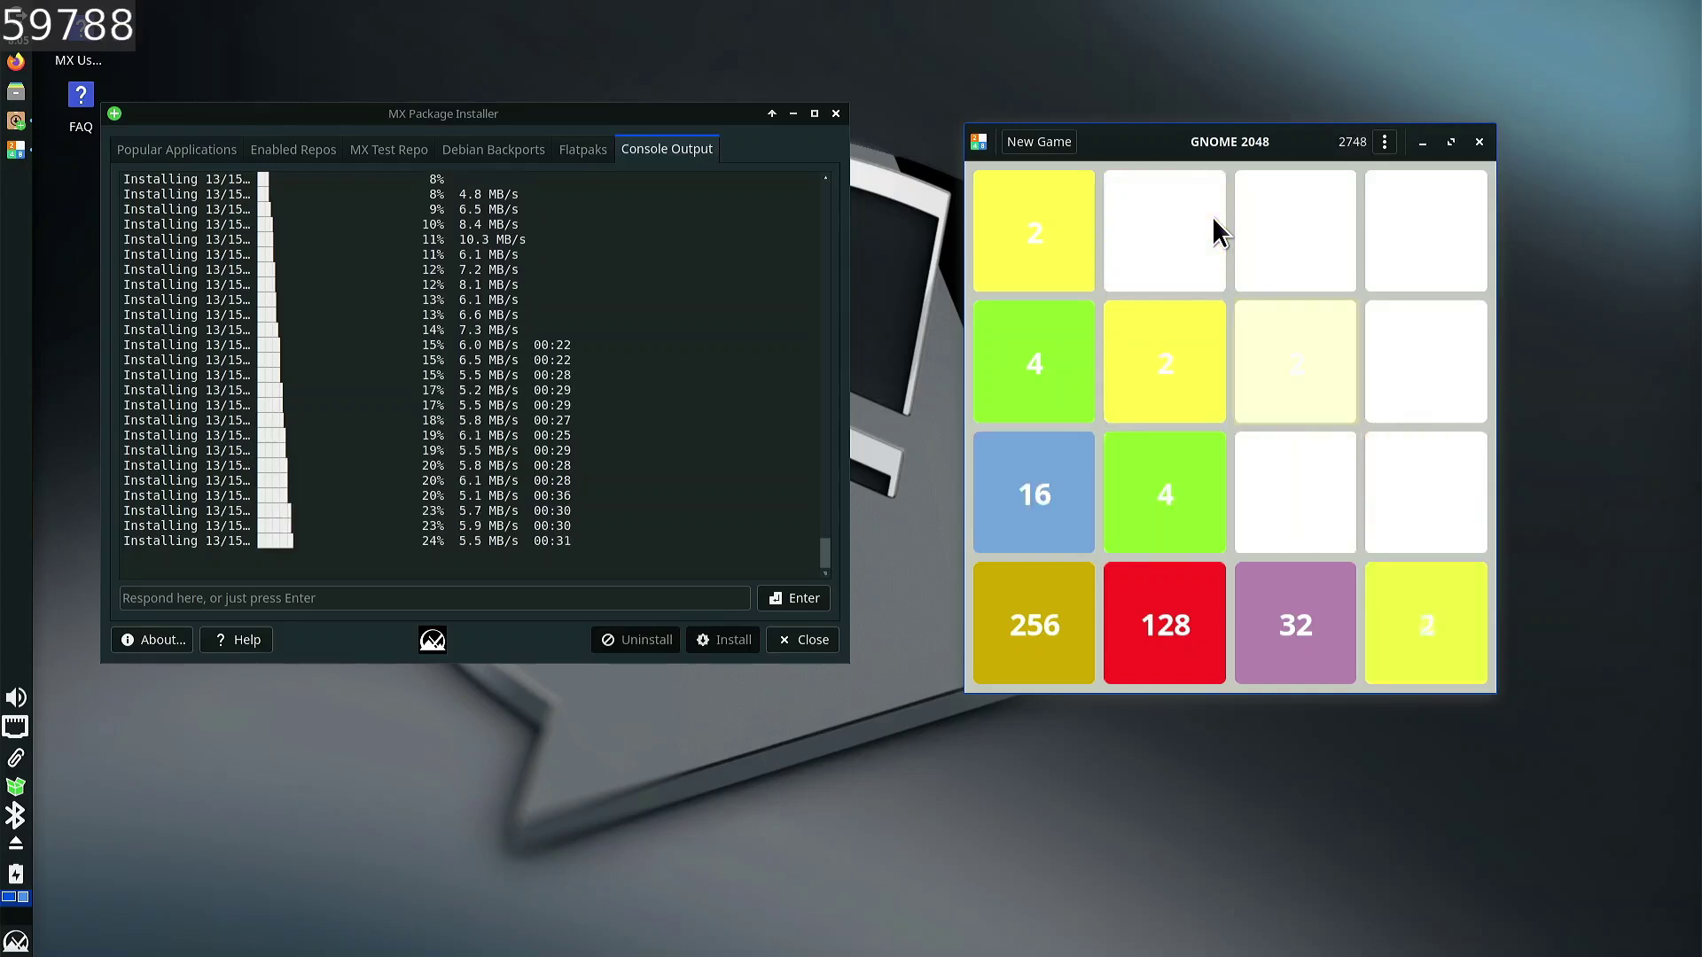
key("Right")
key("Down")
key("Left")
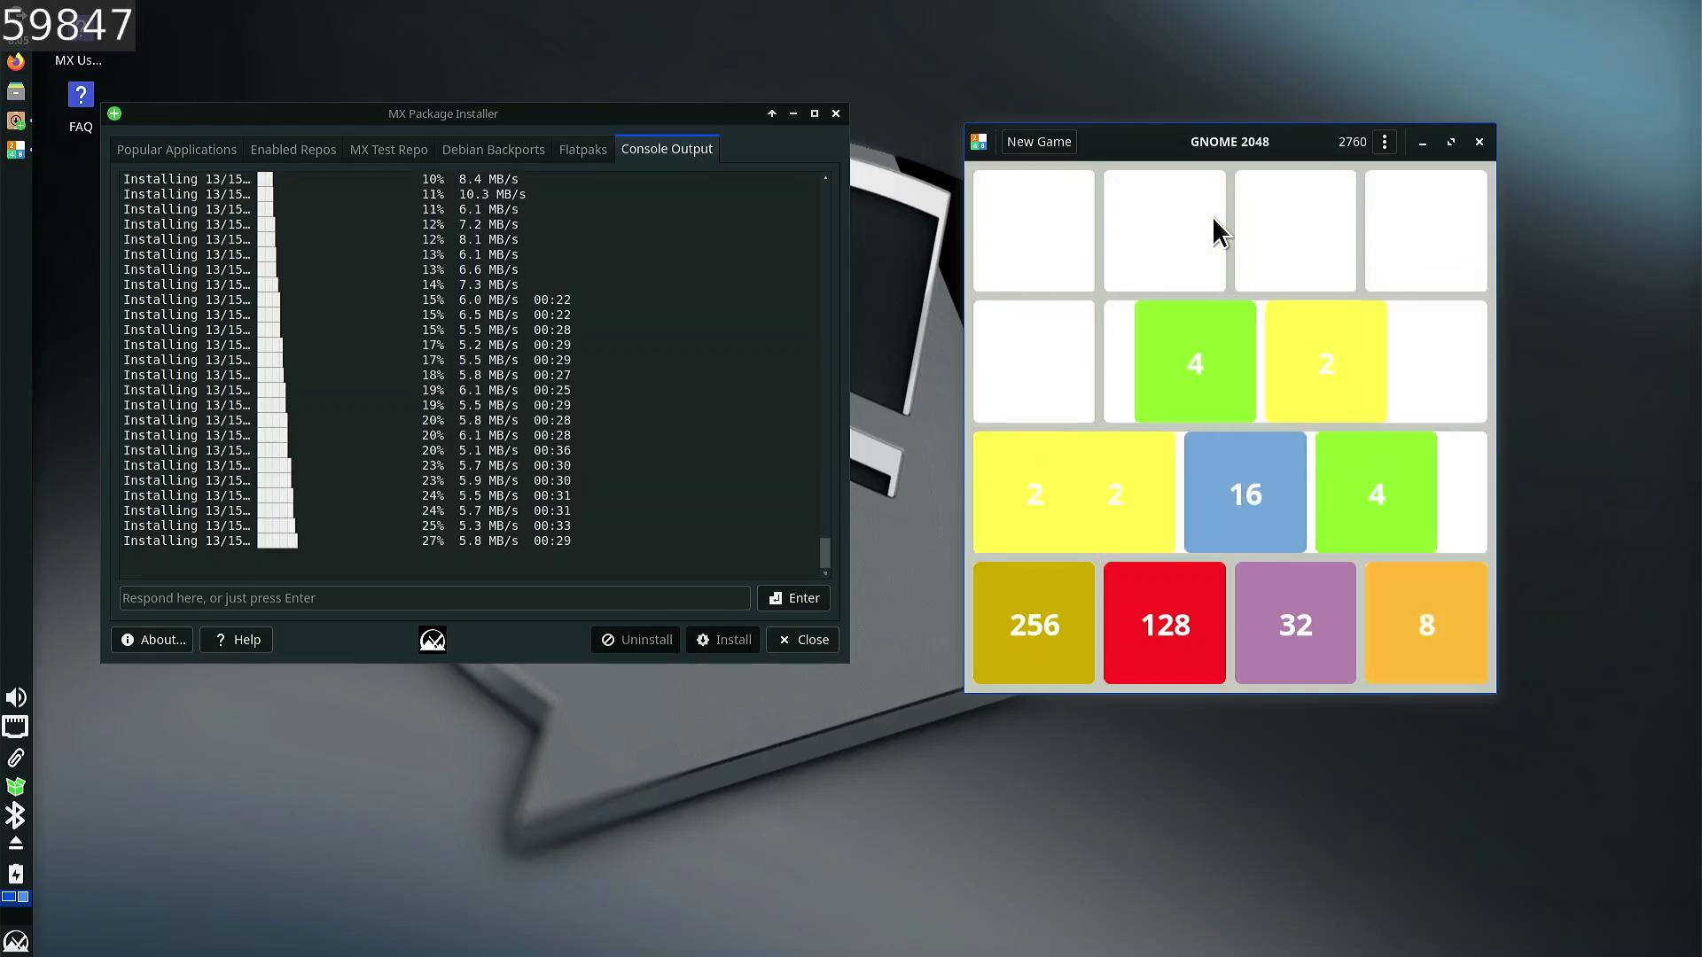
- Grow the last bottom-row tile to 16 and line up two 8s beside the 16 in the row above
key("Right")
key("Down")
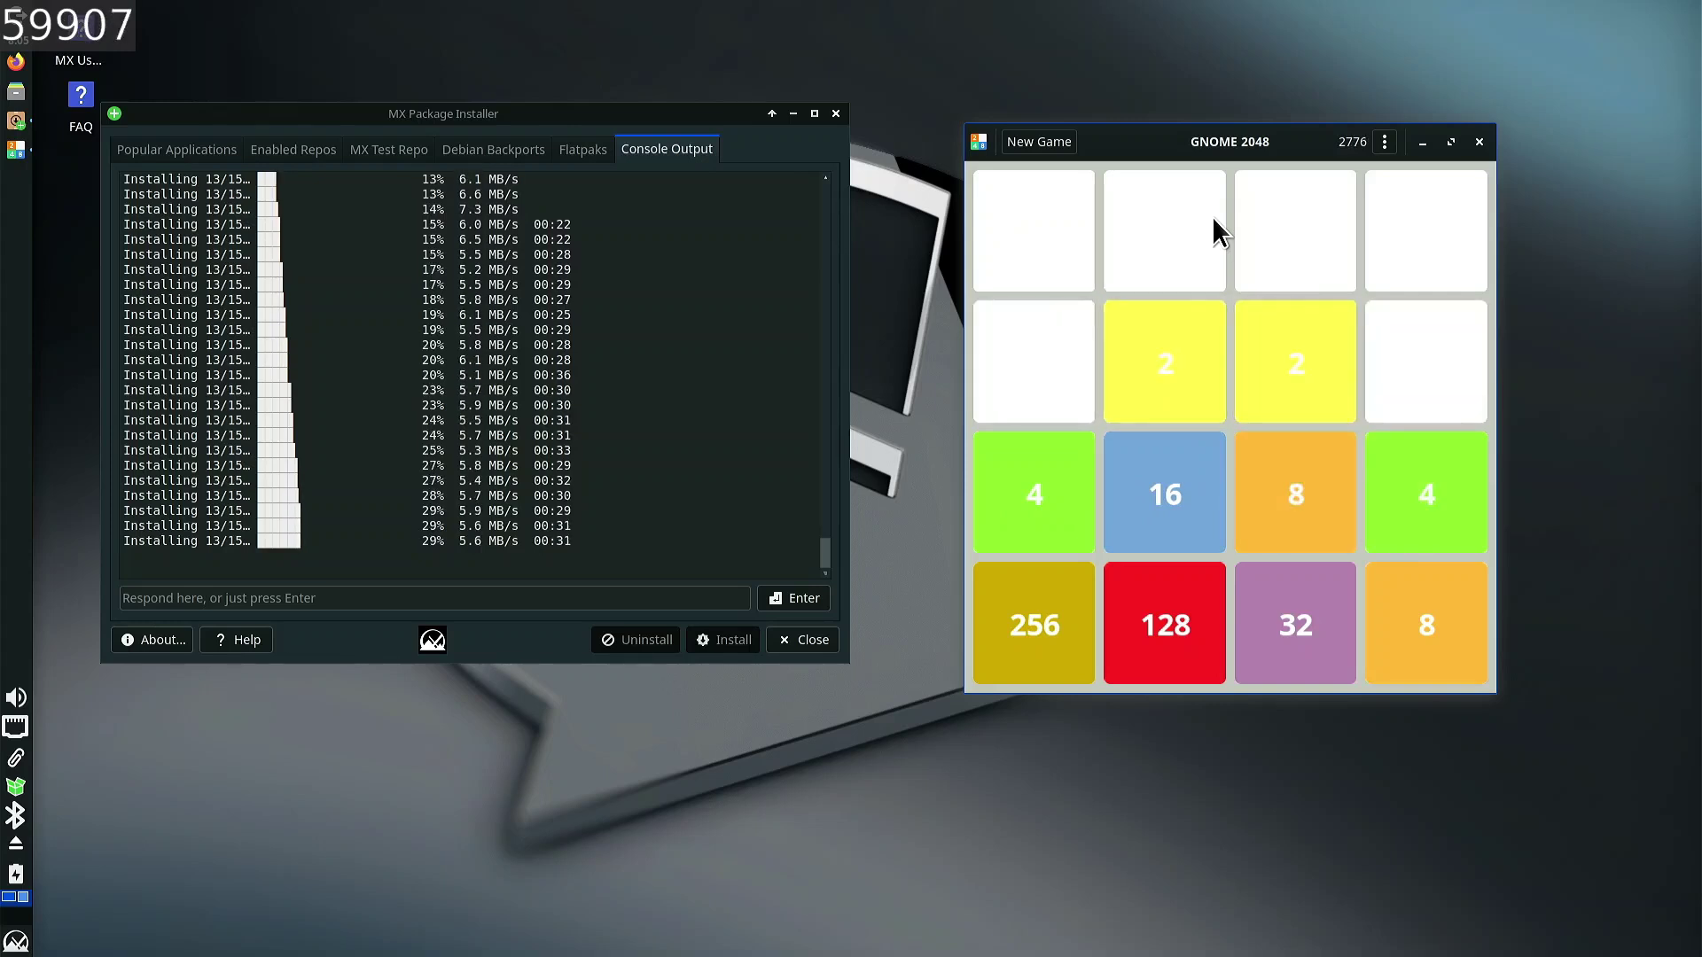
key("Left")
key("Right")
key("Down")
key("Down")
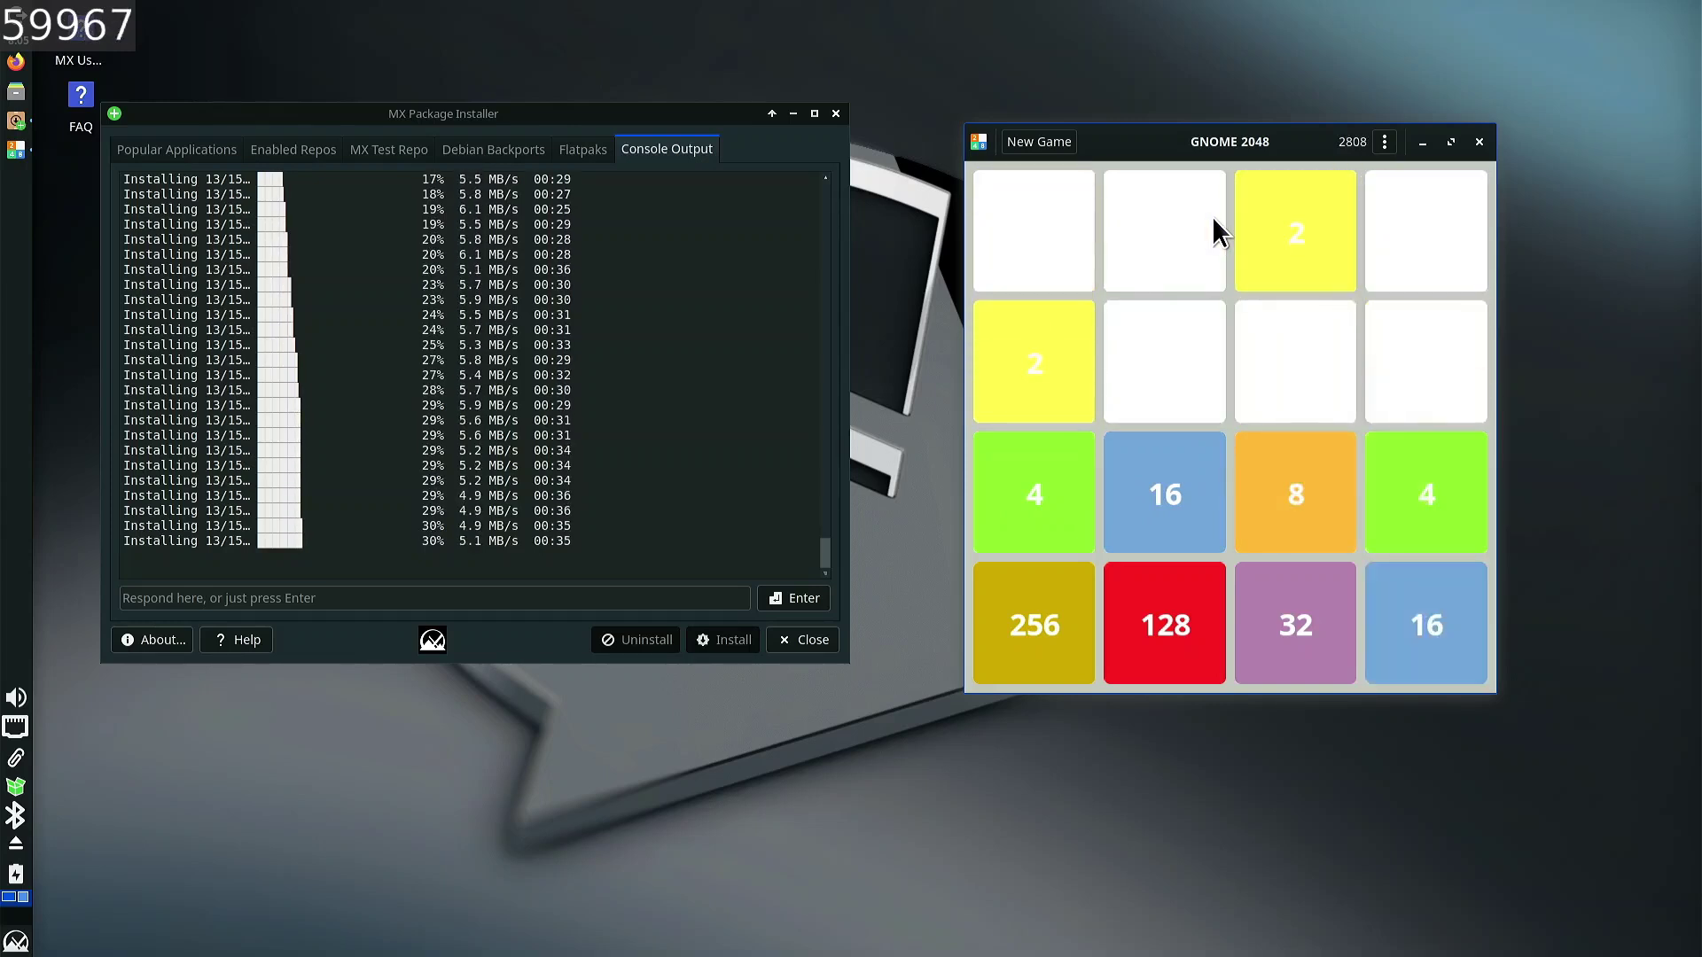
key("Right")
key("Down")
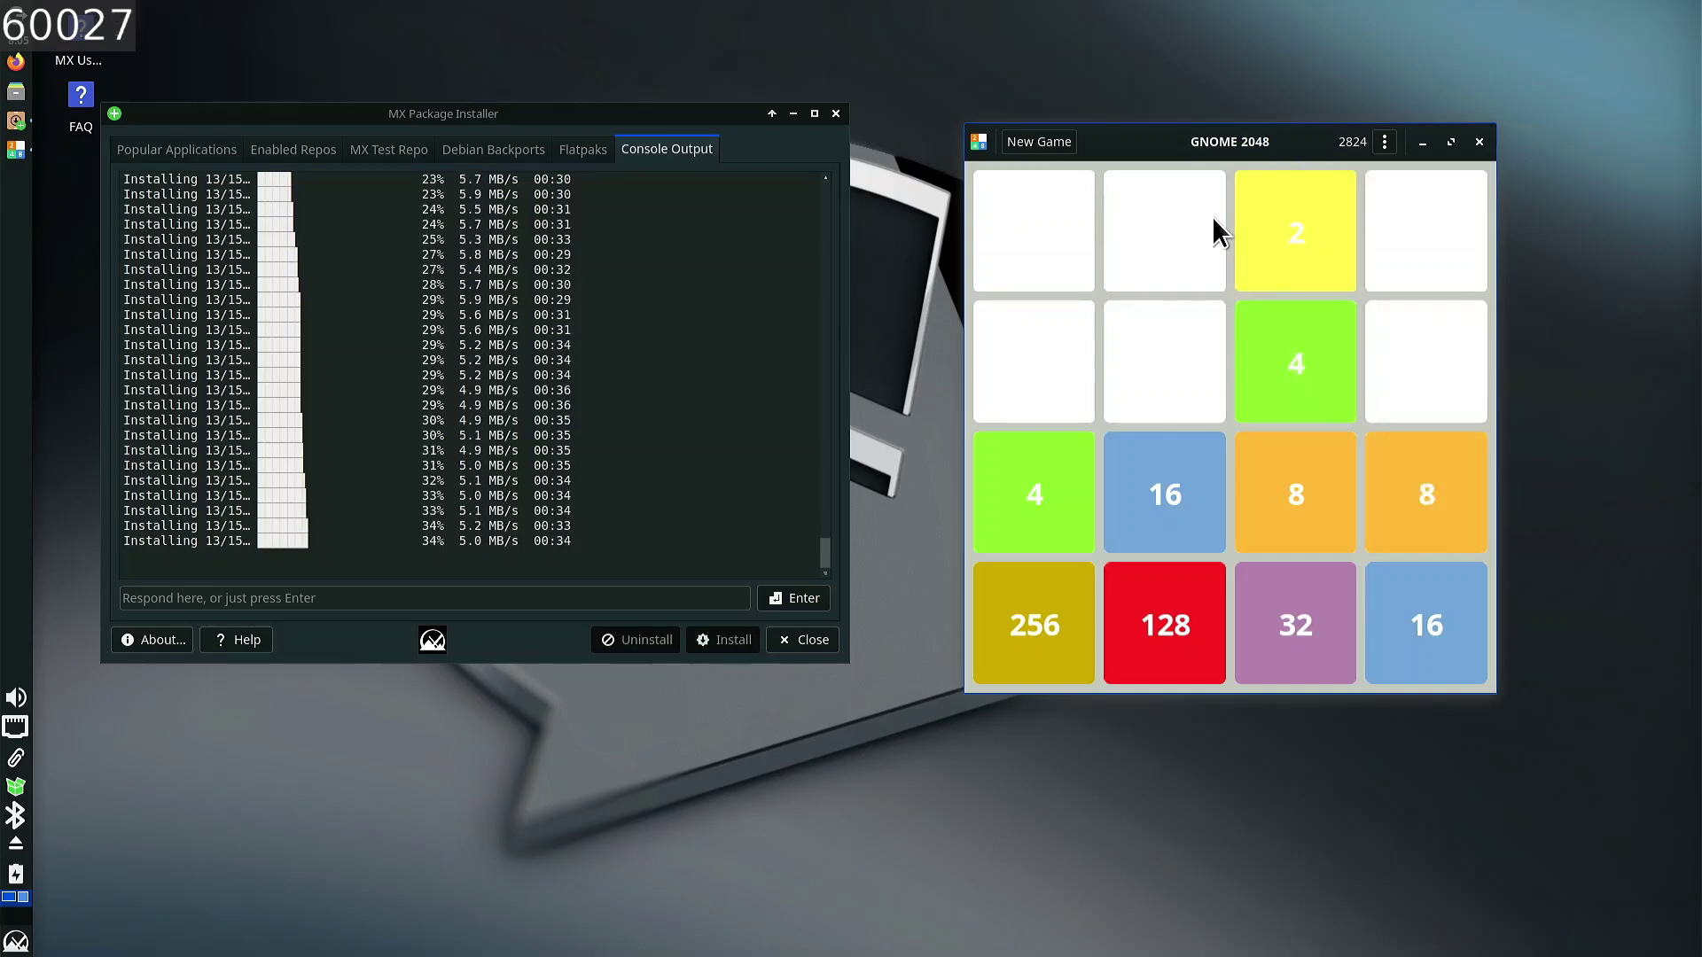
- Merge the 8s and 16s of the third row into a 32, and drop it onto the bottom 32 to make 64
key("Right")
key("Right")
key("Left")
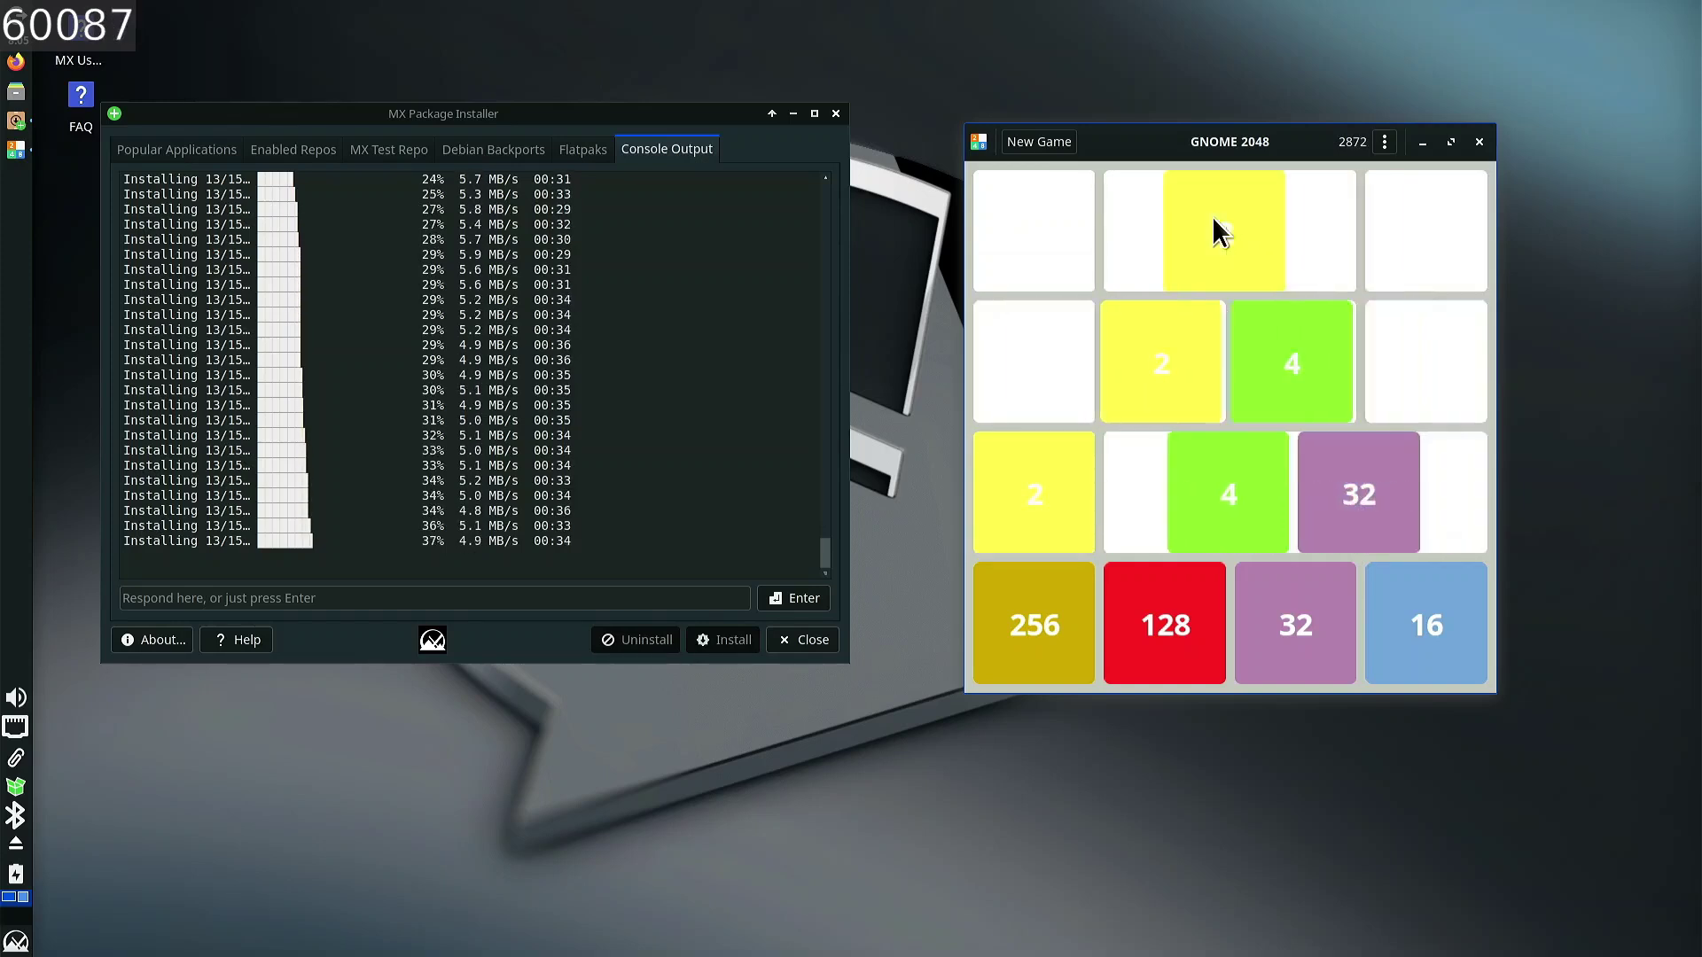
key("Down")
key("Down")
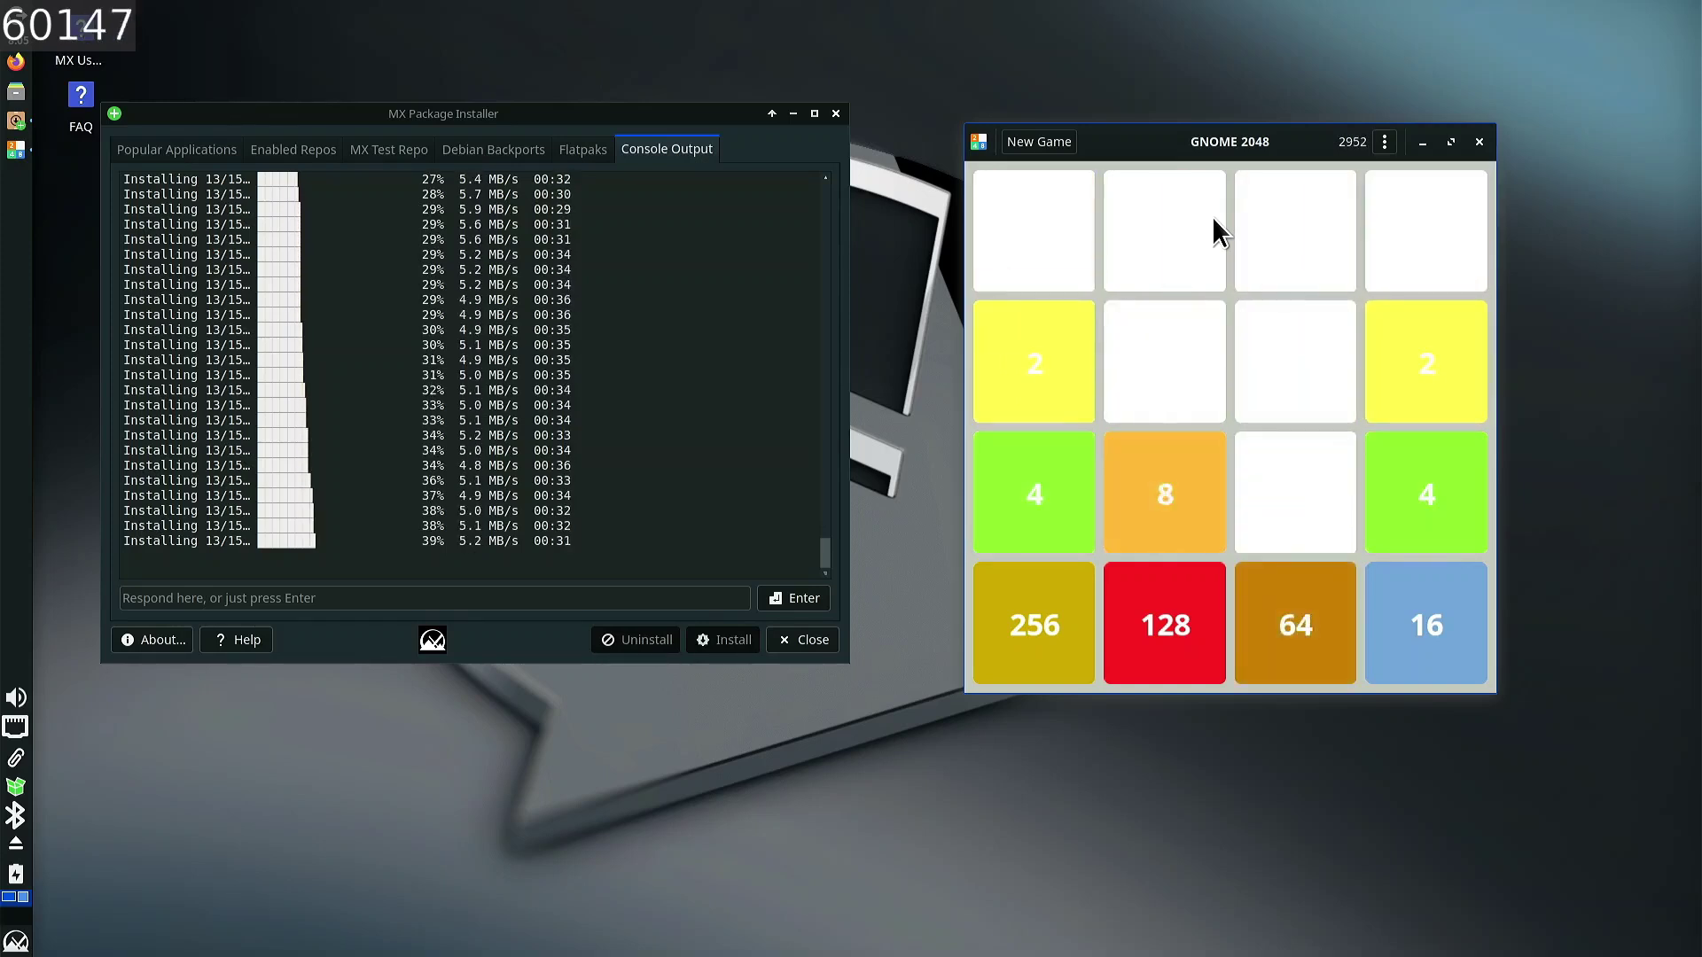
- Merge small tiles into a 32 beside the 64 in the bottom row and build an 8 above it
key("Right")
key("Down")
key("Right")
key("Down")
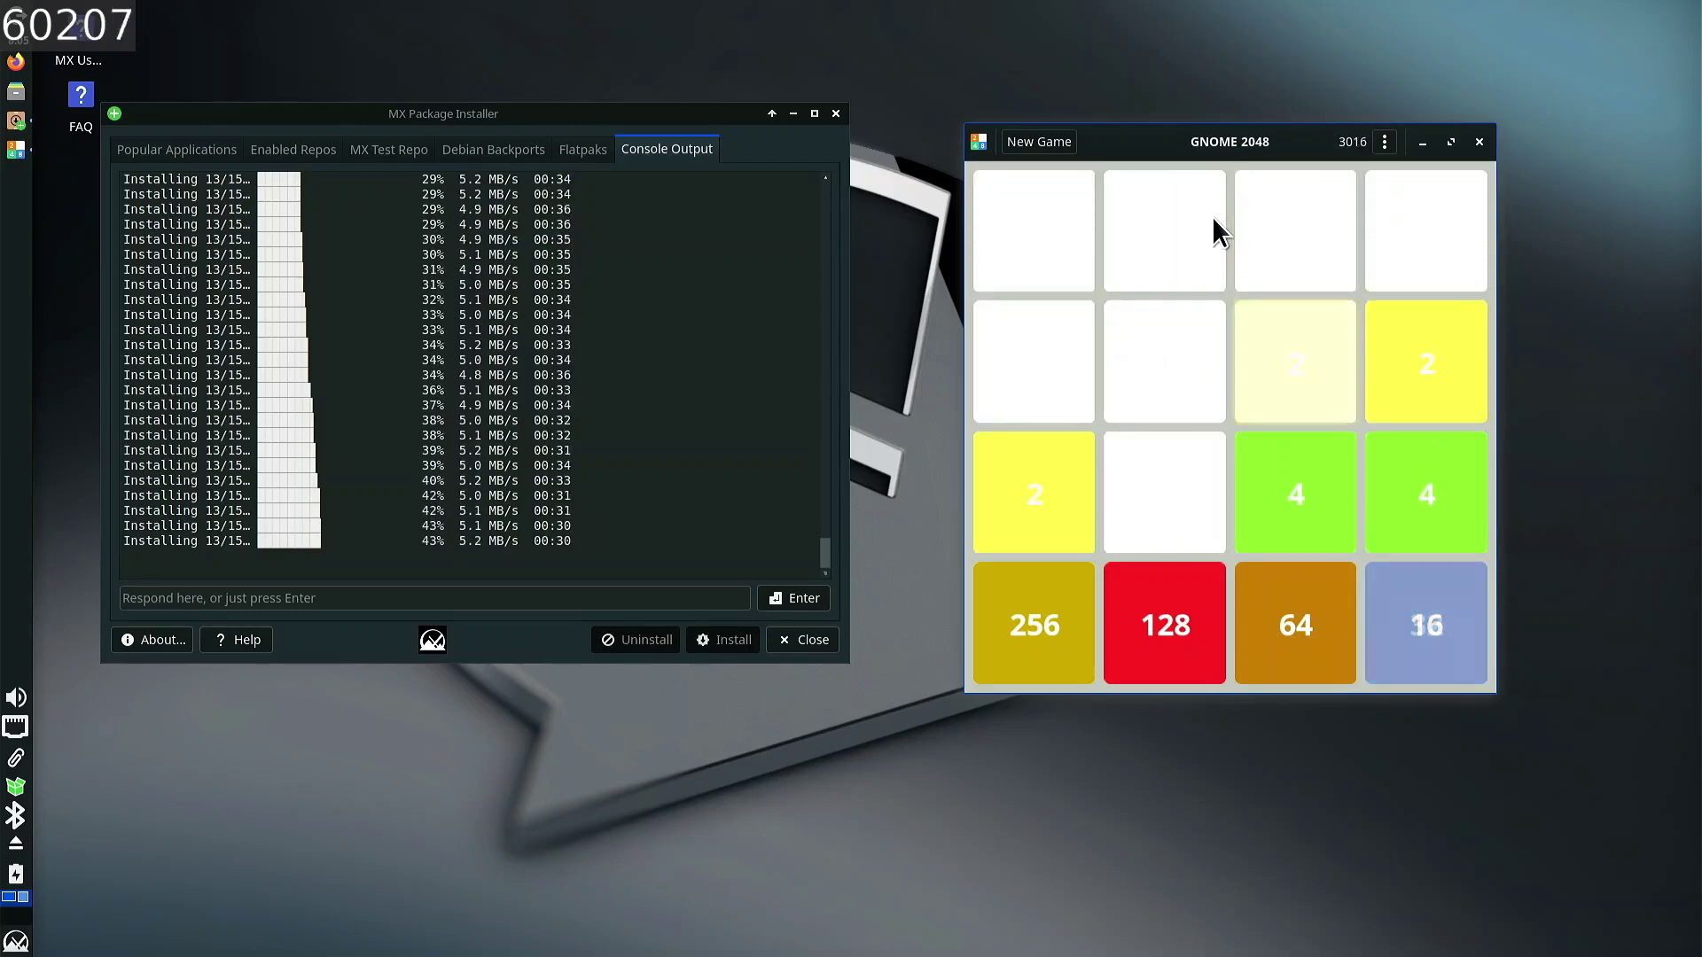
key("Right")
key("Down")
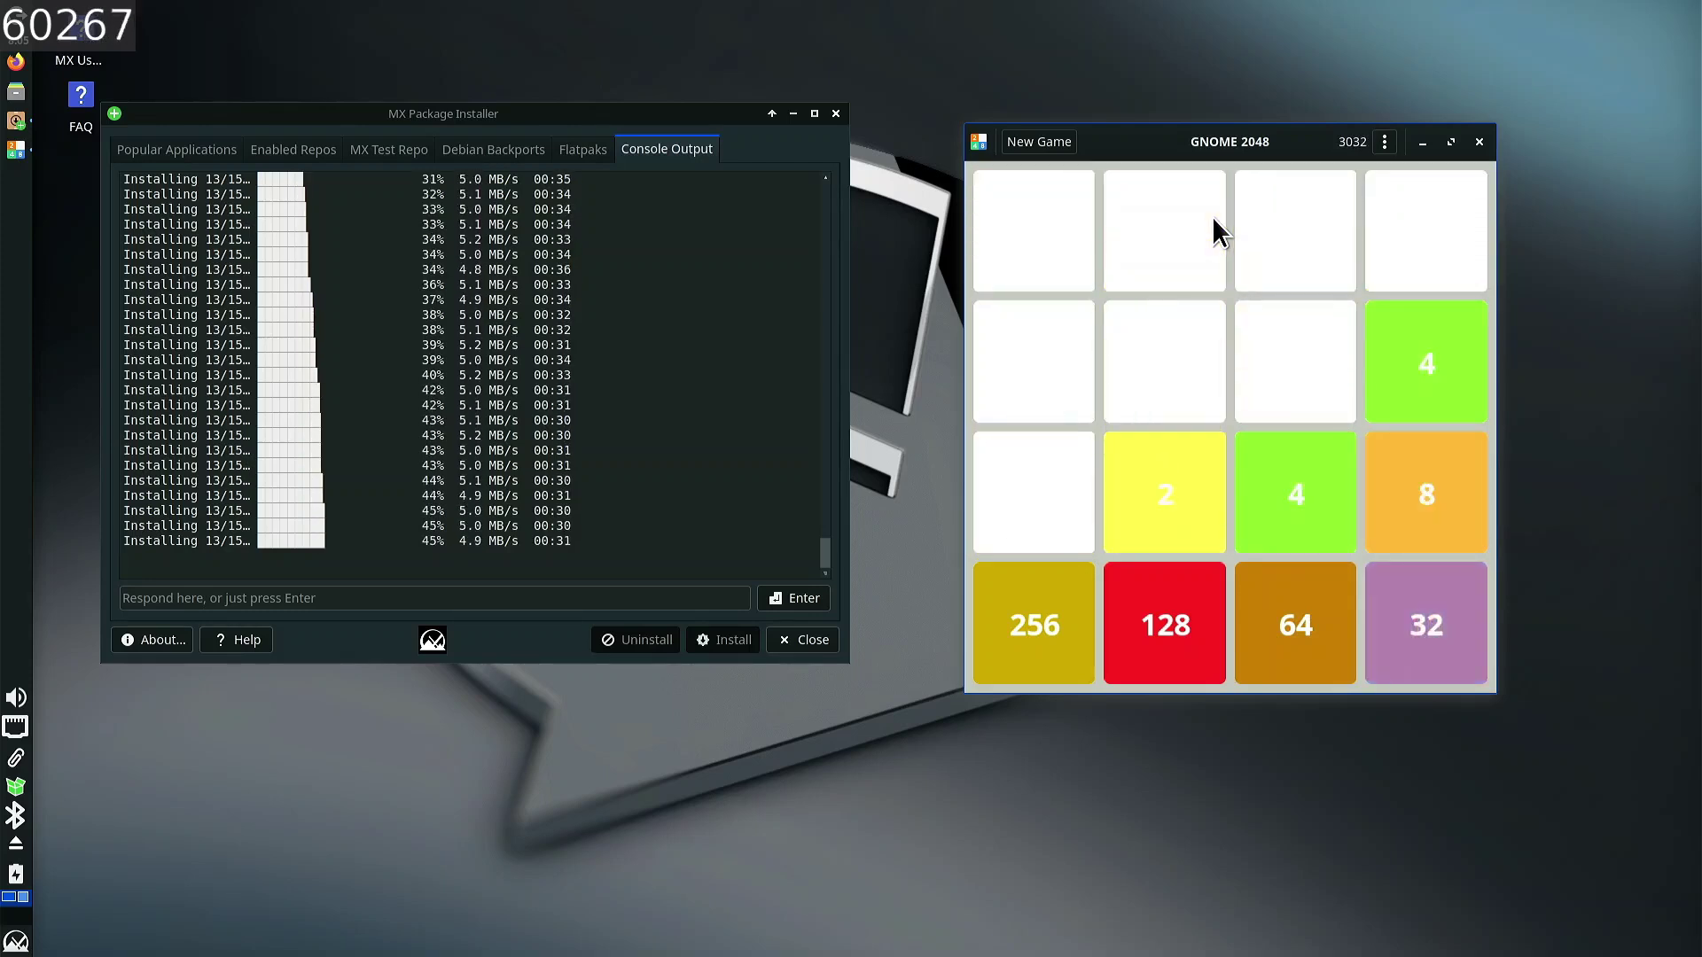
- Combine the small tiles above the bottom row into an 8 above the 64 and a 16 above the 32
key("Left")
key("Right")
key("Down")
key("Down")
key("Right")
key("Down")
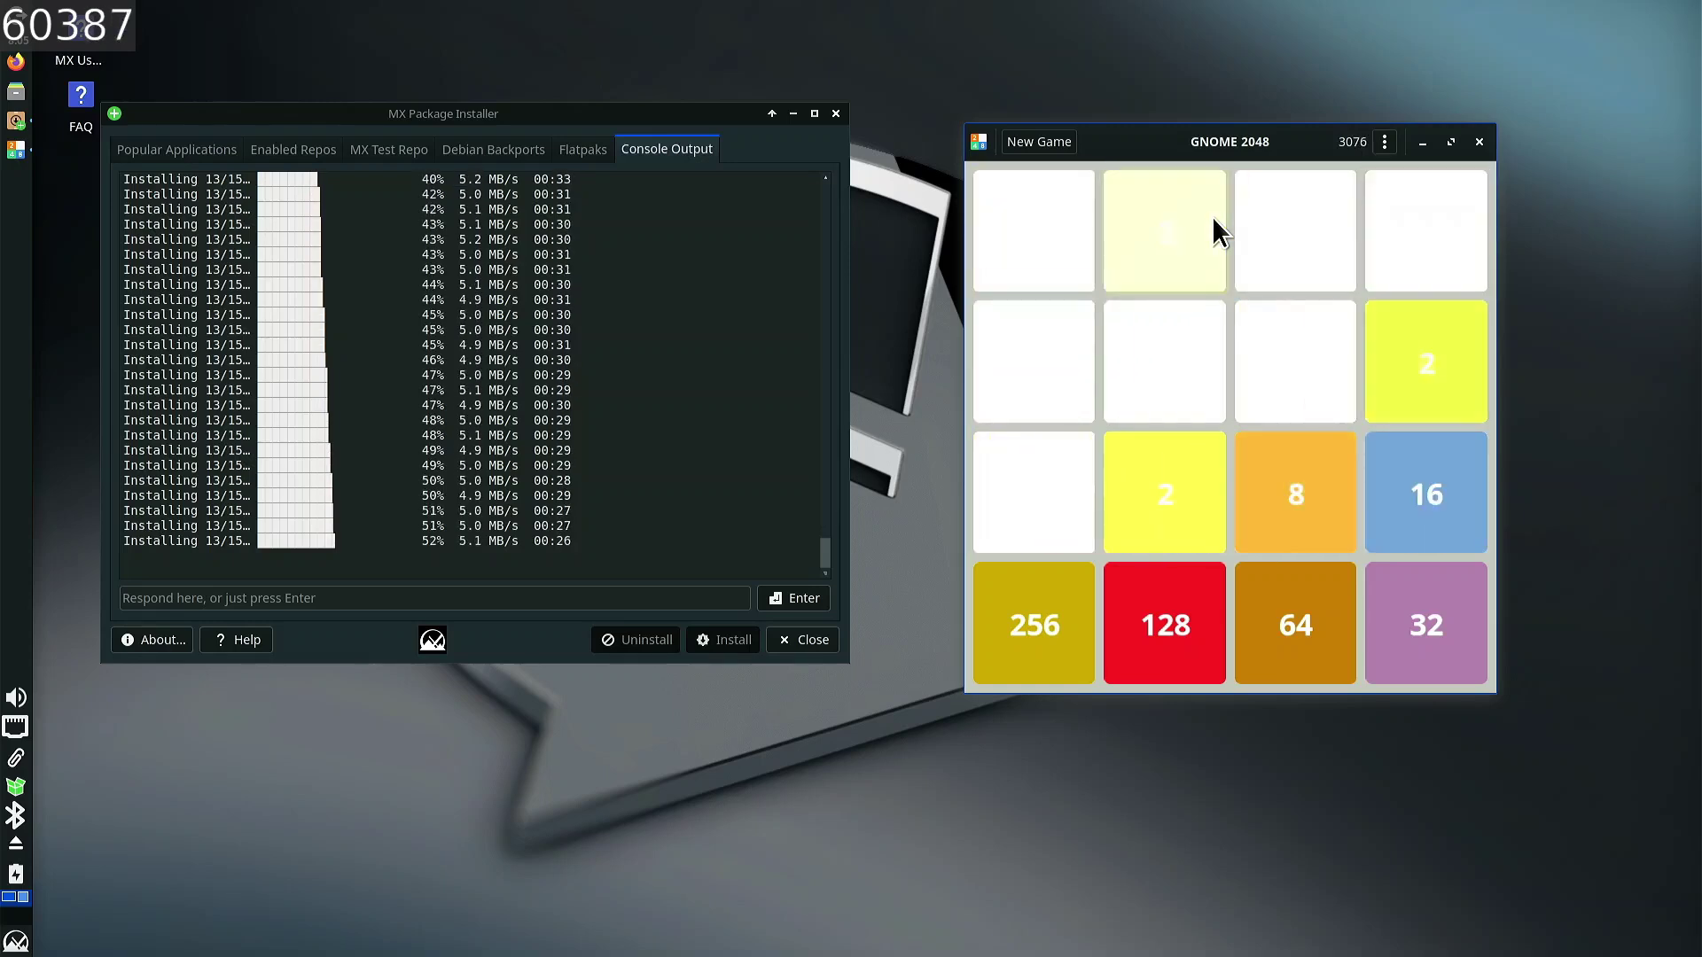
- Stack and merge the upper tiles until a second 32 sits above the 32 at the end of the bottom row
key("Down")
key("Left")
key("Right")
key("Down")
key("Right")
key("Left")
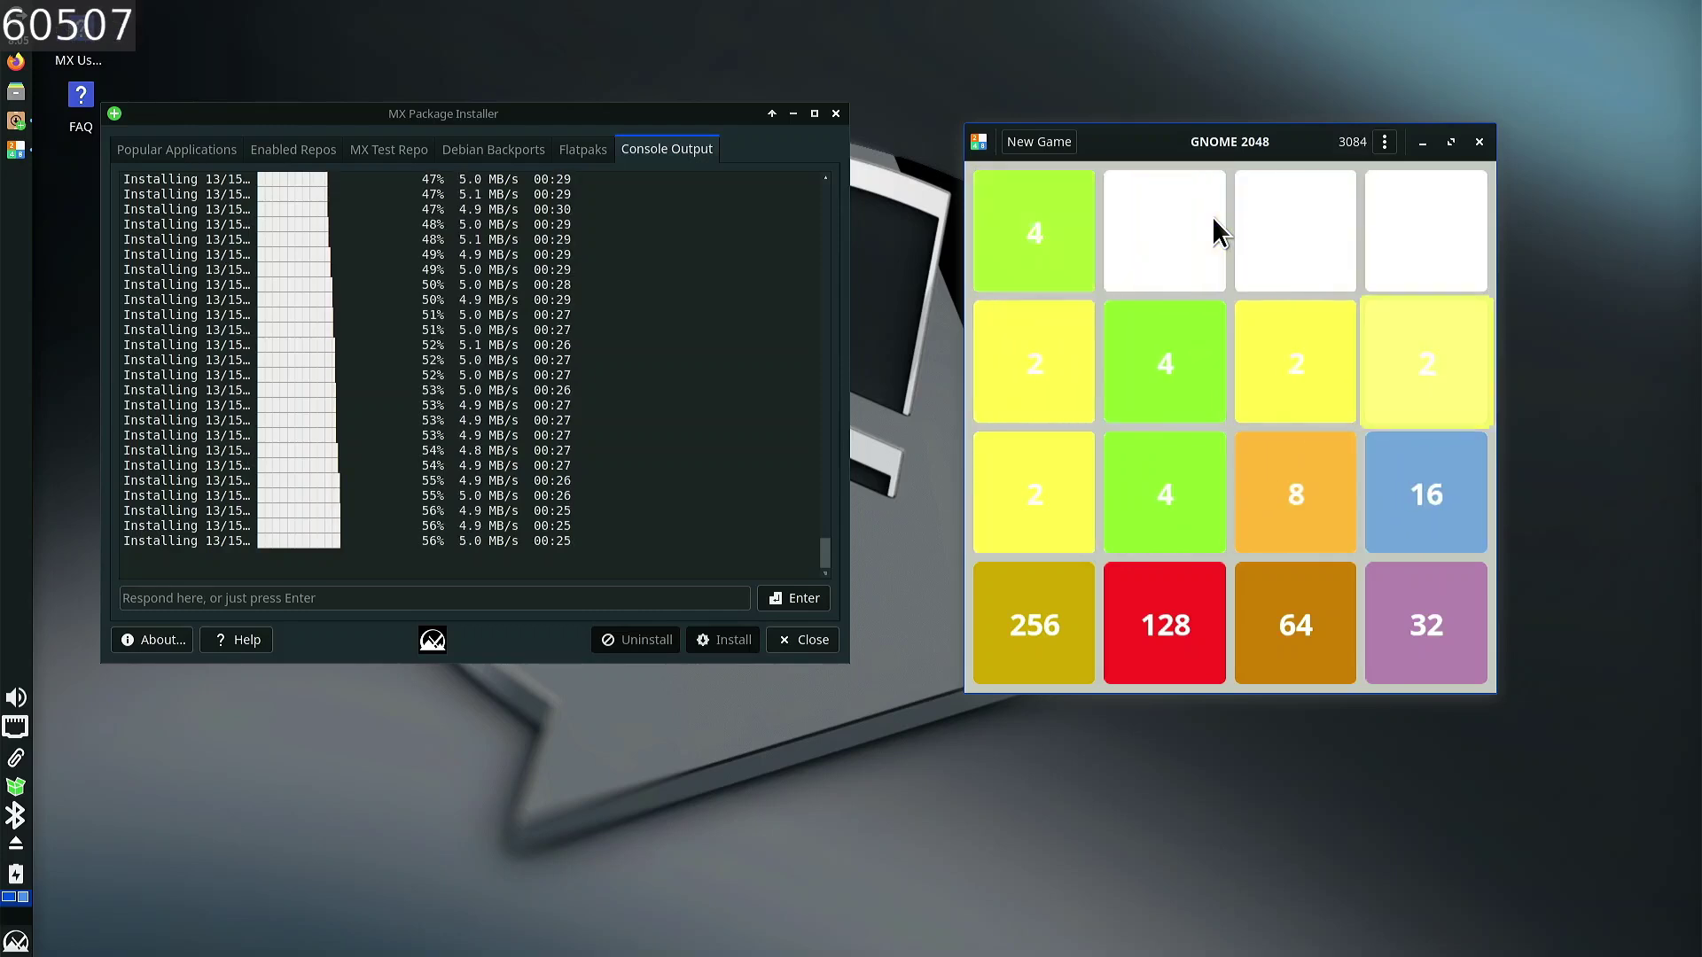
key("Down")
key("Down")
key("Right")
key("Right")
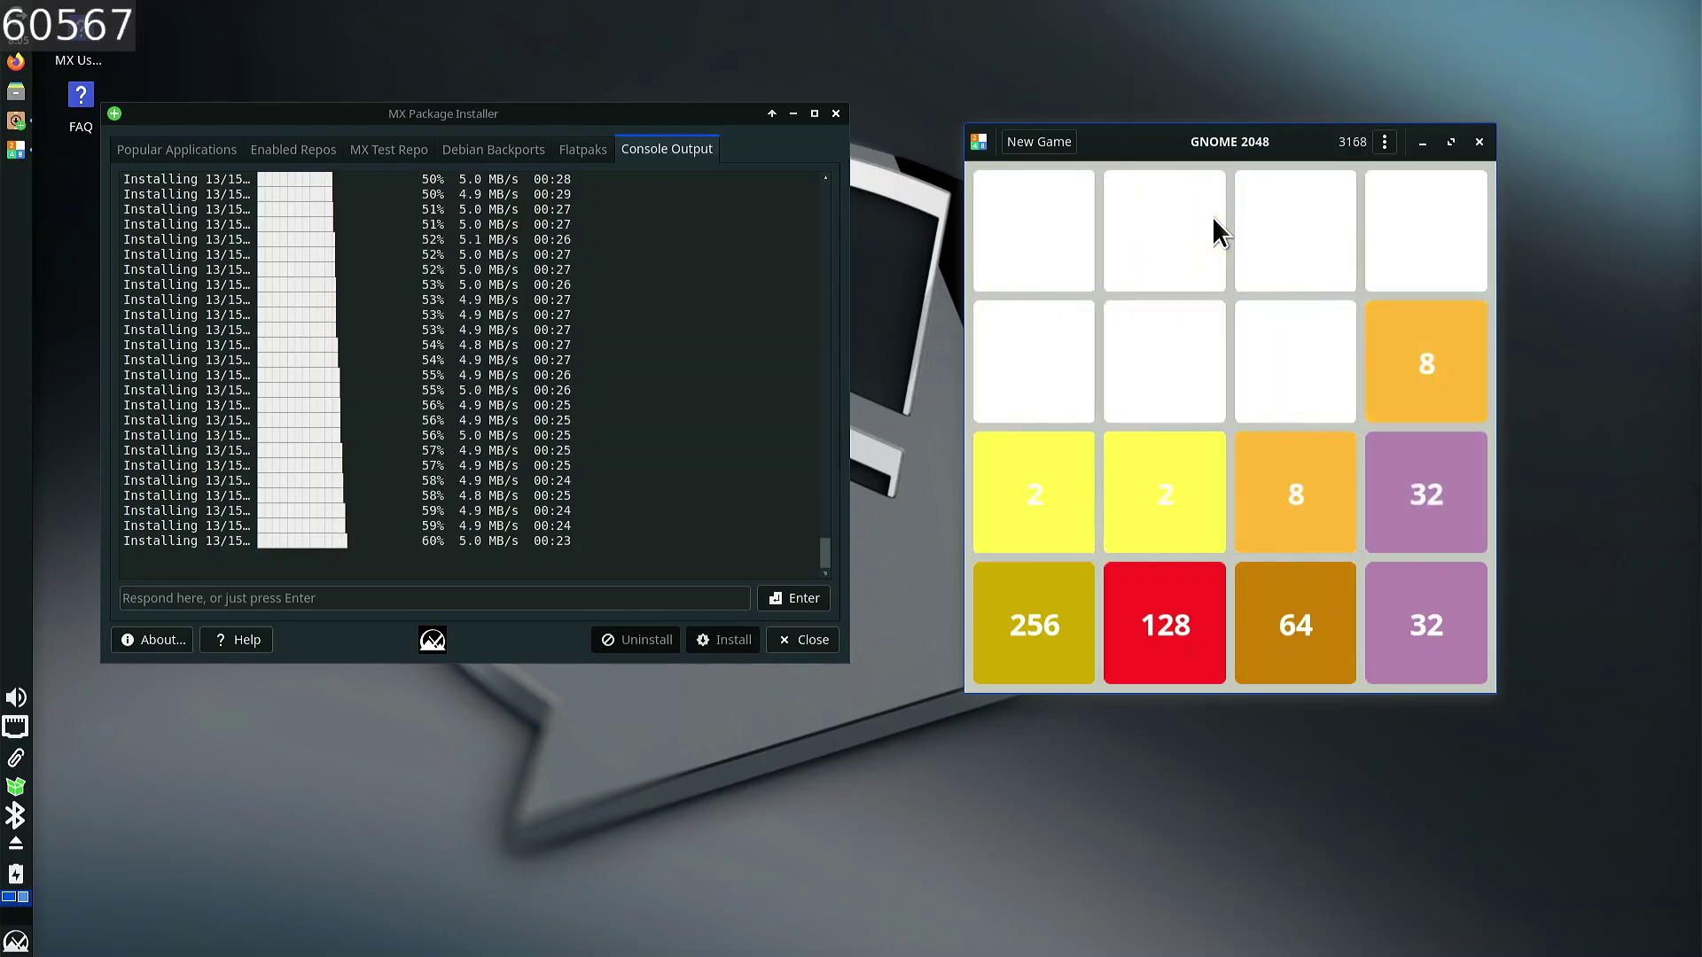
- Merge the stacked 32s into a 64 and chain the bottom-row pairs into a 512 in the corner
key("Down")
key("Left")
key("Left")
key("Left")
key("Down")
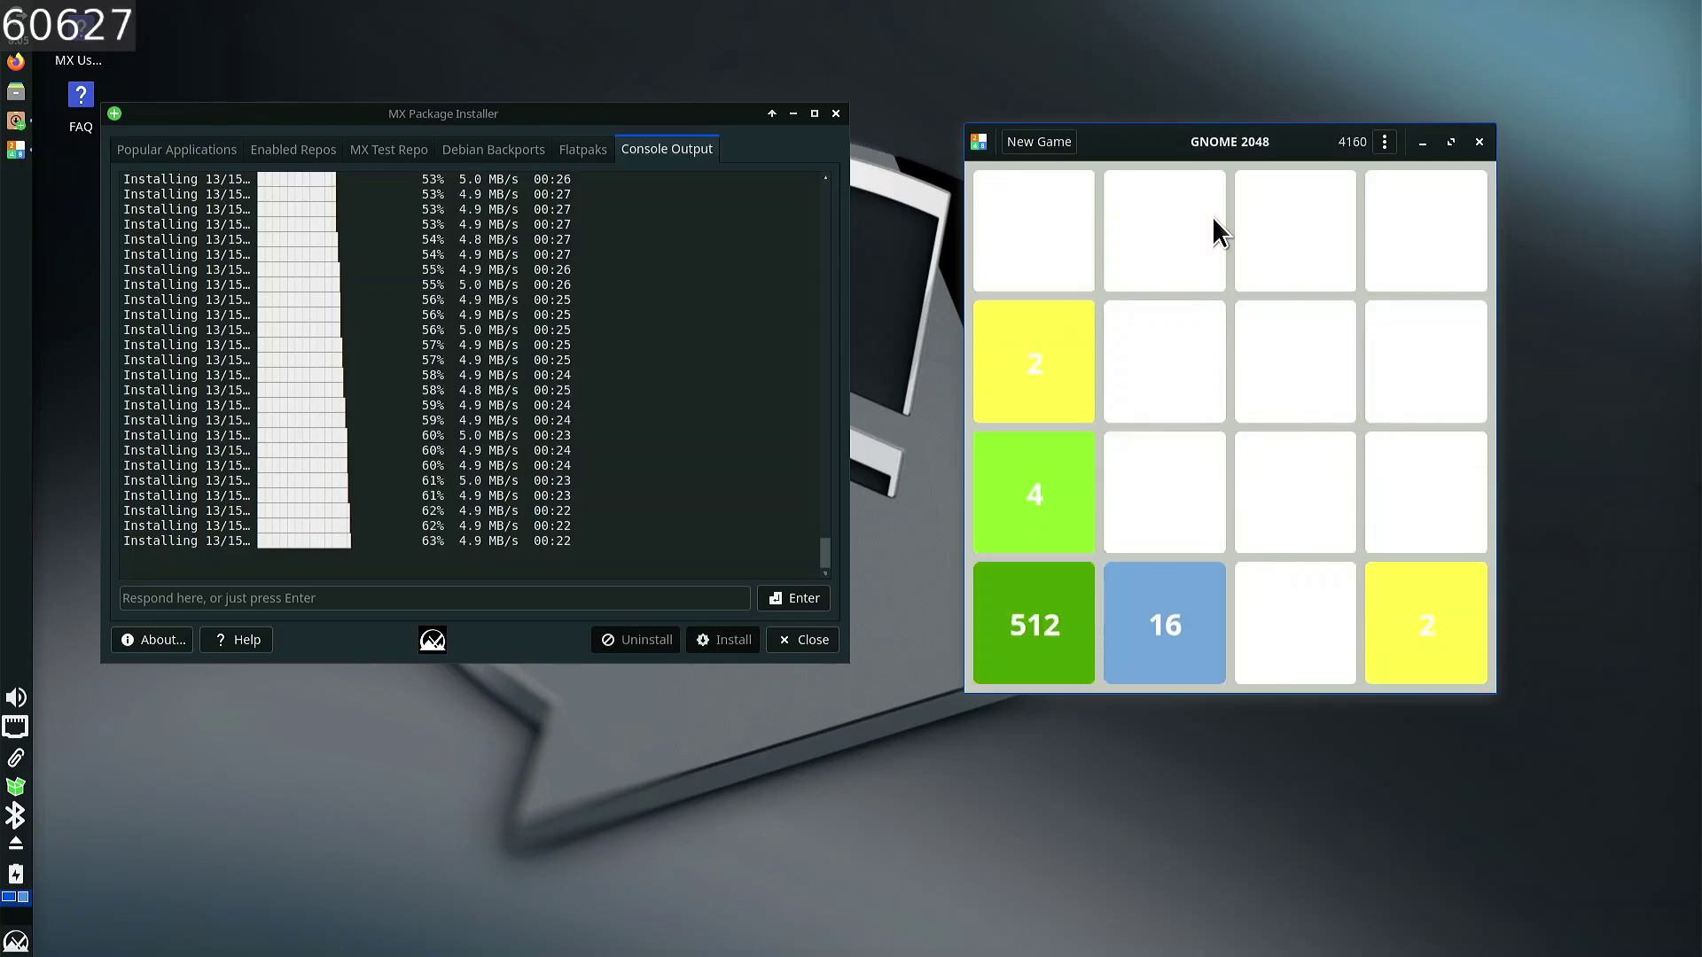
- Build an 8 above the 512 and another 8 beside the 16 in the bottom row
key("Left")
key("Down")
key("Down")
key("Left")
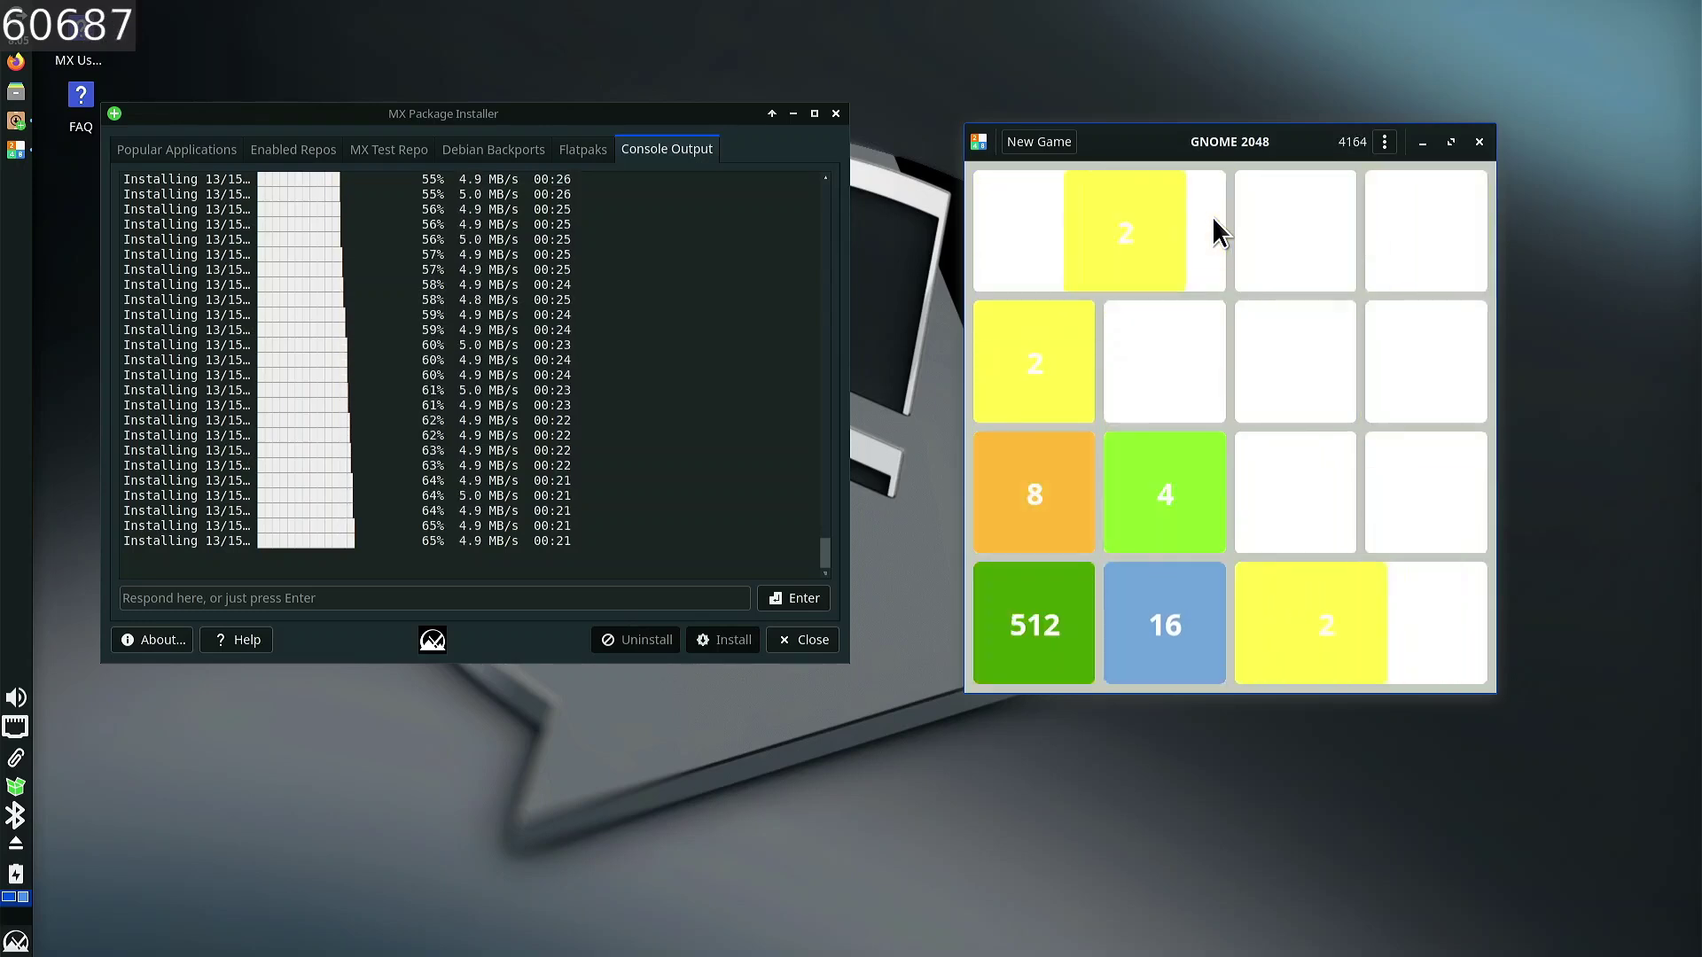
key("Down")
key("Down")
key("Left")
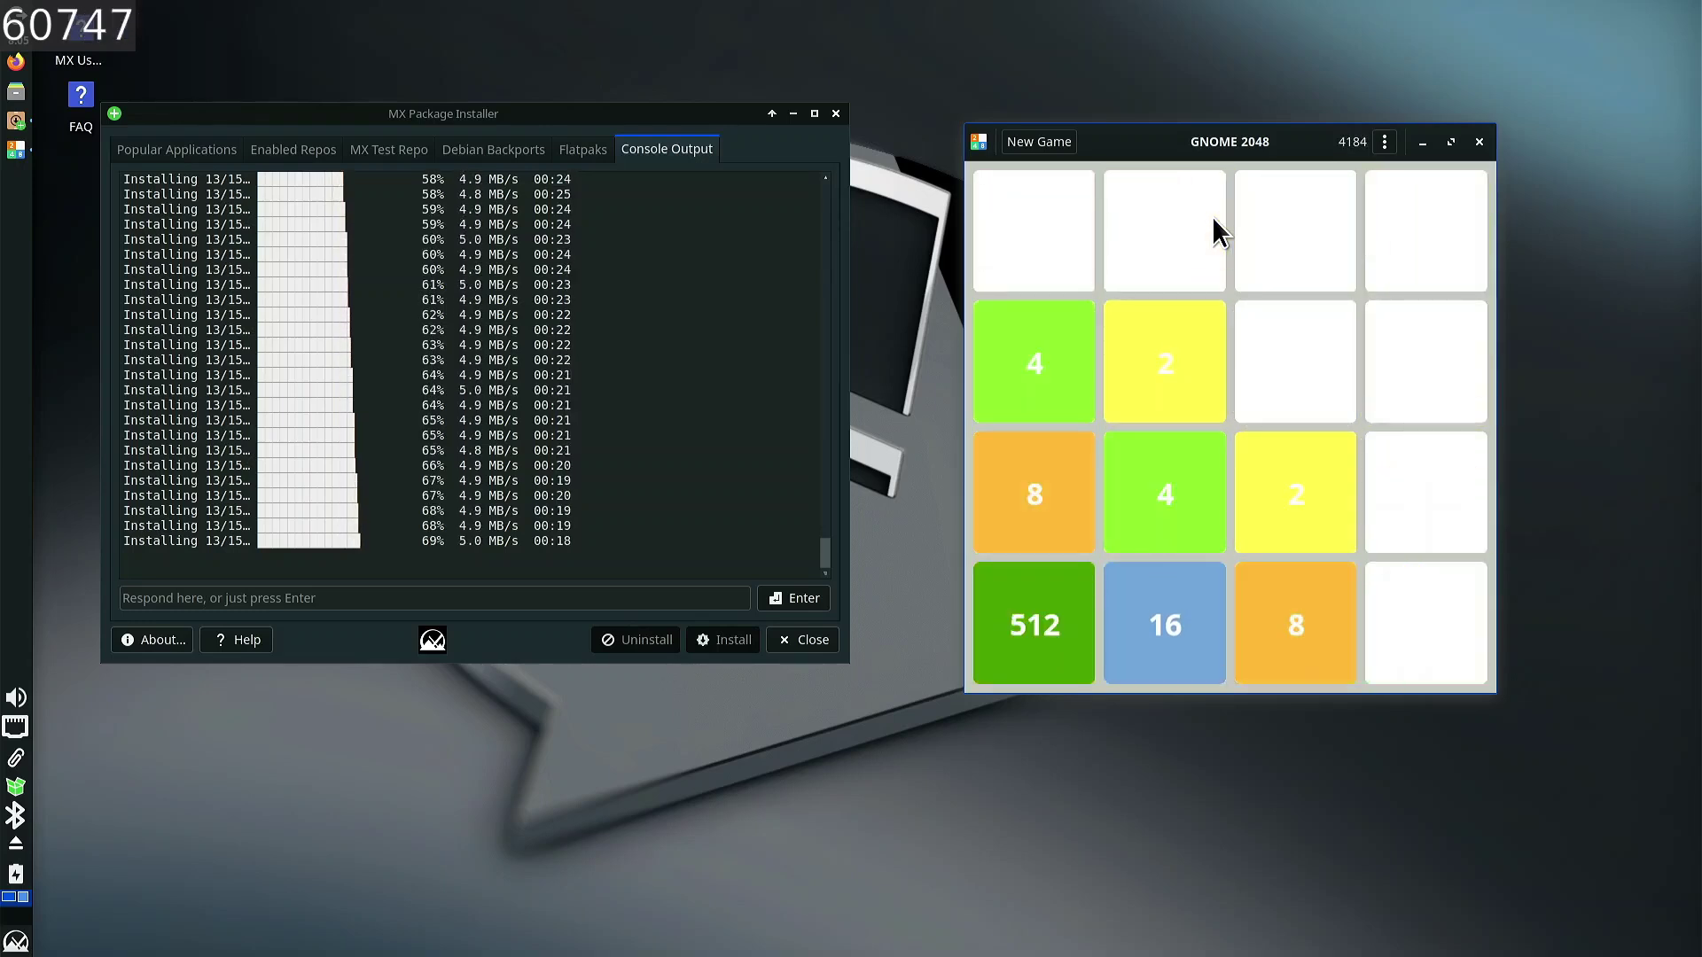
- Place a 4 beside the bottom-row 8 and stack equal 2s, 8s and 4s in the first three columns
key("Right")
key("Left")
key("Down")
key("Left")
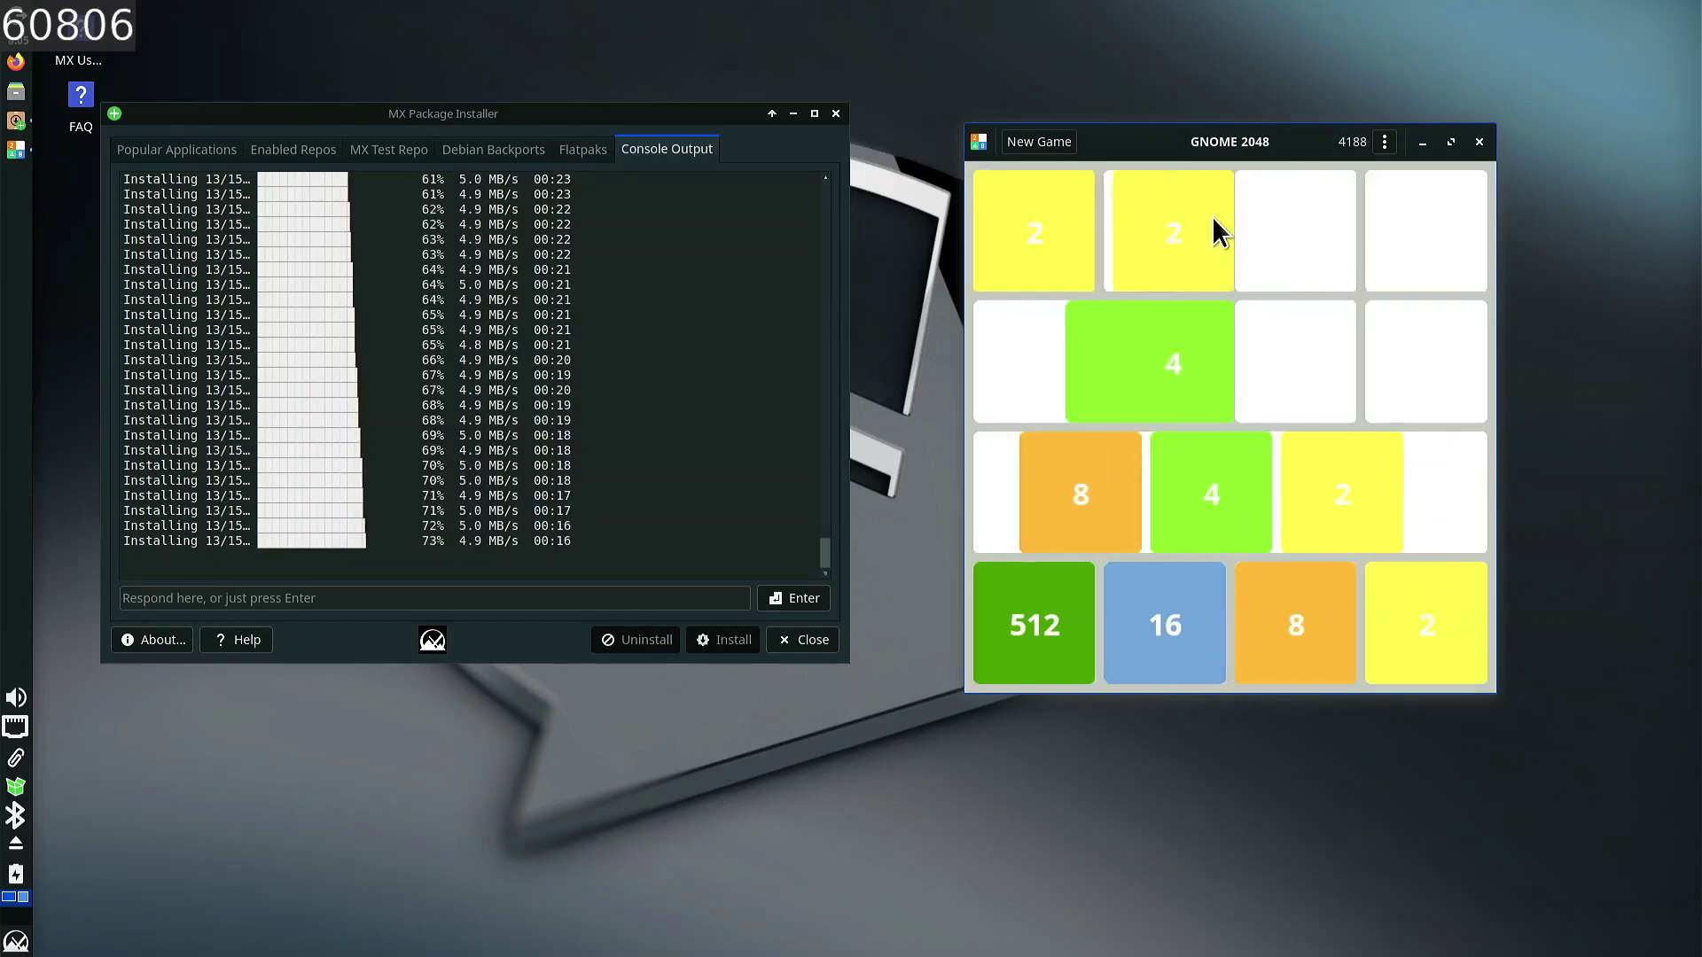
key("Right")
key("Down")
key("Left")
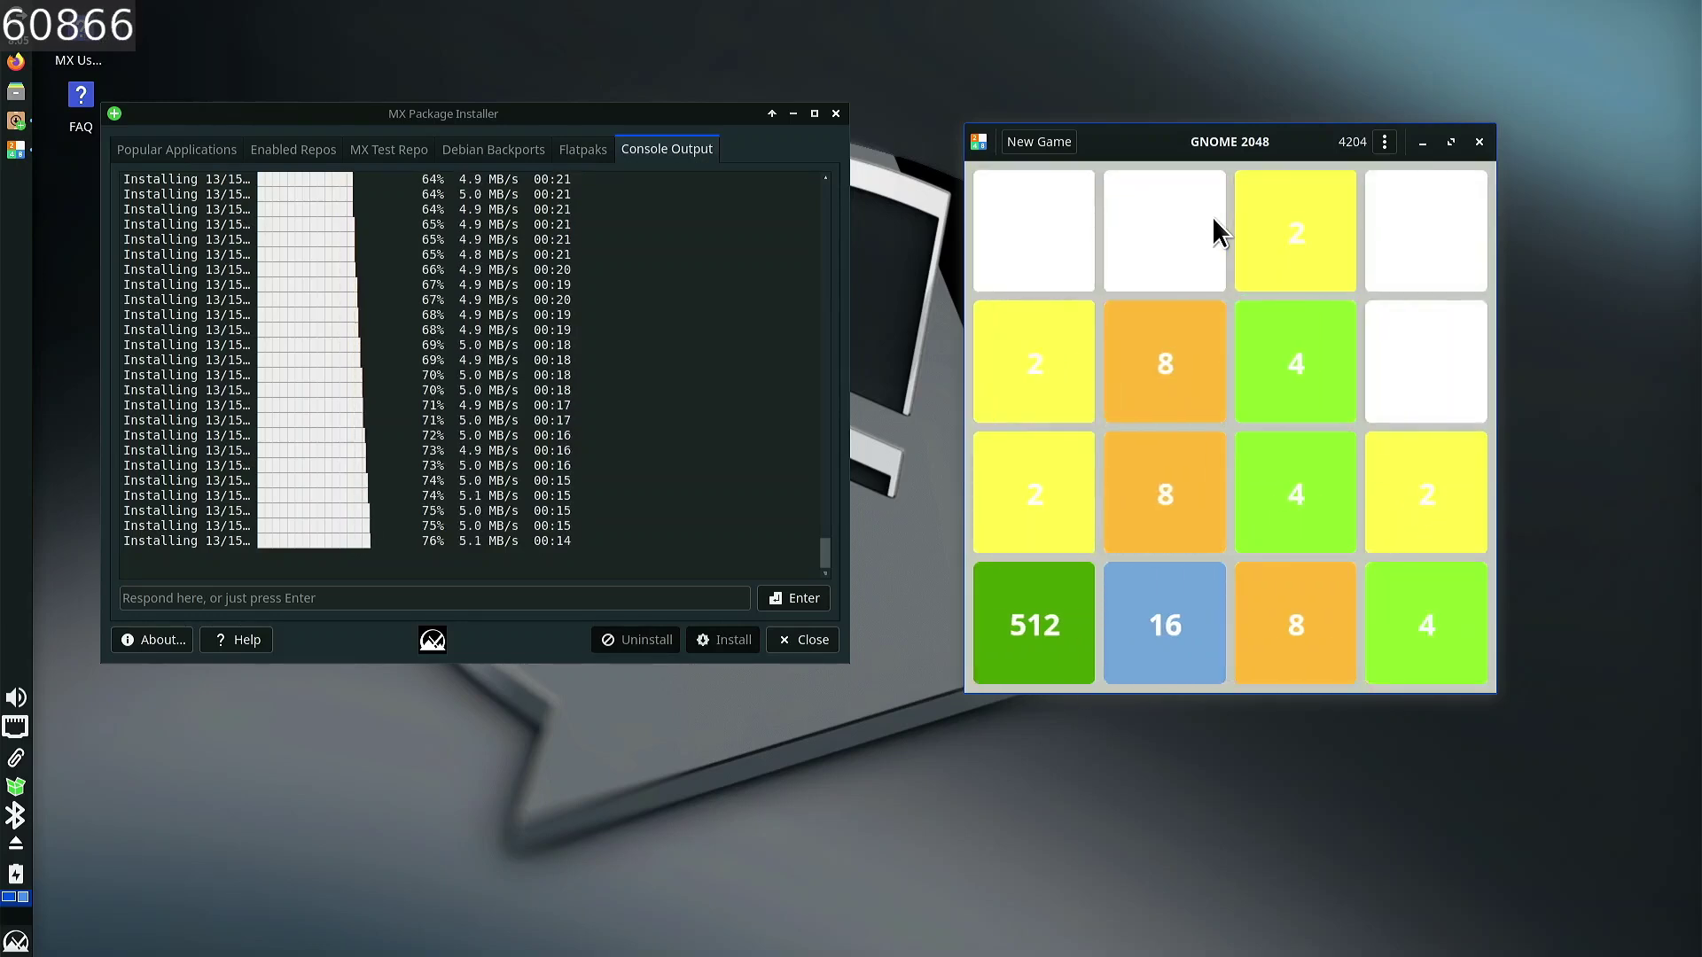
- Merge the stacked pairs downward until the bottom row holds 512, 32, 16 and 8
key("Down")
key("Down")
key("Right")
key("Down")
key("Down")
key("Right")
key("Right")
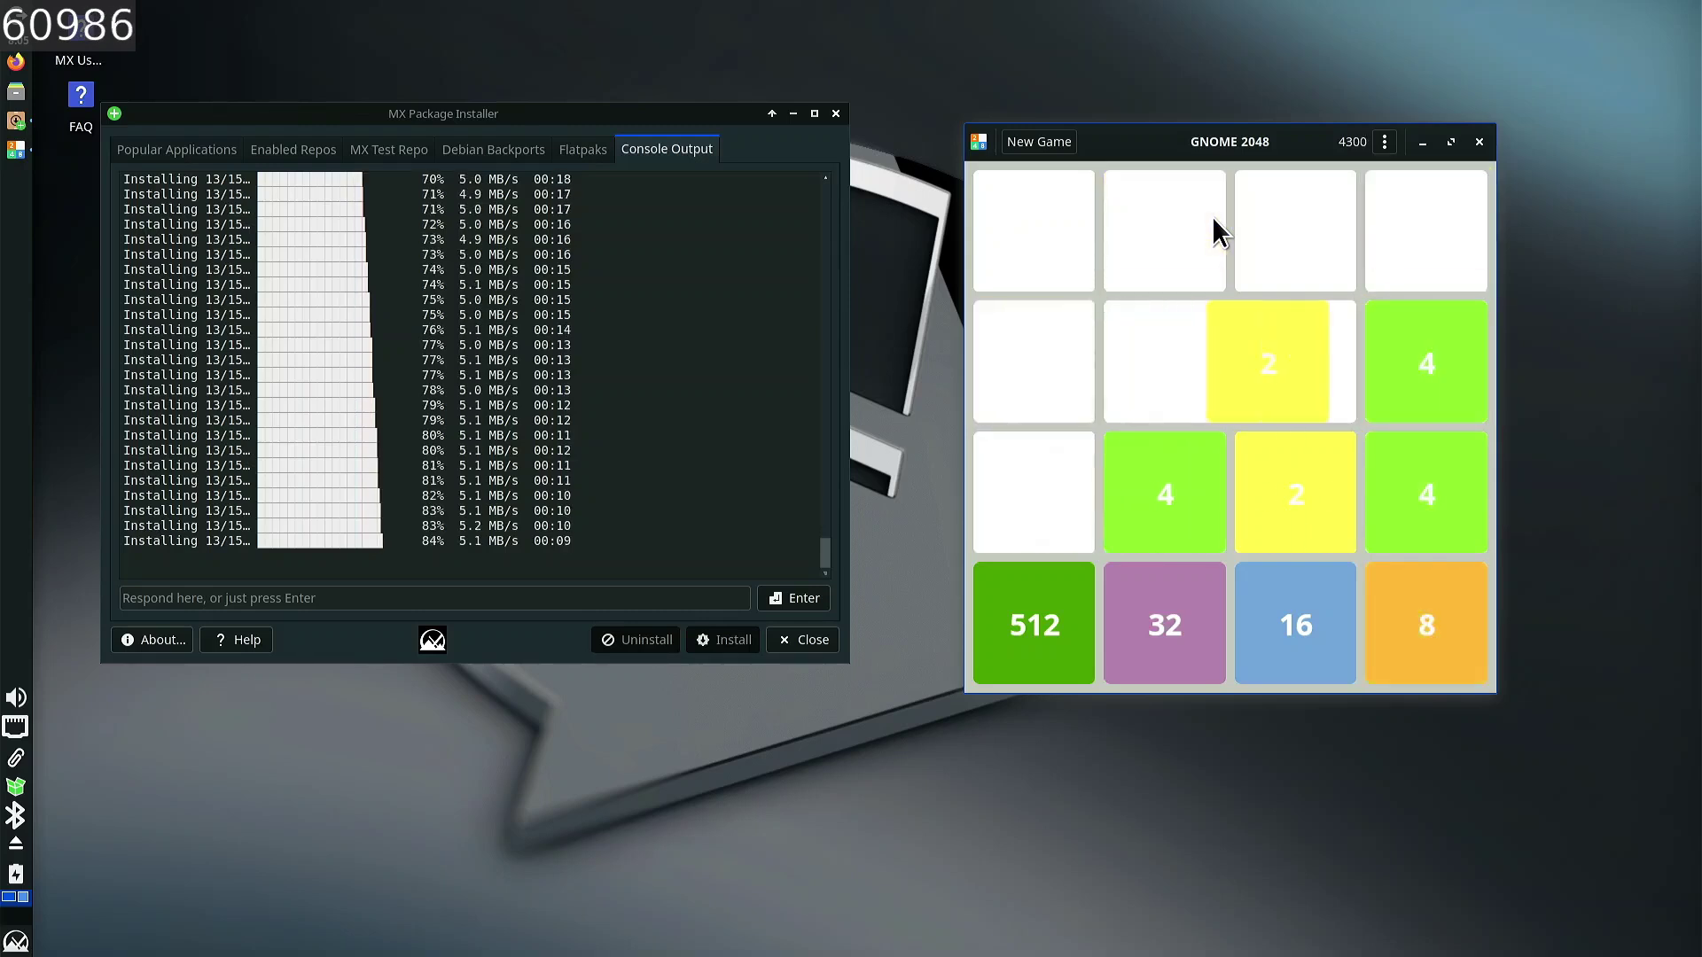
- Collapse the bottom-row 8s, 16s and 32s into a 64 beside the 512
key("Down")
key("Down")
key("Left")
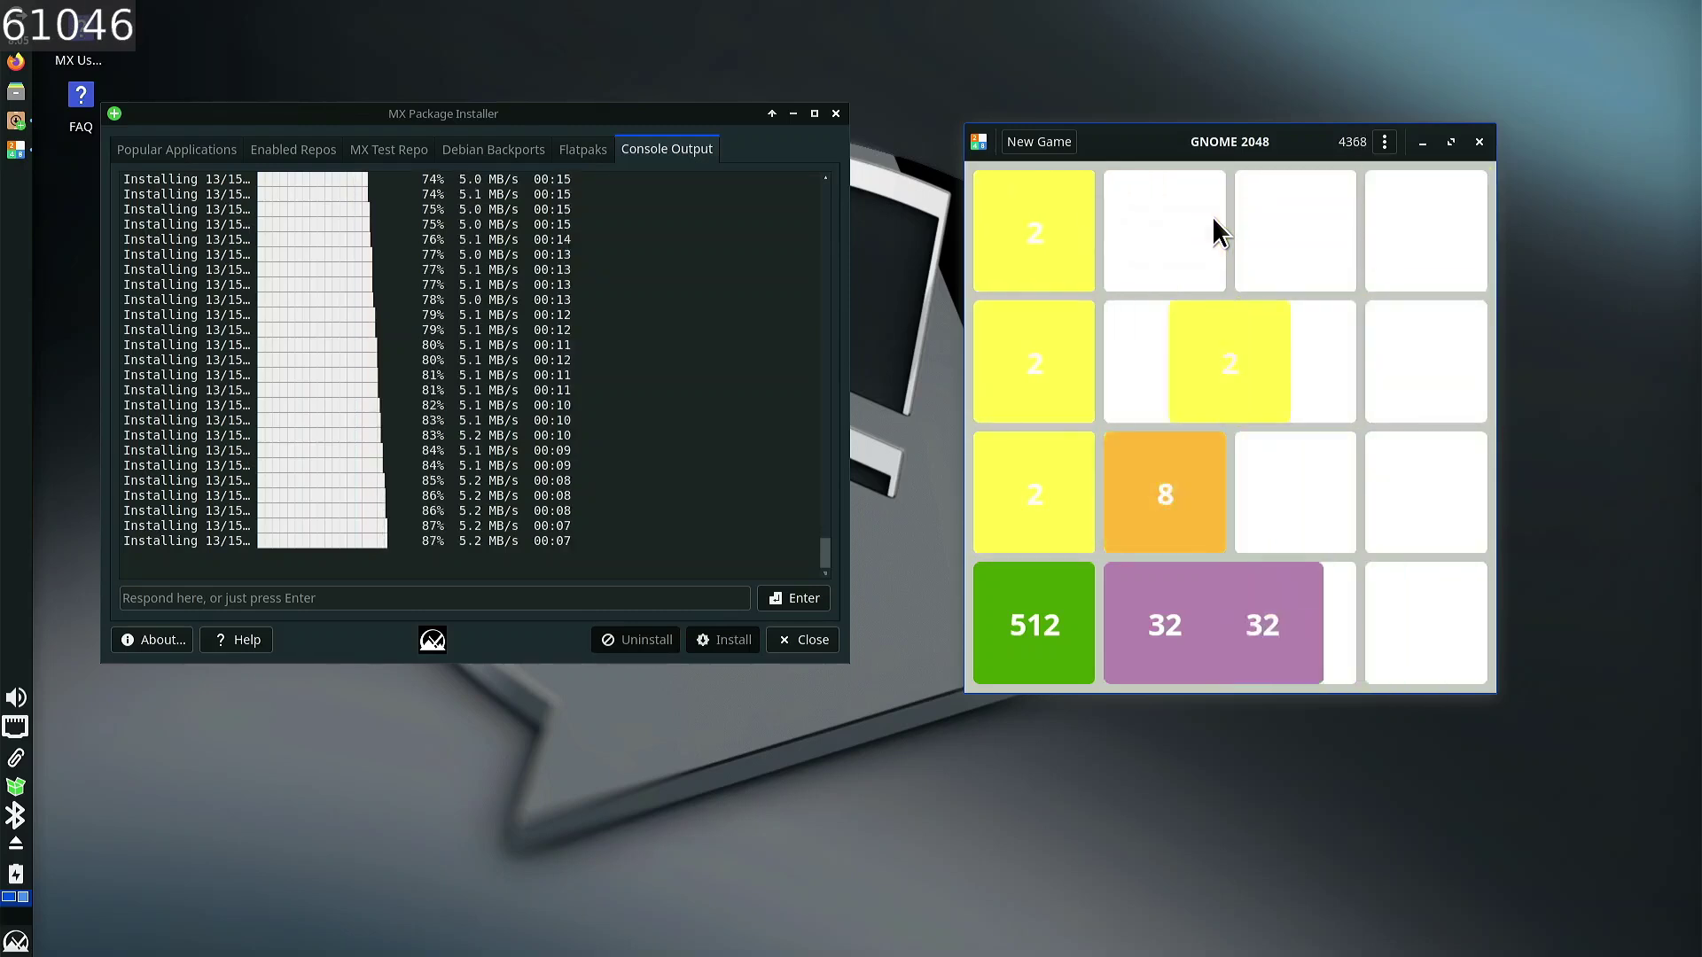
key("Left")
key("Down")
key("Down")
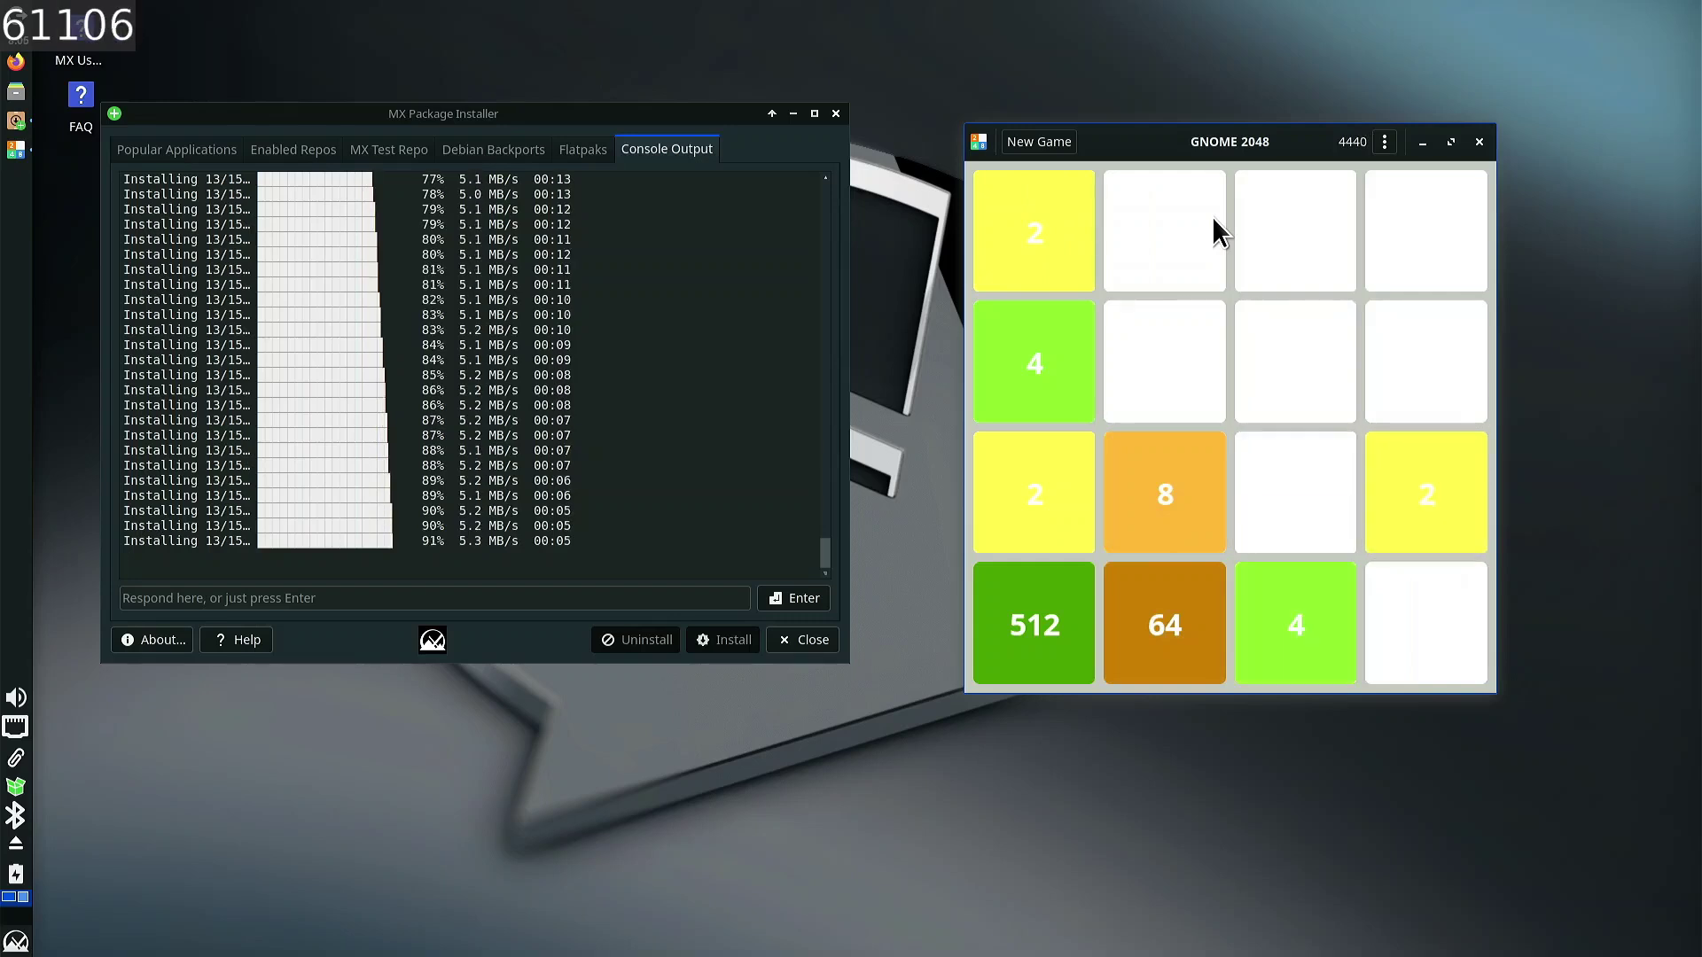
- Build a 16 beside the 64 and a 4 at the end of the bottom row
key("Down")
key("Down")
key("Left")
key("Down")
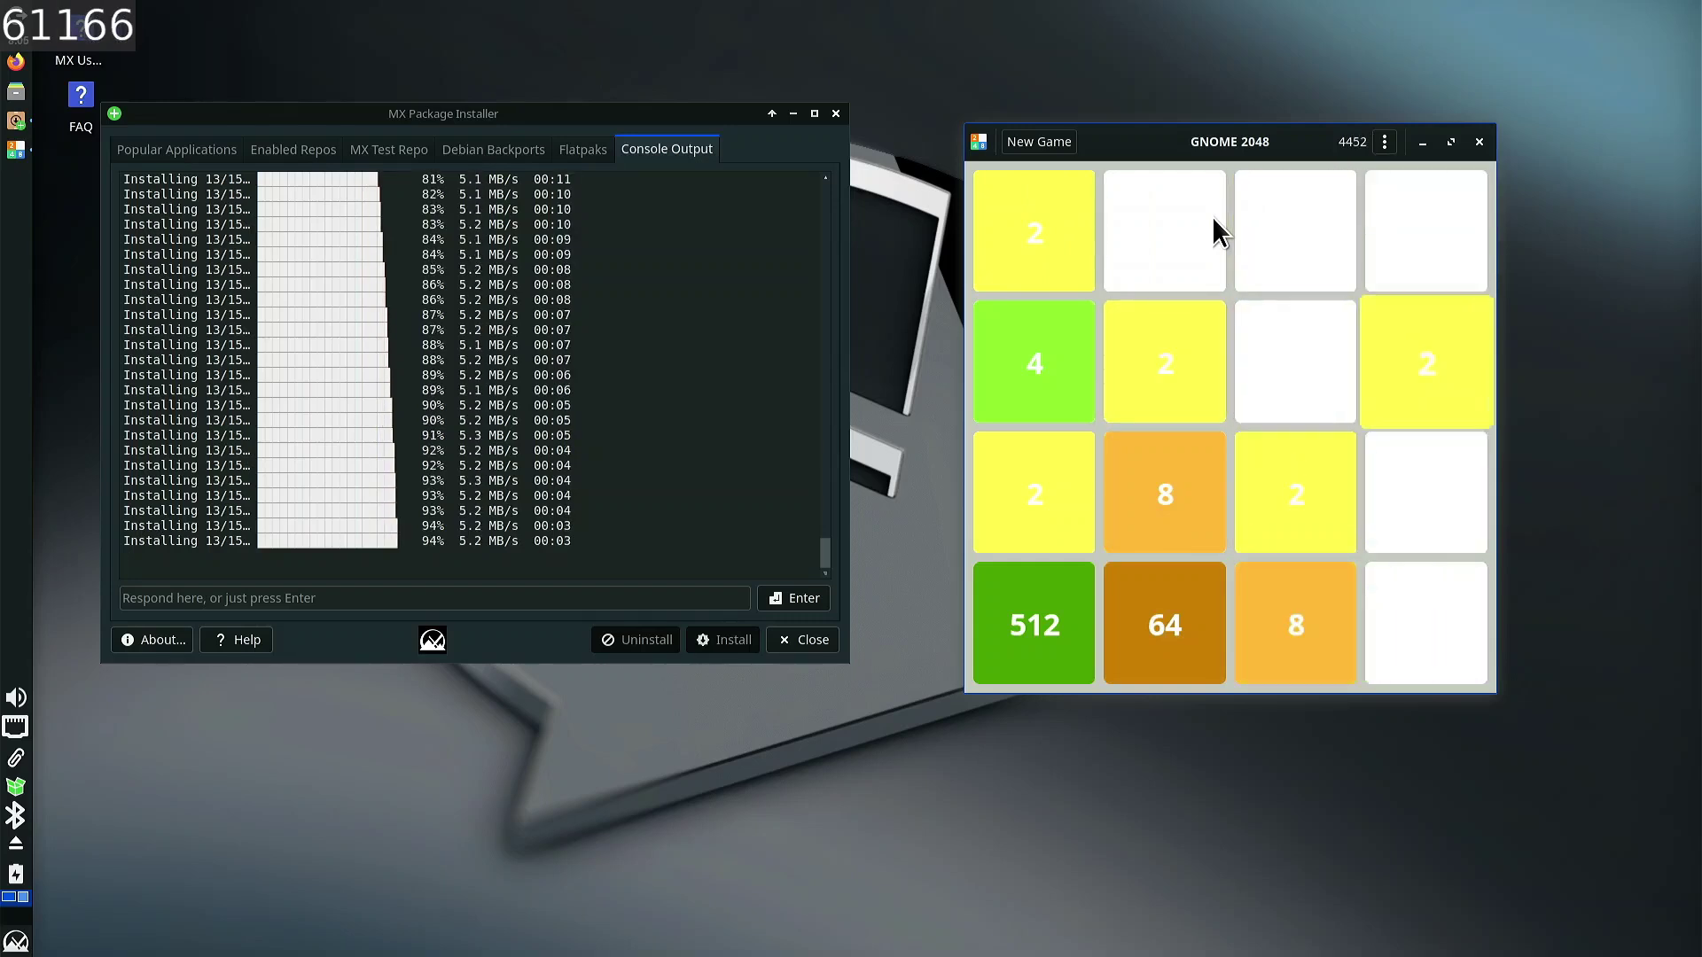
key("Down")
key("Right")
key("Down")
key("Down")
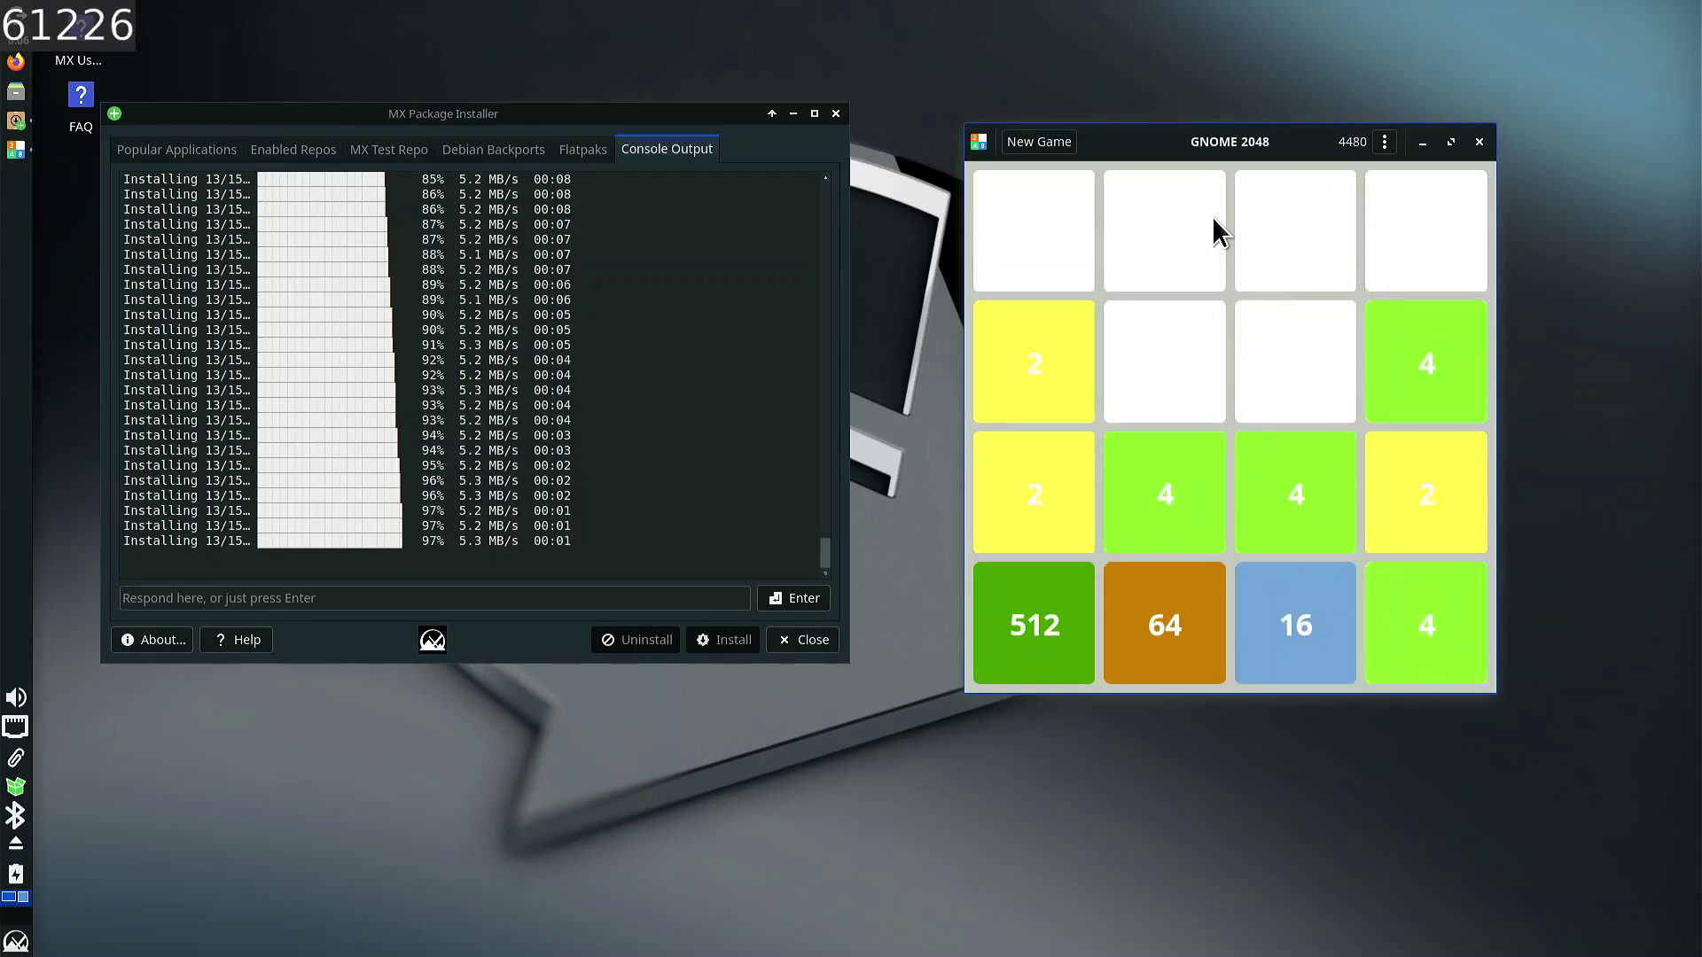
- Merge tiles into the bottom row to form a 32 beside the 64 and an 8 at its end
key("Left")
key("Right")
key("Down")
key("Down")
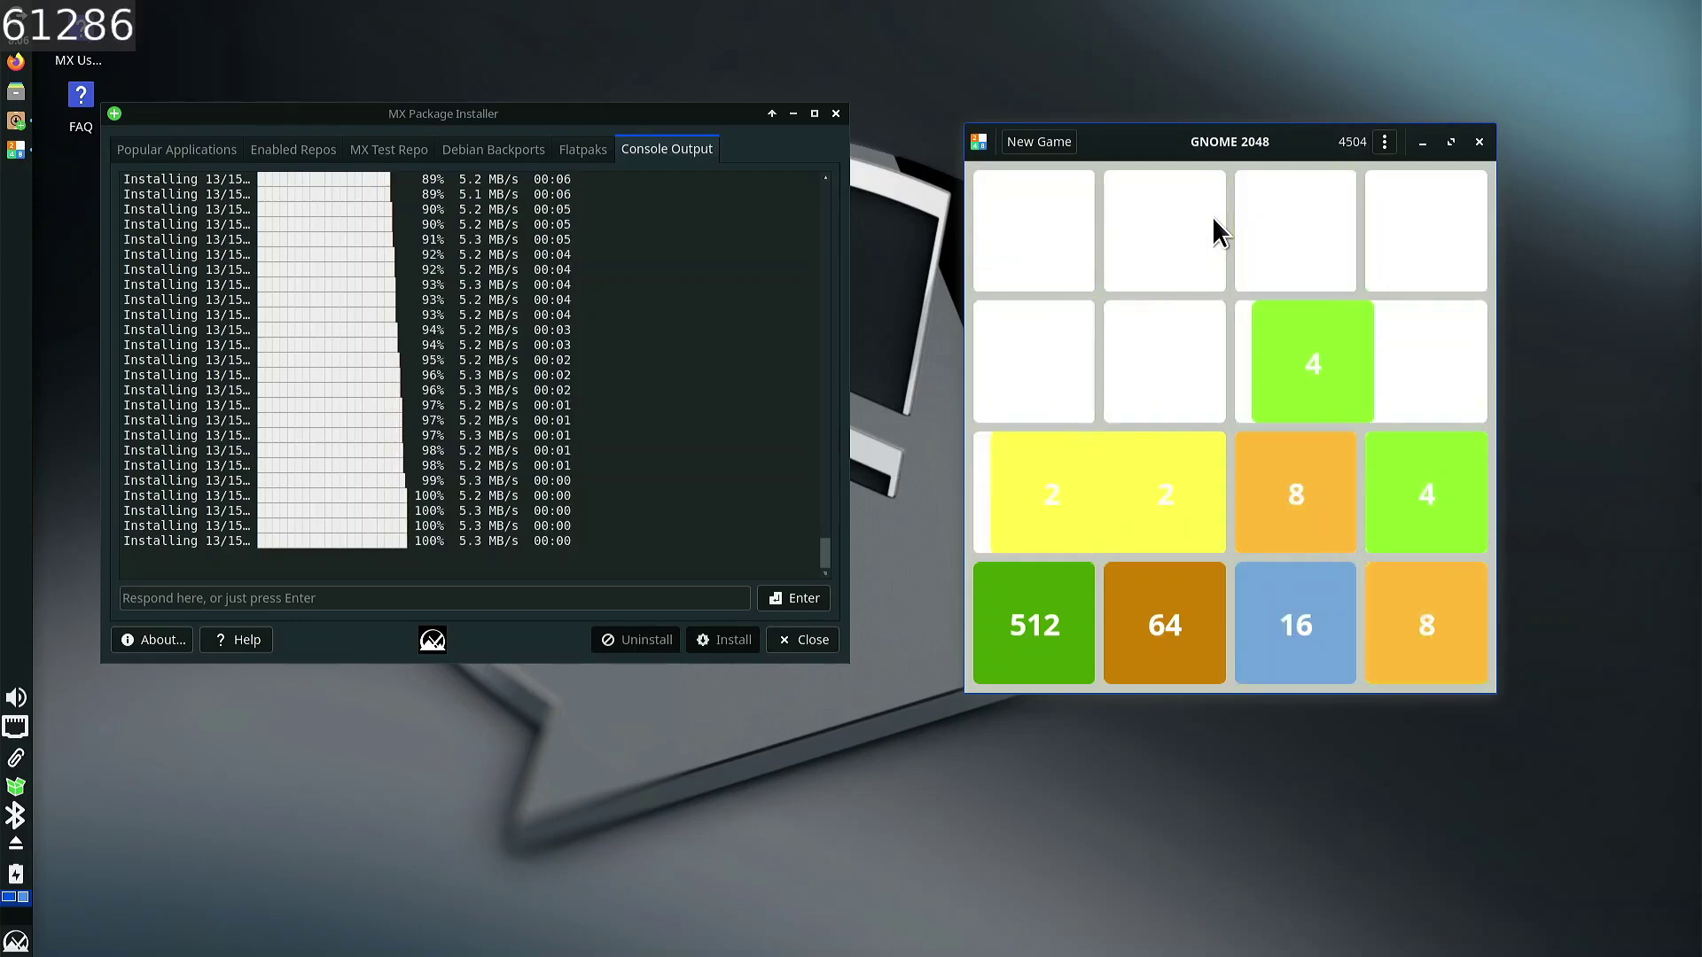
key("Right")
key("Down")
key("Left")
key("Down")
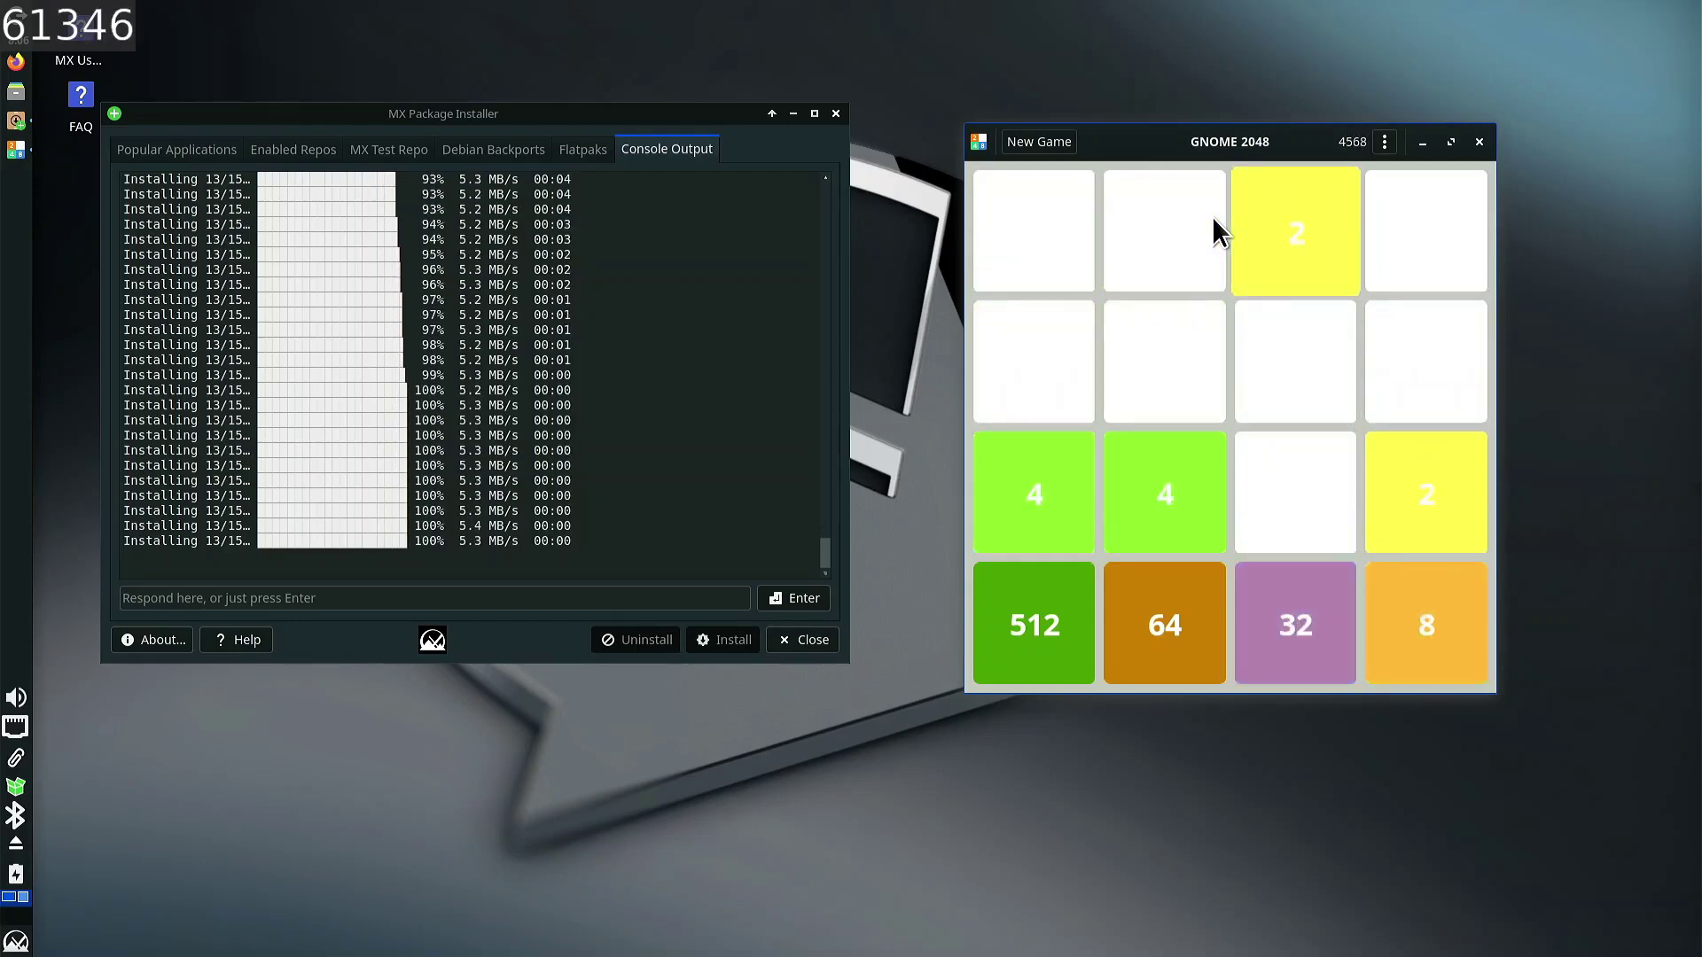
- Merge the 4s into 8s, making a 16 at the end of the bottom row with an 8 above the 32
key("Down")
key("Right")
key("Right")
key("Down")
key("Down")
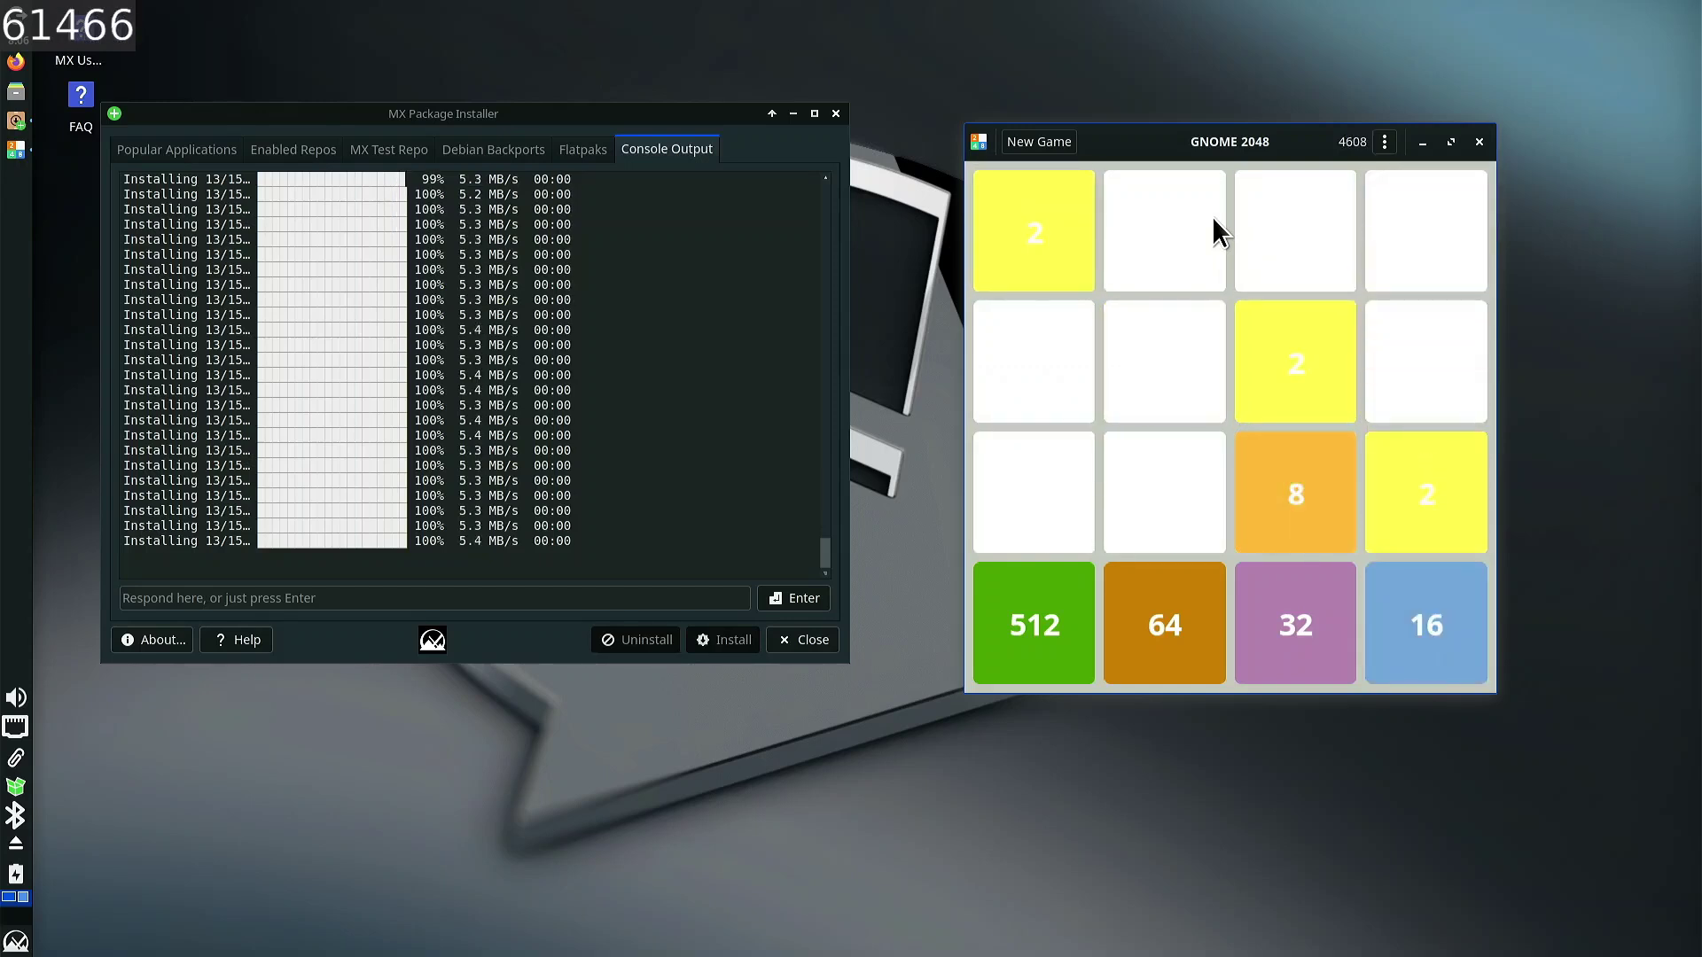
- Combine the third-row tiles into a 16 and merge it down into a second 32 in the bottom row
key("Right")
key("Down")
key("Down")
key("Down")
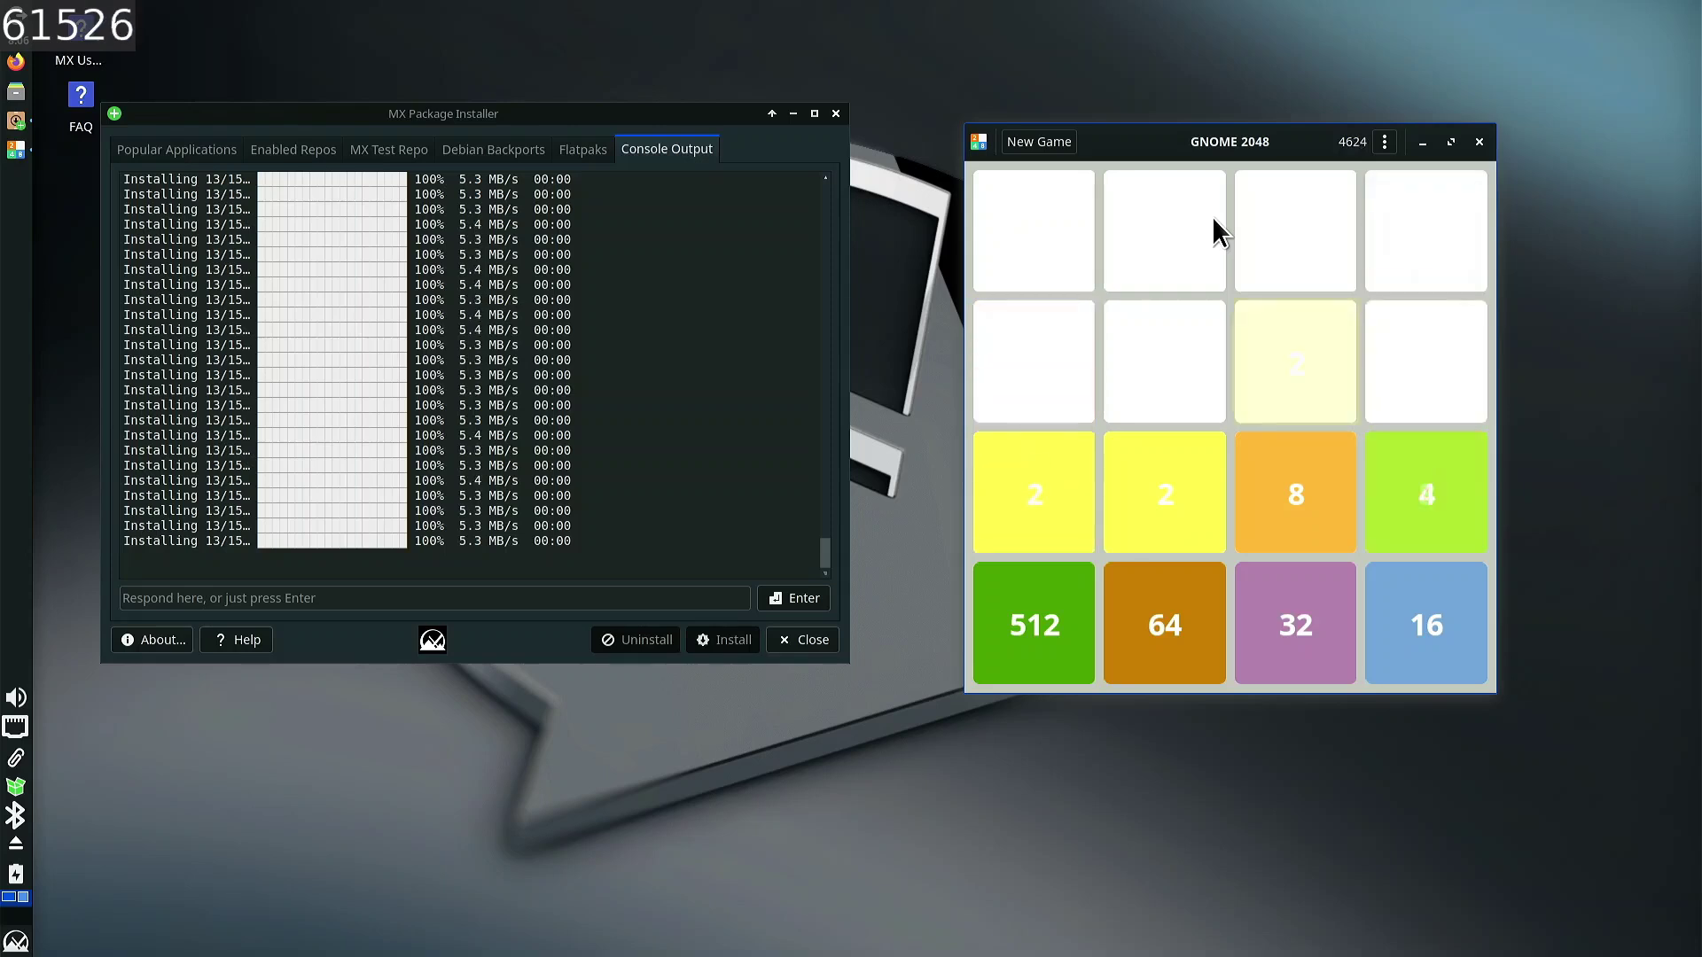
key("Right")
key("Down")
key("Down")
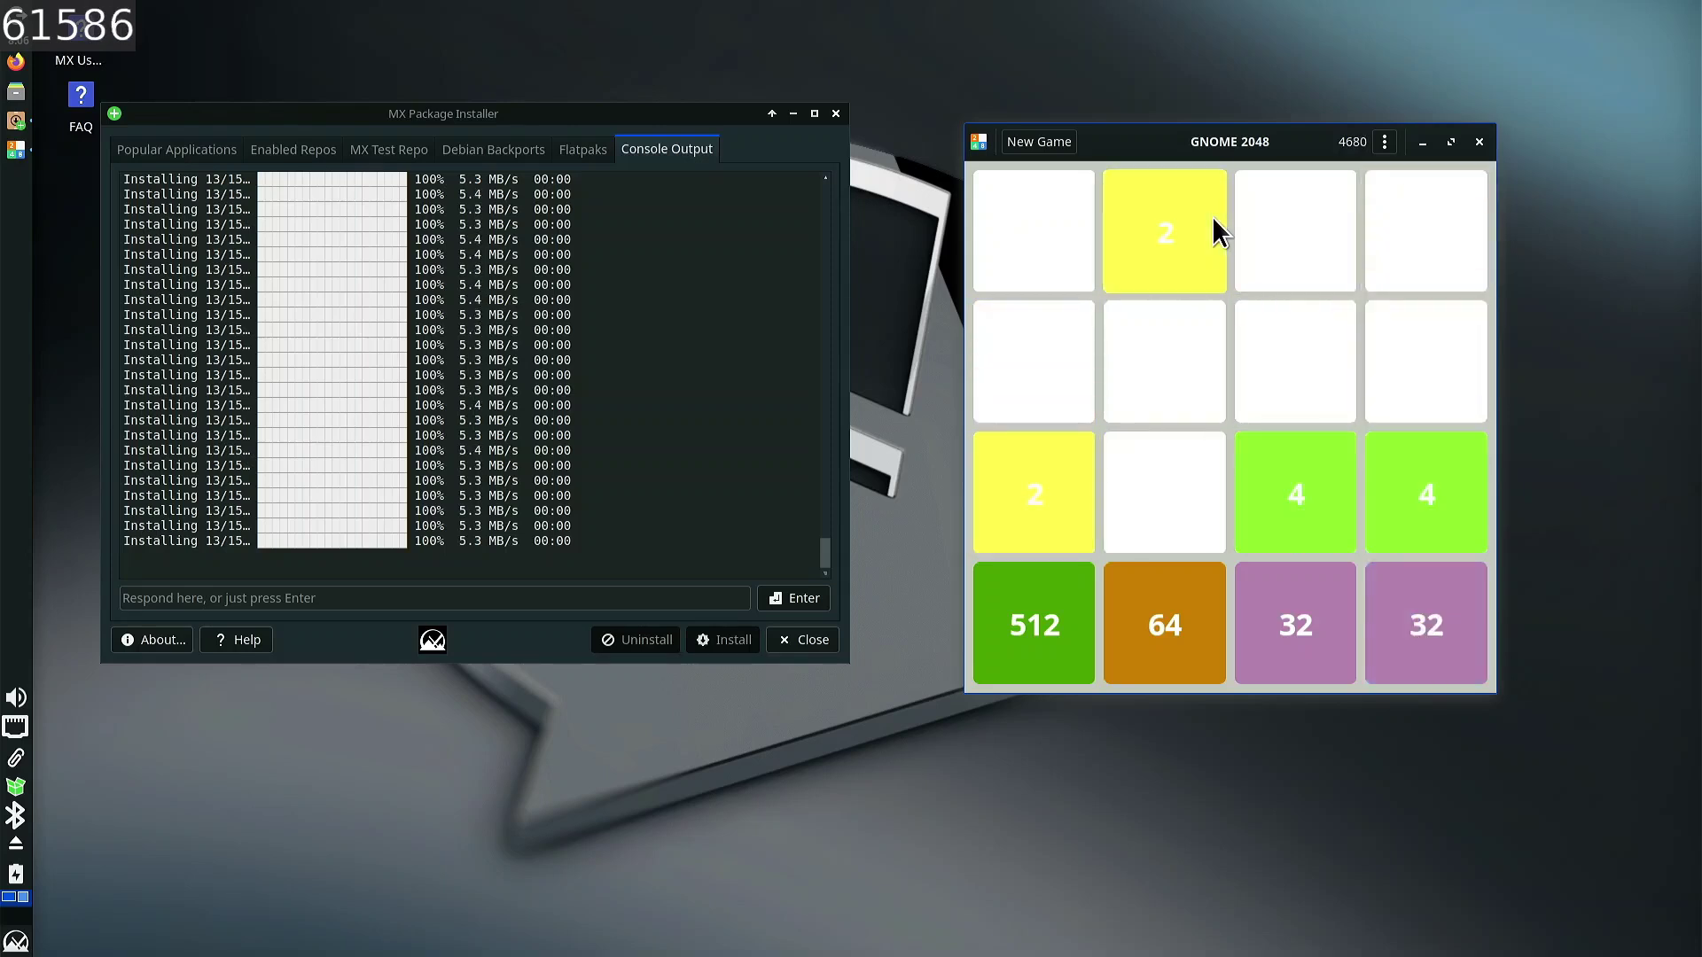
- Merge the two bottom-row 32s into a 64, and both 64s into a 128 beside the 512
key("Down")
key("Left")
key("Left")
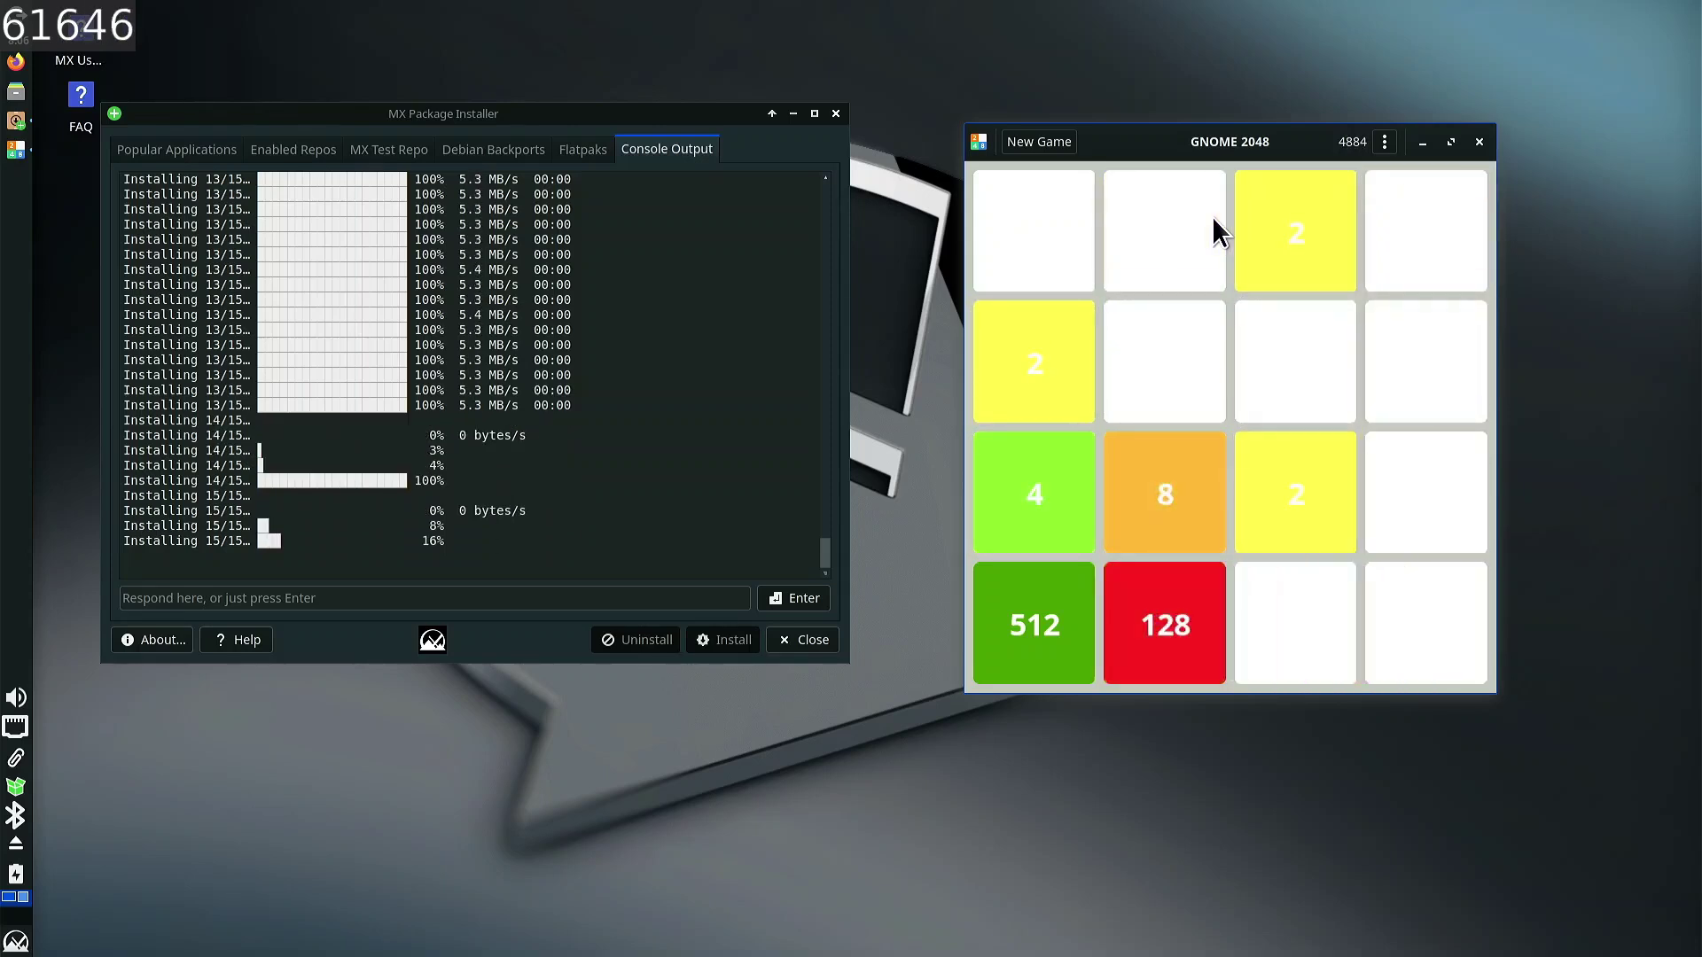
- Pair and merge two 8s into a 16 above the bottom row, and place two 4s beside the 128
key("Down")
key("Down")
key("Down")
key("Down")
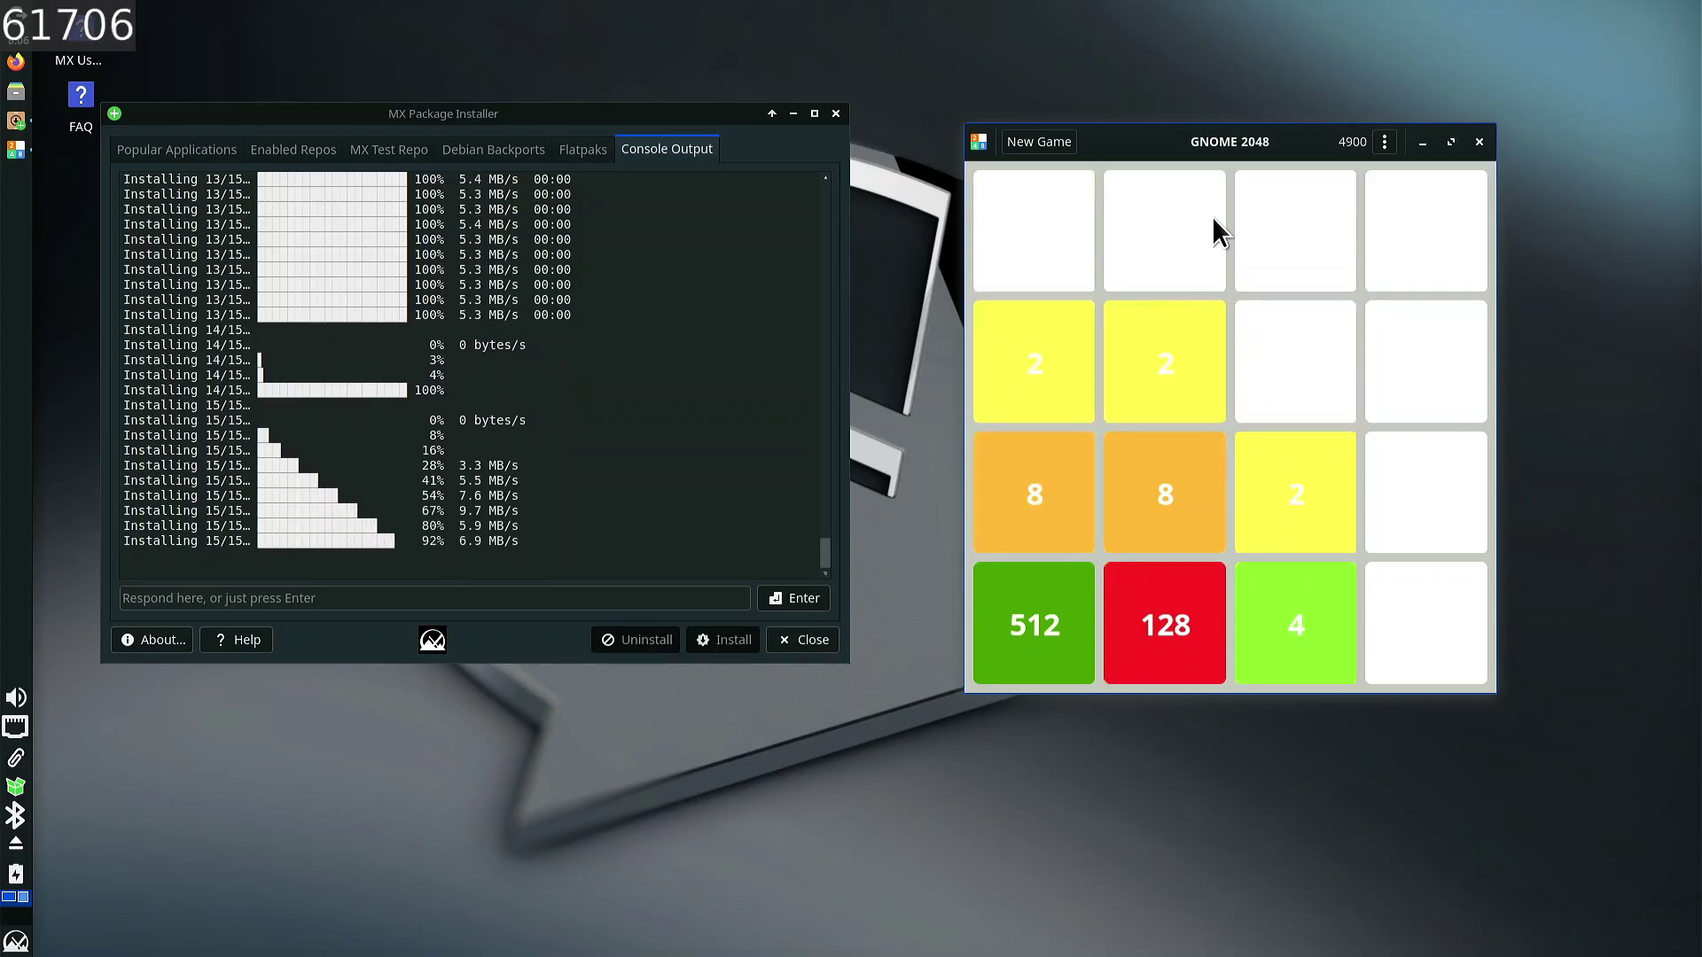
key("Left")
key("Right")
key("Down")
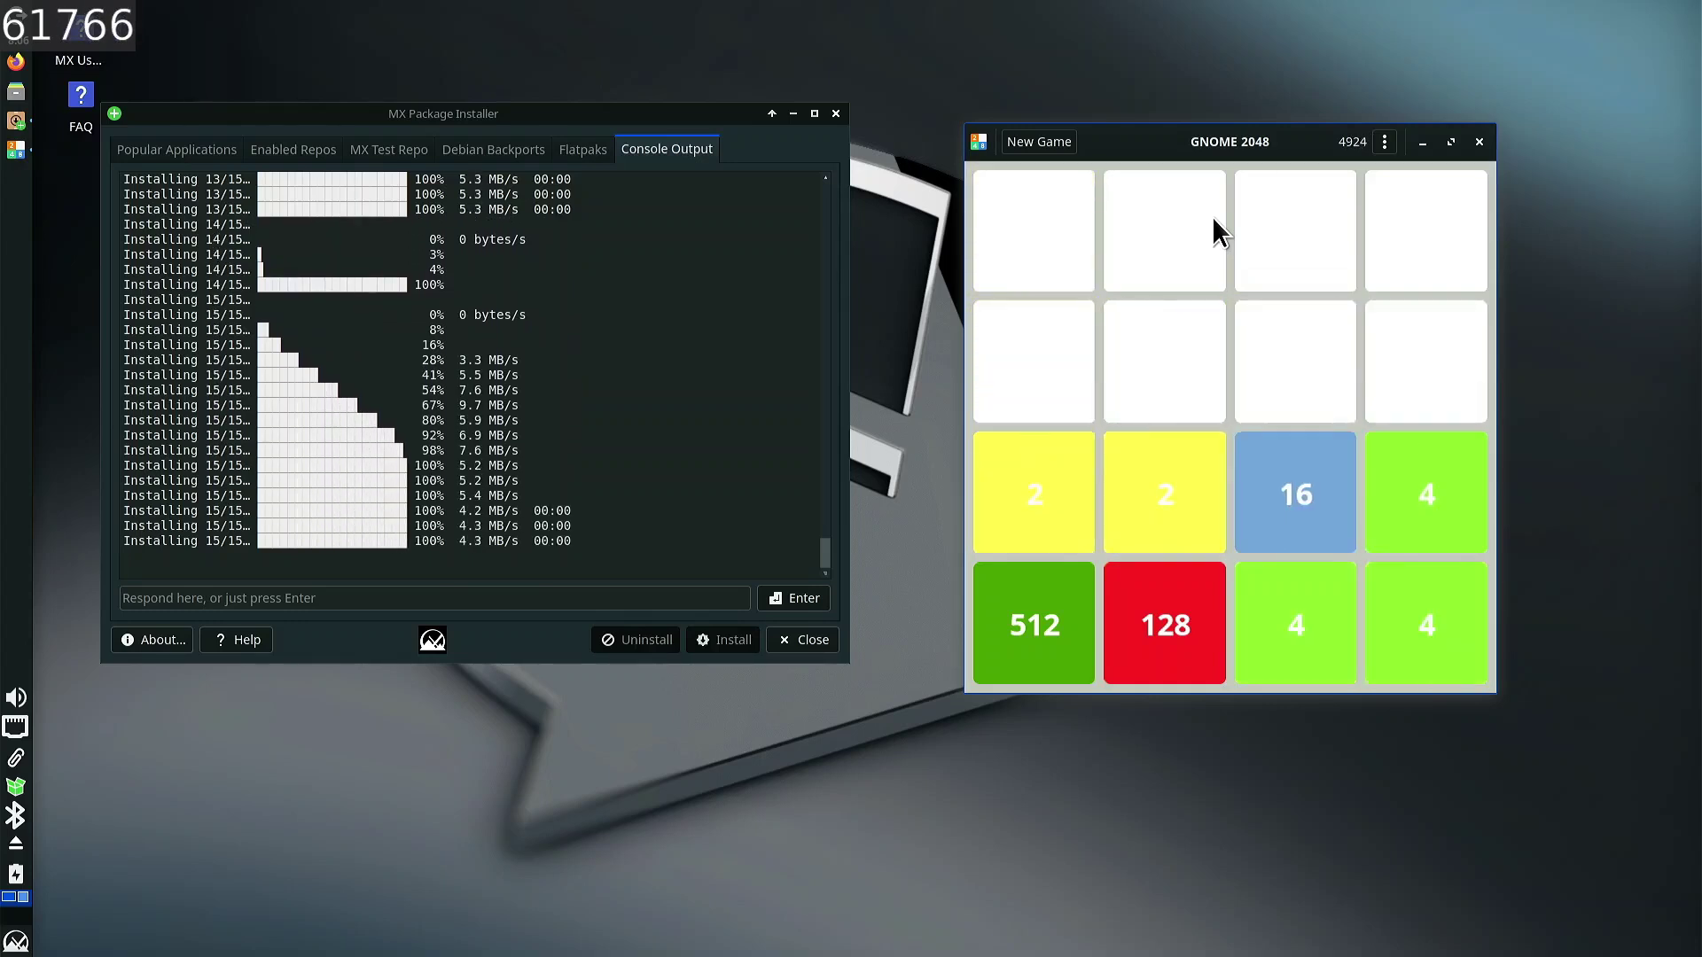
- Merge the bottom-row 4s into an 8 and build two adjacent 16s above the 512 and 128
key("Left")
key("Down")
key("Left")
key("Down")
key("Left")
key("Down")
key("Left")
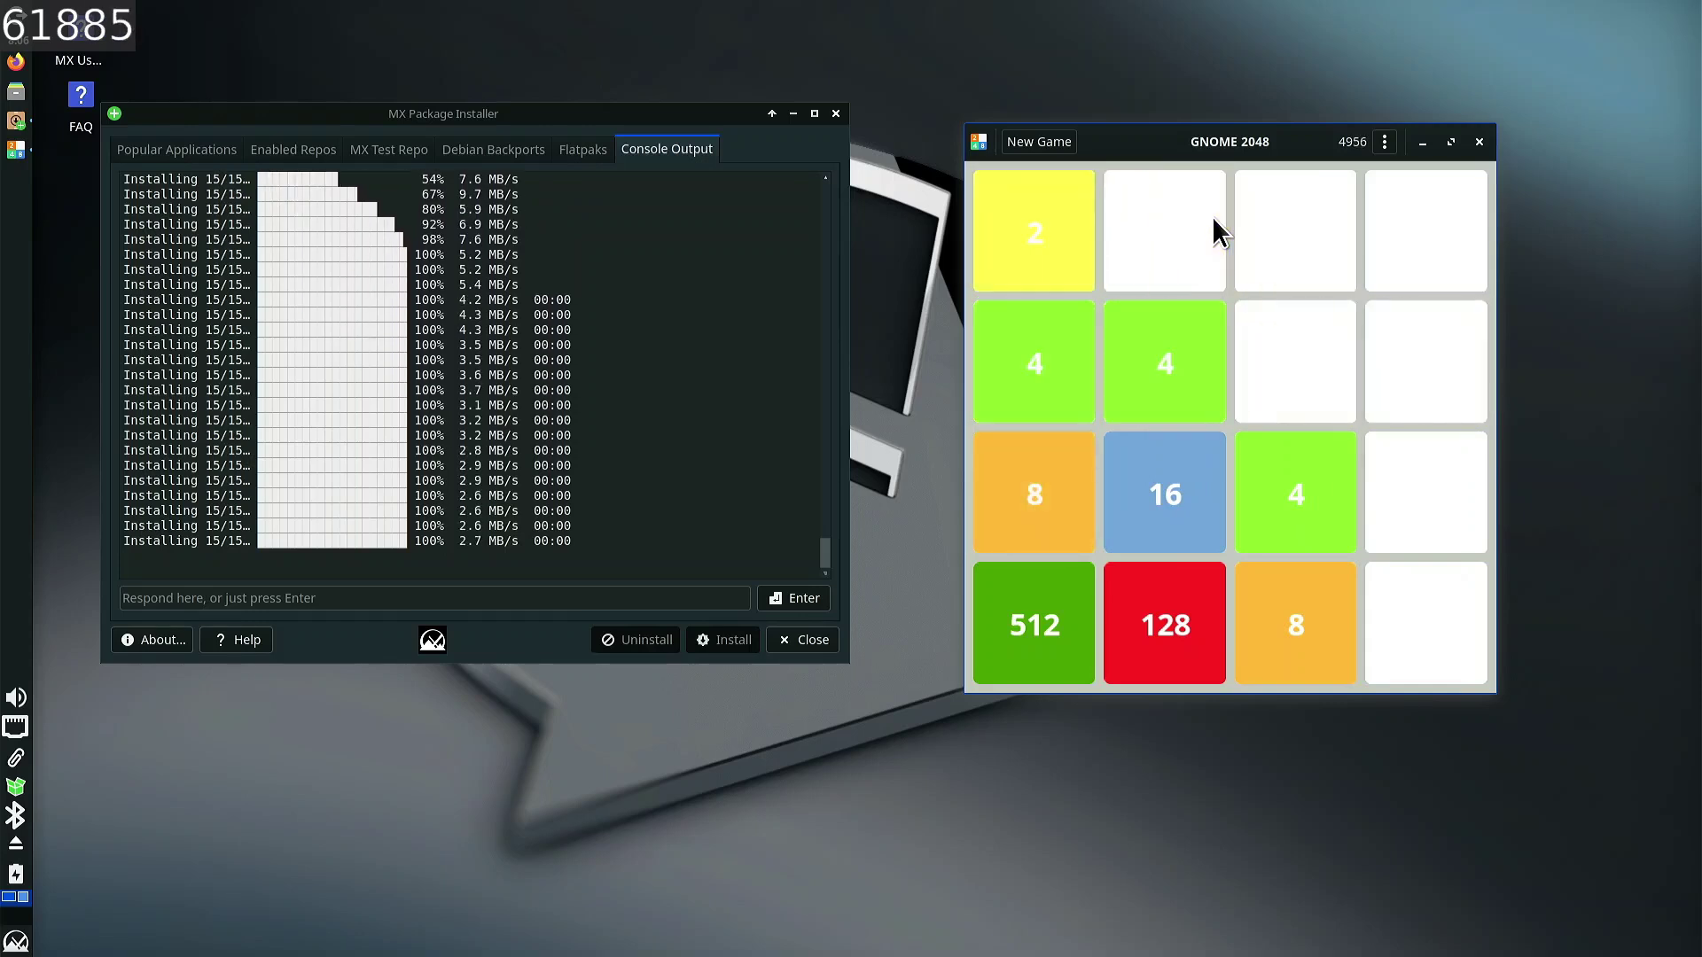
key("Left")
key("Down")
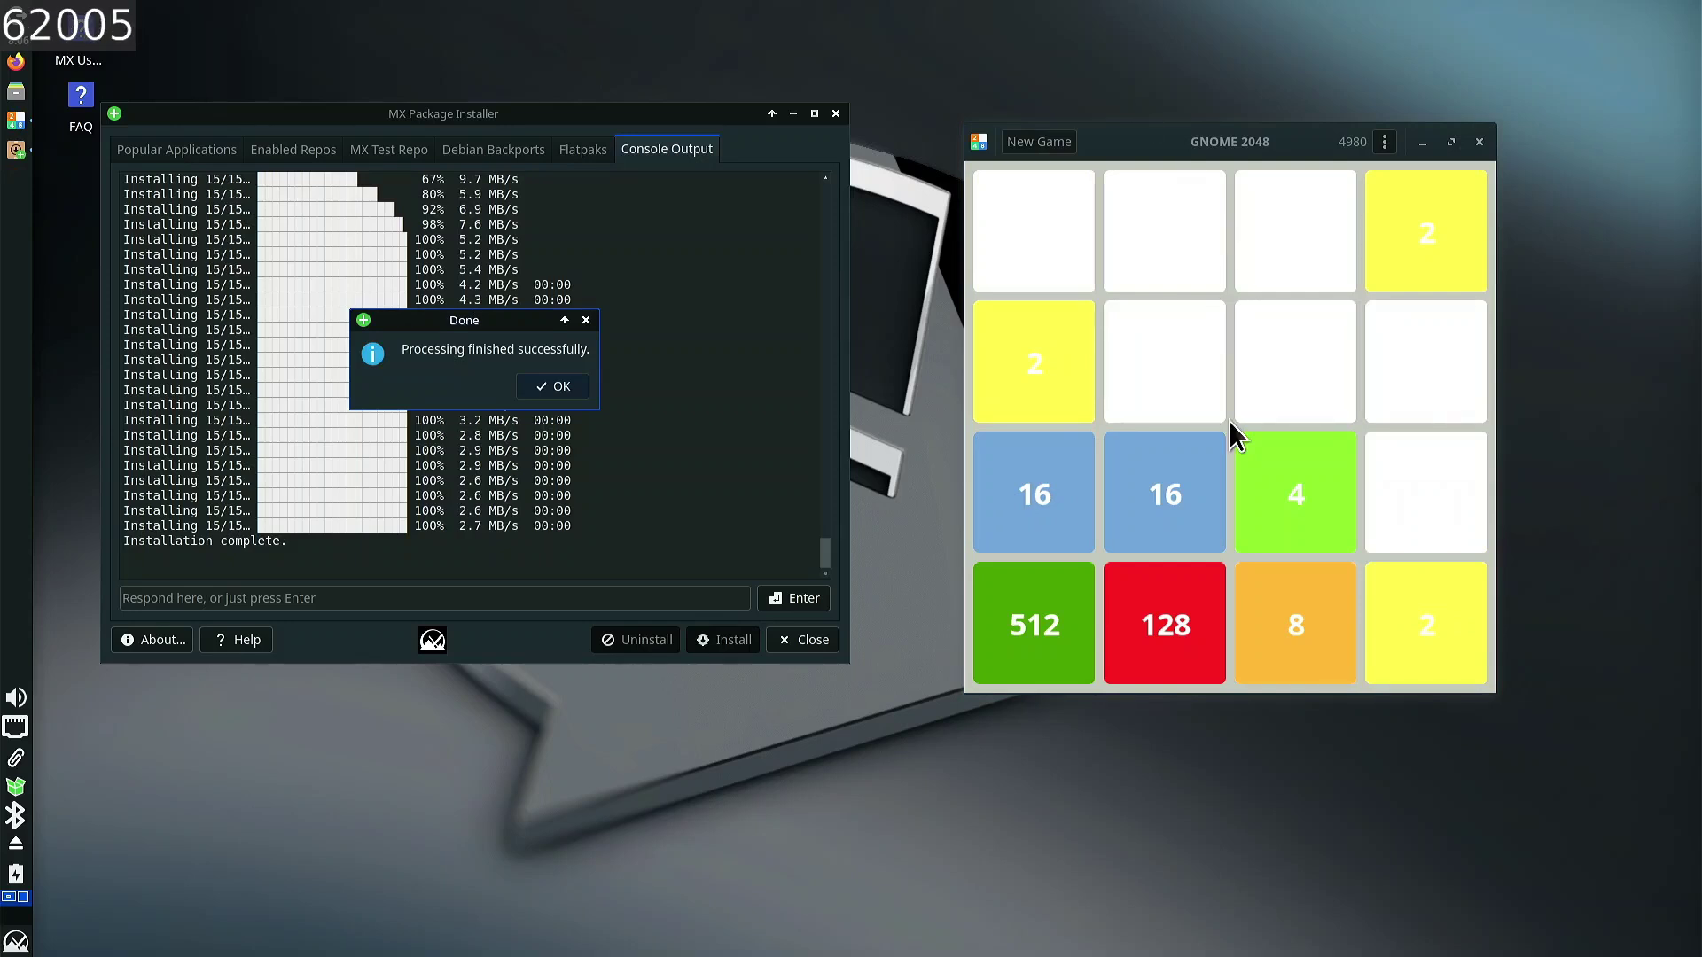
- Dismiss the notice that processing finished and close MX Package Installer
left_click(557, 390)
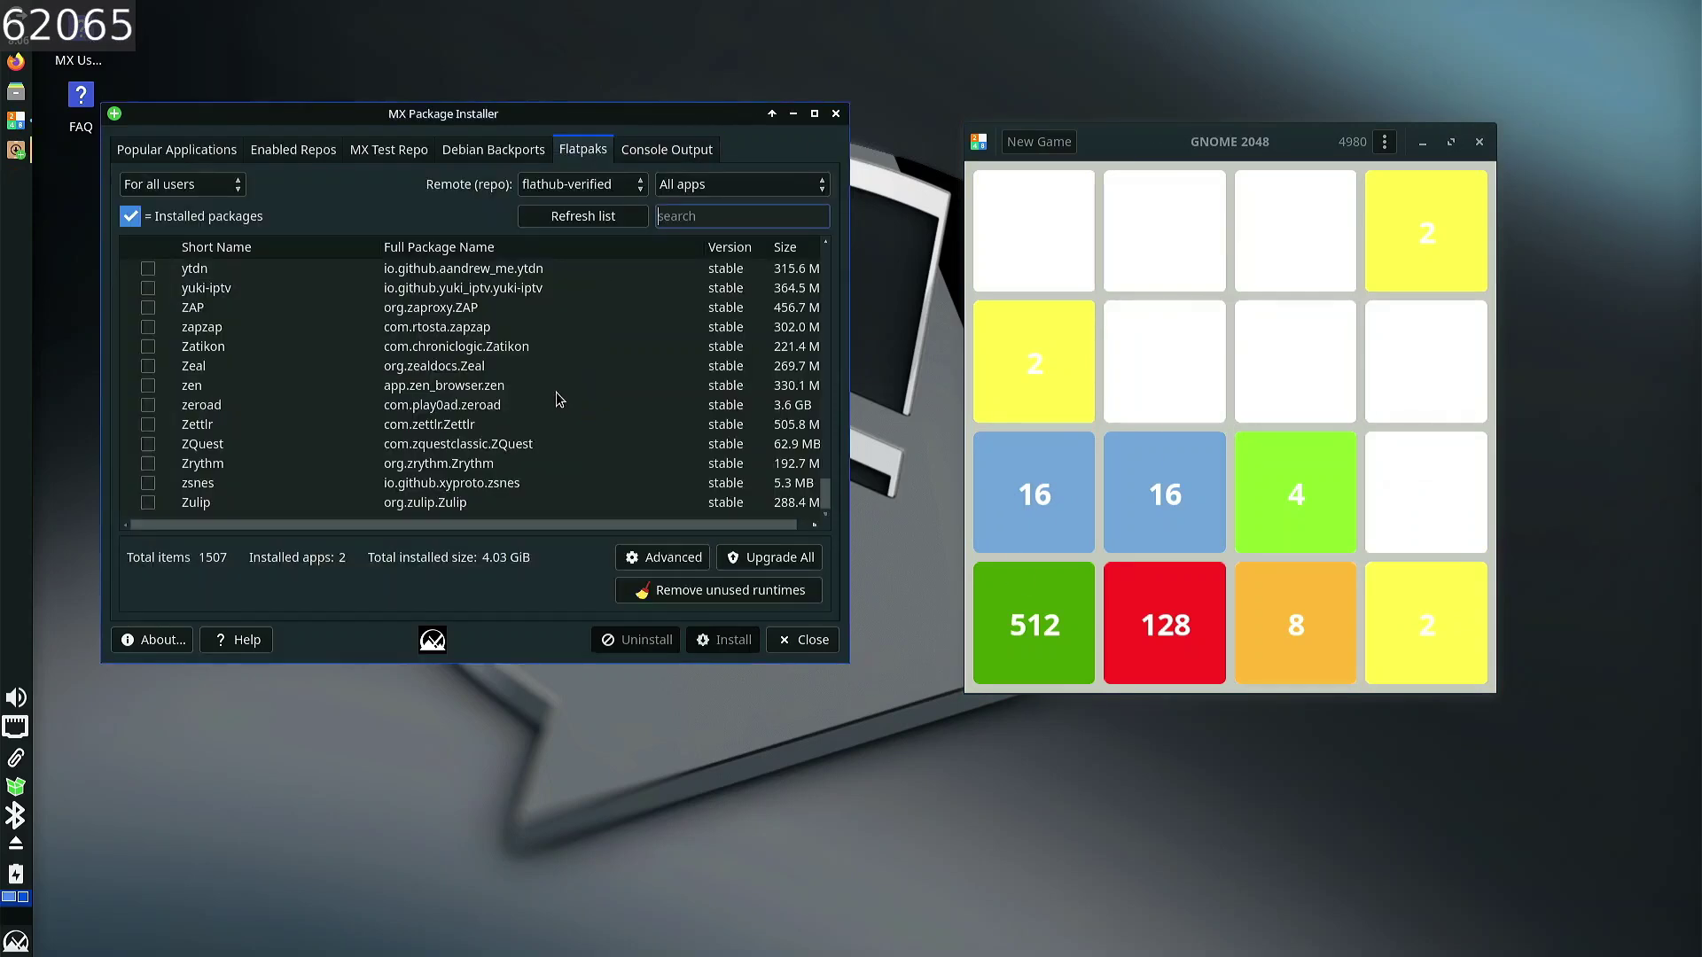
left_click(831, 114)
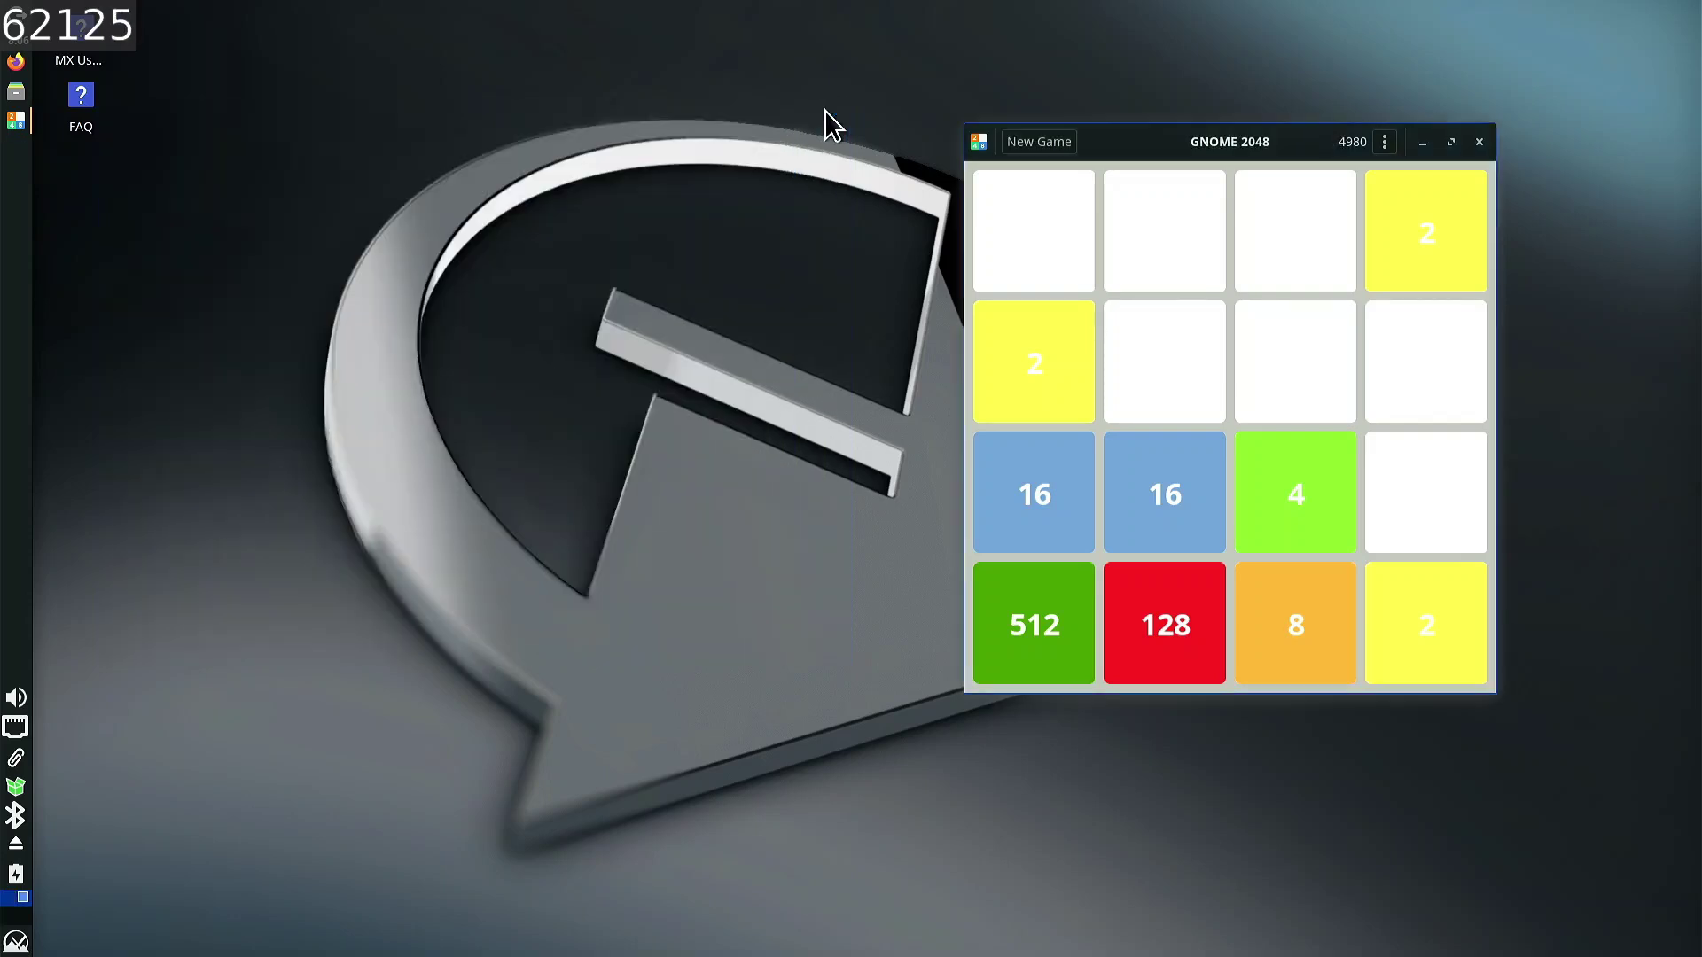
- Launch the Secrets password manager, look at its file chooser for opening an existing safe, and cancel it
left_click(15, 941)
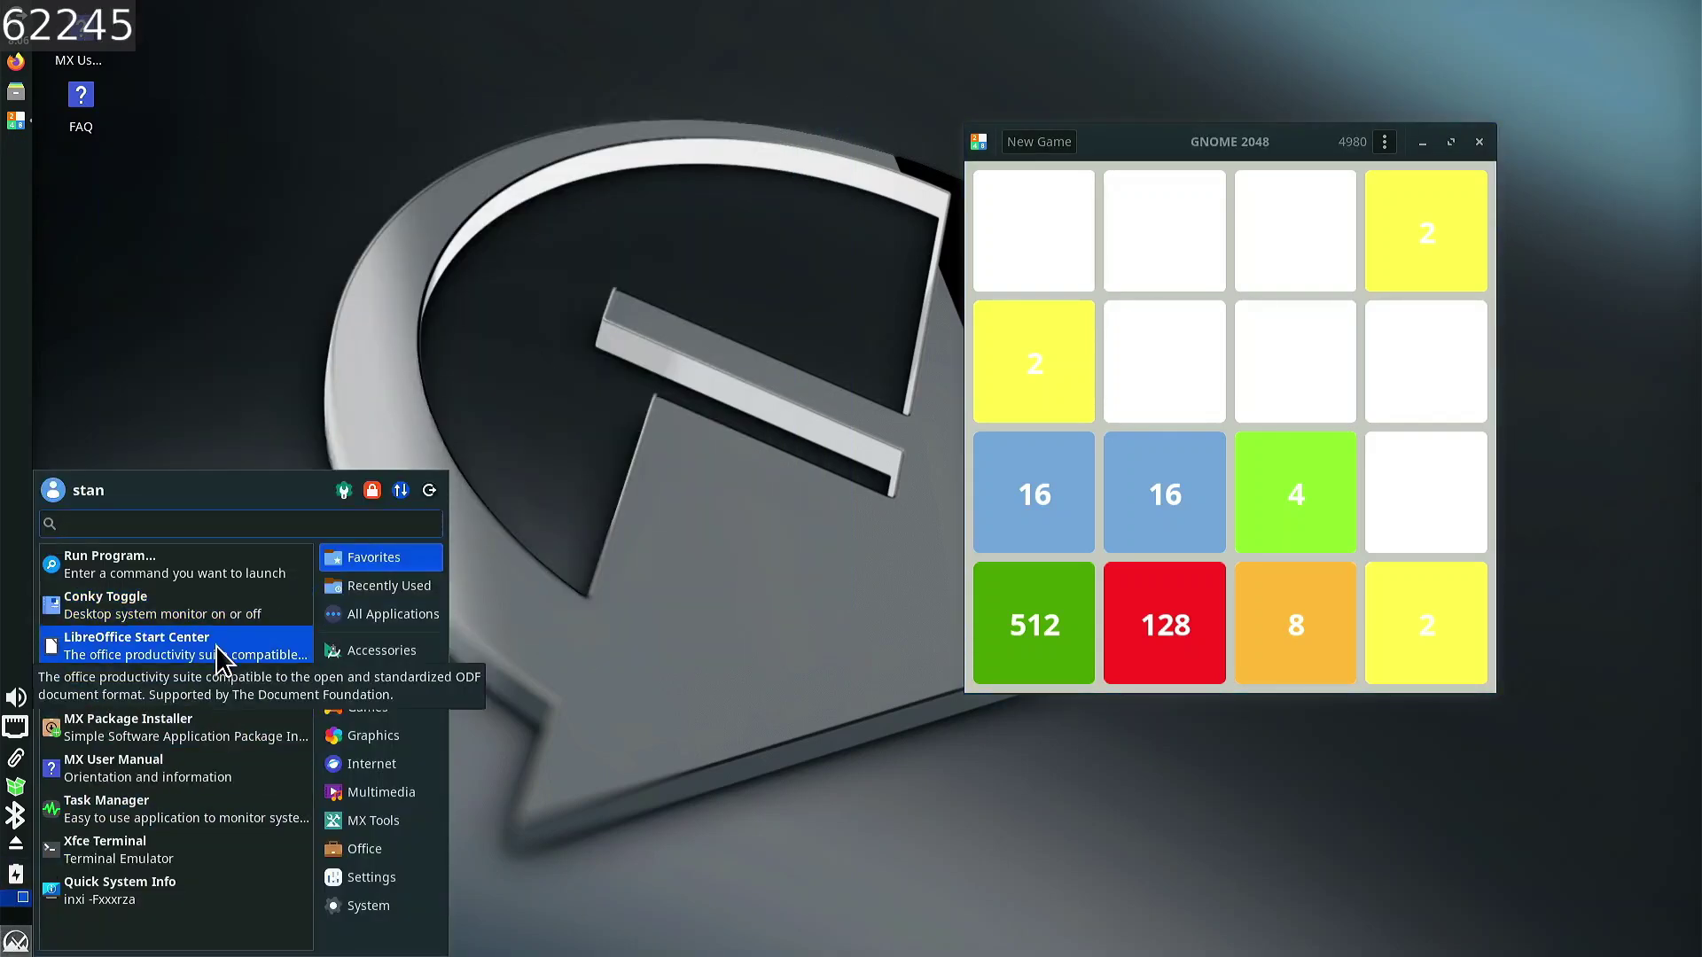
type("secre")
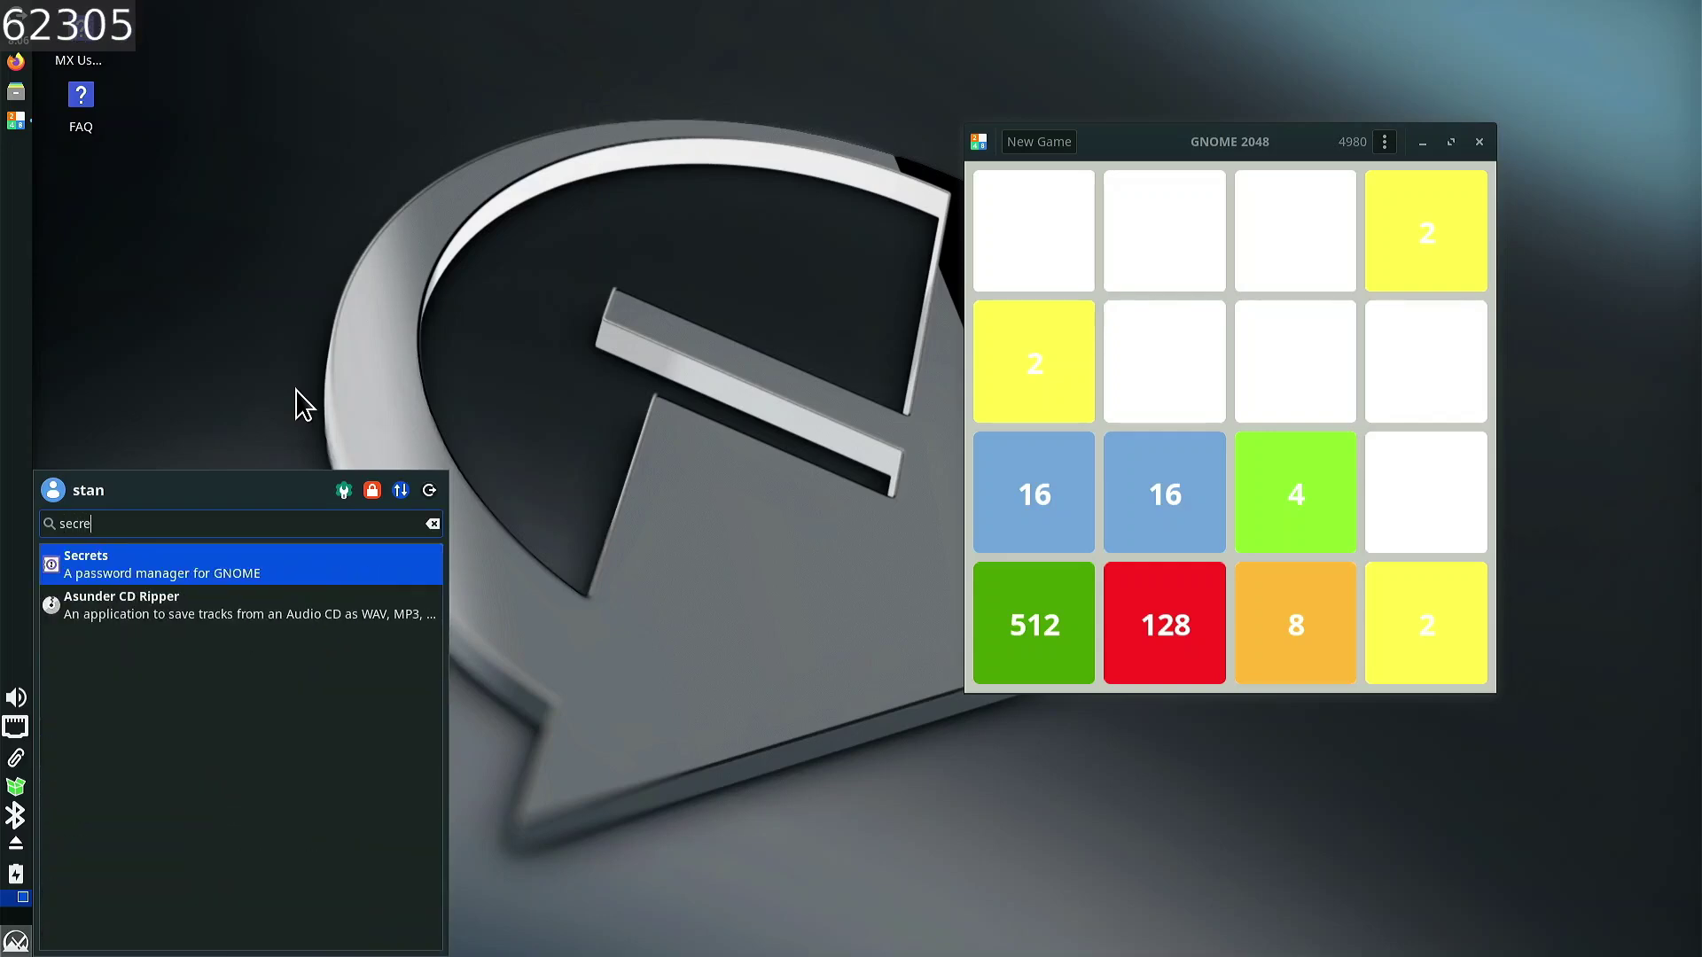
left_click(157, 565)
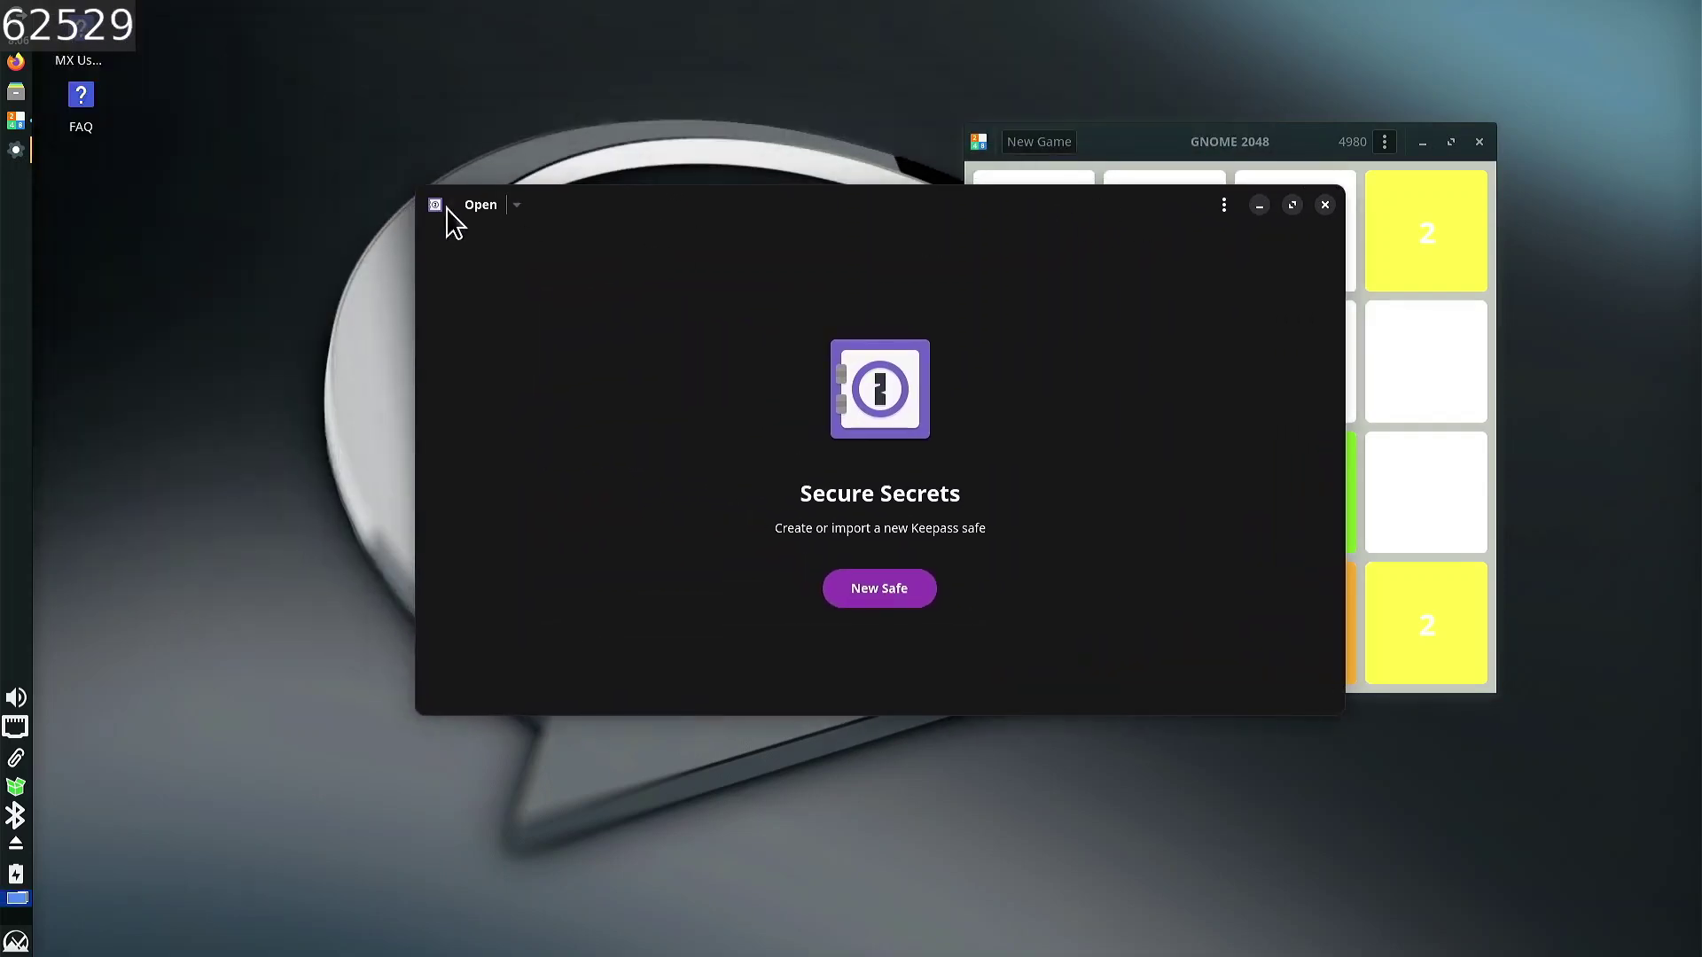
left_click(493, 209)
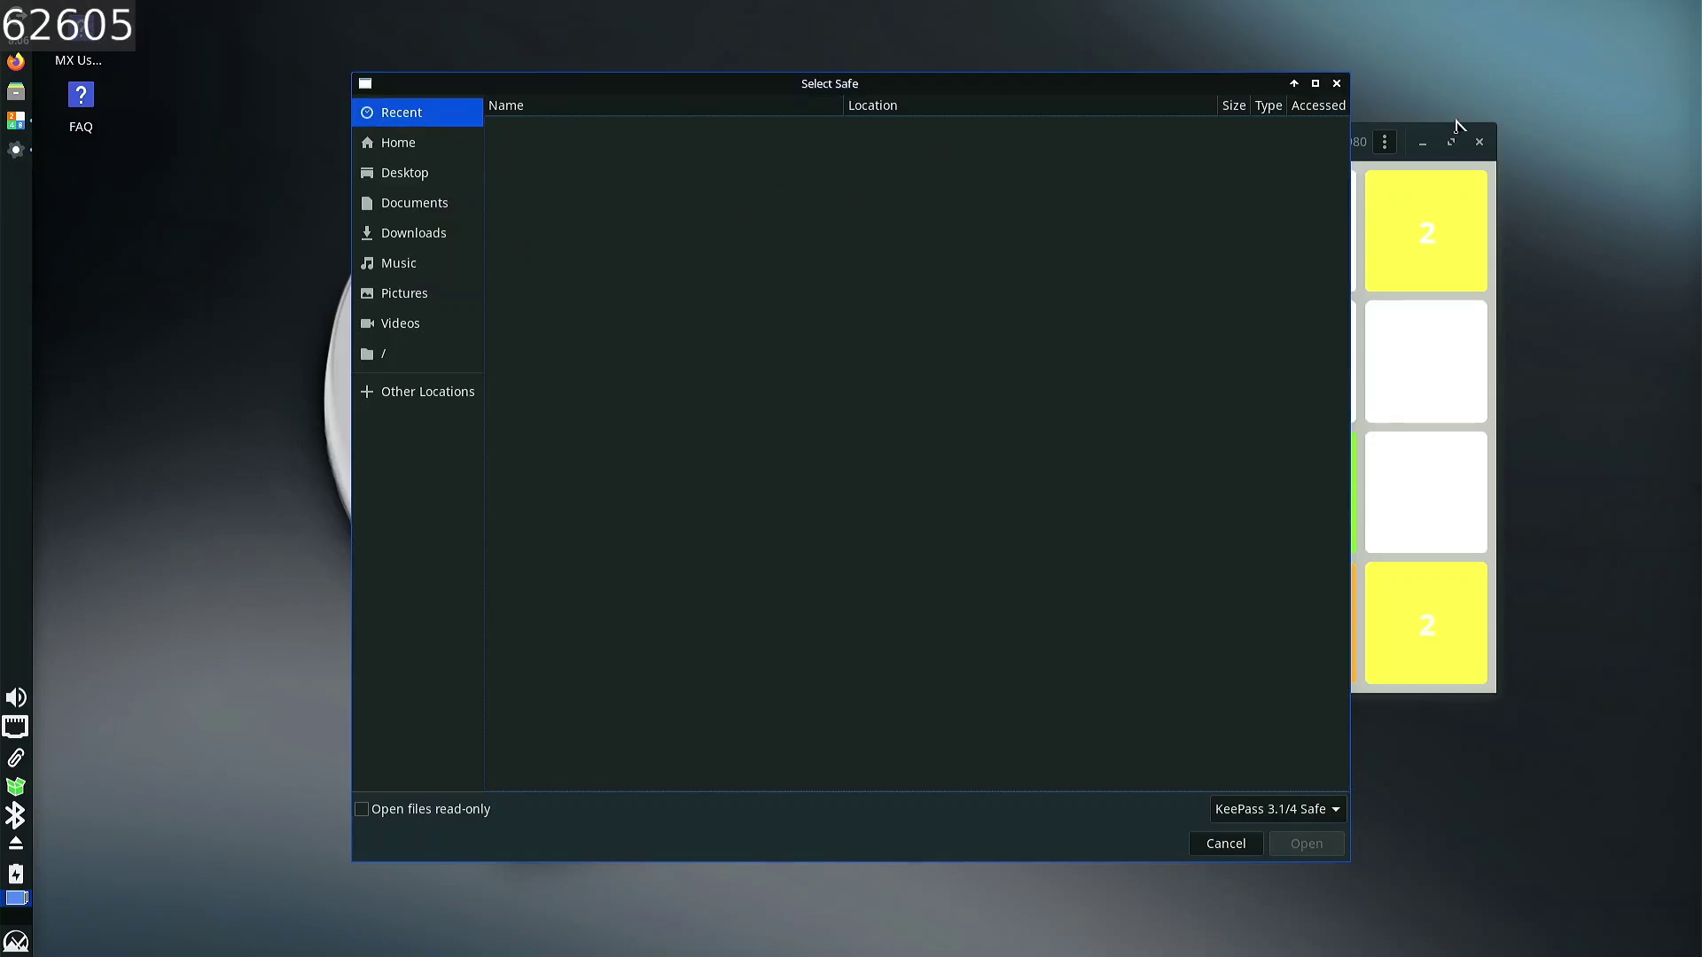
left_click(1262, 810)
left_click(1262, 810)
left_click(1227, 842)
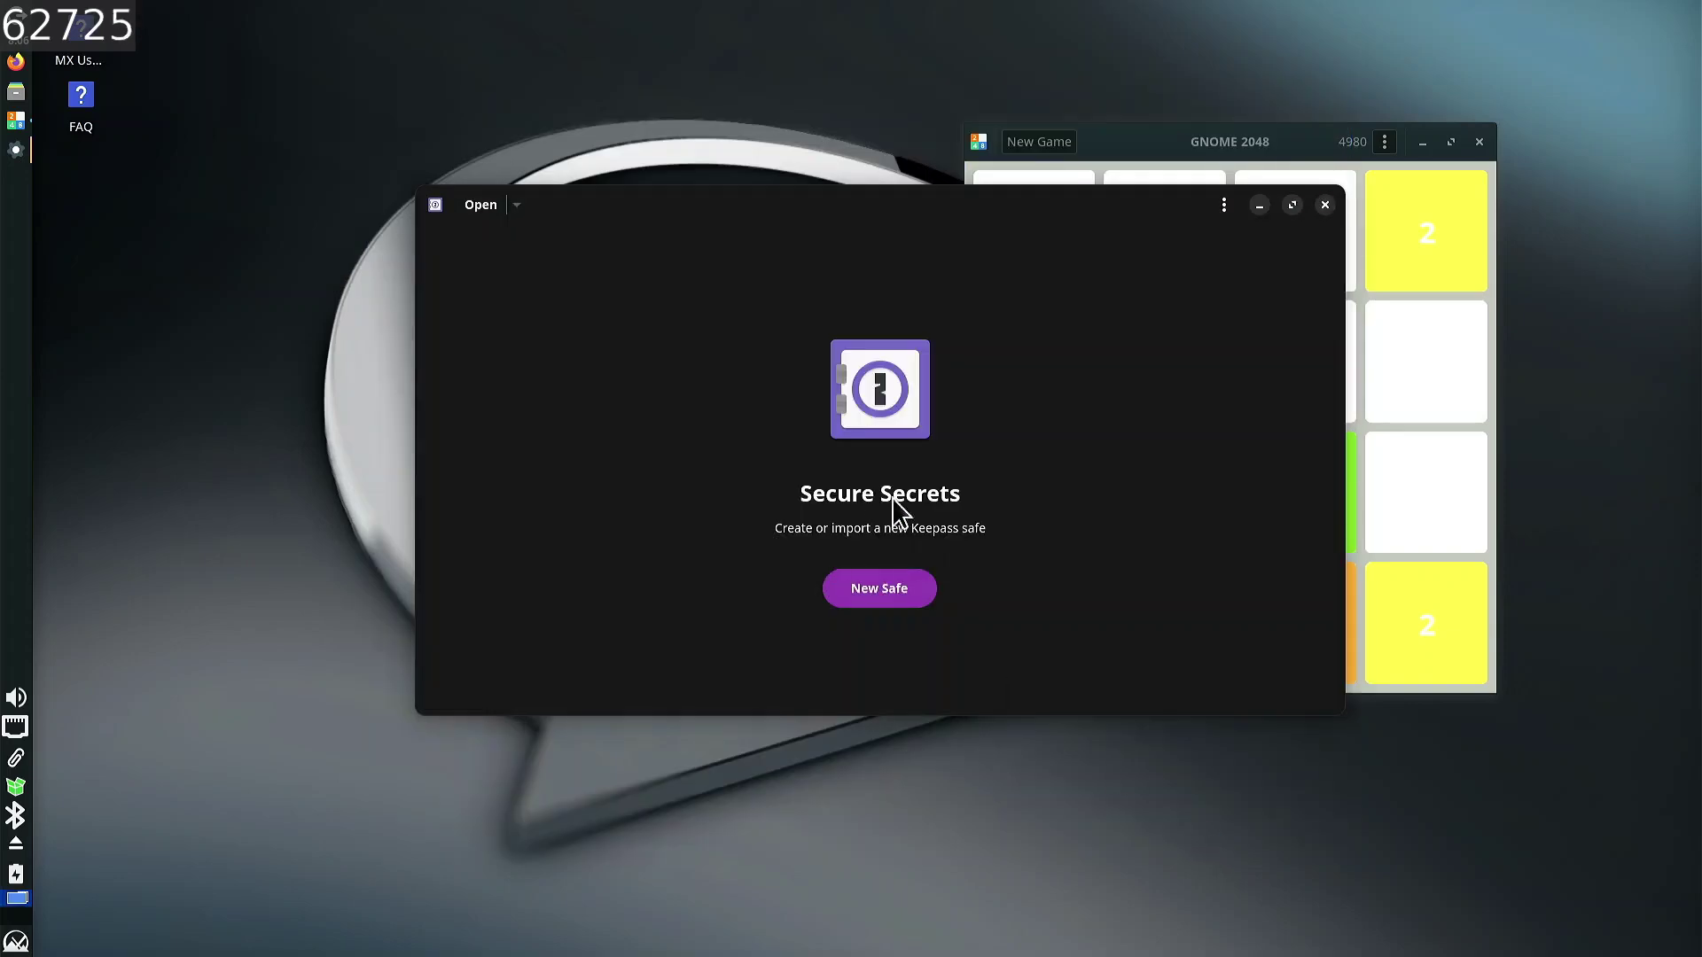
- Try to create a new safe named Safe.kdbx in the root folder, and close Secrets
left_click(892, 591)
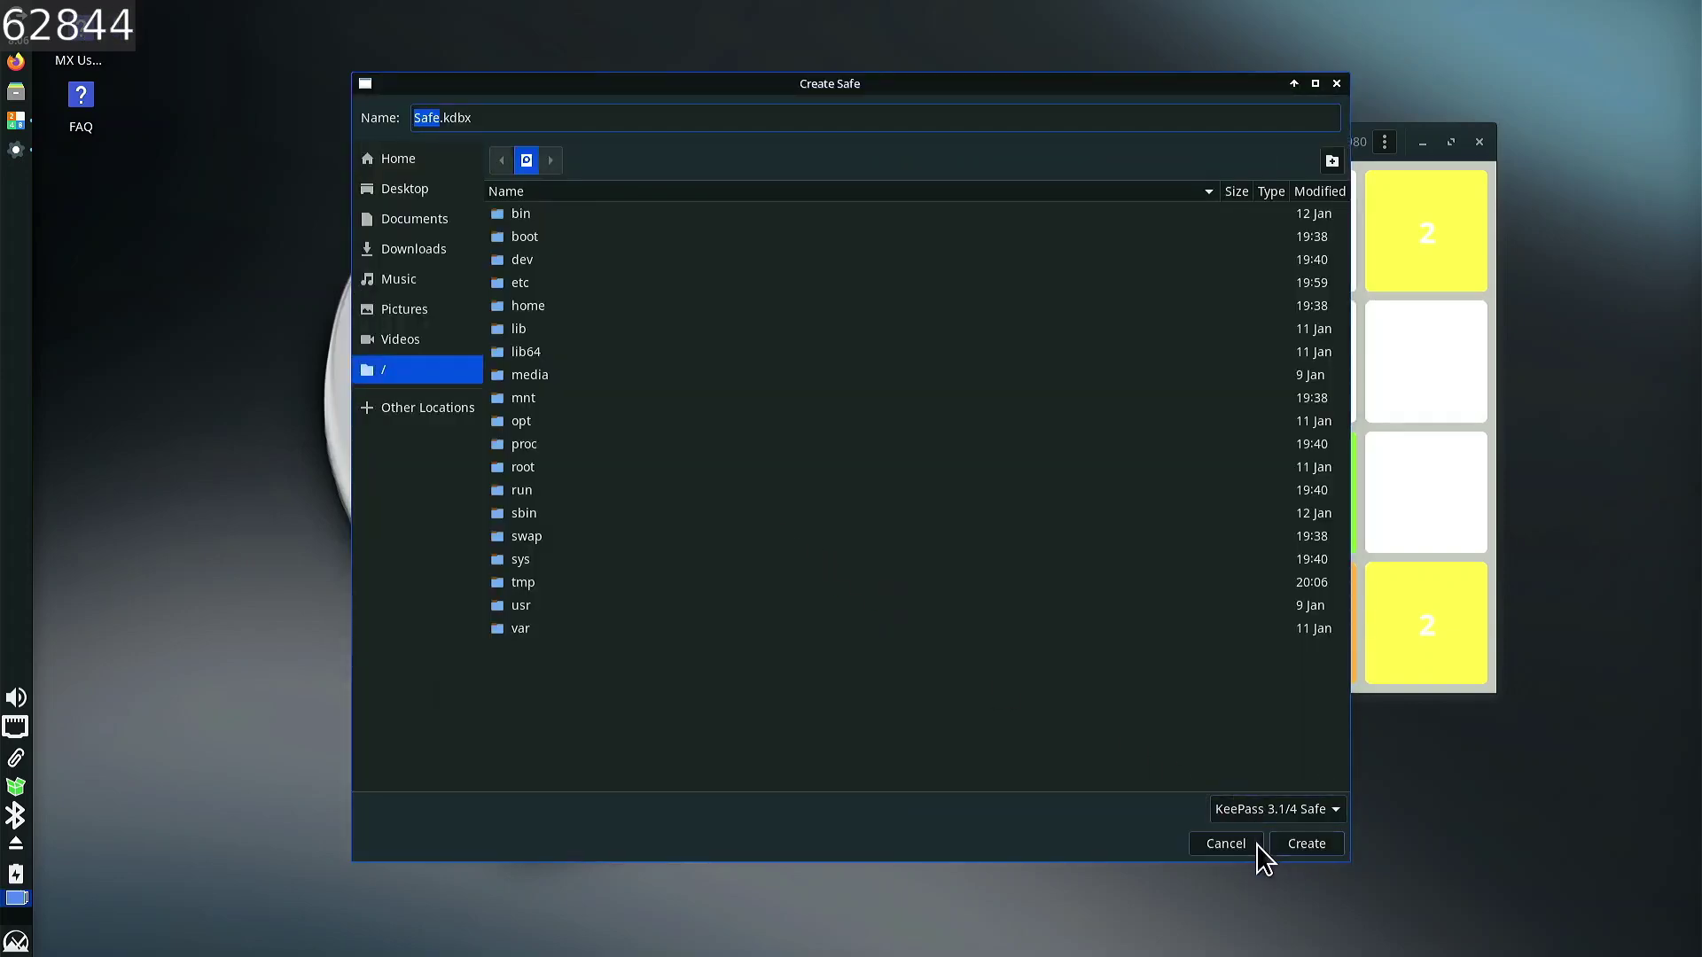
left_click(1302, 851)
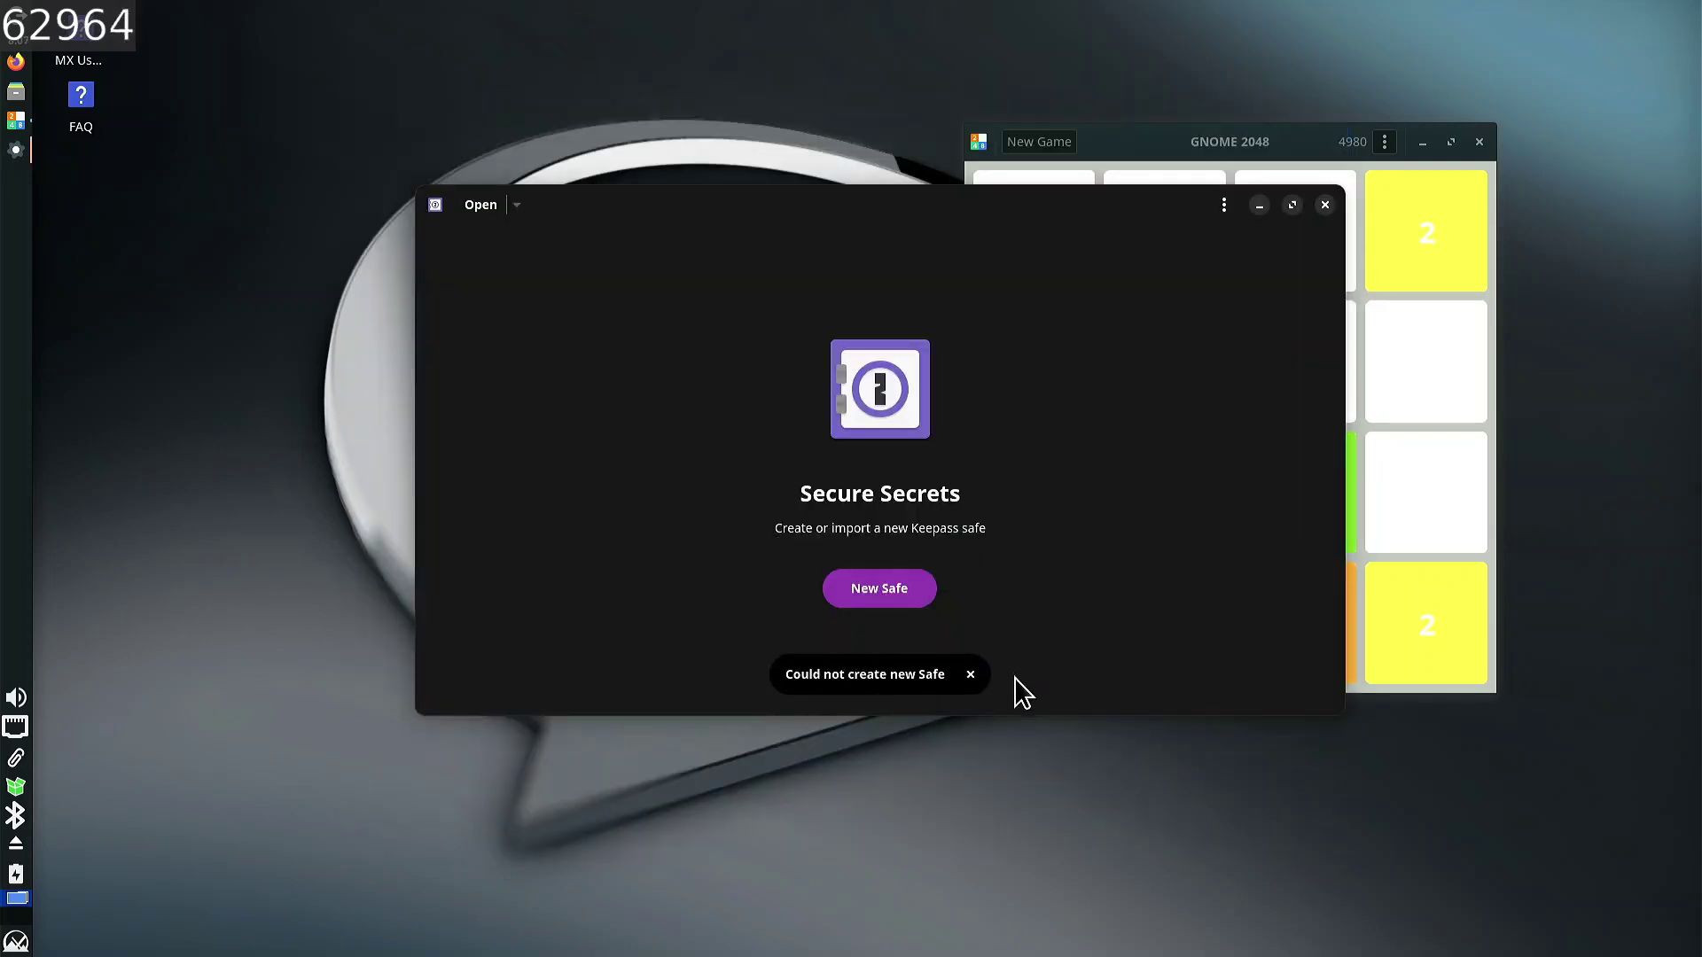
left_click(969, 675)
left_click(1328, 206)
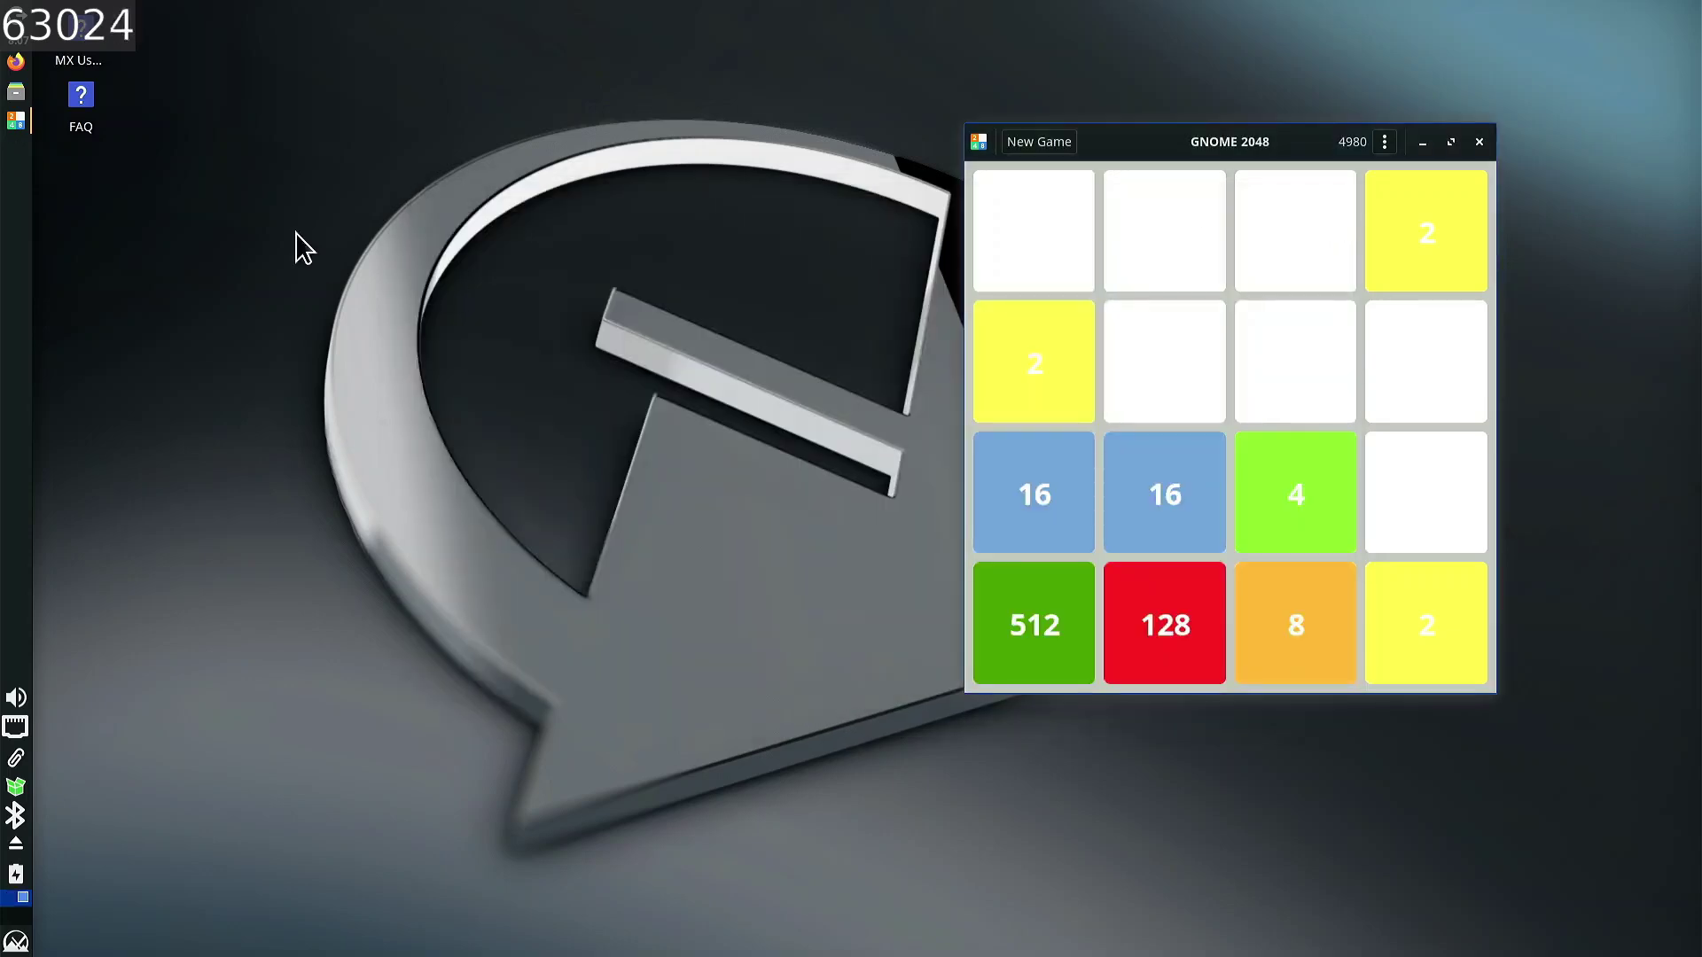
- Switch to Xfce Terminal and place its window beside the GNOME 2048 game
left_click(14, 941)
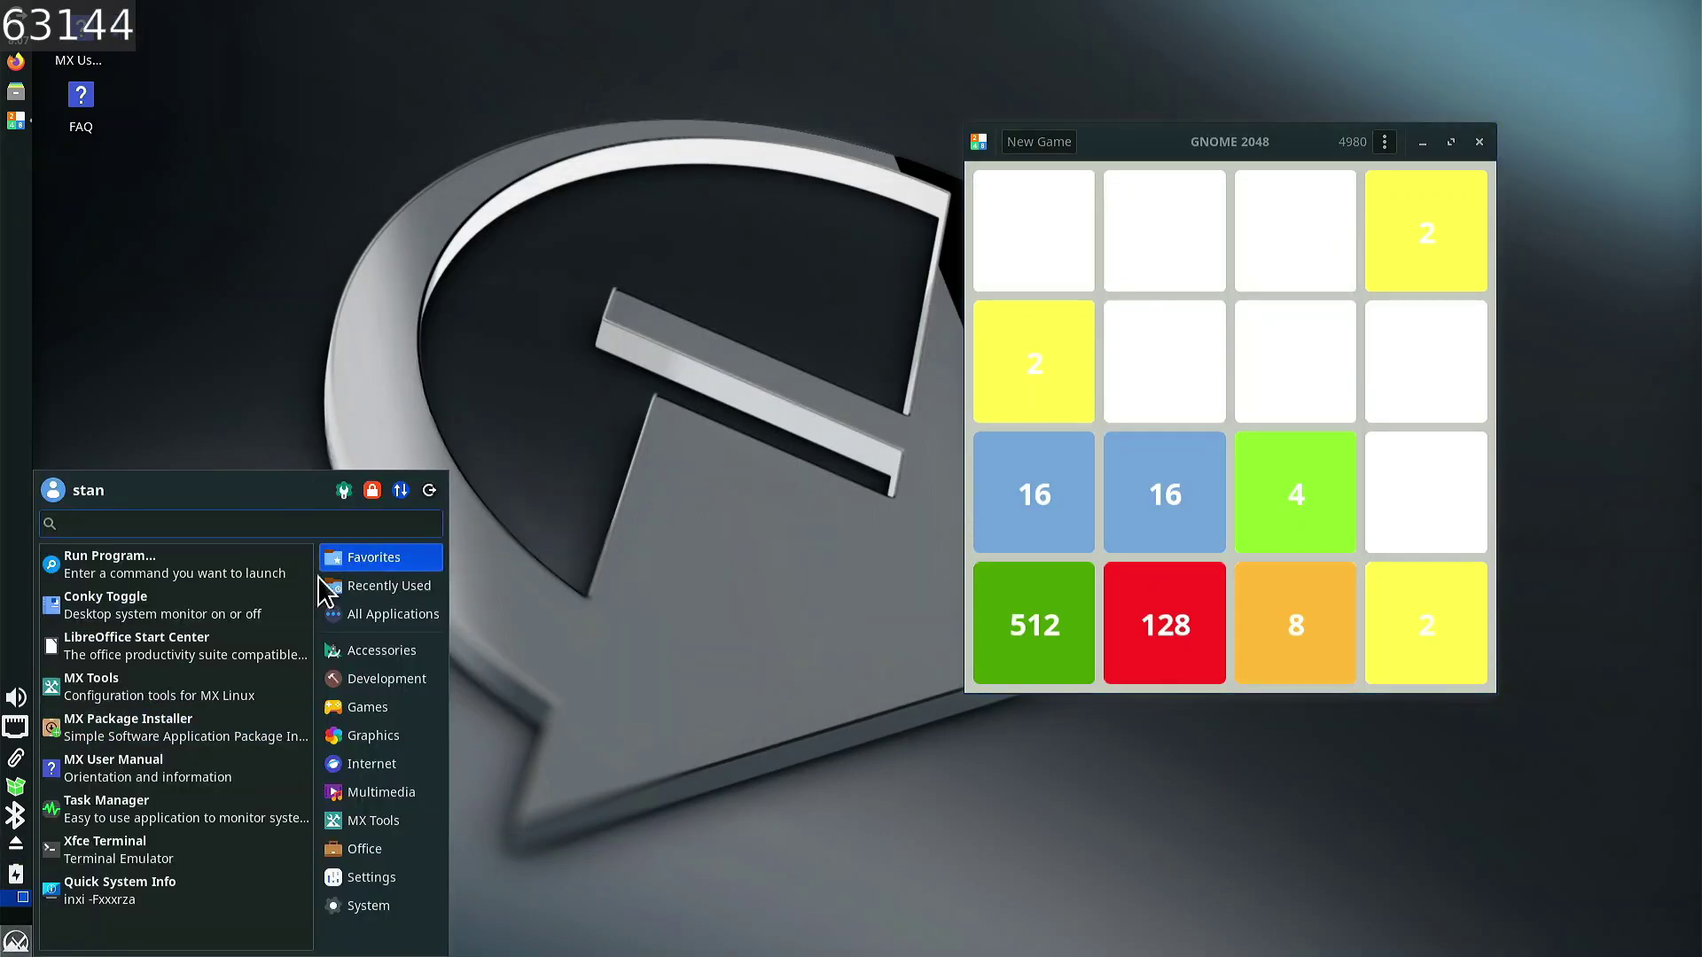
left_click(257, 833)
left_click_drag(519, 12, 576, 110)
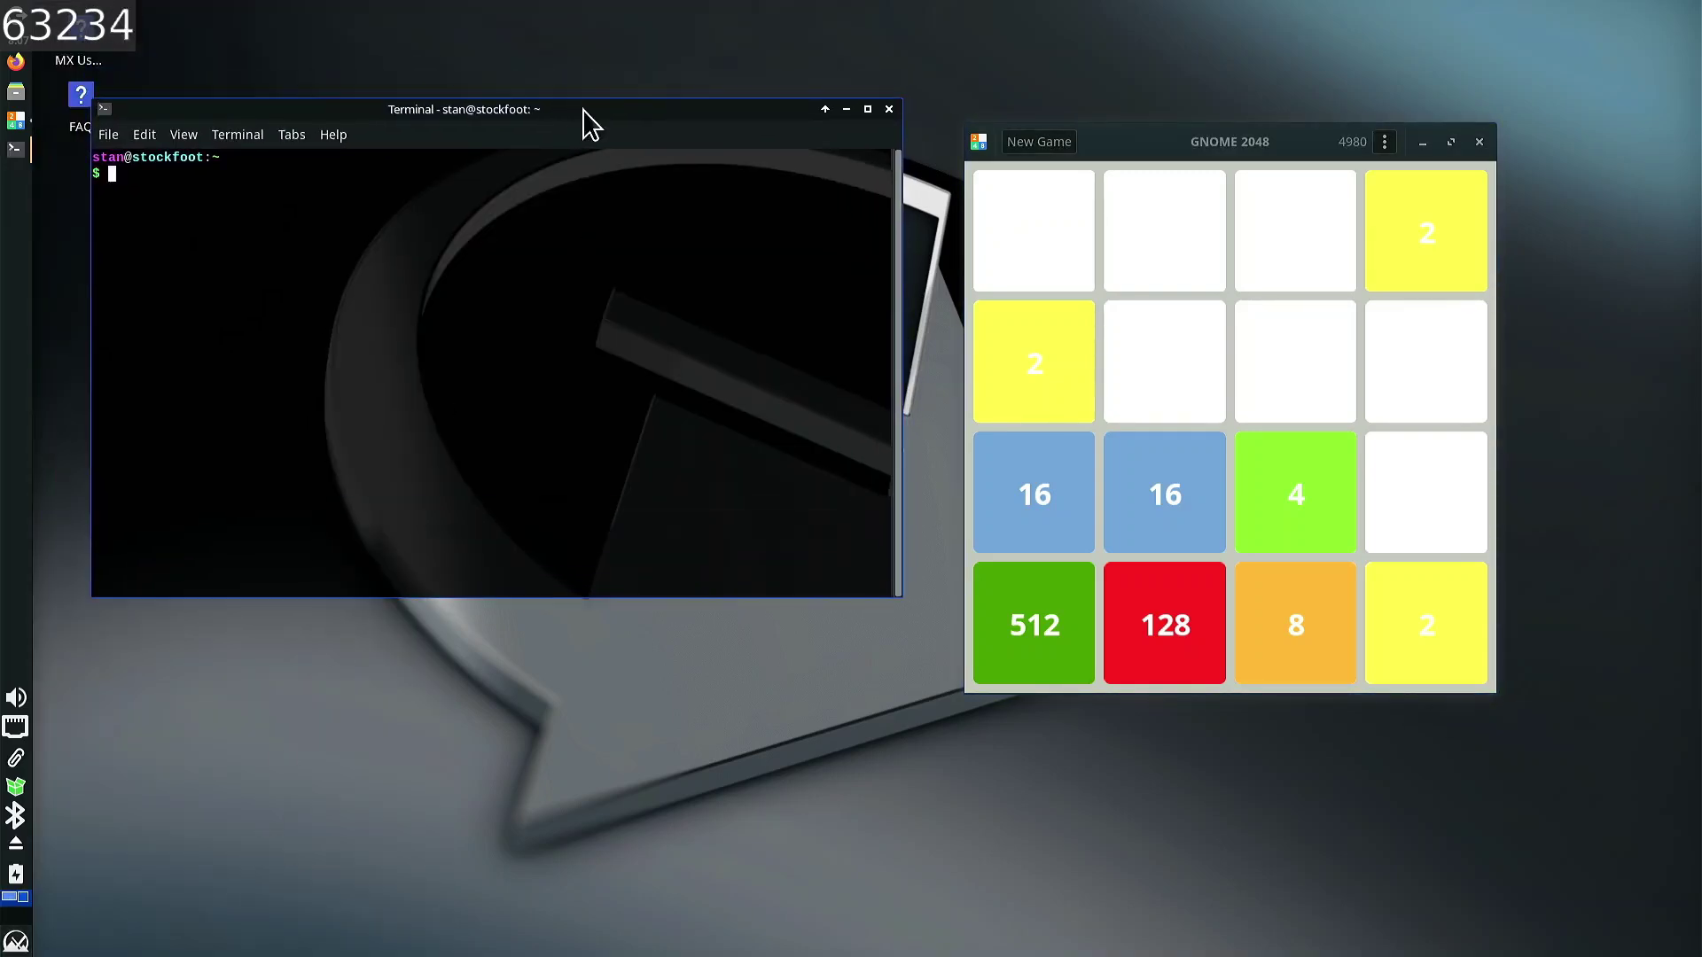
left_click(826, 109)
left_click(826, 109)
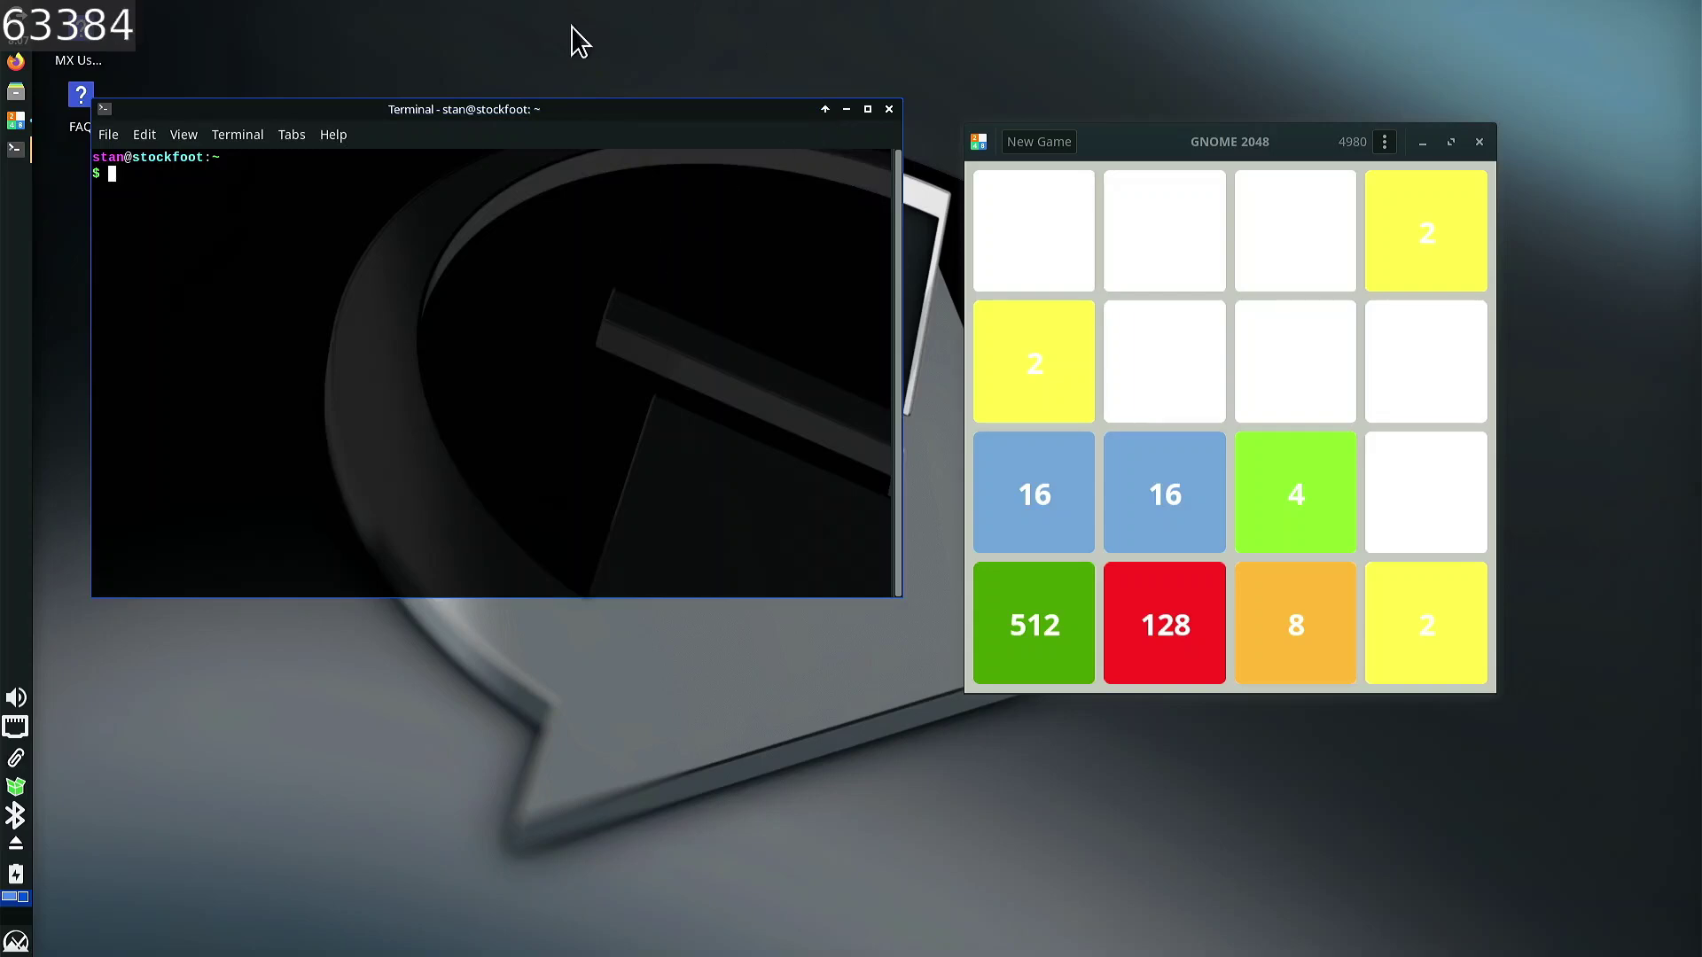
- Install WordGrinder with "sudo apt install wordgrinder", entering the account password and answering y to continue
type("sudo")
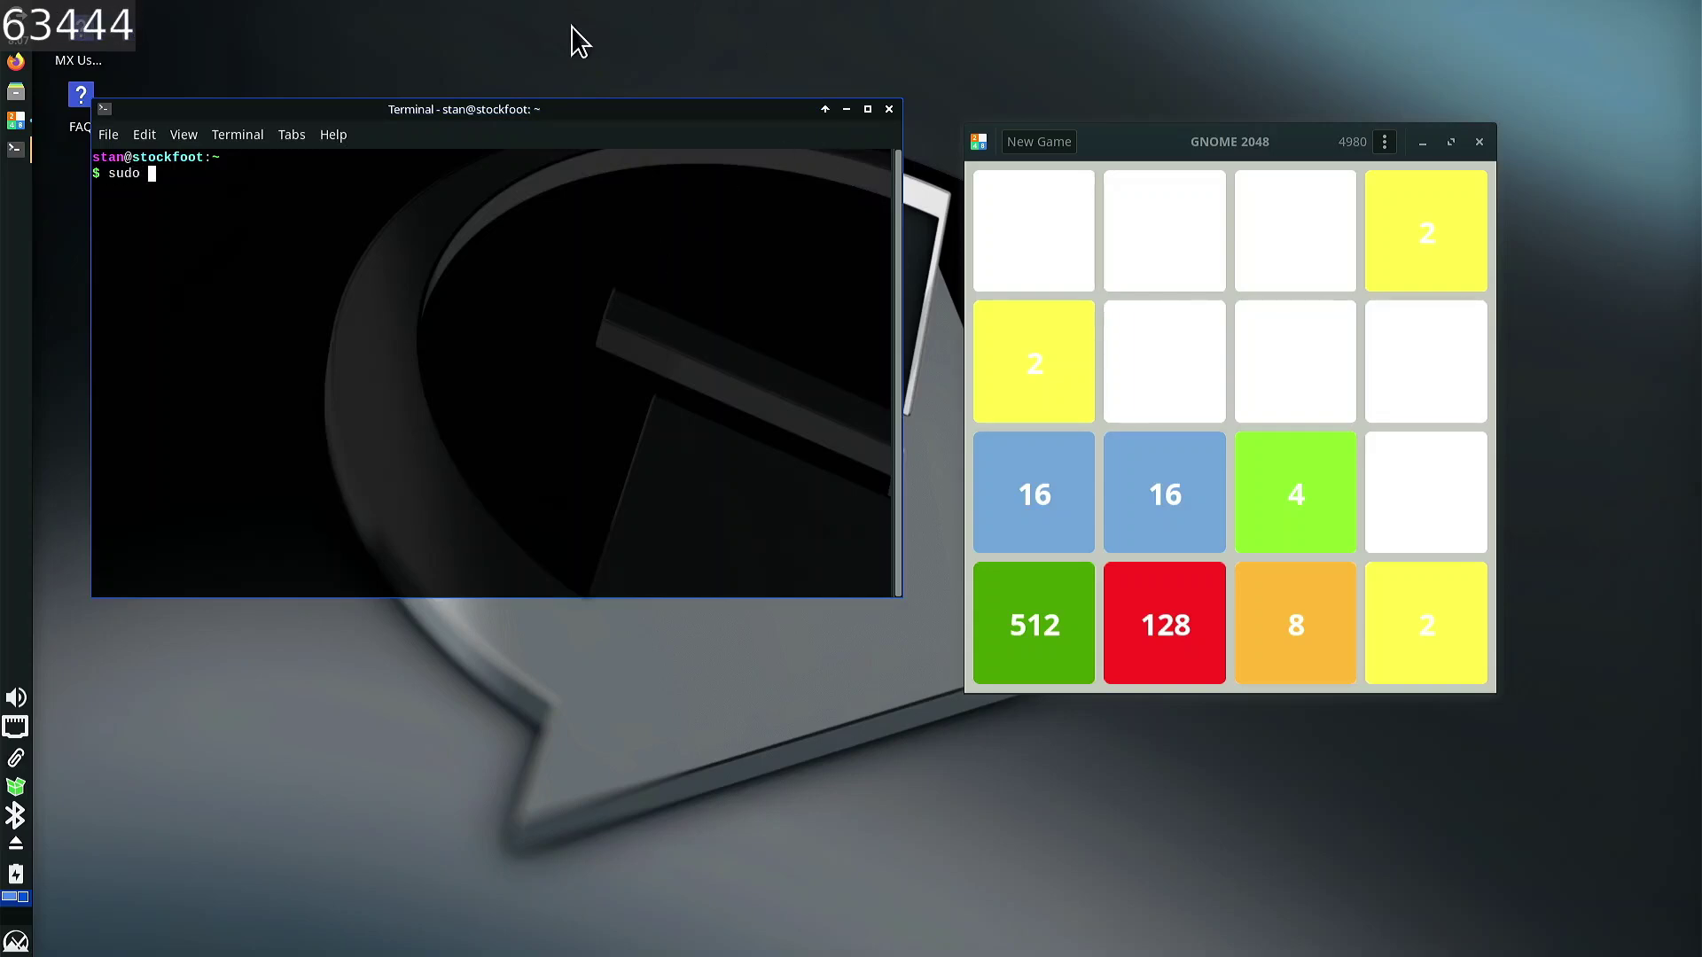
type(" apt install wordg")
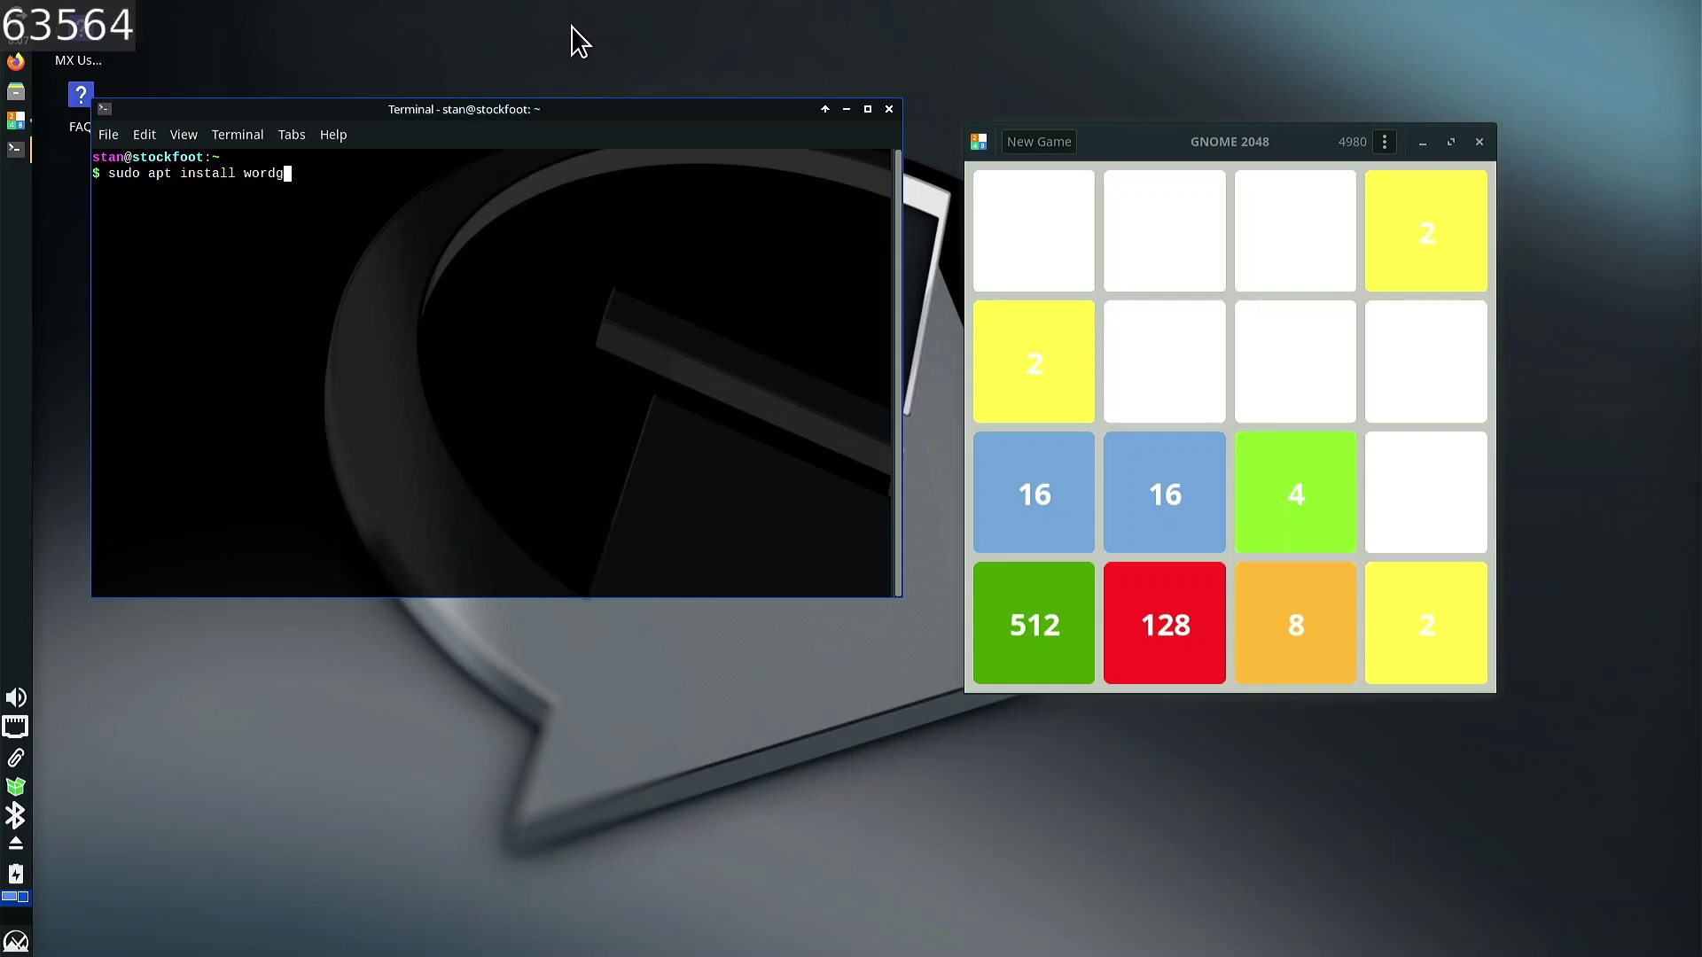
type("rinder")
key("Return")
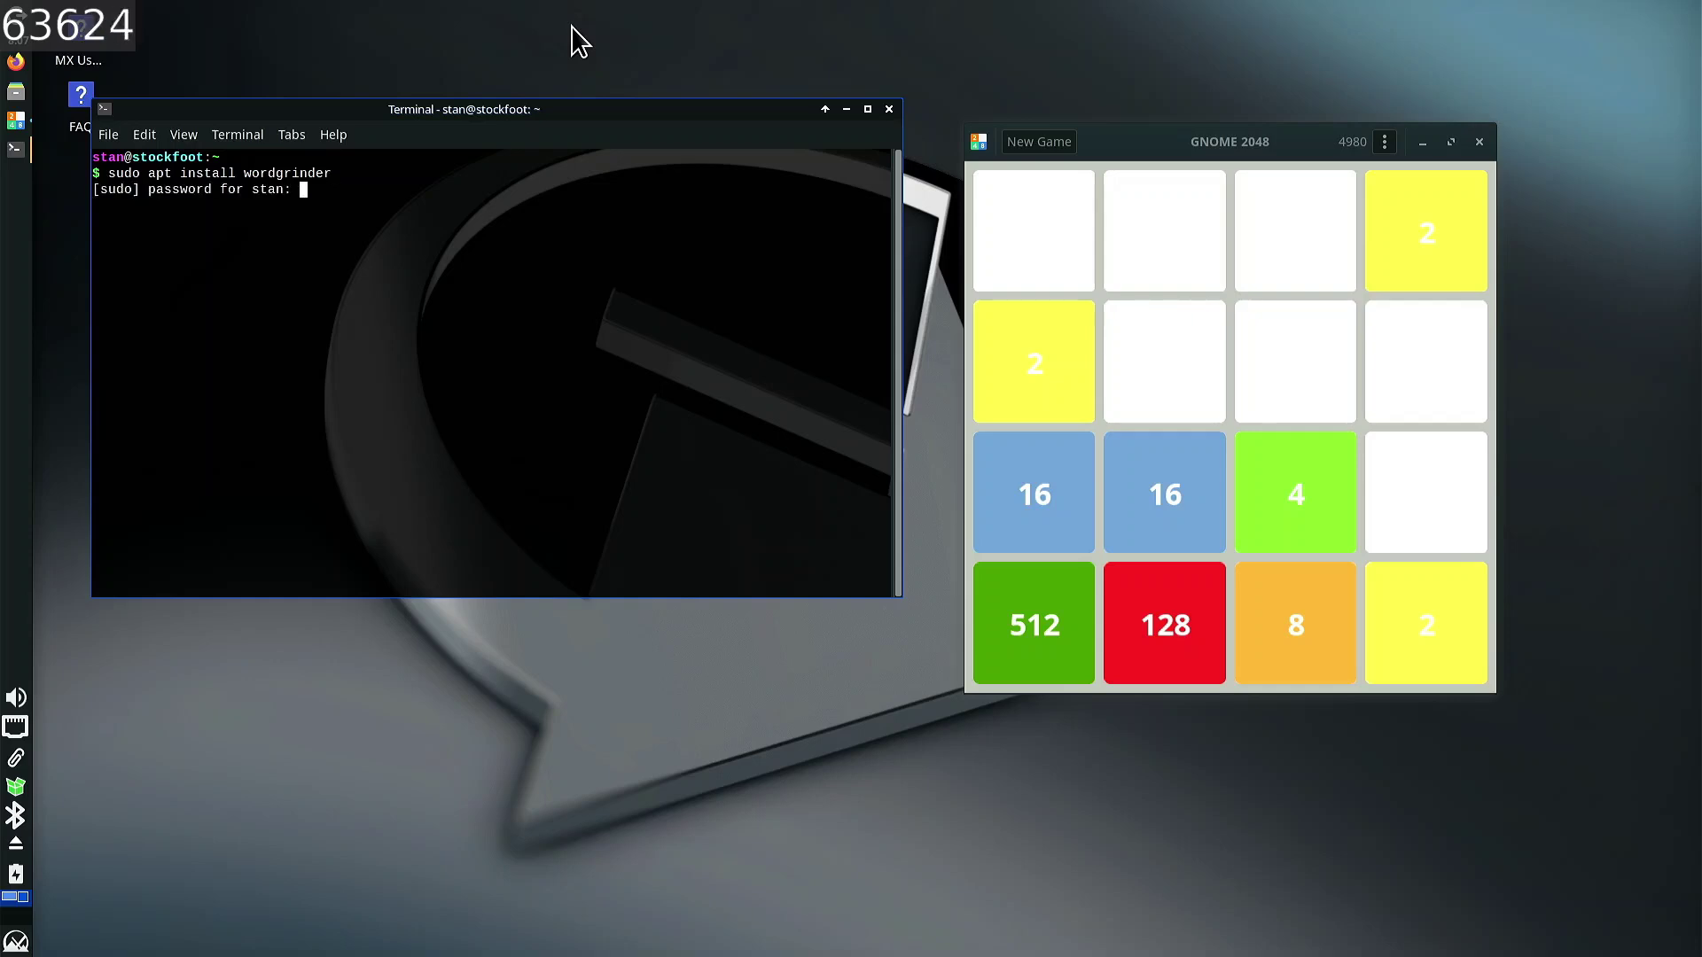
type("***")
key("Return")
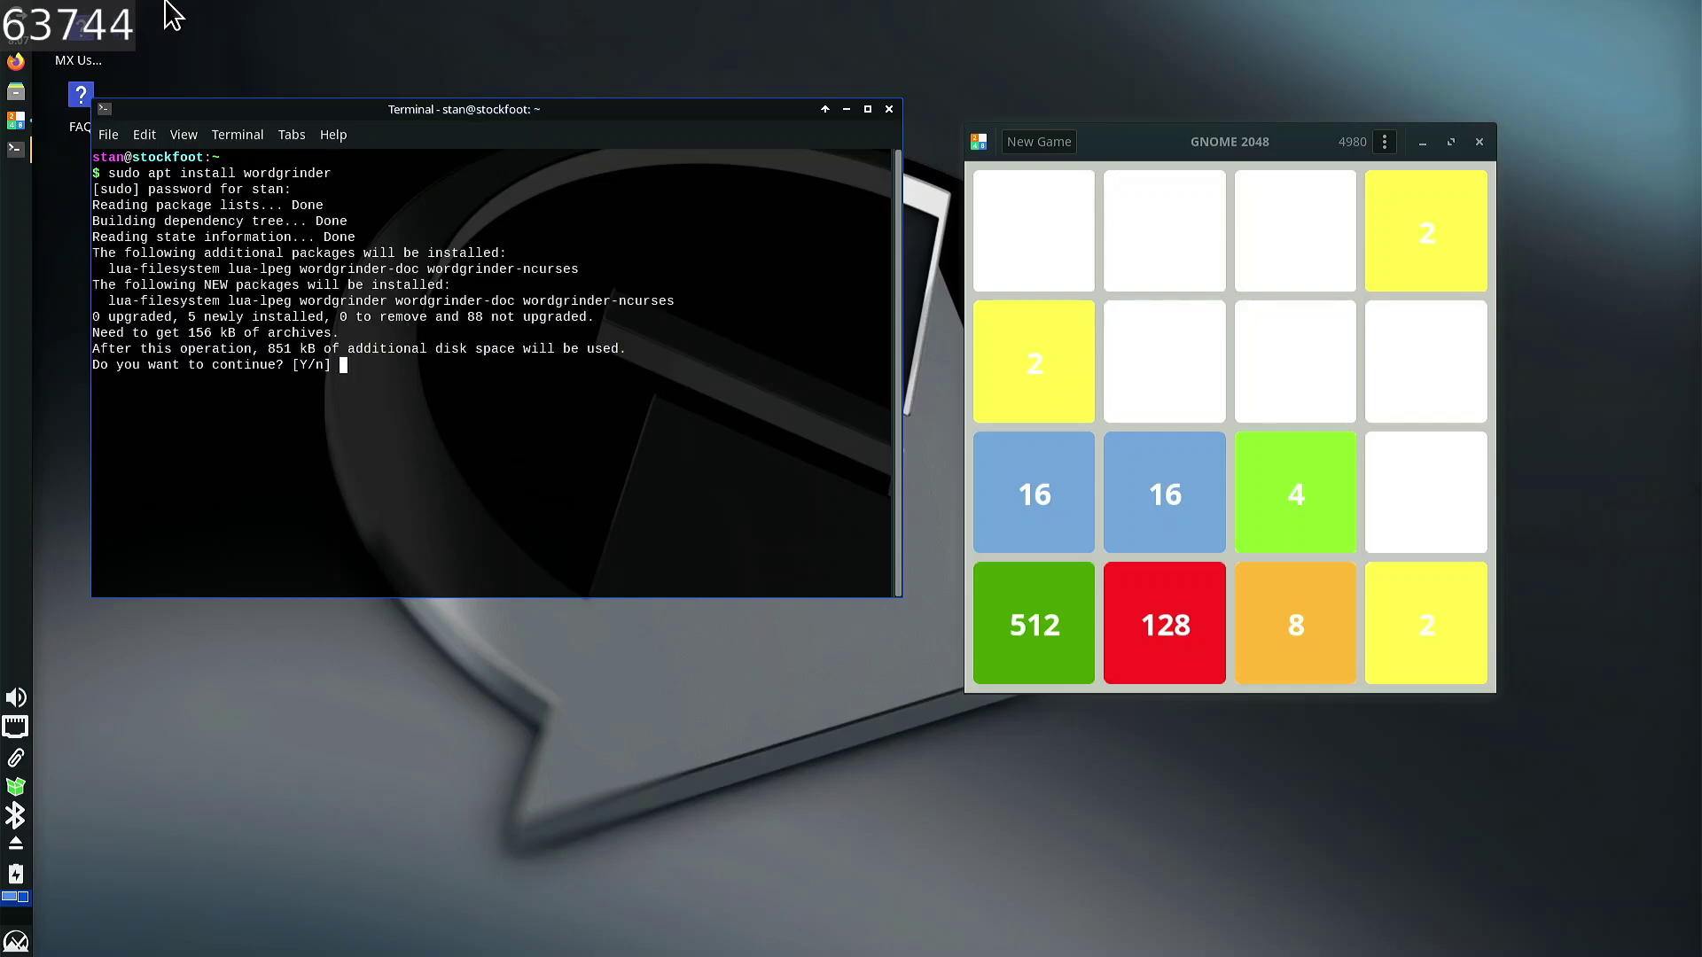
type("y")
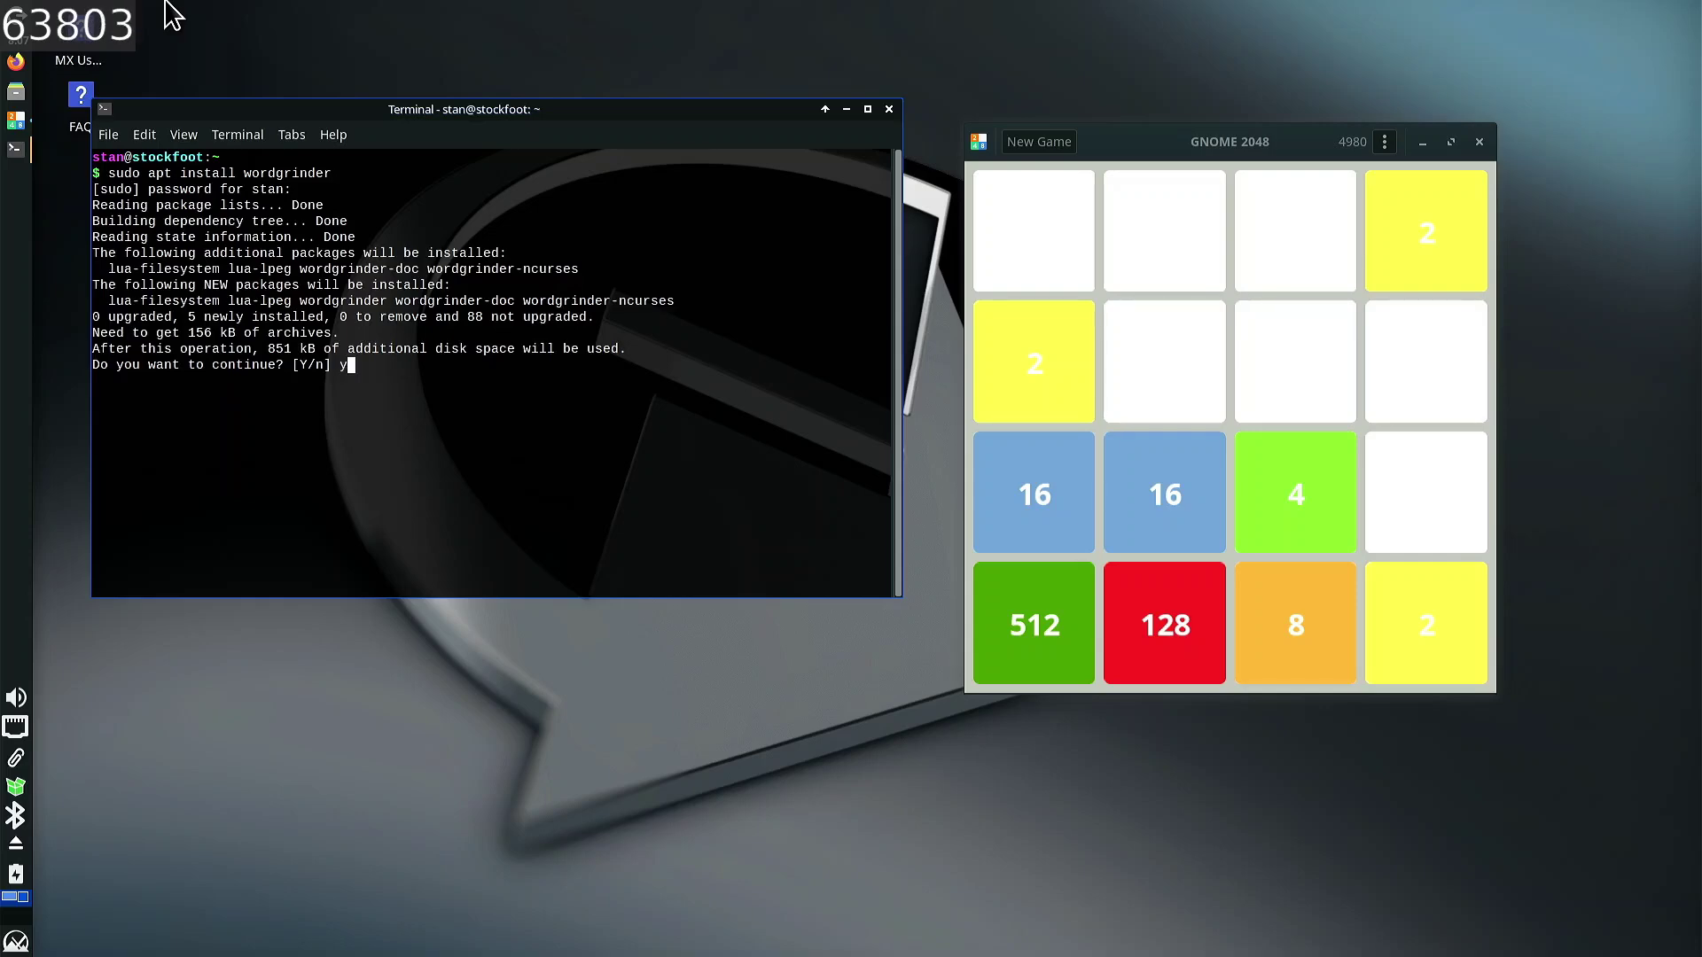
key("Return")
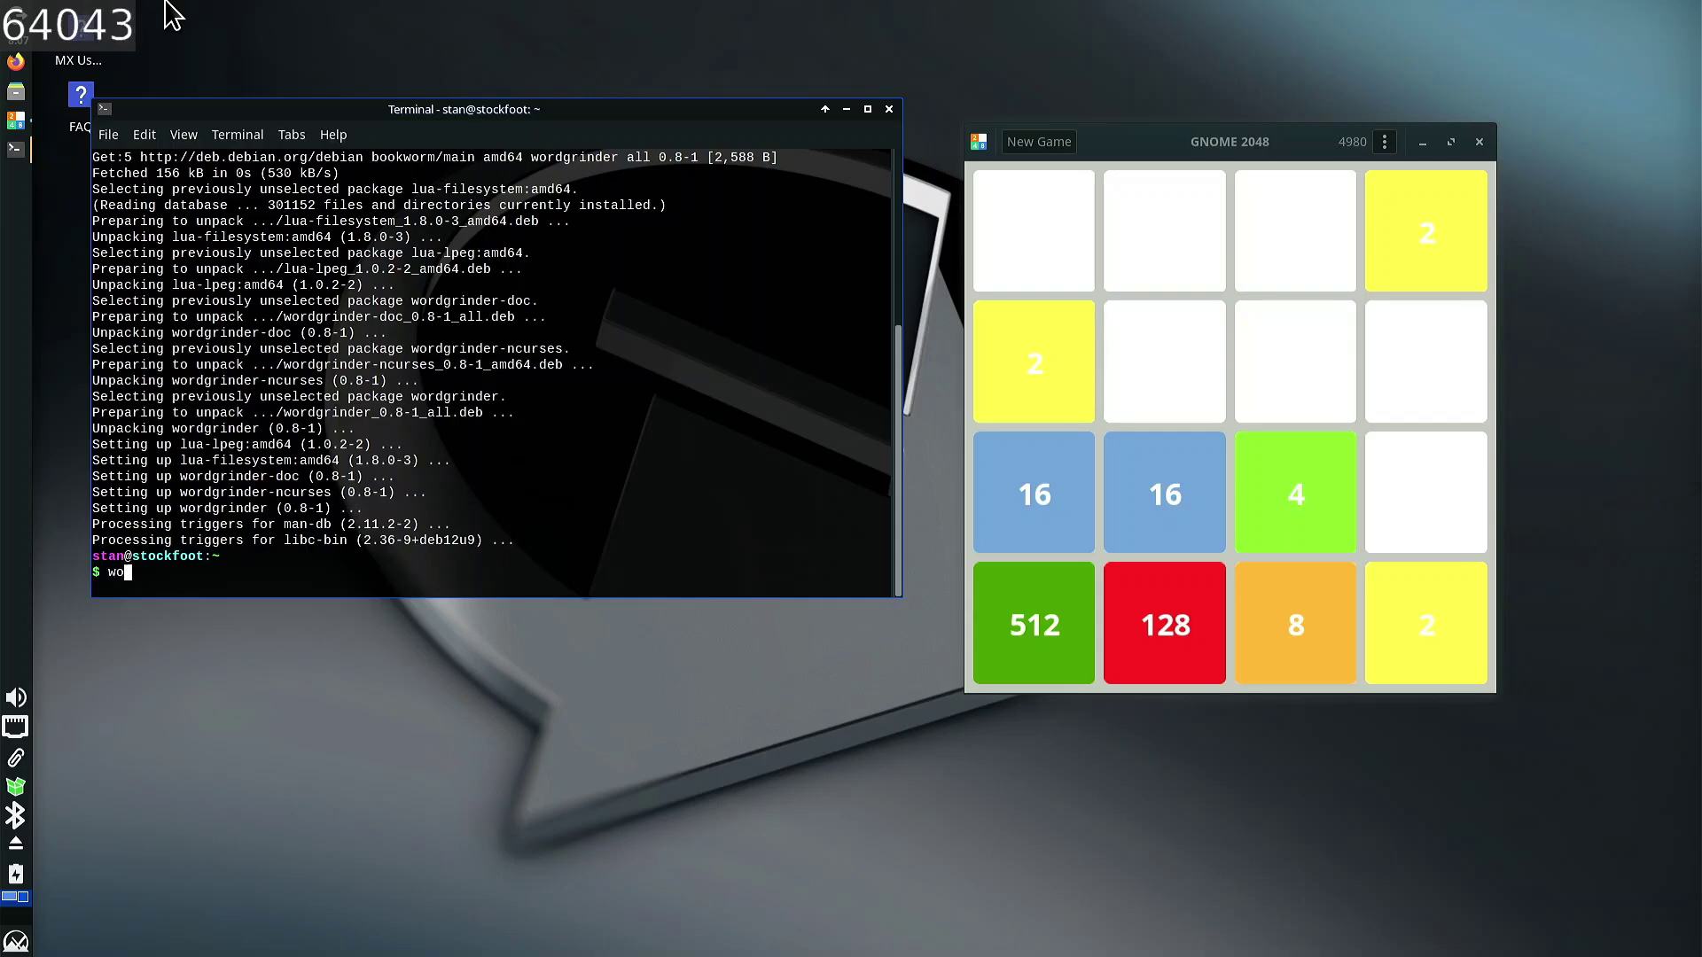
- Start WordGrinder from the command line with "wordgrinder"
key("BackSpace")
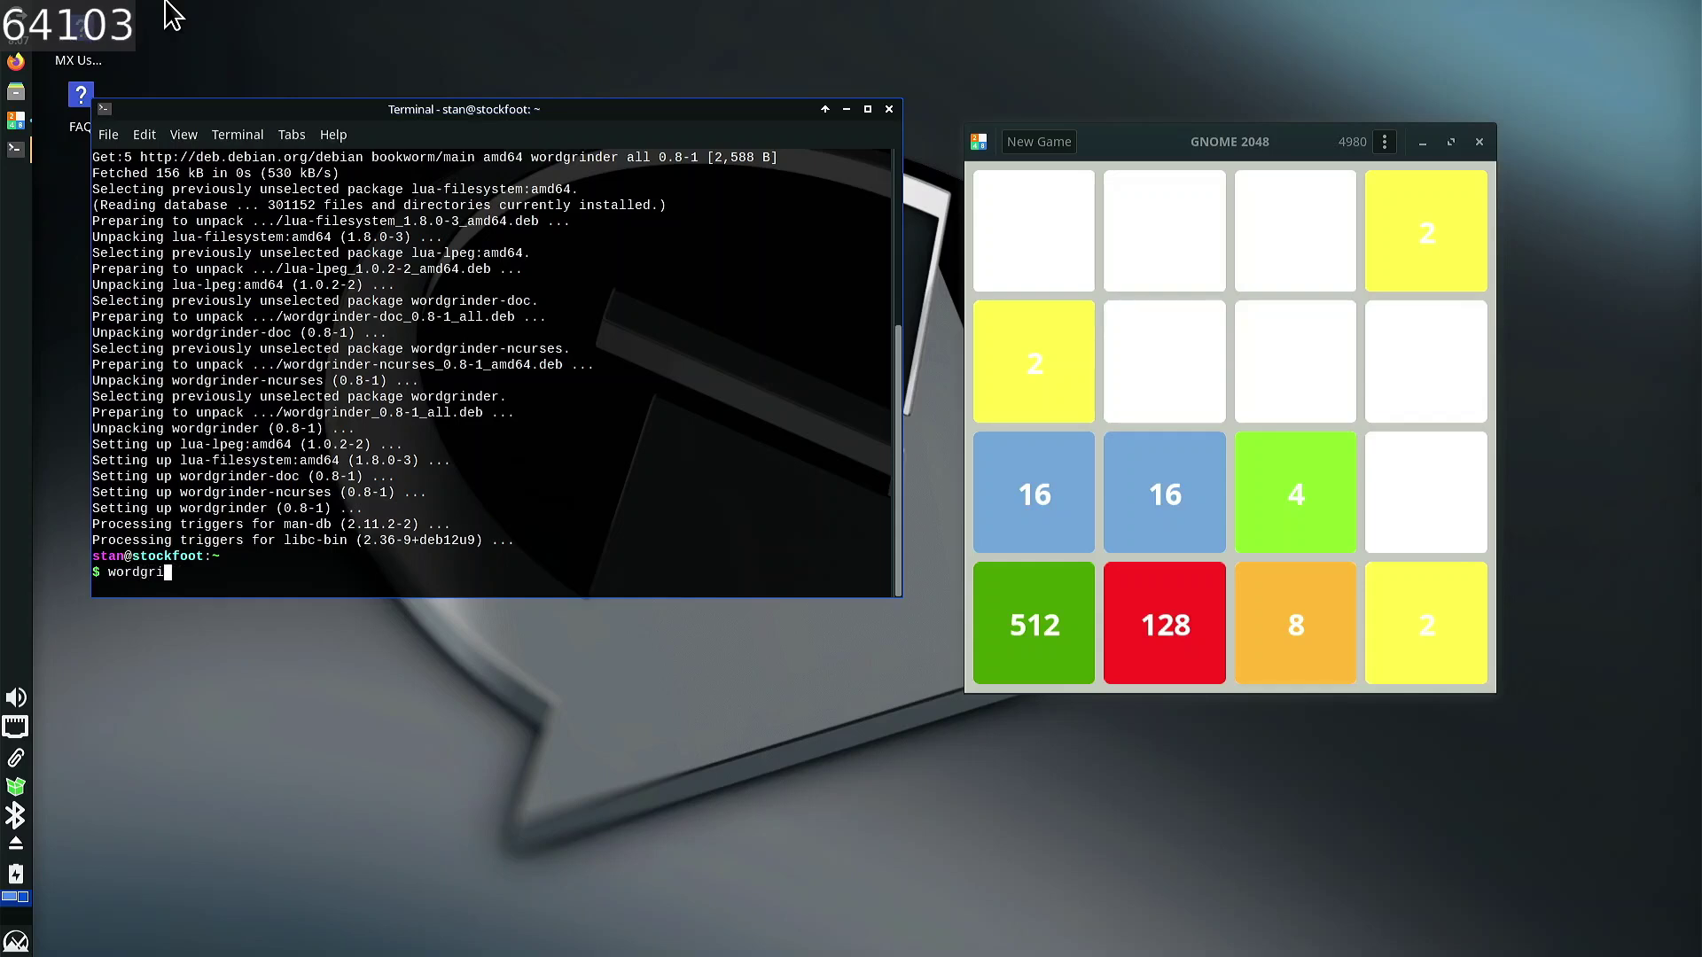
type("r")
key("Return")
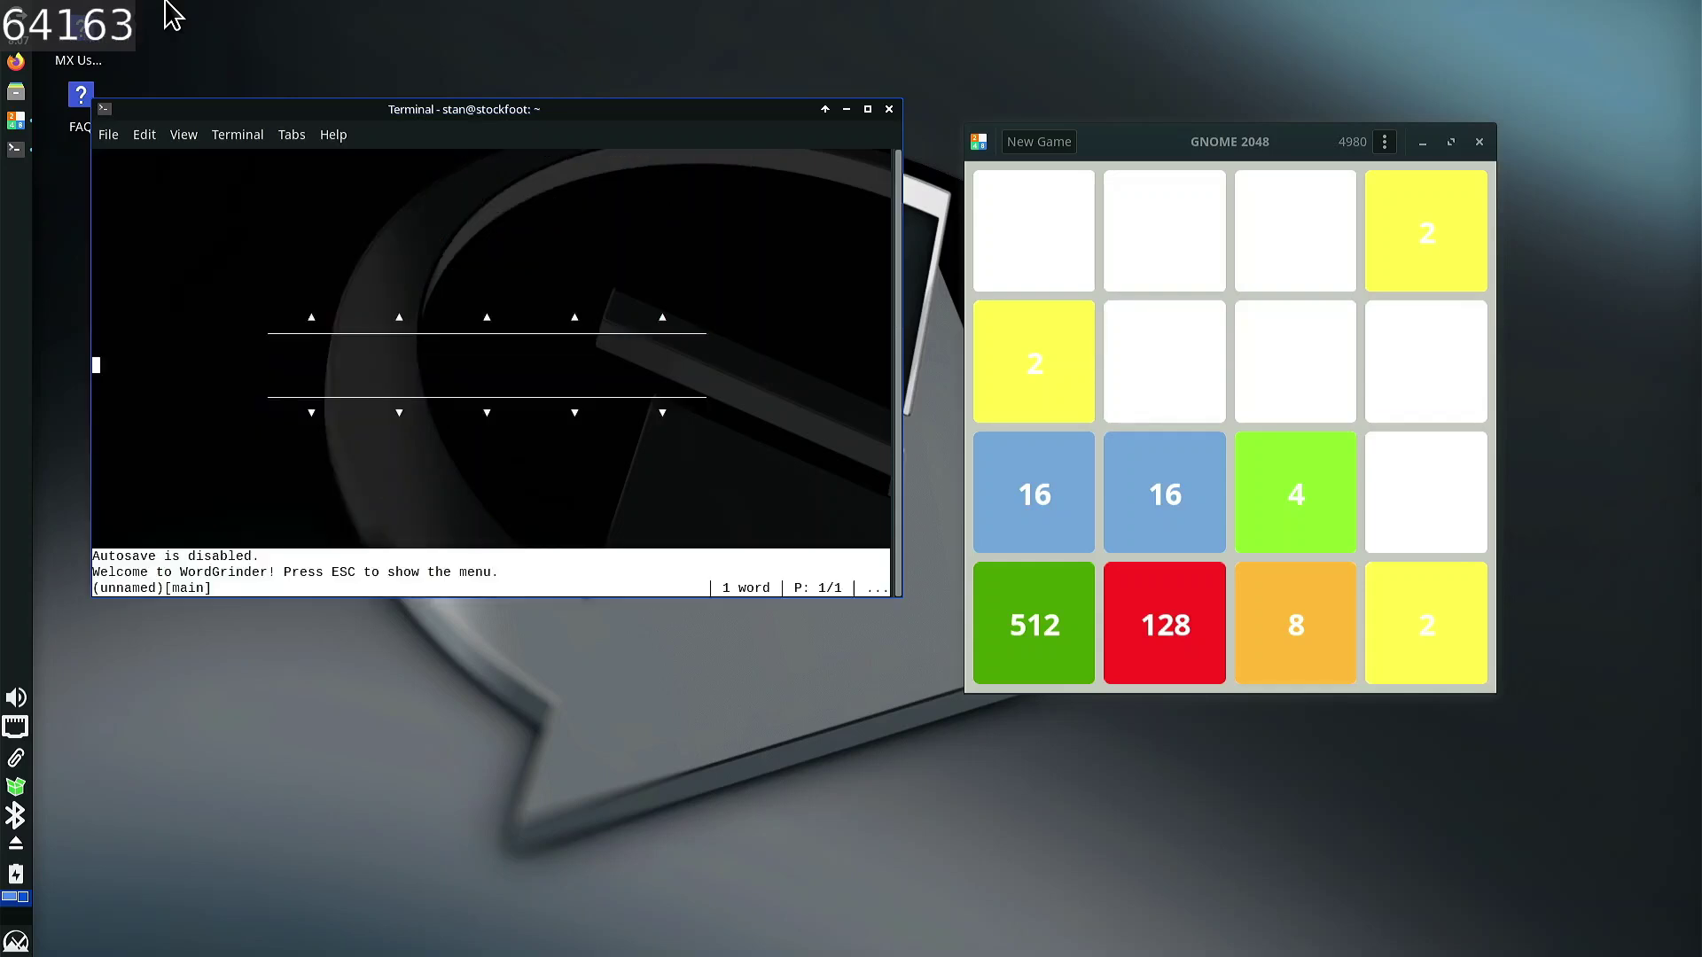
- Write two paragraphs reading "blep" and start a third with "blep blep" in the blank document
type("b")
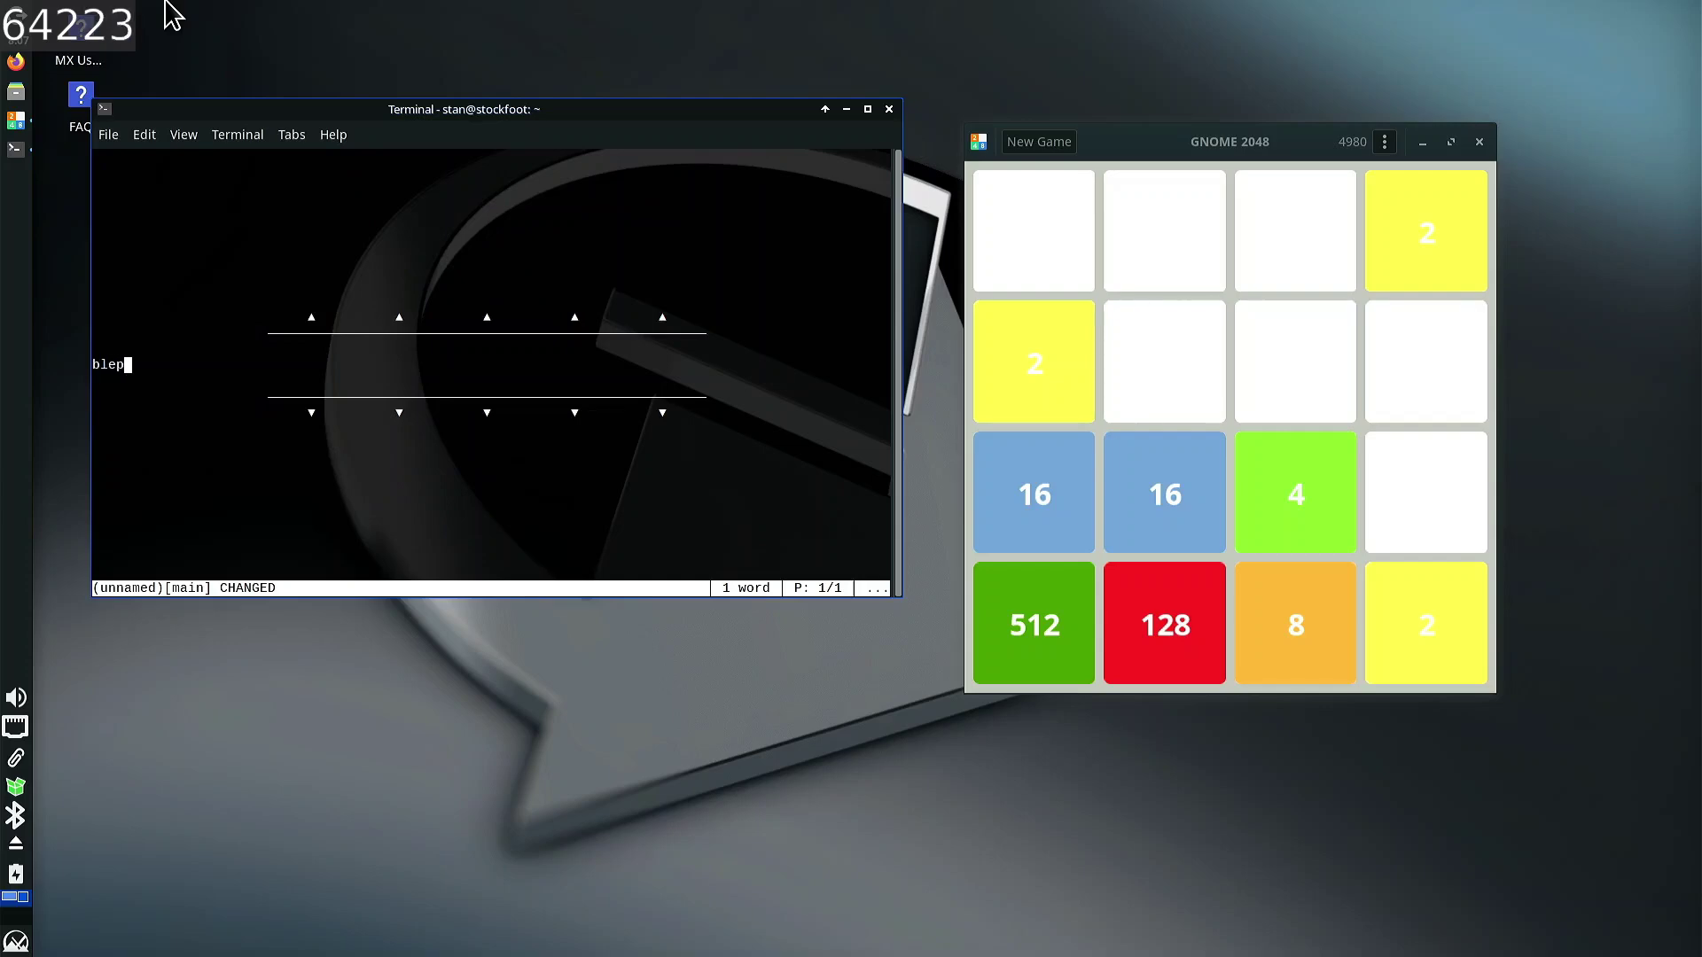
type("lep")
key("Return")
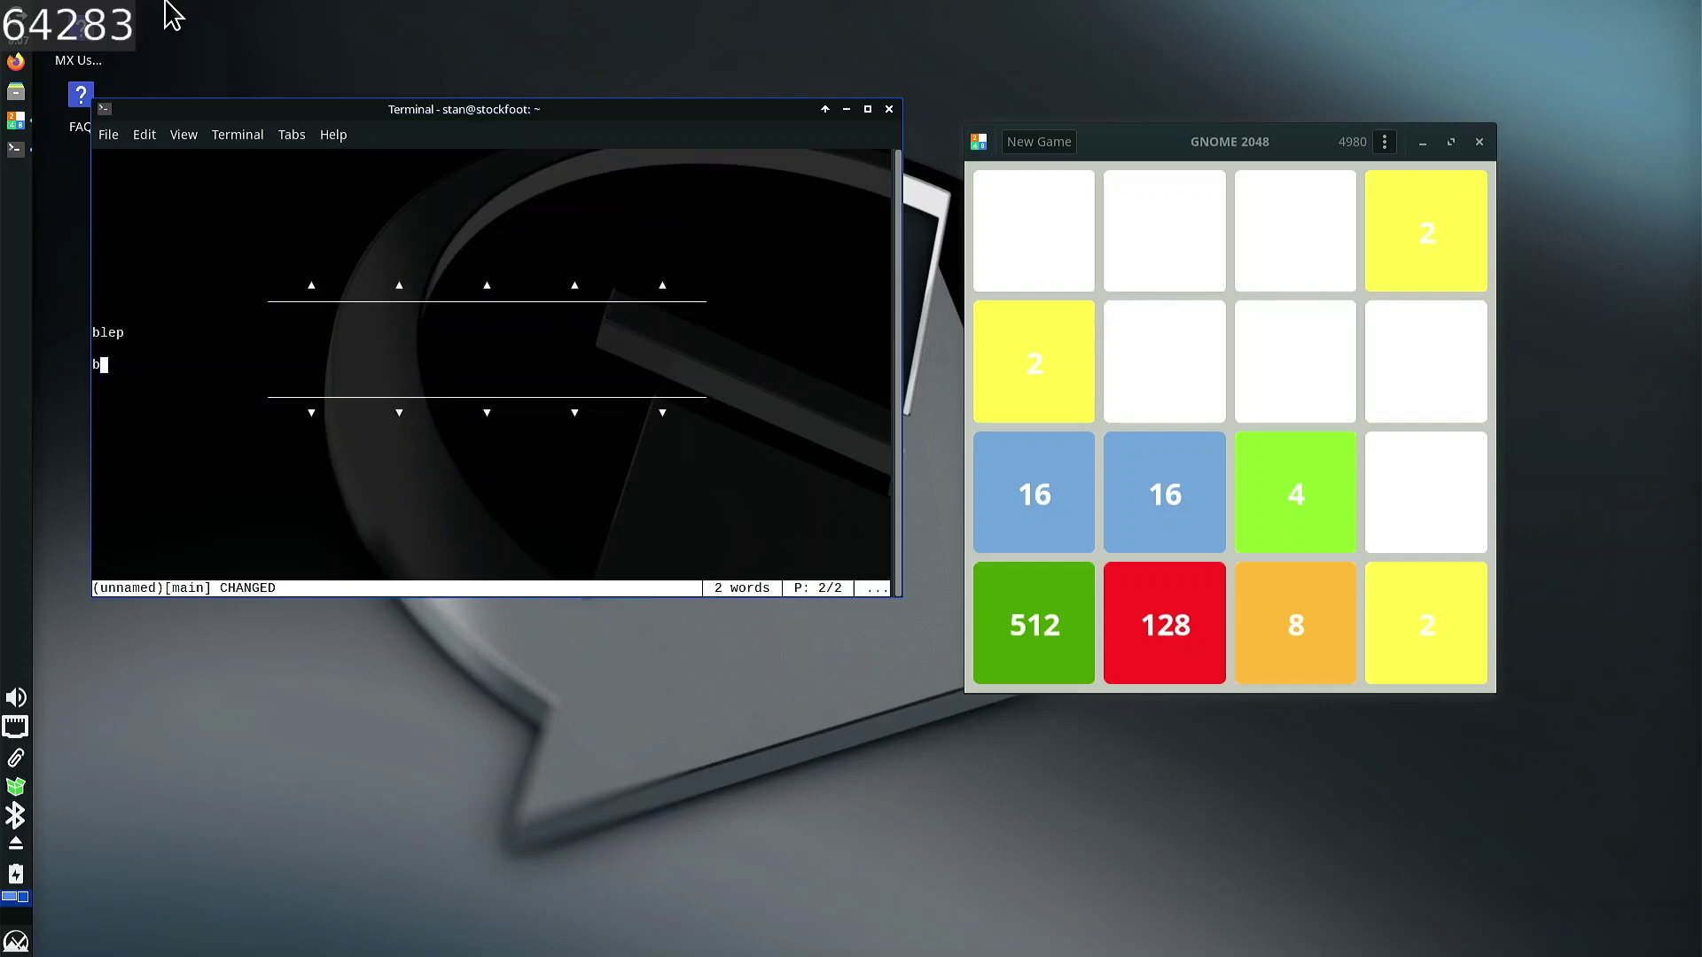
type("blep")
key("Return")
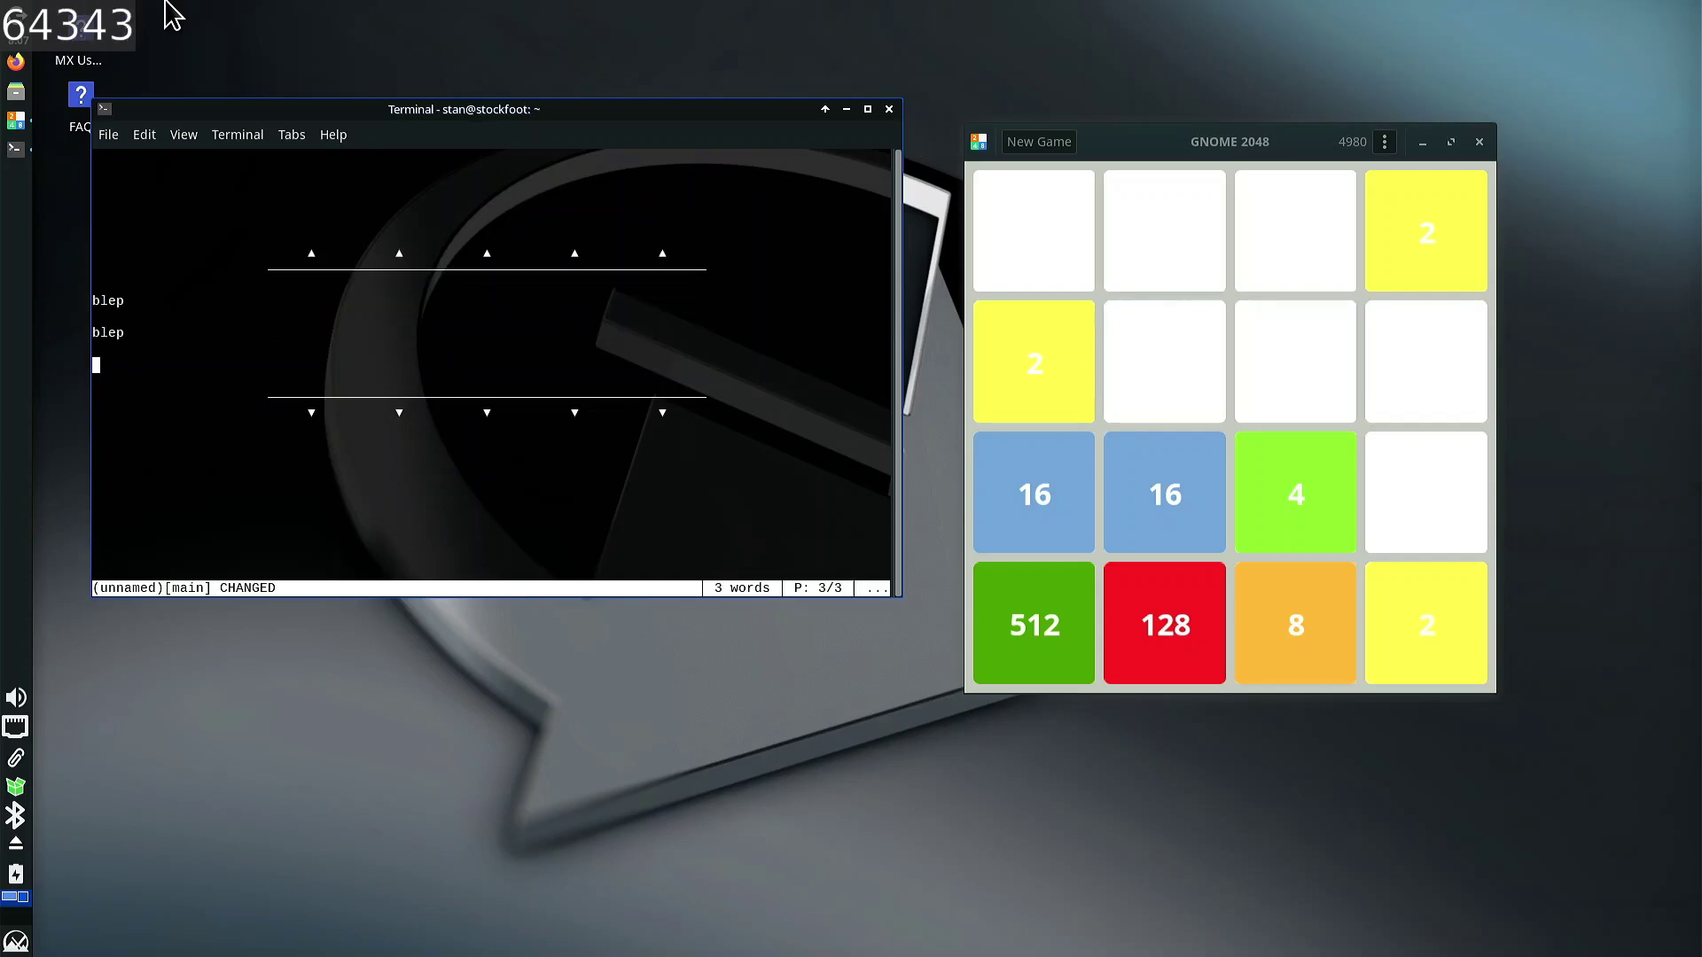
type("blep blep")
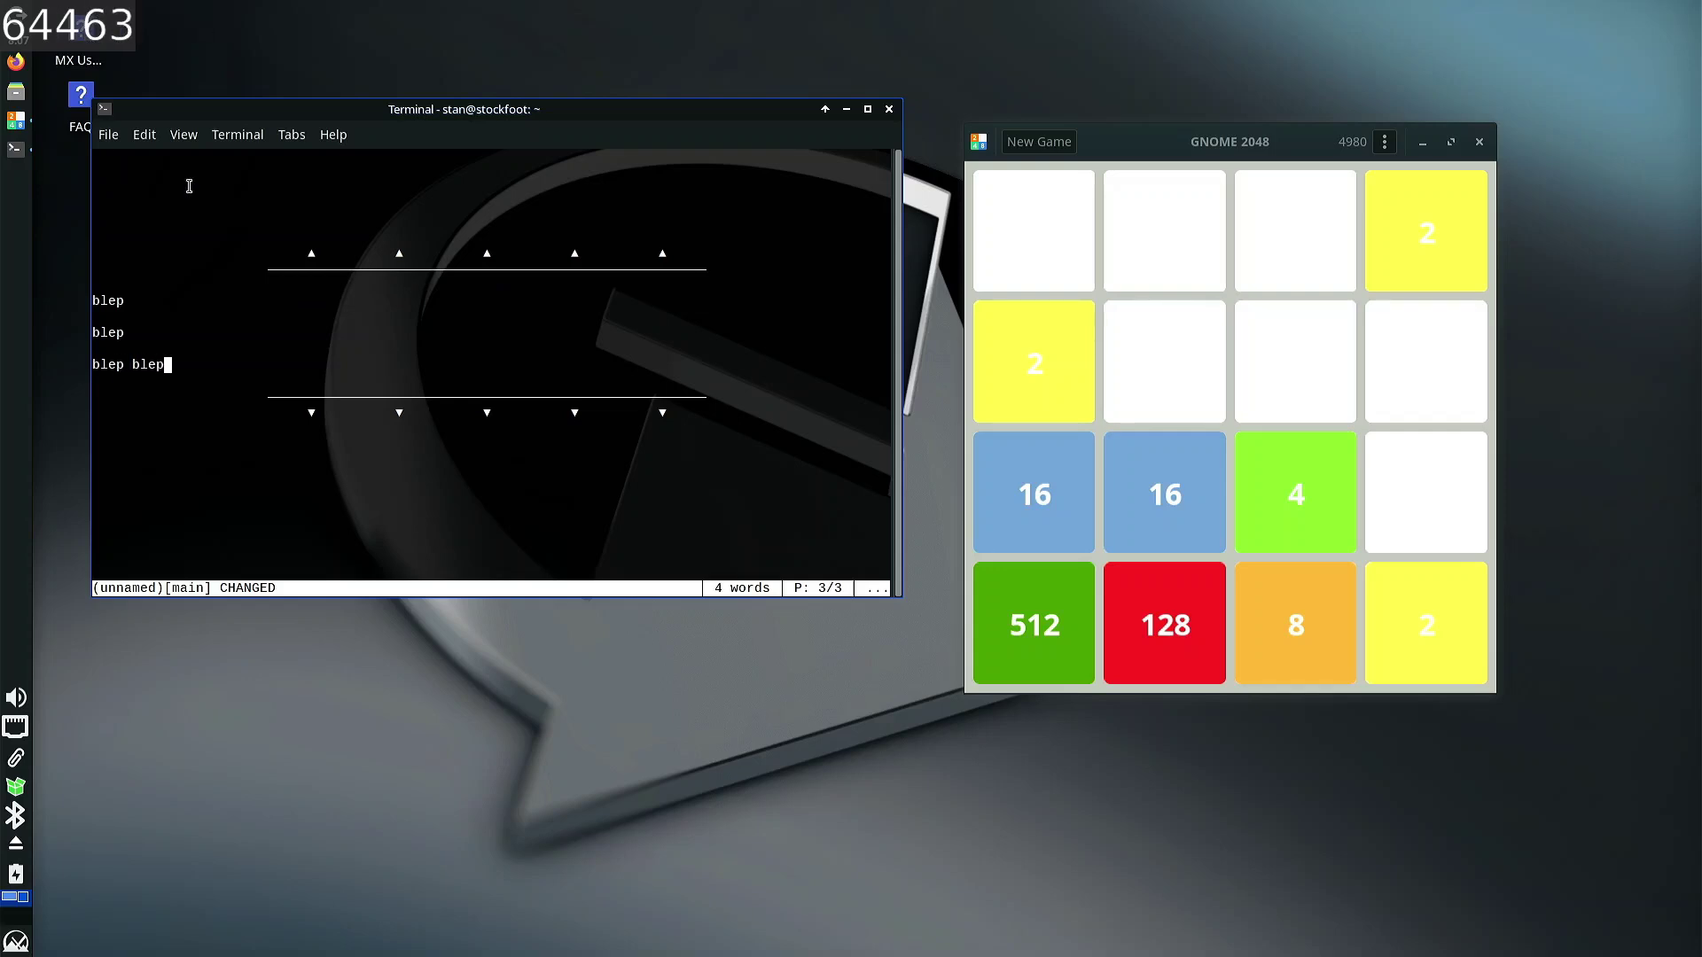
- Maximize the terminal, extend the third line to four bleps, and add the lines "blep blep" and ";lflsdlkmsfklsmslfd blep"
left_click(866, 111)
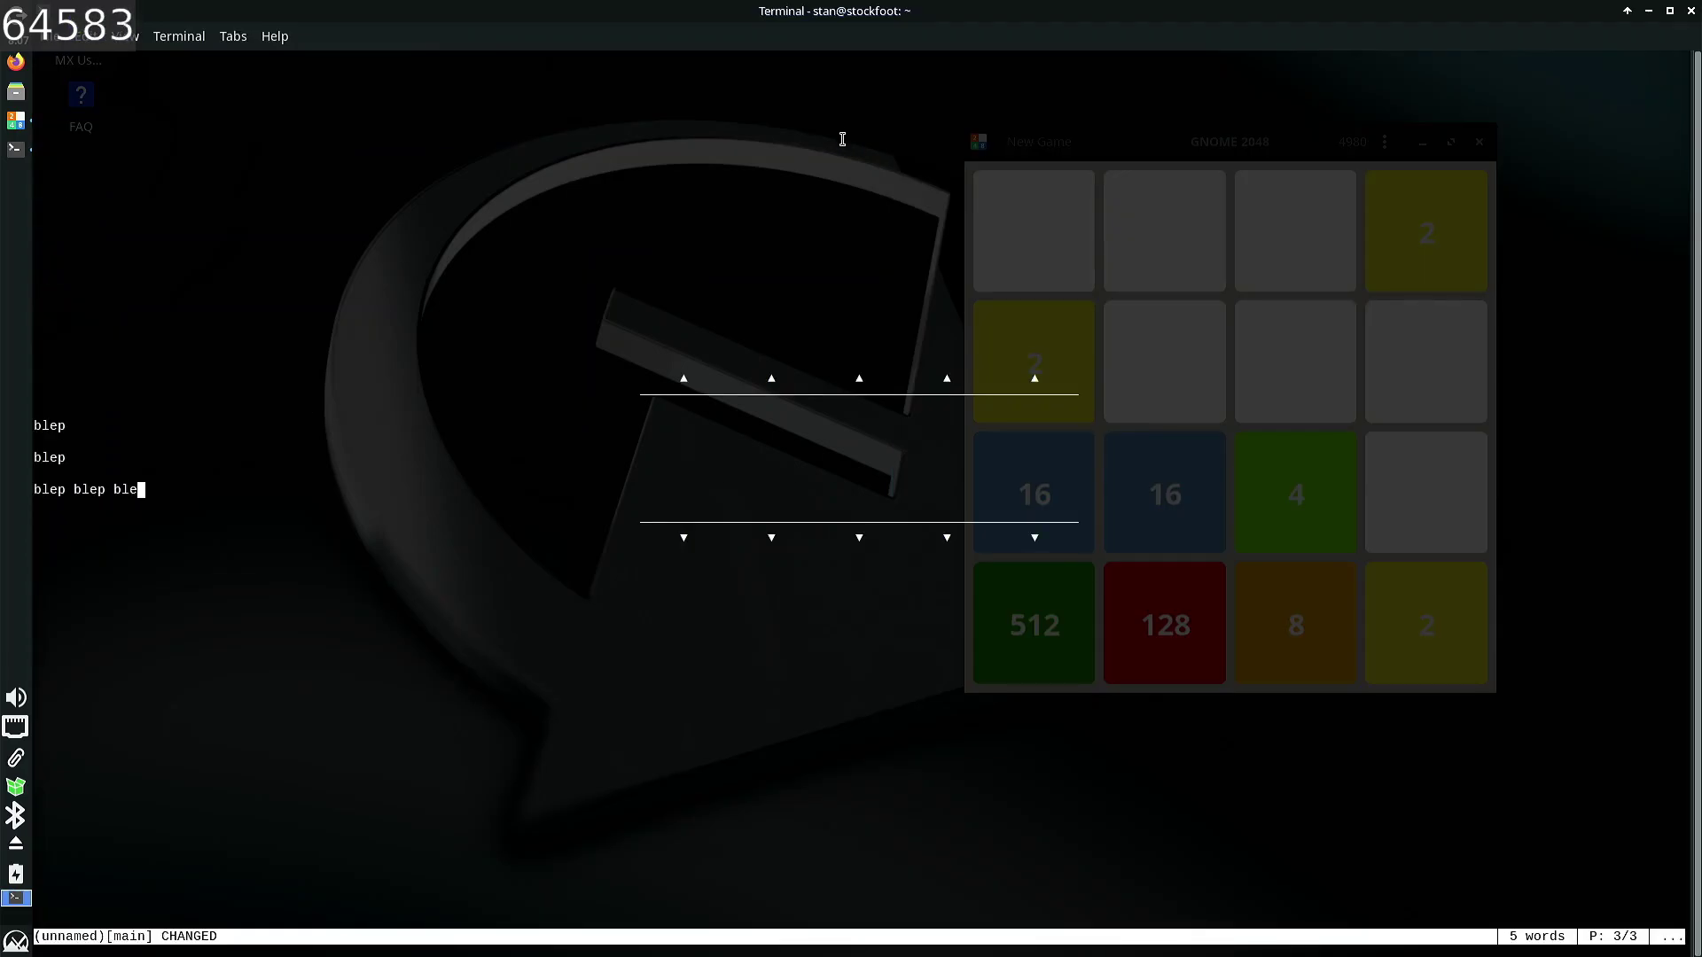
key("Return")
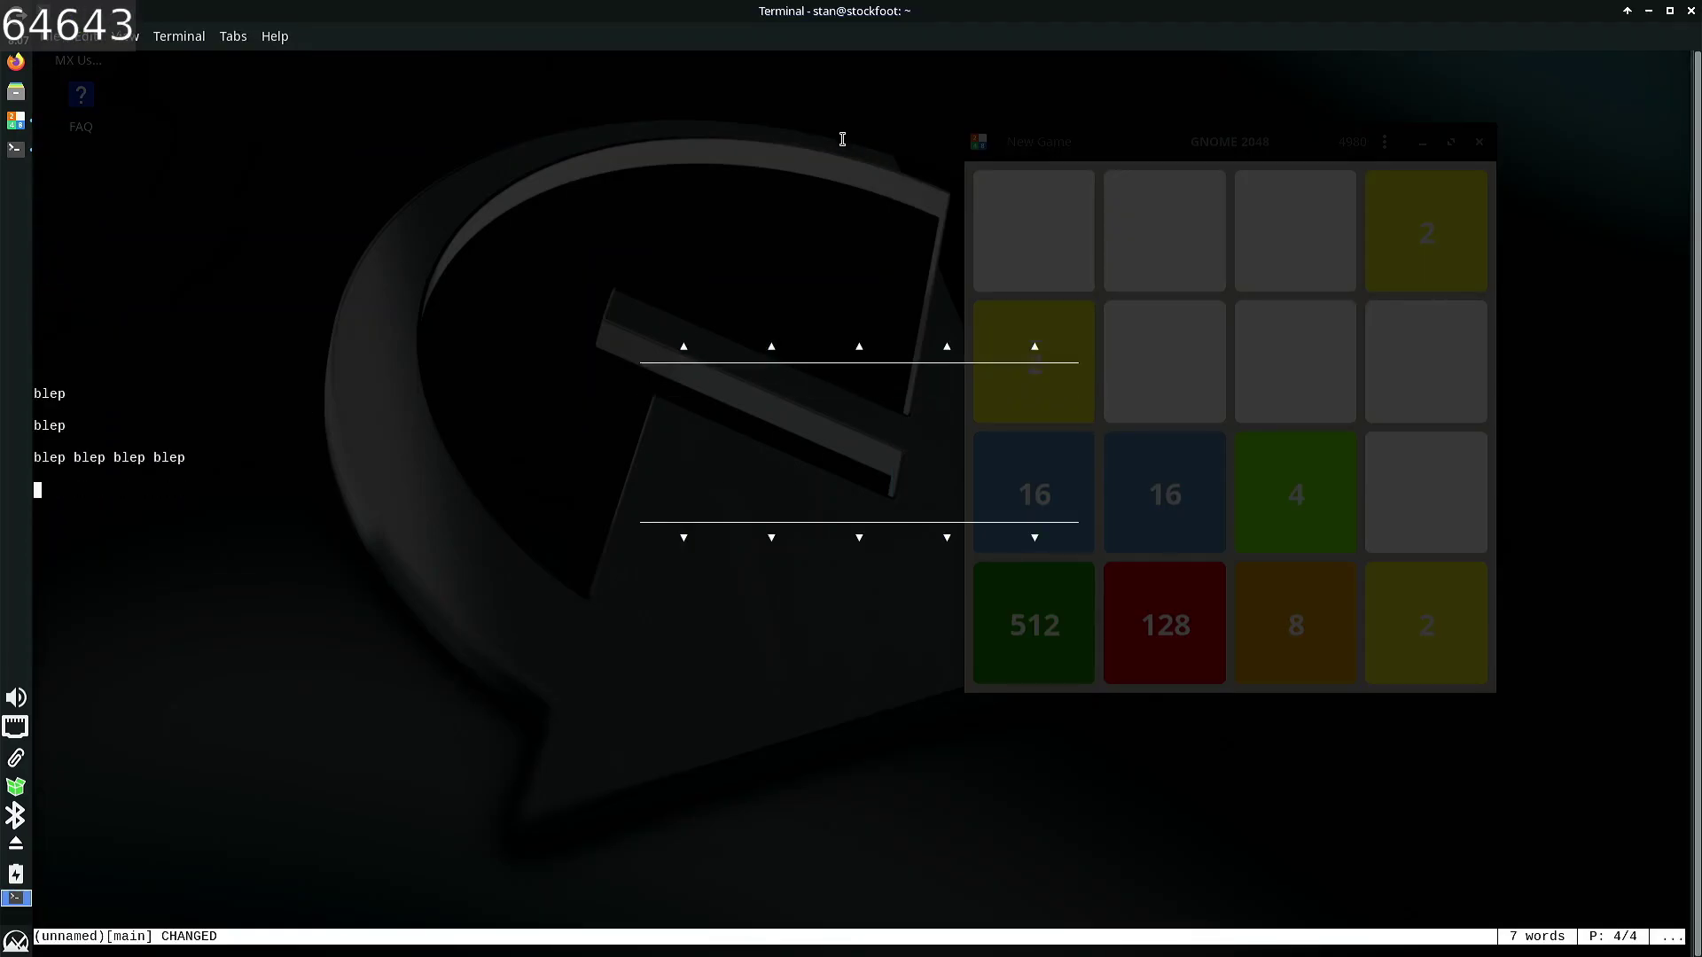
type("blep ")
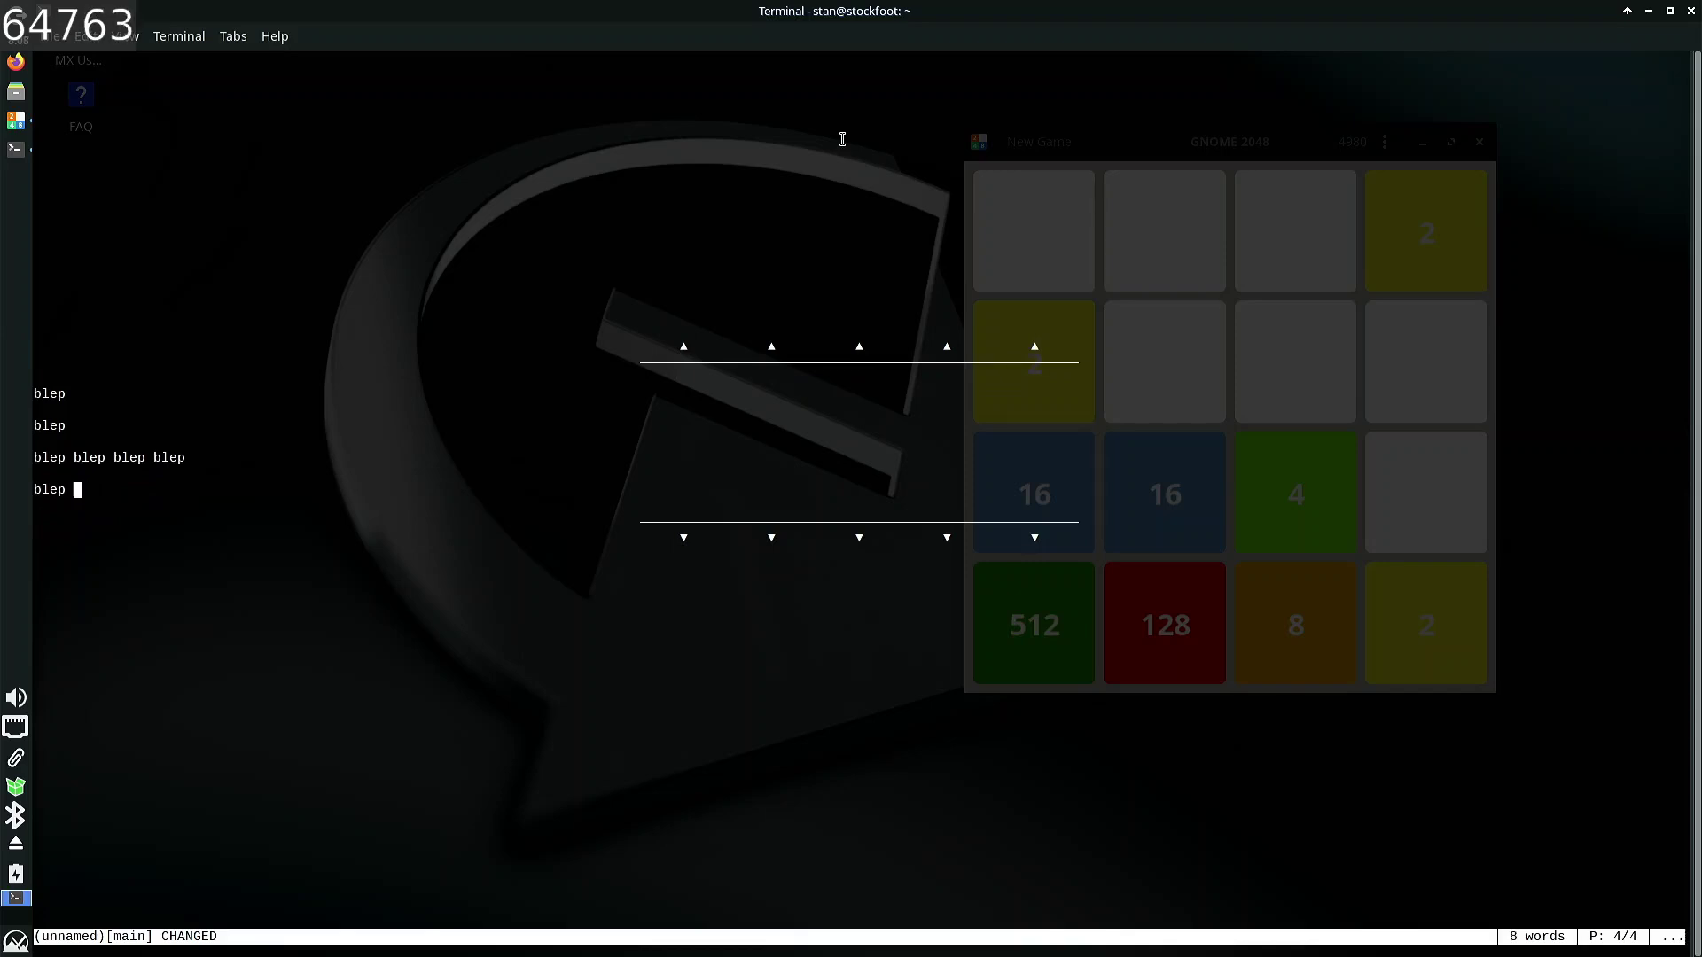
type("blep")
key("Return")
type(";lflsdlkmsfklsmslfd blep")
key("Return")
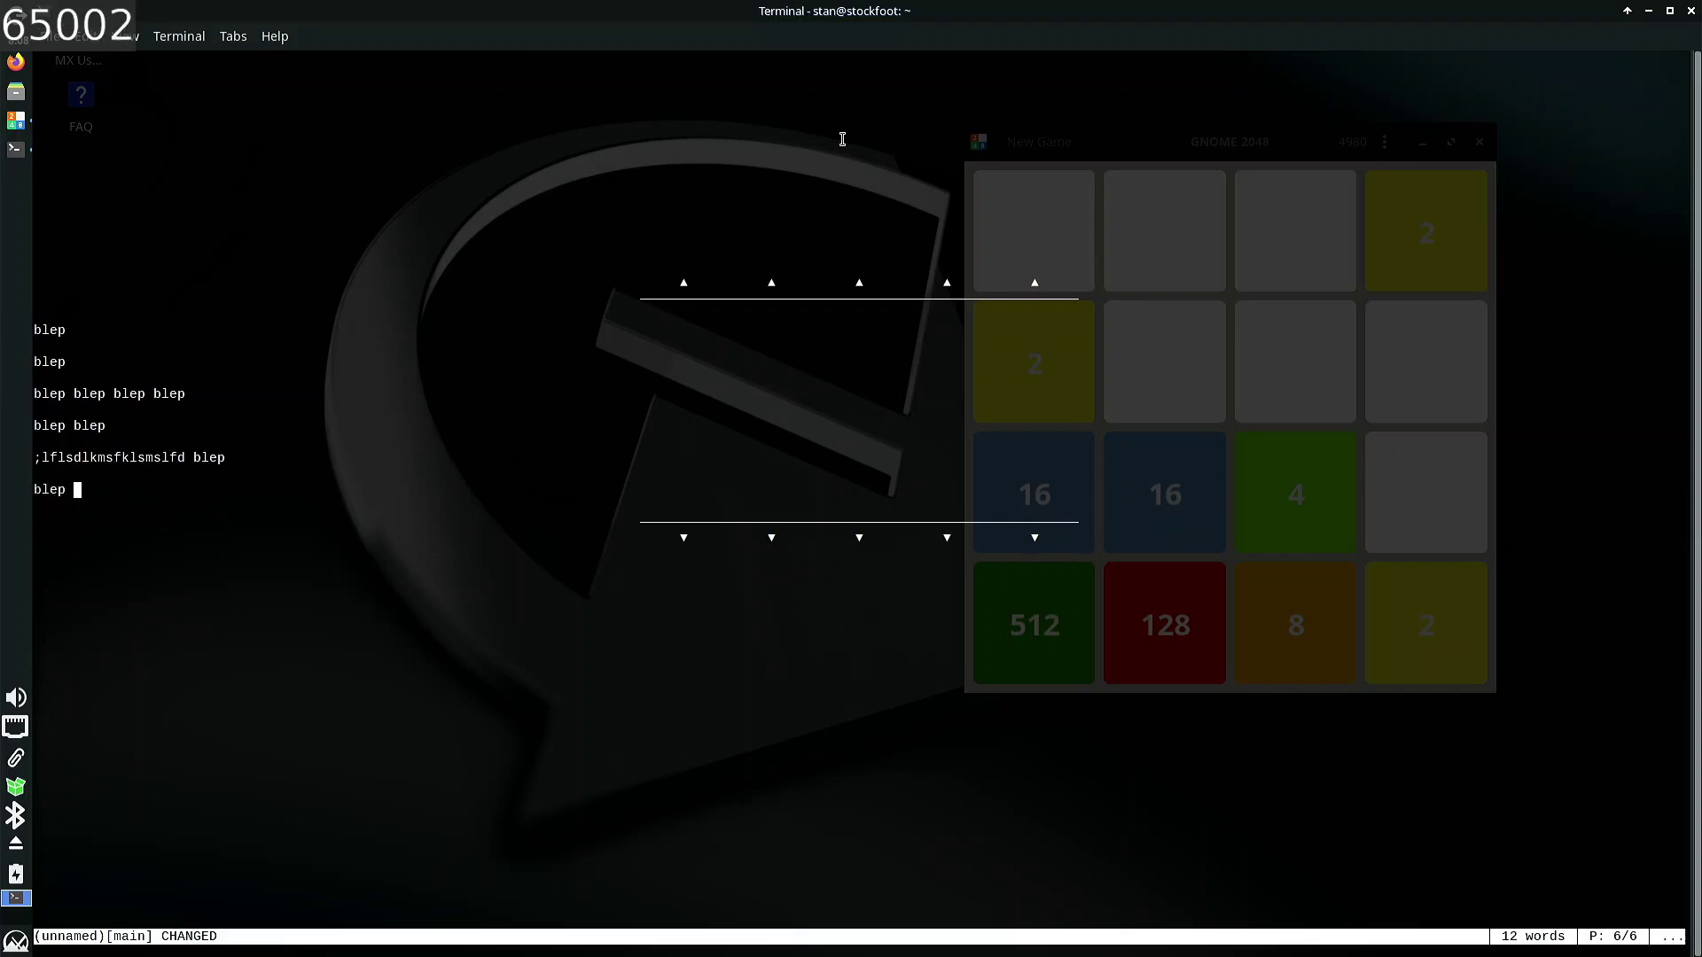
- Below another "blep" line, insert a run of empty paragraphs followed by the lines "dfdsfsfs" and "blep"
key("Return")
key("Return")
key("Return")
key("Return")
key("Return")
key("Return")
key("Return")
key("Return")
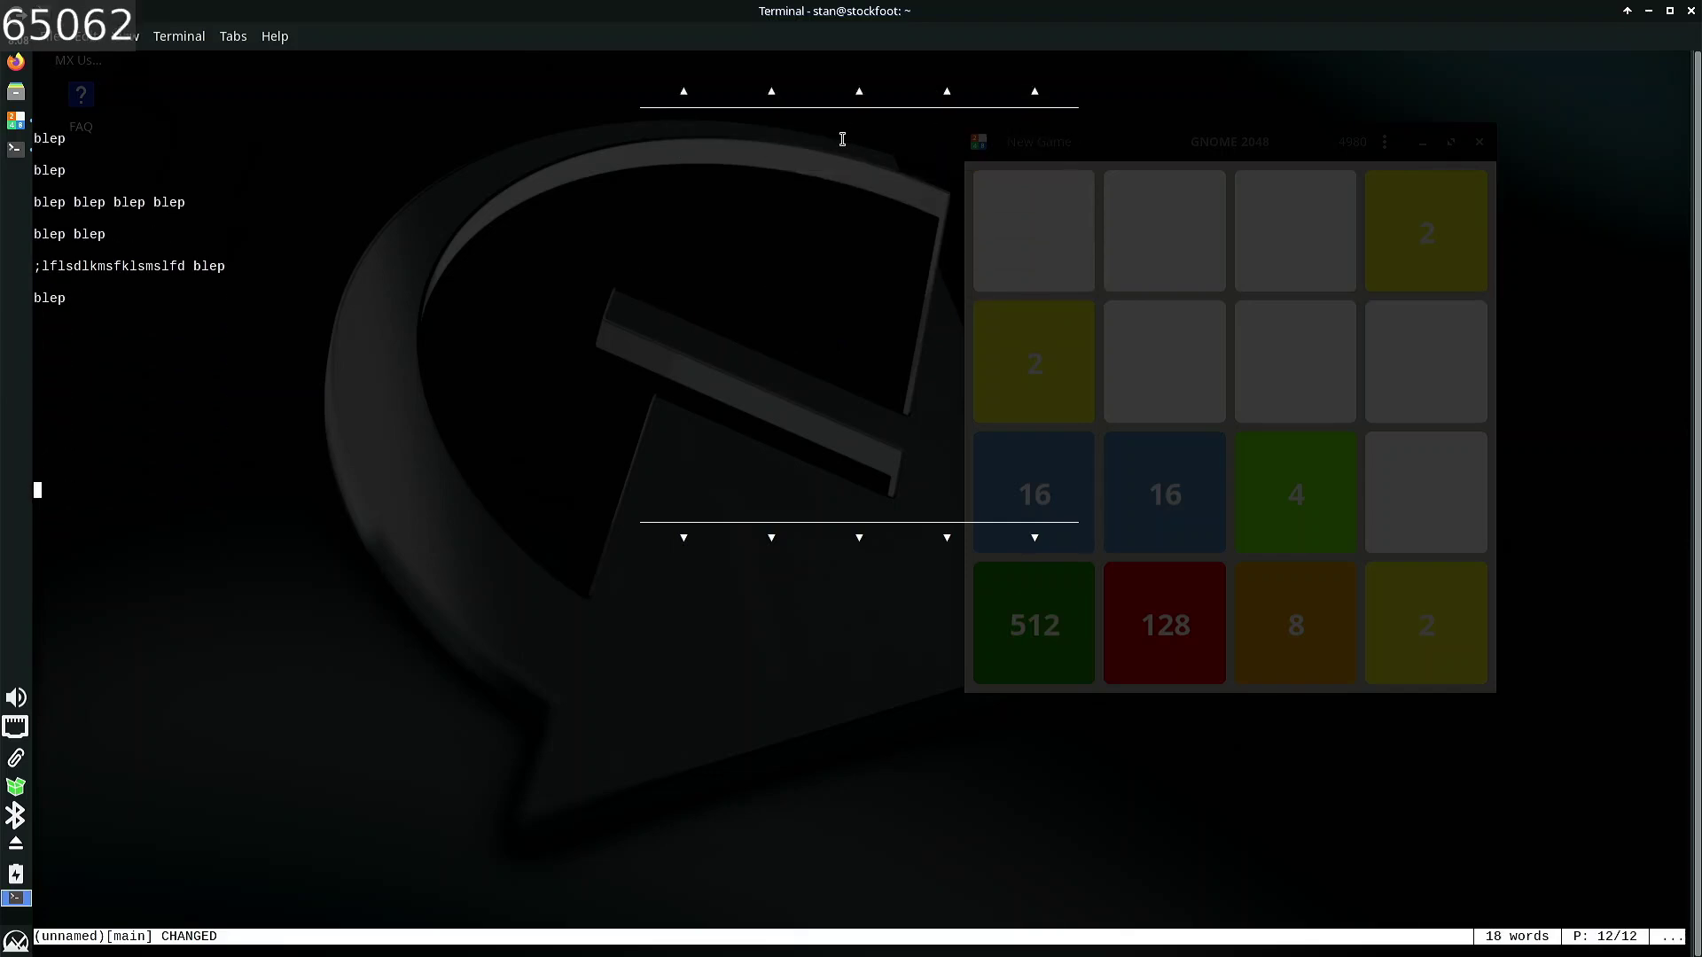
type("dfdsfsfs")
key("Return")
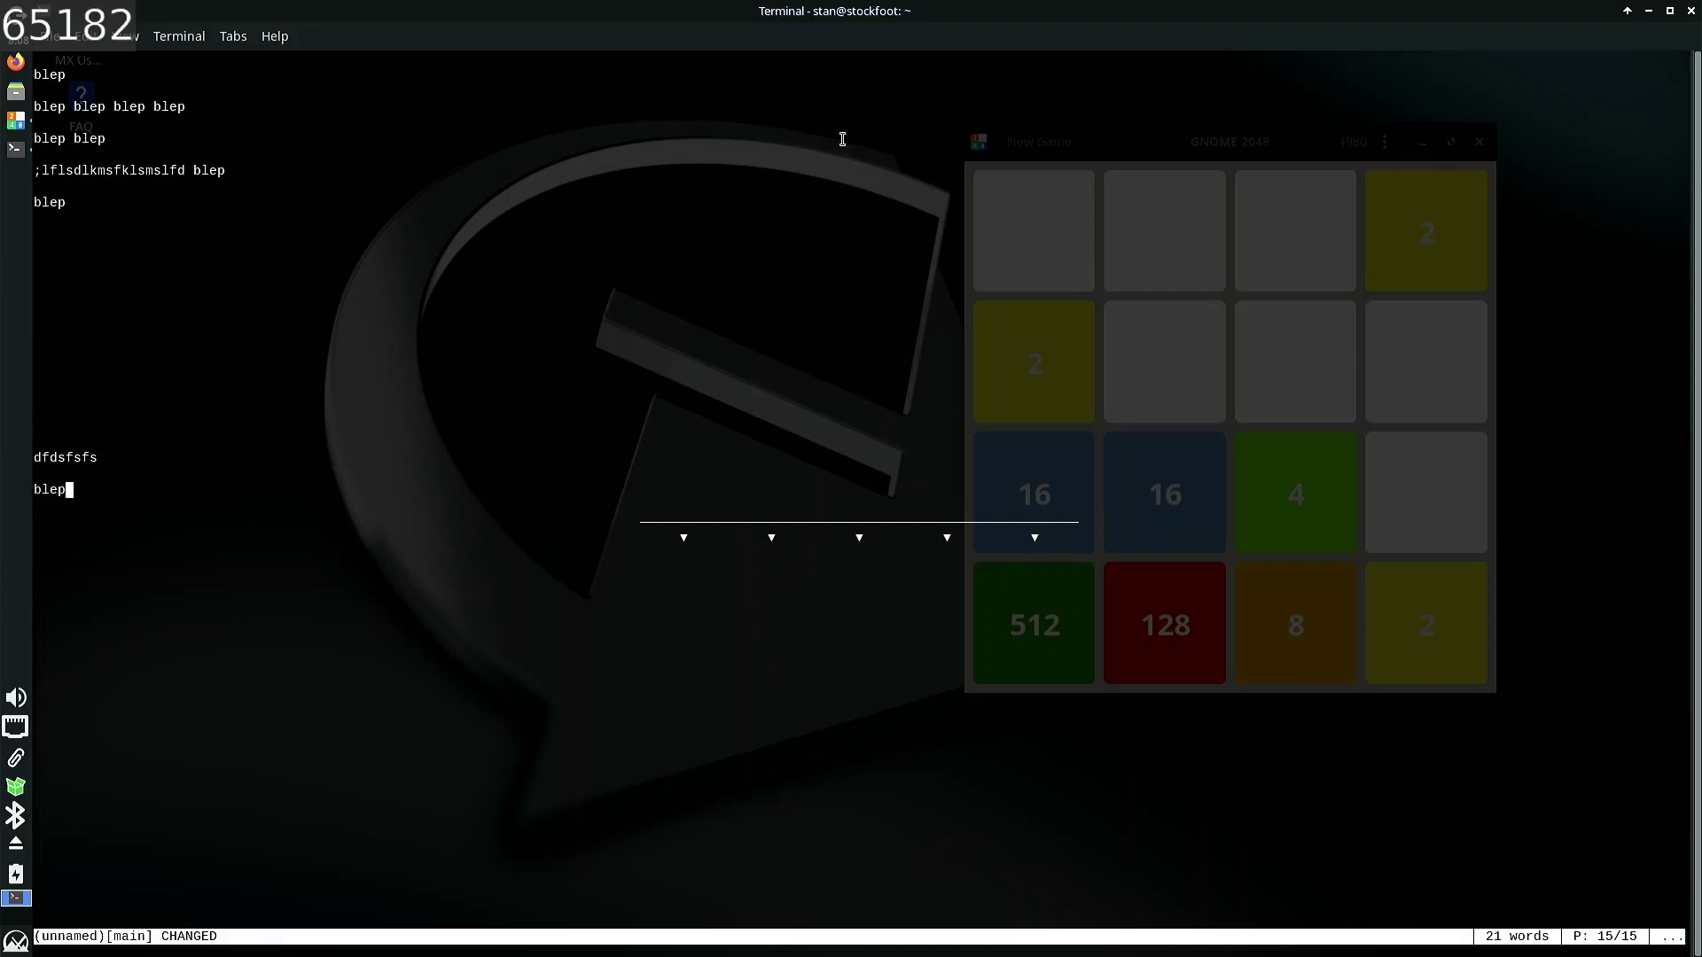
- Go back up into the empty paragraphs and write "blep blep blep" on the third one
key("Up")
key("Up")
key("Up")
key("Up")
key("Up")
key("Up")
key("Up")
key("Up")
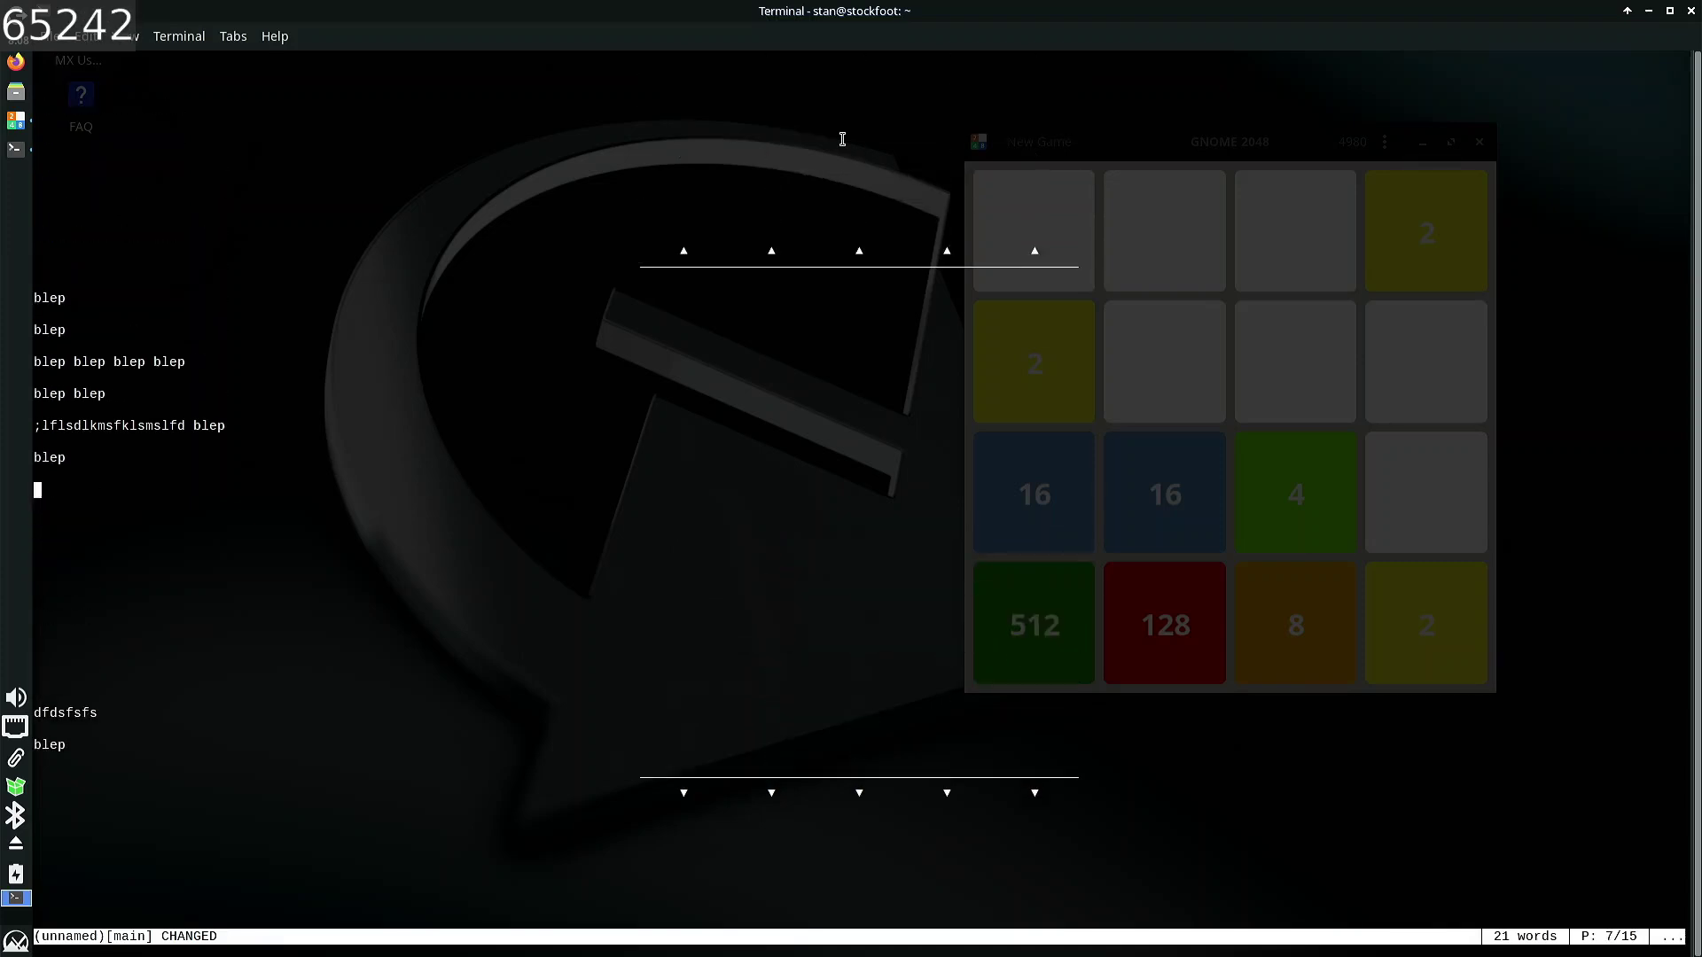
key("Down")
key("Down")
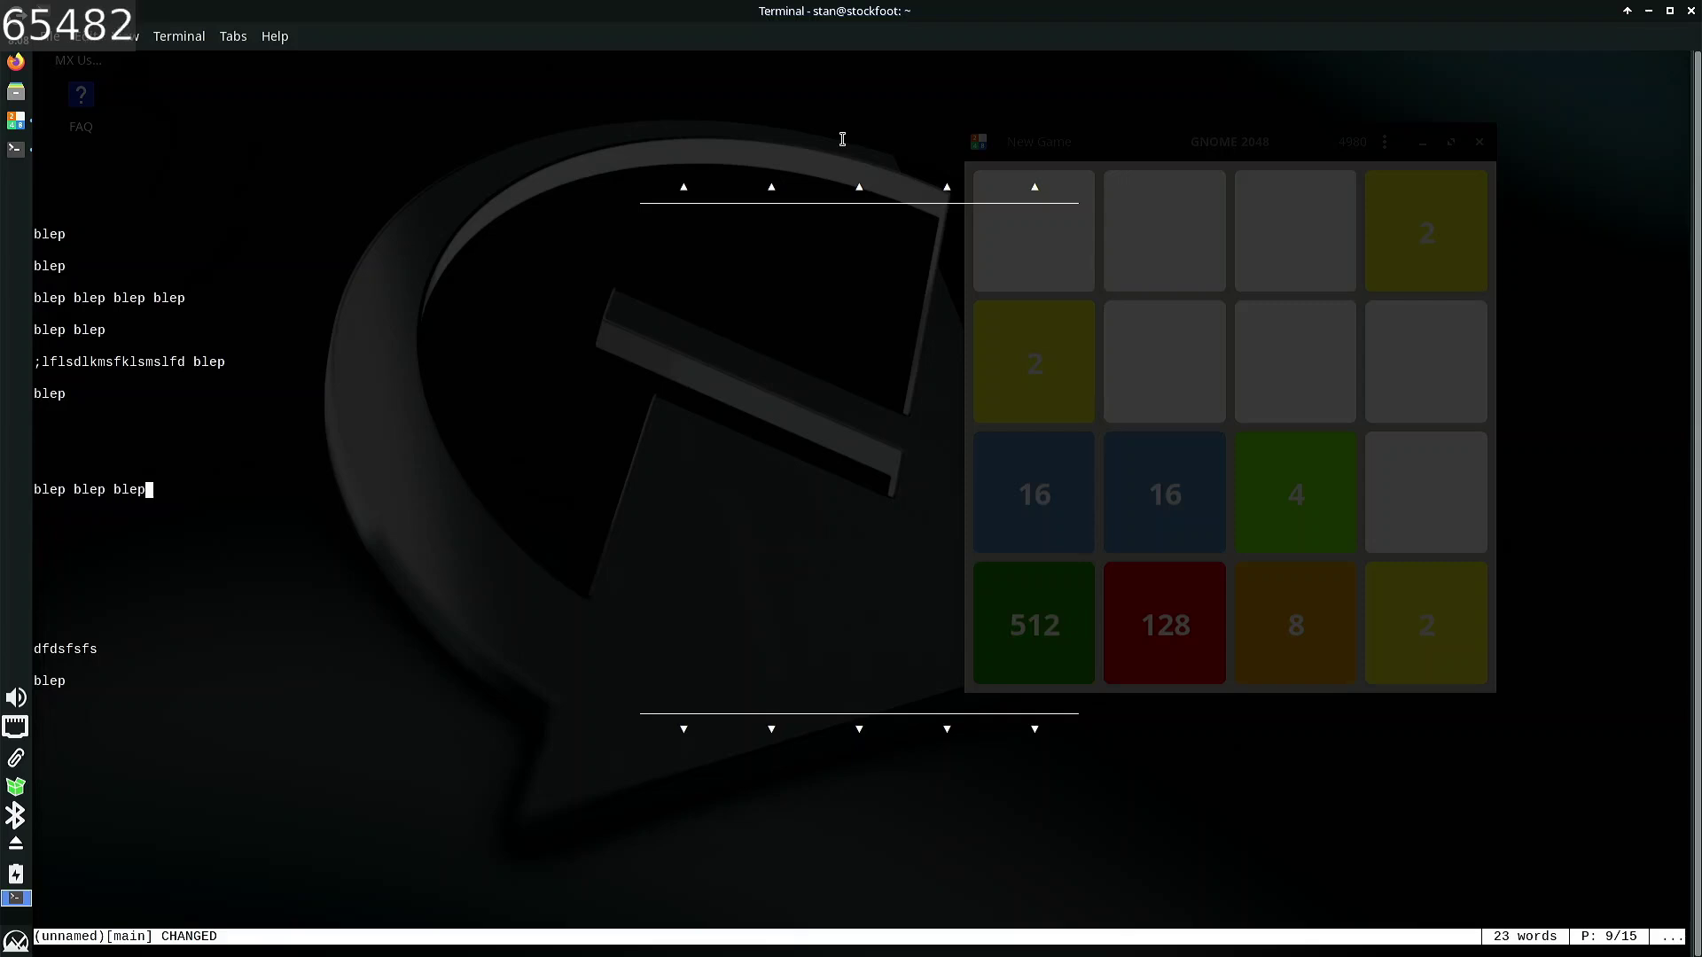
- Examine WordGrinder's main menu and the commands offered under File and Edit
key("Escape")
key("Down")
key("Up")
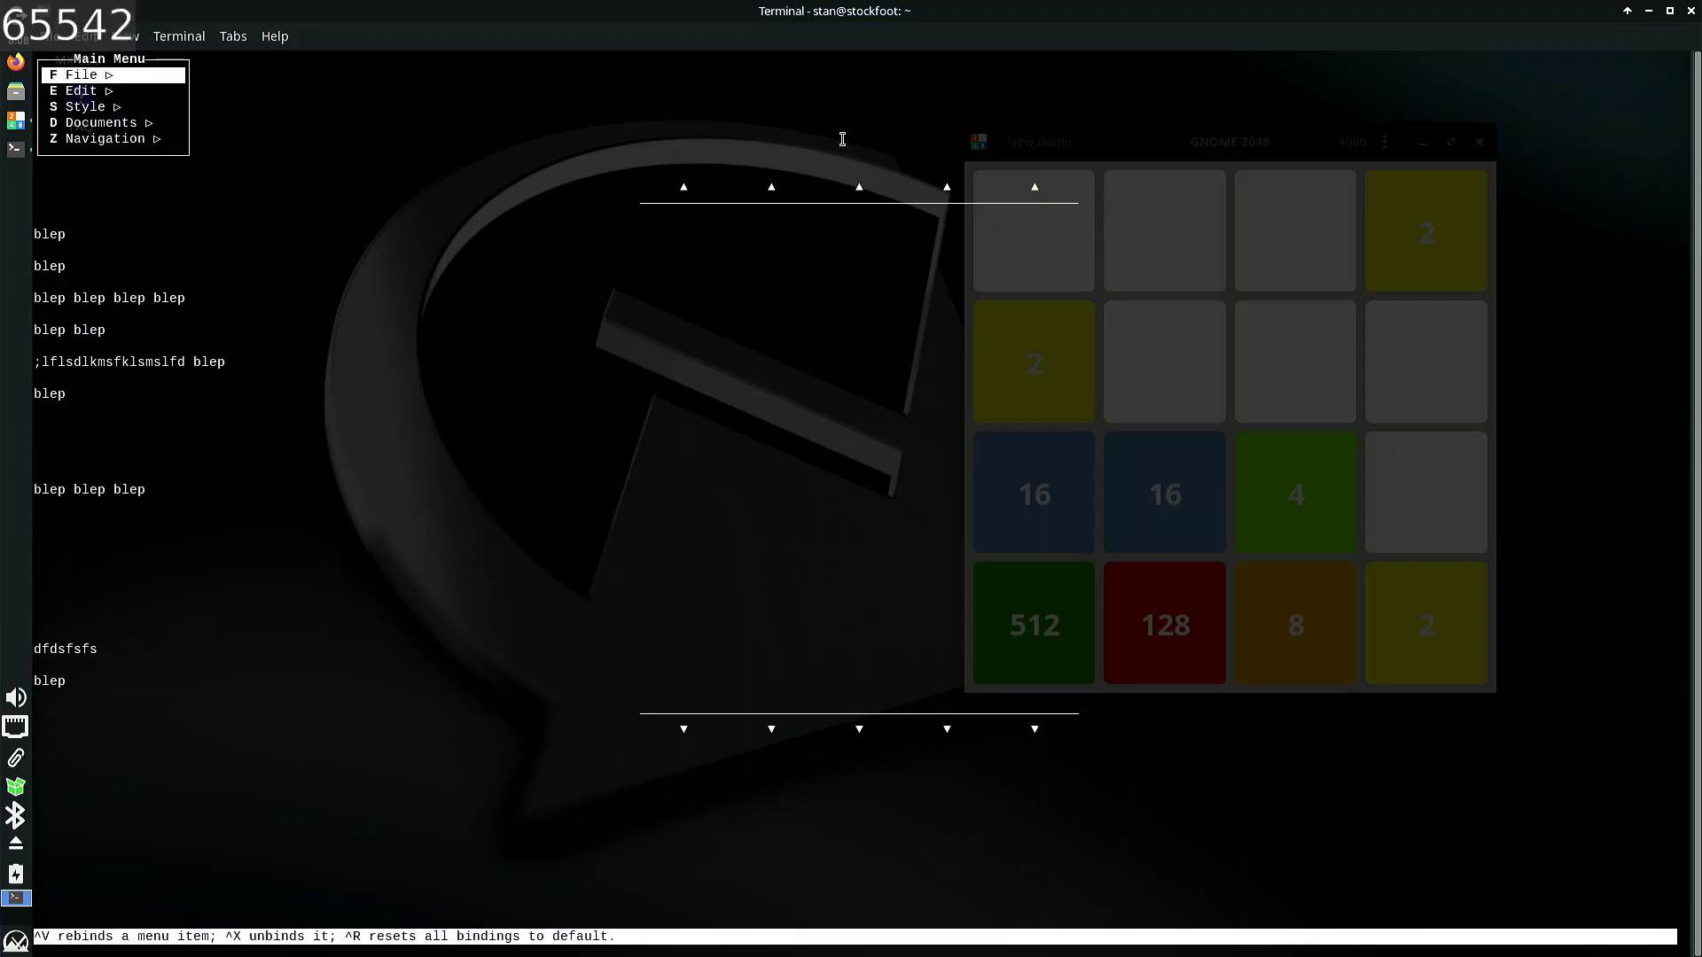
key("Return")
key("Escape")
key("Down")
key("Return")
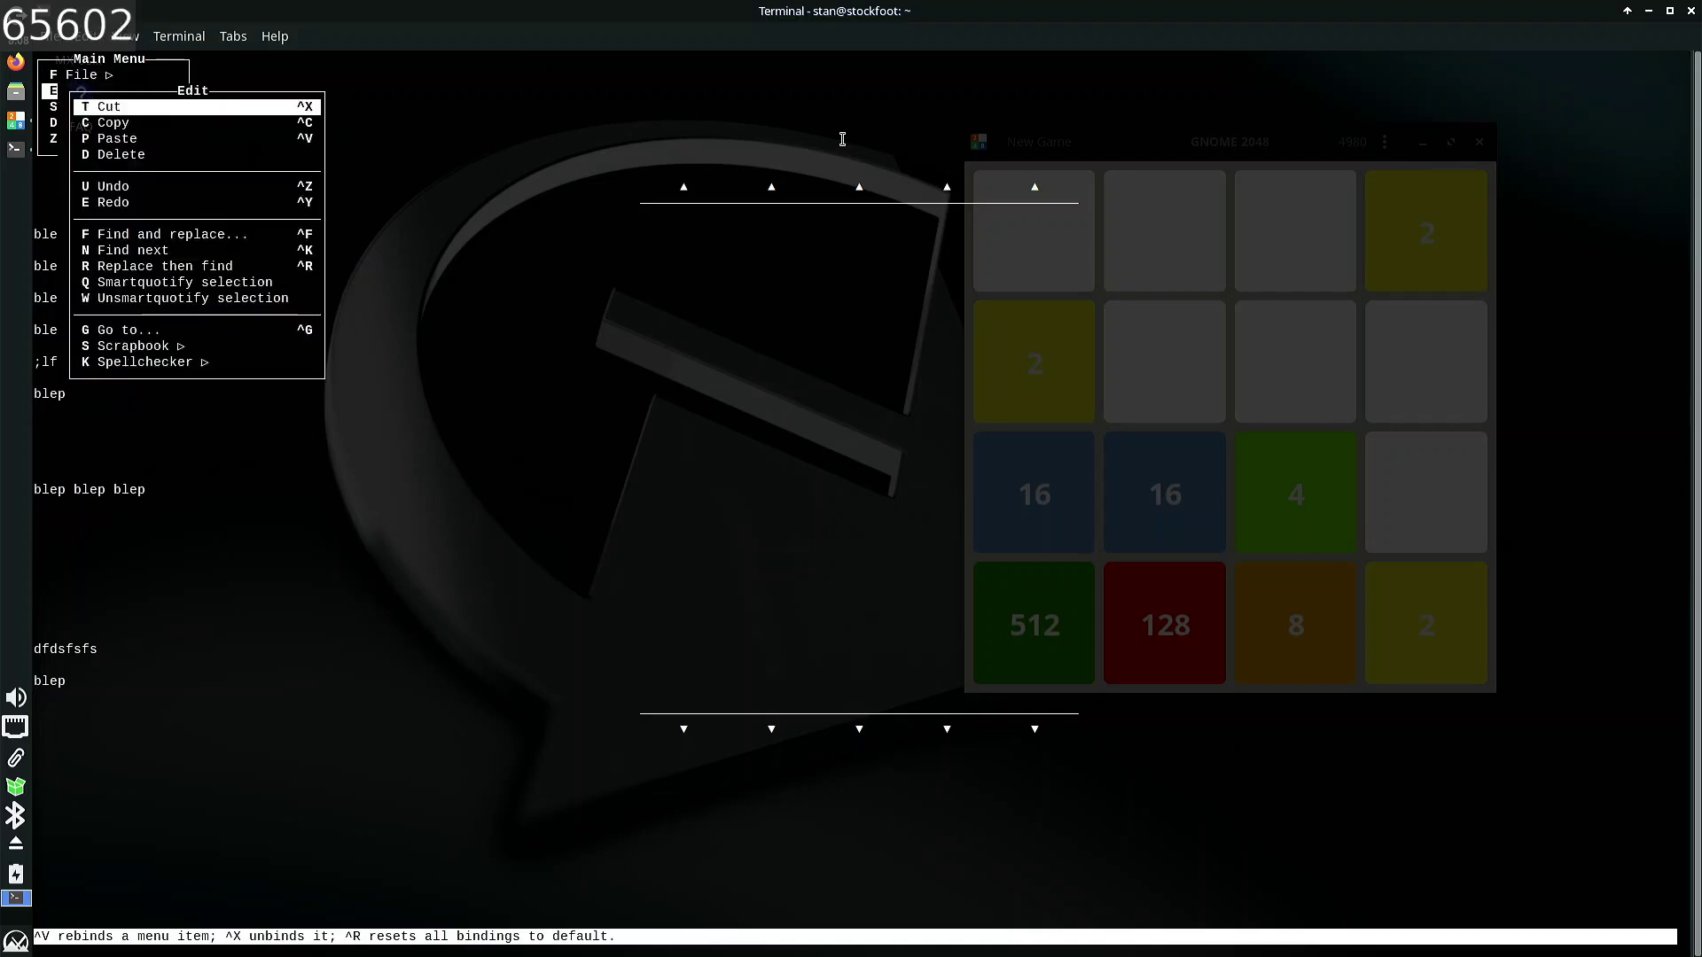
key("Escape")
key("Down")
key("Up")
key("Up")
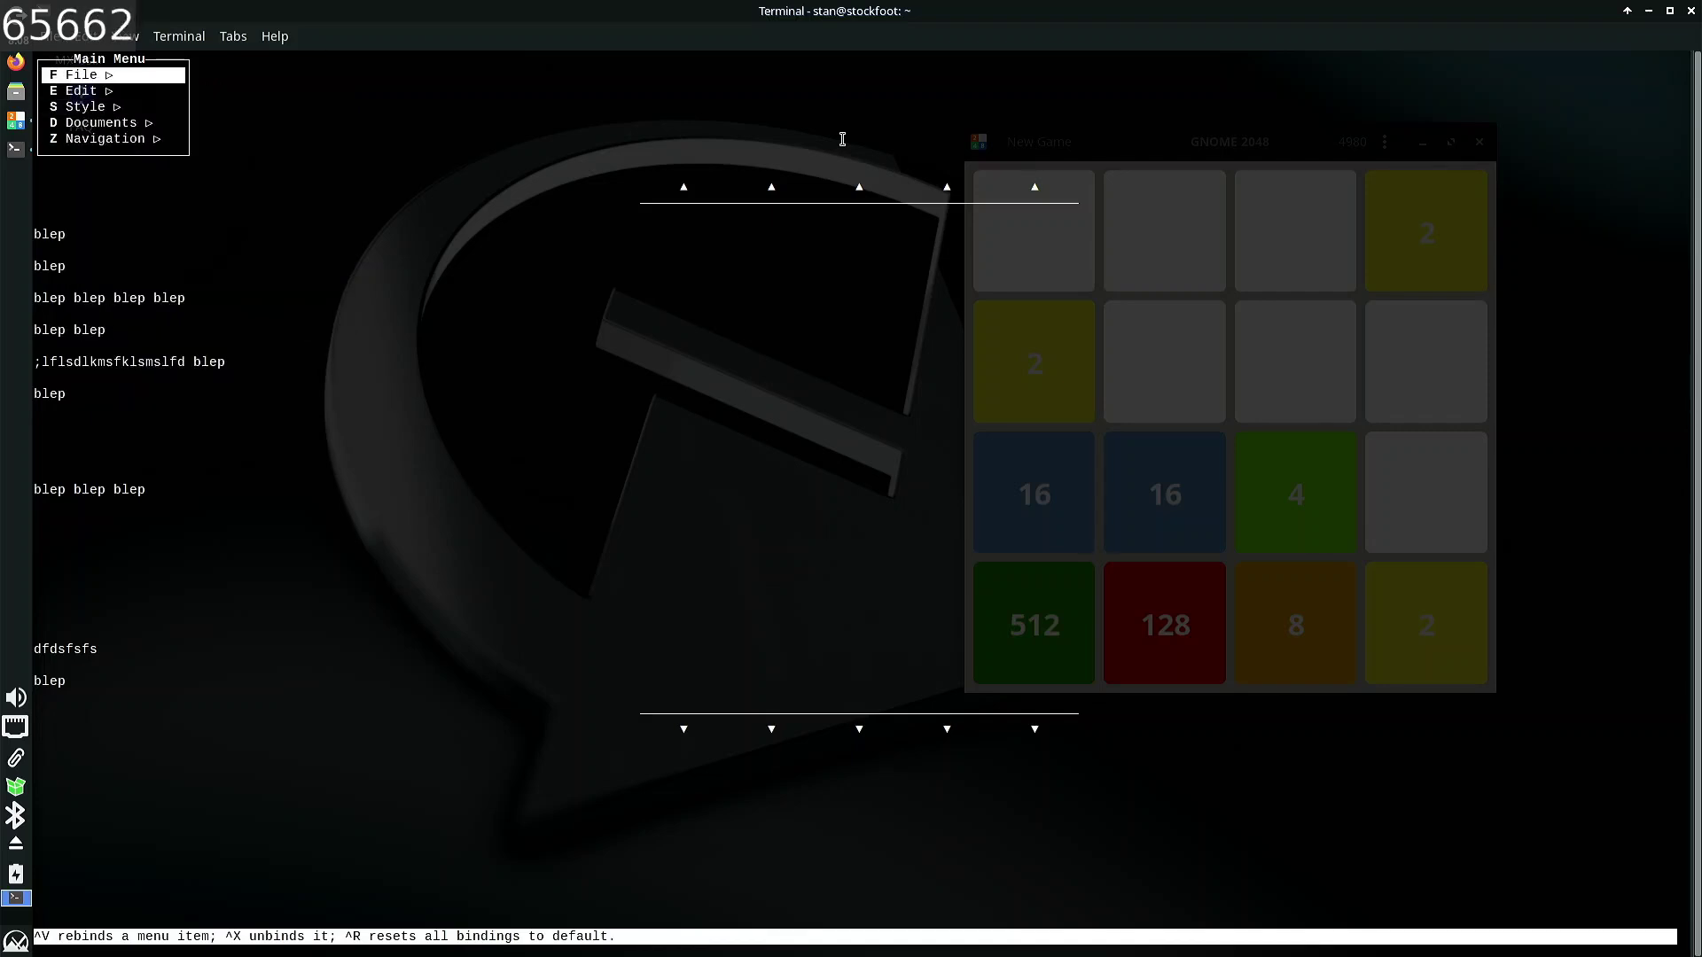
- Exit WordGrinder through its File commands, discard the unsaved edits, and end the terminal session
key("Return")
key("Down")
key("Down")
key("Down")
key("Down")
key("Down")
key("Down")
key("Down")
key("Down")
key("Down")
key("Down")
key("Down")
key("Down")
key("Down")
key("Down")
key("Down")
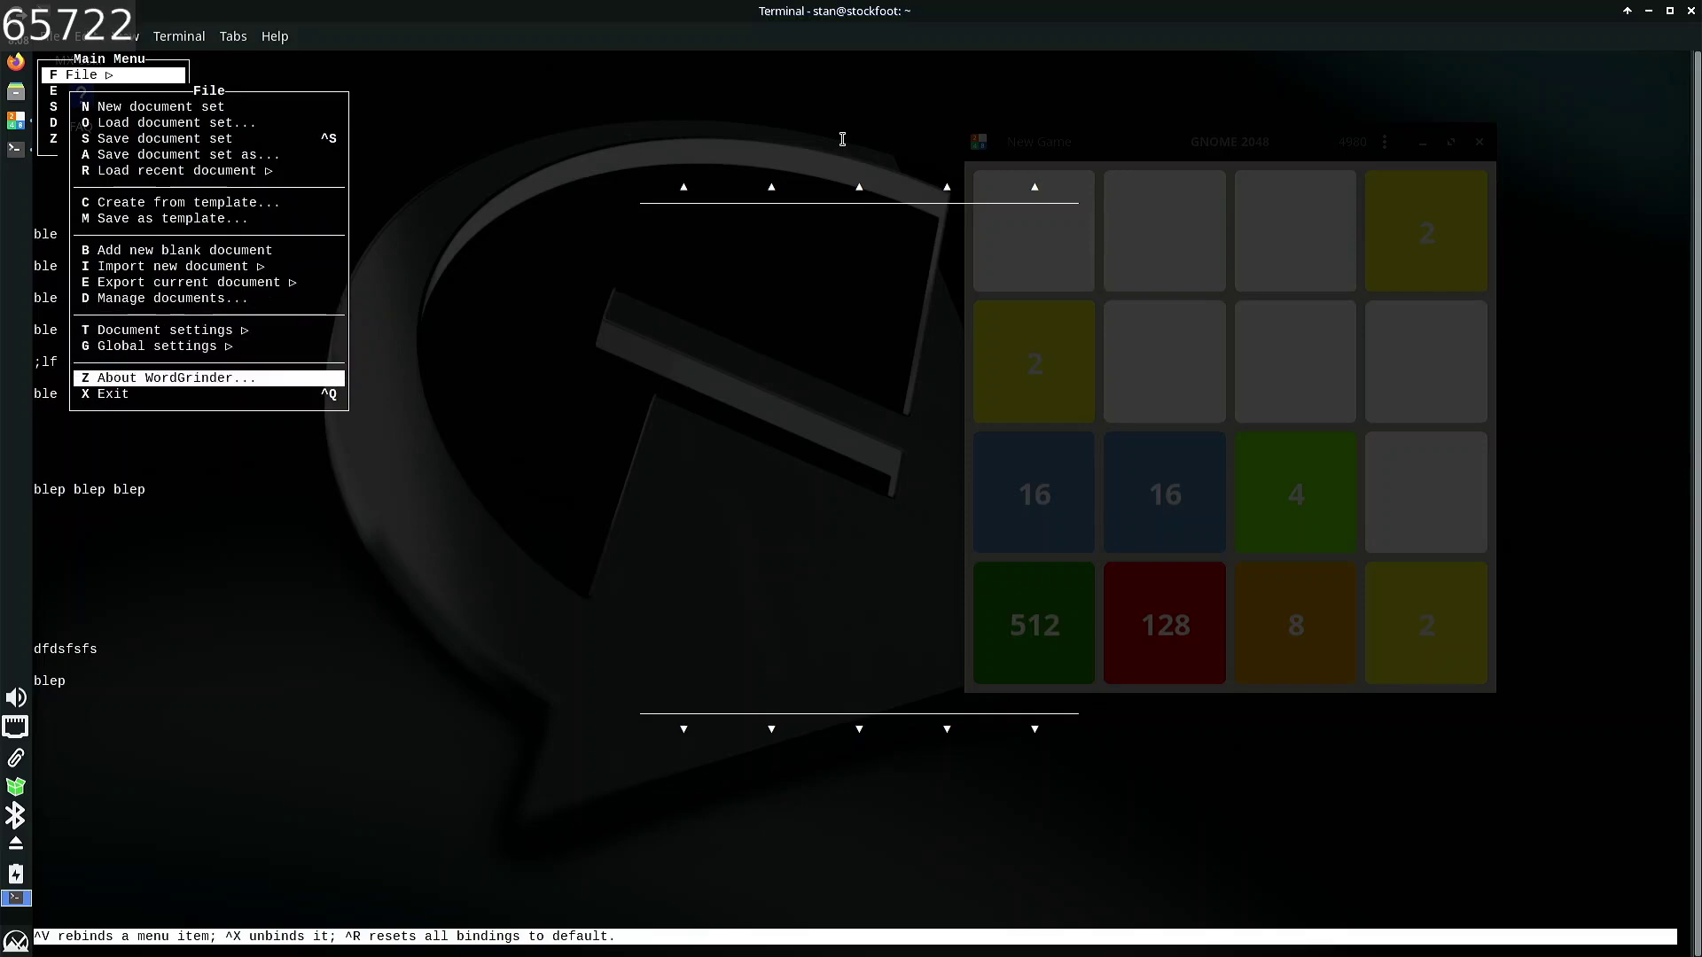
key("Down")
key("Return")
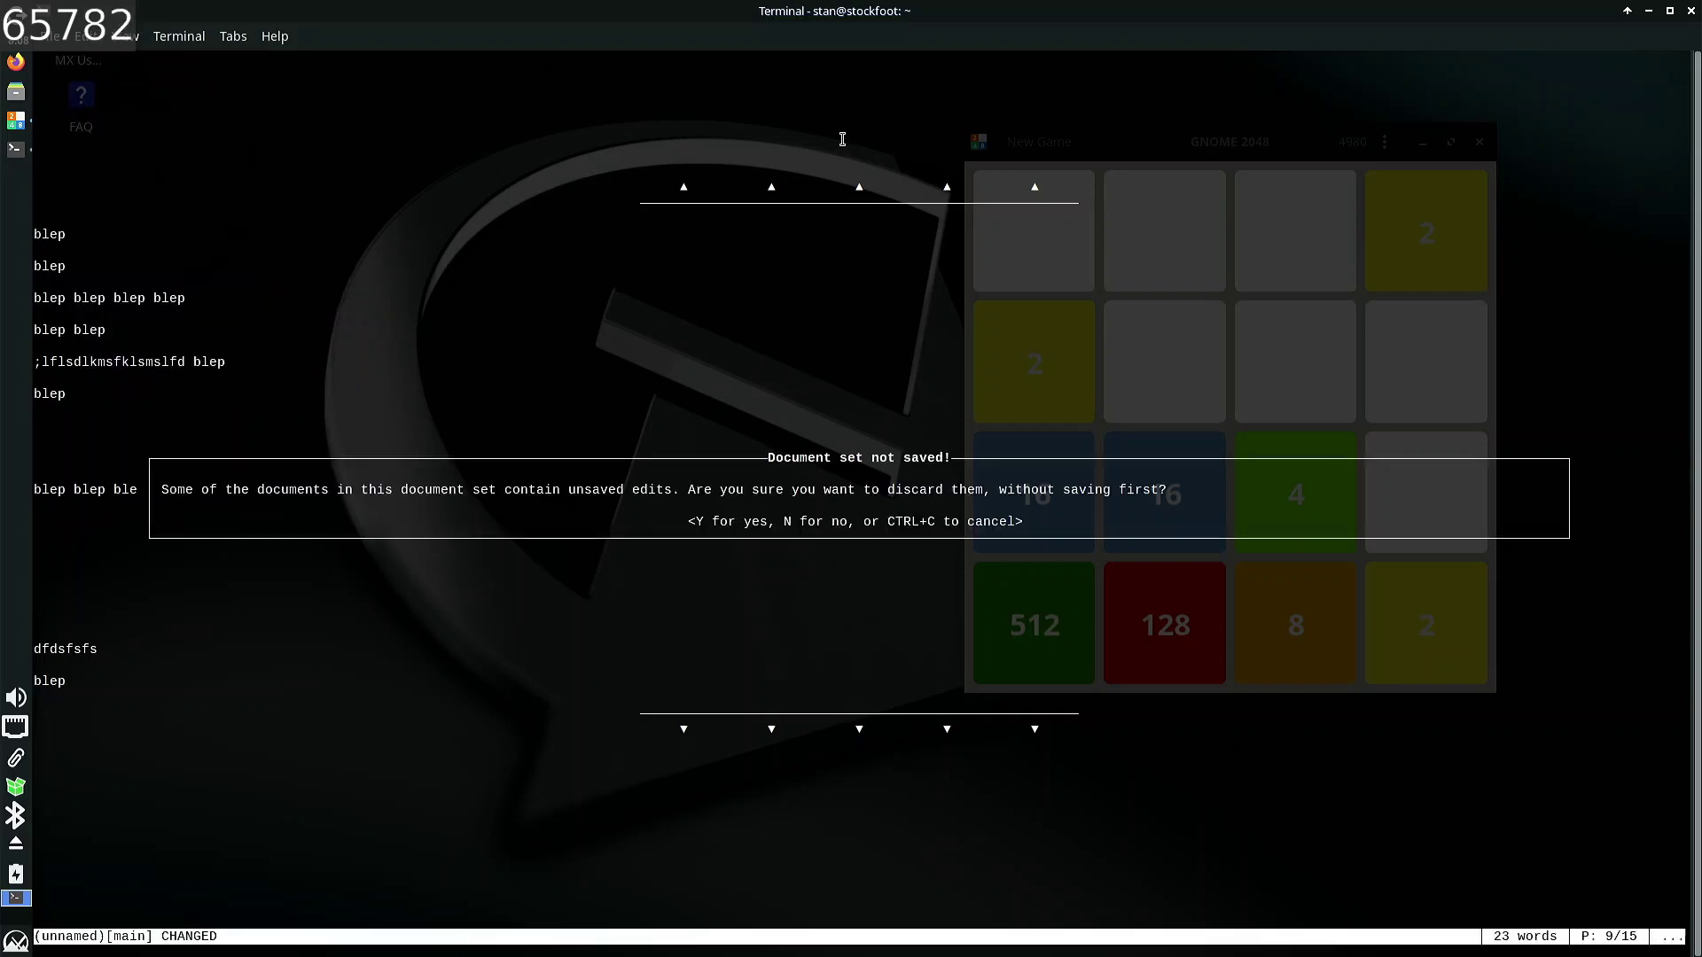
key("y")
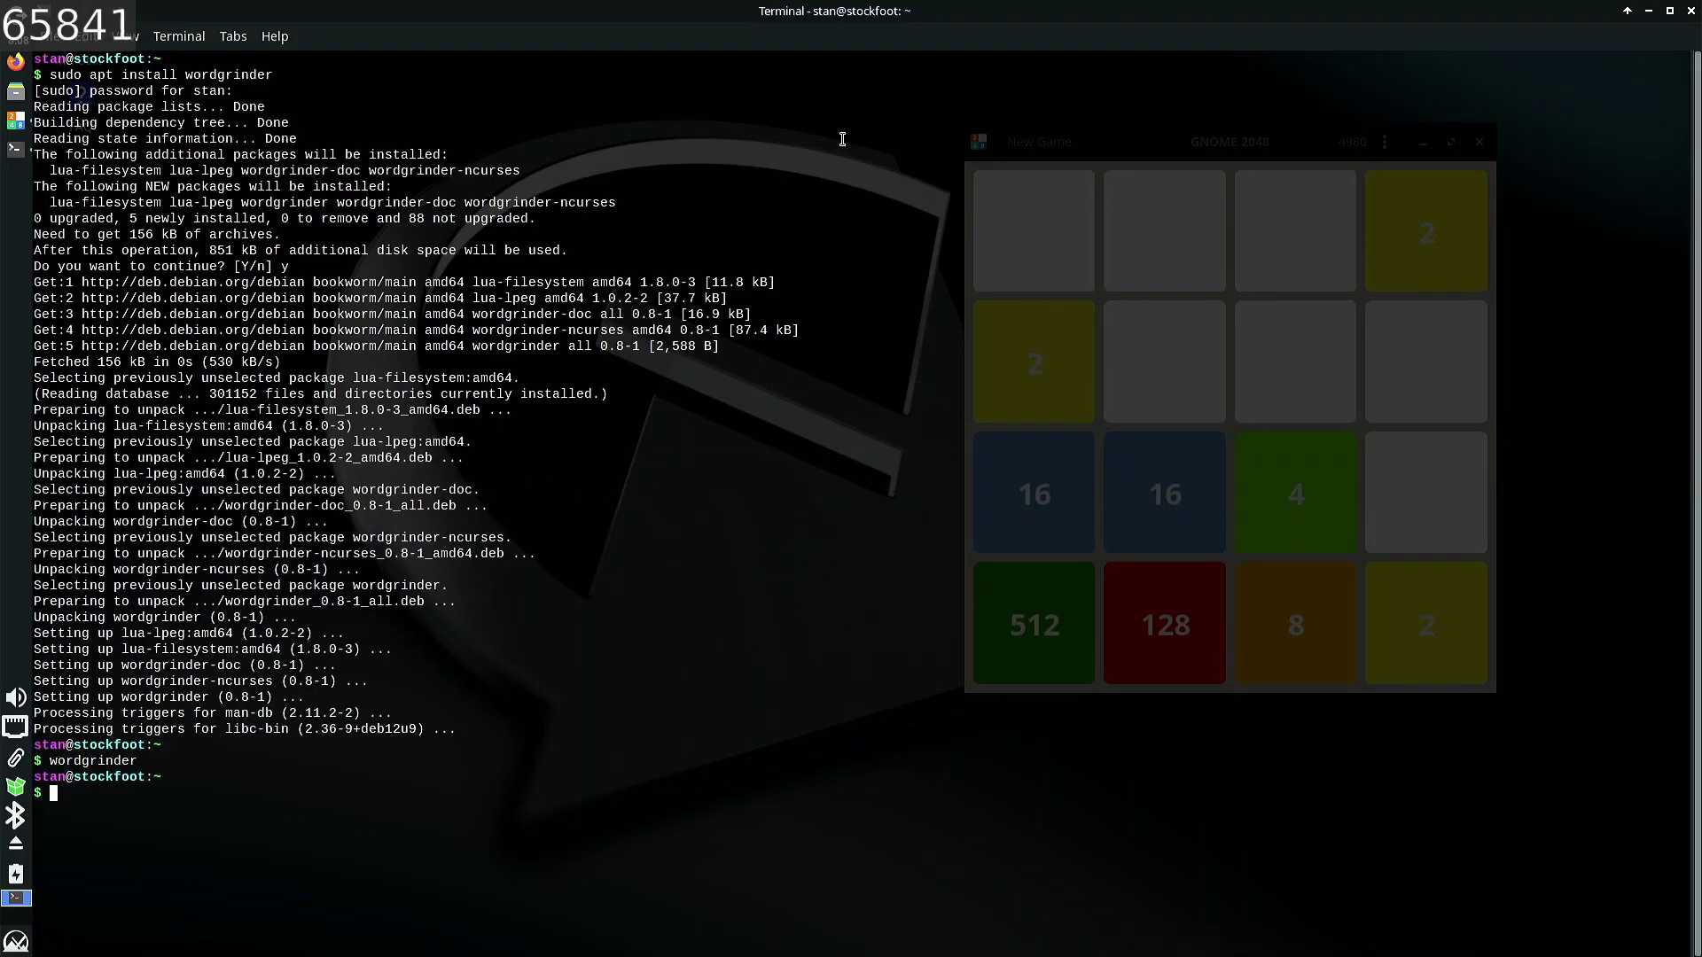
type("exit")
key("Return")
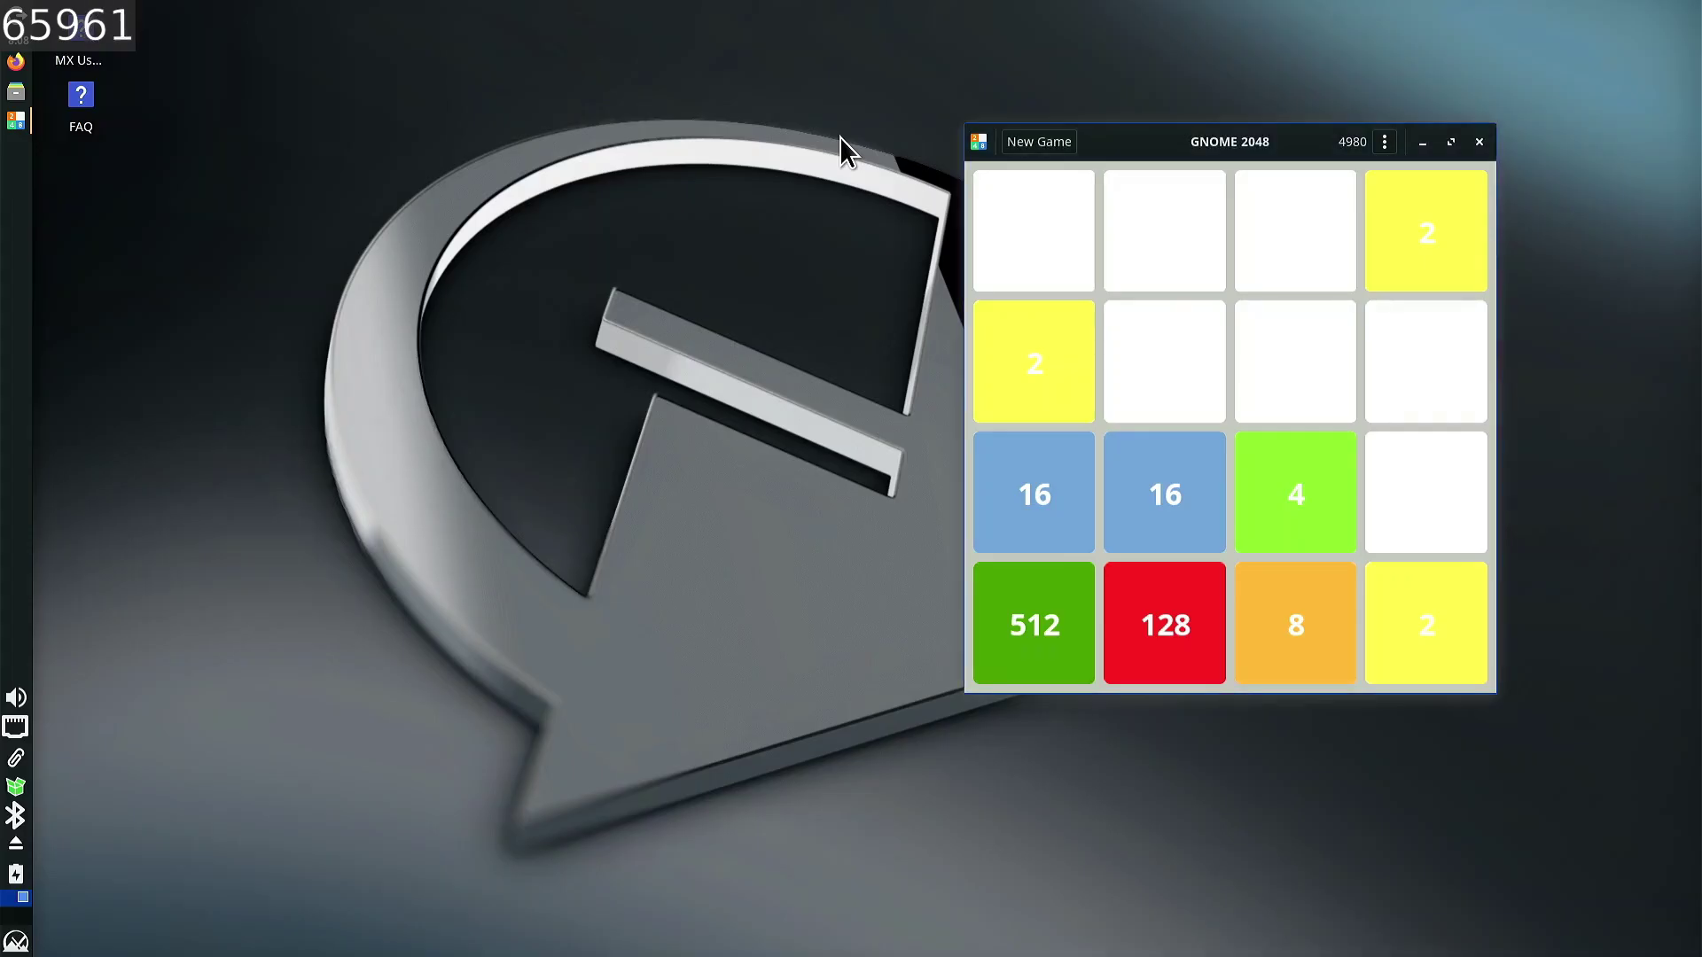
- Continue the GNOME 2048 game with a series of downward, left and right moves that merge matching tiles
key("Down")
key("Left")
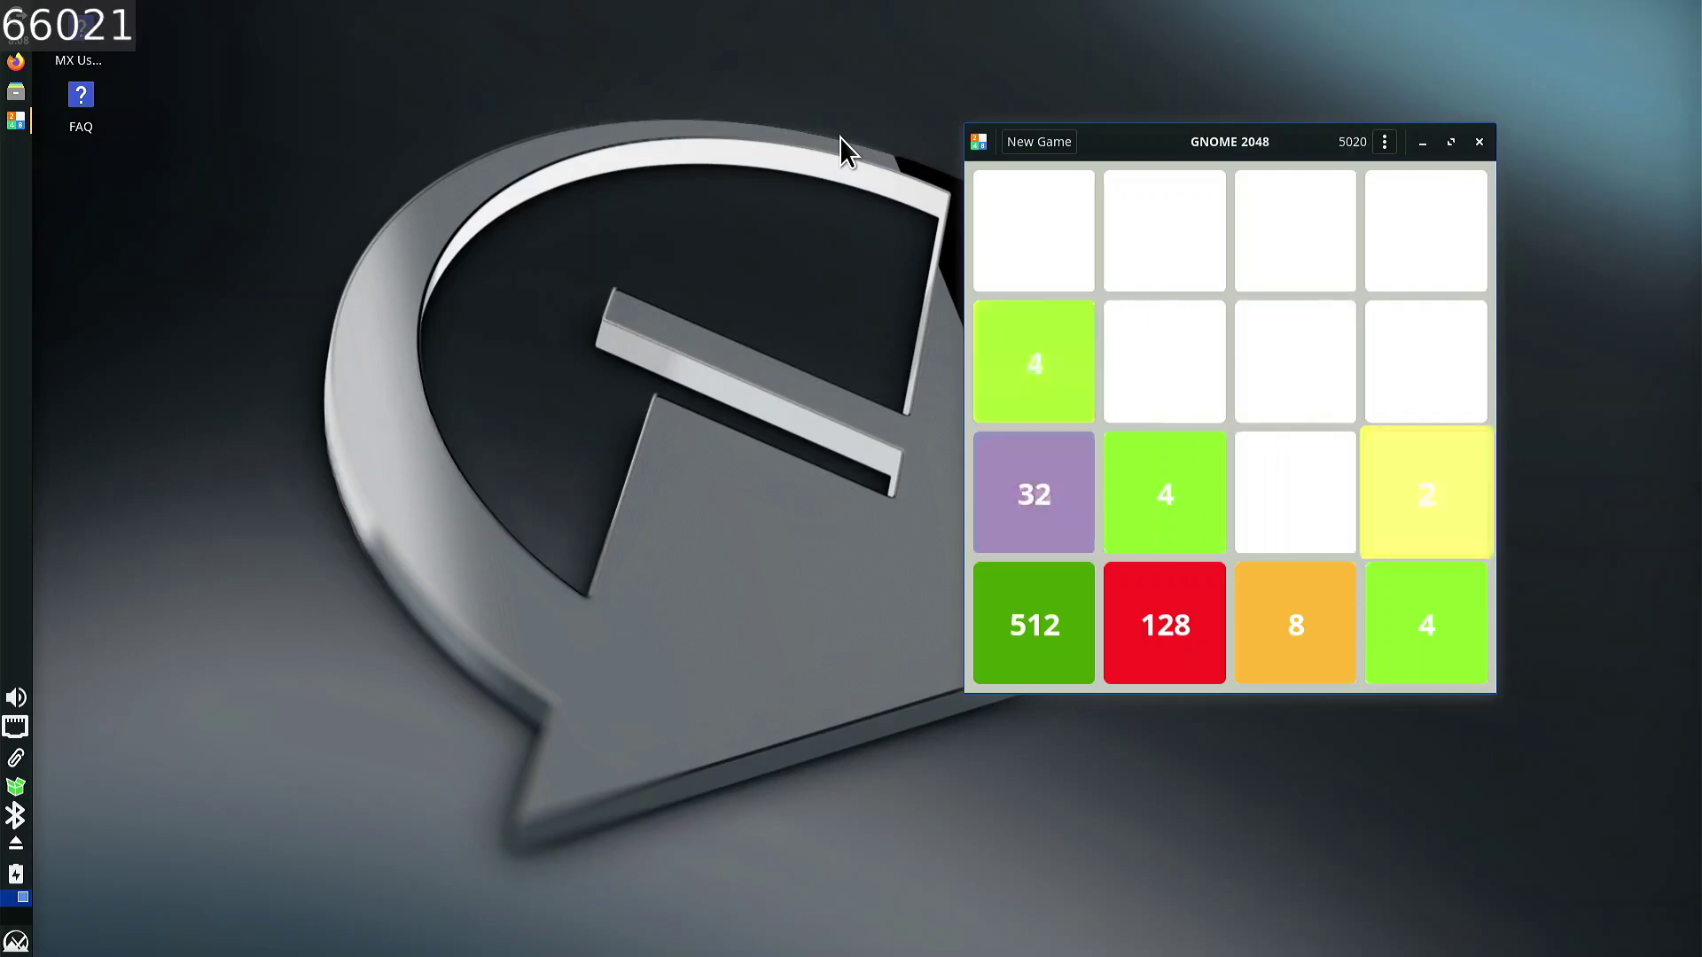
key("Left")
key("Left")
key("Left")
key("Down")
key("Right")
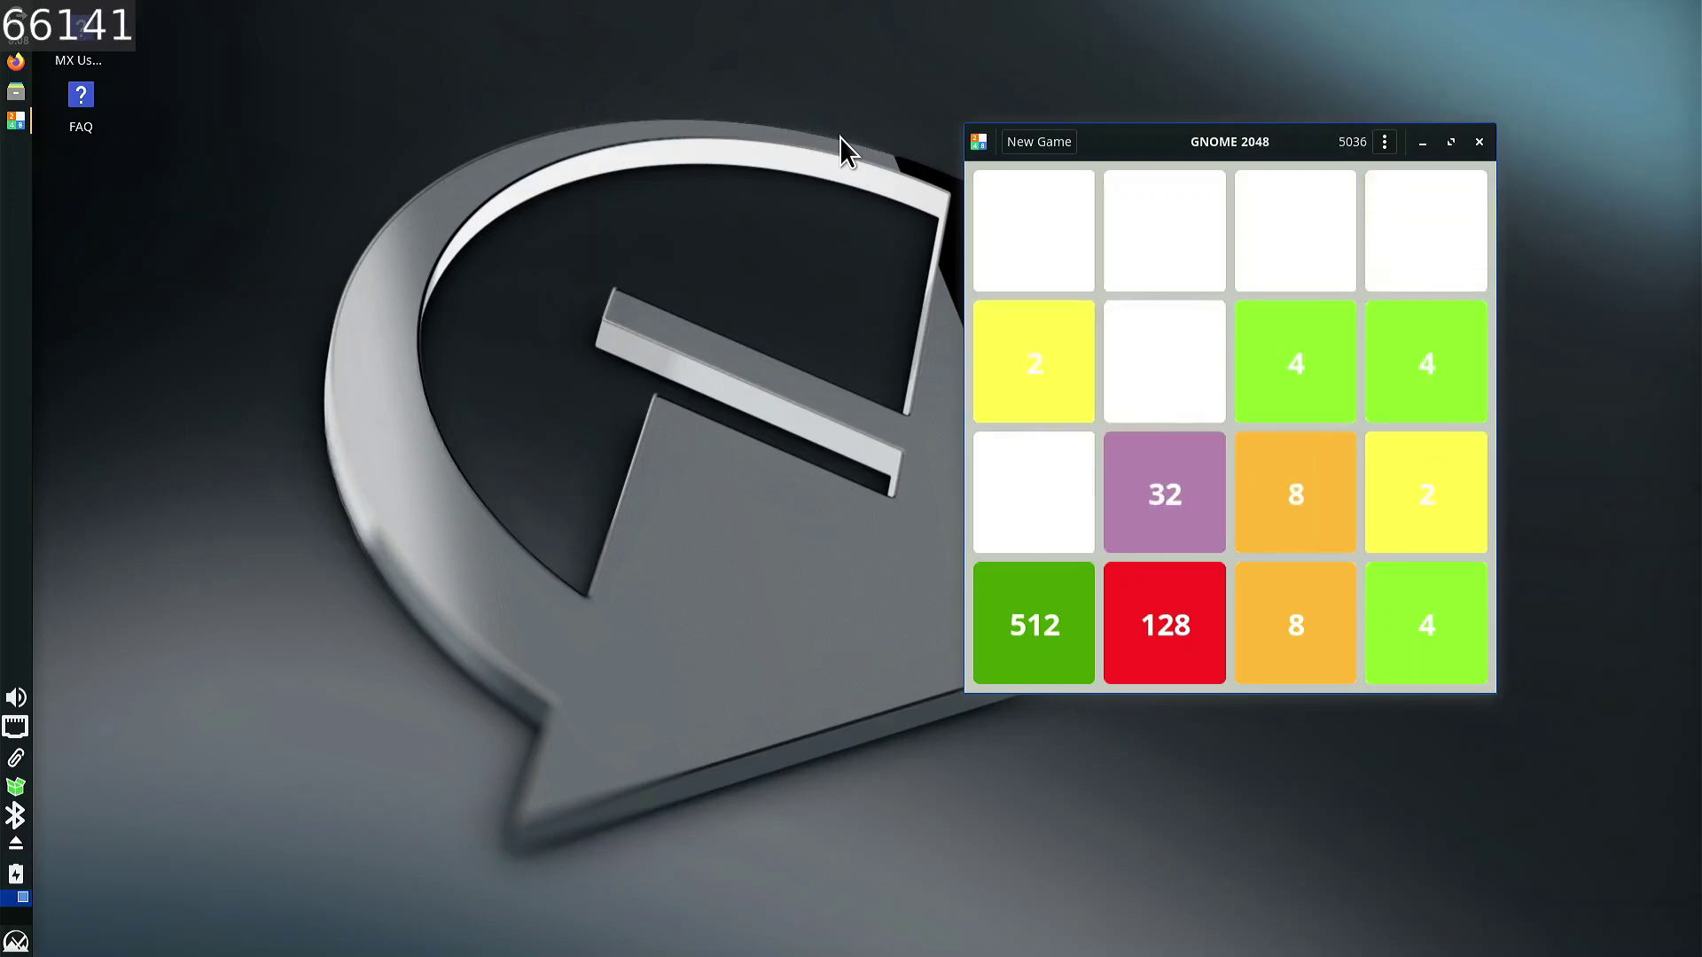
key("Down")
key("Left")
key("Down")
key("Right")
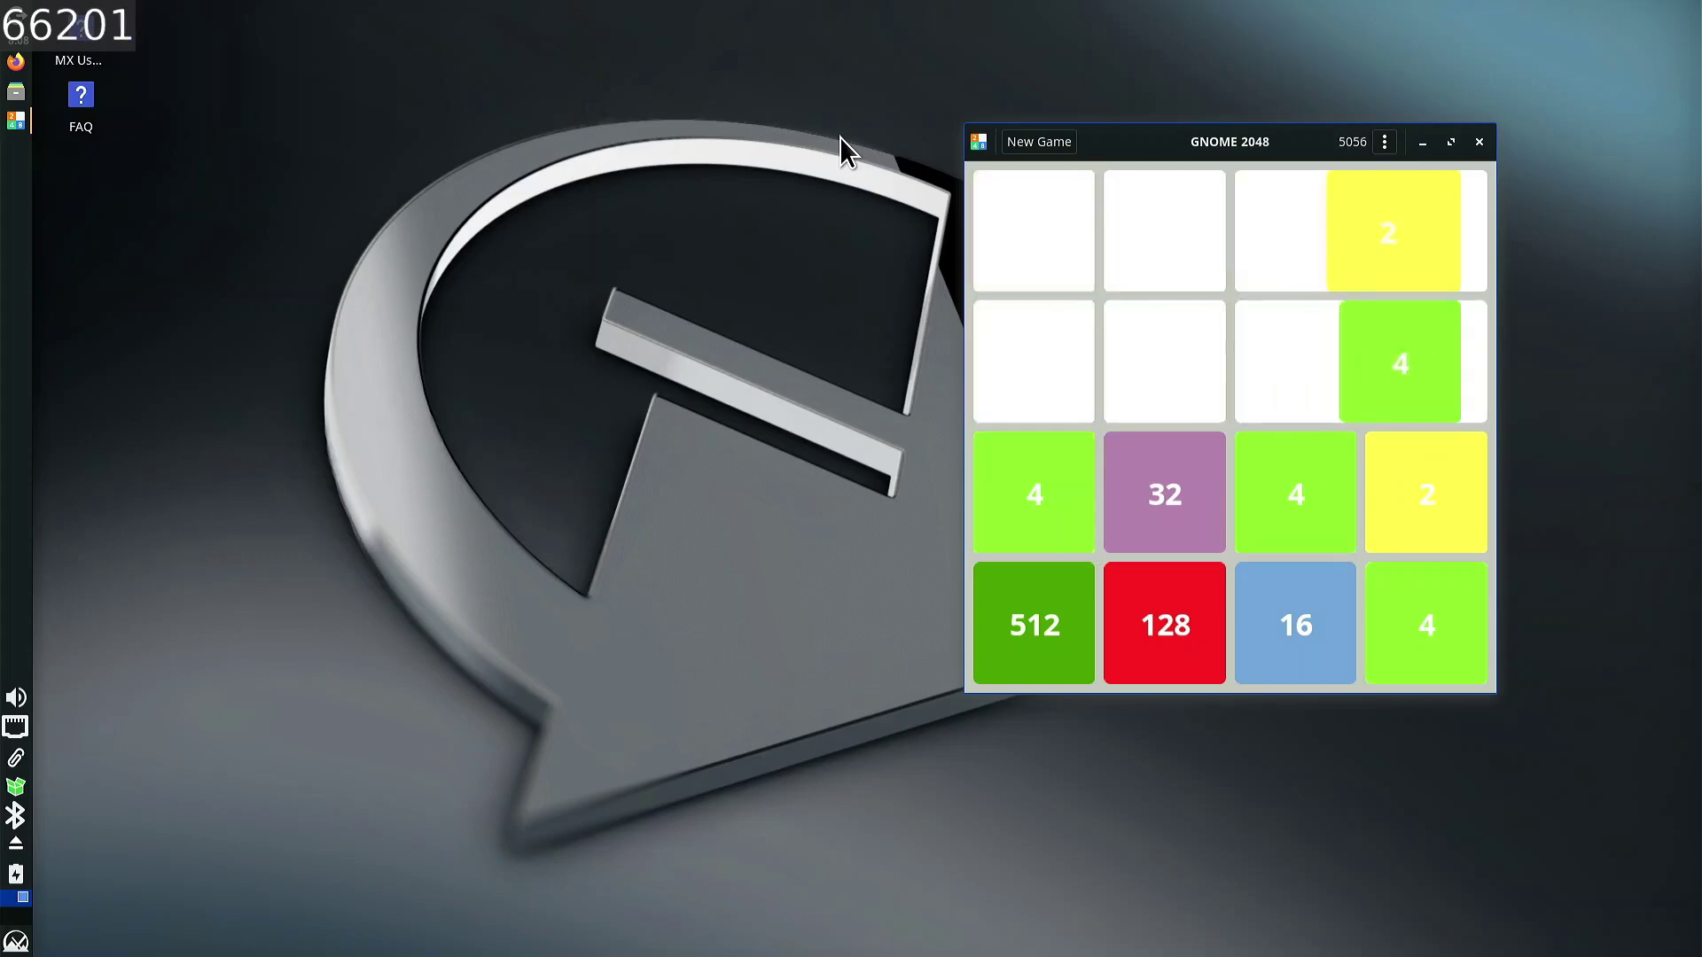
key("Right")
key("Down")
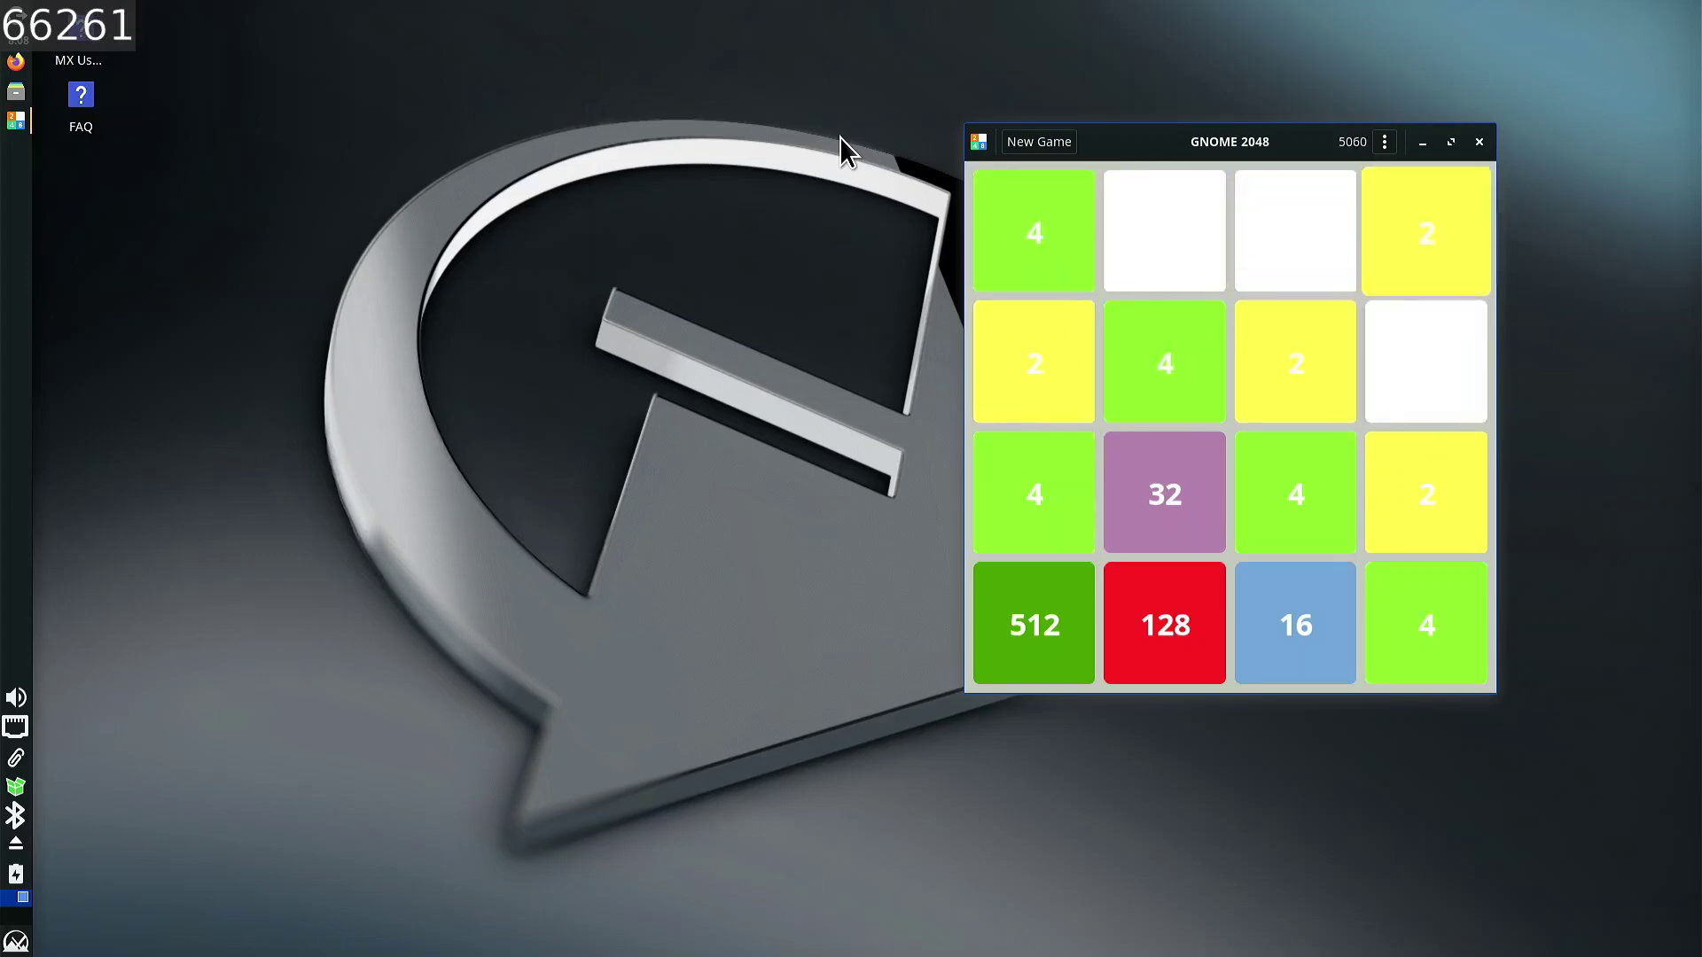
key("Right")
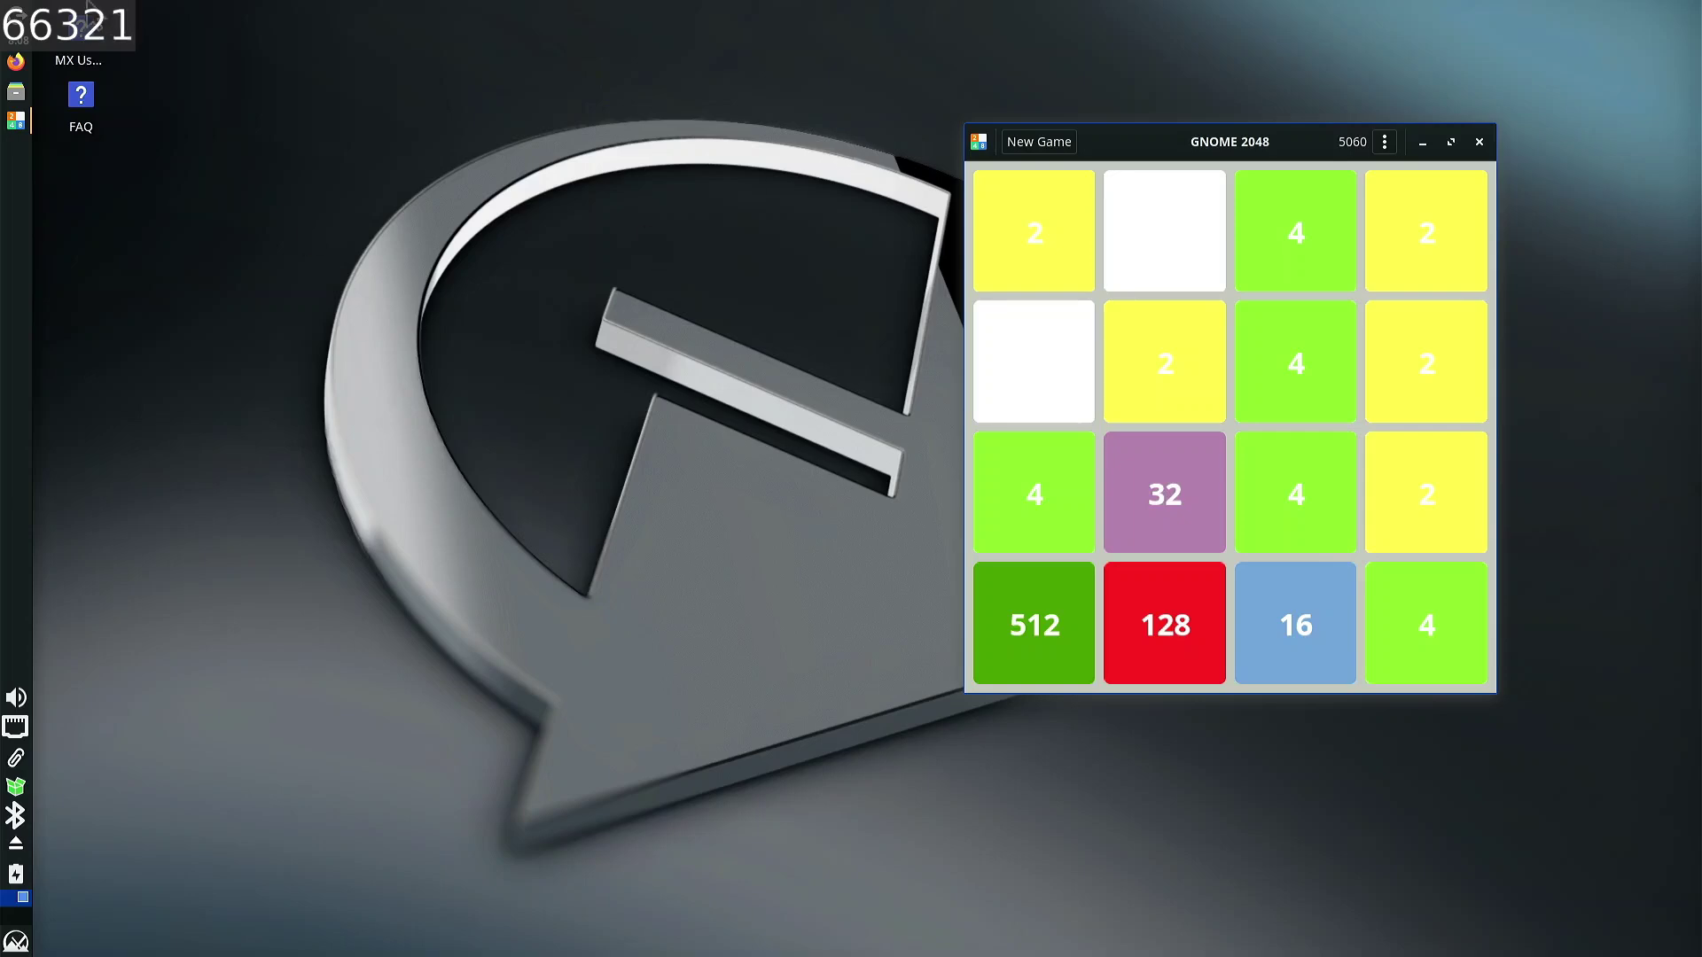
- Search the installed applications for "lib", launch LibreOffice Writer, and dismiss the tip of the day
left_click(16, 942)
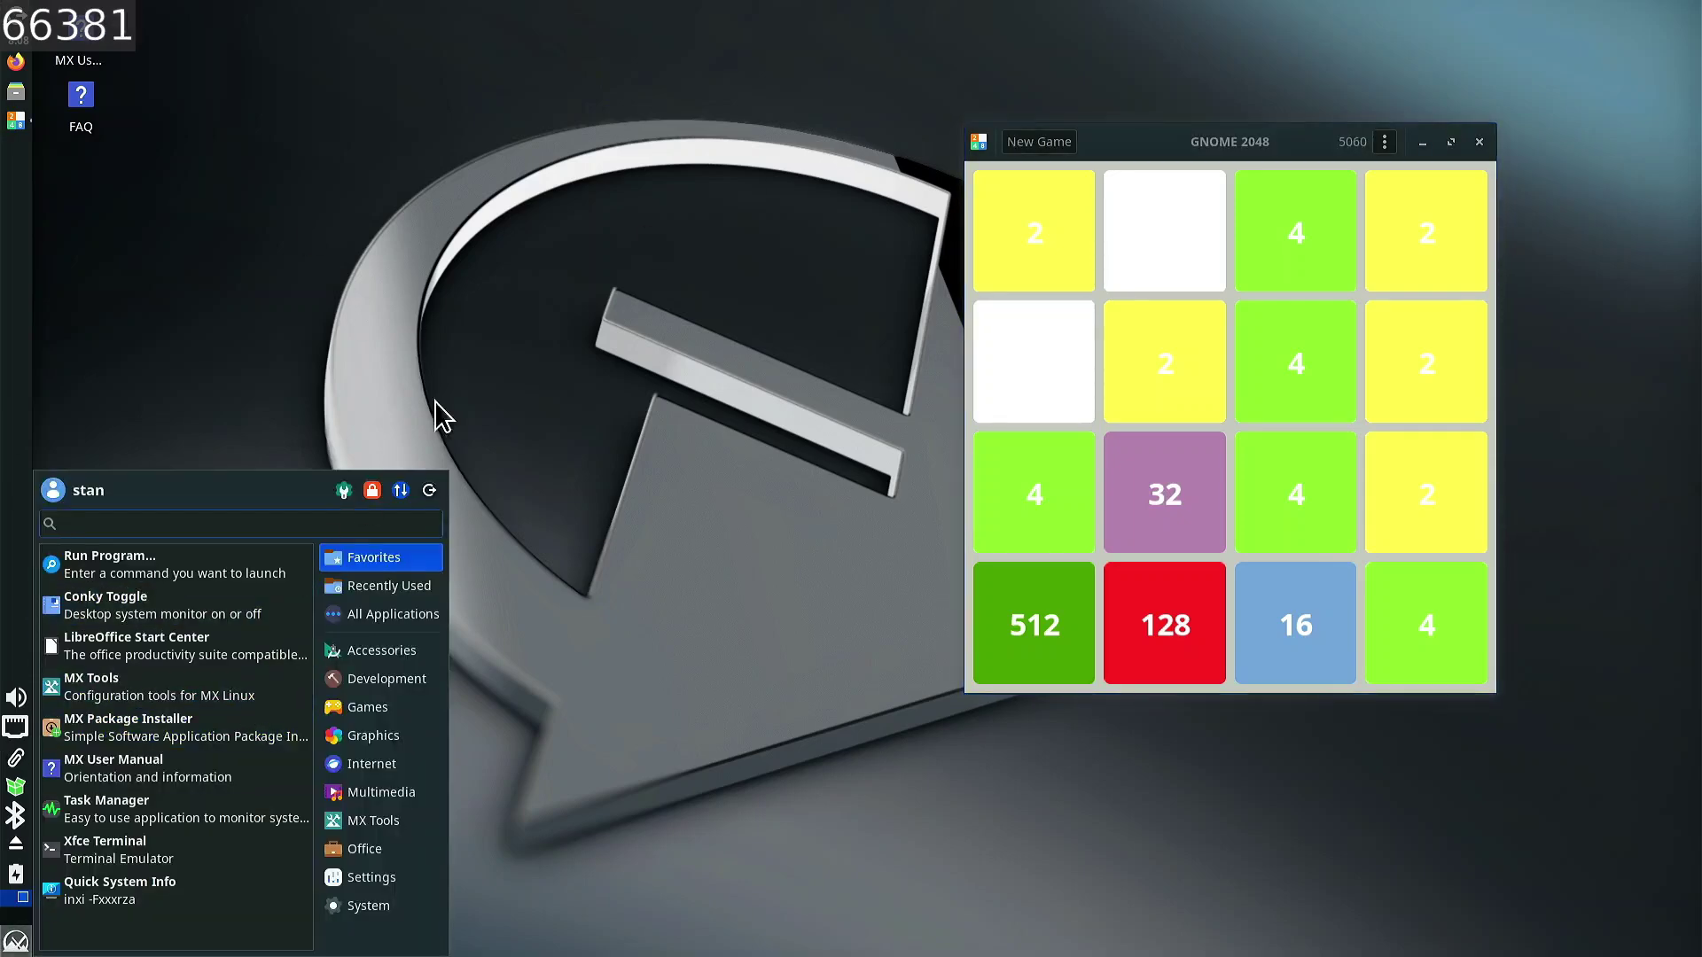
type("lib")
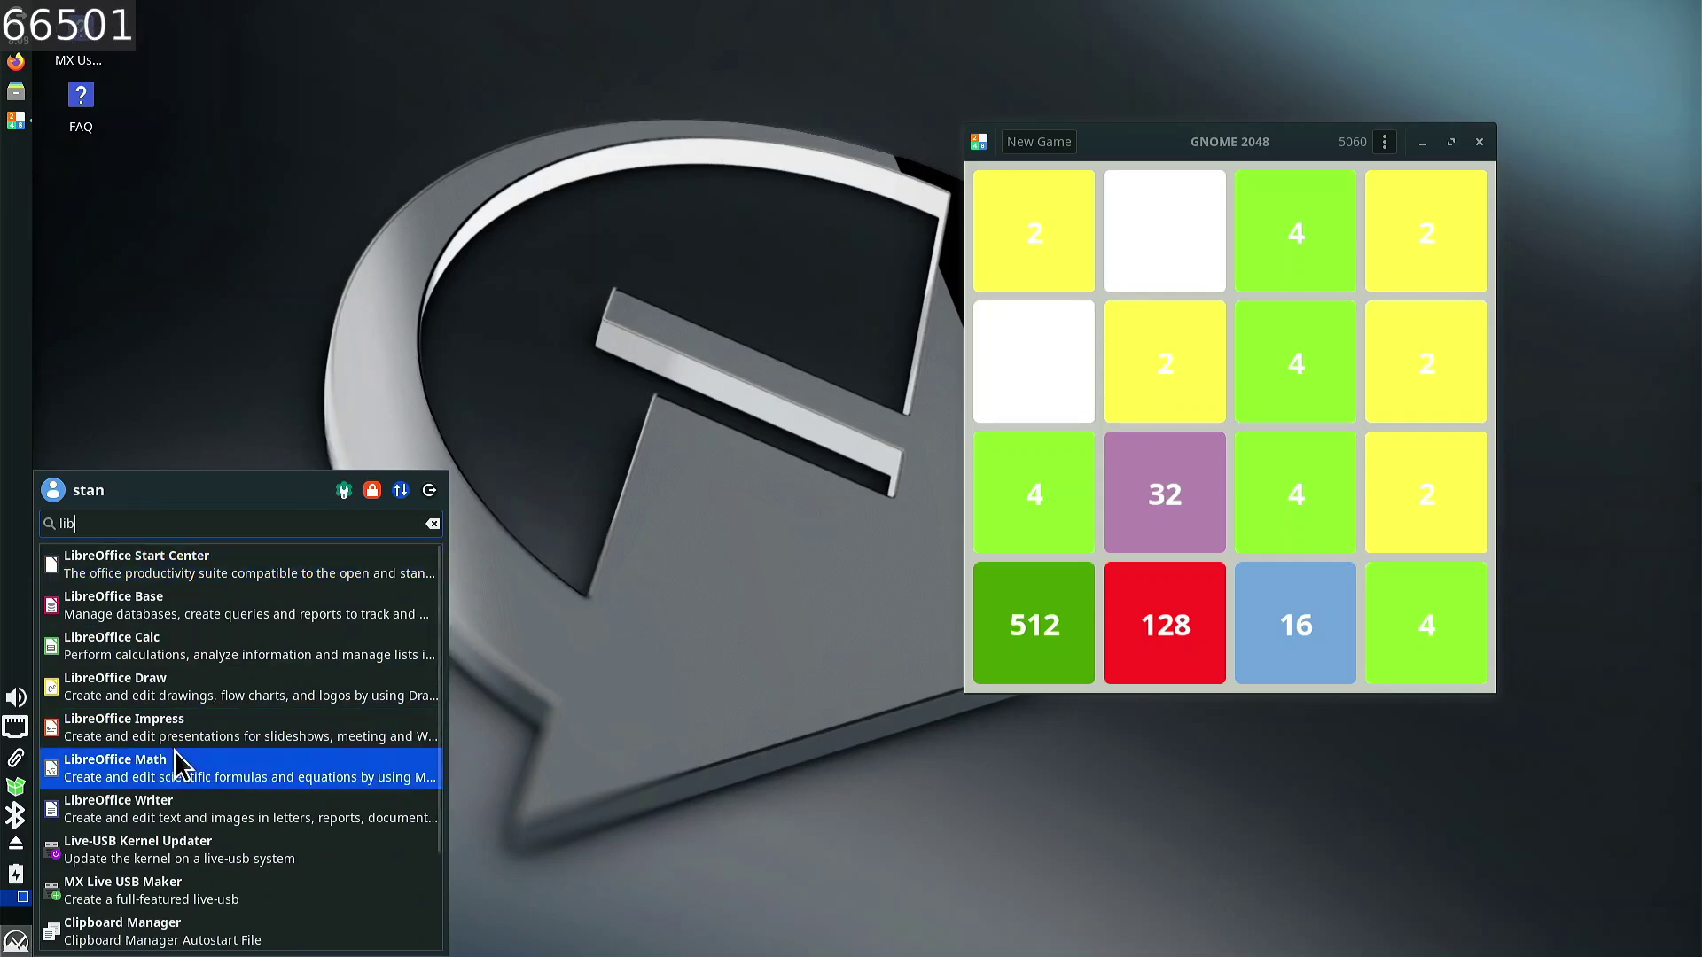
scroll(257, 748, "down", 3)
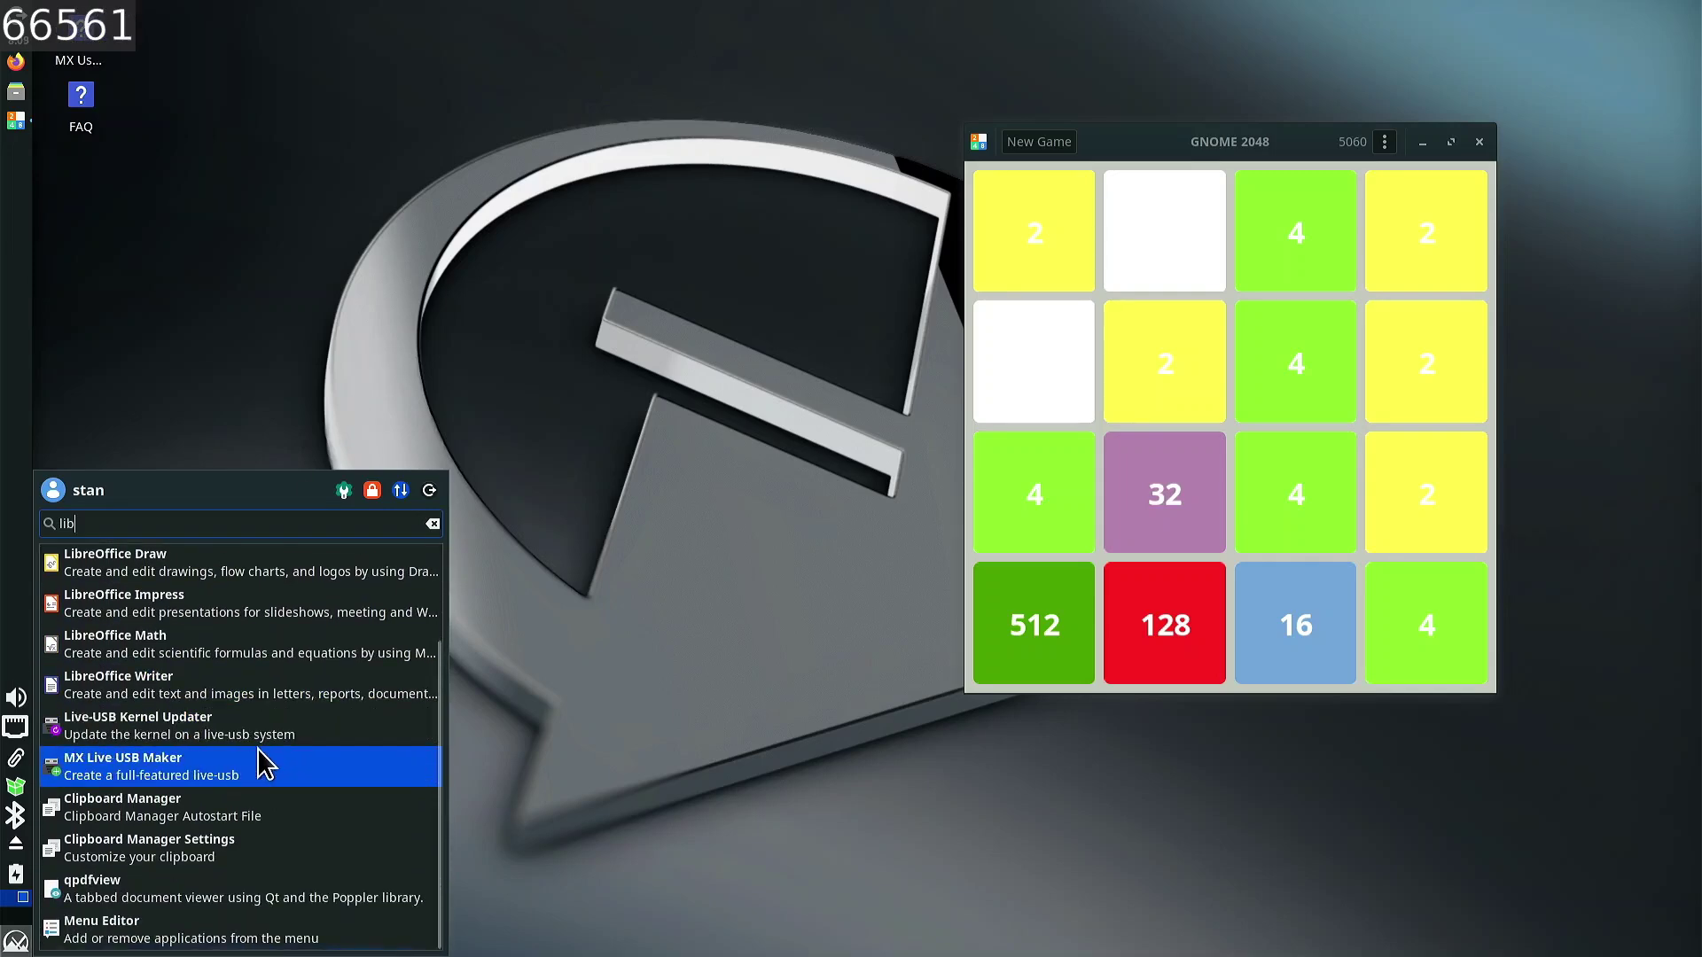
left_click(274, 721)
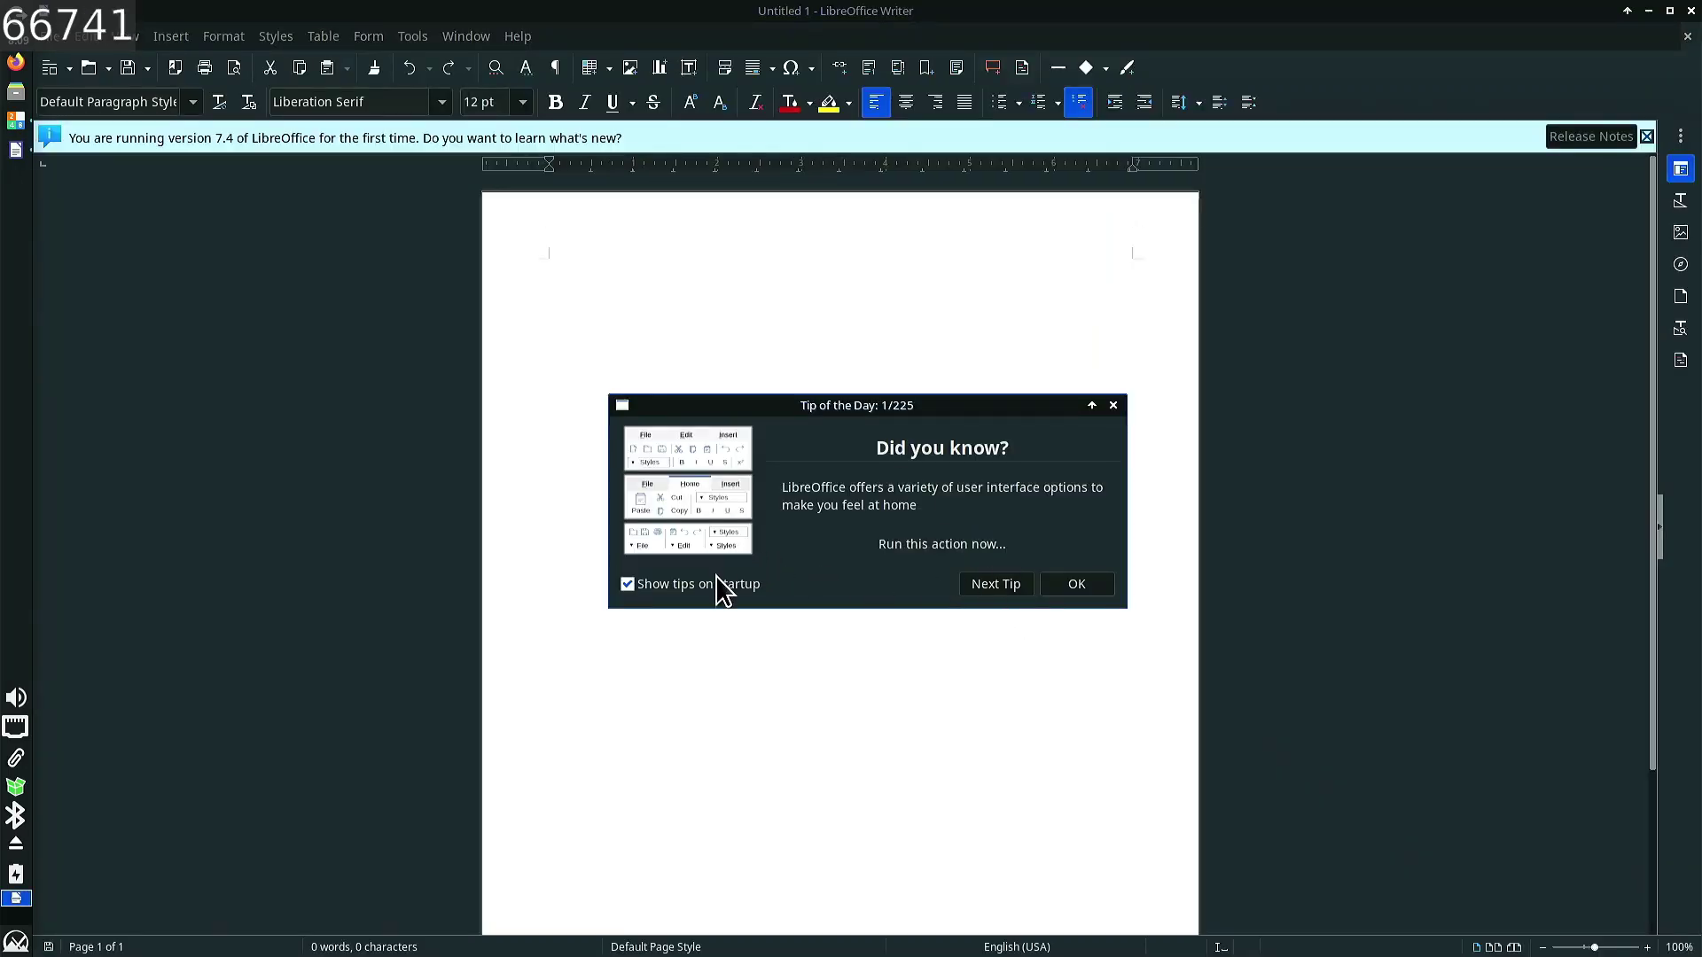
left_click(1100, 587)
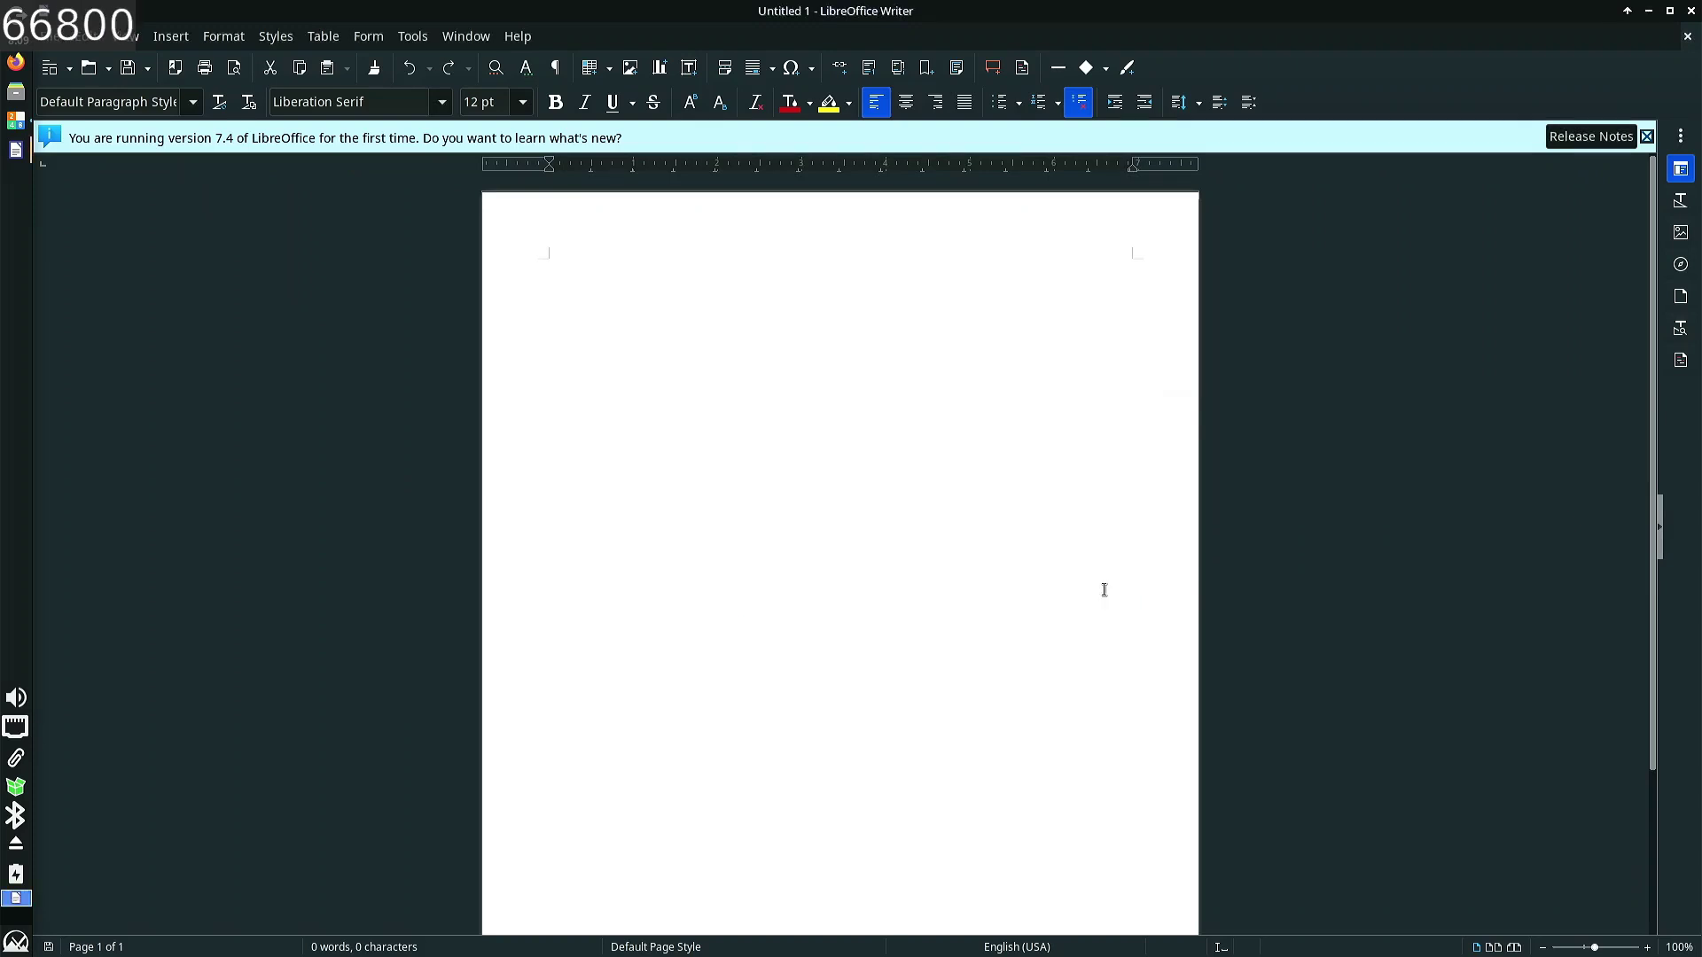
- Write "Blep blep blep blep blep blep!", "Blep" and several lines of nonsense text, and close the document without saving
type("Blep blep blep blep blep blep!")
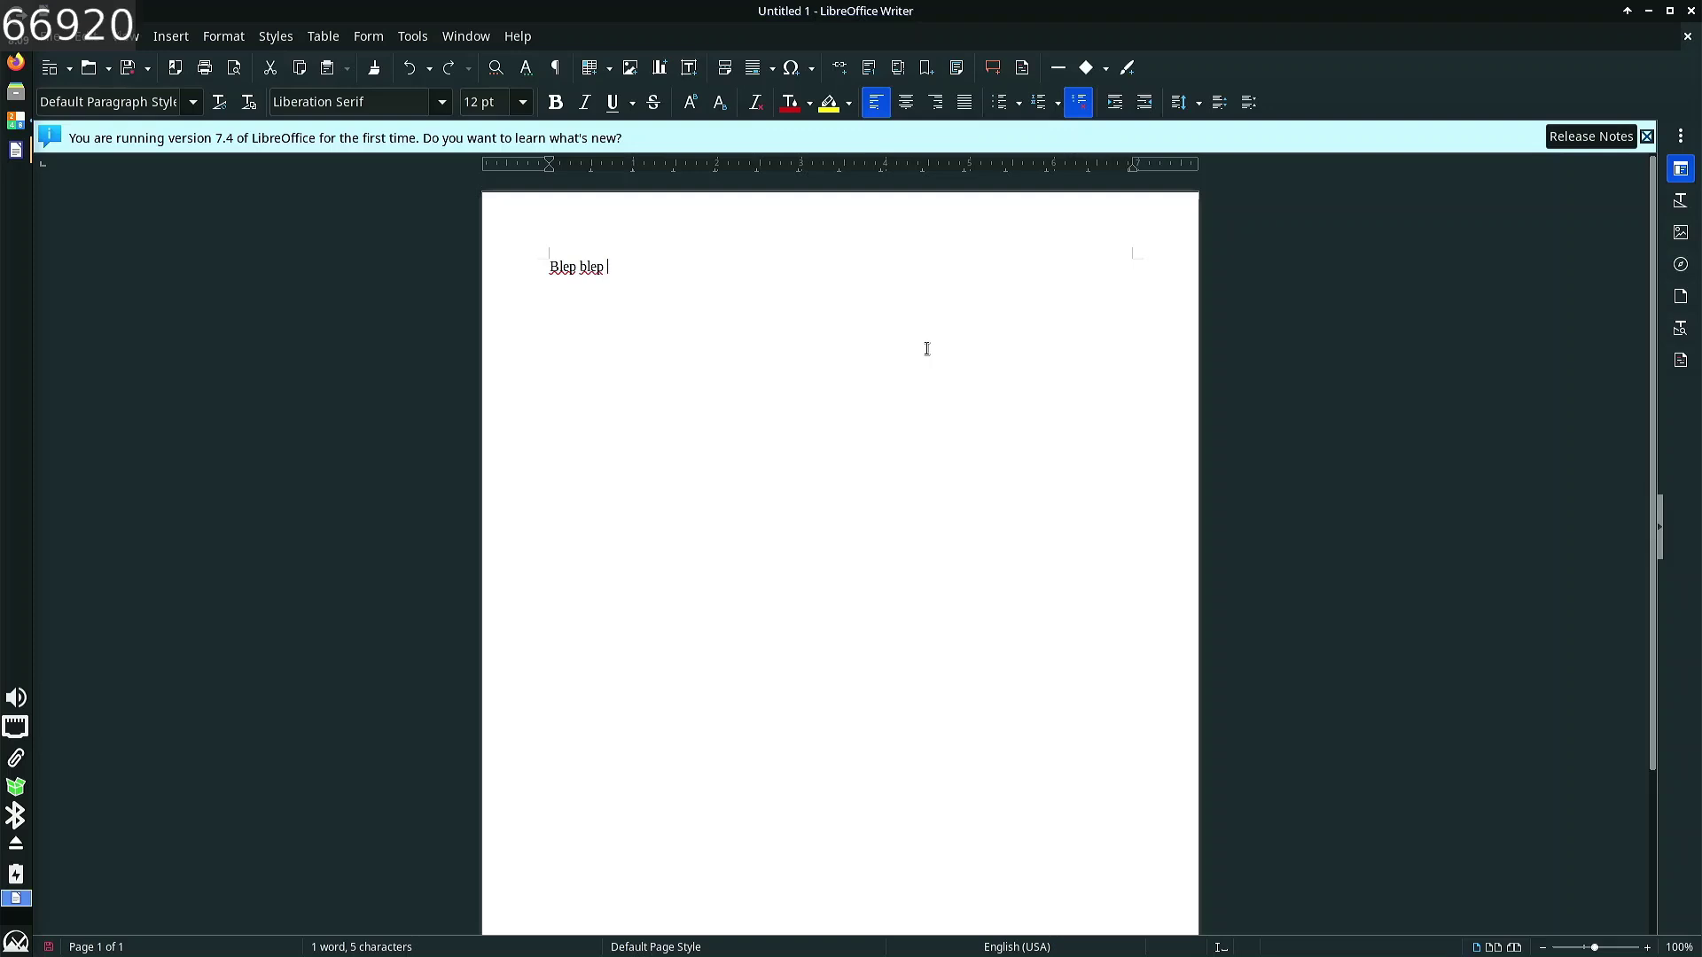
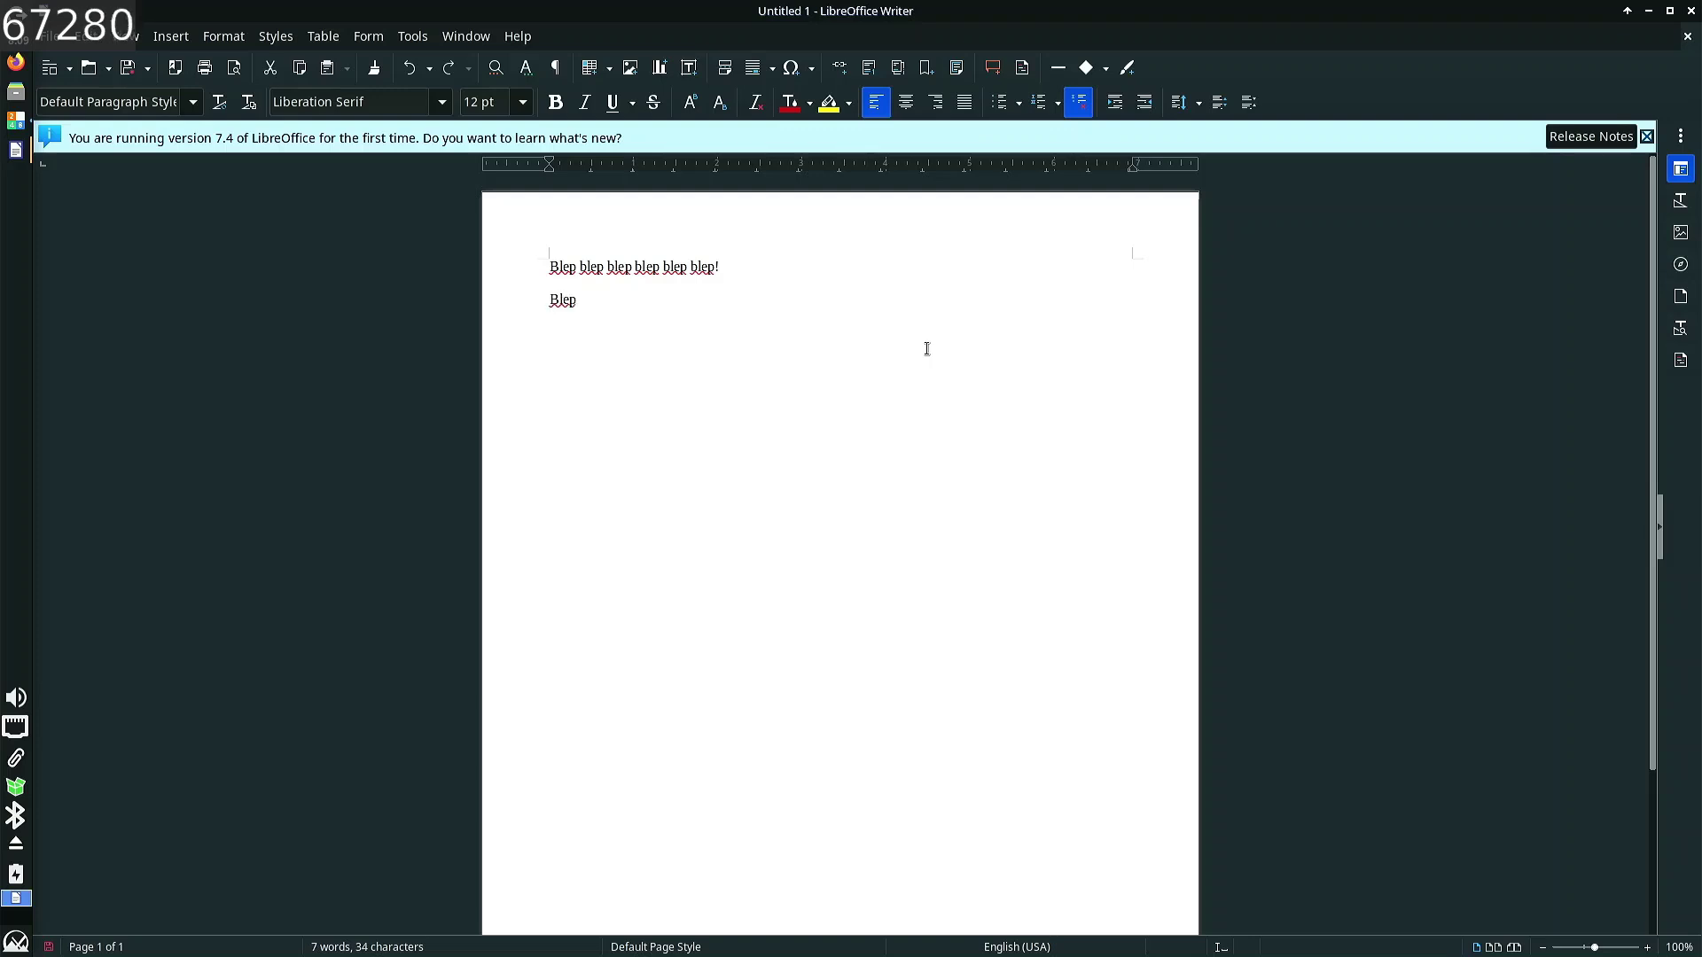
type("sgf;lmks;lmksmlsdmks")
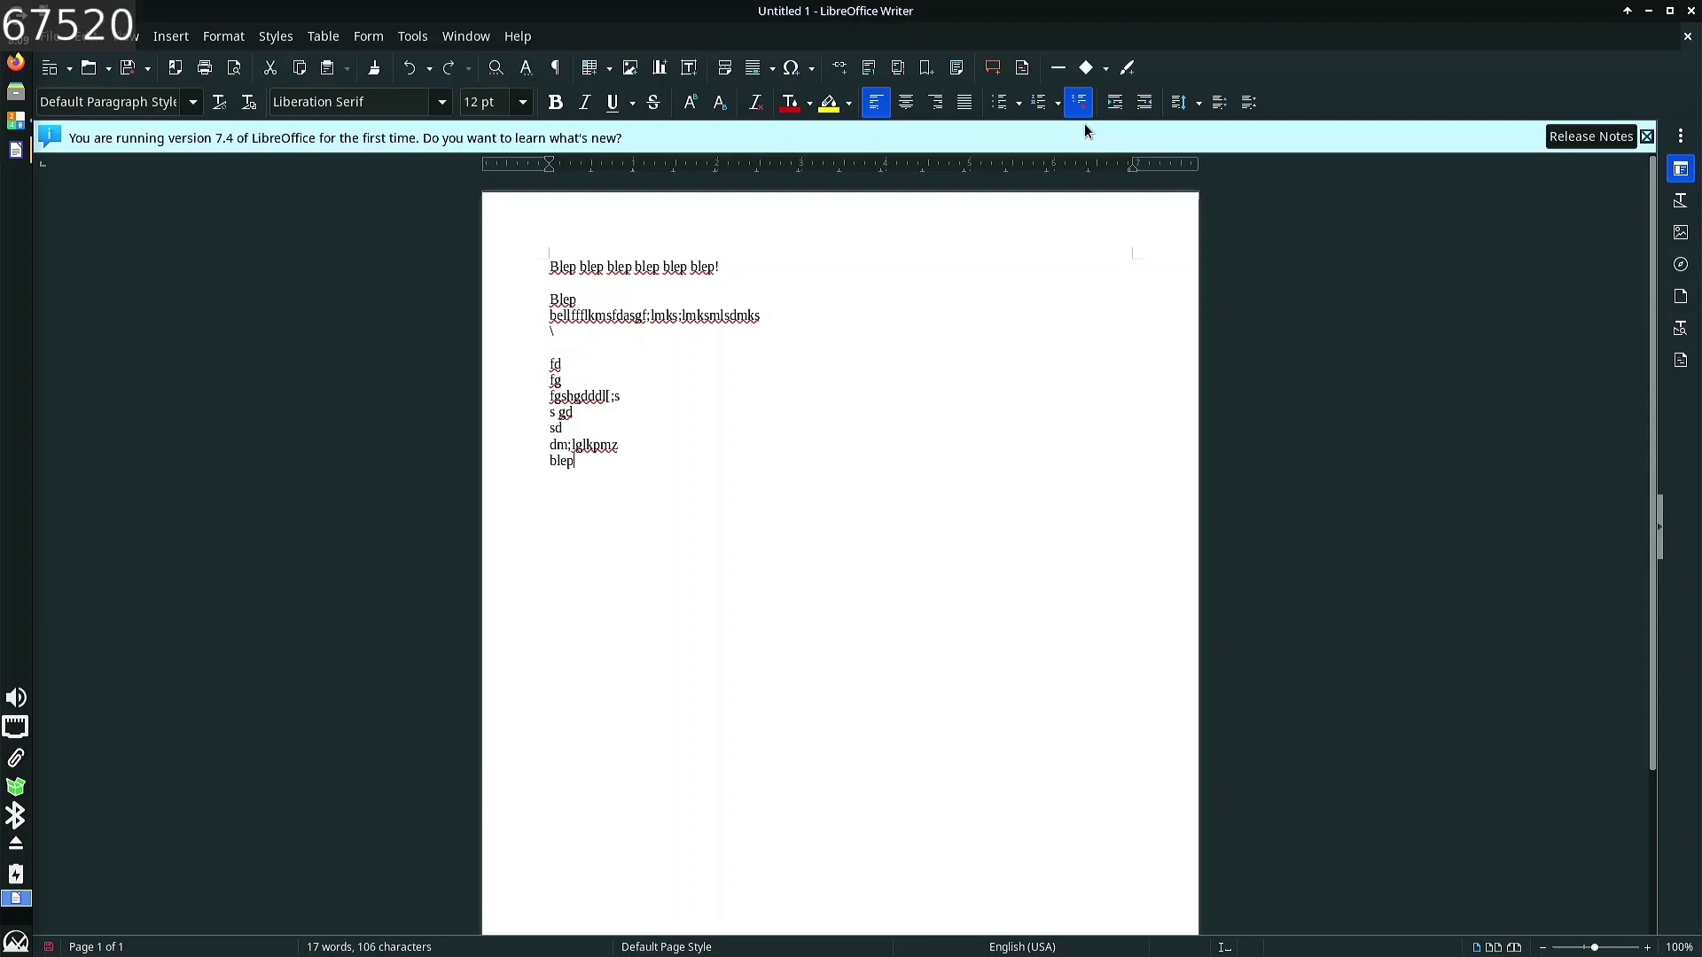
left_click(1687, 37)
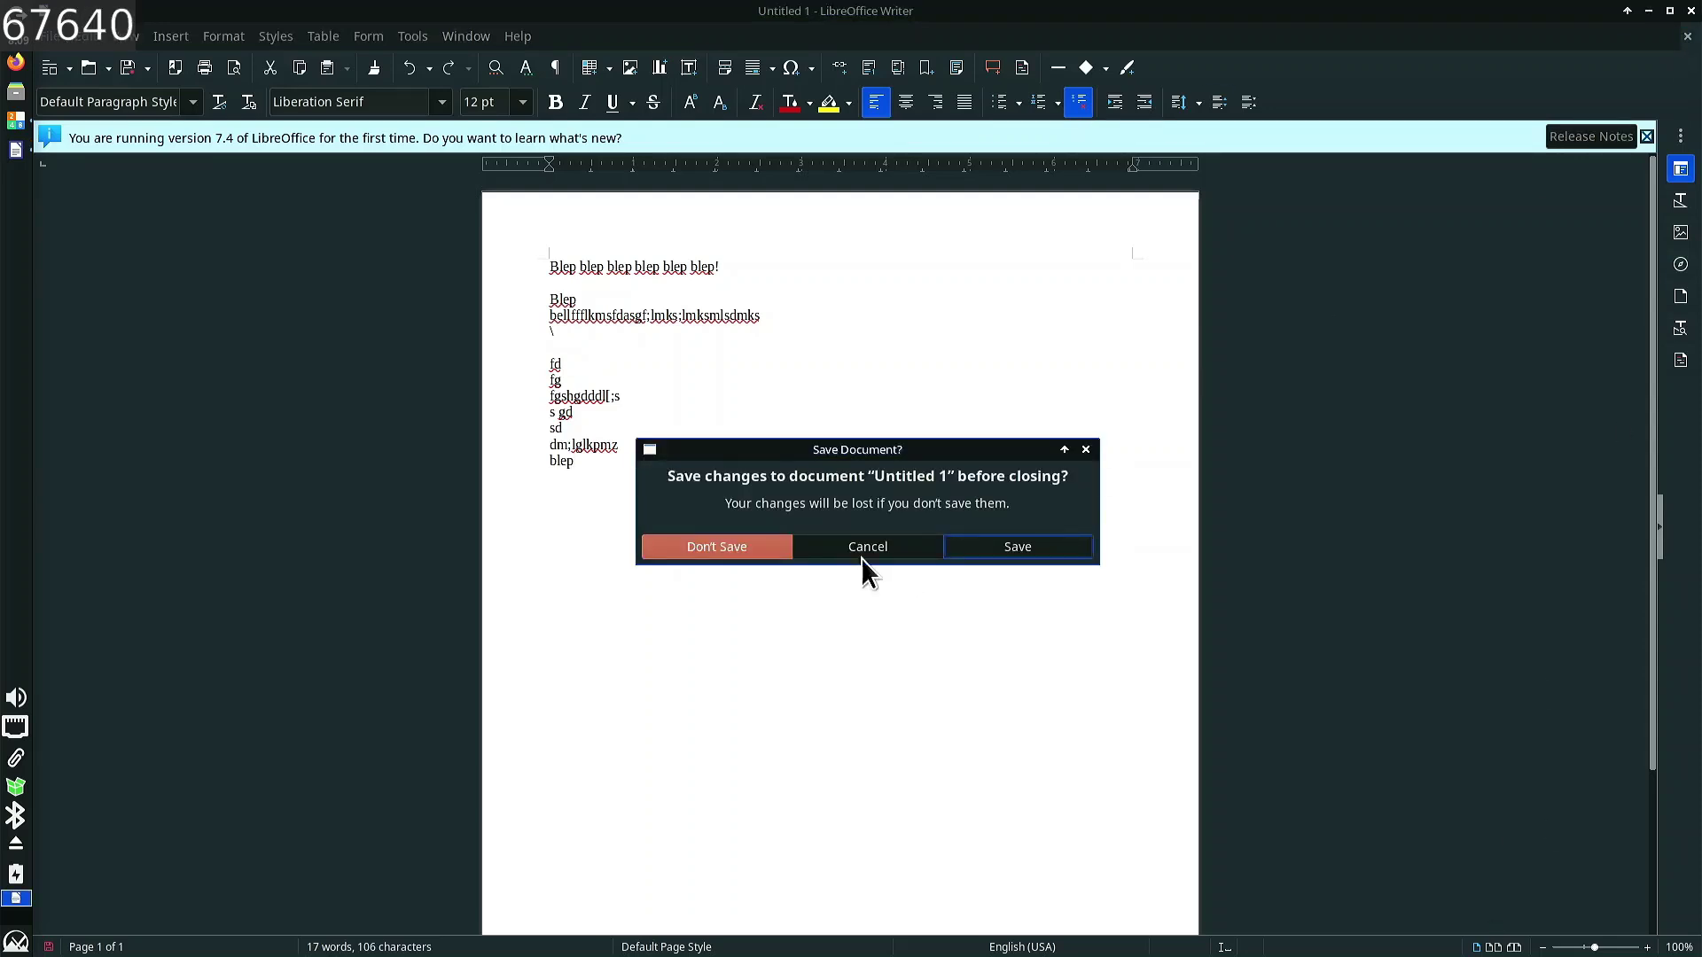
left_click(760, 543)
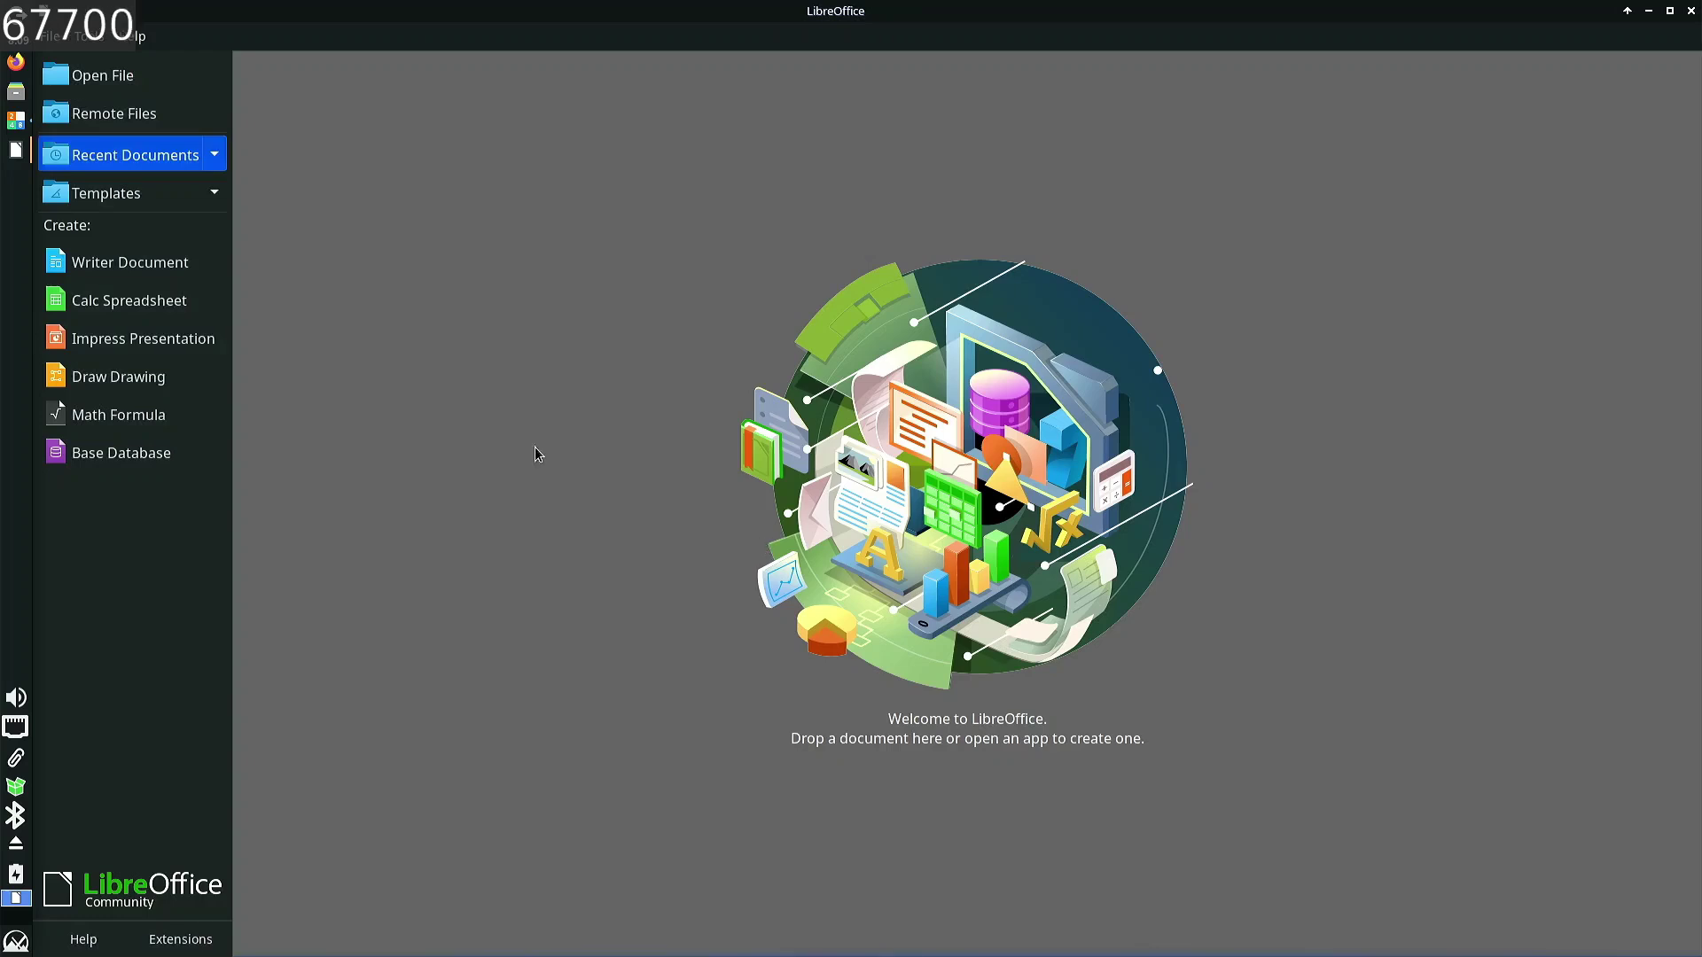
- Create an Impress presentation from the Piano template after browsing the available templates
left_click(142, 339)
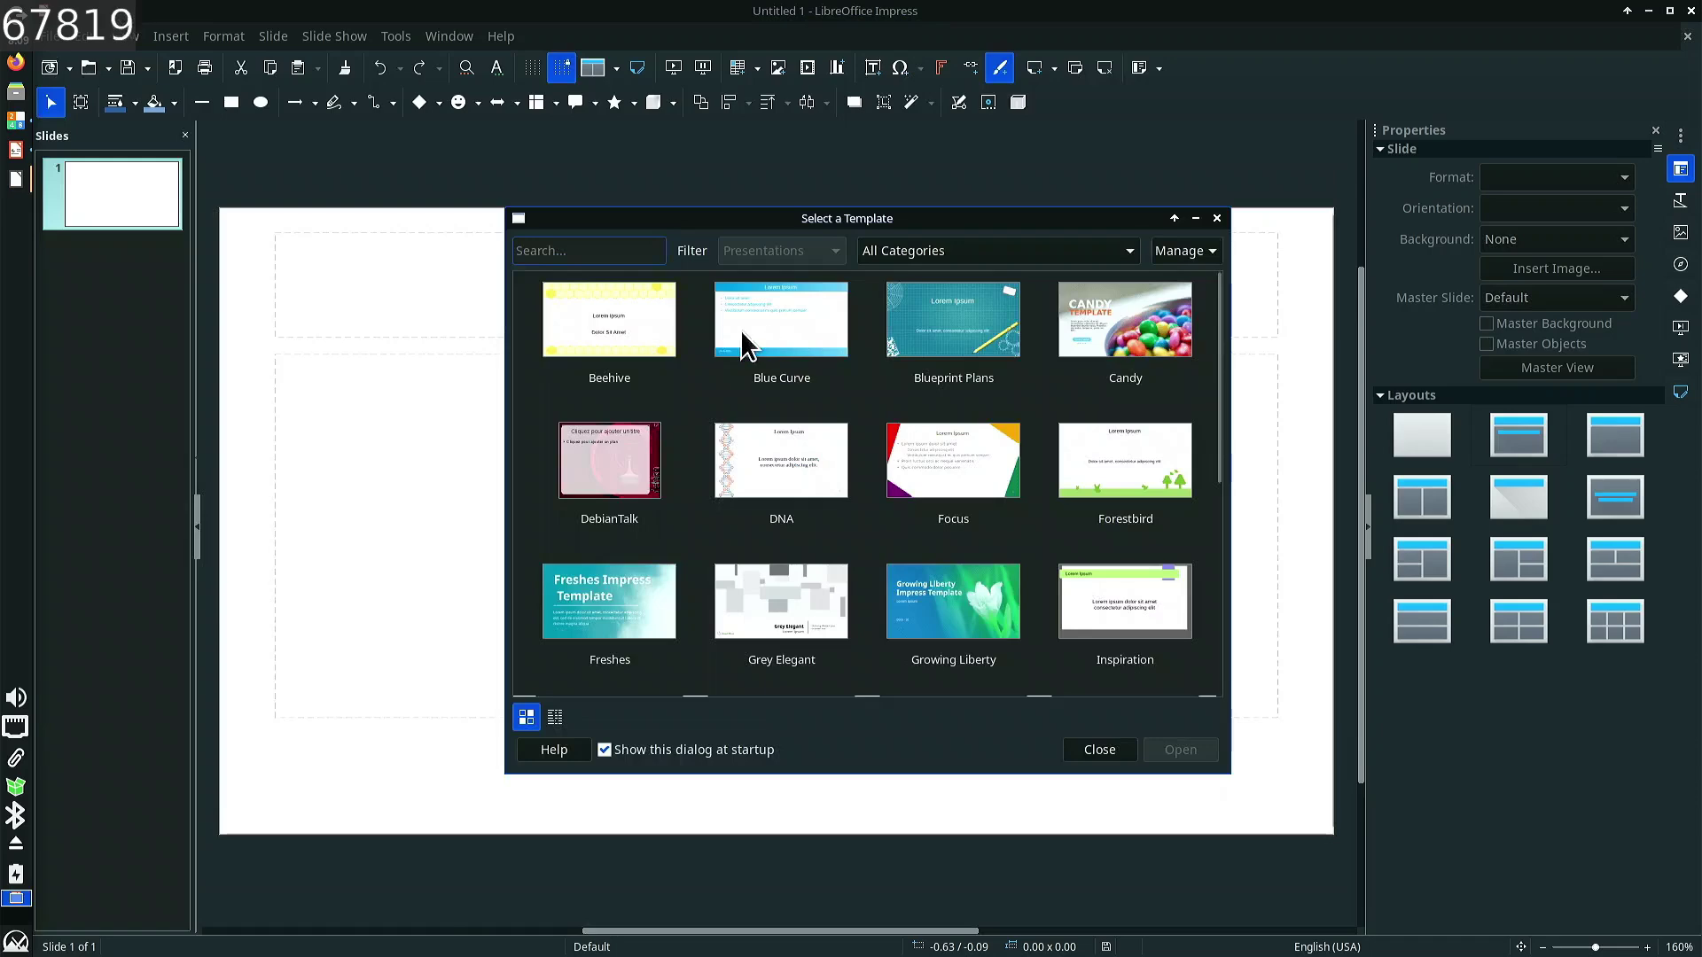
scroll(919, 461, "down", 5)
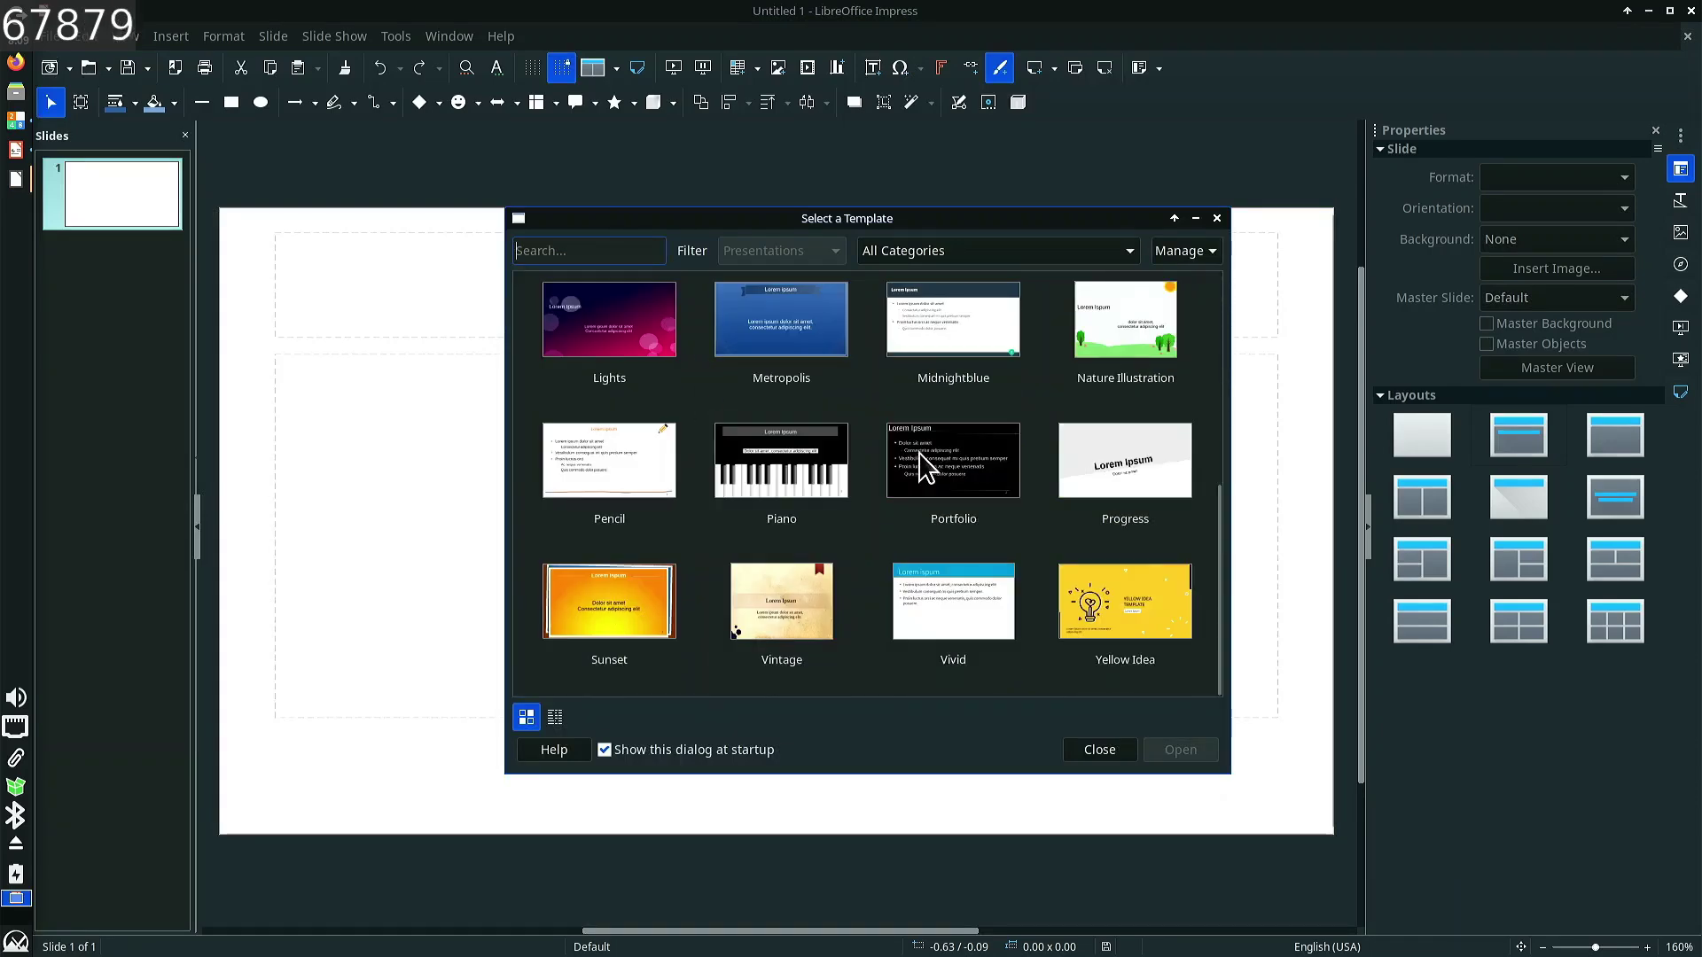
scroll(931, 437, "up", 3)
scroll(959, 383, "down", 3)
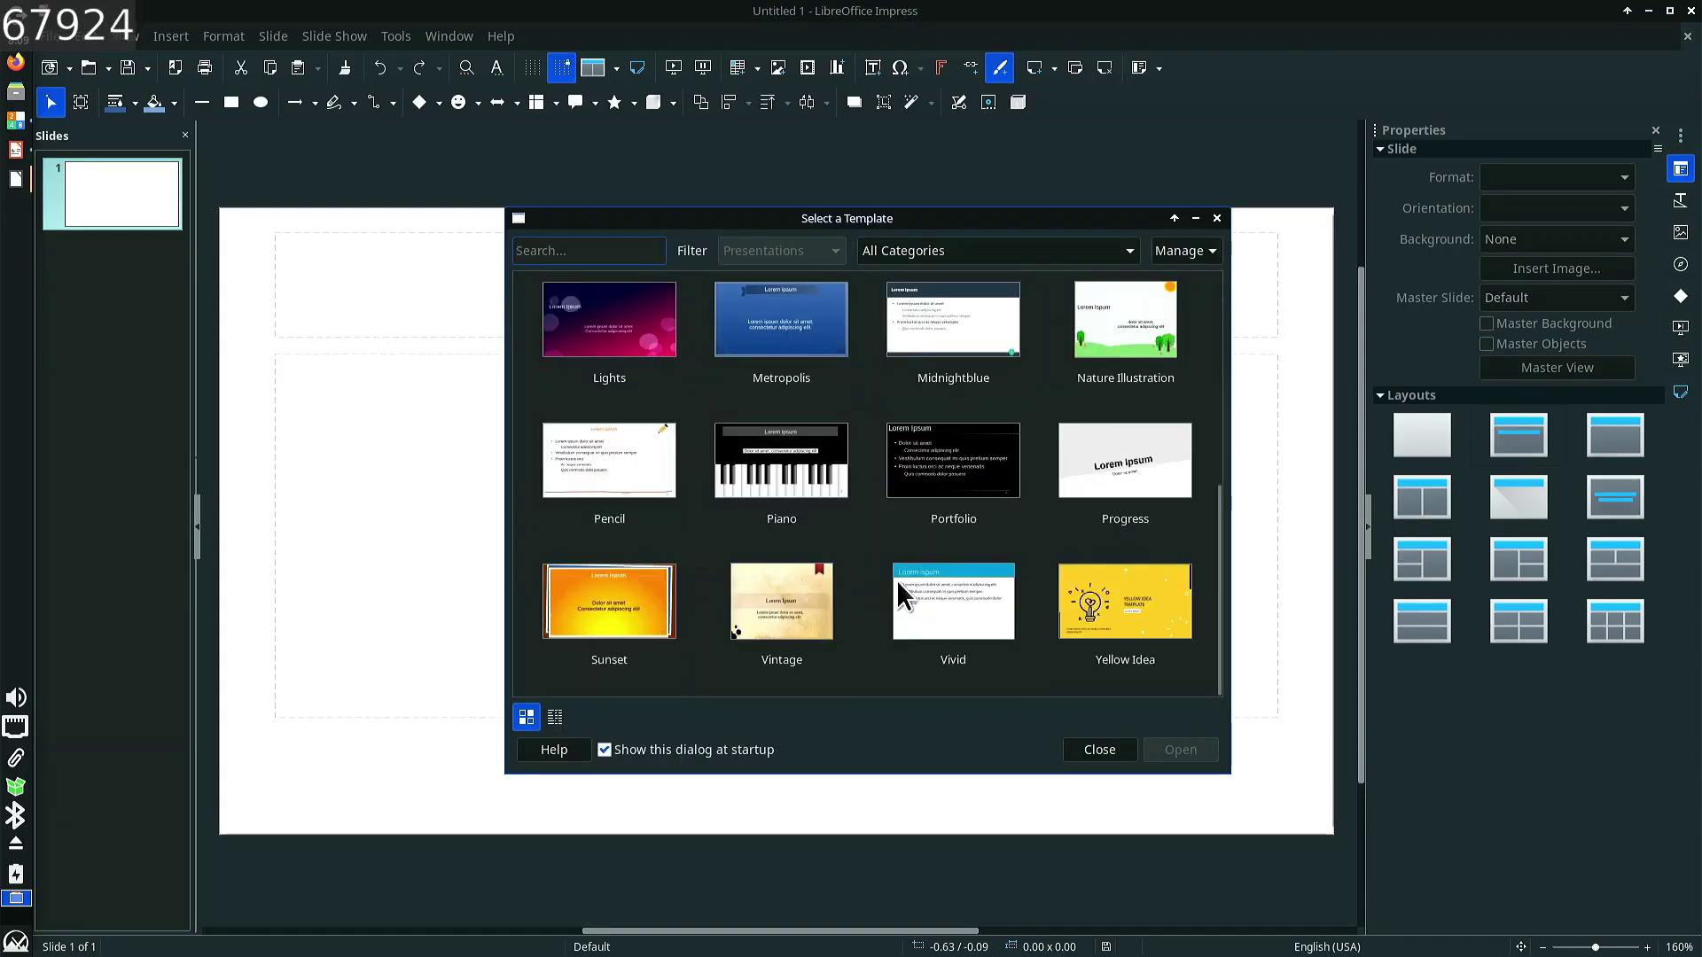
left_click(772, 485)
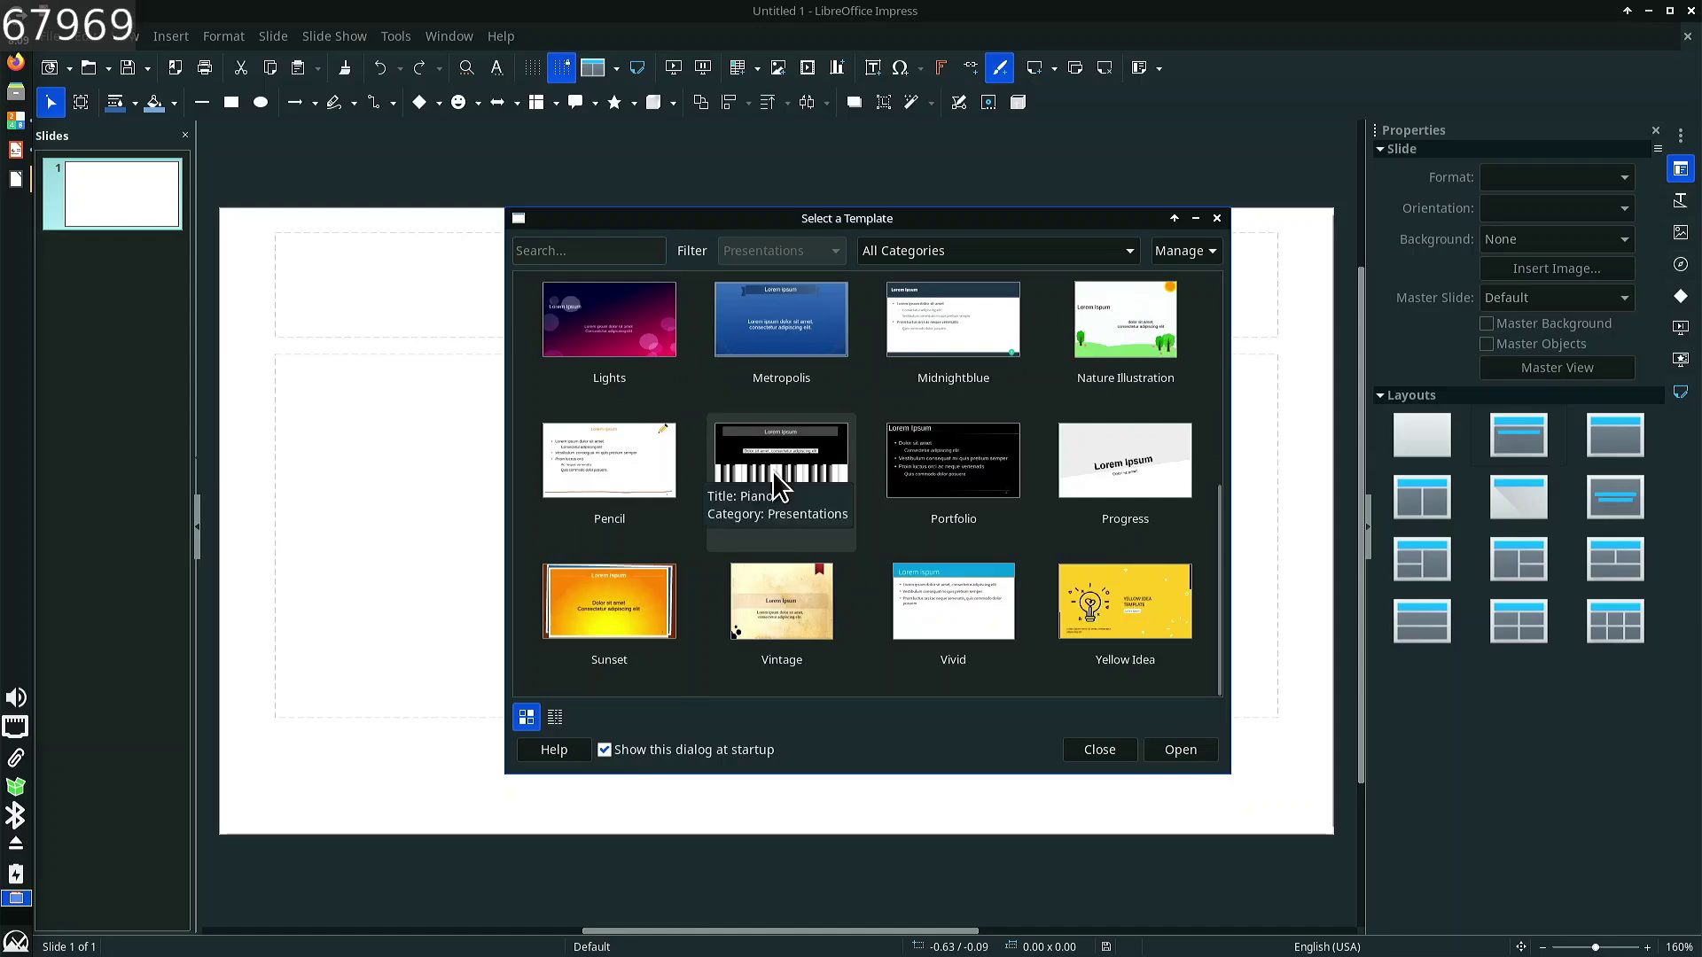
left_click(1191, 753)
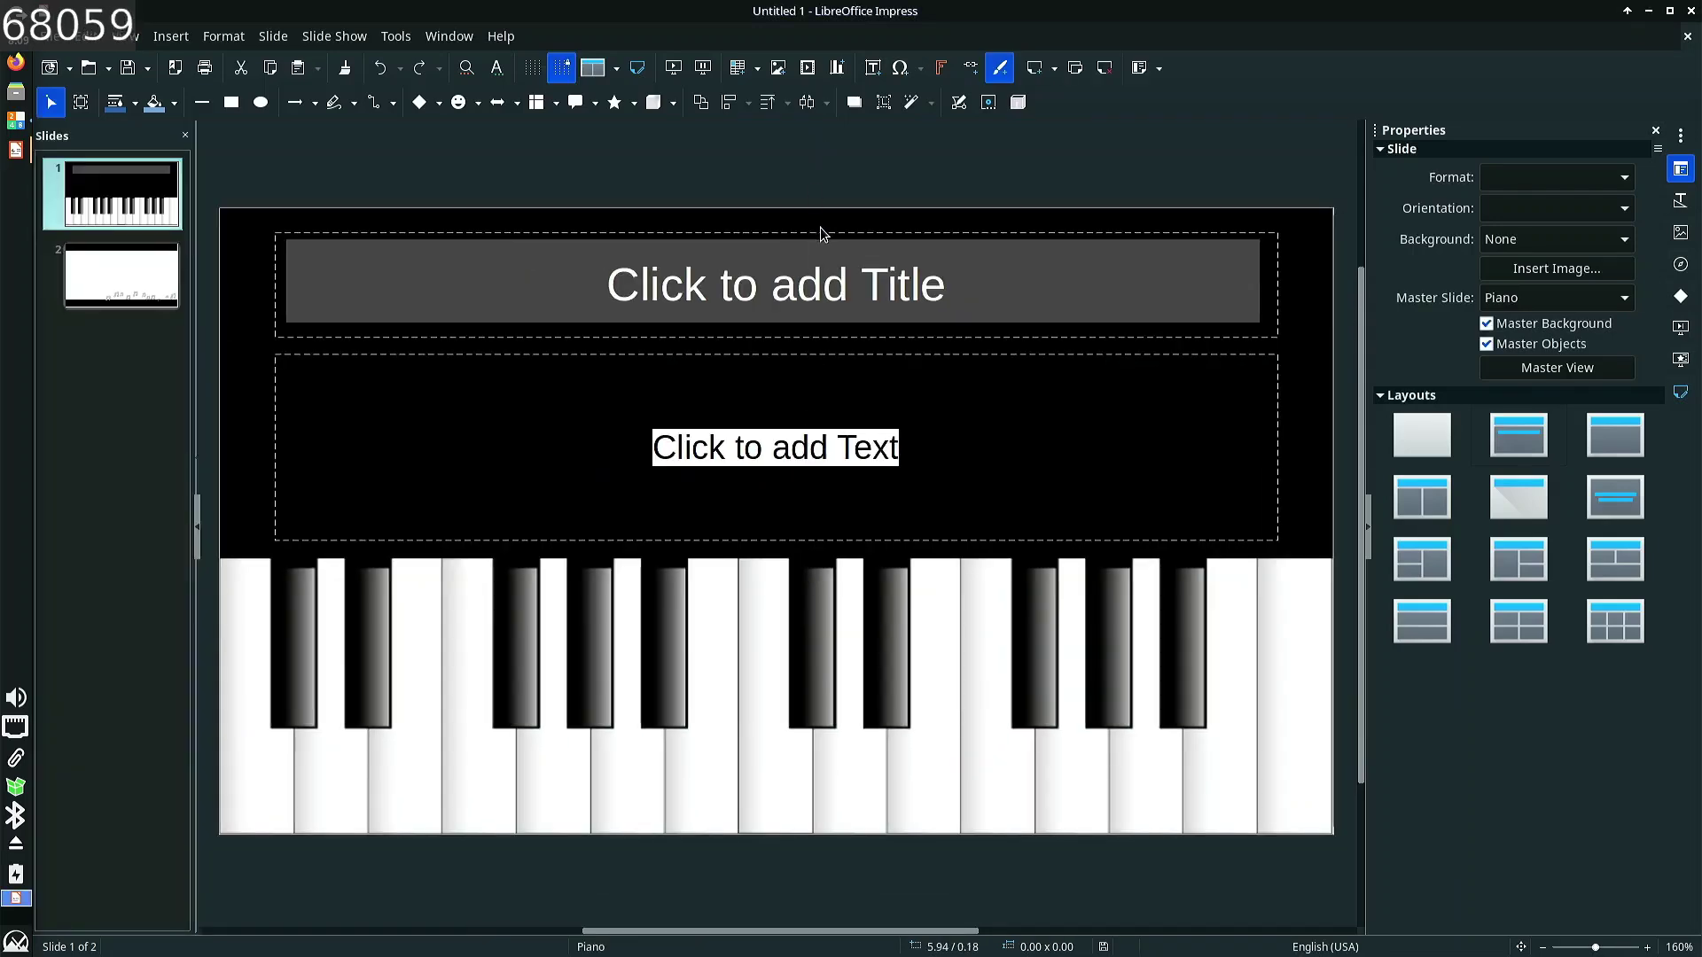
- Give the first slide the title "Blepiano"
left_click(809, 295)
type("Blepi")
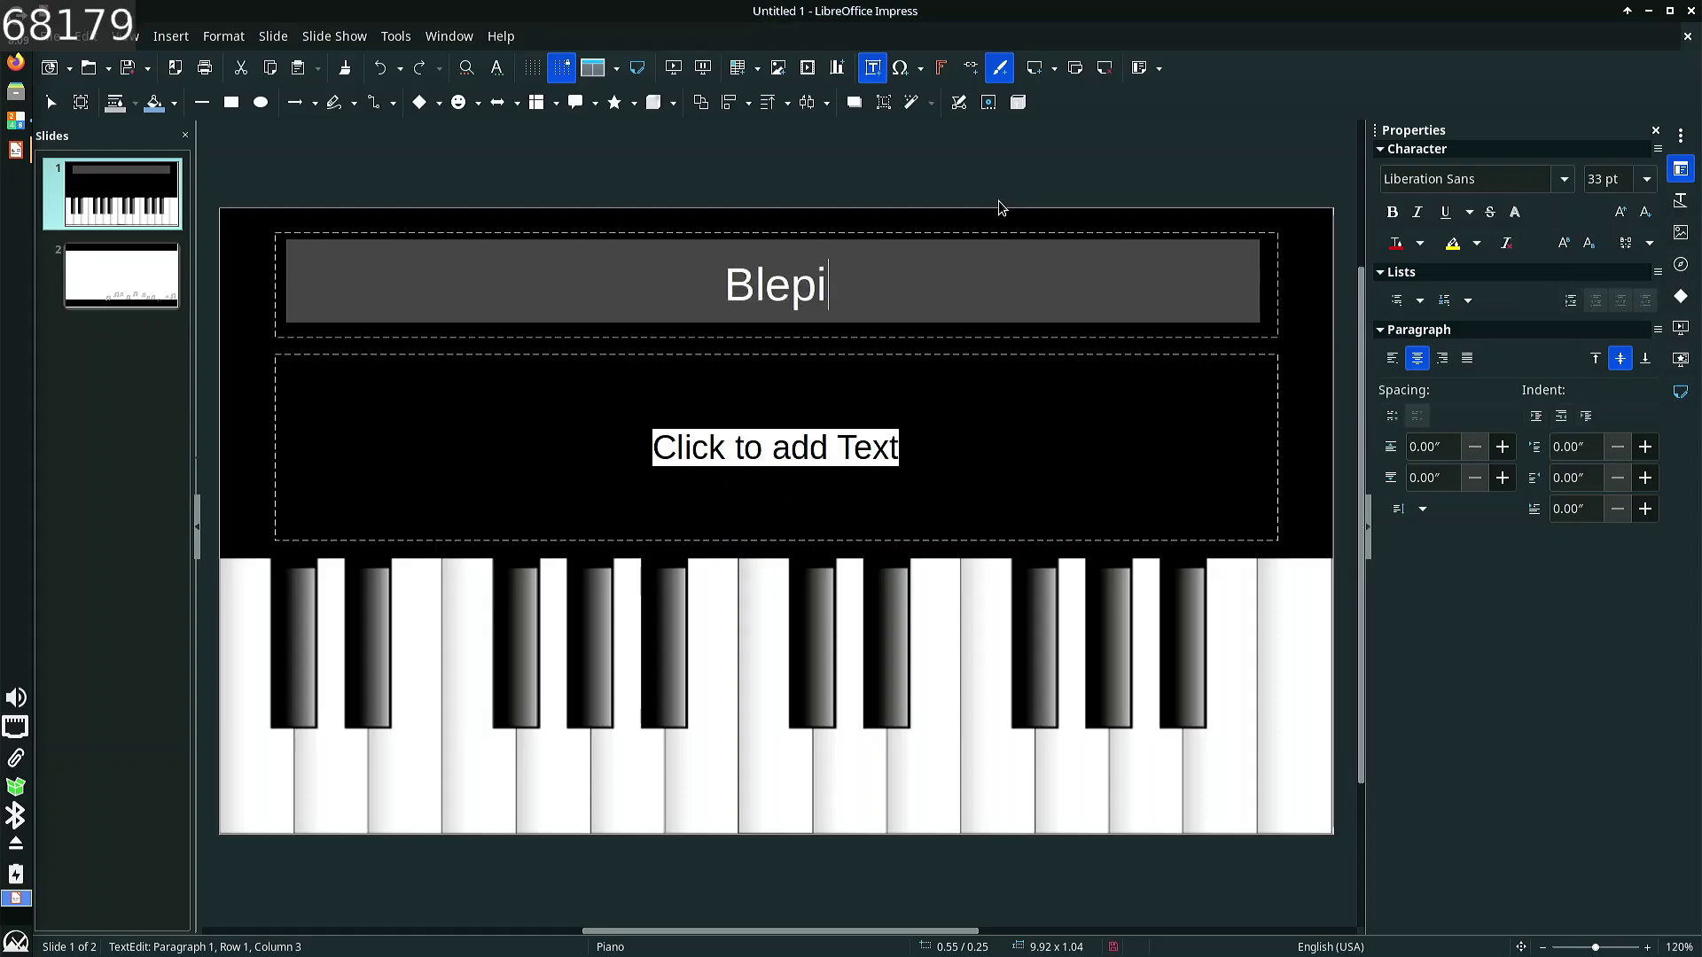
type("ano")
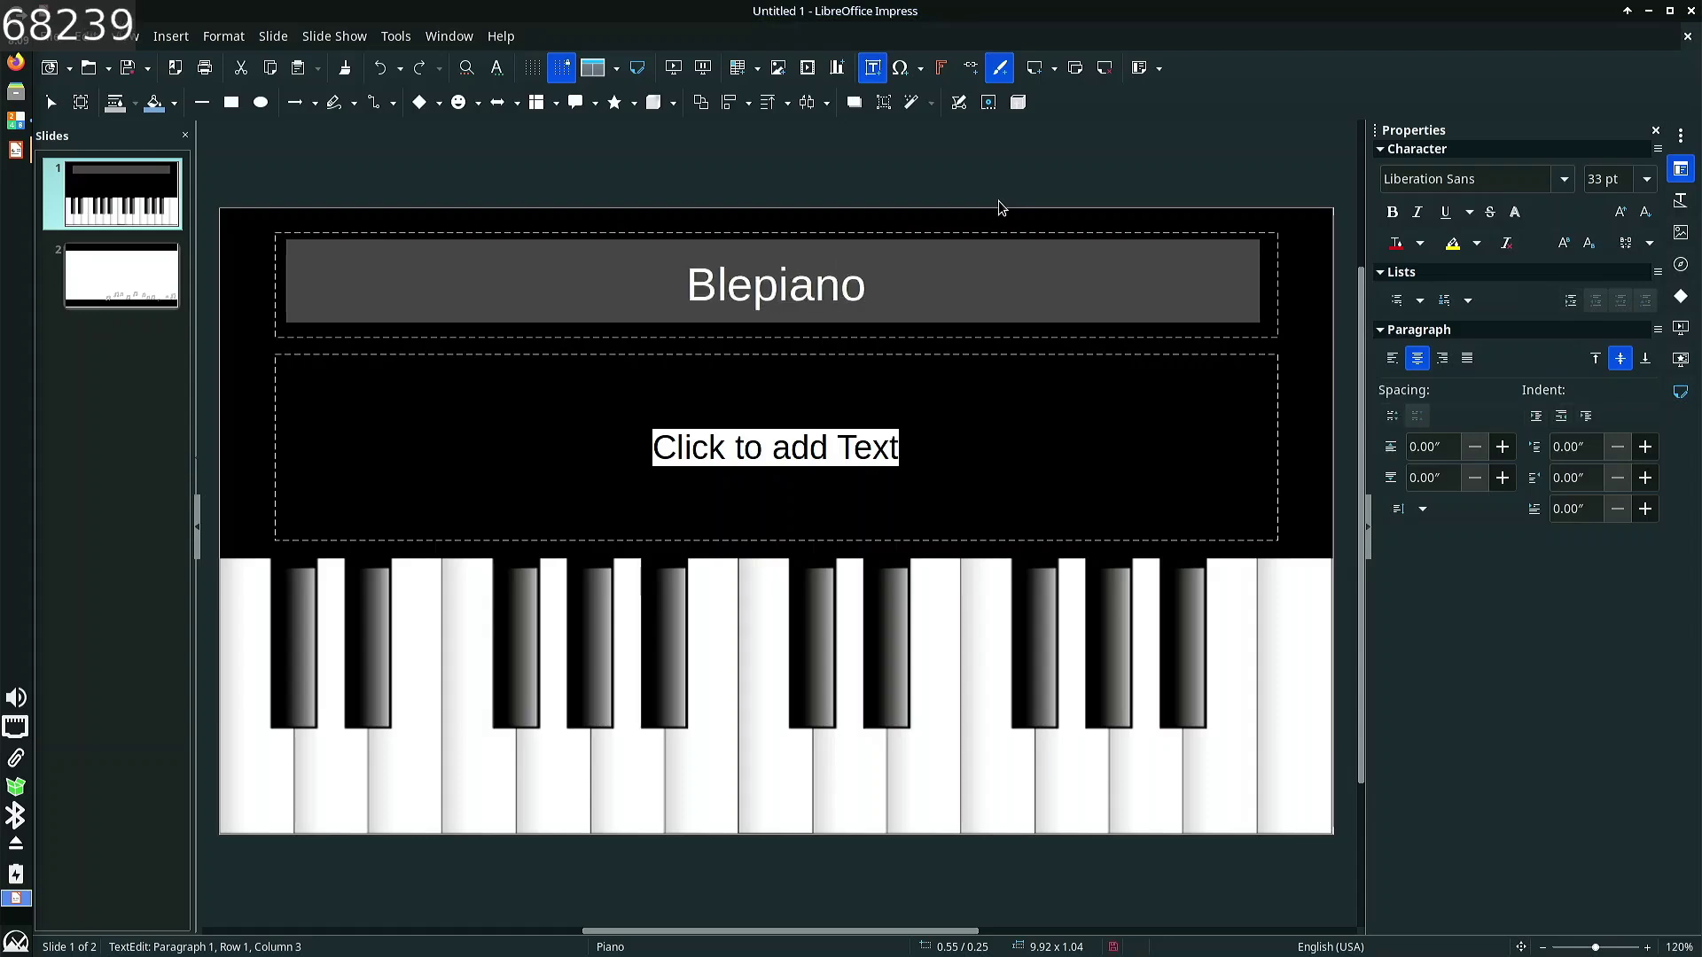
- Fill the first slide's text placeholder with "The musical properties of blepping"
left_click(916, 455)
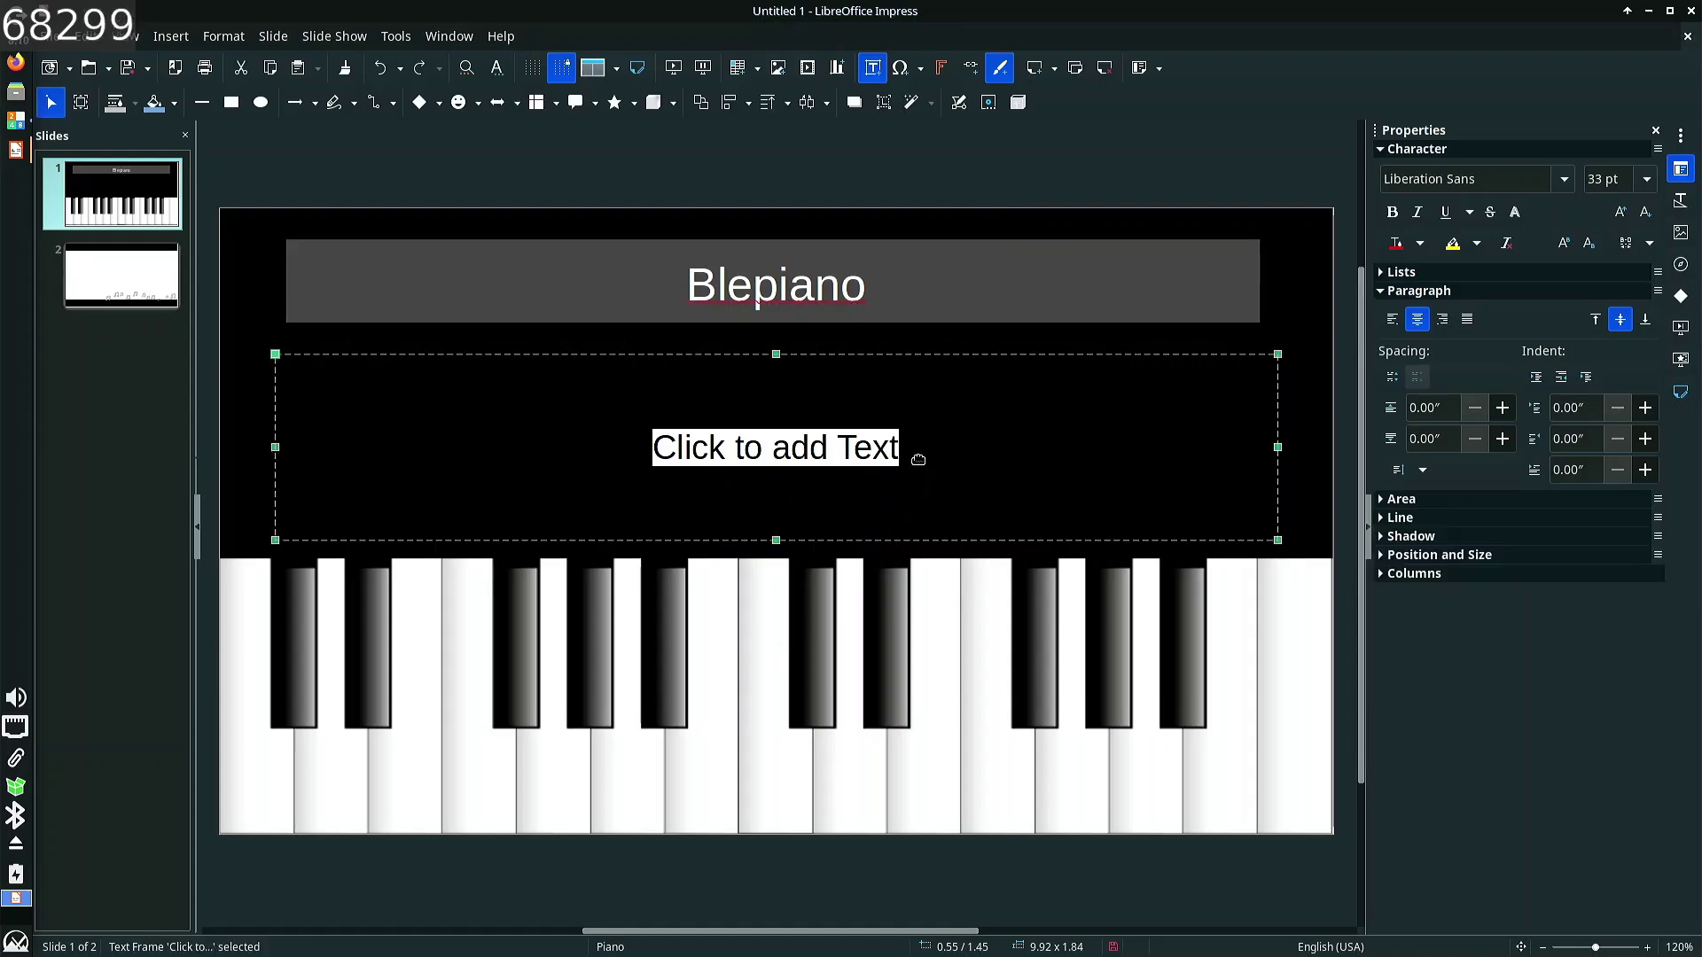
left_click(885, 449)
type("The ")
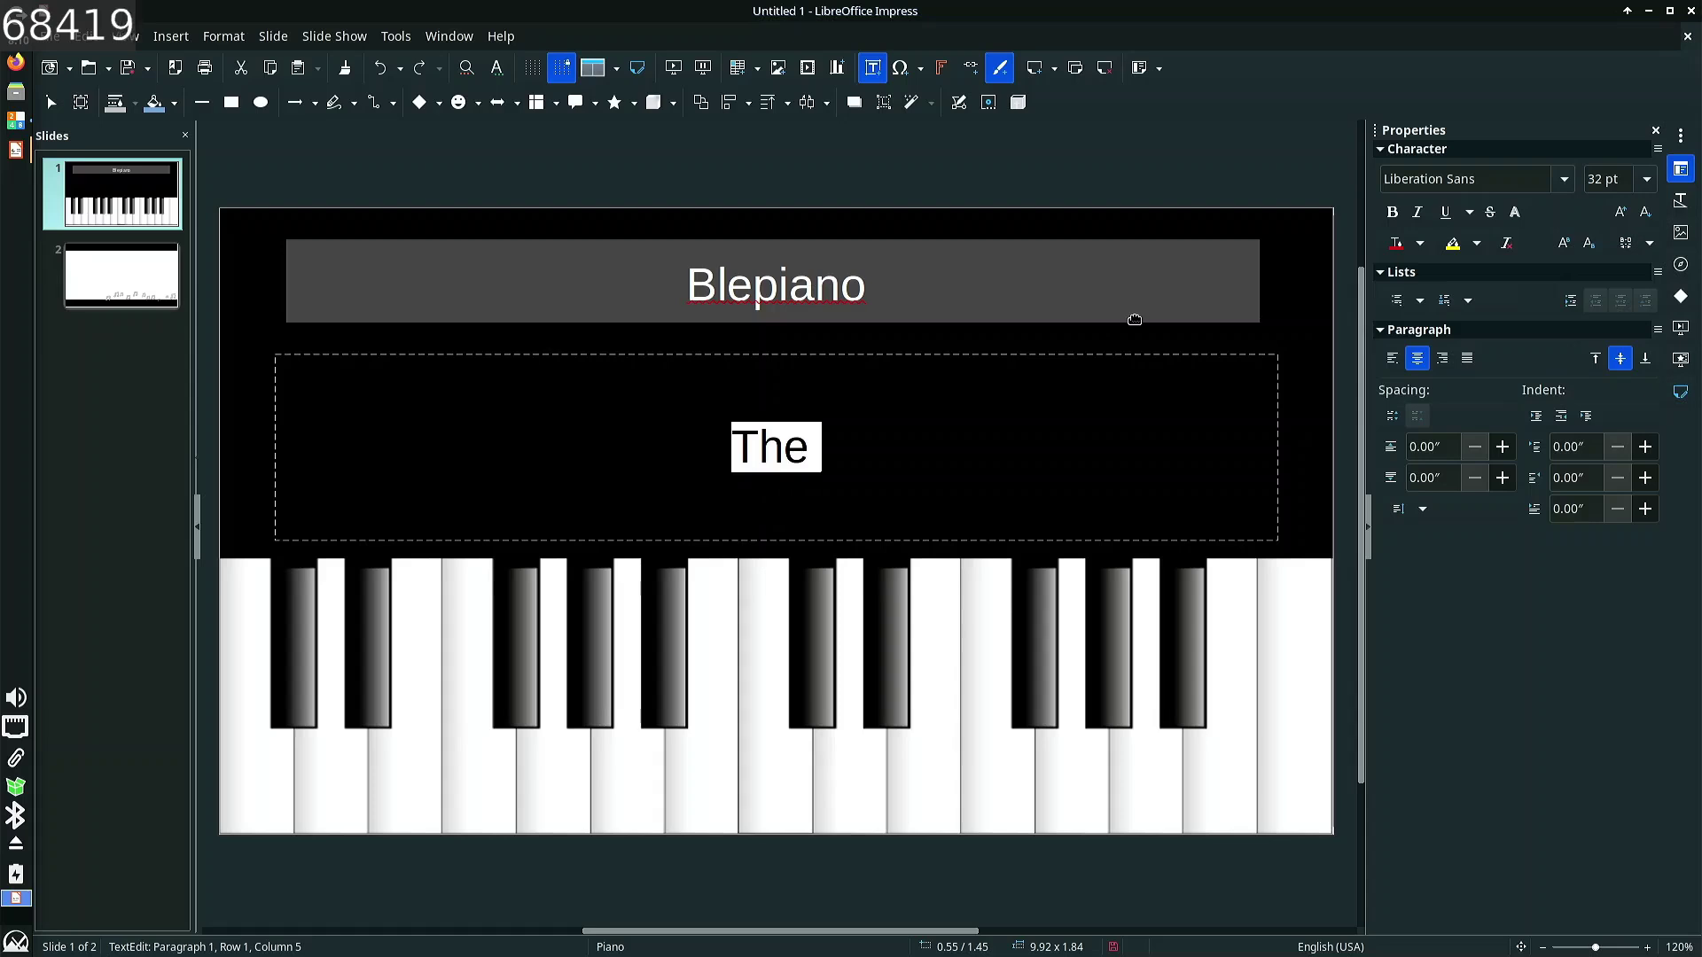
type("music")
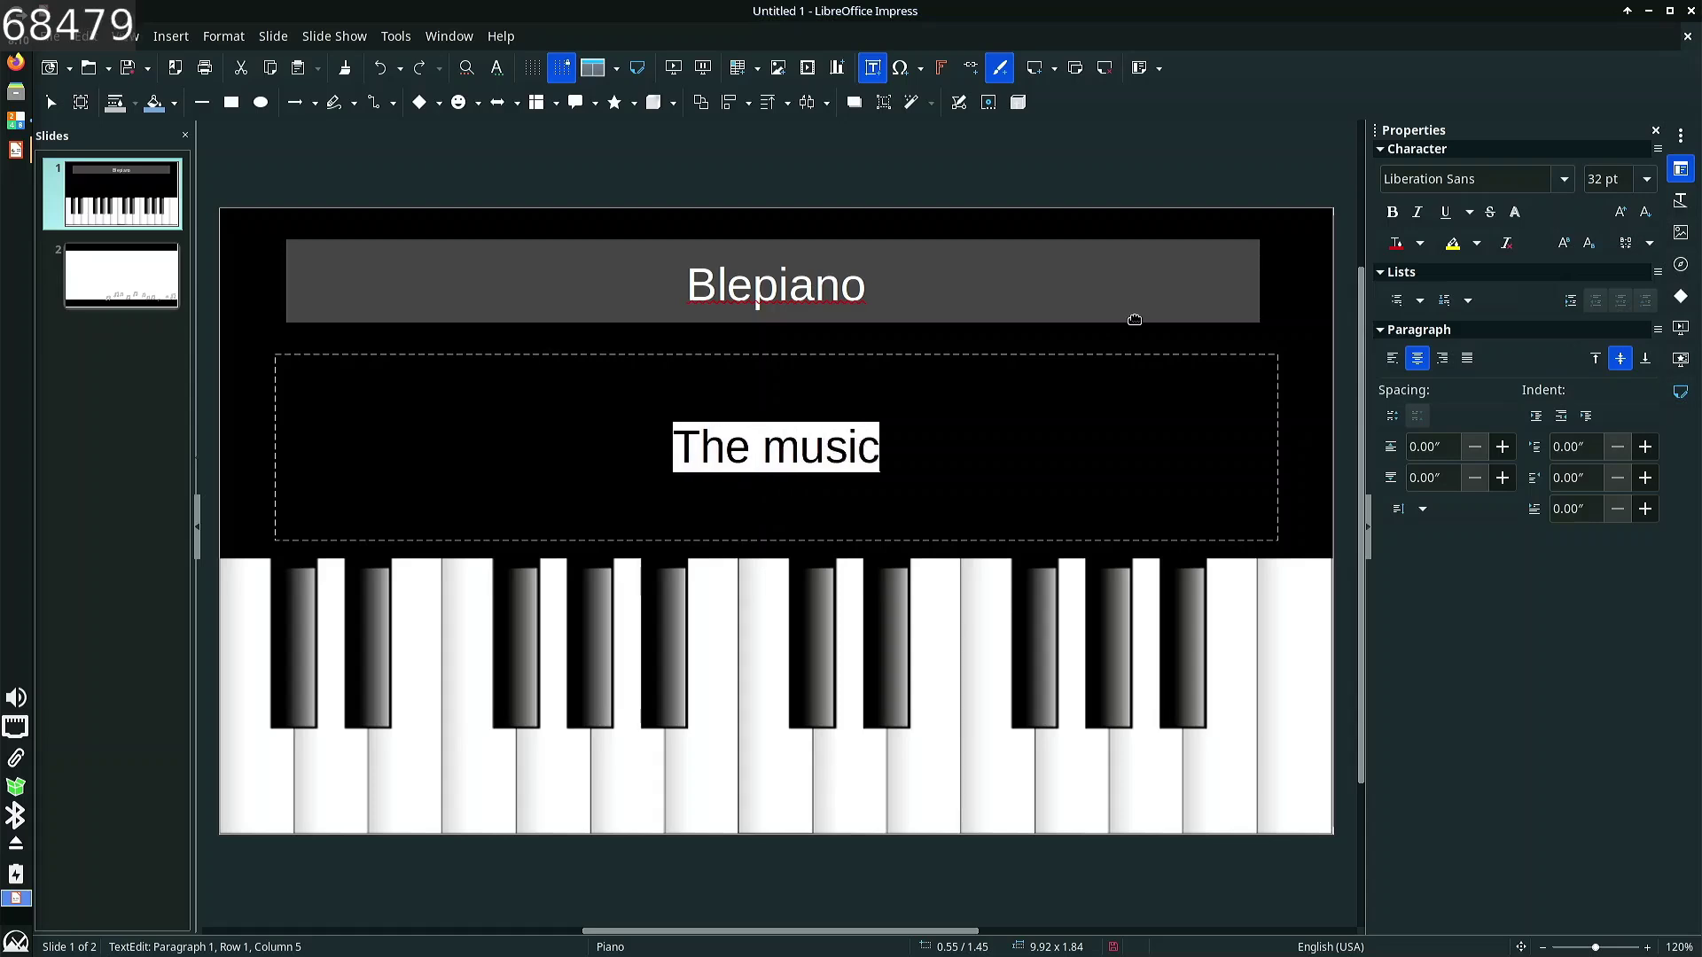
type("al prop")
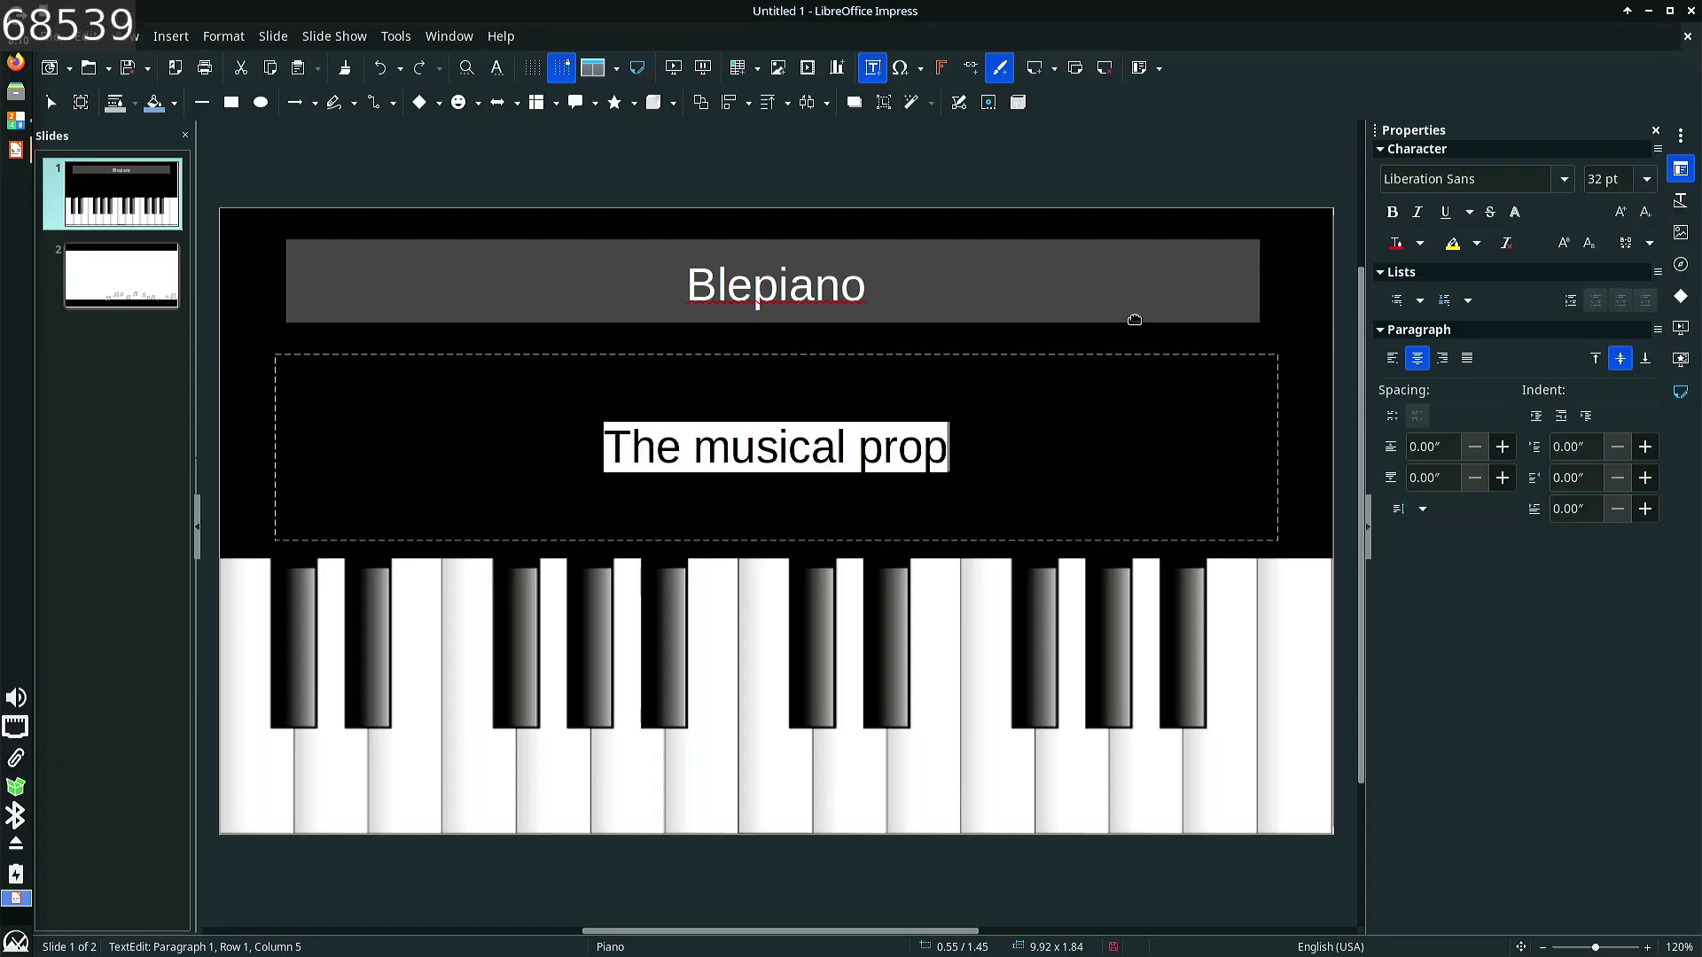
type("ertie")
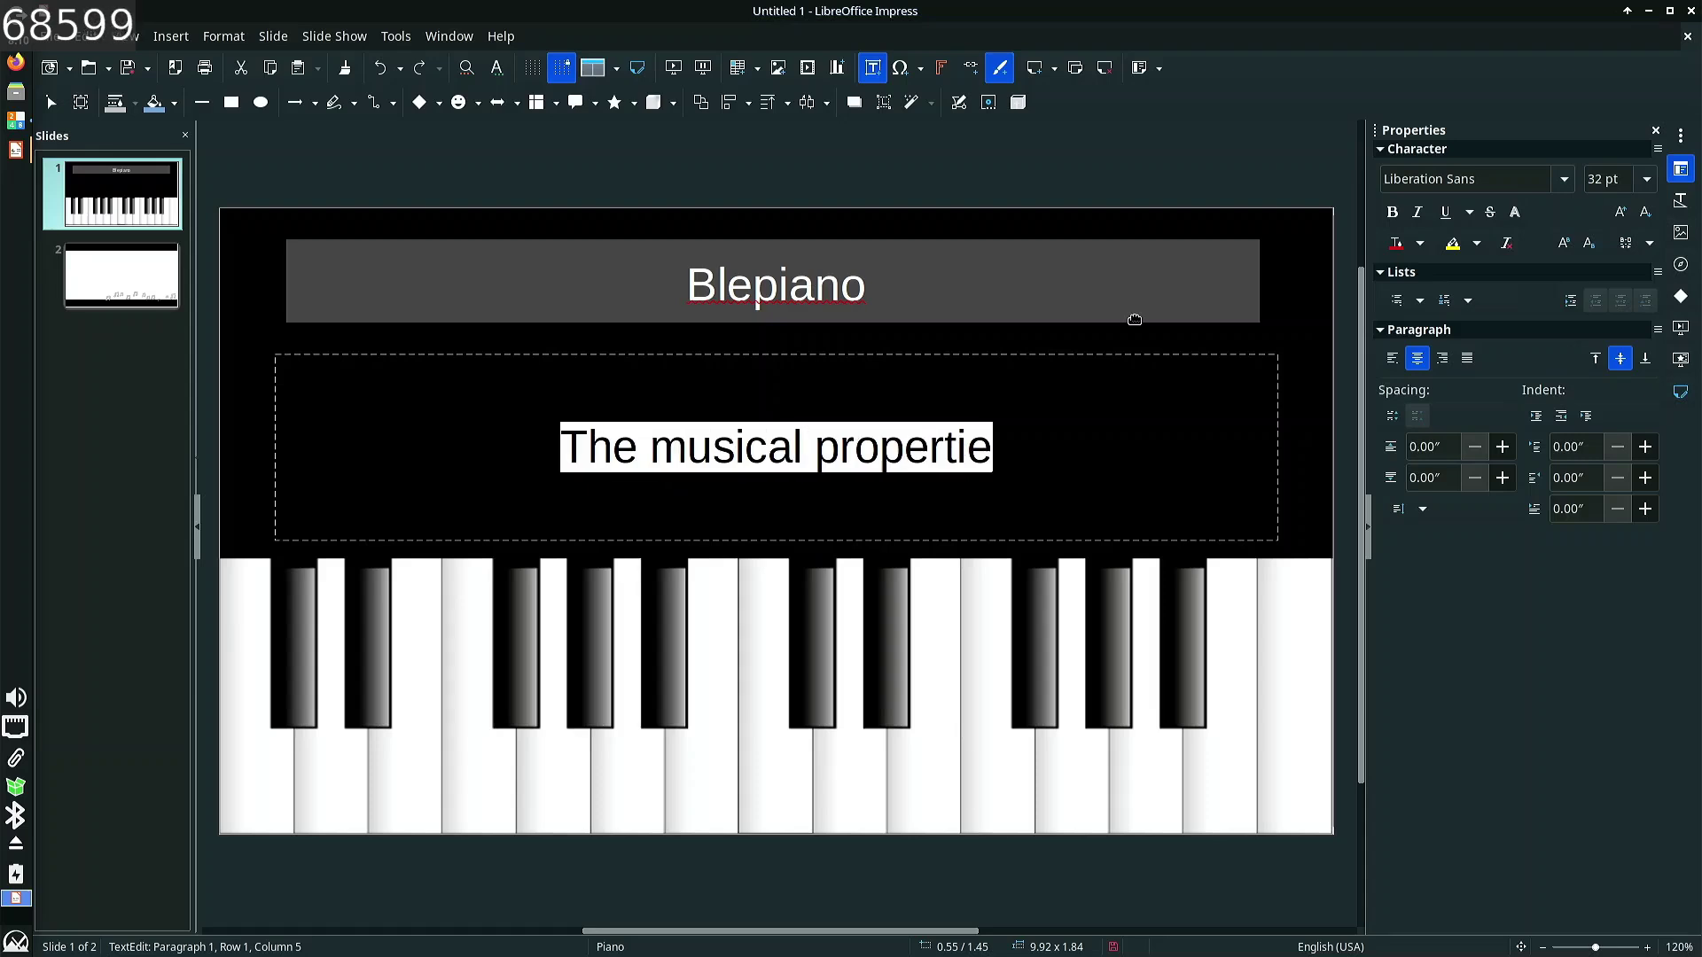
type("s of blepping")
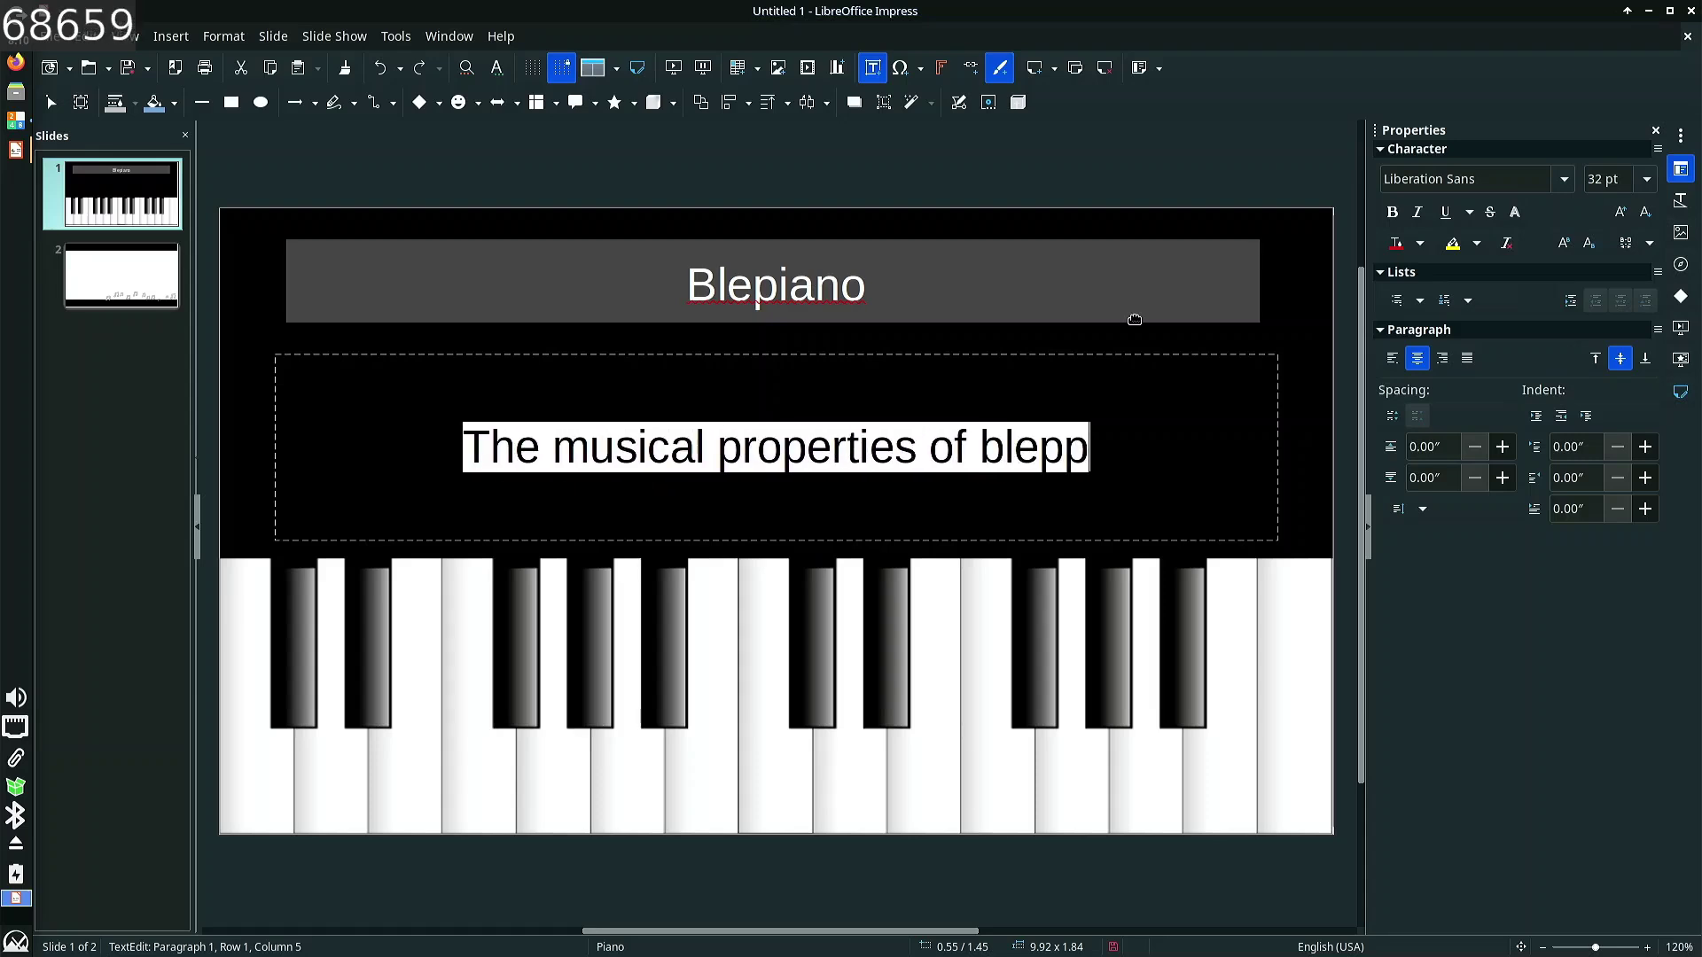
left_click(1154, 452)
left_click(1097, 449)
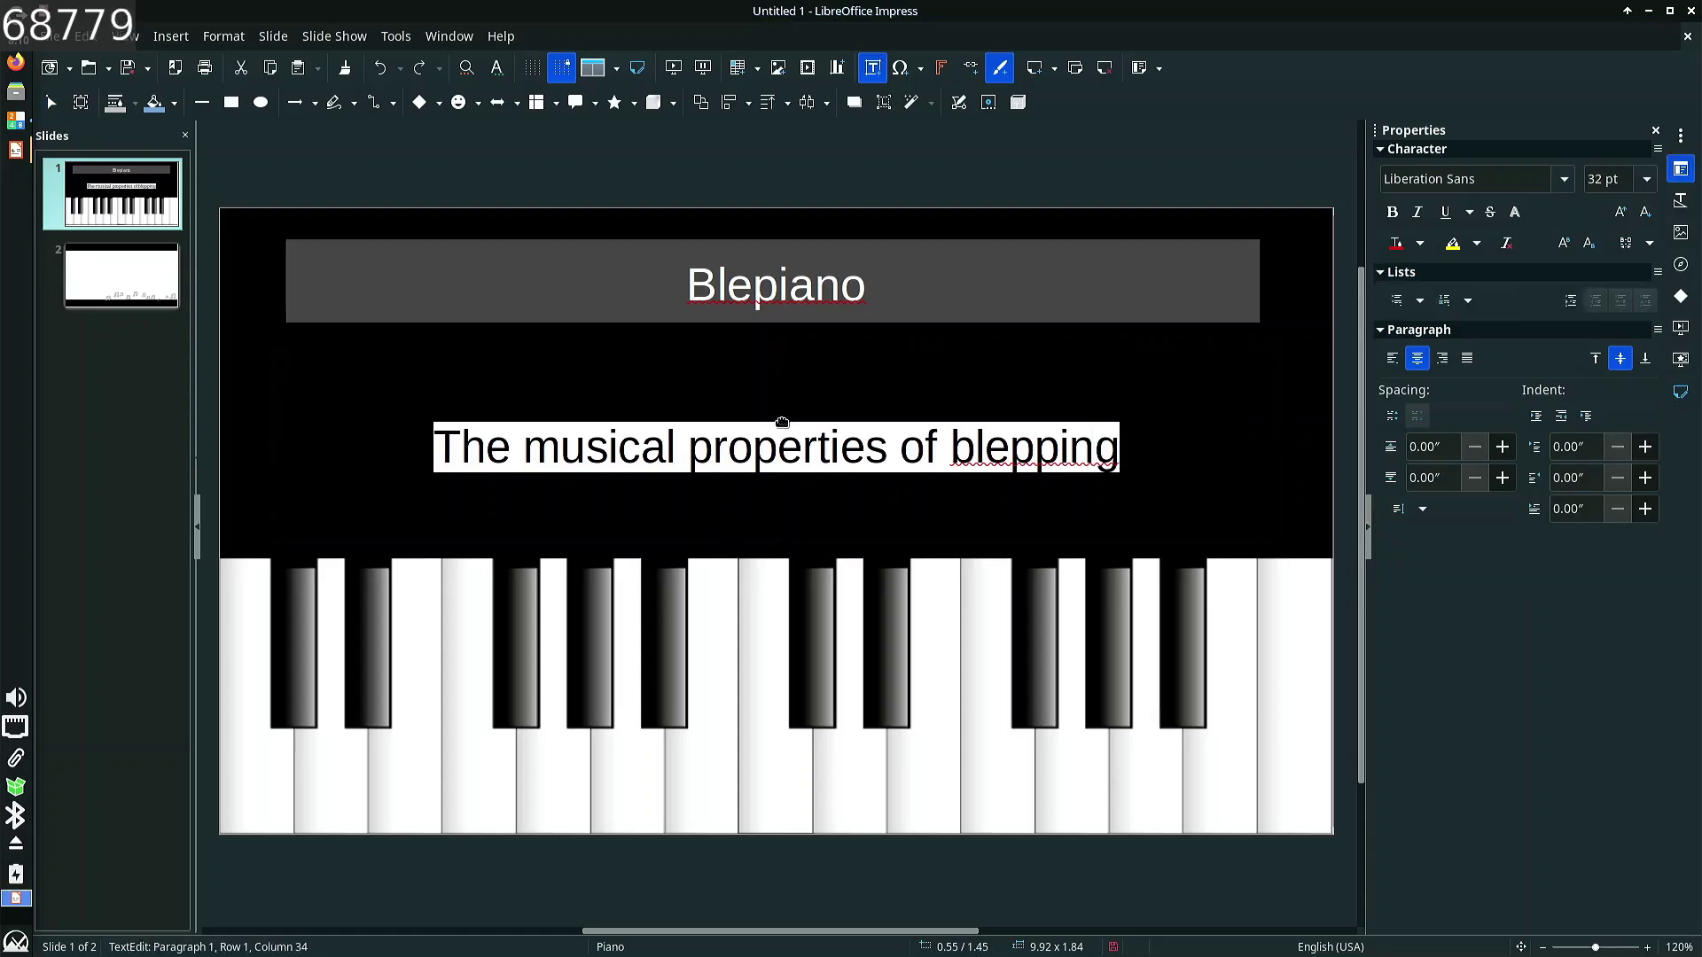
left_click(864, 356)
- Fill the second slide's content placeholder with the bullet "Is it blepping or bleping? IDK" followed by a long run of "lololol"
left_click(104, 257)
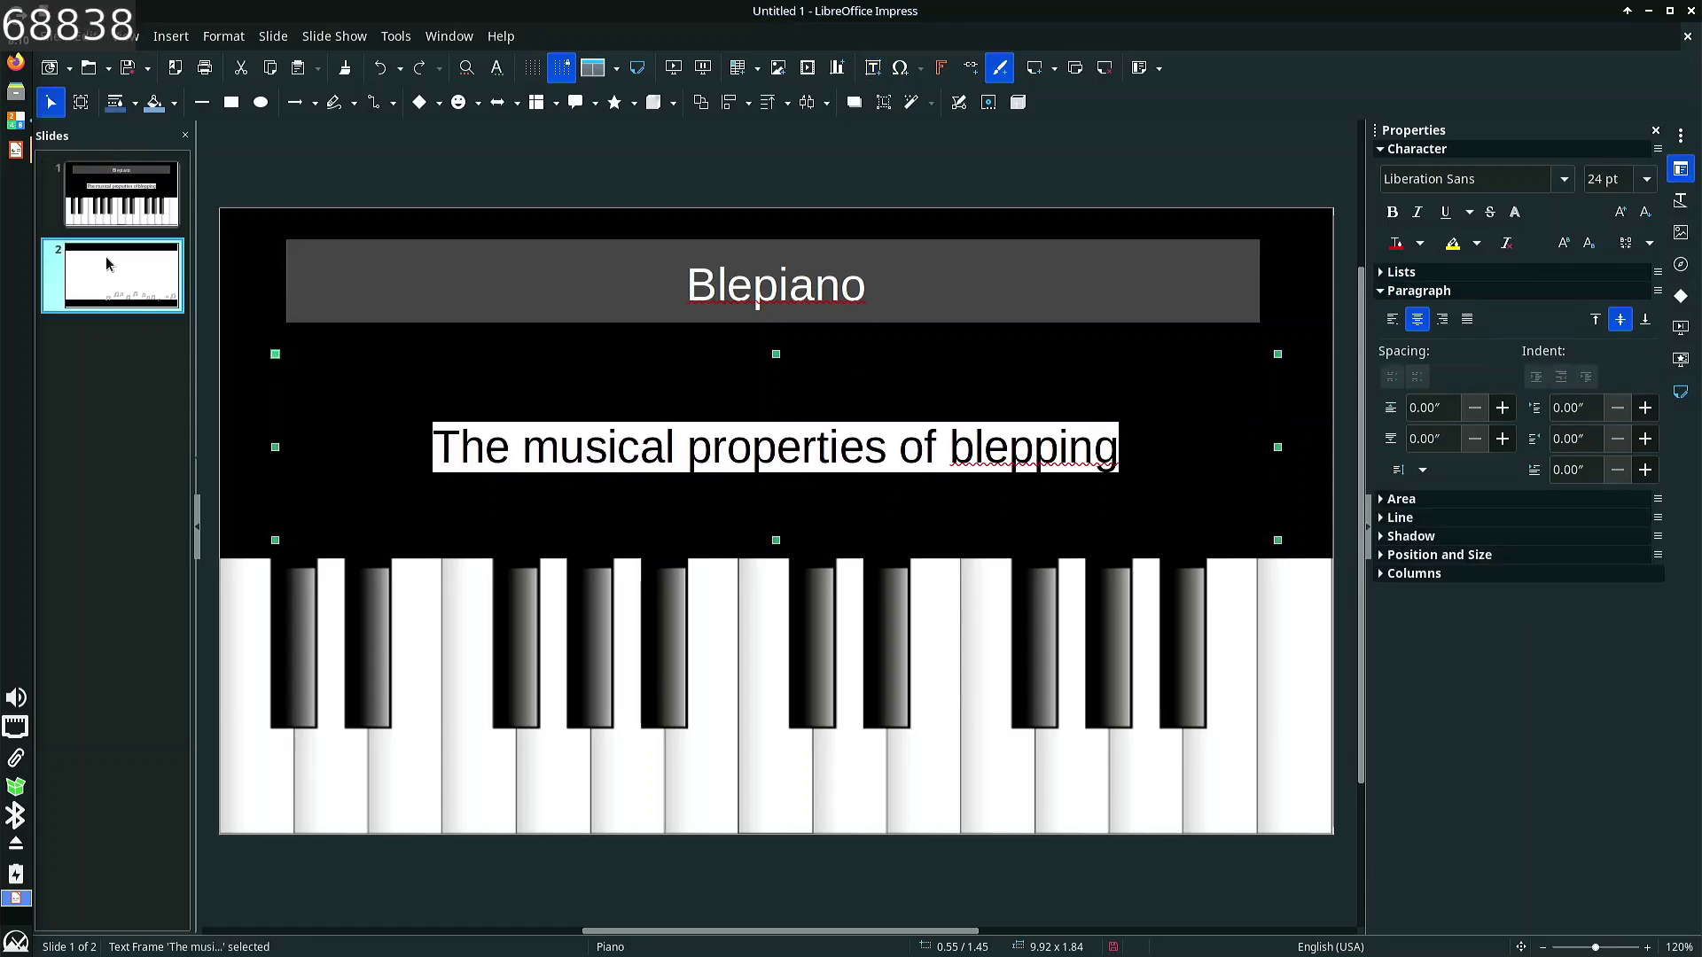
left_click(551, 345)
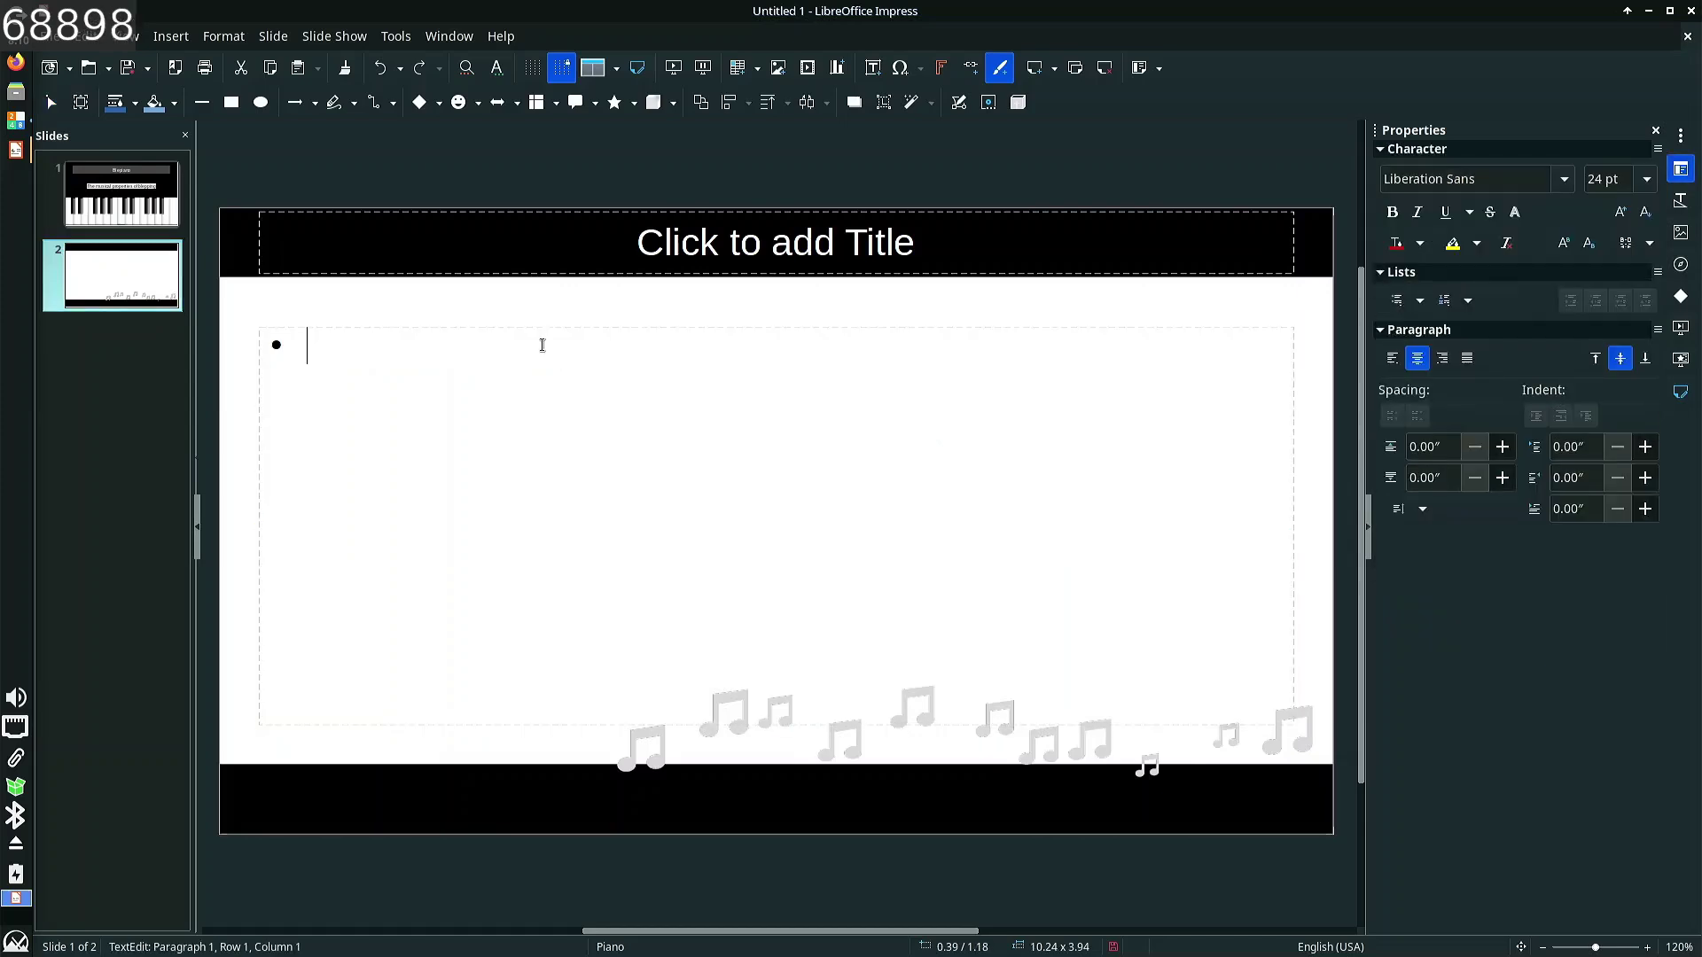
type("I")
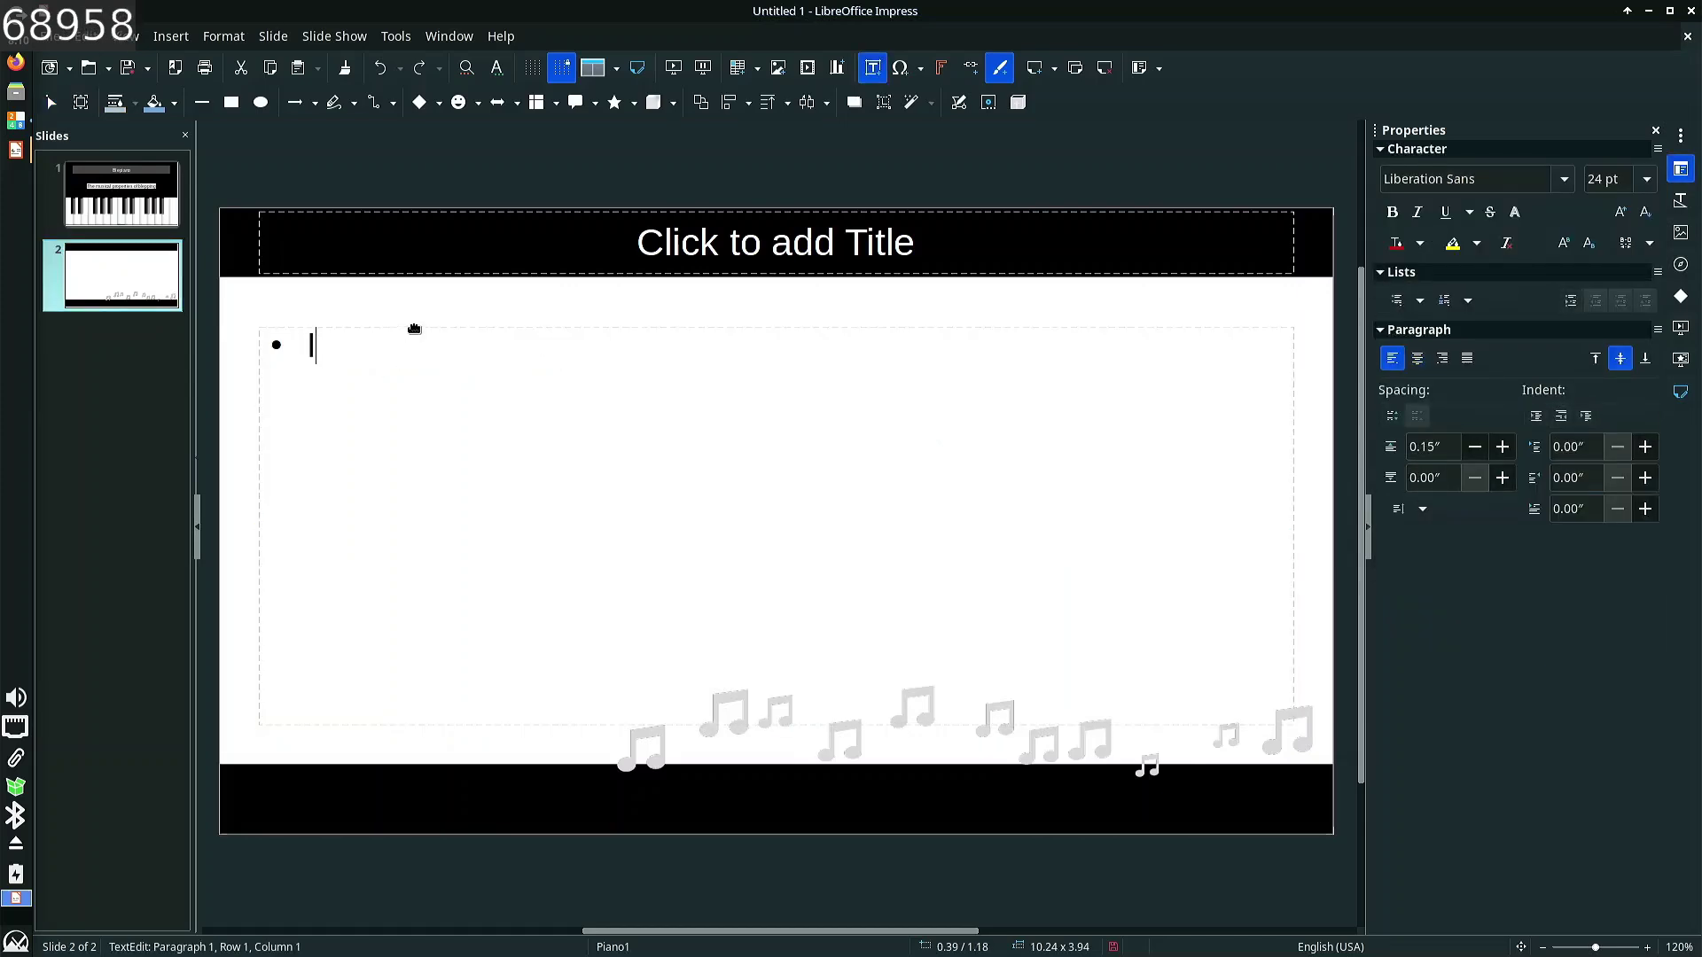
type("sit")
key("BackSpace")
key("BackSpace")
type("it b")
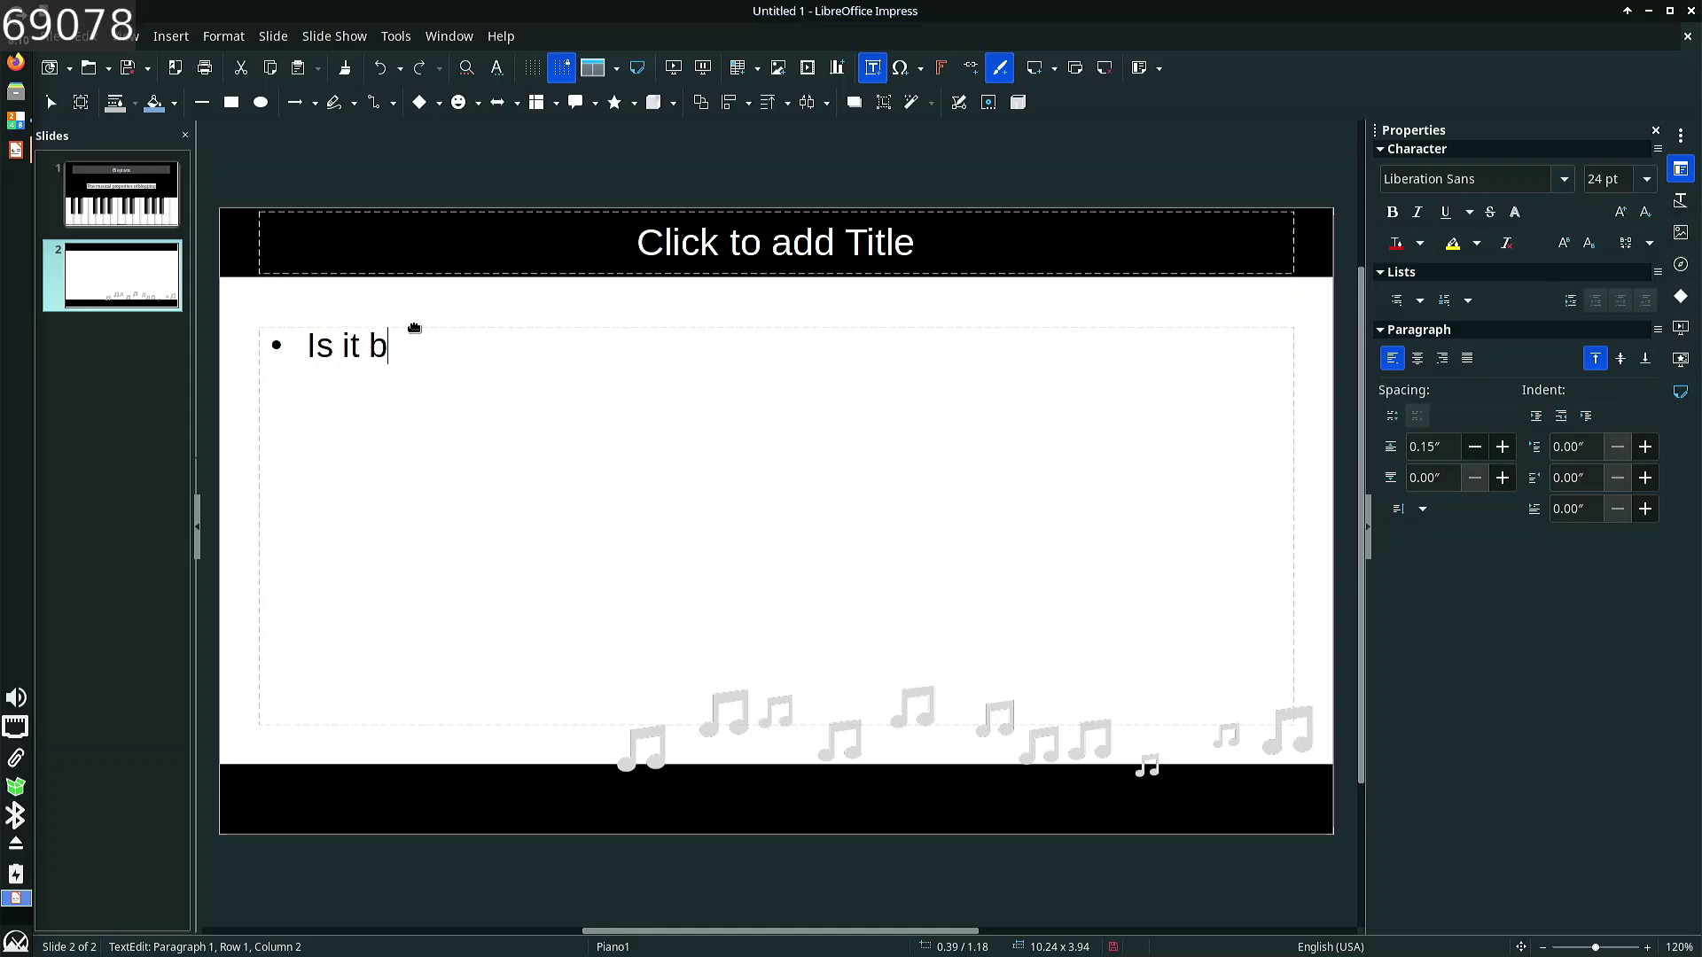
type("lepping ")
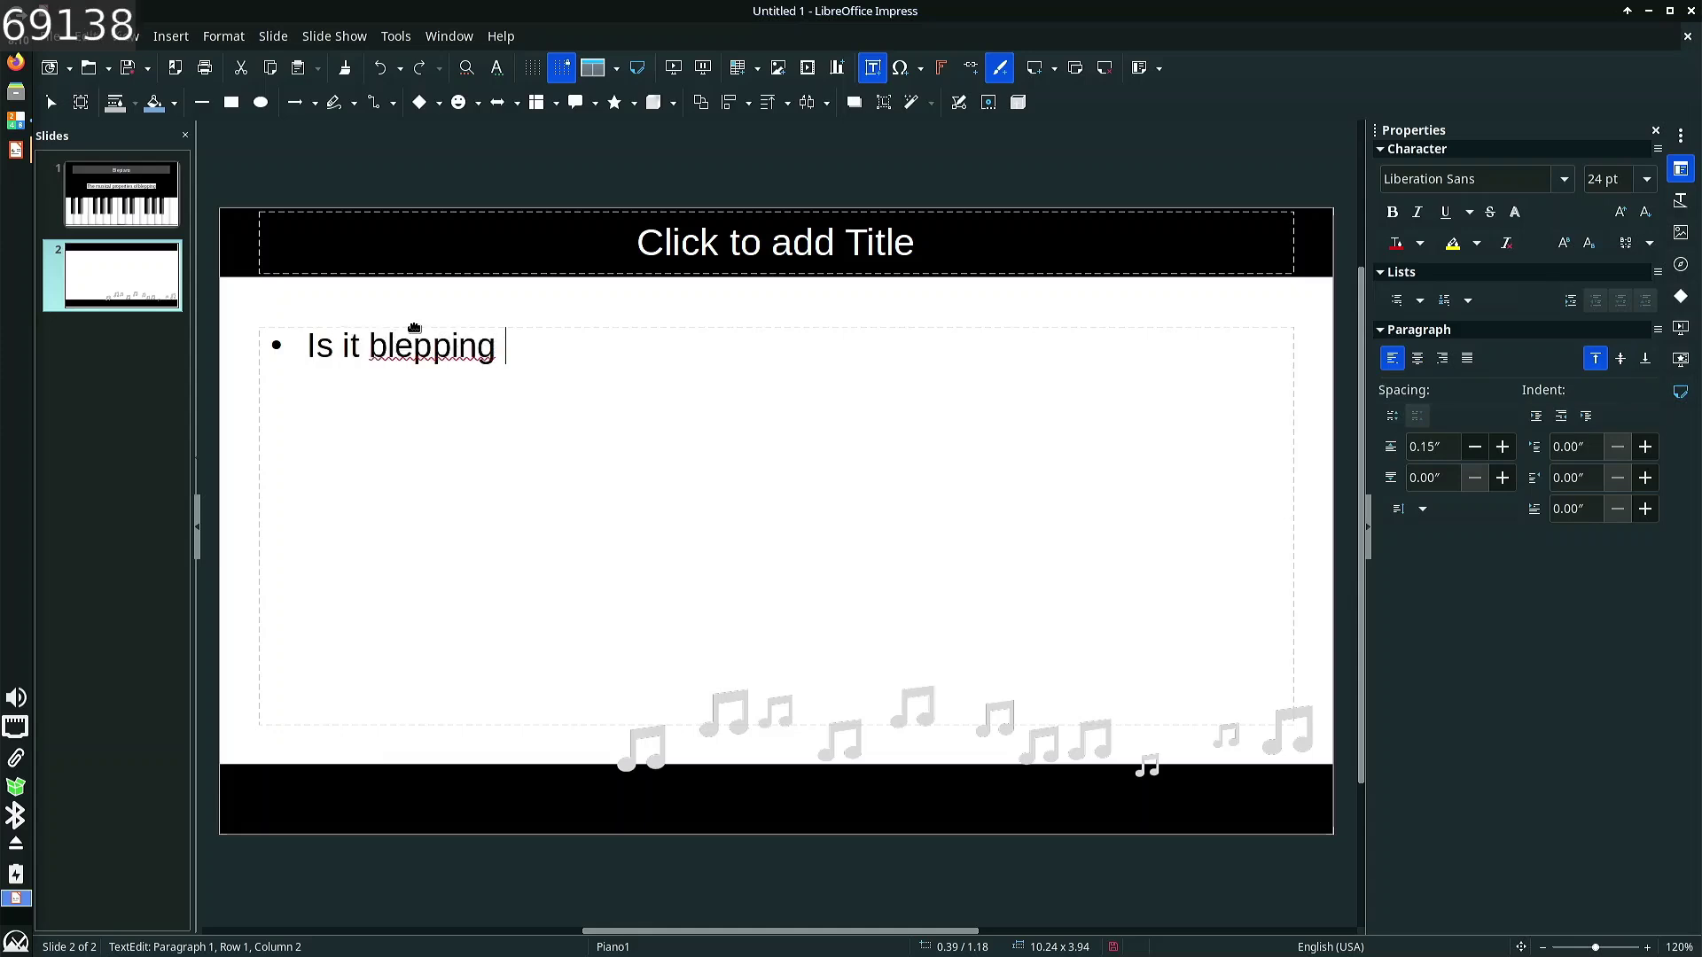
type("or bleping")
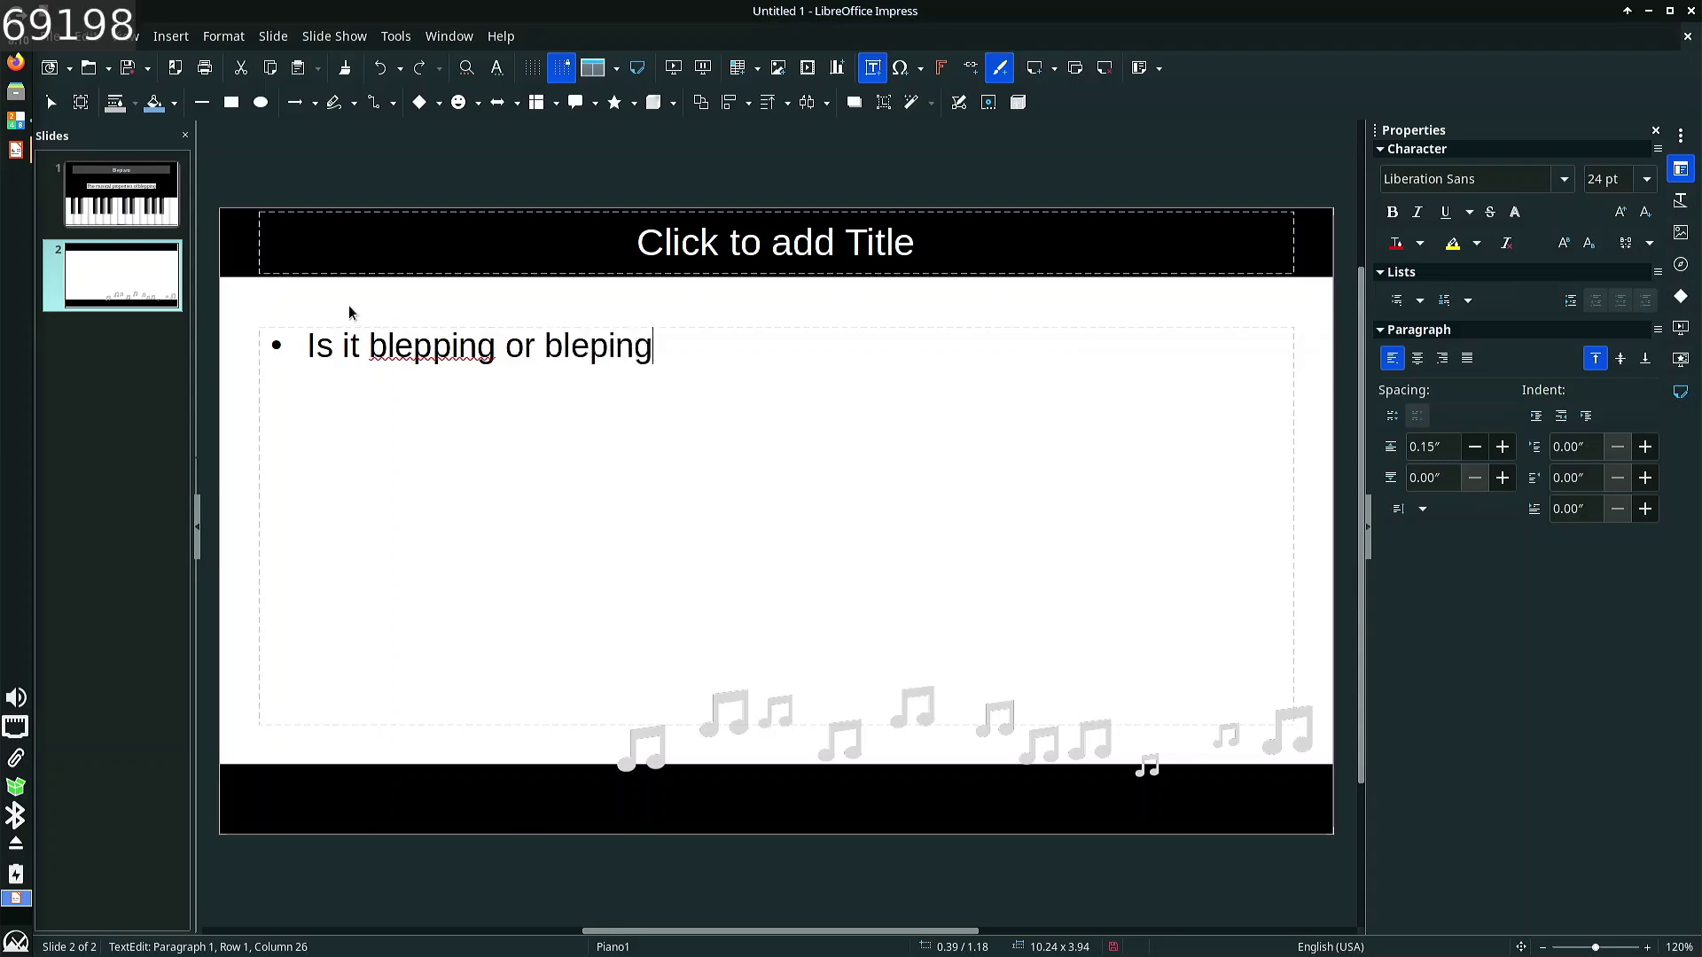
type("? I")
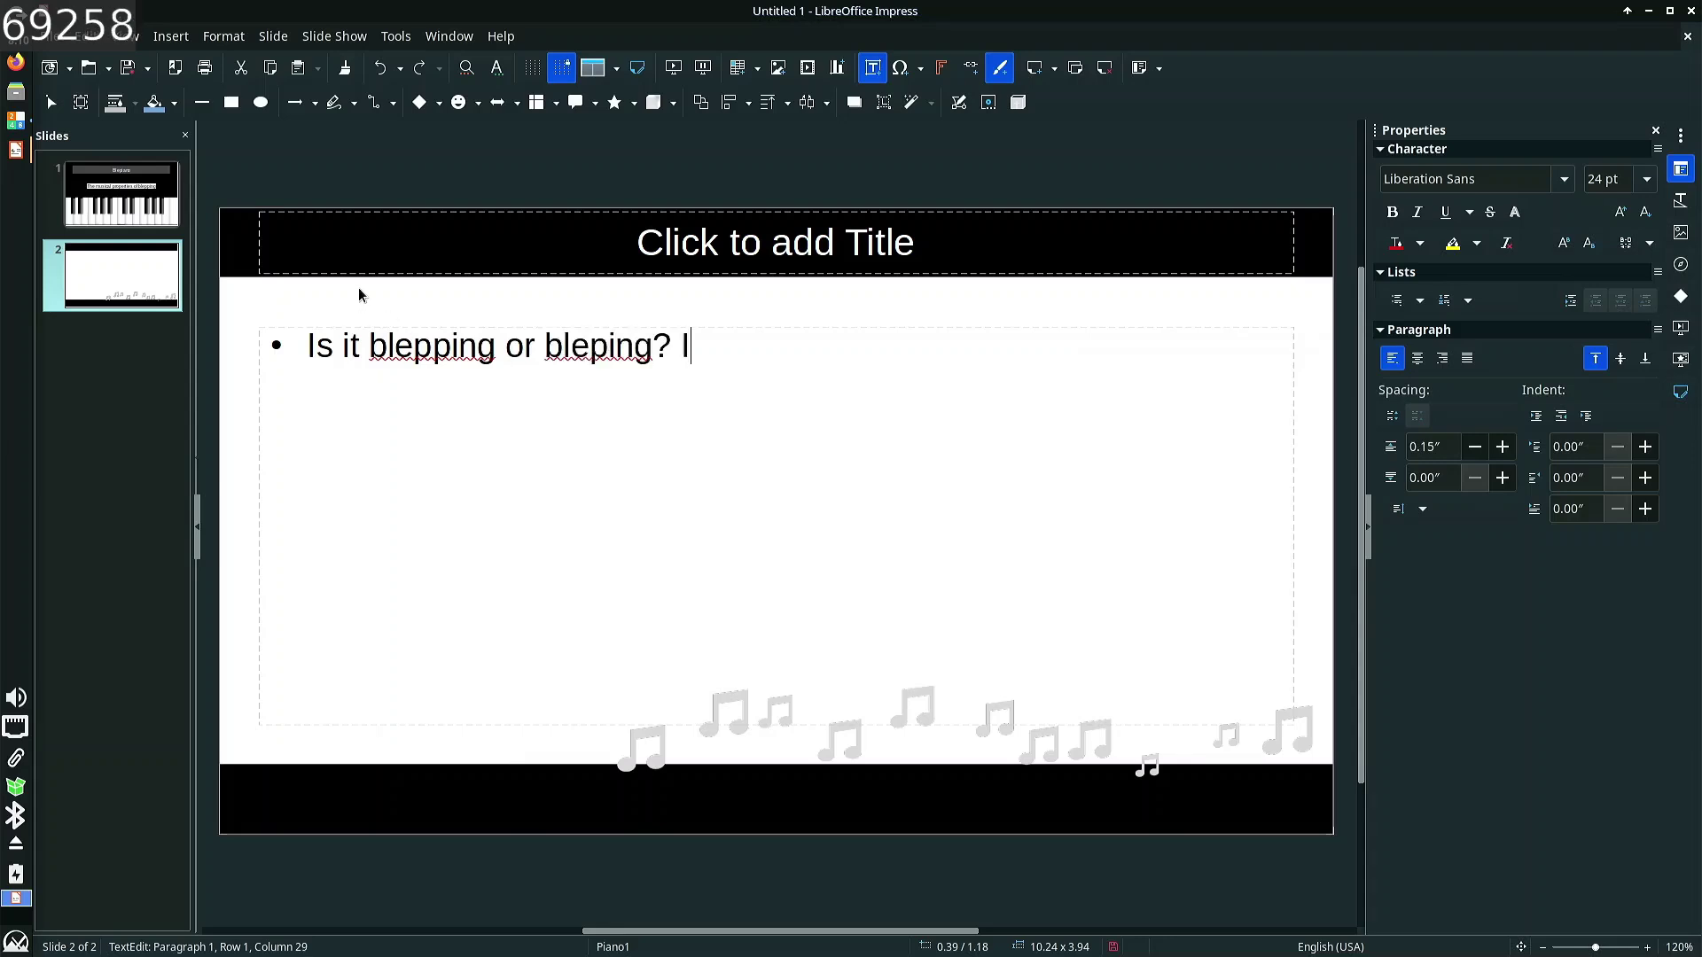
type("DK lollolololololololololo")
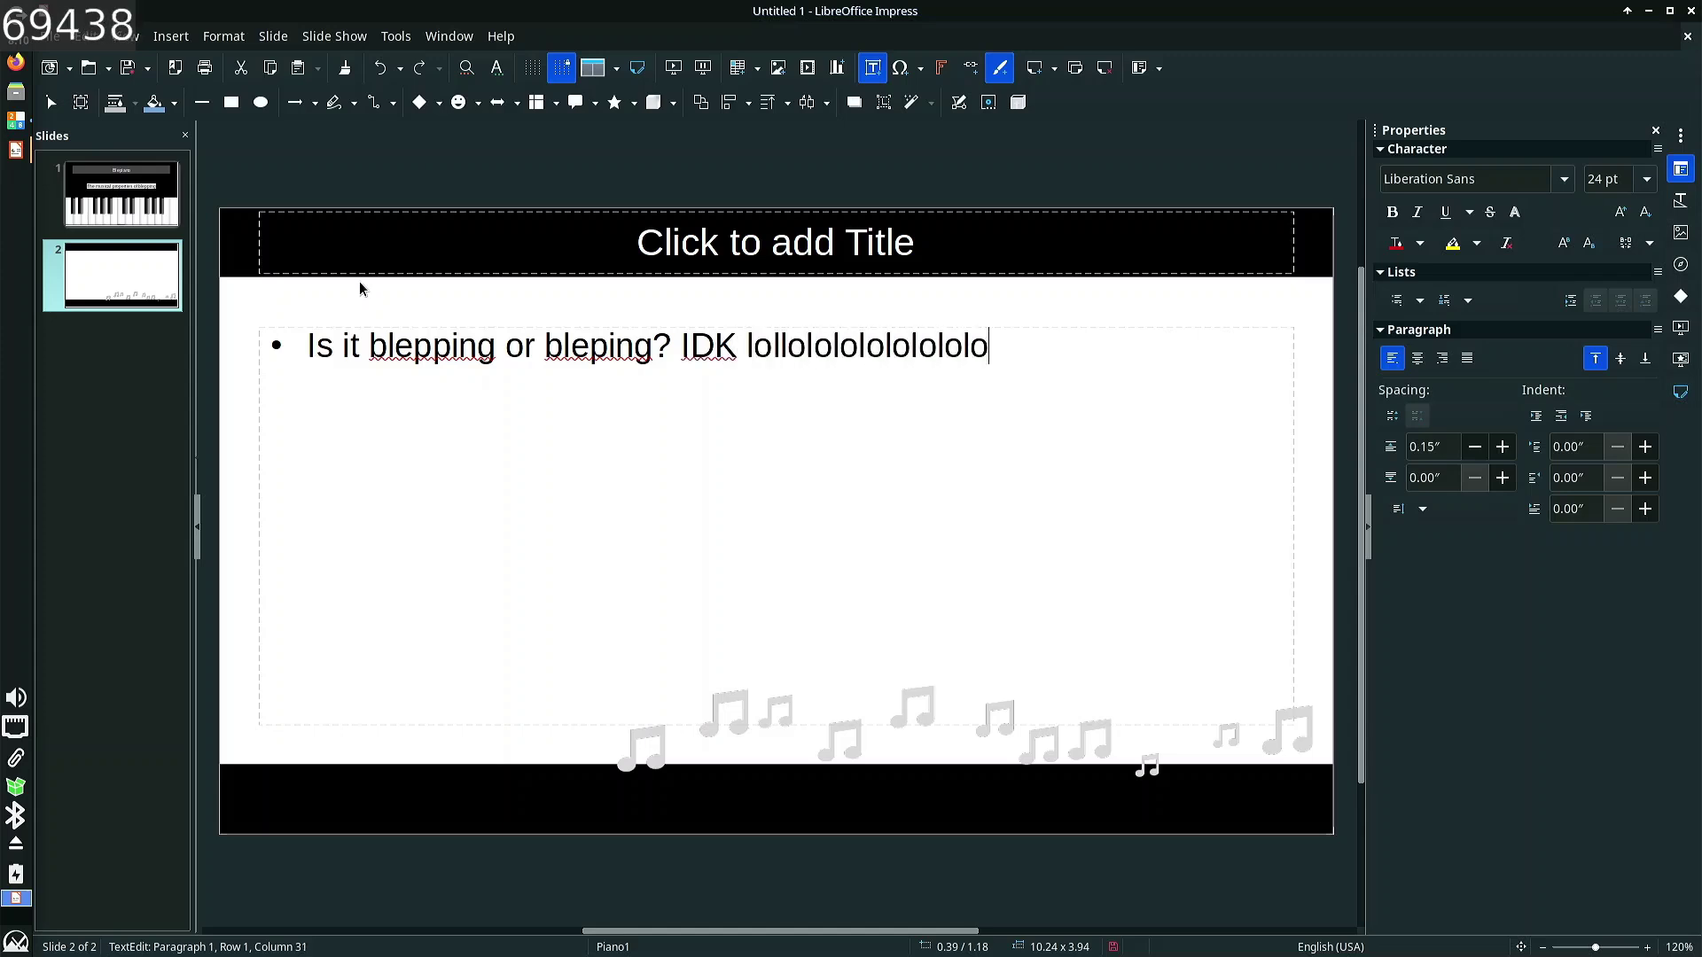
type("lollololololol")
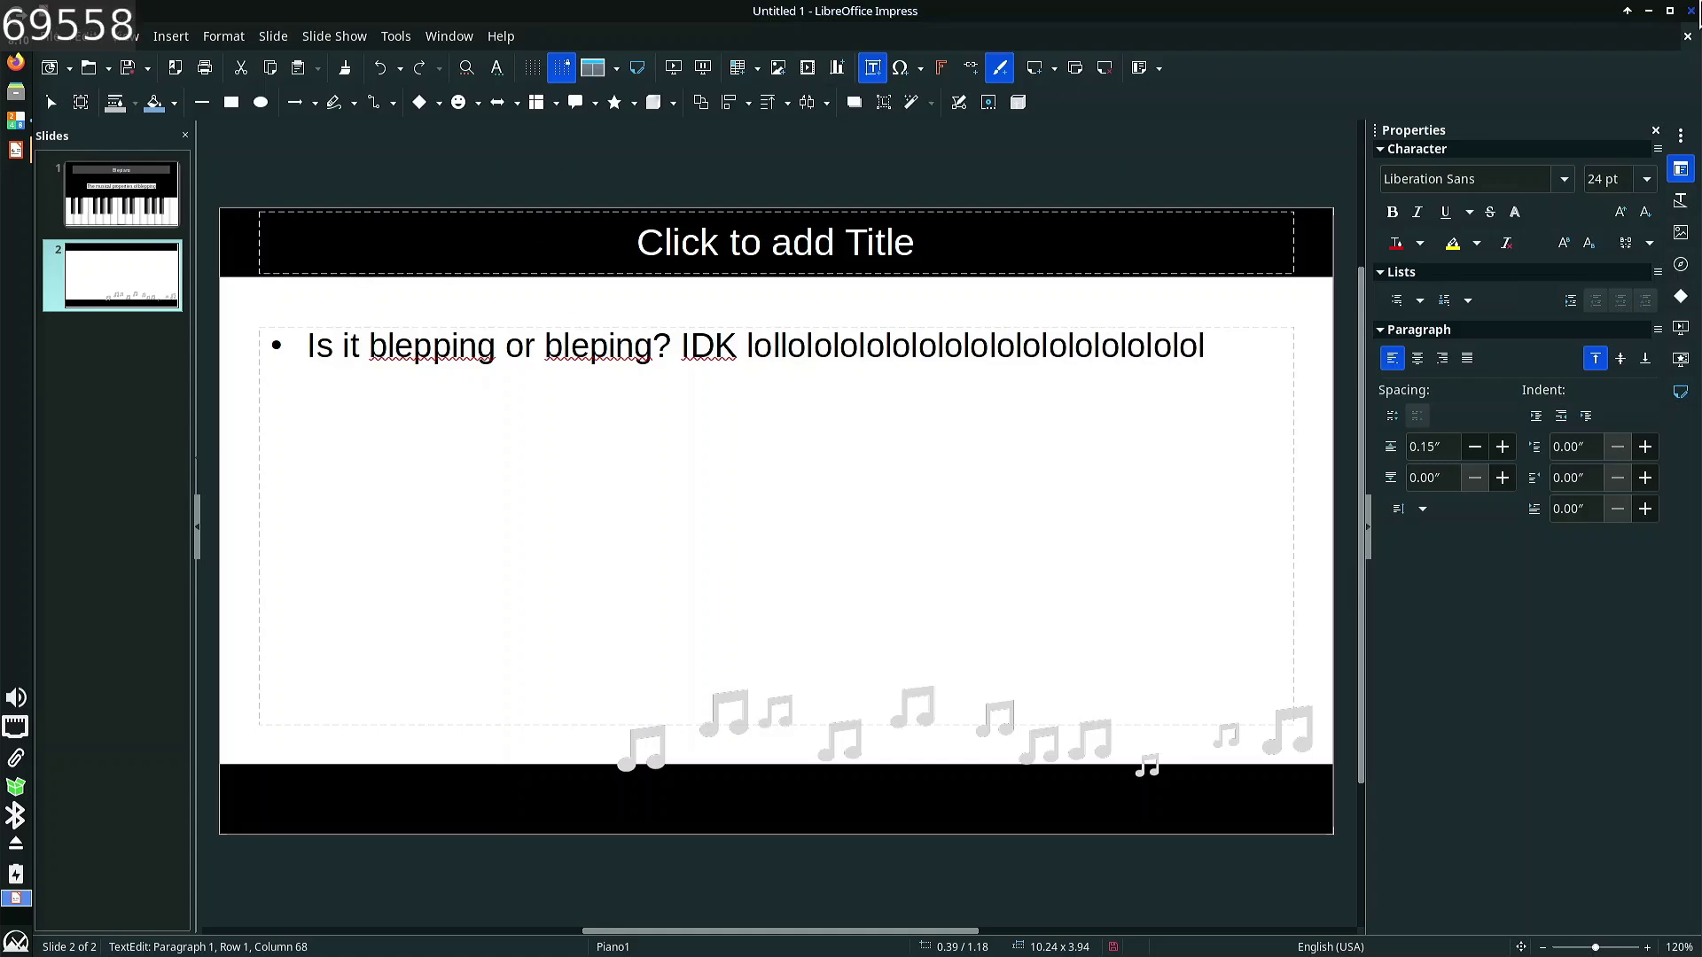
- Close the presentation without saving its changes
left_click(1693, 18)
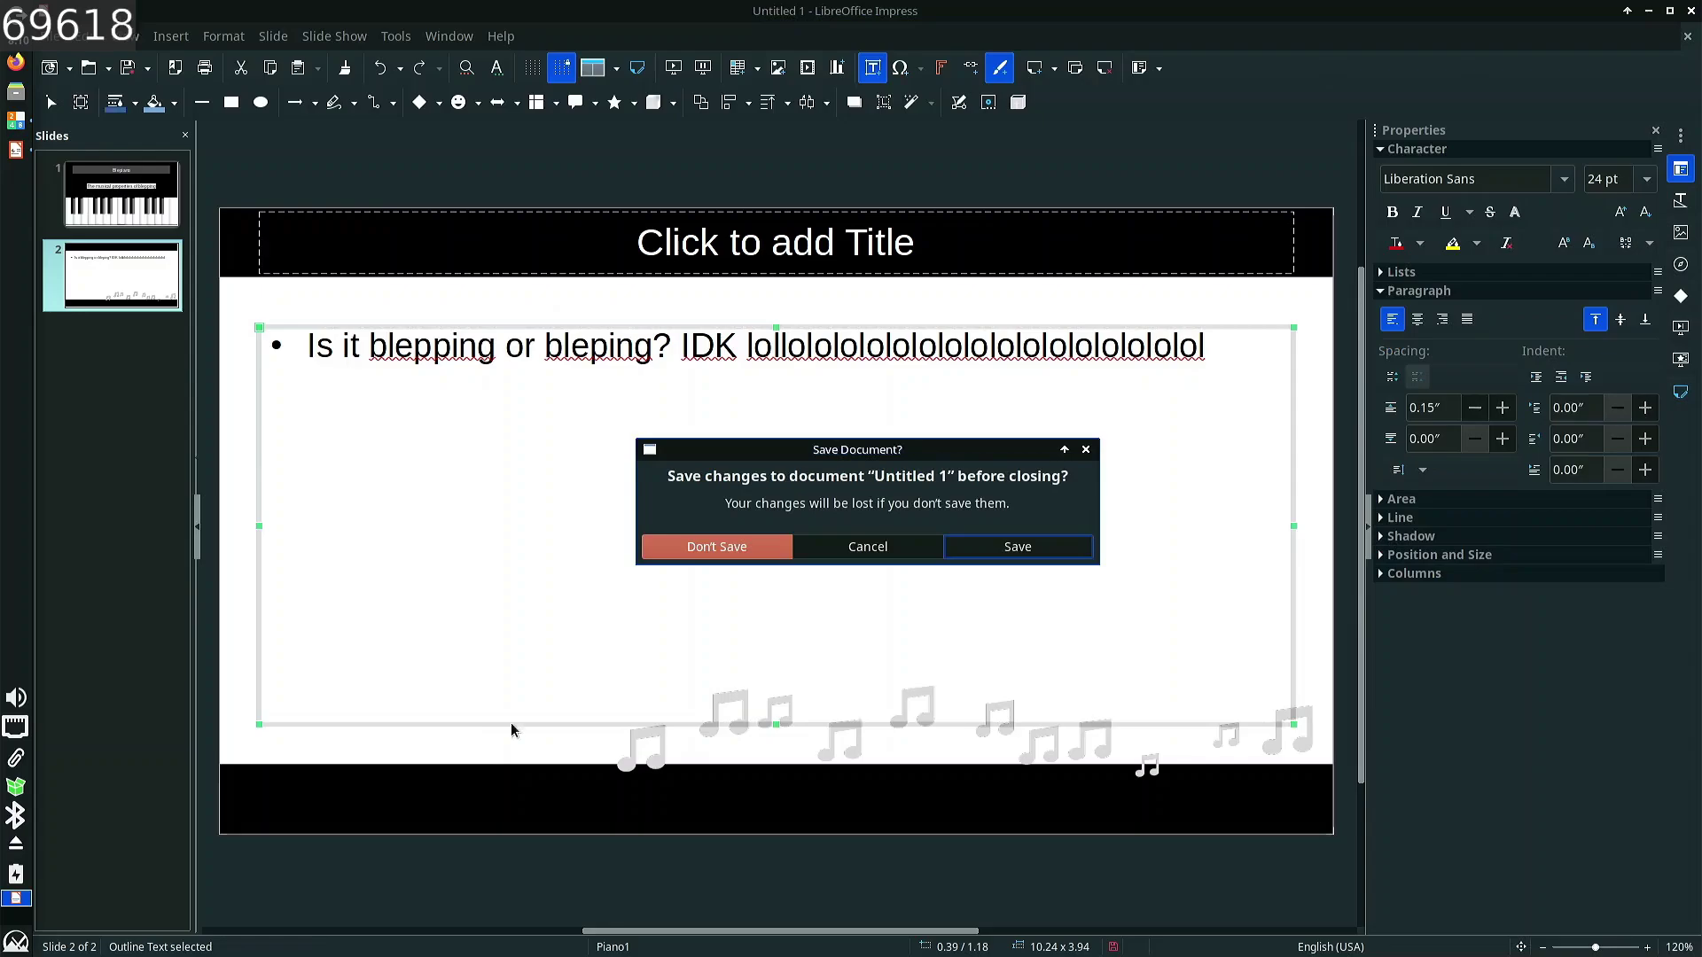
left_click(749, 545)
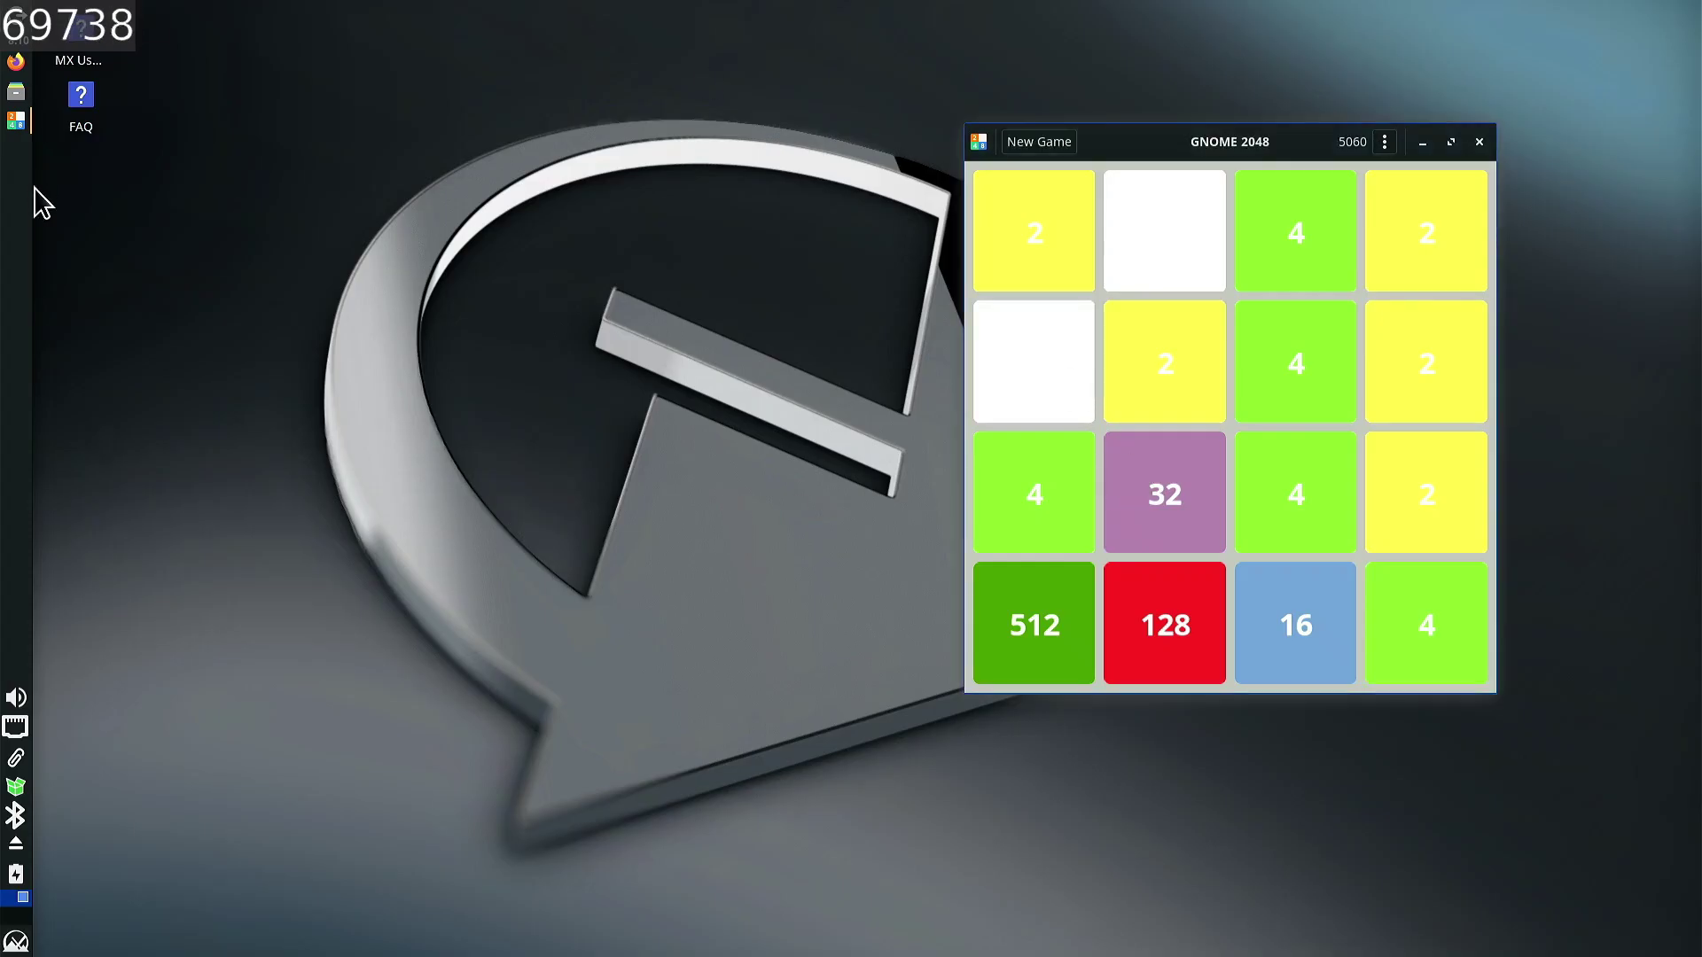
- Open the applications menu
left_click(16, 941)
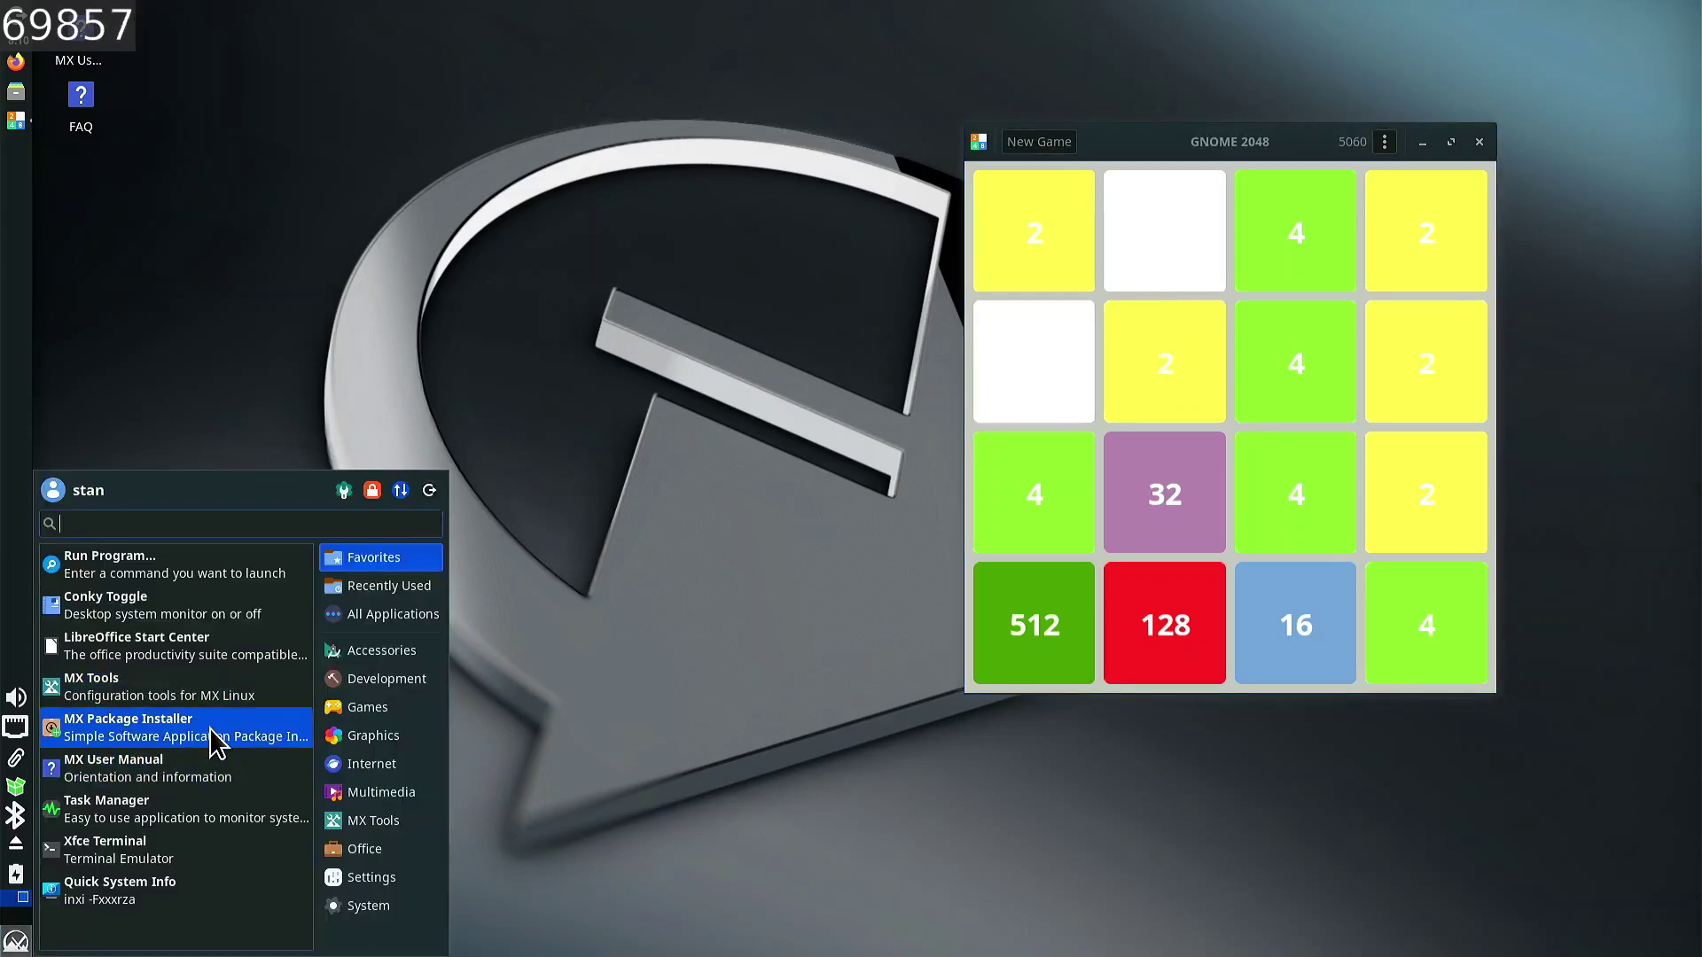
- Browse the MX Tools category of the application launcher and open MX Live USB Maker
left_click(363, 821)
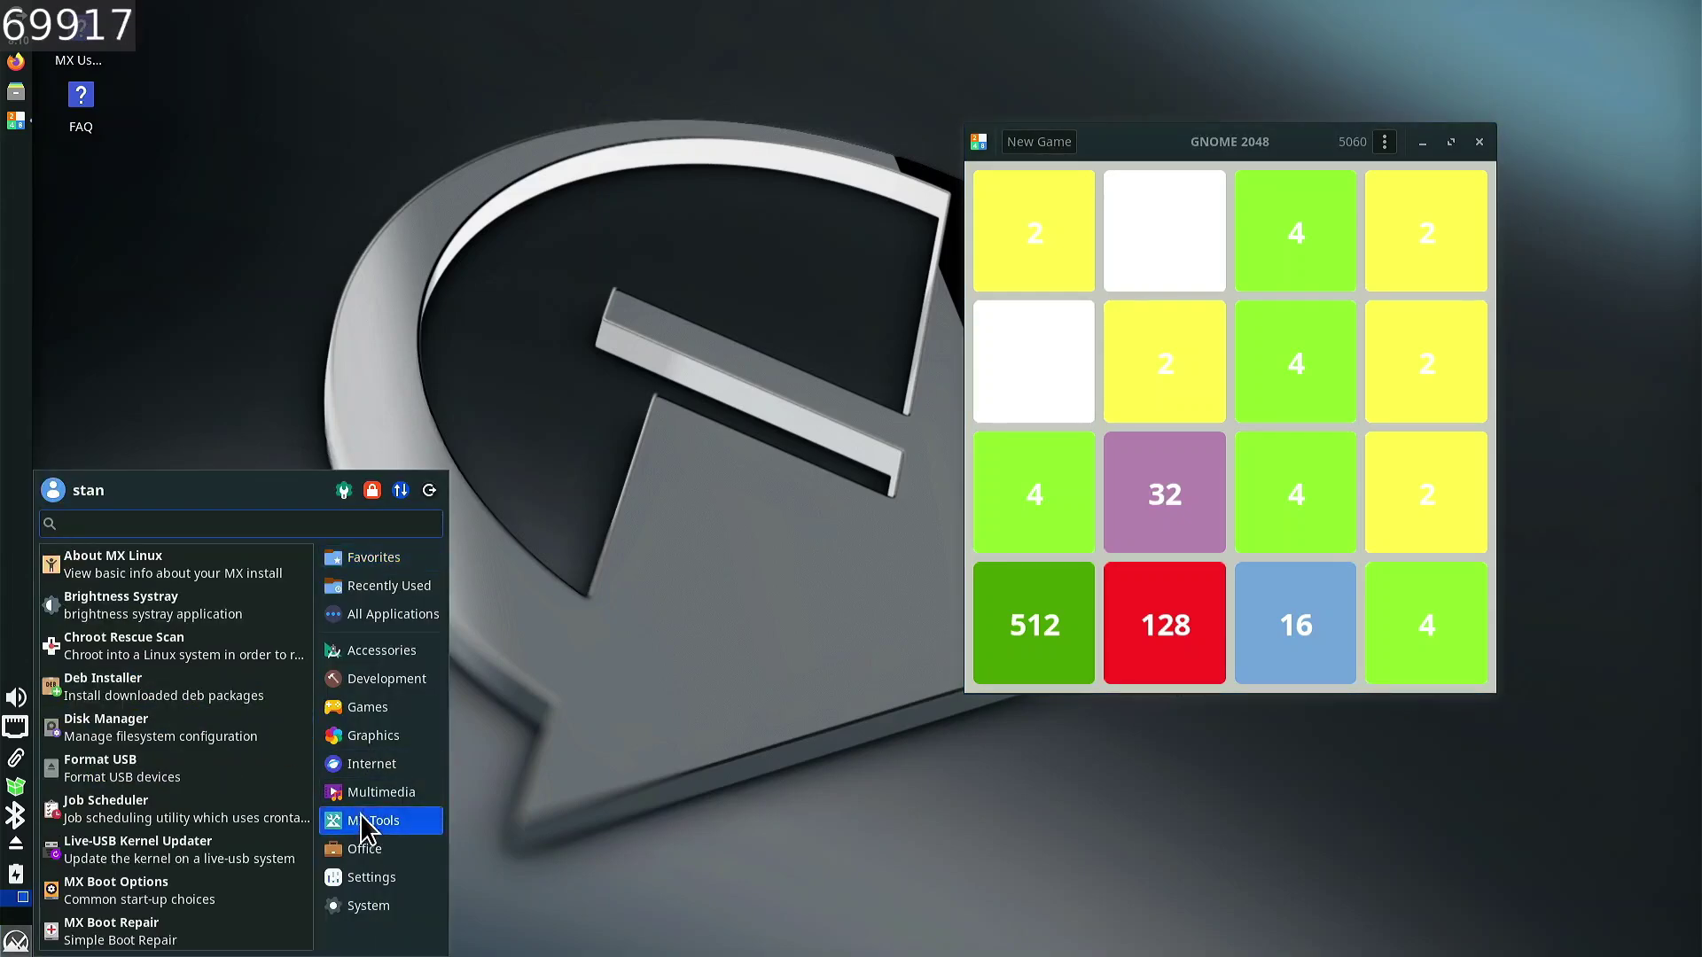
scroll(211, 709, "down", 2)
scroll(217, 682, "up", 2)
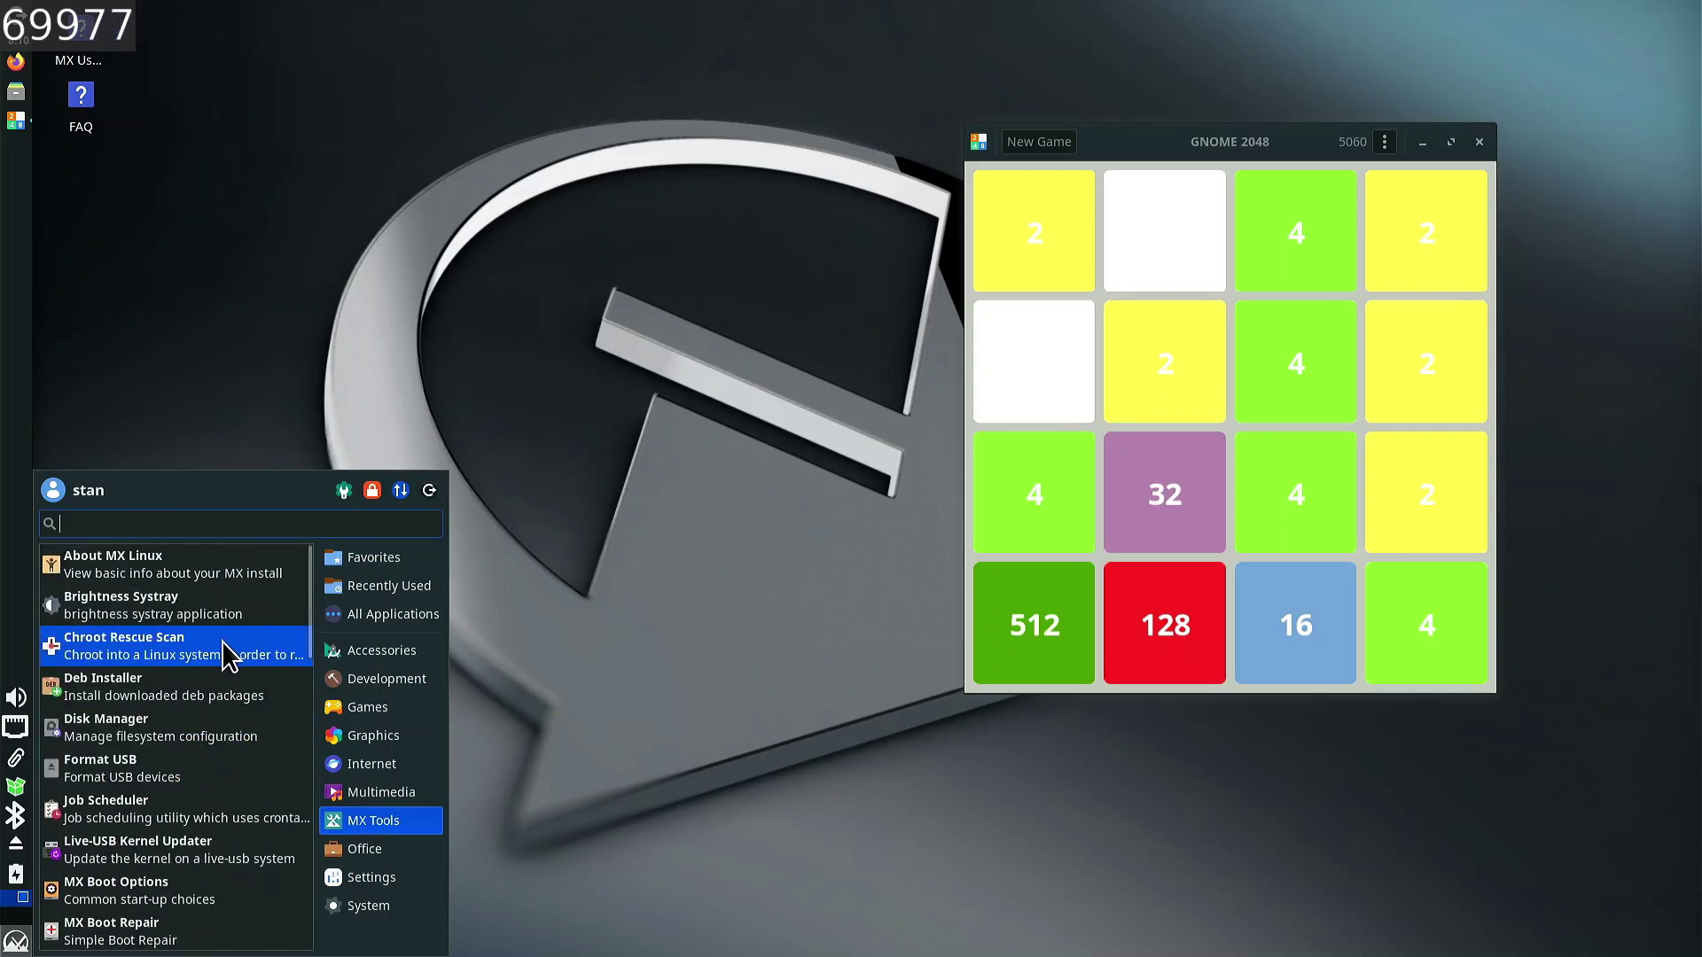
scroll(192, 684, "down", 1)
scroll(195, 682, "down", 8)
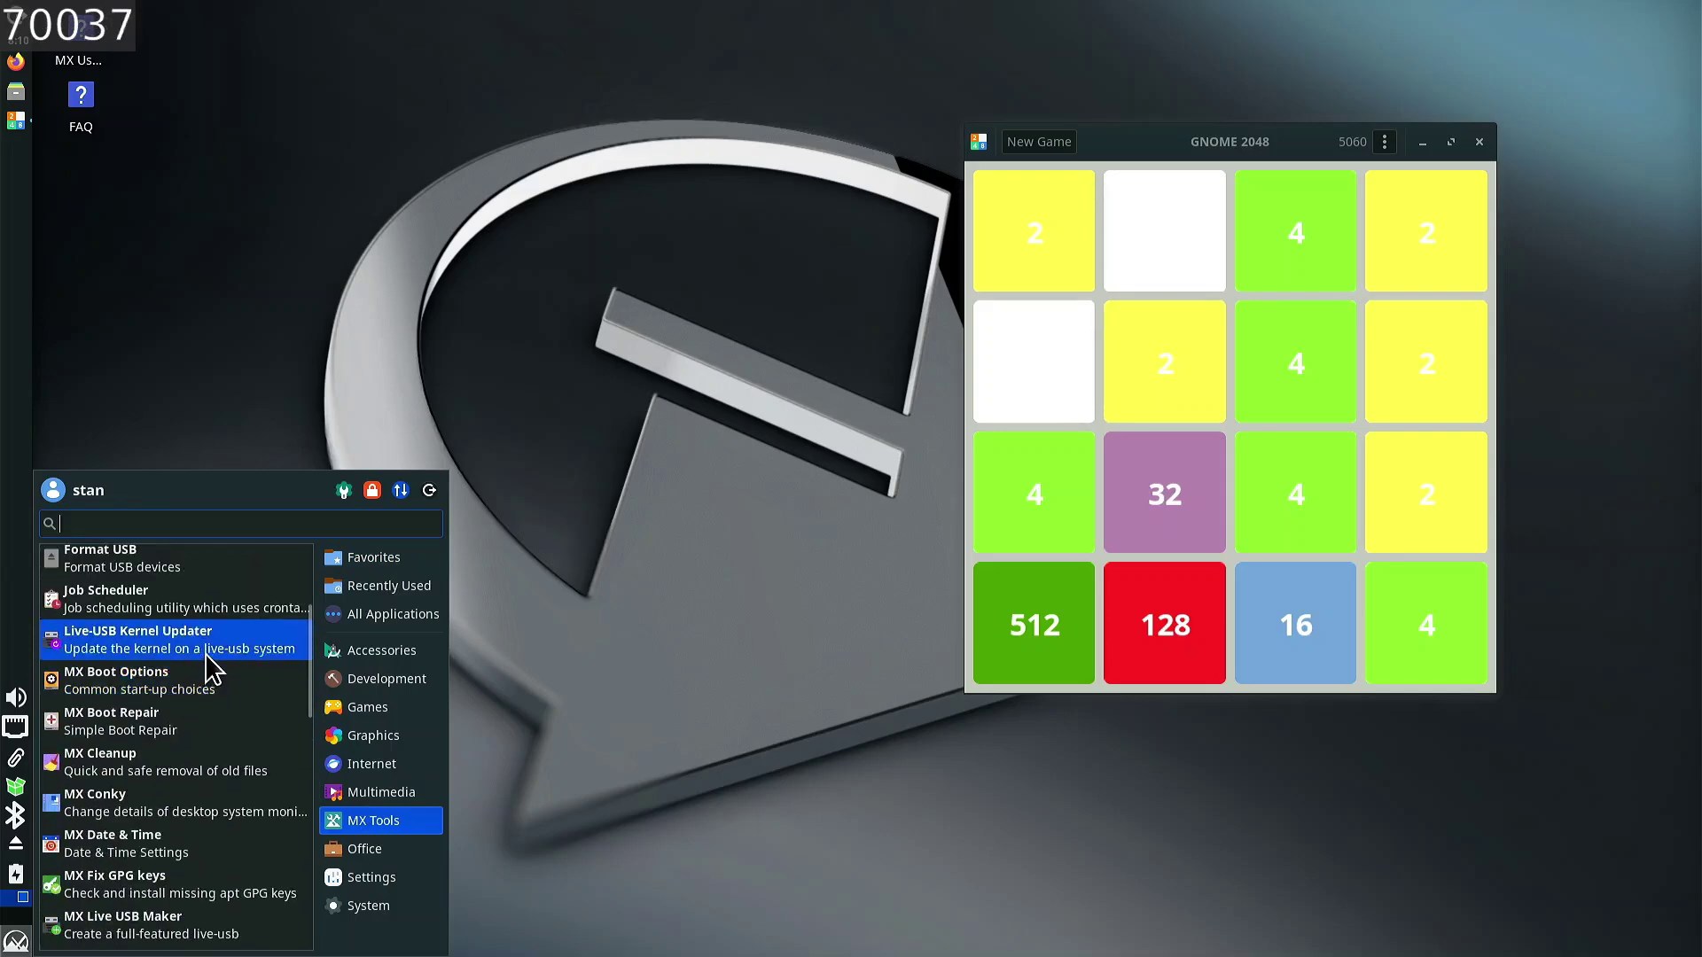
scroll(266, 732, "down", 1)
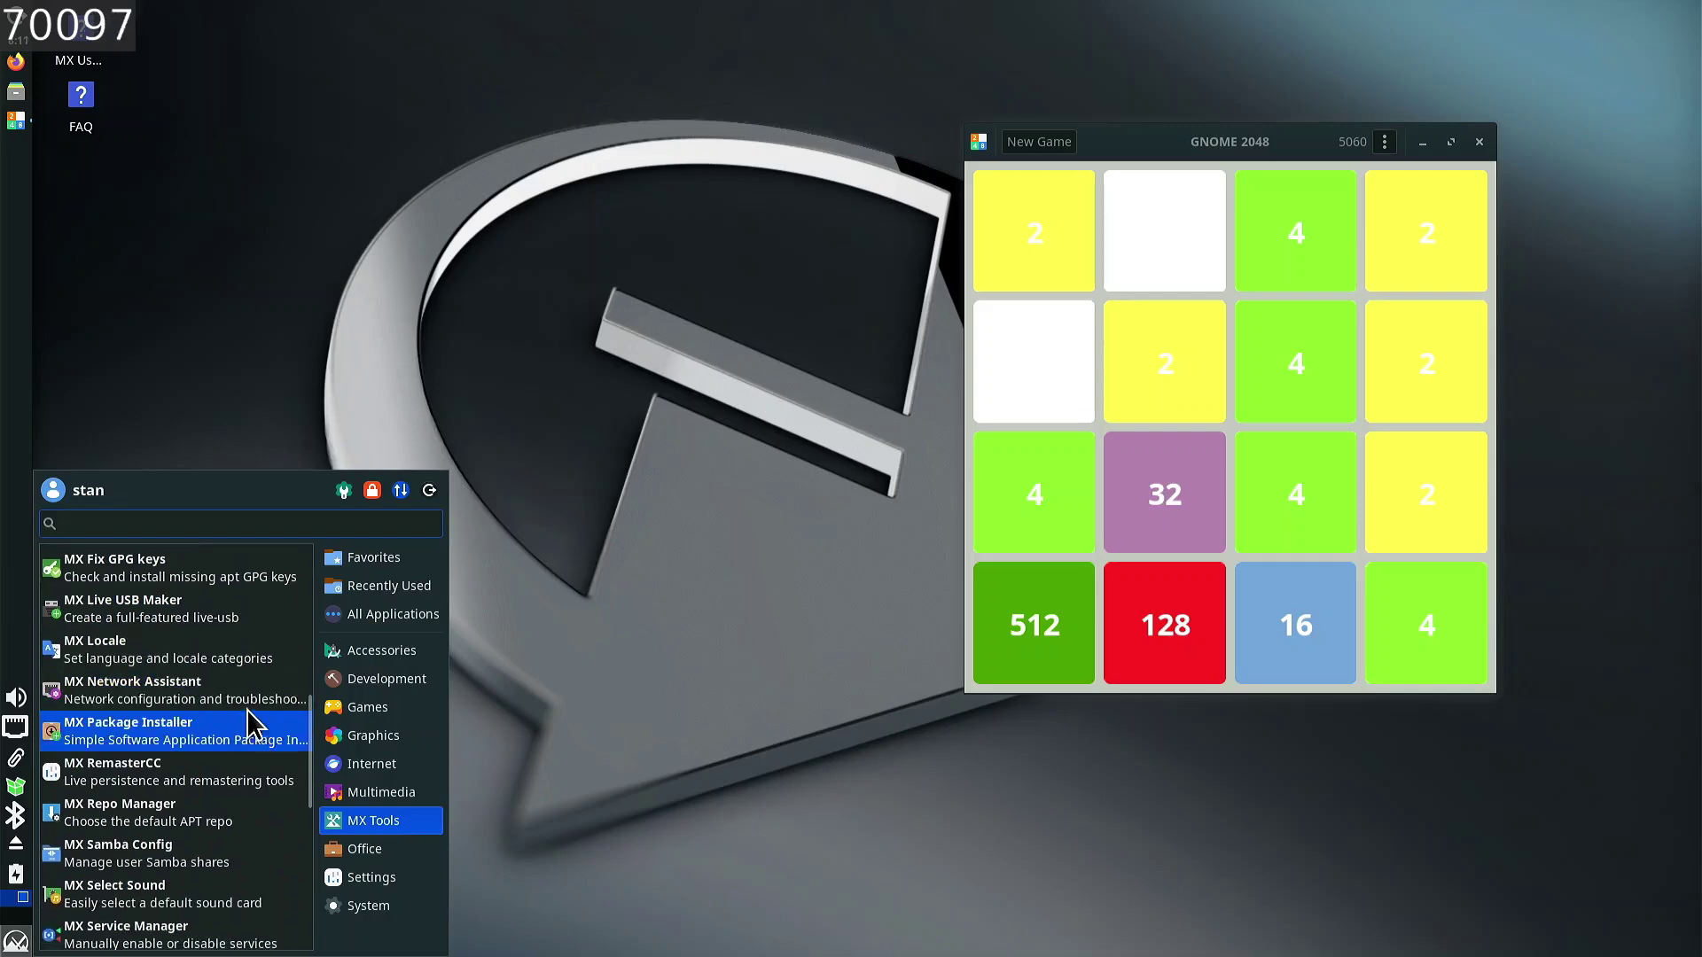
left_click(240, 619)
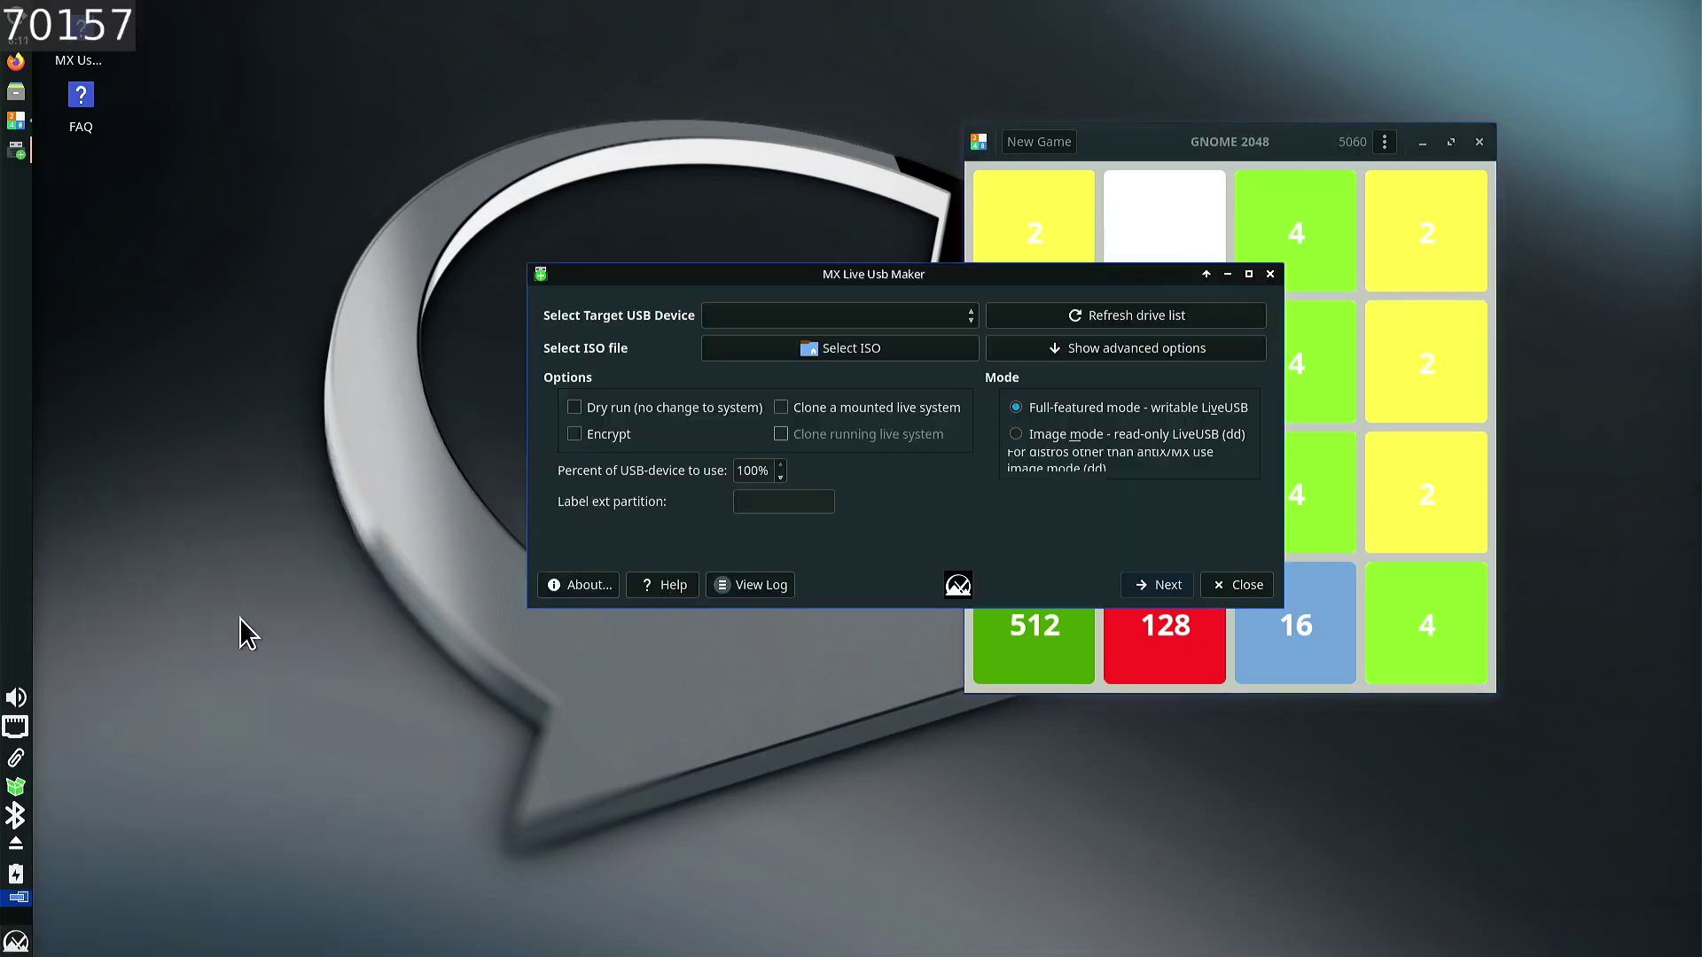
- Look over MX Live USB Maker's ISO file chooser and options at different window sizes, and close the tool
left_click(803, 350)
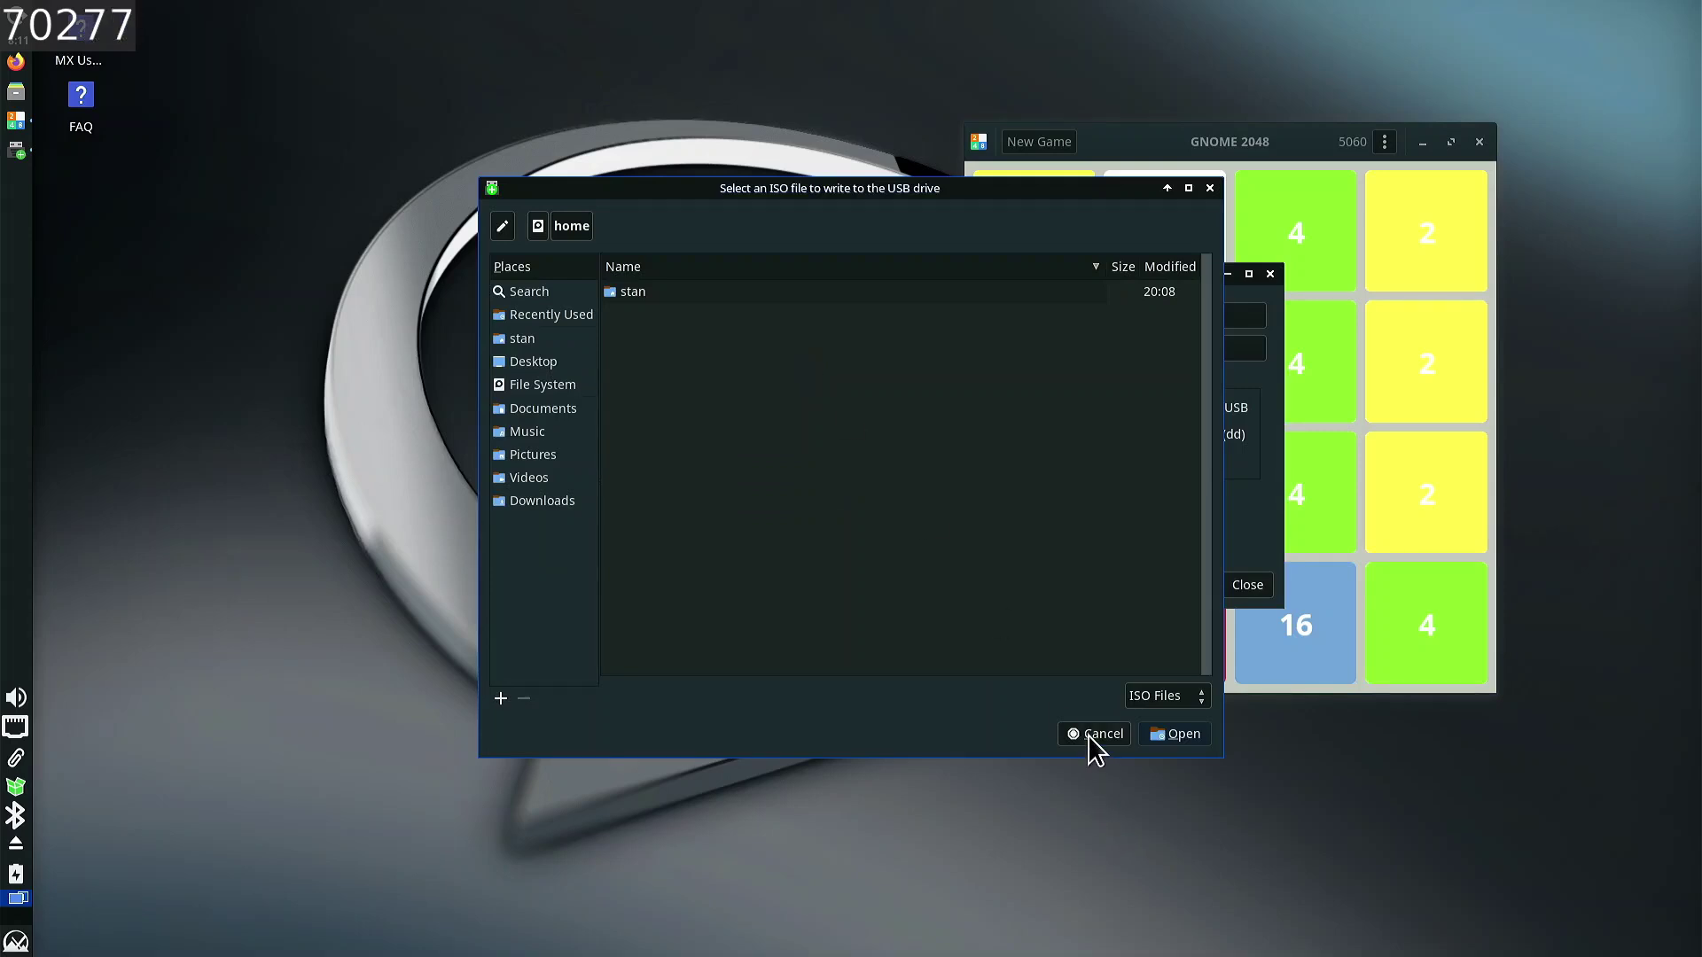
left_click(1096, 734)
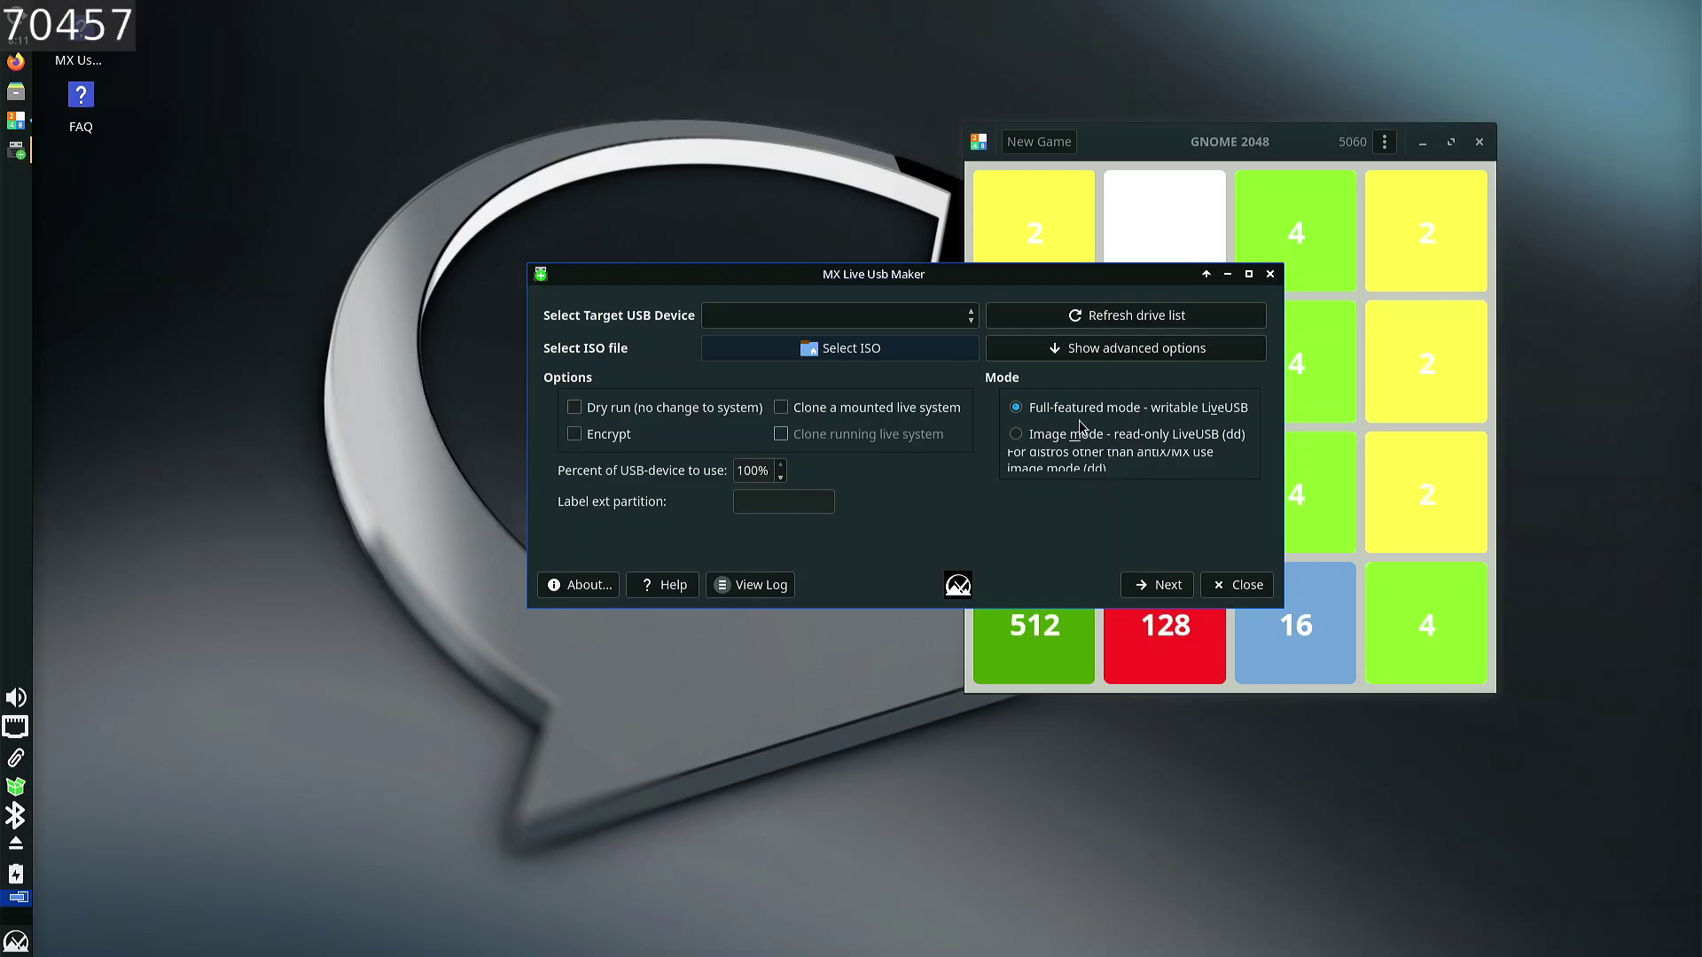
left_click(1249, 274)
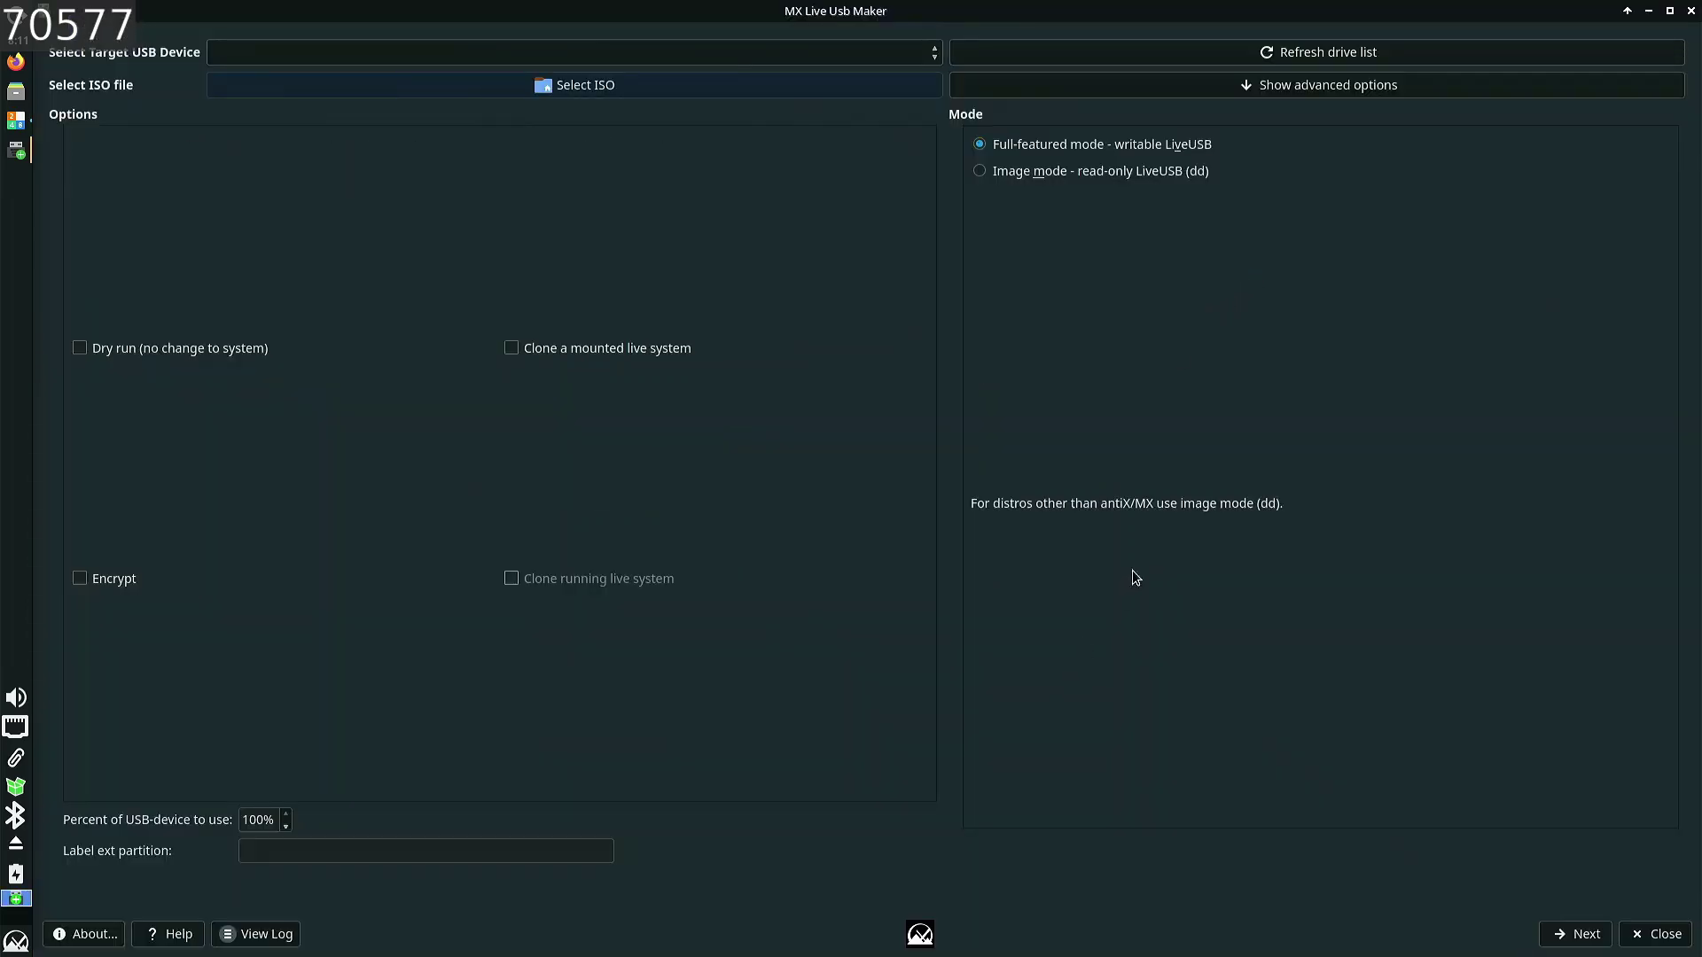
left_click(1670, 11)
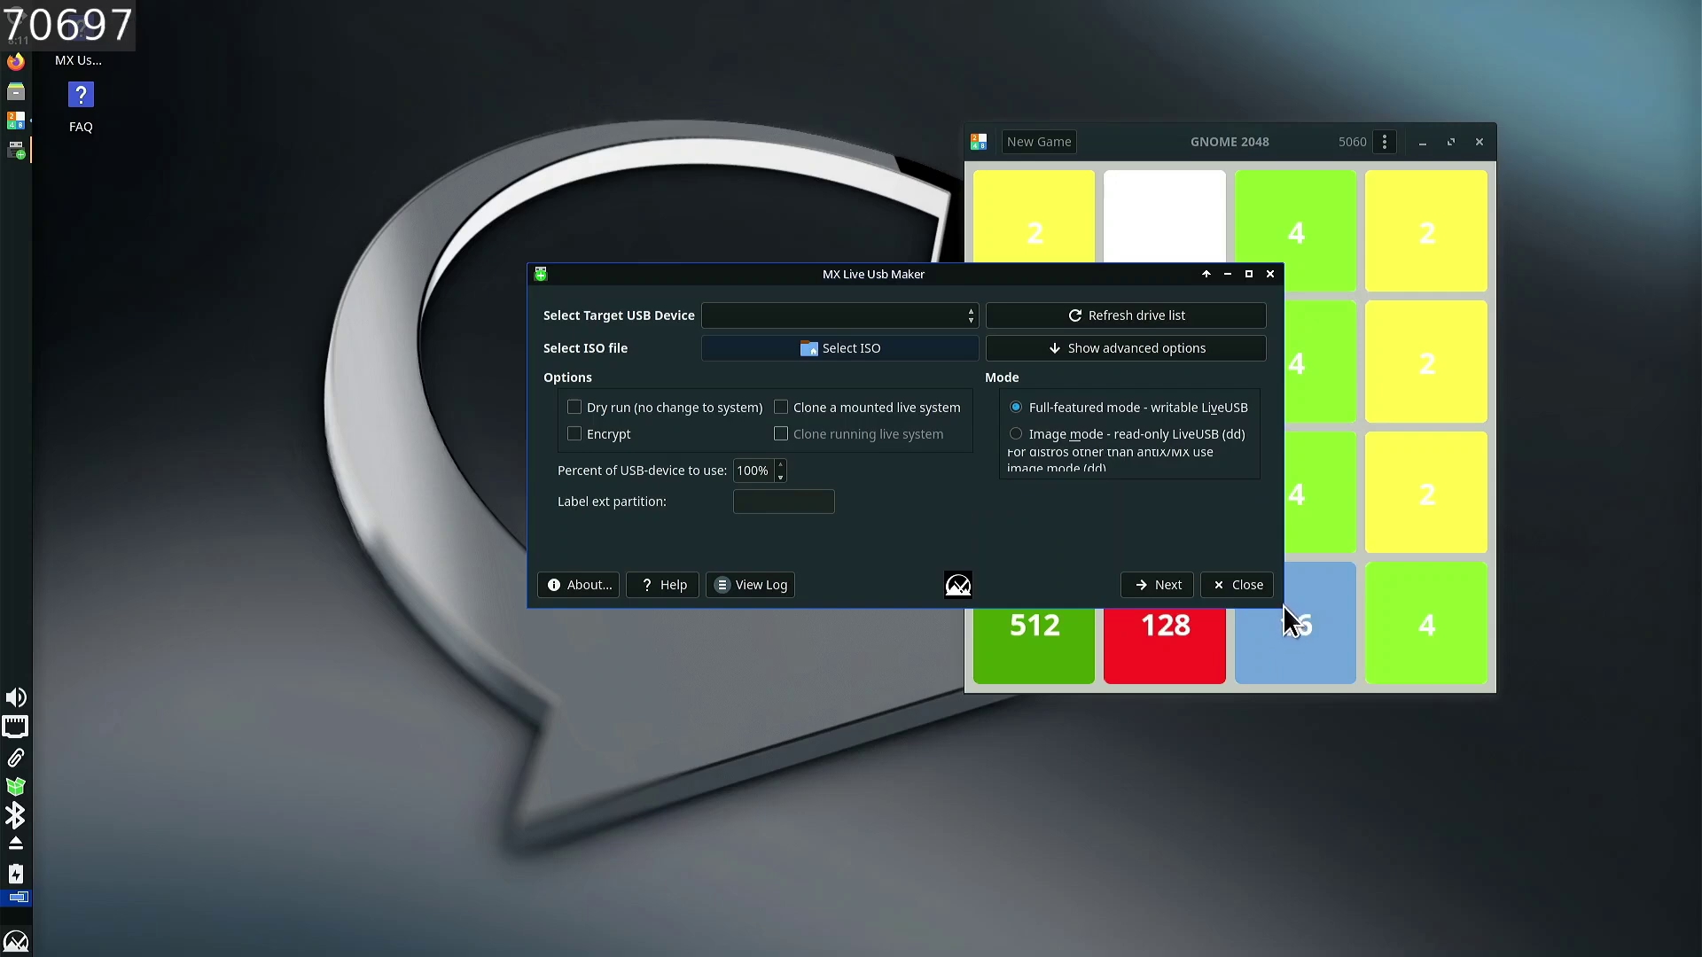
left_click_drag(1280, 596, 1287, 659)
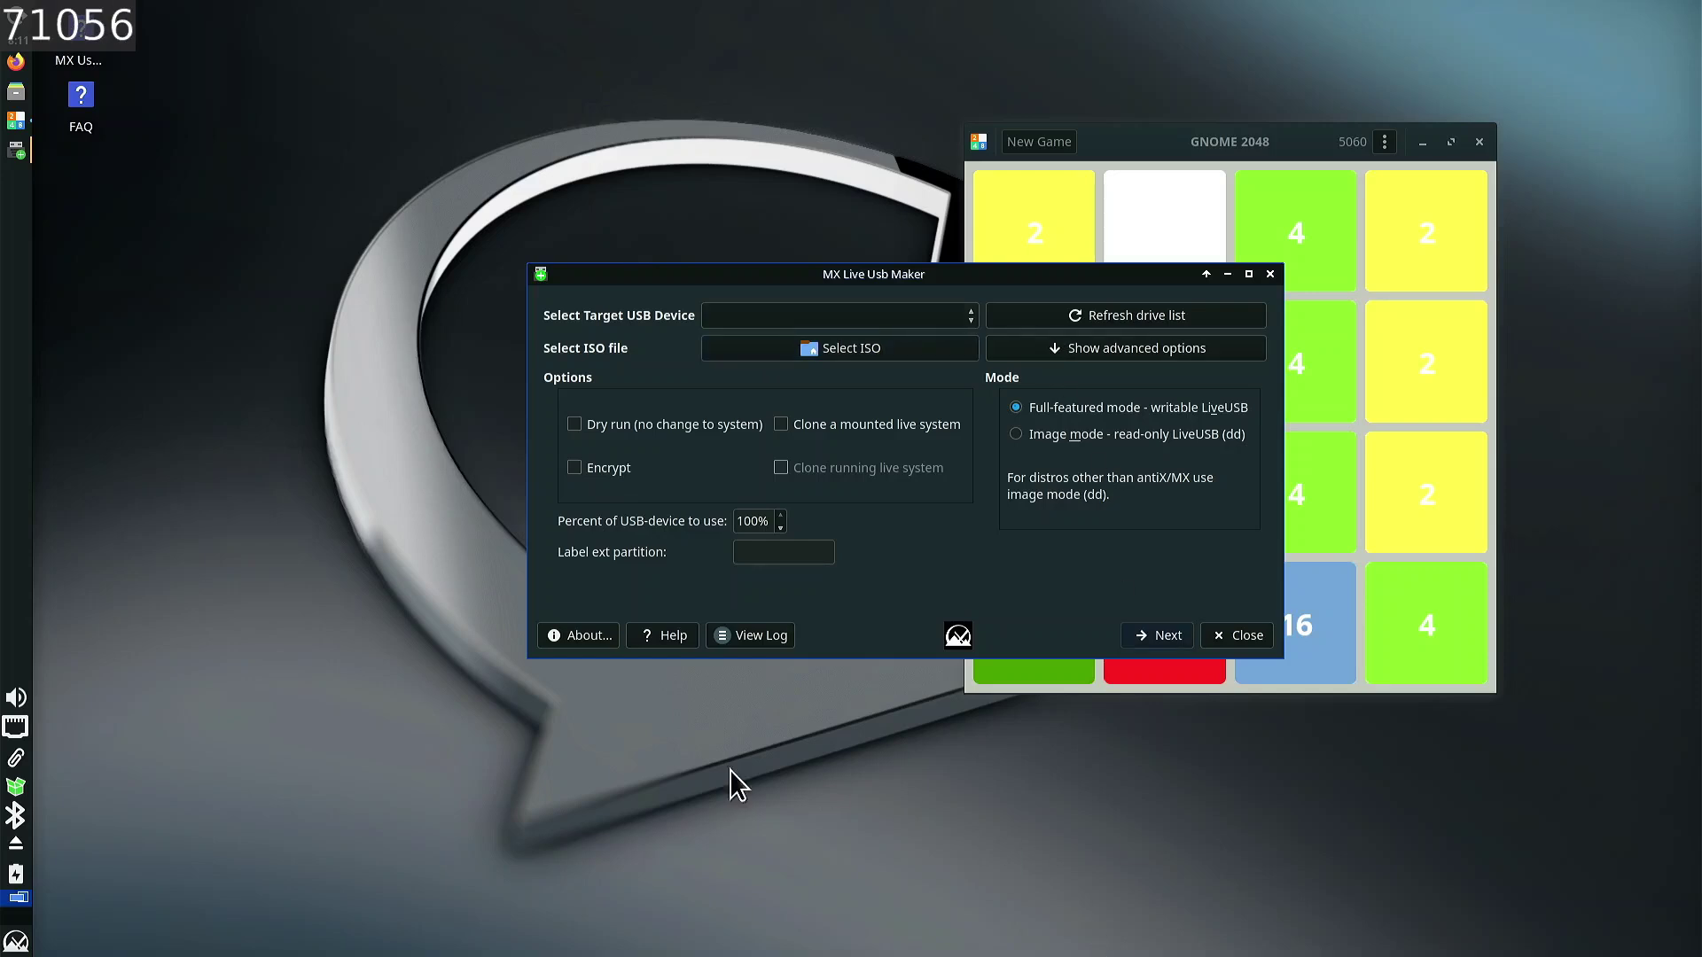
left_click(1241, 635)
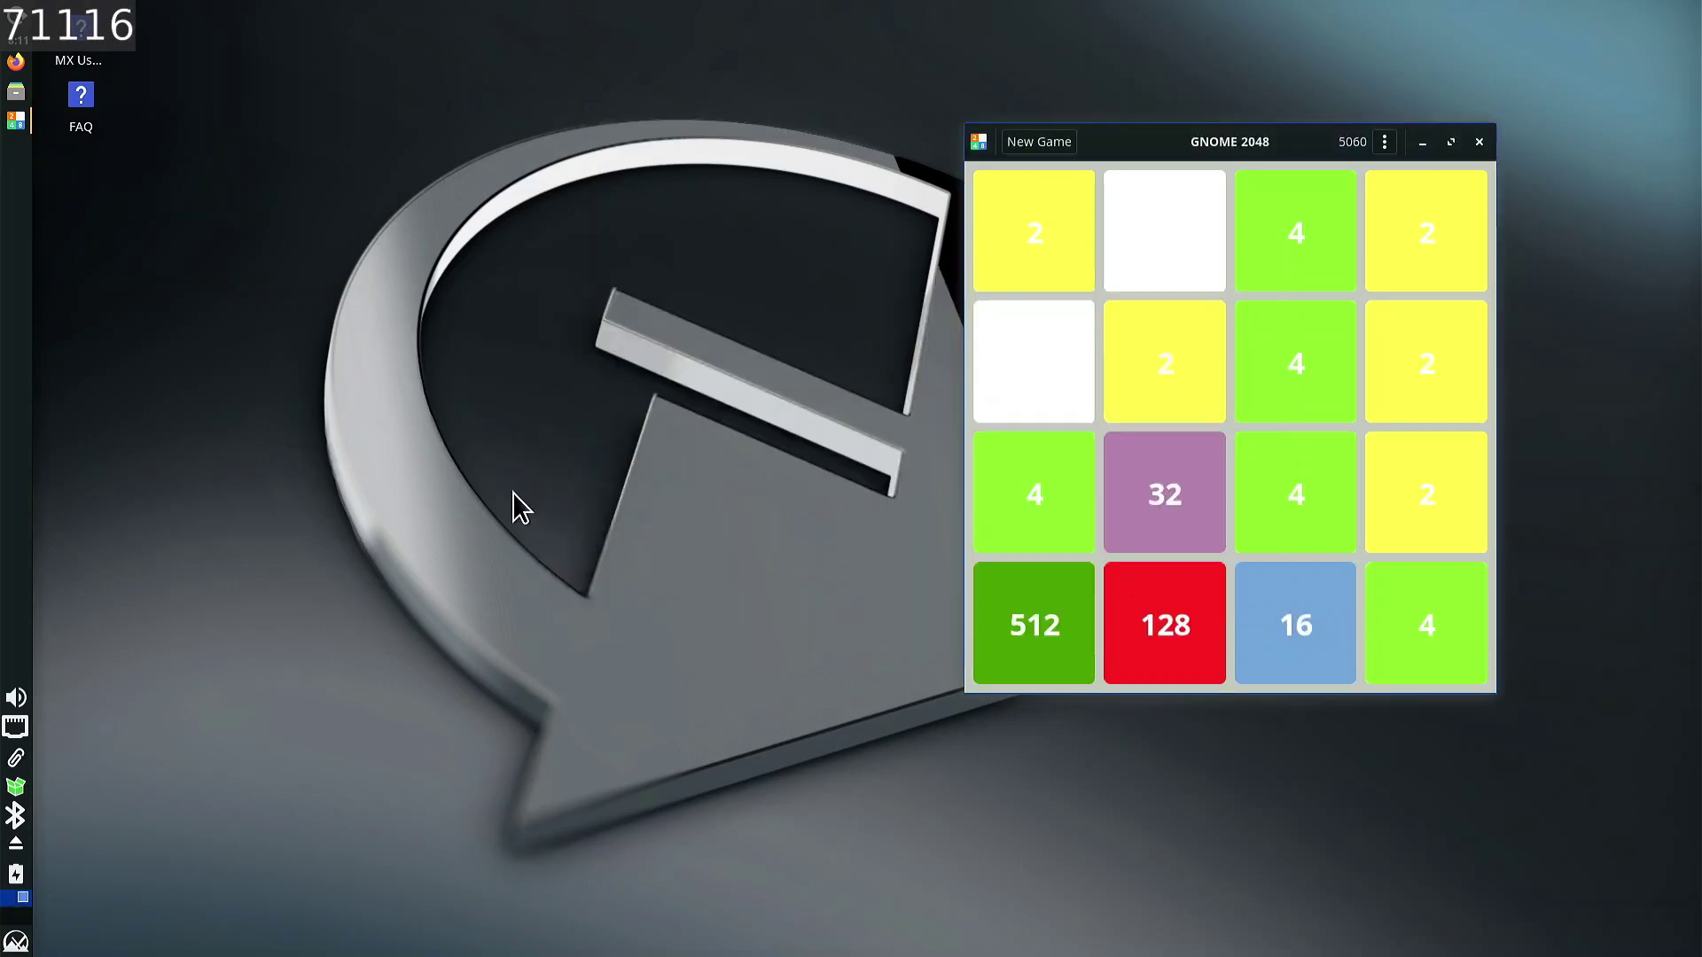
- Open Task Manager, view its process list and resource usage full-screen, and close it
left_click(16, 941)
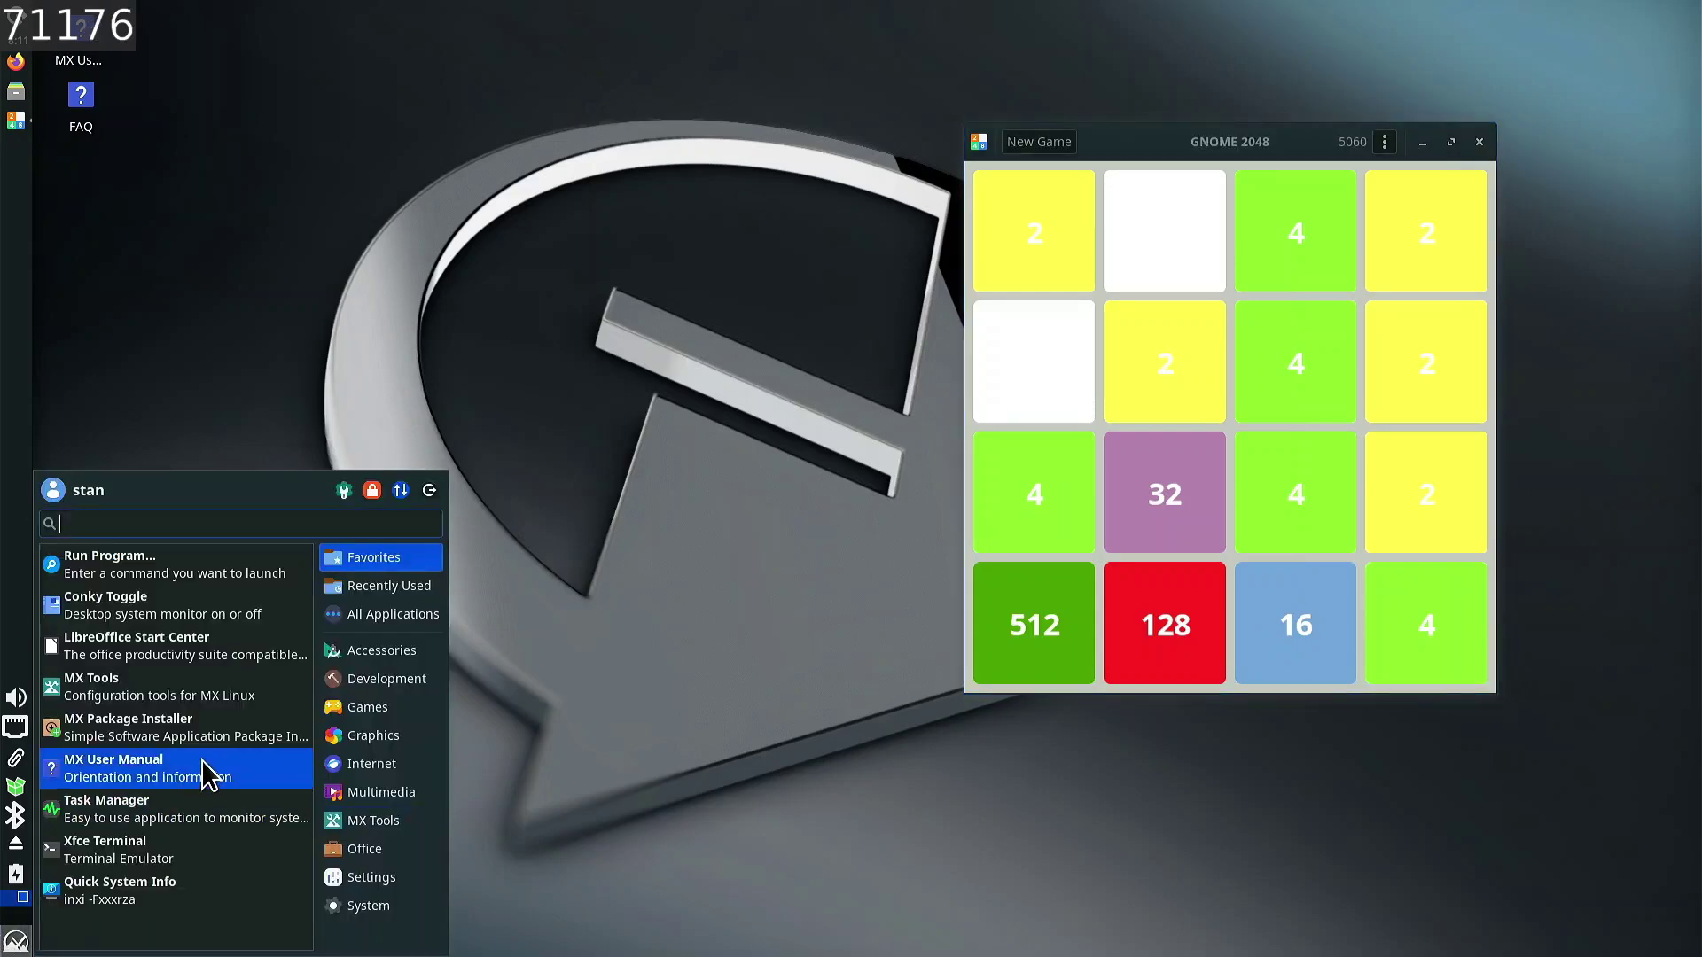
left_click(158, 816)
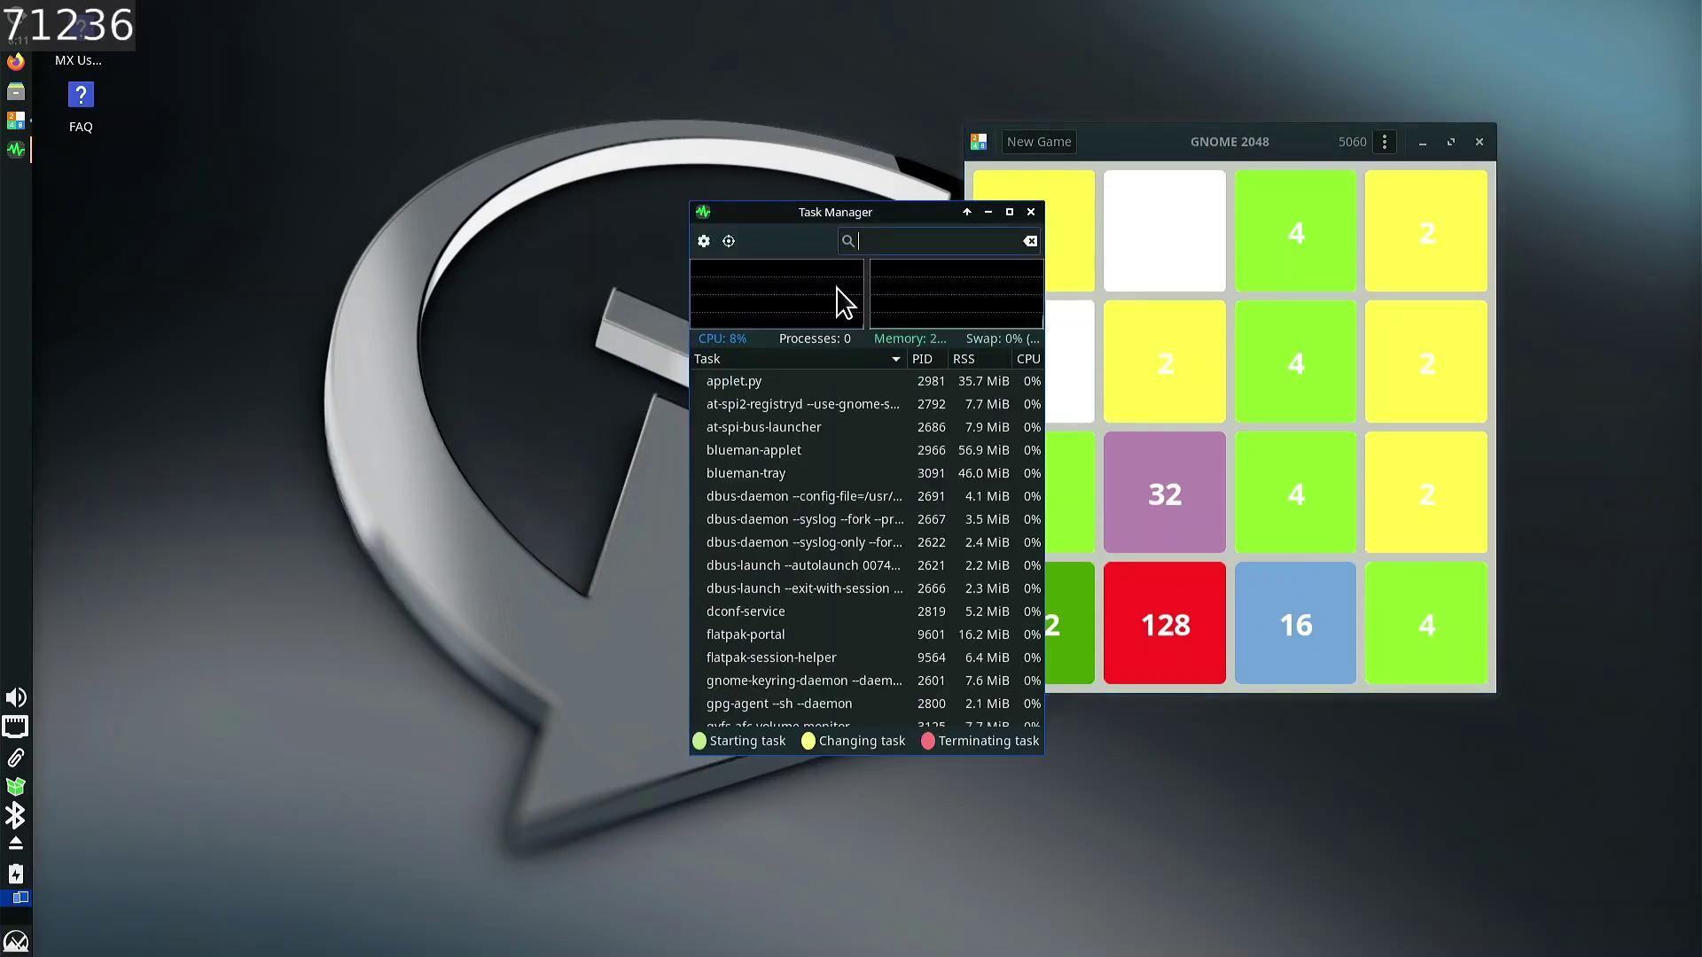
left_click(1009, 212)
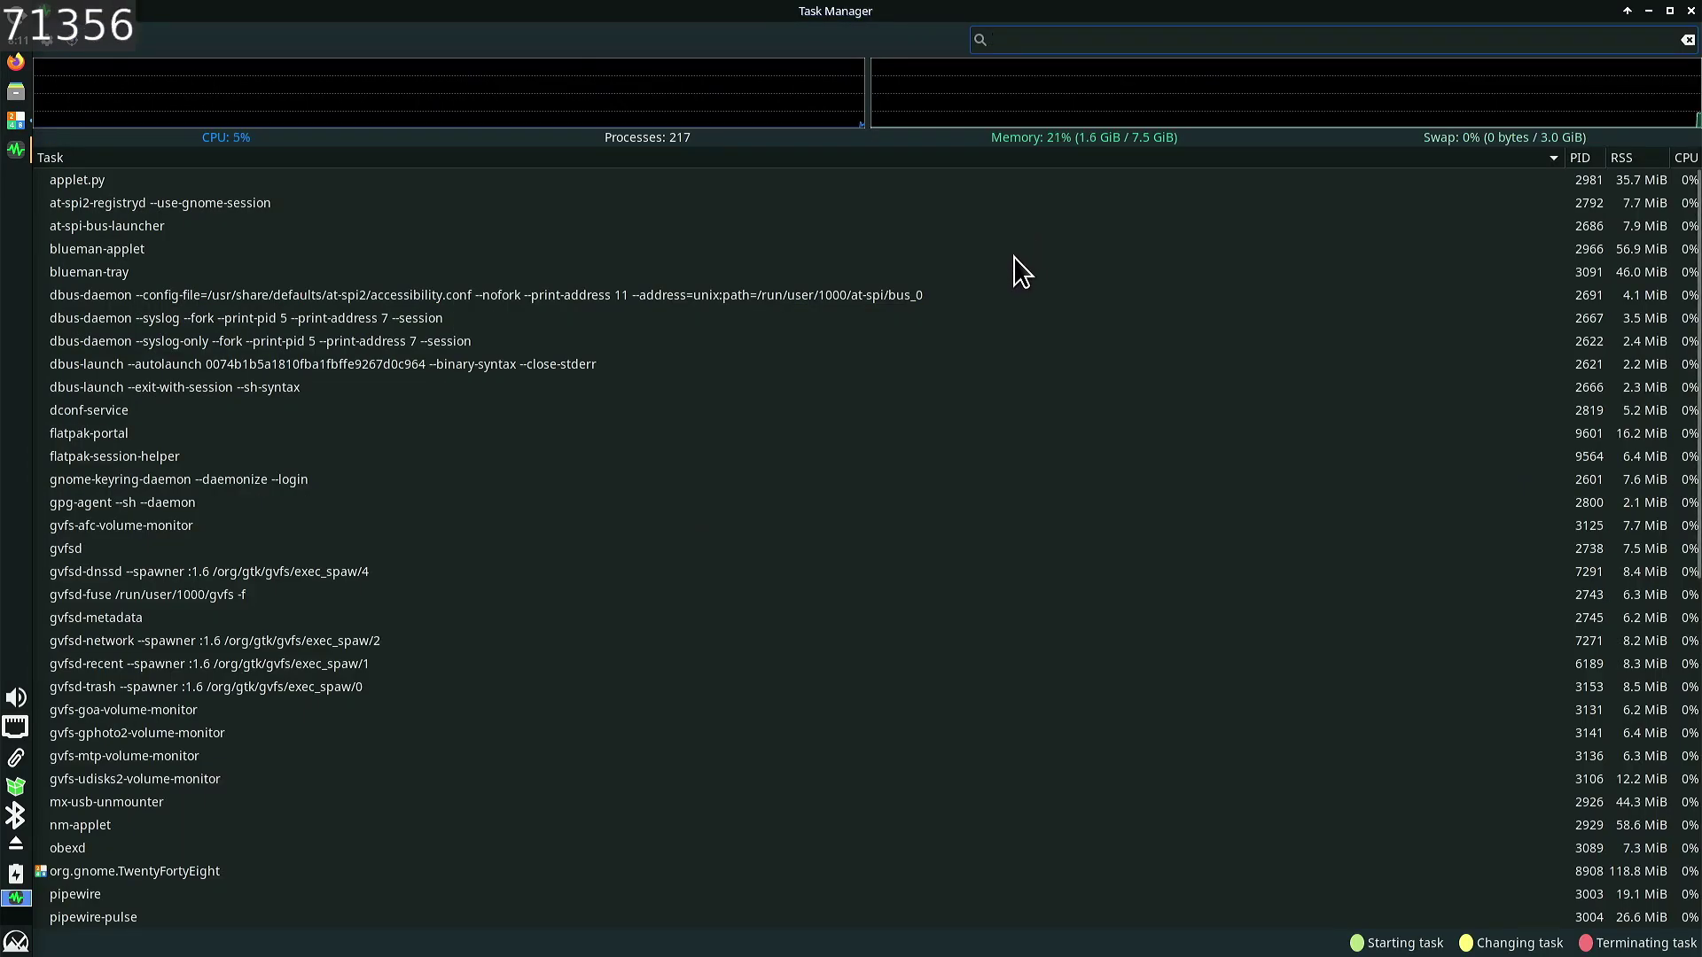
left_click(1690, 11)
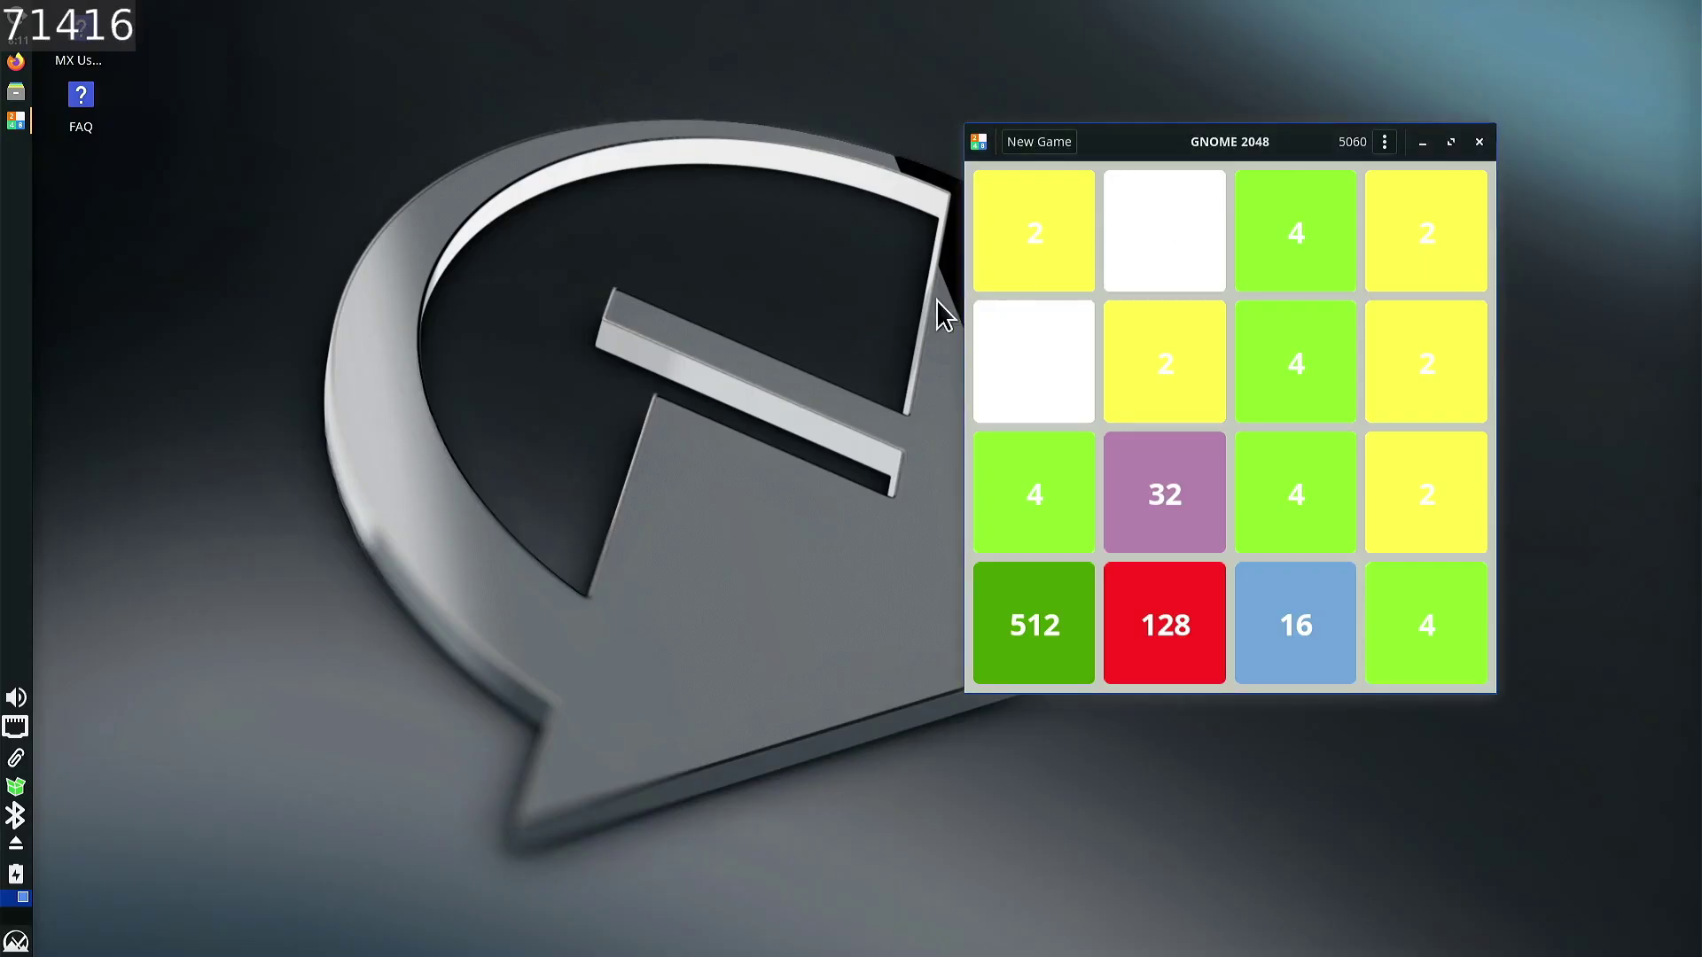
- Open a terminal and run "sudo apt install htop", entering the account password for sudo
key("ctrl+alt+t")
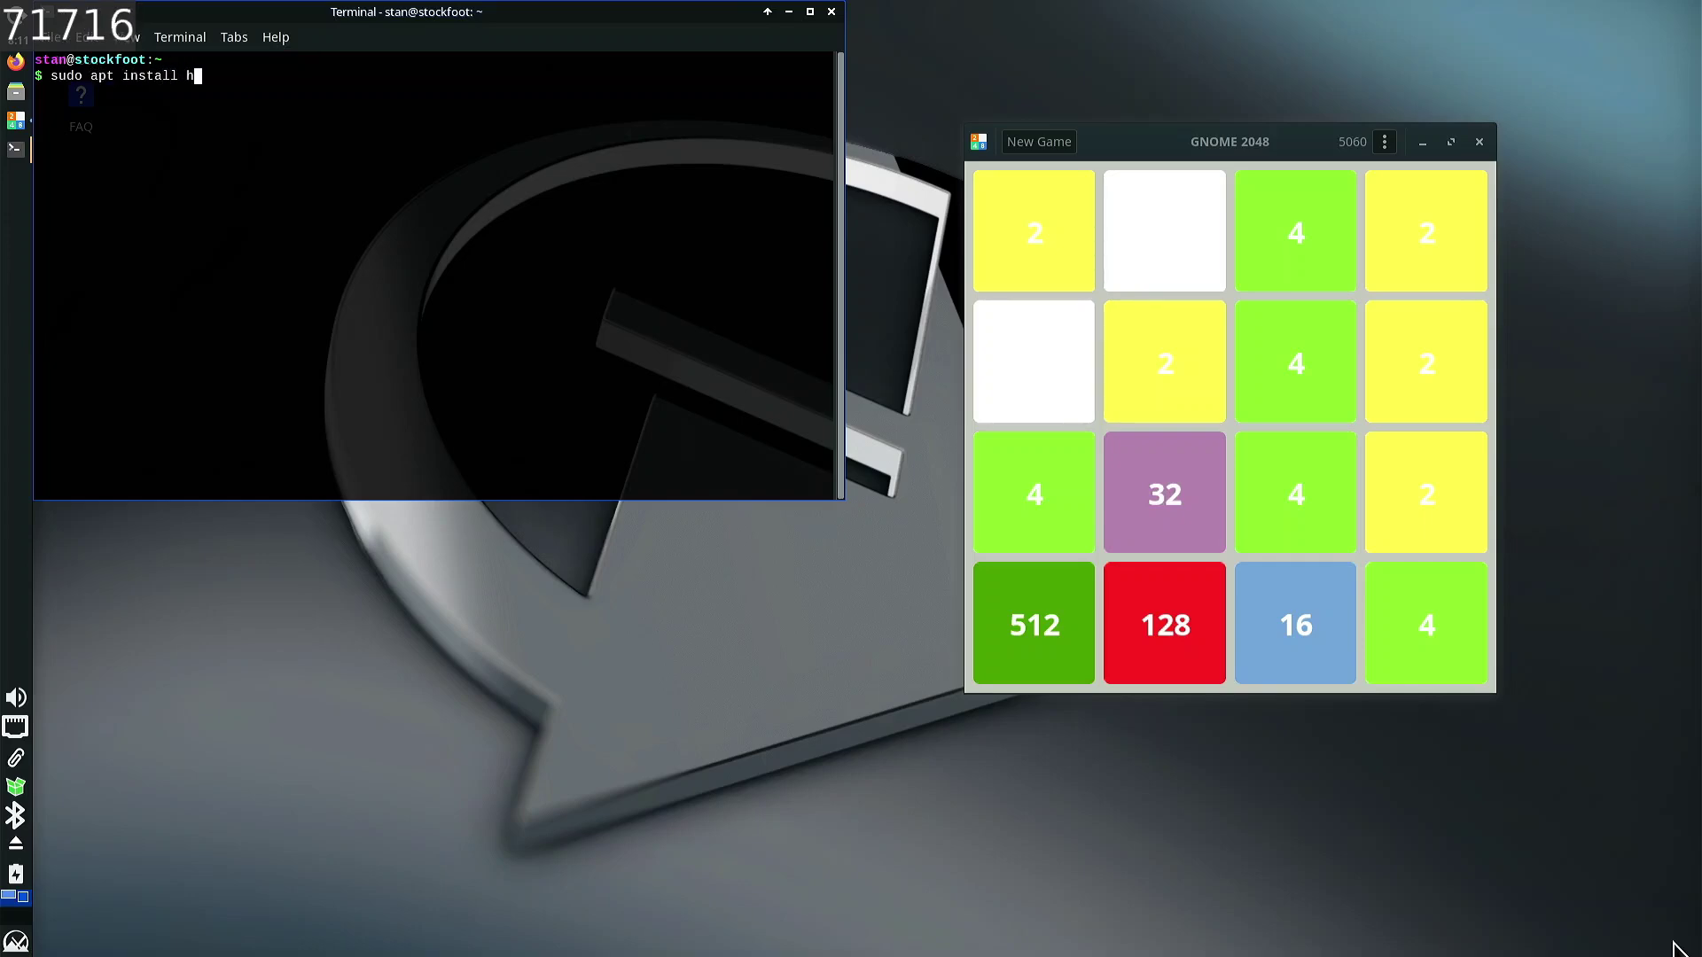
key("Return")
type("****")
key("Return")
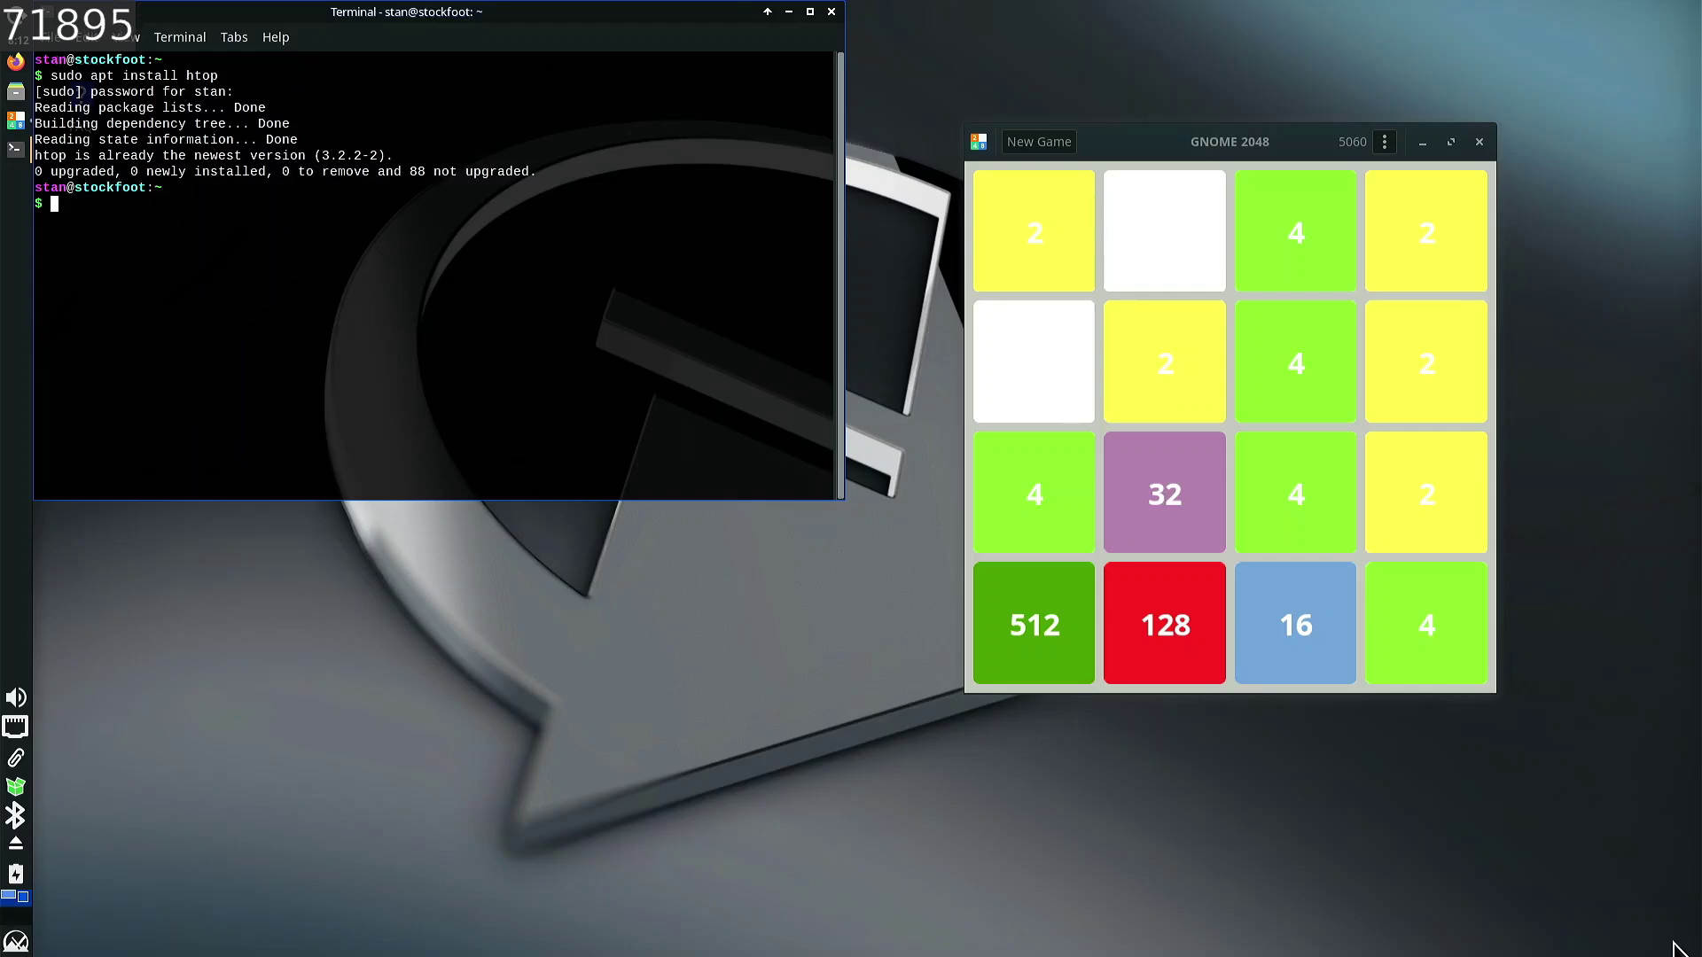
- Run htop, examine its resource usage and processes in a maximized terminal, and close the terminal window
type("htop")
key("Return")
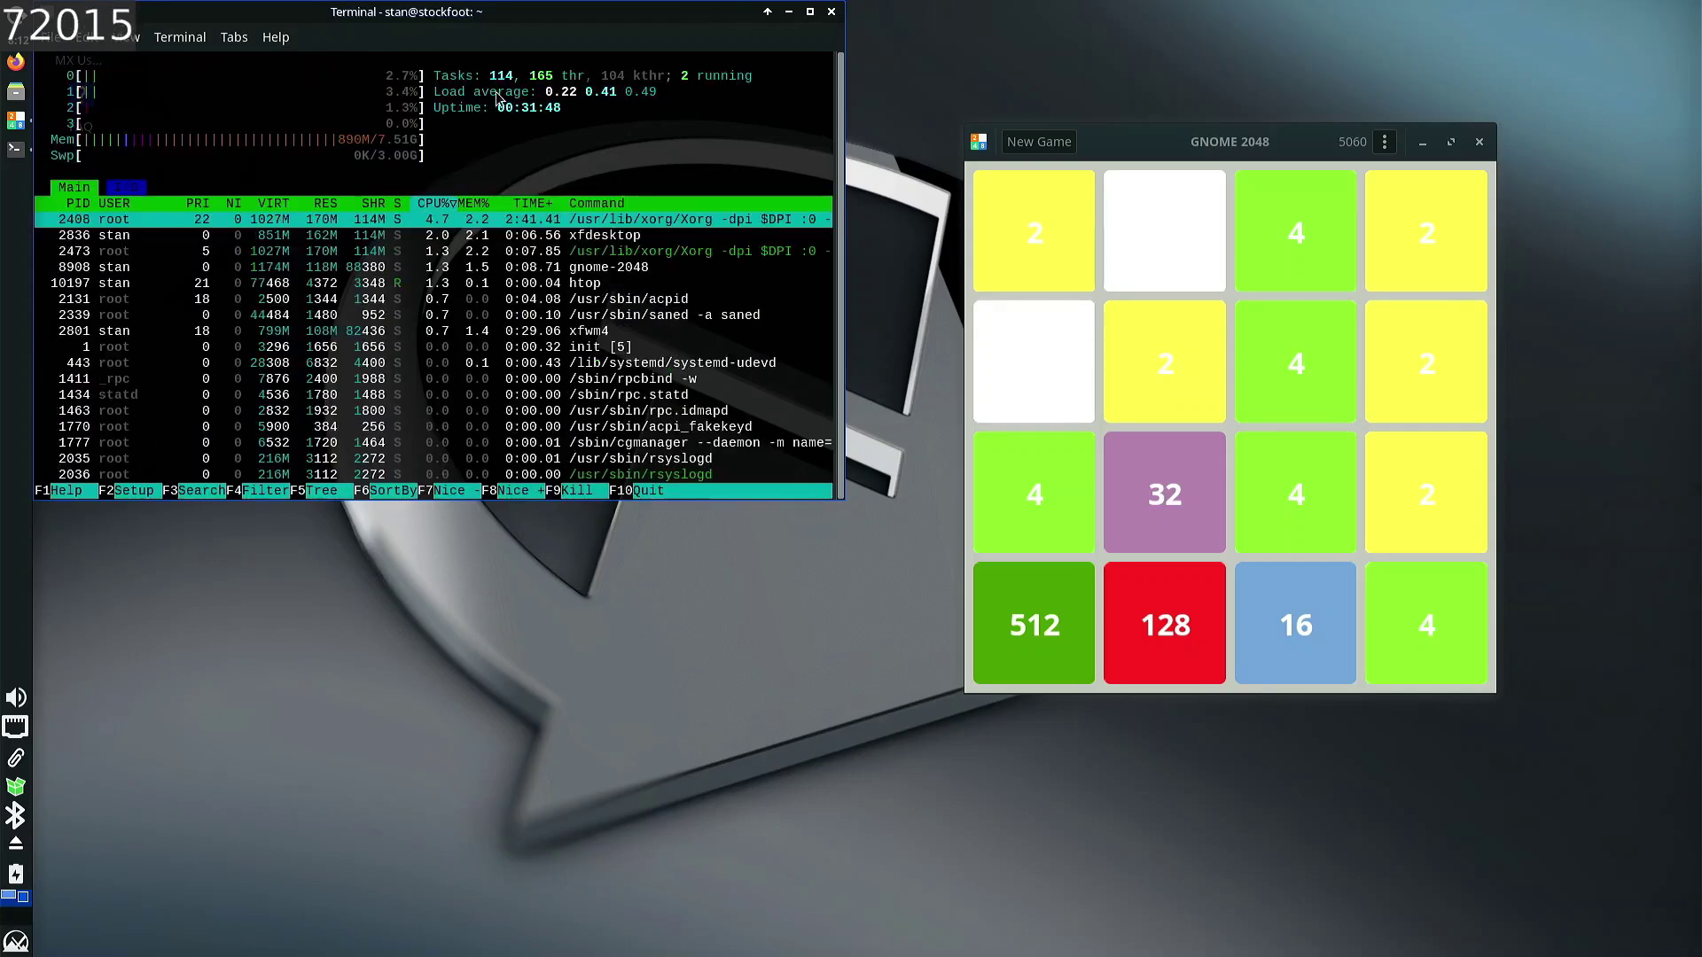
left_click(809, 11)
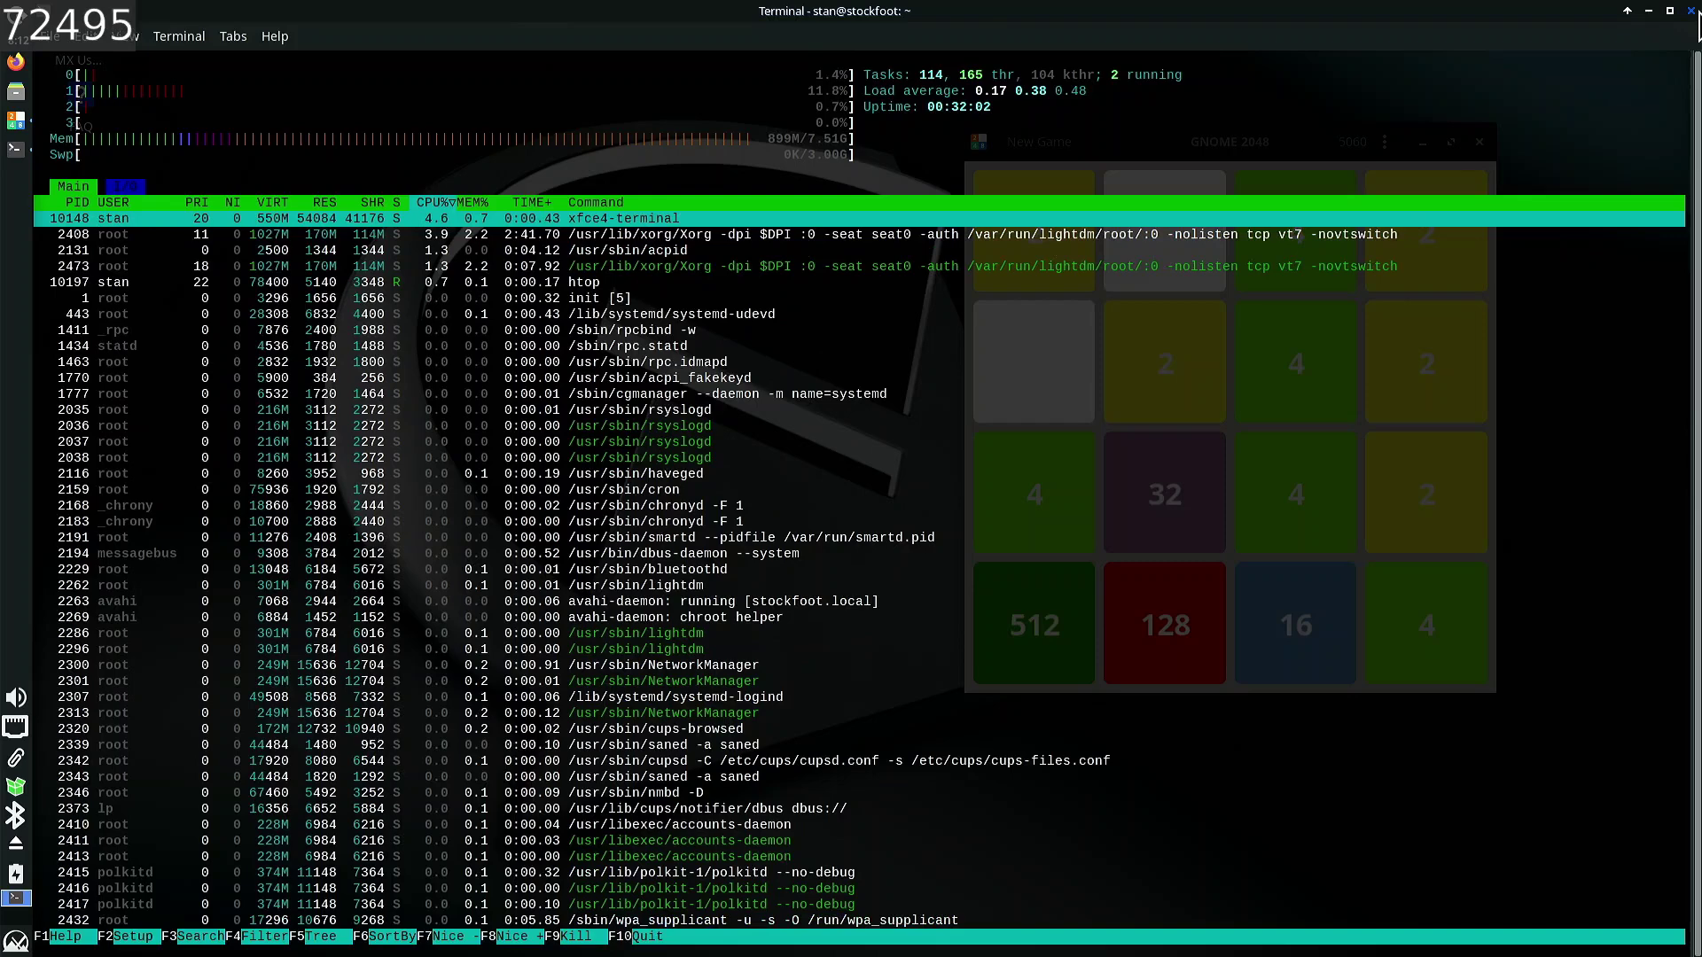
left_click(1690, 11)
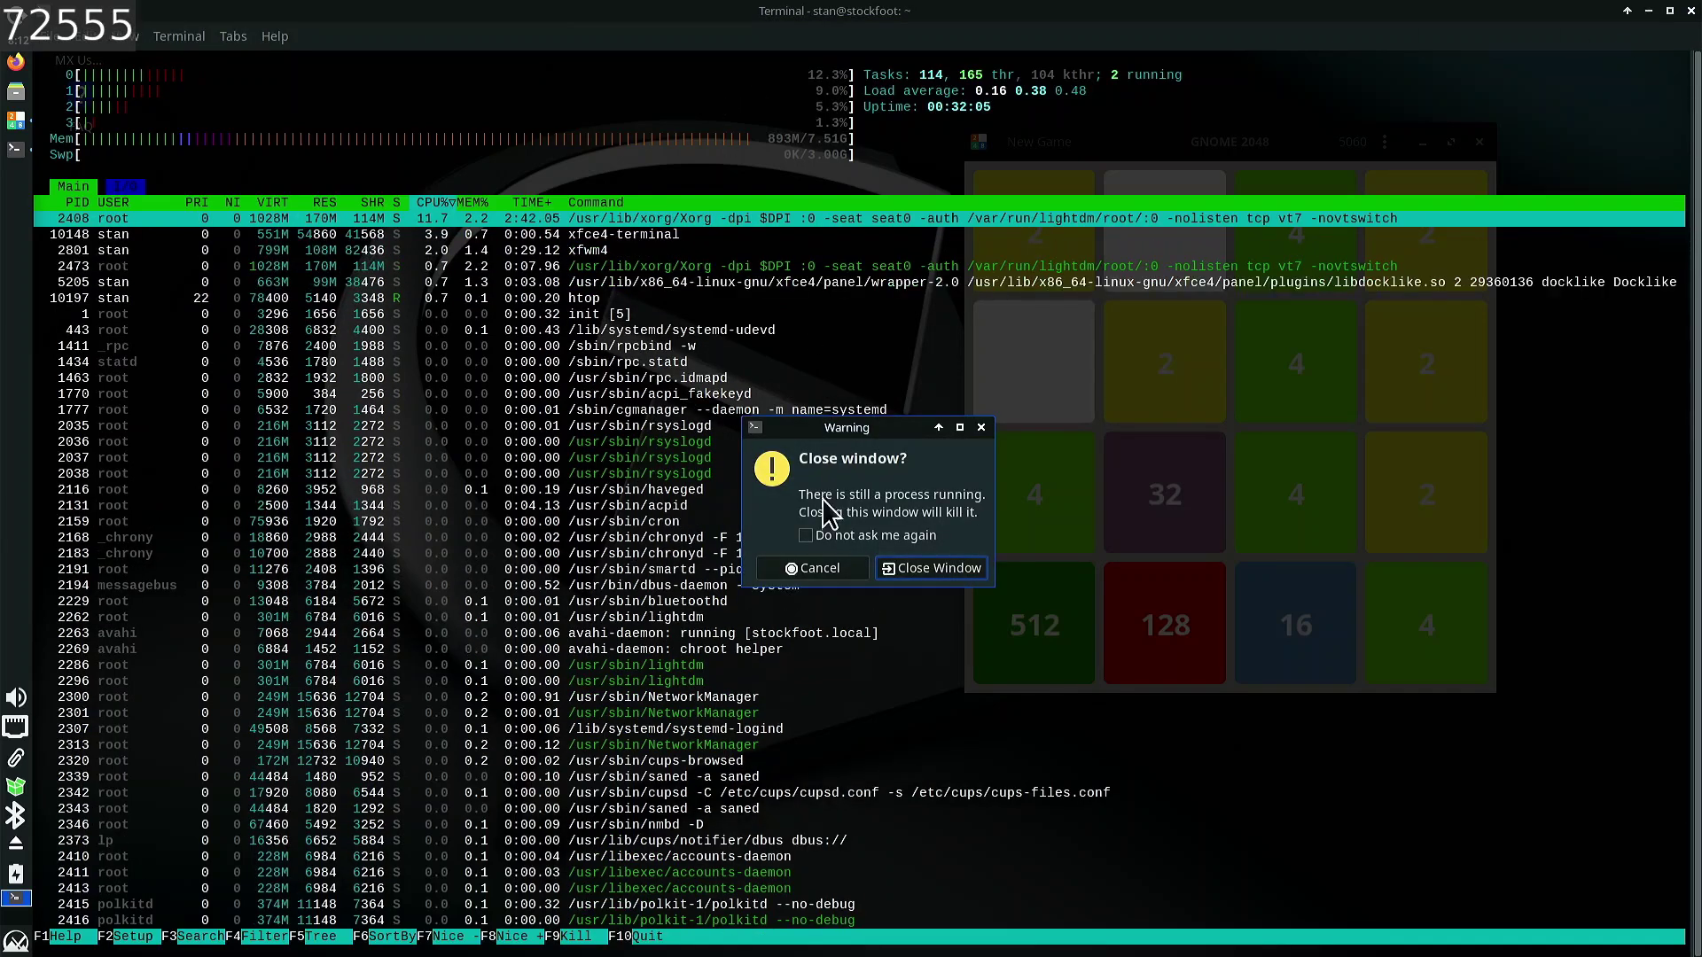
left_click(918, 571)
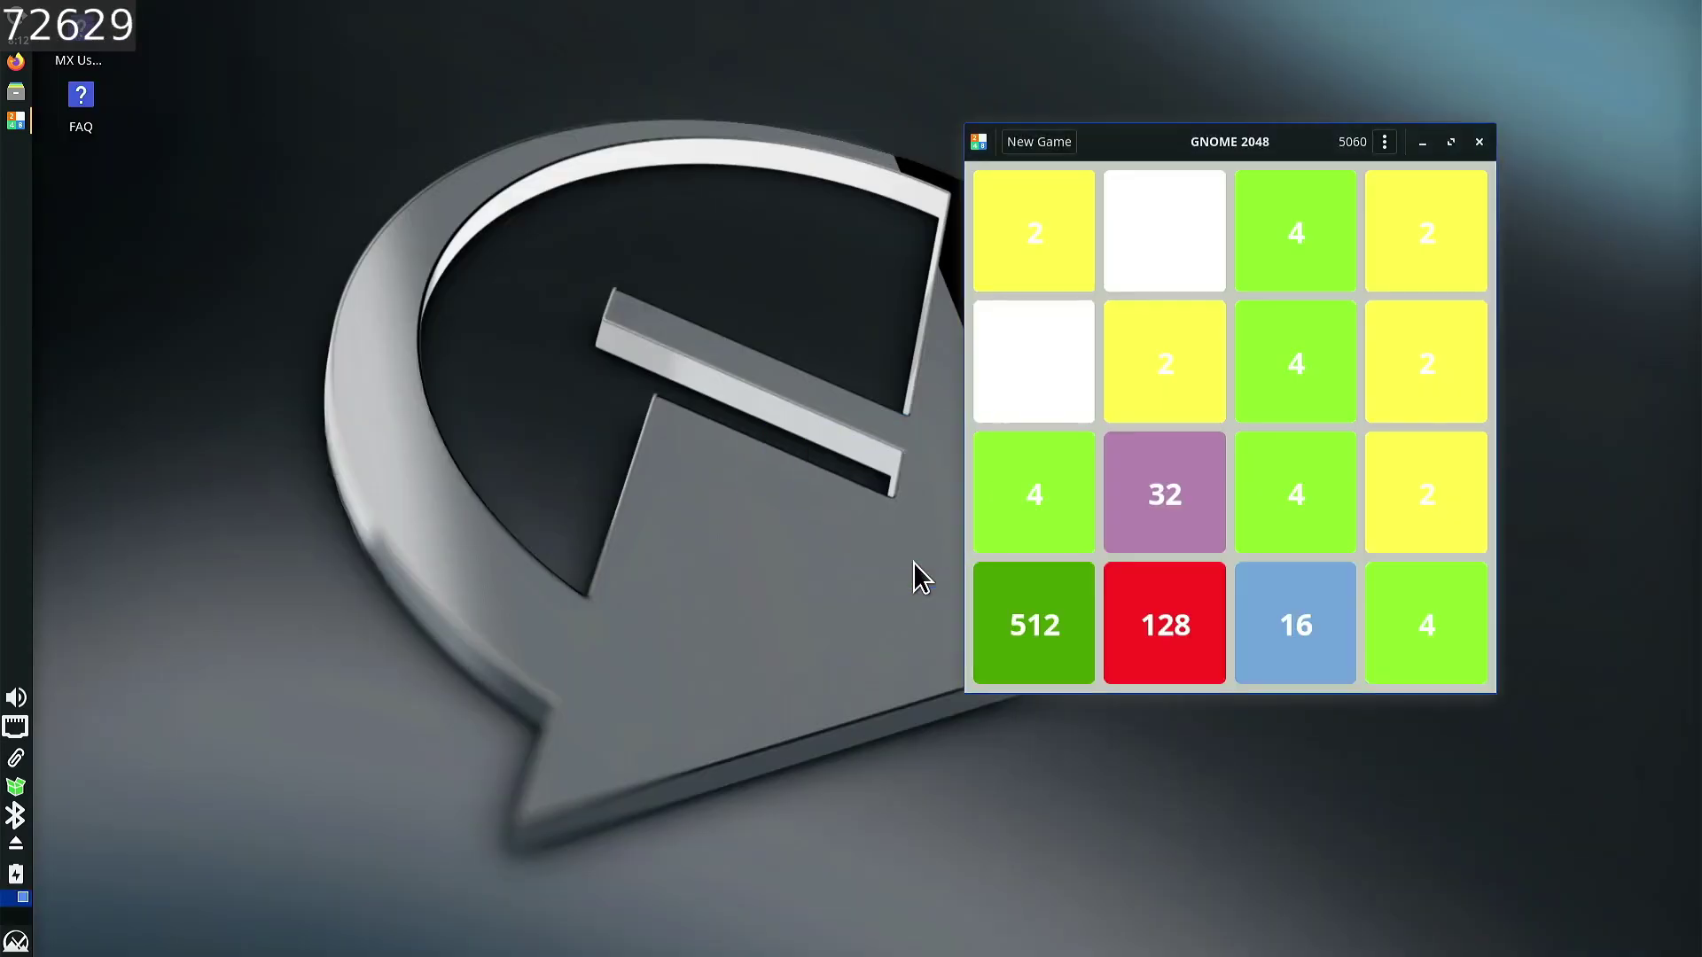
- Switch to the empty second workspace and launch Firefox there
left_click(20, 135)
left_click(76, 138)
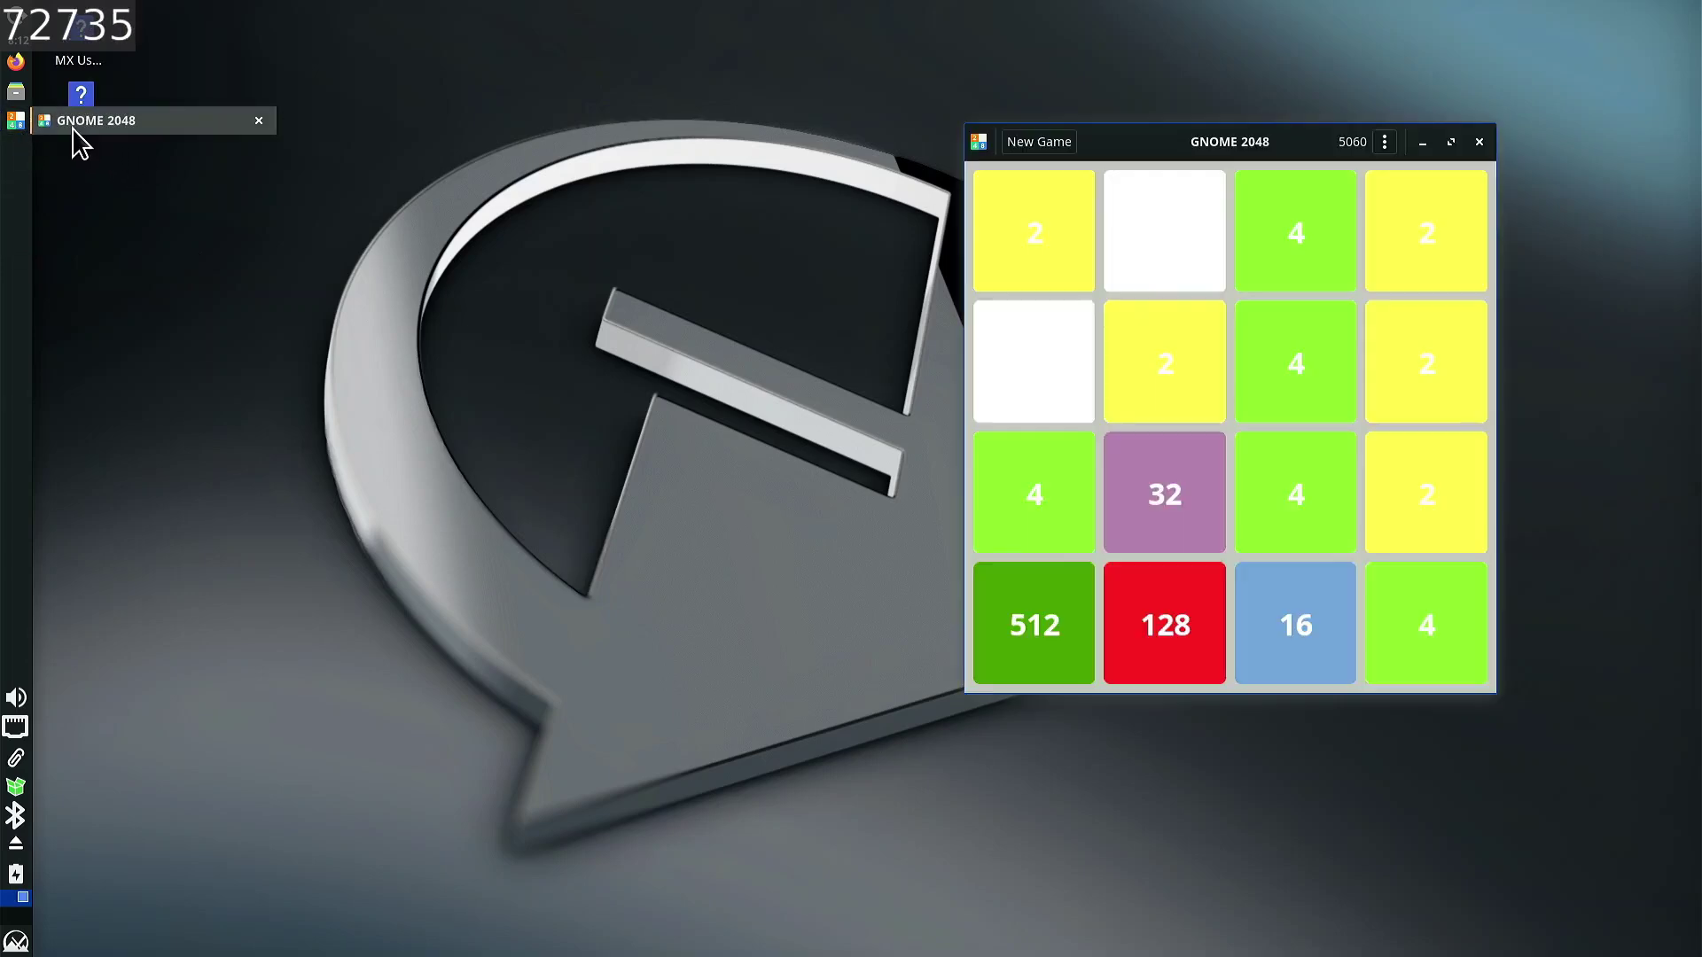
left_click(16, 914)
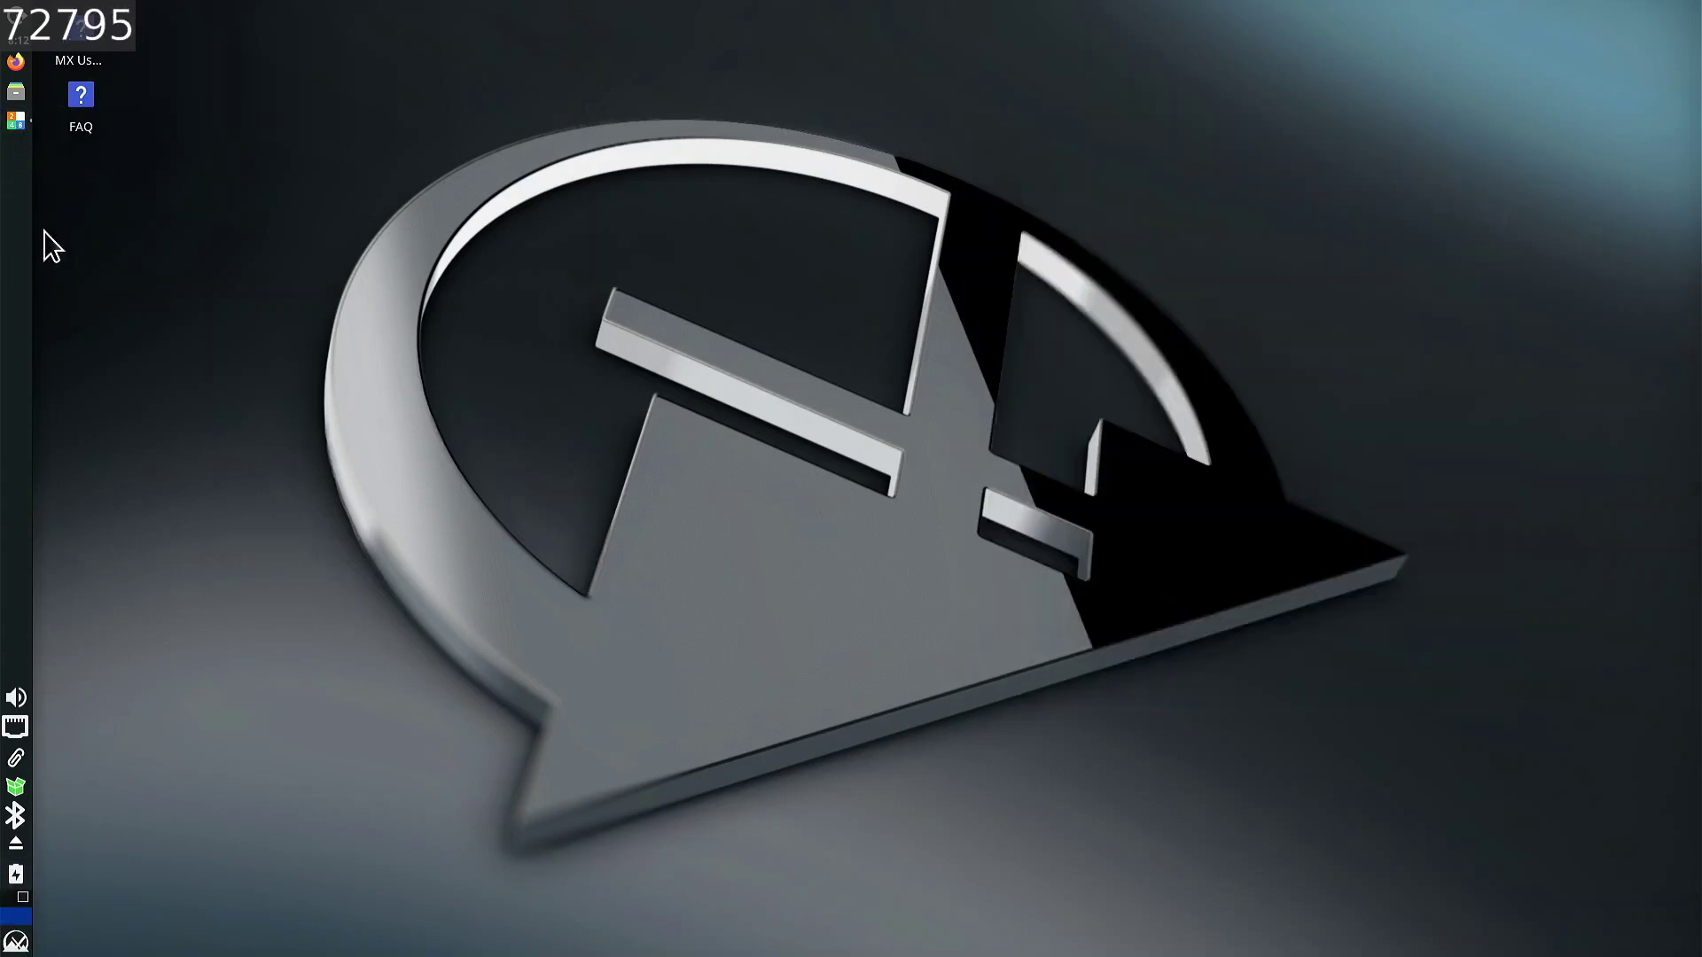
left_click(16, 61)
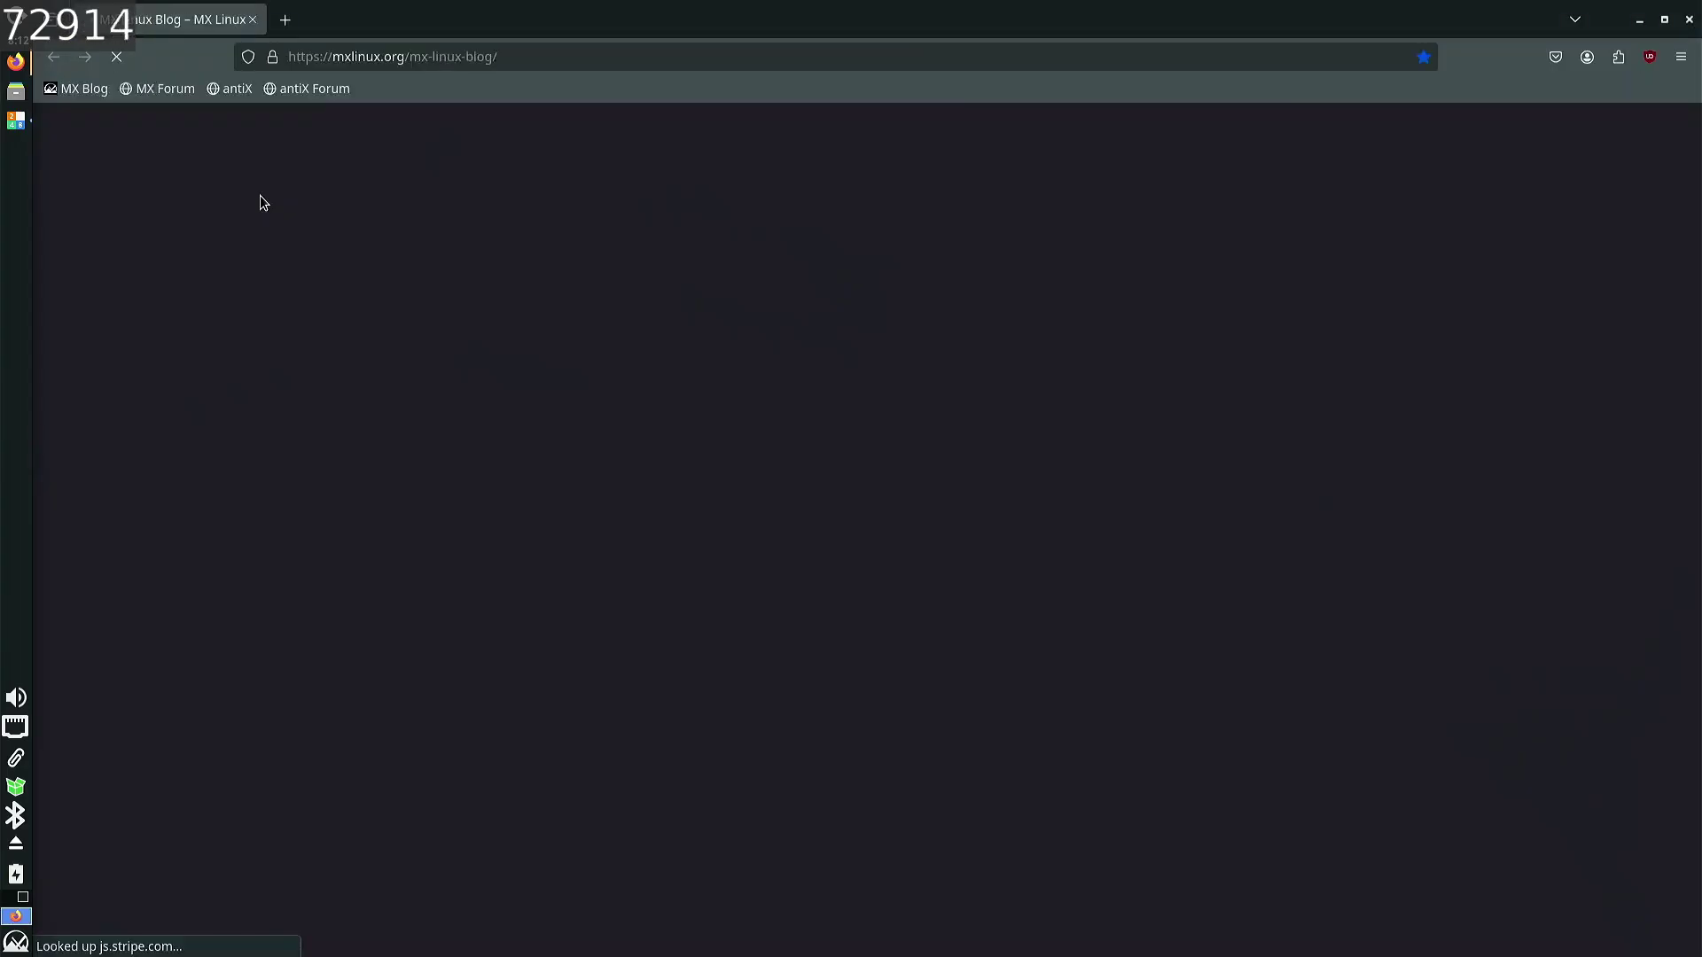
- Open the "MX News Week Ending Feb 1, 2025" post on the MX Linux blog and skim through it
scroll(697, 450, "down", 8)
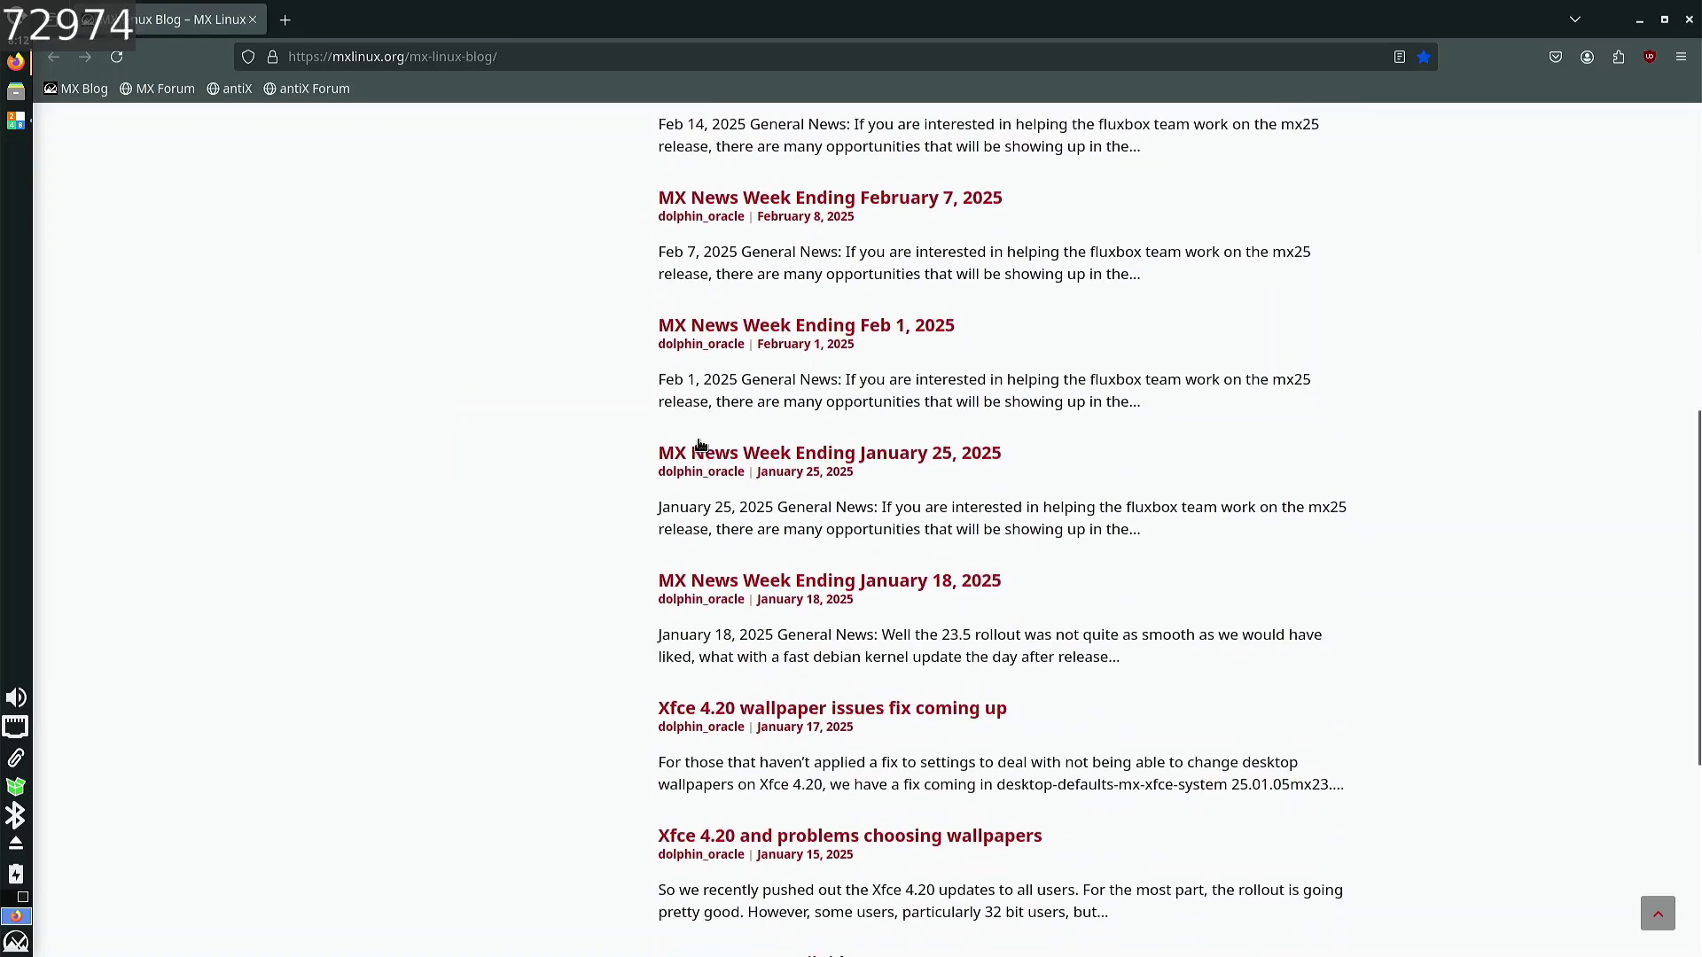
left_click(835, 303)
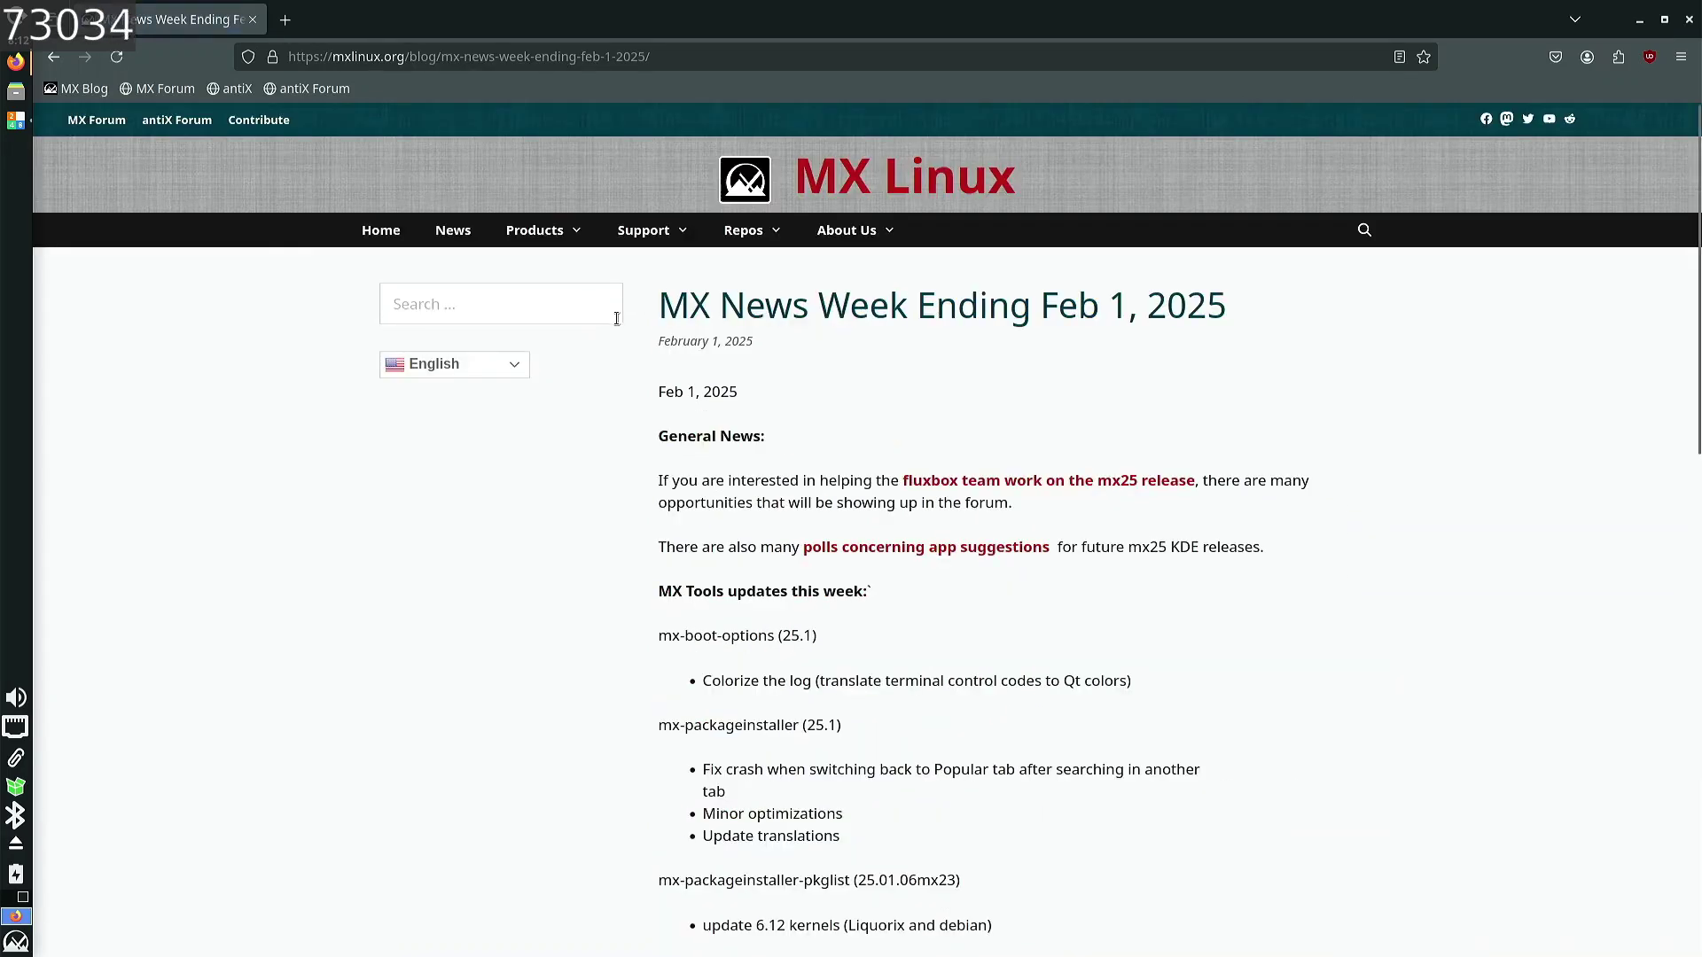
scroll(617, 321, "down", 3)
scroll(615, 317, "down", 4)
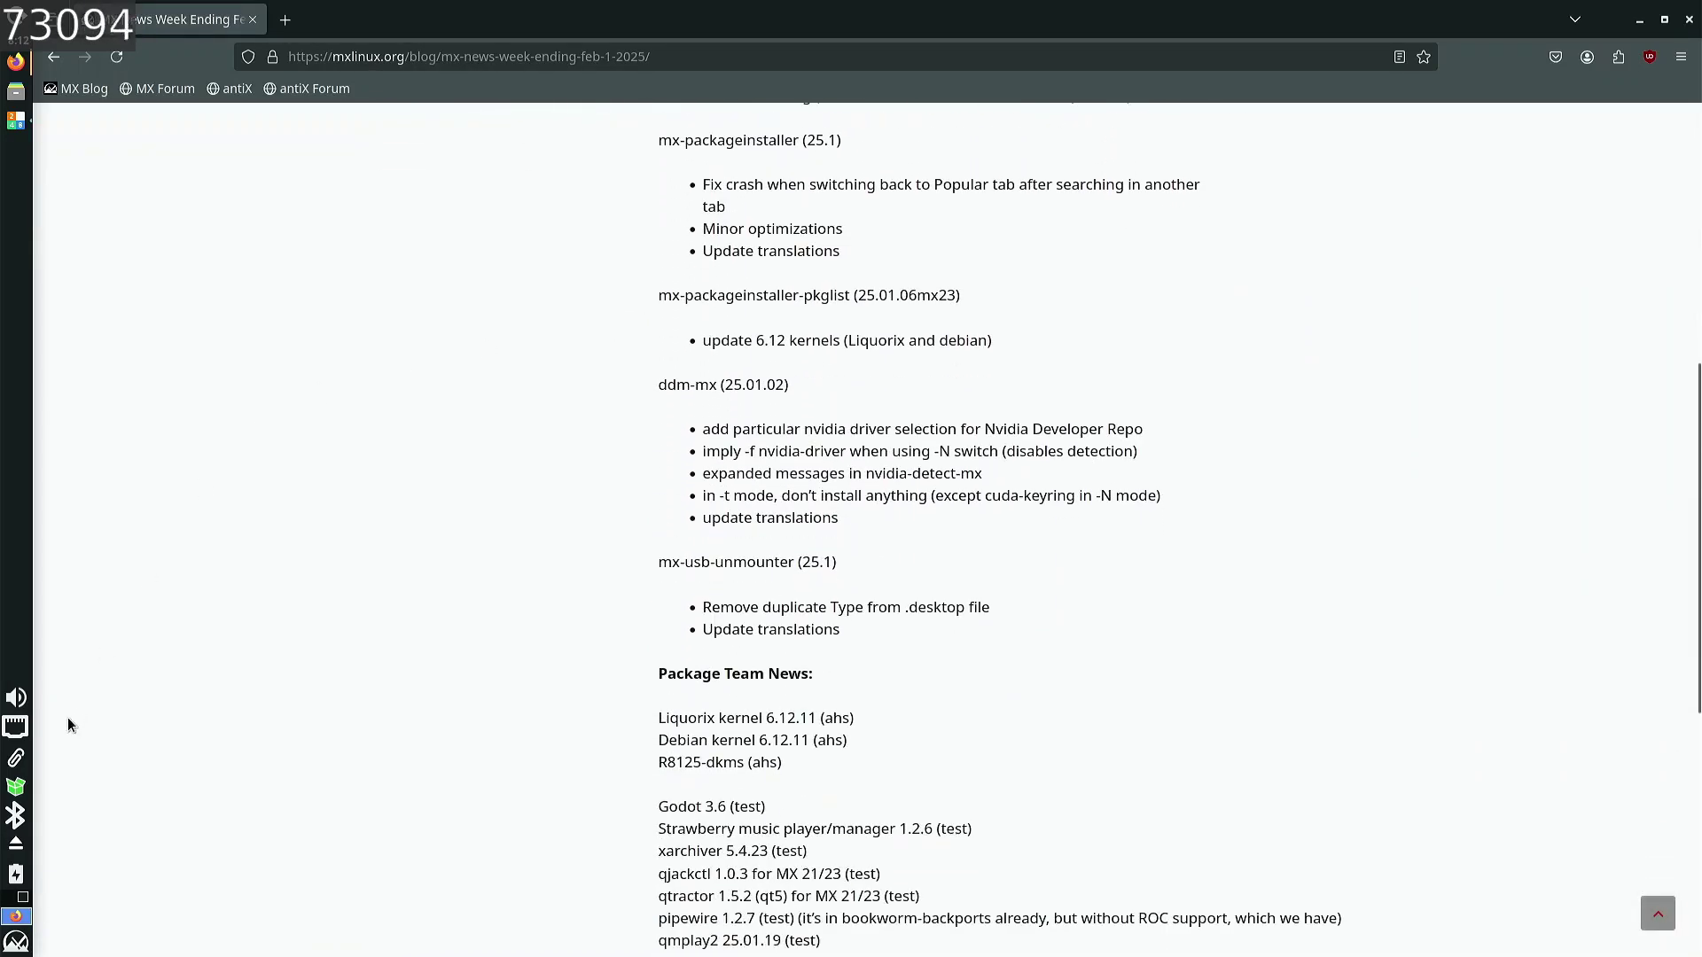
- Return to the first workspace and continue the GNOME 2048 game, merging tiles into a 64 beside the 128 in the bottom row
left_click(12, 892)
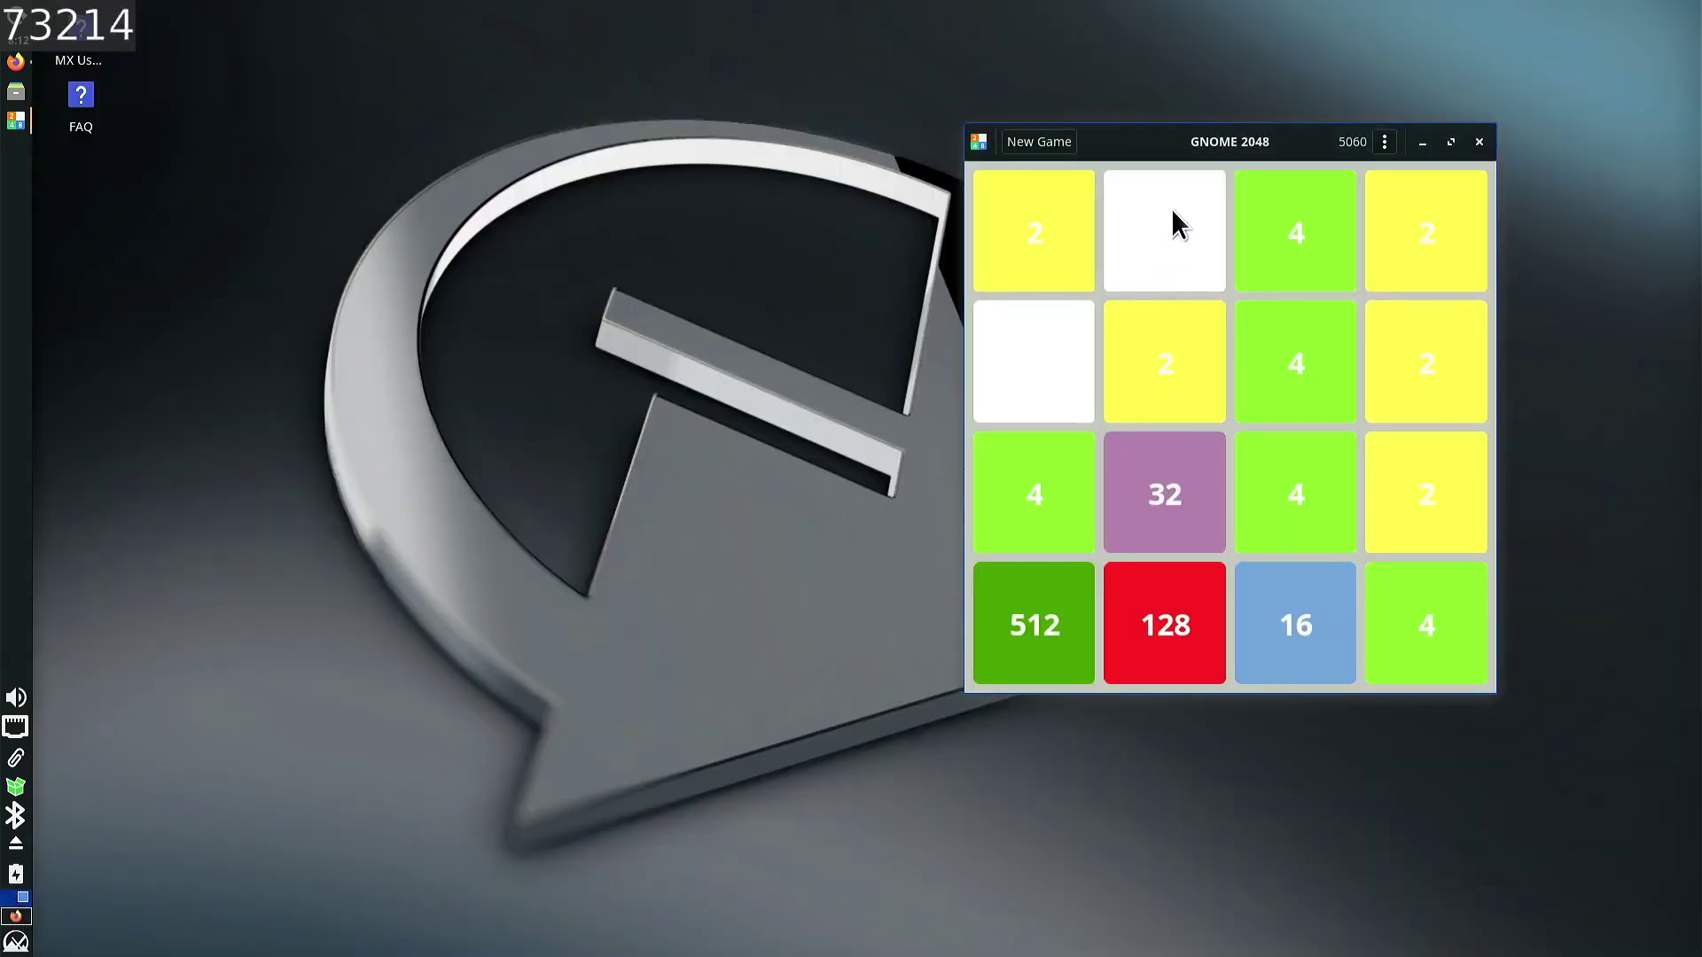
key("Down")
key("Down")
key("Right")
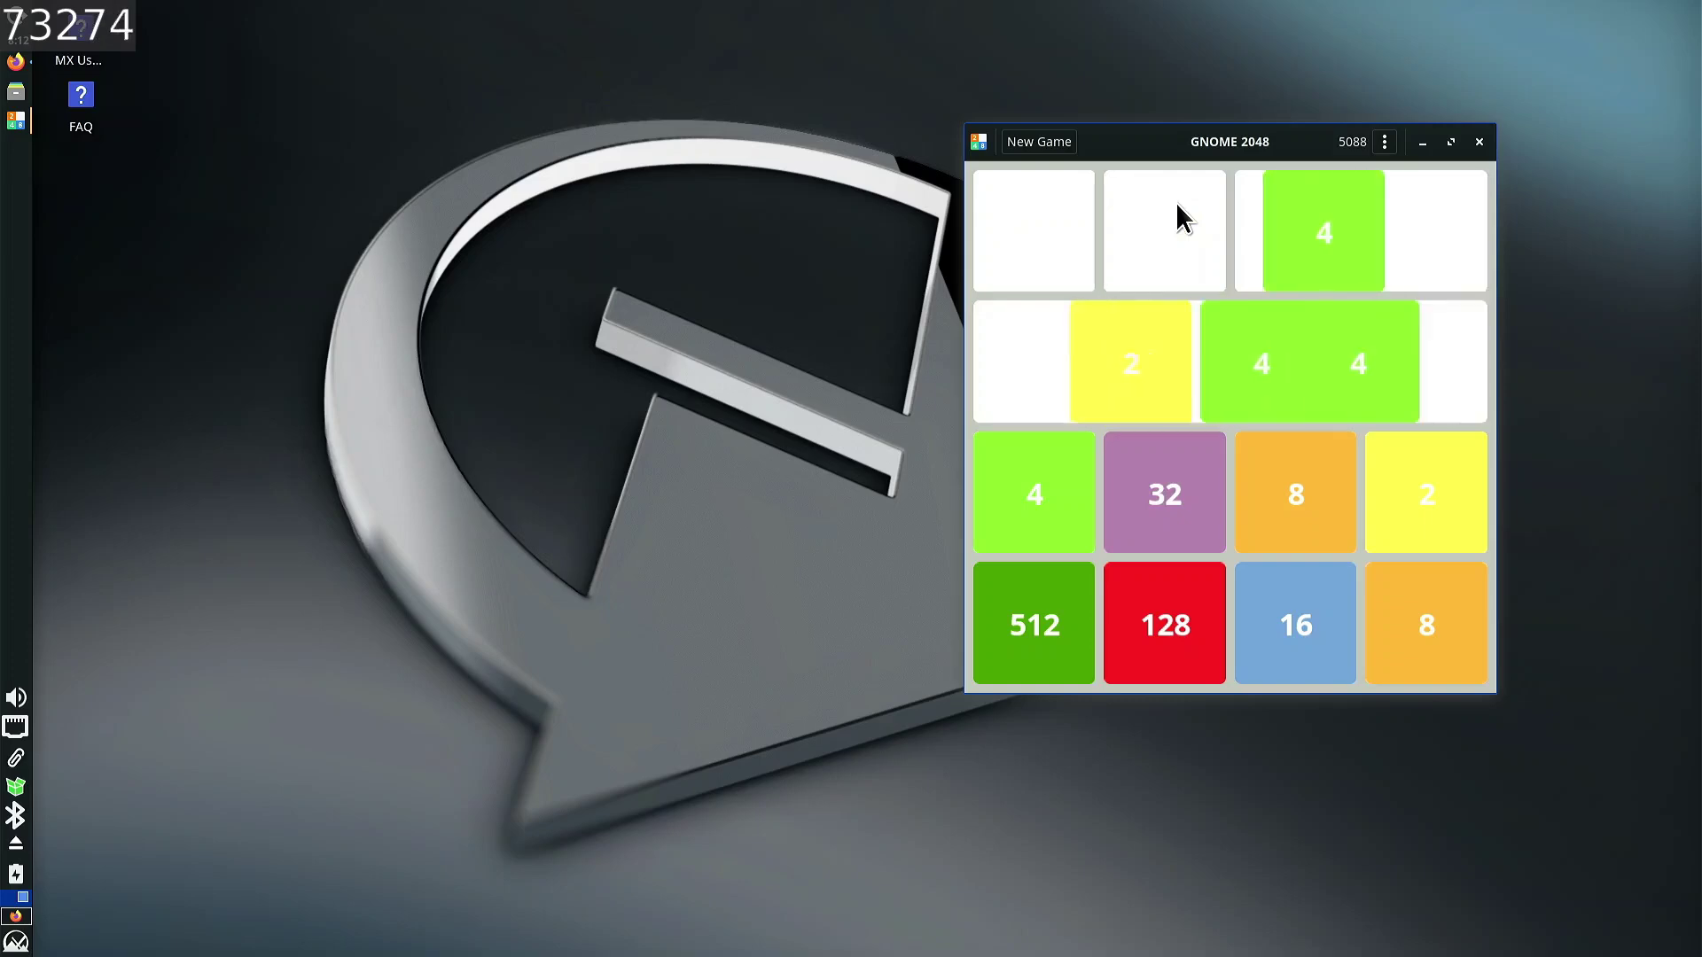
key("Left")
key("Right")
key("Left")
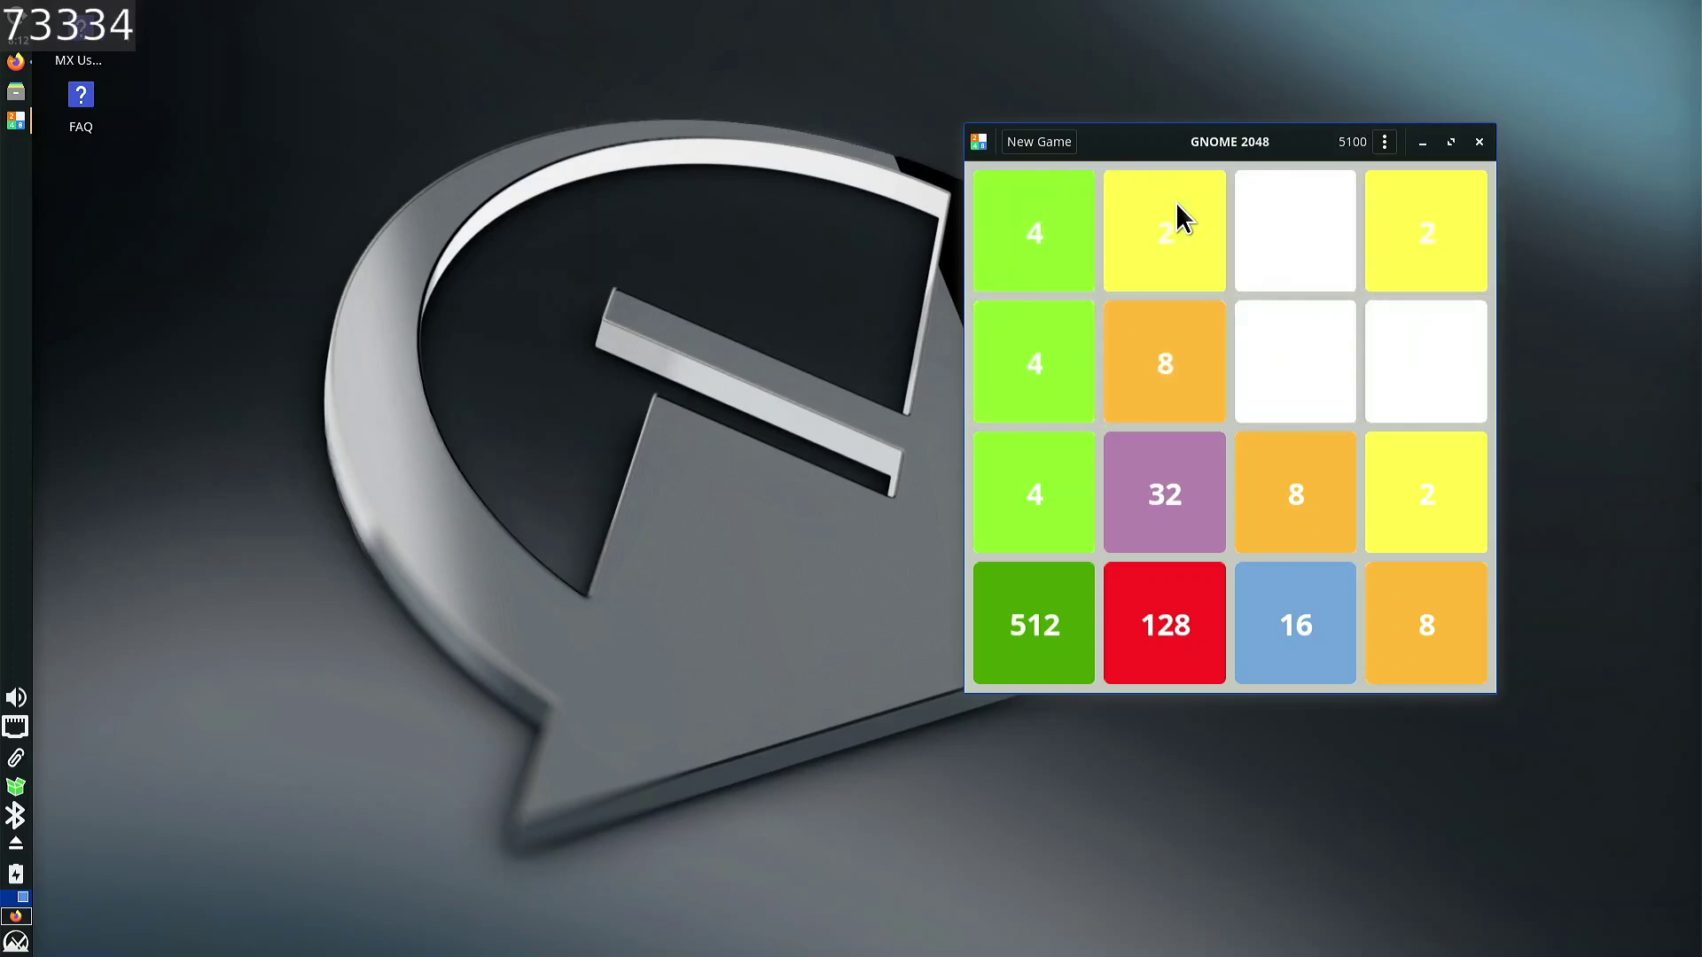
key("Down")
key("Down")
key("Down")
key("Down")
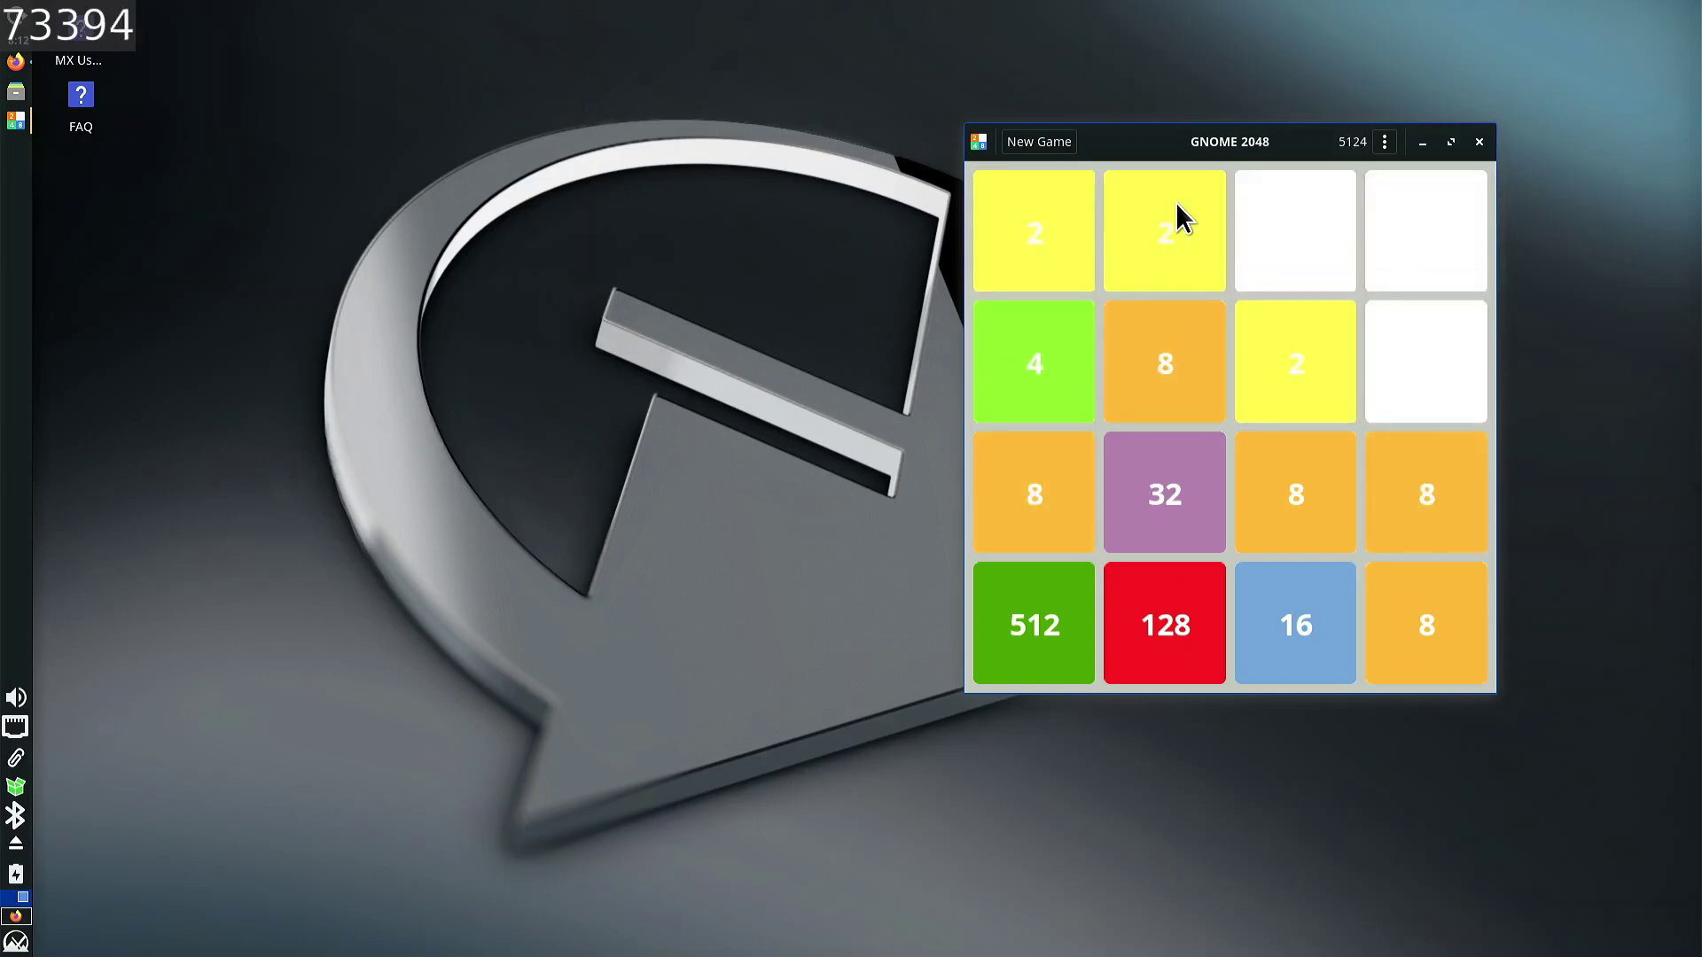
key("Left")
key("Down")
key("Right")
key("Down")
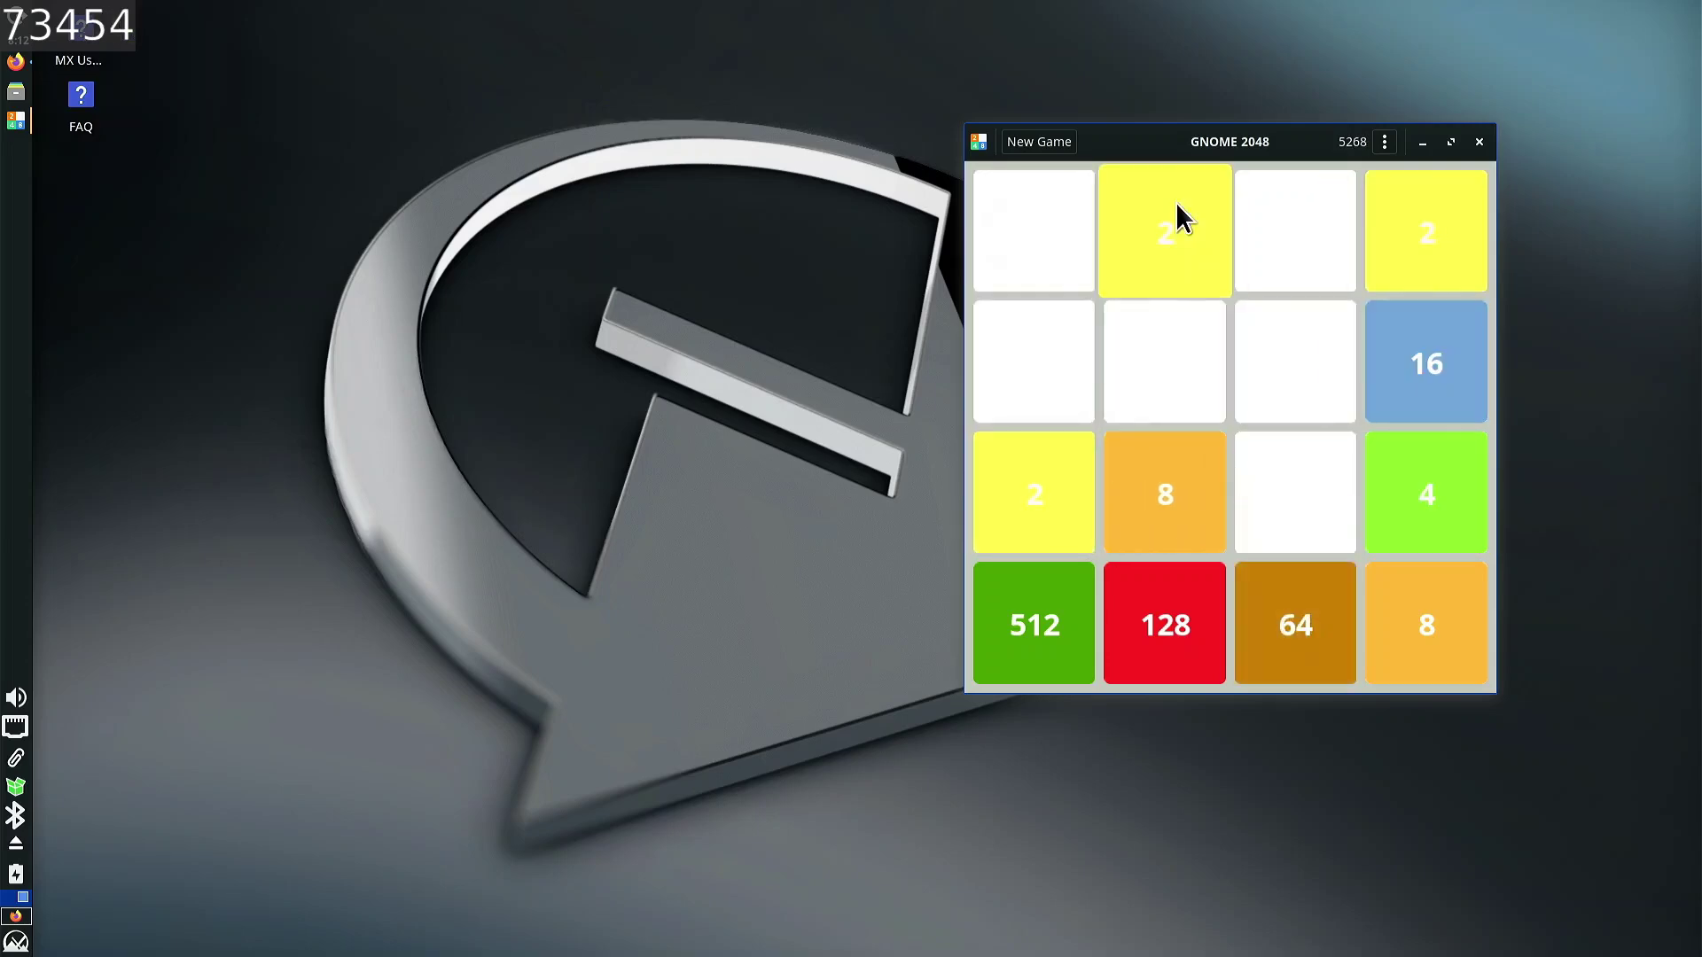
- Keep merging the smaller 2048 tiles downward and sideways until a 32 sits beside the 64 in the bottom row
key("Right")
key("Left")
key("Down")
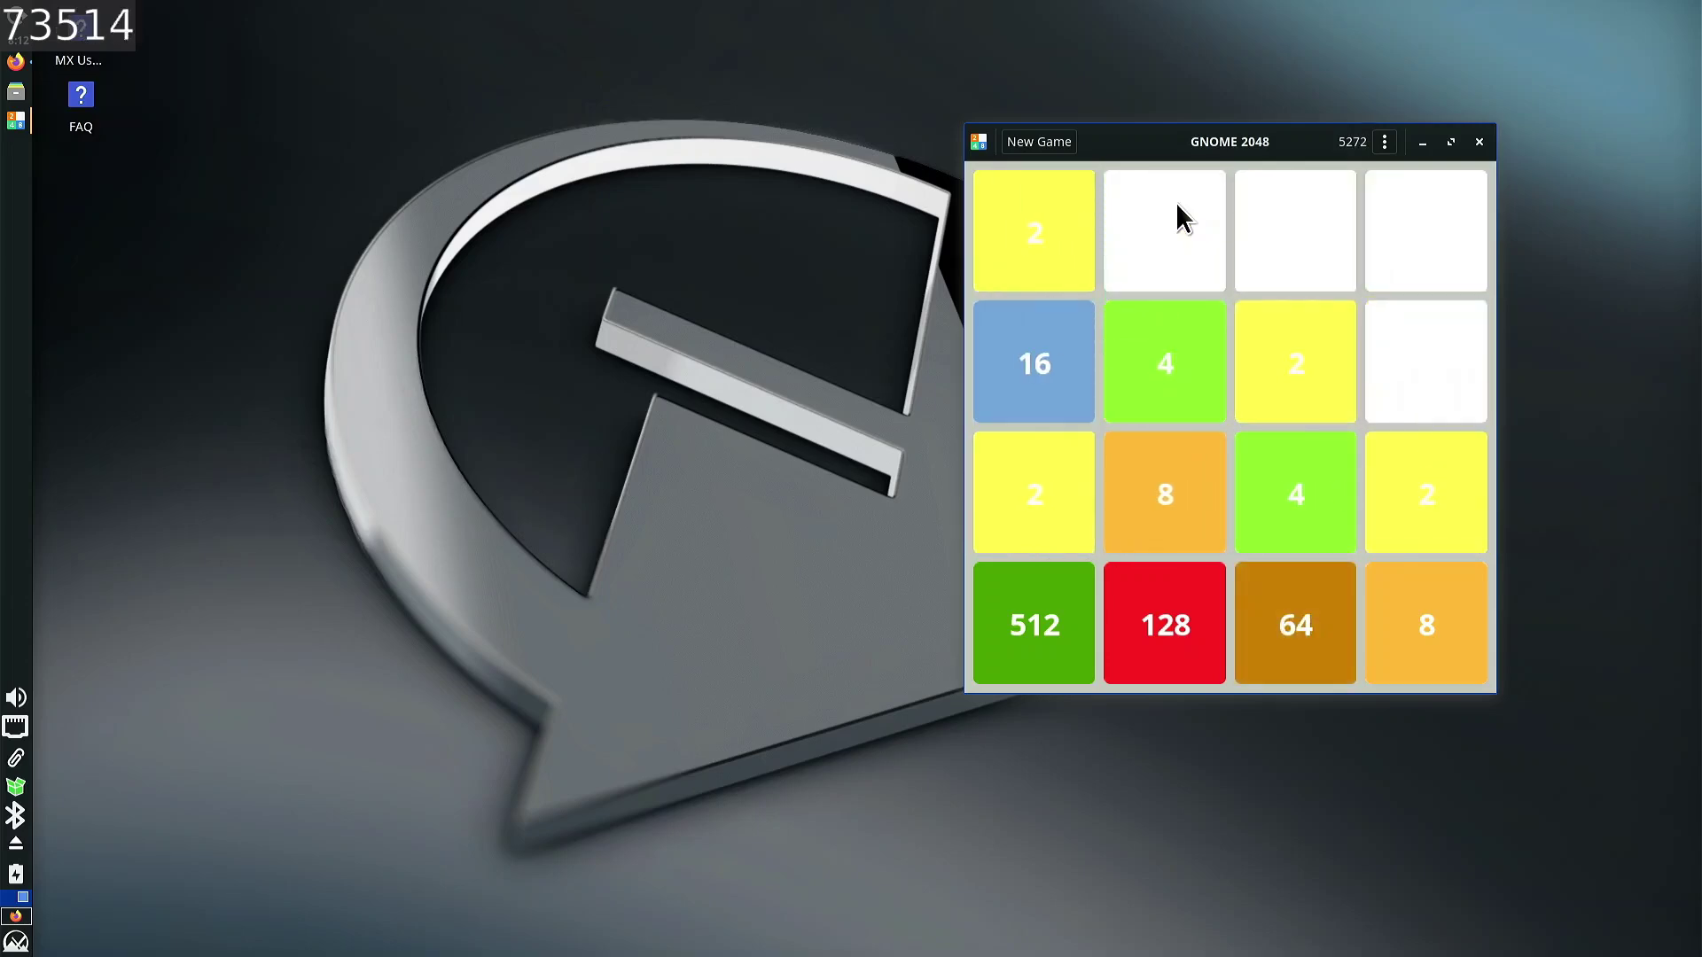
key("Right")
key("Down")
key("Down")
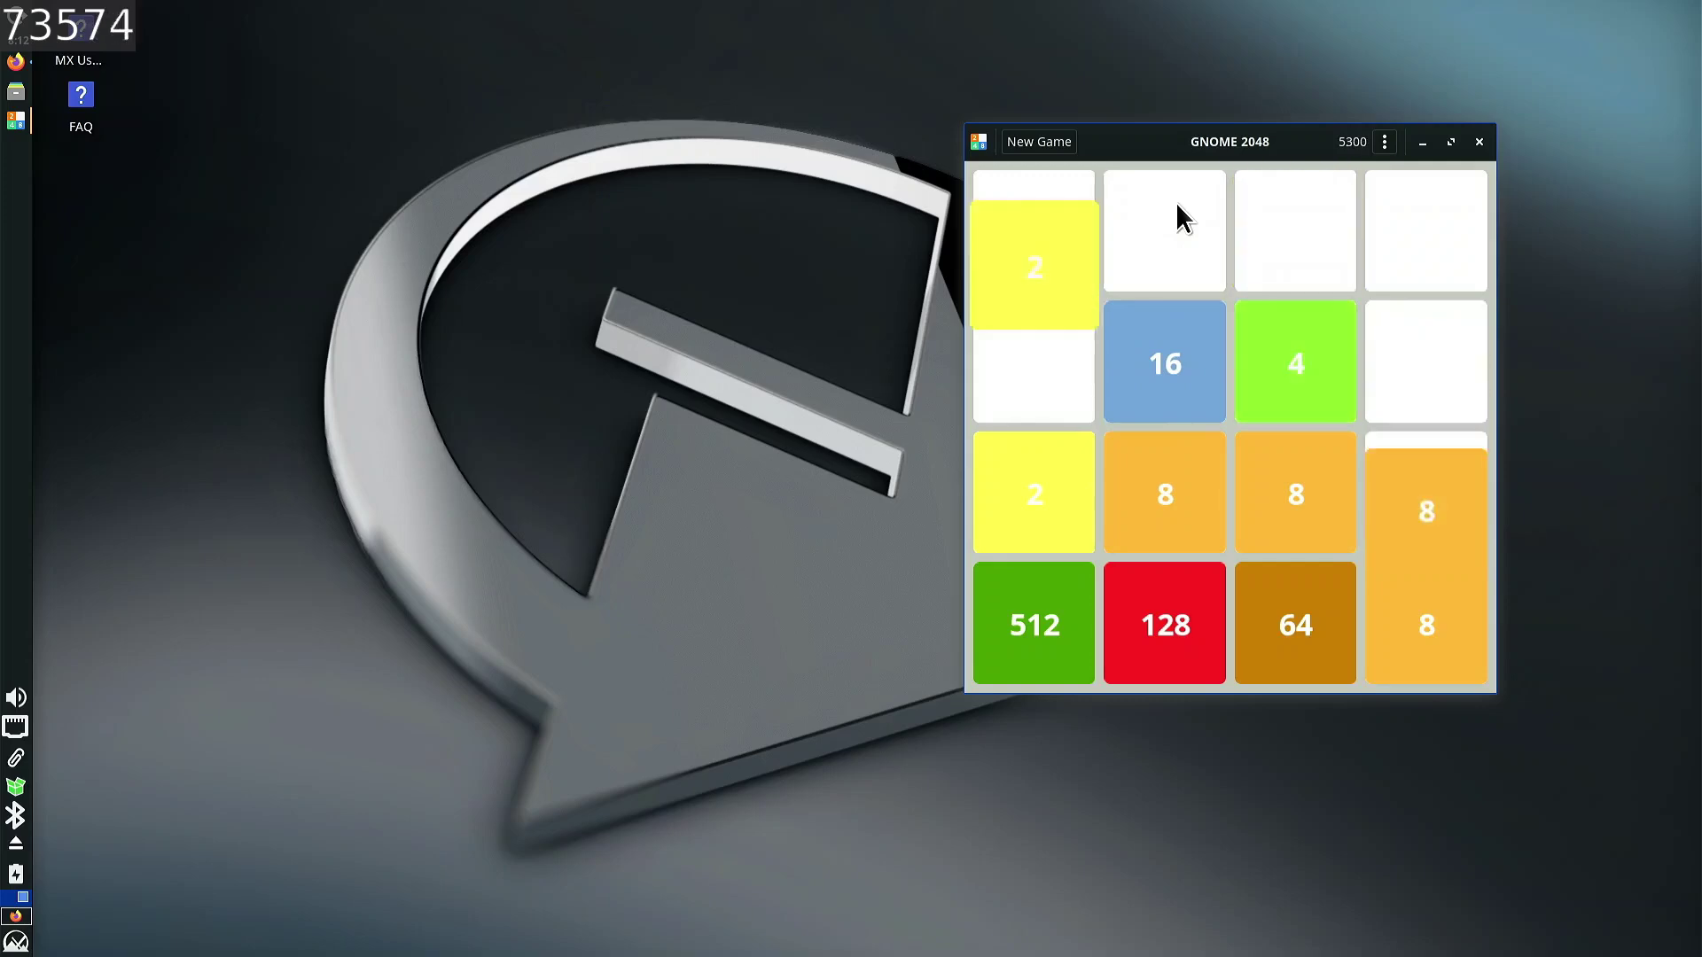
key("Down")
key("Right")
key("Down")
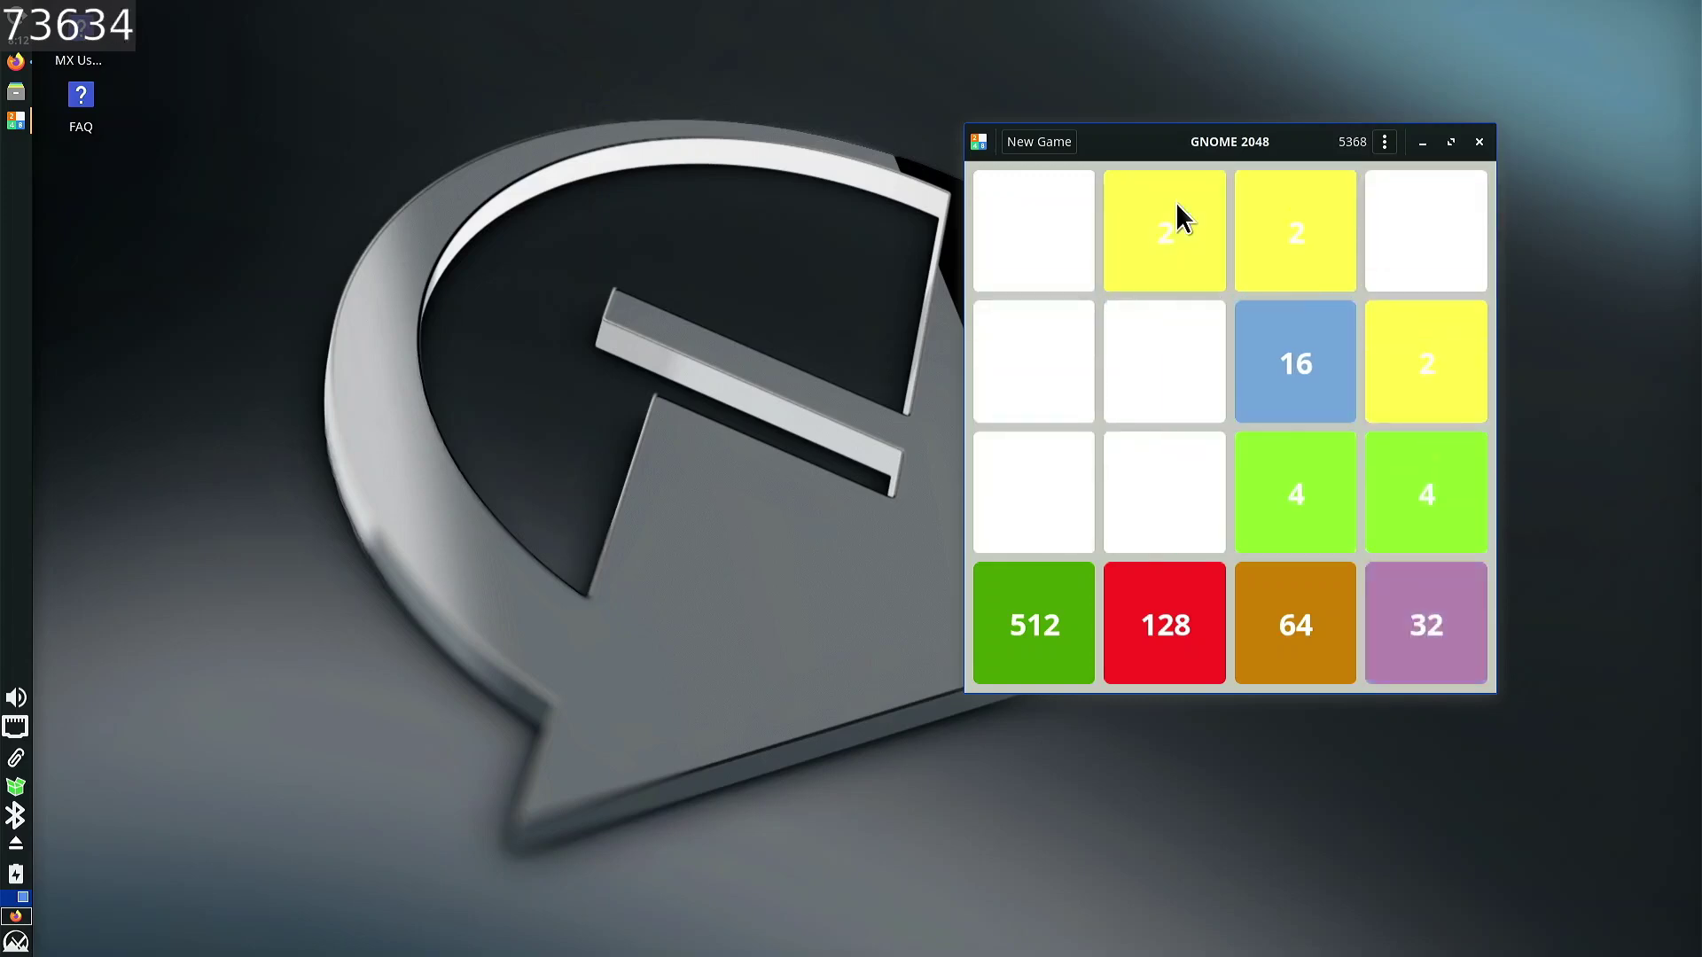
- Merge the small 2048 tiles rightward and downward until two 16s sit side by side in the third row
key("Right")
key("Down")
key("Right")
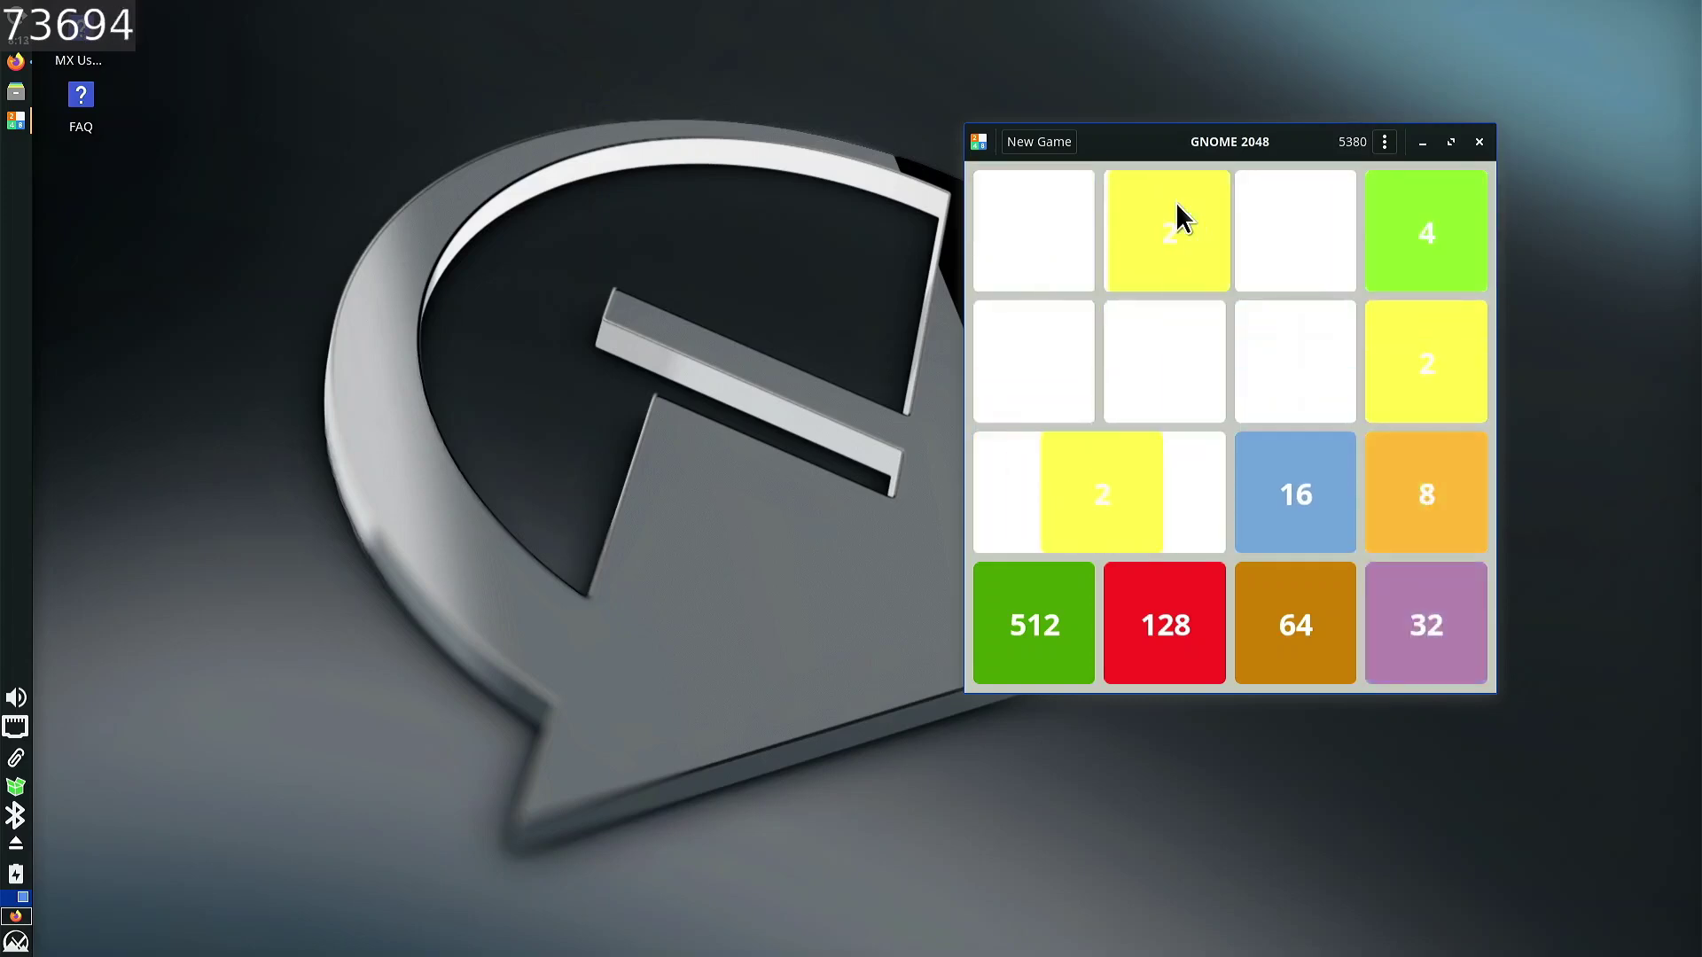
key("Down")
key("Right")
key("Down")
key("Down")
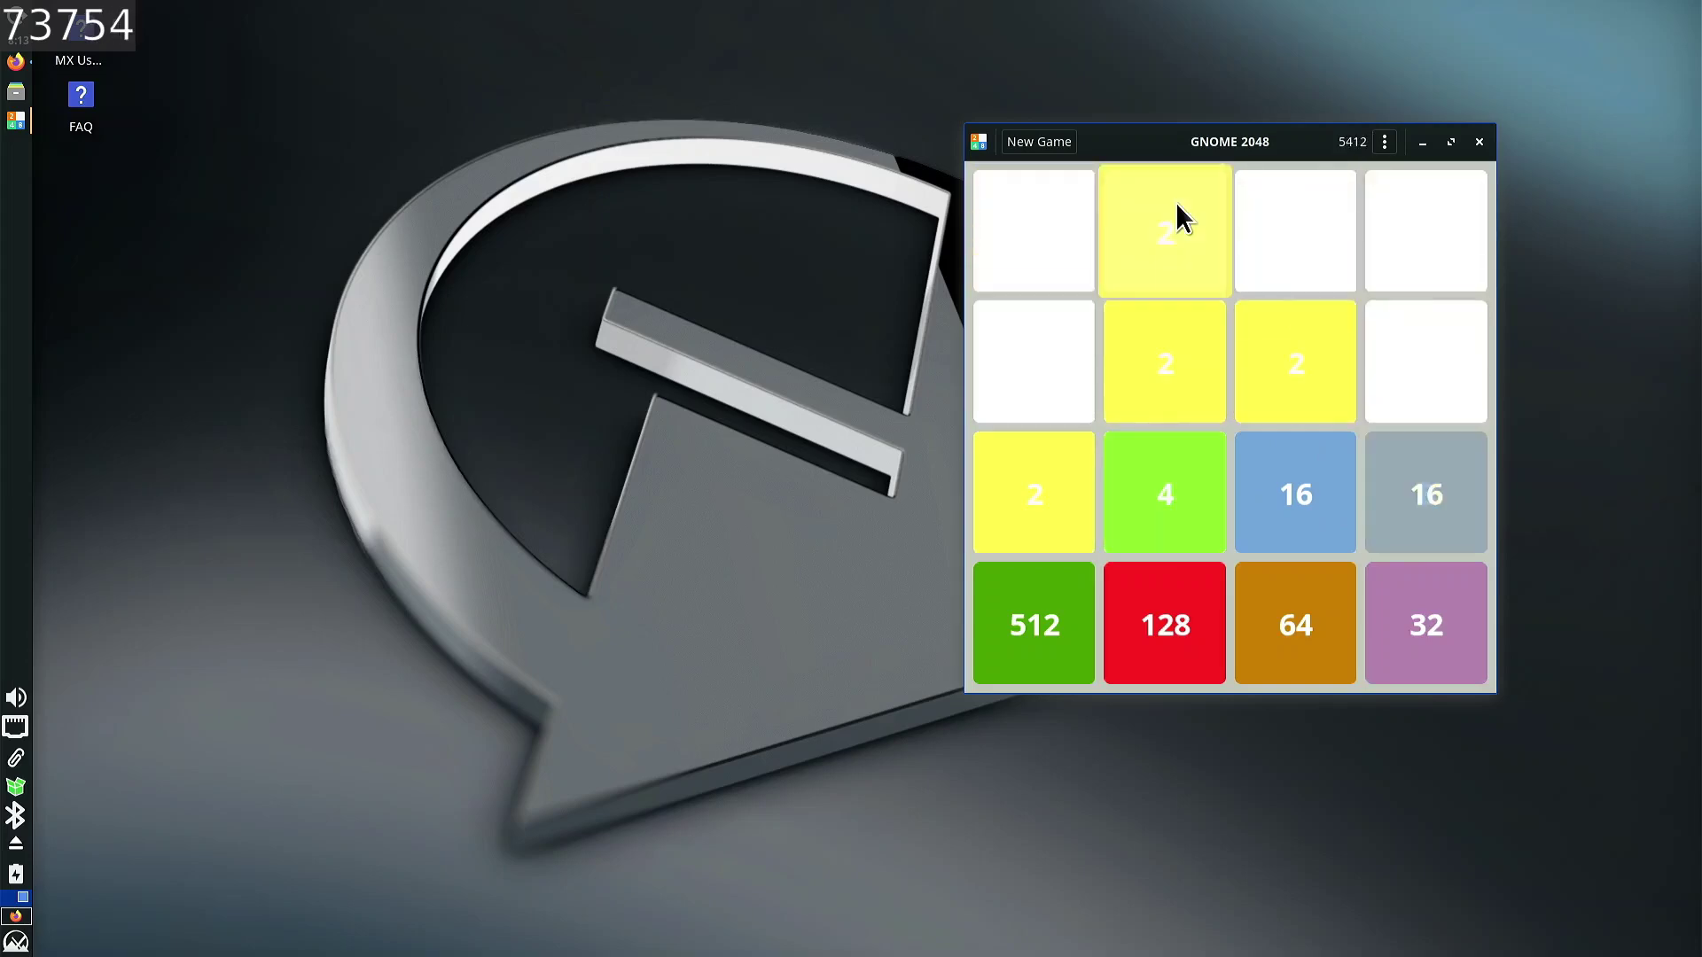
- Merge the two 16s and chain the 32s, 64s and 128s into a 256 beside the 512
key("Right")
key("Down")
key("Left")
key("Left")
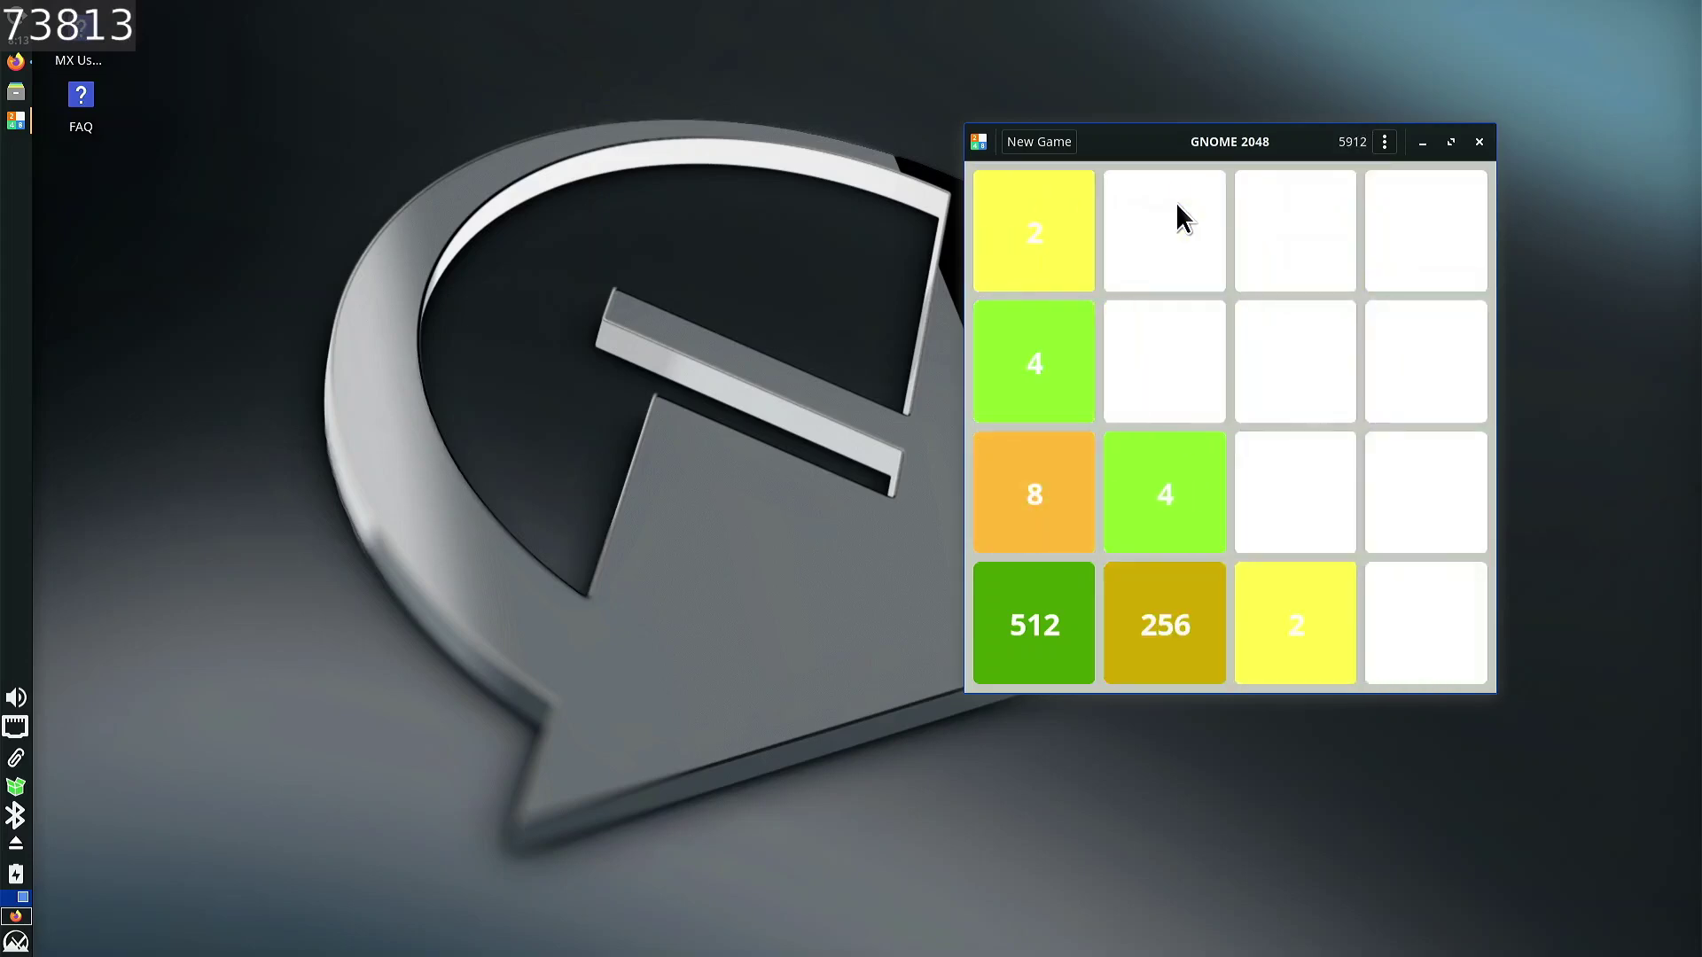
- Combine the small tiles downward and sideways until a 16 sits beside the 256 in the bottom row
key("Left")
key("Down")
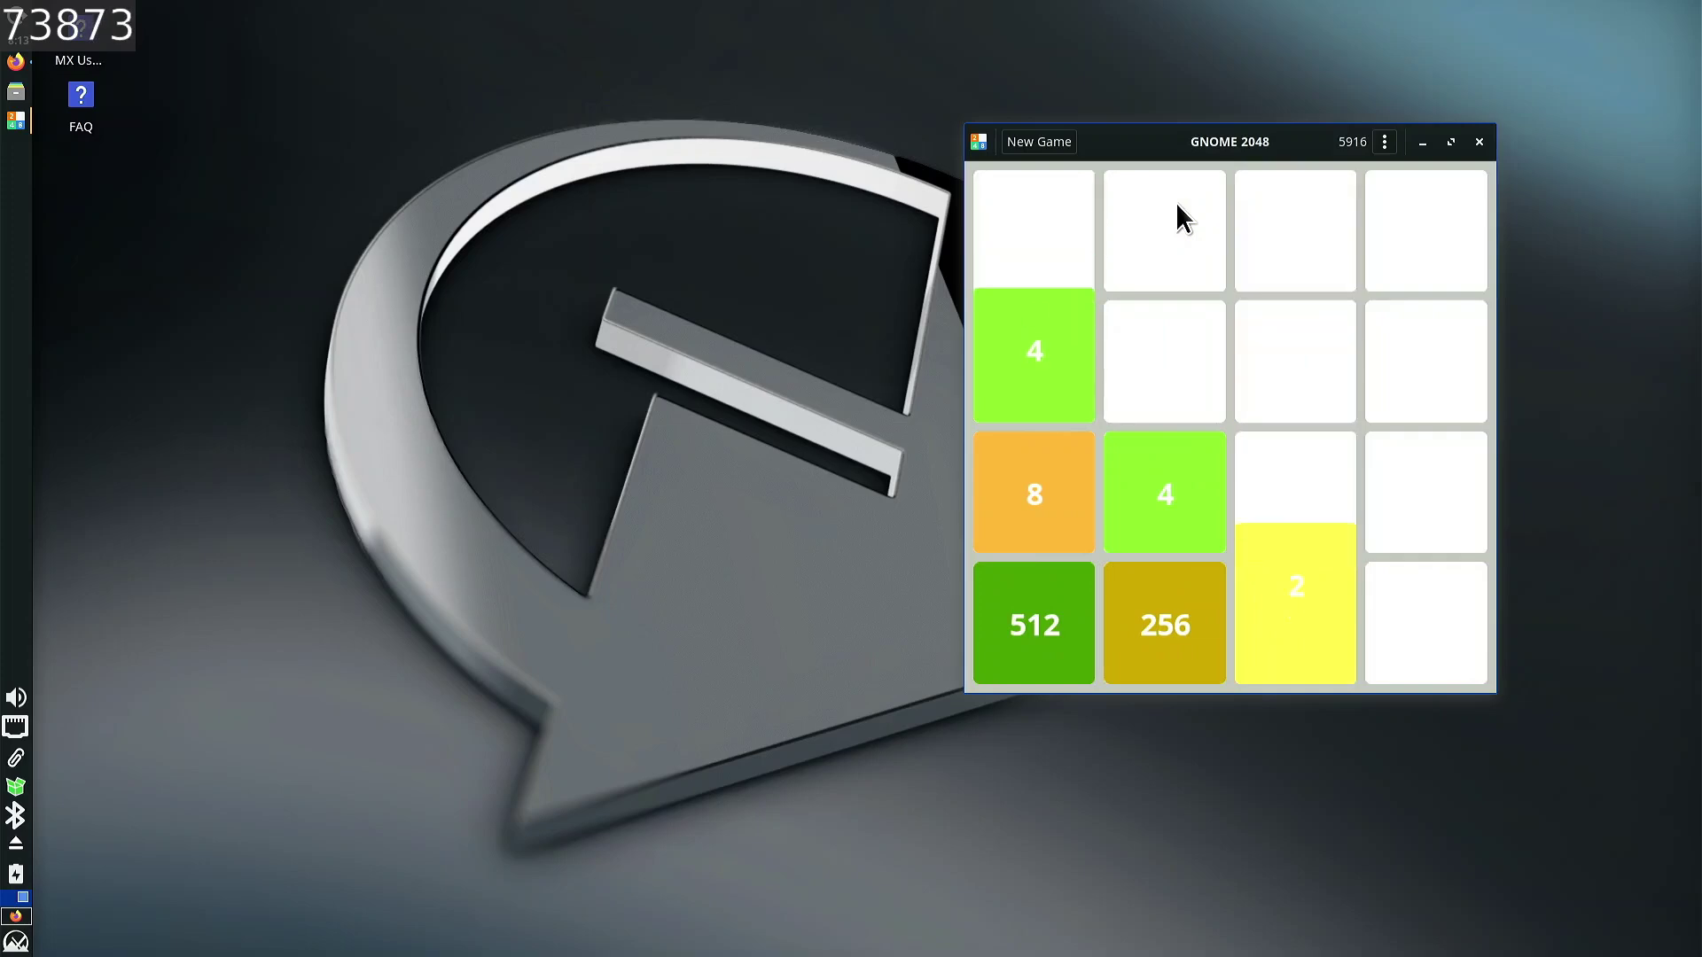
key("Down")
key("Left")
key("Right")
key("Down")
key("Down")
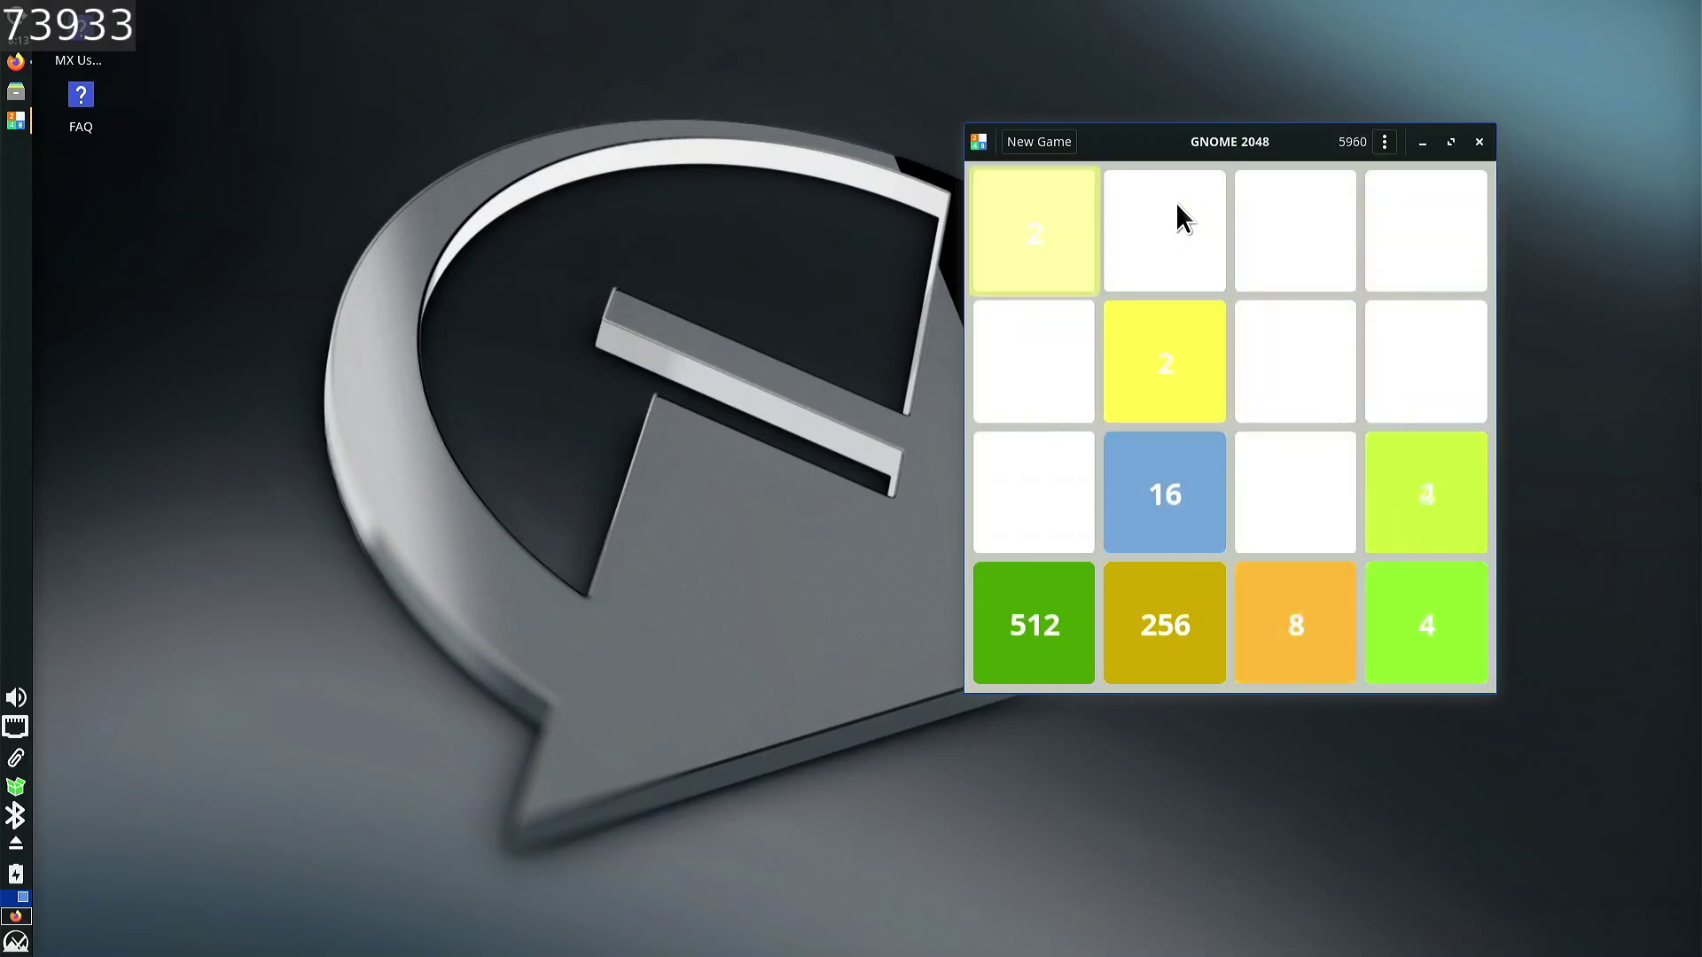
key("Down")
key("Left")
key("Right")
key("Left")
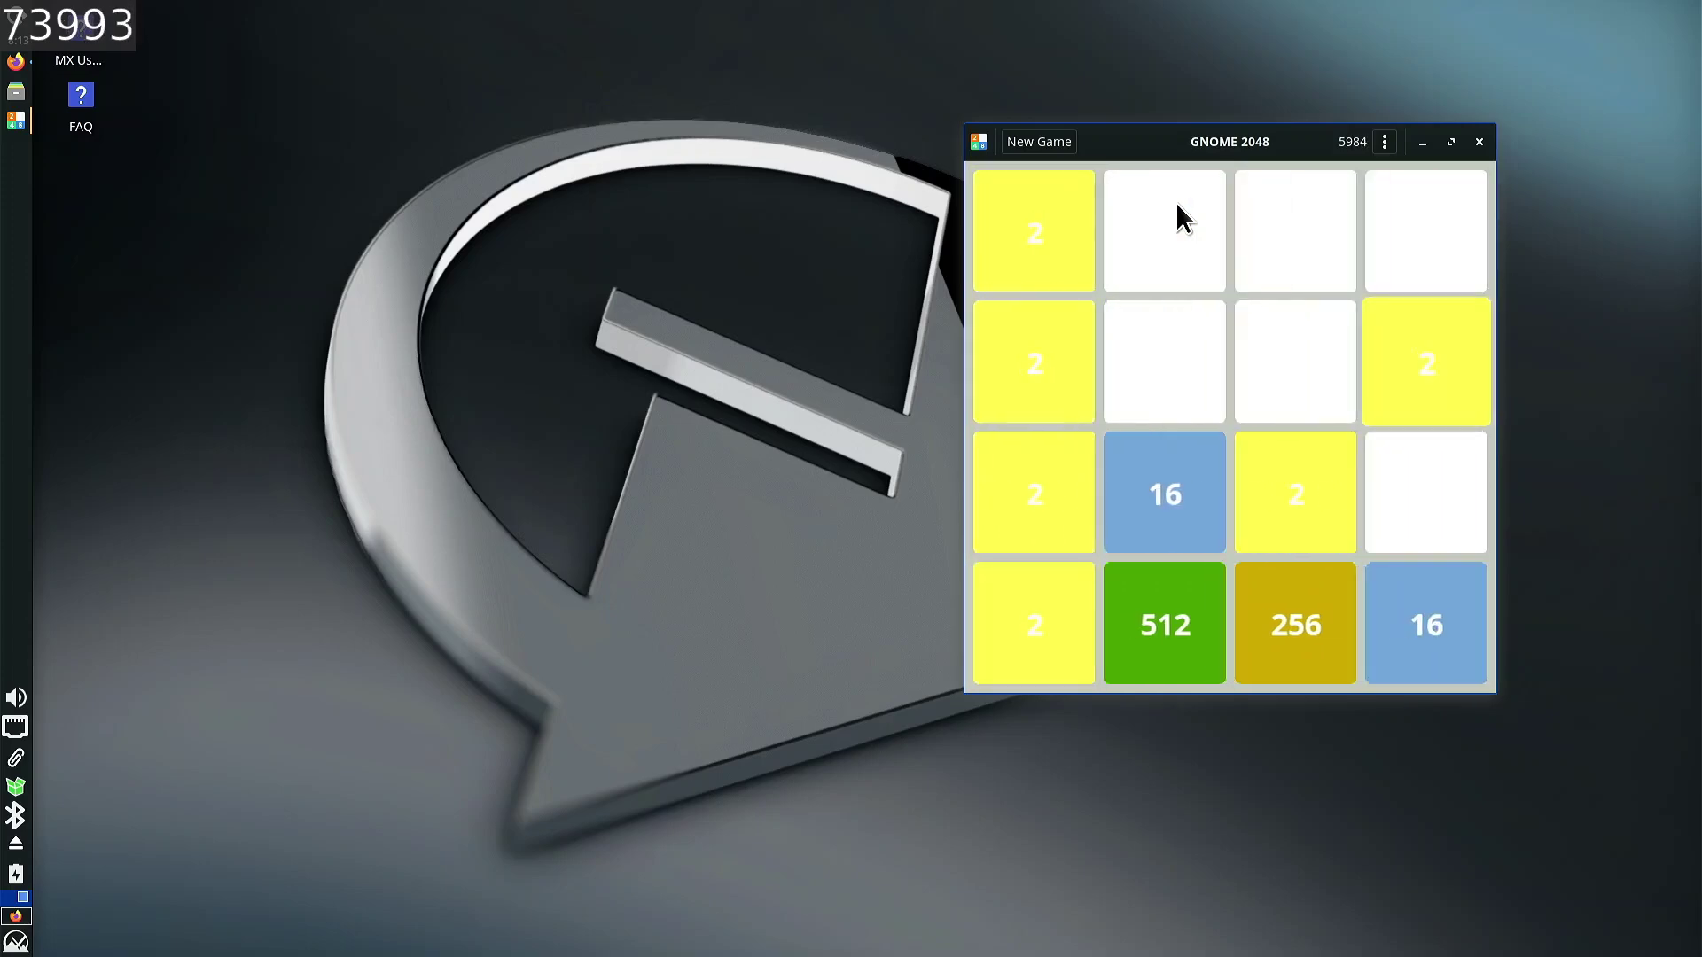
- Shift the 2048 board repeatedly in all four directions until the 16s merge into a 32
key("Right")
key("Down")
key("Left")
key("Up")
key("Right")
key("Down")
key("Up")
key("Right")
key("Down")
key("Left")
key("Up")
key("Right")
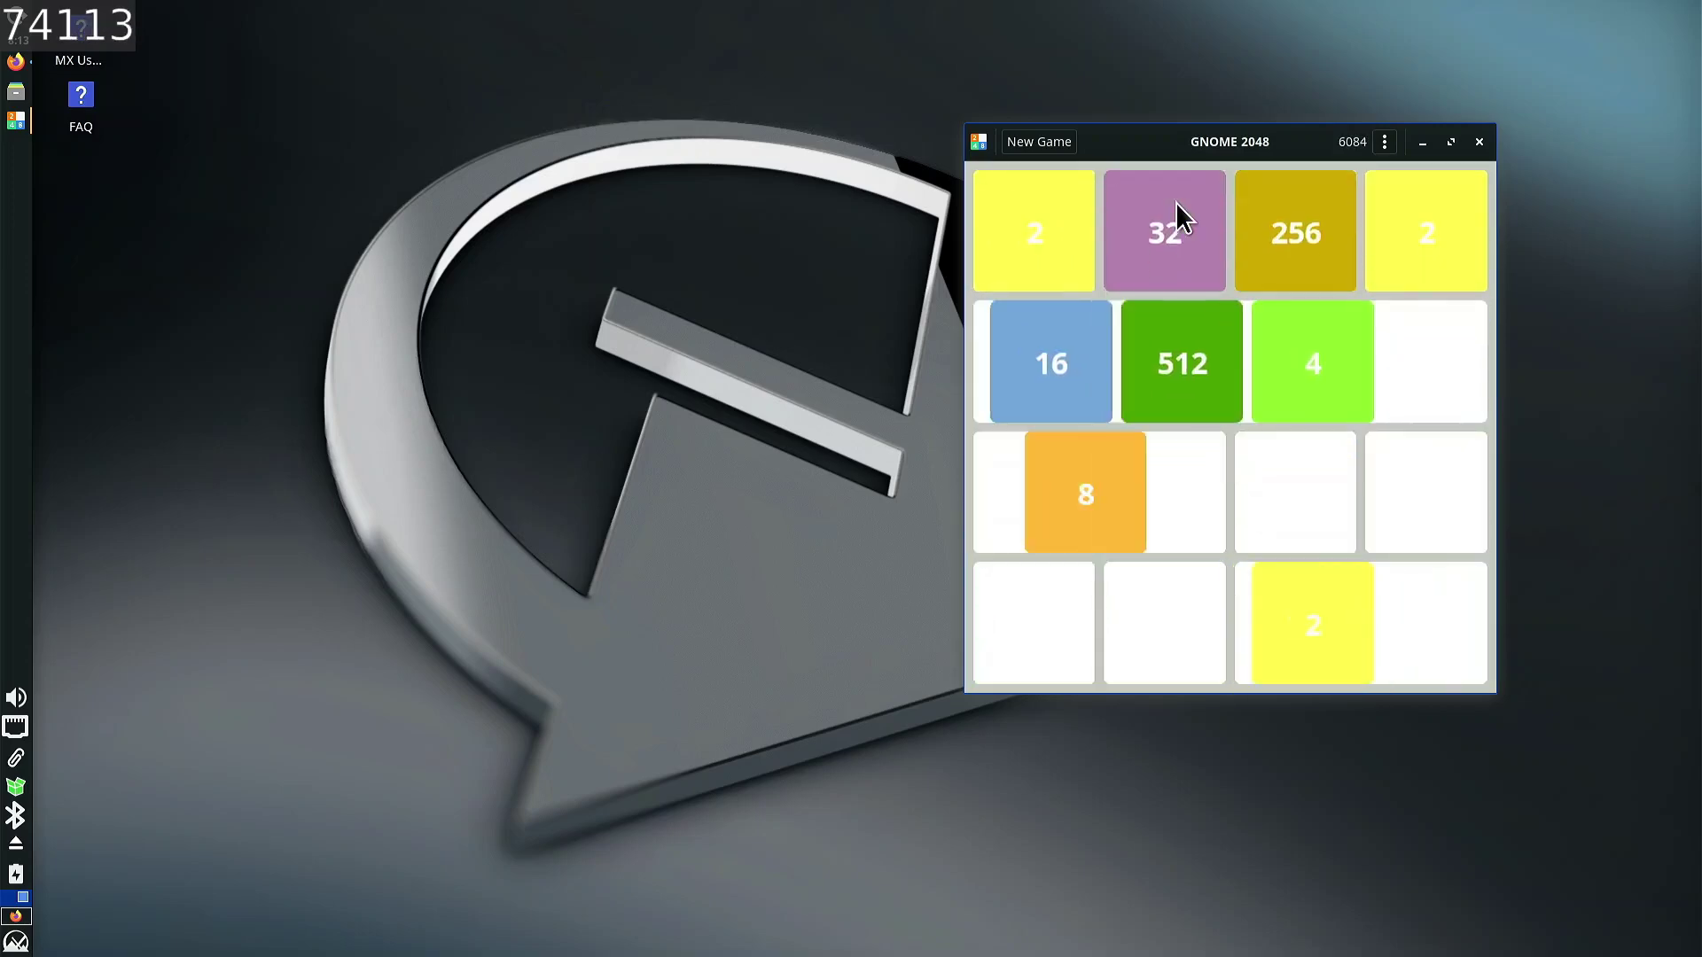
- Keep rotating the 2048 moves through all directions, building up more 16 tiles around the 256 and 512
key("Down")
key("Left")
key("Up")
key("Right")
key("Down")
key("Up")
key("Right")
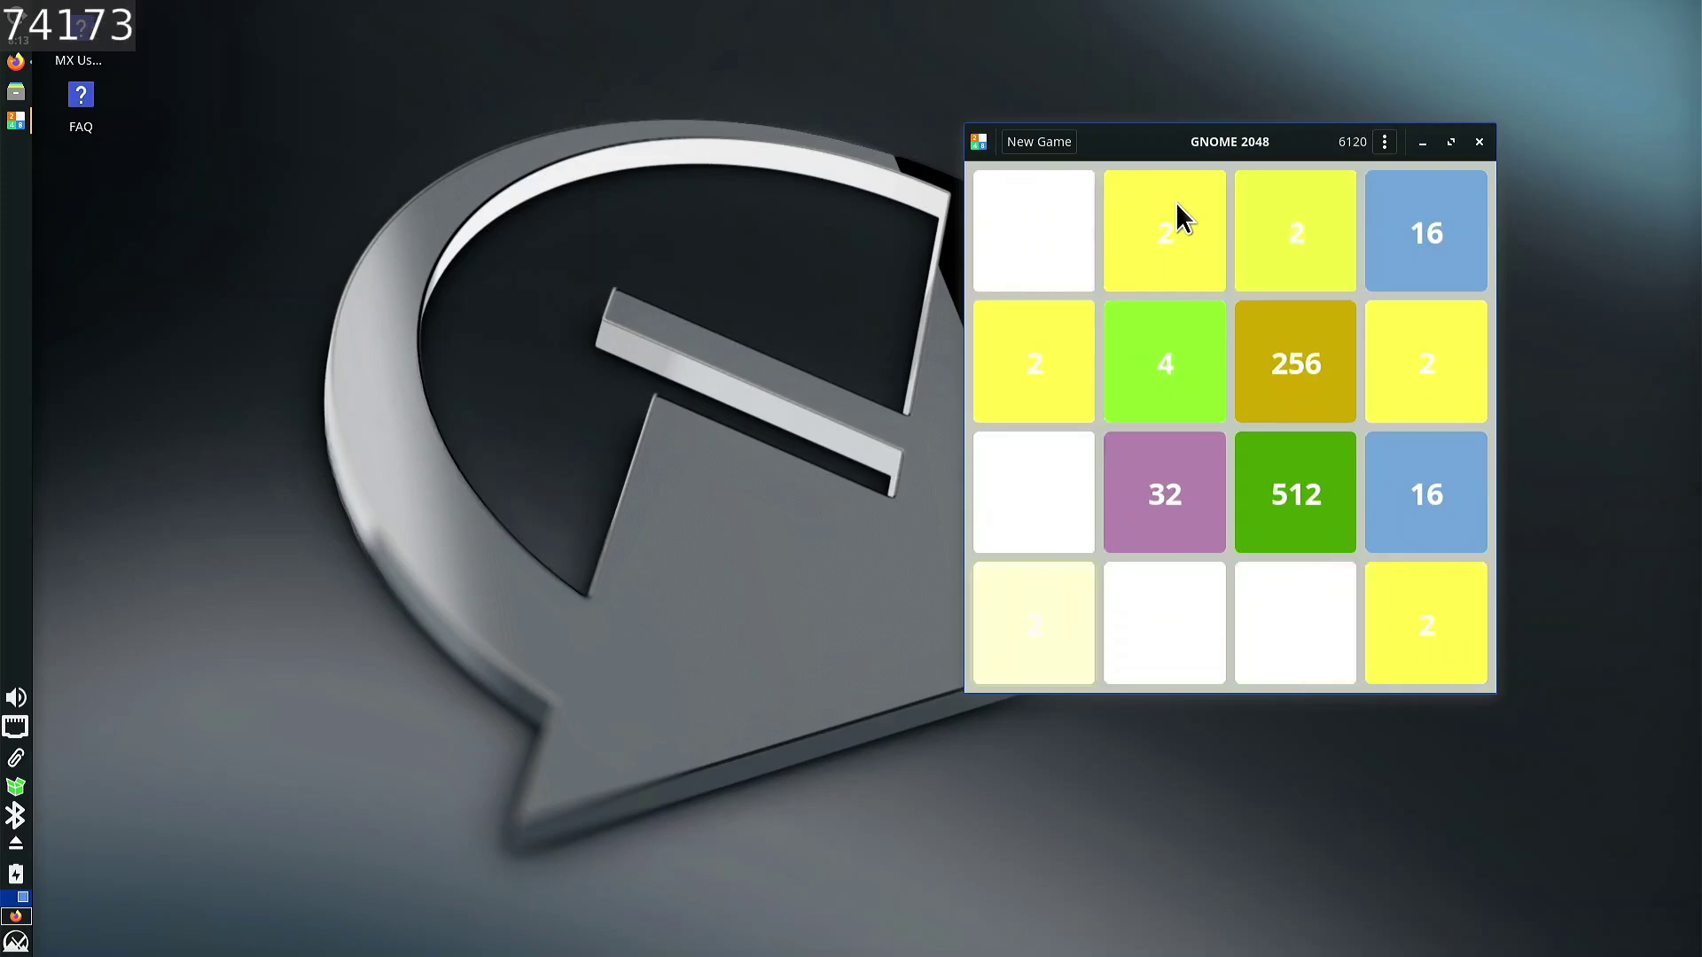
key("Down")
key("Left")
key("Up")
key("Right")
key("Down")
key("Up")
key("Left")
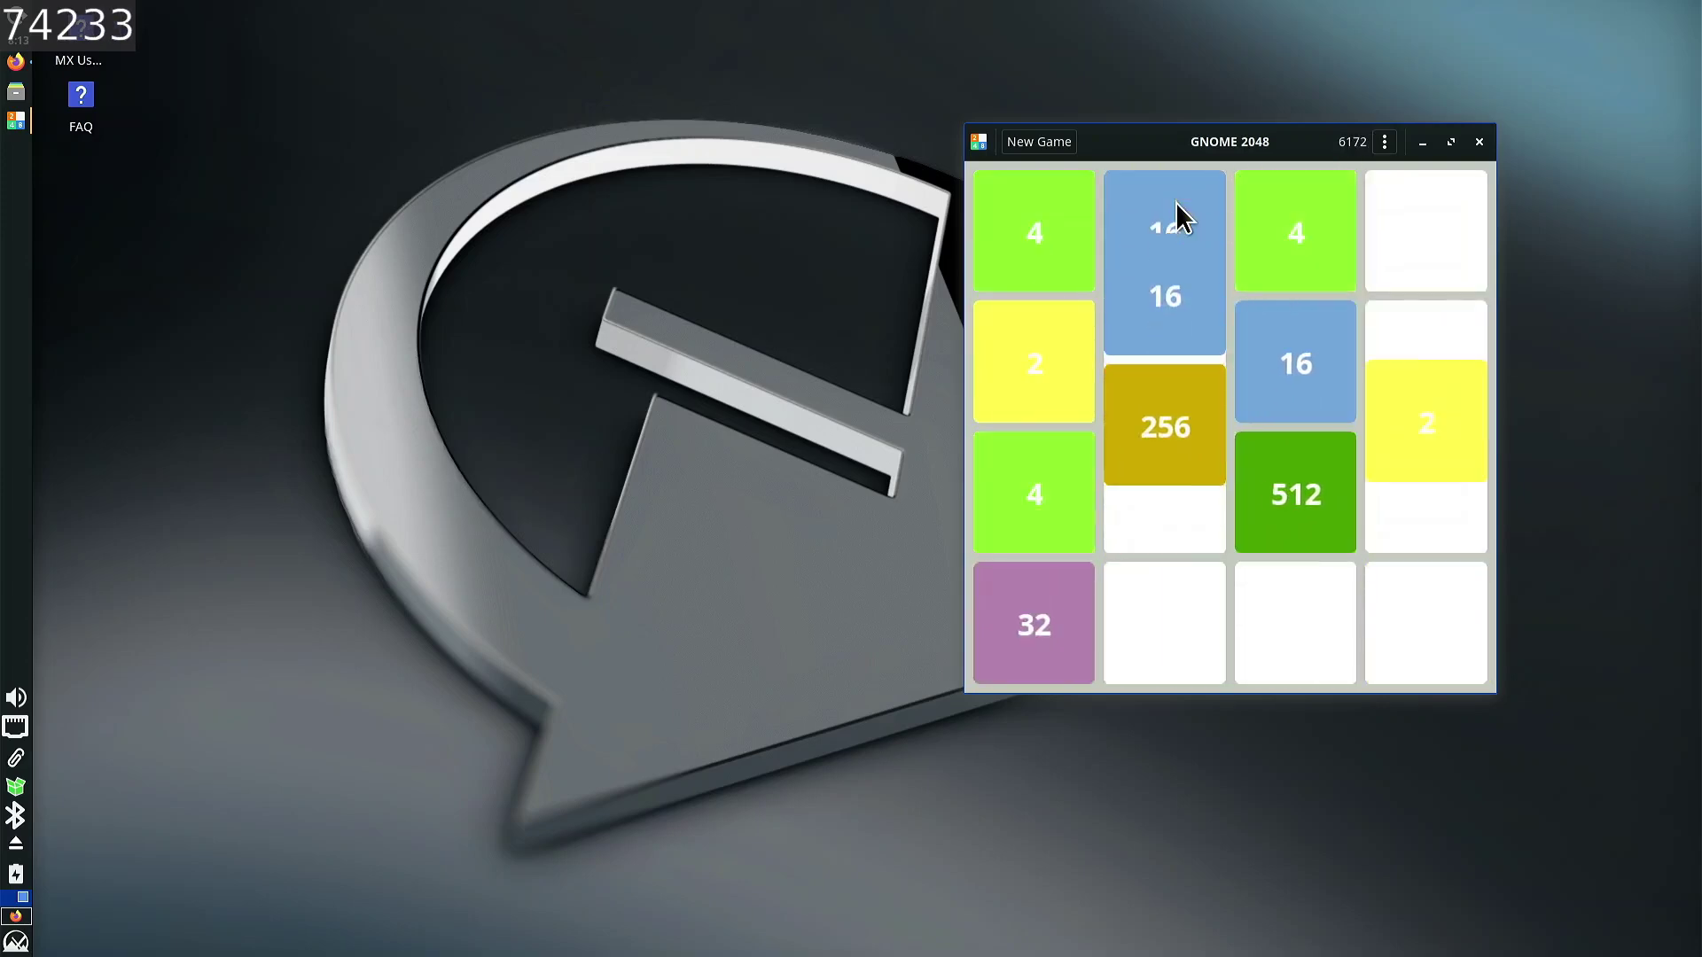
- Merge the stacked 16s into a second 32 by alternating vertical and sideways moves
key("Down")
key("Up")
key("Right")
key("Down")
key("Up")
key("Left")
key("Down")
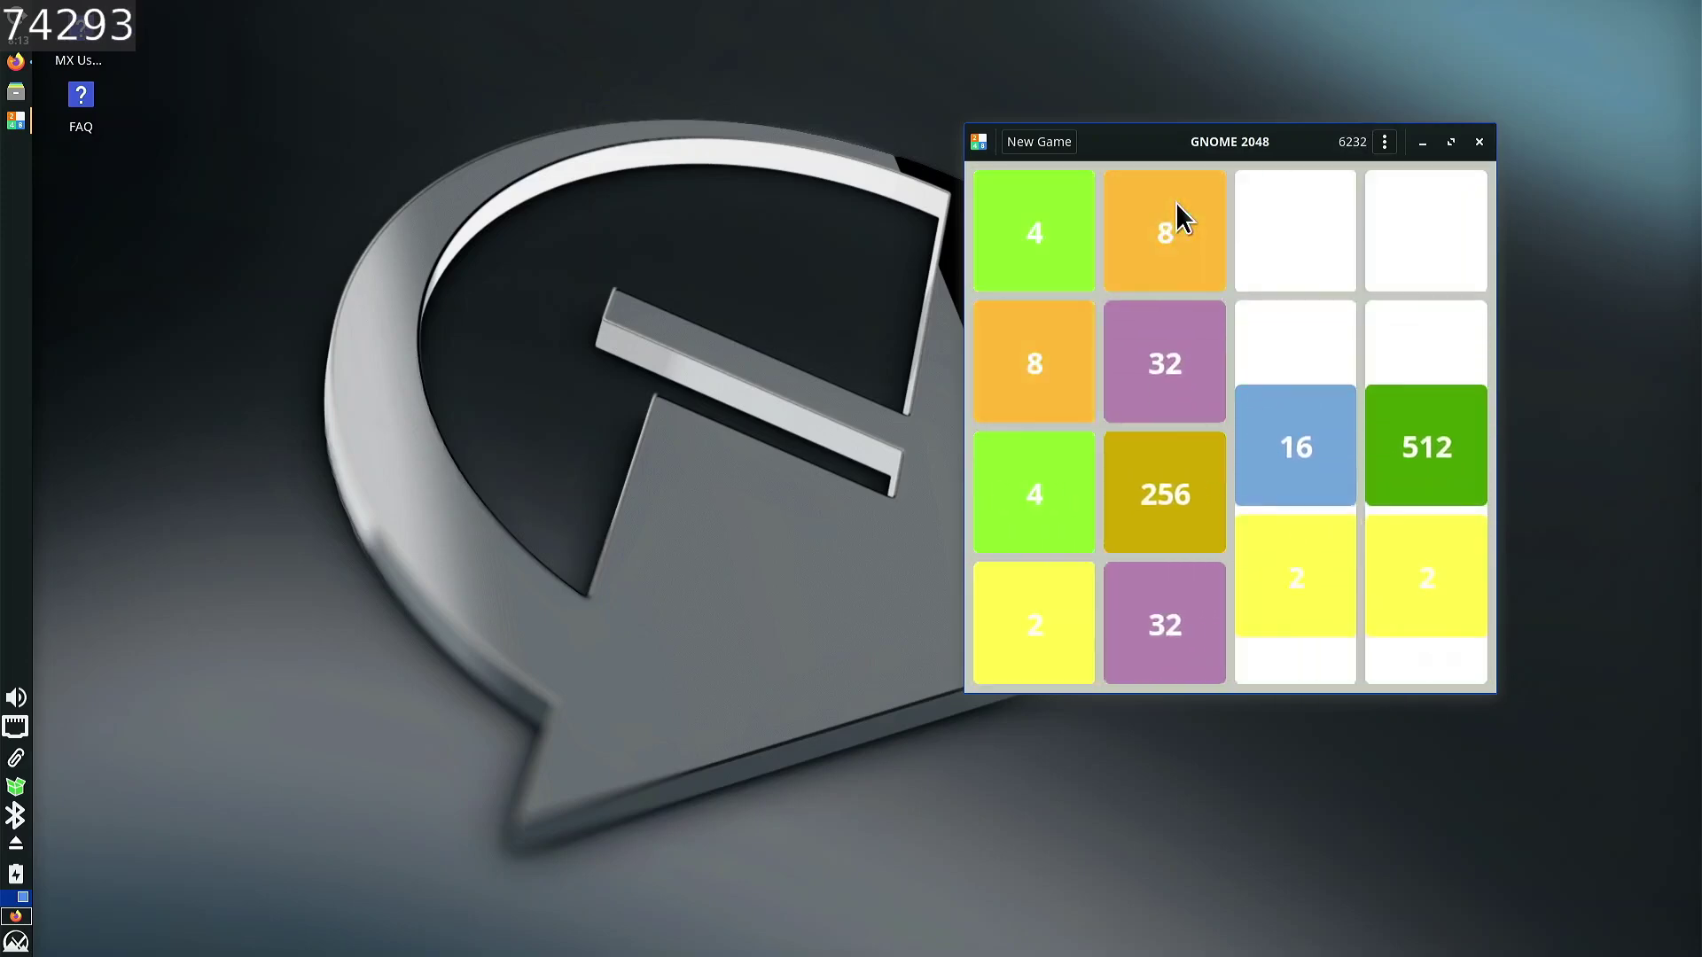
- Play further 2048 moves until the board is full, and close the game
key("Left")
key("Up")
key("Down")
key("Right")
key("Left")
key("Up")
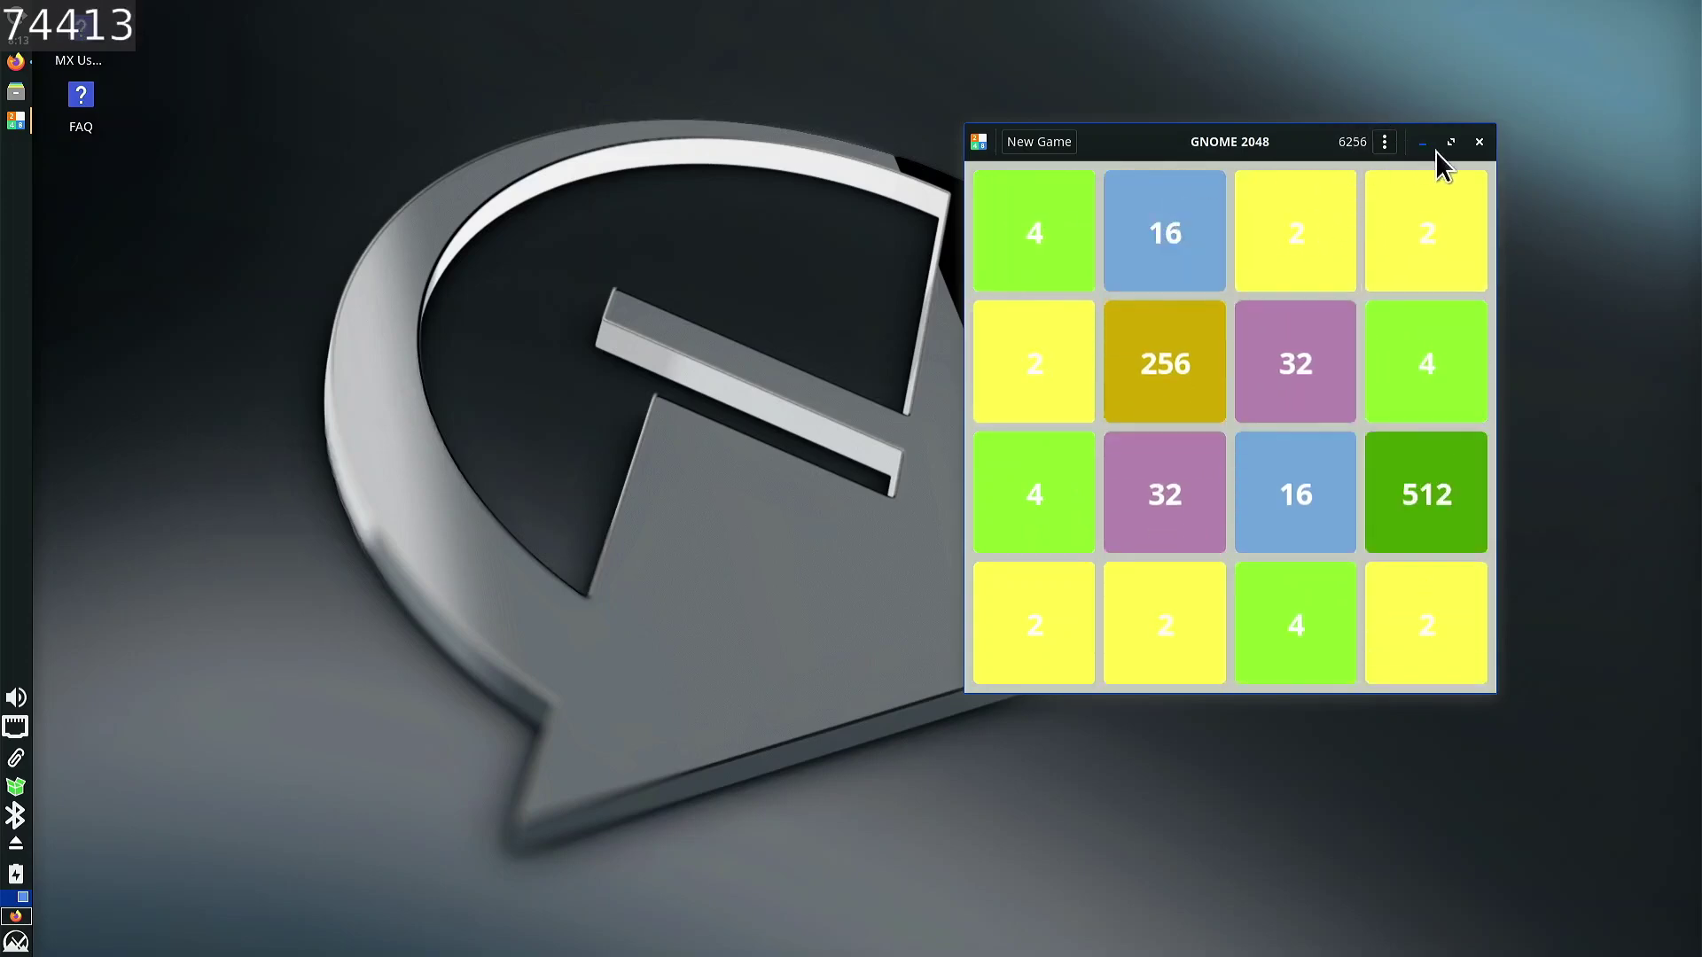
left_click(1478, 142)
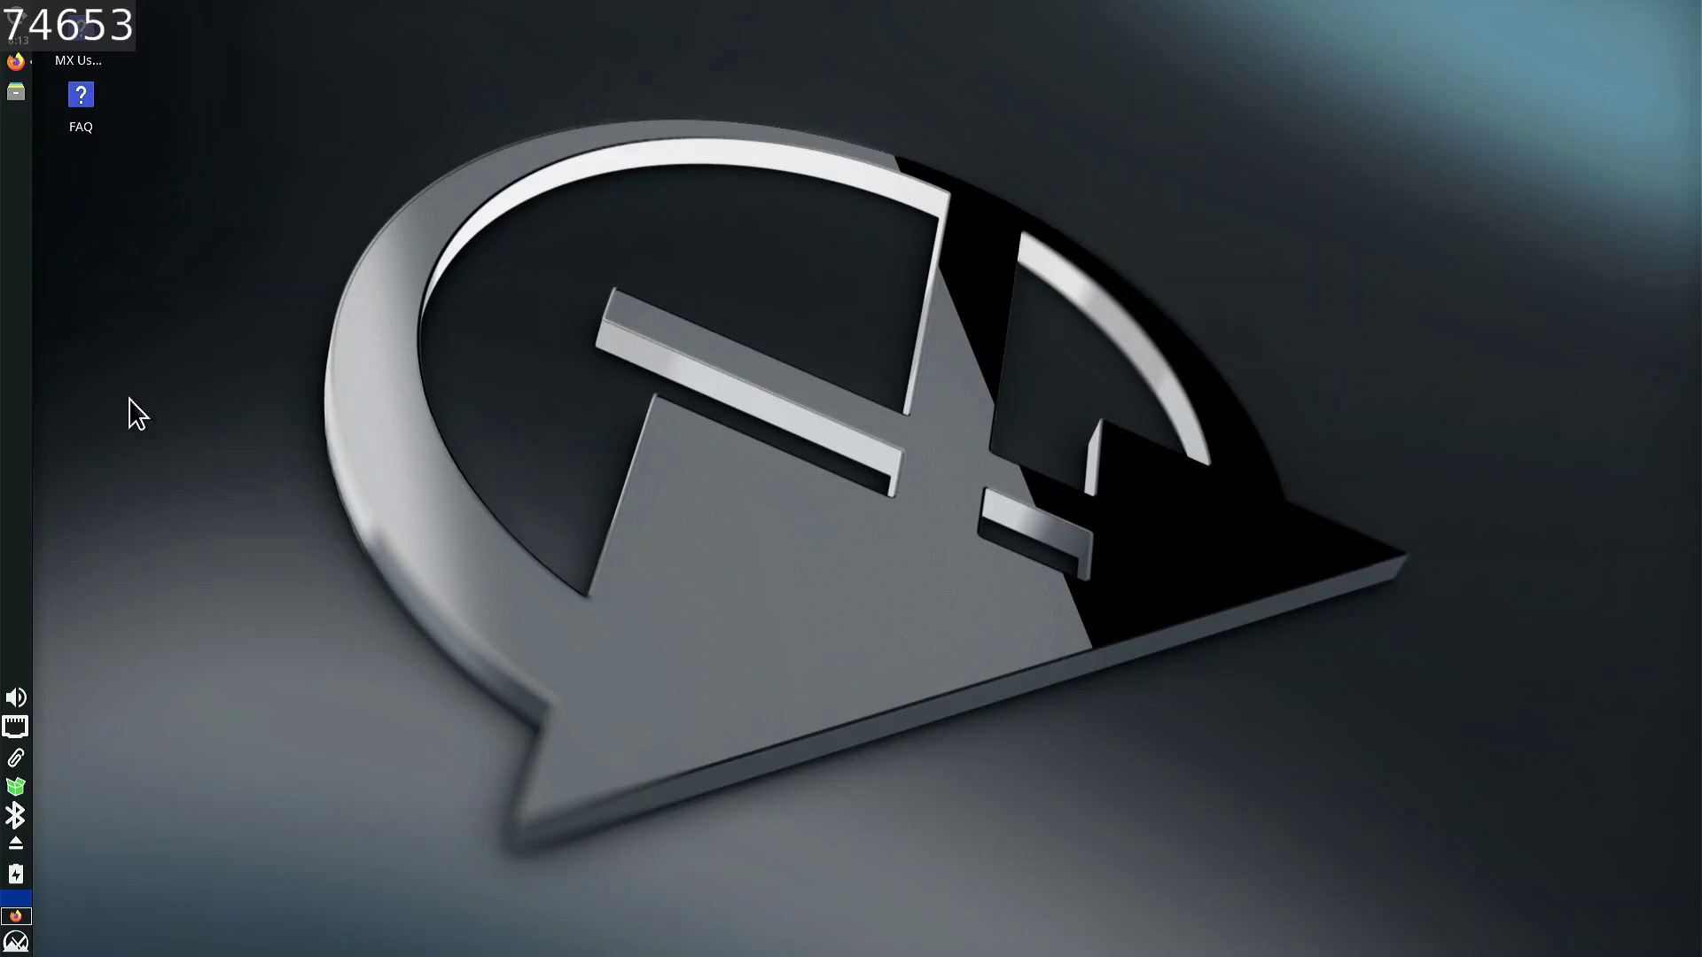
- Switch back and forth between the two workspaces, ending on the one with Firefox
left_click(18, 67)
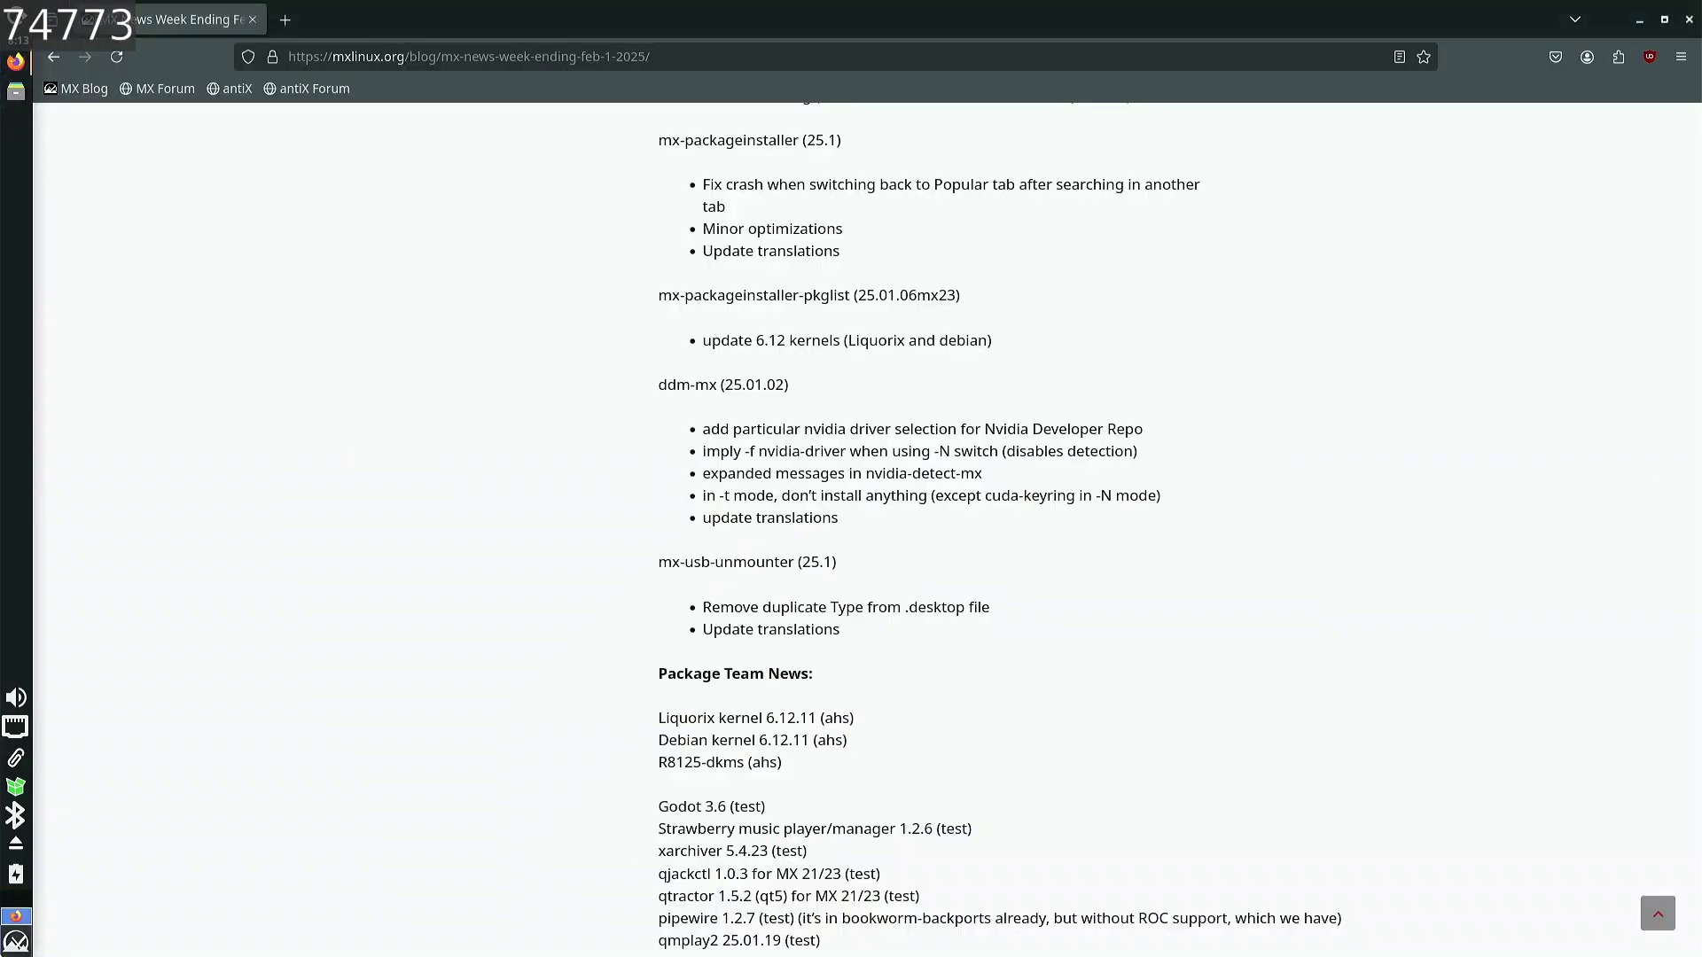
left_click(9, 918)
left_click(11, 918)
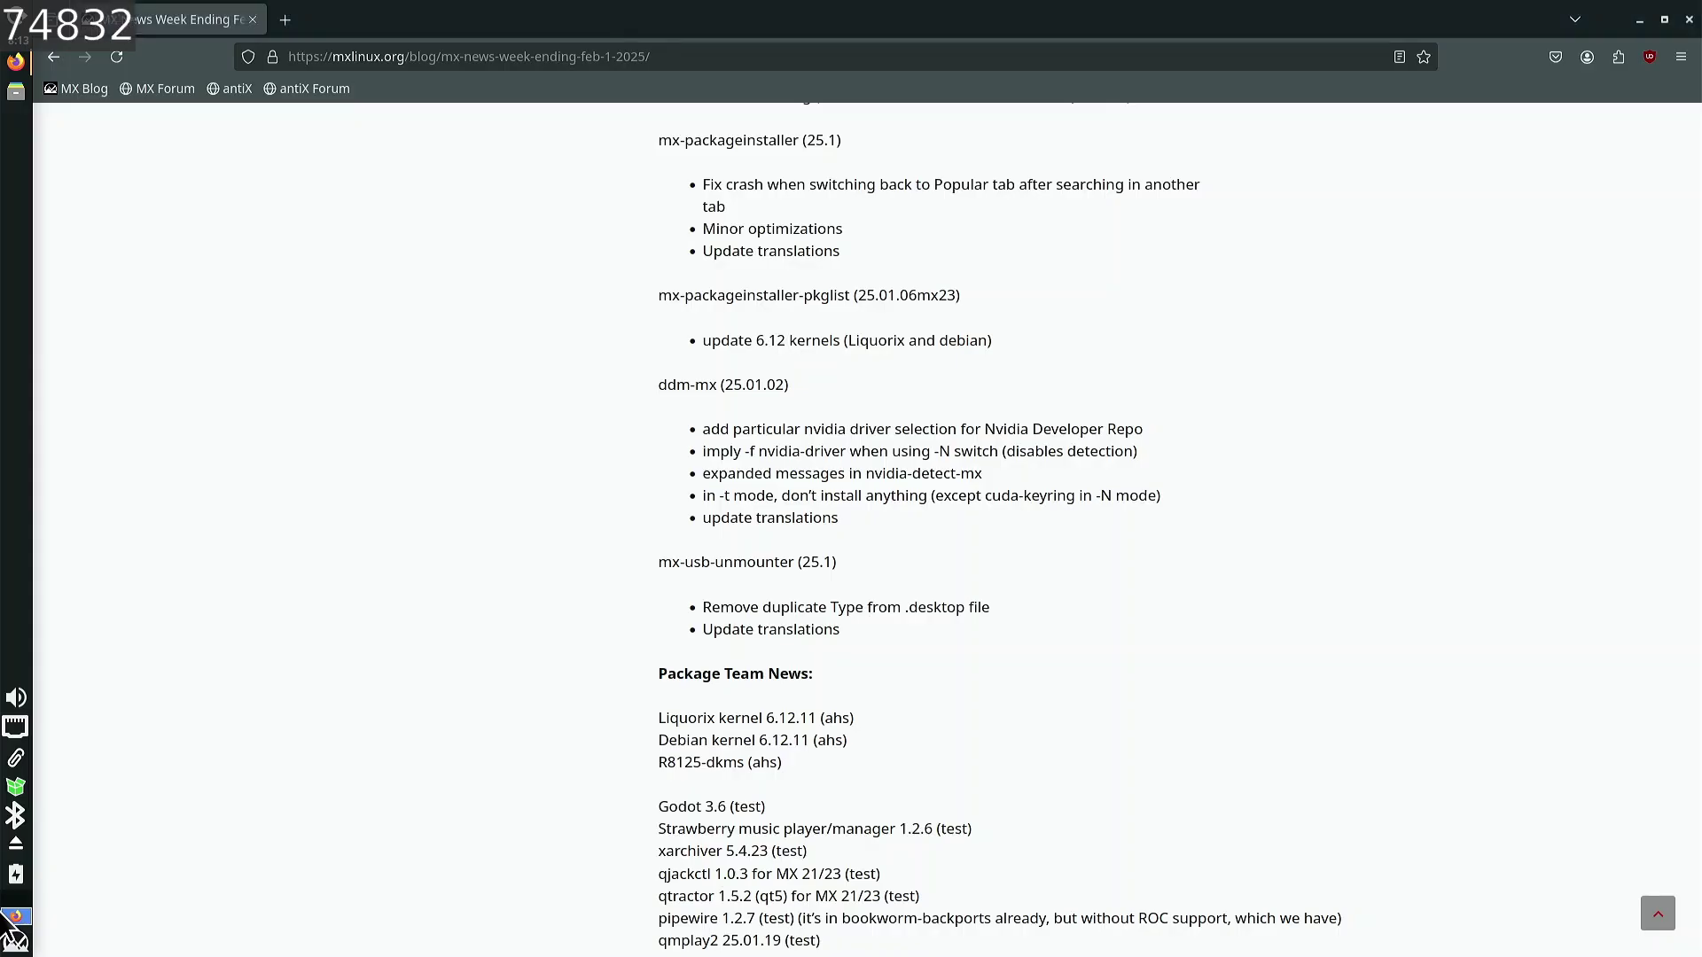
left_click(14, 913)
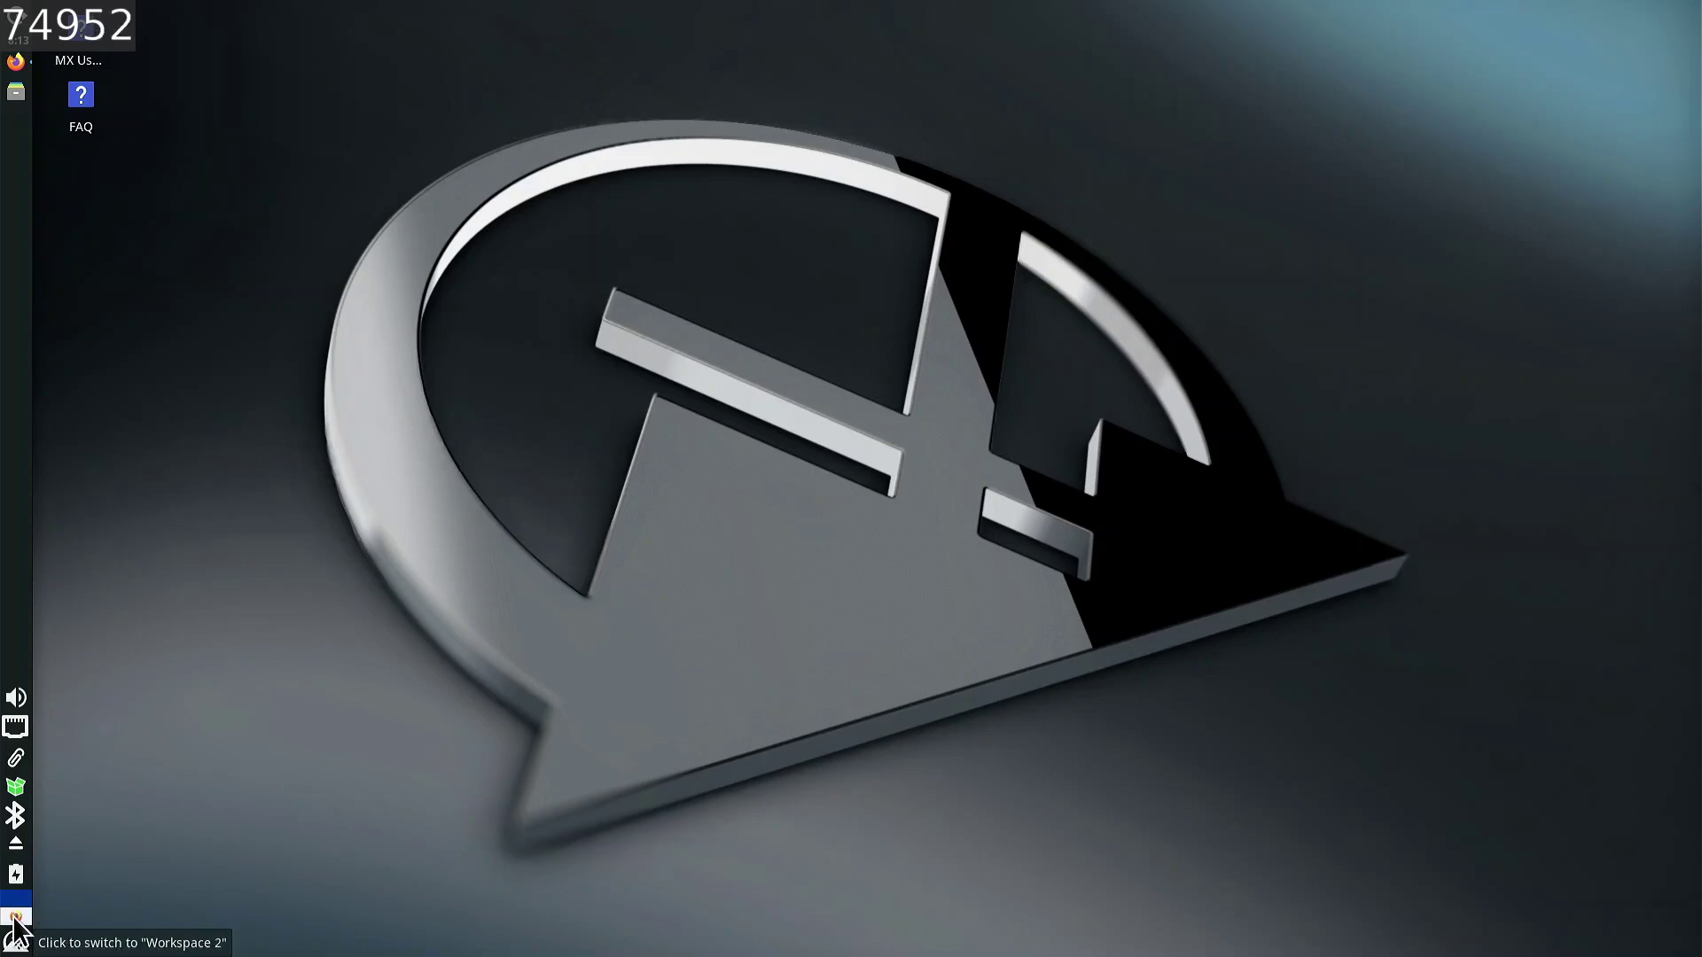
left_click(15, 915)
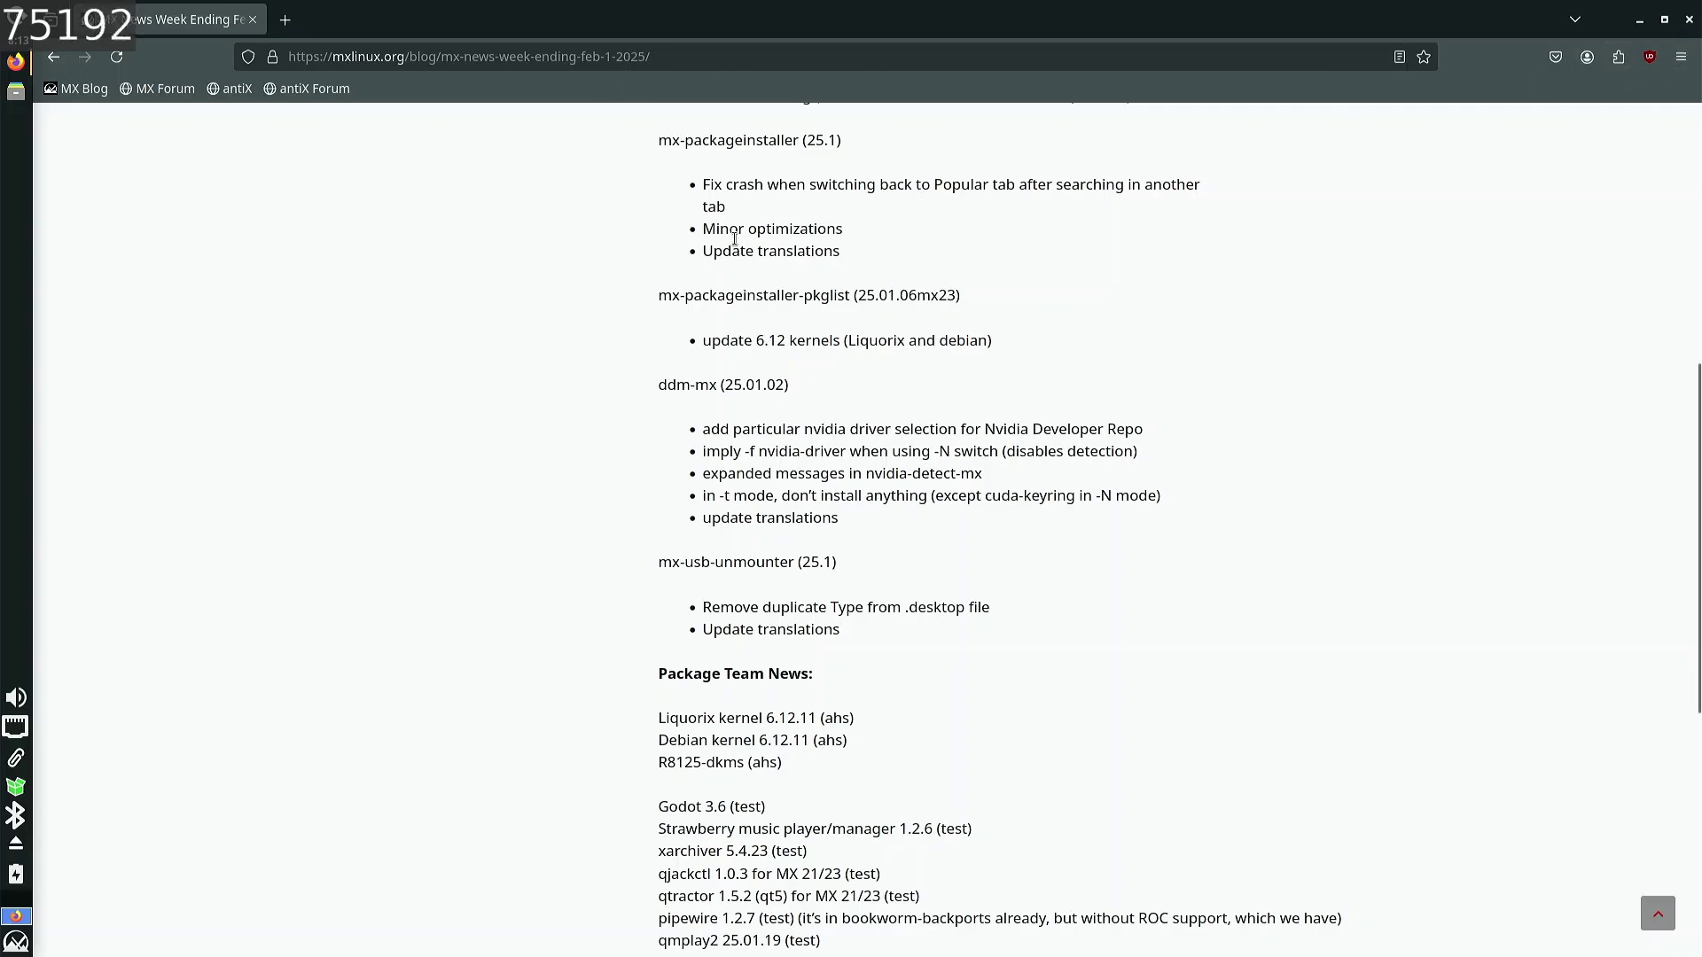
- Skim the MX News post back up to its title and close Firefox
scroll(863, 421, "down", 6)
scroll(863, 421, "up", 12)
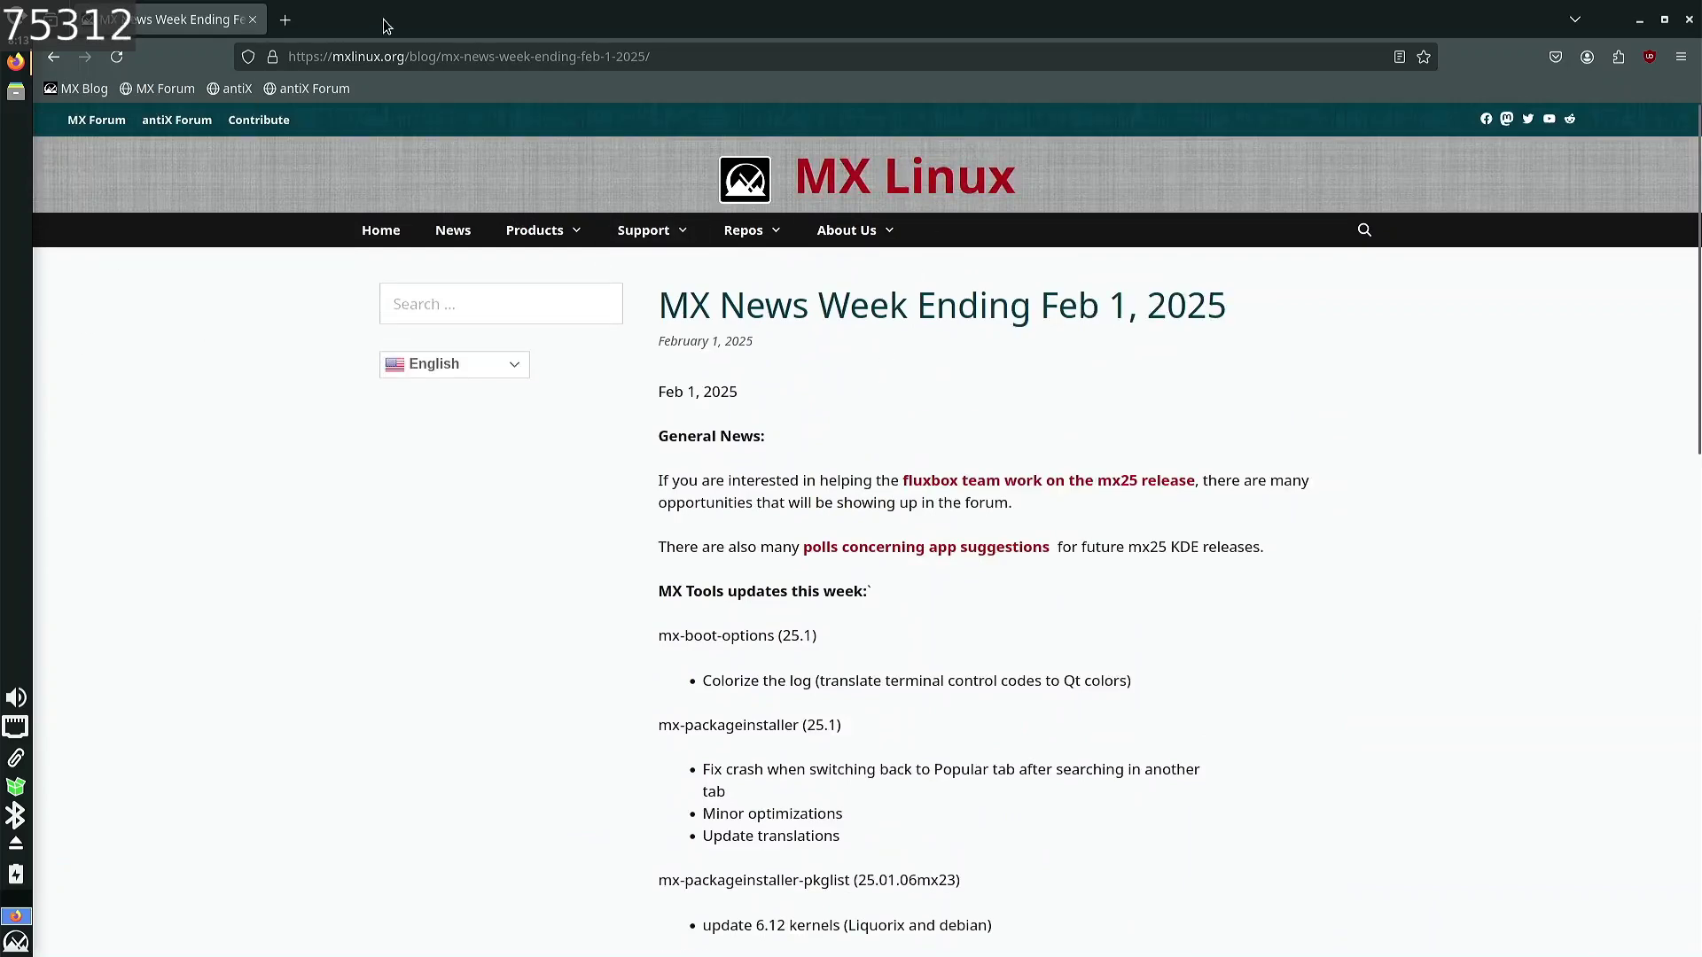
left_click(1688, 21)
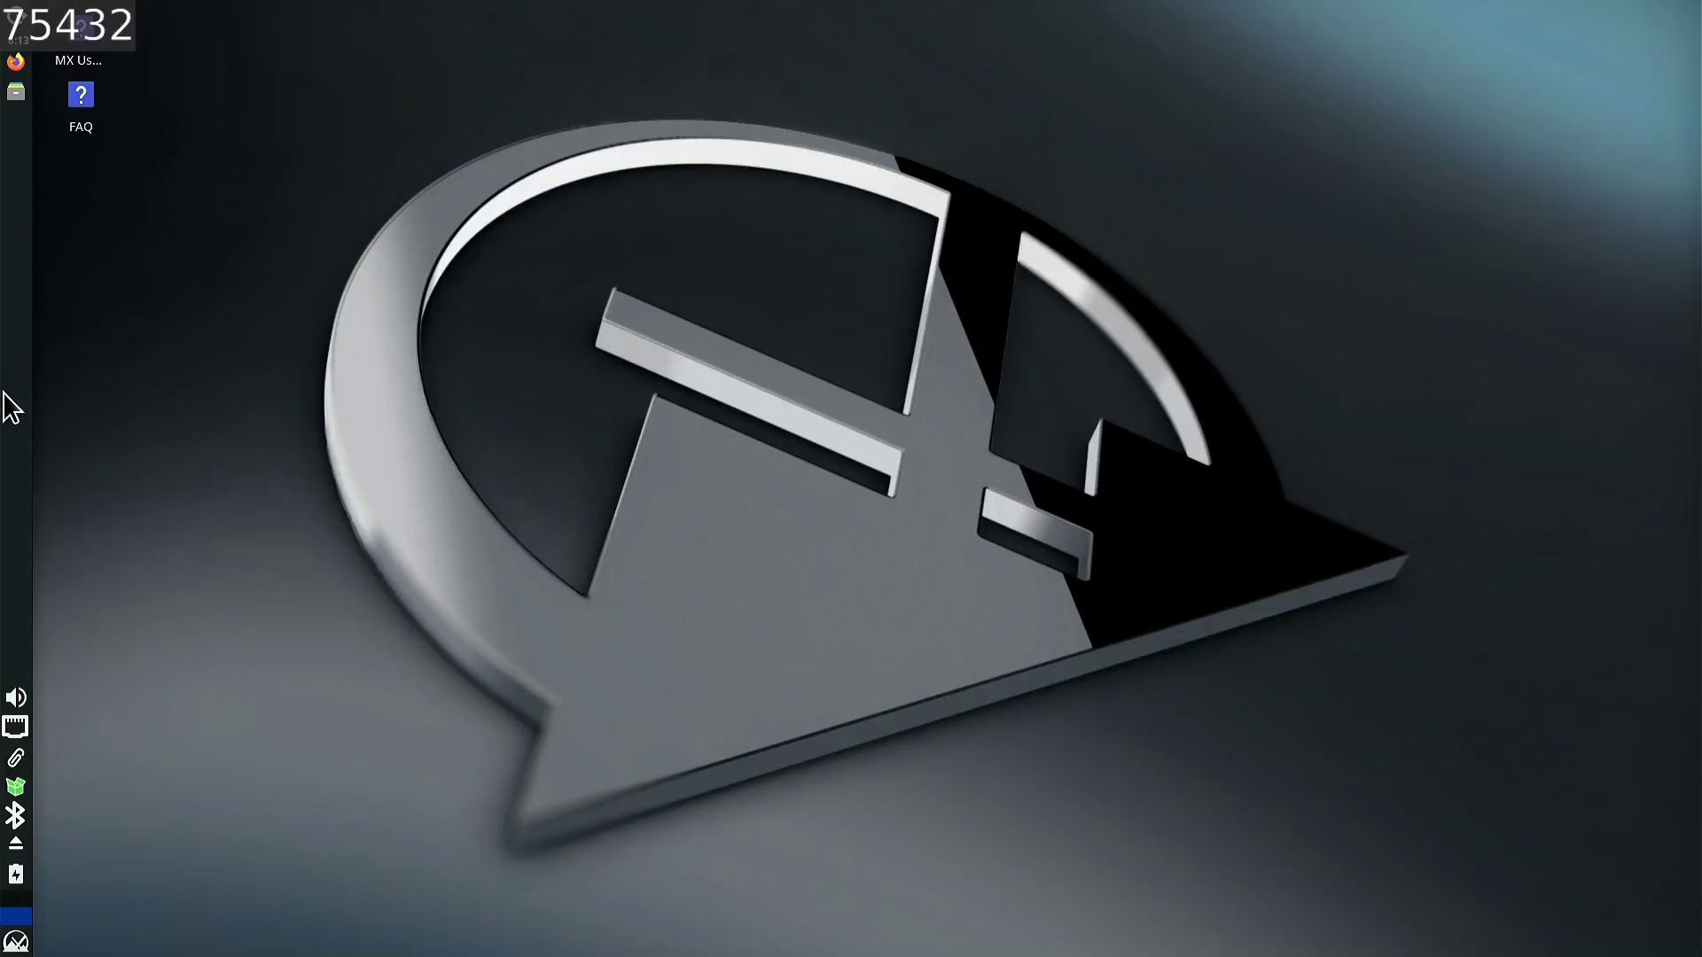
- Open the home folder in the Thunar file manager, look inside Downloads, go back and close Thunar
left_click(16, 92)
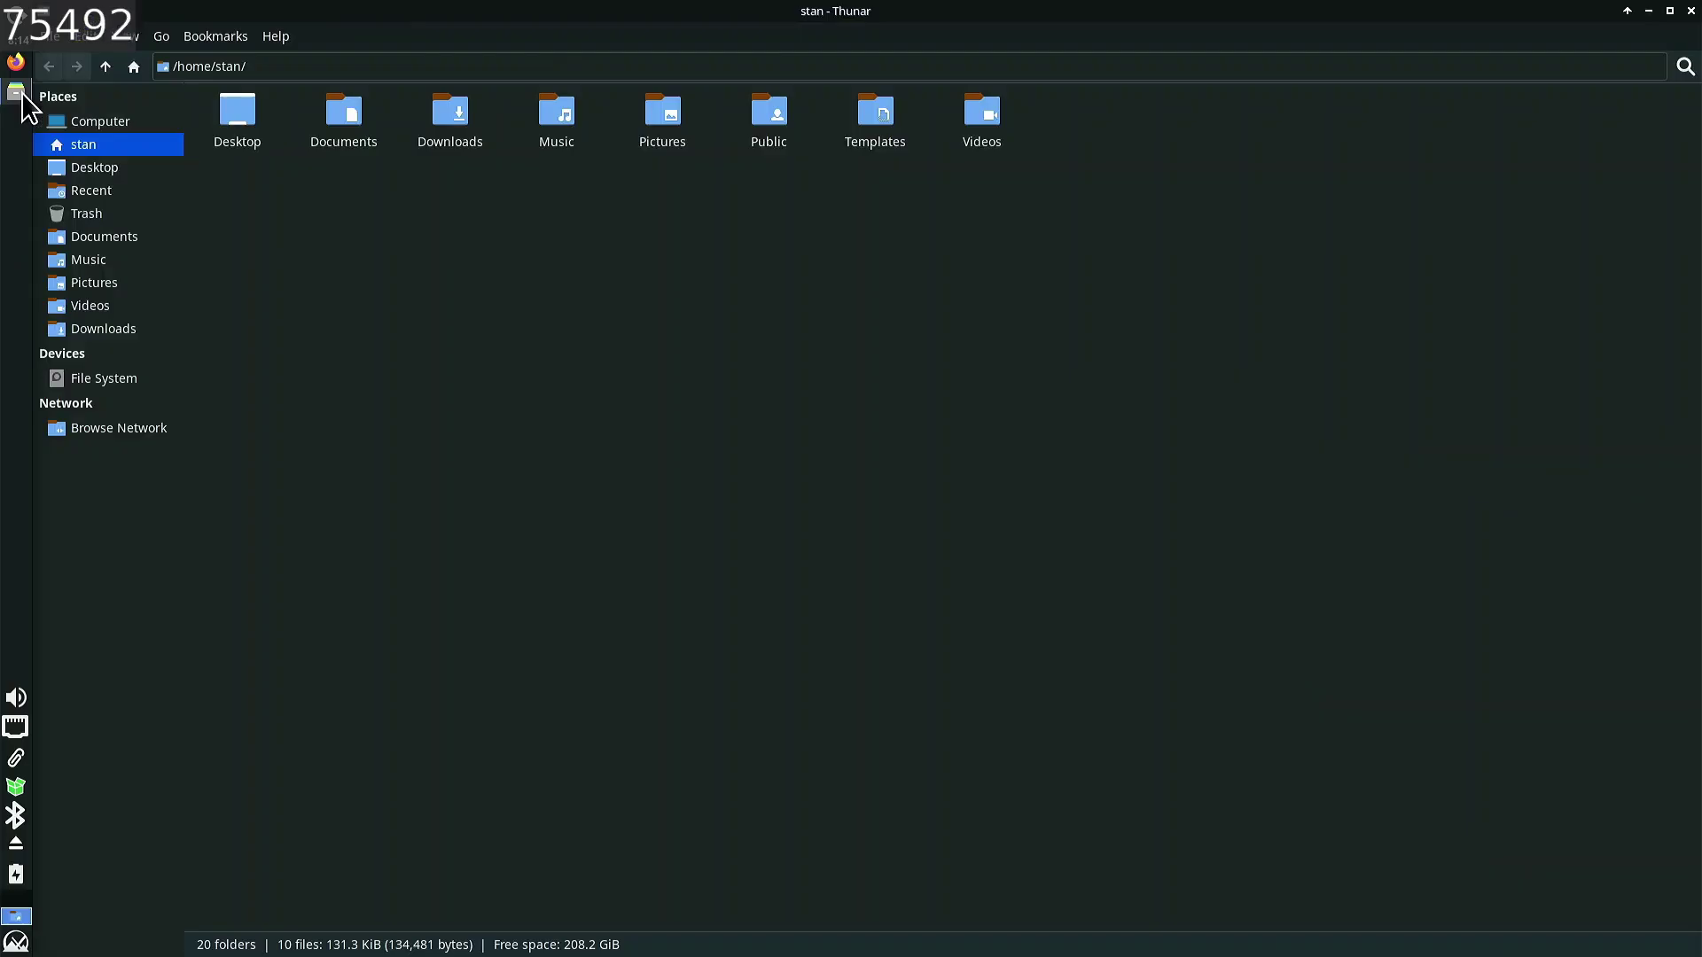
double_click(473, 135)
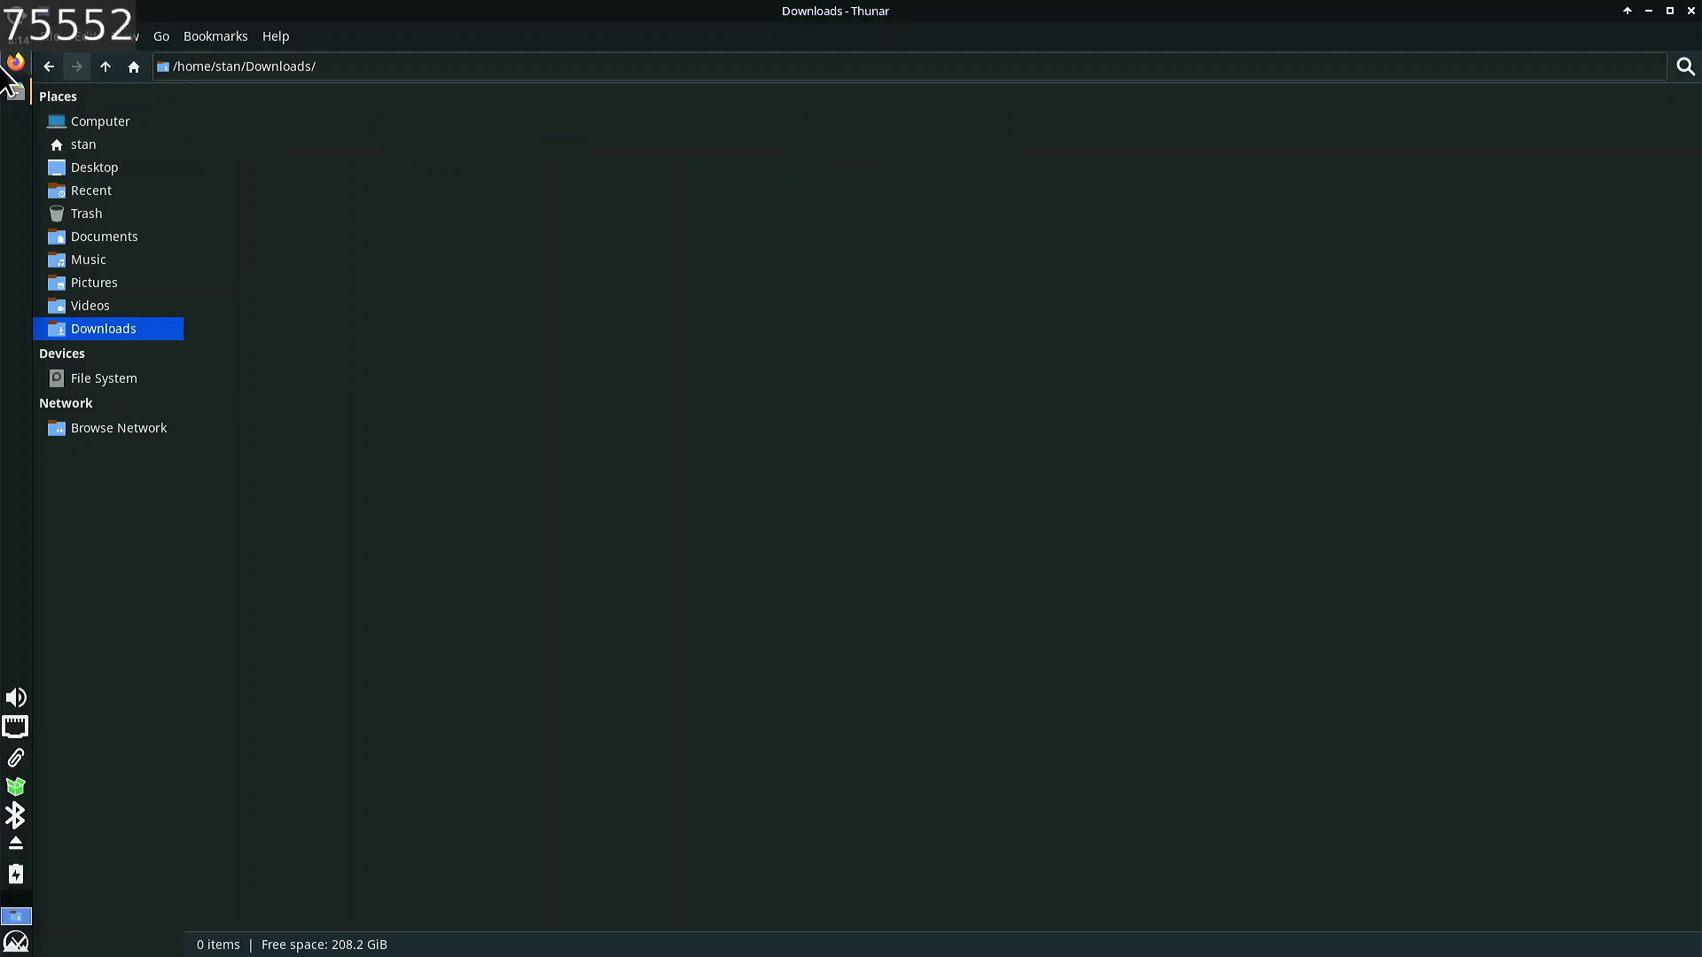
left_click(50, 67)
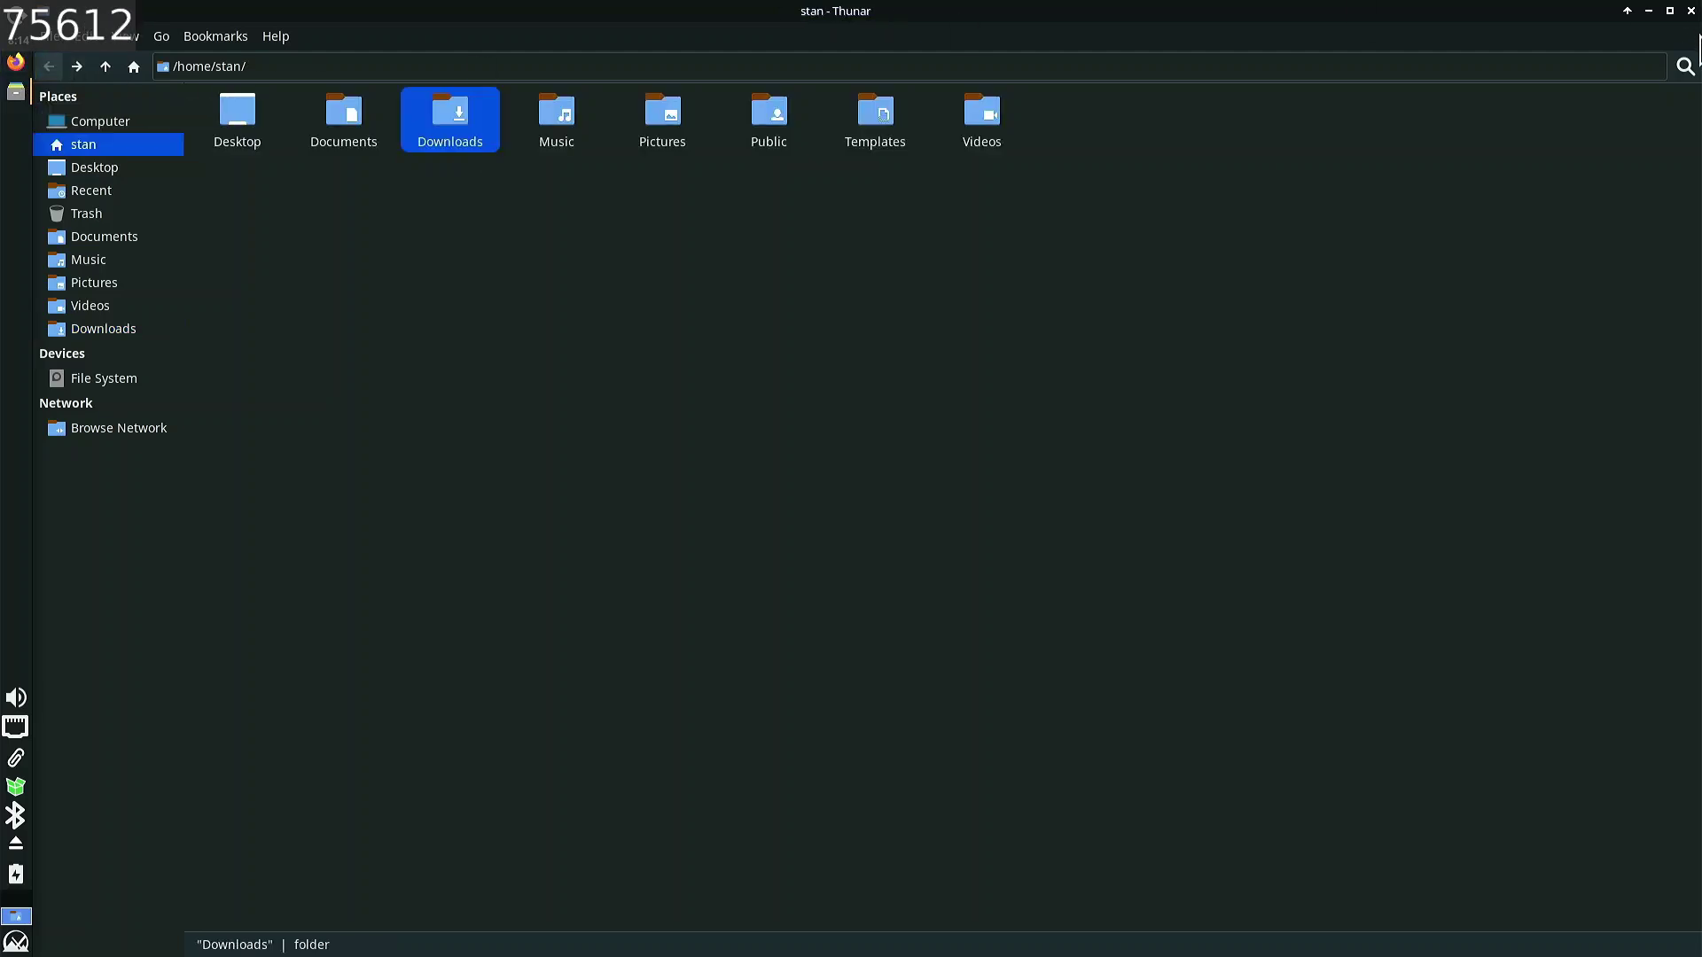
left_click(1692, 12)
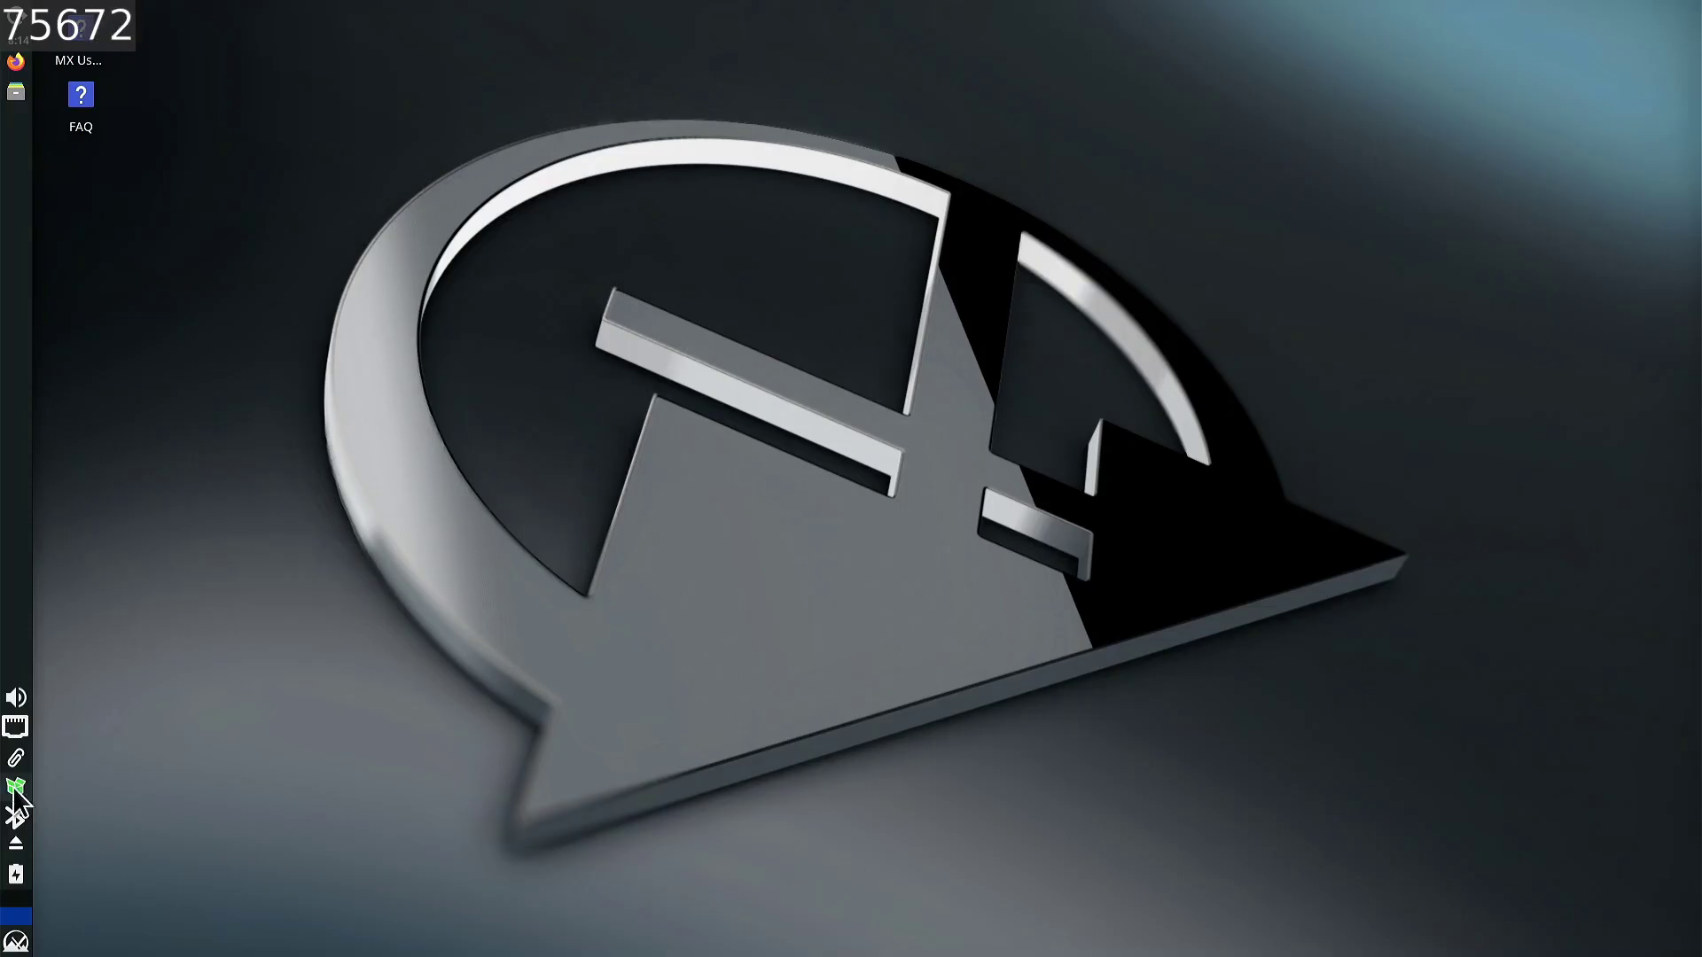
- Search the application menu for "wallpap" and open the Desktop background settings
left_click(13, 943)
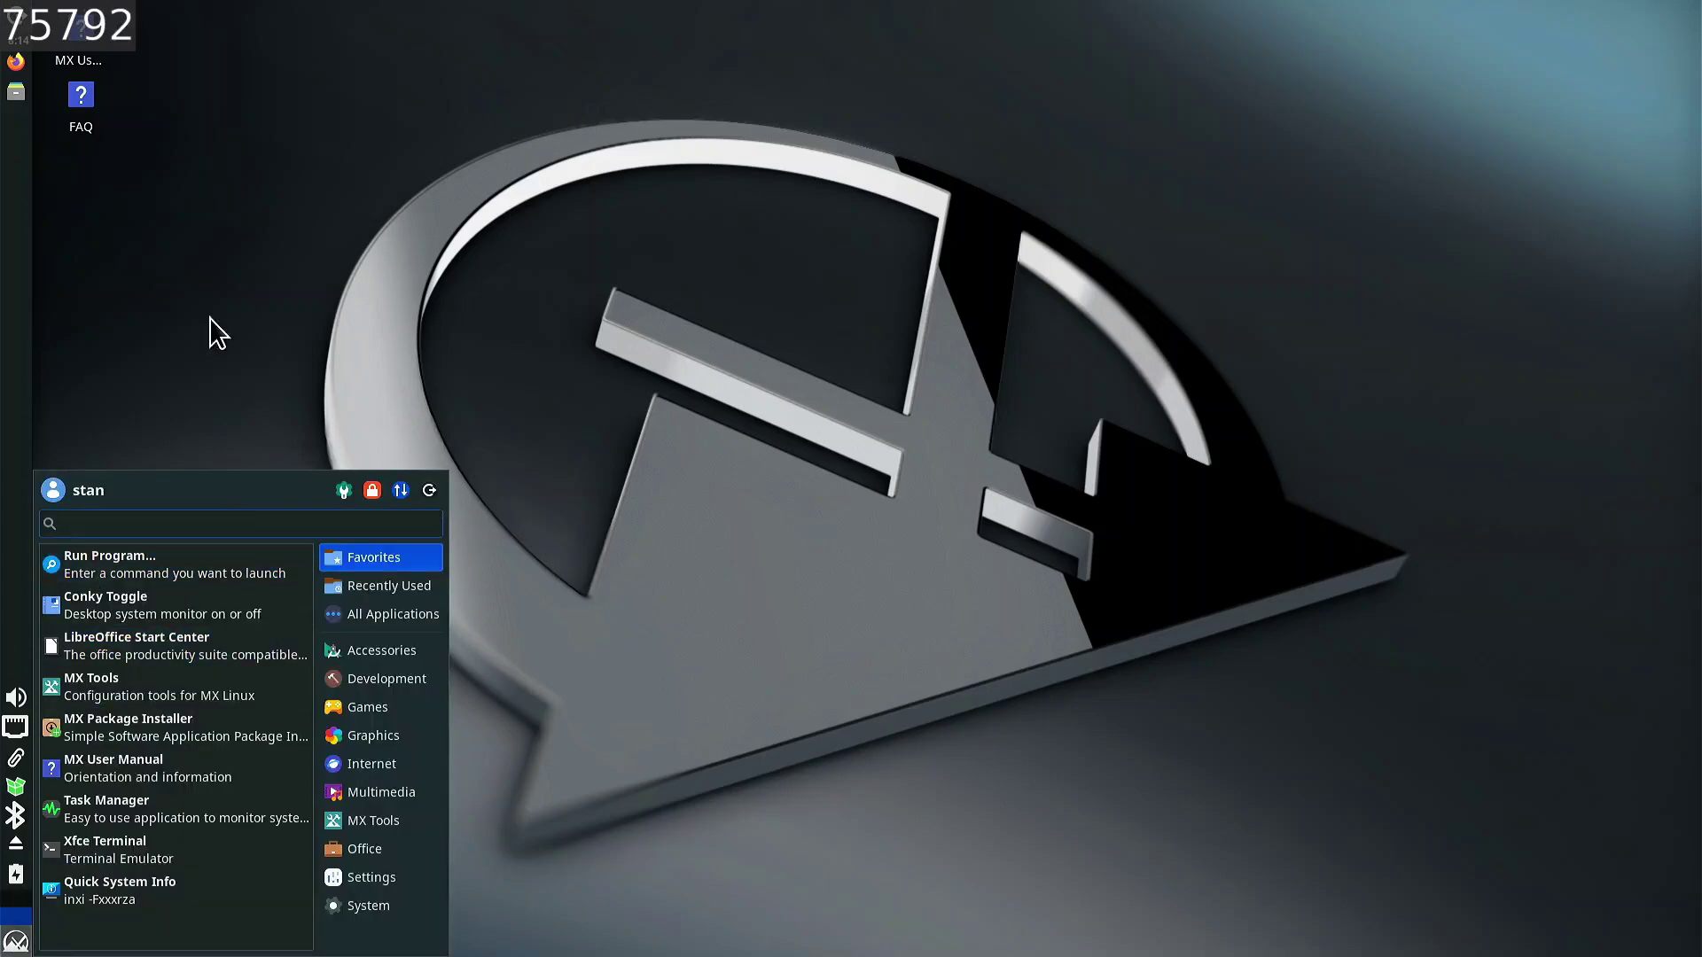
type("wallpa")
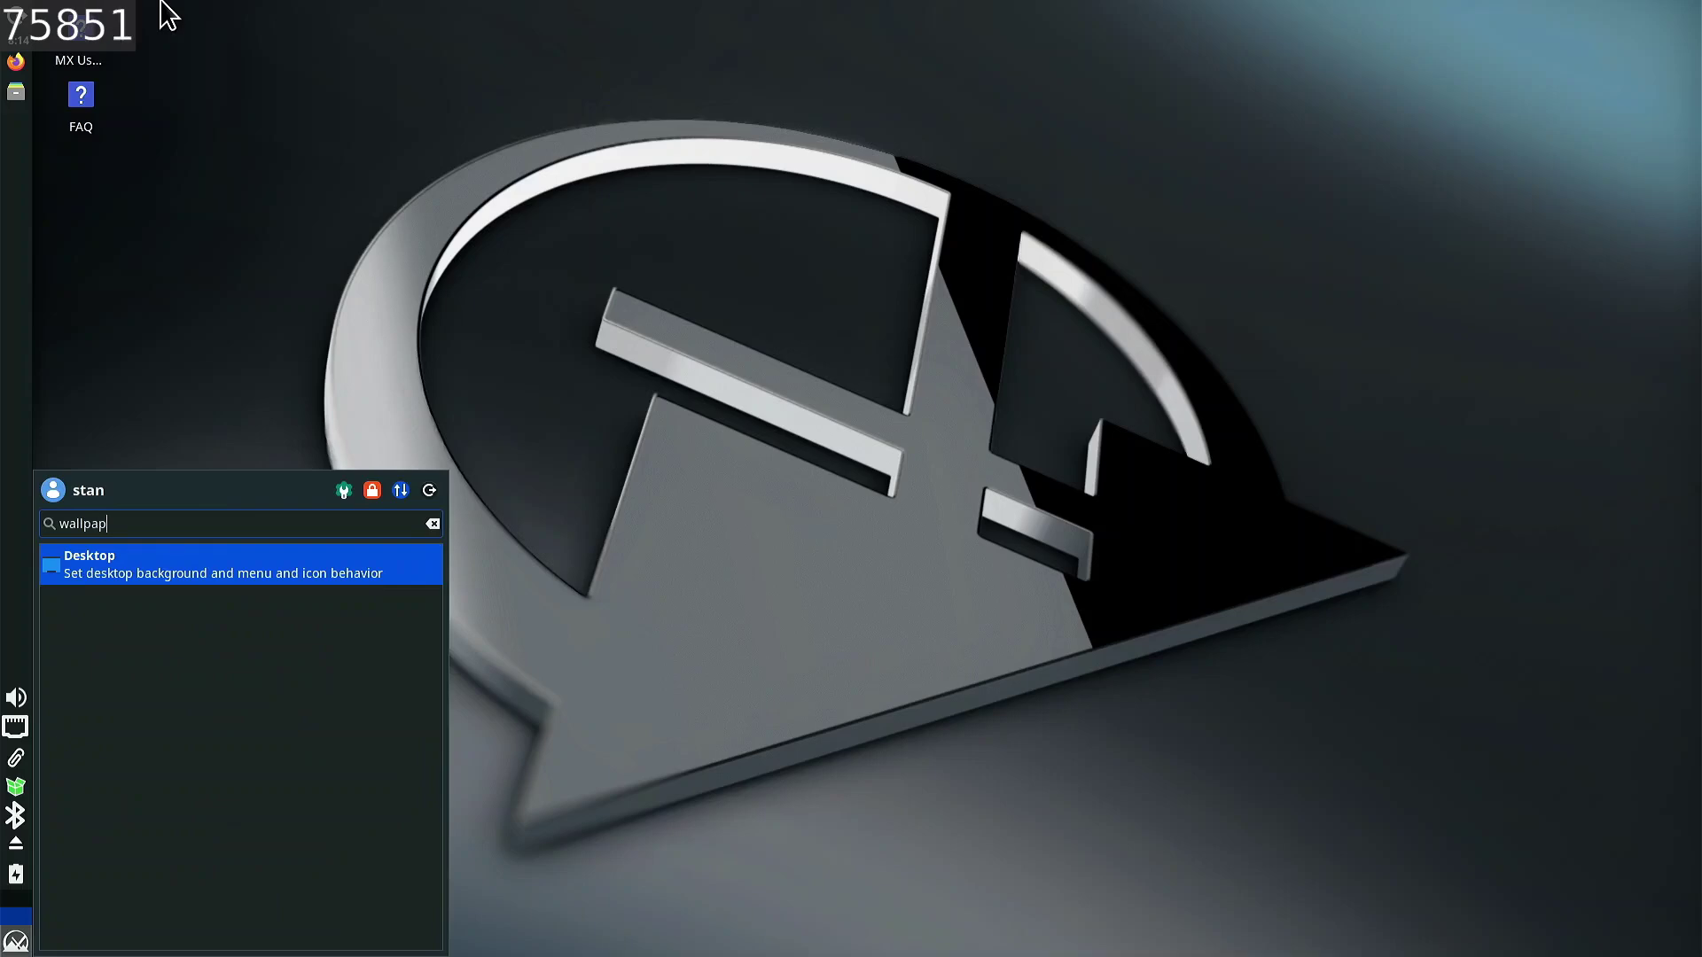
type("p")
left_click(242, 563)
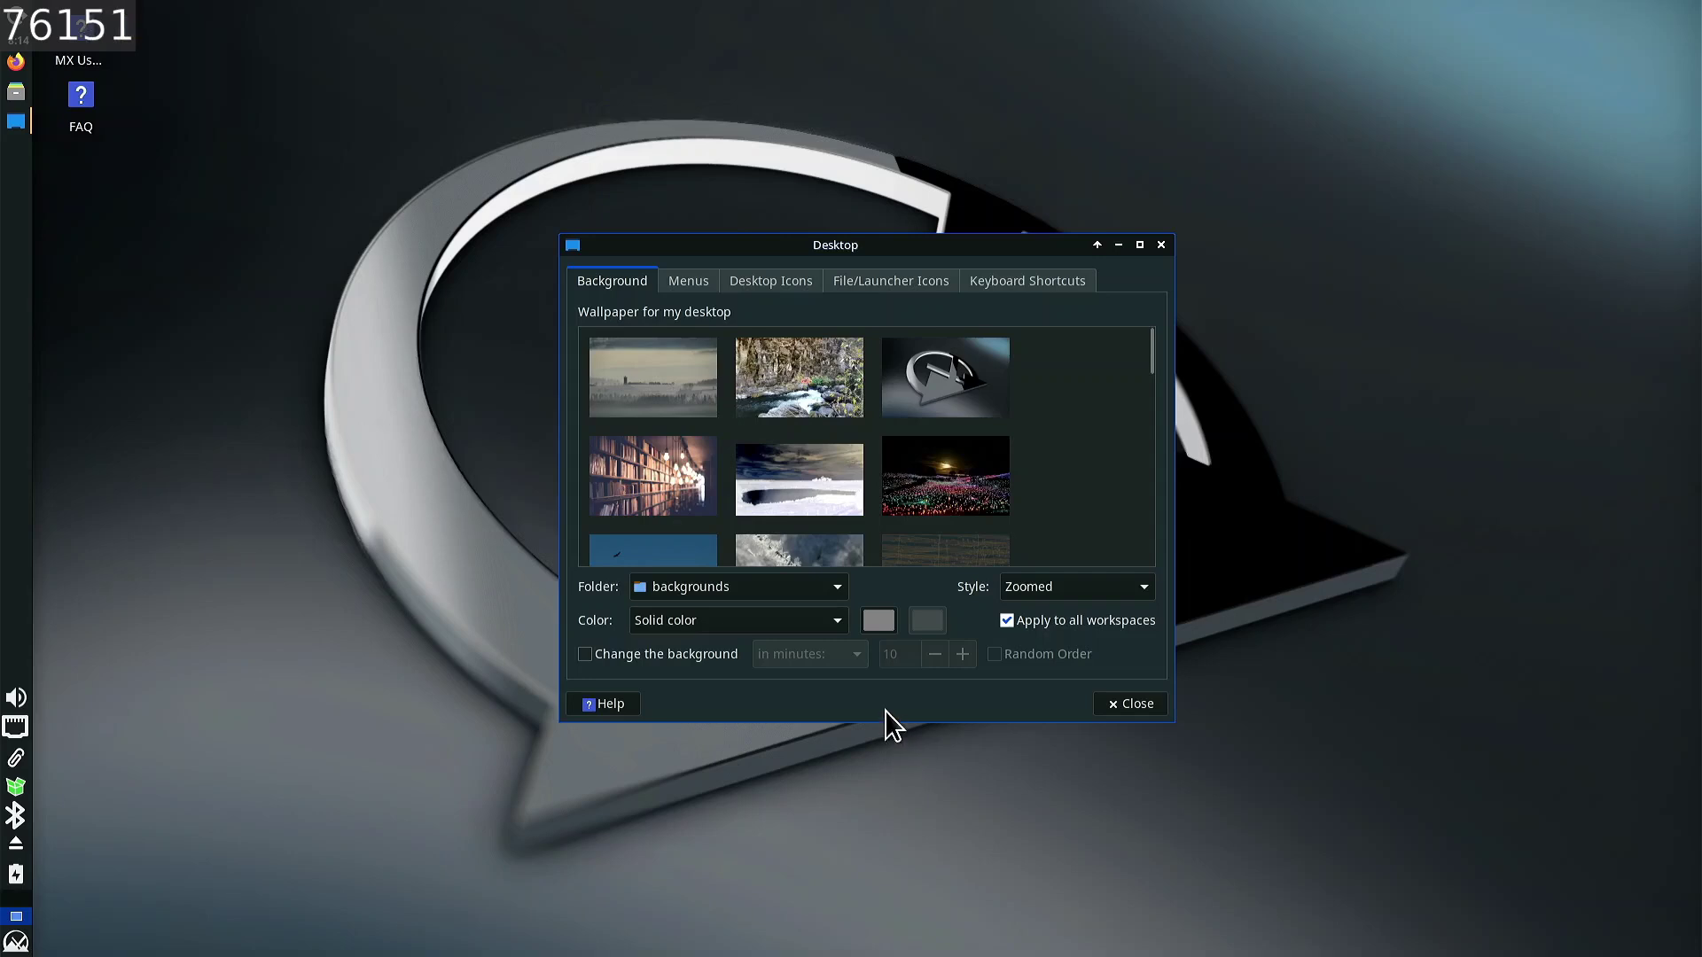
- Set the night field of coloured lights as wallpaper and turn off "Apply to all workspaces"
left_click(945, 460)
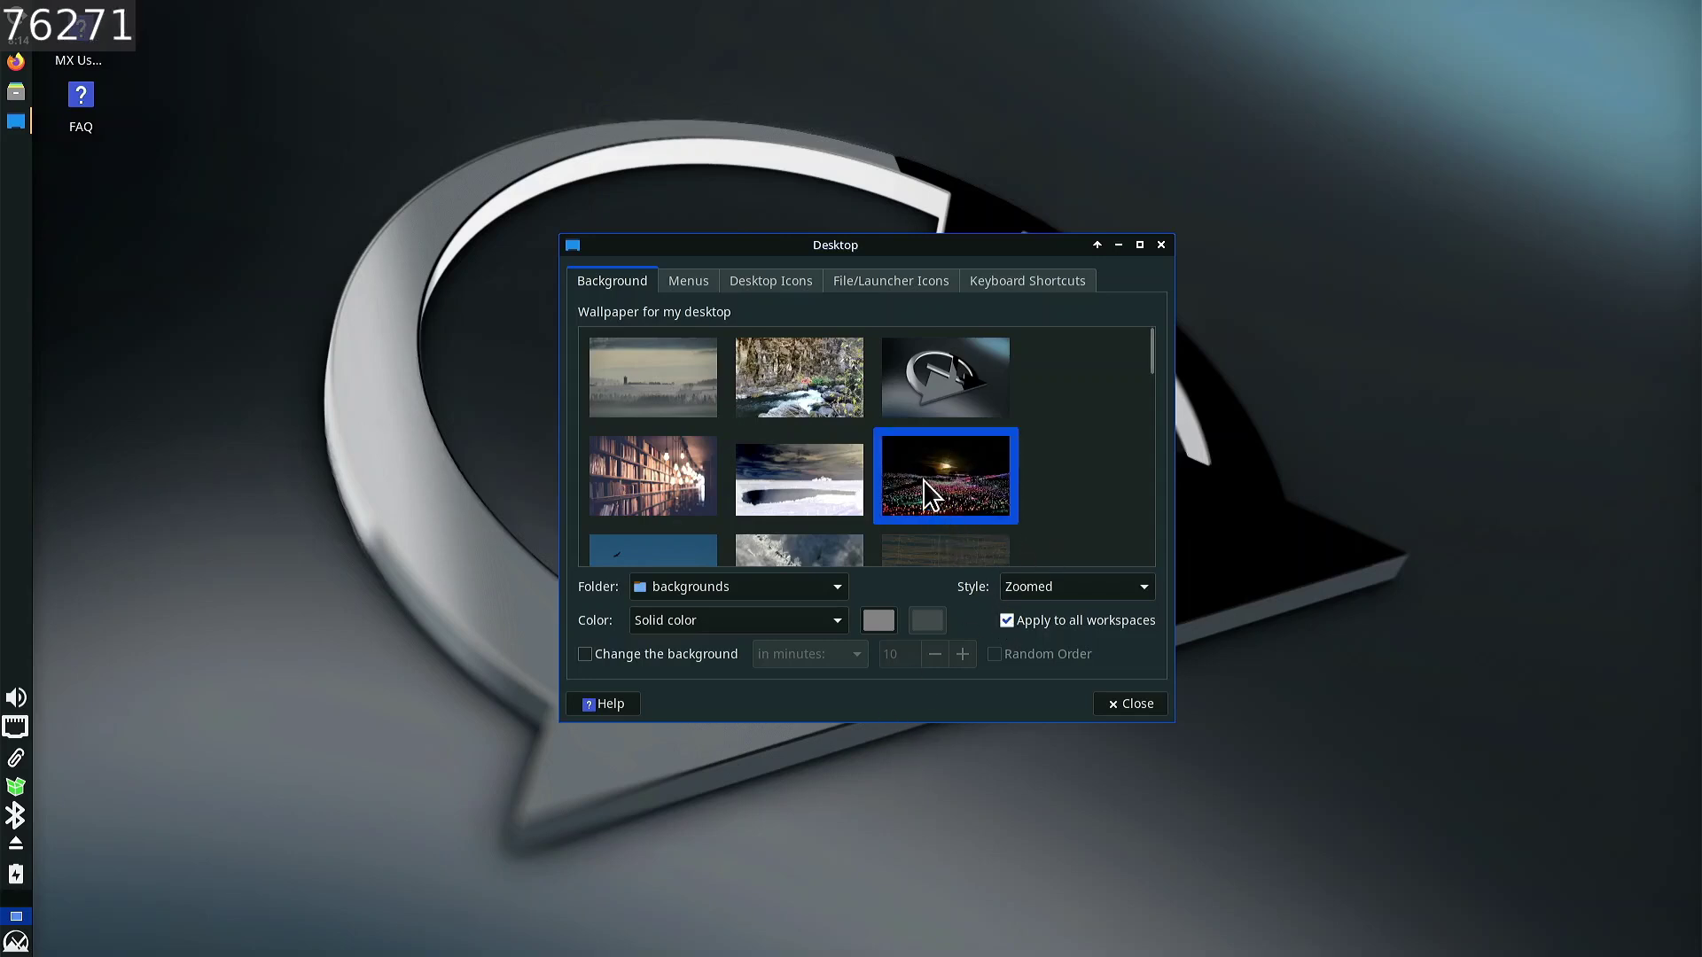
left_click(1006, 620)
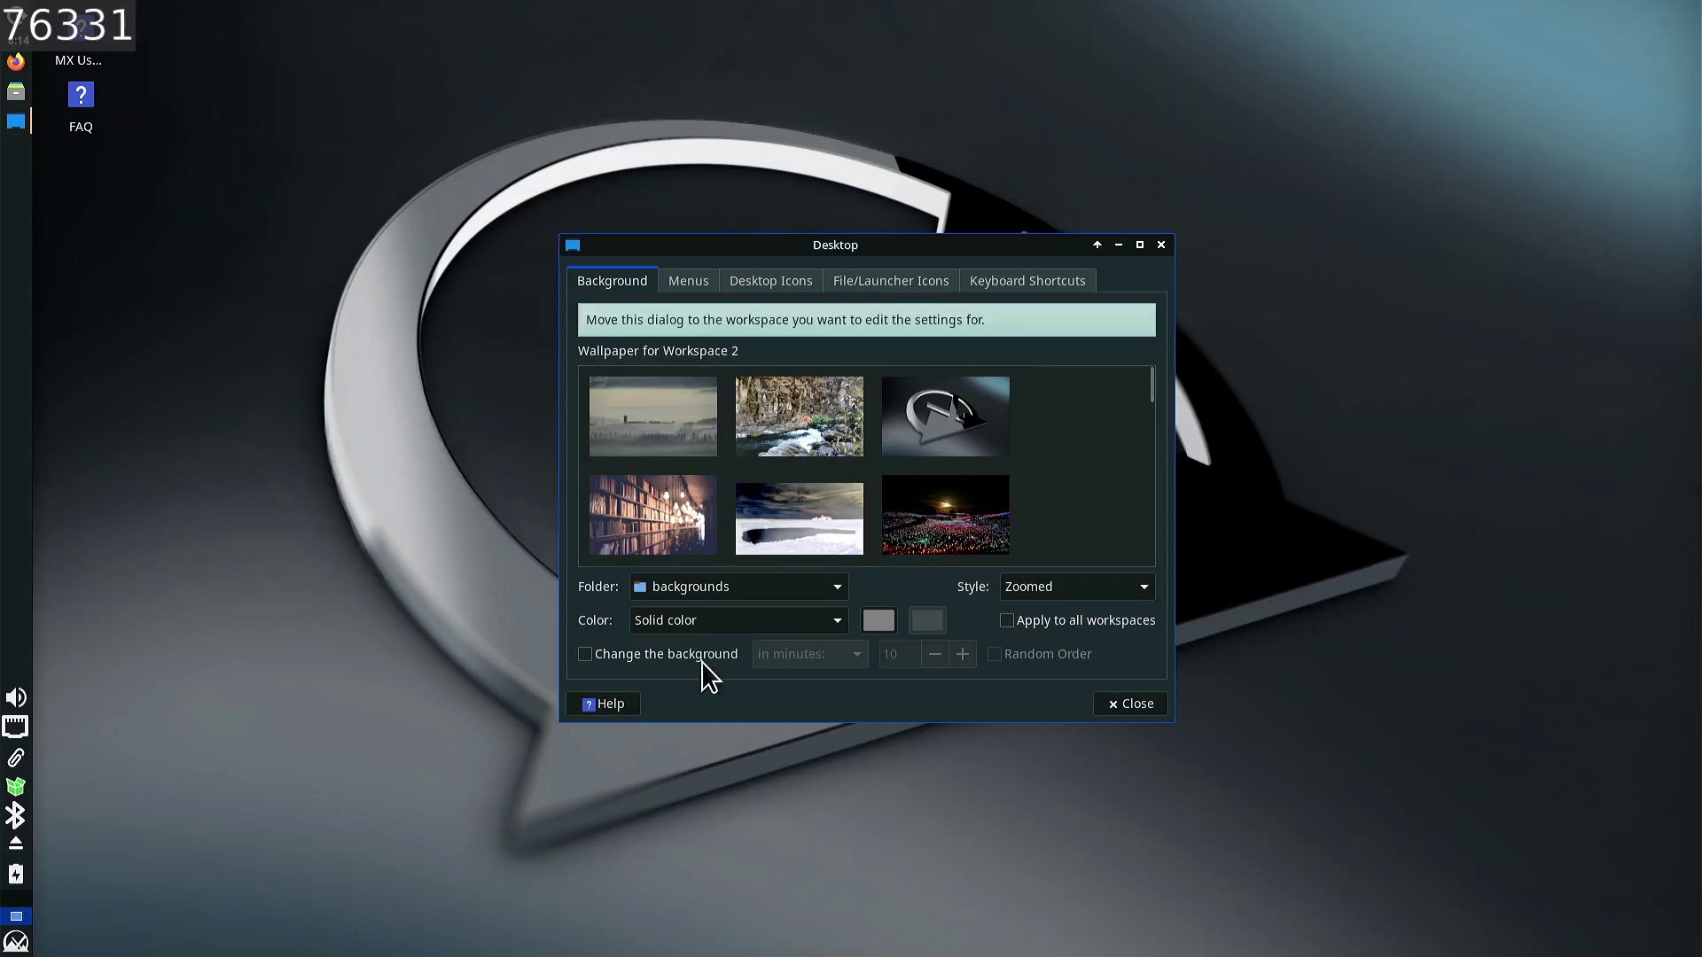
left_click(951, 513)
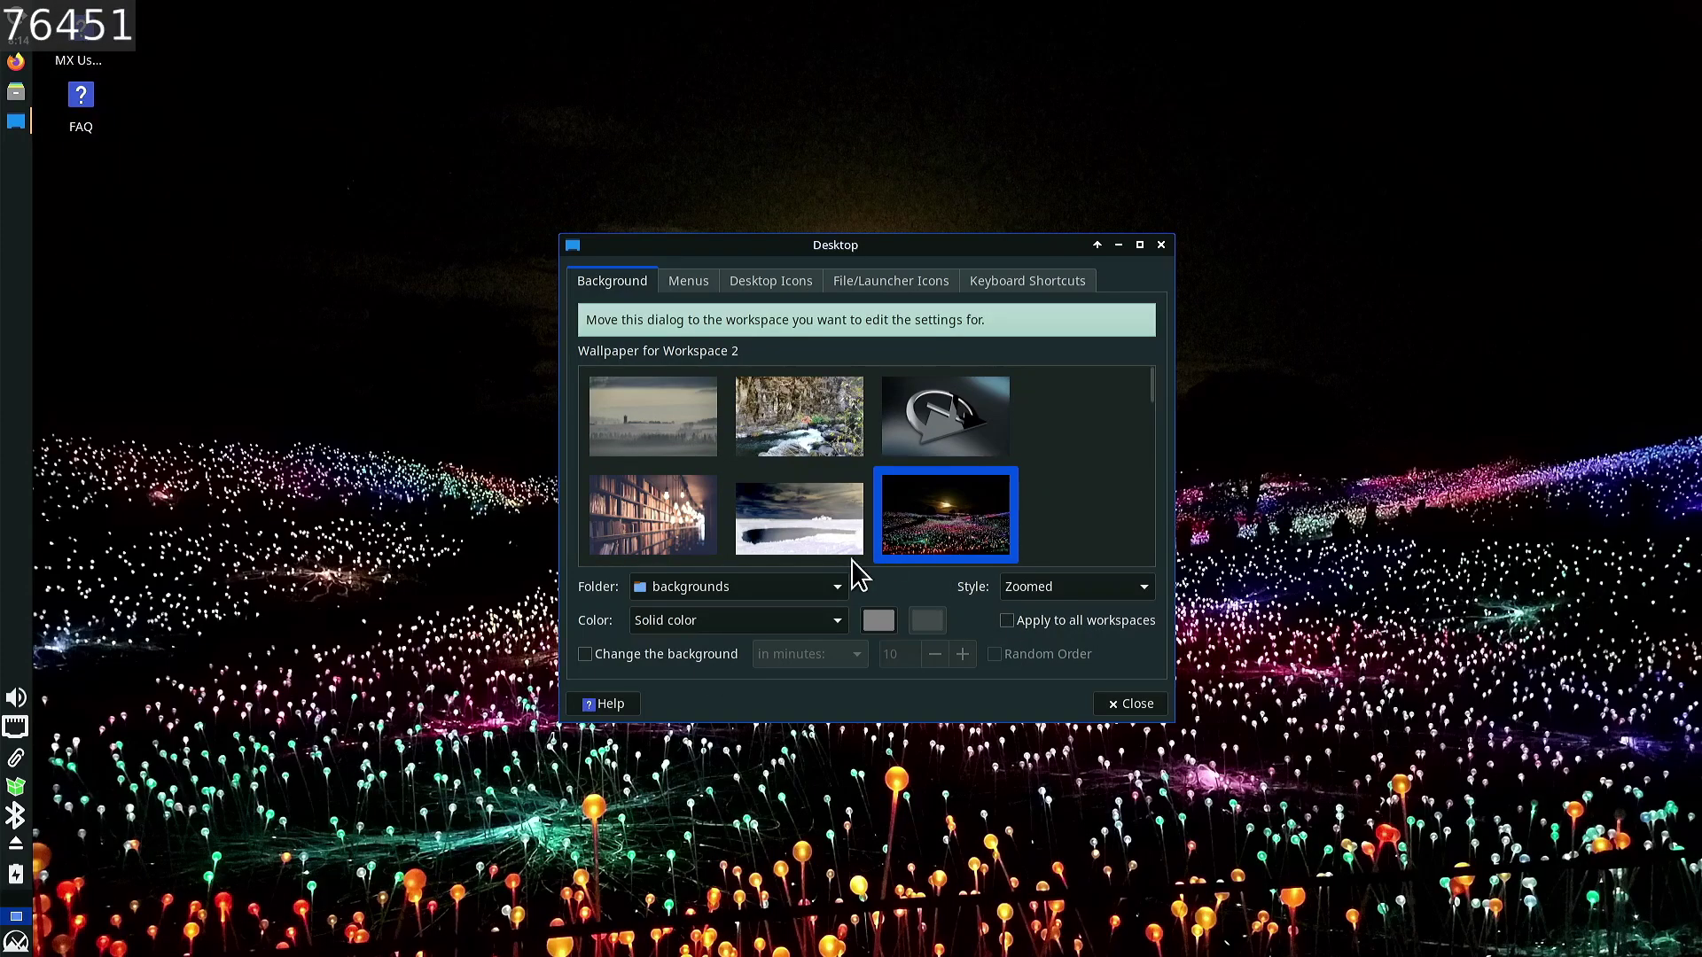
- Set the purple flowers image as the wallpaper for Workspace 2 and shift the Desktop dialog aside
left_click_drag(967, 257, 820, 284)
scroll(705, 568, "down", 2)
scroll(705, 567, "down", 3)
left_click(525, 574)
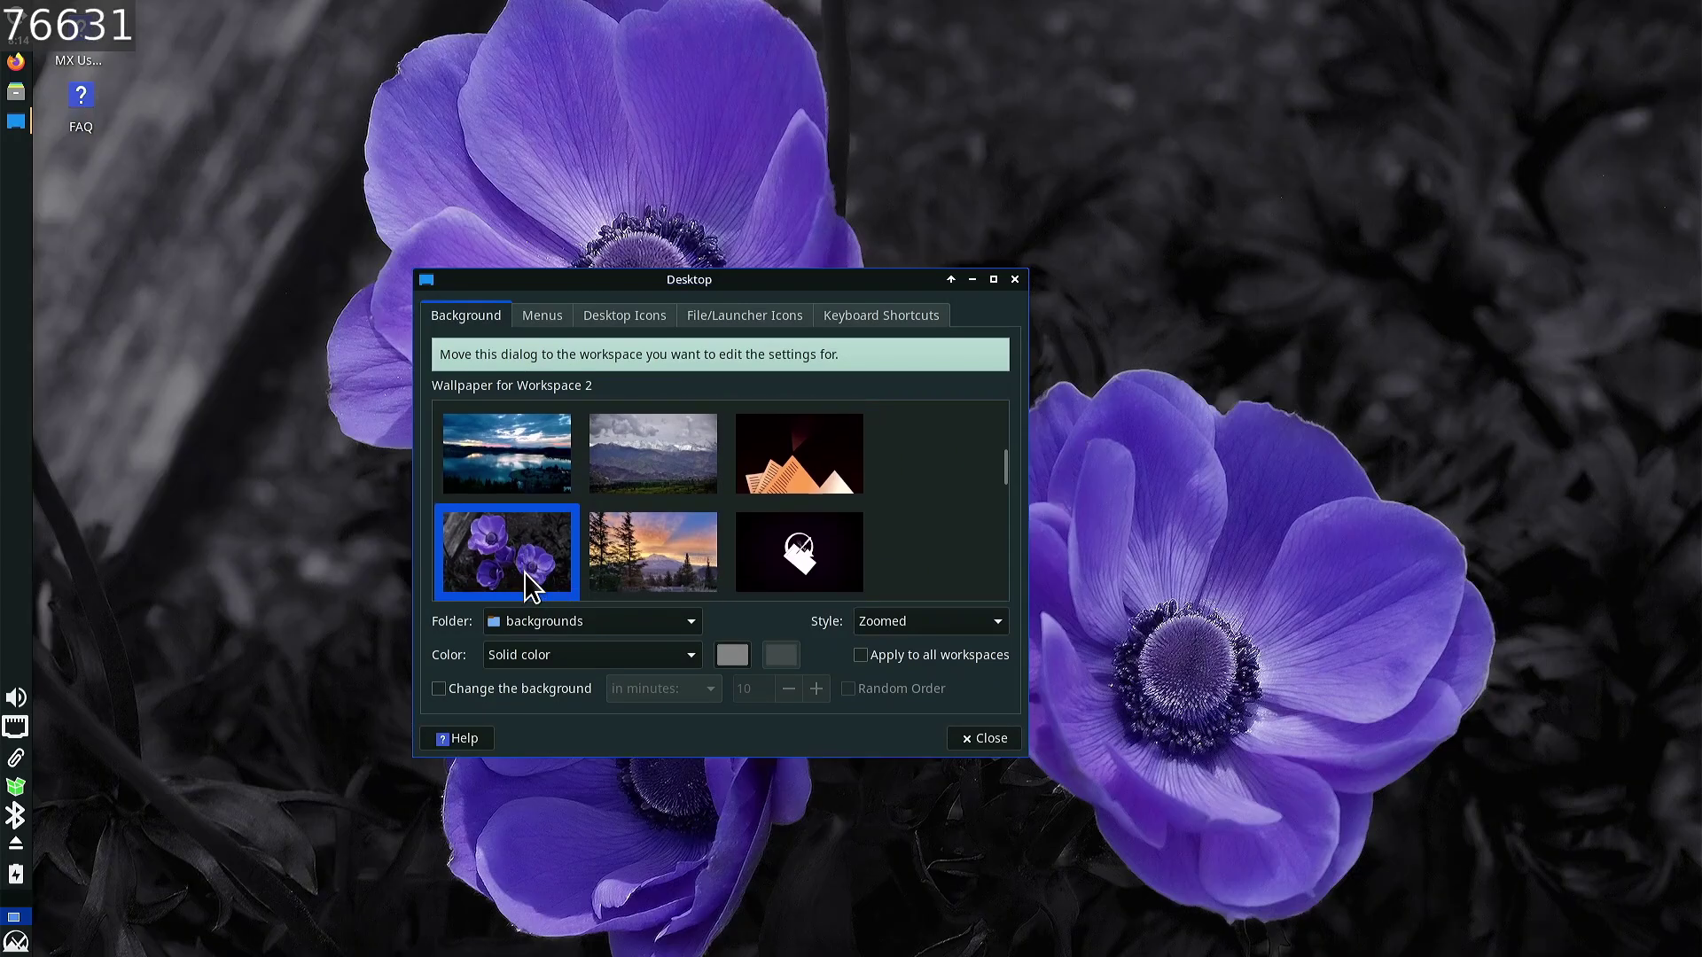
mouse_move(864, 287)
left_mouse_down()
mouse_move(1242, 485)
mouse_move(1531, 124)
mouse_move(1454, 99)
mouse_move(847, 301)
left_mouse_up()
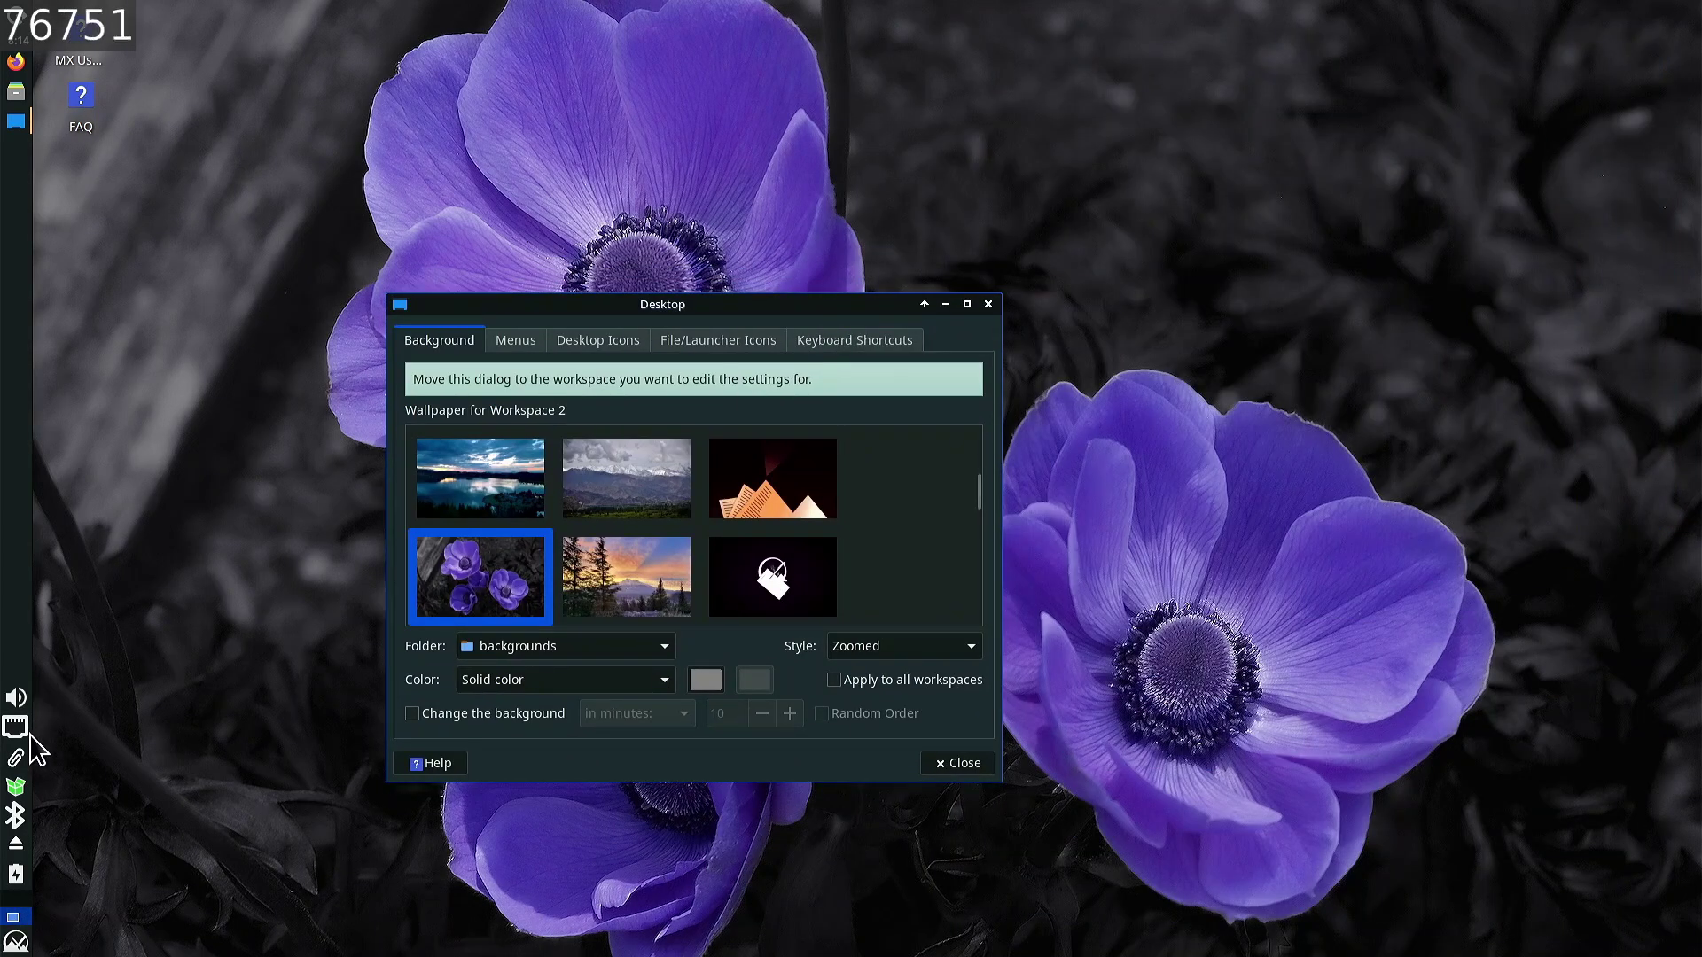
- Bring the Desktop dialog to Workspace 1 and set the white MX logo on black as its wallpaper
left_click(13, 898)
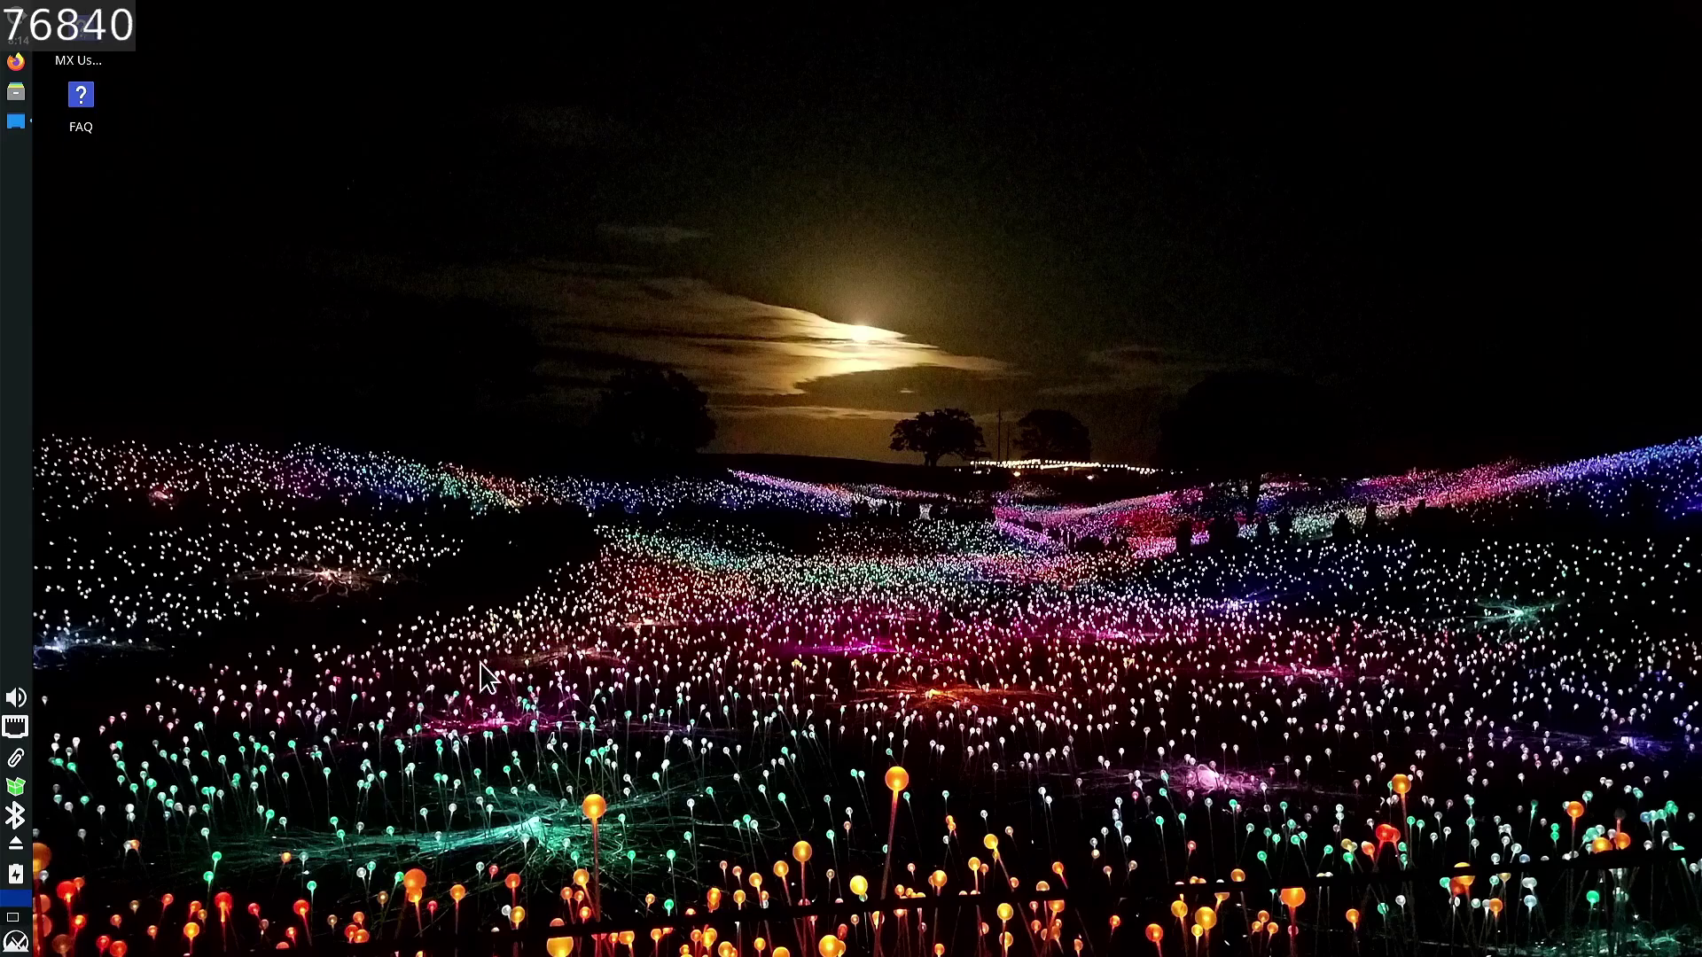
left_click(15, 921)
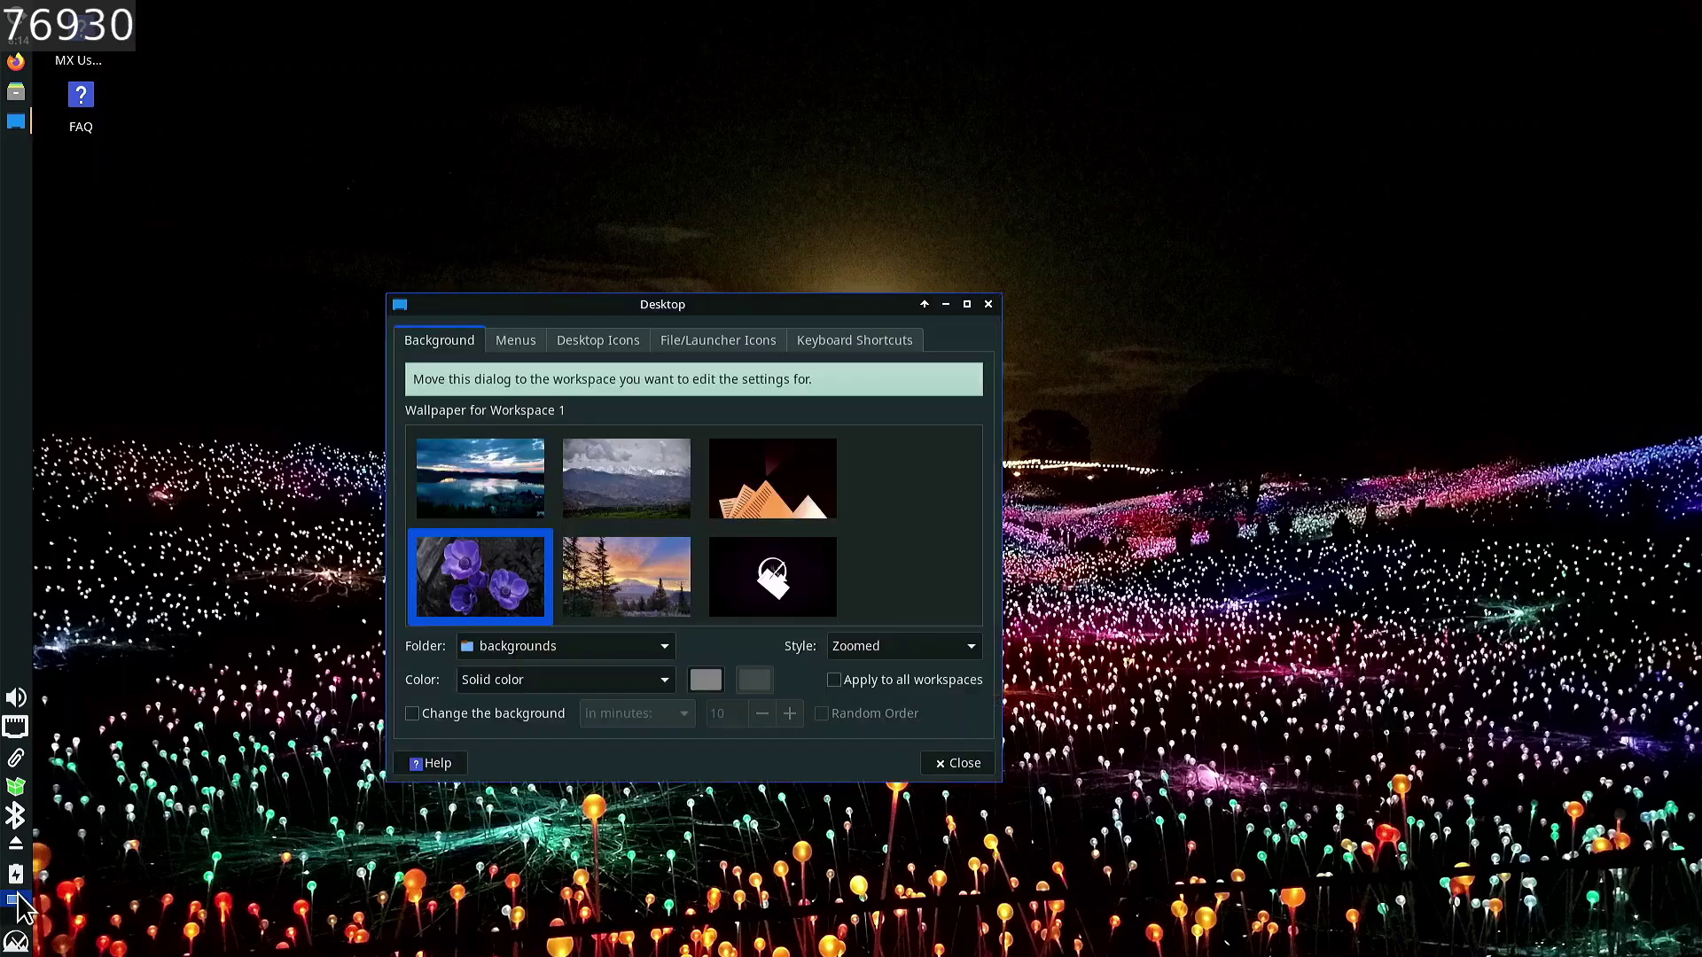
left_click(784, 567)
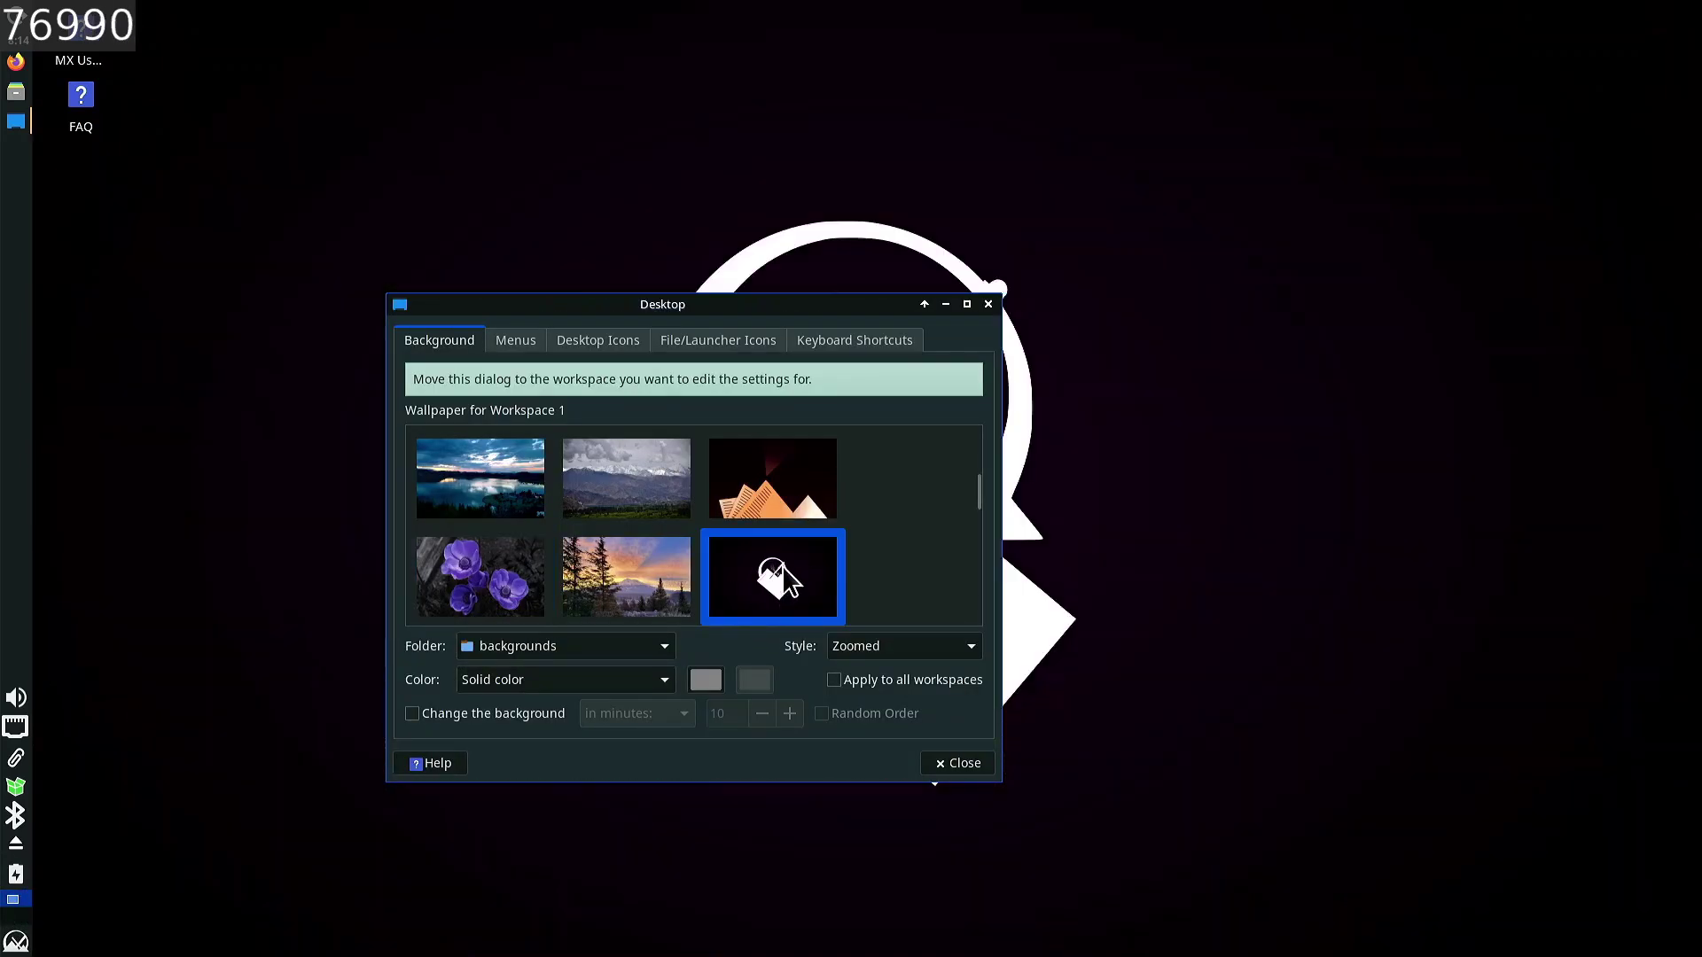
- Change the Workspace 1 wallpaper to the grey scratched background with the MX logo, moving the dialog to reveal it
left_click_drag(819, 310, 742, 171)
scroll(620, 443, "down", 2)
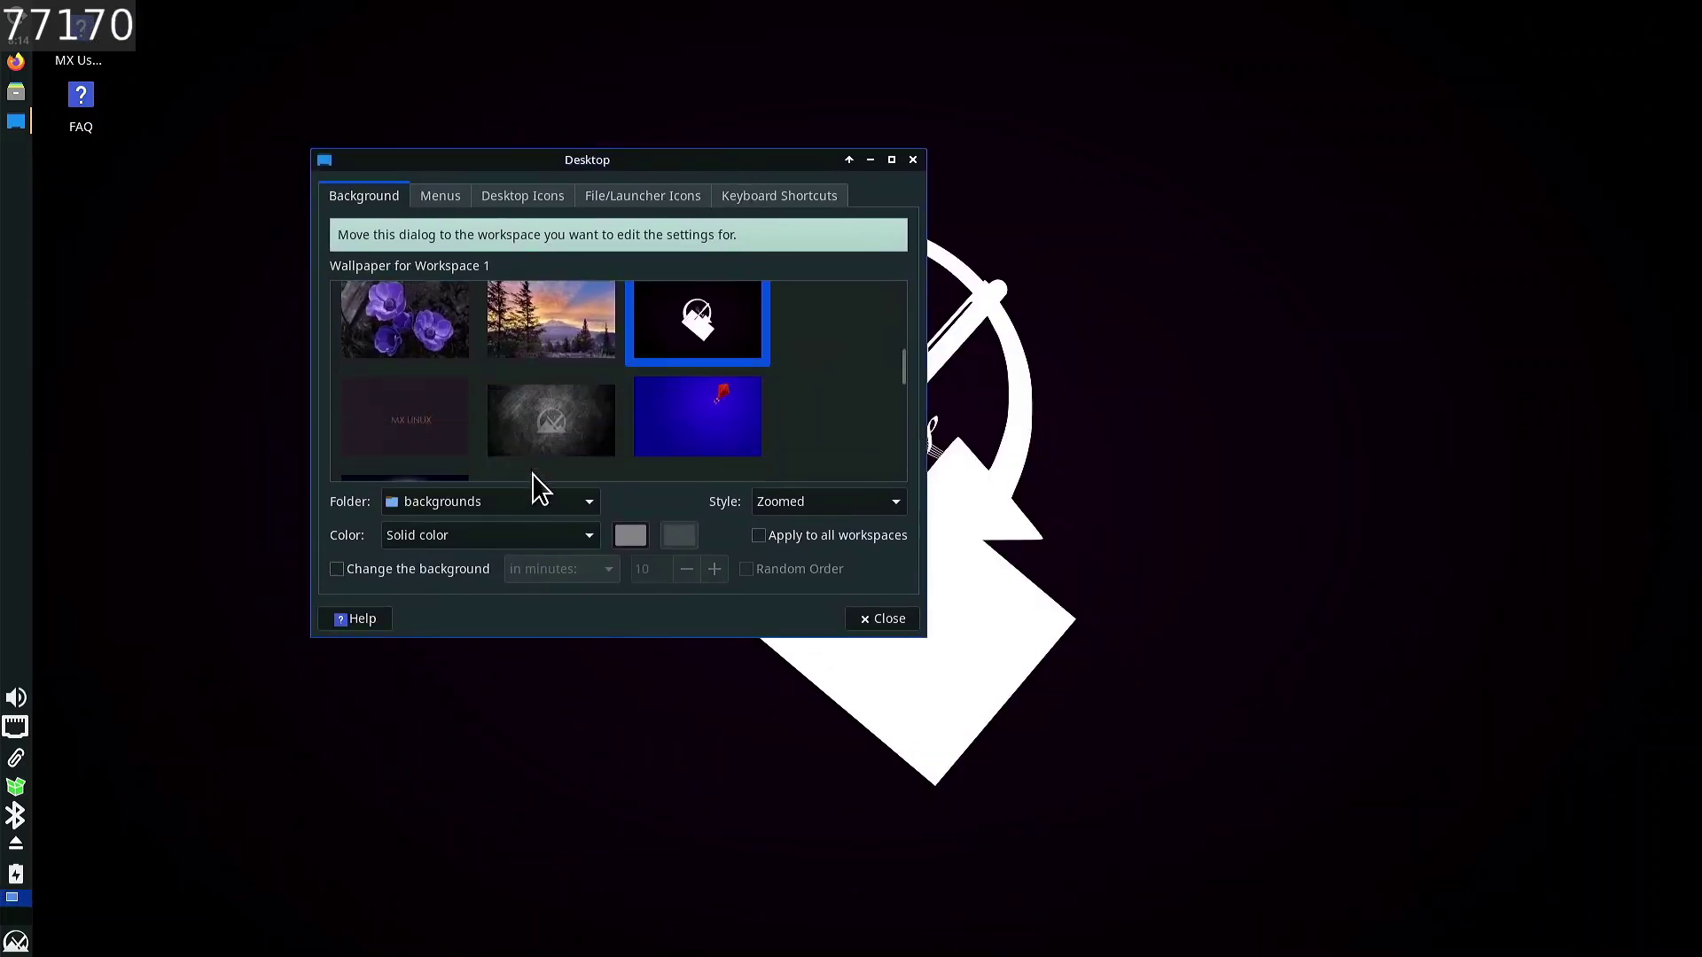
left_click(558, 421)
left_click_drag(759, 158, 760, 279)
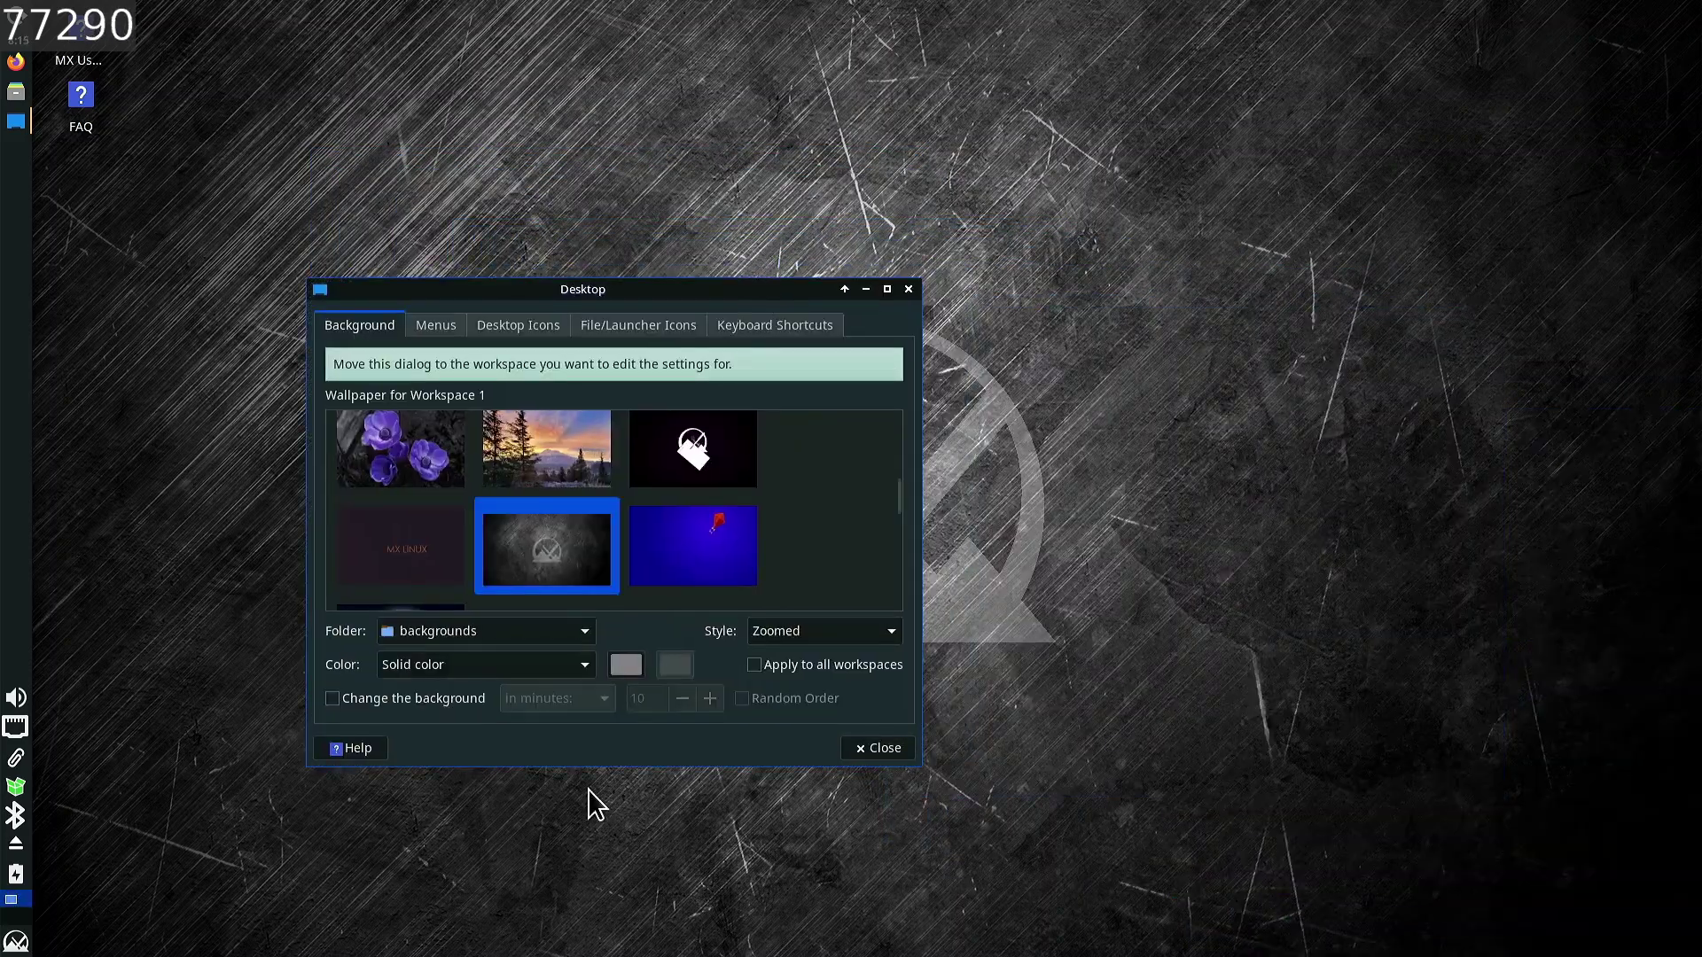
- Set the red kite on blue image as the Workspace 1 wallpaper and move the Desktop dialog aside
left_click(744, 536)
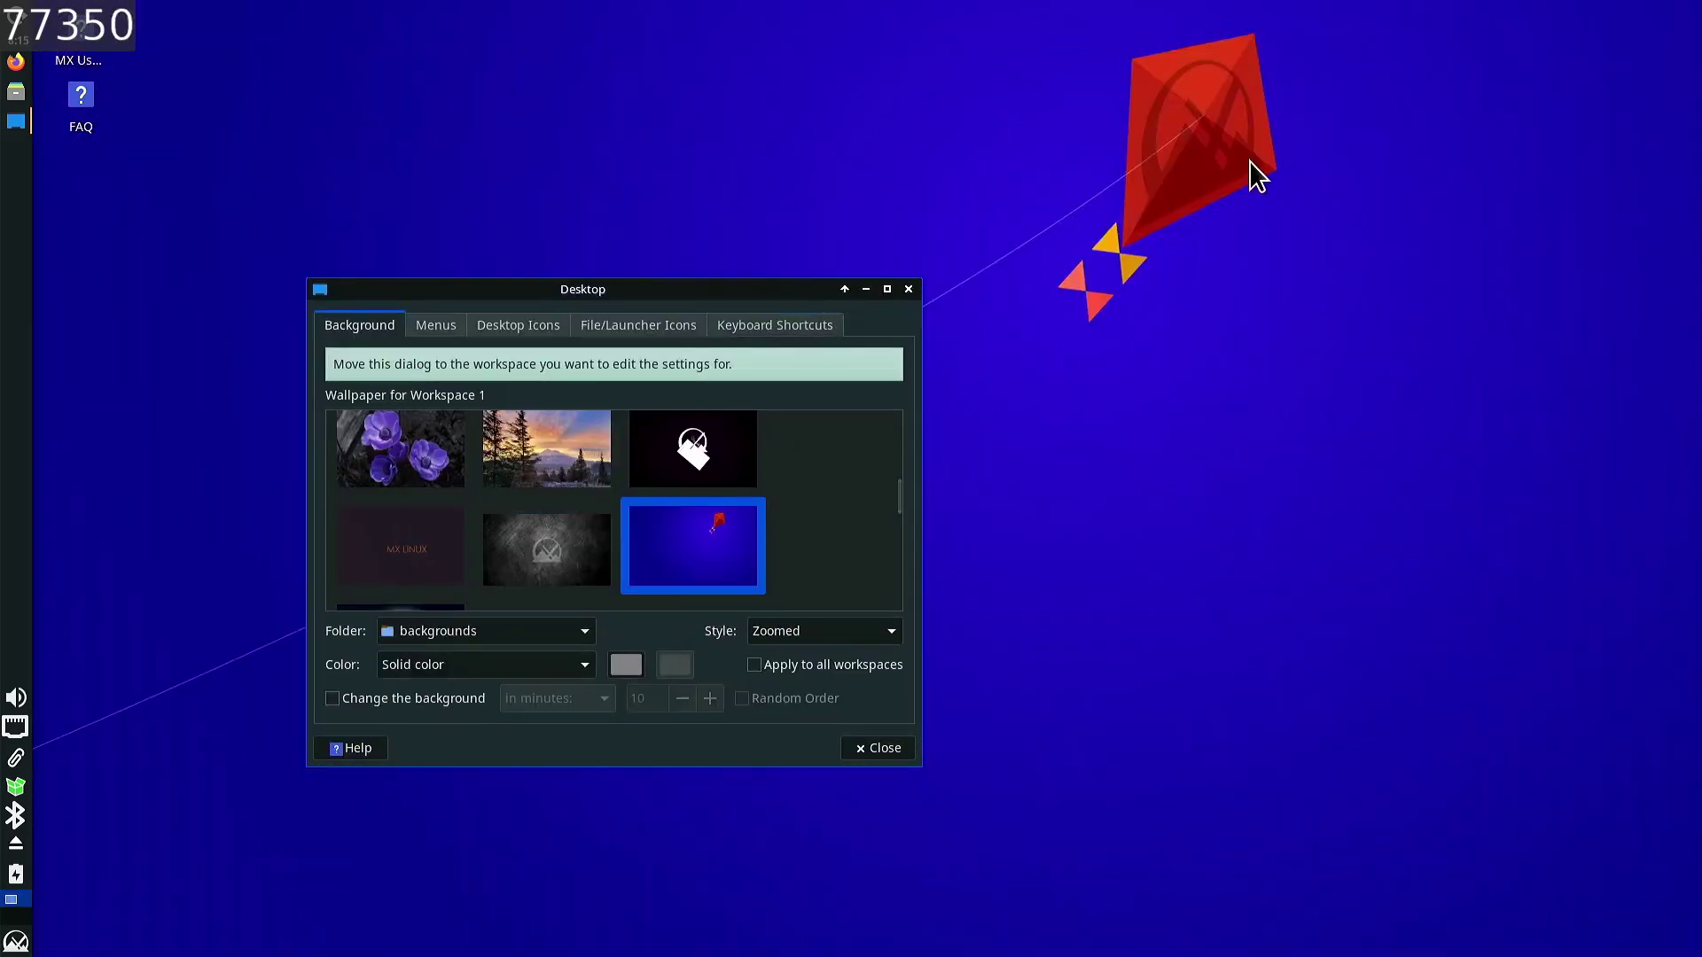
left_click_drag(533, 296, 372, 337)
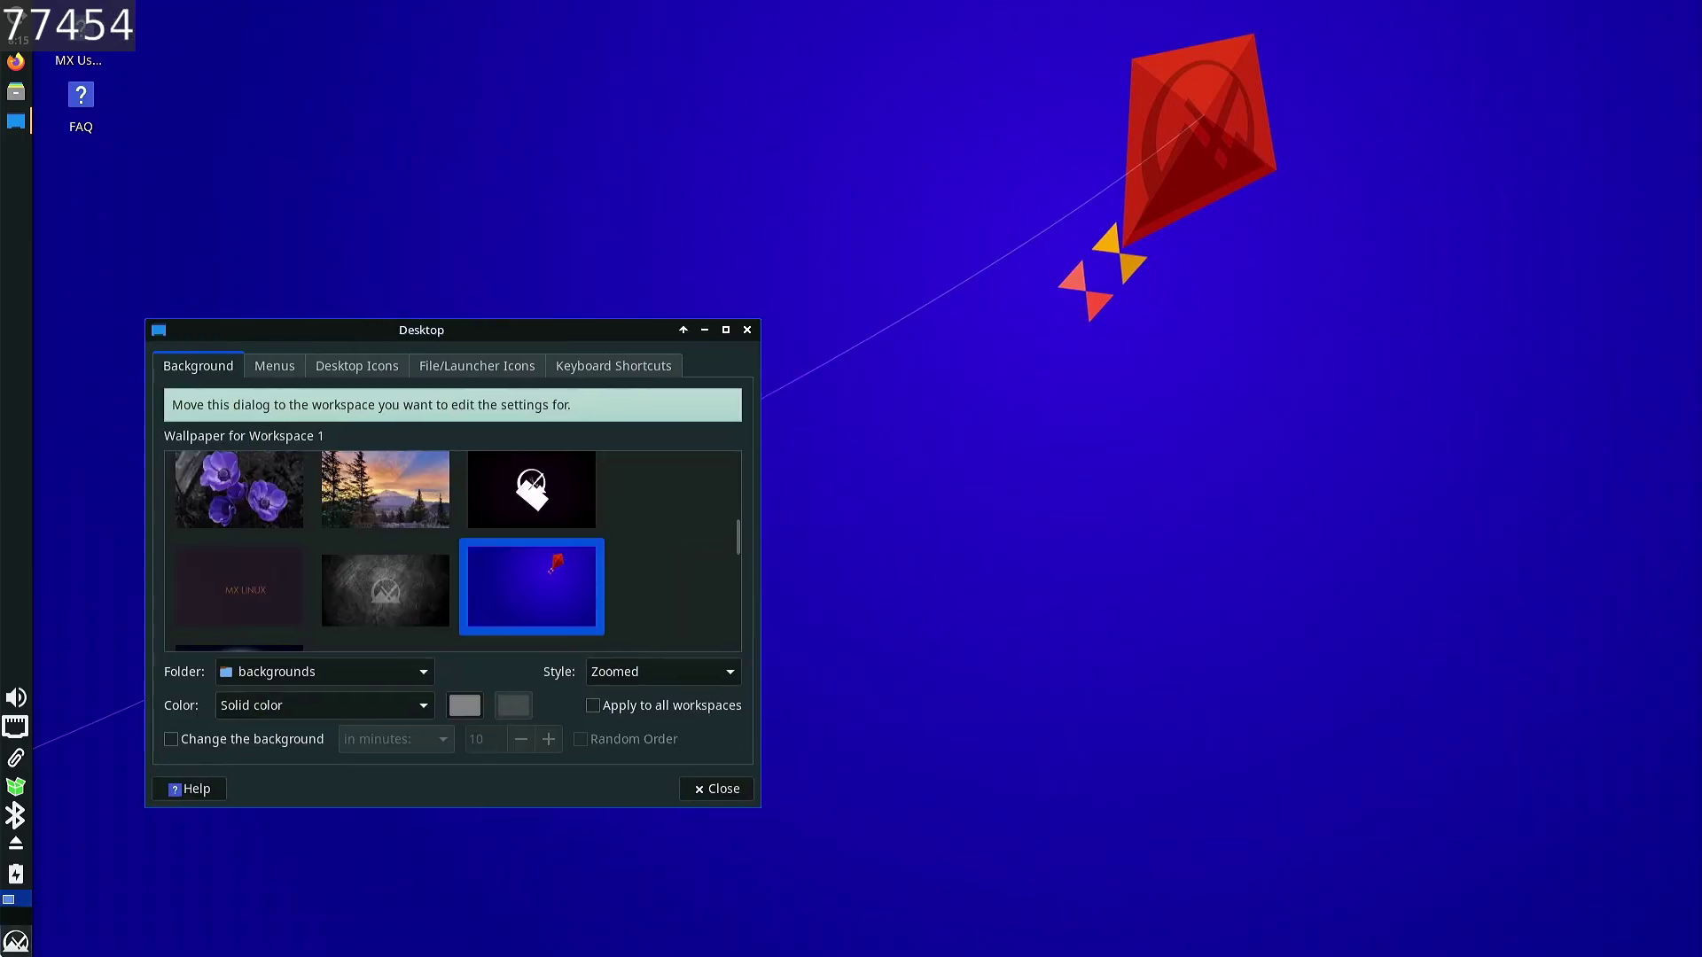
- From Workspace 2, increase the number of workspaces to 4 and check the workspace margin settings
left_click(16, 915)
right_click(16, 915)
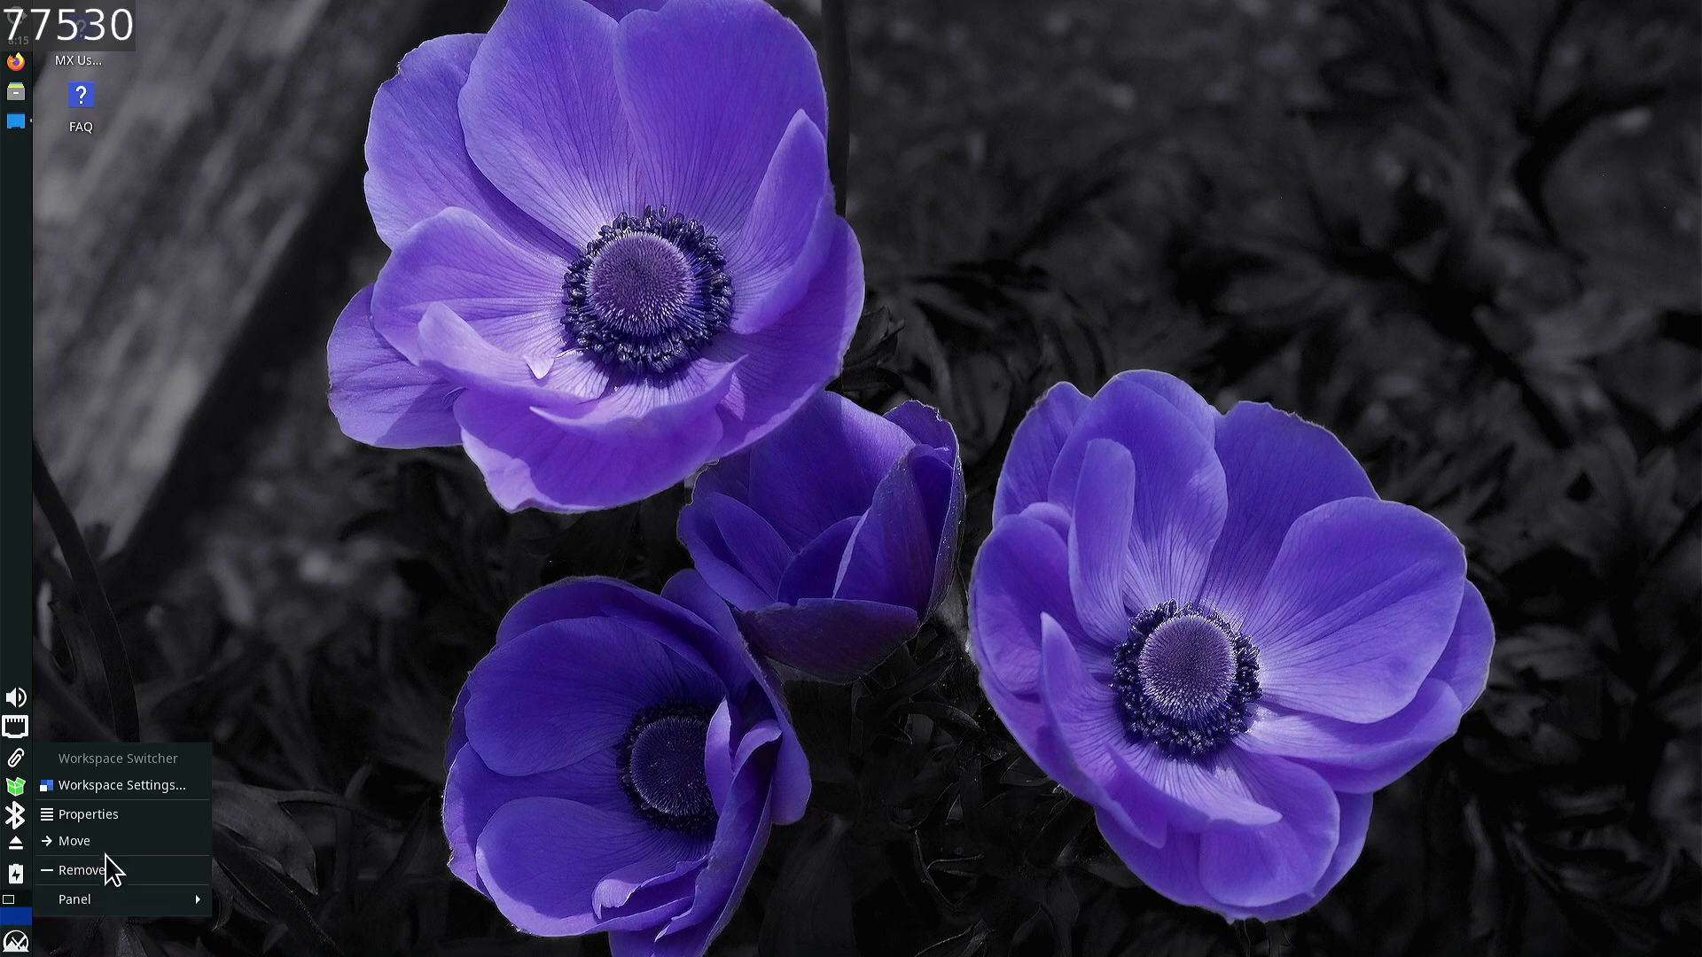
mouse_move(153, 896)
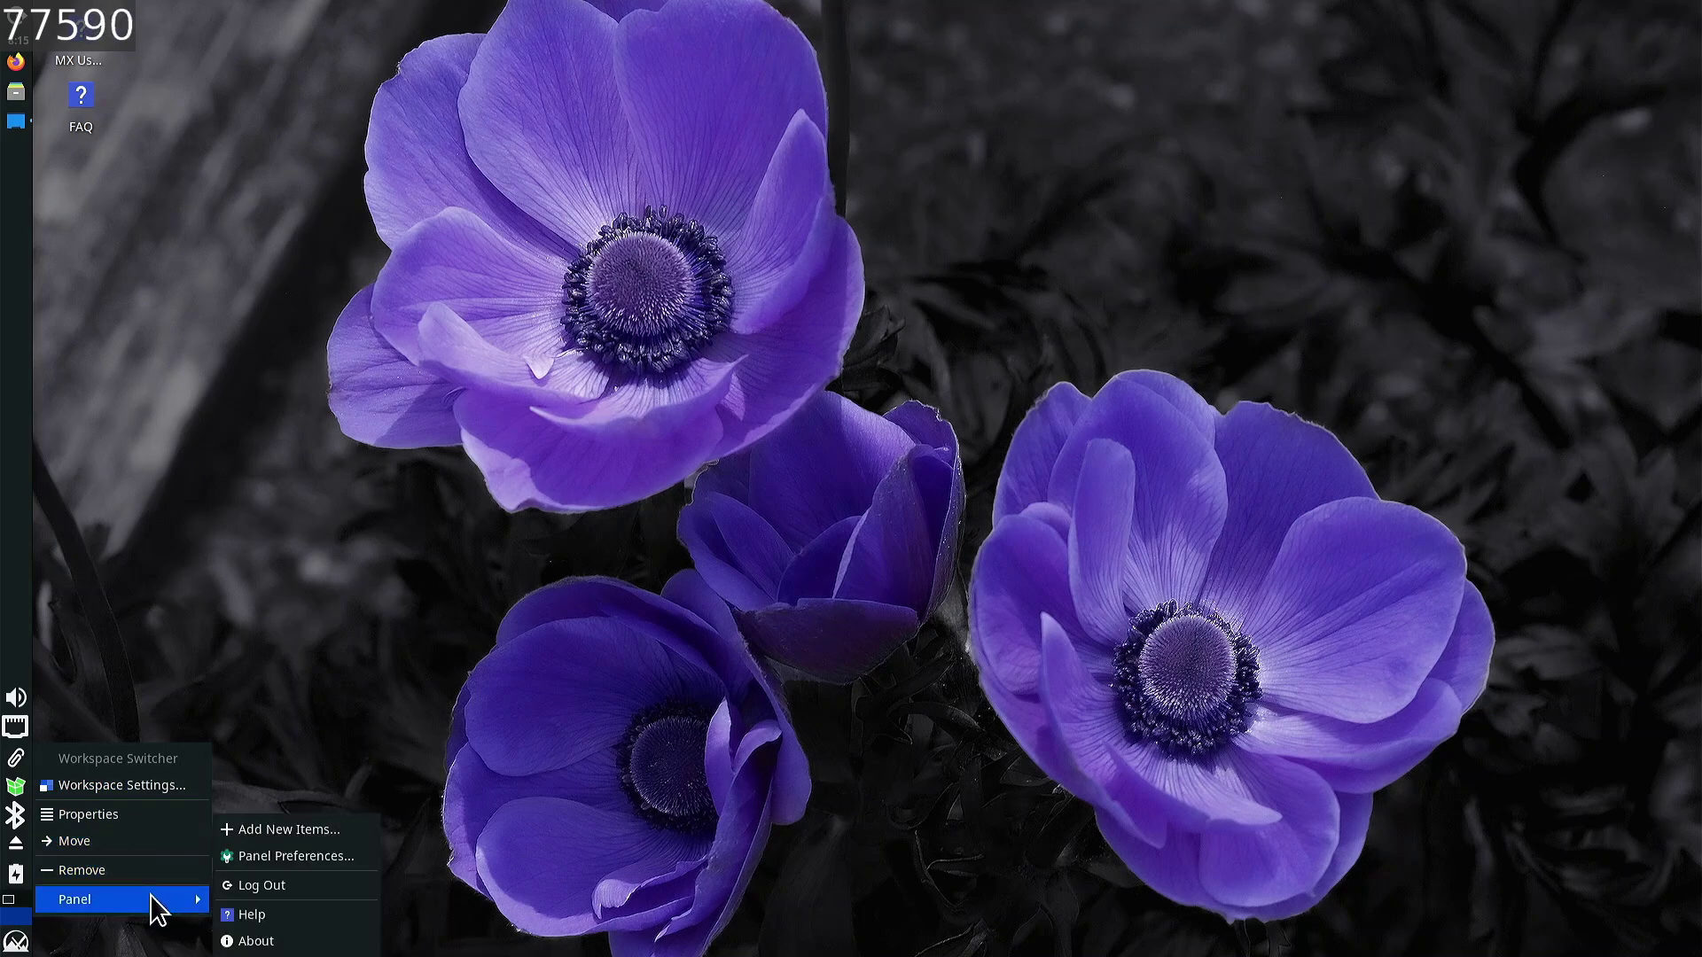
left_click(178, 786)
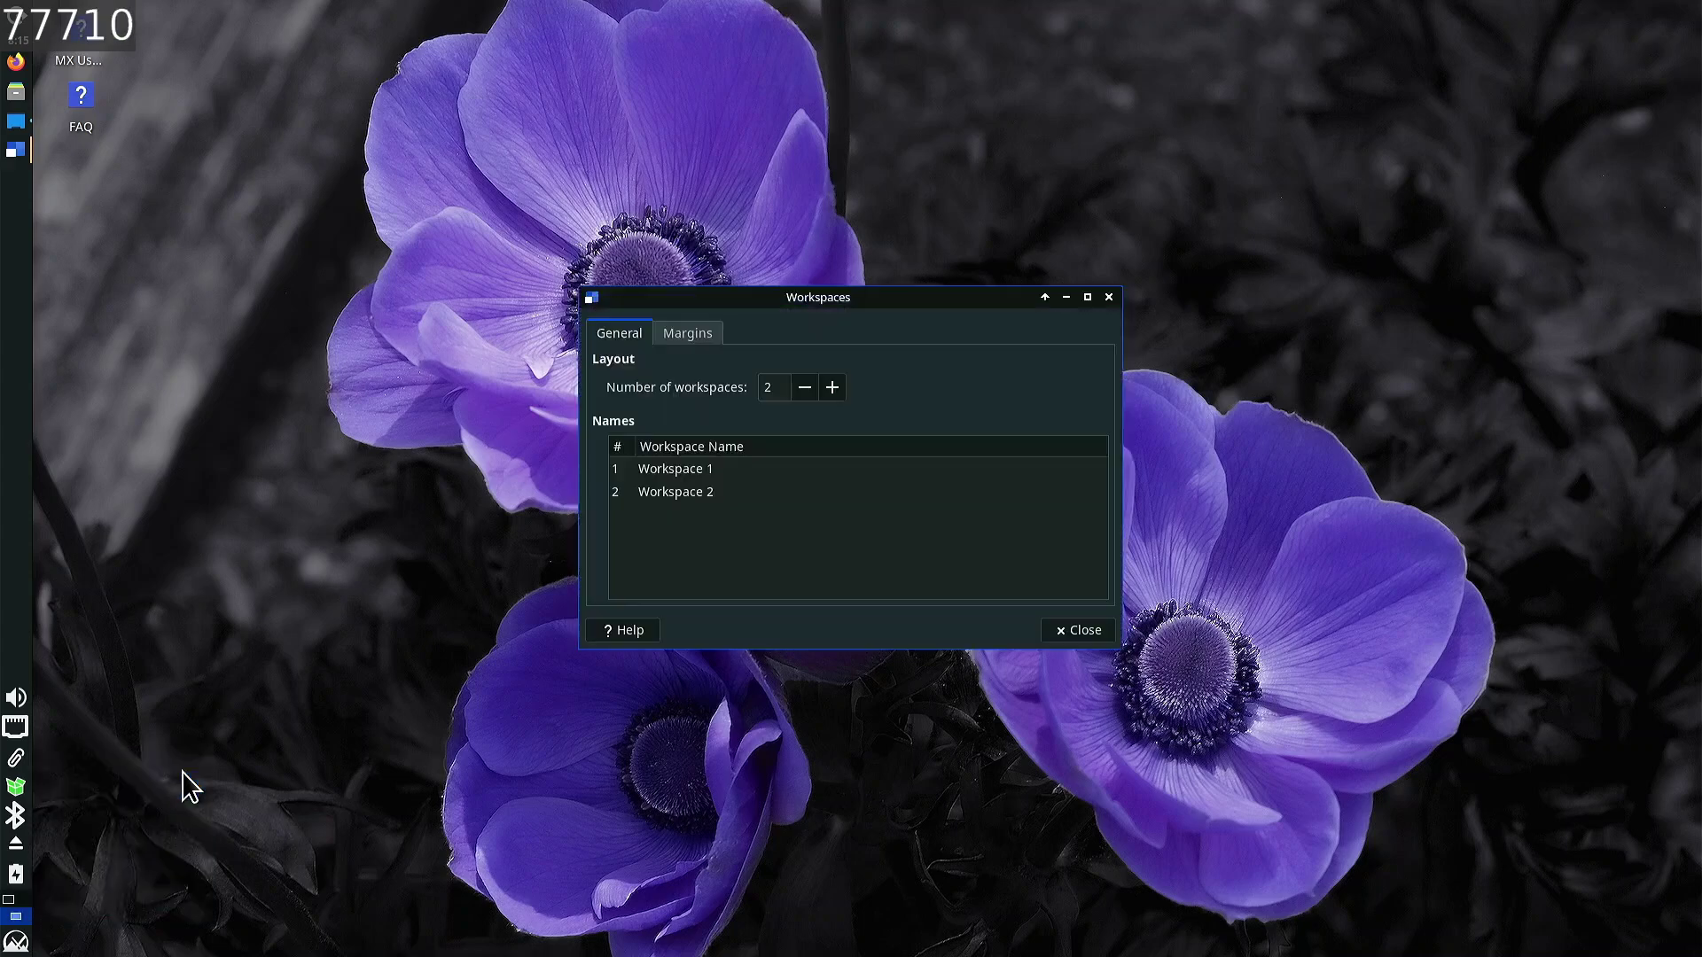
left_click(832, 388)
left_click(832, 387)
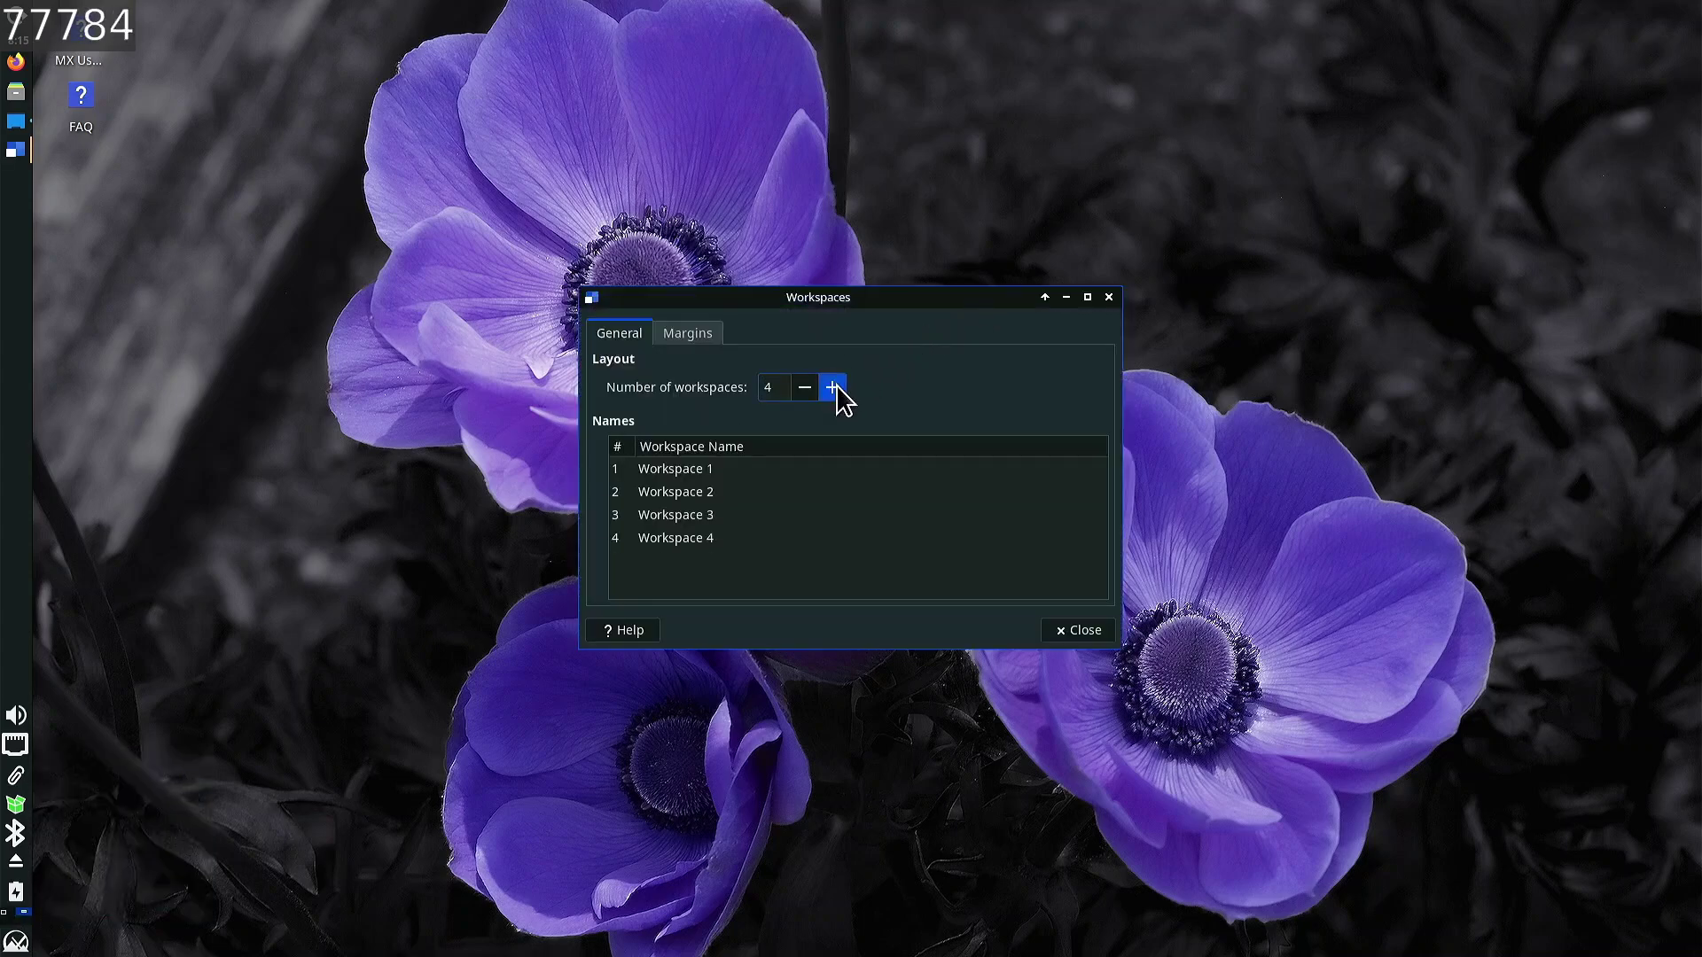
left_click(691, 335)
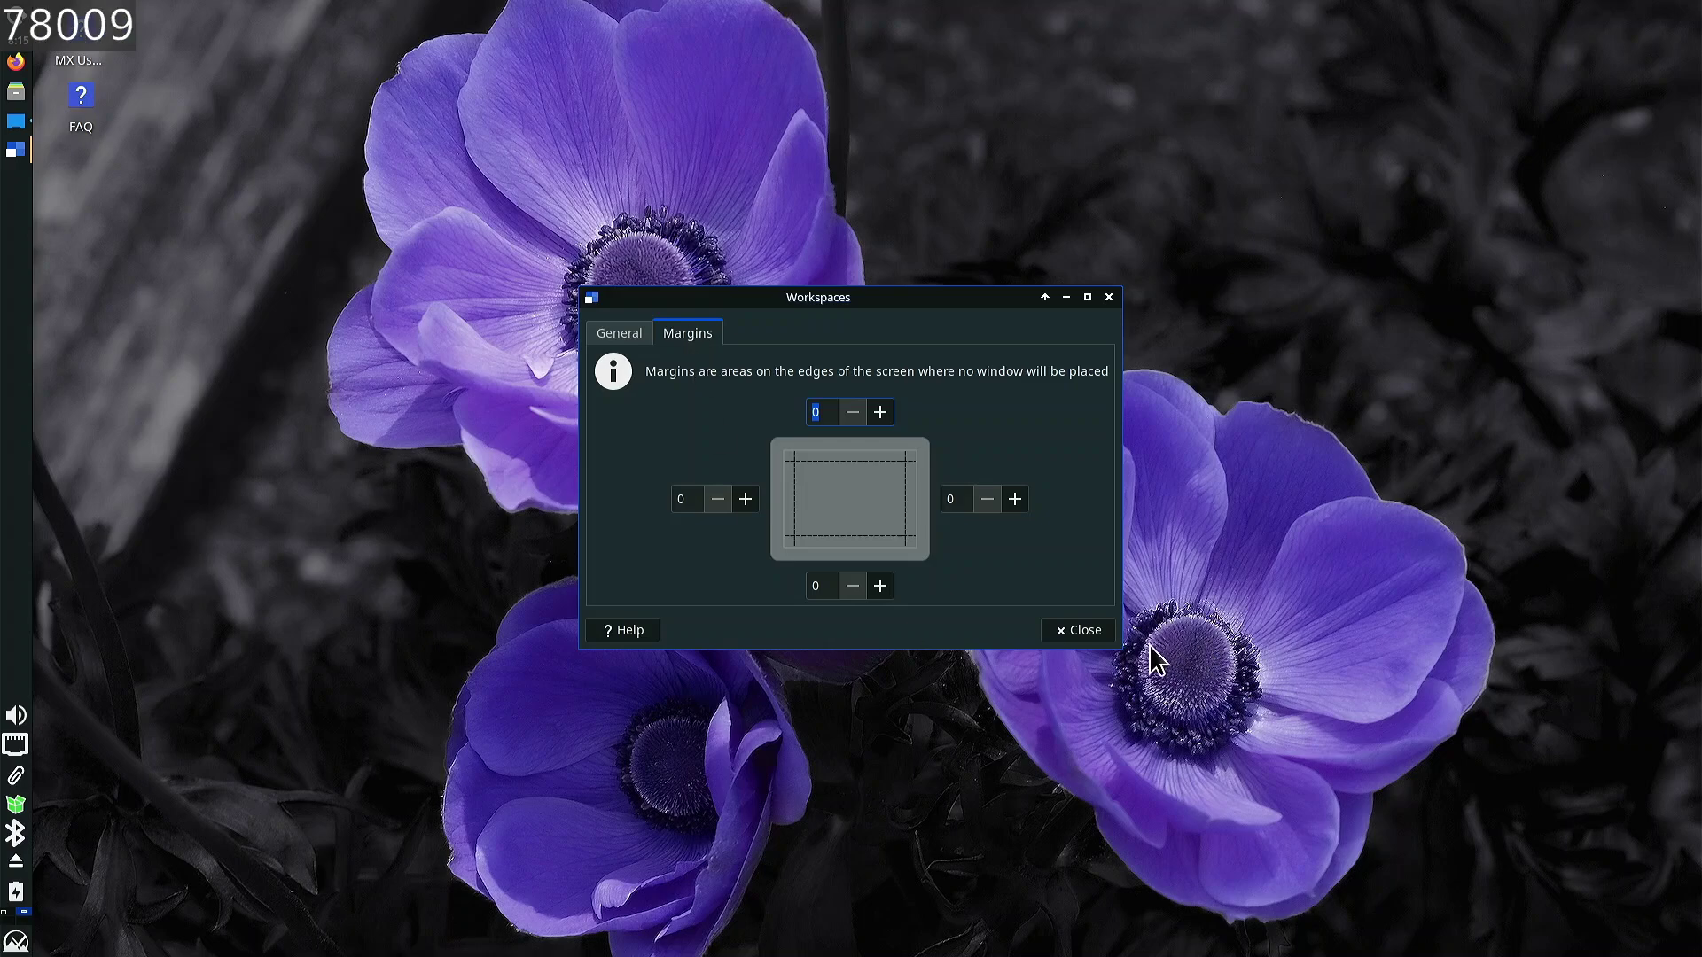
left_click(1075, 632)
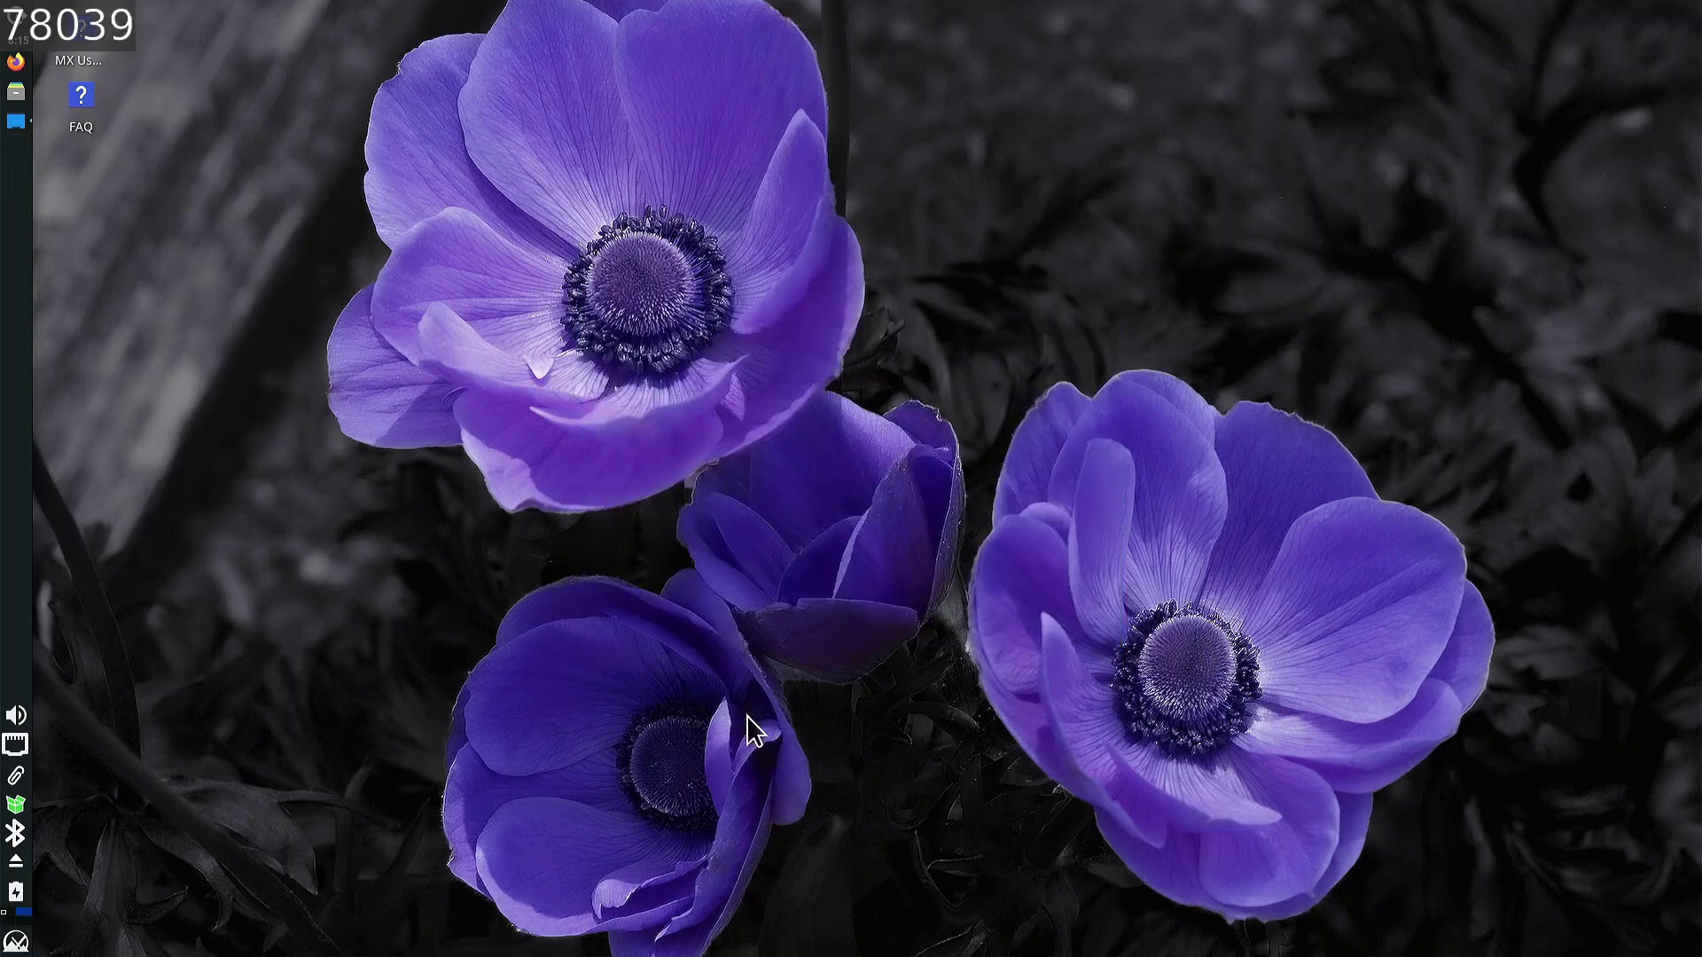
- Bring the Desktop dialog from Workspace 1 to Workspace 3 and set the dark MX Linux lettering image as its wallpaper
left_click(10, 912)
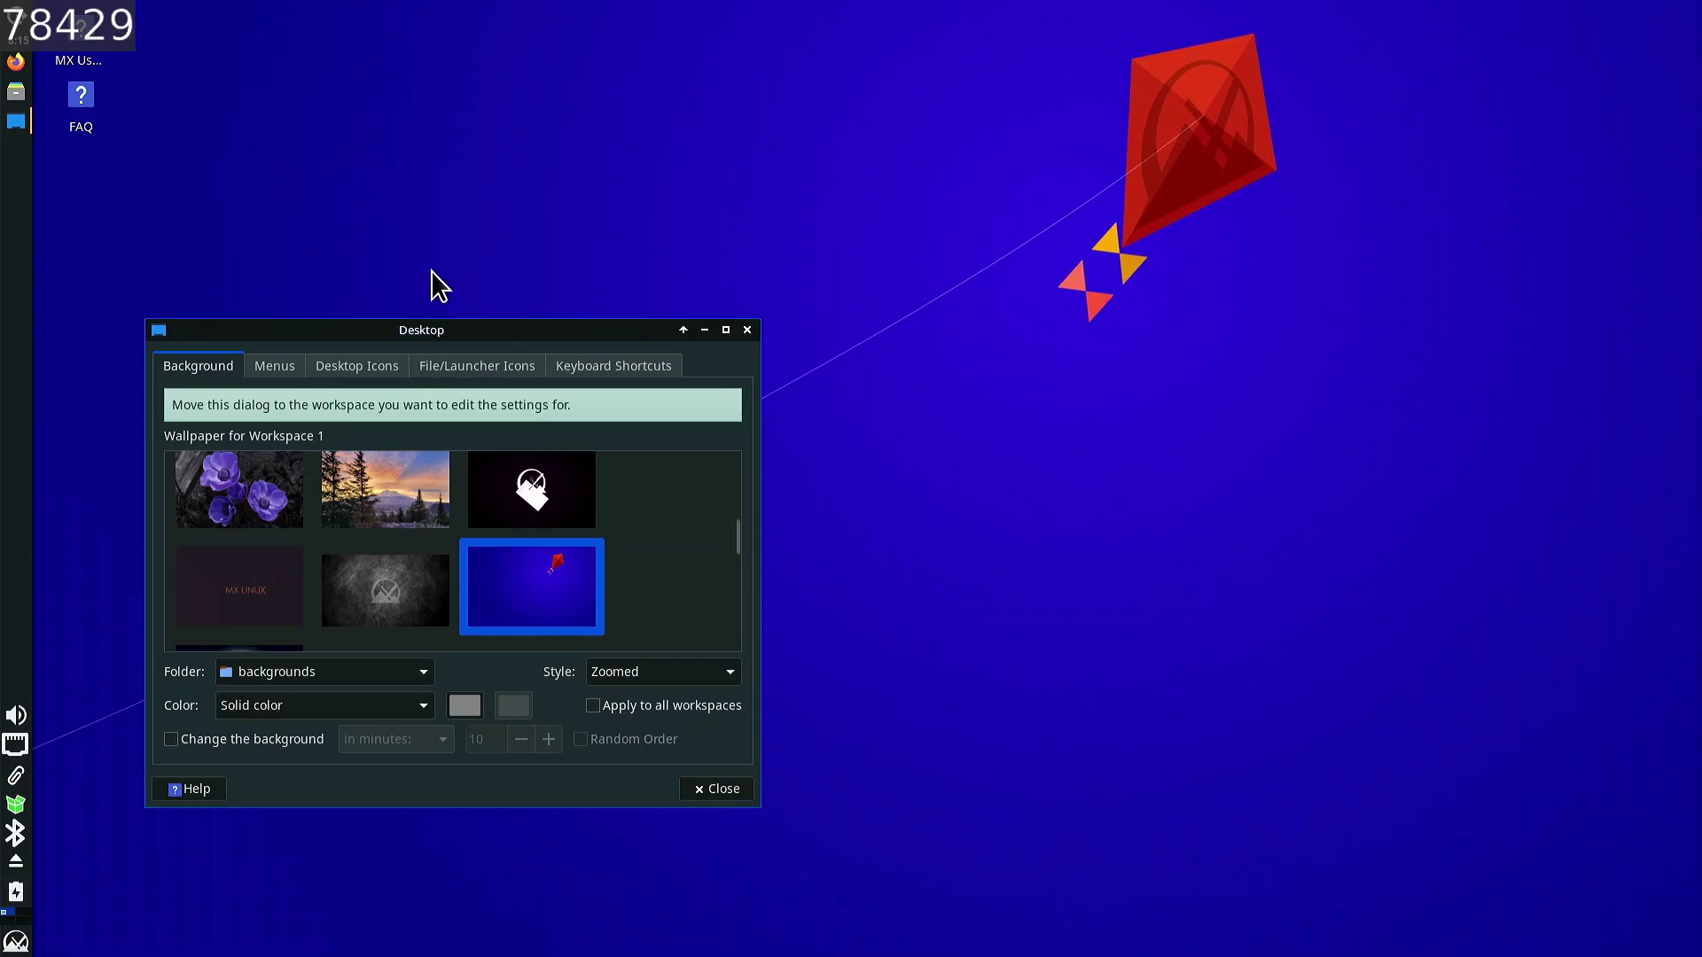
left_click_drag(421, 348, 753, 406)
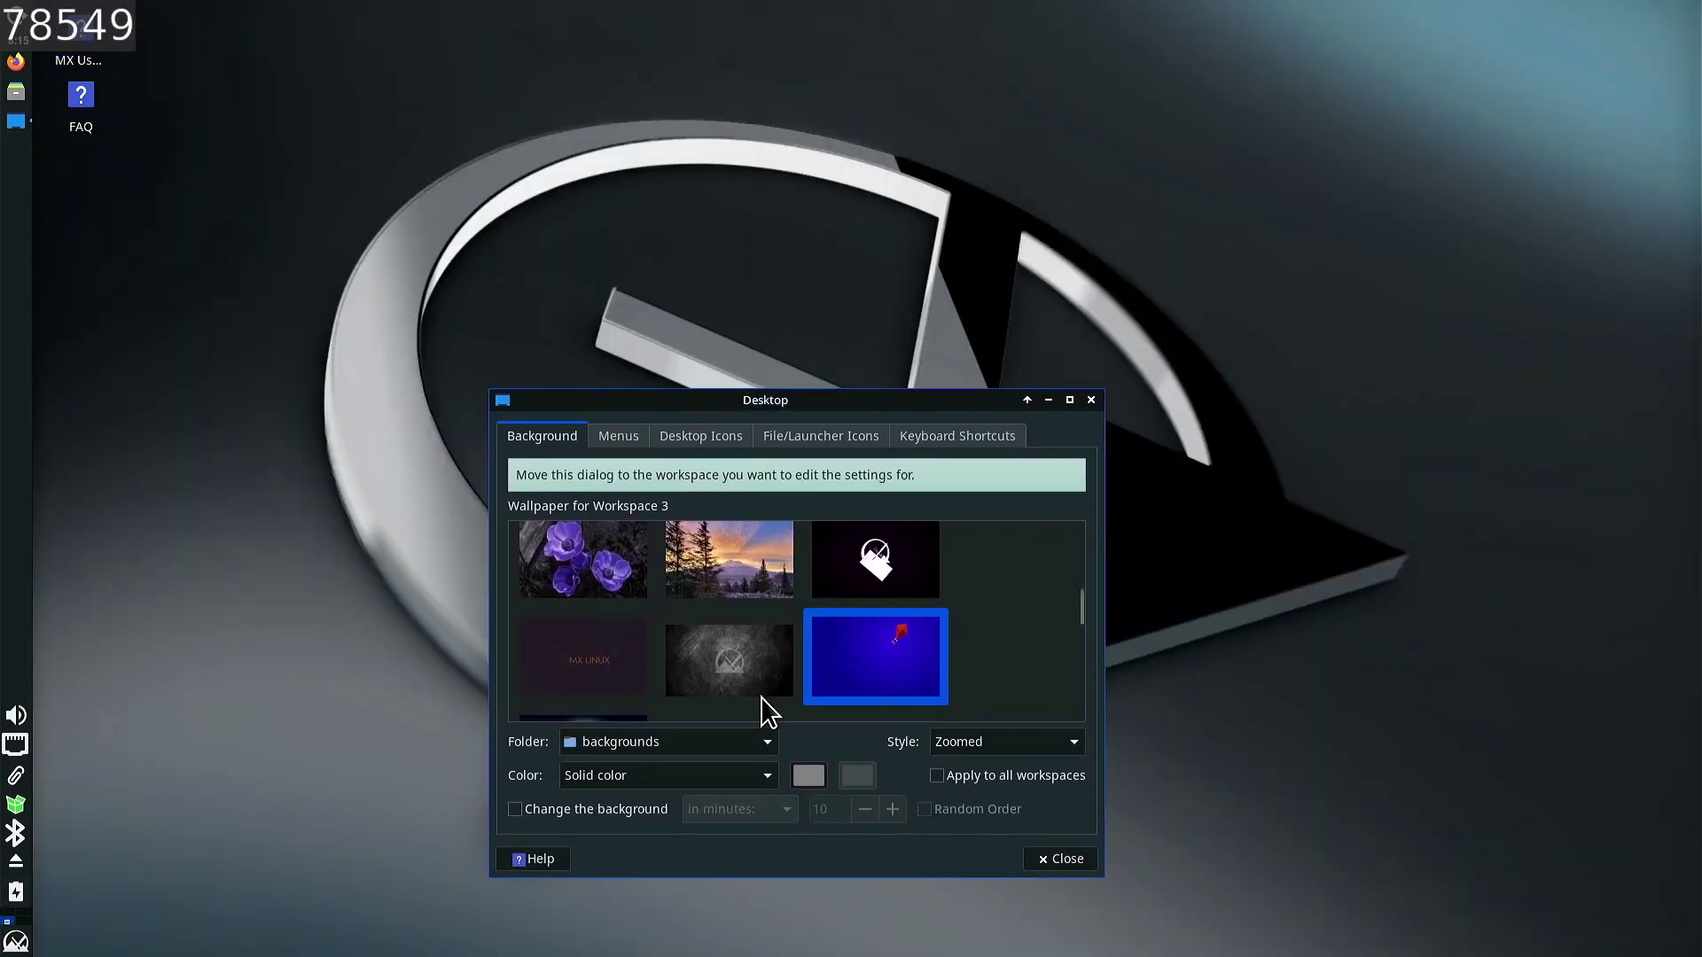
left_click(624, 681)
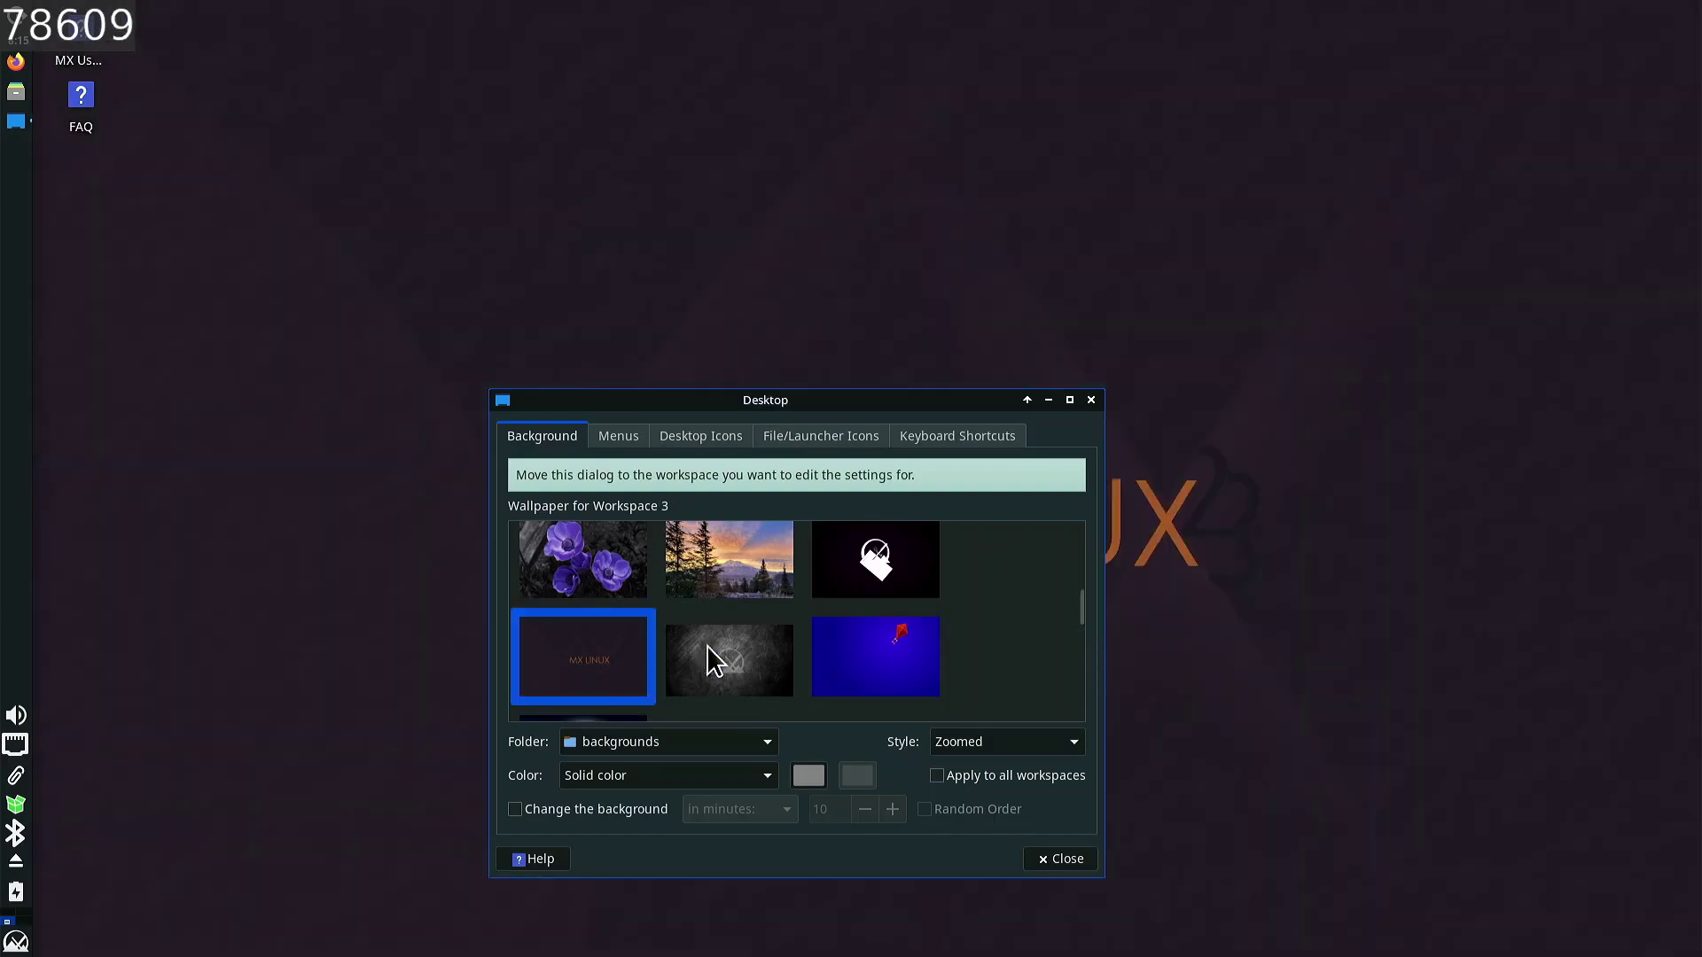
- Try the frosted branch and library images as the Workspace 3 wallpaper, settling on the rocky river scene
scroll(687, 673, "up", 1)
left_click_drag(912, 408, 753, 271)
scroll(494, 551, "down", 3)
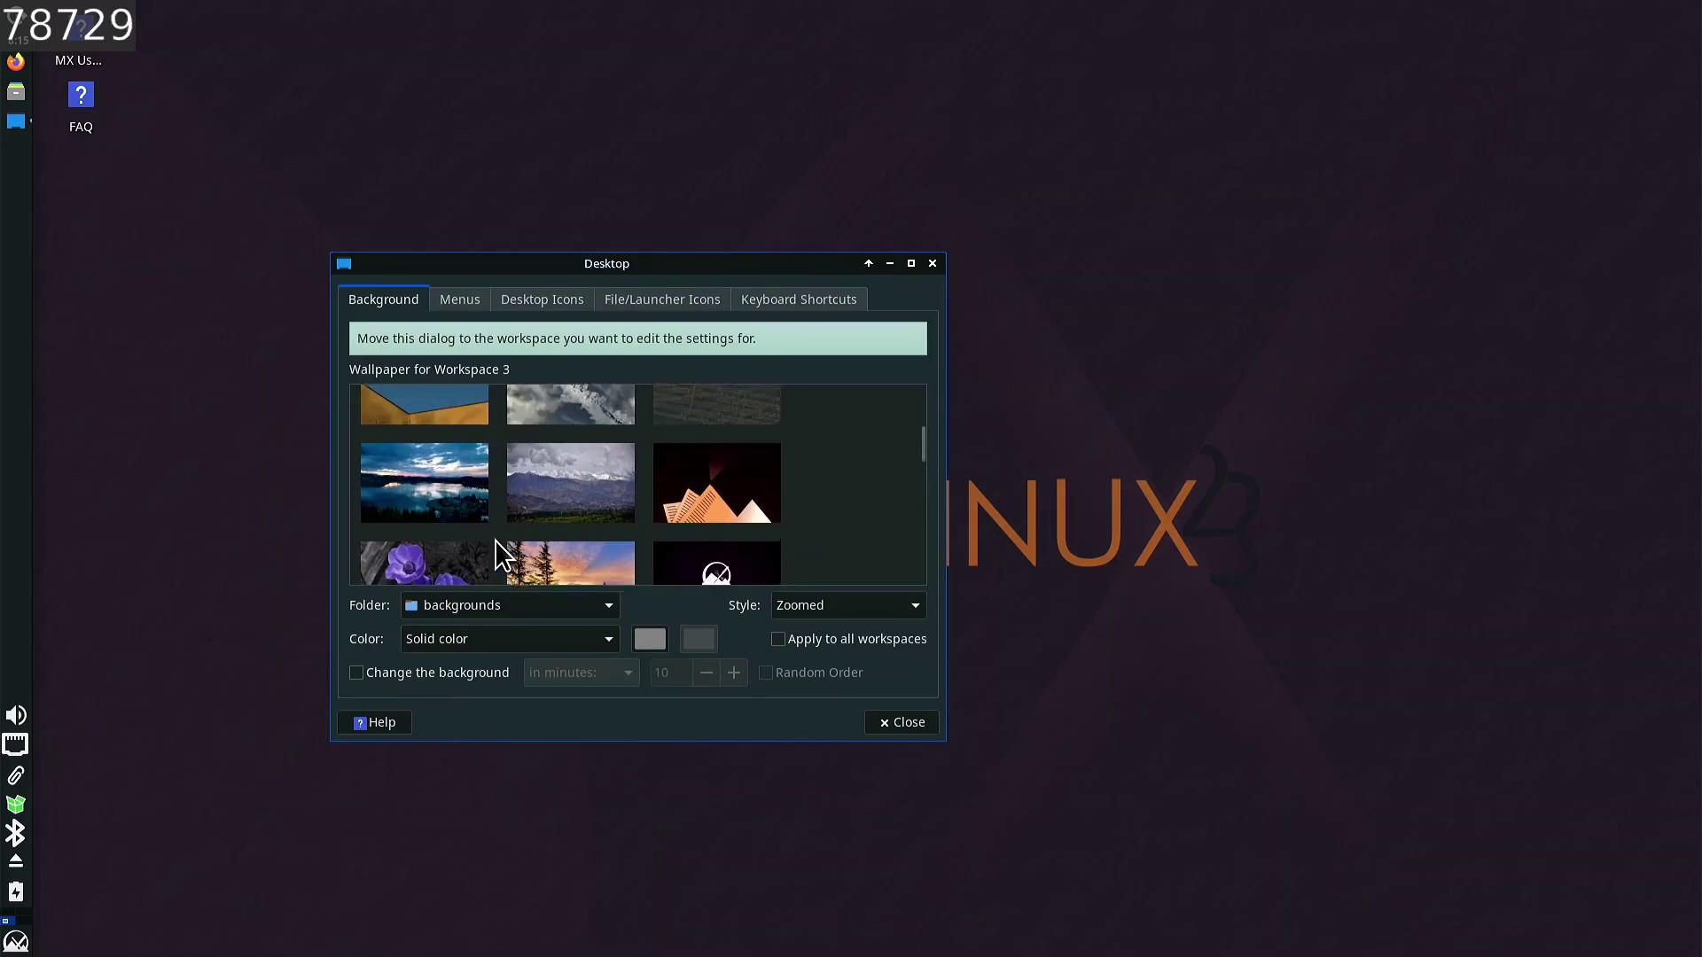
left_click(585, 501)
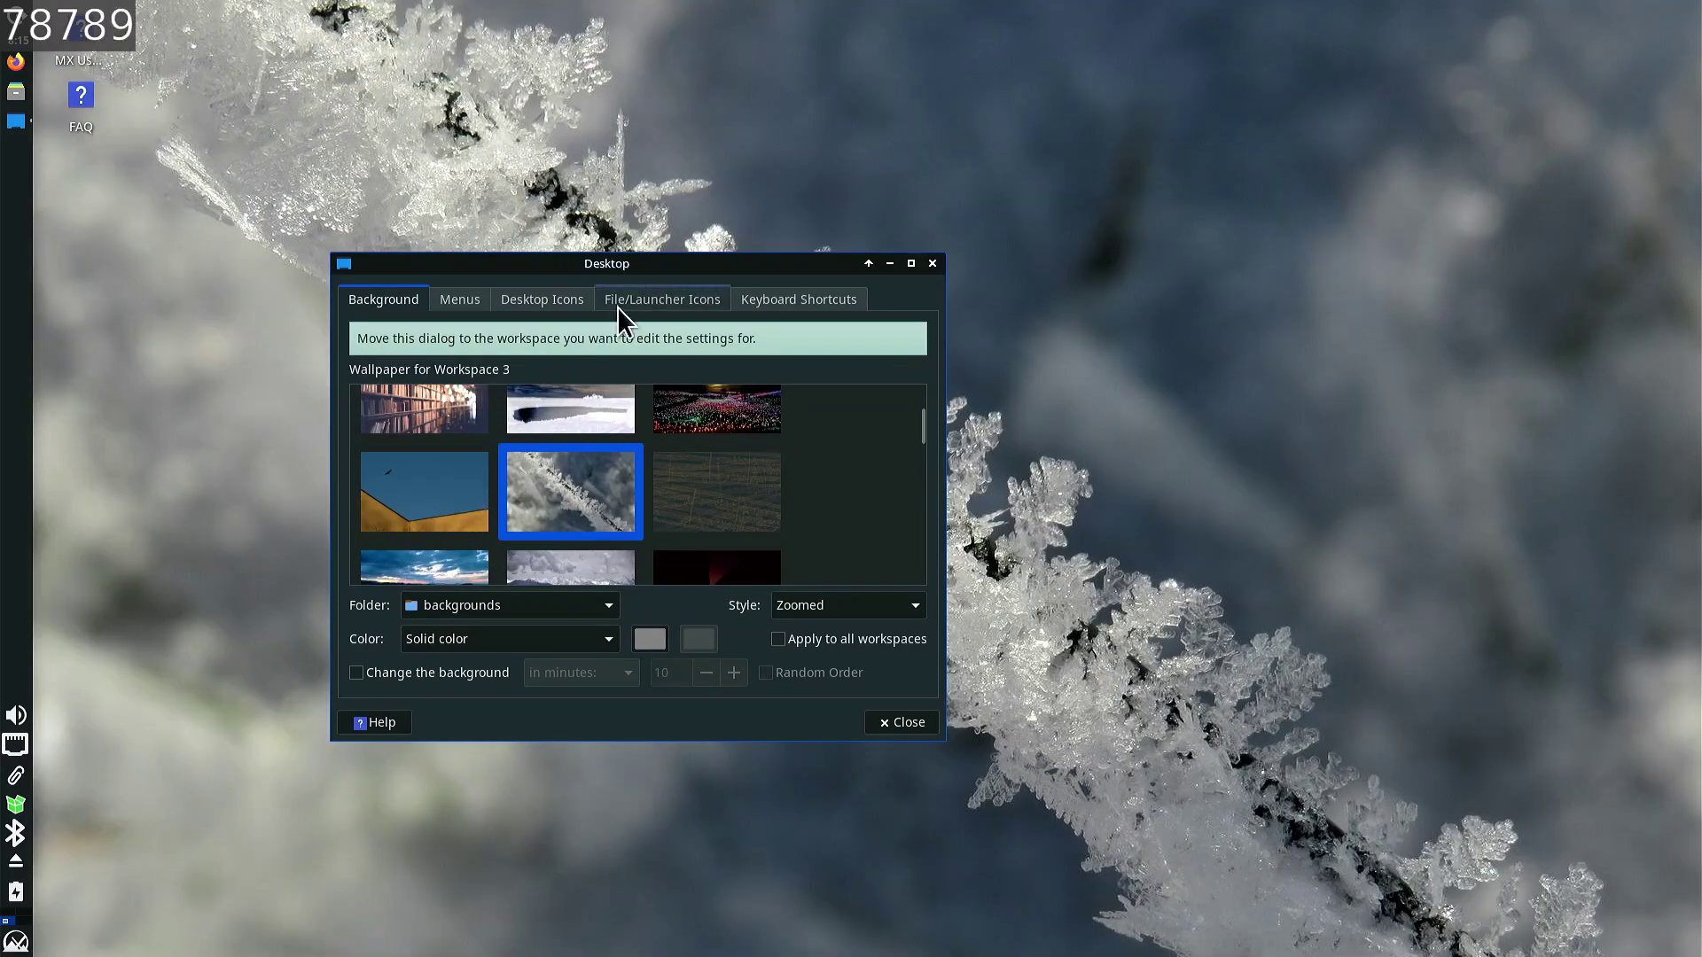
left_click_drag(656, 264, 720, 184)
scroll(429, 353, "up", 1)
left_click(428, 353)
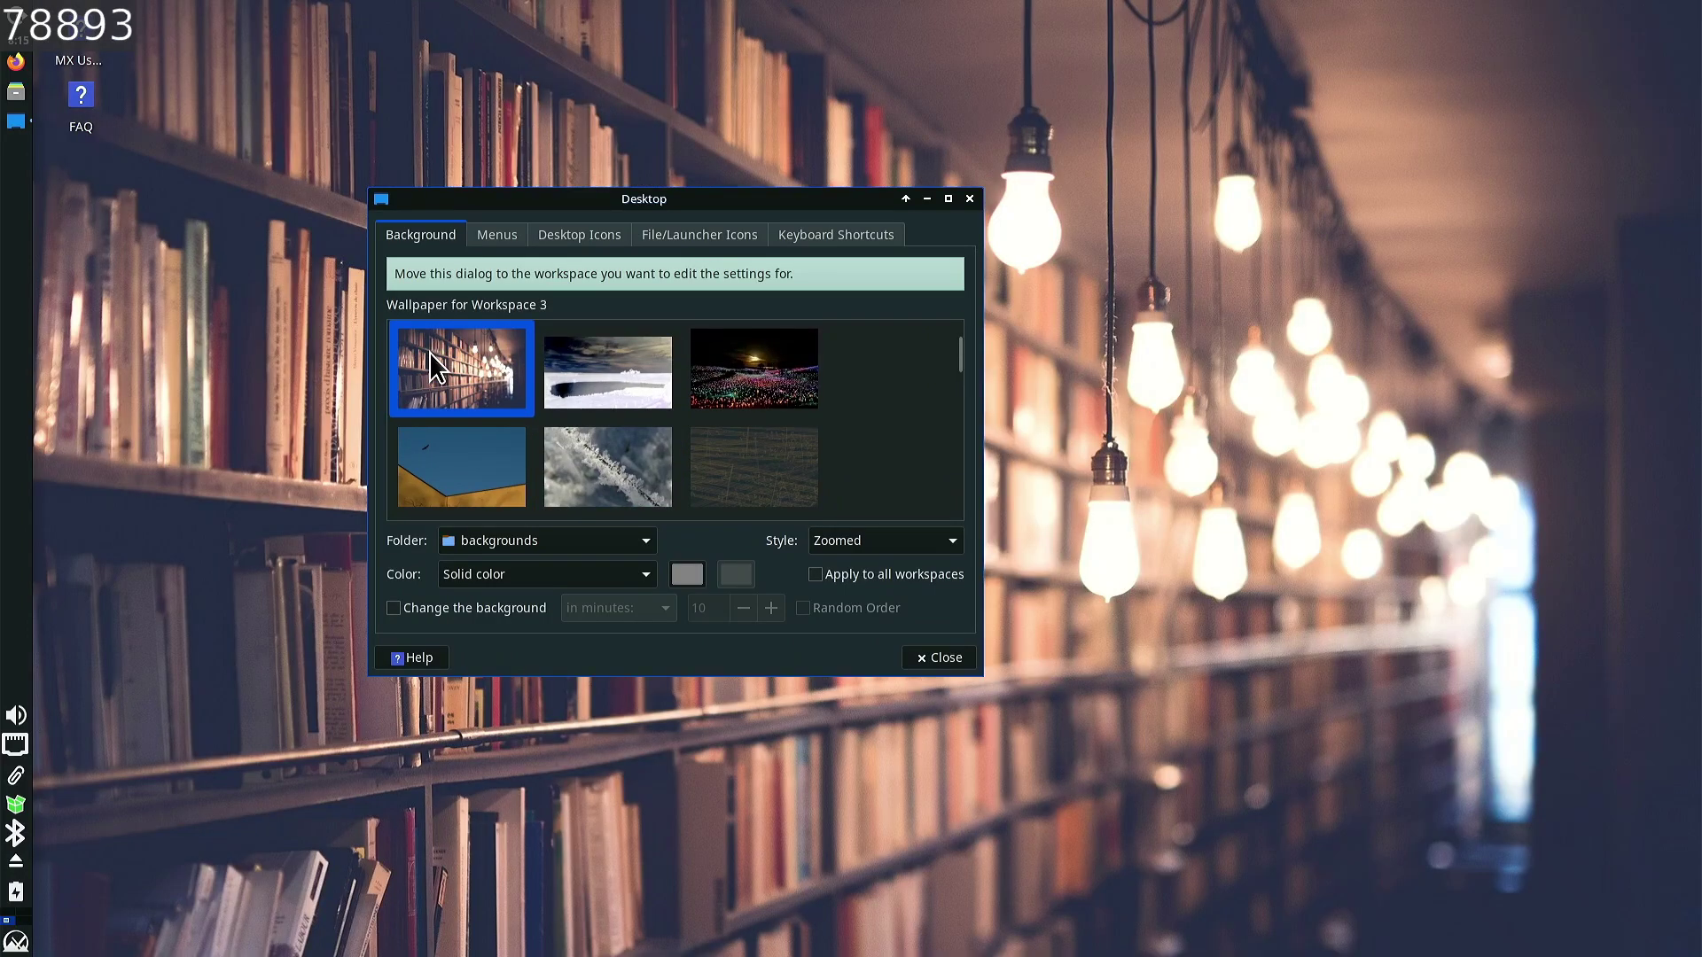
scroll(580, 360, "up", 2)
left_click(588, 362)
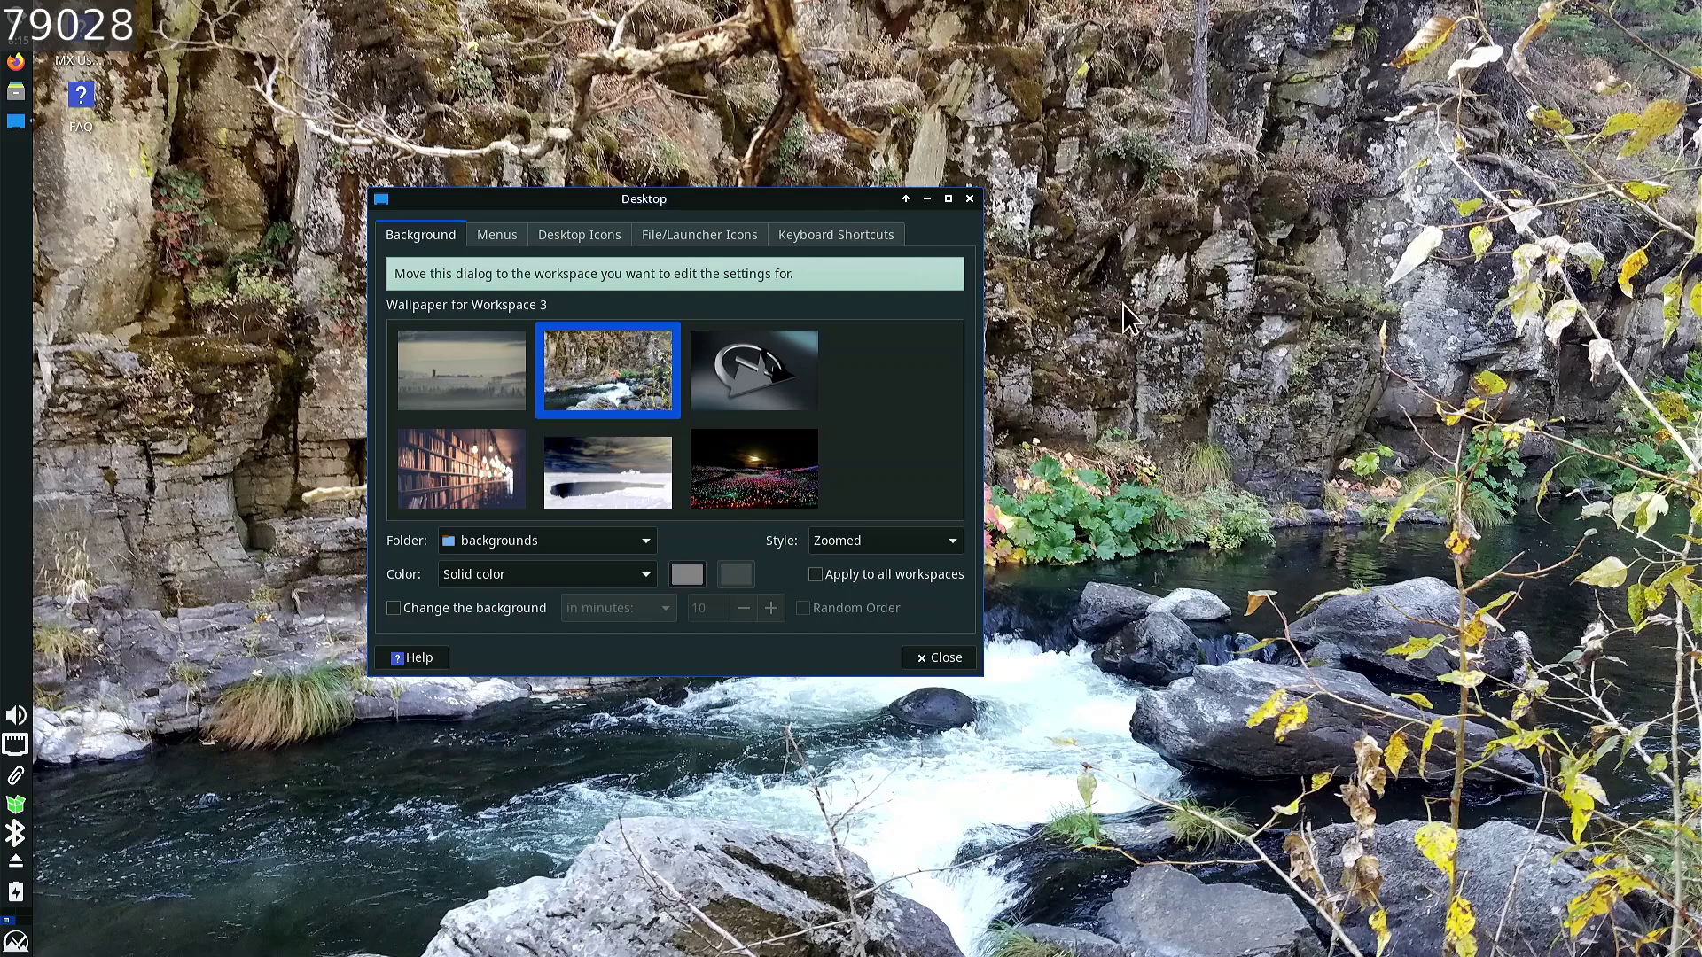
- Bring the Desktop dialog to Workspace 4, try the white lake landscape and settle on the library with light bulbs as wallpaper
left_click_drag(861, 202, 1173, 283)
scroll(1087, 441, "down", 1)
left_click(921, 454)
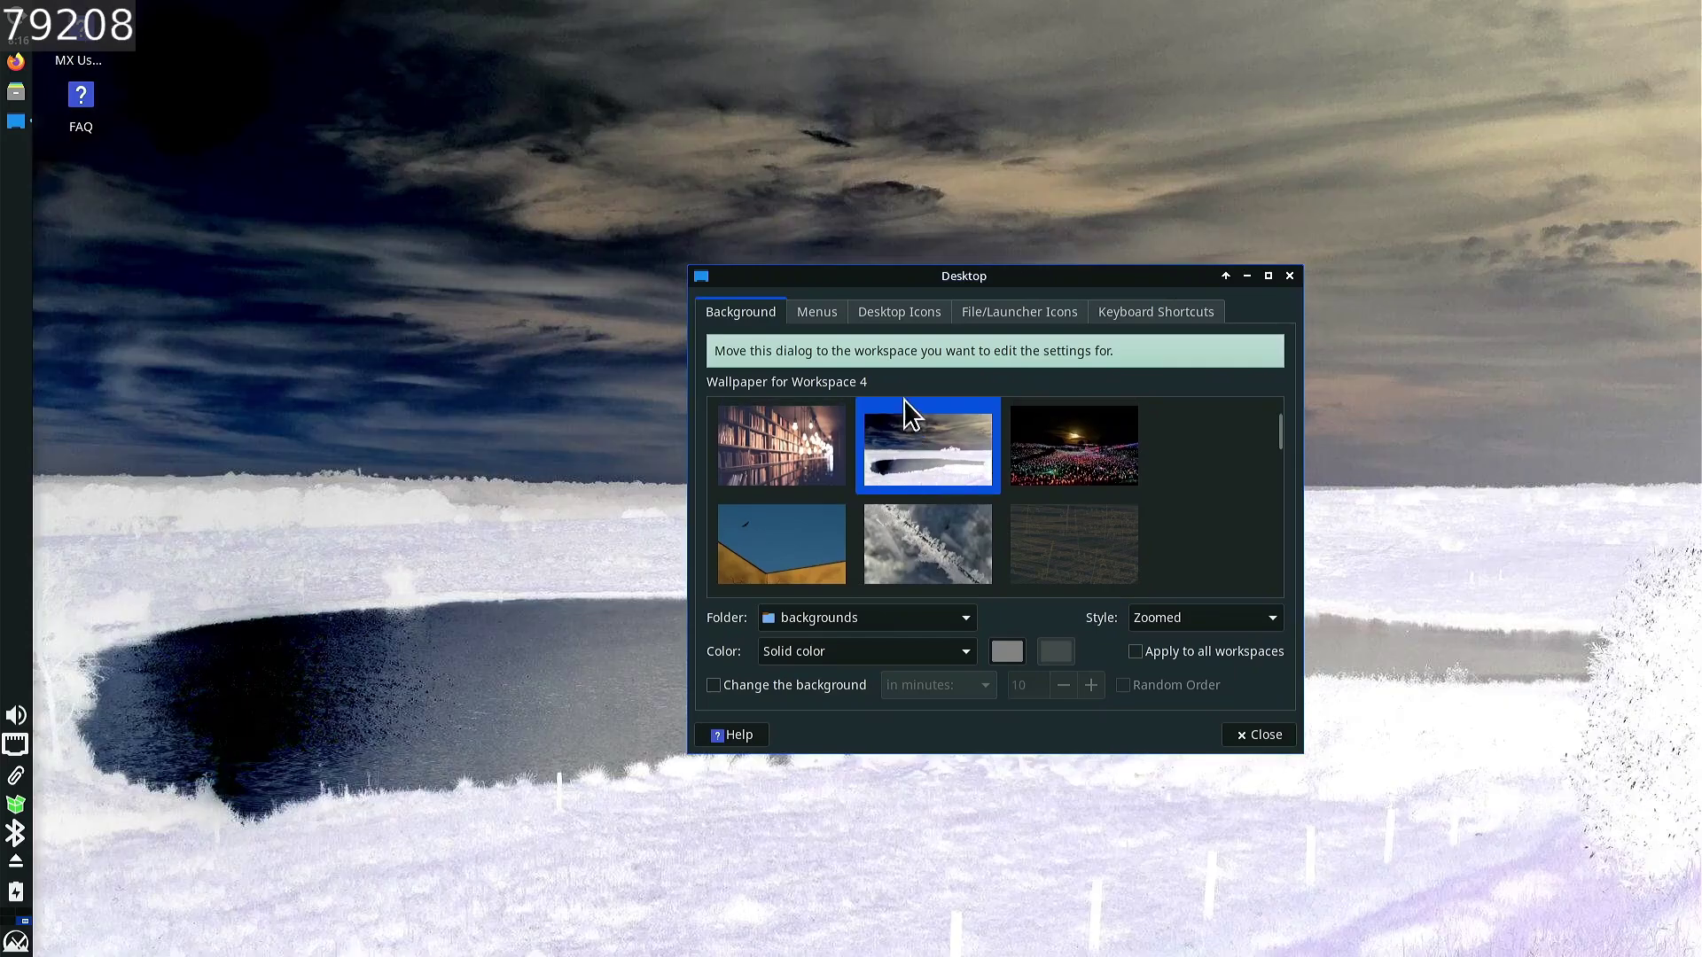
left_click_drag(896, 283, 646, 317)
left_click(510, 467)
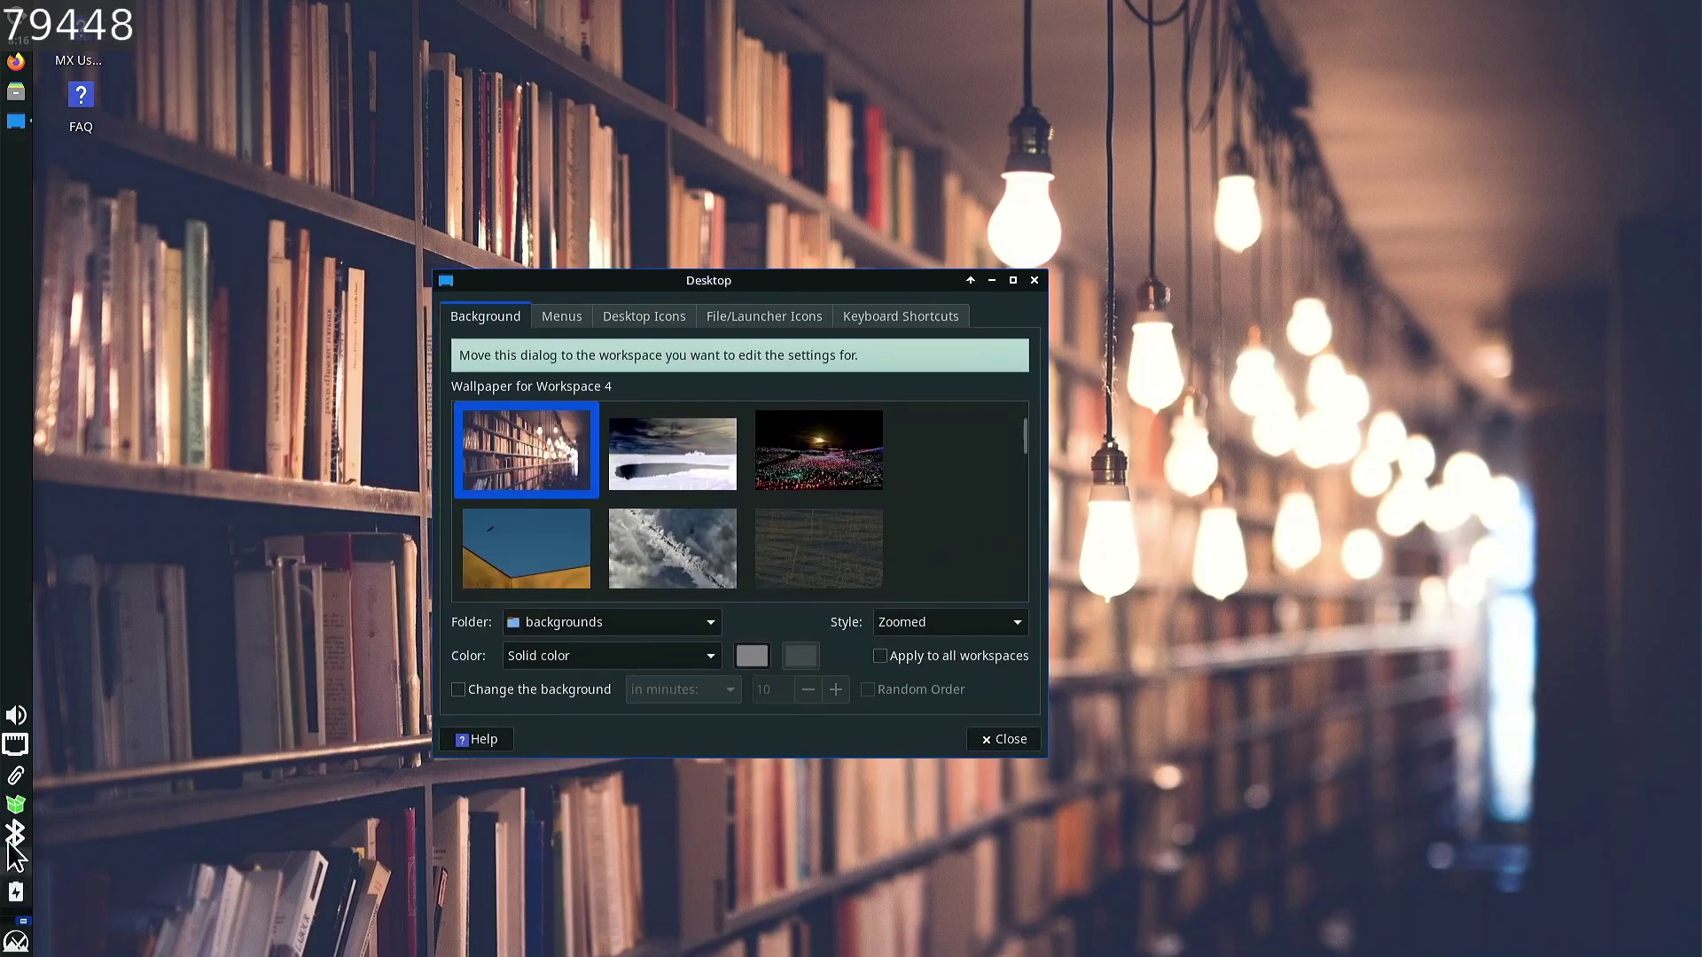
- Review the pending packages in MX Updater and start the full upgrade, entering the account password and answering y to continue
left_click(17, 803)
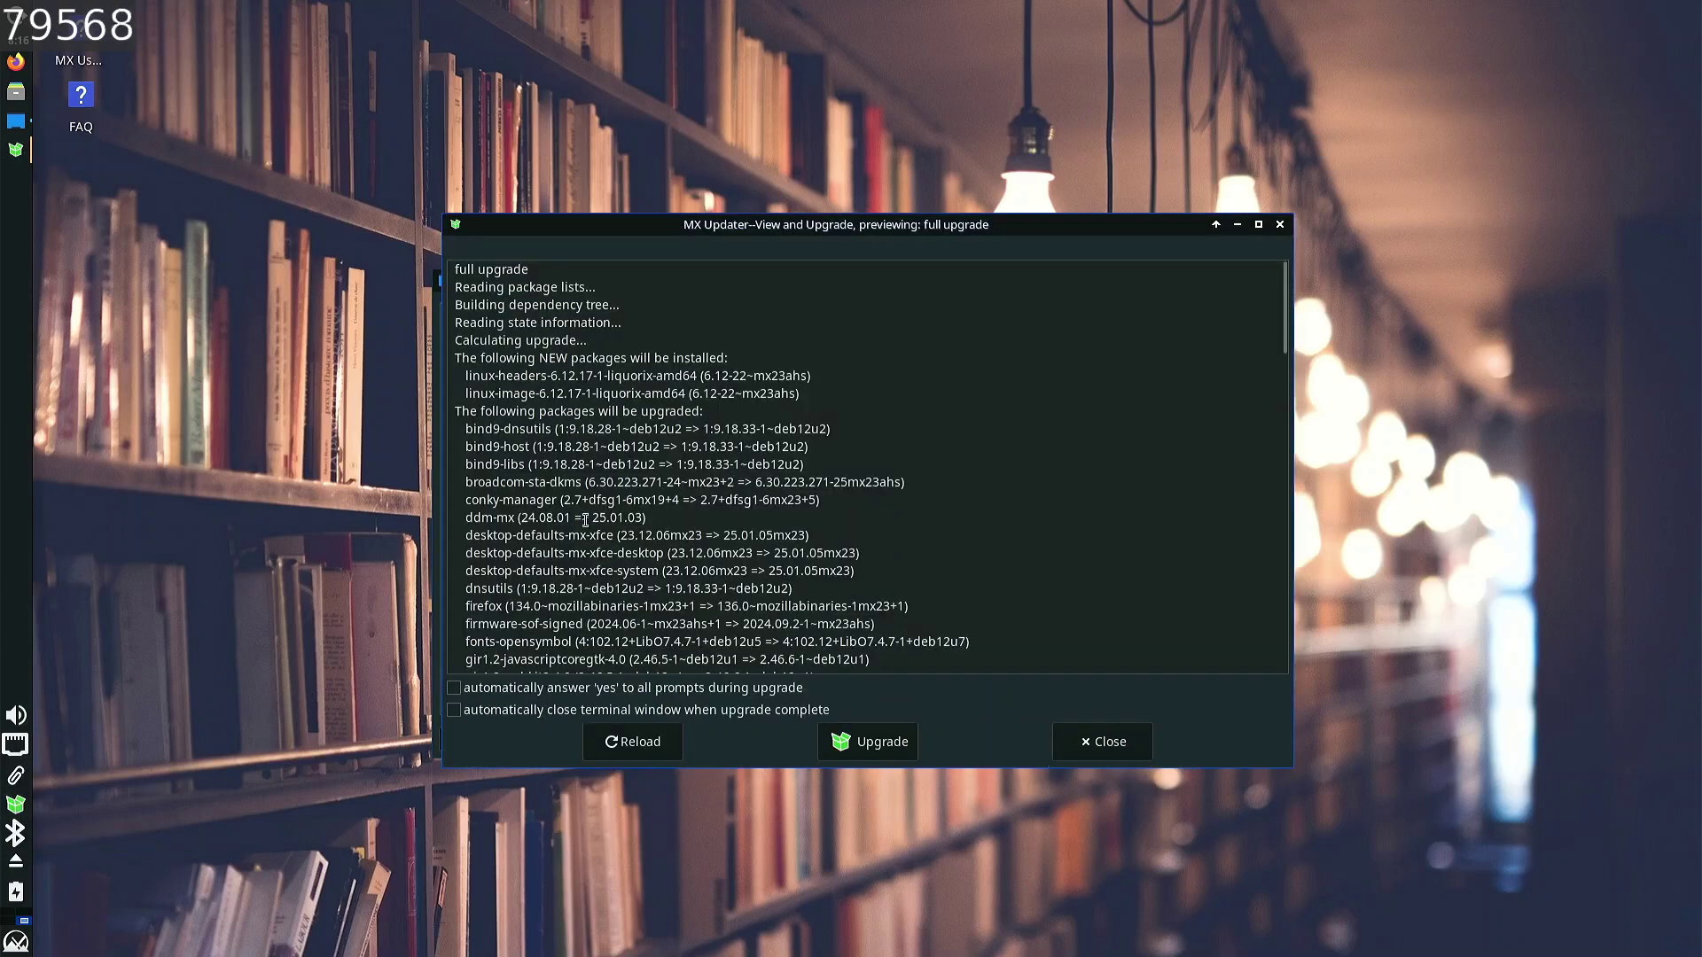
scroll(585, 520, "down", 20)
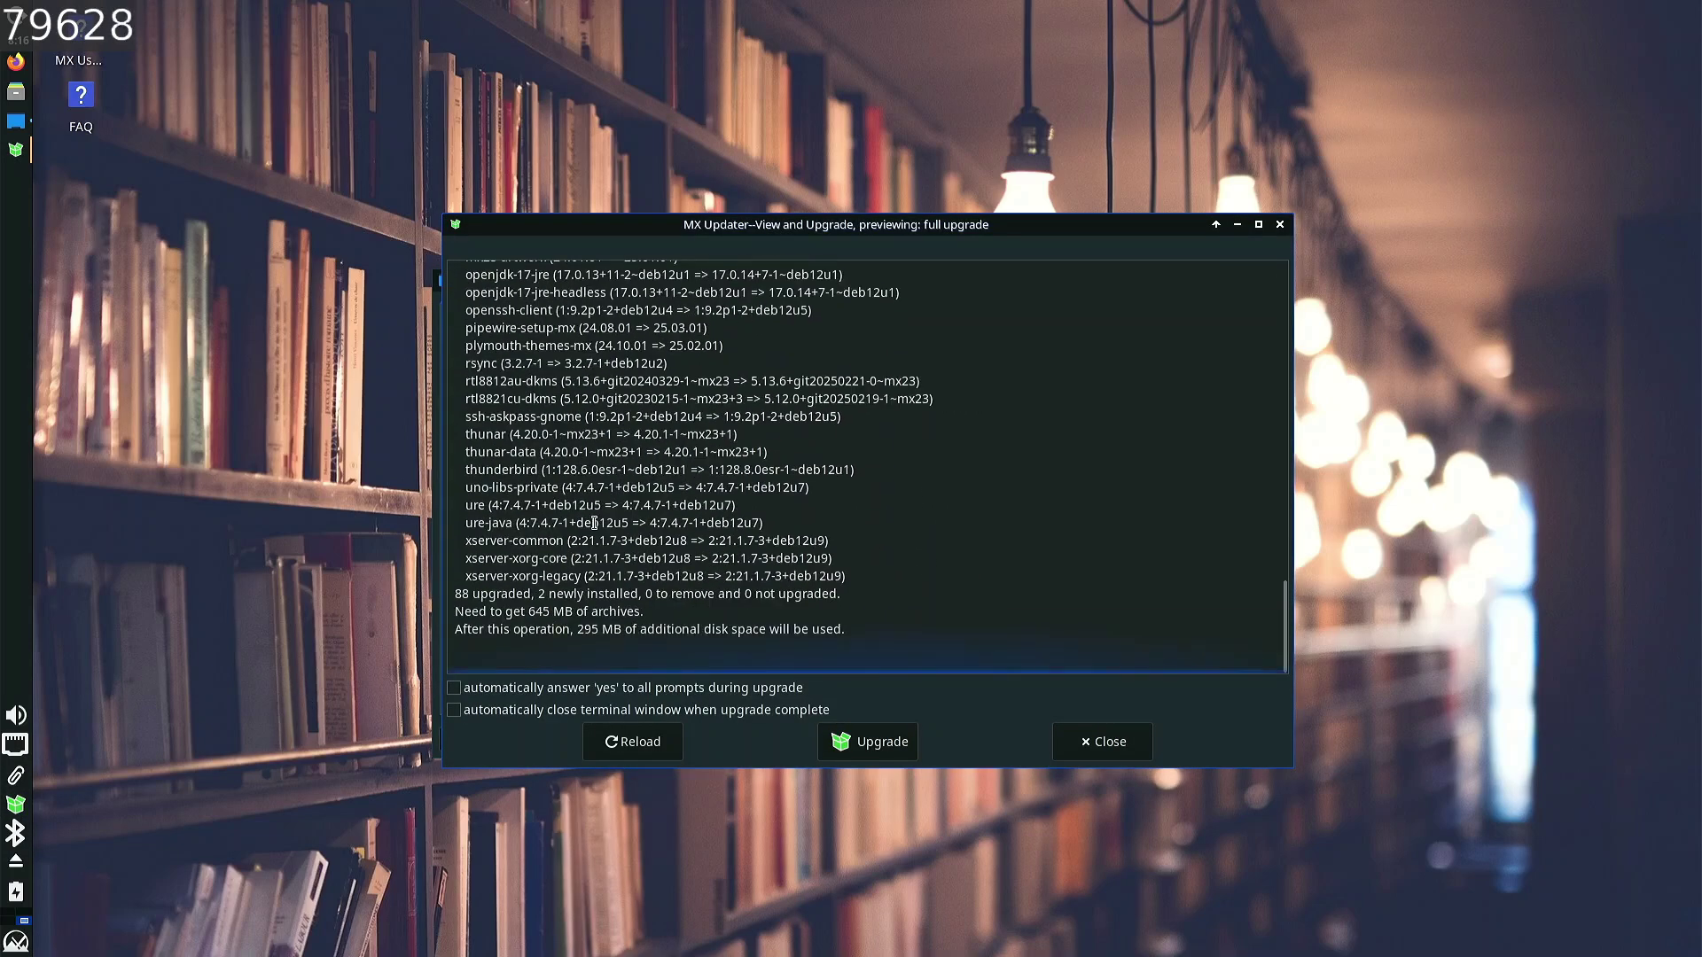
left_click(844, 739)
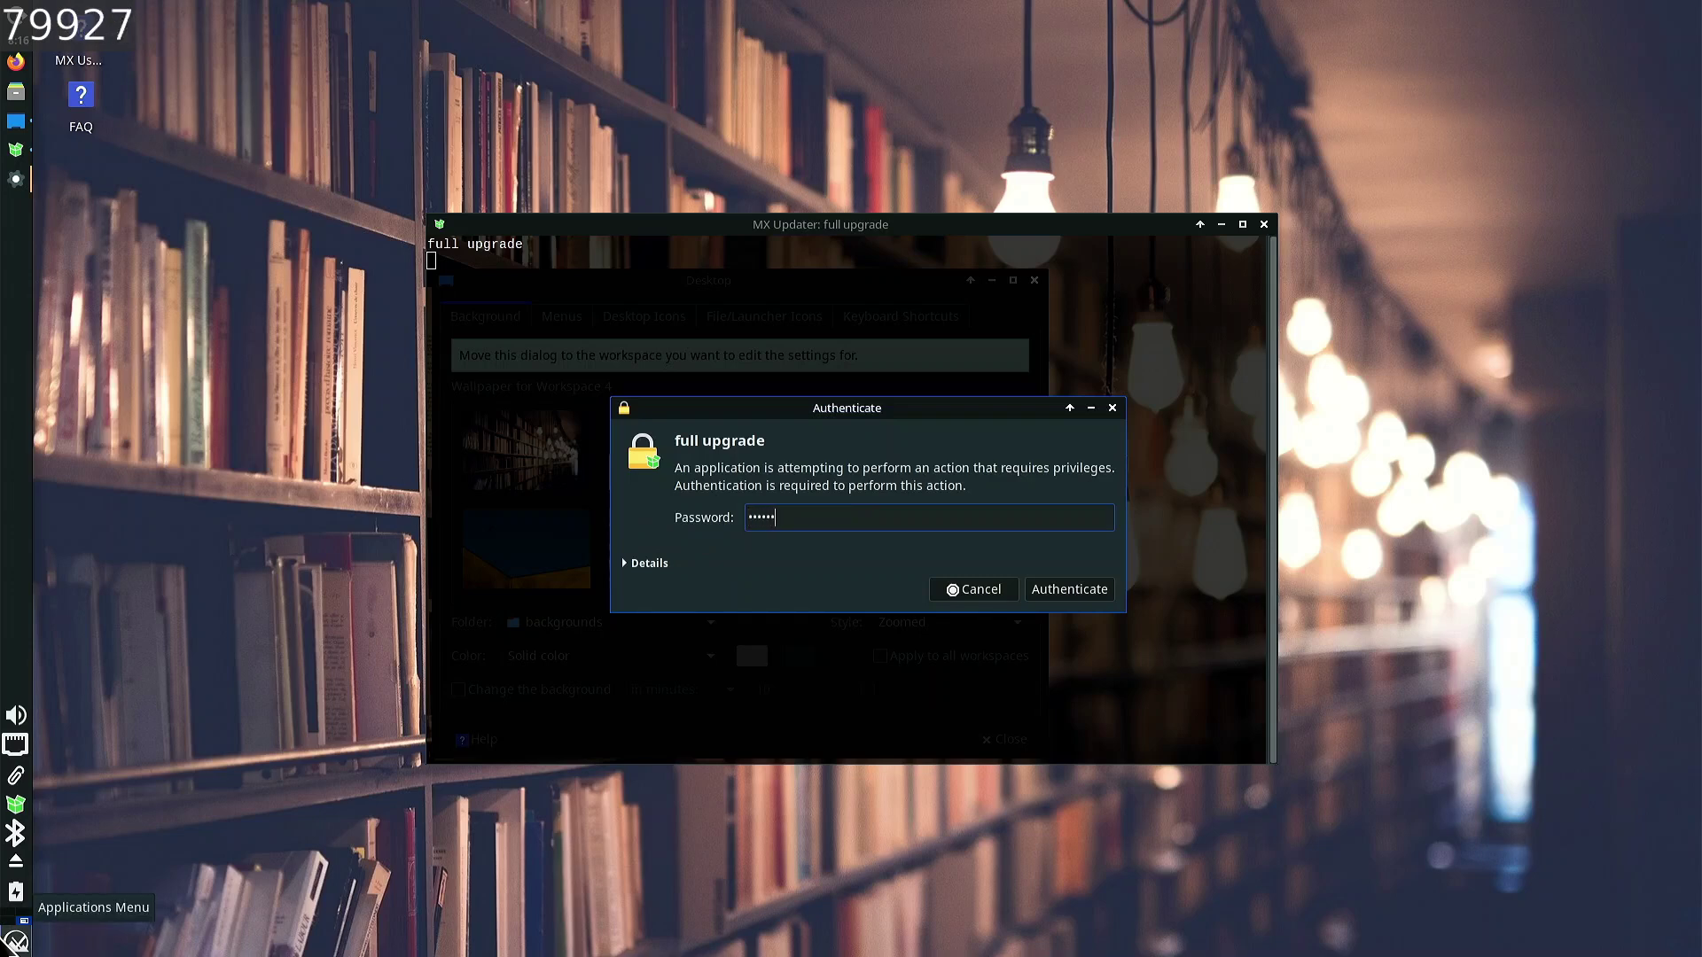
key("Return")
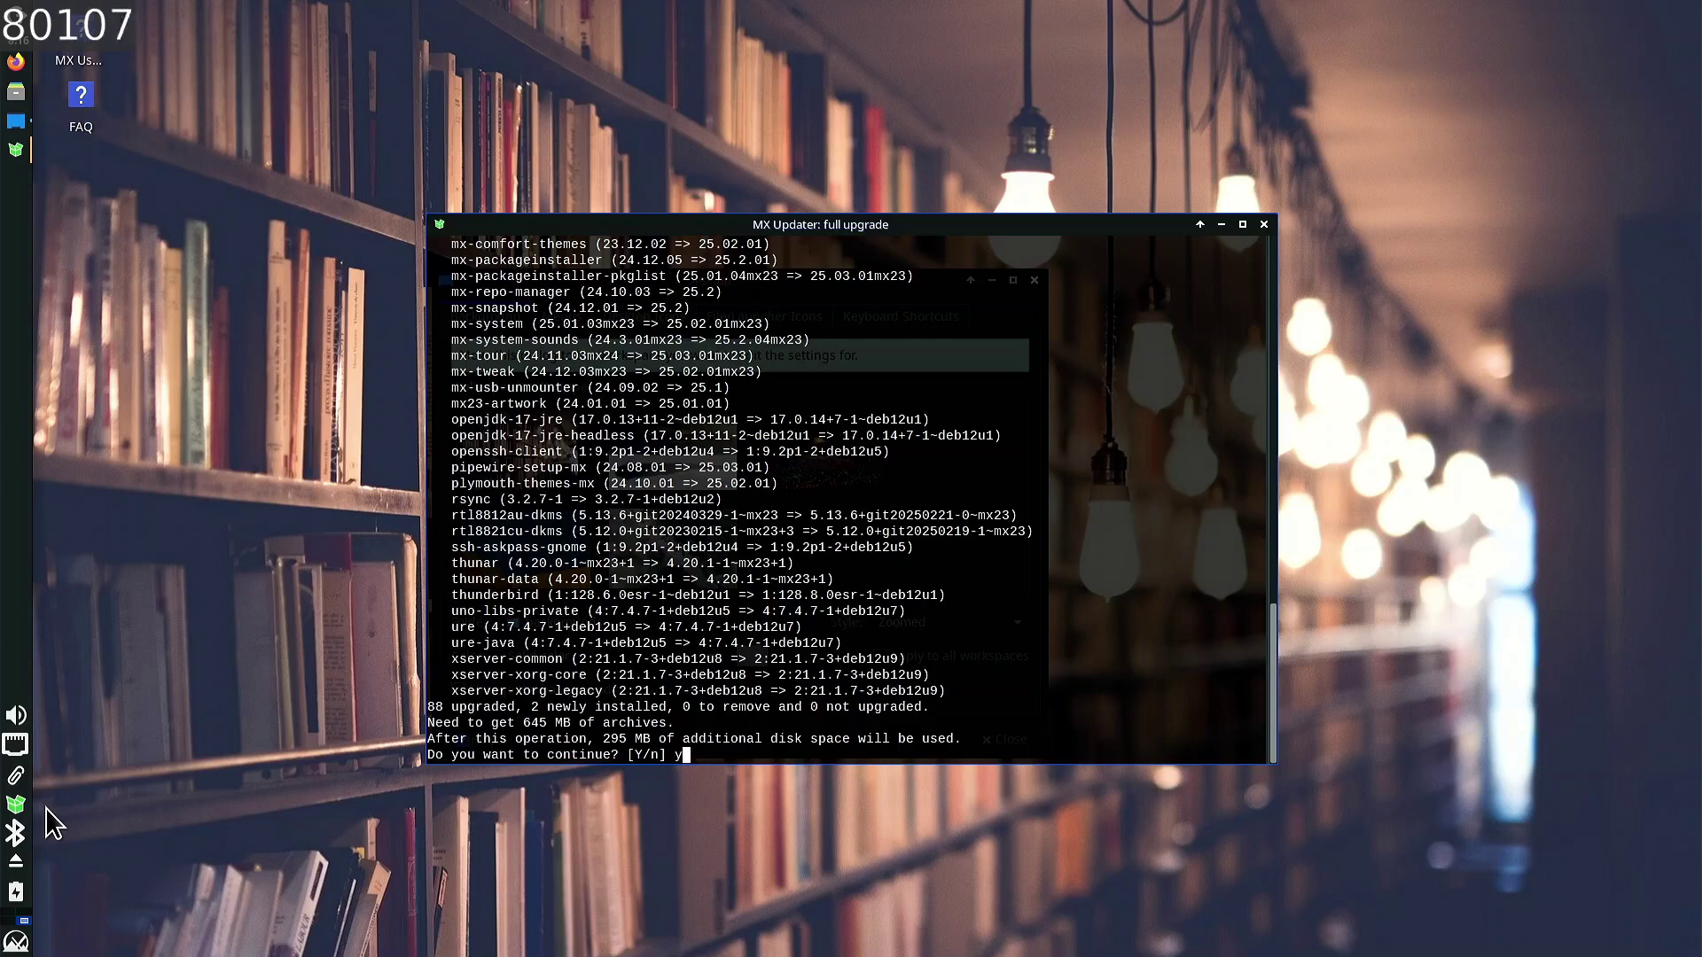
key("Return")
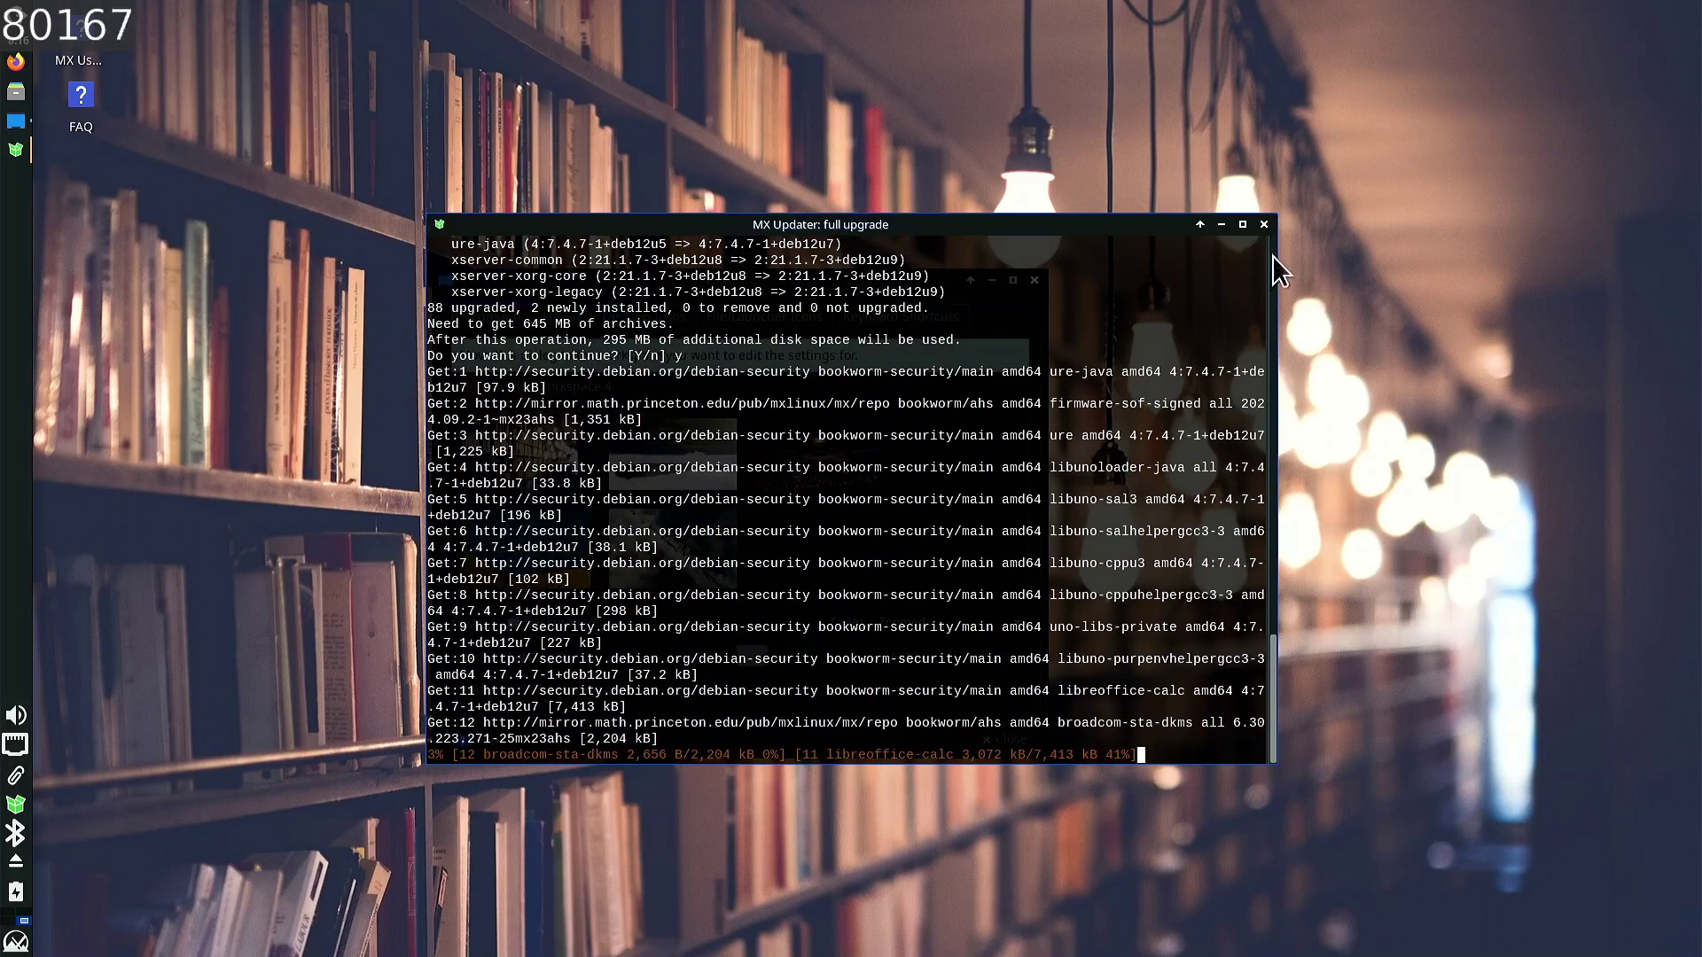
left_click(1243, 224)
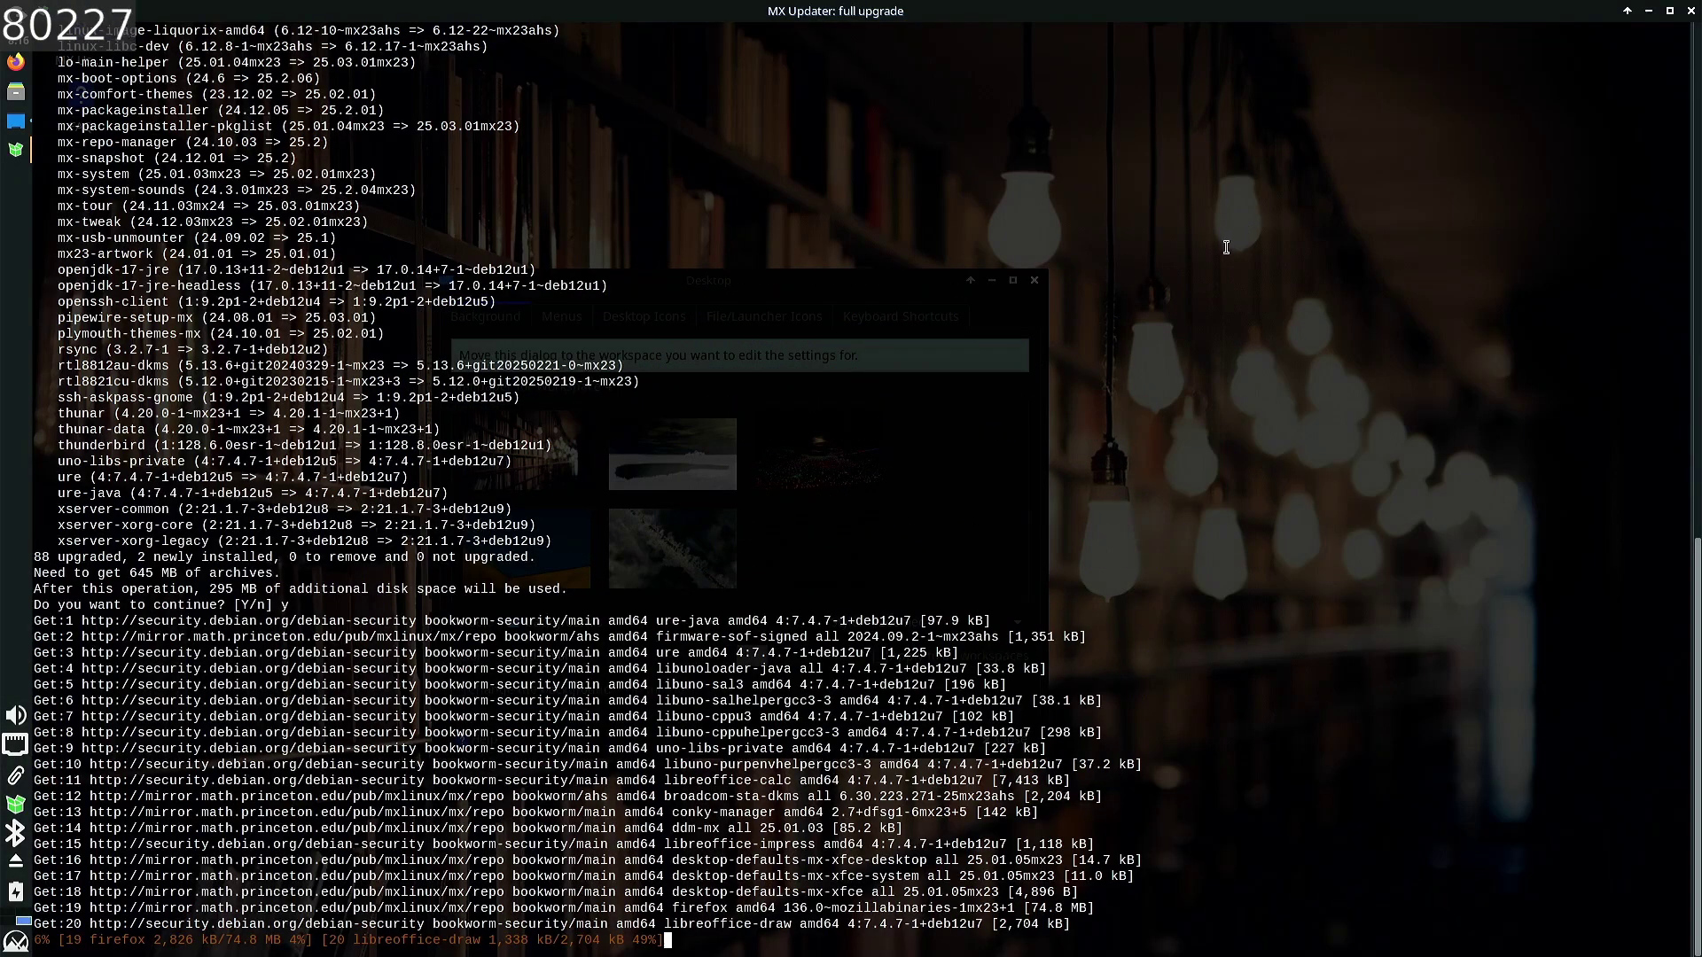
left_click(1670, 11)
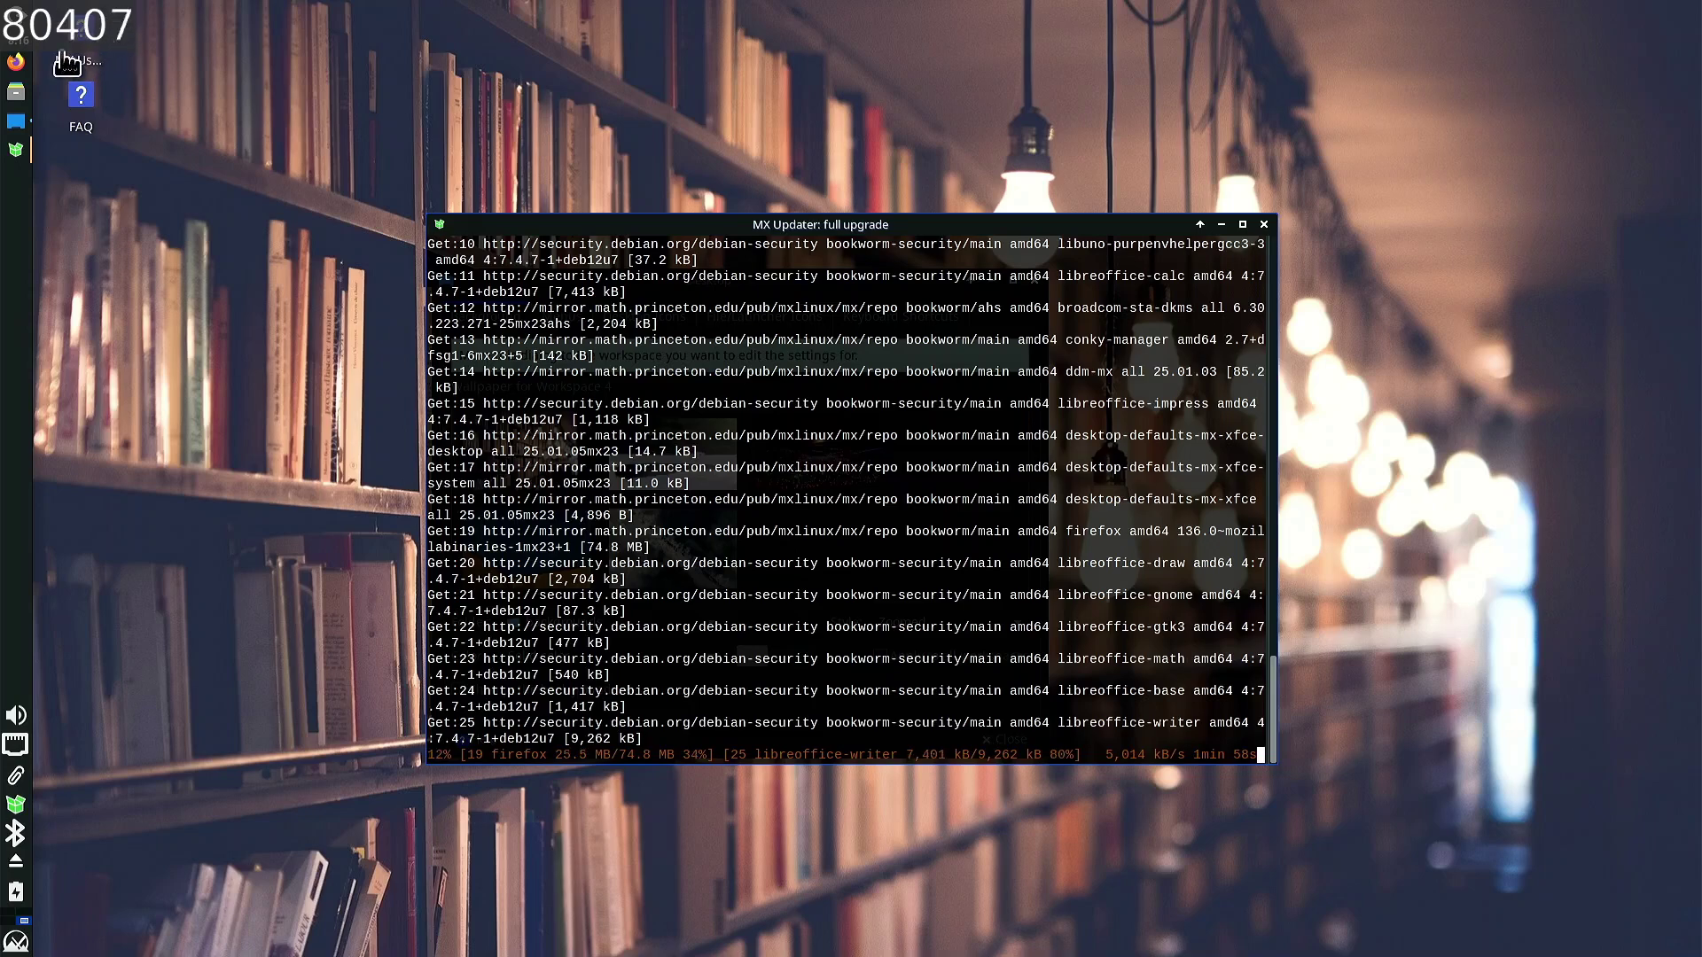
- Return to Workspace 1, open Xfce Terminal and move its window to the middle of the desktop
left_click(12, 922)
left_click(11, 923)
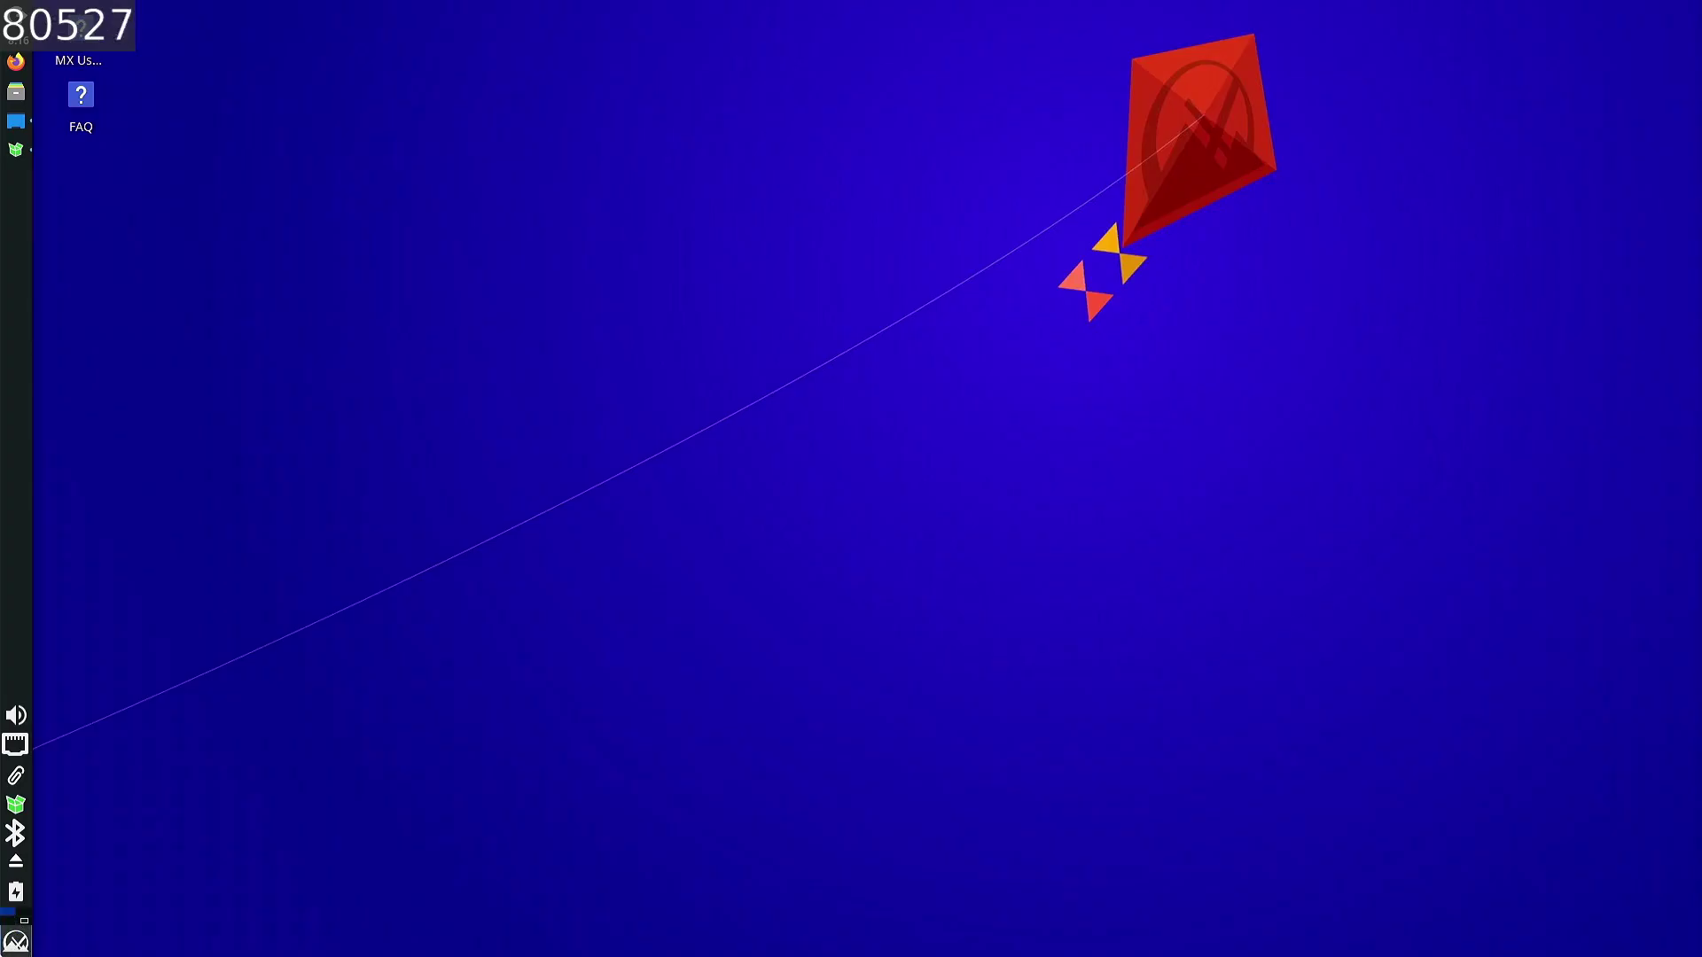
left_click(15, 941)
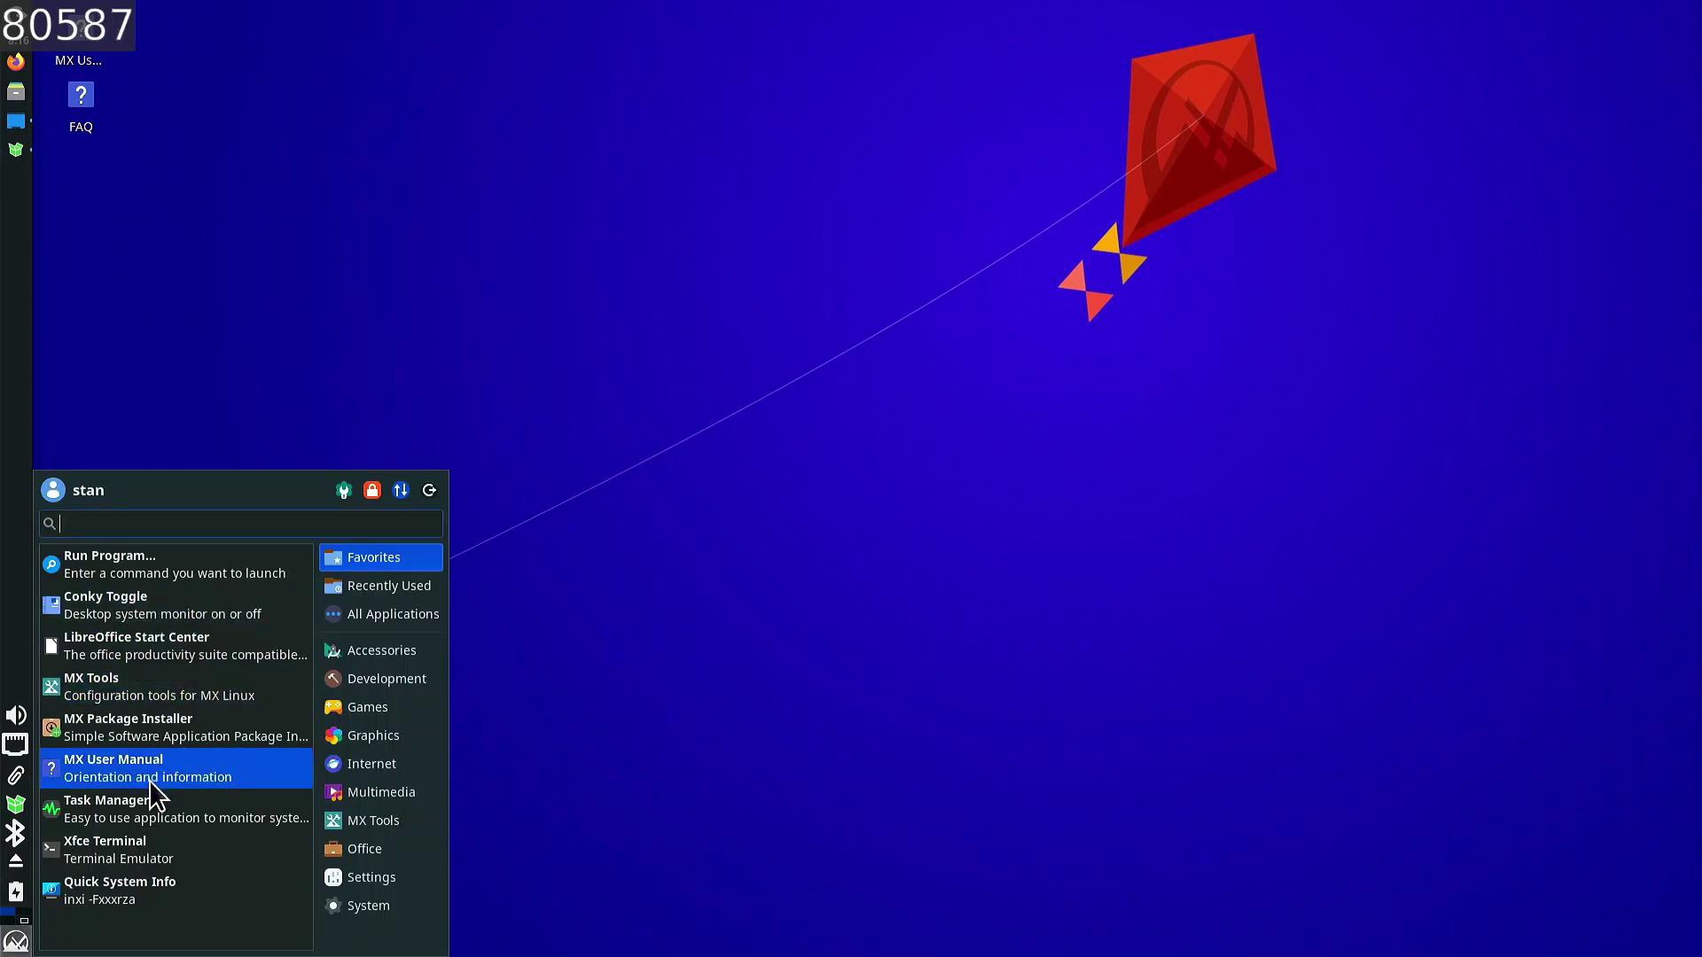
left_click(130, 844)
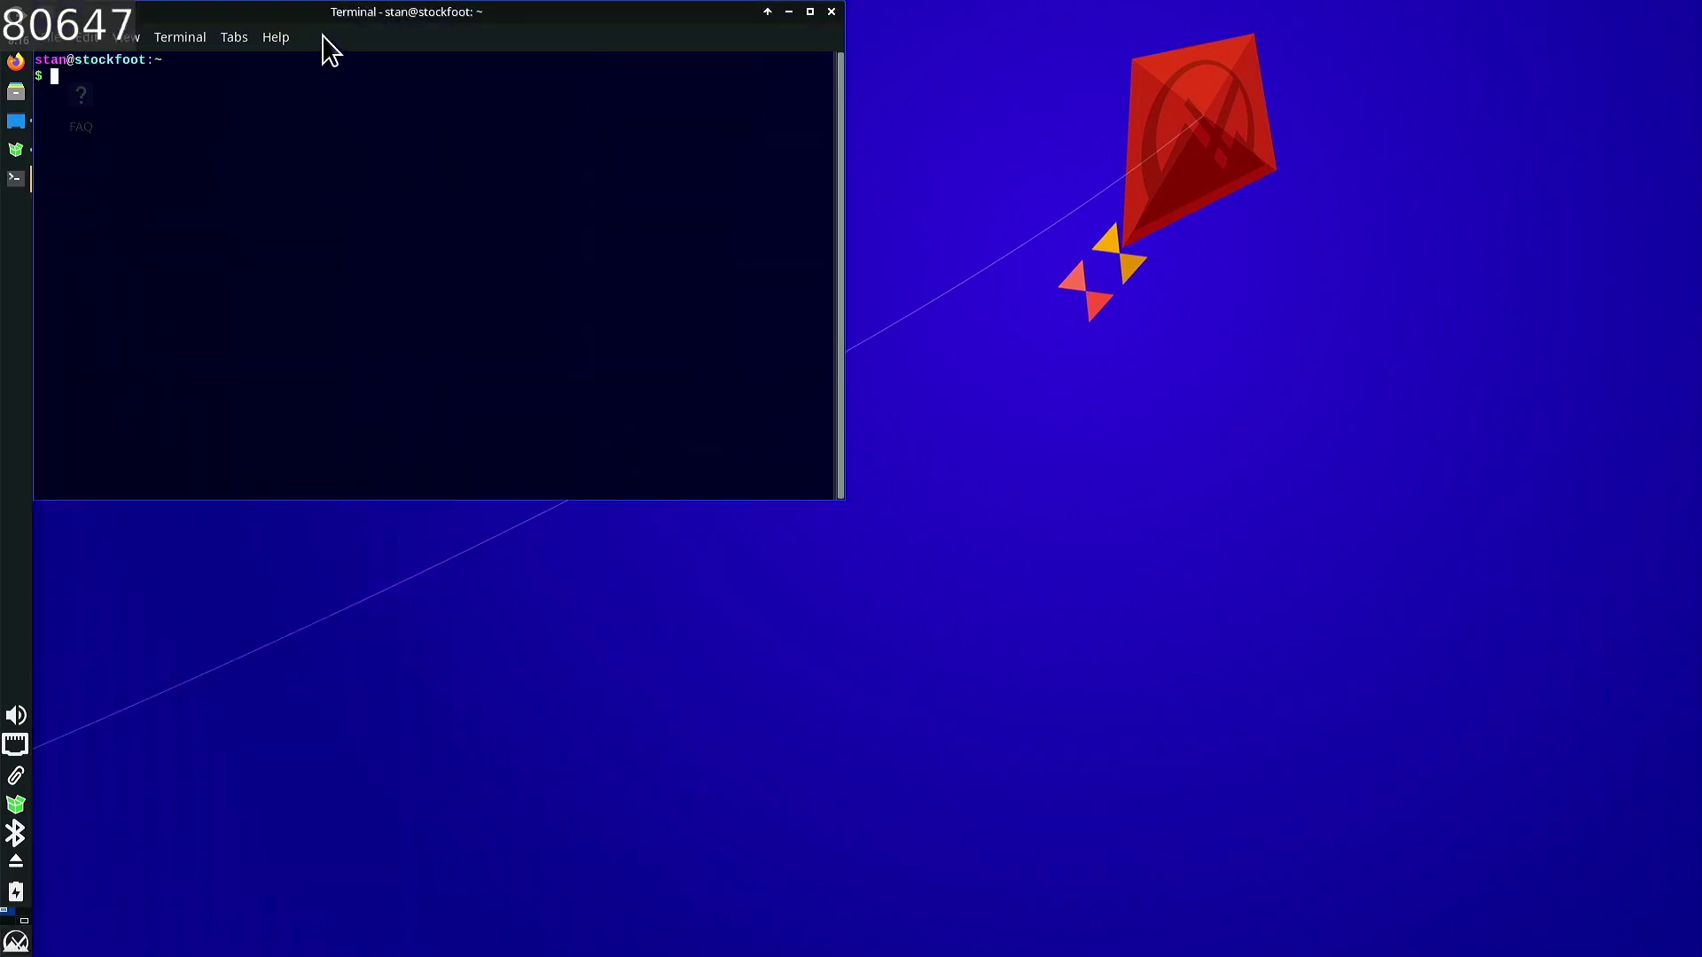
left_click_drag(369, 13, 889, 124)
- Look through the terminal's available commands and open its preferences
left_click(629, 152)
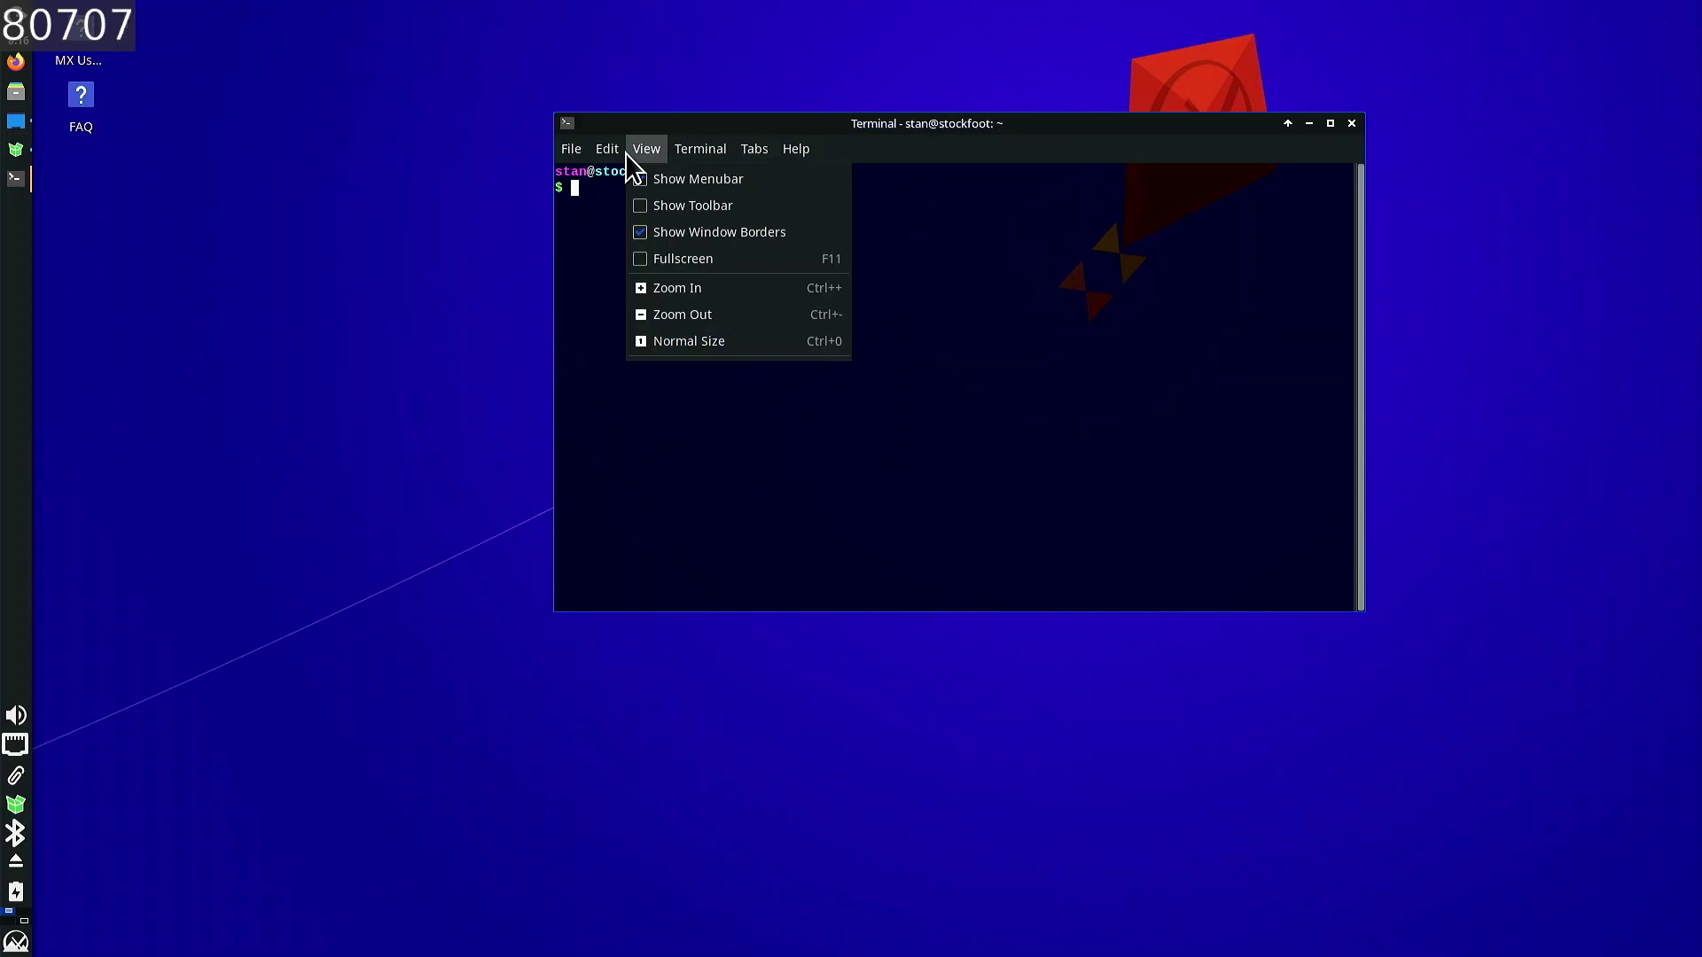
mouse_move(714, 153)
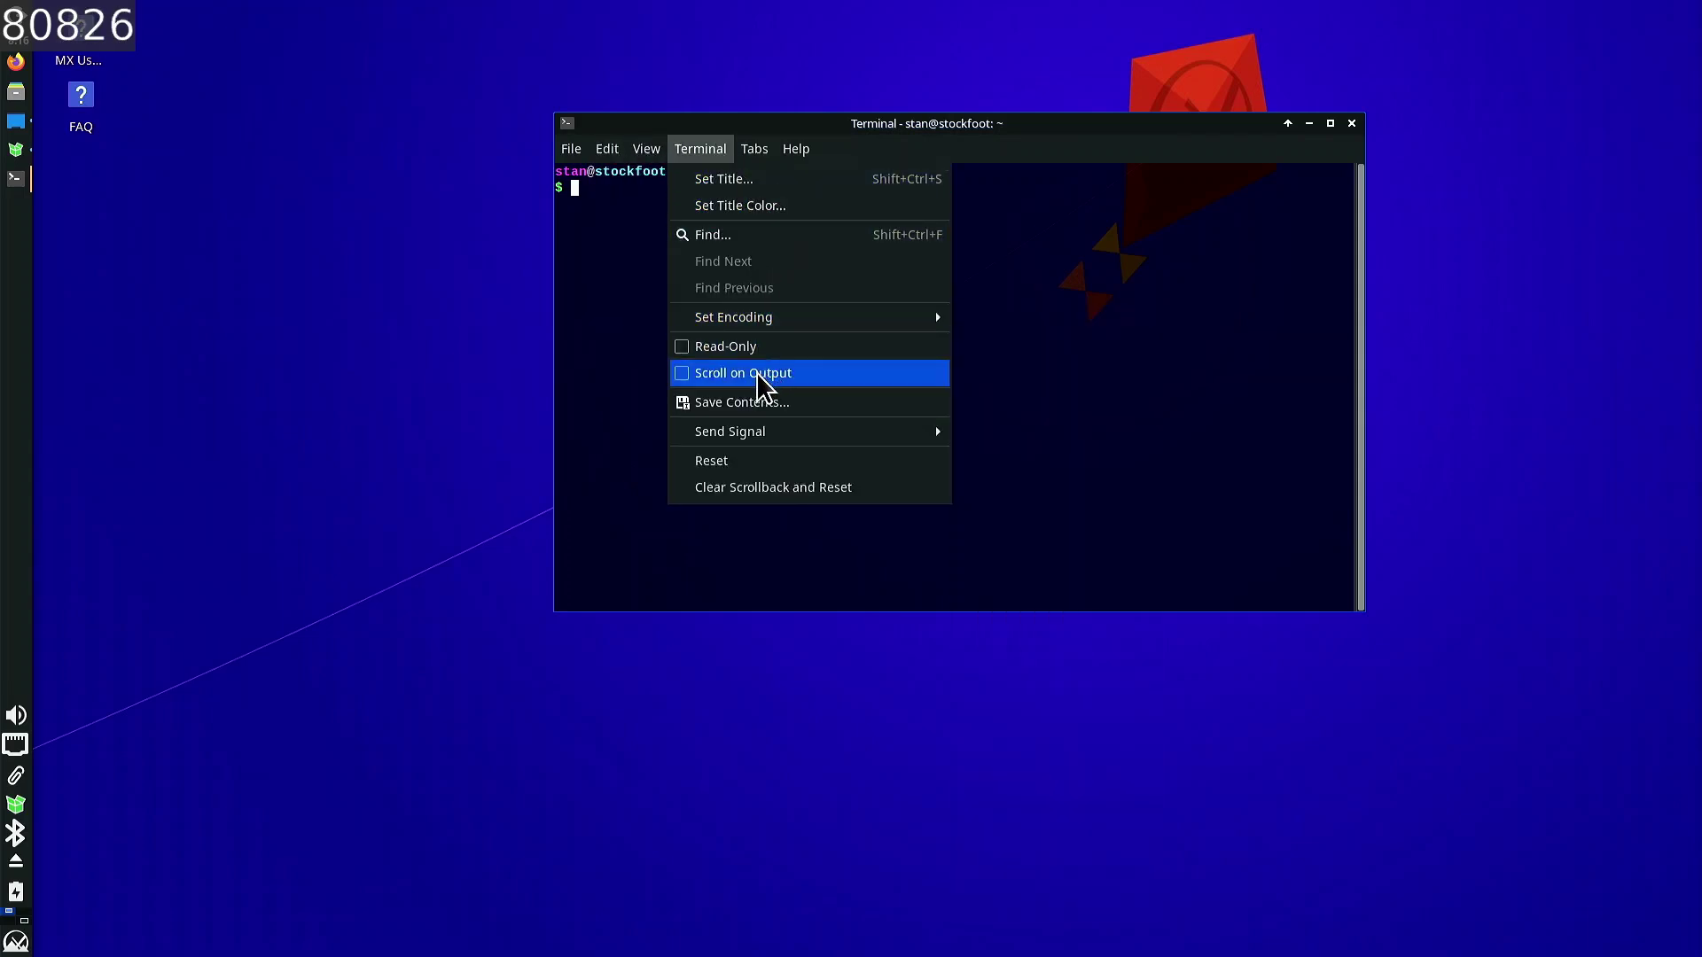
mouse_move(784, 434)
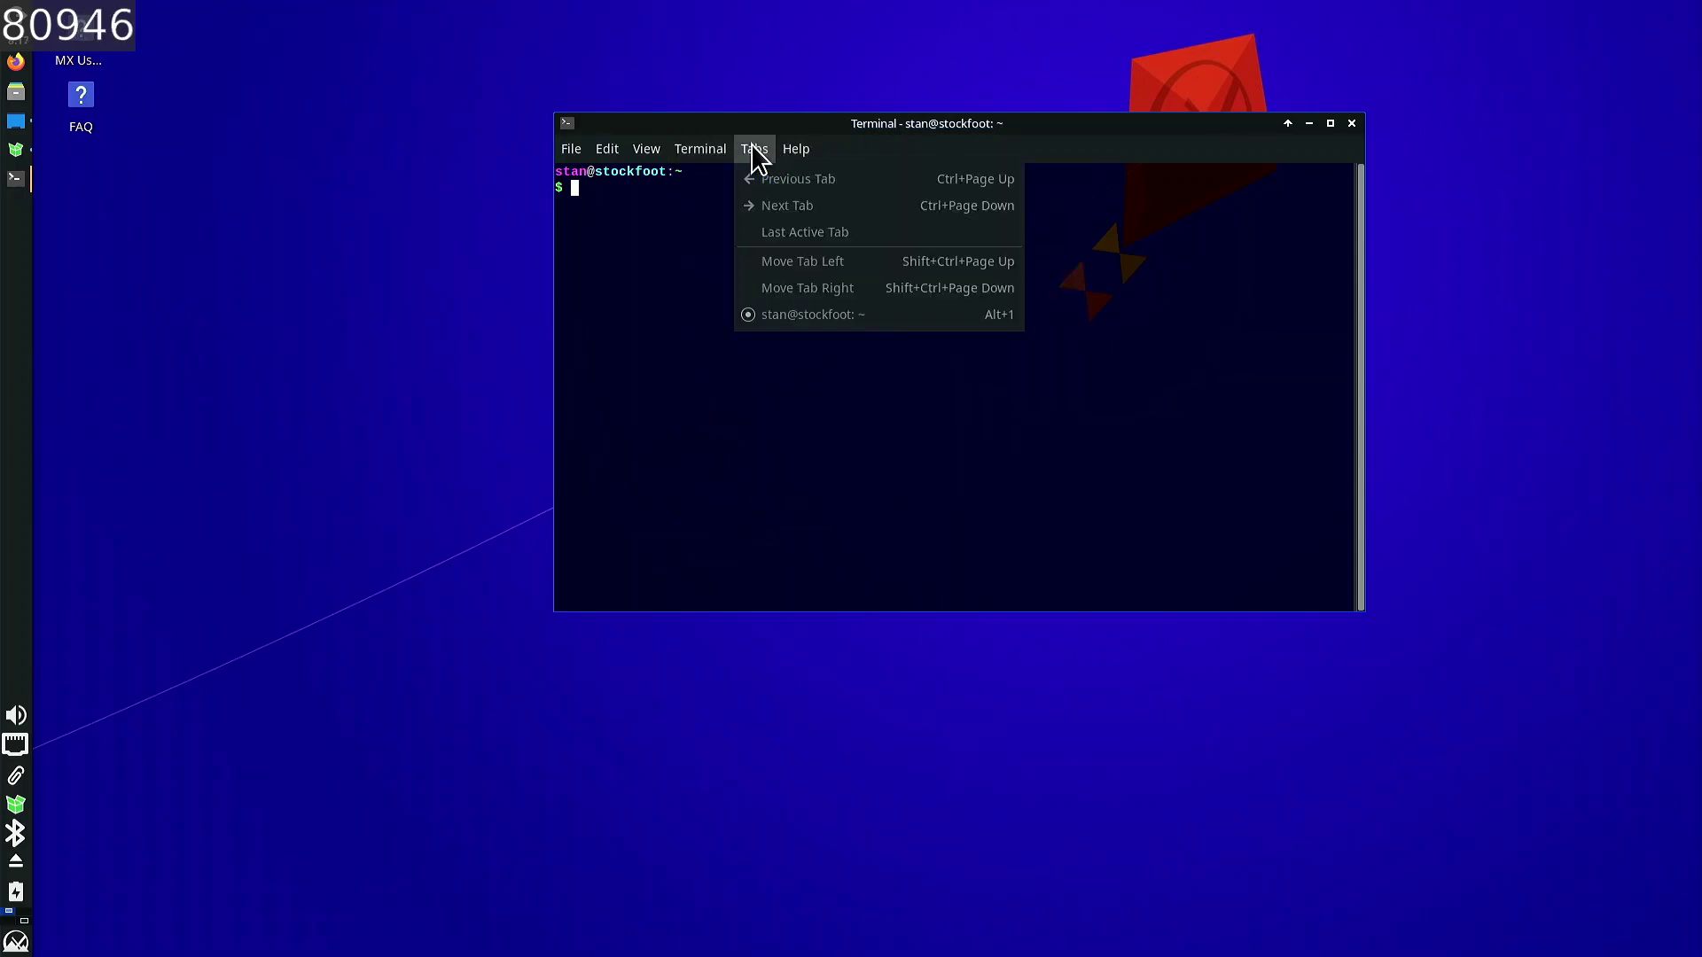
mouse_move(573, 160)
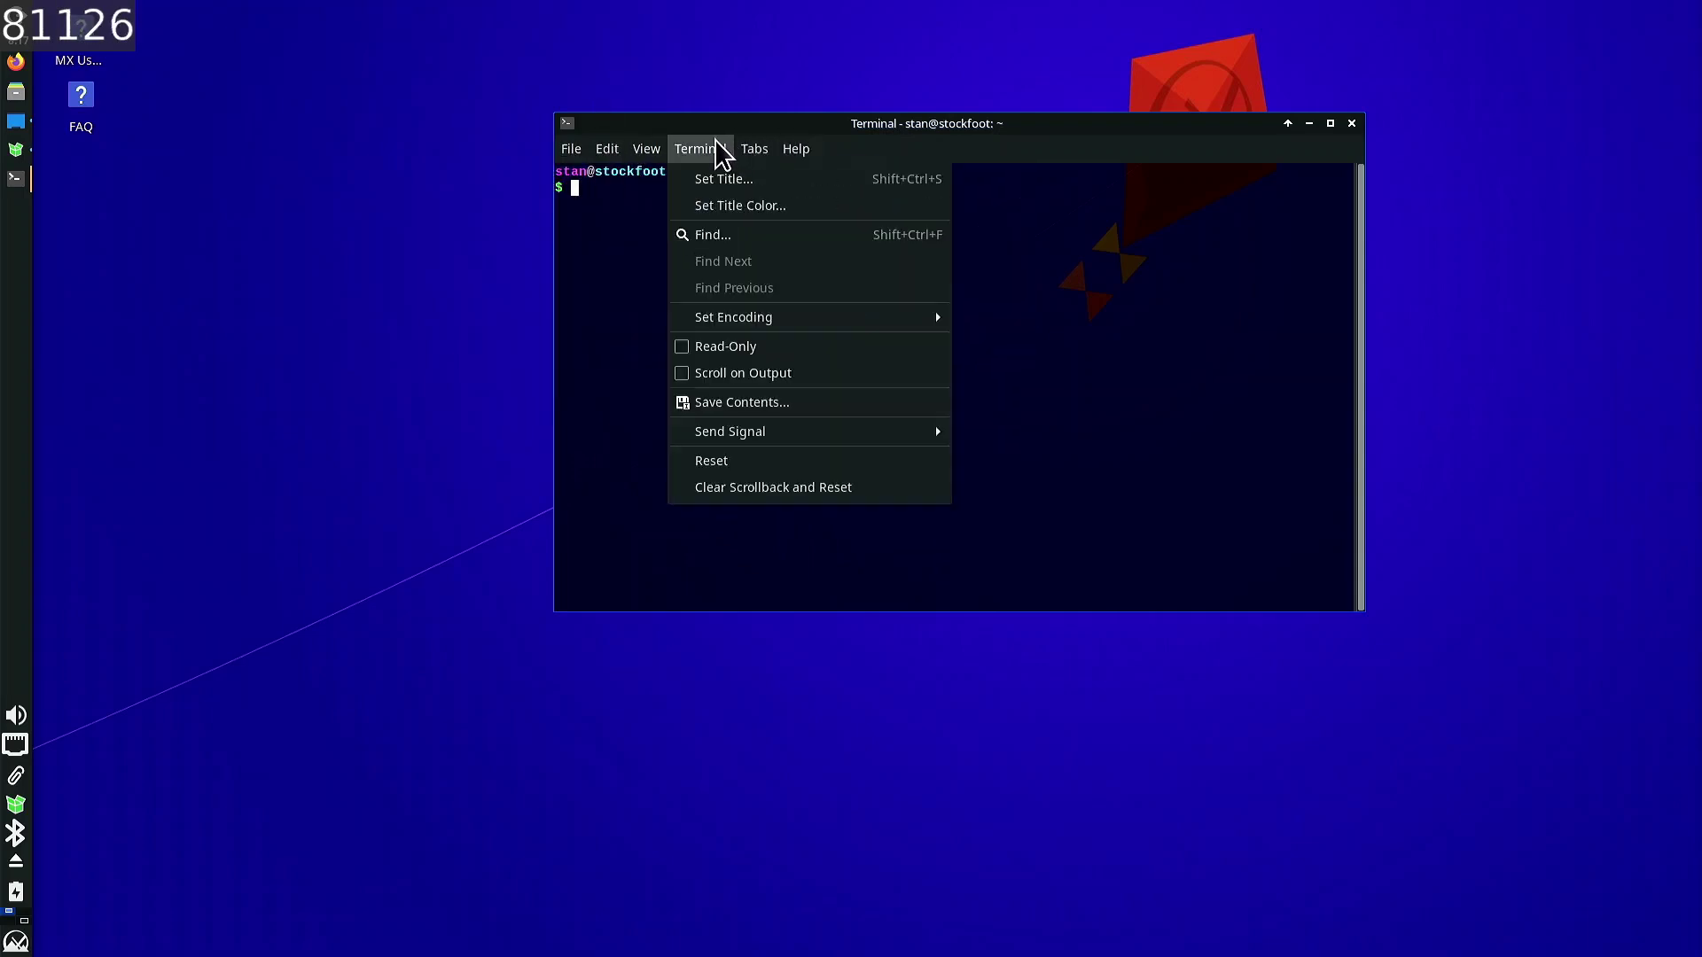
mouse_move(767, 330)
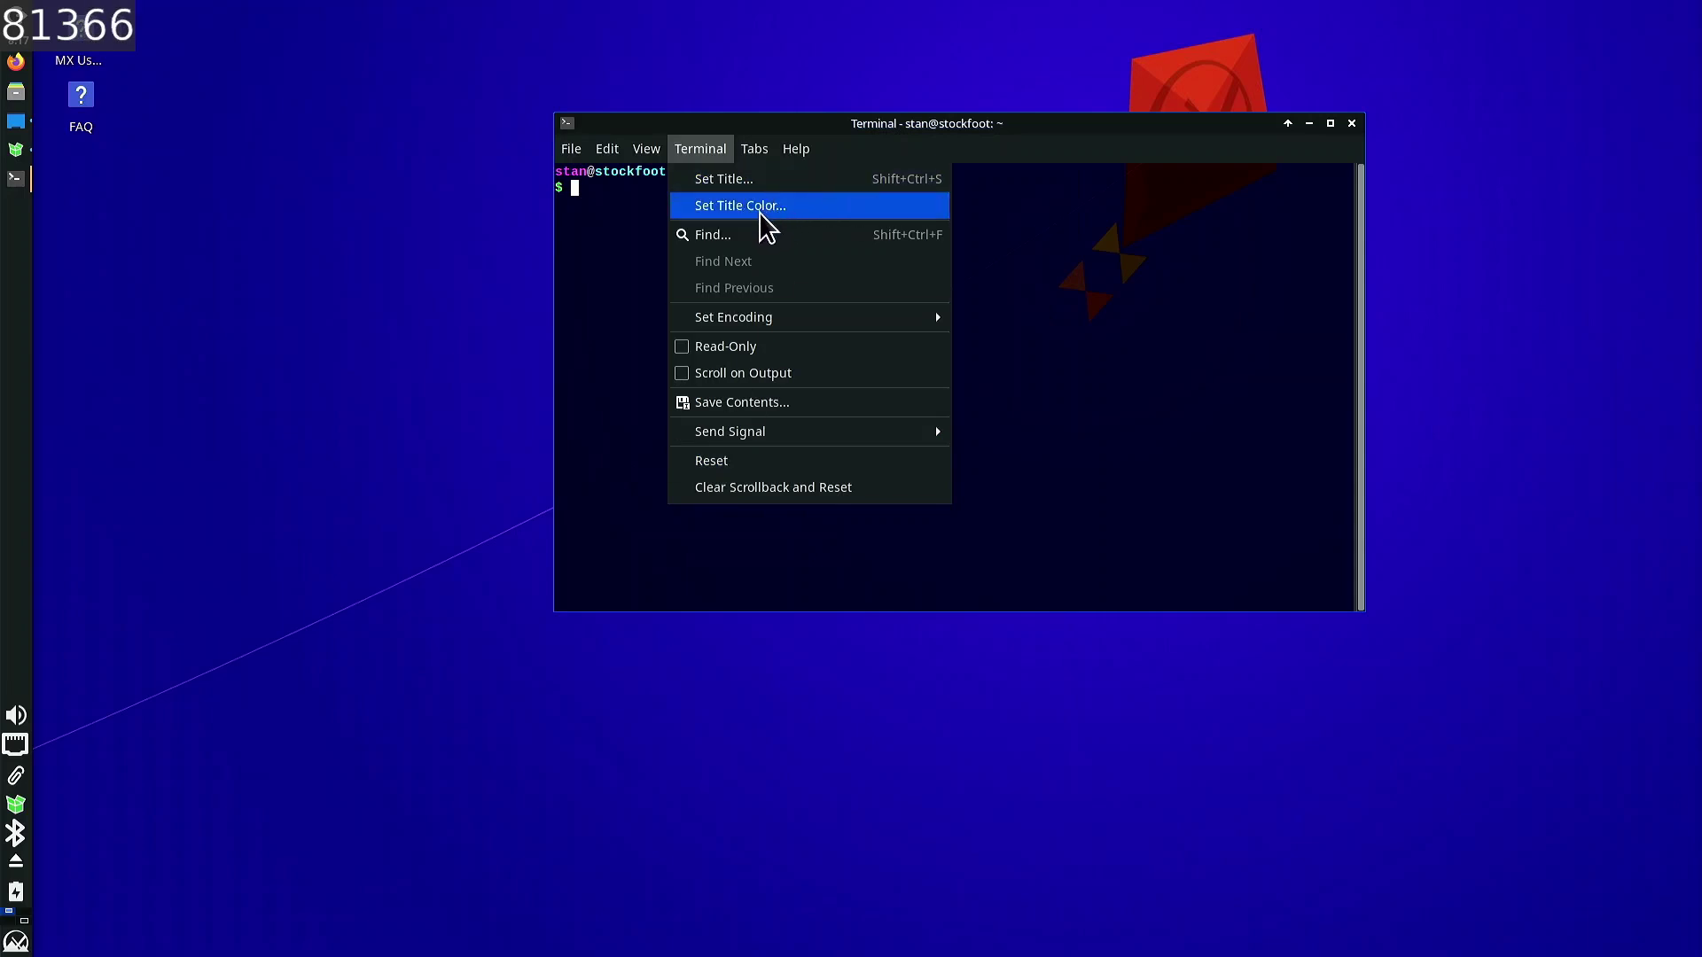
mouse_move(642, 155)
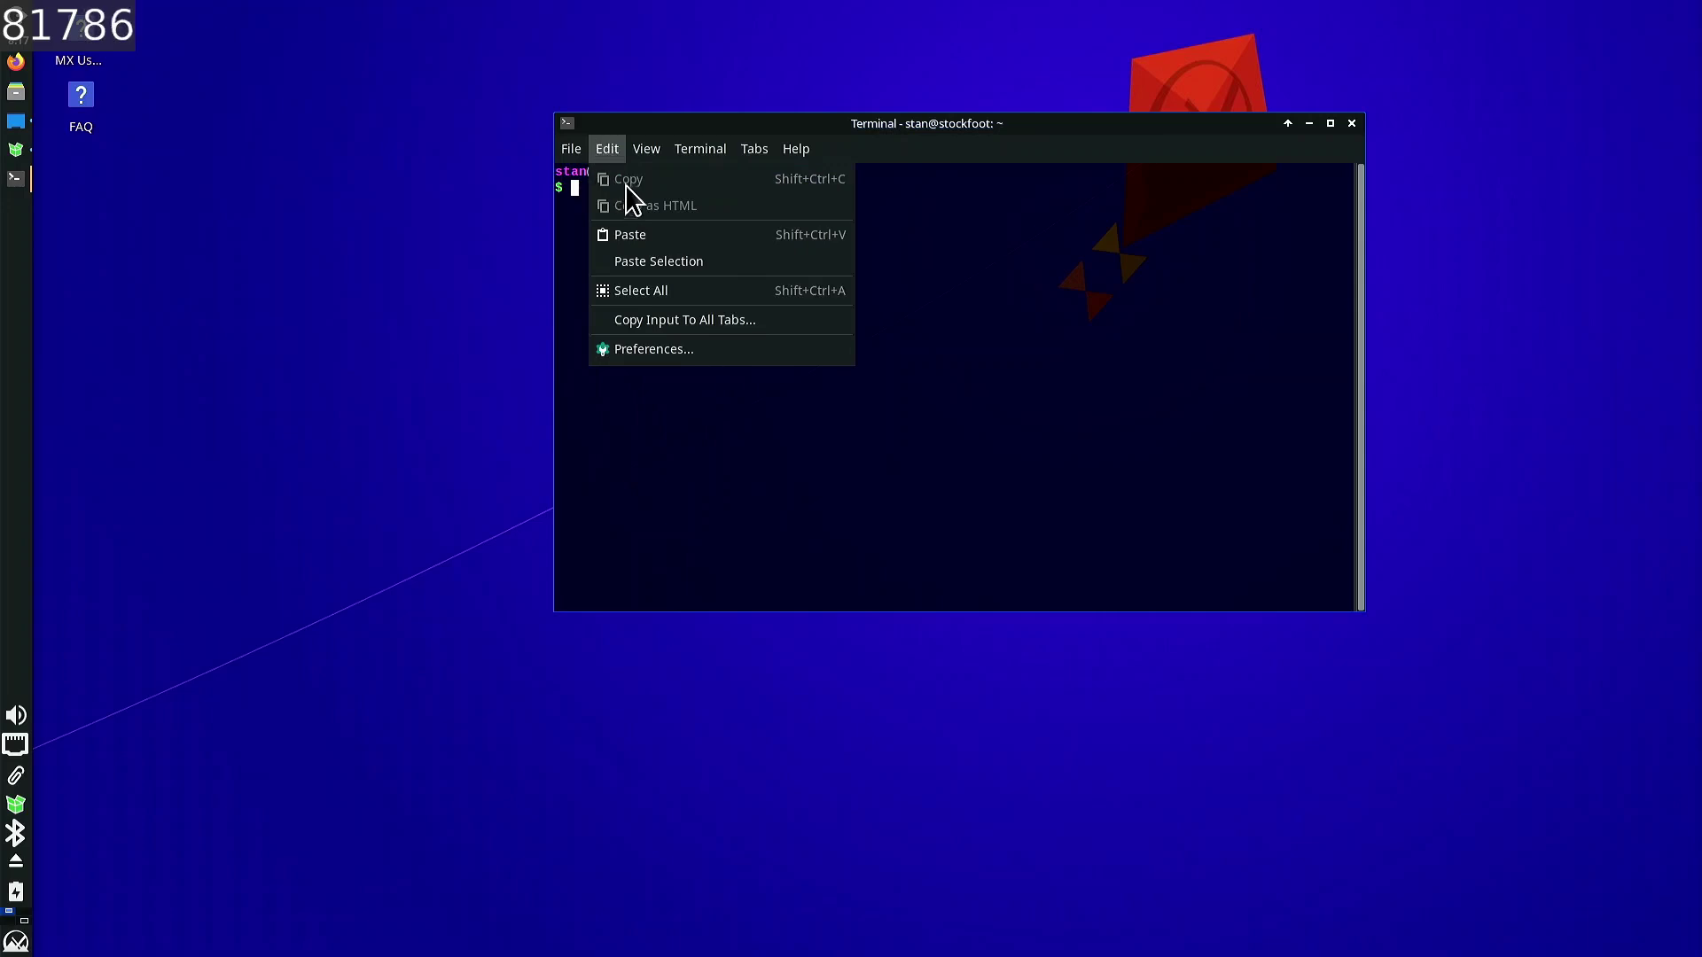
left_click(650, 350)
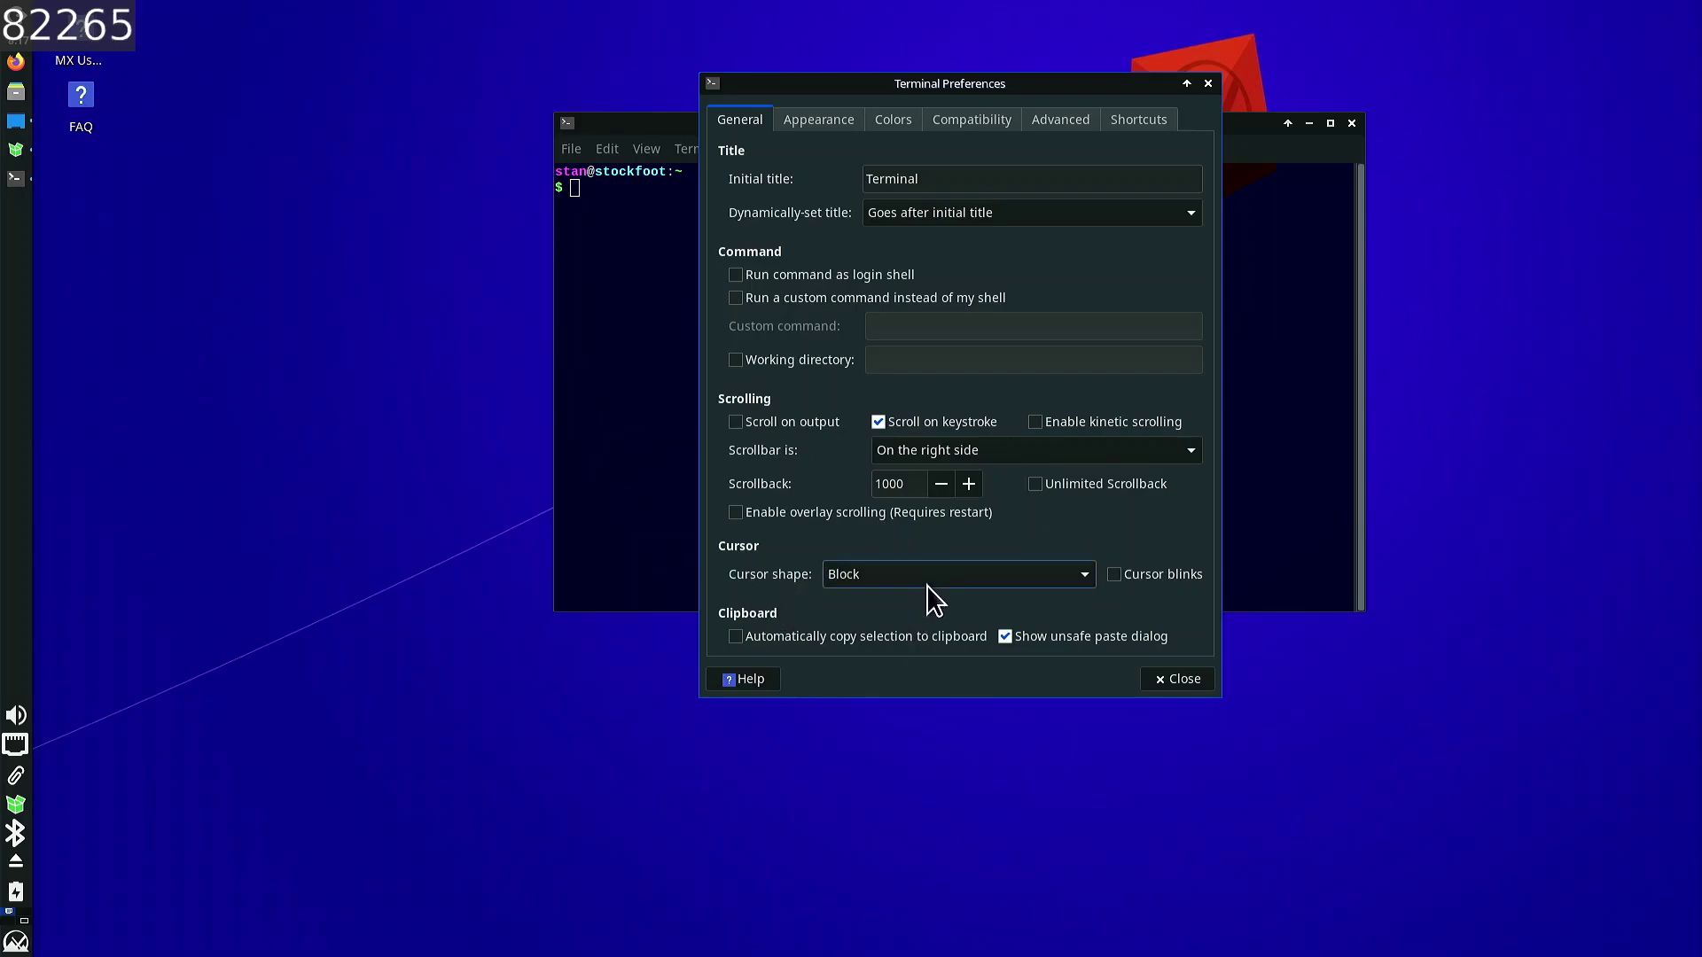
- Review the terminal's Appearance, Colors, Compatibility and Advanced preferences
left_click(780, 124)
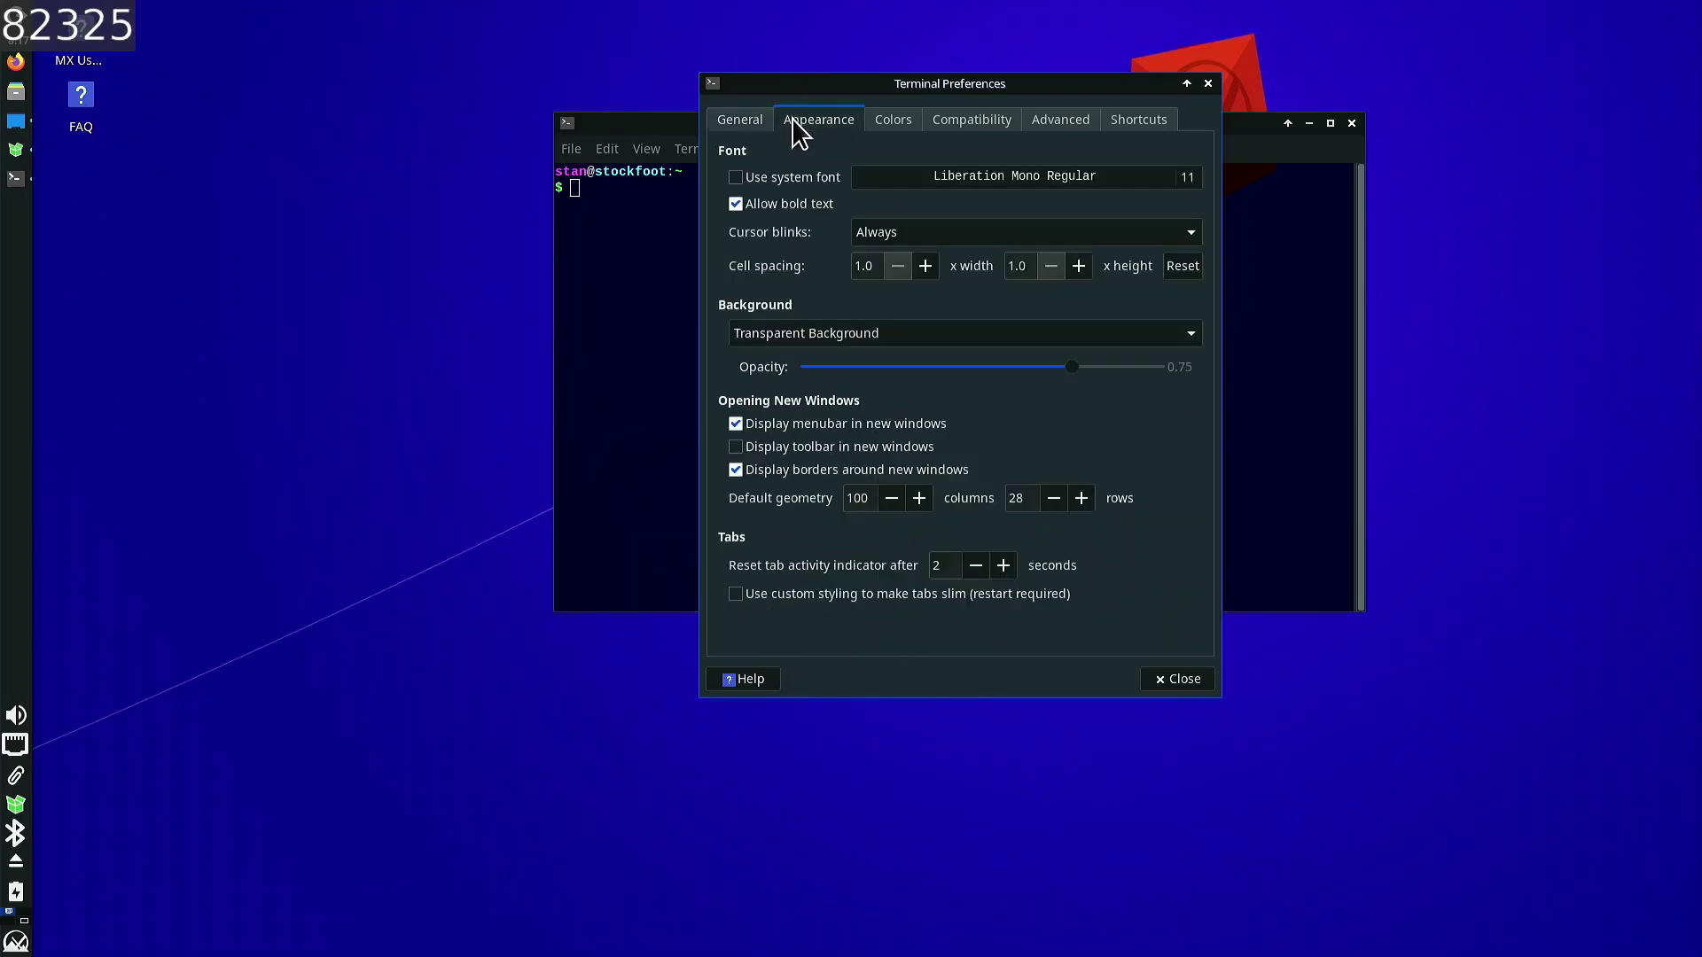
left_click(890, 124)
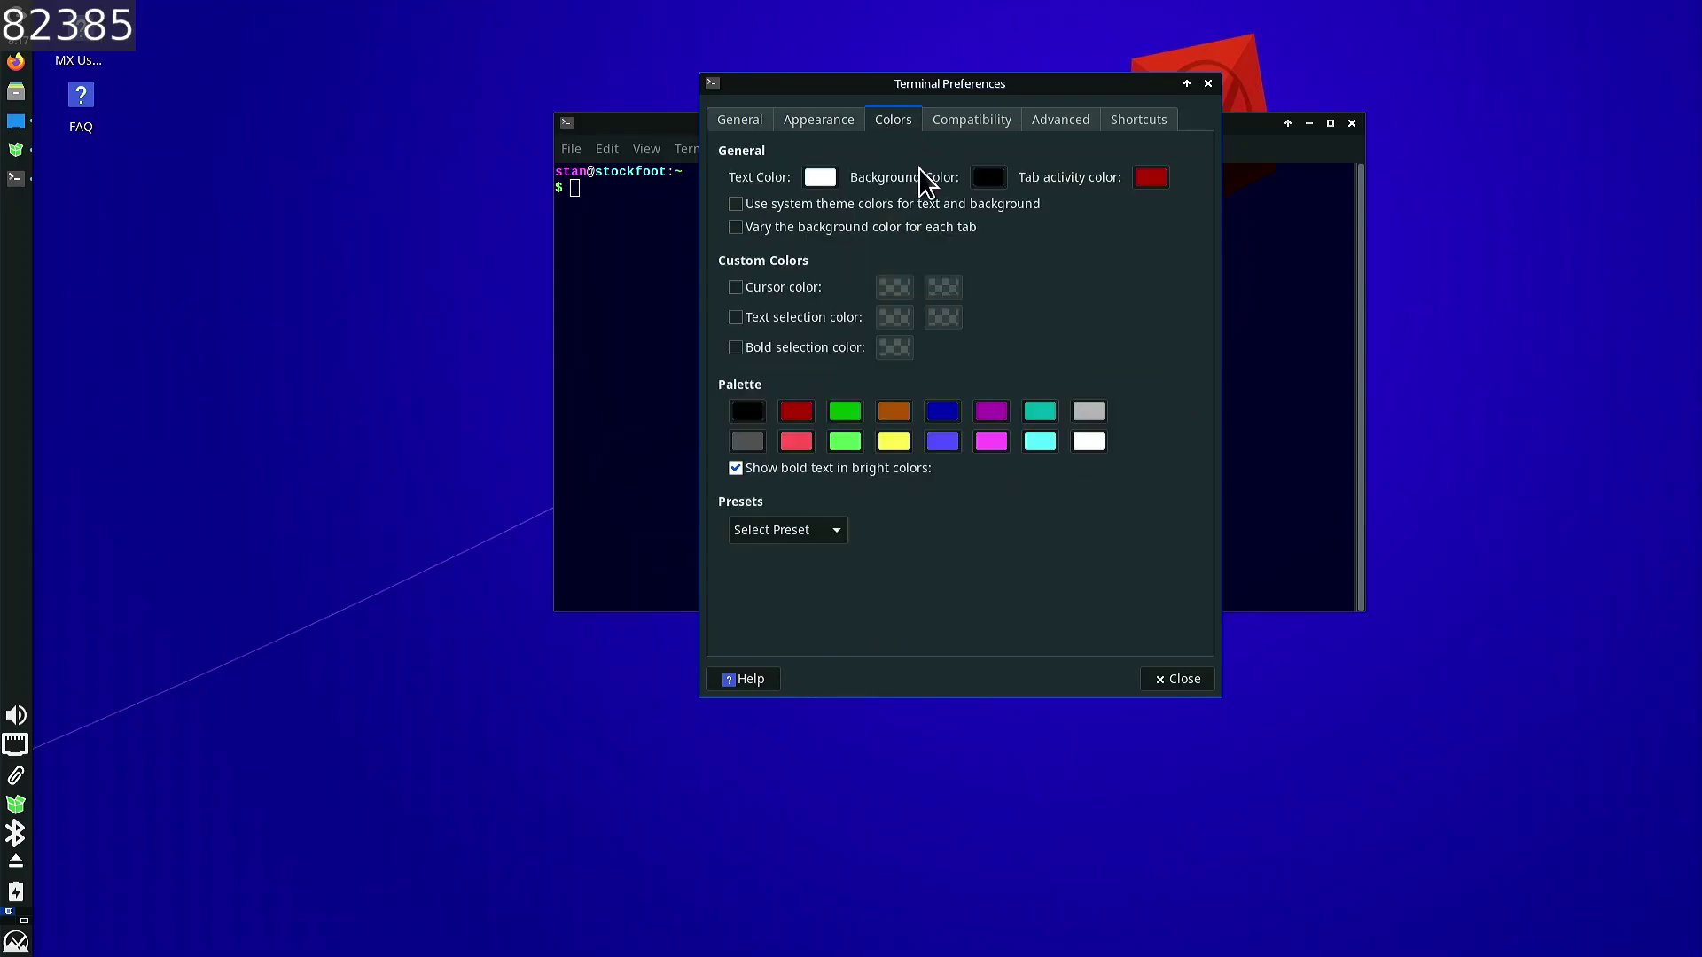
left_click(951, 124)
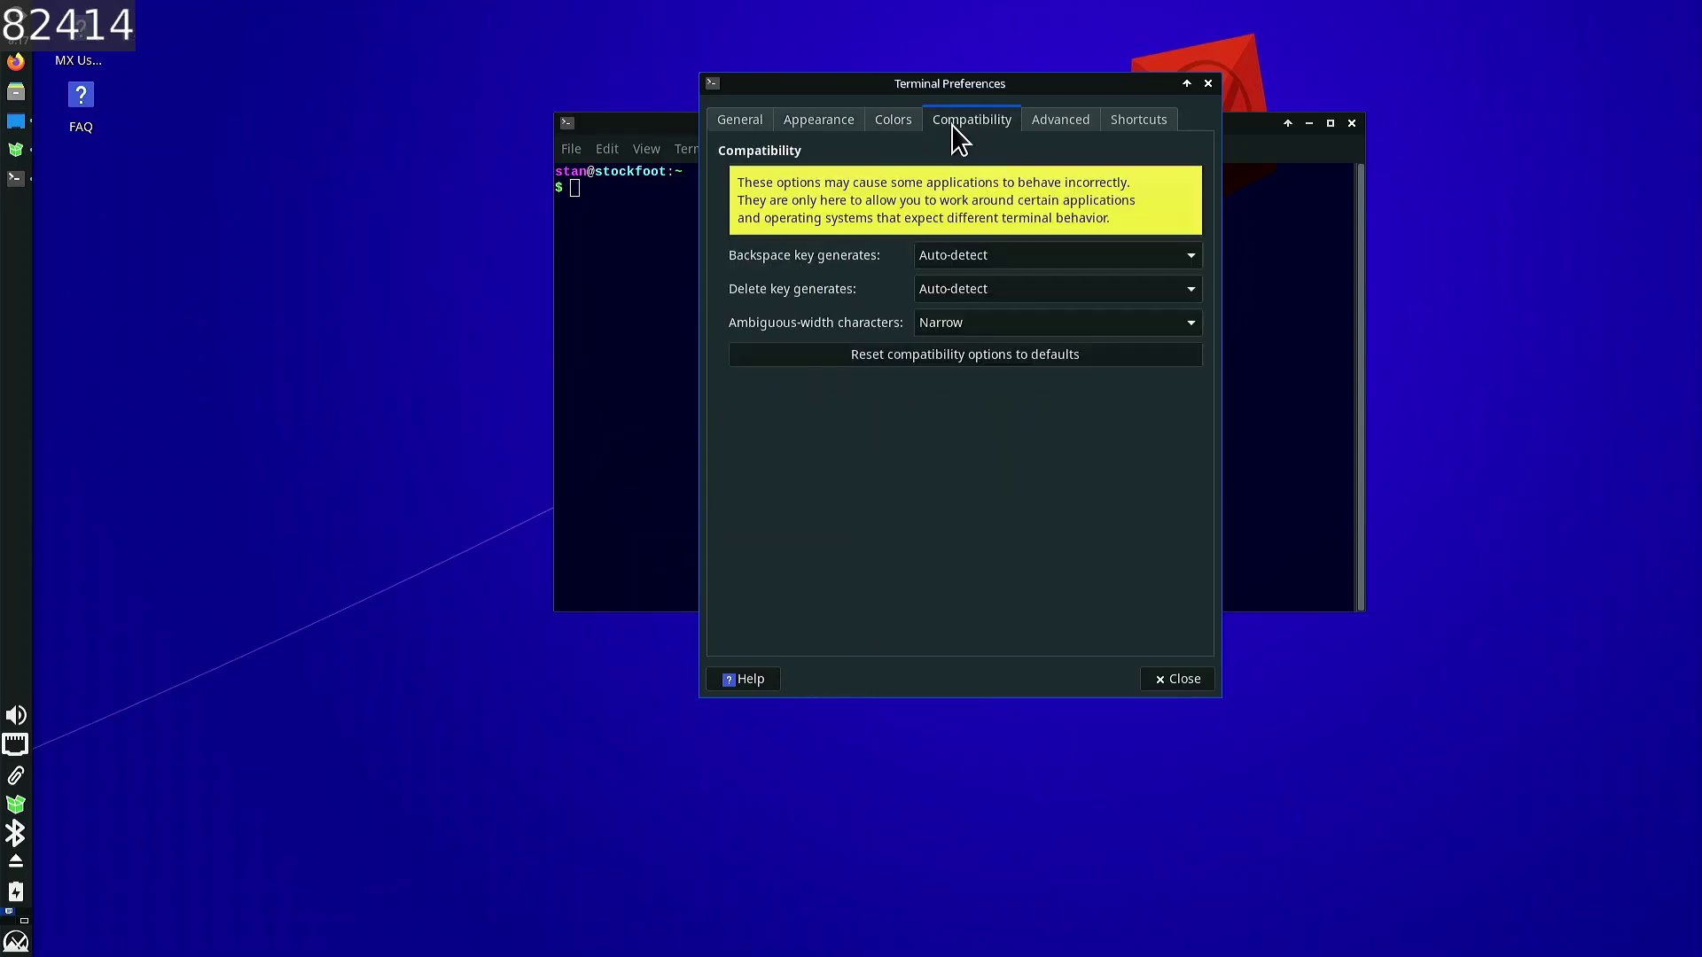
left_click(1047, 124)
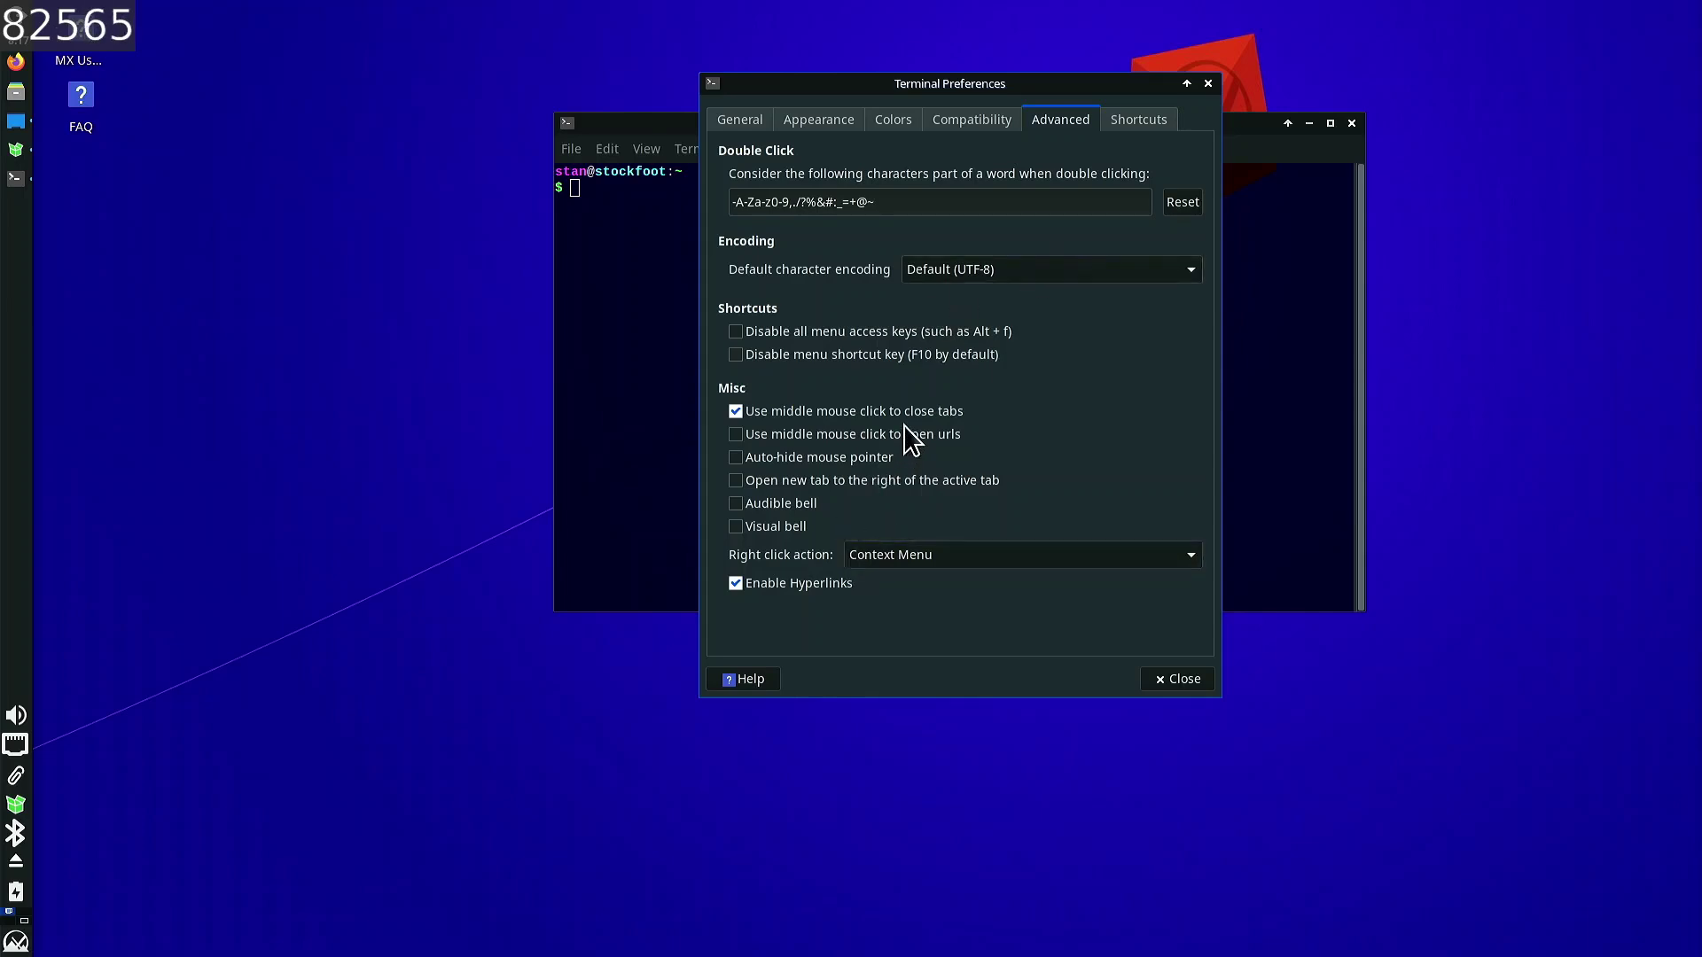
- Examine the list of keyboard shortcuts for window actions in the terminal preferences, then return to its beginning
left_click(1137, 121)
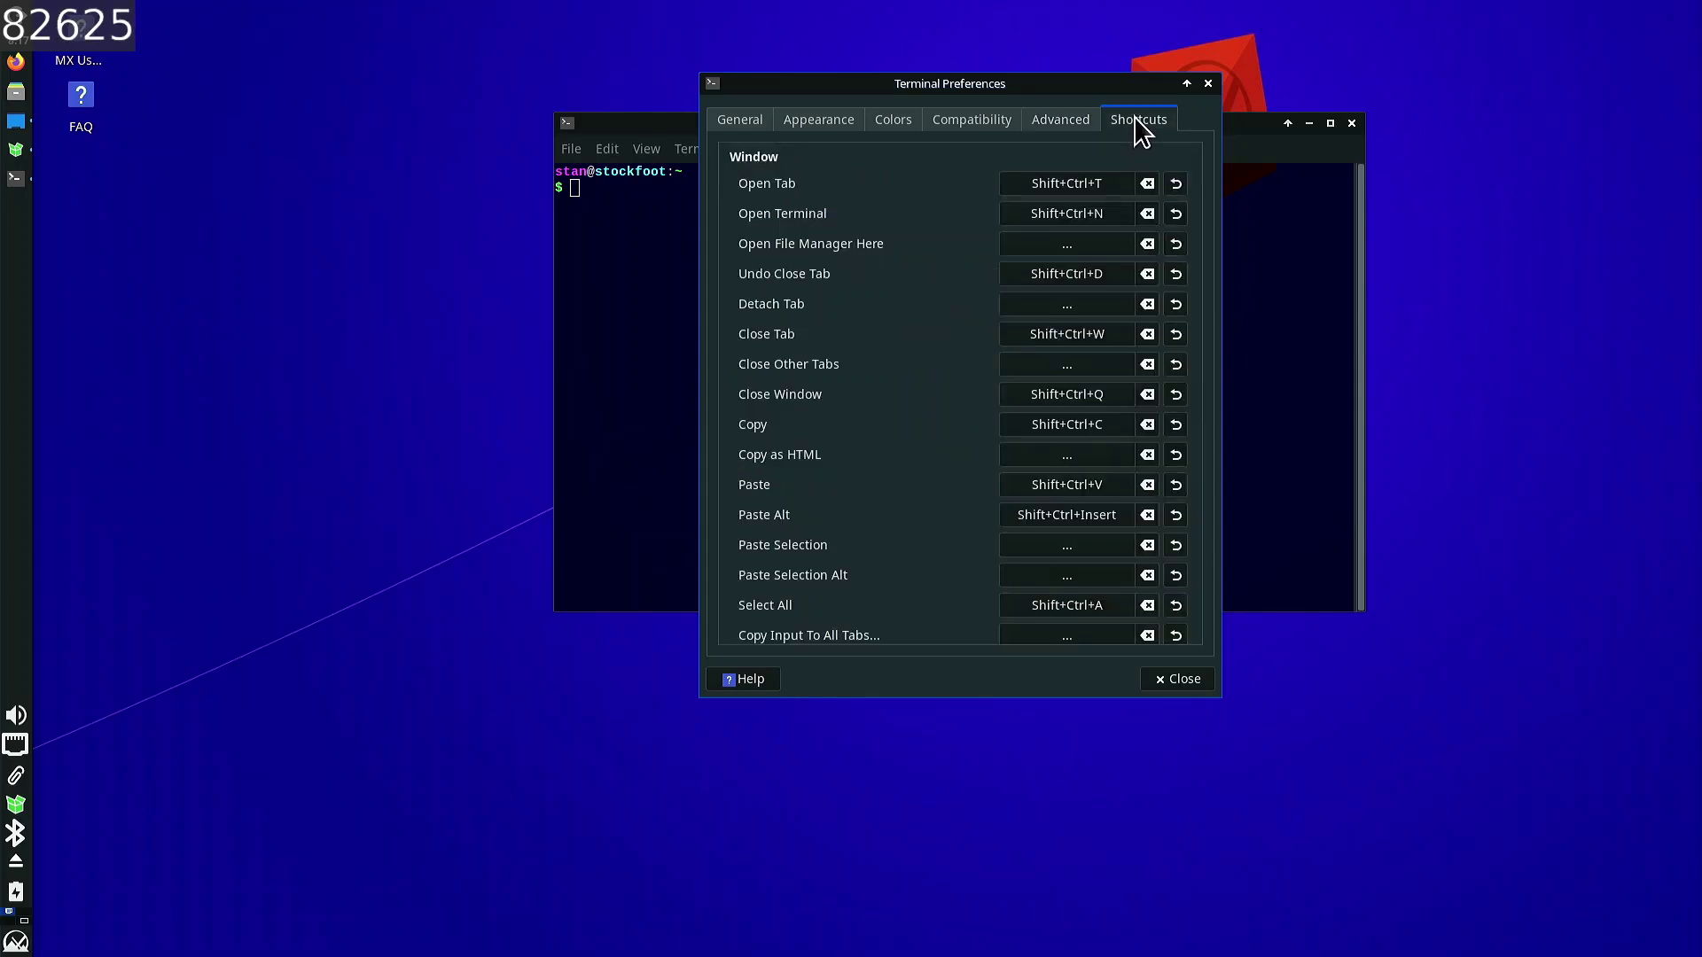
scroll(873, 347, "down", 5)
scroll(873, 350, "down", 6)
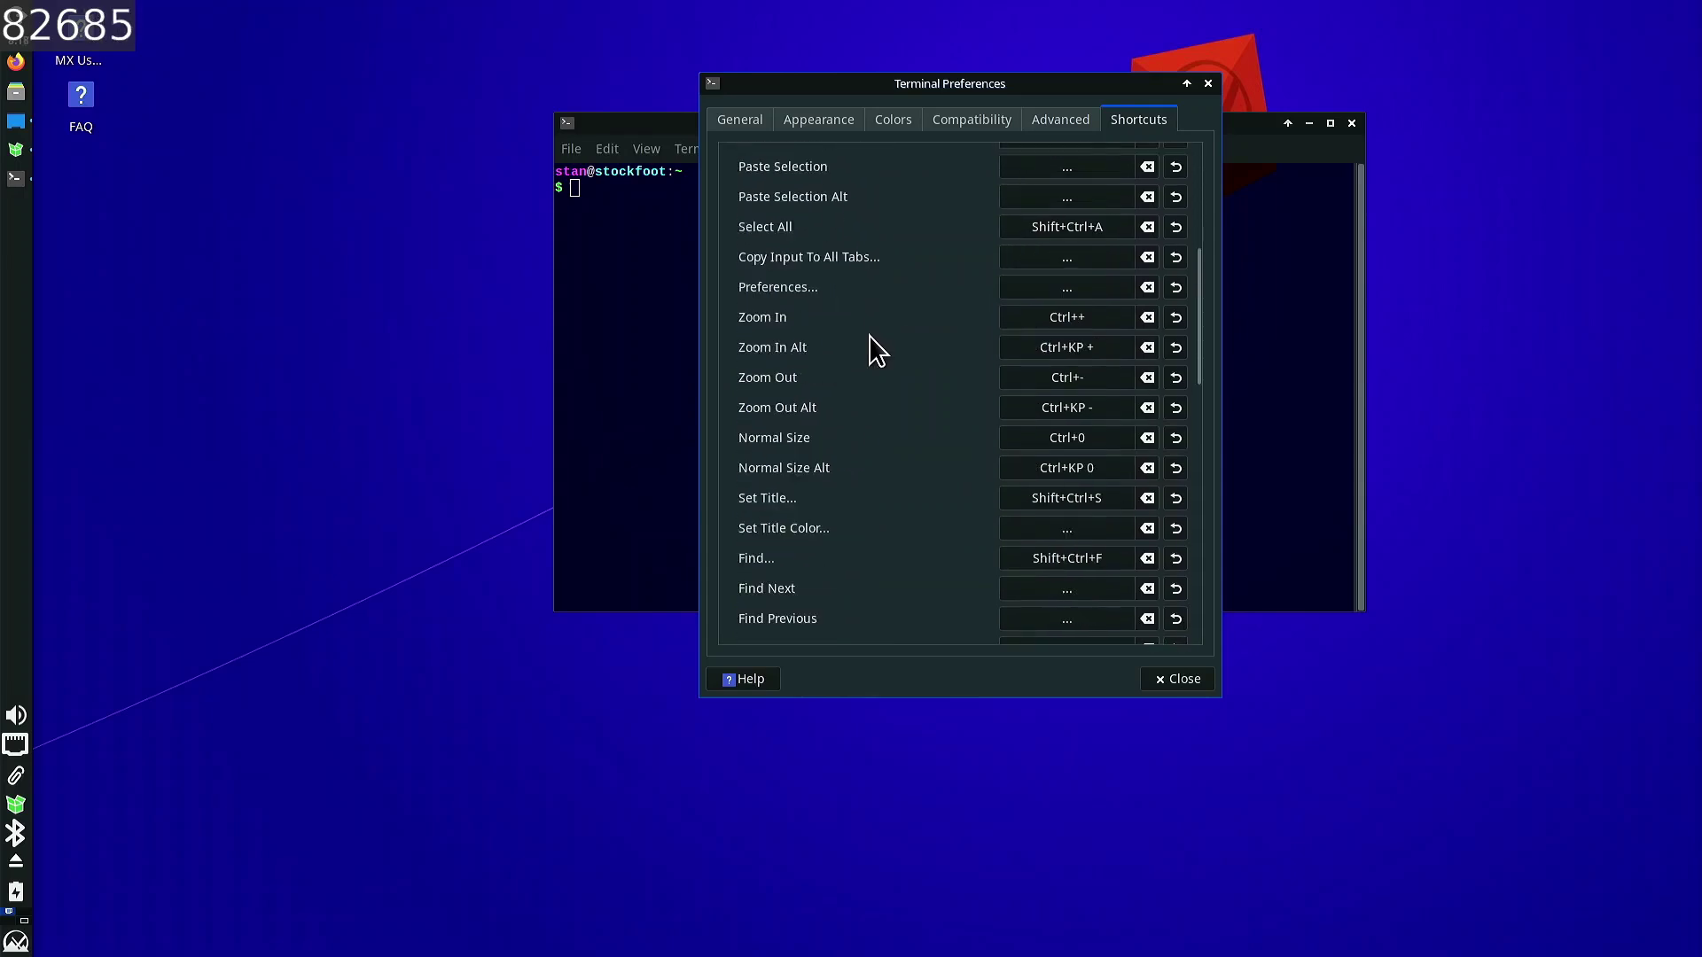
scroll(873, 347, "down", 2)
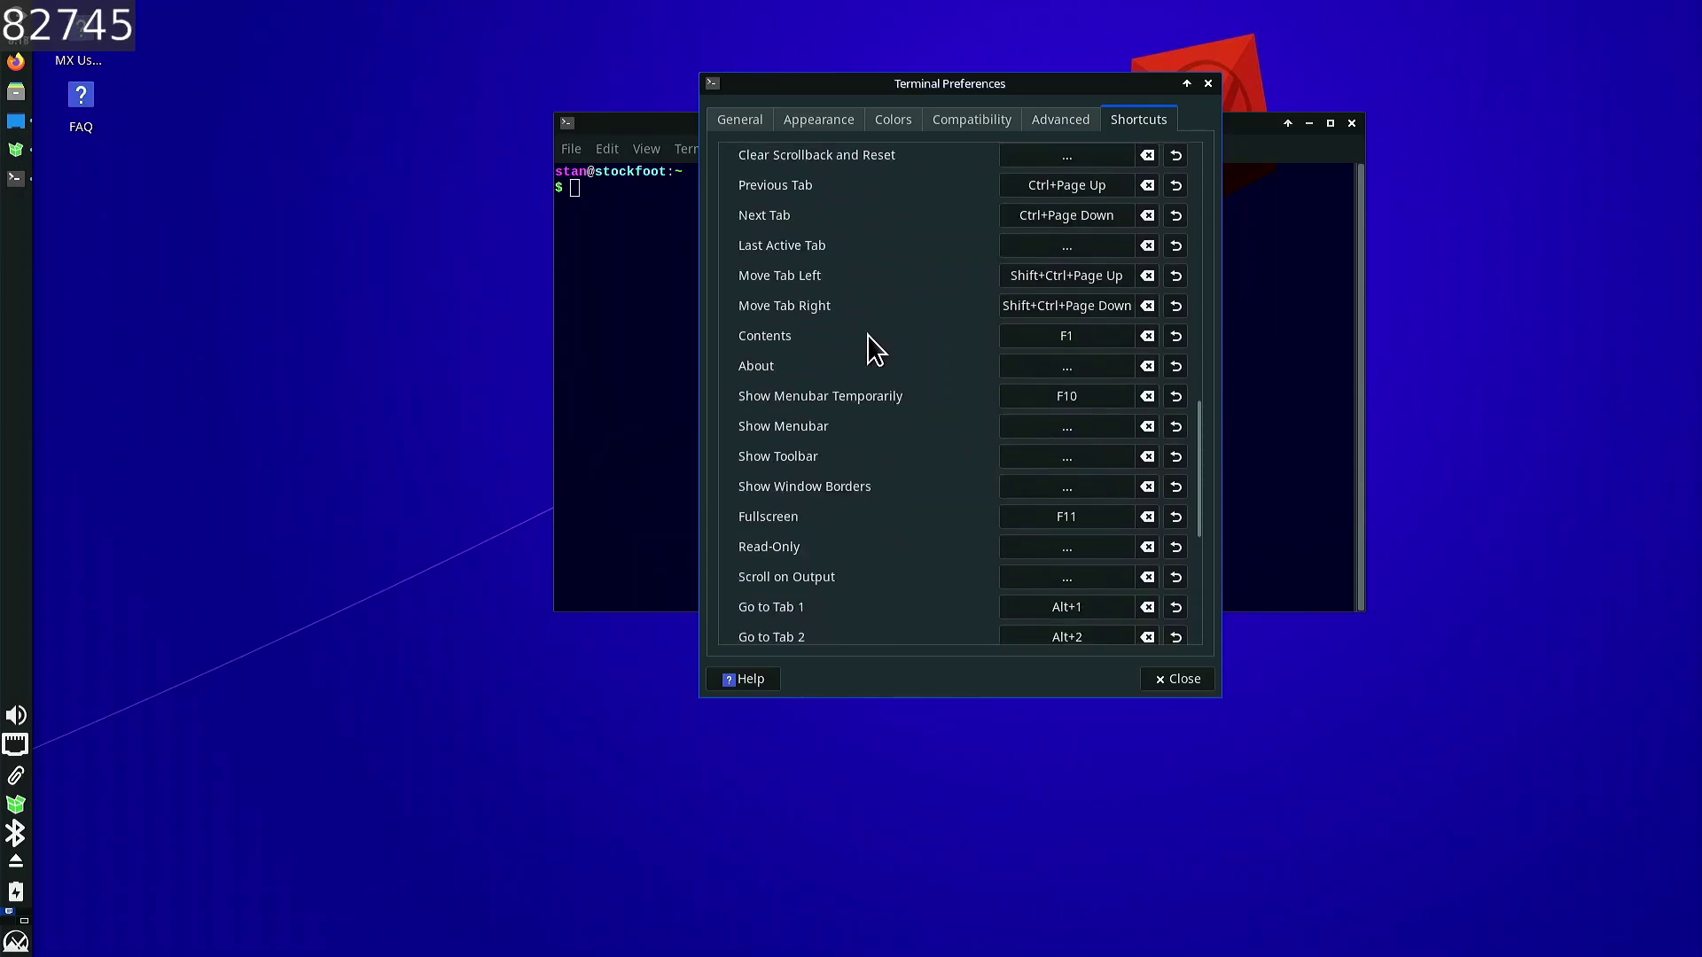
scroll(873, 348, "down", 4)
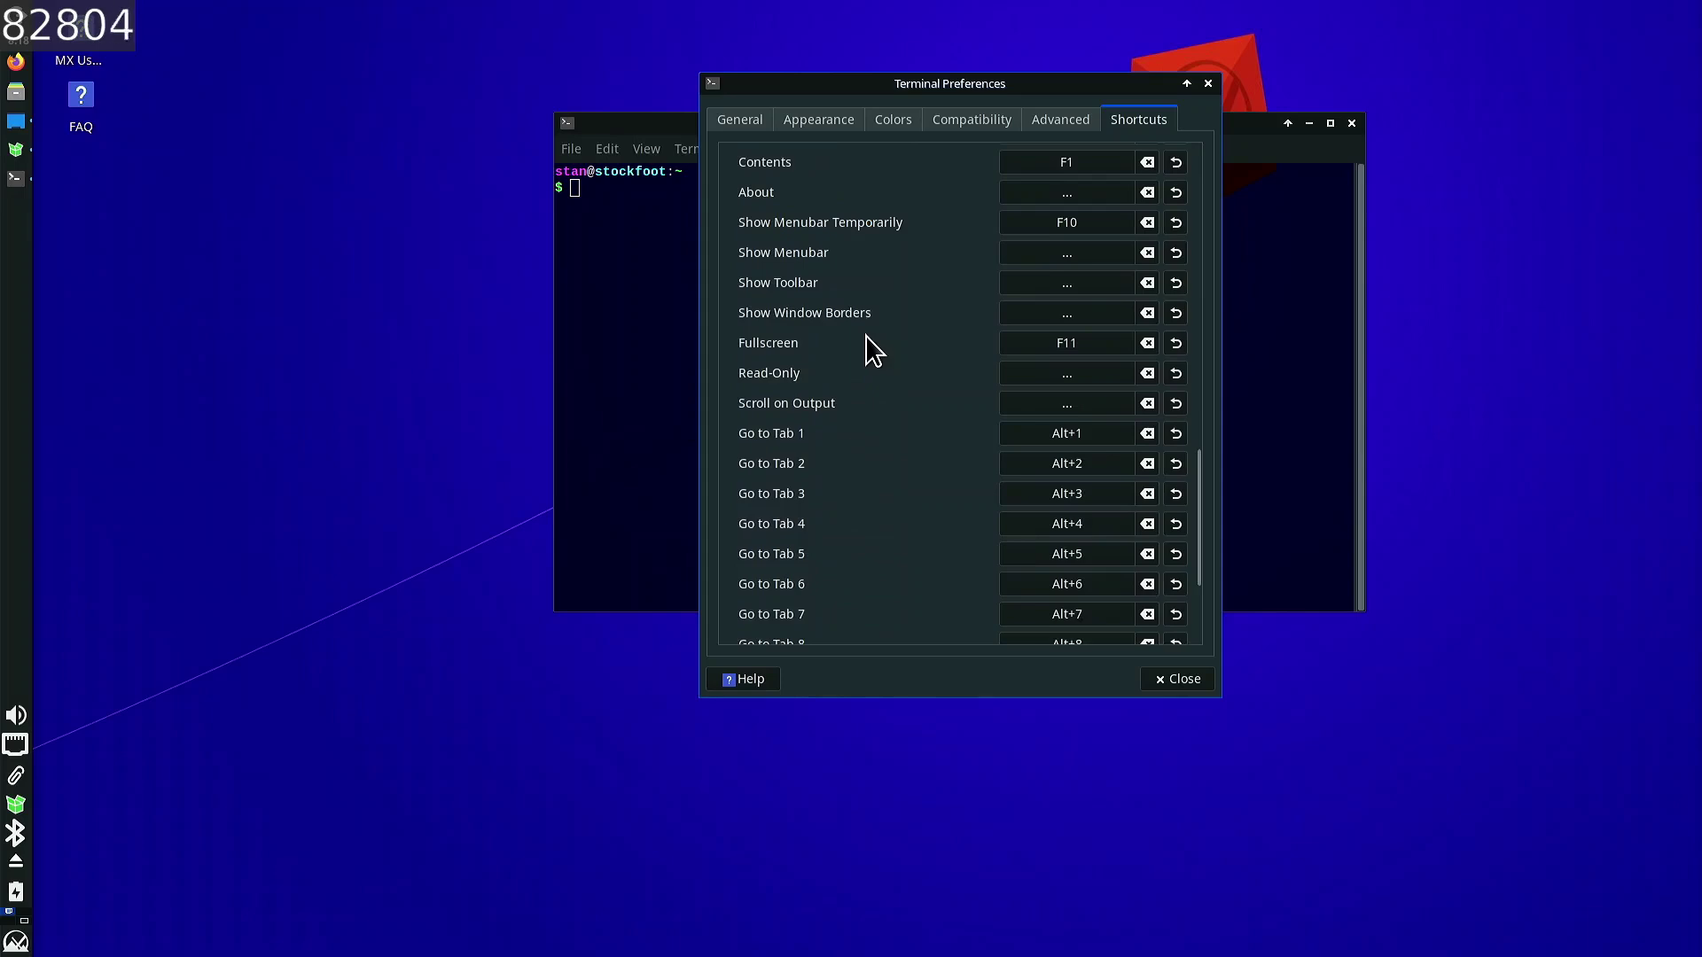
scroll(865, 338, "up", 6)
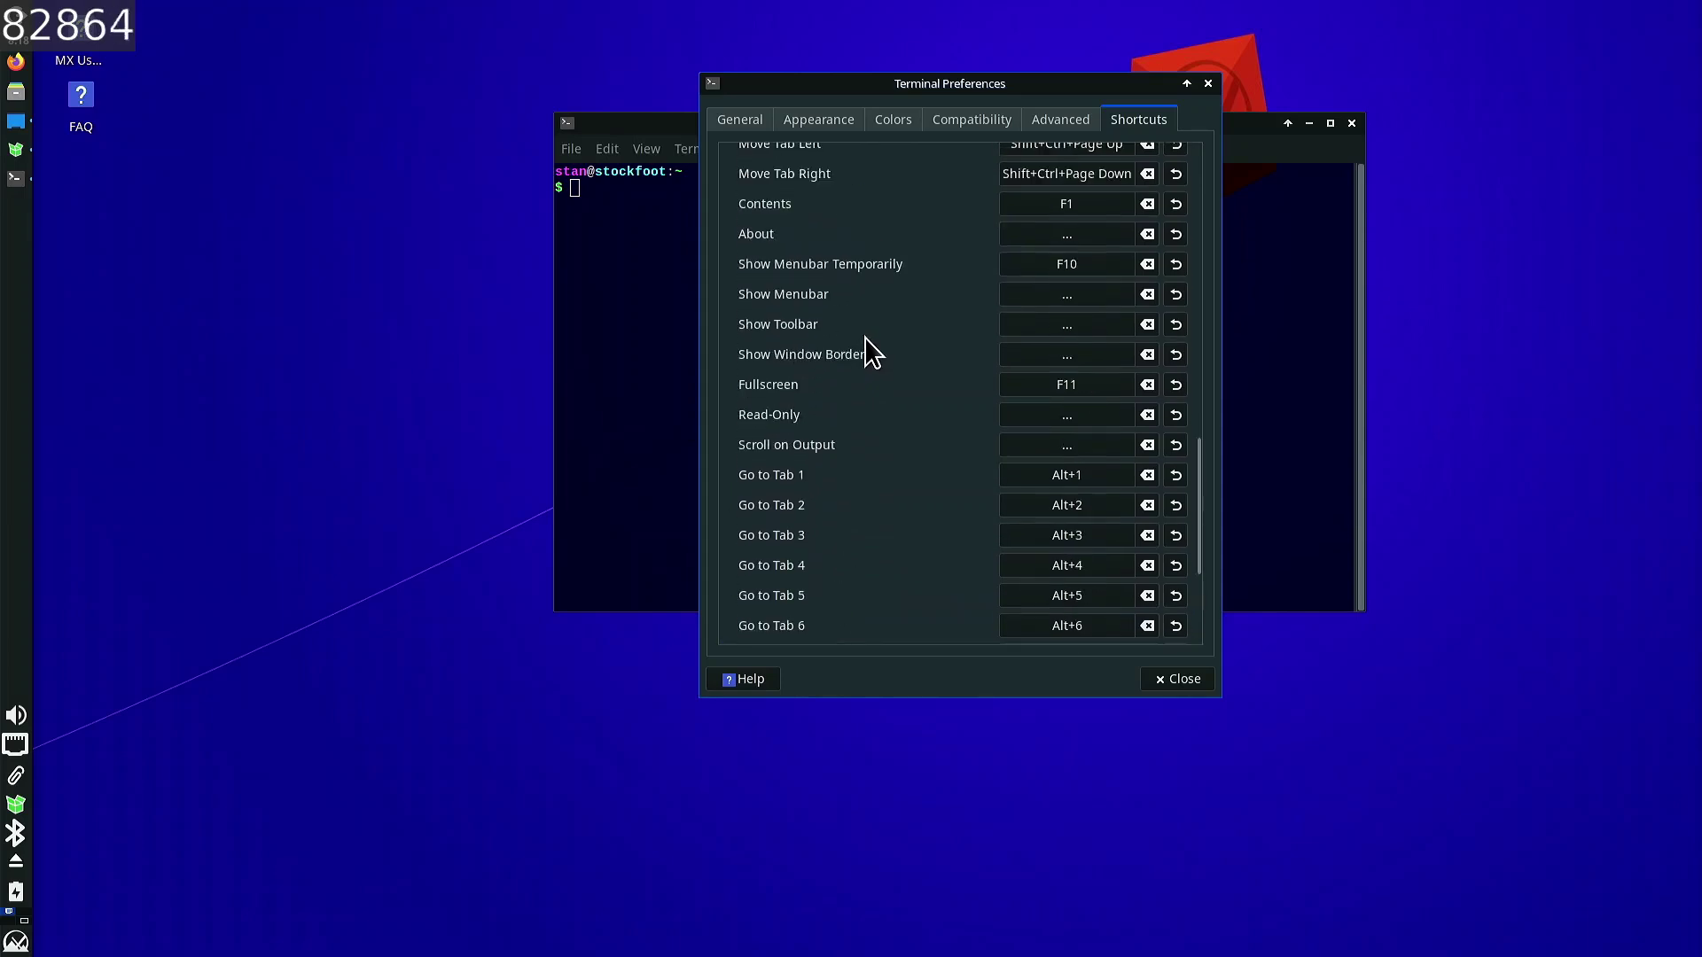
scroll(851, 315, "up", 1)
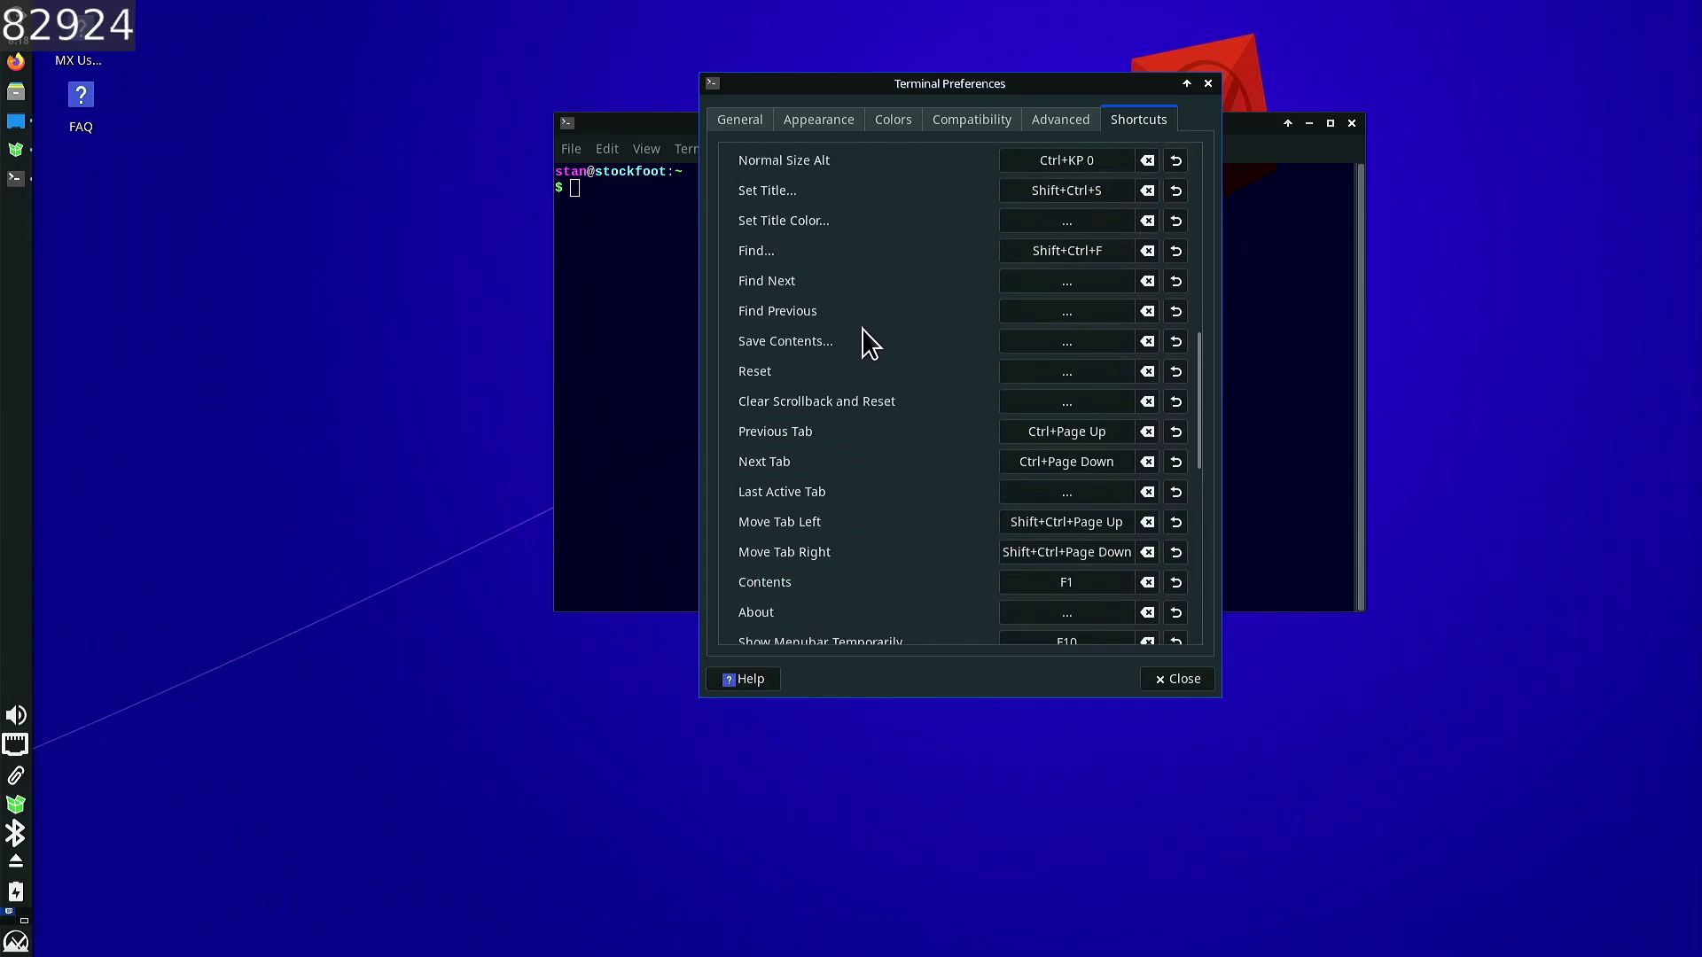
scroll(993, 335, "up", 3)
scroll(1000, 335, "up", 2)
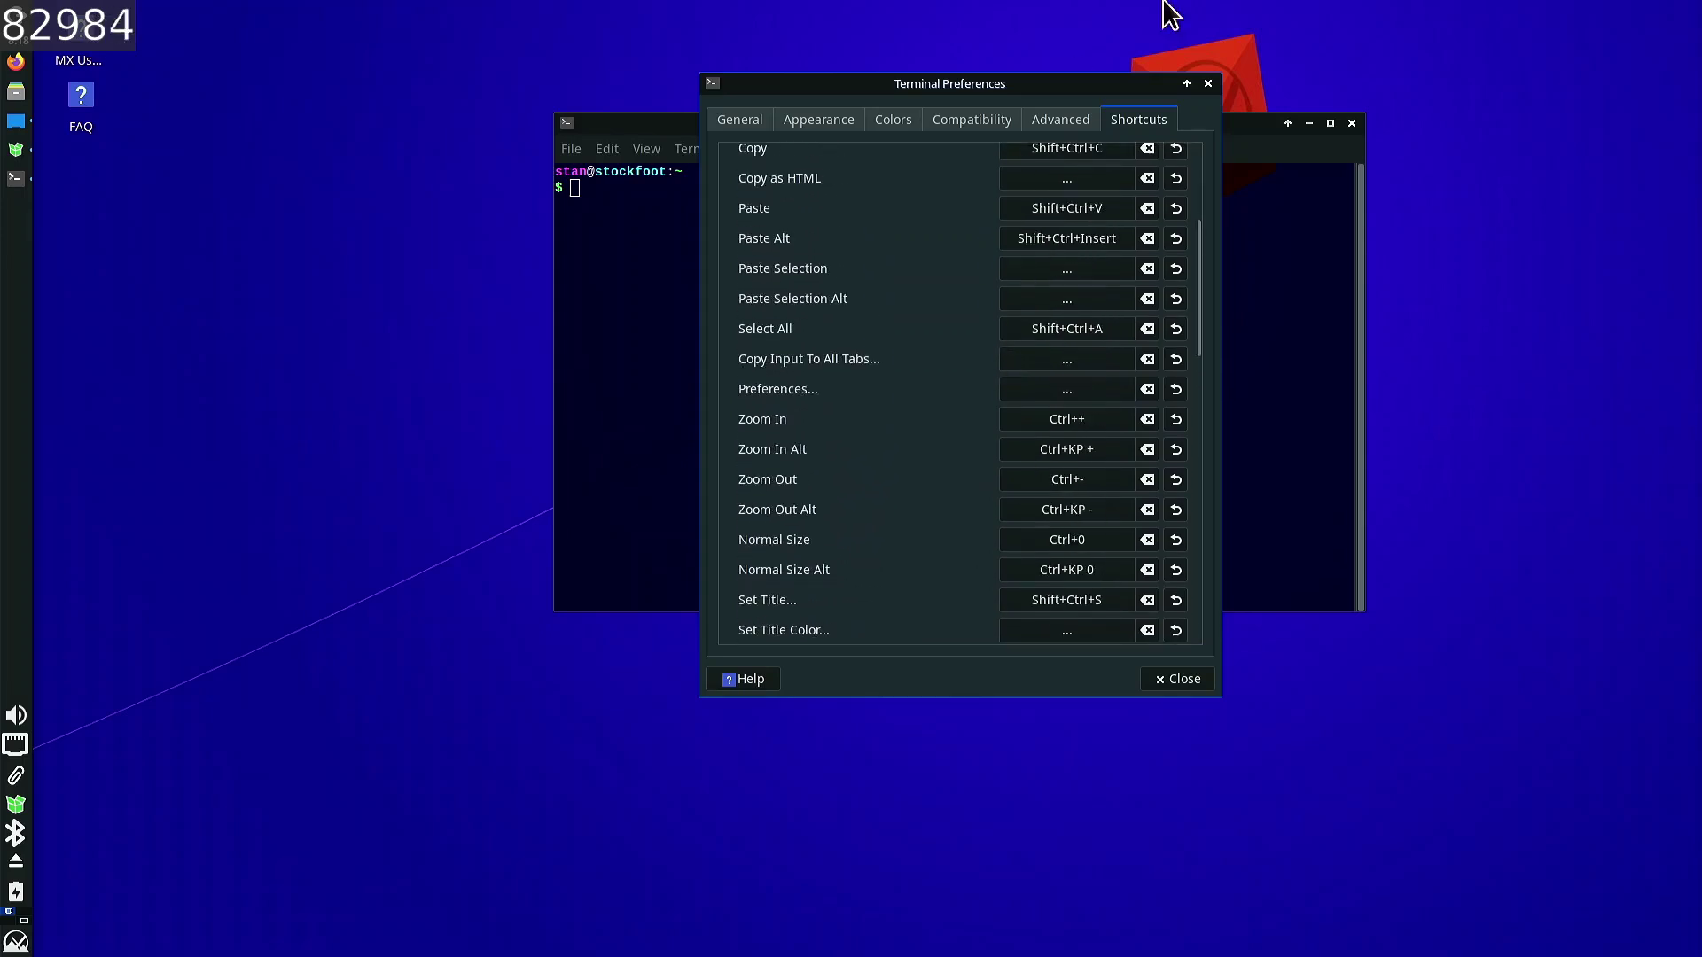
scroll(919, 505, "up", 3)
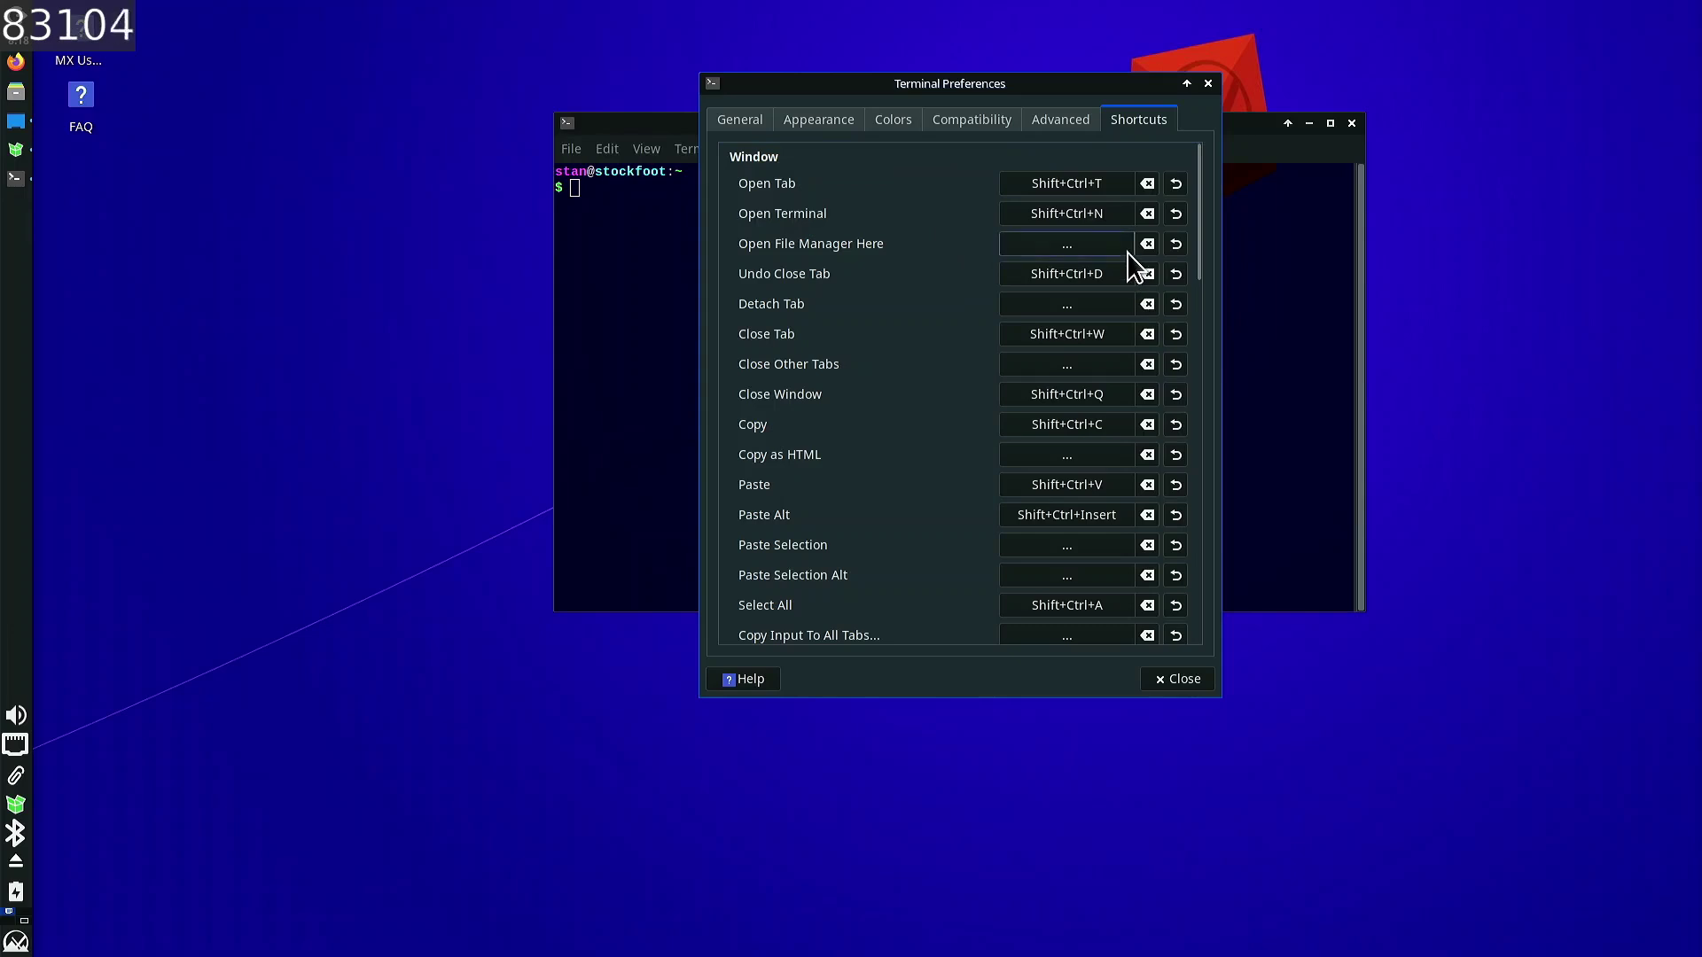
- Recheck the Appearance, General and Shortcuts preferences for drop-down options and close the preferences dialog
left_click(788, 123)
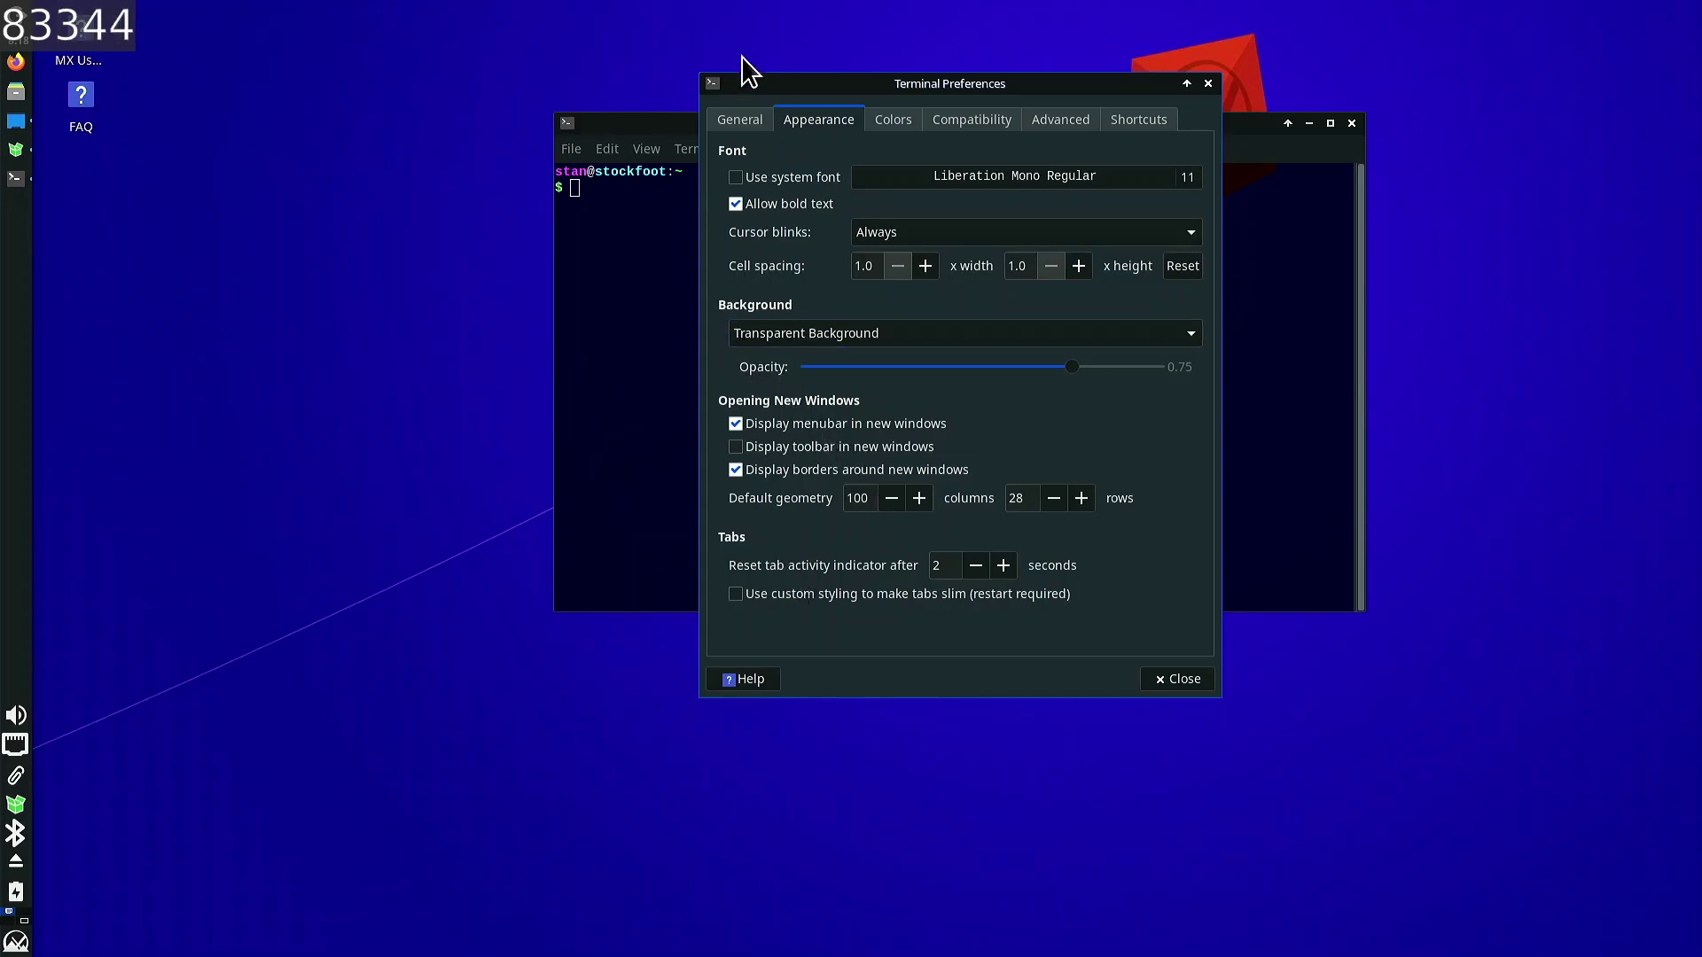
left_click(741, 126)
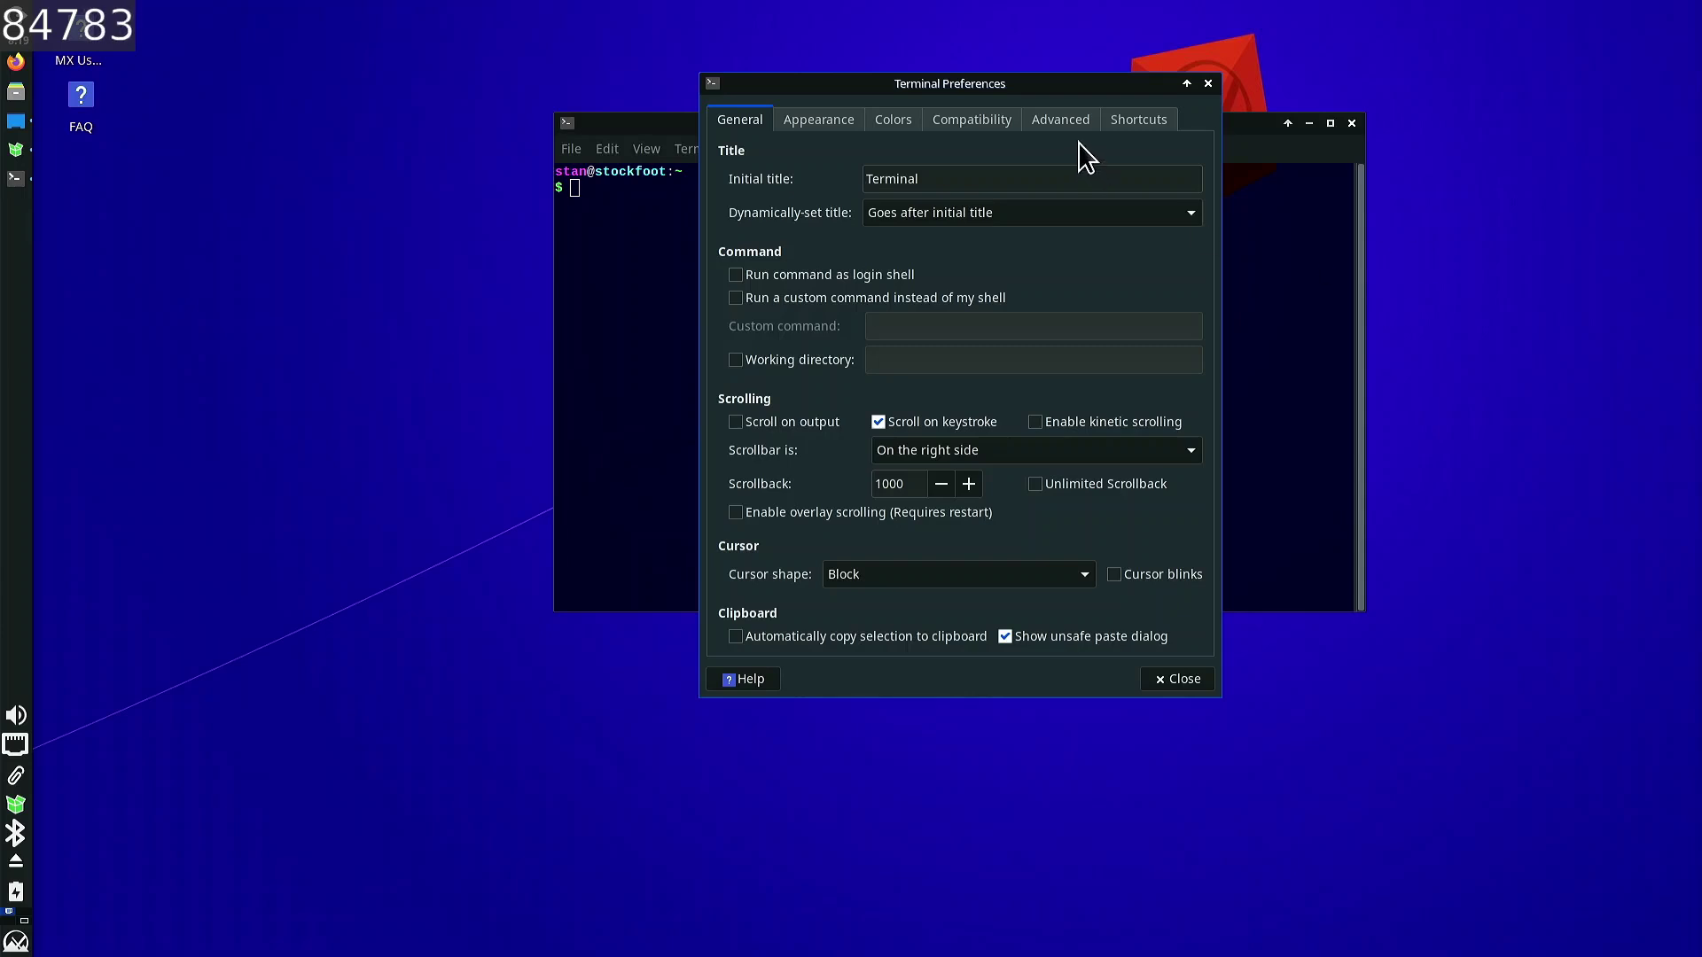
left_click(1124, 121)
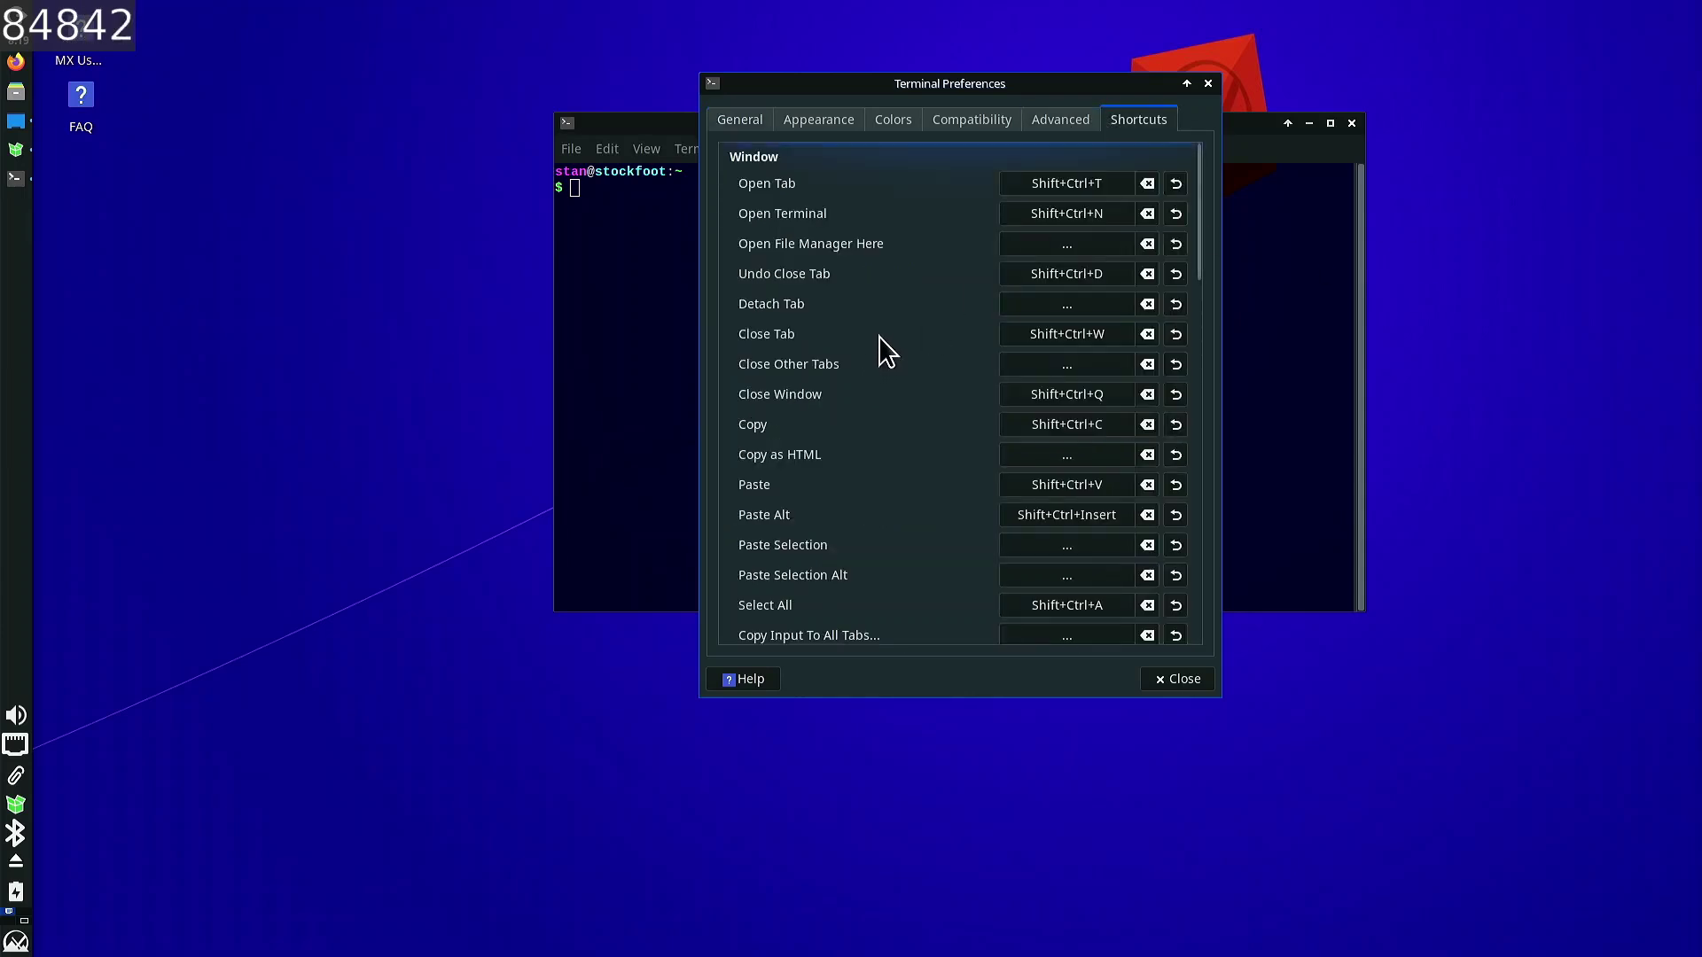
scroll(882, 348, "down", 9)
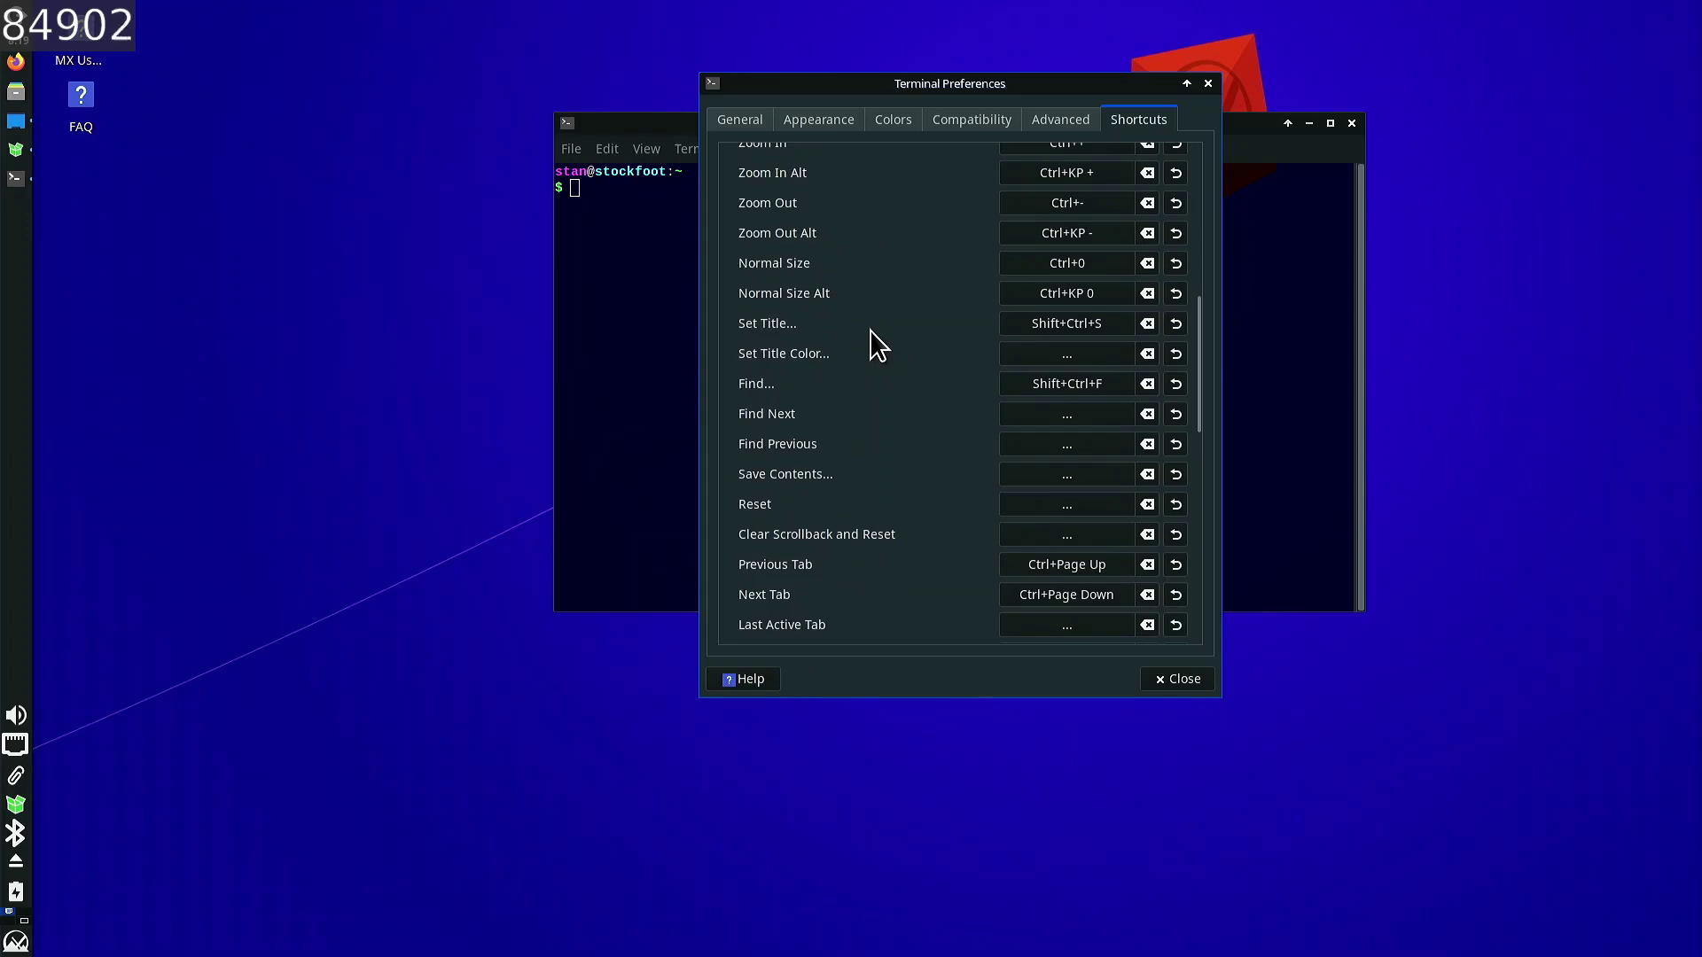
scroll(878, 346, "down", 7)
scroll(864, 336, "down", 3)
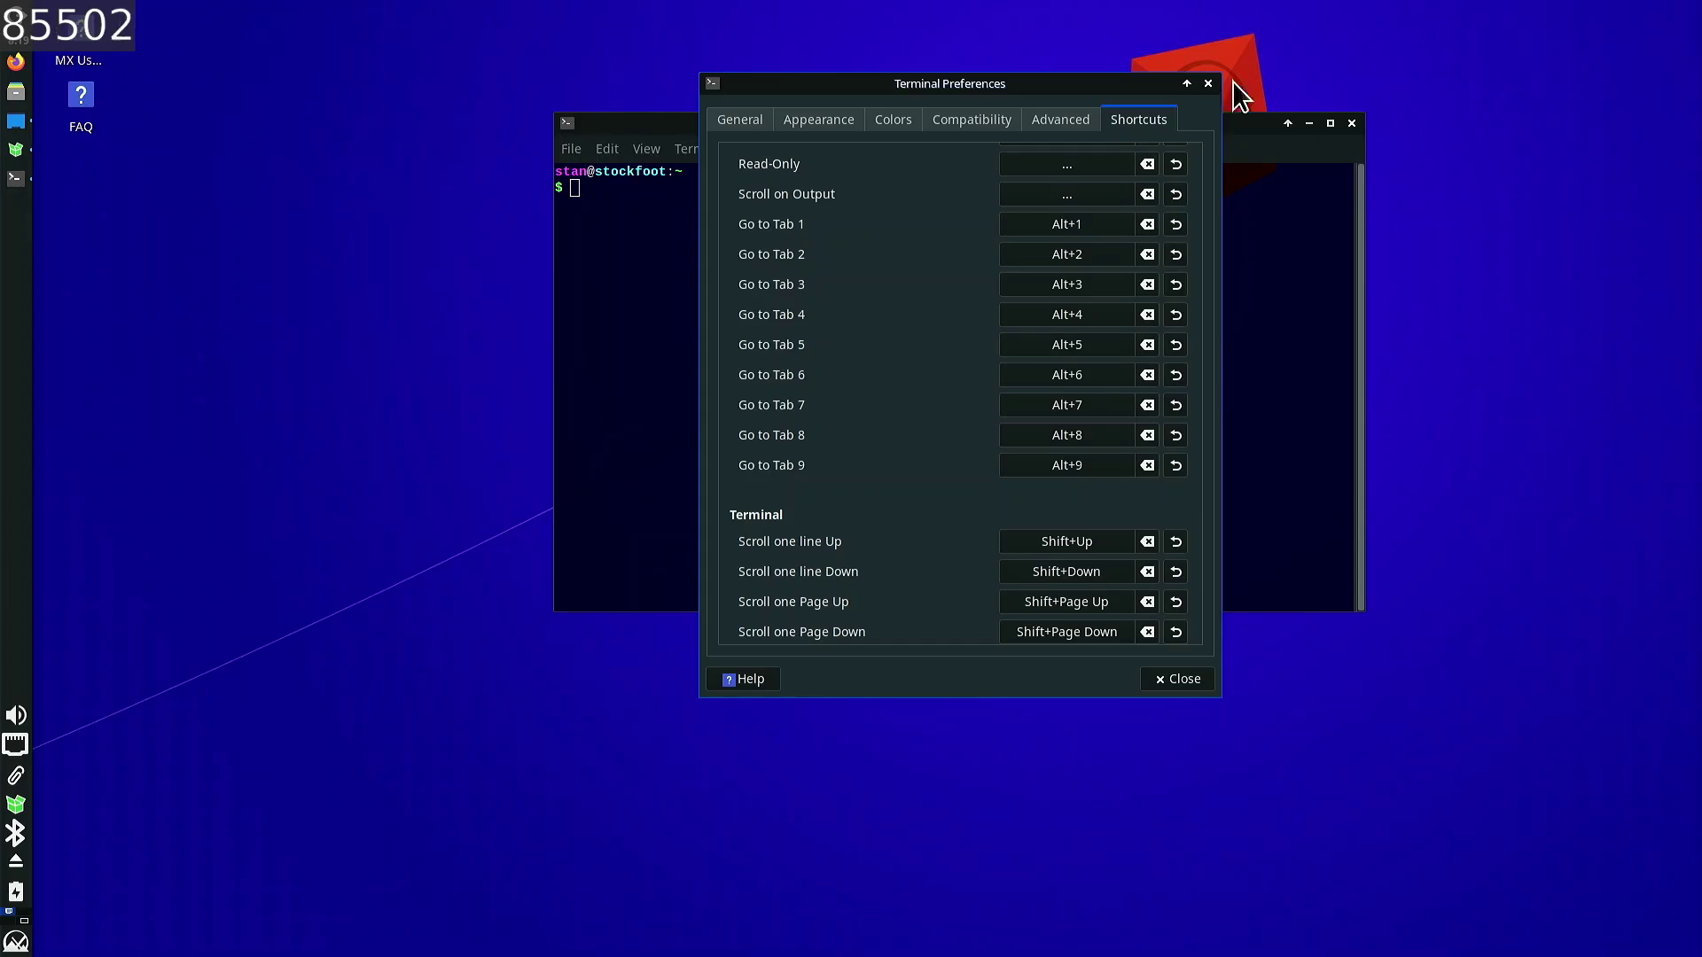
left_click(1207, 84)
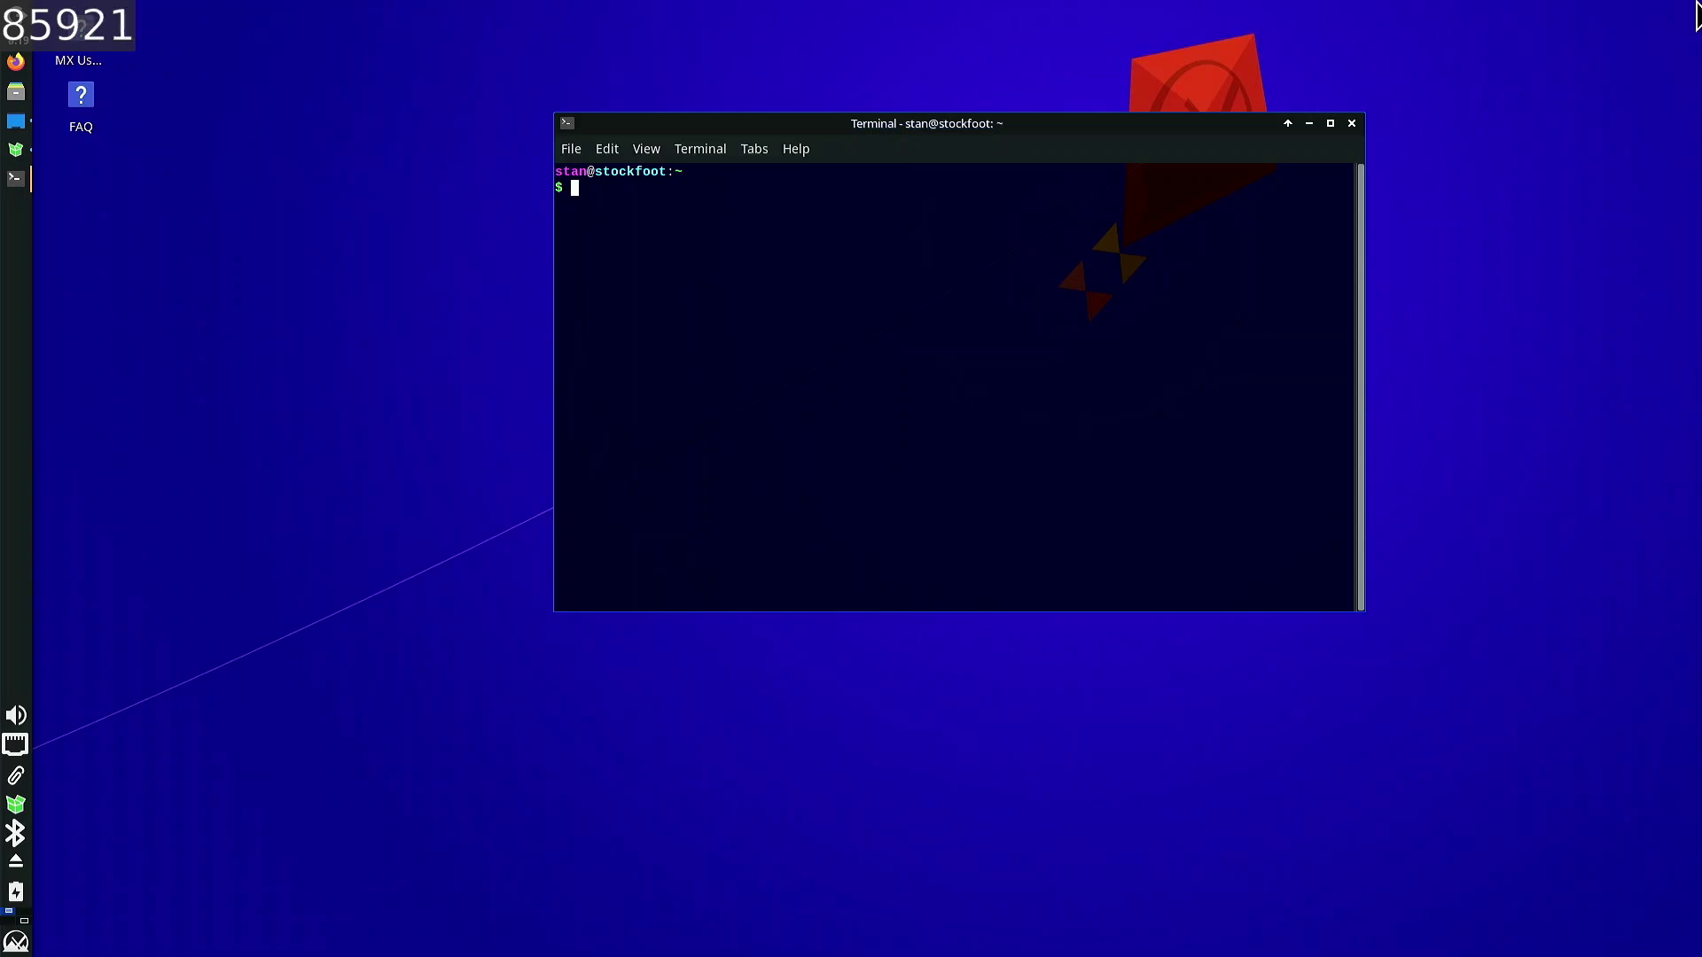
- Try to start a drop-down terminal with the command xfce4-terminal --dropdown
type("xfce4-")
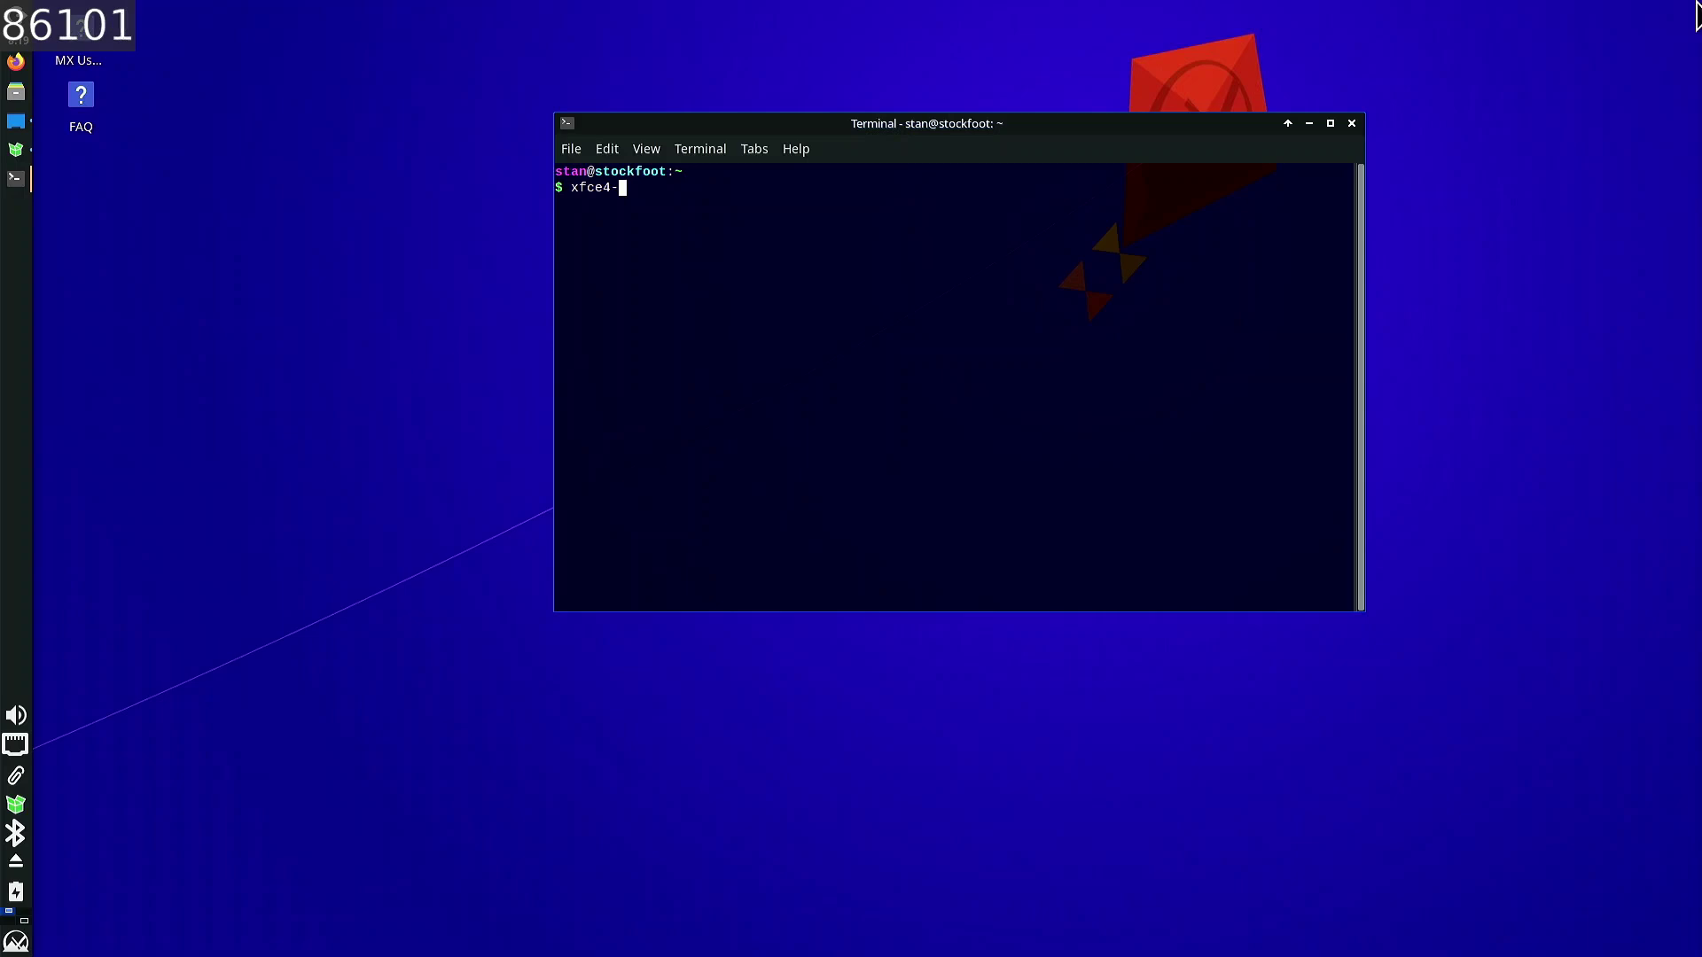
type("terminal ")
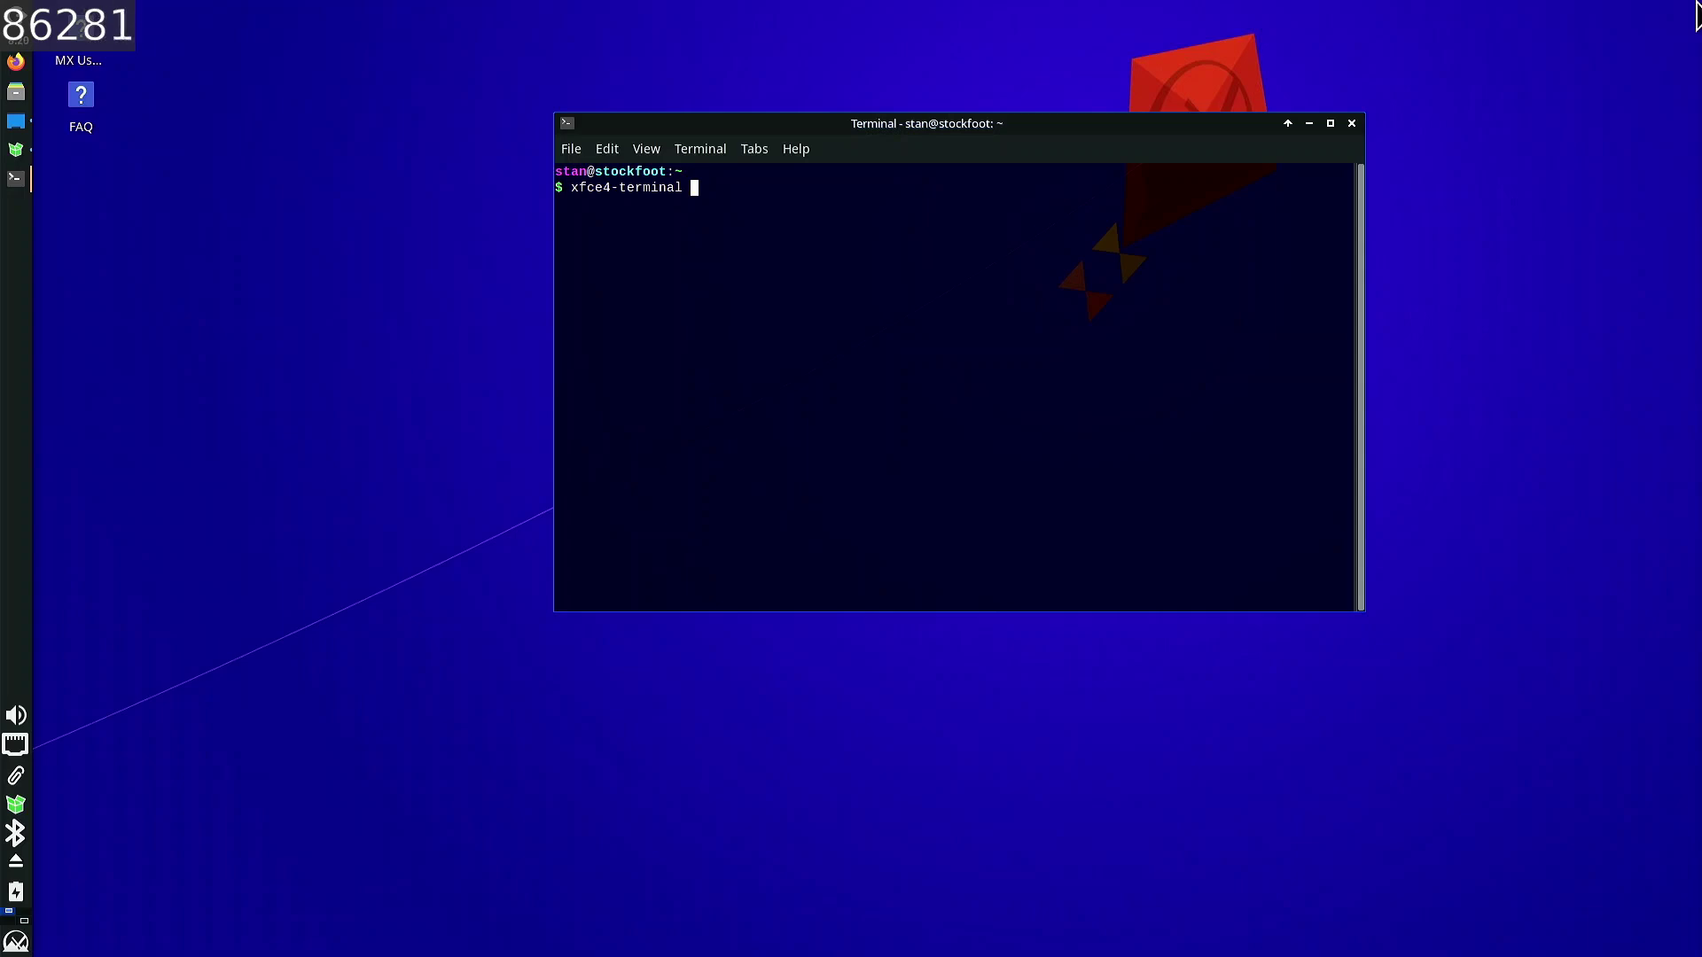
type("--drop")
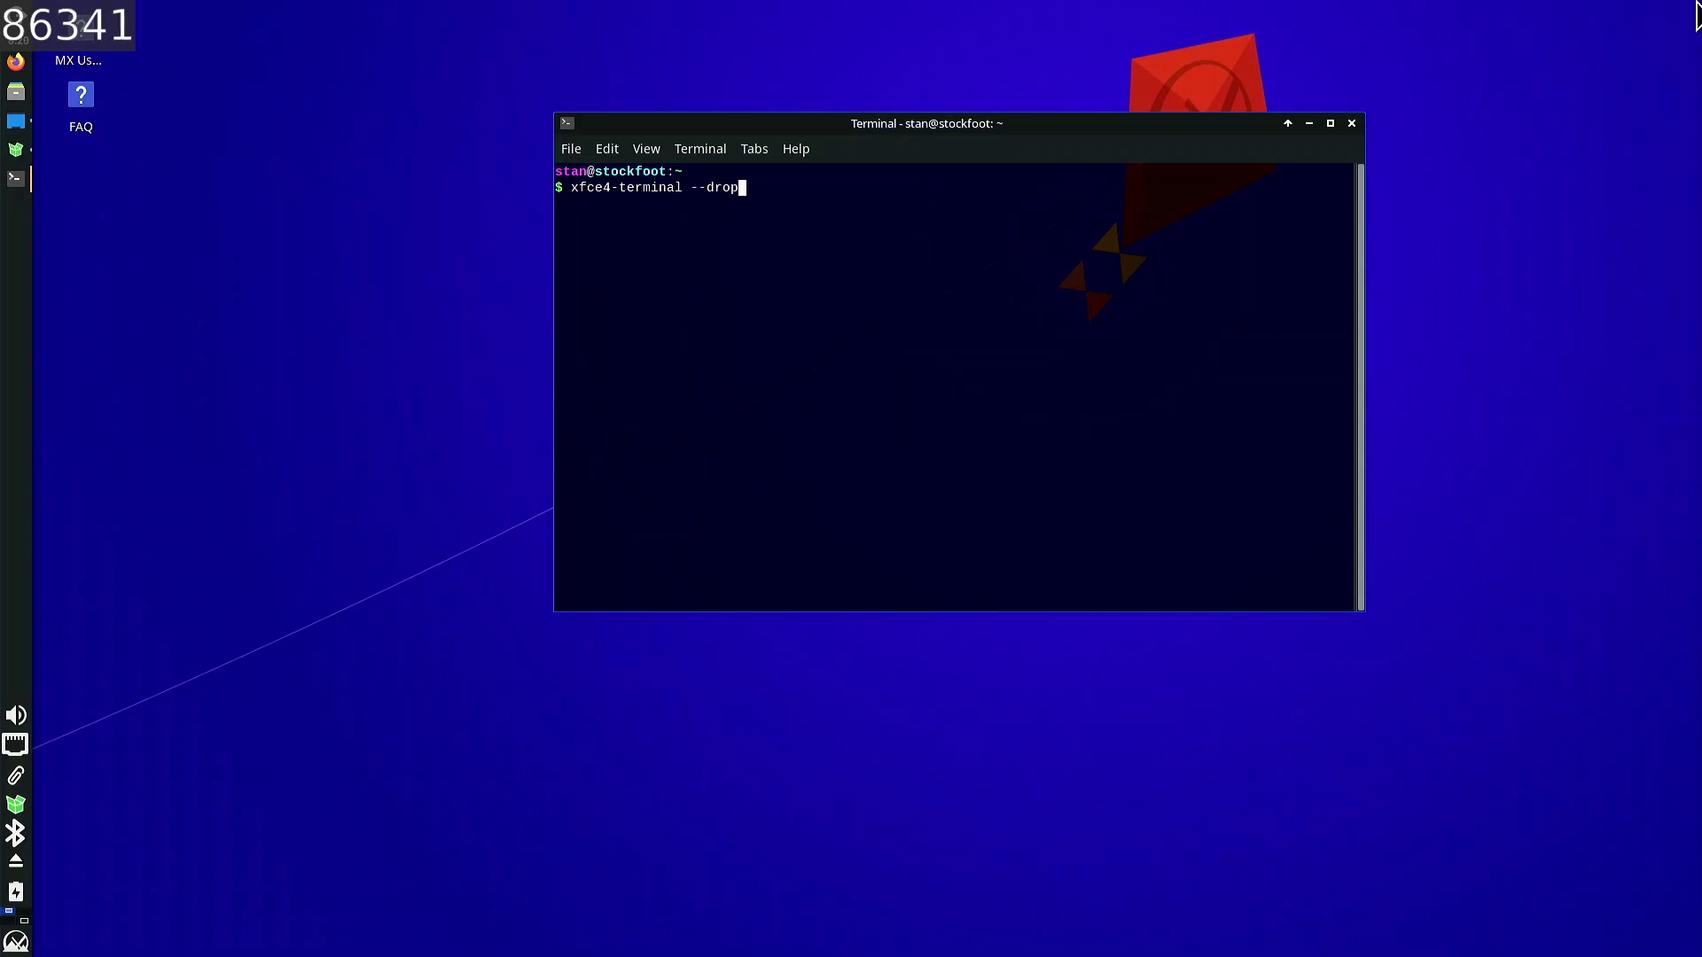
type("down")
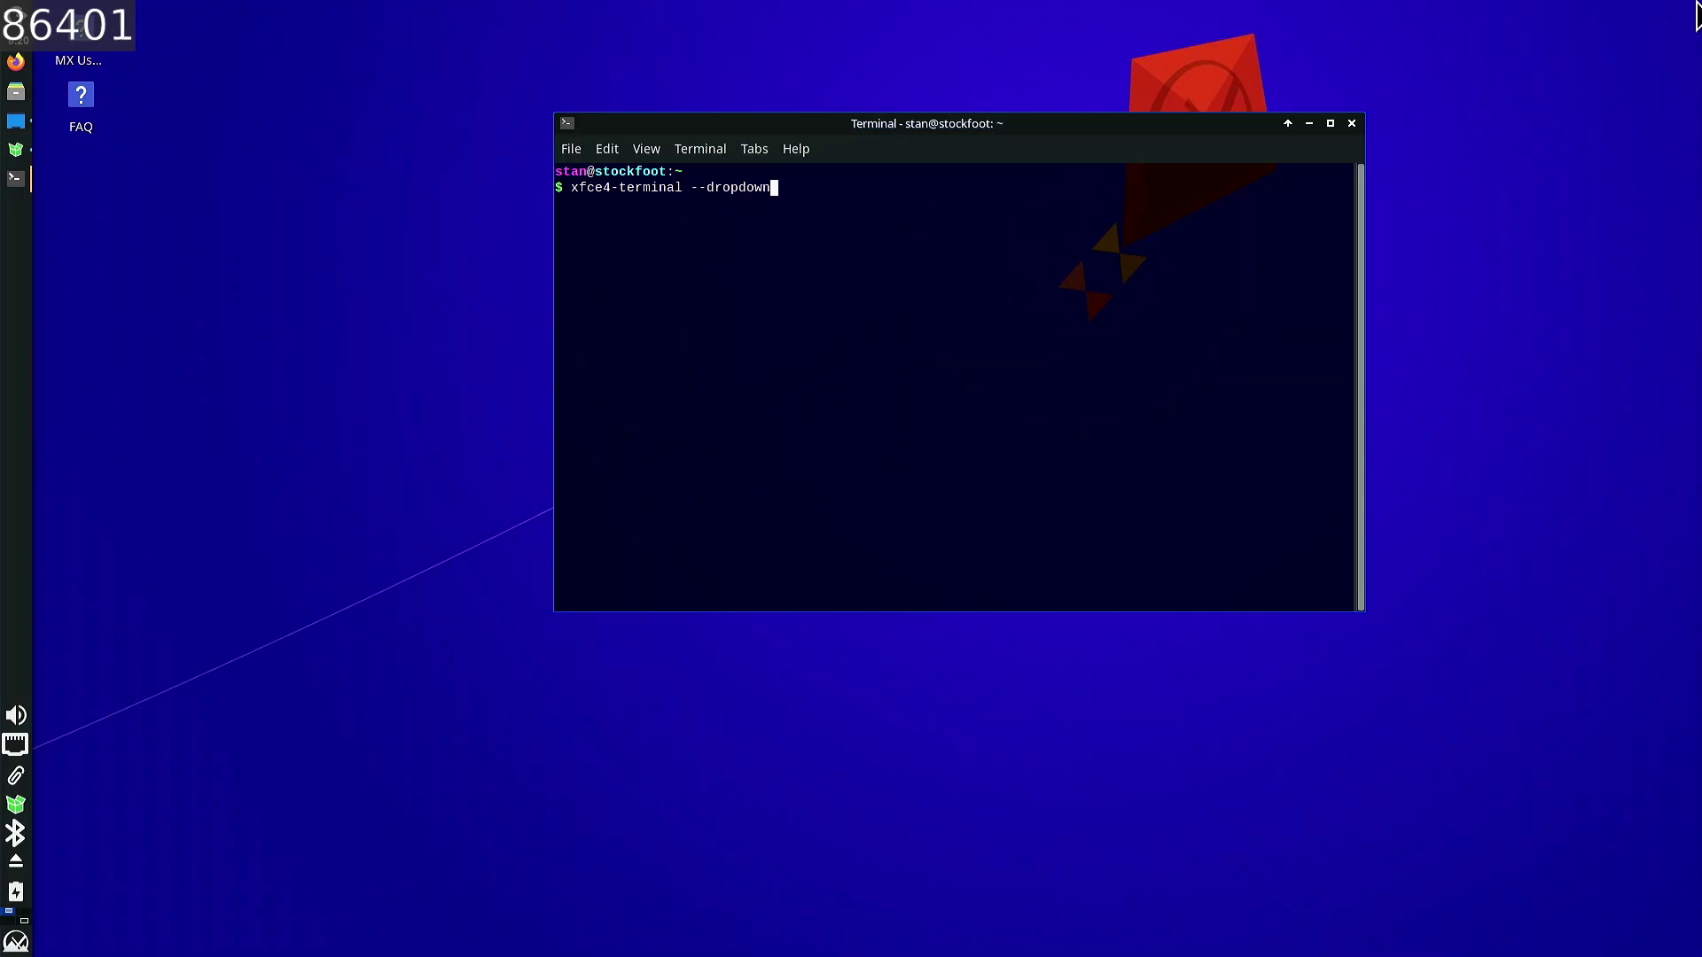
key("Return")
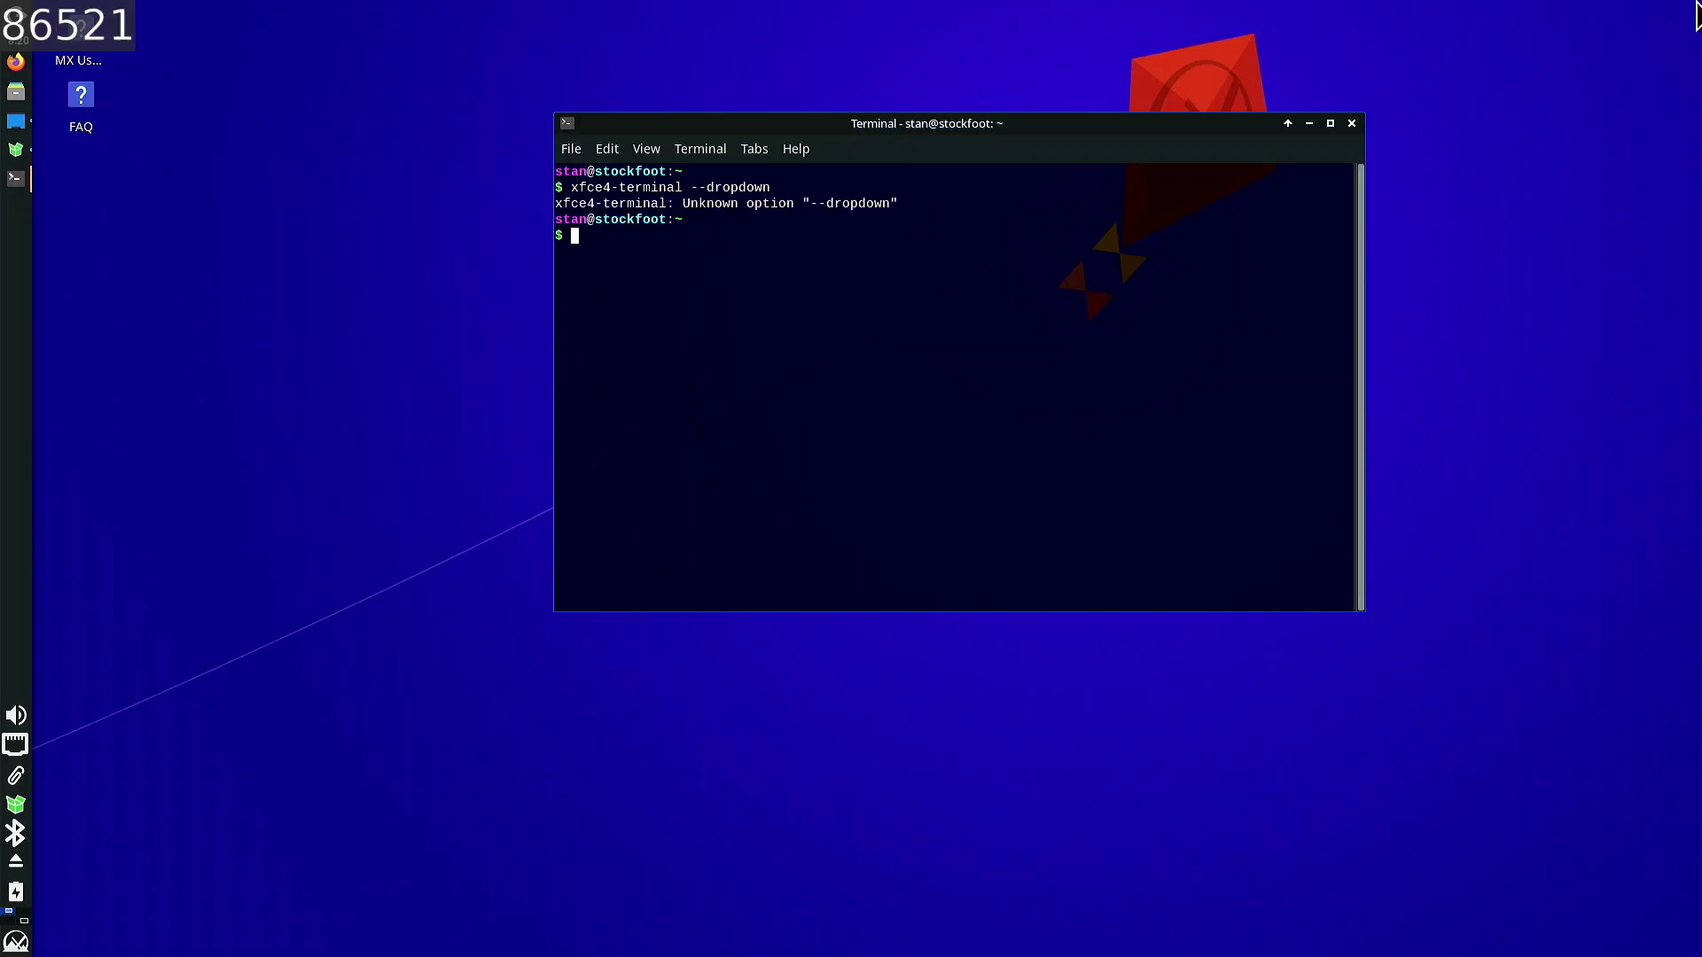
- Recall the previous command, correct it to xfce4-terminal --drop-down and run it
key("Up")
key("Left")
key("Left")
key("Left")
key("Left")
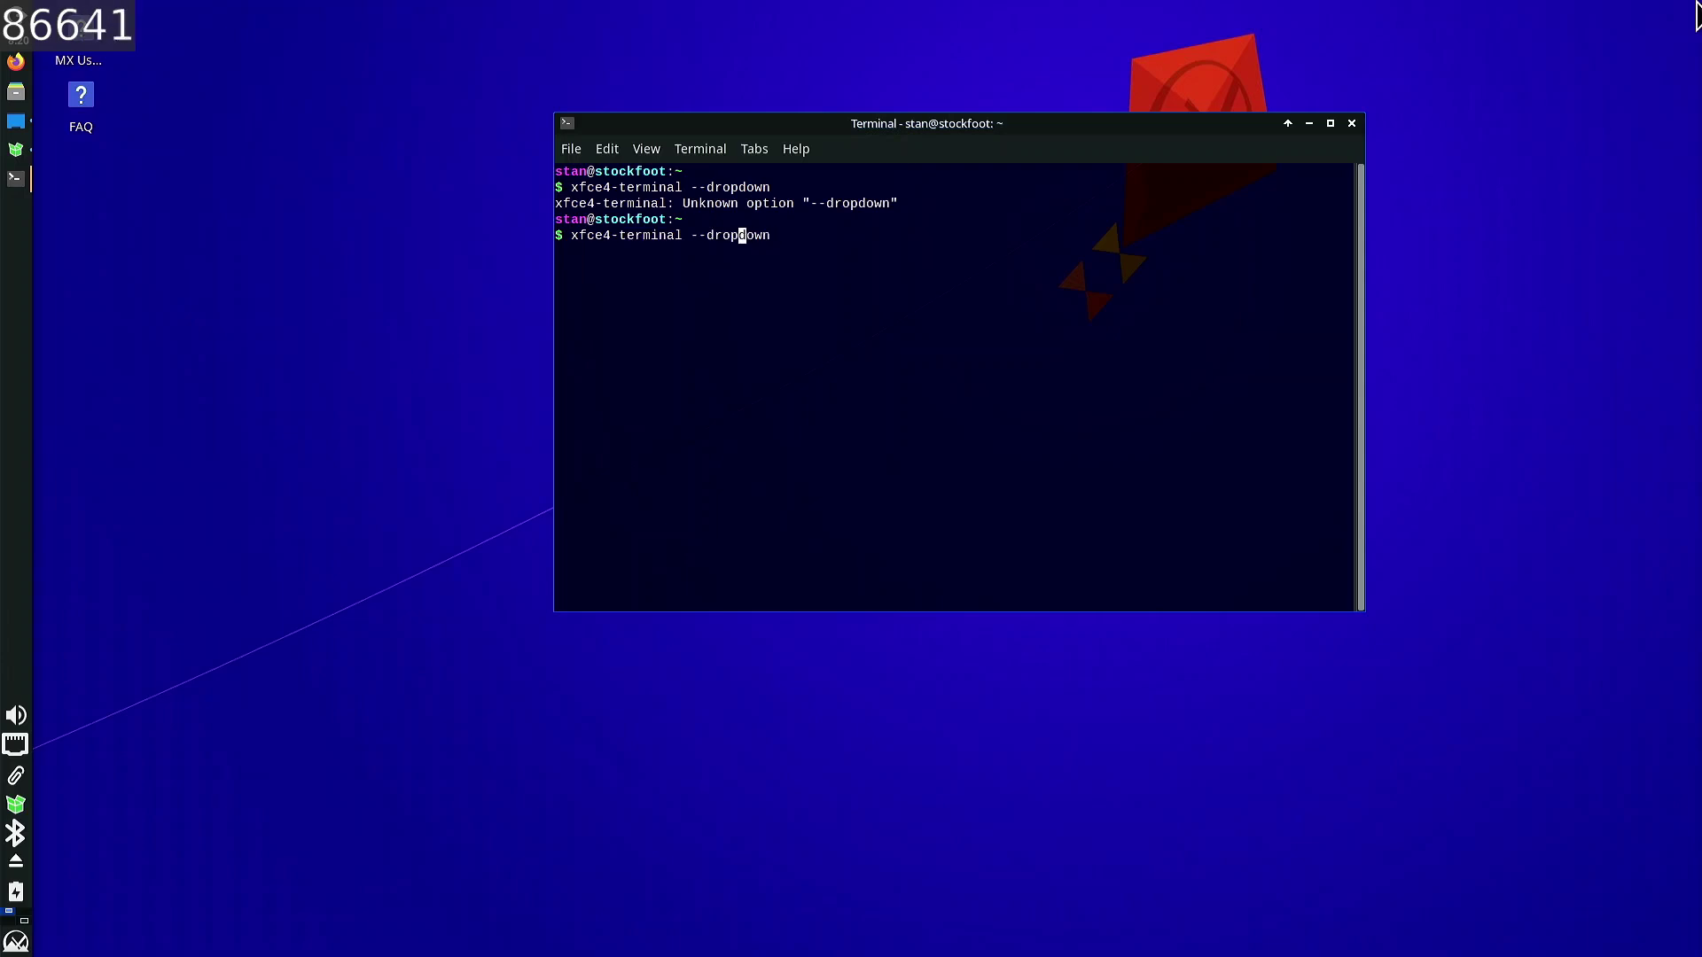
type("-")
key("Return")
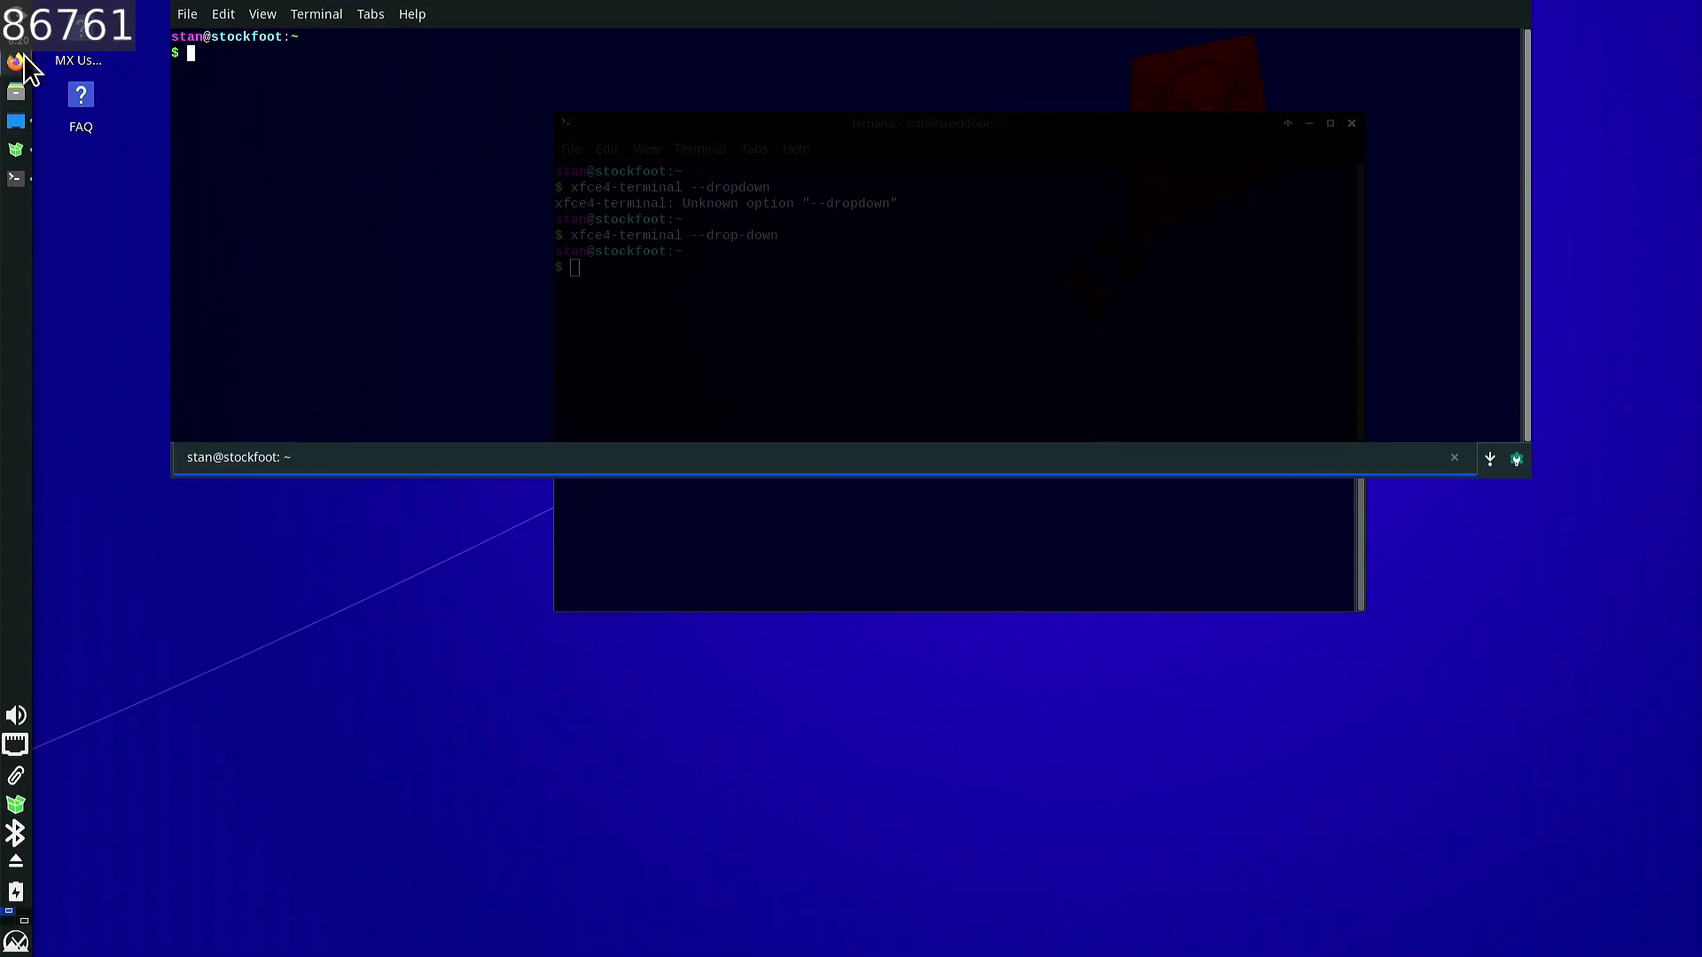
- Open the drop-down terminal's preferences and set its width to 100 %
left_click(219, 14)
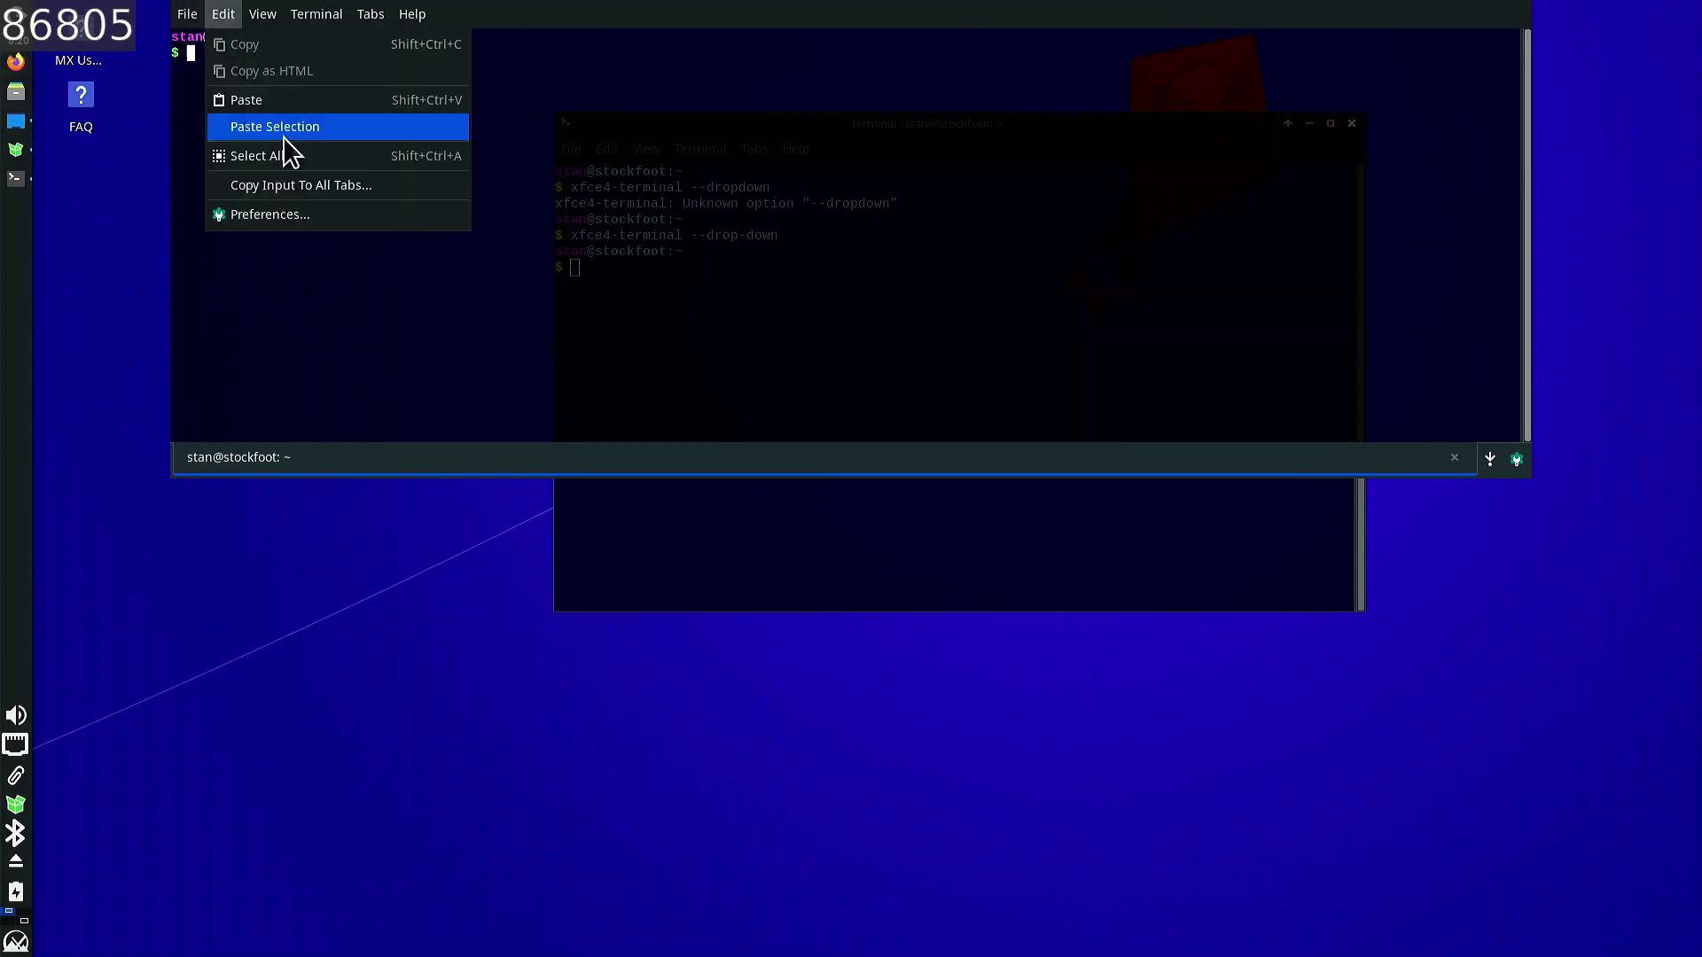
left_click(304, 214)
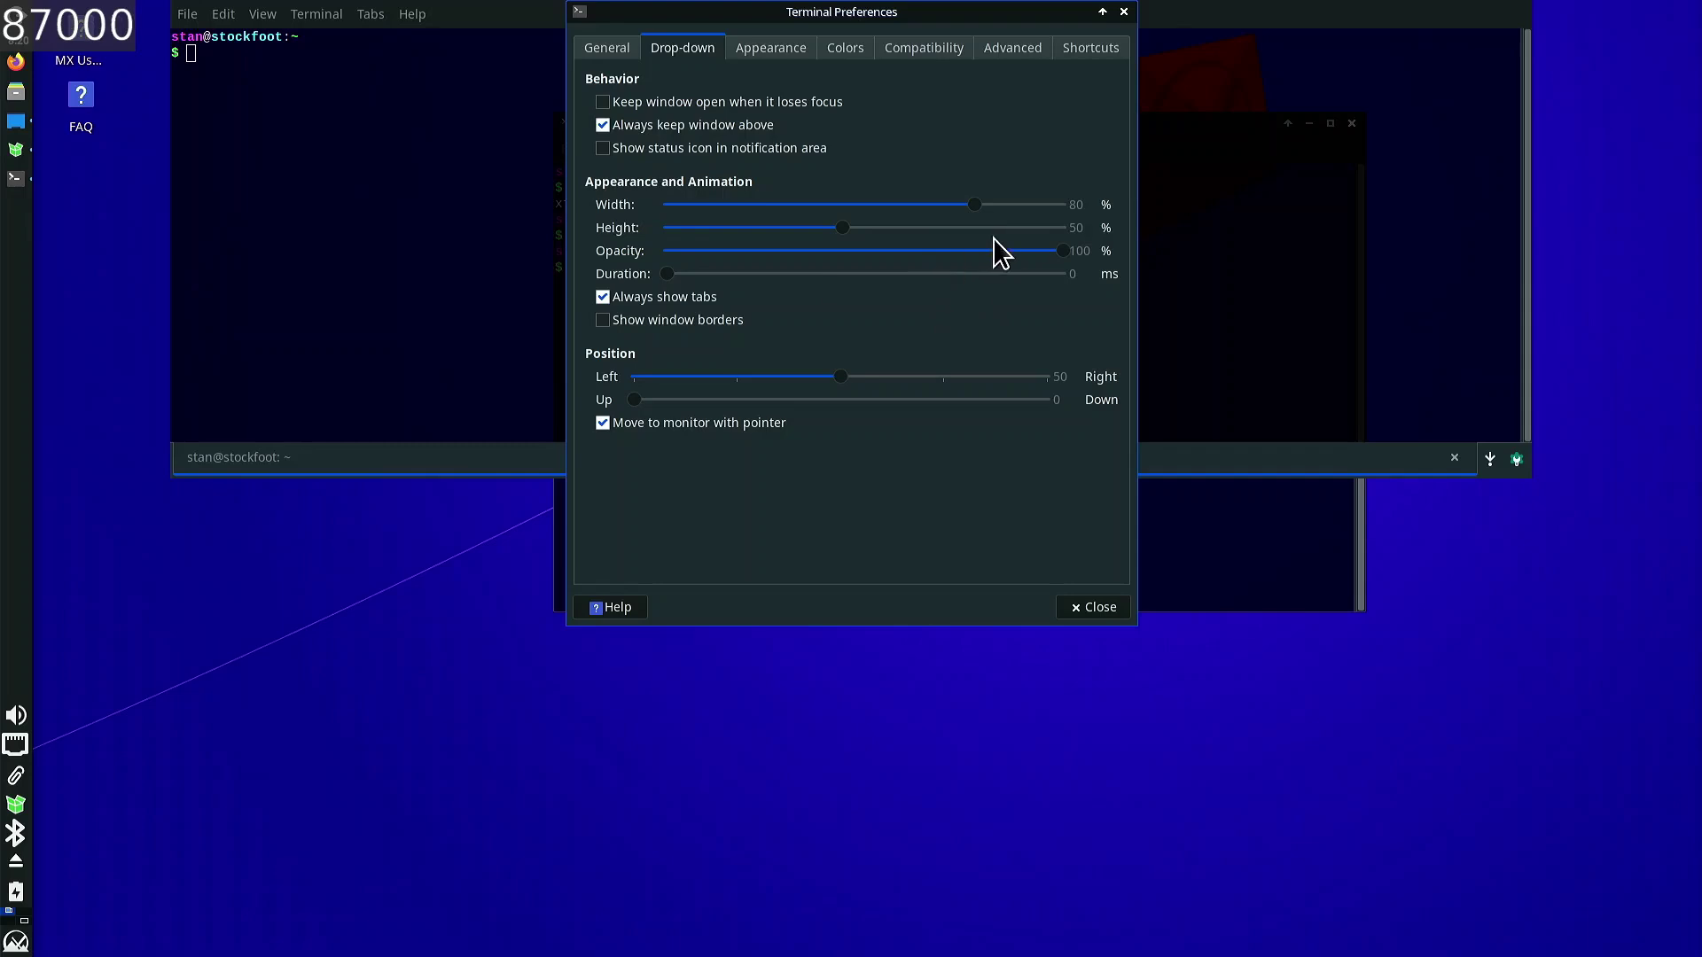
left_click_drag(1013, 207, 1078, 207)
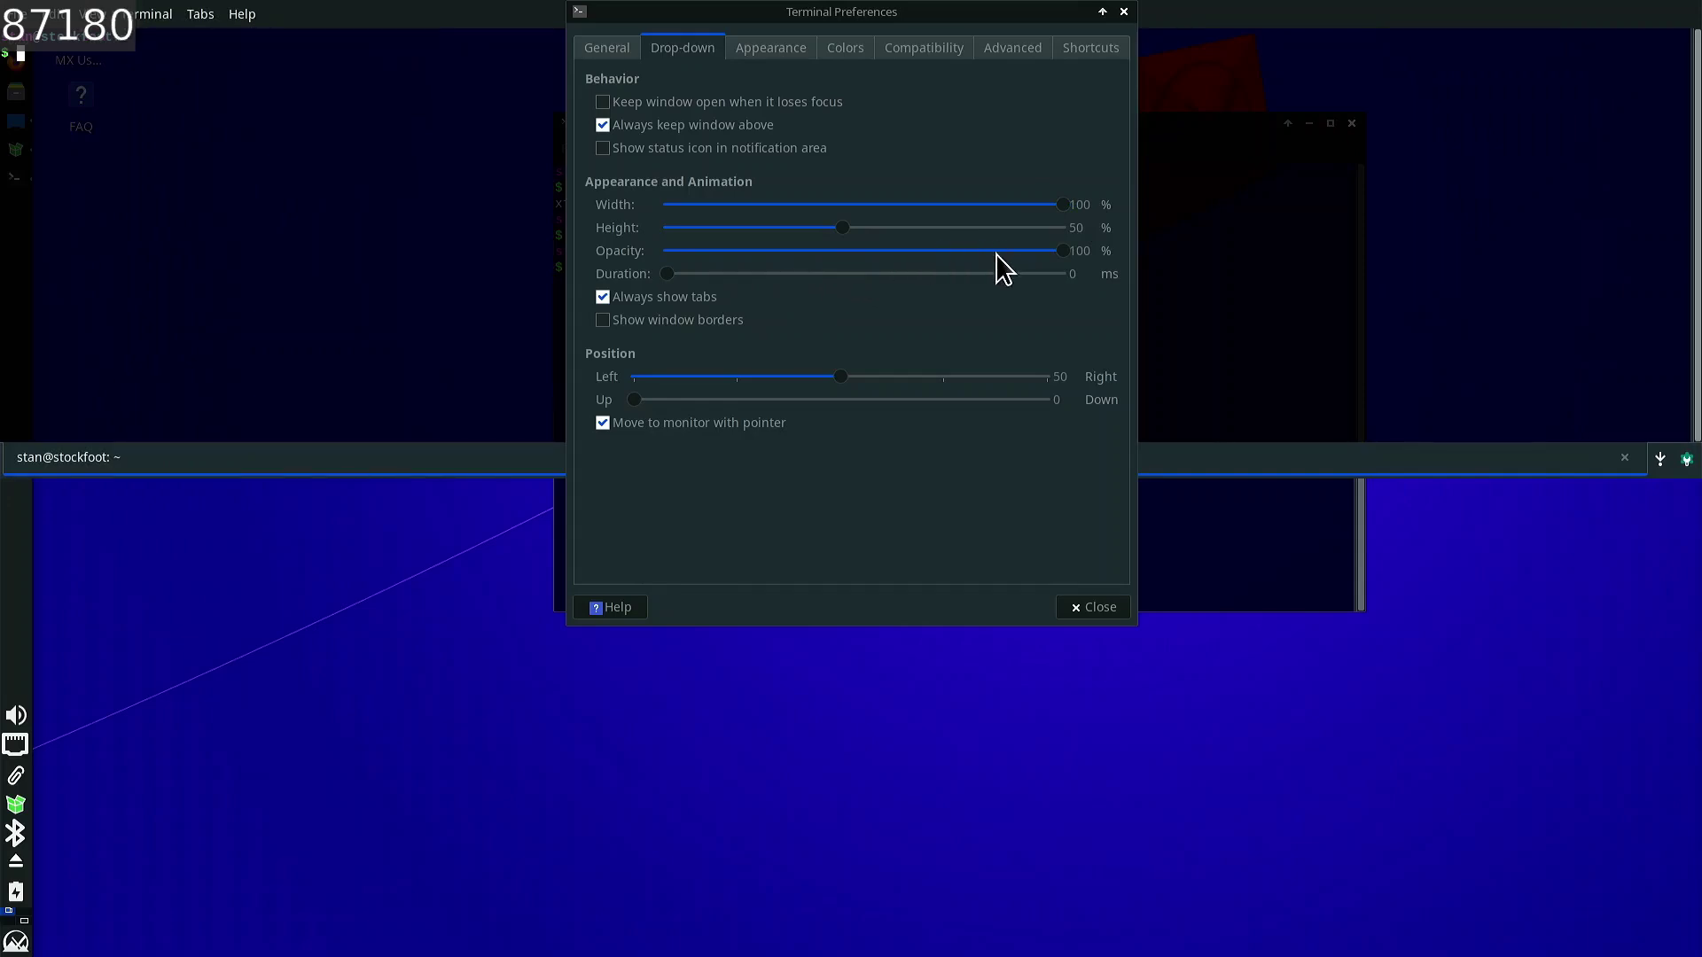
- Set the drop-down terminal's opacity to 100 %, turn off Always show tabs and set the animation duration to 201 ms
left_click(813, 252)
left_click_drag(814, 251, 1140, 254)
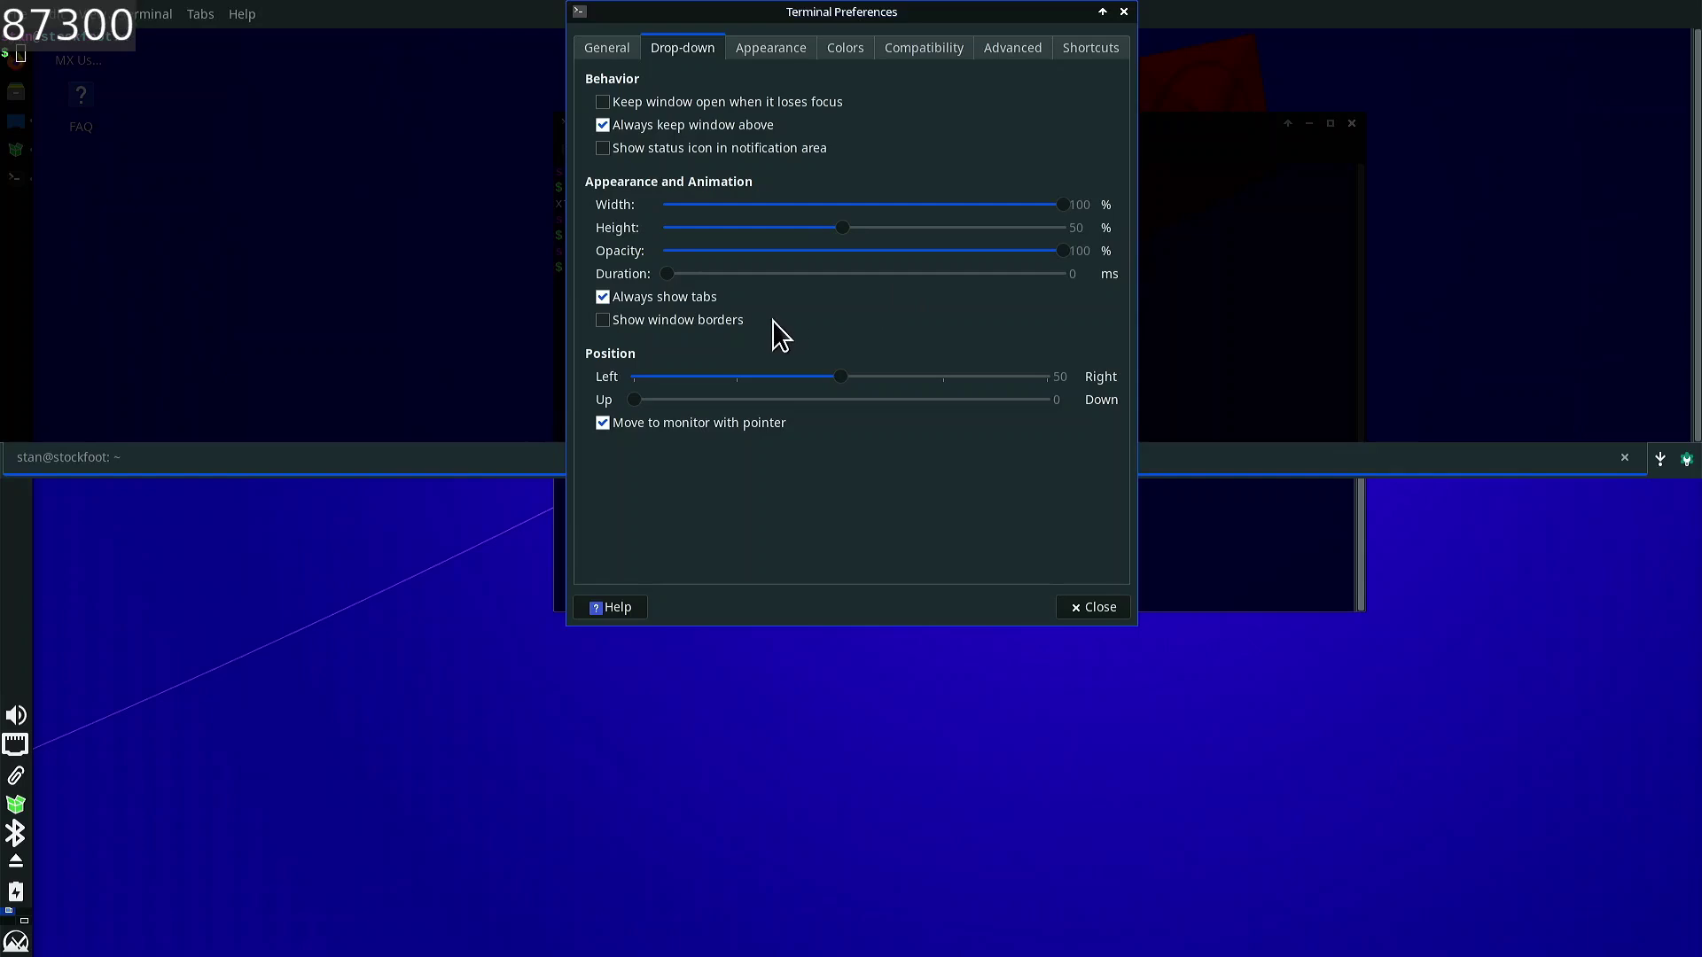
left_click(701, 299)
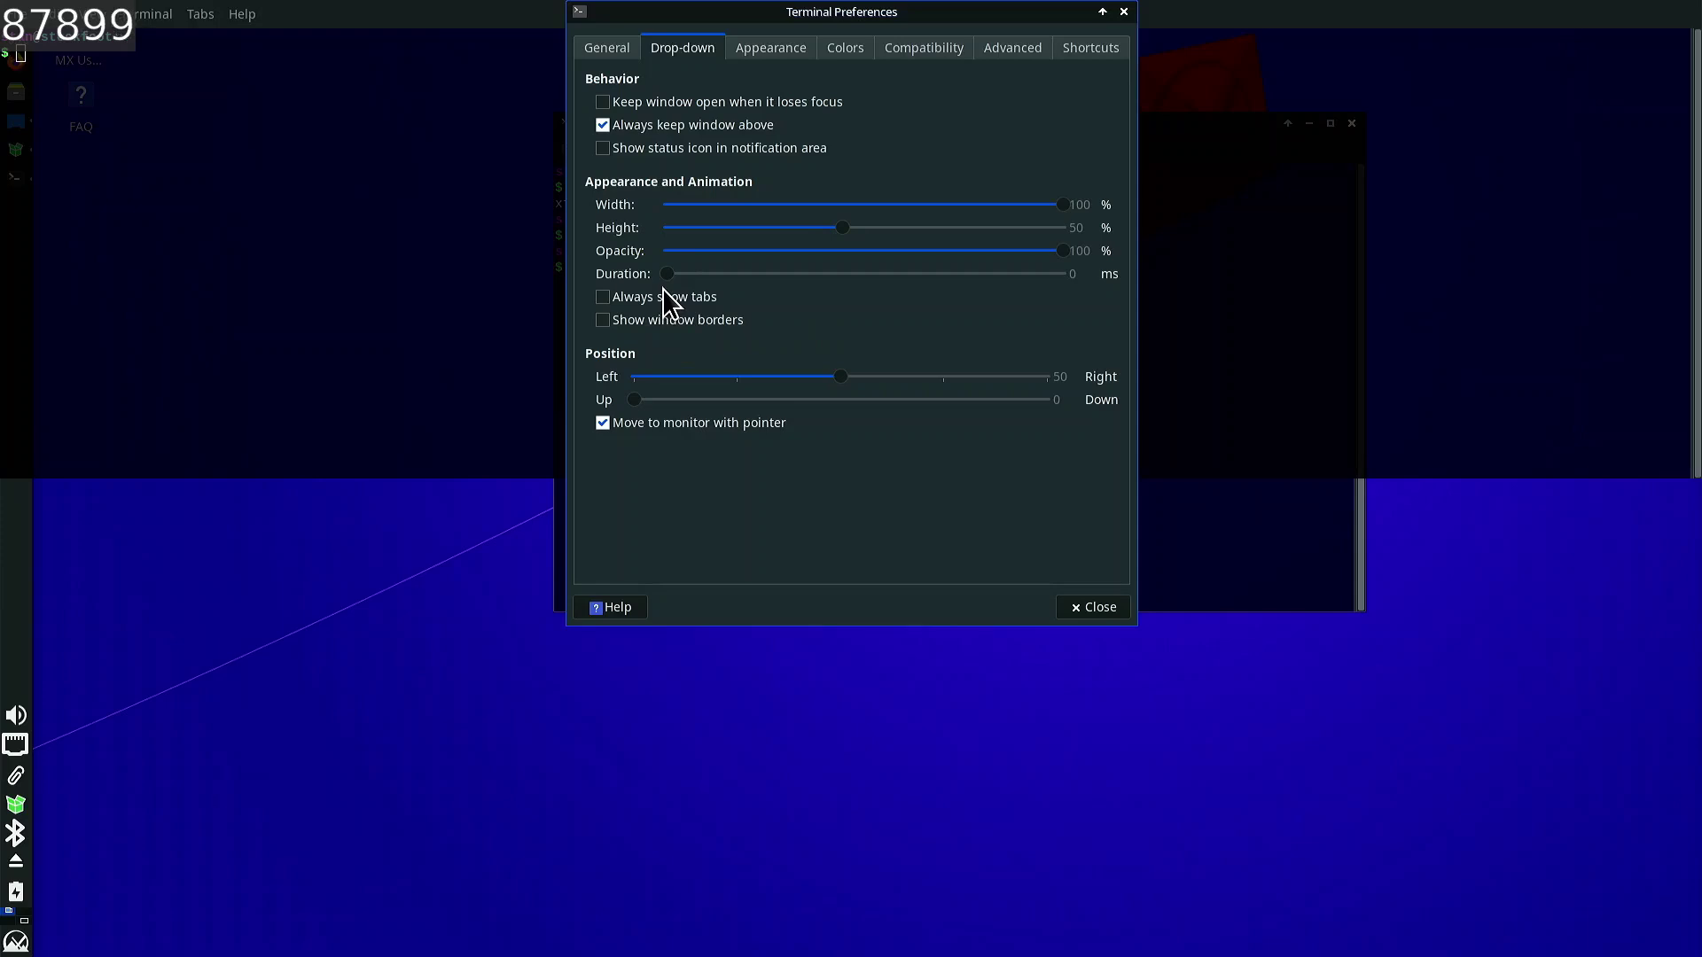
left_click_drag(668, 275, 828, 275)
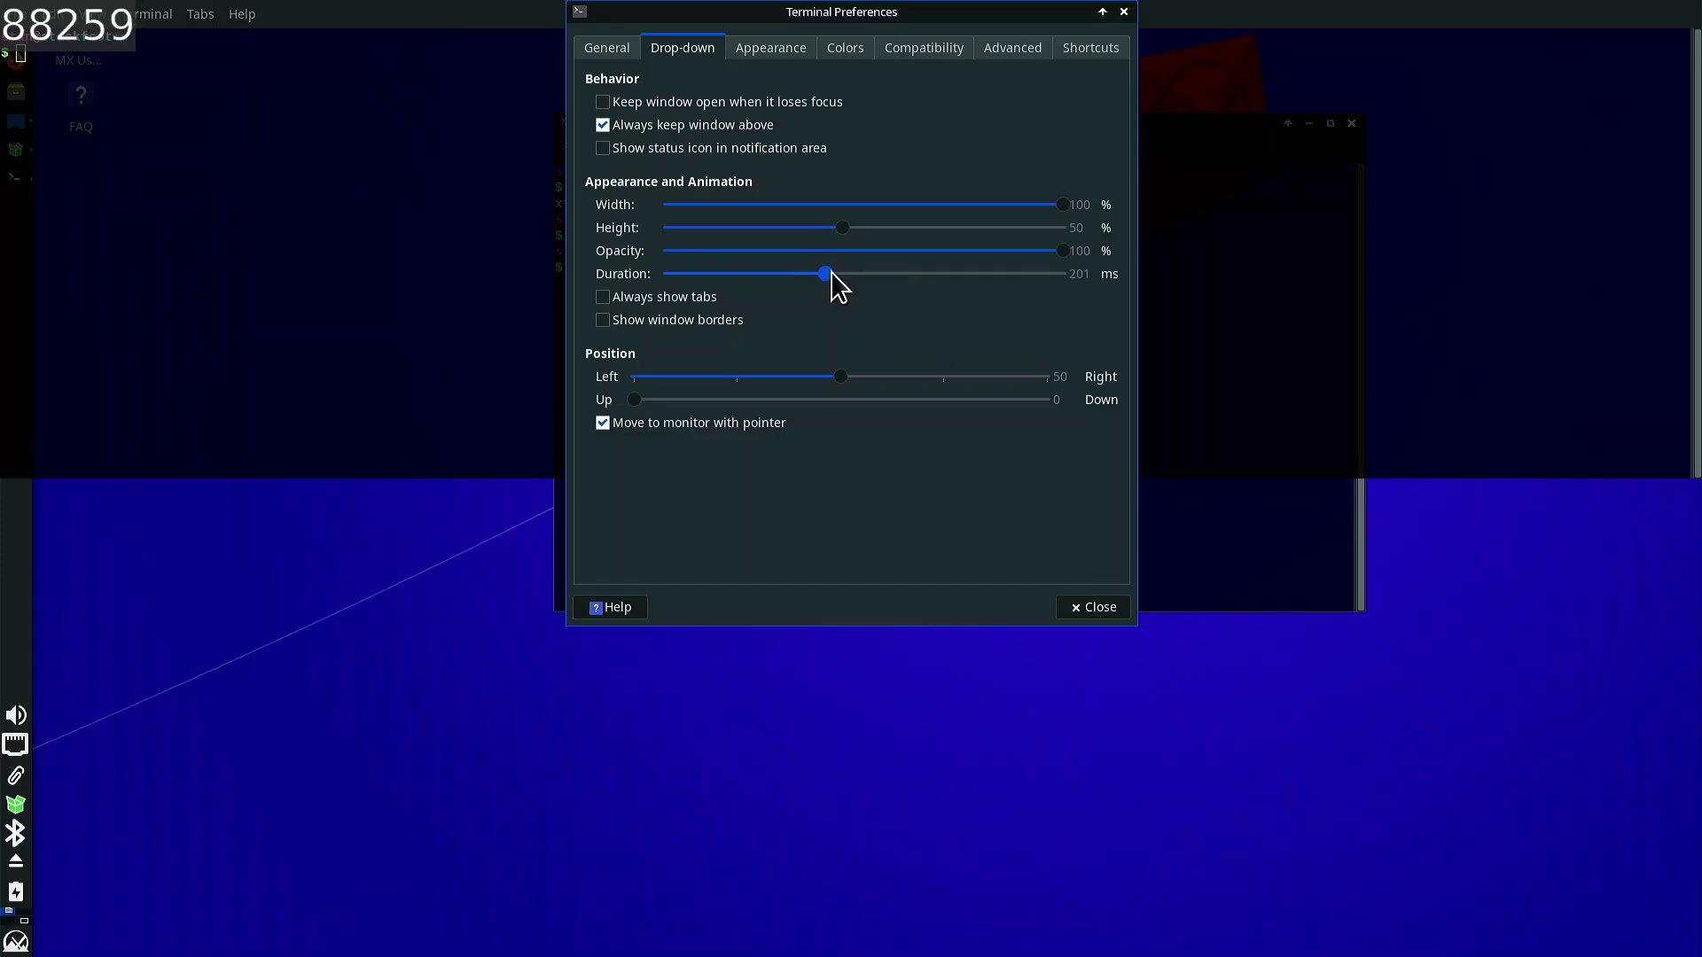
- Look through the whole list of terminal keyboard shortcuts for a drop-down entry and close the preferences
left_click(1099, 48)
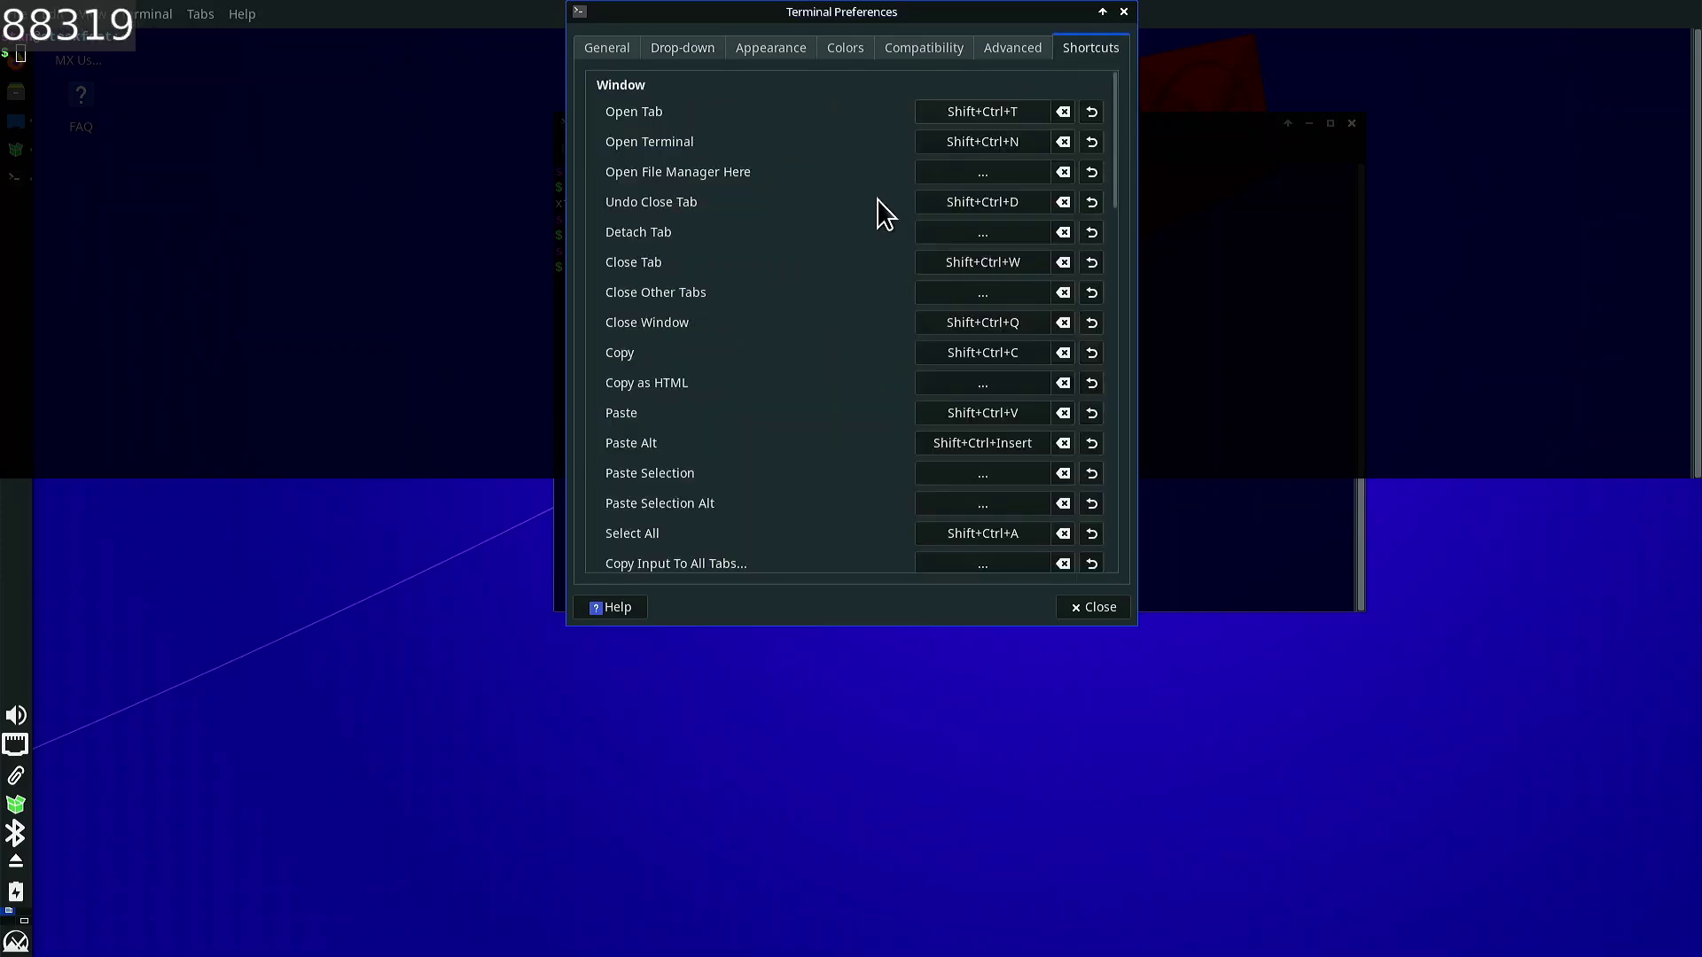
scroll(881, 217, "down", 3)
scroll(882, 213, "up", 1)
scroll(884, 215, "down", 3)
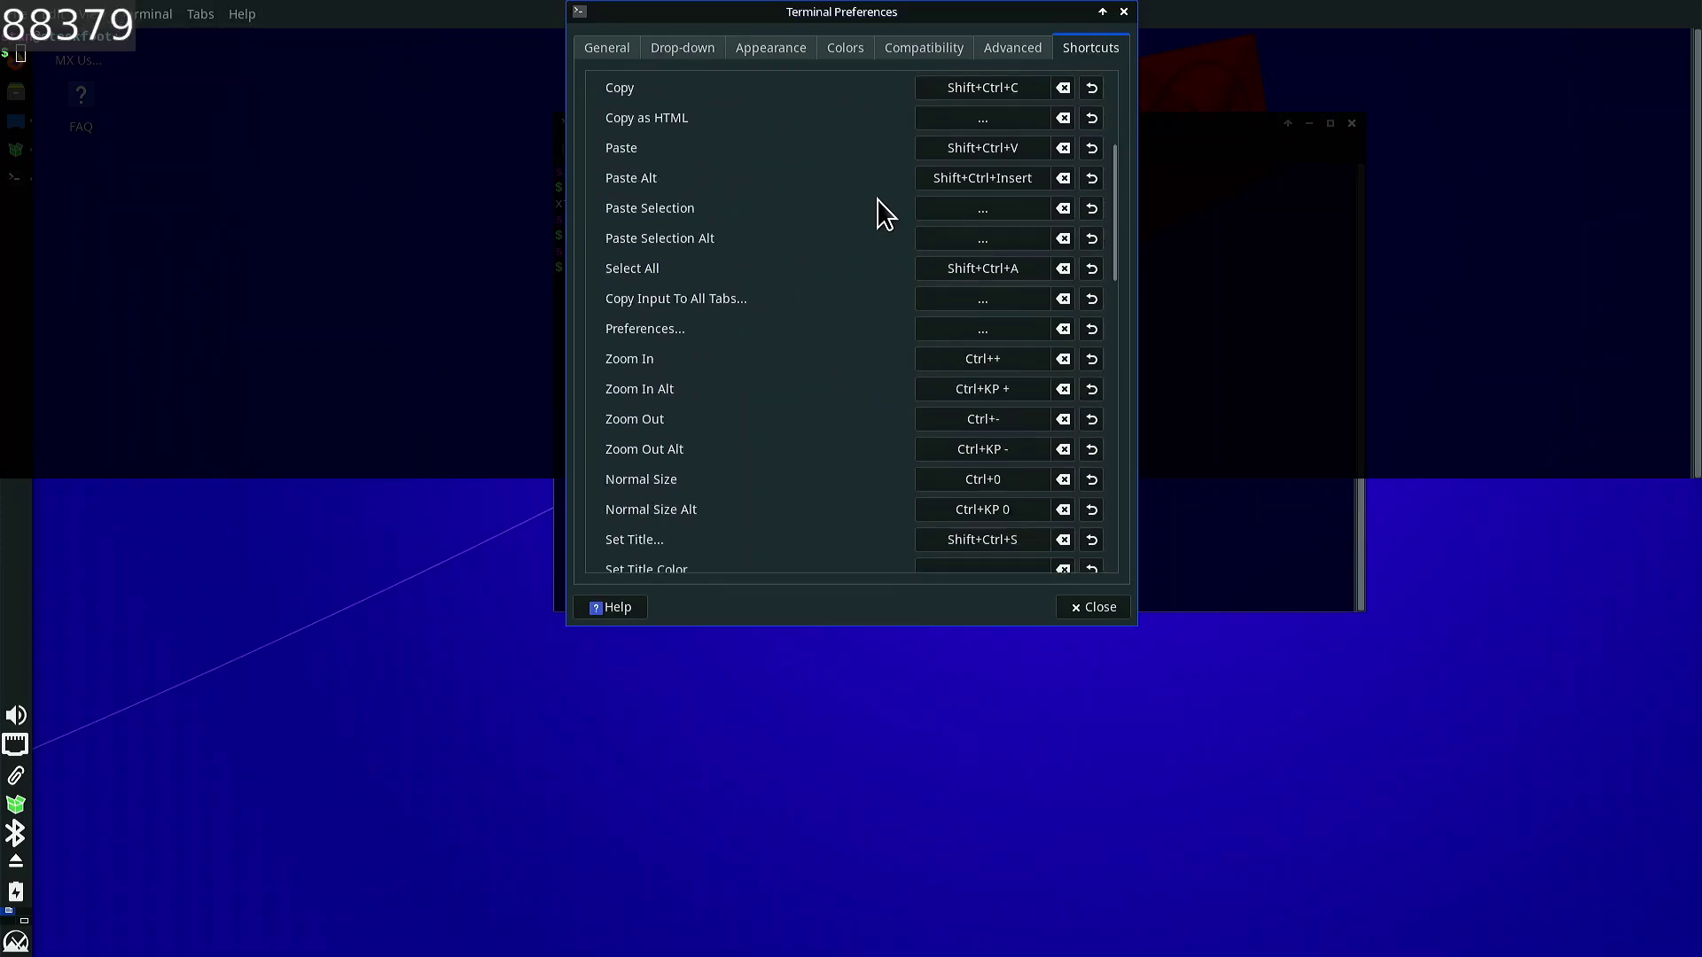
scroll(883, 214, "down", 12)
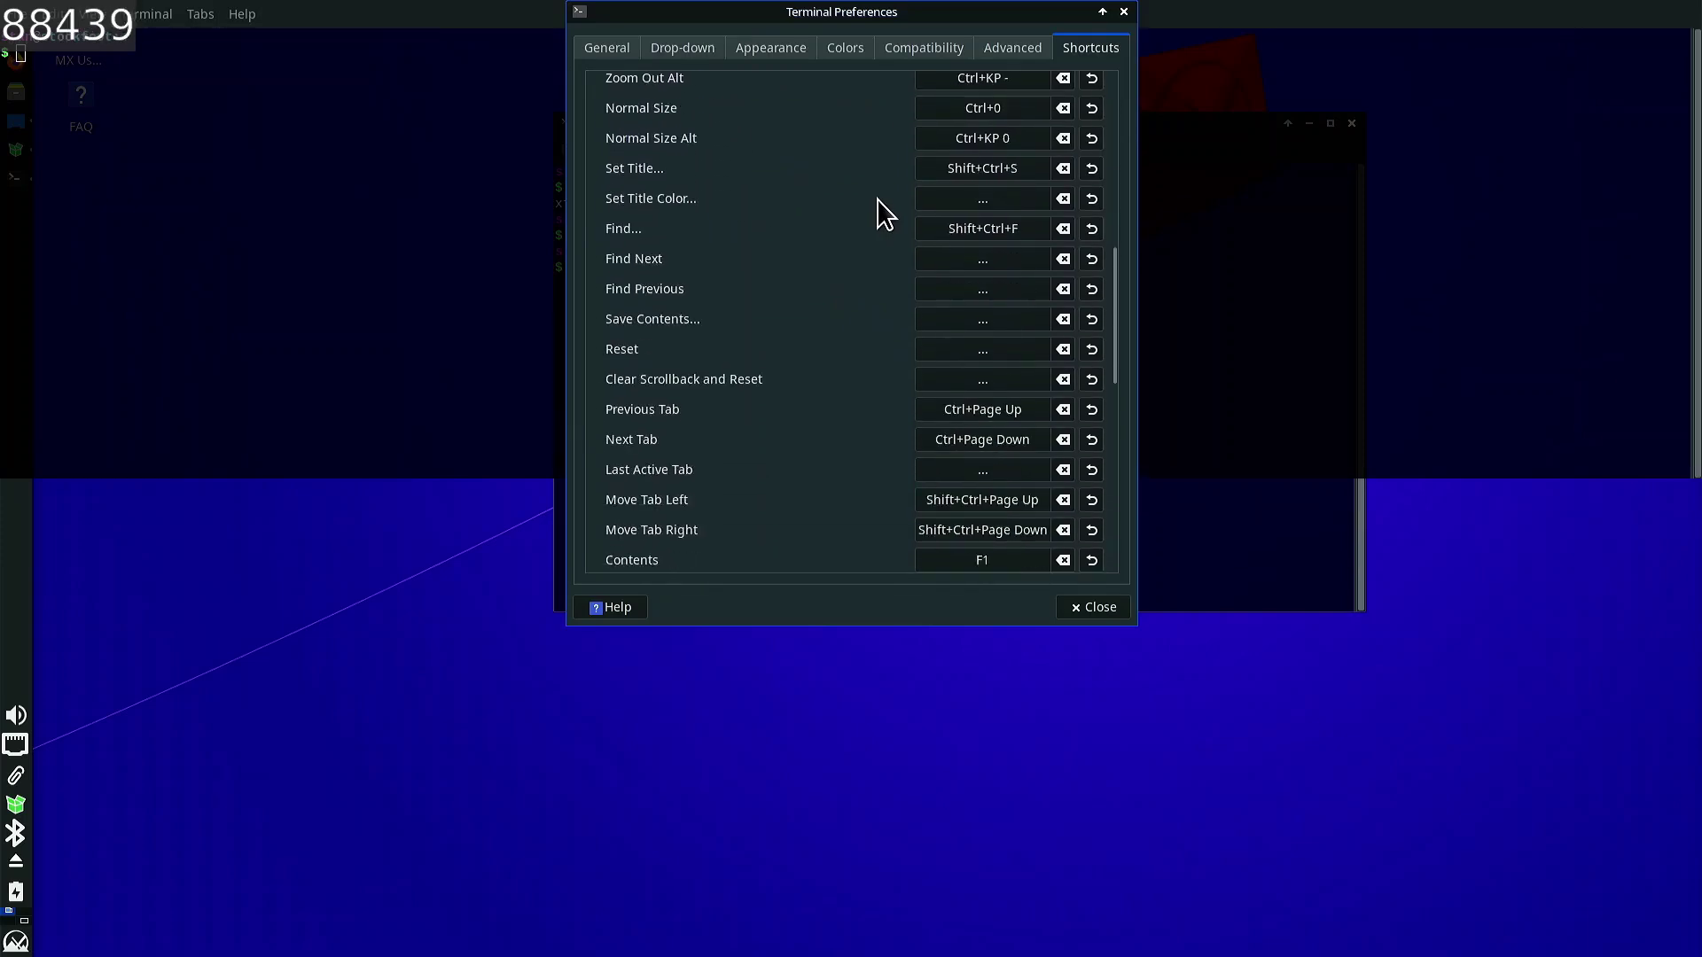
scroll(882, 220, "down", 11)
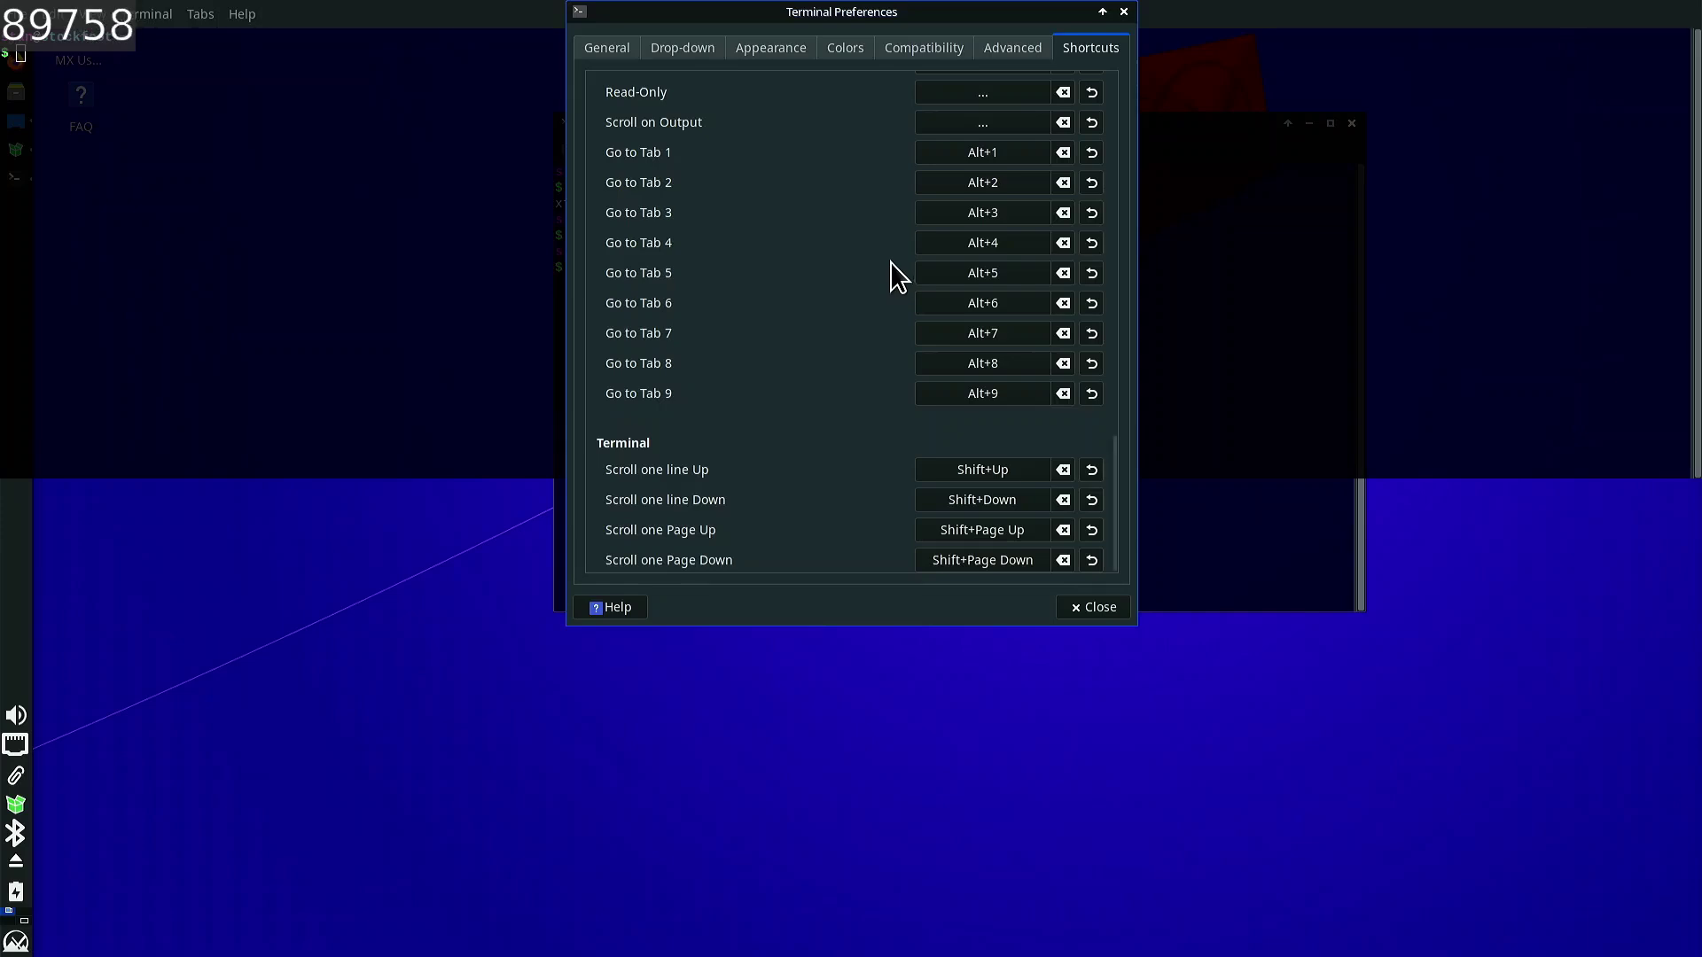
left_click(1061, 610)
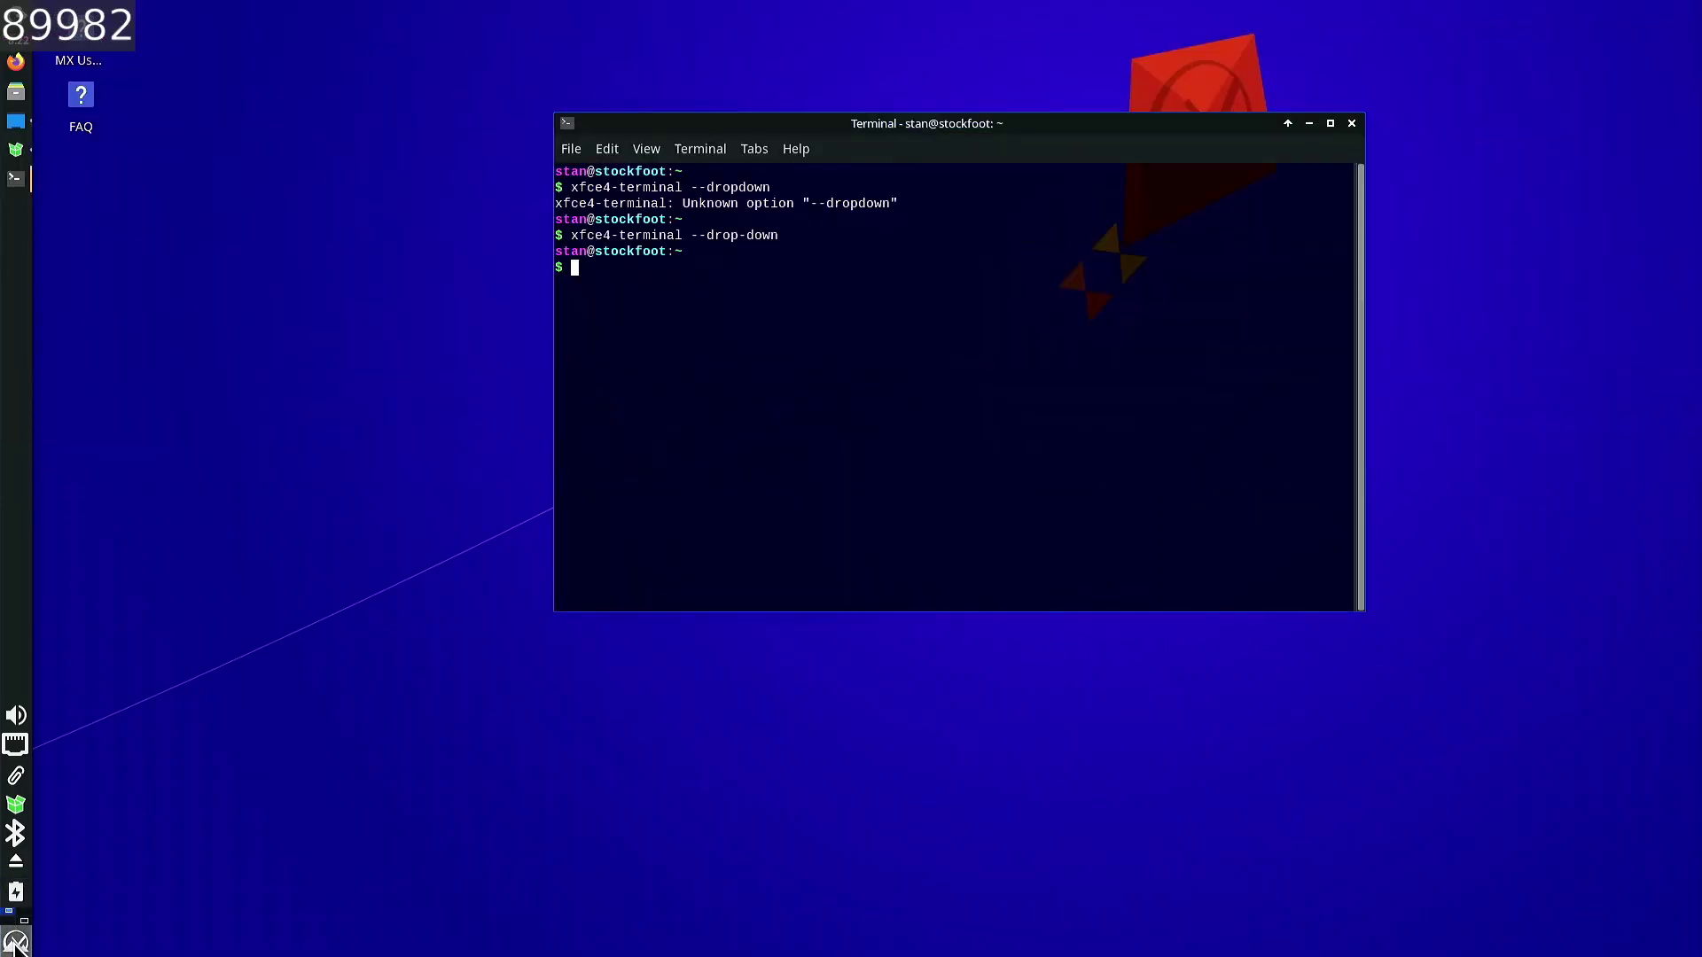
- Search the applications for the Keyboard settings and open their list of application shortcuts
left_click(16, 943)
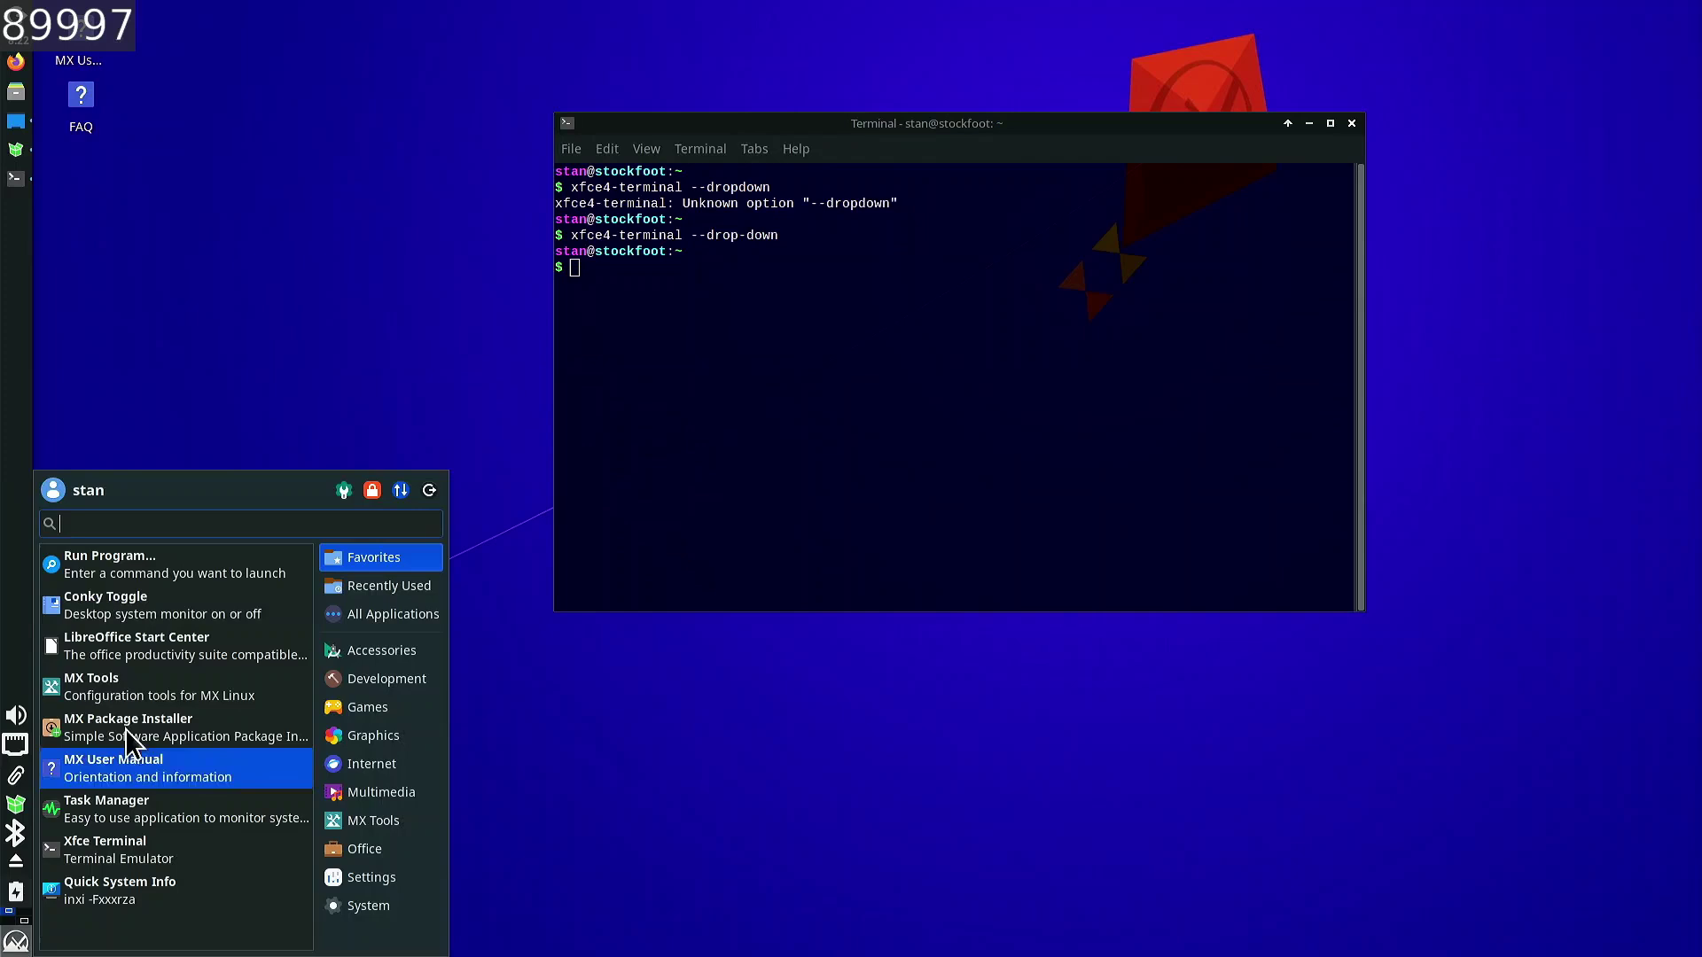
type("k")
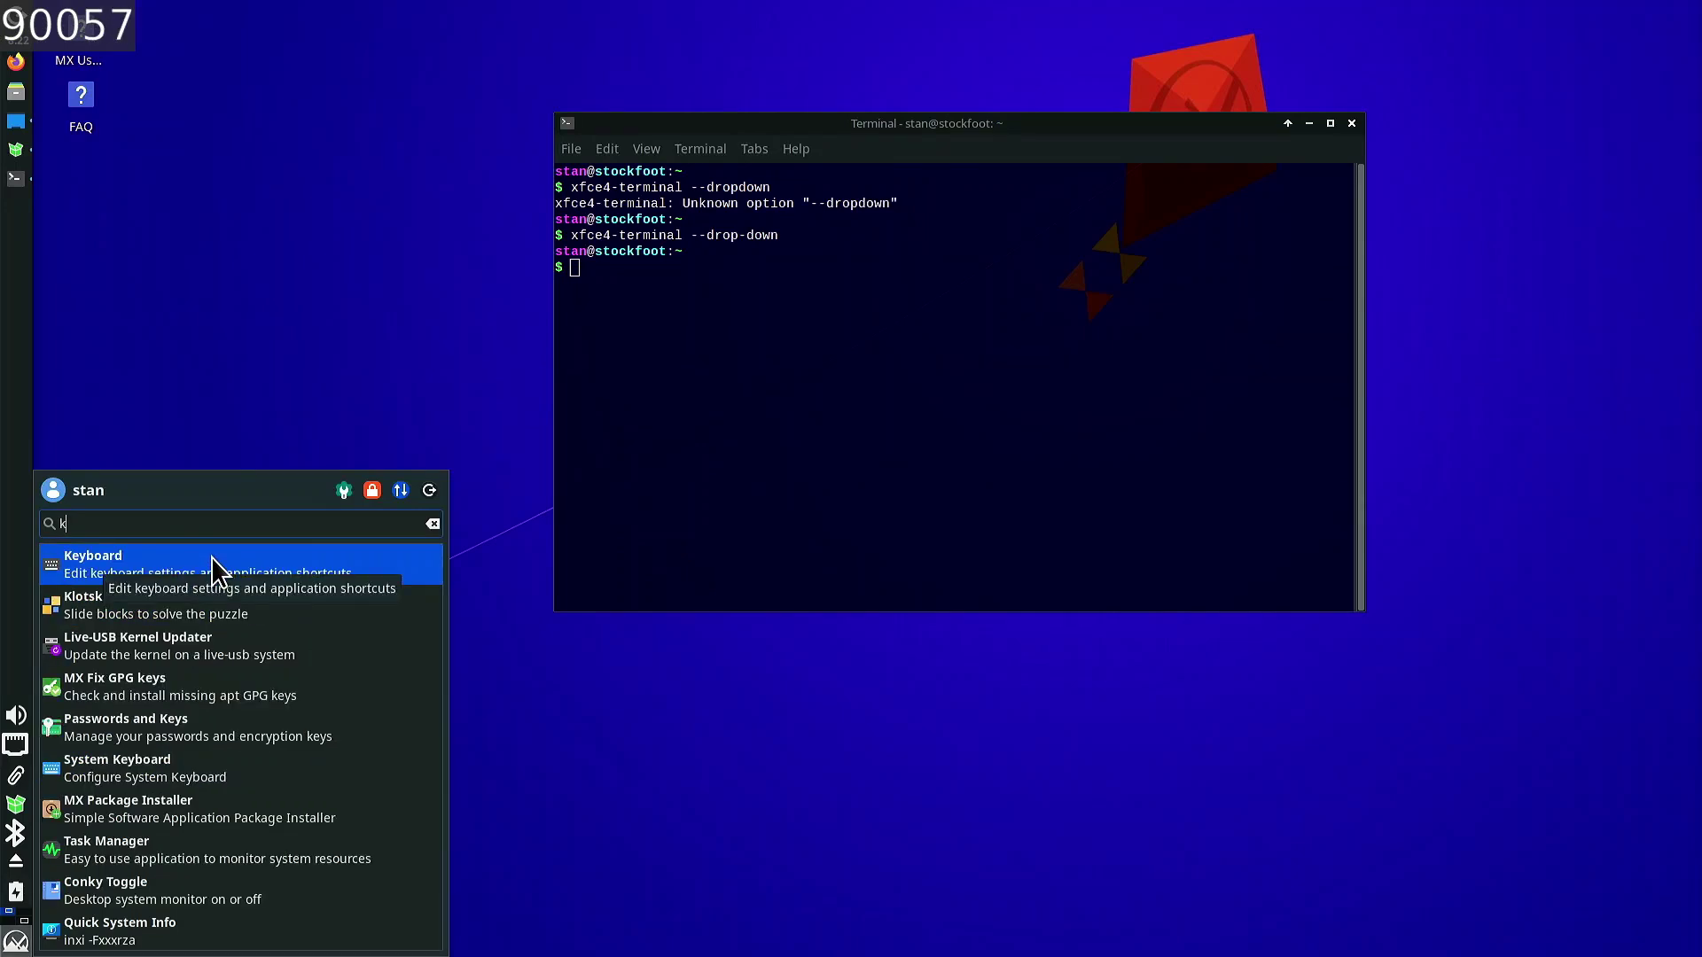
type("eybo")
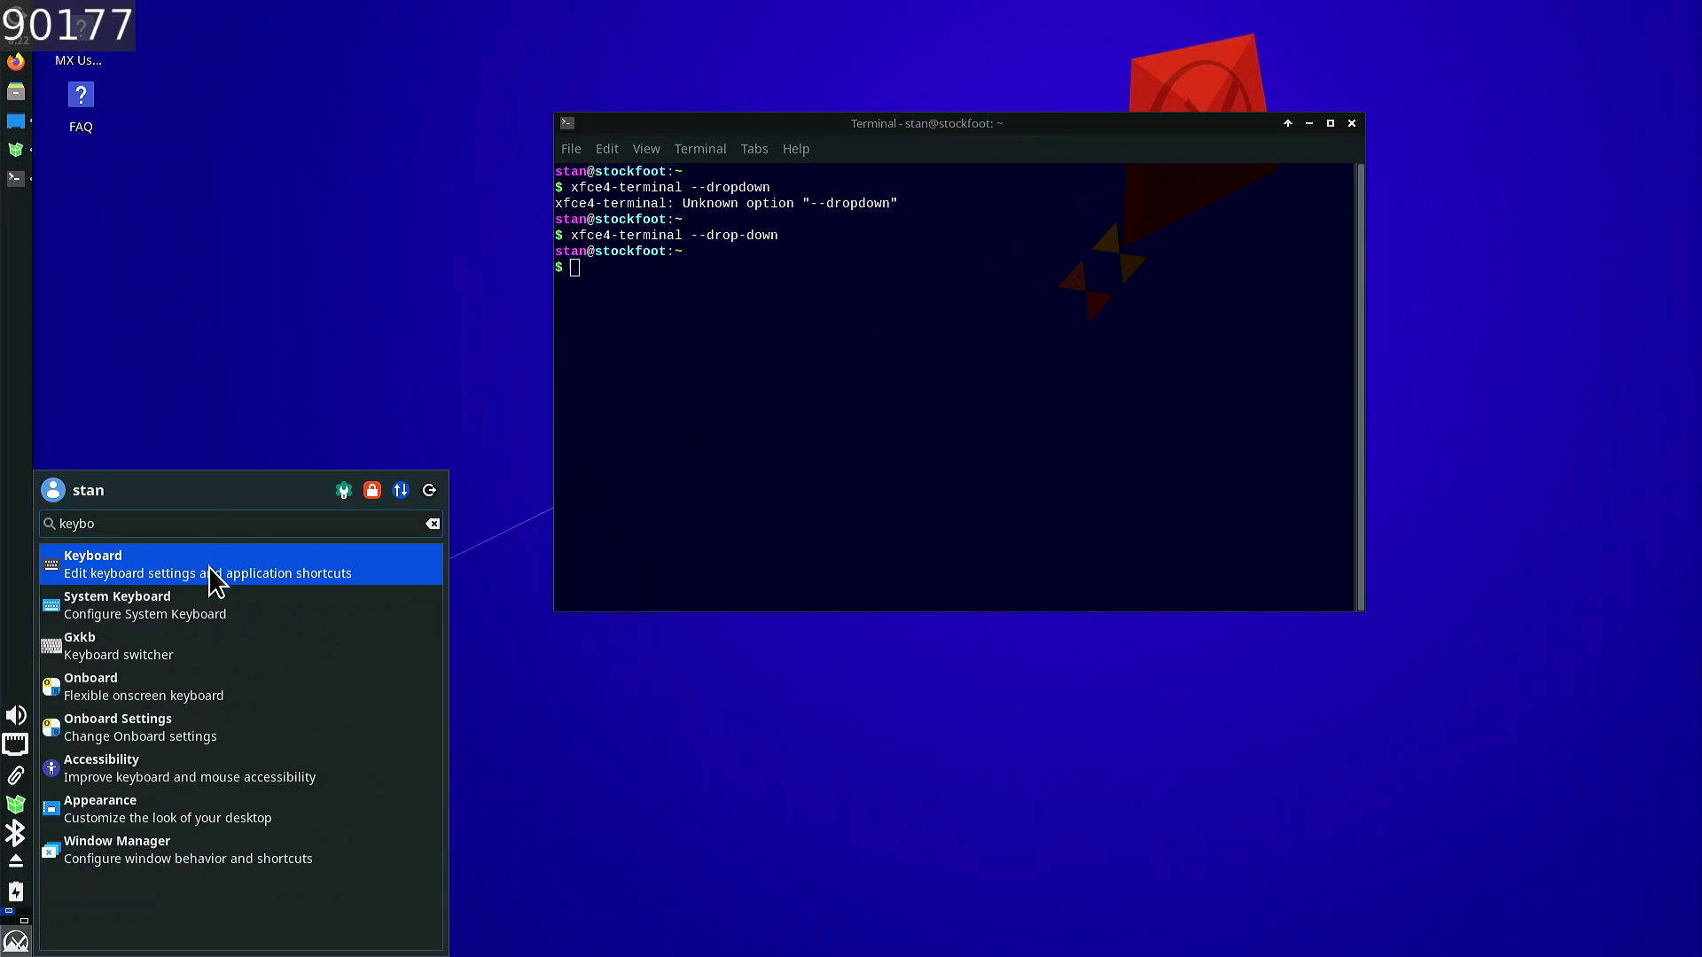
left_click(215, 574)
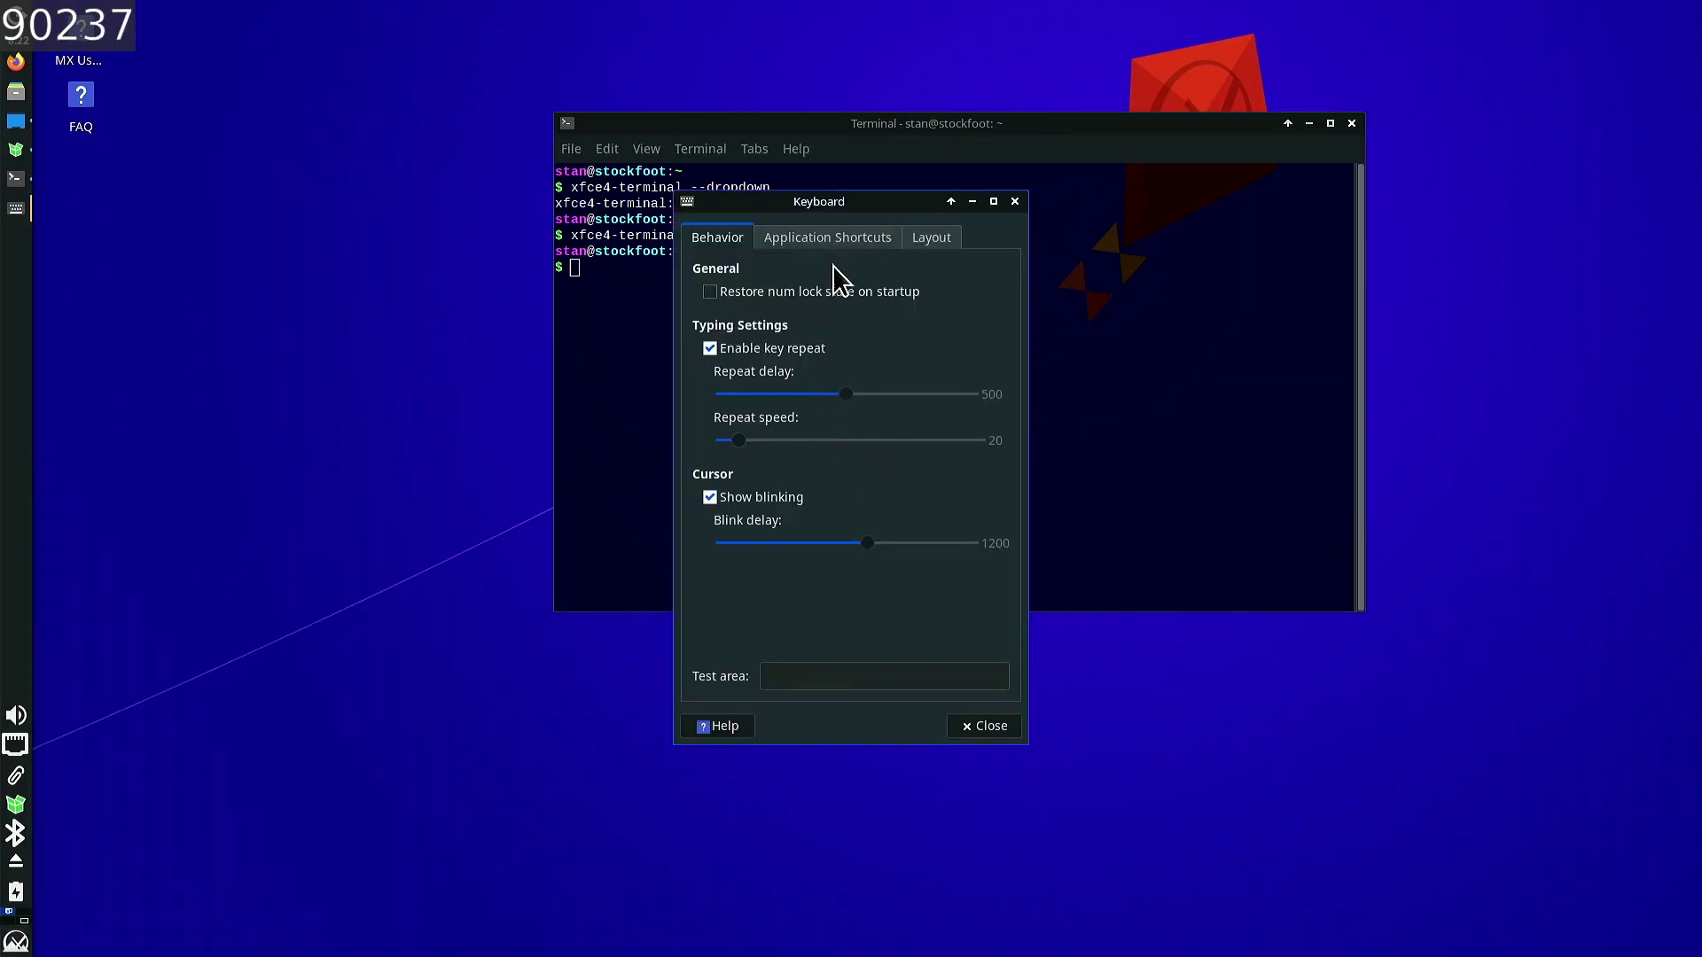
left_click(845, 243)
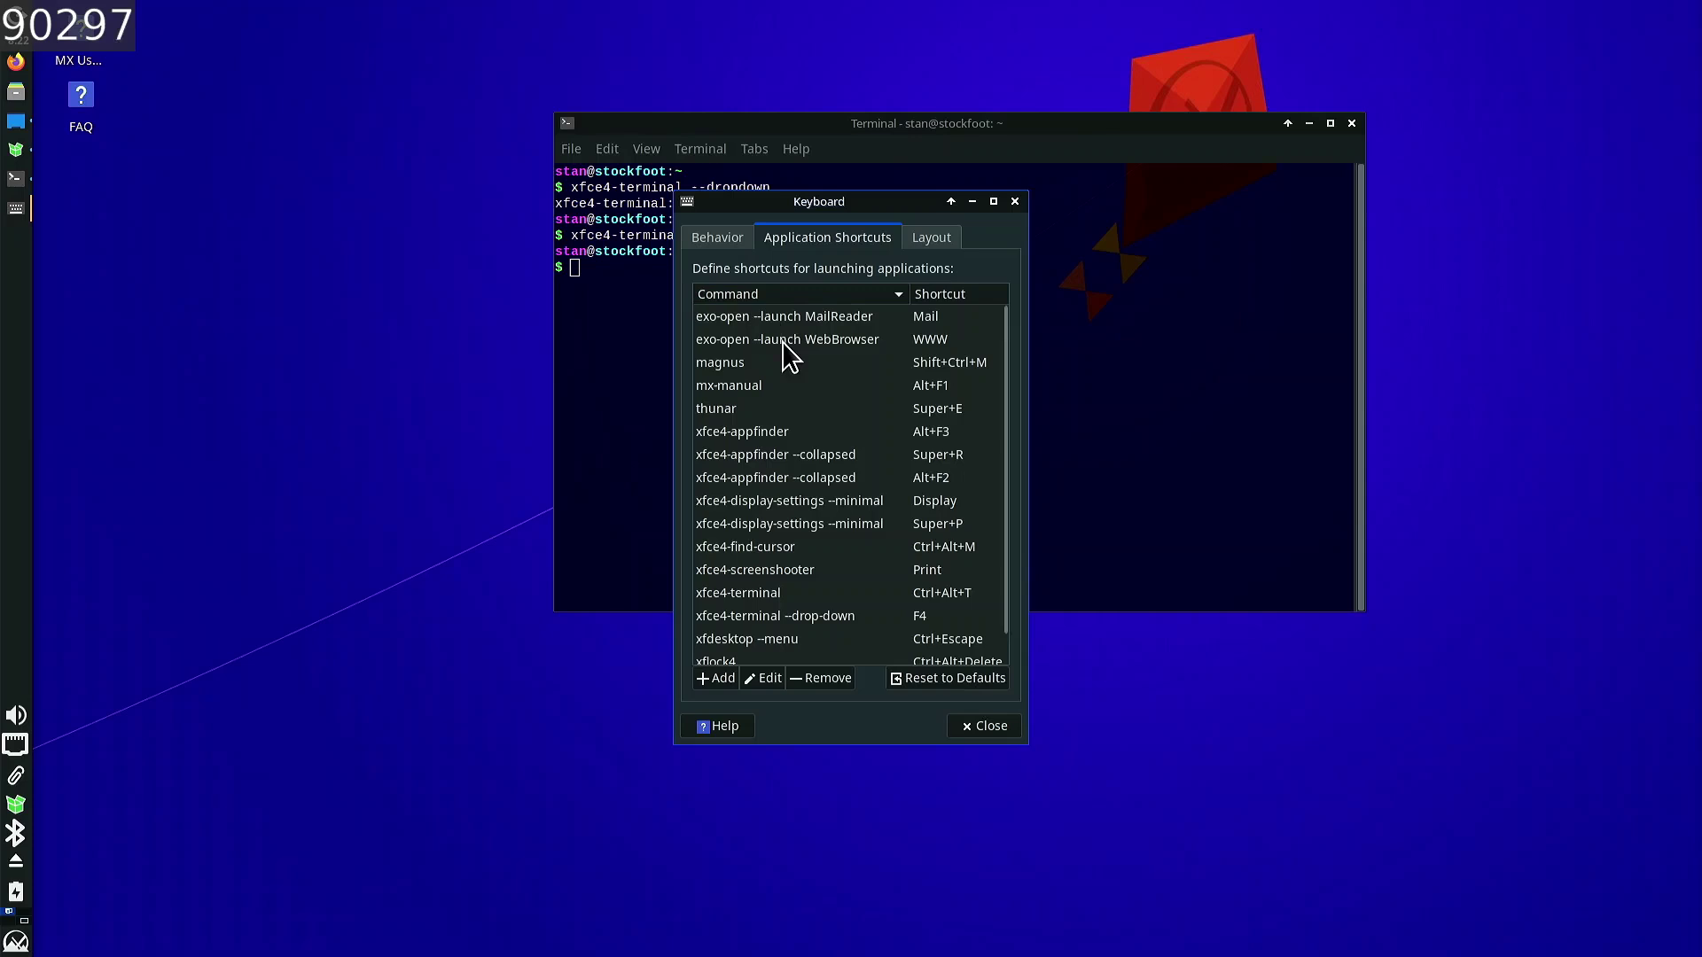
- Add an application shortcut that runs xfce4-terminal --drop-down with F12 and close the Keyboard settings
left_click(715, 678)
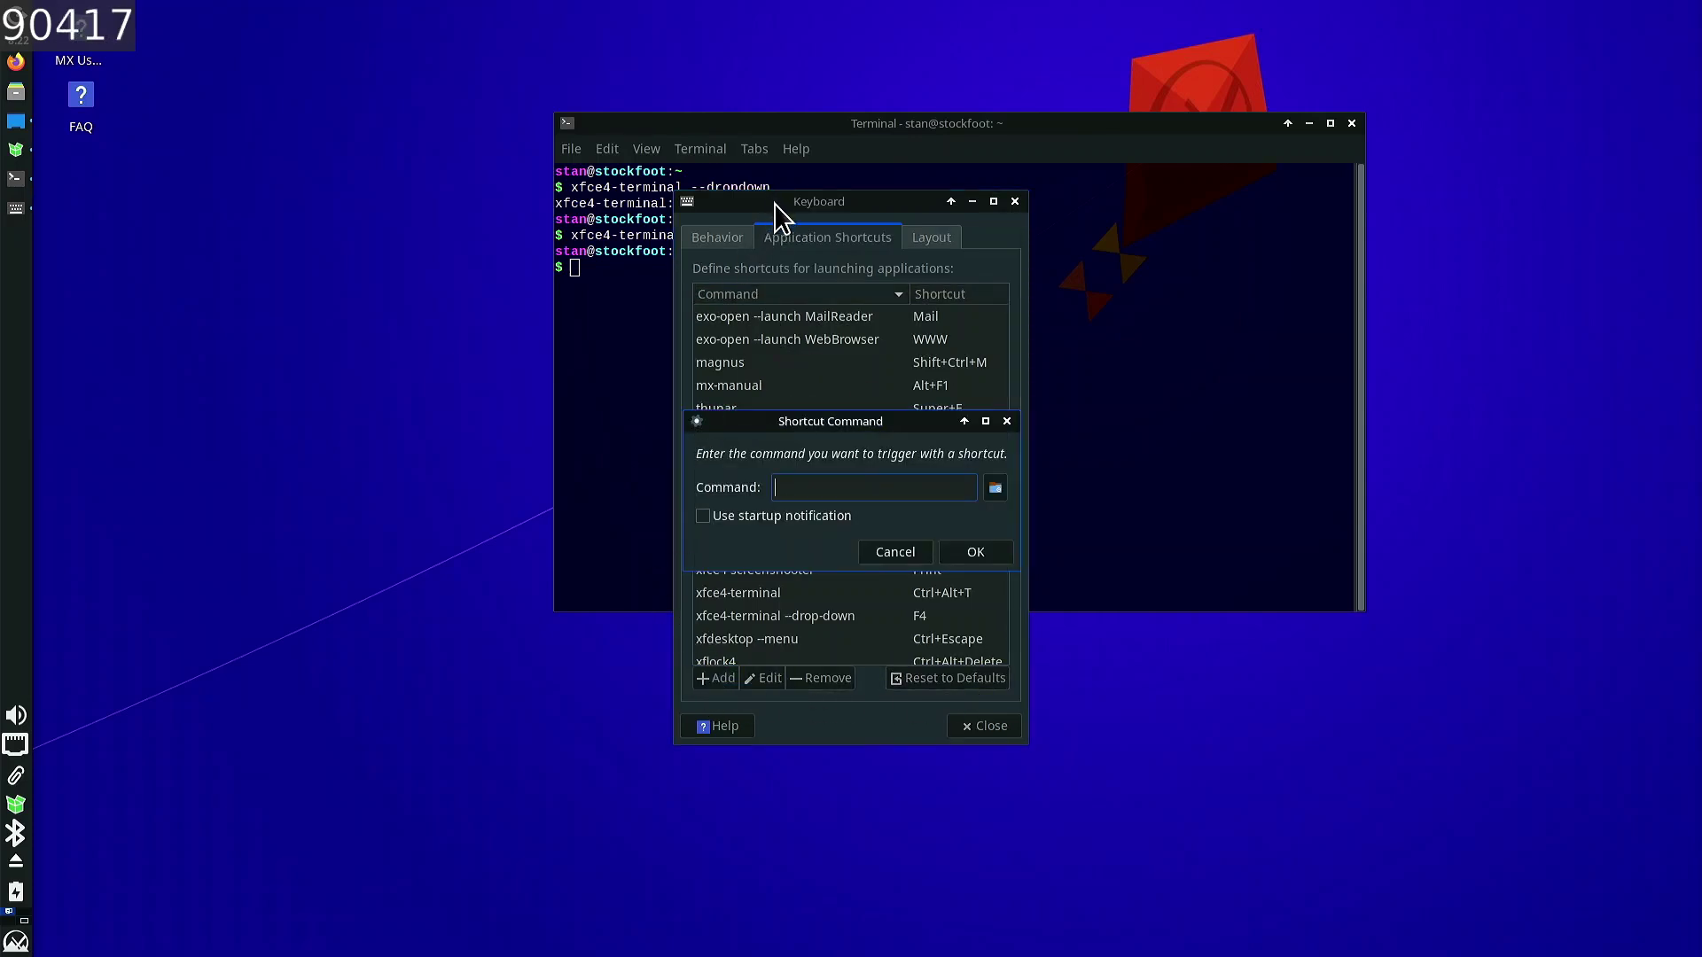
type("xfce4-terminal --drop-down")
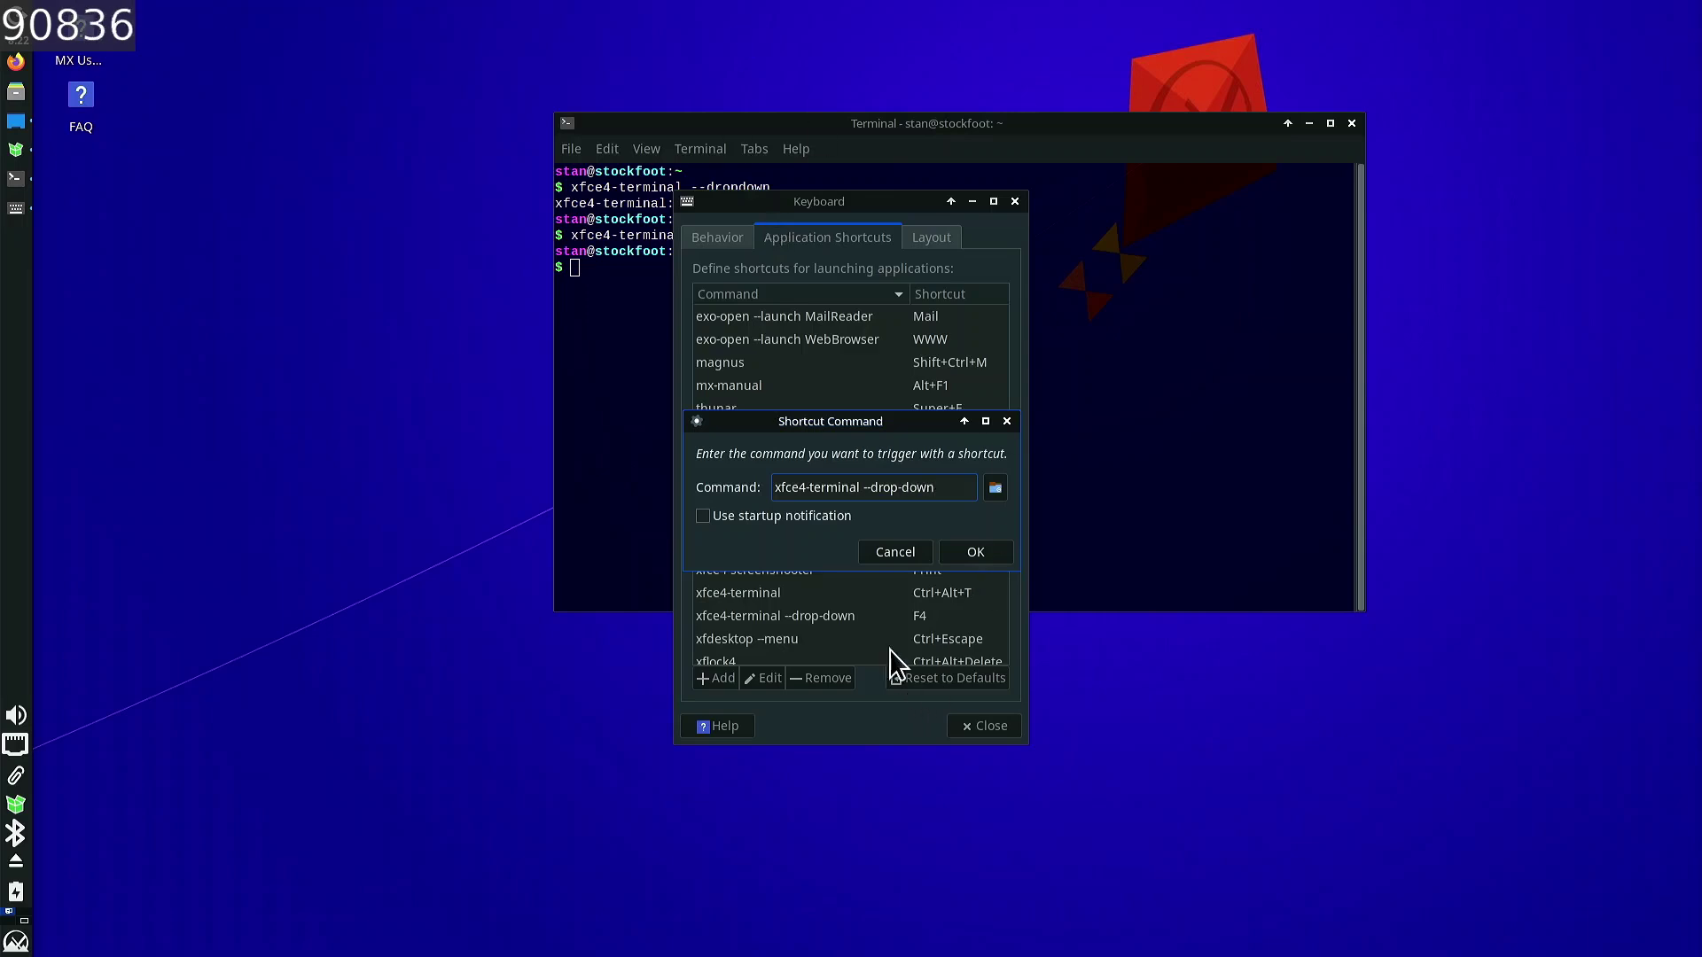
left_click(977, 557)
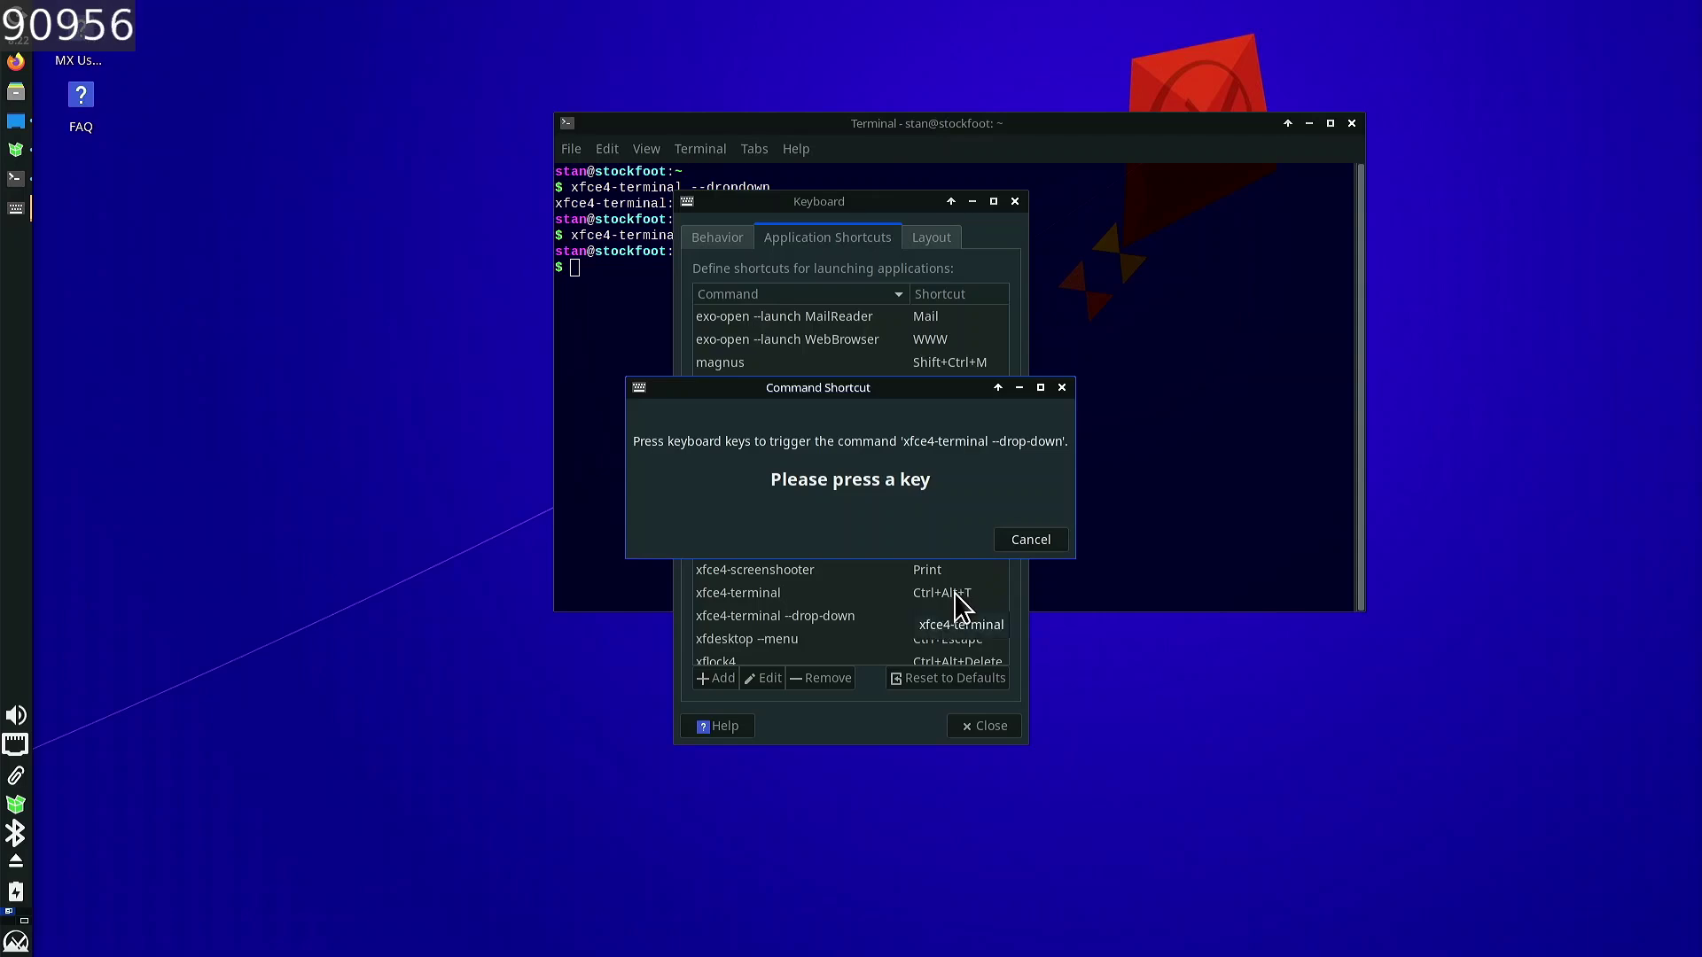
key("F12")
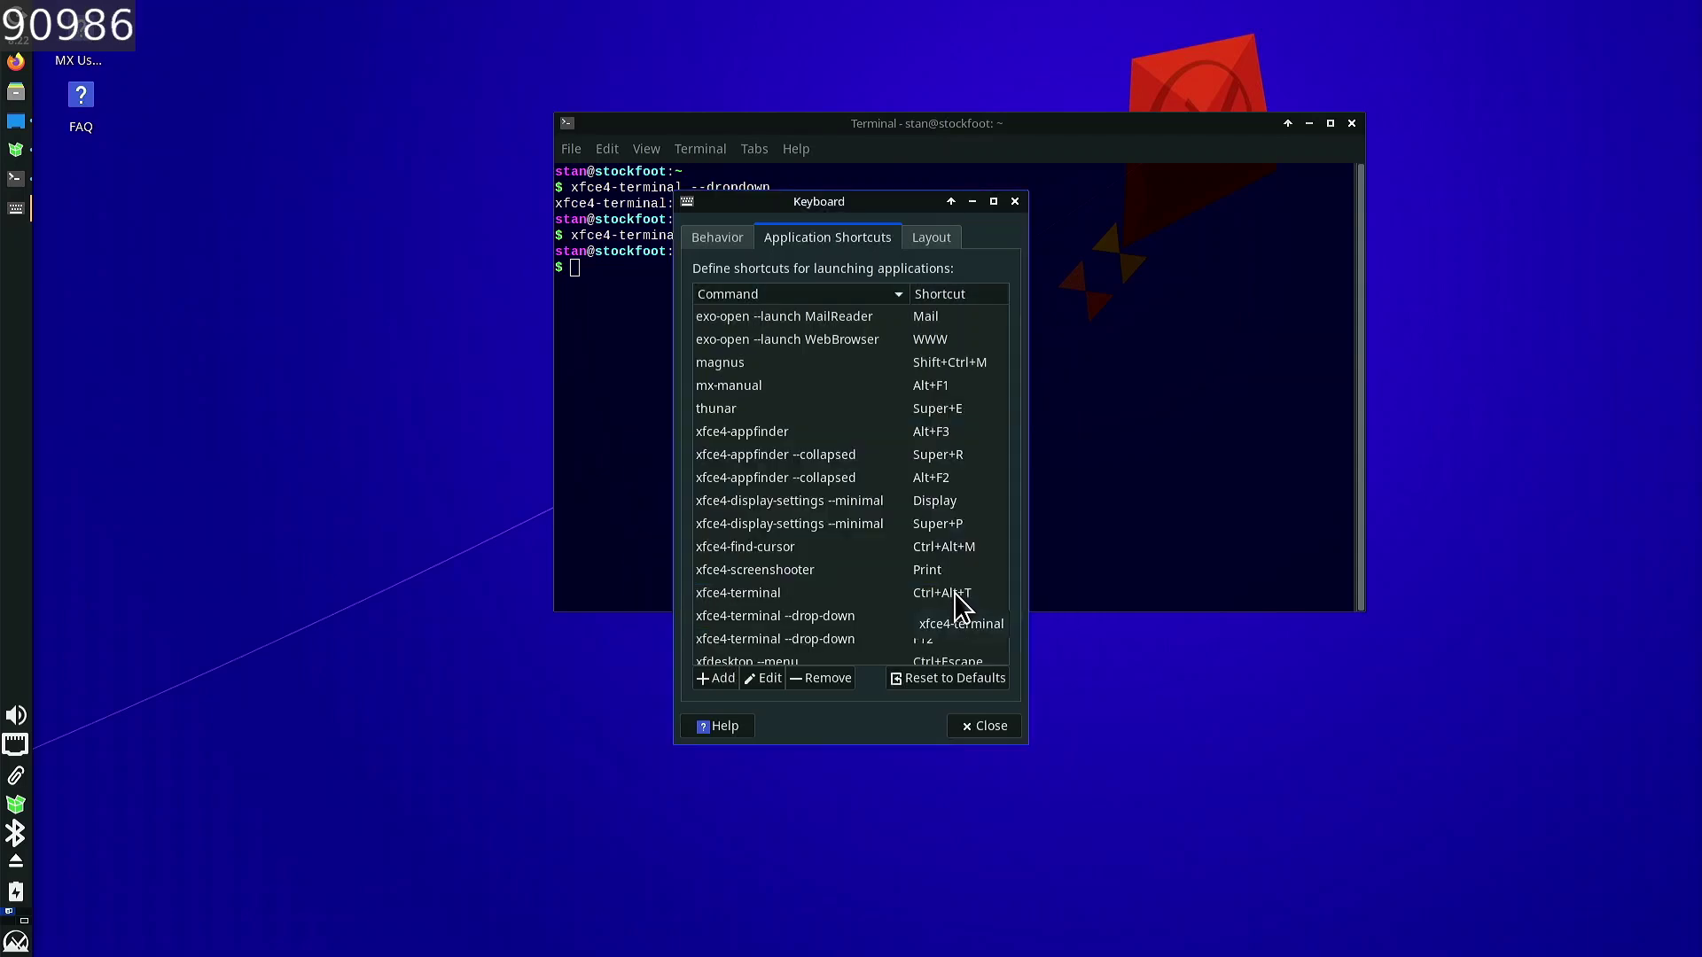
left_click(975, 726)
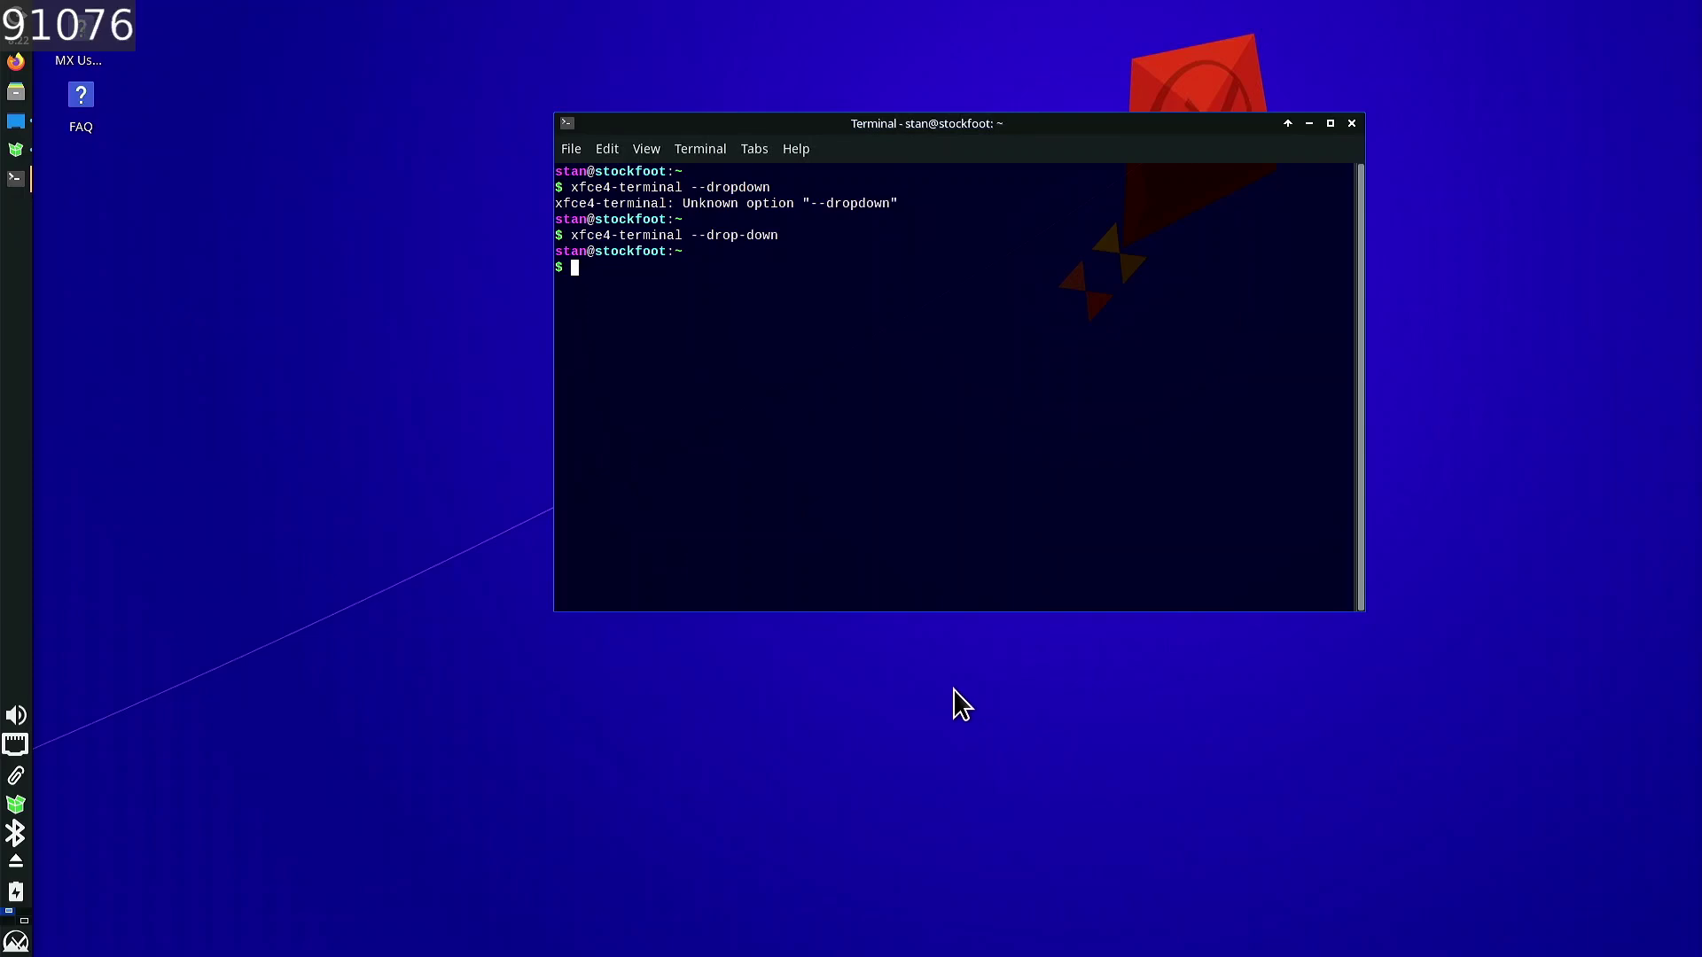
- Test the F12 shortcut by showing and hiding the drop-down terminal several times
key("F12")
key("F12")
key("F12")
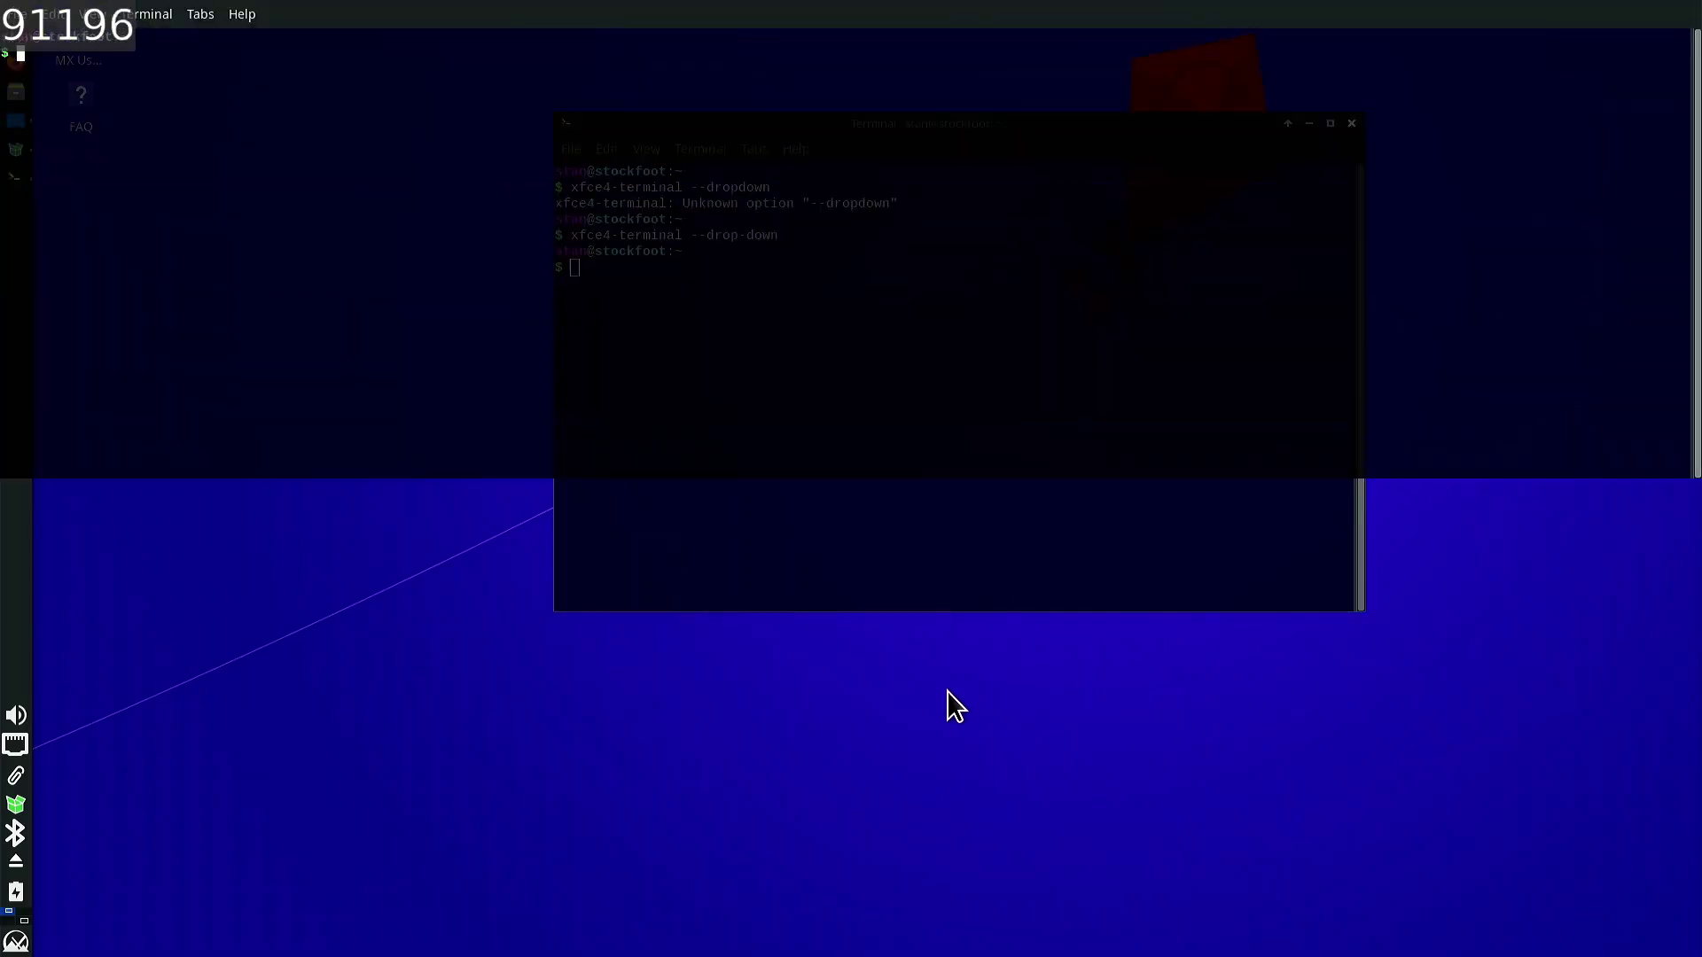
key("F12")
key("F12")
key("F12")
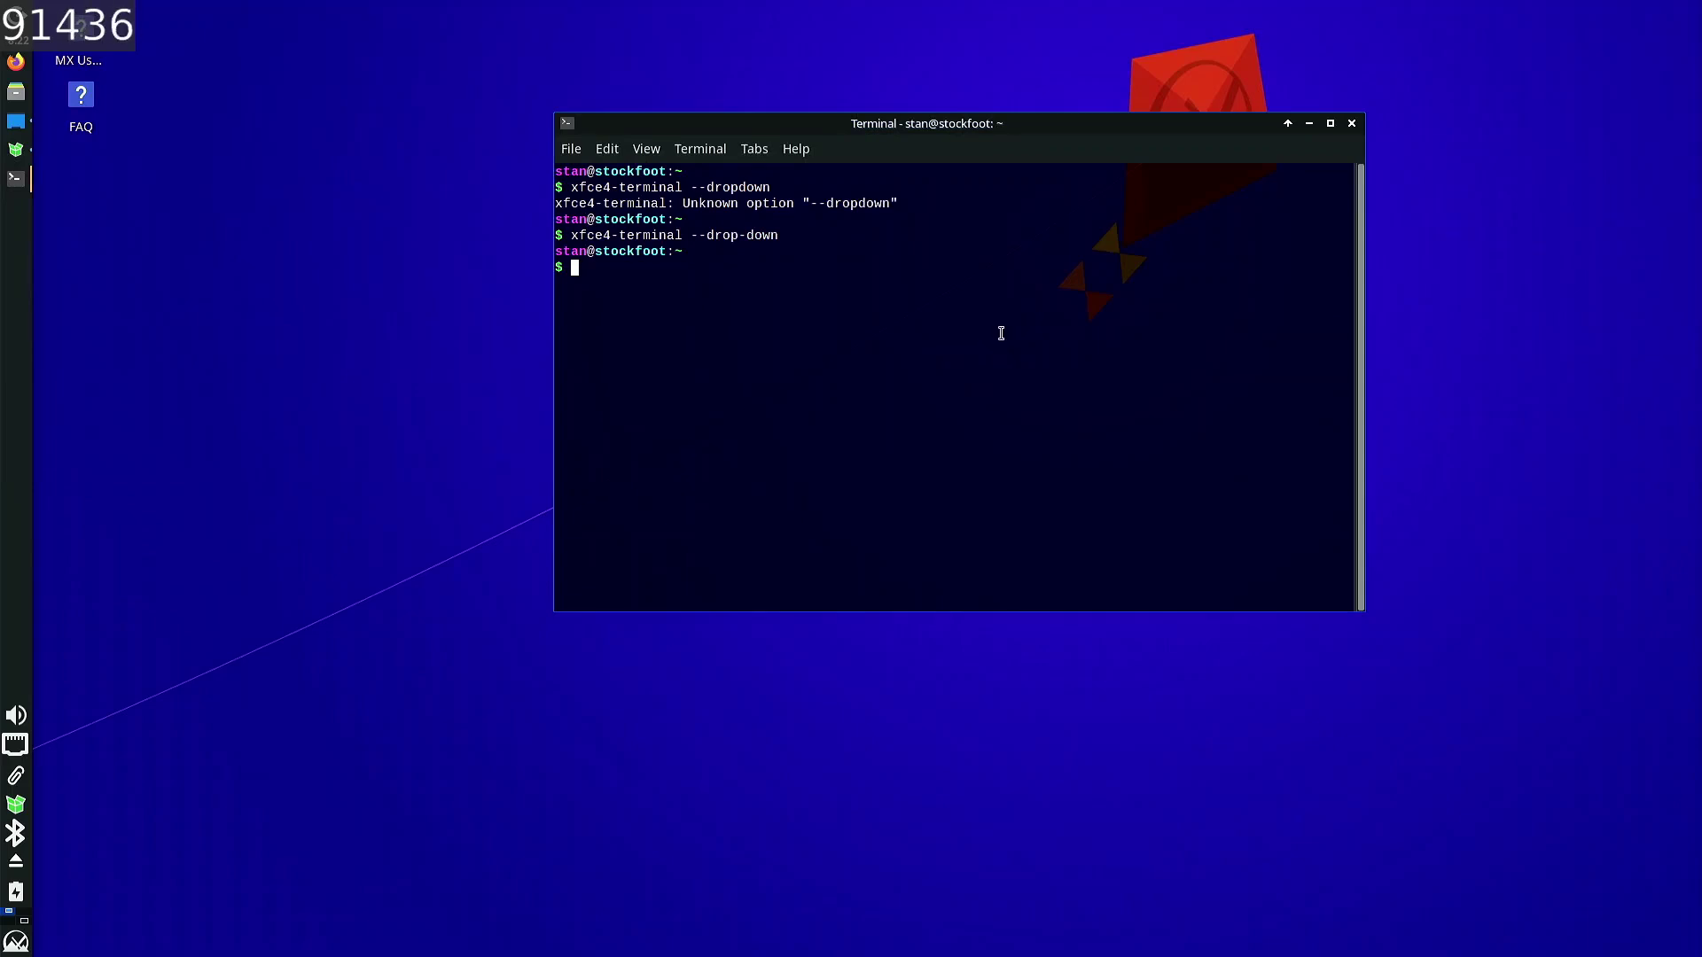
- Close the terminal window and answer y to MX Updater's 8812au.conf question to install the package maintainer's version
left_click(1351, 124)
left_click(16, 151)
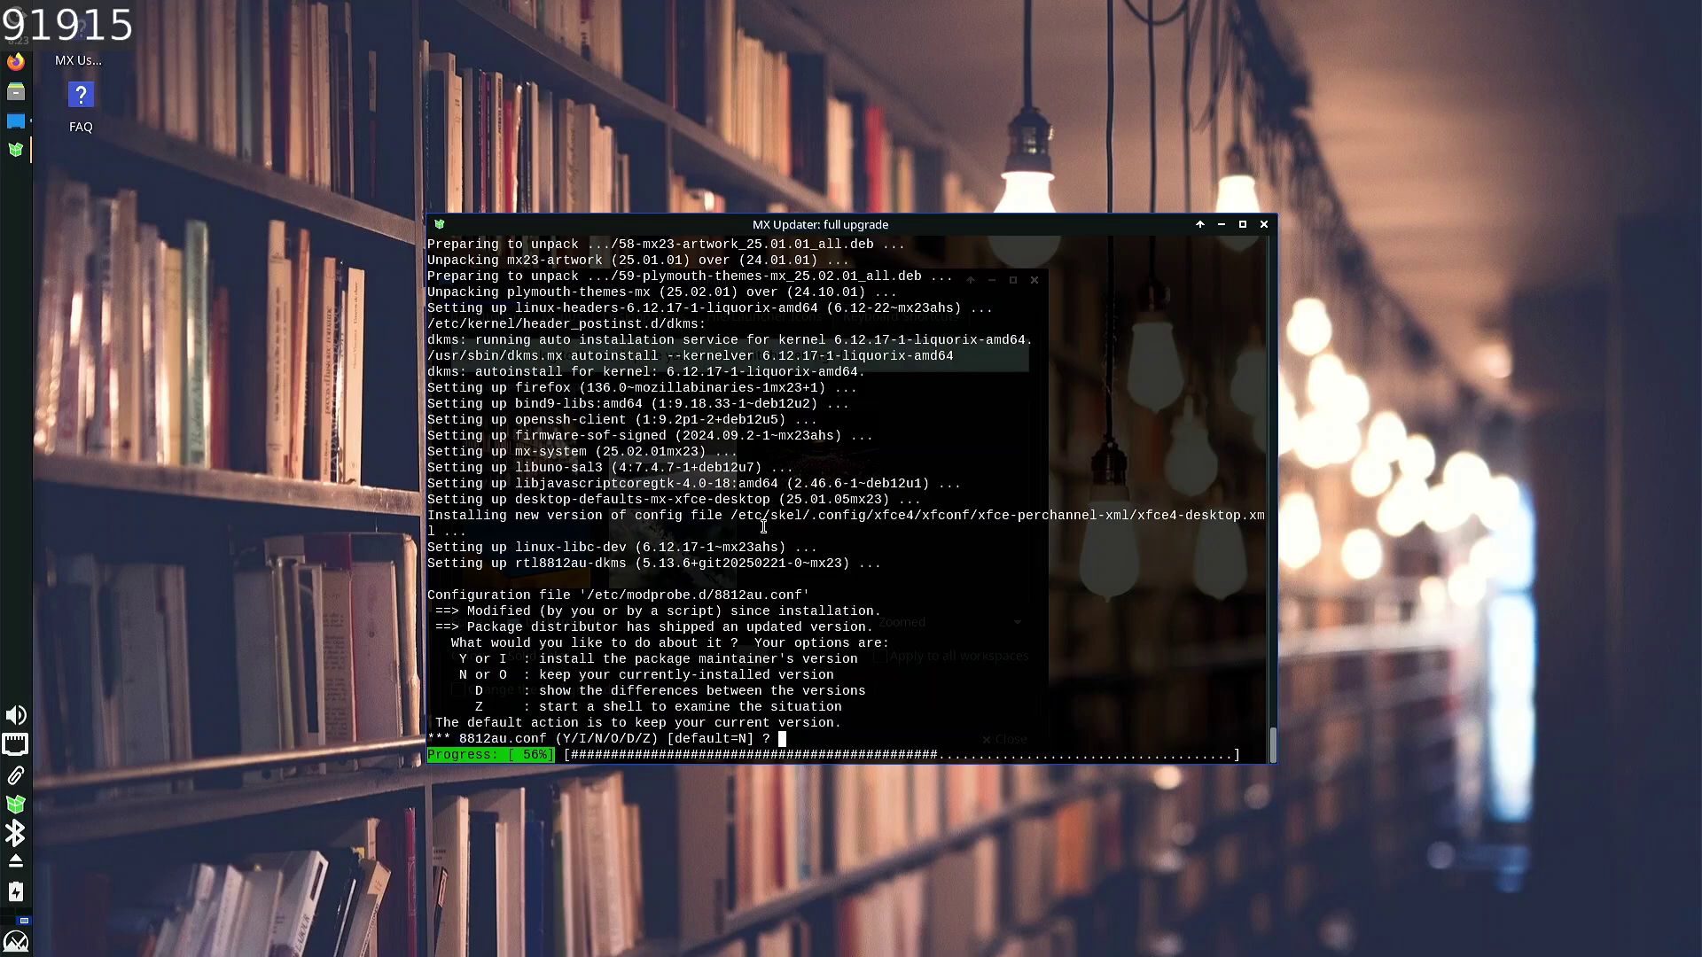
type("y")
key("Return")
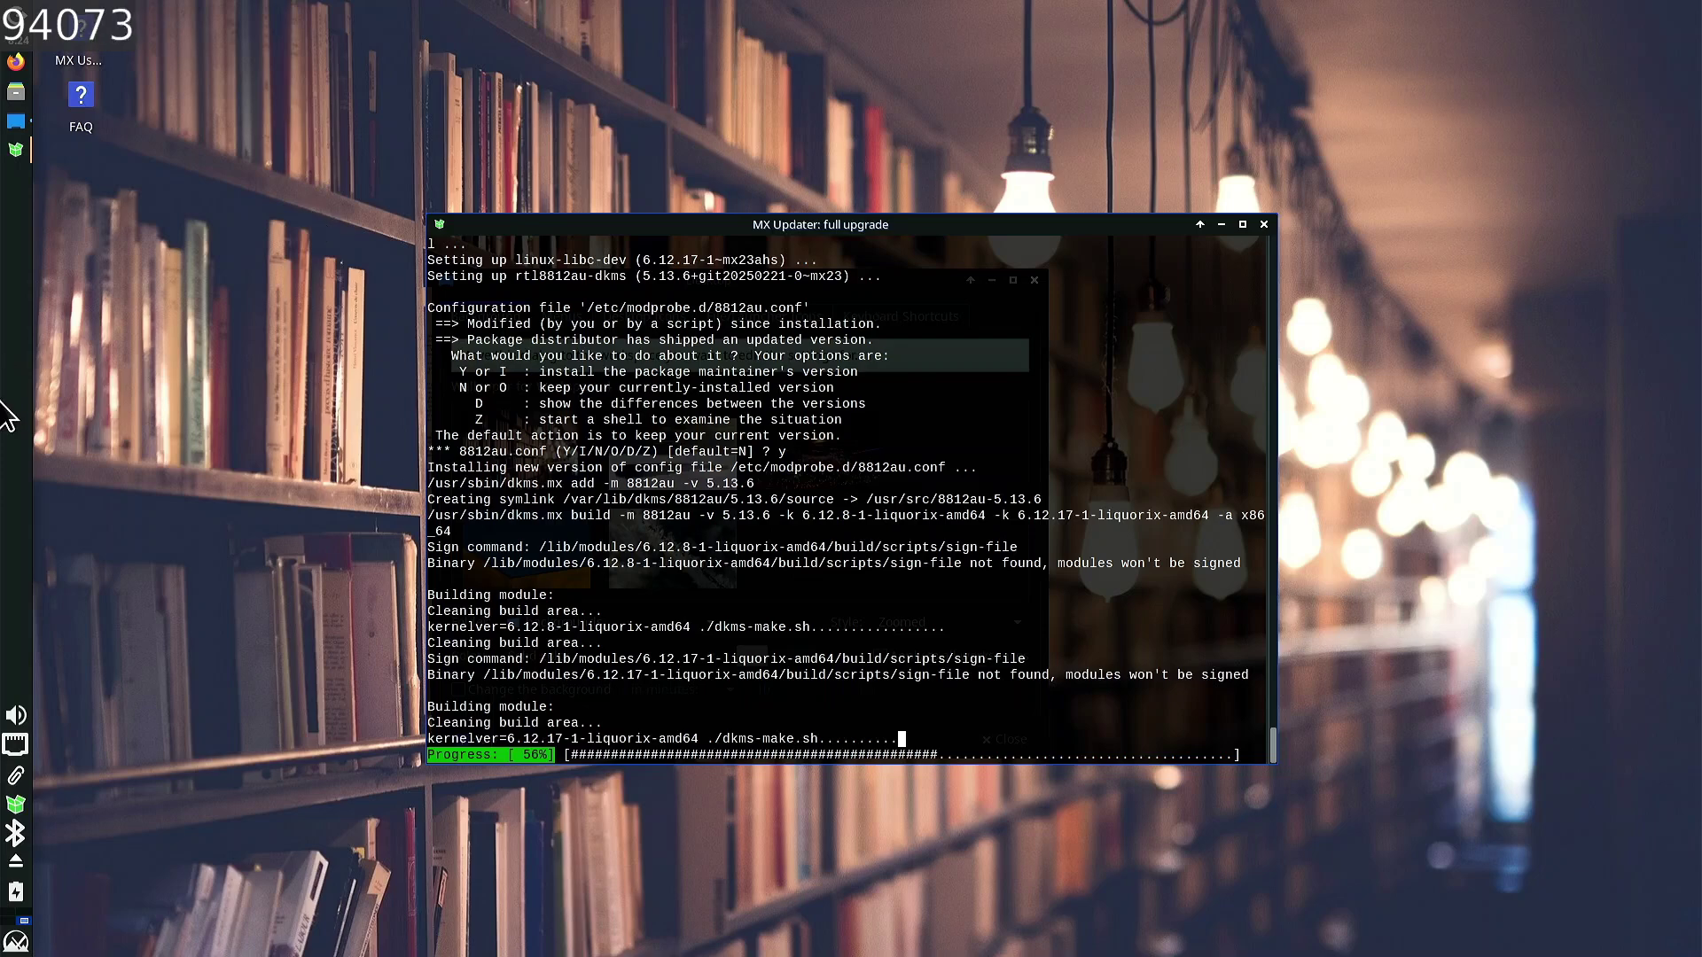
- Check the workspace with the kite wallpaper, return to the upgrade's workspace and maximize the MX Updater window
left_click(18, 911)
left_click(5, 911)
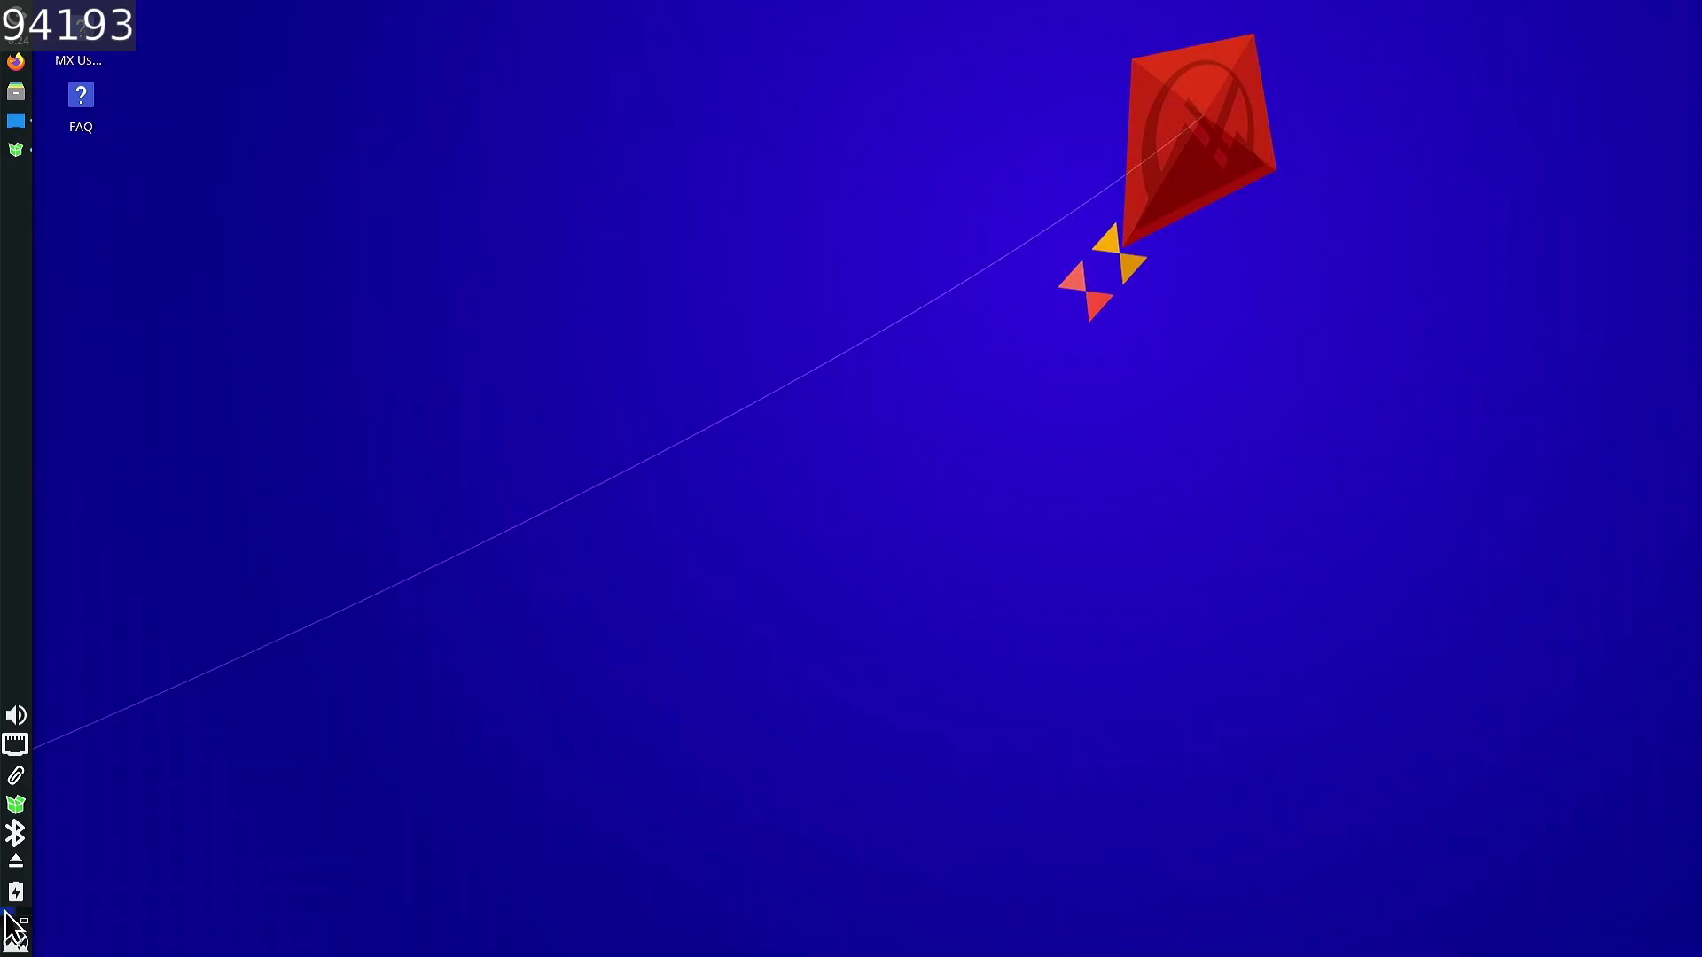
mouse_move(18, 124)
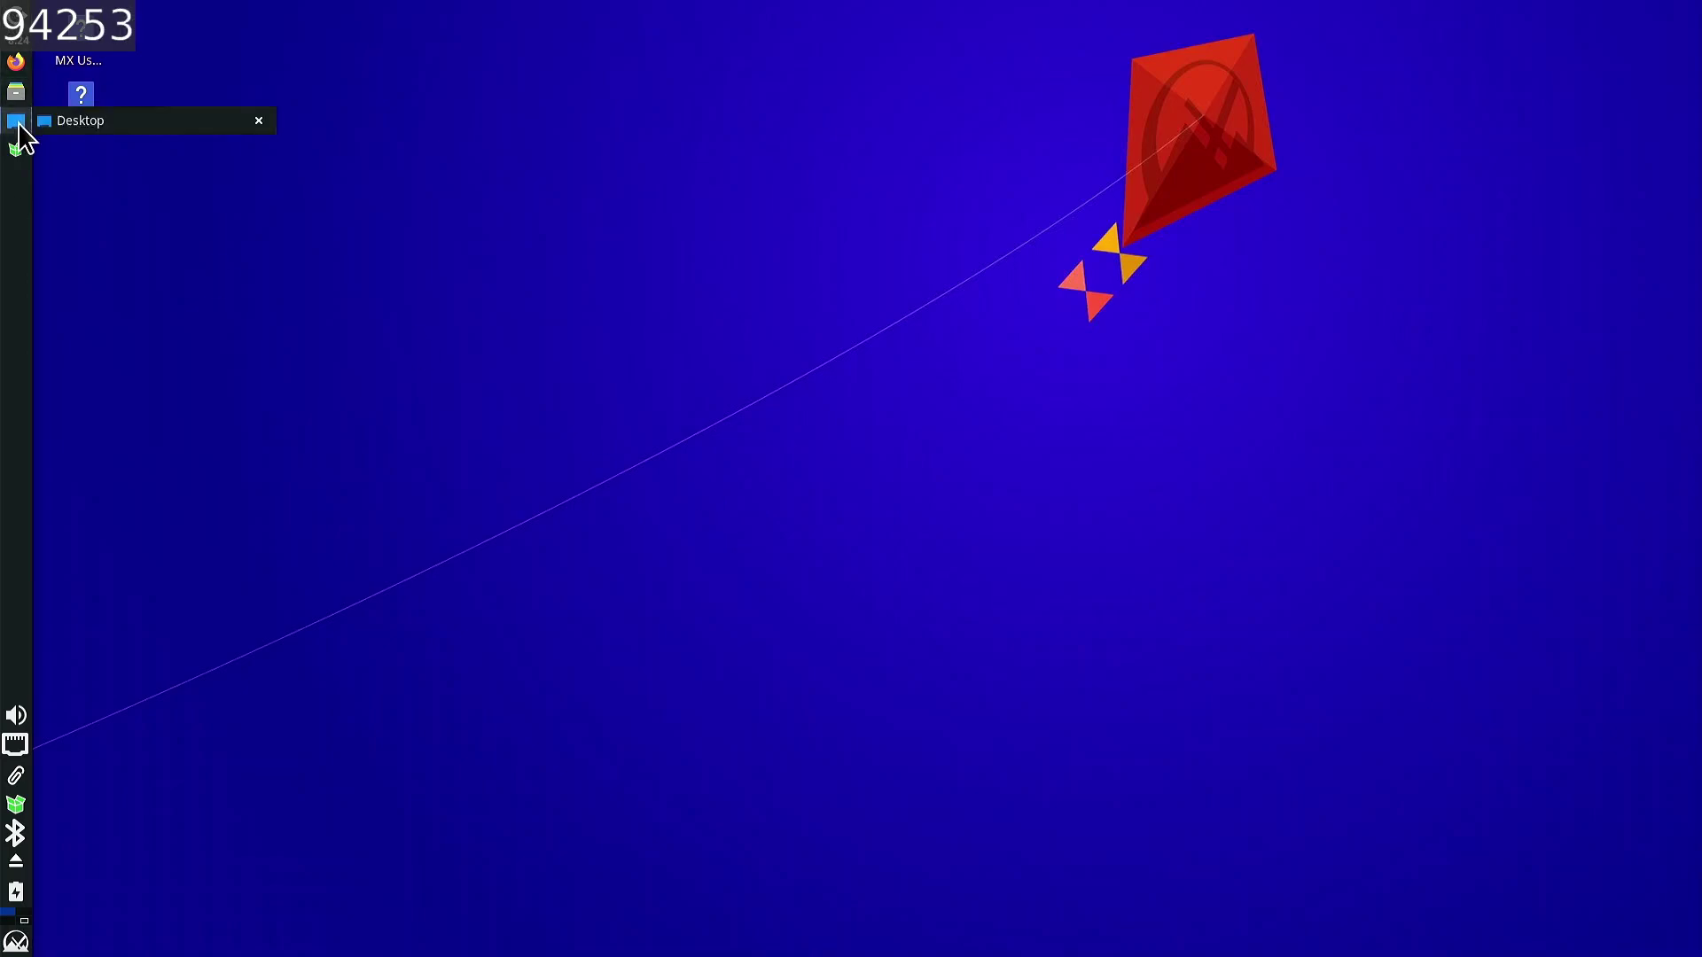
left_click(24, 920)
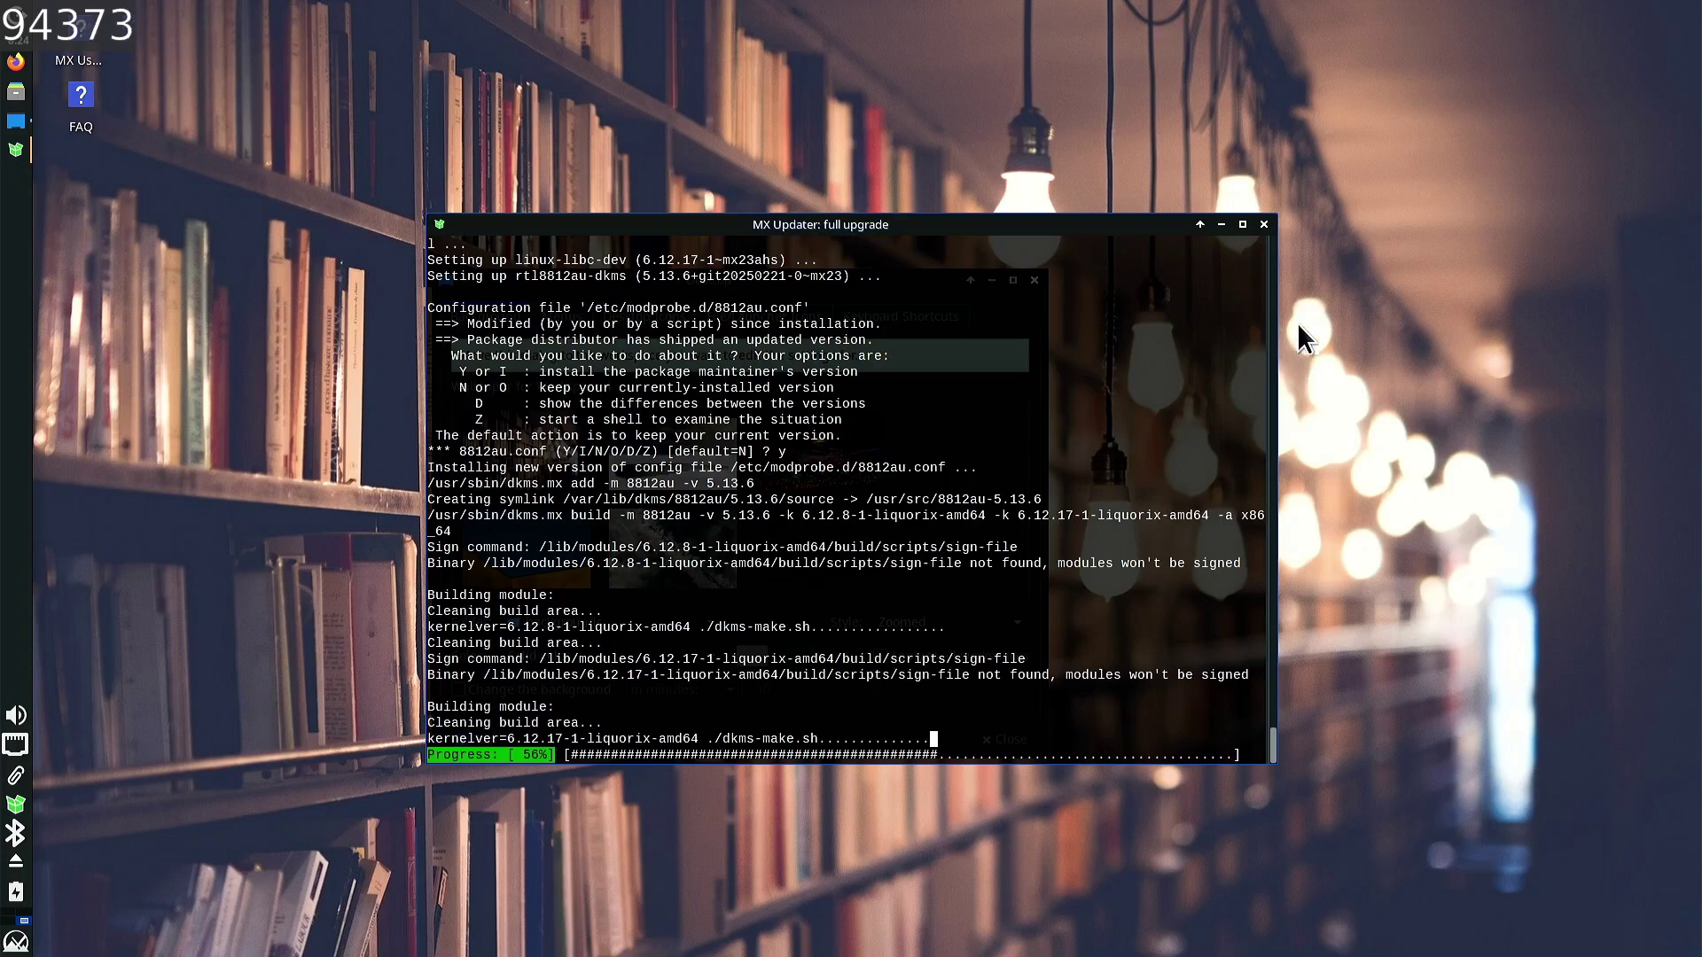
left_click(1241, 225)
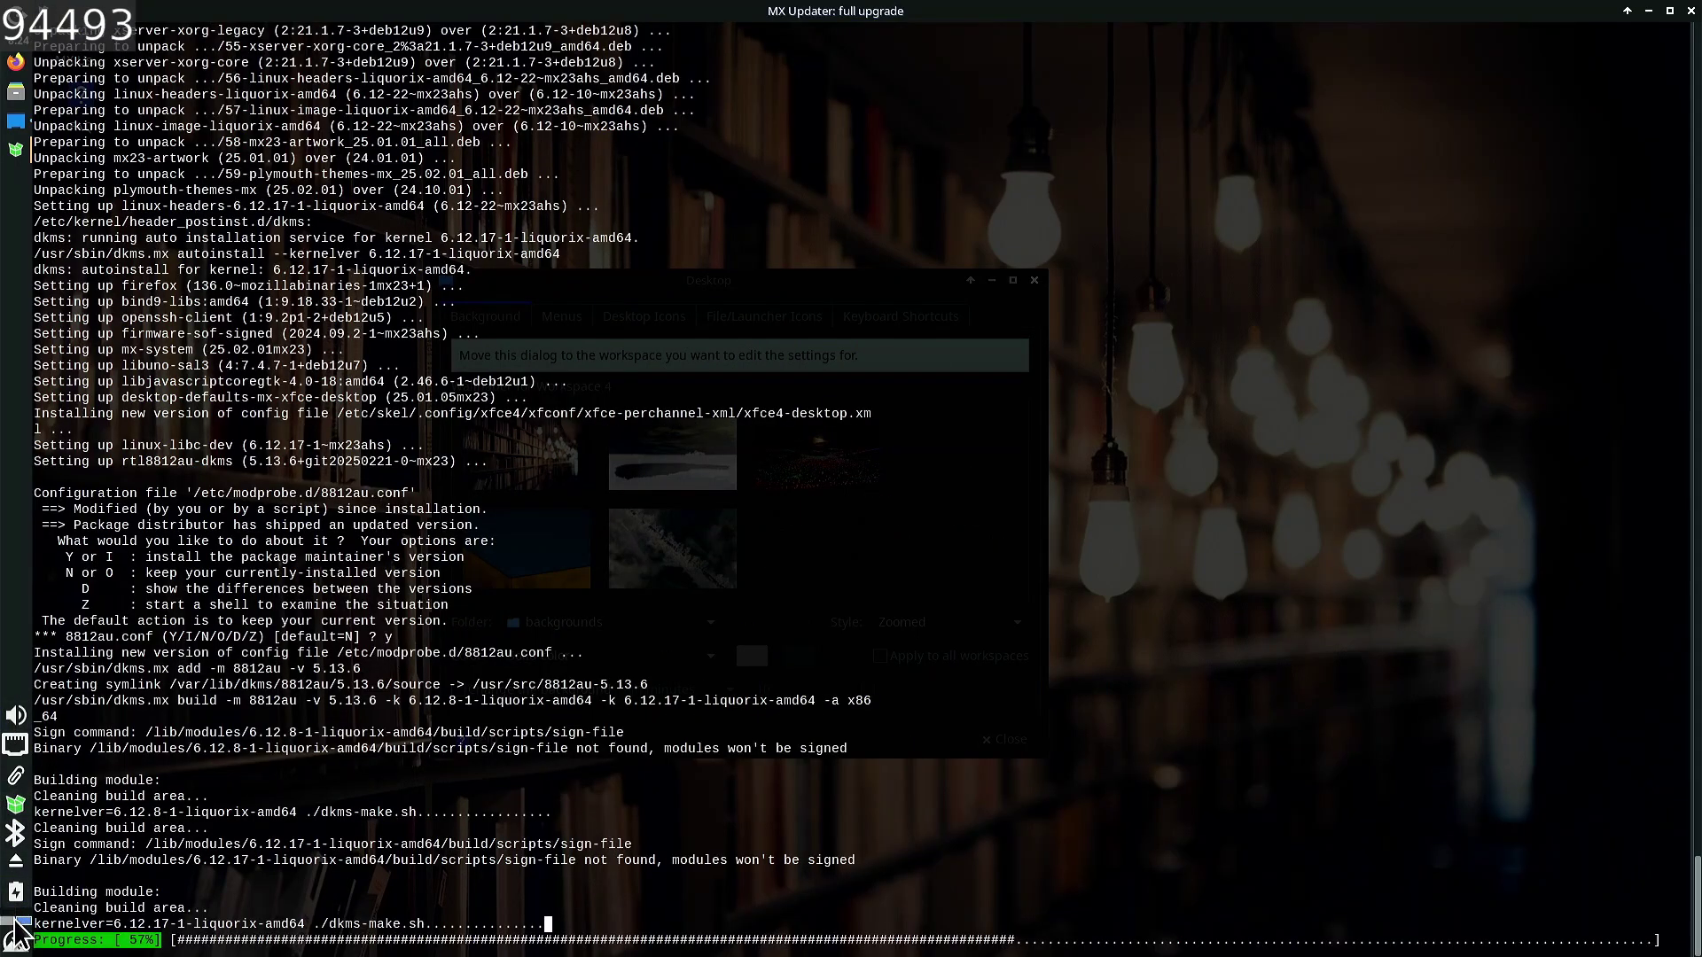
- Minimize and restore the MX Updater window, and close the Desktop settings dialog behind it
left_click(19, 150)
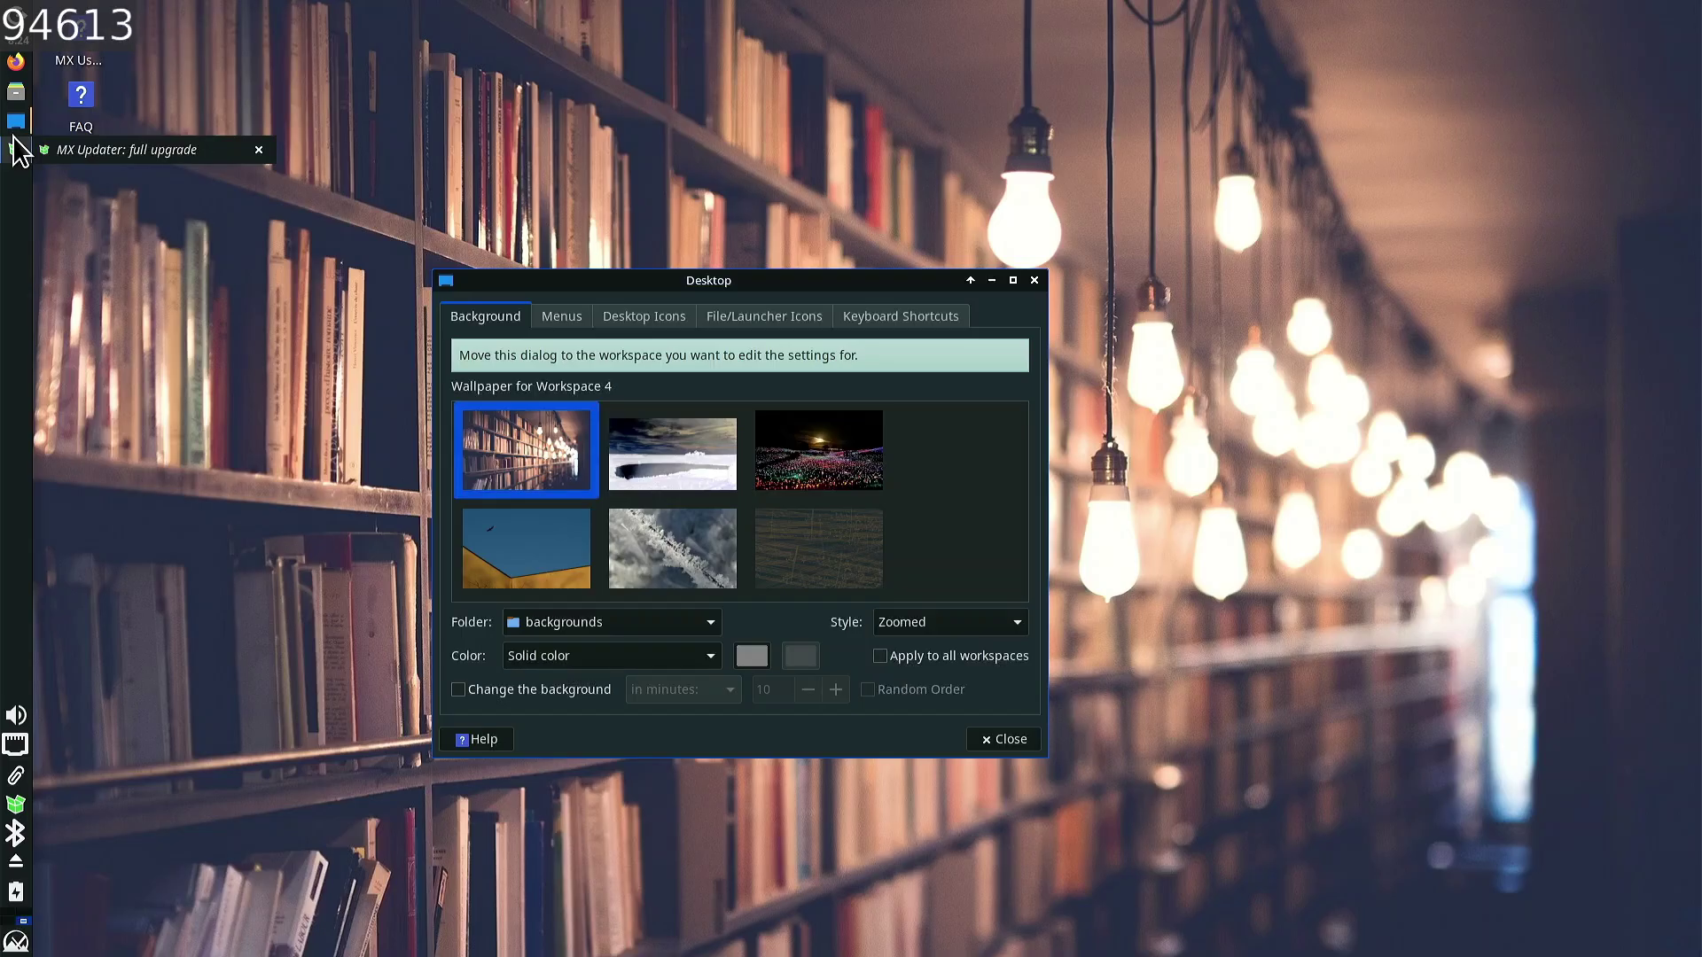
left_click(19, 151)
left_click(16, 120)
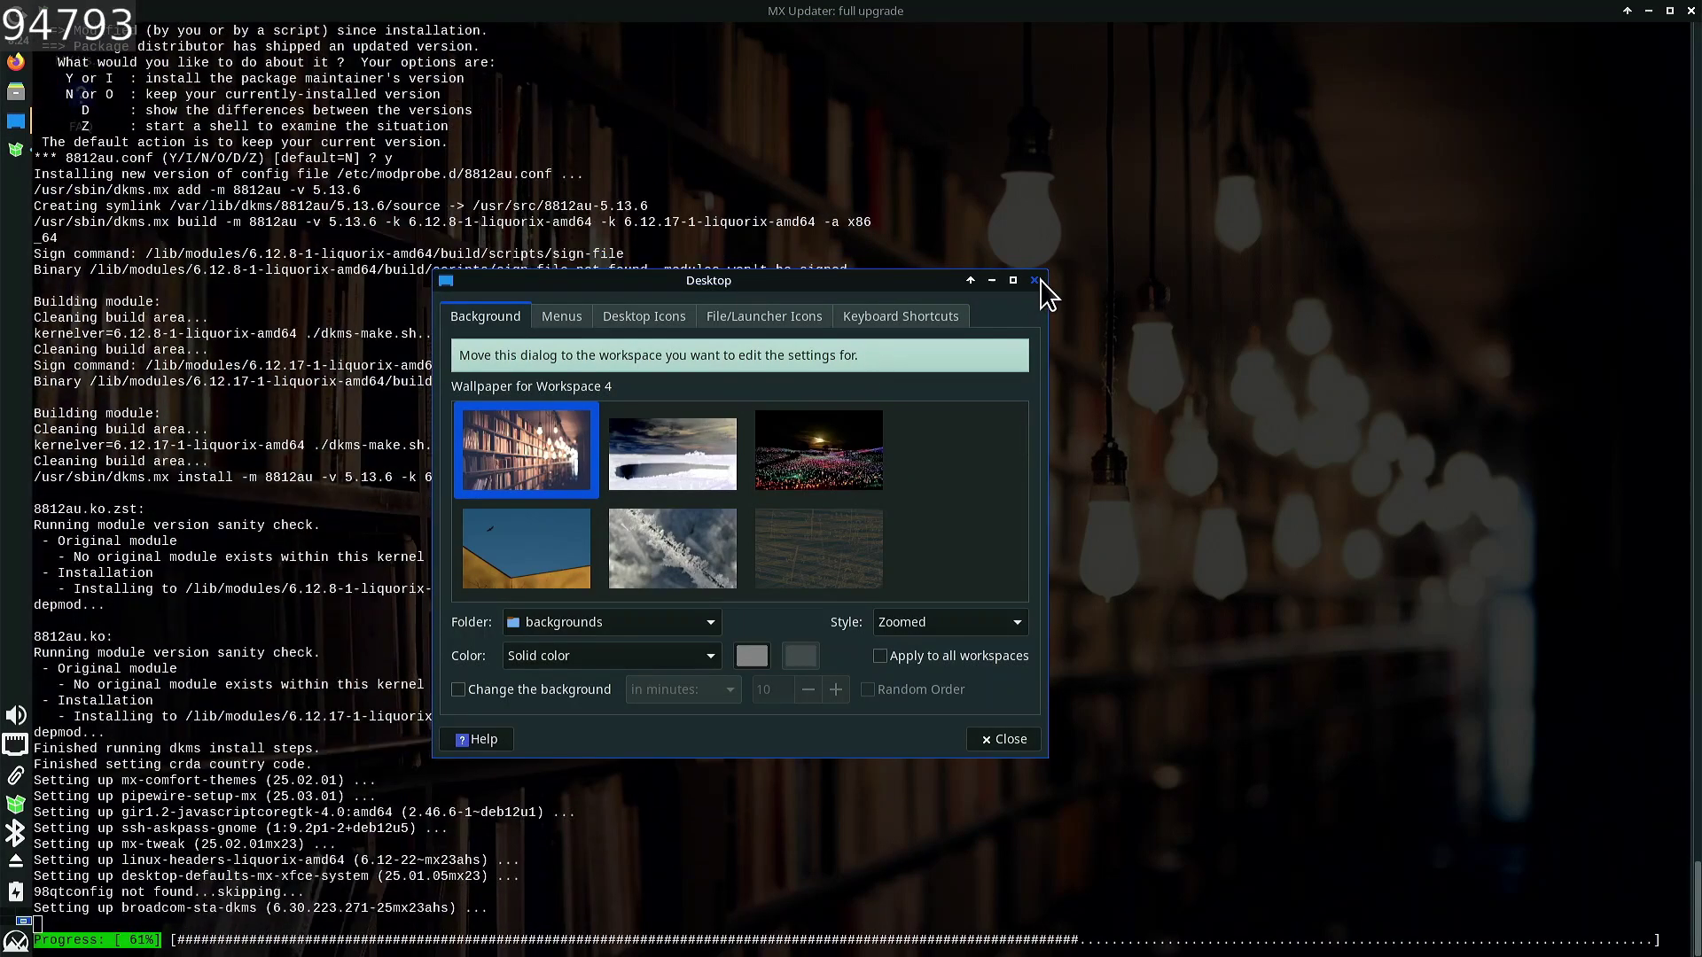
left_click(1033, 280)
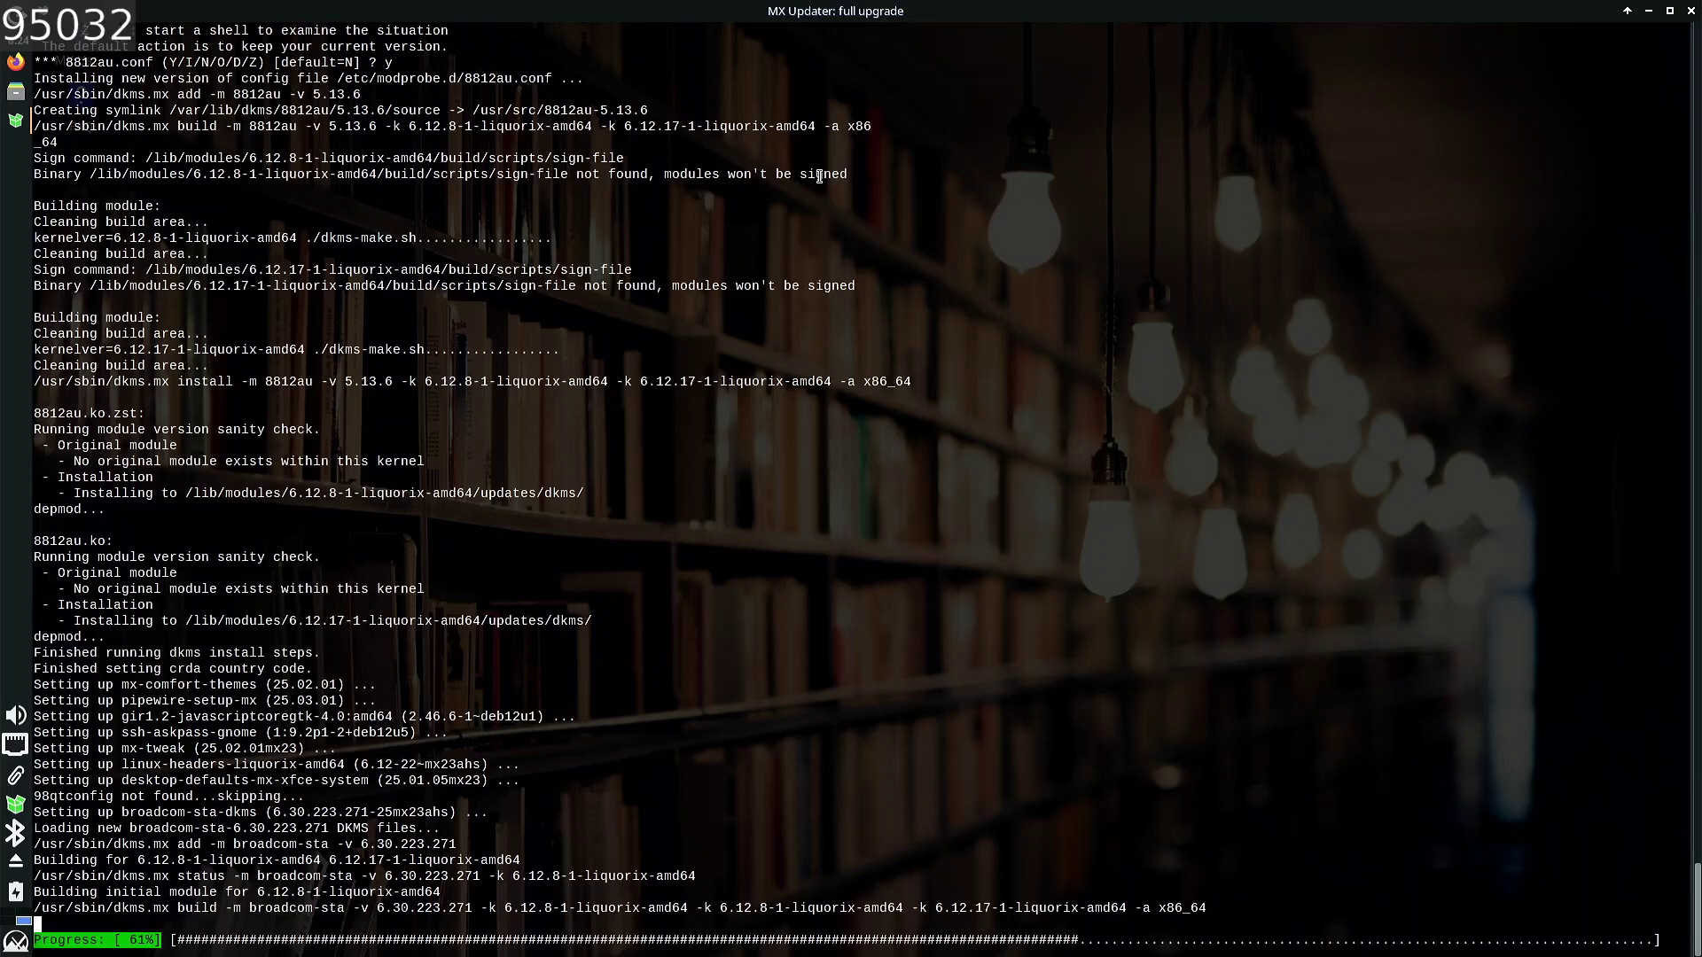
- Open the drop-down terminal and search the package repositories with the command apt search fetch
key("F4")
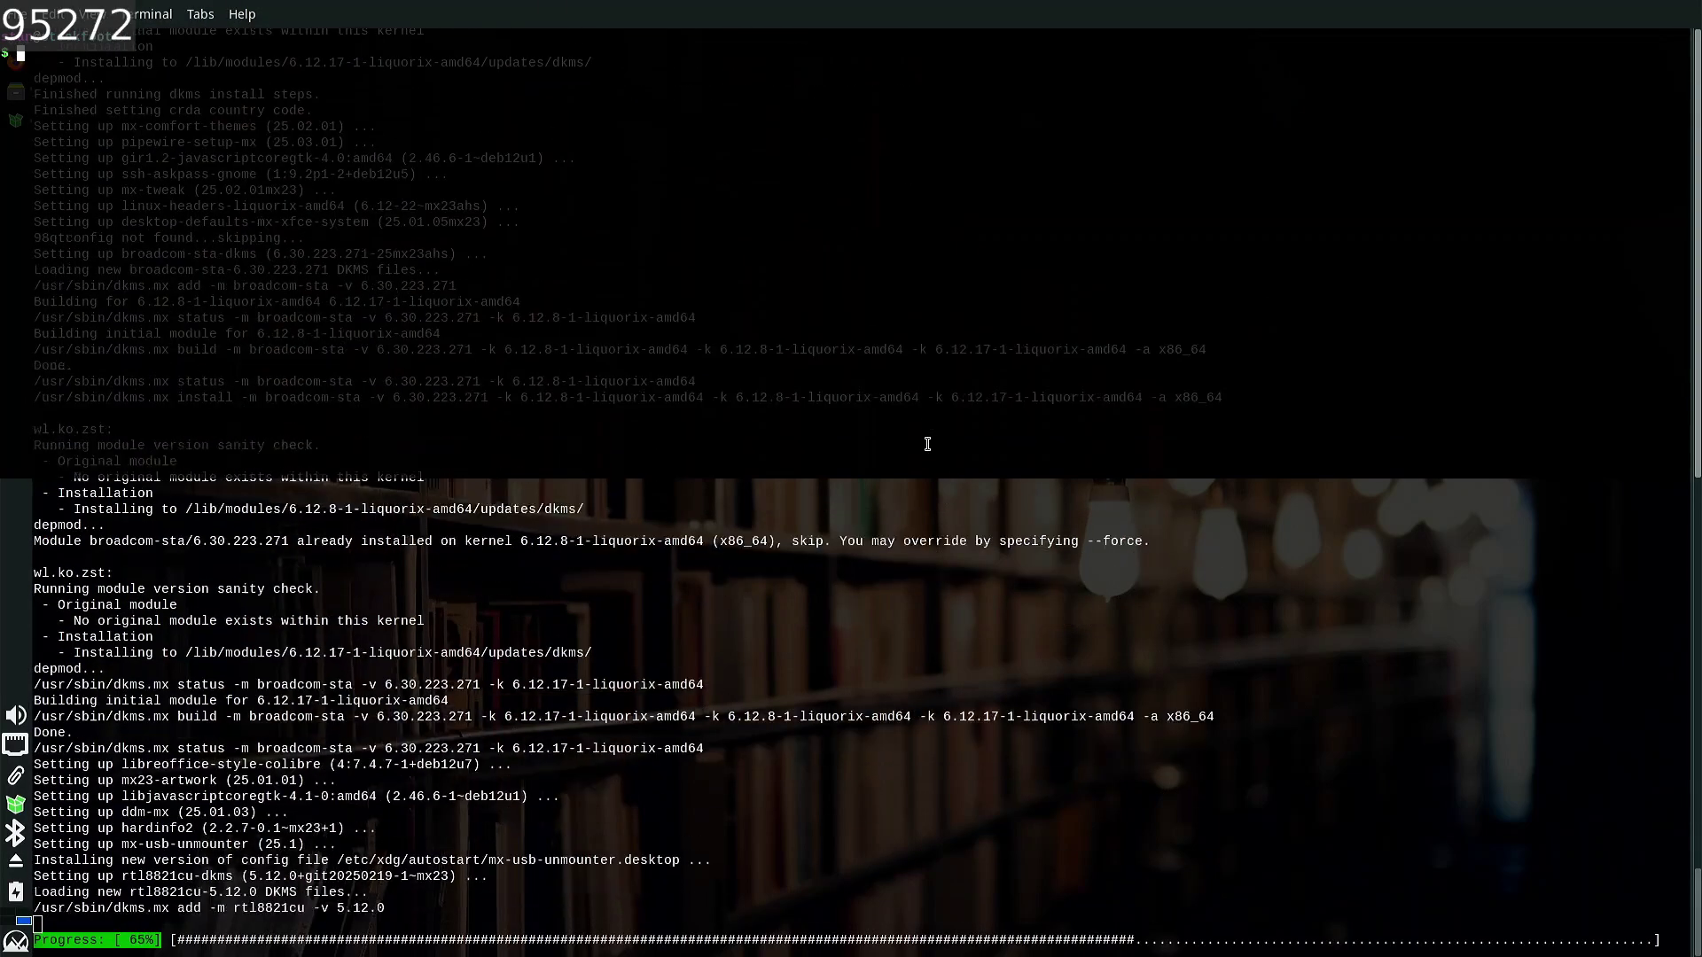
type("sudo")
key("BackSpace")
key("BackSpace")
key("BackSpace")
key("BackSpace")
type("apt search")
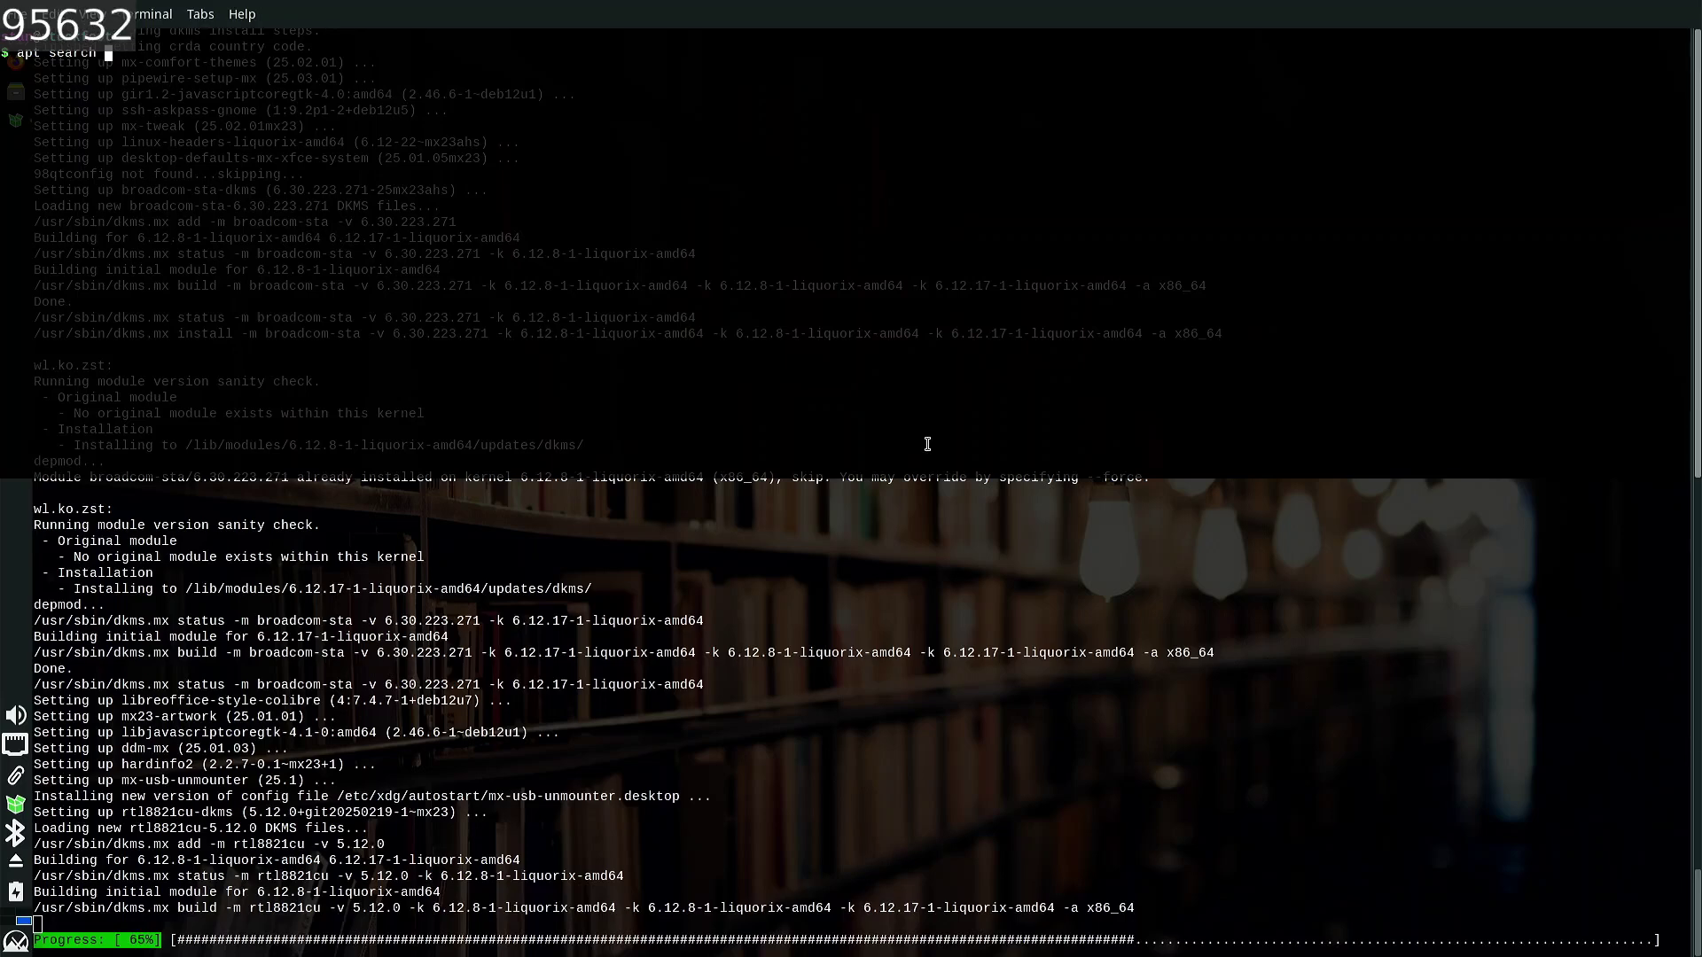
key("BackSpace")
type("r")
type("etch")
key("Return")
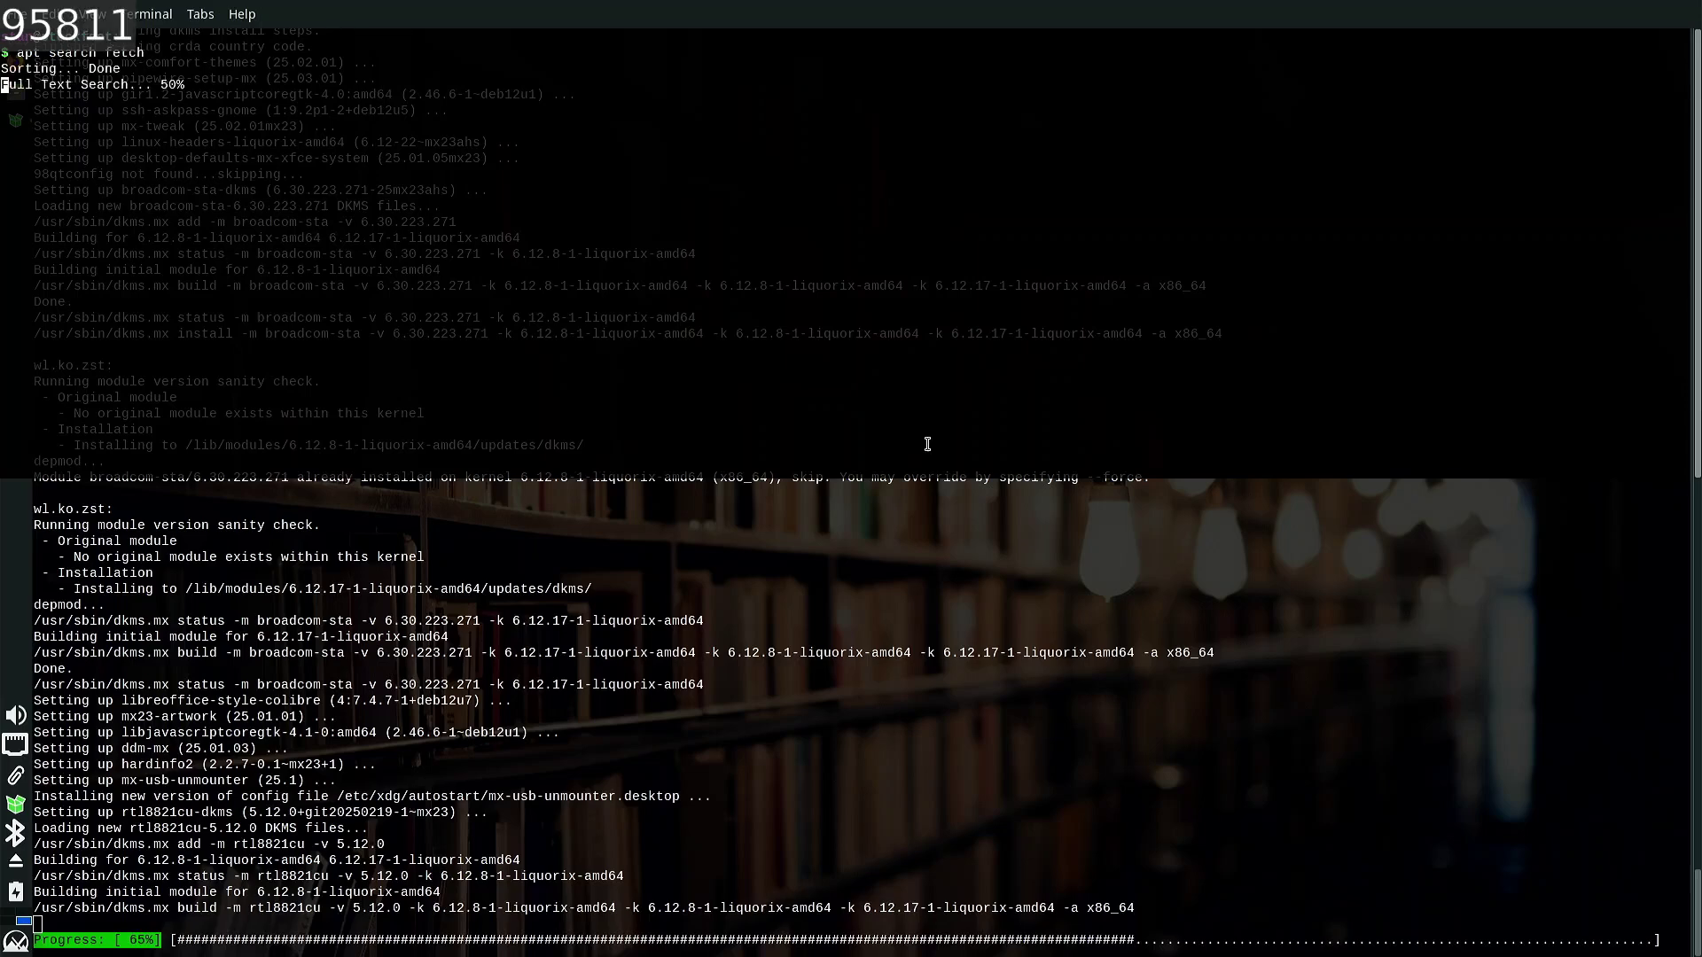
- Look through the fetch package results and search the repositories again with the command apt search fastfetch
key("Up")
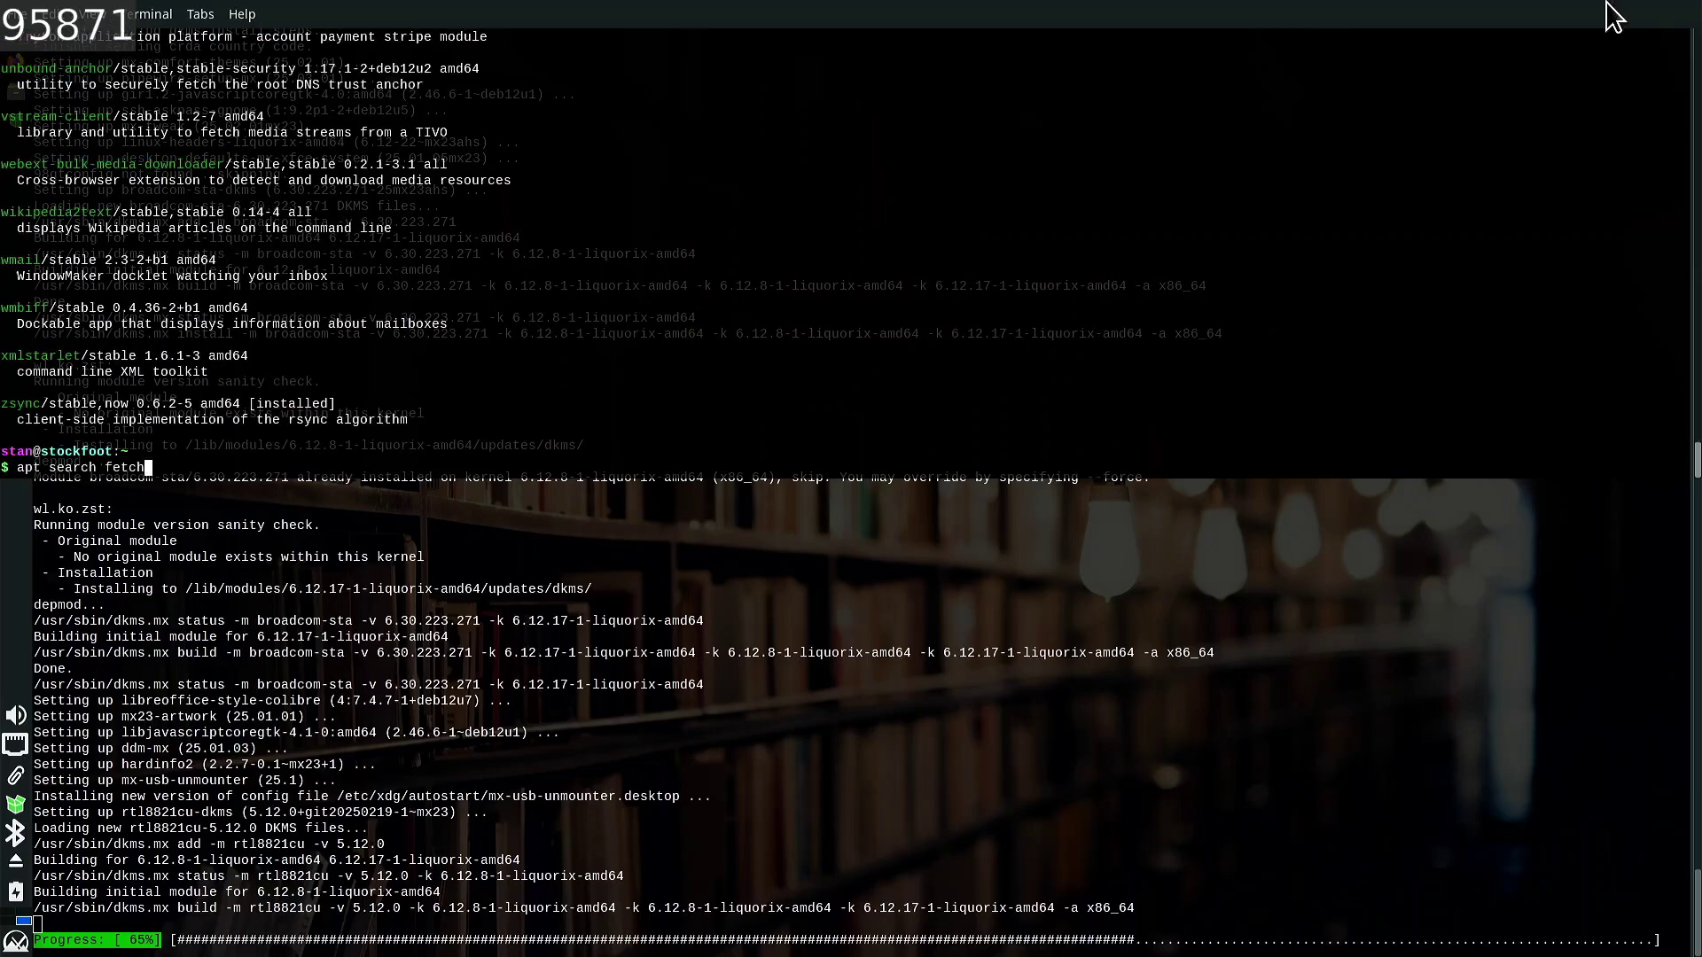
scroll(1221, 214, "up", 5)
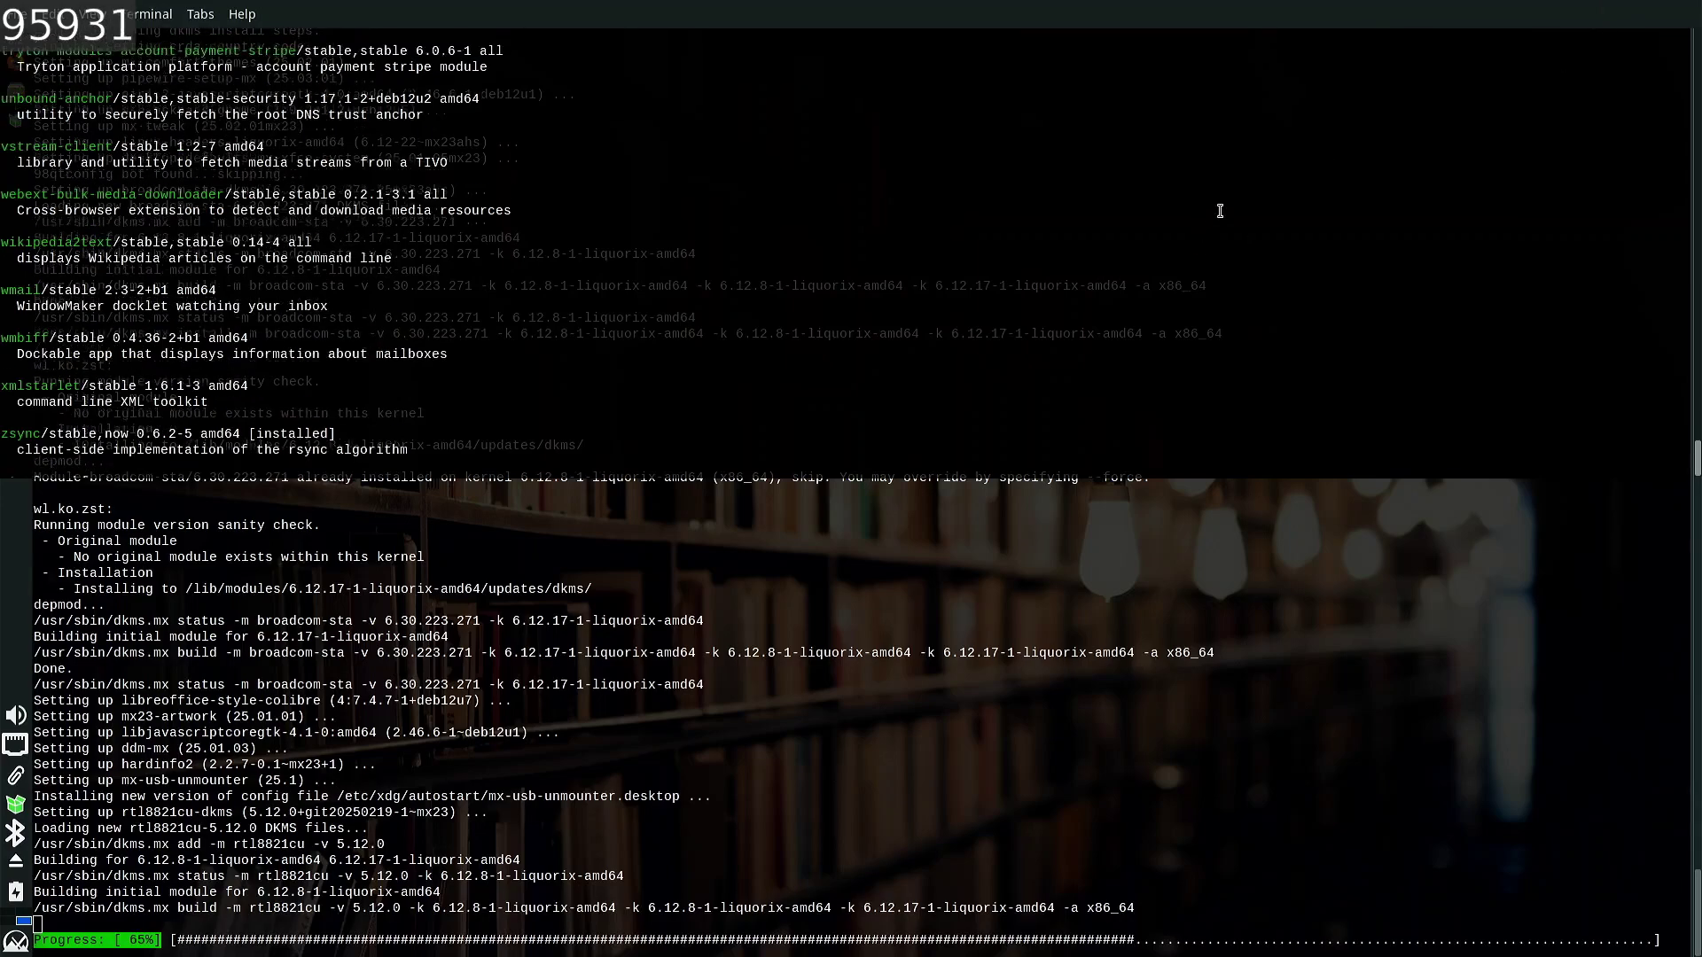
scroll(1221, 214, "up", 15)
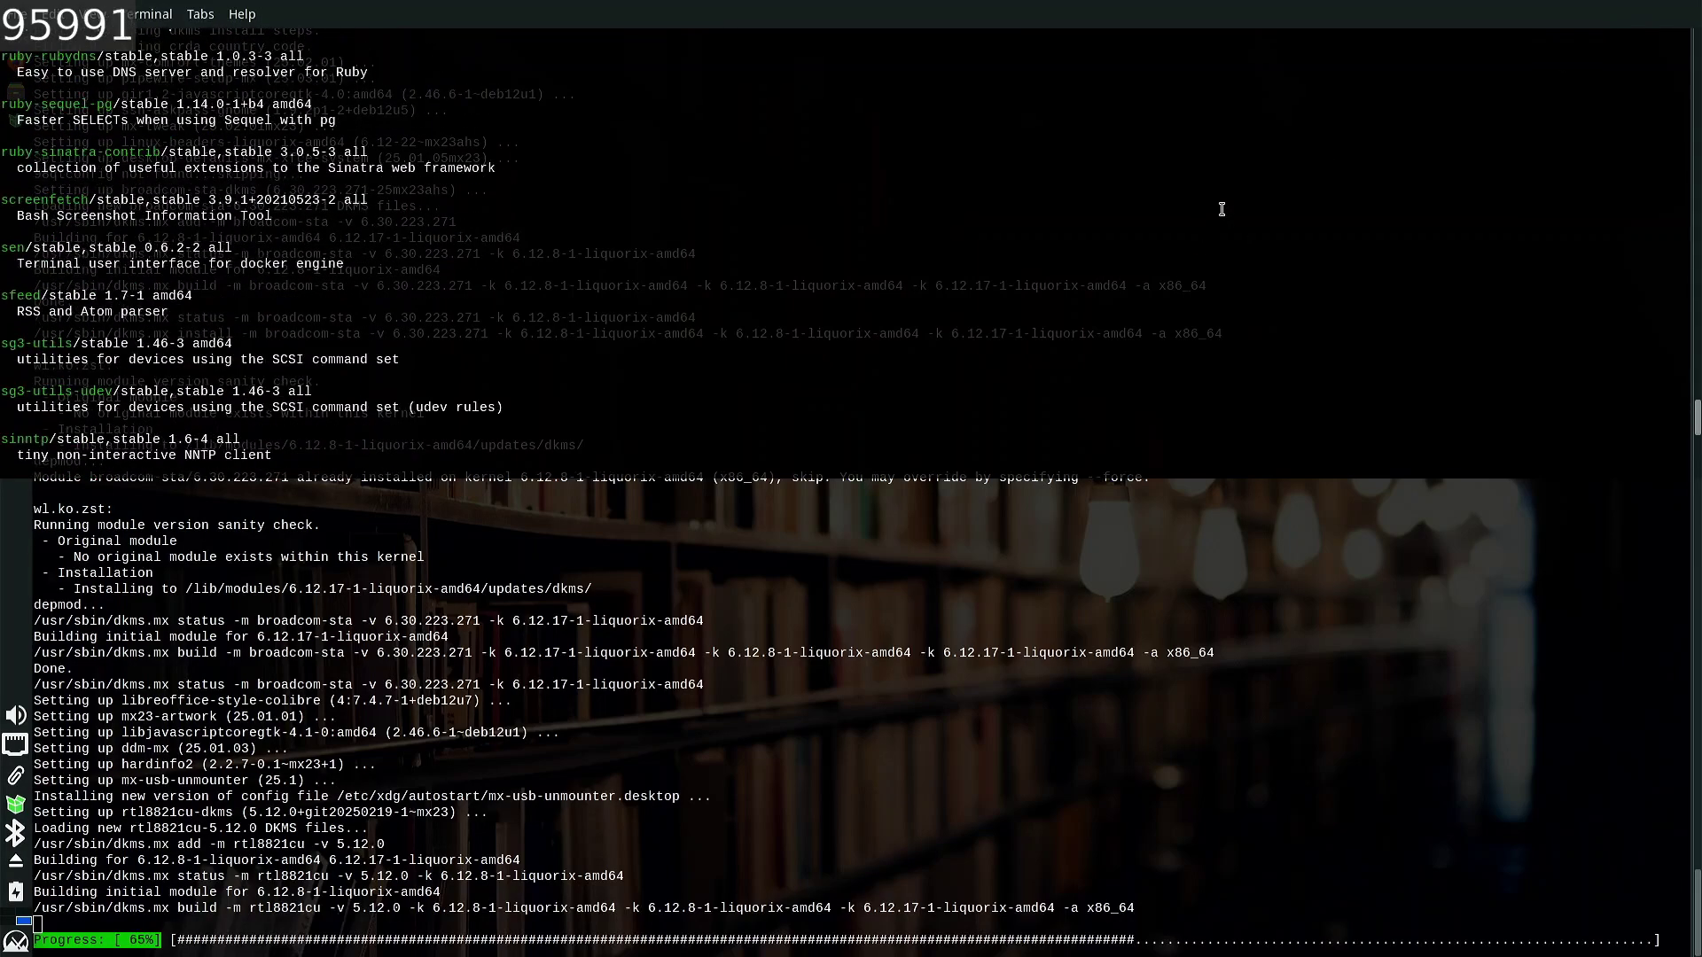
scroll(1221, 210, "up", 4)
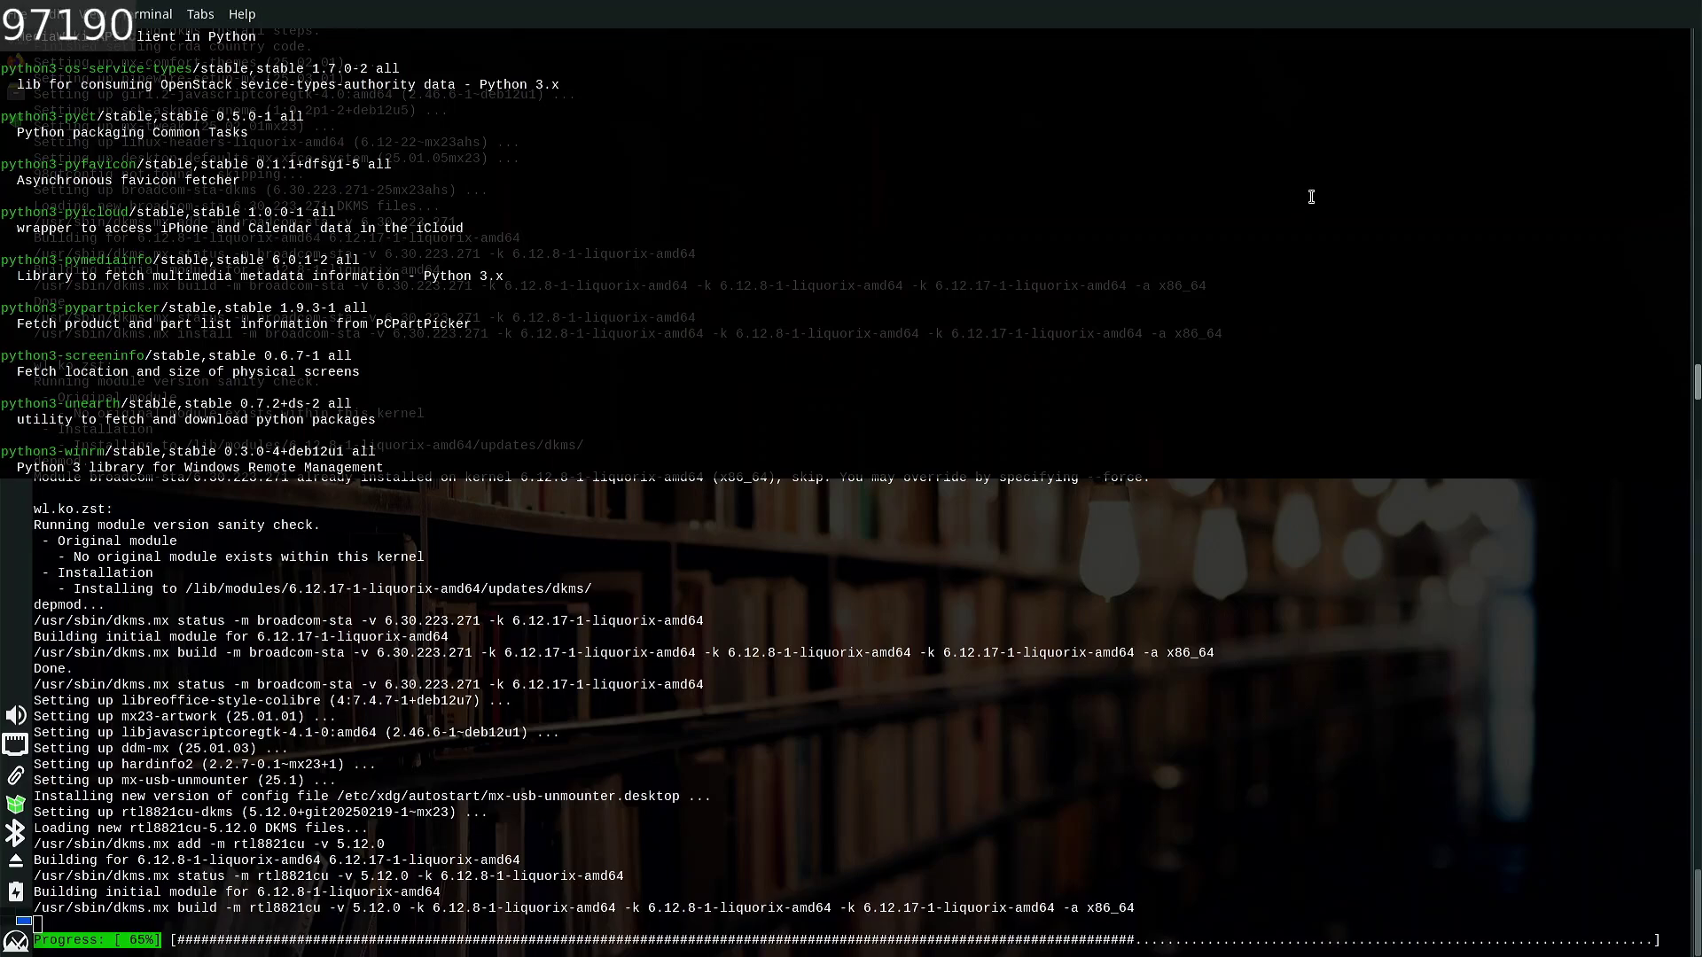
scroll(1309, 196, "down", 20)
scroll(1308, 197, "down", 15)
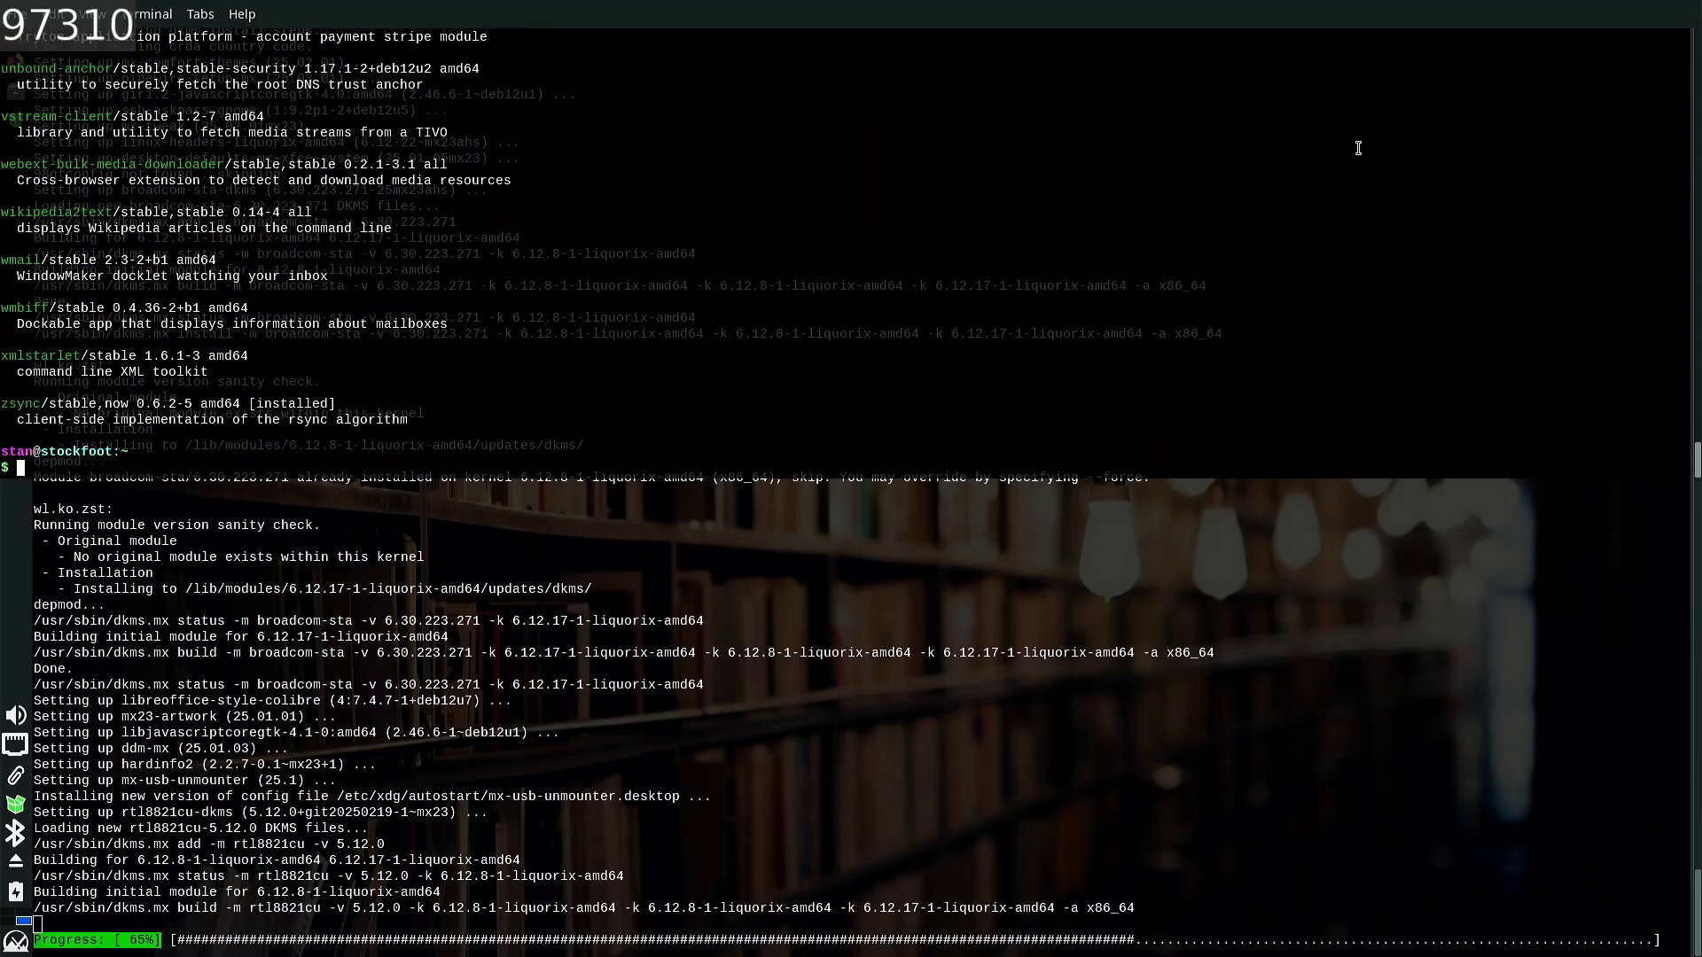
type("apt search fastfetch")
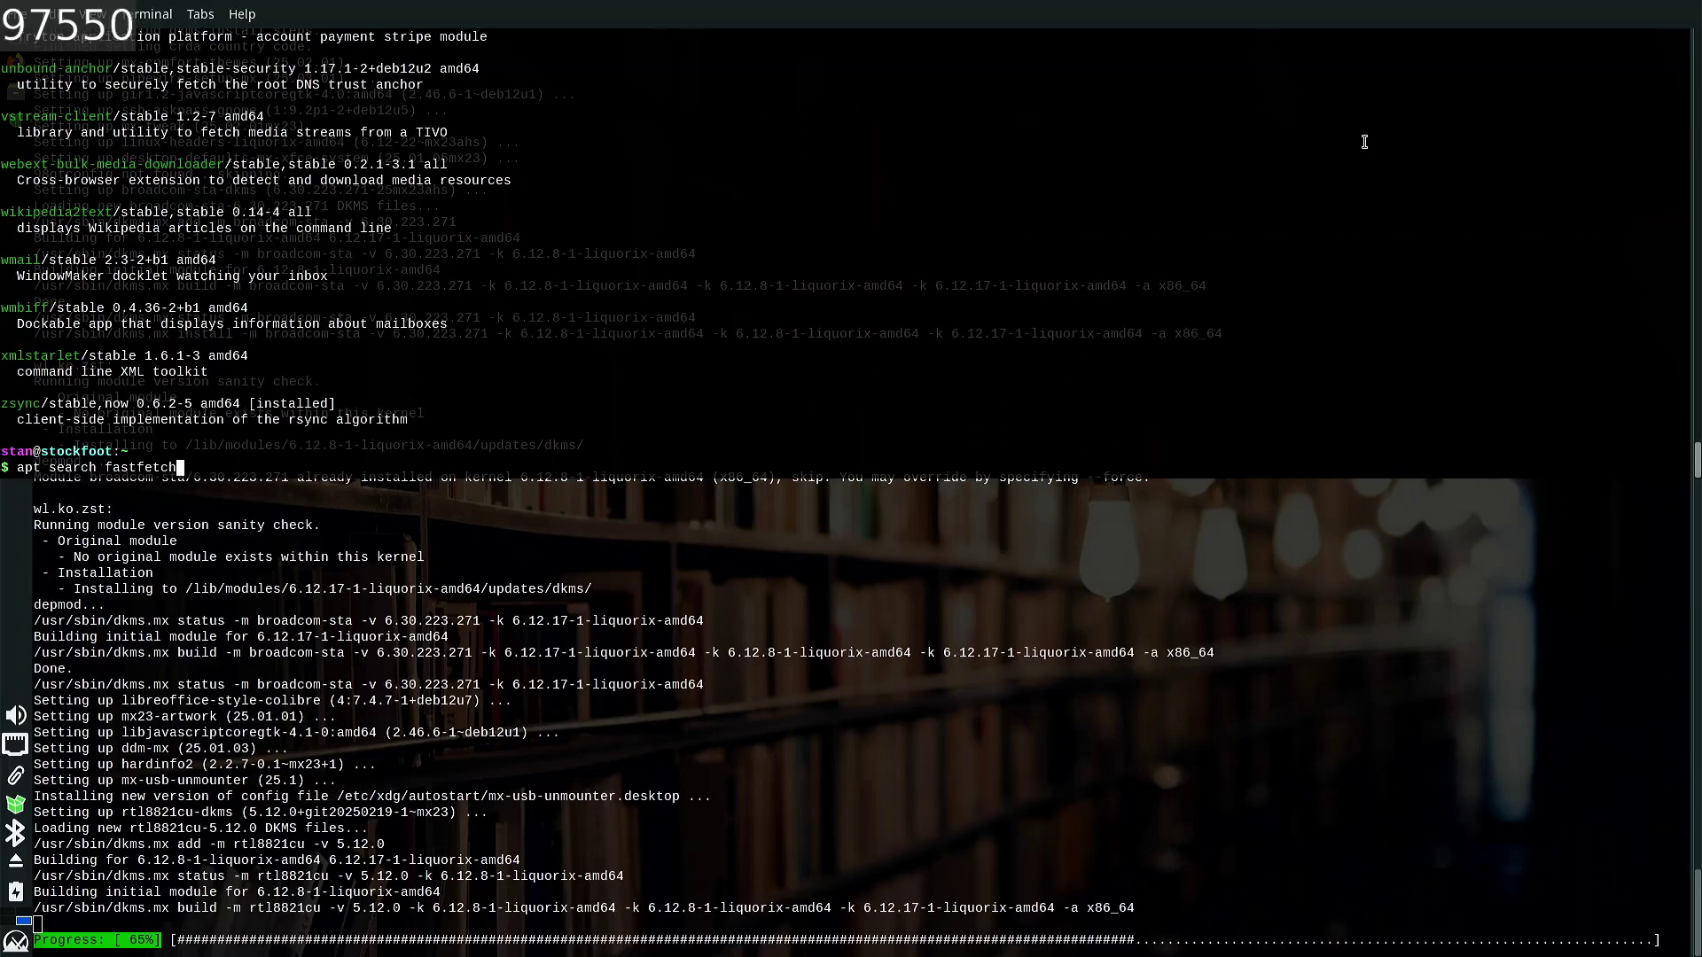
key("Return")
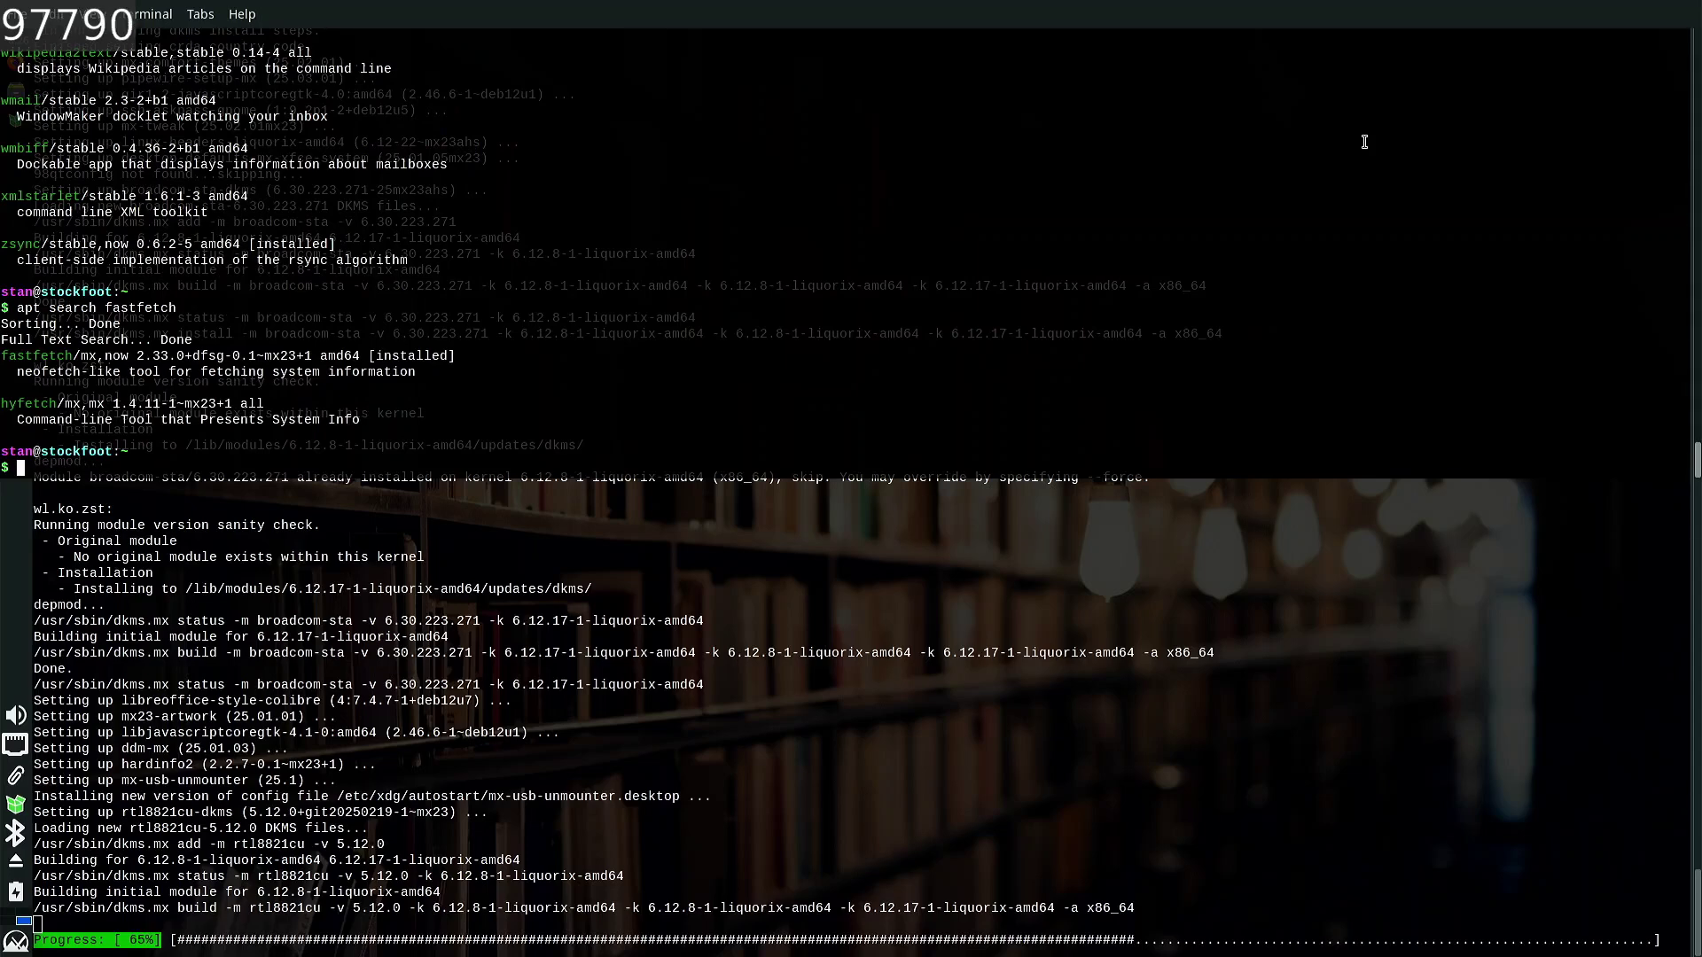
- Run fastfetch in the drop-down terminal and view its system information
type("fas")
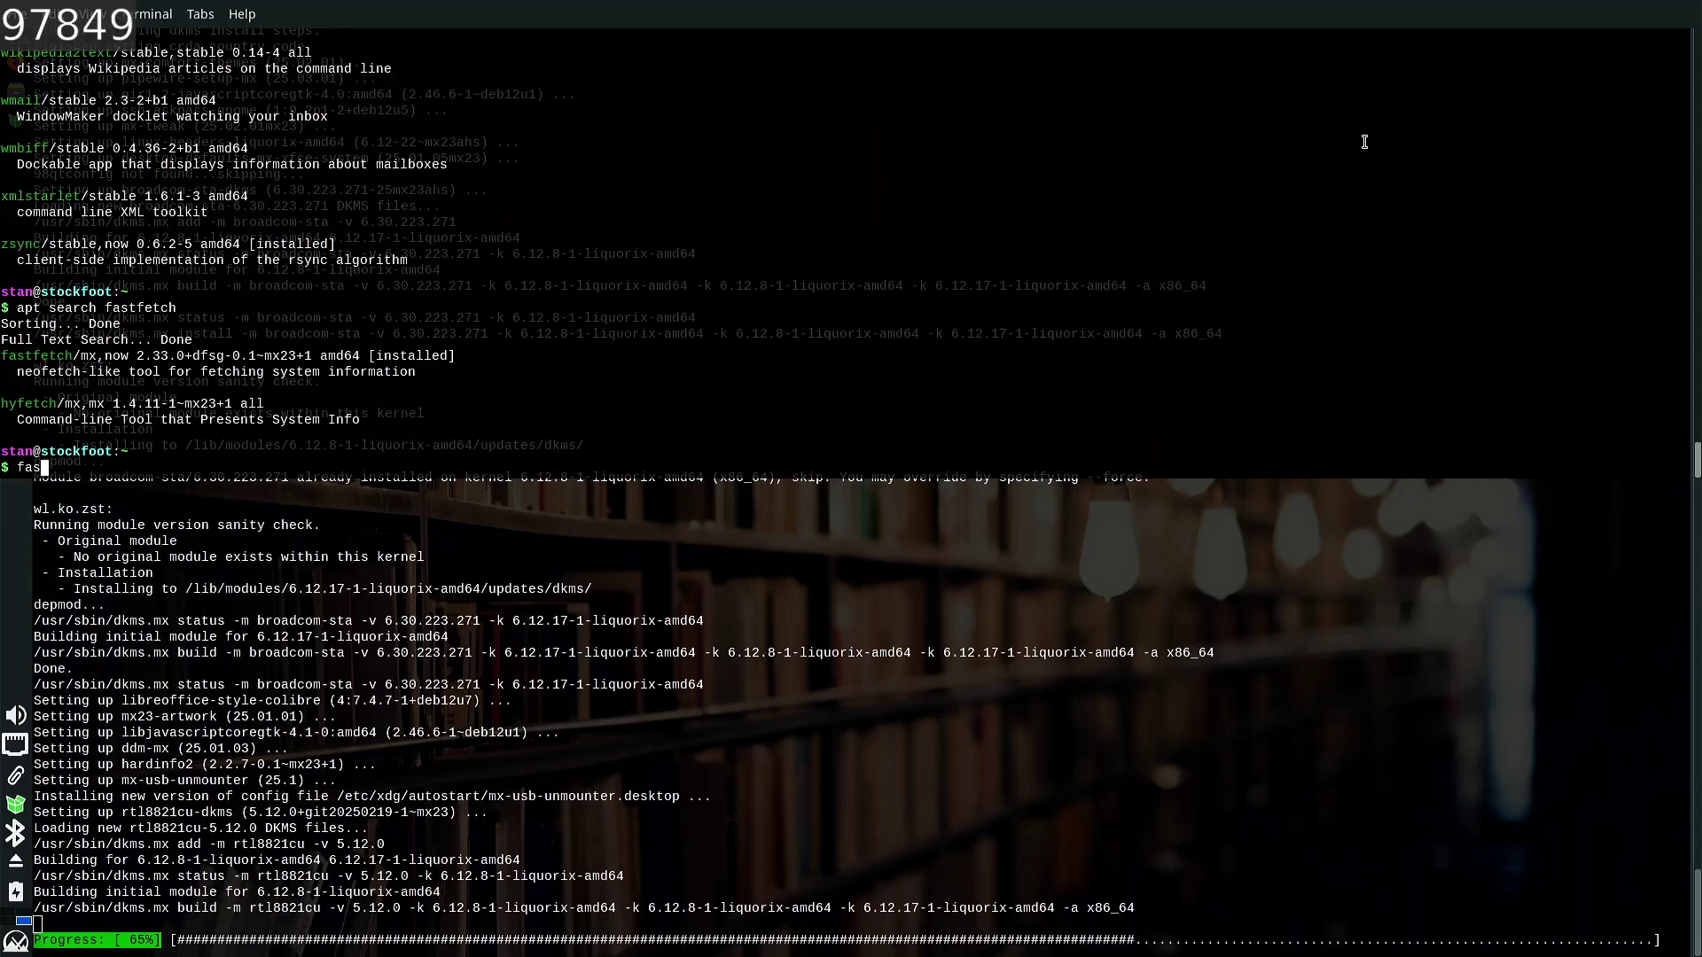
type("tfetch")
key("Return")
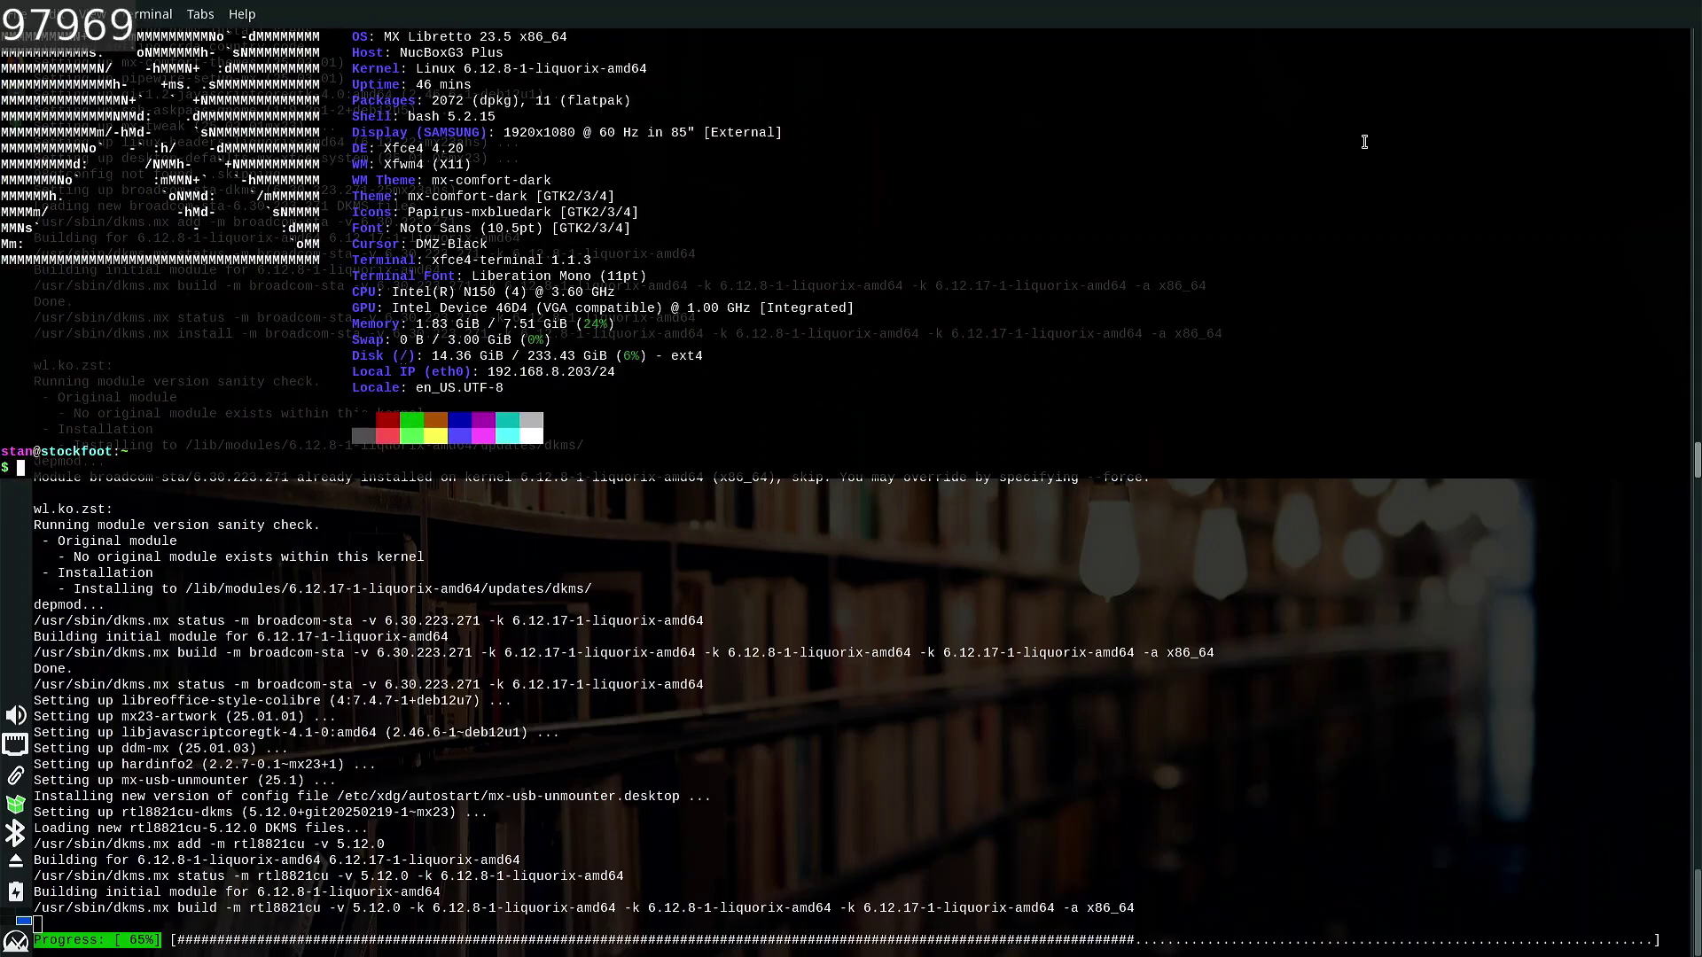
scroll(1364, 142, "up", 1)
scroll(1364, 142, "down", 1)
- Switch to the workspace with the kite wallpaper, clear the drop-down terminal's output there and hide the terminal
key("F4")
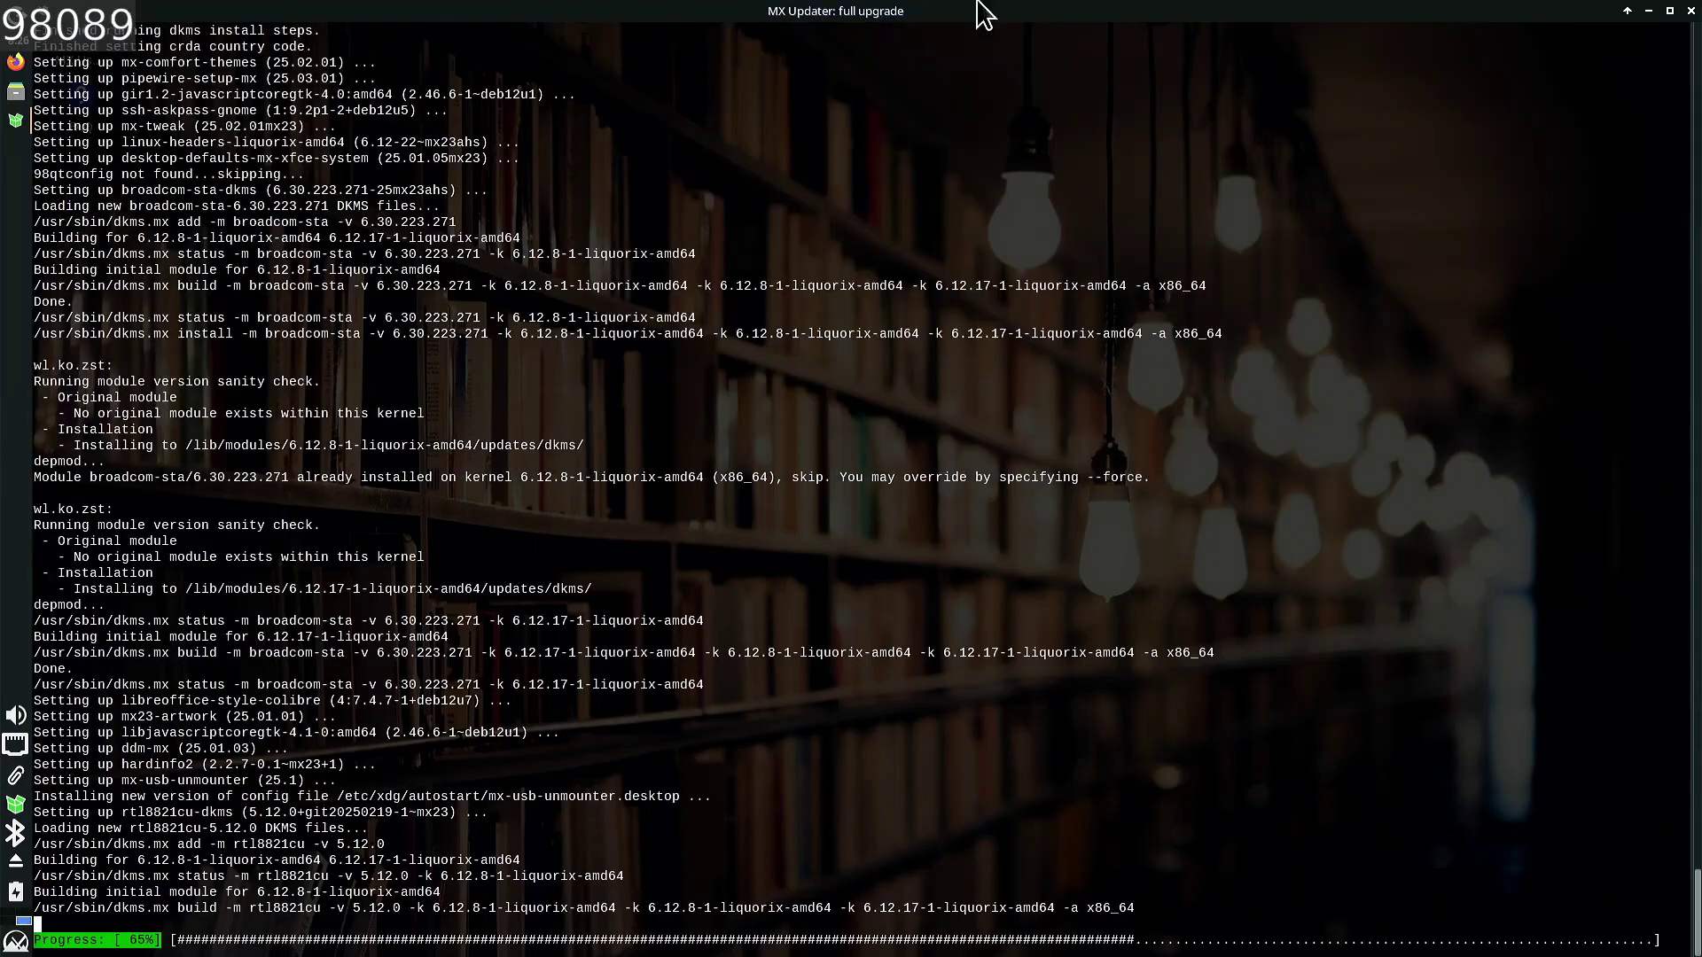
left_click(14, 923)
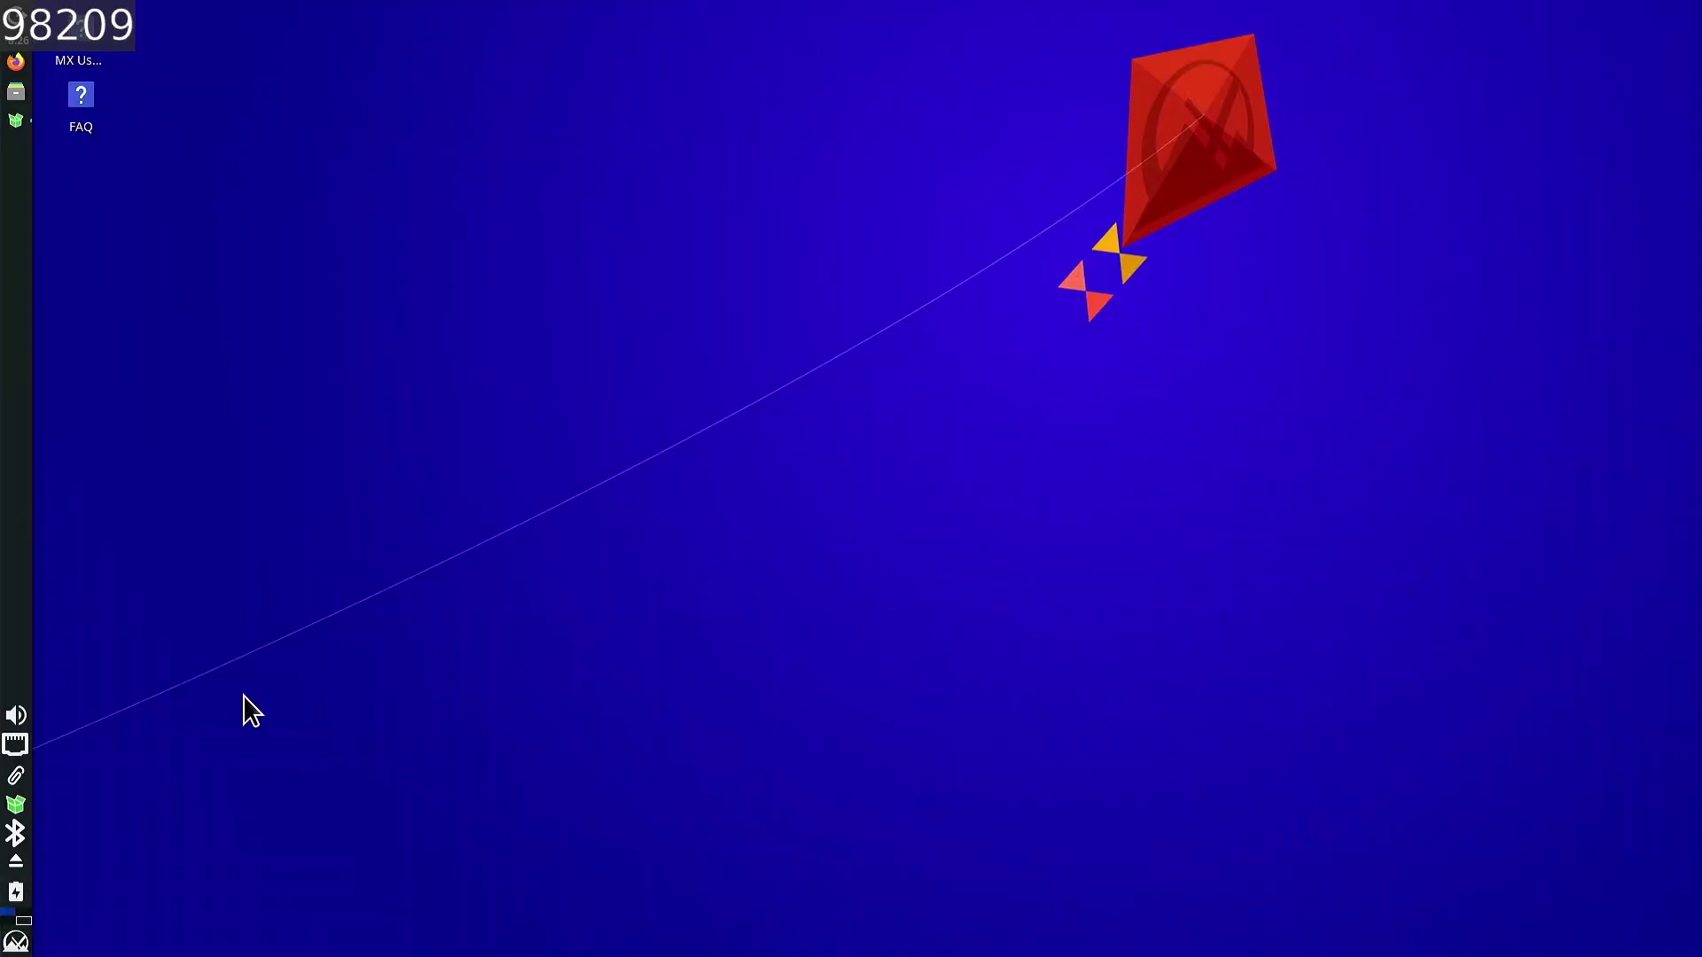
key("F4")
type("clear")
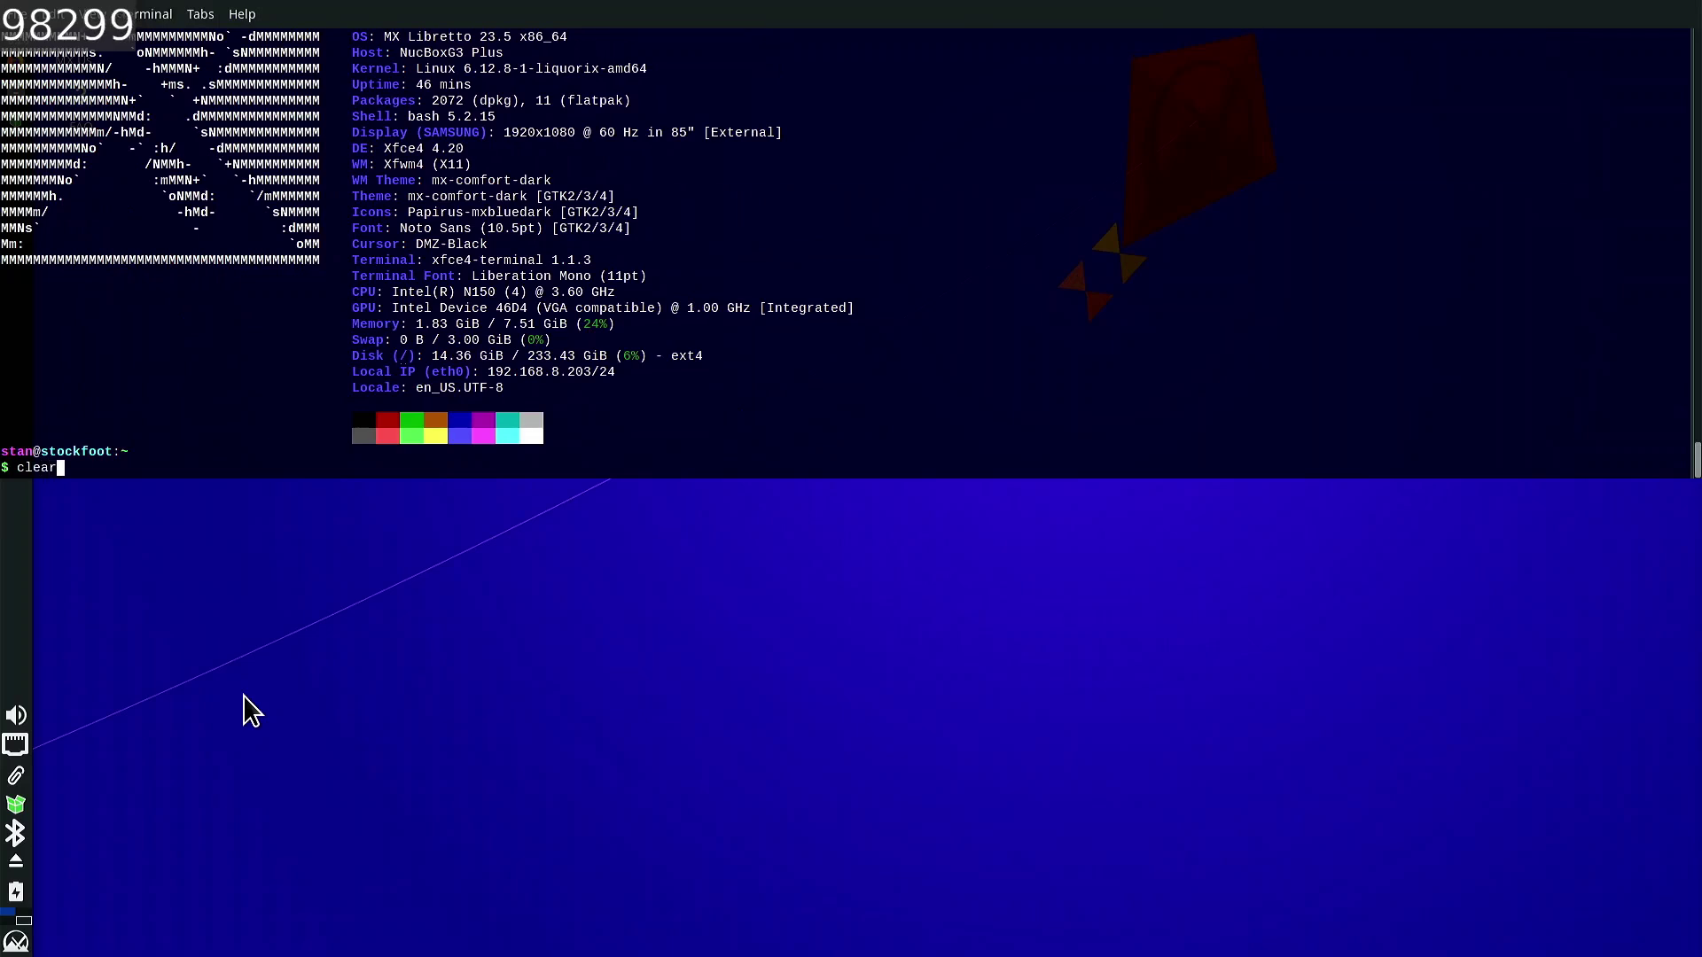
key("Return")
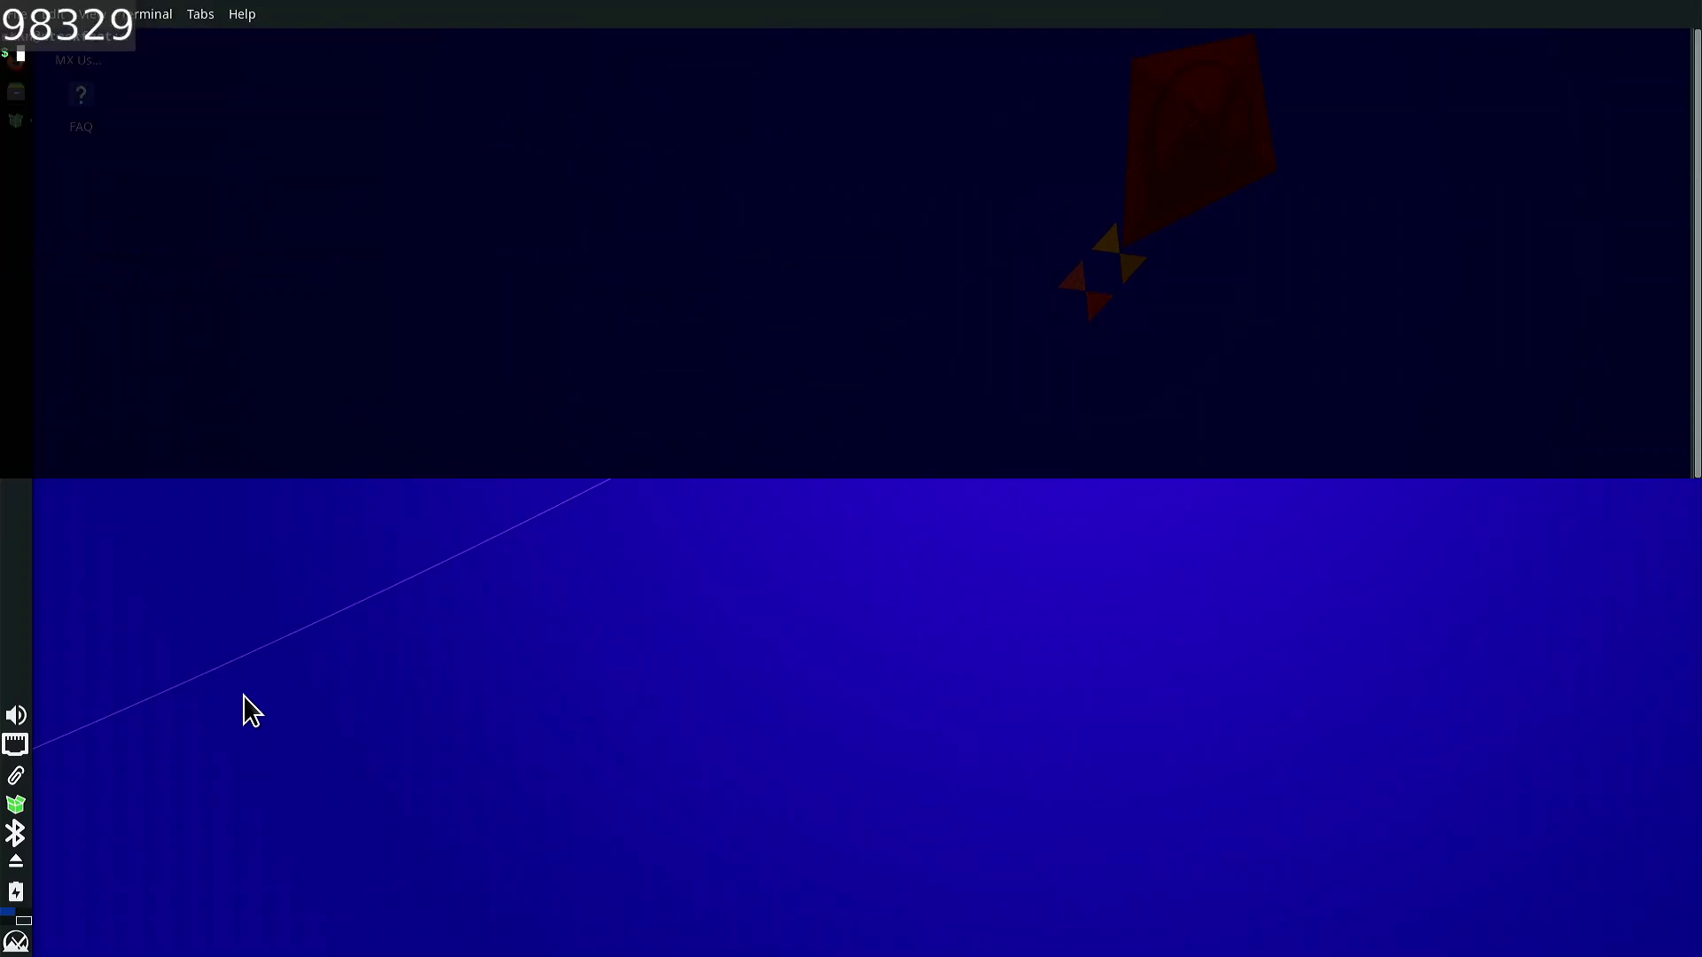
key("F4")
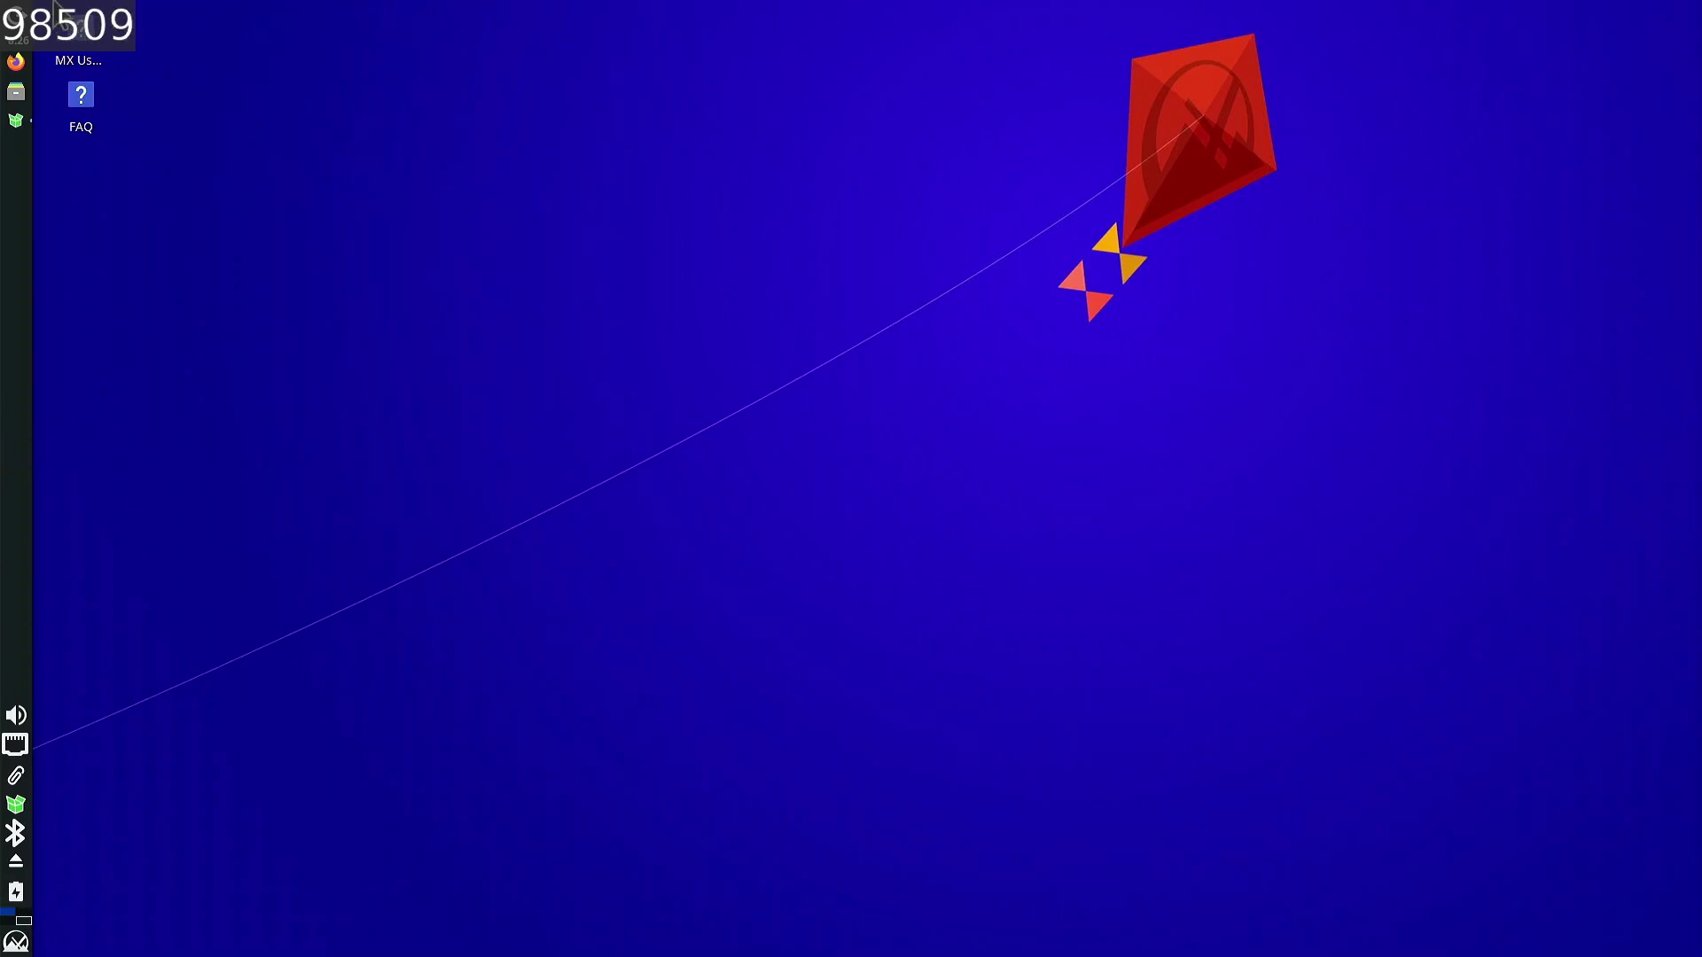
- Open a regular Xfce Terminal window and move it near the middle of the desktop
left_click(21, 939)
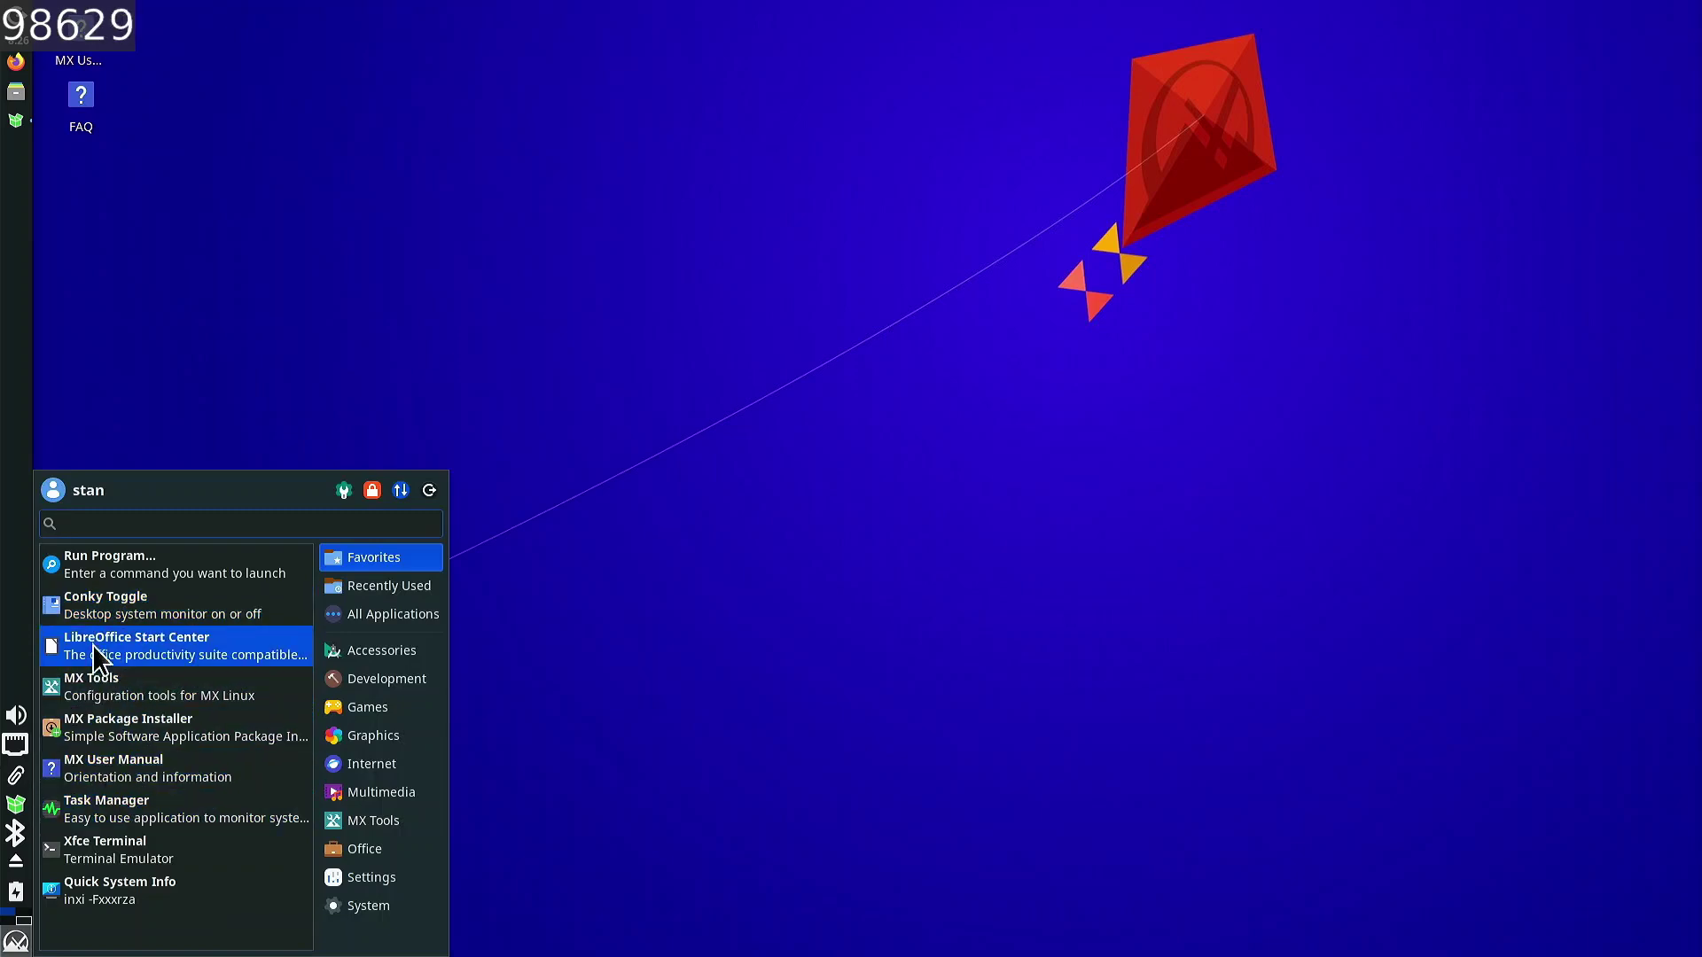
left_click(120, 840)
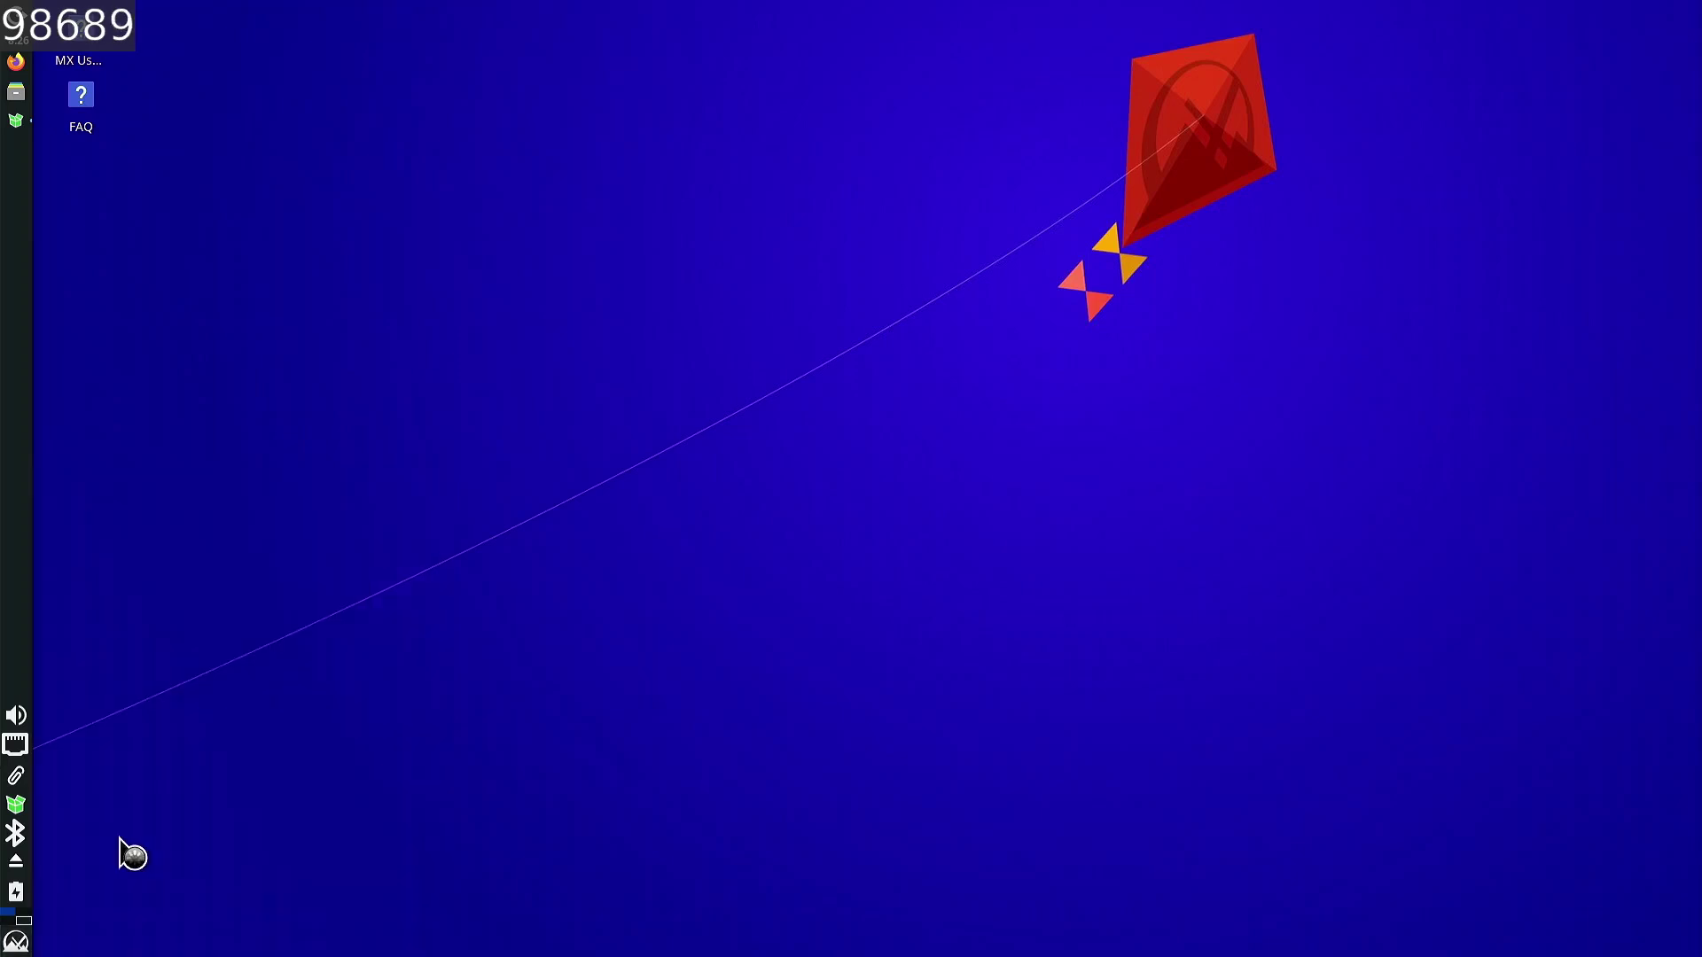
left_click_drag(474, 12, 873, 144)
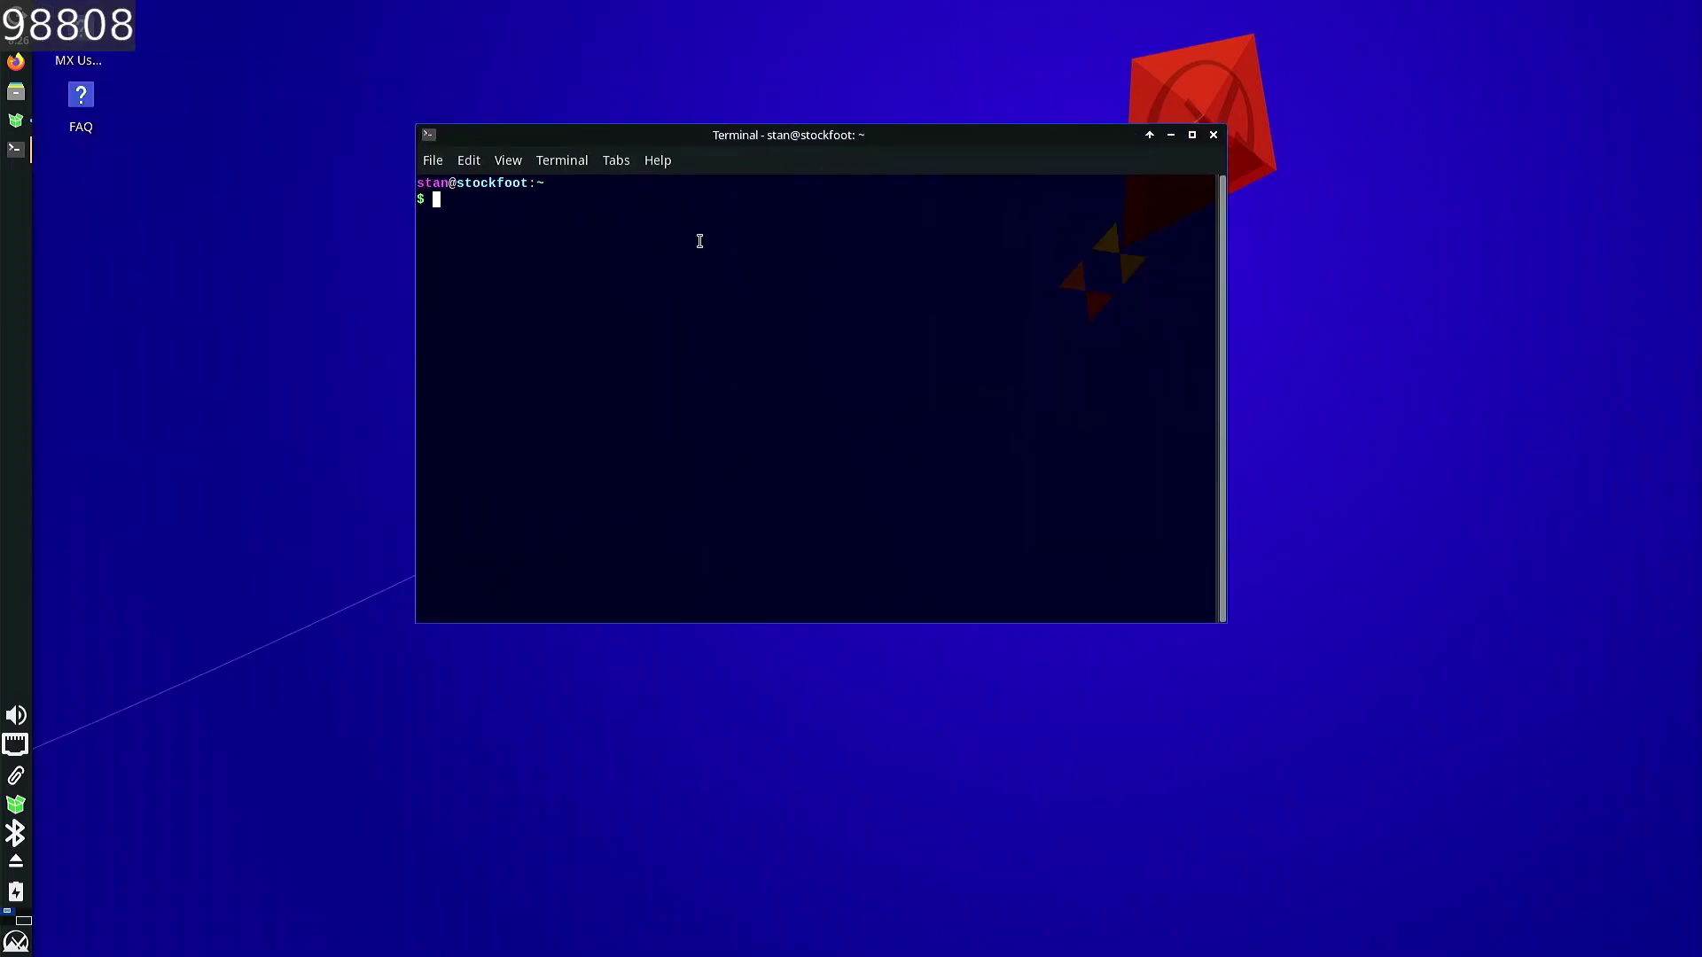
type("a")
key("BackSpace")
- Maximize the terminal window and run fastfetch in it
right_click(653, 226)
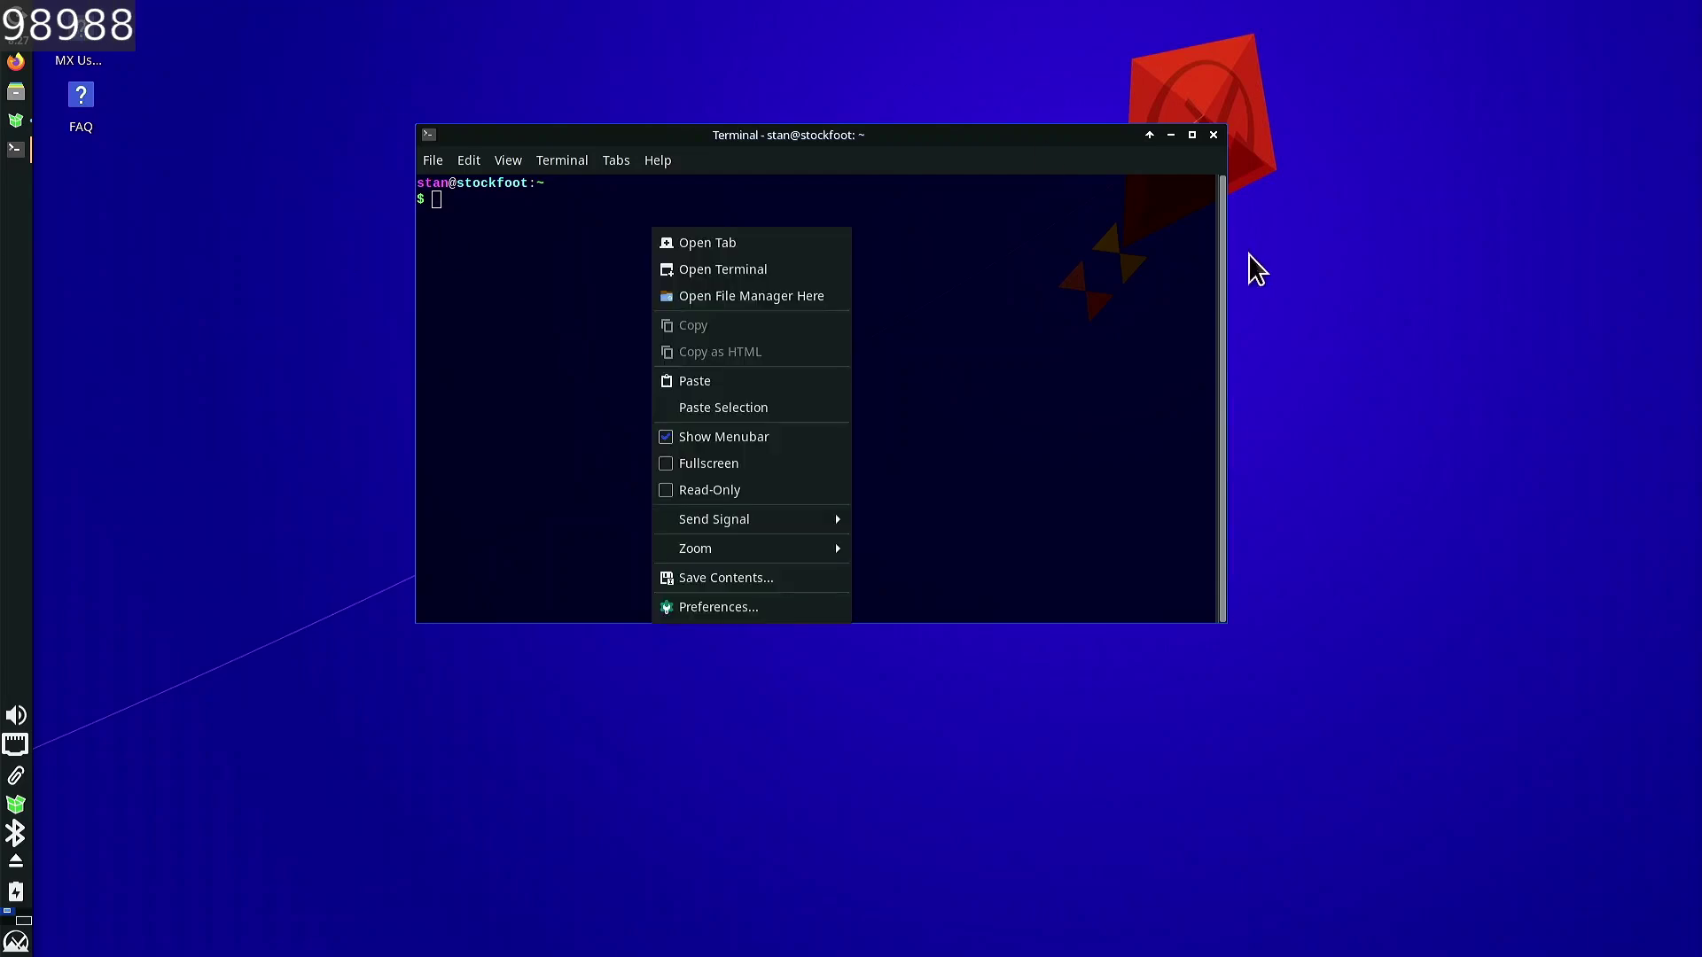
left_click(1193, 151)
left_click(1191, 136)
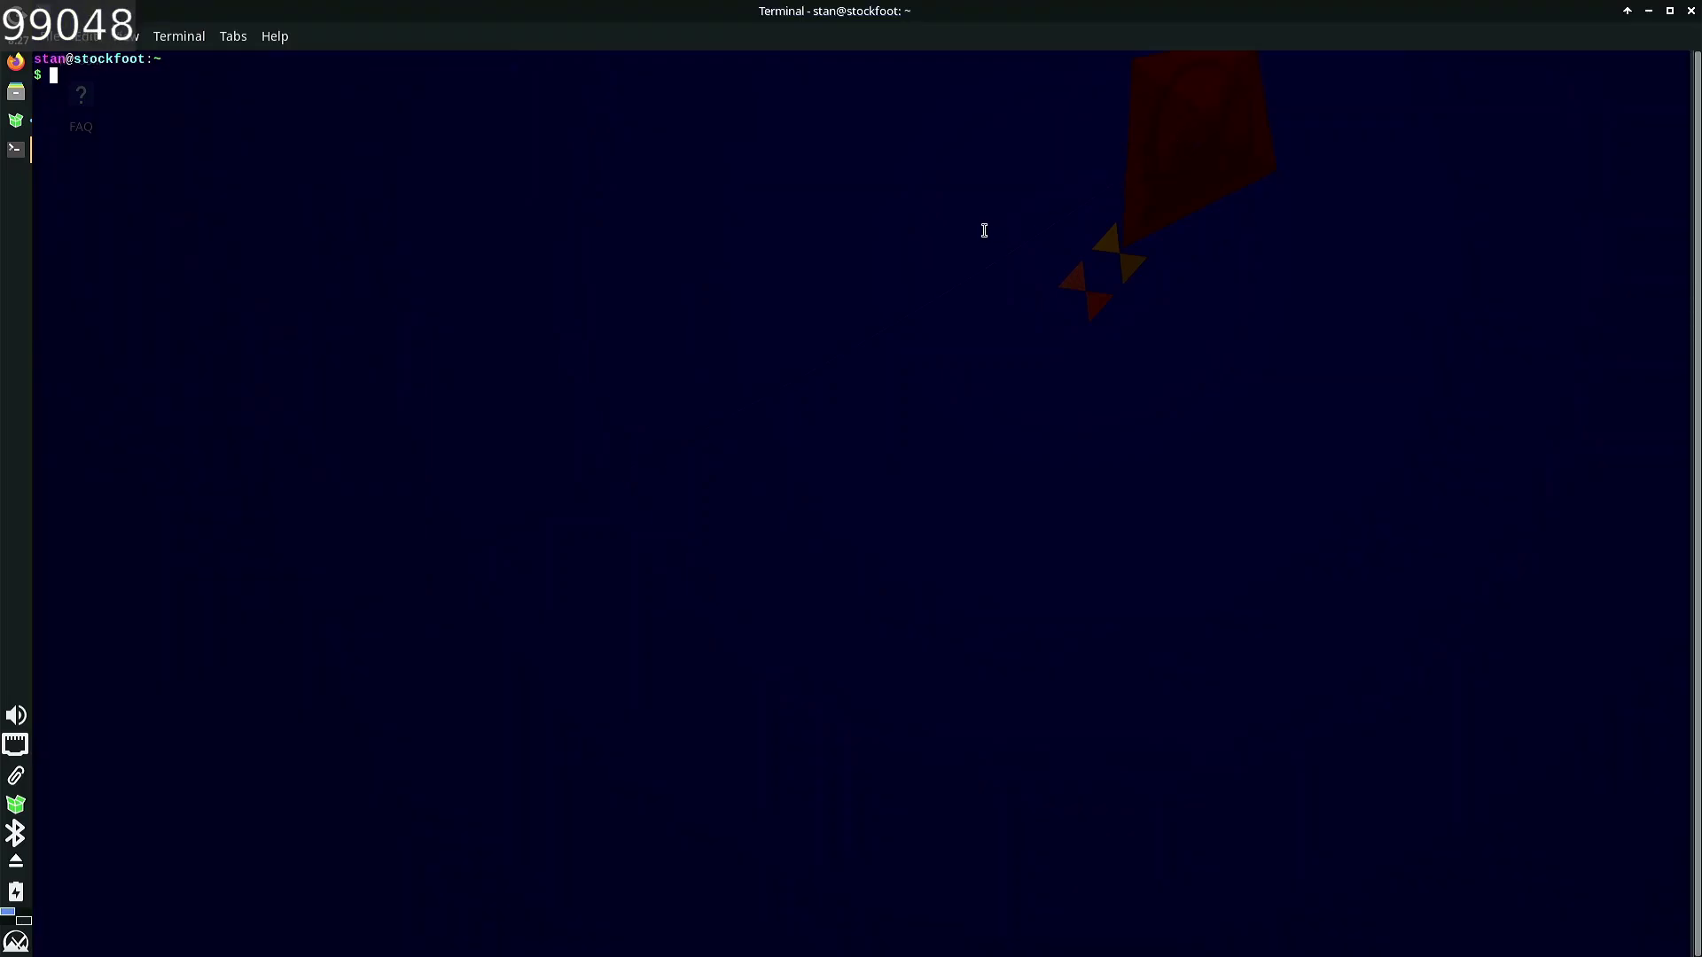
type("fastfetch")
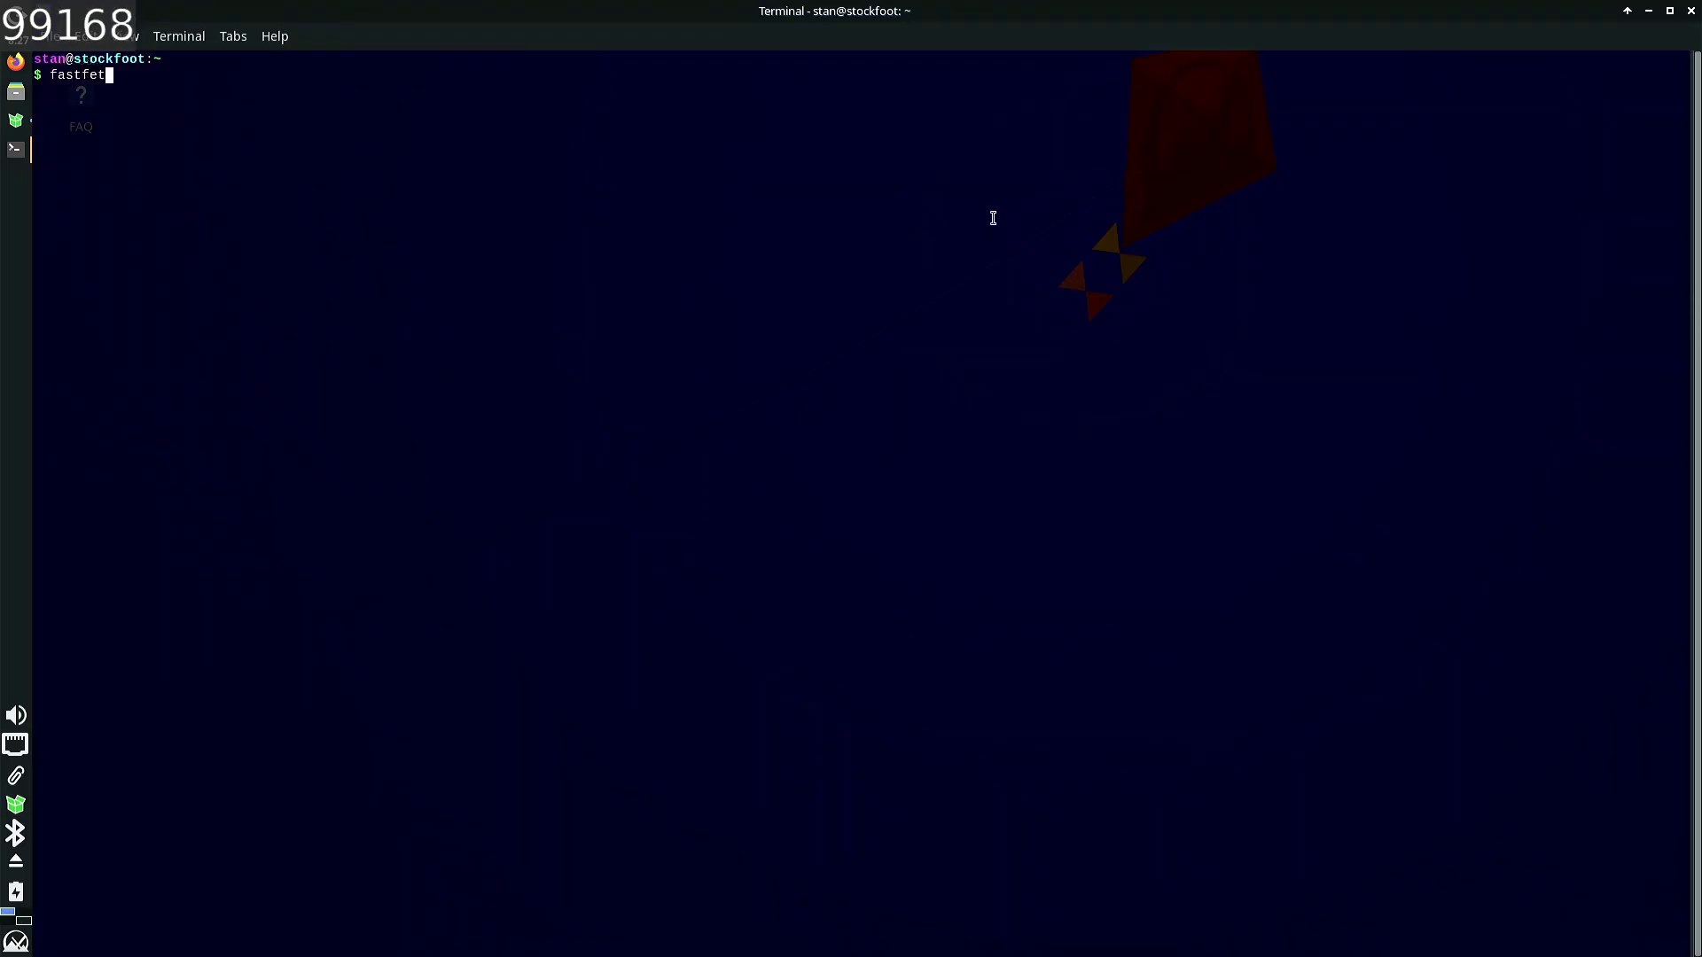
key("Return")
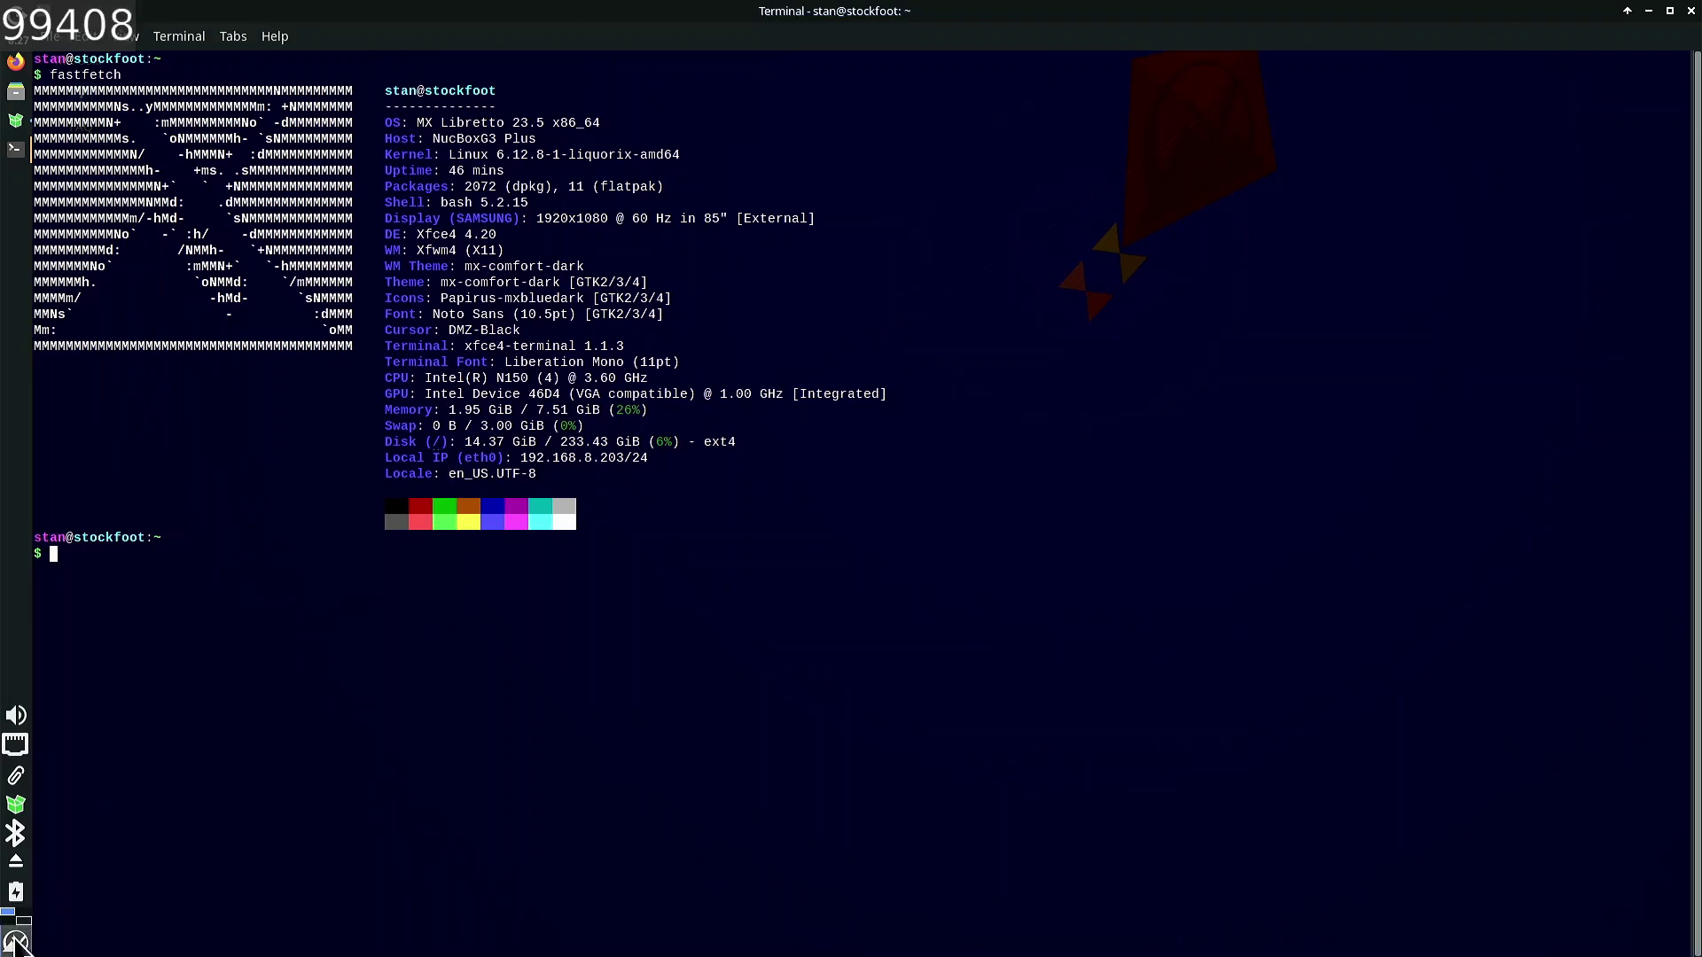
- Search the applications for info, open About MX Linux to view its Welcome and About pages, and close it
left_click(16, 941)
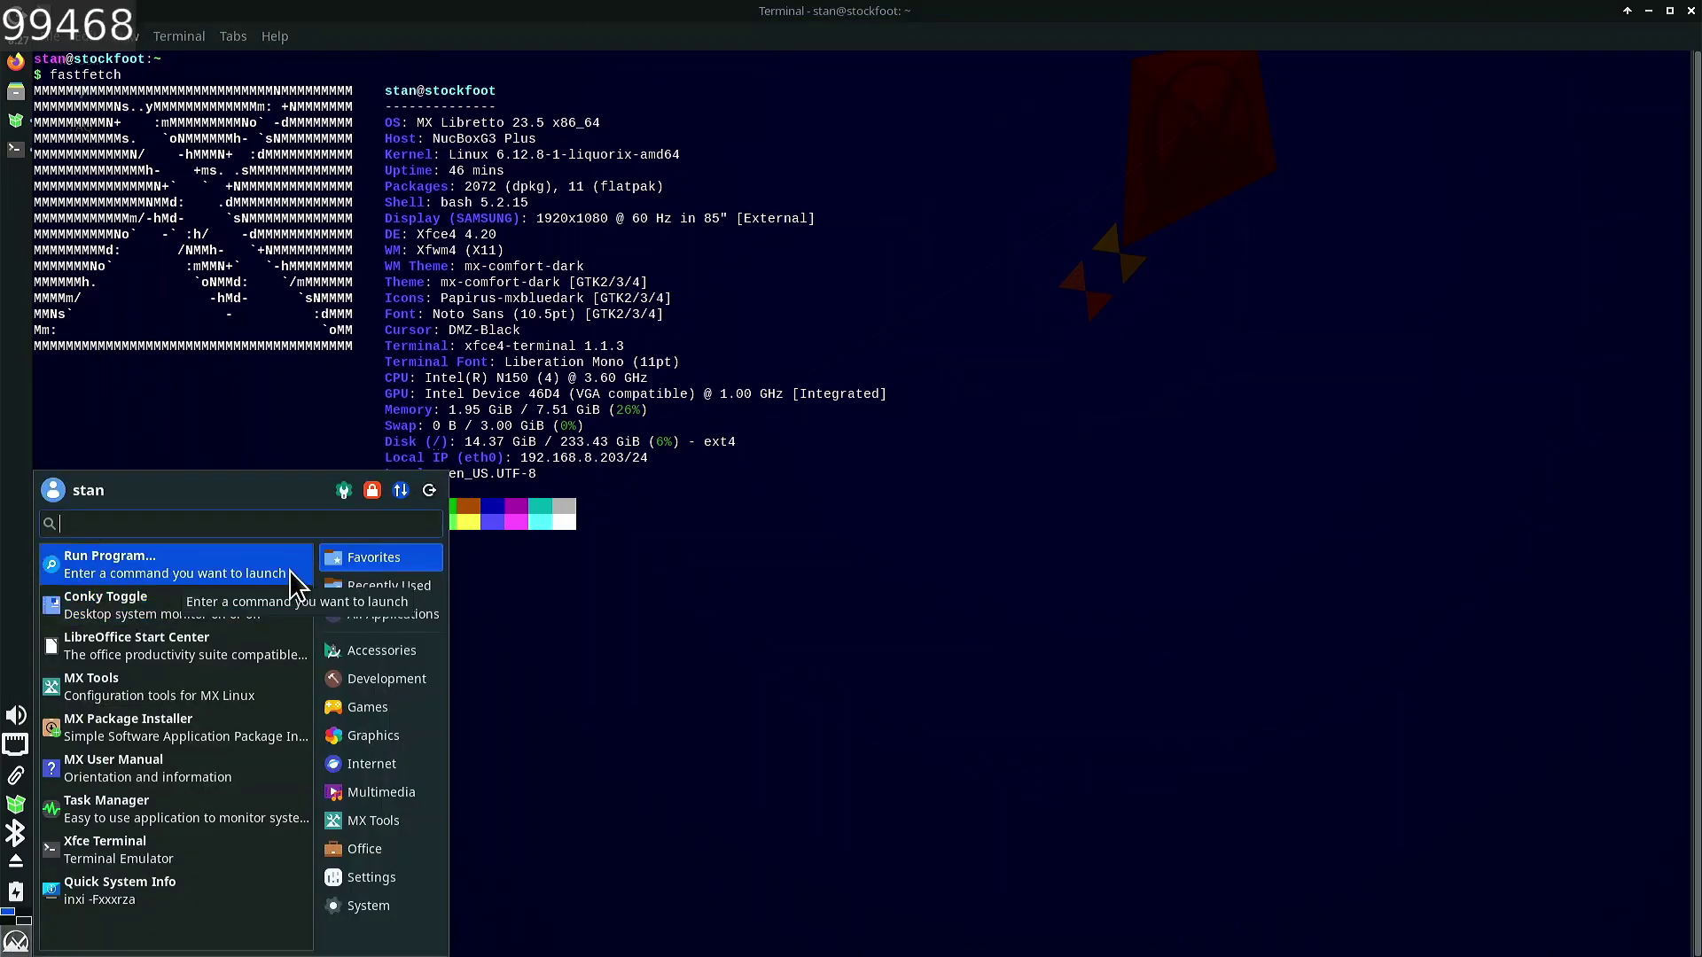
type("info")
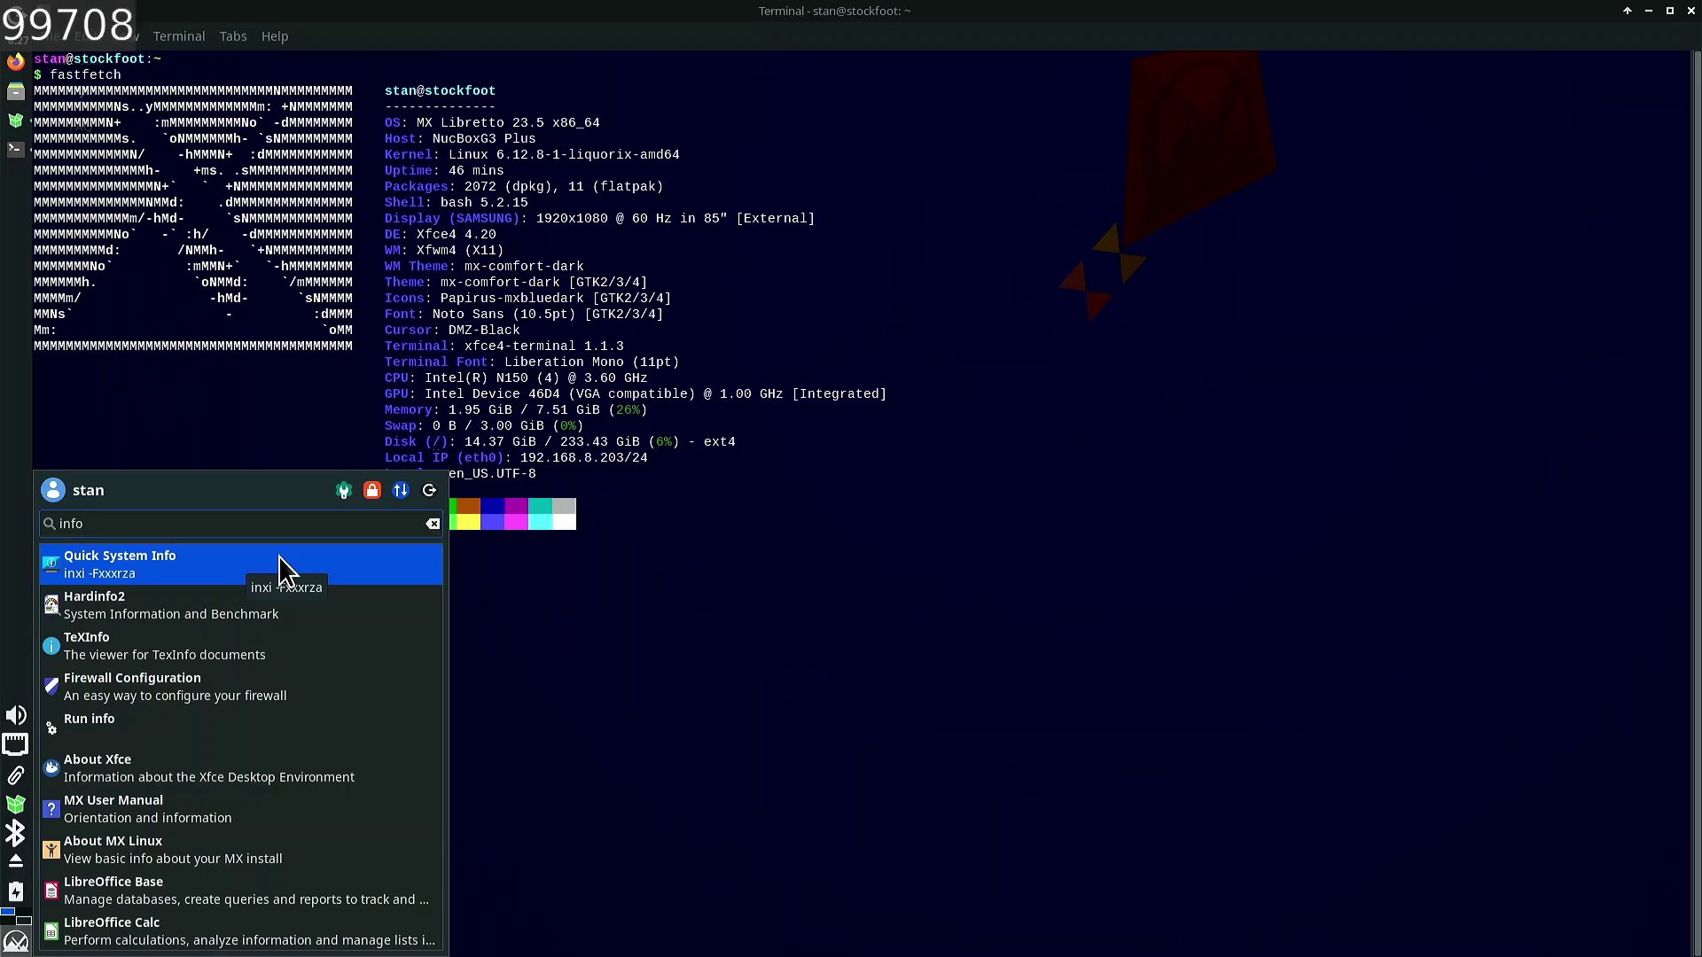
left_click(245, 842)
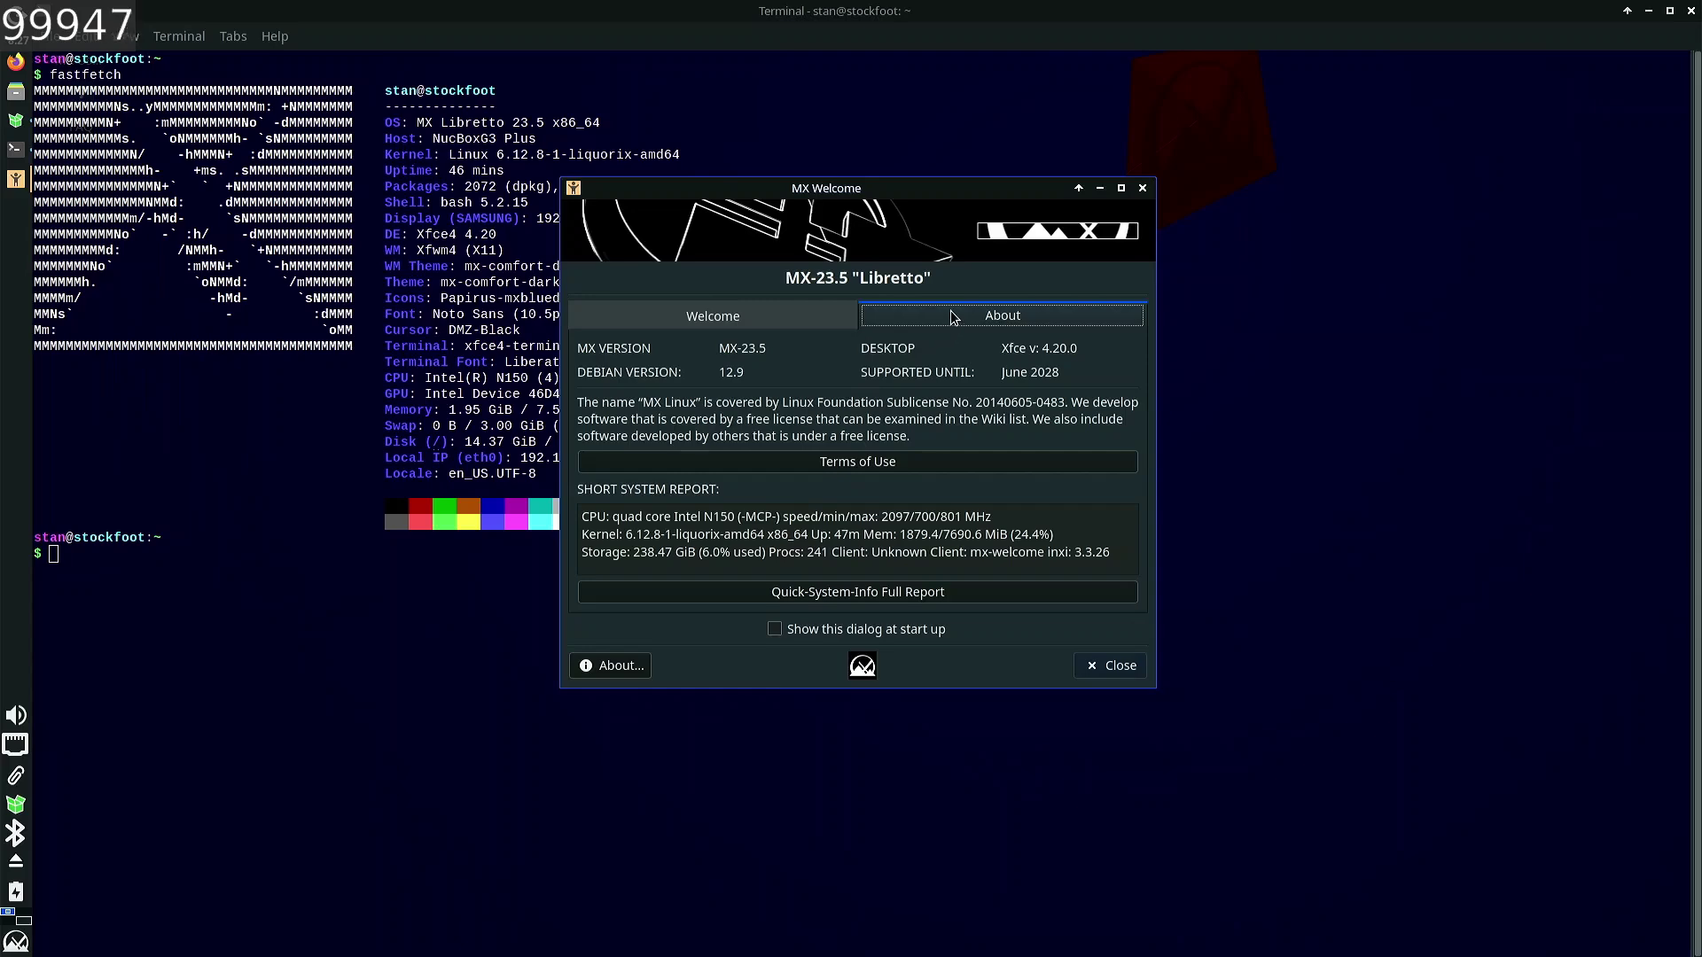
left_click(690, 318)
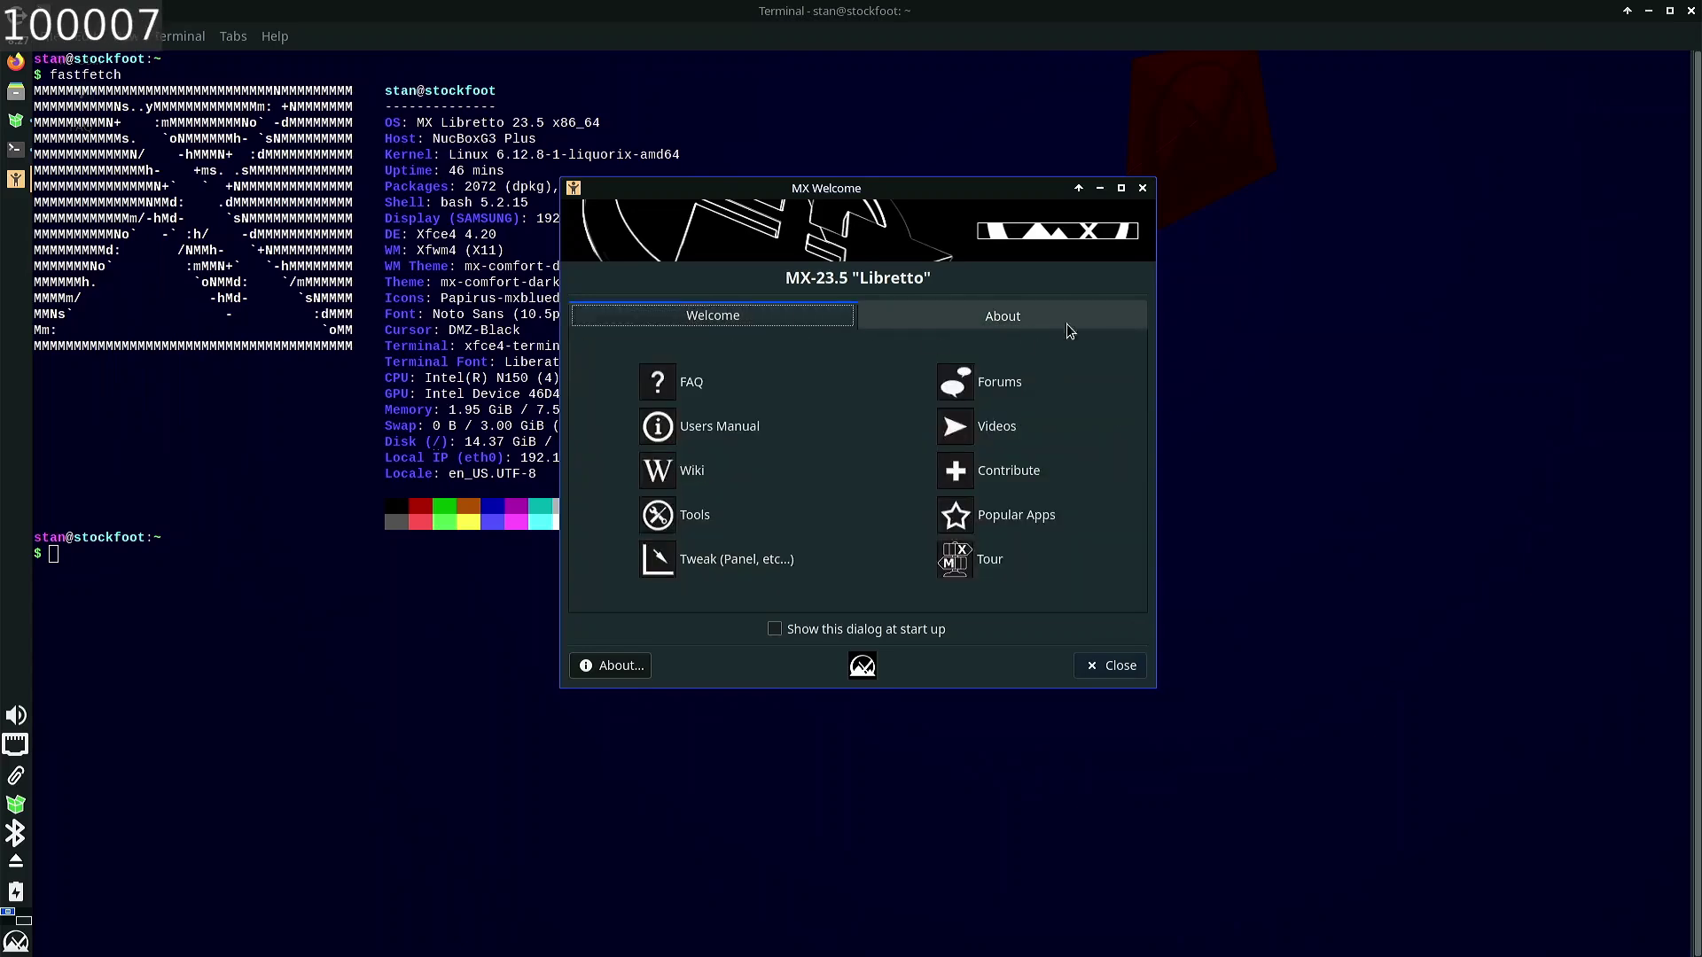
left_click(1096, 324)
left_click(1143, 189)
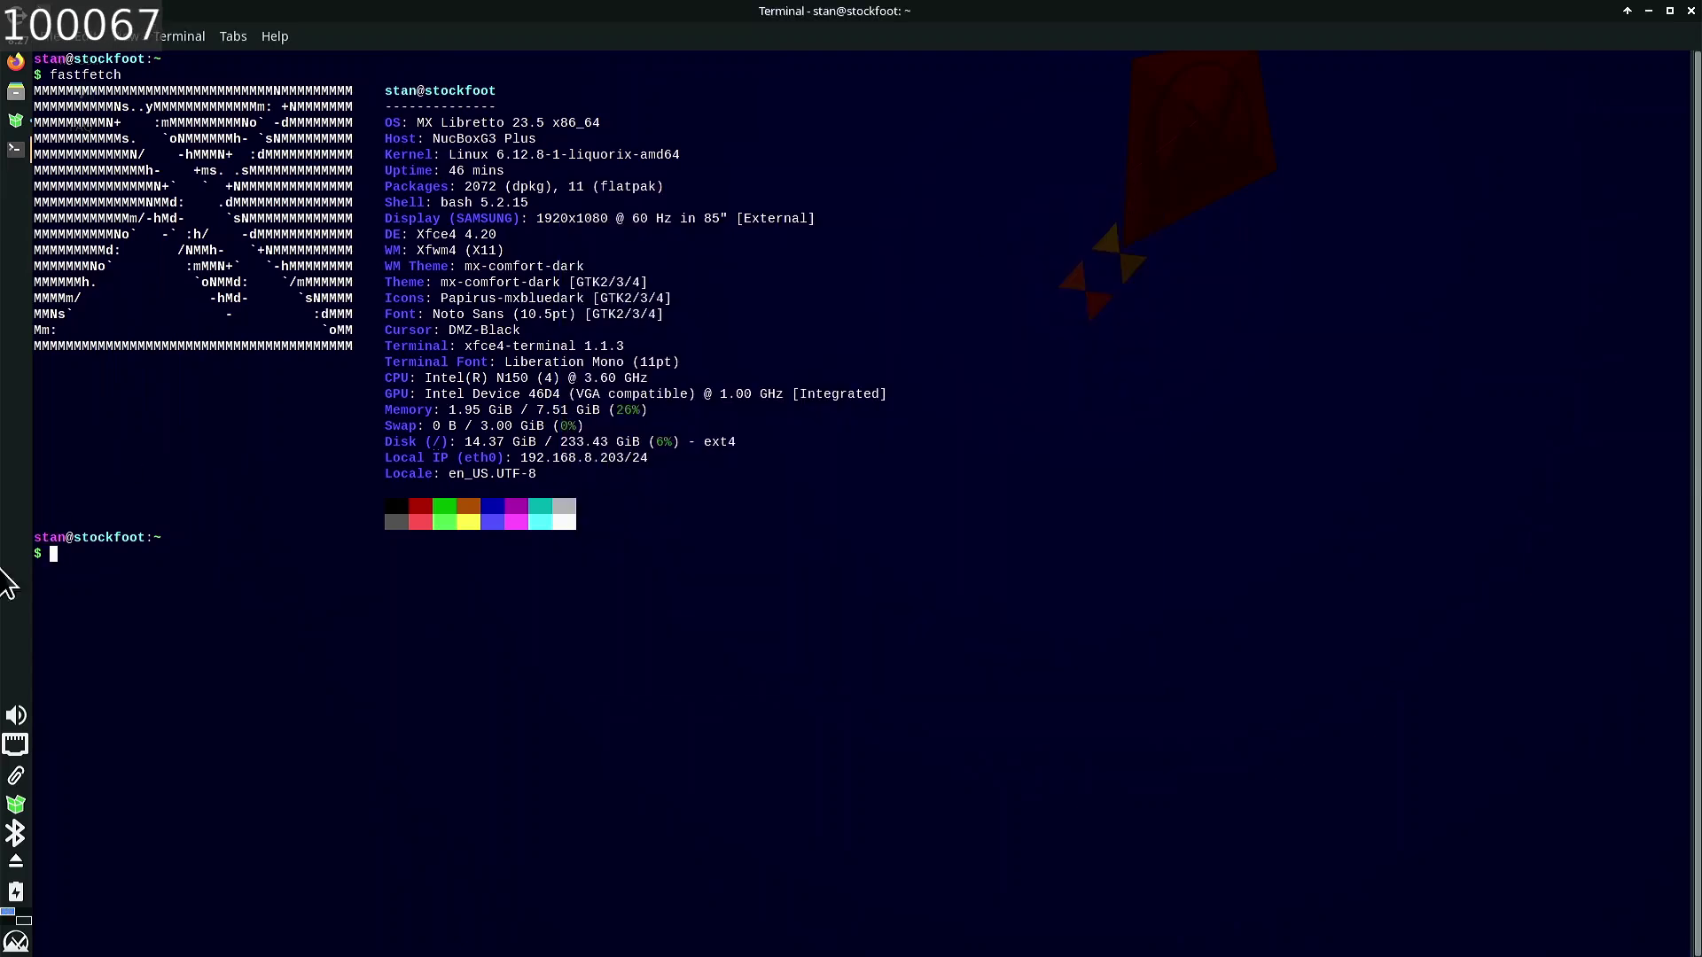
- Pin the running terminal's launcher to the vertical panel
right_click(16, 156)
left_click(82, 180)
left_click(16, 93)
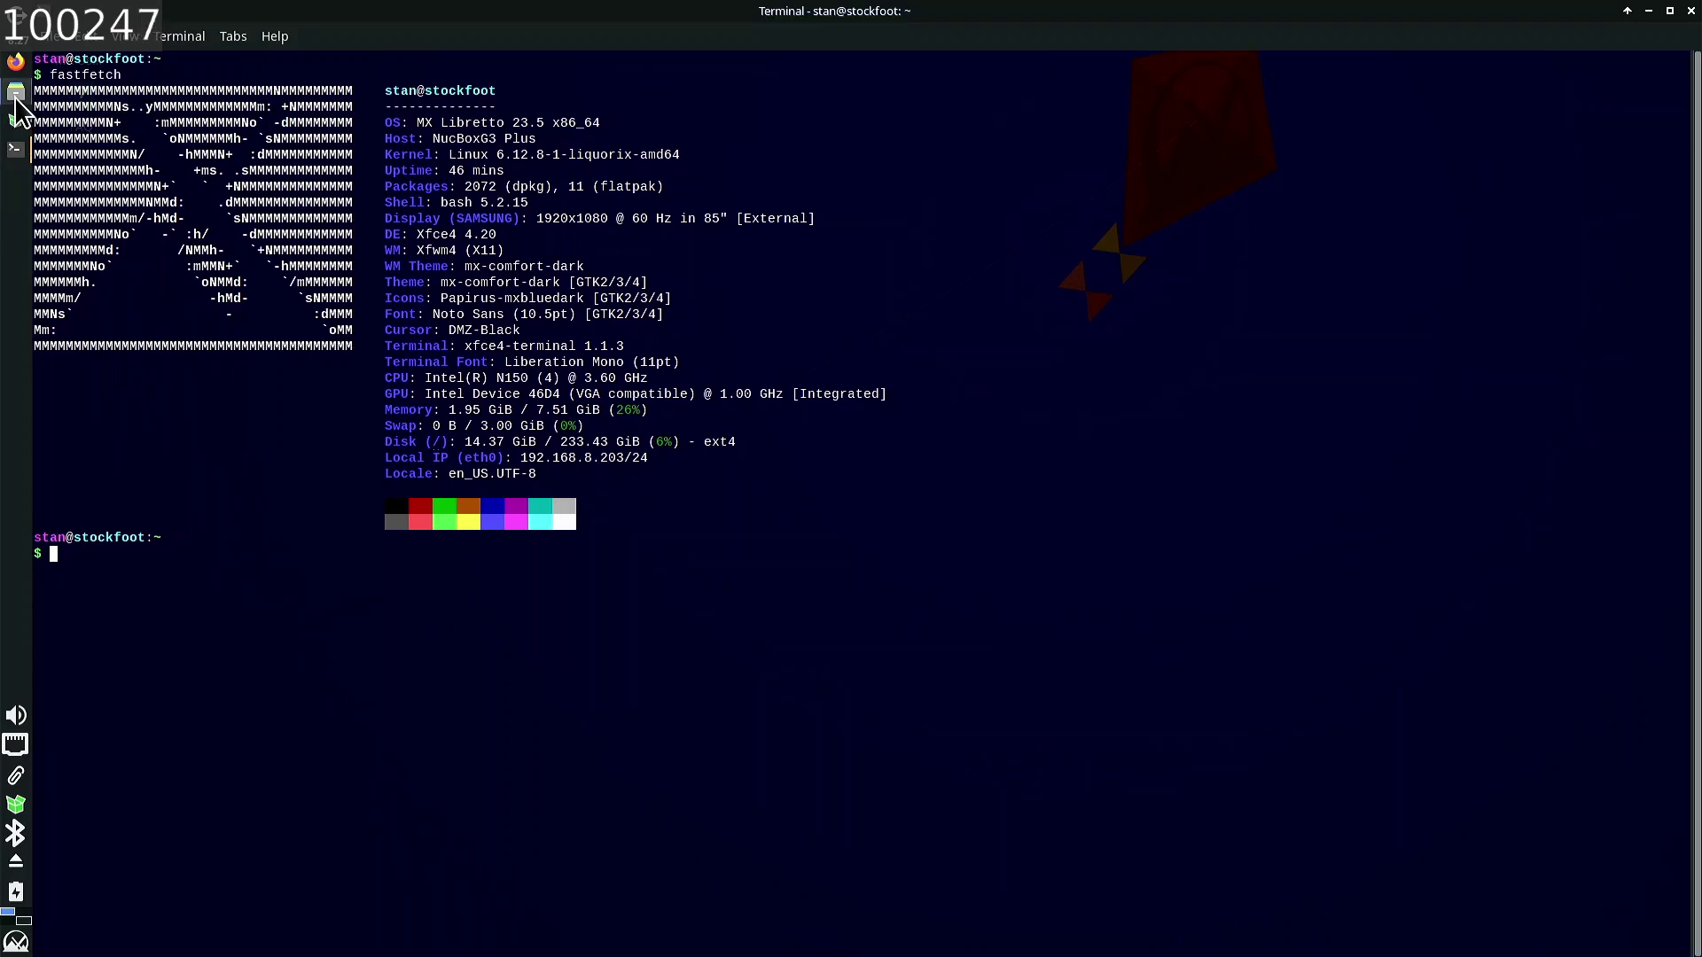
left_click(11, 157)
- Open the Thunar file manager, close it, and close the terminal window as well
left_click(15, 102)
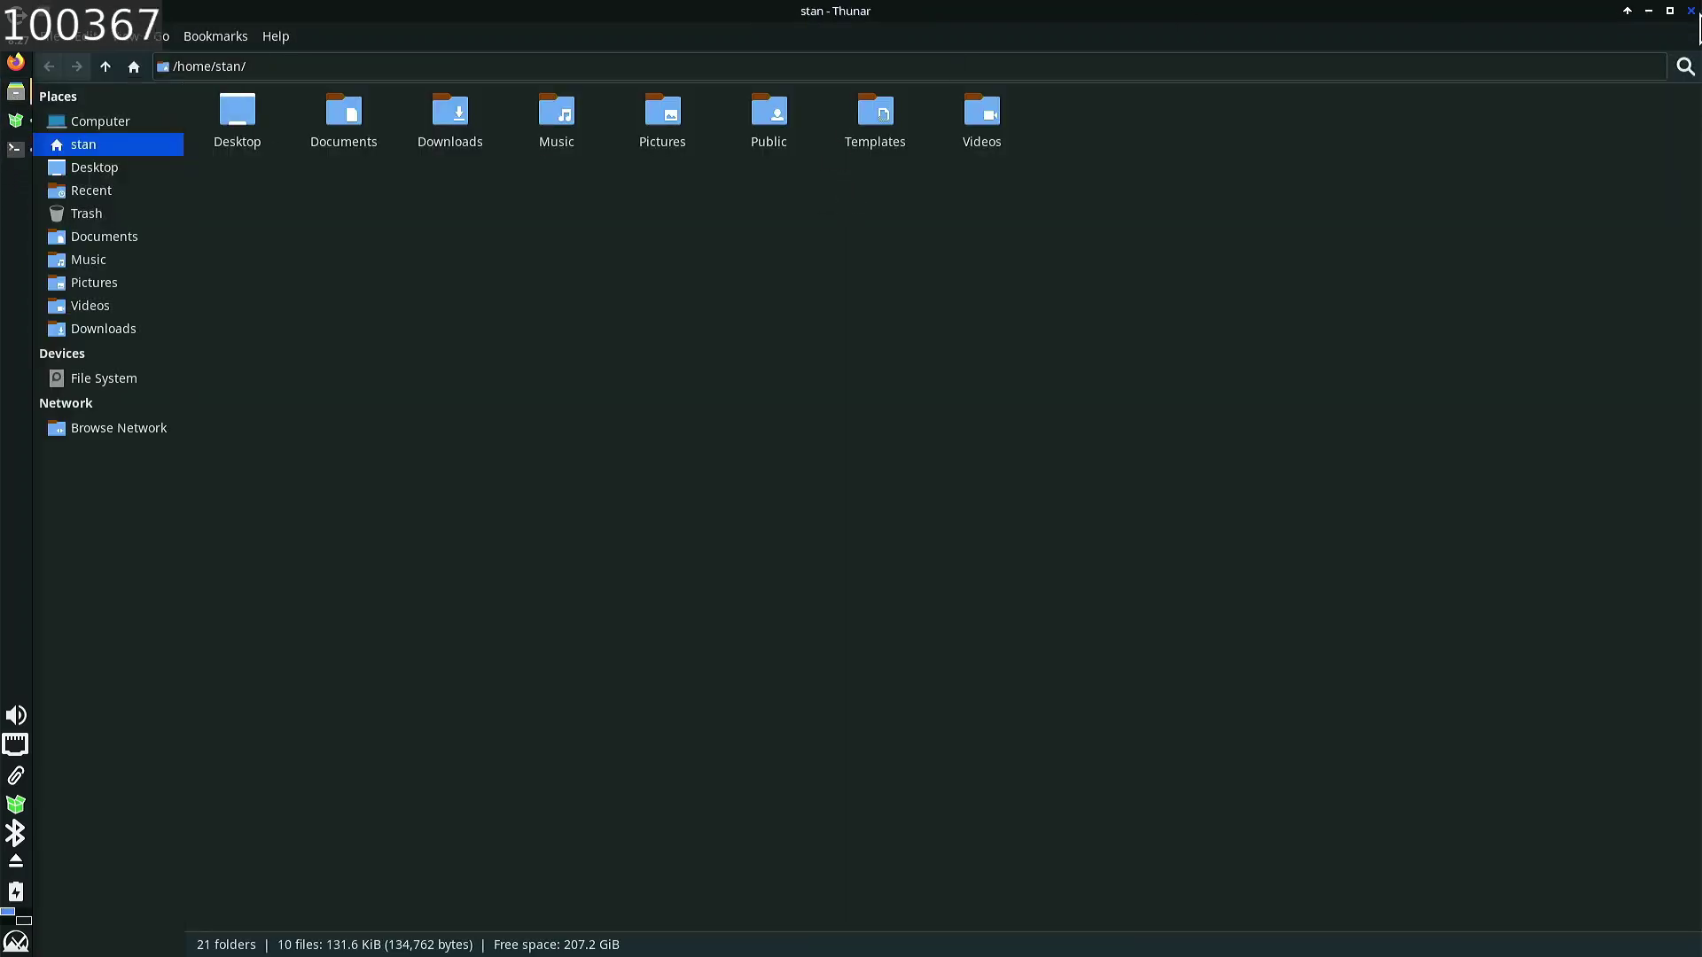
left_click(1691, 11)
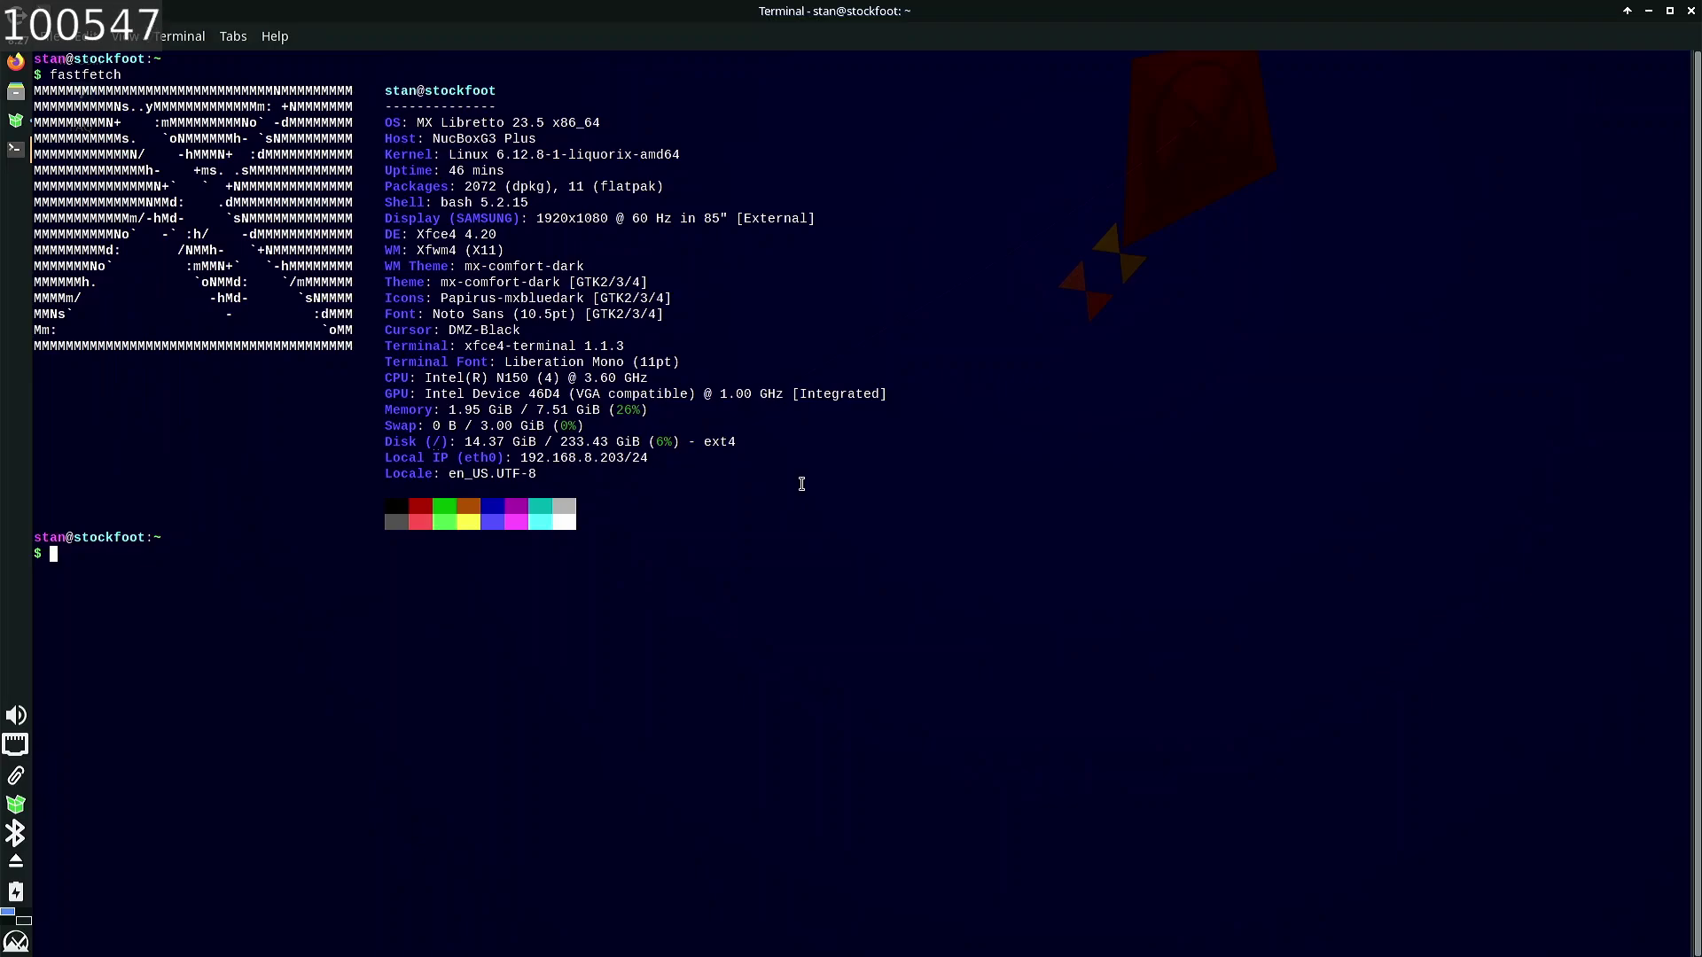
left_click(1690, 10)
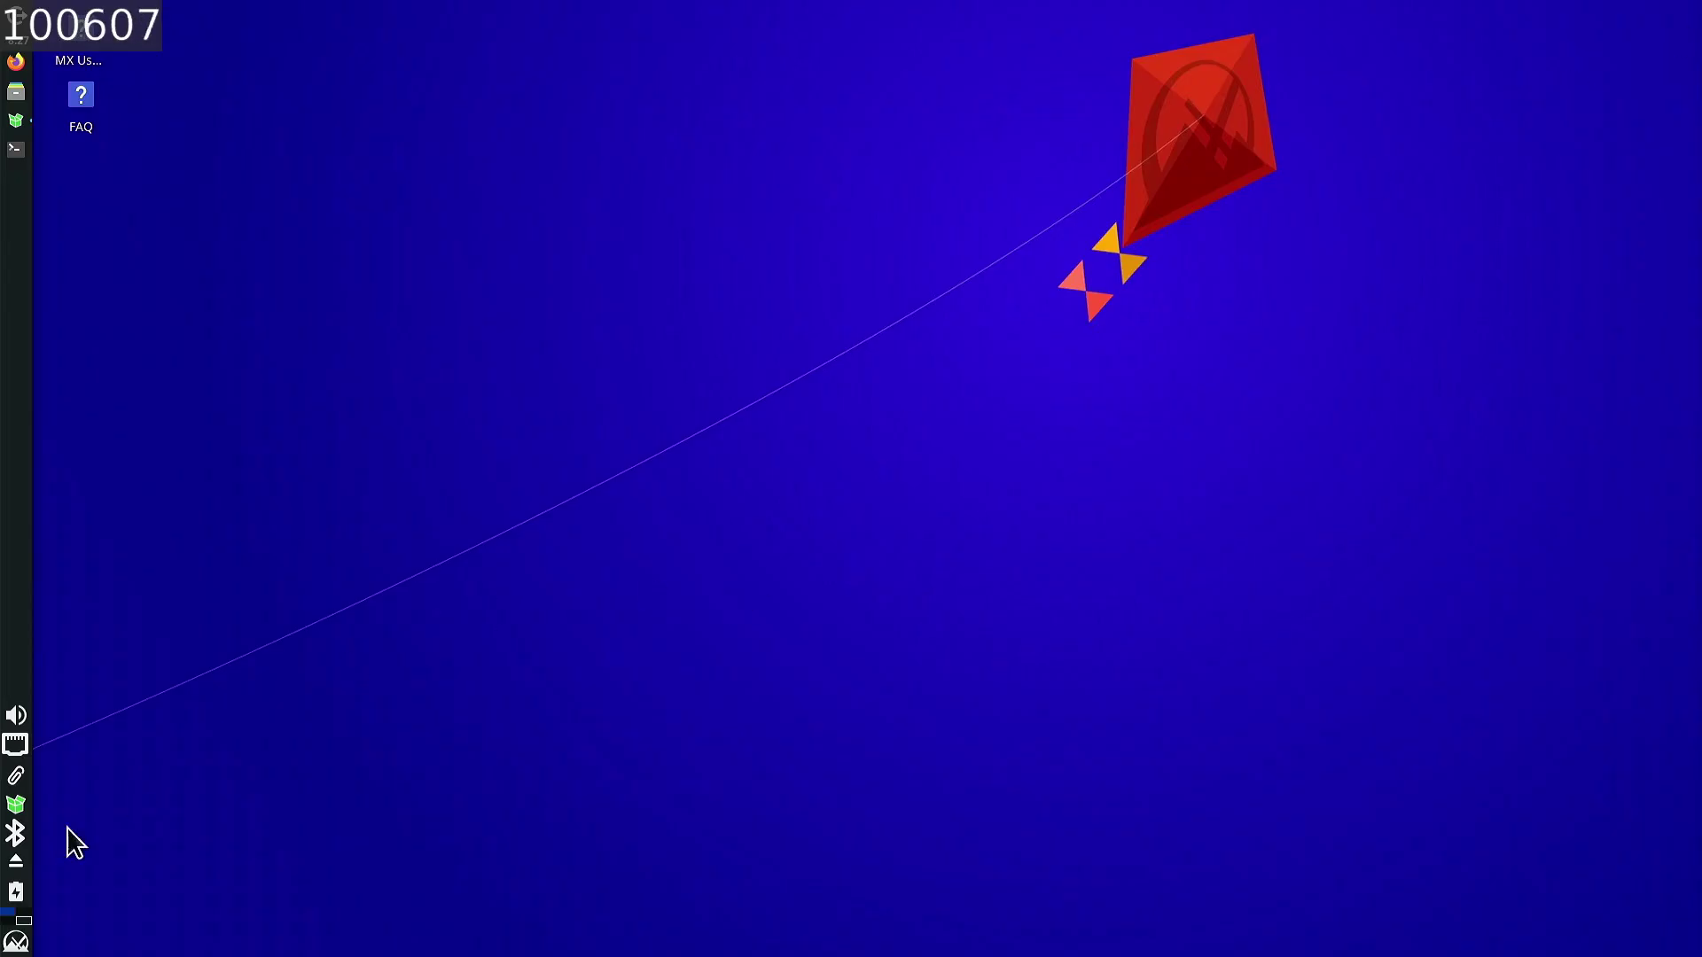
- Return to the MX Updater upgrade's workspace and look through the applications in the Accessories category
left_click(25, 921)
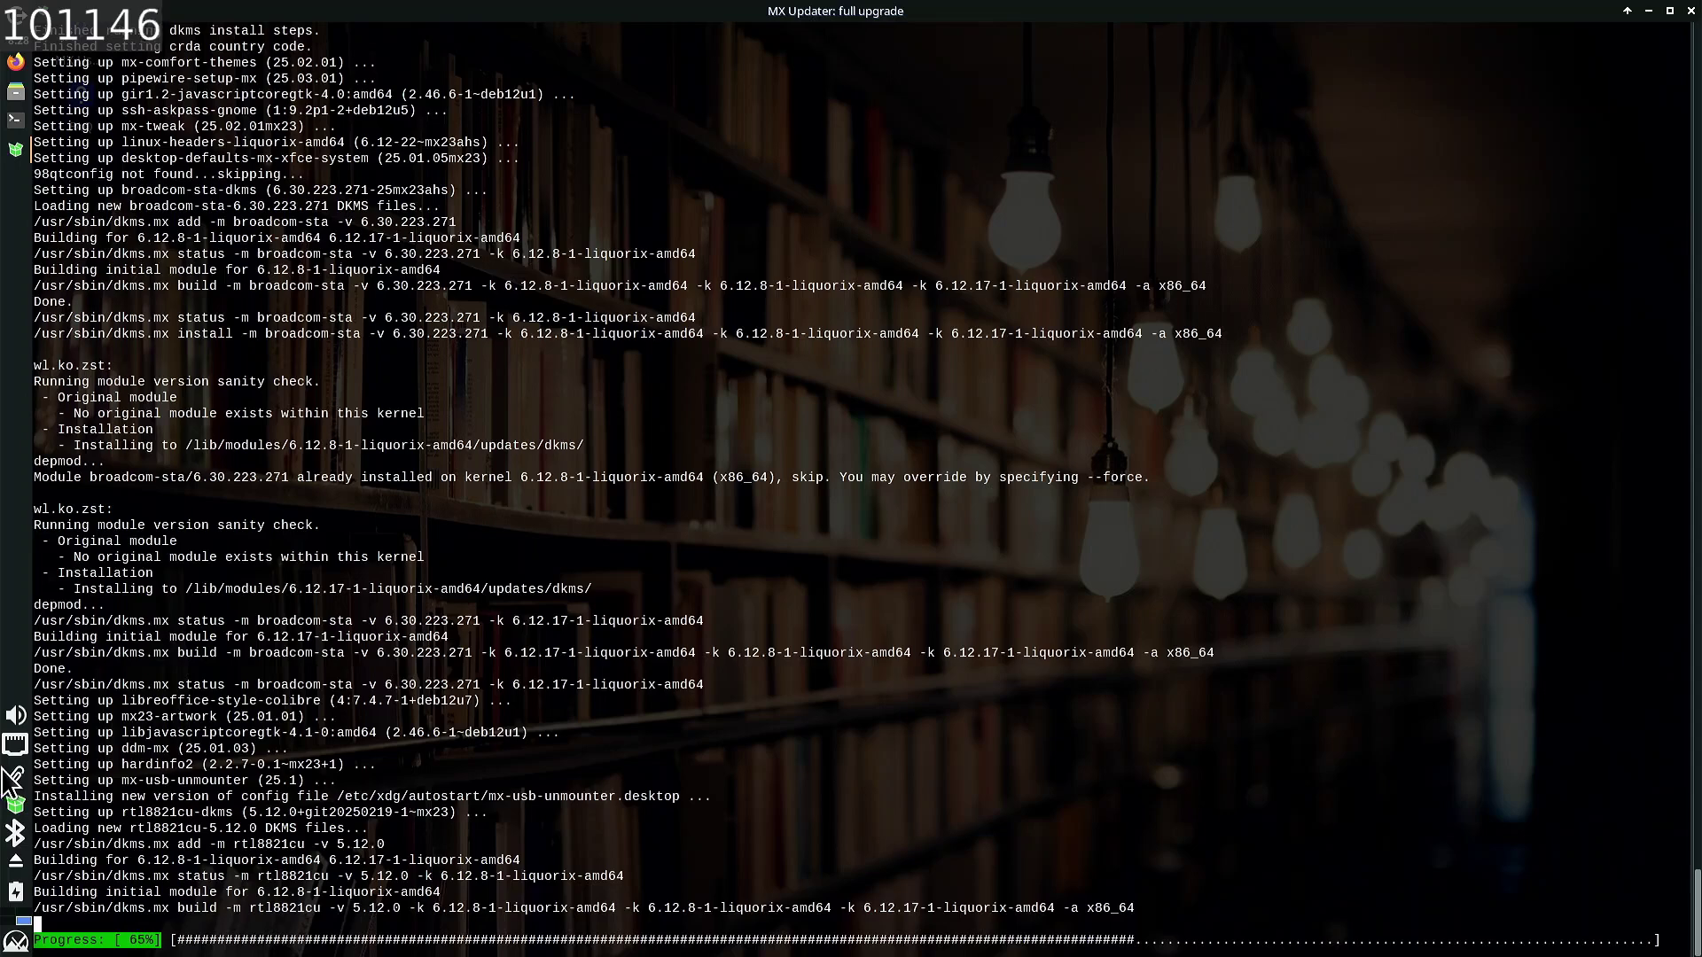
left_click(16, 941)
left_click(364, 652)
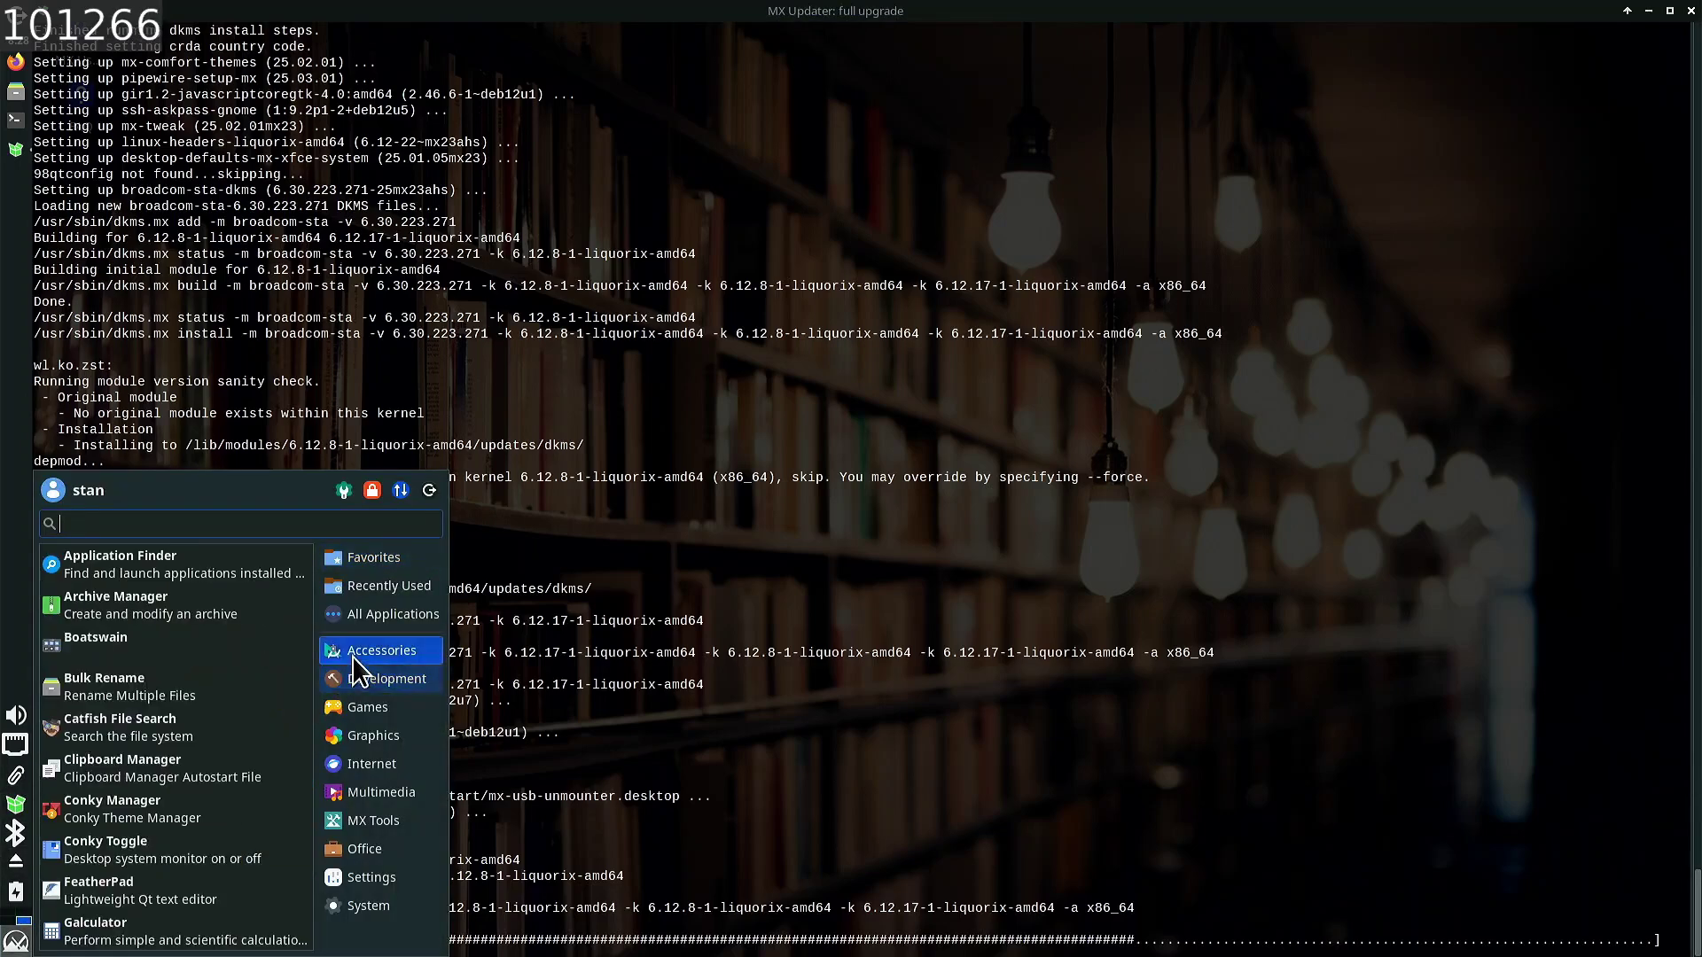
scroll(179, 725, "down", 5)
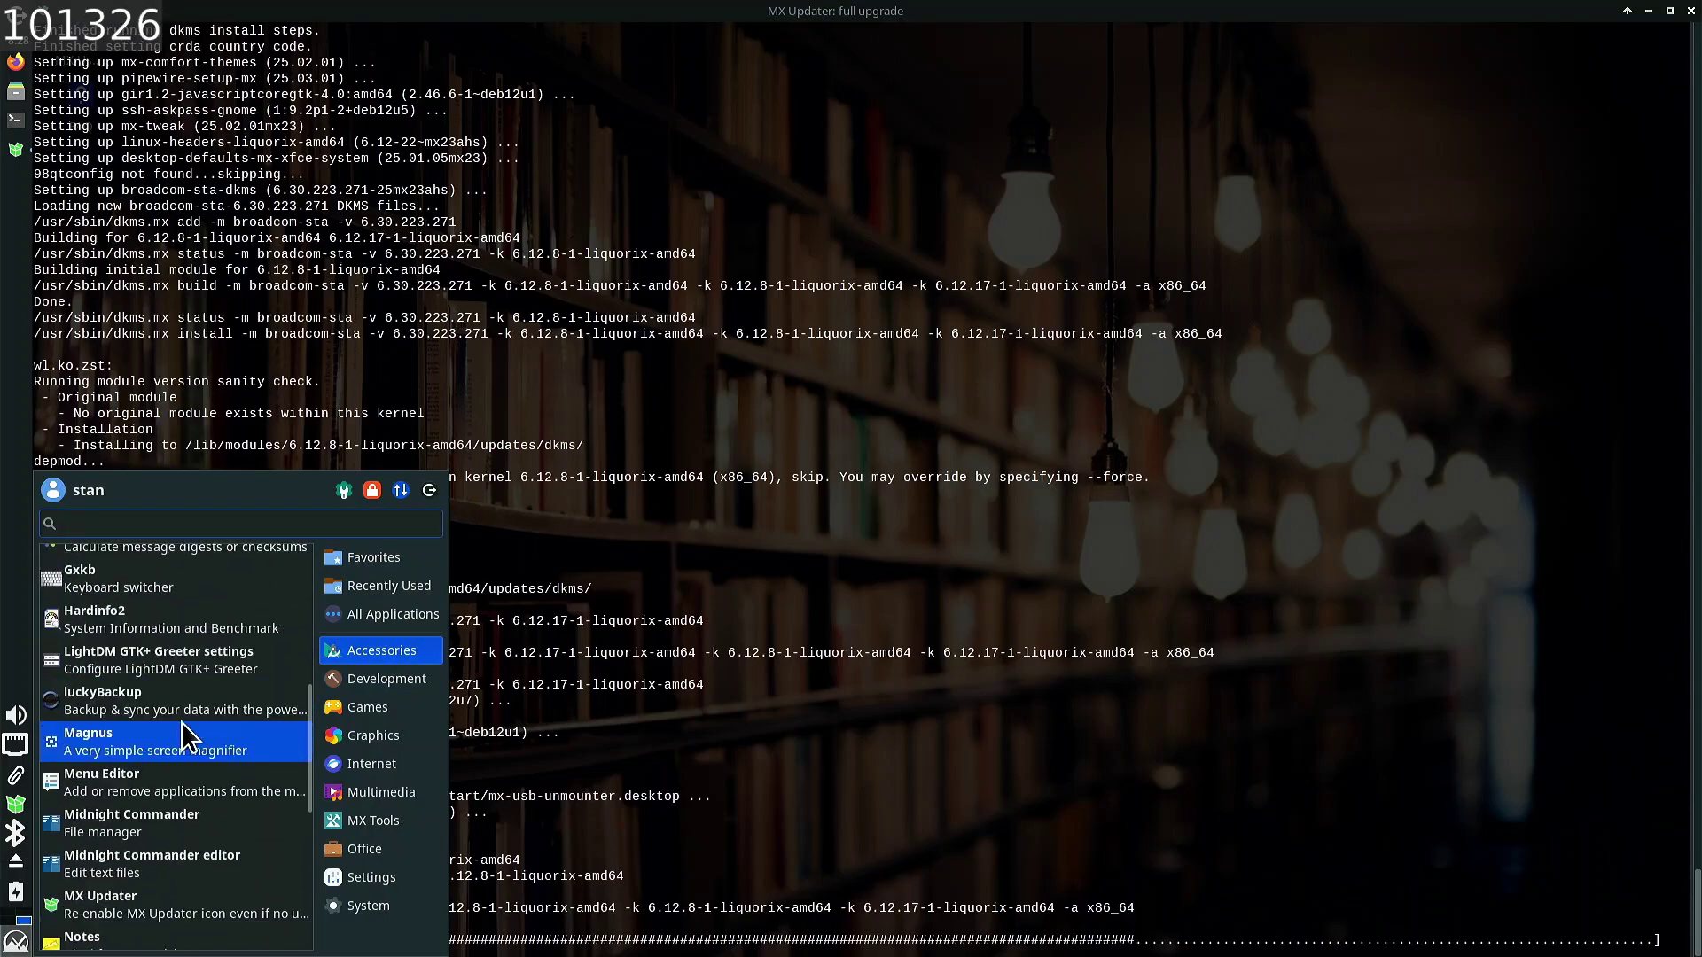
scroll(188, 784, "down", 3)
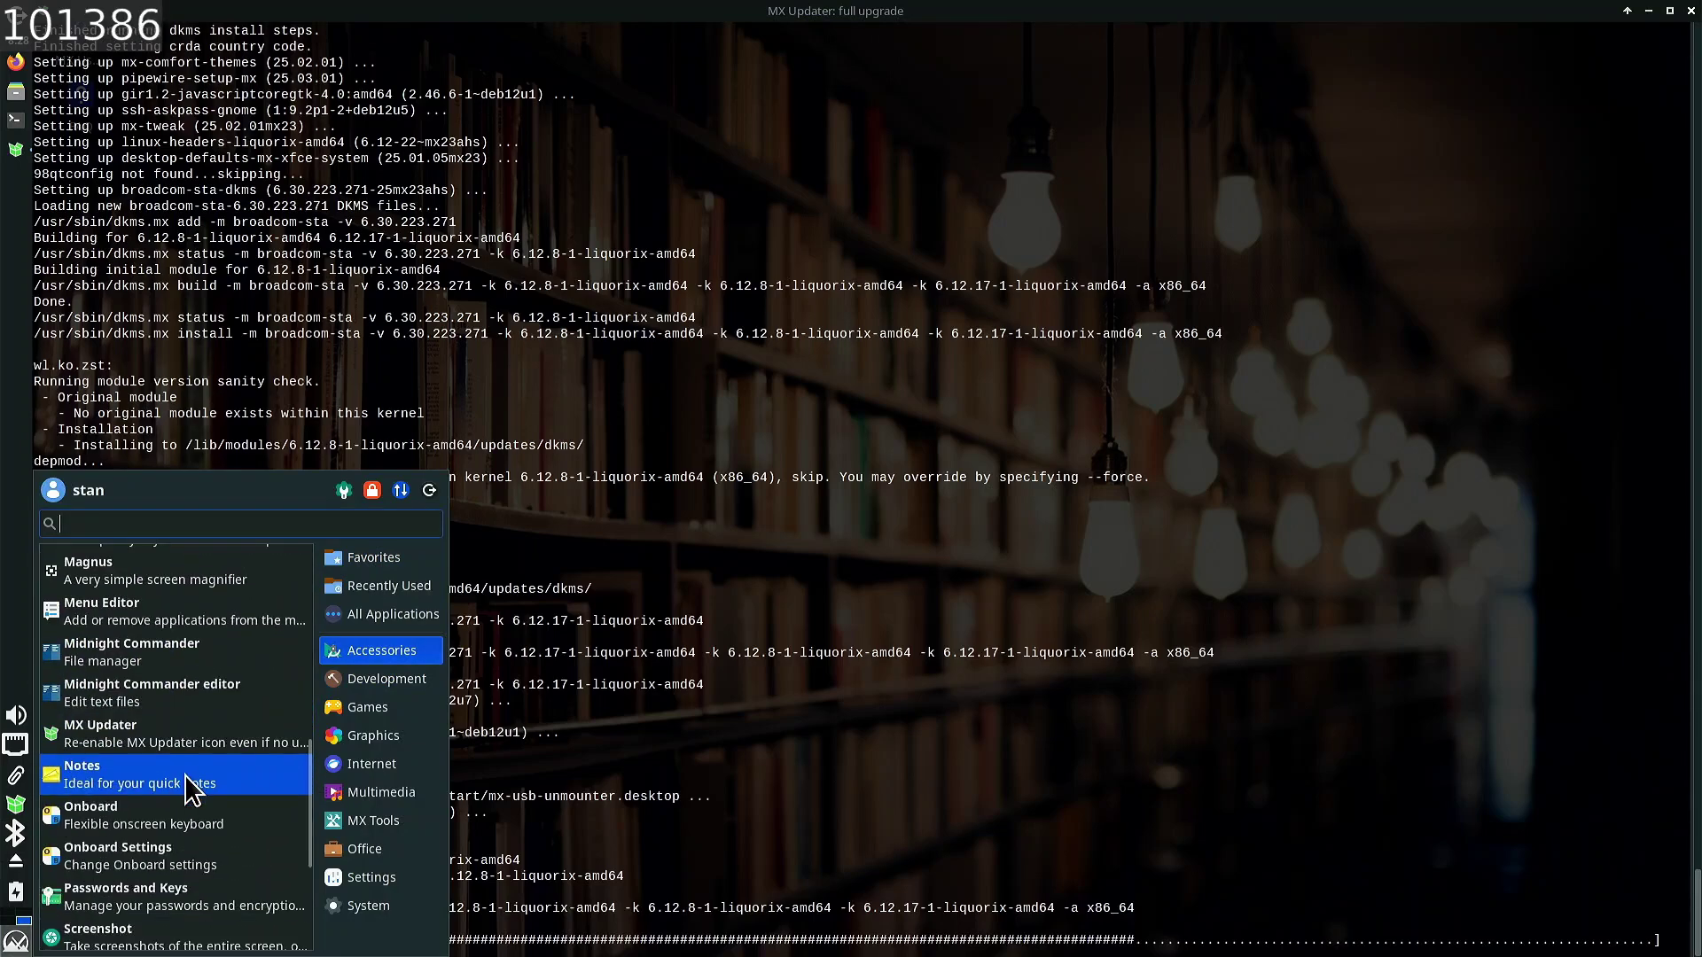
scroll(188, 785, "down", 5)
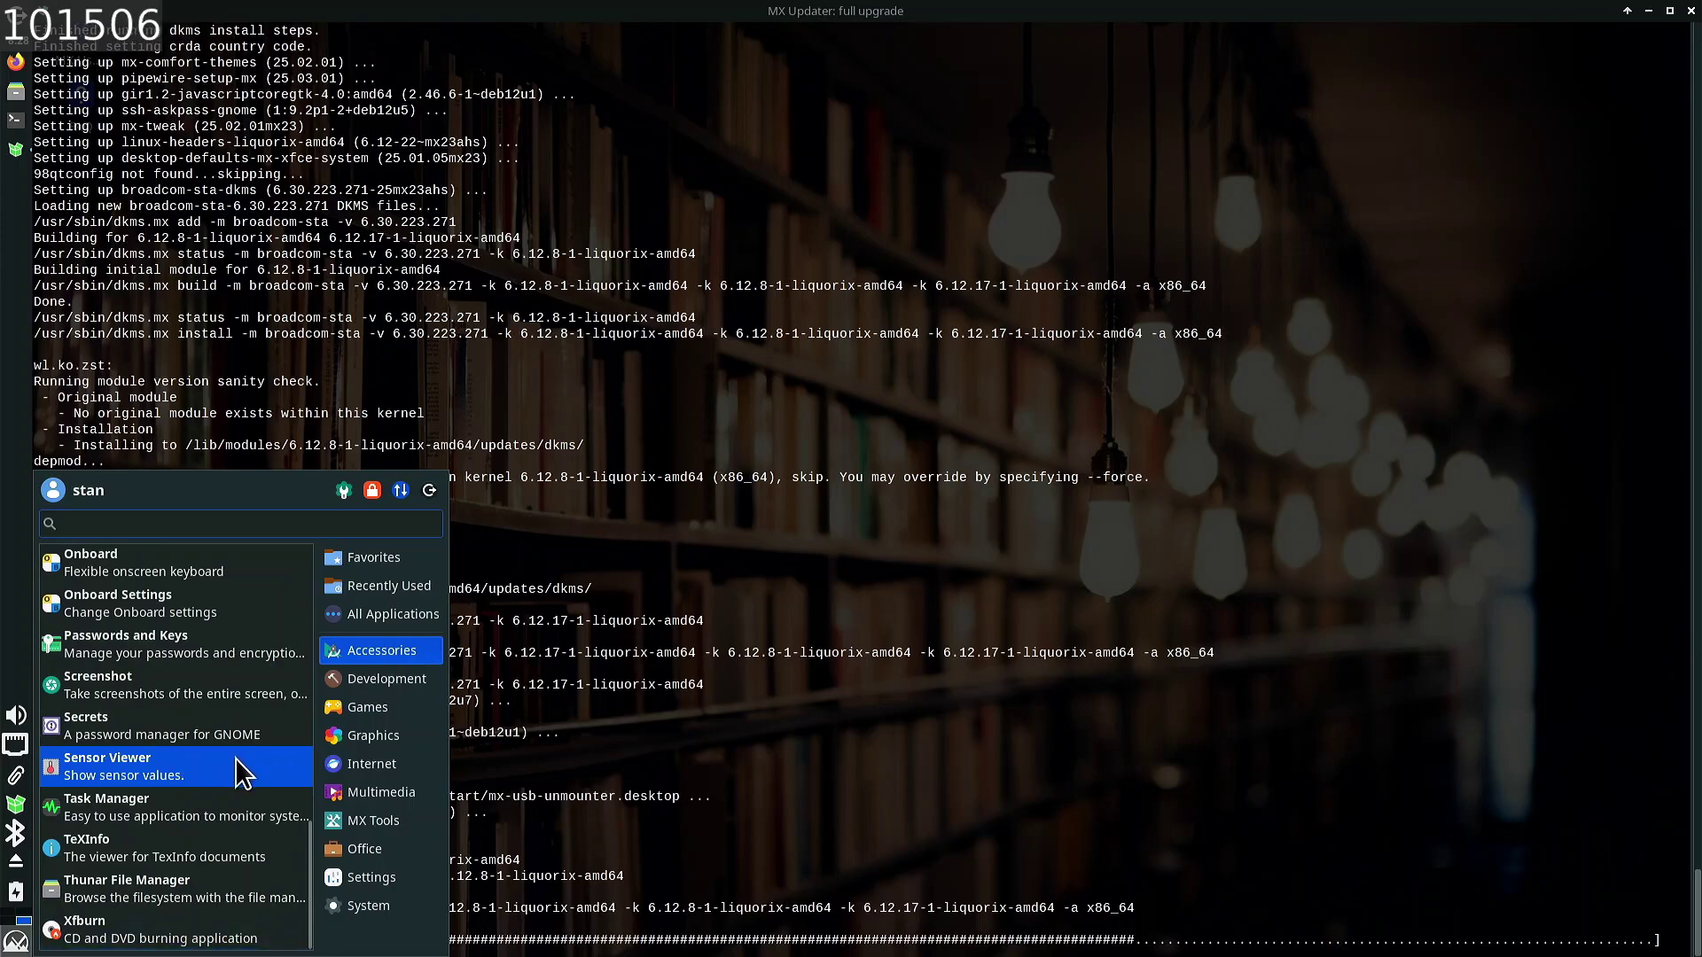
- Look through the applications in the Development and Games categories and launch the Hitori puzzle game
left_click(370, 689)
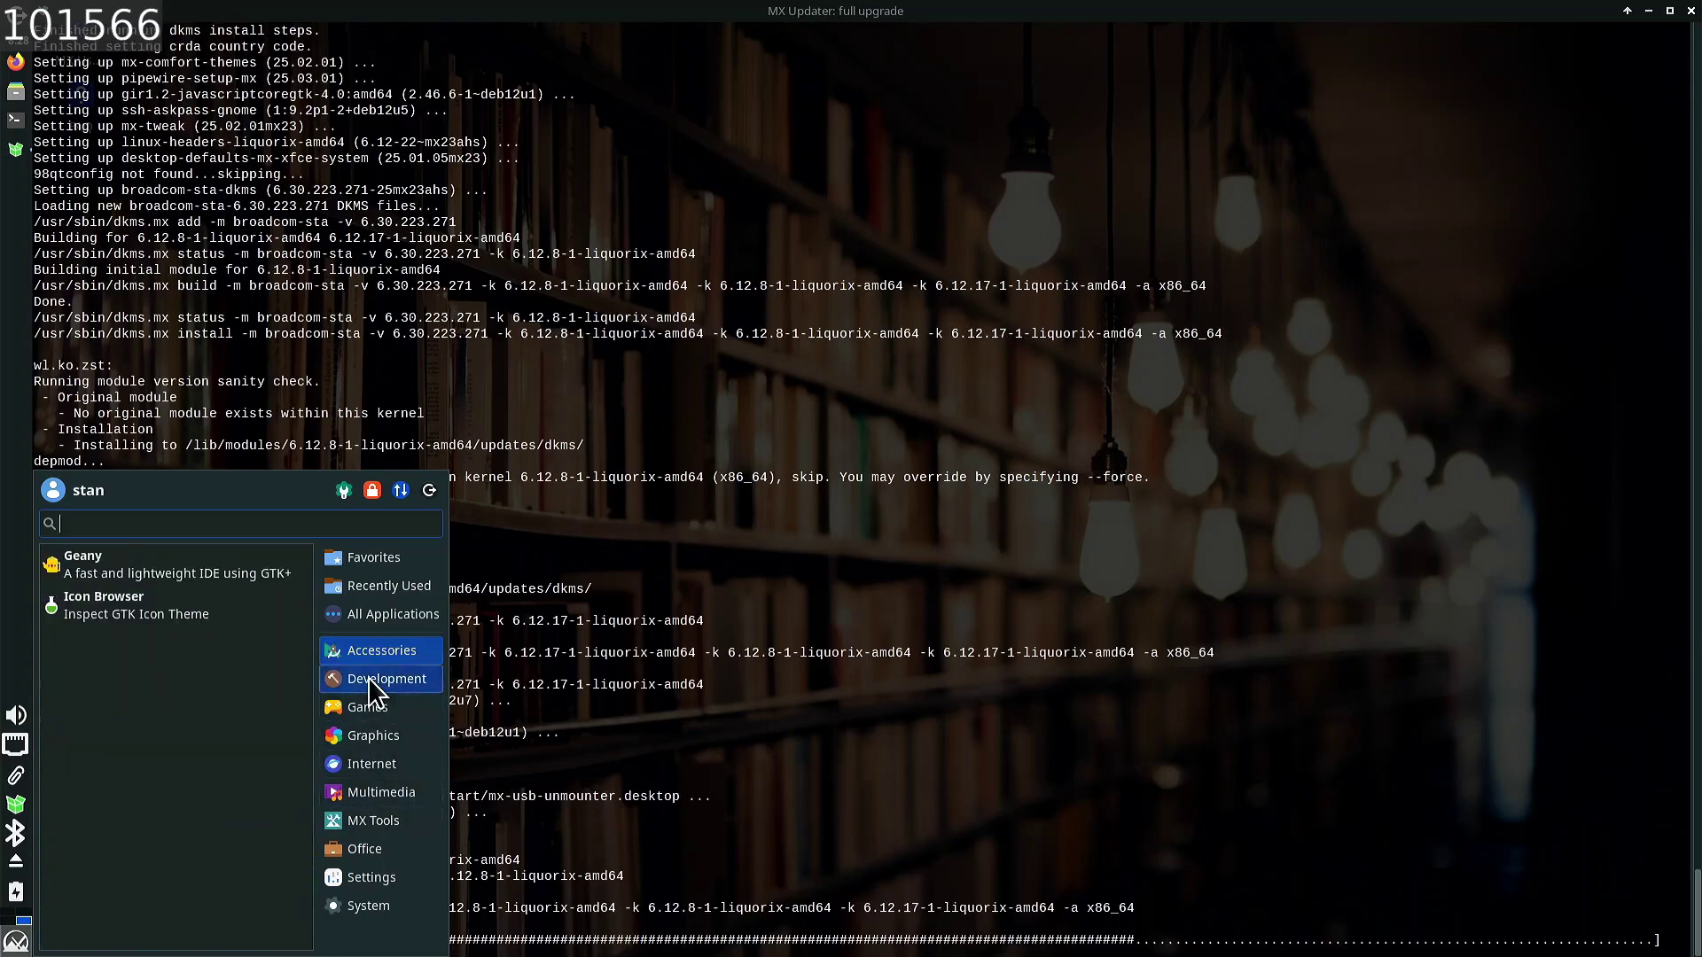
left_click(364, 709)
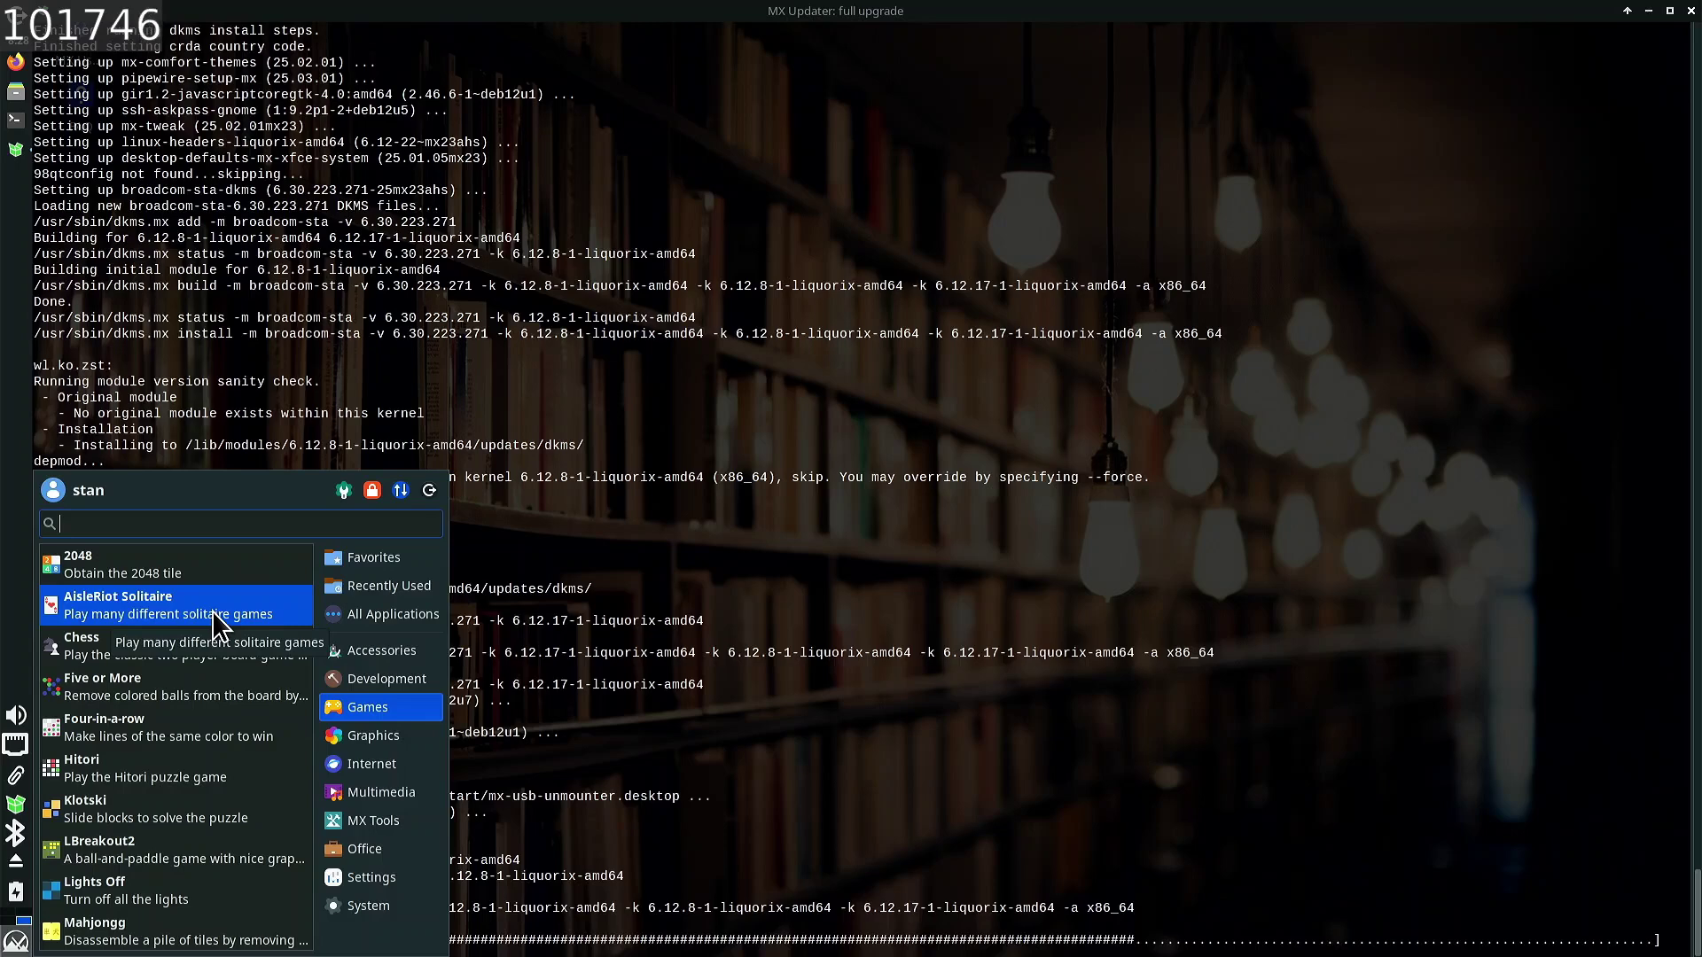
scroll(124, 718, "down", 4)
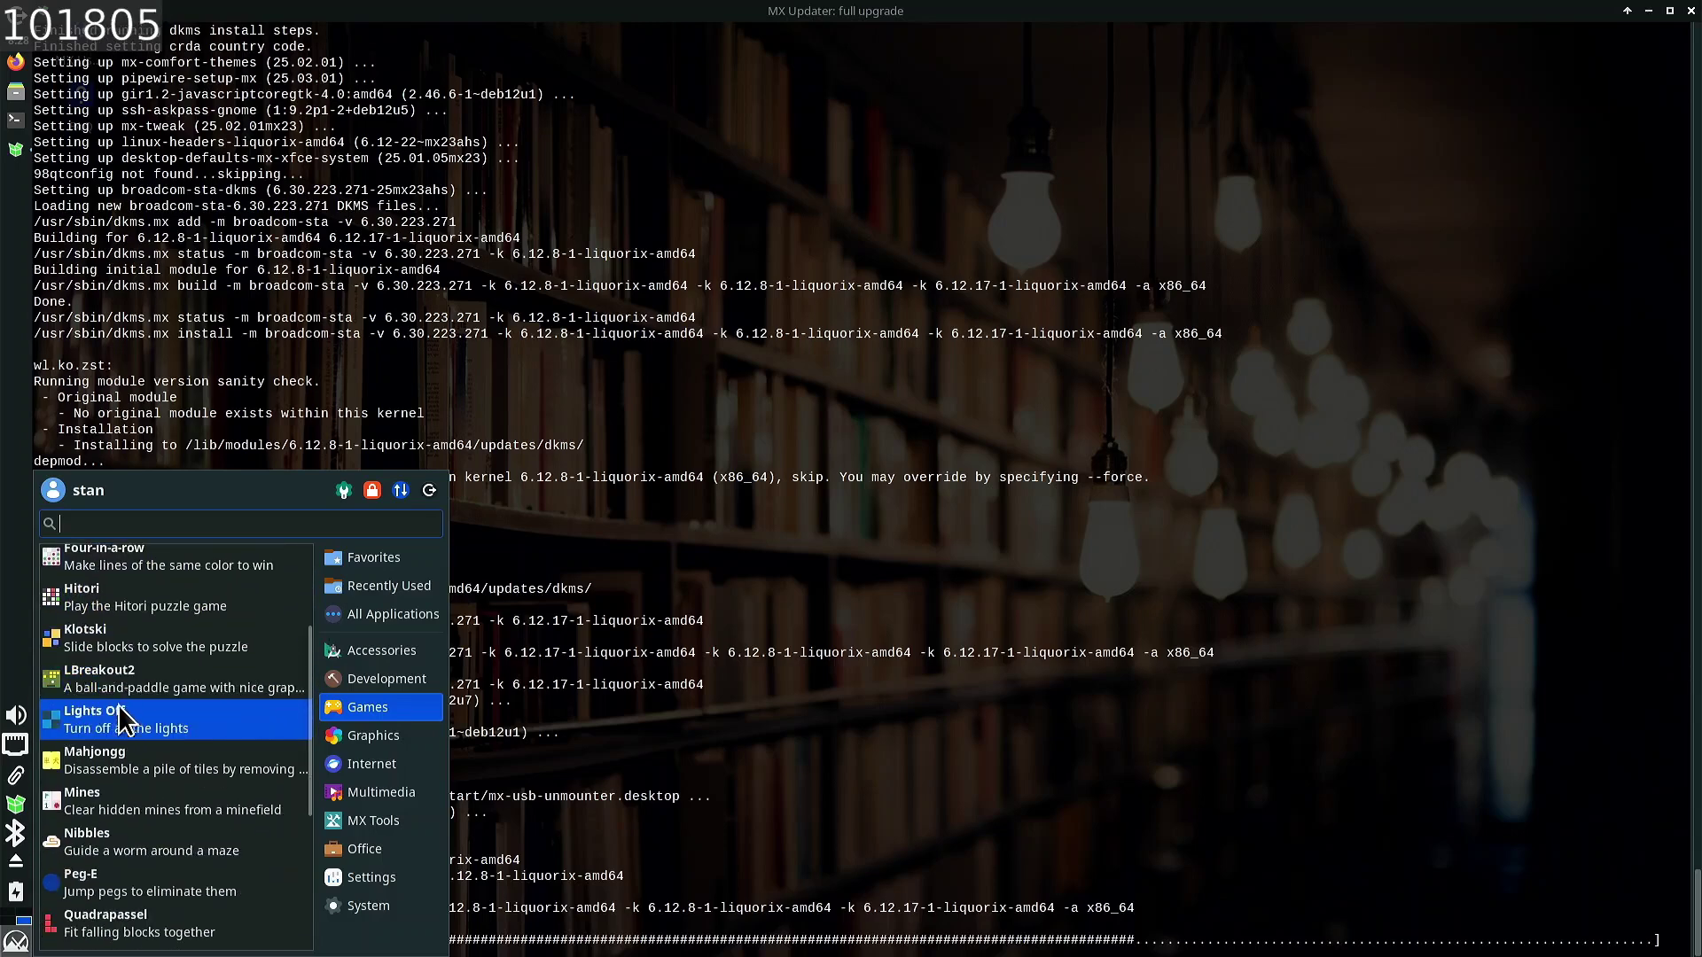
left_click(180, 598)
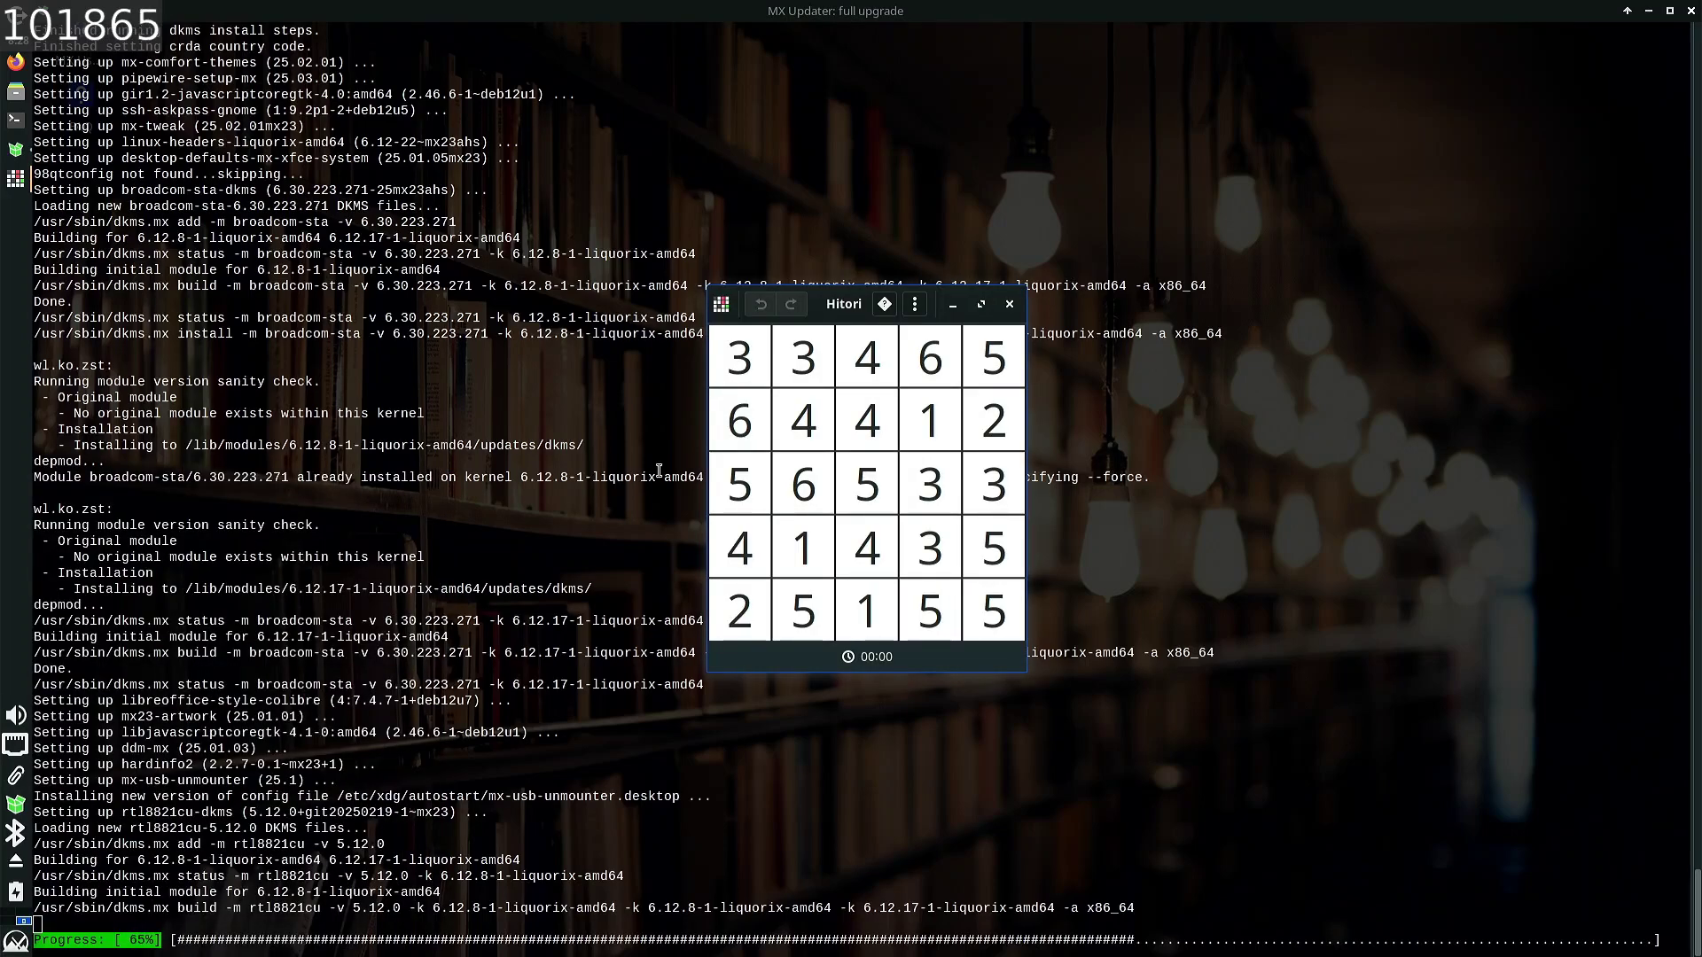
- Try the Hitori puzzle by marking several cells in its first four rows, and close the game
left_click(741, 371)
left_click(806, 365)
left_click(884, 439)
left_click(872, 498)
left_click(842, 537)
left_click(741, 544)
left_click(867, 547)
left_click(921, 545)
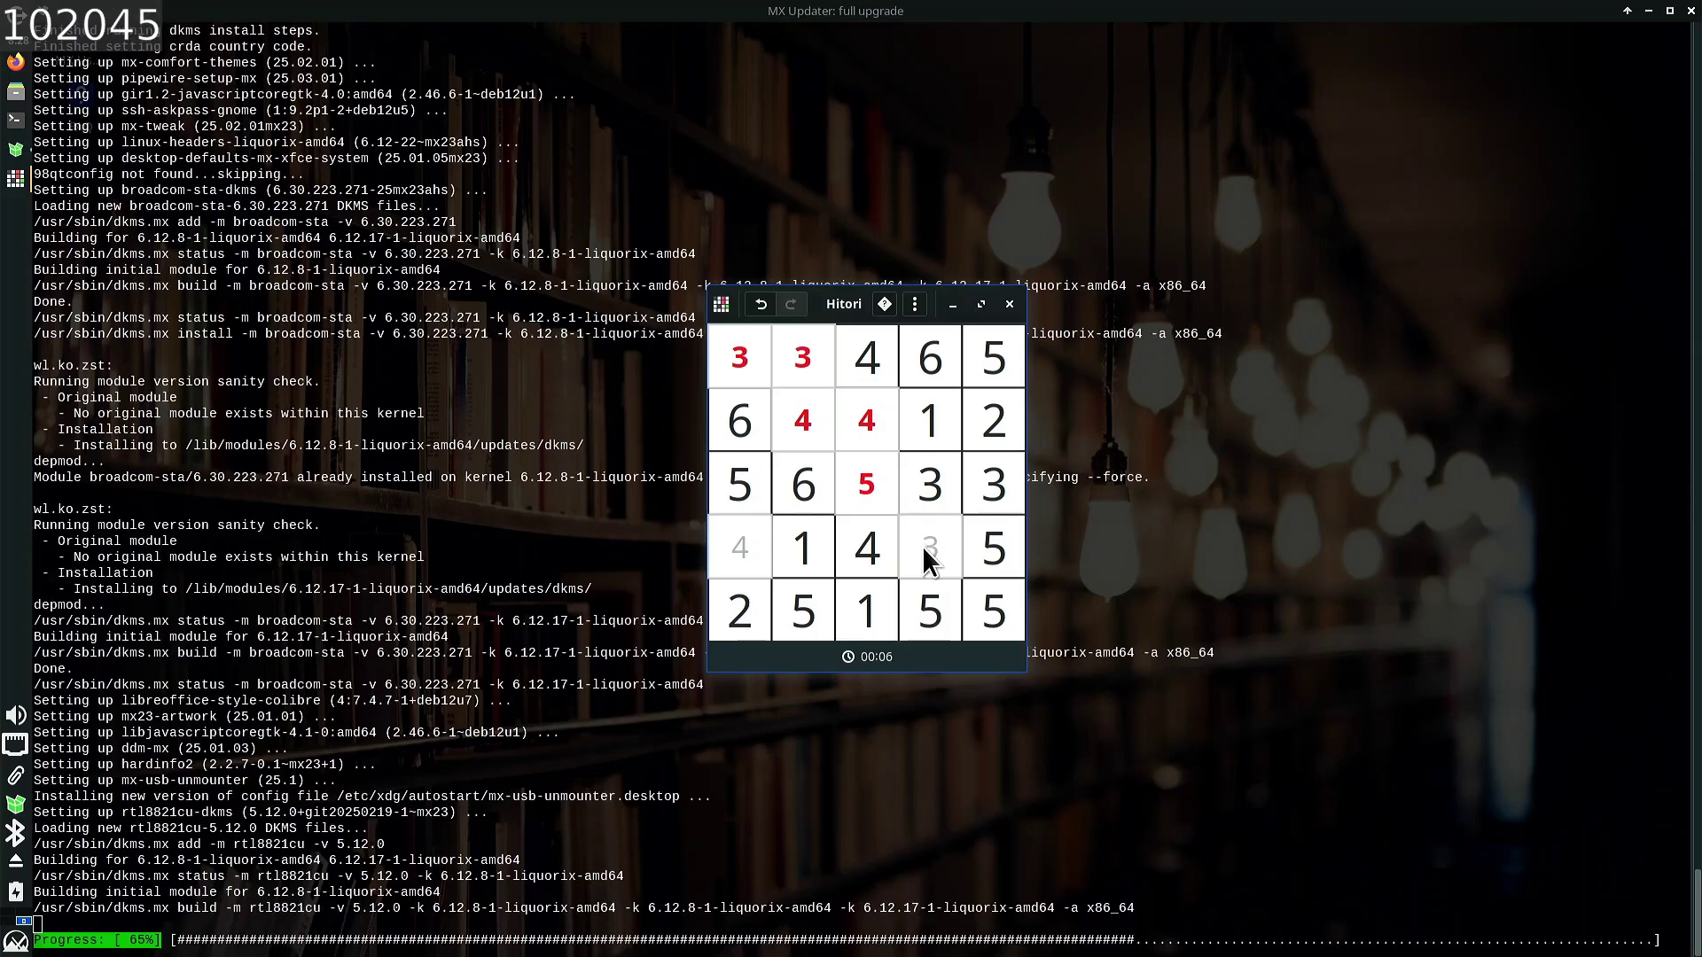
left_click(1008, 305)
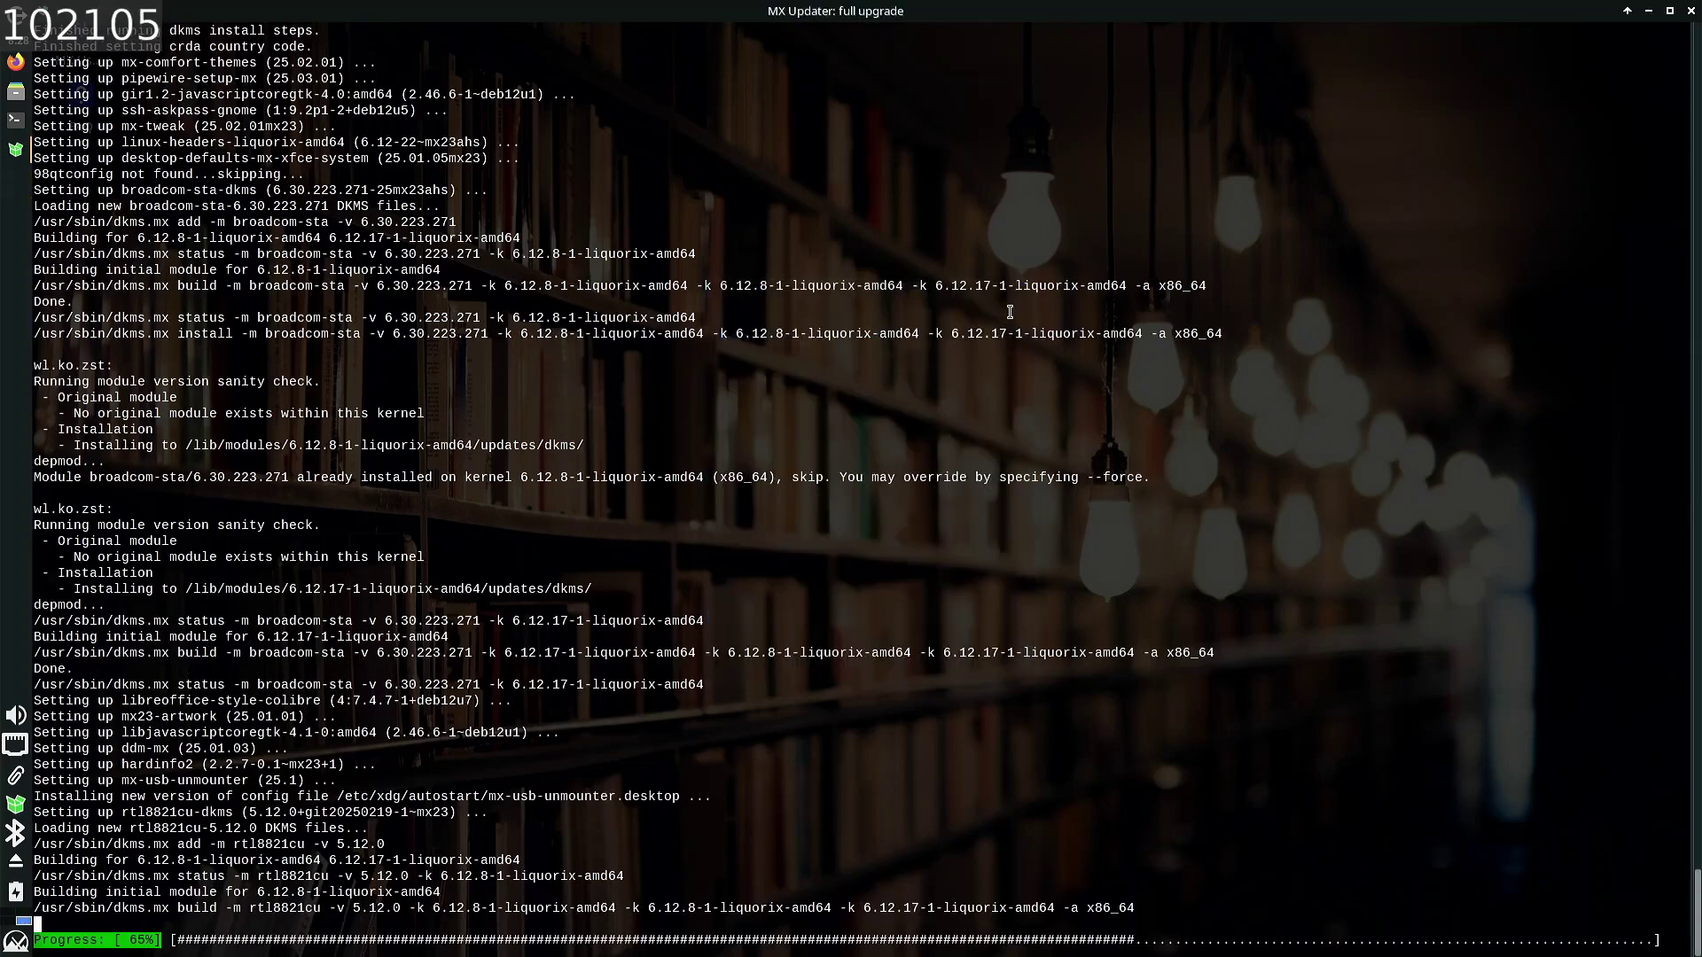
- Reopen the applications menu and review the Graphics, Internet and Multimedia categories, with a glance at Office
left_click(16, 941)
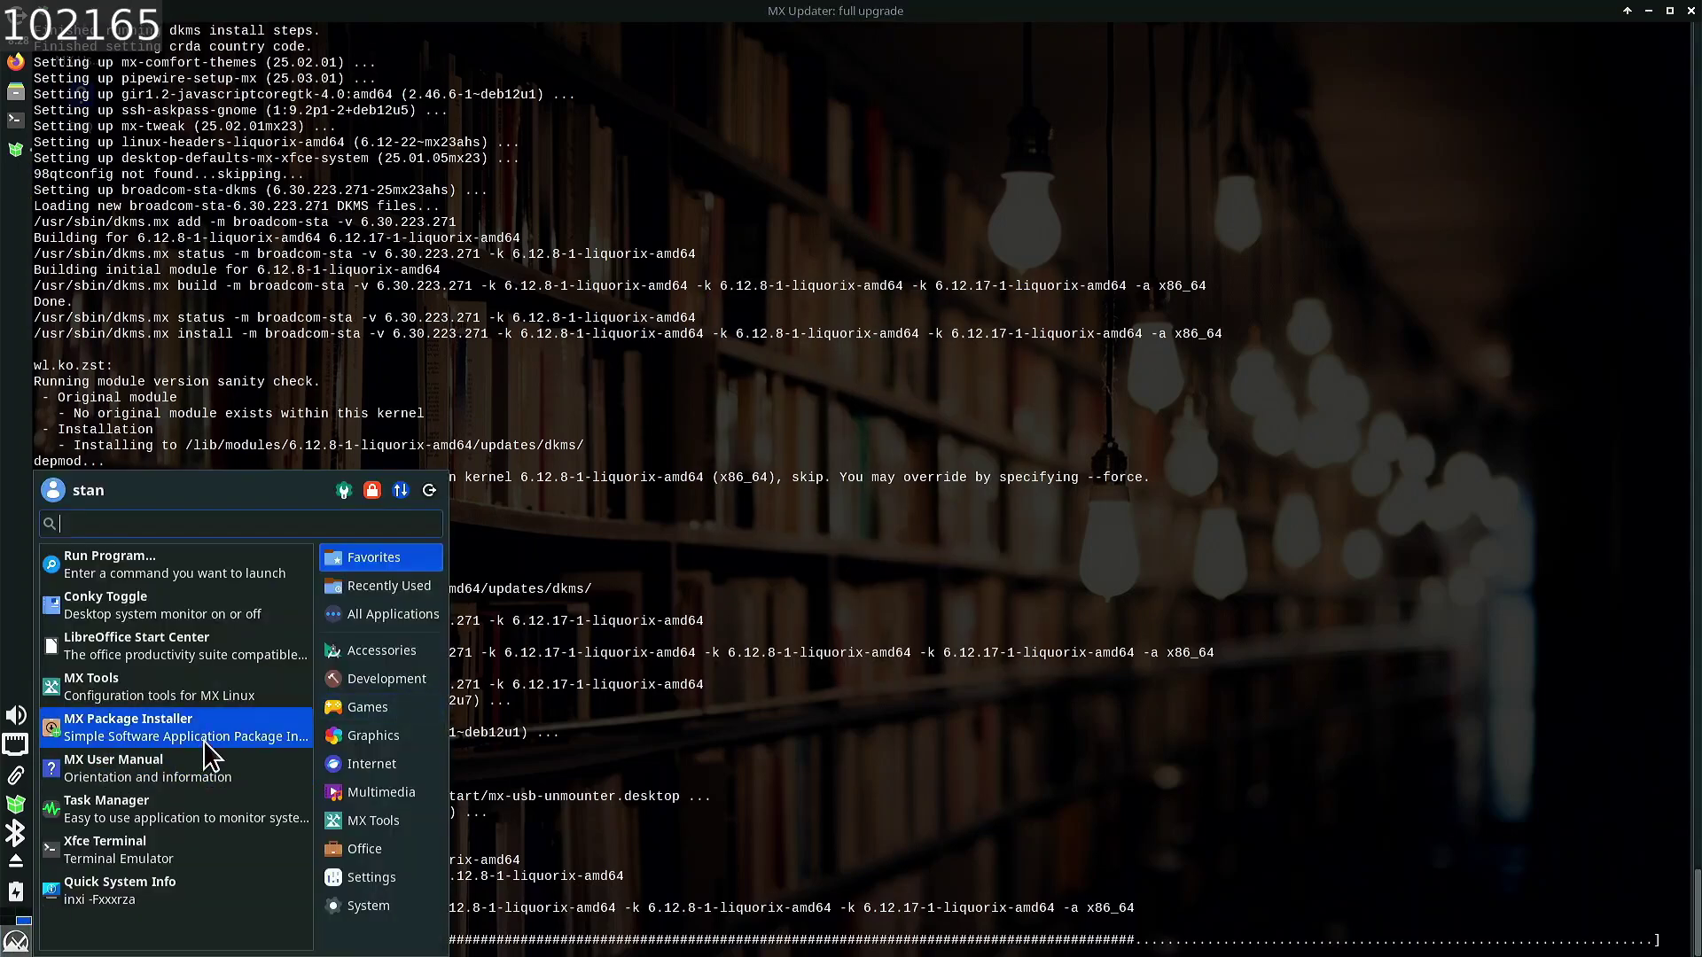
left_click(417, 712)
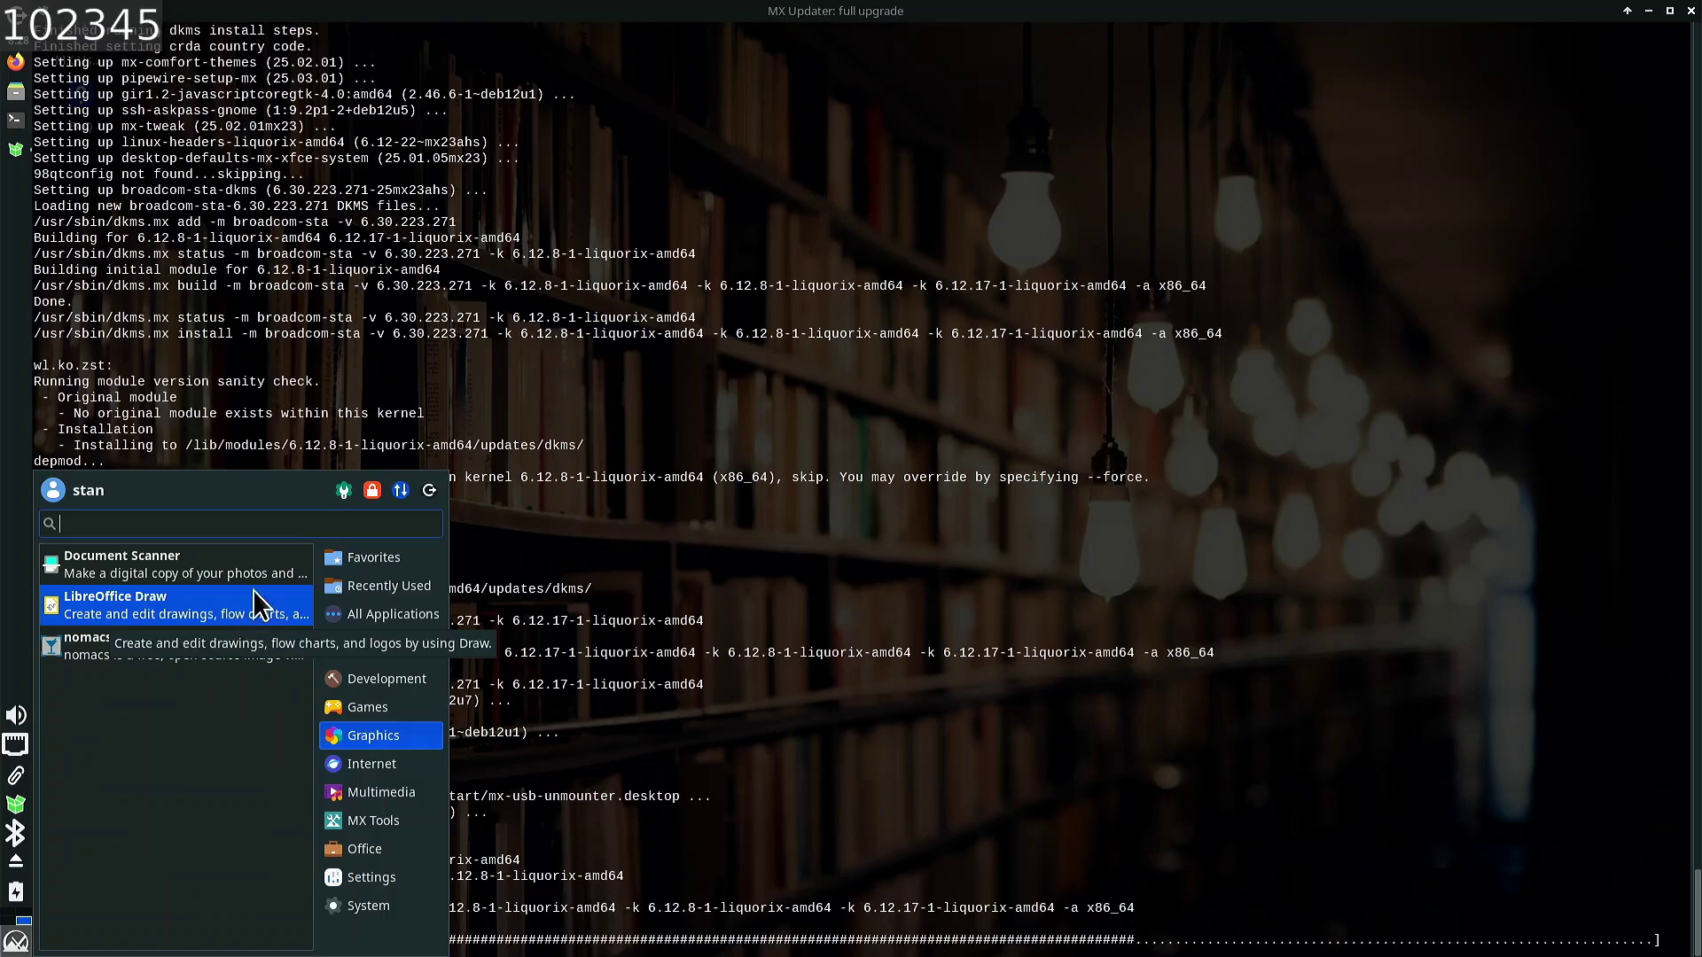
mouse_move(376, 771)
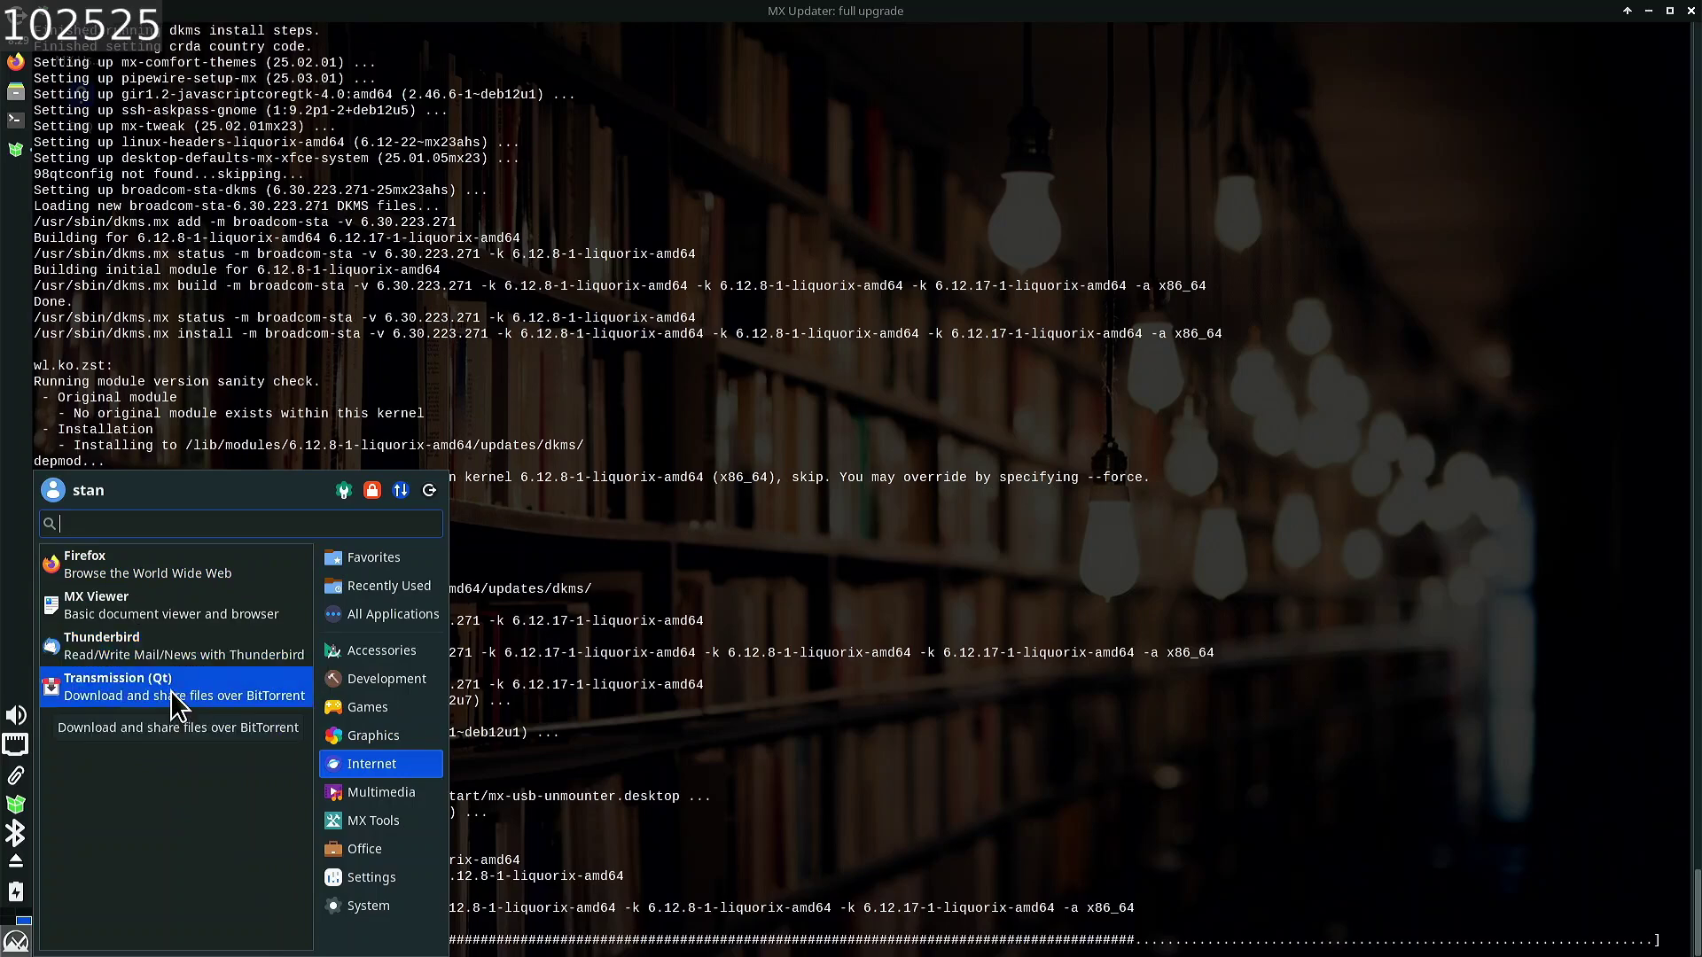
mouse_move(371, 816)
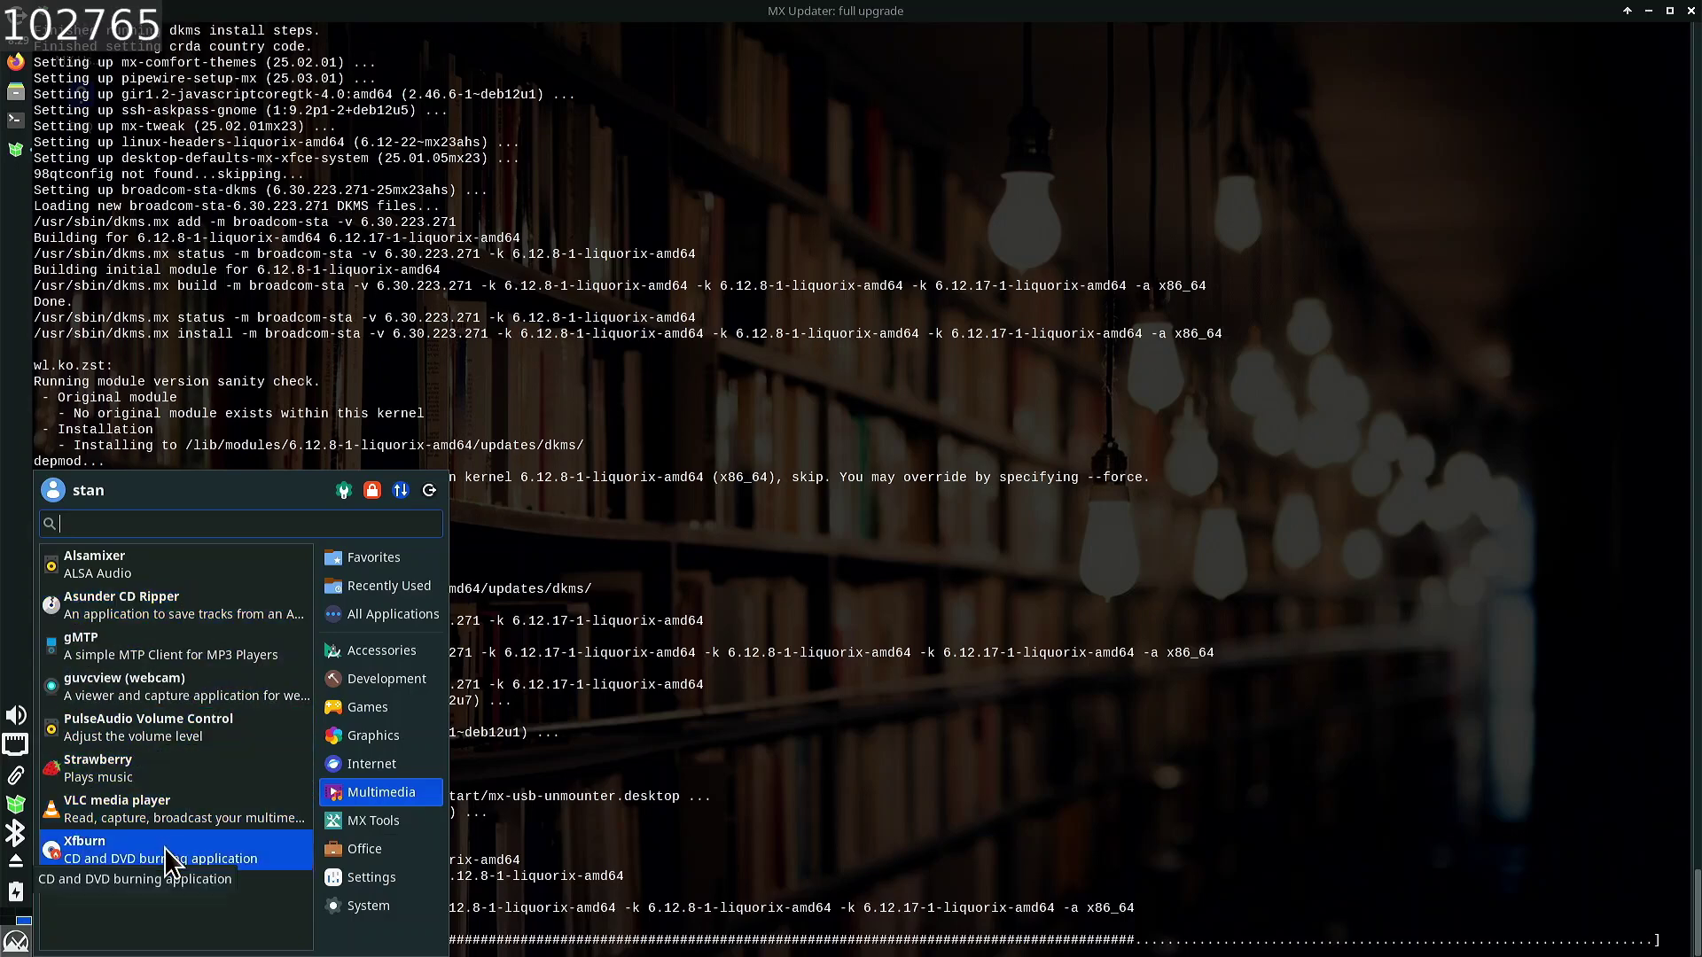
left_click(360, 850)
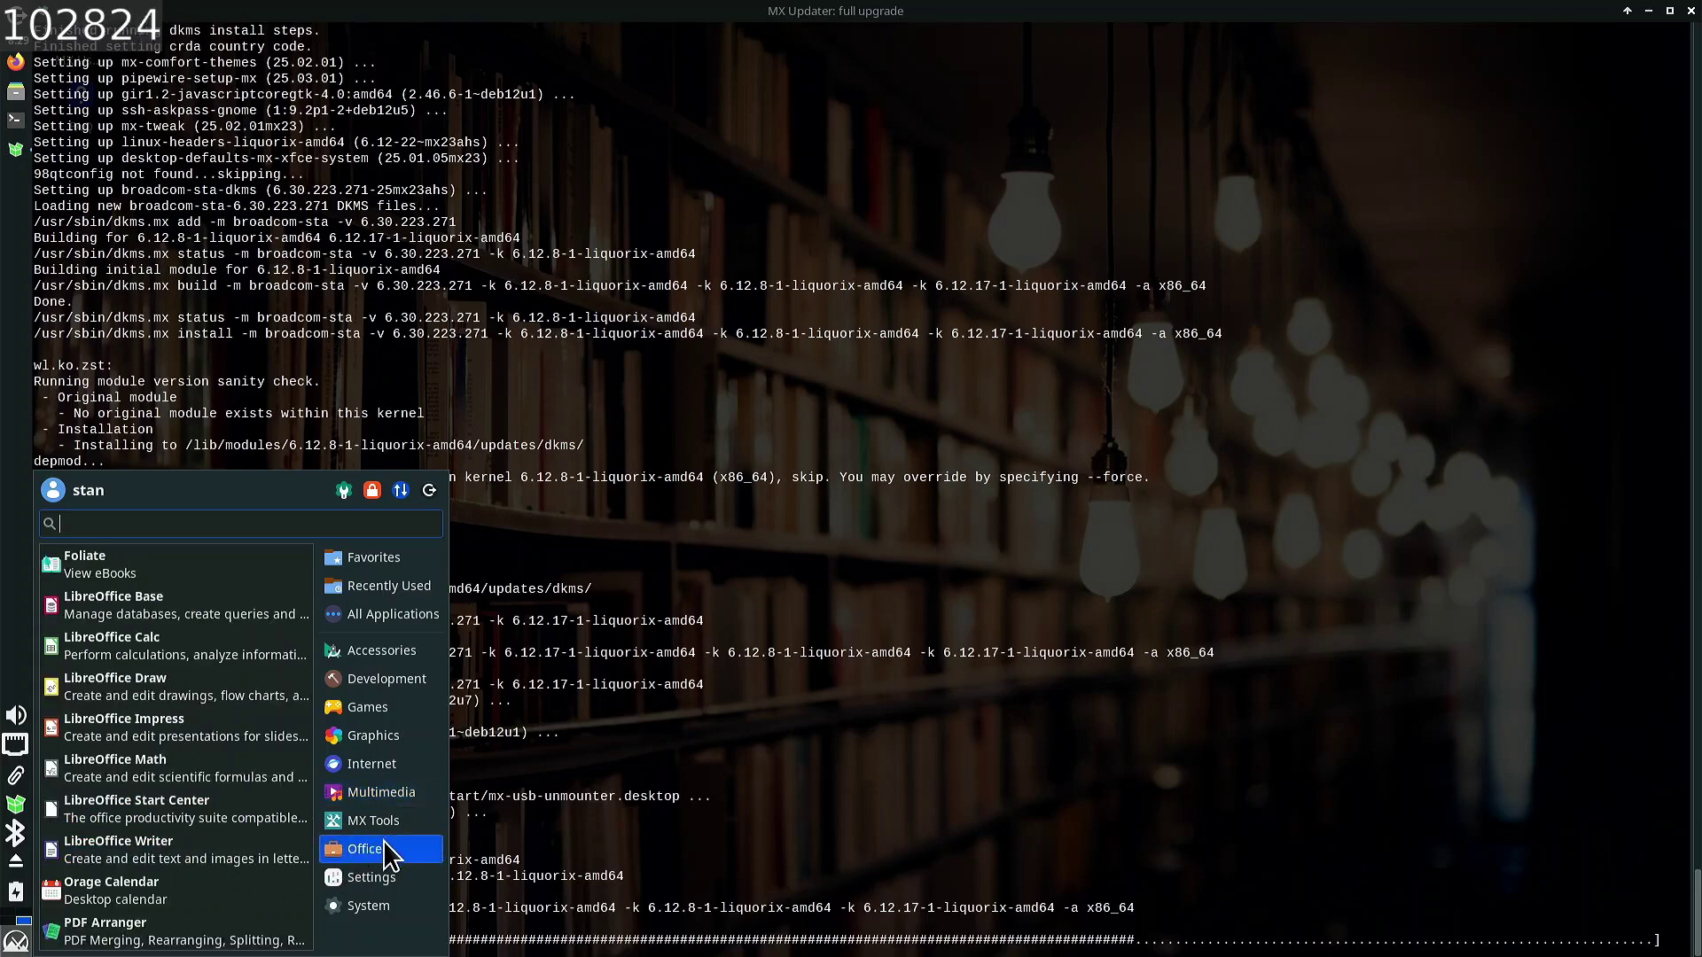
- Review the full list of utilities in the MX Tools category
left_click(390, 819)
scroll(221, 802, "down", 2)
scroll(224, 802, "down", 6)
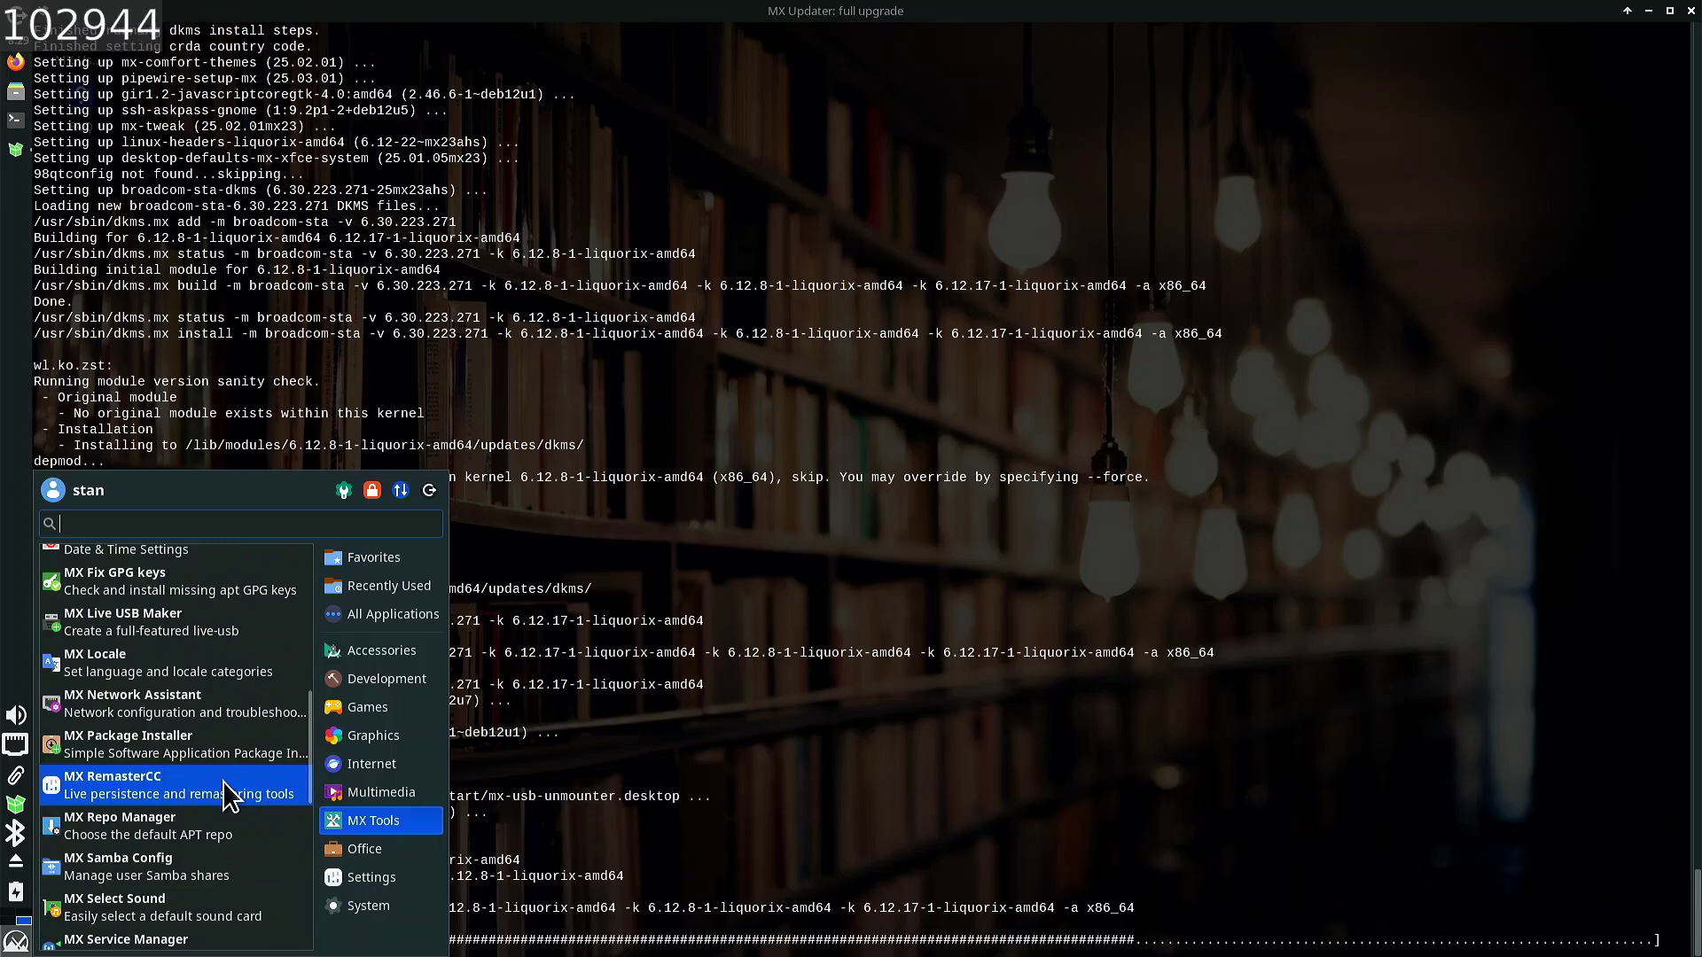
scroll(223, 793, "down", 3)
scroll(222, 787, "down", 3)
scroll(221, 785, "down", 1)
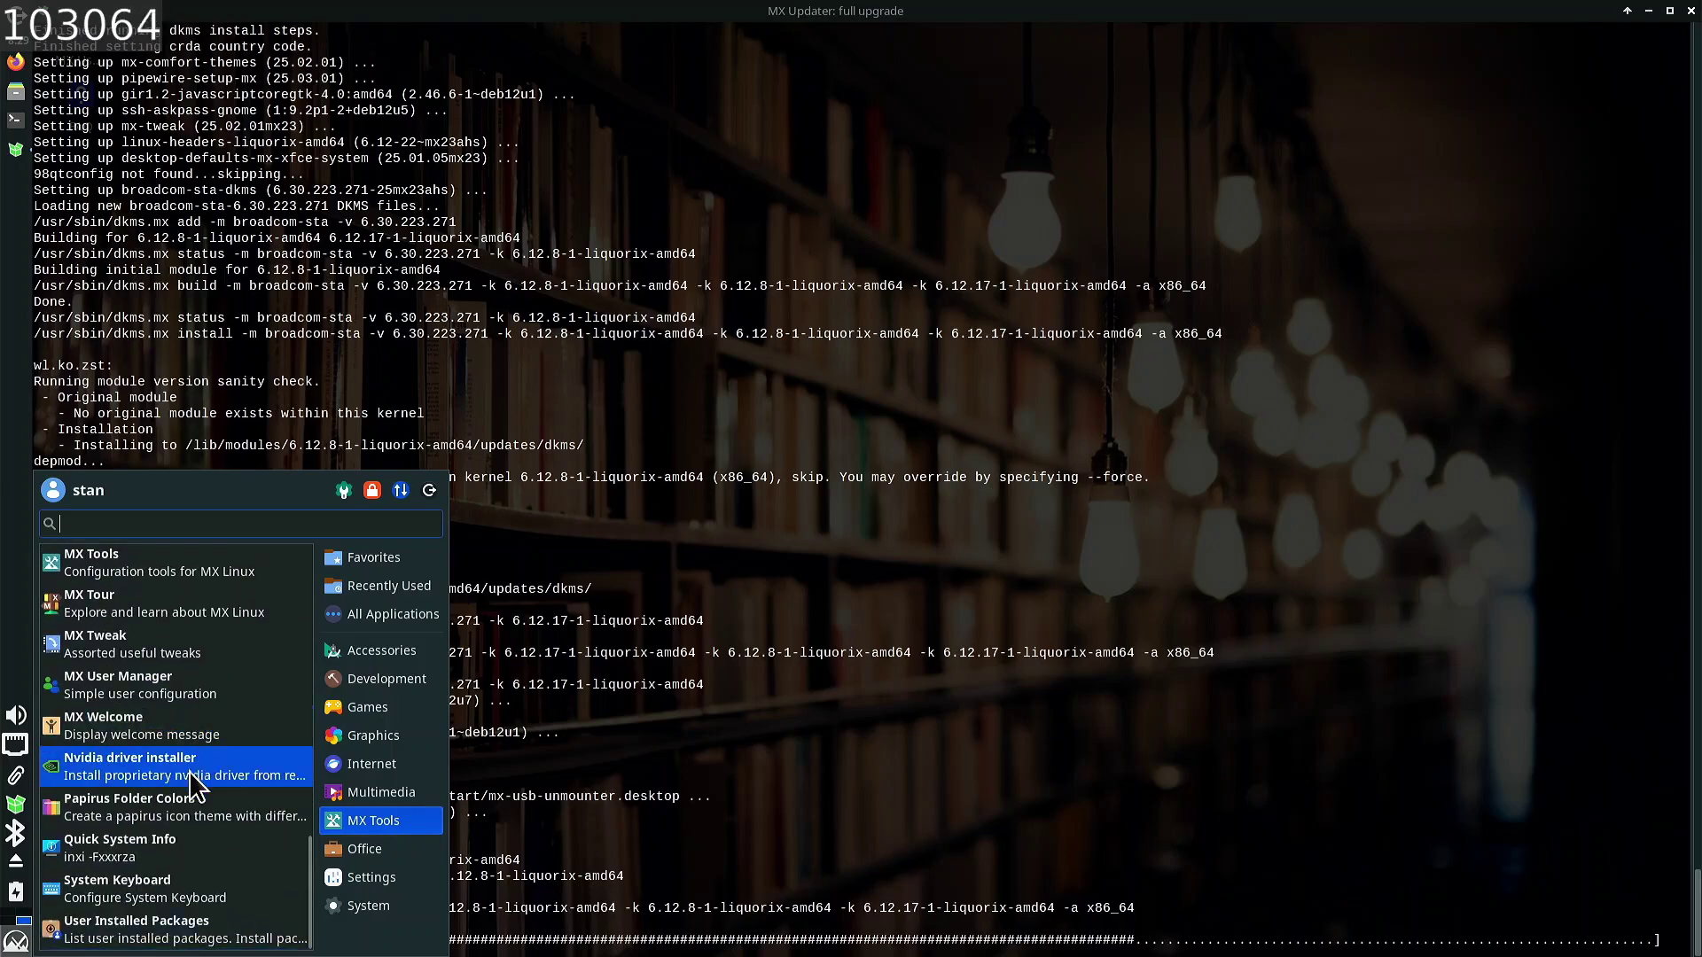
- Review the complete application lists of the Office and Settings categories
mouse_move(408, 846)
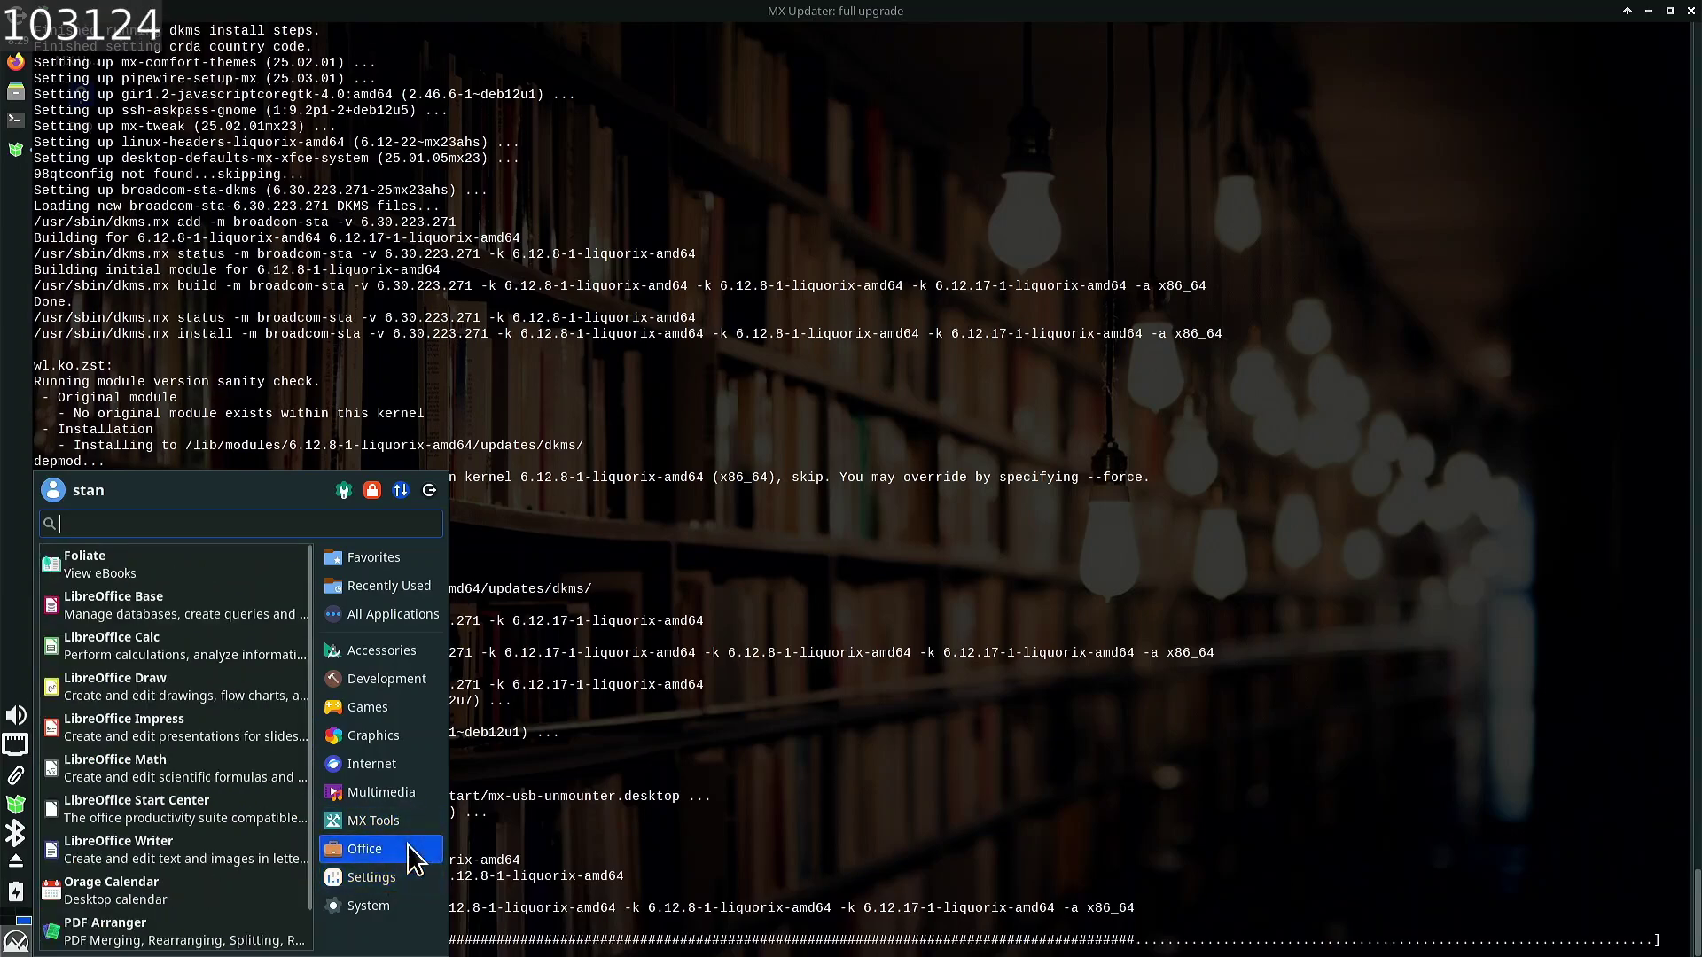
scroll(119, 773, "down", 1)
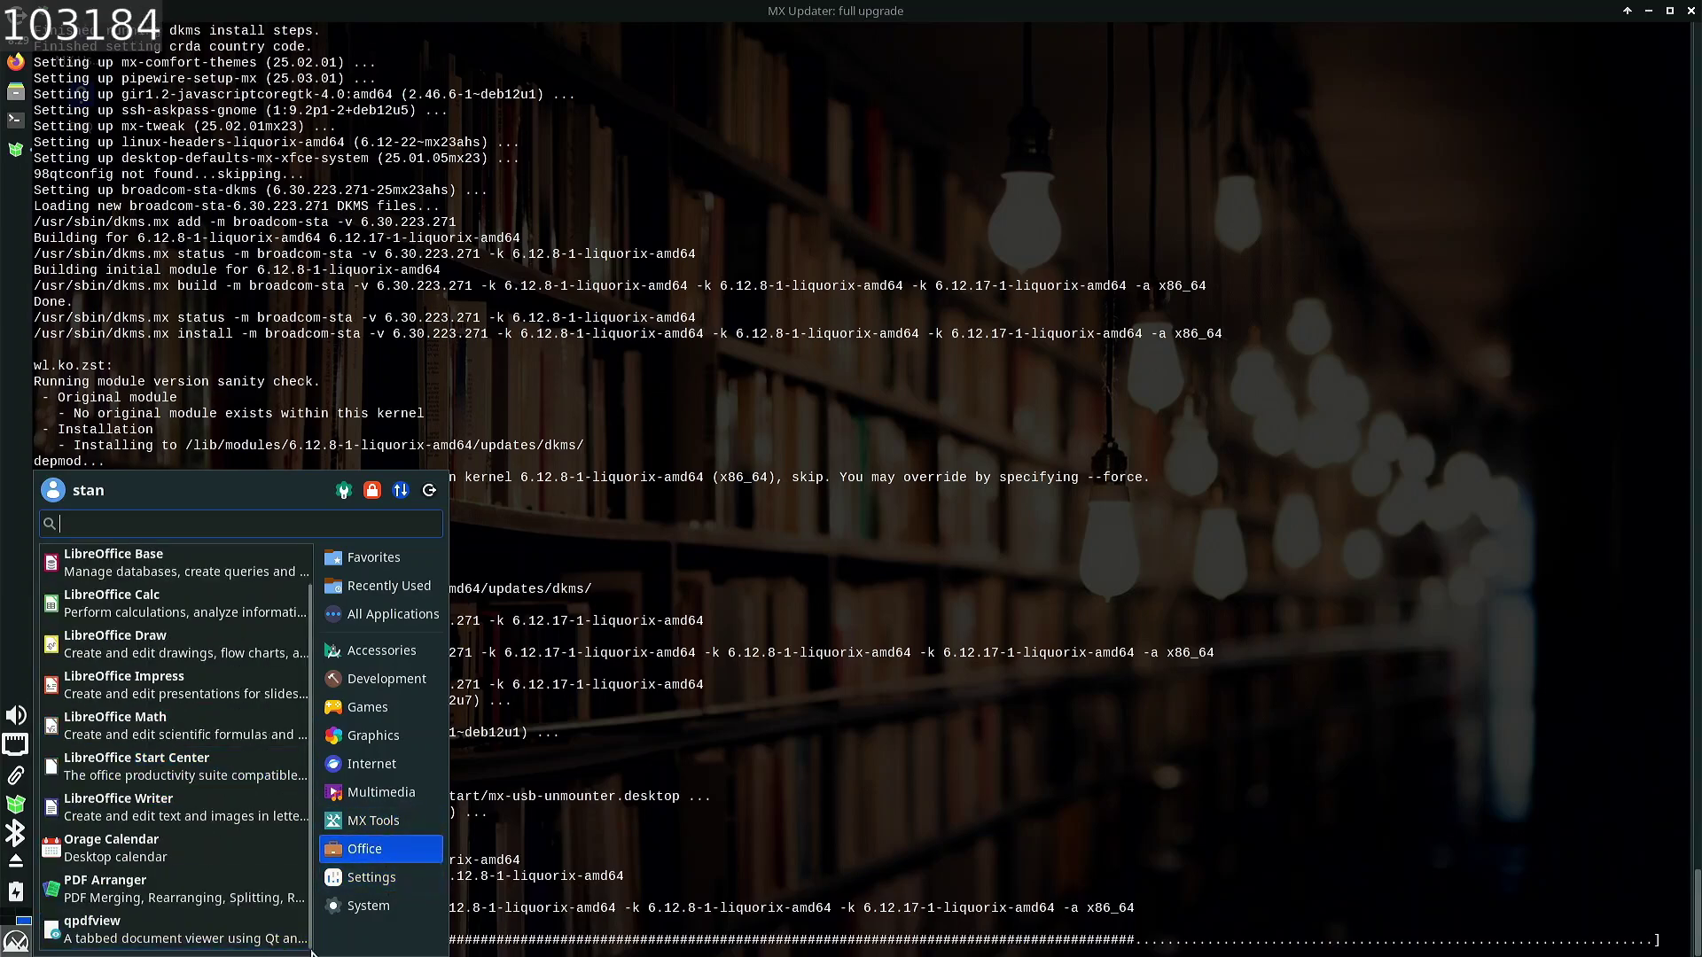
mouse_move(364, 884)
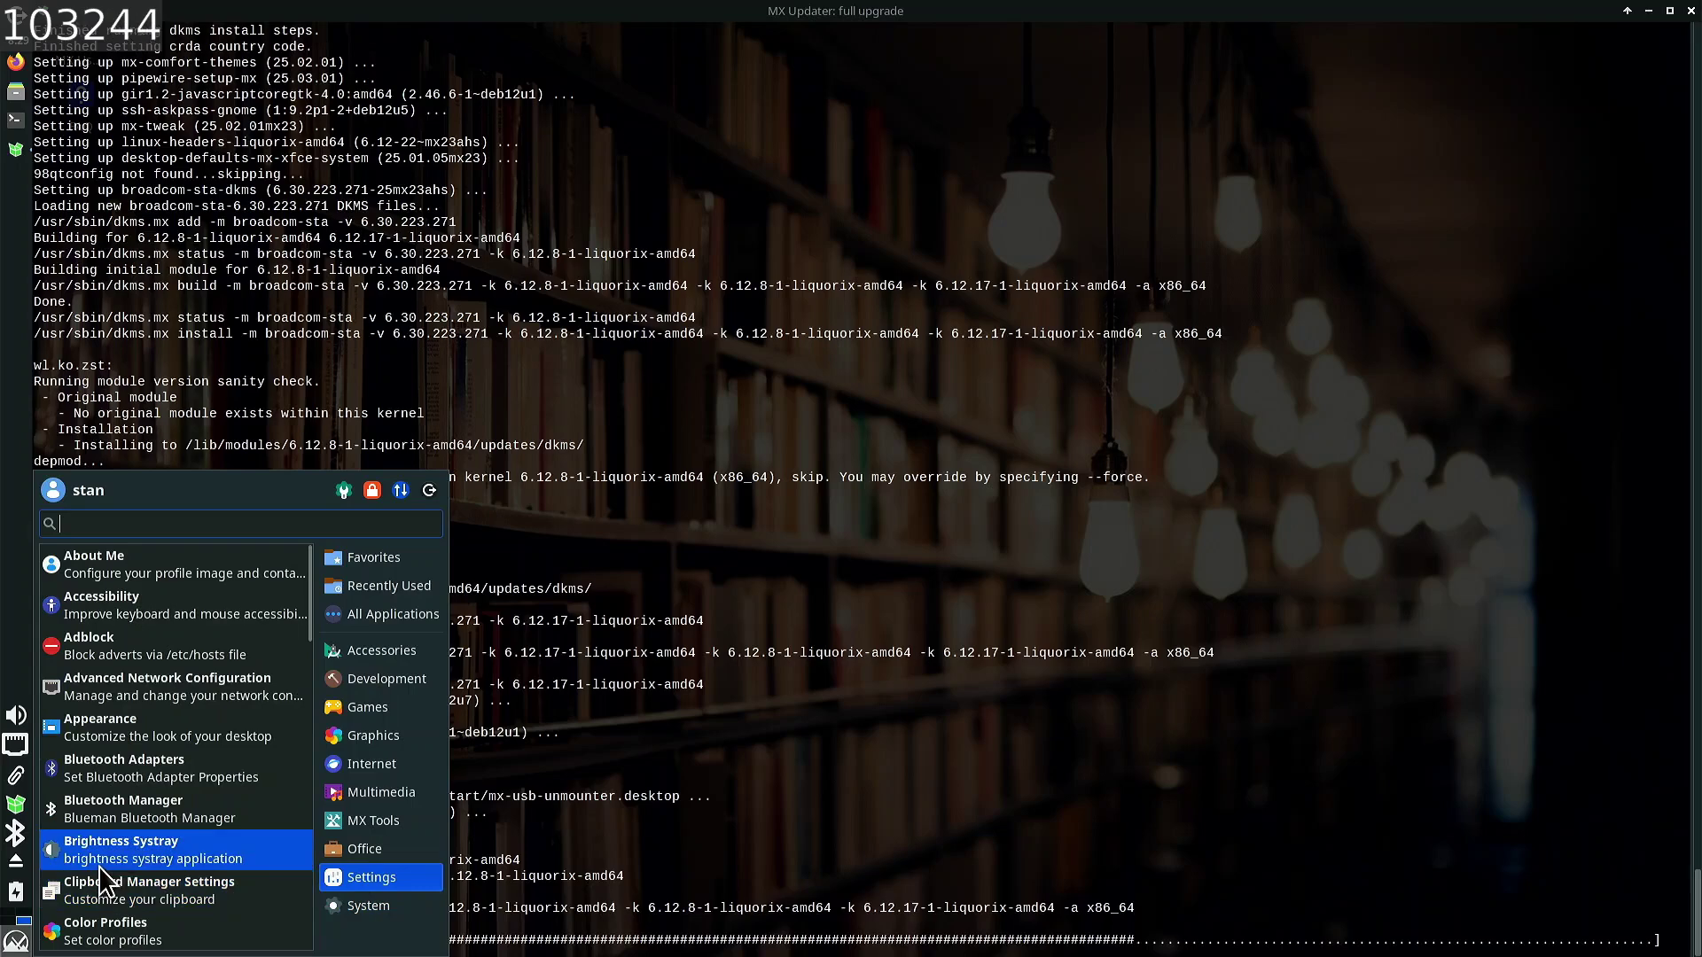
scroll(130, 828, "down", 5)
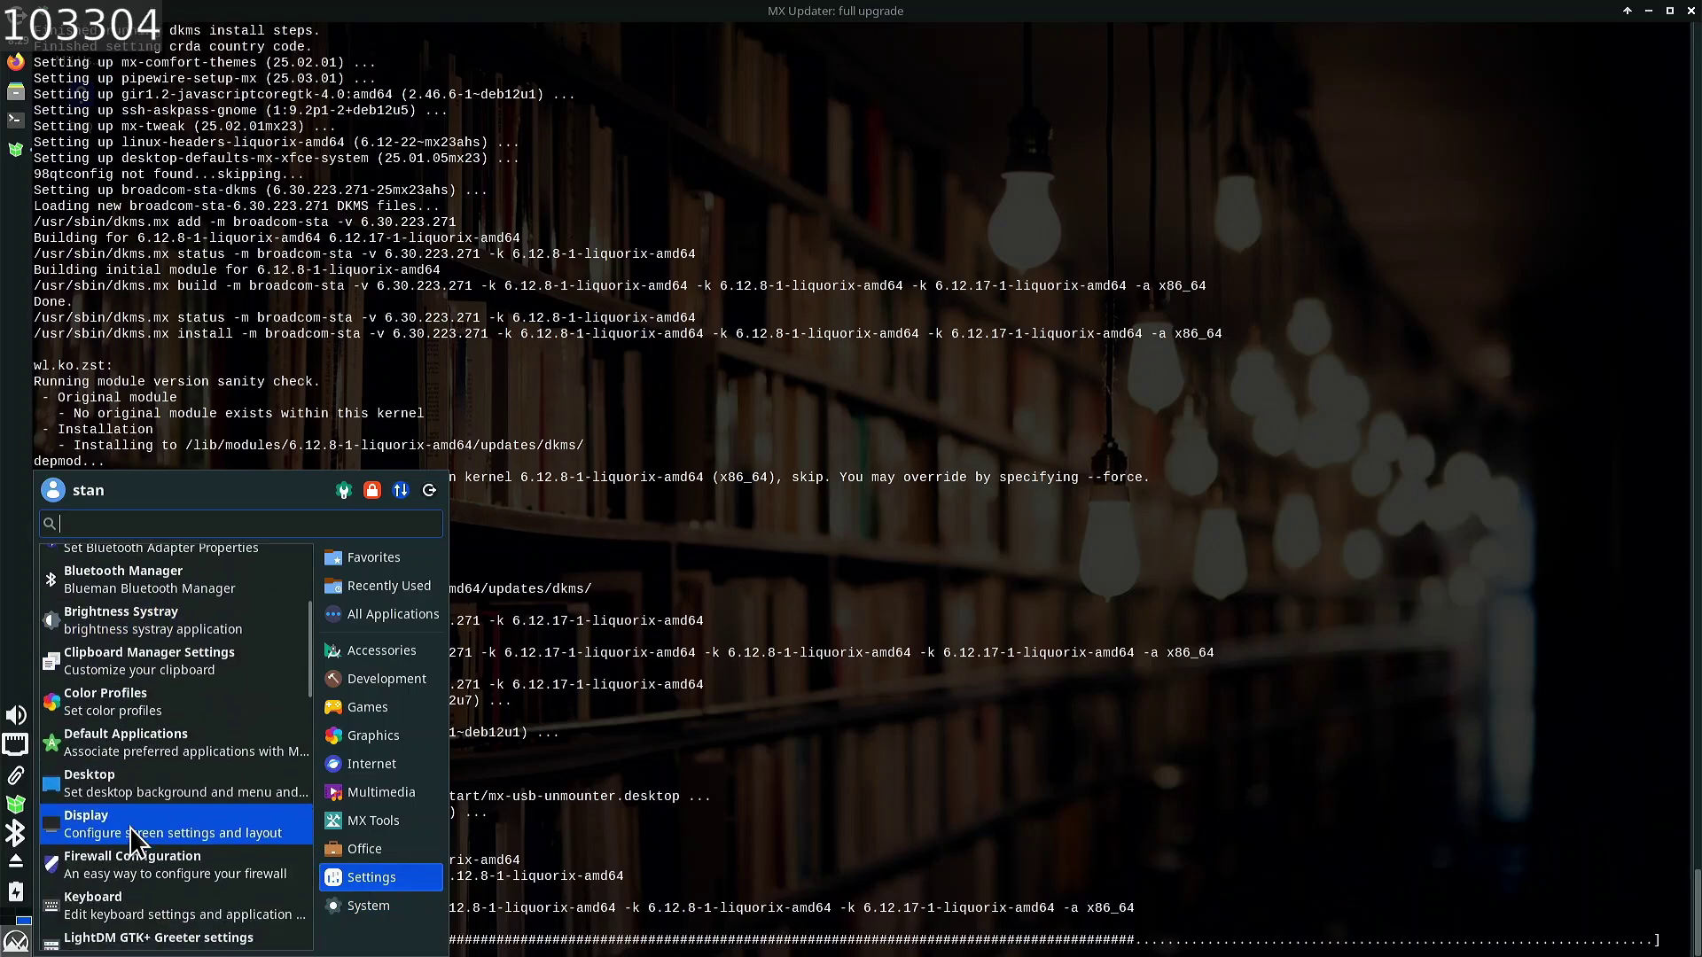
scroll(129, 826, "down", 3)
scroll(129, 827, "down", 15)
scroll(123, 824, "down", 6)
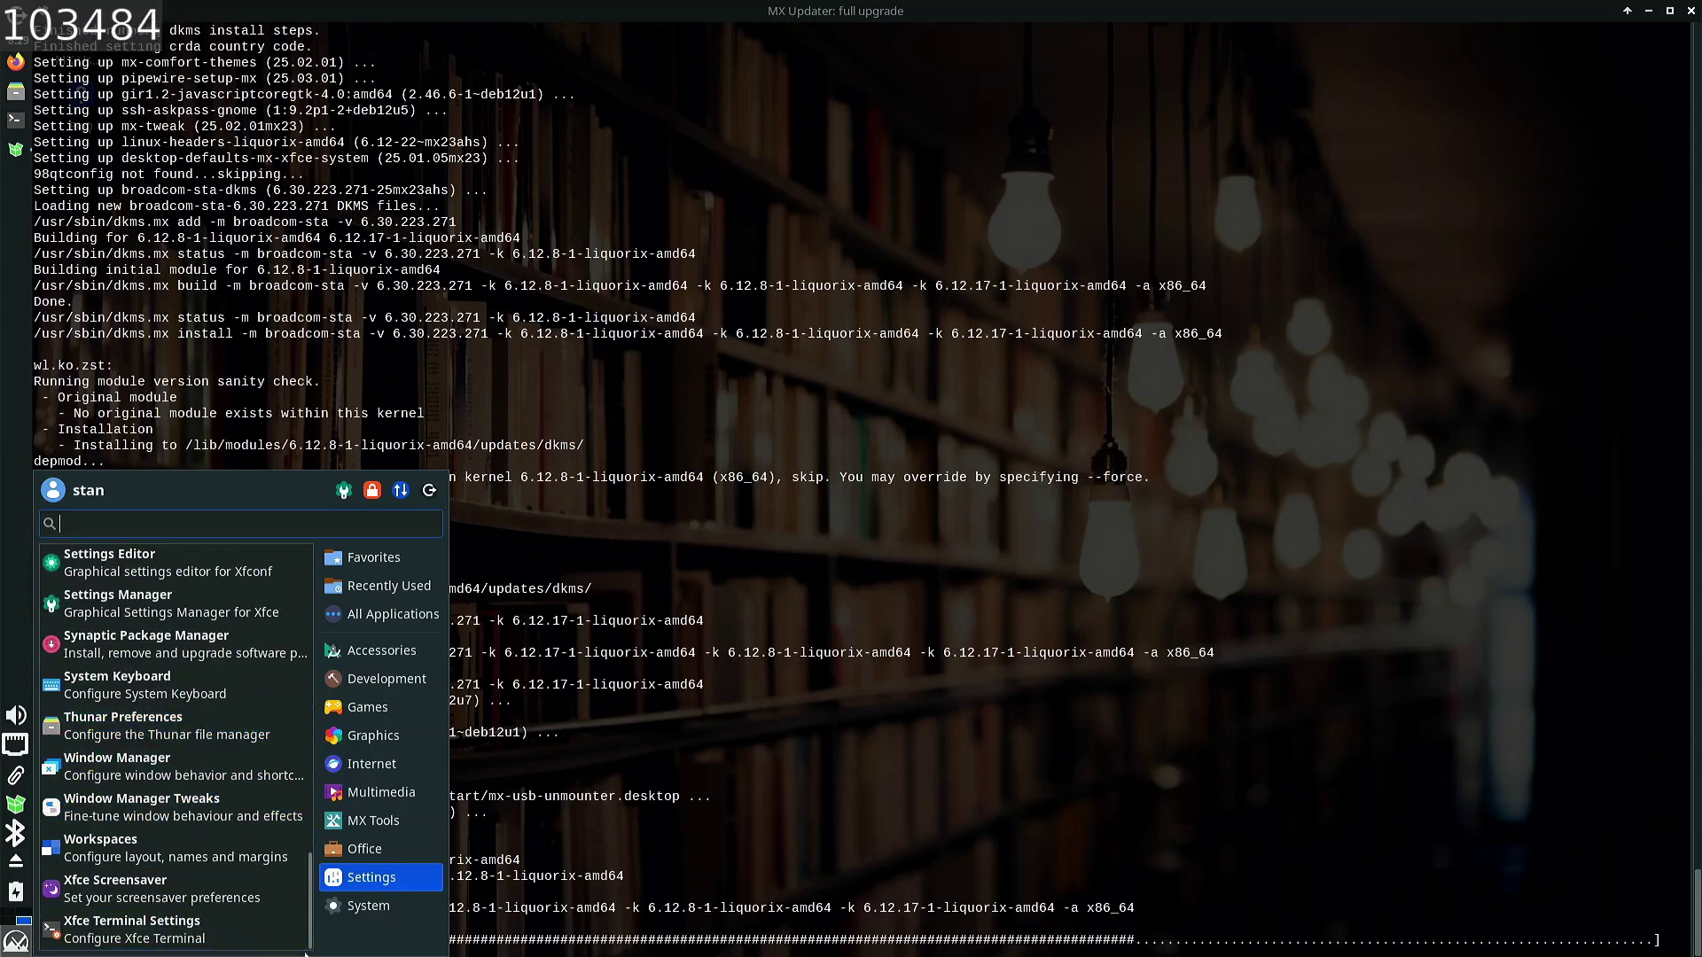
- Launch Hardinfo2 from the System category, look over its computer summary and section list, and close it
left_click(359, 905)
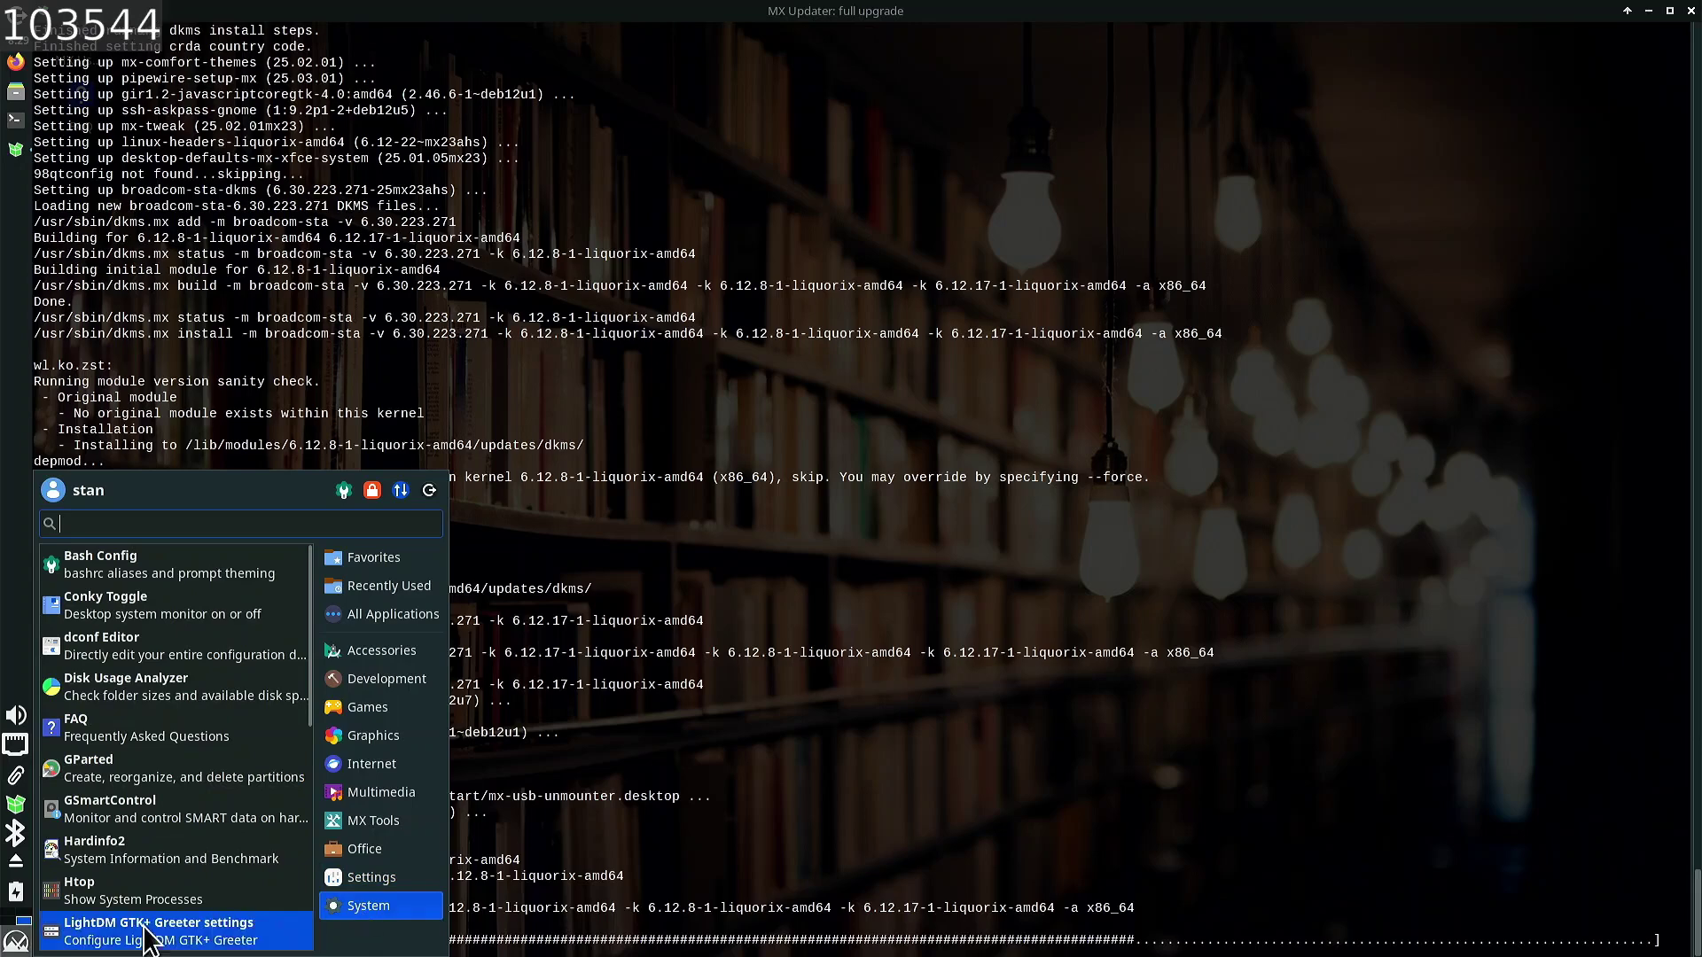
left_click(133, 849)
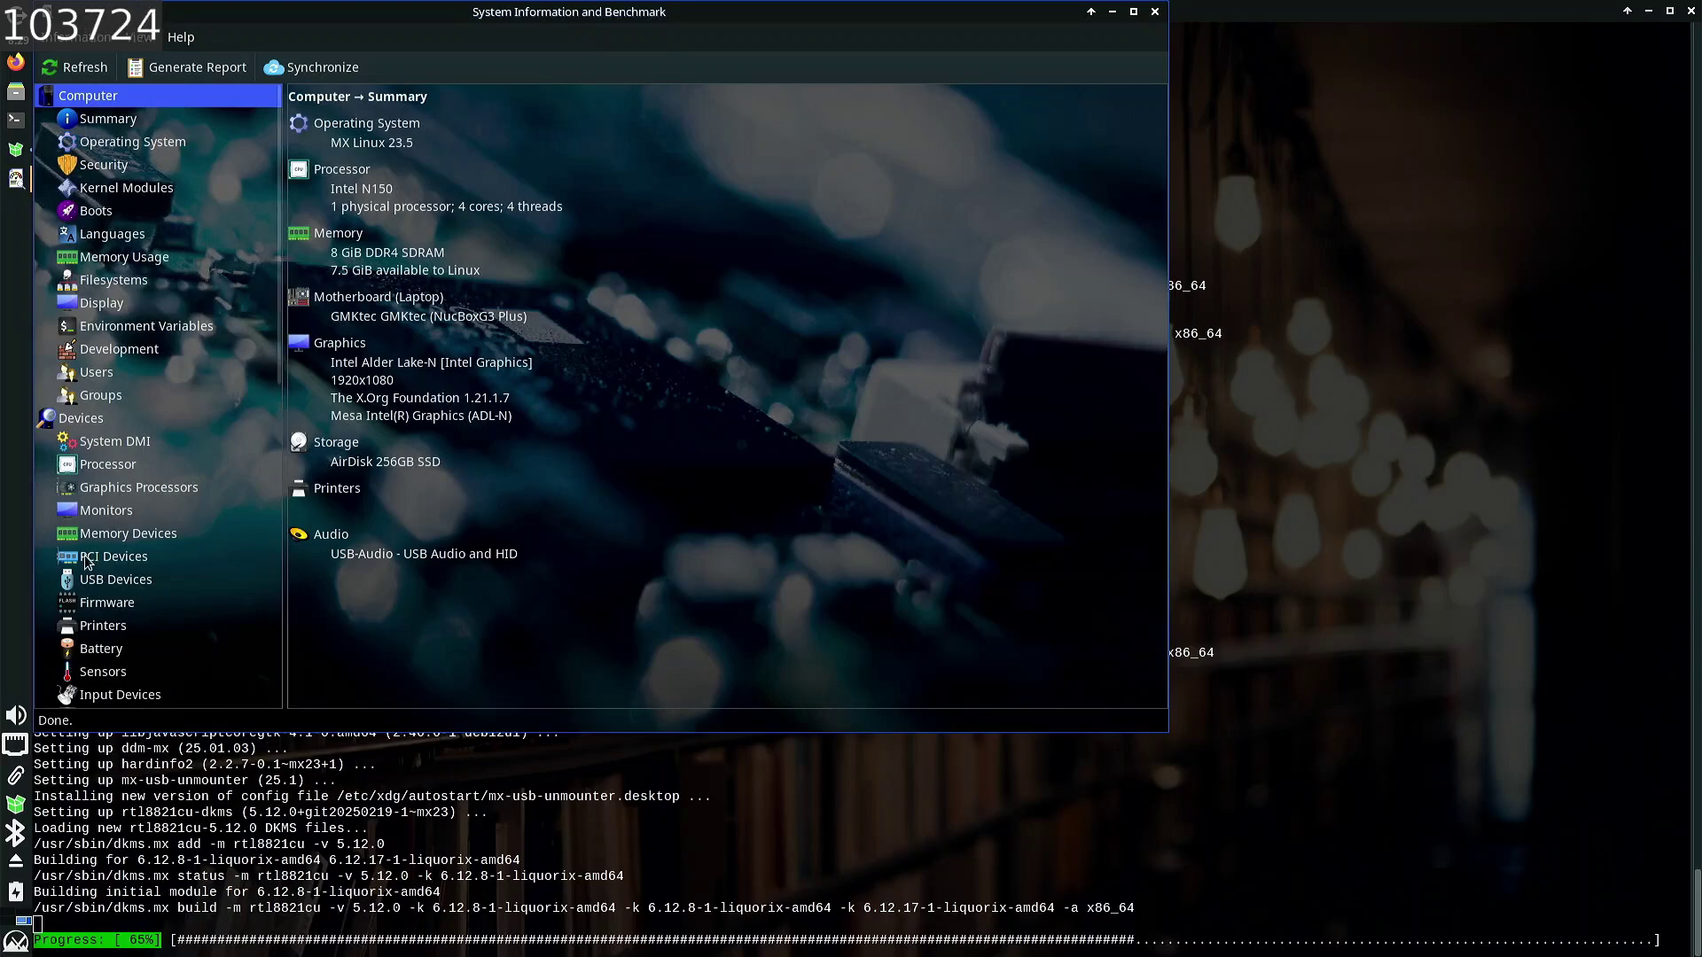
scroll(145, 592, "down", 8)
scroll(145, 592, "down", 3)
scroll(142, 589, "up", 15)
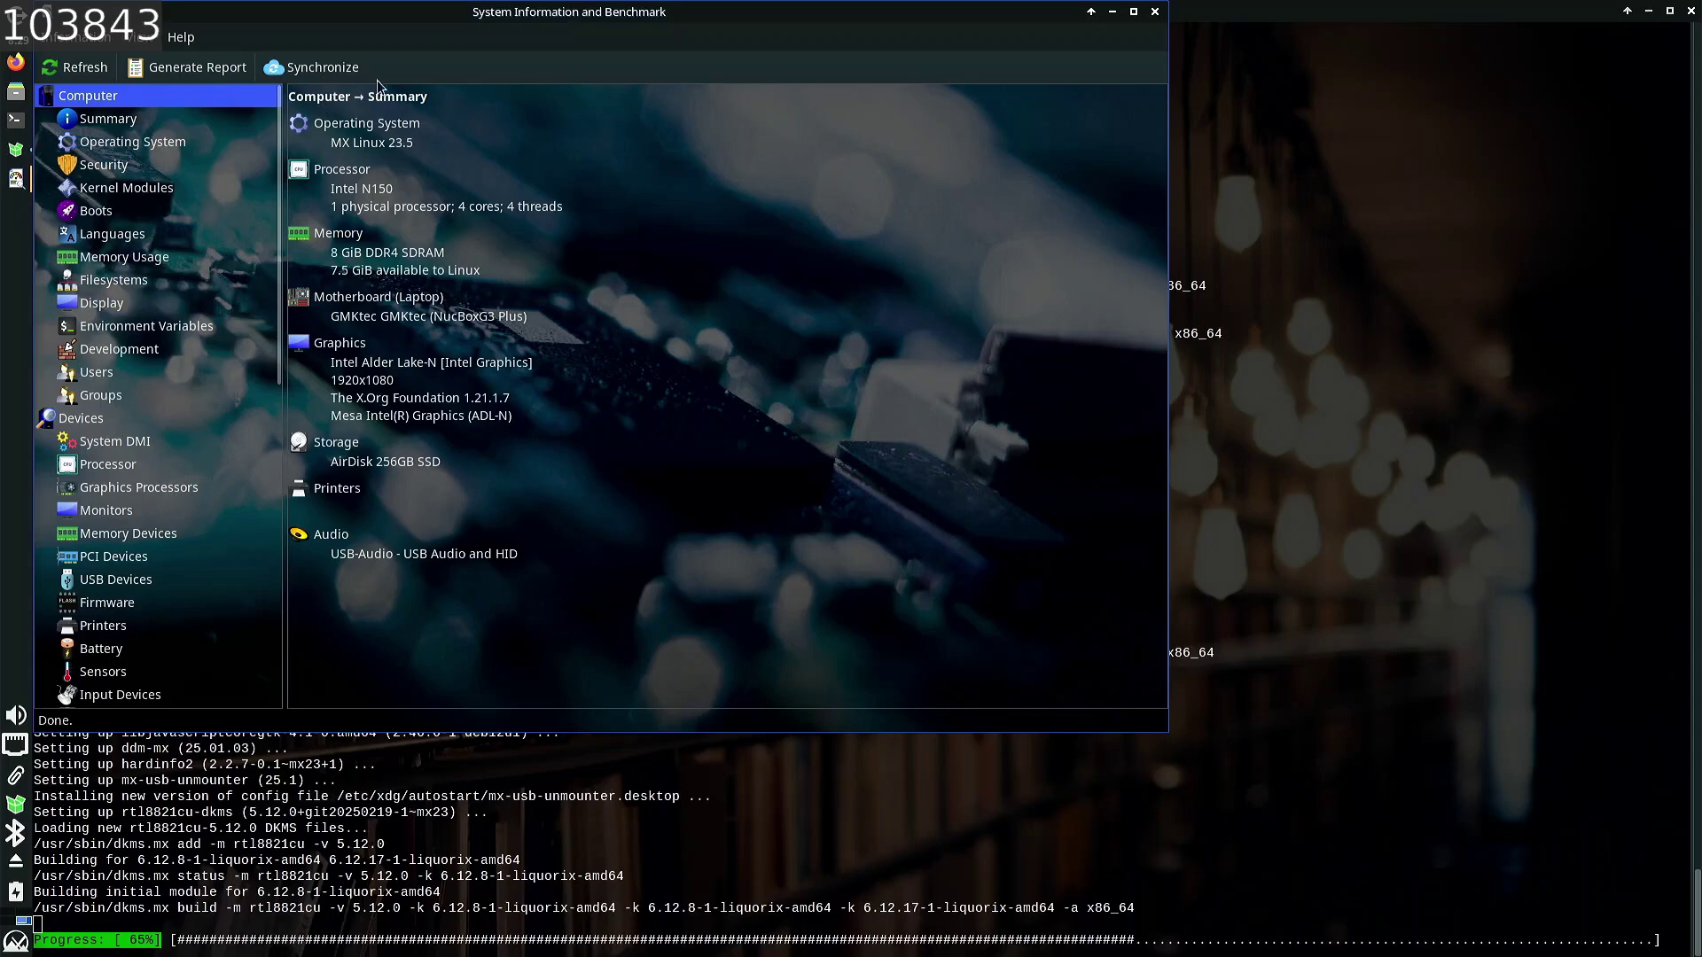
left_click(1154, 12)
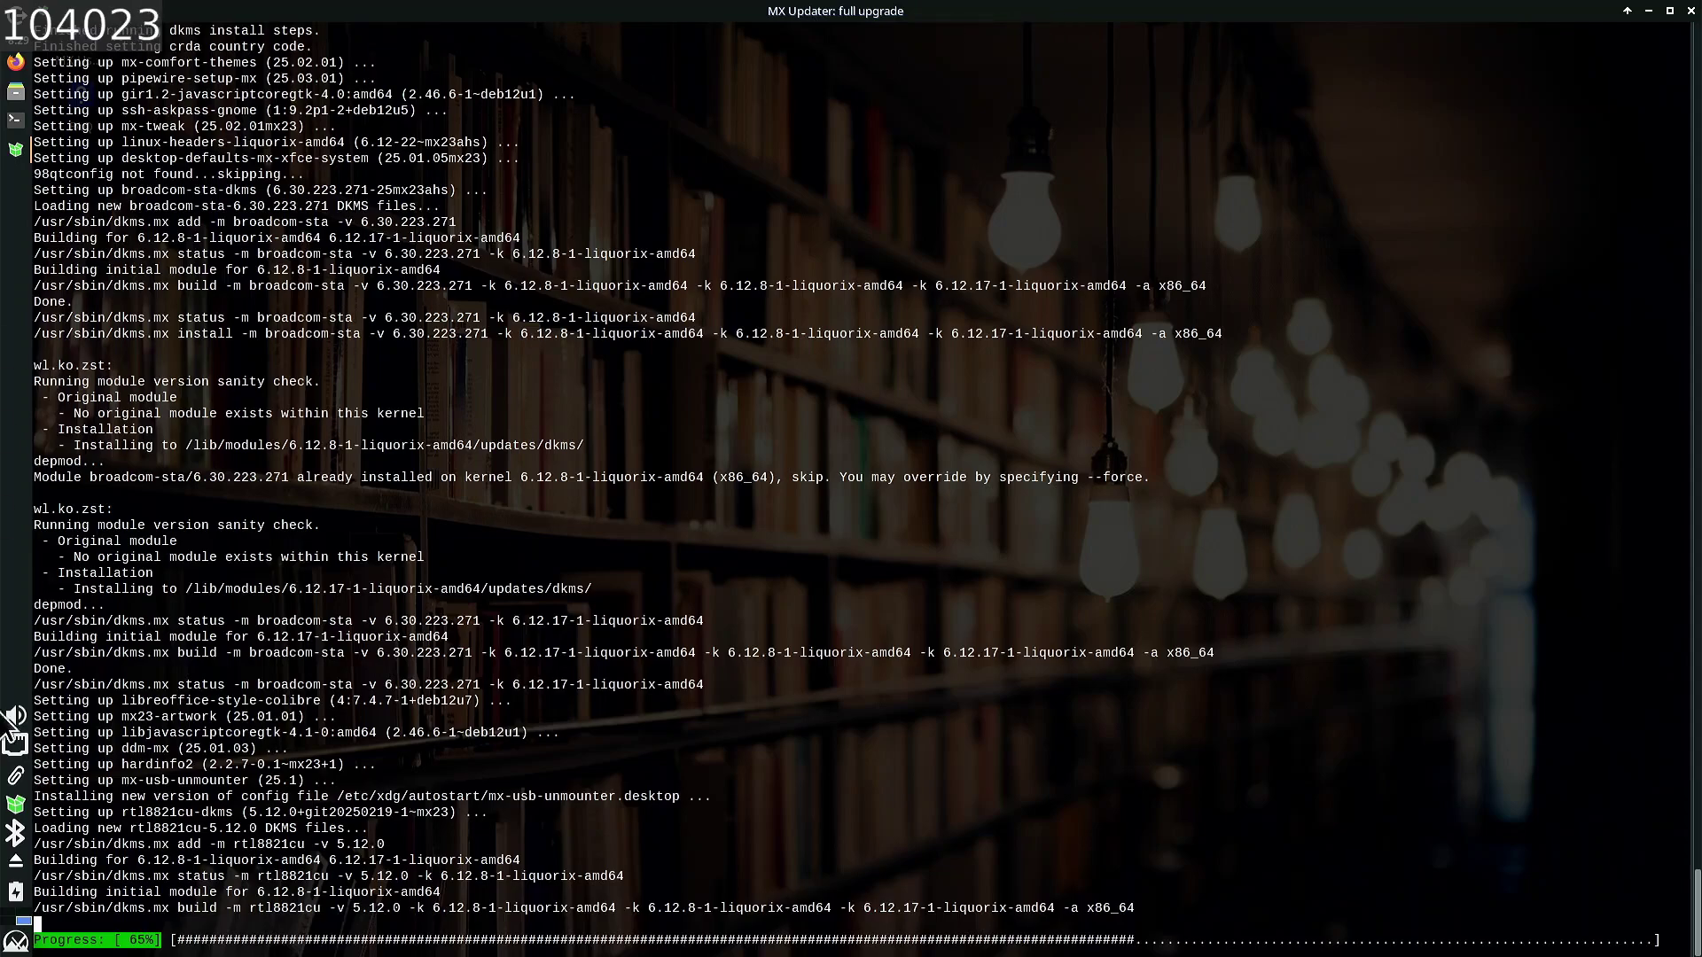
- Switch through the workspaces to the one with the blue kite wallpaper, and open a terminal placed near the desktop's centre
left_click(23, 919)
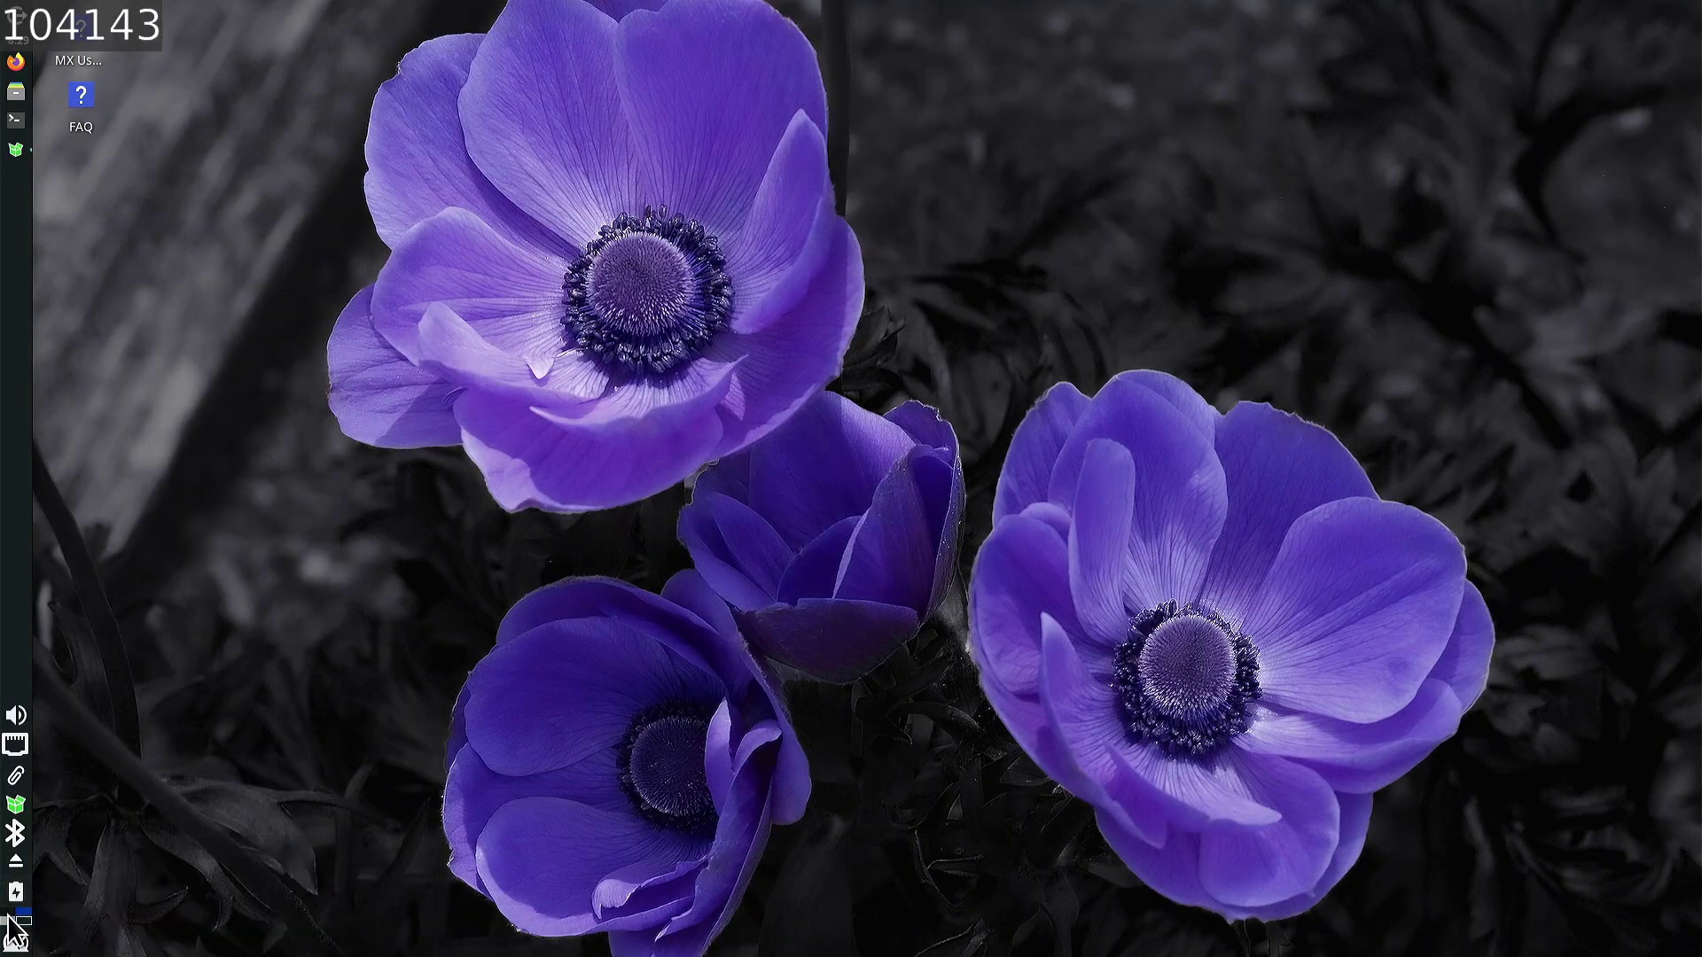
left_click(12, 922)
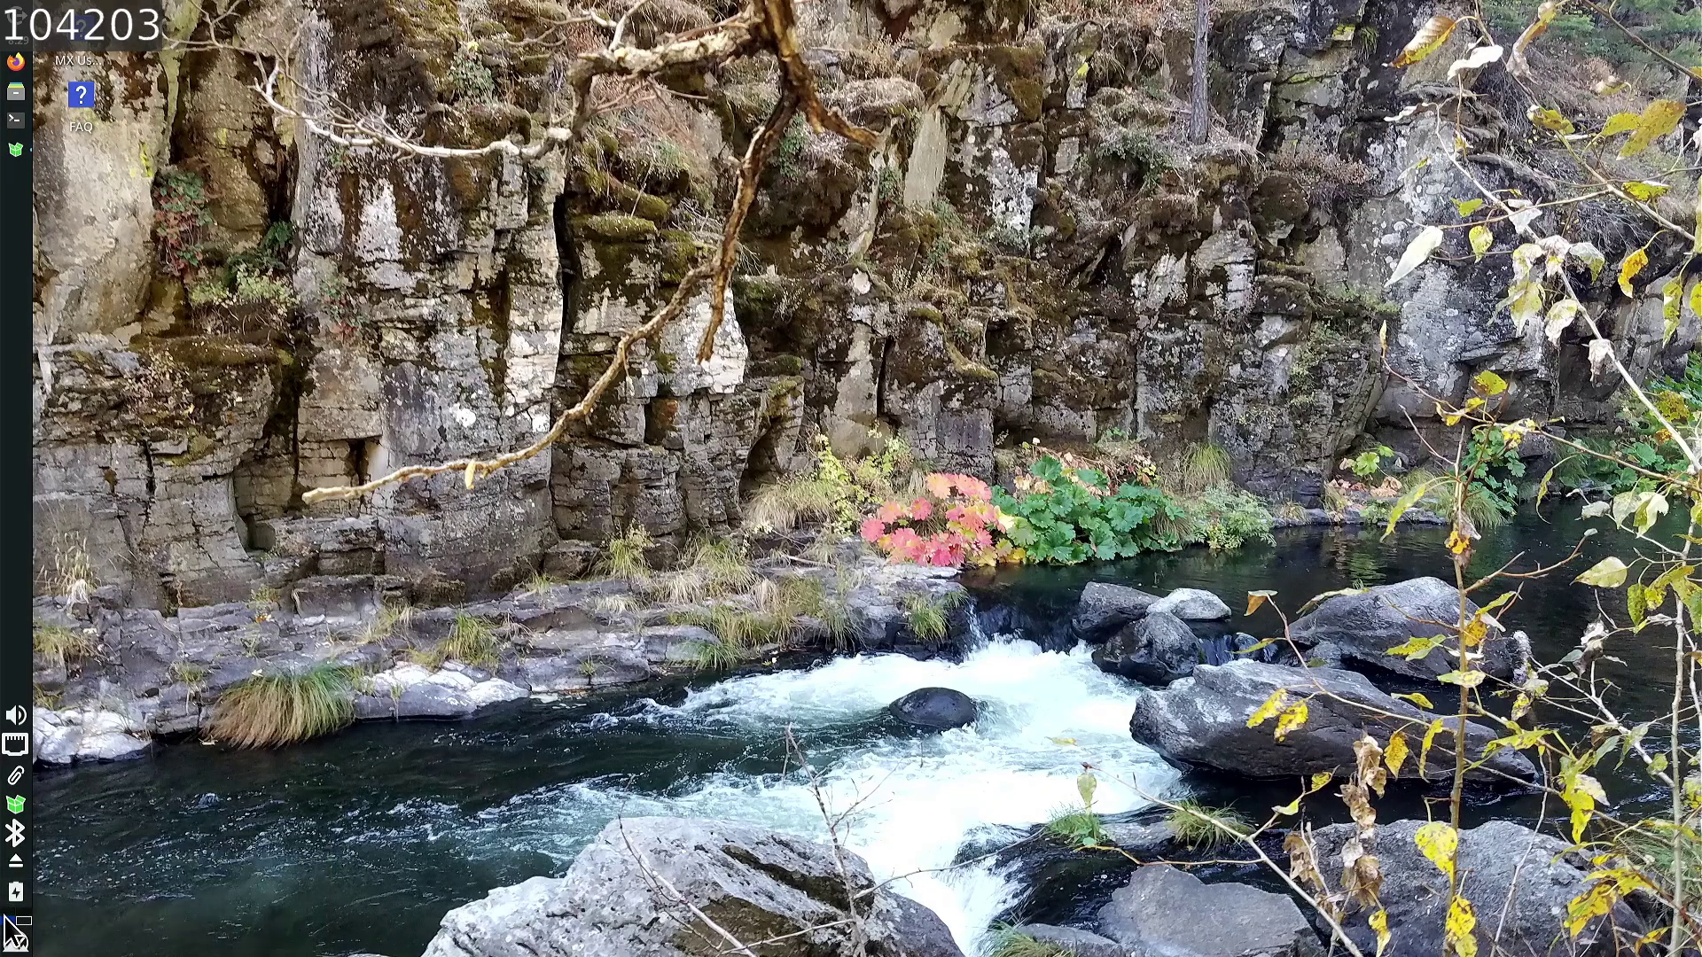
left_click(8, 911)
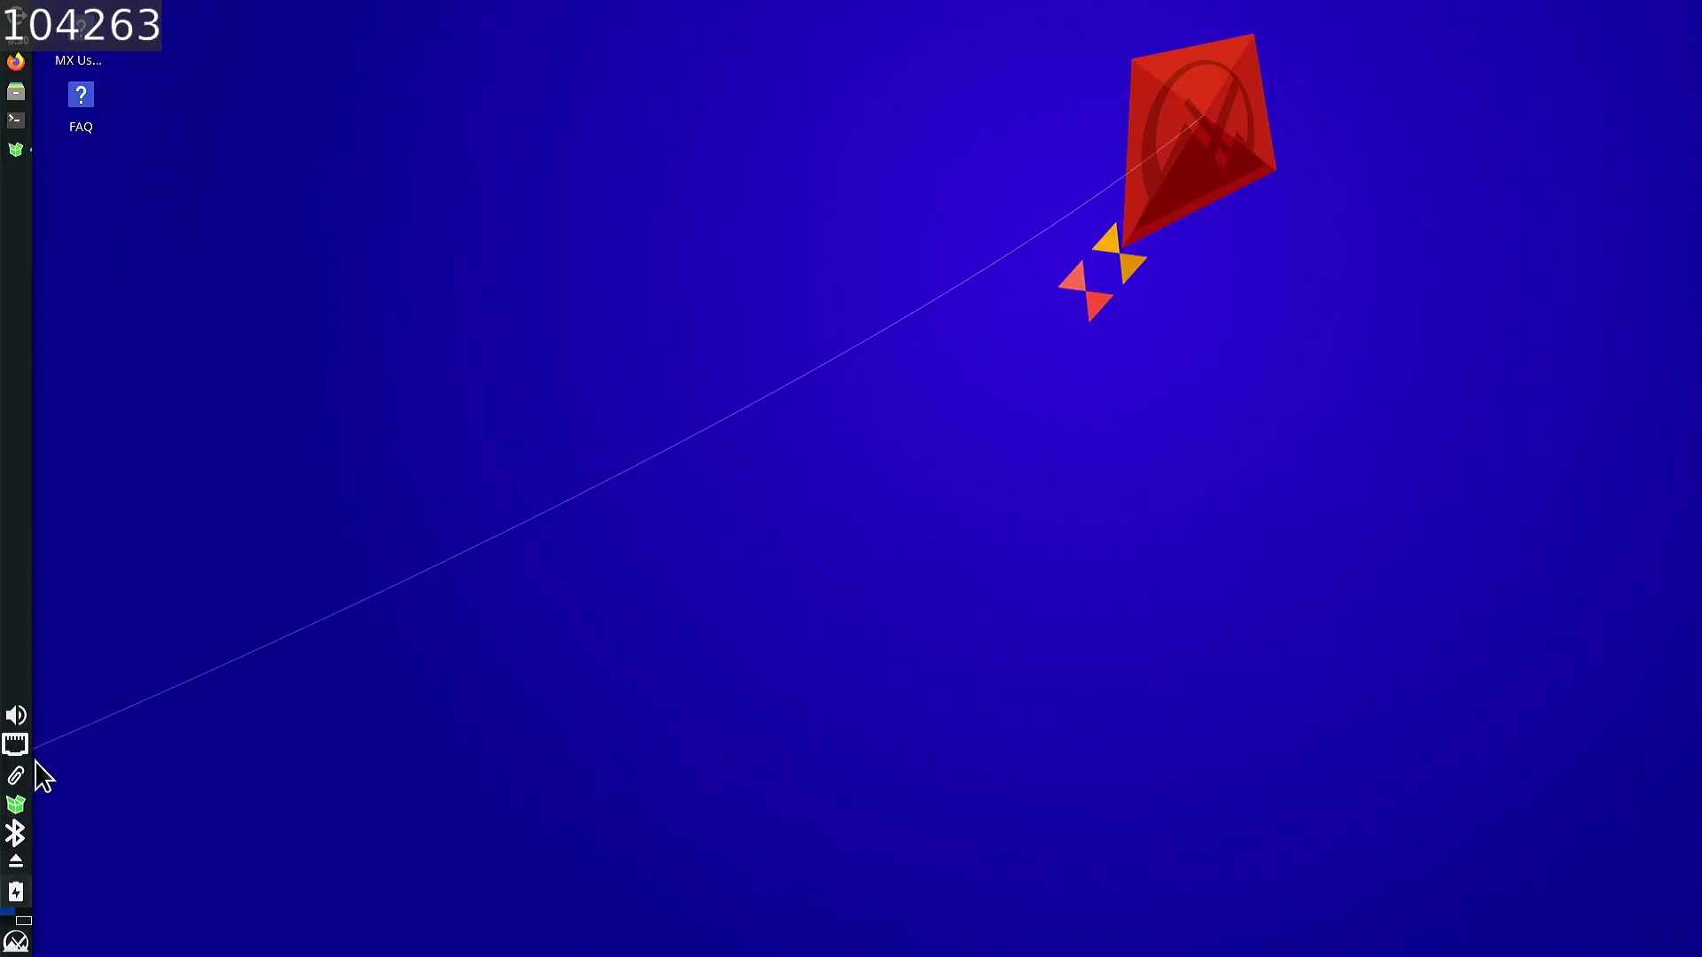
left_click(18, 122)
left_click_drag(485, 18, 916, 210)
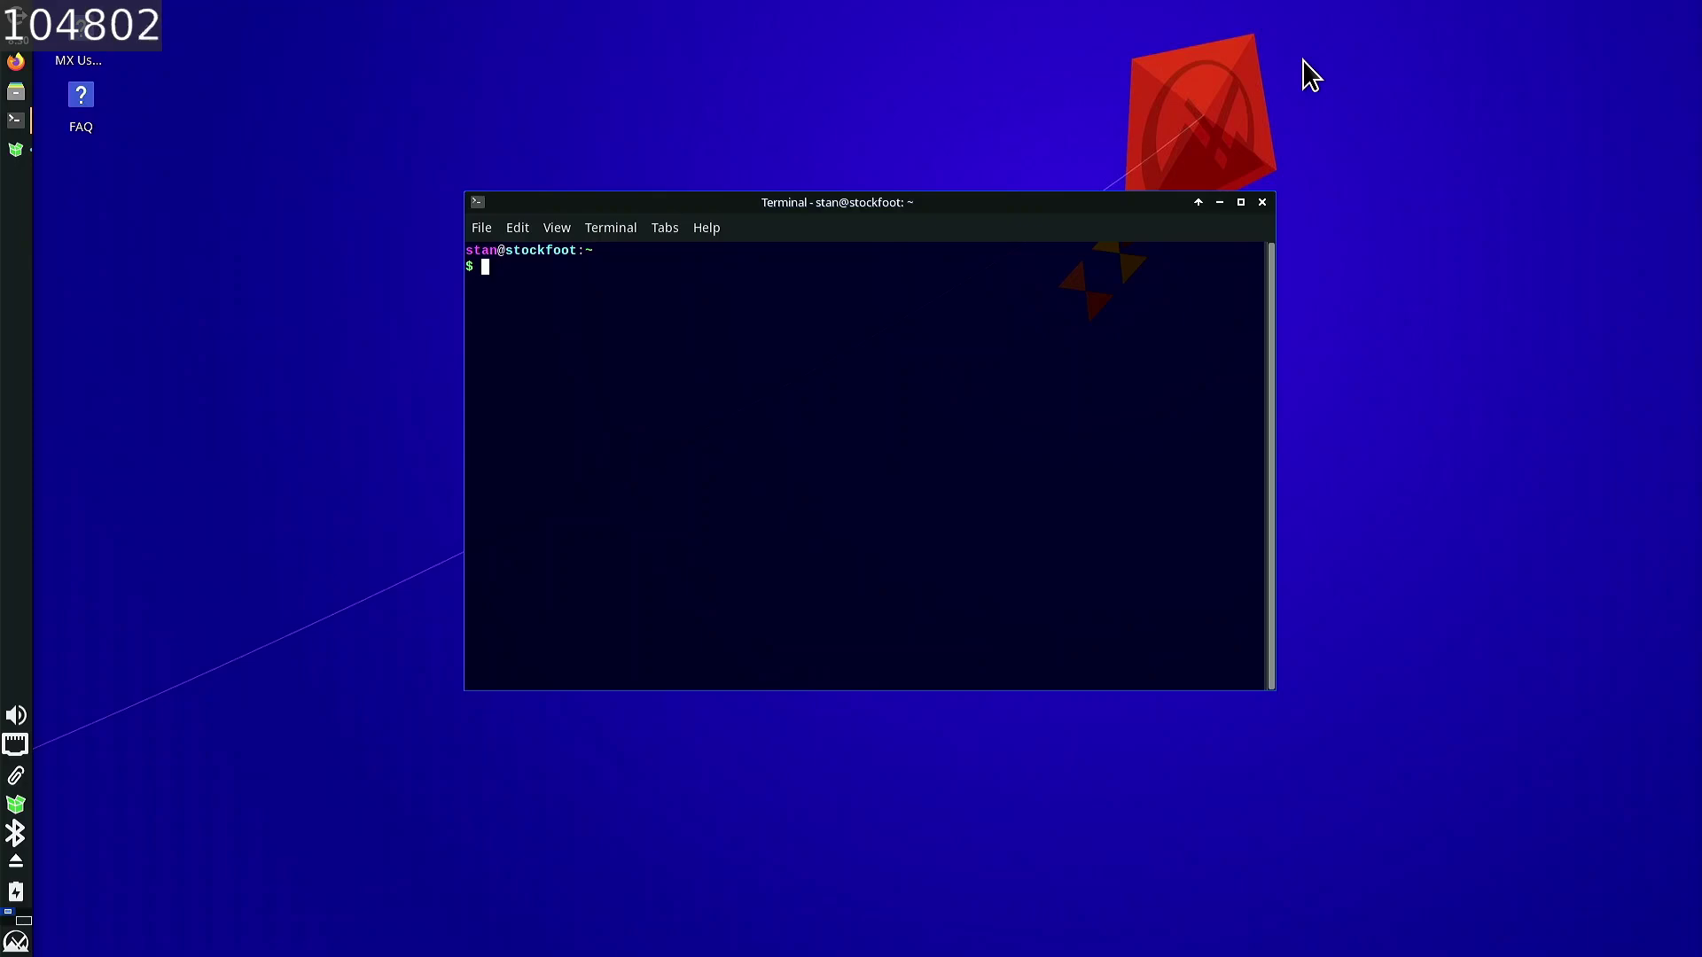
- Browse the application categories again, reading through the whole System list from Bash Config to Xfce Terminal
left_click(15, 941)
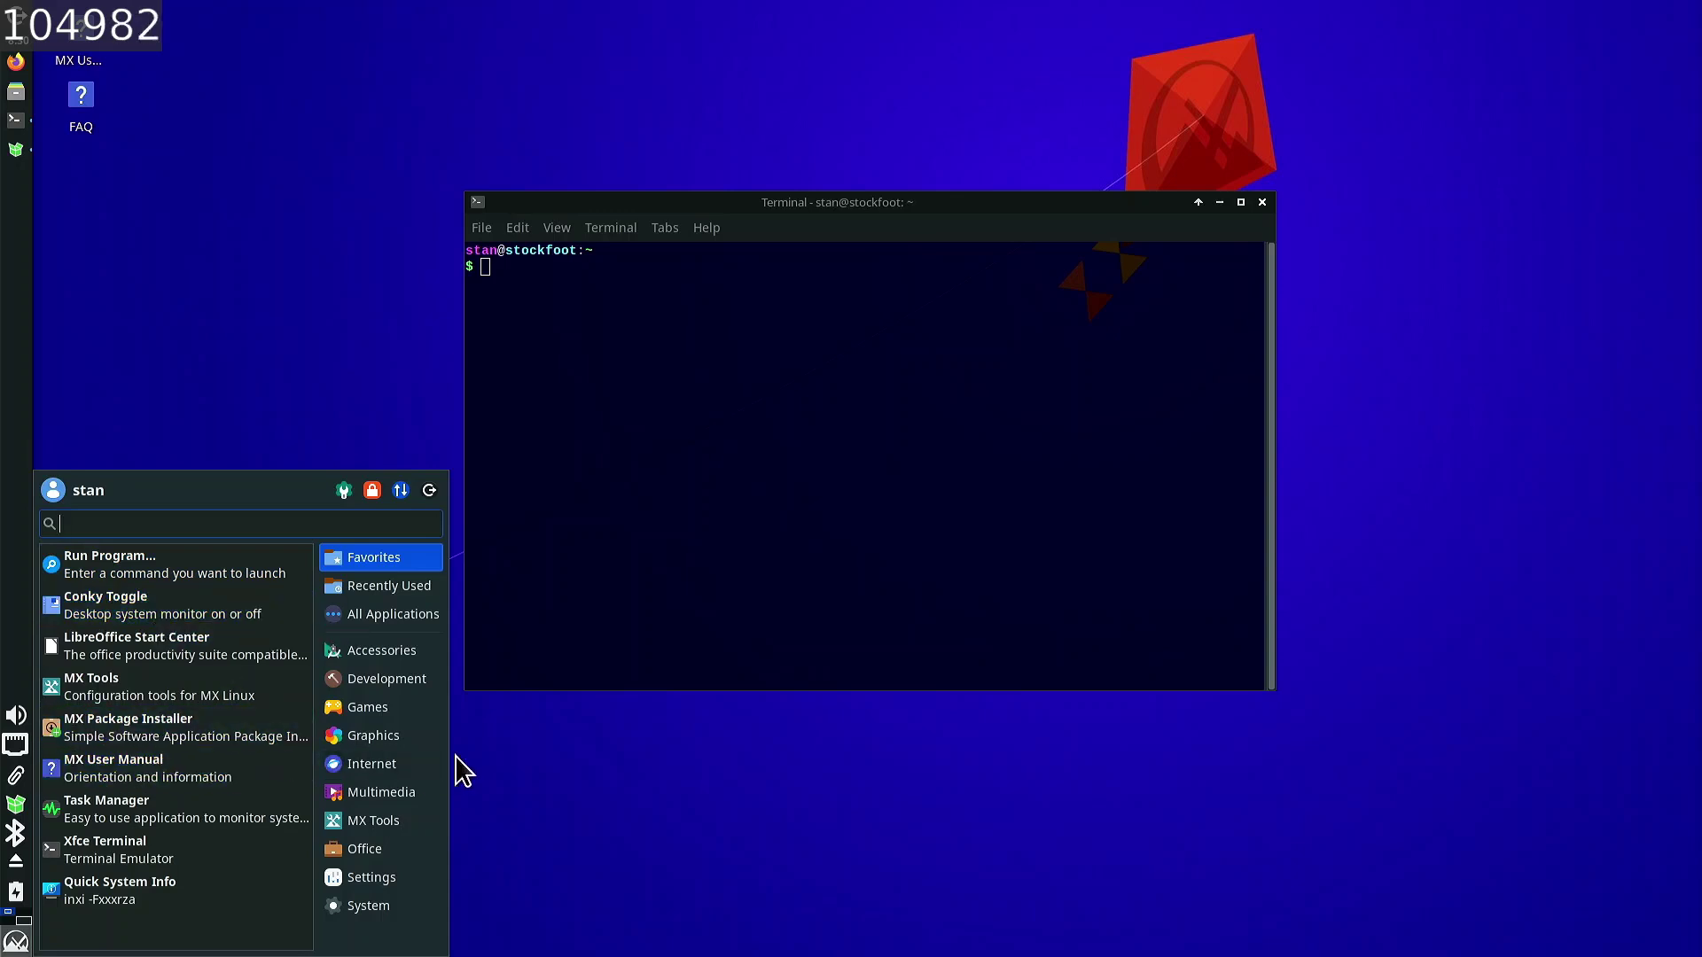
left_click(336, 749)
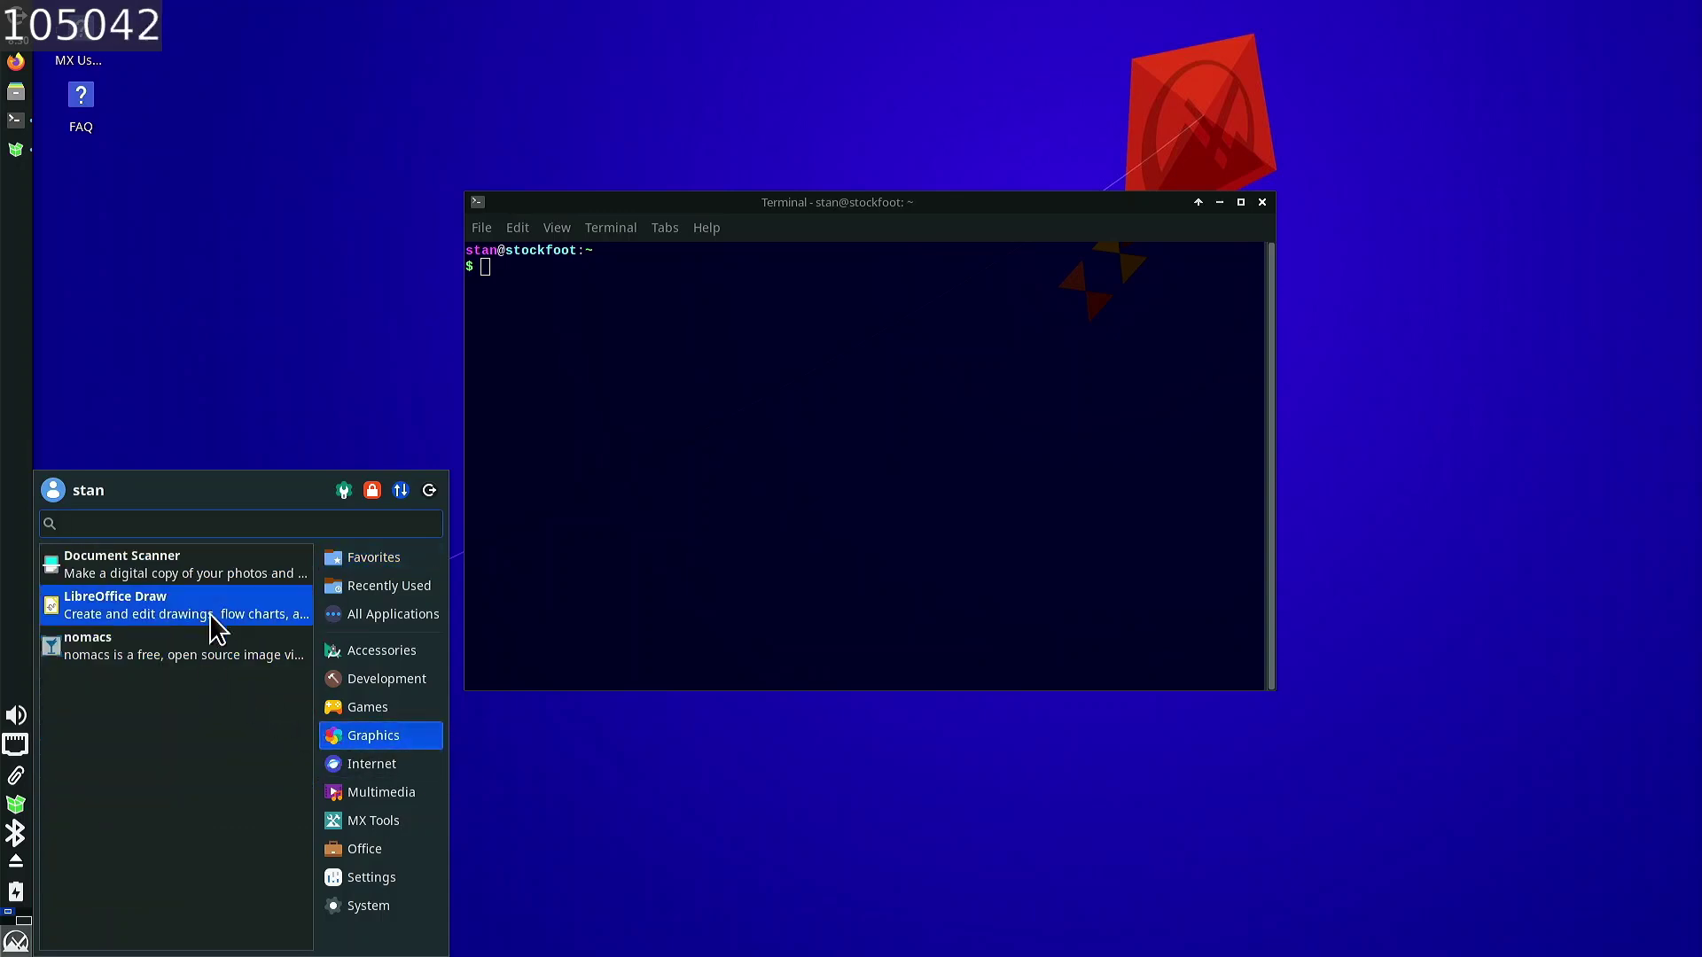
mouse_move(385, 713)
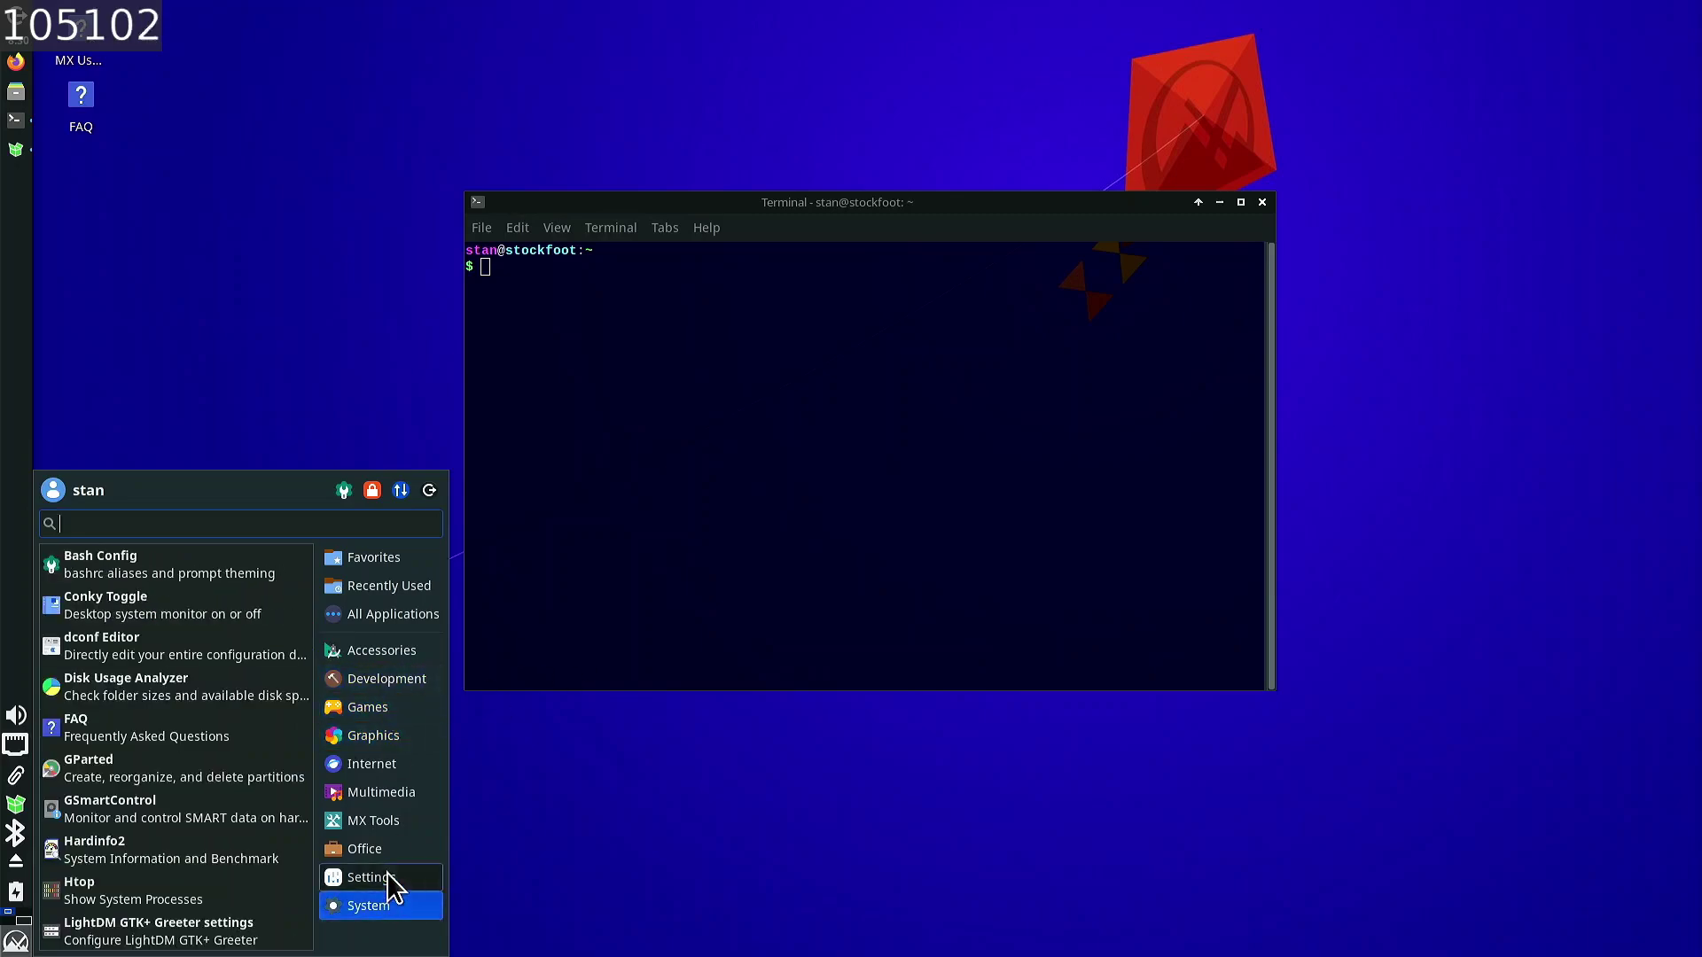
mouse_move(386, 778)
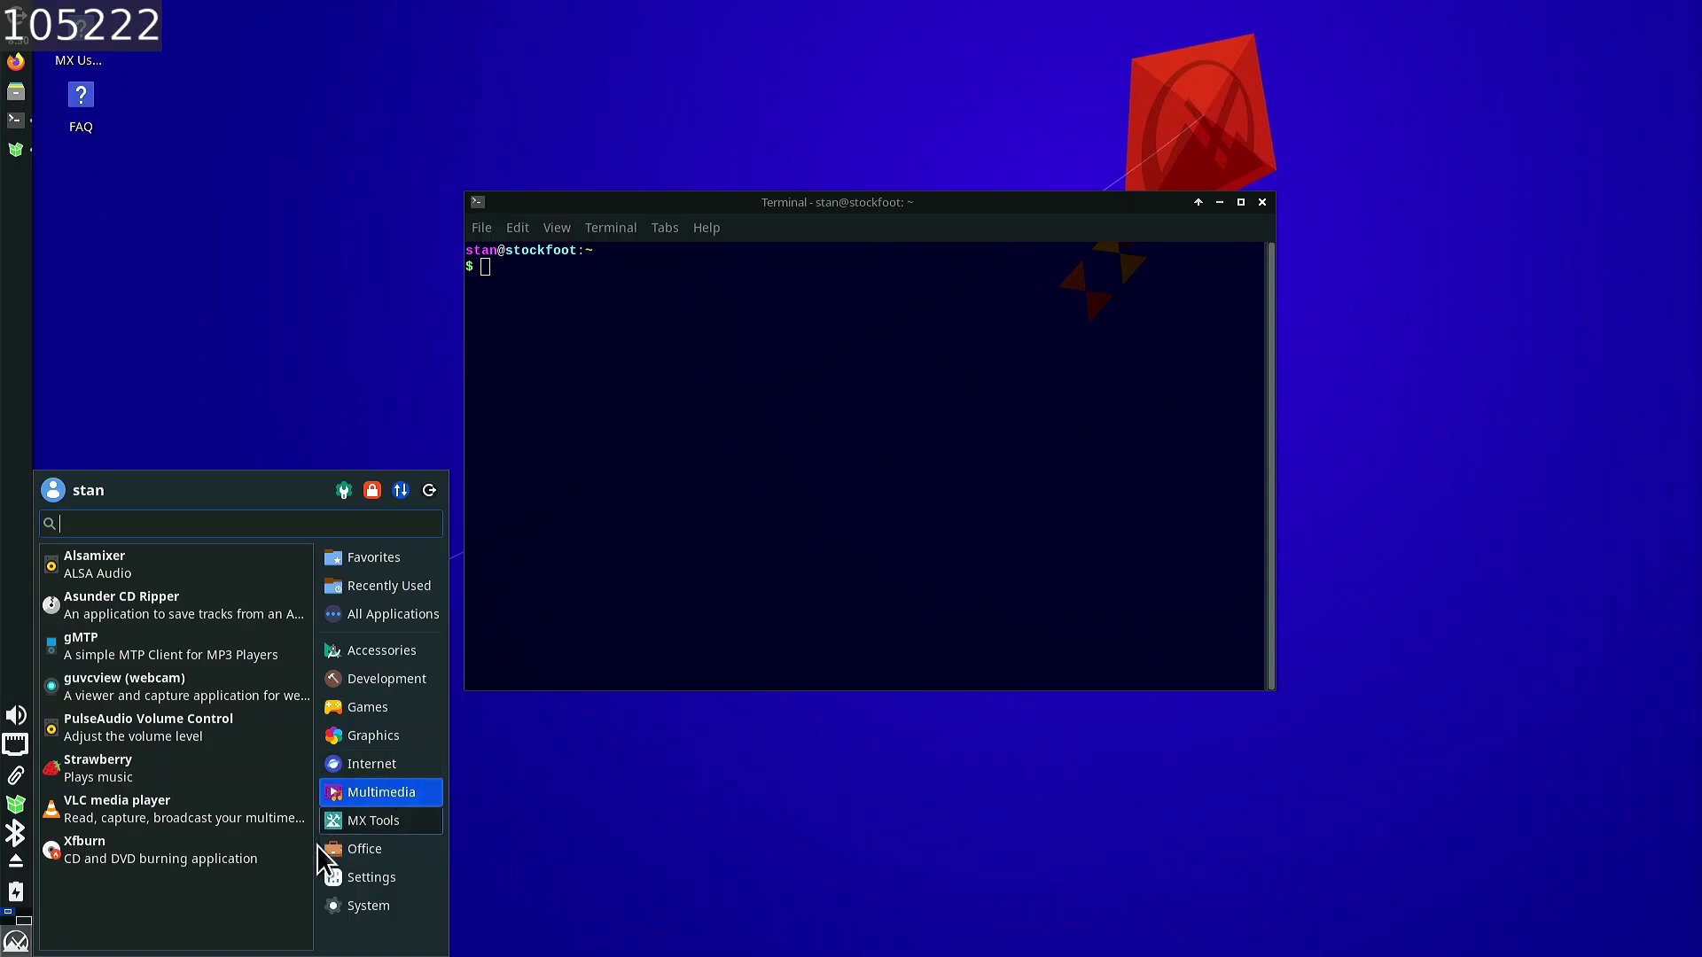
mouse_move(359, 913)
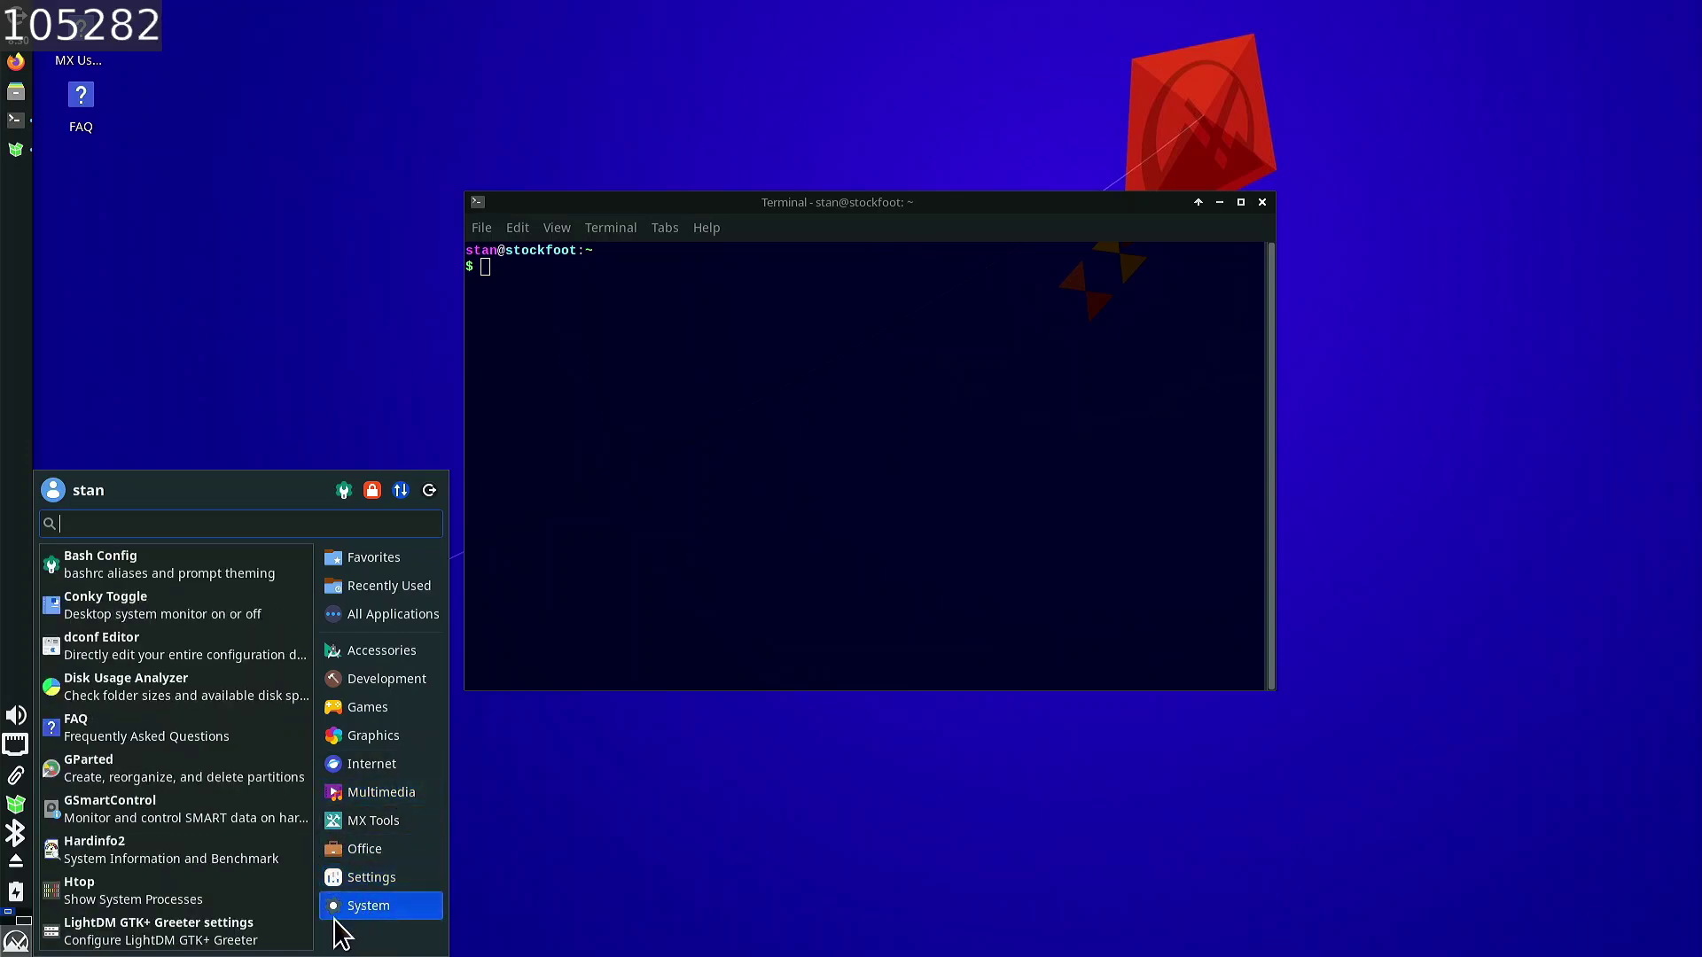
scroll(188, 873, "down", 3)
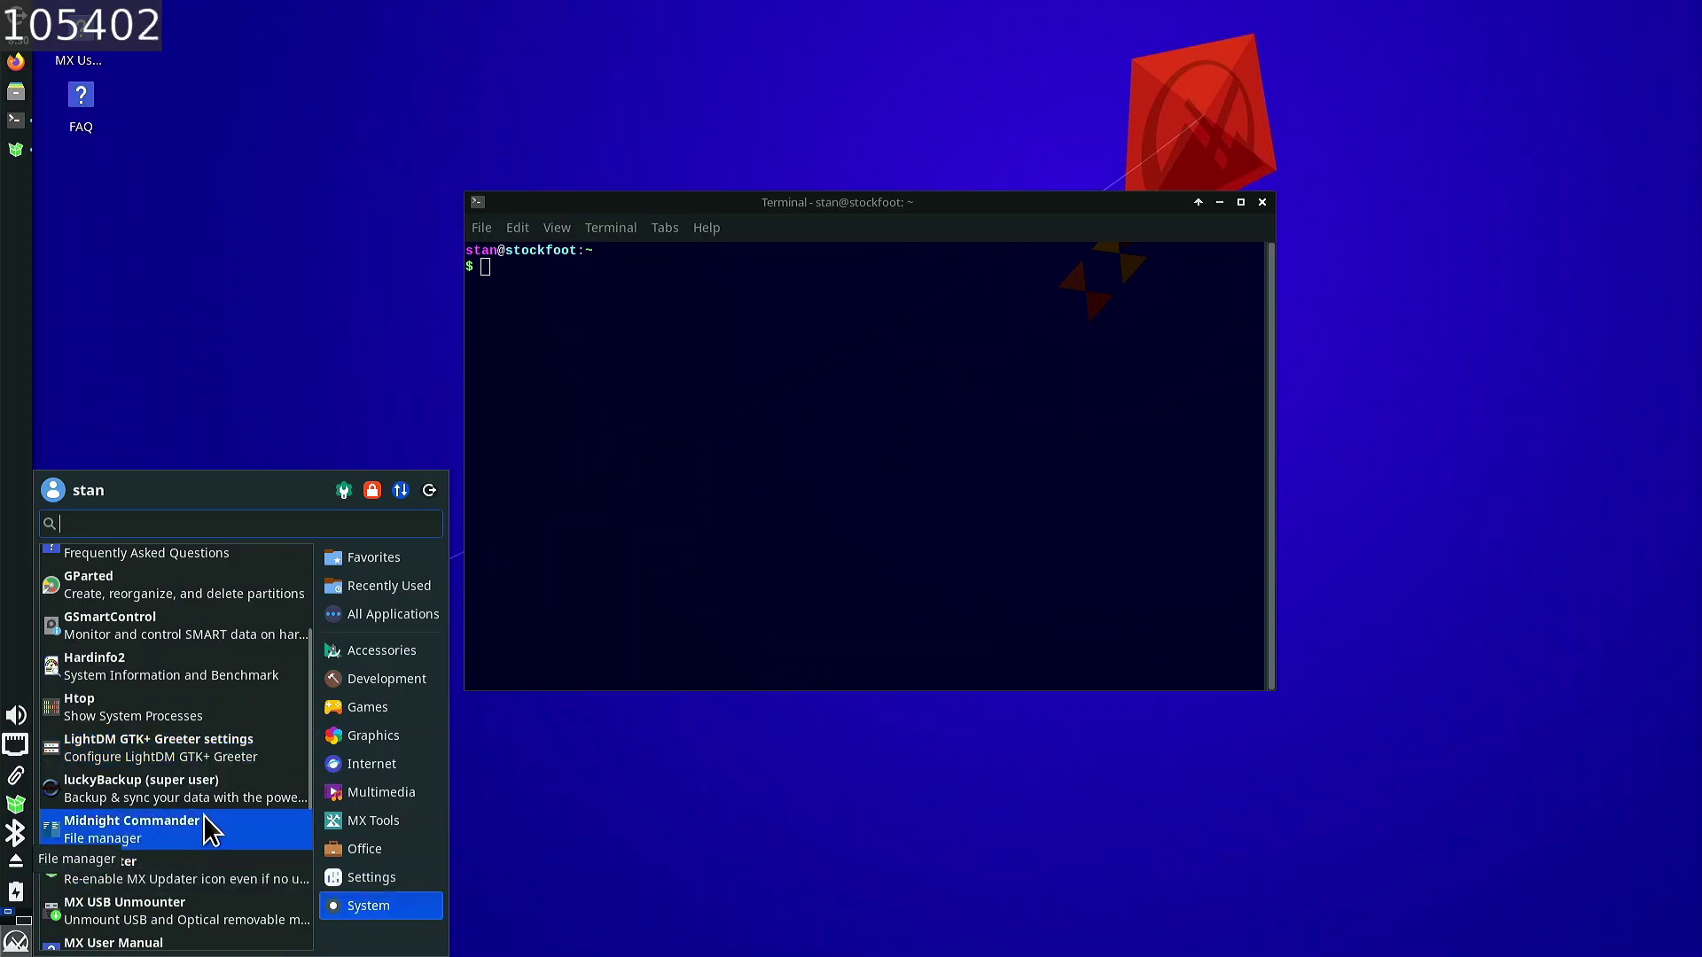
scroll(190, 893, "down", 1)
scroll(188, 891, "down", 3)
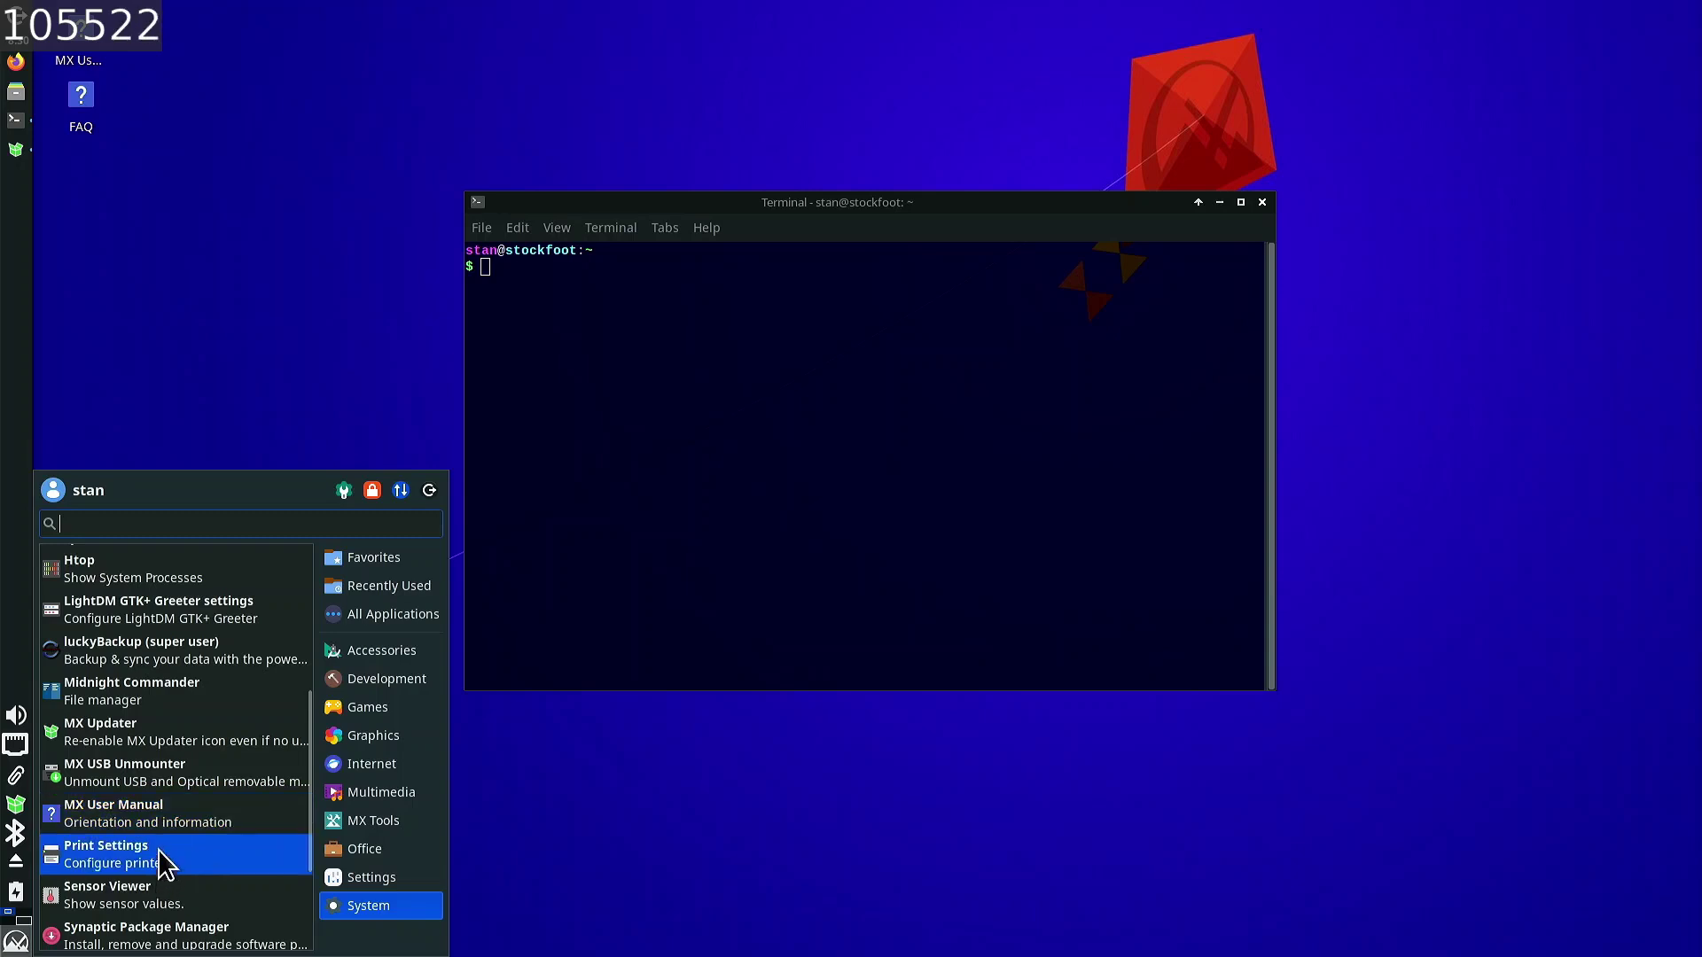
scroll(155, 920, "down", 4)
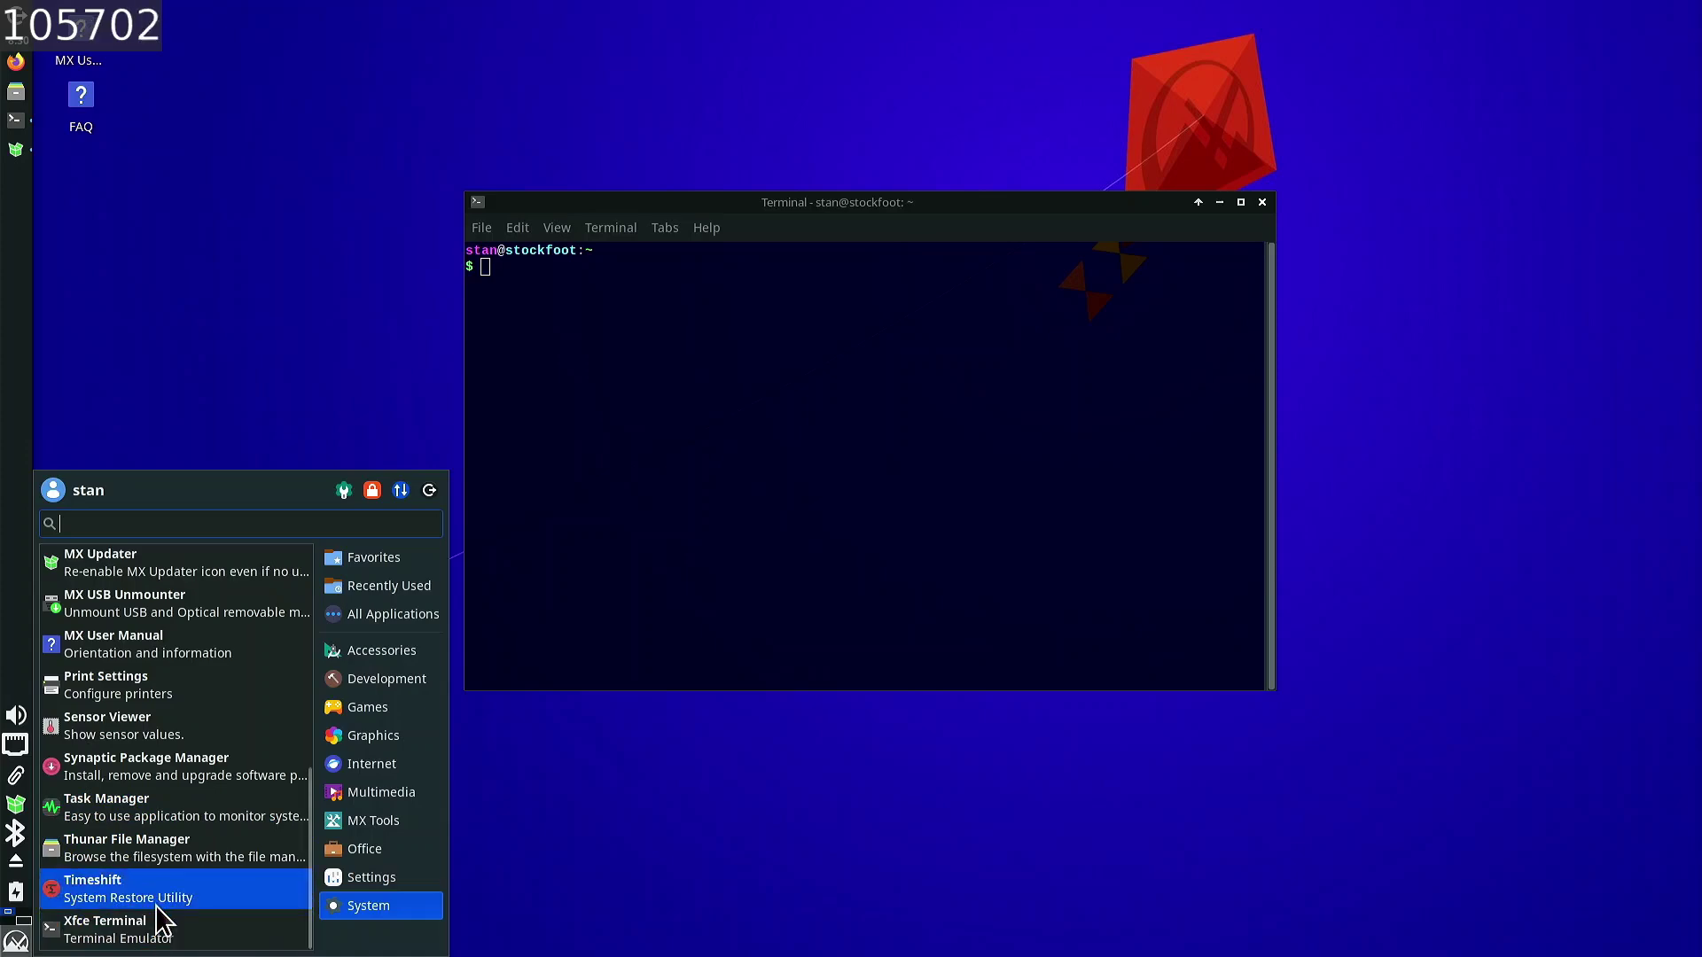
scroll(227, 747, "up", 6)
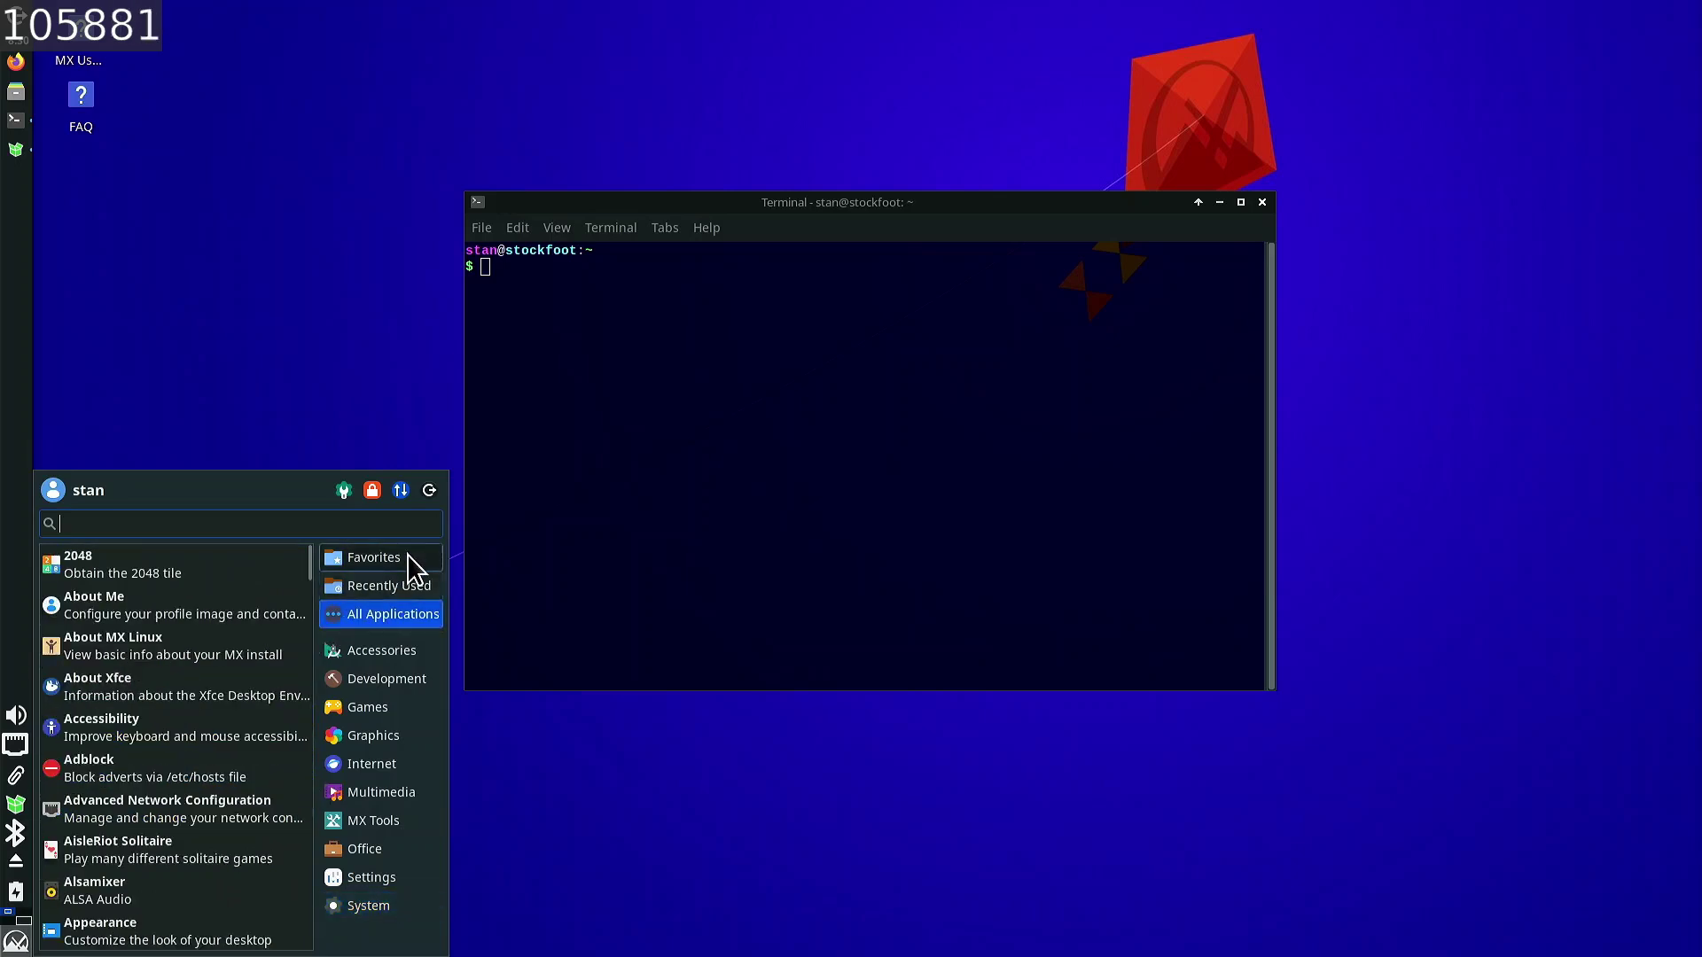
- Look through the Favorites list and the complete All Applications list, from 2048 through Xfce Terminal Settings
mouse_move(406, 557)
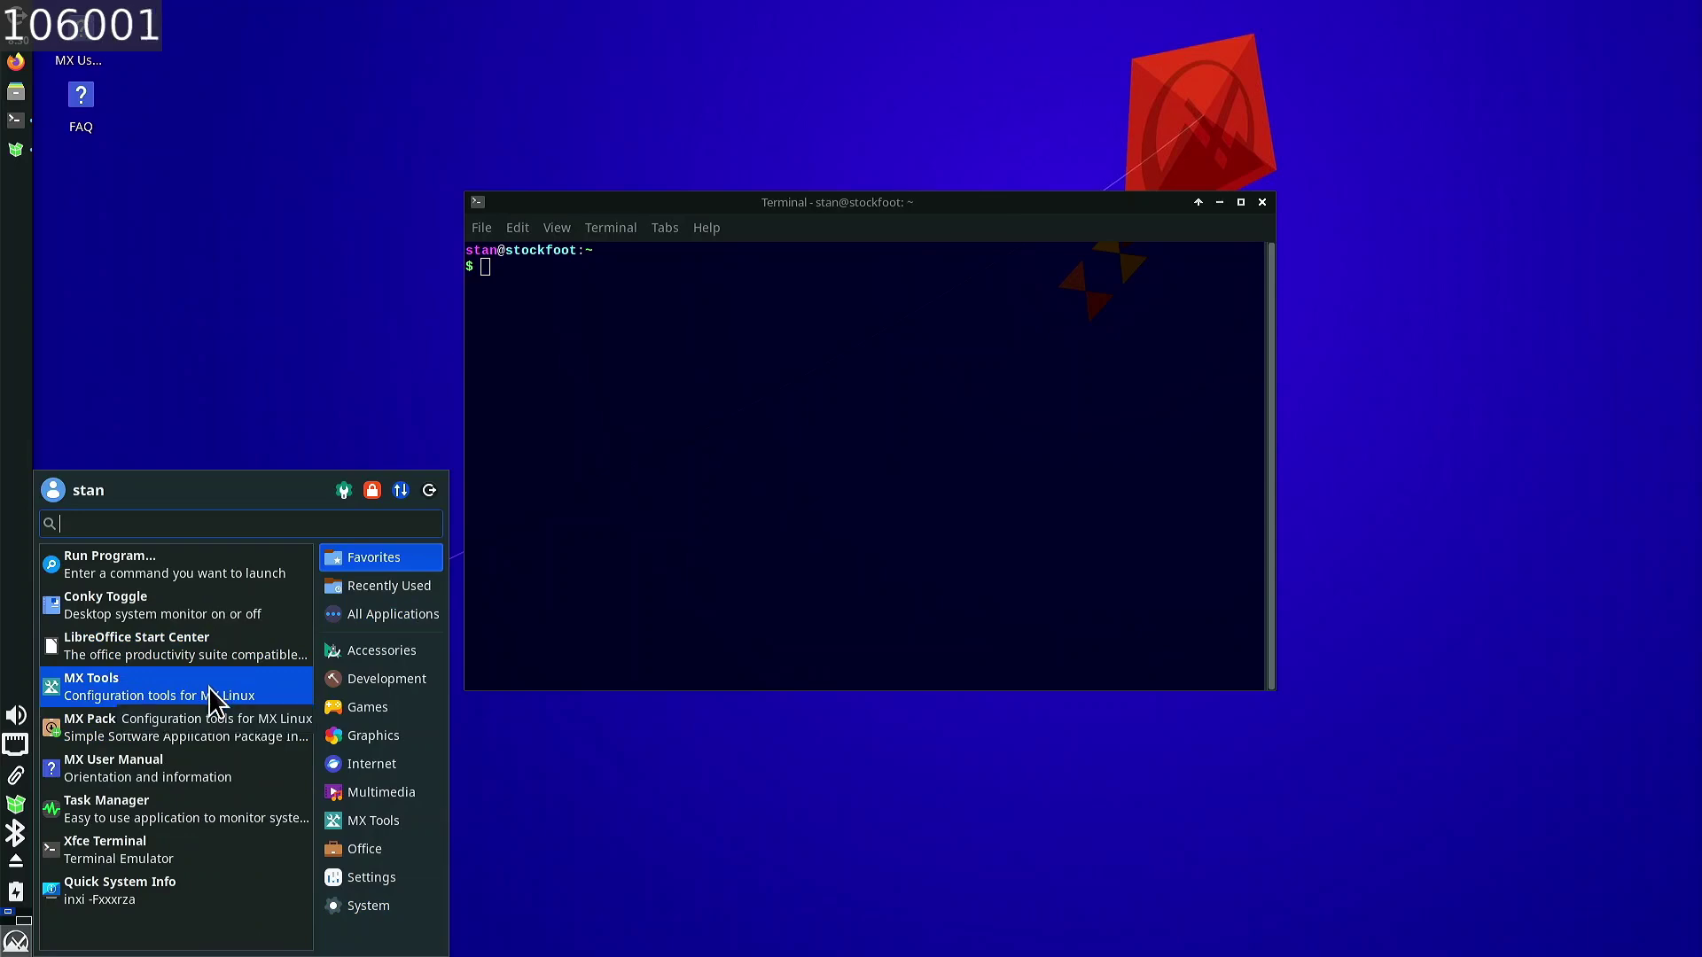
mouse_move(405, 625)
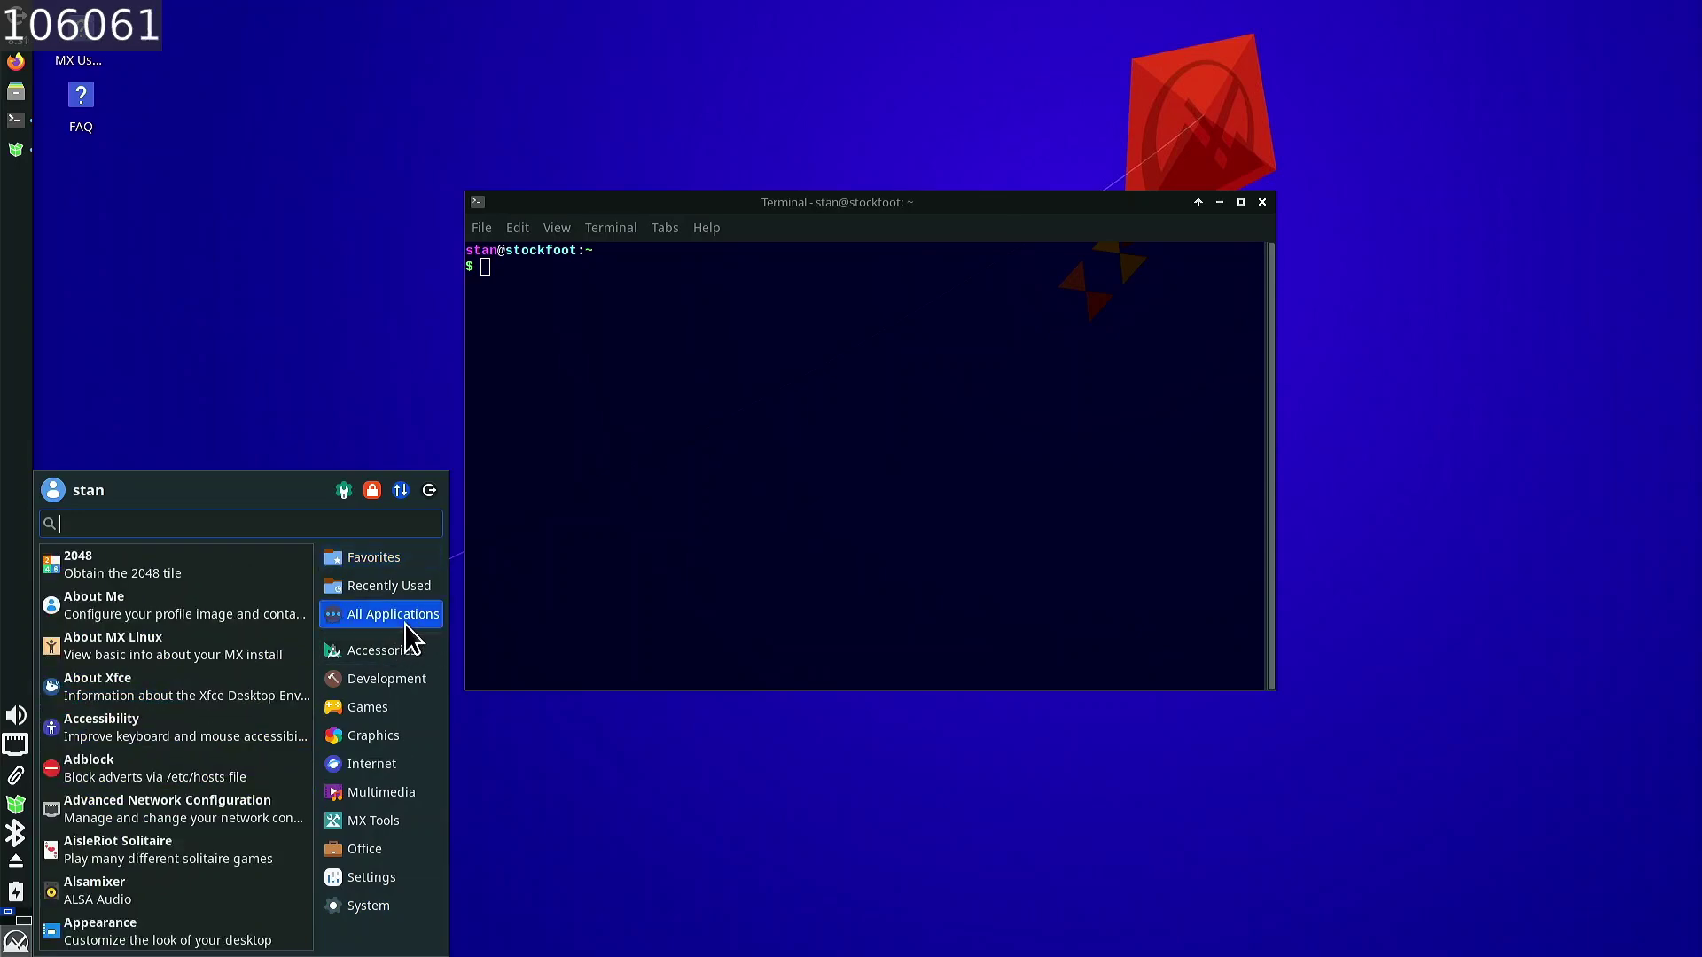
scroll(115, 700, "down", 8)
scroll(124, 716, "down", 5)
scroll(124, 716, "up", 4)
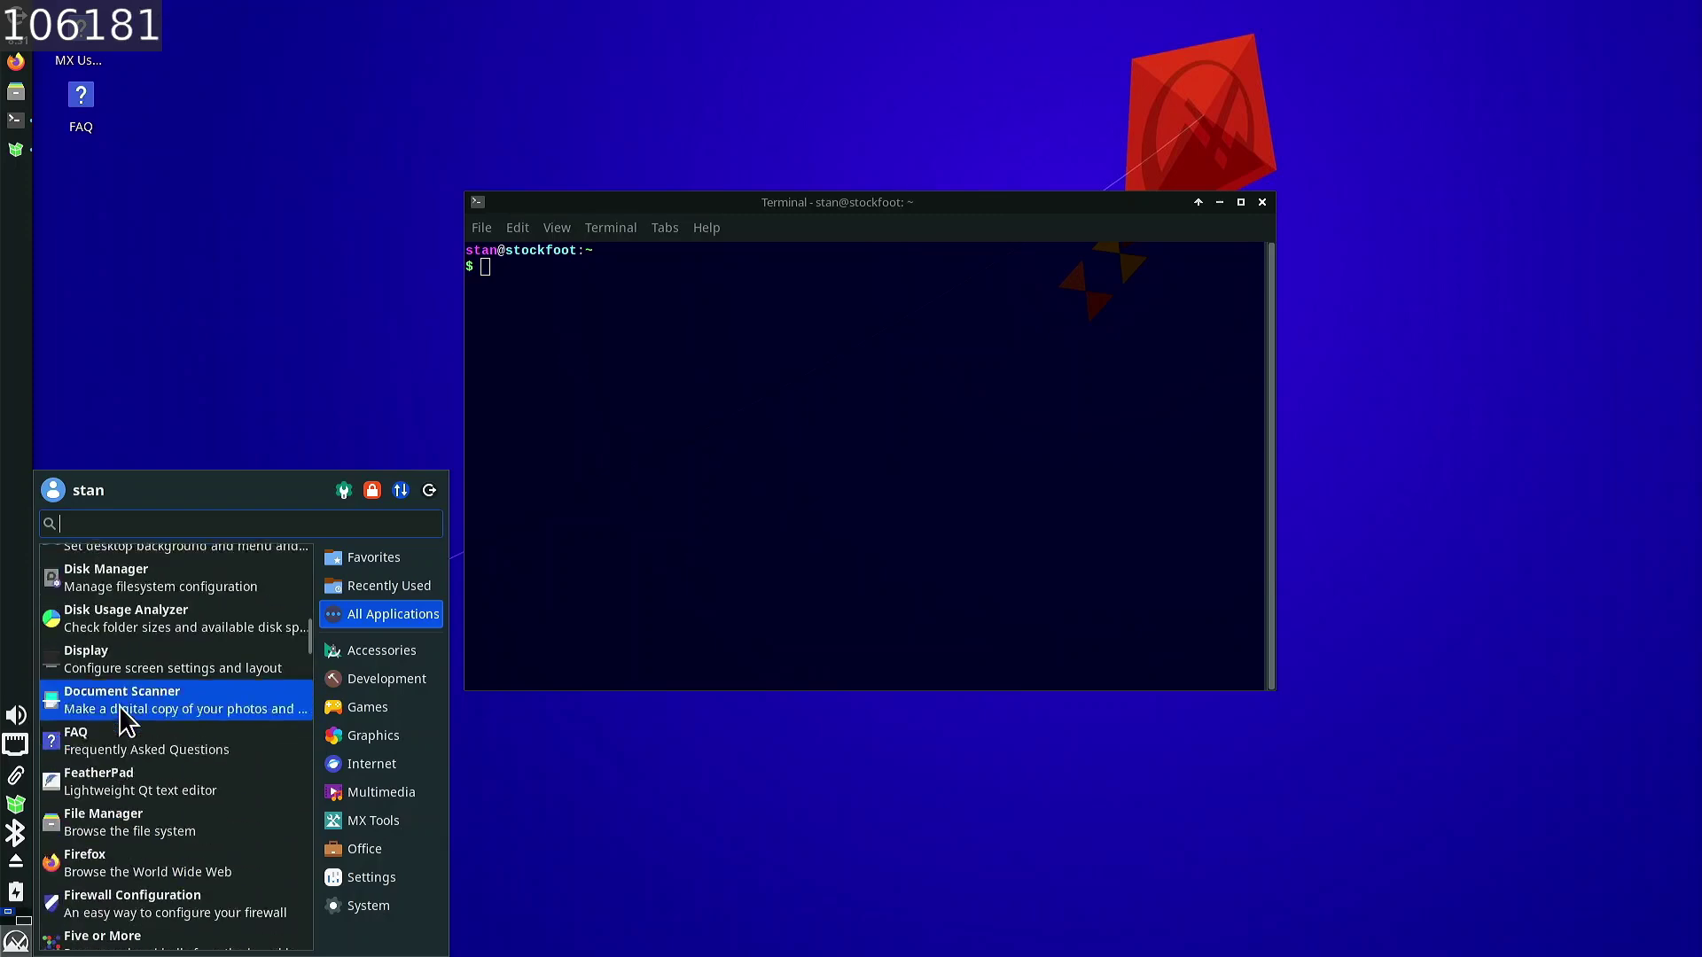
scroll(125, 716, "up", 1)
scroll(120, 842, "down", 7)
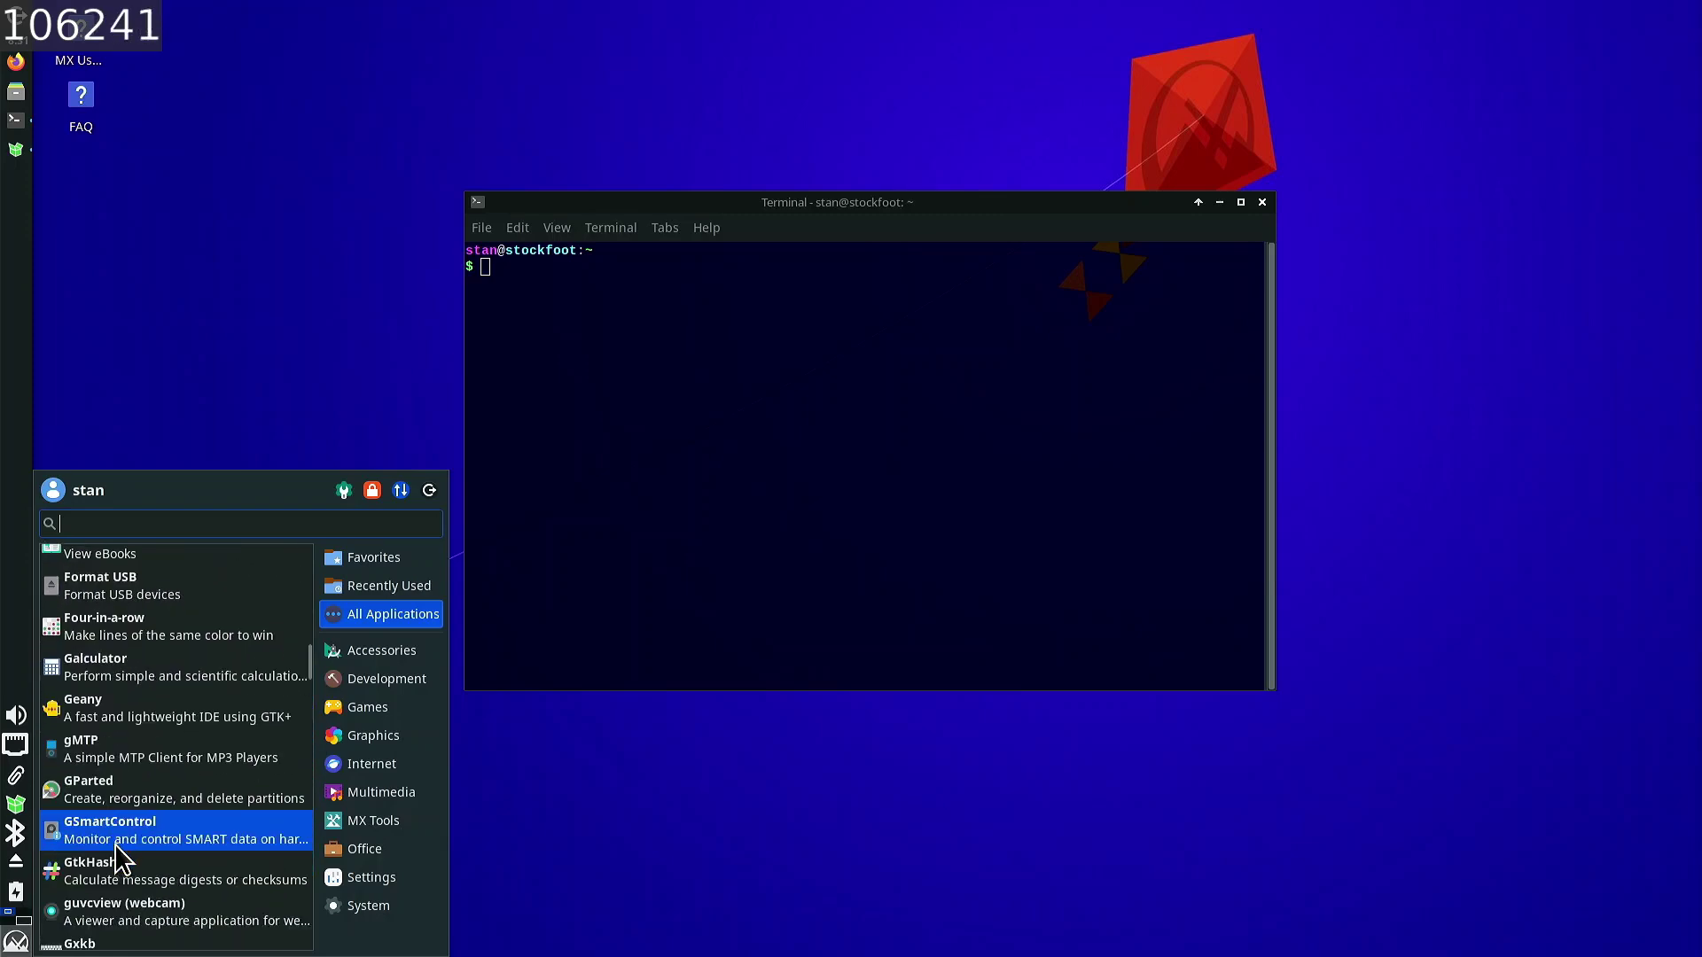
scroll(133, 749, "down", 15)
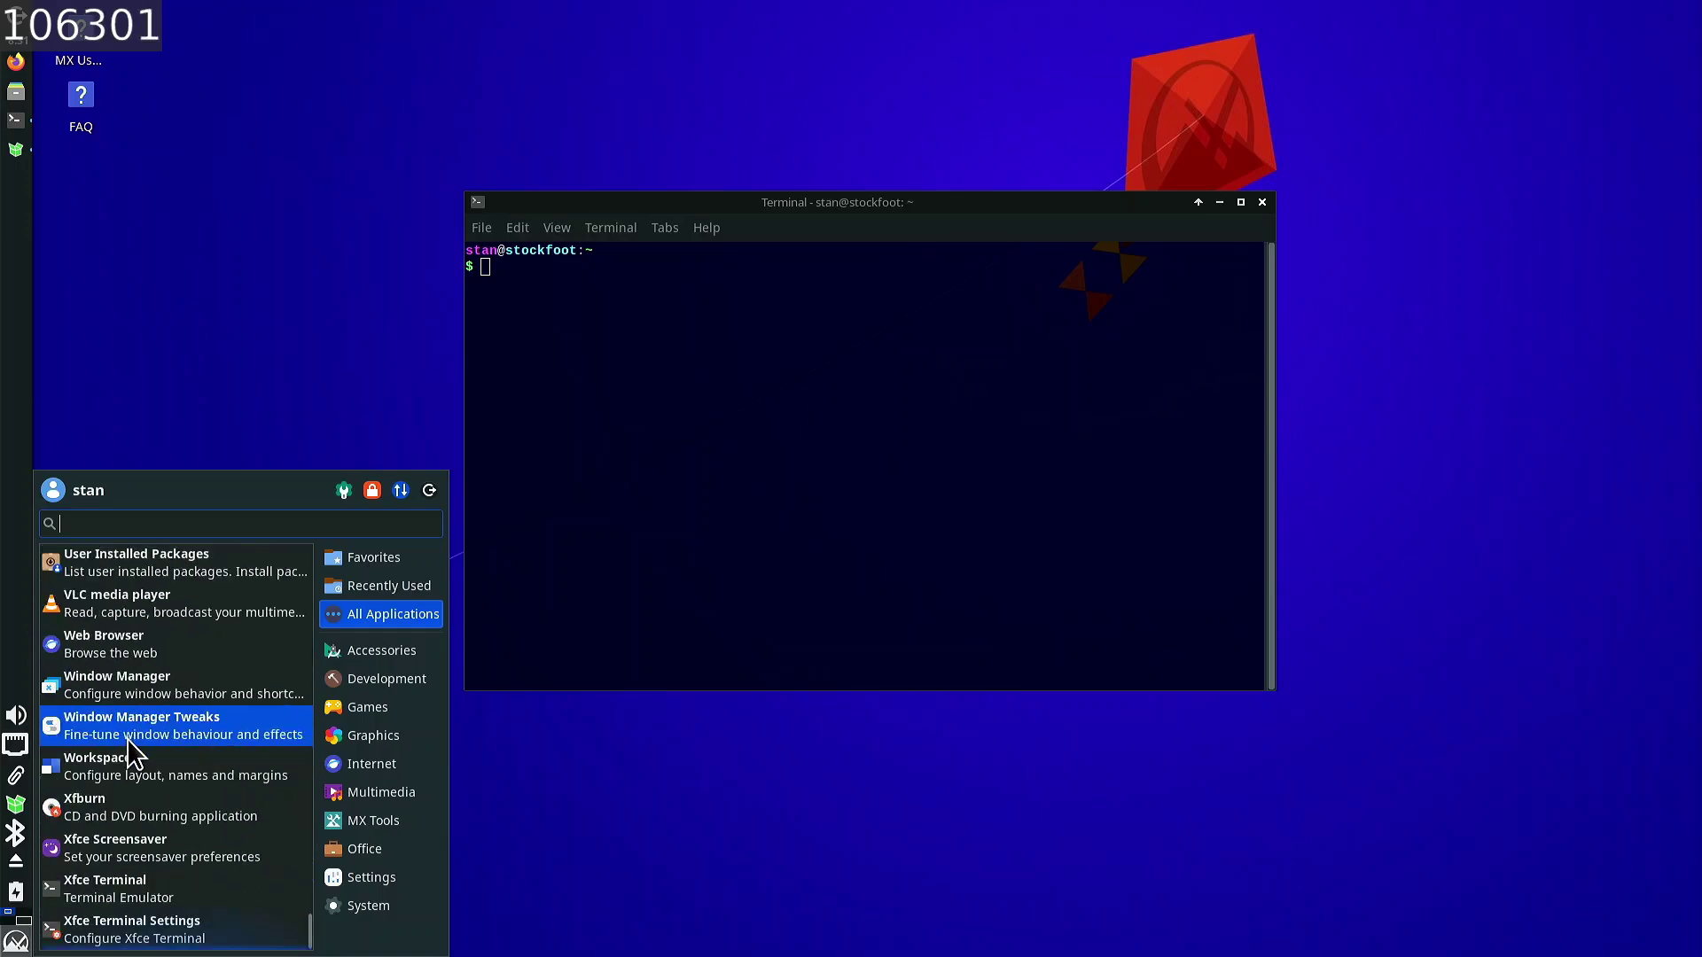
scroll(131, 771, "up", 3)
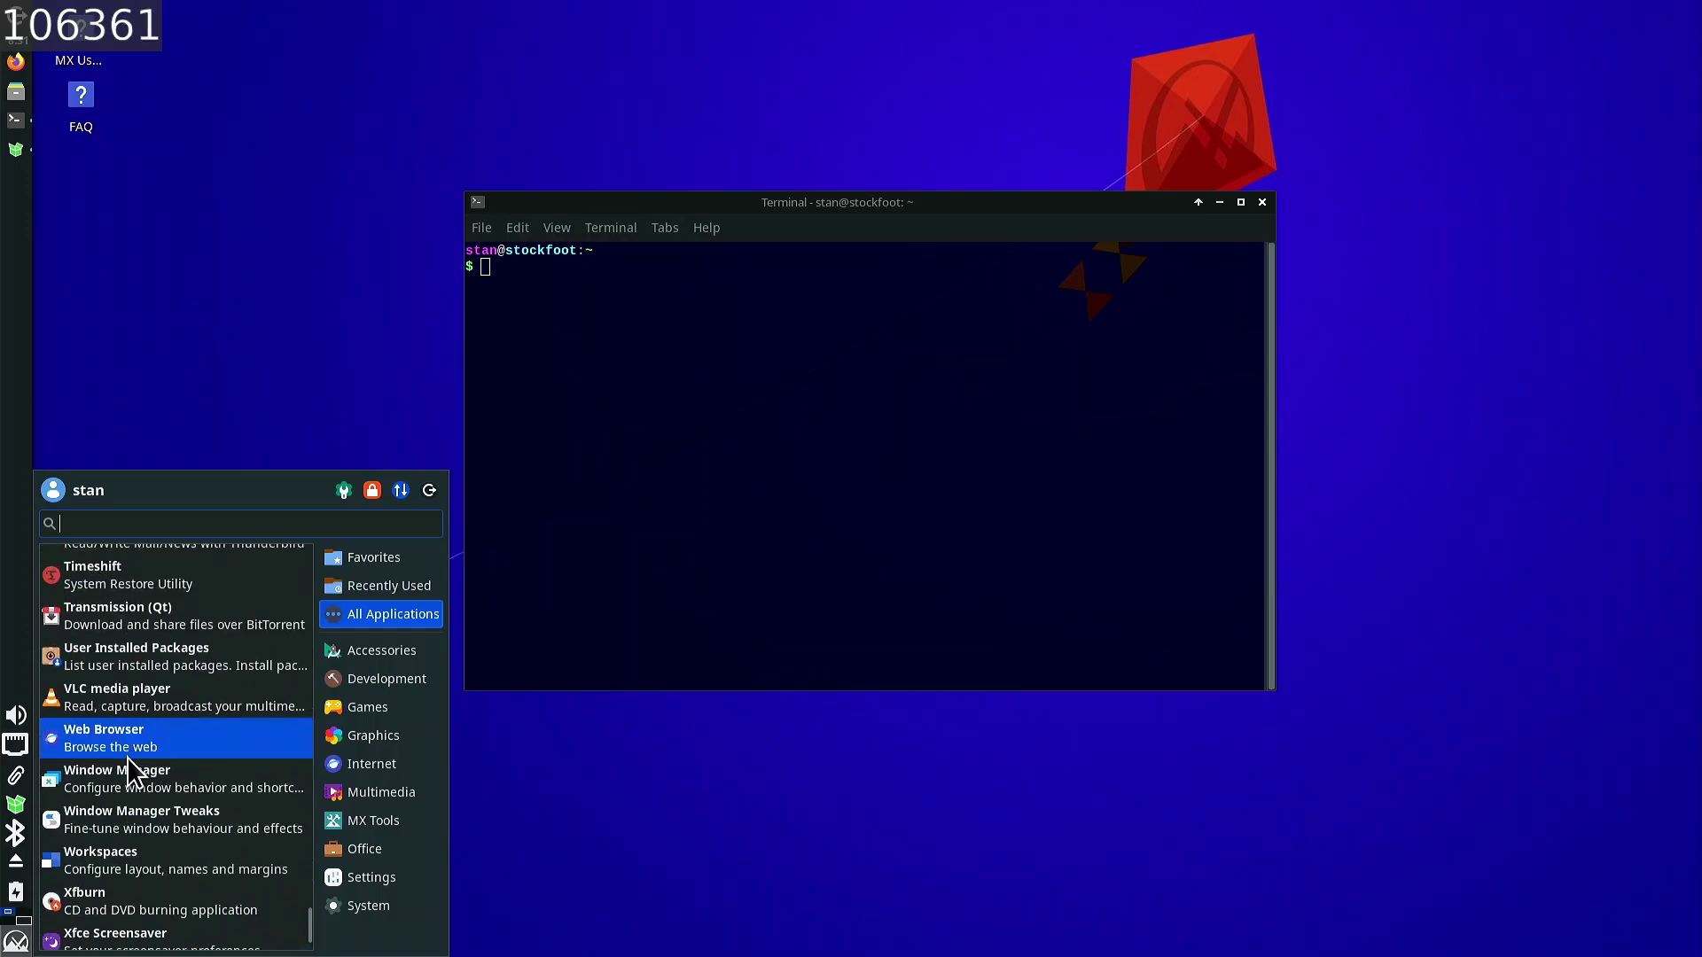
- Launch the web browser from the full application list, move its window lower over the desktop, and close it
scroll(131, 771, "down", 2)
left_click(199, 709)
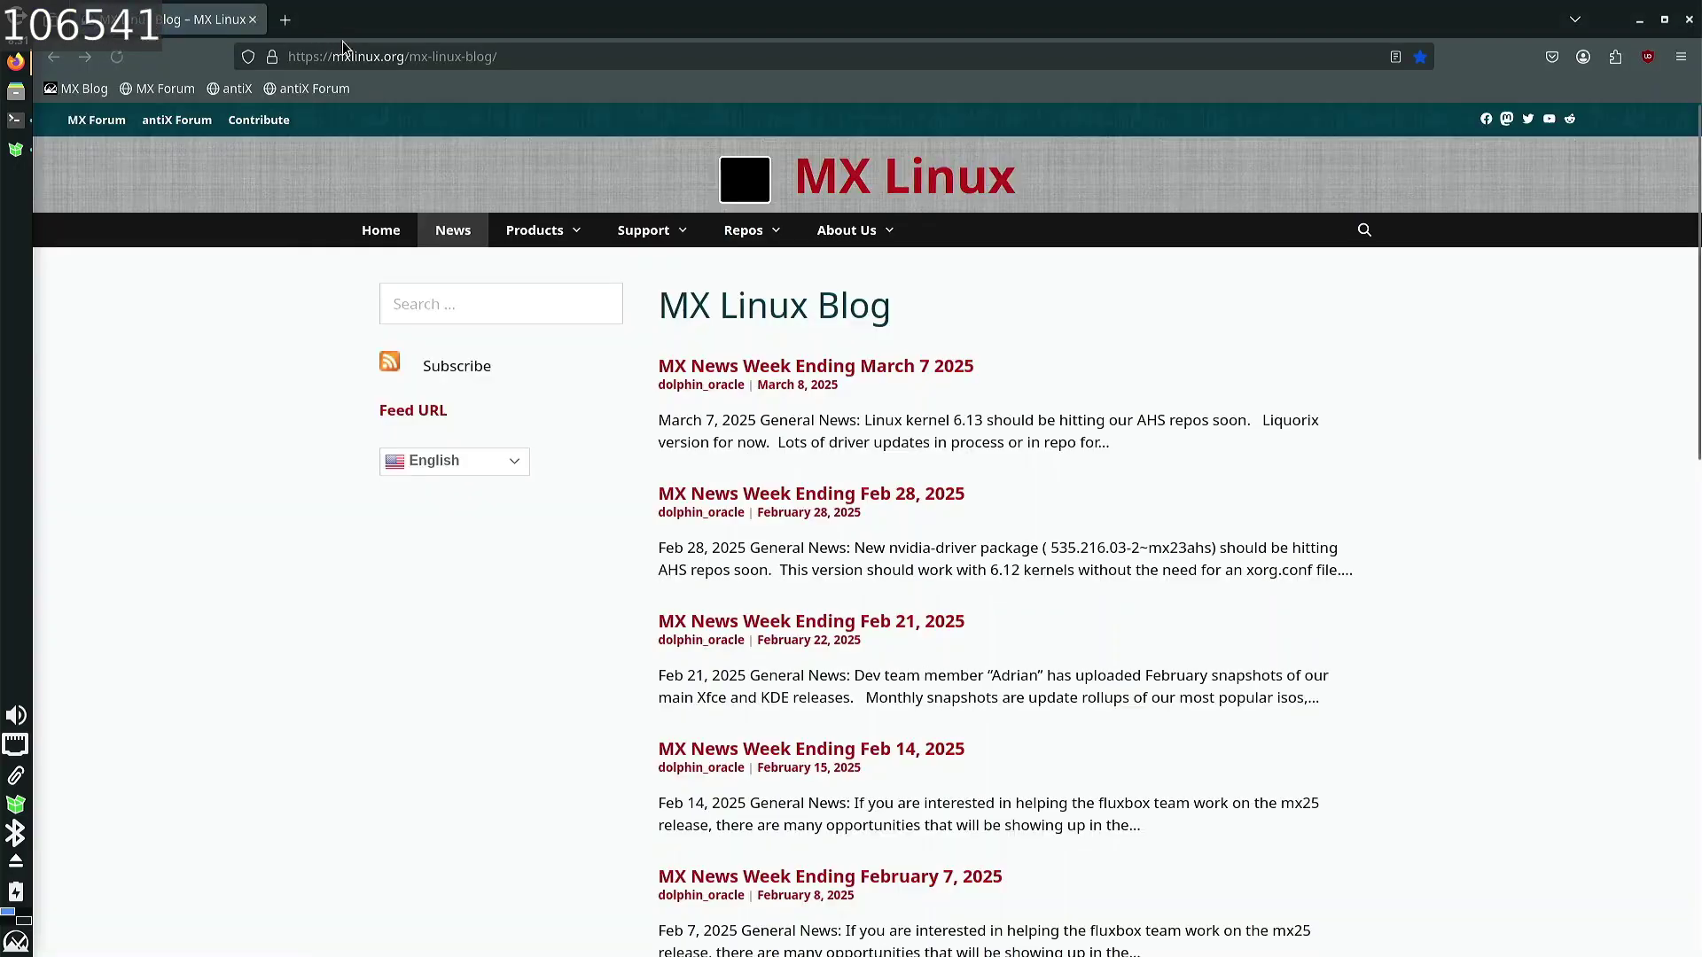
left_click_drag(360, 25, 205, 464)
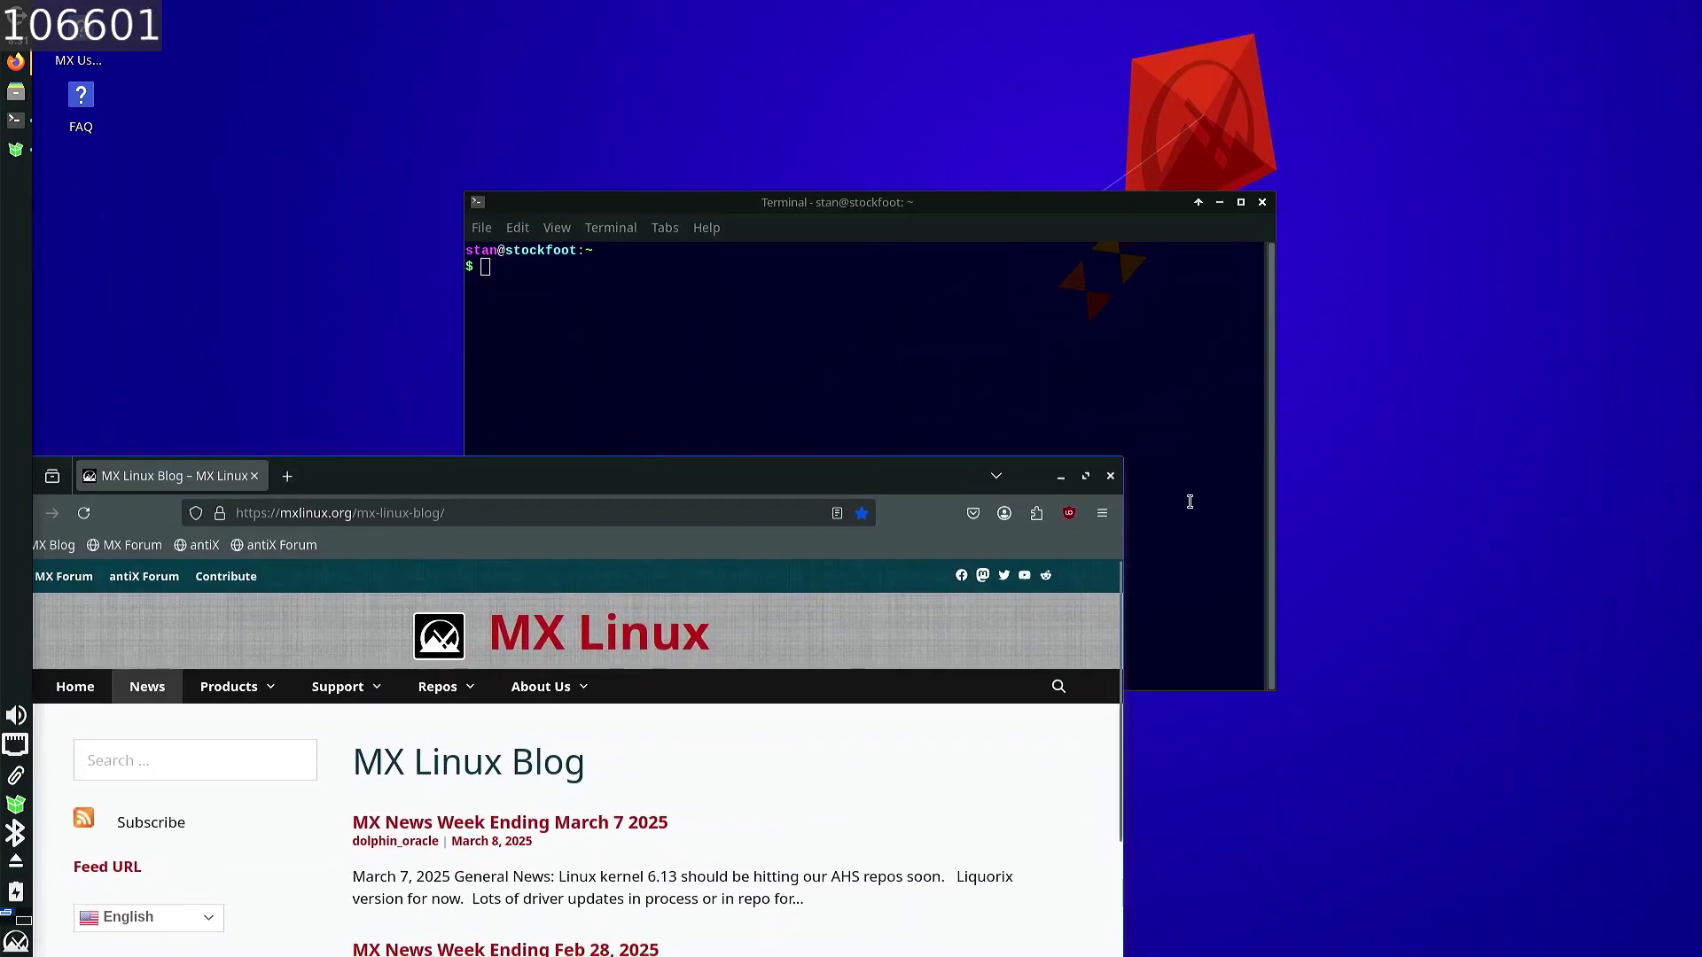
left_click(1110, 478)
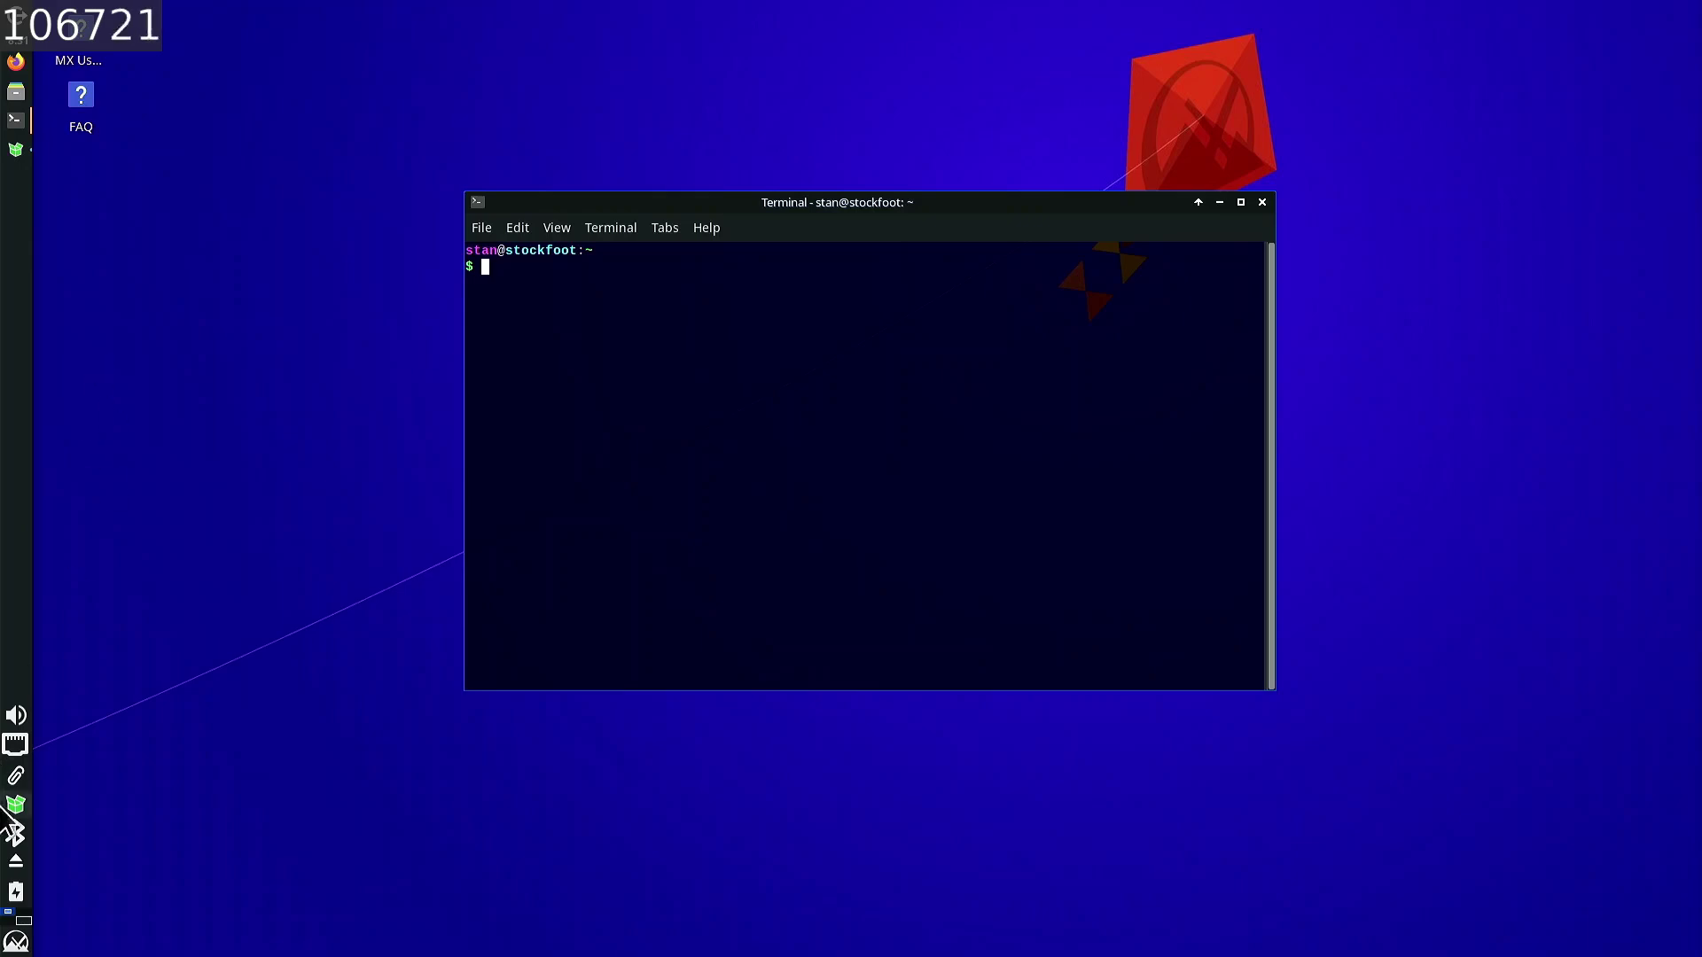
- Launch Mines from the Games category and start an 8 × 8 game with 10 mines
left_click(16, 939)
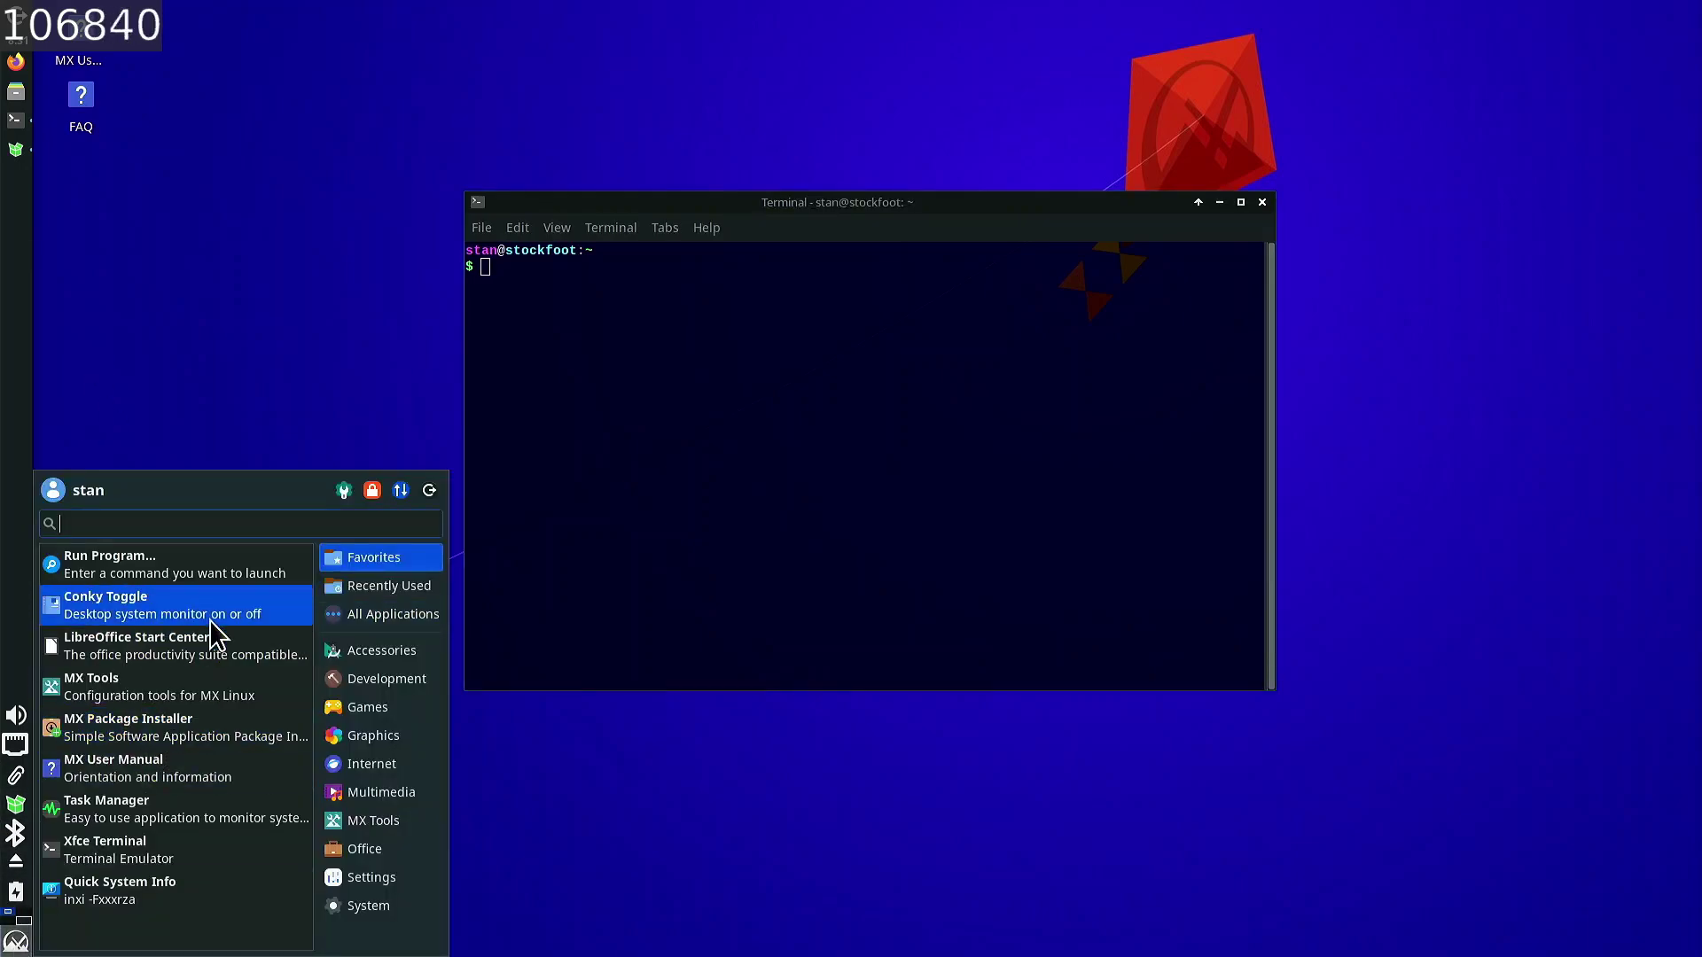
left_click(410, 706)
scroll(142, 740, "down", 2)
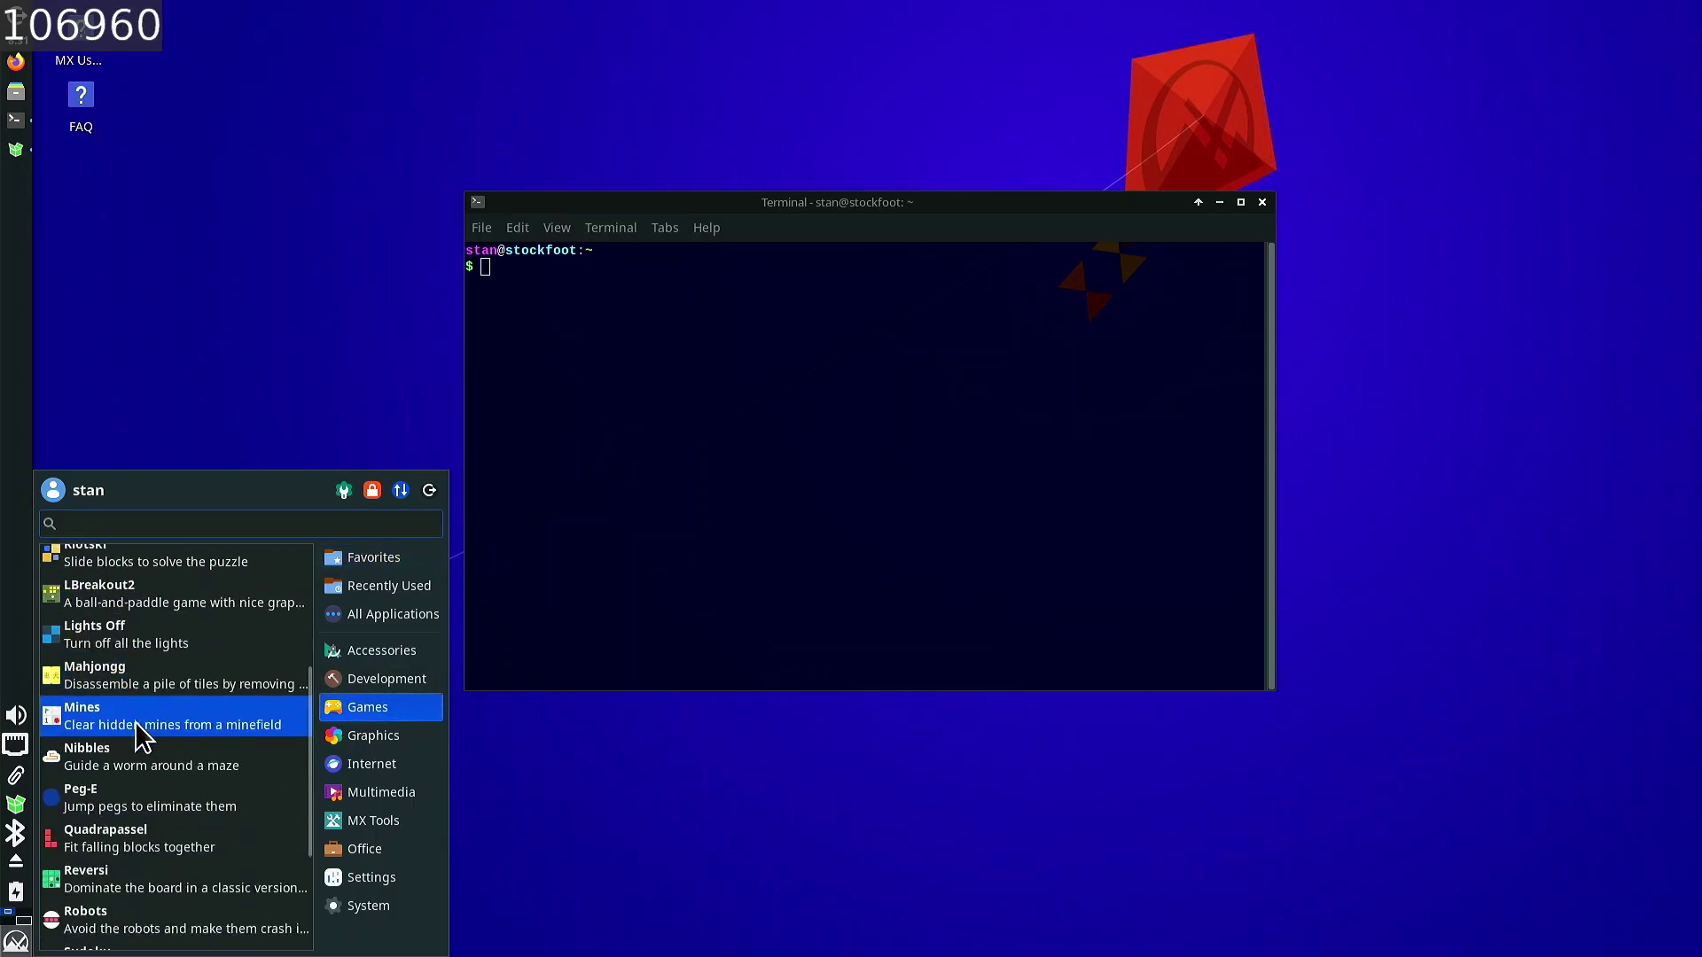
scroll(168, 685, "down", 1)
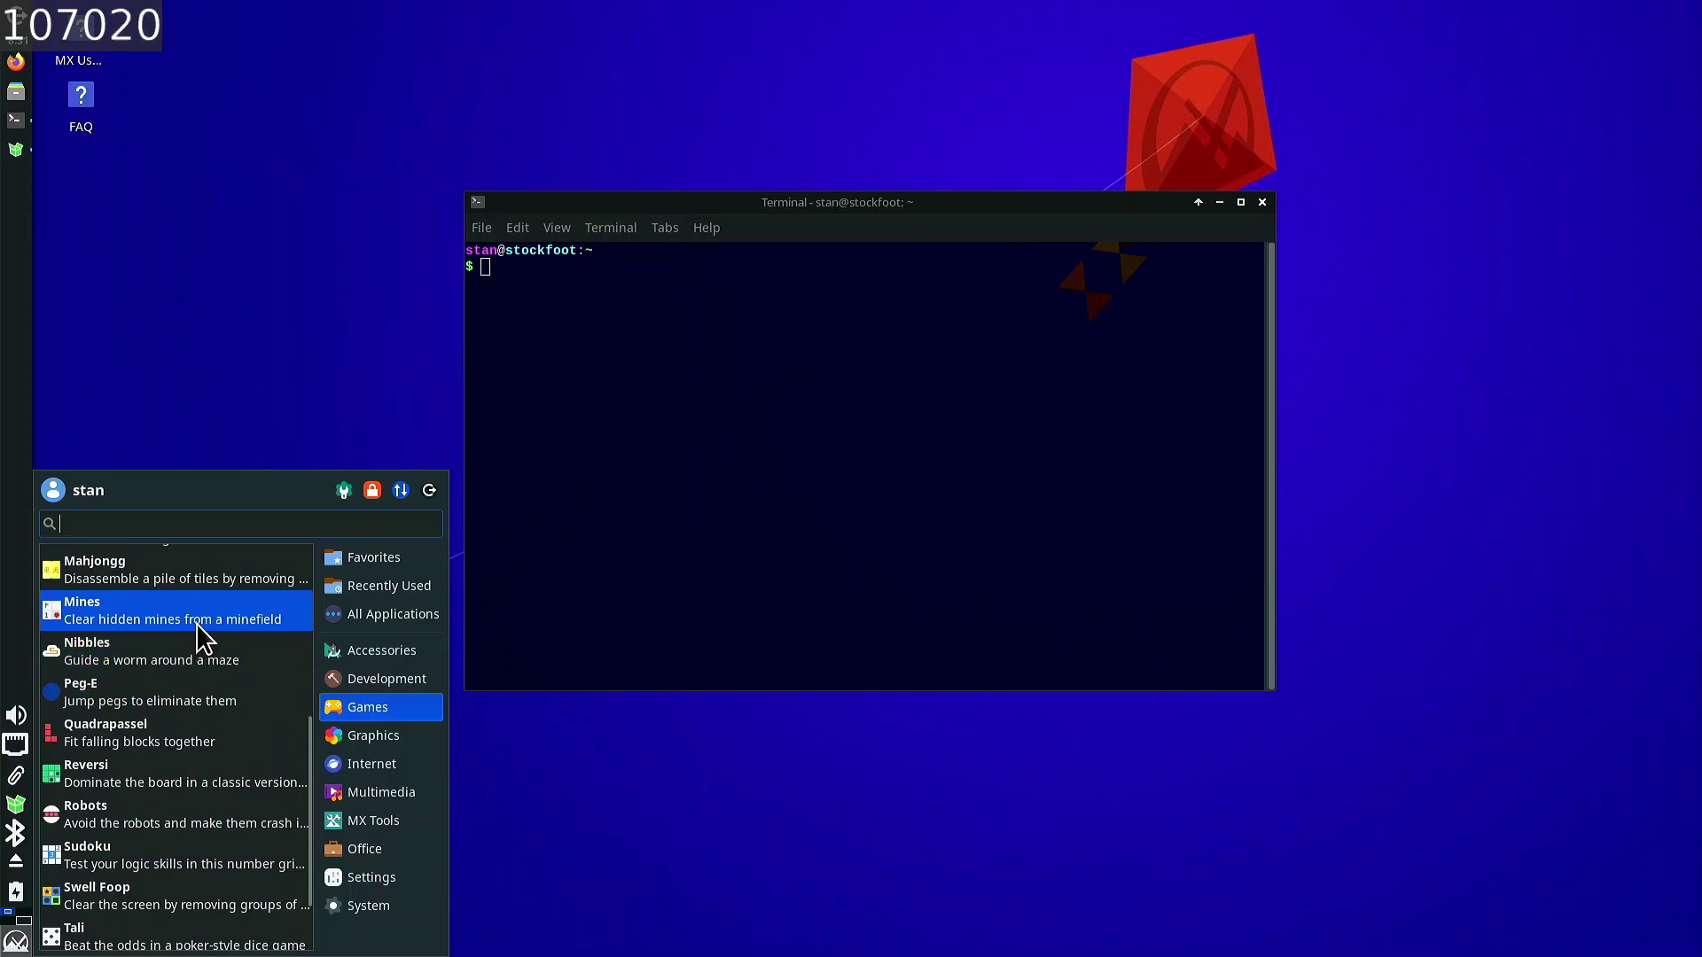
left_click(199, 632)
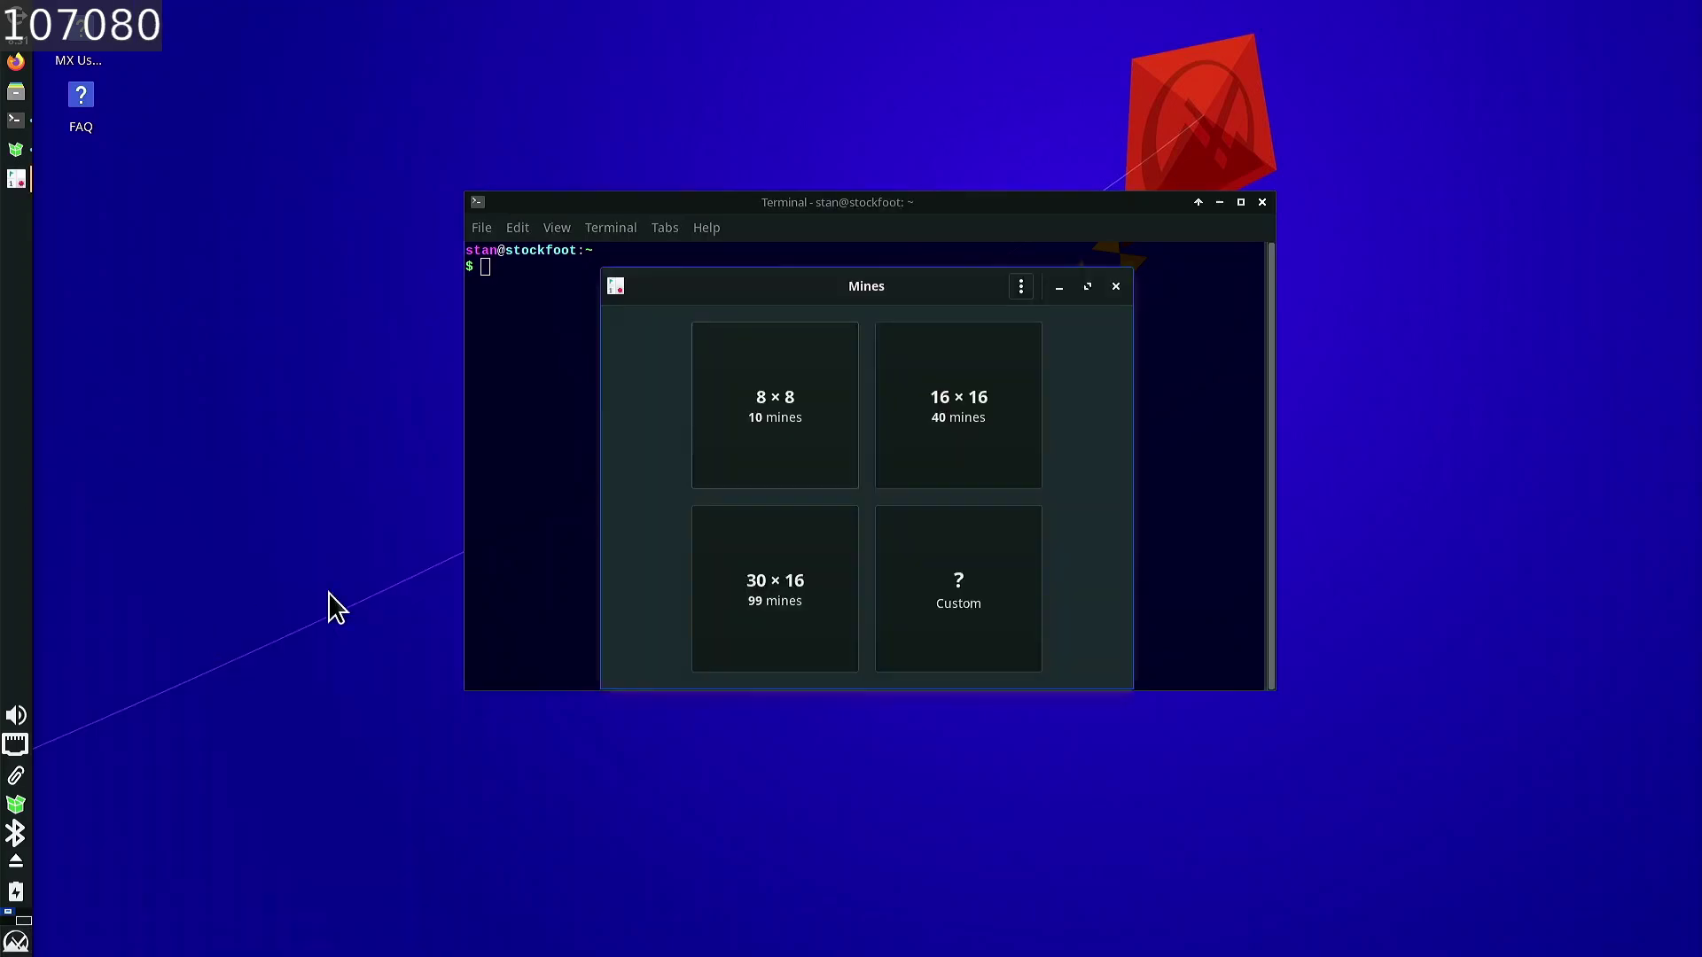
left_click(811, 450)
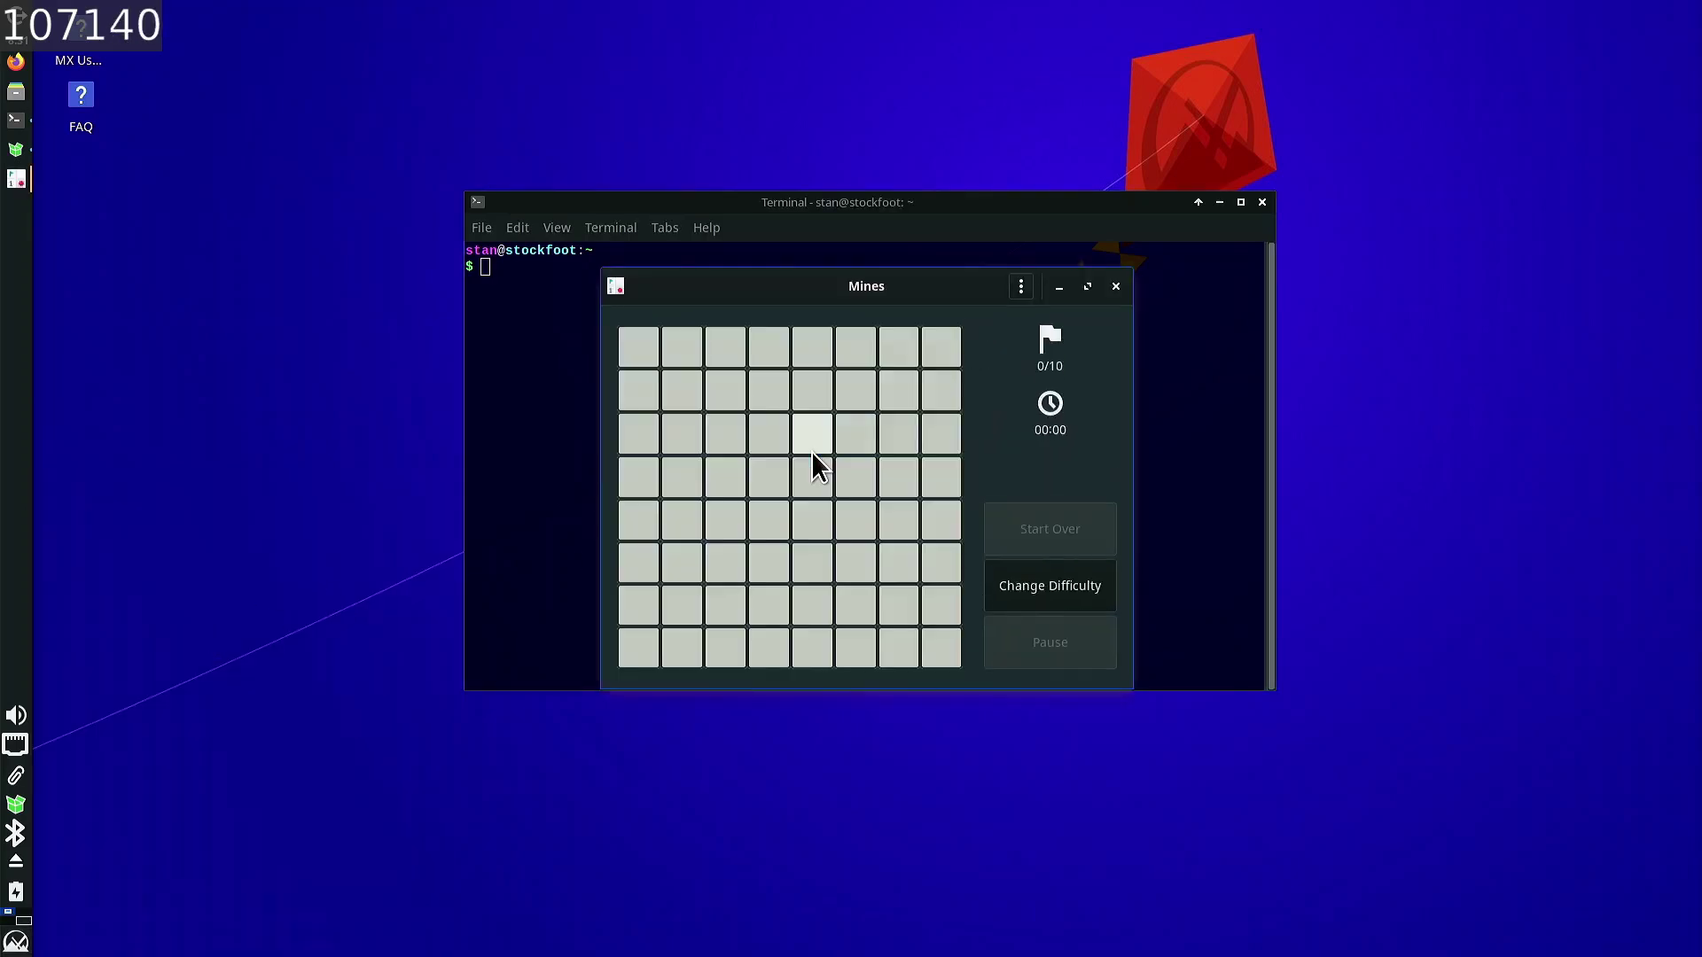
- Play the Mines board by uncovering corner tiles, flagging suspected mines, and opening the safe tiles along the bottom row
left_click(678, 353)
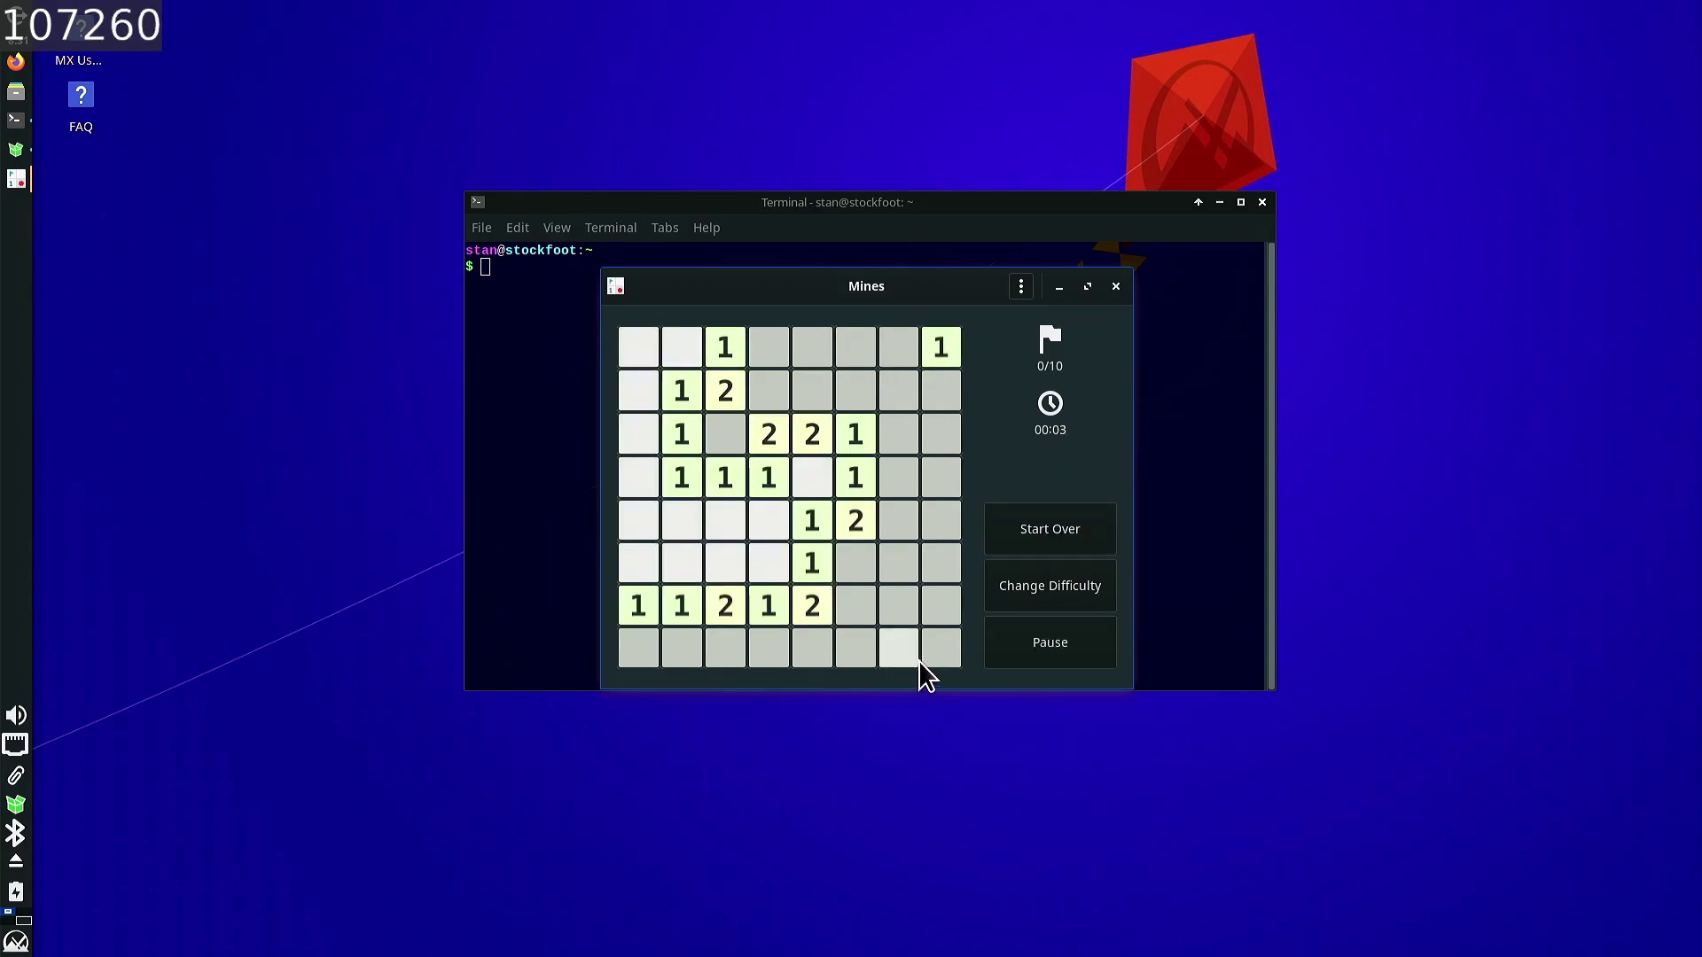
left_click(943, 649)
left_click(638, 660)
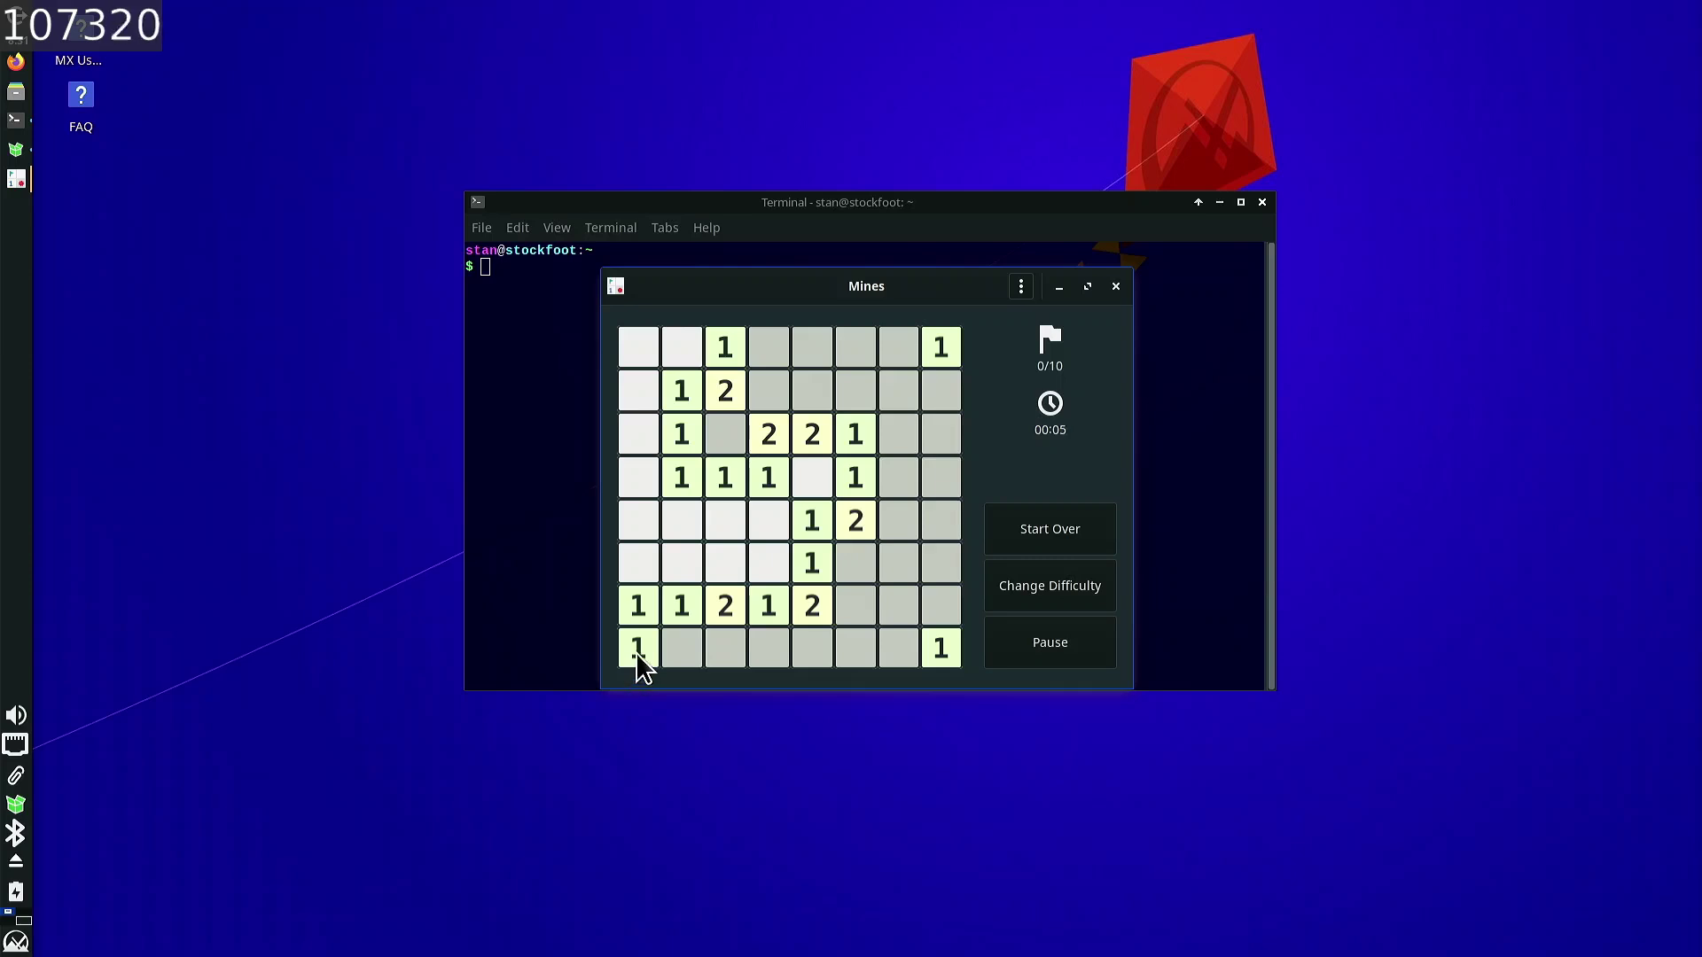
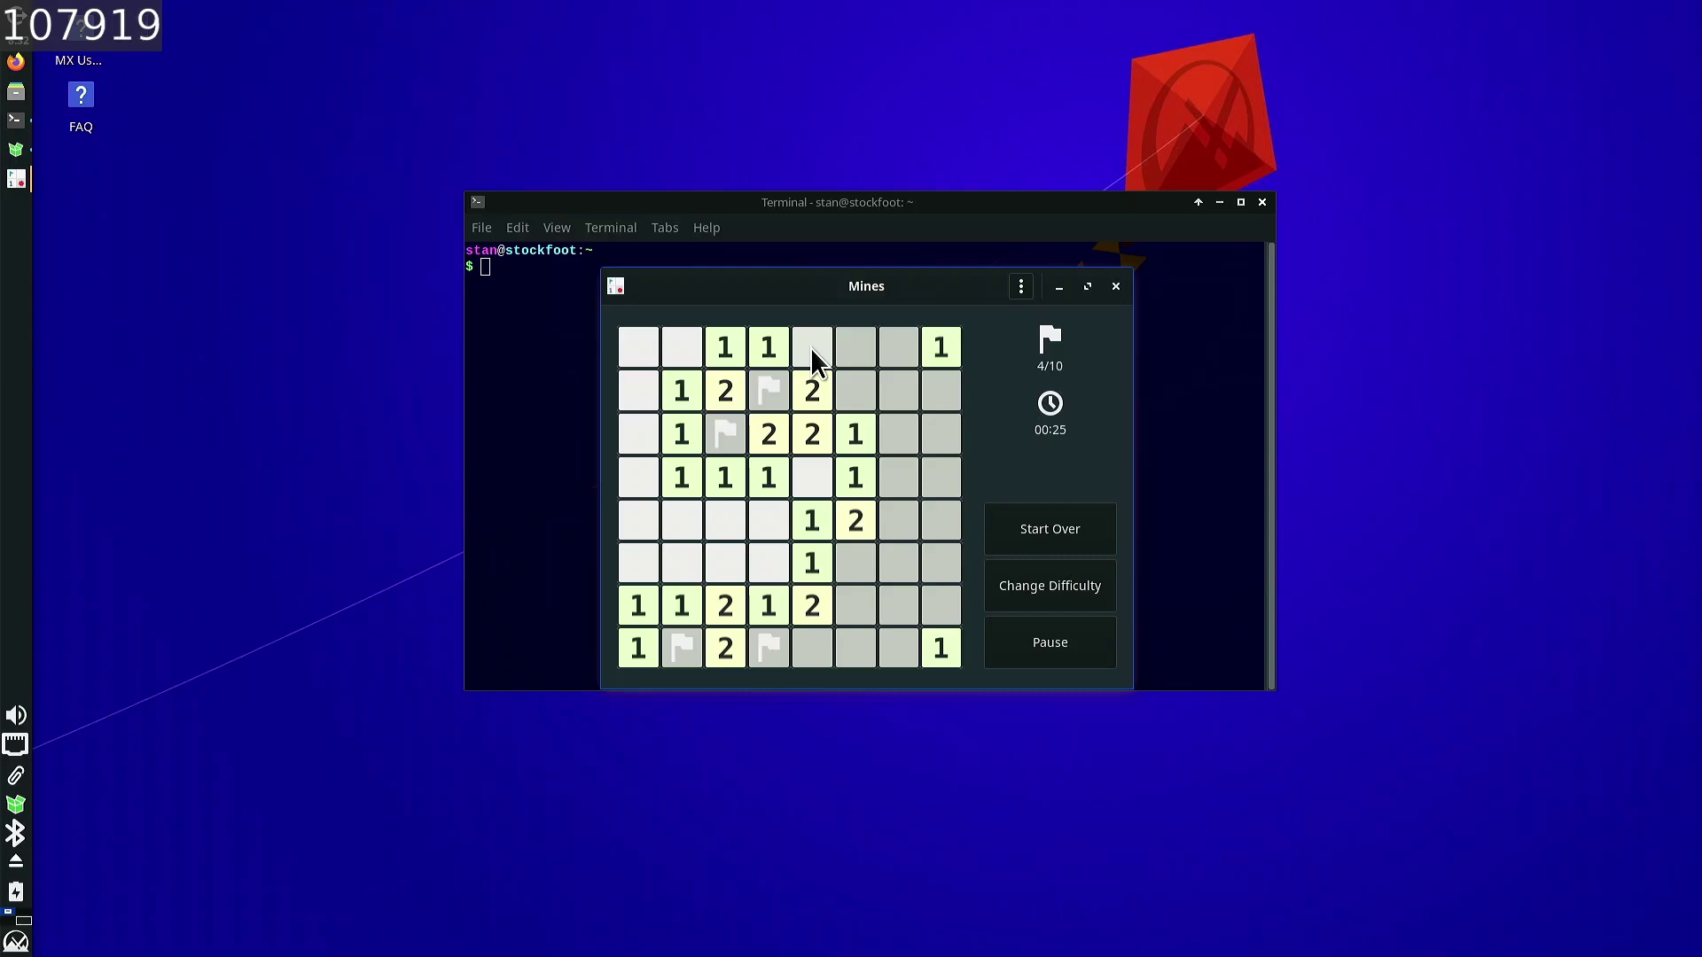
right_click(847, 399)
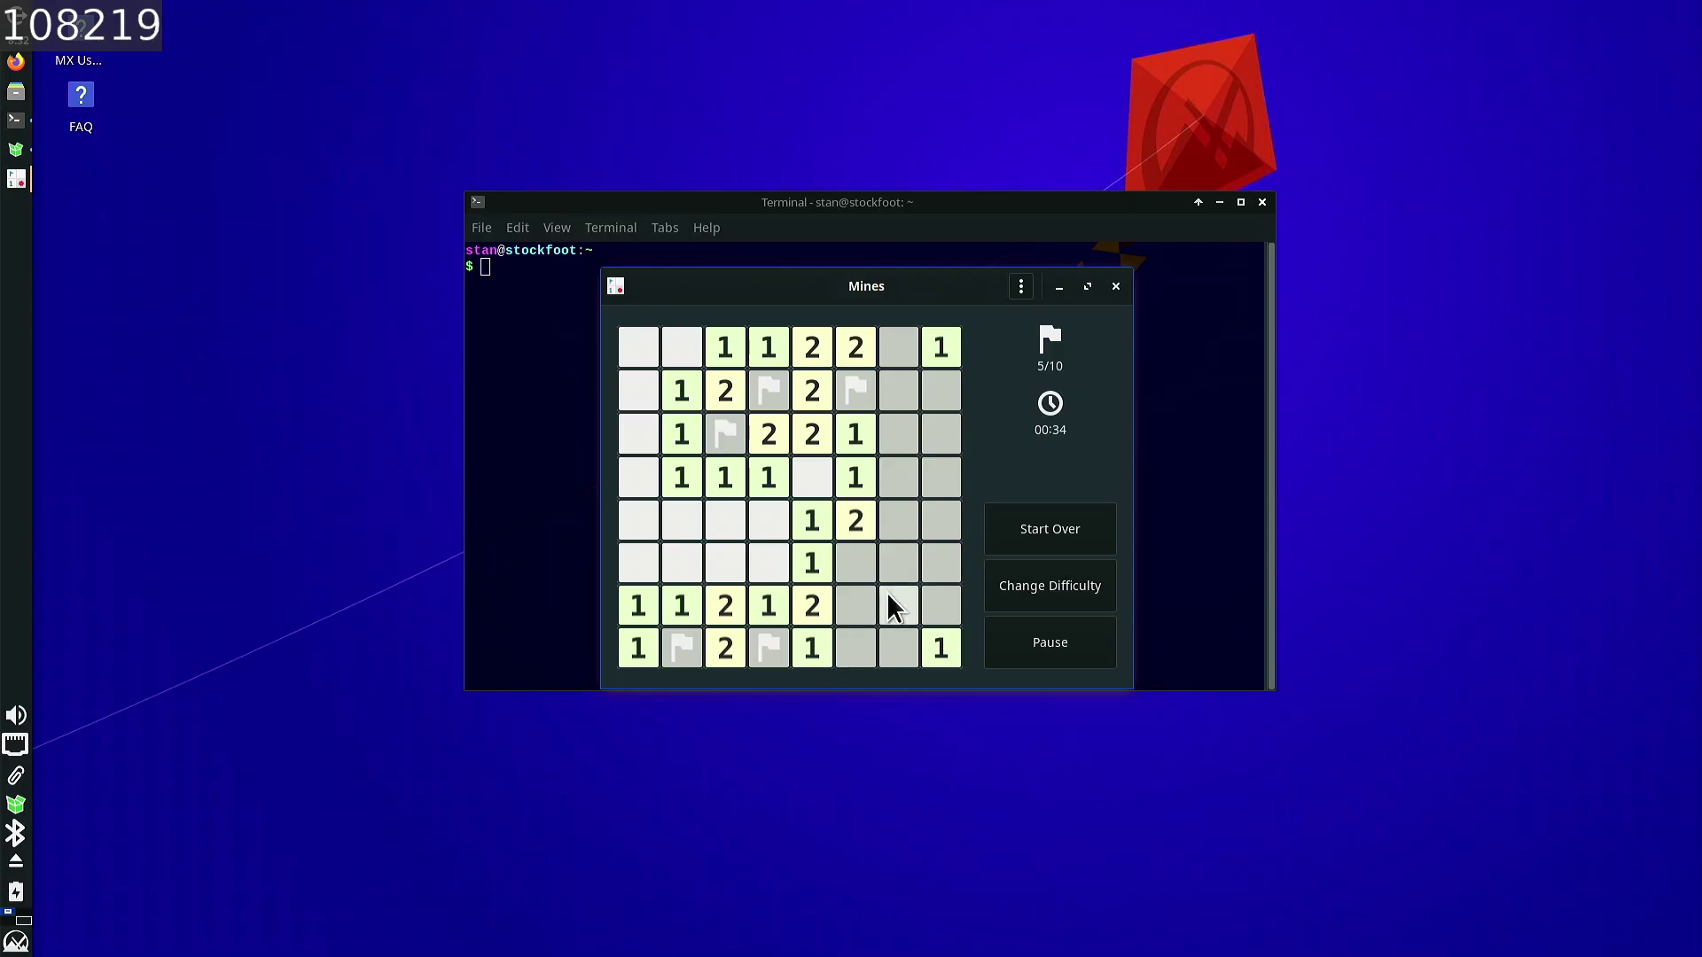
left_click(853, 646)
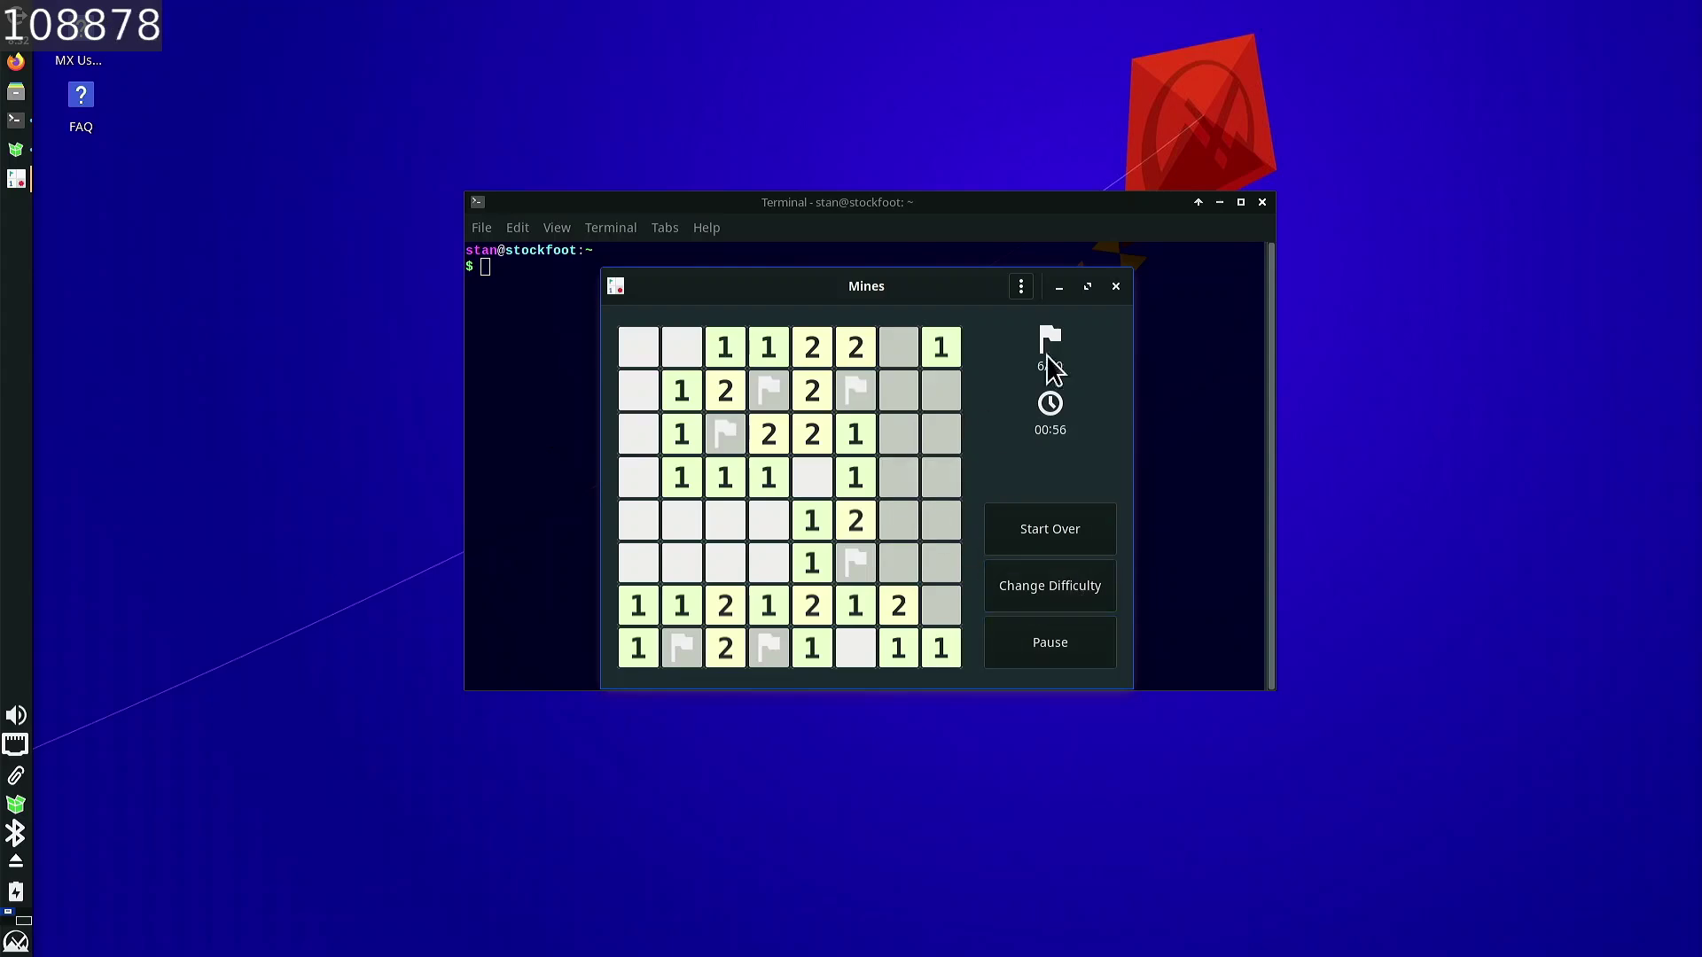
- Preview the alternative tile theme in the Mines appearance settings, return to the first theme, and close the theme selection
left_click(1019, 288)
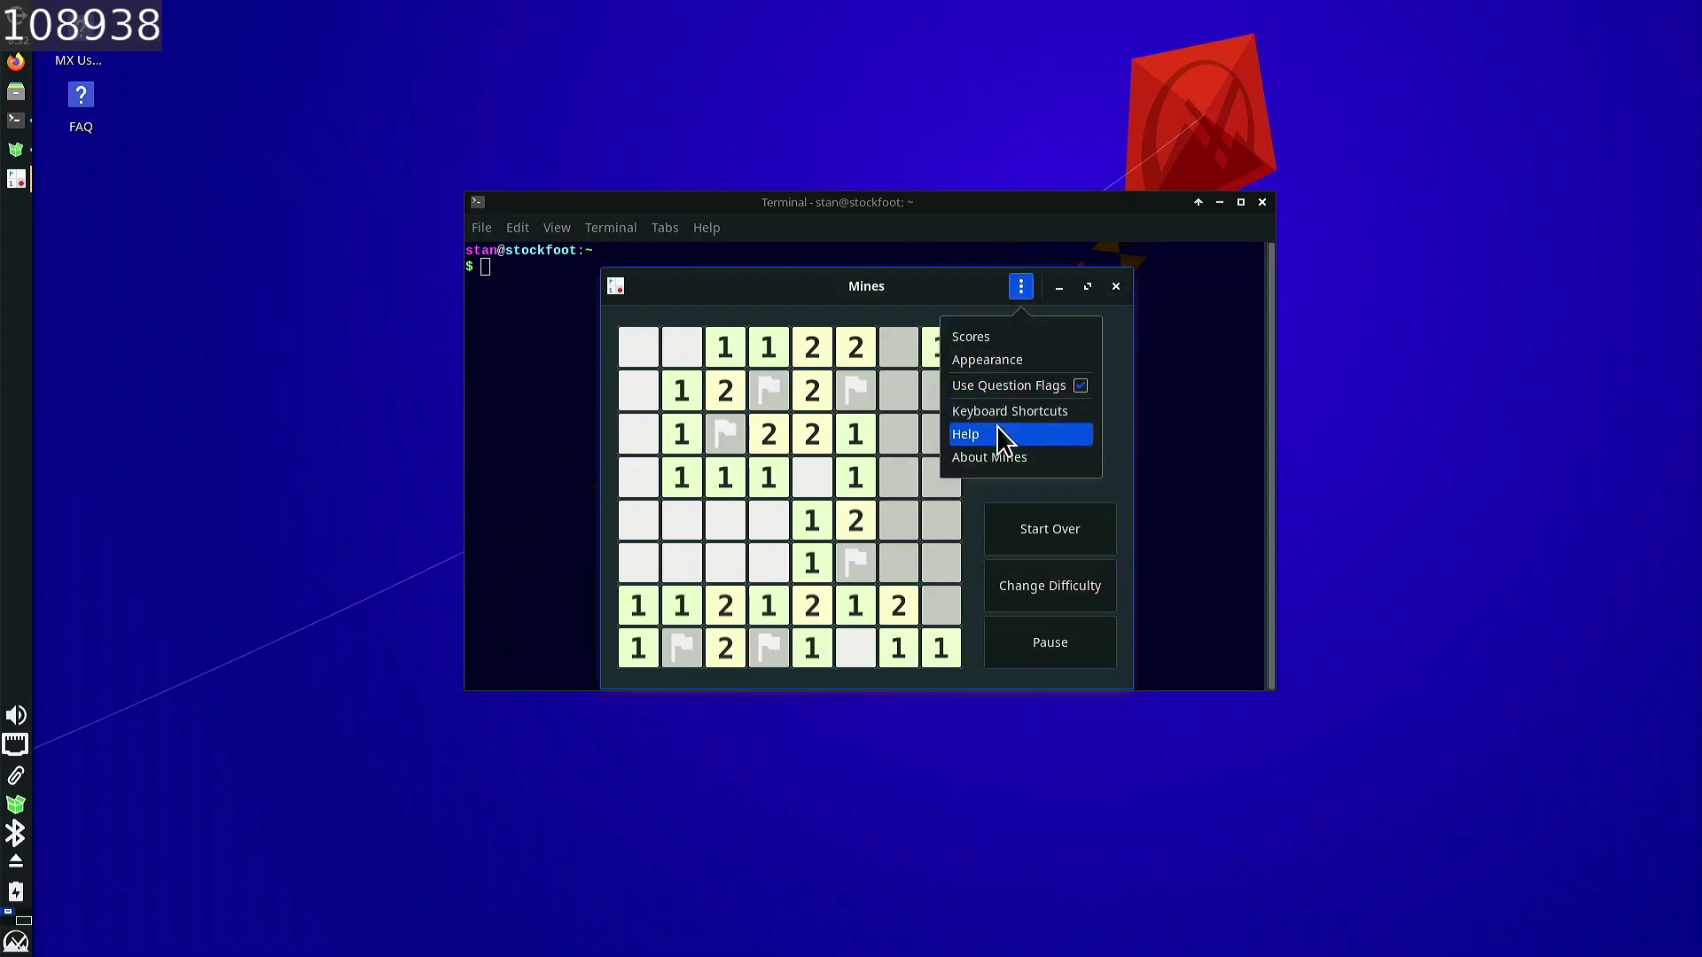
left_click(1012, 361)
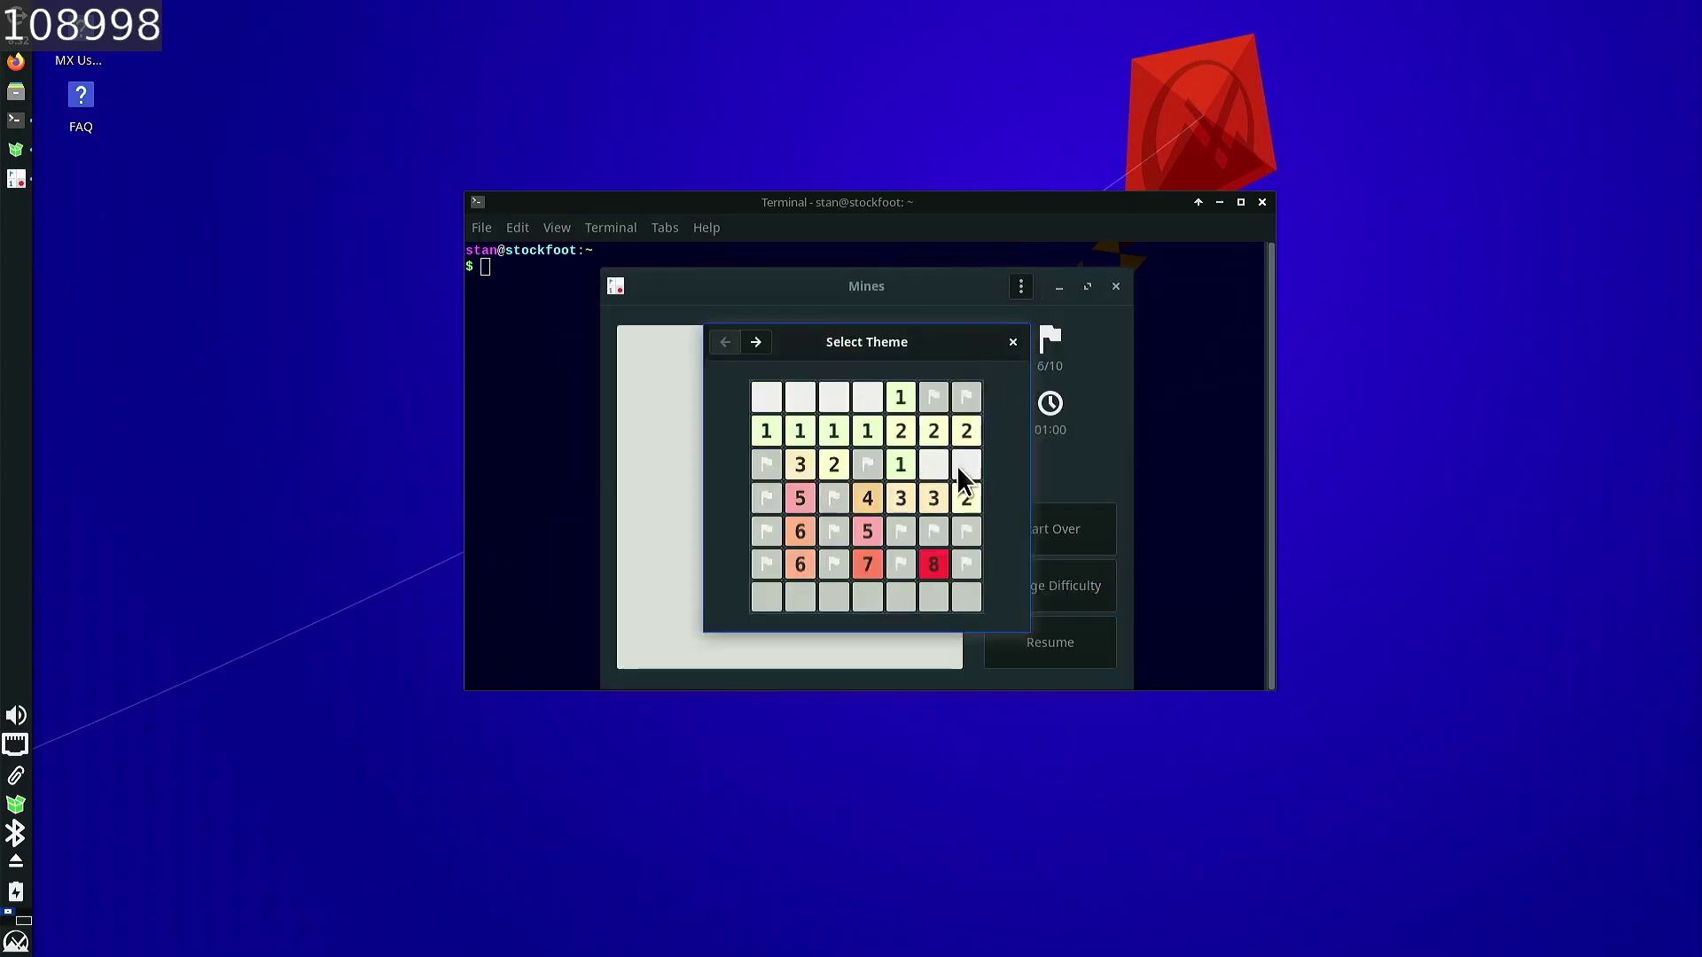
left_click(756, 343)
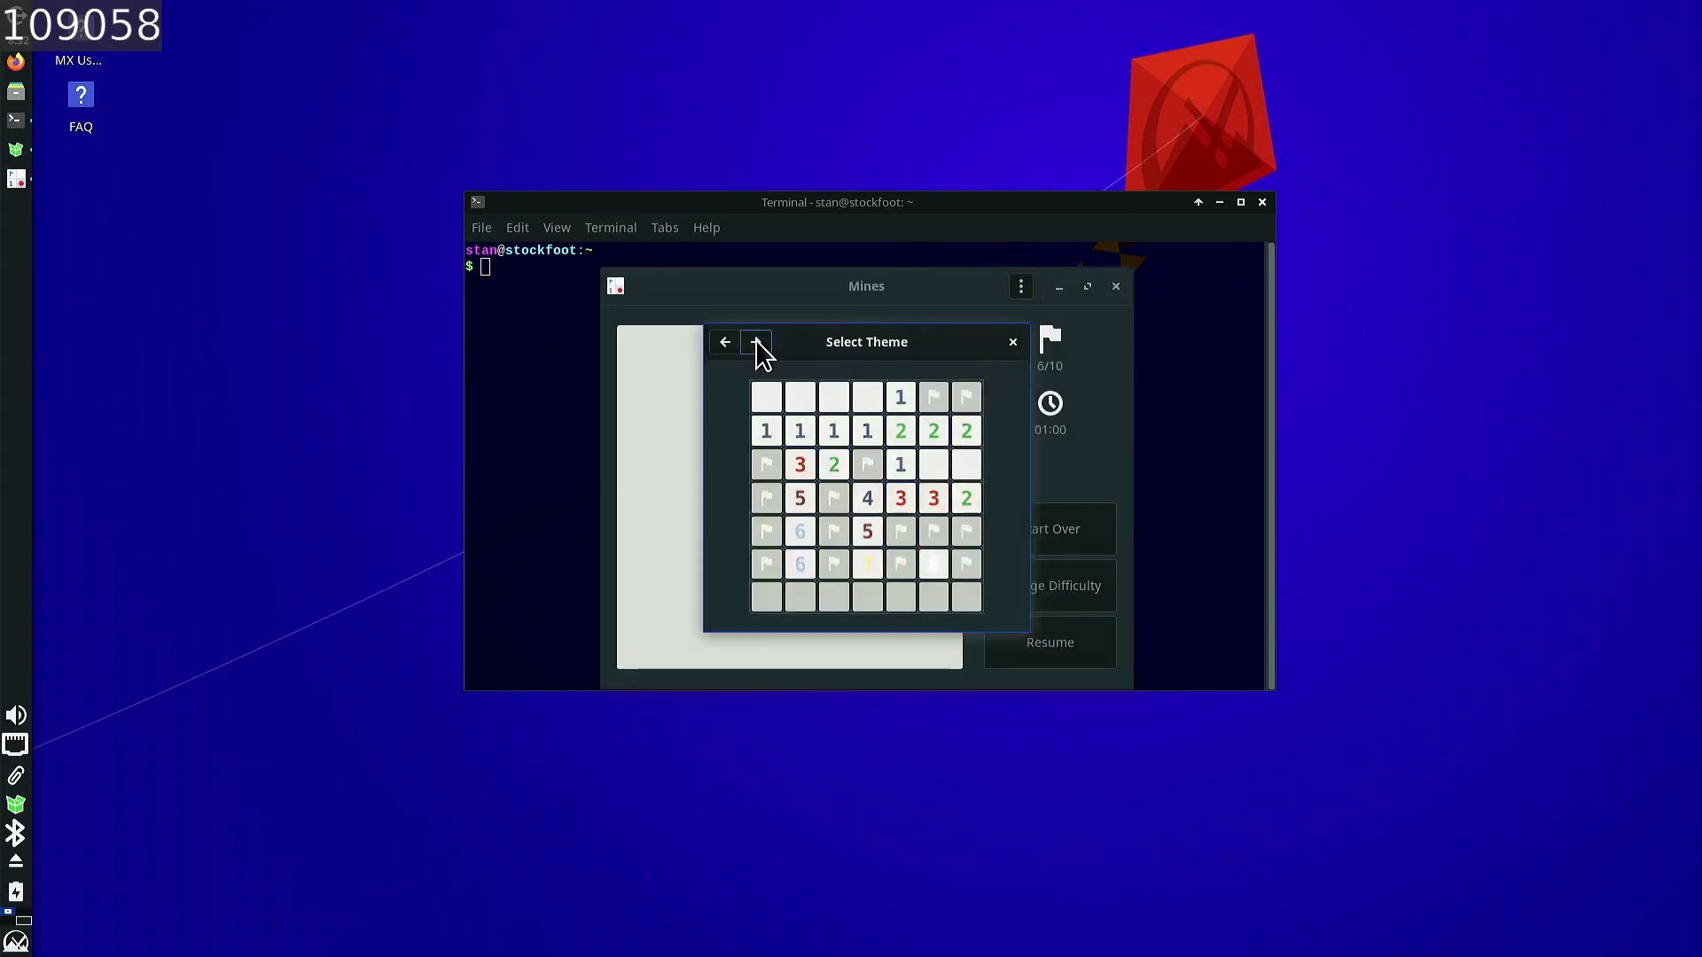
left_click(725, 345)
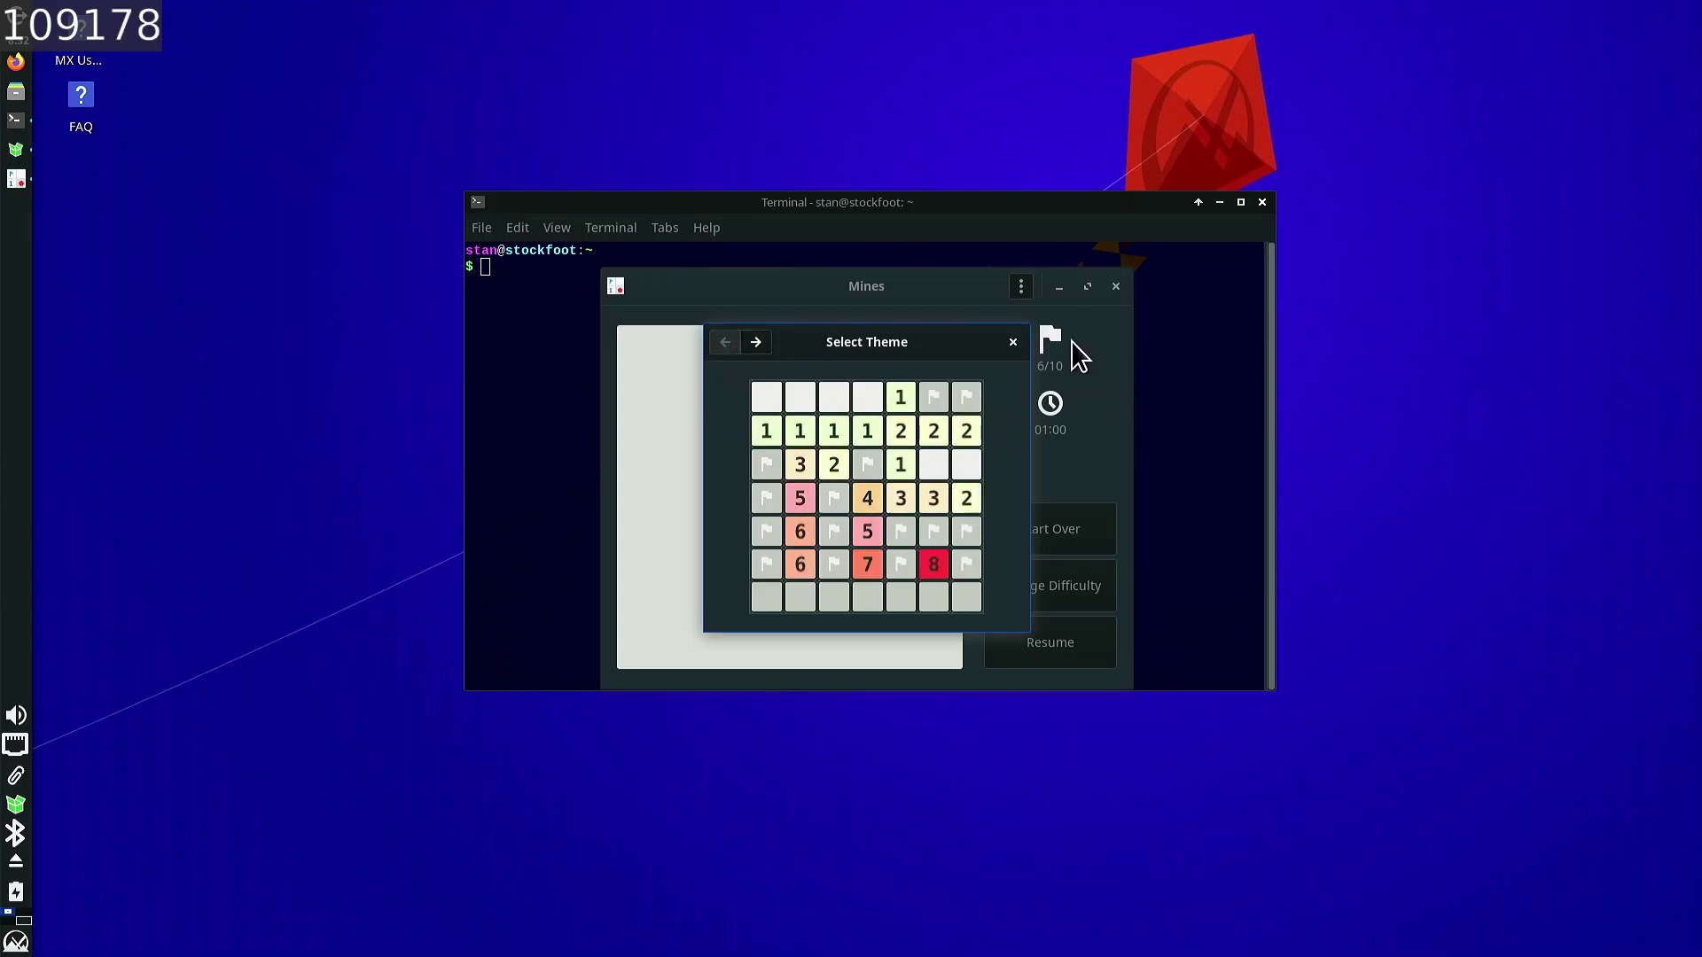
left_click(1013, 342)
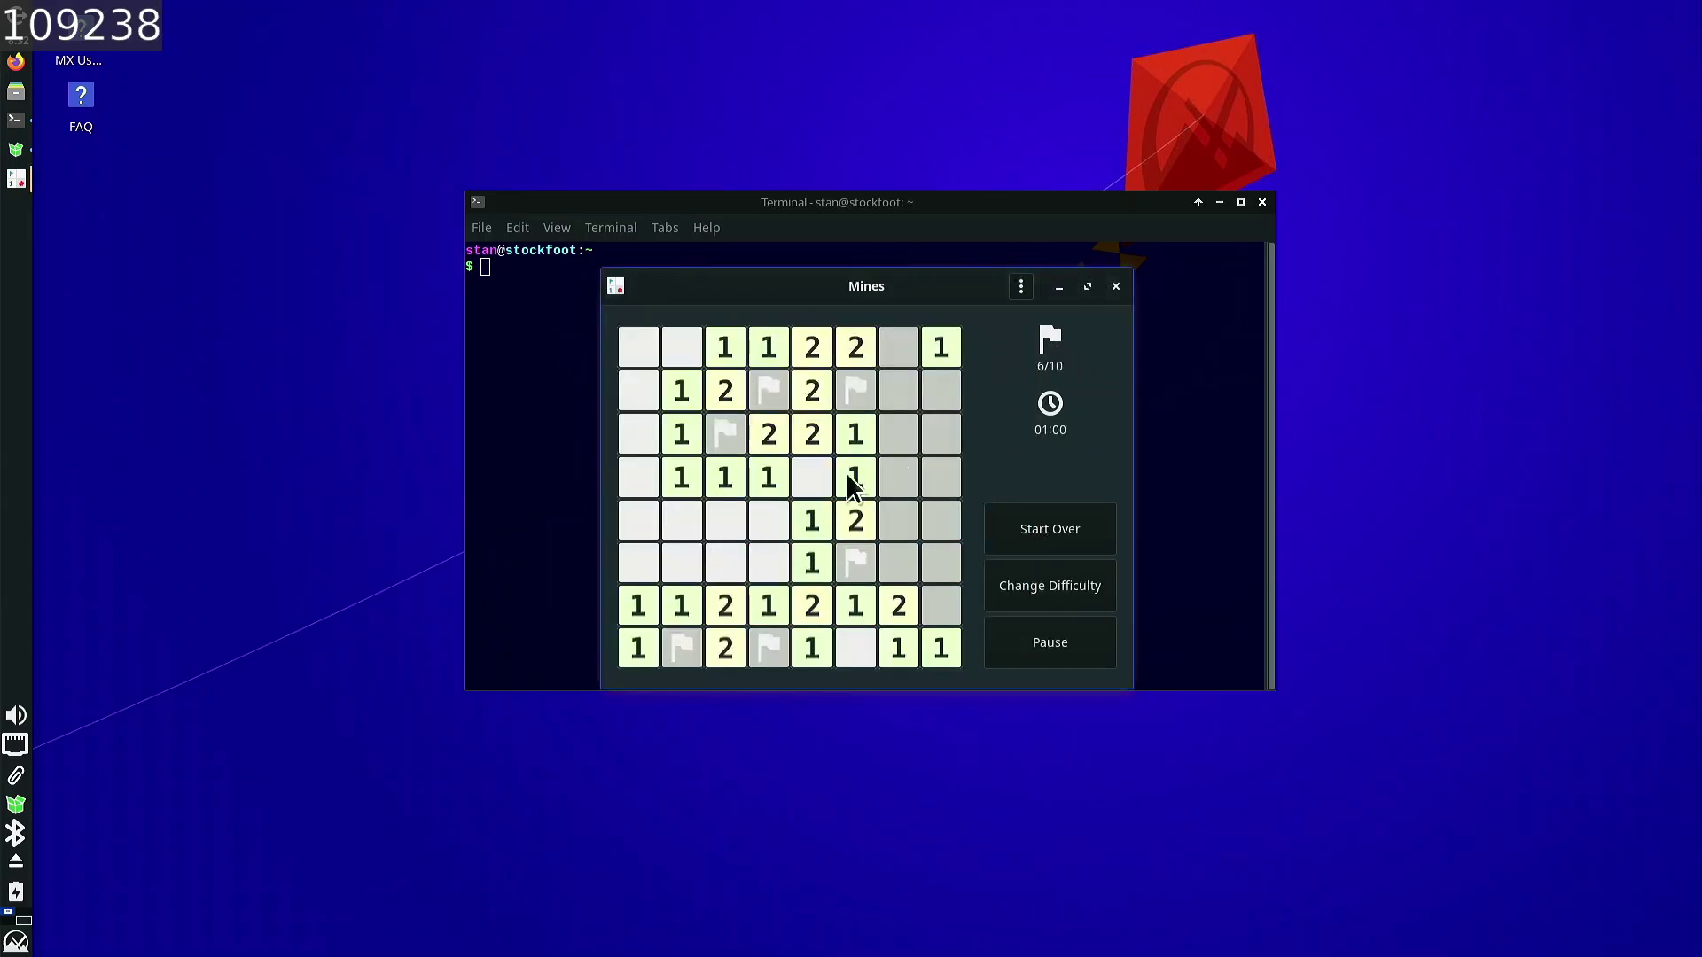
- Uncover the last hidden tile in the board's top row, and close Mines
left_click(899, 348)
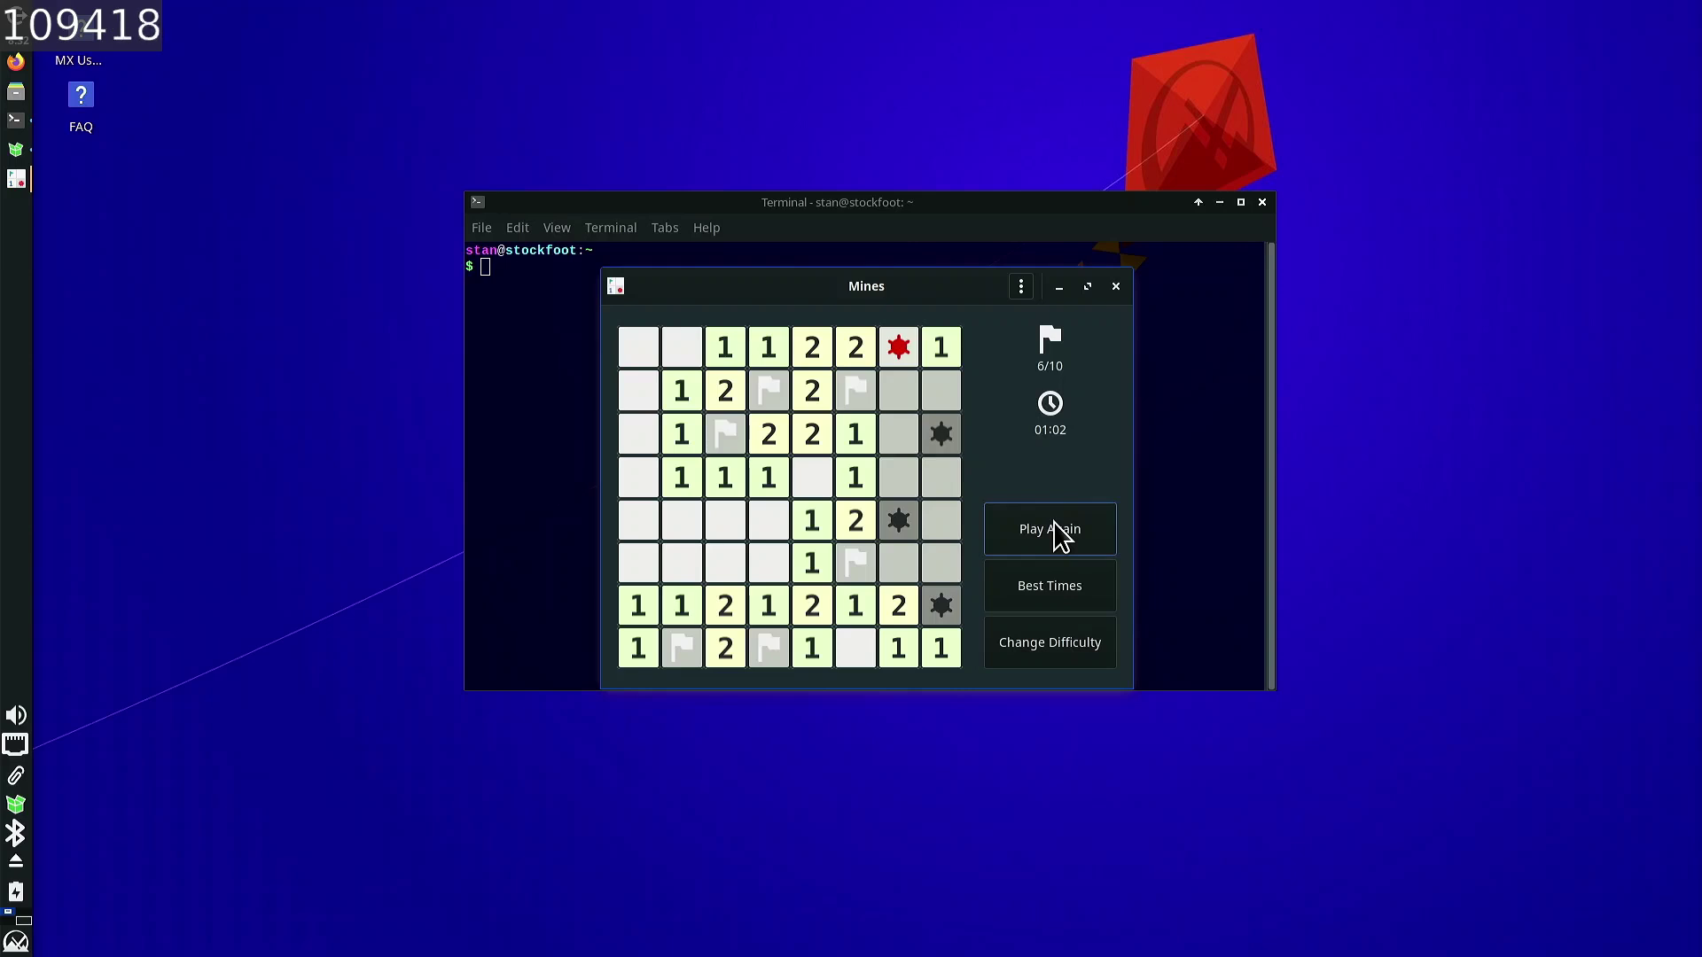
left_click(1118, 286)
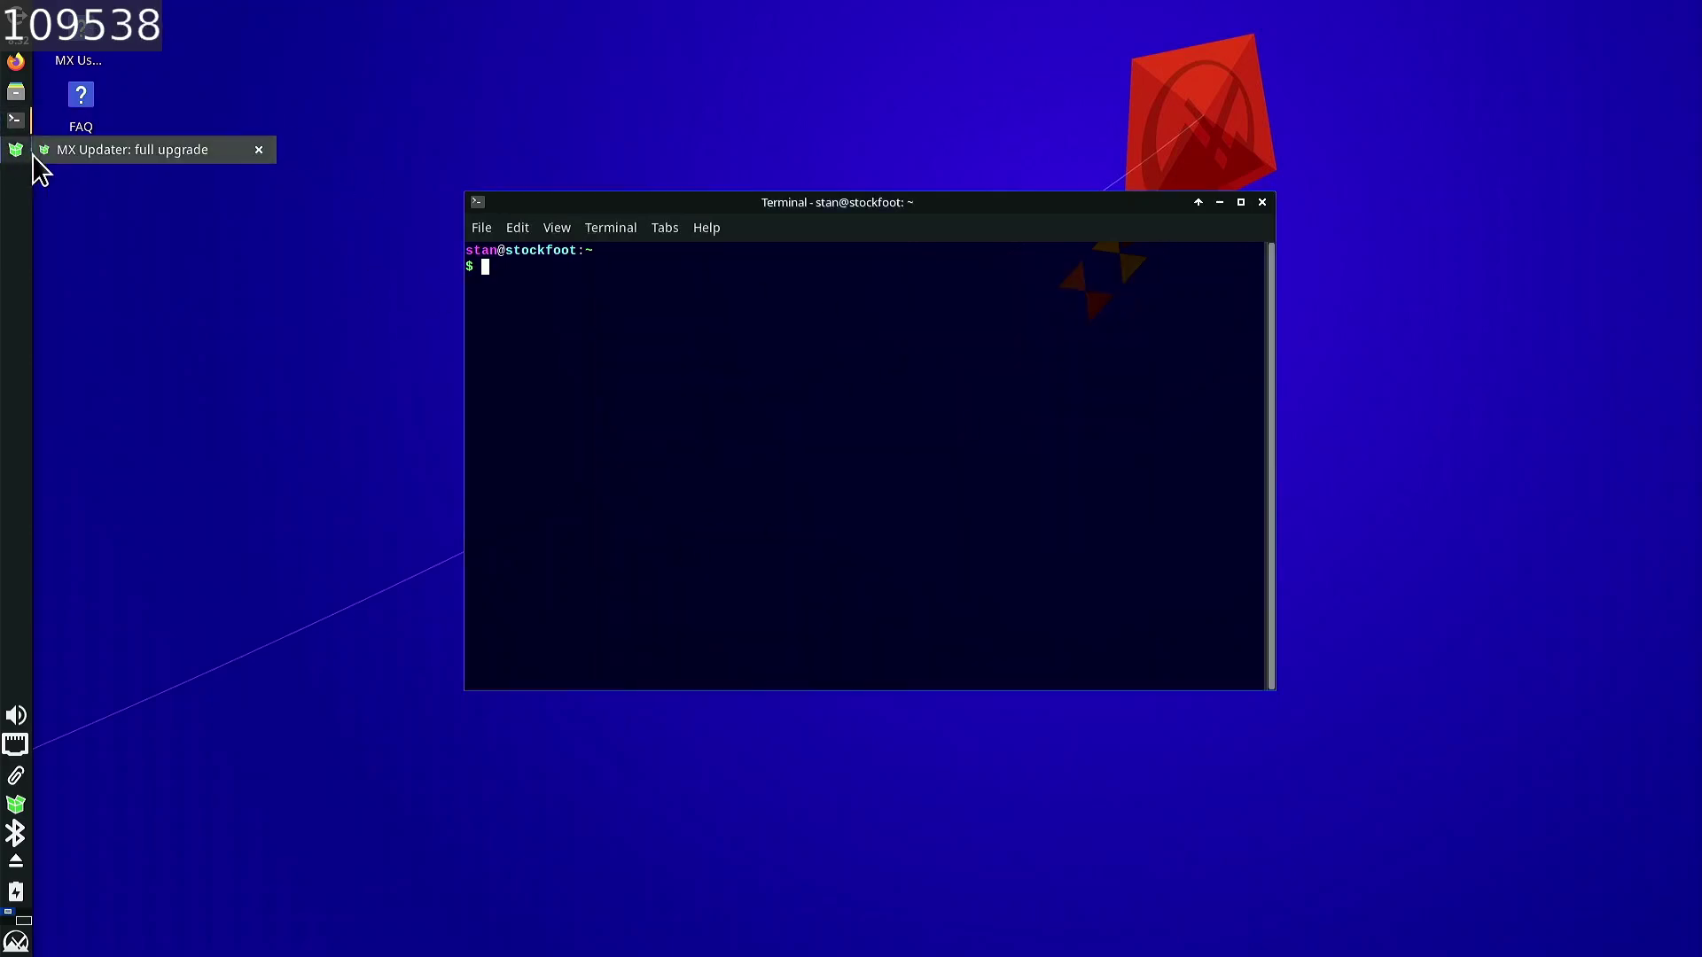
- Browse the whole Games list down to Tetravex, and glance over the Settings and Development application categories
left_click(16, 942)
mouse_move(435, 735)
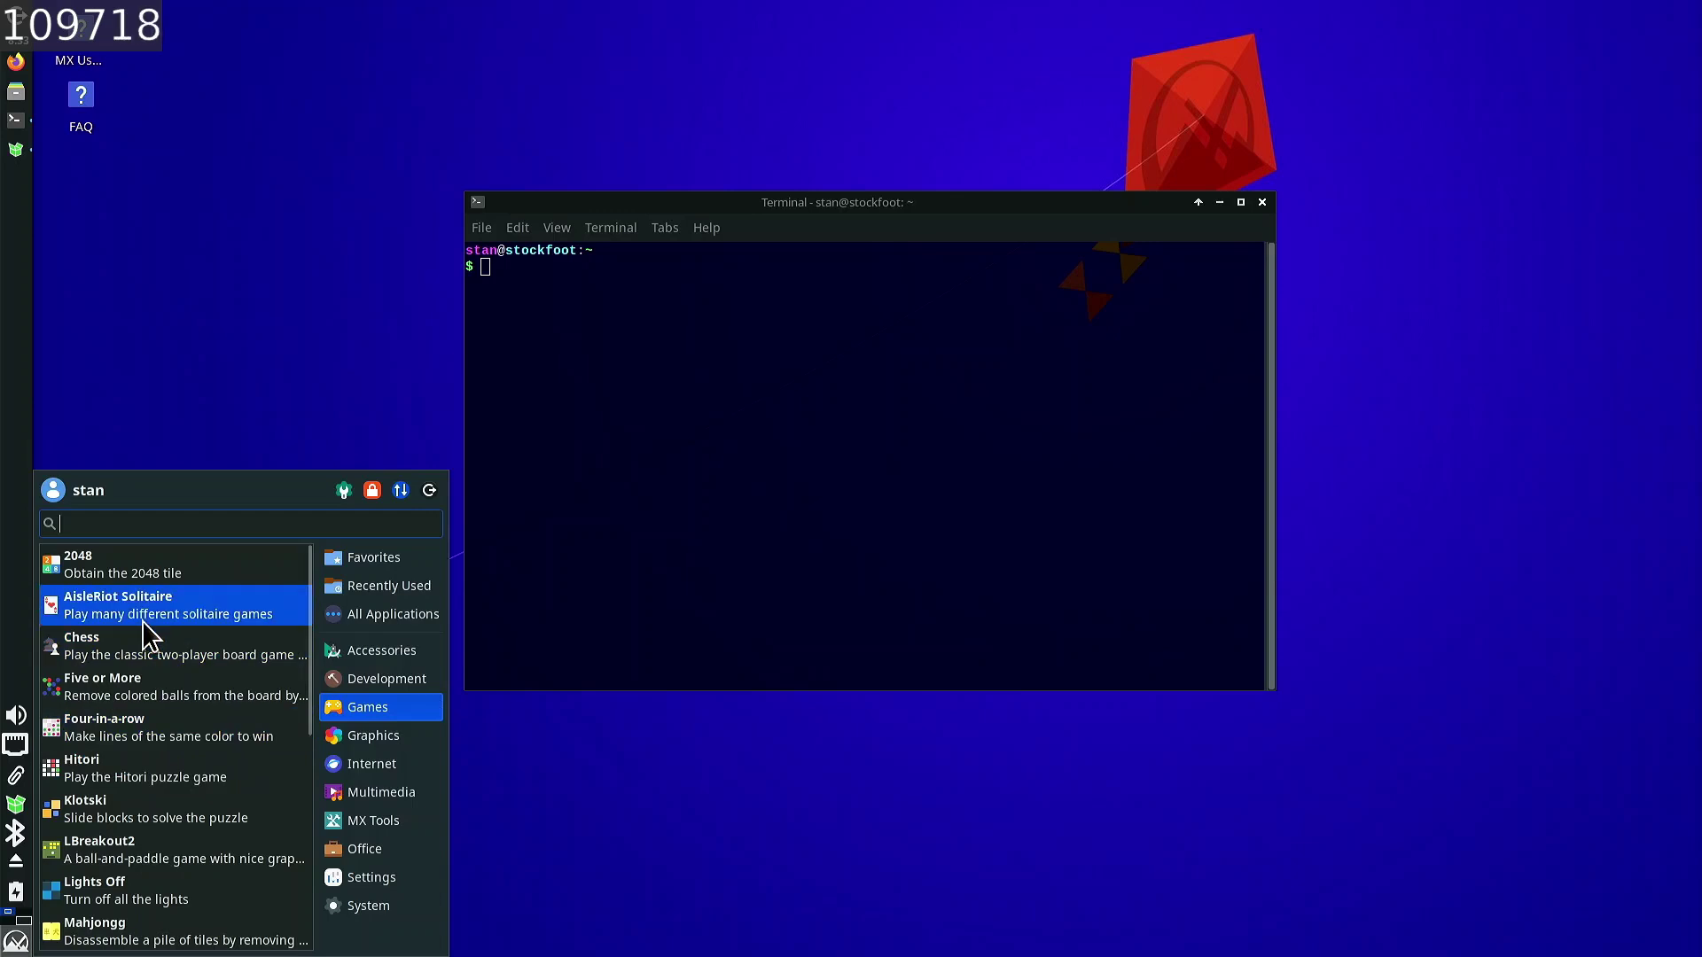
scroll(186, 714, "down", 6)
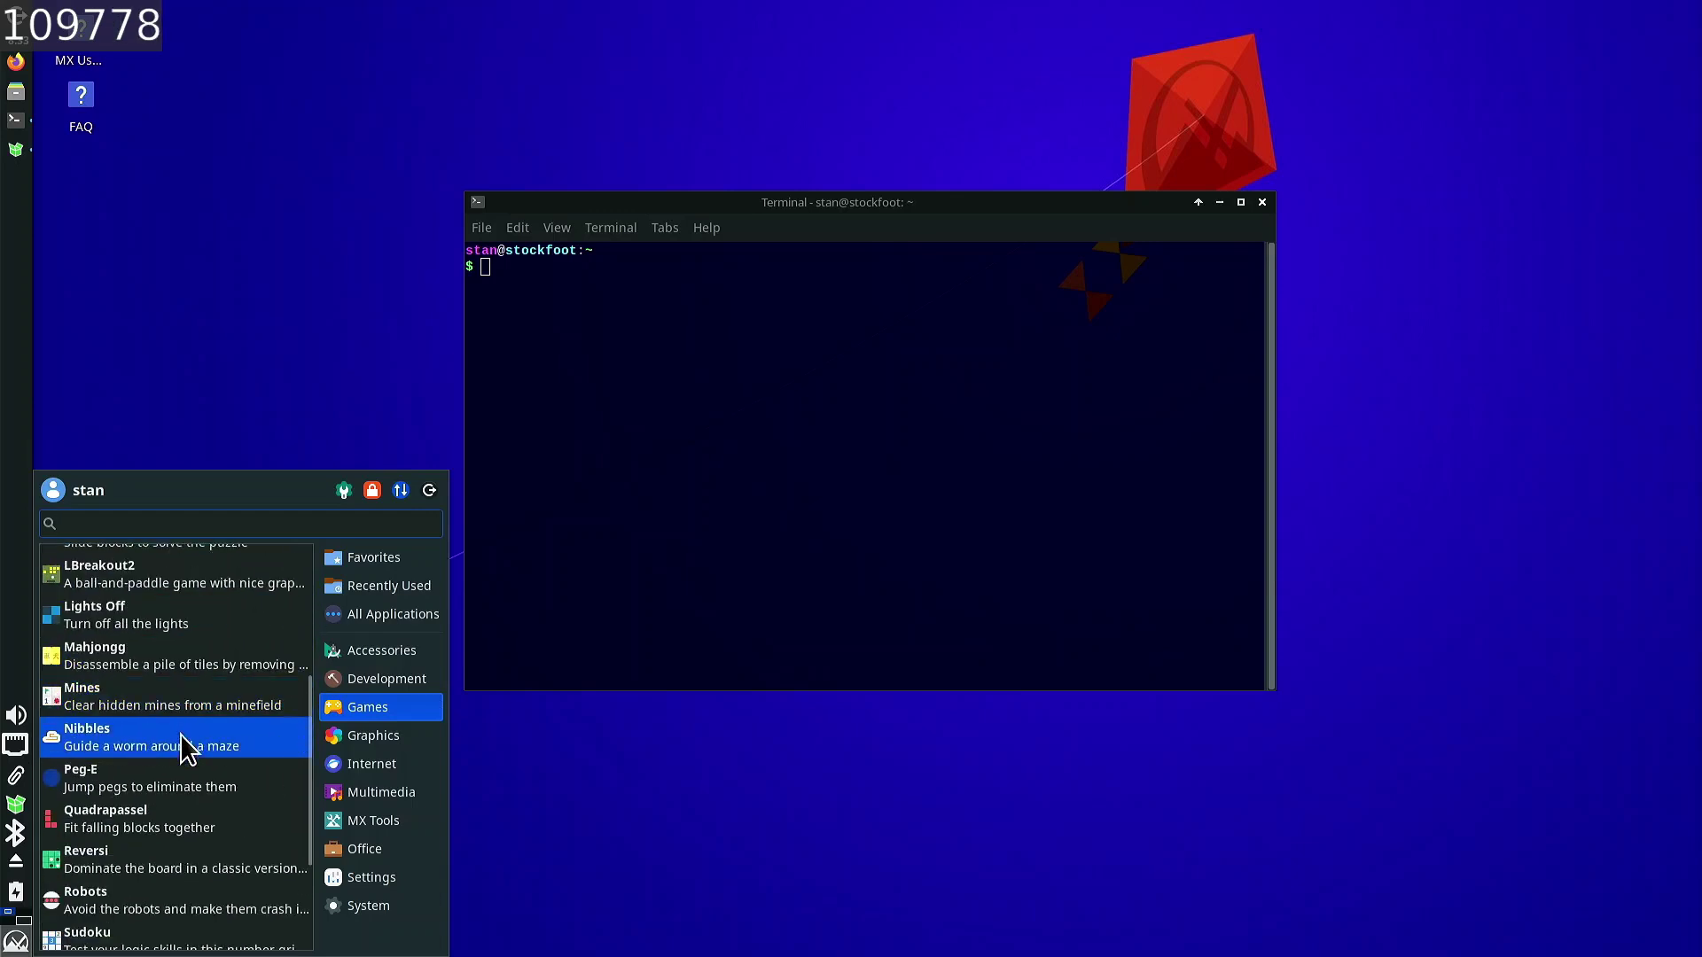
scroll(205, 787, "down", 4)
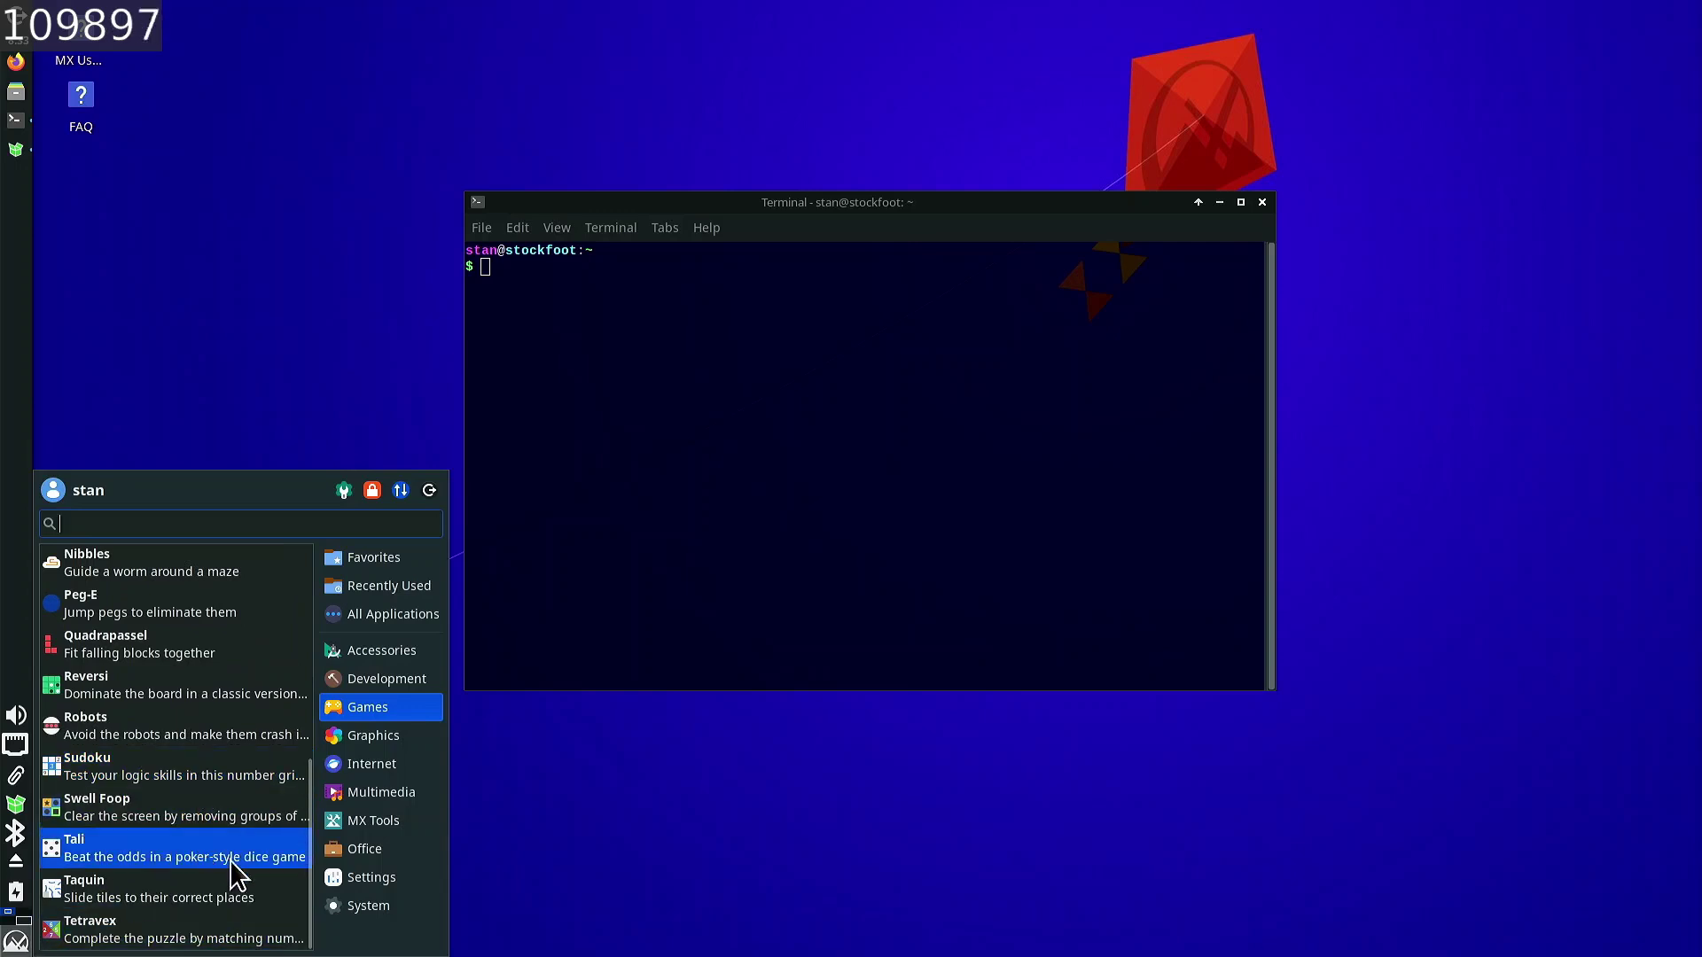
mouse_move(339, 859)
scroll(217, 891, "down", 1)
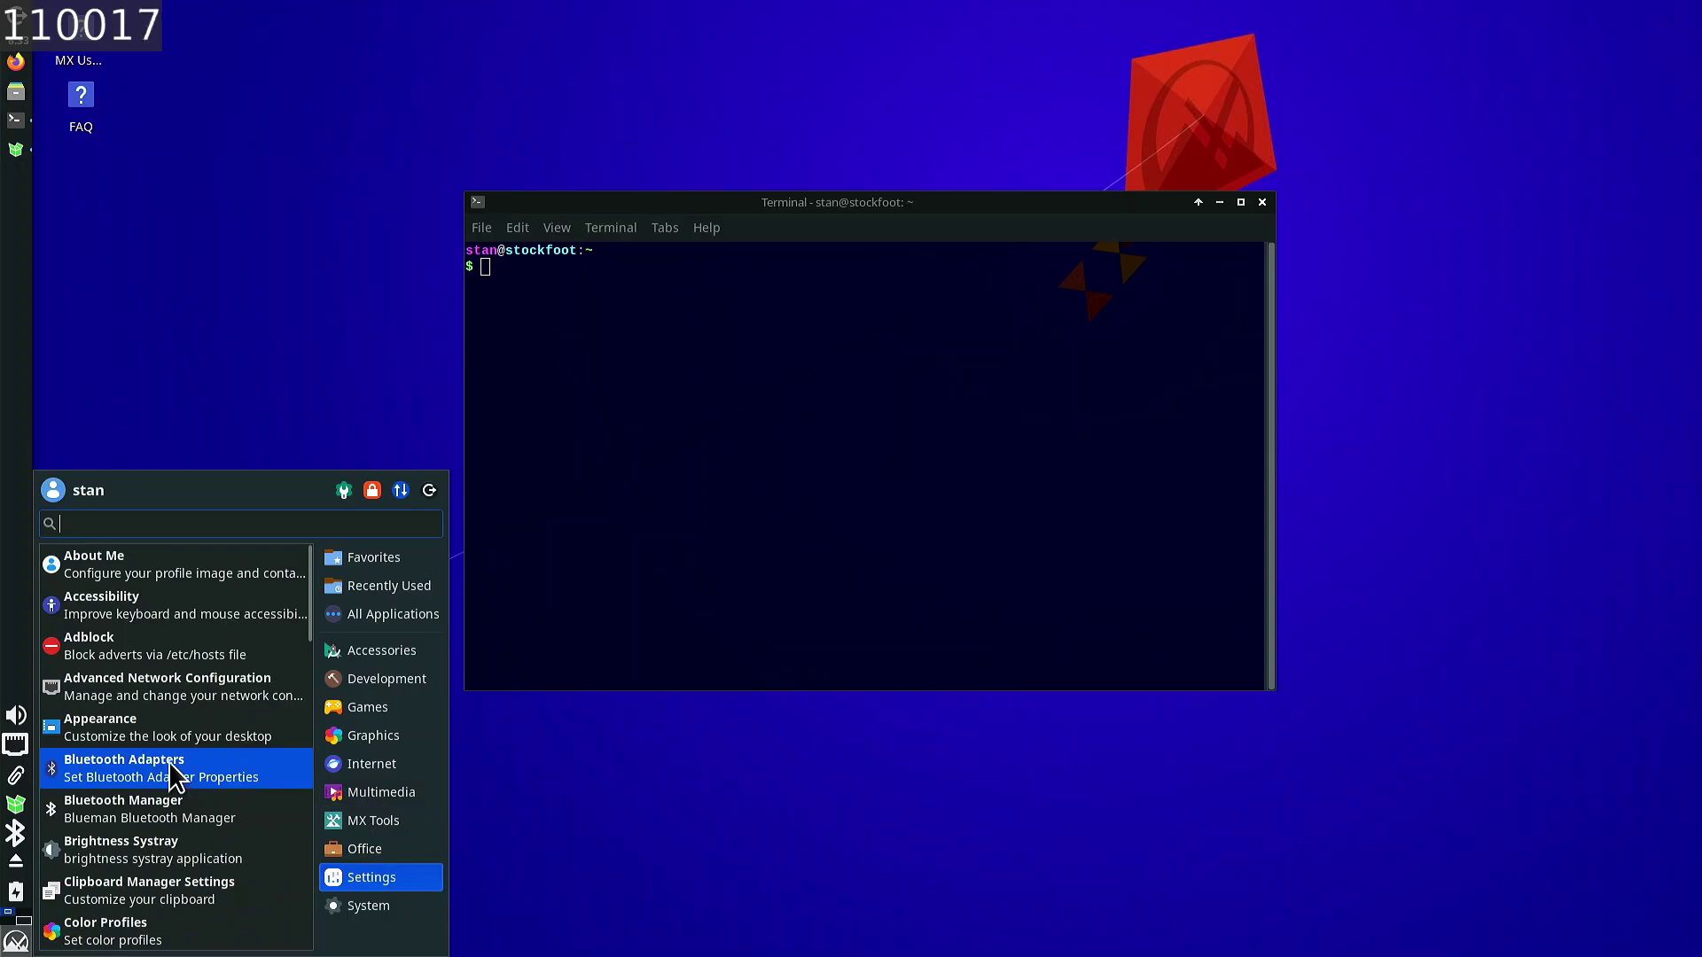
mouse_move(328, 747)
mouse_move(384, 712)
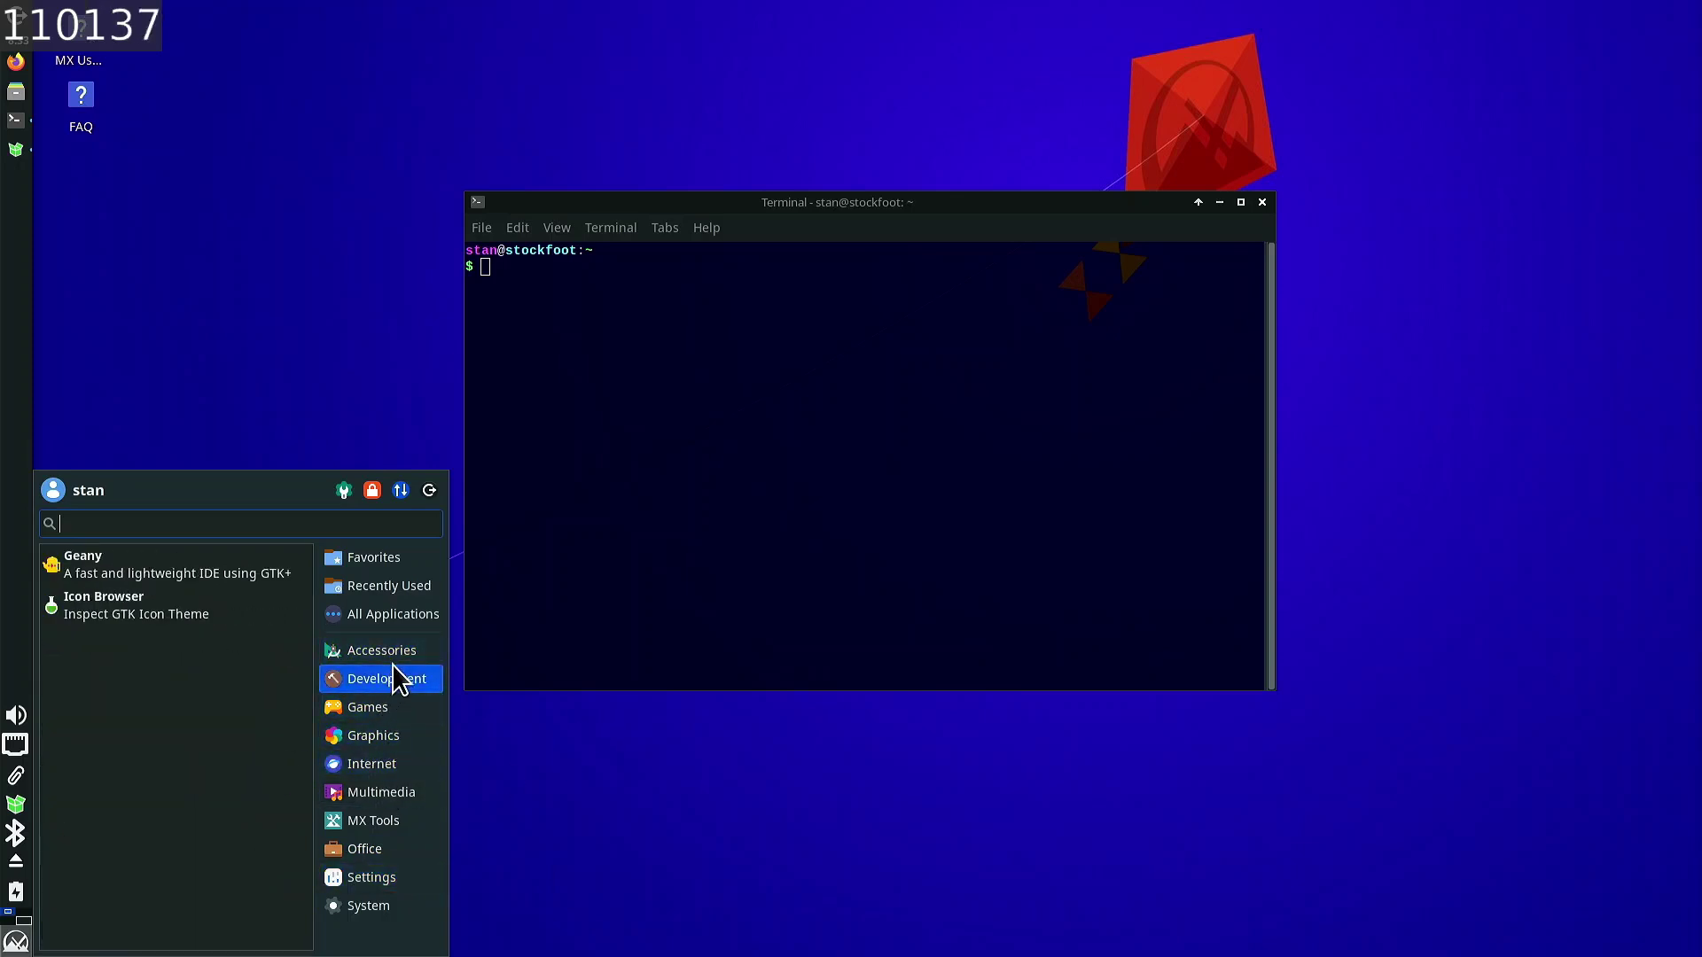
- Launch the Stream Deck application from the Accessories category, move its window up over the terminal, and close it
mouse_move(401, 653)
left_click(133, 657)
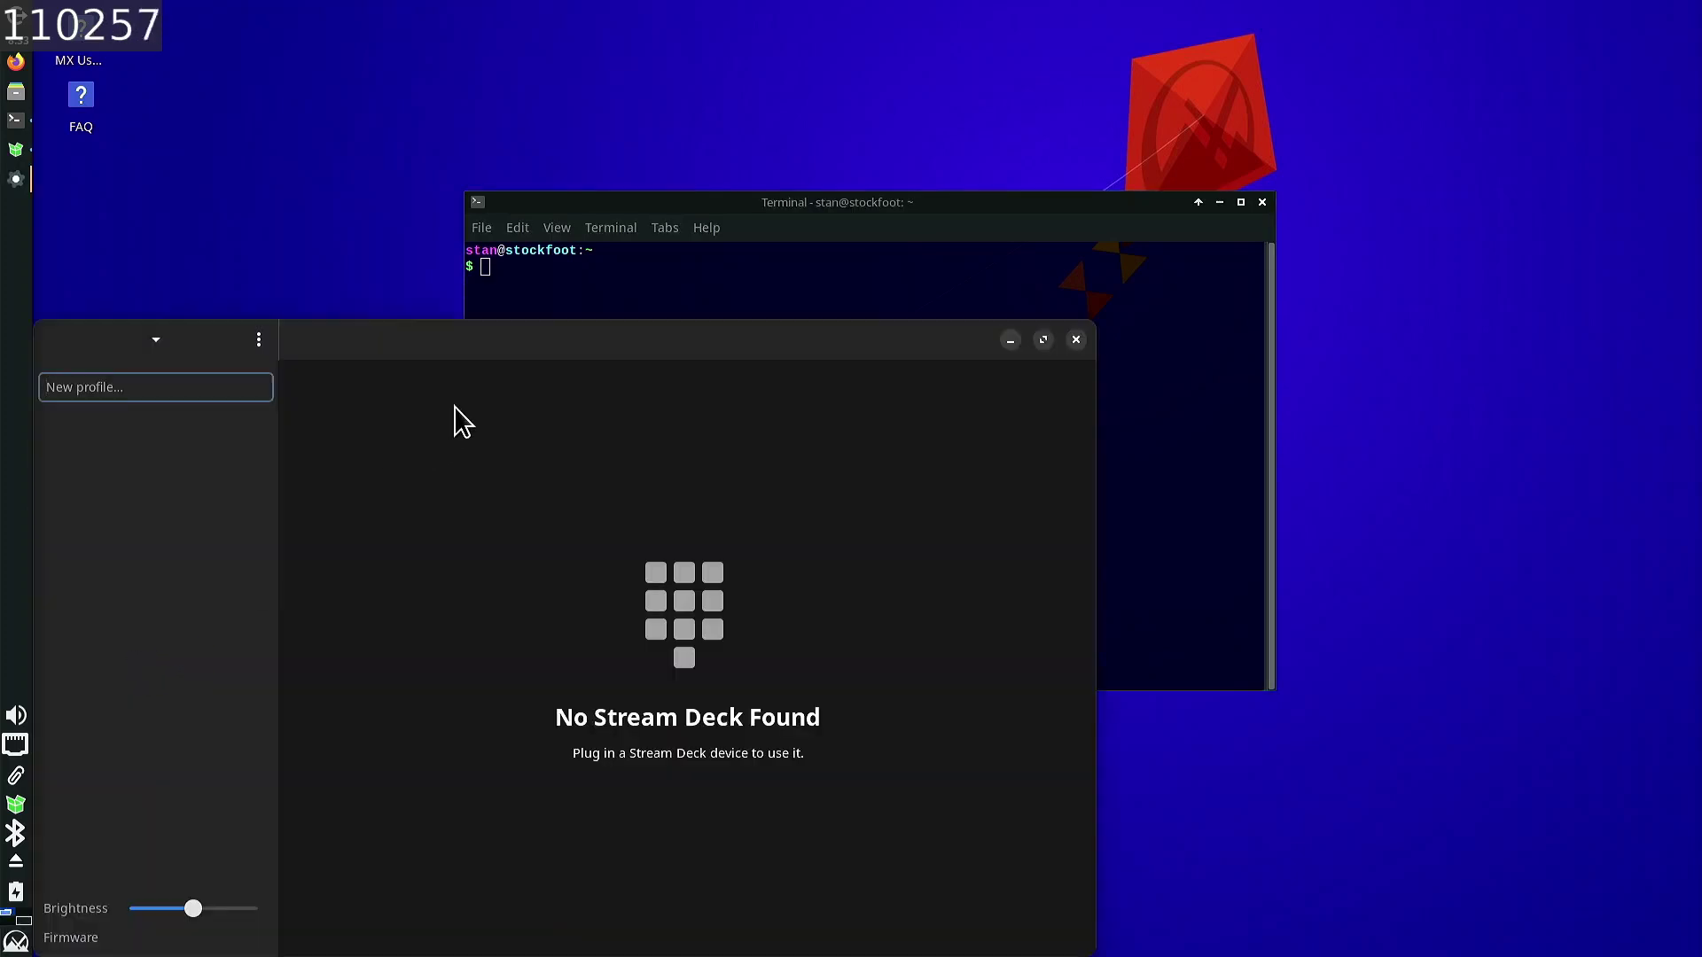
left_click_drag(505, 350, 726, 183)
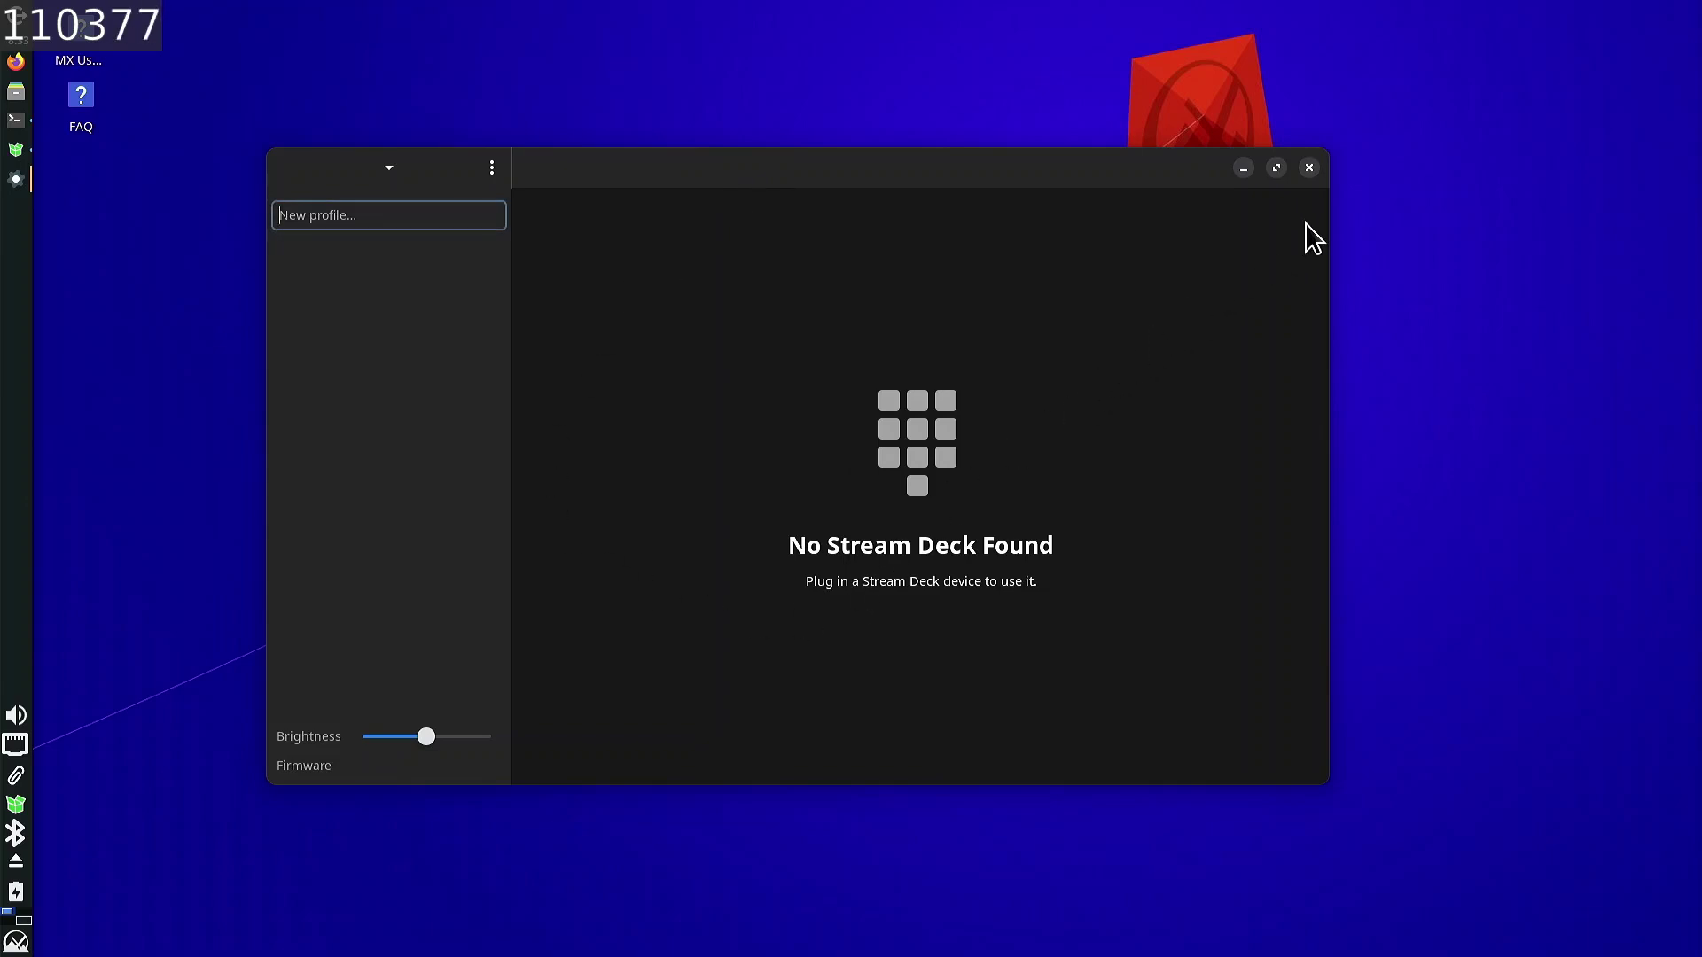
left_click(1309, 169)
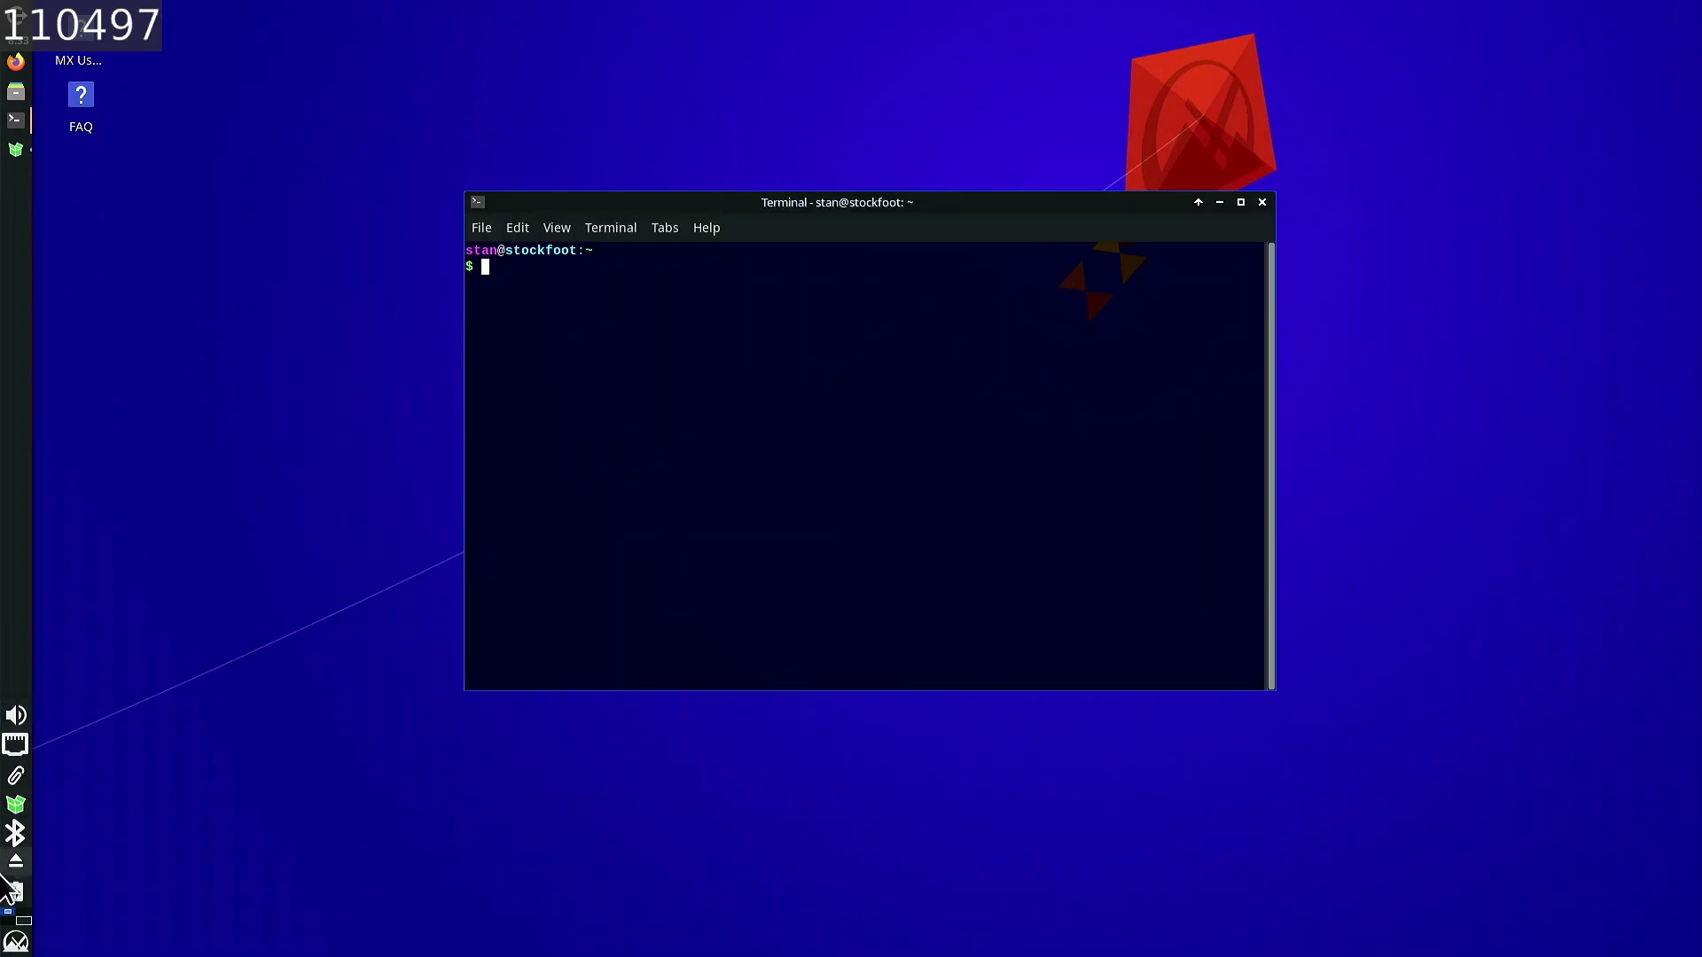
- Launch Quick System Info from the favorite applications, read its report through to the boot mode, and close it
left_click(16, 941)
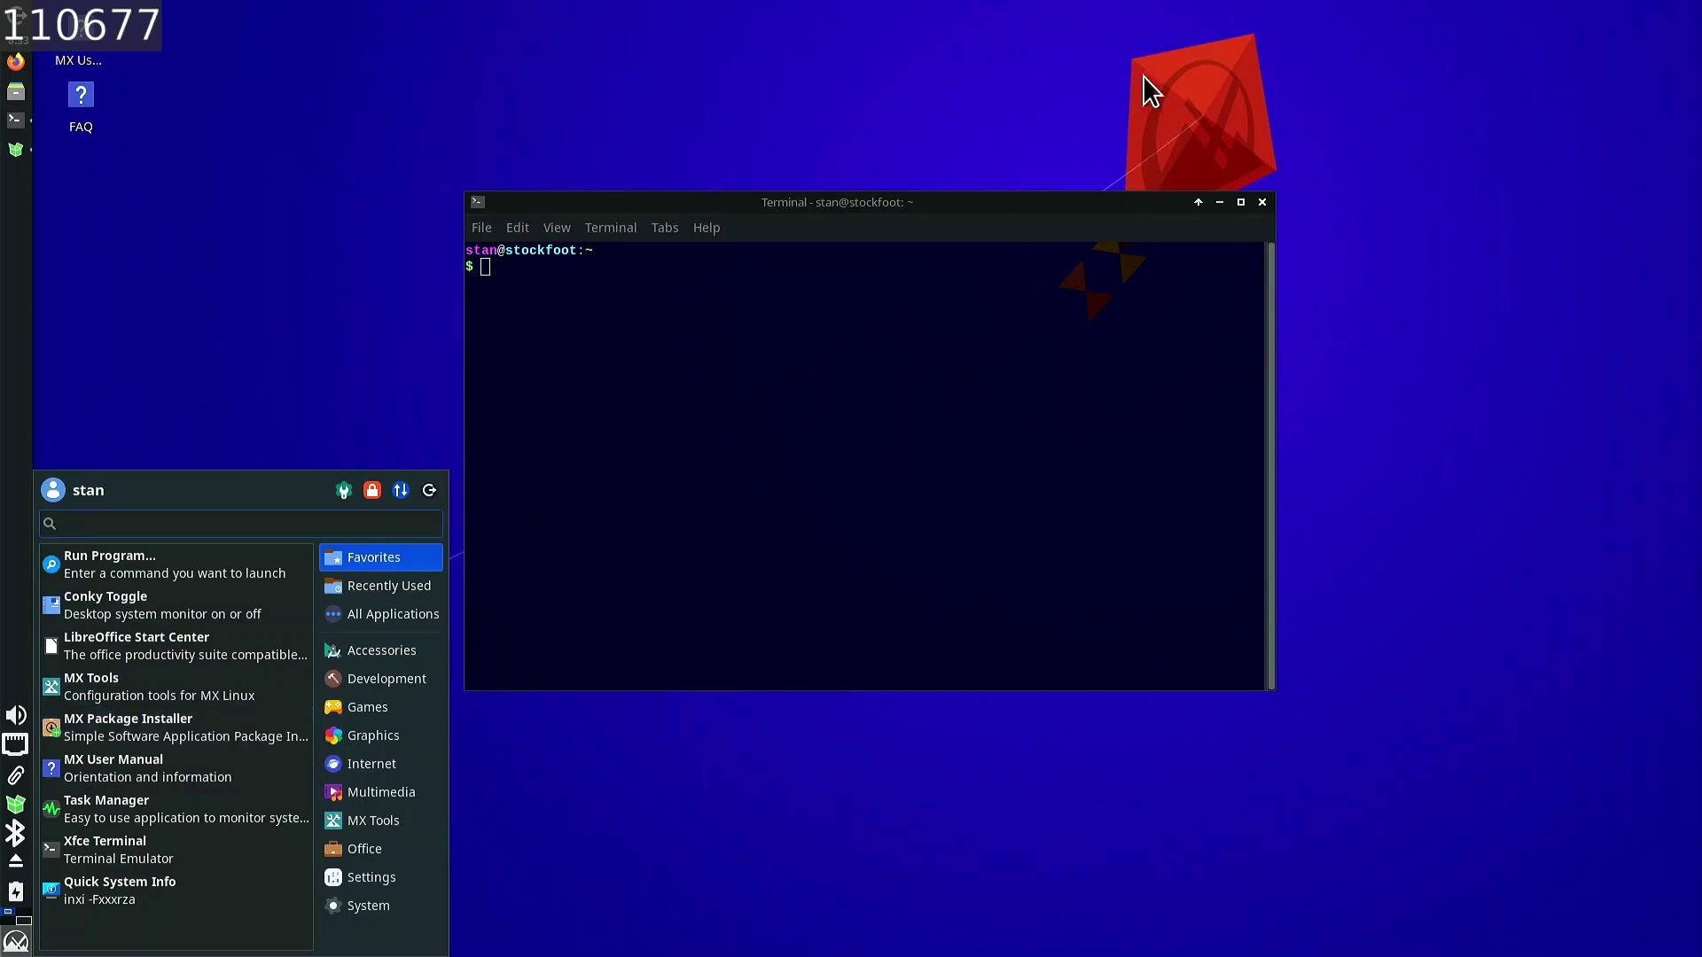
left_click(94, 894)
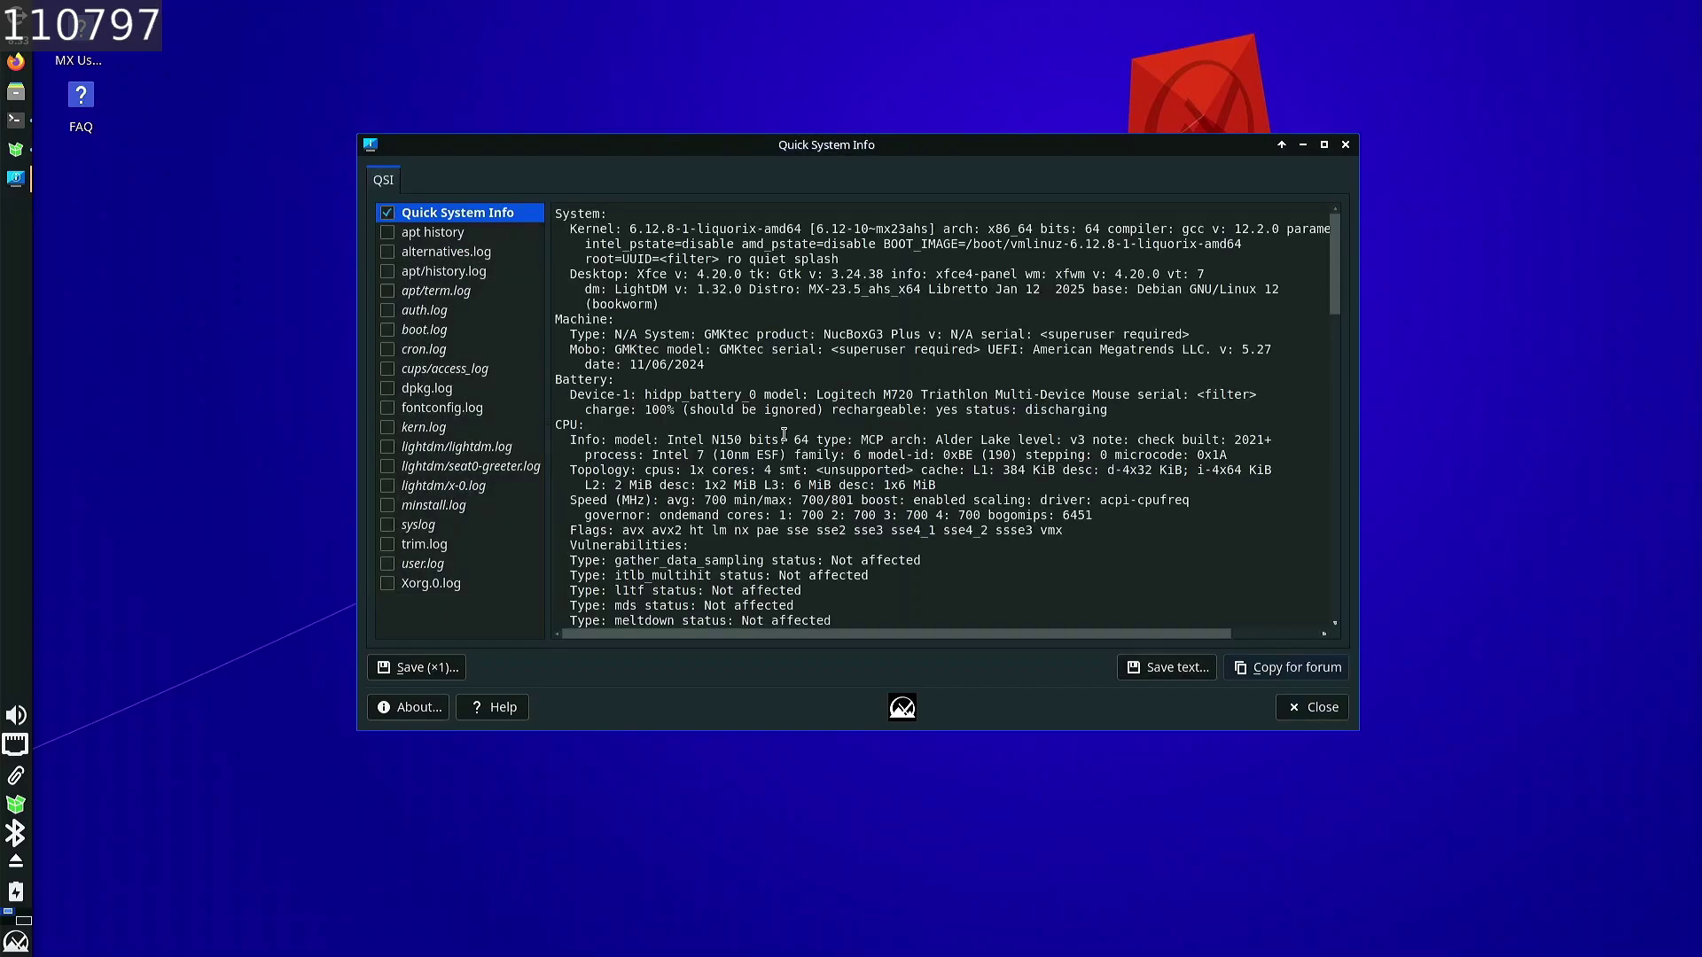
scroll(785, 435, "down", 18)
scroll(795, 448, "down", 5)
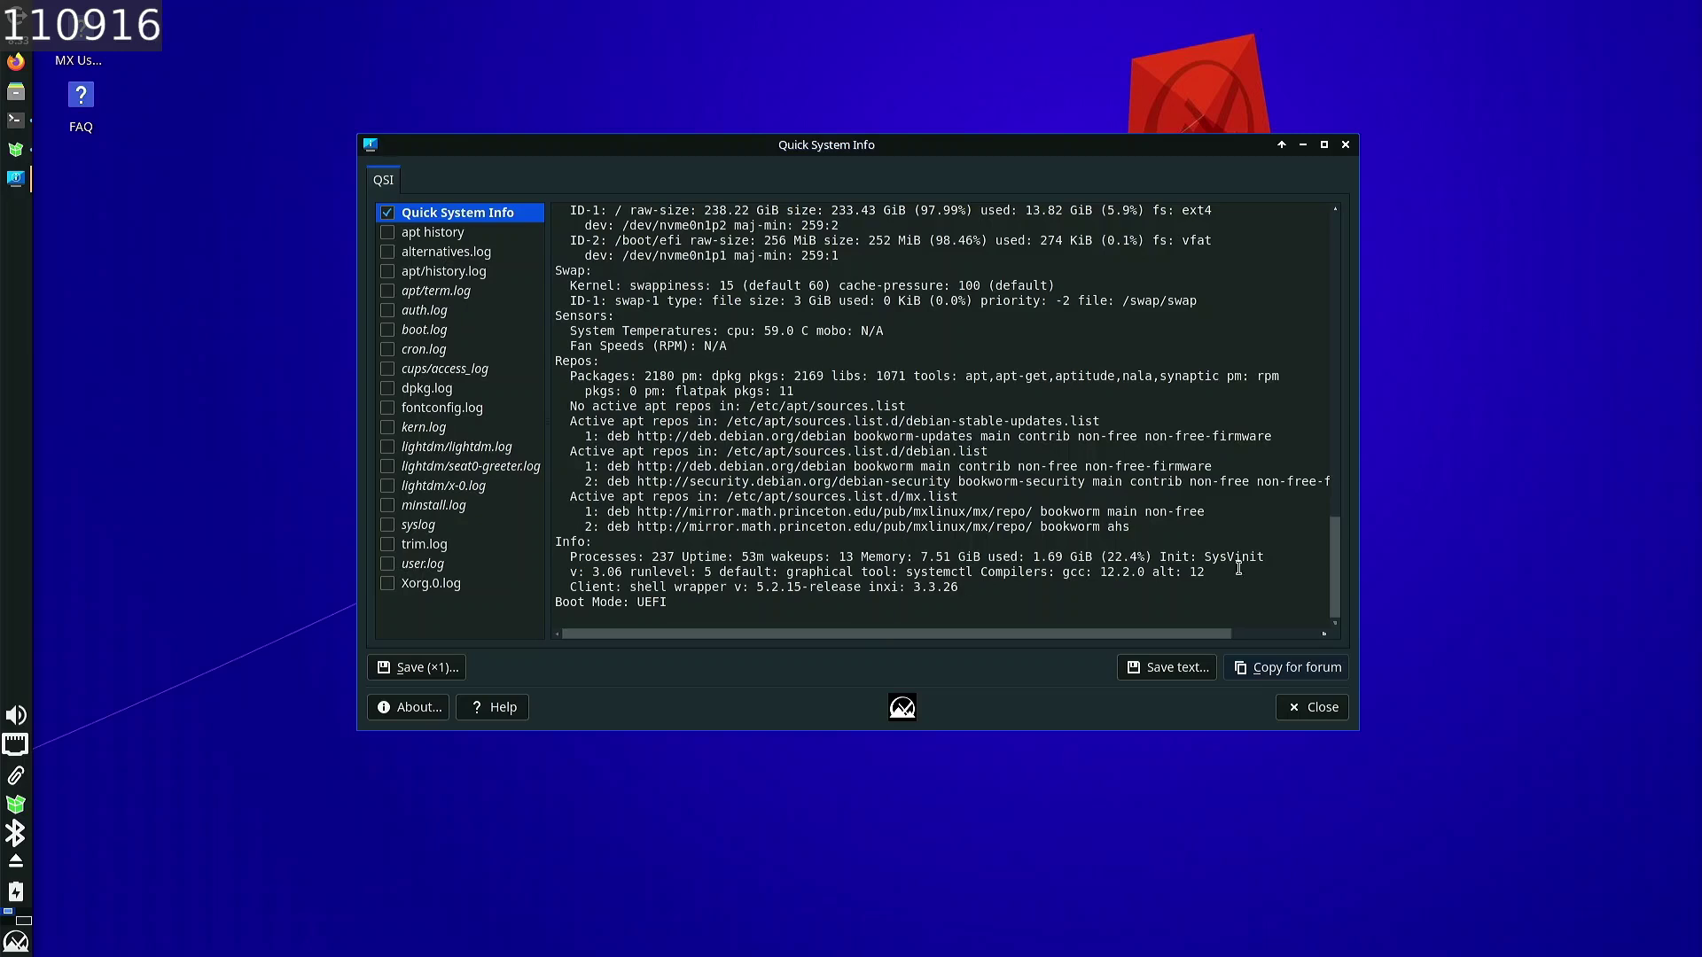
left_click(1342, 706)
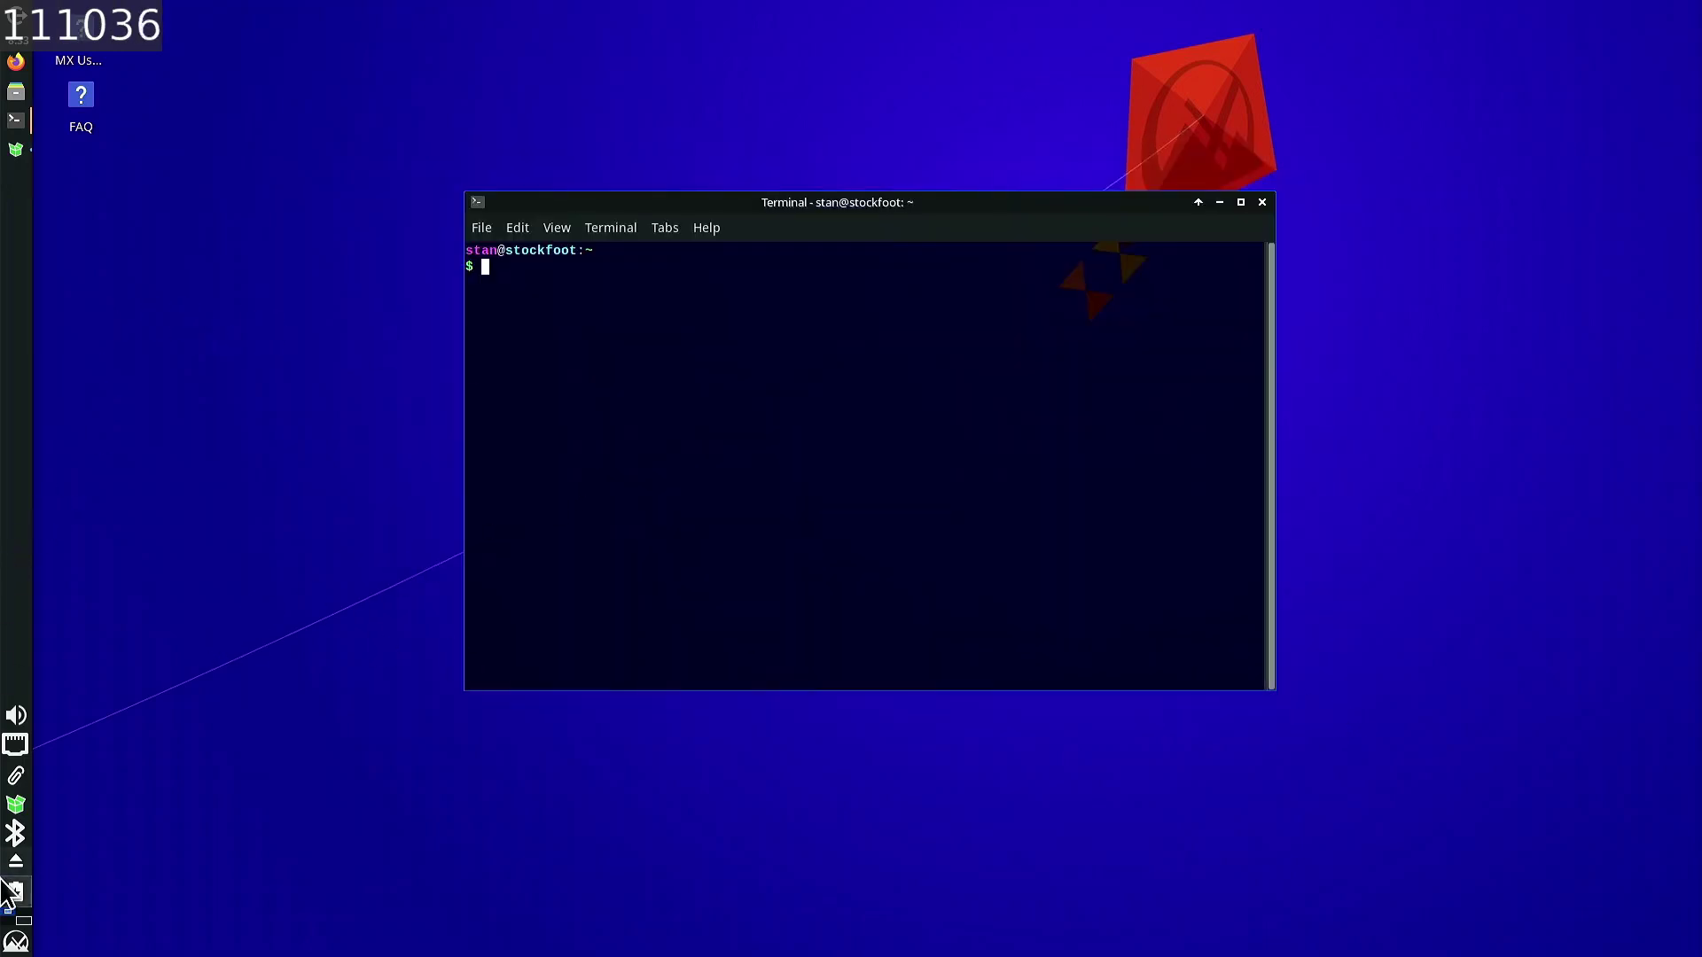
- Switch to the workspace with the finished MX Updater full upgrade and dismiss its terminal window
left_click(27, 927)
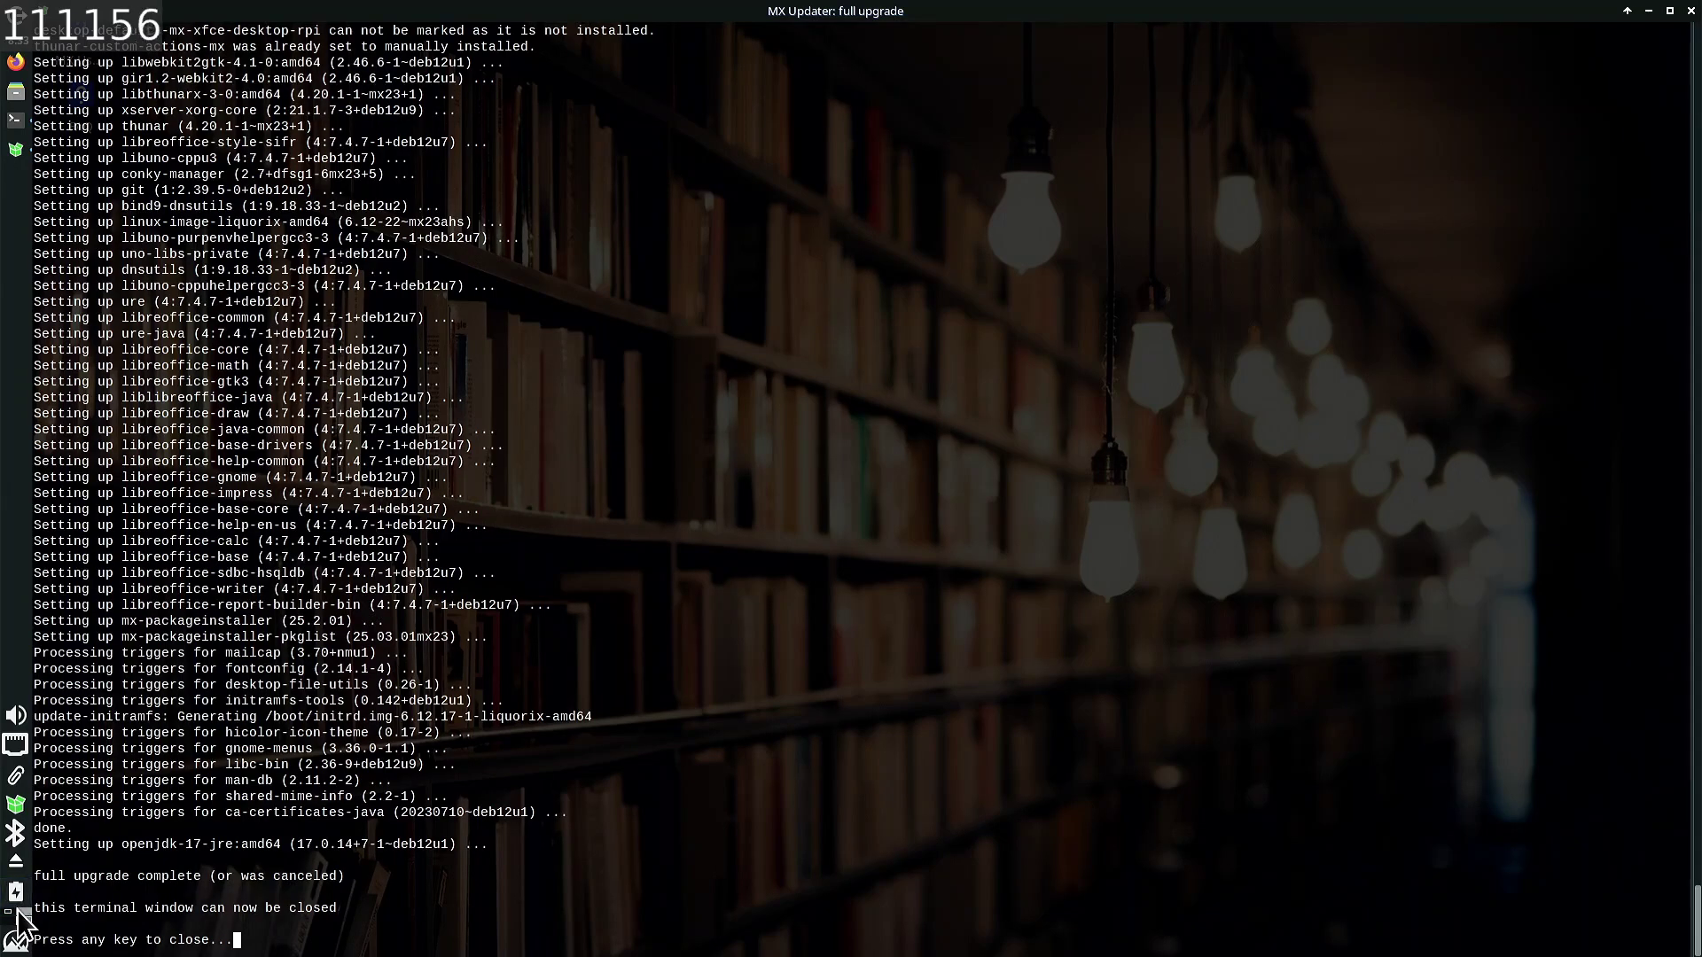
left_click_drag(639, 746, 34, 668)
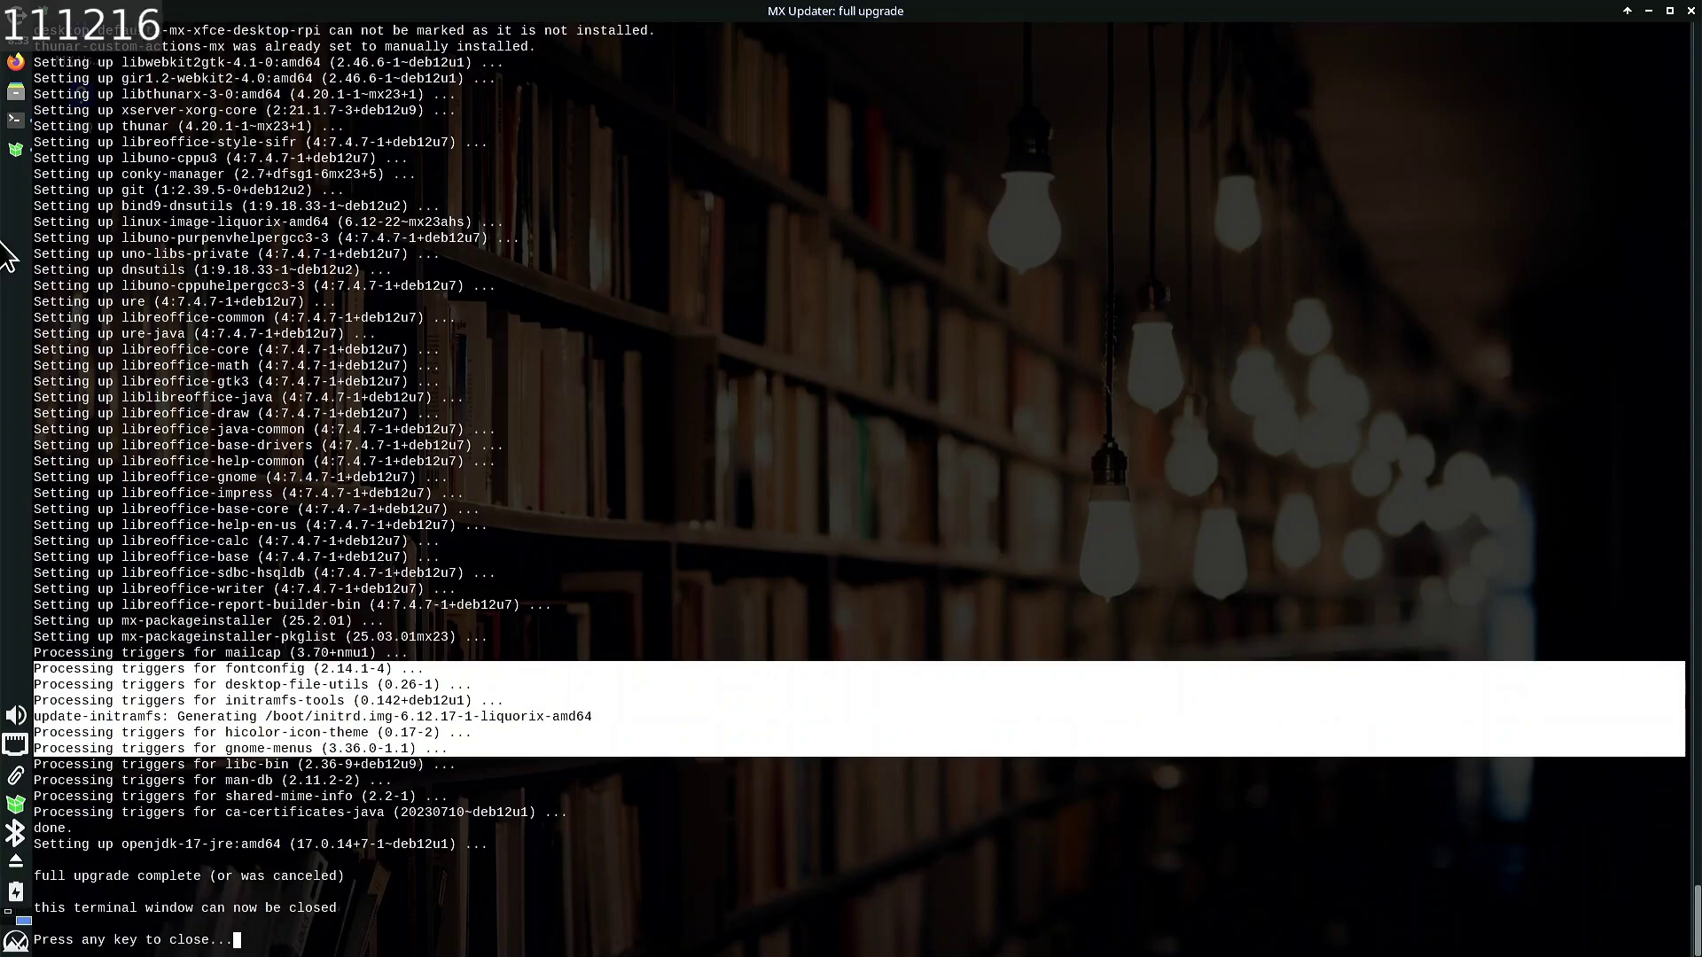
left_click(902, 168)
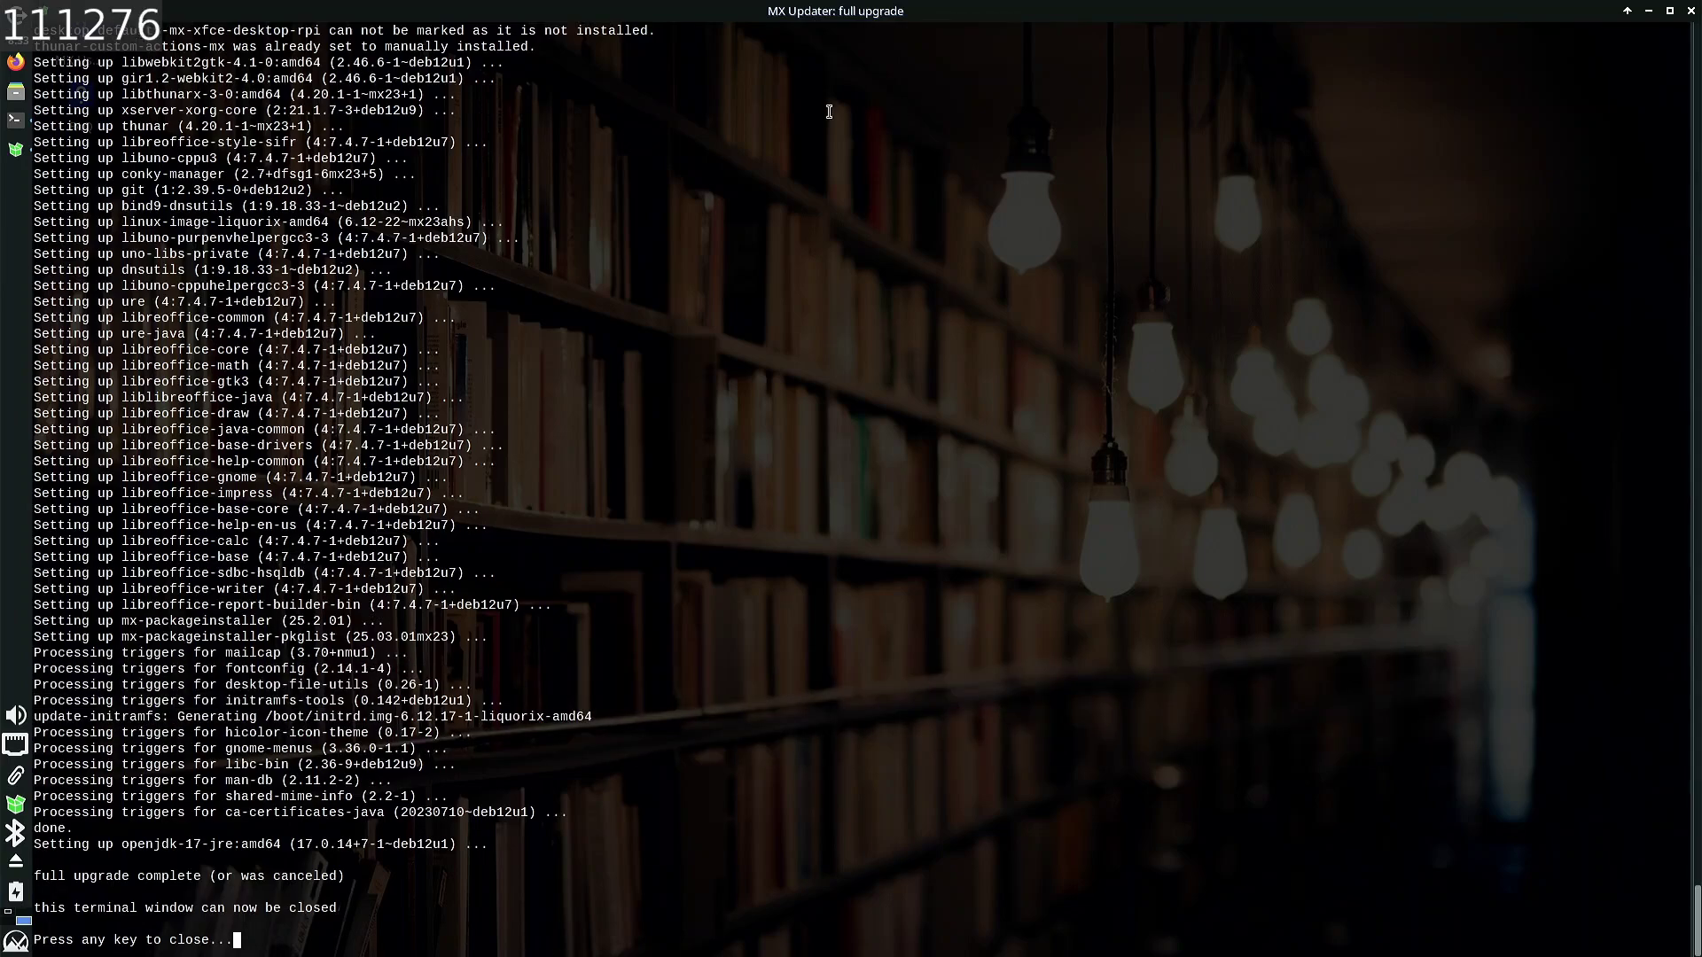
key("Return")
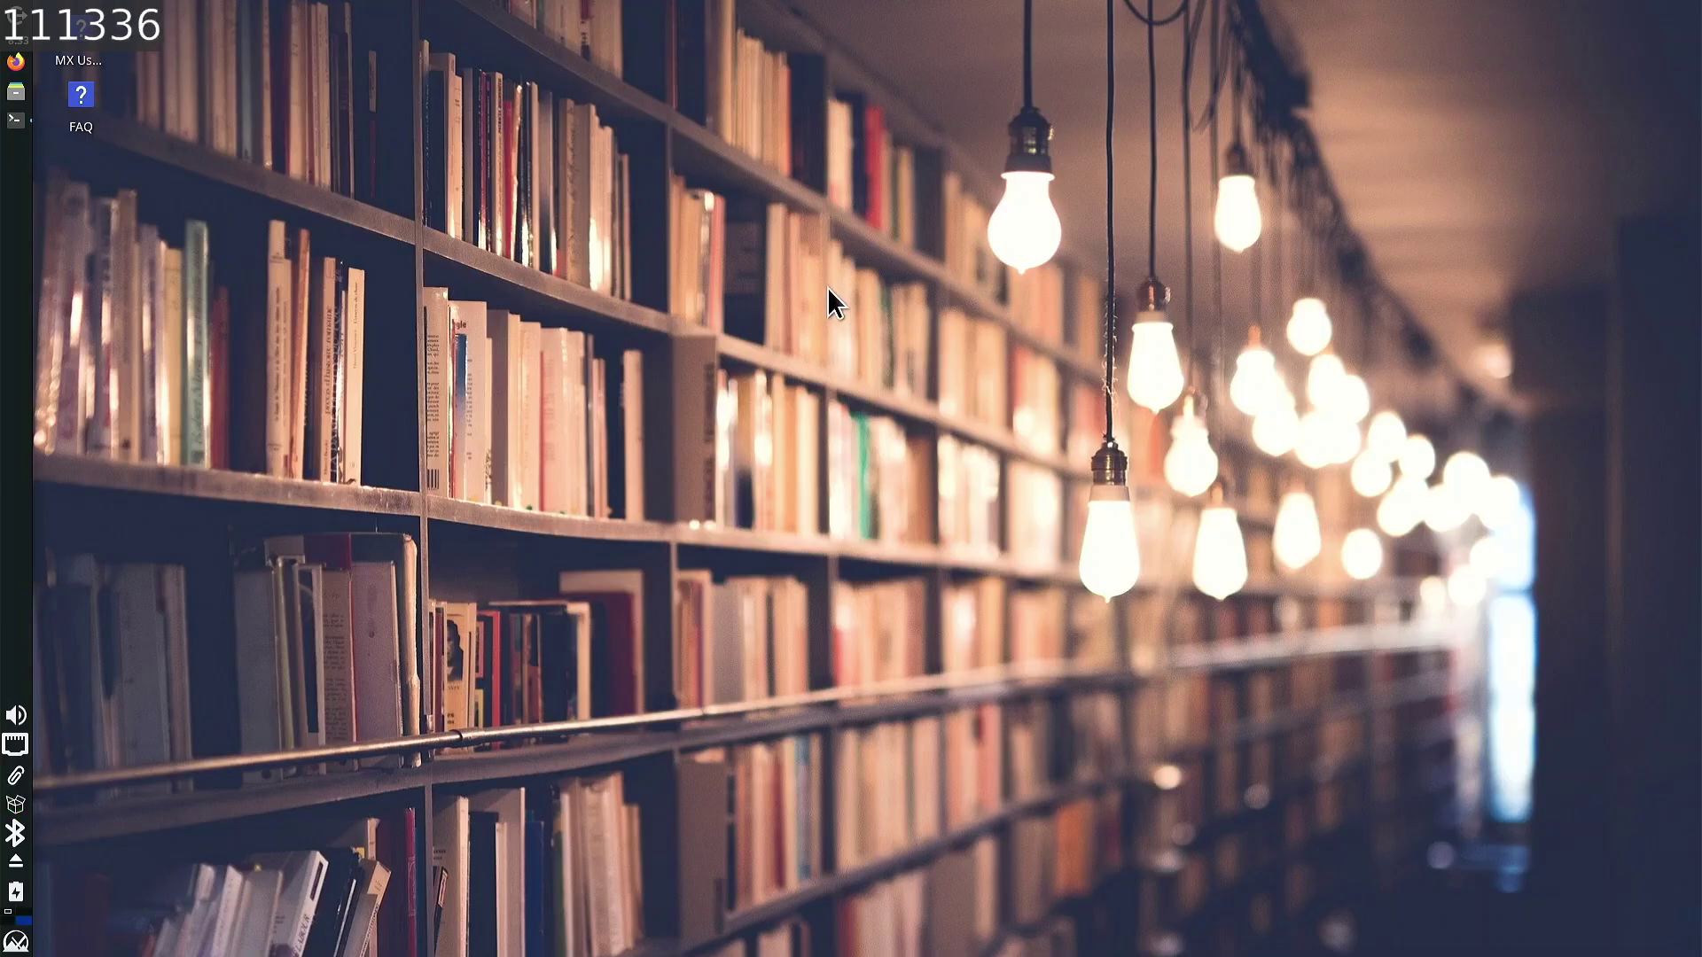
- Open a new terminal on this workspace, maximize it, and run fastfetch to show the system summary
key("ctrl+alt+t")
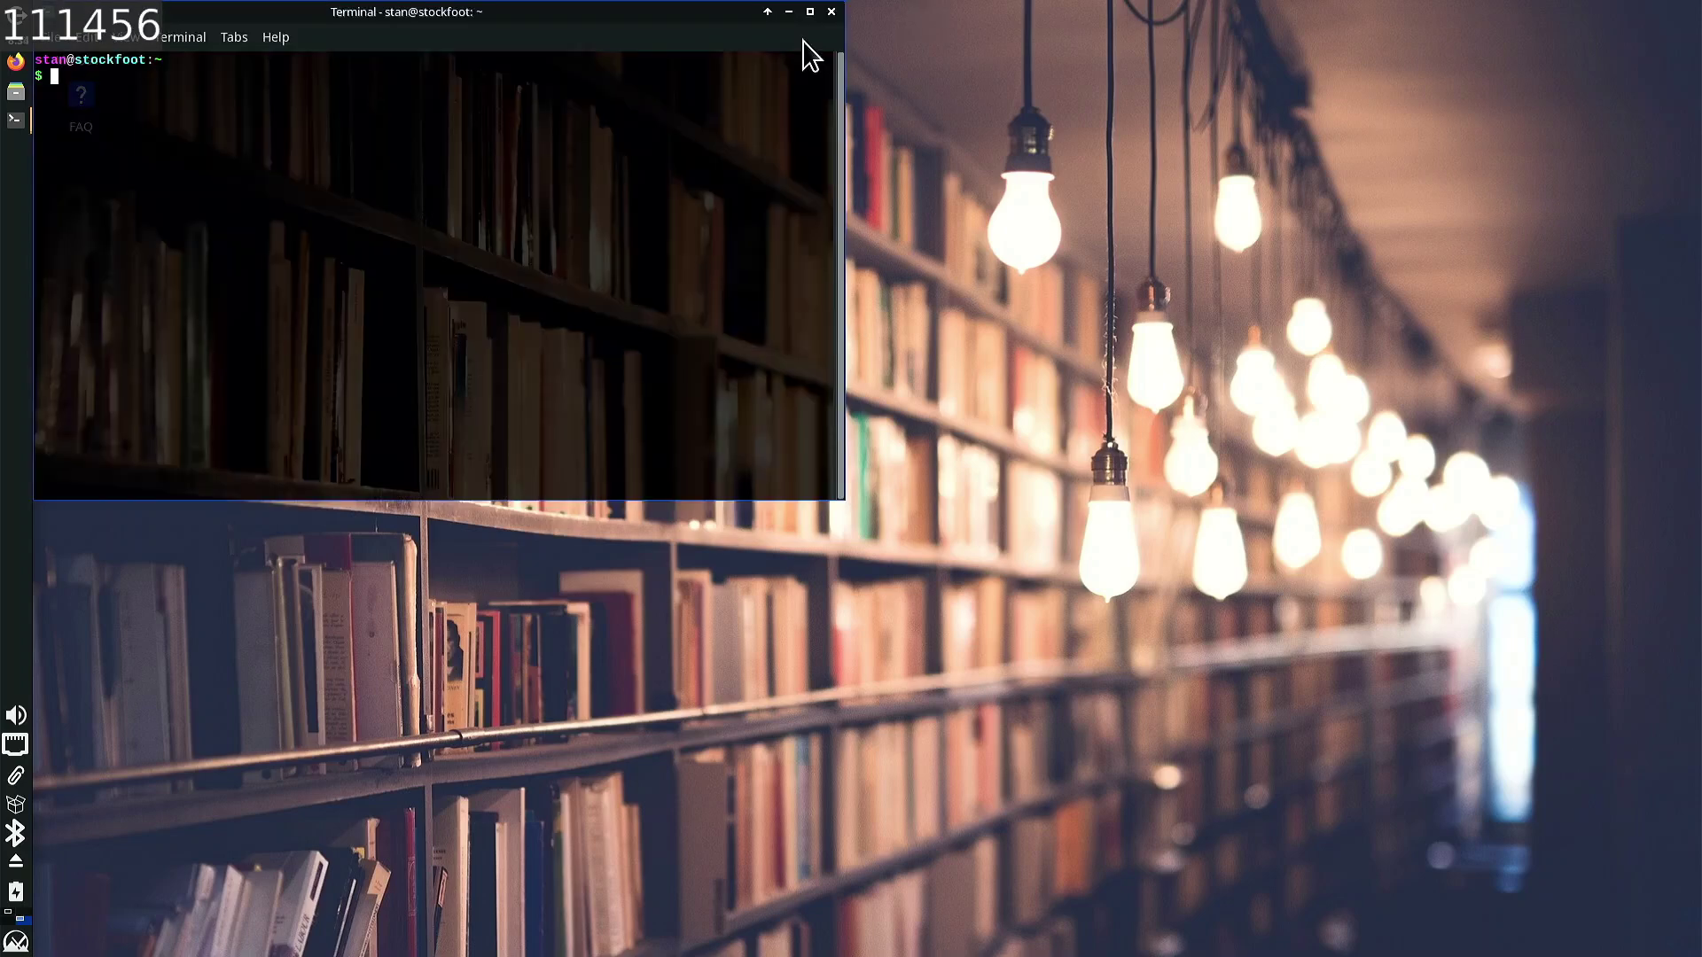
left_click(809, 11)
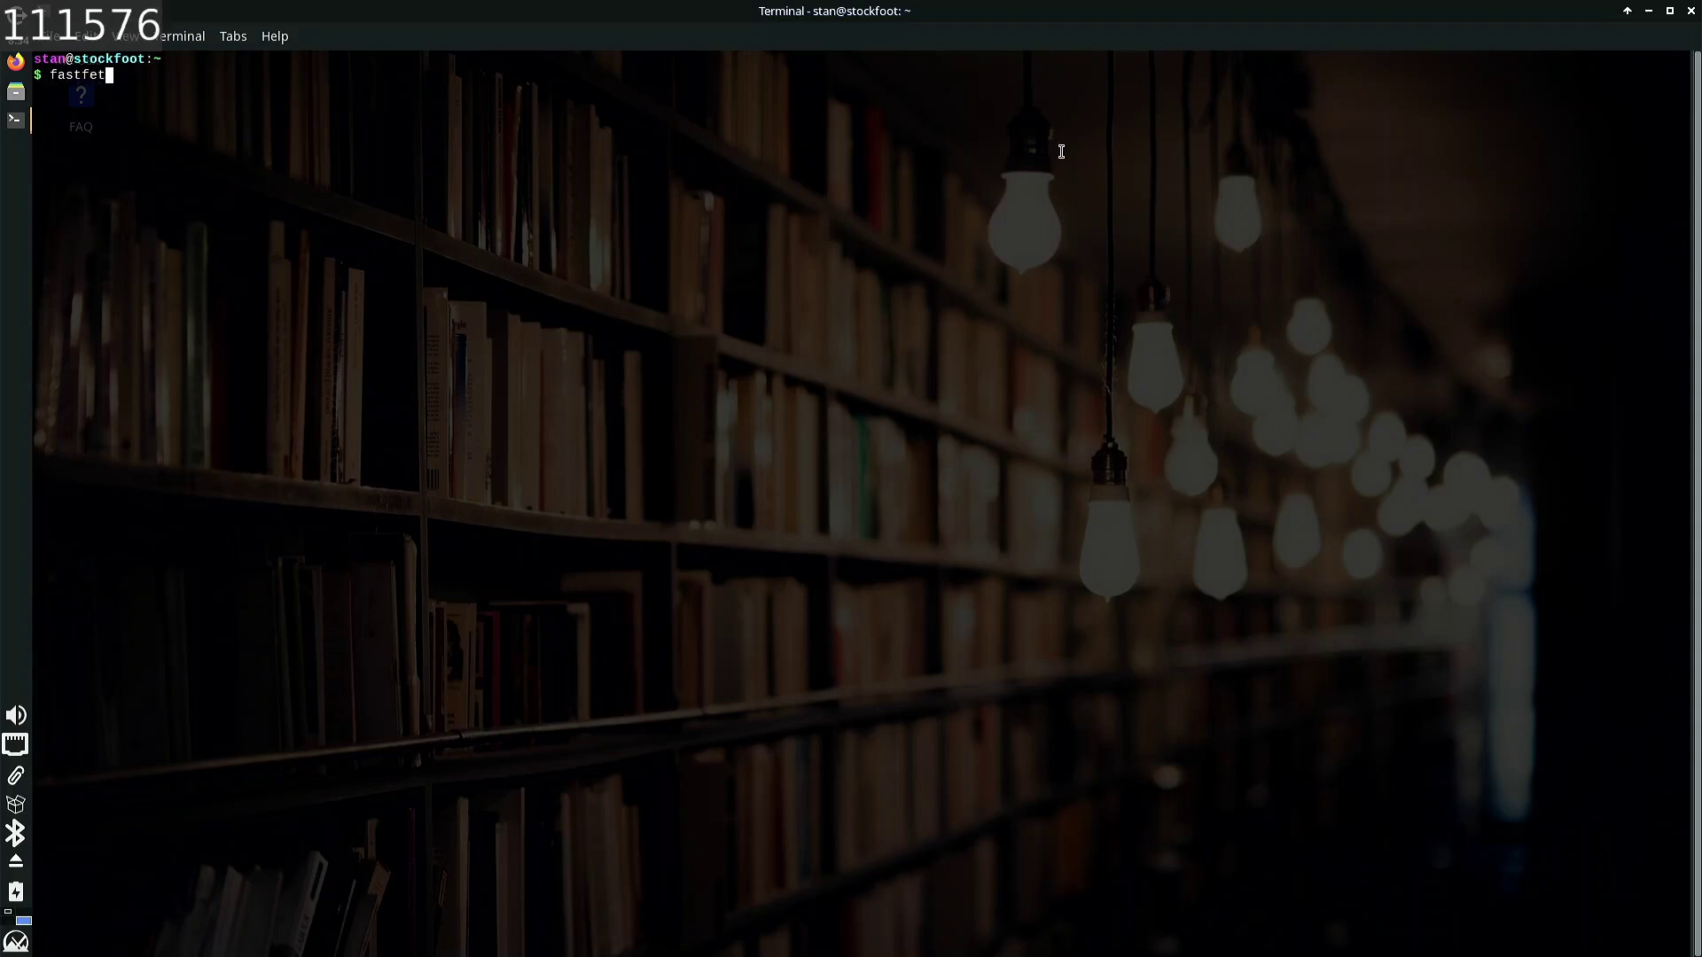
type("fastfetch")
key("Return")
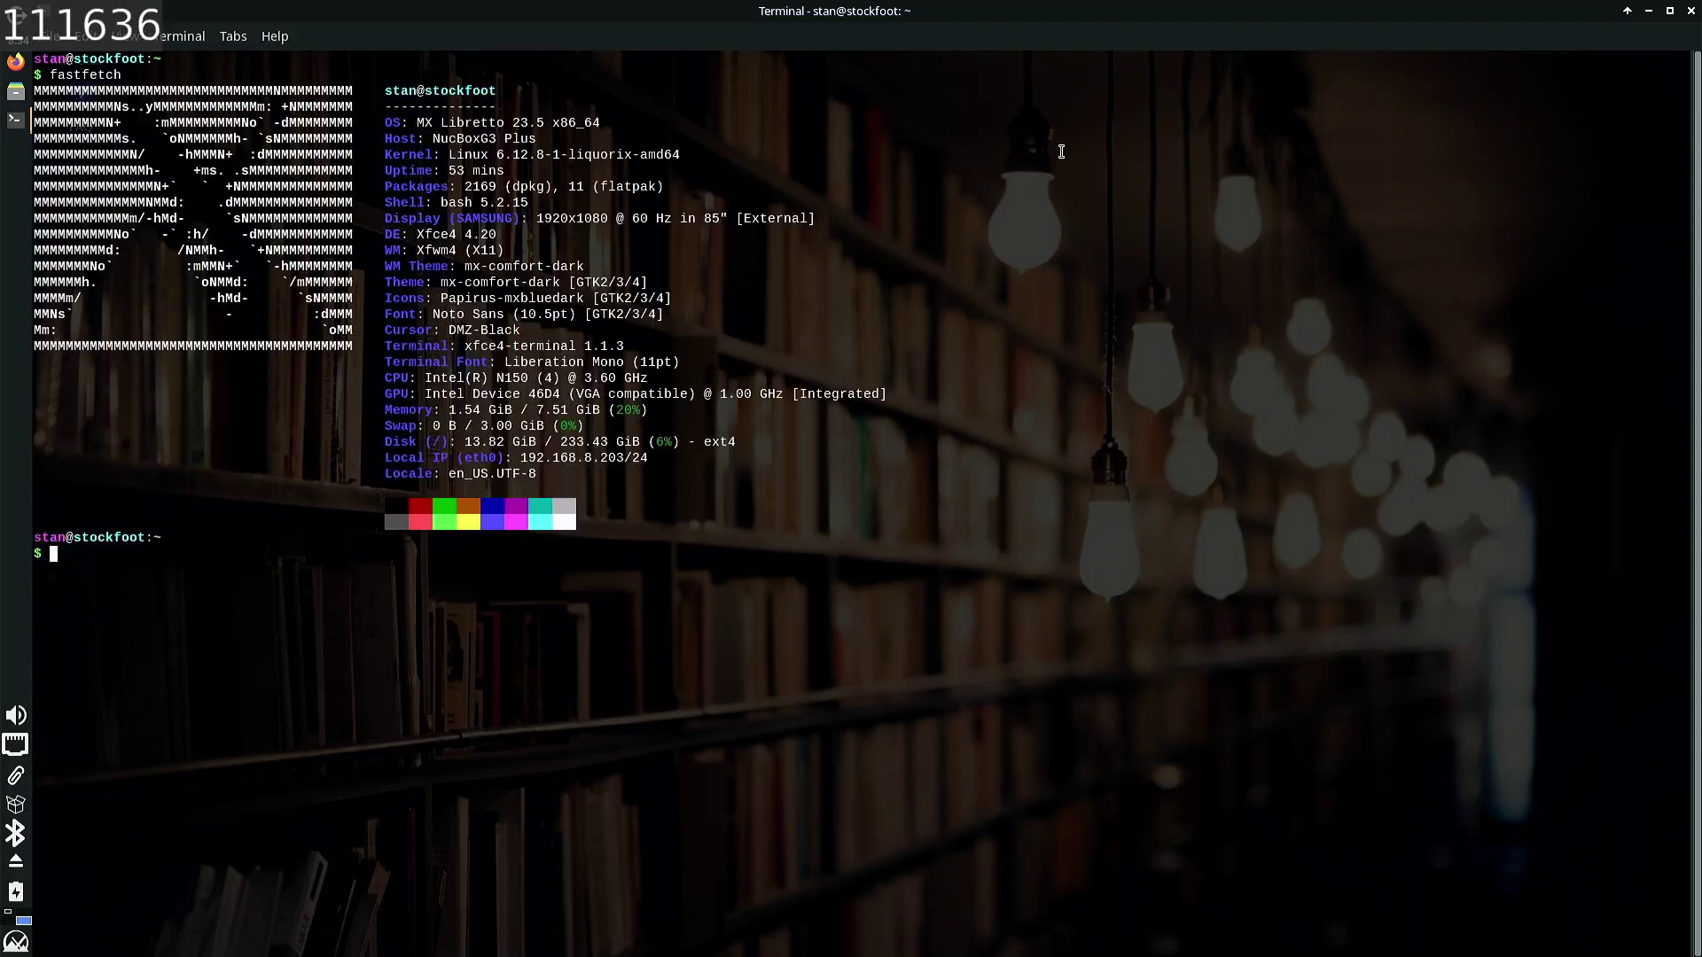